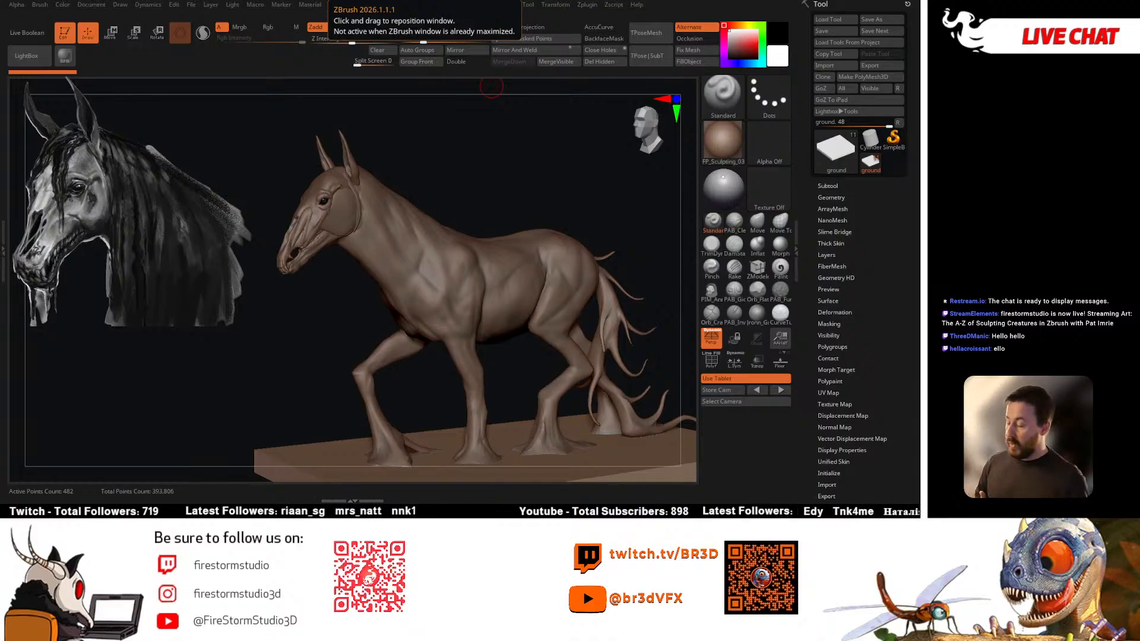
Step: Inspect the horse sculpt from both sides and from the front, then closely around the head and neck
drag(491, 86, 519, 208)
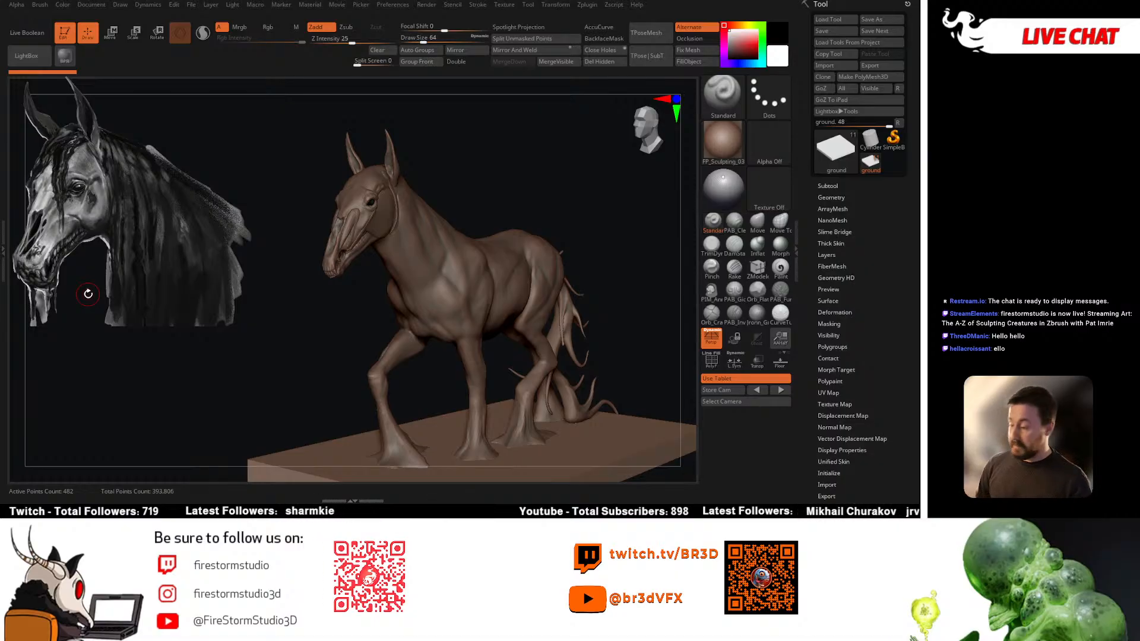
mouse_move(577, 195)
mouse_down()
mouse_move(557, 196)
mouse_move(570, 196)
mouse_move(565, 144)
mouse_move(597, 203)
mouse_up()
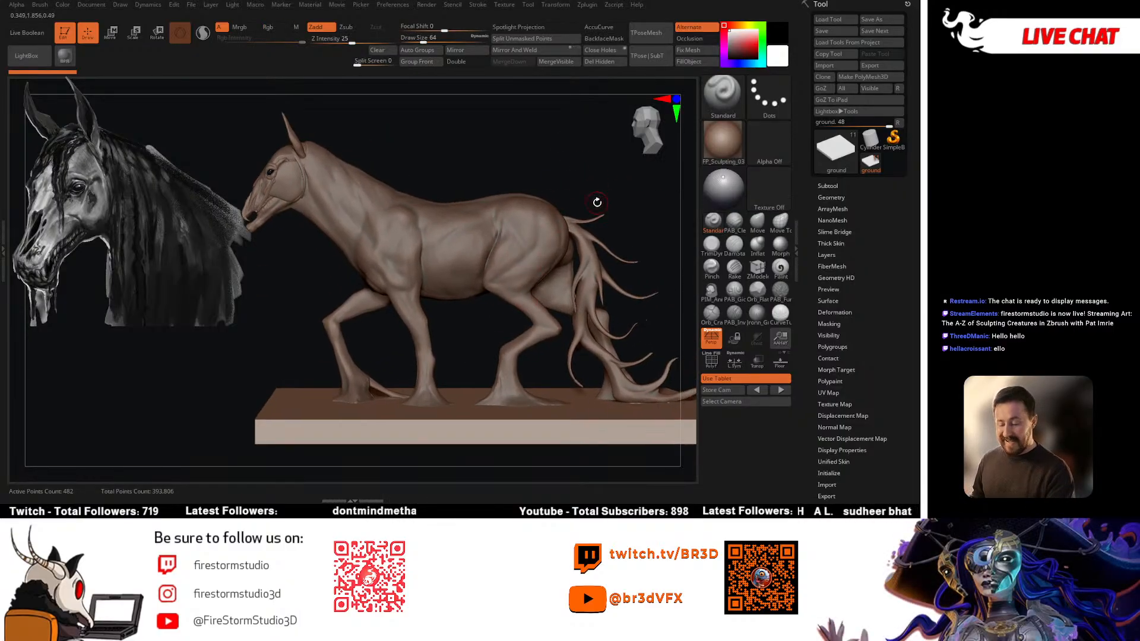
drag(466, 174, 571, 305)
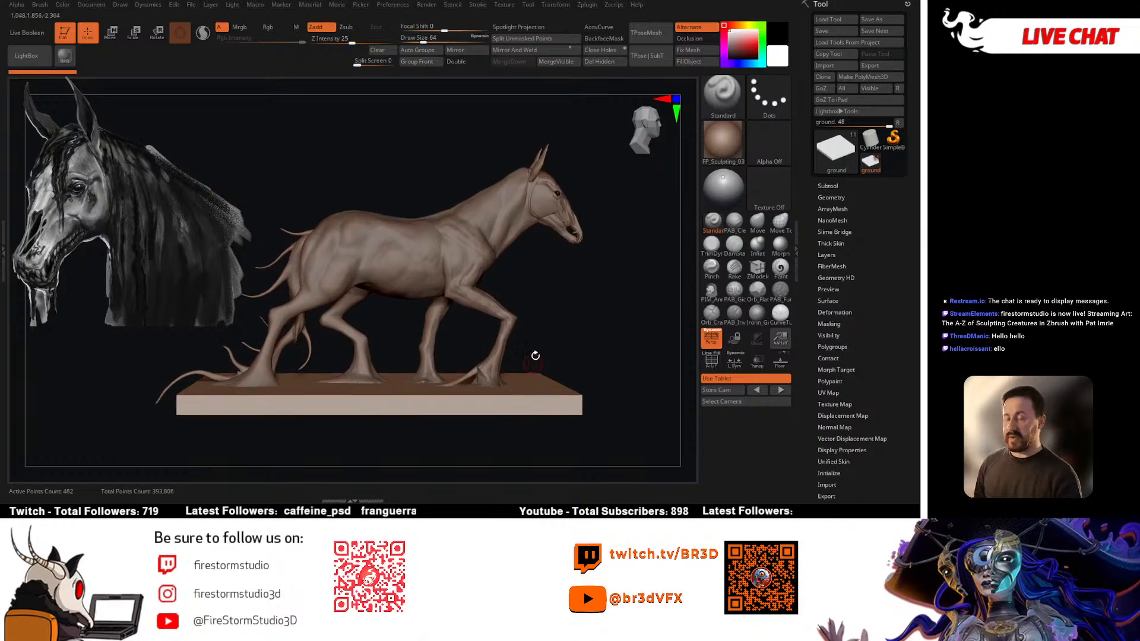
drag(572, 299, 530, 324)
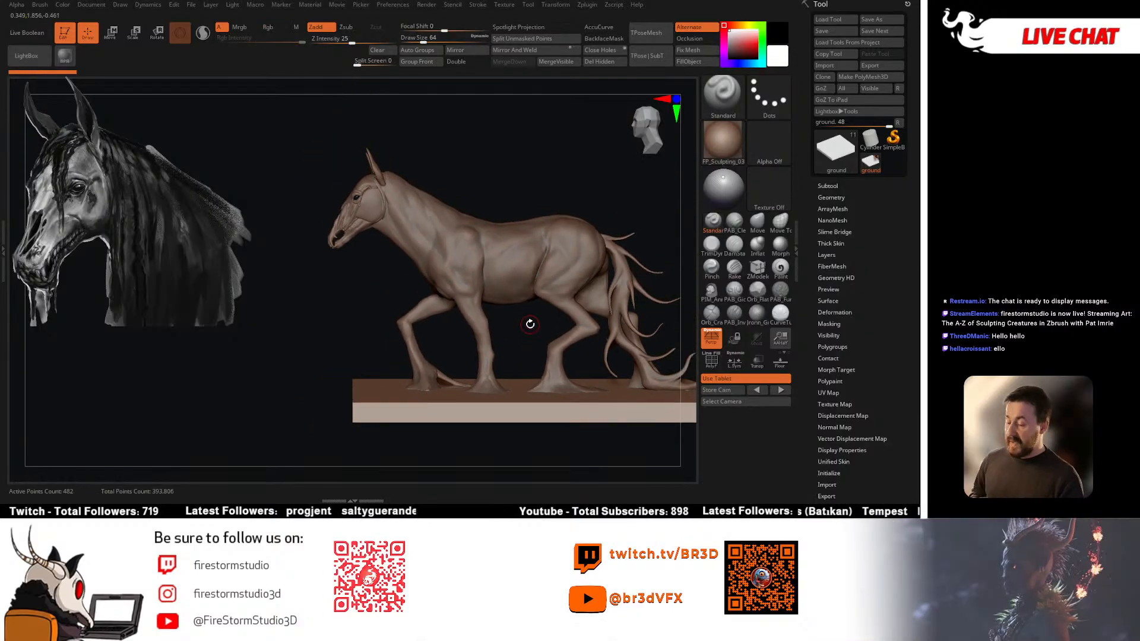
drag(453, 180, 472, 337)
alt+drag(510, 183, 516, 240)
drag(534, 186, 508, 206)
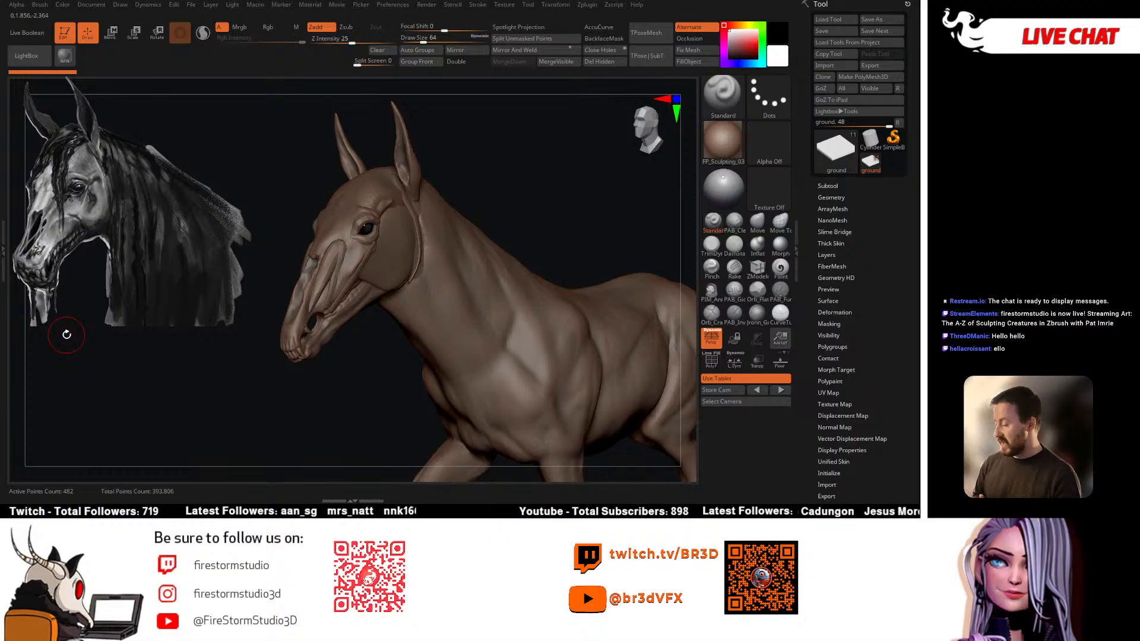
drag(469, 197, 469, 194)
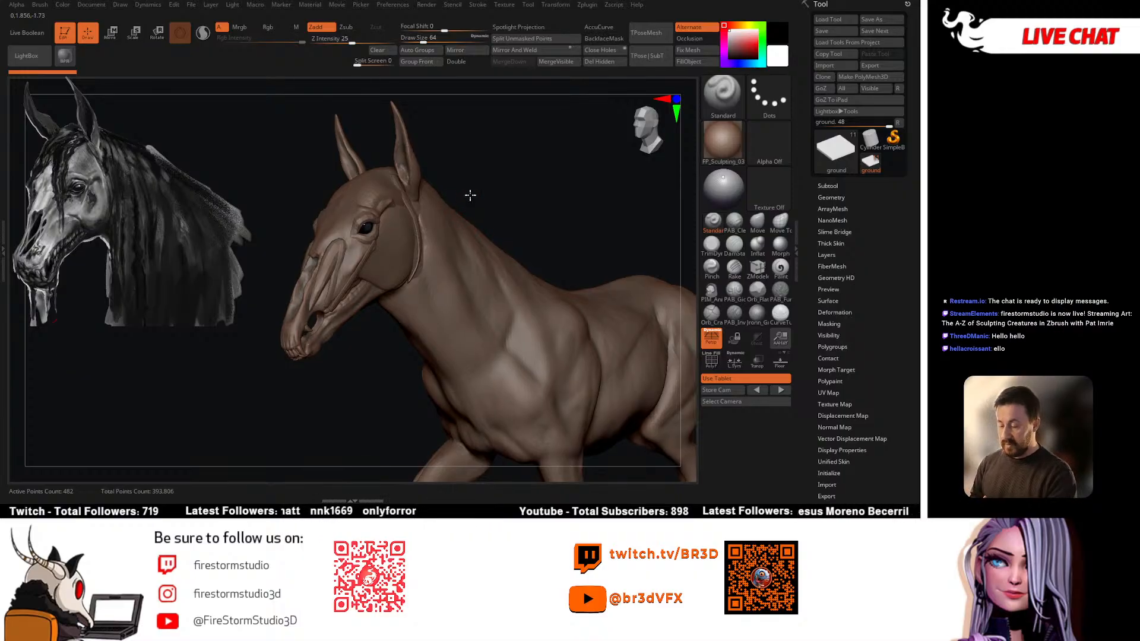
mouse_move(545, 225)
mouse_down()
mouse_move(519, 222)
mouse_move(608, 214)
mouse_move(529, 221)
mouse_up()
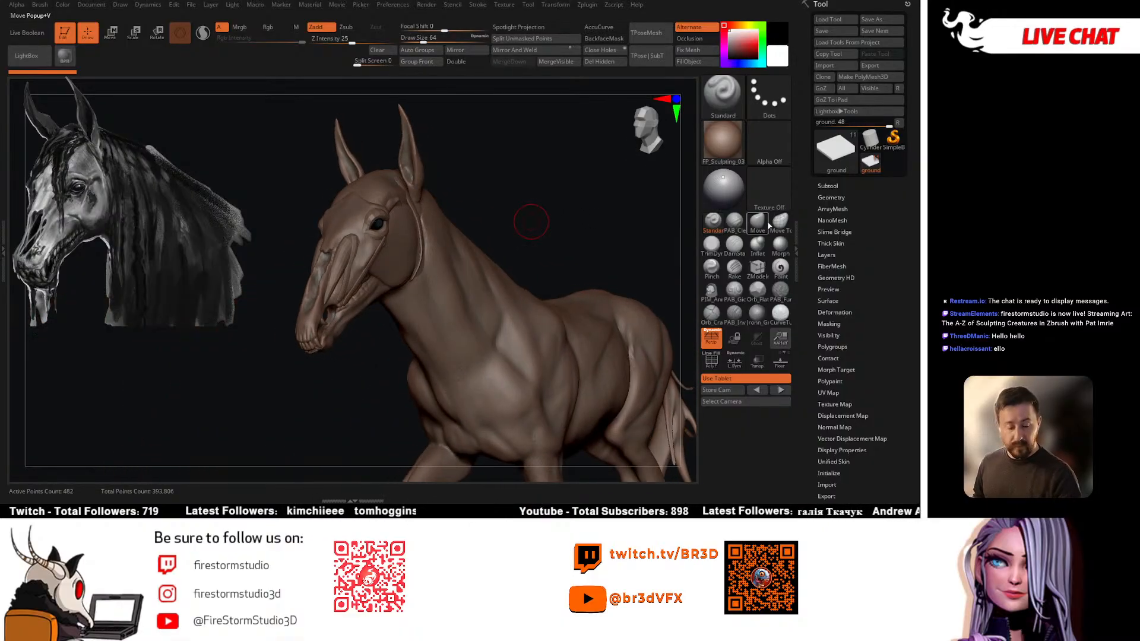
Step: Change the sculpt's material to BasicMaterial and view the head and neck with it
key(m)
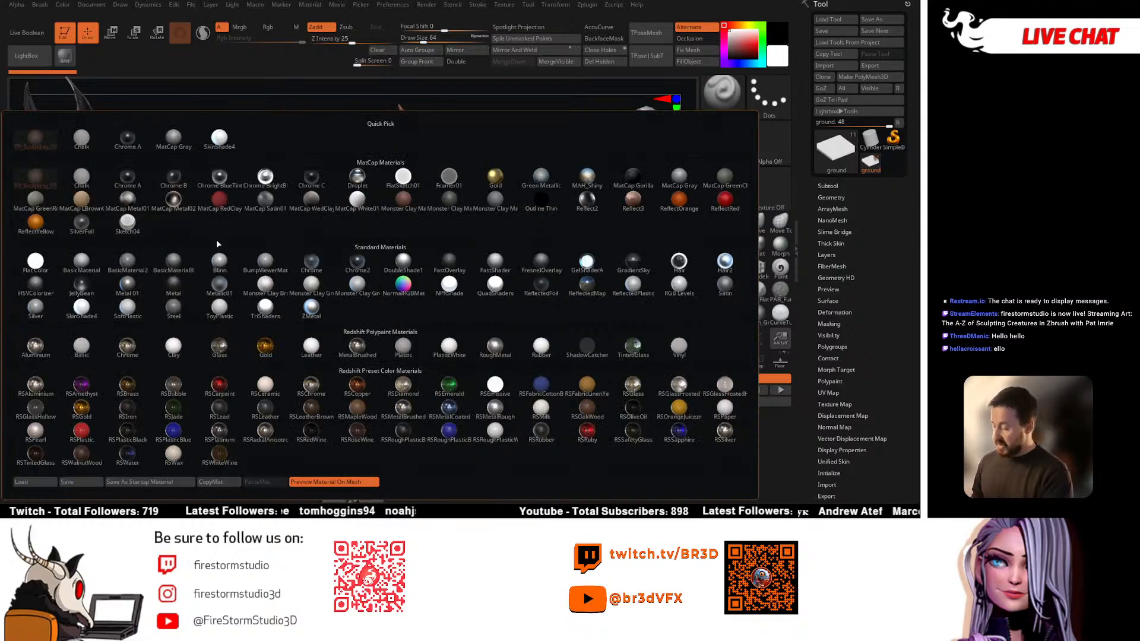
click(92, 267)
mouse_move(535, 247)
mouse_down()
mouse_move(562, 242)
mouse_move(543, 260)
mouse_up()
key(space)
mouse_move(545, 184)
mouse_down()
mouse_move(535, 198)
mouse_move(545, 180)
mouse_move(545, 219)
mouse_move(529, 225)
mouse_up()
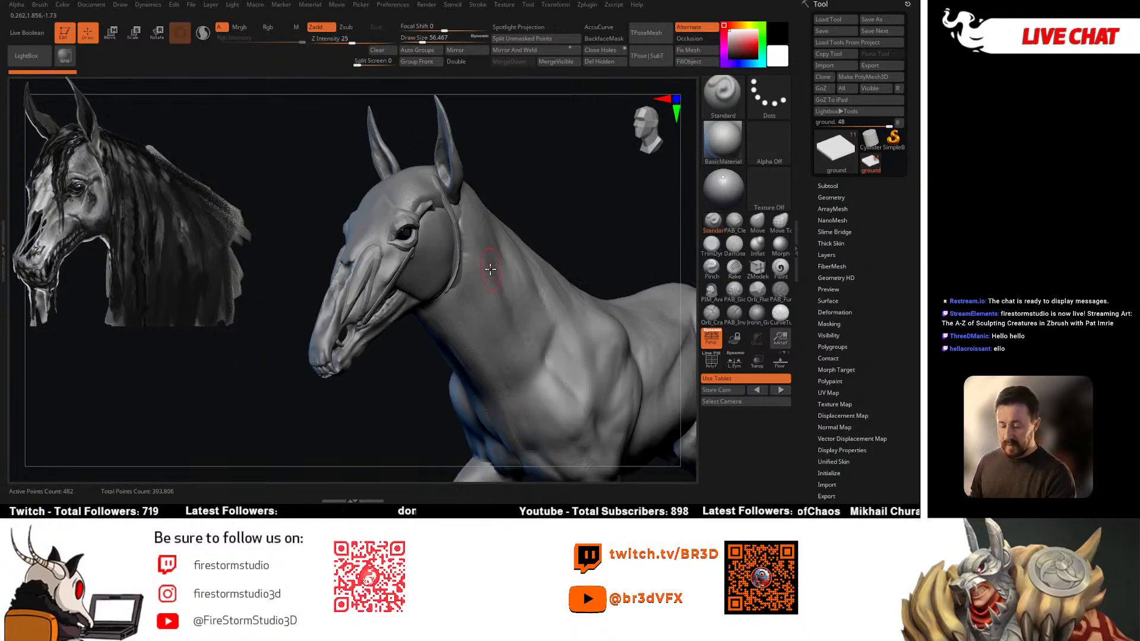
Step: Open the subtool list and set its visible count to 16
click(828, 186)
drag(911, 150, 911, 194)
drag(853, 58, 872, 60)
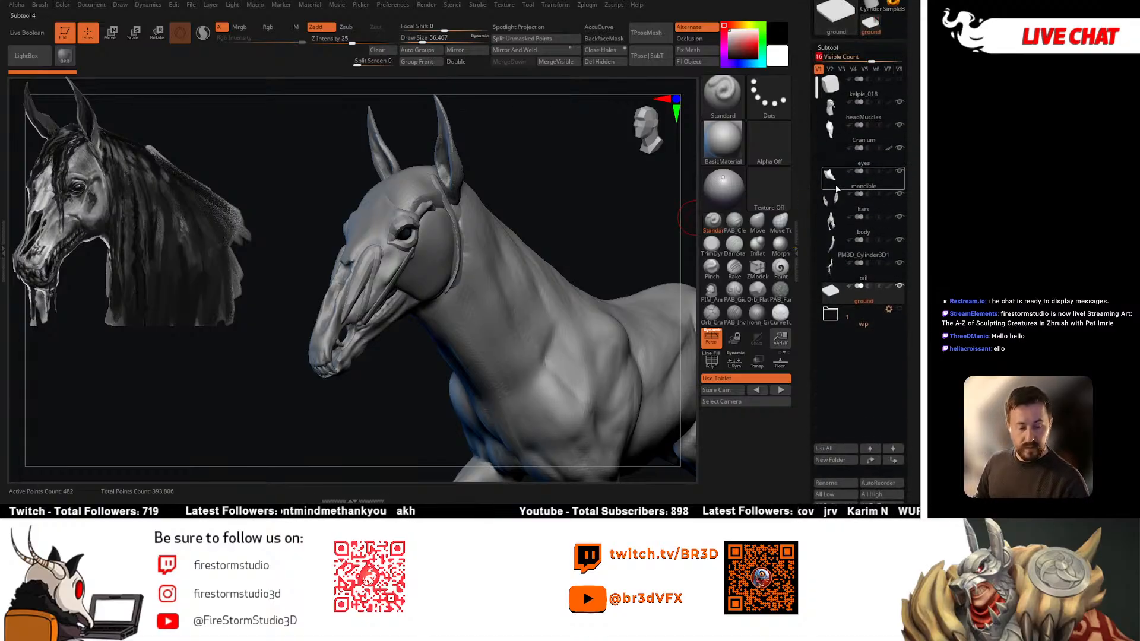
Step: Make the headMuscles subtool active, show its polygroup colours without wireframe lines, and switch to the Move gizmo
click(849, 110)
key(shift+f)
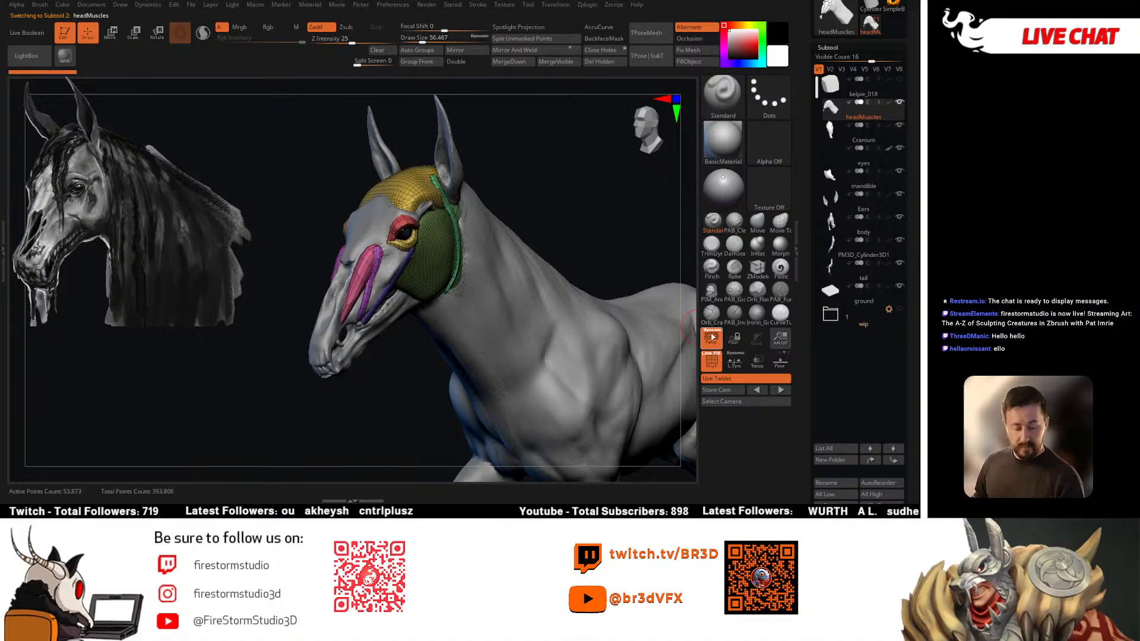
click(711, 360)
mouse_move(606, 249)
mouse_down()
mouse_move(572, 221)
mouse_move(601, 233)
mouse_up()
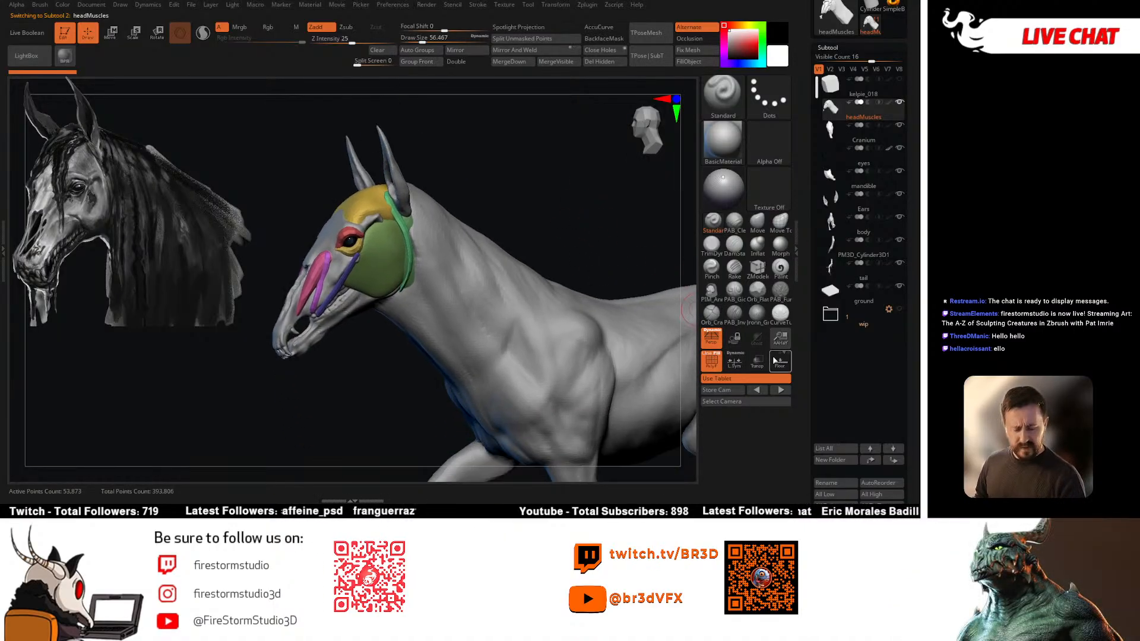
key(f)
key(w)
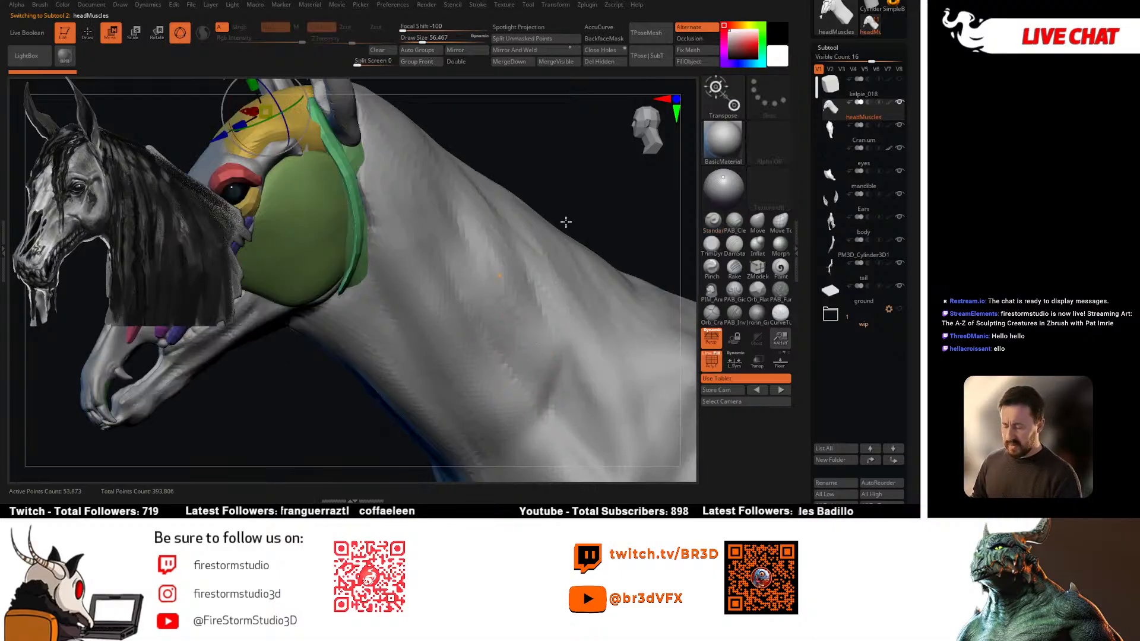
mouse_move(564, 222)
mouse_down()
mouse_move(560, 191)
mouse_move(575, 234)
mouse_up()
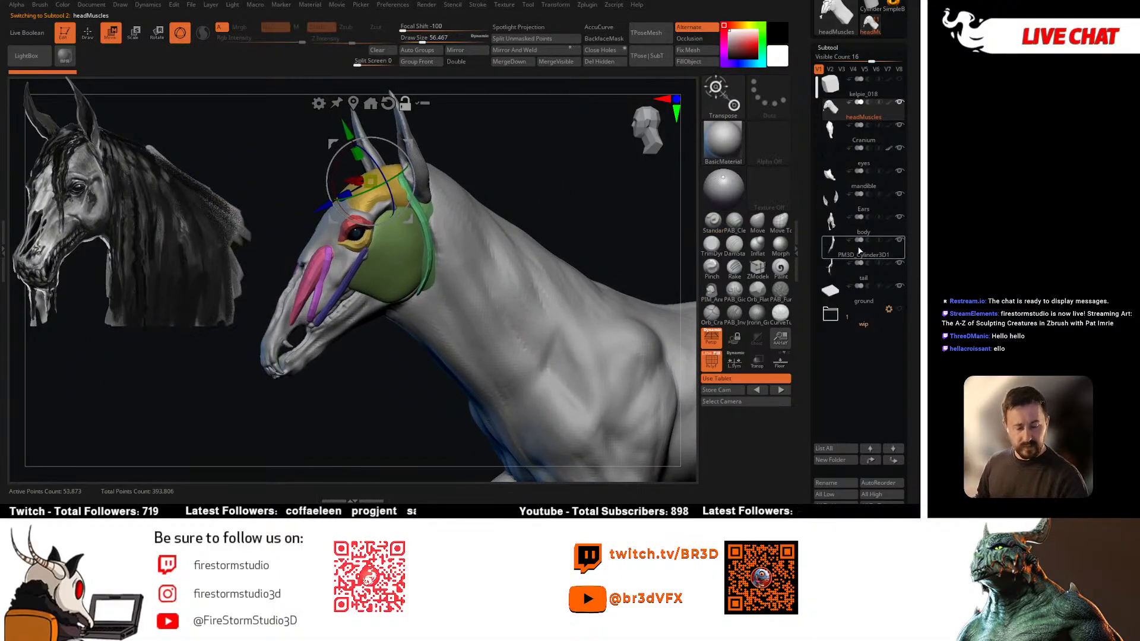
Step: Step through the Cranium, eyes, mandible, Ears, body and PM3D_Cylinder3D1 subtools to identify each part
mouse_move(835, 226)
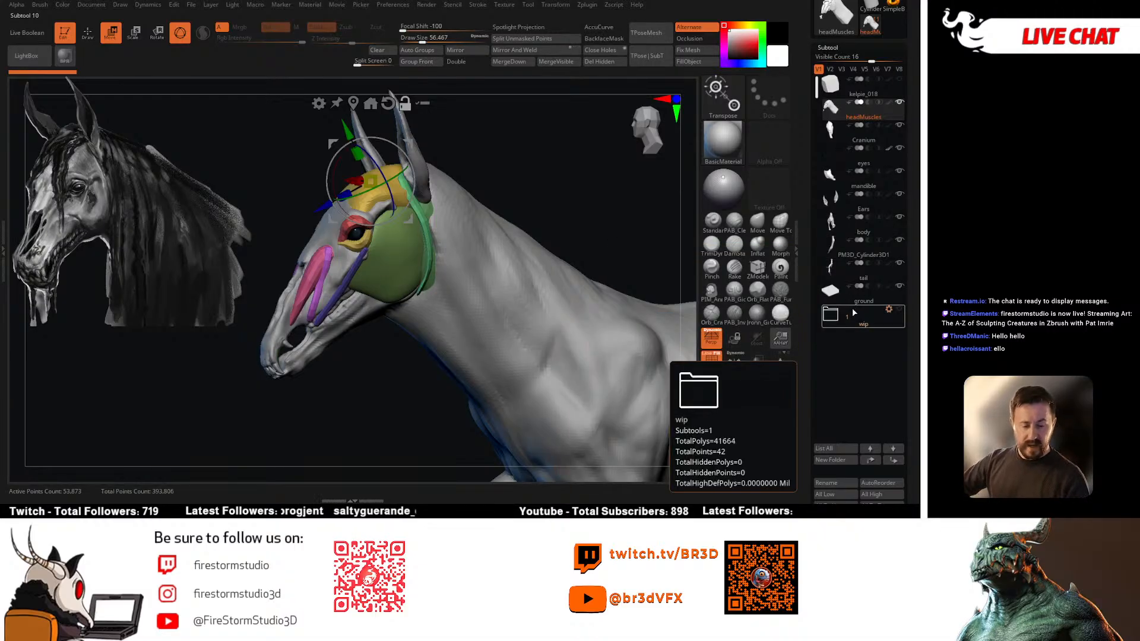
click(839, 136)
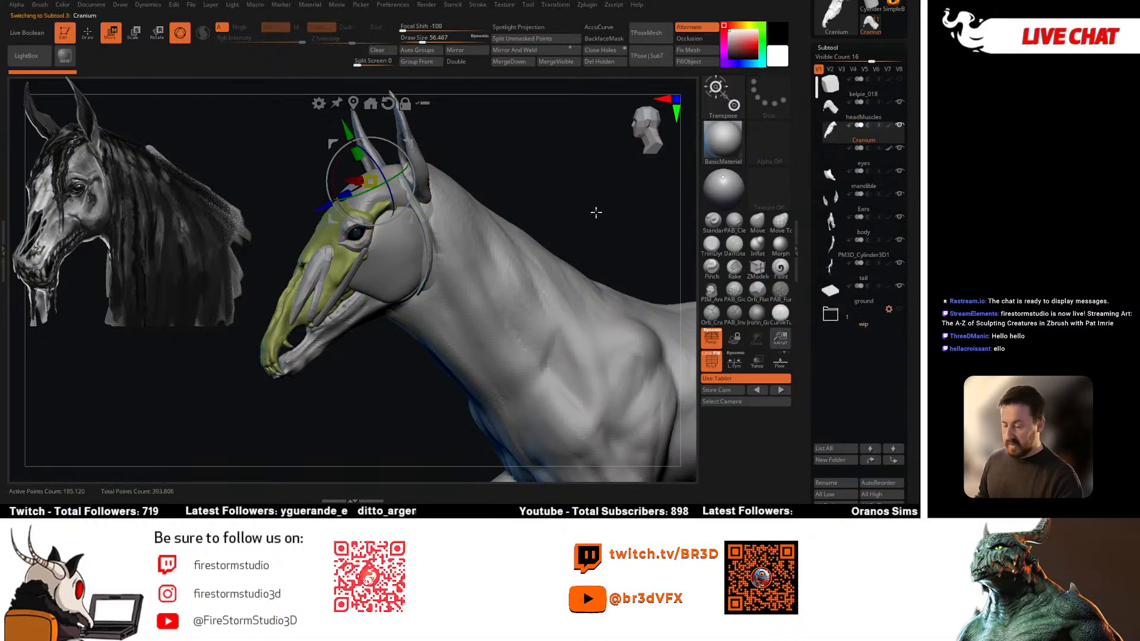
click(841, 159)
click(840, 181)
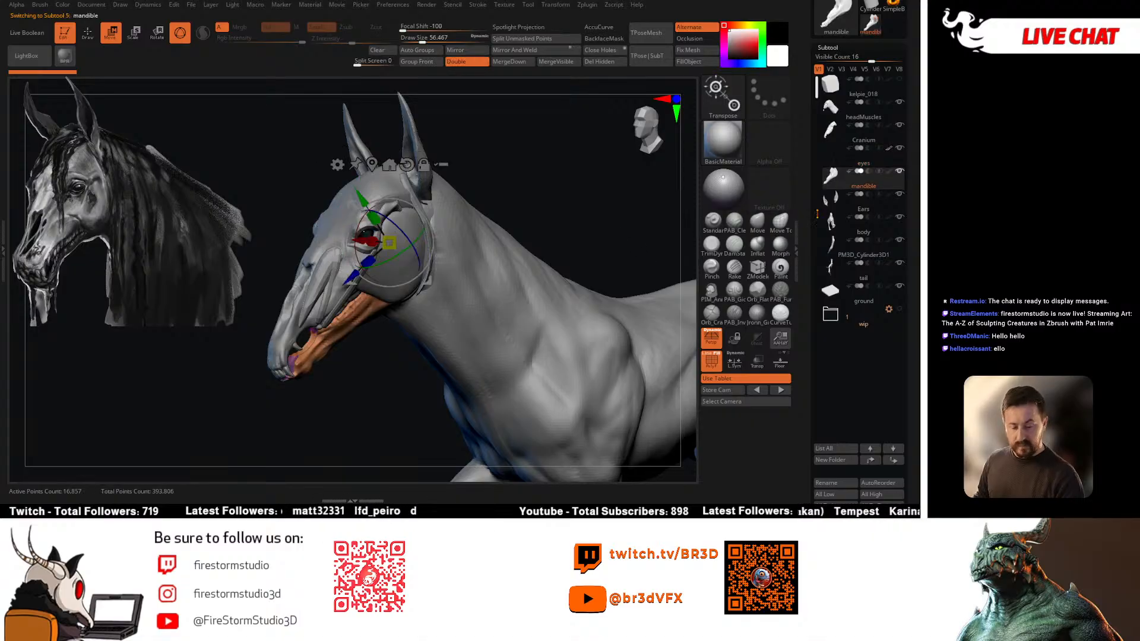
click(840, 204)
click(839, 227)
click(839, 249)
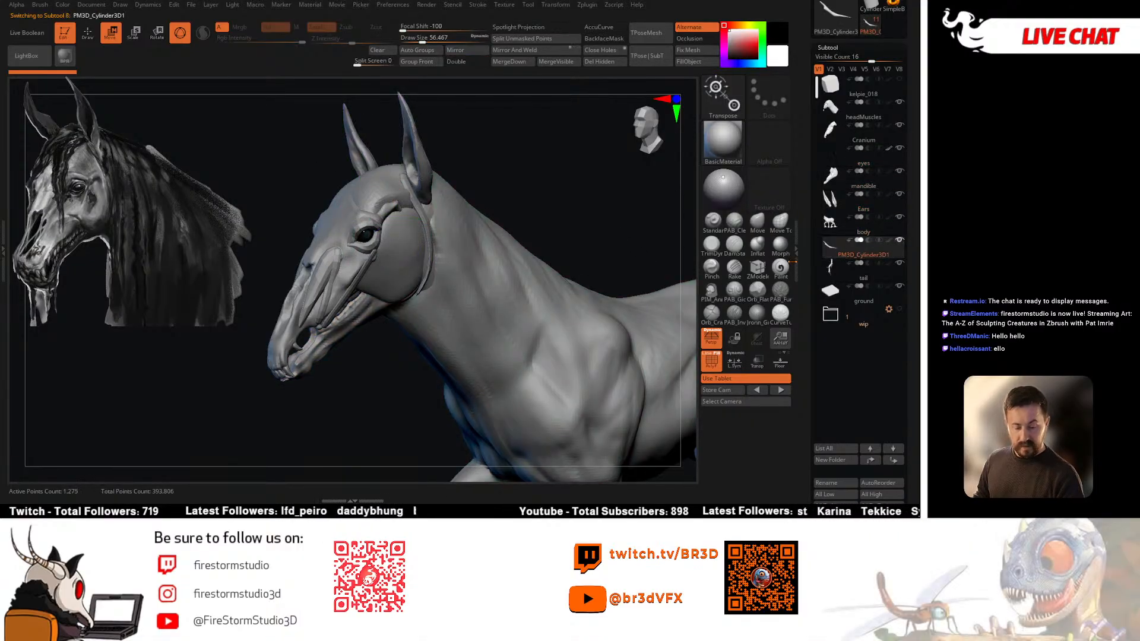
Step: Return to Draw mode and examine the tail and PM3D_Cylinder3D1 subtools on the full horse
mouse_move(623, 247)
alt+mouse_down()
mouse_move(590, 196)
mouse_move(554, 185)
mouse_move(596, 291)
mouse_move(651, 217)
alt+mouse_up()
key(q)
drag(631, 271, 643, 305)
key(shift+f)
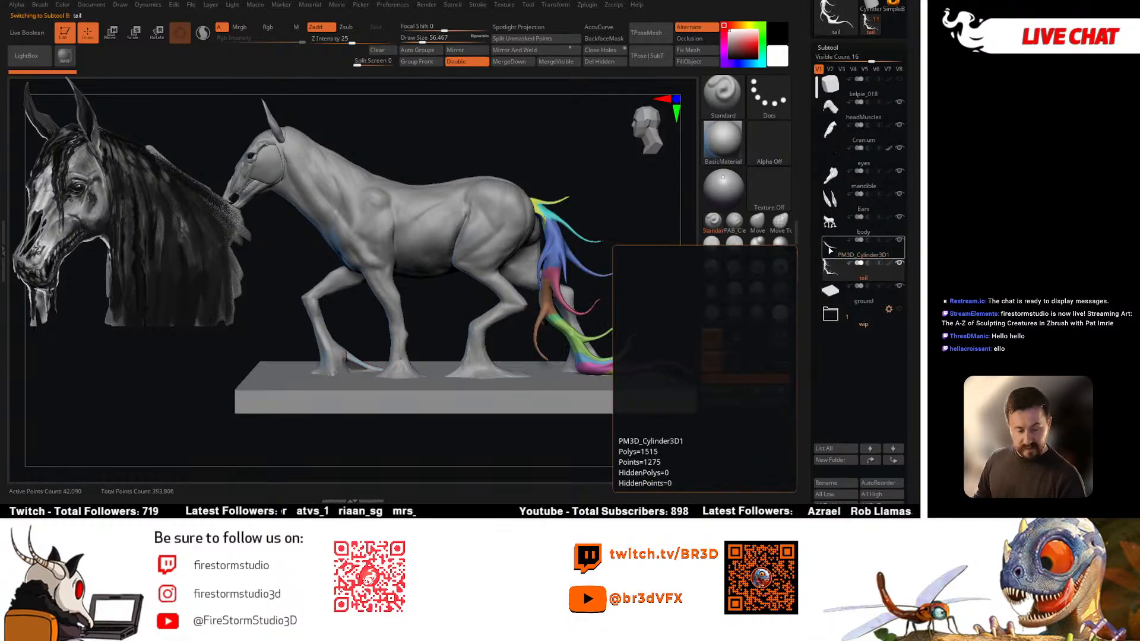
mouse_move(360, 374)
right_down()
mouse_move(363, 344)
mouse_move(485, 409)
right_up()
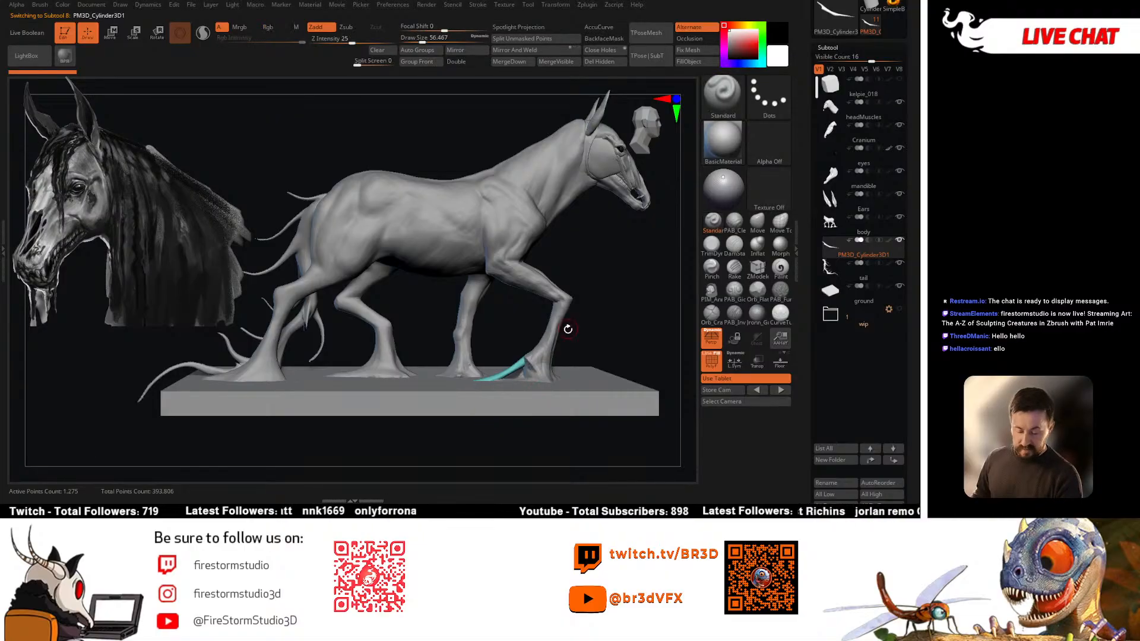
Step: Merge the body subtool down with the PM3D_Cylinder3D1 piece below it
click(837, 238)
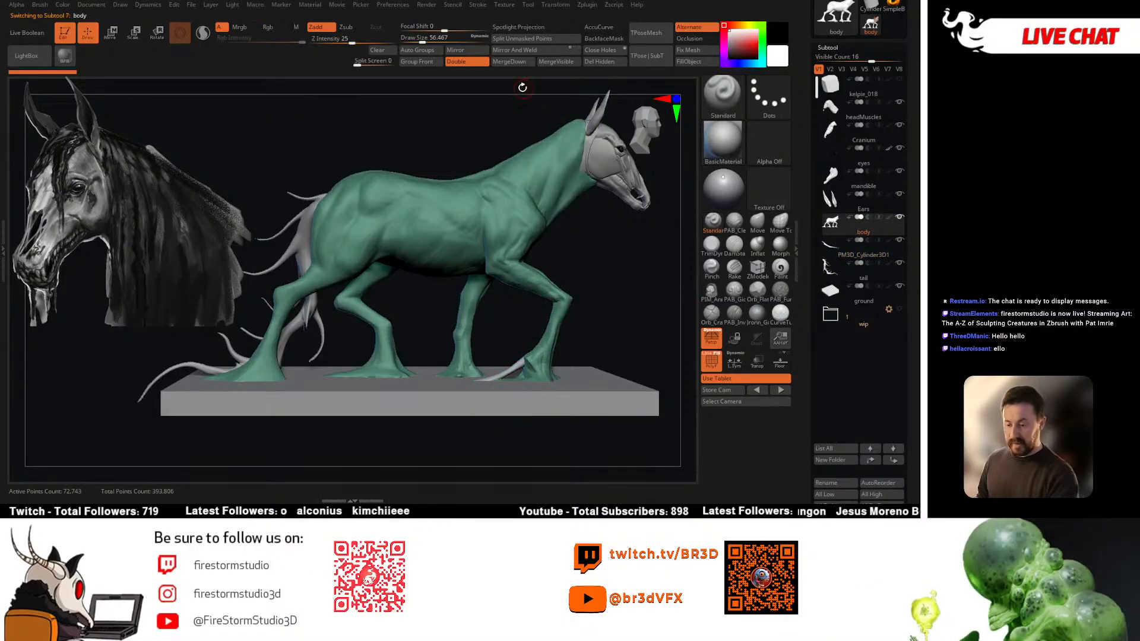
click(521, 66)
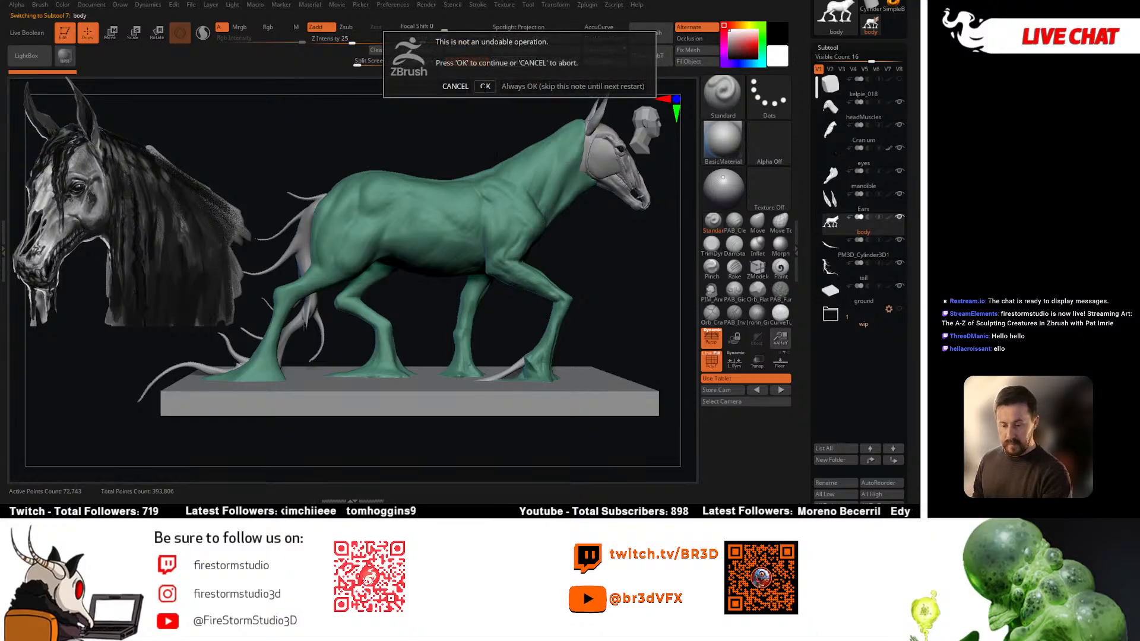
click(485, 86)
Step: Hide the tail subtool and make the ground subtool active
drag(599, 336, 534, 297)
drag(670, 274, 656, 303)
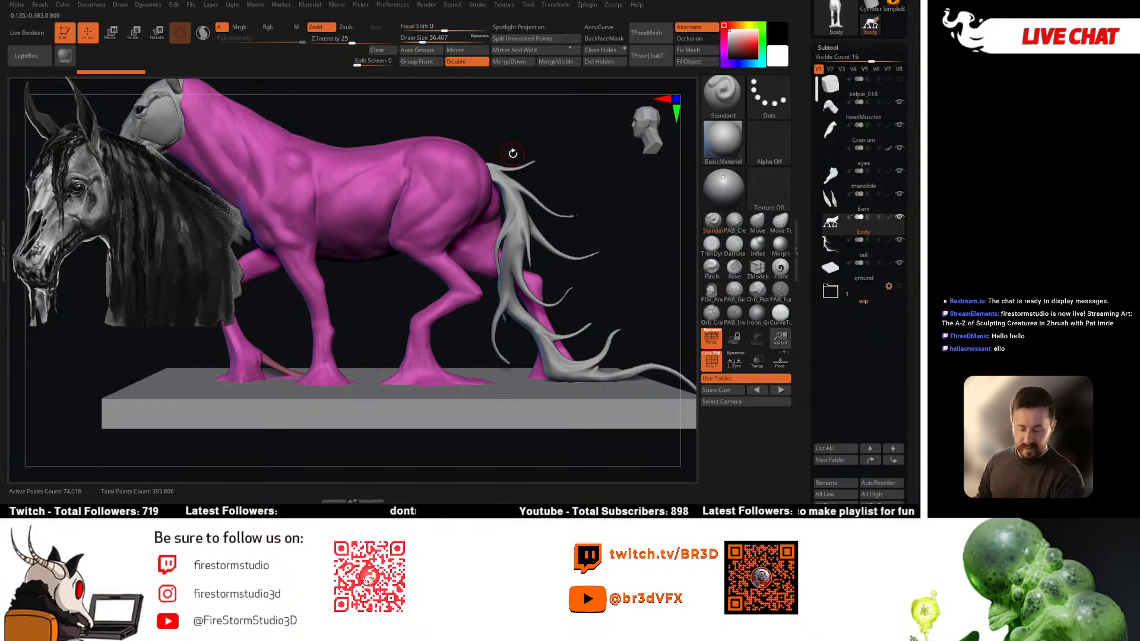
click(893, 248)
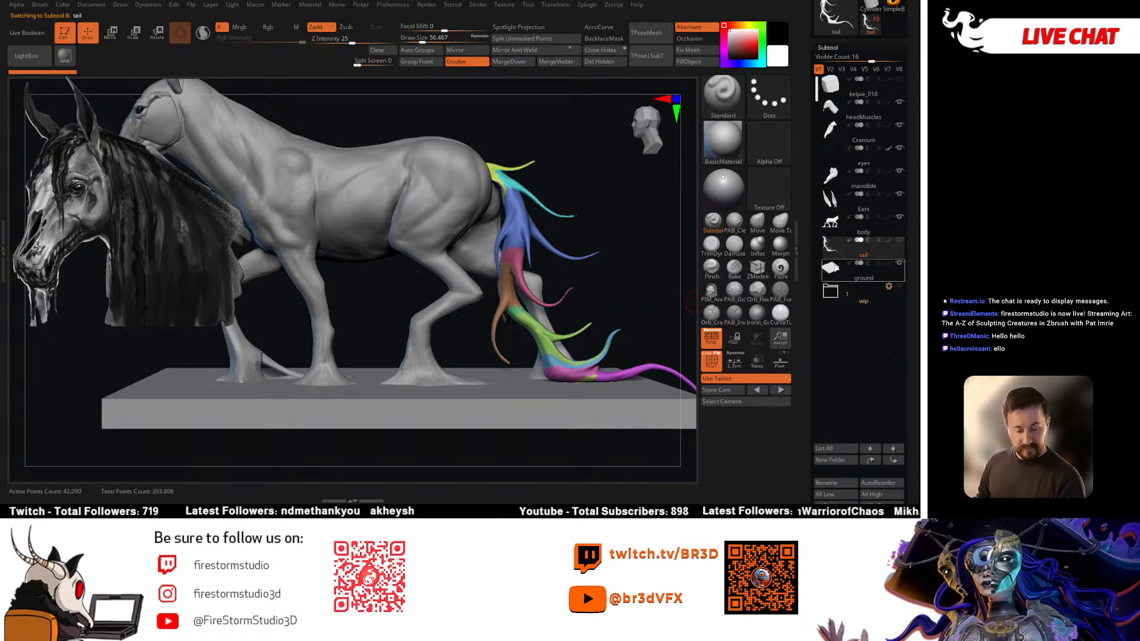
click(887, 270)
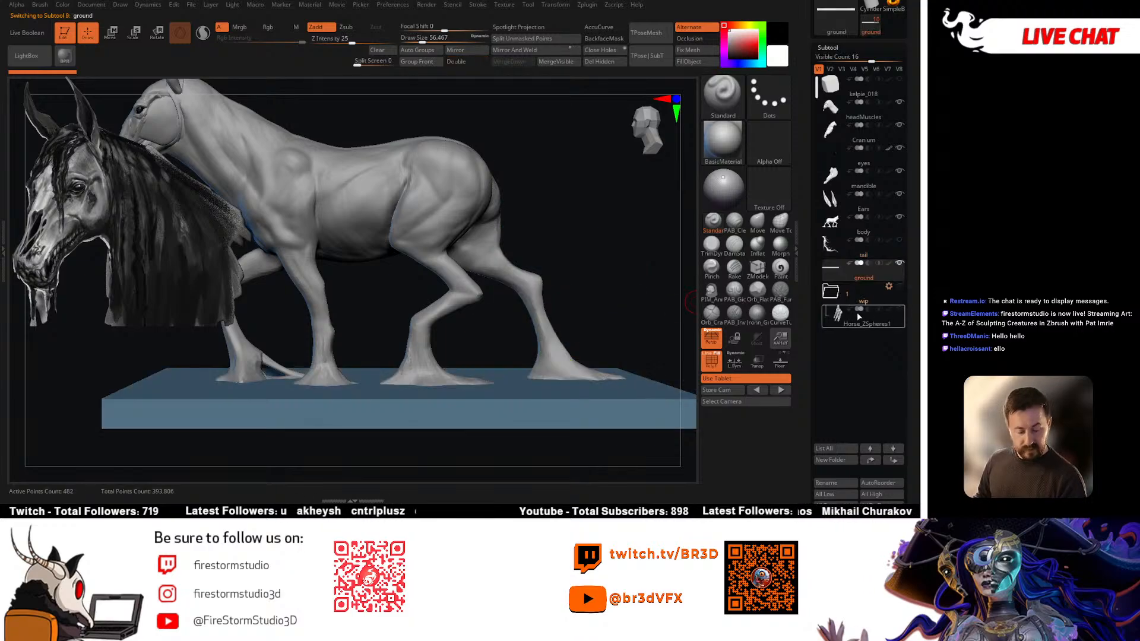
Step: Show the contents of the wip folder and delete the folder with its subtools
click(898, 286)
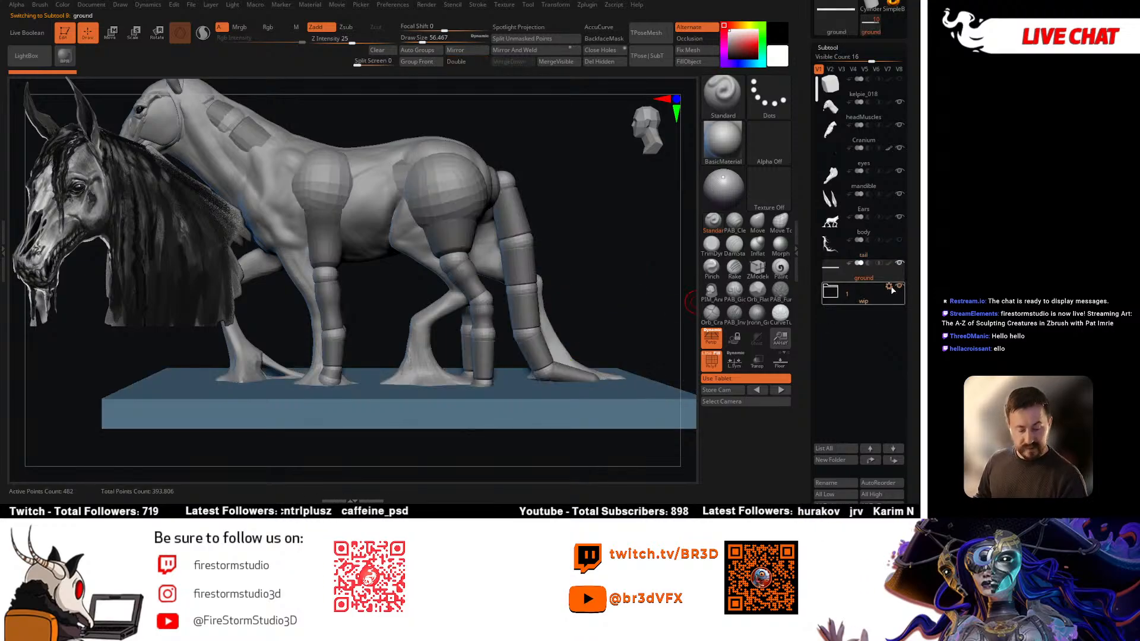
click(889, 287)
click(837, 460)
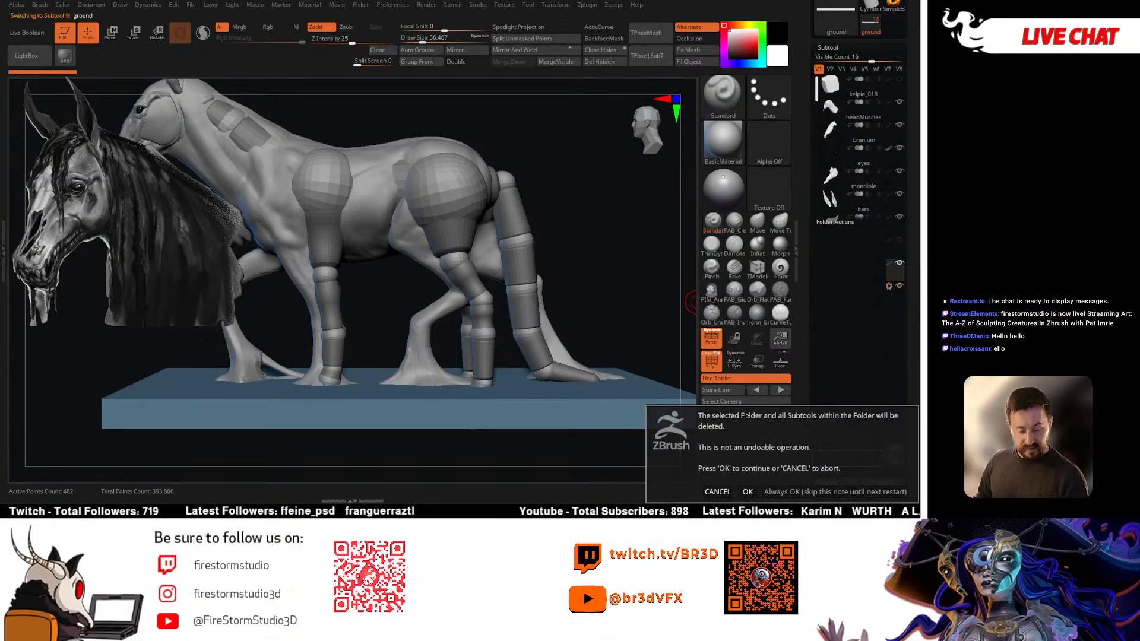
click(747, 491)
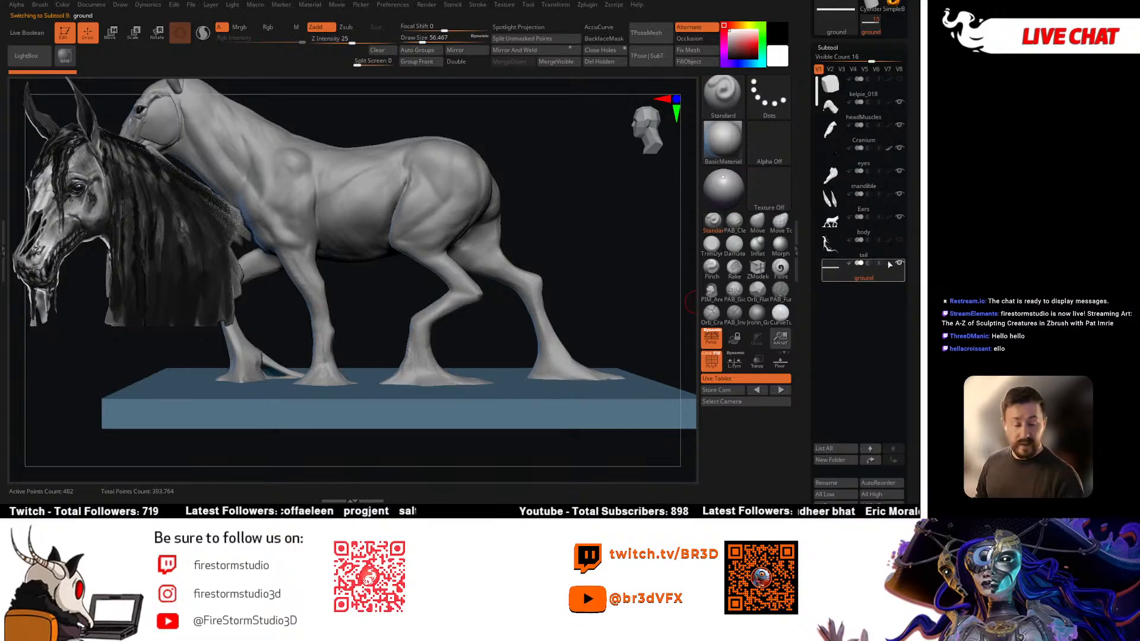
Step: Step through the tail, body and mandible subtools to review the remaining parts of the horse
click(839, 255)
click(834, 234)
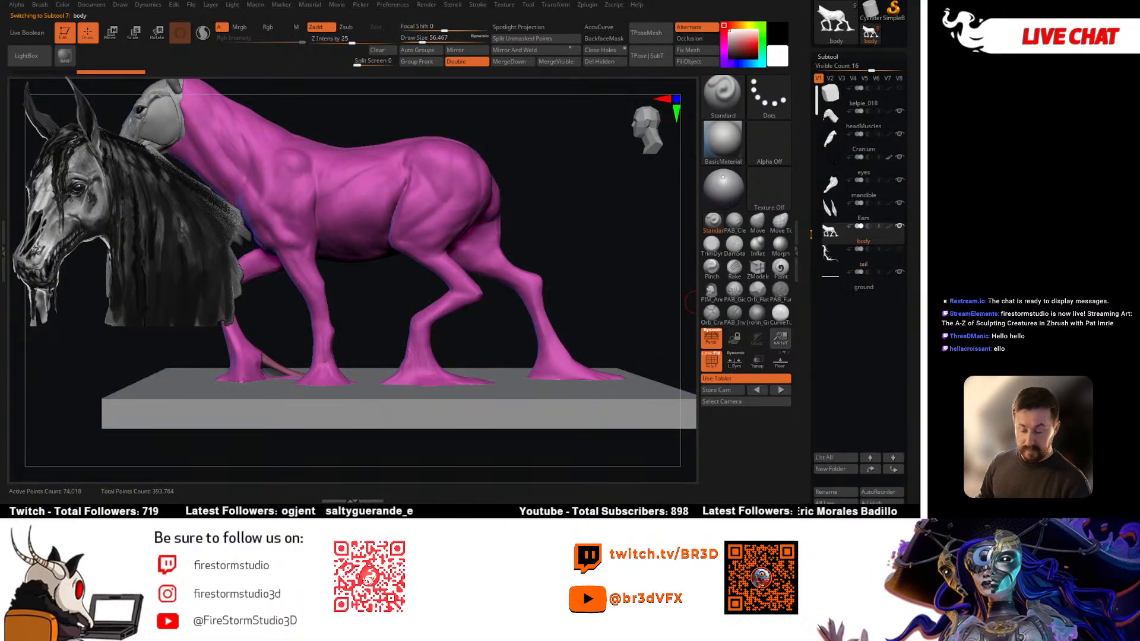
mouse_move(624, 272)
mouse_down()
mouse_move(633, 260)
mouse_move(618, 260)
mouse_move(636, 277)
mouse_up()
click(833, 209)
Step: Make the eyes subtool active and save the tool as a new version named kelpie_019
click(831, 164)
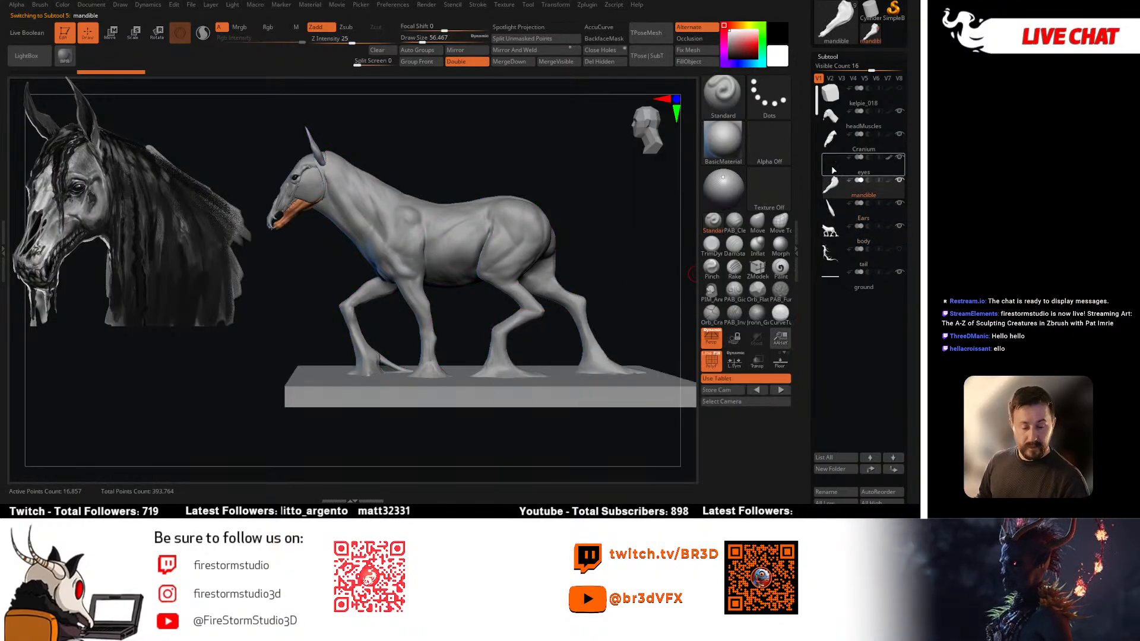
scroll(873, 71, up, 3)
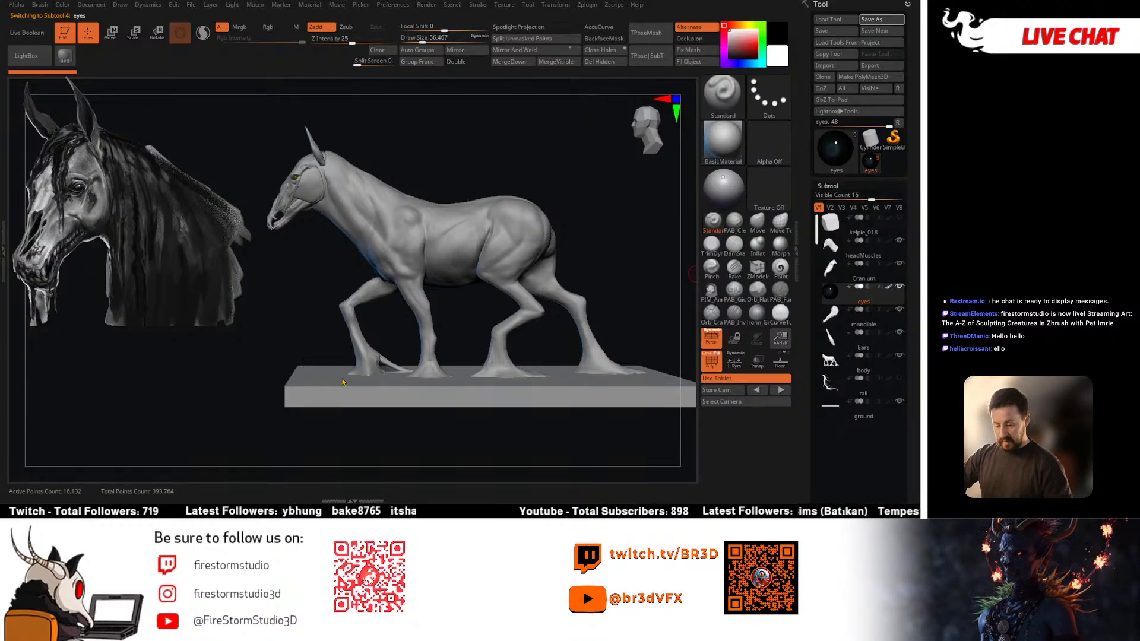
key(ctrl+s)
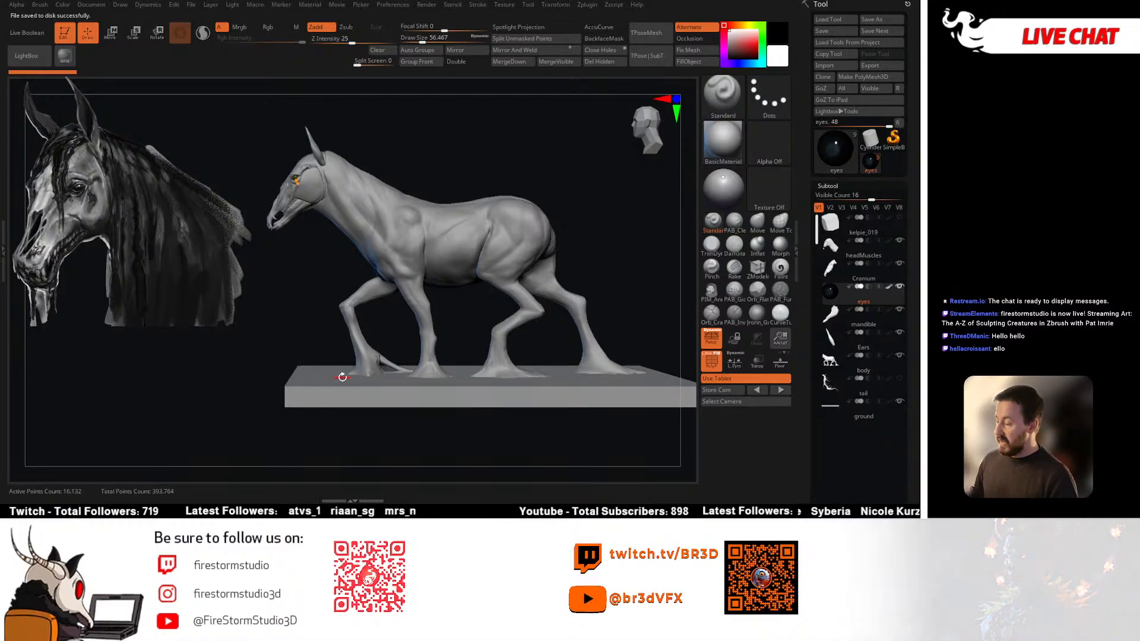
Step: Hide the ground subtool and view the horse's head and neck from a three-quarter angle
drag(590, 243, 565, 269)
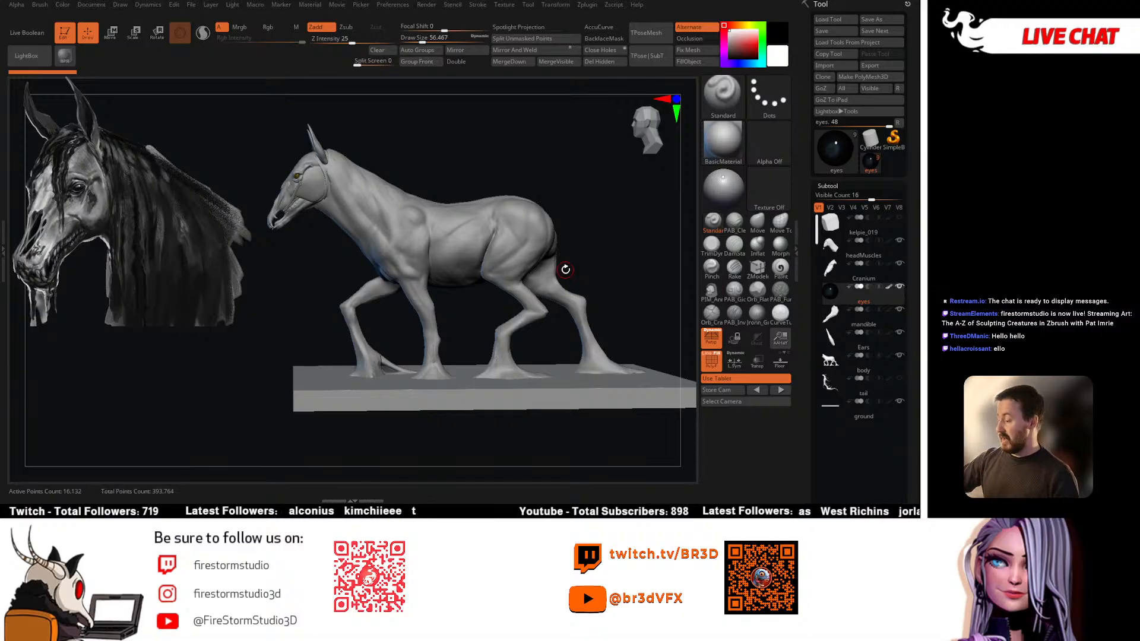
drag(607, 261, 658, 300)
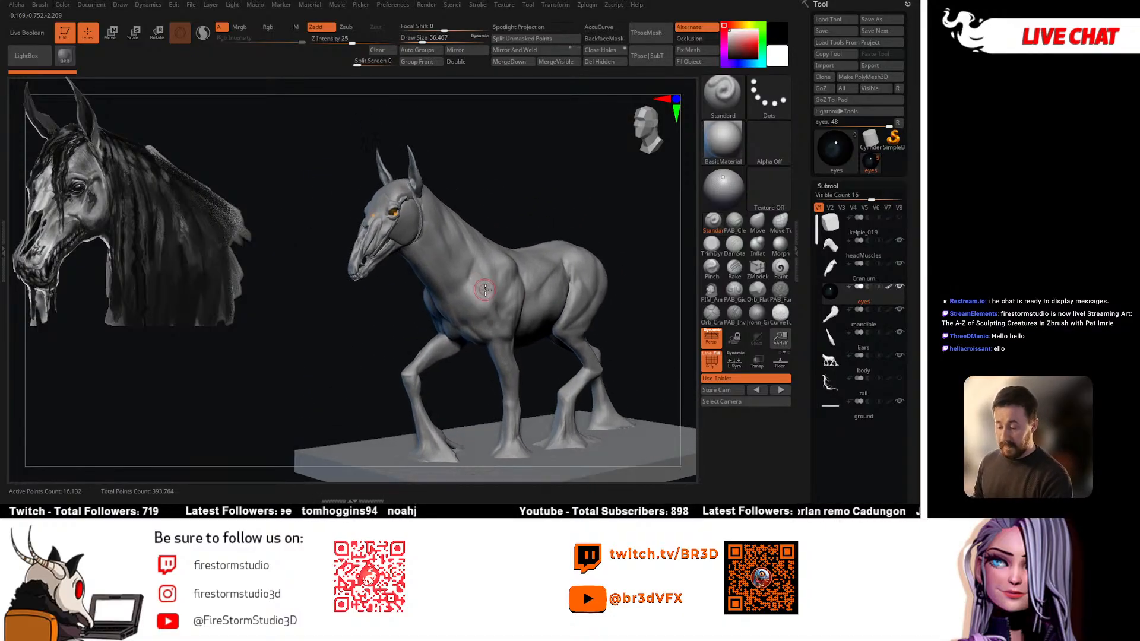
click(899, 402)
ctrl+right_drag(544, 301, 516, 301)
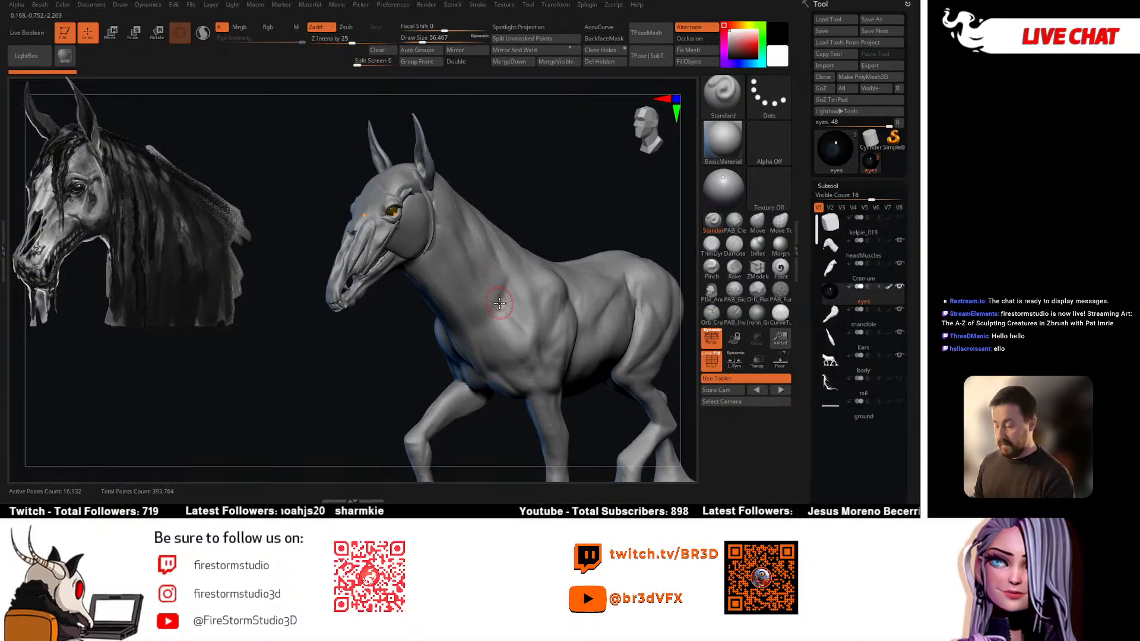
Step: Examine the horse's head, neck and shoulders from several angles with the polyframe overlay turned off
drag(541, 199, 532, 214)
ctrl+right_drag(591, 306, 530, 300)
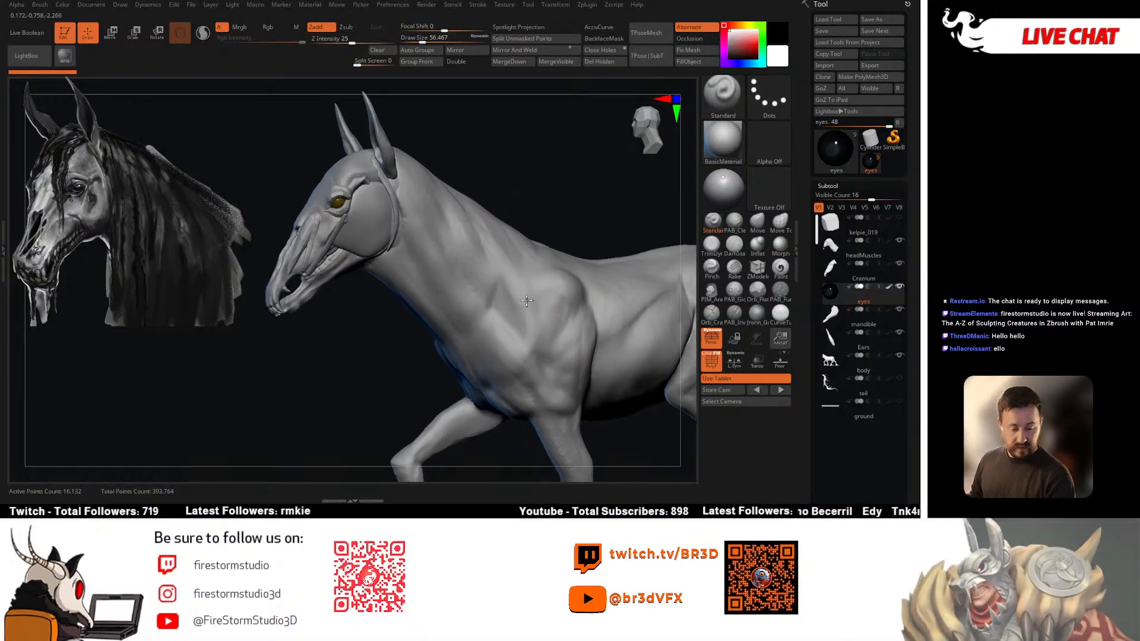
key(shift+f)
drag(529, 184, 545, 185)
right_drag(474, 306, 488, 291)
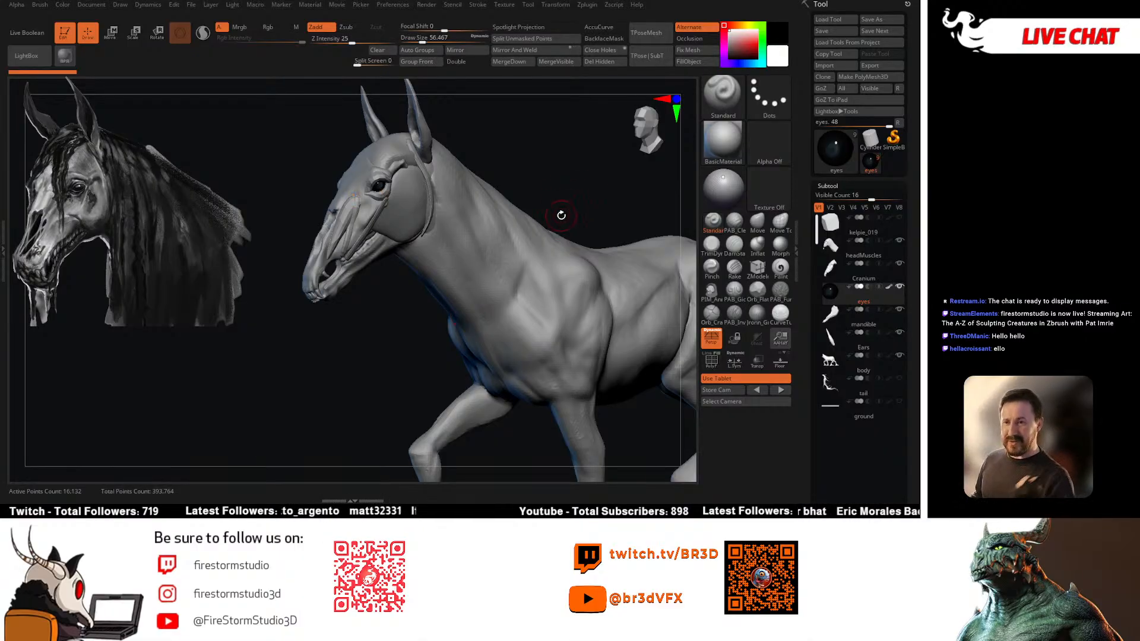
mouse_move(561, 215)
mouse_down()
mouse_move(544, 175)
mouse_move(572, 186)
mouse_move(550, 184)
mouse_move(542, 214)
mouse_up()
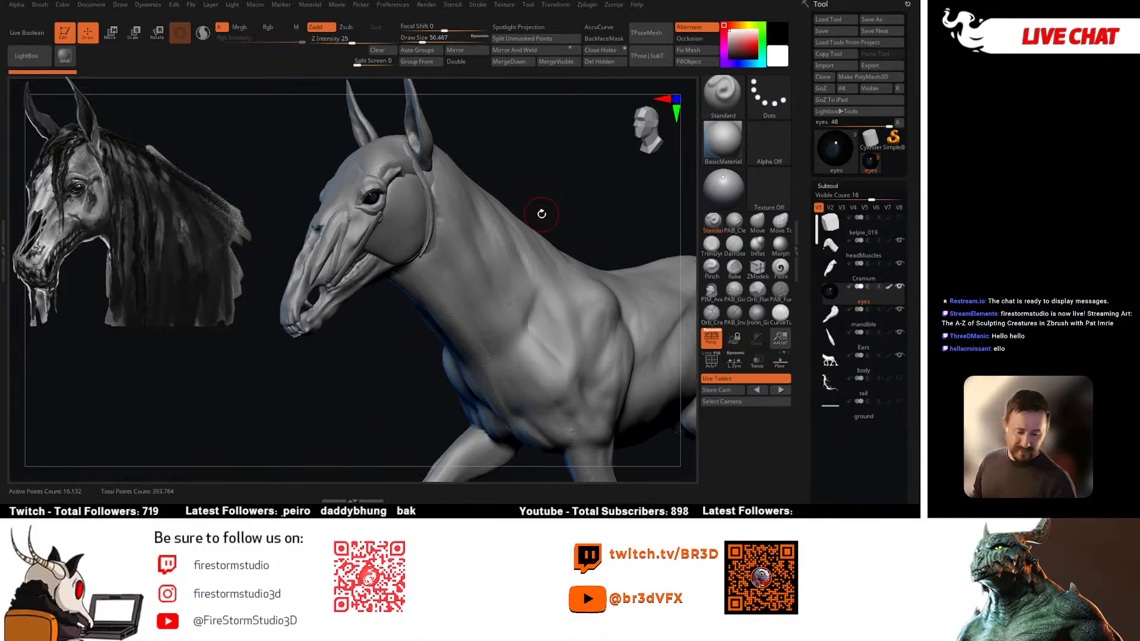
Step: Choose the Move brush and set its draw size to about 74
key(b)
key(m)
key(v)
key(shift+f)
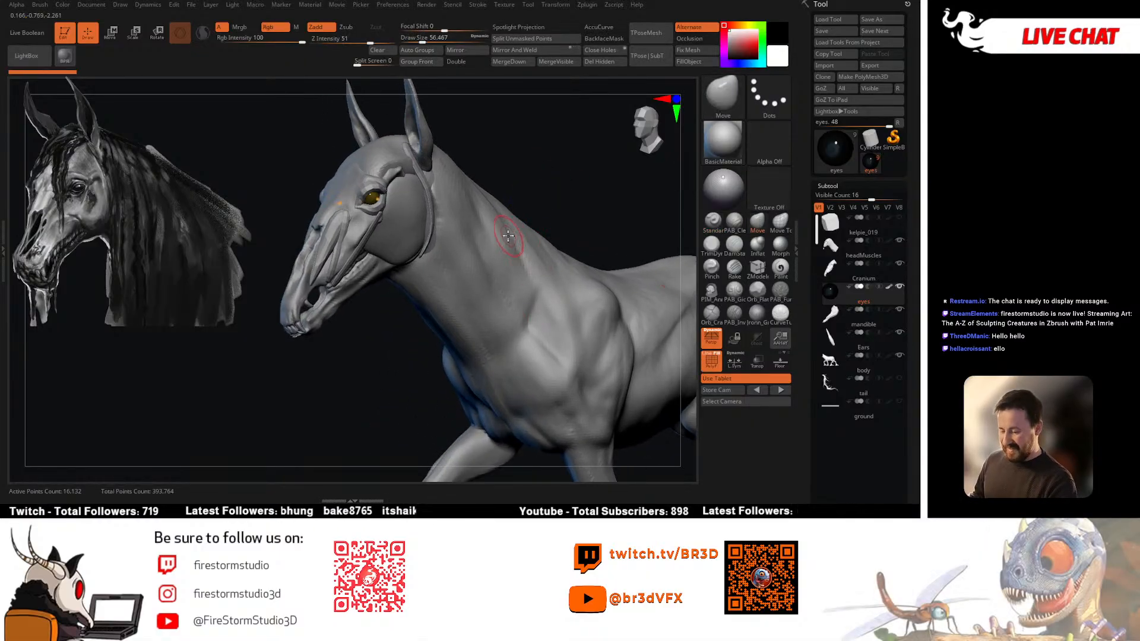
key(space)
drag(380, 264, 397, 264)
key(shift+f)
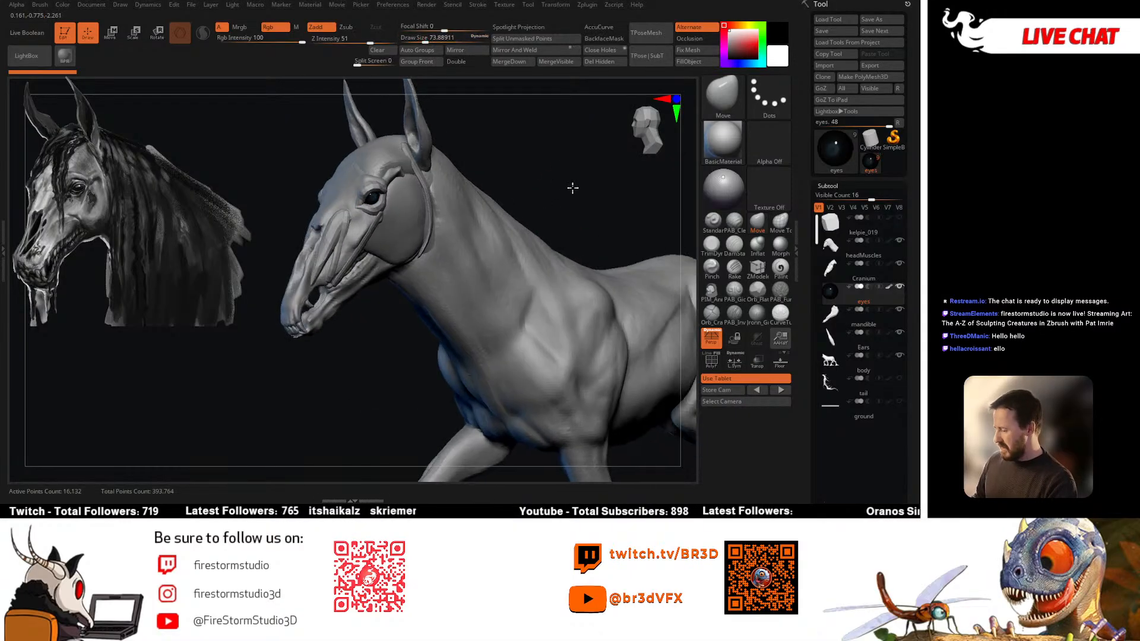
drag(573, 188, 503, 250)
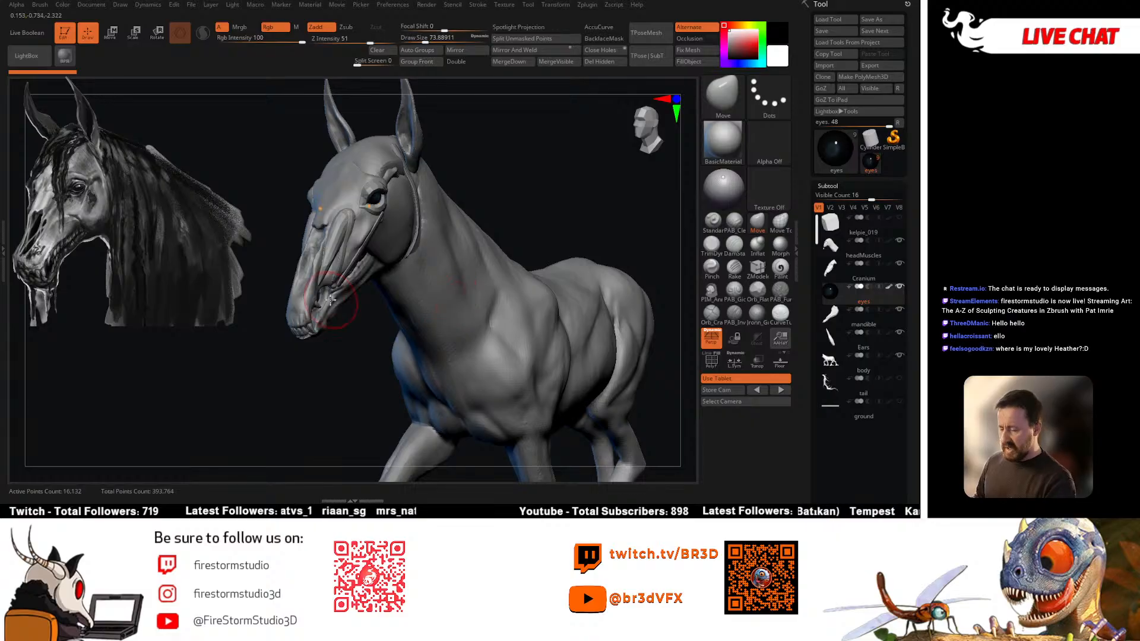
Step: Step through the headMuscles and Cranium subtools to review the parts of the head
alt+click(606, 256)
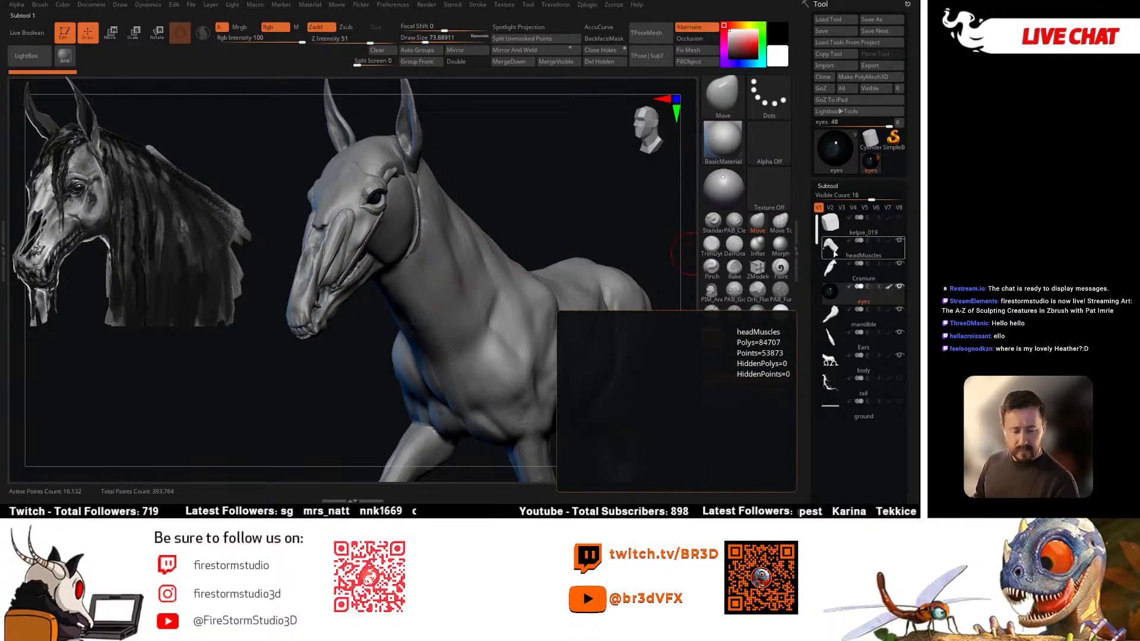
key(shift+f)
drag(565, 254, 507, 241)
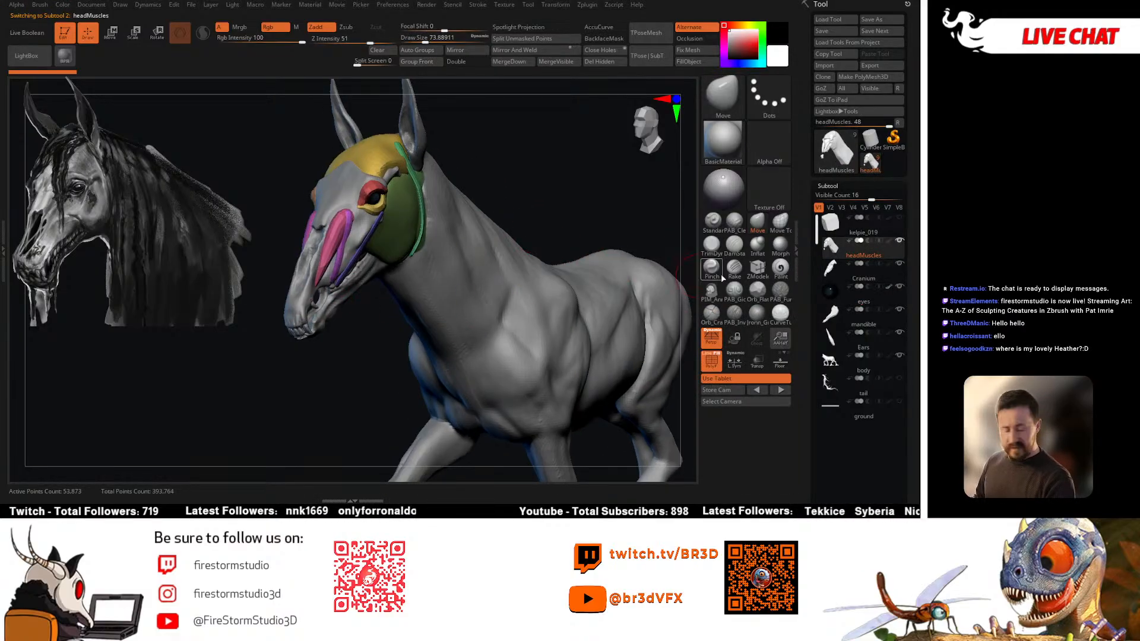
click(863, 273)
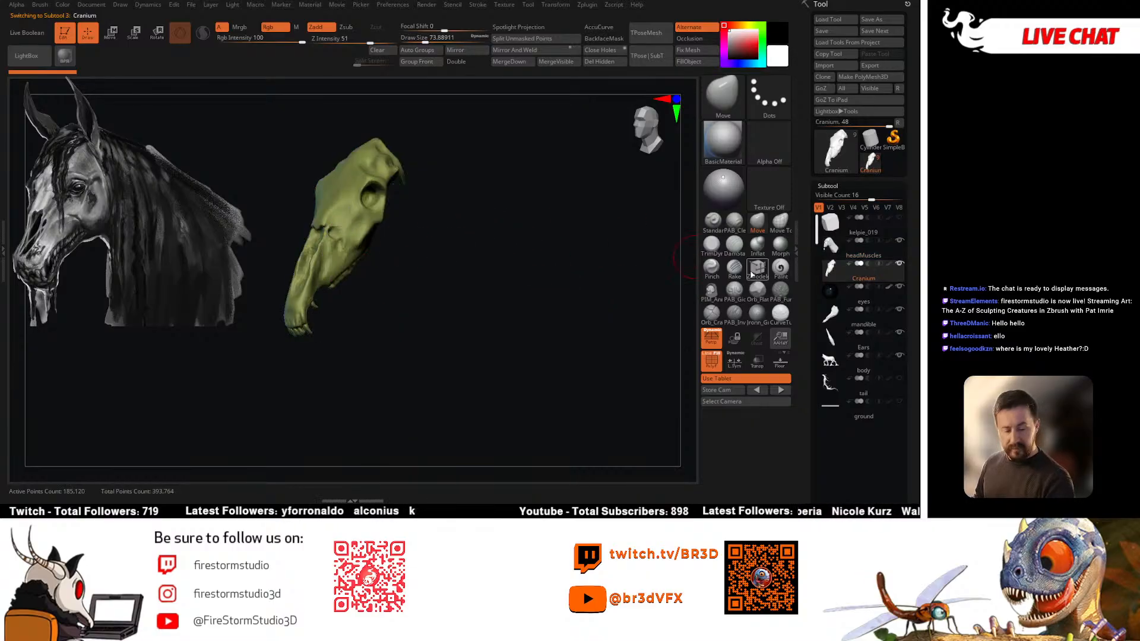
Step: Make the mandible subtool active with double-sided display on and the draw size at about 39
mouse_move(625, 301)
mouse_down()
mouse_move(537, 214)
mouse_move(488, 236)
mouse_move(367, 348)
mouse_move(370, 270)
mouse_move(352, 299)
mouse_move(356, 323)
mouse_move(399, 336)
mouse_move(382, 328)
mouse_move(420, 316)
mouse_move(438, 291)
mouse_move(435, 252)
mouse_move(458, 245)
mouse_up()
key(space)
alt+click(330, 310)
key(space)
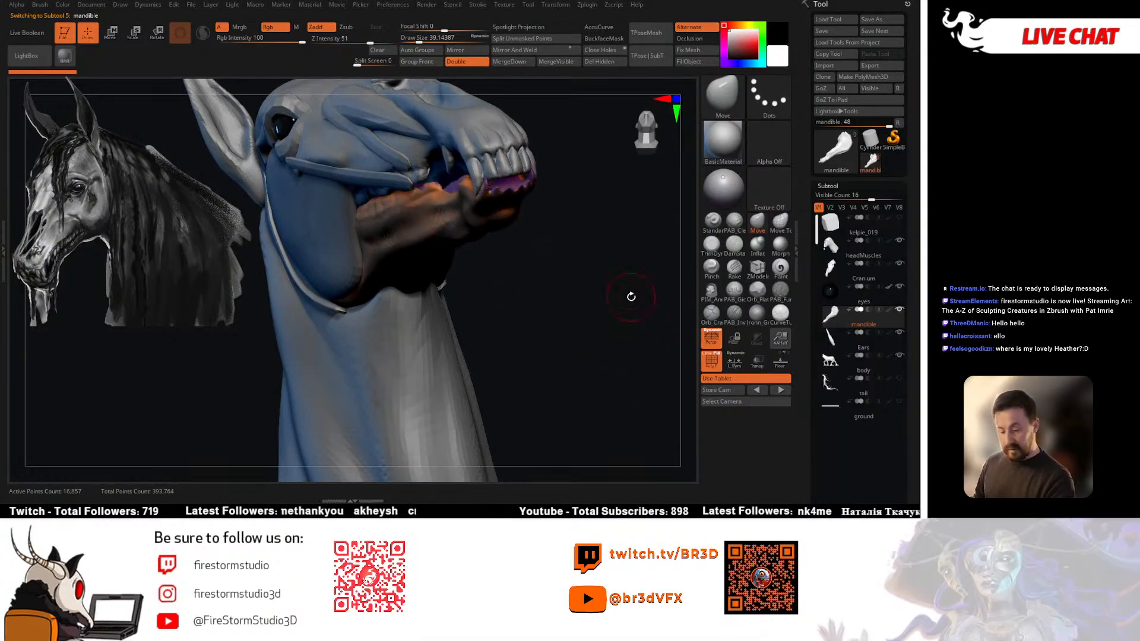
Step: Smooth along the mandible with the draw size reduced to about 14, and isolate the subtool
key(b)
key(m)
key(v)
mouse_move(443, 203)
right_down()
mouse_move(434, 236)
mouse_move(438, 215)
mouse_move(420, 208)
mouse_move(432, 265)
mouse_move(402, 246)
mouse_move(412, 271)
right_up()
key(space)
drag(412, 265, 387, 276)
shift+drag(485, 207, 503, 189)
shift+click(356, 39)
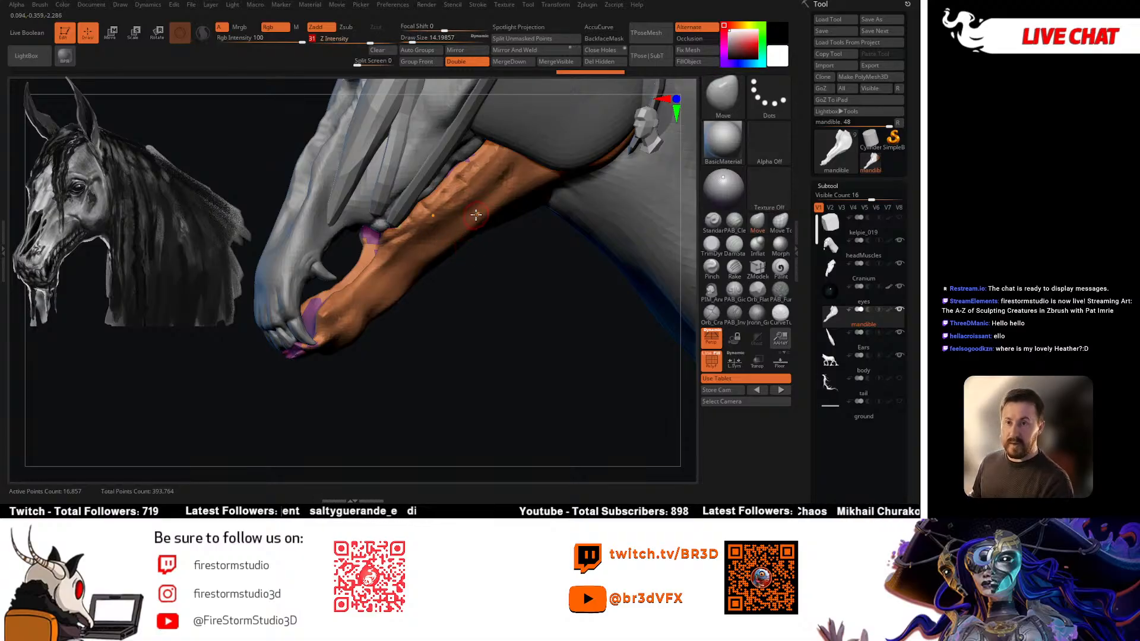
mouse_move(527, 166)
shift+mouse_down()
mouse_move(445, 251)
mouse_move(452, 311)
mouse_move(473, 326)
mouse_move(590, 259)
mouse_move(410, 306)
mouse_move(439, 319)
mouse_move(404, 270)
mouse_move(552, 288)
mouse_move(458, 293)
shift+mouse_up()
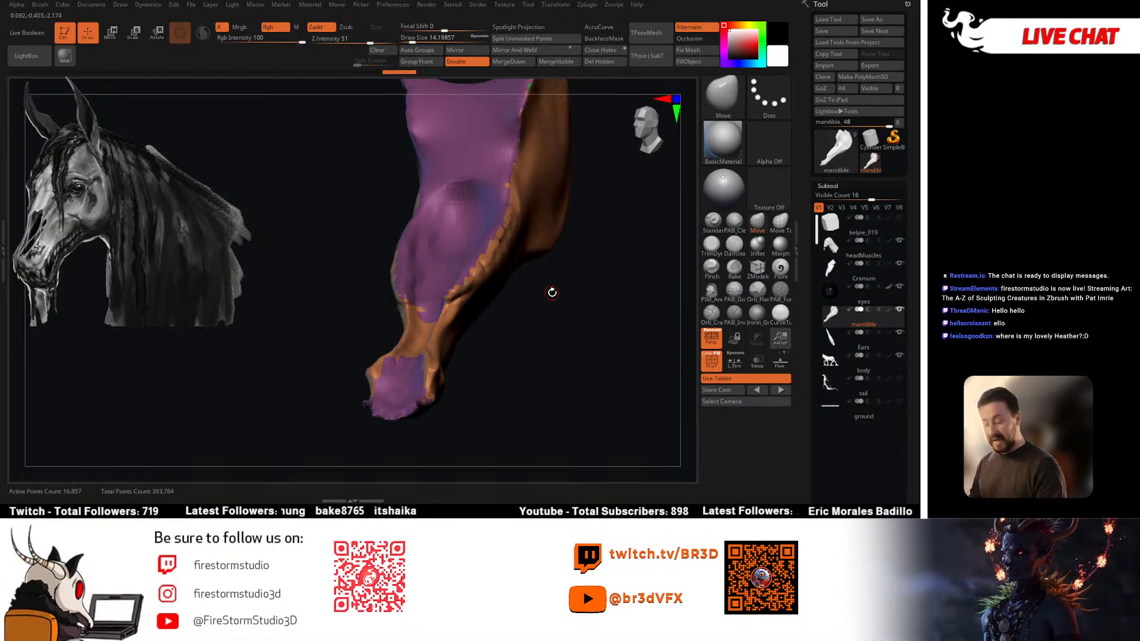
Step: Hide the polyframe overlay and build up the inner surface of the isolated mandible with the PAB_CleanBuildup brush
key(shift+f)
drag(556, 305, 557, 310)
key(shift+f)
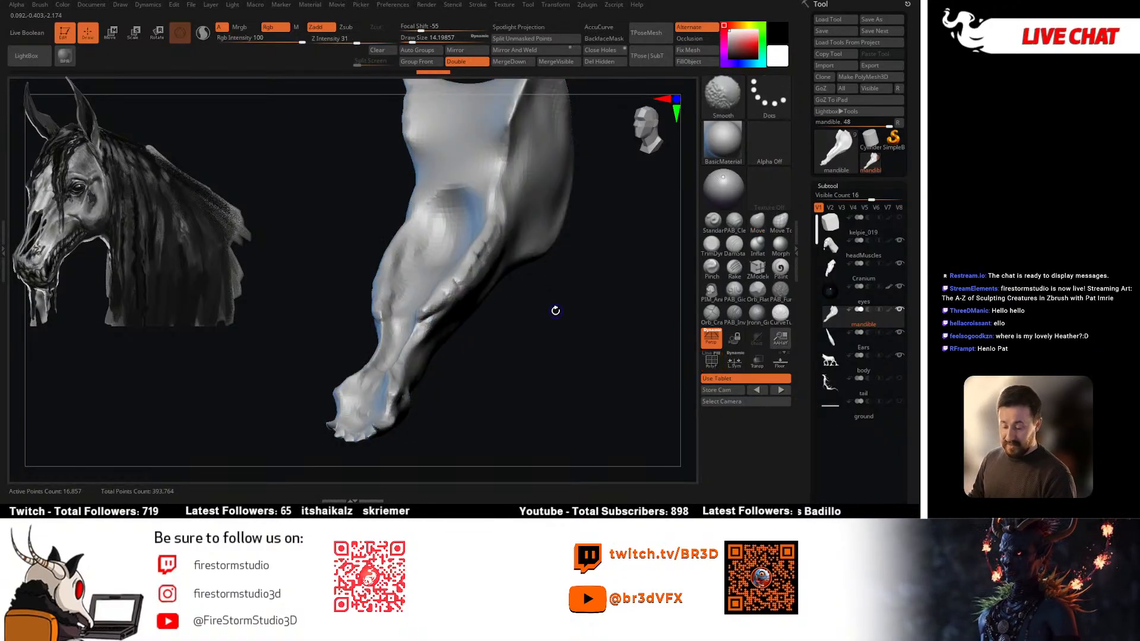
key(shift+f)
key(shift+f)
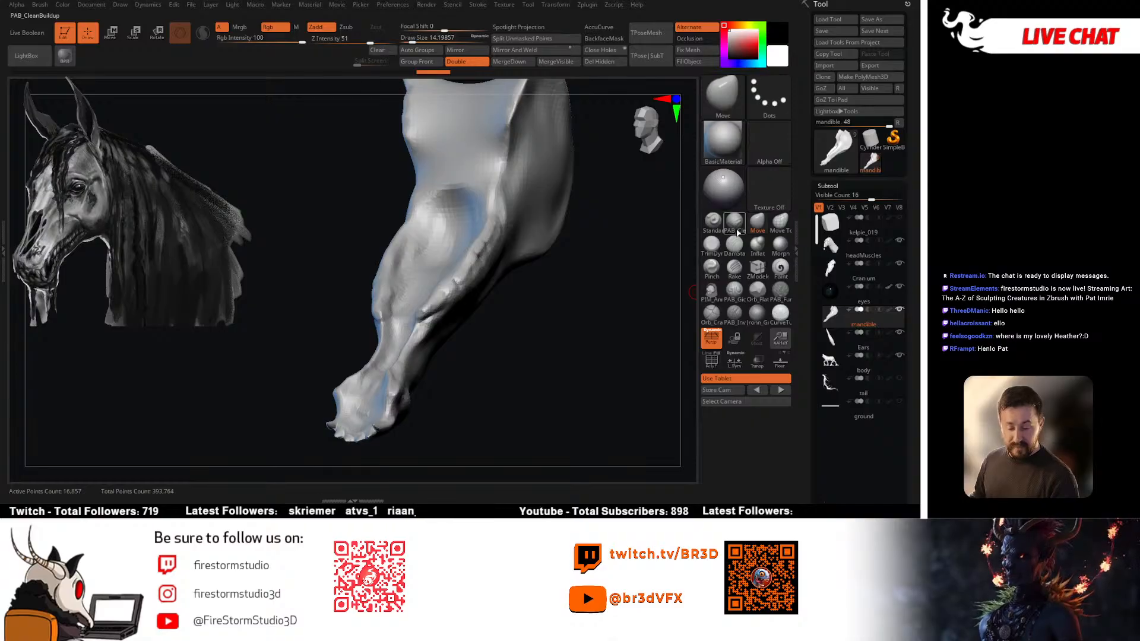
click(735, 224)
mouse_move(487, 339)
mouse_down()
mouse_move(483, 313)
mouse_move(399, 328)
mouse_move(403, 285)
mouse_move(478, 321)
mouse_move(403, 320)
mouse_up()
right_drag(416, 325, 427, 341)
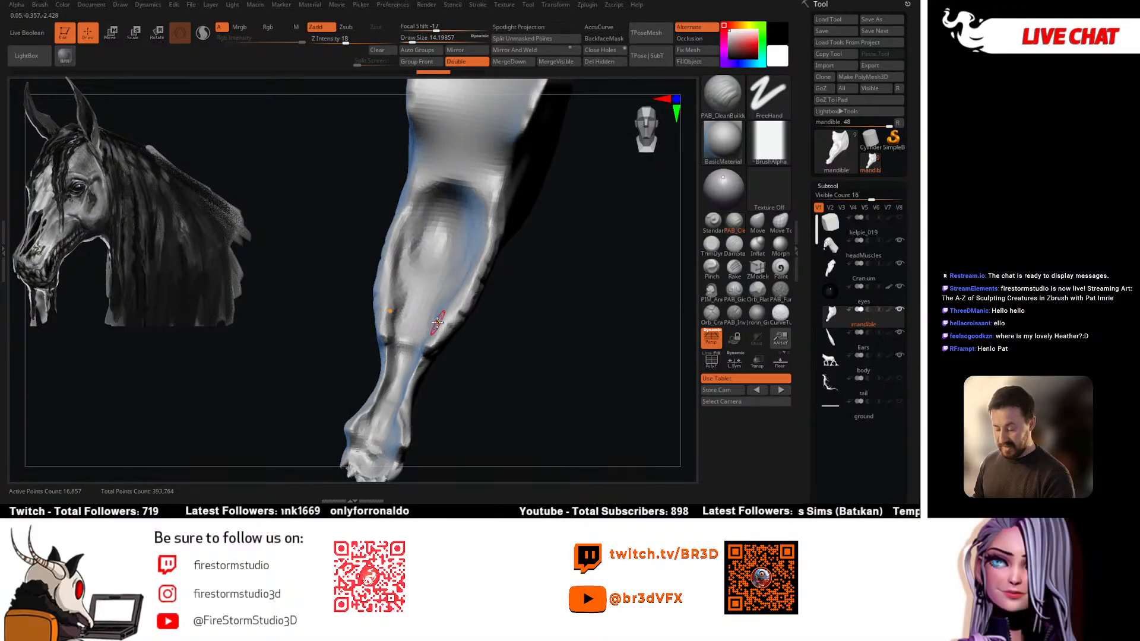
drag(399, 329, 393, 261)
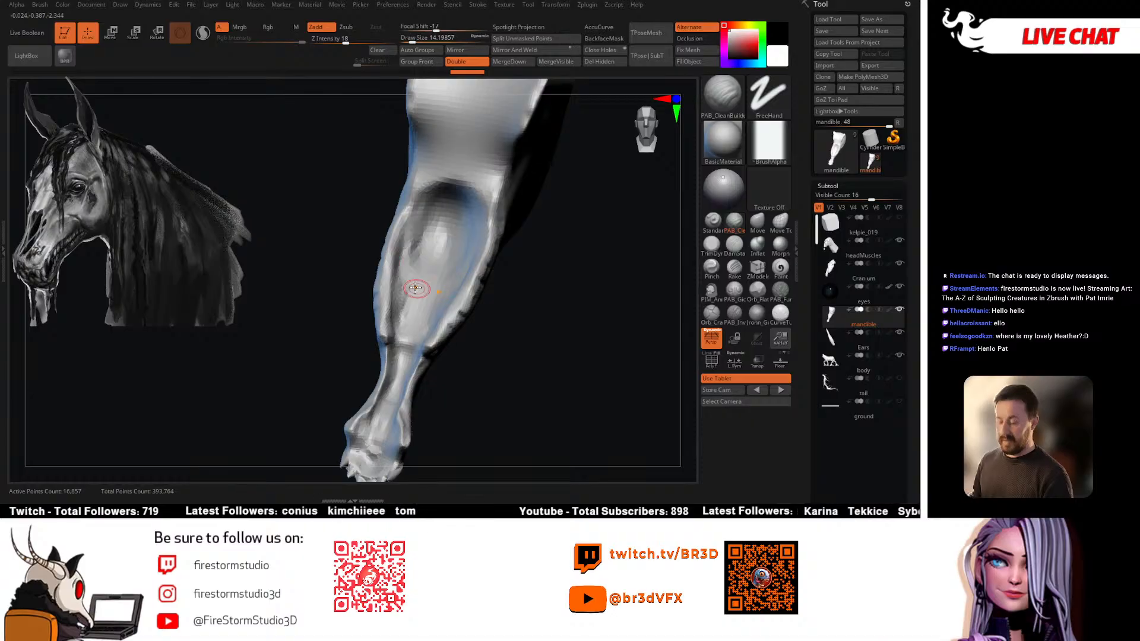
drag(396, 315, 403, 249)
mouse_move(406, 245)
right_down()
mouse_move(488, 265)
mouse_move(432, 283)
right_up()
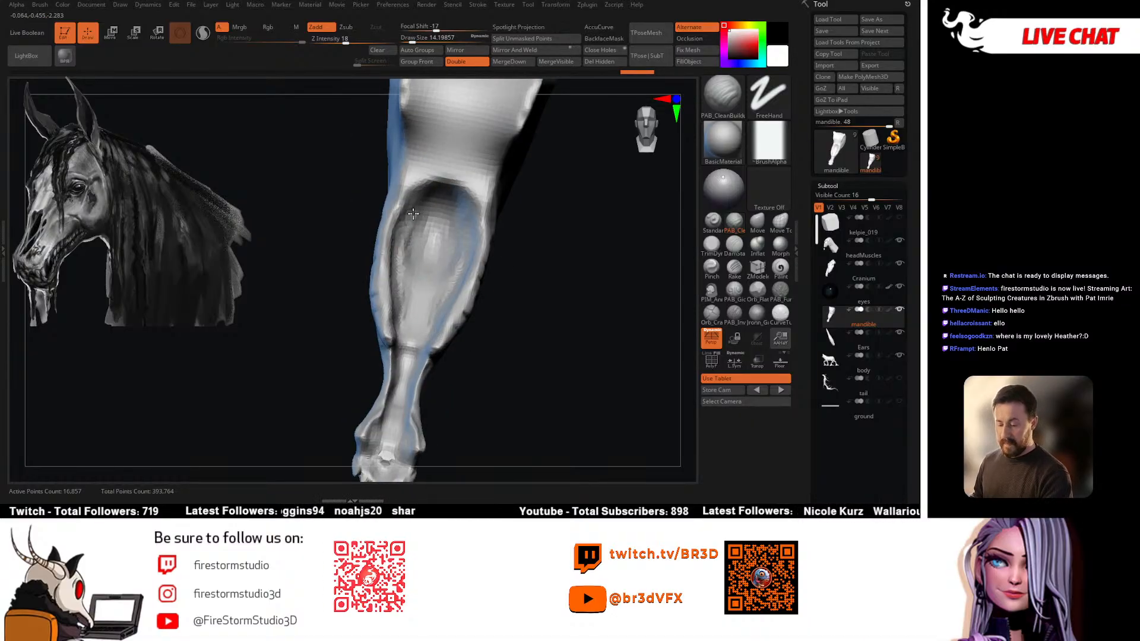
Step: Show the other subtools around the mandible again and choose the DamStandard brush
mouse_move(414, 213)
right_down()
mouse_move(471, 265)
mouse_move(464, 258)
mouse_move(519, 287)
right_up()
key(shift)
key(alt+s)
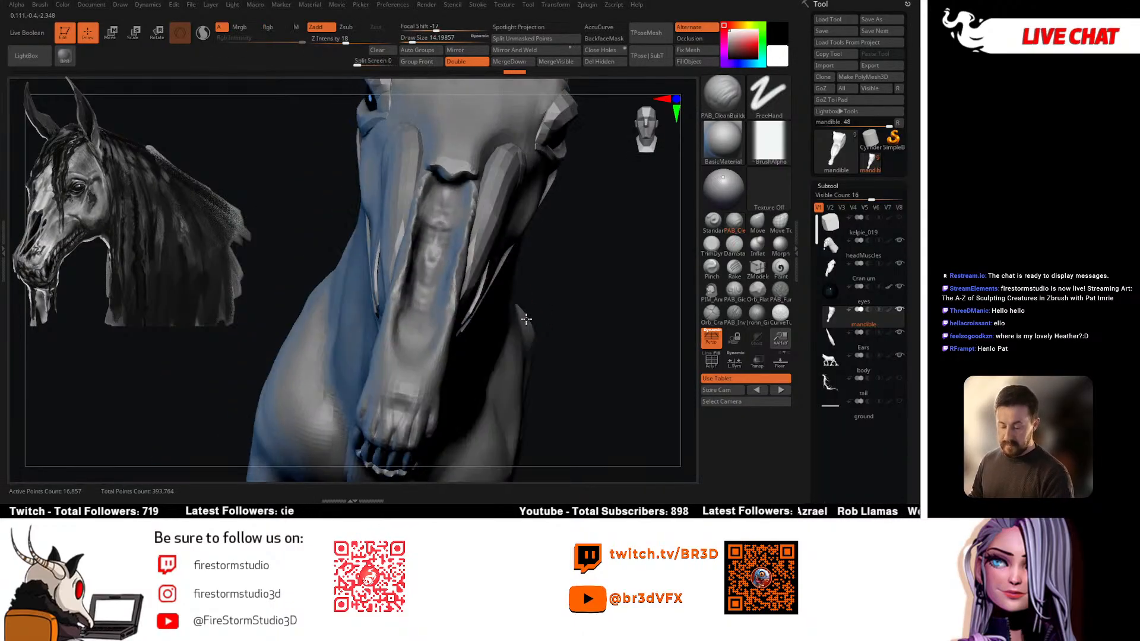
mouse_move(546, 327)
right_down()
mouse_move(464, 292)
mouse_move(440, 297)
mouse_move(468, 308)
mouse_move(402, 312)
mouse_move(422, 291)
mouse_move(391, 288)
right_up()
click(737, 252)
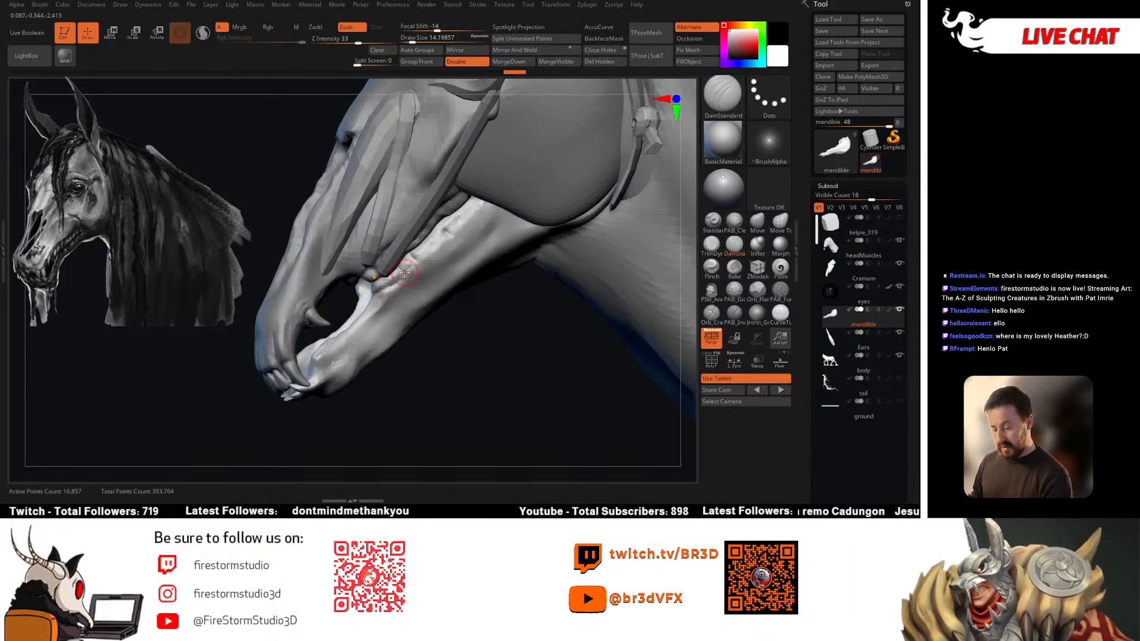
Step: Compare the horse's jaw and face with the reference painting and increase the DamStandard draw size to about 27
right_drag(481, 202, 484, 300)
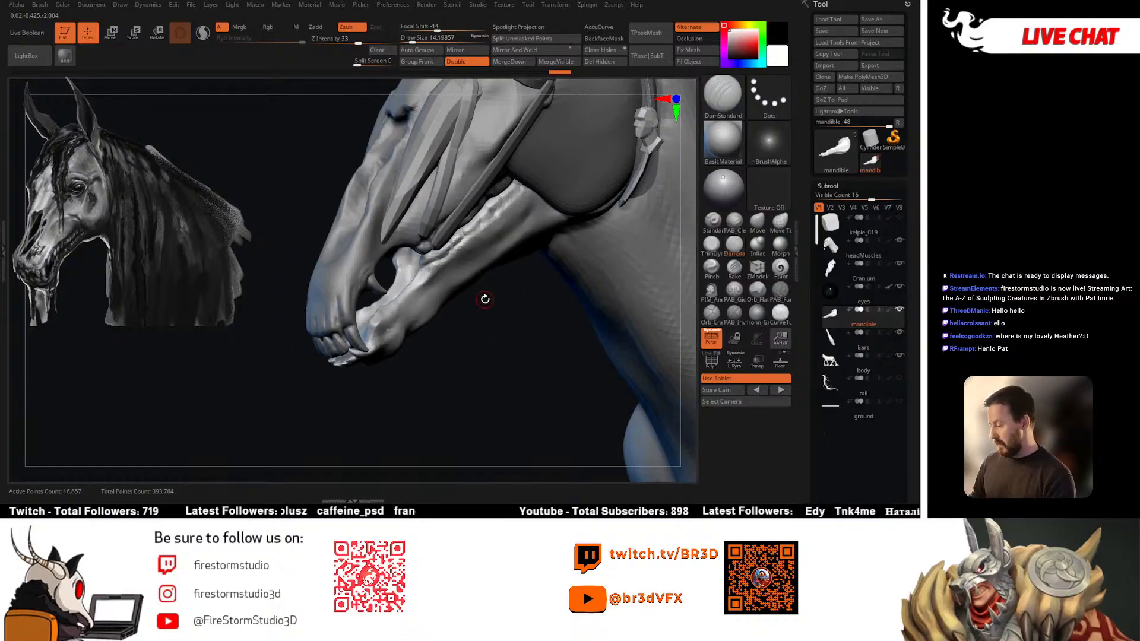
mouse_move(510, 257)
right_down()
mouse_move(488, 286)
mouse_move(499, 303)
mouse_move(486, 333)
mouse_move(466, 285)
mouse_move(485, 167)
right_up()
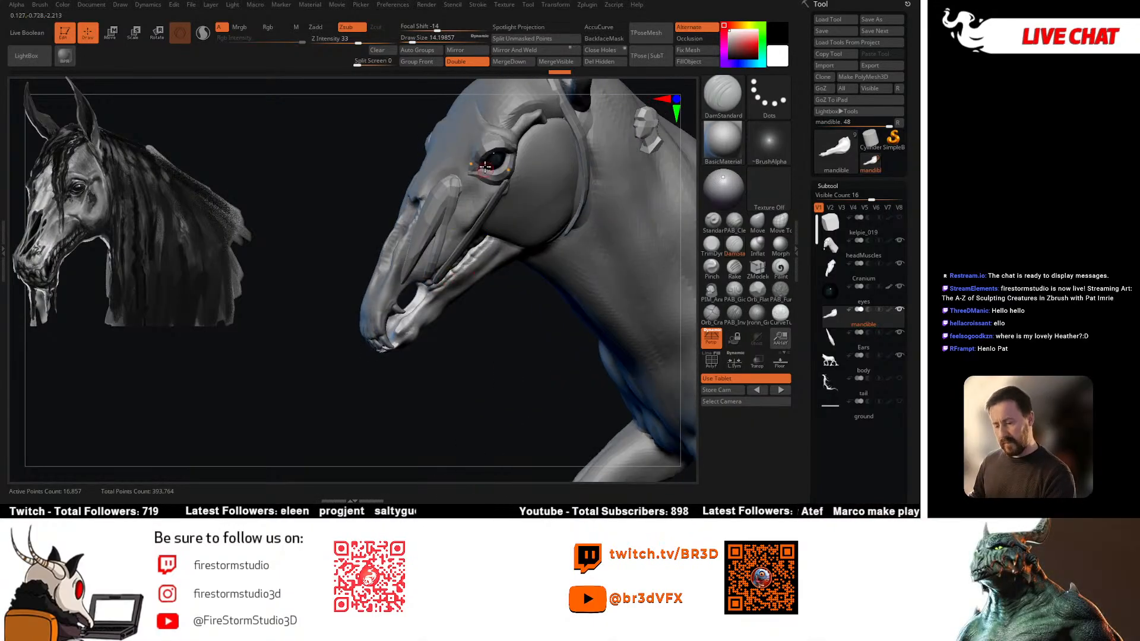
right_drag(495, 277, 511, 260)
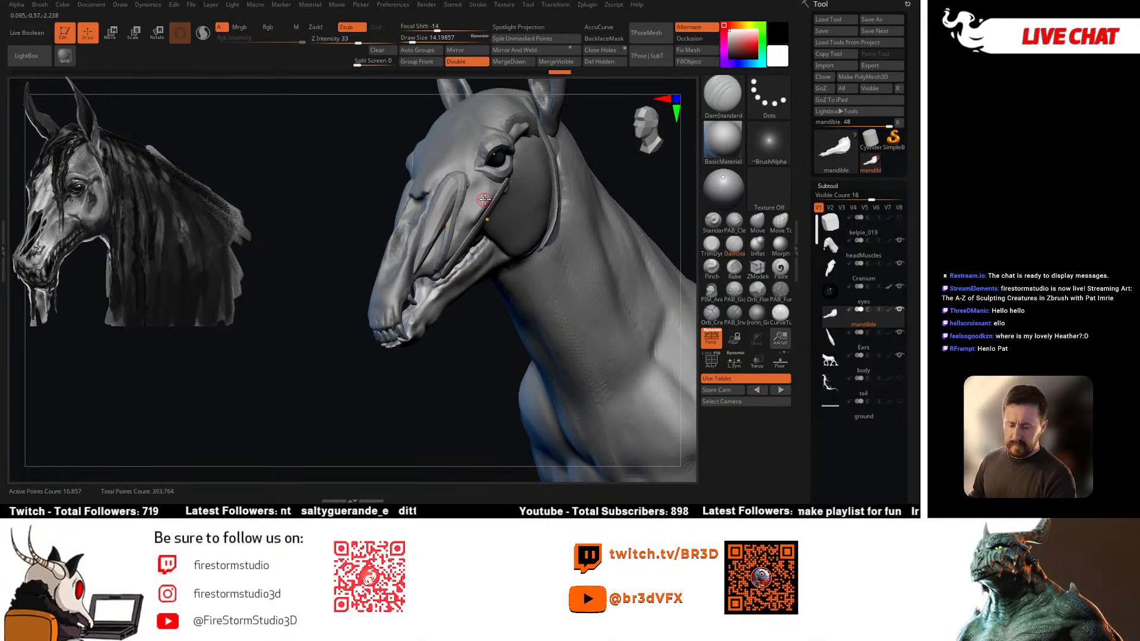
right_drag(485, 200, 451, 259)
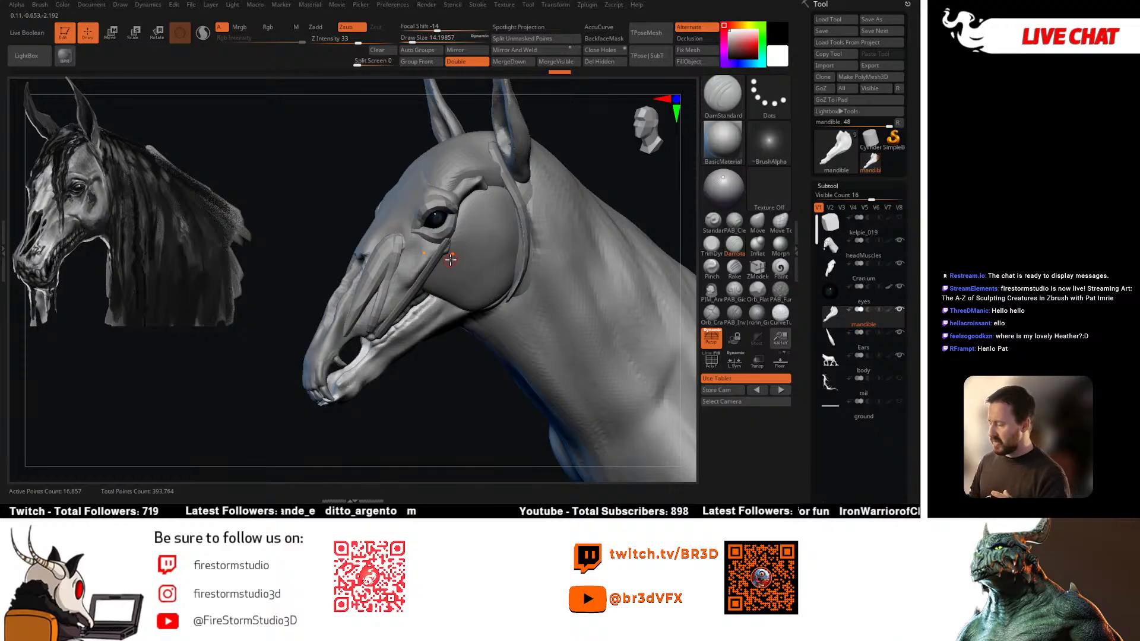
right_drag(464, 267, 146, 271)
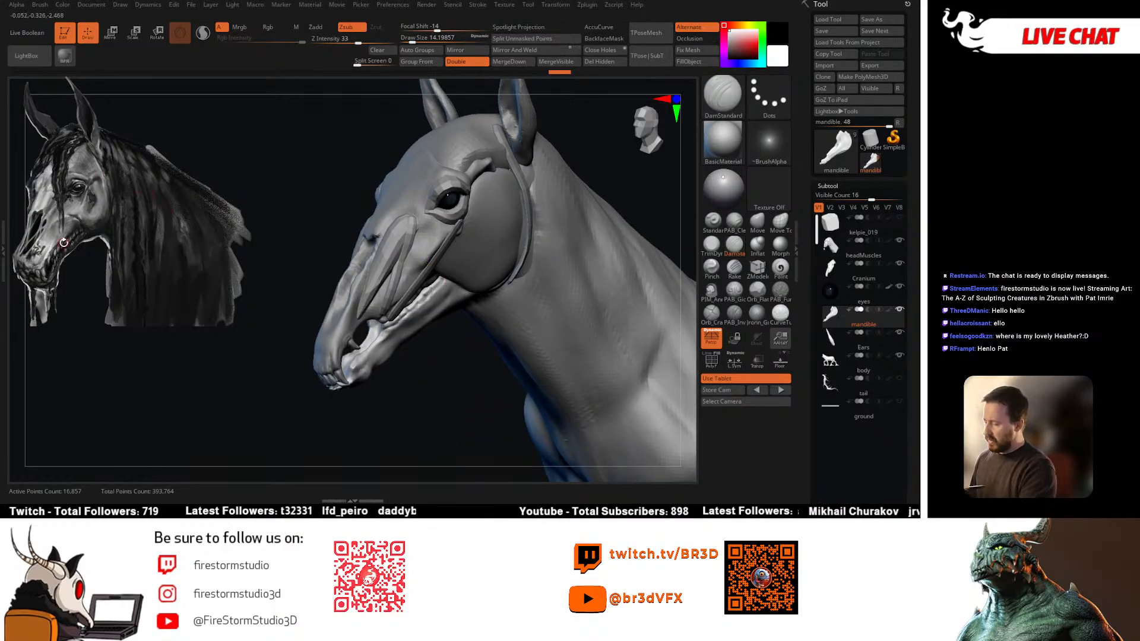
right_click(425, 291)
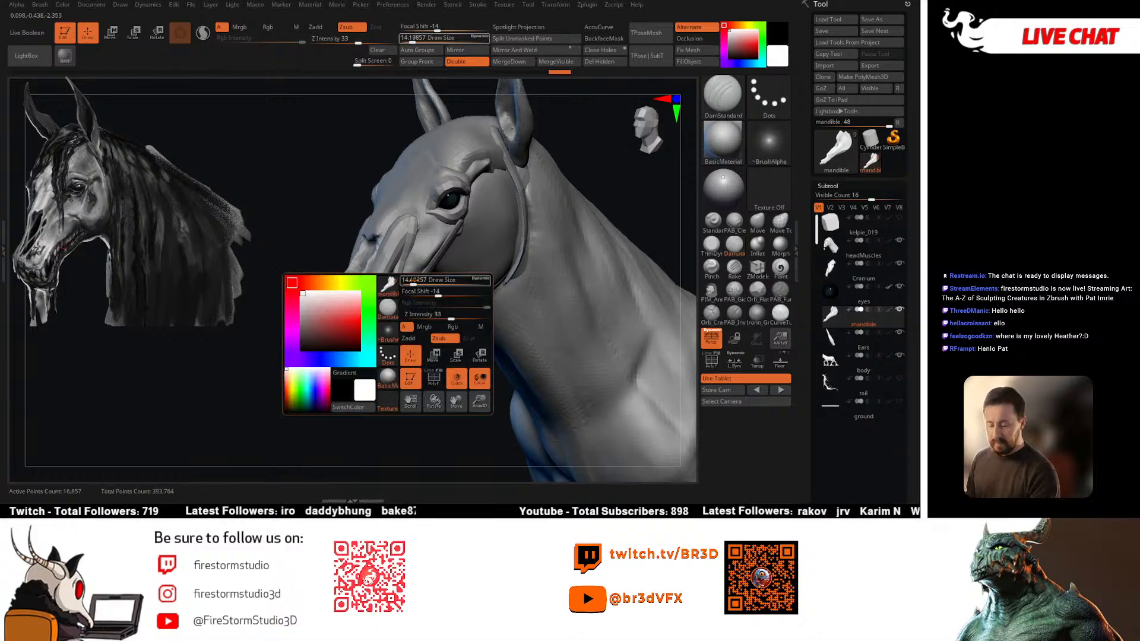
drag(436, 282, 469, 282)
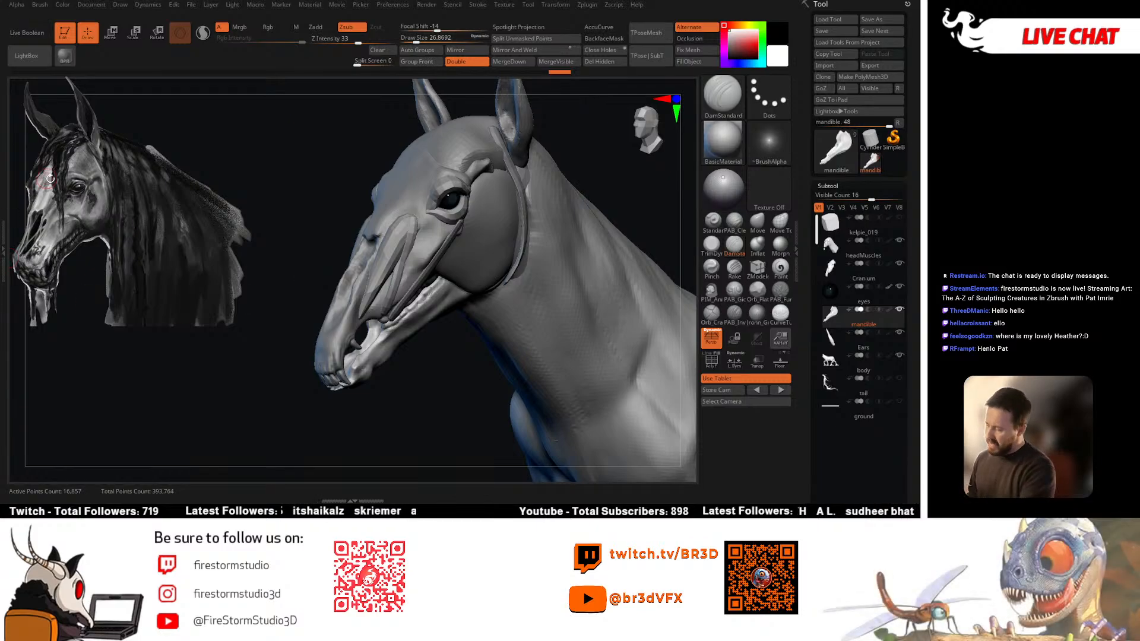
Step: Make the headMuscles subtool active and isolate its green cheek muscle polygroup
drag(356, 406, 304, 410)
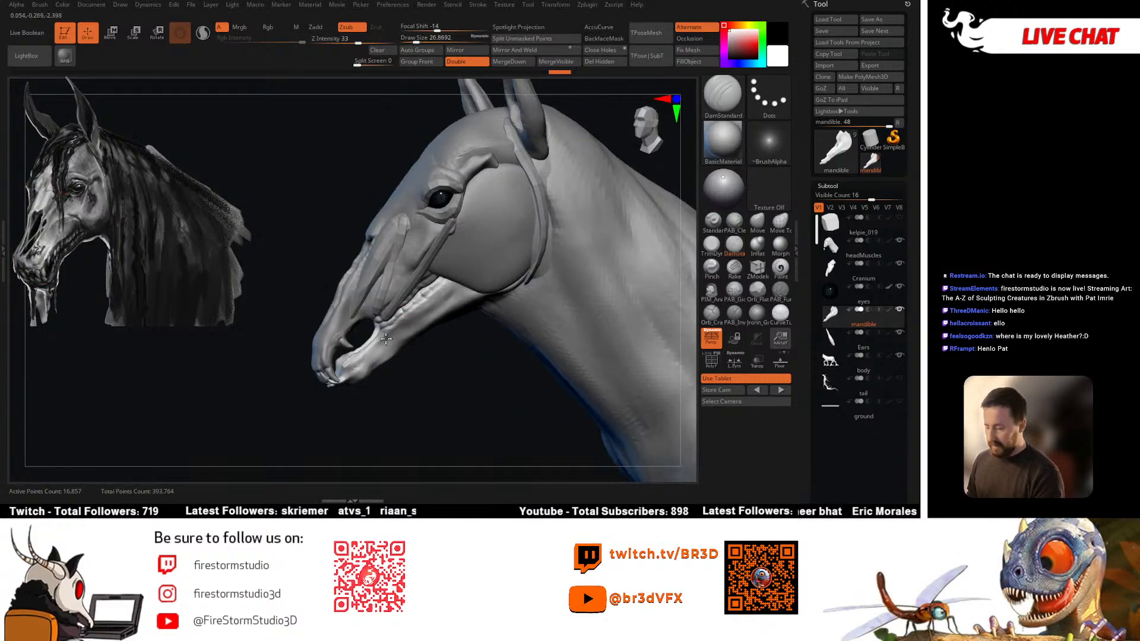
drag(387, 339, 428, 359)
alt+click(439, 273)
mouse_move(433, 319)
mouse_down()
mouse_move(517, 310)
mouse_move(517, 292)
mouse_move(460, 285)
mouse_move(438, 295)
mouse_move(491, 300)
mouse_move(474, 298)
mouse_move(501, 261)
mouse_move(497, 247)
mouse_up()
ctrl+shift+click(453, 262)
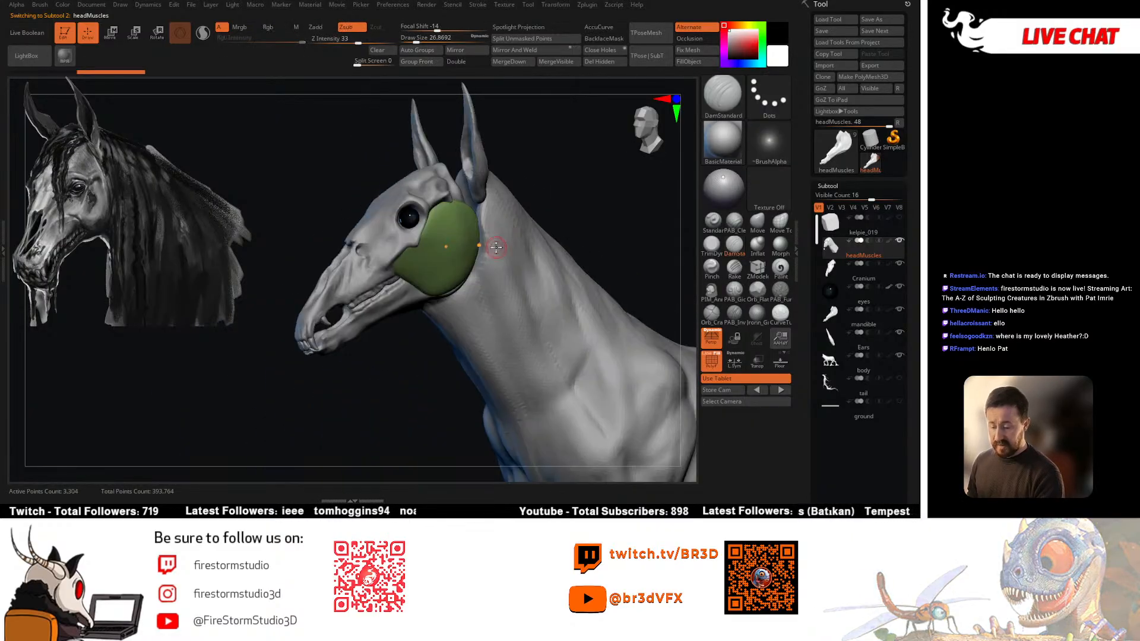
Step: Show the whole headMuscles subtool again with every muscle except the cheek muscle masked
key(ctrl)
mouse_move(534, 155)
ctrl+mouse_down()
mouse_move(382, 356)
mouse_move(359, 354)
mouse_move(565, 225)
ctrl+mouse_up()
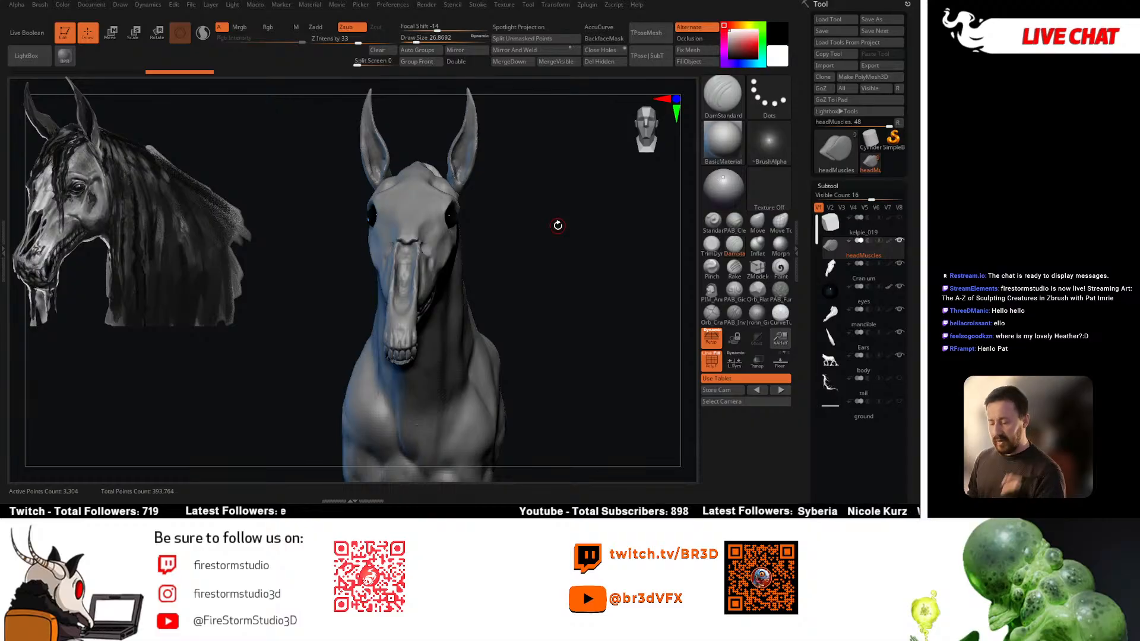
mouse_move(558, 225)
mouse_down()
mouse_move(533, 268)
mouse_move(580, 257)
mouse_move(579, 270)
mouse_up()
ctrl+click(560, 248)
ctrl+click(558, 249)
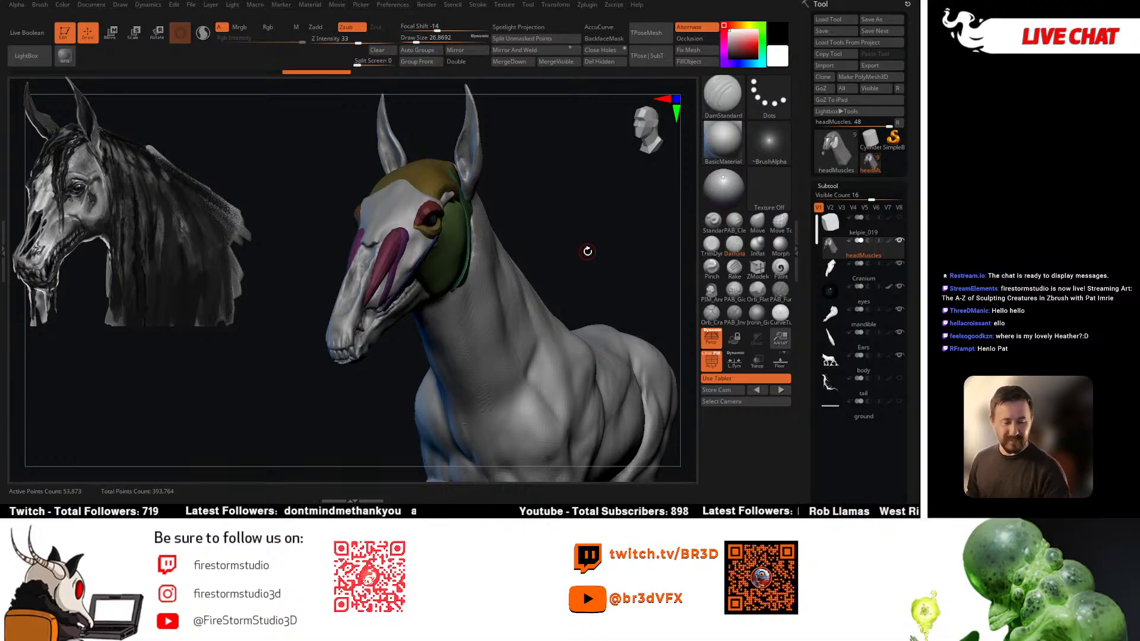
Step: Inflate the unmasked cheek muscle slightly with the Inflate deformation
click(840, 186)
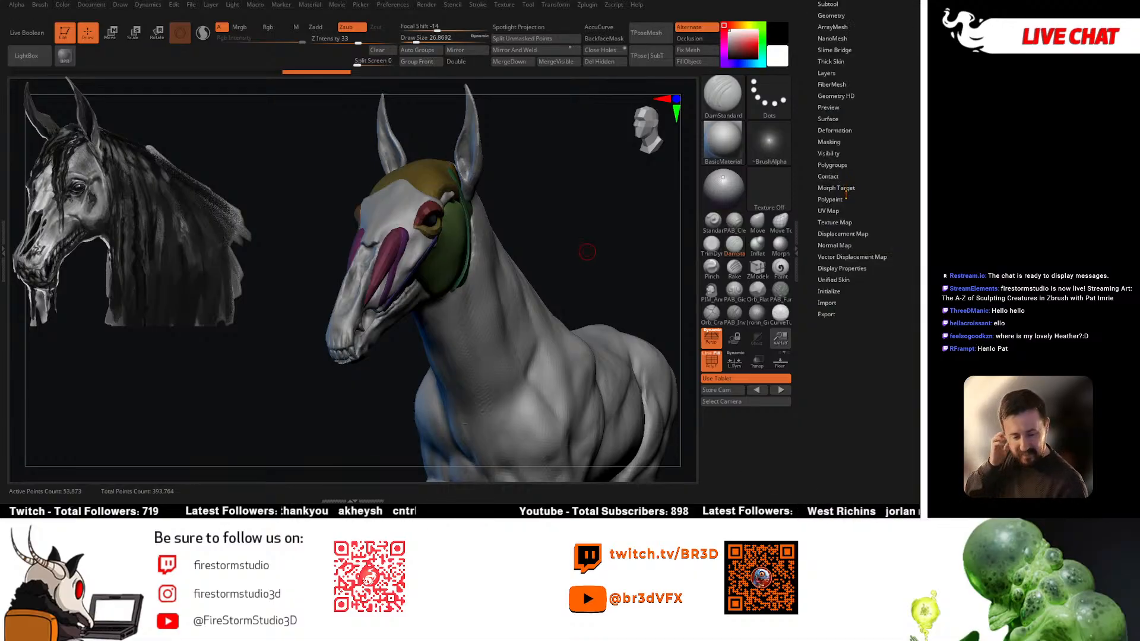
click(834, 130)
drag(579, 279, 630, 259)
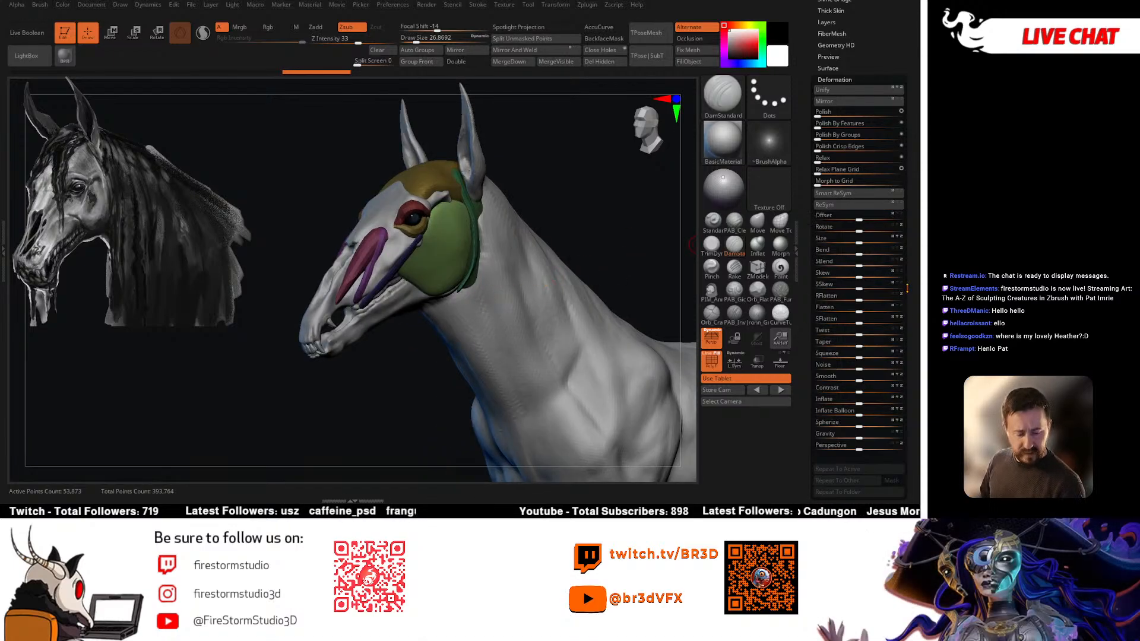
scroll(871, 273, down, 3)
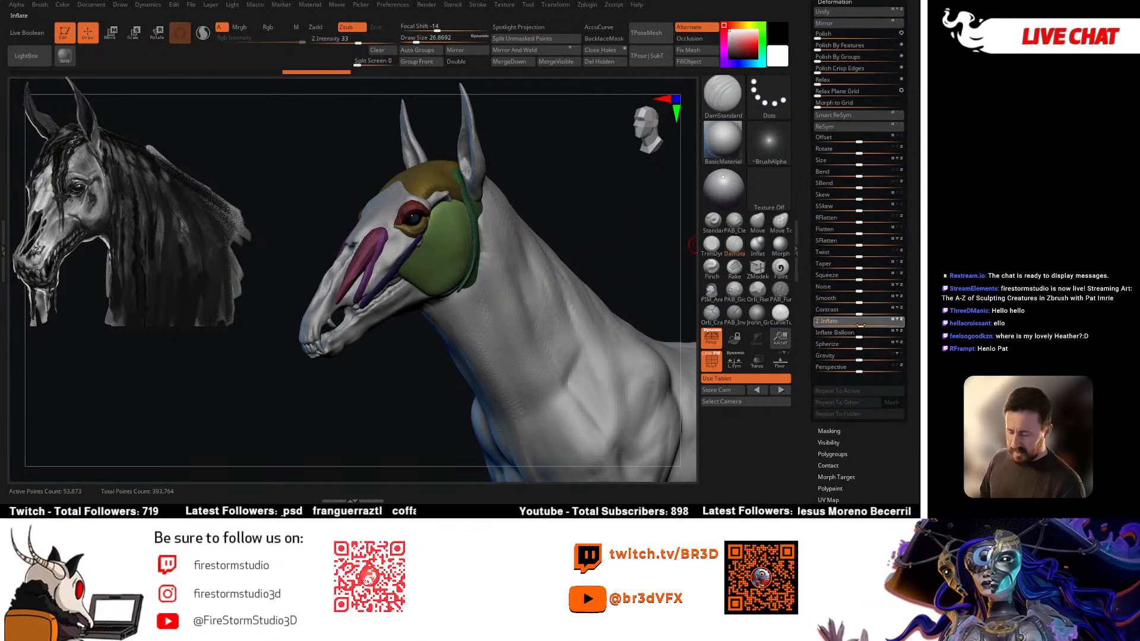
drag(862, 325, 864, 325)
drag(623, 257, 585, 214)
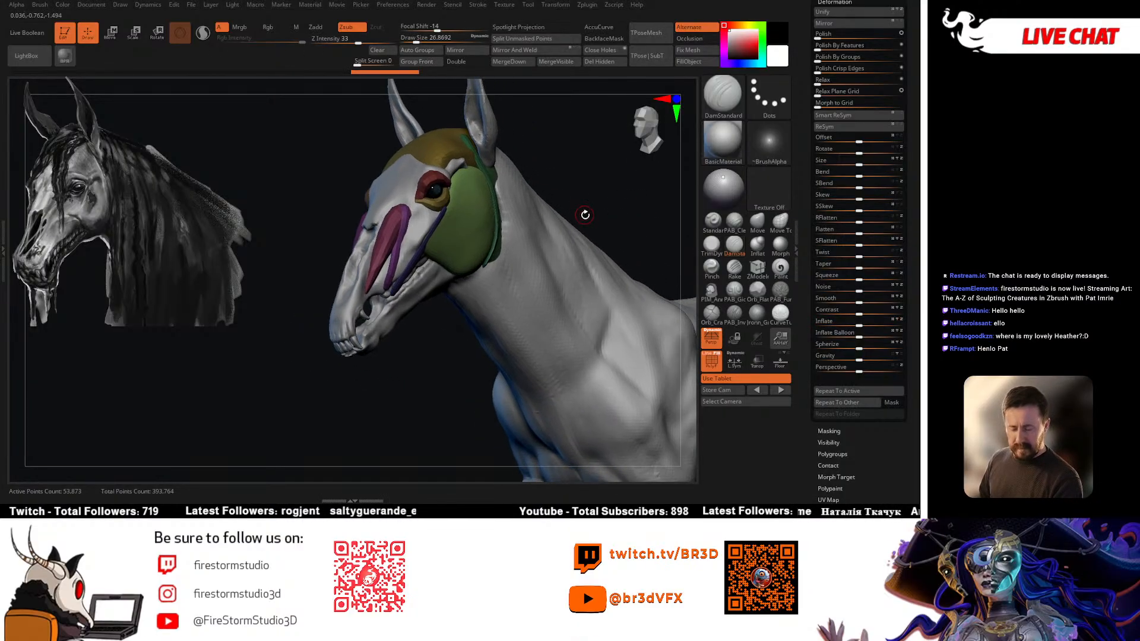
Step: Reshape the rear edge of the cheek muscle with the Move brush, using draw sizes of about 80 to 94
click(757, 221)
key(space)
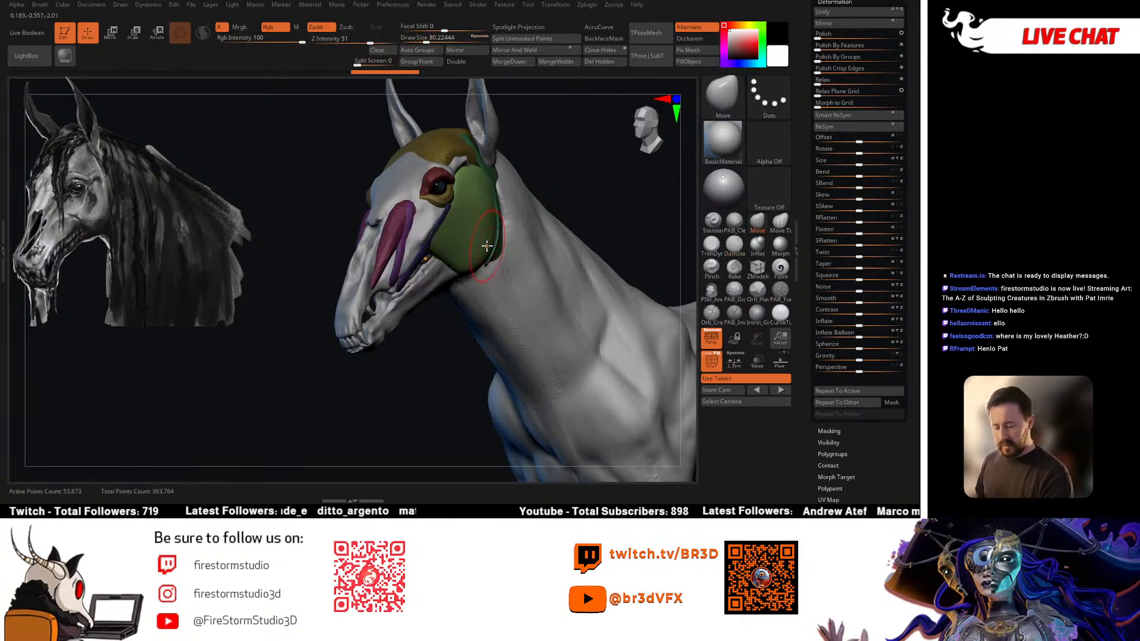
key(space)
drag(486, 235, 488, 235)
mouse_move(550, 190)
mouse_down()
mouse_move(480, 250)
mouse_move(565, 181)
mouse_move(606, 184)
mouse_up()
key(space)
mouse_move(404, 244)
right_down()
mouse_move(432, 253)
mouse_move(417, 235)
right_up()
right_drag(390, 185, 437, 200)
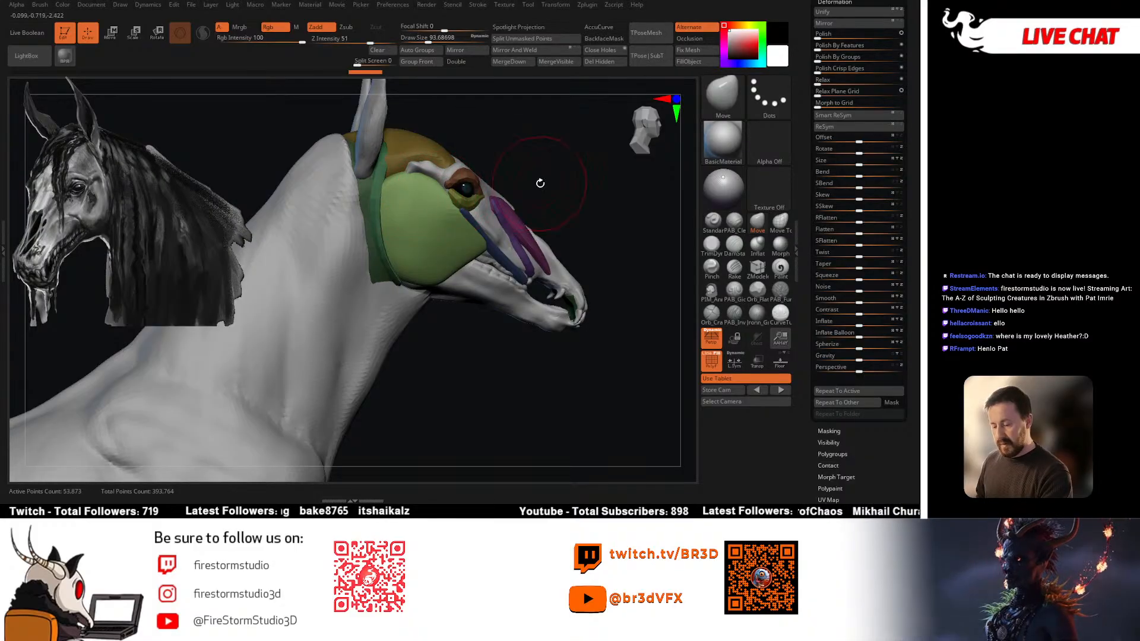
Step: Adjust the cheek muscle's lower contour from both sides with the Move brush at draw sizes of about 112 and 74
right_drag(539, 183, 437, 216)
key(space)
drag(444, 273, 452, 273)
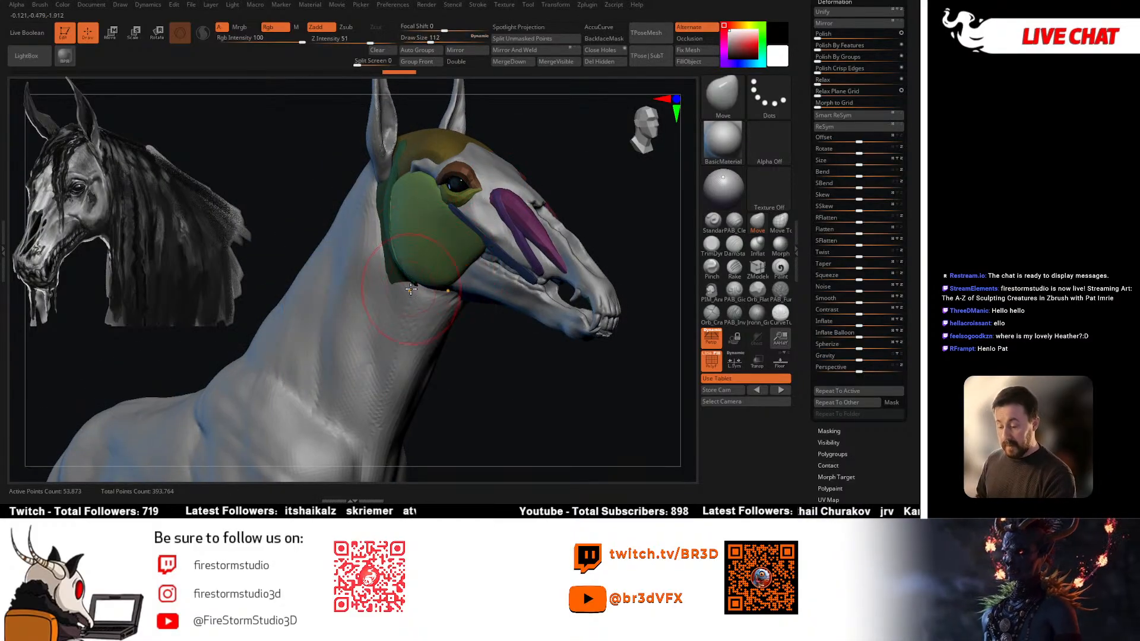
mouse_move(411, 289)
right_down()
mouse_move(544, 219)
mouse_move(537, 183)
mouse_move(552, 234)
mouse_move(522, 225)
right_up()
key(space)
drag(471, 249, 454, 249)
mouse_move(522, 225)
right_down()
mouse_move(580, 159)
mouse_move(580, 202)
mouse_move(549, 206)
mouse_move(587, 221)
mouse_move(540, 269)
right_up()
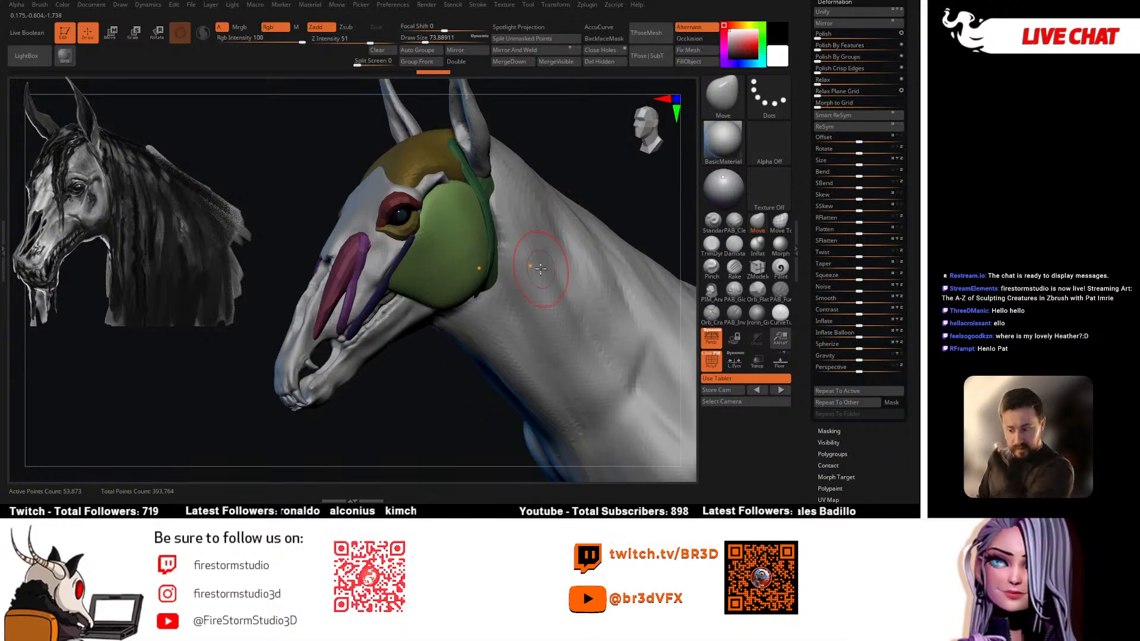
Step: Examine the headMuscles, Cranium and jaw area from several angles, switching the active subtool between them
mouse_move(576, 199)
right_down()
mouse_move(546, 172)
mouse_move(509, 259)
mouse_move(552, 262)
mouse_move(539, 275)
mouse_move(555, 208)
mouse_move(605, 123)
mouse_move(572, 141)
mouse_move(536, 258)
mouse_move(522, 243)
mouse_move(555, 213)
mouse_move(590, 213)
right_up()
alt+click(555, 214)
alt+click(436, 229)
right_drag(437, 229, 390, 377)
right_click(551, 206)
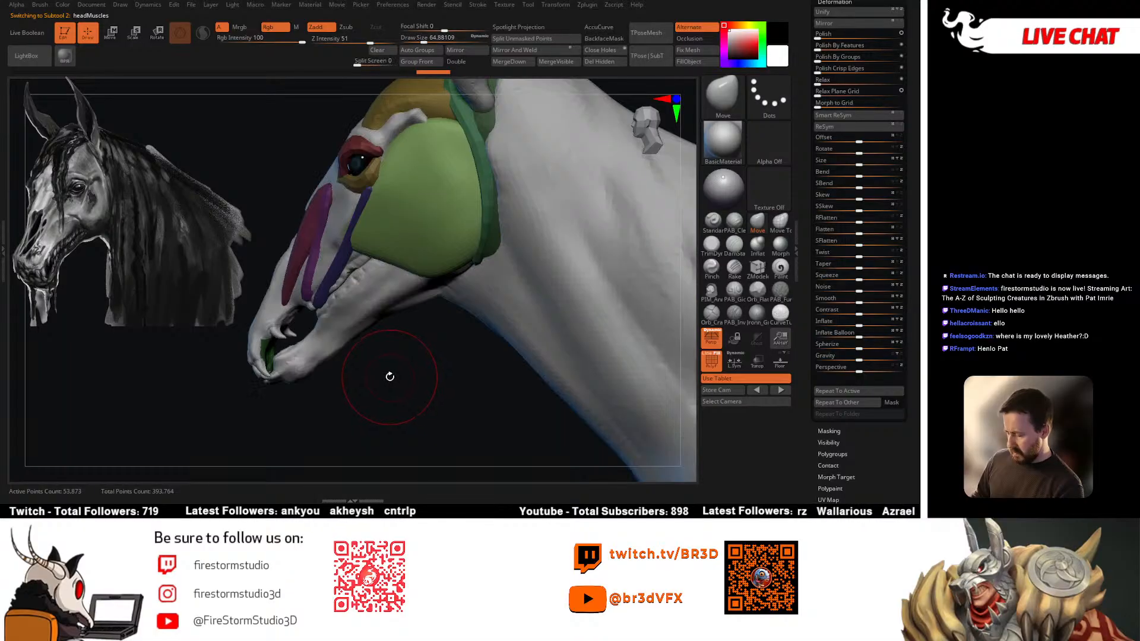
alt+click(274, 316)
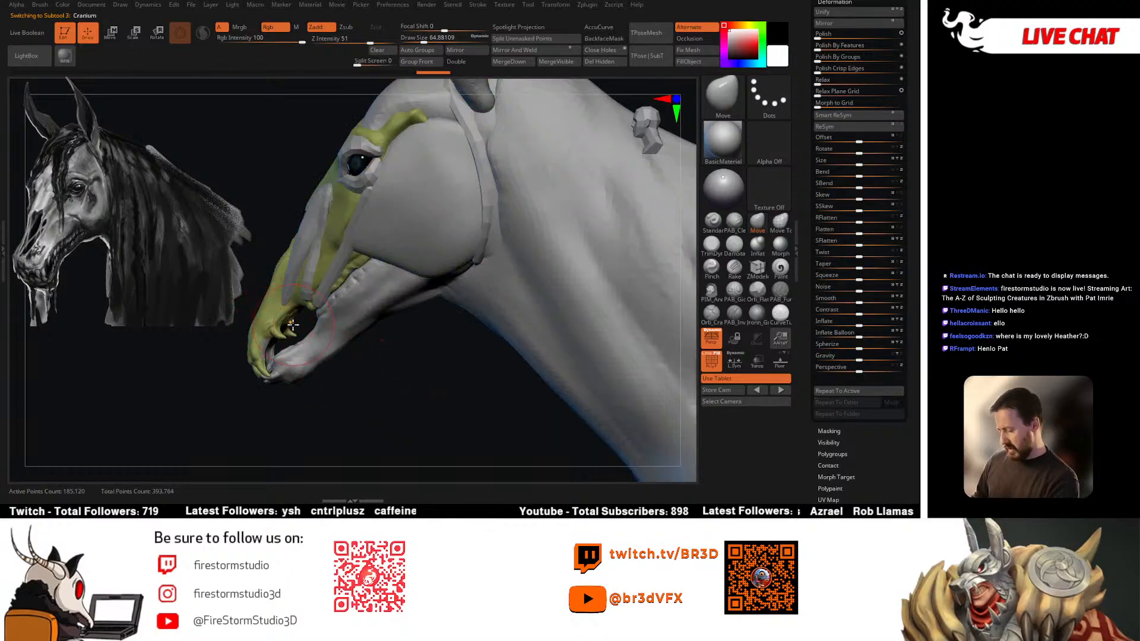
alt+click(388, 326)
mouse_move(401, 373)
right_down()
mouse_move(407, 382)
mouse_move(372, 384)
mouse_move(398, 351)
right_up()
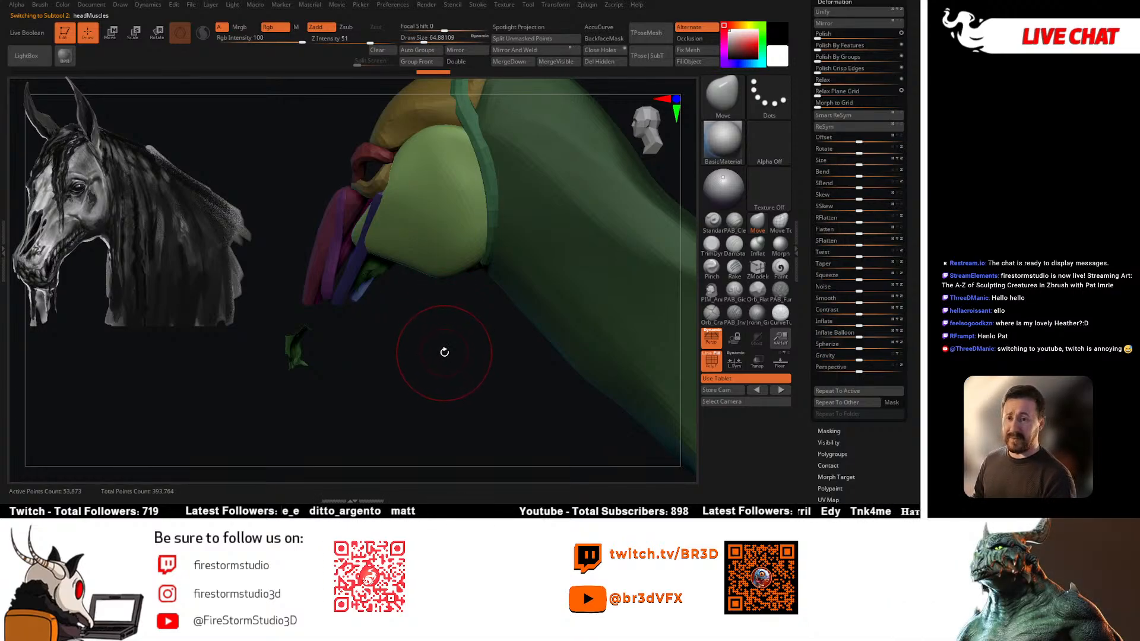
mouse_move(444, 352)
right_down()
mouse_move(435, 338)
mouse_move(433, 354)
right_up()
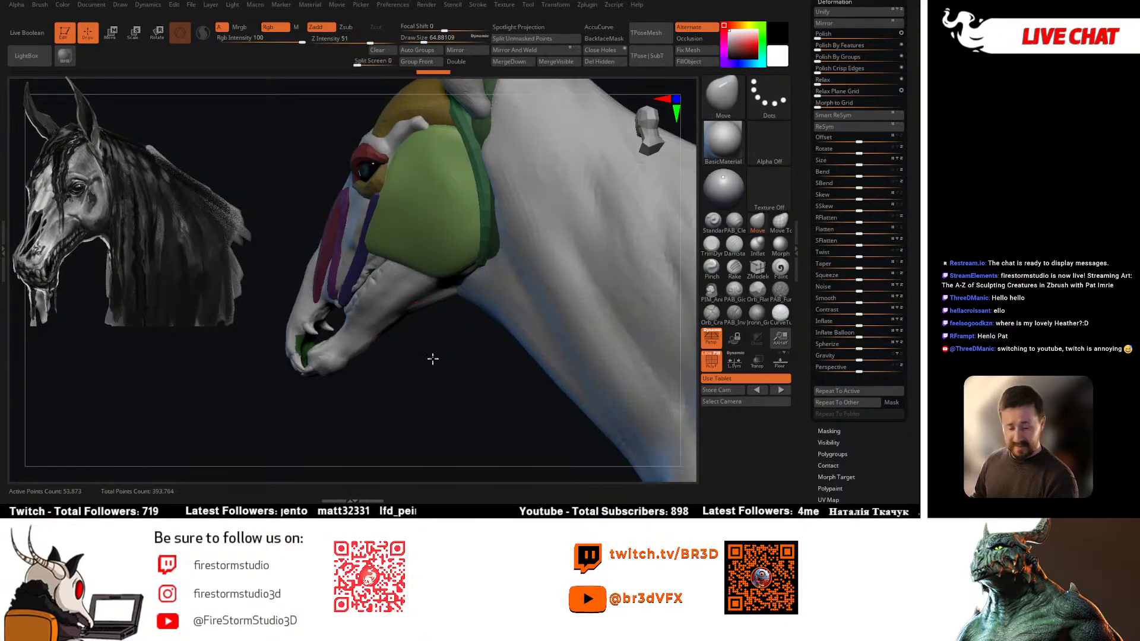
Step: Open the subtool list of the tool and clear the mask on the headMuscles subtool
click(834, 2)
scroll(851, 132, up, 5)
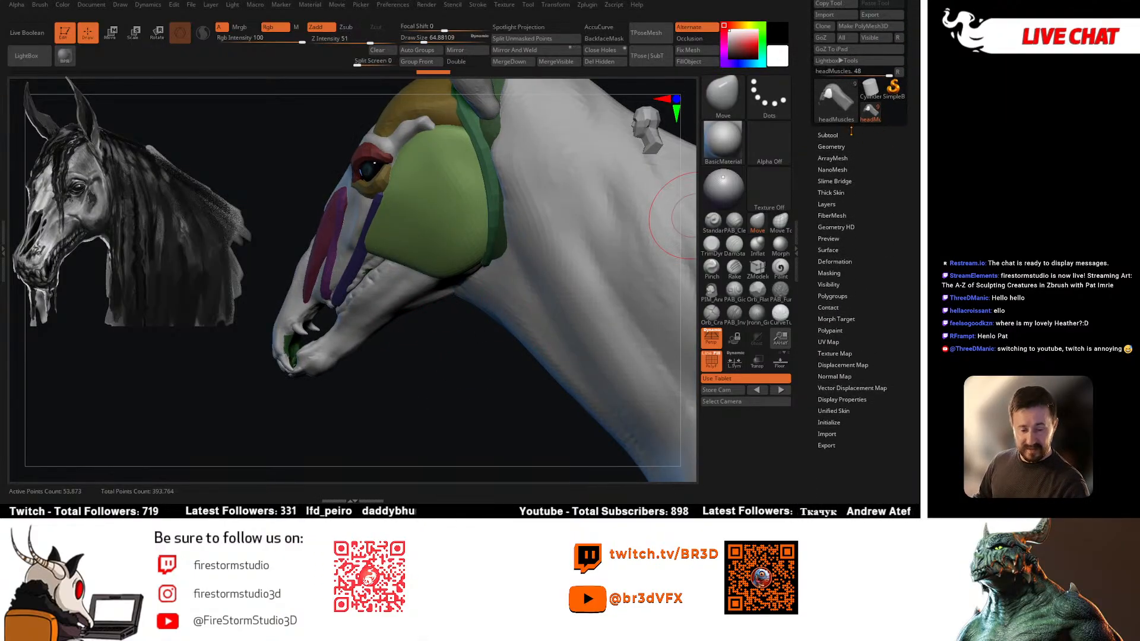
click(851, 134)
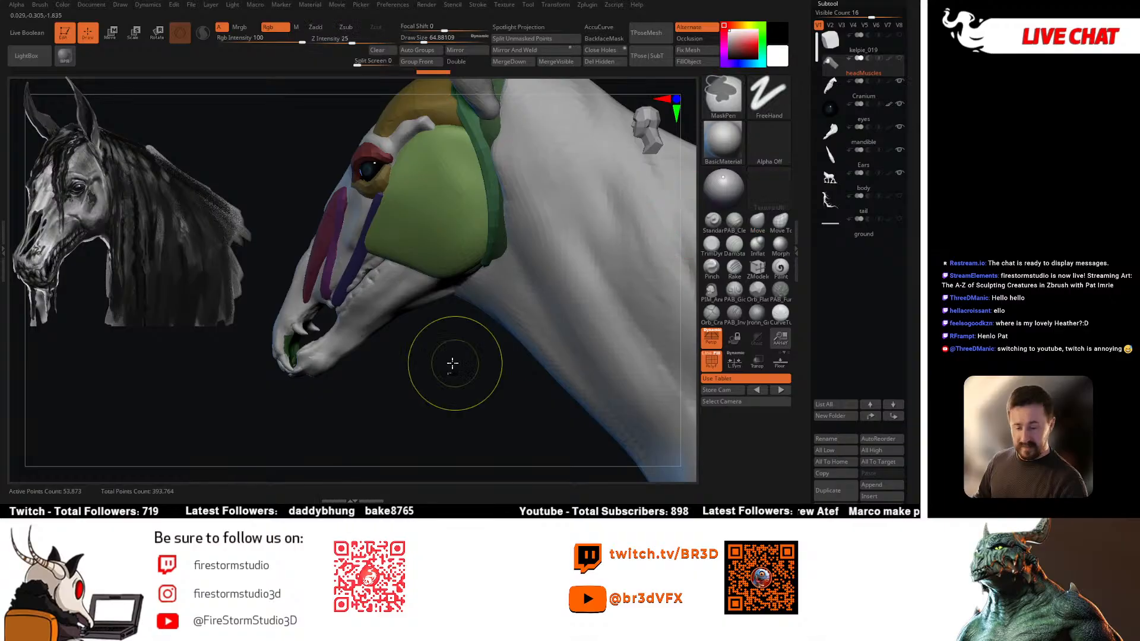
mouse_move(446, 364)
right_down()
mouse_move(445, 374)
mouse_move(433, 362)
right_up()
Step: Reduce the Move draw size to about 20 and hide the eyes, mandible, Ears and body subtools
key(space)
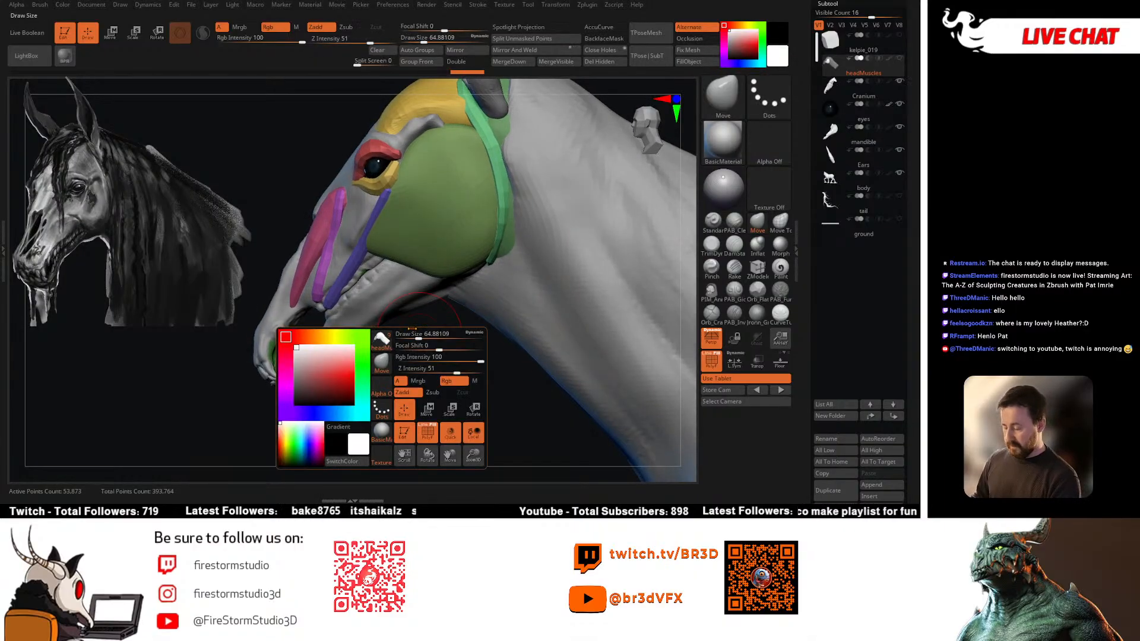
drag(418, 335, 408, 336)
right_drag(423, 351, 432, 351)
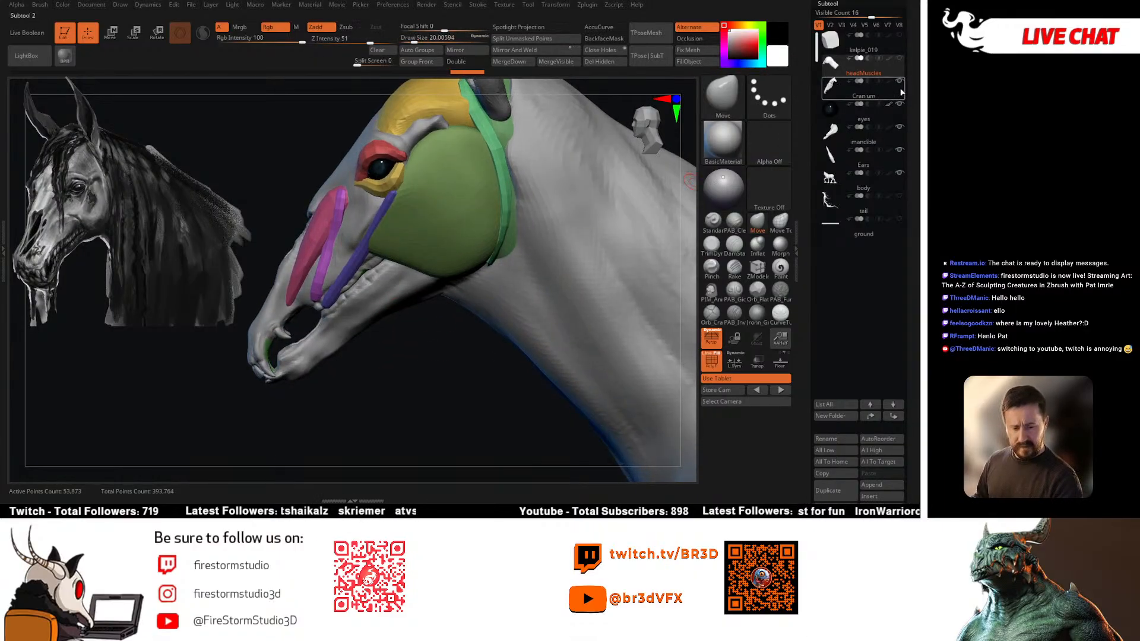
click(899, 104)
click(900, 127)
click(900, 149)
click(899, 173)
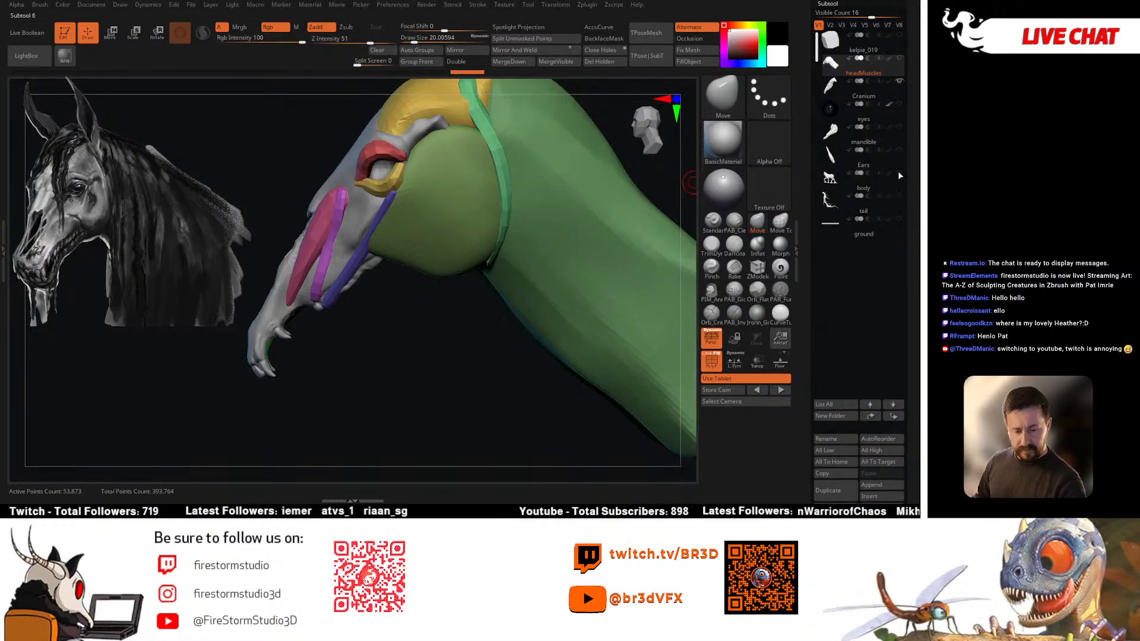
right_drag(478, 341, 449, 367)
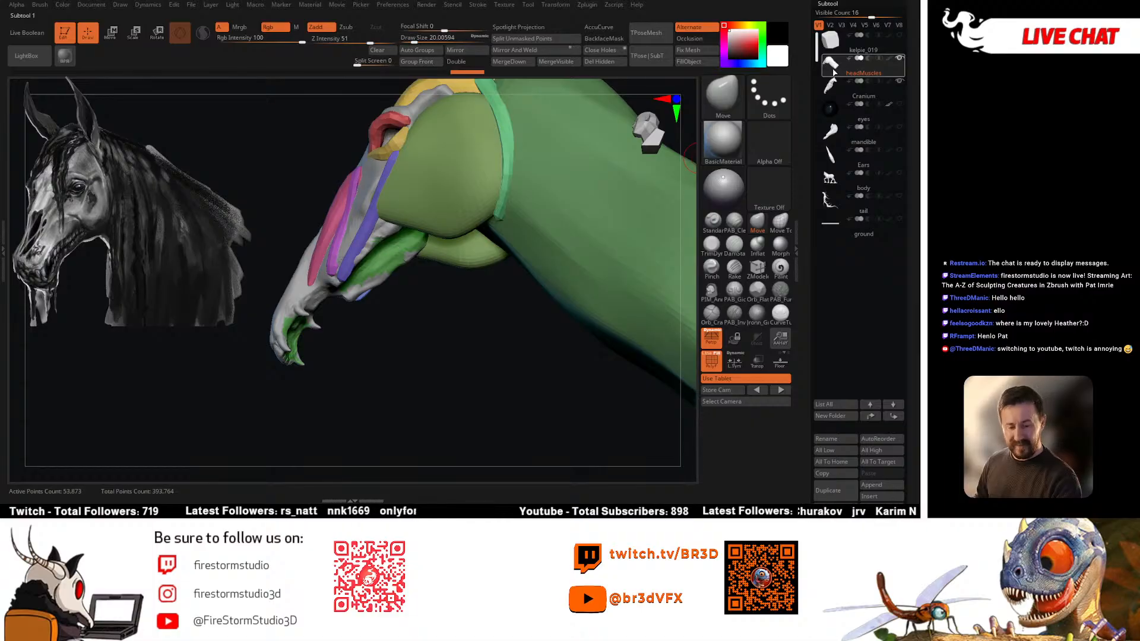
Step: Examine the Cranium on its own and the green inner-mouth pieces of headMuscles from below
click(835, 89)
right_drag(413, 326, 455, 290)
right_drag(401, 373, 647, 203)
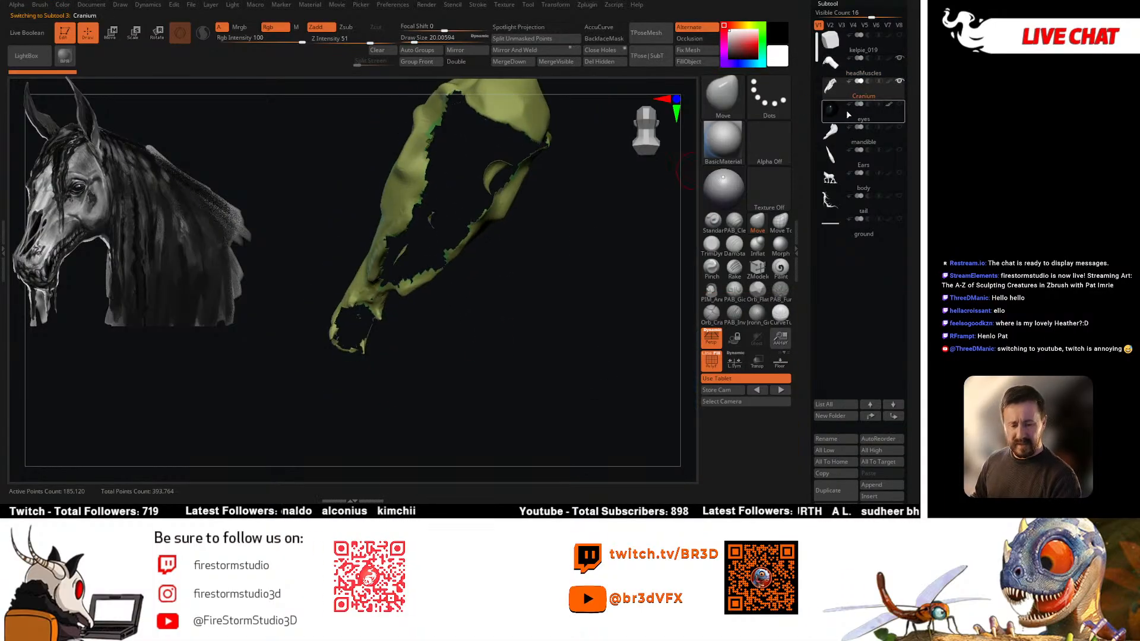
right_drag(478, 354, 425, 300)
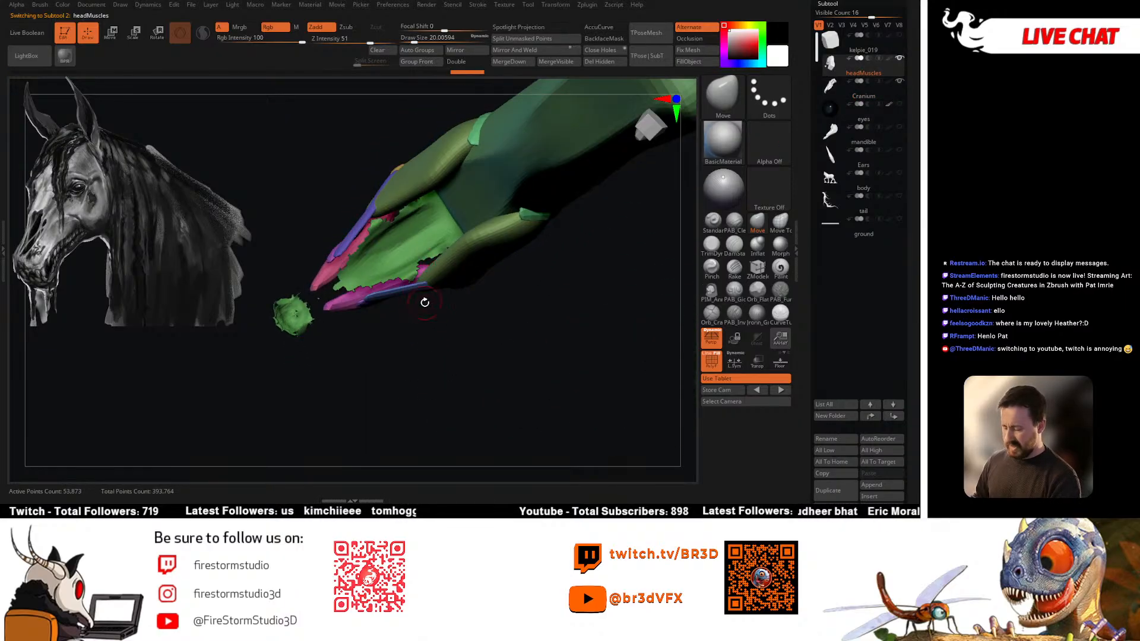
ctrl+shift+click(400, 259)
mouse_move(399, 259)
right_down()
mouse_move(448, 295)
mouse_move(453, 346)
mouse_move(465, 351)
mouse_move(461, 313)
mouse_move(488, 295)
mouse_move(491, 315)
mouse_move(539, 344)
mouse_move(486, 265)
mouse_move(483, 387)
mouse_move(476, 333)
mouse_move(629, 223)
right_up()
ctrl+shift+click(489, 295)
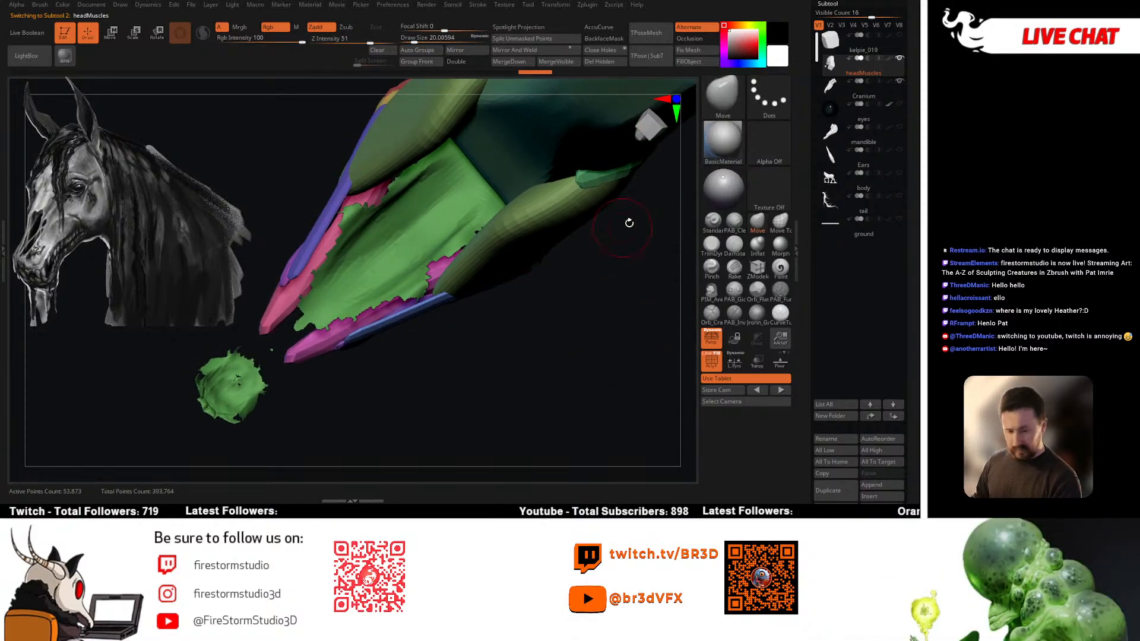
click(836, 87)
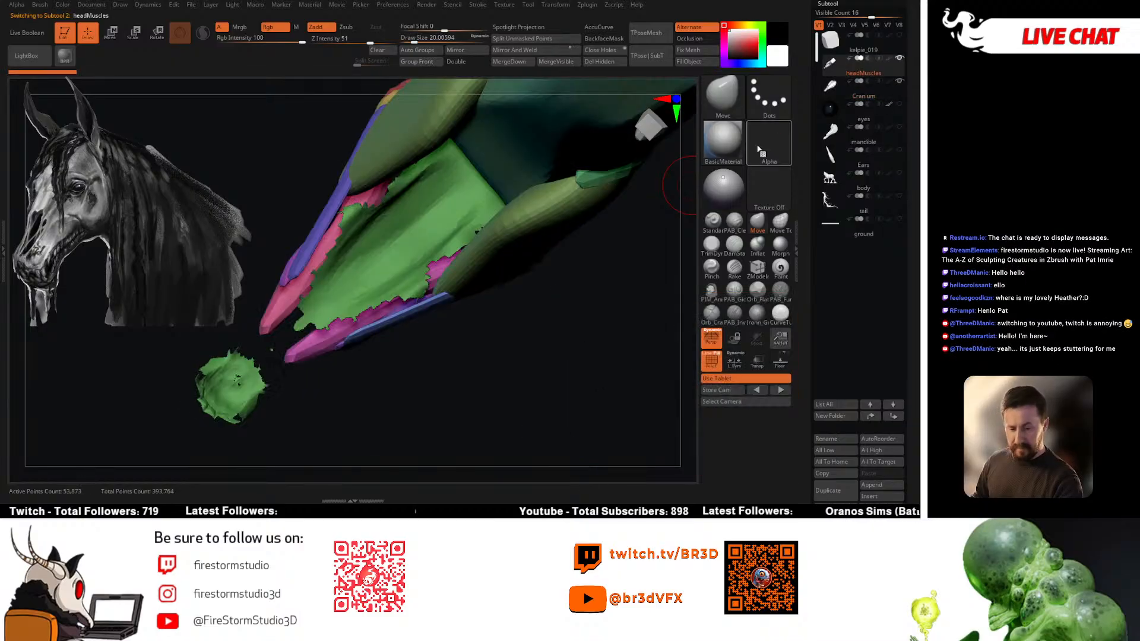
Step: Isolate the green inner-mouth pieces in headMuscles with masking and split the unmasked points into a separate subtool
ctrl+shift+click(392, 260)
right_drag(450, 346, 470, 326)
ctrl+shift+drag(533, 136, 301, 438)
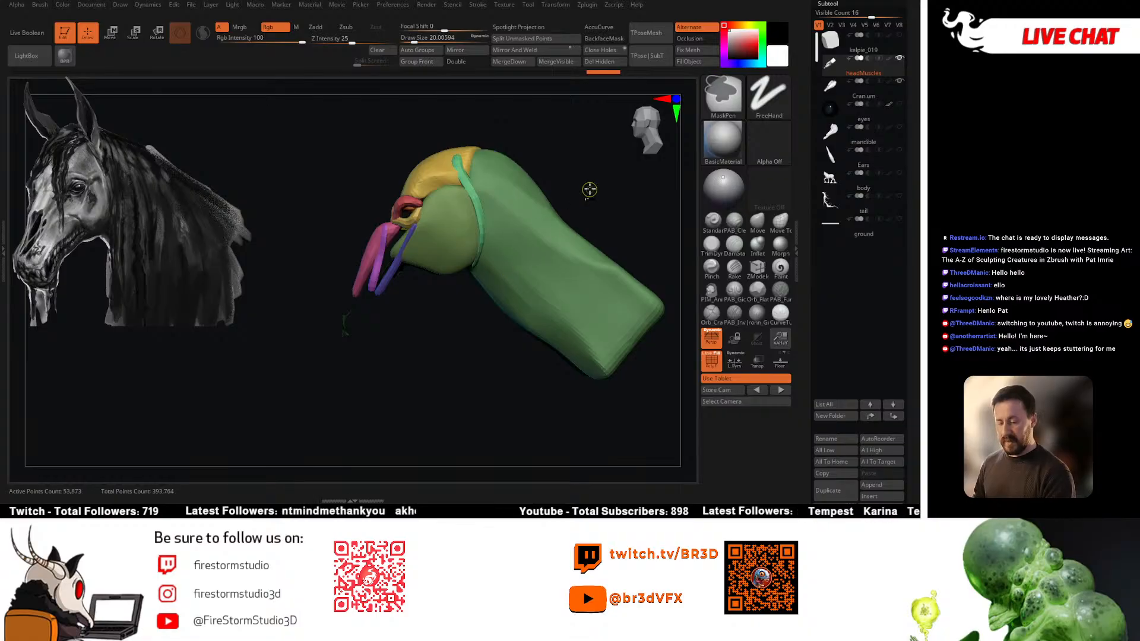
click(549, 39)
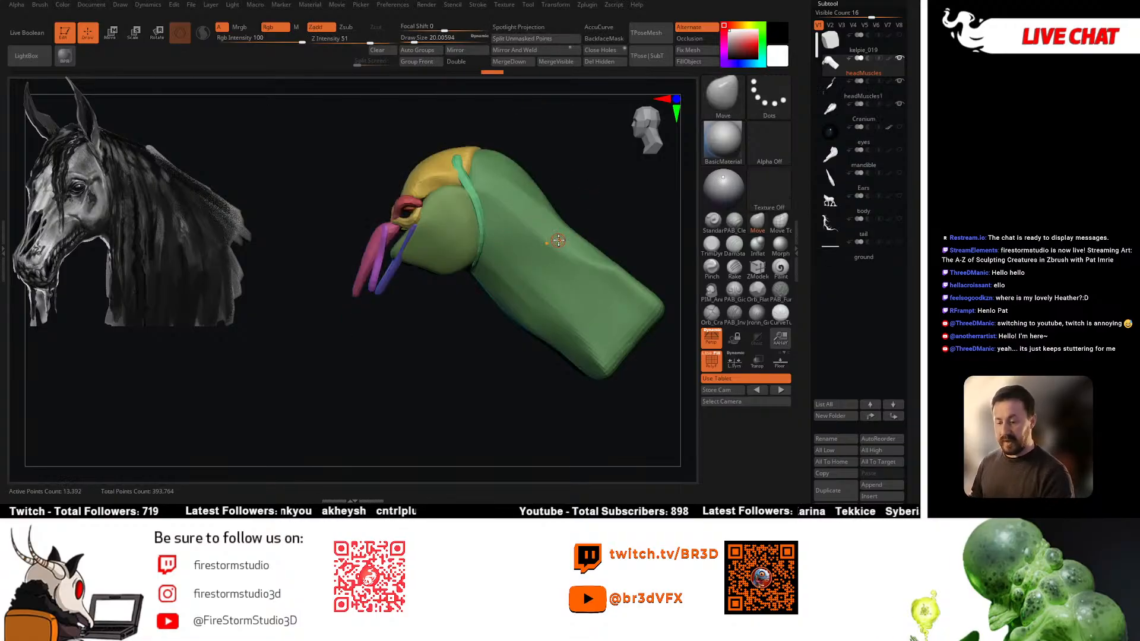
drag(585, 198, 596, 198)
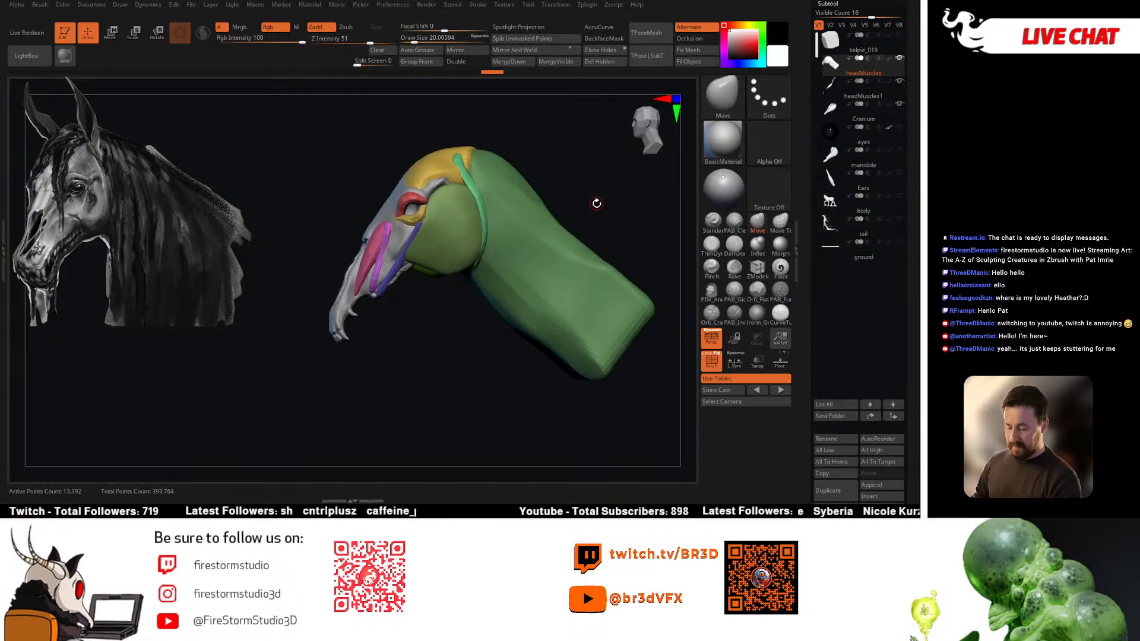
Step: Activate the split-off headMuscles1 subtool, turn on double-sided display and compare its shape with the Cranium
click(869, 97)
drag(546, 288, 527, 336)
key(f)
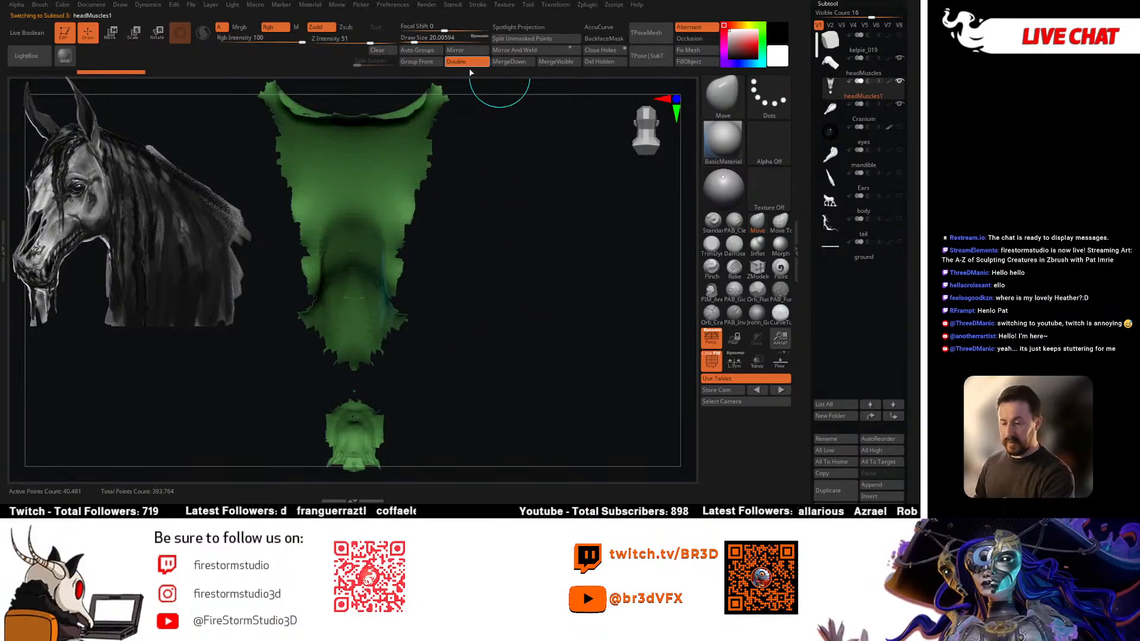
drag(493, 275, 582, 257)
click(833, 111)
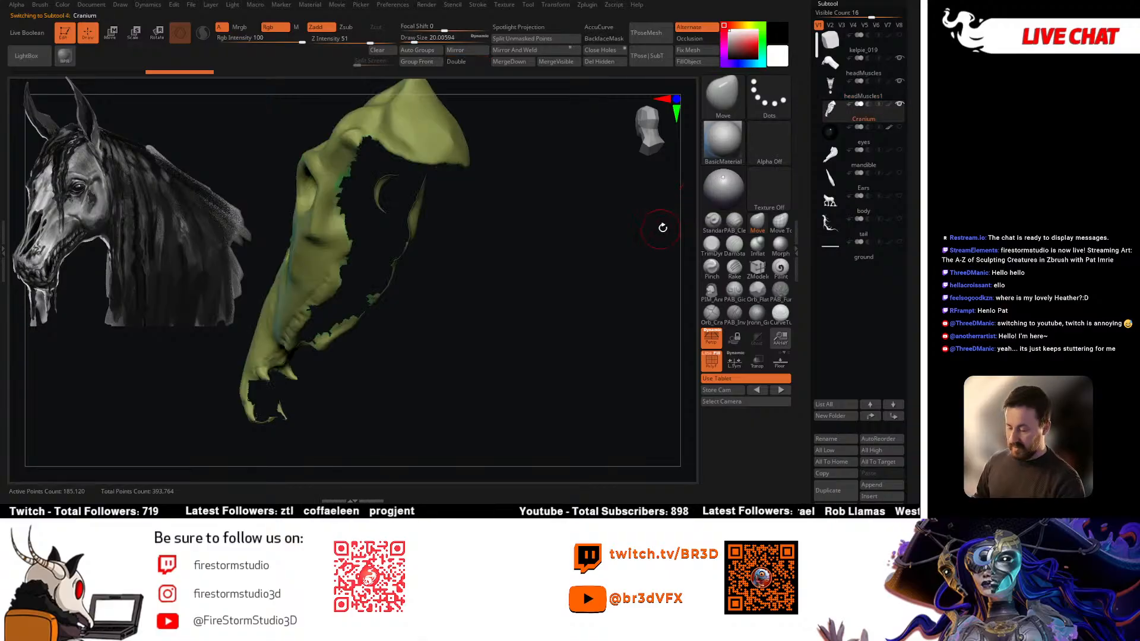
Step: Merge headMuscles1 down into the Cranium and assign the merged mesh a single polygroup
click(834, 95)
click(509, 62)
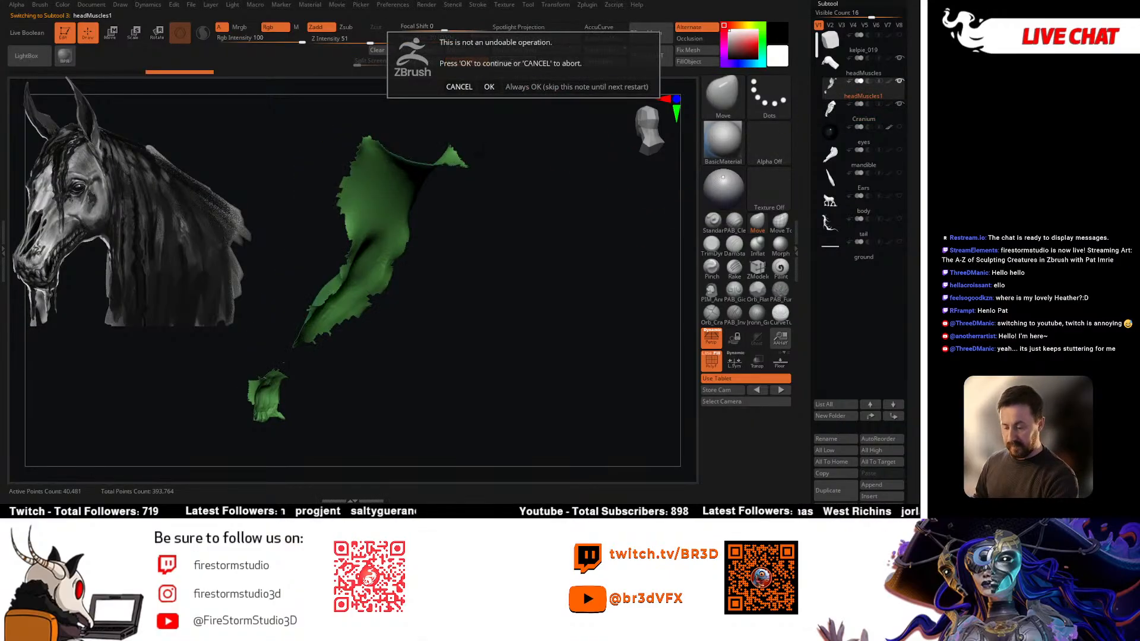
click(482, 87)
mouse_move(521, 288)
mouse_down()
mouse_move(488, 285)
mouse_move(517, 305)
mouse_move(471, 313)
mouse_move(504, 314)
mouse_move(494, 255)
mouse_move(501, 309)
mouse_move(562, 272)
mouse_up()
key(ctrl+w)
key(shift+f)
key(shift+f)
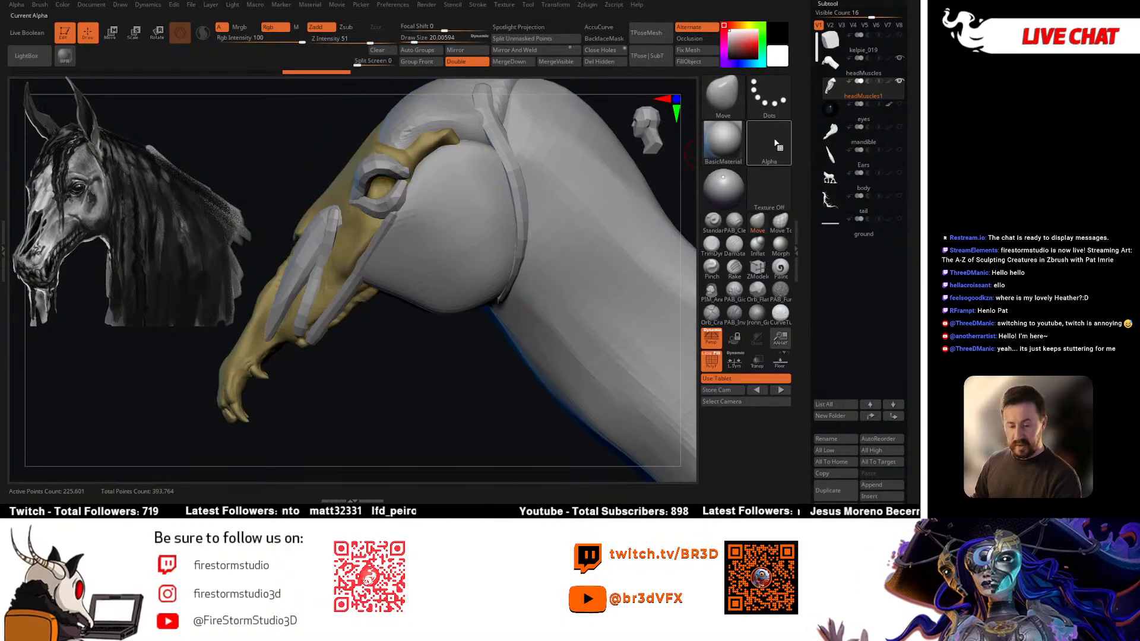
Step: Show the eyes, mandible, Ears and body subtools again around the merged cranium
click(898, 128)
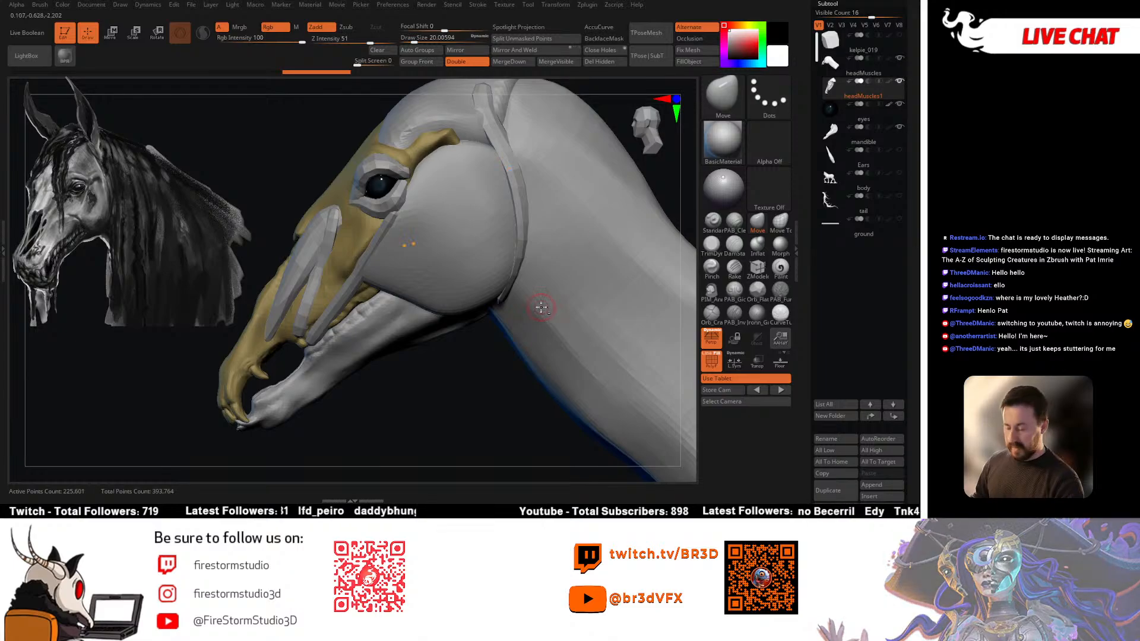
right_drag(542, 305, 522, 248)
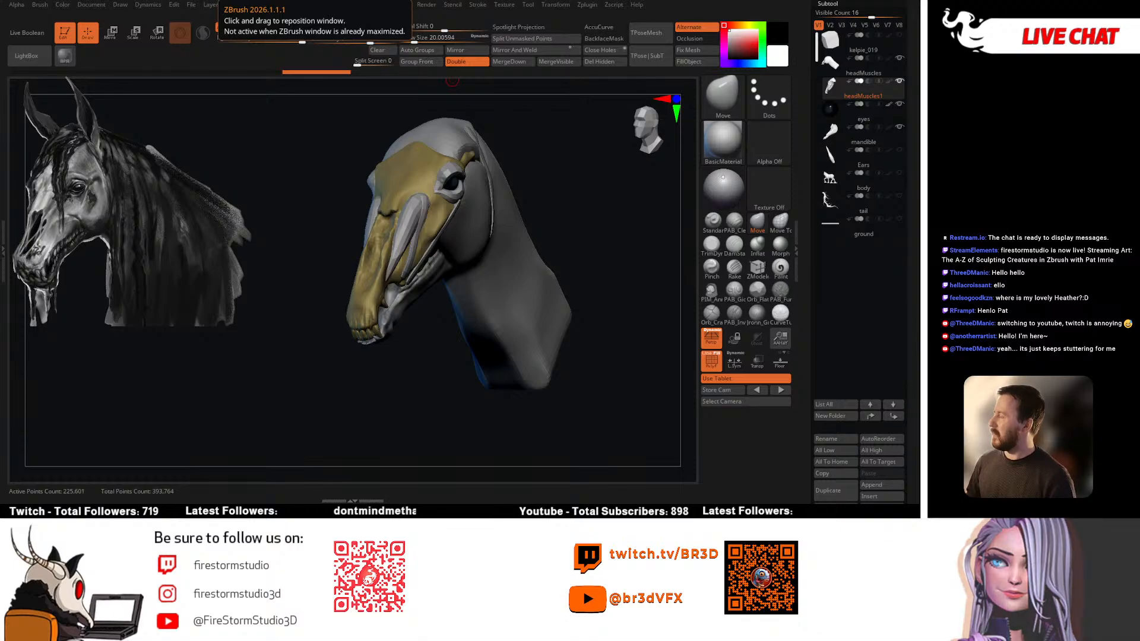
mouse_move(606, 267)
mouse_down()
mouse_move(538, 269)
mouse_move(568, 199)
mouse_move(565, 223)
mouse_up()
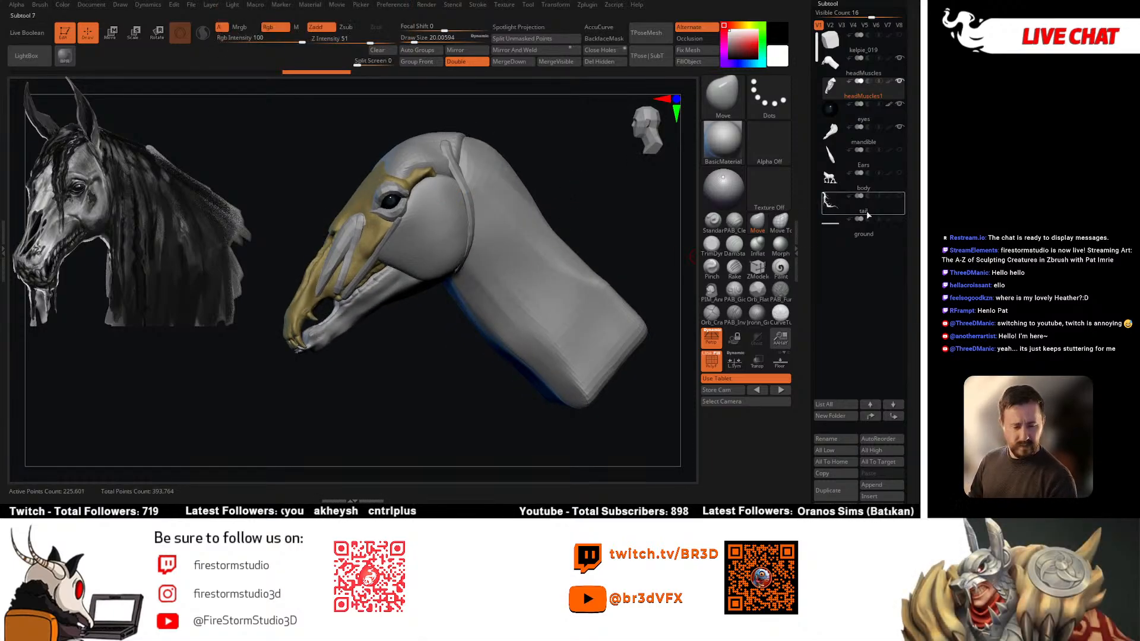
click(900, 148)
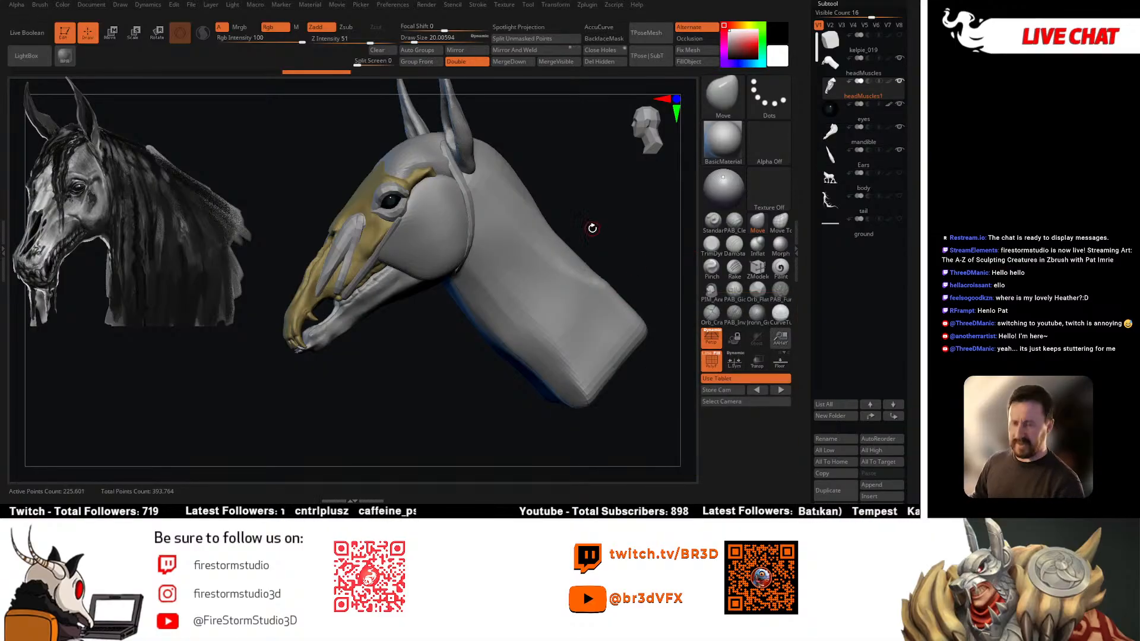
mouse_move(585, 181)
mouse_down()
mouse_move(584, 241)
mouse_move(605, 232)
mouse_move(588, 232)
mouse_up()
click(878, 158)
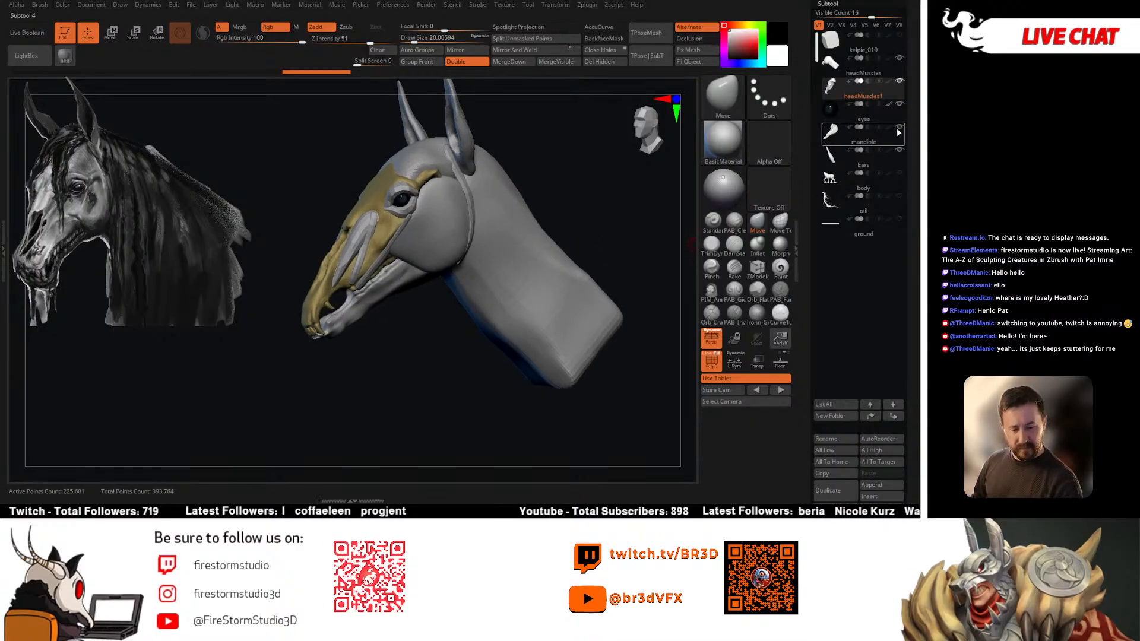
click(900, 172)
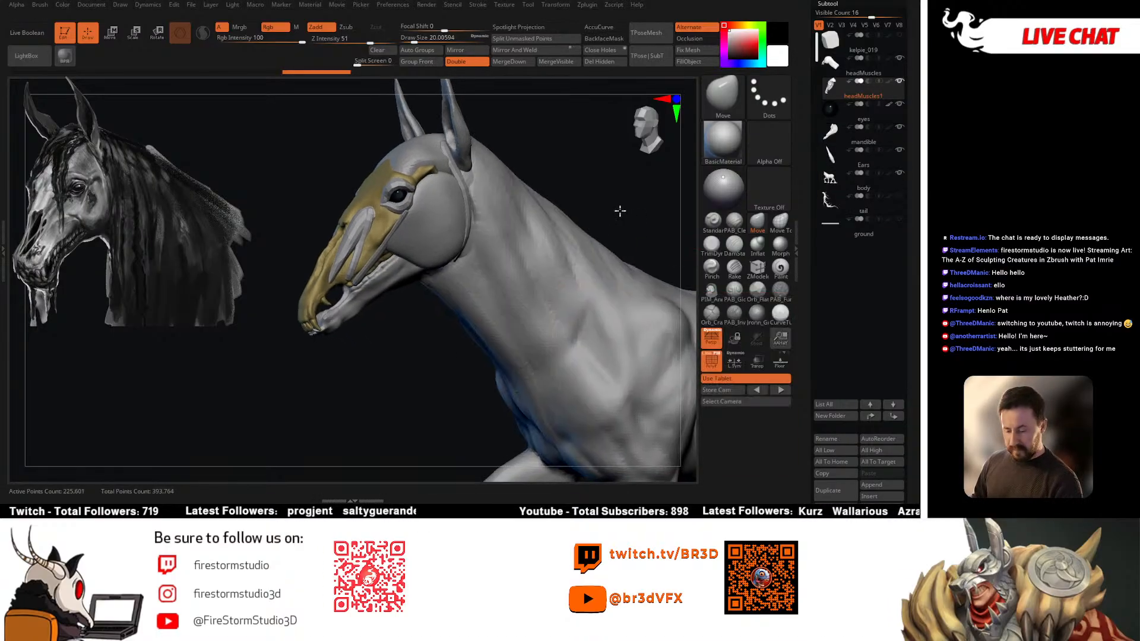
Step: Check the whole head and neck beside the reference painting and increase the Move draw size to about 56
mouse_move(620, 210)
mouse_down()
mouse_move(559, 234)
mouse_move(587, 208)
mouse_move(558, 212)
mouse_move(569, 202)
mouse_move(567, 217)
mouse_up()
right_click(558, 213)
click(558, 213)
drag(503, 292, 403, 175)
Step: Make the mandible subtool active and rotate it downward with the transform gizmo to open the jaw wider
alt+click(330, 315)
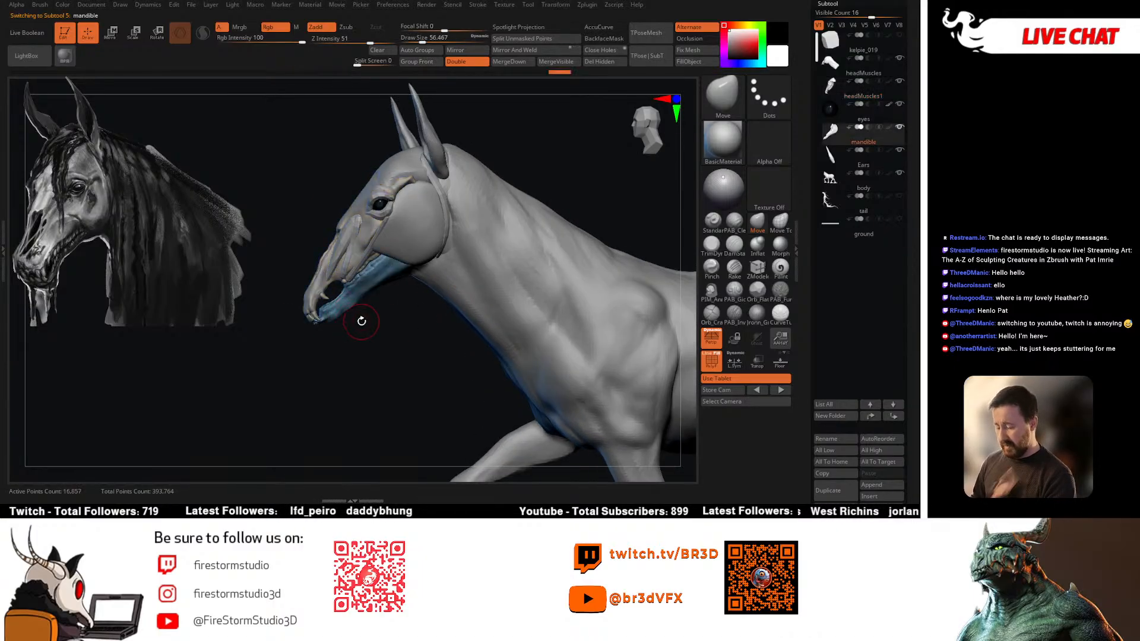
key(e)
drag(422, 354, 389, 308)
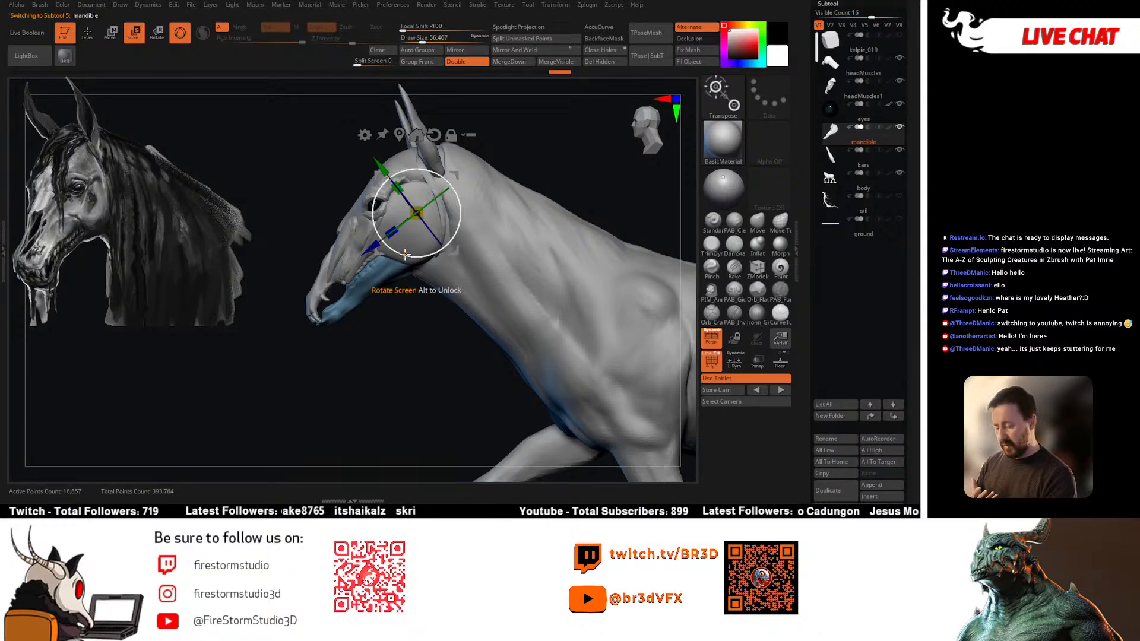
drag(404, 254, 463, 284)
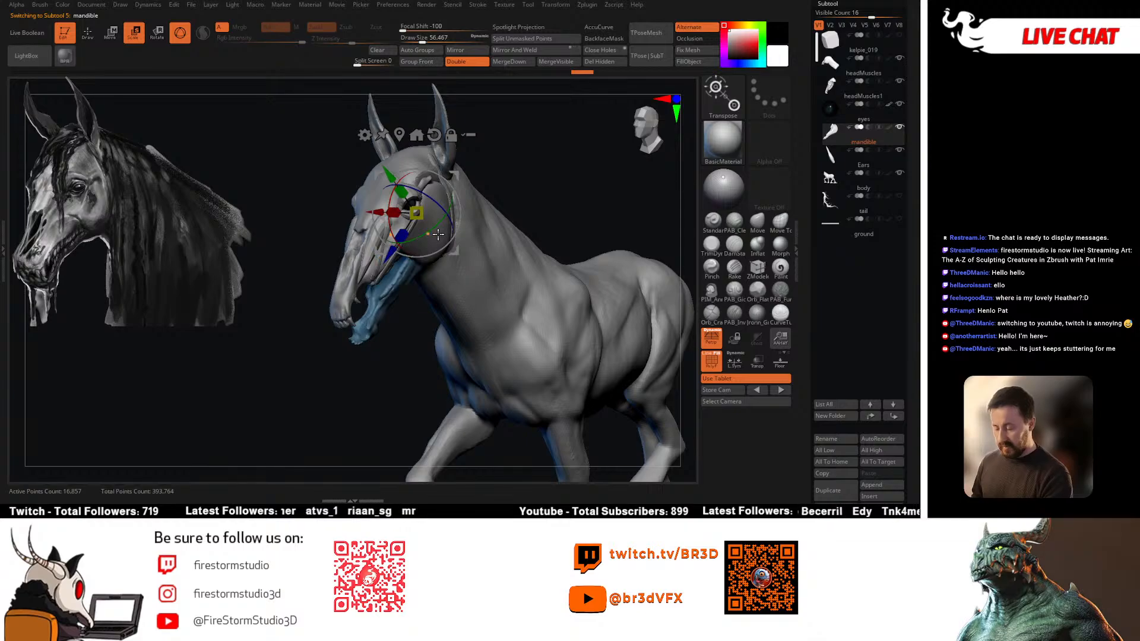
drag(423, 344, 390, 356)
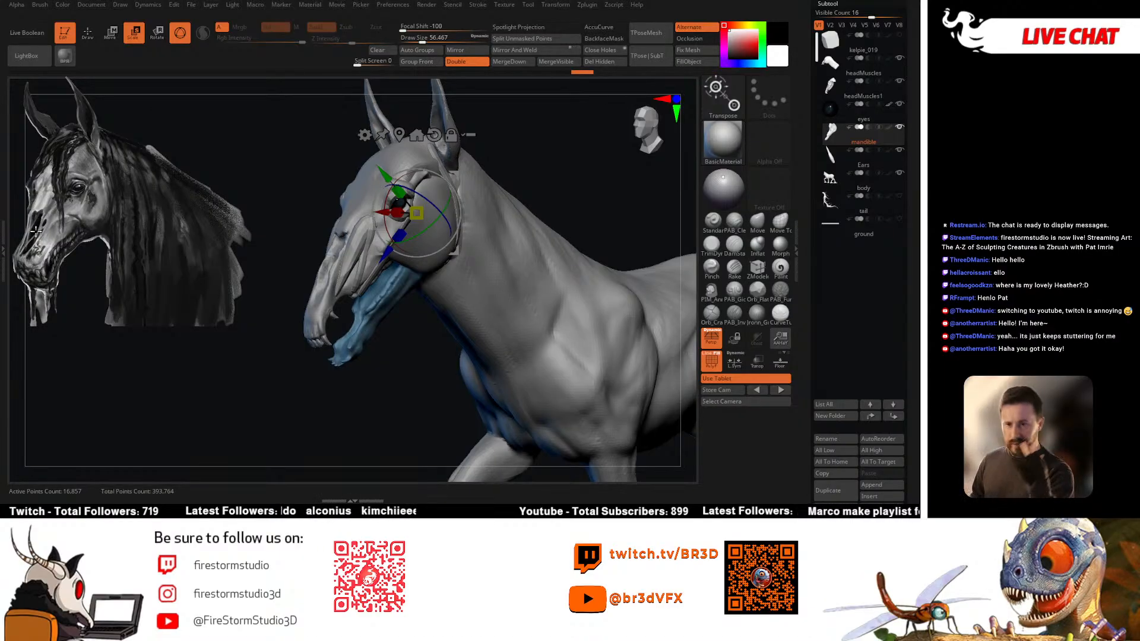
Step: Reduce the Move brush's draw size to about 44 and adjust the mandible's fit beneath the cheek
mouse_move(552, 169)
mouse_down()
mouse_move(478, 282)
mouse_move(410, 297)
mouse_move(378, 347)
mouse_up()
key(q)
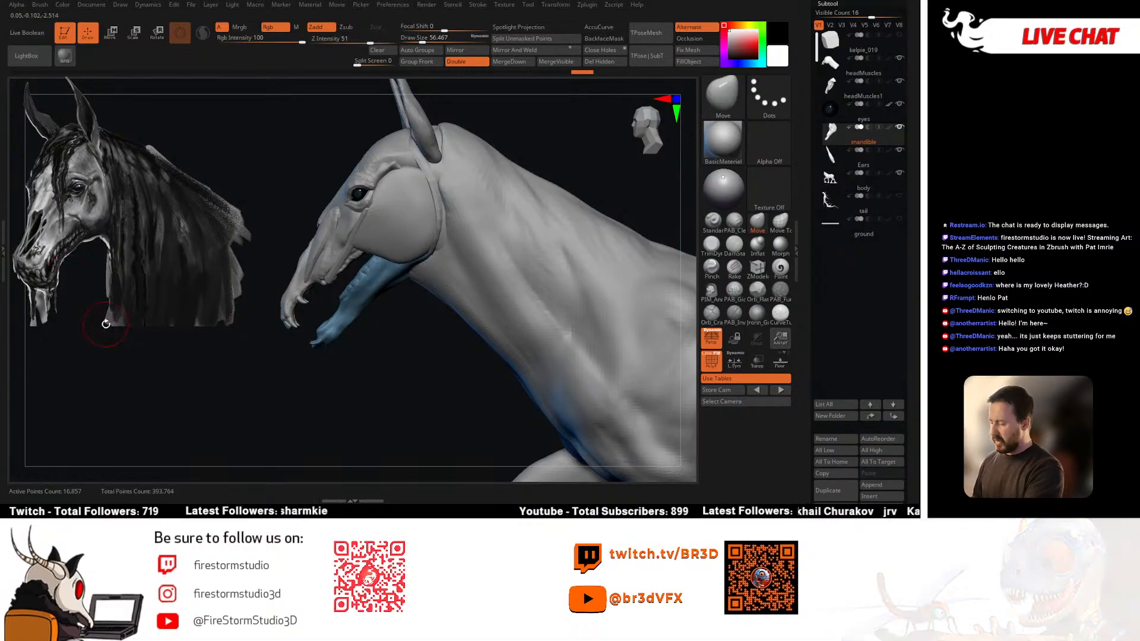
drag(386, 329, 504, 297)
key(space)
drag(435, 268, 431, 267)
mouse_move(488, 243)
mouse_down()
mouse_move(499, 233)
mouse_move(511, 257)
mouse_move(361, 384)
mouse_move(386, 328)
mouse_move(397, 338)
mouse_move(391, 349)
mouse_move(356, 331)
mouse_up()
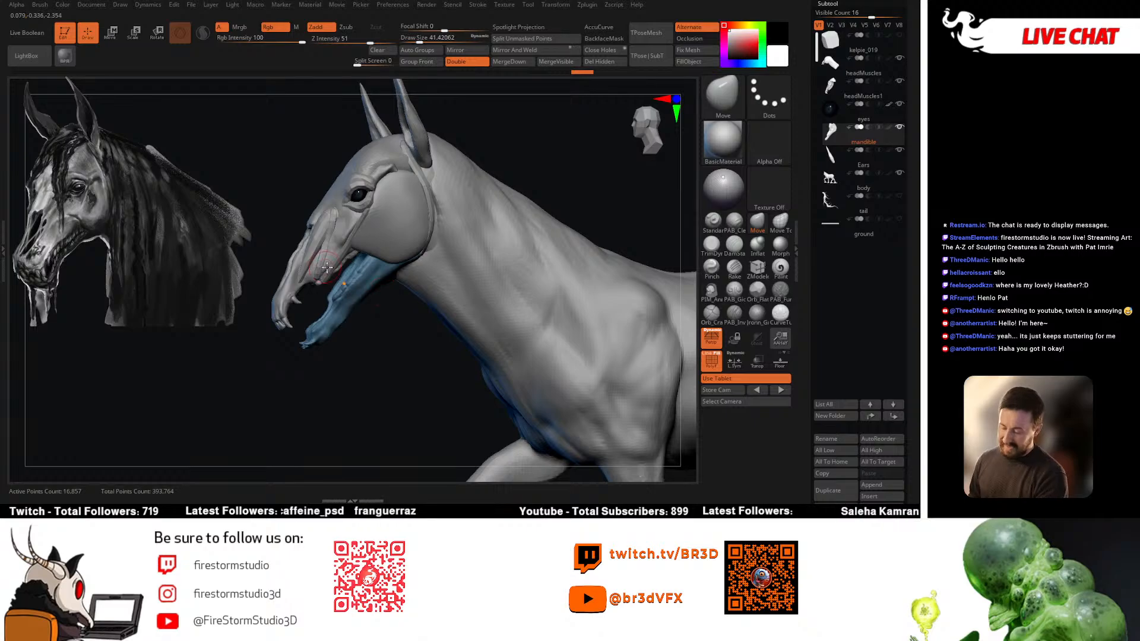
drag(369, 331, 481, 366)
mouse_move(603, 293)
mouse_down()
mouse_move(559, 287)
mouse_move(529, 249)
mouse_move(536, 228)
mouse_move(527, 236)
mouse_up()
right_click(515, 239)
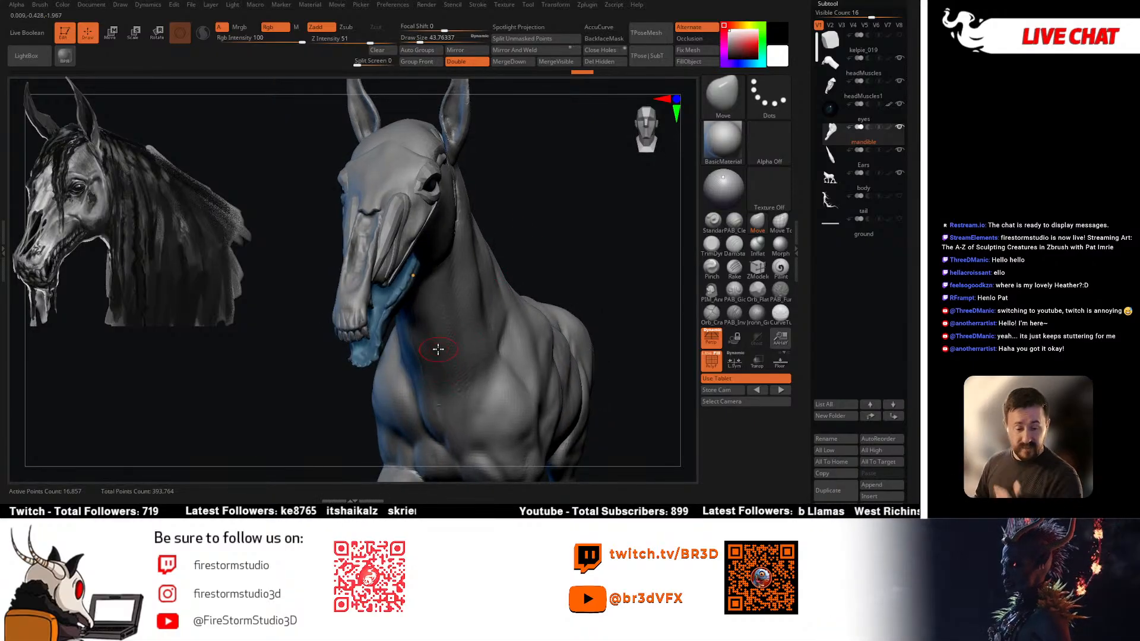
Step: Reduce the visible subtool count to 11, append a ZSphere subtool and make it active
drag(871, 13, 855, 12)
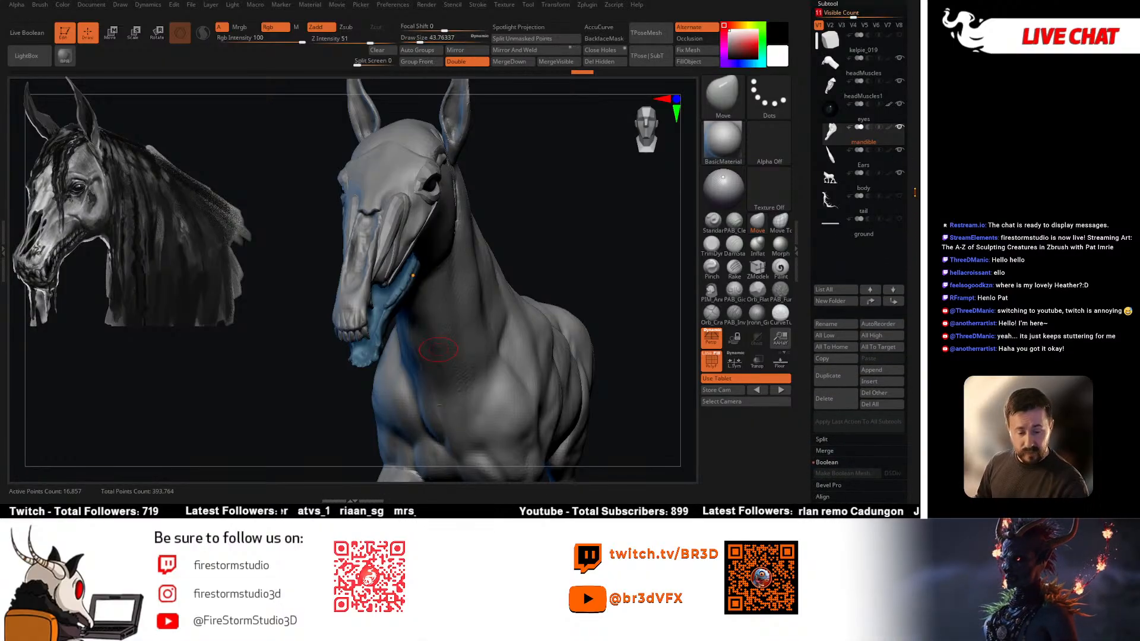
drag(911, 345, 910, 328)
click(880, 354)
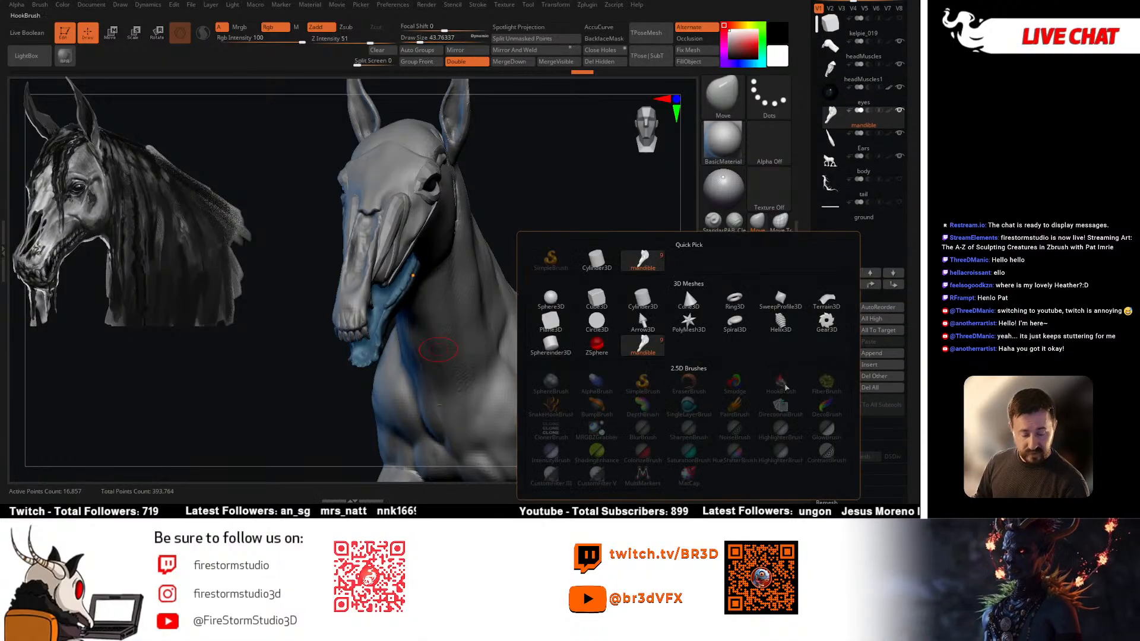
click(596, 340)
click(846, 229)
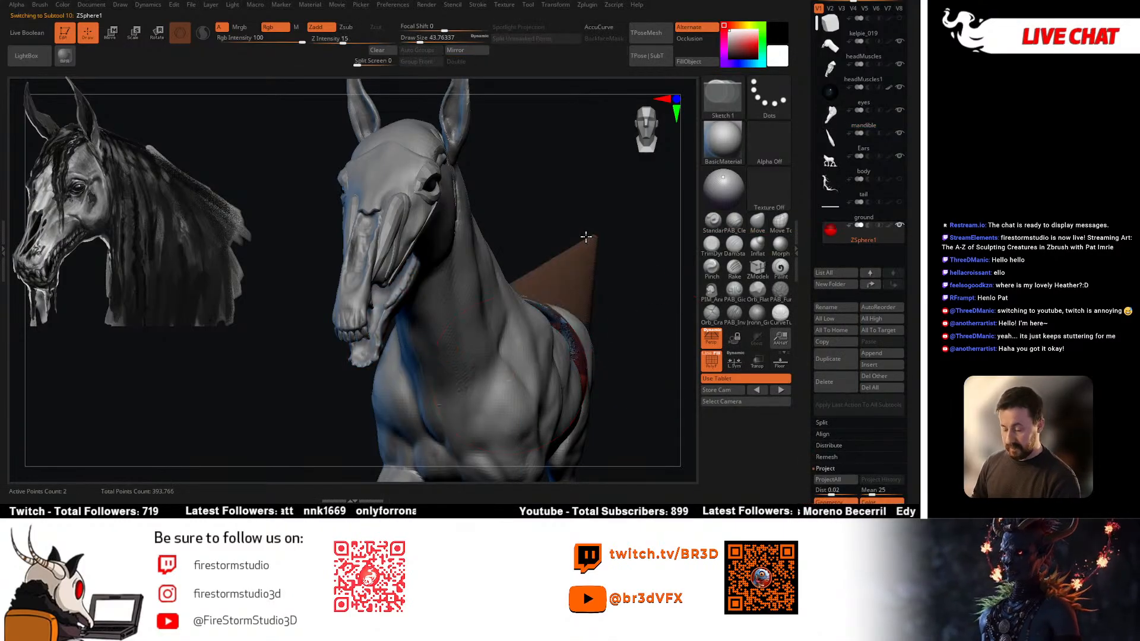
Step: Move the ZSphere out of the body, scale it down and place it in front of the horse's face
mouse_move(615, 280)
mouse_down()
mouse_move(570, 225)
mouse_move(570, 261)
mouse_move(590, 237)
mouse_move(595, 254)
mouse_move(590, 269)
mouse_move(580, 223)
mouse_move(555, 256)
mouse_up()
key(e)
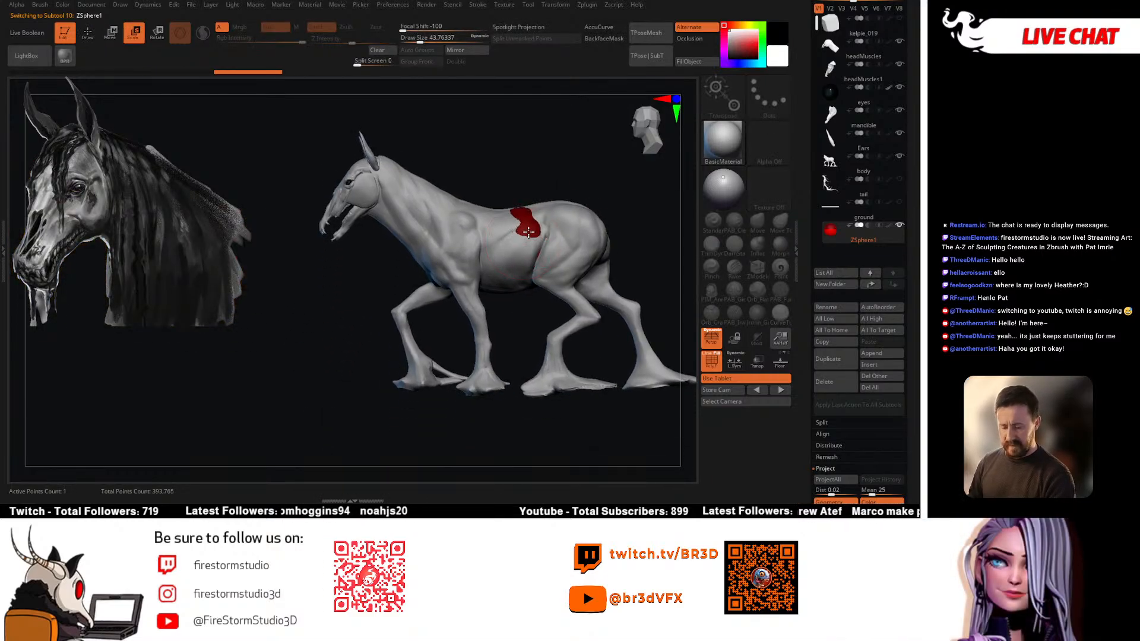
key(w)
drag(535, 196, 585, 193)
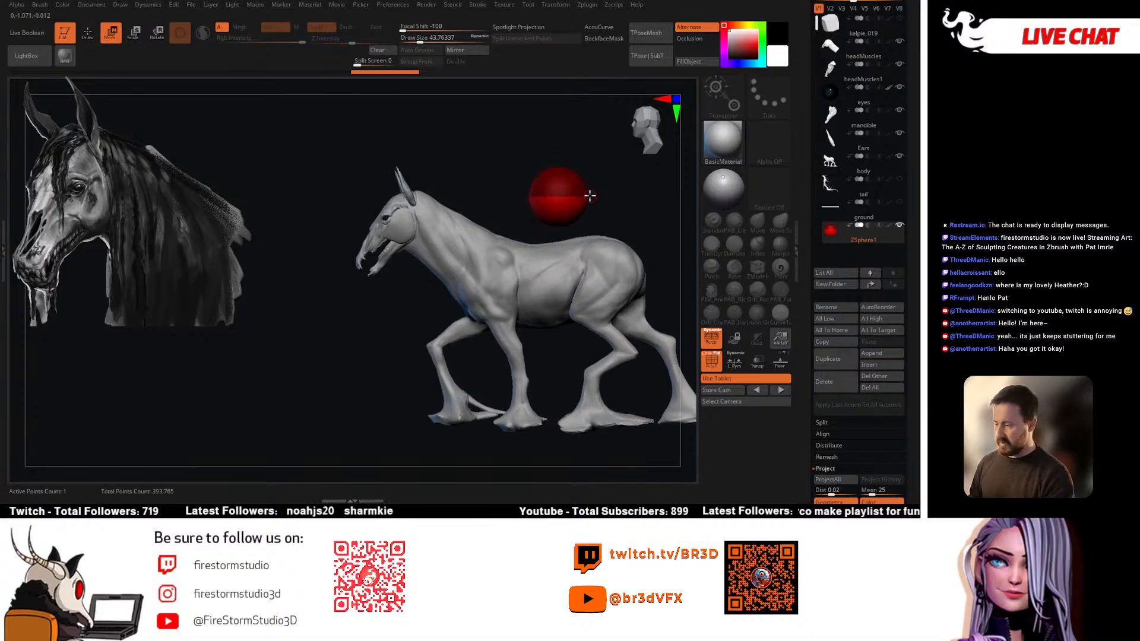
key(r)
key(e)
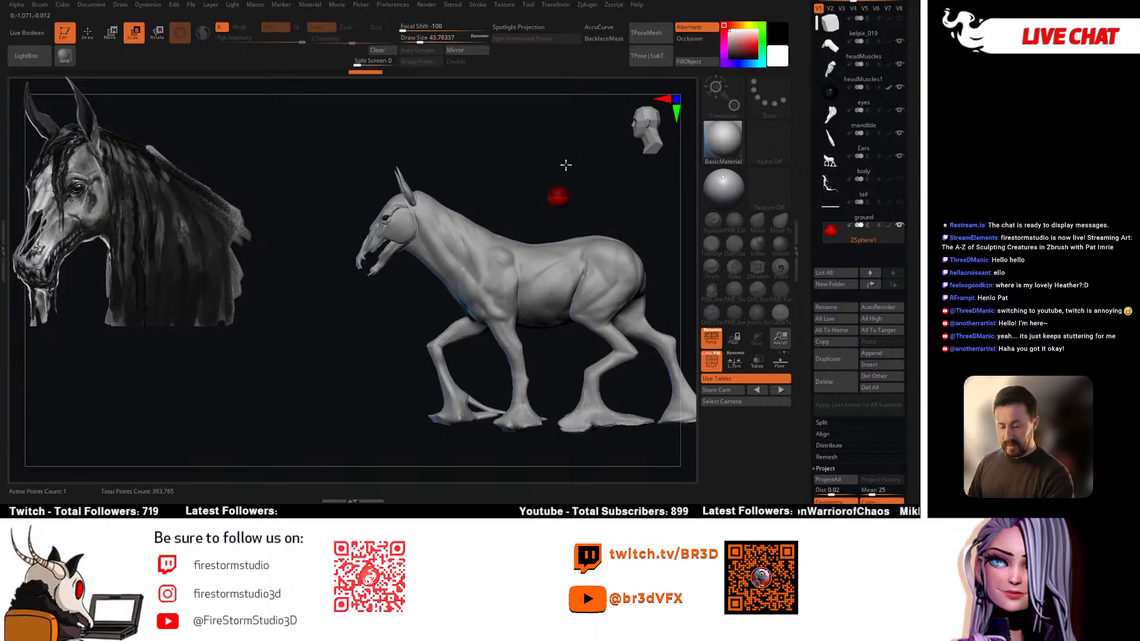
key(w)
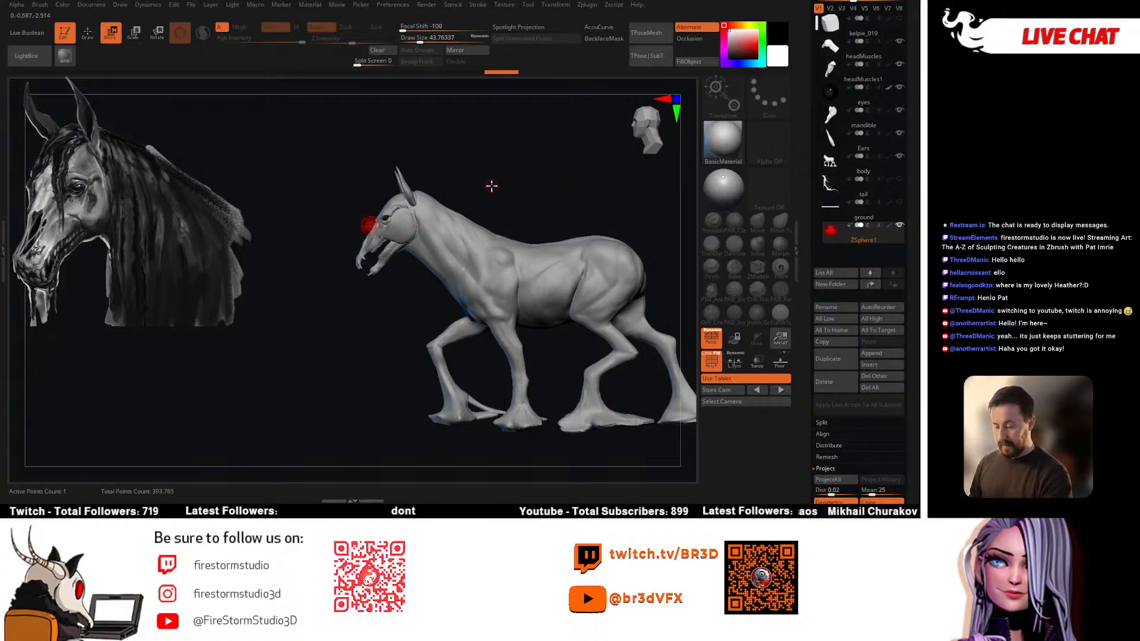
Step: Scale the ZSphere down to a small ball on the bridge of the nose, centred in the front view
shift+drag(491, 185, 528, 220)
alt+drag(552, 273, 444, 460)
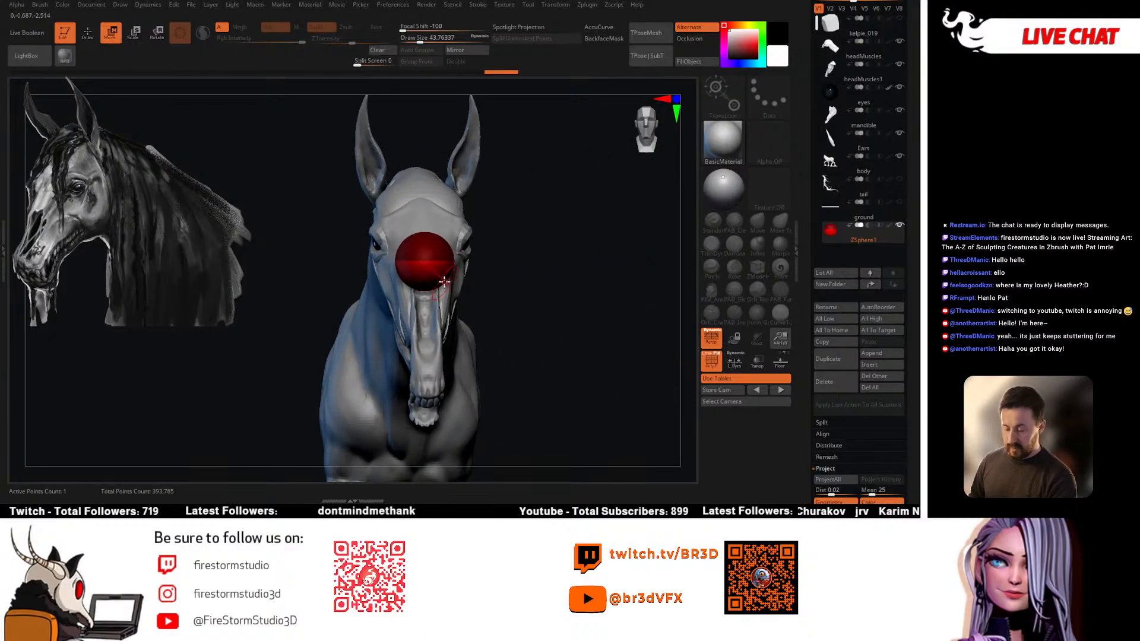
key(e)
drag(435, 269, 456, 198)
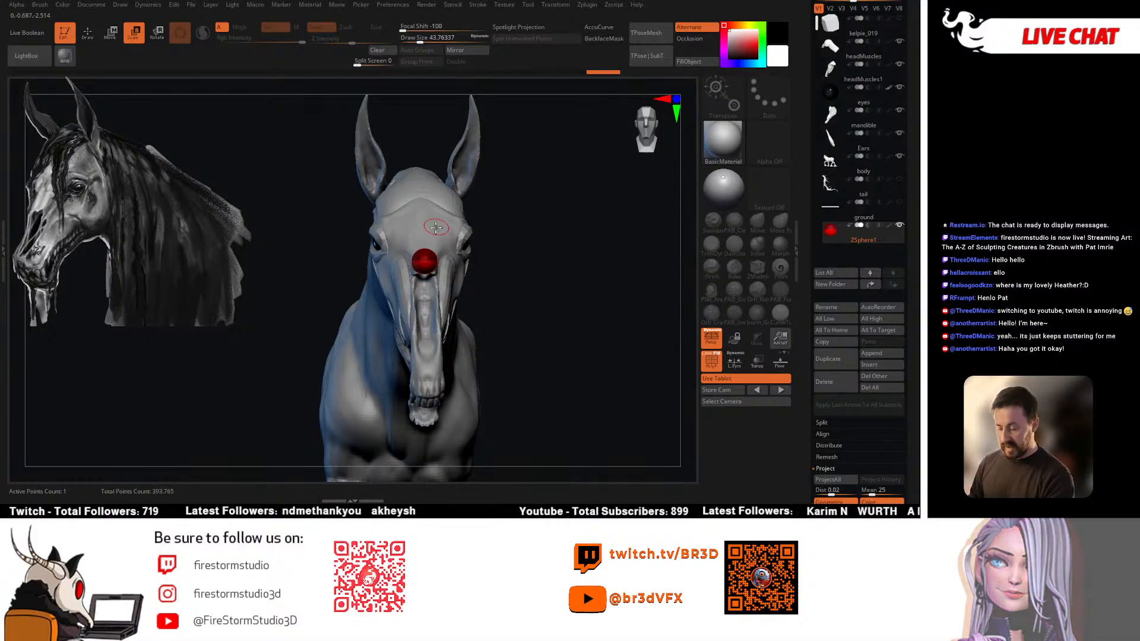
drag(493, 247, 437, 262)
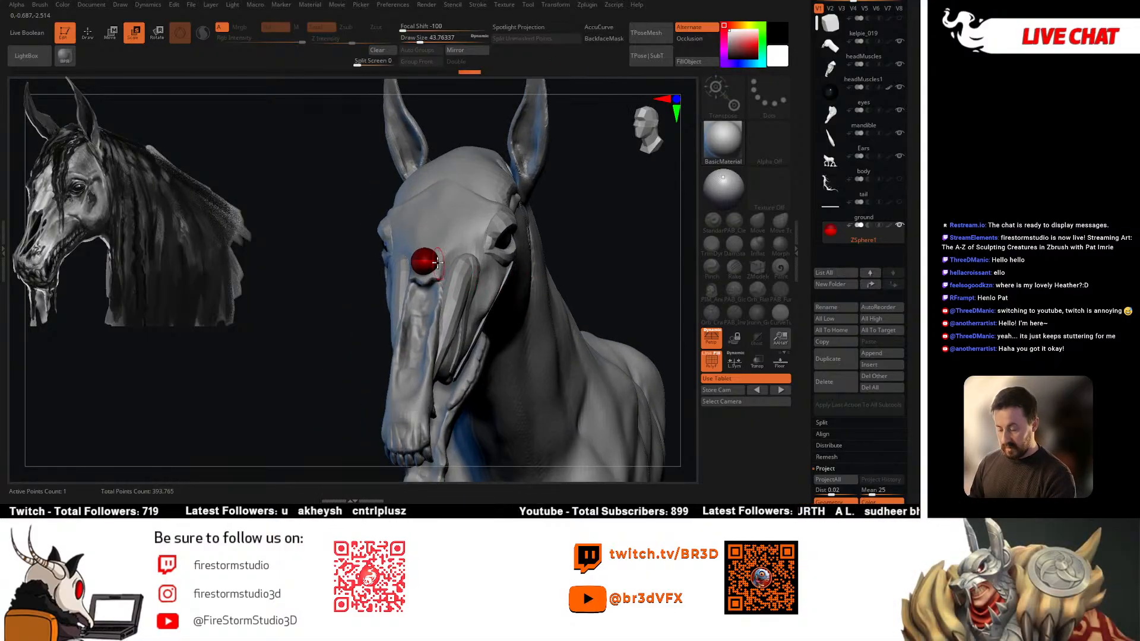
Step: Position the small ZSphere at one upper corner of the nasal opening and shrink it slightly more
drag(484, 145, 428, 264)
key(w)
drag(523, 275, 455, 315)
drag(548, 304, 545, 263)
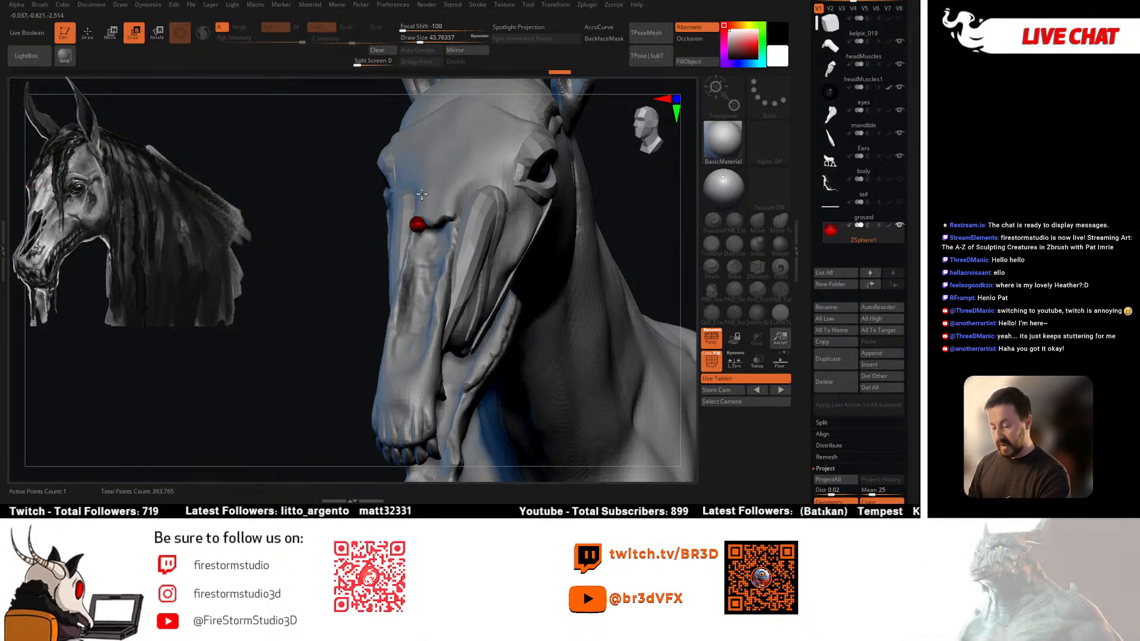
mouse_move(574, 222)
mouse_down()
mouse_move(596, 226)
mouse_move(540, 243)
mouse_move(595, 245)
mouse_move(421, 228)
mouse_up()
Step: Draw a child ZSphere from the first and pull it diagonally across the nasal opening to the opposite side of the muzzle
key(q)
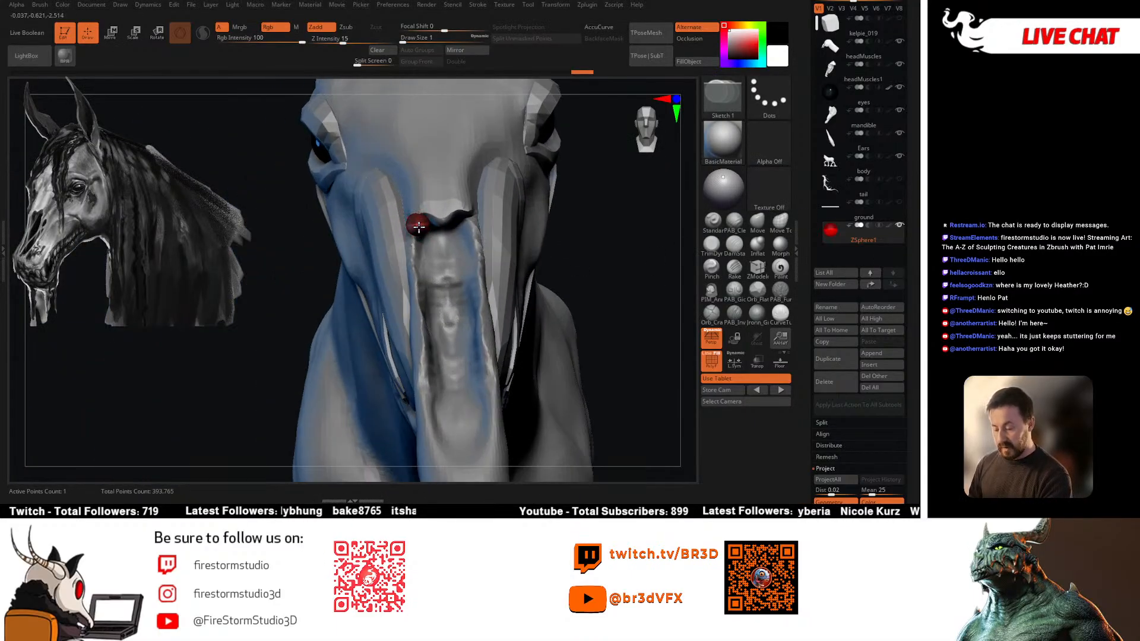
mouse_move(569, 253)
mouse_down()
mouse_move(600, 247)
mouse_move(522, 255)
mouse_up()
key(w)
drag(435, 229, 502, 278)
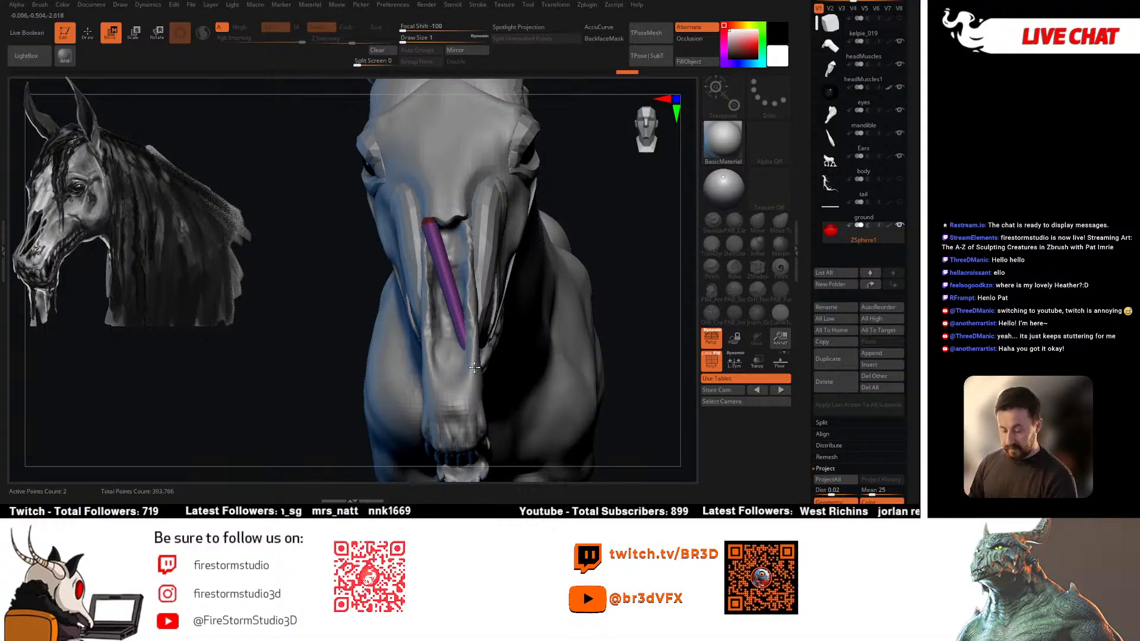
drag(604, 255, 447, 389)
drag(500, 275, 483, 303)
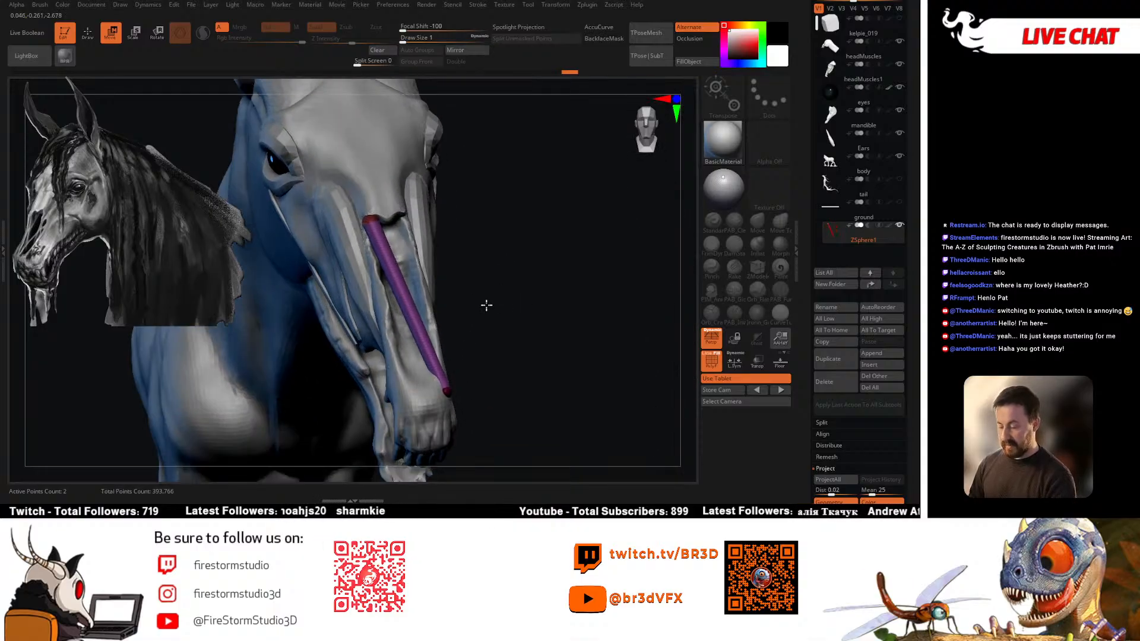
Step: Scale and reposition the two end ZSpheres to form a thin strand attached to the skull at both ends
key(e)
key(w)
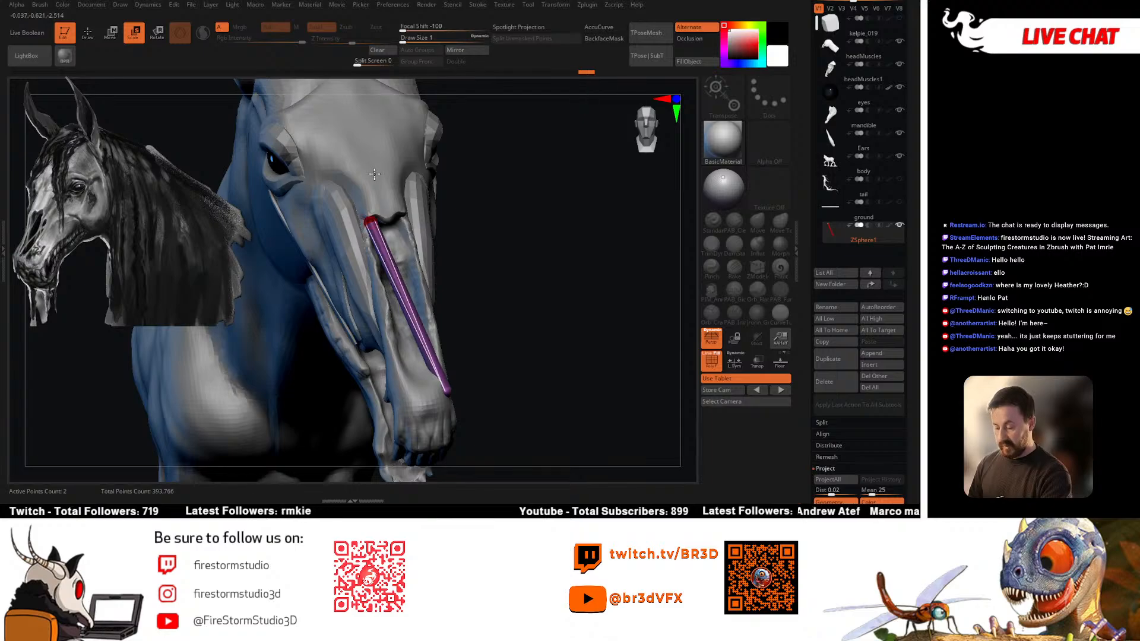
drag(509, 262, 571, 262)
key(q)
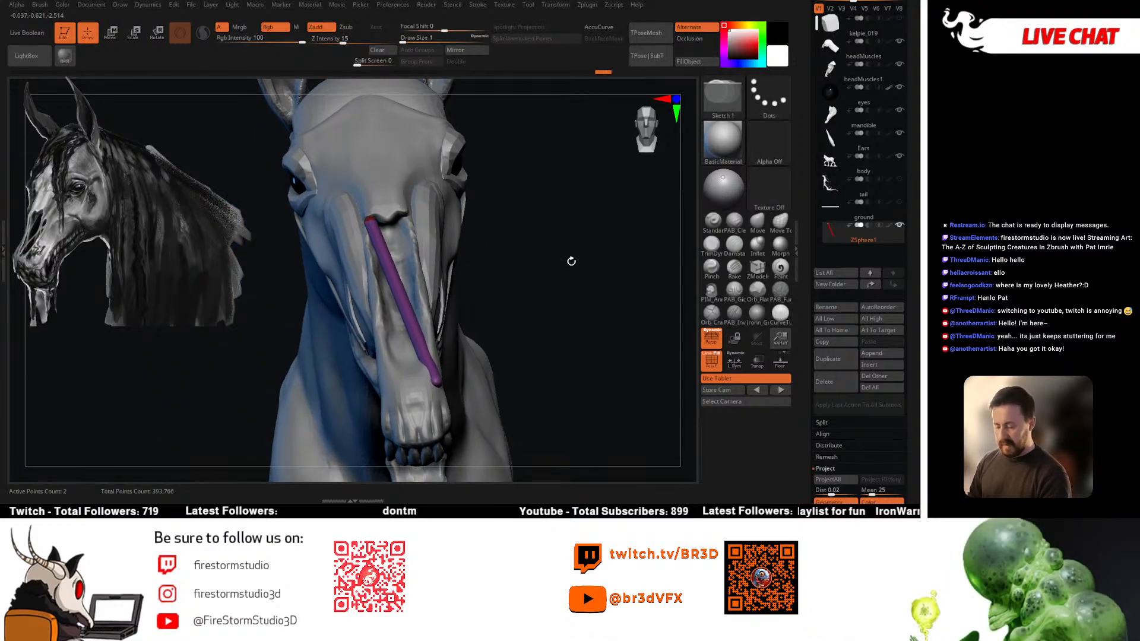
key(e)
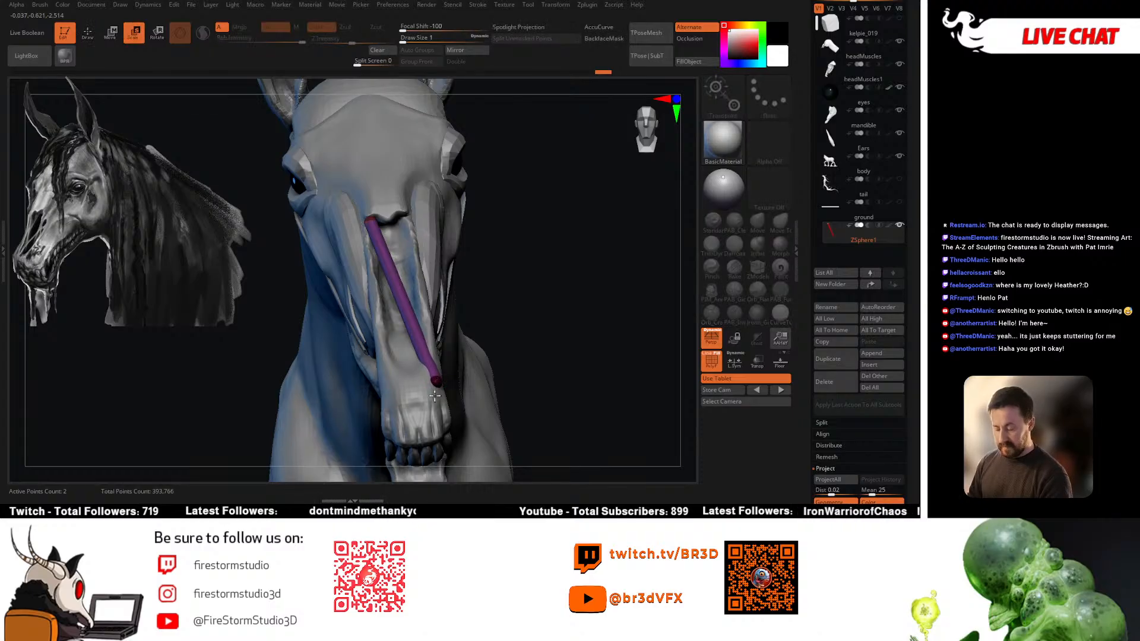
drag(526, 279, 542, 276)
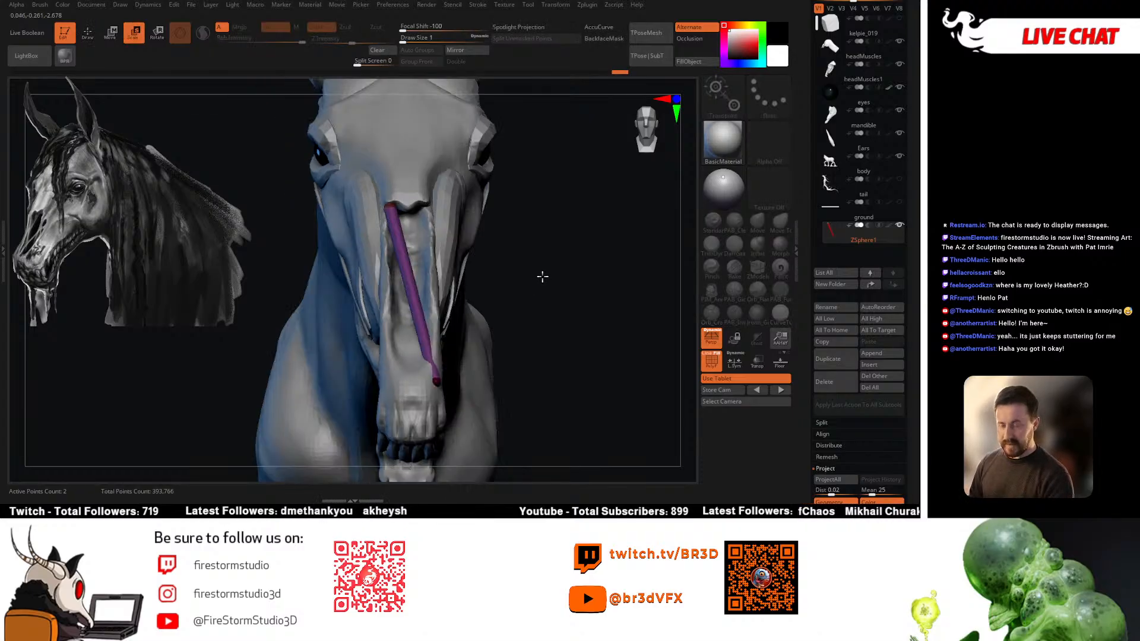
Step: Insert three ZSpheres along the strand, one near the middle and one in each half
key(q)
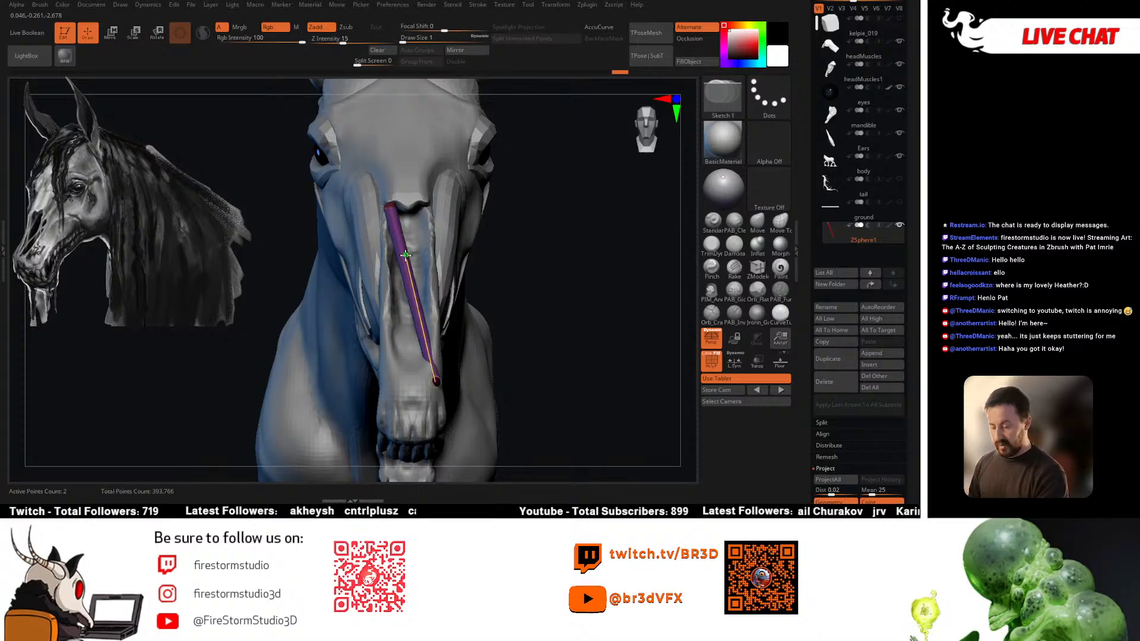
click(409, 274)
drag(514, 280, 531, 279)
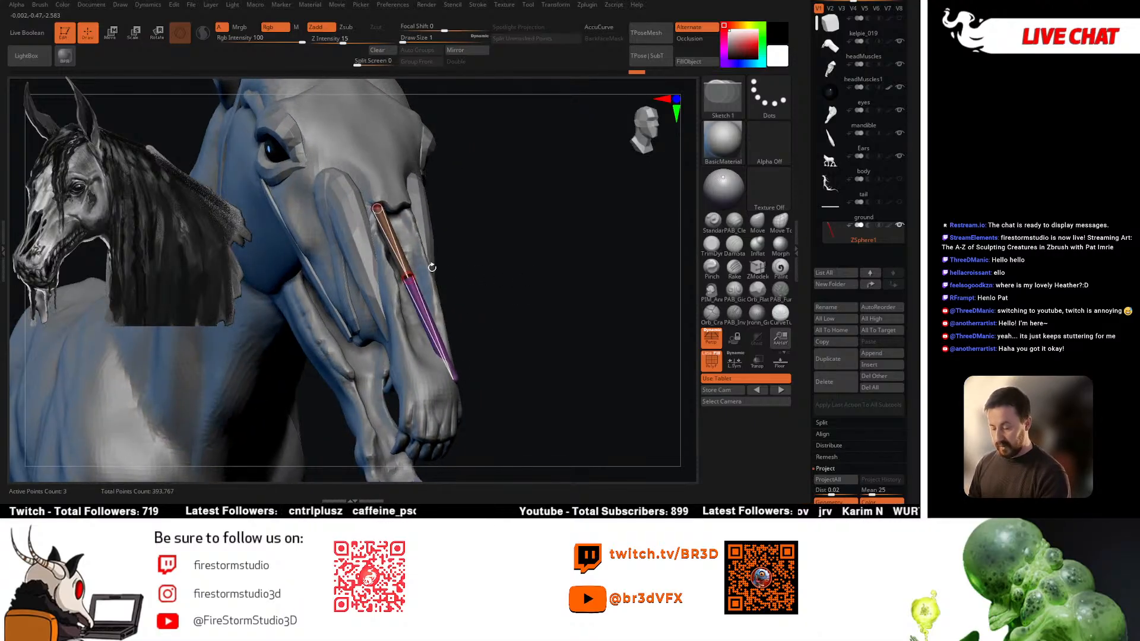
click(388, 235)
click(428, 320)
mouse_move(472, 316)
mouse_down()
mouse_move(504, 318)
mouse_move(428, 320)
mouse_up()
Step: Scale the inserted ZSpheres to thin the middle of the strand, checking its thickness from the front and both sides
key(e)
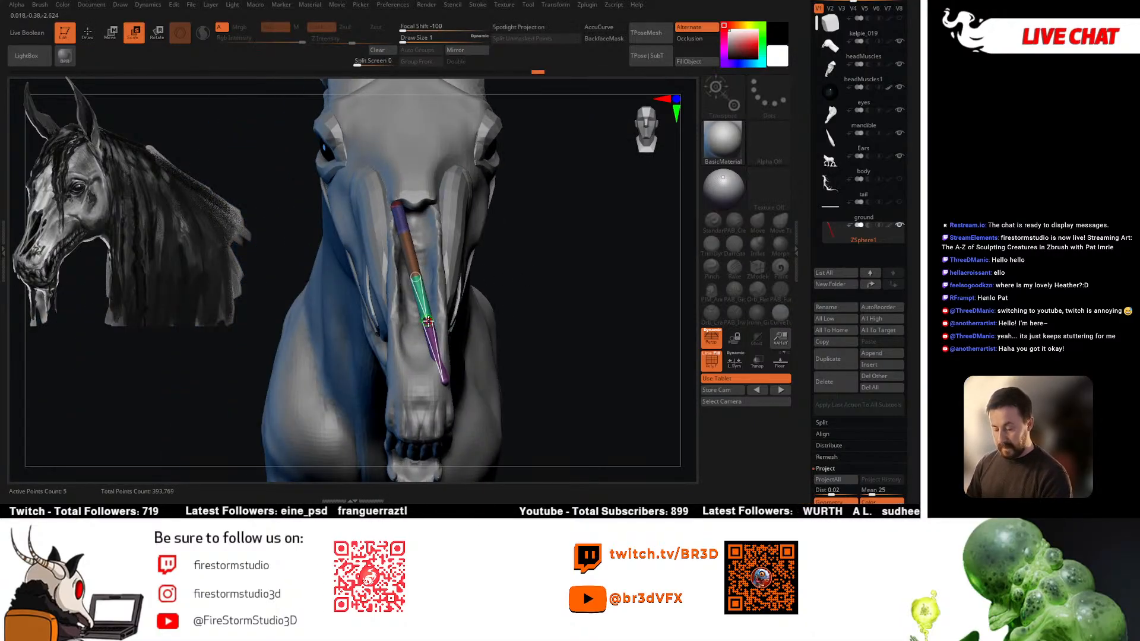
drag(420, 275, 424, 273)
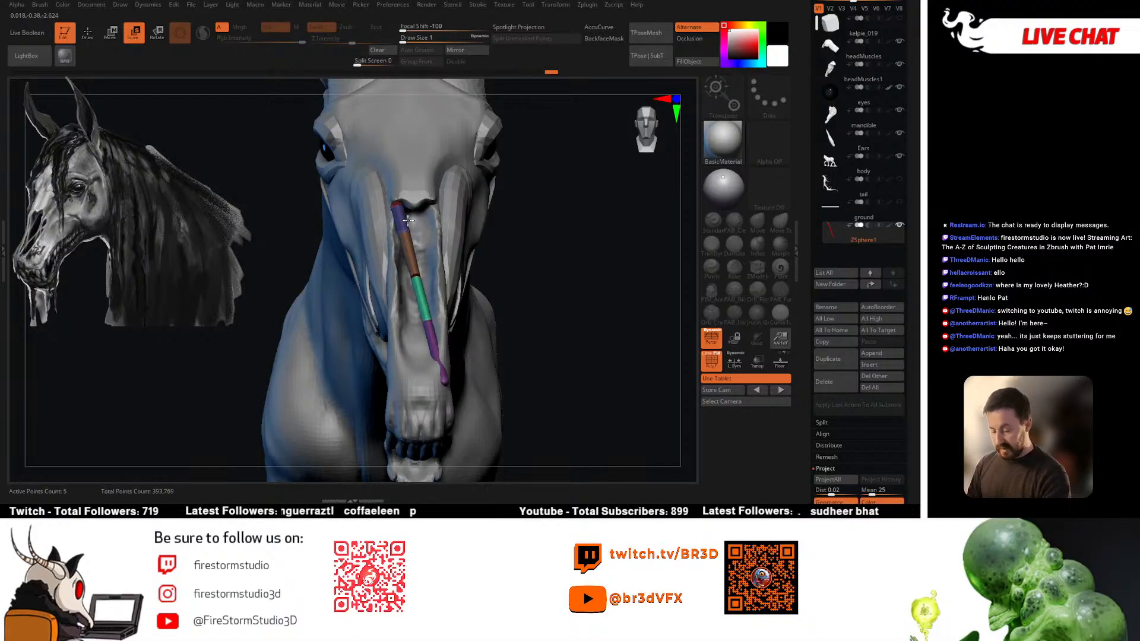
drag(404, 232, 406, 230)
mouse_move(416, 277)
mouse_down()
mouse_move(415, 254)
mouse_move(418, 265)
mouse_up()
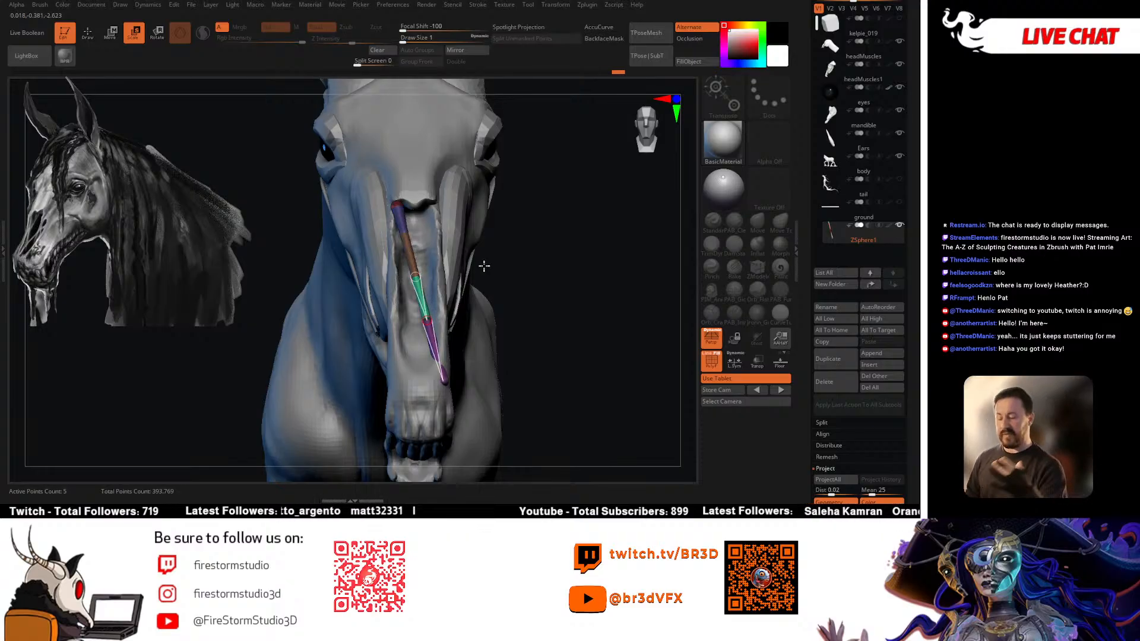
drag(484, 266, 603, 280)
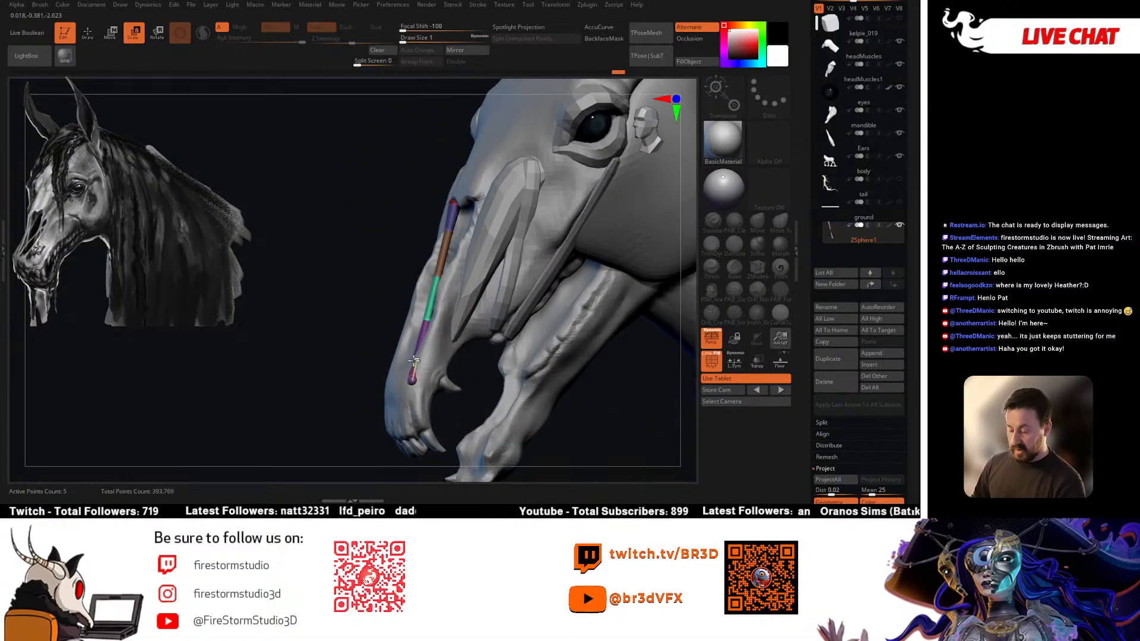
right_drag(460, 307, 480, 305)
ctrl+right_drag(440, 350, 443, 354)
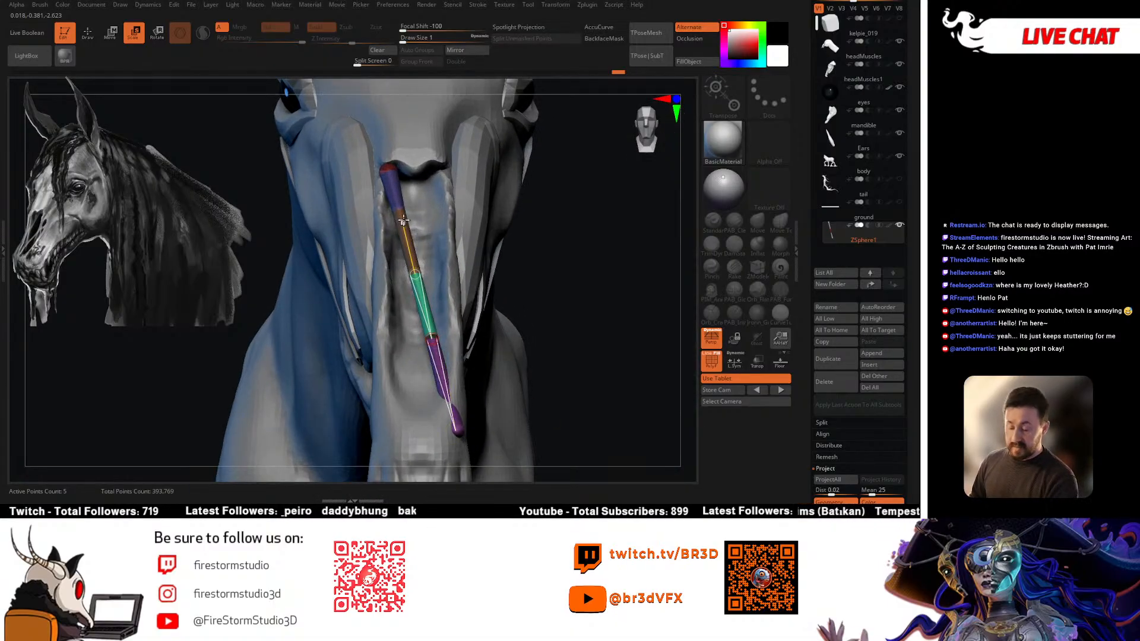
right_drag(556, 285, 512, 299)
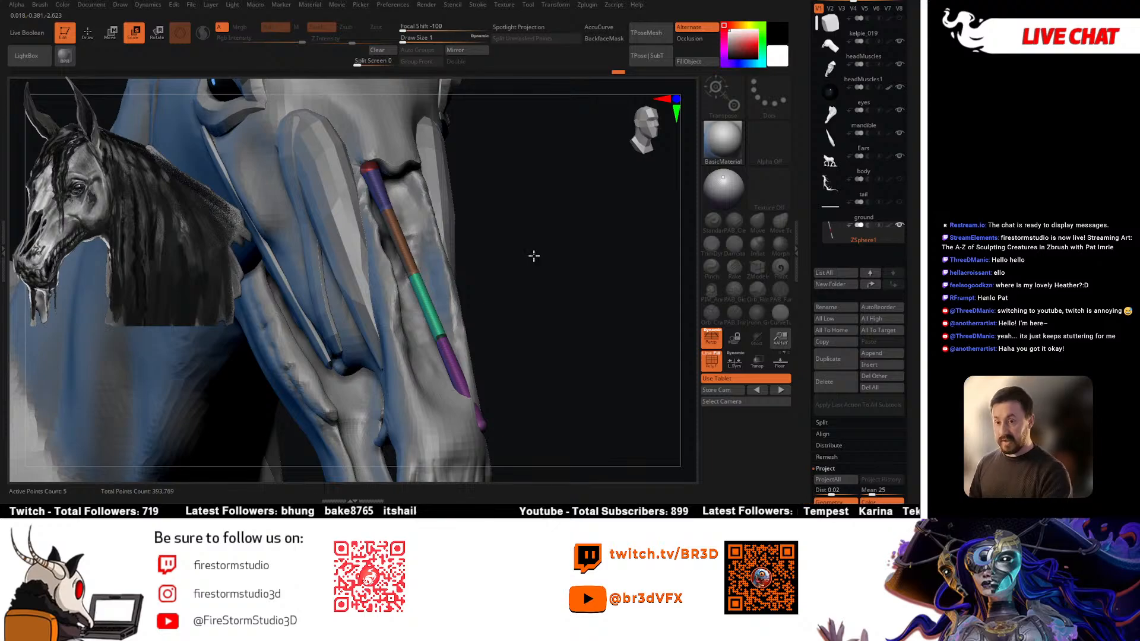
right_drag(534, 256, 363, 274)
Step: Branch a new ZSphere off the strand's upper joint and pull its end to the opposite upper corner of the nasal opening
key(w)
mouse_move(415, 234)
ctrl+right_down()
mouse_move(420, 253)
mouse_move(441, 264)
ctrl+right_up()
key(q)
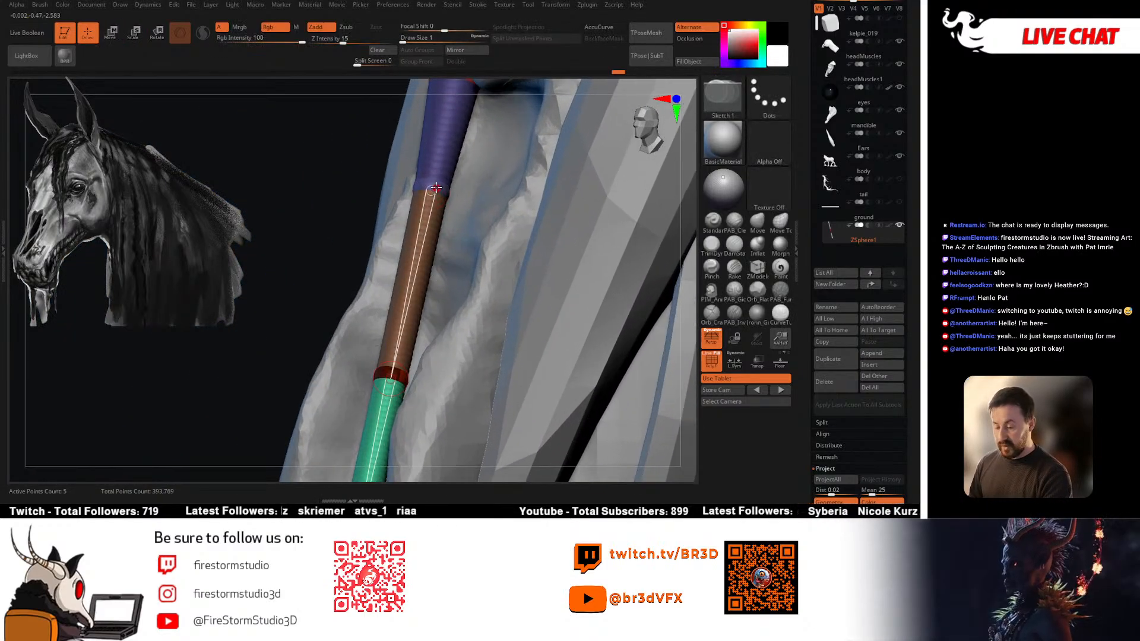
right_drag(438, 191, 450, 292)
key(w)
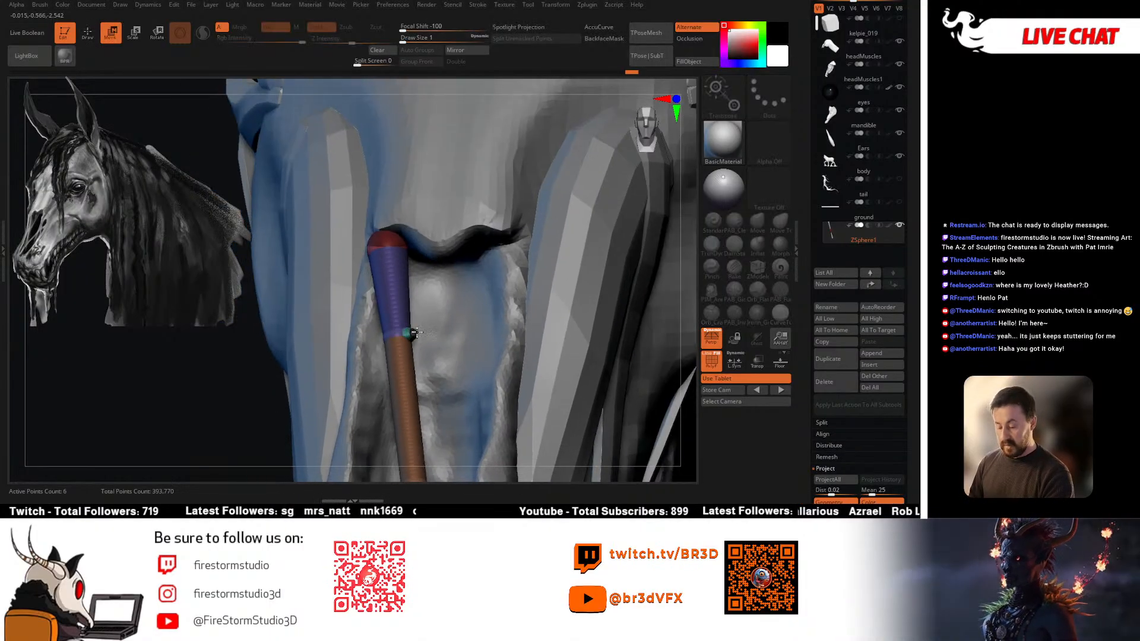
drag(415, 332, 488, 307)
drag(555, 287, 484, 175)
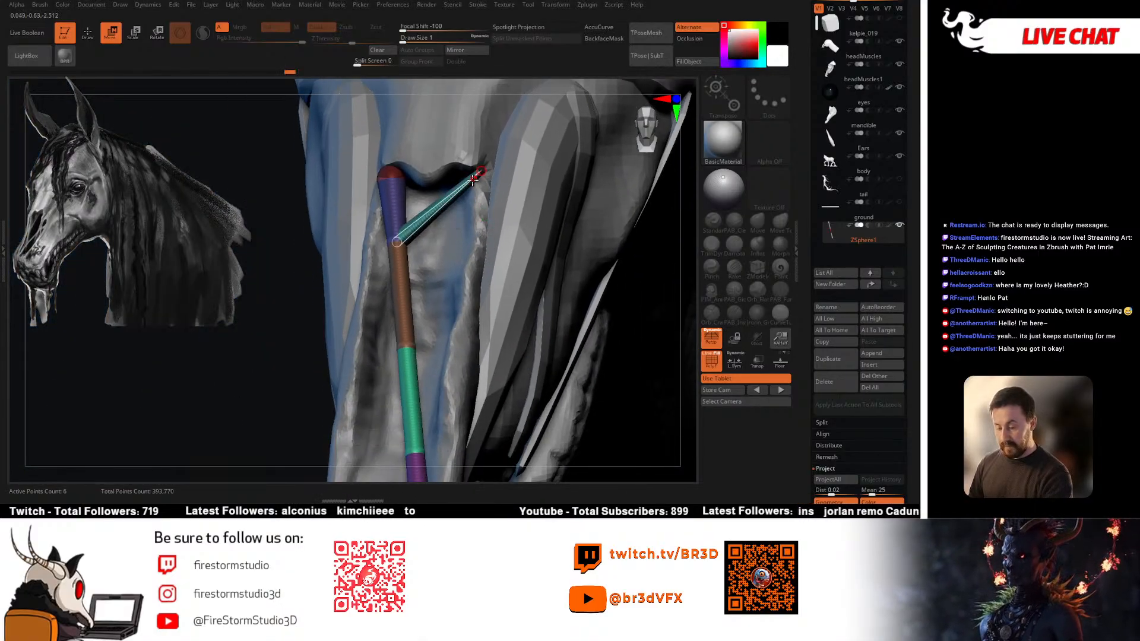
Step: Insert two ZSpheres along the new branch, thin them and move the joints to bend the branch into a sagging curve
key(q)
key(e)
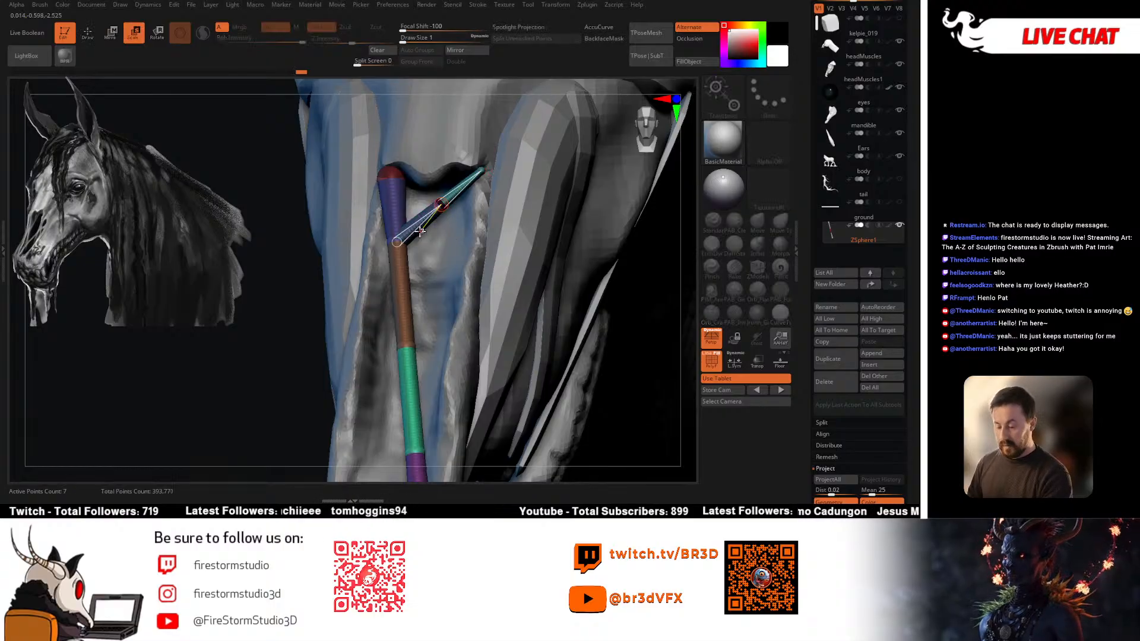
key(q)
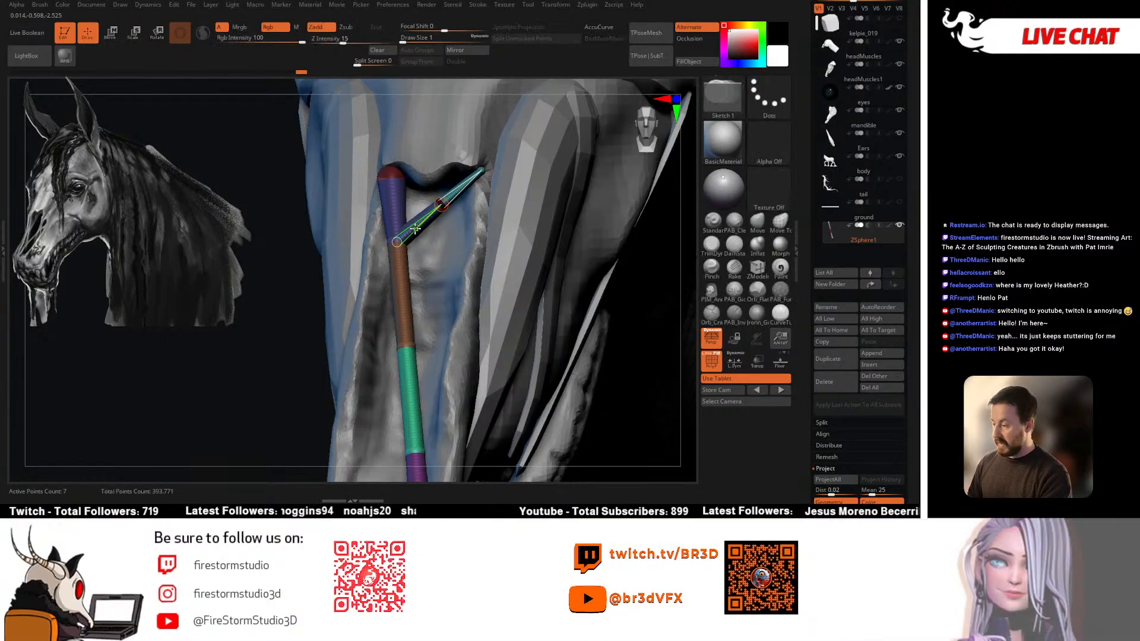
key(e)
drag(396, 242, 451, 217)
key(w)
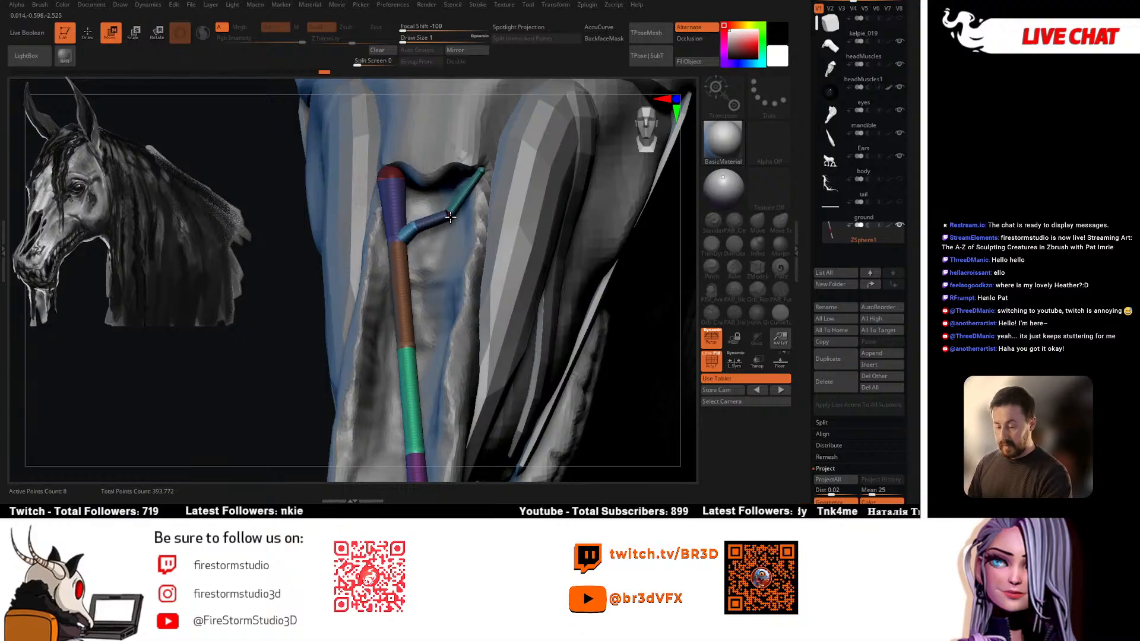
Step: Pull the upper branch's end into the corner of the nasal opening and insert a ZSphere just before that end
mouse_move(480, 171)
right_down()
mouse_move(386, 174)
mouse_move(499, 177)
right_up()
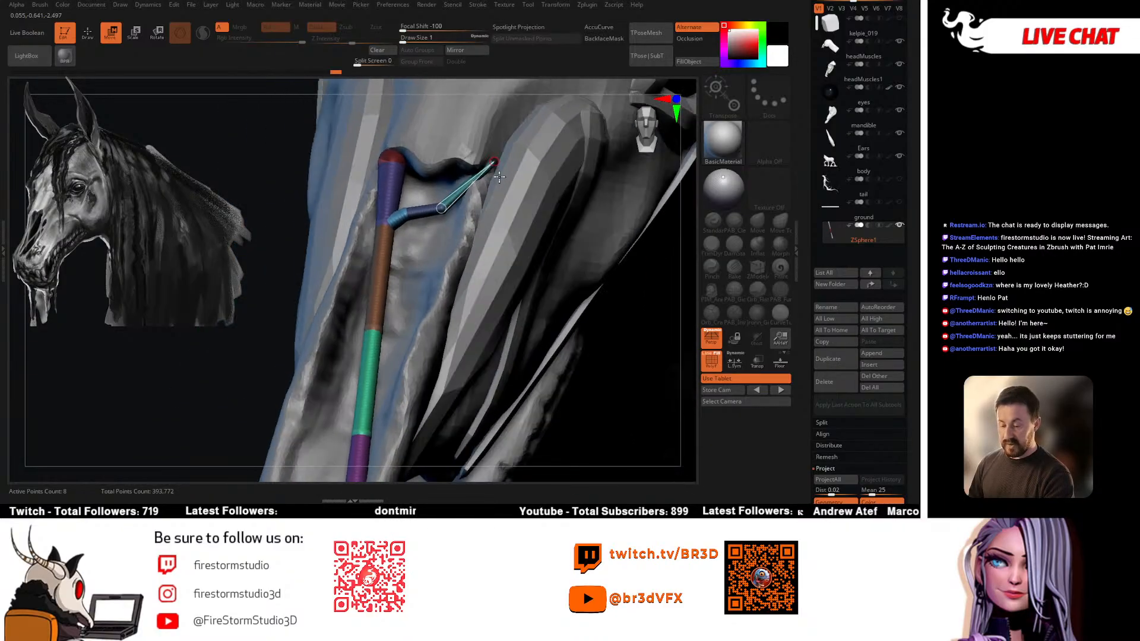
key(q)
click(473, 180)
key(w)
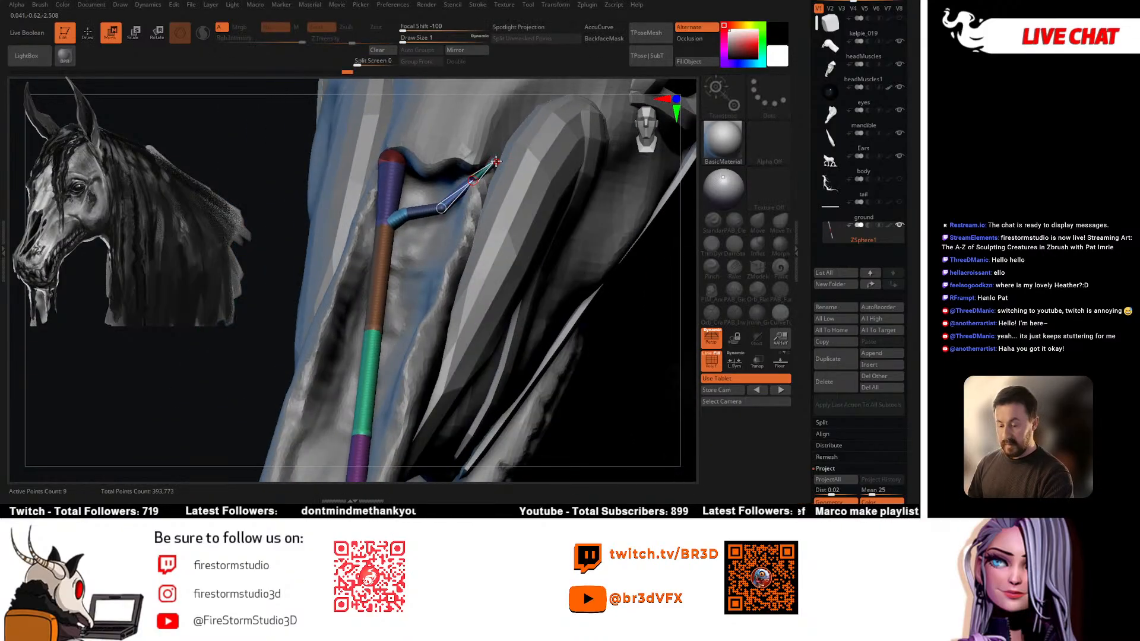
right_drag(480, 185, 404, 196)
Step: Insert a ZSphere just below the main strand's upper end and scale the end down to match the strand's thickness
key(q)
click(387, 185)
key(e)
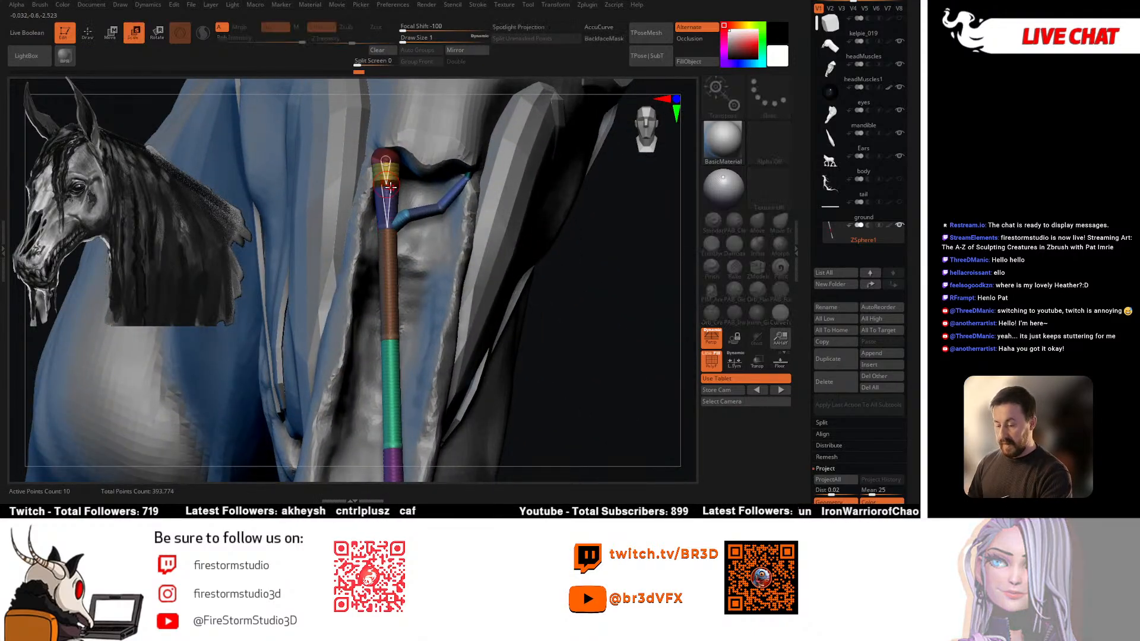
drag(388, 185, 392, 116)
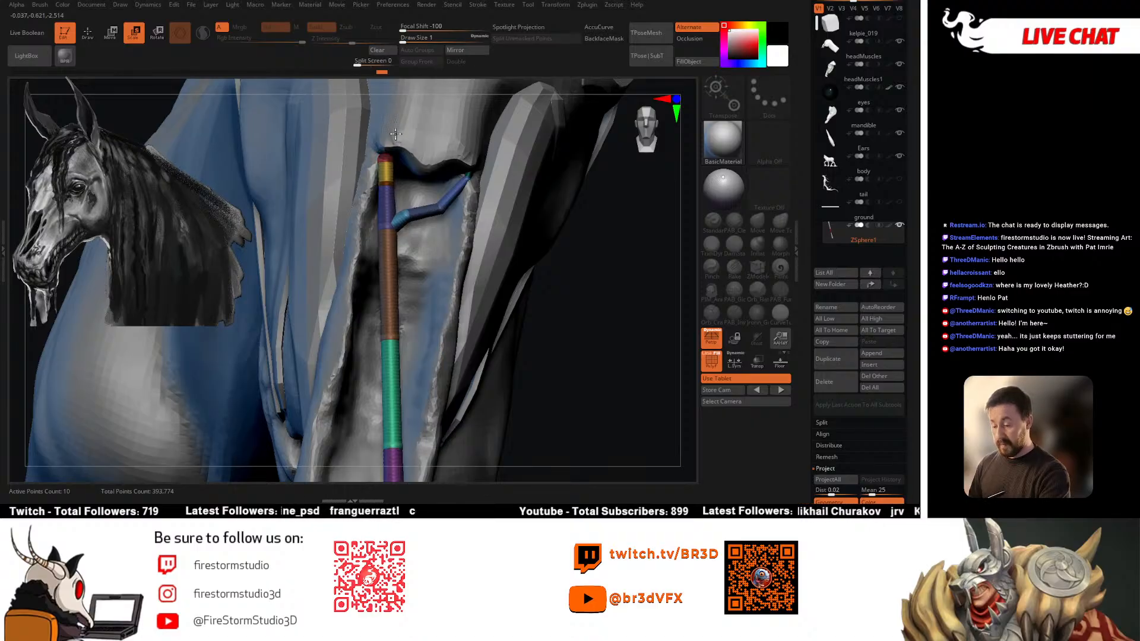
Step: Move the main strand's upper end outward into the near upper corner of the nasal opening
key(q)
key(w)
mouse_move(386, 142)
mouse_down()
mouse_move(392, 159)
mouse_move(439, 148)
mouse_move(422, 163)
mouse_move(478, 143)
mouse_move(368, 138)
mouse_move(401, 145)
mouse_up()
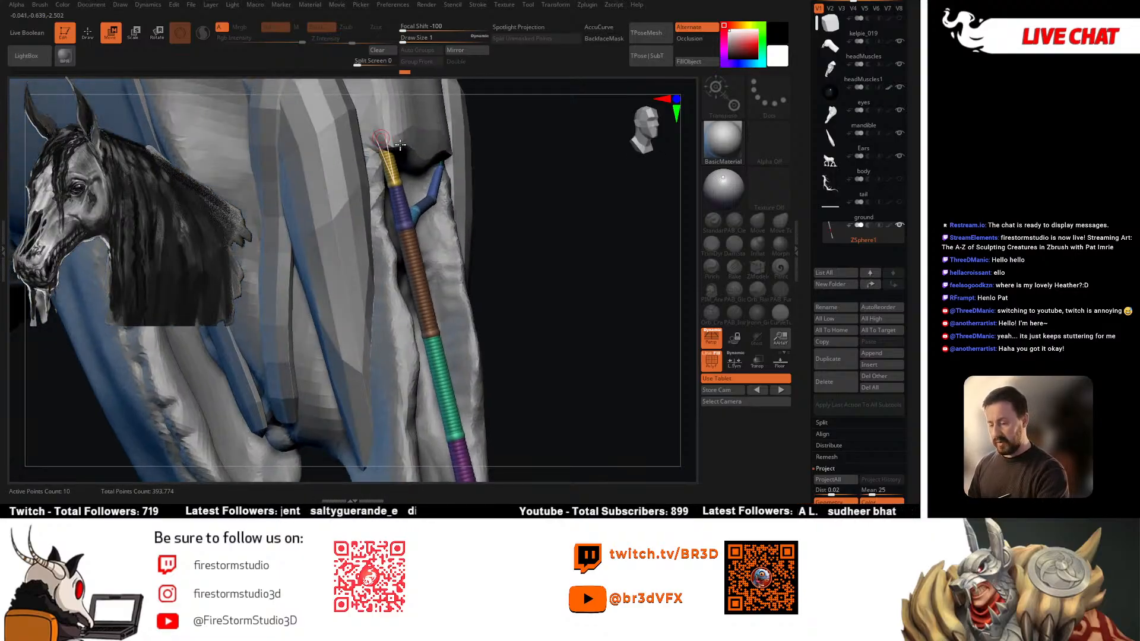
drag(505, 192, 404, 181)
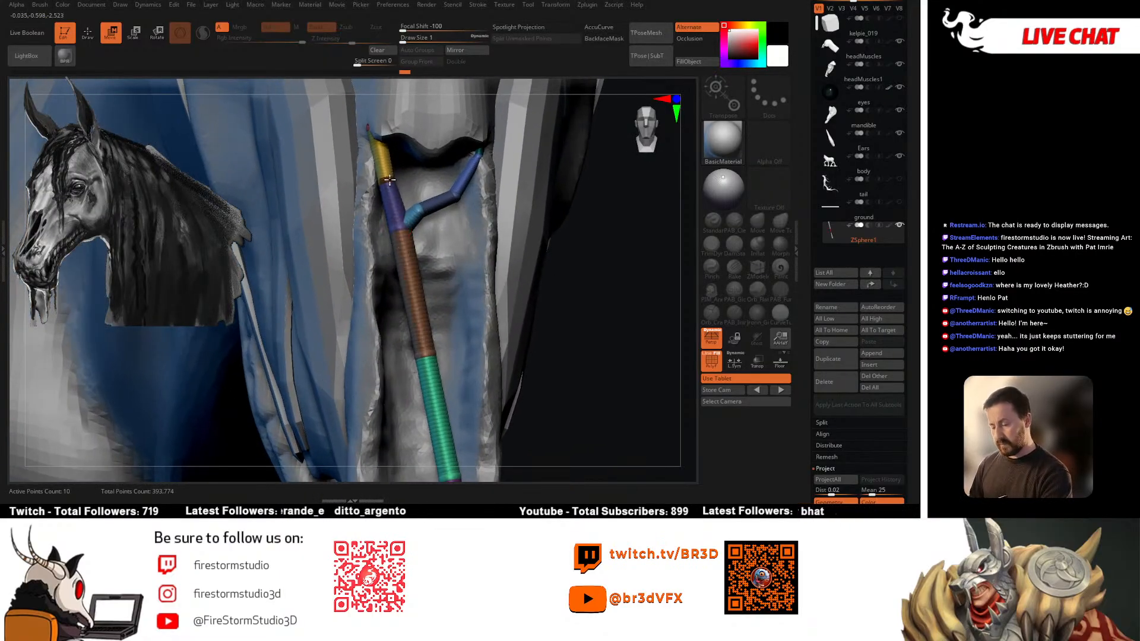
Step: Adjust the joints around the upper fork and shift the upper branch's bend outward for a deeper sag
key(e)
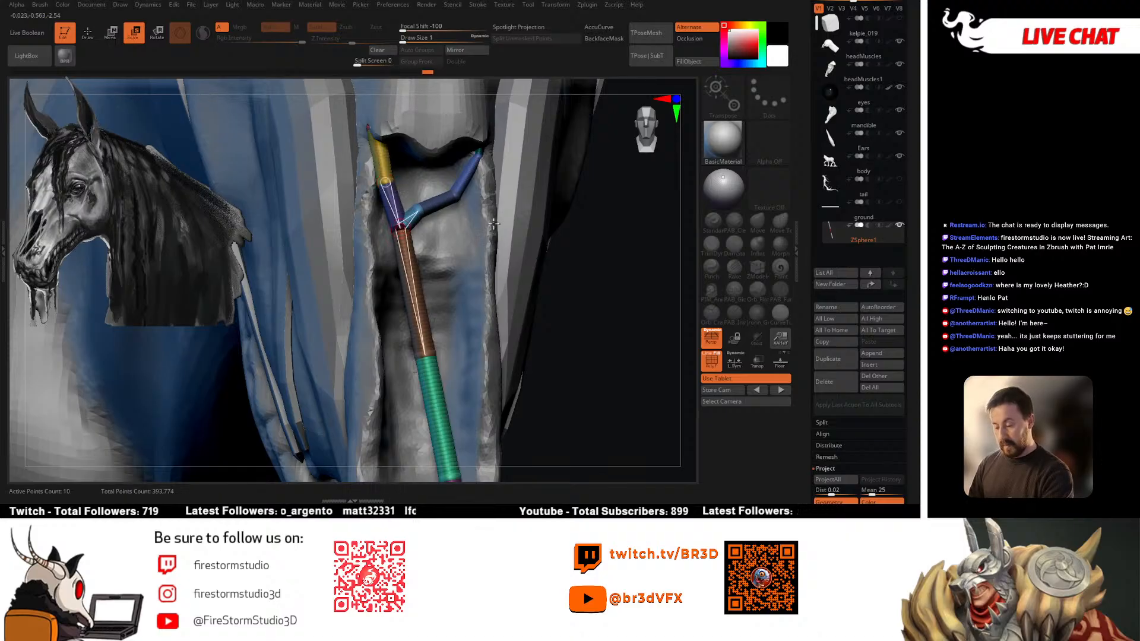
alt+drag(582, 239, 435, 203)
key(w)
right_drag(446, 195, 585, 255)
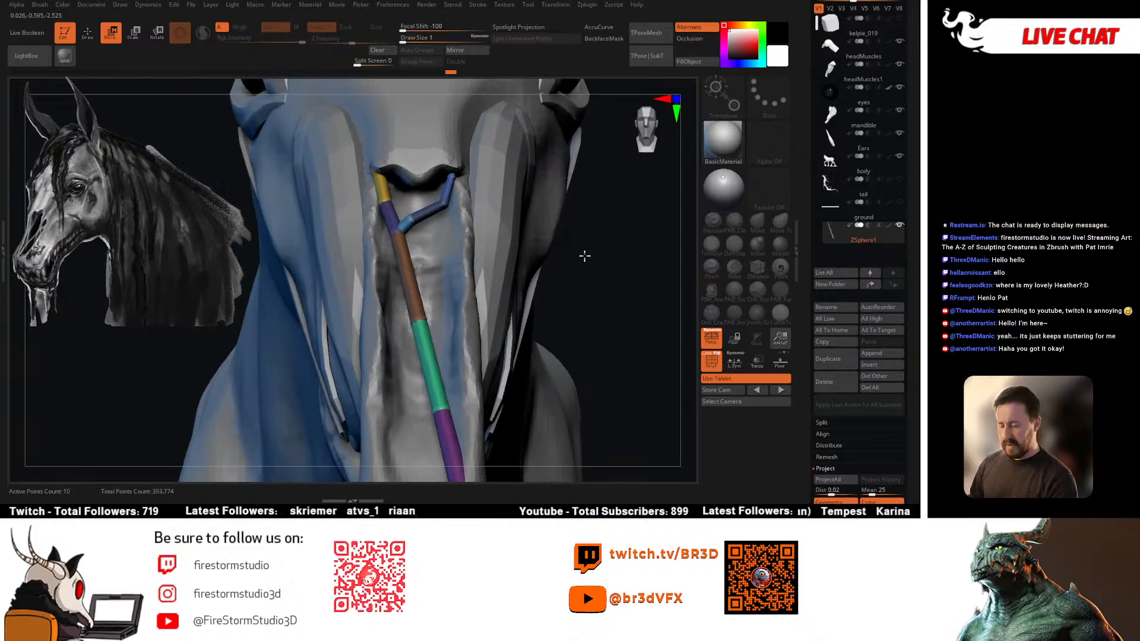
key(e)
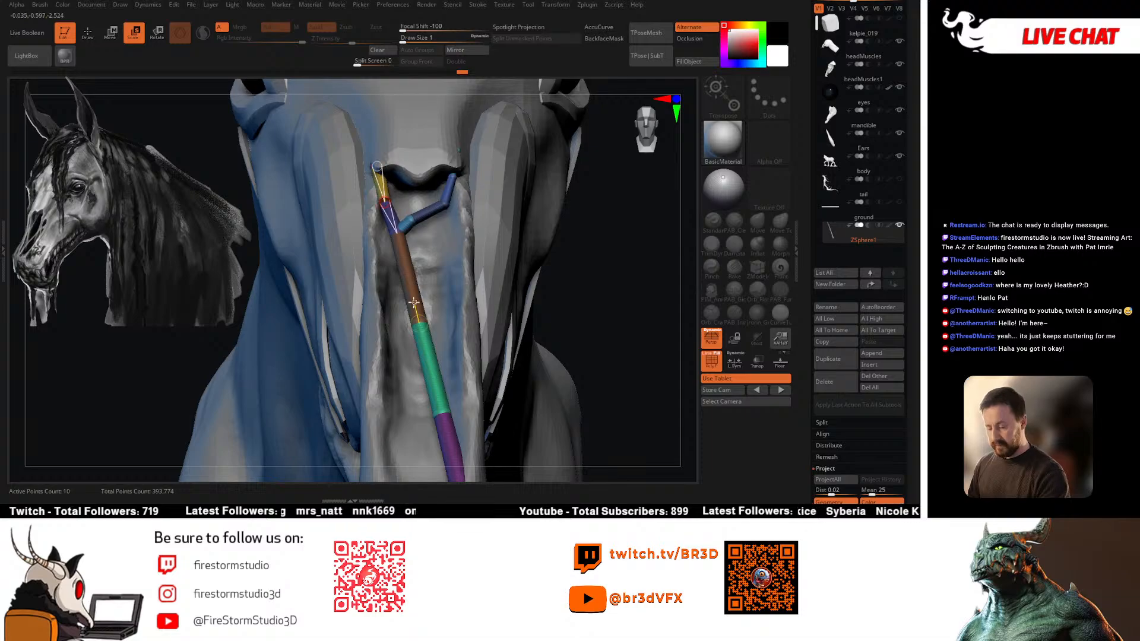
Step: Try an extra ZSphere halfway down the main strand's section below the upper fork
key(q)
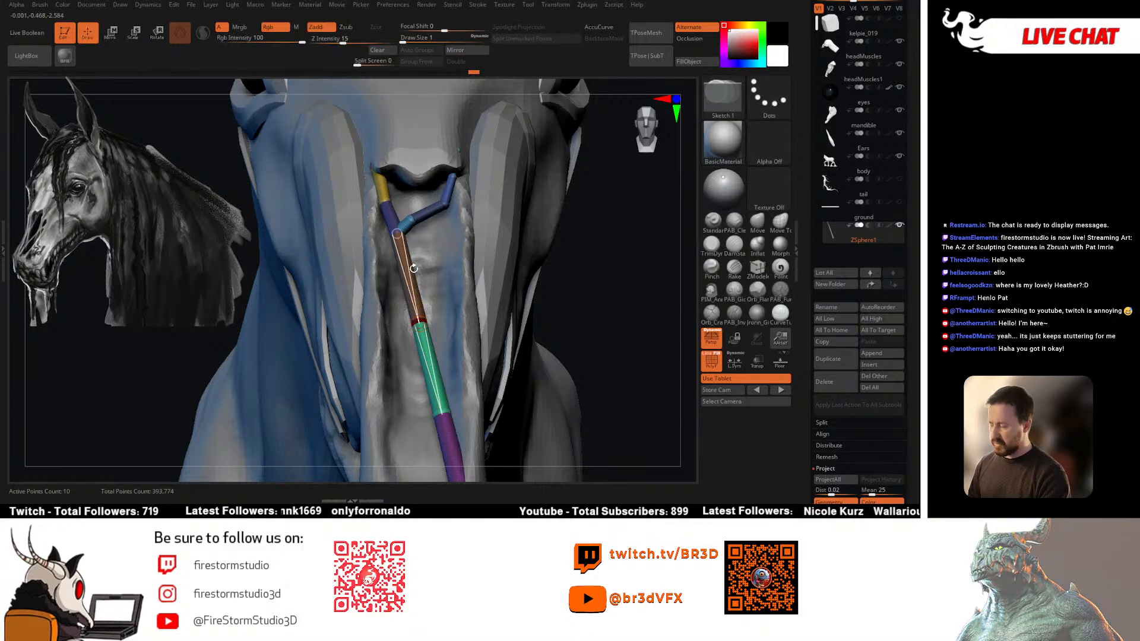
click(407, 272)
key(e)
drag(407, 272, 412, 290)
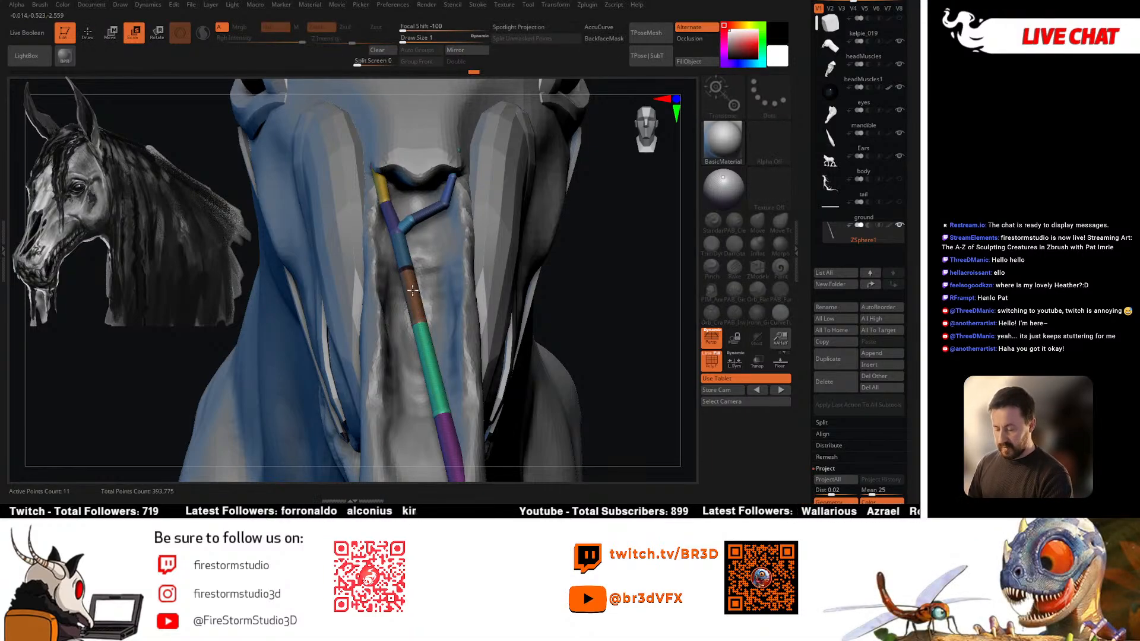
key(w)
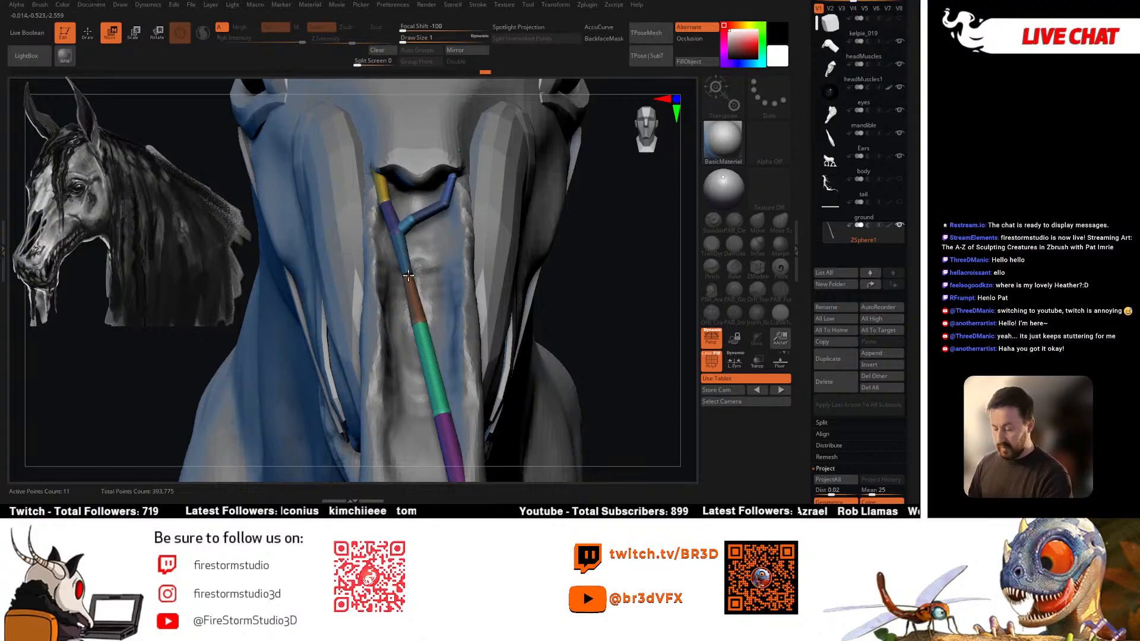
right_drag(410, 284, 451, 285)
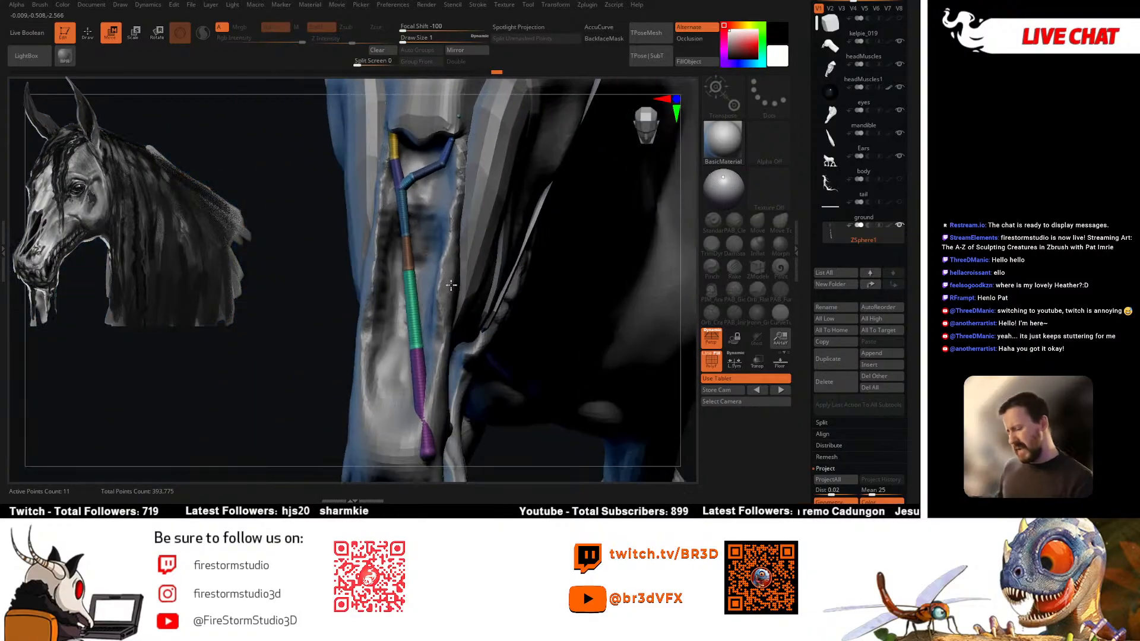
key(q)
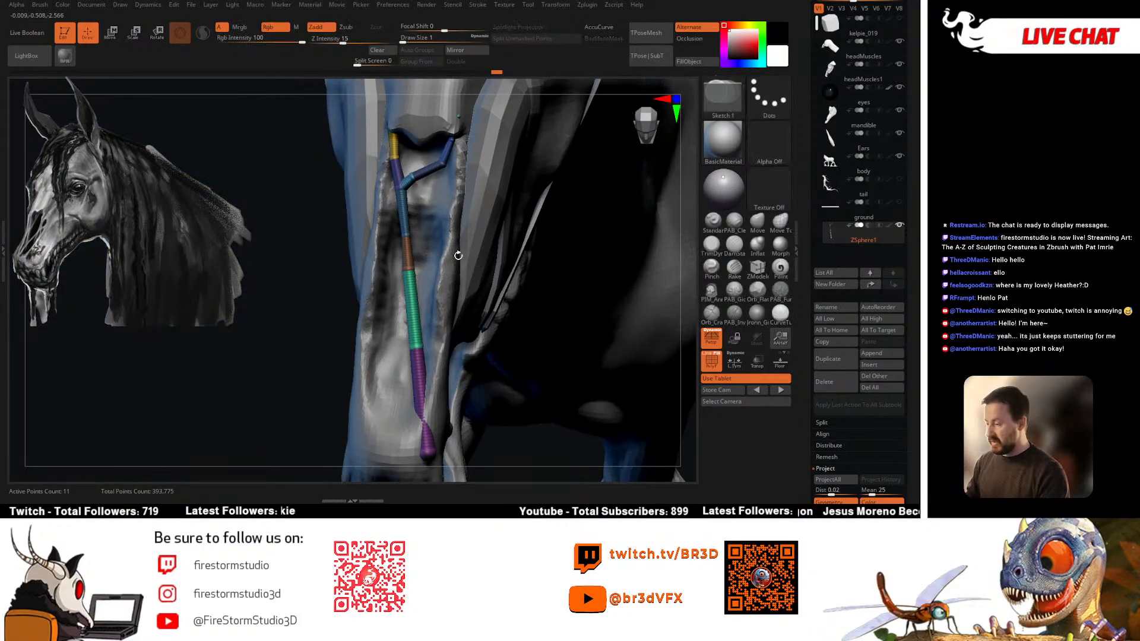
right_drag(443, 286, 444, 279)
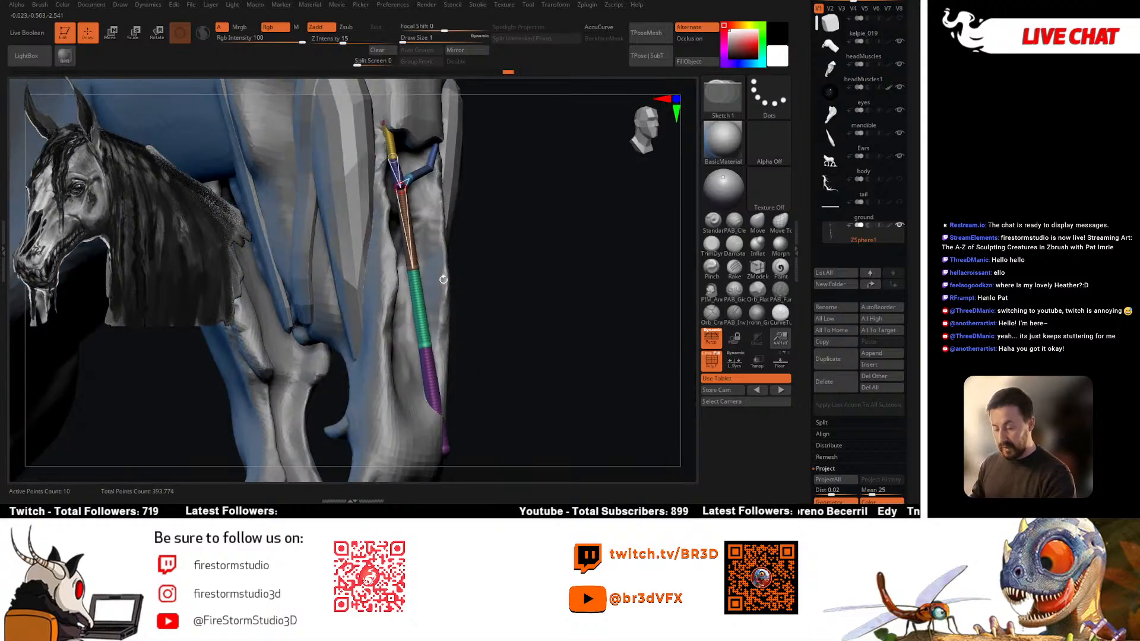
Step: Scale the ZSphere at the main strand's lower end, near the nose tip above the teeth
mouse_move(523, 296)
right_down()
mouse_move(463, 285)
mouse_move(486, 293)
mouse_move(459, 290)
mouse_move(459, 300)
right_up()
key(e)
mouse_move(458, 297)
mouse_down()
mouse_move(457, 286)
mouse_move(461, 306)
mouse_move(458, 286)
mouse_up()
alt+right_drag(501, 455, 478, 315)
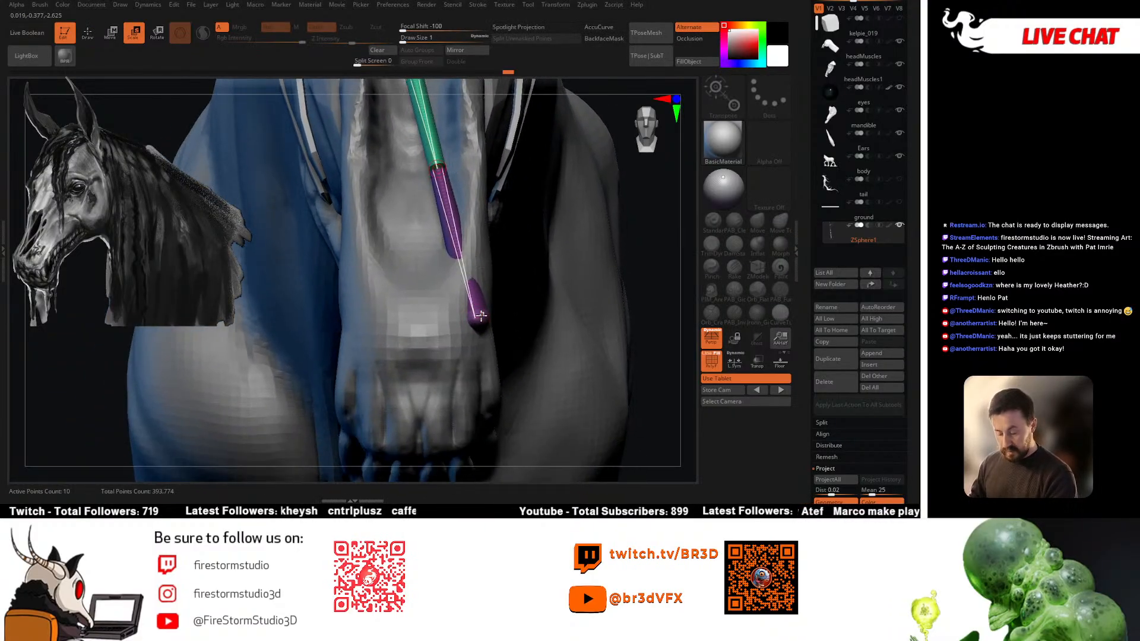
drag(478, 315, 478, 293)
Step: Branch a new ZSphere off the main strand's lower joint and pull its end down to the opposite edge of the nasal opening
key(q)
mouse_move(429, 189)
right_down()
mouse_move(444, 190)
mouse_move(438, 202)
right_up()
drag(401, 148, 402, 151)
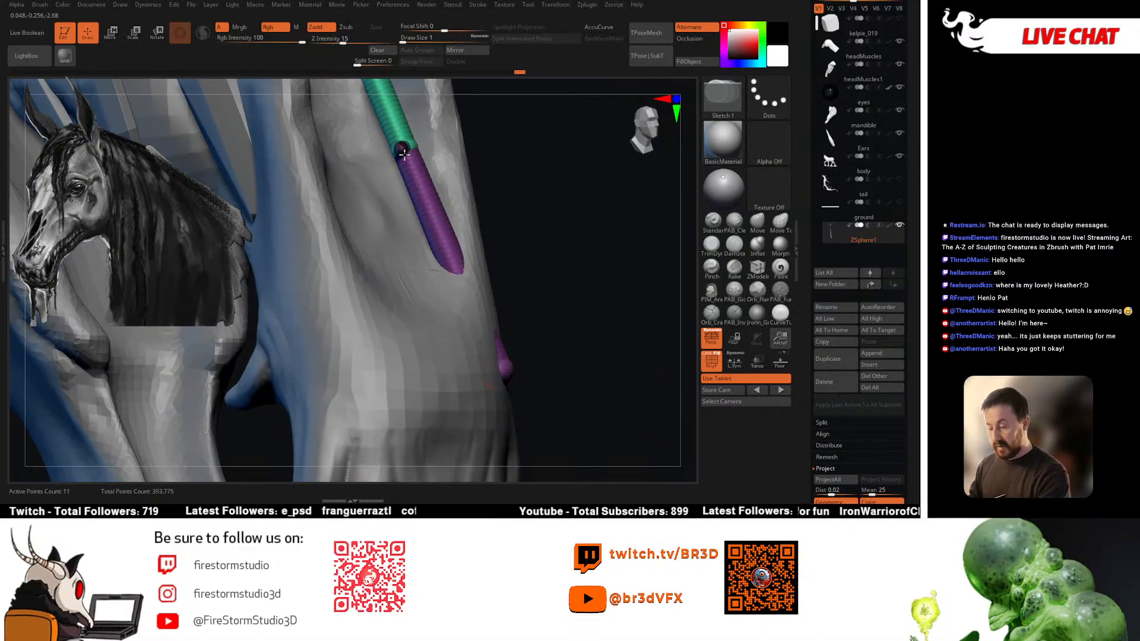
key(w)
mouse_move(404, 155)
right_down()
mouse_move(398, 243)
mouse_move(398, 185)
right_up()
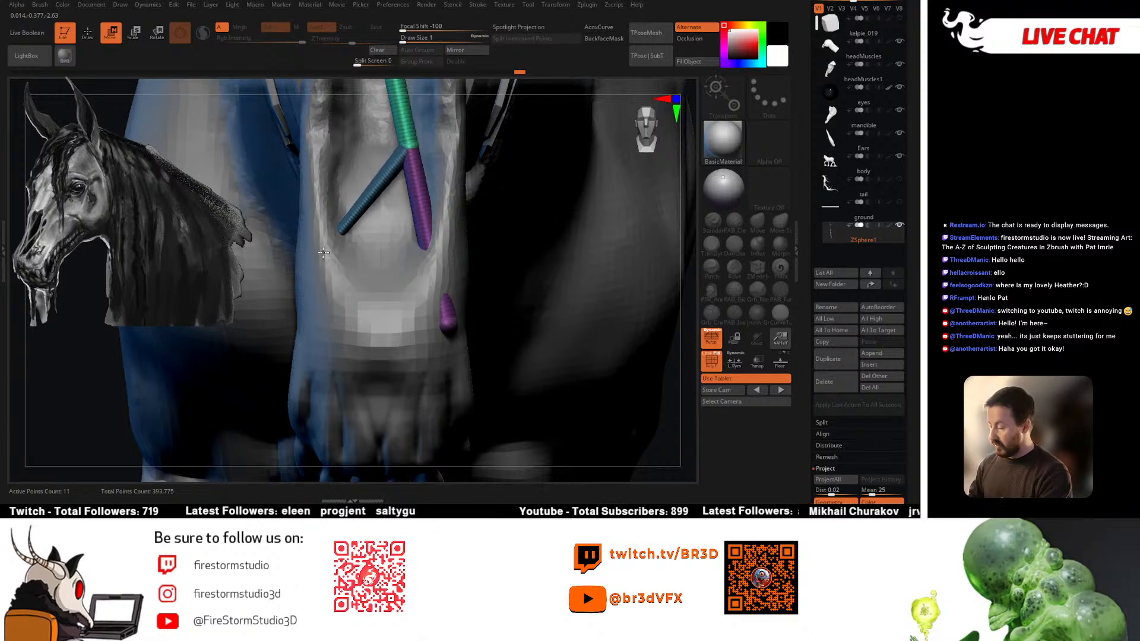
right_drag(337, 226, 315, 236)
drag(315, 236, 307, 225)
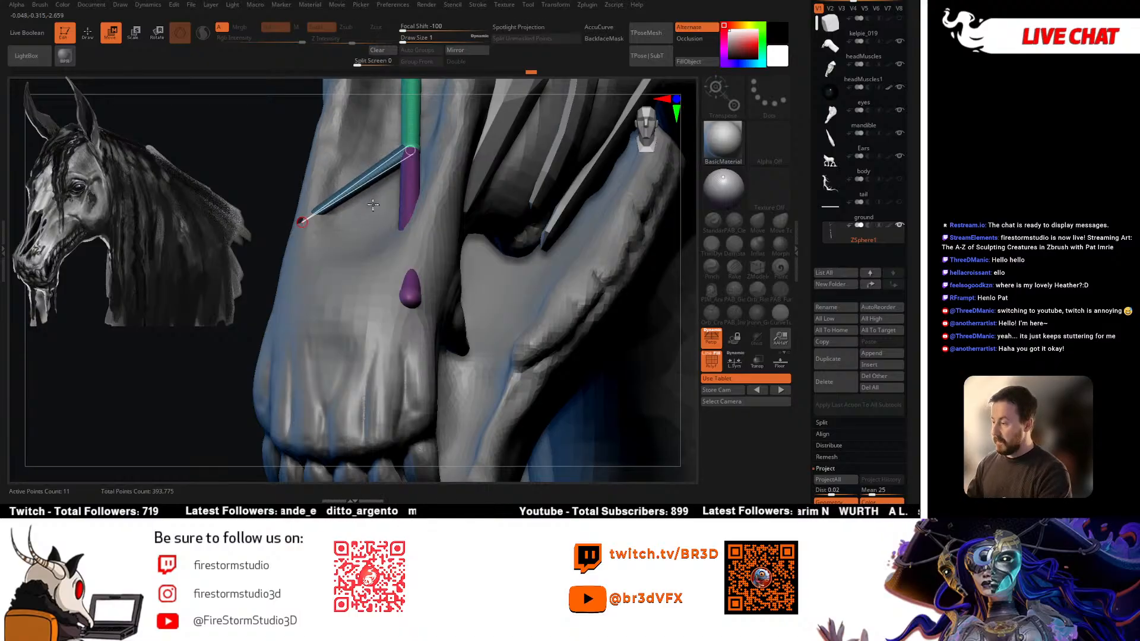
Step: Insert a ZSphere on the lower branch close to the fork and move it slightly down to bend the branch's start
key(q)
key(w)
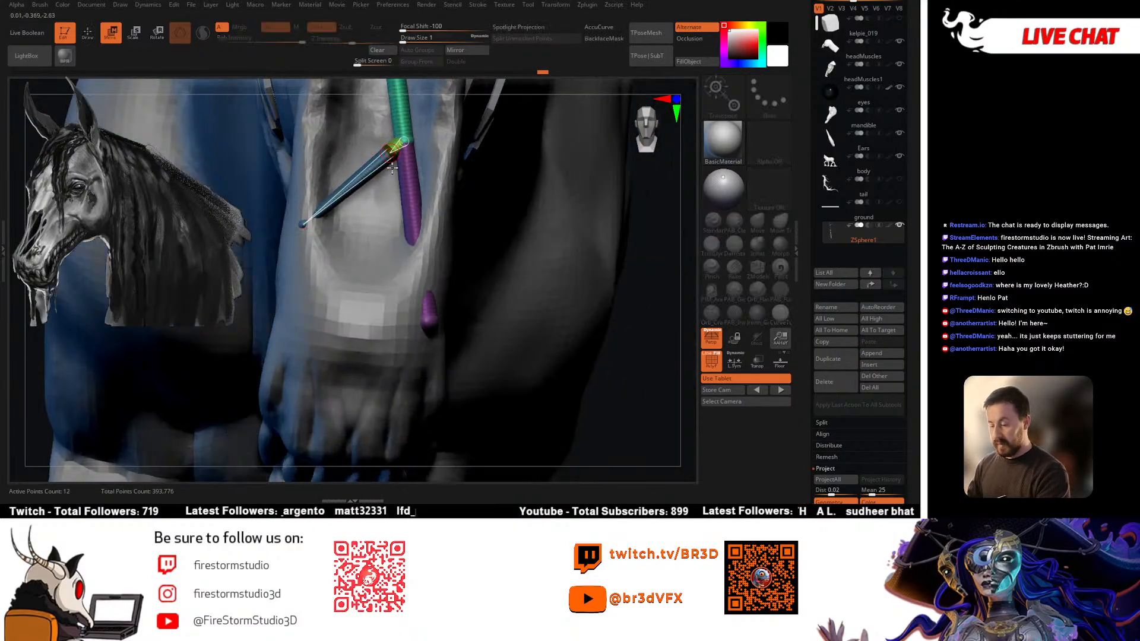
drag(392, 147, 389, 158)
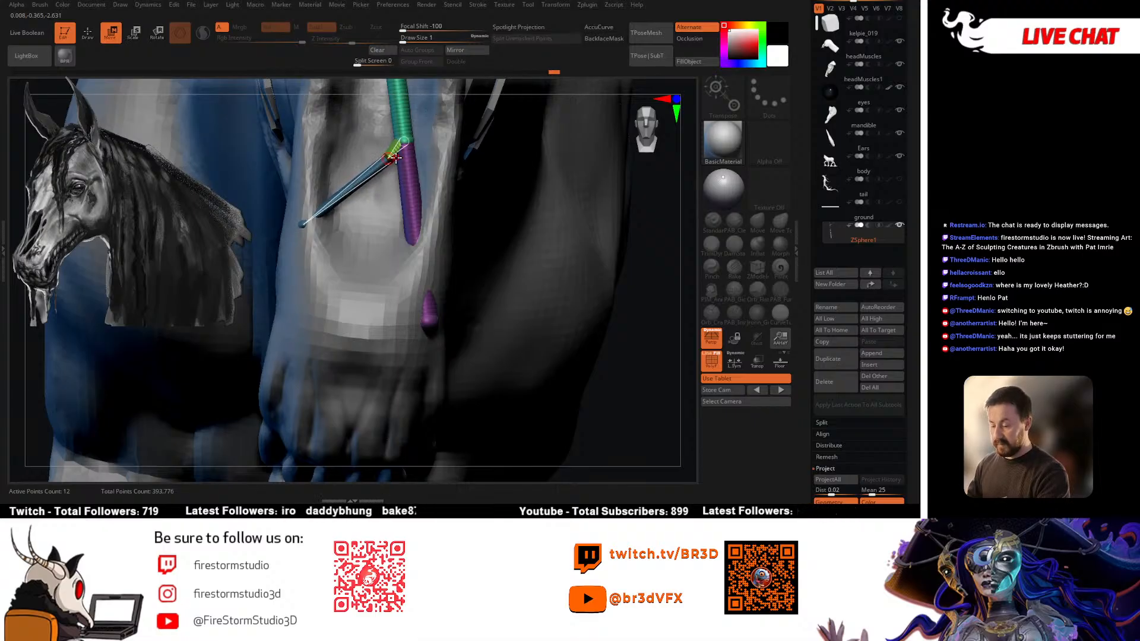
drag(396, 157, 394, 169)
key(q)
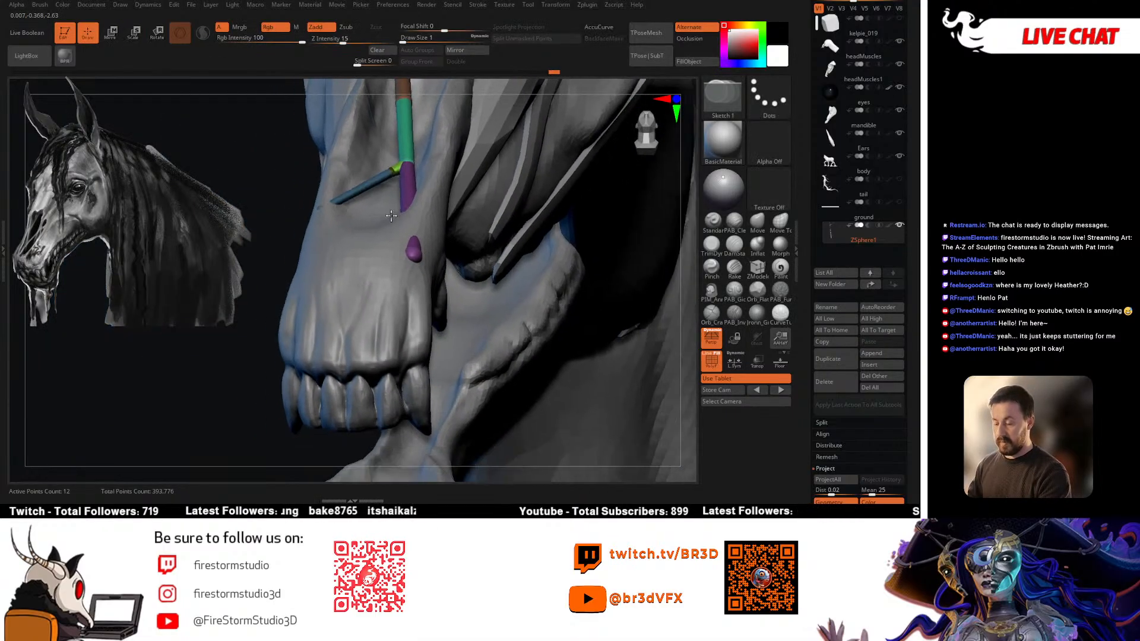
right_drag(391, 216, 428, 277)
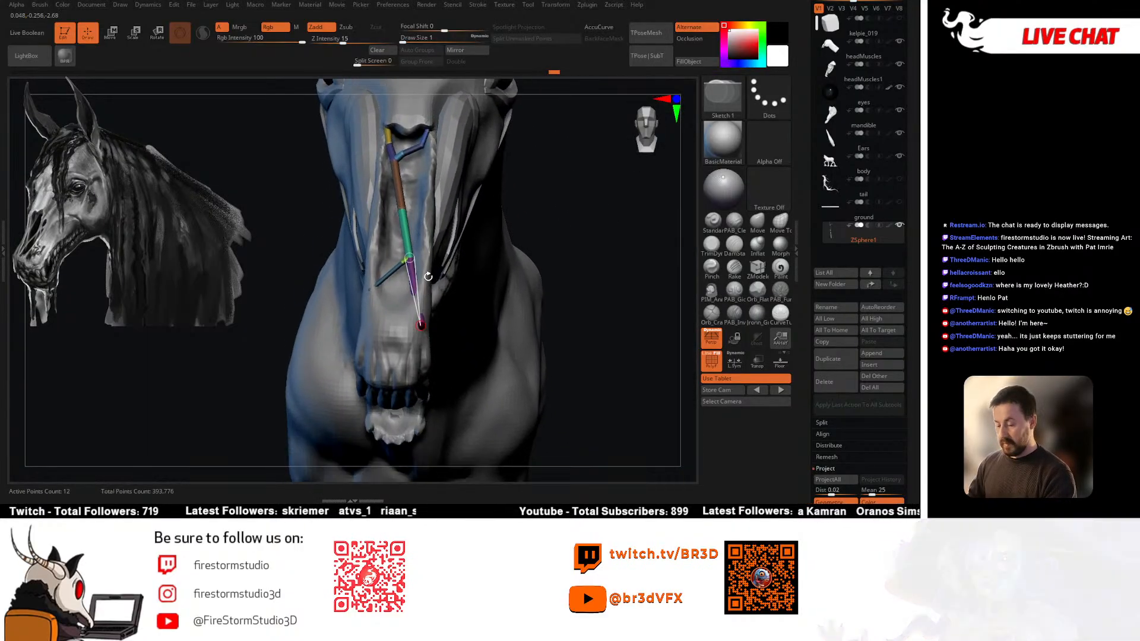
Step: Branch another ZSphere off the same lower joint and pull its end upward onto the opposite side edge of the nasal opening
mouse_move(418, 256)
right_down()
mouse_move(463, 306)
mouse_move(432, 278)
mouse_move(437, 315)
right_up()
drag(407, 231, 409, 238)
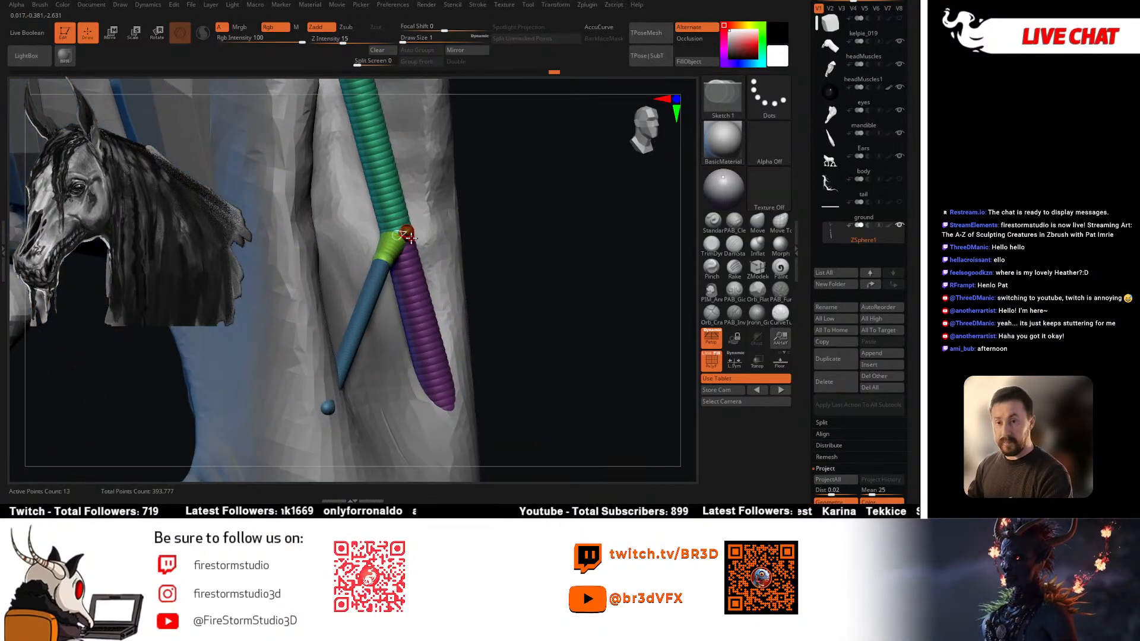
key(w)
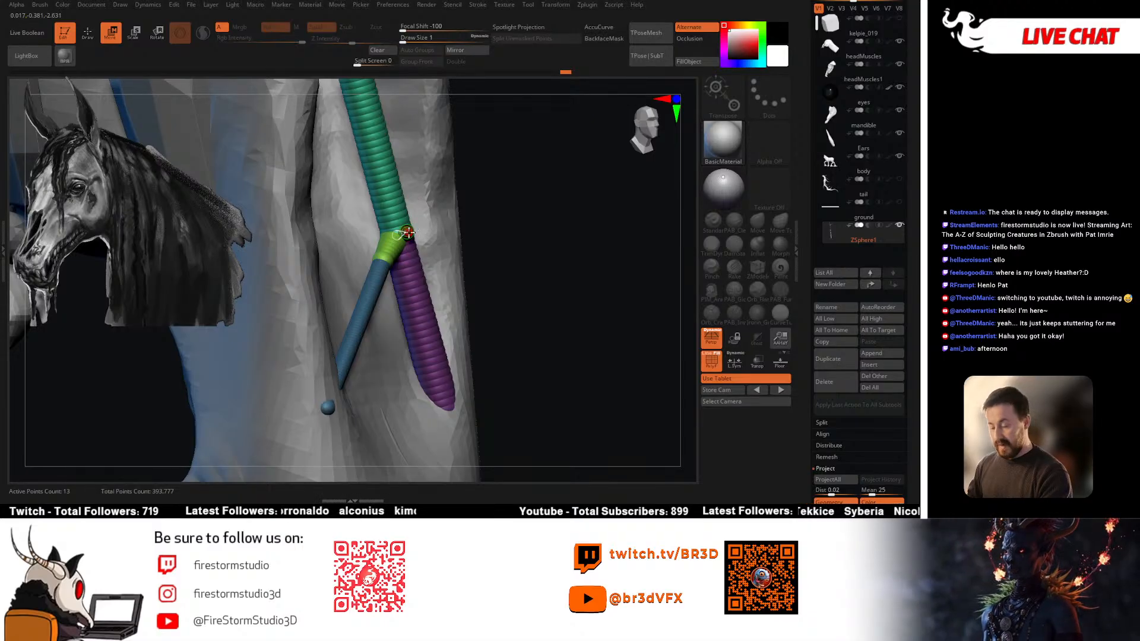
right_drag(387, 229, 412, 289)
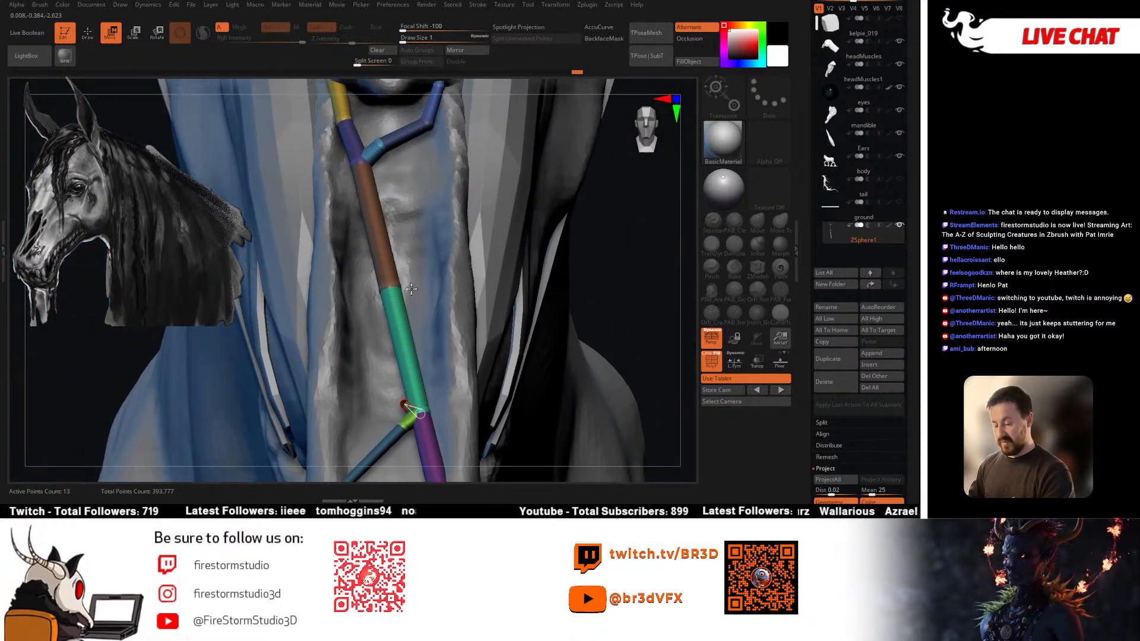
drag(401, 402, 329, 175)
right_drag(329, 175, 406, 205)
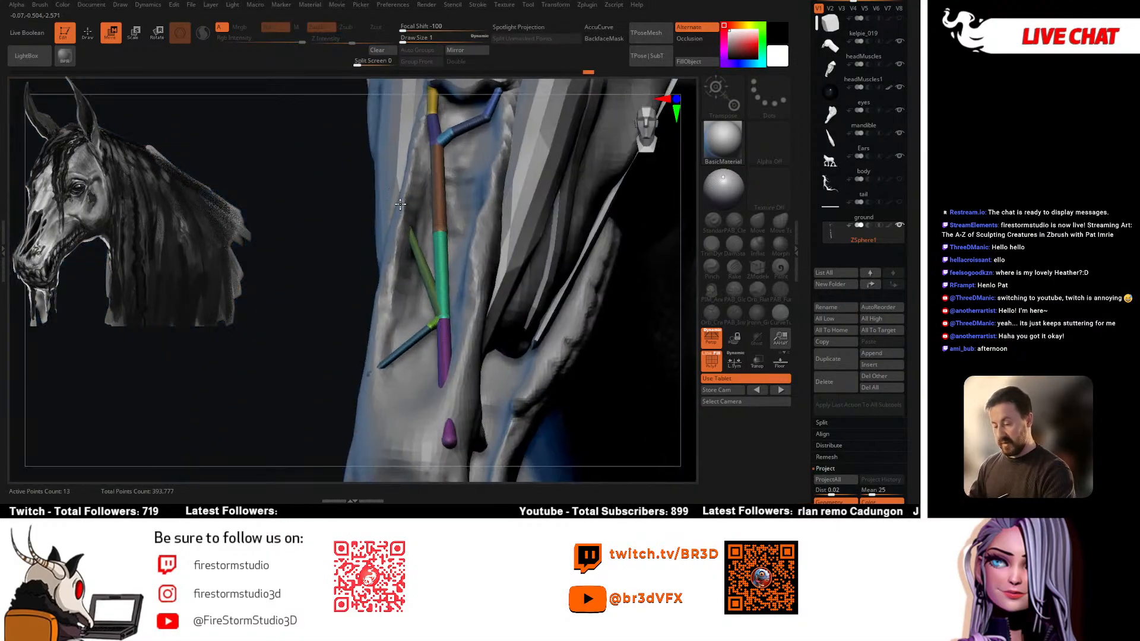
Step: Insert a ZSphere midway along the upward side branch, thin it and move it to bend the branch away from the main strand
key(q)
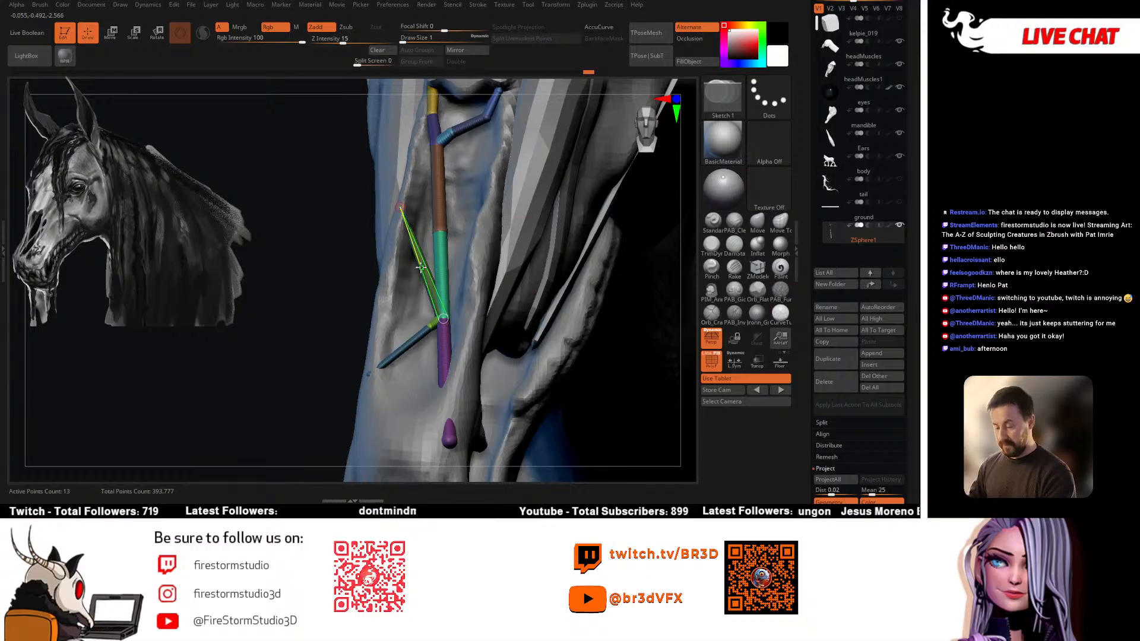
key(e)
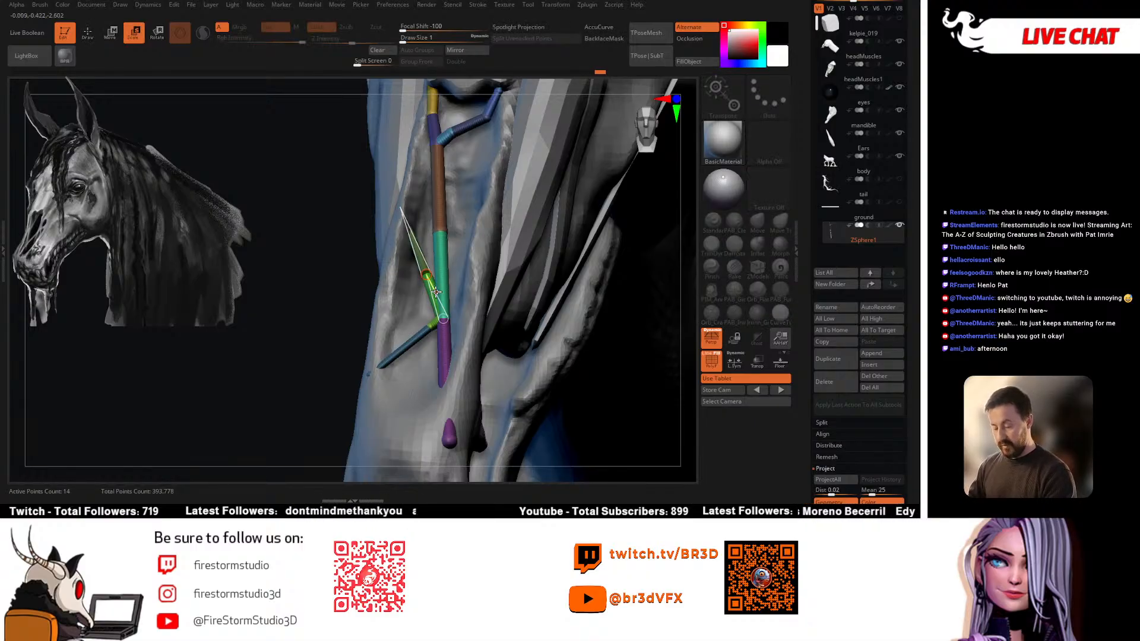
key(w)
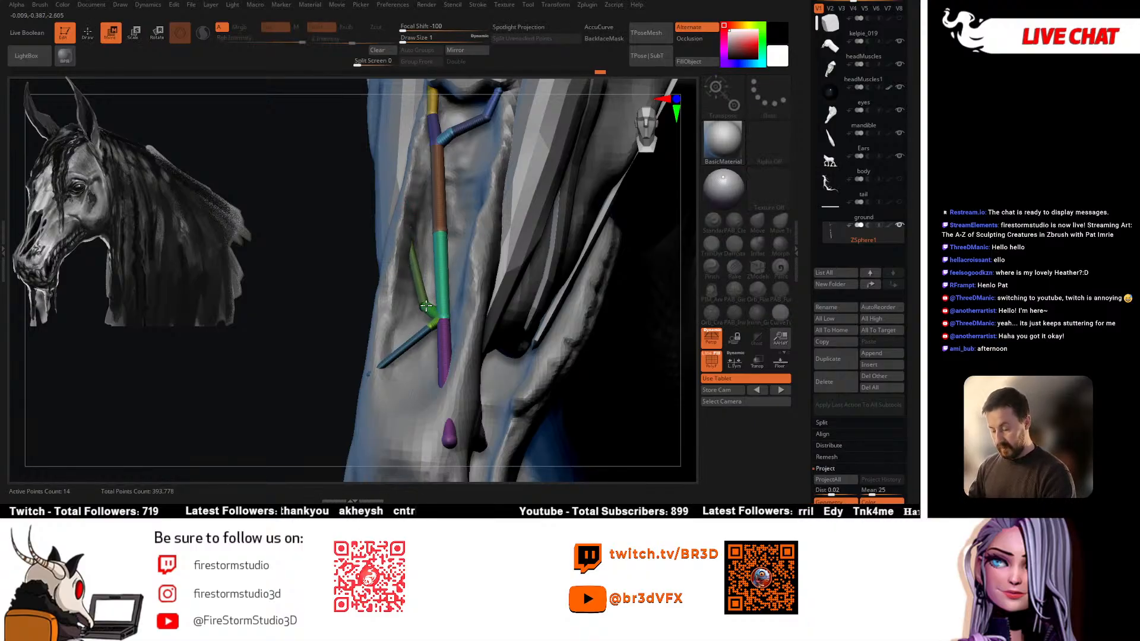
mouse_move(426, 307)
mouse_down()
mouse_move(385, 214)
mouse_move(394, 247)
mouse_up()
key(q)
click(441, 177)
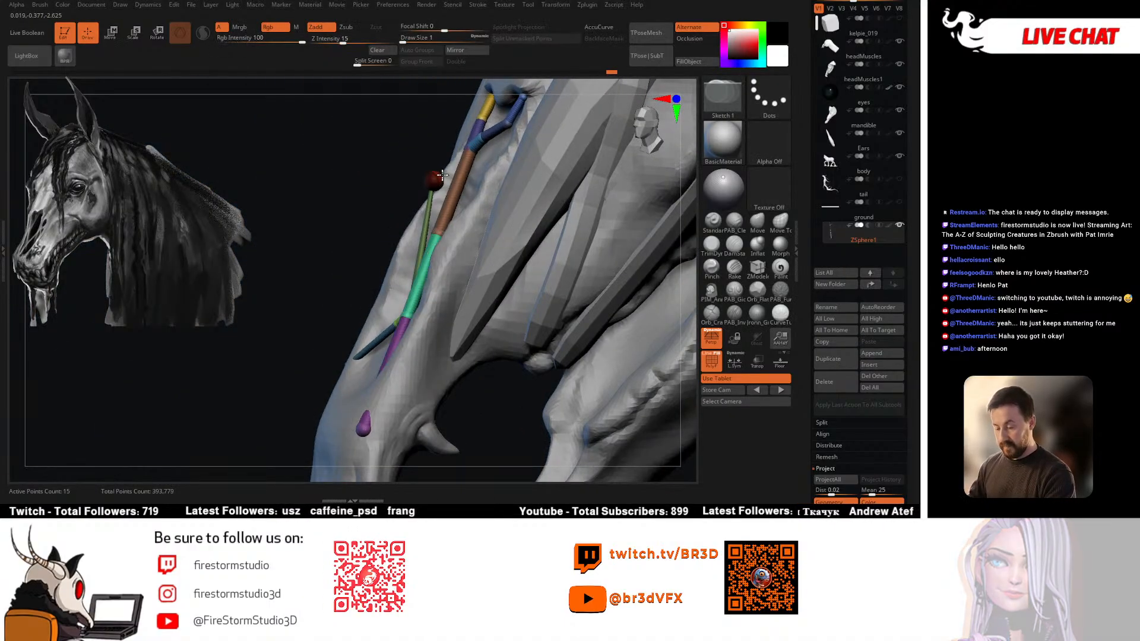
alt+click(439, 178)
Step: Insert another ZSphere along the upward side branch and position it so the branch curves beside the opening's edge
mouse_move(441, 228)
mouse_down()
mouse_move(429, 230)
mouse_move(437, 256)
mouse_move(481, 321)
mouse_move(523, 309)
mouse_move(535, 291)
mouse_move(471, 273)
mouse_move(554, 274)
mouse_move(538, 279)
mouse_up()
click(440, 231)
key(w)
key(q)
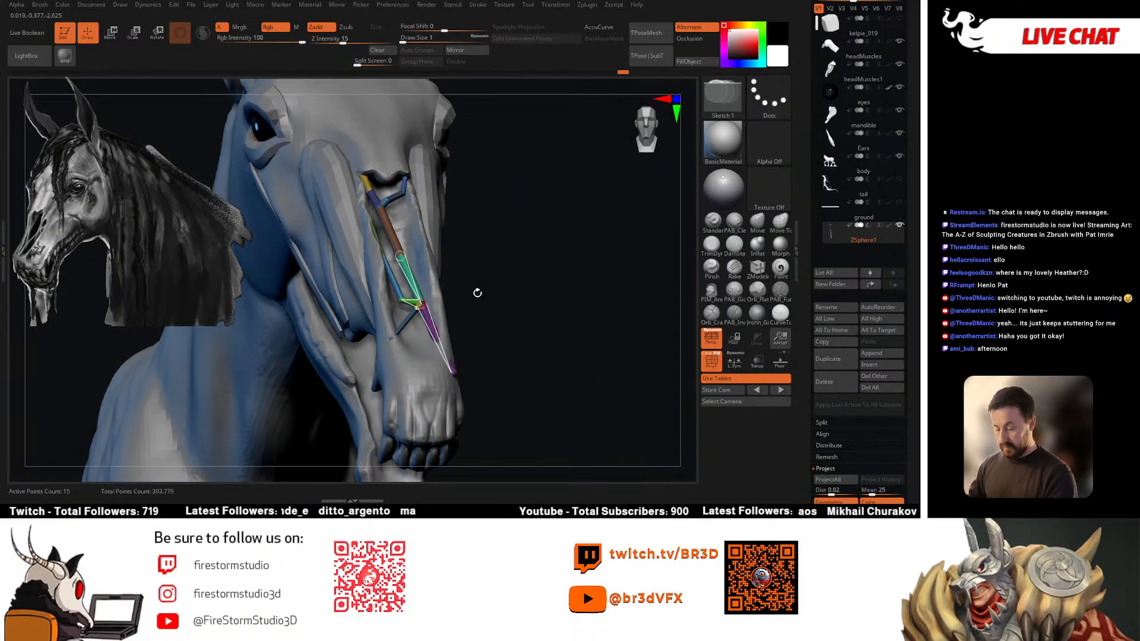
key(w)
drag(498, 267, 505, 274)
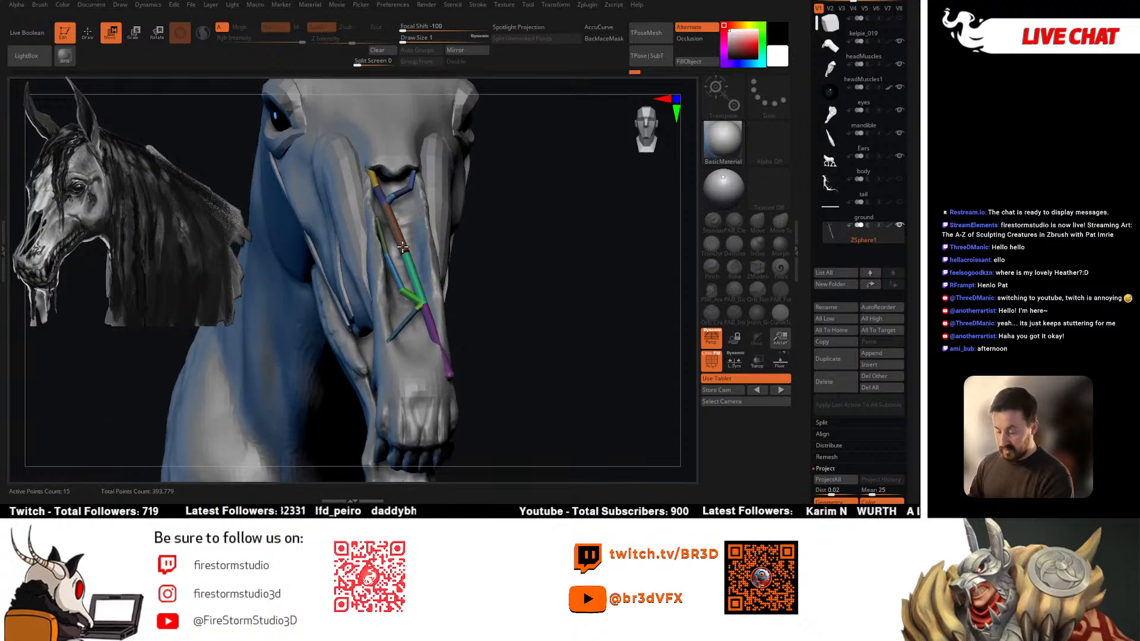
drag(403, 255, 387, 206)
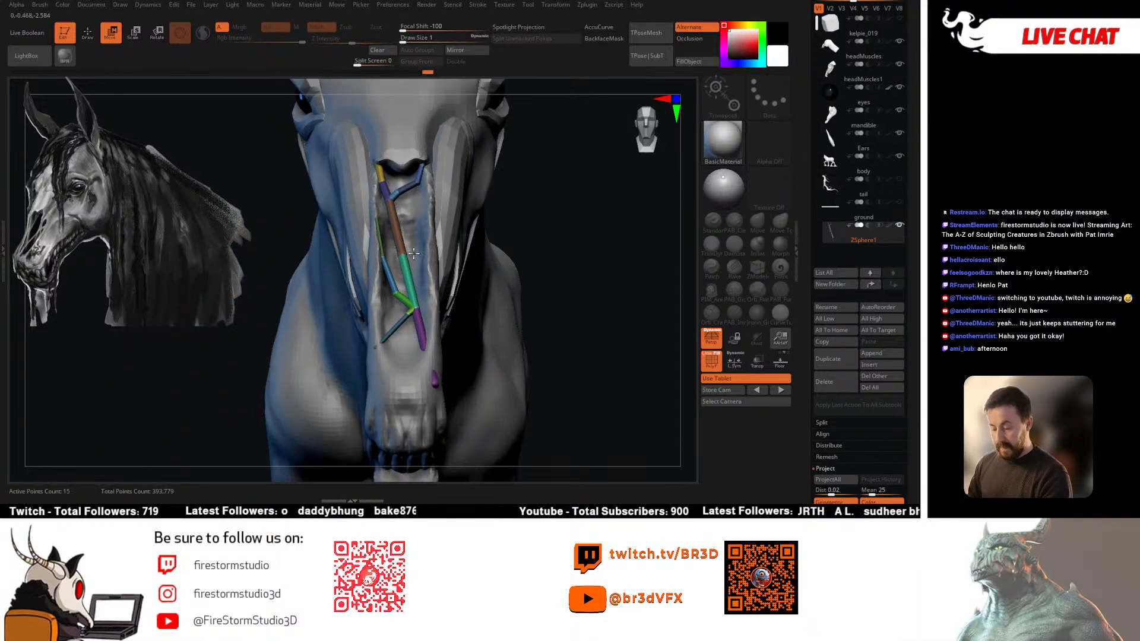
key(q)
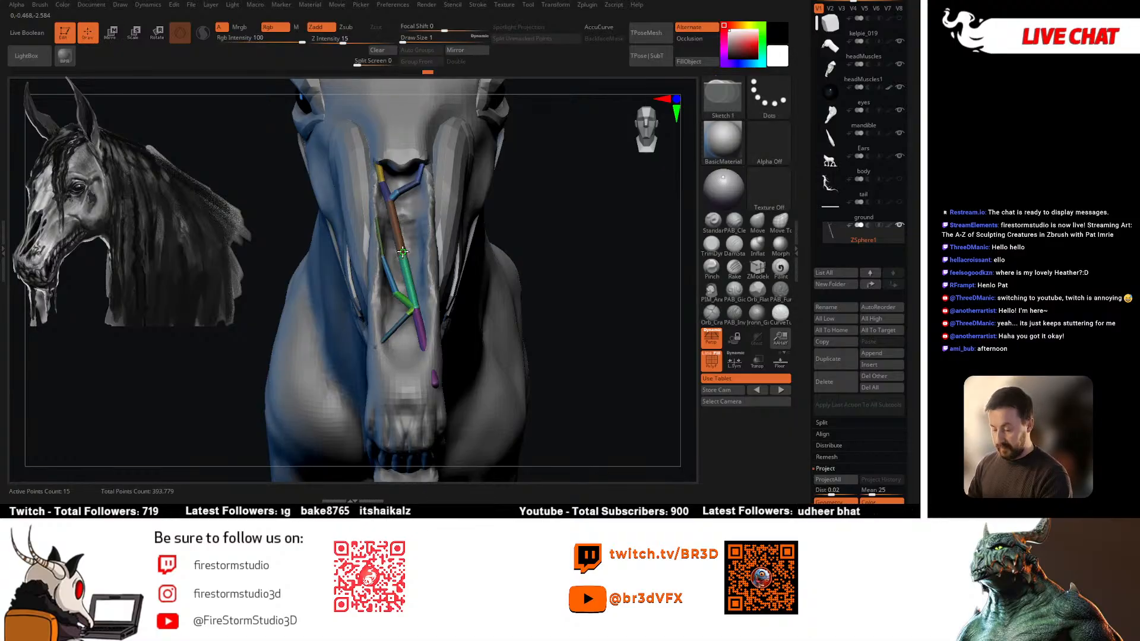
Step: Insert a ZSphere near the main strand's lower end and position it so the tip sinks into the muzzle bone
key(w)
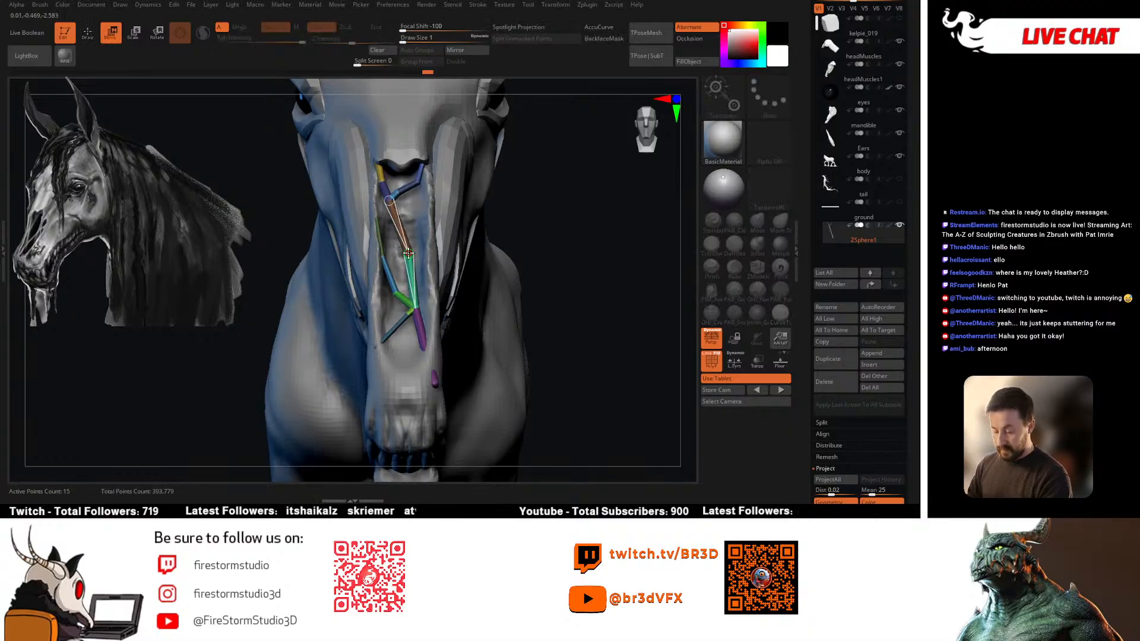
mouse_move(538, 258)
mouse_down()
mouse_move(369, 259)
mouse_move(362, 270)
mouse_move(481, 295)
mouse_move(476, 323)
mouse_move(433, 371)
mouse_up()
key(q)
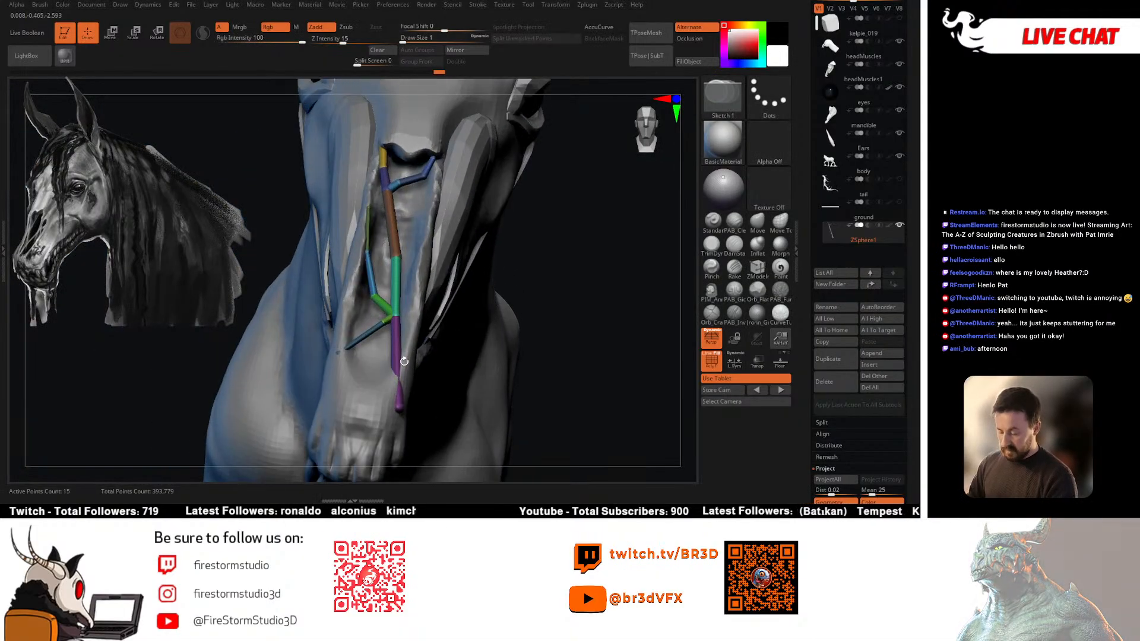
click(399, 395)
alt+drag(420, 445, 430, 322)
key(w)
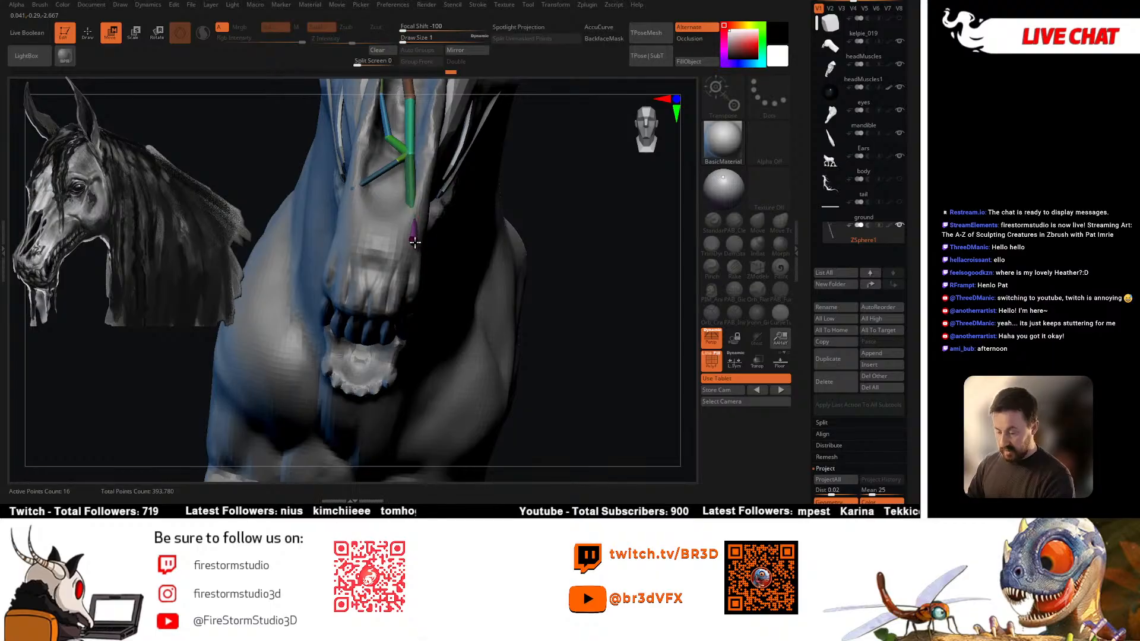
key(q)
Step: Preview the strands as a skinned mesh and return to the ZSphere view
mouse_move(564, 236)
alt+mouse_down()
mouse_move(557, 280)
mouse_move(565, 260)
mouse_move(533, 186)
mouse_move(545, 211)
mouse_move(518, 226)
mouse_move(493, 285)
mouse_move(541, 211)
mouse_move(418, 250)
mouse_move(377, 242)
mouse_move(415, 267)
mouse_move(524, 257)
alt+mouse_up()
drag(454, 194, 456, 266)
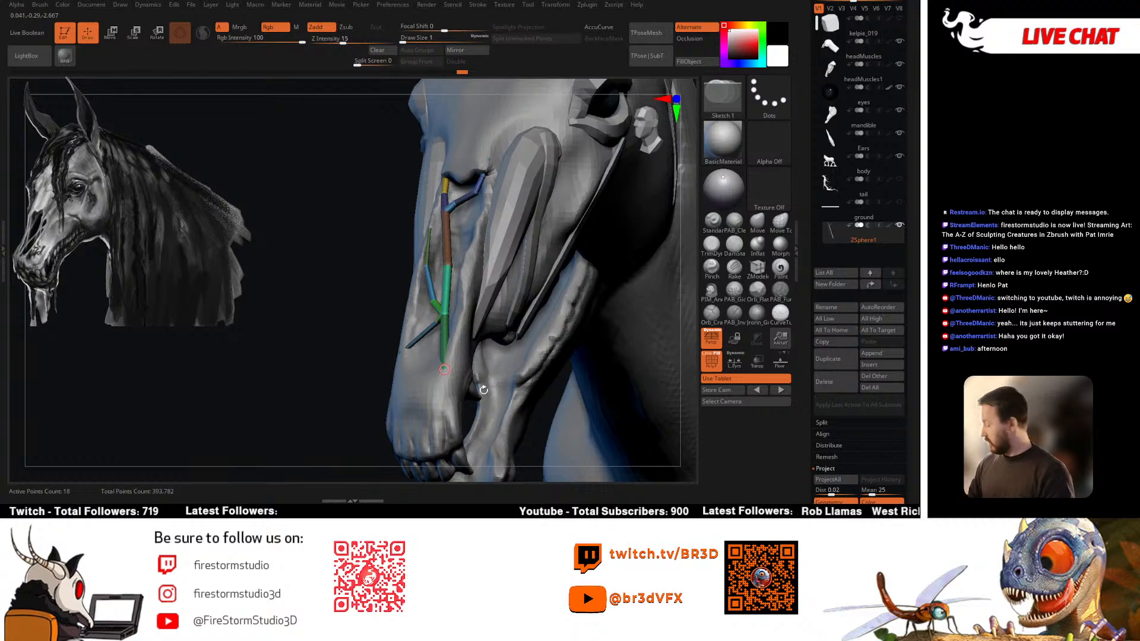
key(a)
mouse_move(528, 307)
right_down()
mouse_move(558, 300)
mouse_move(513, 297)
mouse_move(525, 288)
mouse_move(498, 243)
mouse_move(516, 240)
mouse_move(479, 287)
right_up()
key(a)
Step: Reposition the upper side branch's joints to bend it back into the nasal opening, checking the shape in the skin preview
key(w)
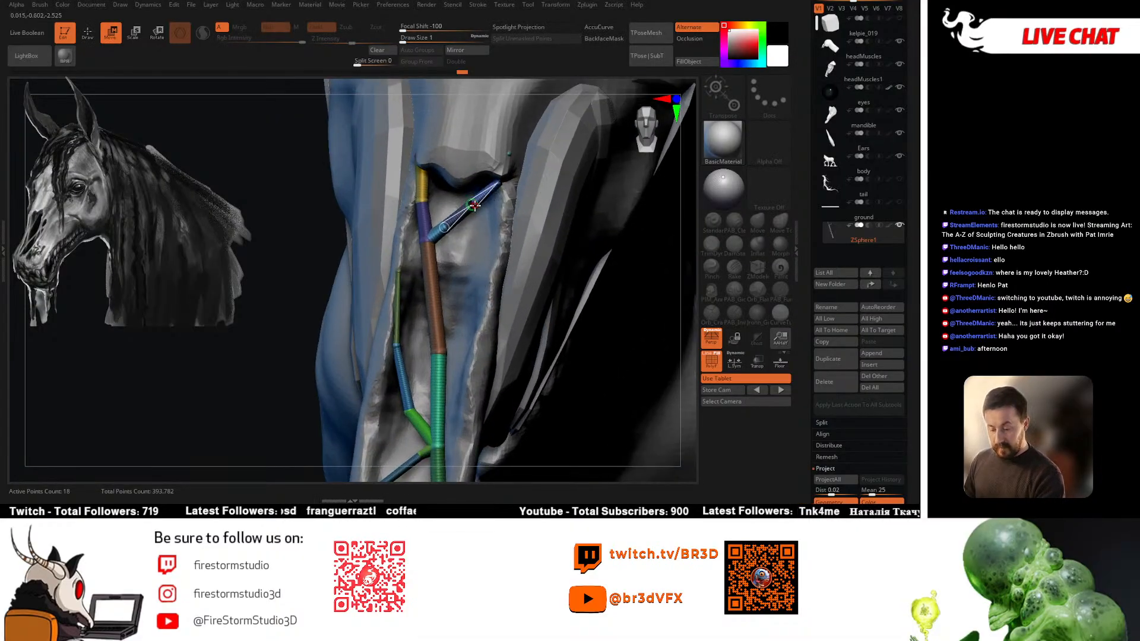
right_drag(475, 205, 468, 220)
drag(435, 213, 427, 241)
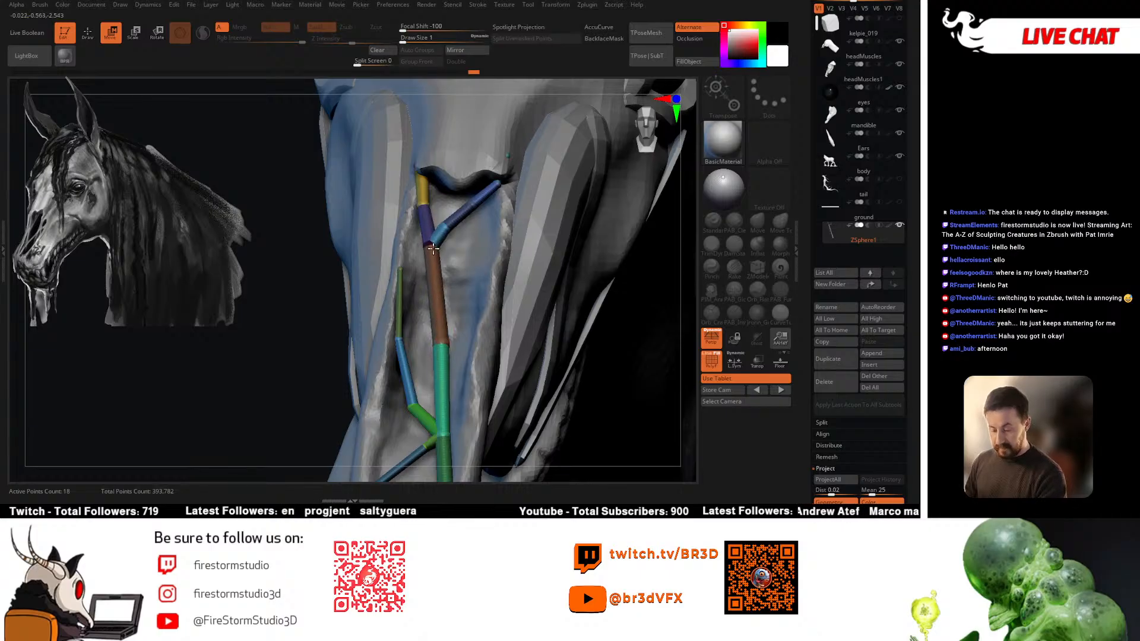
right_drag(448, 229, 472, 225)
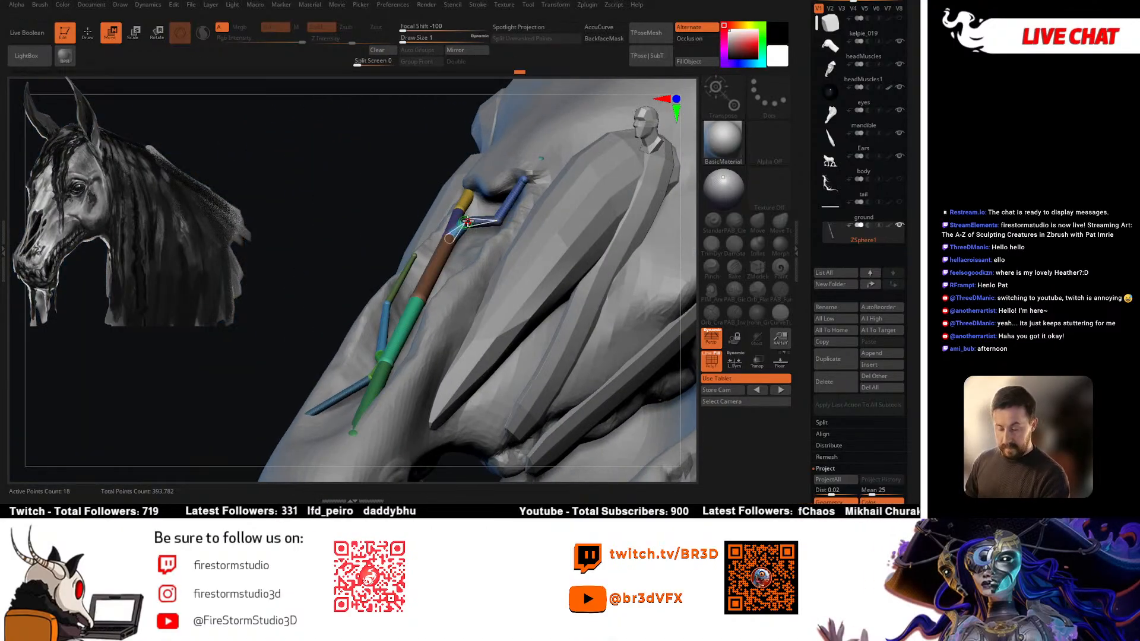
key(a)
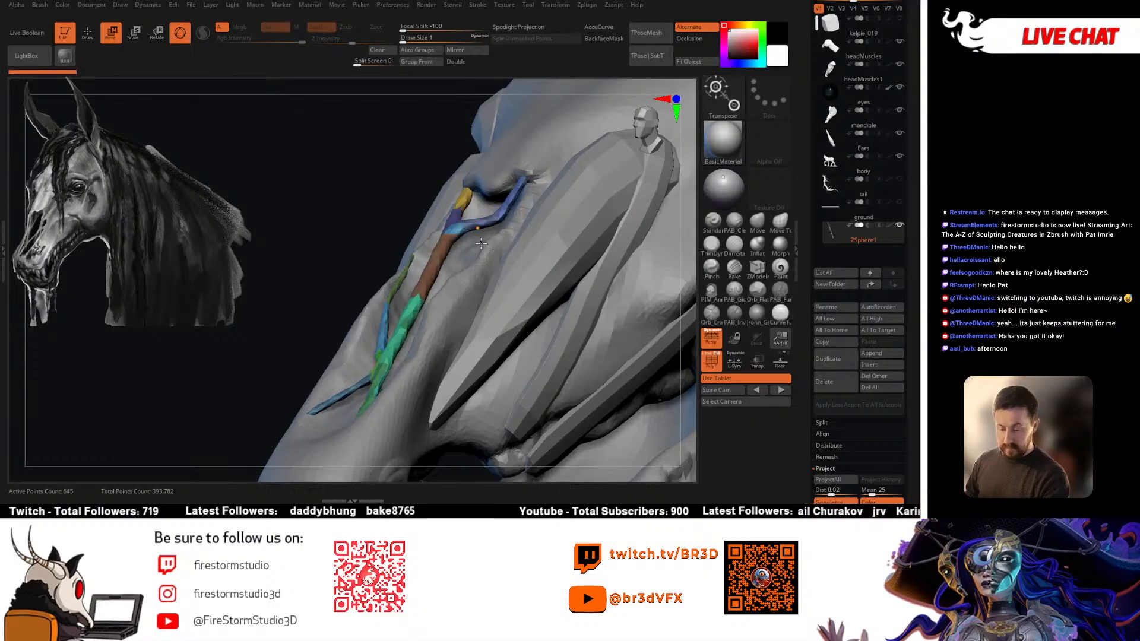
mouse_move(471, 196)
right_down()
mouse_move(438, 294)
mouse_move(524, 280)
mouse_move(463, 281)
mouse_move(470, 293)
mouse_move(429, 283)
mouse_move(491, 298)
mouse_move(440, 292)
mouse_move(454, 317)
right_up()
key(f)
key(q)
key(a)
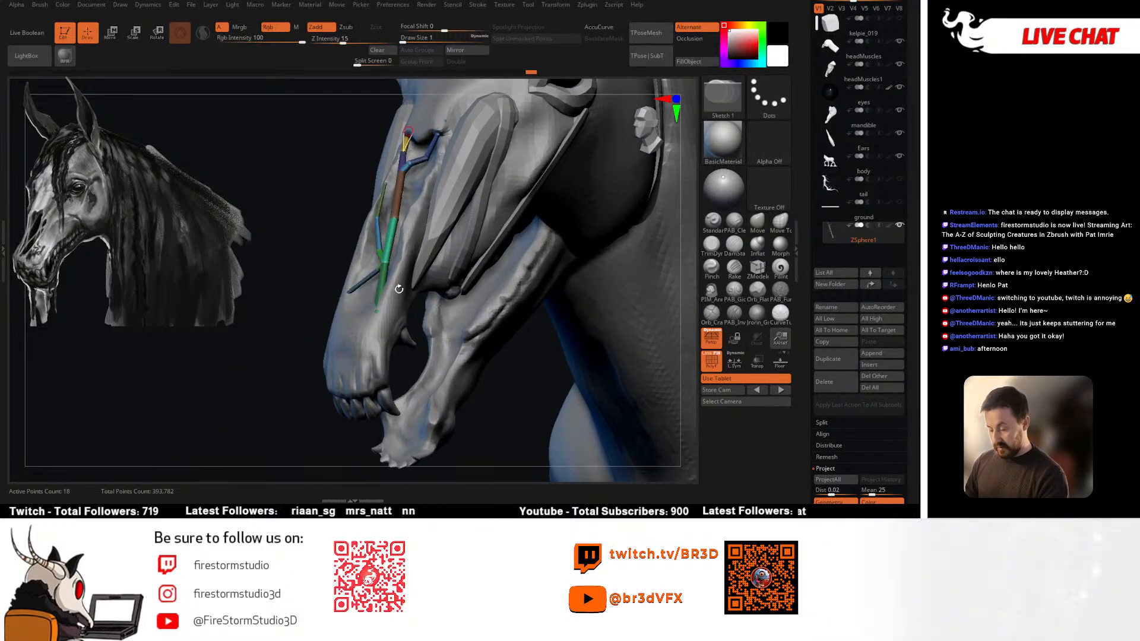
Step: Move the end of the lower side branch onto the bone edge and adjust the upward side branch beside the opening
mouse_move(397, 287)
right_down()
mouse_move(402, 255)
mouse_move(439, 236)
mouse_move(479, 237)
mouse_move(438, 236)
right_up()
key(w)
key(e)
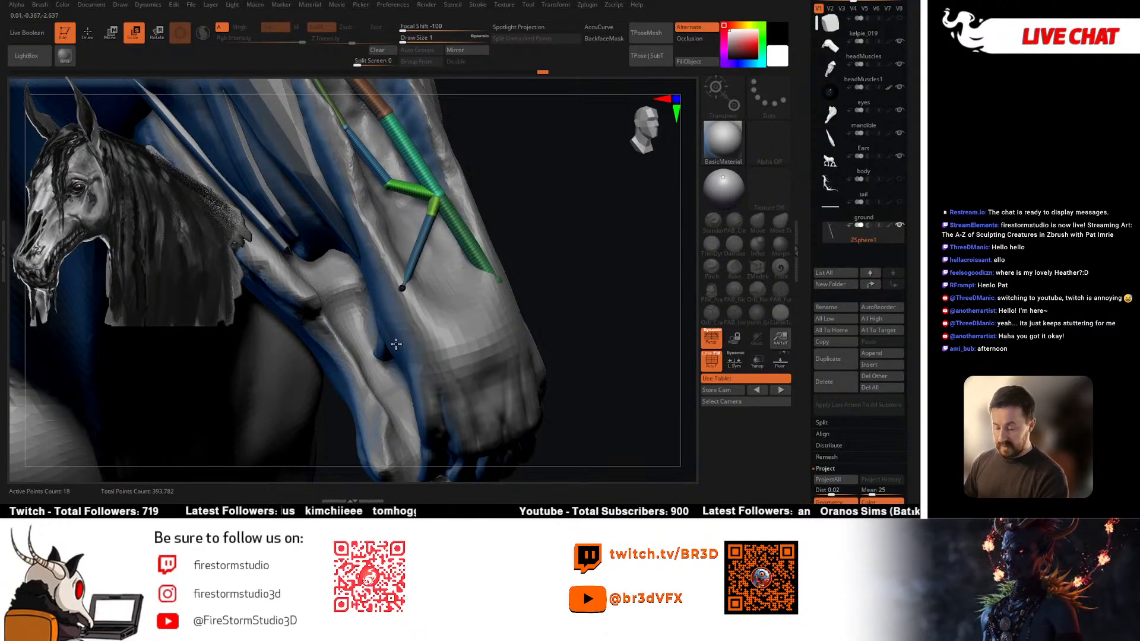
key(w)
right_drag(400, 323, 421, 339)
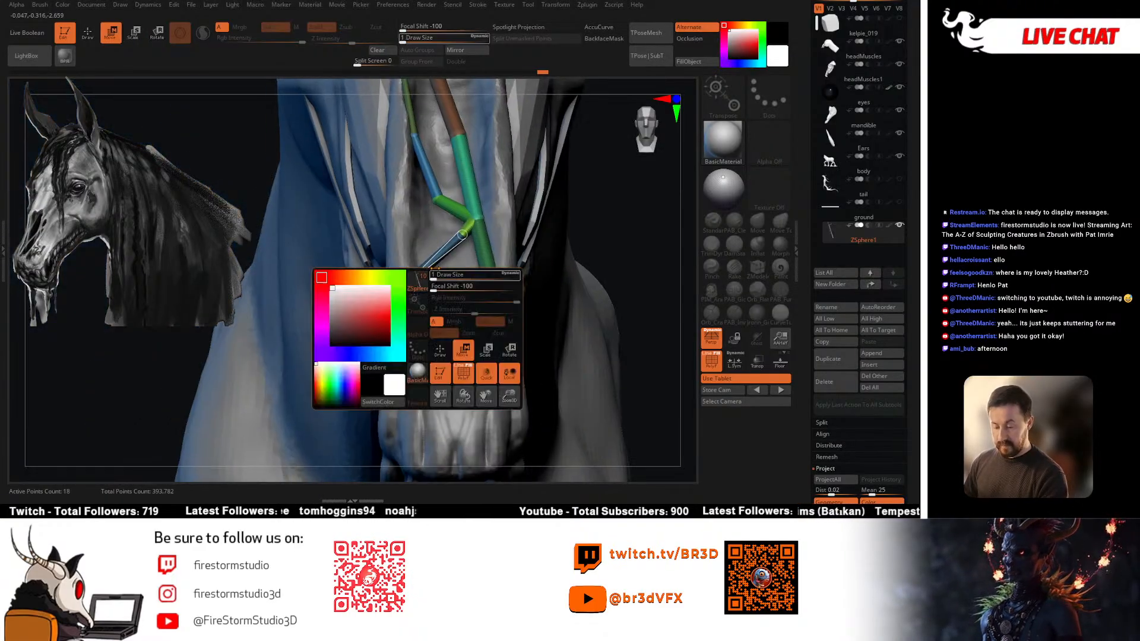
right_drag(458, 260, 446, 231)
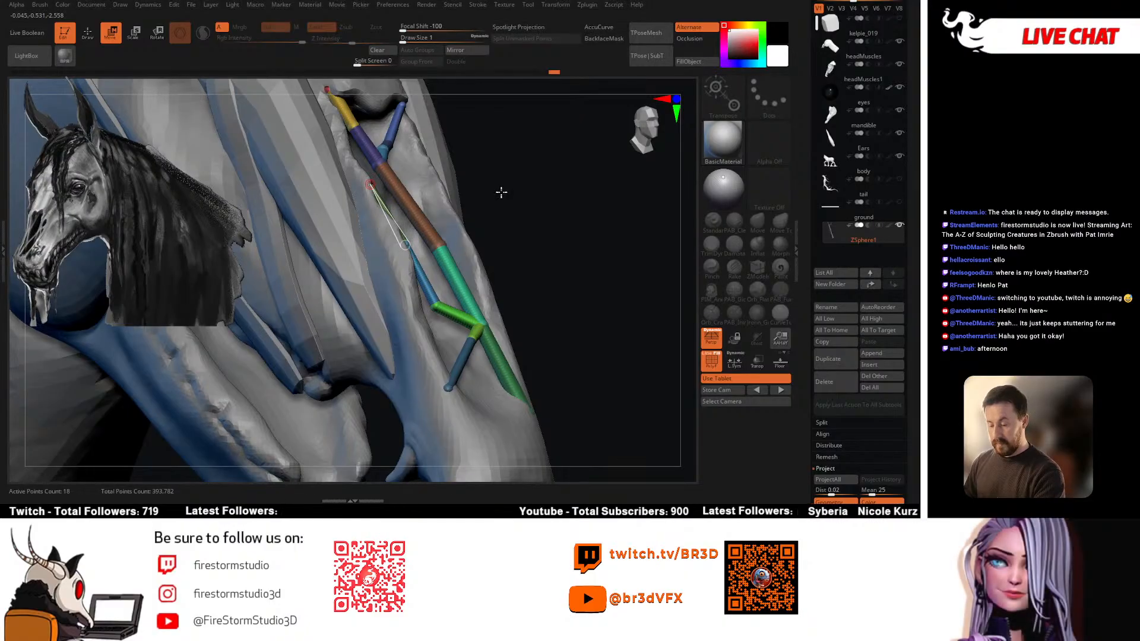
Step: Reposition the main strand's joints at the lower fork and upper fork to refine its course down the nasal opening
right_drag(501, 192, 440, 267)
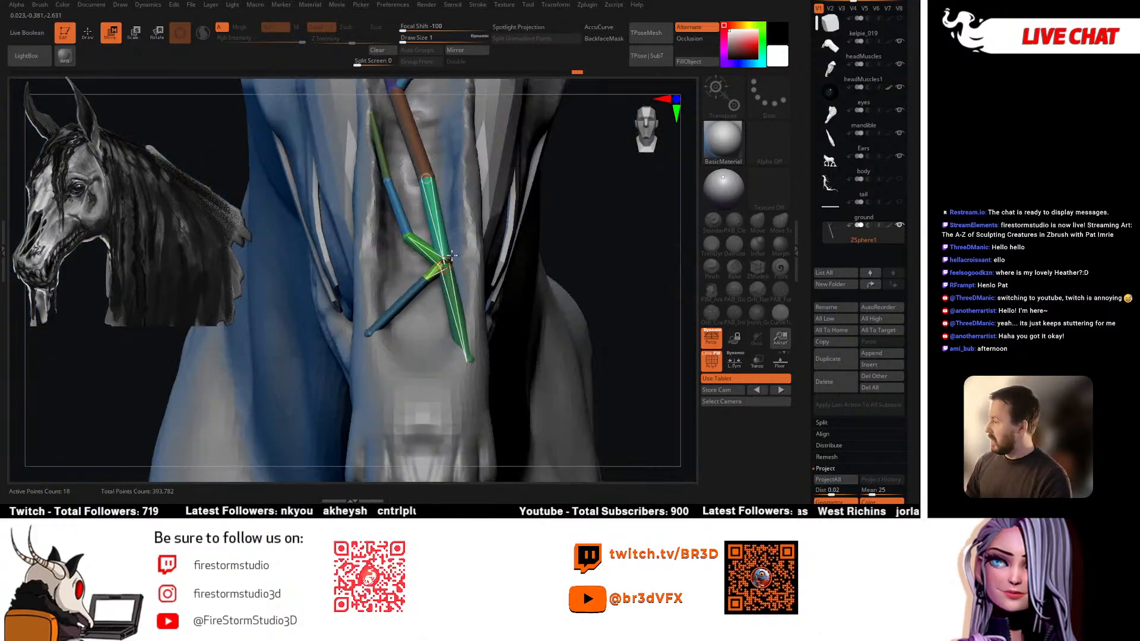
right_drag(552, 211, 410, 211)
right_click(410, 211)
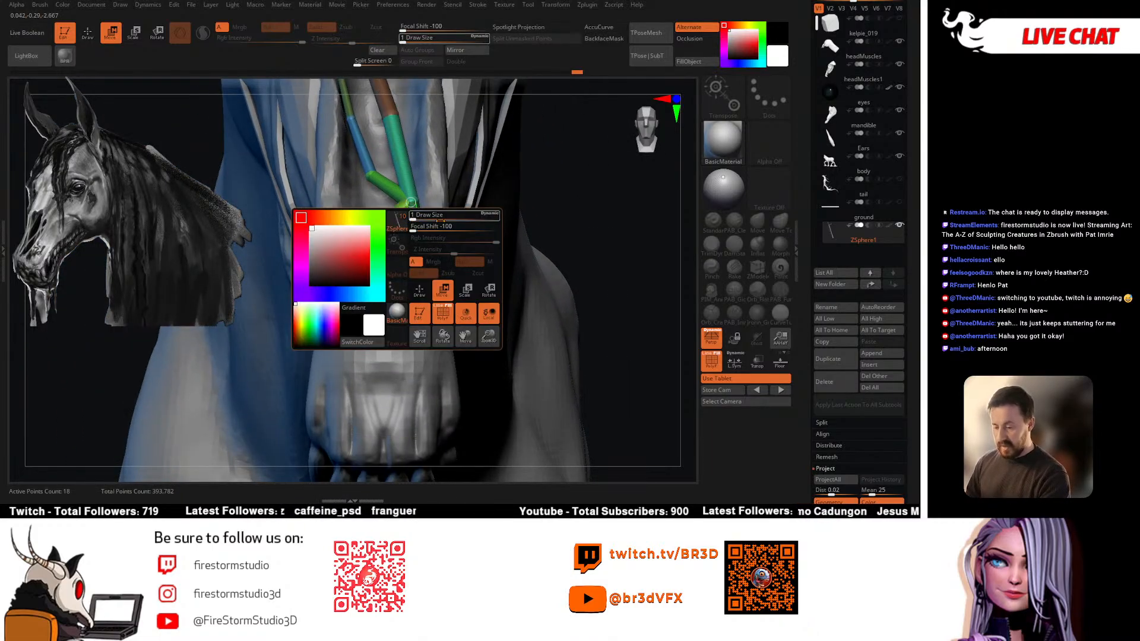
alt+right_drag(460, 164, 455, 223)
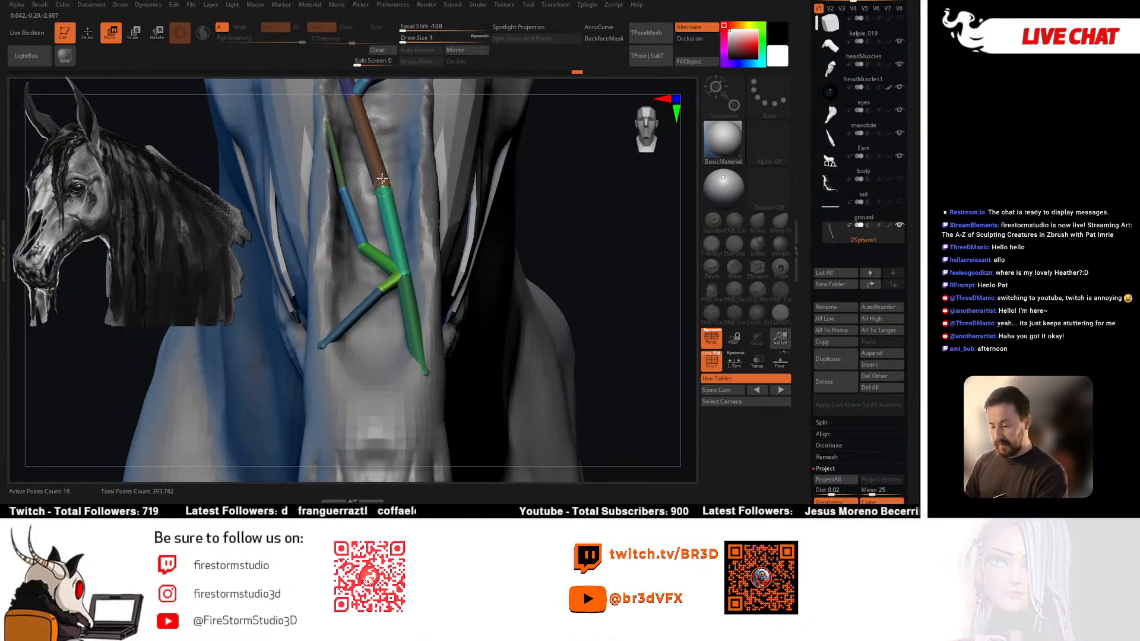
alt+right_drag(379, 178, 387, 338)
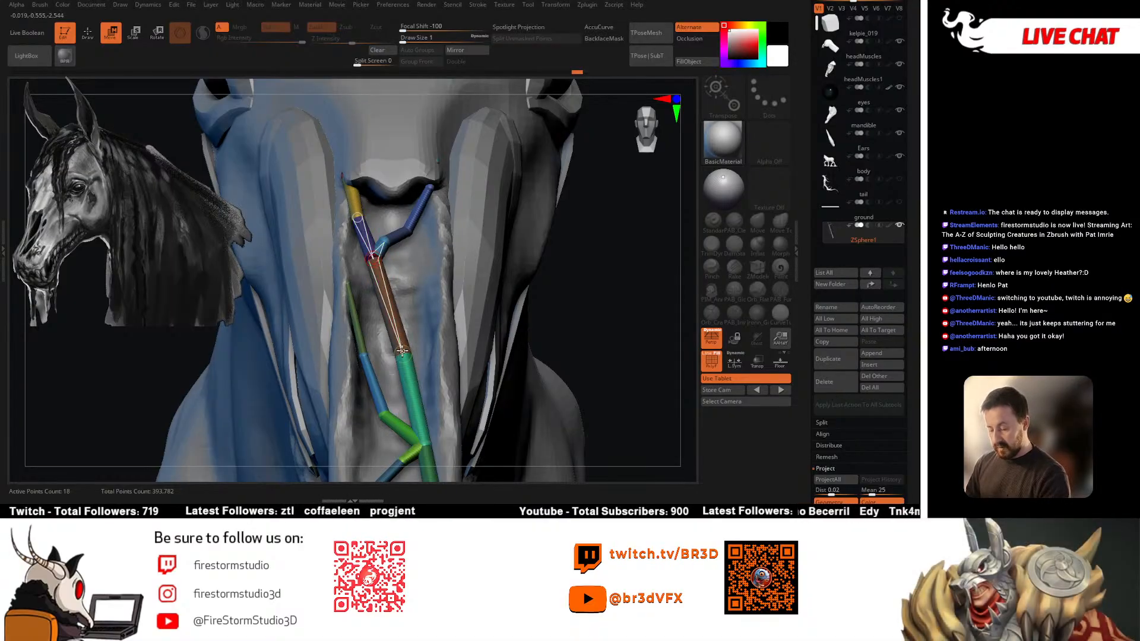
mouse_move(414, 289)
right_down()
mouse_move(382, 252)
mouse_move(401, 288)
mouse_move(421, 269)
mouse_move(425, 200)
mouse_move(446, 261)
mouse_move(442, 232)
mouse_move(445, 290)
mouse_move(420, 292)
right_up()
Step: Branch a ZSphere off the main strand's middle joint and pull its end upward onto the nasal opening's opposite edge
key(q)
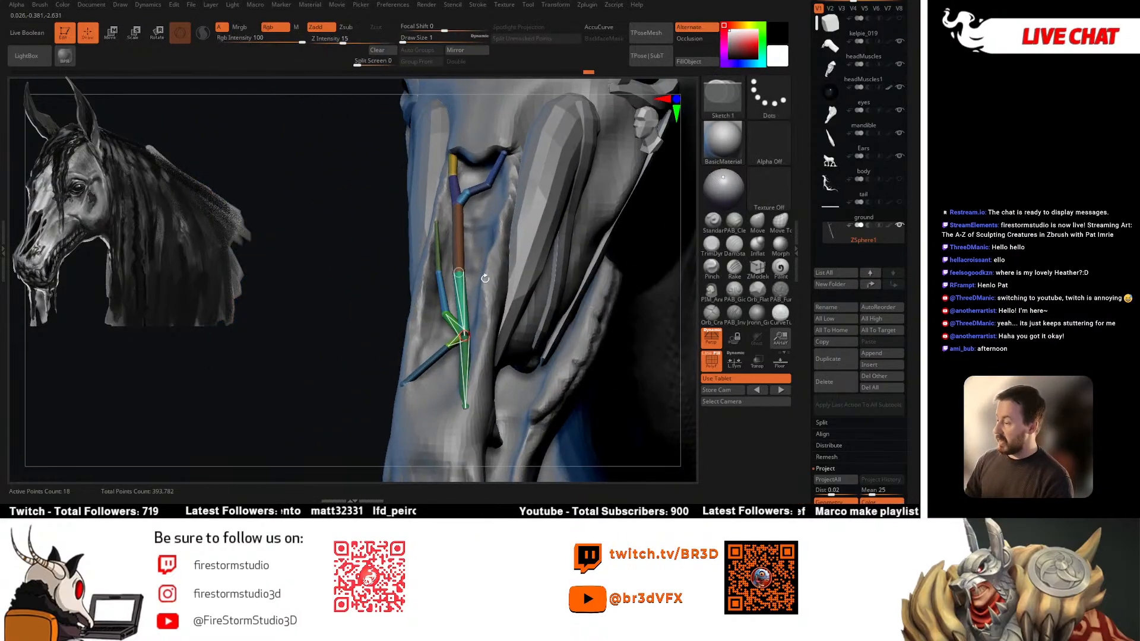
mouse_move(492, 261)
right_down()
mouse_move(469, 252)
mouse_move(474, 278)
mouse_move(506, 219)
mouse_move(463, 297)
right_up()
click(485, 250)
key(w)
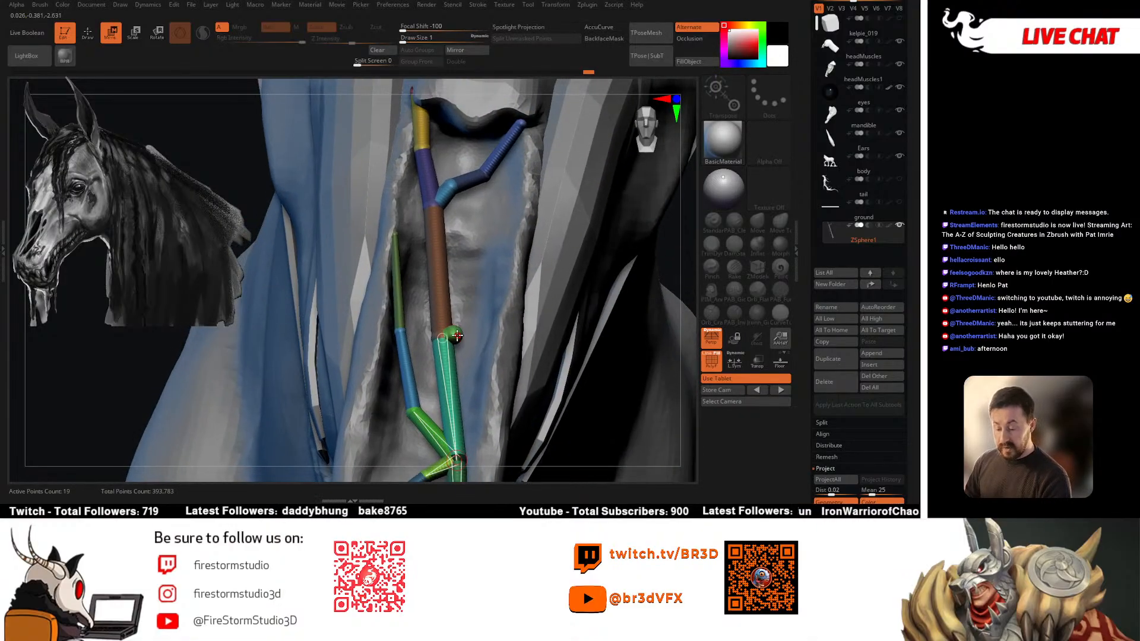
drag(456, 336, 533, 227)
drag(550, 230, 560, 287)
right_drag(560, 287, 567, 281)
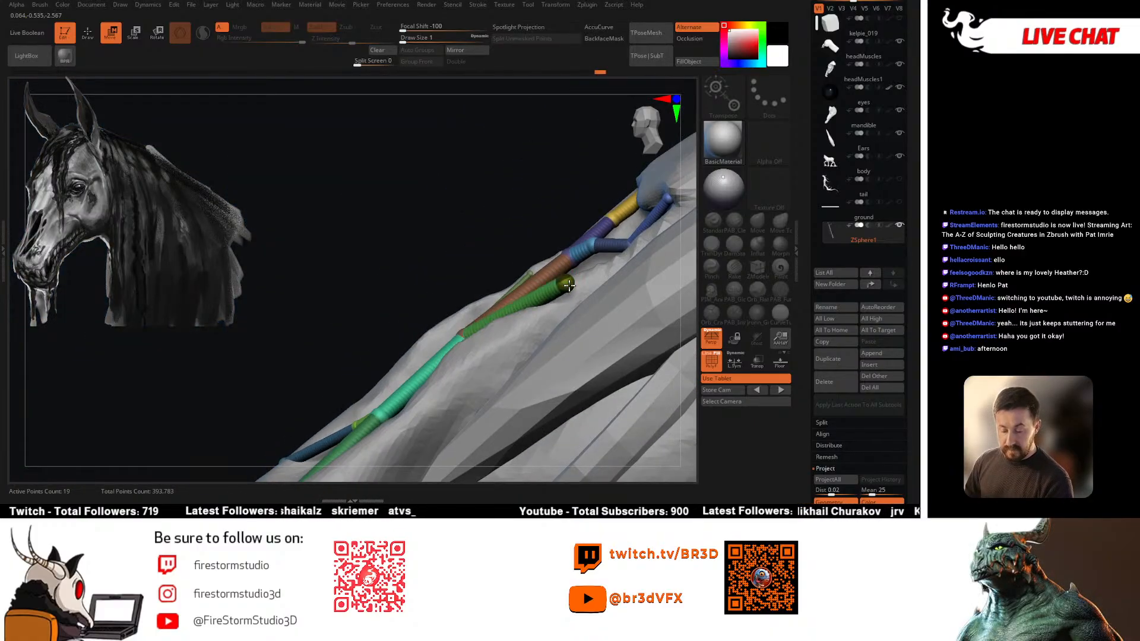
drag(567, 282, 571, 292)
mouse_move(571, 292)
right_down()
mouse_move(585, 308)
mouse_move(531, 276)
mouse_move(554, 285)
right_up()
drag(562, 288, 541, 273)
right_drag(550, 291, 530, 317)
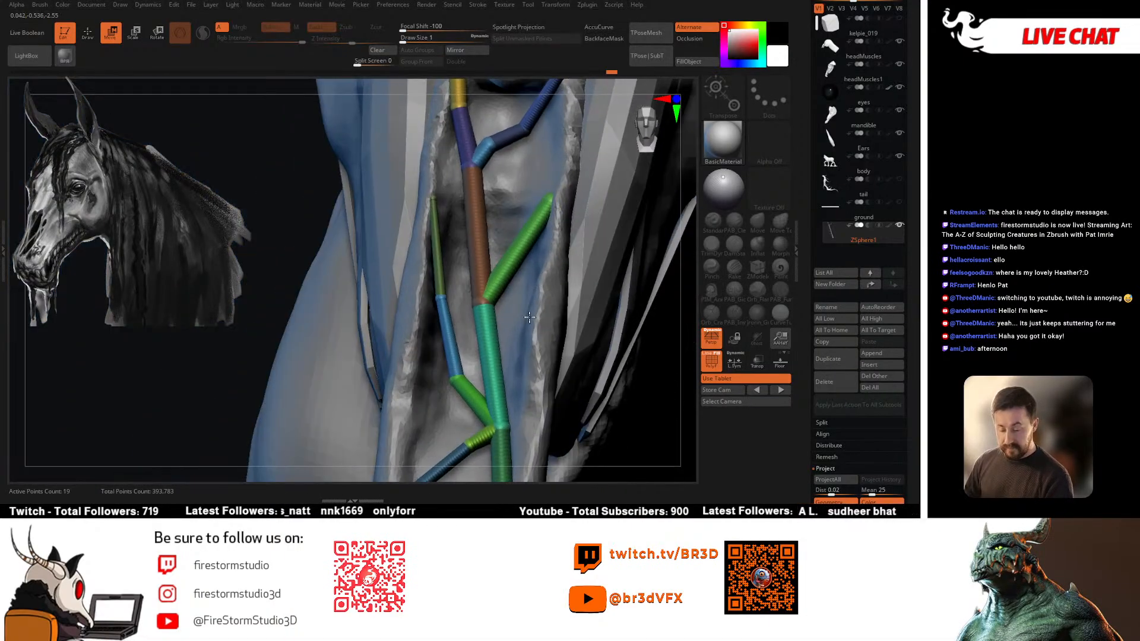
Step: Insert two ZSpheres along the new side branch, then scale and move them to taper and bend it
key(e)
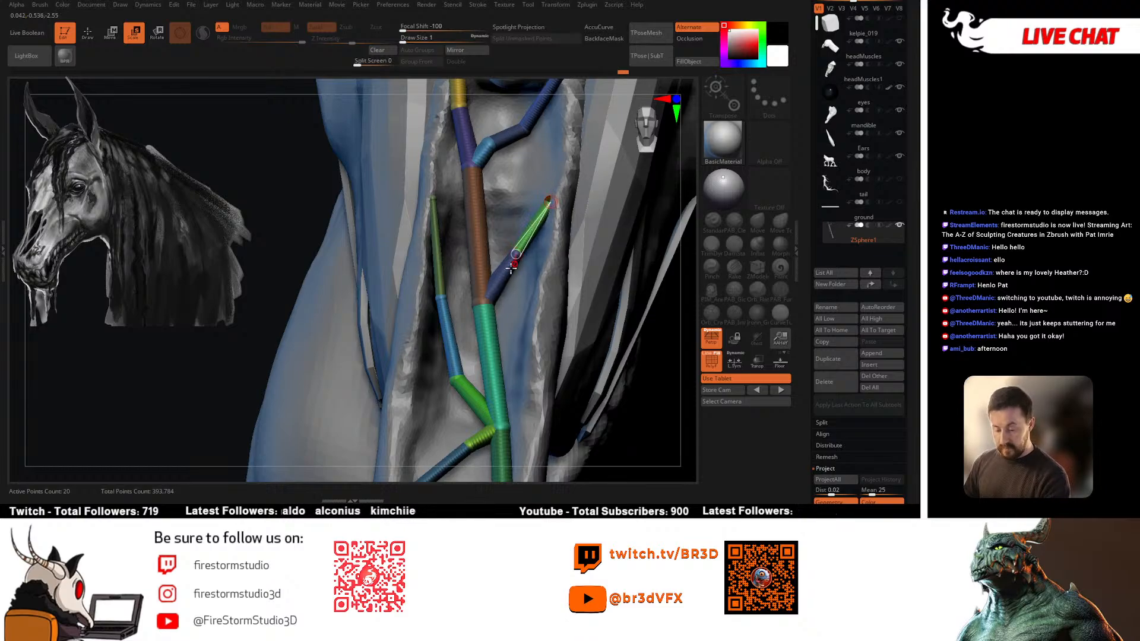
key(q)
click(495, 285)
key(e)
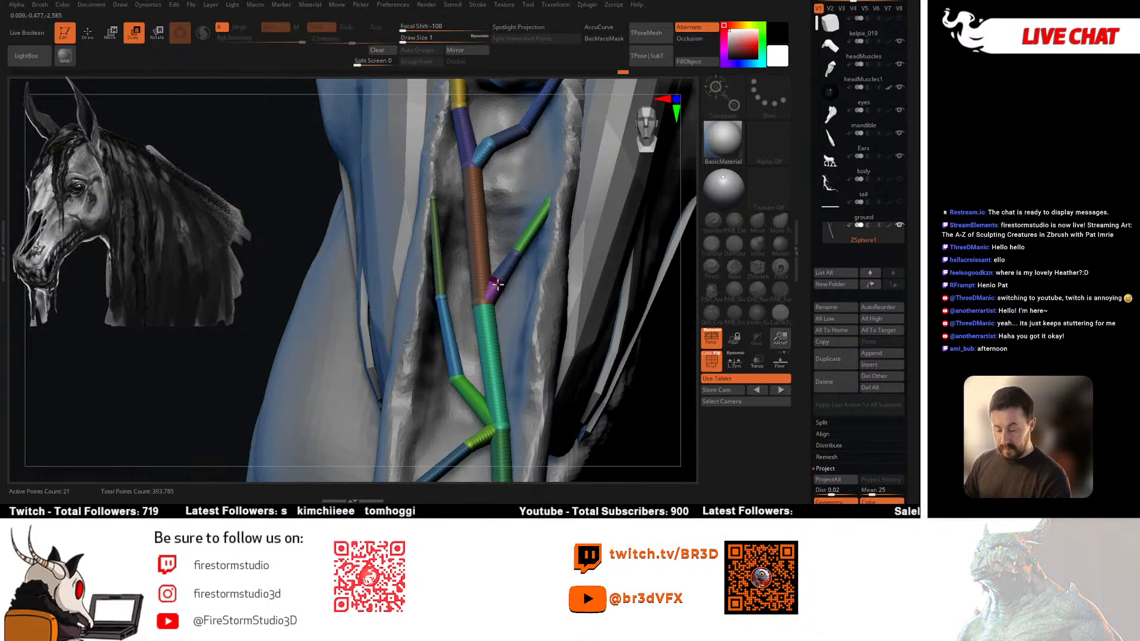
key(w)
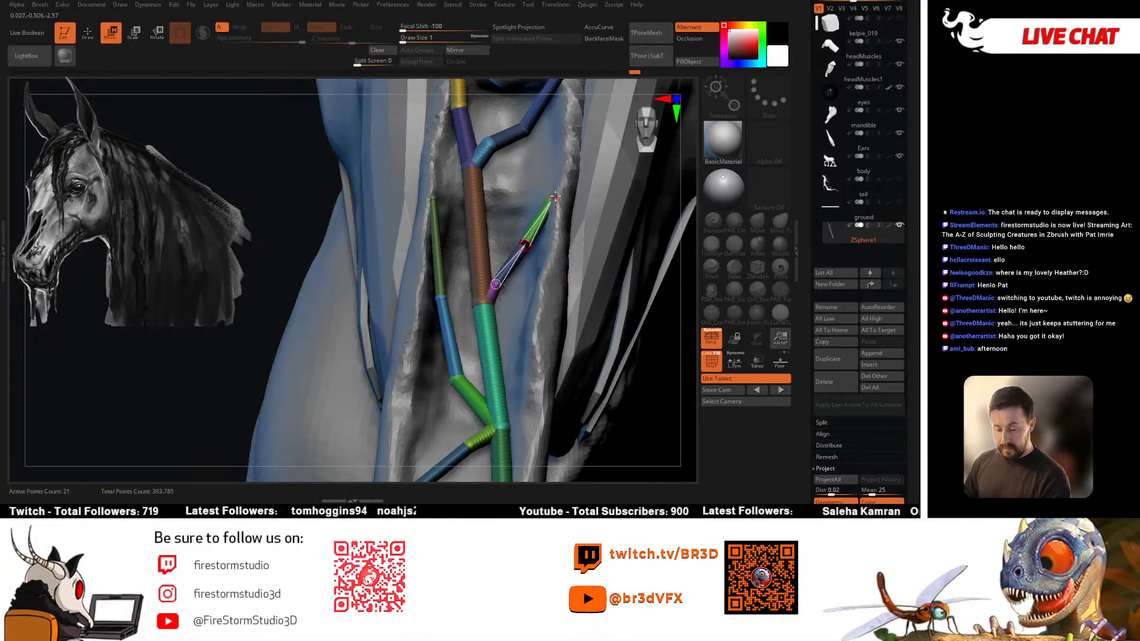
mouse_move(557, 256)
mouse_down()
mouse_move(659, 229)
mouse_move(614, 203)
mouse_move(538, 191)
mouse_move(585, 214)
mouse_move(475, 233)
mouse_move(524, 243)
mouse_move(527, 267)
mouse_move(512, 255)
mouse_move(523, 246)
mouse_move(506, 247)
mouse_move(527, 226)
mouse_move(488, 293)
mouse_move(522, 262)
mouse_move(564, 260)
mouse_move(555, 249)
mouse_up()
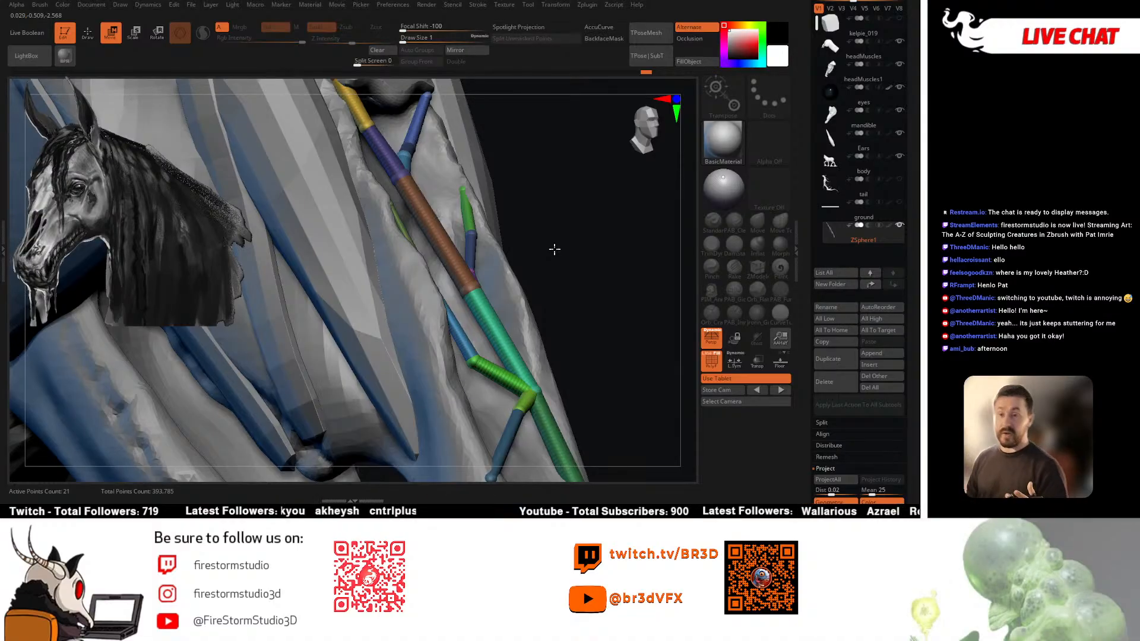
drag(542, 251, 464, 271)
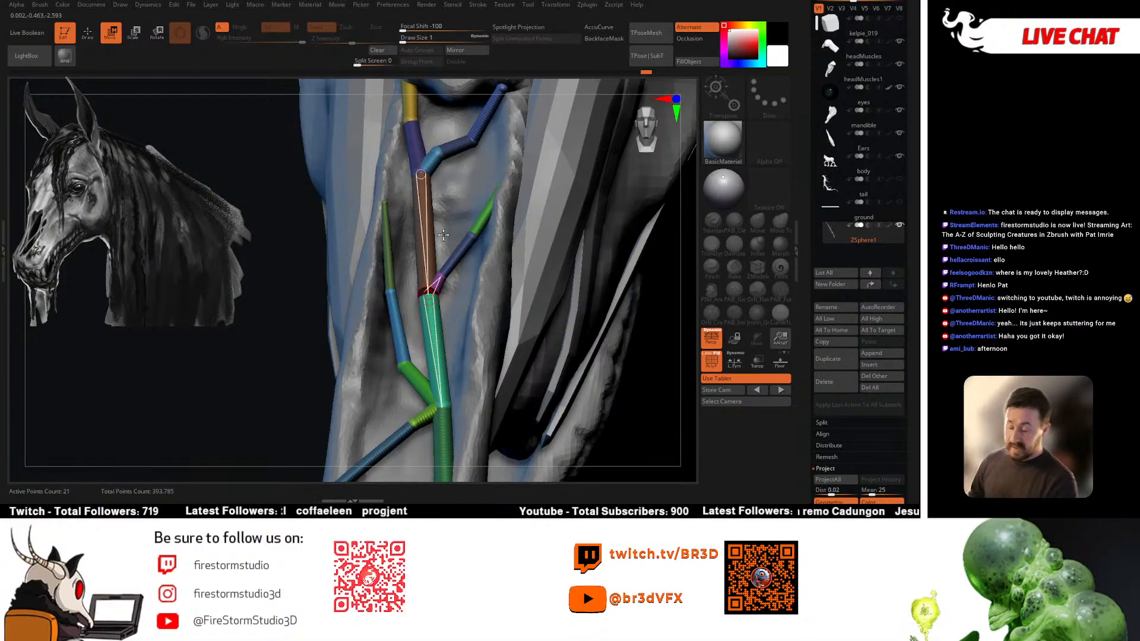
Step: Add another ZSphere where the new side branch leaves the main strand
key(q)
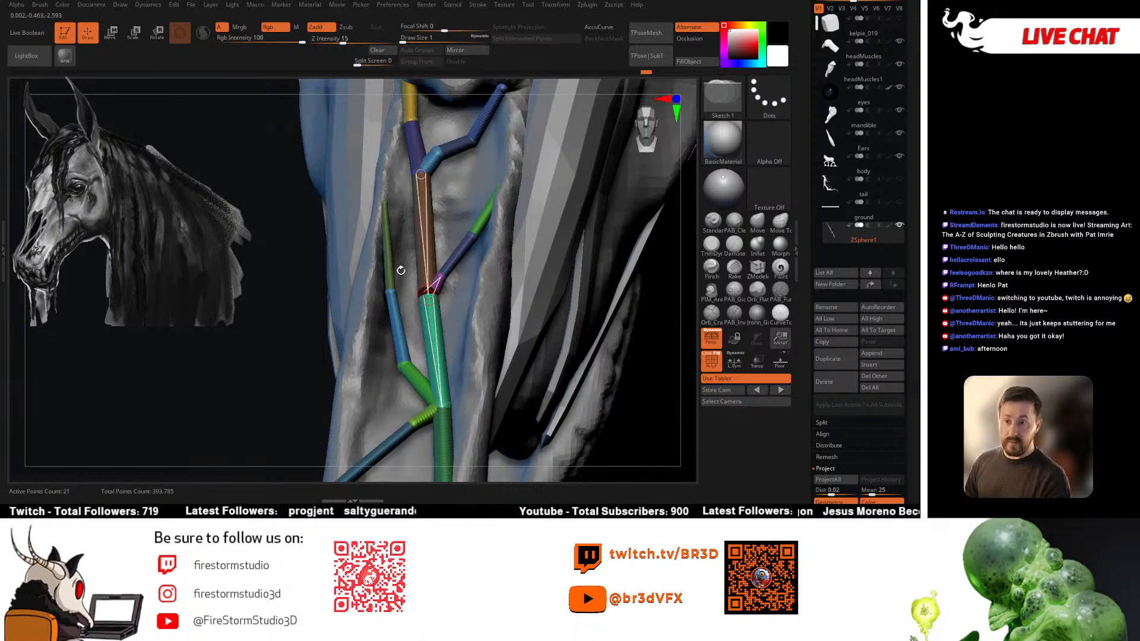
drag(444, 236, 432, 249)
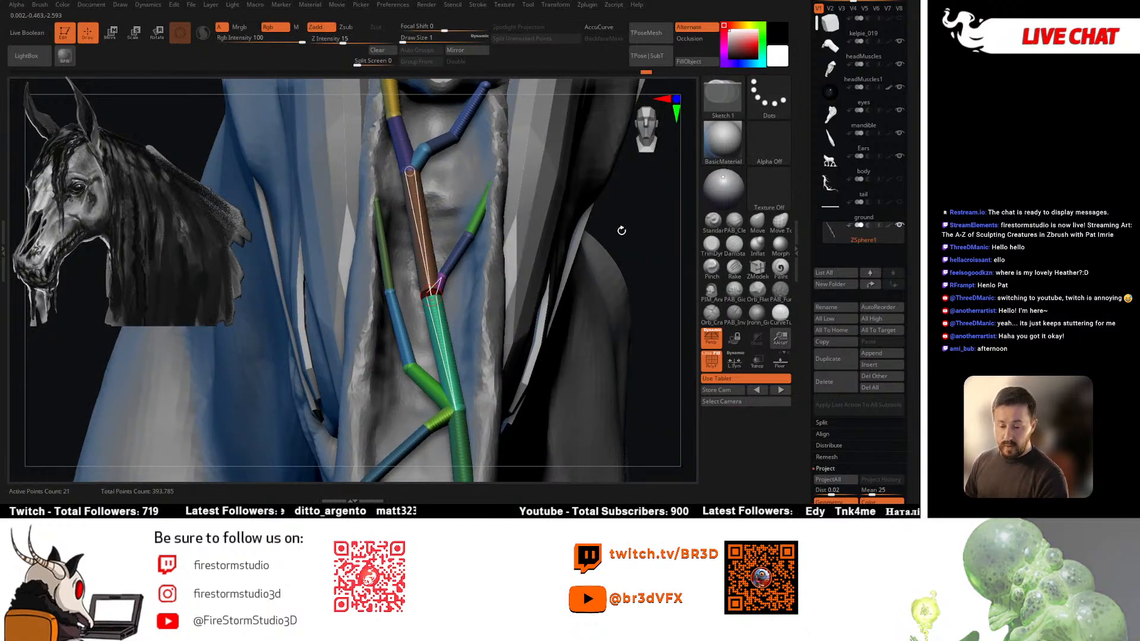
drag(618, 229, 555, 257)
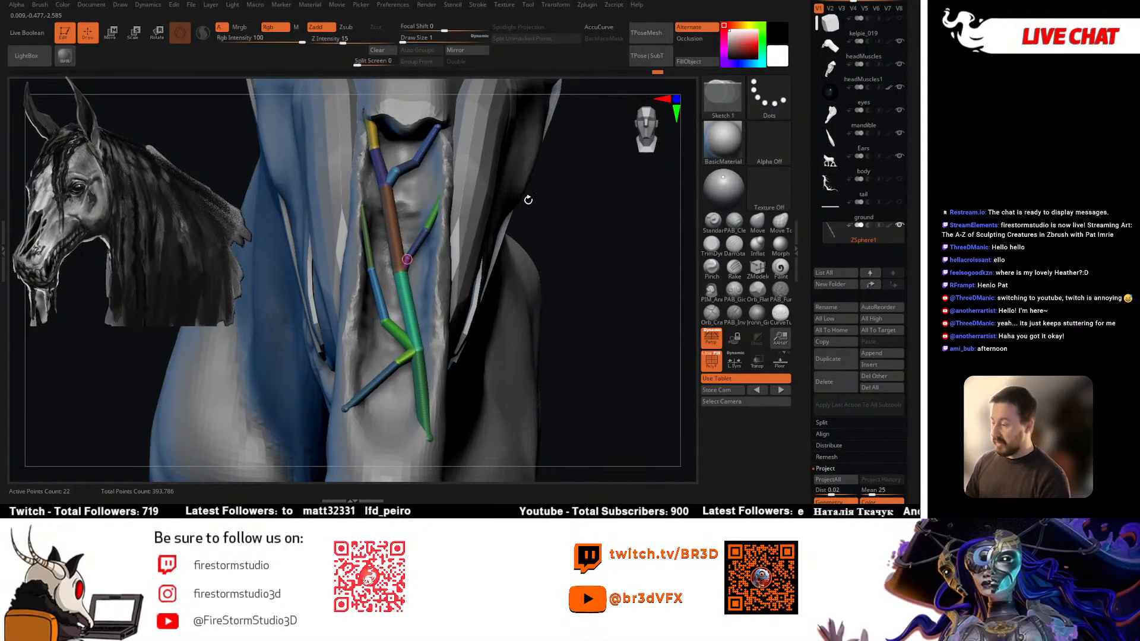
key(w)
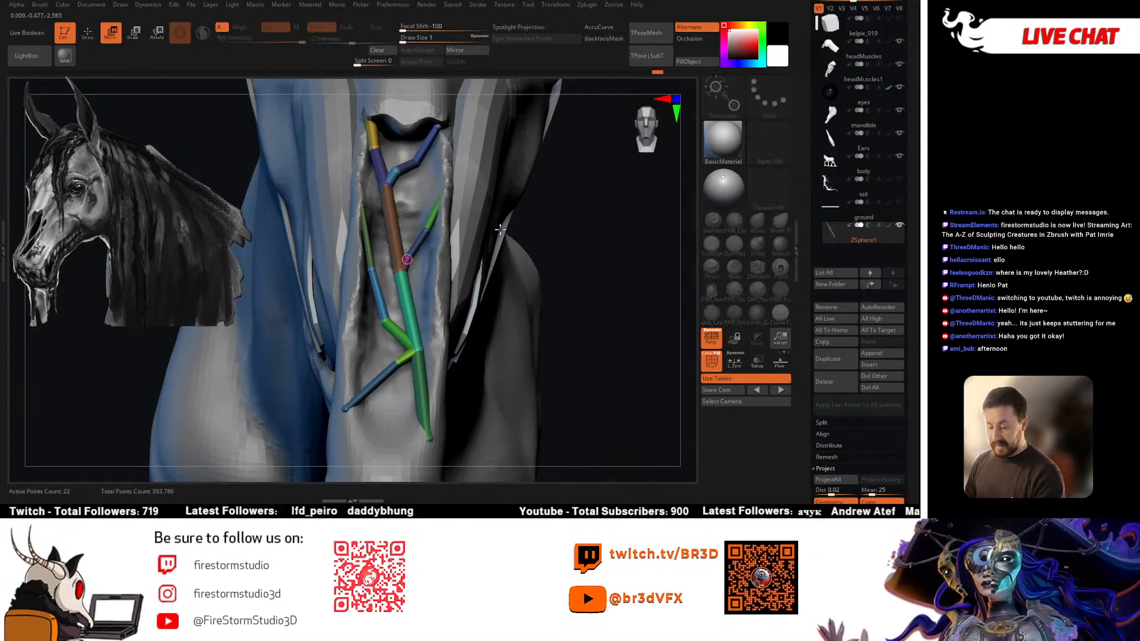
Step: Preview the whole strand web as skin, return to ZSpheres and turn off the polyframe colours
key(a)
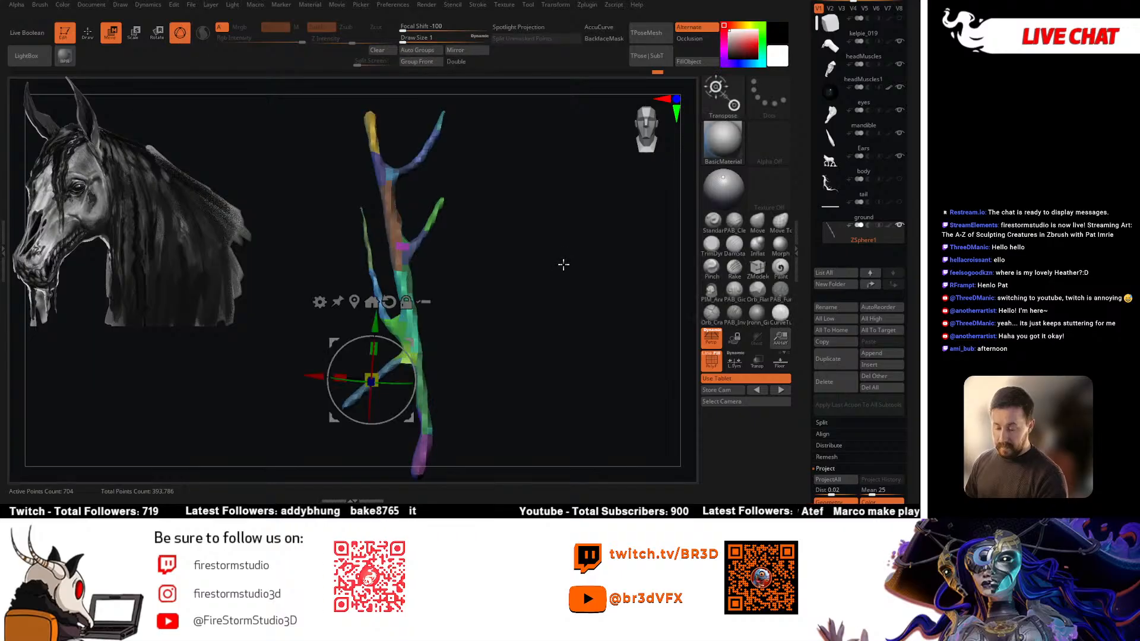
drag(561, 266, 534, 272)
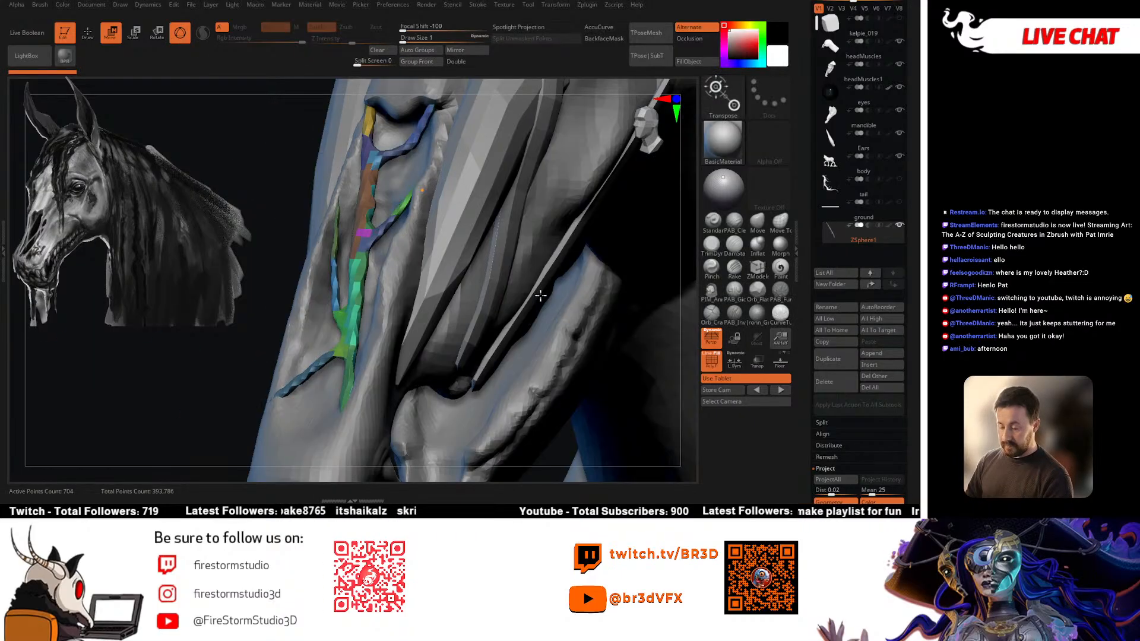
mouse_move(518, 280)
ctrl+right_down()
mouse_move(528, 285)
mouse_move(536, 257)
mouse_move(519, 258)
mouse_move(517, 285)
mouse_move(534, 285)
mouse_move(518, 286)
ctrl+right_up()
key(q)
key(Tab)
key(Tab)
key(a)
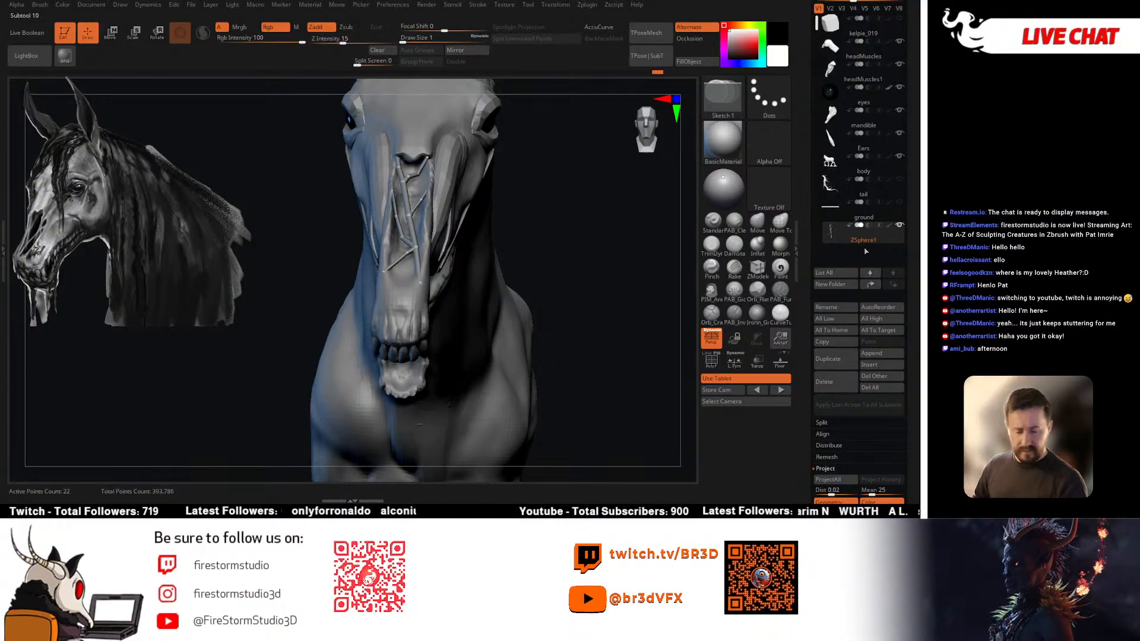
Step: Select the headMuscles1 subtool
scroll(861, 238, up, 1)
click(834, 85)
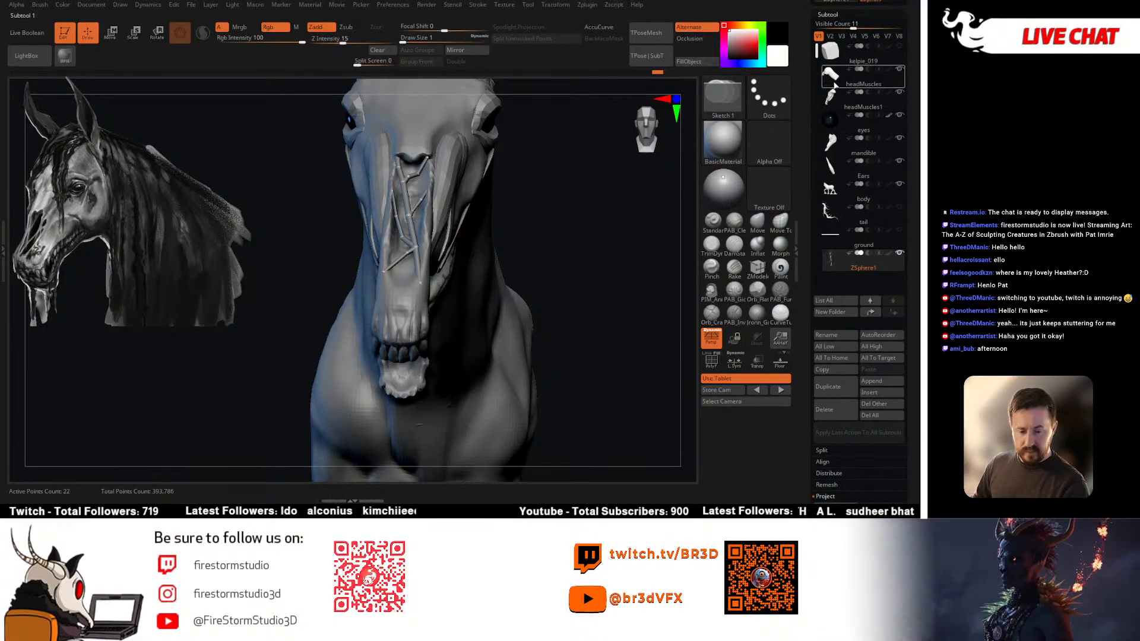
click(831, 102)
right_drag(600, 225, 579, 287)
scroll(908, 160, up, 2)
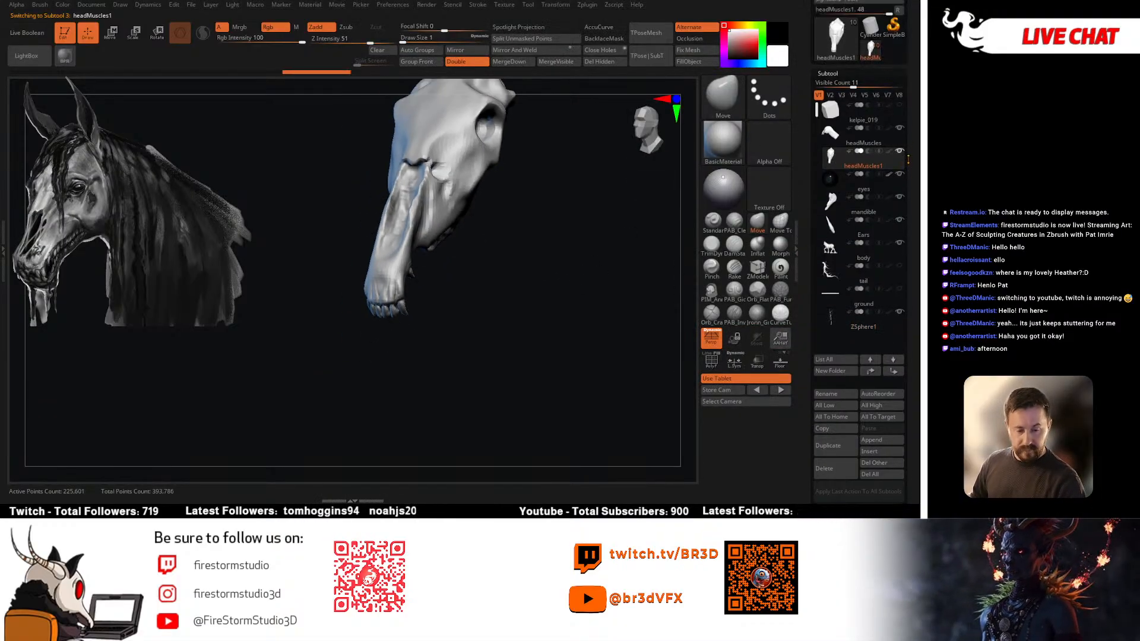
scroll(853, 397, up, 2)
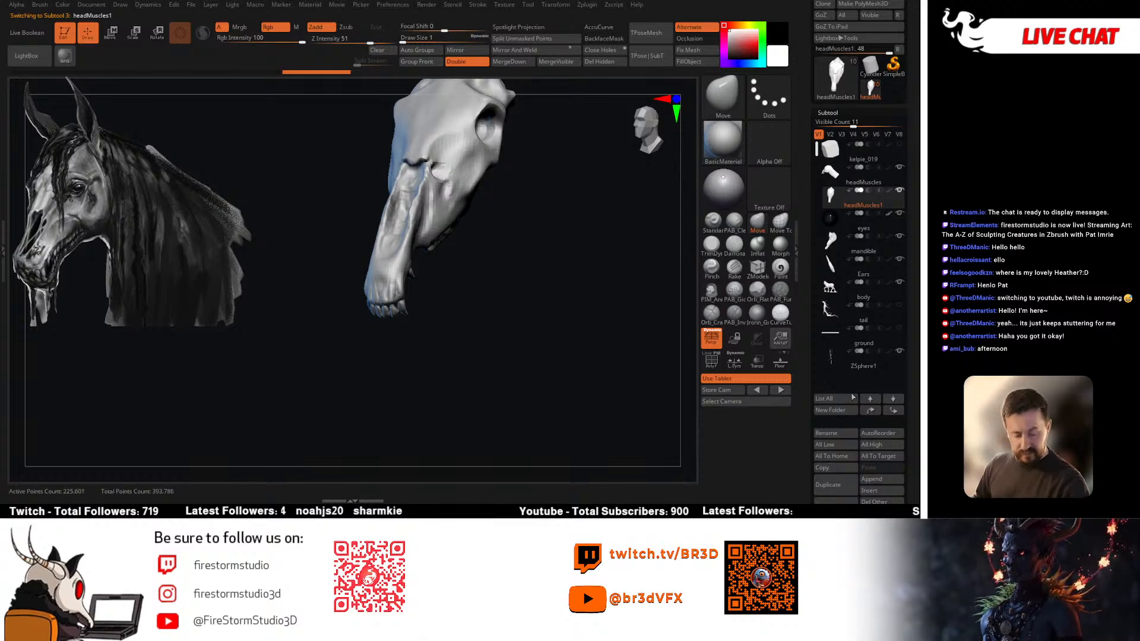
Step: Clone the headMuscles1 subtool into a separate tool and switch to the standalone skull copy
scroll(877, 184, up, 2)
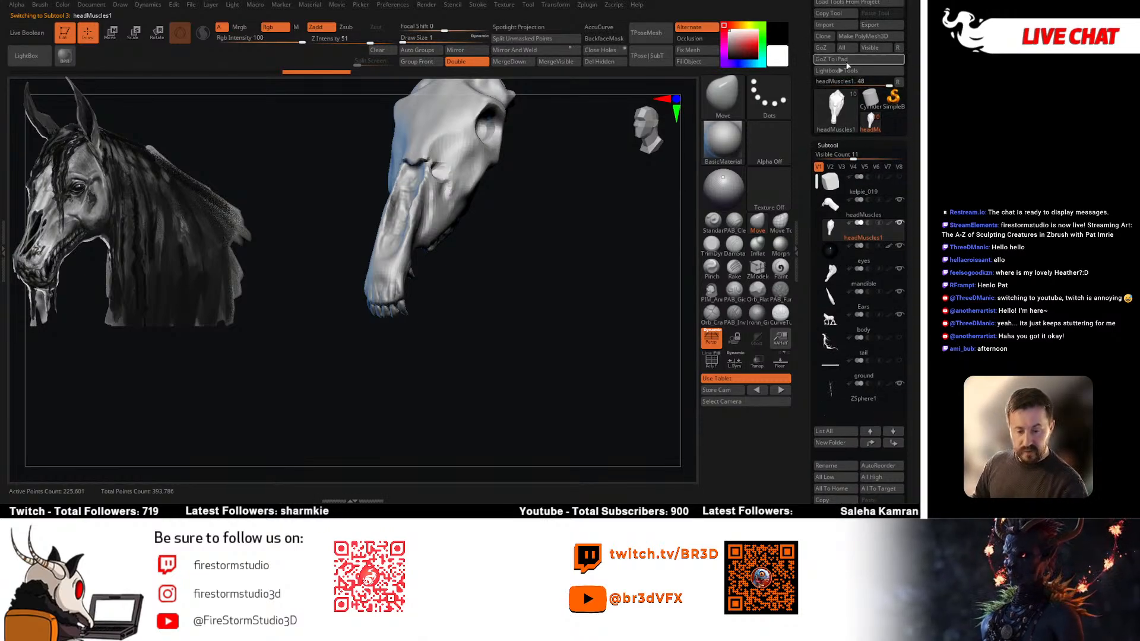
scroll(891, 54, up, 2)
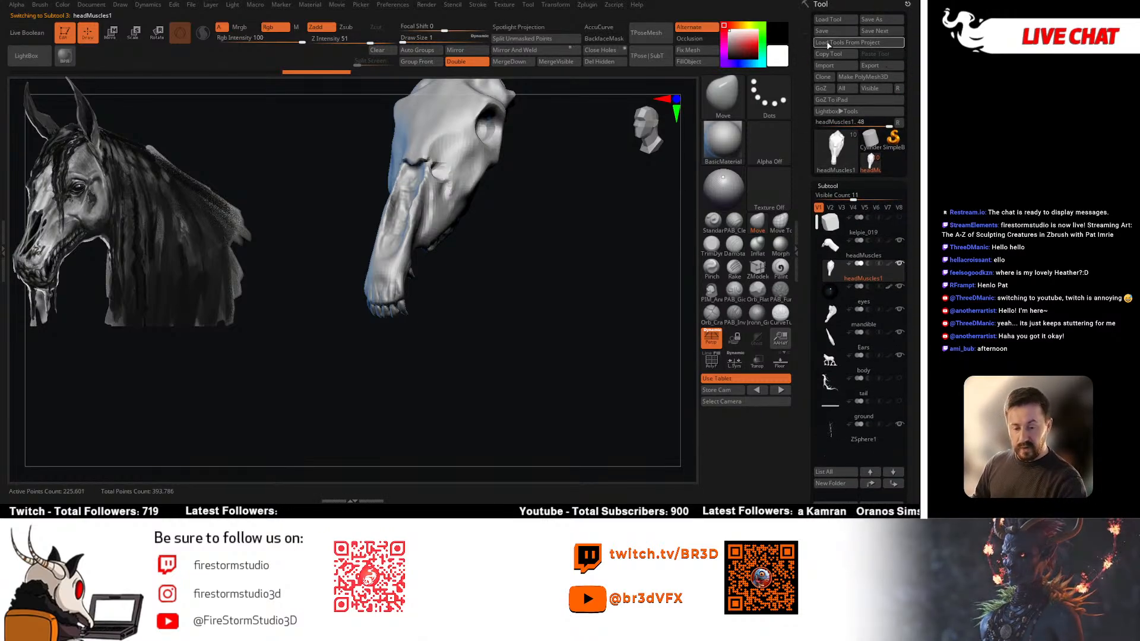
click(842, 77)
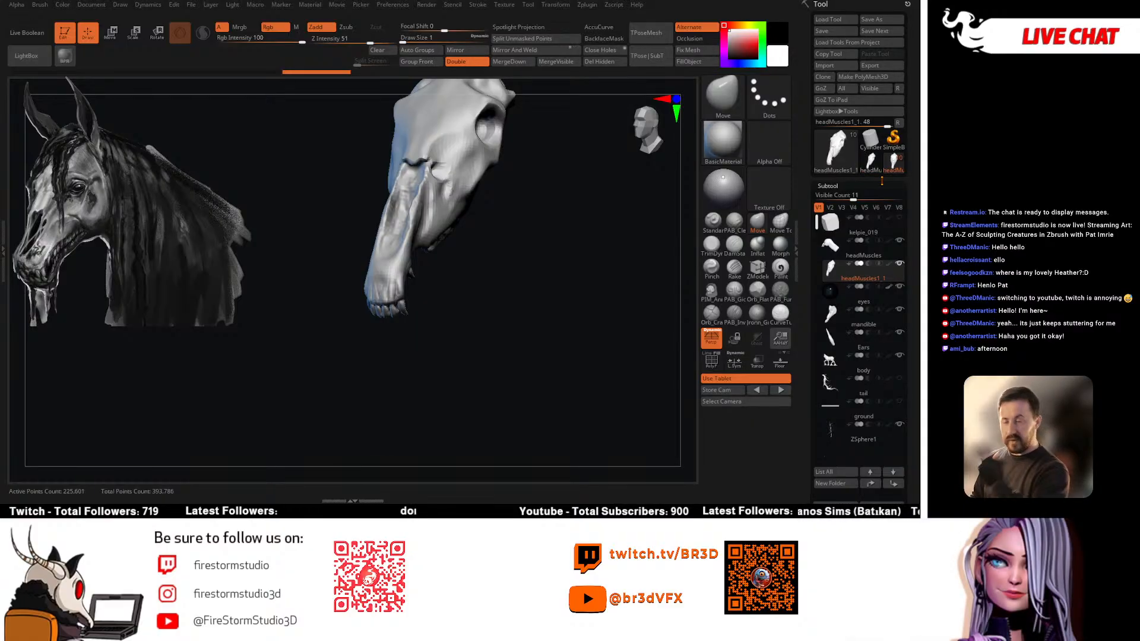
click(871, 161)
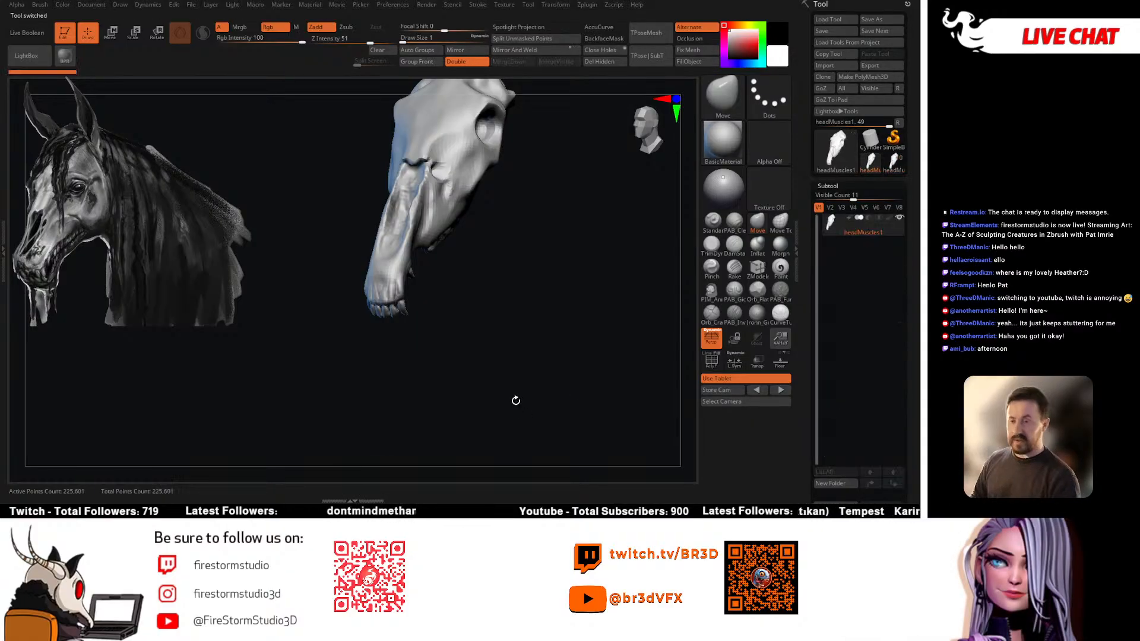
Step: Open the Slime Bridge settings for the skull copy
mouse_move(516, 400)
mouse_down()
mouse_move(458, 356)
mouse_move(504, 357)
mouse_move(481, 337)
mouse_move(498, 320)
mouse_up()
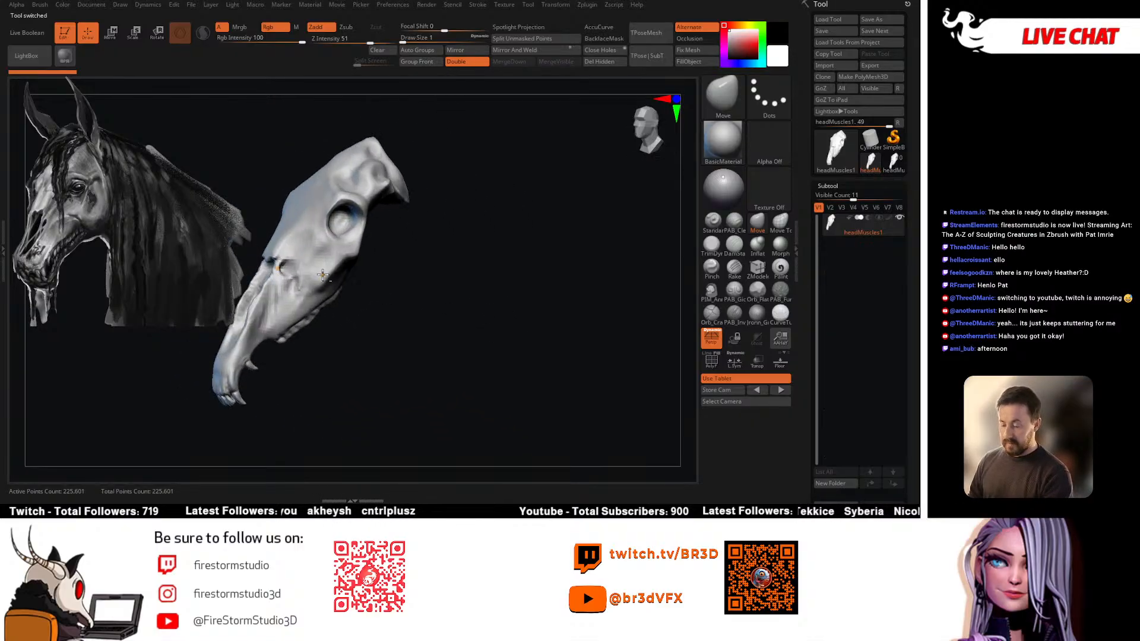
key(w)
mouse_move(417, 307)
shift+mouse_down()
mouse_move(452, 307)
mouse_move(444, 322)
mouse_move(480, 299)
shift+mouse_up()
key(q)
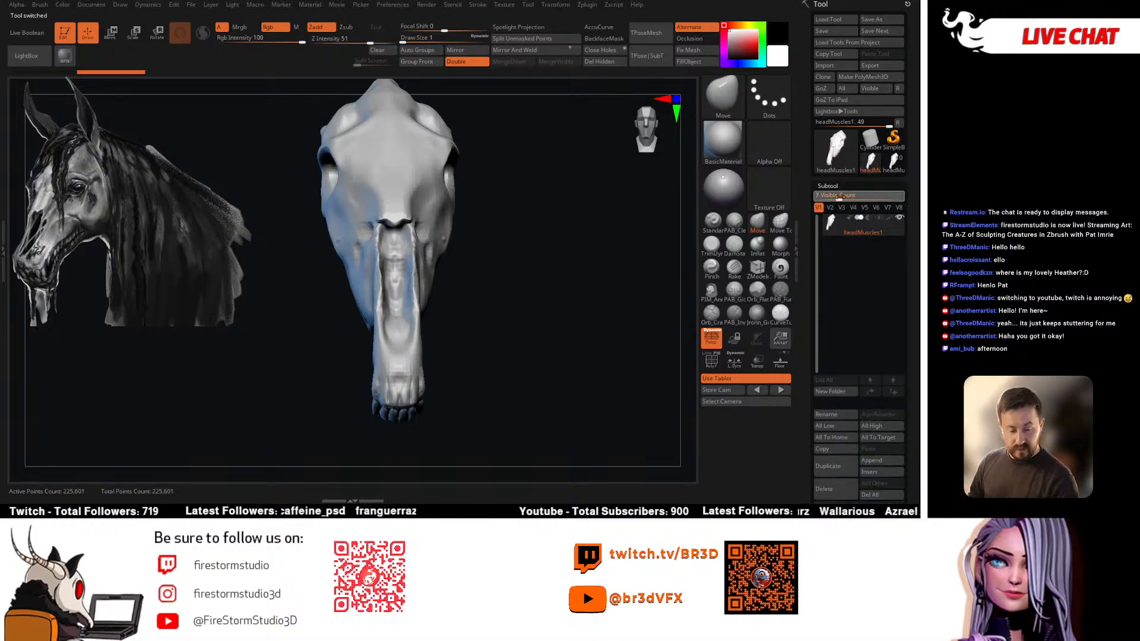
click(849, 187)
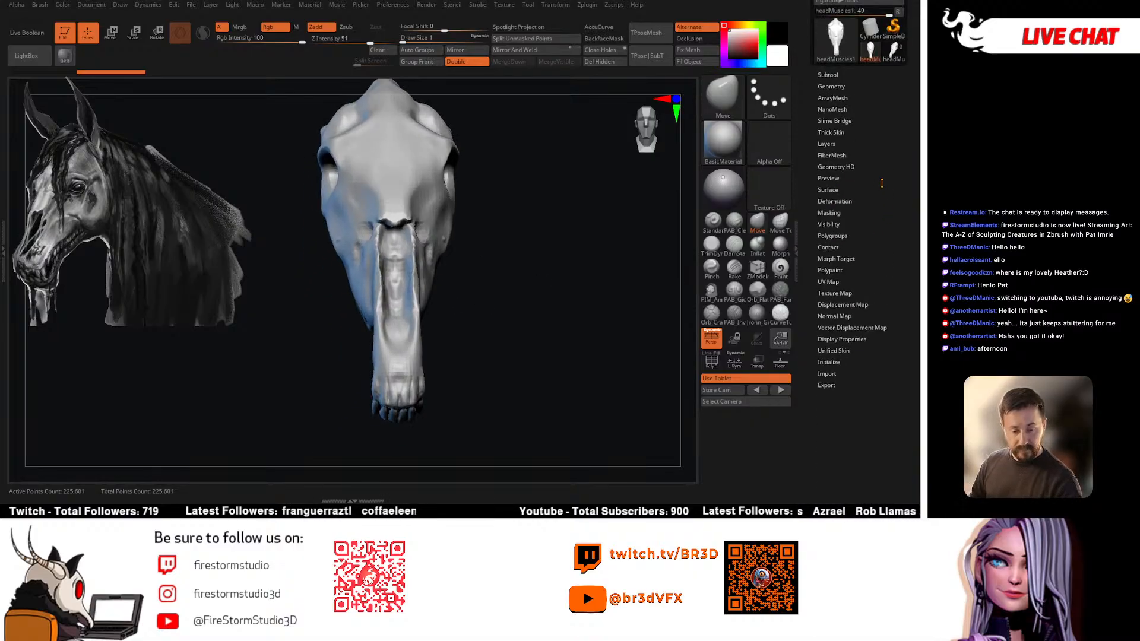
scroll(847, 124, up, 3)
click(835, 137)
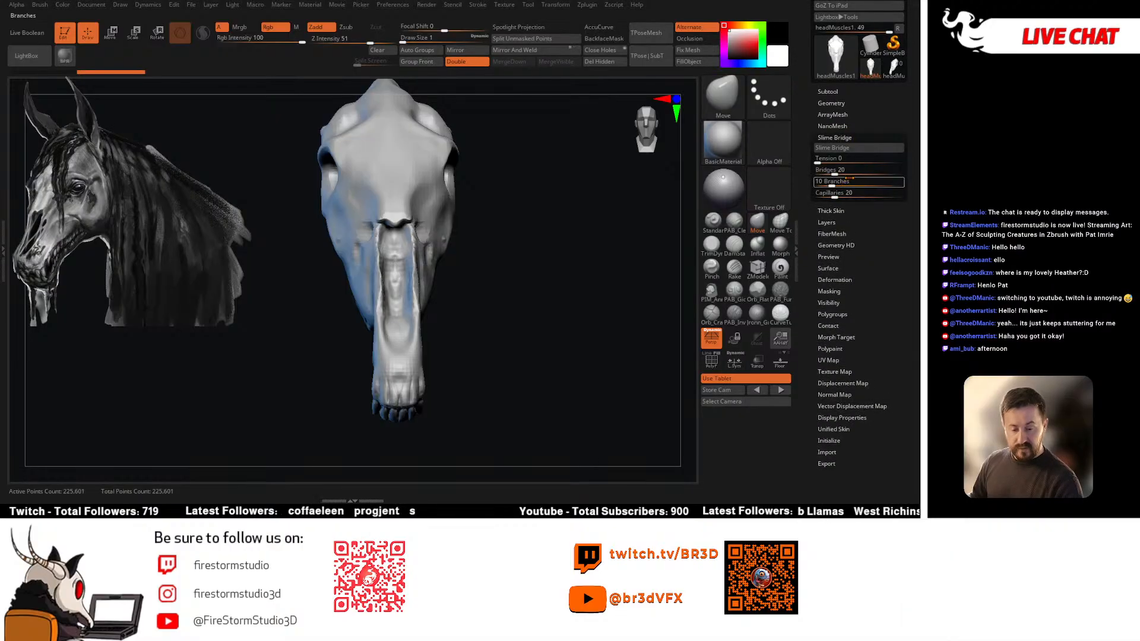
drag(595, 269, 547, 278)
mouse_move(649, 236)
alt+mouse_down()
mouse_move(489, 297)
mouse_move(491, 231)
alt+mouse_up()
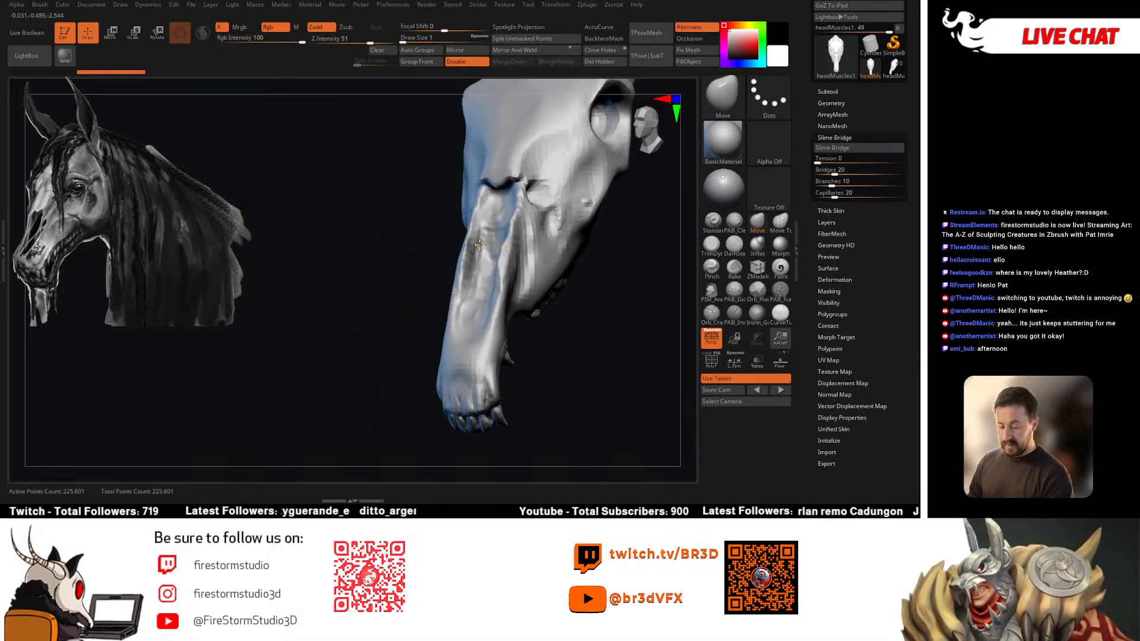
Step: Reduce the draw size to about 1.3 and choose MaskPen as the masking brush
key(space)
right_drag(491, 228, 475, 252)
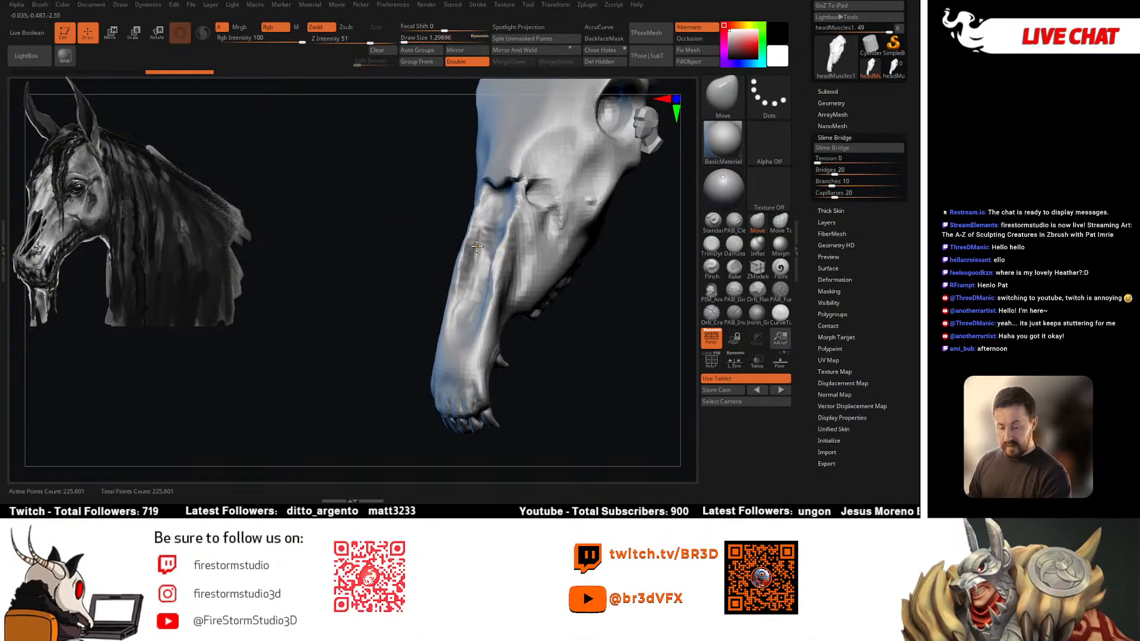
key(ctrl)
click(723, 95)
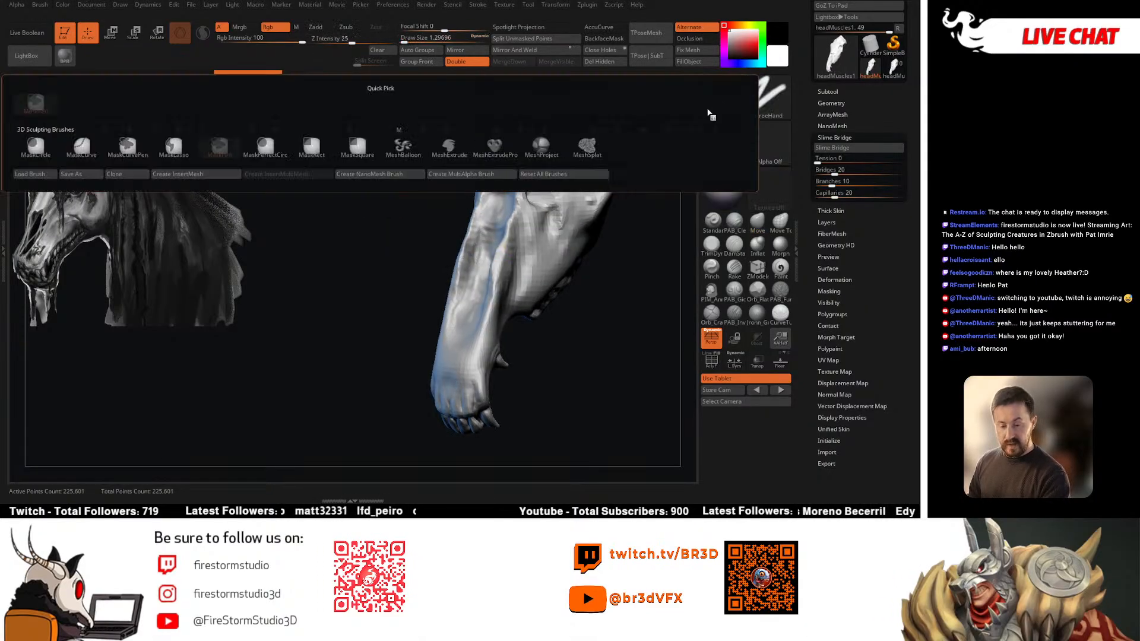
key(m)
key(v)
key(ctrl)
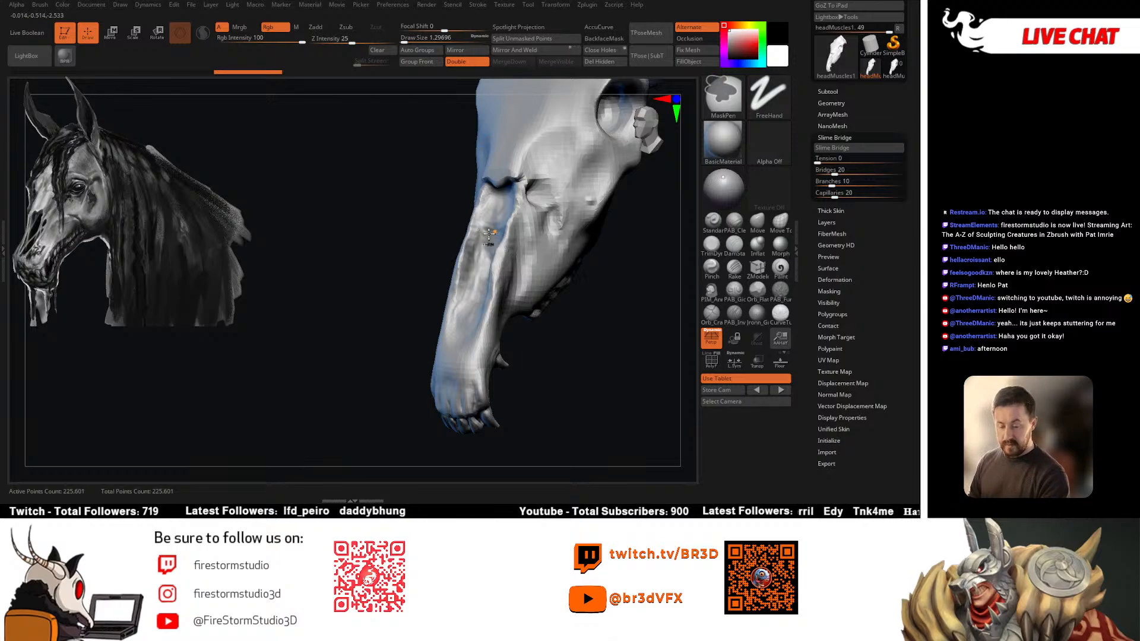
Step: Try masking inside the nasal opening with a draw size of about 7.5 and run Slime Bridge
right_drag(465, 288, 449, 283)
key(s)
drag(460, 274, 461, 291)
key(ctrl)
right_click(462, 288)
key(ctrl+z)
mouse_move(465, 272)
ctrl+right_down()
mouse_move(464, 281)
mouse_move(498, 275)
mouse_move(486, 279)
mouse_move(523, 189)
ctrl+right_up()
key(ctrl+z)
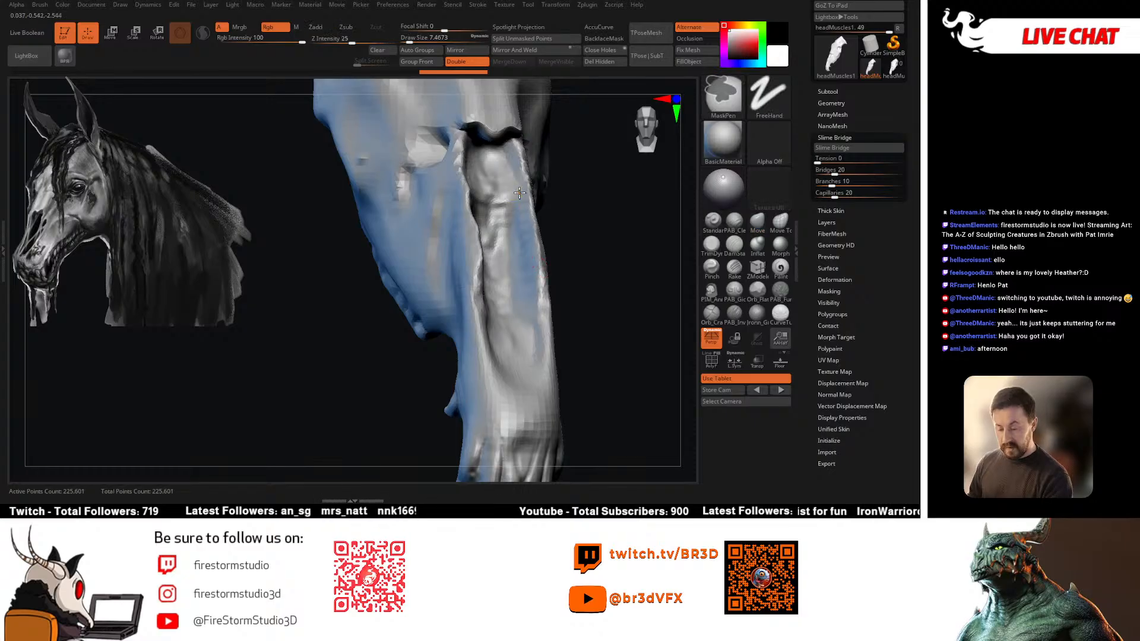
mouse_move(523, 195)
right_down()
mouse_move(459, 294)
mouse_move(497, 280)
right_up()
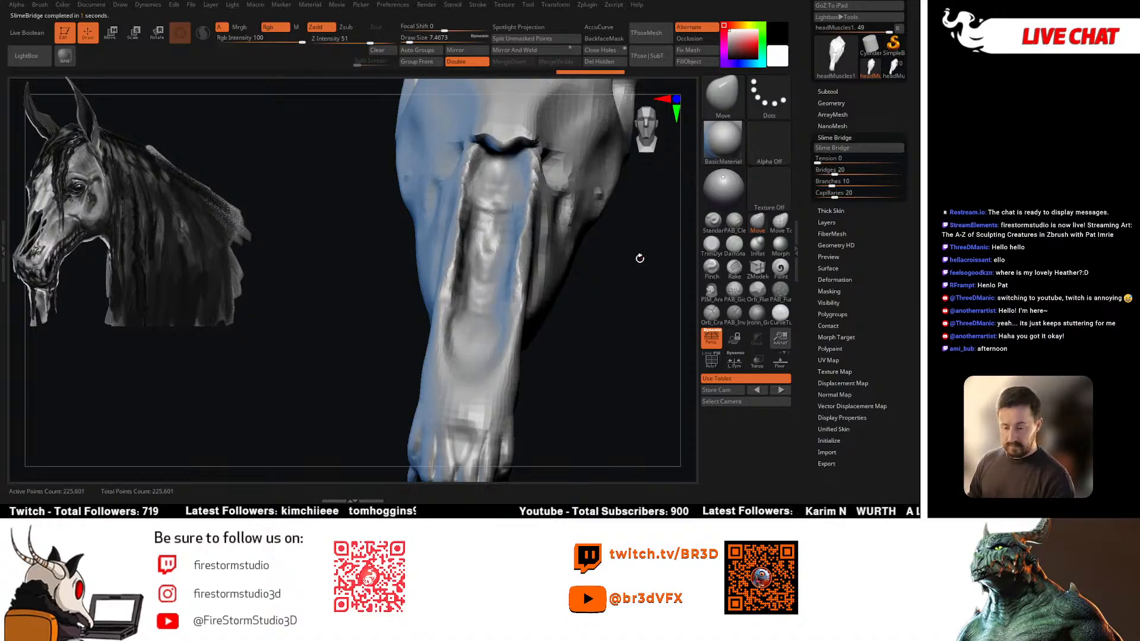
mouse_move(639, 259)
right_down()
mouse_move(611, 252)
mouse_move(562, 325)
mouse_move(529, 295)
mouse_move(532, 311)
mouse_move(605, 272)
right_up()
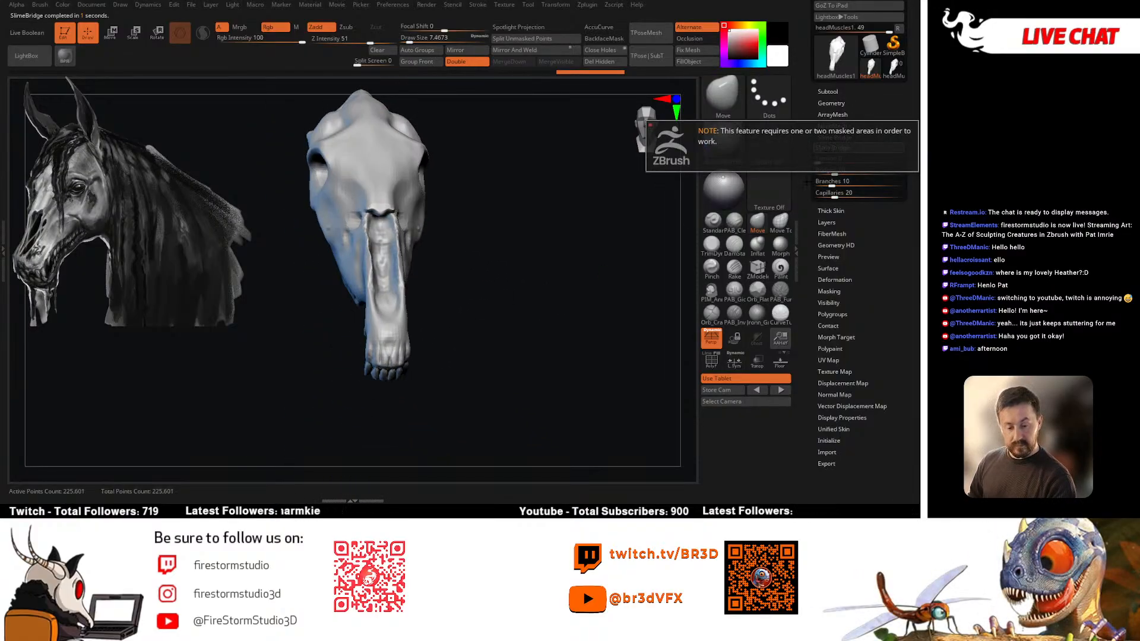
Step: Hide the horse reference painting from the canvas
key(shift+z)
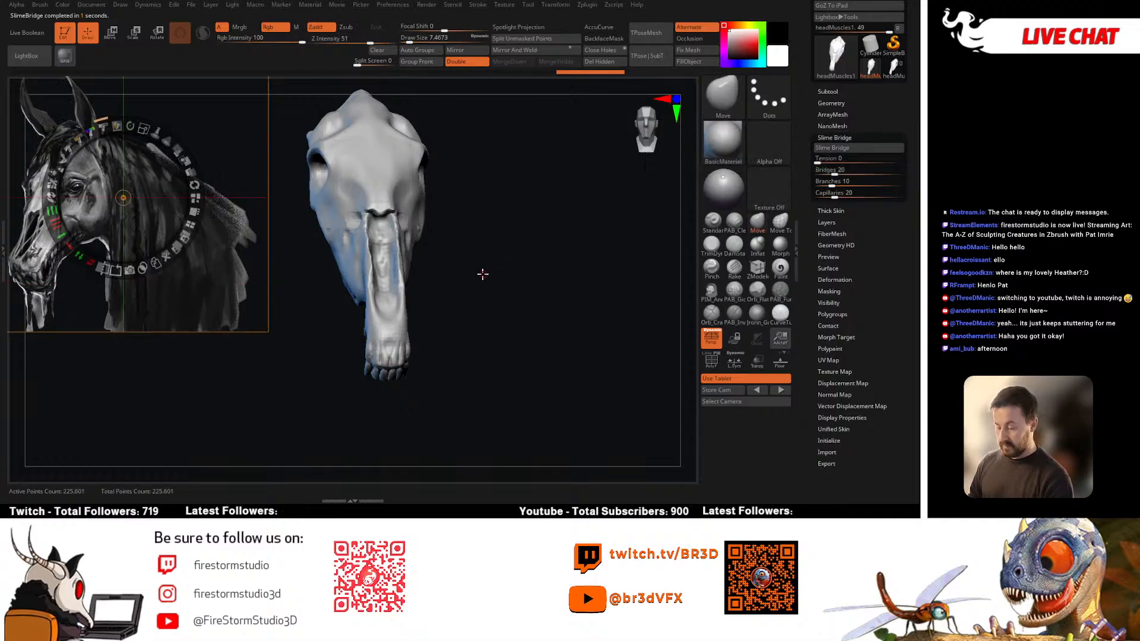
key(shift+z)
right_drag(453, 275, 454, 257)
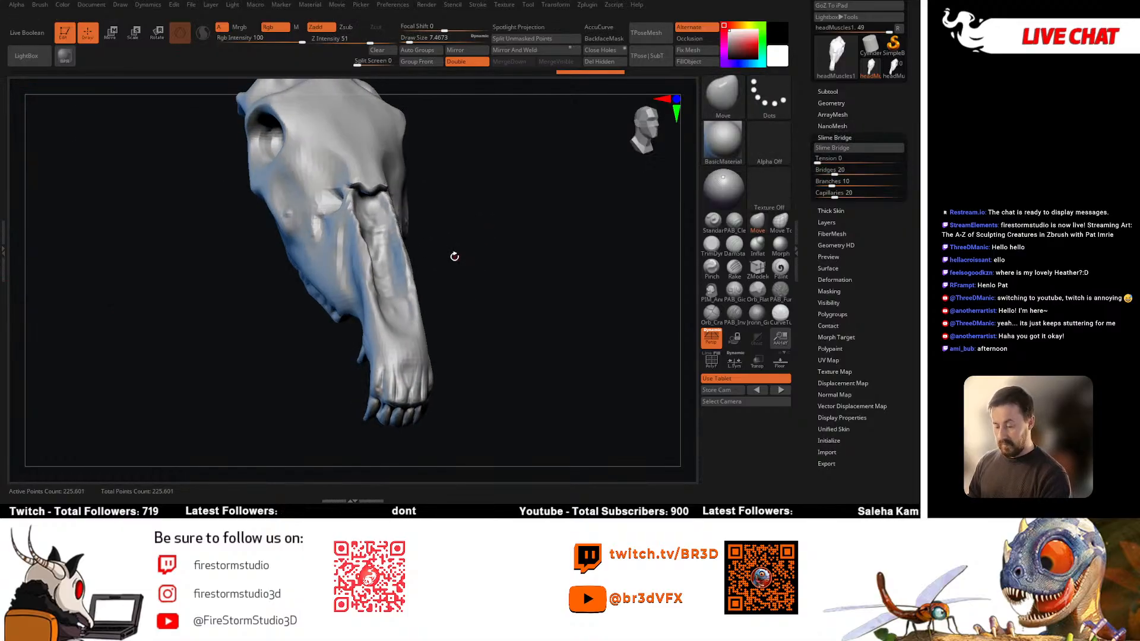
Step: Mask a small spot on the inner side of the nasal opening and run Slime Bridge on it
key(ctrl)
mouse_move(394, 233)
right_down()
mouse_move(353, 275)
mouse_move(557, 272)
right_up()
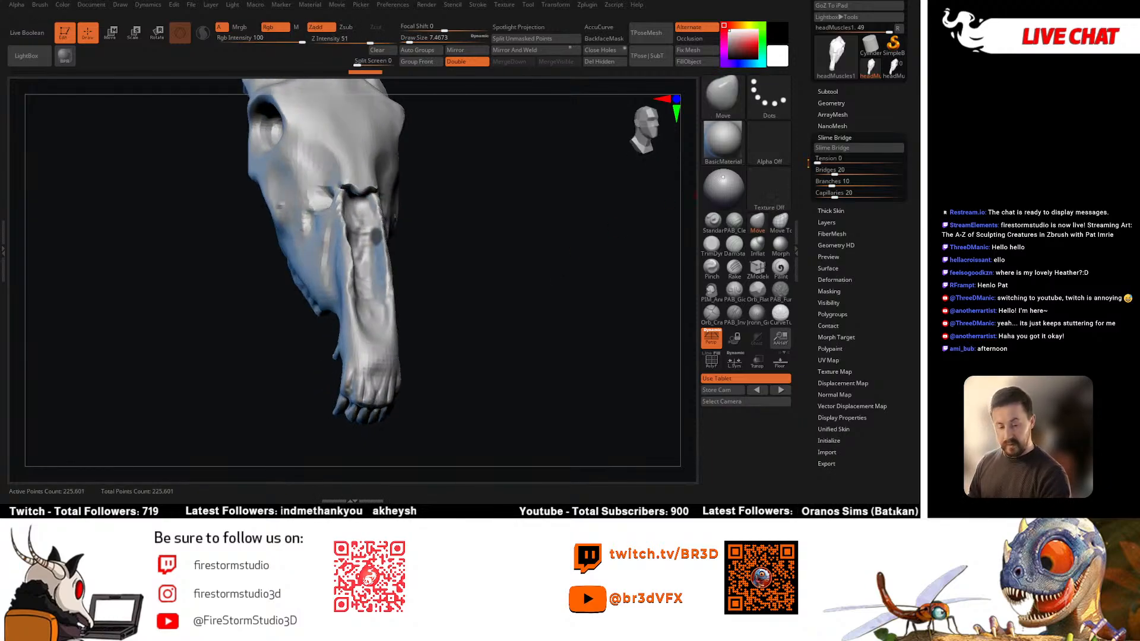
click(831, 148)
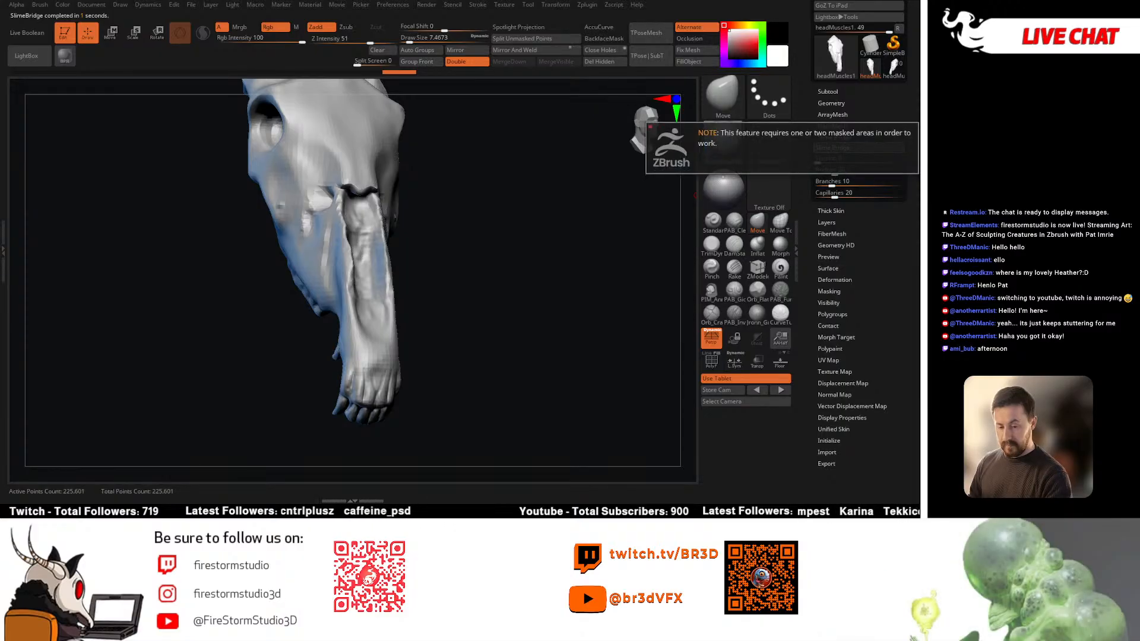
Step: Set the Slime Bridge tension to about 14.37 and mask the eye socket's lower rim with a draw size of about 15.6
drag(817, 161, 829, 161)
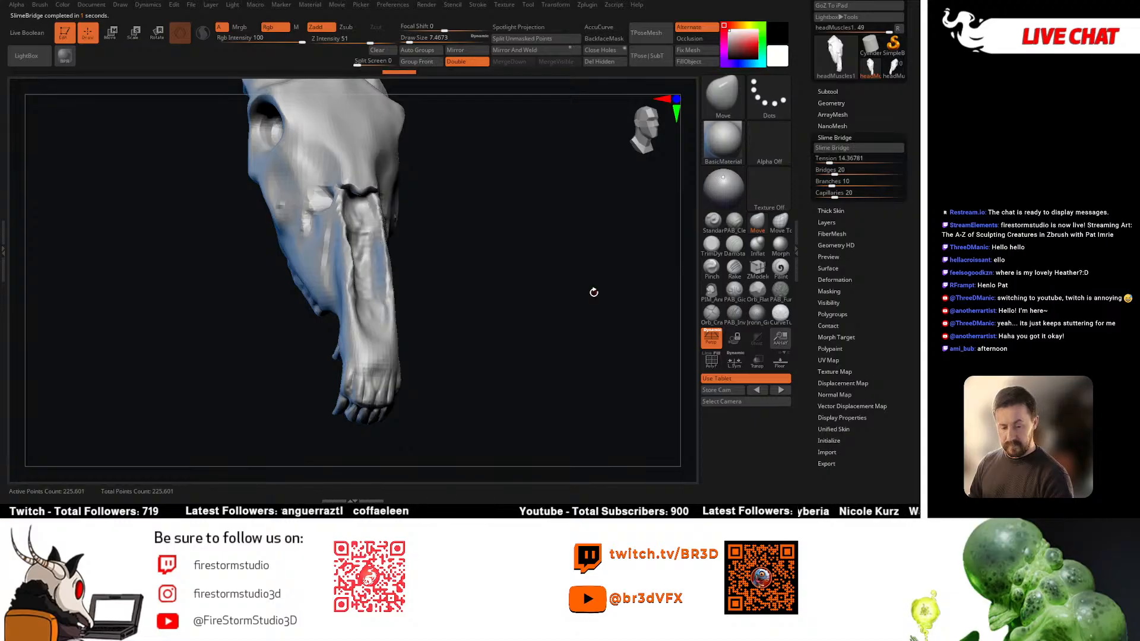
drag(592, 298, 418, 280)
key(ctrl)
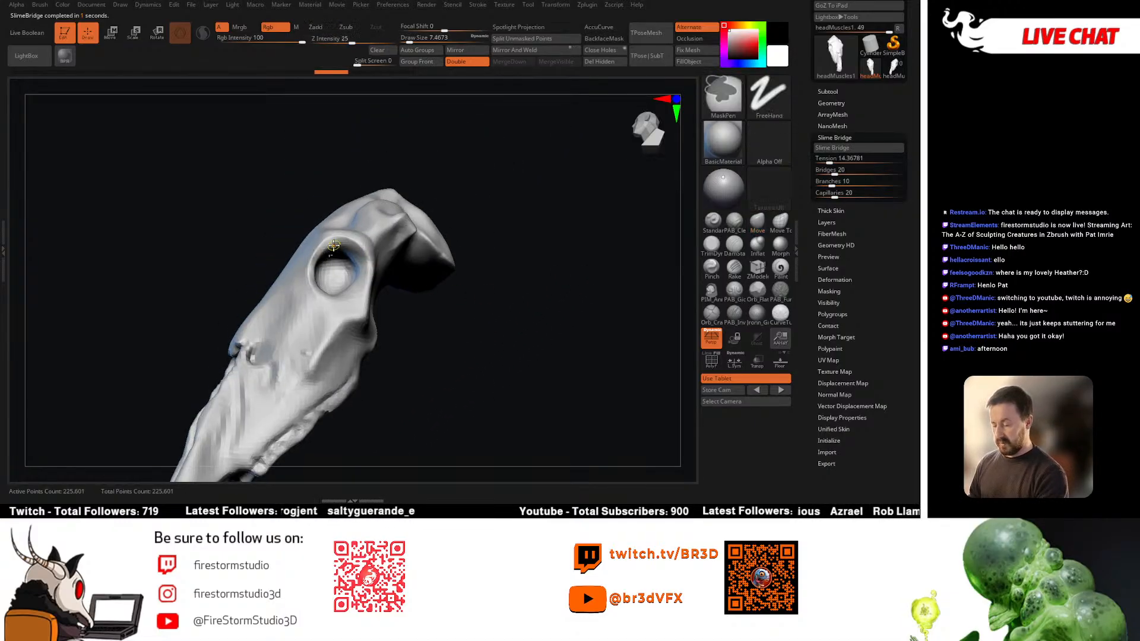
drag(339, 245, 346, 291)
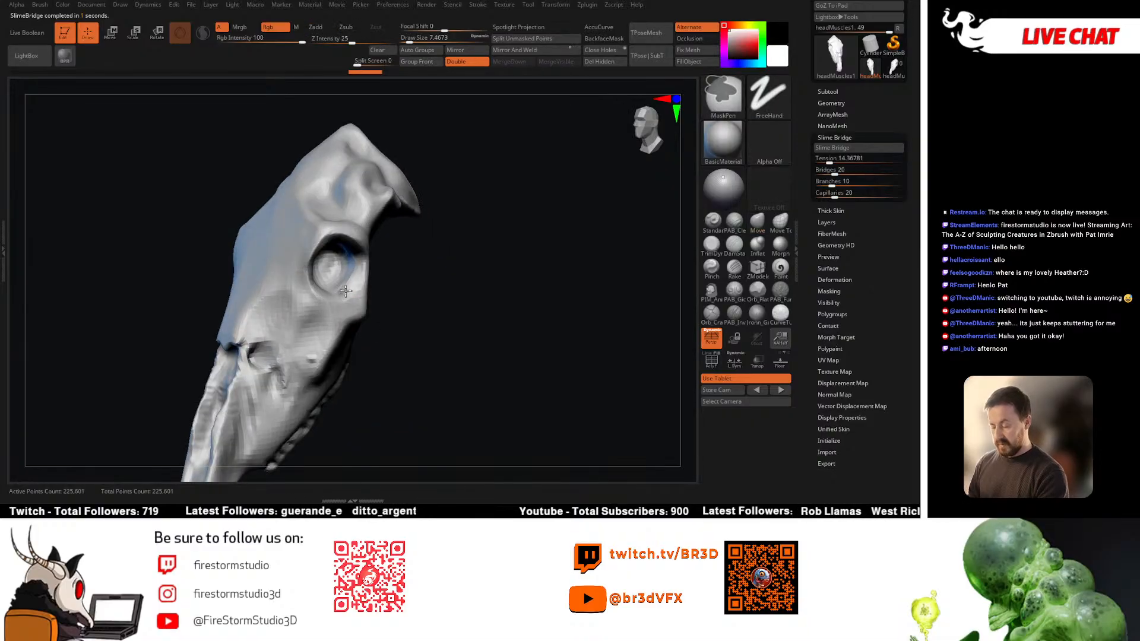
right_click(342, 300)
click(342, 298)
key(ctrl)
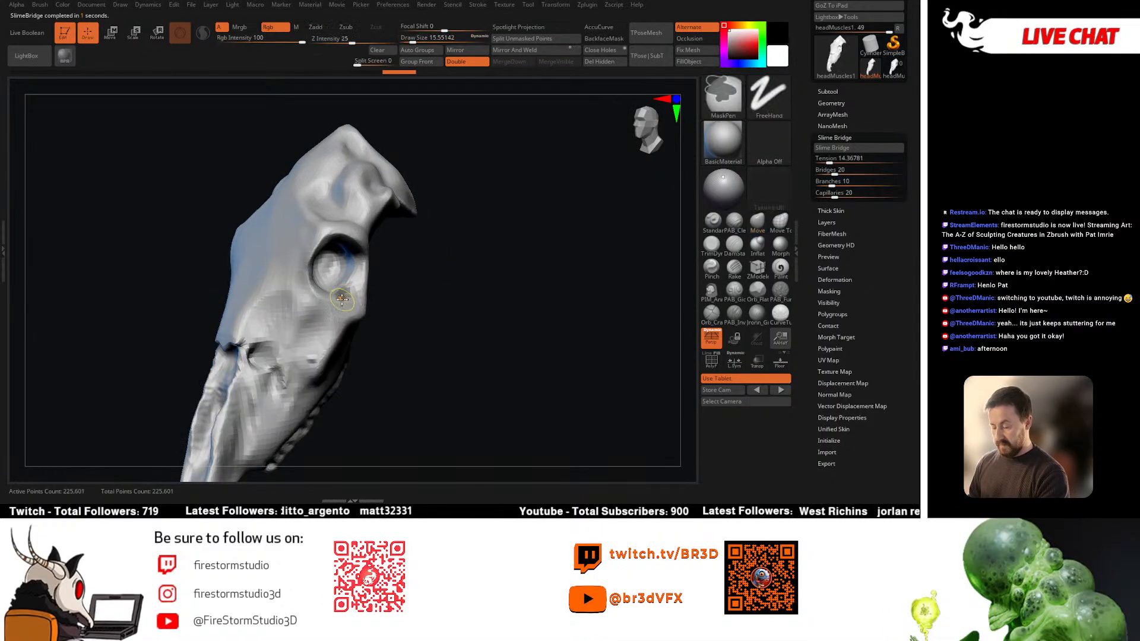
ctrl+drag(339, 299, 355, 300)
Step: Invert the eye socket mask and run Slime Bridge
drag(410, 333, 416, 261)
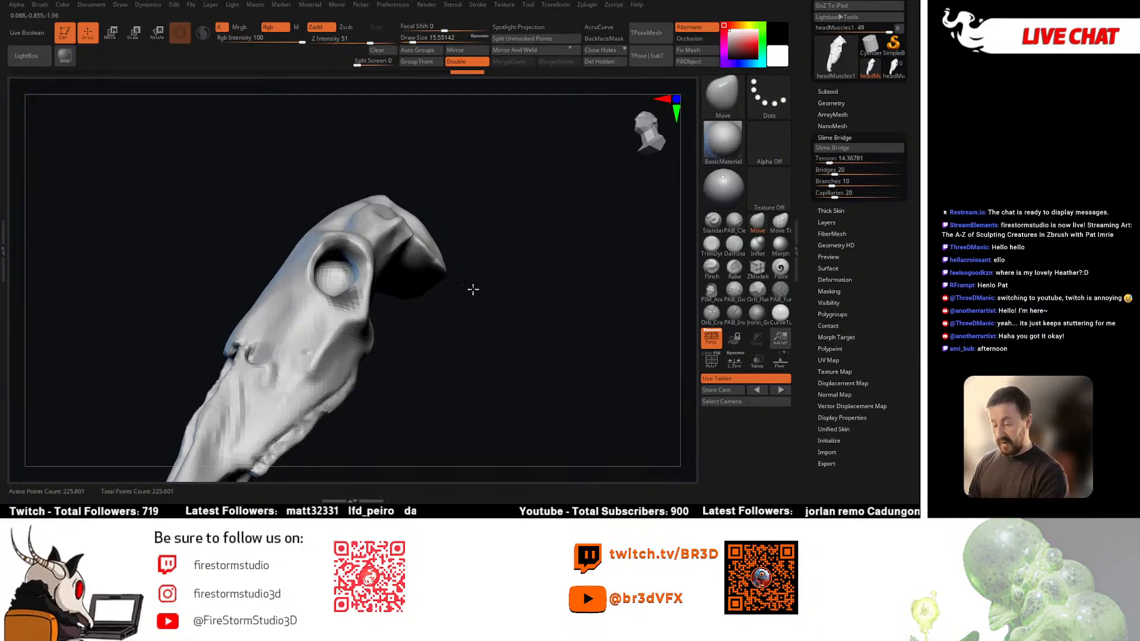
drag(473, 287, 482, 299)
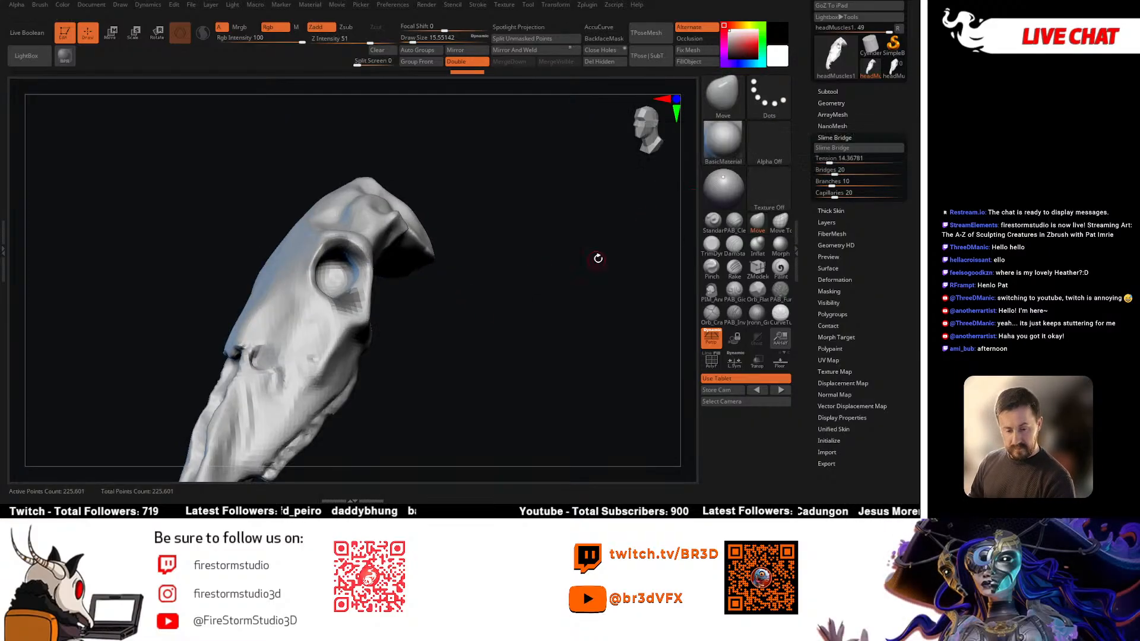
ctrl+click(532, 277)
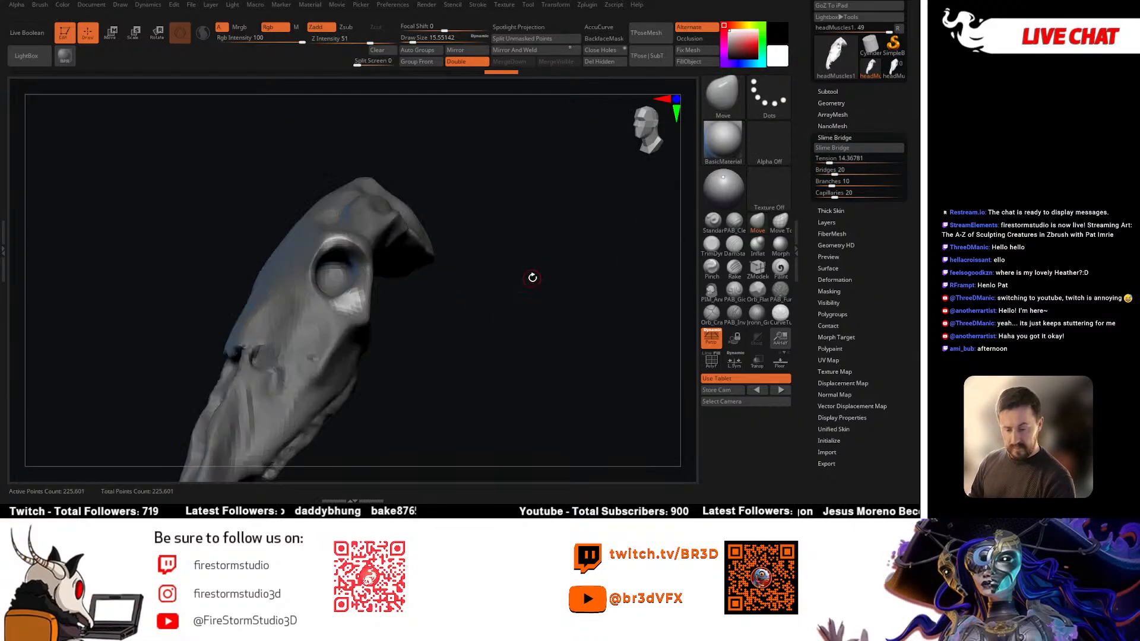
click(833, 149)
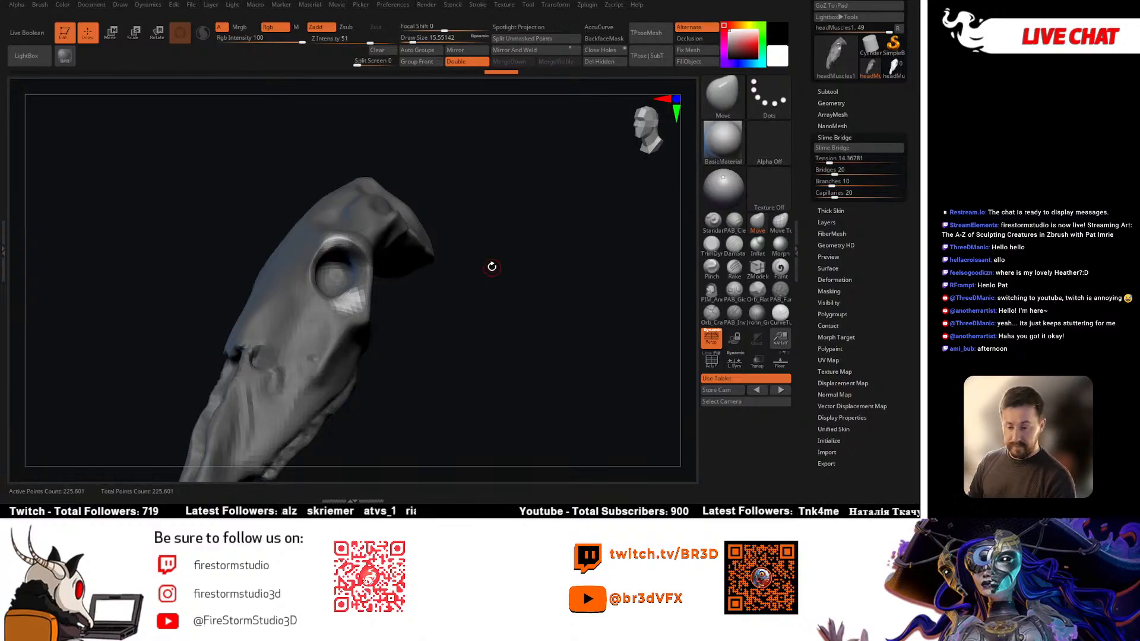
Step: Clear the mask, subdivide the skull copy once and delete its lower subdivision levels
mouse_move(491, 268)
ctrl+mouse_down()
mouse_move(501, 323)
mouse_move(497, 286)
mouse_move(542, 242)
mouse_move(474, 313)
mouse_move(468, 265)
mouse_move(511, 252)
mouse_move(385, 234)
ctrl+mouse_up()
key(ctrl+d)
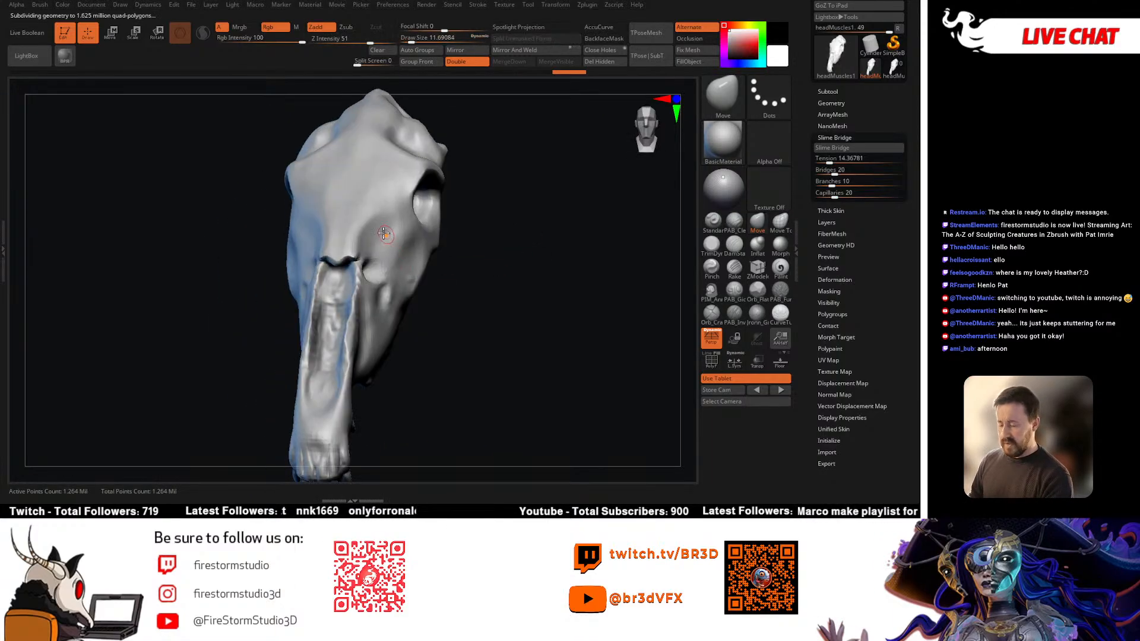
drag(427, 319, 422, 319)
key(s)
click(338, 305)
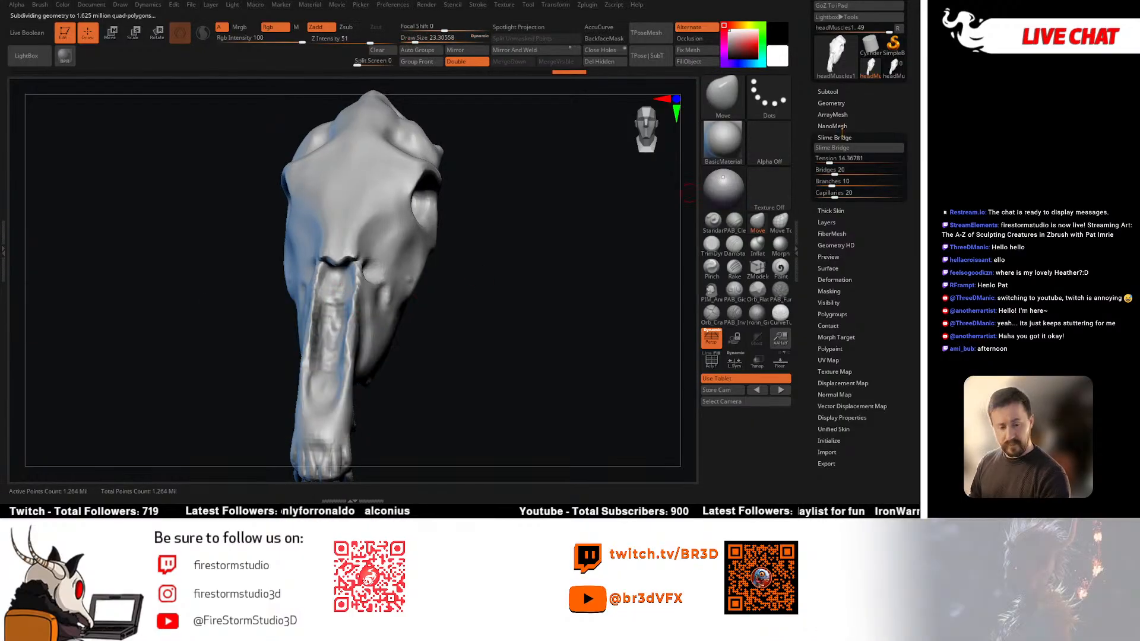
click(849, 103)
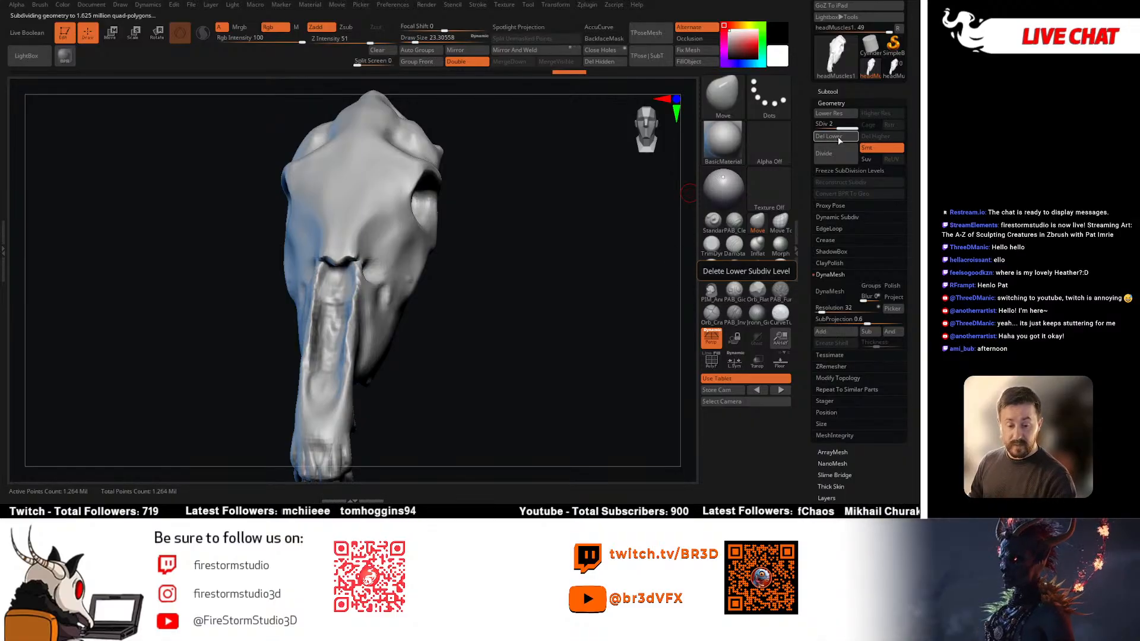
click(835, 136)
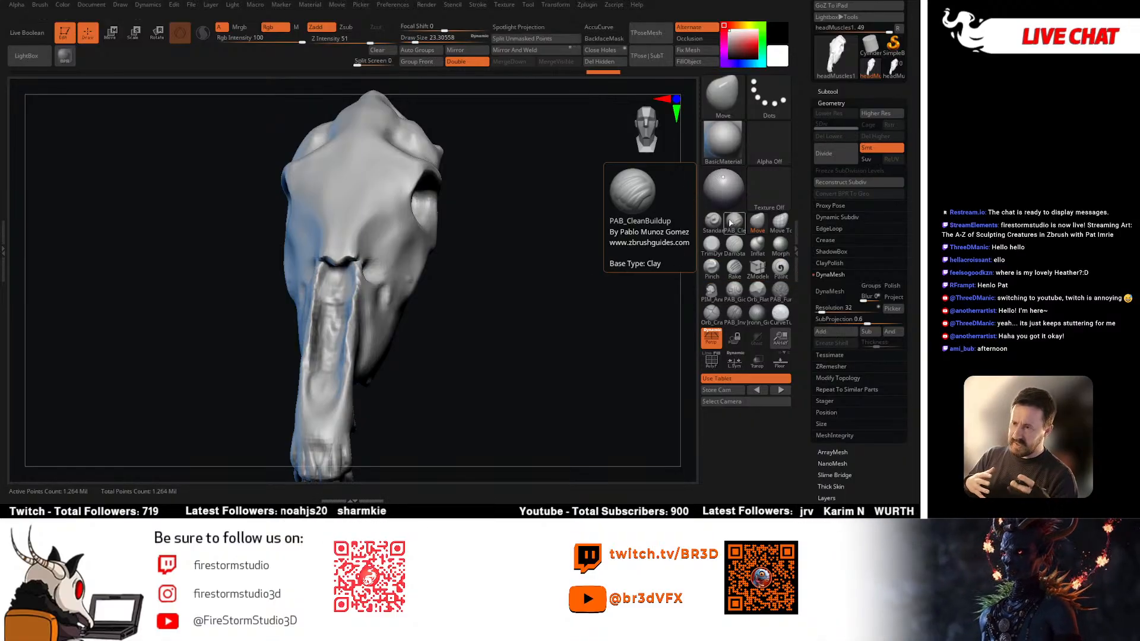
Step: Generate strands across the eye socket of the subdivided skull copy with Slime Bridge
mouse_move(522, 285)
mouse_down()
mouse_move(461, 297)
mouse_move(482, 209)
mouse_move(462, 182)
mouse_move(453, 215)
mouse_up()
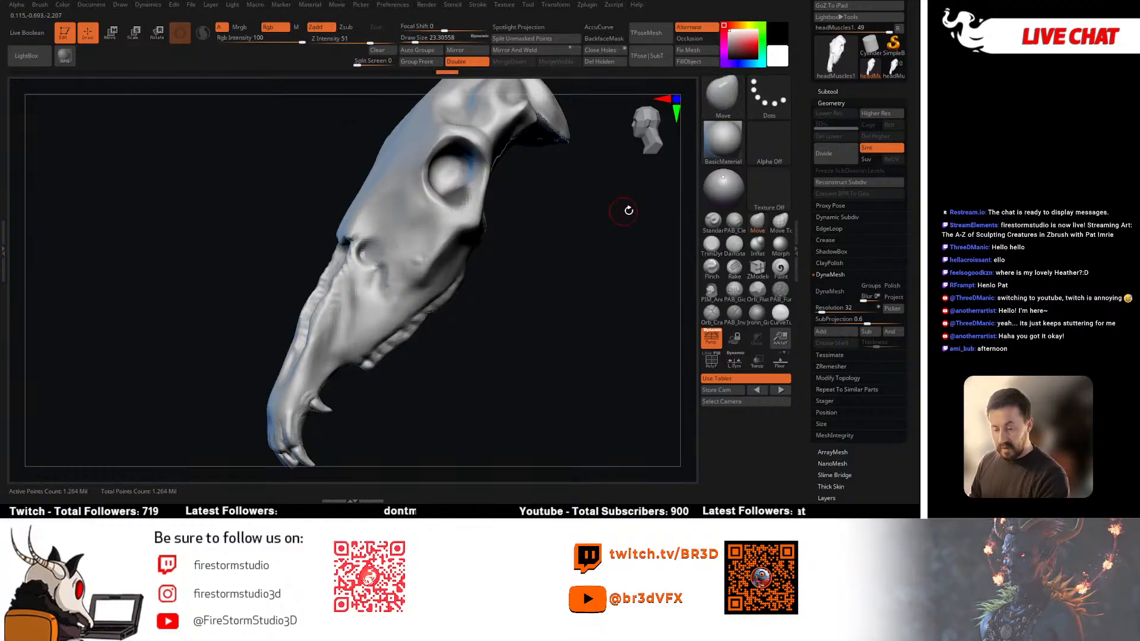
click(831, 103)
click(834, 138)
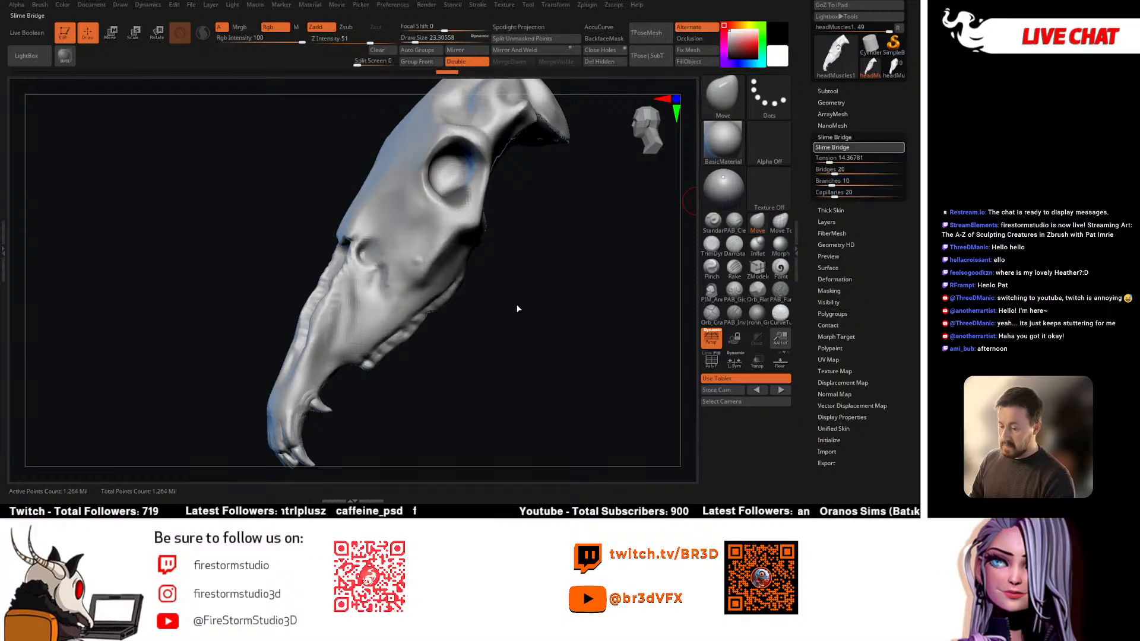
drag(594, 265, 687, 244)
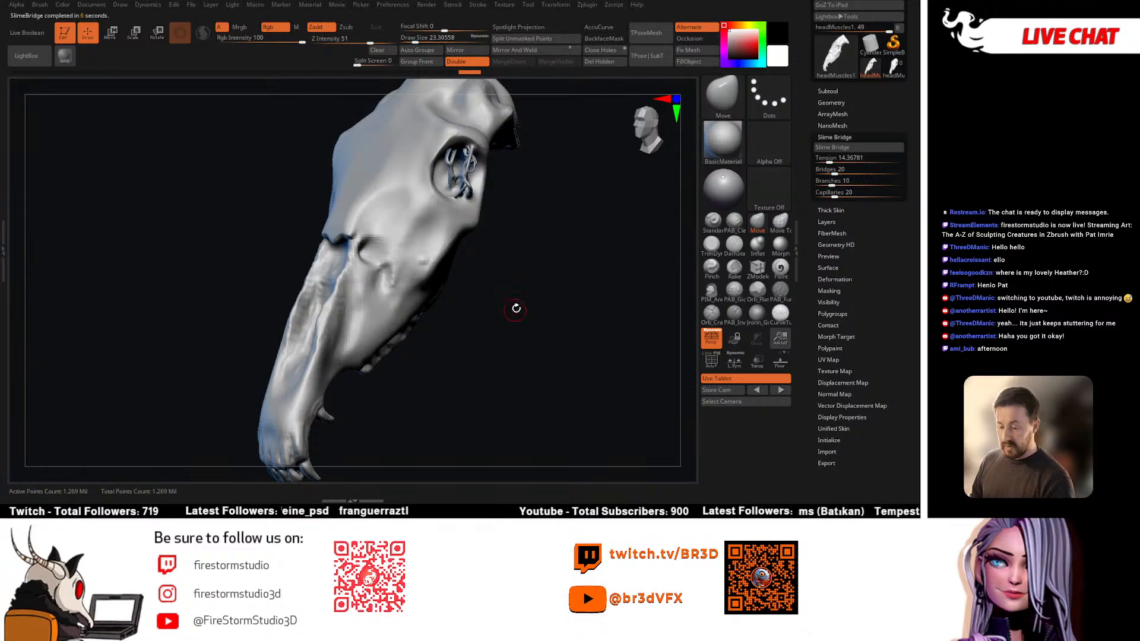
Step: Undo the Slime Bridge strands and switch back to the full kelpie tool, headMuscles1_1
mouse_move(515, 308)
mouse_down()
mouse_move(509, 275)
mouse_move(484, 300)
mouse_move(618, 292)
mouse_up()
key(ctrl+z)
click(893, 68)
right_drag(624, 279, 583, 293)
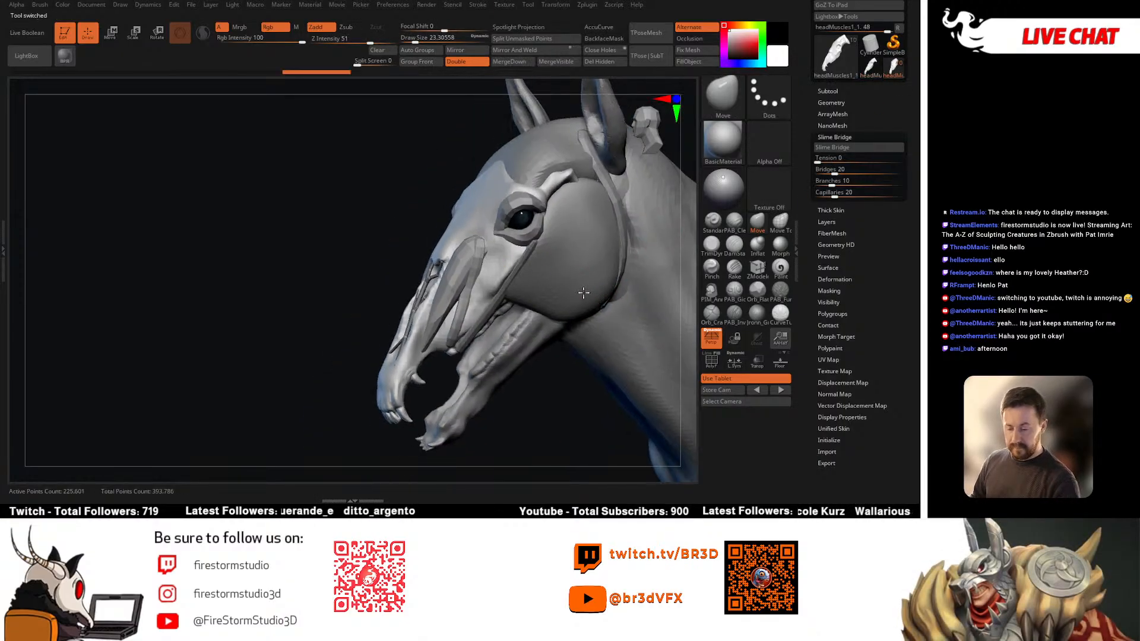
Step: Isolate the skull from the rest of the kelpie head and open its Modify Topology options
key(alt+s)
drag(589, 309, 570, 312)
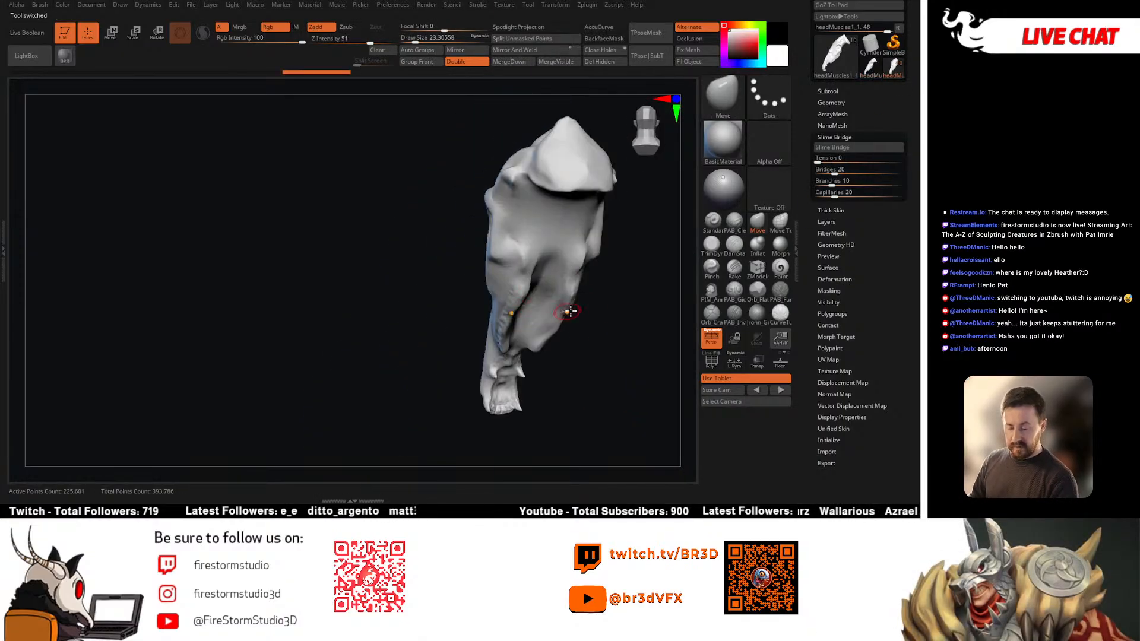
click(839, 103)
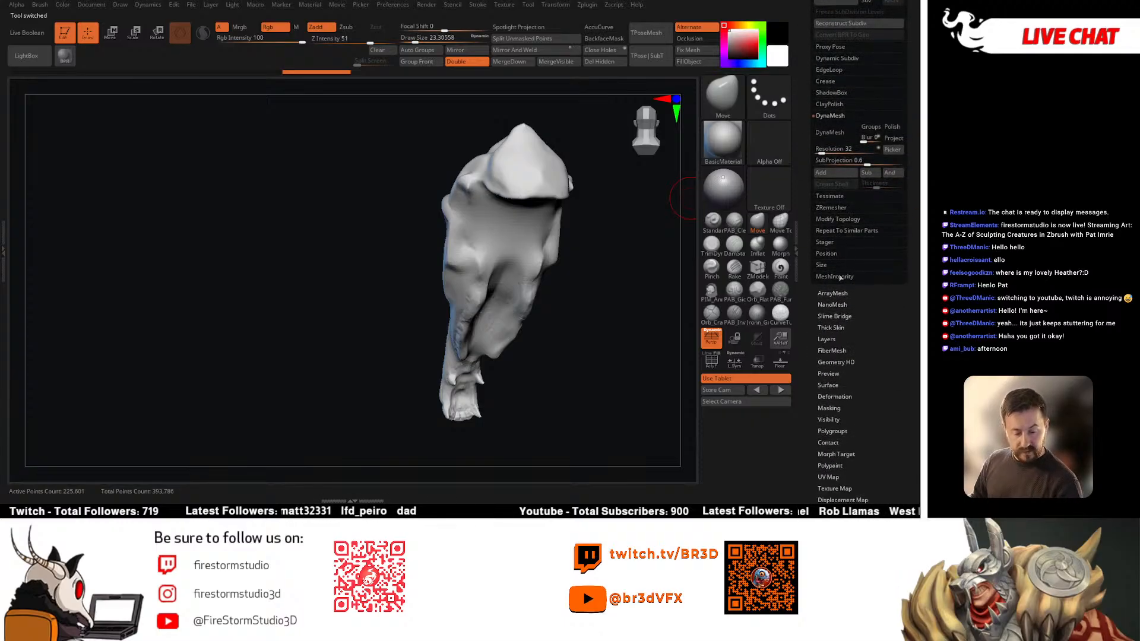
click(830, 115)
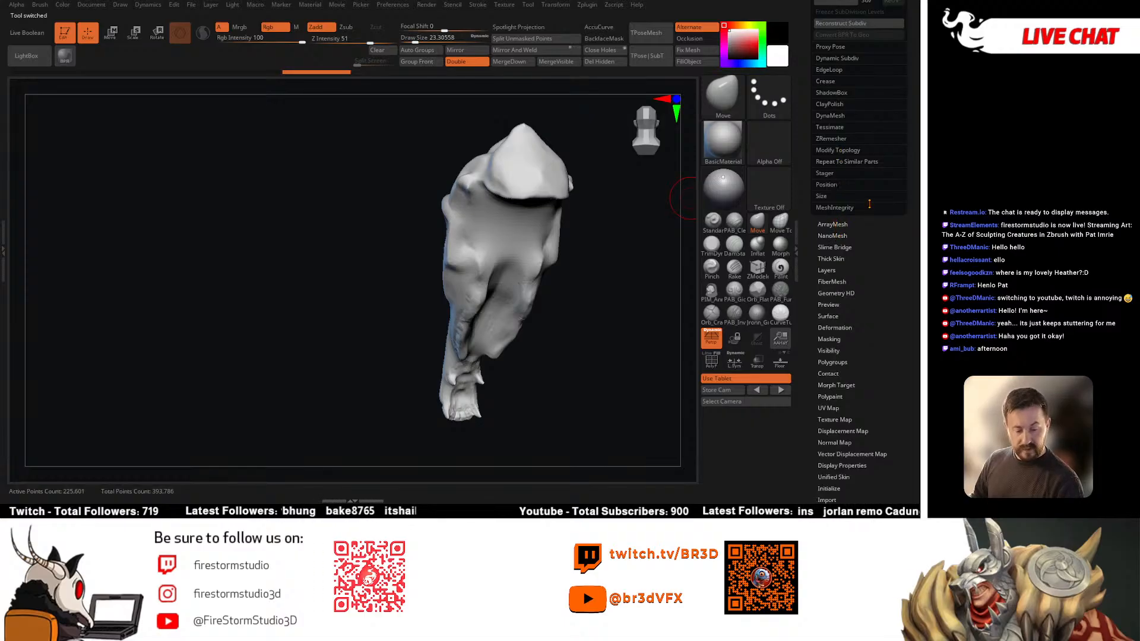
click(840, 224)
drag(912, 129, 911, 342)
click(840, 208)
click(831, 165)
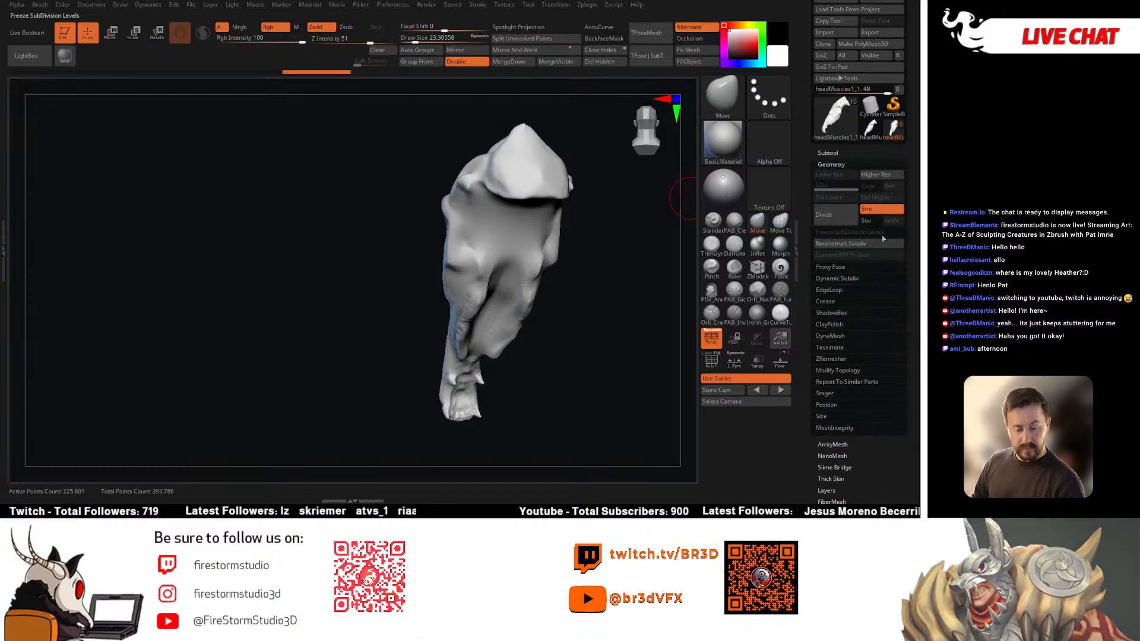
click(845, 292)
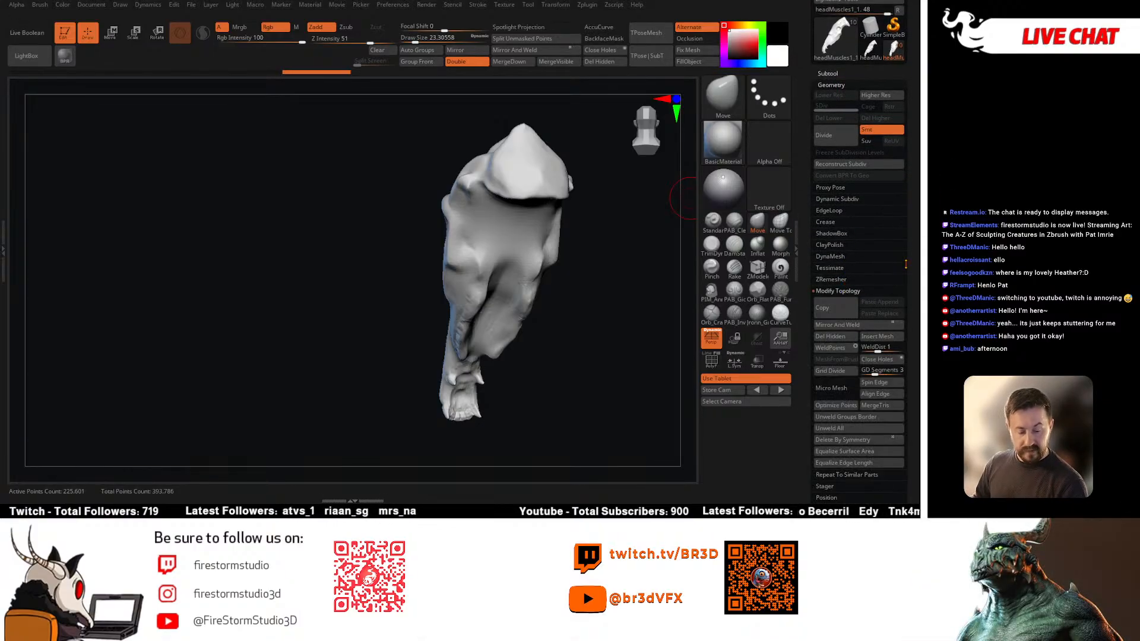
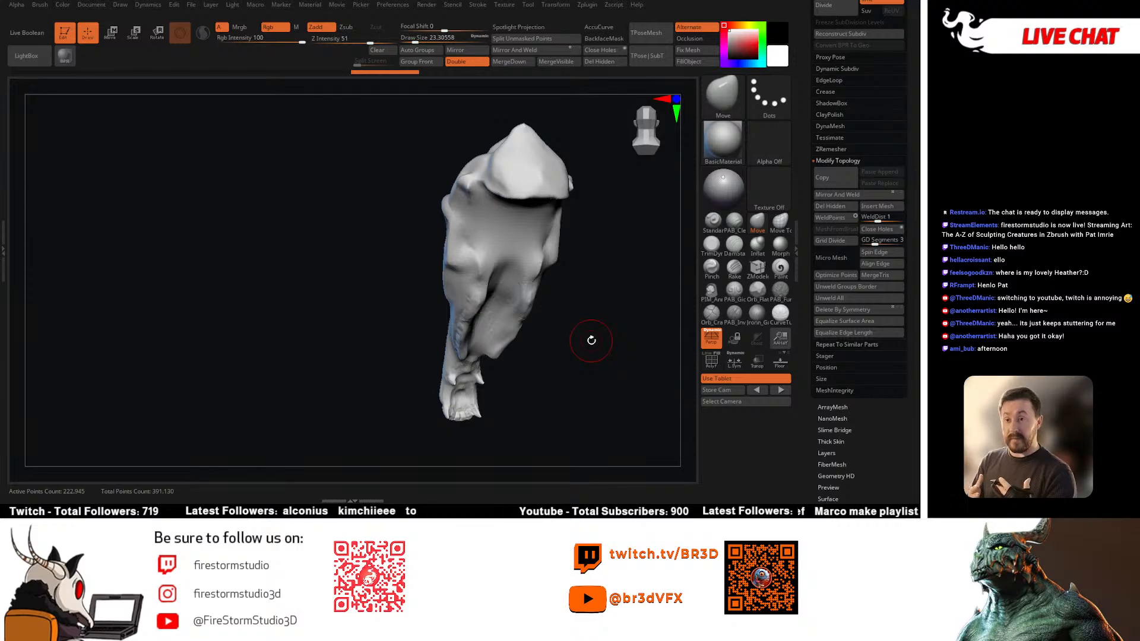
Step: Try to subdivide the isolated skull
mouse_move(582, 279)
mouse_down()
mouse_move(611, 293)
mouse_move(571, 294)
mouse_move(595, 251)
mouse_move(593, 260)
mouse_up()
key(g)
click(482, 274)
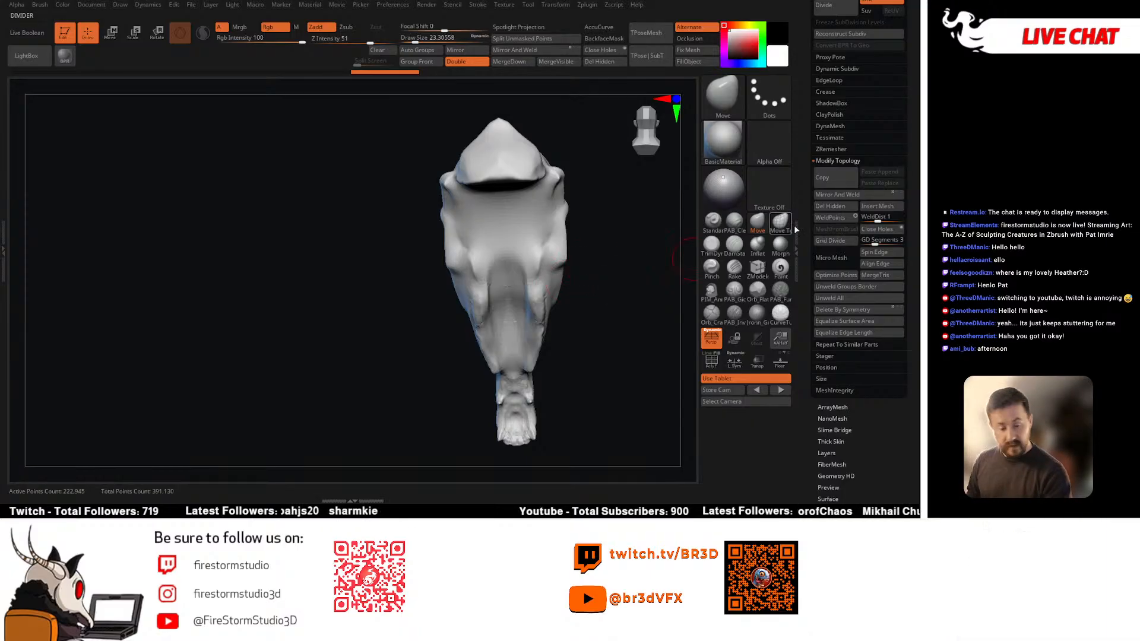
mouse_move(653, 295)
mouse_down()
mouse_move(629, 319)
mouse_move(575, 322)
mouse_up()
key(d)
key(shift+d)
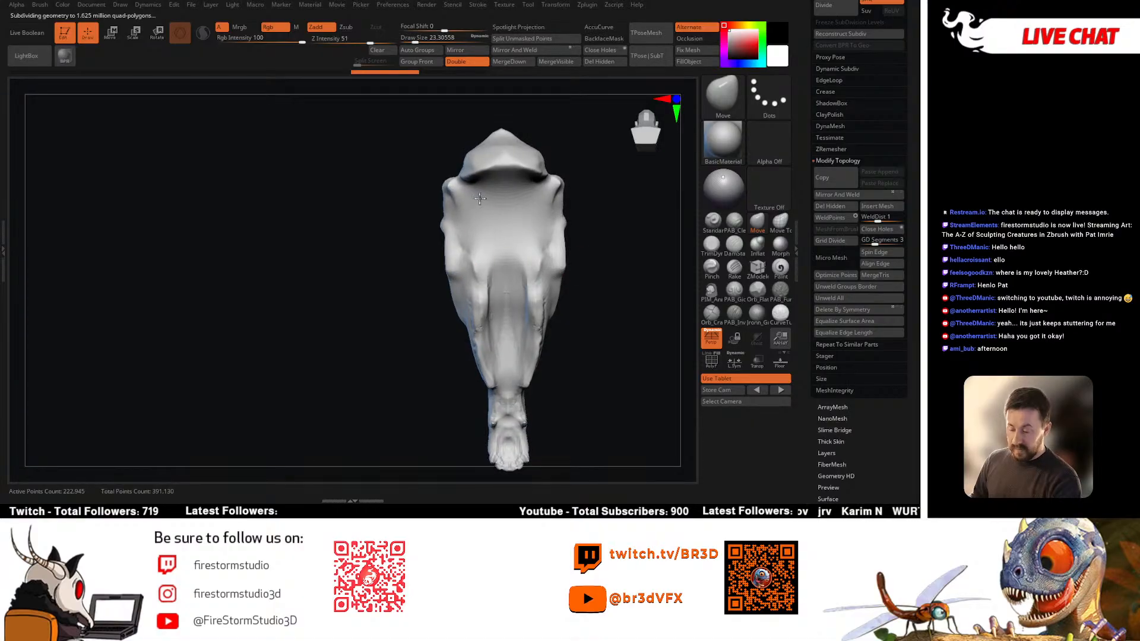
drag(596, 274, 448, 200)
mouse_move(567, 344)
mouse_down()
mouse_move(554, 323)
mouse_move(595, 307)
mouse_move(611, 333)
mouse_move(691, 275)
mouse_up()
scroll(901, 166, up, 5)
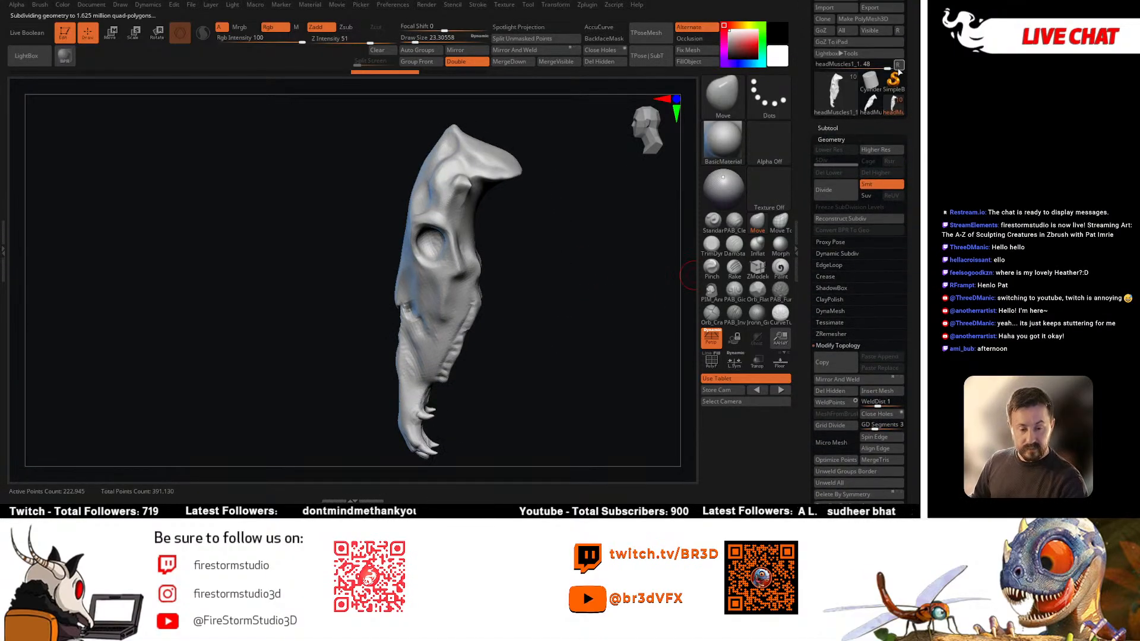
Step: Clone the skull into its own tool and subdivide the clone
click(898, 65)
click(822, 30)
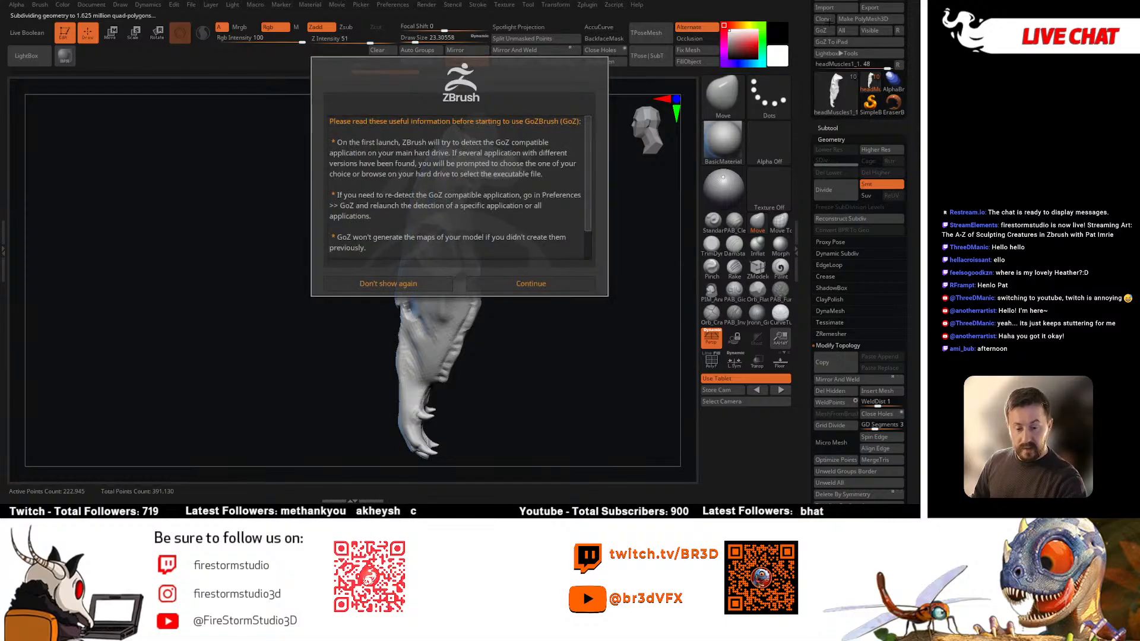
key(Escape)
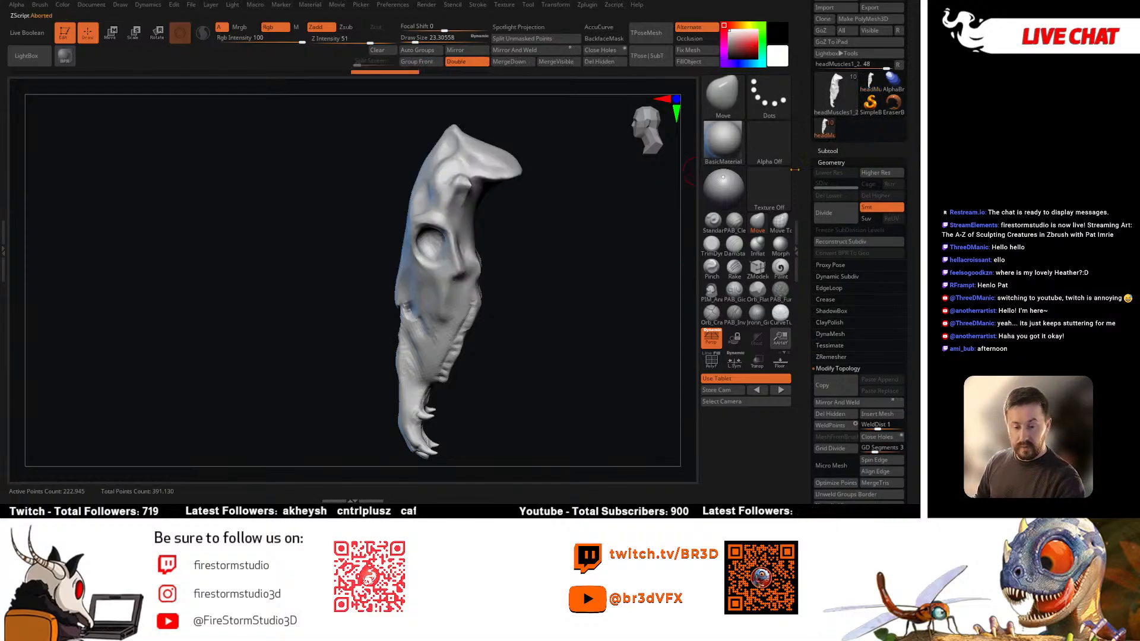
click(870, 82)
mouse_move(585, 273)
mouse_down()
mouse_move(536, 277)
mouse_move(593, 305)
mouse_move(410, 318)
mouse_up()
key(ctrl+d)
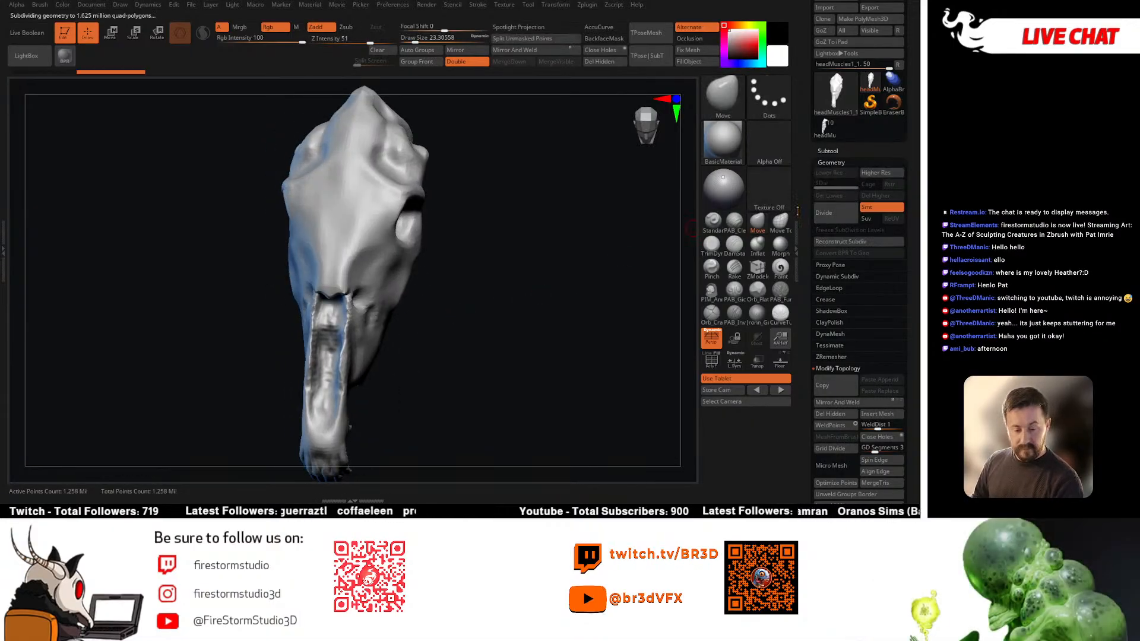
Step: Mask a small area inside the skull clone's nasal opening and run Slime Bridge with 20 bridges, 10 branches and 20 capillaries
mouse_move(592, 291)
mouse_down()
mouse_move(559, 277)
mouse_move(509, 305)
mouse_move(544, 250)
mouse_move(416, 244)
mouse_move(422, 221)
mouse_up()
key(space)
key(space)
key(ctrl)
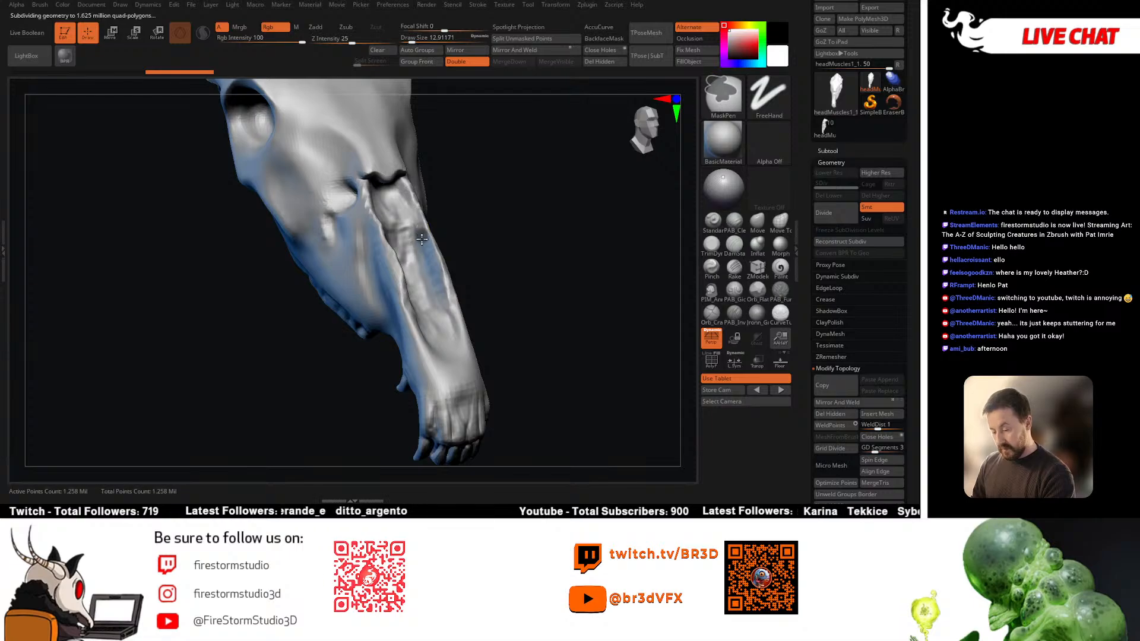
mouse_move(422, 239)
right_down()
mouse_move(388, 301)
mouse_move(590, 283)
right_up()
click(834, 162)
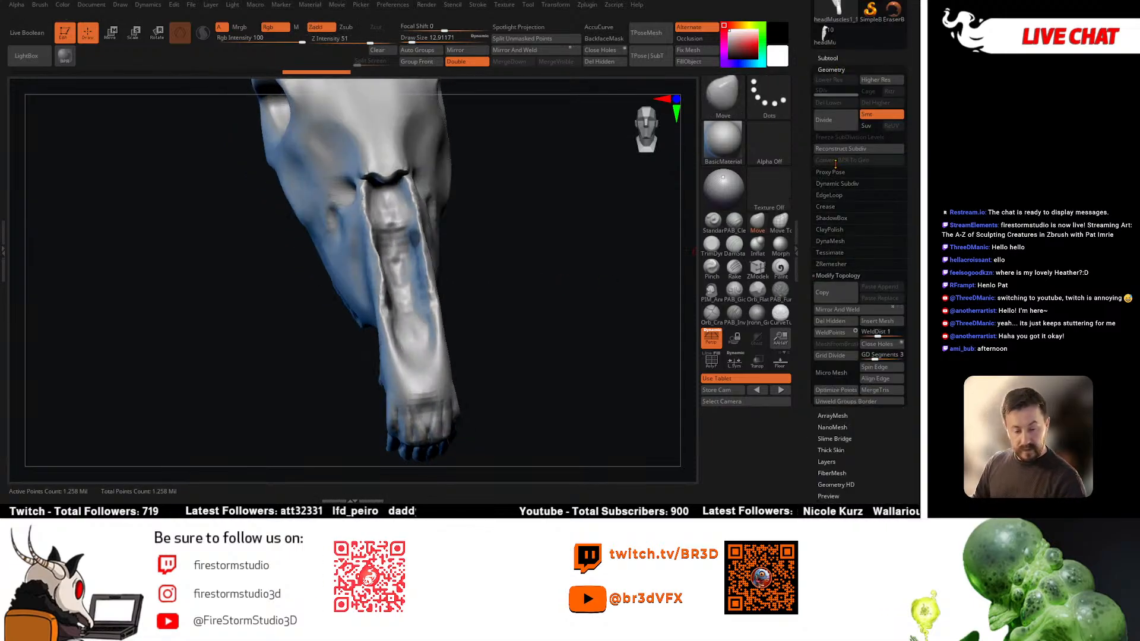
click(834, 104)
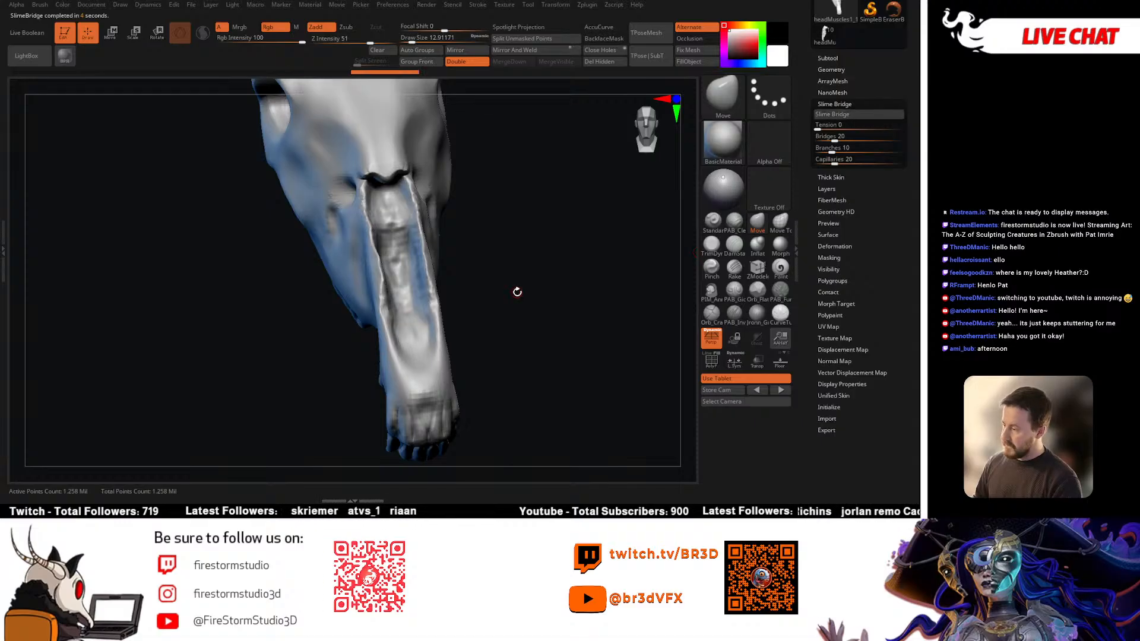
mouse_move(516, 309)
mouse_down()
mouse_move(522, 224)
mouse_move(502, 412)
mouse_move(537, 356)
mouse_move(645, 264)
mouse_up()
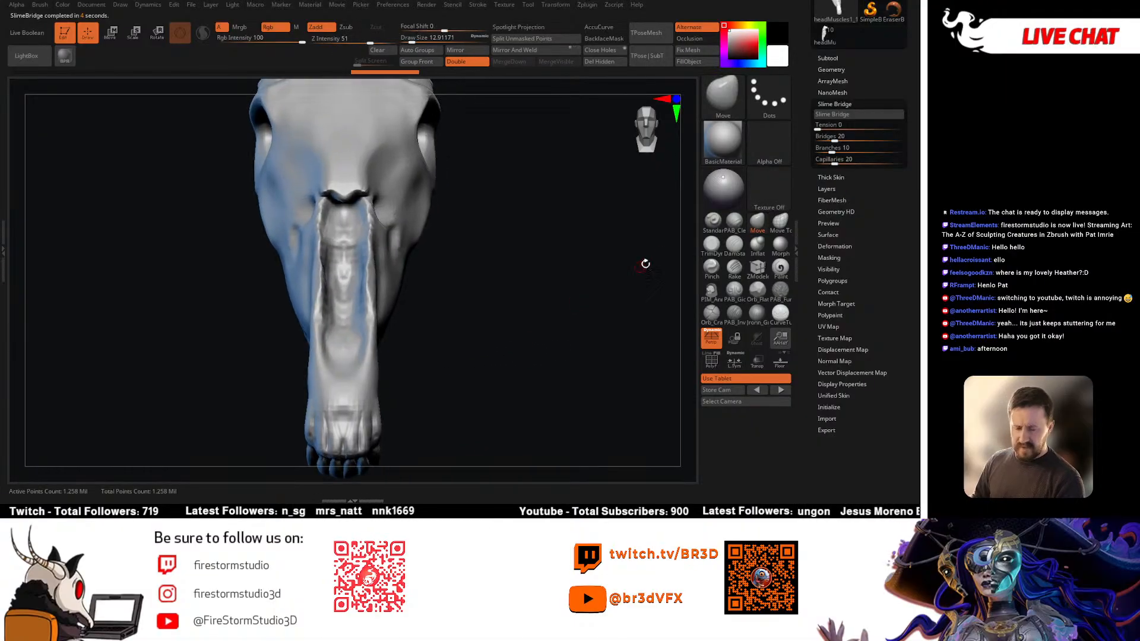
Step: Run the mesh integrity check on the skull clone
click(838, 104)
click(861, 71)
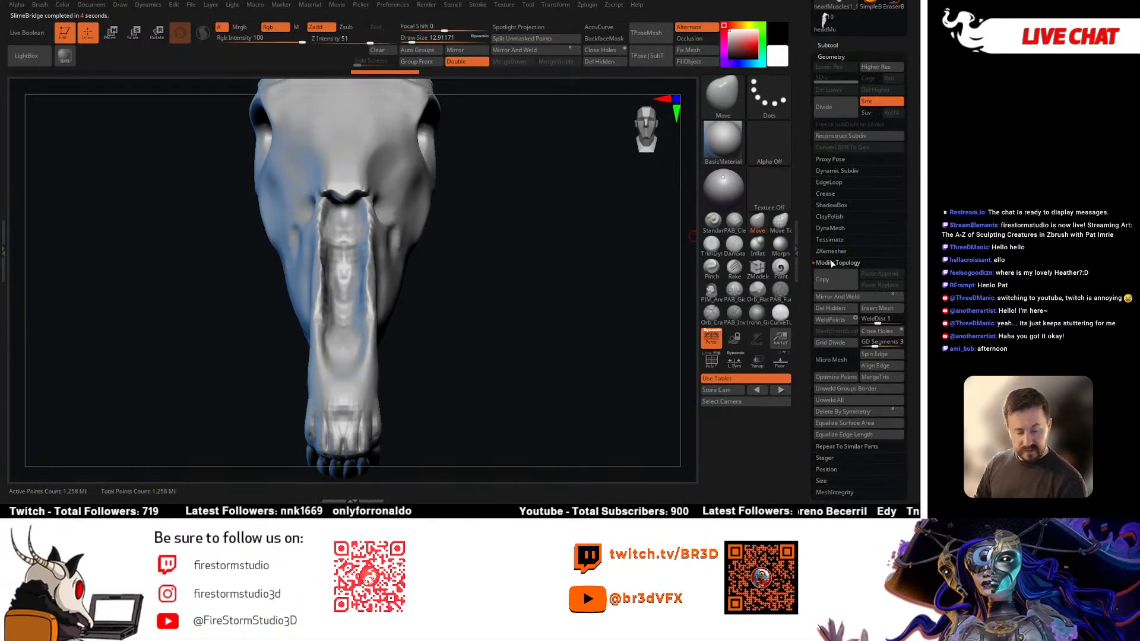
click(833, 263)
click(834, 272)
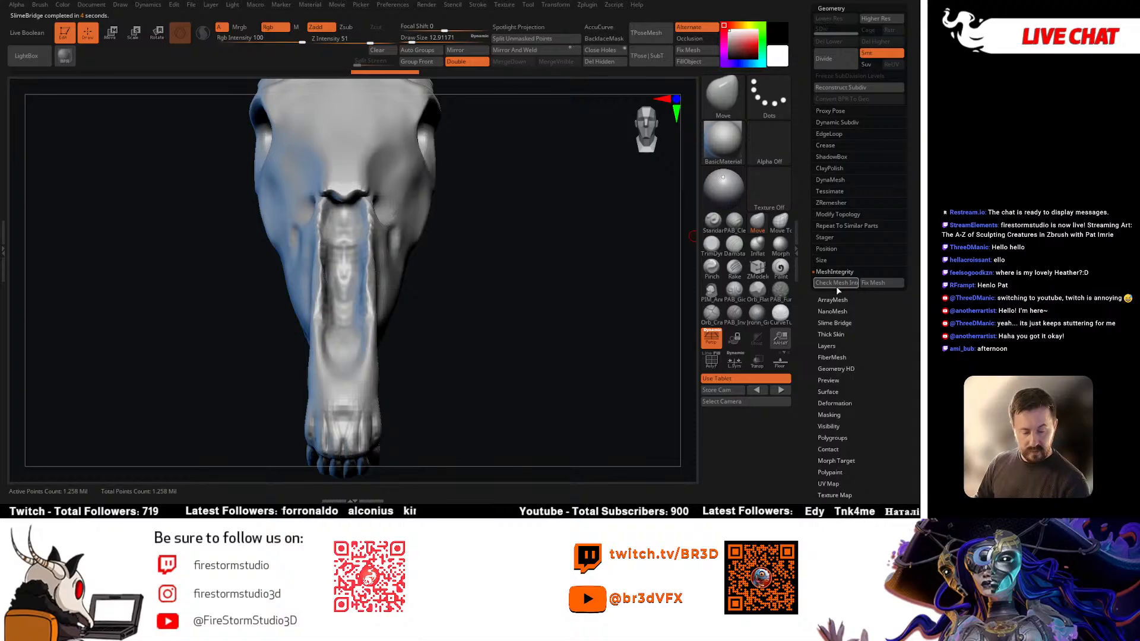
click(836, 283)
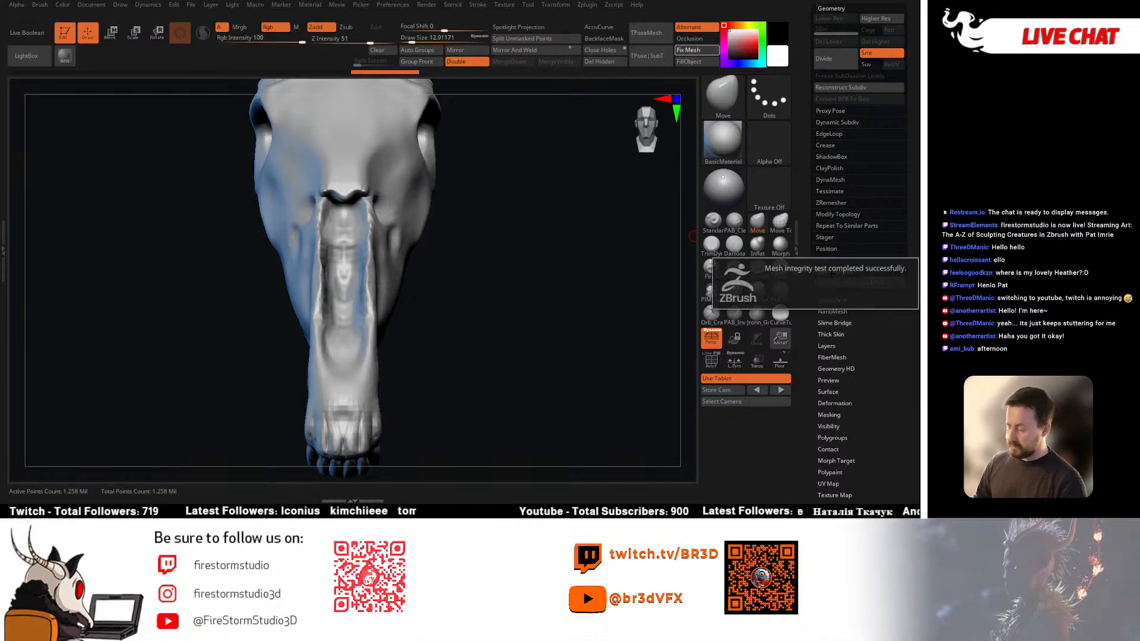
click(833, 272)
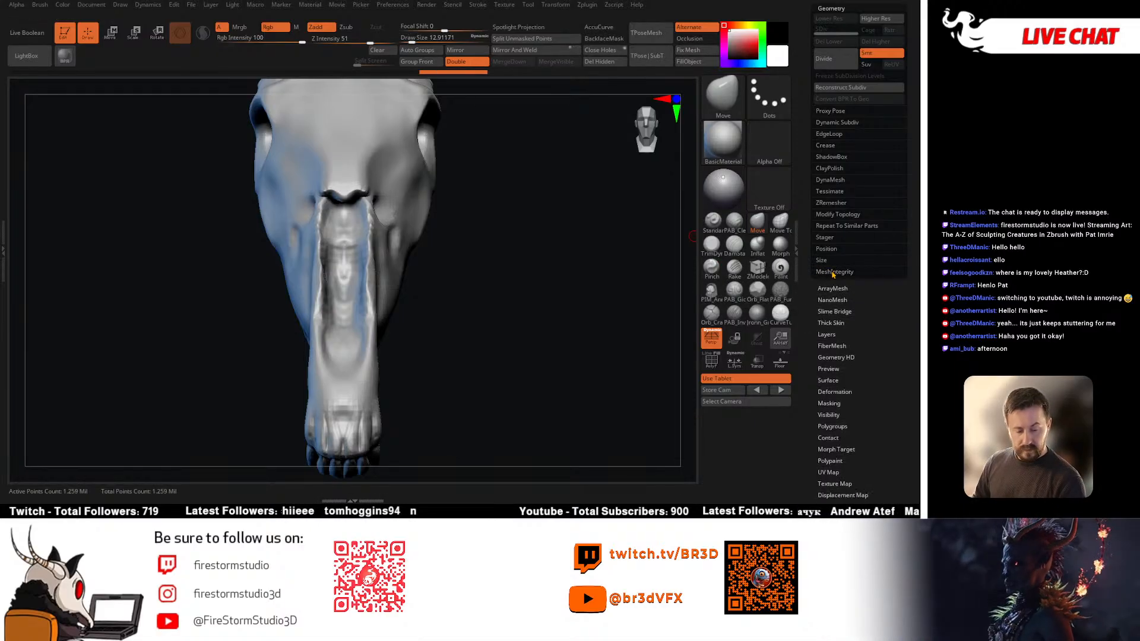
Step: Open the skull clone's DynaMesh settings and examine its polygon density with the polyframe displayed
click(830, 180)
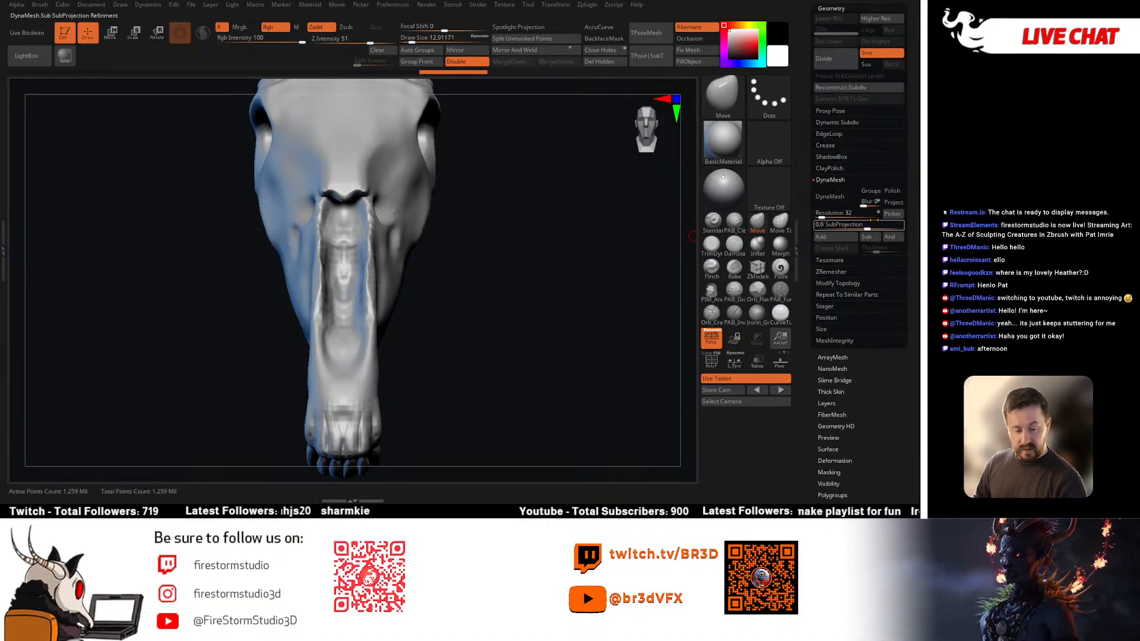
key(shift+f)
drag(578, 315, 776, 267)
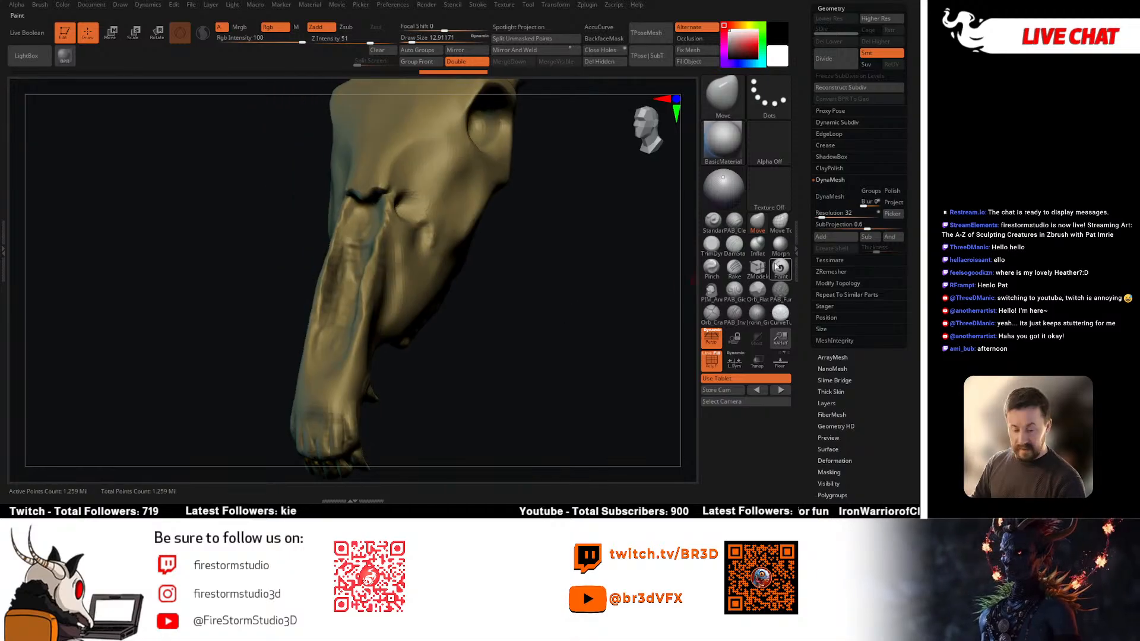
click(709, 355)
drag(611, 354, 488, 323)
drag(509, 284, 487, 262)
drag(265, 268, 482, 336)
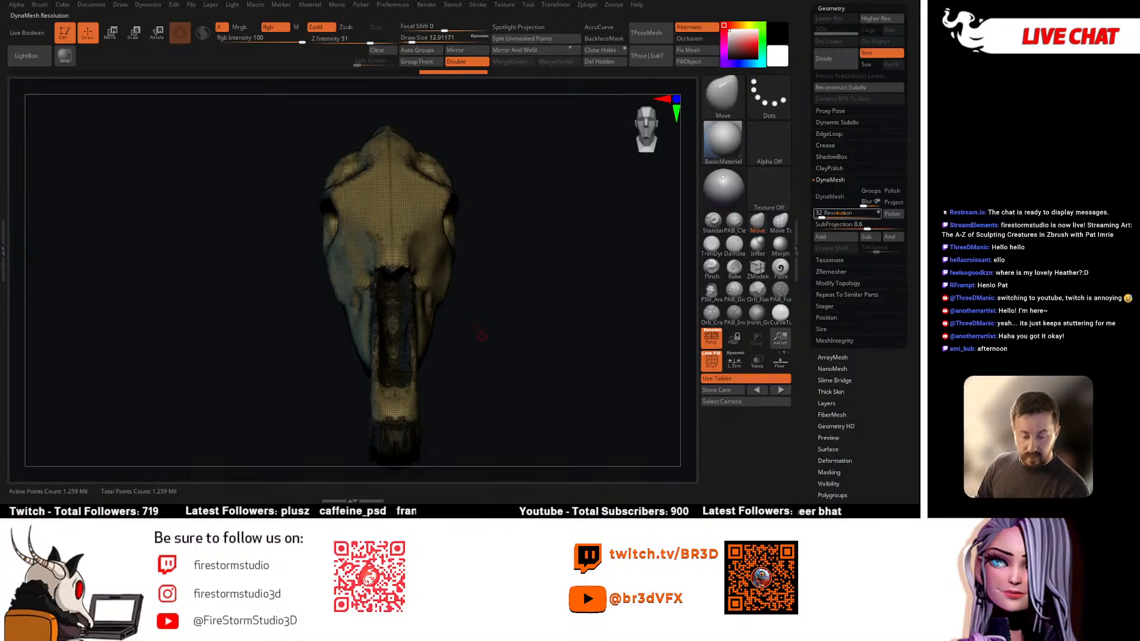
Step: Remesh the skull clone with DynaMesh at resolution 624, leaving Project off, and hide the polyframe
click(404, 218)
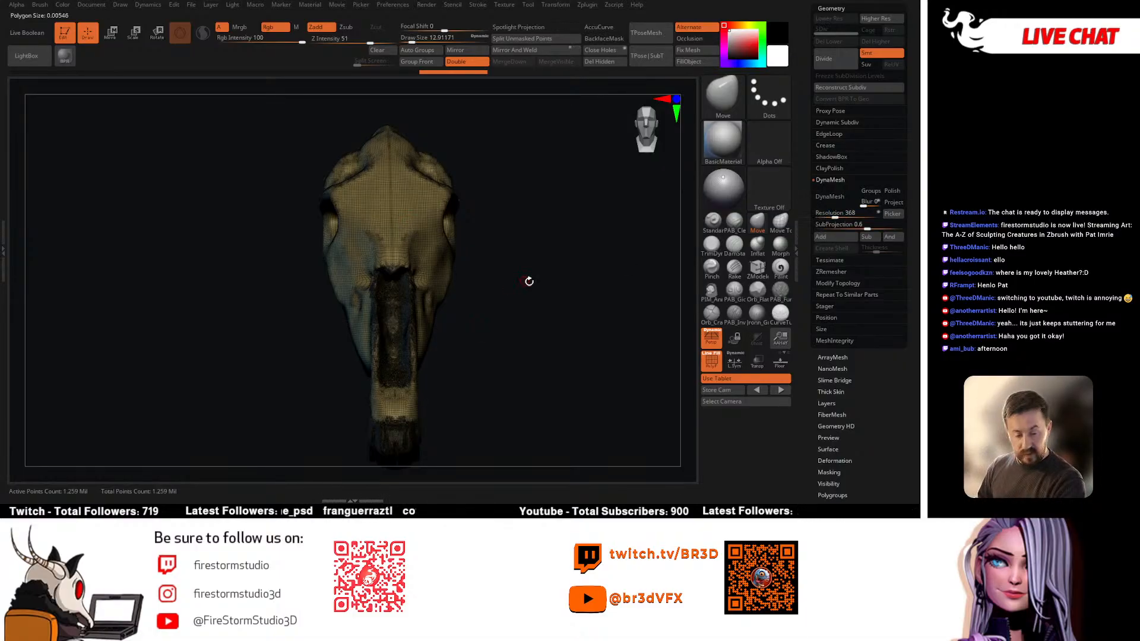
drag(529, 282, 694, 237)
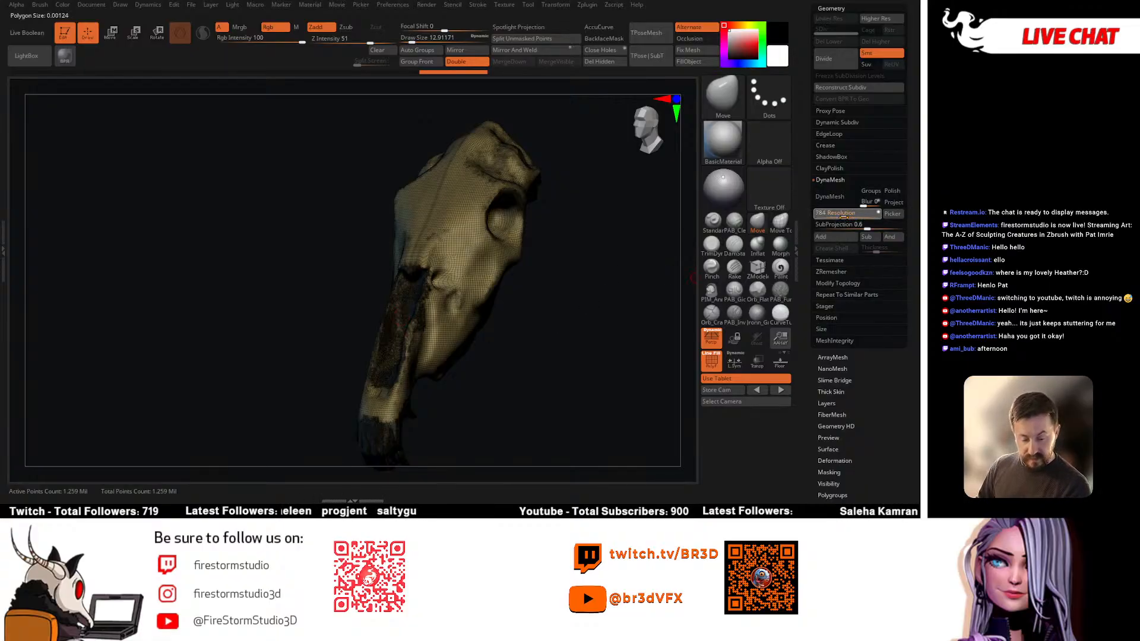
click(893, 203)
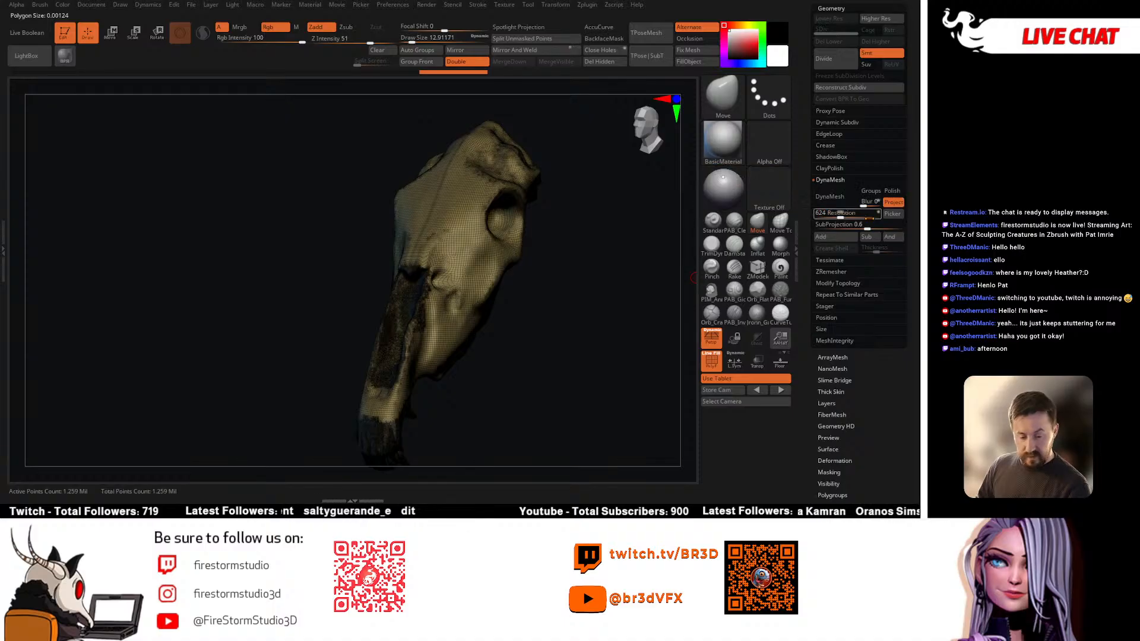
click(833, 201)
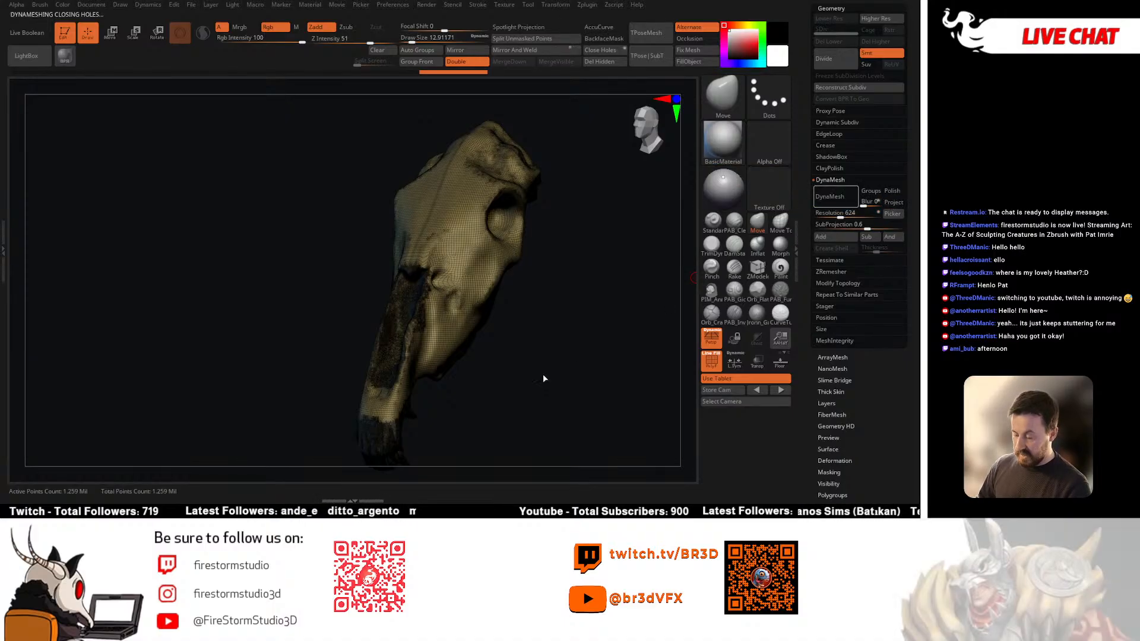
key(shift+f)
key(shift+f)
mouse_move(548, 353)
mouse_down()
mouse_move(519, 360)
mouse_move(583, 358)
mouse_up()
key(shift+f)
Step: Reshape the floor of the skull clone's nasal opening with the Move brush
alt+drag(496, 338, 518, 297)
drag(518, 297, 494, 290)
key(space)
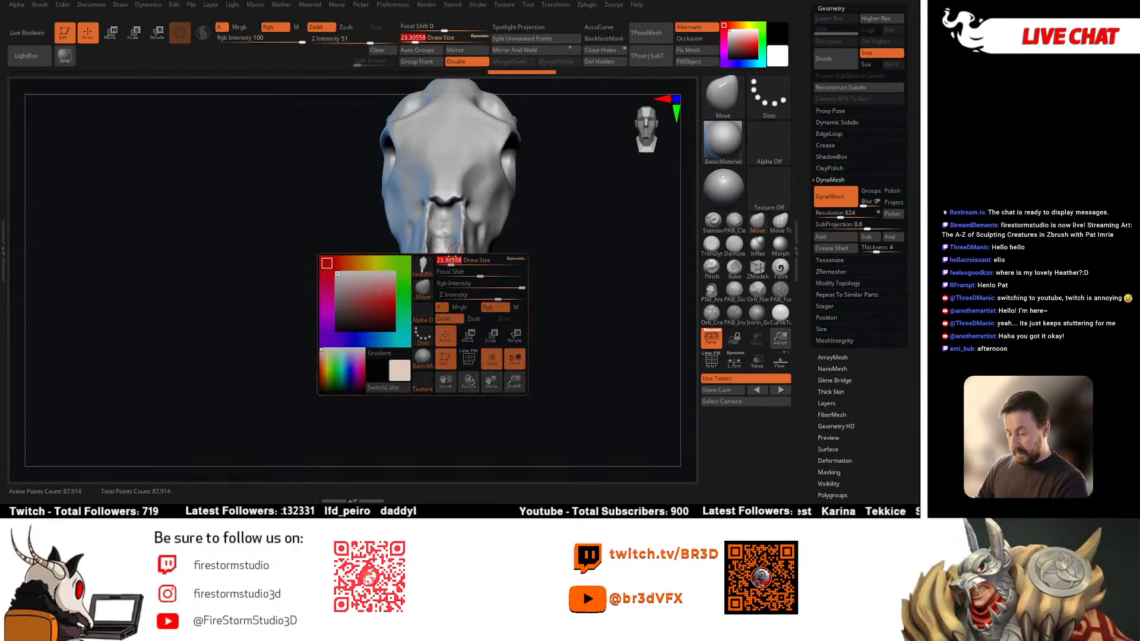
mouse_move(441, 263)
mouse_down()
mouse_move(493, 266)
mouse_move(454, 280)
mouse_move(465, 237)
mouse_up()
key(b)
key(m)
key(v)
key(space)
click(460, 243)
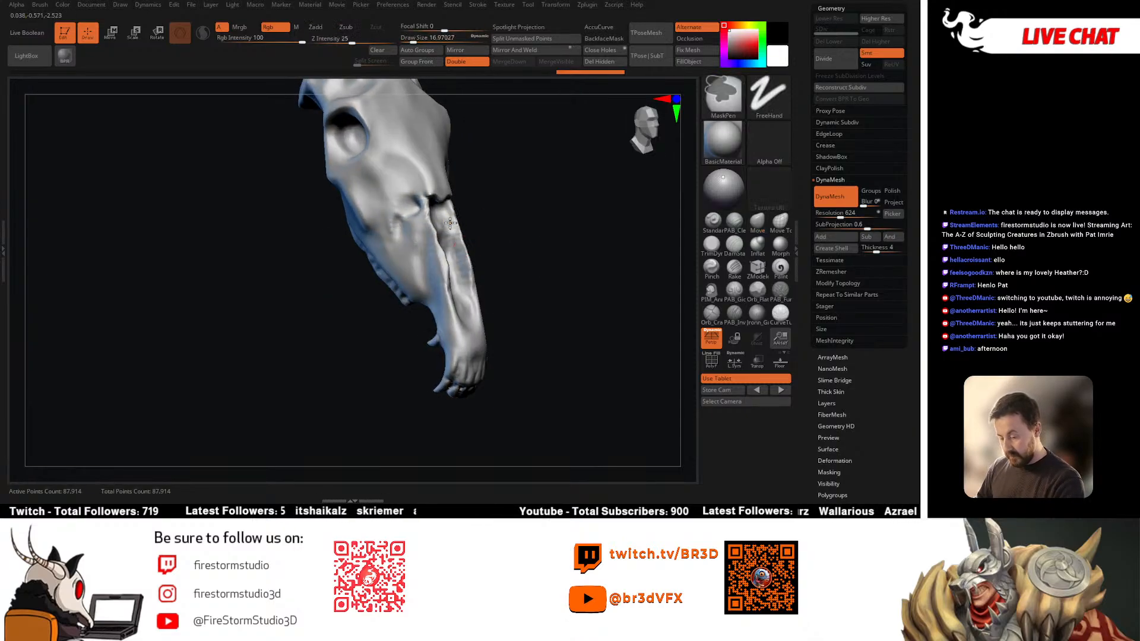
right_drag(450, 224, 513, 250)
Step: Build up the floor of the nasal opening with the PAB clean buildup brush and smooth it
click(734, 223)
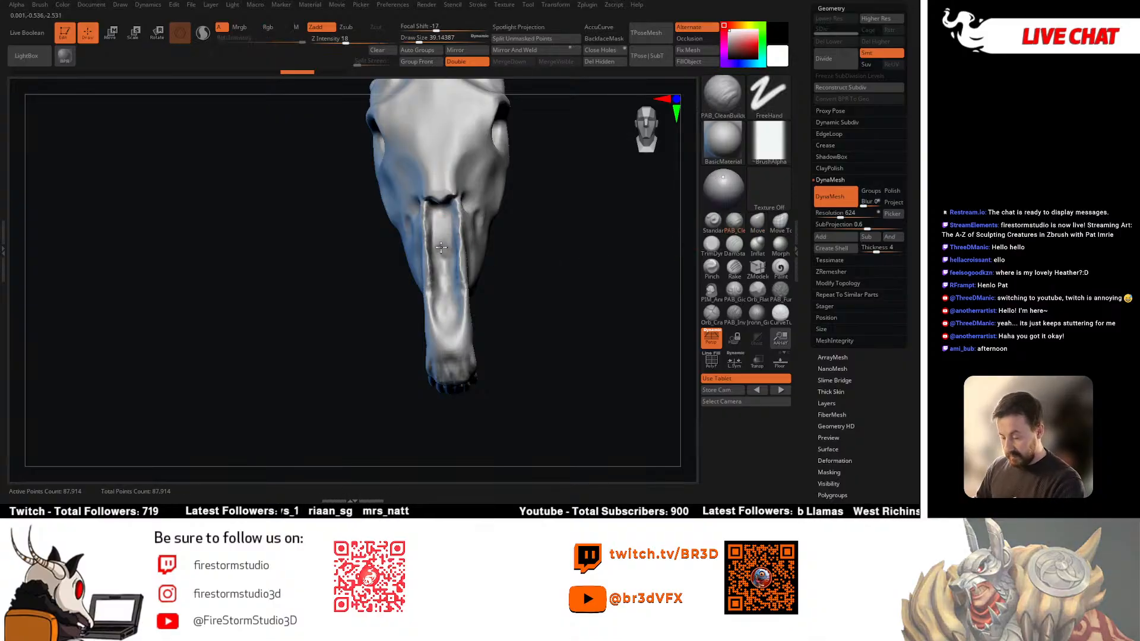
mouse_move(442, 242)
right_down()
mouse_move(435, 223)
mouse_move(461, 250)
right_up()
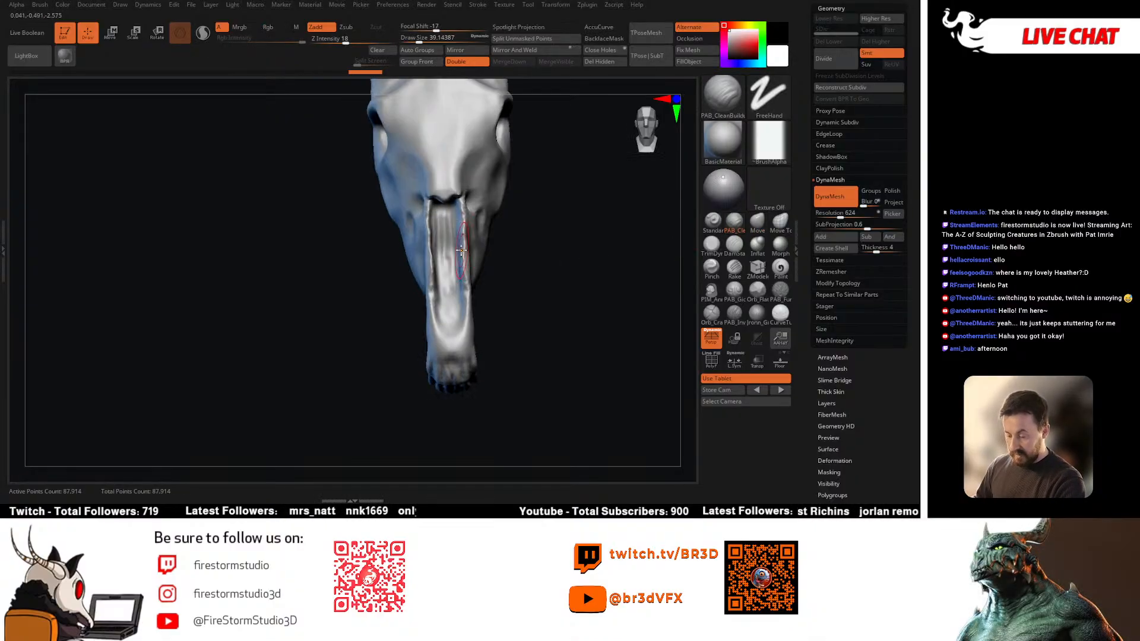
mouse_move(448, 289)
right_down()
mouse_move(441, 298)
mouse_move(453, 305)
right_up()
right_drag(453, 265, 477, 220)
key(shift)
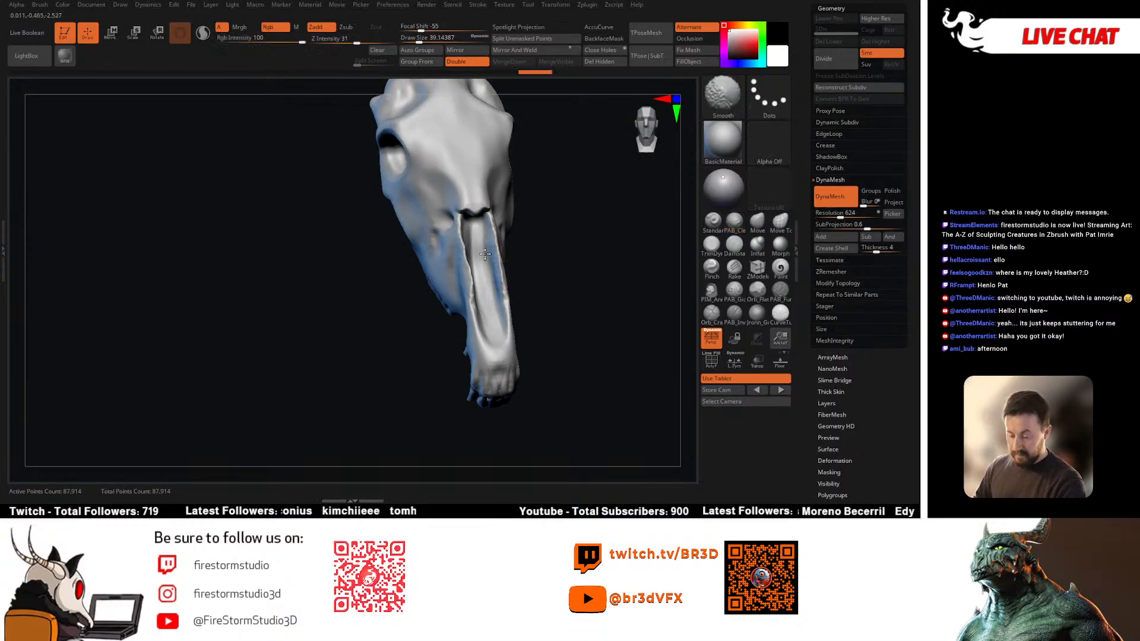
Step: Subdivide the remeshed skull clone once and delete its lower subdivision level
mouse_move(534, 278)
right_down()
mouse_move(588, 295)
mouse_move(523, 278)
mouse_move(498, 296)
mouse_move(447, 304)
mouse_move(623, 333)
mouse_move(667, 310)
right_up()
right_click(568, 284)
key(ctrl+d)
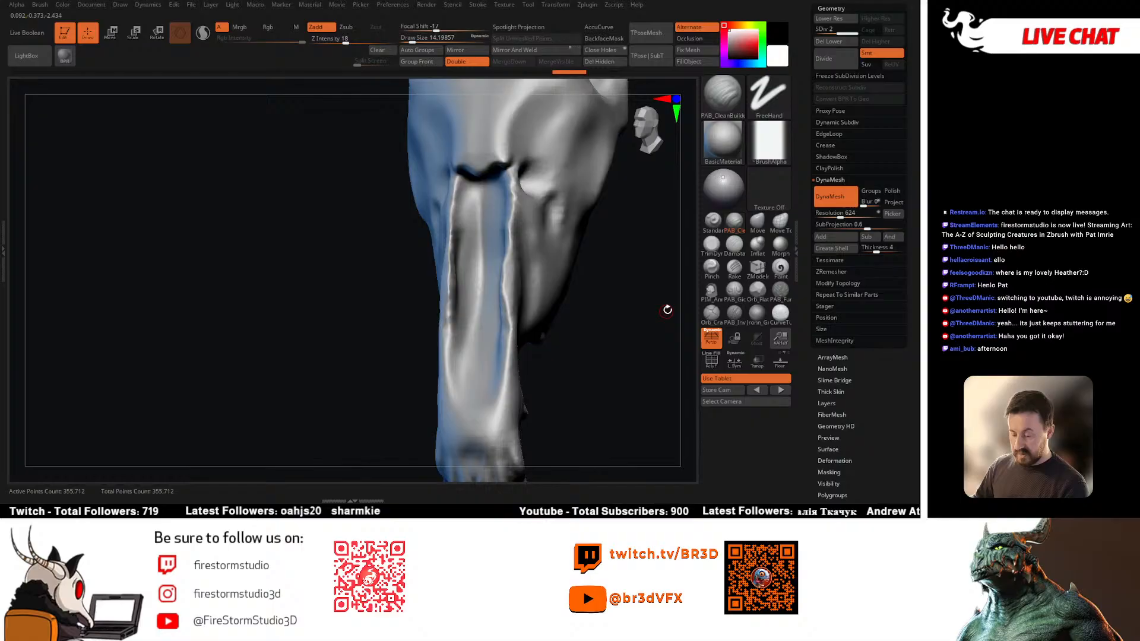
click(829, 41)
mouse_move(618, 246)
right_down()
mouse_move(534, 267)
mouse_move(504, 249)
mouse_move(463, 303)
mouse_move(569, 279)
right_up()
click(833, 181)
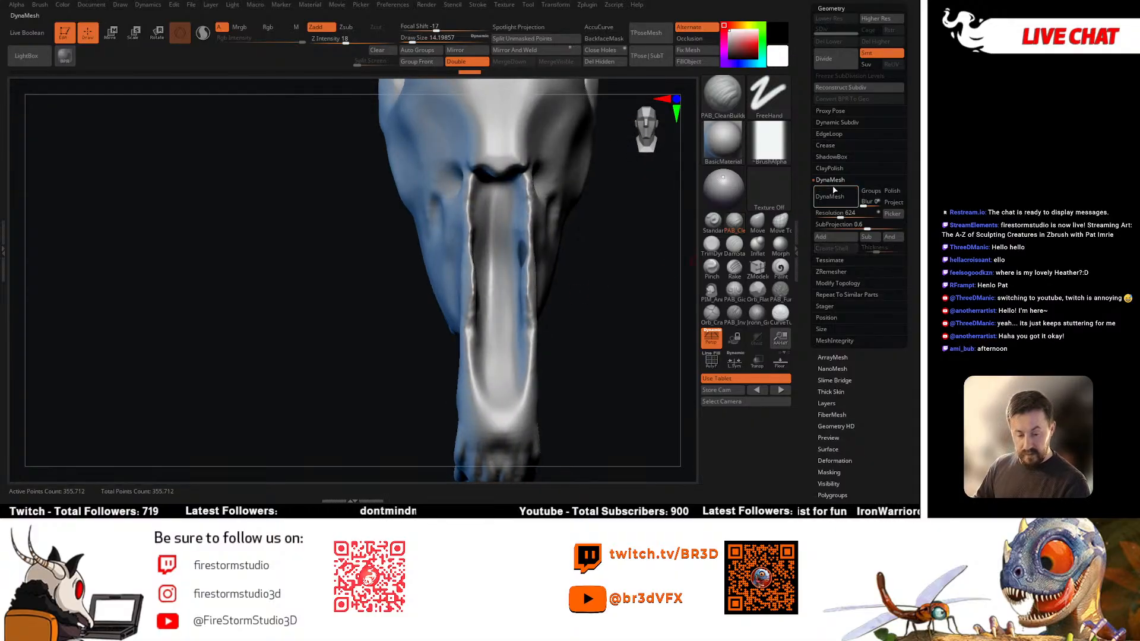
scroll(881, 112, up, 3)
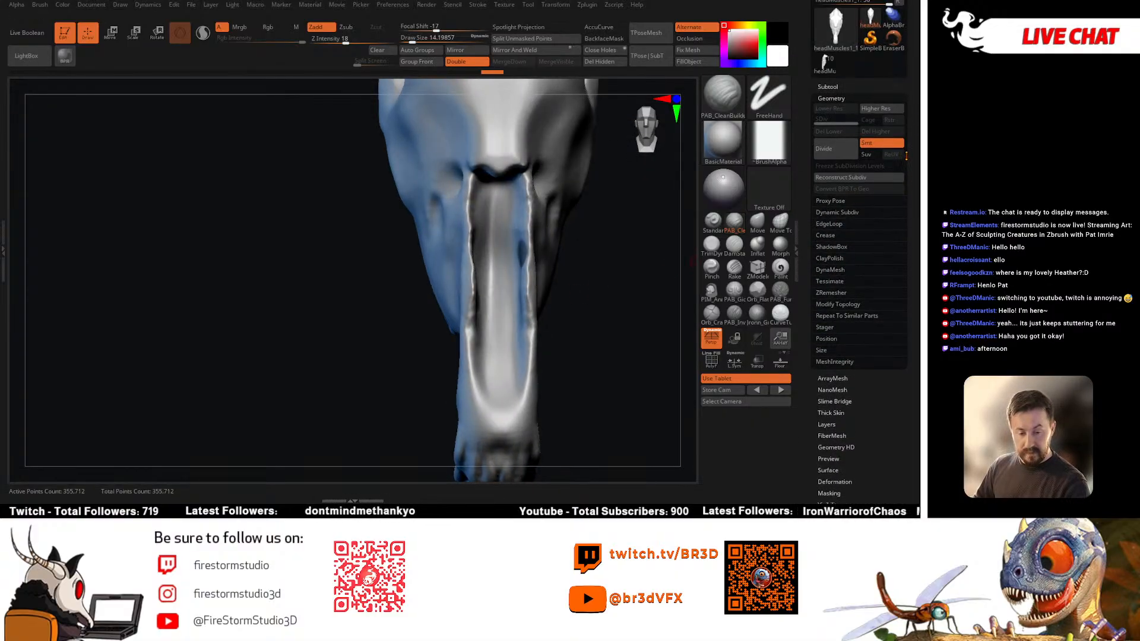
Step: Generate a Slime Bridge across the skull clone's nasal opening with Tension 0, Bridges 20, Branches 10 and Capillaries 20
click(830, 98)
click(834, 132)
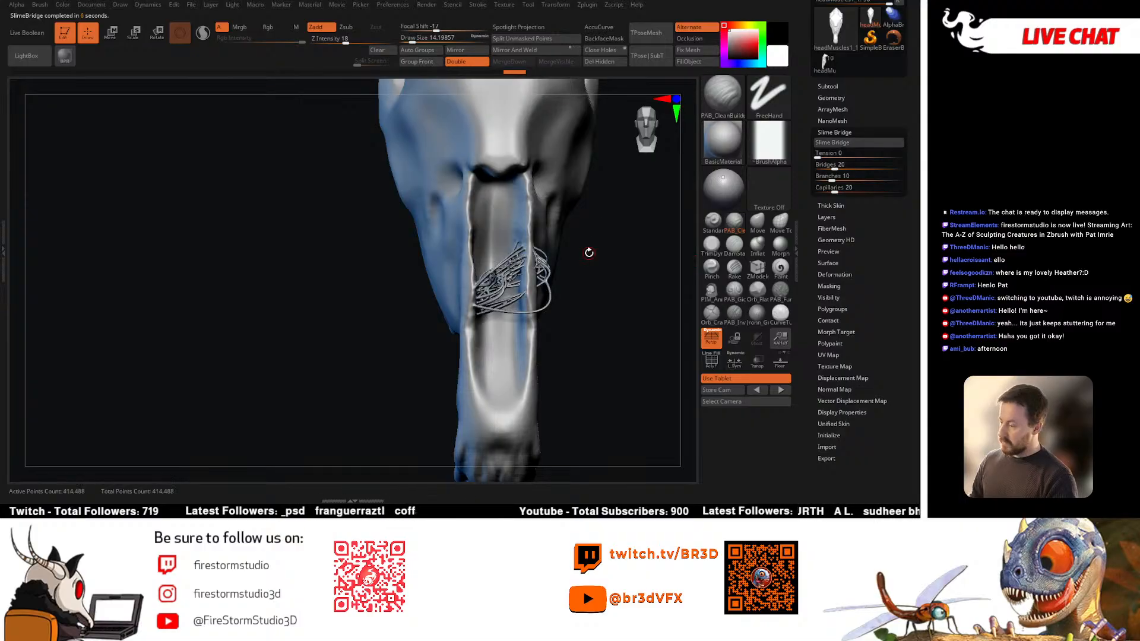
mouse_move(597, 255)
mouse_down()
mouse_move(611, 265)
mouse_move(595, 254)
mouse_up()
drag(606, 300, 611, 308)
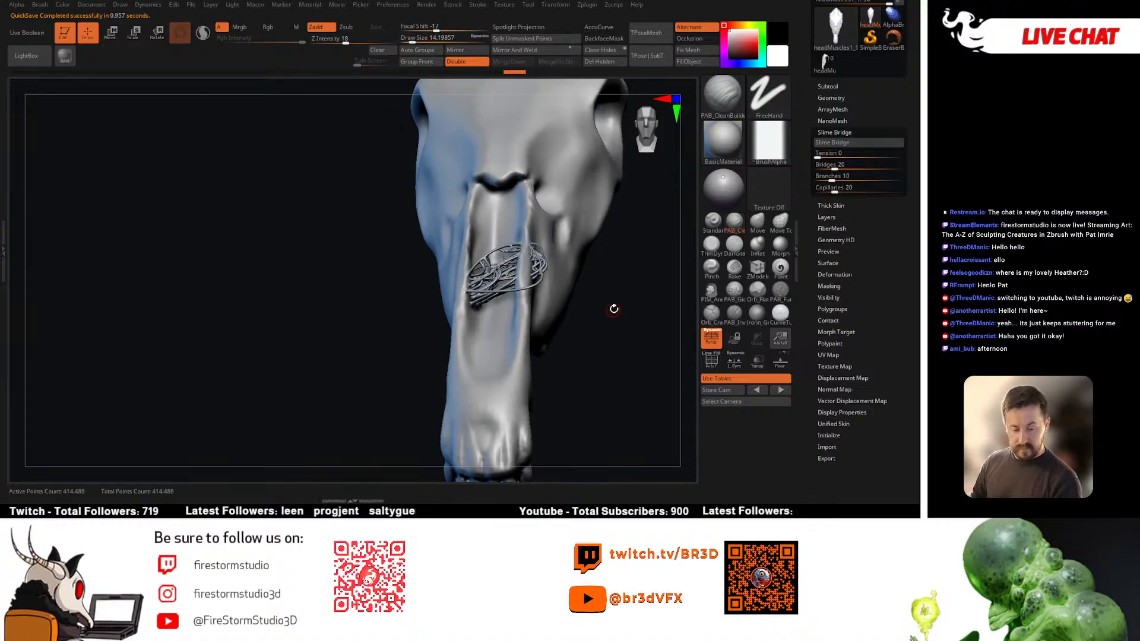
Step: Set Slime Bridge's Bridges to 0, show the horse reference painting and undo the first set of strands
click(829, 165)
text(3)
key(BackSpace)
text(0)
key(Return)
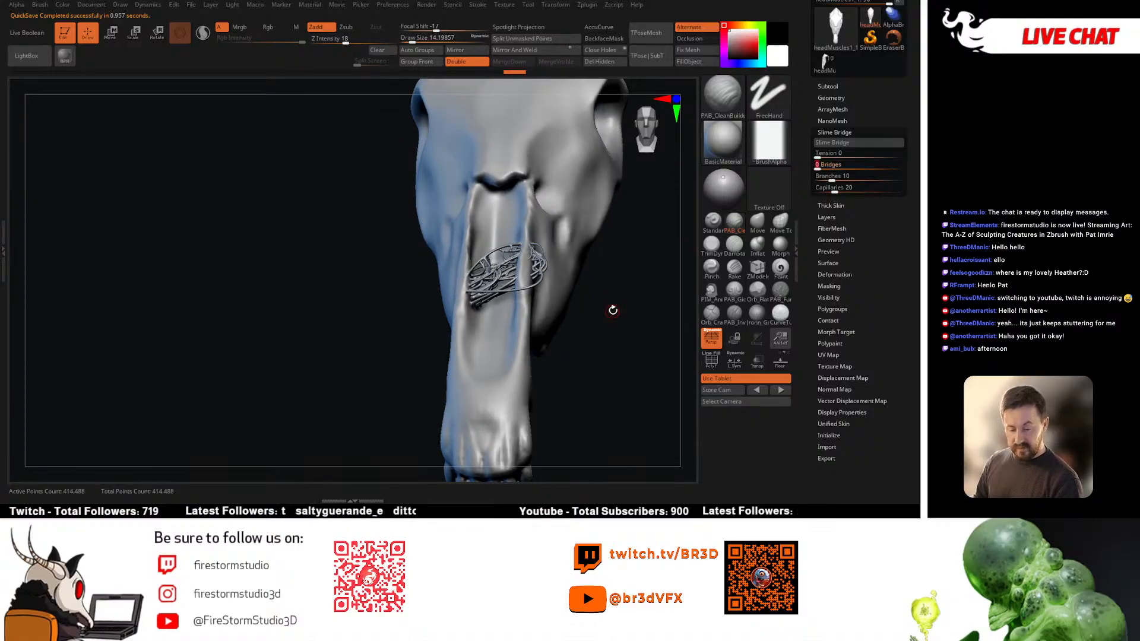
click(830, 147)
key(shift+z)
key(z)
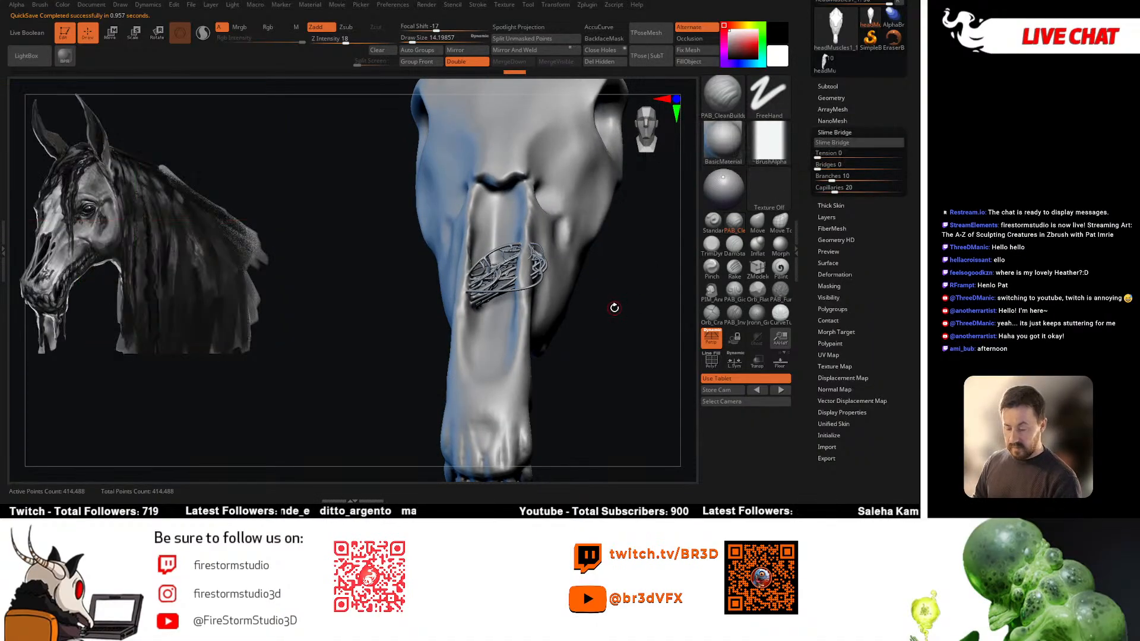
key(ctrl+z)
drag(613, 309, 637, 306)
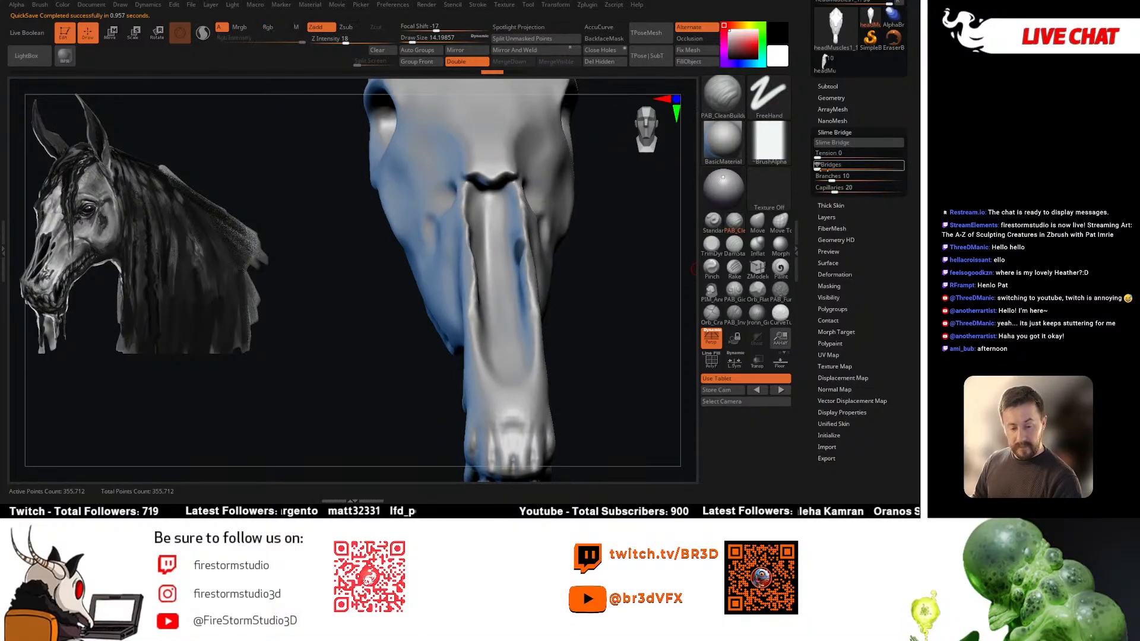
Step: Generate a sparser Slime Bridge across the nasal opening with Bridges 1, Branches 7, Capillaries 8 and Tension 8.62068
click(824, 167)
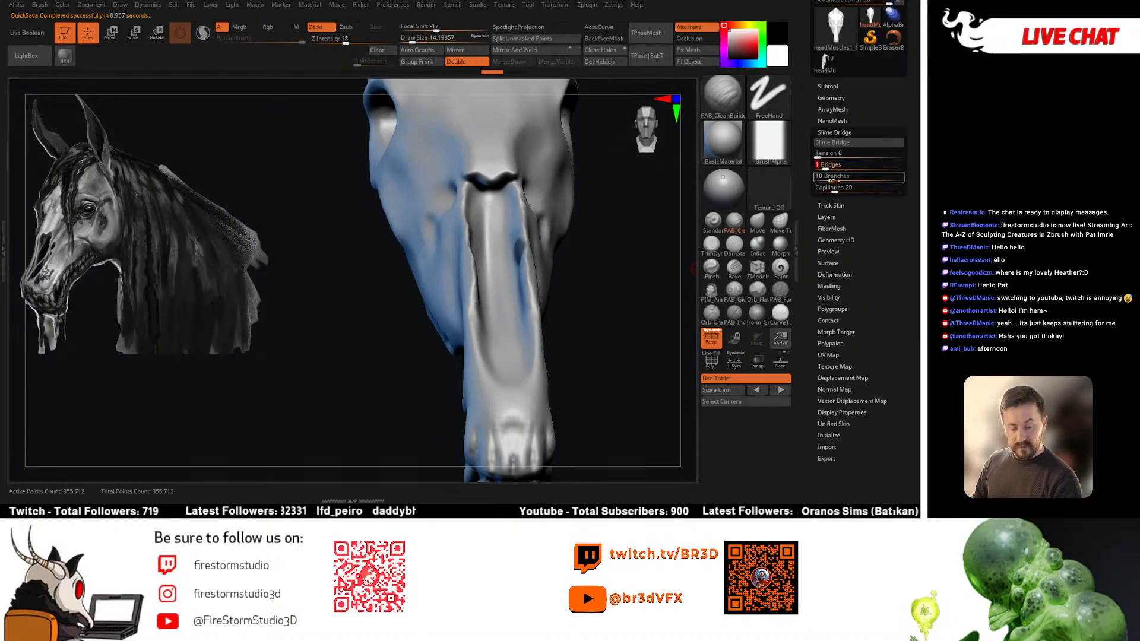
click(831, 179)
click(836, 190)
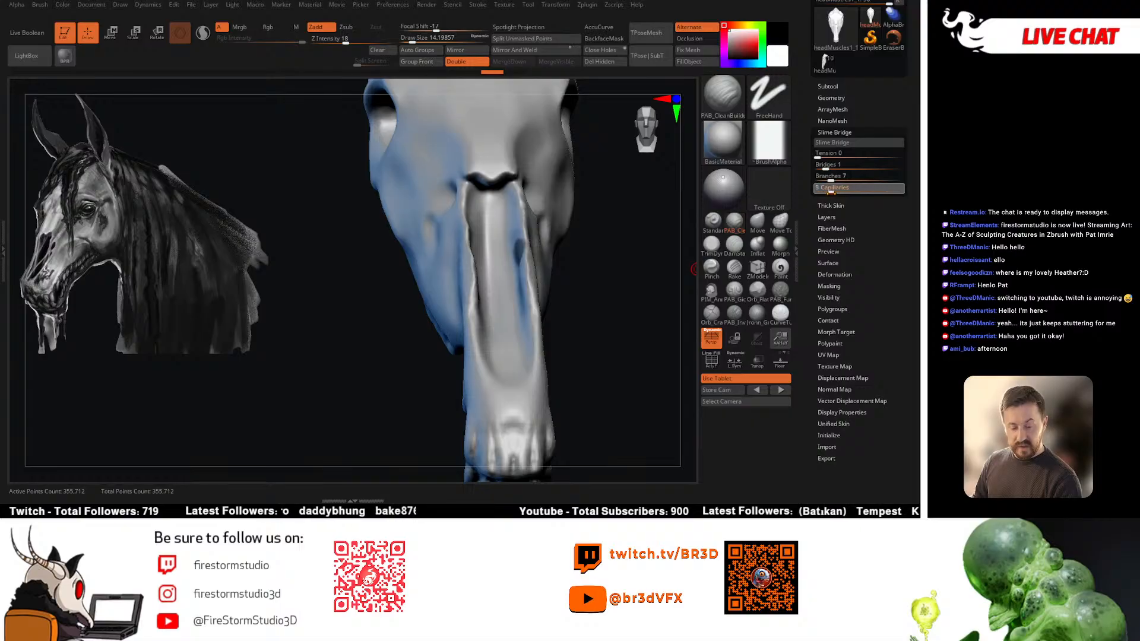
click(823, 154)
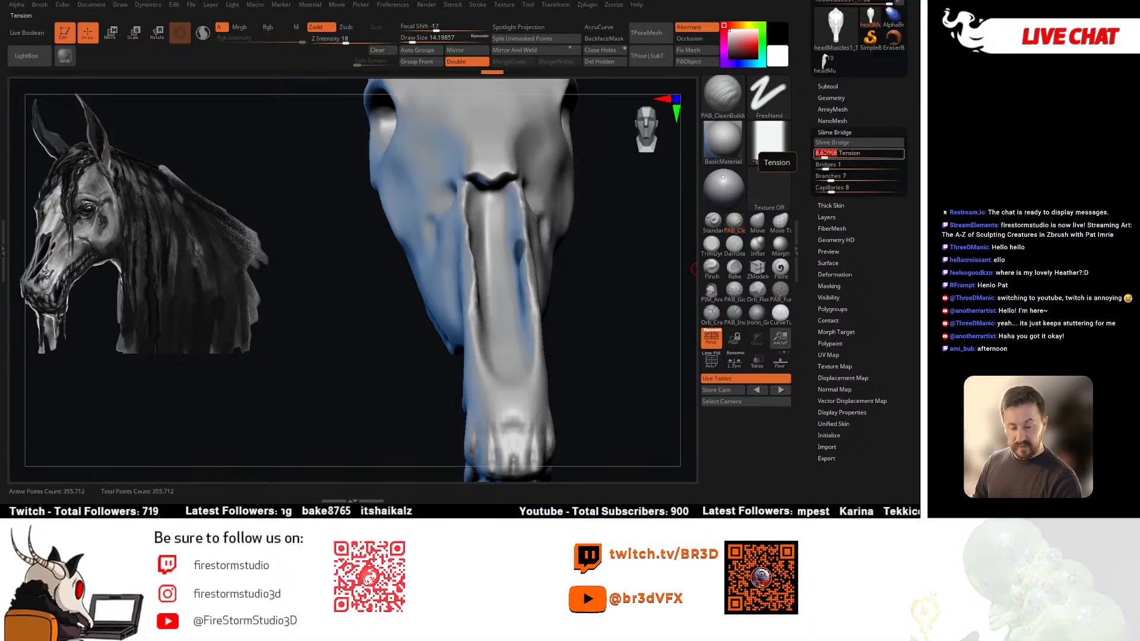
click(831, 143)
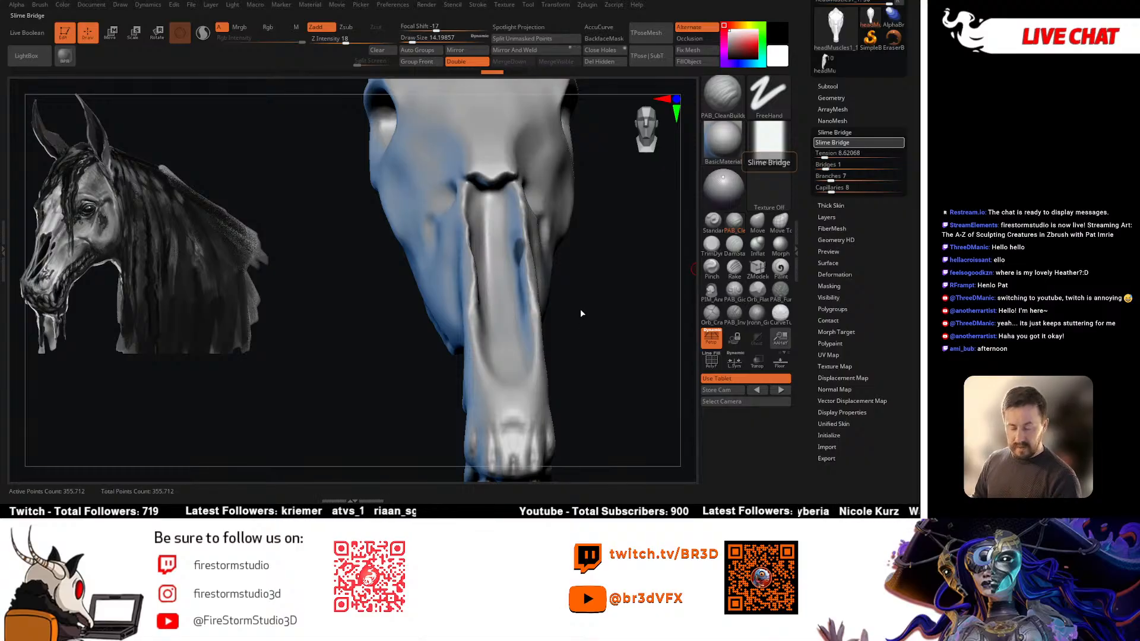
drag(590, 286, 638, 307)
Step: Set Branches to 2, Capillaries to 3 and Tension to 20.11494, undo the previous strands and generate the Slime Bridge again
key(Tab)
text(2)
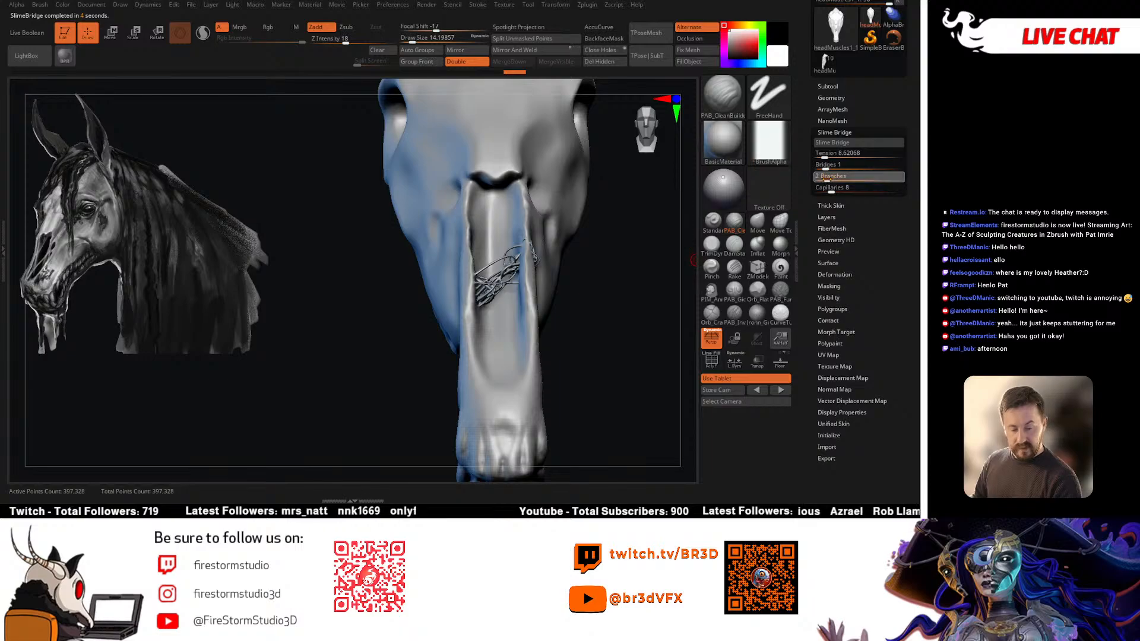
click(834, 156)
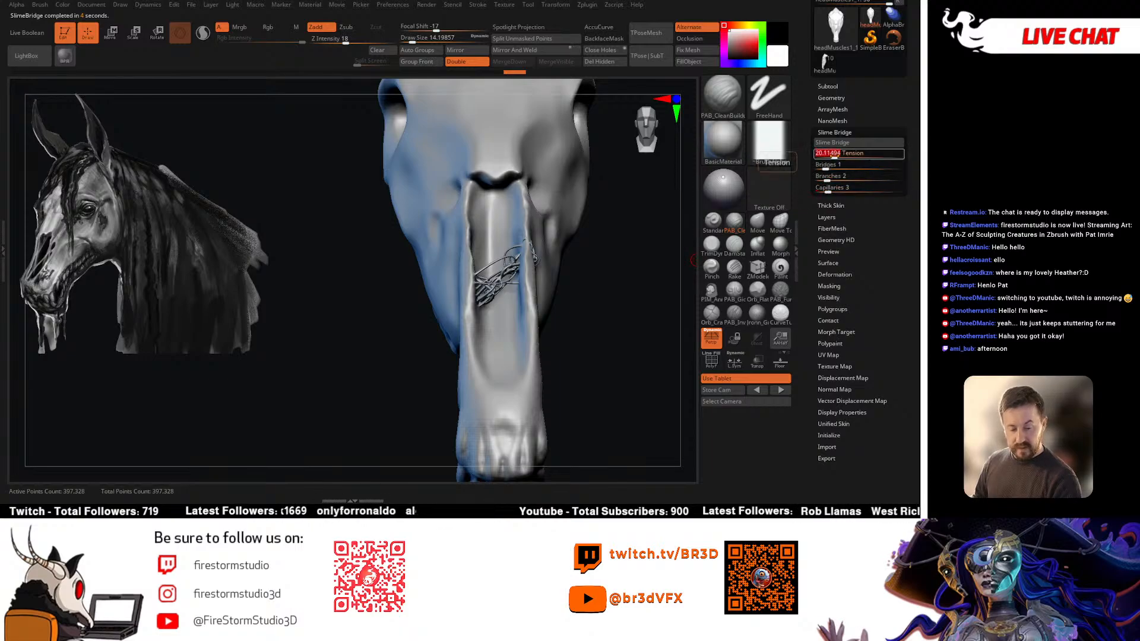
key(ctrl+z)
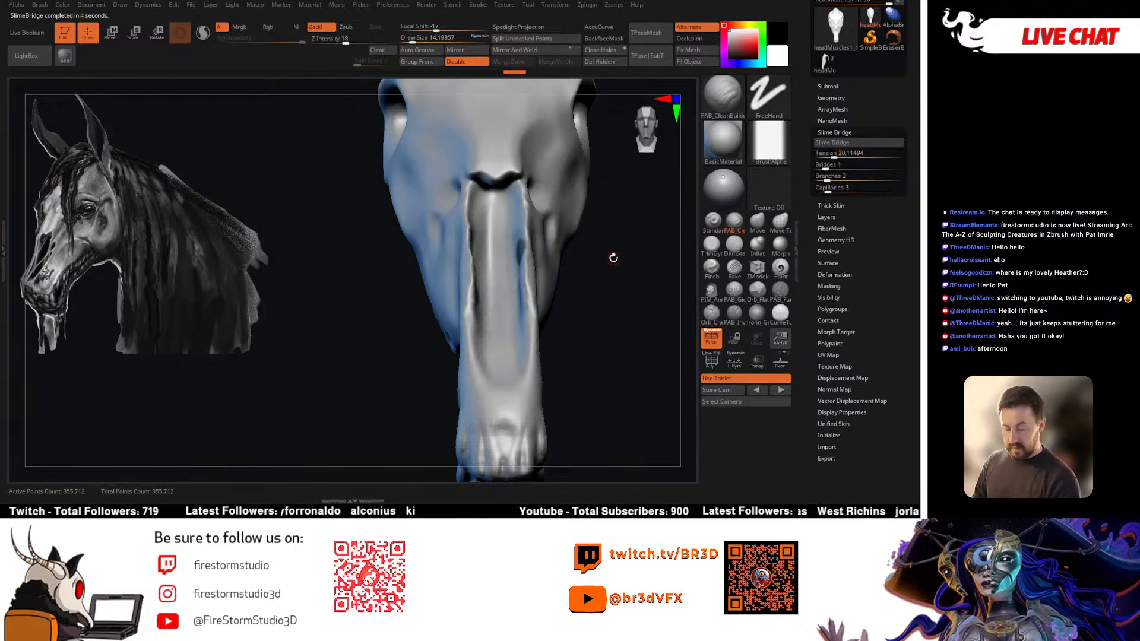
click(833, 143)
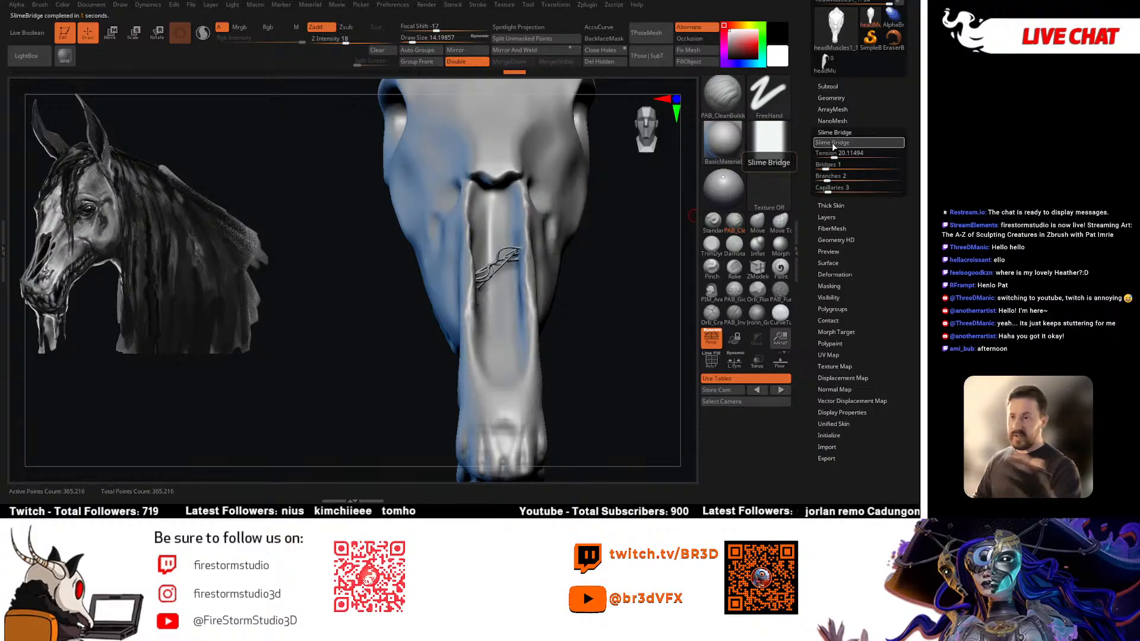
Step: Mask new spots on opposite rims of the nasal opening and generate a Slime Bridge running diagonally across the existing strands
drag(566, 296, 534, 283)
key(ctrl)
mouse_move(552, 311)
right_down()
mouse_move(587, 300)
mouse_move(566, 308)
right_up()
key(ctrl)
key(ctrl)
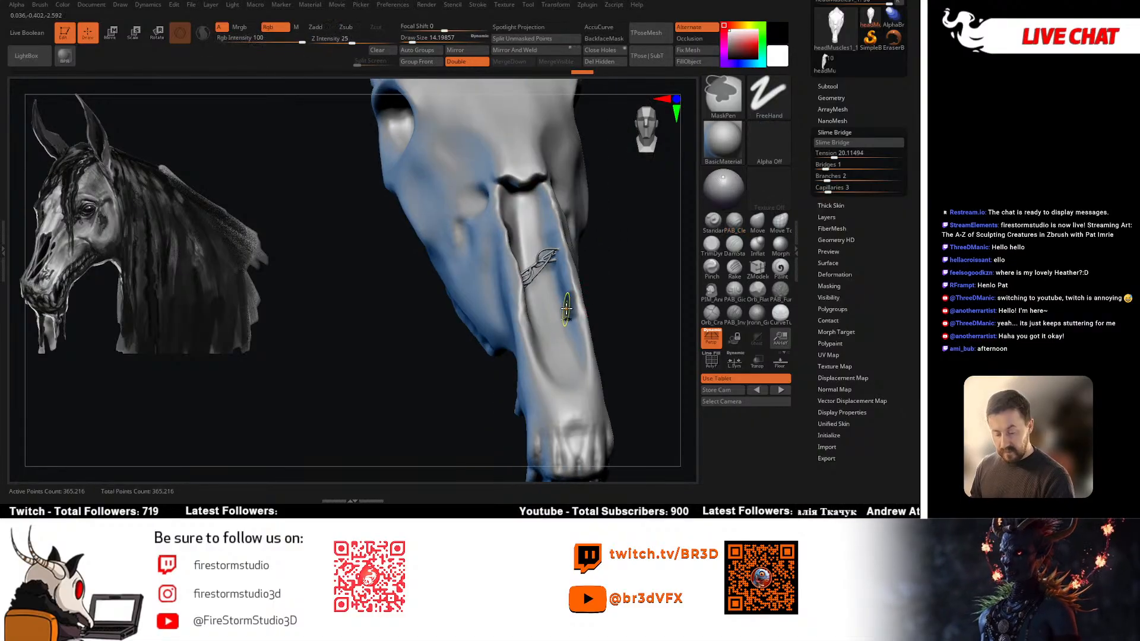
click(785, 203)
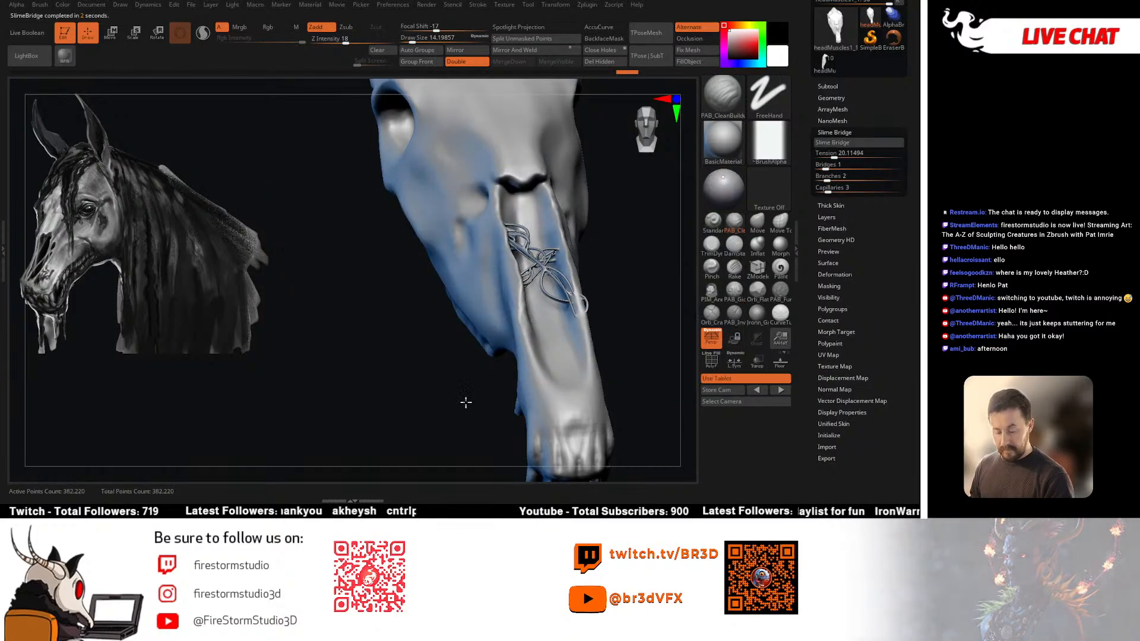
Step: Mask another pair of facing rim spots around the middle of the nasal opening and generate a further Slime Bridge
mouse_move(621, 327)
right_down()
mouse_move(600, 330)
mouse_move(611, 351)
mouse_move(532, 325)
mouse_move(546, 271)
mouse_move(549, 319)
right_up()
key(ctrl)
key(ctrl)
key(ctrl)
click(839, 143)
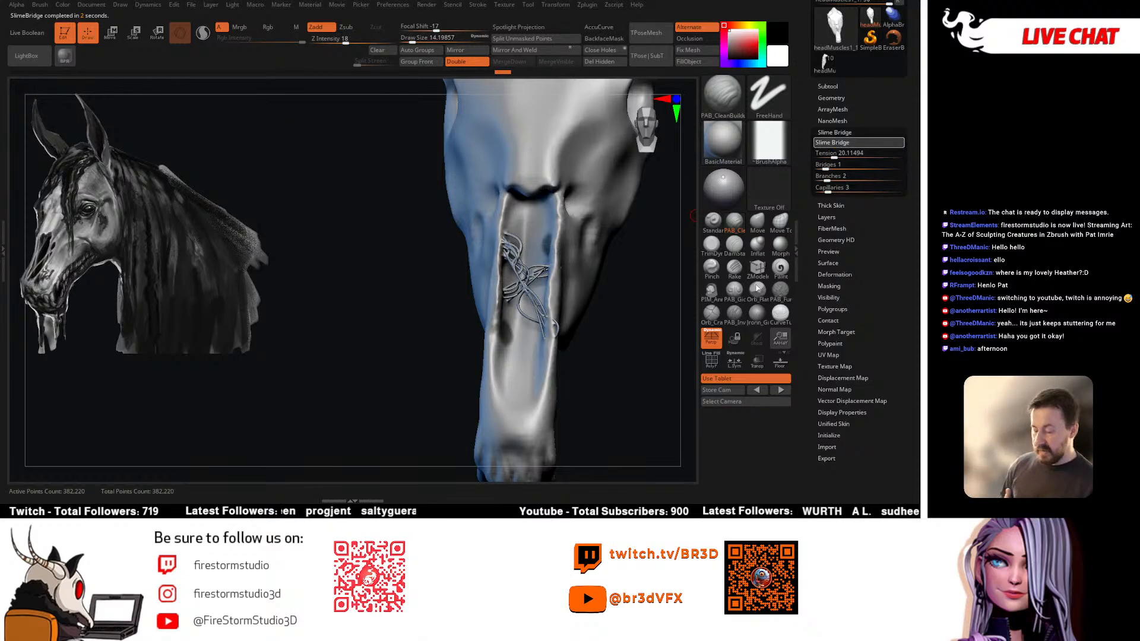
Step: Mask both inner rims beside the upper strands and generate another Slime Bridge across the upper half of the opening
right_drag(582, 319, 540, 266)
ctrl+drag(527, 218, 525, 215)
right_drag(528, 228, 585, 235)
ctrl+drag(559, 219, 561, 225)
click(835, 142)
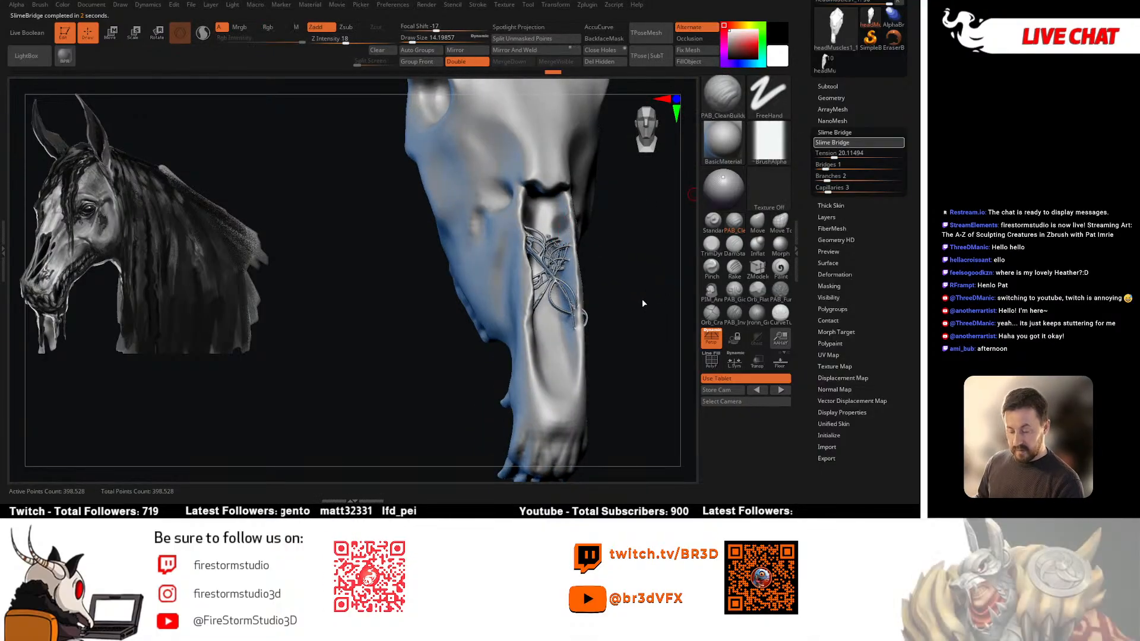
right_drag(644, 300, 617, 302)
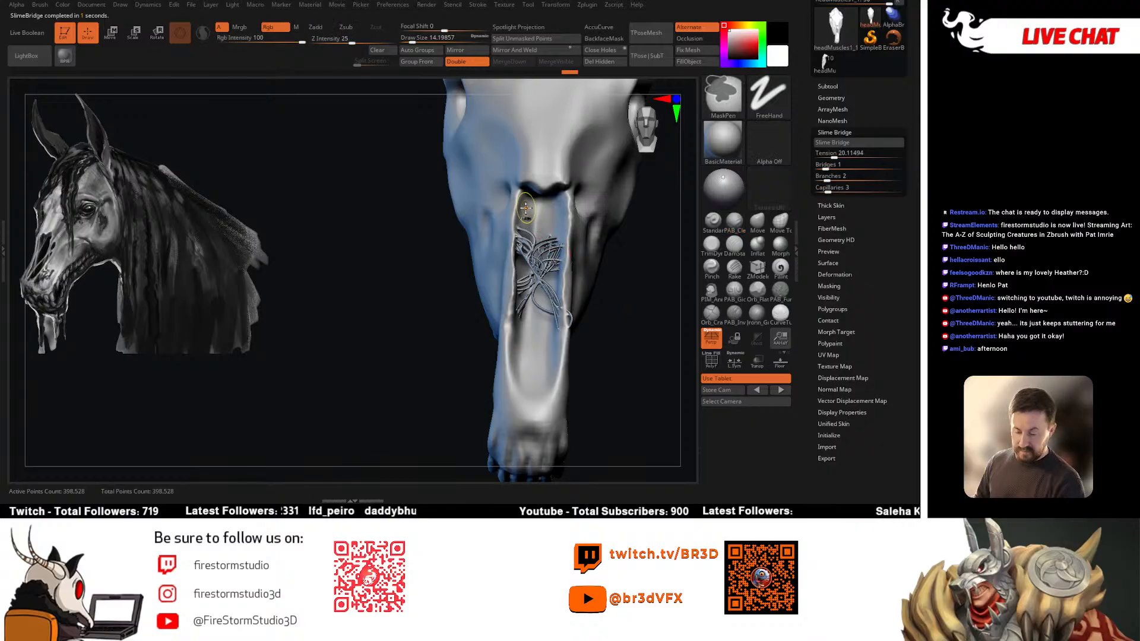
Step: Mask facing rim spots near the opening's upper end and below the middle strands, generating a small Slime Bridge at each
right_drag(527, 215, 567, 217)
ctrl+drag(561, 219, 562, 224)
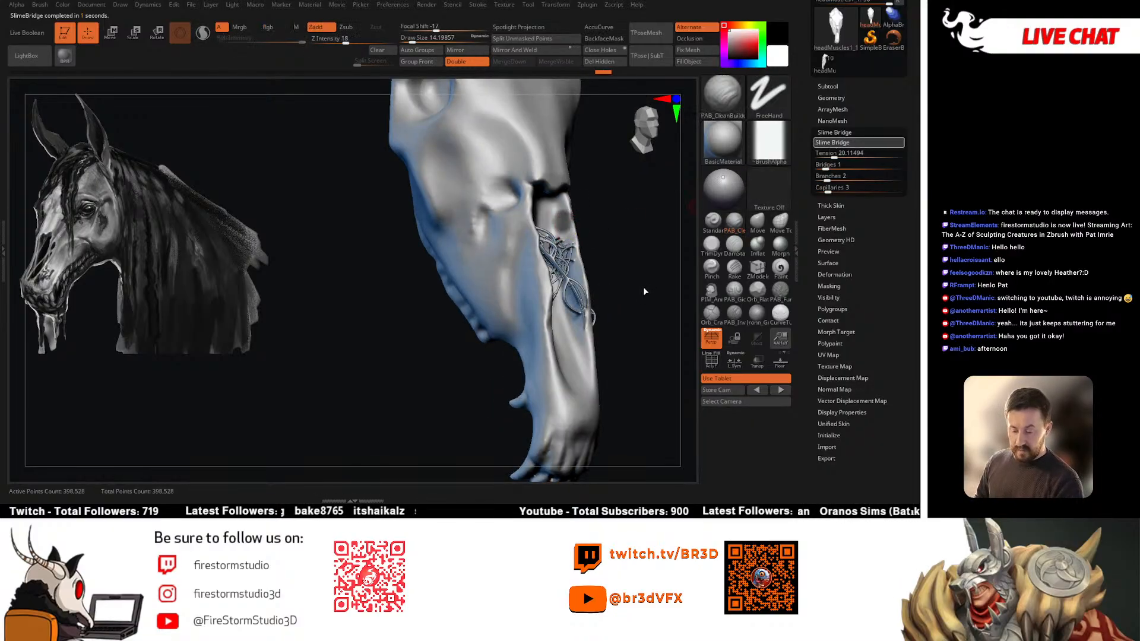
mouse_move(643, 287)
right_down()
mouse_move(621, 288)
mouse_move(580, 331)
mouse_move(530, 281)
mouse_move(526, 298)
right_up()
ctrl+drag(497, 328, 500, 334)
right_drag(501, 336, 528, 332)
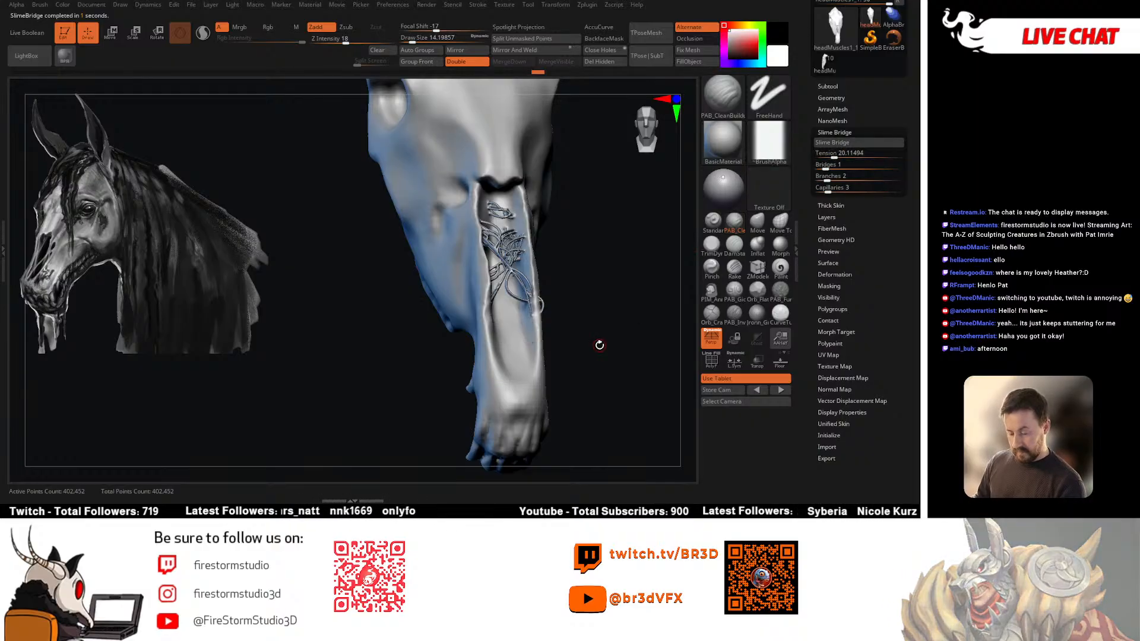
mouse_move(598, 343)
right_down()
mouse_move(494, 335)
mouse_move(522, 321)
mouse_move(544, 338)
right_up()
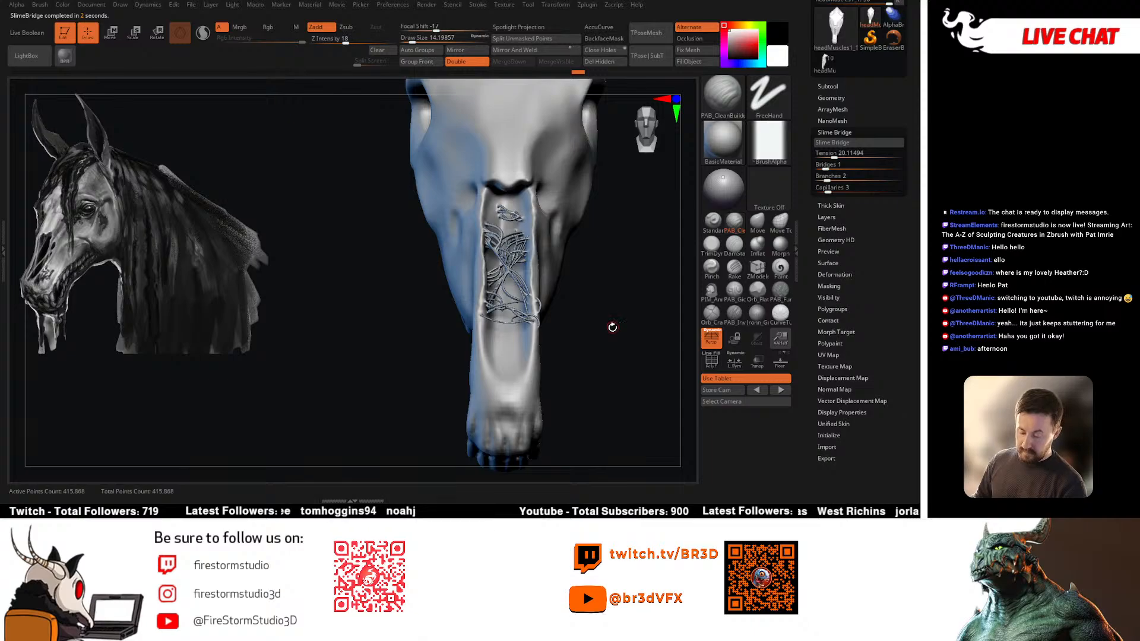
Step: Isolate the skull section around the nasal opening's strands with the SelectLasso brush and delete all hidden geometry
mouse_move(612, 327)
right_down()
mouse_move(572, 273)
mouse_move(585, 339)
mouse_move(564, 368)
mouse_move(573, 386)
mouse_move(555, 380)
right_up()
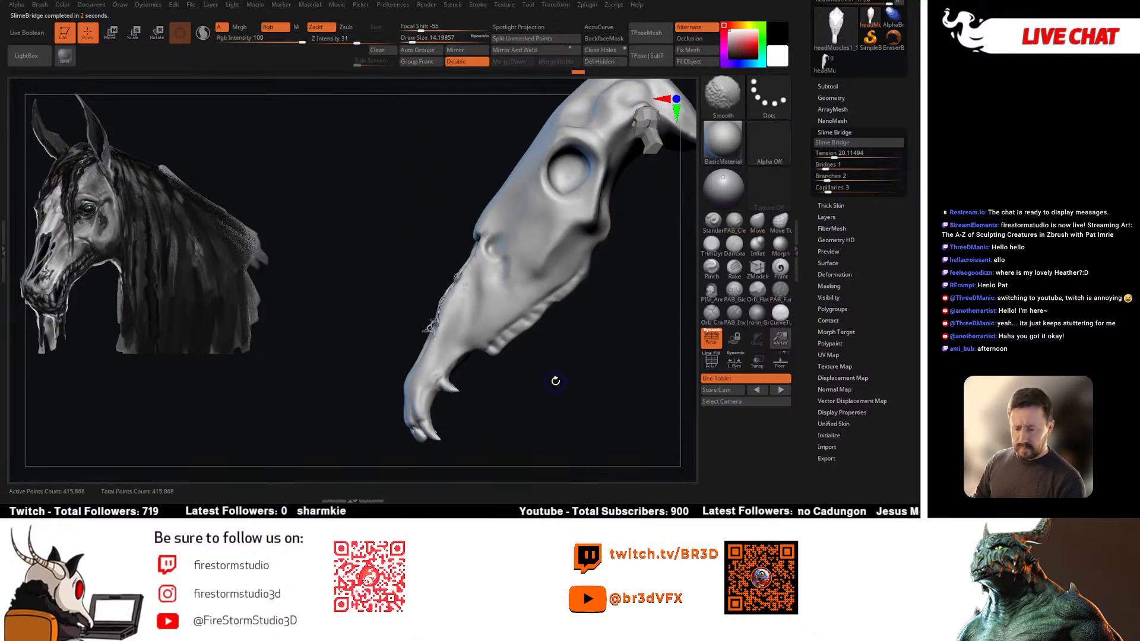
ctrl+shift+click(723, 95)
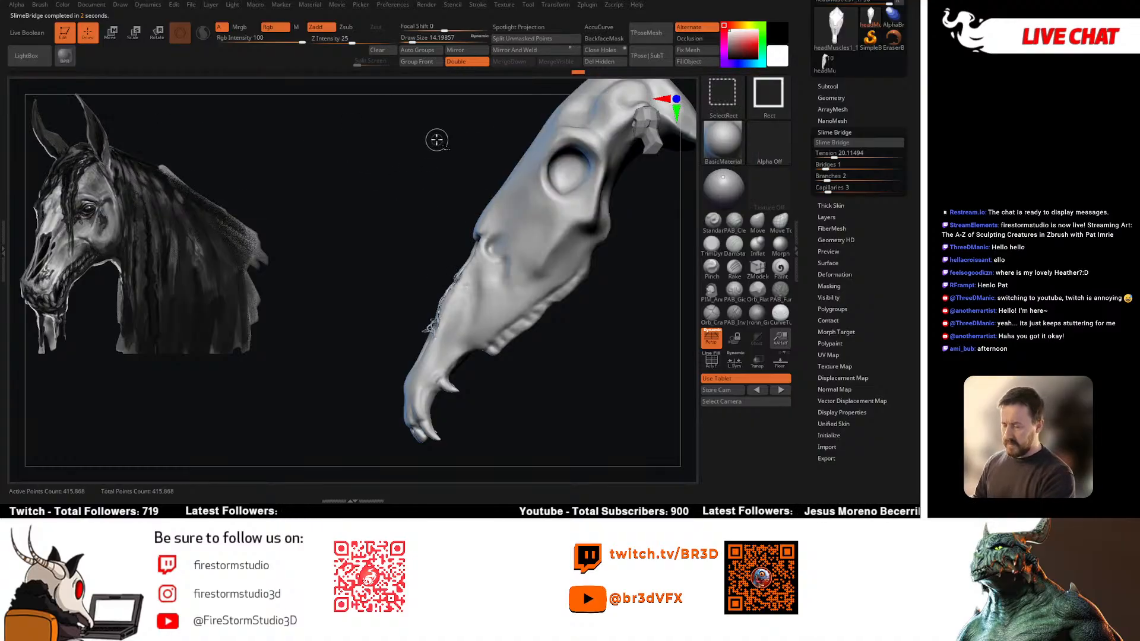
click(454, 155)
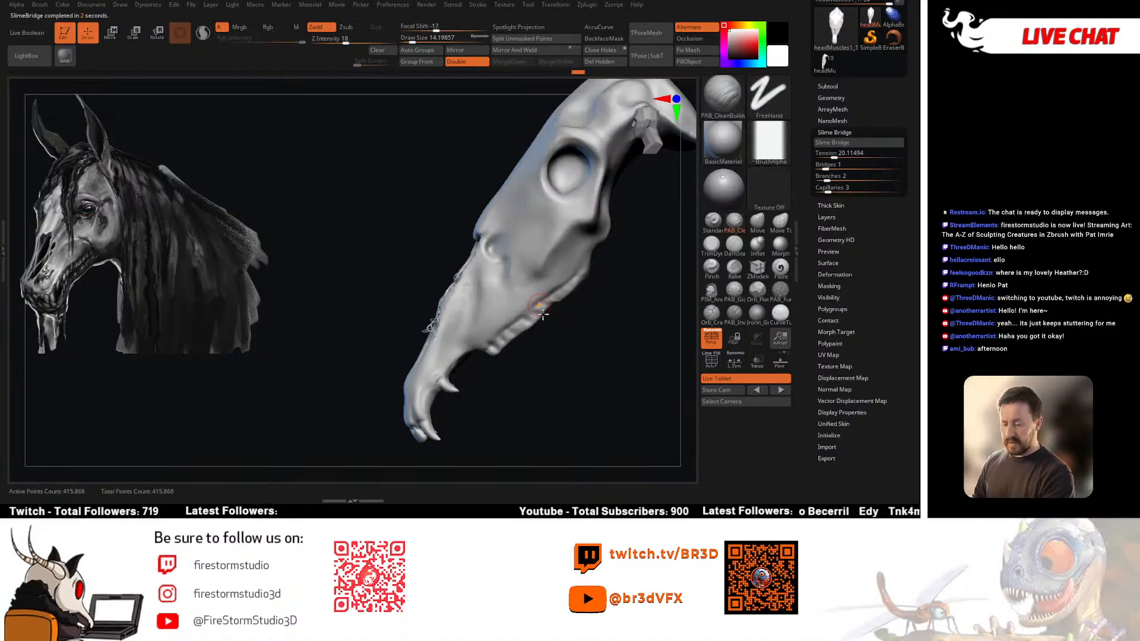
mouse_move(534, 320)
right_down()
mouse_move(517, 364)
mouse_move(610, 353)
right_up()
key(ctrl+shift)
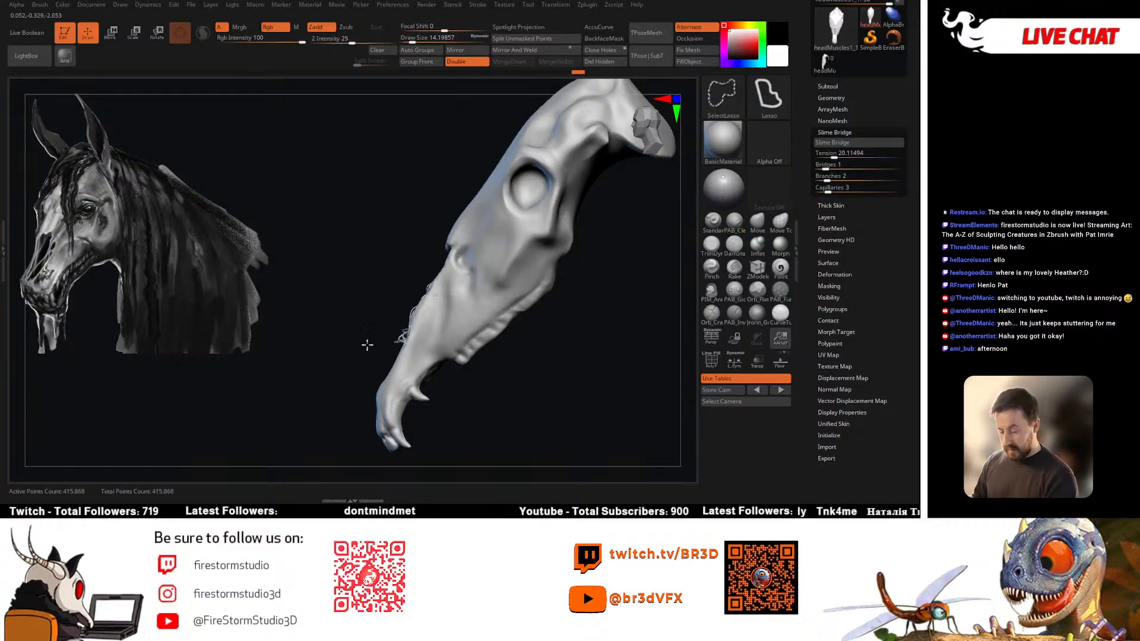
mouse_move(414, 366)
ctrl+shift+mouse_down()
mouse_move(497, 239)
mouse_move(460, 218)
ctrl+shift+mouse_up()
mouse_move(483, 287)
right_down()
mouse_move(540, 293)
mouse_move(480, 322)
right_up()
mouse_move(417, 204)
ctrl+alt+shift+mouse_down()
mouse_move(461, 325)
mouse_move(455, 188)
ctrl+alt+shift+mouse_up()
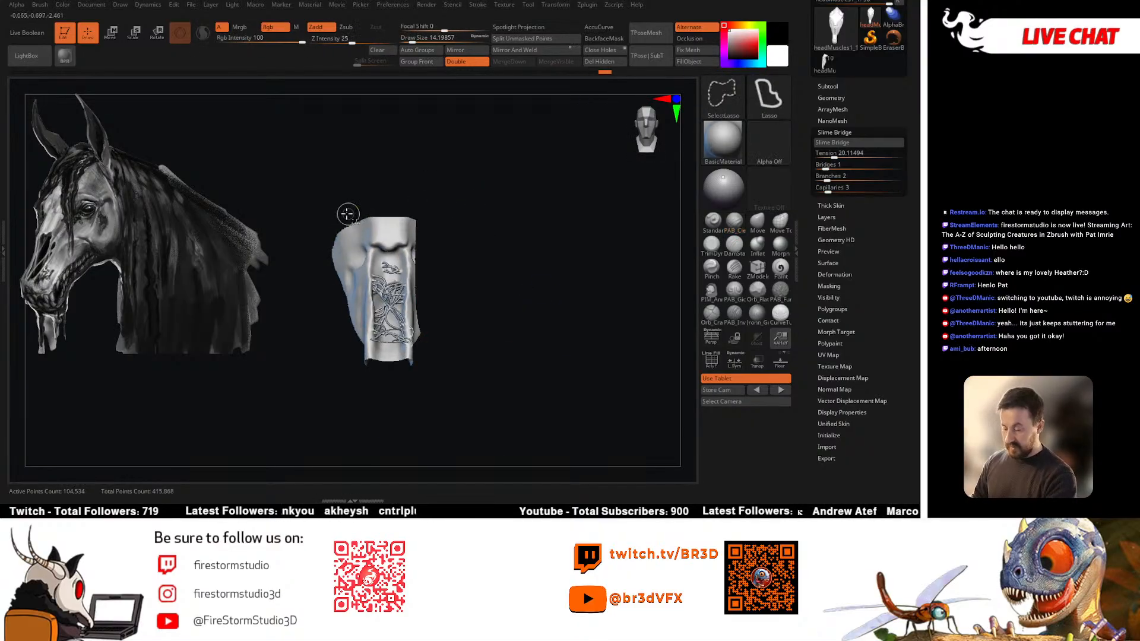
mouse_move(318, 221)
ctrl+alt+shift+mouse_down()
mouse_move(364, 259)
mouse_move(359, 354)
ctrl+alt+shift+mouse_up()
click(600, 61)
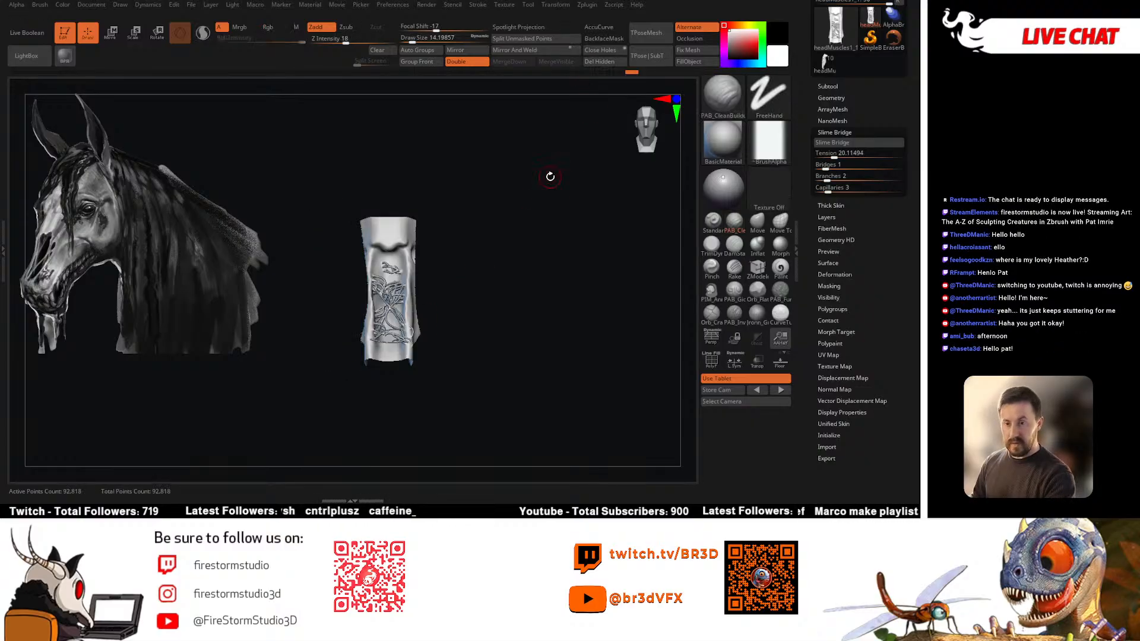
Step: Hide the bone above the uppermost strands and along the lower edge of the isolated piece with the selection lasso
right_drag(549, 176, 553, 290)
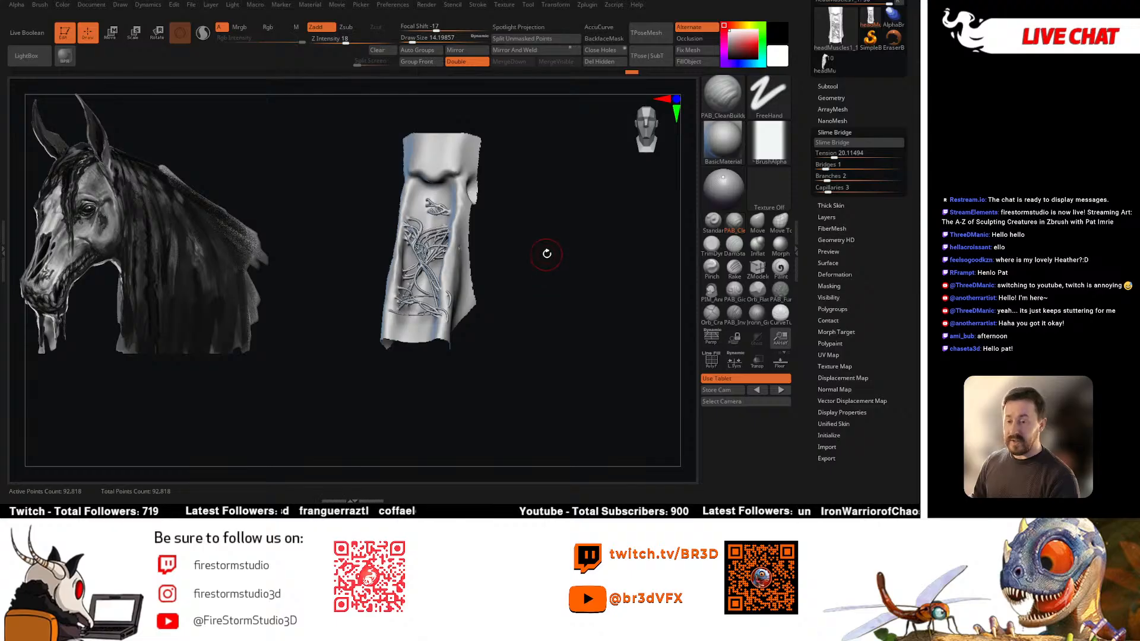
mouse_move(515, 262)
right_down()
mouse_move(524, 257)
mouse_move(499, 248)
right_up()
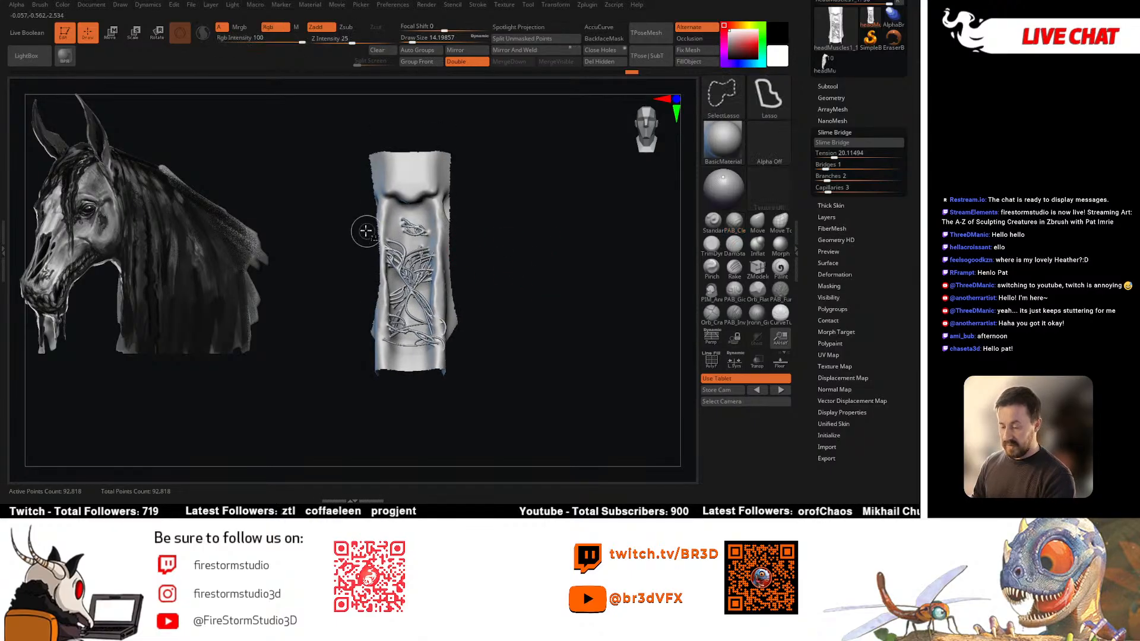
mouse_move(357, 231)
ctrl+shift+mouse_down()
mouse_move(459, 219)
mouse_move(298, 190)
mouse_move(303, 199)
ctrl+shift+mouse_up()
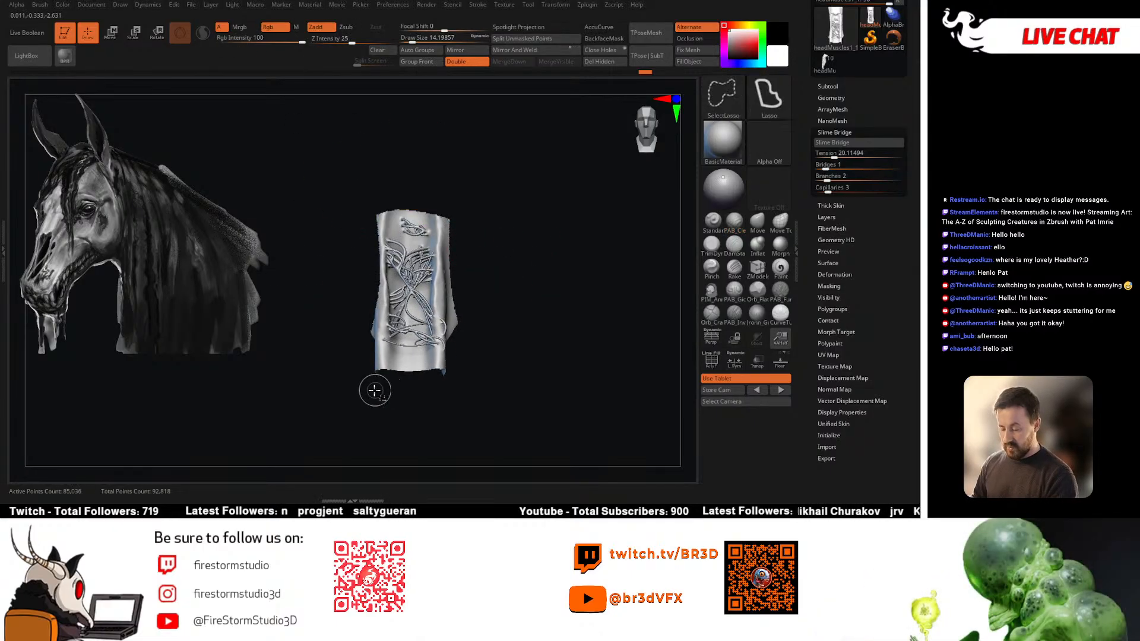
ctrl+alt+shift+drag(373, 389, 474, 370)
mouse_move(474, 369)
right_down()
mouse_move(491, 349)
mouse_move(494, 387)
mouse_move(456, 376)
right_up()
mouse_move(455, 376)
ctrl+alt+shift+mouse_down()
mouse_move(510, 240)
mouse_move(501, 377)
ctrl+alt+shift+mouse_up()
right_drag(501, 377, 394, 380)
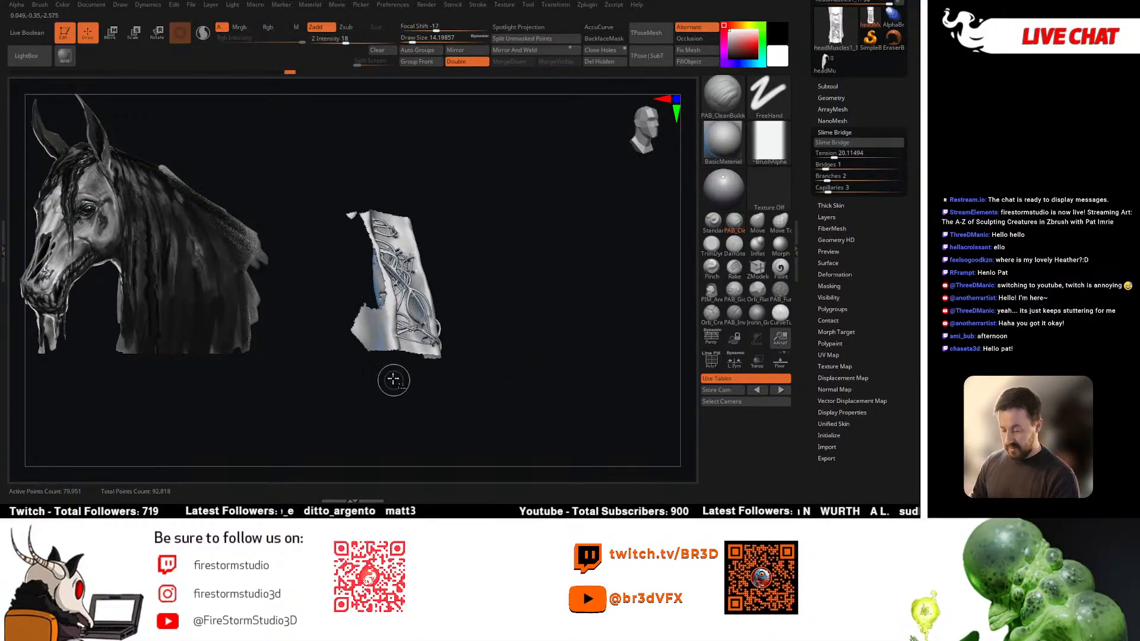
Step: Hide the leftover bone flaps along both sides of the strand piece with the selection lasso
mouse_move(380, 357)
ctrl+alt+shift+mouse_down()
mouse_move(333, 196)
mouse_move(359, 362)
ctrl+alt+shift+mouse_up()
right_drag(415, 356, 505, 280)
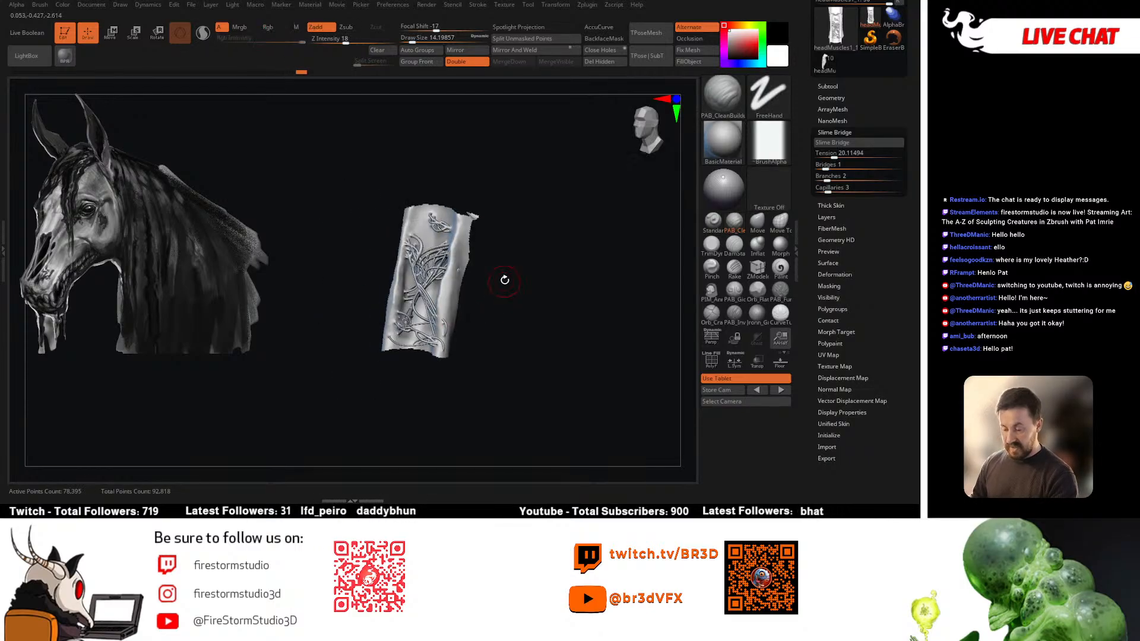
ctrl+alt+shift+drag(470, 197, 459, 237)
ctrl+alt+shift+drag(450, 307, 516, 261)
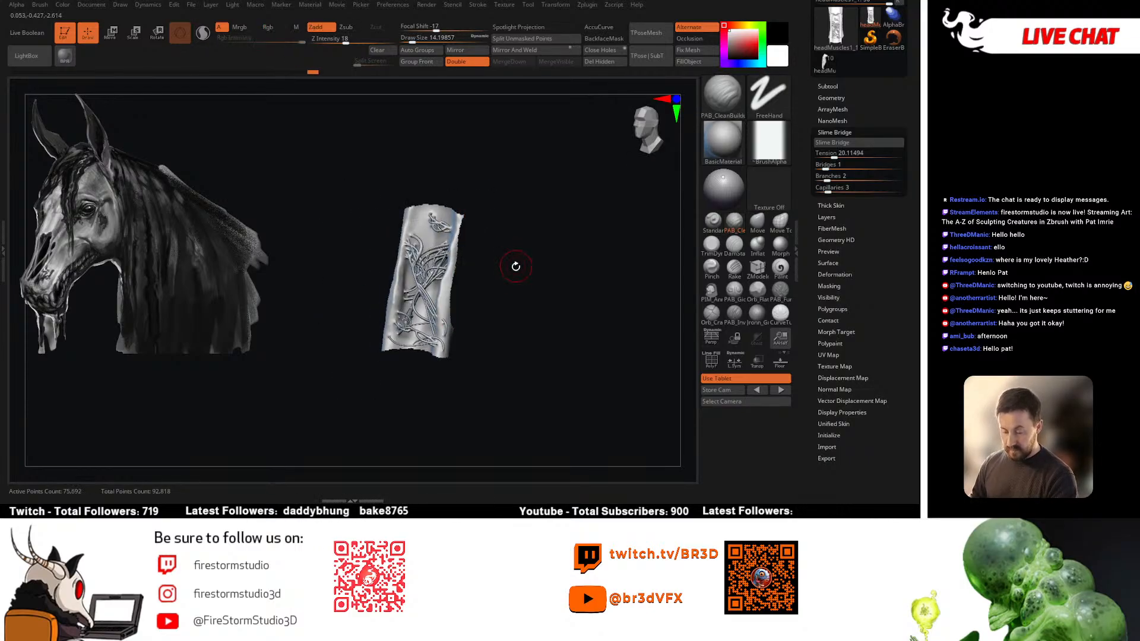
right_drag(516, 262, 526, 270)
Step: Hide the upper corners of the strand piece and the side bone between the strands' attachment points
mouse_move(392, 221)
ctrl+alt+shift+mouse_down()
mouse_move(453, 190)
mouse_move(394, 191)
mouse_move(434, 181)
mouse_move(447, 208)
ctrl+alt+shift+mouse_up()
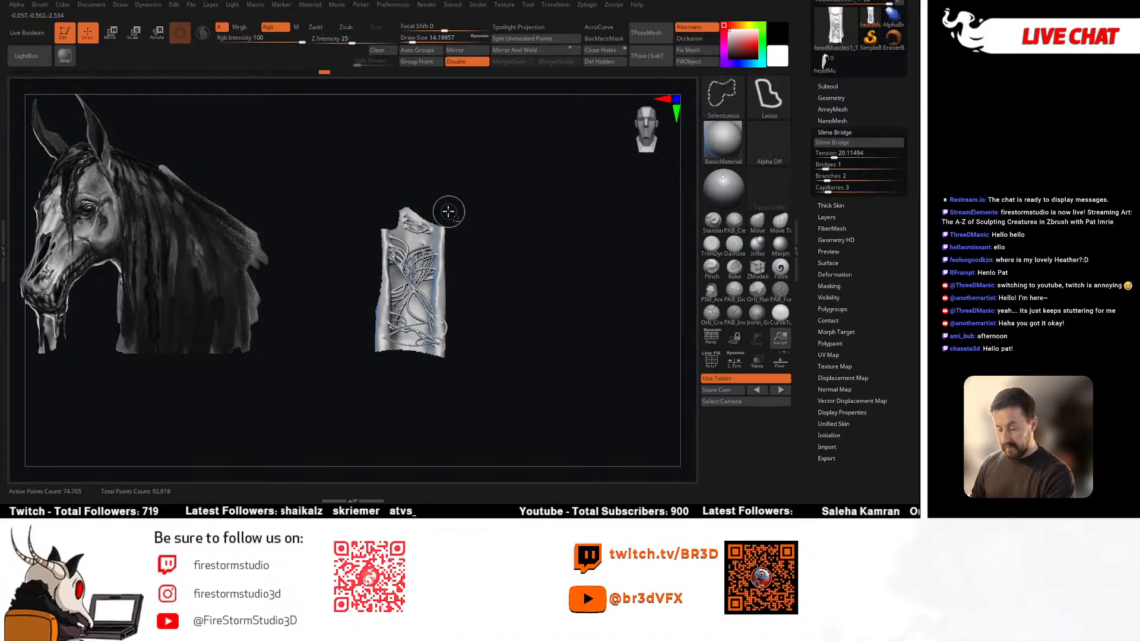
right_drag(469, 225, 478, 295)
mouse_move(380, 285)
ctrl+alt+shift+mouse_down()
mouse_move(382, 262)
mouse_move(481, 287)
mouse_move(479, 308)
ctrl+alt+shift+mouse_up()
mouse_move(381, 315)
ctrl+alt+shift+mouse_down()
mouse_move(441, 374)
mouse_move(410, 336)
mouse_move(423, 325)
mouse_move(478, 359)
mouse_move(437, 360)
mouse_move(476, 354)
ctrl+alt+shift+mouse_up()
key(ctrl+shift)
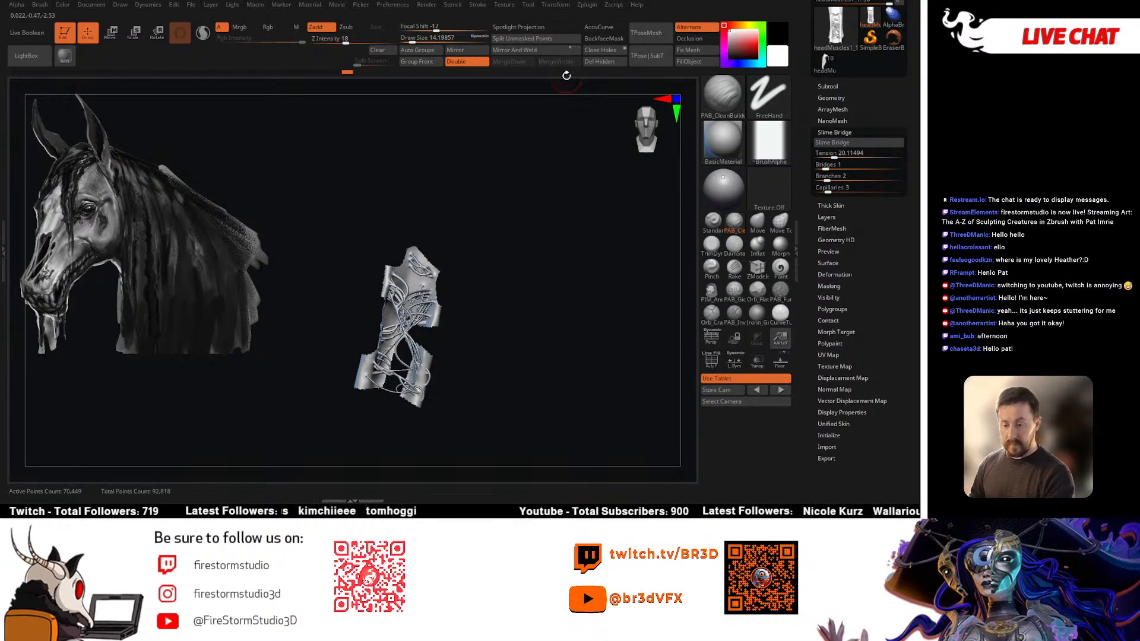
Step: Delete the strand piece's hidden geometry and append the piece to the horse model as a subtool
click(603, 63)
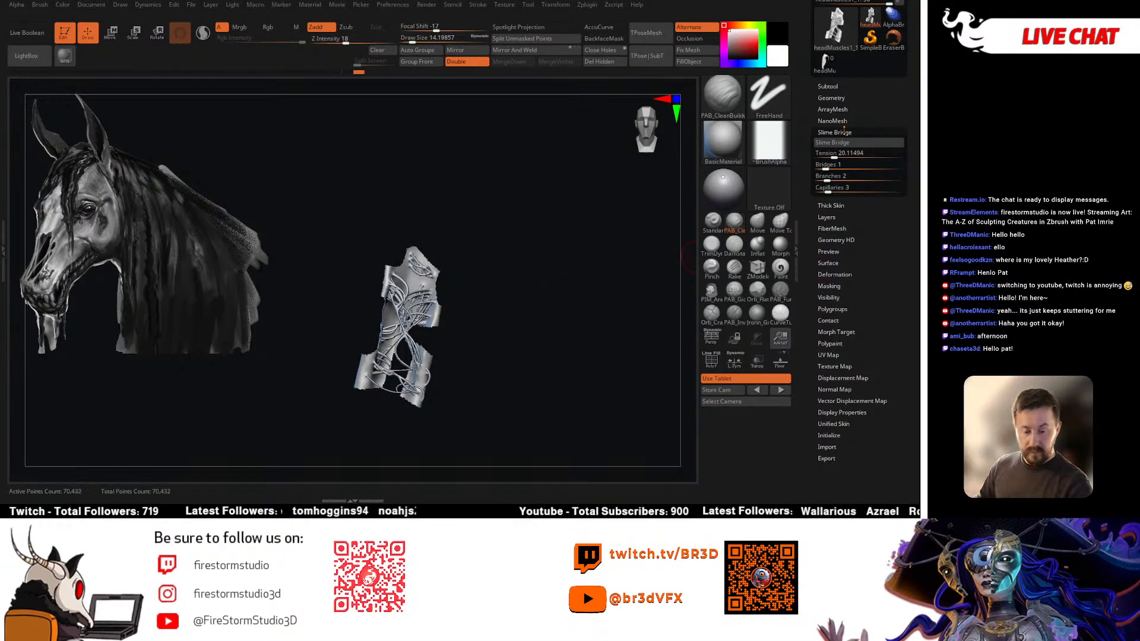
click(827, 66)
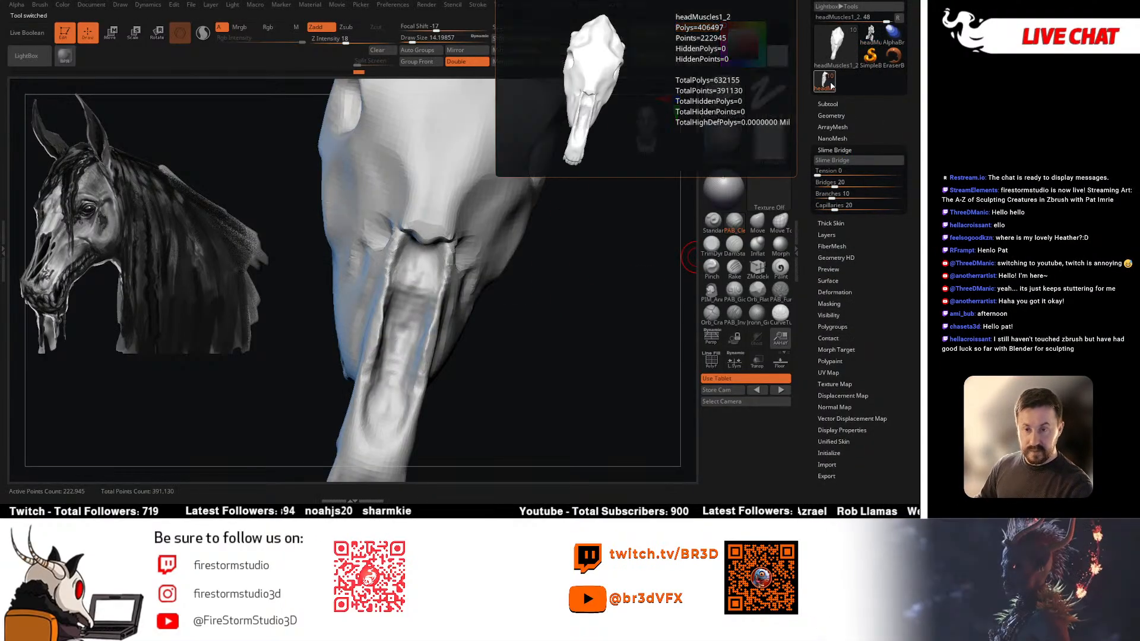
mouse_move(556, 326)
mouse_down()
mouse_move(565, 291)
mouse_move(540, 344)
mouse_move(549, 297)
mouse_move(529, 318)
mouse_move(572, 313)
mouse_move(588, 282)
mouse_up()
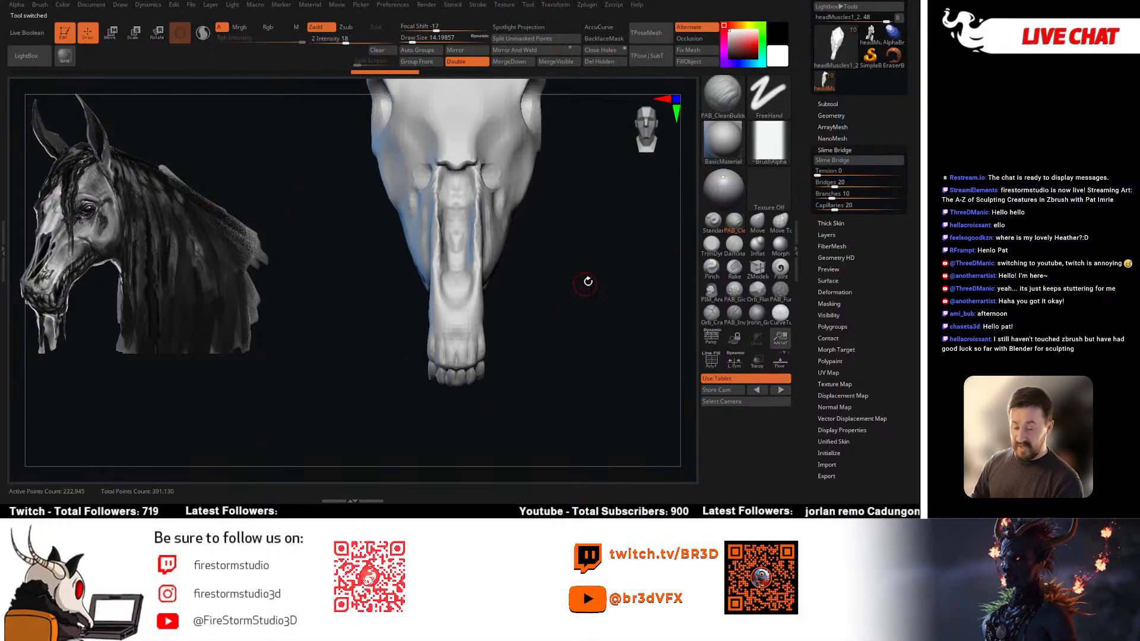
click(832, 104)
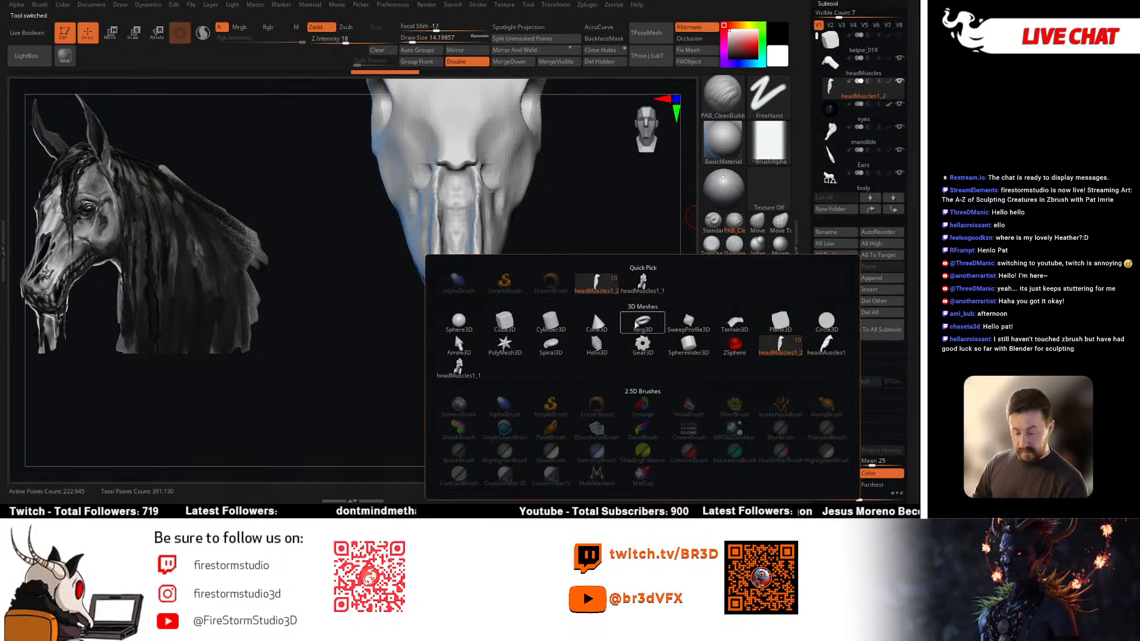
click(596, 284)
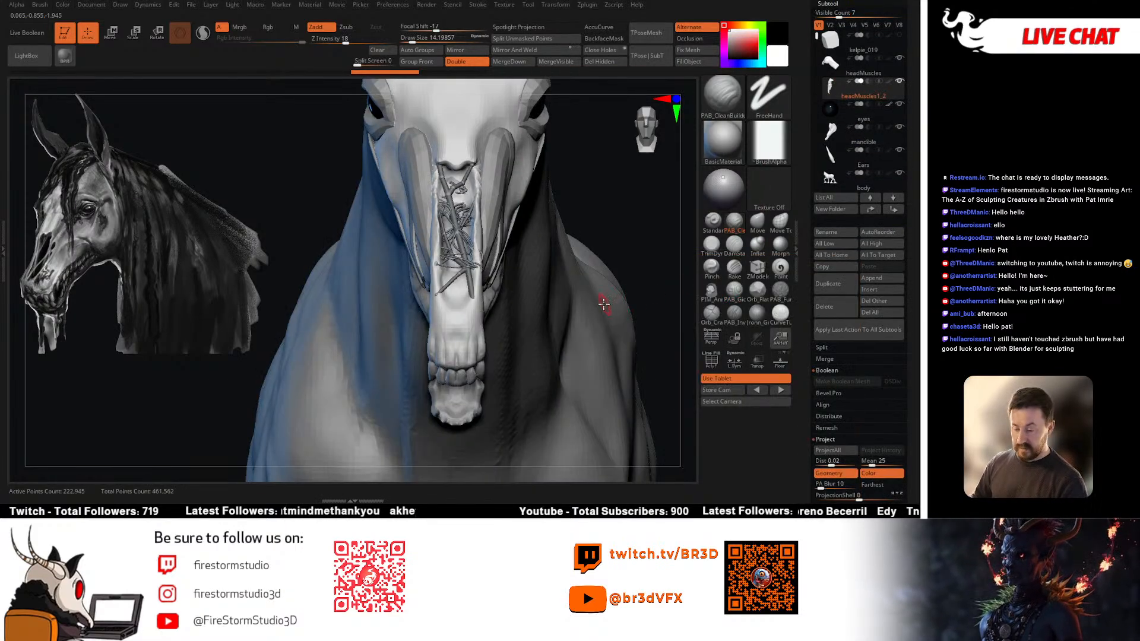
Step: Raise the subtool list's visible count to 13 and select the appended strand piece
right_drag(637, 251, 502, 296)
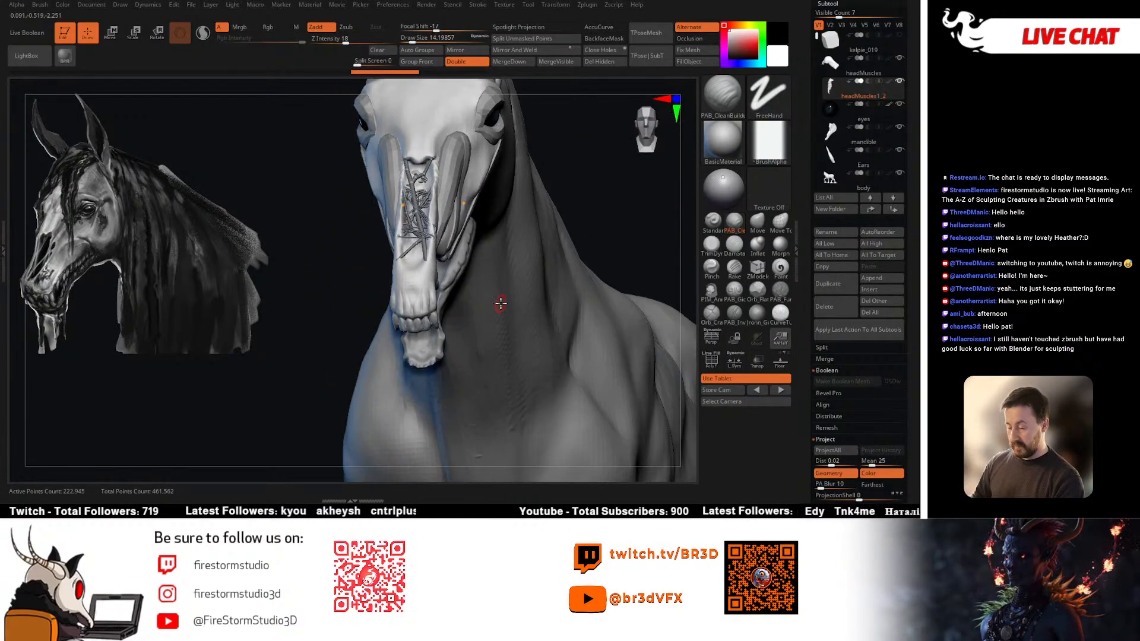
drag(838, 15, 860, 16)
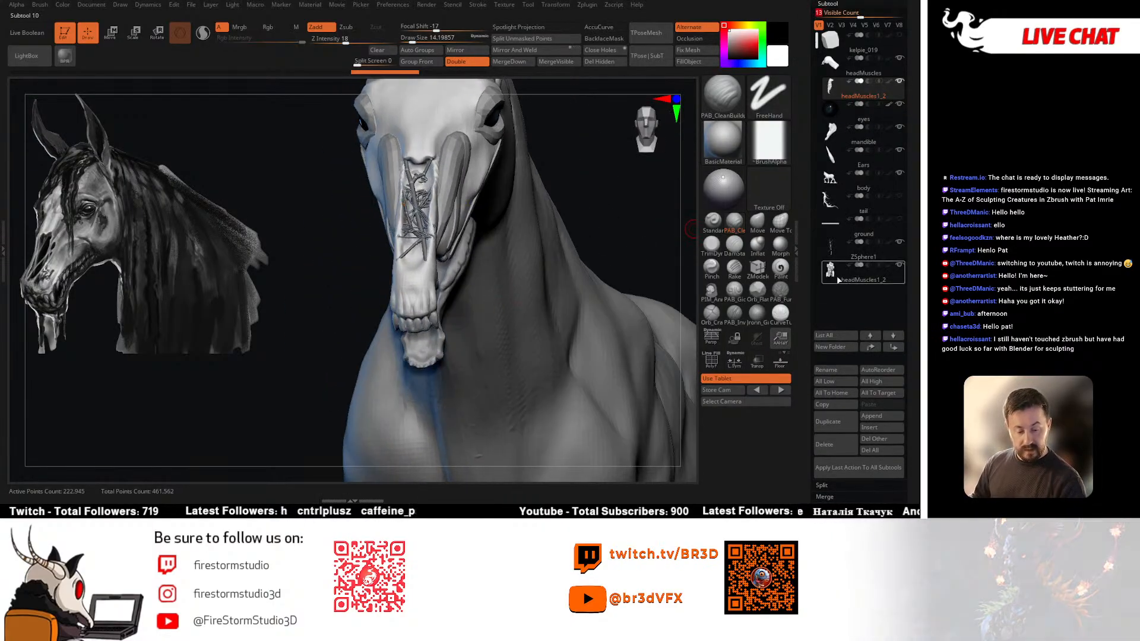
click(865, 273)
right_drag(632, 234, 606, 234)
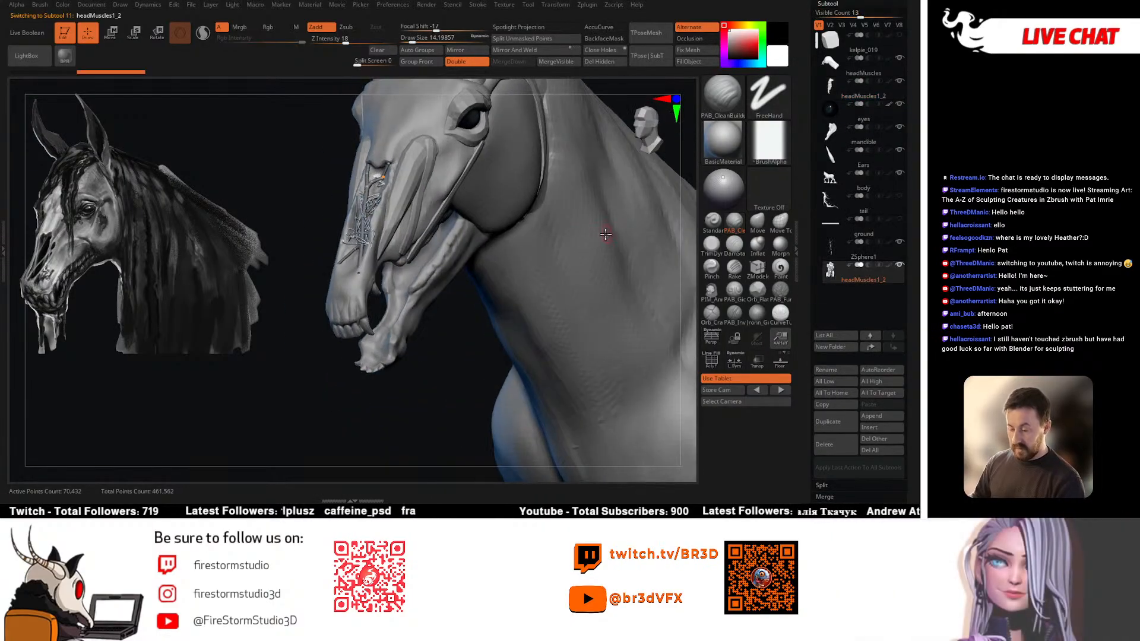
Step: Nudge the outer strands and their ends into place within the nasal opening with the Move brush at draw size about 46
click(762, 230)
key(space)
drag(379, 243, 387, 243)
mouse_move(387, 244)
right_down()
mouse_move(427, 262)
mouse_move(516, 268)
right_up()
key(space)
drag(482, 263, 476, 263)
right_drag(476, 263, 484, 244)
drag(479, 248, 473, 245)
right_drag(512, 237, 419, 247)
key(space)
drag(418, 247, 413, 247)
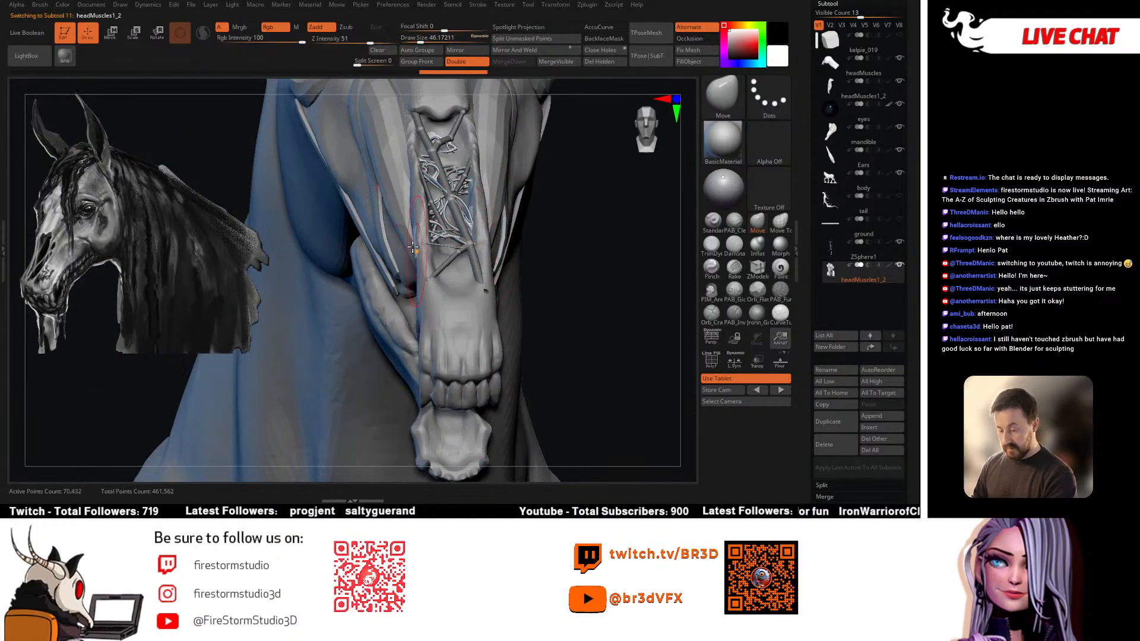
Step: Refine the strands' depth along the nasal opening with the Move brush at draw size about 31, checking from both sides
mouse_move(434, 240)
right_down()
mouse_move(432, 146)
mouse_move(461, 136)
right_up()
key(space)
drag(437, 197, 432, 198)
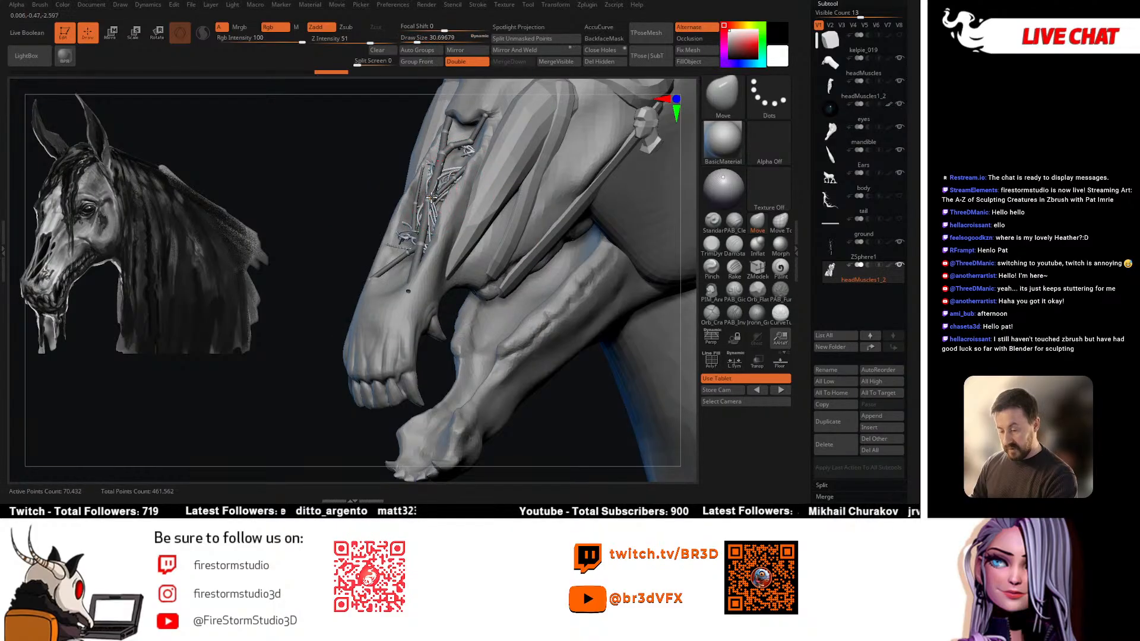
right_drag(440, 183, 463, 230)
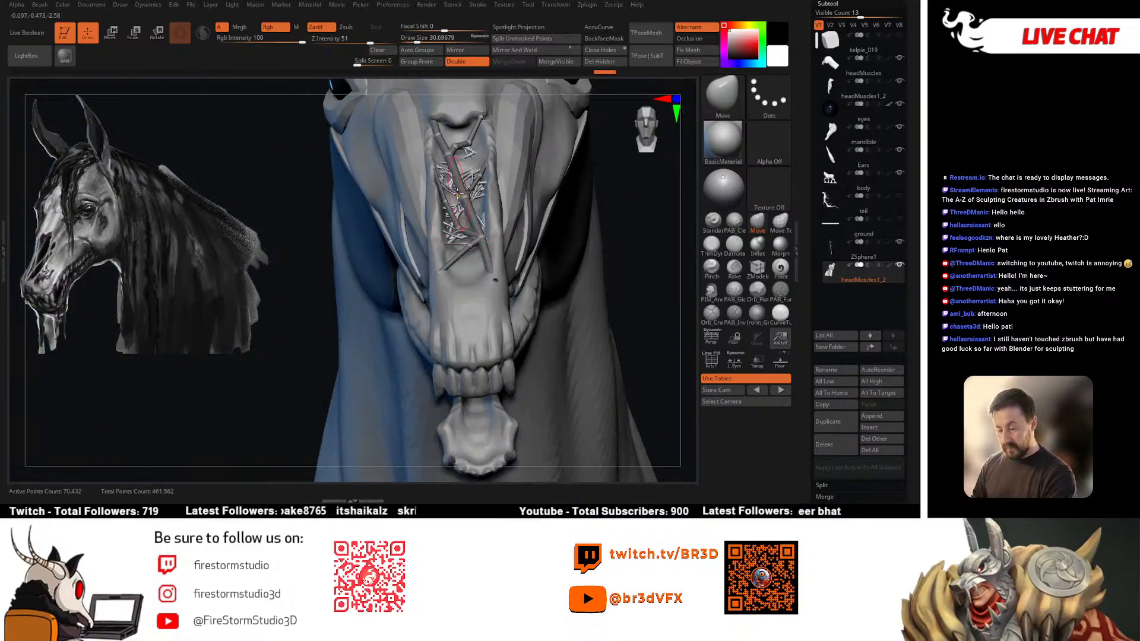
right_drag(443, 172, 465, 171)
right_drag(560, 183, 482, 175)
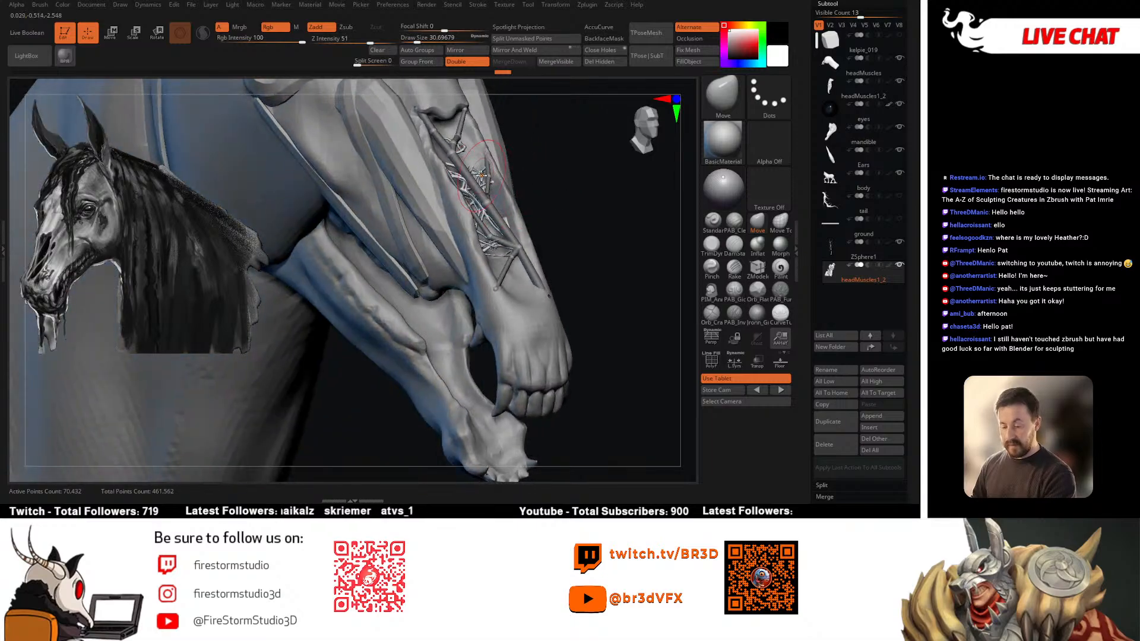
right_drag(566, 198, 500, 145)
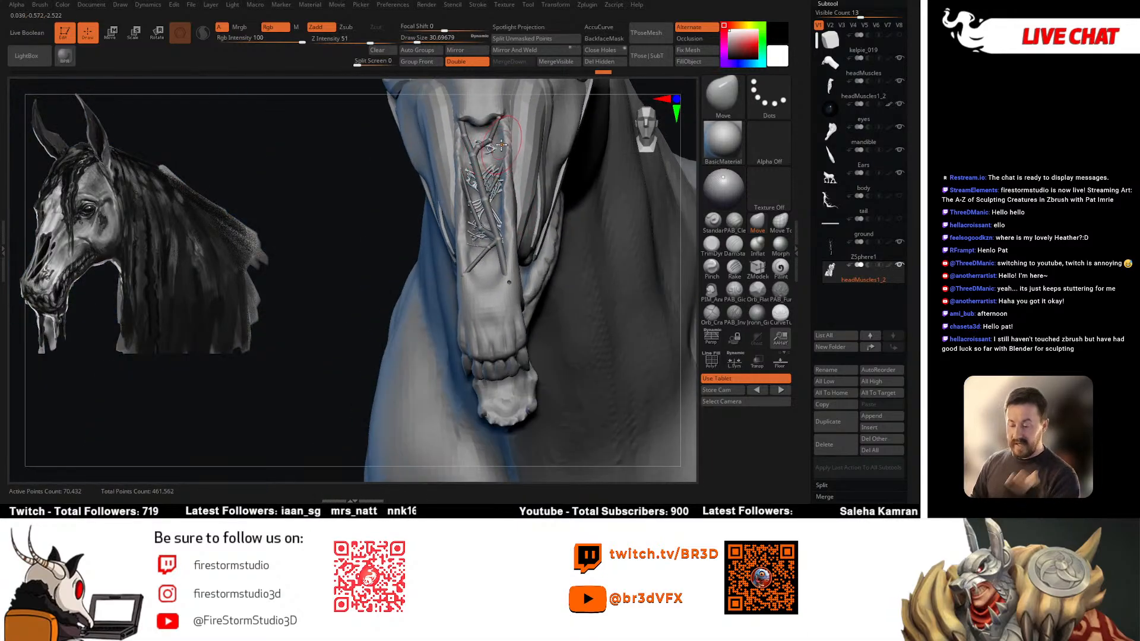
mouse_move(514, 238)
right_down()
mouse_move(501, 223)
mouse_move(508, 211)
mouse_move(537, 265)
mouse_move(483, 278)
mouse_move(494, 247)
mouse_move(574, 226)
mouse_move(543, 202)
mouse_move(522, 228)
mouse_move(567, 288)
mouse_move(533, 317)
right_up()
key(space)
click(539, 230)
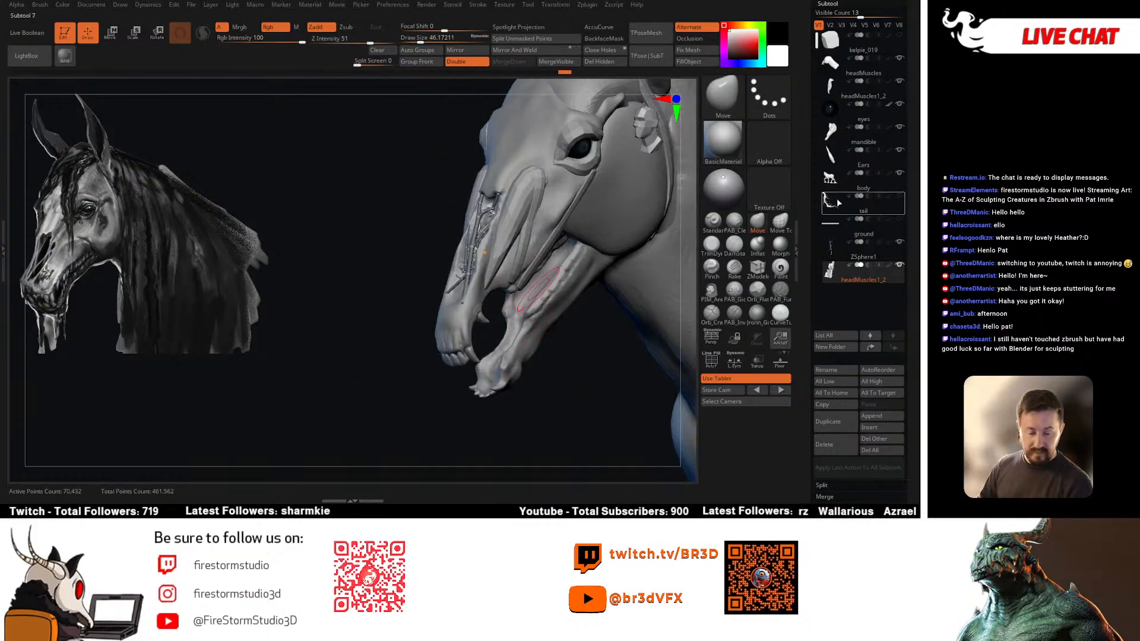
Step: Select the ZSphere1 strand subtool and switch off its adaptive skin preview
click(855, 250)
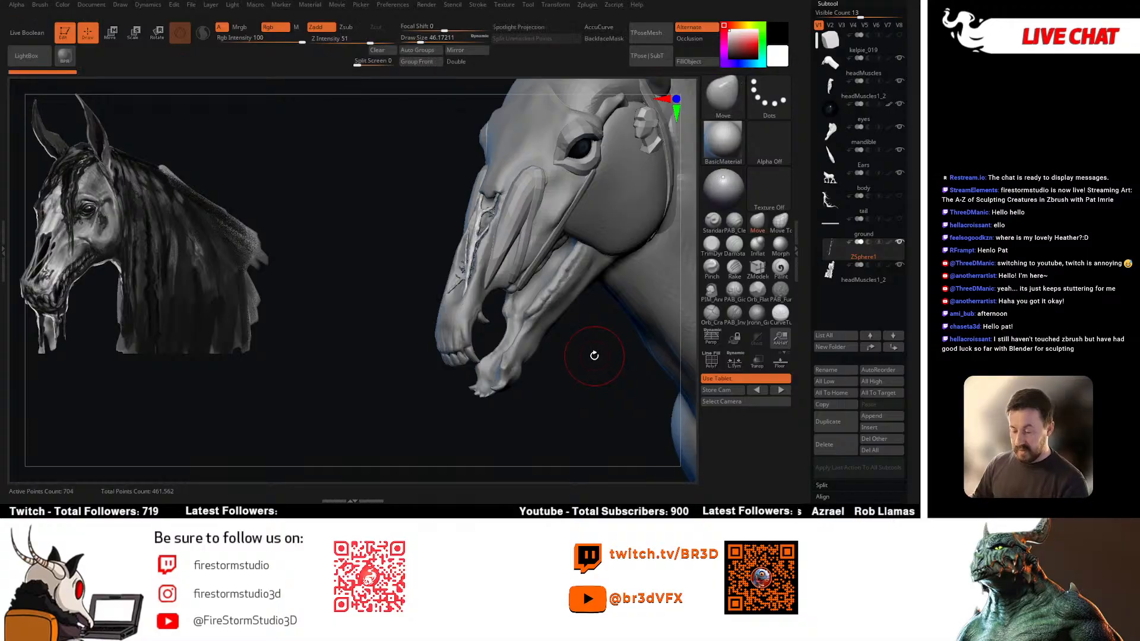
right_drag(594, 355, 605, 363)
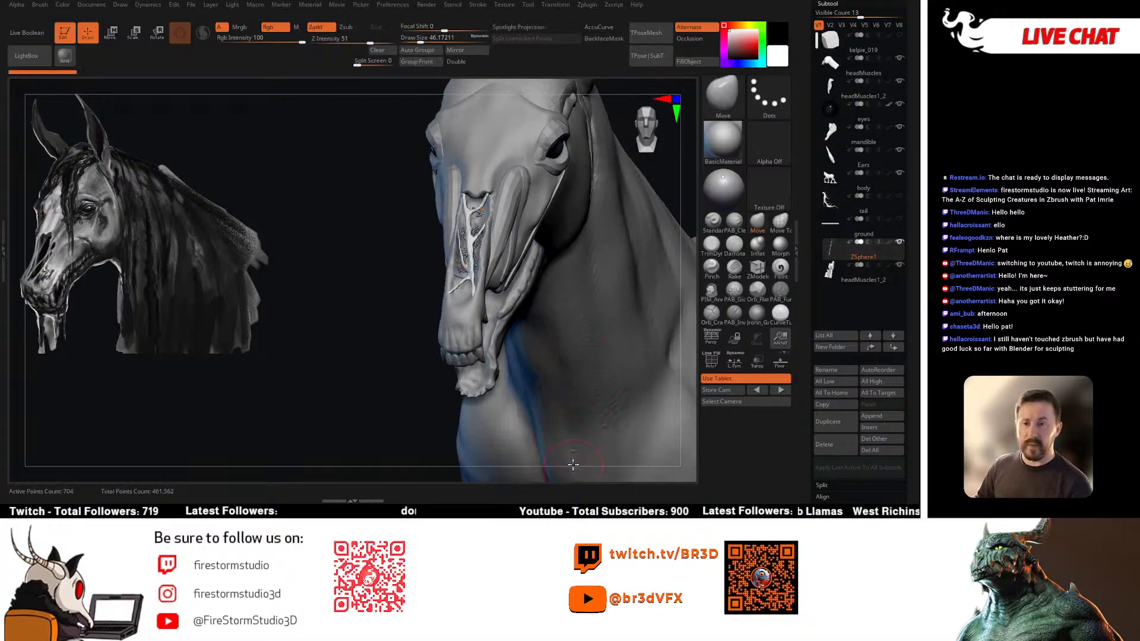
key(a)
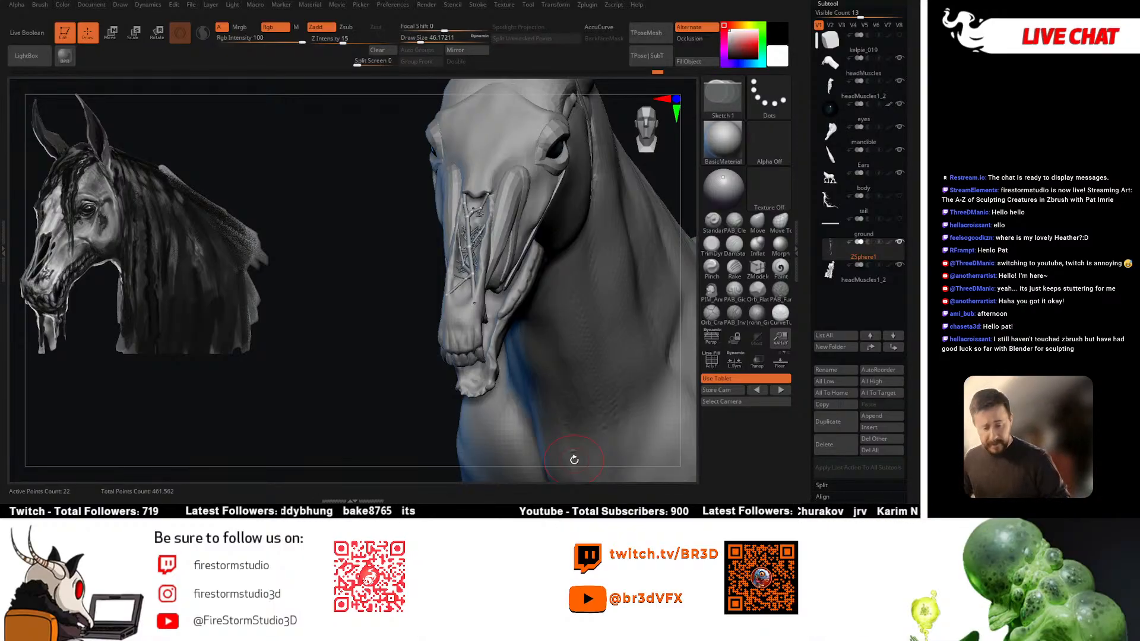
right_drag(562, 275, 522, 310)
Step: Set the DynaMesh resolution of the ZSphere strand's adaptive skin to 0
click(833, 251)
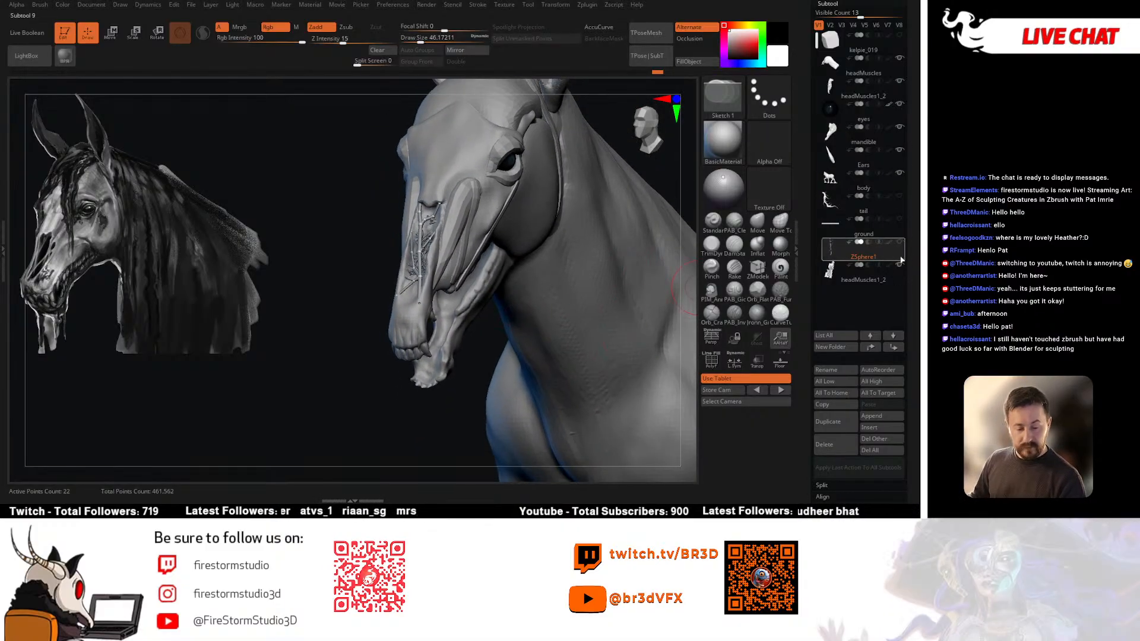
drag(900, 347, 901, 153)
drag(904, 447, 903, 307)
click(825, 196)
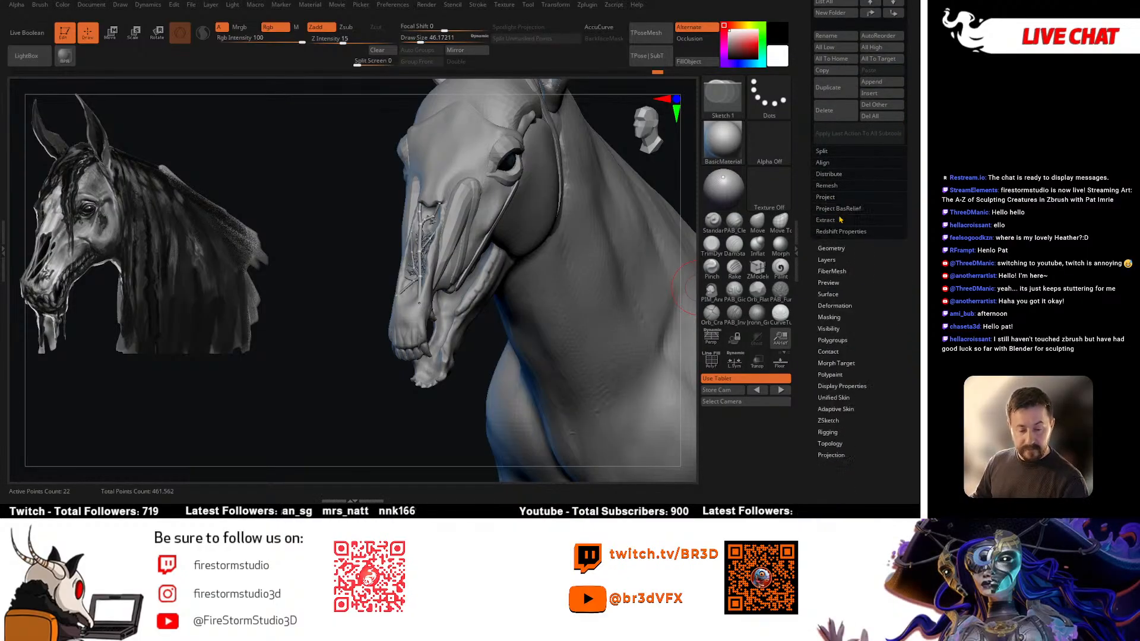
drag(873, 393, 873, 320)
click(835, 336)
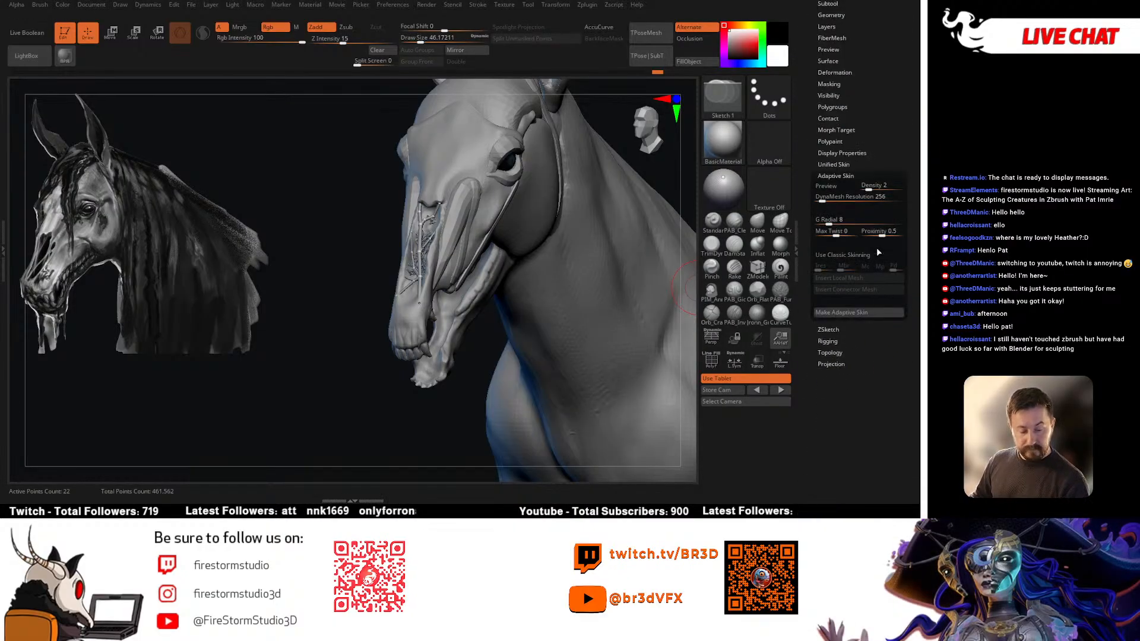
drag(822, 202, 816, 202)
Step: Isolate the ZSphere strand and compare its sphere chain with the adaptive skin preview
mouse_move(549, 334)
mouse_down()
mouse_move(539, 369)
mouse_move(544, 346)
mouse_move(516, 307)
mouse_move(466, 314)
mouse_move(494, 342)
mouse_up()
key(a)
key(a)
key(a)
key(alt+s)
mouse_move(490, 304)
mouse_down()
mouse_move(541, 303)
mouse_move(484, 307)
mouse_move(511, 329)
mouse_up()
key(alt+s)
key(a)
key(alt+s)
key(a)
key(a)
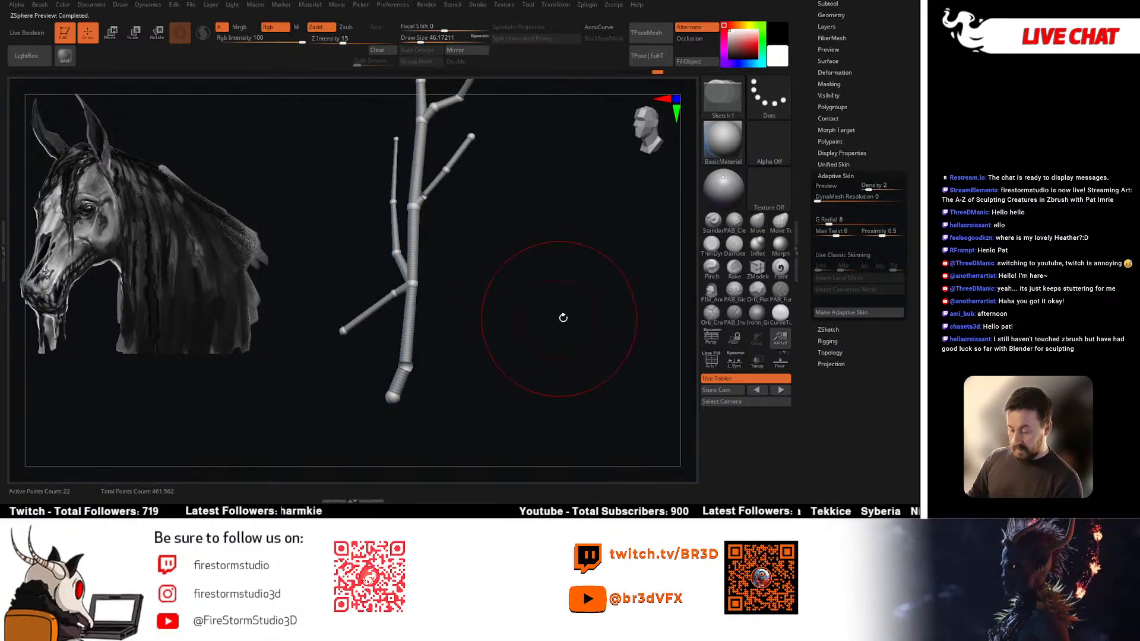
Step: Try to branch a new sphere off the strand's lower joint at draw size 1 and pull it outward
key(space)
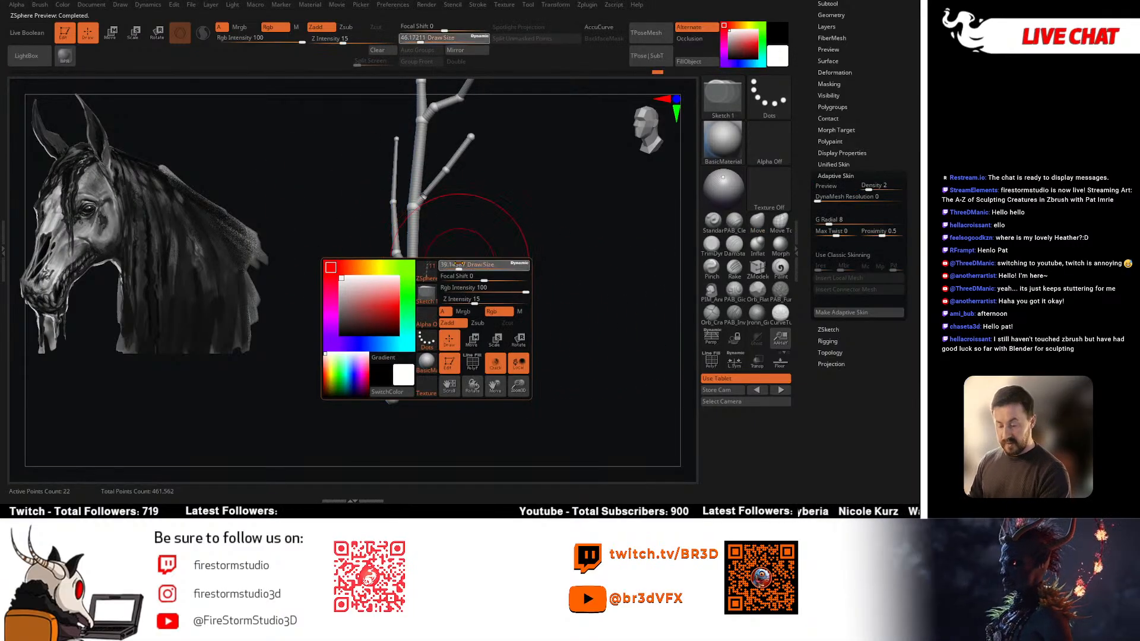
drag(457, 264, 441, 265)
drag(414, 369, 418, 370)
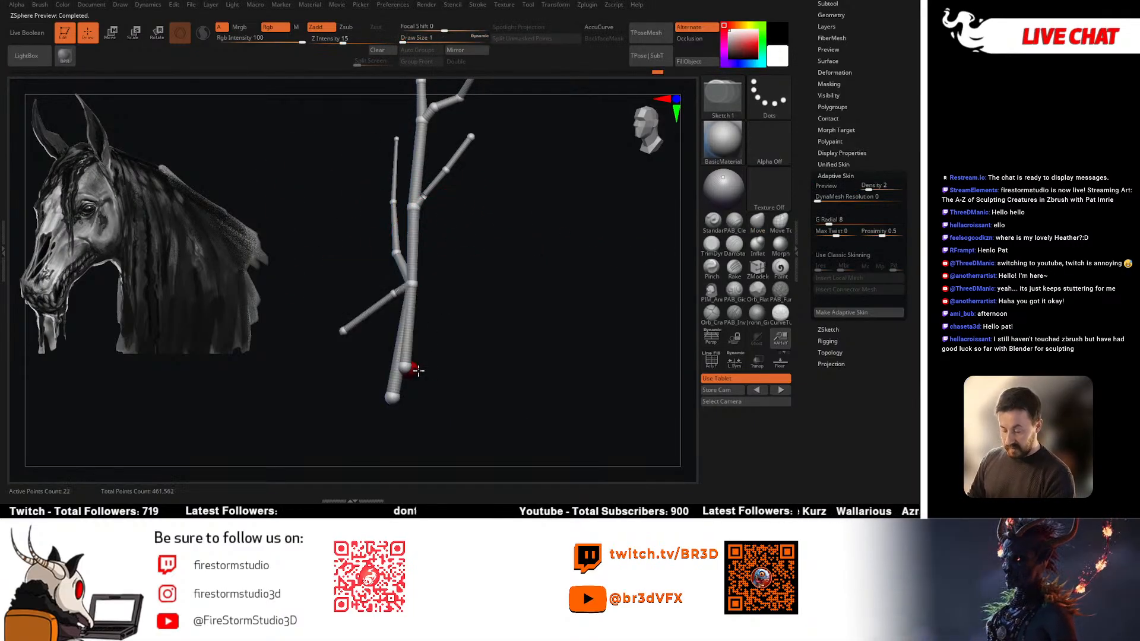
key(w)
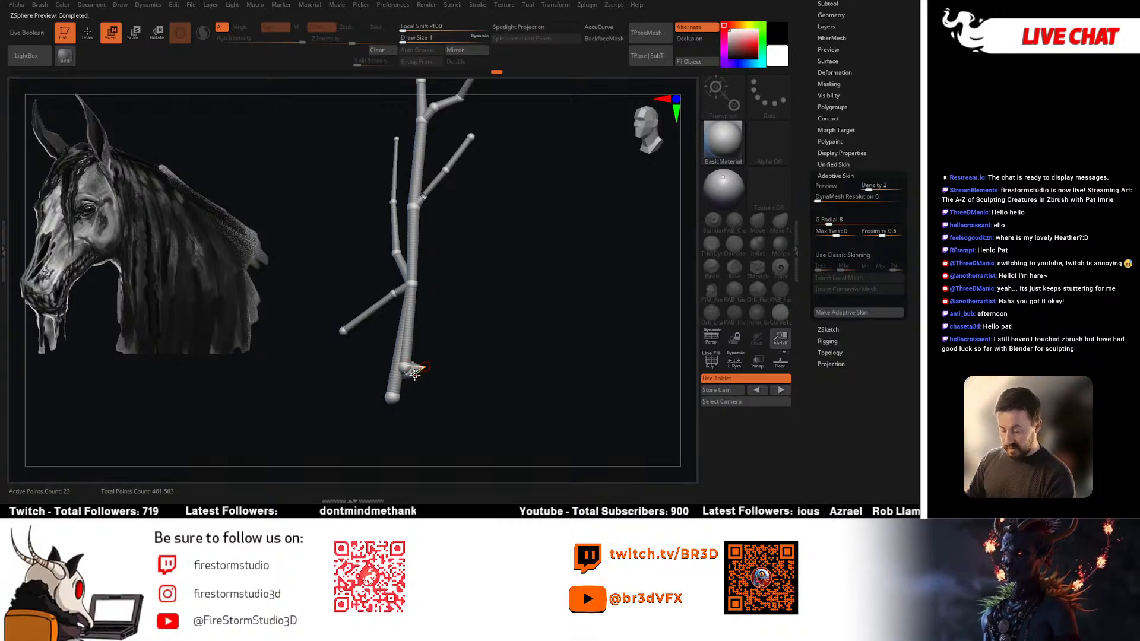
drag(411, 375, 422, 374)
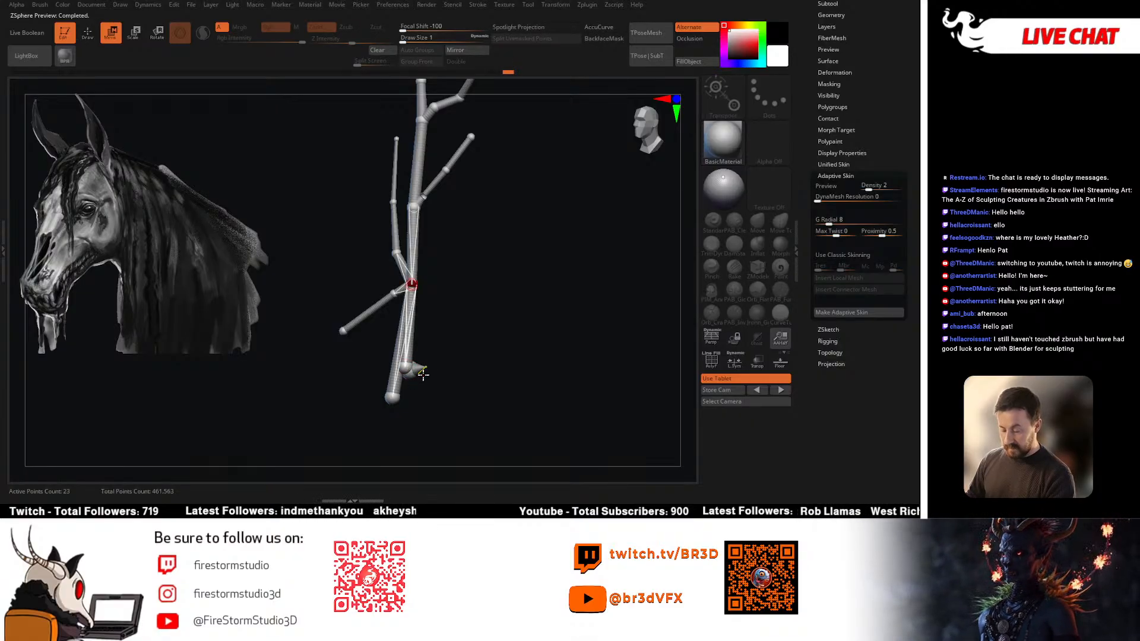
Step: Delete the extra spheres overlapping the strand's lower end and preview the cleaned adaptive skin
key(q)
alt+drag(446, 352, 466, 327)
alt+click(424, 415)
alt+click(405, 365)
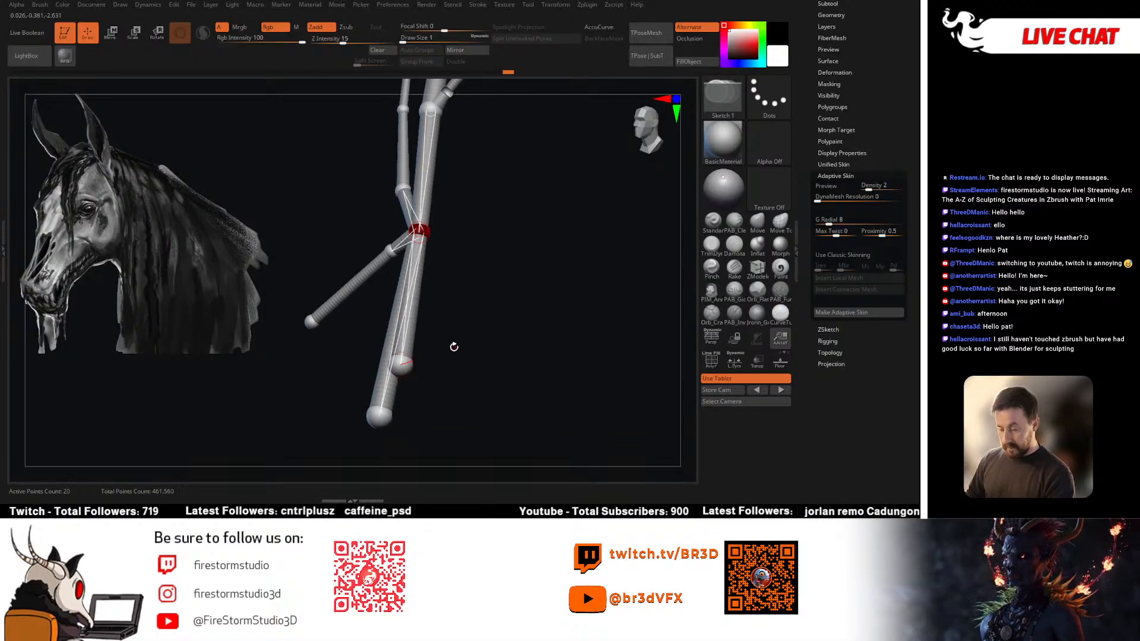
key(a)
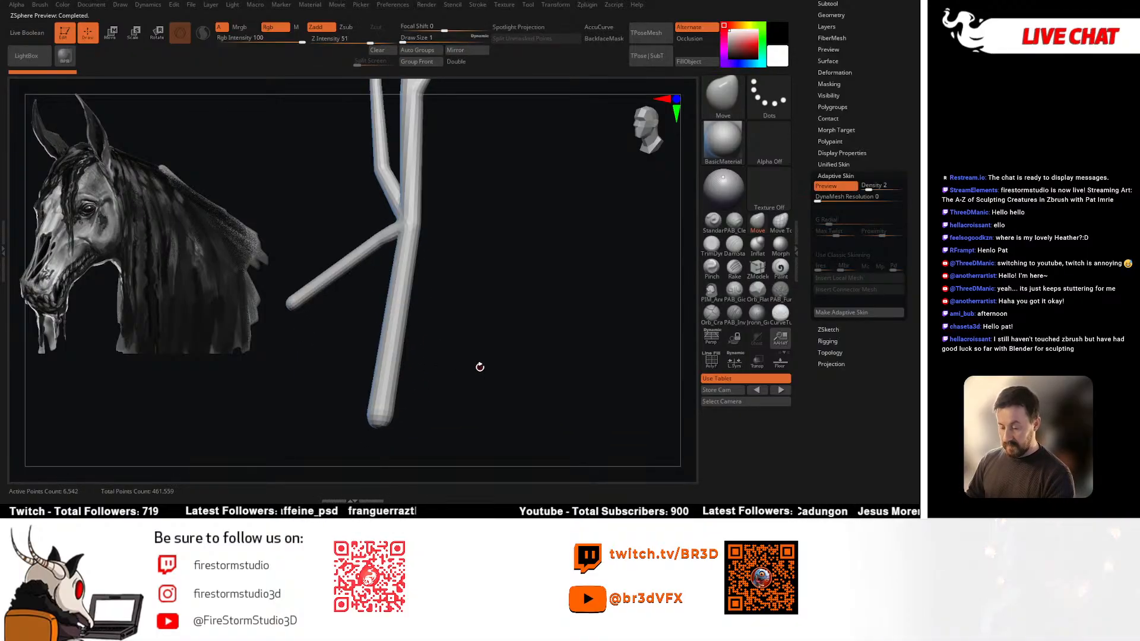
mouse_move(478, 366)
alt+mouse_down()
mouse_move(463, 303)
mouse_move(479, 369)
alt+mouse_up()
key(a)
key(a)
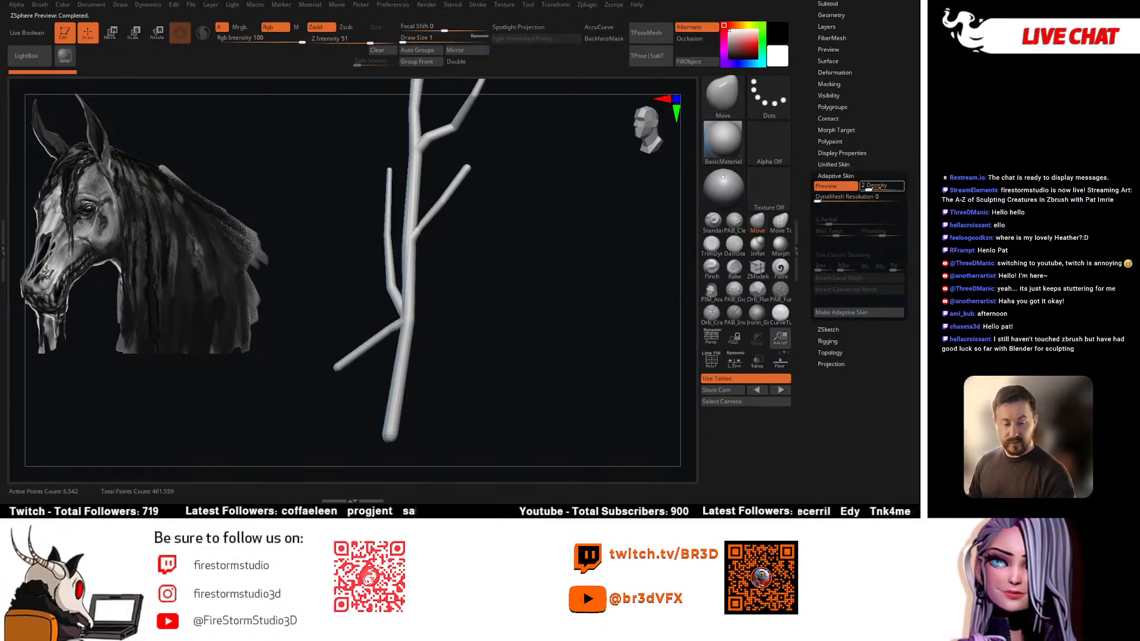
Step: Show the strand's polyframe, set the adaptive skin density to 1 and make an adaptive skin from it
key(shift+f)
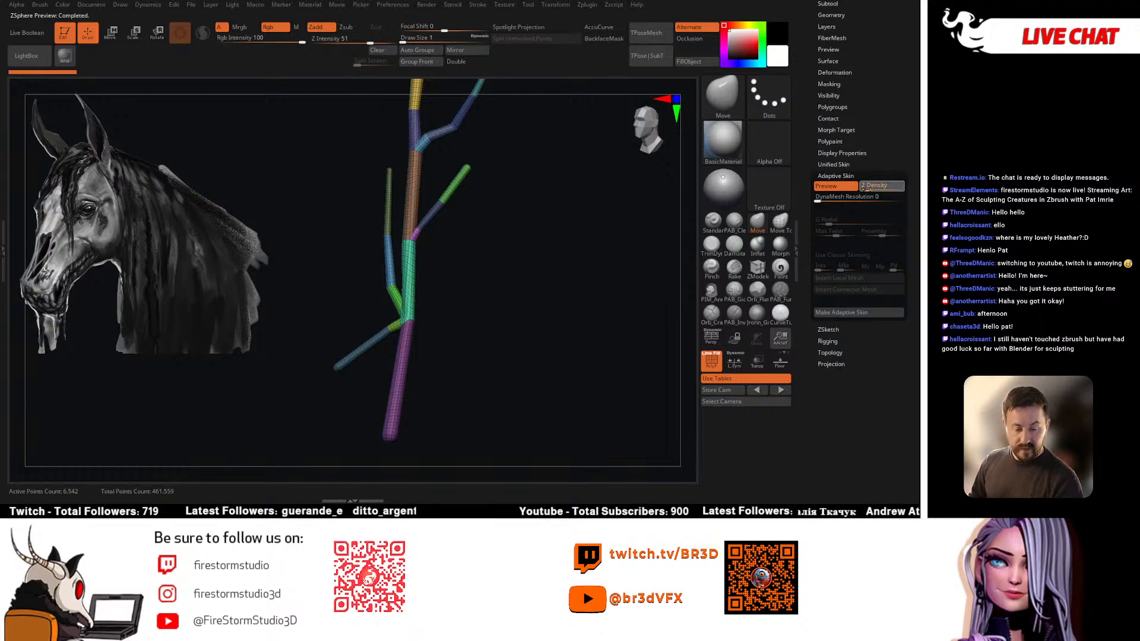
drag(868, 187, 861, 188)
drag(515, 320, 536, 277)
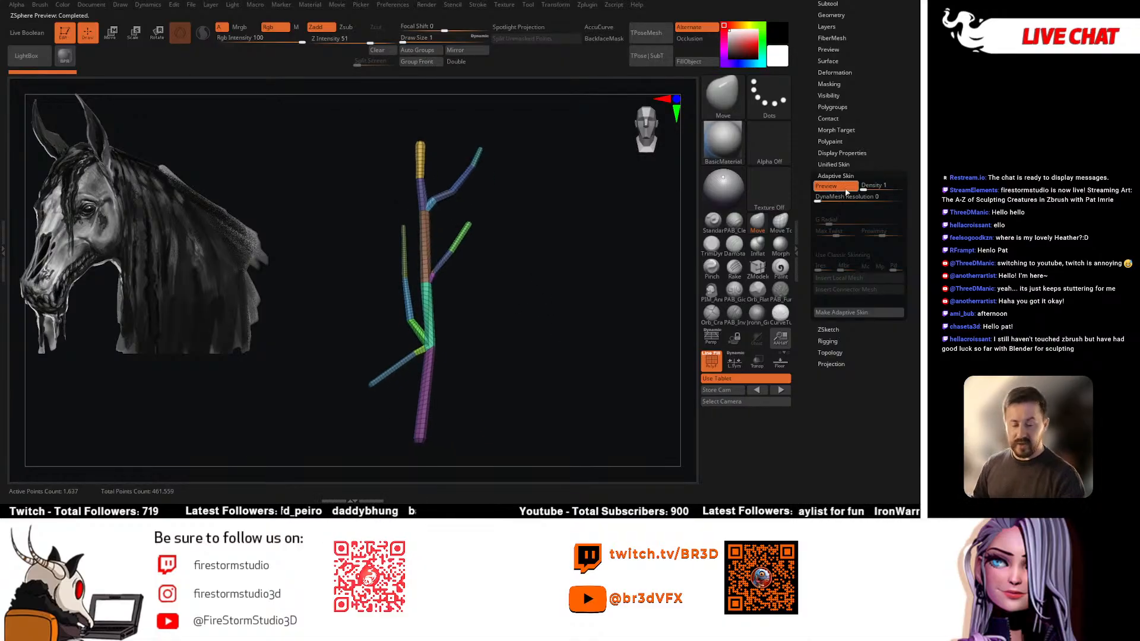
click(847, 315)
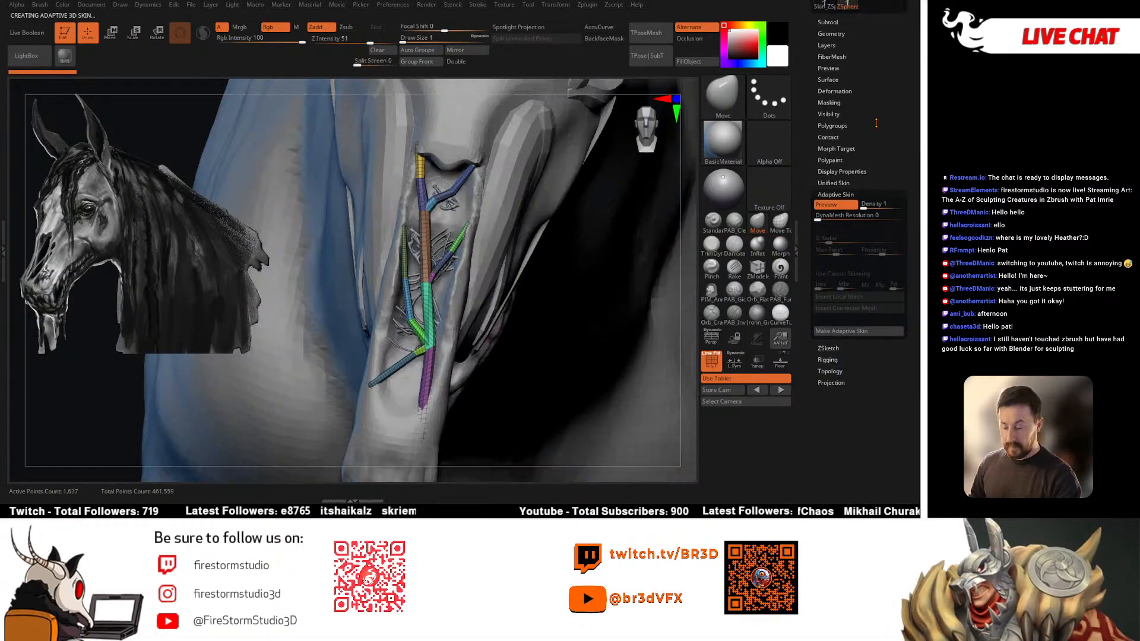
click(831, 207)
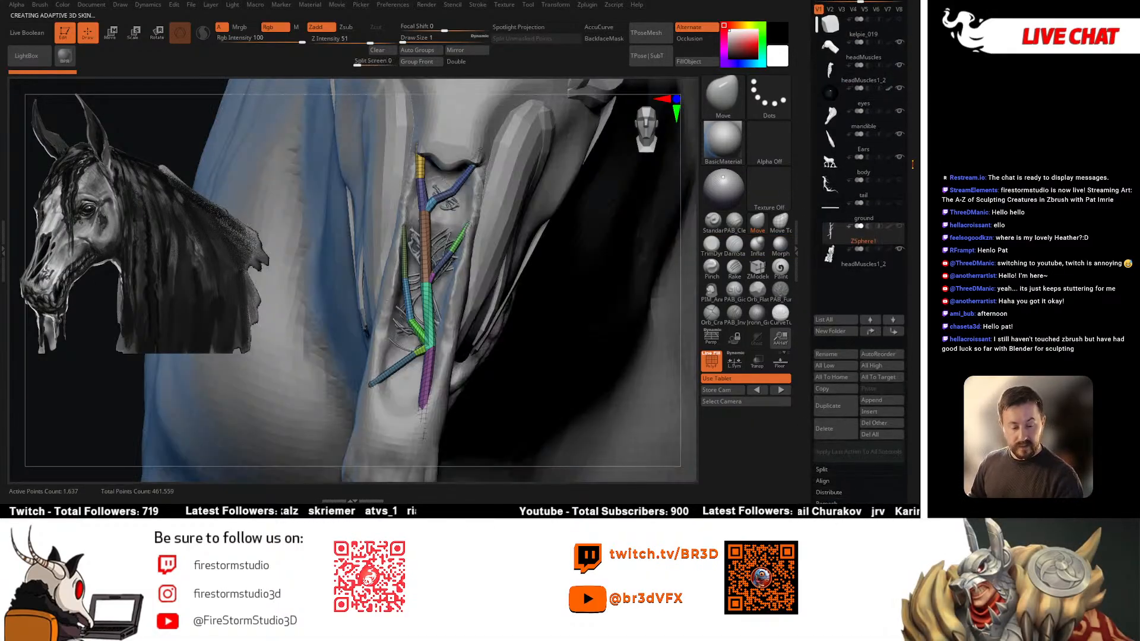
Step: Delete the ZSphere1 subtool and append the Skin_ZSphere1 vein mesh in its place
drag(868, 339, 868, 218)
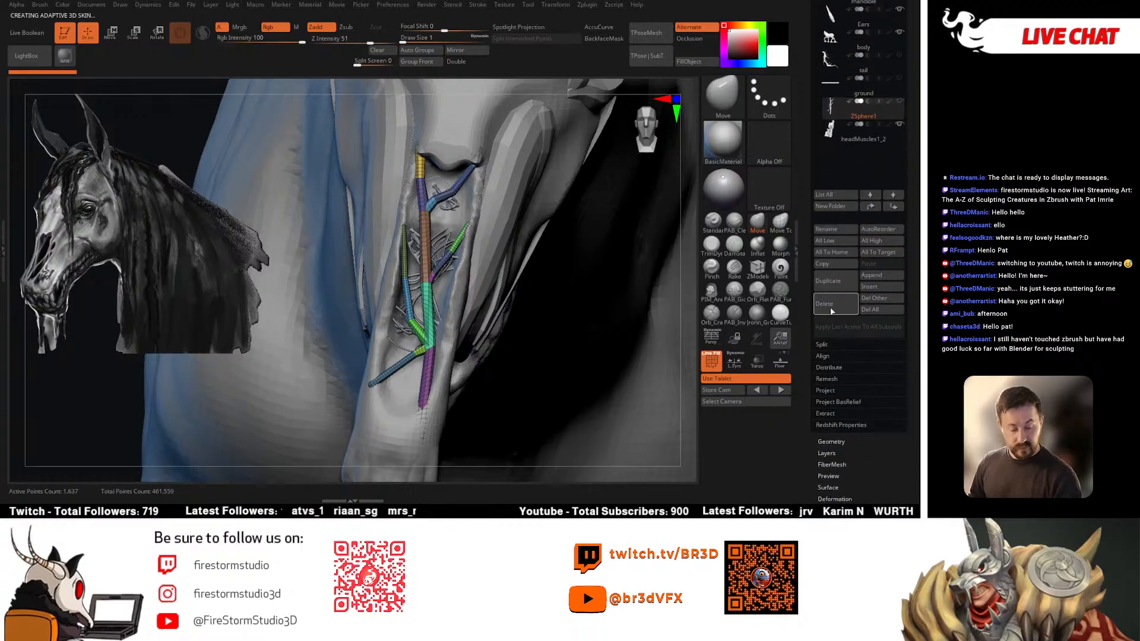
click(833, 306)
click(746, 328)
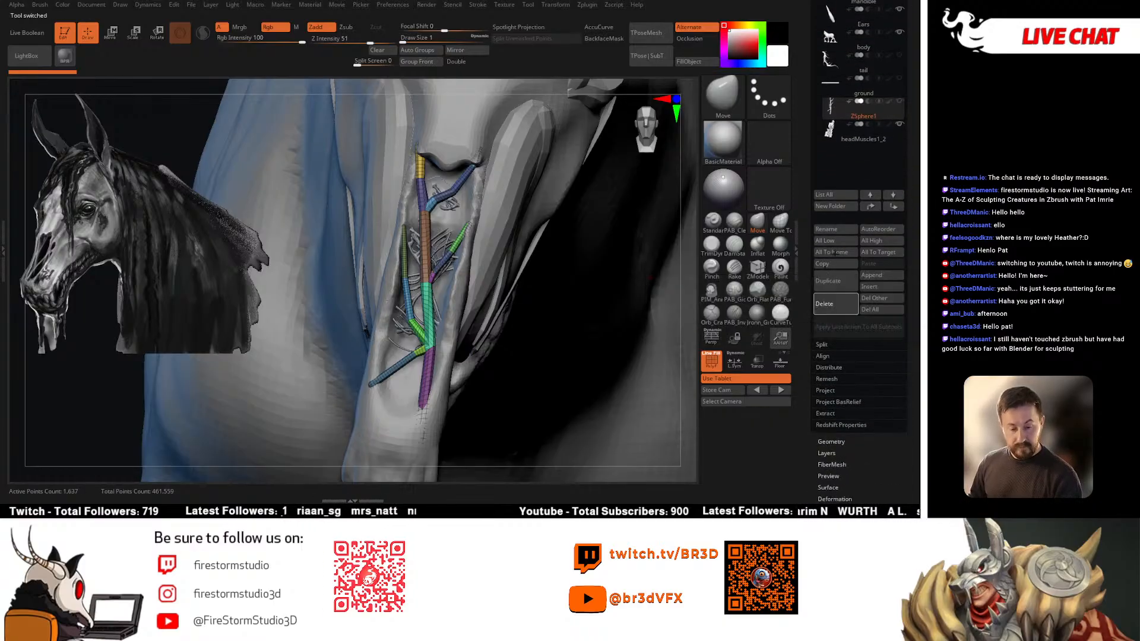
click(876, 279)
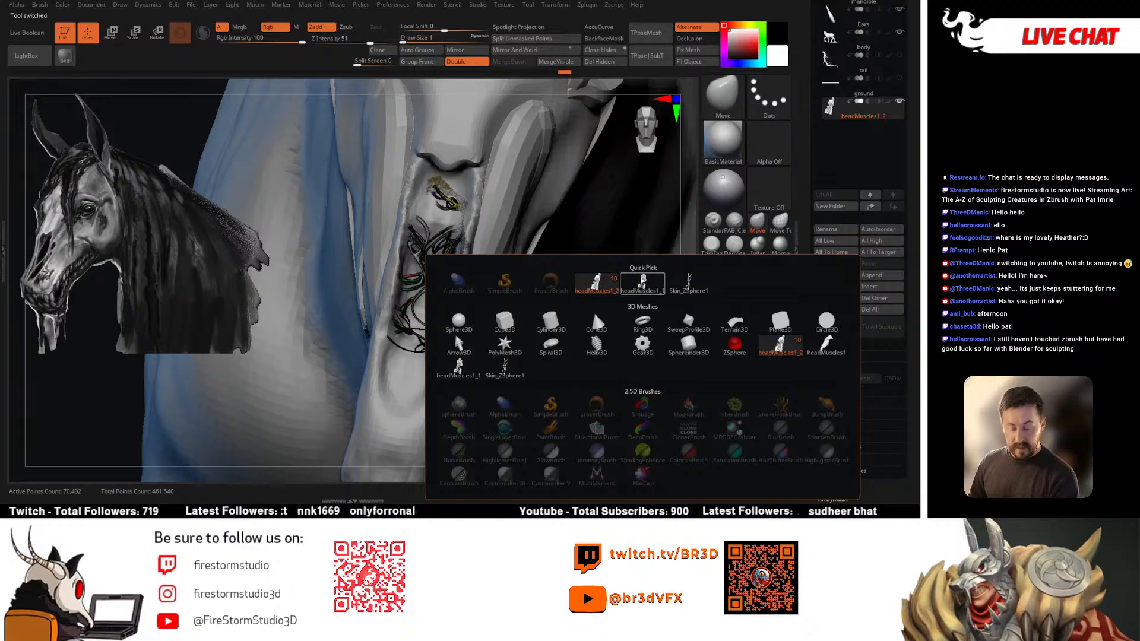
click(685, 287)
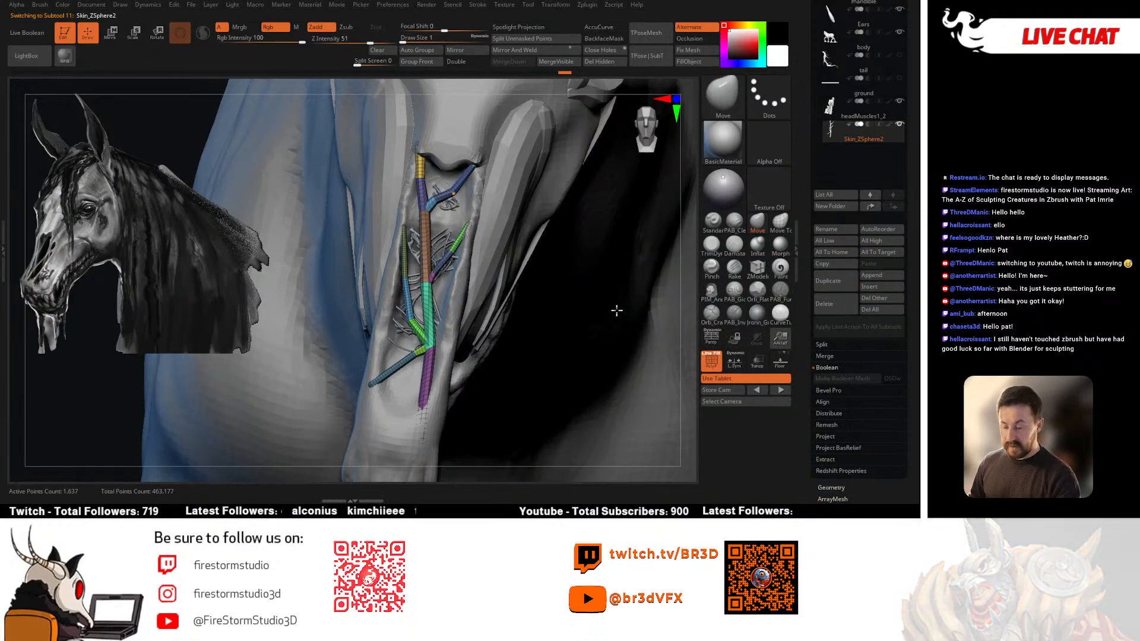
Step: Fit the vein mesh to the front of the horse's nose using the Move brush at draw size about 27
drag(617, 310, 663, 256)
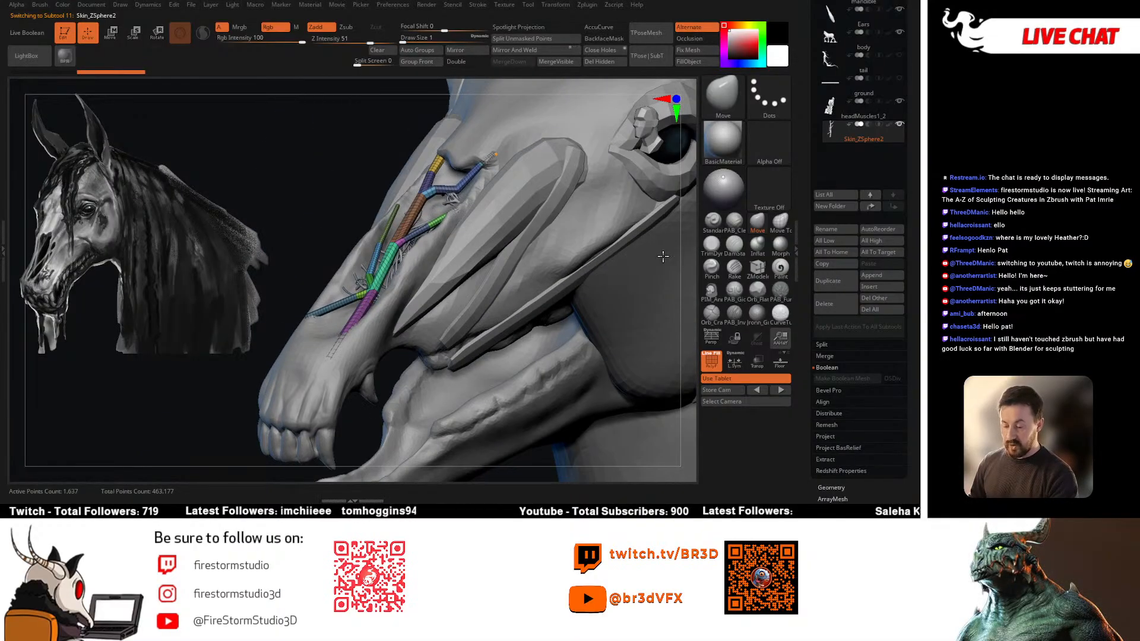
click(760, 227)
drag(338, 178, 454, 208)
key(space)
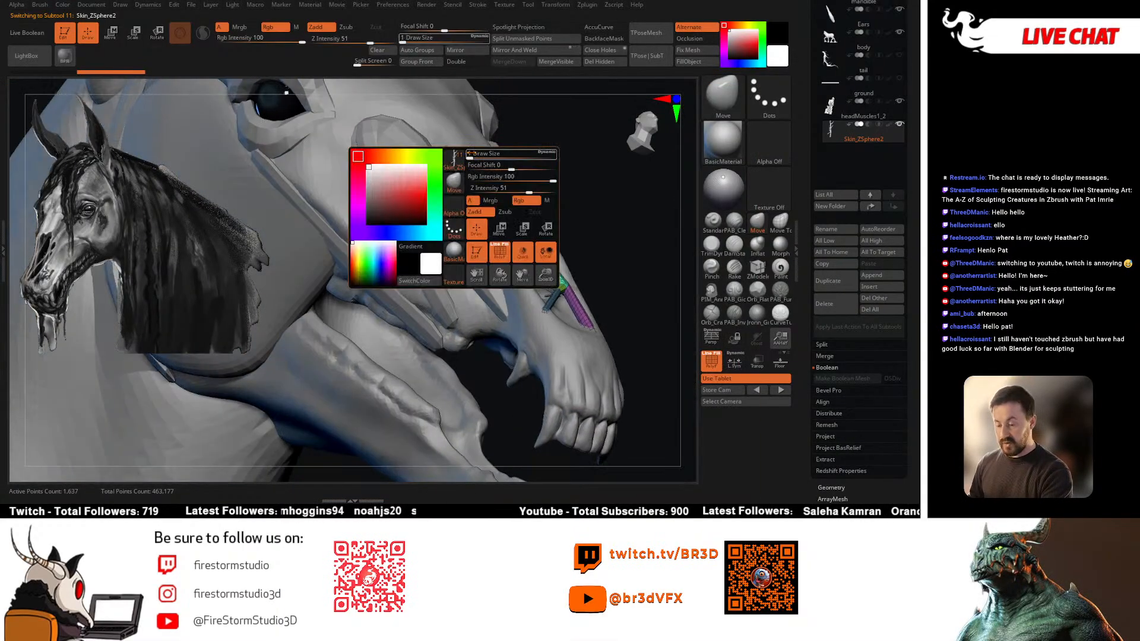
drag(498, 160, 492, 159)
mouse_move(493, 159)
right_down()
mouse_move(456, 141)
mouse_move(516, 166)
mouse_move(516, 143)
mouse_move(505, 202)
right_up()
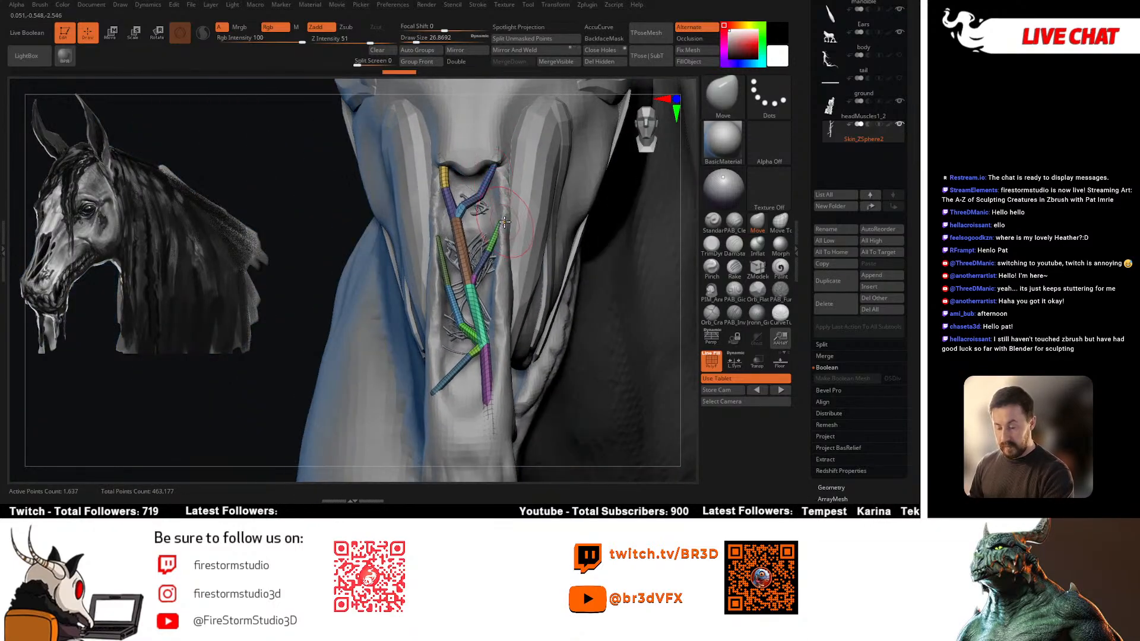
right_drag(447, 237, 441, 340)
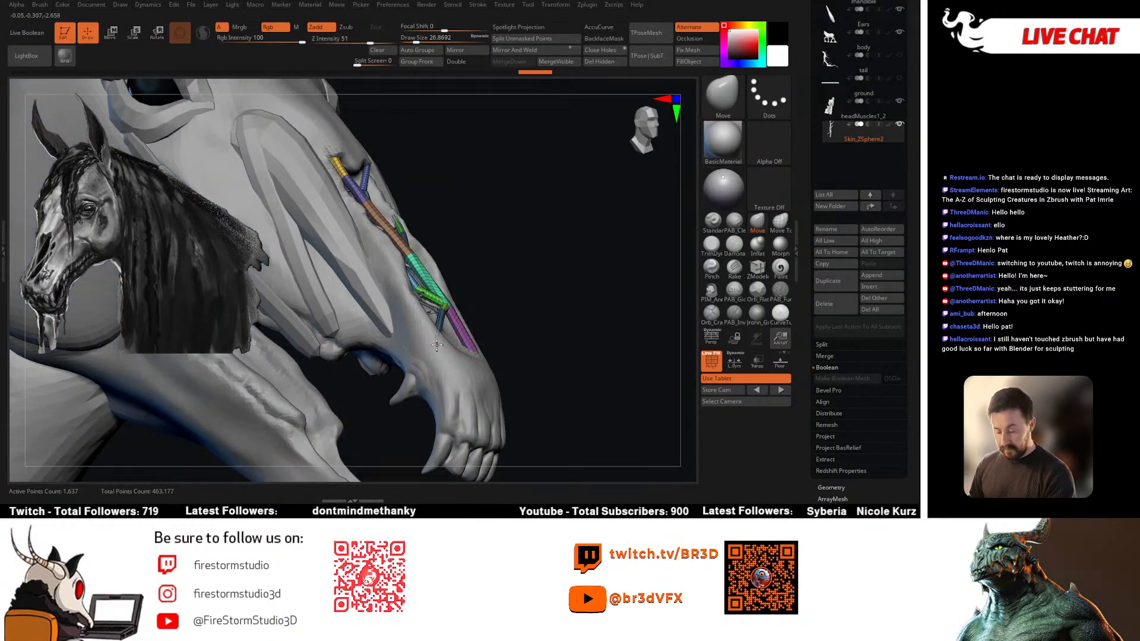
right_drag(542, 331, 515, 288)
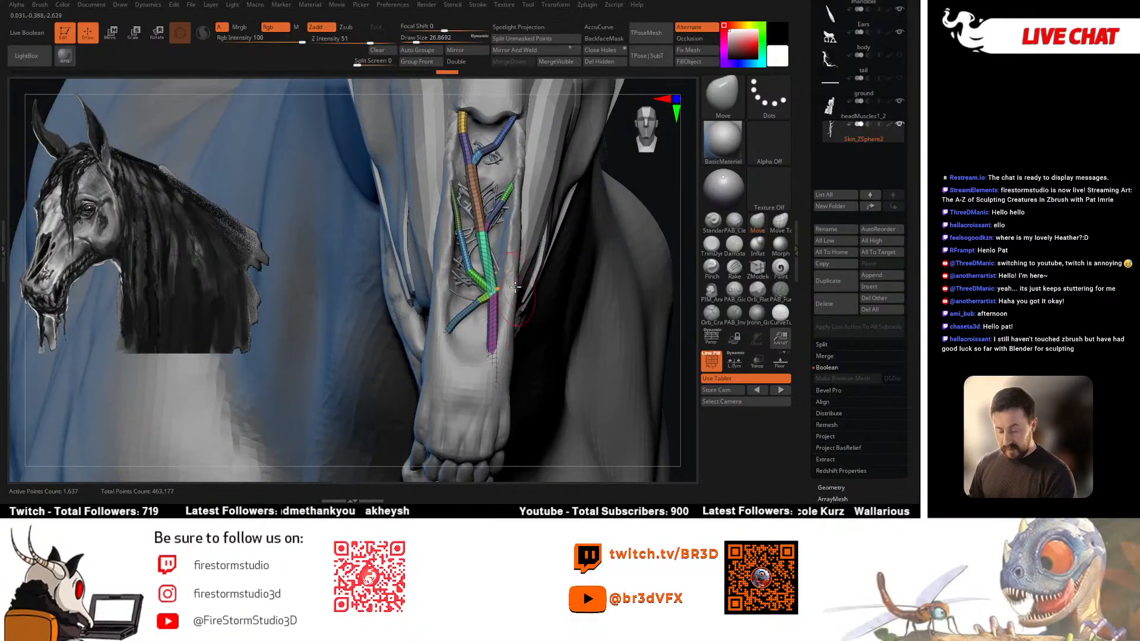
Step: Isolate the vein mesh, smooth its branches and junctions, and bring the rest of the horse back into view
key(shift)
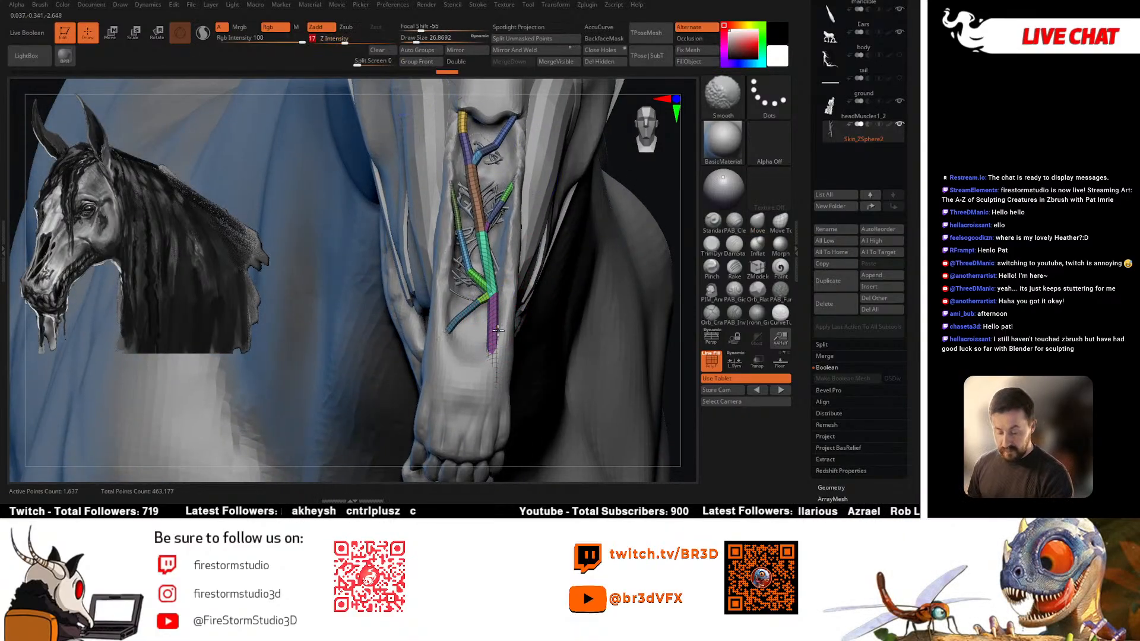
key(shift+s)
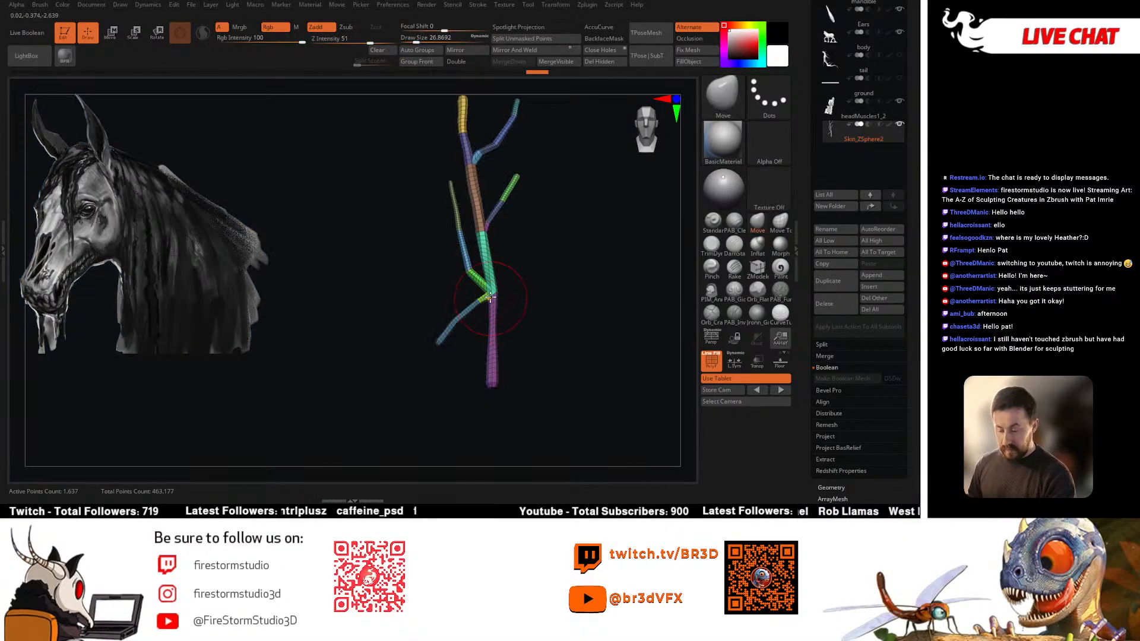
key(shift)
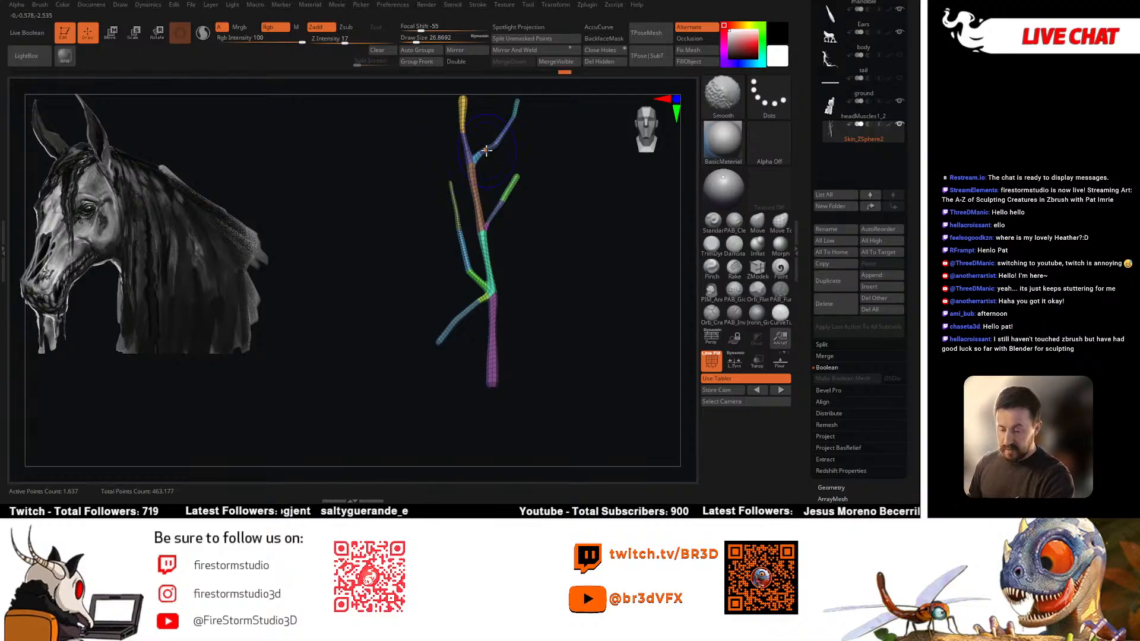
key(shift)
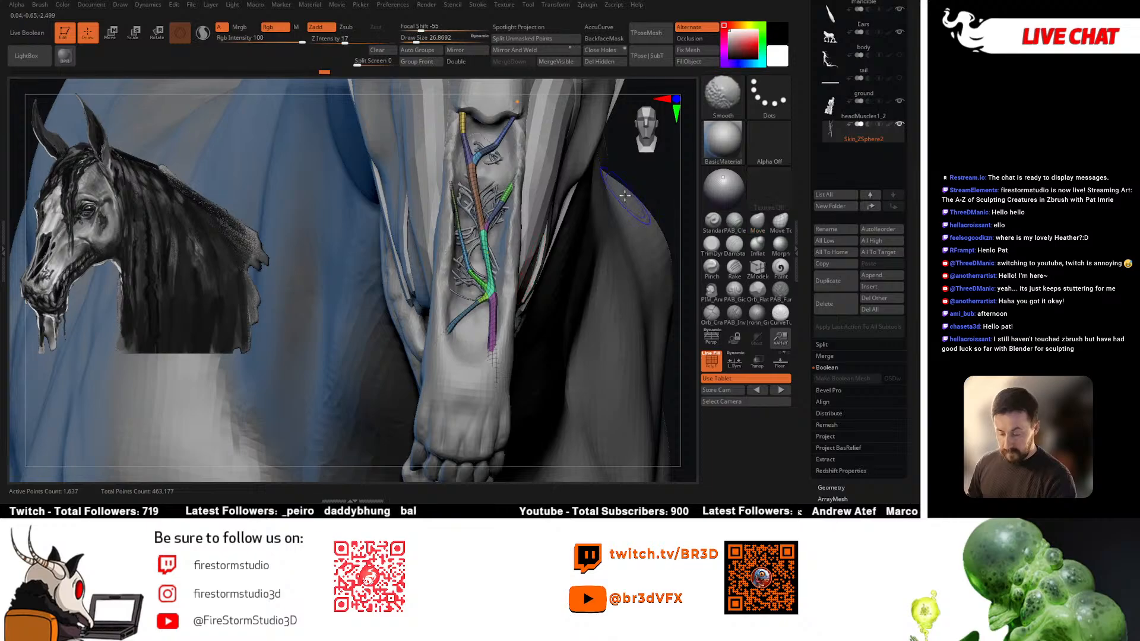
shift+right_drag(532, 268, 469, 188)
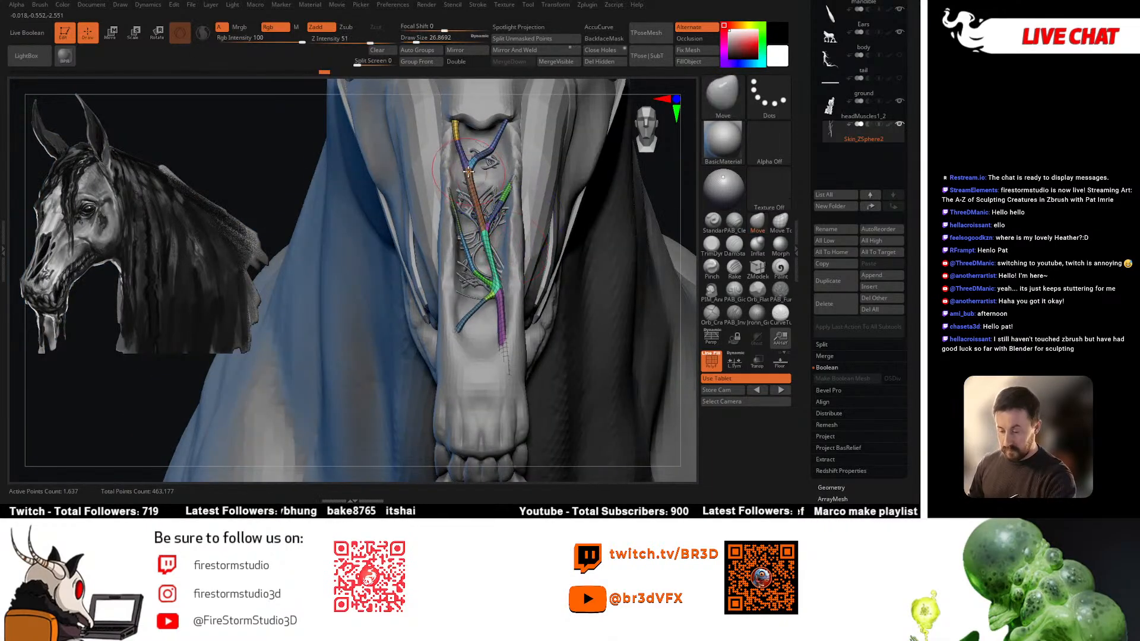
Step: Switch to the Move Elastic brush, nudge the upper vein fork, and set Z Intensity to 15
key(b)
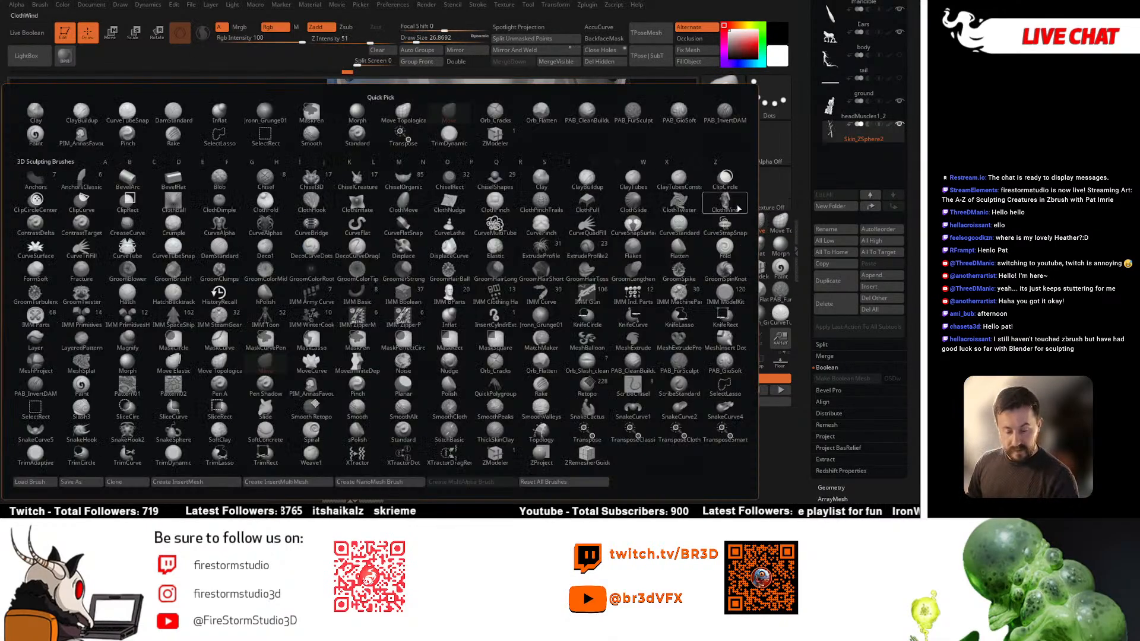
key(Escape)
key(space)
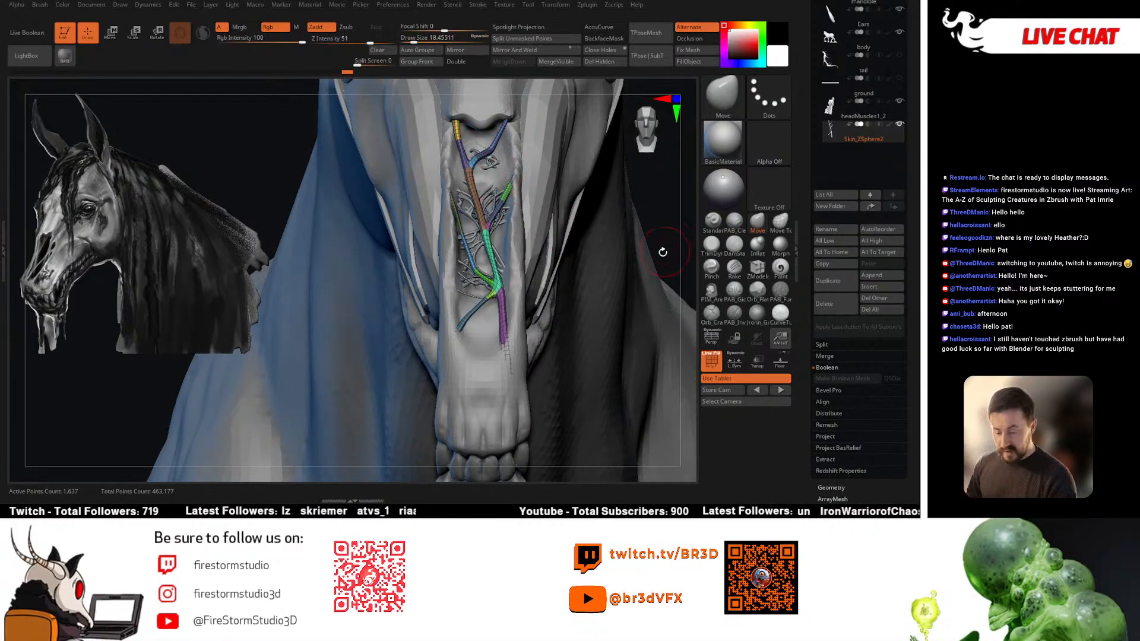
key(b)
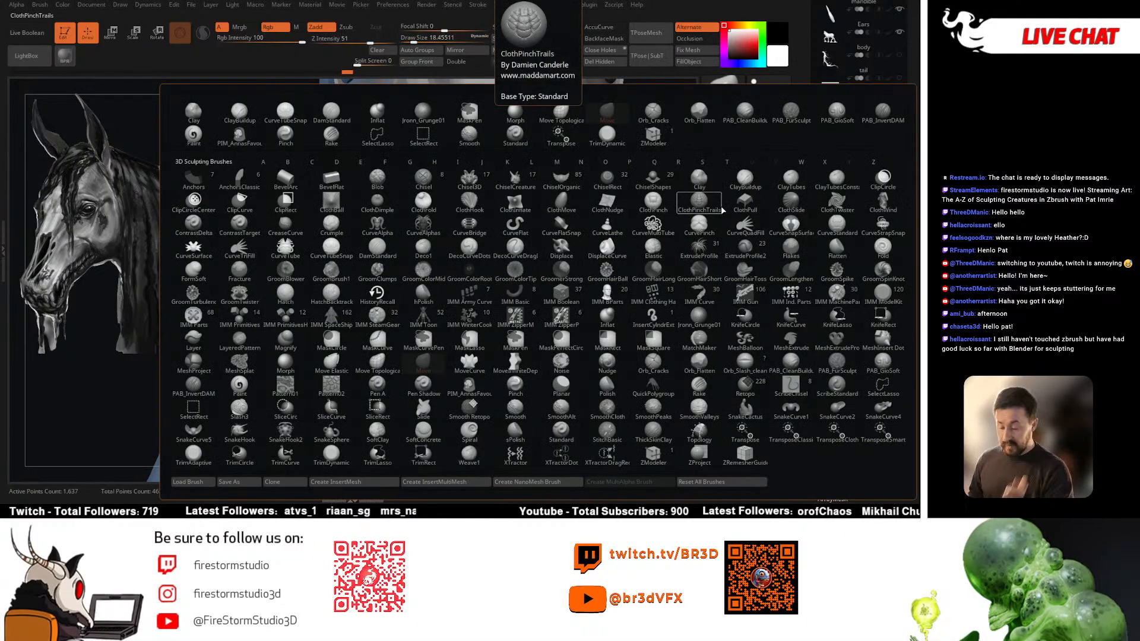
click(331, 361)
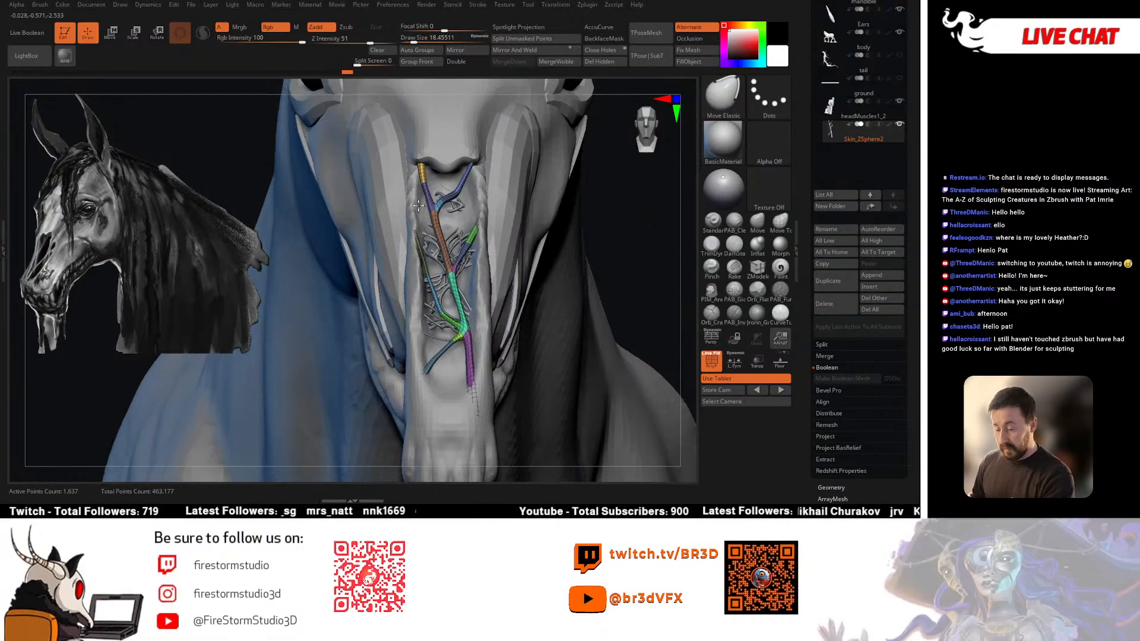
drag(419, 202, 426, 187)
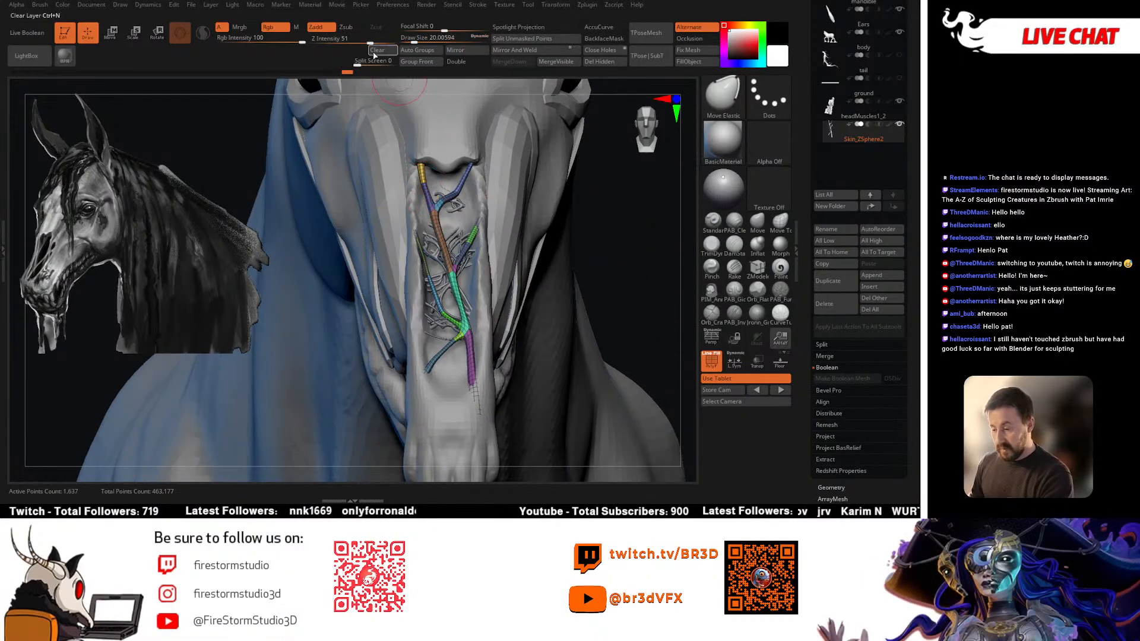
drag(369, 43, 343, 43)
Step: Bend the vein's branches along the nose with Move Elastic, varying the draw size between about 23 and 37
drag(178, 416, 213, 409)
key(space)
drag(463, 225, 425, 180)
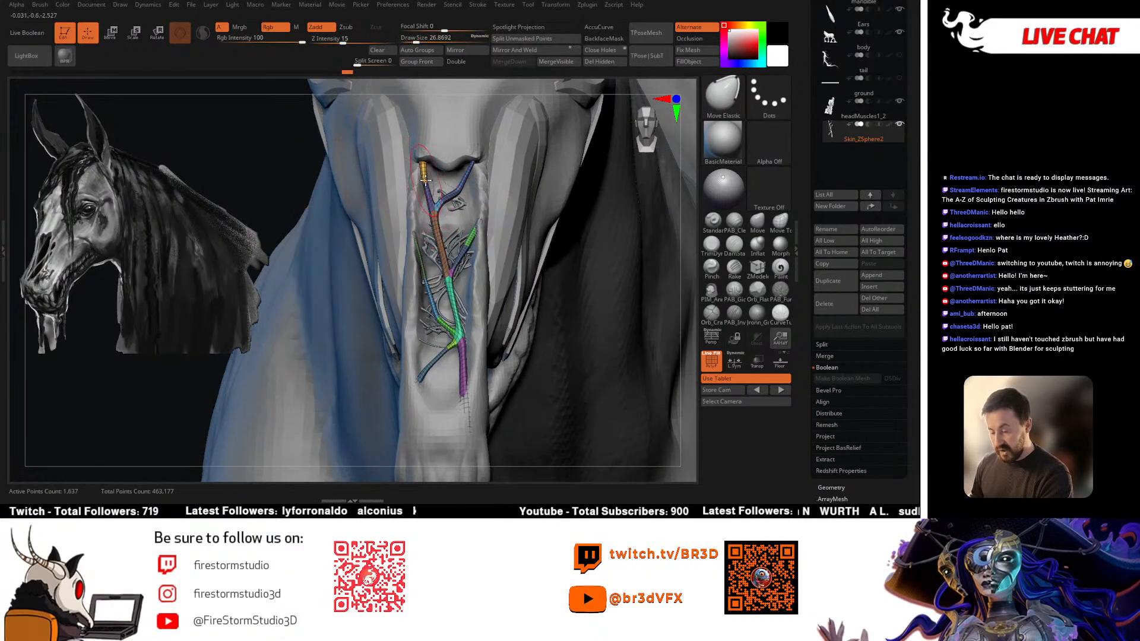
key(space)
click(426, 178)
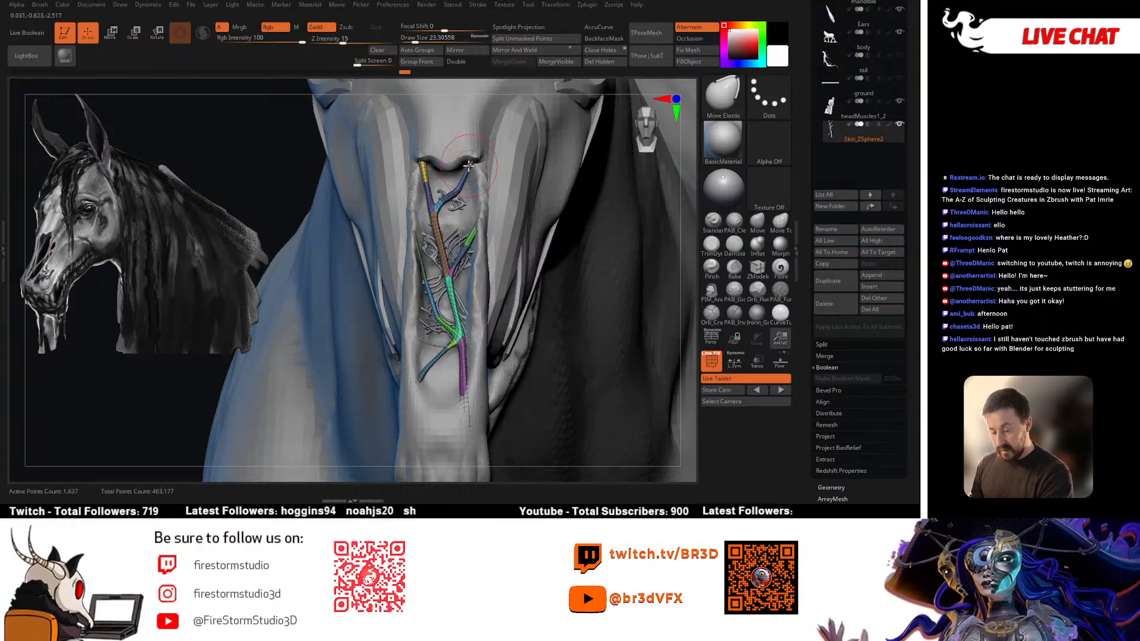
key(space)
click(438, 236)
mouse_move(421, 262)
right_down()
mouse_move(470, 237)
mouse_move(501, 262)
mouse_move(539, 269)
mouse_move(472, 276)
mouse_move(444, 295)
mouse_move(472, 267)
mouse_move(438, 249)
mouse_move(516, 269)
mouse_move(519, 321)
mouse_move(515, 225)
mouse_move(457, 320)
mouse_move(445, 320)
right_up()
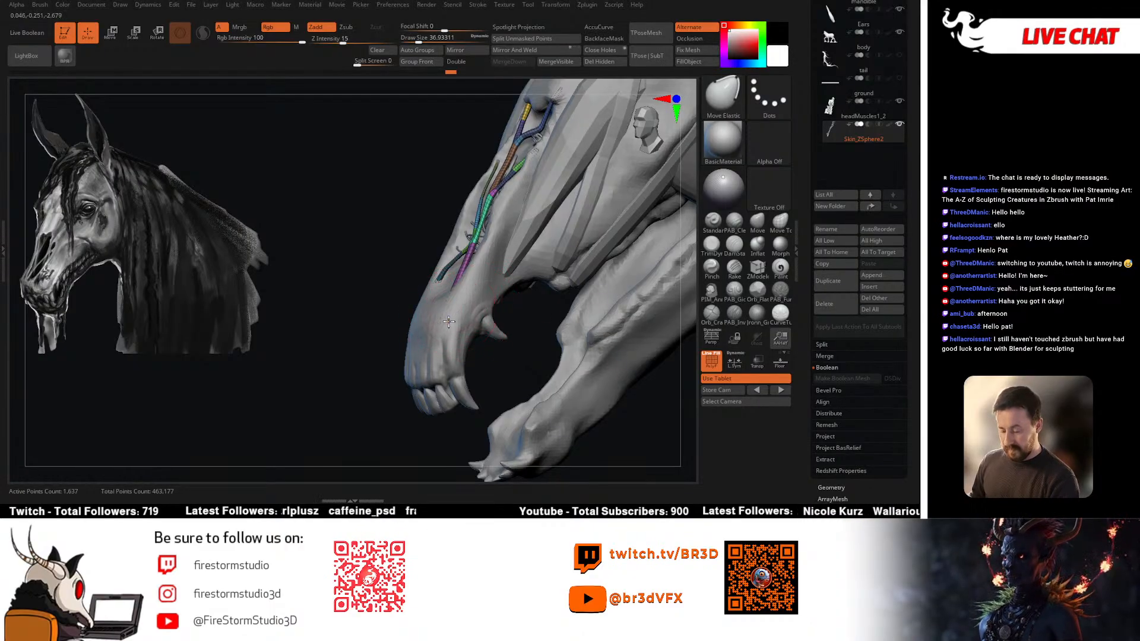
right_drag(452, 314, 499, 309)
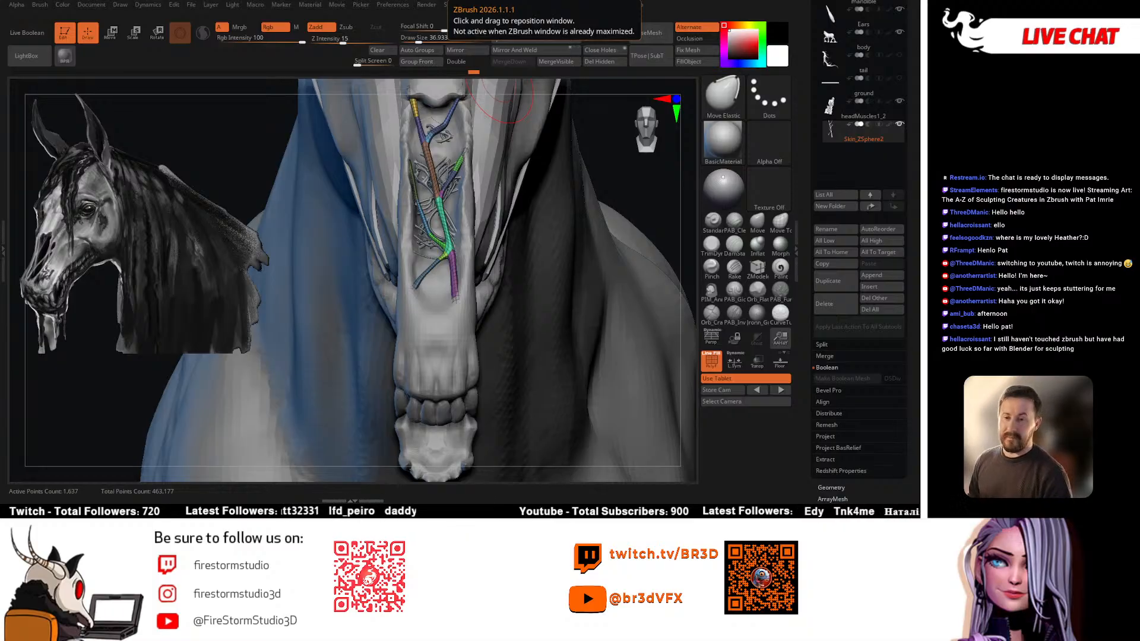
Step: Select the head muscles subtool and isolate the polygroup of the narrow strip muscle below the eye
right_drag(510, 142, 416, 178)
ctrl+right_drag(440, 285, 436, 226)
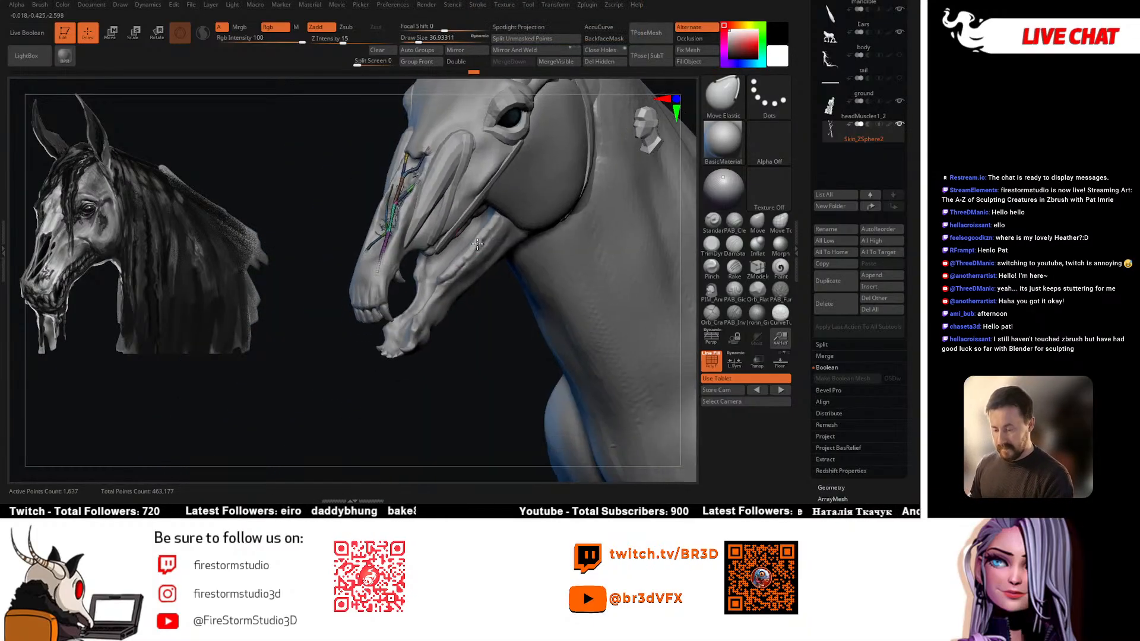
mouse_move(505, 297)
right_down()
mouse_move(475, 328)
mouse_move(524, 323)
mouse_move(469, 310)
mouse_move(591, 300)
mouse_move(552, 294)
right_up()
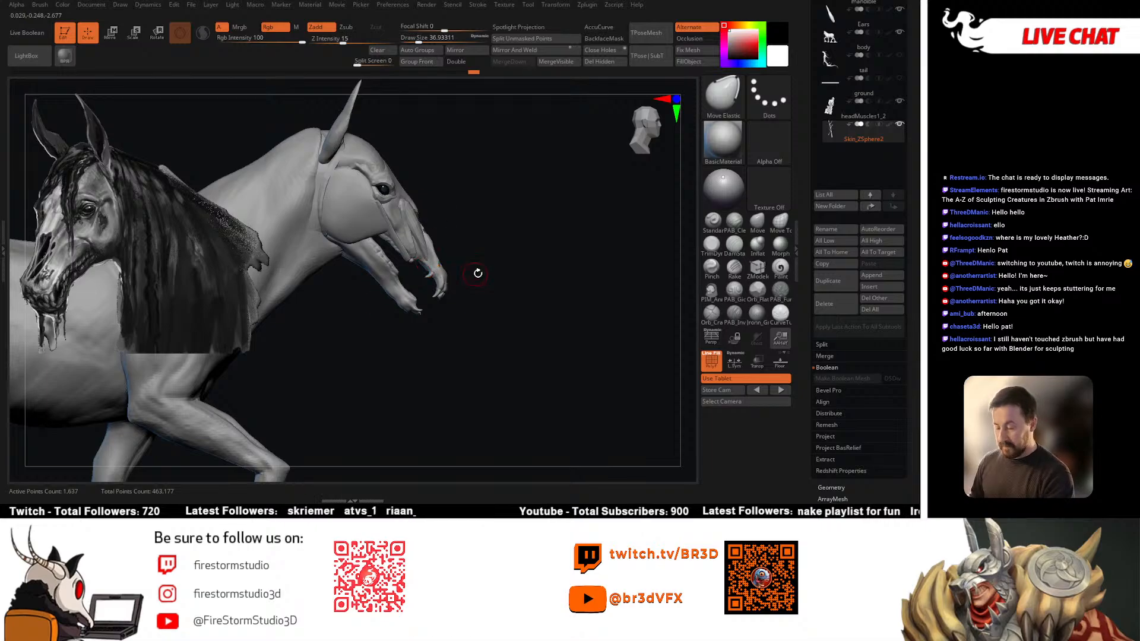
mouse_move(477, 273)
right_down()
mouse_move(509, 269)
mouse_move(471, 336)
mouse_move(480, 245)
mouse_move(494, 298)
mouse_move(478, 244)
mouse_move(553, 292)
mouse_move(519, 300)
mouse_move(537, 294)
mouse_move(519, 272)
mouse_move(483, 318)
mouse_move(451, 335)
right_up()
right_click(508, 275)
alt+click(479, 246)
key(alt+s)
key(b)
key(m)
click(484, 153)
ctrl+shift+click(440, 254)
Step: Mask the strip muscle, unhide the remaining head muscles, and invert the mask so only the strip stays editable
key(alt+s)
key(ctrl)
ctrl+drag(429, 348, 550, 97)
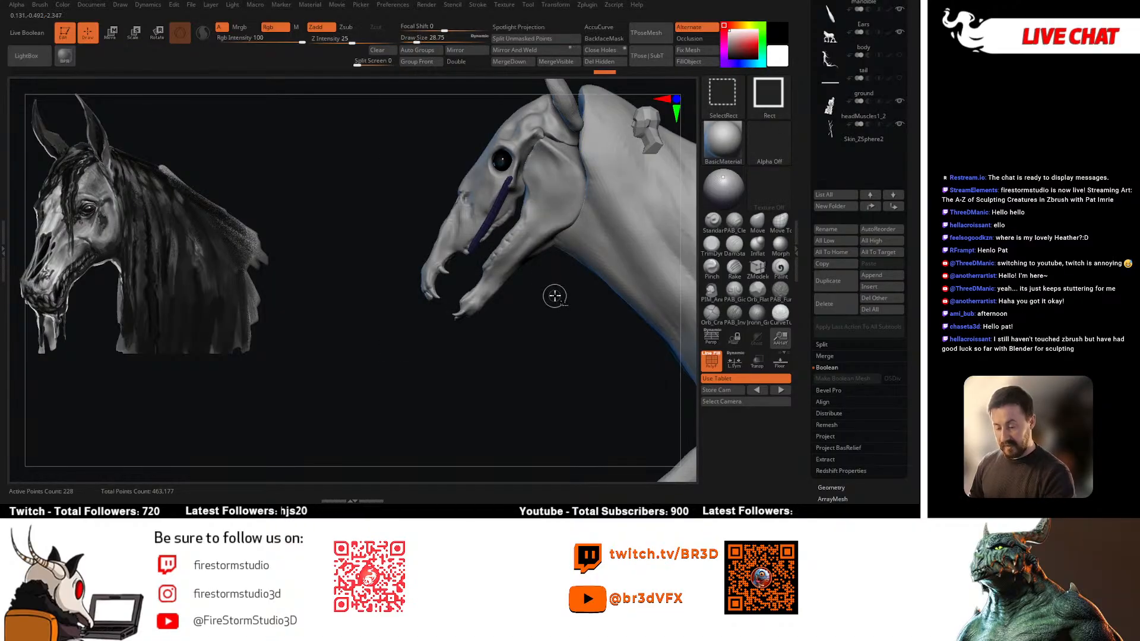
ctrl+shift+click(555, 301)
key(w)
ctrl+click(554, 310)
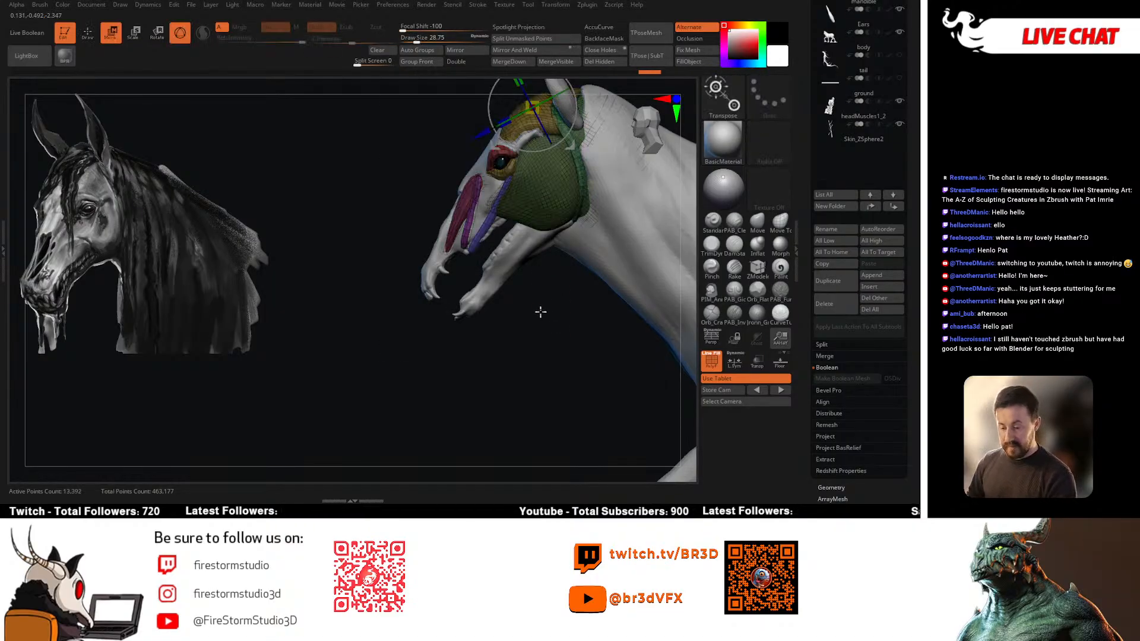
Step: Centre the gizmo on the unmasked strip muscle and duplicate the strip towards the gap between the jaws
alt+right_drag(540, 311, 520, 372)
click(497, 91)
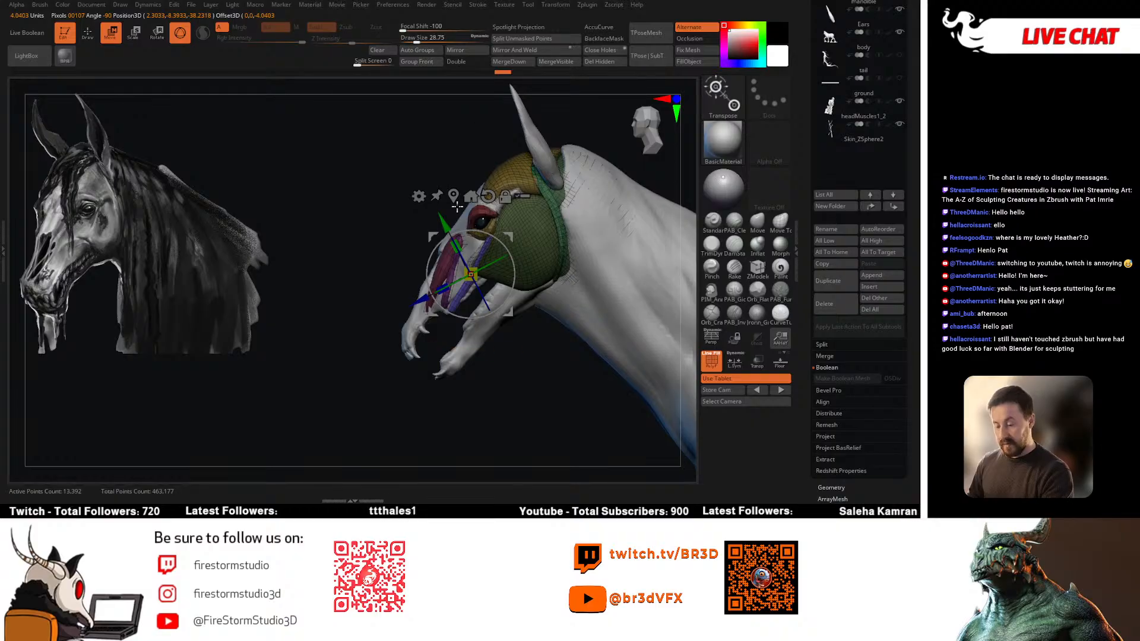
alt+right_drag(440, 205, 405, 216)
drag(397, 205, 427, 232)
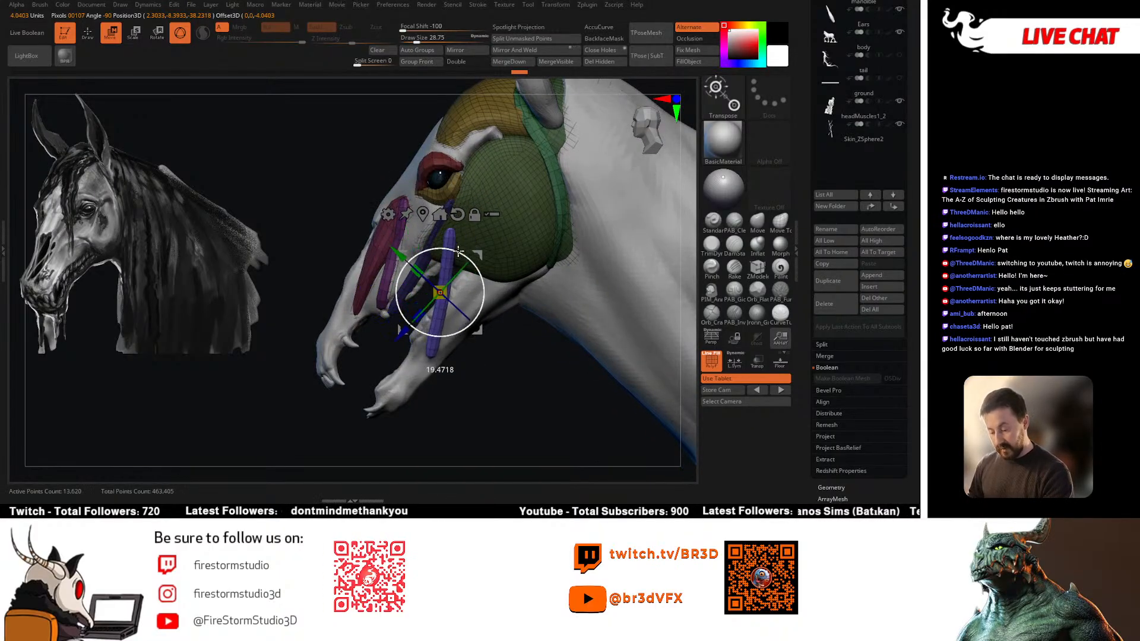
Step: Rotate, scale and position the duplicated strip so it spans from the upper jaw across the lower jaw
right_drag(517, 351, 503, 263)
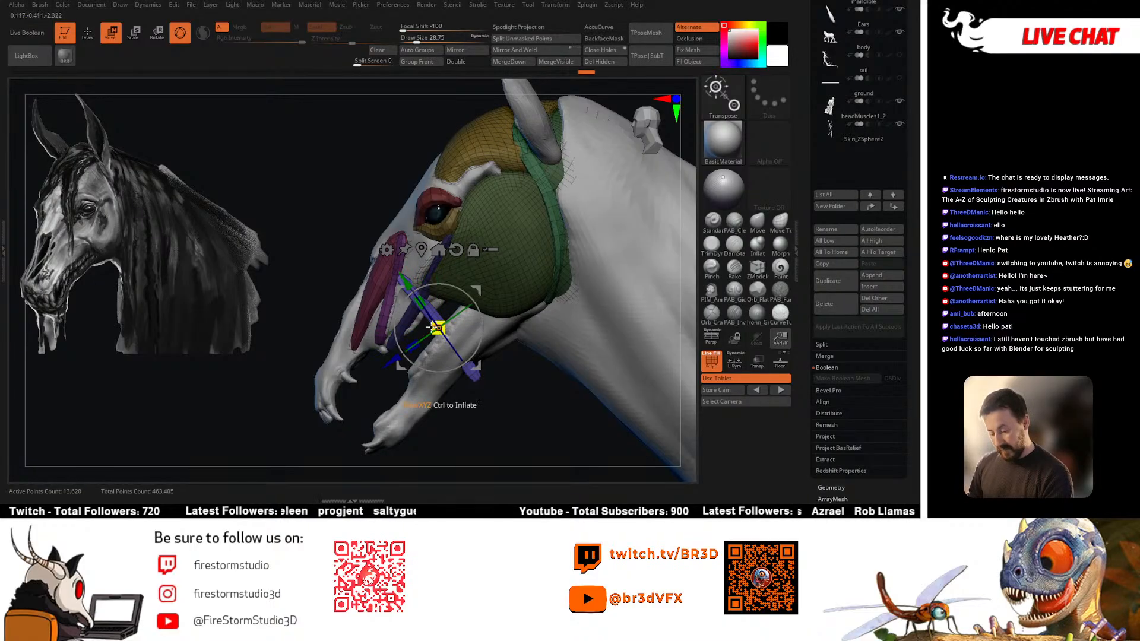
right_drag(459, 329, 550, 270)
key(e)
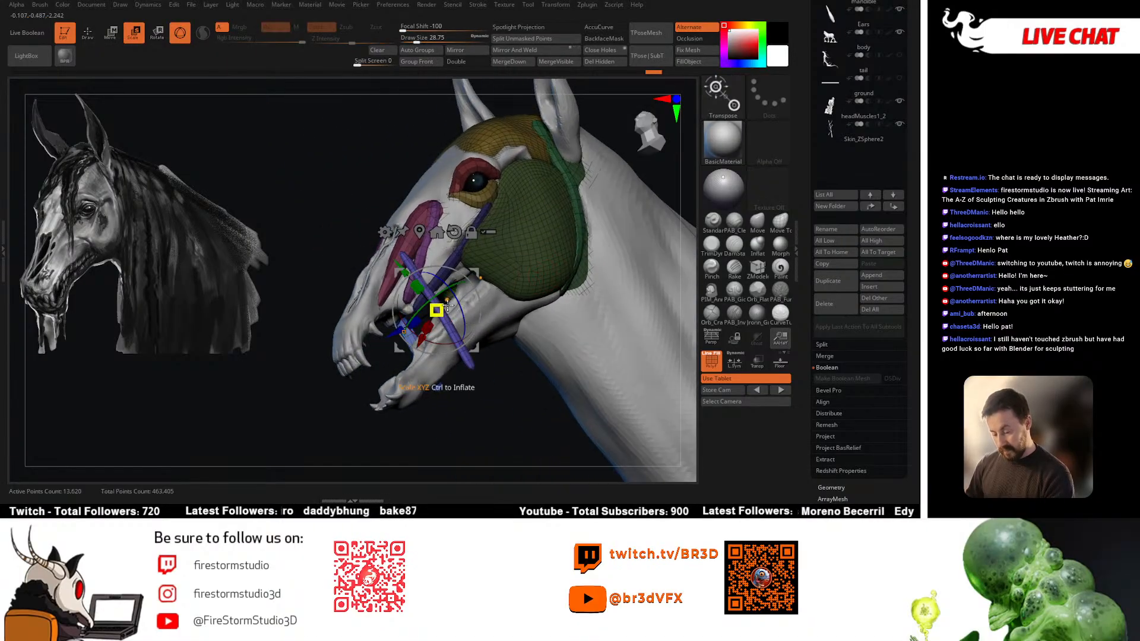
key(q)
mouse_move(437, 298)
shift+right_down()
mouse_move(482, 324)
mouse_move(442, 309)
mouse_move(463, 303)
shift+right_up()
key(w)
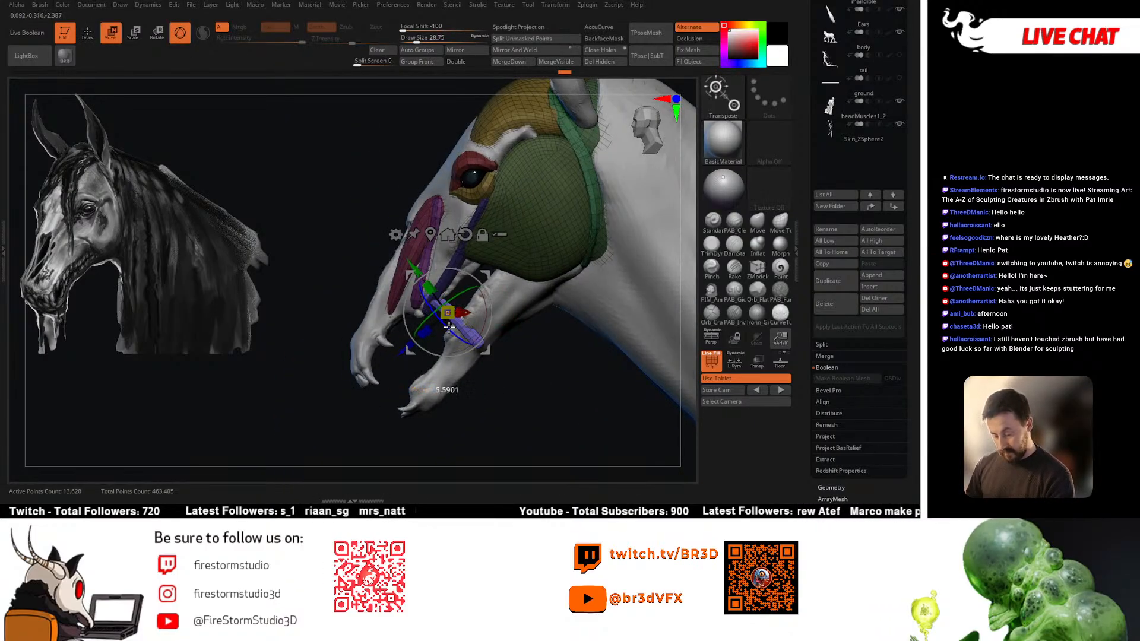
drag(449, 327, 493, 324)
Step: Shape the duplicated strip around the lower jaw with the Move Topological brush, enlarging the draw size to about 35
key(q)
mouse_move(491, 323)
right_down()
mouse_move(609, 283)
mouse_move(445, 325)
mouse_move(469, 249)
mouse_move(466, 196)
mouse_move(504, 228)
mouse_move(443, 285)
mouse_move(487, 325)
mouse_move(453, 285)
right_up()
click(774, 227)
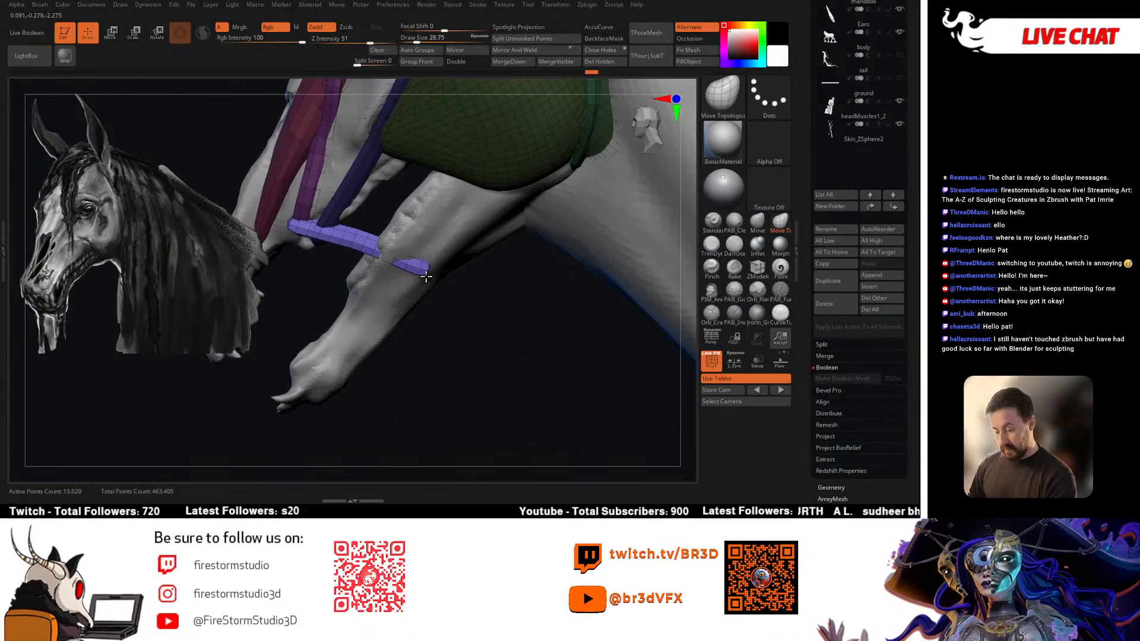
mouse_move(440, 270)
right_down()
mouse_move(426, 287)
mouse_move(459, 248)
right_up()
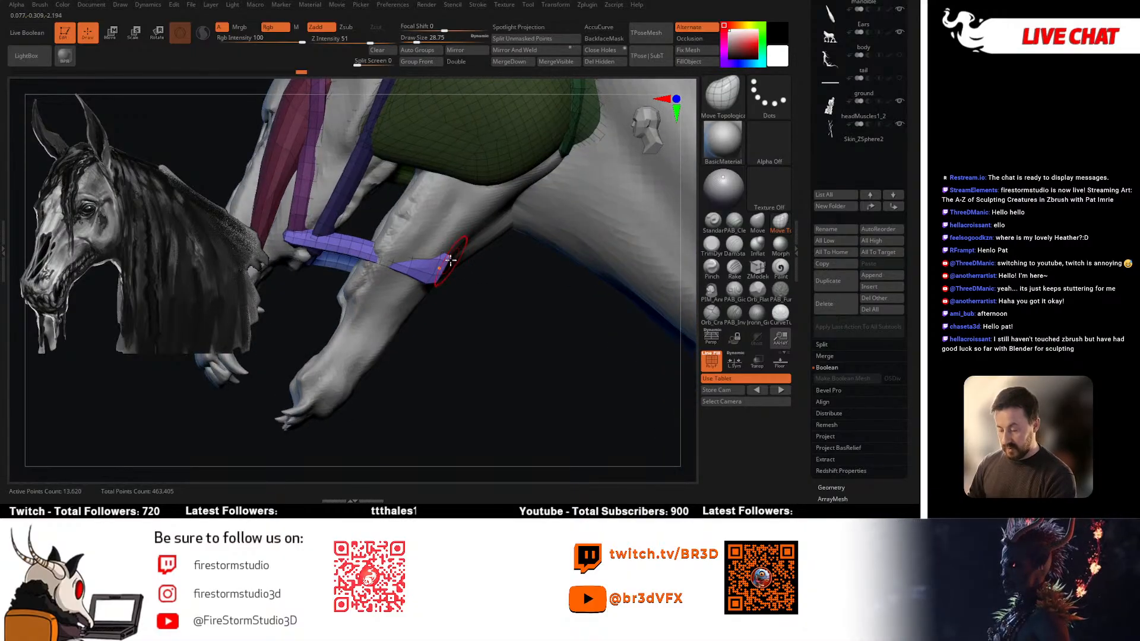
key(space)
drag(446, 257, 449, 257)
mouse_move(449, 257)
right_down()
mouse_move(474, 270)
mouse_move(424, 309)
right_up()
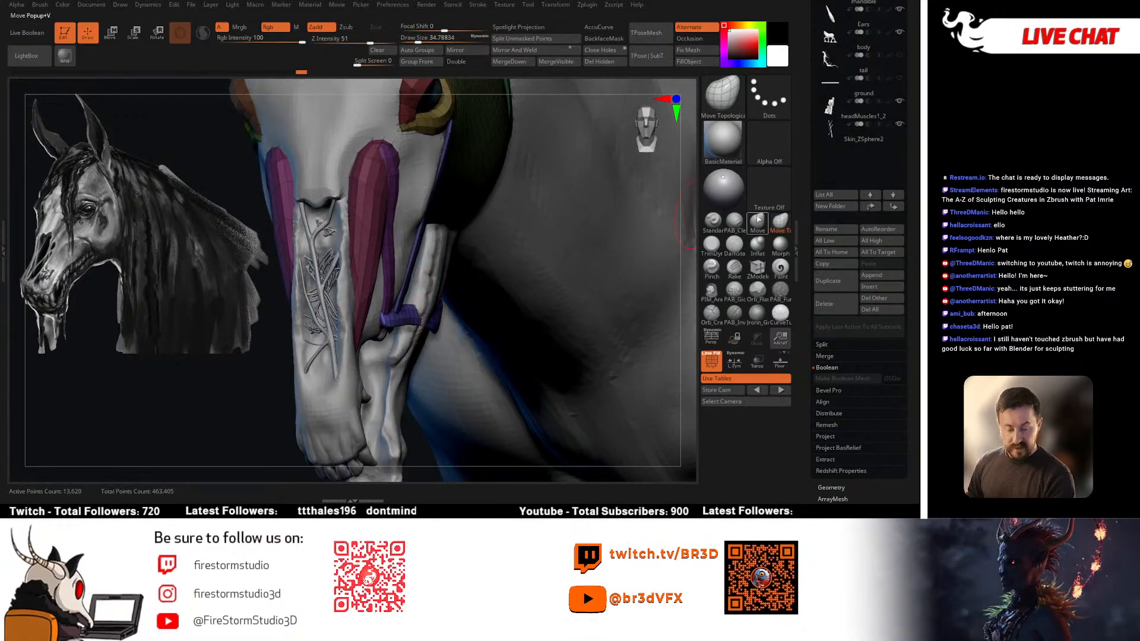
Step: Refit the duplicated strip muscle across the lower jaw with the Move brush, enlarging the draw size to about 51
click(758, 220)
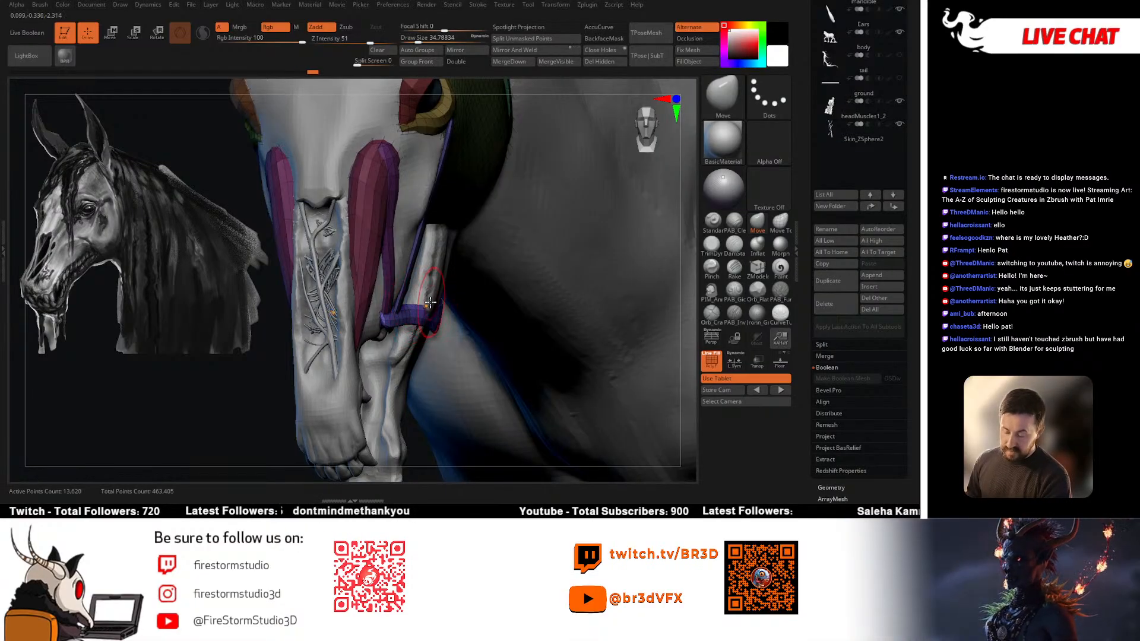
alt+right_drag(438, 304, 586, 329)
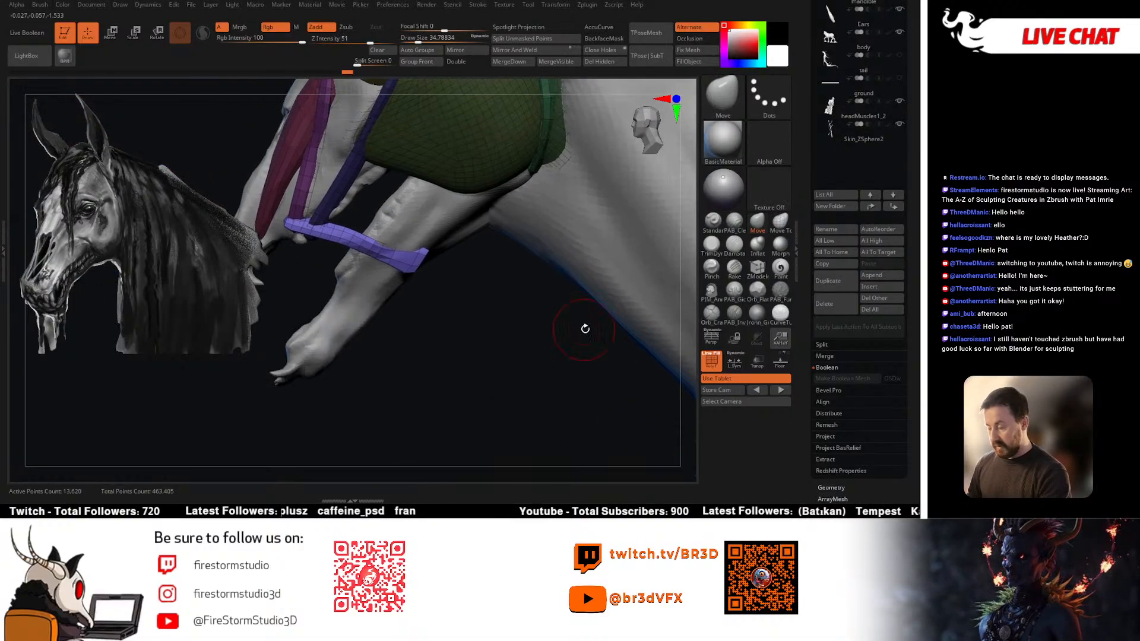
key(space)
click(354, 232)
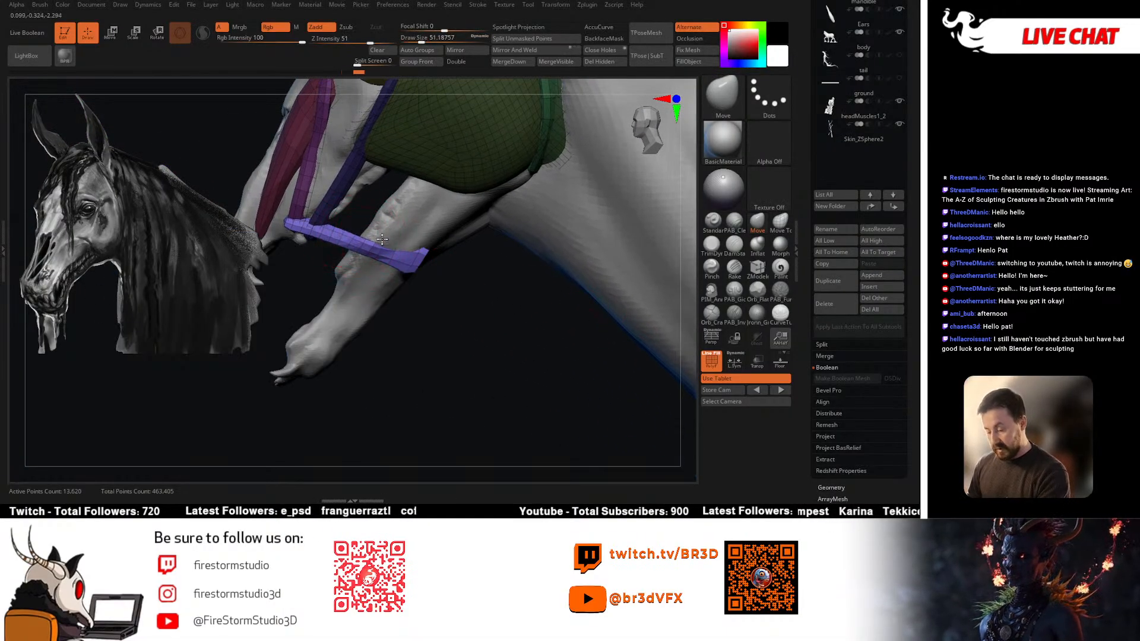
mouse_move(382, 238)
right_down()
mouse_move(400, 258)
mouse_move(435, 216)
right_up()
key(space)
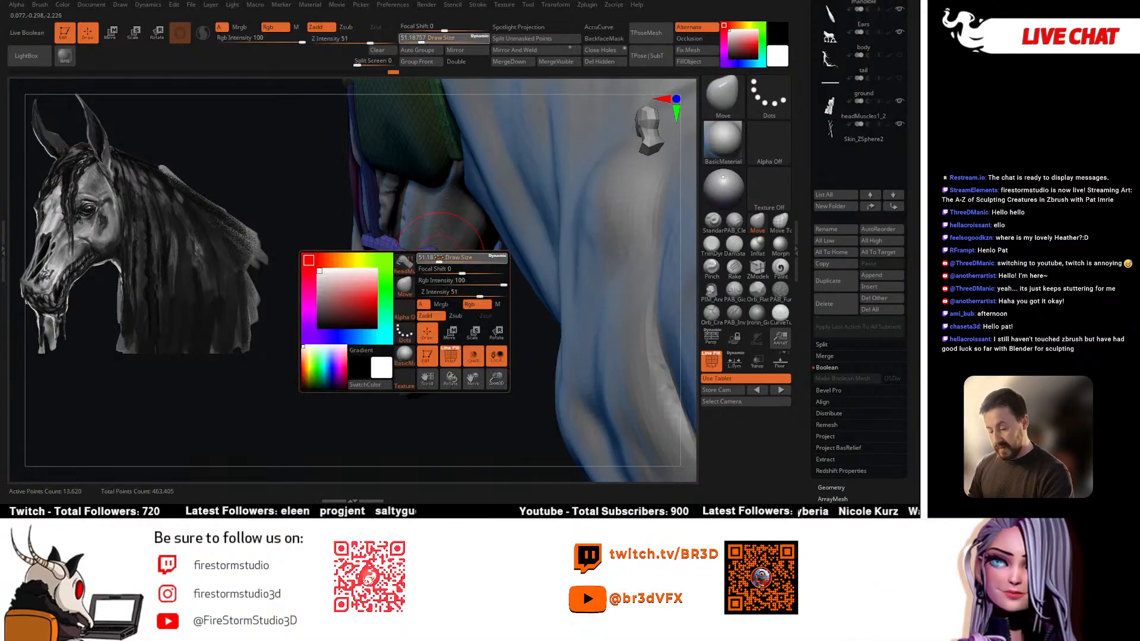
click(435, 267)
mouse_move(435, 267)
right_down()
mouse_move(438, 237)
mouse_move(440, 253)
mouse_move(474, 257)
mouse_move(453, 246)
mouse_move(445, 297)
mouse_move(412, 350)
mouse_move(446, 295)
right_up()
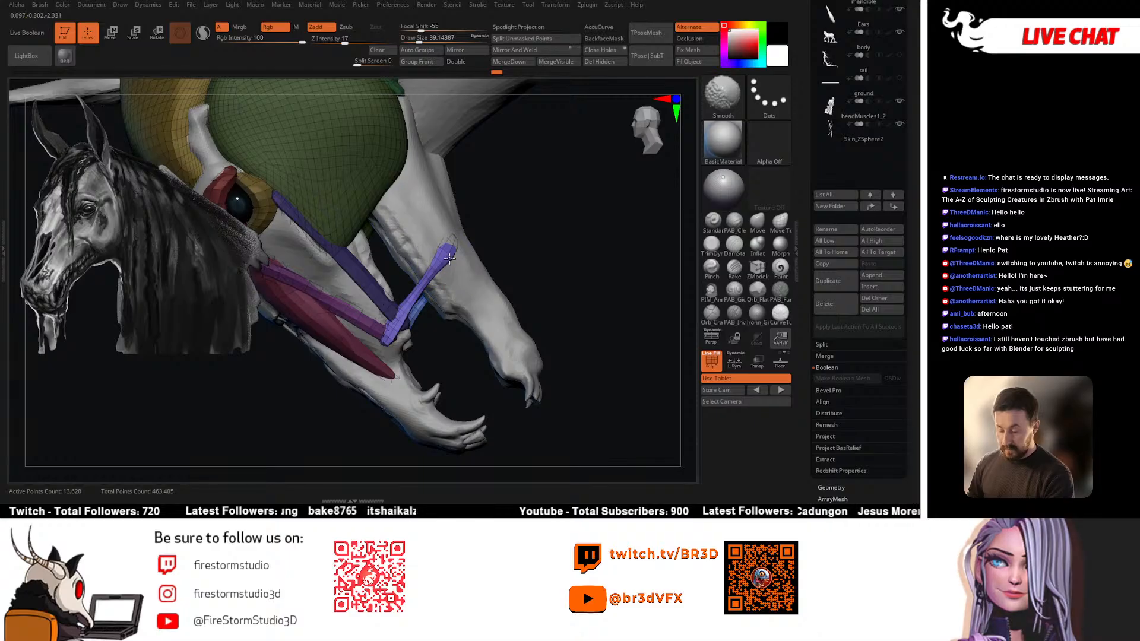
Step: Smooth and inflate the duplicated strip, and adjust its span between the jaws with the Move brush
mouse_move(406, 309)
right_down()
mouse_move(397, 336)
mouse_move(361, 309)
right_up()
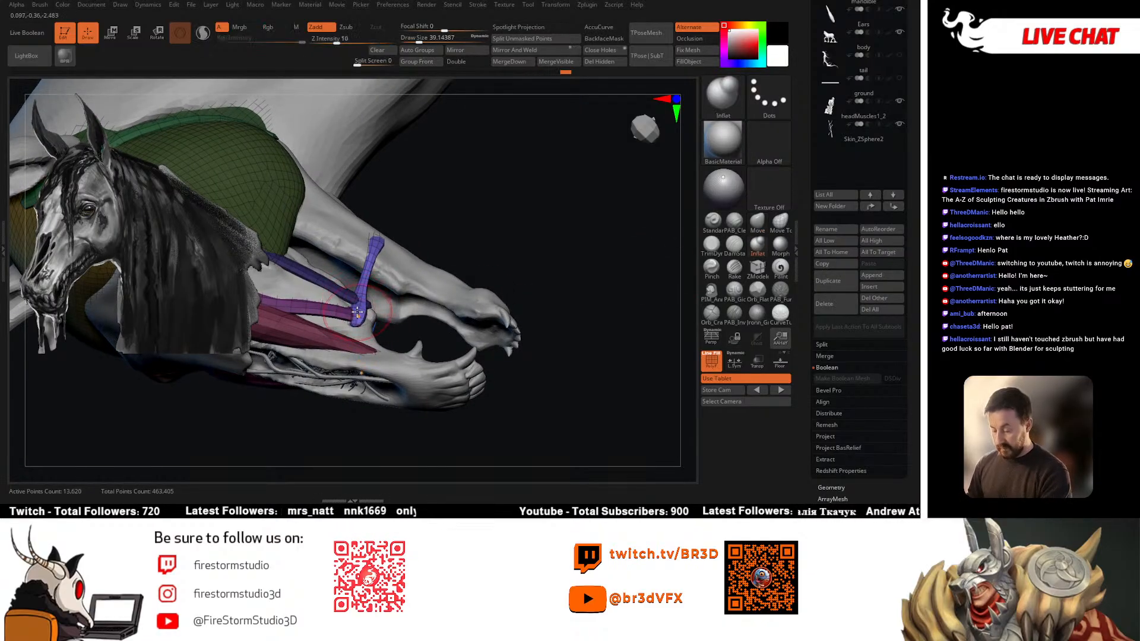
right_drag(471, 311, 377, 232)
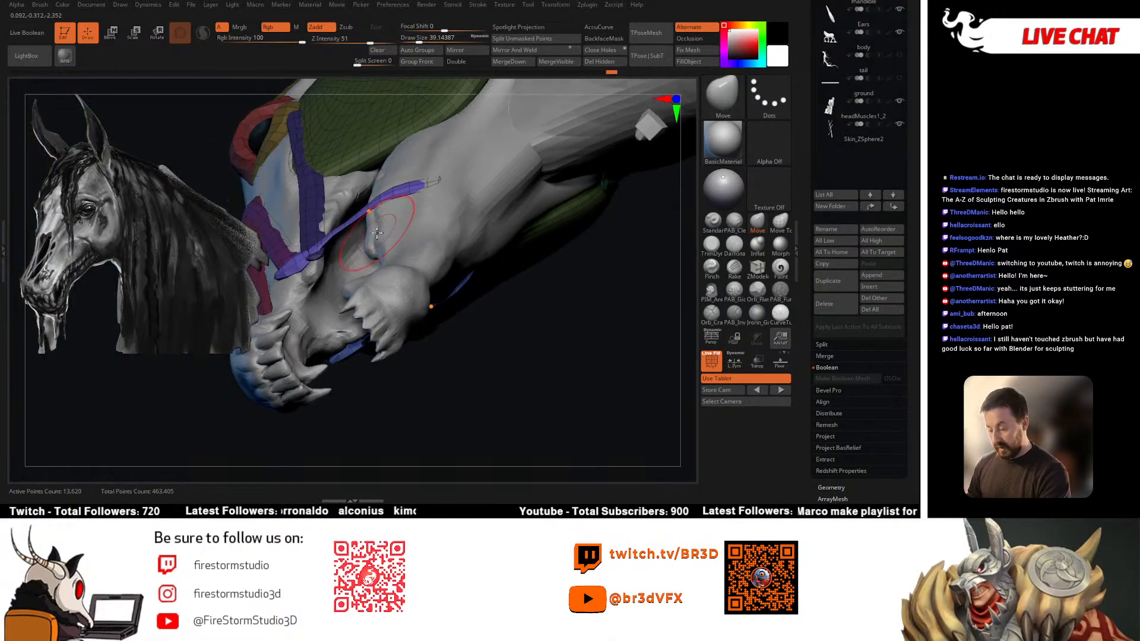
right_drag(311, 269, 329, 233)
drag(328, 233, 327, 242)
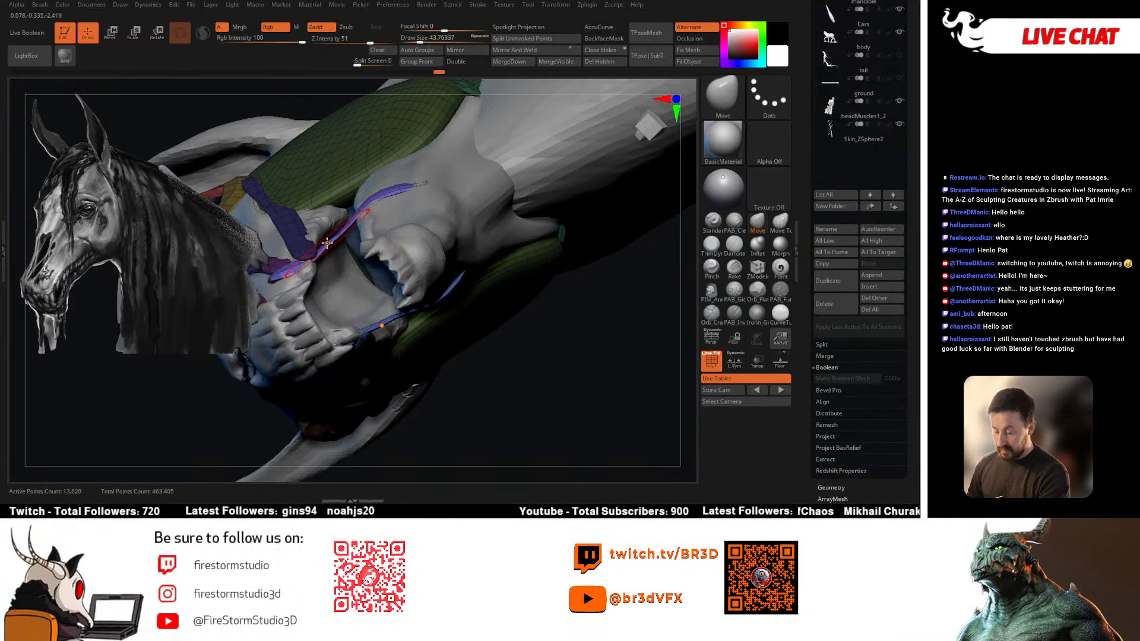
mouse_move(338, 236)
right_down()
mouse_move(318, 255)
mouse_move(339, 262)
mouse_move(318, 266)
mouse_move(436, 285)
right_up()
key(space)
drag(447, 295, 436, 283)
mouse_move(436, 284)
right_down()
mouse_move(462, 228)
mouse_move(478, 279)
mouse_move(438, 346)
mouse_move(538, 345)
mouse_move(514, 283)
right_up()
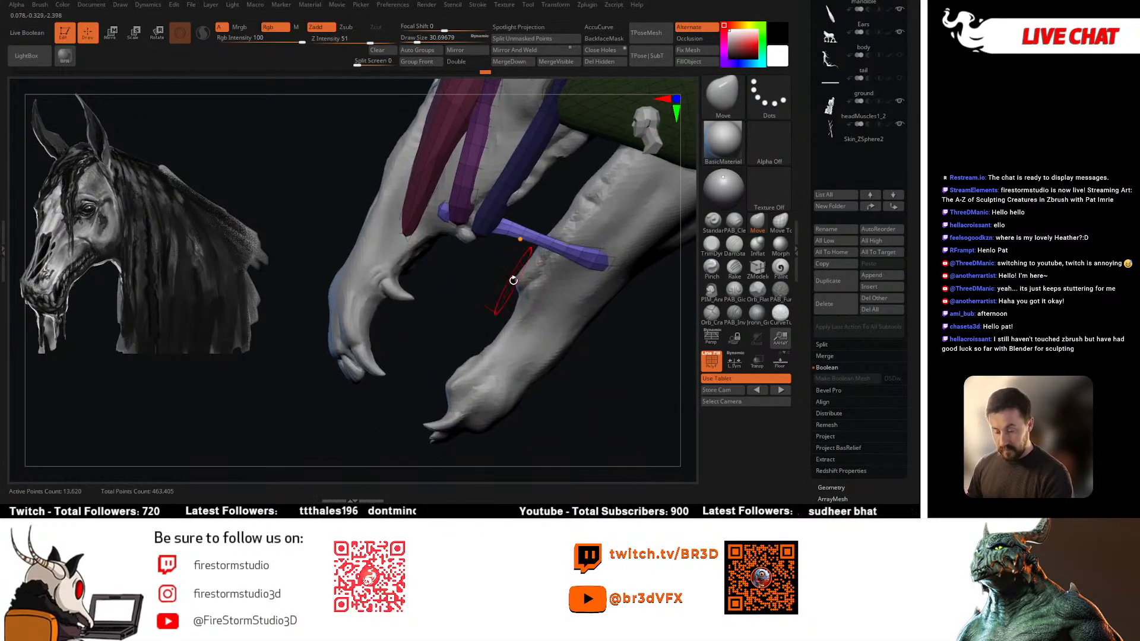
Step: Reshape the strip's end on the lower jaw with the Move brush, varying the draw size between about 33 and 40
key(space)
drag(554, 232, 551, 237)
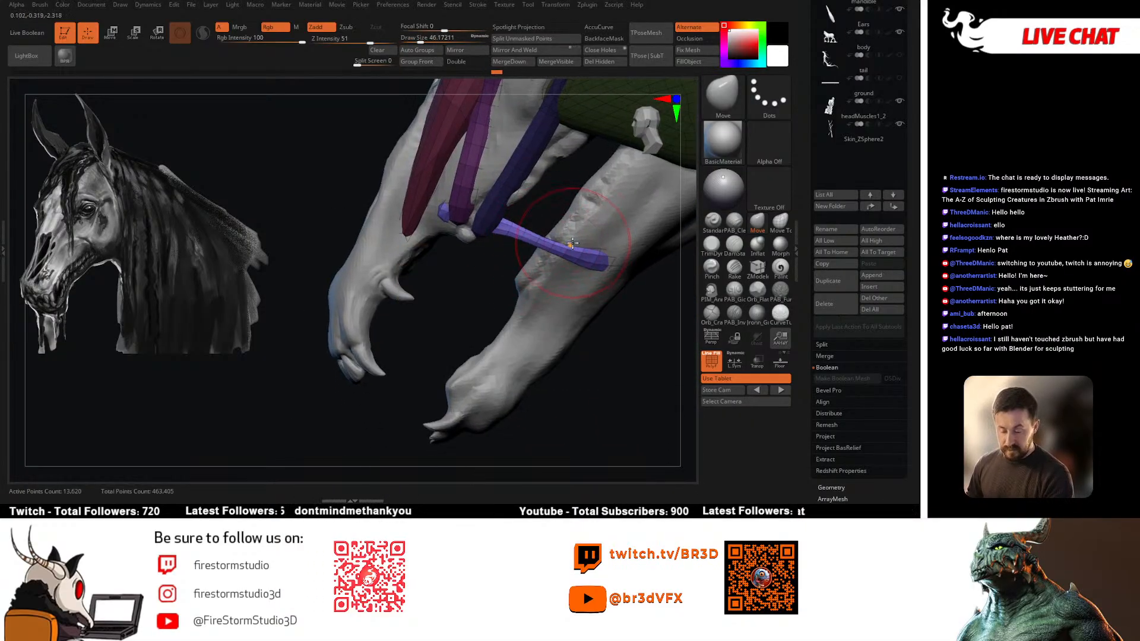
key(space)
drag(599, 263, 588, 264)
right_drag(588, 263, 580, 255)
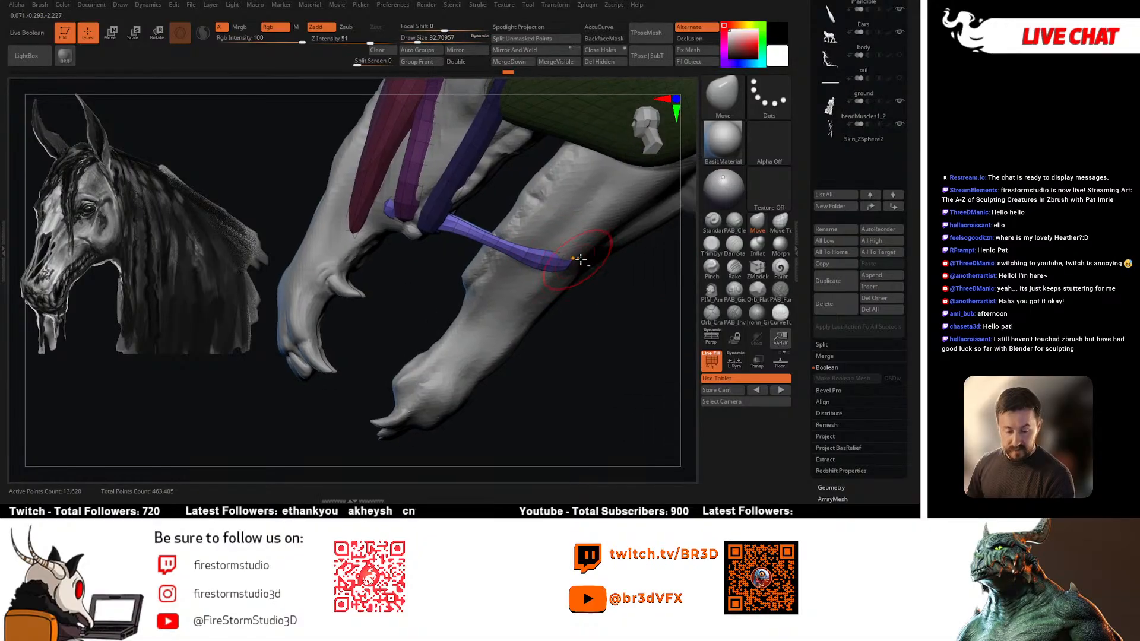
key(space)
drag(558, 252, 566, 252)
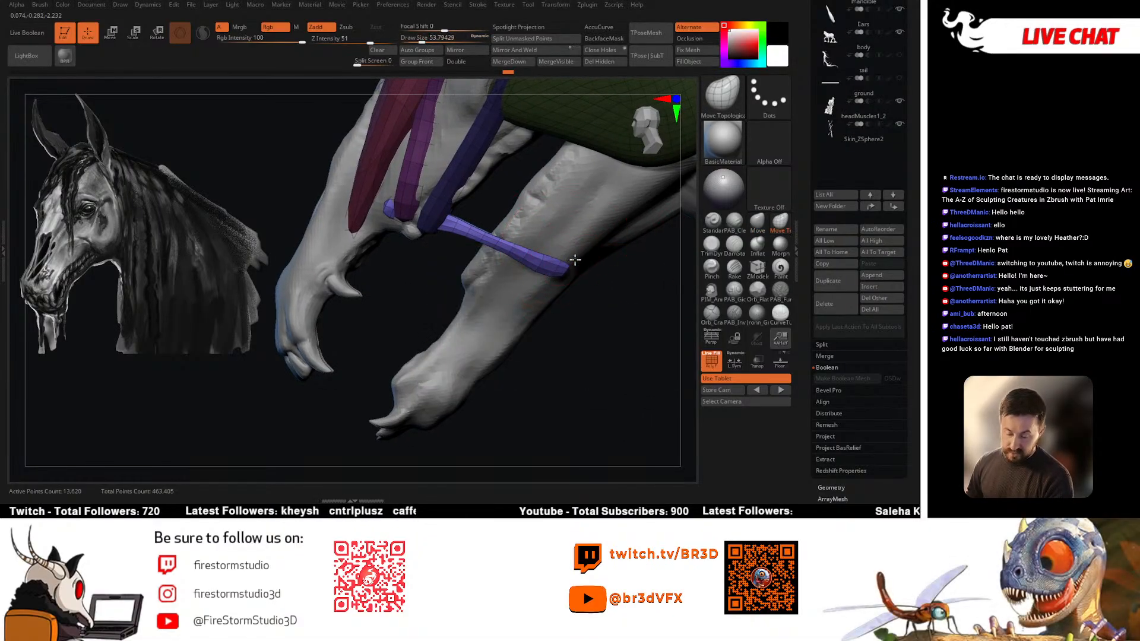
Step: Tilt and reposition the duplicated strip across the gap between the jaws with the gizmo
right_drag(492, 222, 474, 231)
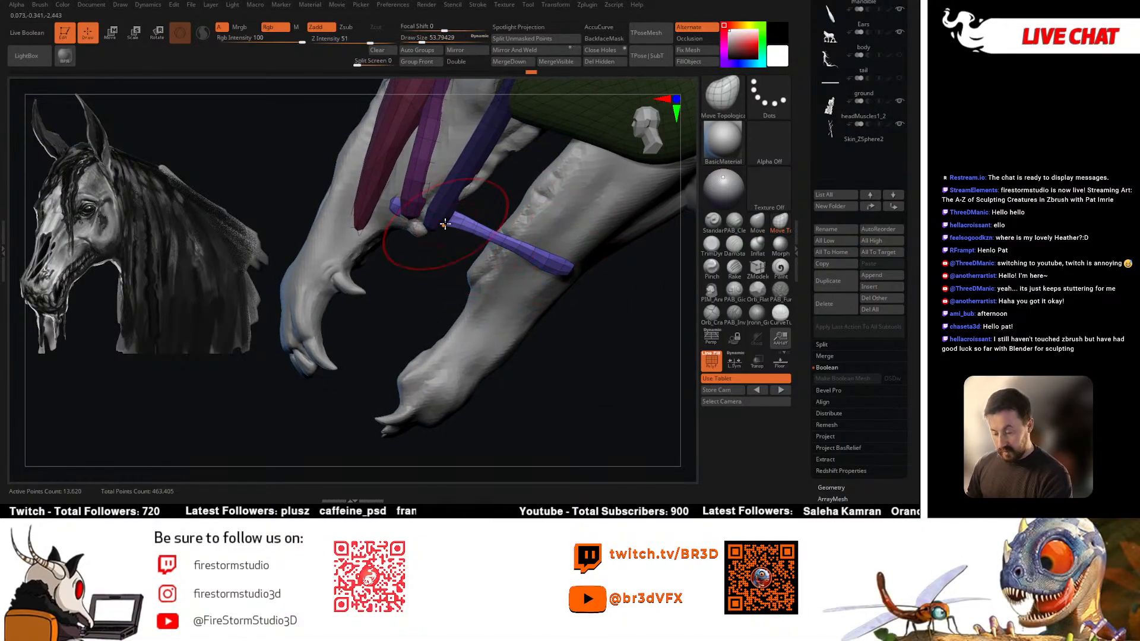
key(shift)
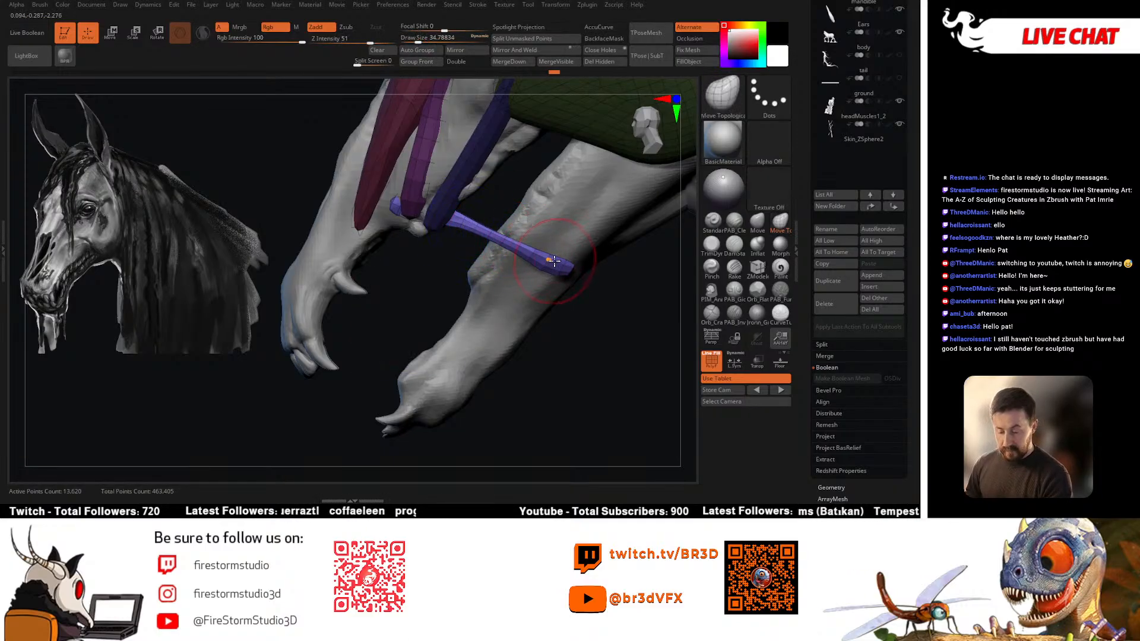
key(w)
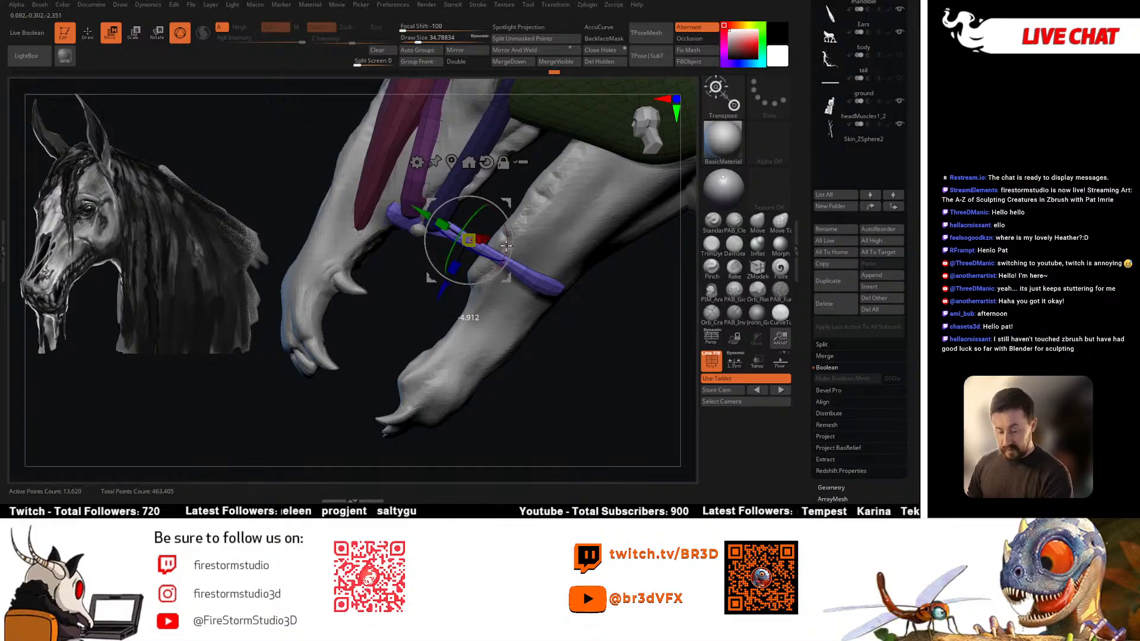
key(q)
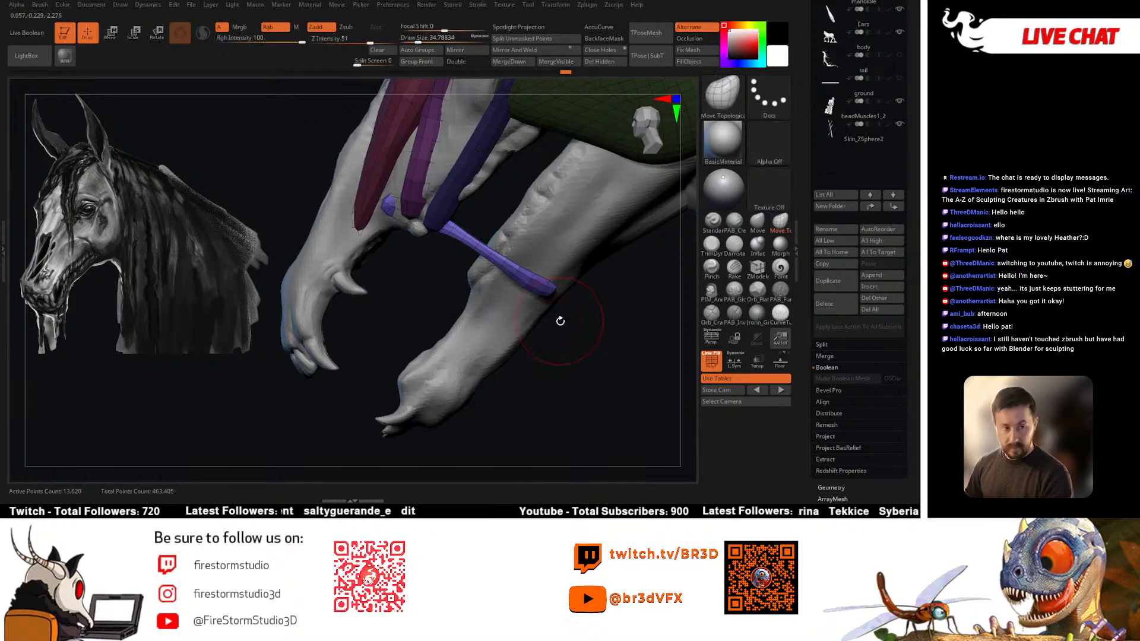
mouse_move(560, 318)
right_down()
mouse_move(509, 318)
mouse_move(554, 299)
mouse_move(493, 277)
mouse_move(483, 305)
mouse_move(504, 285)
mouse_move(514, 244)
mouse_move(493, 272)
mouse_move(570, 262)
mouse_move(554, 298)
mouse_move(516, 336)
mouse_move(520, 318)
mouse_move(506, 328)
mouse_move(465, 308)
mouse_move(453, 330)
mouse_move(465, 333)
right_up()
key(space)
key(space)
key(w)
key(q)
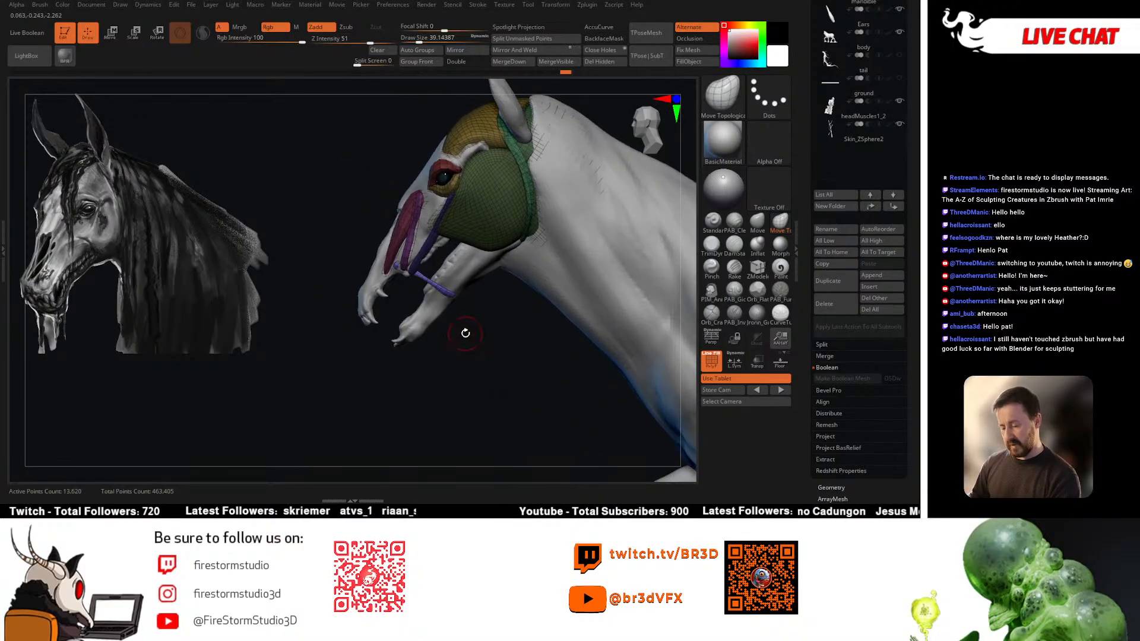
key(w)
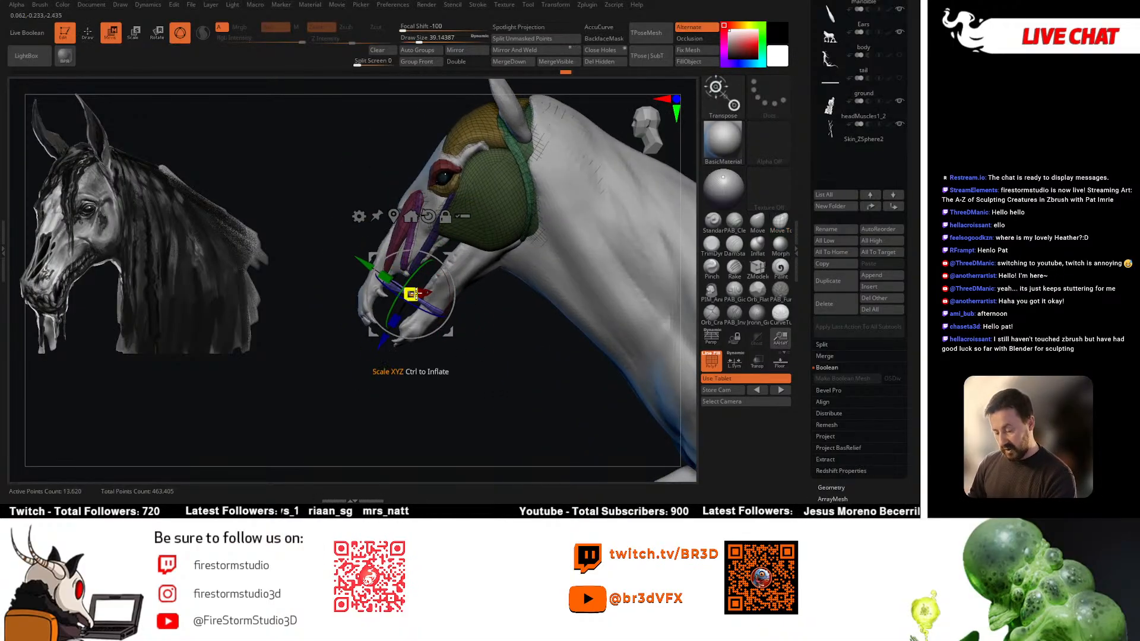
key(q)
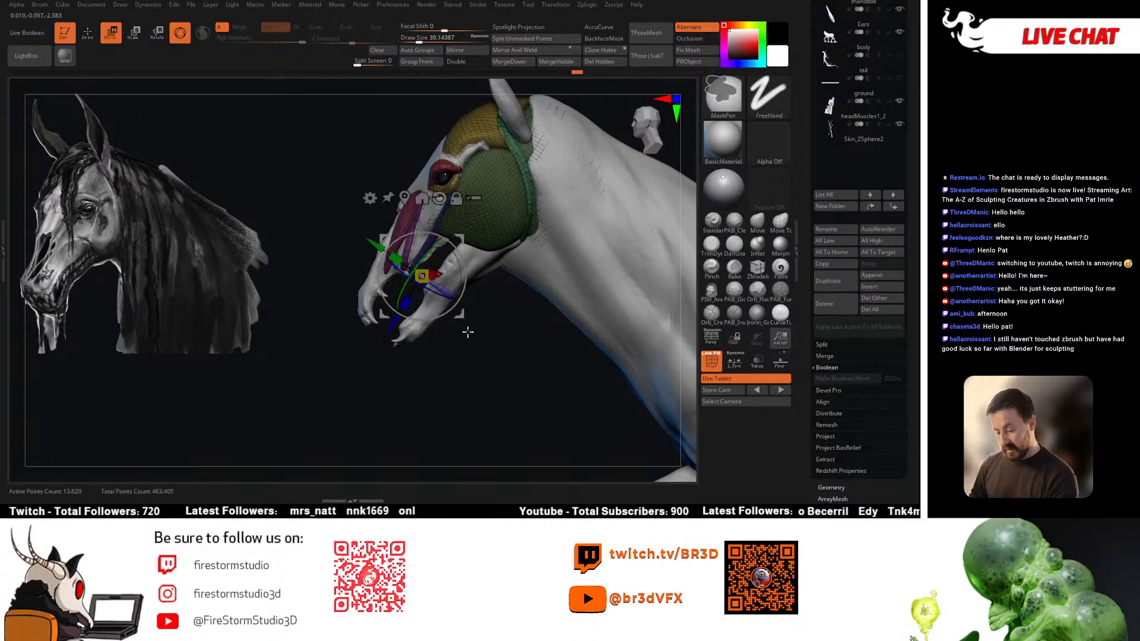
Step: Inspect the head and its muscles with the polyframe off, enlarging the draw size to about 68 before restoring it
mouse_move(454, 375)
right_down()
mouse_move(473, 374)
mouse_move(520, 337)
mouse_move(570, 198)
mouse_move(549, 349)
mouse_move(456, 366)
mouse_move(458, 380)
mouse_move(516, 301)
mouse_move(475, 318)
mouse_move(484, 287)
right_up()
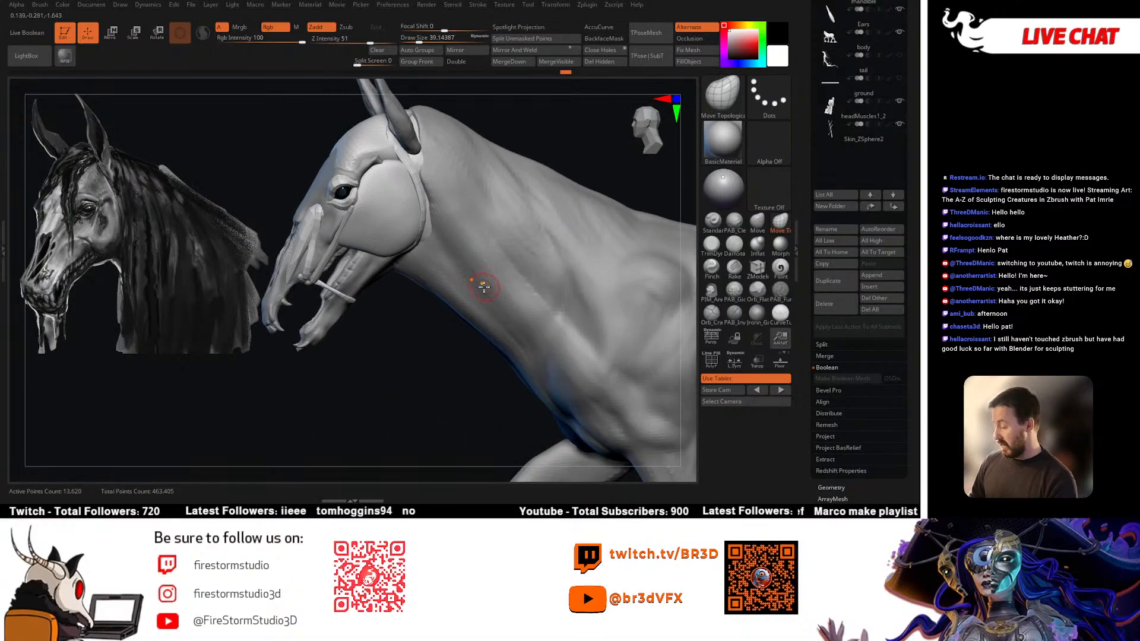
mouse_move(412, 333)
right_down()
mouse_move(425, 330)
mouse_move(382, 349)
mouse_move(400, 338)
mouse_move(406, 349)
mouse_move(391, 330)
mouse_move(440, 337)
mouse_move(402, 312)
right_up()
key(space)
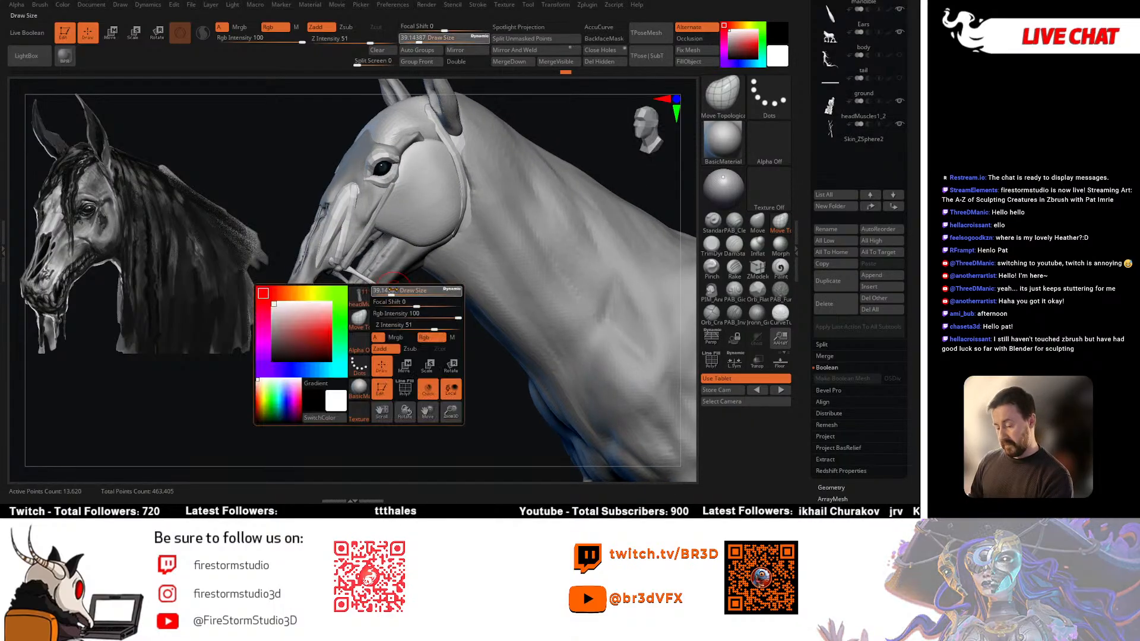
drag(403, 312, 412, 313)
mouse_move(409, 312)
right_down()
mouse_move(383, 292)
mouse_move(412, 310)
mouse_move(412, 331)
mouse_move(393, 332)
mouse_move(465, 318)
mouse_move(404, 304)
mouse_move(328, 229)
mouse_move(412, 300)
mouse_move(458, 280)
mouse_move(538, 285)
mouse_move(402, 309)
right_up()
key(space)
key(shift+f)
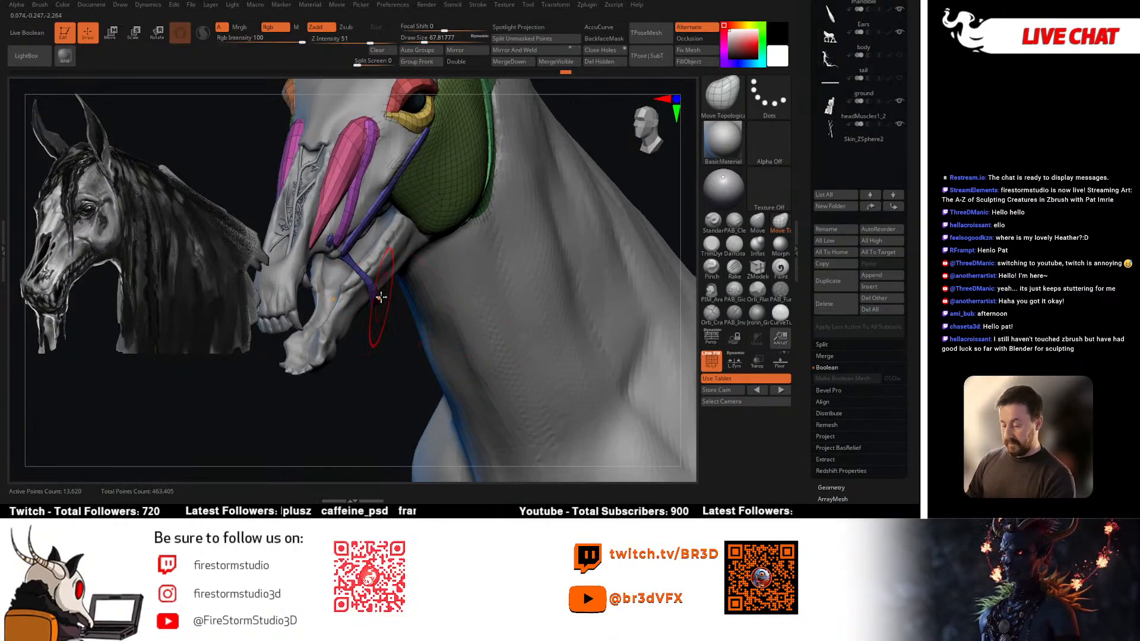
Step: Hide the other subtools and isolate the jaw strip's polygroup to check which muscle pieces share it
ctrl+shift+click(379, 296)
ctrl+shift+click(379, 298)
ctrl+shift+drag(379, 300, 382, 324)
ctrl+shift+click(382, 325)
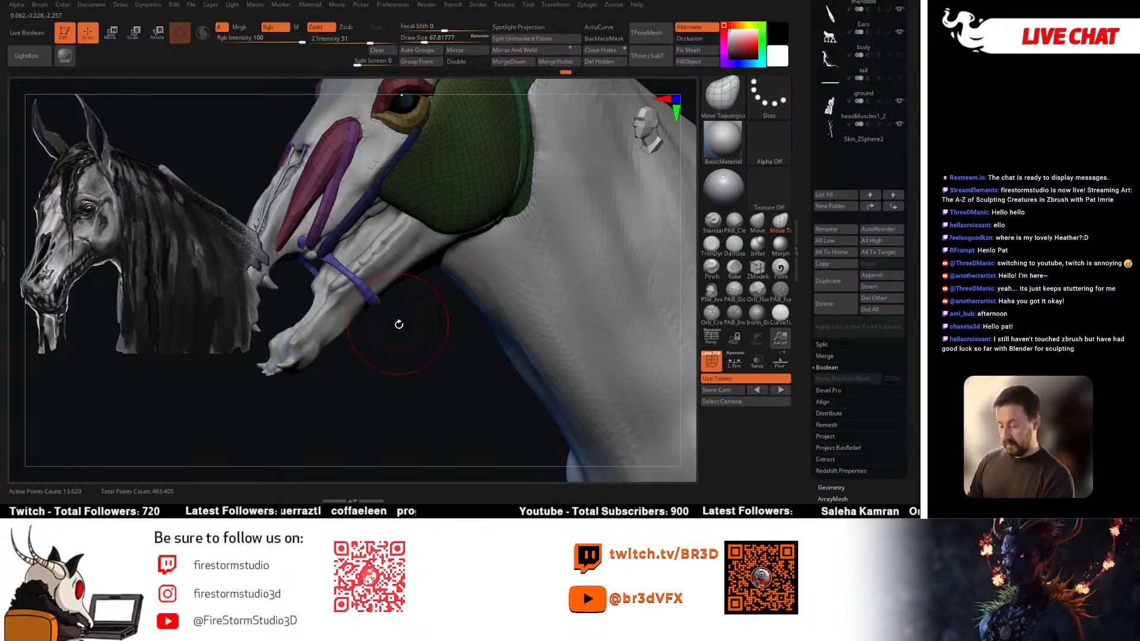
key(ctrl+shift+s)
ctrl+click(394, 329)
ctrl+shift+click(376, 300)
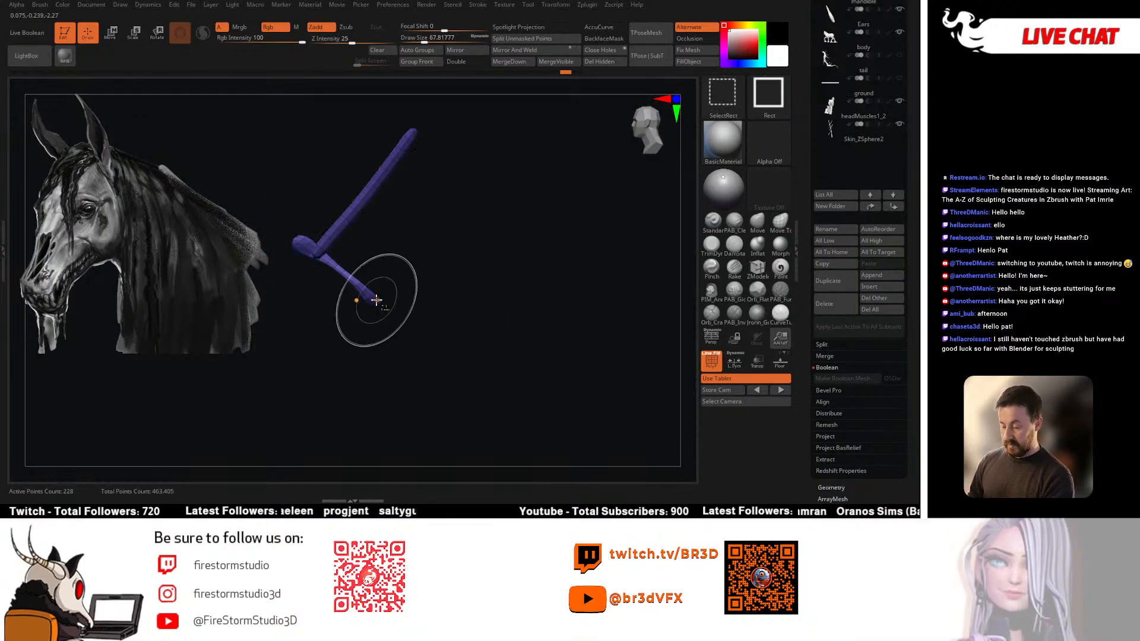
ctrl+shift+click(428, 327)
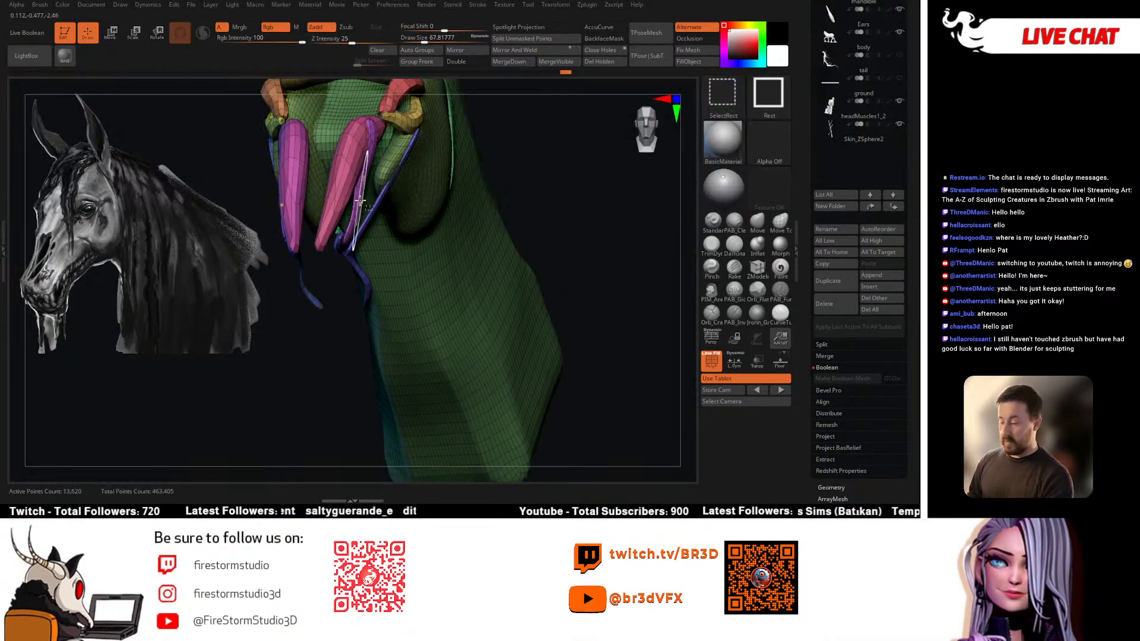
Step: Isolate the jaw strip polygroups of both sides and split them into separate polygroups with Auto Groups
ctrl+shift+click(321, 301)
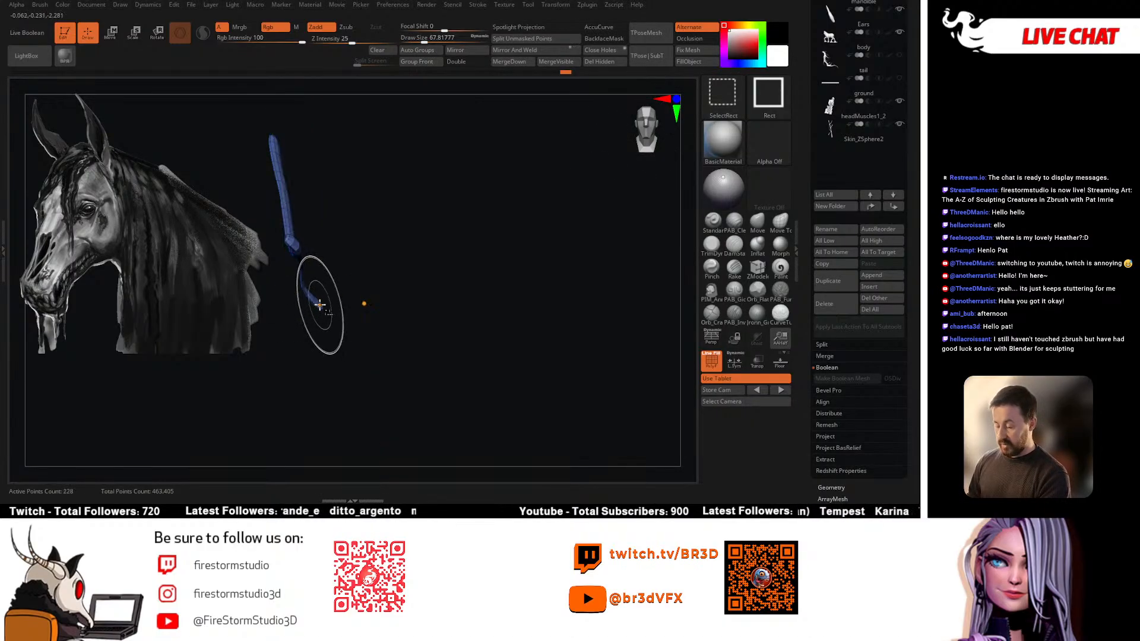
ctrl+shift+click(356, 306)
ctrl+shift+click(365, 302)
ctrl+shift+click(331, 334)
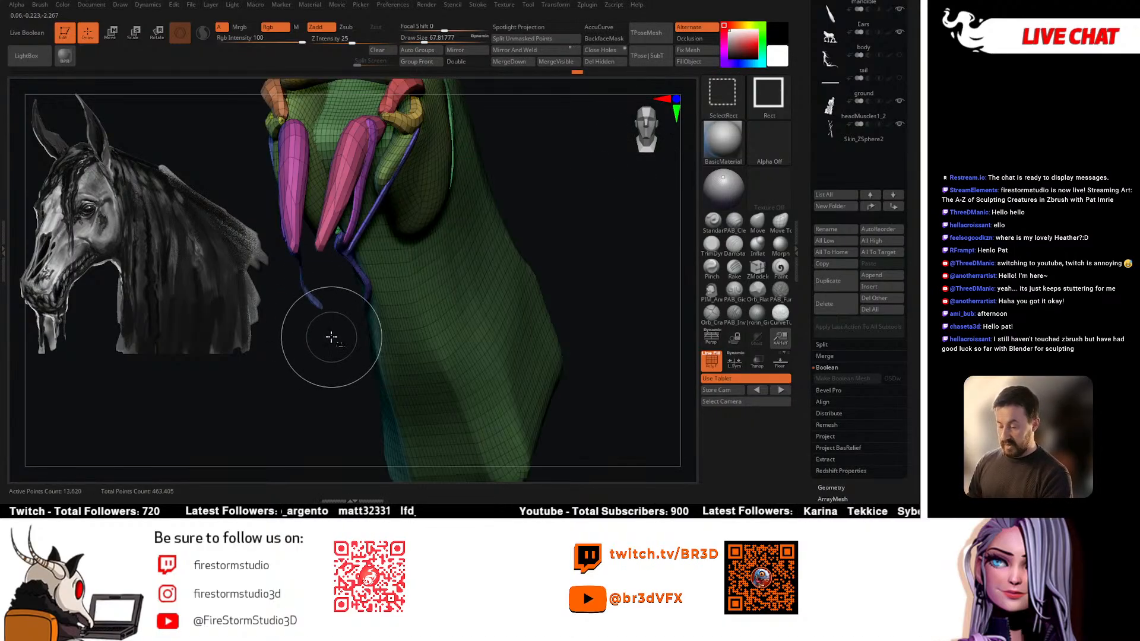
key(ctrl+z)
drag(343, 331, 369, 338)
ctrl+shift+click(369, 296)
ctrl+shift+click(507, 280)
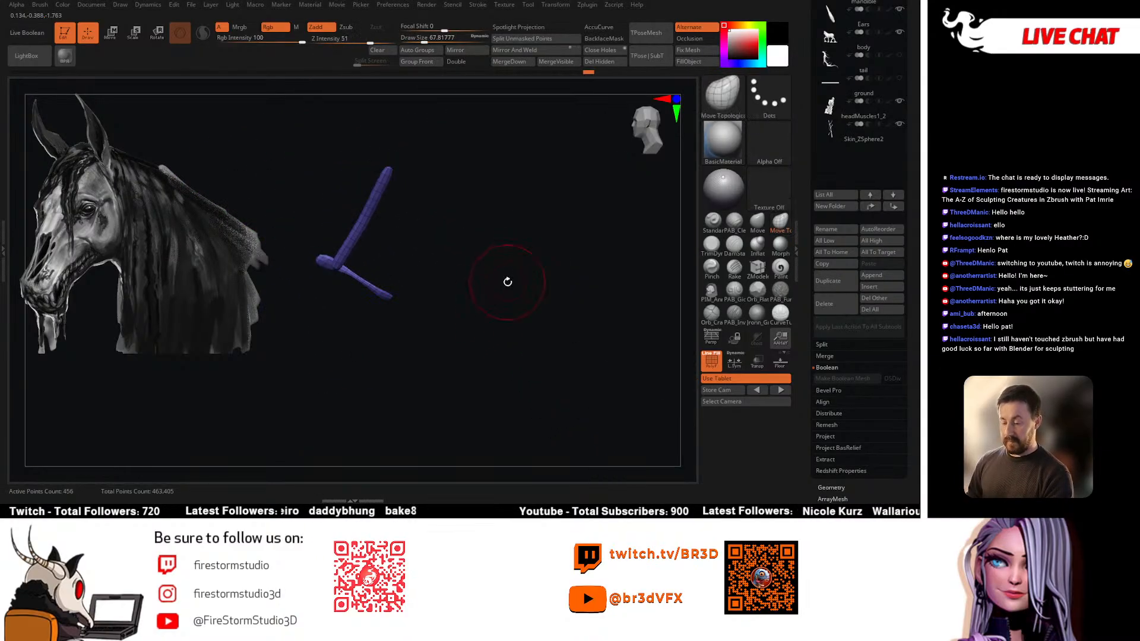
drag(506, 279, 486, 293)
click(441, 62)
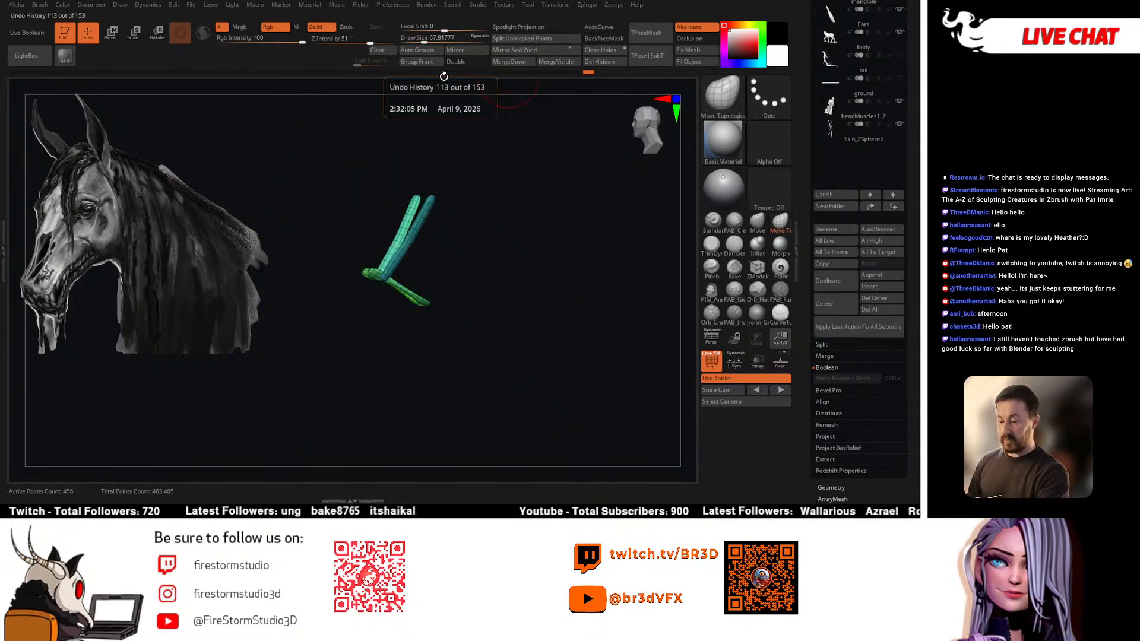
Step: Hide the duplicated strips crossing to the lower jaw on both sides and delete the hidden geometry
ctrl+shift+click(412, 330)
ctrl+shift+click(420, 293)
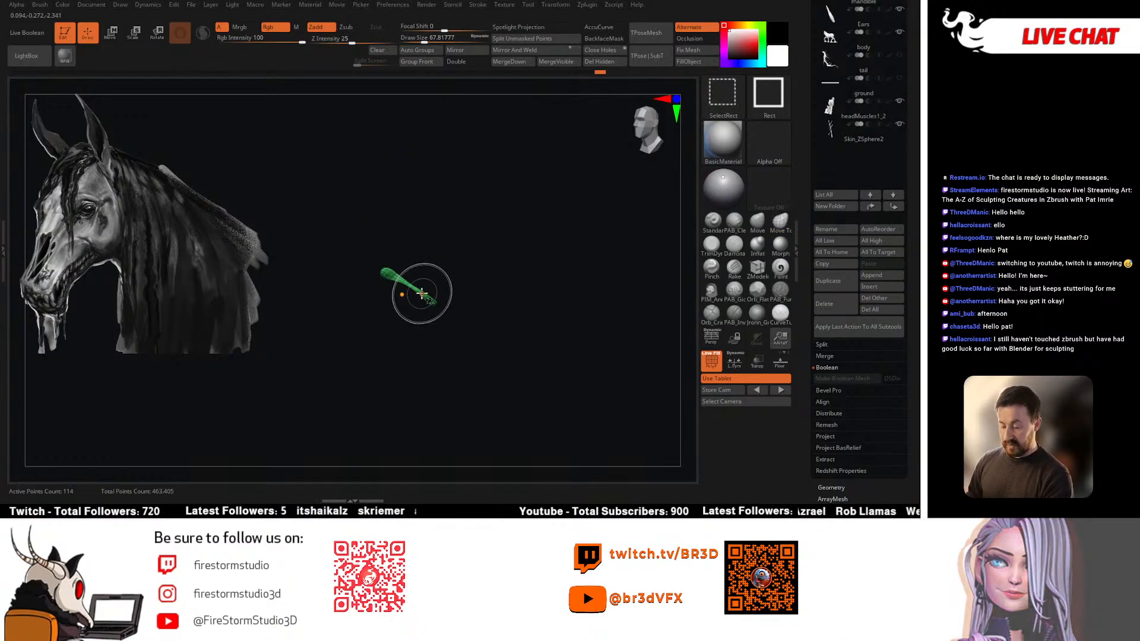
ctrl+shift+click(420, 292)
ctrl+shift+click(412, 301)
drag(385, 345, 404, 343)
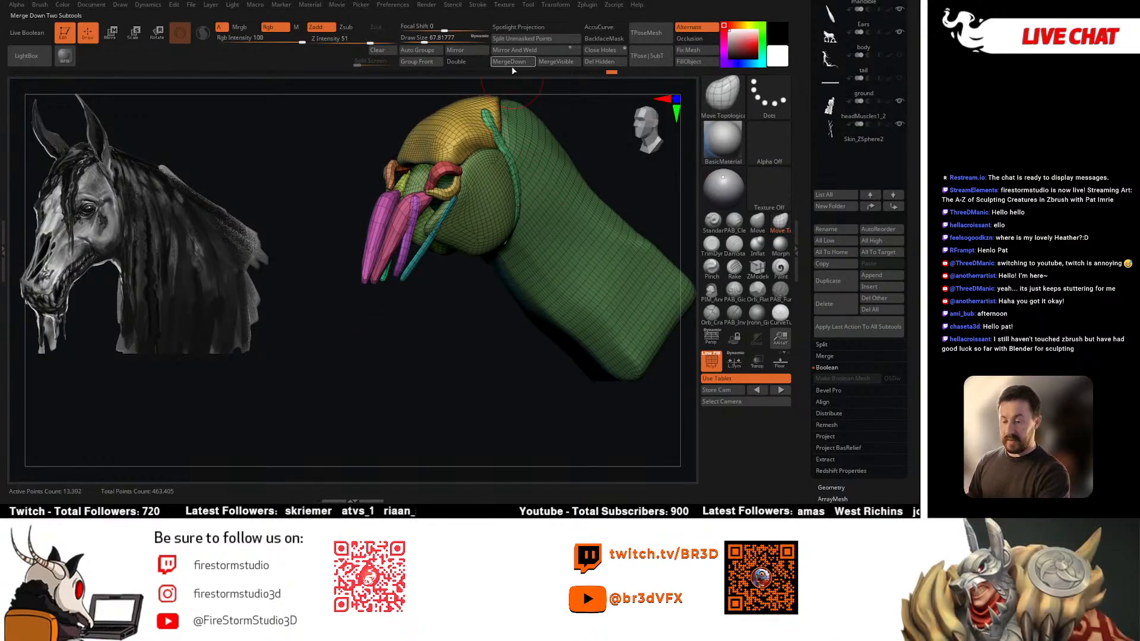
click(597, 64)
Step: Show the other subtools around the head muscles again and hide the Ears subtool
drag(499, 301, 467, 320)
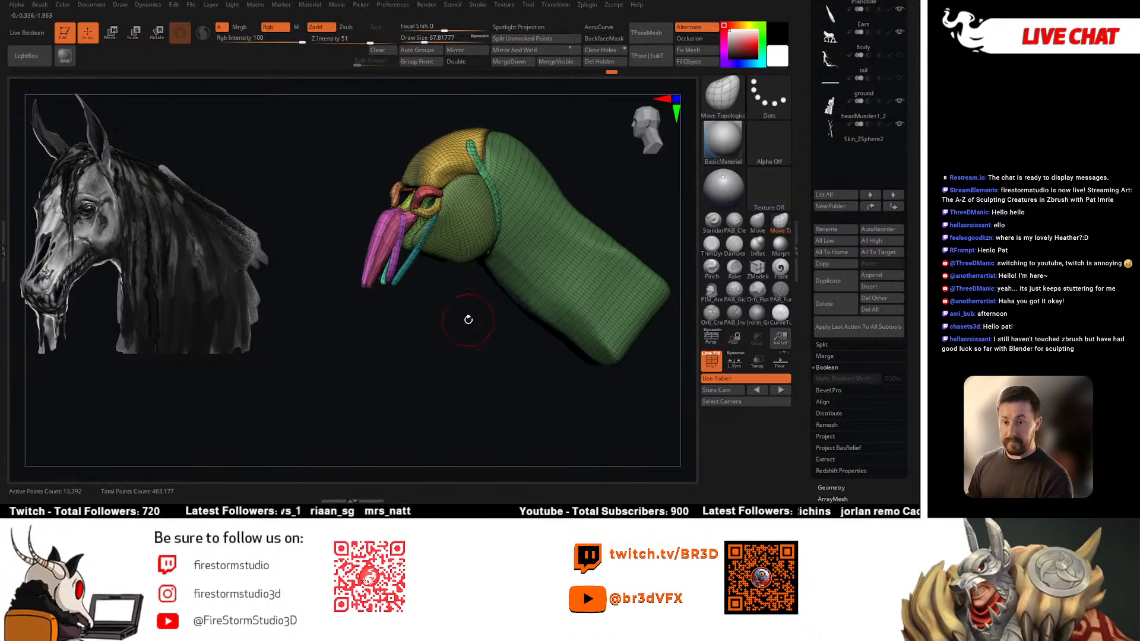
key(ctrl+shift+s)
drag(607, 187, 596, 134)
mouse_move(550, 247)
ctrl+right_down()
mouse_move(521, 247)
mouse_move(520, 264)
ctrl+right_up()
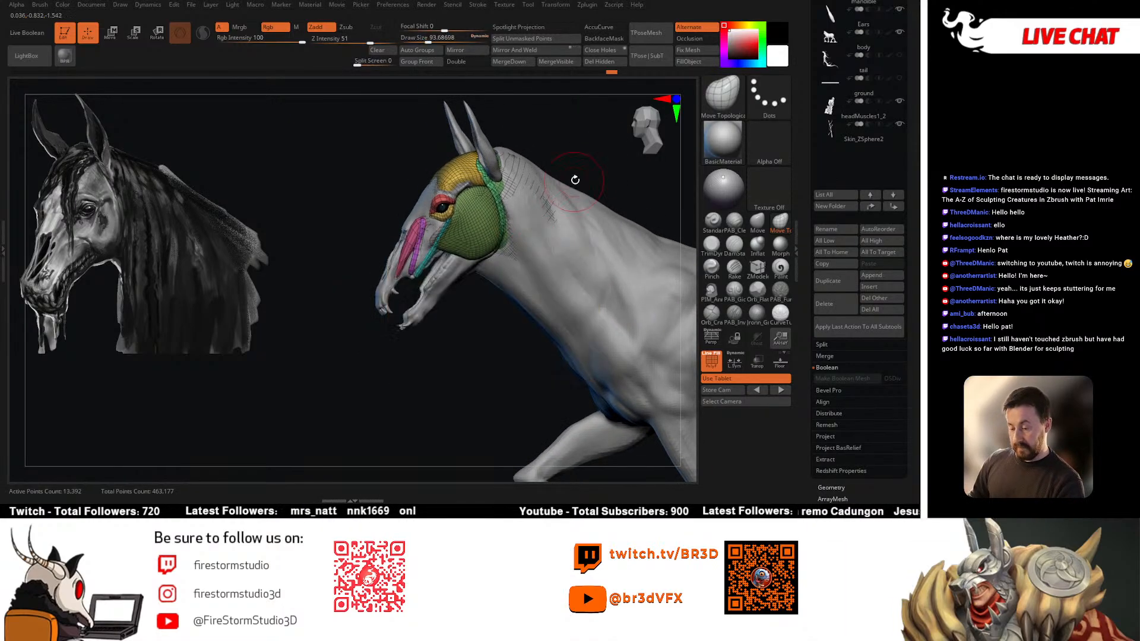
drag(575, 179, 537, 184)
scroll(904, 160, up, 3)
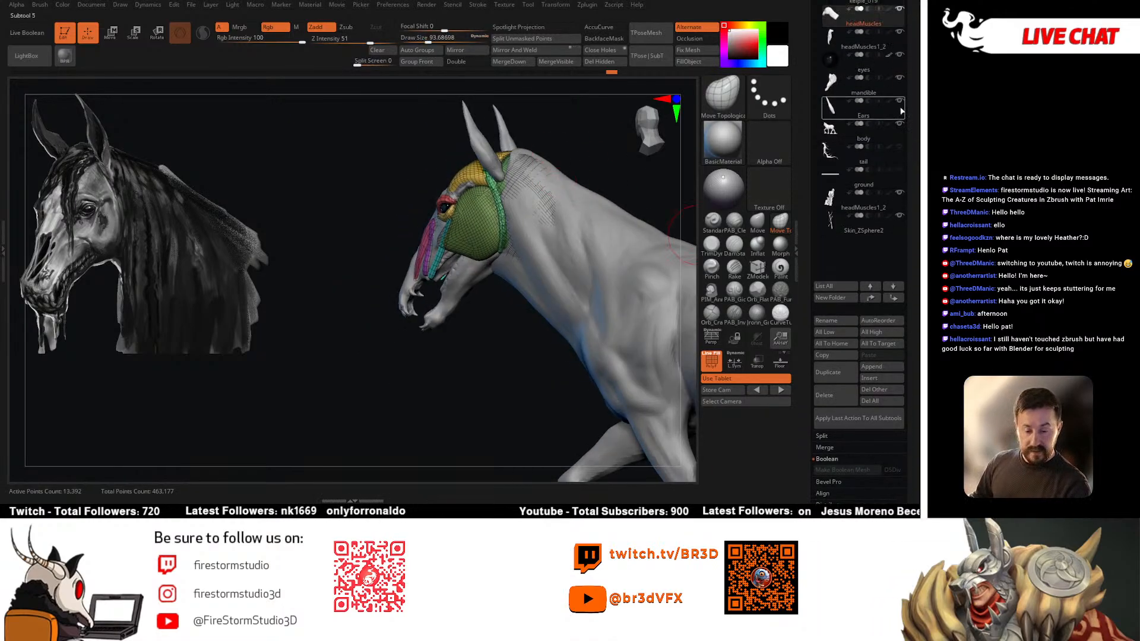
drag(594, 148, 473, 339)
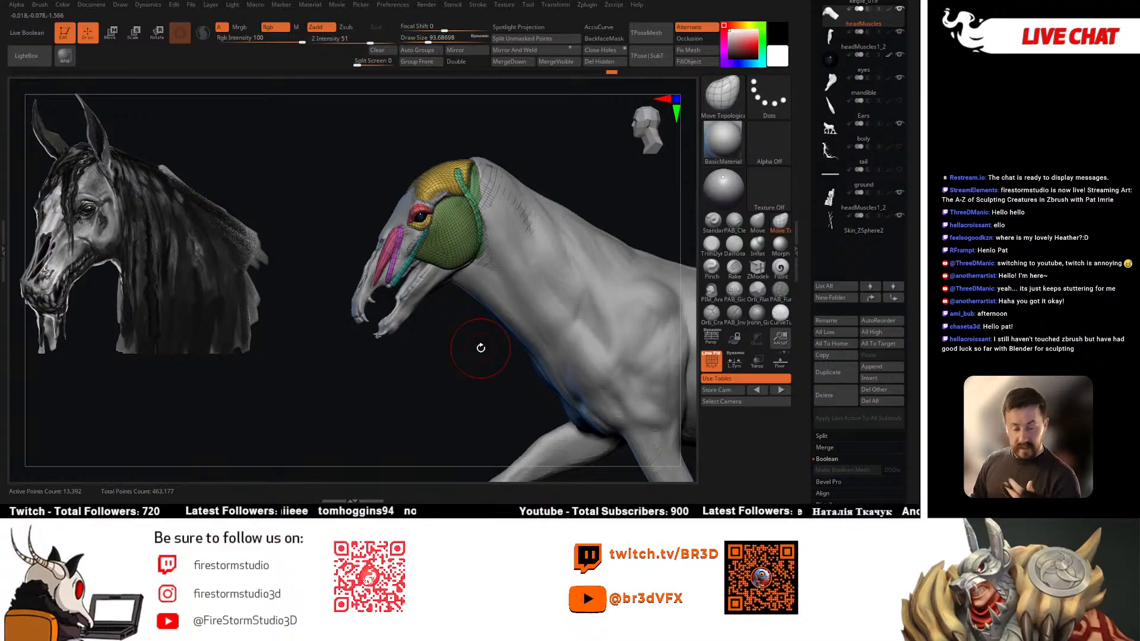
Step: Reorder the subtools so that the mandible and Ears come last in the subtool list
scroll(891, 120, up, 1)
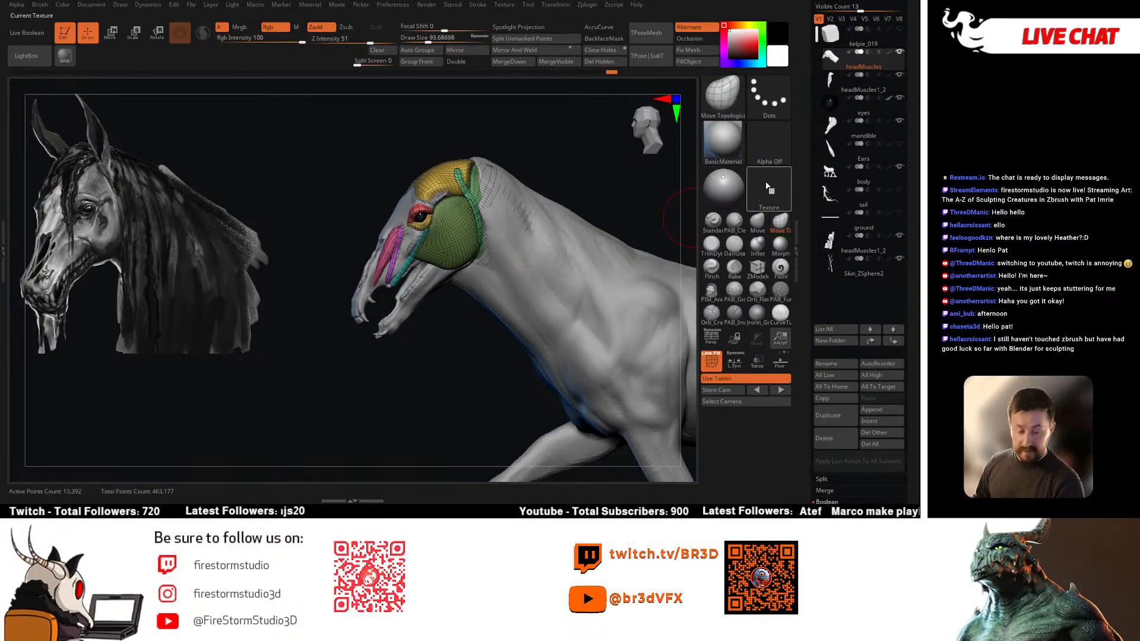
click(842, 90)
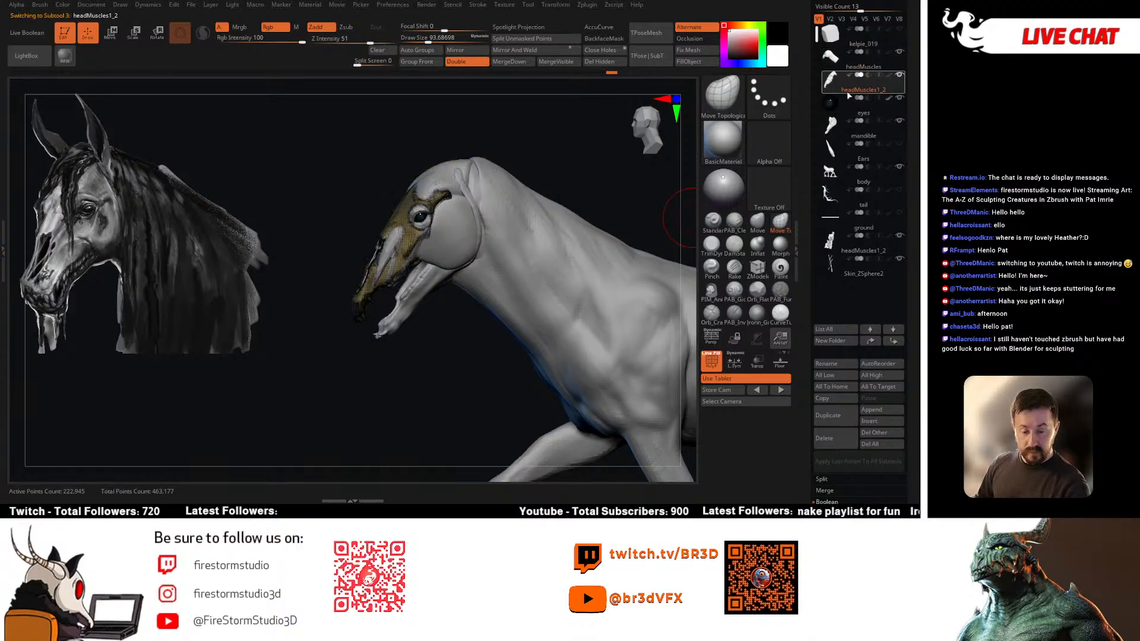
click(851, 66)
click(866, 134)
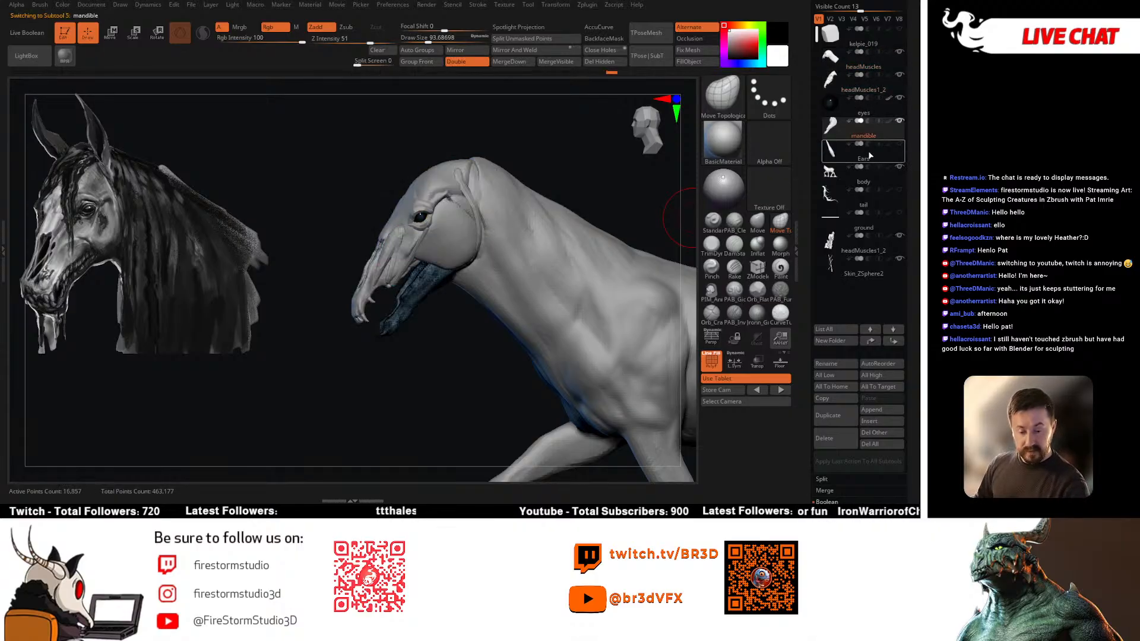
drag(840, 284, 846, 283)
click(839, 139)
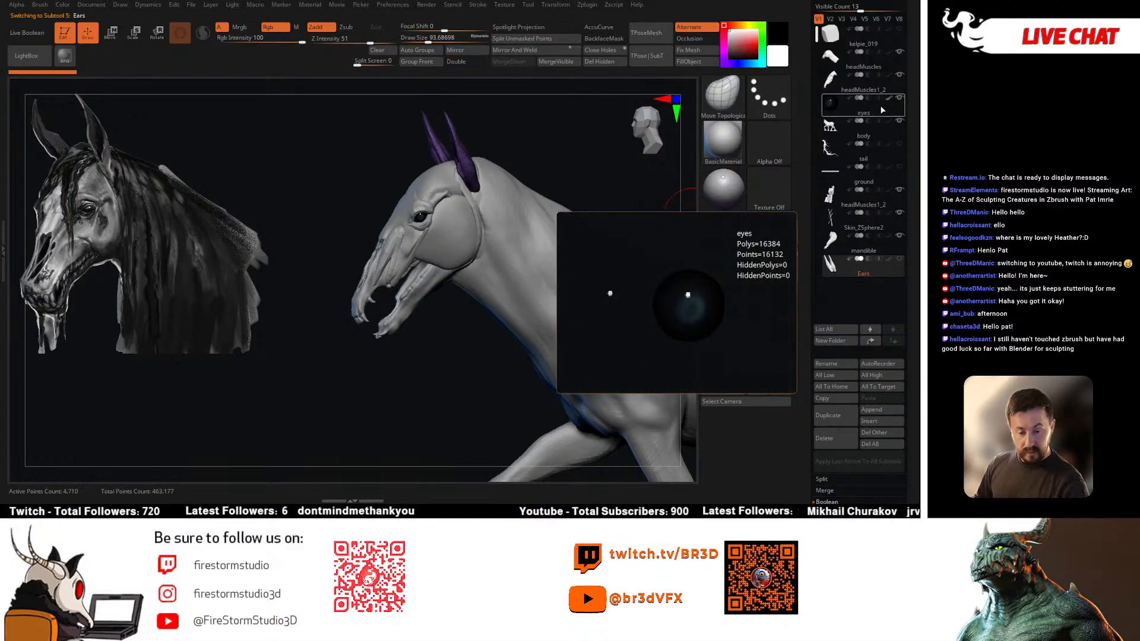
Step: Hide the mandible, eyes and body, then place the body directly below headMuscles1_2 and show it again
click(900, 186)
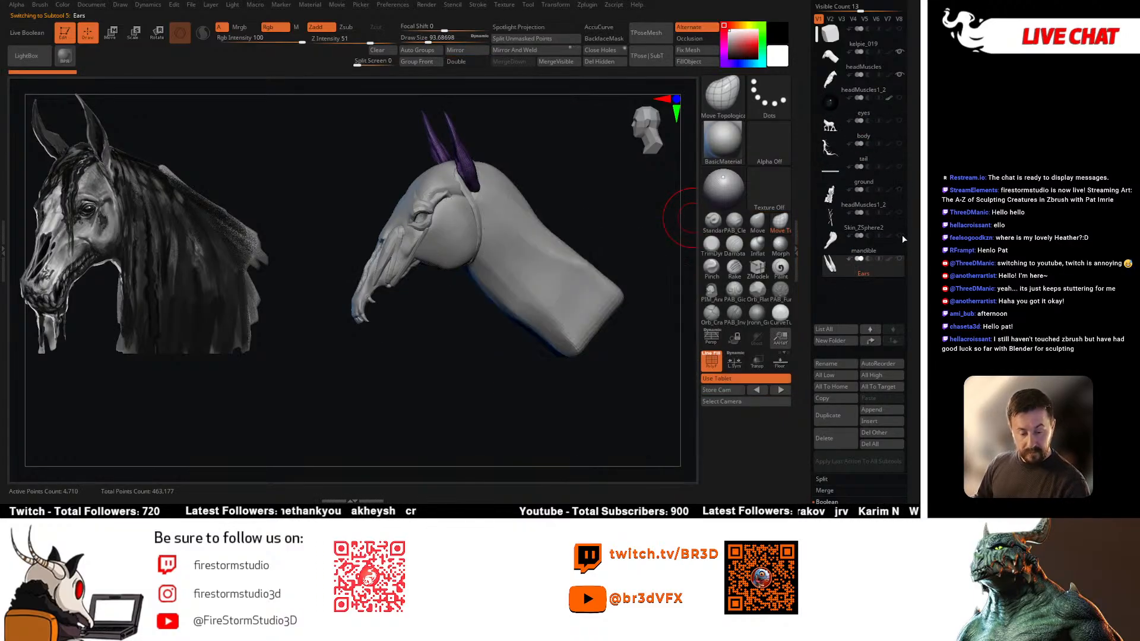
mouse_move(575, 332)
alt+right_down()
mouse_move(561, 362)
mouse_move(558, 329)
alt+right_up()
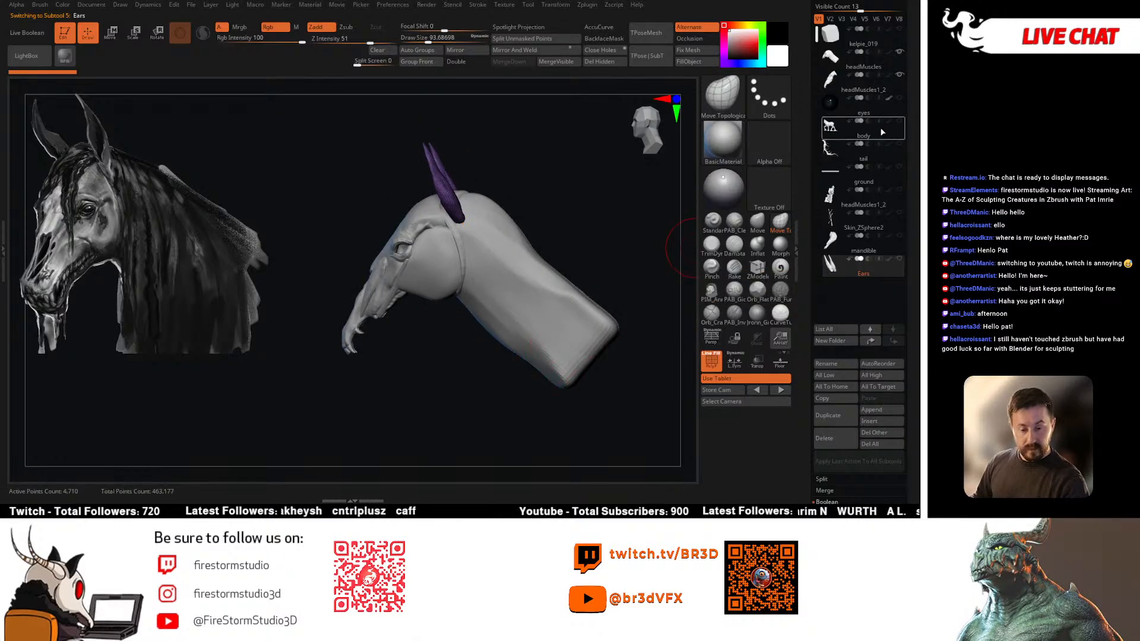
drag(880, 126, 899, 112)
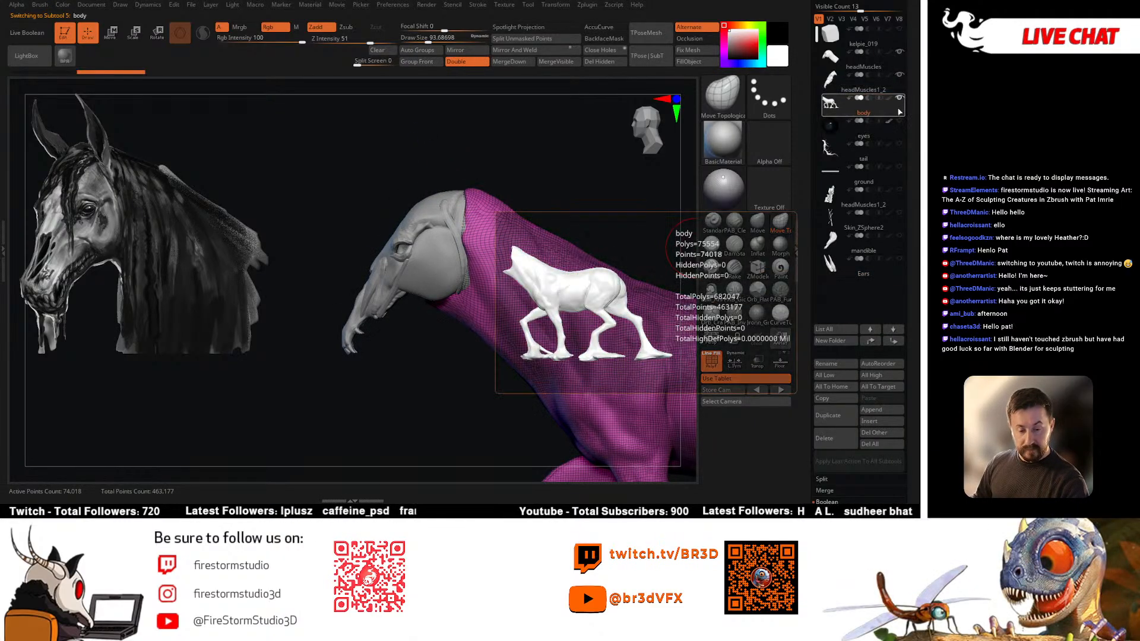
Step: Merge the headMuscles subtool down with the headMuscles1_2 subtool below it and accept the irreversible operation
right_drag(600, 308, 427, 399)
right_click(425, 399)
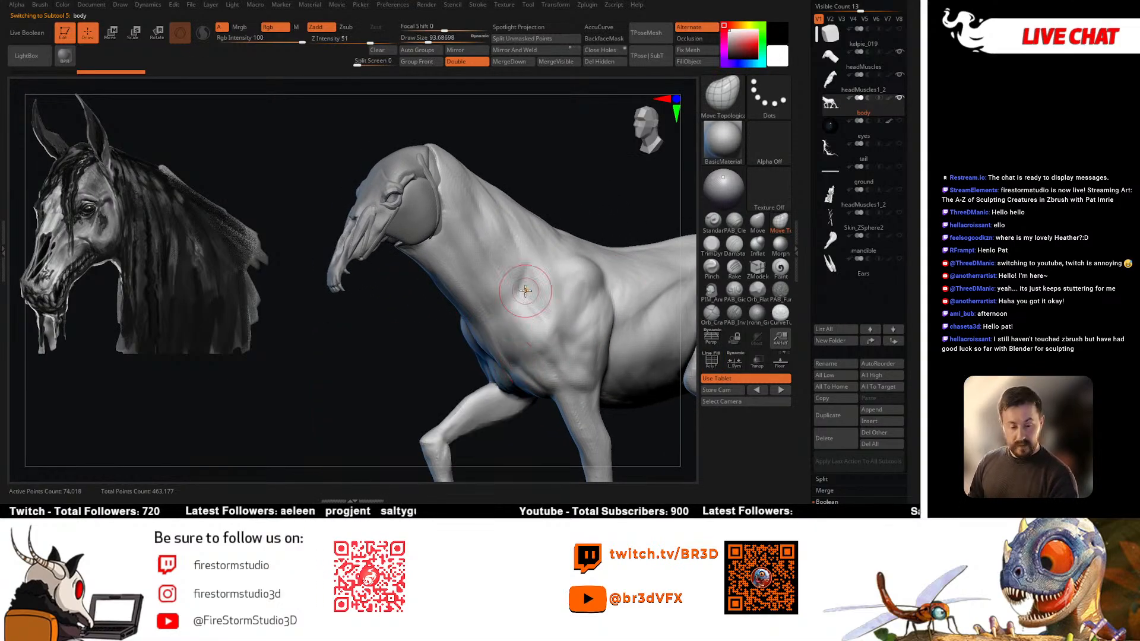
right_drag(525, 291, 528, 285)
right_drag(550, 178, 504, 177)
ctrl+right_drag(505, 177, 542, 153)
alt+right_drag(623, 205, 549, 190)
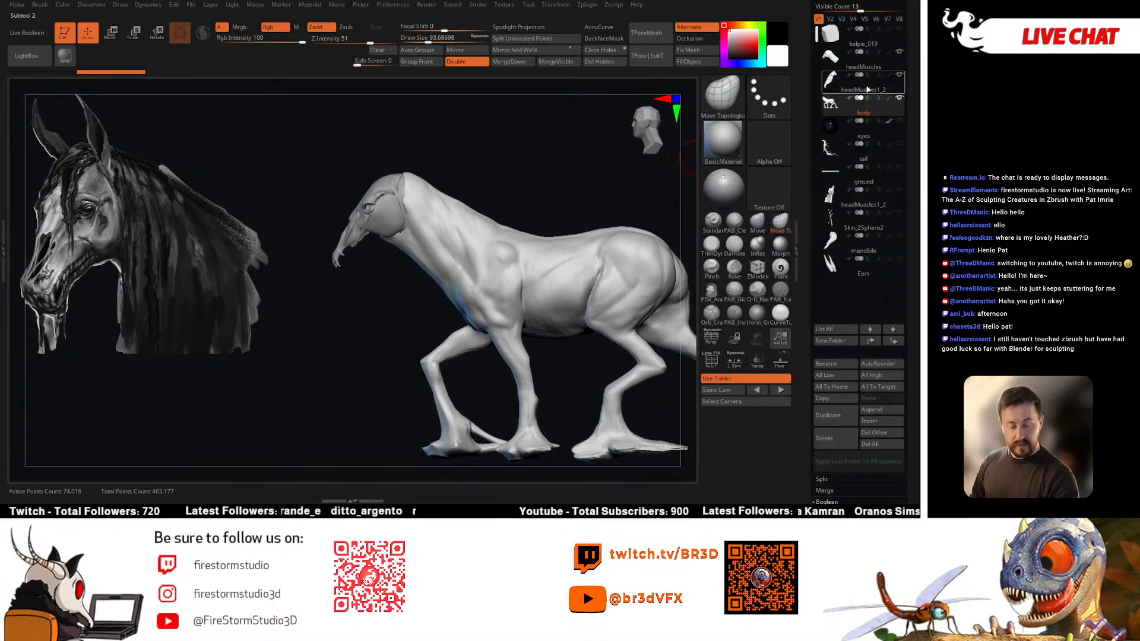
click(885, 67)
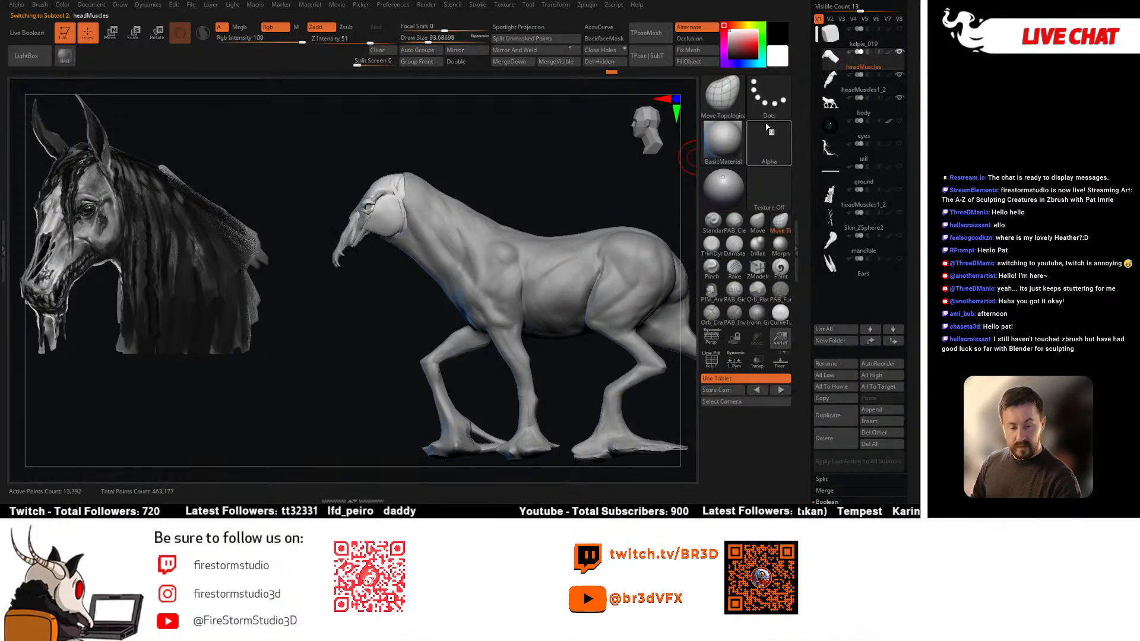
click(510, 61)
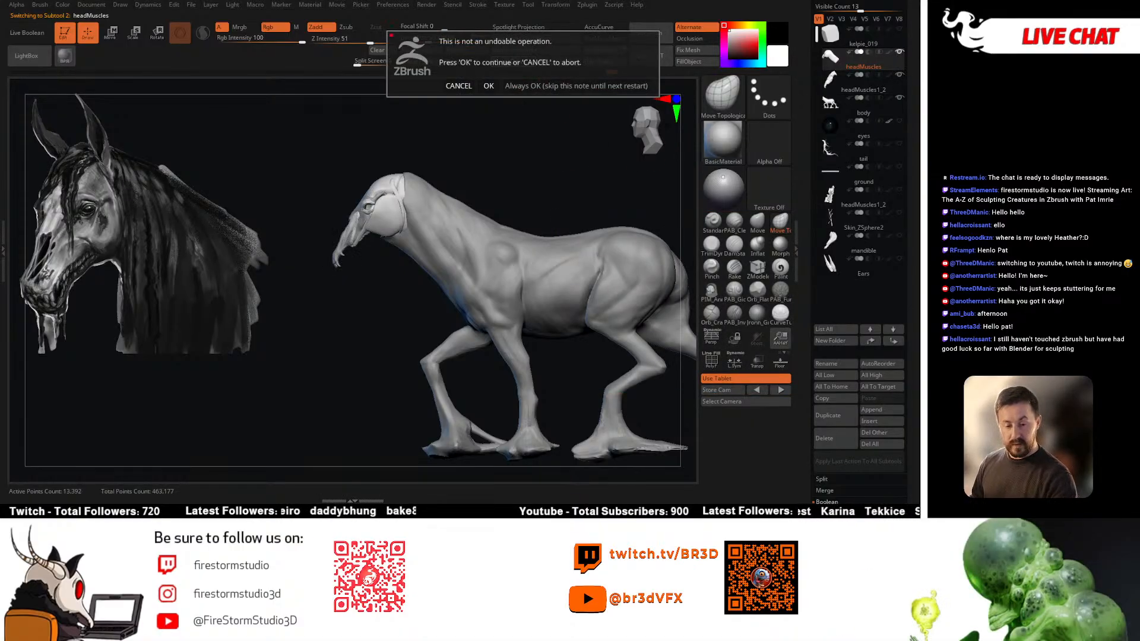
click(485, 87)
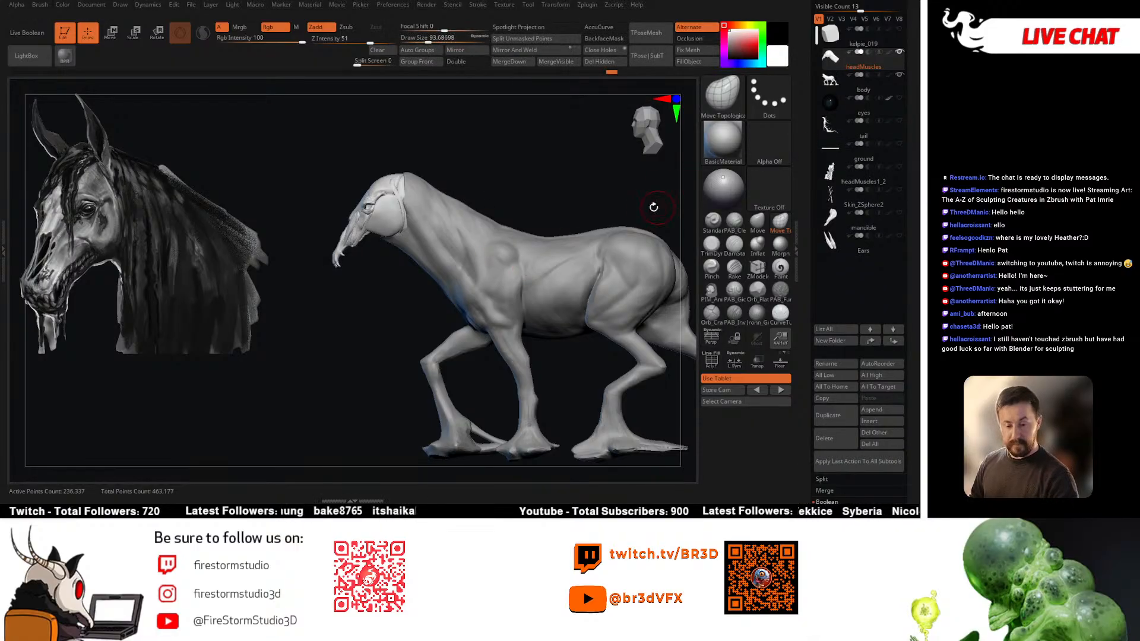
Step: Check the merged head's polygroups with PolyFrame, then merge the body subtool into headMuscles
key(alt+s)
key(alt+s)
key(shift+f)
drag(526, 195, 584, 205)
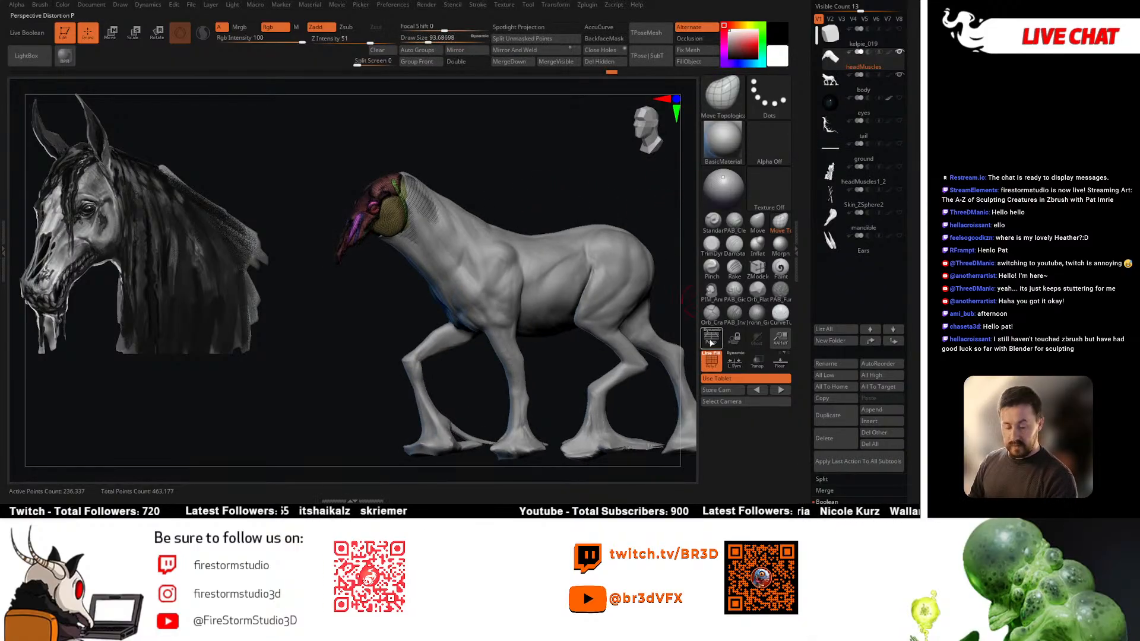
click(710, 360)
drag(514, 199, 598, 209)
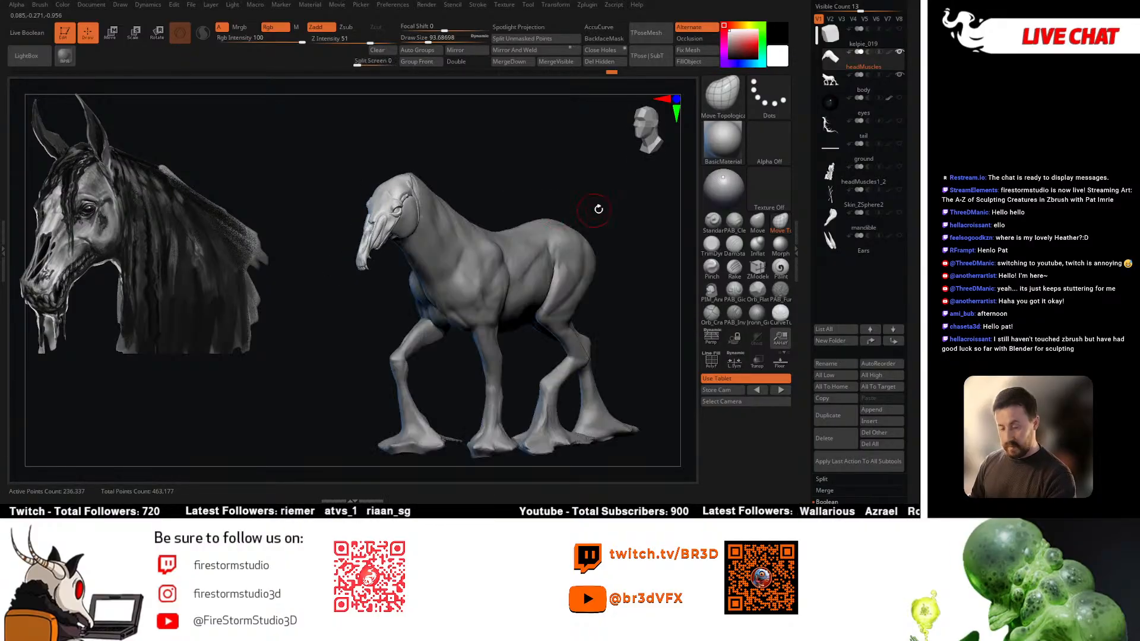
click(520, 62)
click(485, 87)
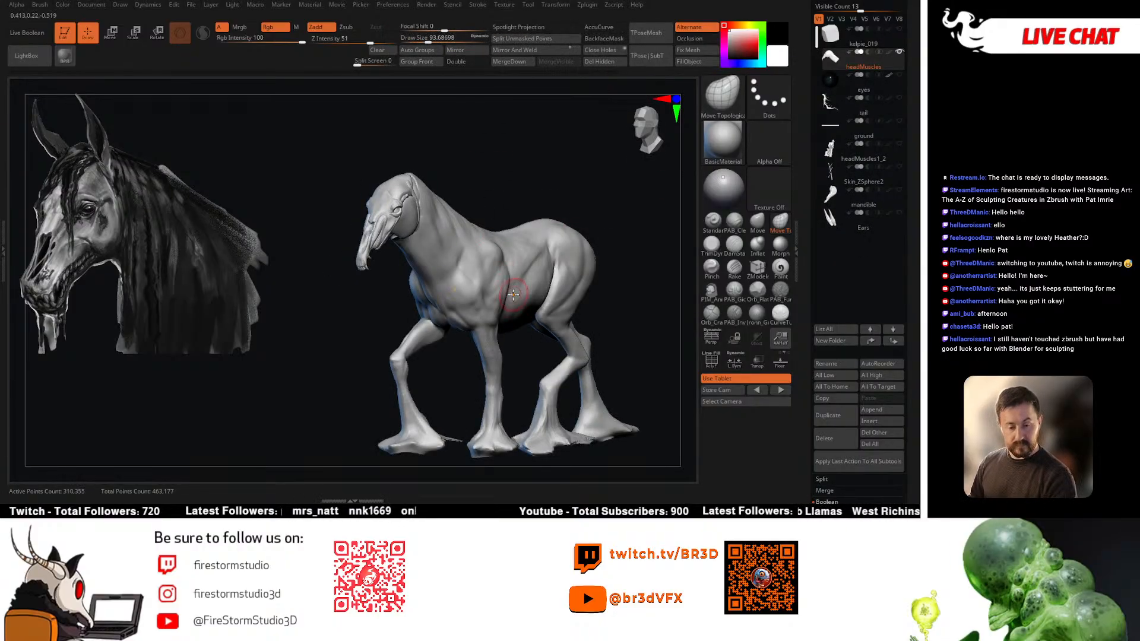
Step: Isolate the body polygroup, mask everything except the head end of the neck with a soft edge, and show the whole mesh again
key(shift+f)
mouse_move(523, 274)
mouse_down()
mouse_move(529, 183)
mouse_move(522, 190)
mouse_move(603, 196)
mouse_move(606, 232)
mouse_up()
click(711, 360)
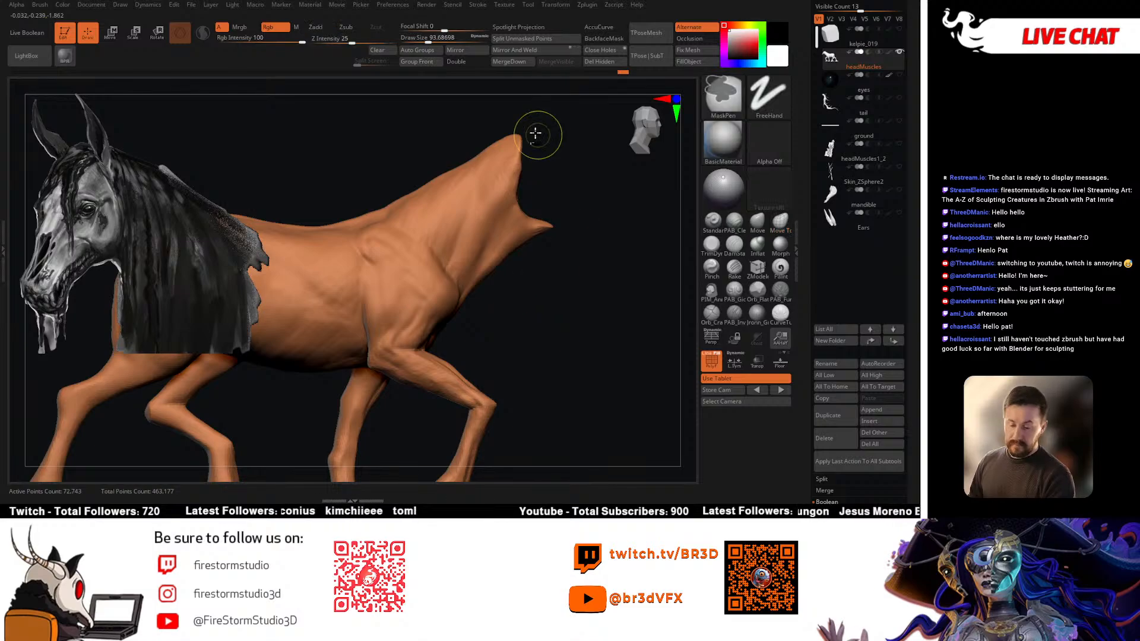
ctrl+drag(486, 106, 584, 321)
ctrl+shift+click(587, 312)
ctrl+click(532, 280)
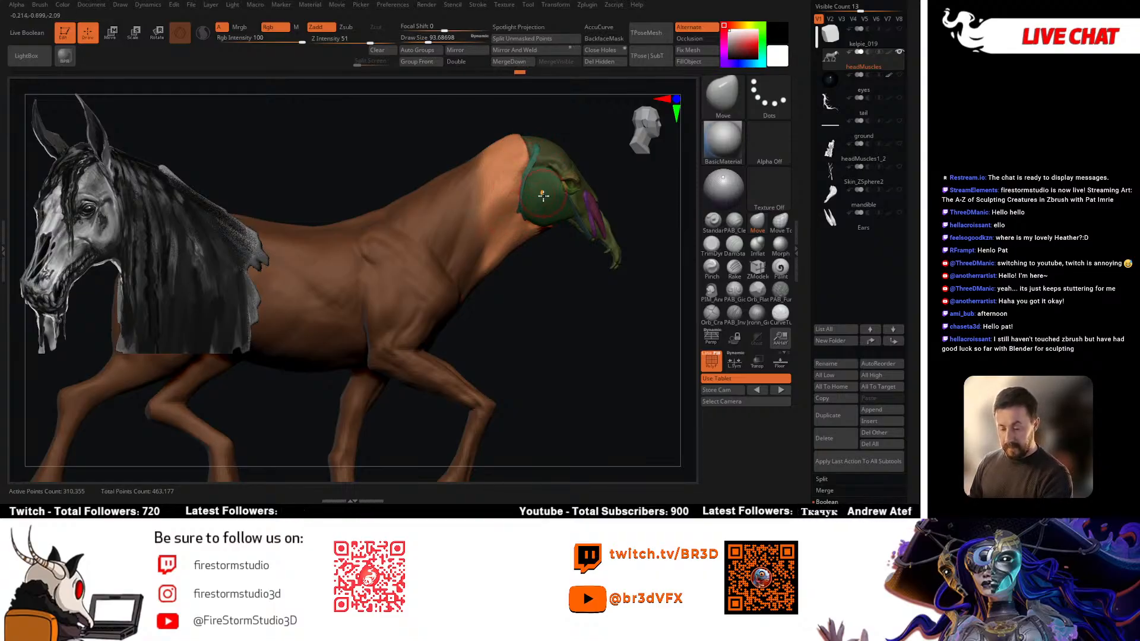
Step: Pull the neck's front edge into jagged skin points over the back of the head with the SnakeHook brush
key(space)
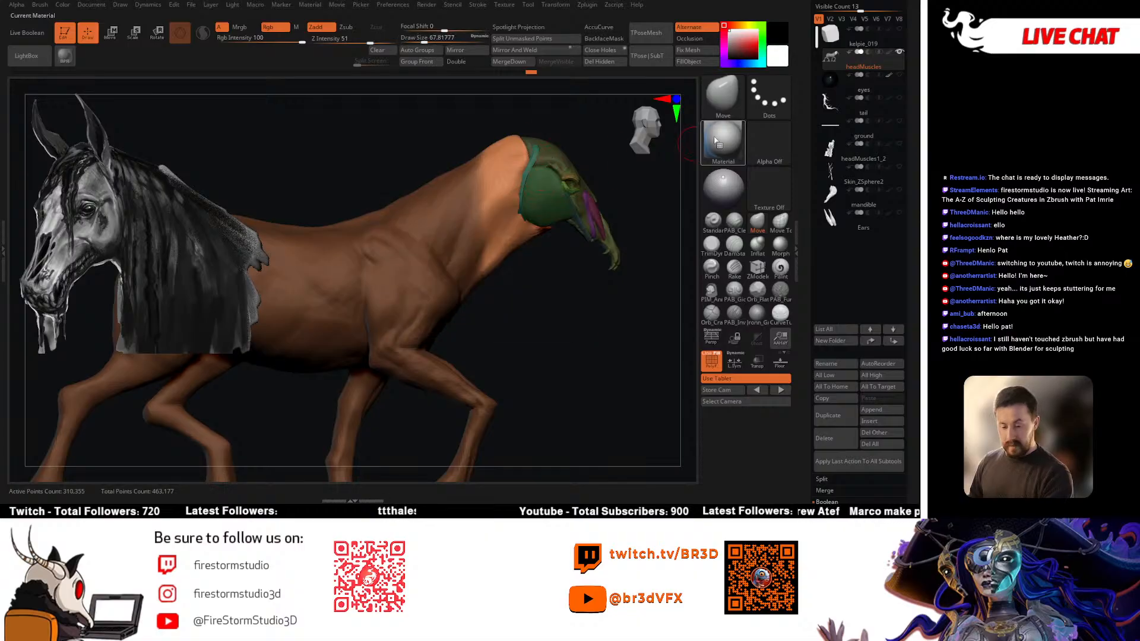
key(b)
click(147, 435)
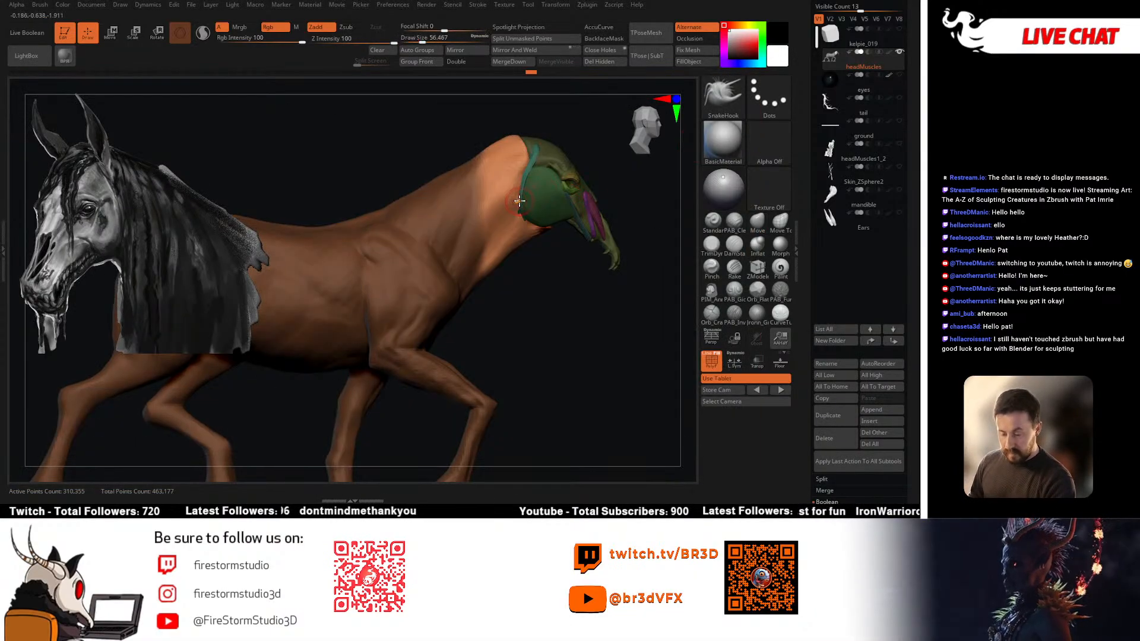
right_drag(530, 158, 509, 247)
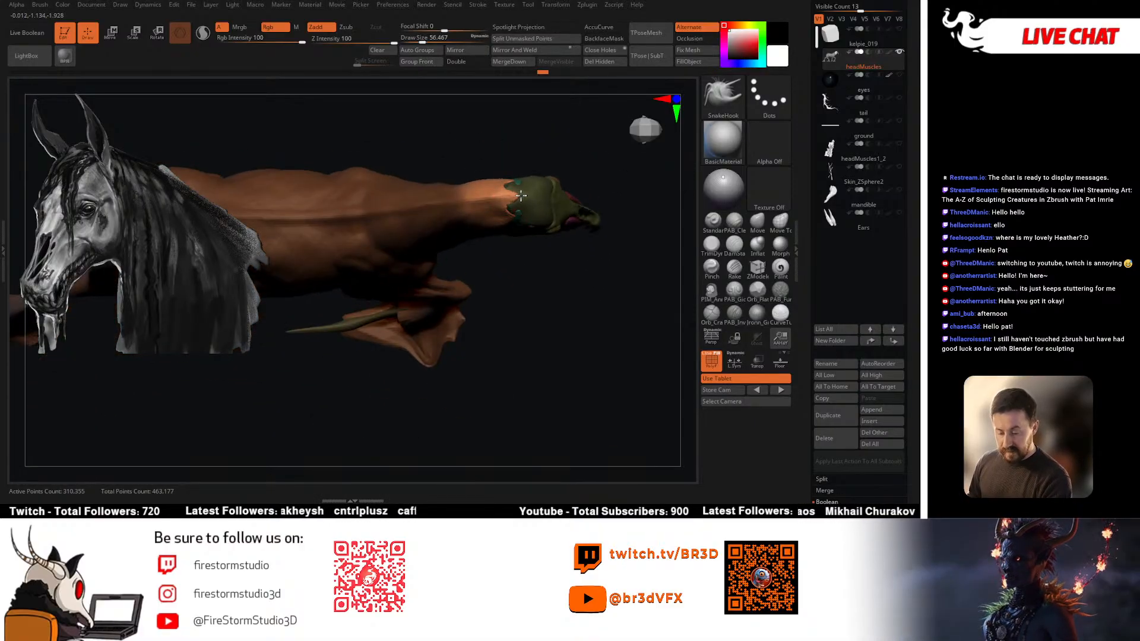
mouse_move(536, 196)
right_down()
mouse_move(541, 153)
mouse_move(530, 196)
mouse_move(499, 203)
mouse_move(540, 207)
right_up()
mouse_move(524, 246)
right_down()
mouse_move(524, 206)
mouse_move(515, 236)
right_up()
key(space)
drag(514, 242, 521, 242)
Step: Pull torn skin strands from the neck edge forward over the round cheek muscle, using a smaller SnakeHook brush for the finer points
mouse_move(540, 218)
right_down()
mouse_move(522, 213)
mouse_move(514, 272)
right_up()
key(space)
drag(514, 272, 507, 271)
mouse_move(507, 272)
right_down()
mouse_move(505, 262)
mouse_move(520, 288)
right_up()
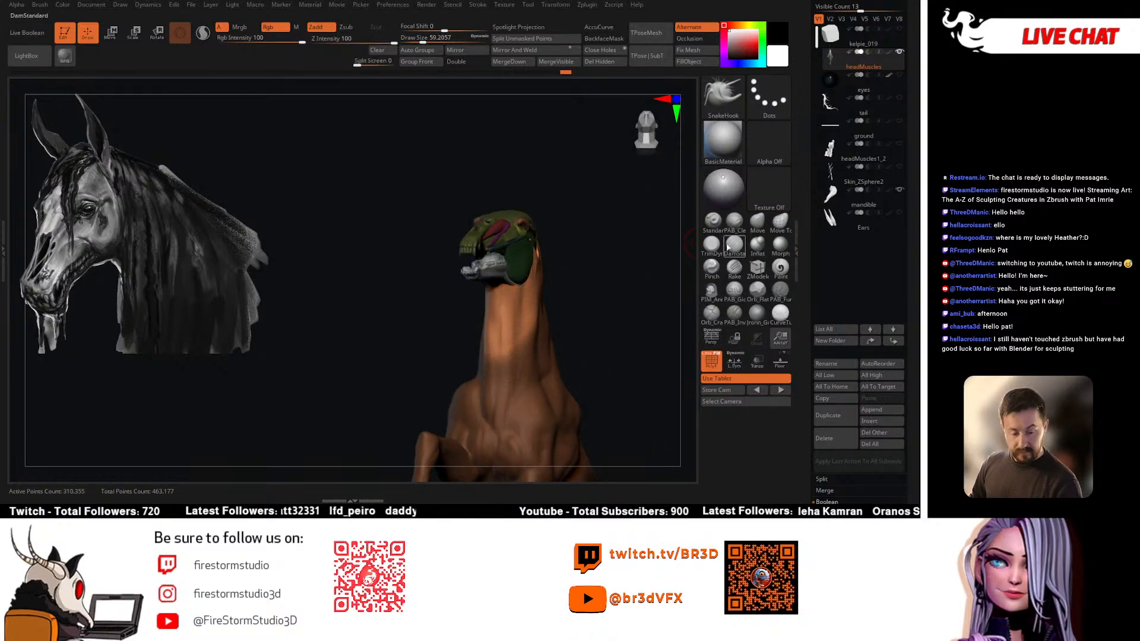
right_drag(626, 270, 514, 269)
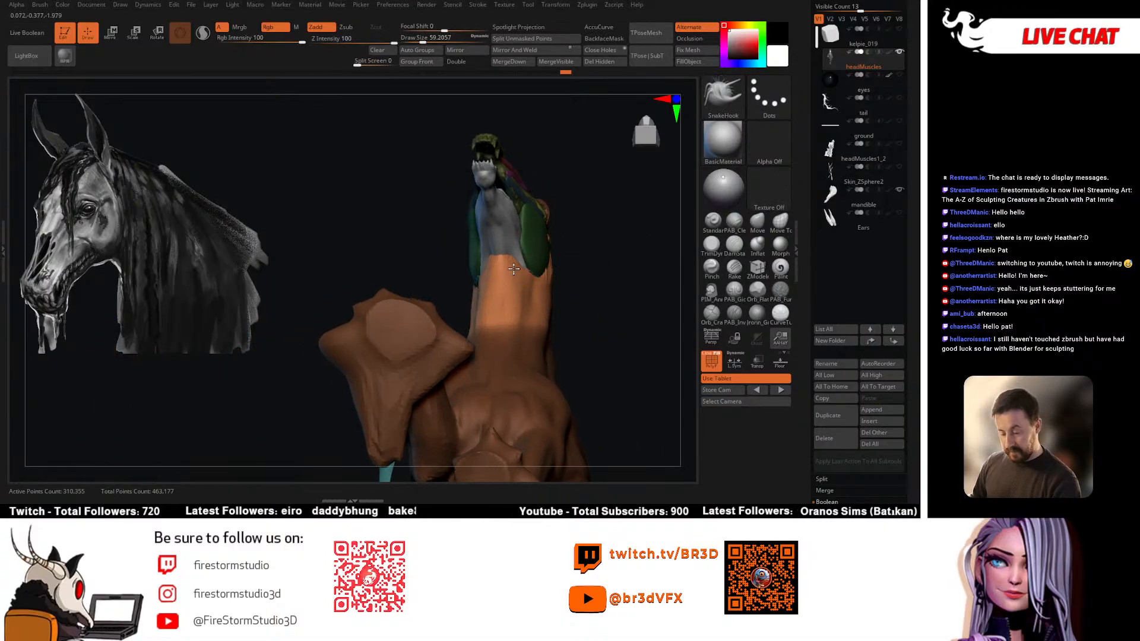
key(bracketleft)
right_drag(506, 230, 443, 275)
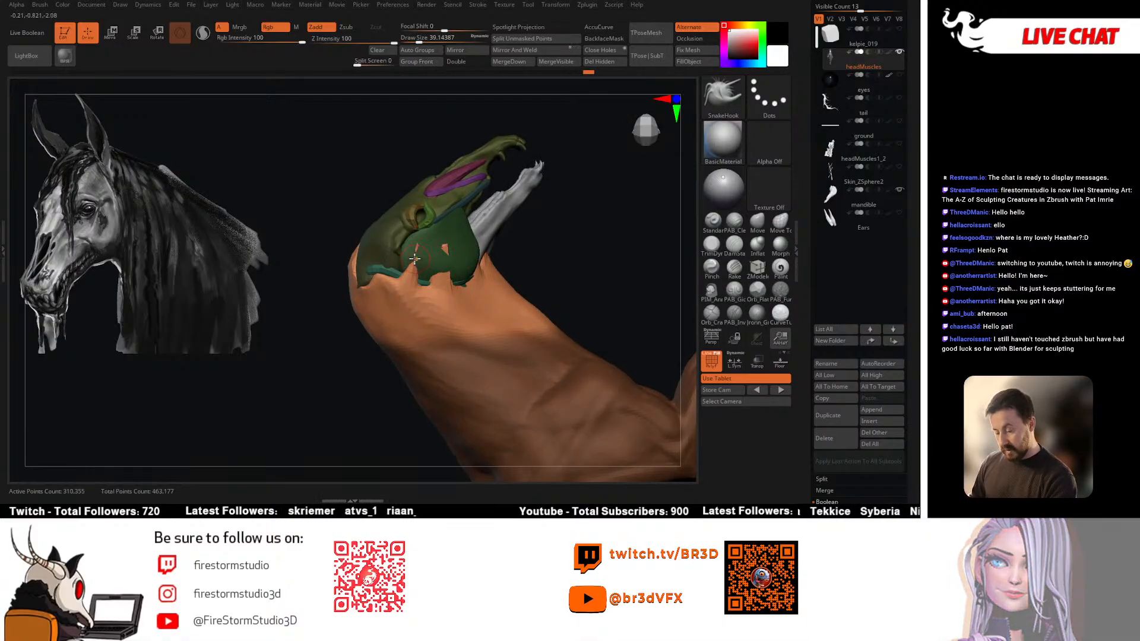
Step: Stretch more neck skin strands over the crown and temple on both sides of the head
right_drag(389, 274, 380, 288)
mouse_move(374, 248)
right_down()
mouse_move(419, 224)
mouse_move(455, 229)
mouse_move(511, 285)
mouse_move(373, 251)
right_up()
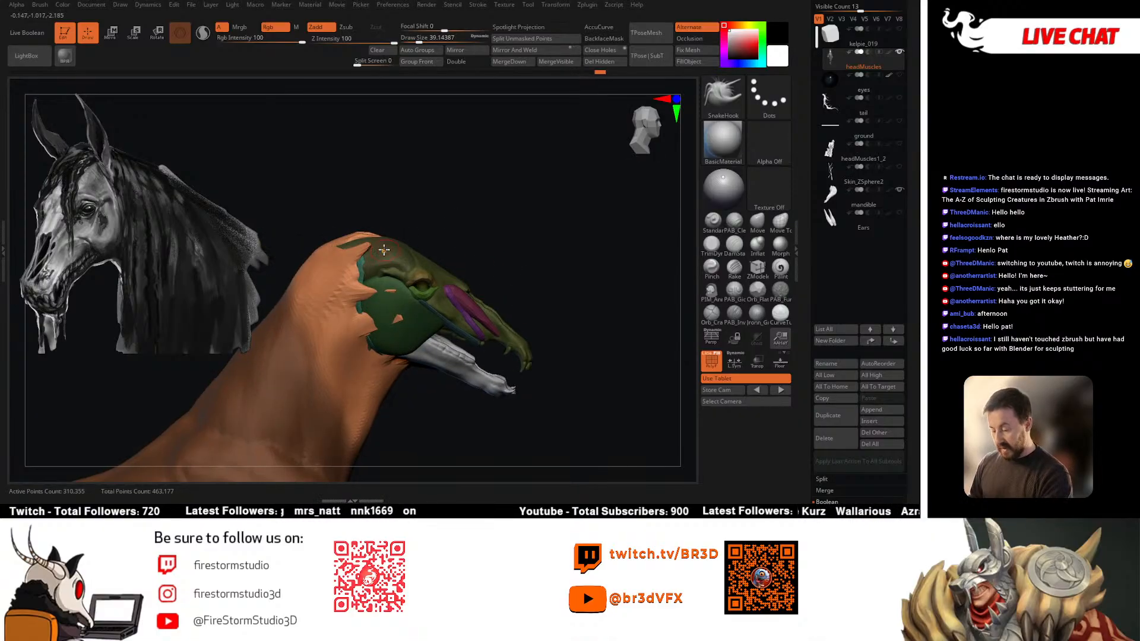
mouse_move(440, 223)
right_down()
mouse_move(419, 249)
mouse_move(413, 285)
mouse_move(463, 264)
mouse_move(415, 302)
mouse_move(514, 247)
mouse_move(541, 270)
mouse_move(549, 256)
mouse_move(487, 287)
mouse_move(503, 236)
mouse_move(470, 177)
mouse_move(458, 242)
mouse_move(478, 258)
right_up()
key(shift)
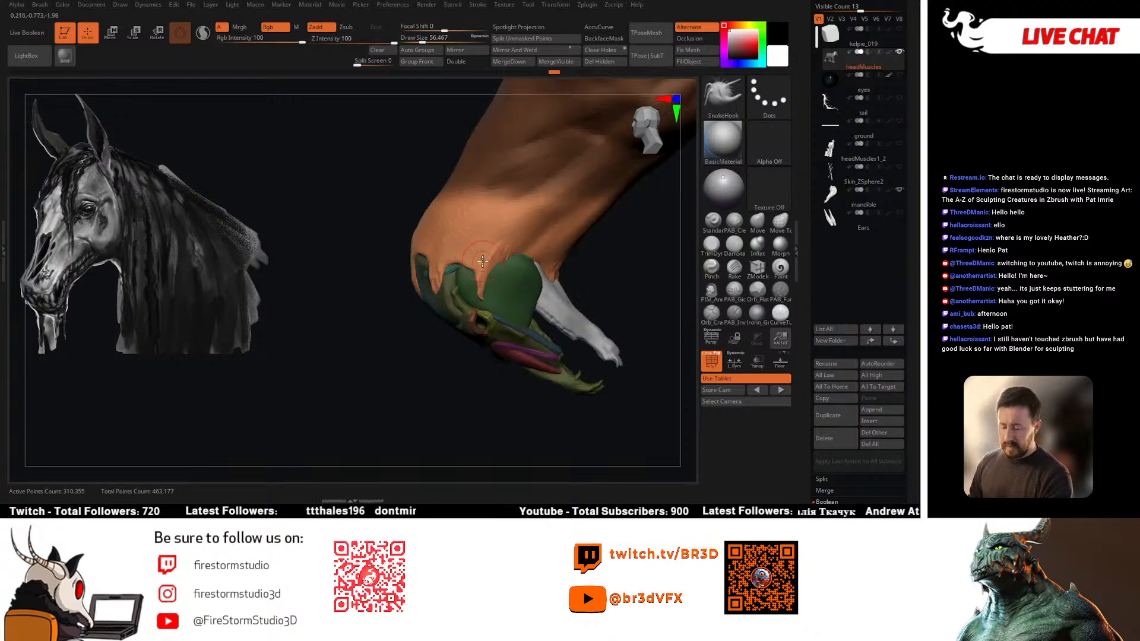
right_drag(501, 261, 646, 286)
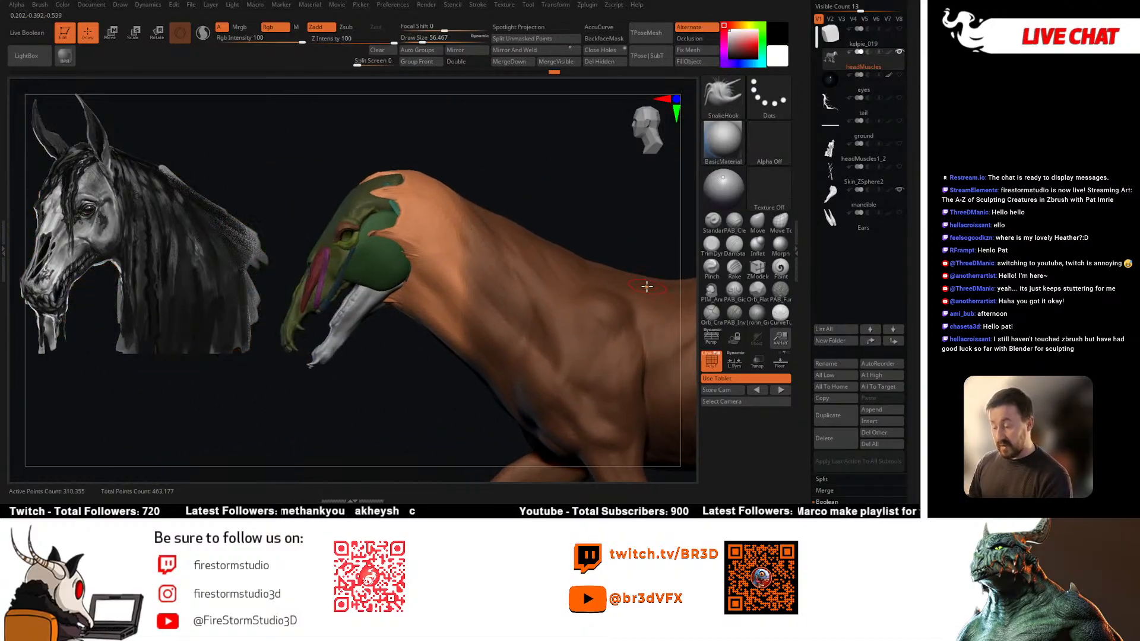
Step: Refine the skin strands along the crown and back of the skull, smoothing them and reshaping with a larger SnakeHook brush
mouse_move(450, 206)
right_down()
mouse_move(425, 254)
mouse_move(428, 279)
mouse_move(401, 214)
right_up()
key(space)
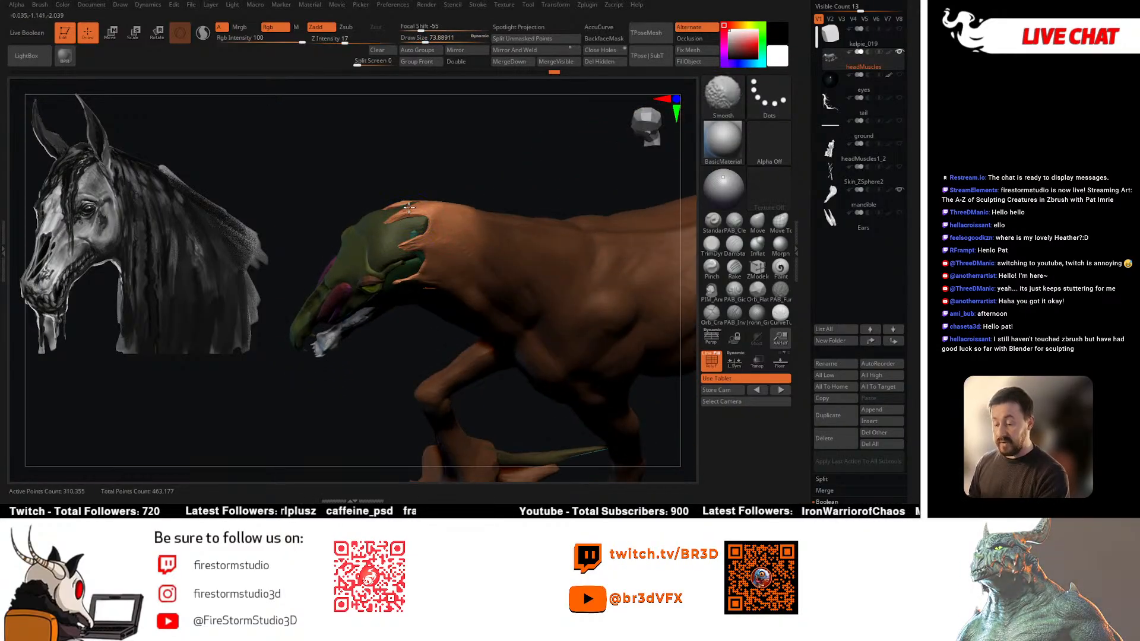
right_drag(450, 185, 366, 302)
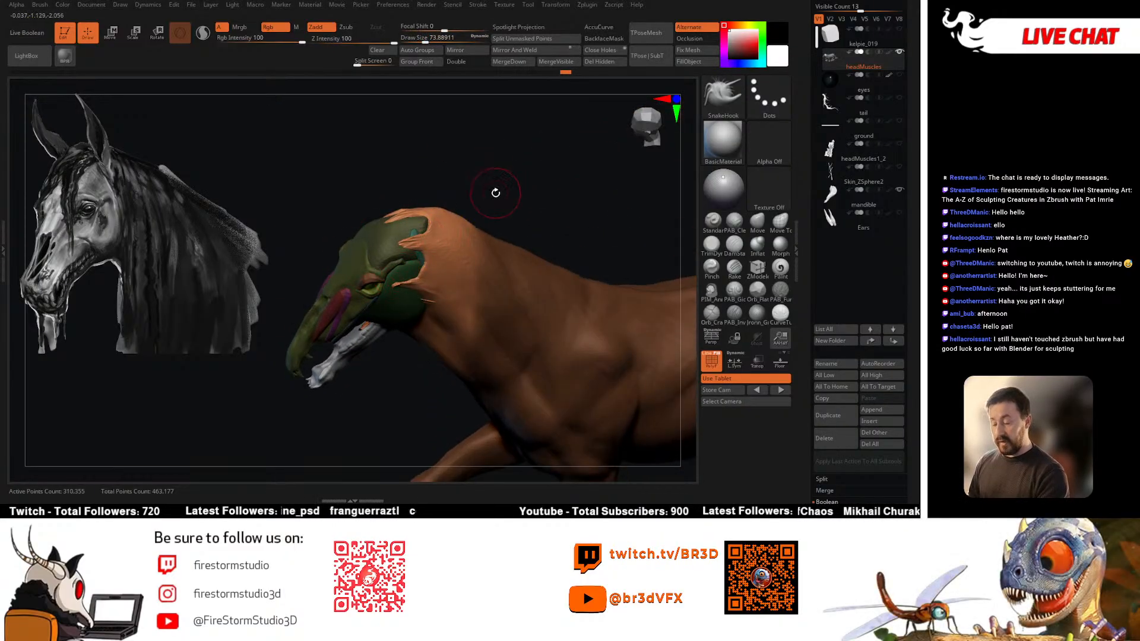
right_drag(494, 191, 281, 326)
mouse_move(443, 182)
right_down()
mouse_move(460, 162)
mouse_move(454, 249)
right_up()
key(space)
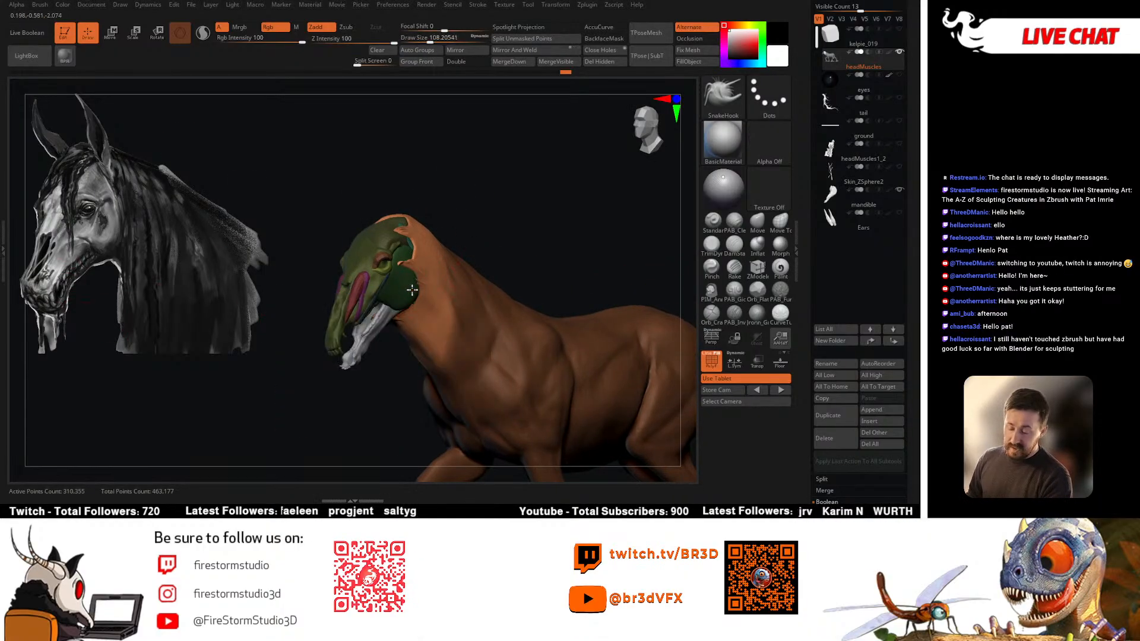
Step: Smooth the neck skin strands where they overlap the rear edge of the cheek muscle
key(shift)
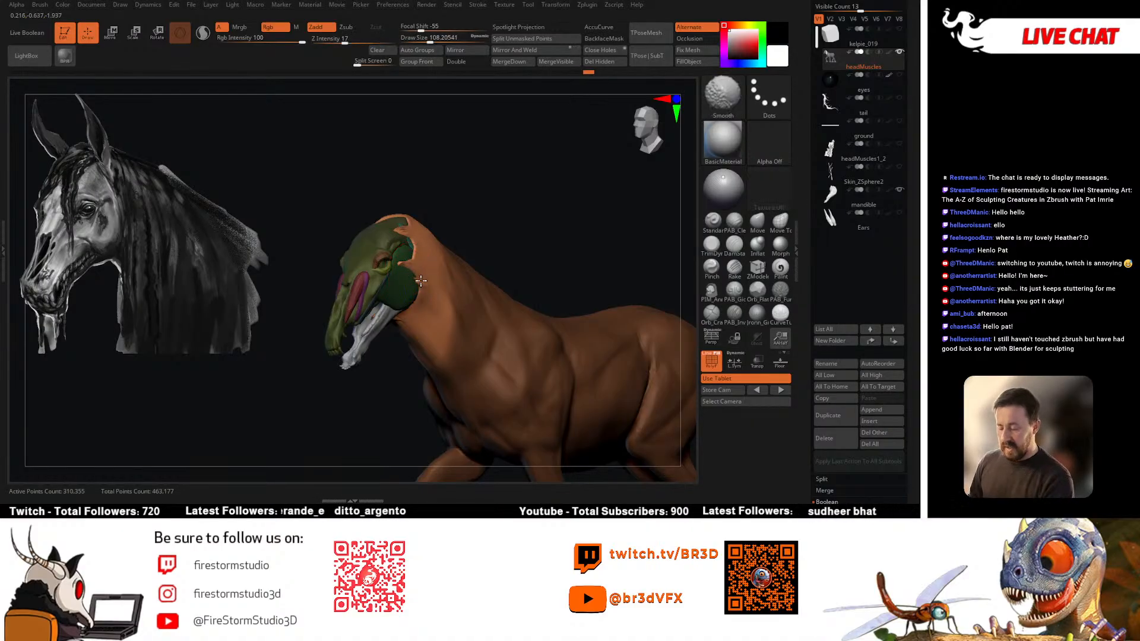
key(space)
mouse_move(473, 255)
right_down()
mouse_move(429, 290)
mouse_move(522, 275)
mouse_move(451, 297)
right_up()
key(shift)
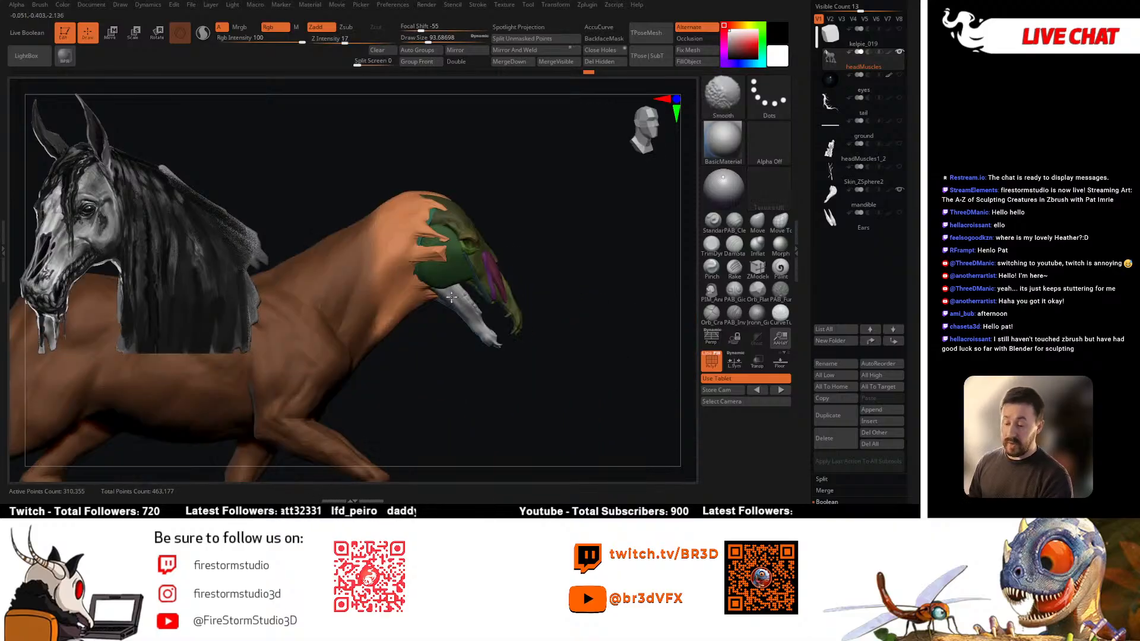
mouse_move(439, 258)
shift+mouse_down()
mouse_move(509, 234)
mouse_move(422, 241)
mouse_move(432, 278)
mouse_move(414, 278)
mouse_move(457, 308)
mouse_move(456, 280)
mouse_move(440, 279)
shift+mouse_up()
Step: Adjust the brush size and smooth the neck skin's edge beneath the cheek muscle, where it meets the lower jaw
key(space)
key(space)
key(space)
key(space)
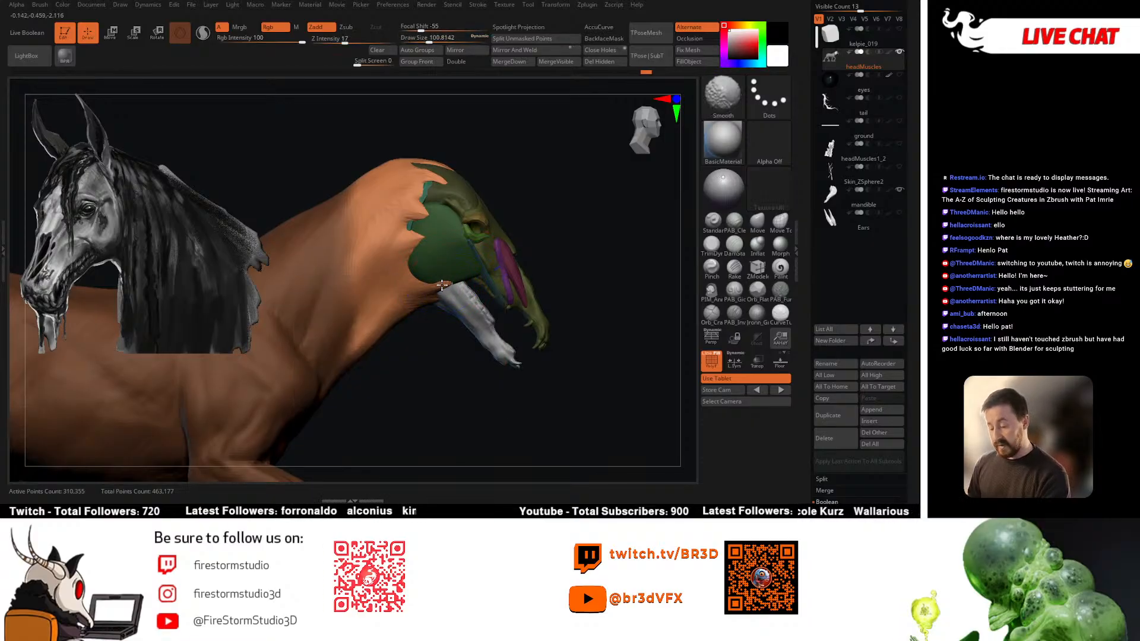
shift+drag(441, 284, 450, 284)
Step: Pull small skin strands from the throat onto the back of the mandible with a smaller SnakeHook brush
mouse_move(525, 351)
mouse_down()
mouse_move(460, 381)
mouse_move(411, 371)
mouse_move(449, 327)
mouse_move(456, 259)
mouse_move(454, 306)
mouse_up()
key(space)
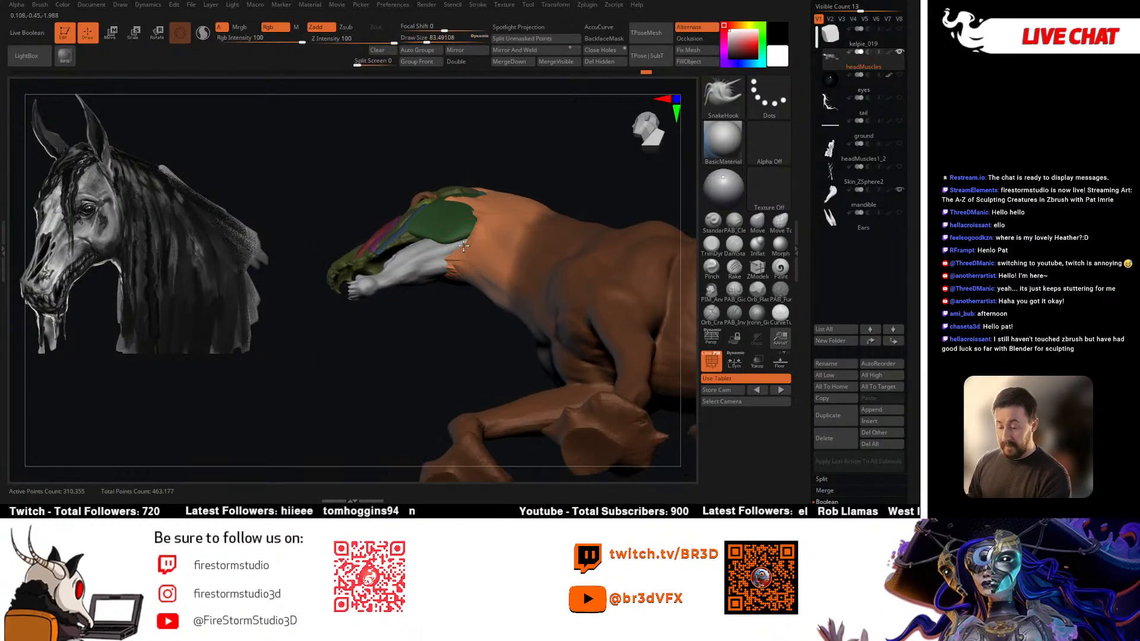
right_drag(463, 246, 466, 252)
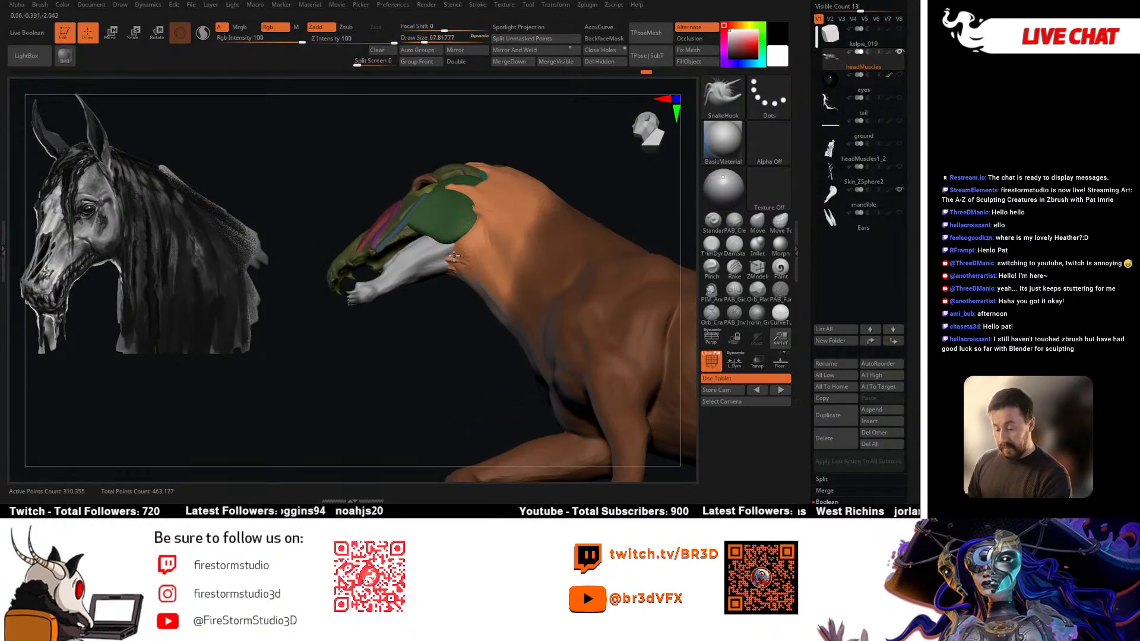
drag(453, 256, 451, 254)
key(space)
drag(453, 247, 449, 247)
mouse_move(453, 252)
right_down()
mouse_move(455, 263)
mouse_move(465, 252)
right_up()
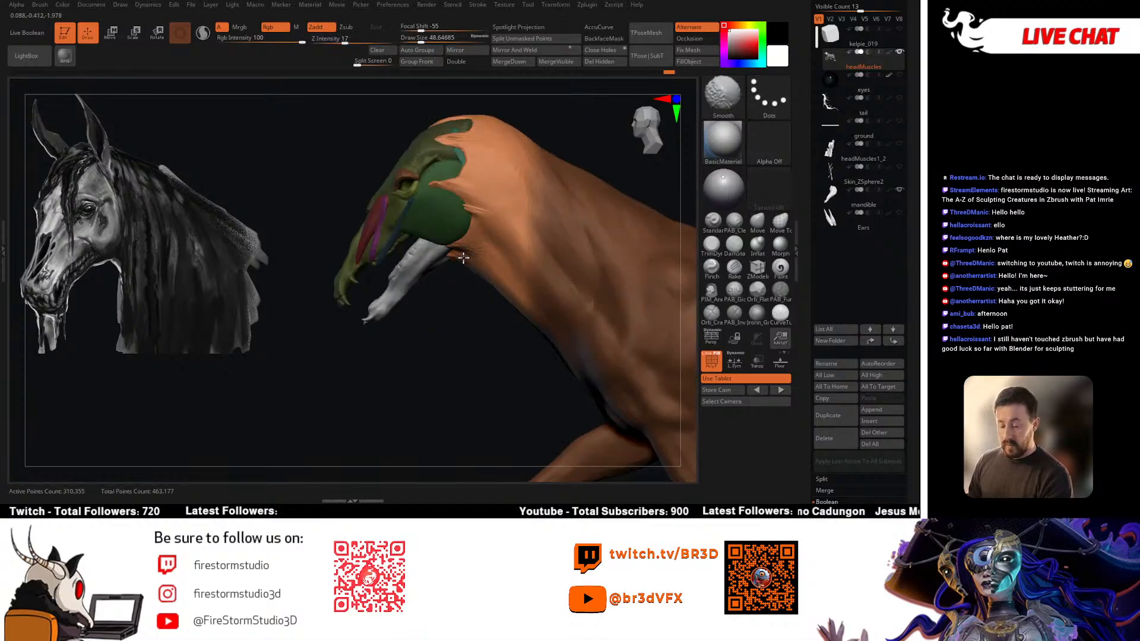
Step: Clear the mask on the horse's body and enlarge the SnakeHook brush to a draw size of about 71
mouse_move(499, 307)
right_down()
mouse_move(453, 323)
mouse_move(545, 310)
right_up()
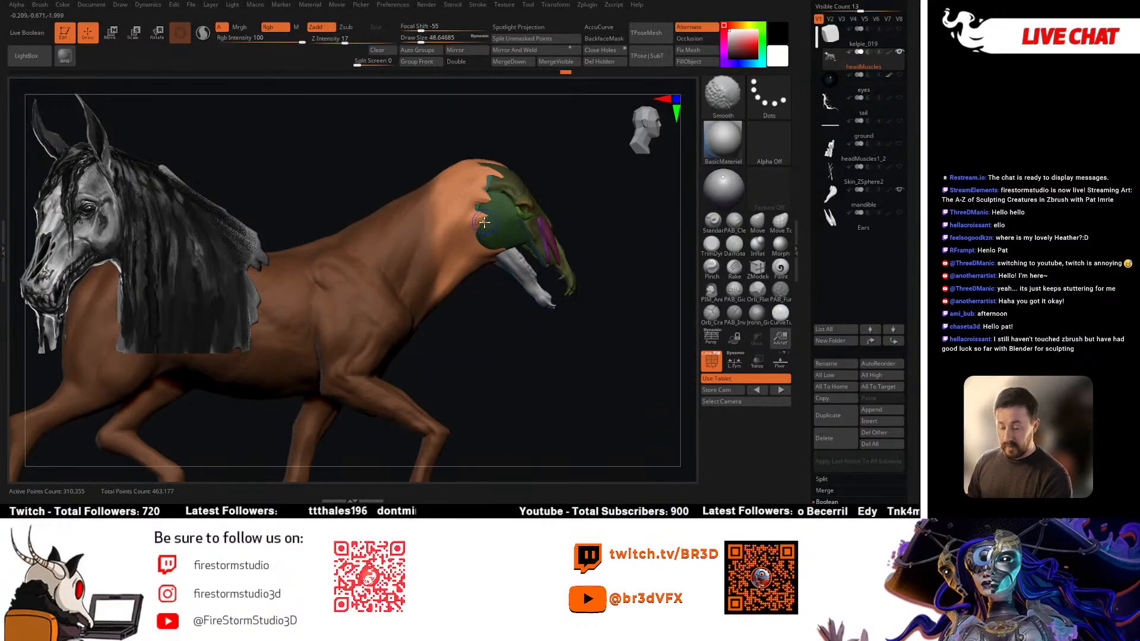
right_drag(560, 234, 483, 237)
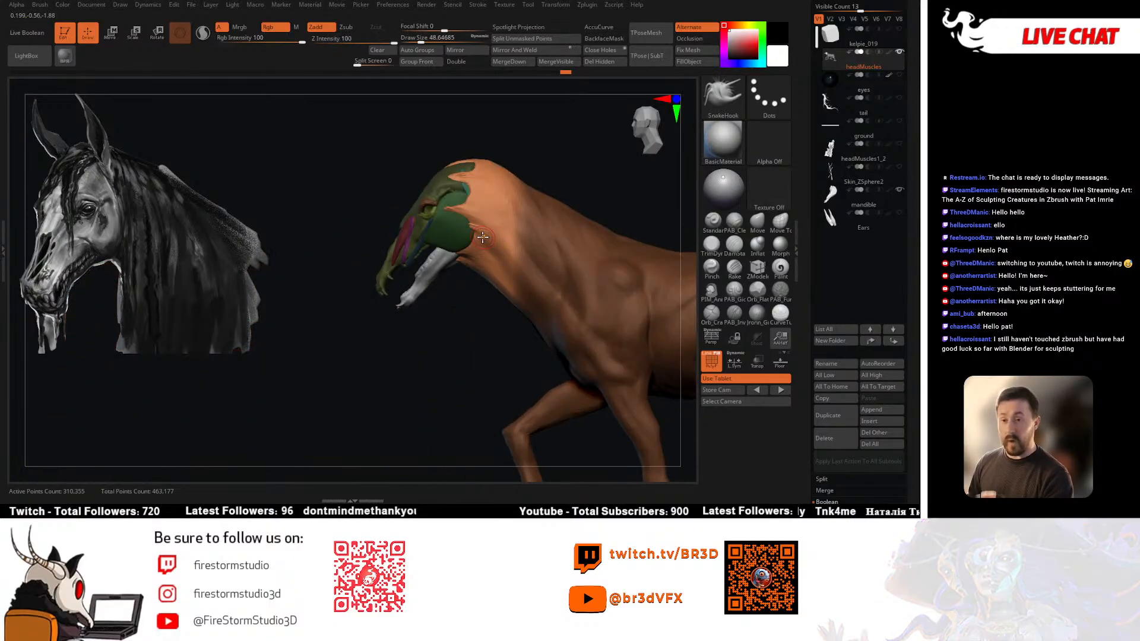
right_drag(542, 323, 434, 355)
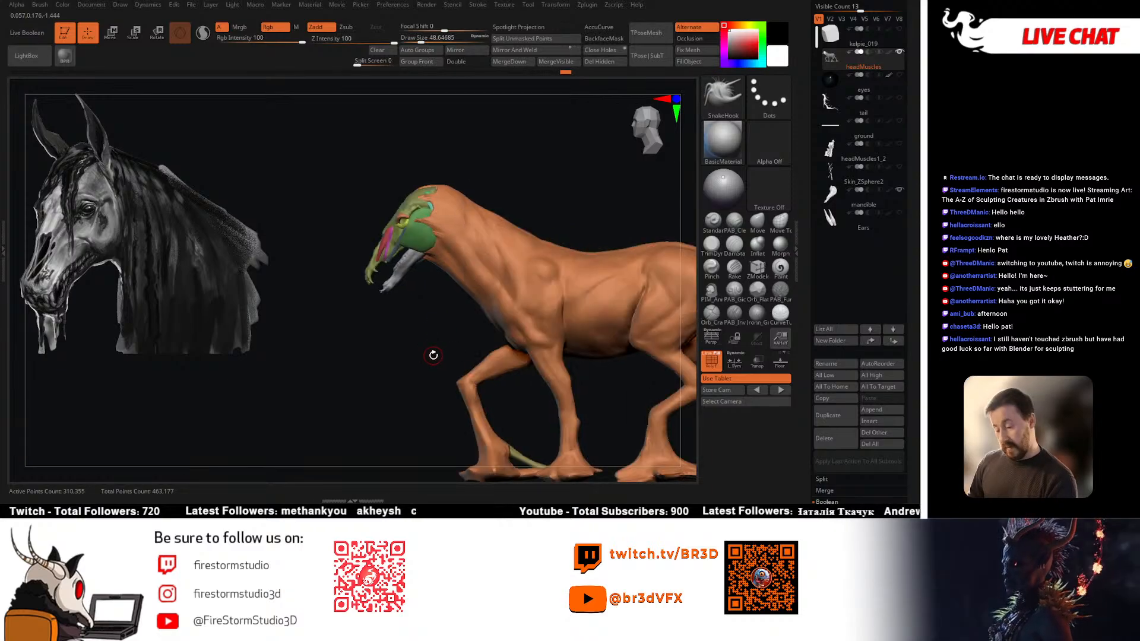
drag(543, 197, 527, 196)
key(space)
drag(484, 224, 500, 224)
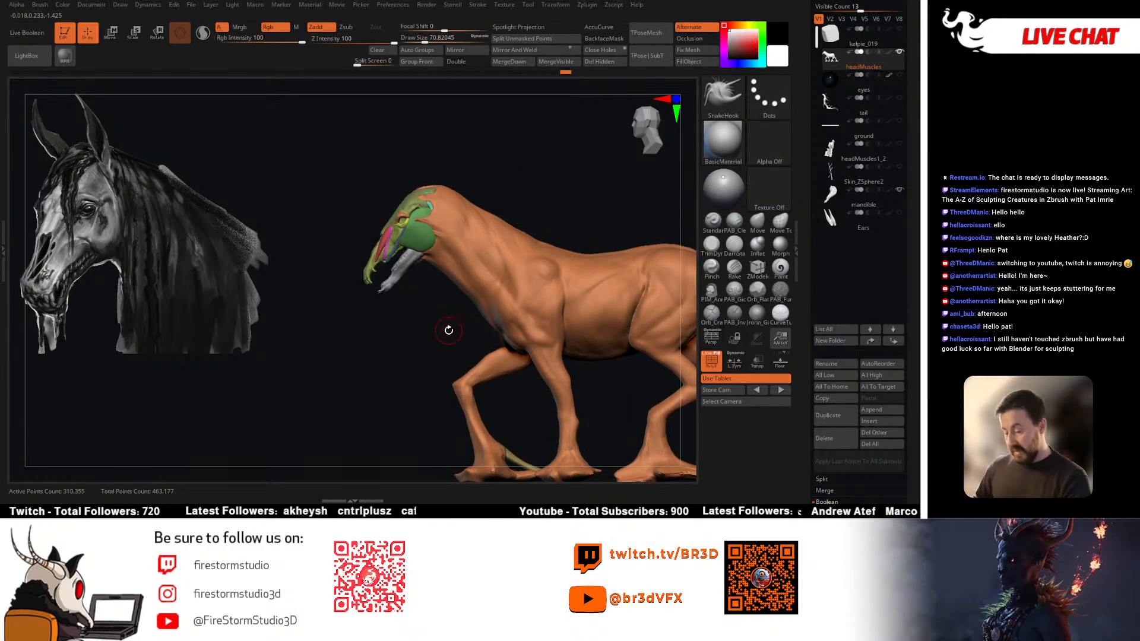
drag(449, 330, 435, 287)
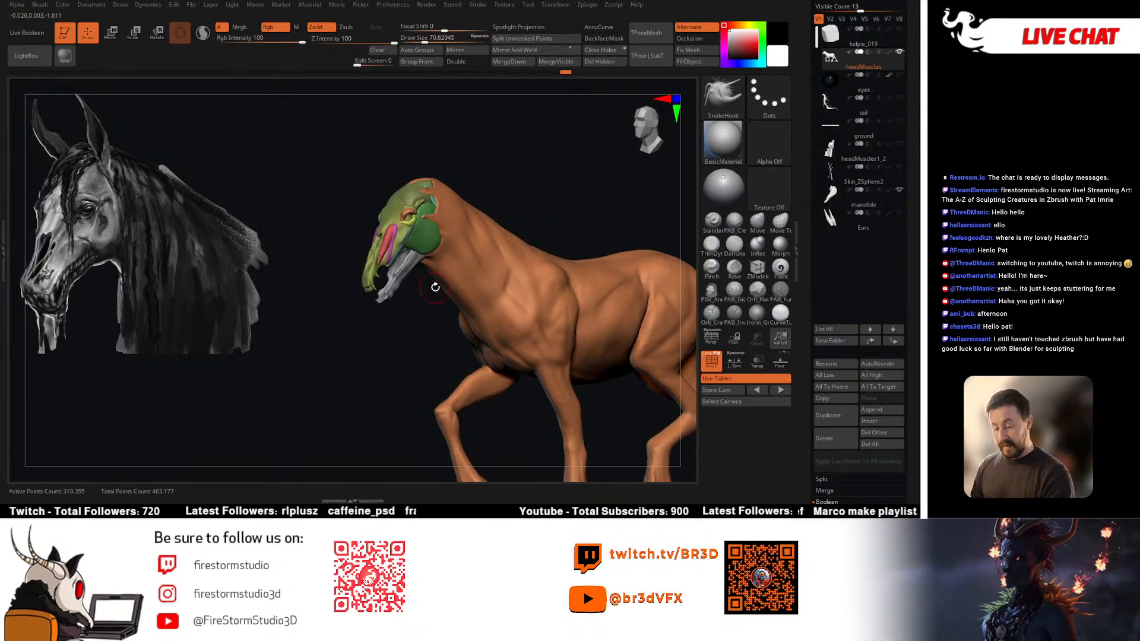
Step: Isolate the green cheek muscle polygroup to mask it, restore the full mesh and invert the mask so only that muscle is editable
ctrl+shift+click(426, 240)
drag(421, 337, 465, 211)
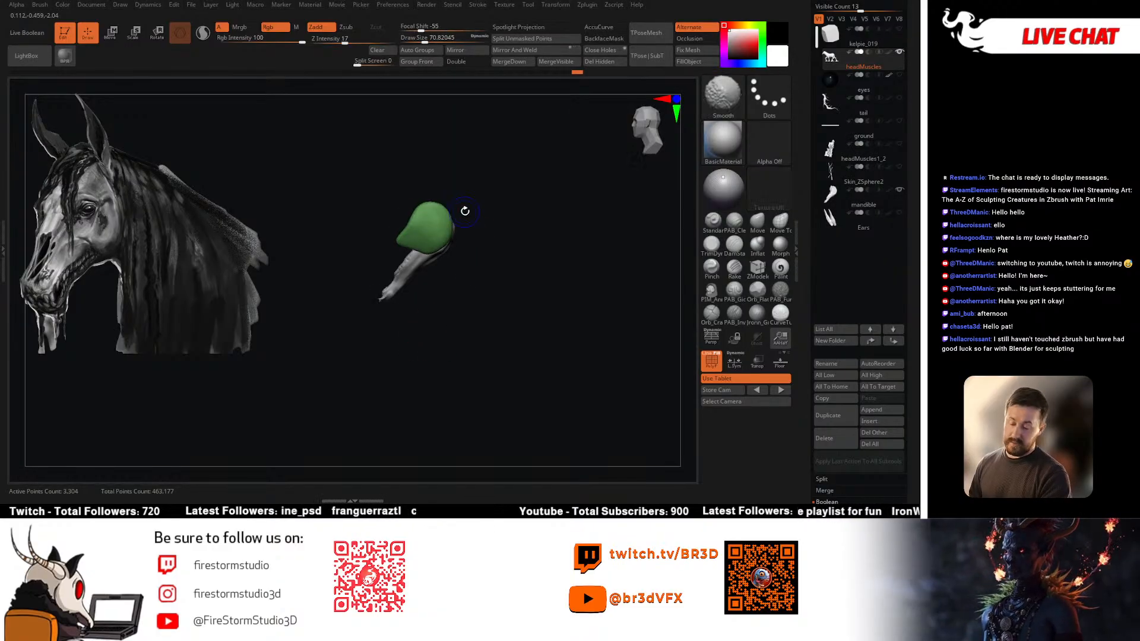
ctrl+drag(493, 173, 350, 308)
ctrl+shift+click(362, 338)
ctrl+click(534, 183)
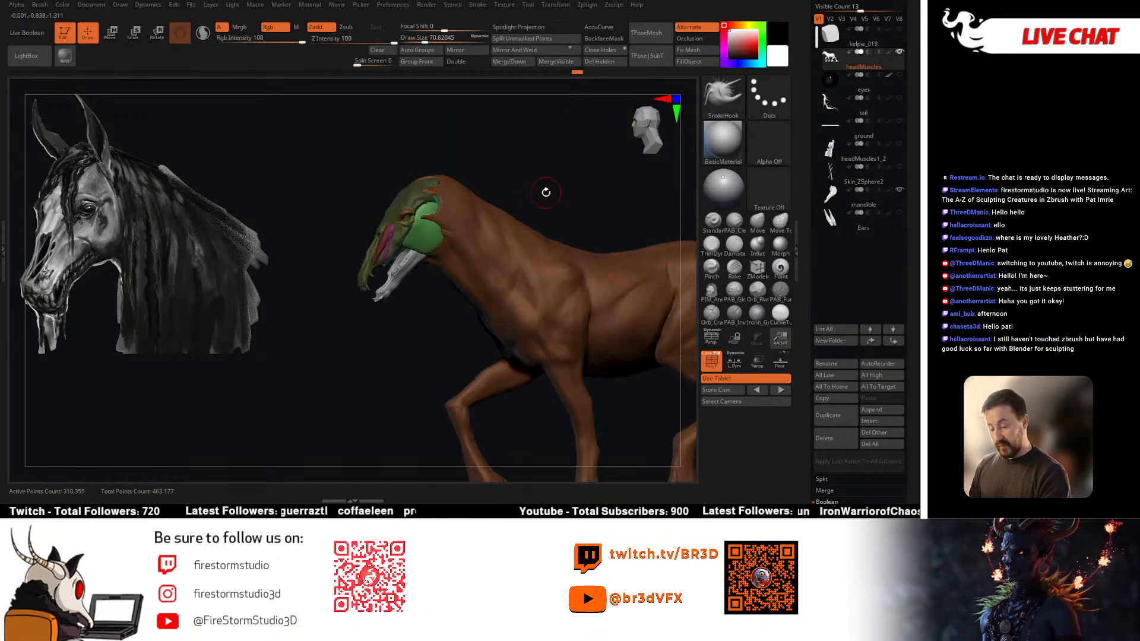
Step: Reshape the cheek muscle's rear and lower contour using the Move brush at a draw size of about 120
mouse_move(535, 196)
mouse_down()
mouse_move(463, 250)
mouse_move(442, 245)
mouse_up()
key(space)
mouse_move(415, 333)
mouse_down()
mouse_move(445, 280)
mouse_move(415, 291)
mouse_up()
key(space)
drag(437, 238, 443, 238)
mouse_move(443, 238)
right_down()
mouse_move(474, 212)
mouse_move(476, 223)
mouse_move(423, 244)
right_up()
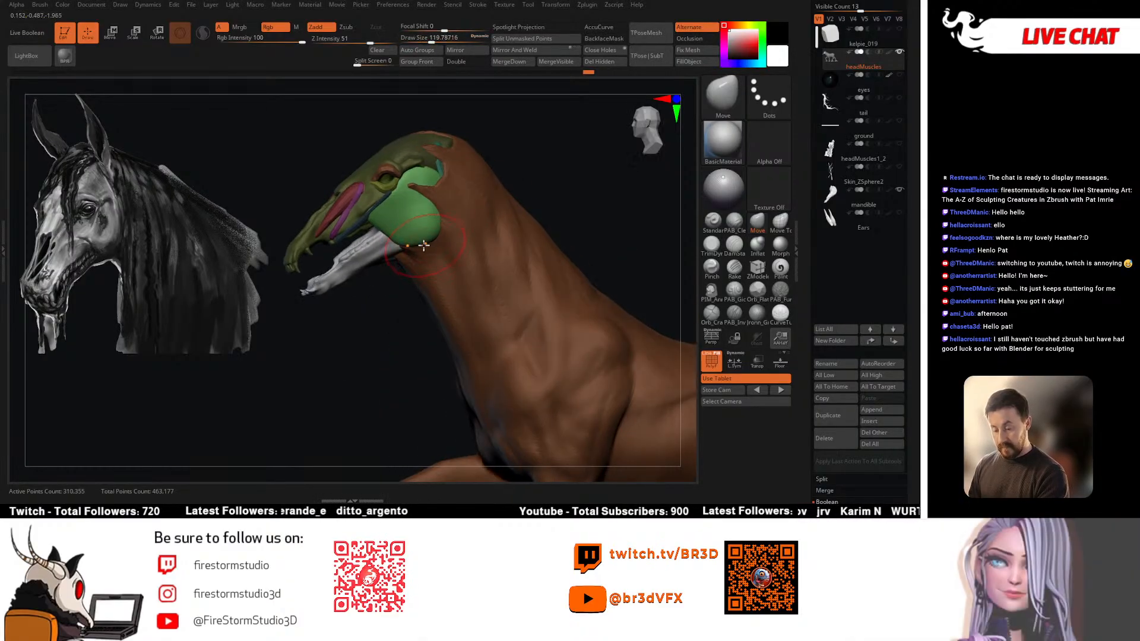
mouse_move(420, 259)
mouse_down()
mouse_move(435, 237)
mouse_move(416, 279)
mouse_up()
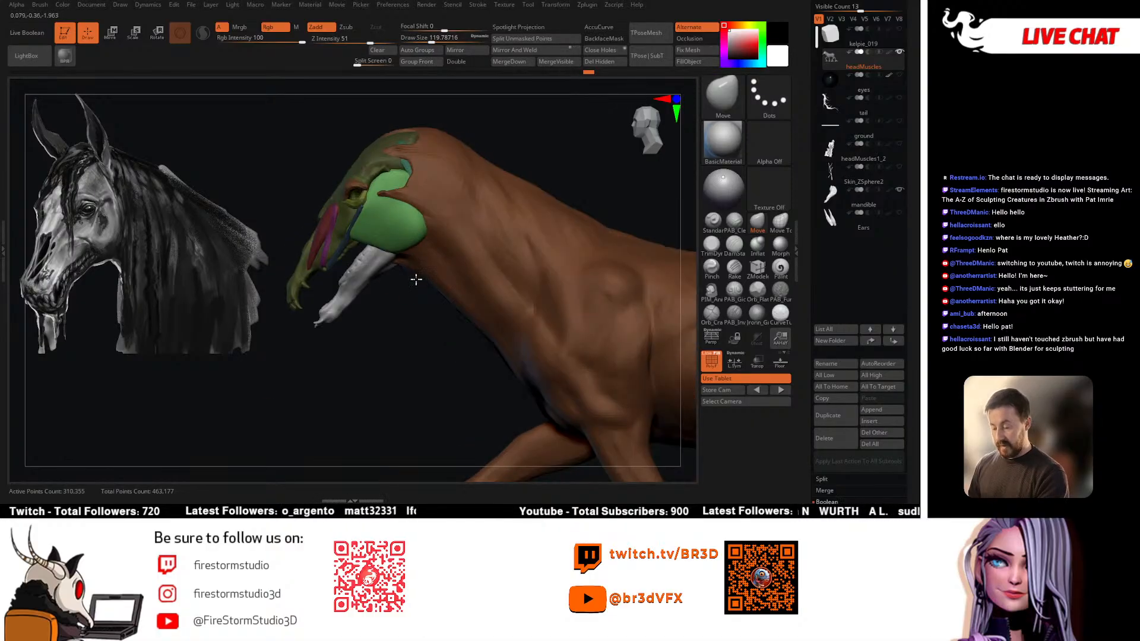
right_drag(408, 284, 425, 247)
Step: Refine the cheek muscle's outline with smaller Move brushes, reducing the draw size to about 94 and on to about 56
key(space)
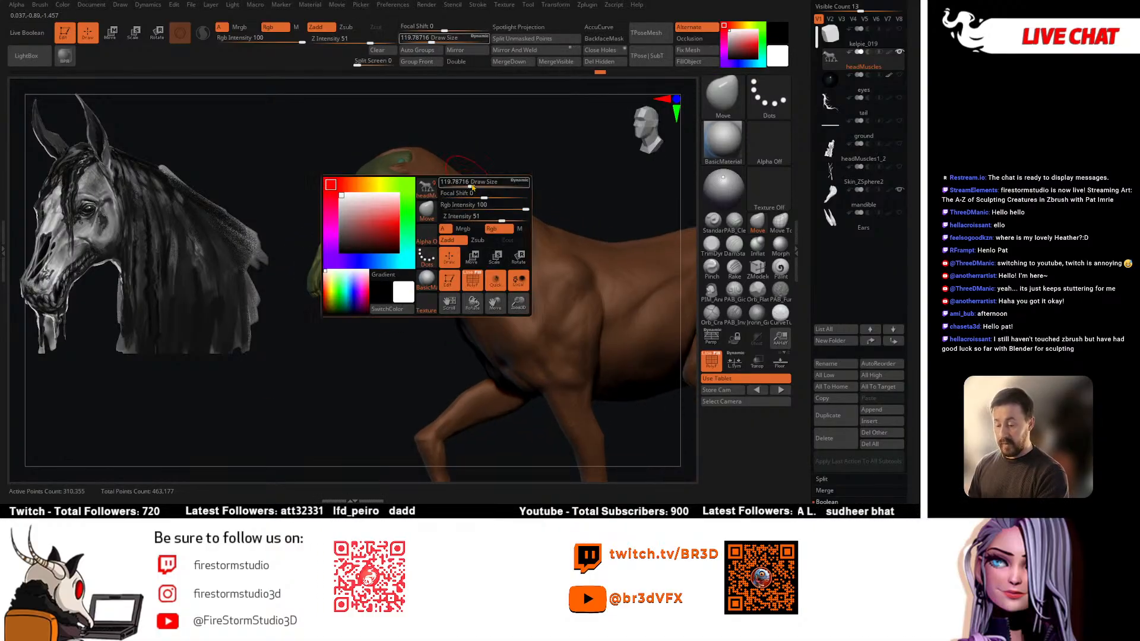
drag(460, 199, 454, 199)
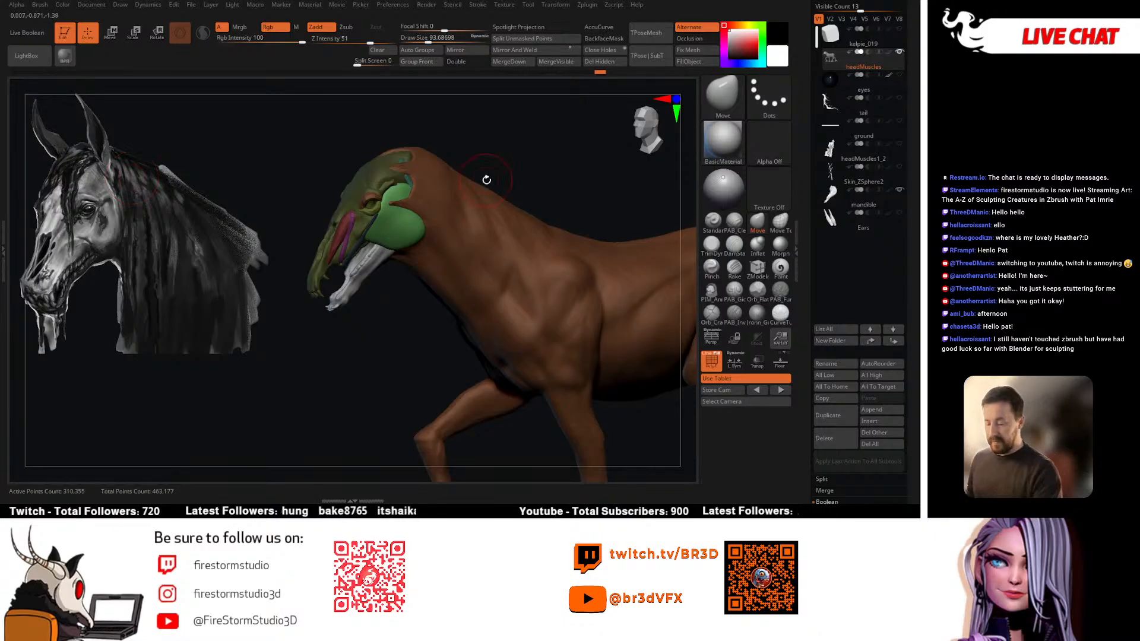
mouse_move(486, 180)
right_down()
mouse_move(537, 178)
mouse_move(597, 280)
mouse_move(596, 230)
mouse_move(499, 314)
mouse_move(461, 287)
mouse_move(486, 277)
mouse_move(550, 159)
right_up()
right_click(486, 278)
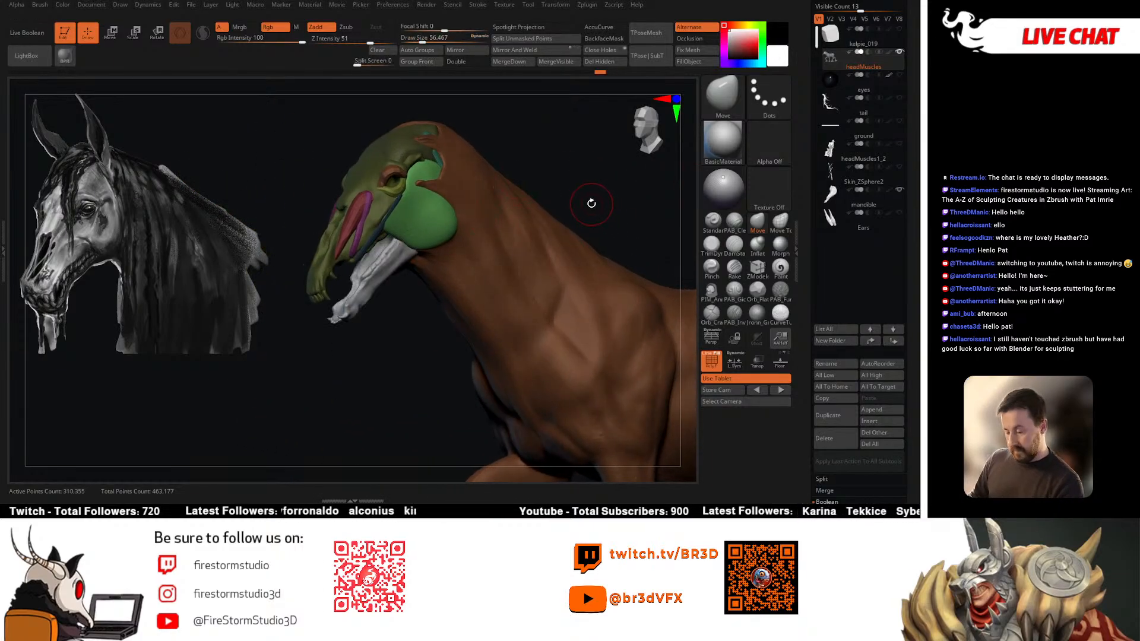
right_drag(591, 198, 573, 202)
right_drag(419, 322, 427, 276)
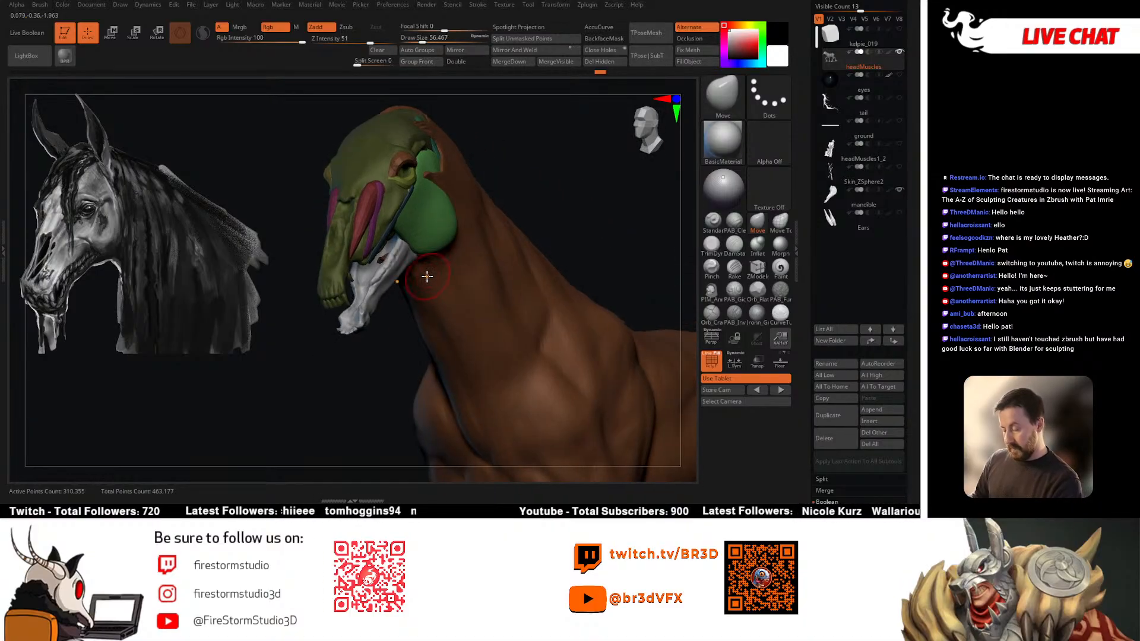
Step: Sculpt the central area of the mandible in Solo mode with the PAB_CleanBuild brush at a draw size of about 33, smoothing the surface
alt+click(401, 271)
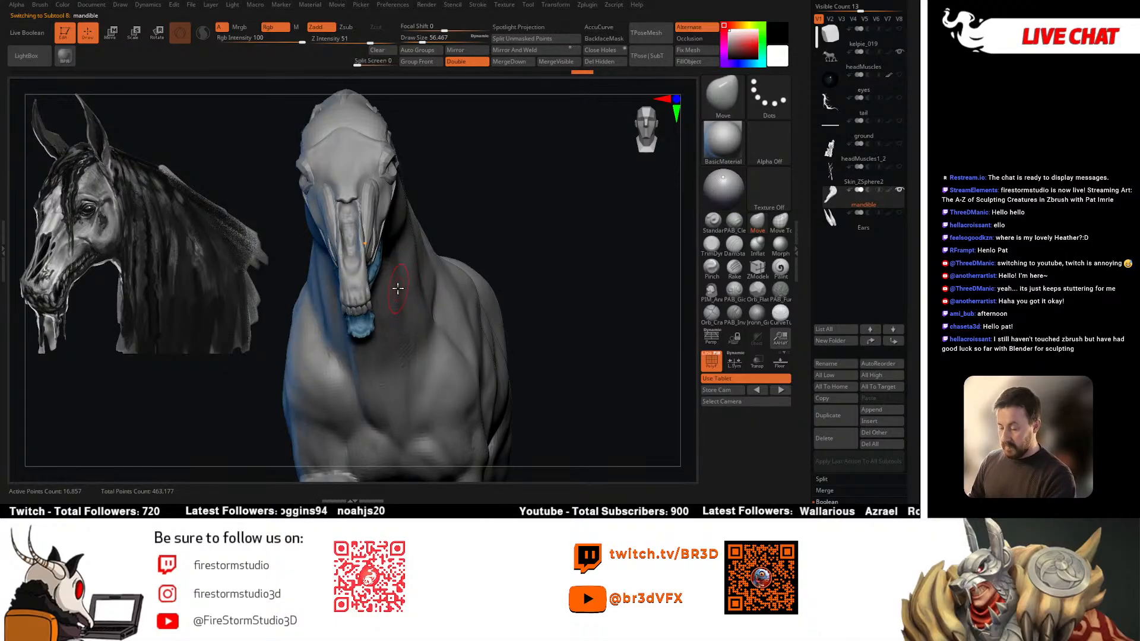
click(735, 222)
key(space)
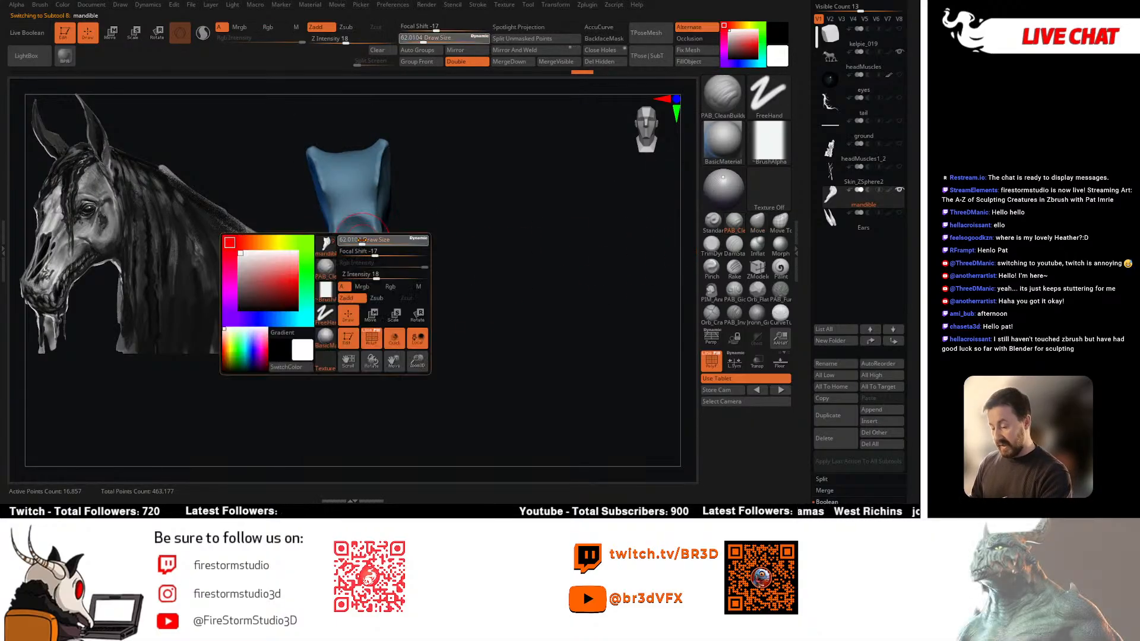
drag(360, 240, 355, 223)
key(ctrl+z)
key(space)
drag(323, 274, 317, 273)
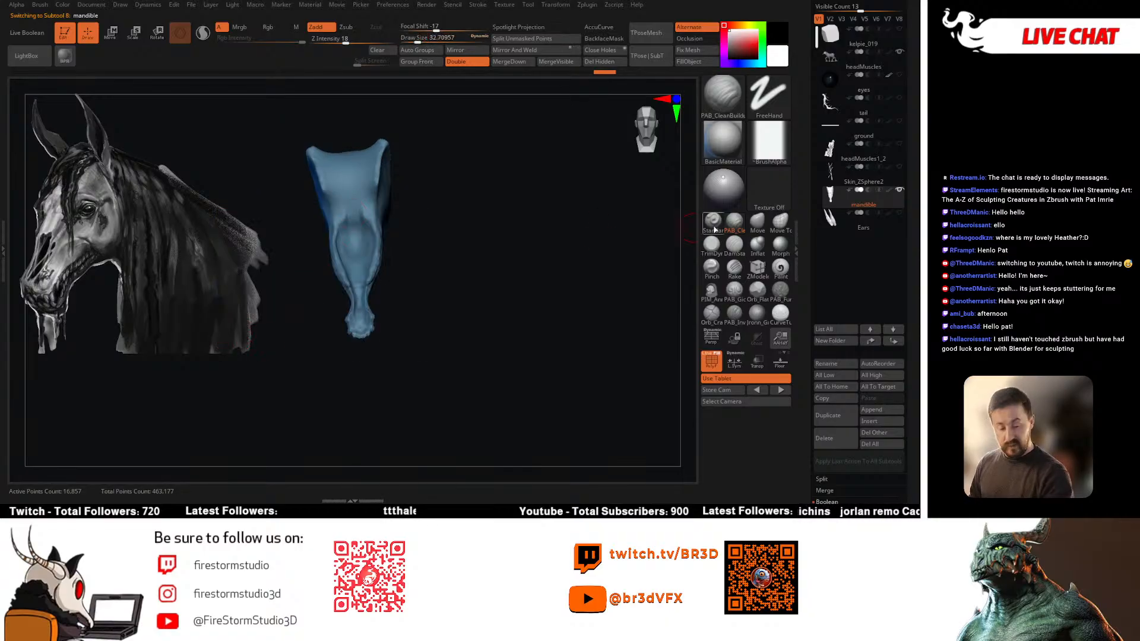
click(735, 224)
click(404, 135)
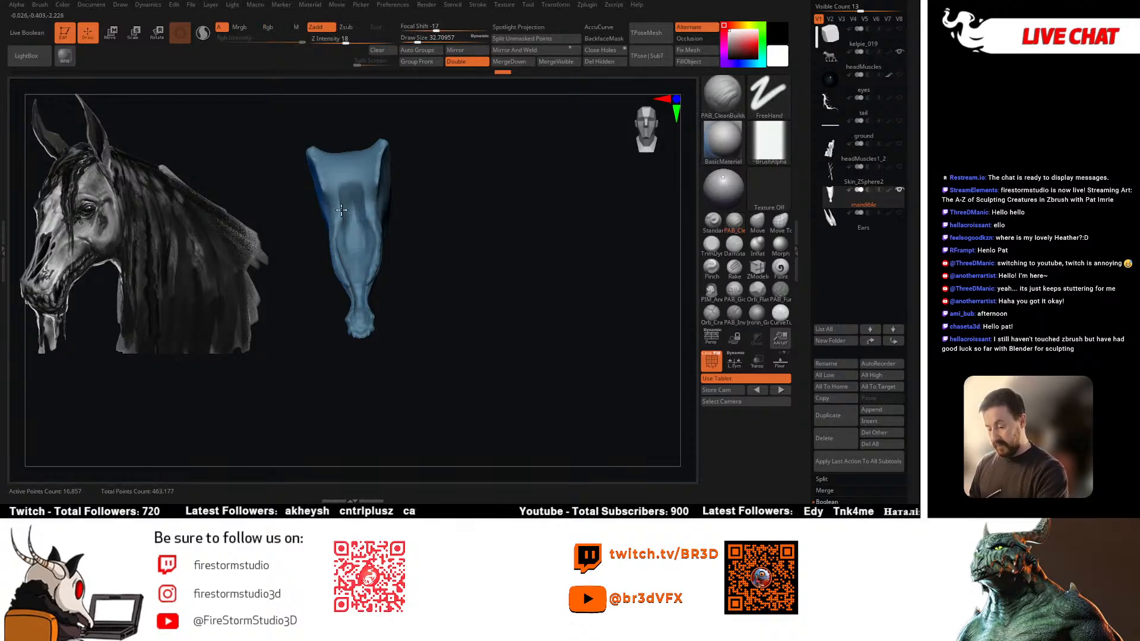
shift+drag(341, 210, 358, 243)
key(alt+s)
Step: Smooth the headMuscles throat skin behind the lower jaw with Sculptris Pro enabled and a draw size of about 44, and hide the polygroup colours
mouse_move(504, 250)
mouse_down()
mouse_move(415, 269)
mouse_move(429, 298)
mouse_move(400, 275)
mouse_move(410, 258)
mouse_move(407, 290)
mouse_move(390, 261)
mouse_move(526, 158)
mouse_move(392, 338)
mouse_move(409, 340)
mouse_up()
alt+click(419, 264)
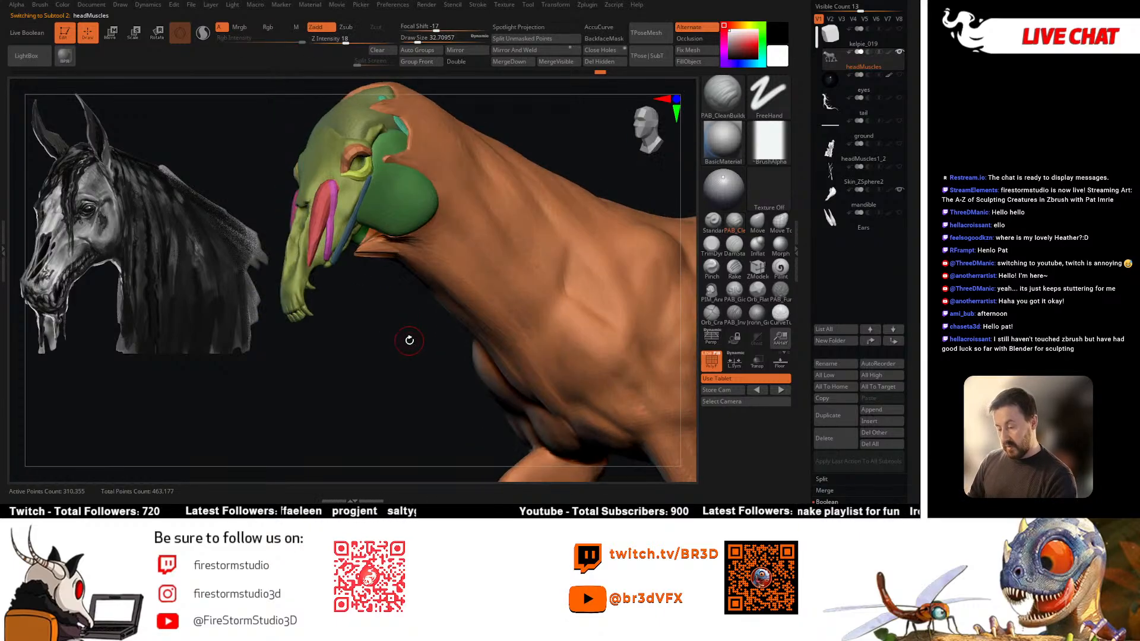
key(shift)
mouse_move(402, 268)
mouse_down()
mouse_move(403, 252)
mouse_move(373, 241)
mouse_up()
mouse_move(351, 279)
mouse_down()
mouse_move(367, 208)
mouse_move(374, 265)
mouse_move(359, 247)
mouse_move(380, 260)
mouse_up()
key(space)
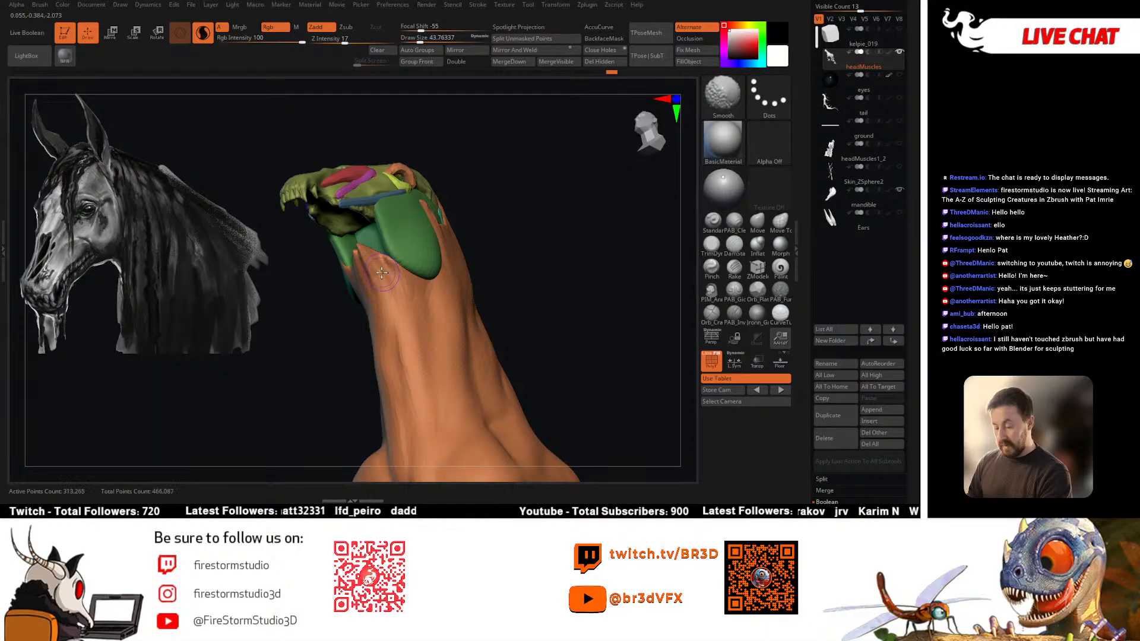
mouse_move(493, 233)
mouse_down()
mouse_move(537, 270)
mouse_move(510, 271)
mouse_move(380, 351)
mouse_move(379, 293)
mouse_move(378, 329)
mouse_move(381, 311)
mouse_up()
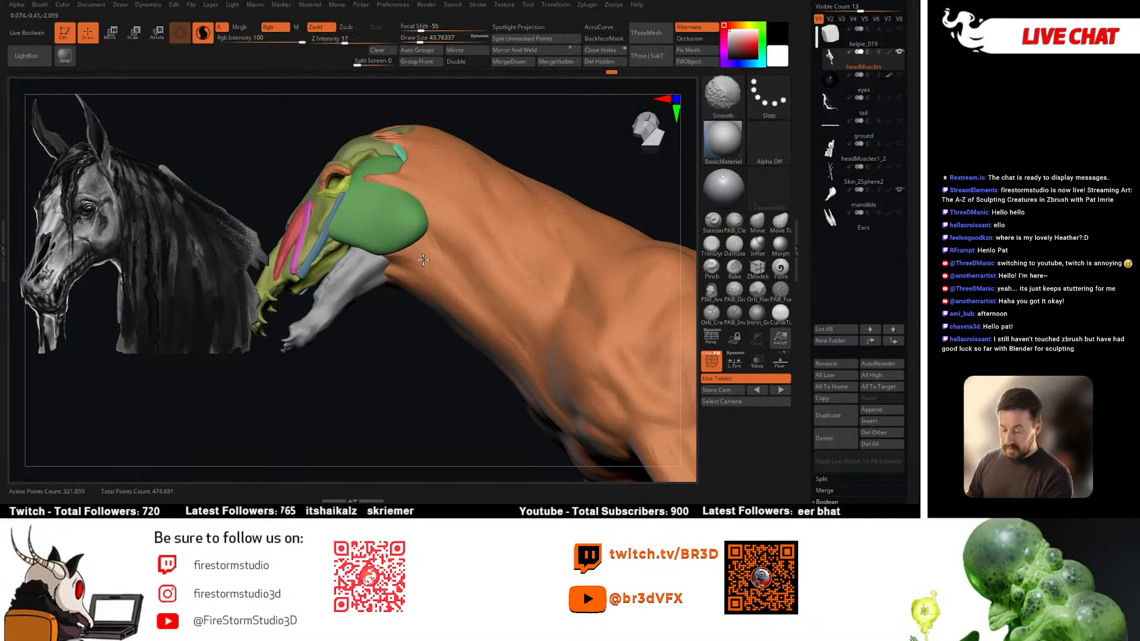
drag(423, 260, 407, 298)
key(shift+f)
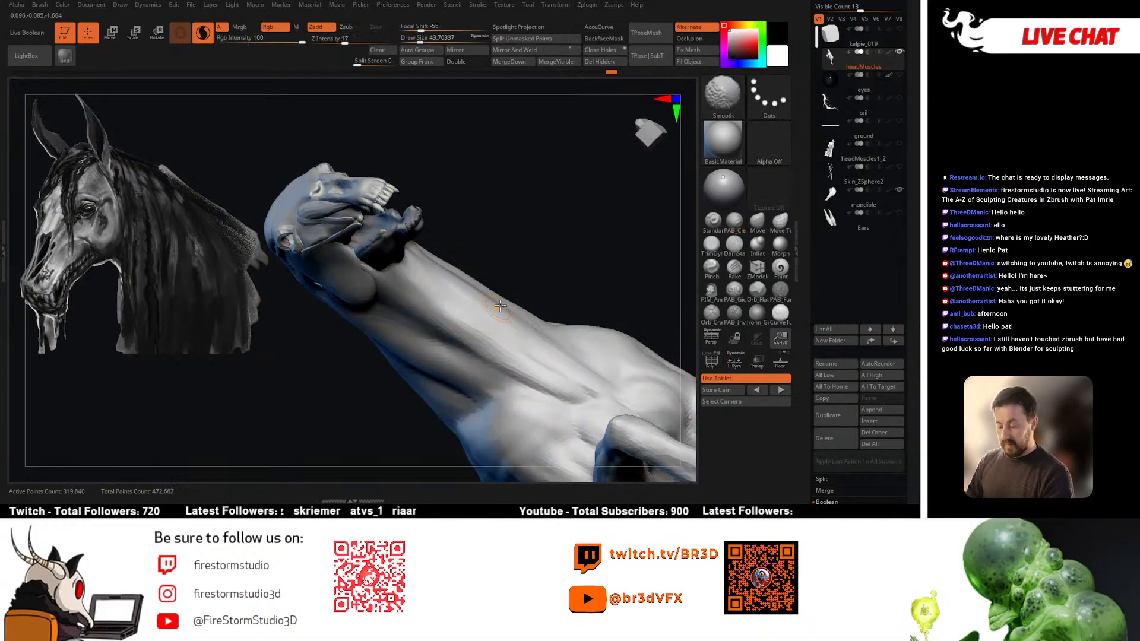
Step: Disable Sculptris Pro and build up long muscle ridges along the throat using the PAB_CleanBuild brush at a draw size of about 31
drag(544, 237, 703, 260)
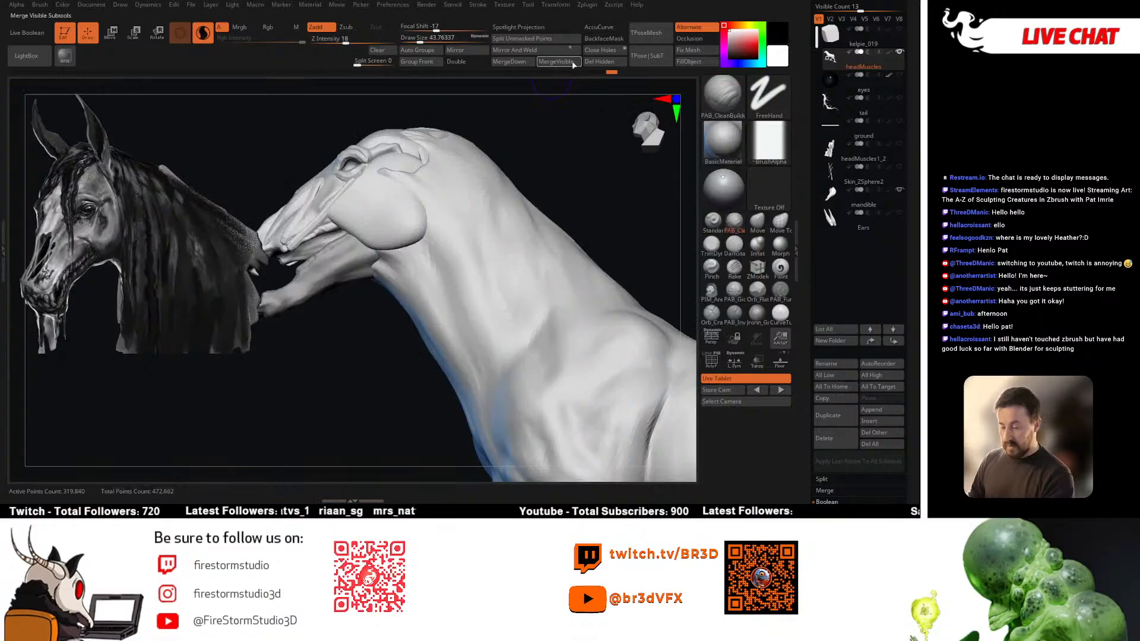
key(space)
click(437, 218)
click(203, 33)
right_drag(356, 211, 367, 247)
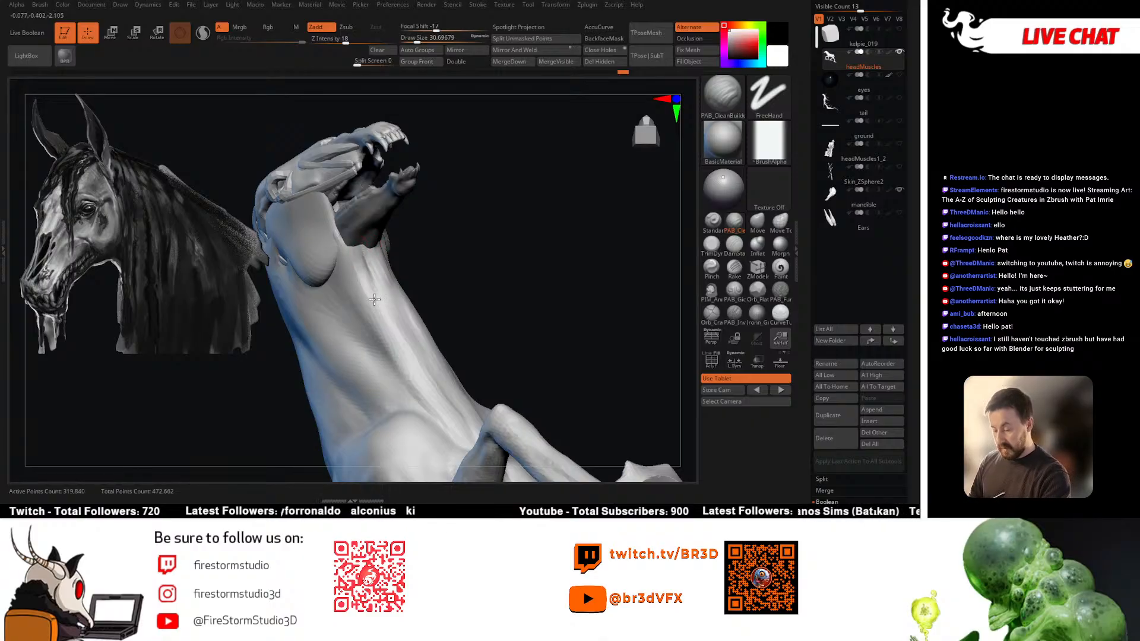
right_drag(374, 300, 381, 250)
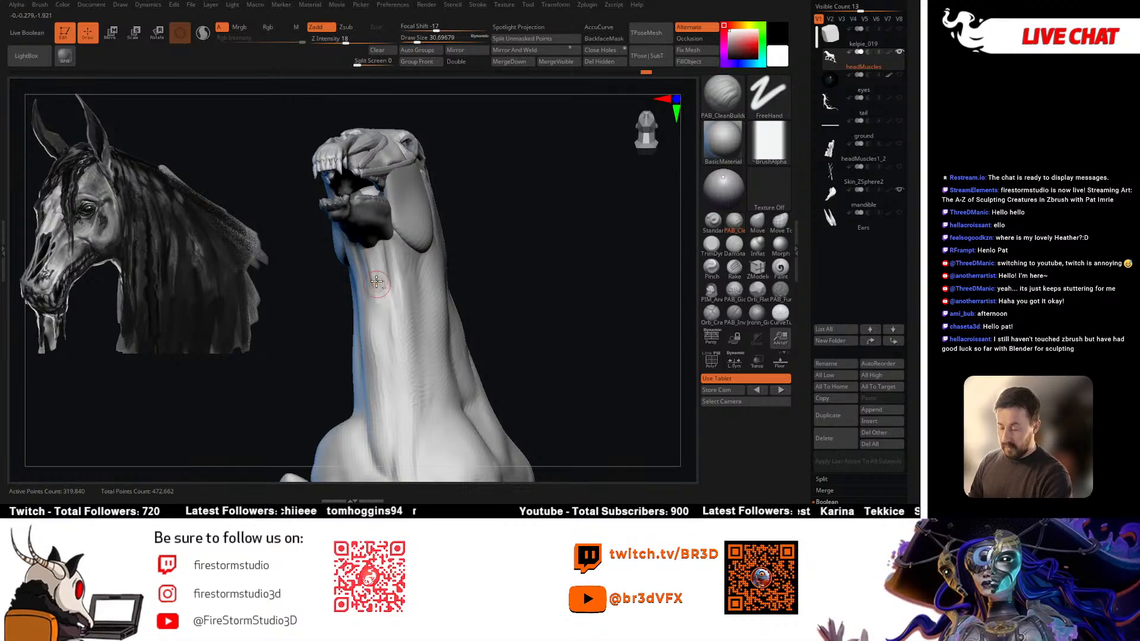
key(shift)
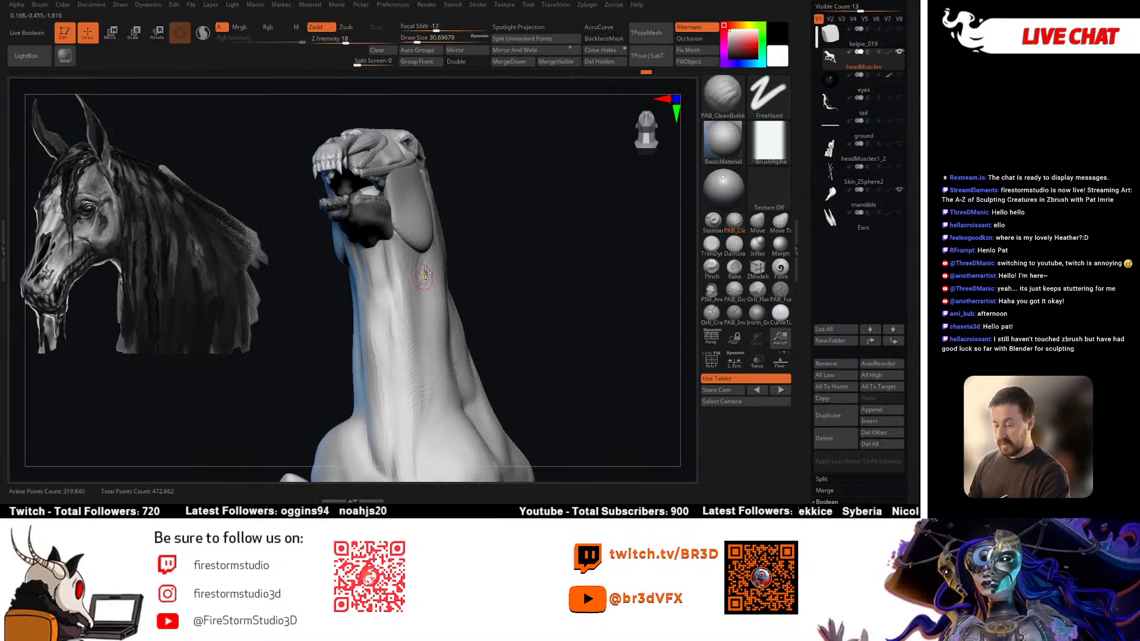
right_drag(369, 270, 385, 273)
mouse_move(493, 251)
right_down()
mouse_move(524, 234)
mouse_move(425, 259)
right_up()
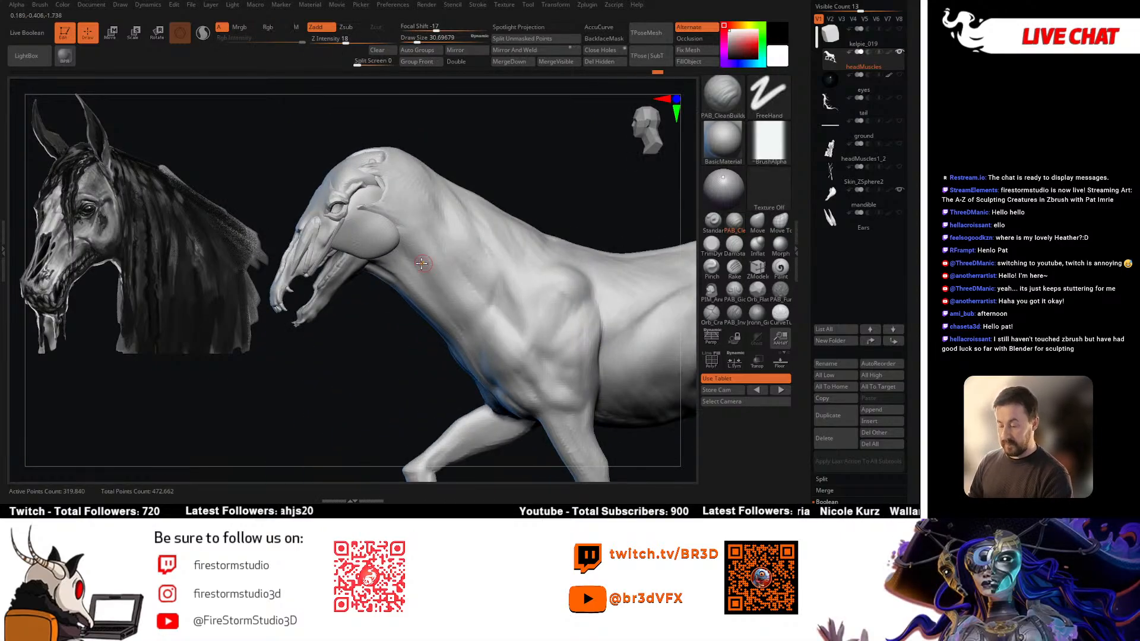
Step: Smooth and build up the neck beneath the cheek muscle at a draw size of about 46, and show the polygroup colours again
shift+drag(425, 259, 402, 247)
mouse_move(402, 247)
right_down()
mouse_move(422, 269)
mouse_move(415, 279)
right_up()
key(space)
drag(416, 286, 425, 286)
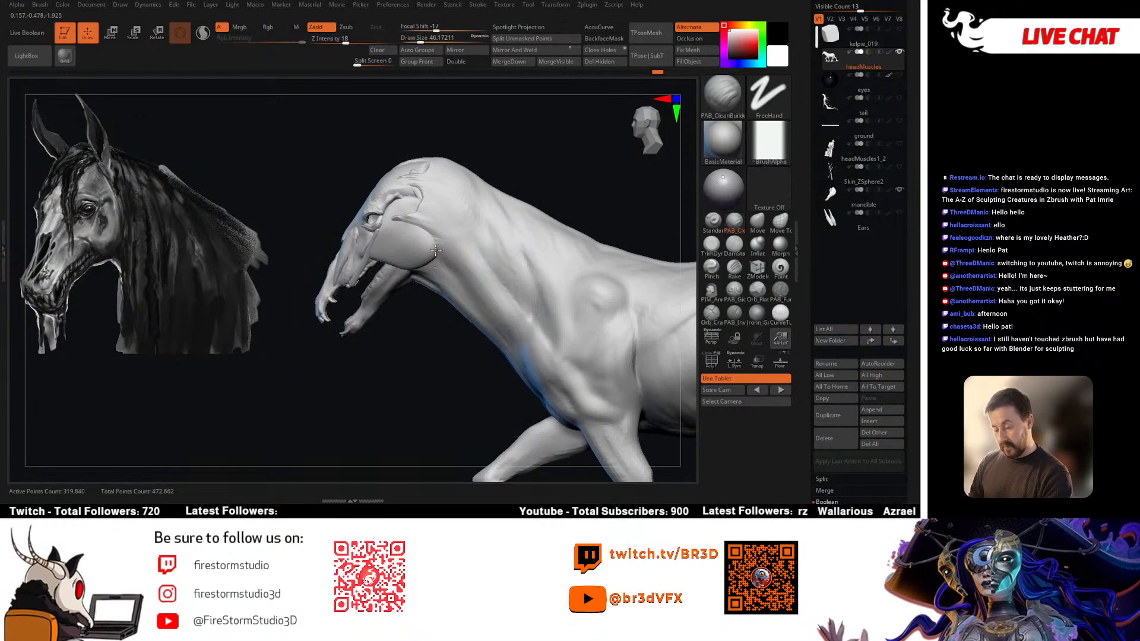
right_drag(435, 257, 579, 196)
key(shift+f)
right_drag(572, 321, 412, 261)
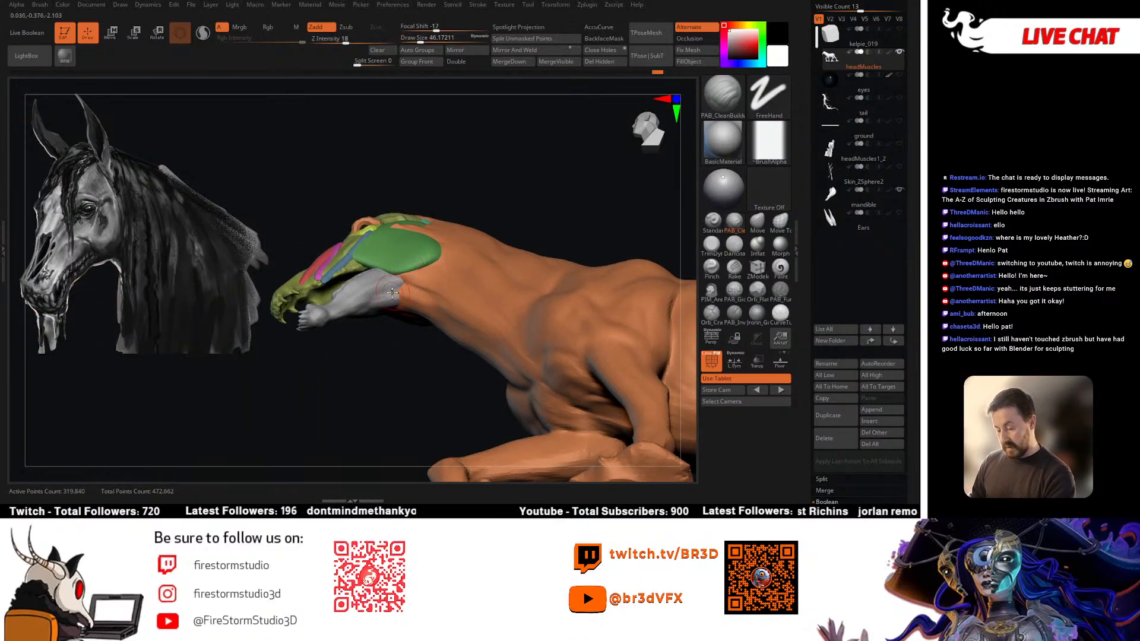
Step: Switch to the mandible and adjust its rear portion against the throat using the Move brush at a draw size of about 83
alt+click(387, 293)
right_drag(389, 340, 394, 377)
click(757, 221)
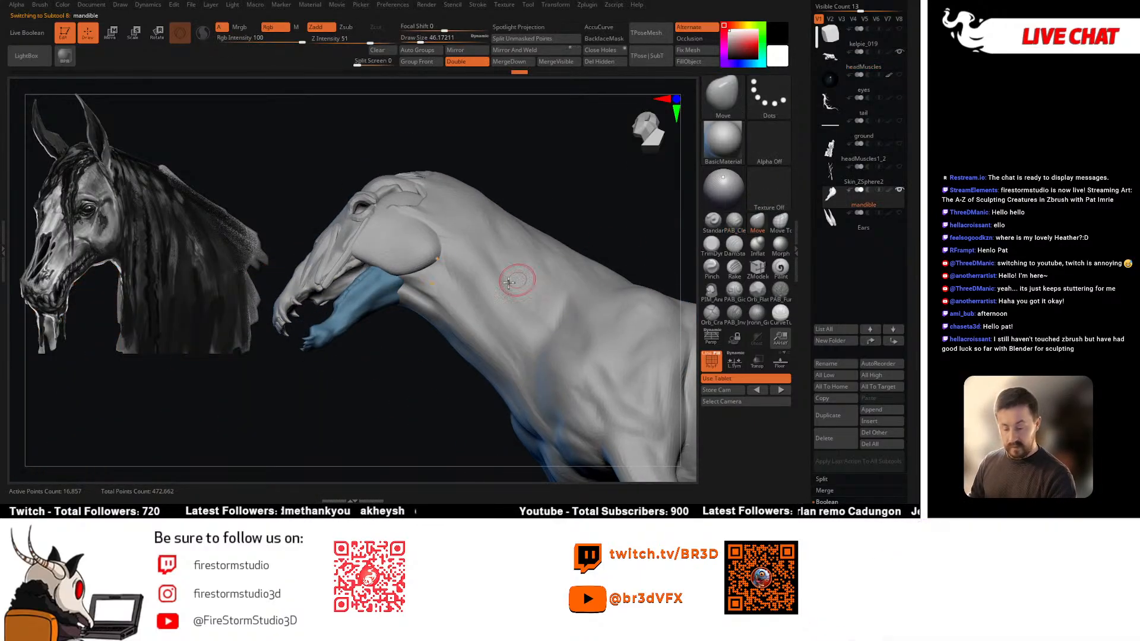
right_drag(380, 291, 425, 265)
key(space)
drag(424, 264, 433, 264)
right_drag(452, 242, 376, 291)
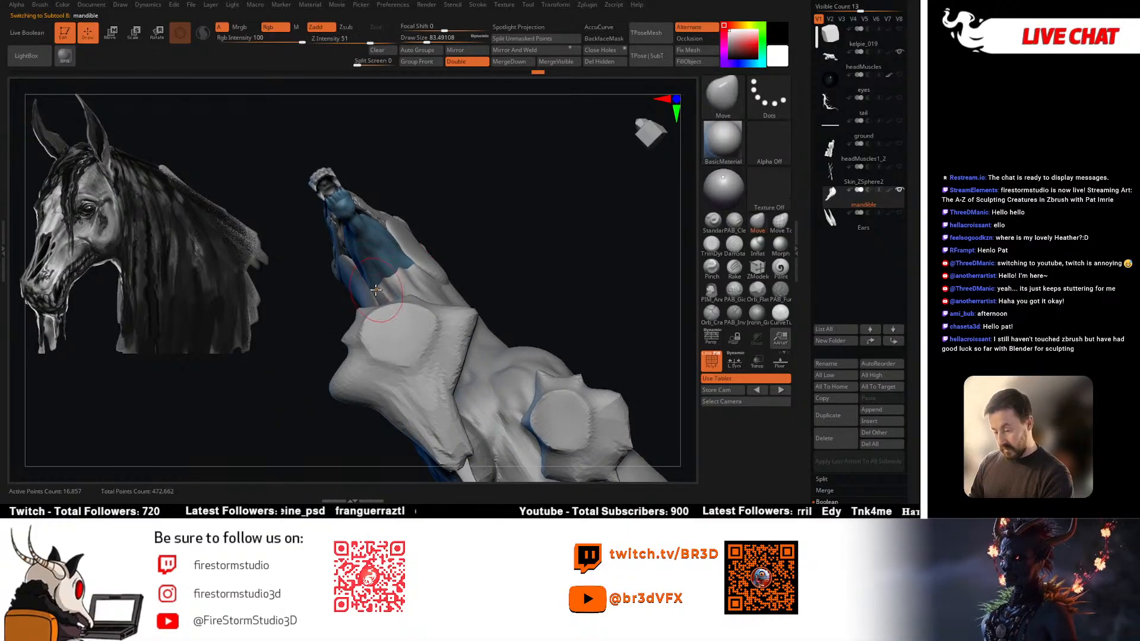
key(ctrl)
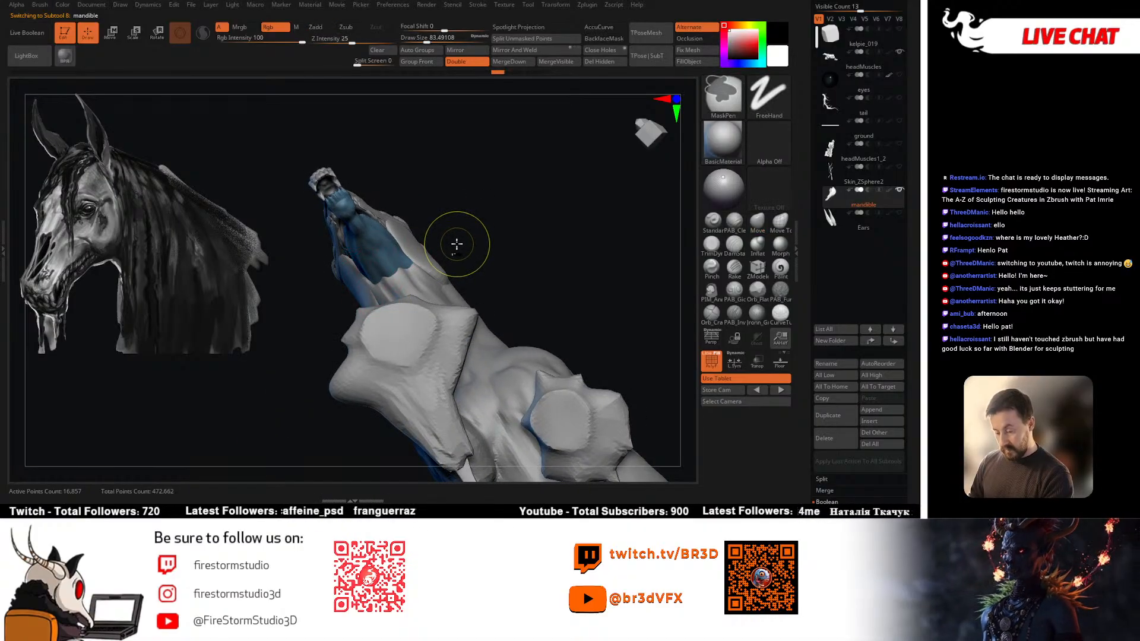
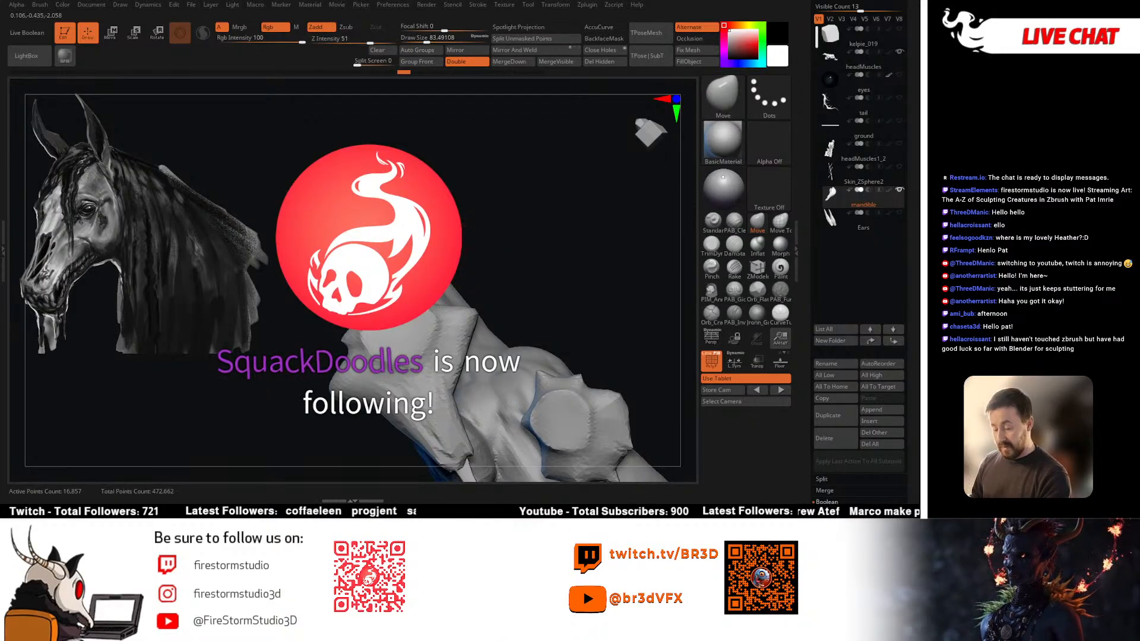
Step: Isolate the mandible in front view and widen its narrow front end with the Move brush
mouse_move(469, 240)
mouse_down()
mouse_move(511, 254)
mouse_move(505, 285)
mouse_move(428, 333)
mouse_up()
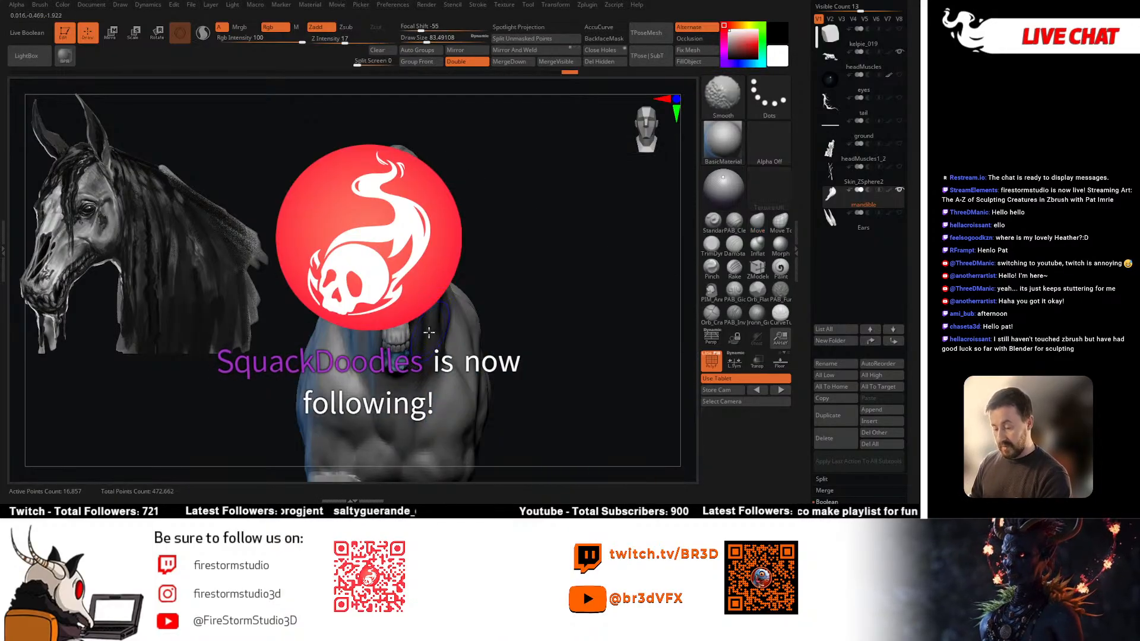
mouse_move(511, 311)
mouse_down()
mouse_move(465, 326)
mouse_move(506, 324)
mouse_move(547, 262)
mouse_move(536, 298)
mouse_move(545, 247)
mouse_move(518, 196)
mouse_move(519, 247)
mouse_move(491, 315)
mouse_move(422, 331)
mouse_move(387, 387)
mouse_move(388, 374)
mouse_up()
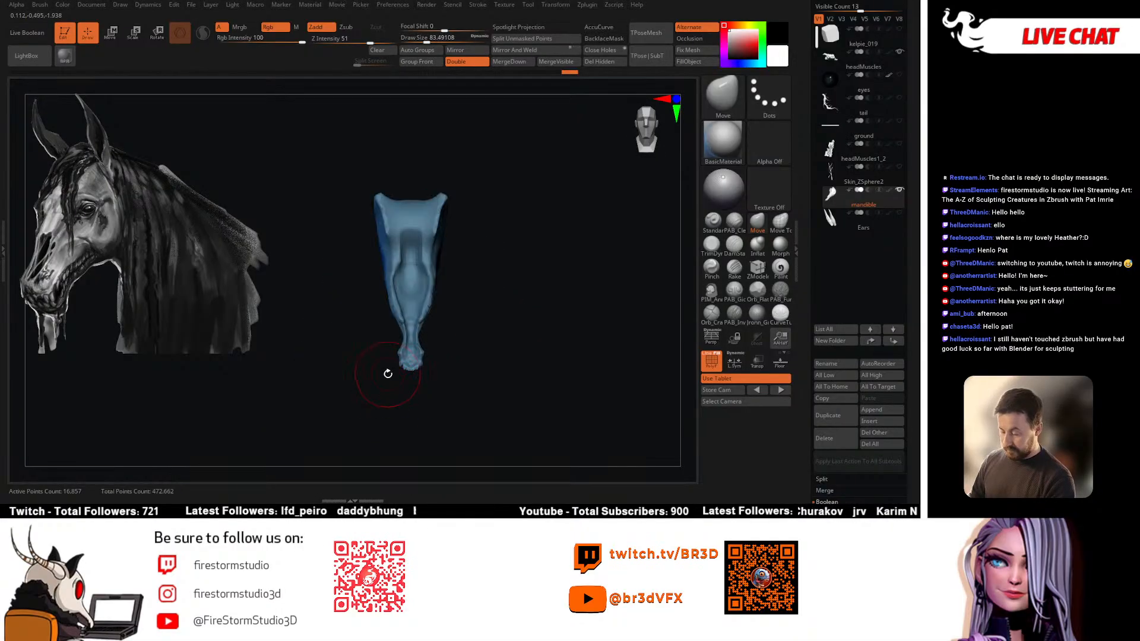
drag(455, 351, 467, 308)
click(757, 223)
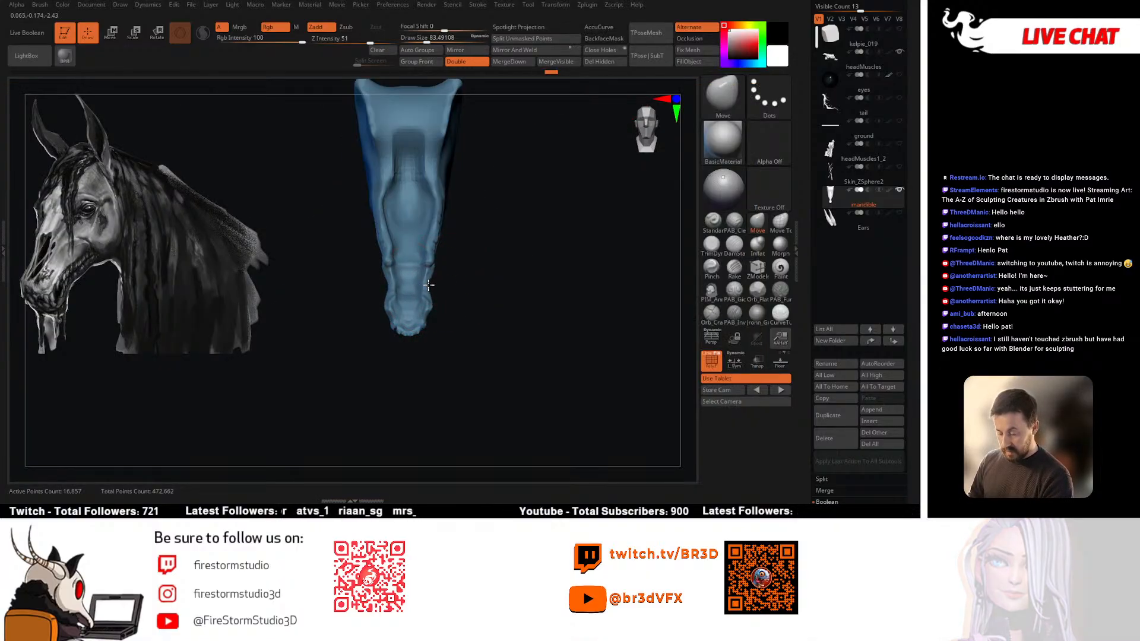
Step: Reshape the mandible's front end and profile against the upper jaw with the Move brush, reducing the draw size to about 39
mouse_move(478, 294)
mouse_down()
mouse_move(489, 291)
mouse_move(504, 198)
mouse_move(522, 267)
mouse_move(524, 208)
mouse_move(520, 274)
mouse_move(425, 333)
mouse_move(390, 394)
mouse_move(410, 313)
mouse_move(381, 349)
mouse_move(402, 313)
mouse_up()
key(space)
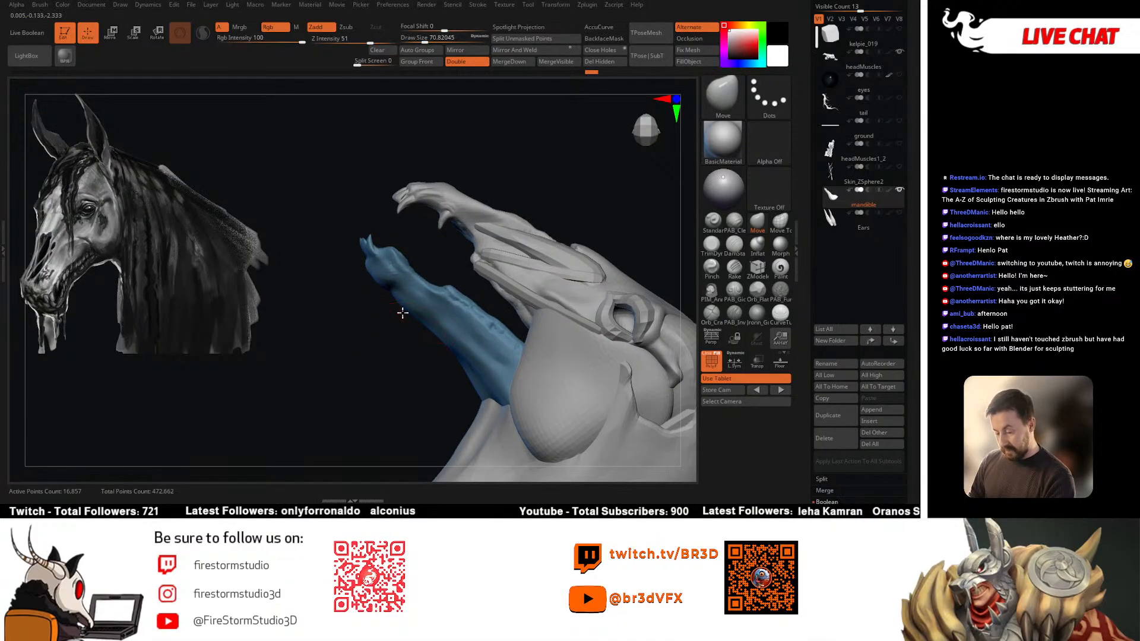
key(bracketleft)
key(space)
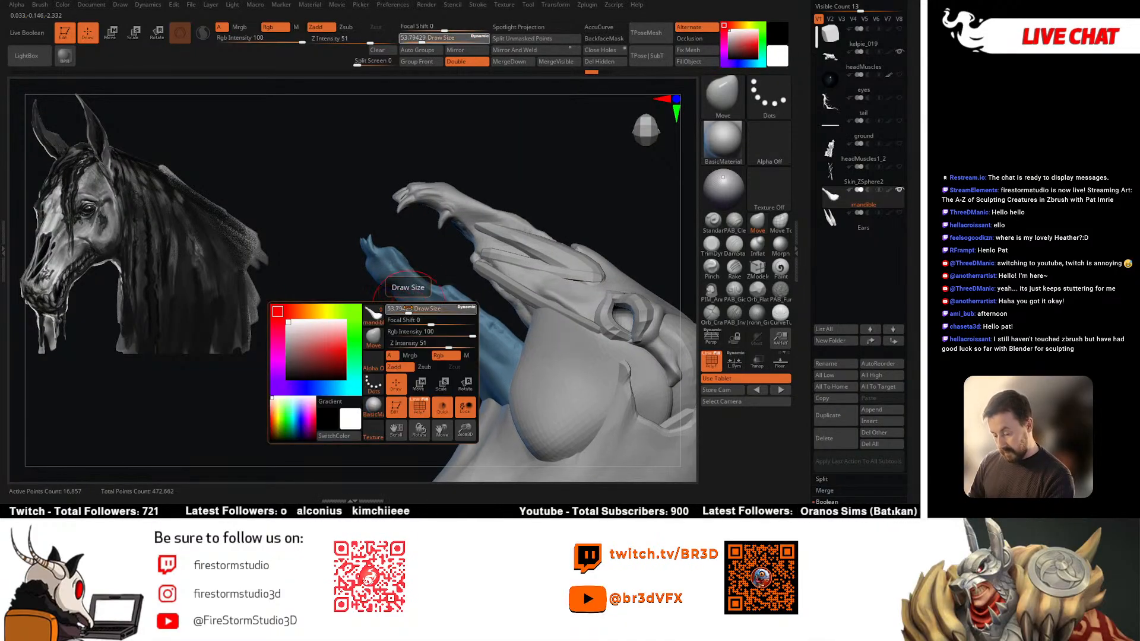
mouse_move(371, 279)
mouse_down()
mouse_move(376, 336)
mouse_move(483, 344)
mouse_move(561, 295)
mouse_move(519, 267)
mouse_move(370, 220)
mouse_up()
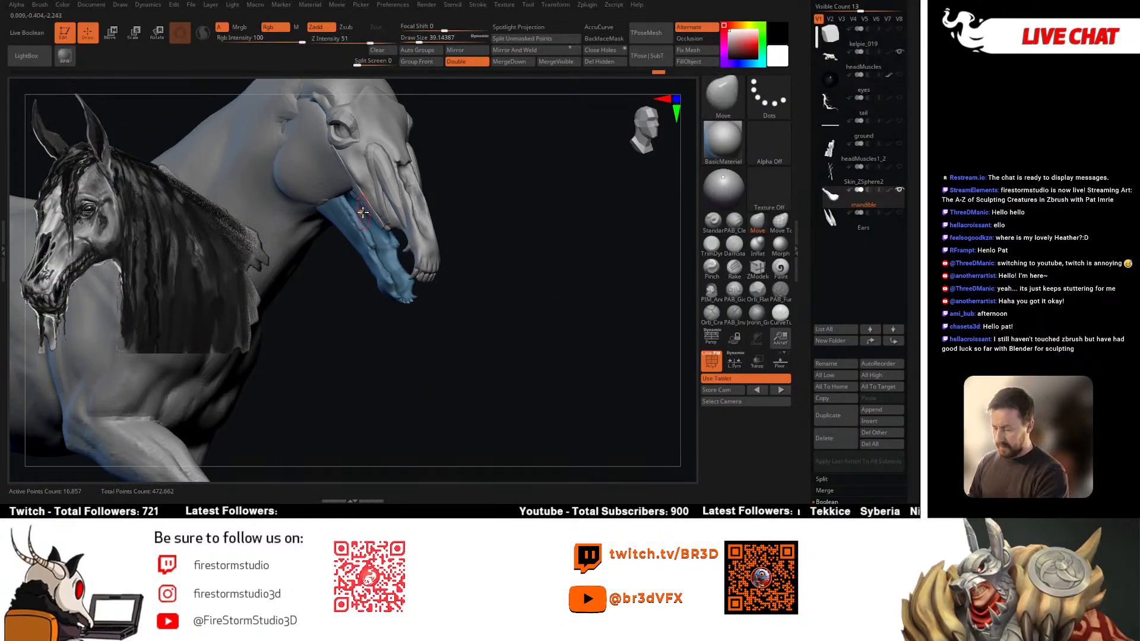
mouse_move(493, 254)
mouse_down()
mouse_move(501, 269)
mouse_move(446, 262)
mouse_move(455, 315)
mouse_move(686, 285)
mouse_up()
Step: Append a ZSphere as a new subtool and move it toward the kelpie's head
click(882, 410)
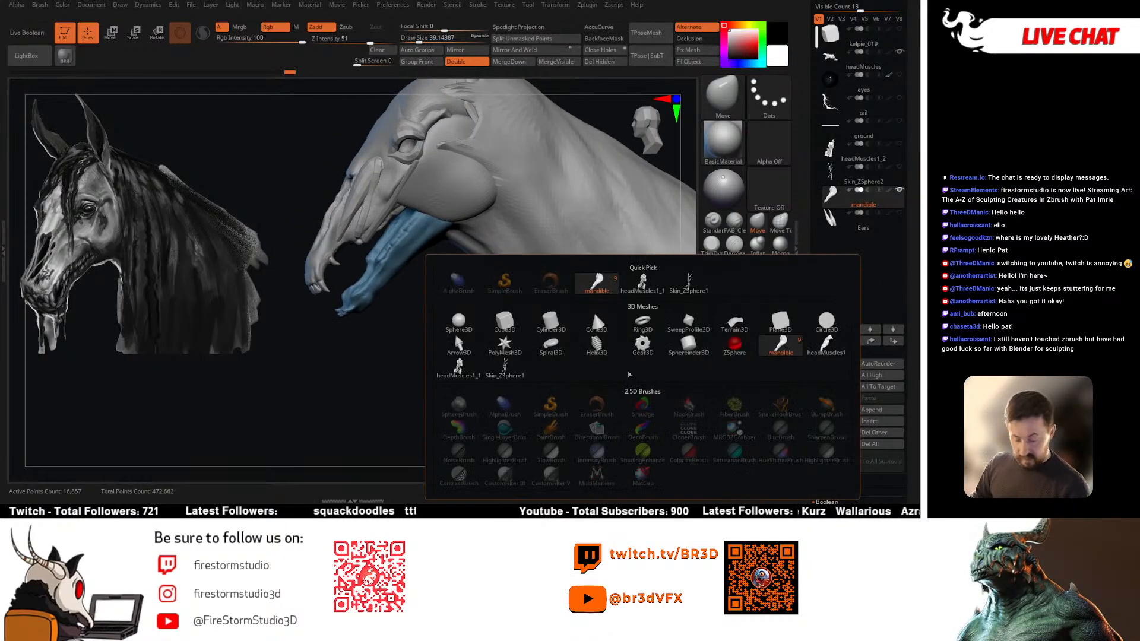
click(590, 308)
drag(440, 340, 447, 285)
key(w)
alt+click(514, 339)
drag(586, 379, 589, 351)
Step: Scale the ZSphere down and position it inside the back of the mouth between the jaws
drag(569, 256, 429, 255)
key(e)
drag(428, 208, 454, 274)
key(w)
key(space)
mouse_move(466, 231)
mouse_down()
mouse_move(530, 275)
mouse_move(493, 265)
mouse_move(541, 265)
mouse_move(535, 219)
mouse_up()
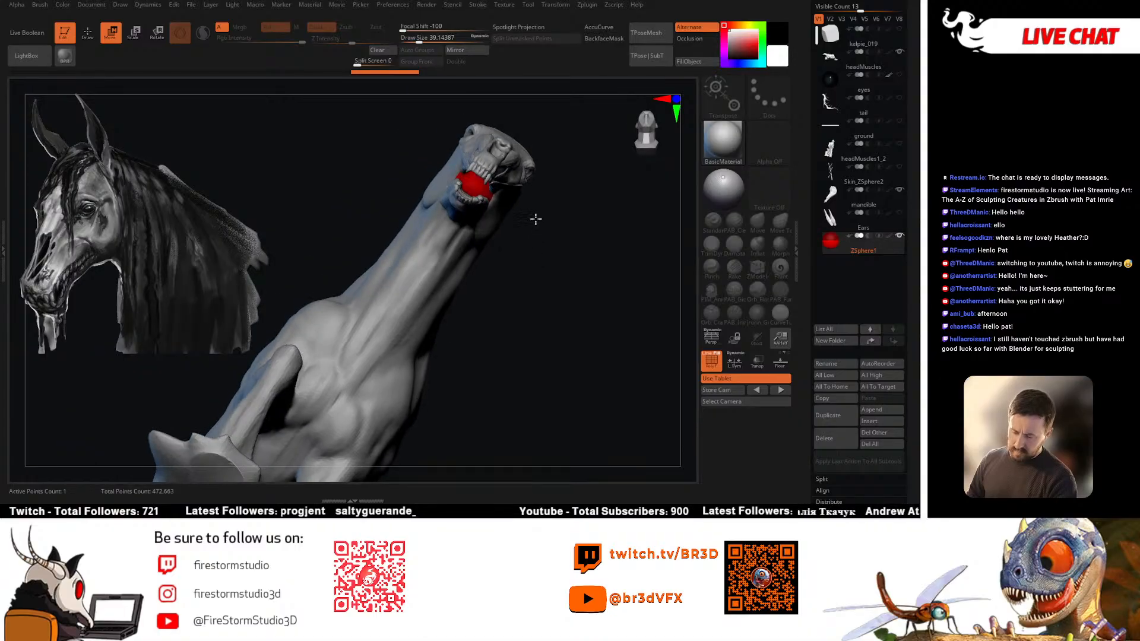
key(e)
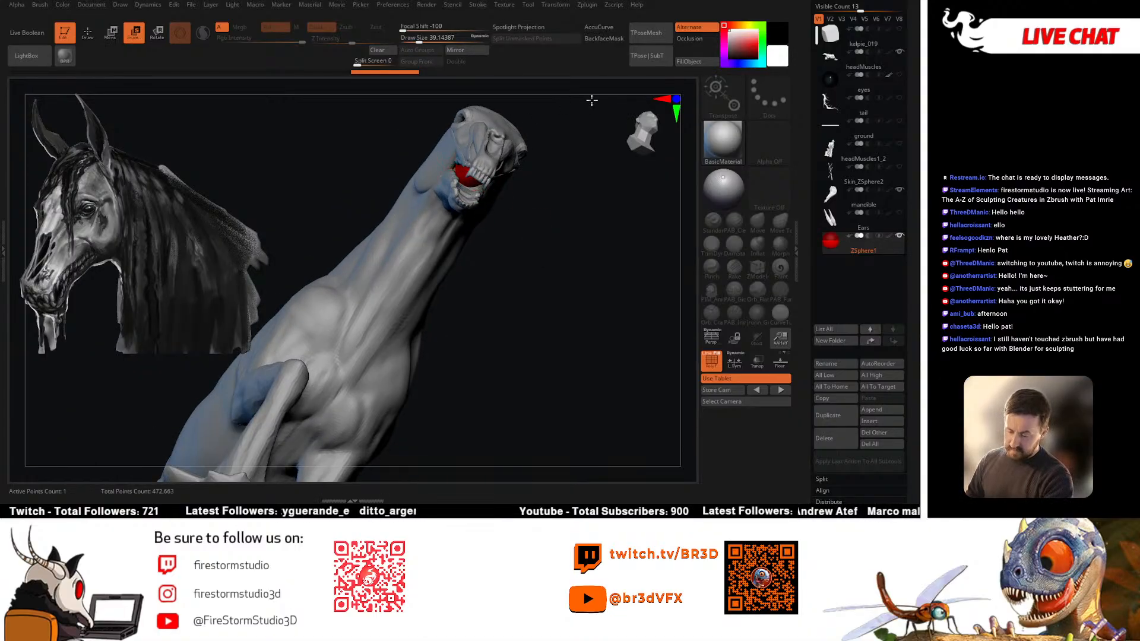
drag(592, 100, 565, 221)
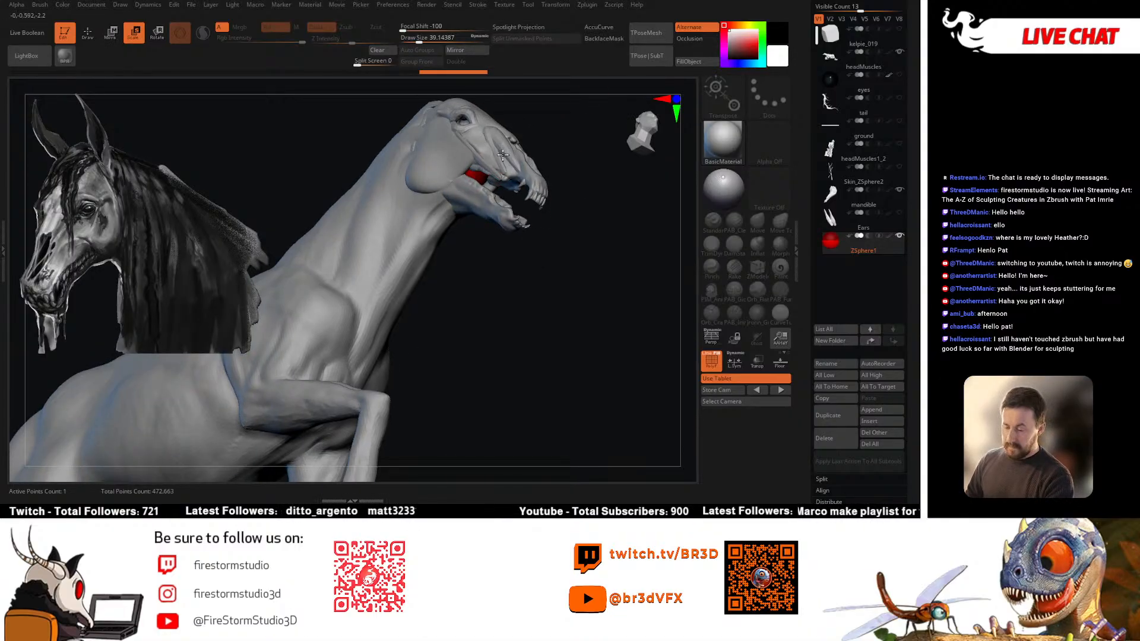
mouse_move(503, 154)
mouse_down()
mouse_move(535, 134)
mouse_move(562, 152)
mouse_up()
Step: Add a small child ZSphere to the root and pull it forward into a long tapered chain for the tongue
key(q)
mouse_move(561, 234)
mouse_down()
mouse_move(542, 209)
mouse_move(496, 188)
mouse_move(545, 231)
mouse_up()
key(w)
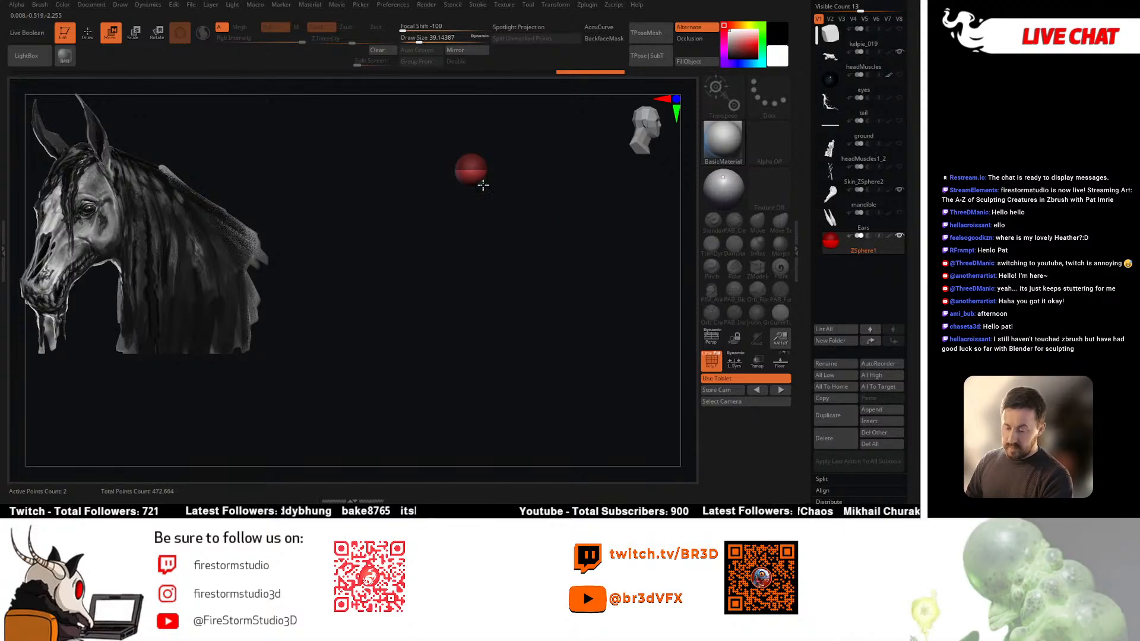
drag(483, 184, 533, 239)
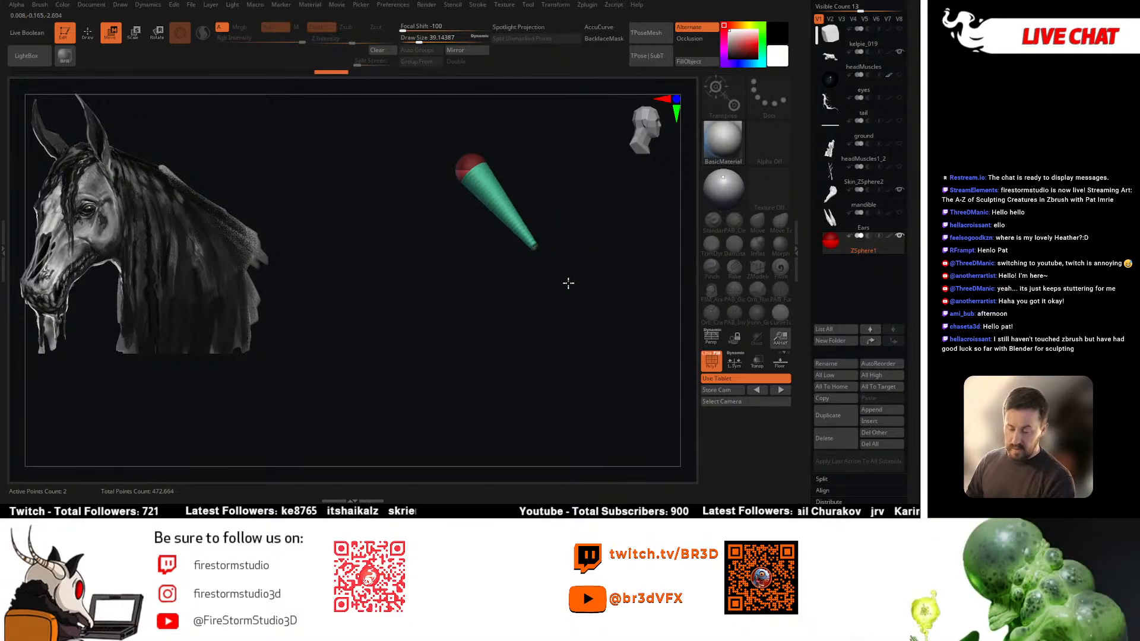
drag(569, 282, 569, 311)
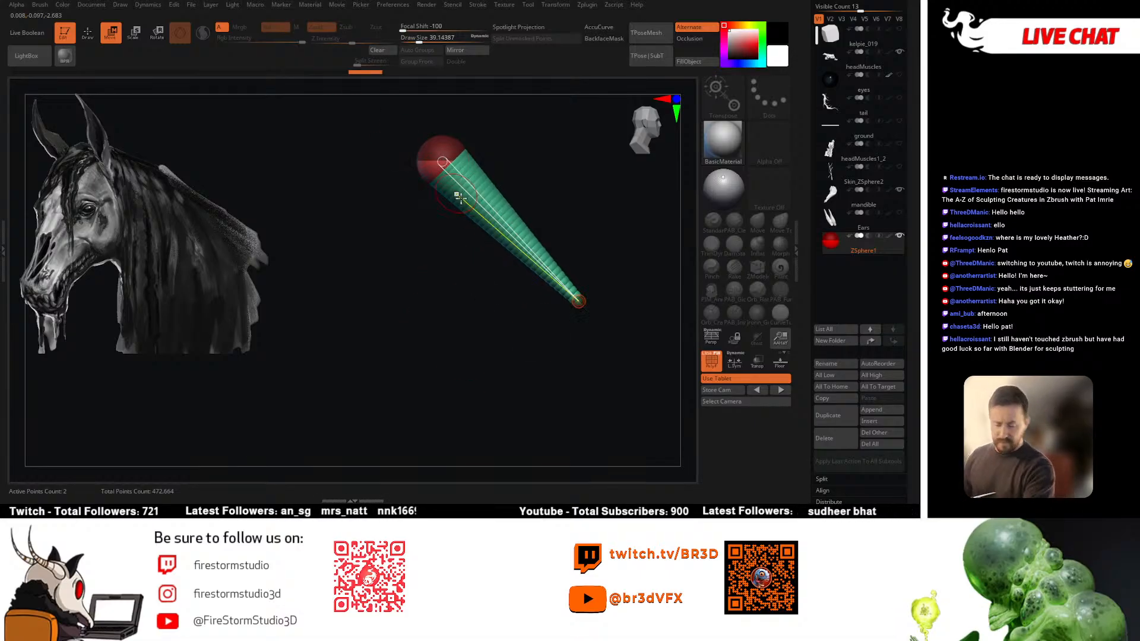
Step: Insert three intermediate ZSpheres along the tongue chain and shift the front joints to start bending it
key(q)
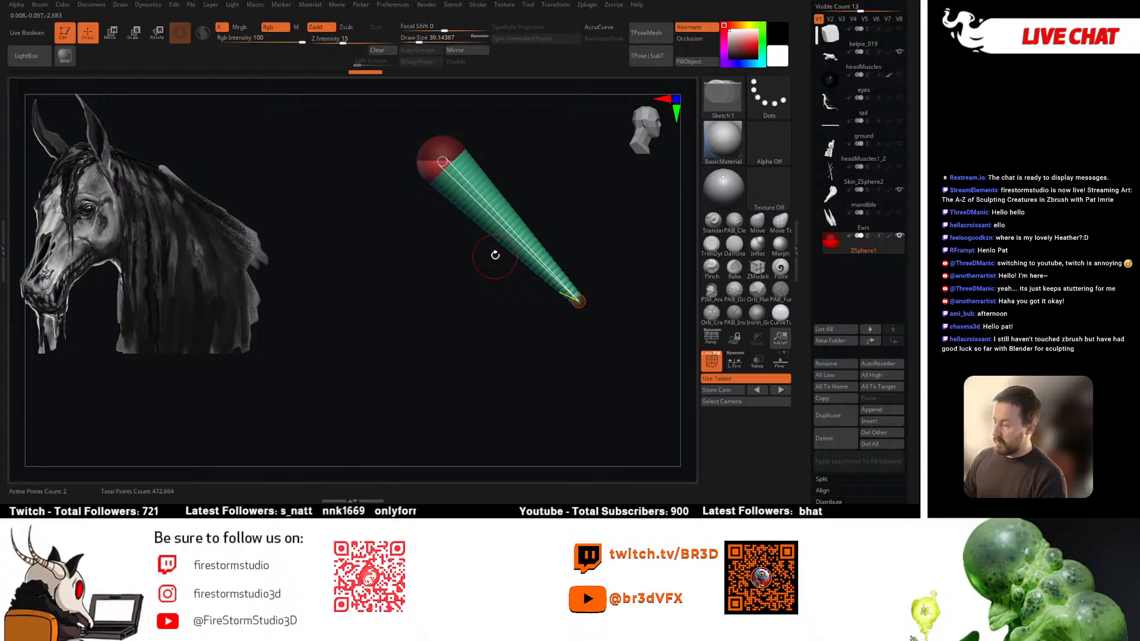
click(473, 191)
click(503, 224)
key(w)
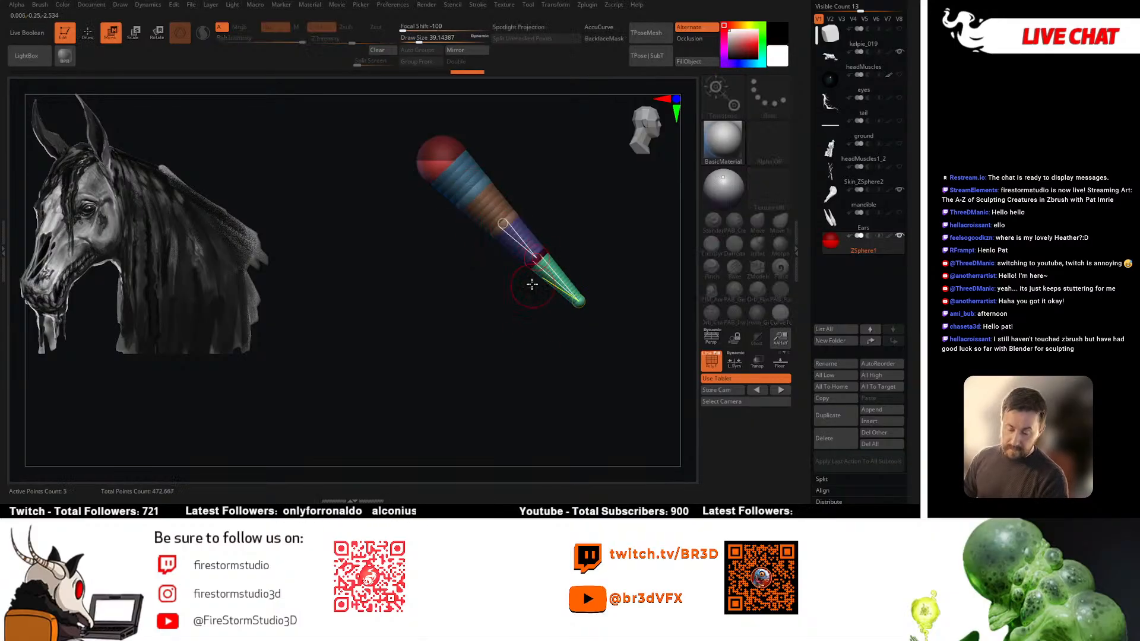
drag(579, 301, 575, 303)
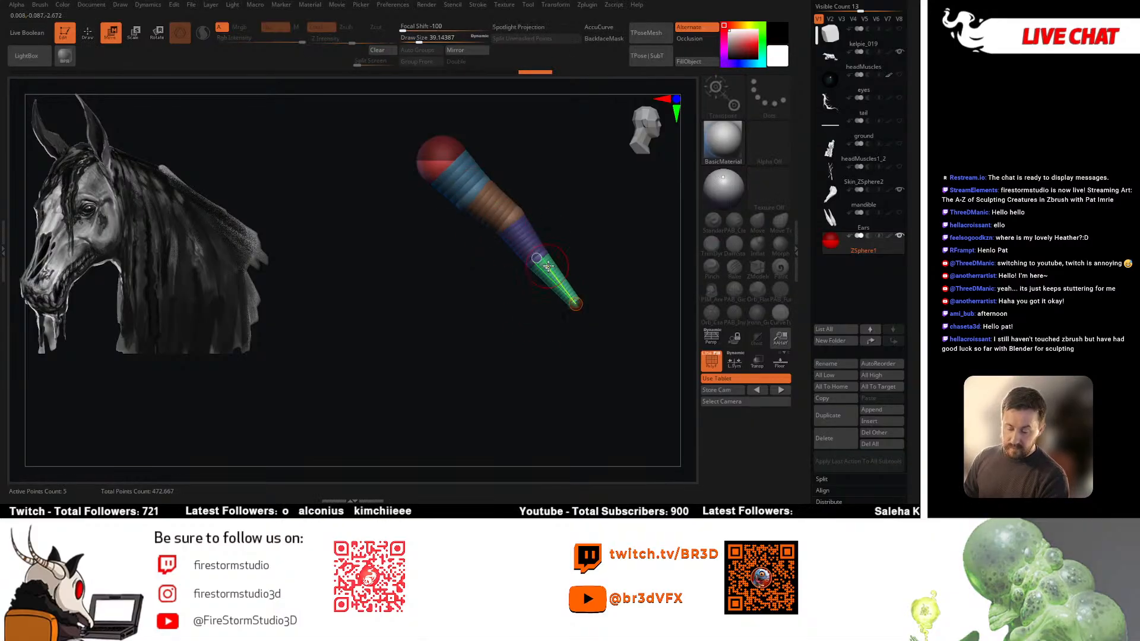
drag(536, 258, 533, 265)
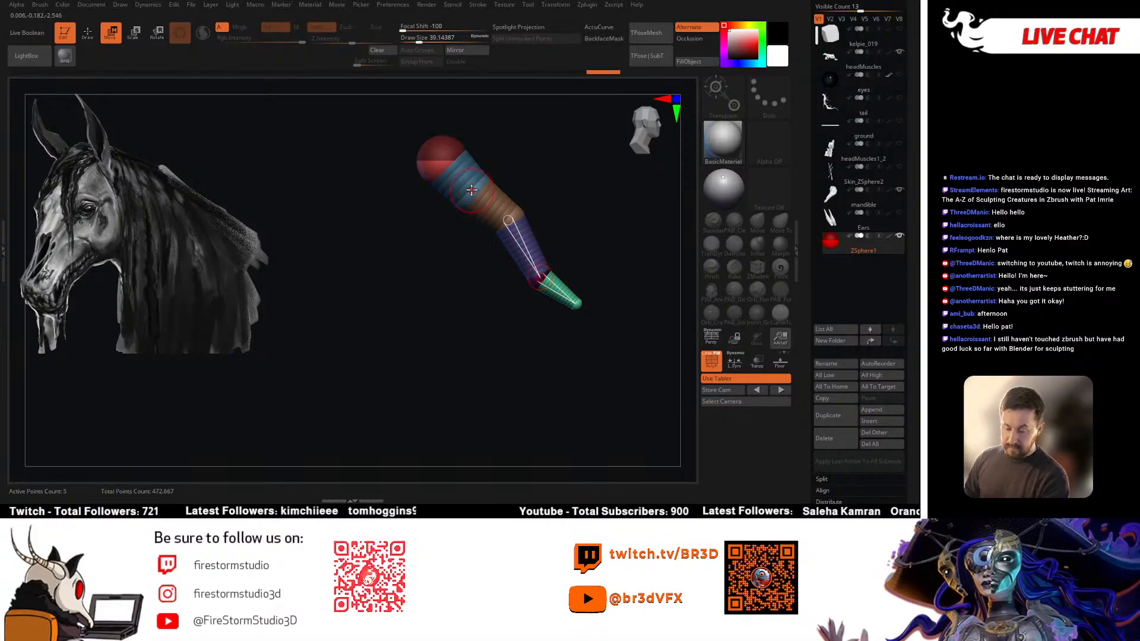
Step: Rotate the front part of the tongue chain down toward the mandible
key(a)
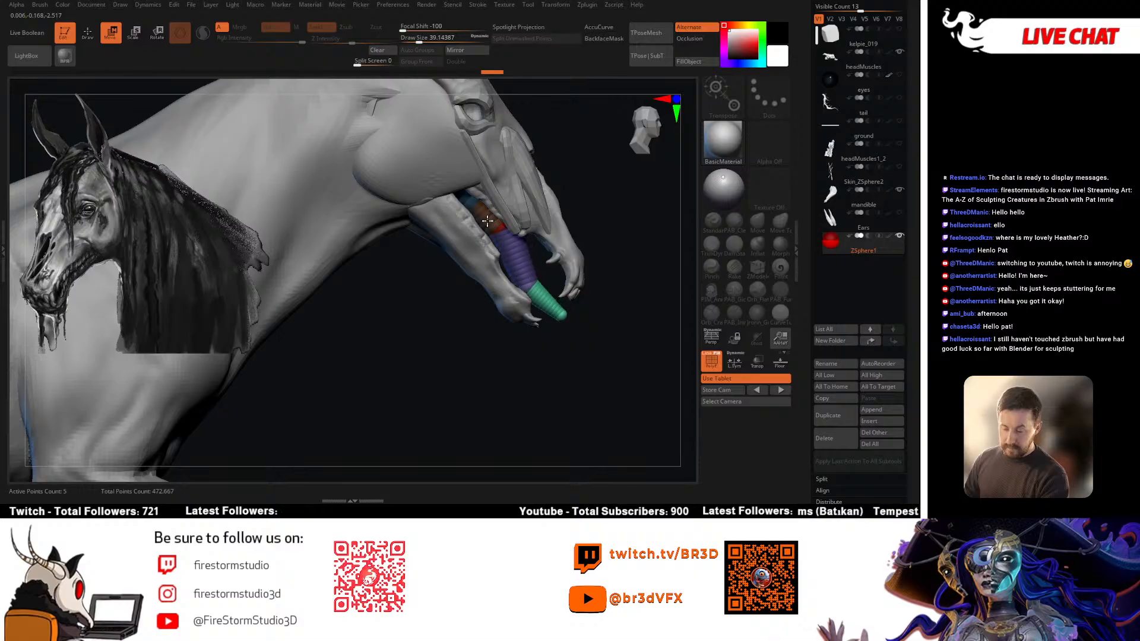
key(e)
key(r)
drag(522, 252, 518, 258)
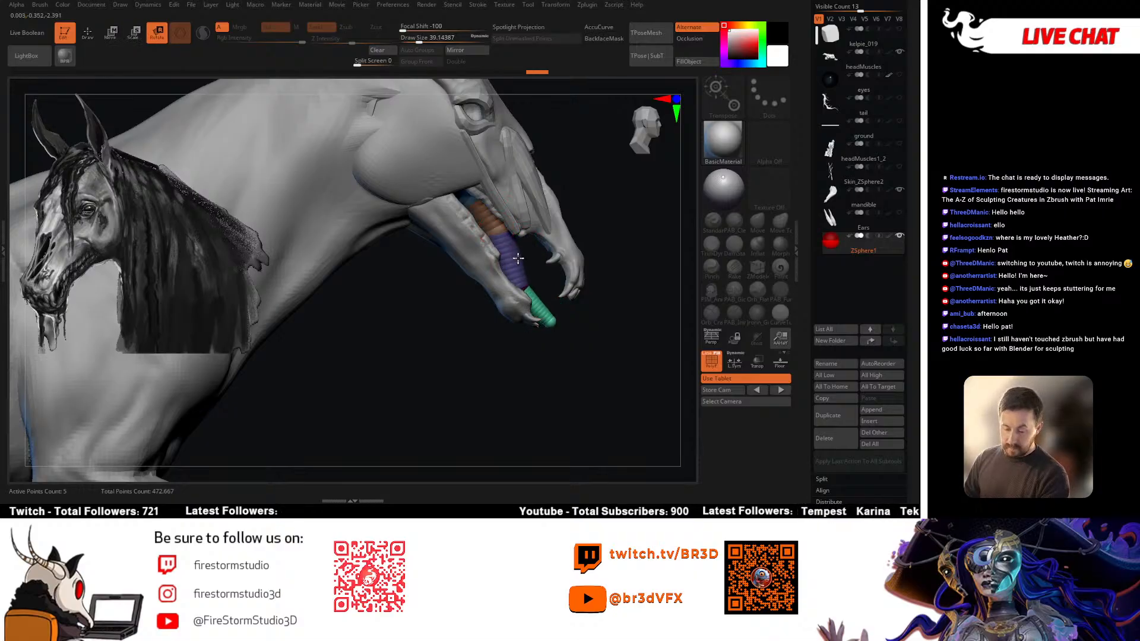
Step: Move the tongue's middle and front joints to give the chain an S-shaped bend
key(a)
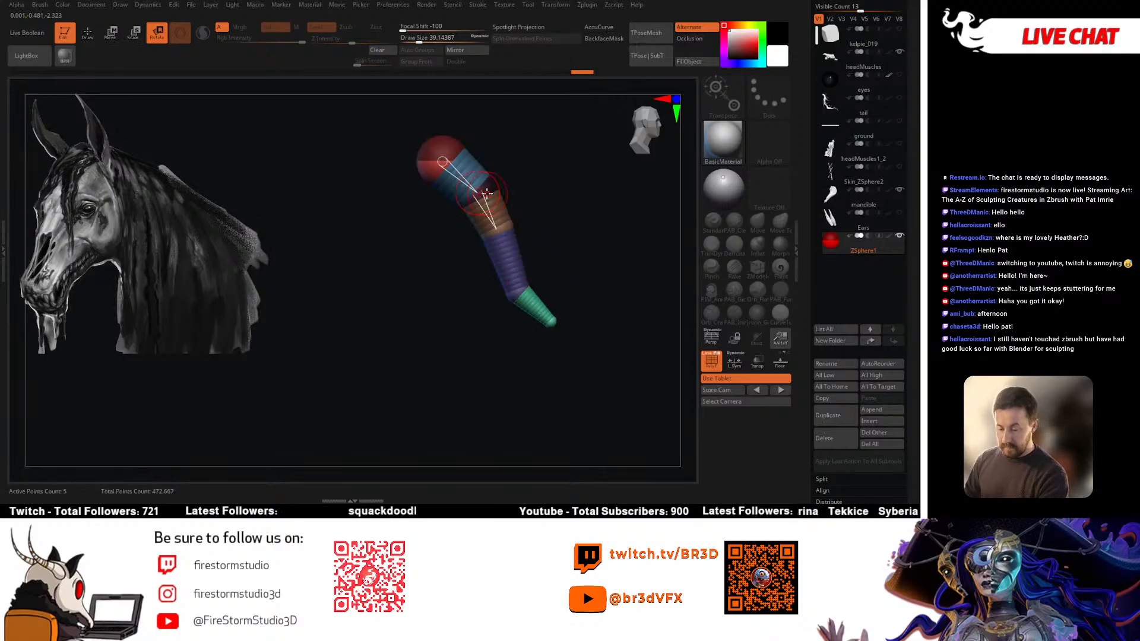
key(w)
drag(482, 230, 493, 243)
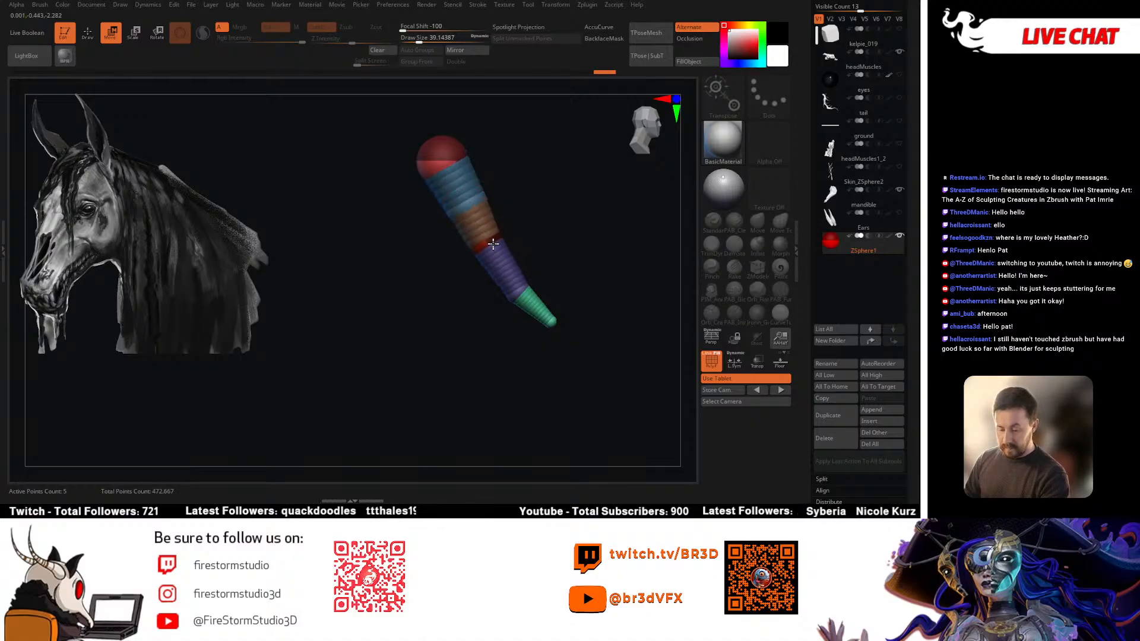
drag(517, 298, 500, 271)
Step: Scale down the tongue's middle ZSpheres to slim the chain and check its adaptive skin preview between the jaws
key(e)
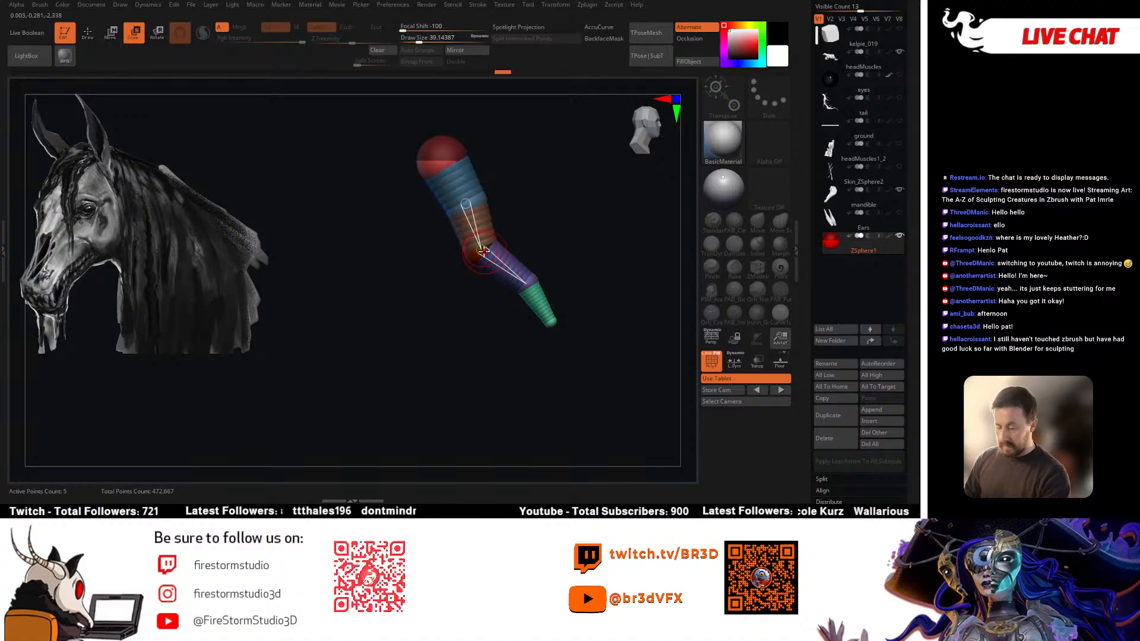
drag(510, 212, 510, 209)
drag(484, 247, 529, 152)
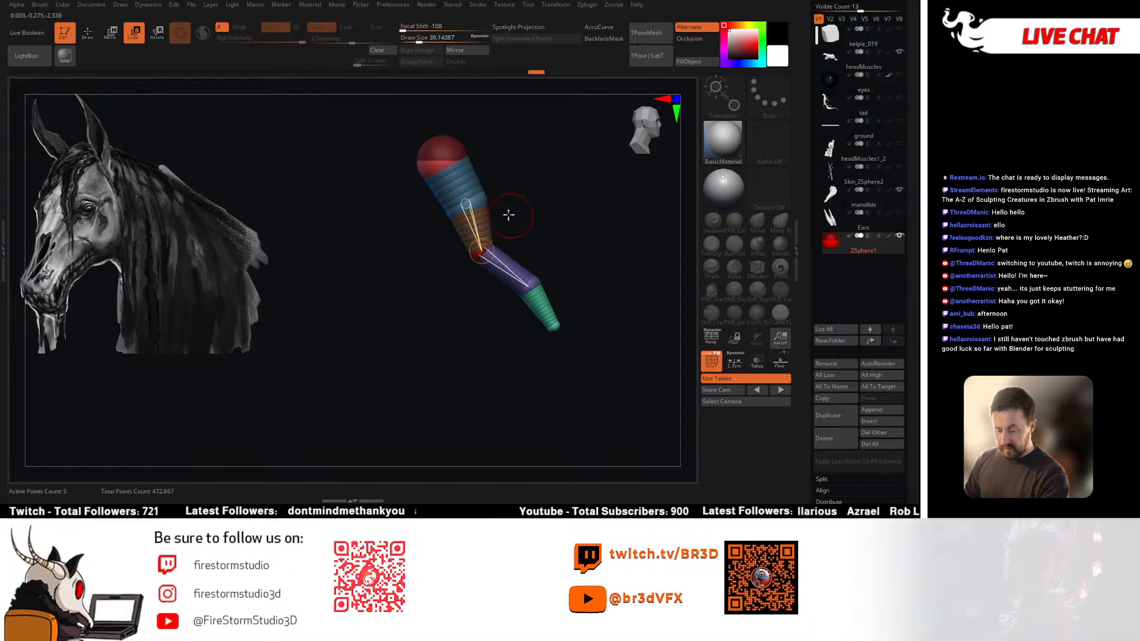
drag(476, 203, 576, 140)
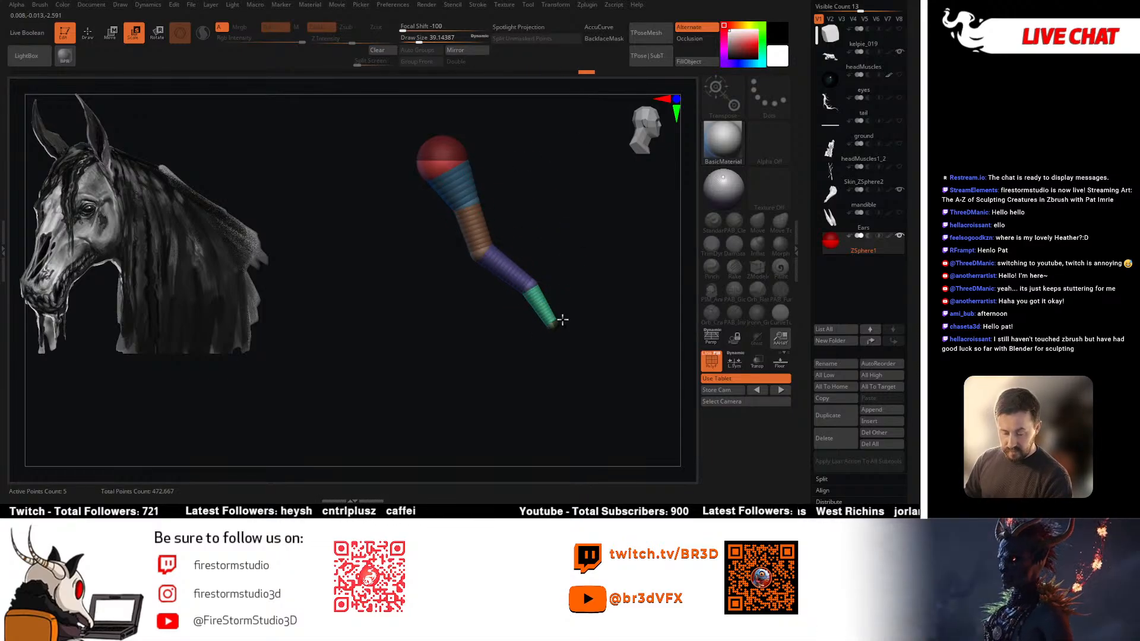
key(a)
drag(608, 264, 399, 319)
key(f)
key(a)
Step: Shorten the tongue and reposition its joints so that the tip lifts off the mandible
key(w)
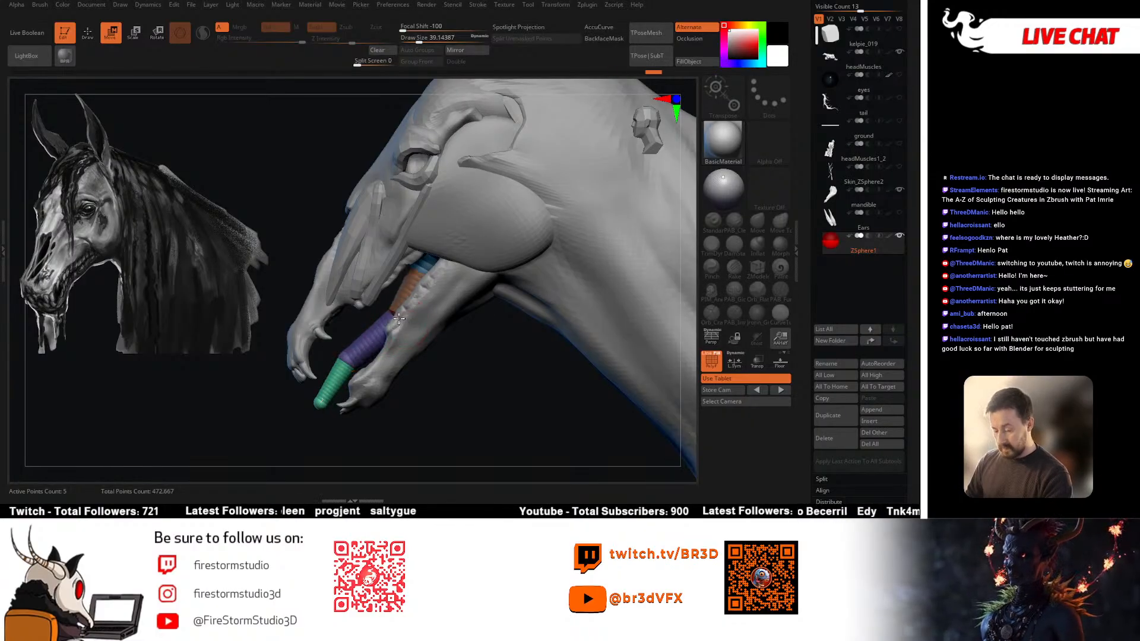
key(e)
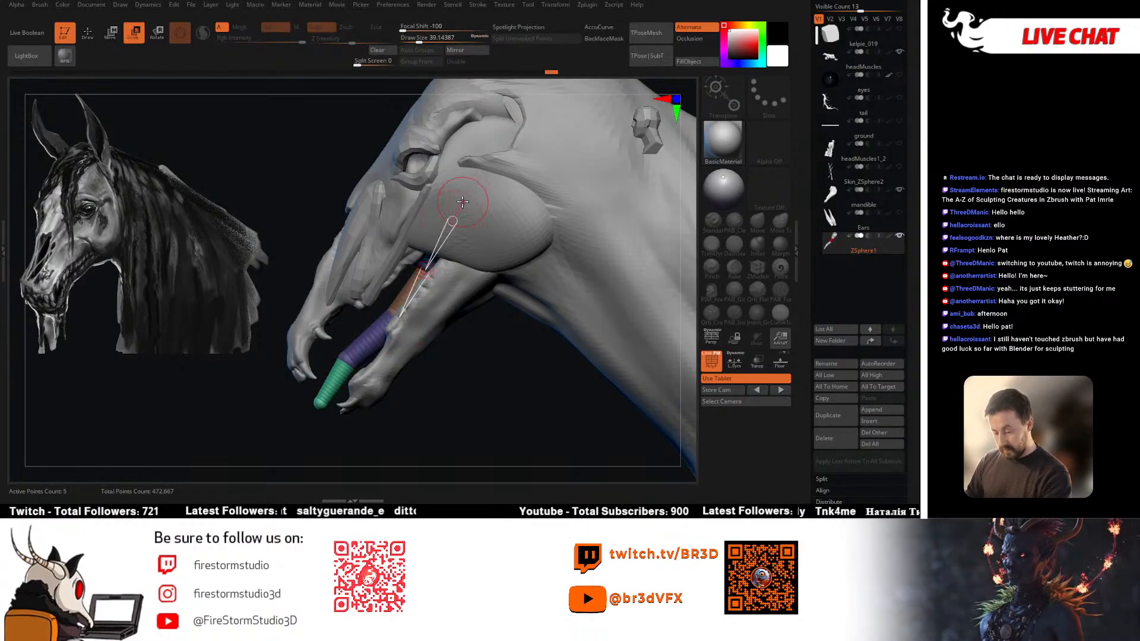
key(w)
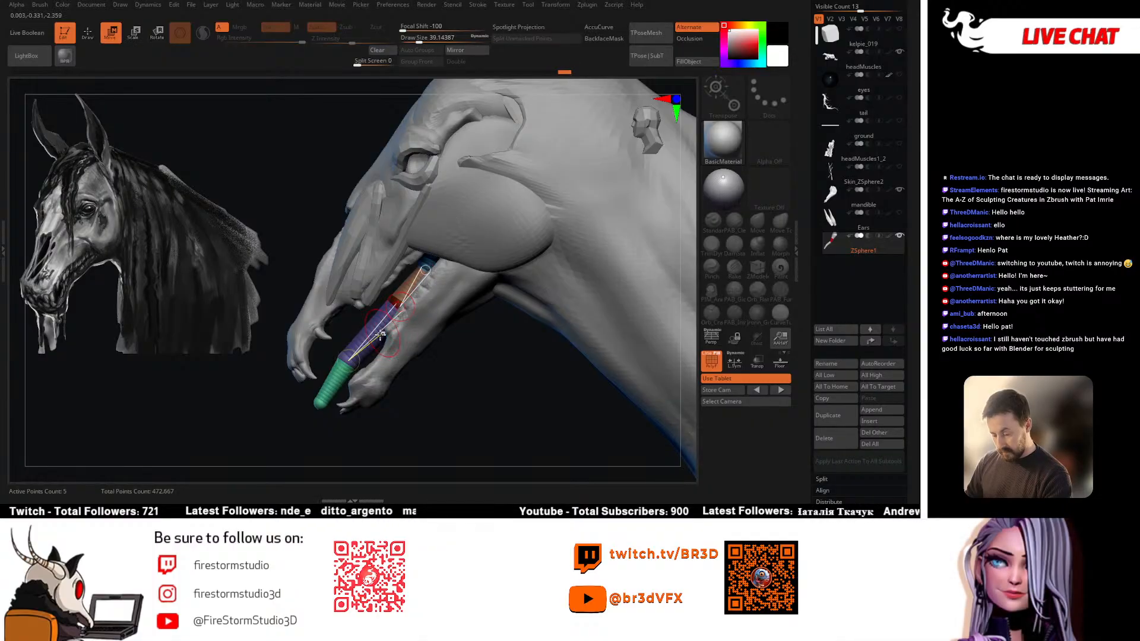
drag(325, 397, 340, 383)
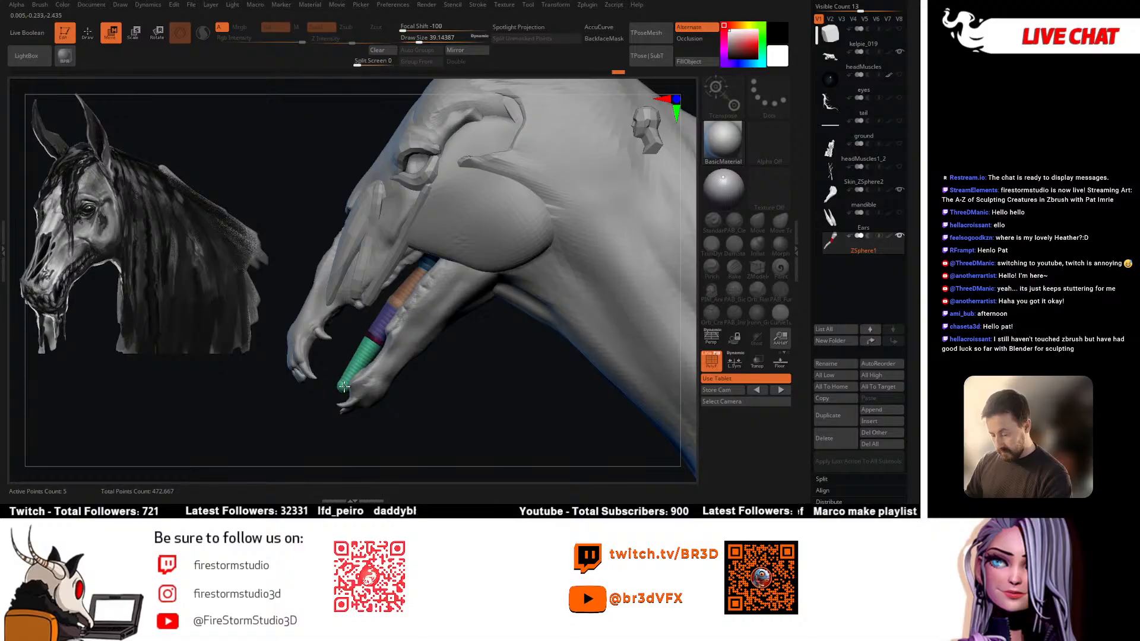
drag(340, 369, 457, 325)
drag(338, 312, 331, 317)
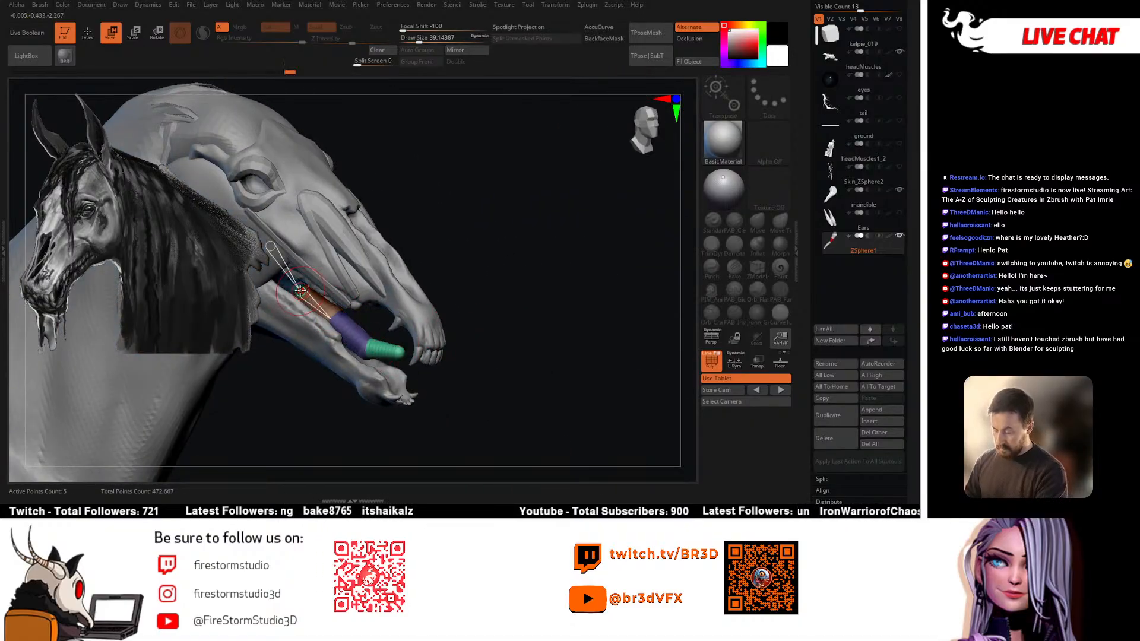
Step: Scale down the joints ahead of the root ZSphere and inspect the tongue in isolation and inside the mouth
drag(461, 297, 428, 310)
key(e)
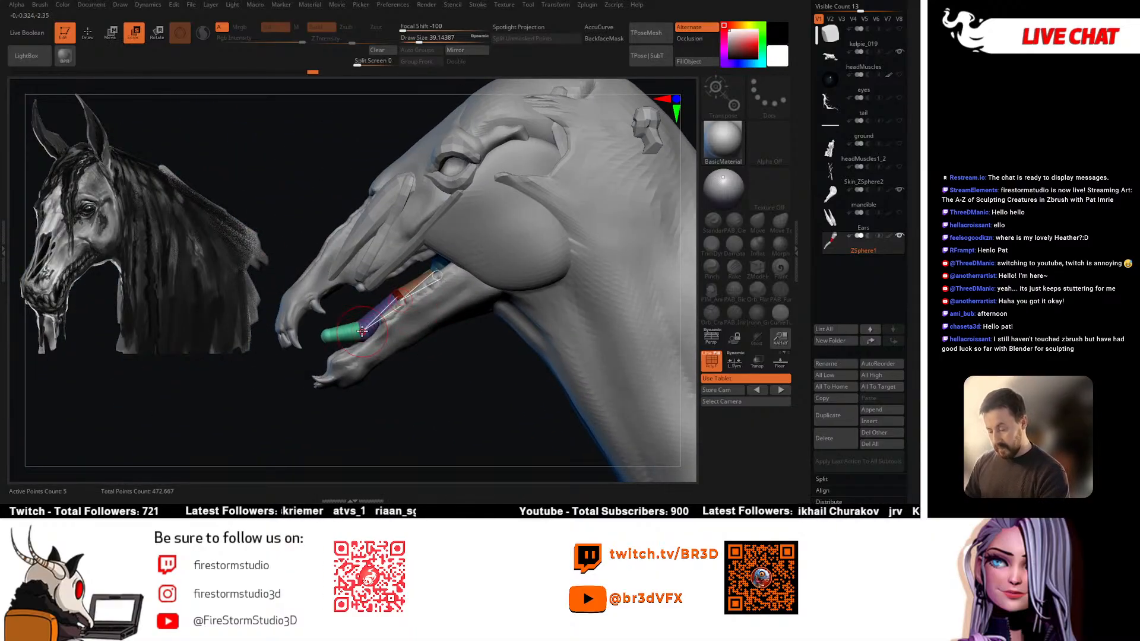
drag(362, 331, 335, 334)
mouse_move(409, 288)
mouse_down()
mouse_move(465, 272)
mouse_move(532, 277)
mouse_up()
key(alt+s)
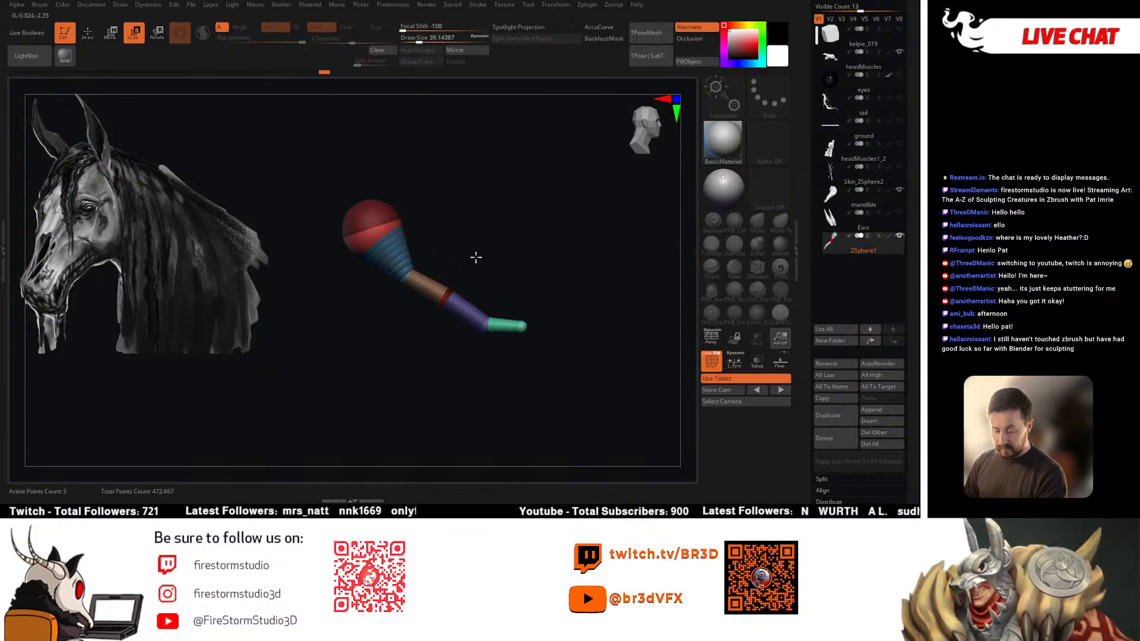
key(alt+s)
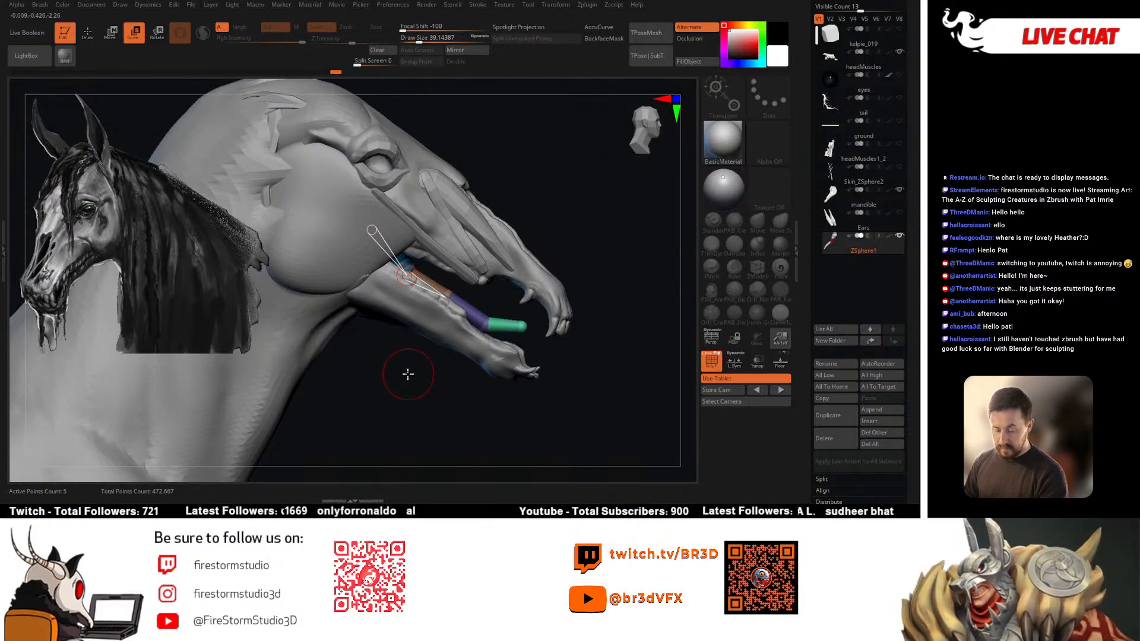
key(a)
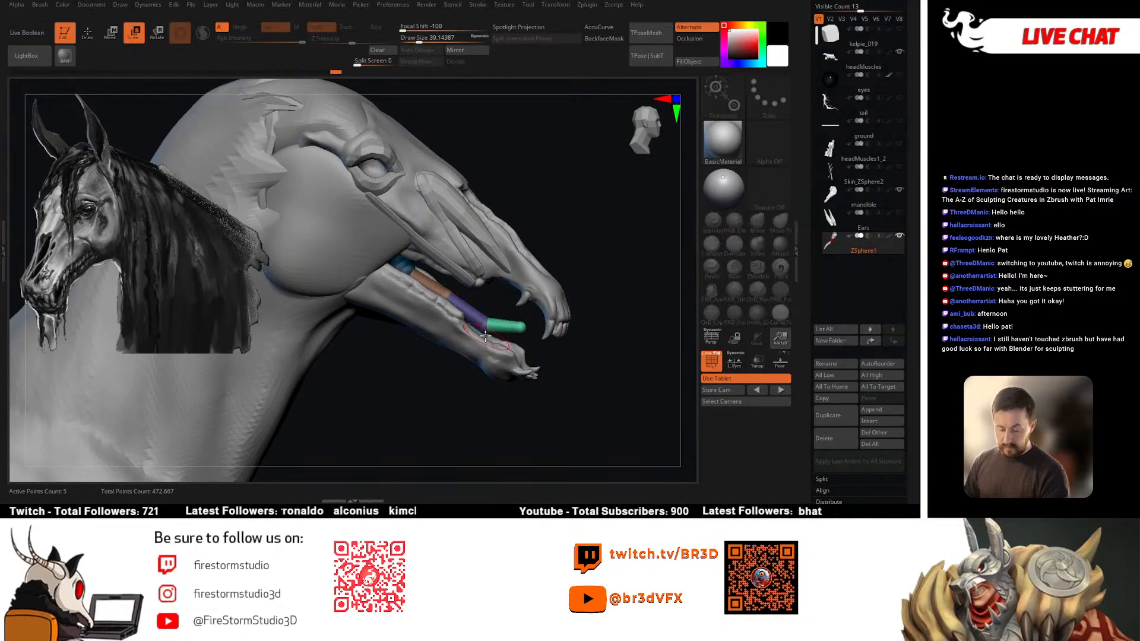
Step: Move the tongue's middle and front joints to refine its curve along the mandible
key(w)
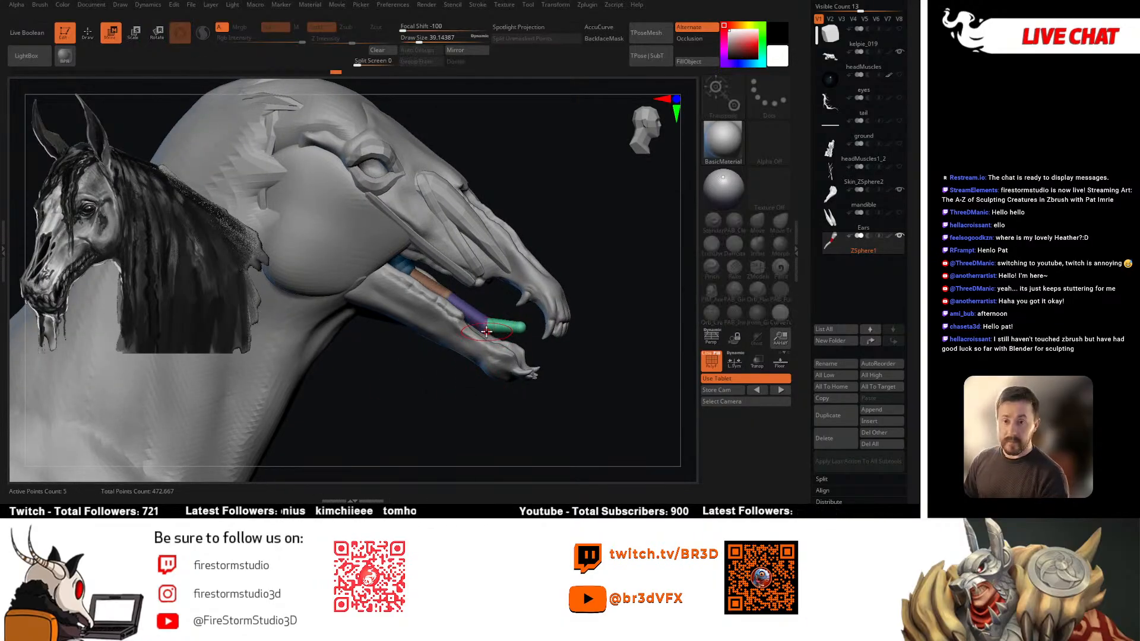
drag(413, 272, 484, 321)
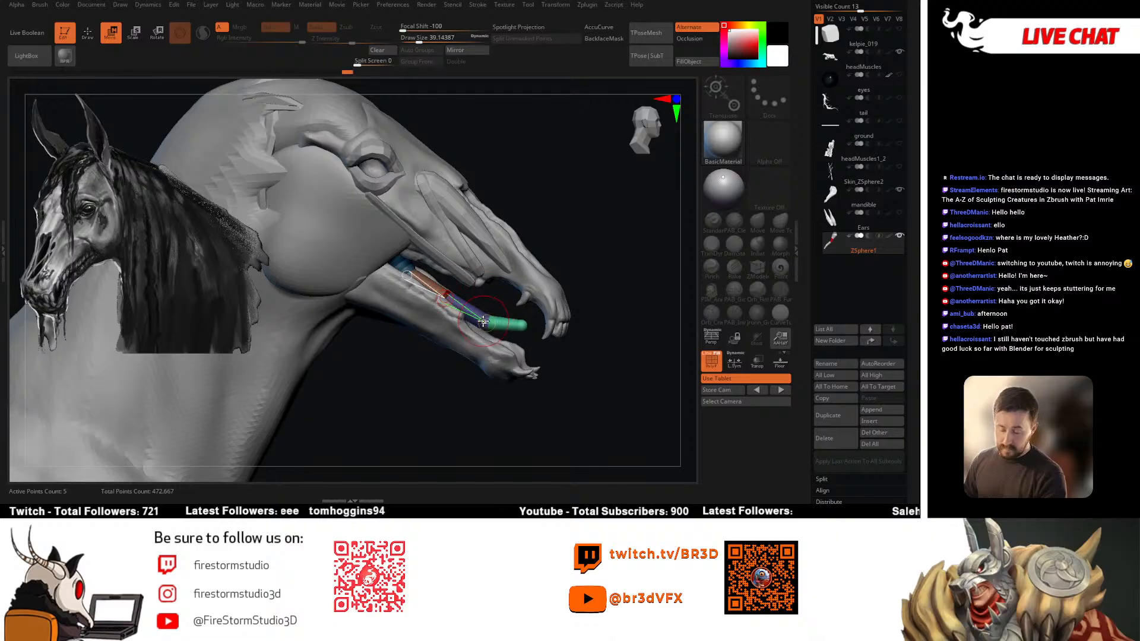
drag(406, 275, 487, 319)
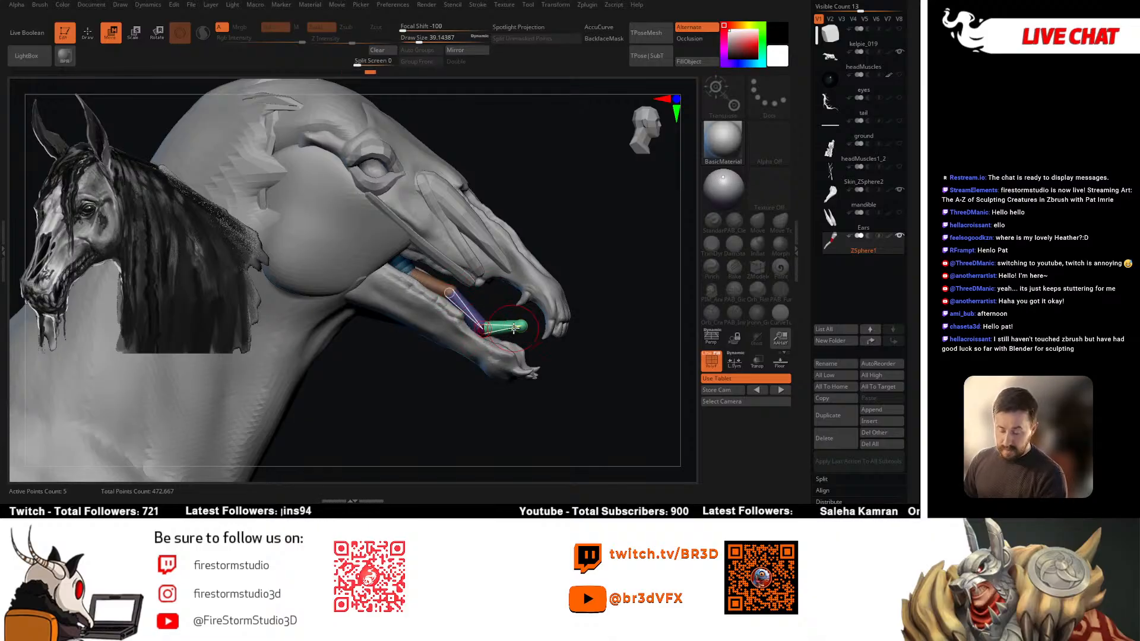
Step: Insert an extra ZSphere in the front part of the tongue chain and adjust it using a draw size of about 23
key(q)
key(w)
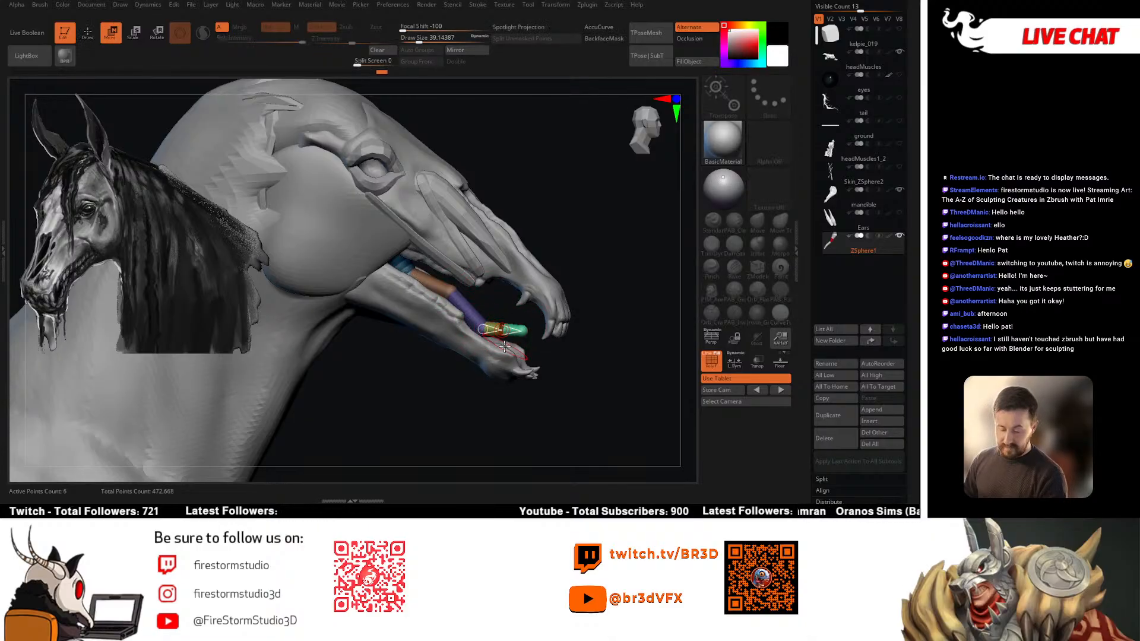
key(space)
key(q)
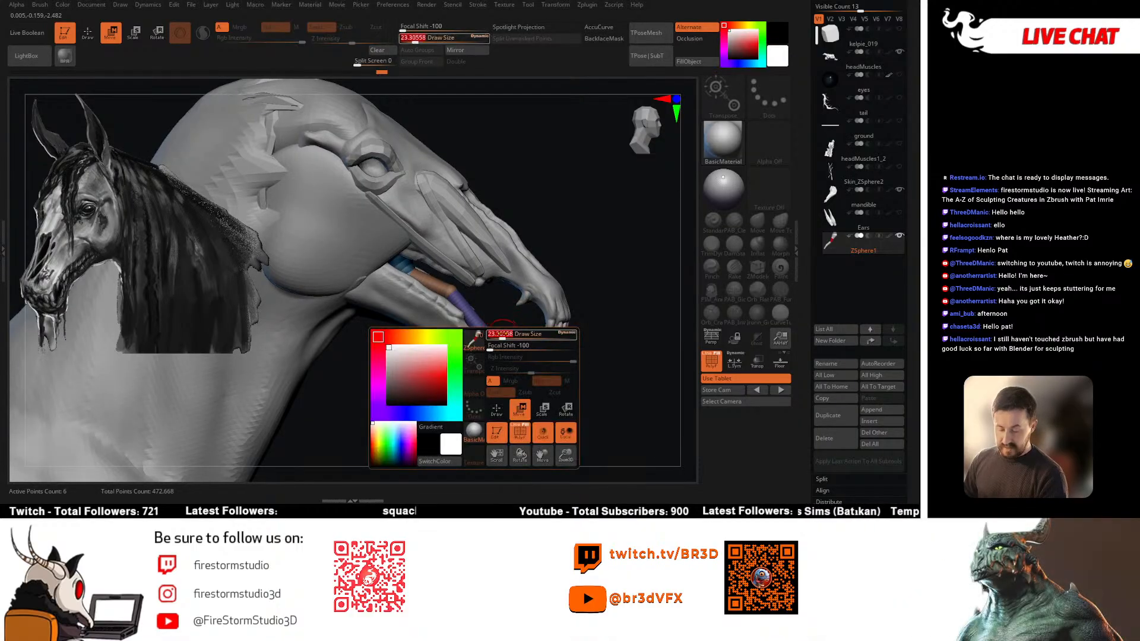
key(w)
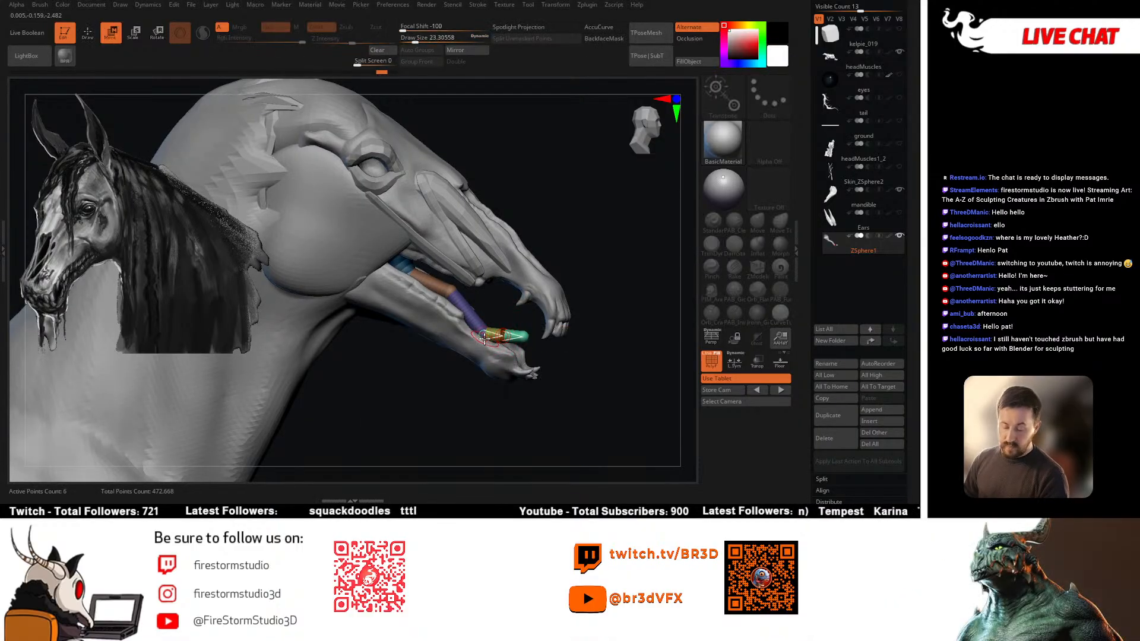
key(e)
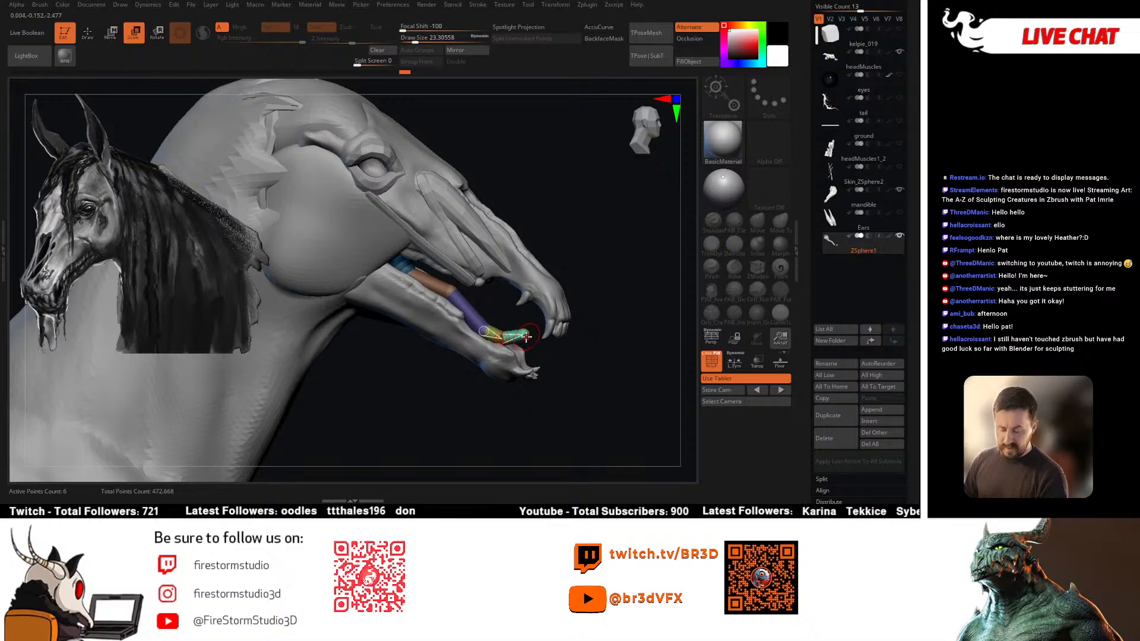
Step: Move the tongue's front and middle joints to refine its bend between the jaws and preview the adaptive skin
mouse_move(566, 299)
mouse_down()
mouse_move(554, 282)
mouse_move(484, 334)
mouse_up()
key(w)
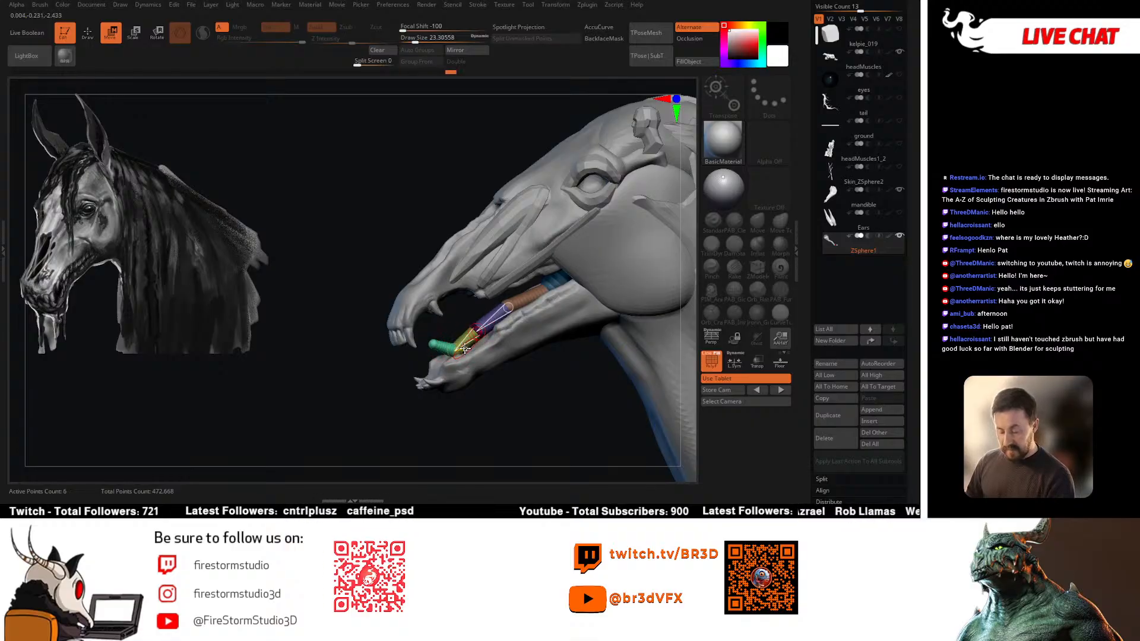
drag(462, 353, 437, 351)
drag(506, 307, 509, 309)
drag(499, 395, 516, 296)
key(a)
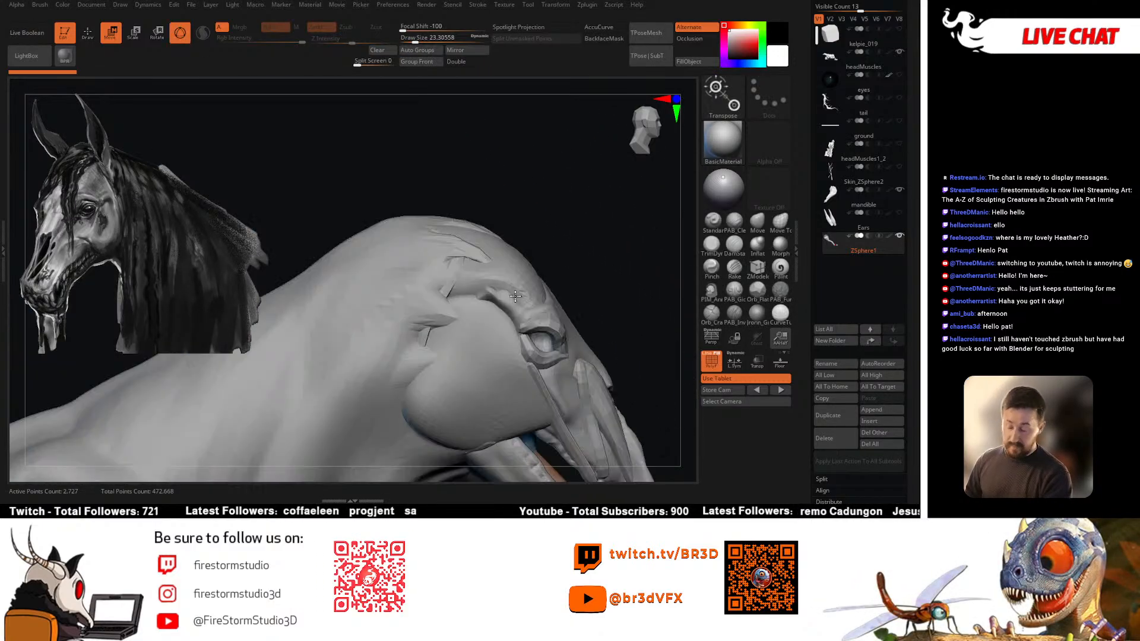
drag(574, 324, 464, 322)
key(a)
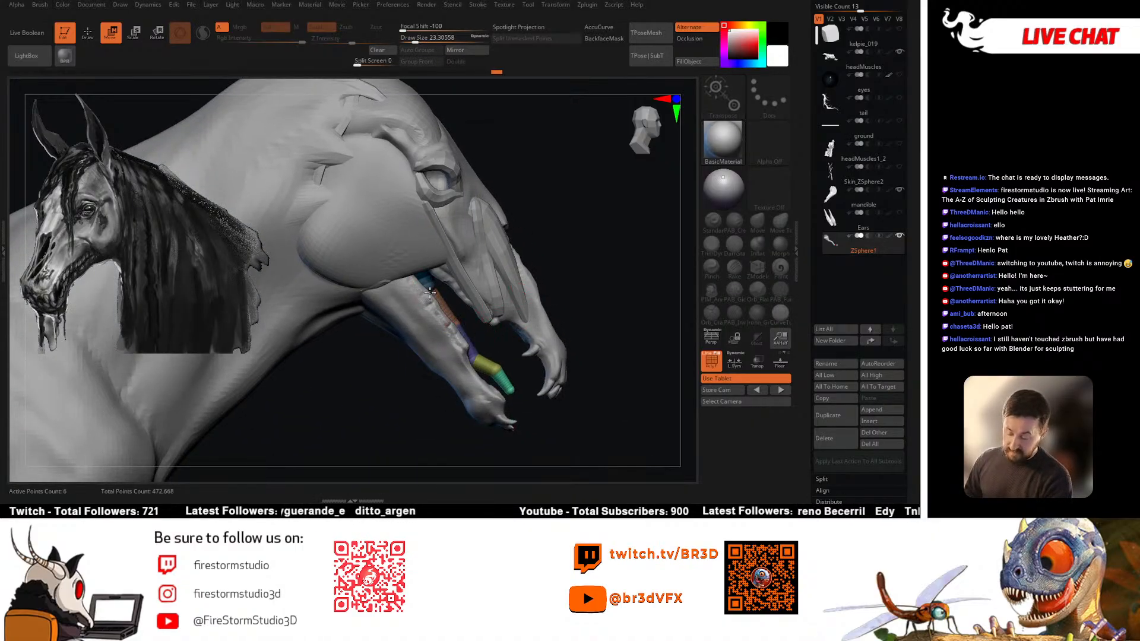
Step: Reposition the tongue's middle joints so the chain rises off the mandible, working from both sides of the head
drag(435, 295, 438, 294)
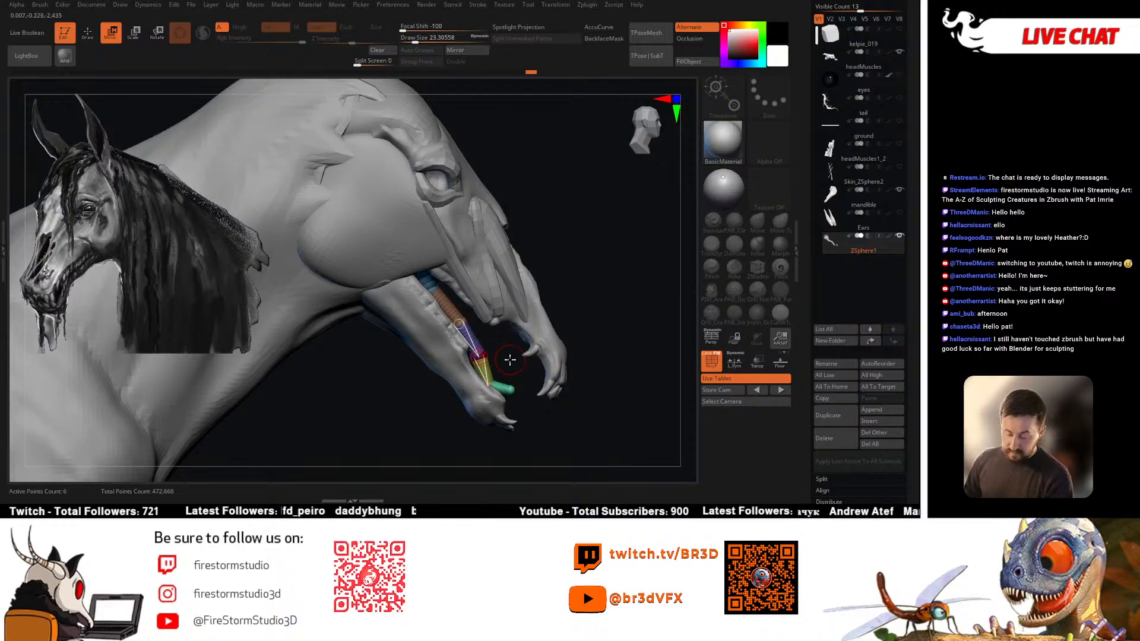
drag(597, 399, 467, 368)
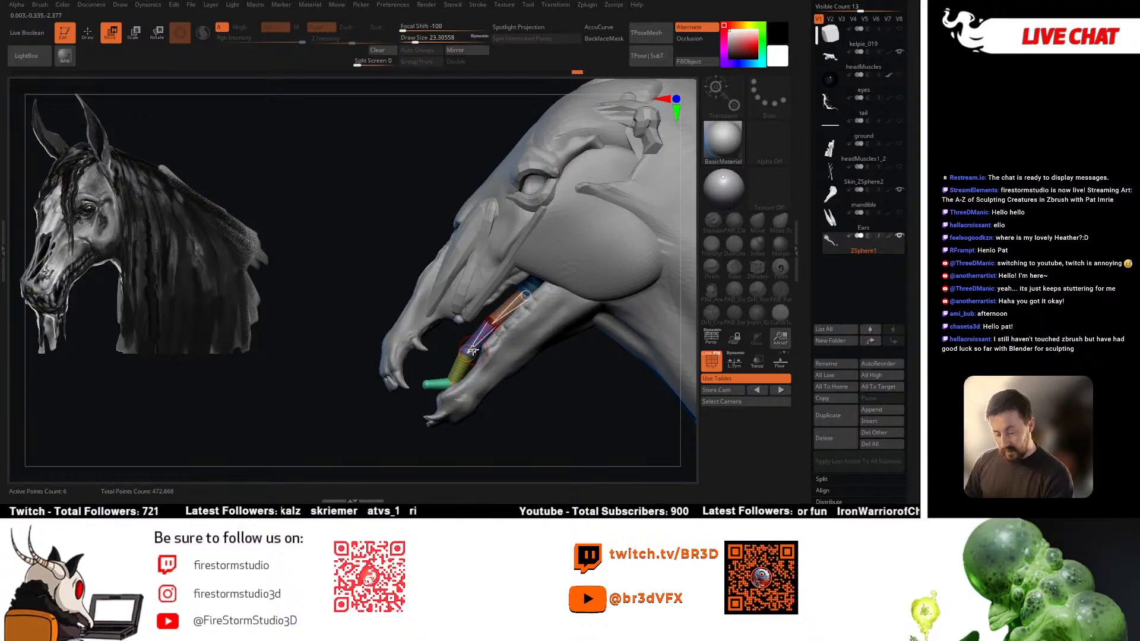
drag(415, 415, 557, 389)
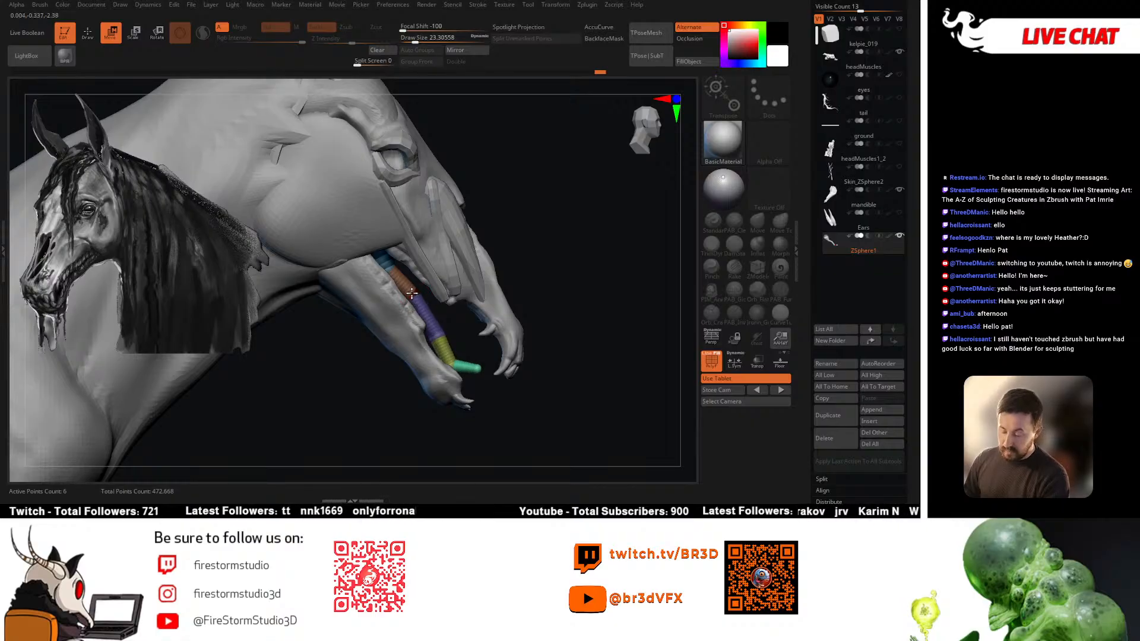
drag(519, 351, 502, 245)
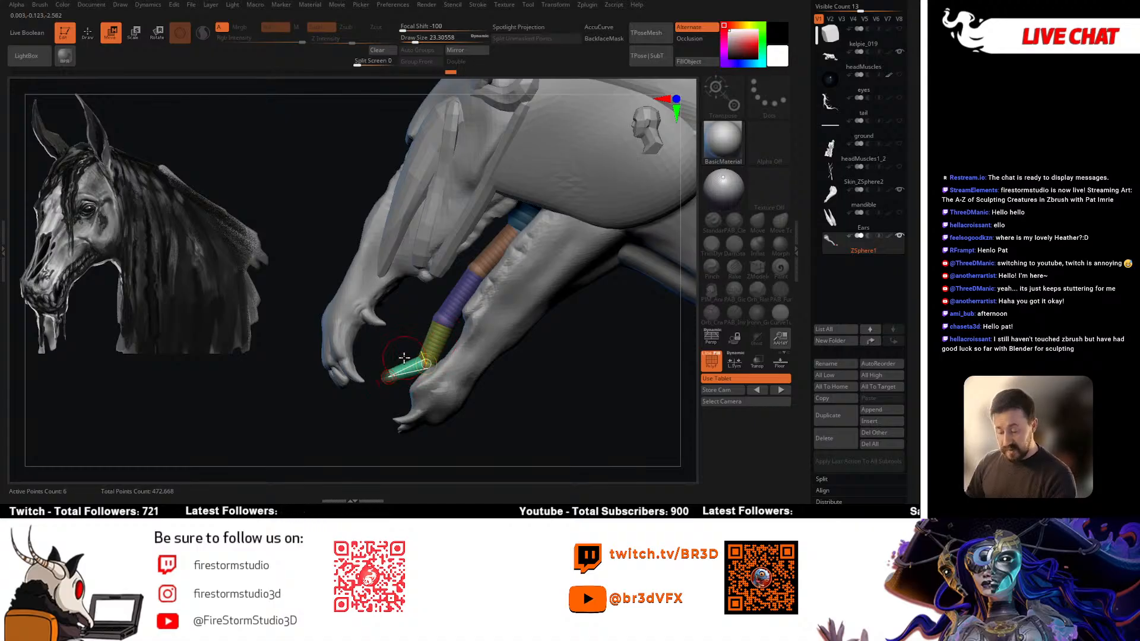
Step: Fine-tune the tip and middle joints of the tongue and preview its adaptive skin against the whole horse
drag(403, 357, 522, 302)
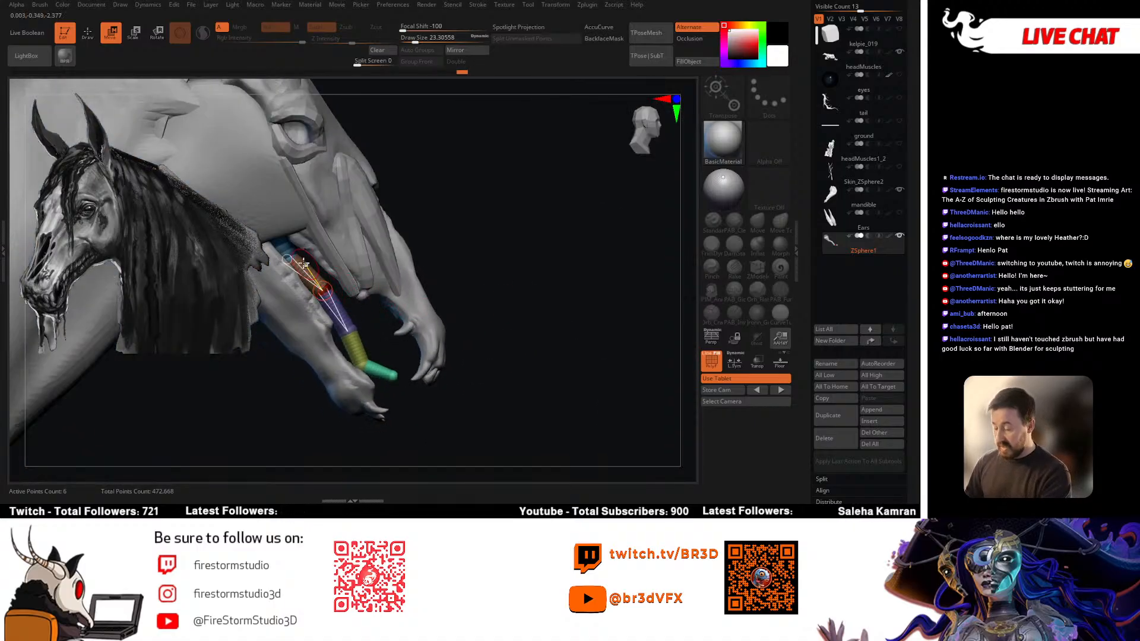
drag(304, 264, 346, 328)
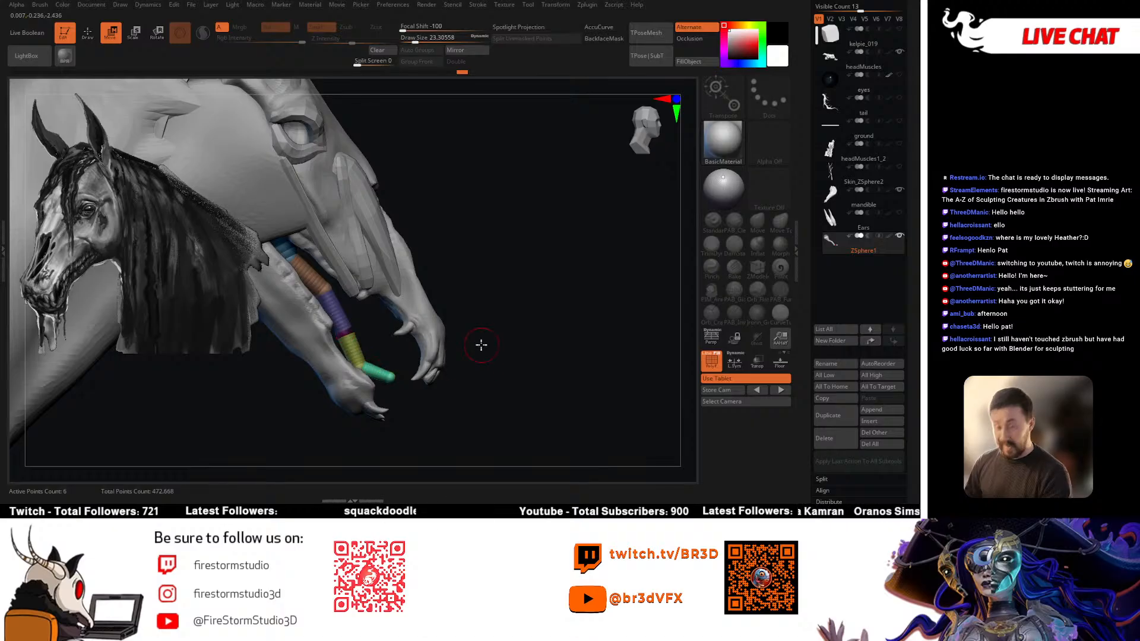
drag(481, 344, 434, 348)
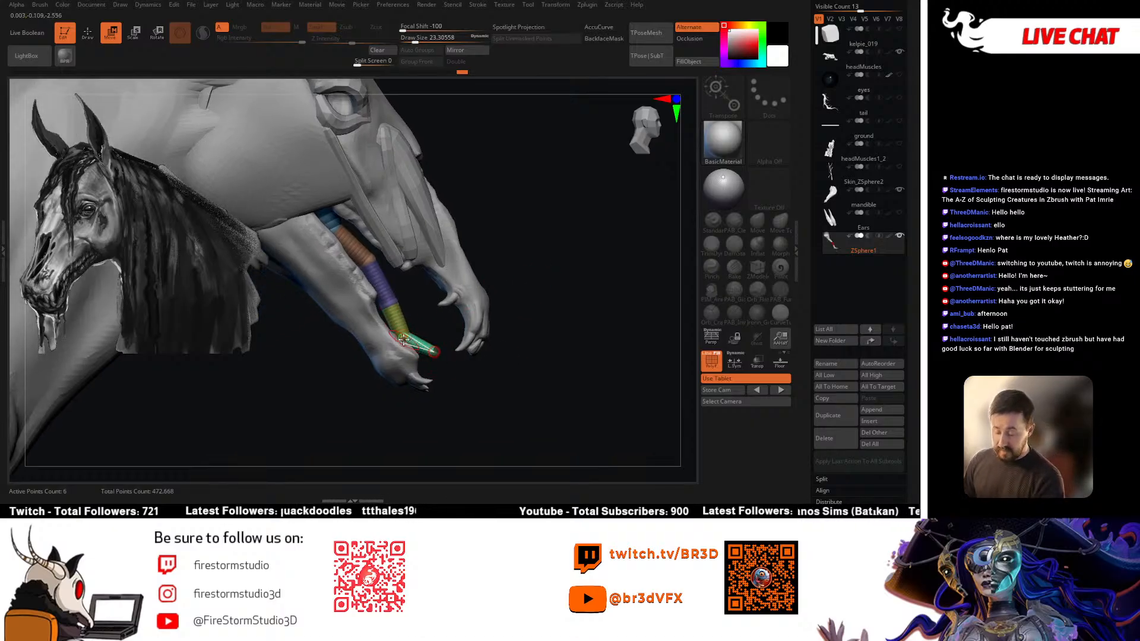
key(a)
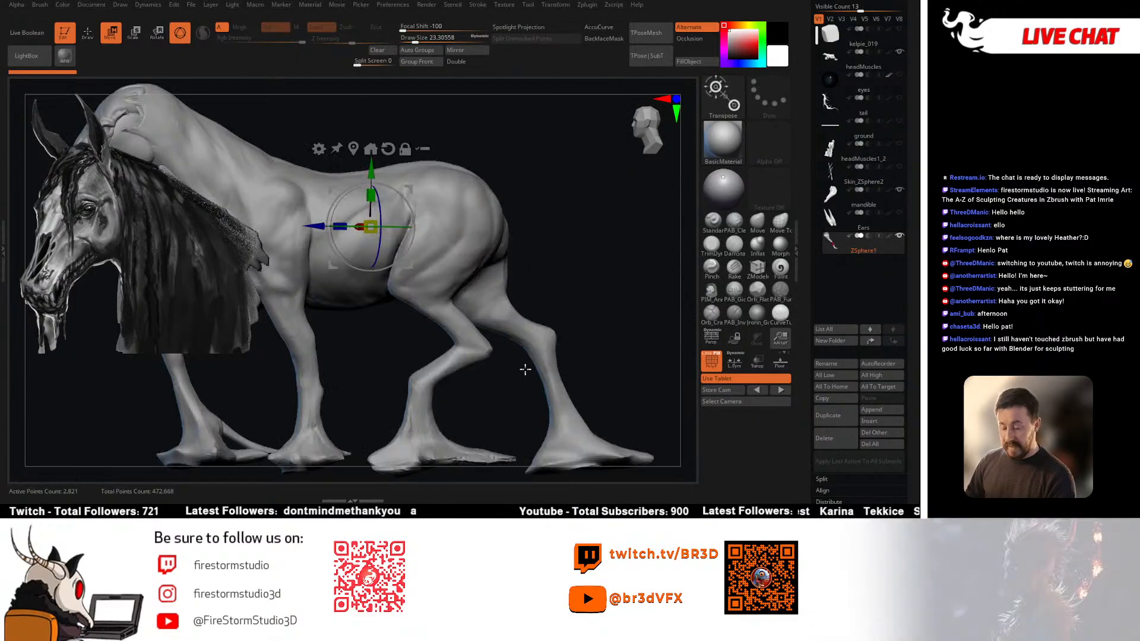
right_drag(525, 371, 521, 317)
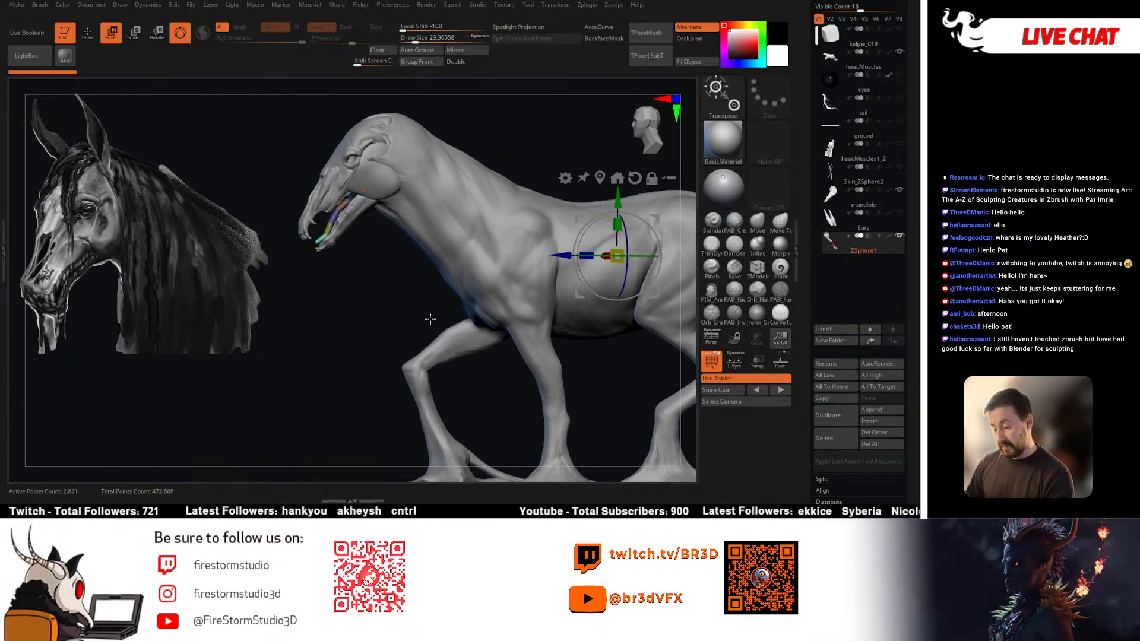
drag(430, 318, 481, 316)
key(a)
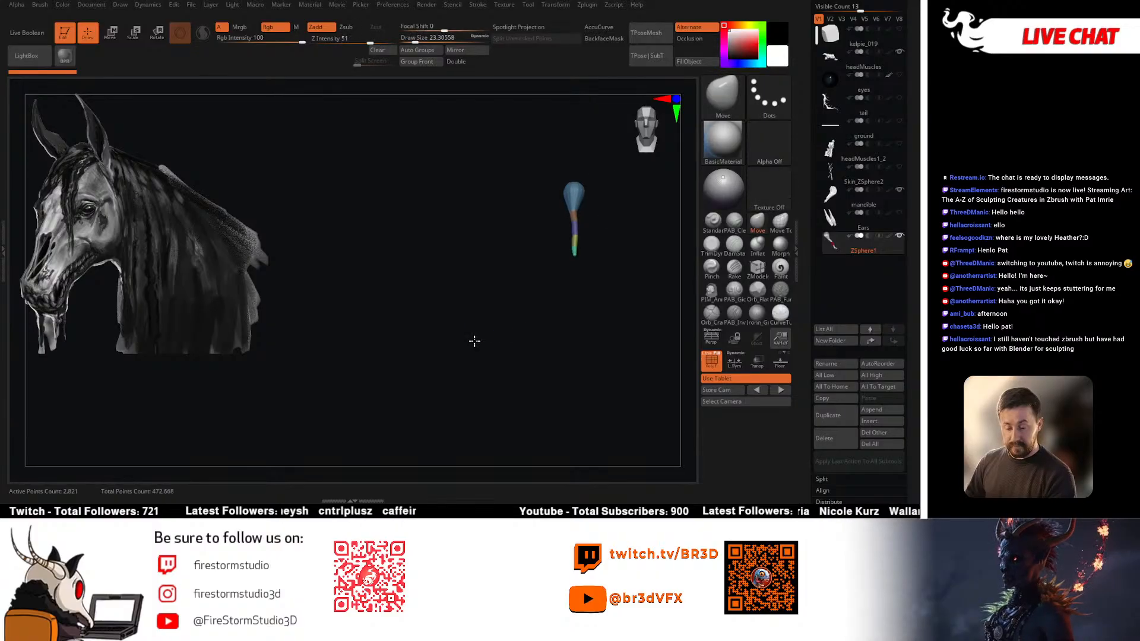
Step: Rotate the isolated tongue's joints slightly sideways in the front view and preview the resulting skin
key(f)
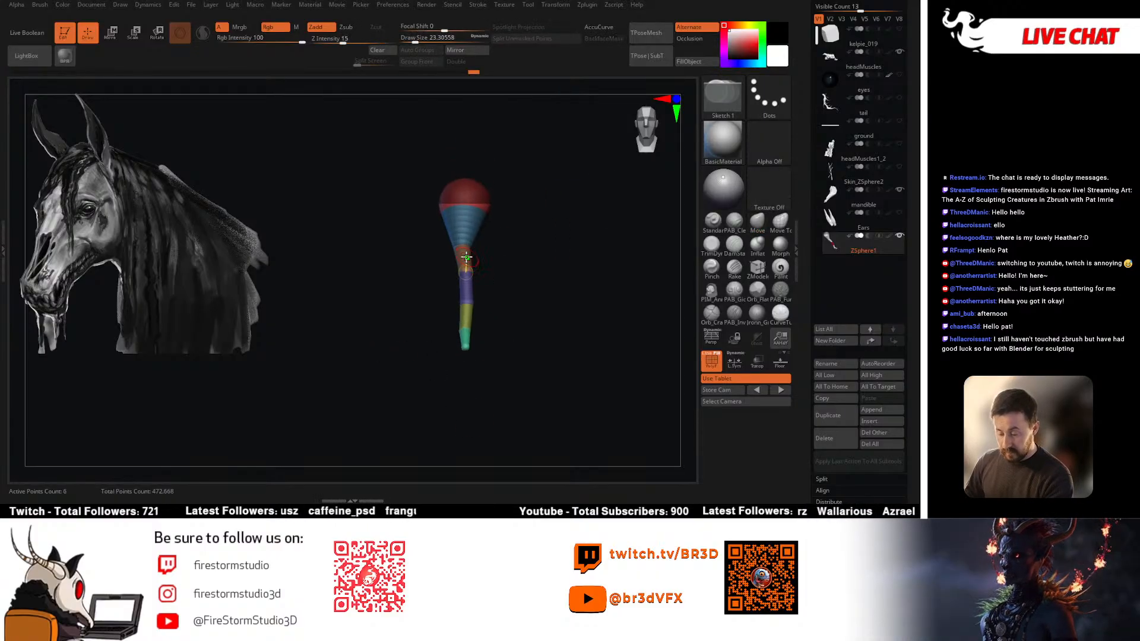
key(r)
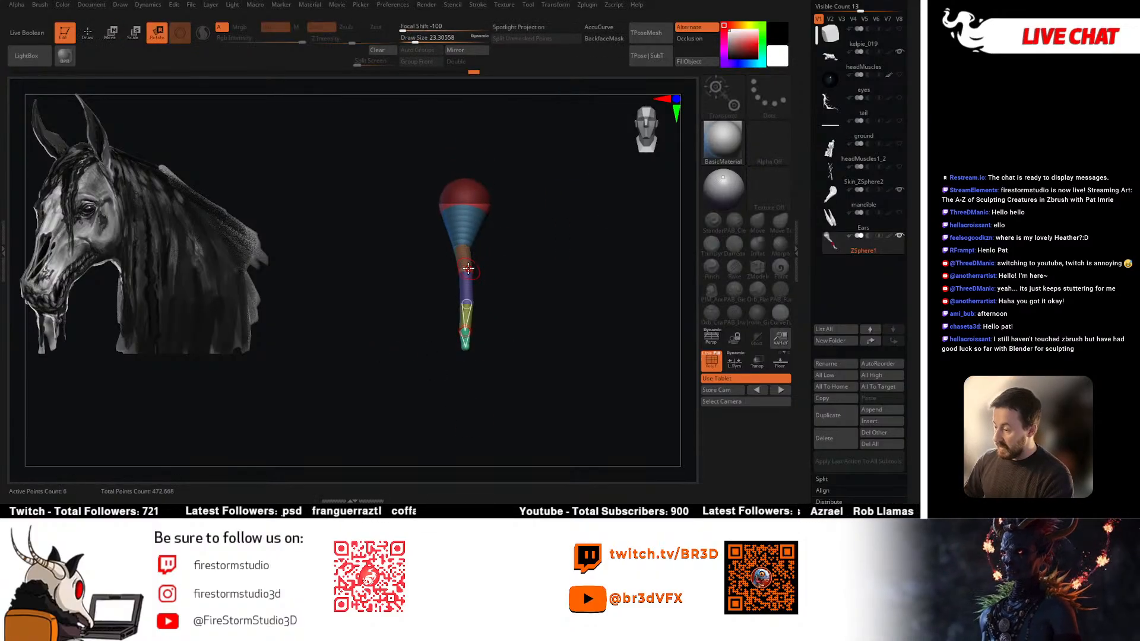
drag(466, 271, 463, 289)
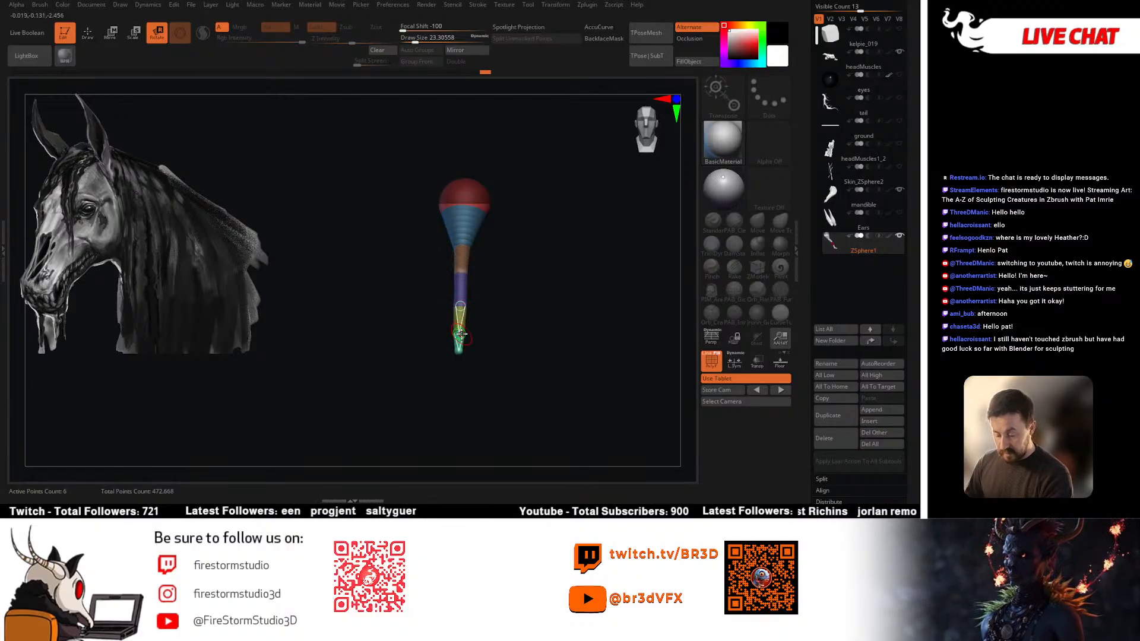
key(a)
key(a)
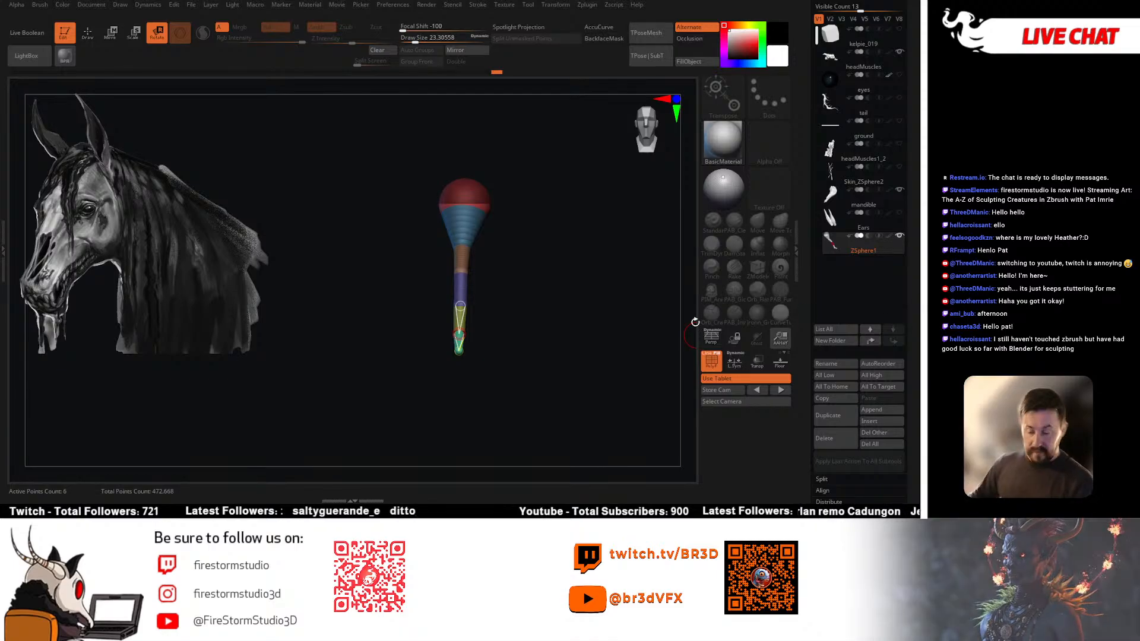
key(e)
key(a)
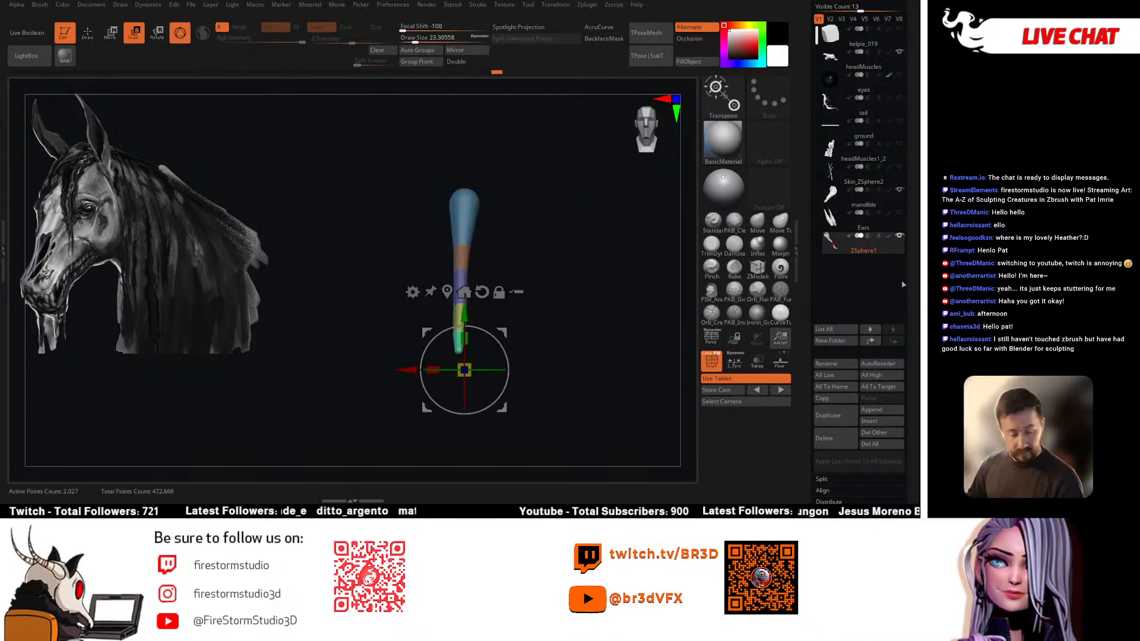
Step: Generate an adaptive skin mesh from the tongue with Density 1 and DynaMesh Resolution 0
scroll(902, 285, down, 5)
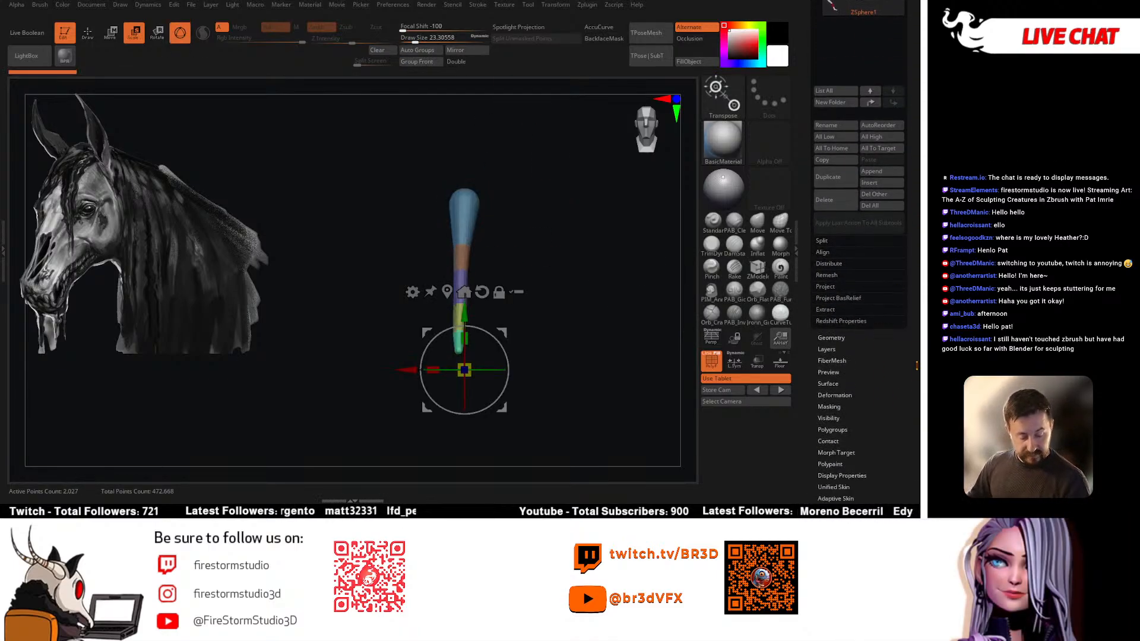
scroll(849, 327, down, 4)
click(835, 308)
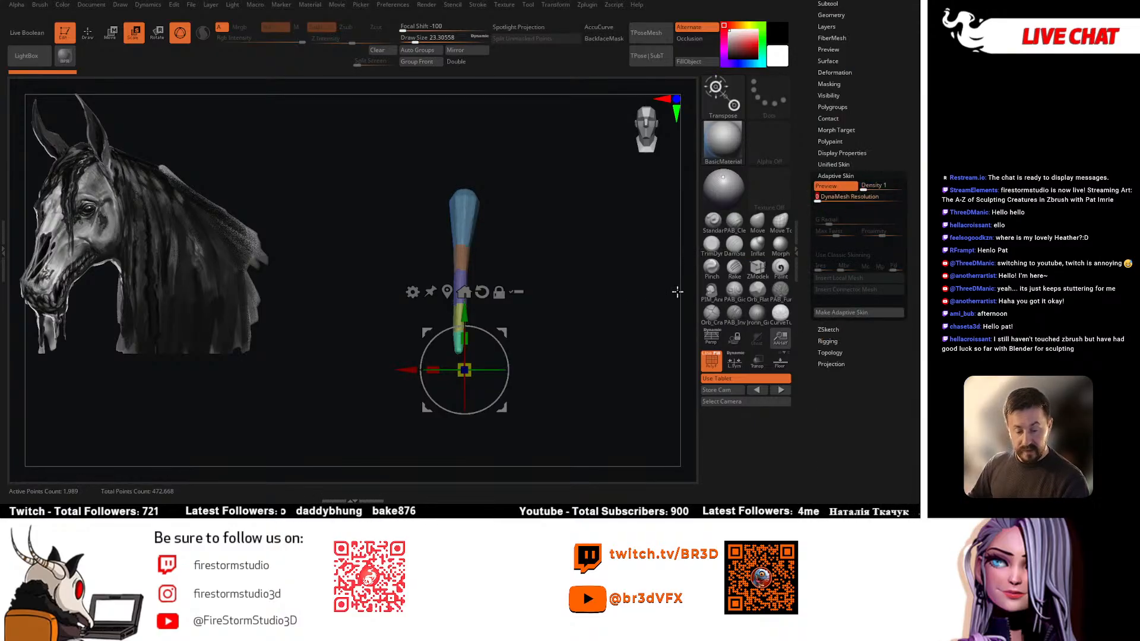
key(shift+f)
key(a)
key(a)
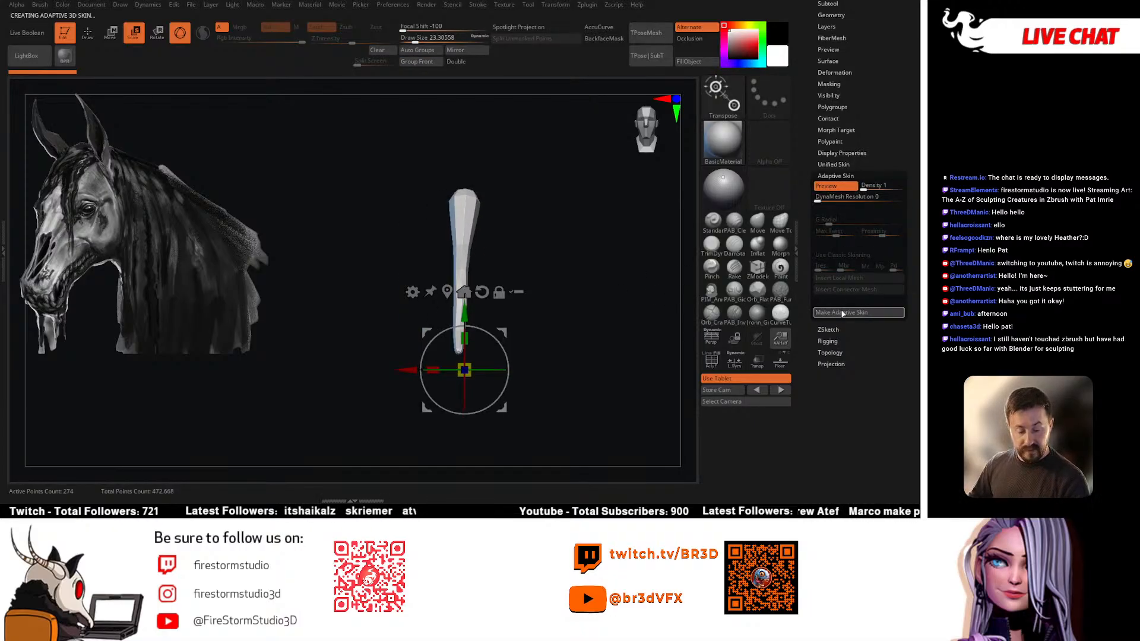
Step: Append the generated tongue skin mesh as a subtool and delete the ZSphere1 subtool
scroll(914, 106, up, 5)
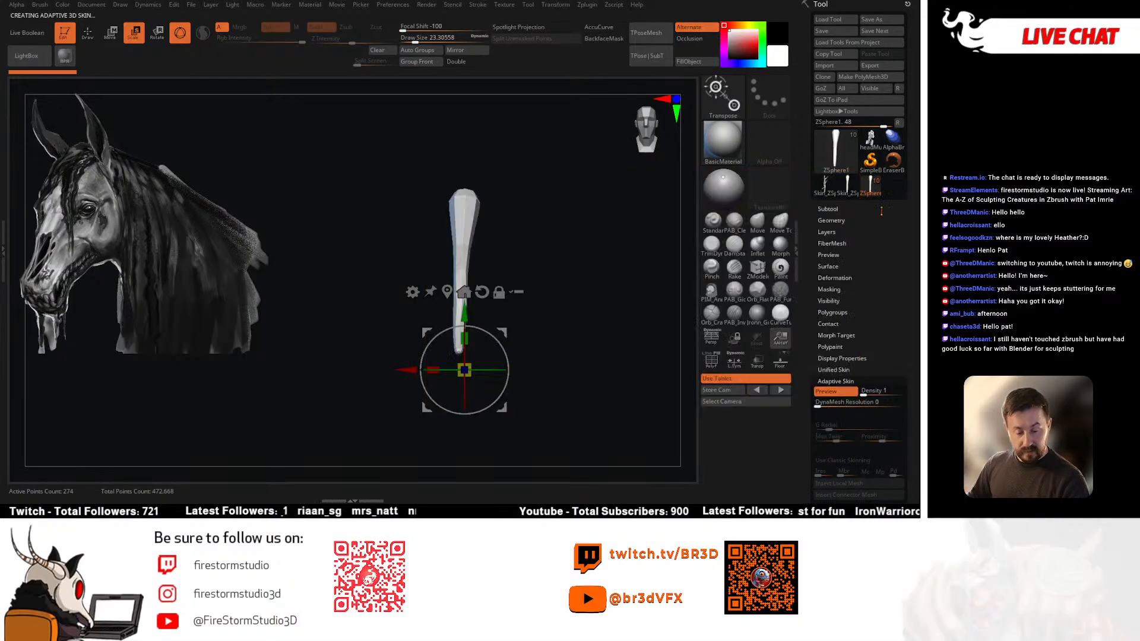
click(828, 209)
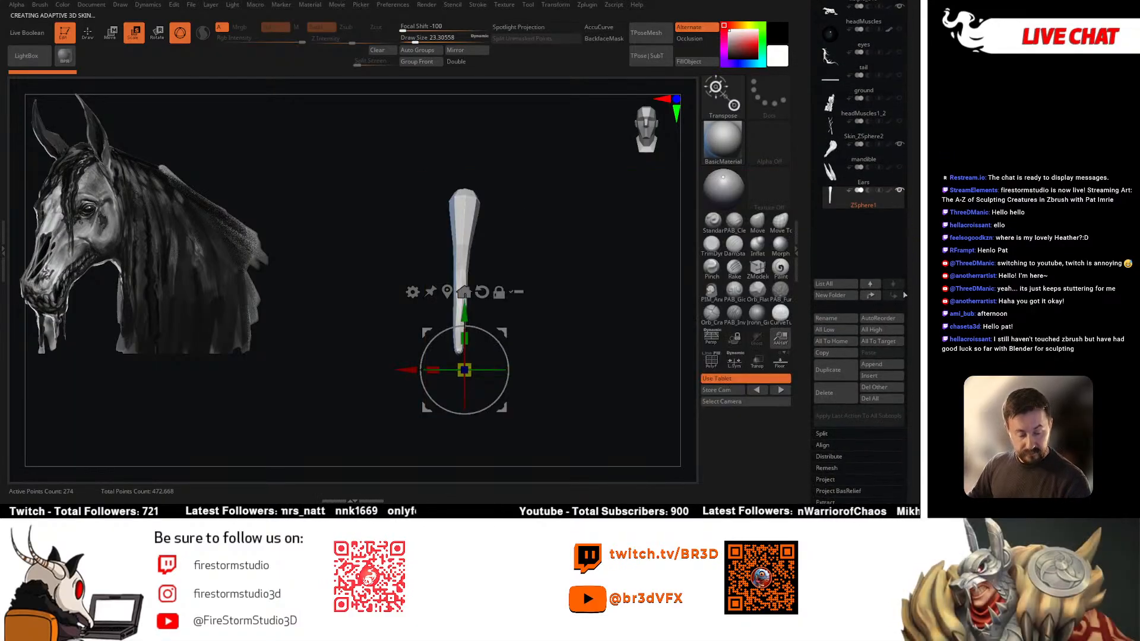
click(883, 365)
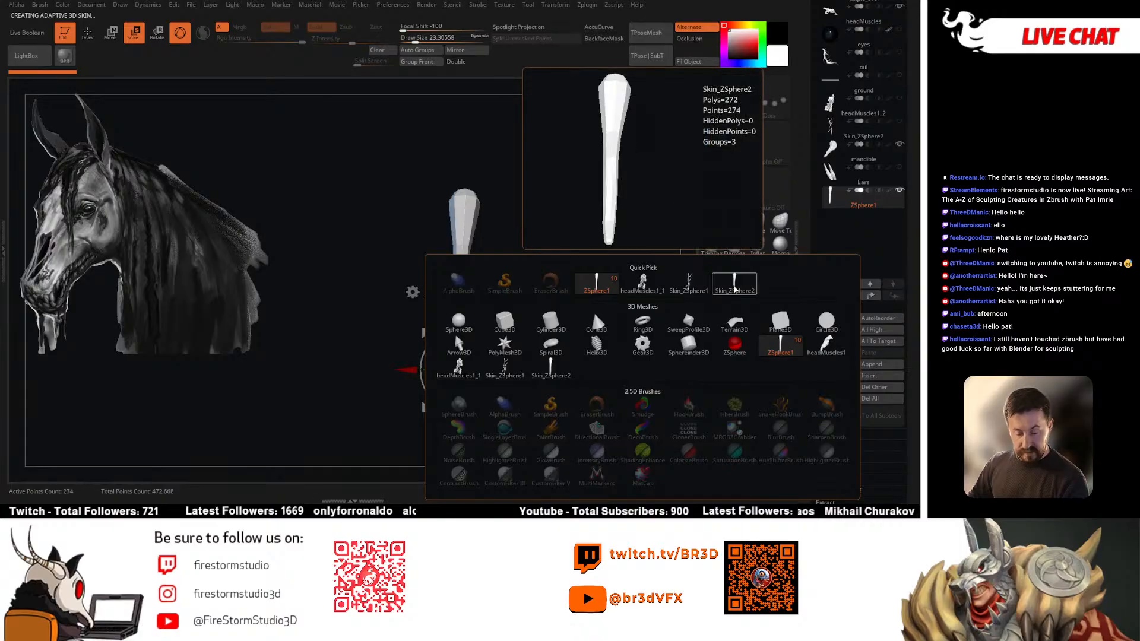
click(590, 308)
click(849, 216)
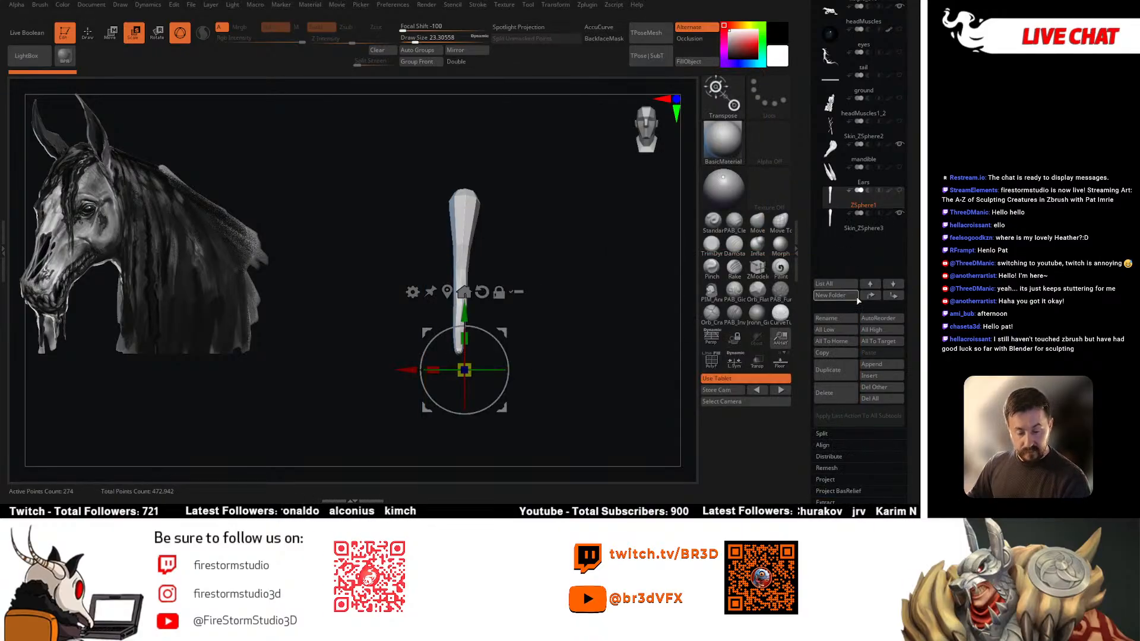
drag(682, 297, 533, 299)
ctrl+shift+click(512, 245)
Step: Scale the tongue mesh wider from side to side with the transform gizmo
key(r)
key(w)
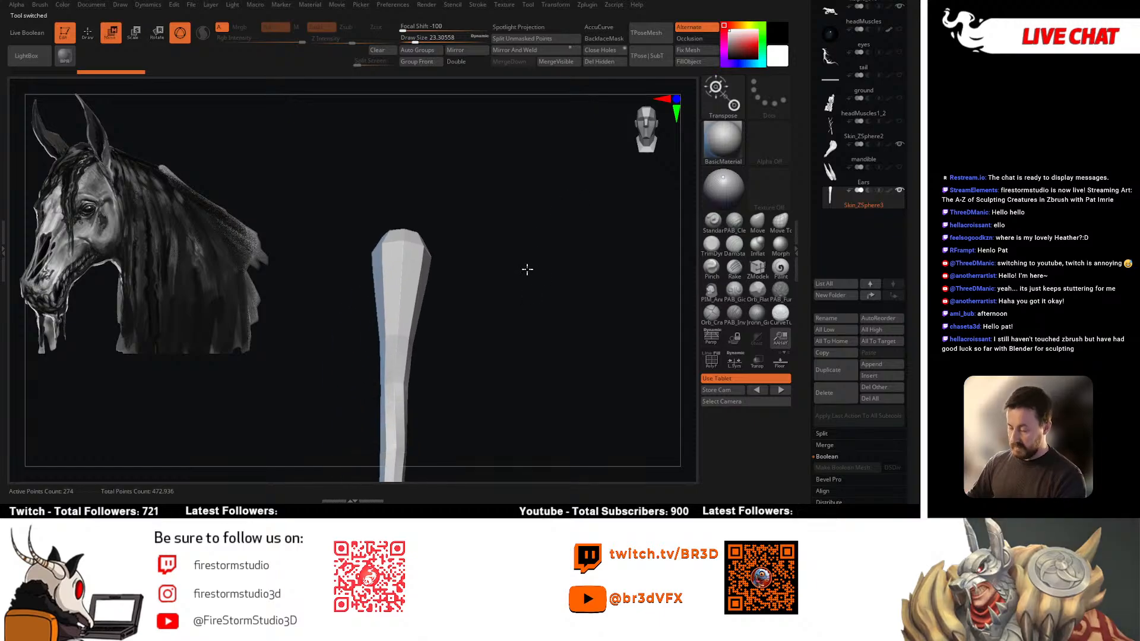
click(453, 185)
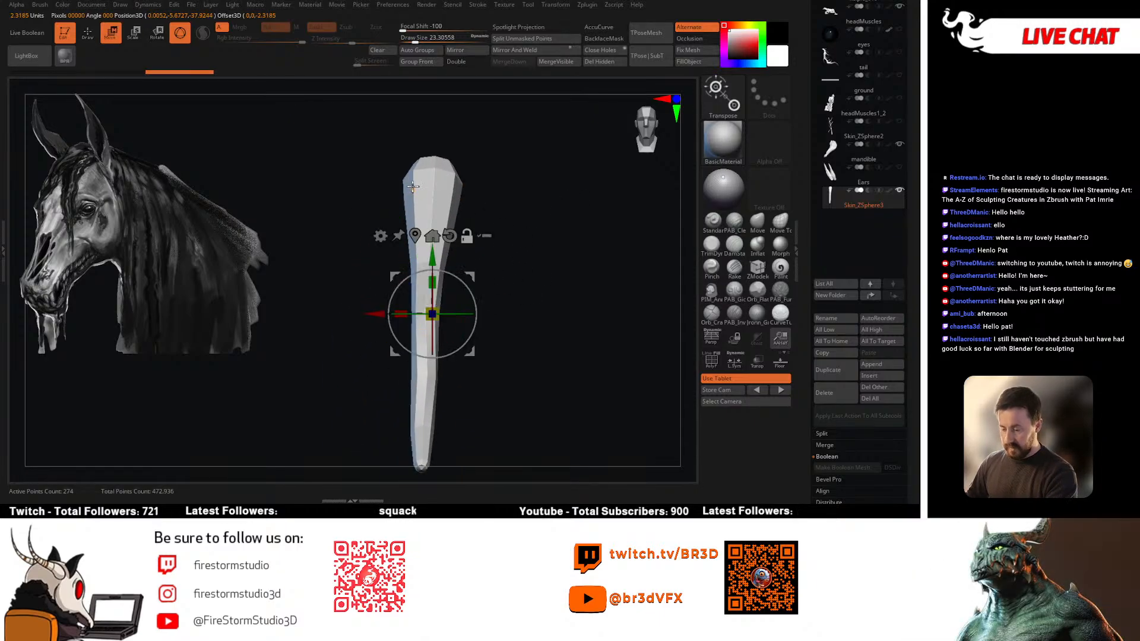
drag(528, 277, 543, 261)
drag(396, 291, 373, 303)
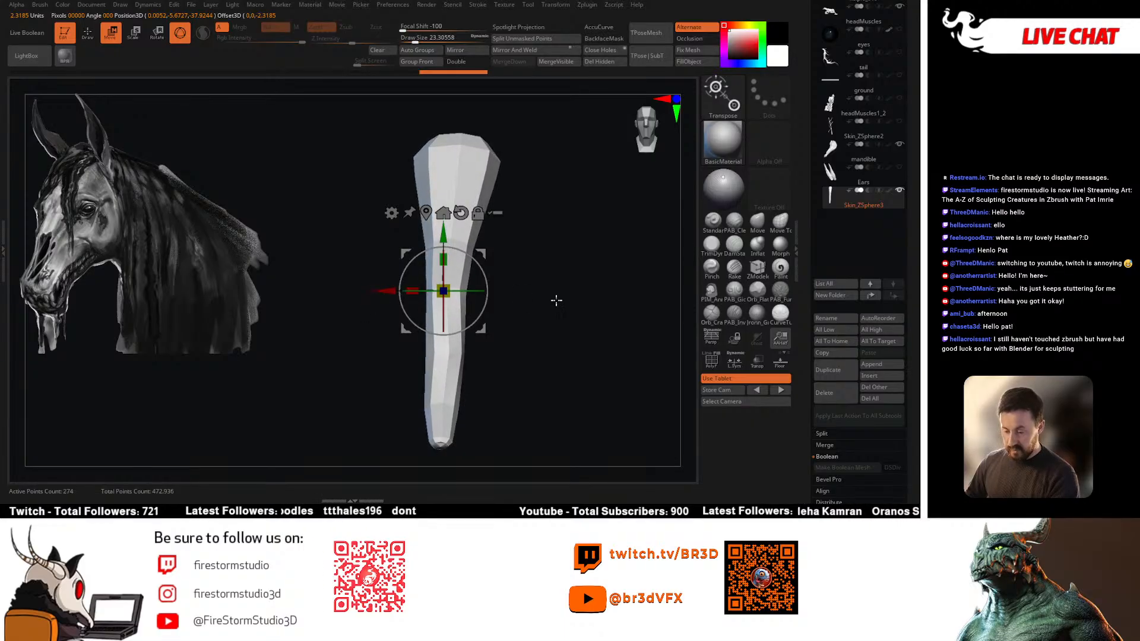
Step: Turn on the polyframe display for the tongue mesh and isolate it from the rest of the head
ctrl+shift+click(556, 298)
mouse_move(558, 297)
mouse_down()
mouse_move(461, 303)
mouse_move(469, 320)
mouse_up()
key(q)
key(shift+f)
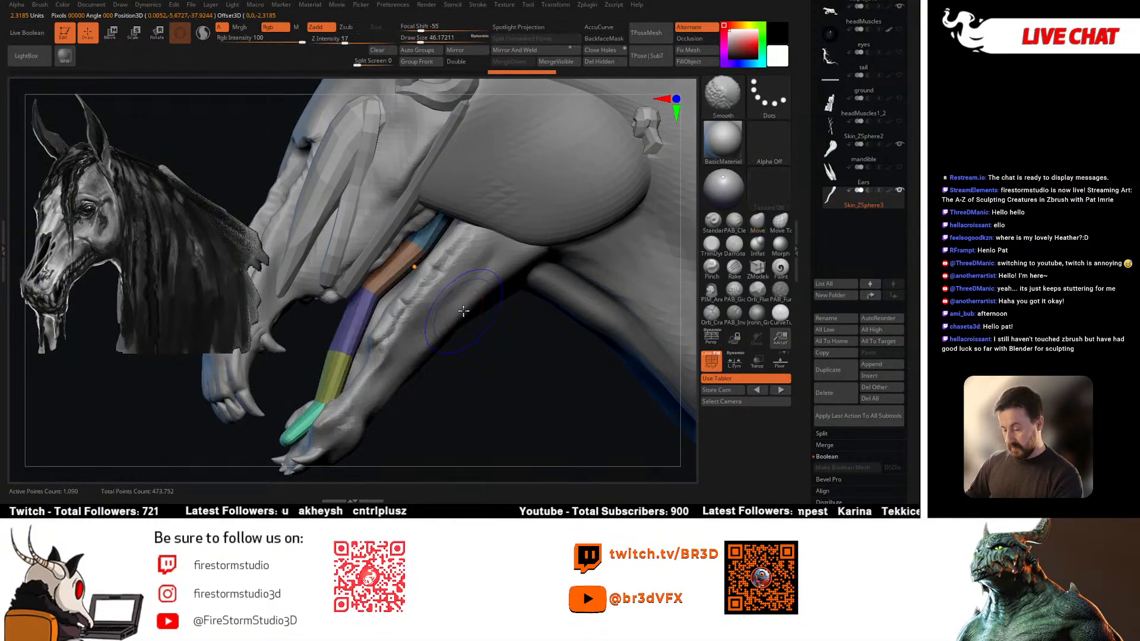
ctrl+shift+click(407, 300)
drag(407, 300, 380, 319)
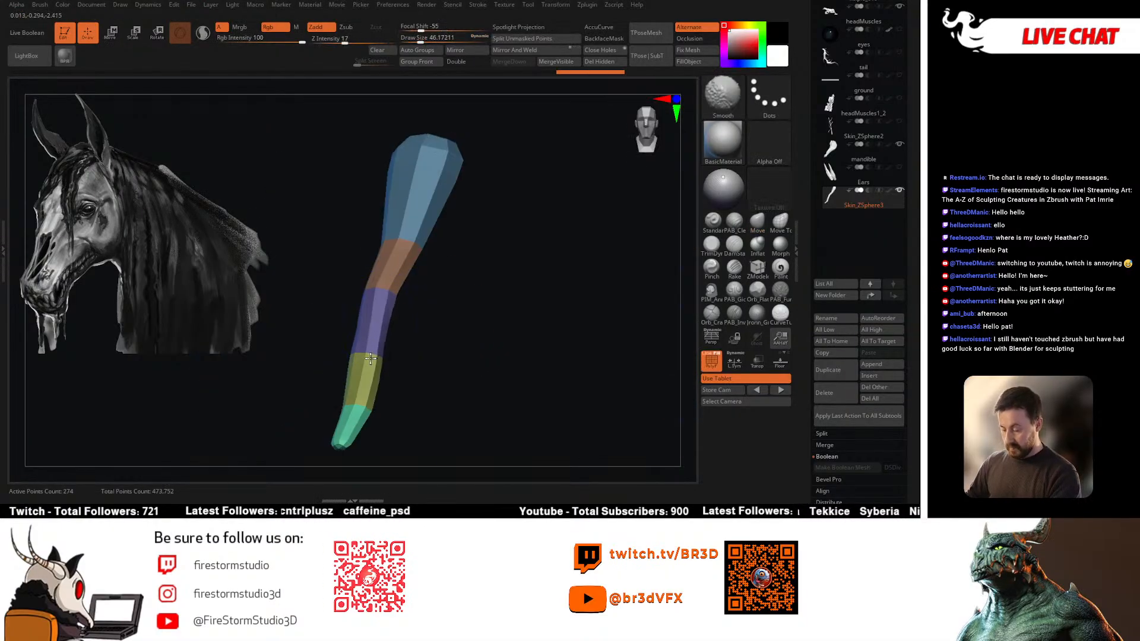
drag(395, 248, 399, 233)
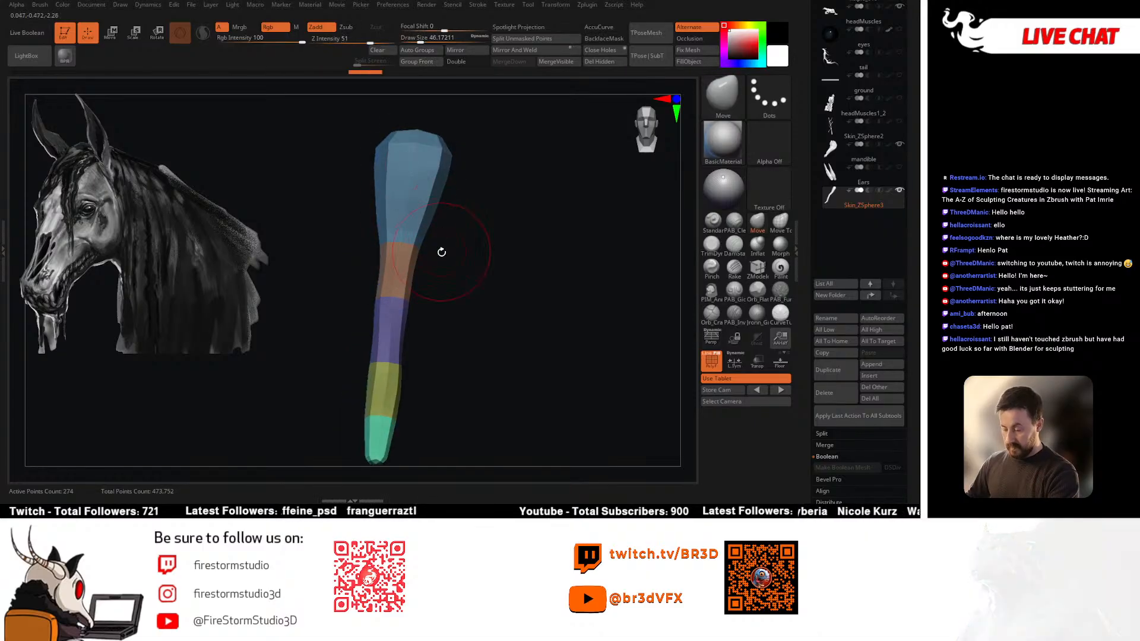
Step: Pull the tongue's end into a longer, tapered tip with the Move brush at a Draw Size of about 27
key(r)
mouse_move(426, 268)
mouse_down()
mouse_move(486, 287)
mouse_move(432, 407)
mouse_up()
key(q)
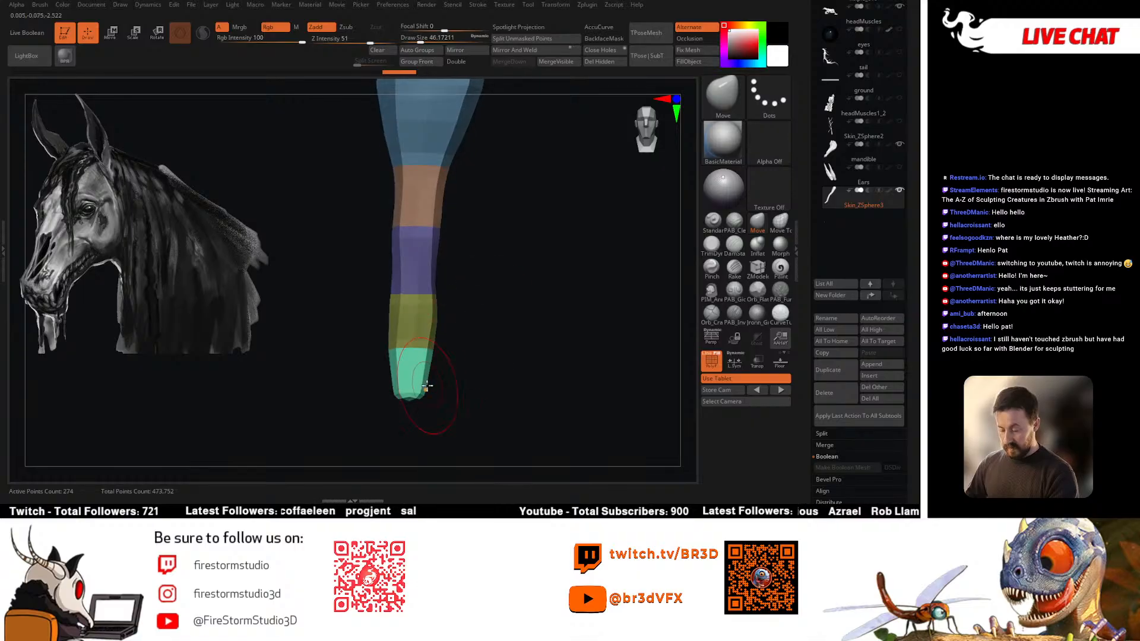
click(757, 231)
key(space)
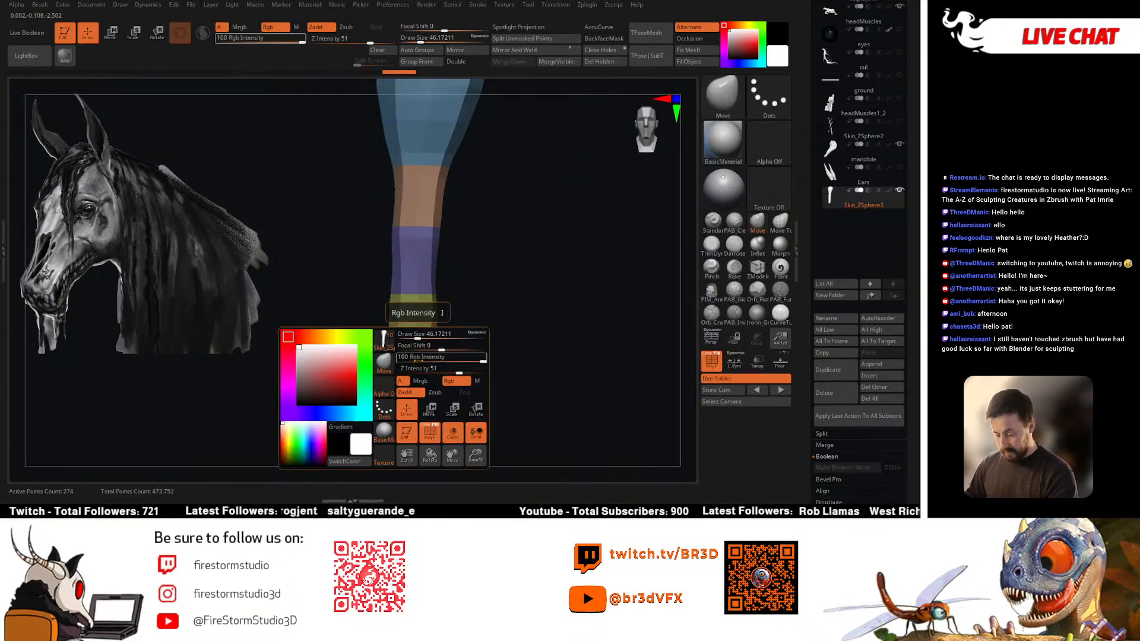
drag(418, 339, 413, 340)
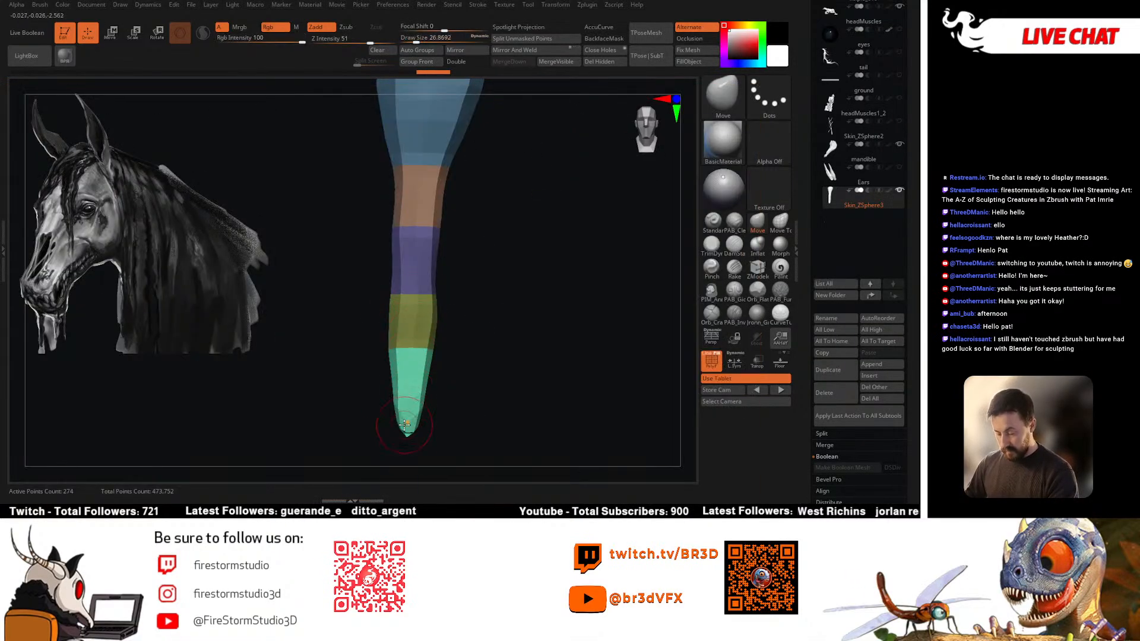
drag(439, 274, 440, 270)
mouse_move(449, 270)
mouse_down()
mouse_move(442, 282)
mouse_move(444, 238)
mouse_up()
Step: Reshape the side edges of the tongue's middle sections with the Move brush at a Draw Size of about 39
key(space)
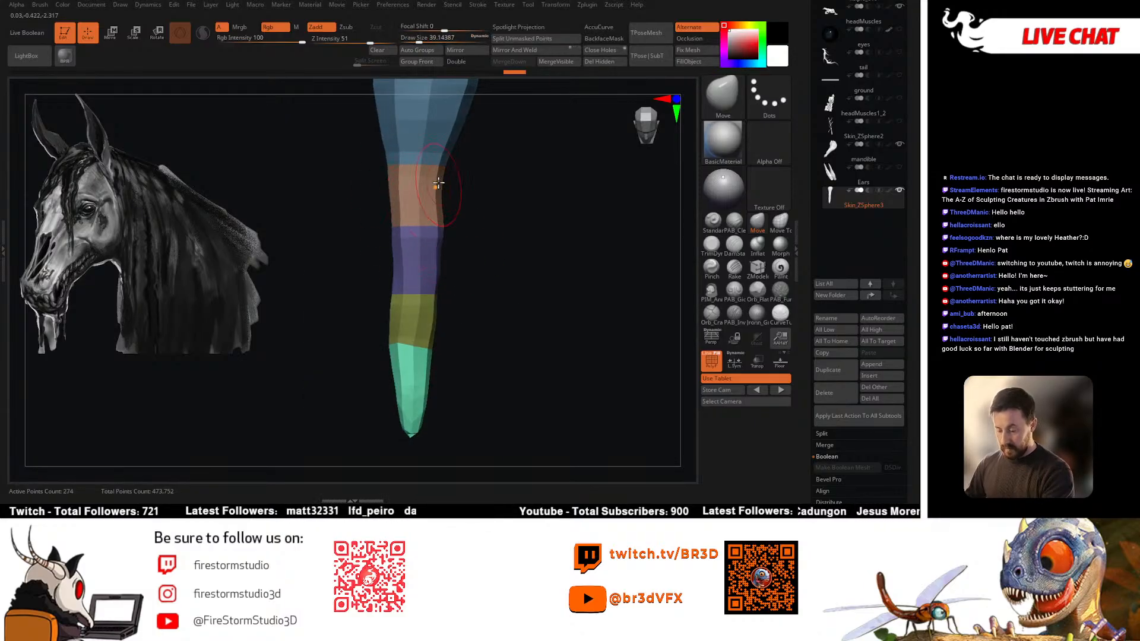
drag(448, 222, 444, 281)
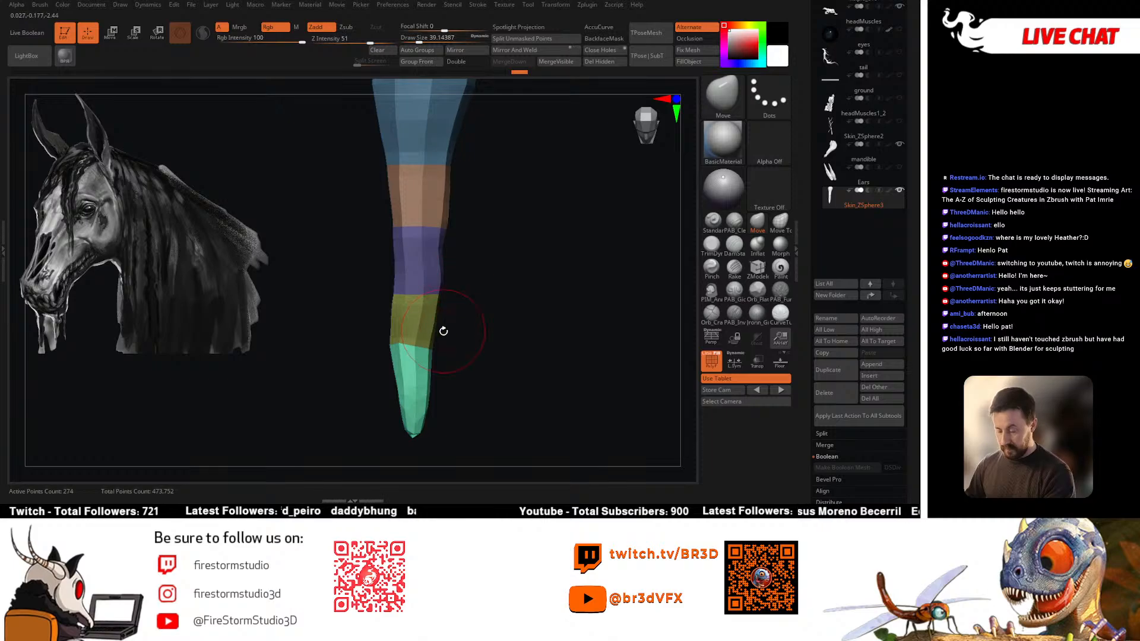
drag(439, 341, 395, 354)
drag(401, 286, 397, 285)
drag(389, 351, 394, 348)
mouse_move(455, 357)
mouse_down()
mouse_move(466, 360)
mouse_move(471, 287)
mouse_move(430, 315)
mouse_up()
drag(453, 315, 435, 314)
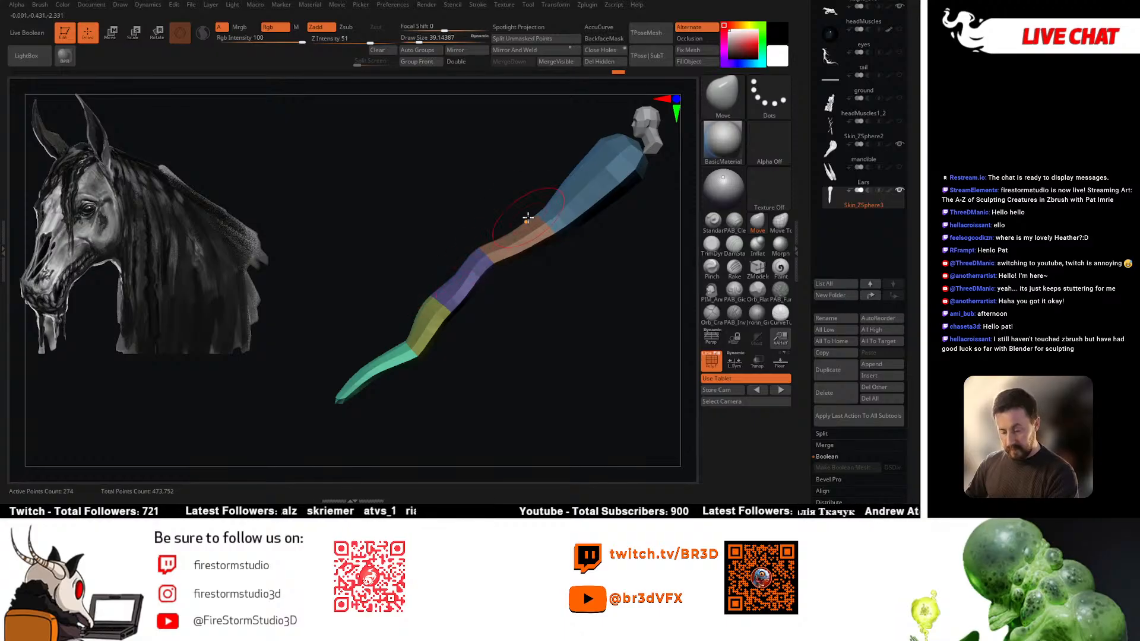
Step: Adjust the tongue's side profile along its root and middle with the Move brush, resizing the brush between strokes
key(space)
mouse_move(528, 217)
mouse_down()
mouse_move(537, 249)
mouse_move(552, 255)
mouse_up()
key(space)
drag(585, 206, 576, 208)
mouse_move(578, 258)
mouse_down()
mouse_move(592, 291)
mouse_move(573, 290)
mouse_up()
key(space)
drag(572, 230, 559, 231)
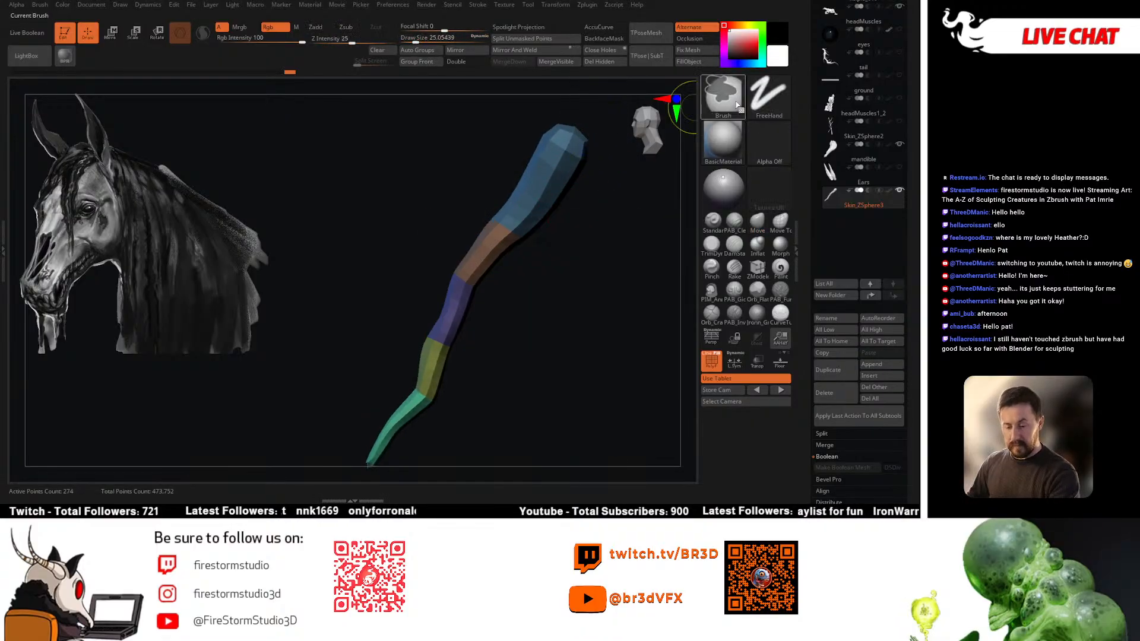
Step: Mask part of the tongue with the MaskLasso brush and thicken its root and middle with the transform gizmo
key(b)
key(m)
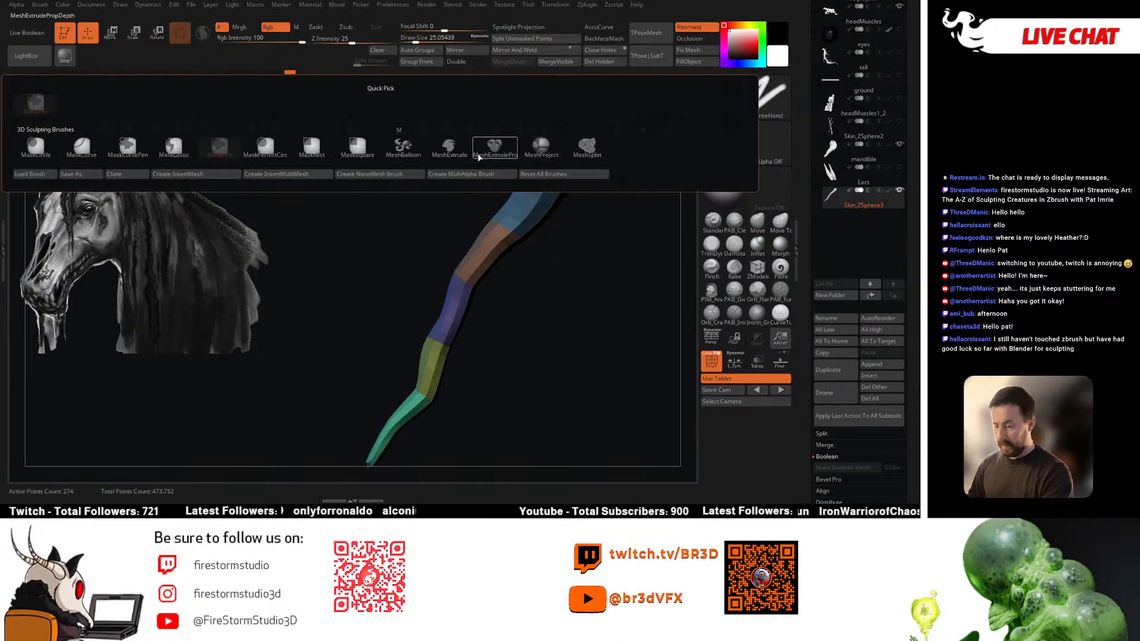
click(184, 153)
mouse_move(532, 299)
mouse_down()
mouse_move(555, 282)
mouse_move(527, 124)
mouse_up()
mouse_move(498, 185)
ctrl+mouse_down()
mouse_move(453, 230)
mouse_move(417, 308)
mouse_move(596, 188)
mouse_move(583, 180)
ctrl+mouse_up()
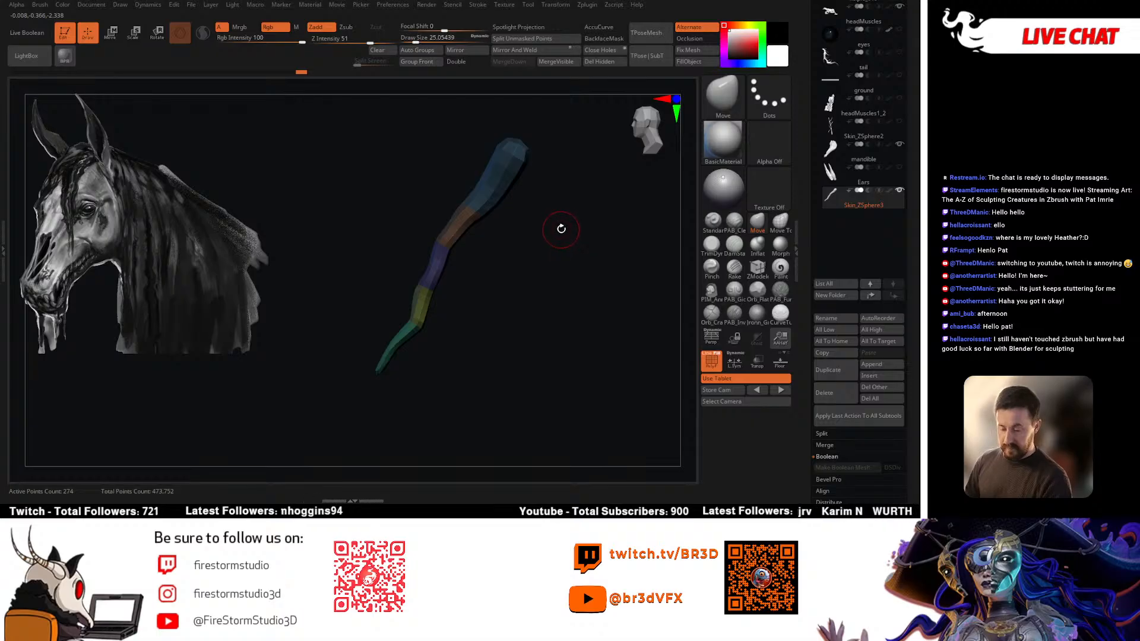
ctrl+click(561, 229)
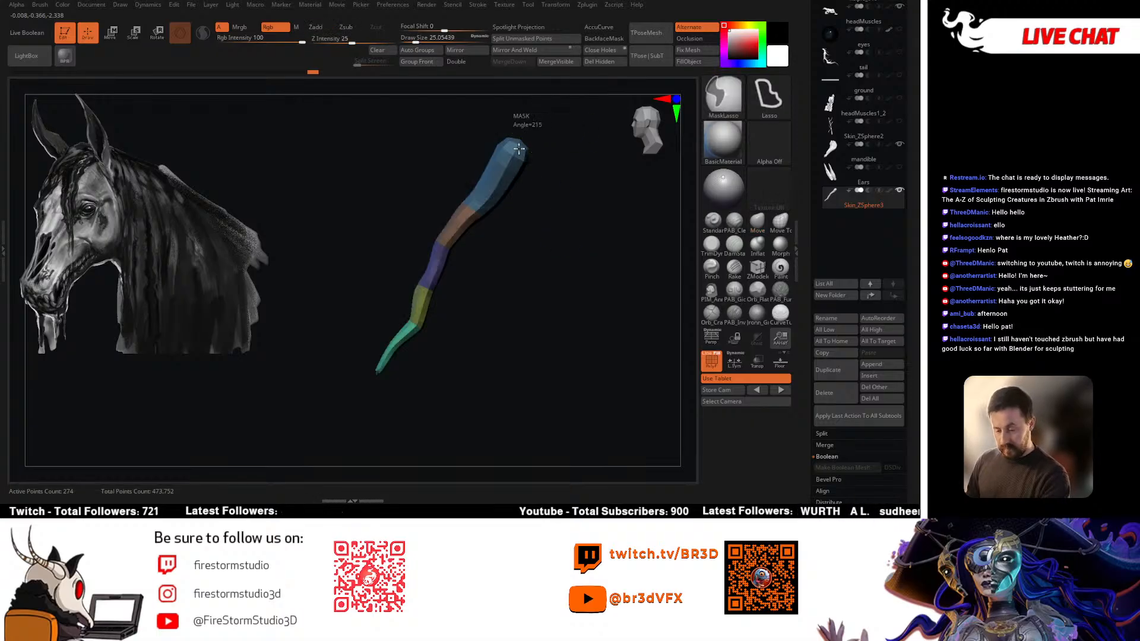
ctrl+click(537, 267)
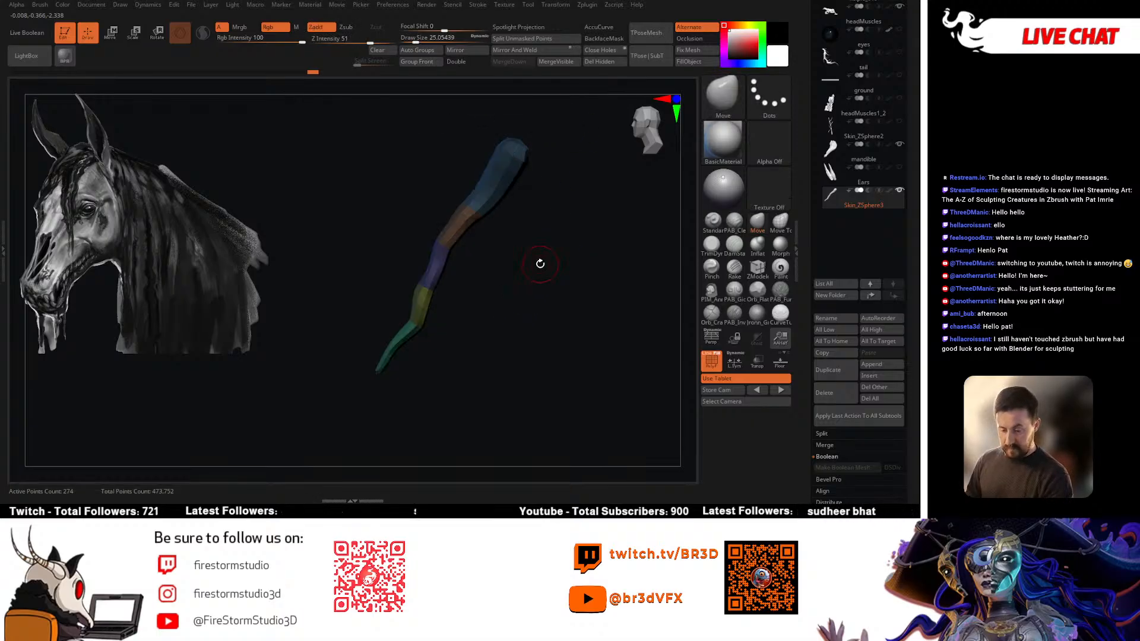
key(w)
drag(463, 245, 474, 254)
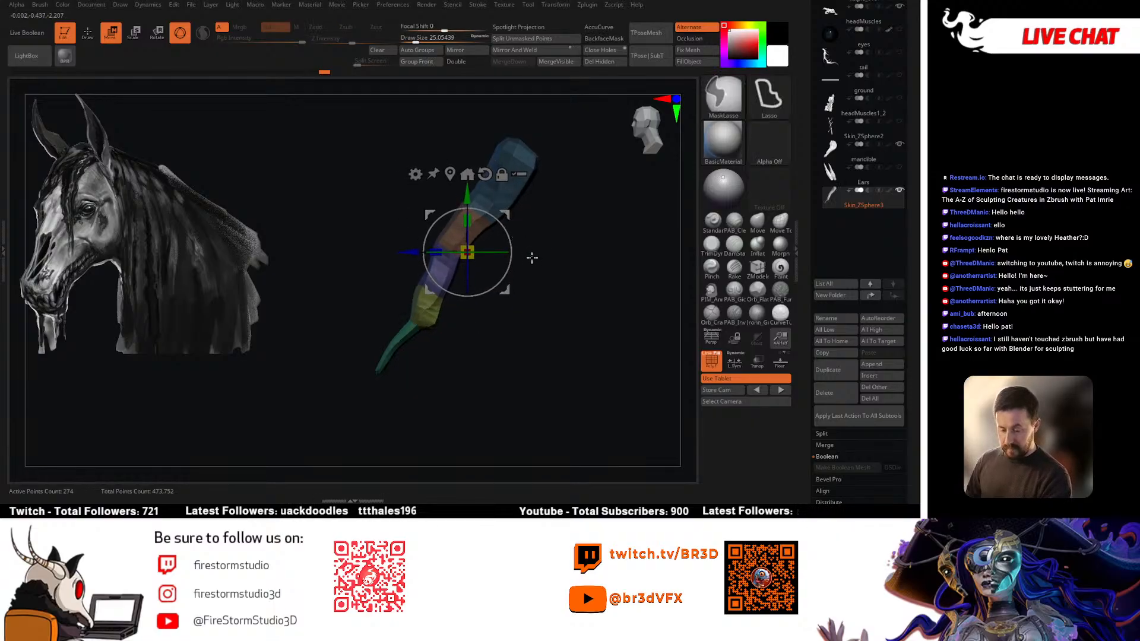
Step: Slim and bend the tongue's lower sections with the Move brush at a Draw Size of about 128
key(q)
key(b)
key(m)
key(v)
key(space)
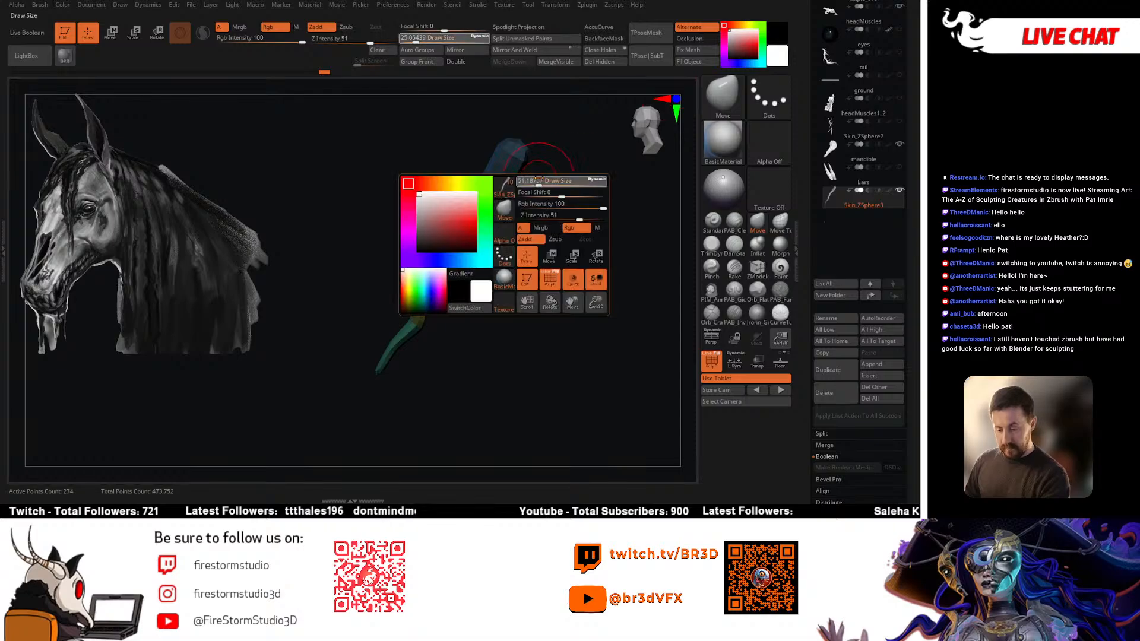
drag(394, 347, 398, 347)
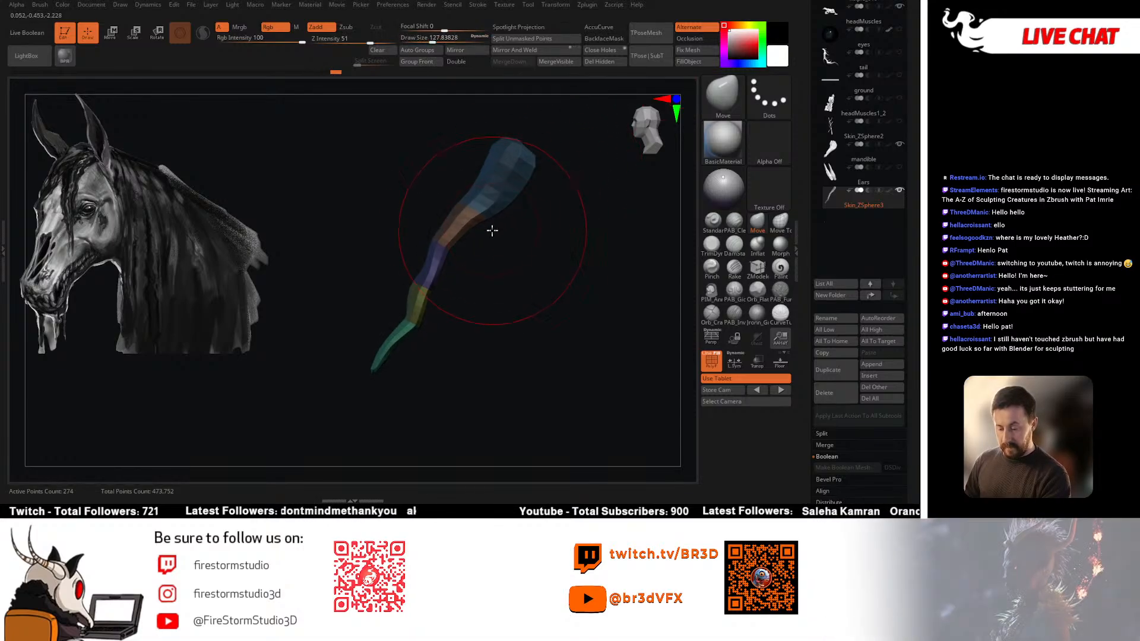
key(space)
mouse_move(492, 229)
mouse_down()
mouse_move(493, 246)
mouse_move(458, 237)
mouse_up()
Step: Fill out the root and upper-middle profile of the tongue with the Move brush at a Draw Size of about 59
key(space)
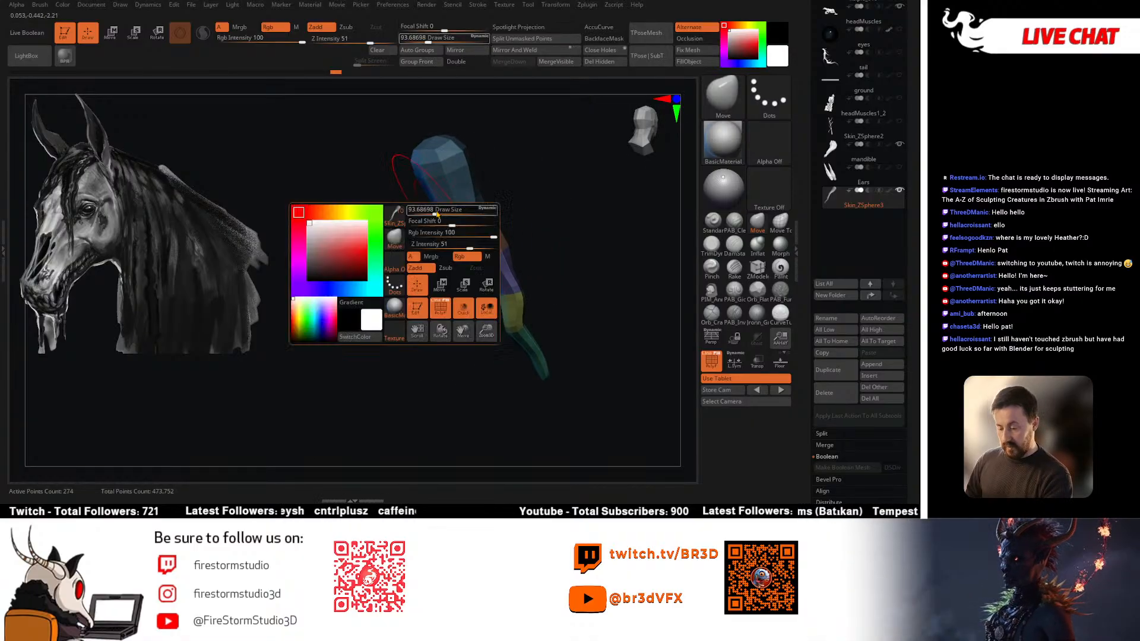
drag(517, 176, 408, 170)
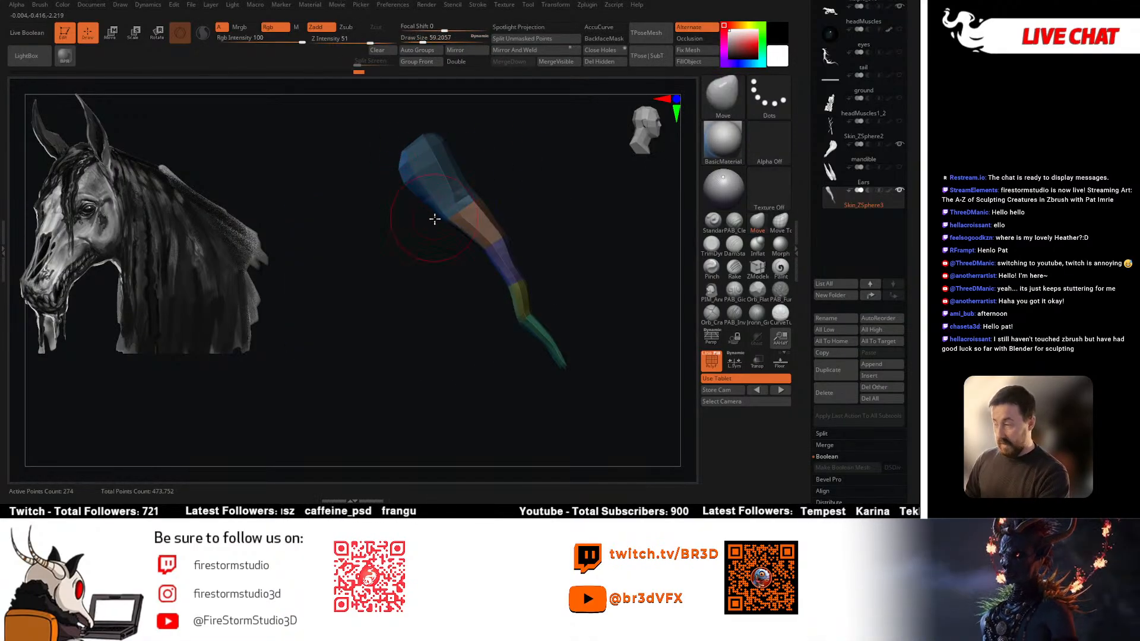
mouse_move(434, 219)
alt+mouse_down()
mouse_move(443, 247)
mouse_move(425, 213)
alt+mouse_up()
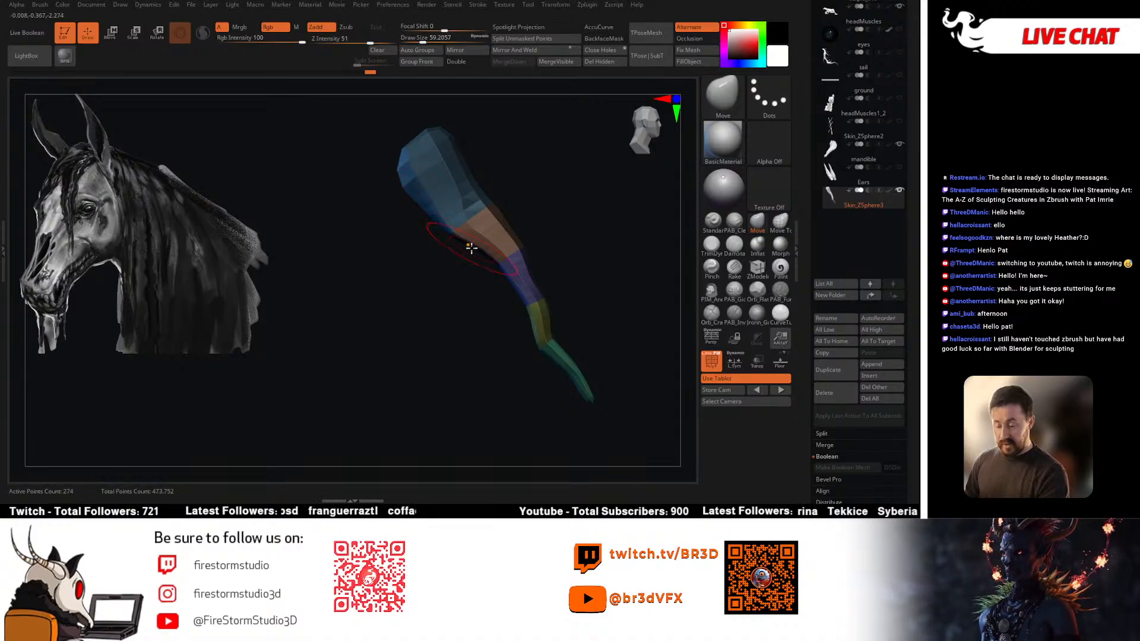
drag(494, 275, 540, 263)
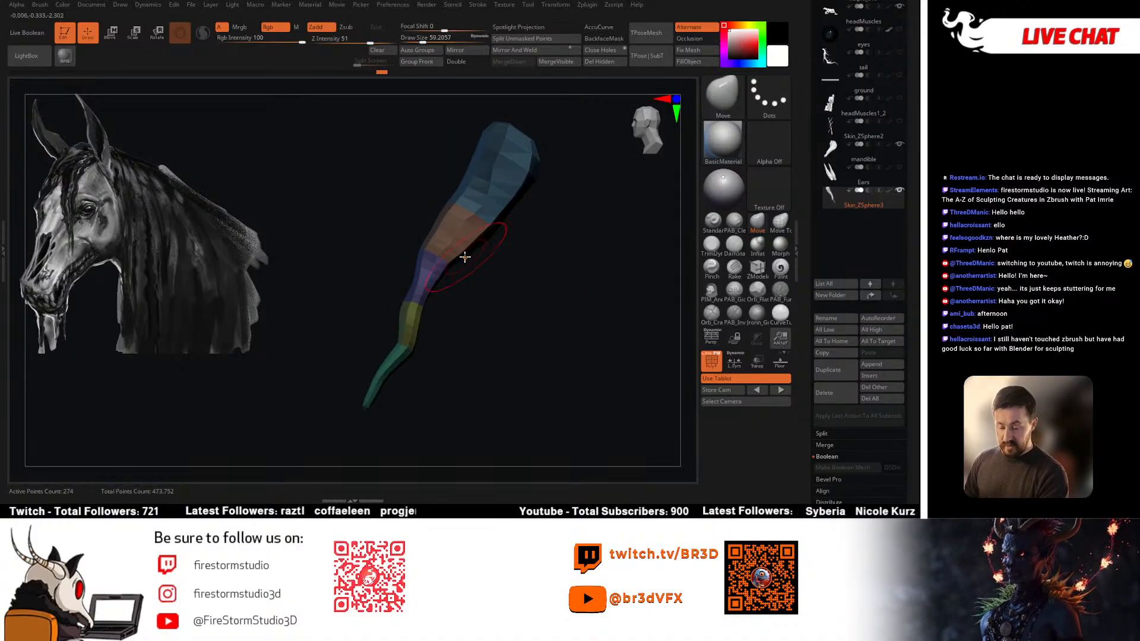
shift+drag(465, 257, 501, 285)
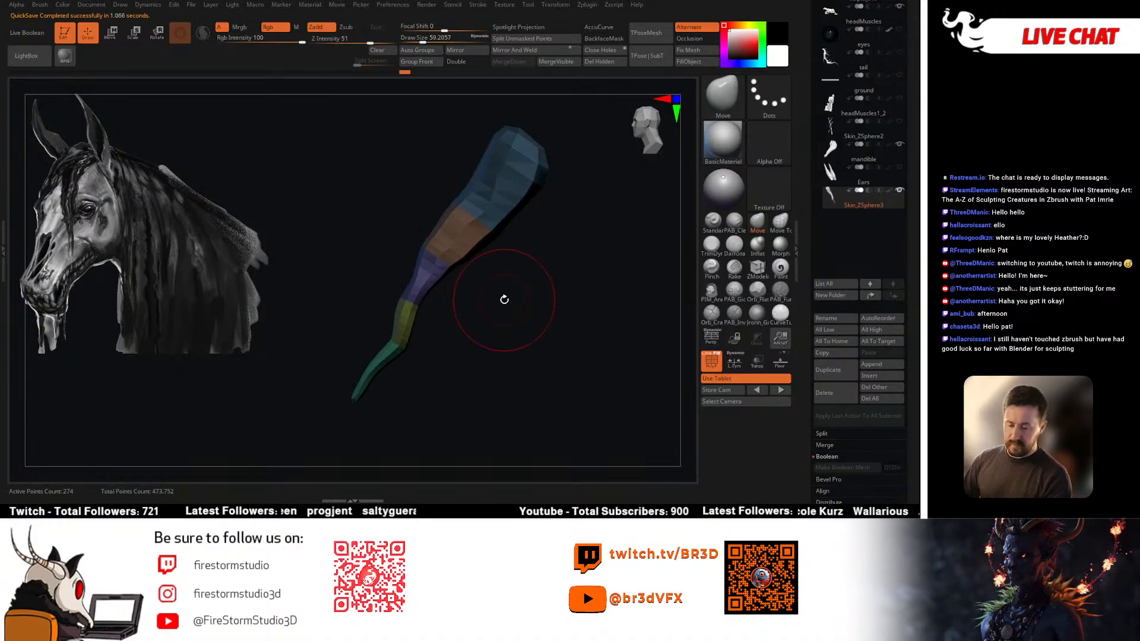
Step: Widen the tongue's root in front view and refine its lower end with the Move brush at a Draw Size of about 90
drag(506, 237, 502, 196)
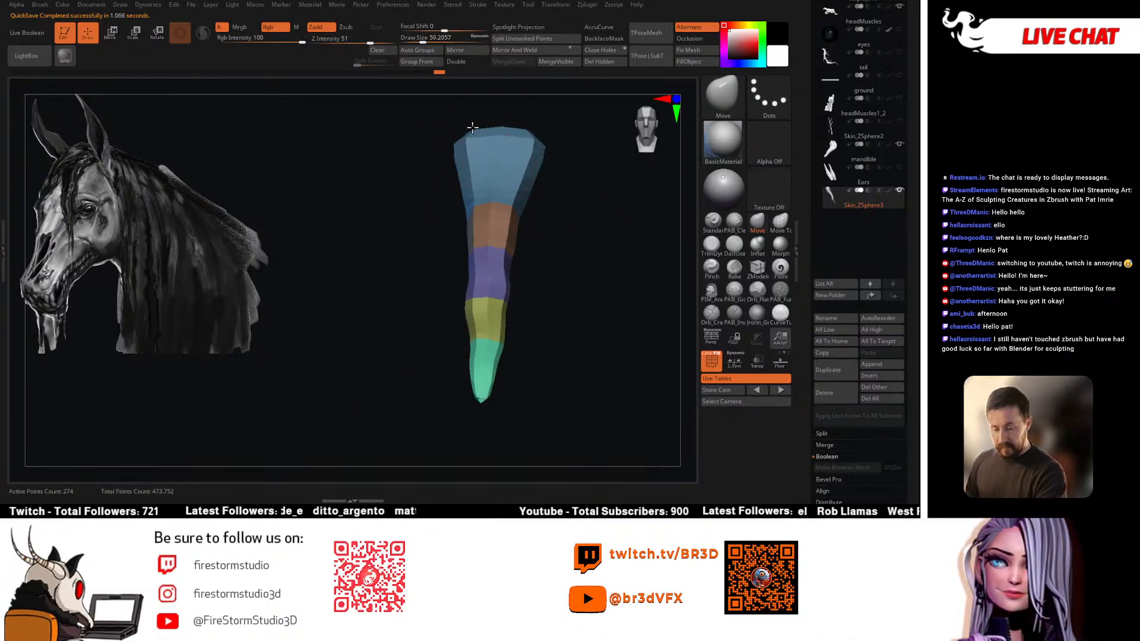
mouse_move(472, 127)
mouse_down()
mouse_move(534, 163)
mouse_move(465, 123)
mouse_up()
drag(532, 113, 538, 163)
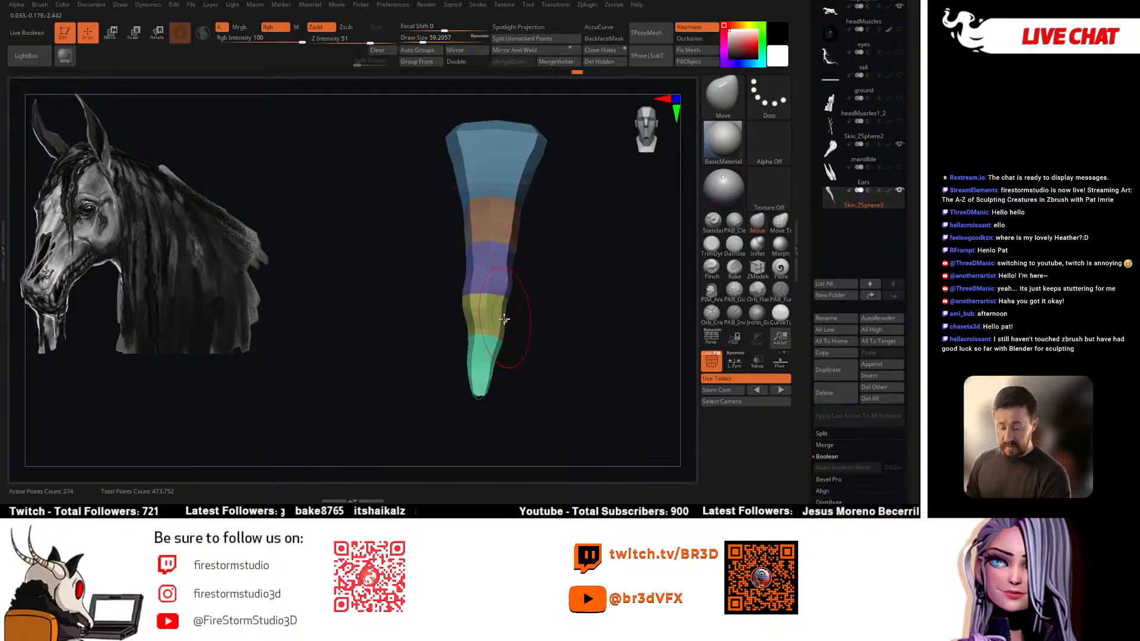
key(space)
click(494, 337)
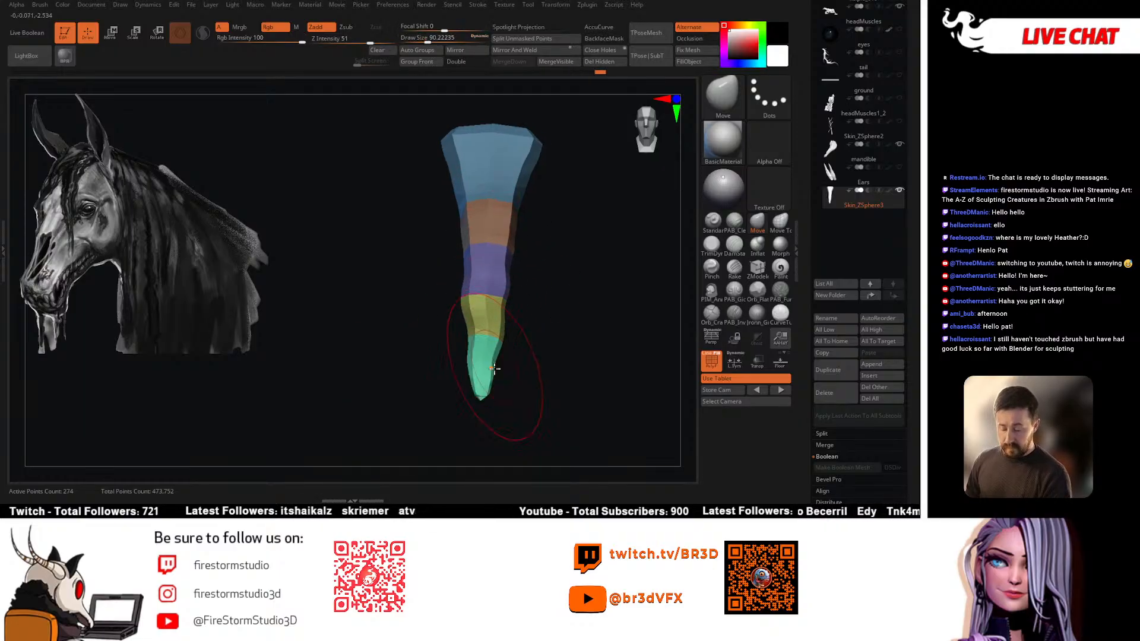
mouse_move(494, 390)
mouse_down()
mouse_move(547, 323)
mouse_move(522, 379)
mouse_move(489, 290)
mouse_up()
Step: Smooth the tapered tip of the tongue in side view
key(space)
click(494, 290)
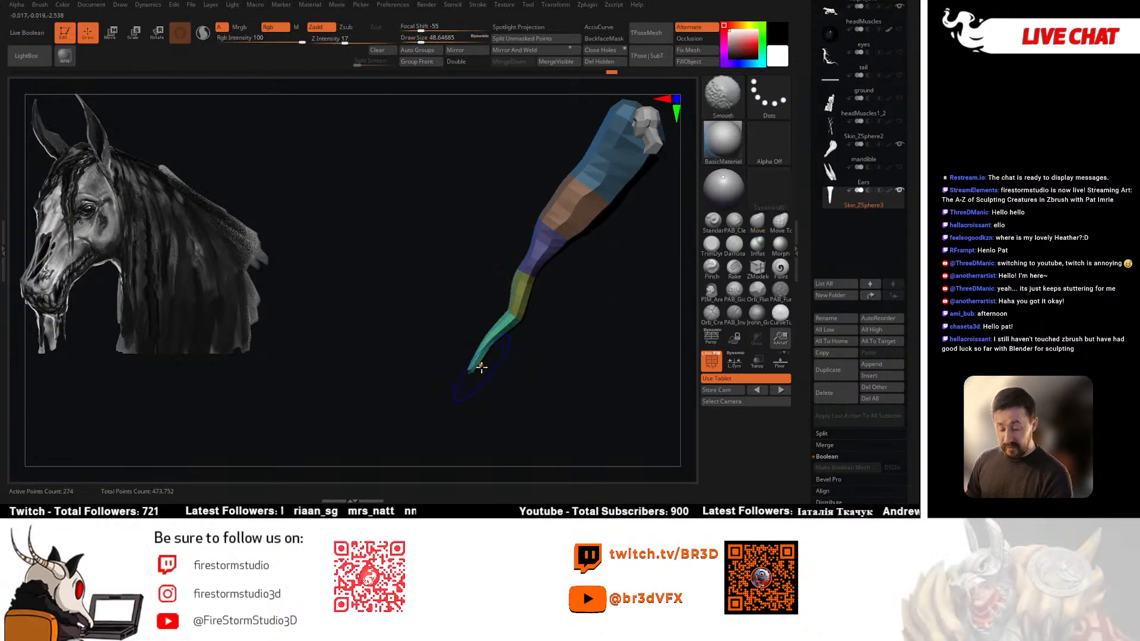
mouse_move(479, 366)
shift+mouse_down()
mouse_move(537, 363)
mouse_move(569, 317)
shift+mouse_up()
mouse_move(483, 356)
shift+mouse_down()
mouse_move(479, 369)
mouse_move(511, 315)
shift+mouse_up()
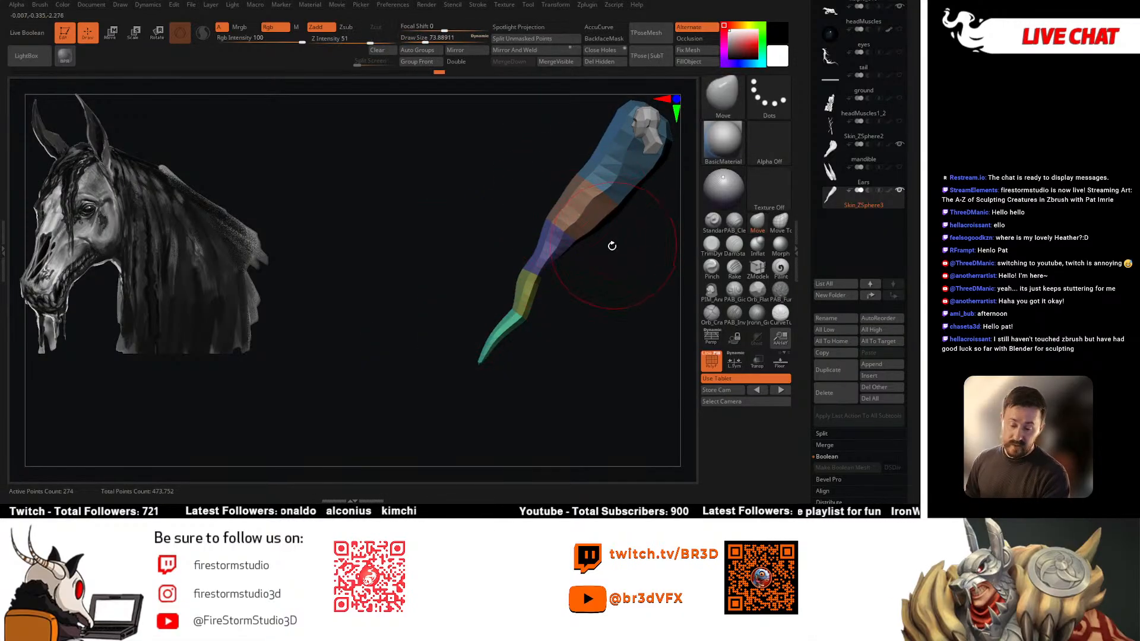
Step: Smooth the surface of the tongue's middle and root from both sides
mouse_move(611, 247)
mouse_down()
mouse_move(471, 245)
mouse_move(504, 220)
mouse_up()
key(space)
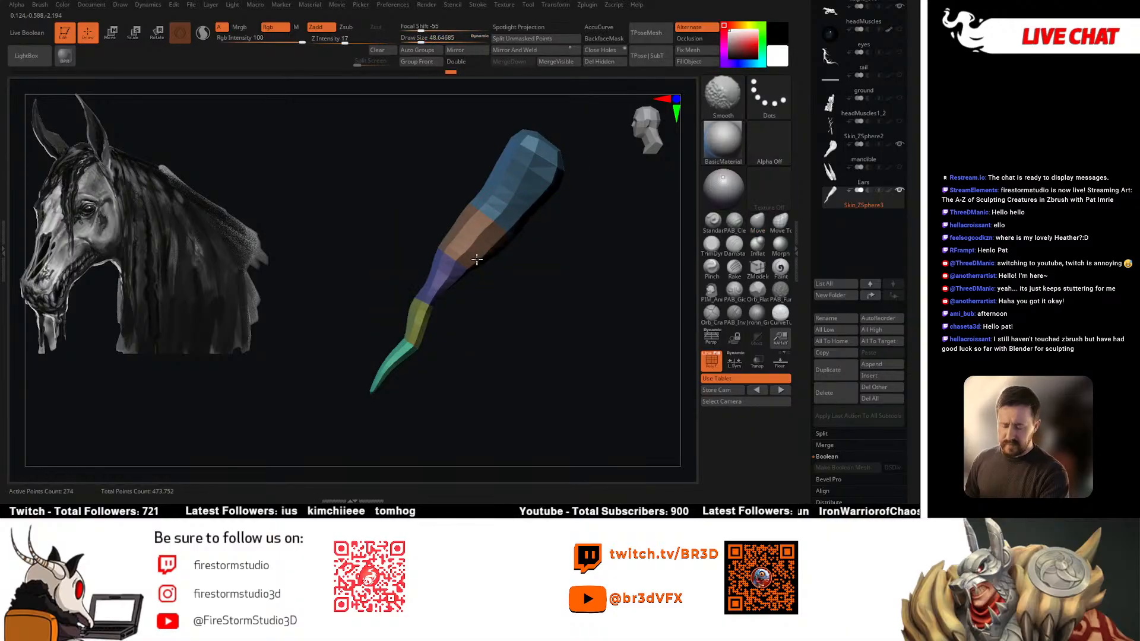
shift+drag(449, 270, 457, 251)
drag(503, 299, 580, 291)
shift+drag(459, 240, 423, 177)
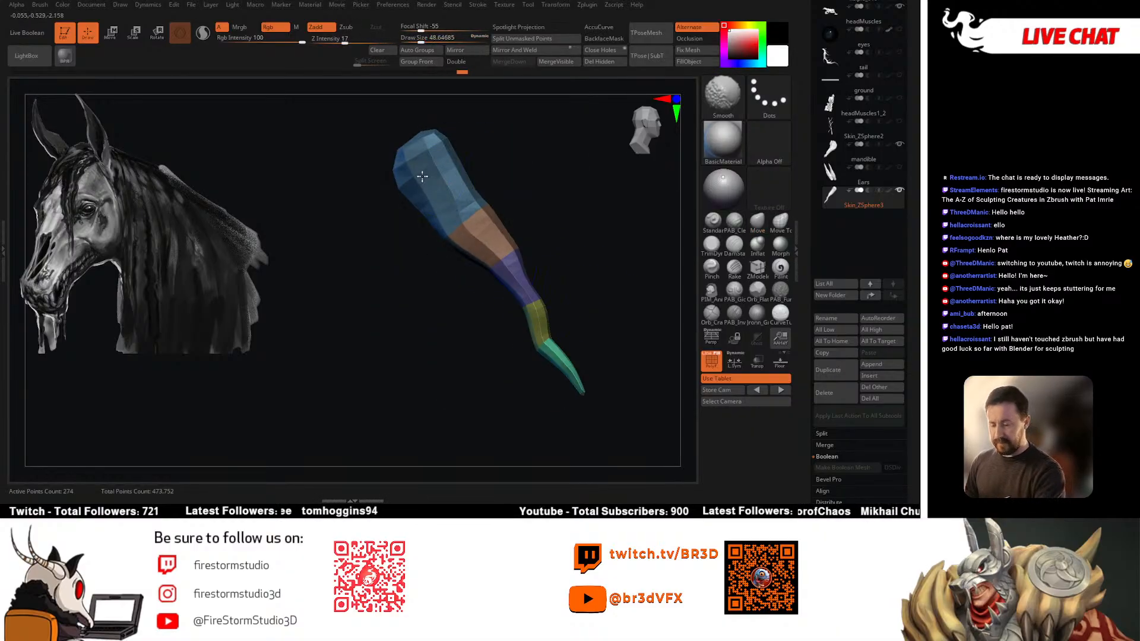
shift+drag(505, 247, 475, 228)
Step: Bring the hidden head and jaw subtools back into view around the tongue
mouse_move(544, 247)
mouse_down()
mouse_move(559, 279)
mouse_move(523, 270)
mouse_move(542, 306)
mouse_move(523, 287)
mouse_move(488, 326)
mouse_up()
key(alt+s)
key(space)
Step: Reposition the tongue higher and further back between the jaws with the transform gizmo
key(w)
alt+right_drag(539, 194, 491, 233)
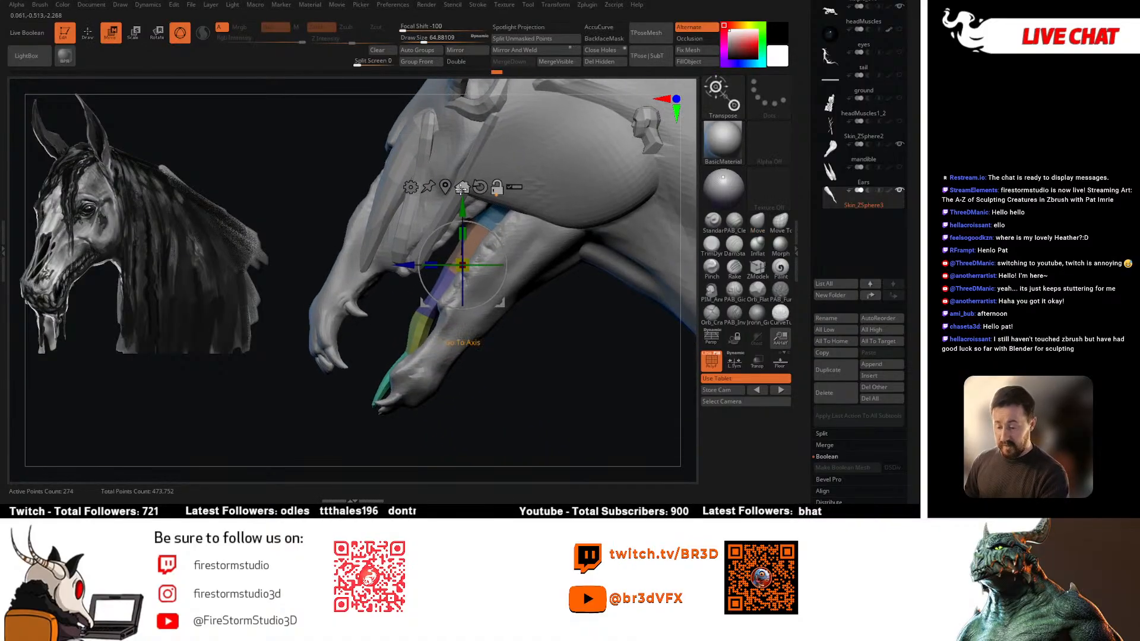
click(445, 186)
key(ctrl+shift+s)
alt+drag(468, 213, 468, 139)
alt+drag(411, 198, 466, 197)
alt+drag(523, 142, 522, 124)
key(ctrl+shift+s)
drag(522, 180, 554, 152)
key(q)
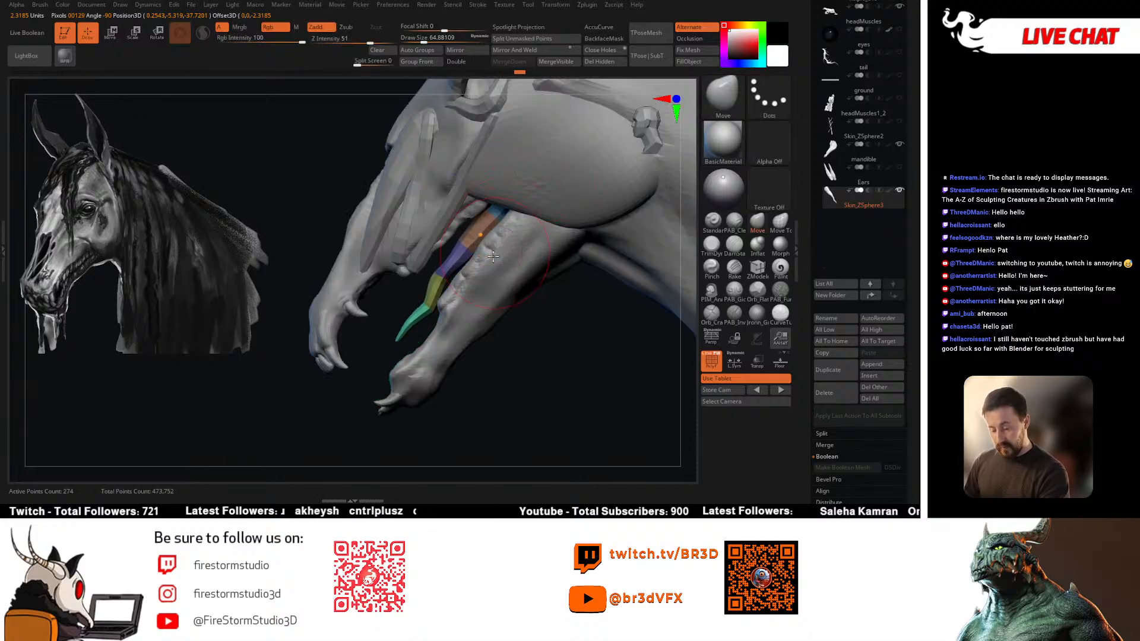
Step: Adjust the tongue's bend between the jaws from the opposite side with a large Move brush, Draw Size about 163
right_drag(600, 308, 532, 307)
drag(484, 286, 493, 288)
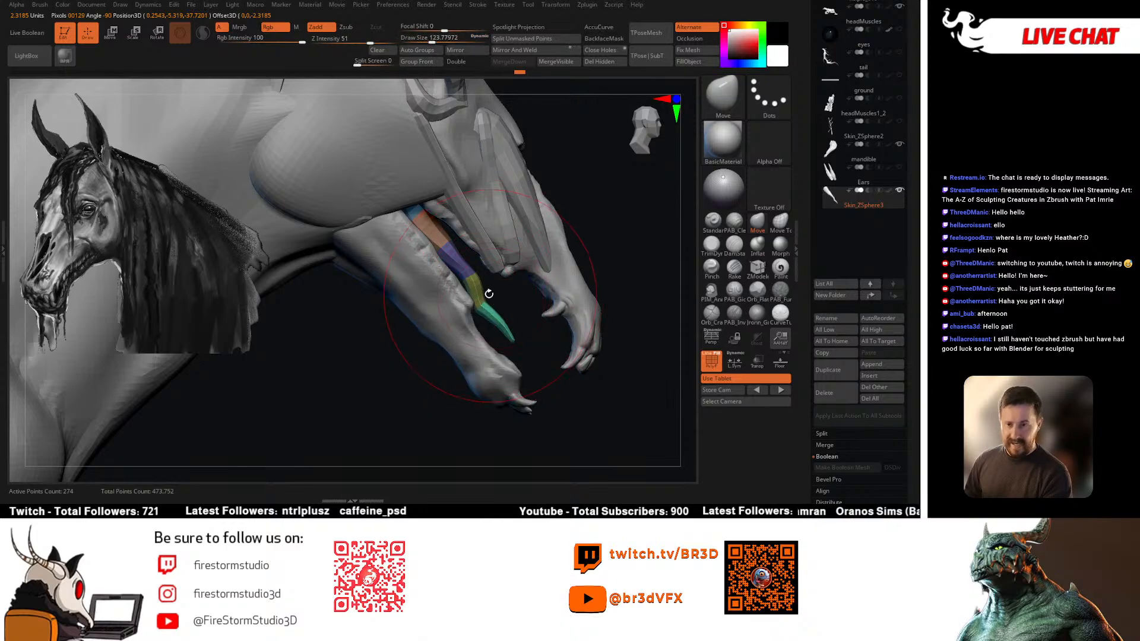
alt+right_drag(489, 292, 476, 271)
key(space)
drag(469, 272, 484, 312)
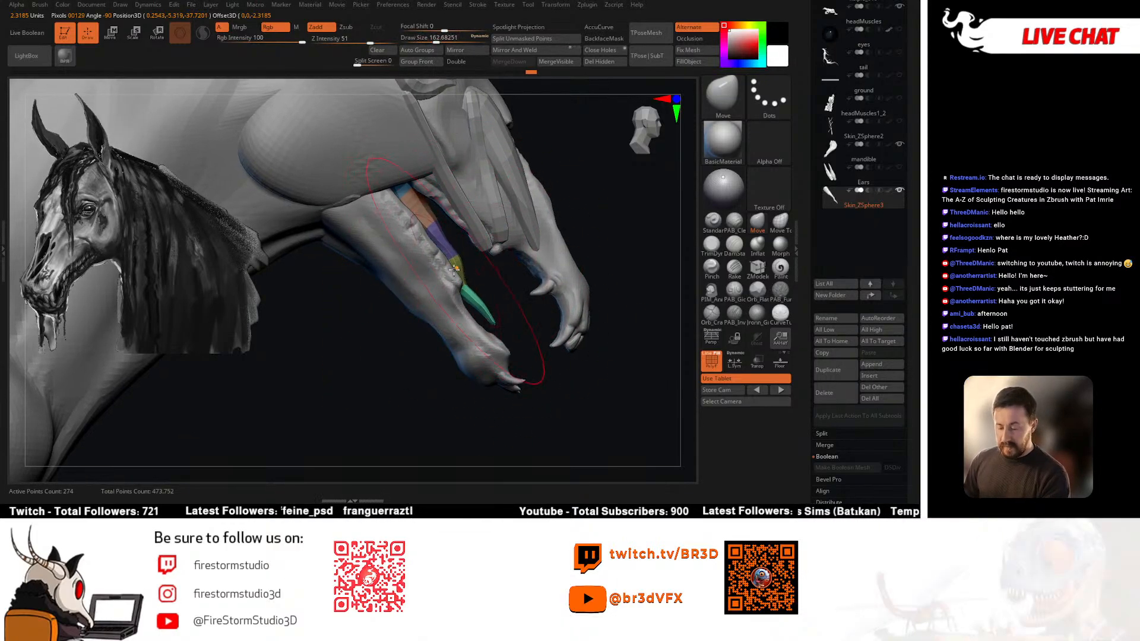
Step: Refine the curve of the tongue's middle and tip with the Move brush at a Draw Size of 112, then about 77
key(space)
drag(405, 324, 402, 324)
drag(444, 224, 452, 221)
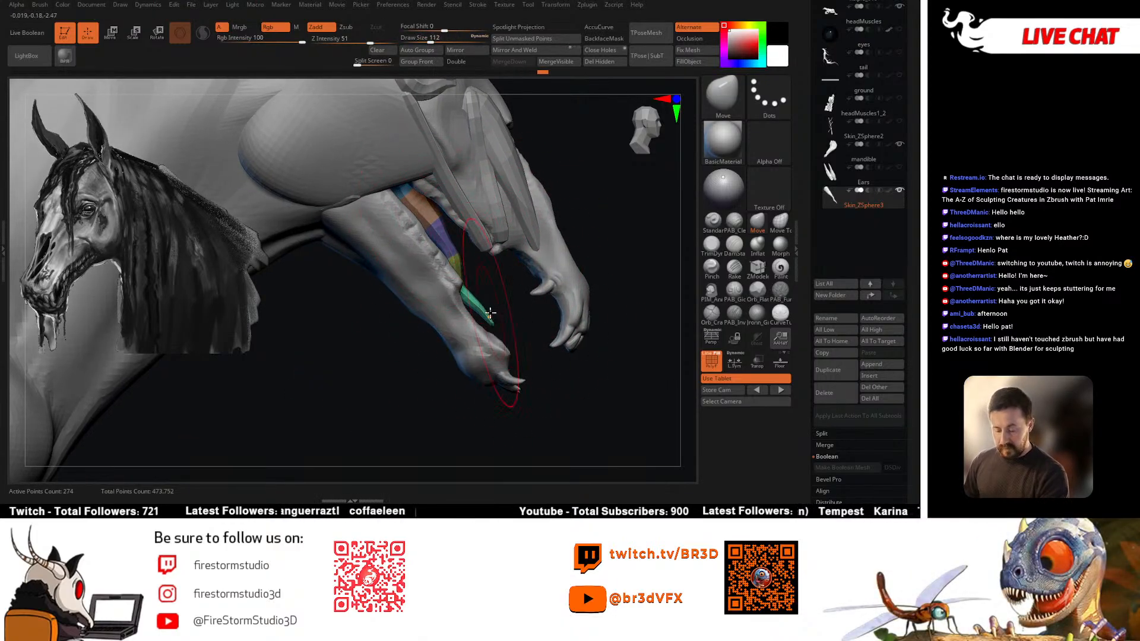
key(space)
drag(499, 315, 496, 314)
right_drag(496, 316, 499, 315)
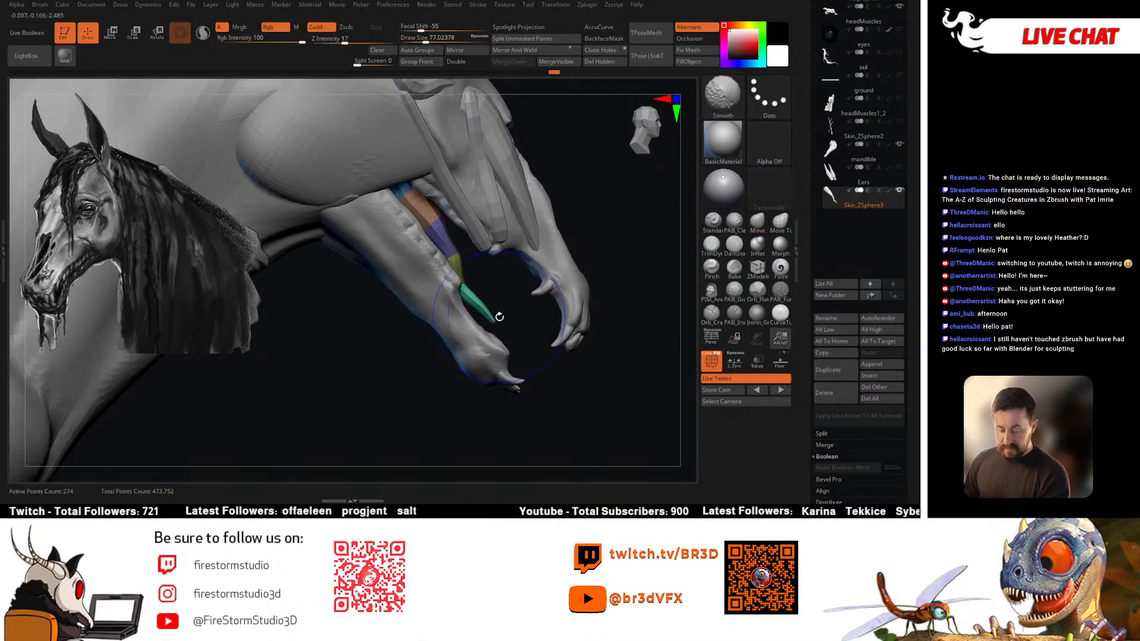
Step: Bring the tongue's middle closer to the lower jaw and curl its tip forward with the Move brush at a Draw Size of about 77
drag(488, 308, 492, 305)
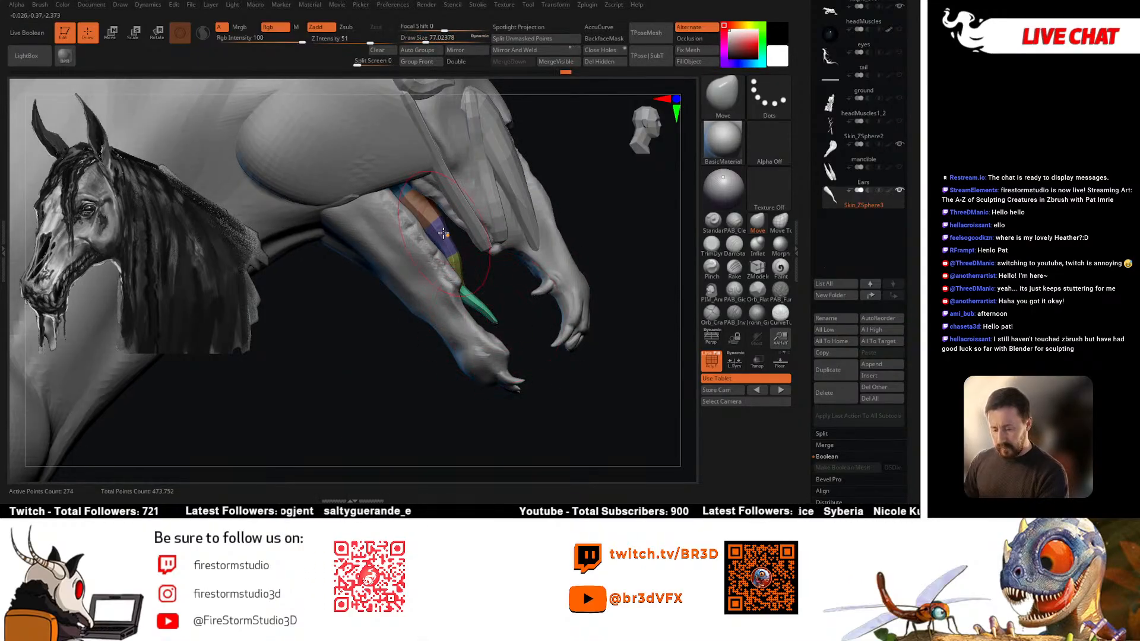
mouse_move(442, 231)
right_down()
mouse_move(479, 281)
mouse_move(421, 260)
right_up()
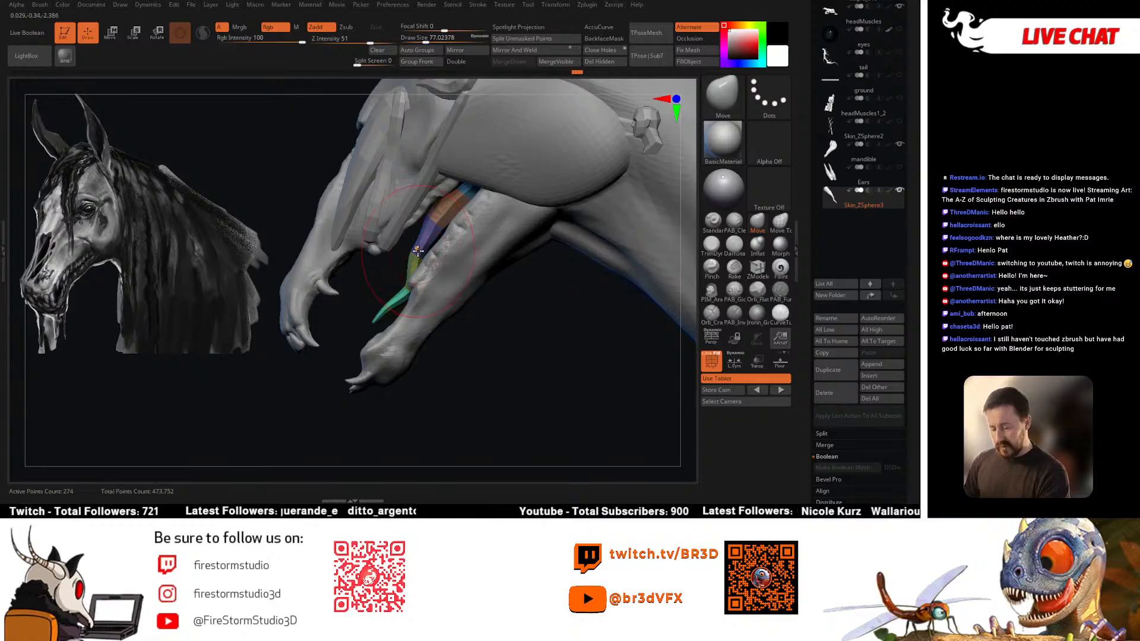
drag(417, 250, 427, 240)
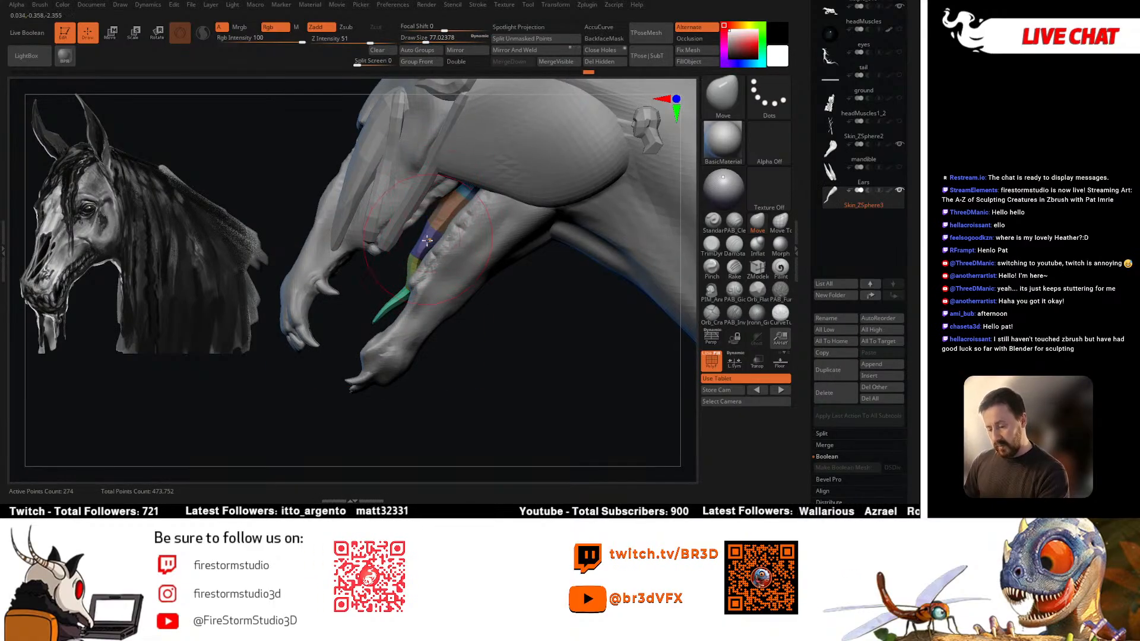
drag(399, 307, 395, 312)
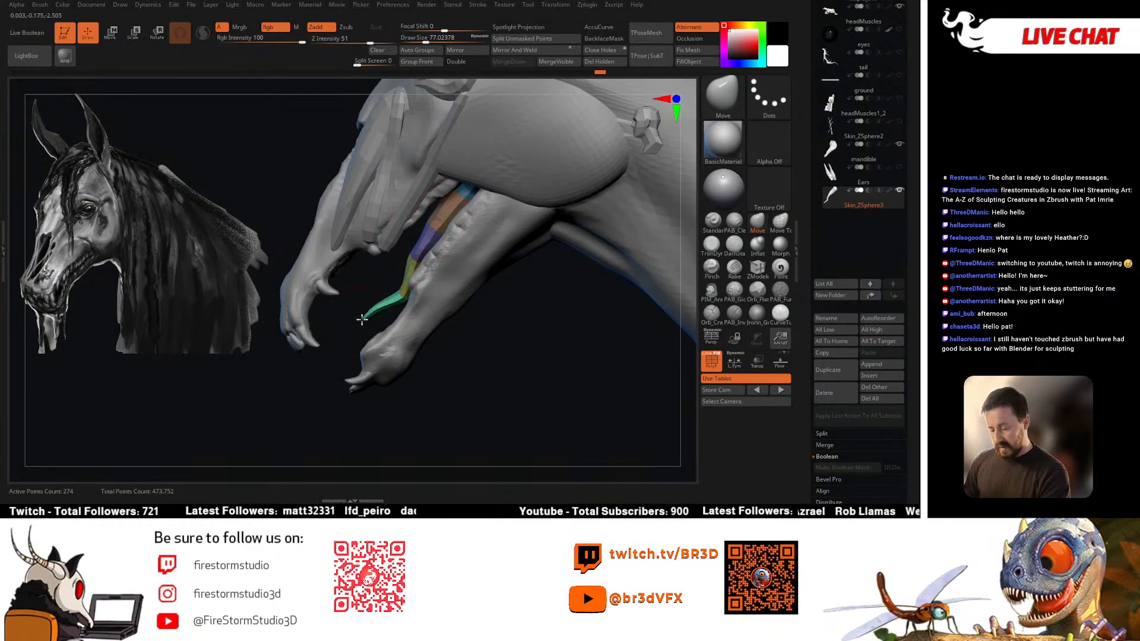
key(space)
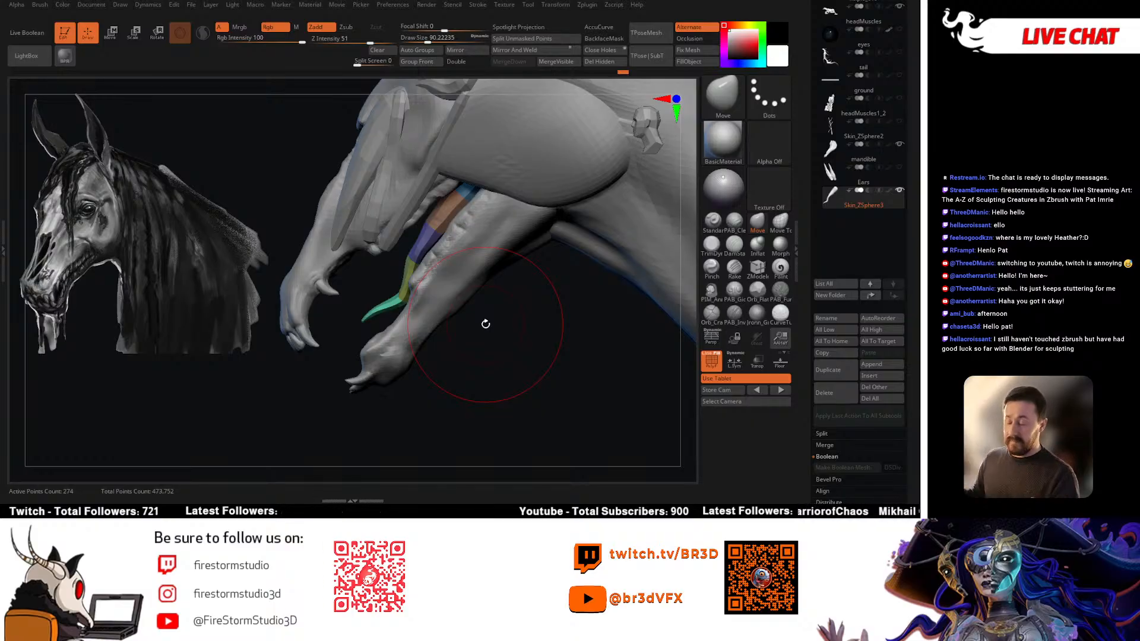
Step: Ease the bend toward the tongue's tip from both sides with the Move brush at Draw Sizes of about 56 and 74
mouse_move(563, 279)
mouse_down()
mouse_move(546, 310)
mouse_move(455, 315)
mouse_move(410, 261)
mouse_move(387, 265)
mouse_move(414, 244)
mouse_up()
key(space)
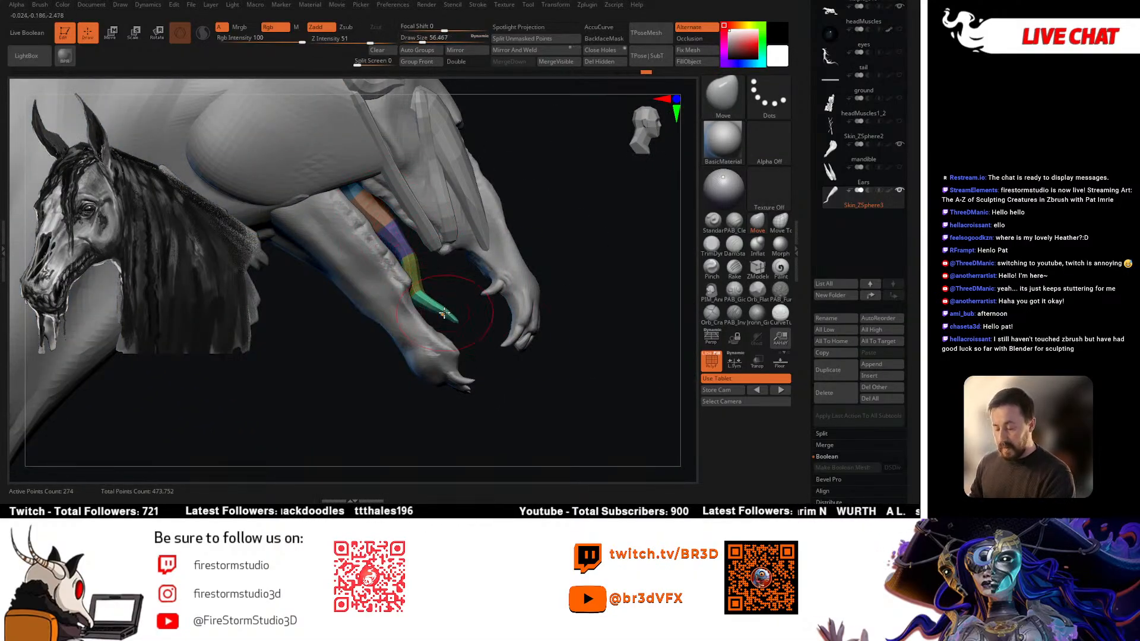
drag(459, 325, 440, 298)
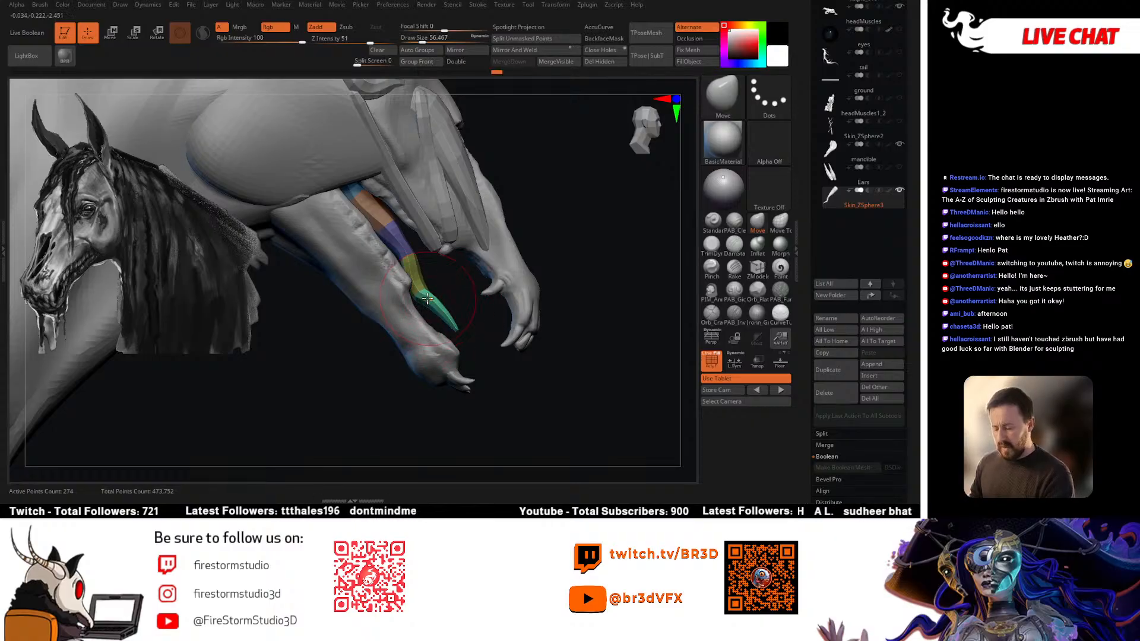
mouse_move(585, 220)
mouse_down()
mouse_move(508, 210)
mouse_move(473, 272)
mouse_move(435, 275)
mouse_move(427, 249)
mouse_up()
key(space)
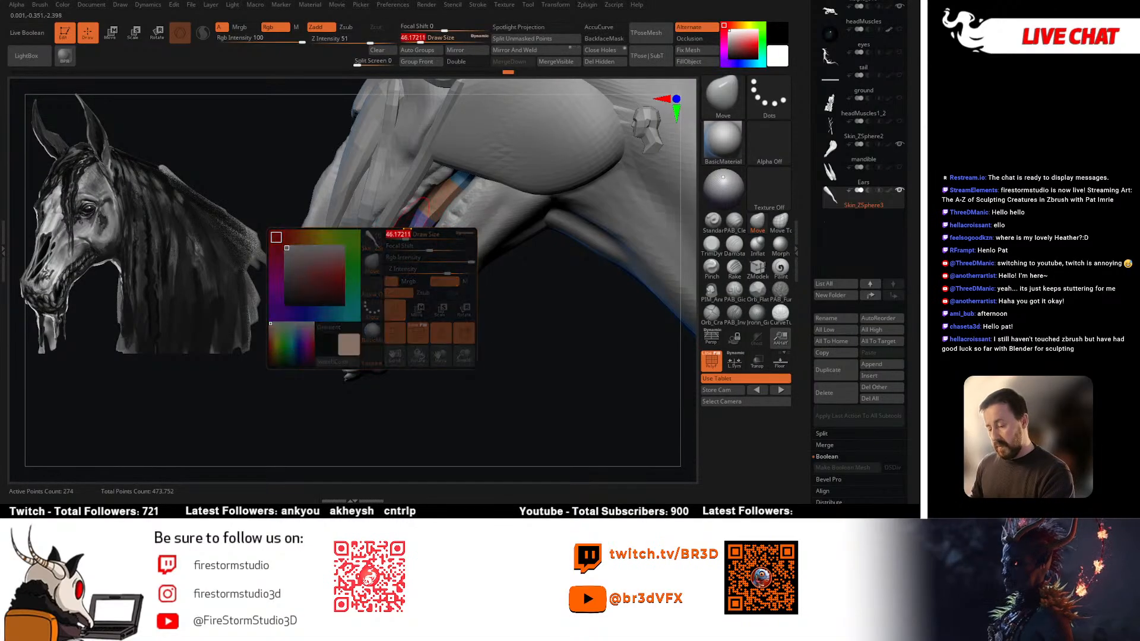
key(space)
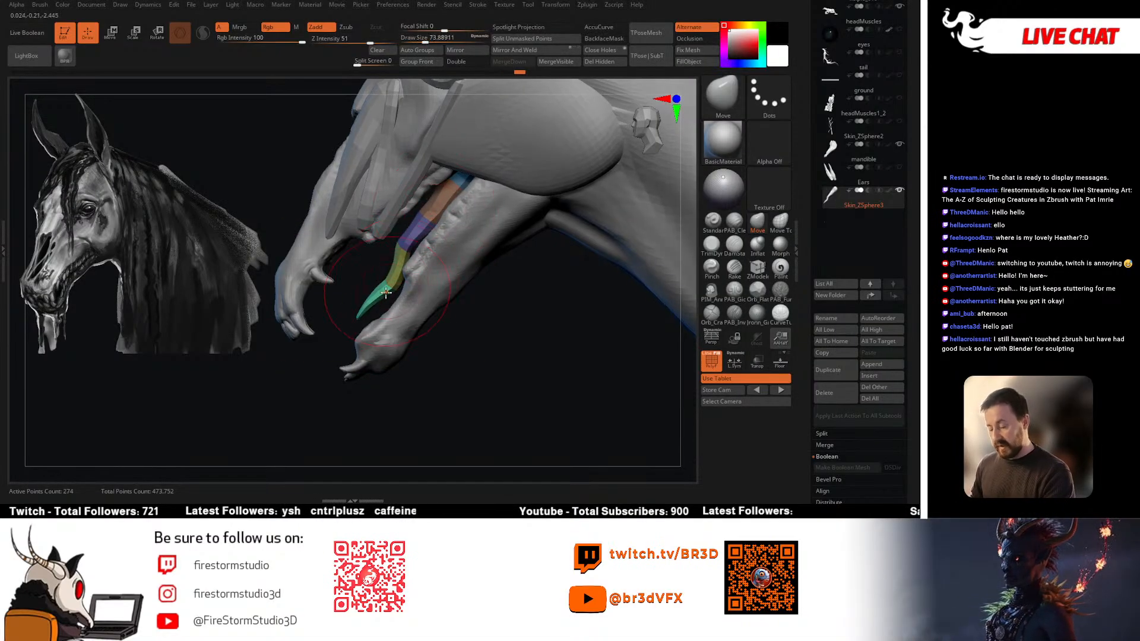
mouse_move(386, 292)
mouse_down()
mouse_move(470, 247)
mouse_move(603, 280)
mouse_move(603, 262)
mouse_move(587, 273)
mouse_up()
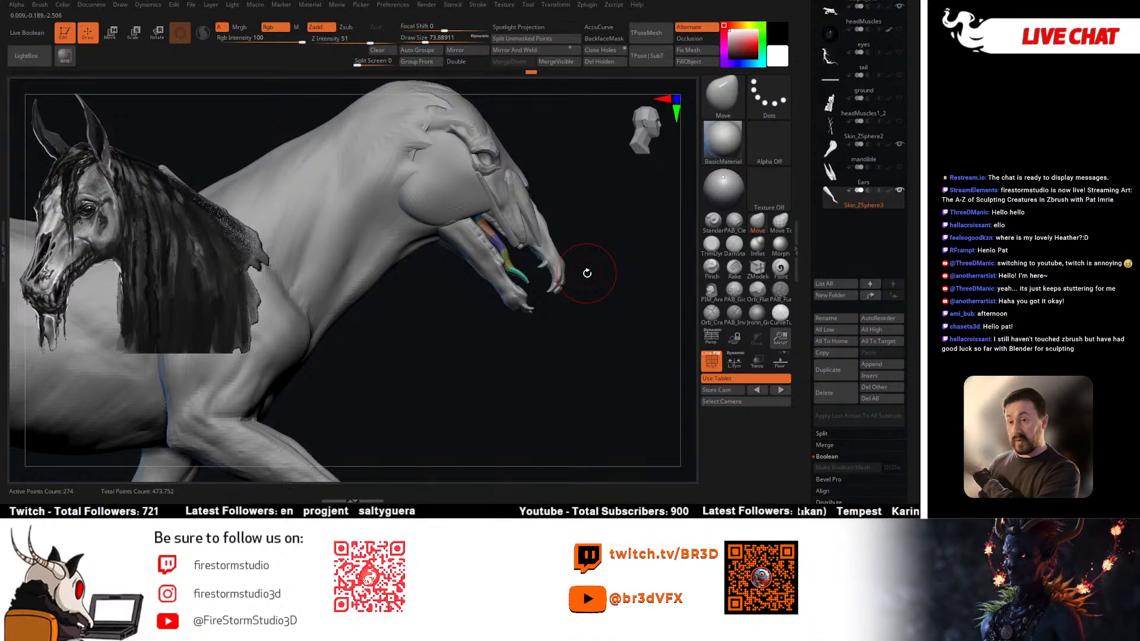
mouse_move(586, 274)
mouse_down()
mouse_move(605, 221)
mouse_move(507, 285)
mouse_move(519, 311)
mouse_up()
Step: Refine the isolated tongue's front-view outline and narrow its tip with the Move brush at Draw Sizes of about 44 and 54
key(r)
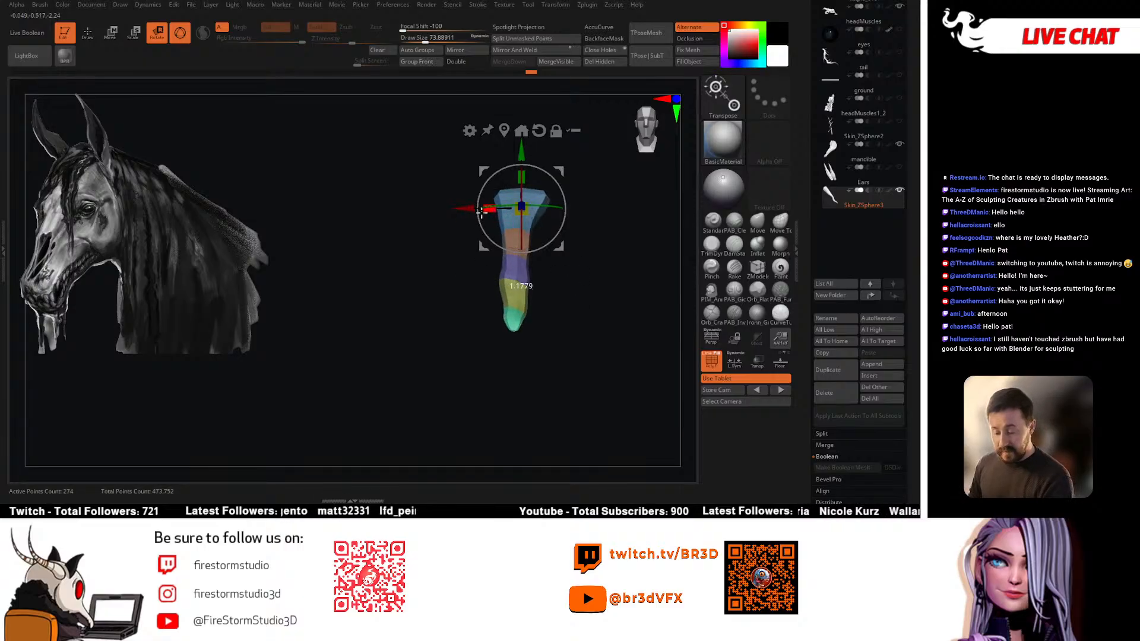
key(w)
key(q)
drag(581, 262, 543, 270)
key(space)
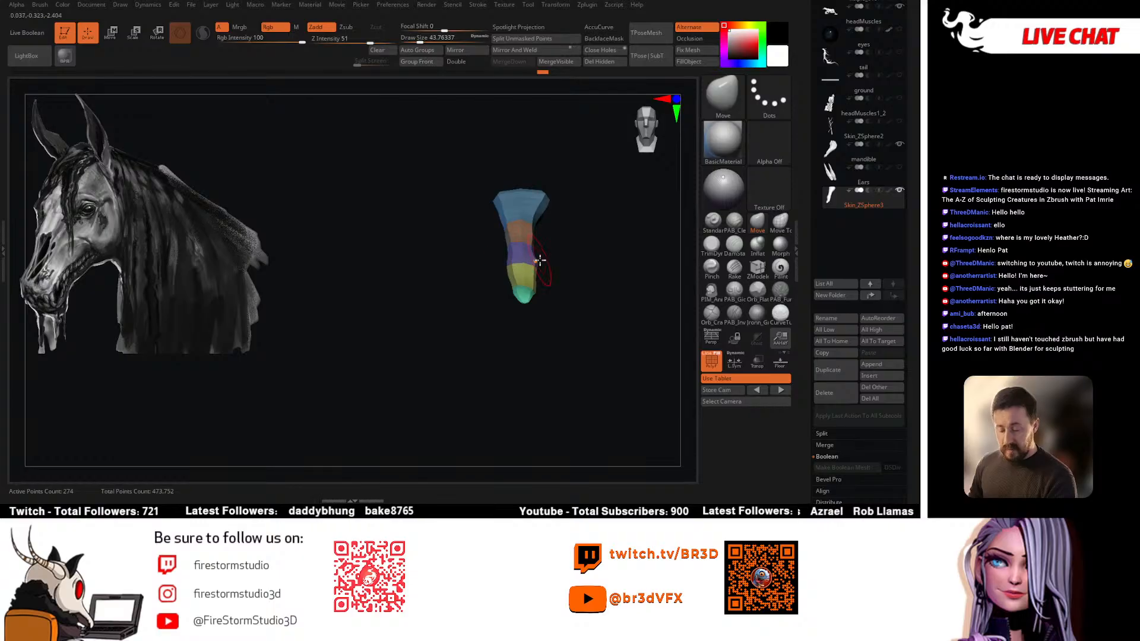
mouse_move(539, 260)
right_down()
mouse_move(561, 279)
mouse_move(539, 253)
mouse_move(555, 259)
mouse_move(536, 257)
mouse_move(566, 218)
mouse_move(522, 249)
right_up()
key(])
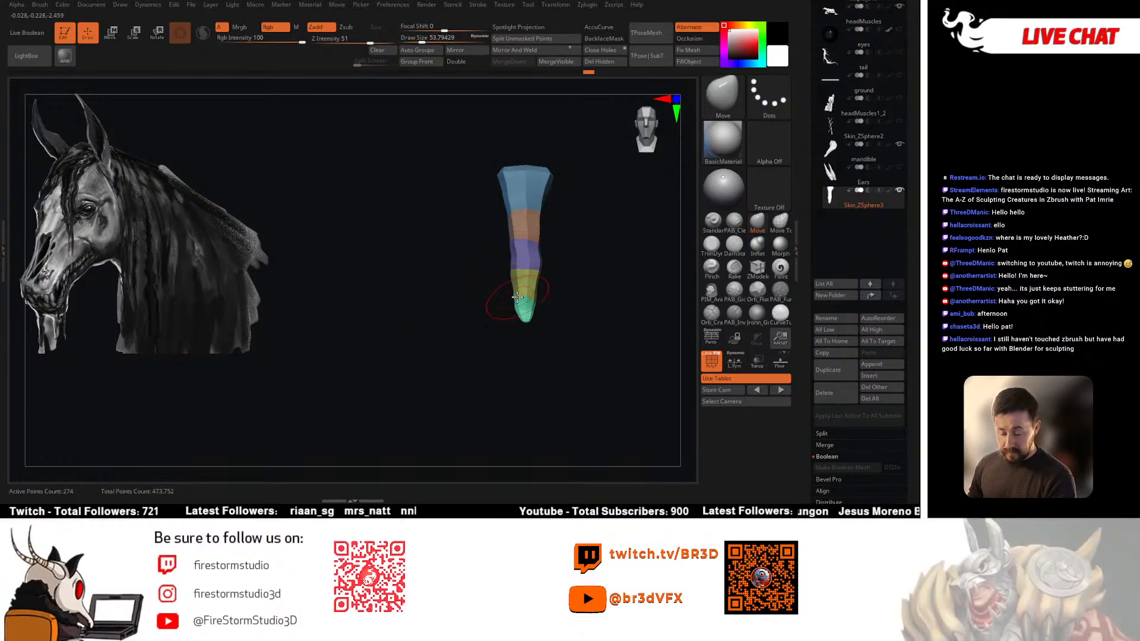
right_drag(509, 306, 555, 280)
Step: Hide the polygroup colours, make headMuscles the active subtool, and save the tool as kelpie_020
key(shift+f)
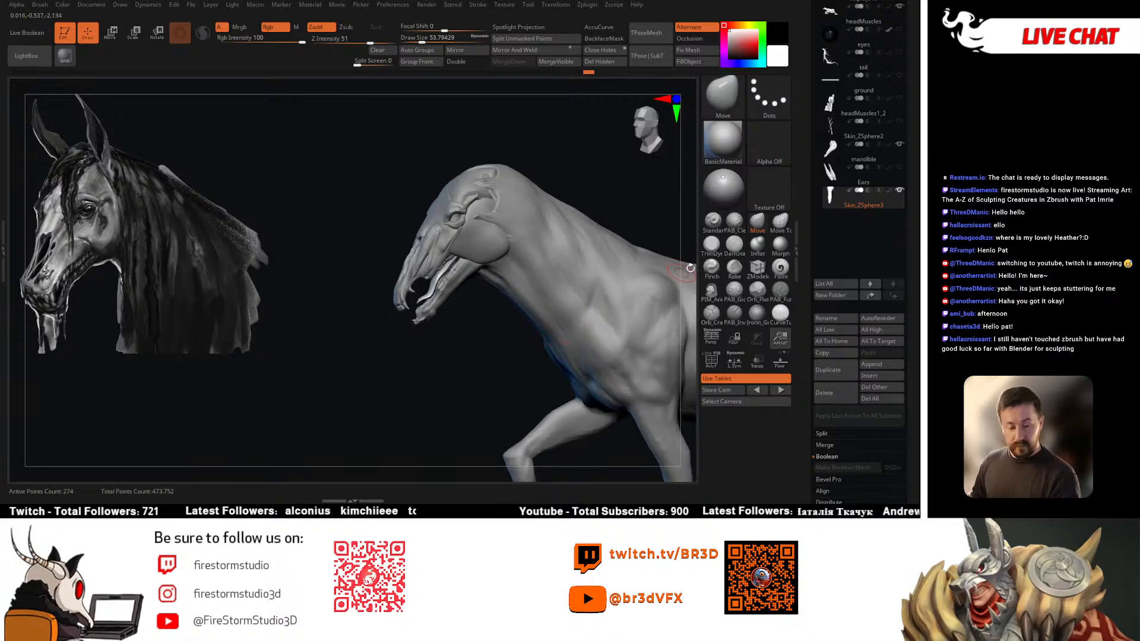
alt+click(465, 242)
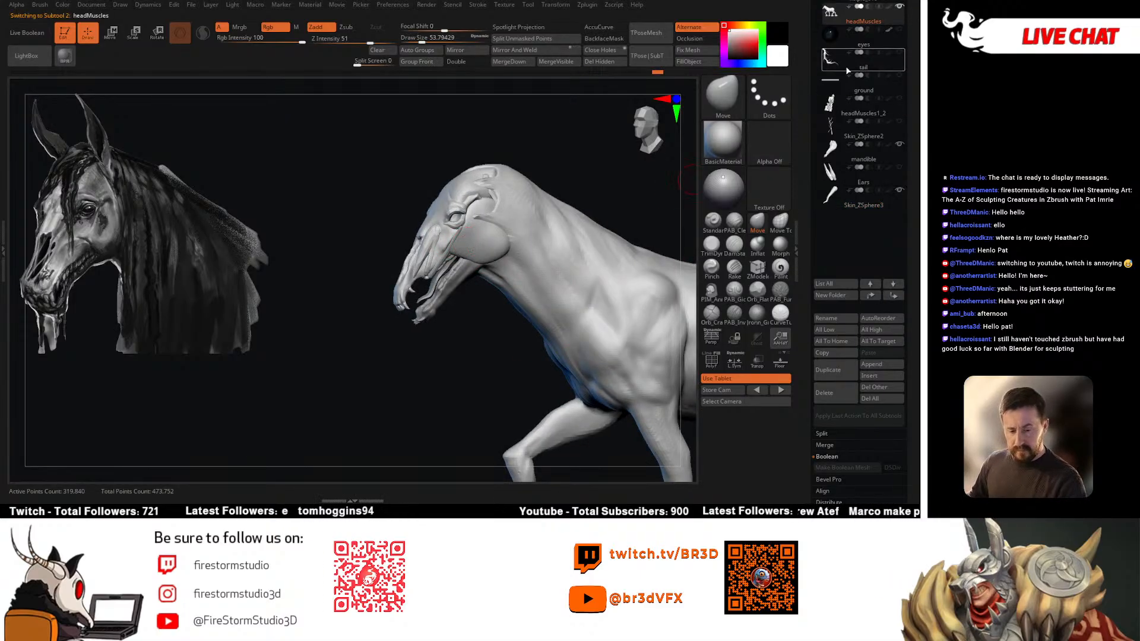
scroll(845, 66, up, 3)
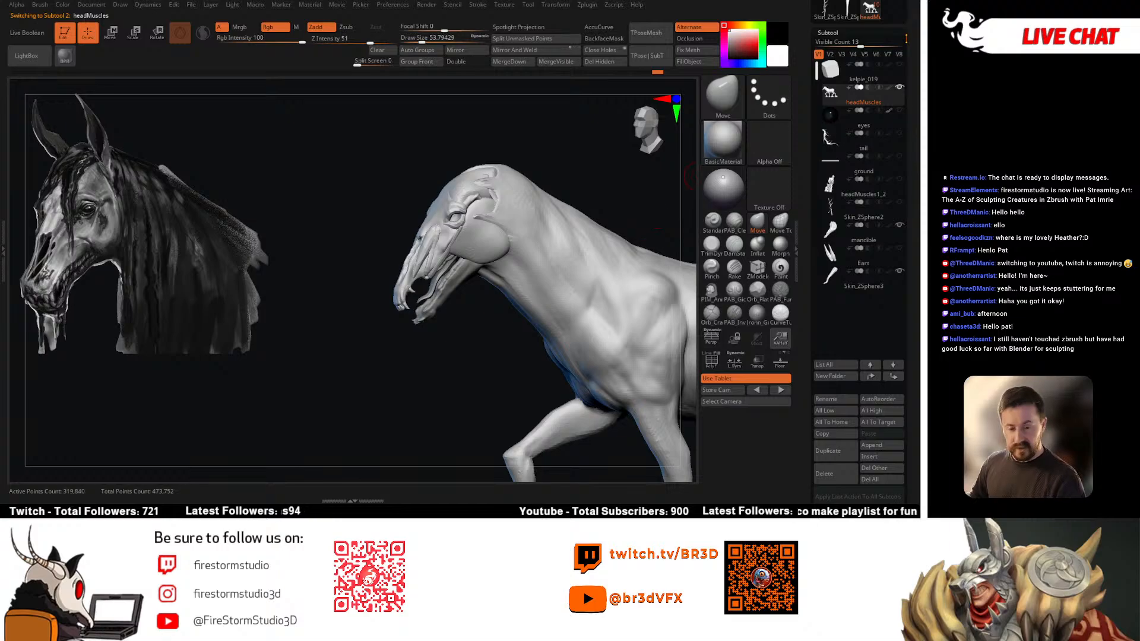
scroll(860, 238, up, 5)
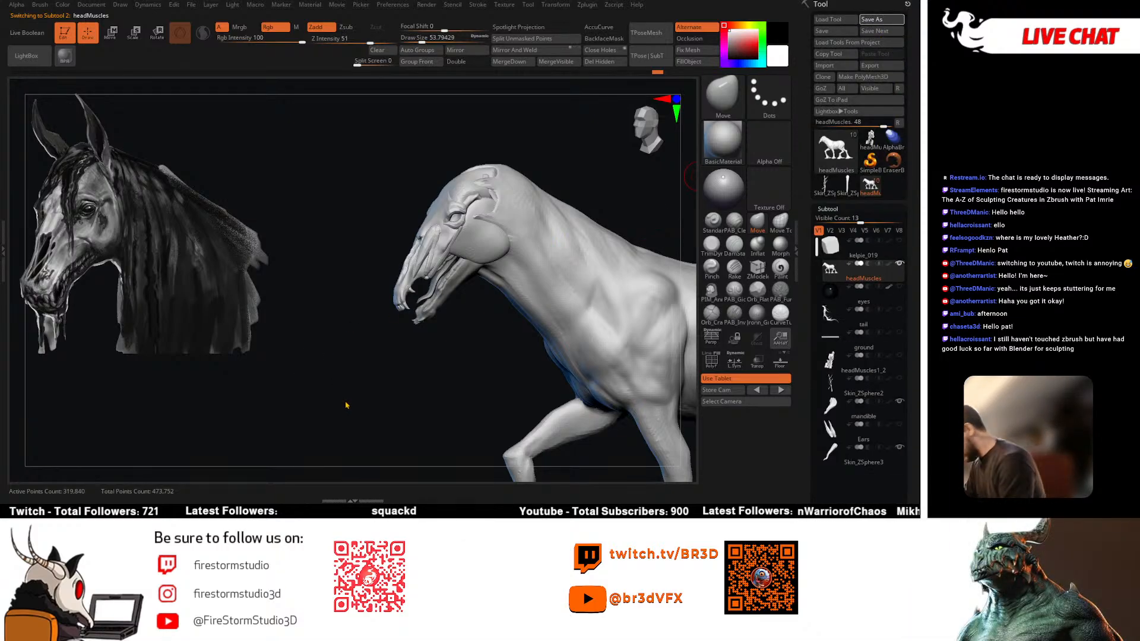
key(Return)
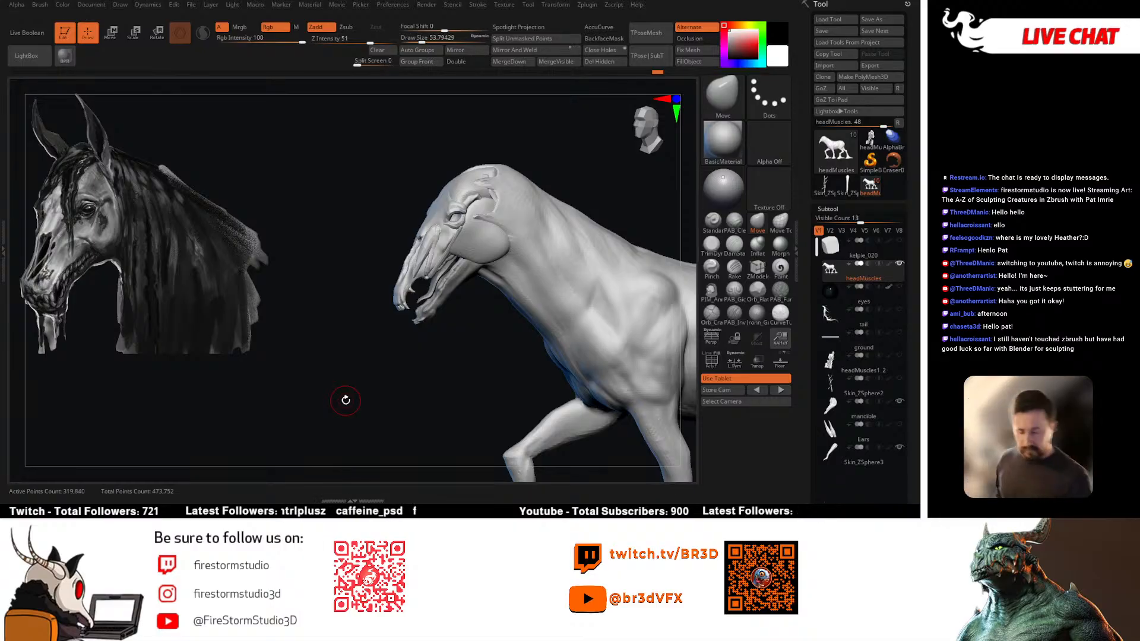
Step: Display the polygroups on headMuscles and recentre the transform gizmo on the mesh from a front view
drag(483, 357, 448, 360)
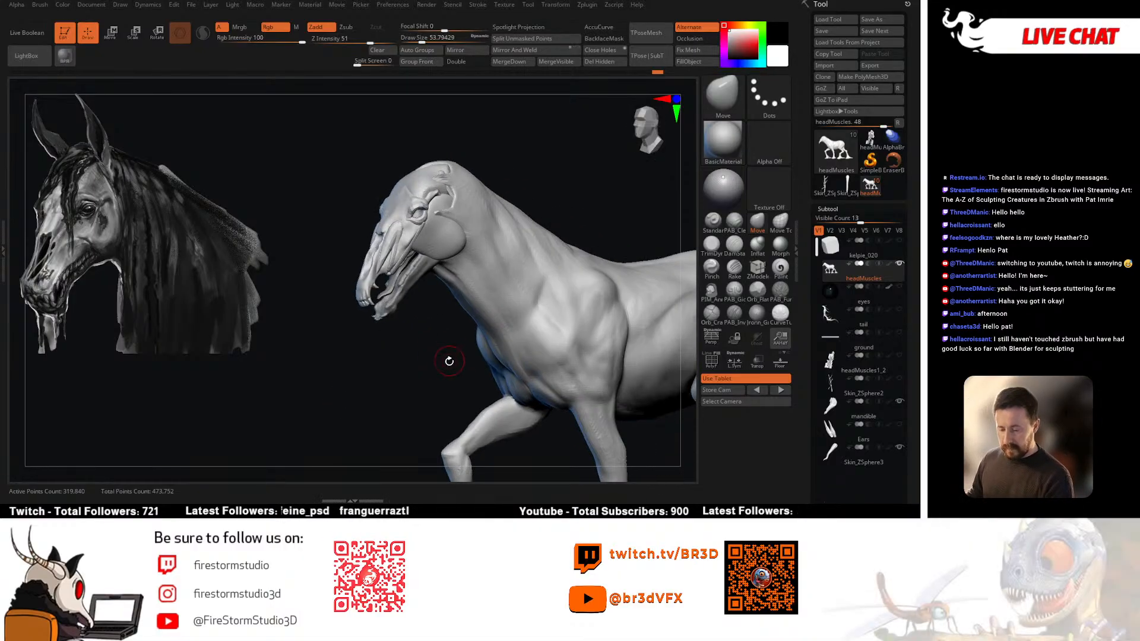
key(shift+f)
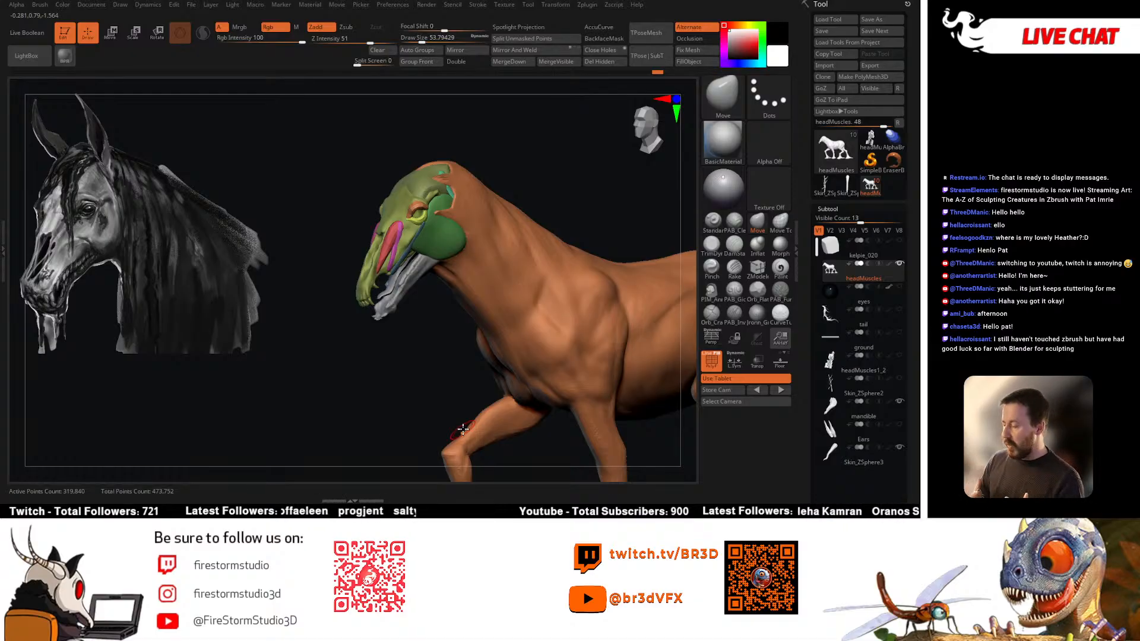
drag(402, 358, 424, 362)
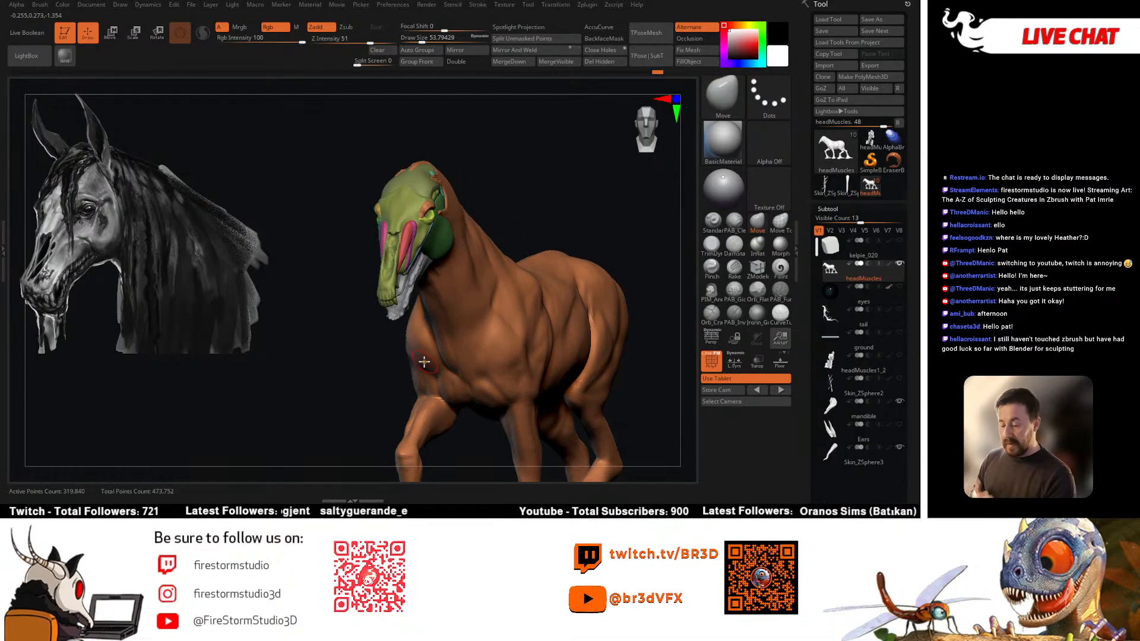
drag(412, 298, 404, 231)
key(space)
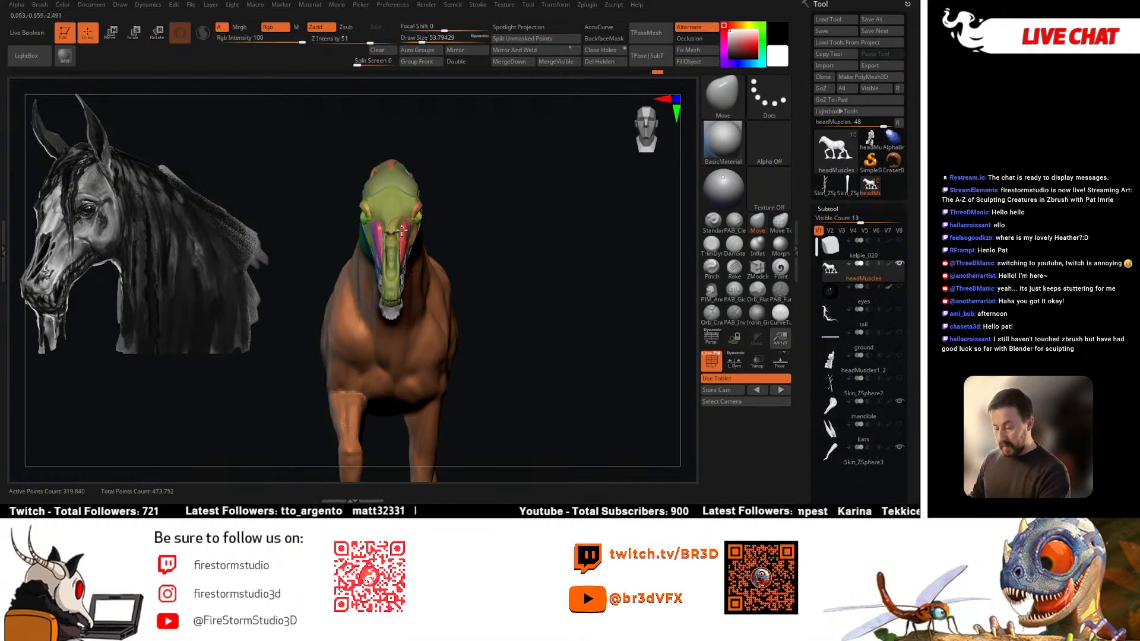
drag(467, 209, 518, 284)
scroll(468, 255, up, 2)
key(w)
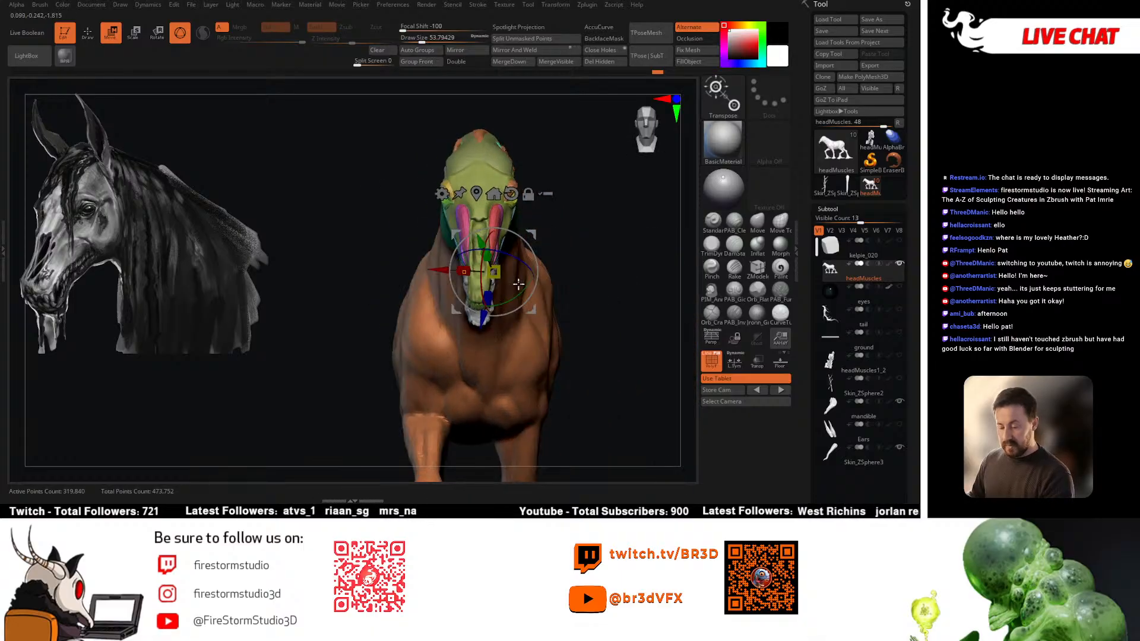
click(512, 194)
click(476, 194)
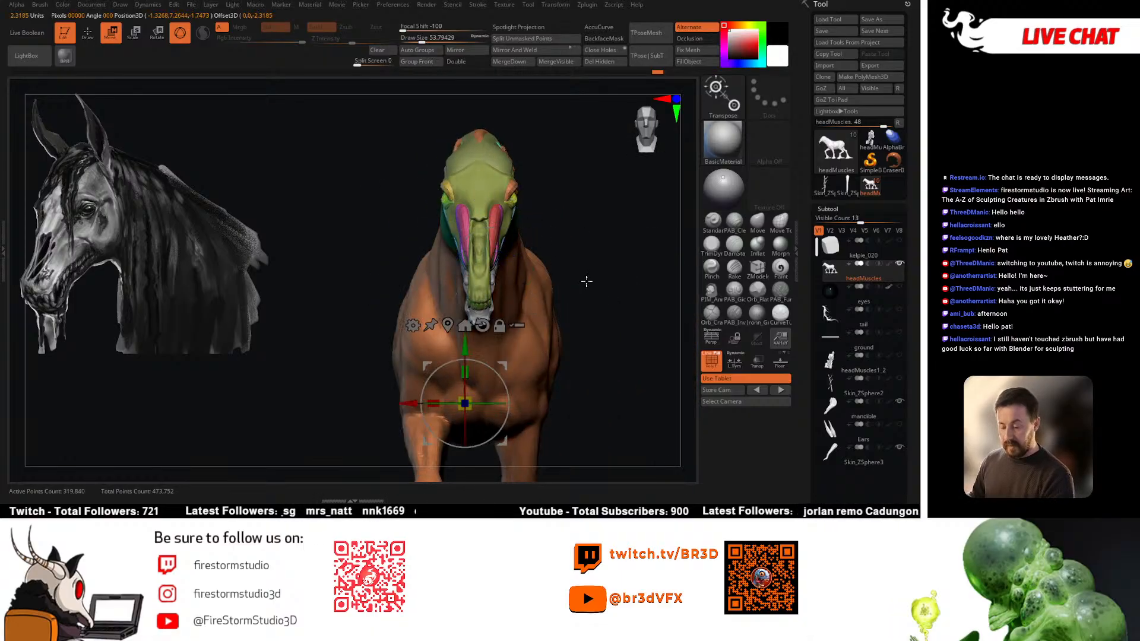
Step: Merge the overlapping headMuscles pieces with the gizmo's Remesh By Union deformer, then return to Draw mode
alt+right_drag(520, 319, 515, 240)
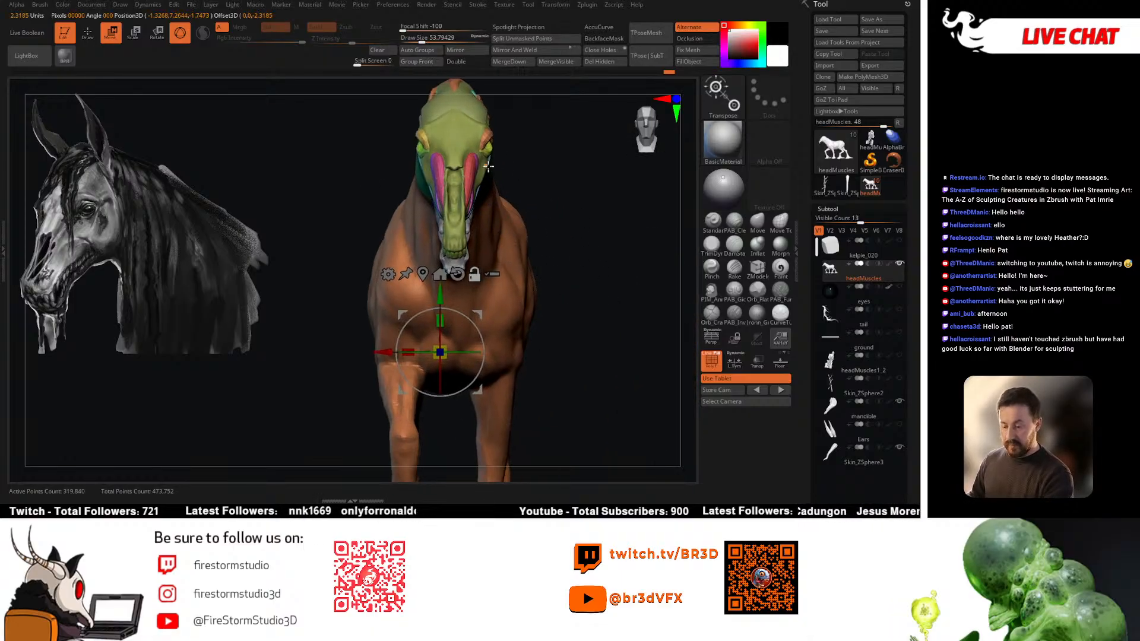
alt+right_drag(488, 167, 489, 188)
click(389, 295)
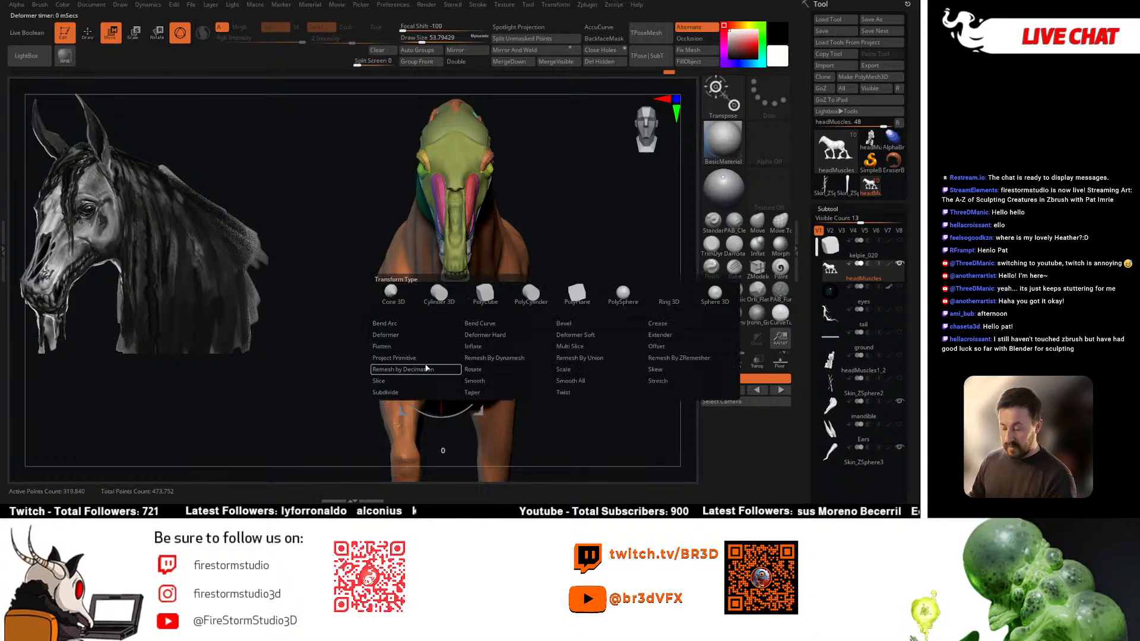
click(588, 358)
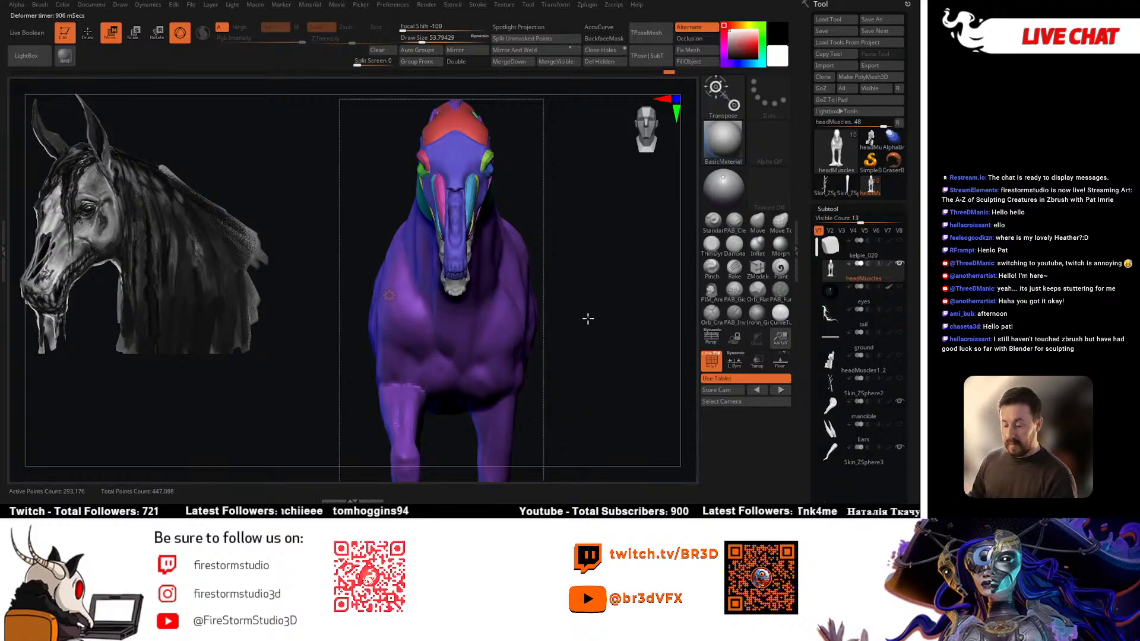
click(392, 296)
click(570, 297)
drag(623, 291, 577, 276)
key(q)
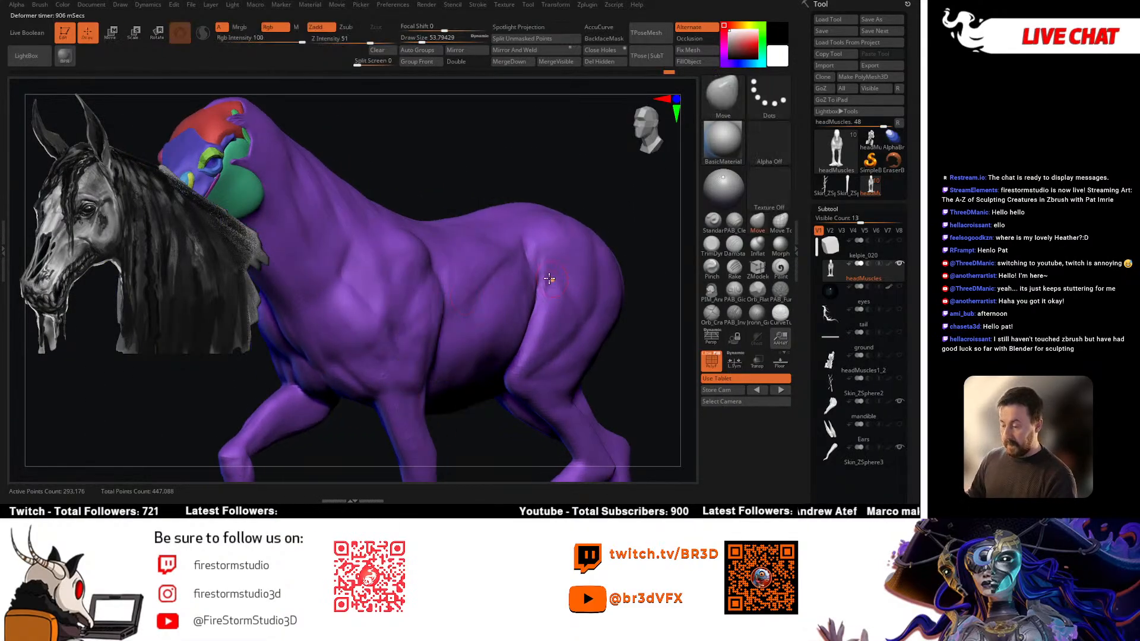
Step: Inspect the merged head and neck surface with and without polygroup colours, using a Draw Size of about 56
mouse_move(445, 276)
alt+right_down()
mouse_move(580, 316)
mouse_move(410, 261)
mouse_move(514, 280)
alt+right_up()
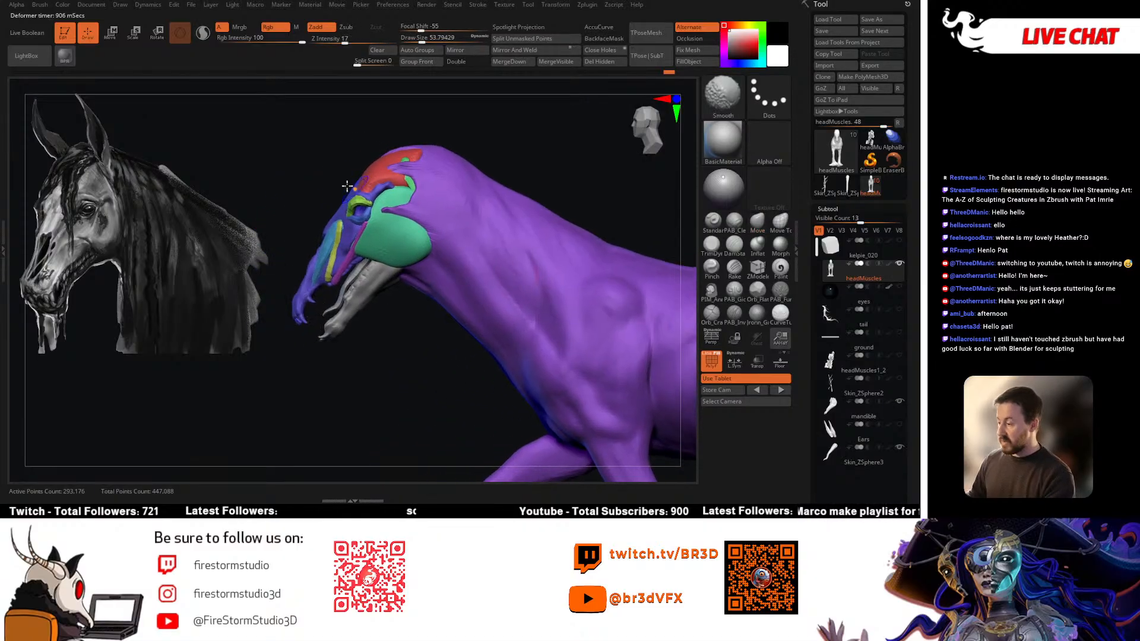
right_drag(387, 233, 418, 235)
key(space)
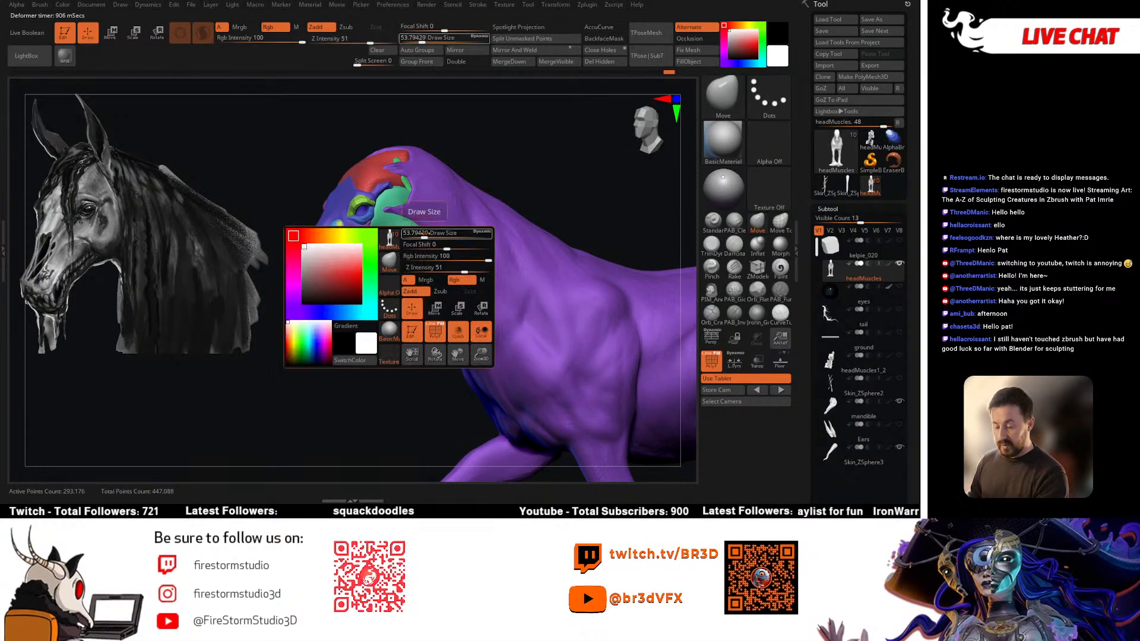
drag(419, 235, 424, 233)
mouse_move(423, 232)
alt+right_down()
mouse_move(443, 253)
mouse_move(423, 233)
alt+right_up()
key(space)
drag(423, 231, 418, 231)
key(shift+f)
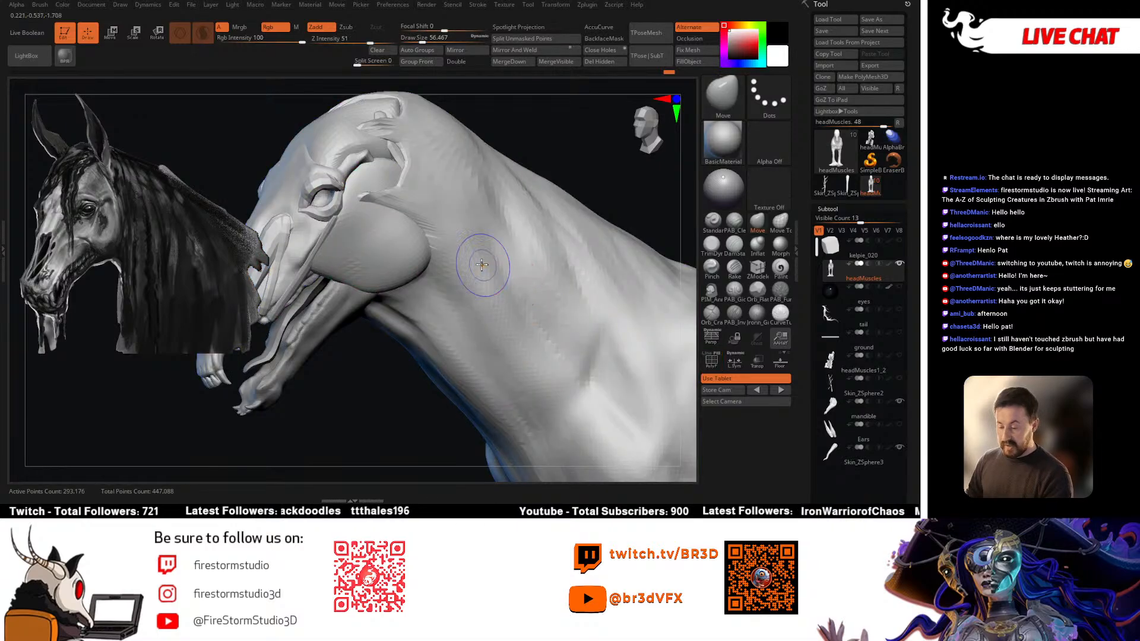
key(shift+f)
right_drag(425, 235, 438, 241)
Step: Show the polygroup colours on headMuscles and smooth the merged seams across the crown with a Draw Size of about 49
key(c)
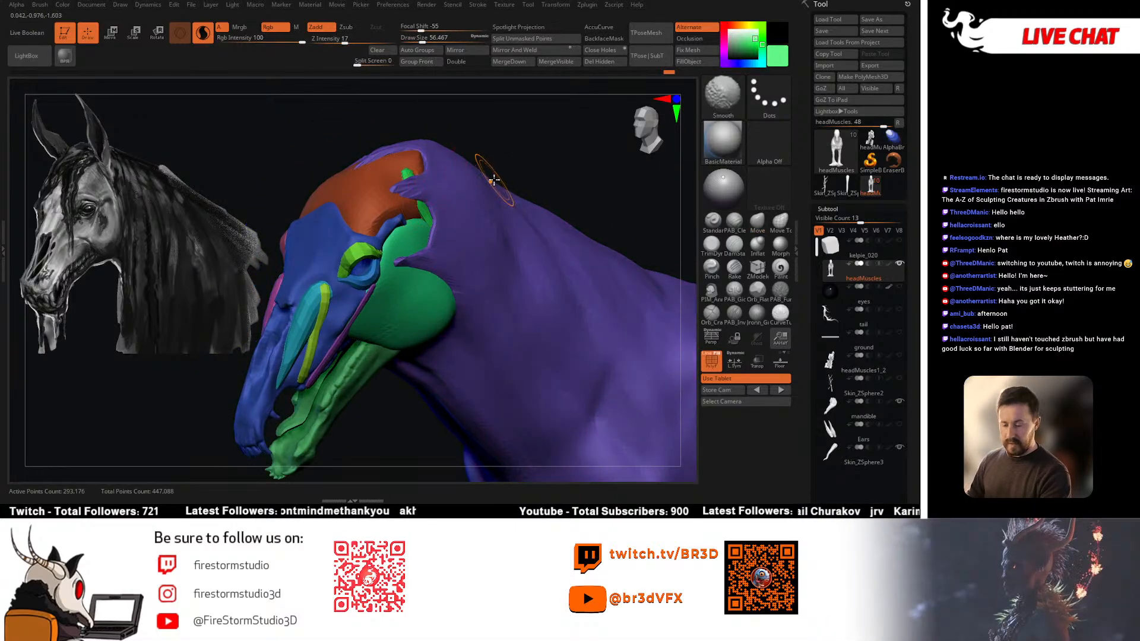
key(shift+f)
key(shift+f)
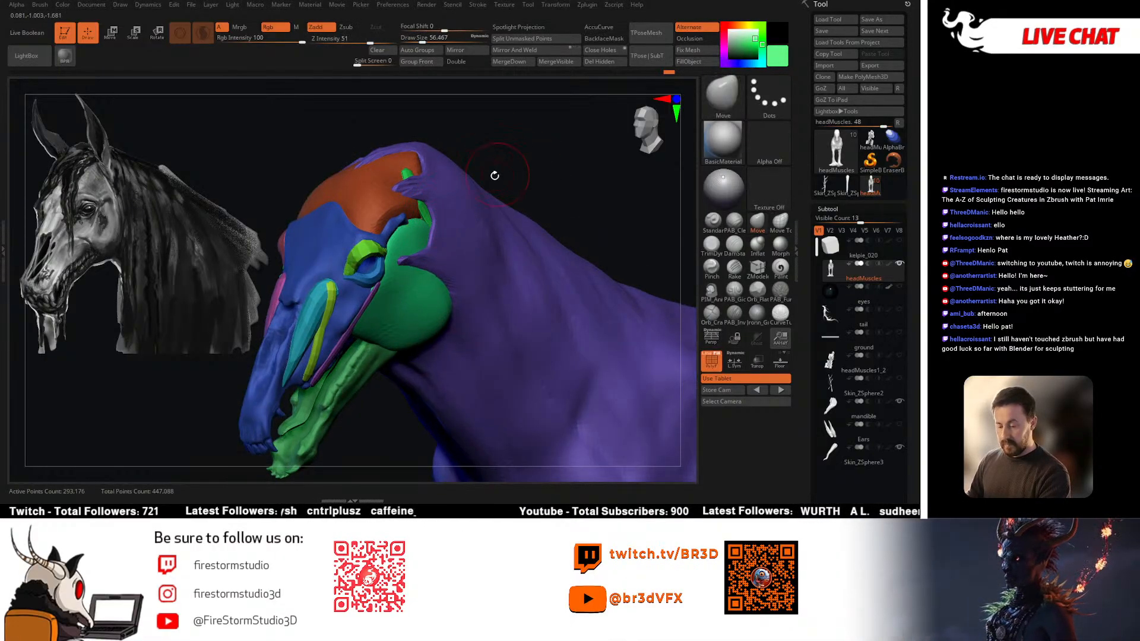
shift+drag(429, 196, 431, 219)
key(s)
mouse_move(406, 178)
shift+mouse_down()
mouse_move(407, 193)
mouse_move(421, 169)
shift+mouse_up()
right_drag(422, 159, 443, 164)
shift+drag(384, 168, 381, 171)
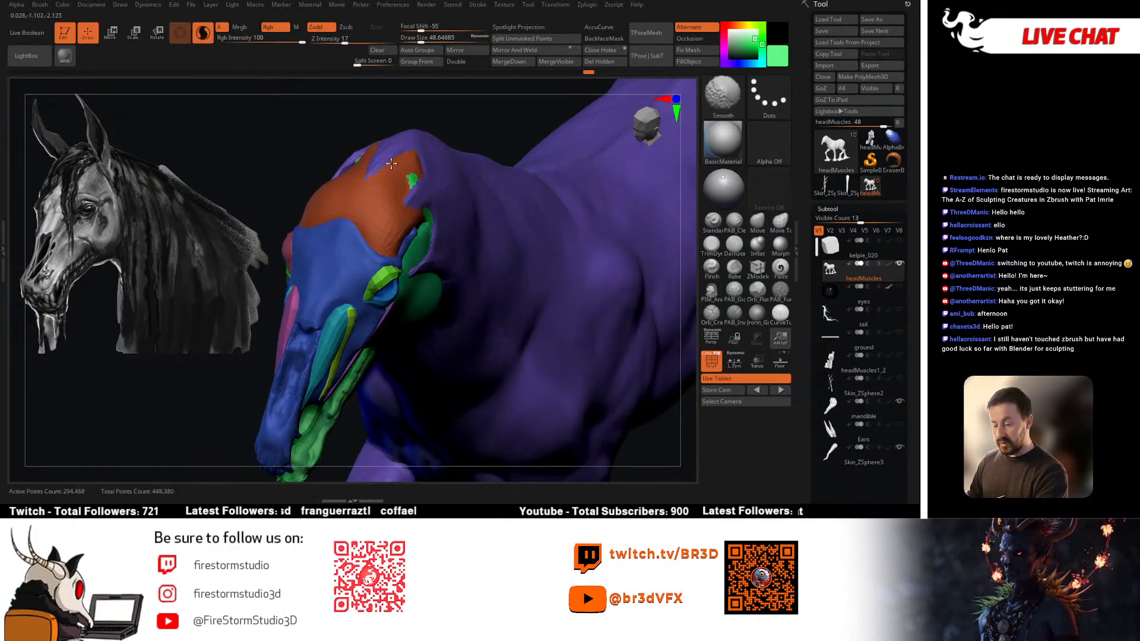
Step: Smooth the merged seams around the back of the forehead and above the cheek muscle on both sides of the head
right_drag(391, 163, 430, 161)
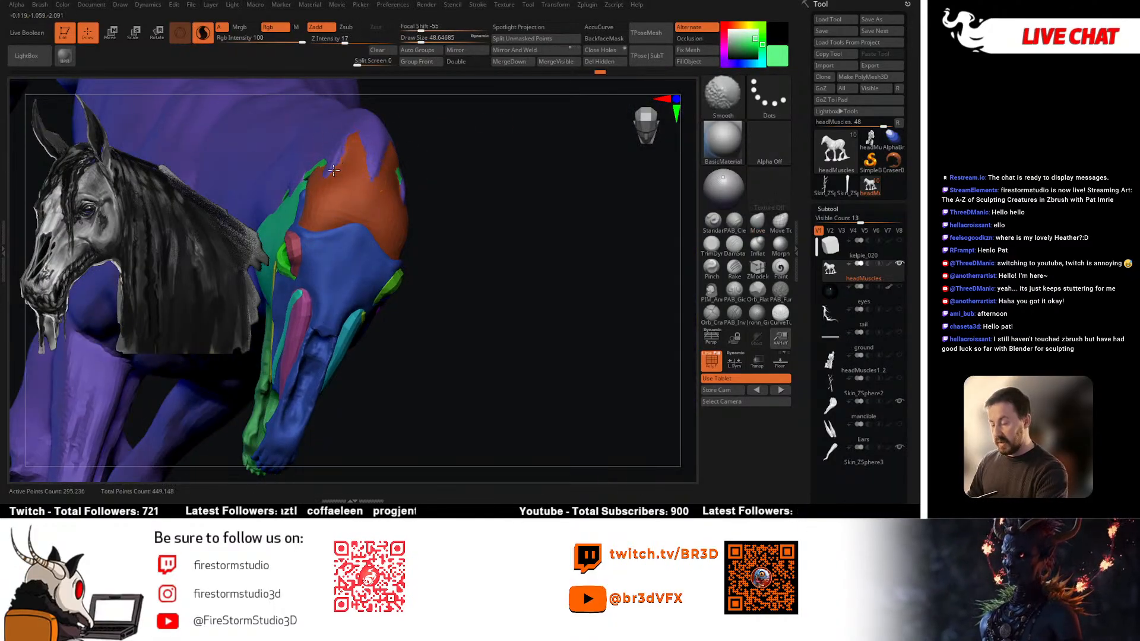
right_drag(307, 177, 365, 200)
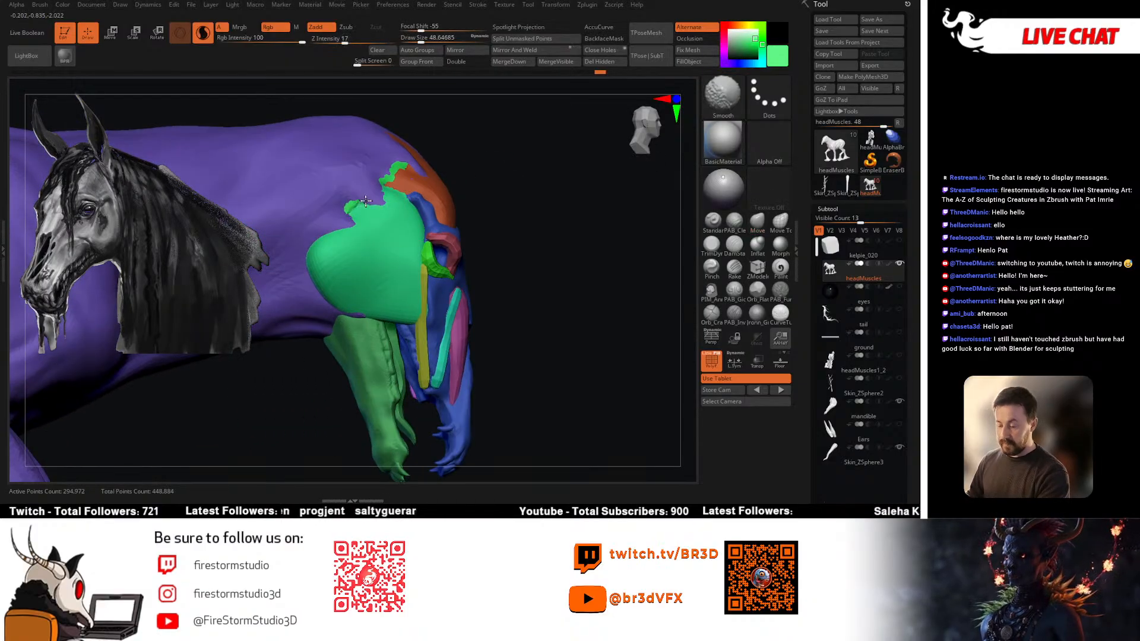
mouse_move(327, 294)
right_down()
mouse_move(502, 310)
mouse_move(457, 245)
right_up()
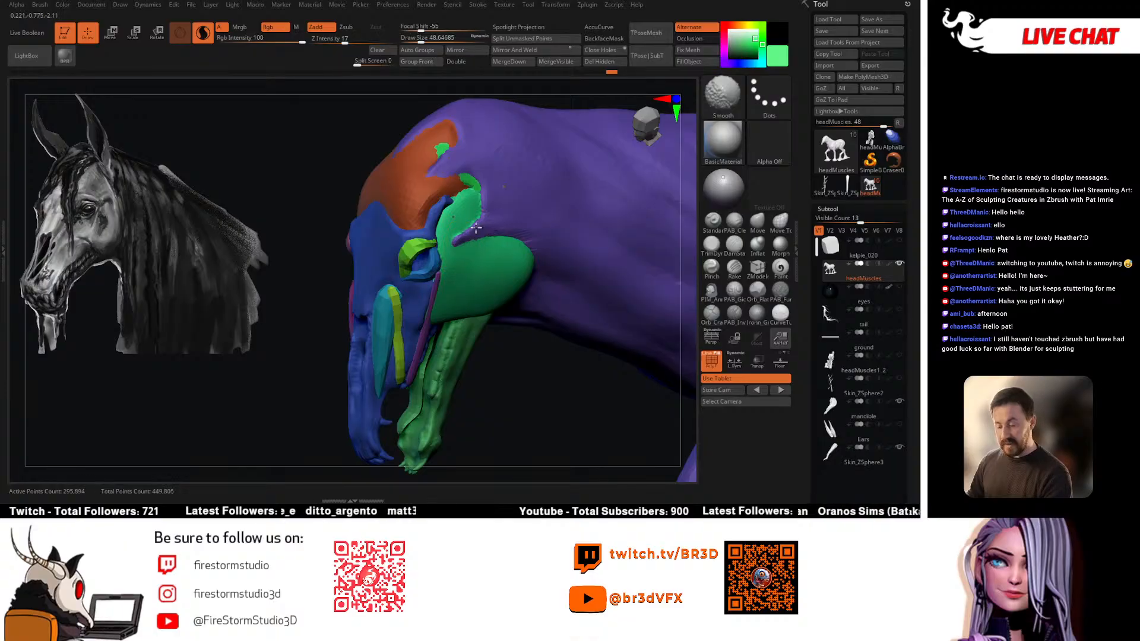
right_drag(505, 185, 494, 318)
mouse_move(533, 282)
right_down()
mouse_move(521, 309)
mouse_move(410, 249)
right_up()
Step: Smooth the edges of the thin muscle strips along the muzzle with a Draw Size of about 39
key(space)
key(shift)
right_drag(443, 207, 427, 230)
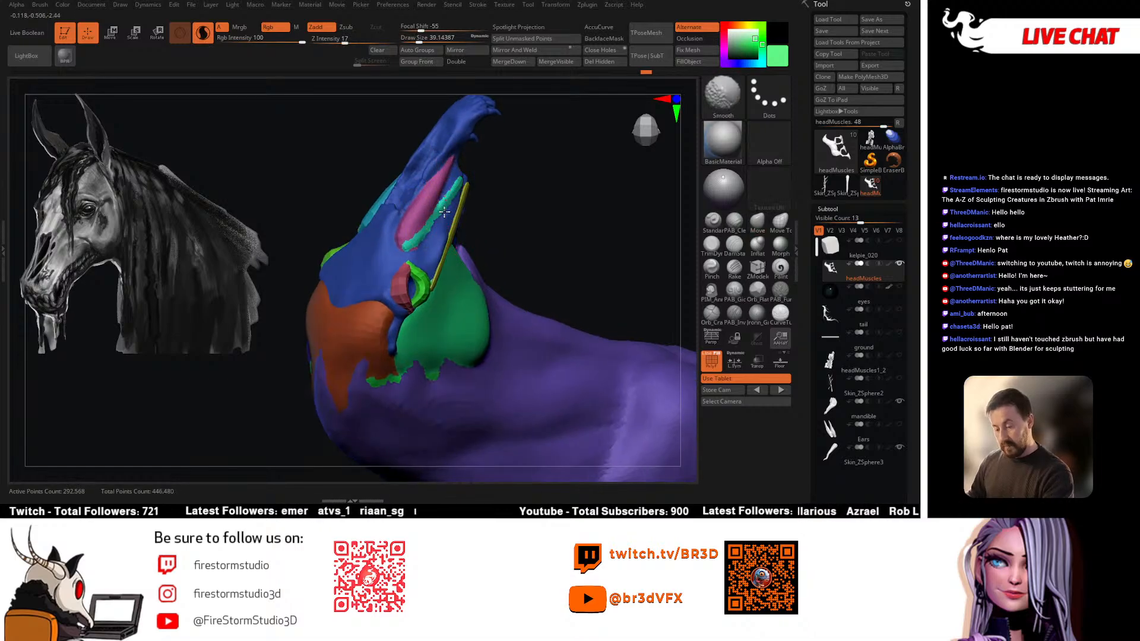
right_drag(444, 211, 401, 235)
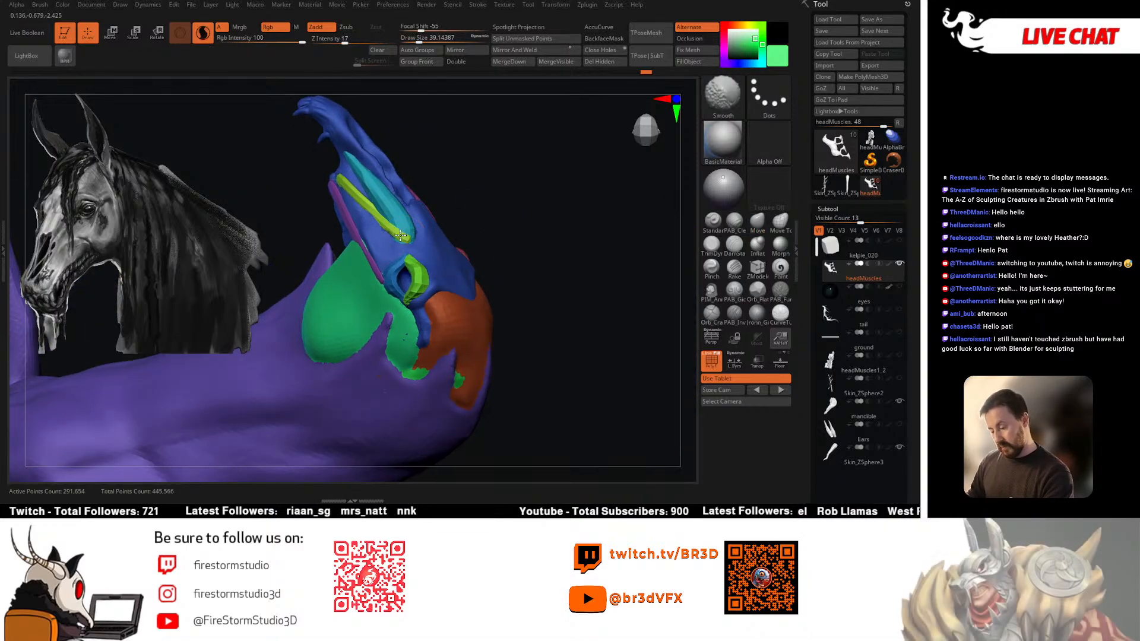
drag(401, 236, 348, 183)
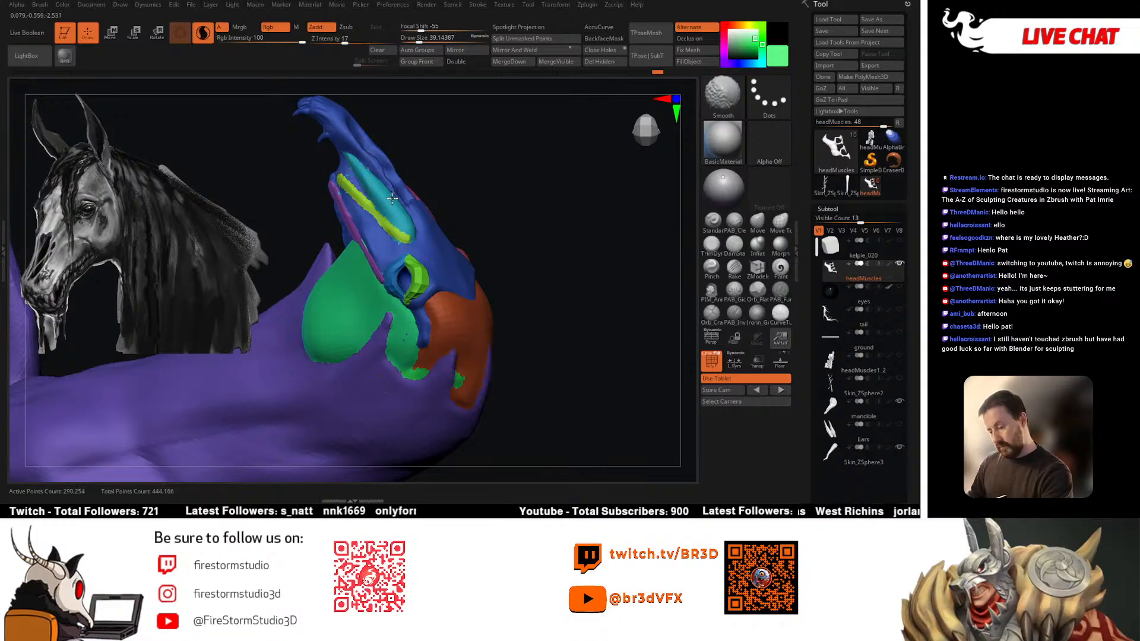
drag(463, 234, 517, 245)
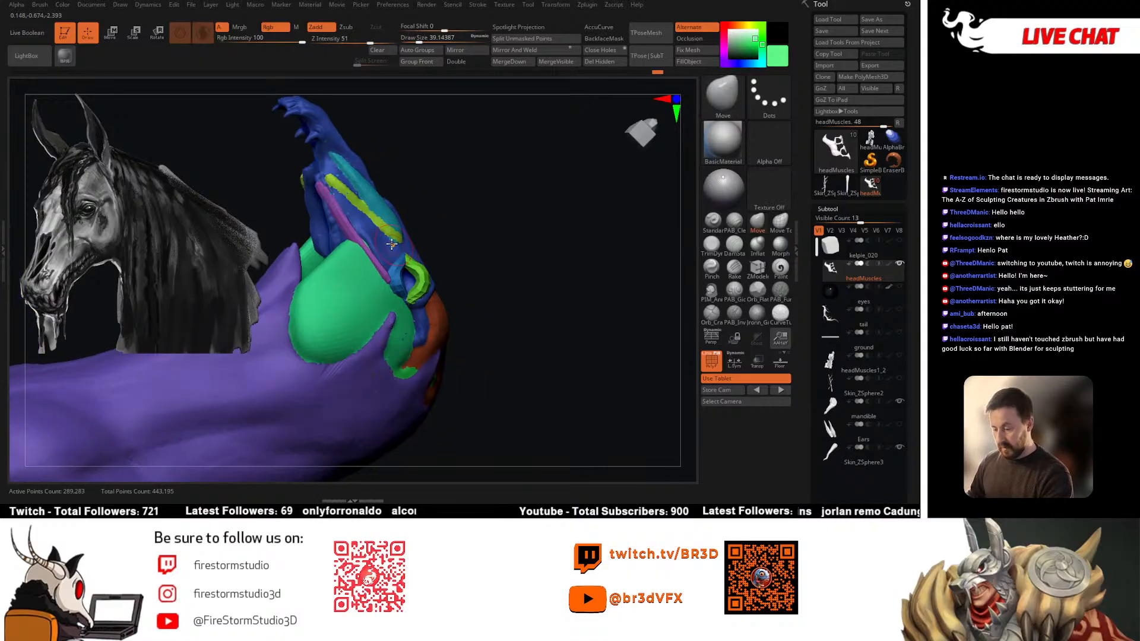
right_drag(358, 237, 375, 204)
shift+drag(347, 206, 355, 213)
mouse_move(368, 217)
right_down()
mouse_move(448, 244)
mouse_move(375, 344)
mouse_move(511, 326)
right_up()
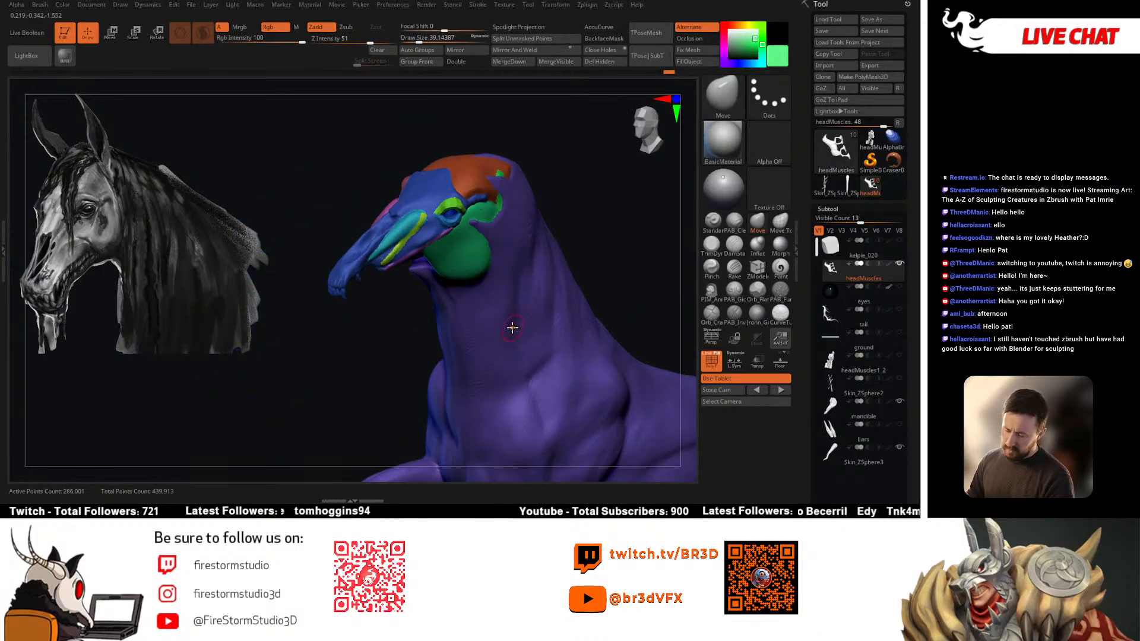
Step: Undo the last change to headMuscles and frame the head from the side
key(ctrl)
right_drag(403, 312, 440, 330)
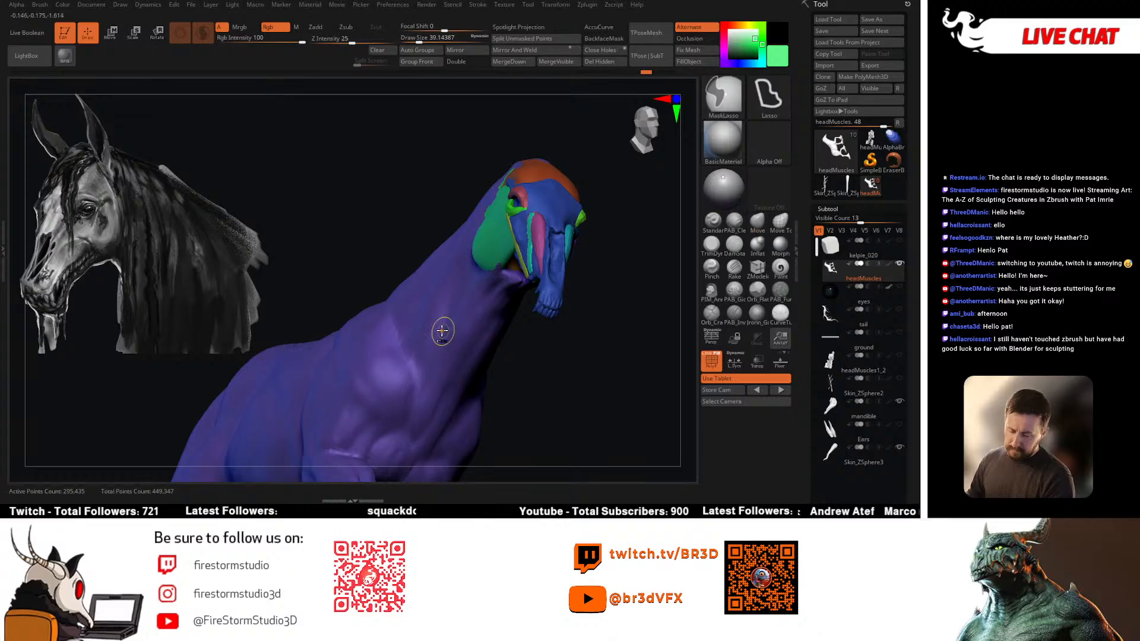
key(ctrl+z)
right_drag(442, 333, 266, 379)
mouse_move(396, 279)
alt+right_down()
mouse_move(448, 286)
mouse_move(394, 316)
alt+right_up()
Step: Smooth the muzzle muscle strips and the front edge of the cheek muscle with a Draw Size of about 31
key(space)
drag(421, 256, 423, 255)
alt+right_drag(386, 260, 419, 261)
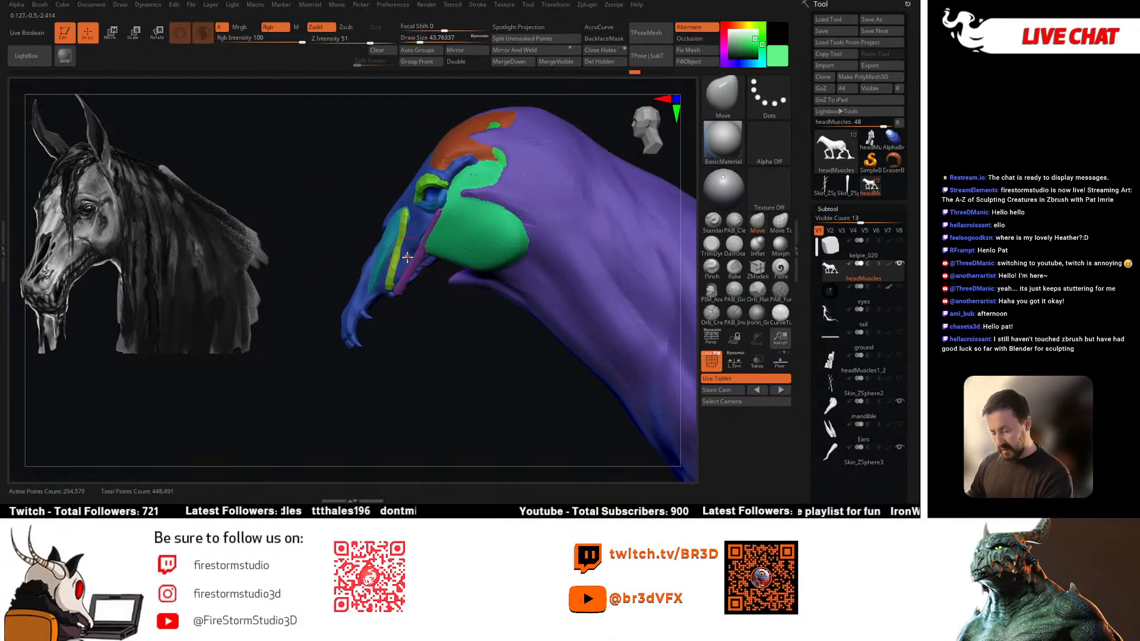
key(space)
drag(419, 260, 403, 261)
key(shift)
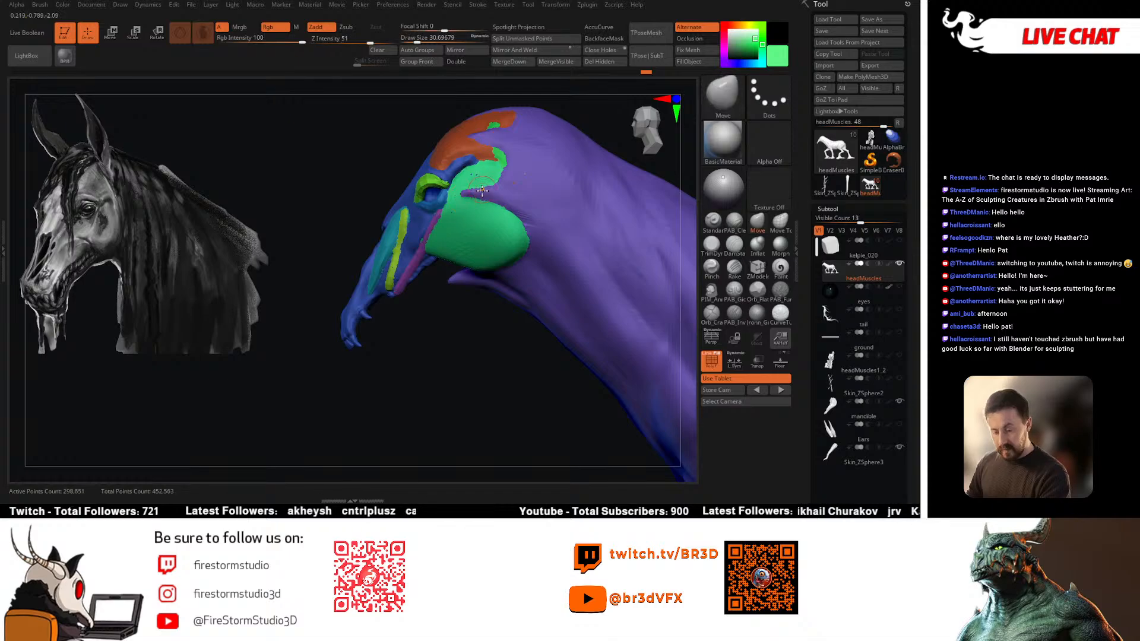
right_drag(461, 199, 484, 256)
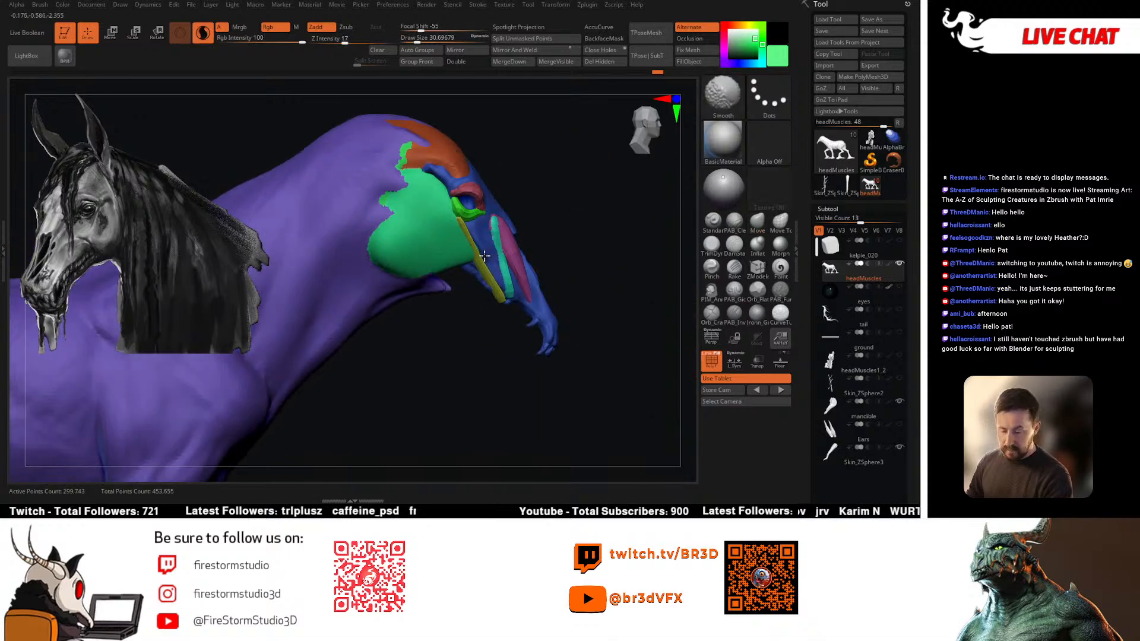
shift+drag(466, 236, 460, 222)
shift+drag(487, 285, 488, 264)
right_drag(522, 255, 504, 255)
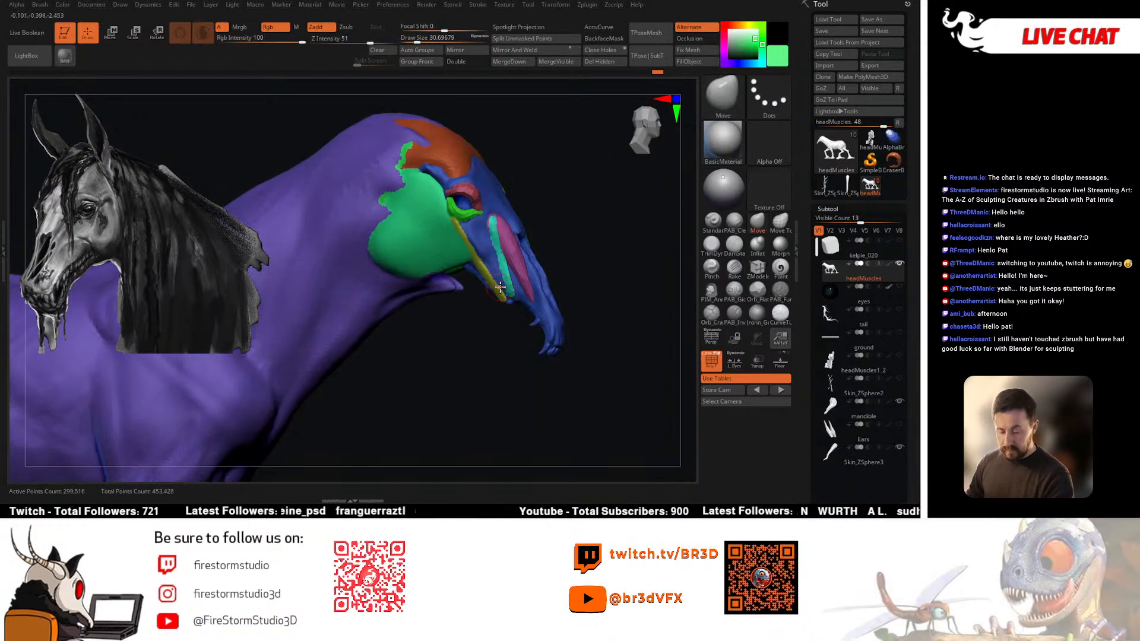
mouse_move(509, 291)
shift+mouse_down()
mouse_move(495, 233)
mouse_move(524, 290)
shift+mouse_up()
right_drag(534, 303, 531, 295)
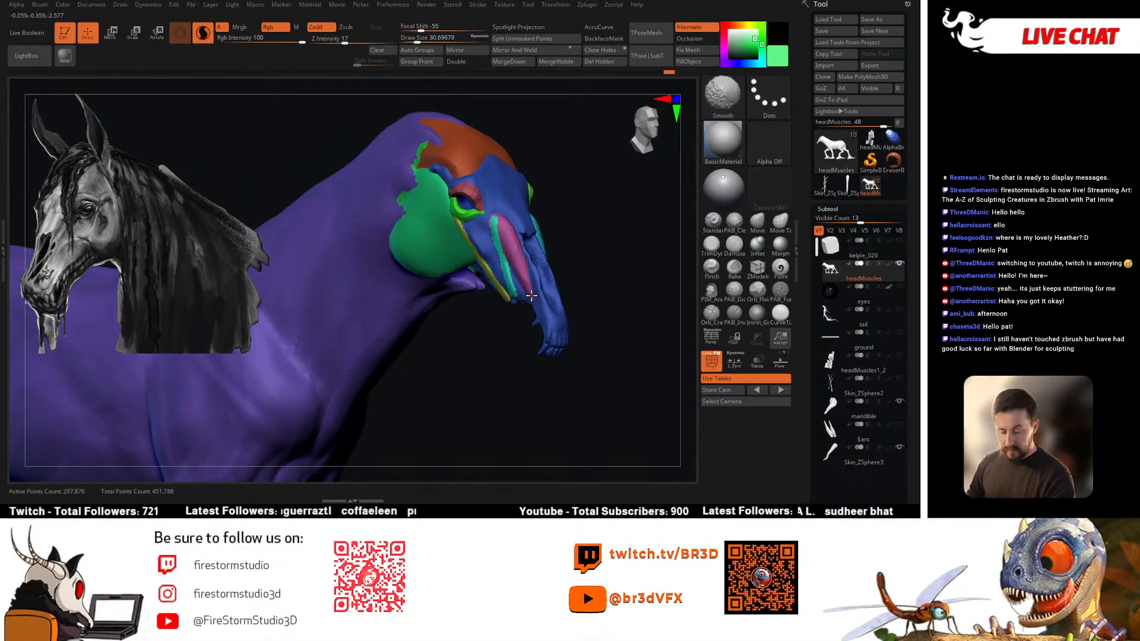
Step: Hide the polygroup colours on headMuscles and check the smoothed head surface
right_drag(502, 214, 538, 312)
key(shift+f)
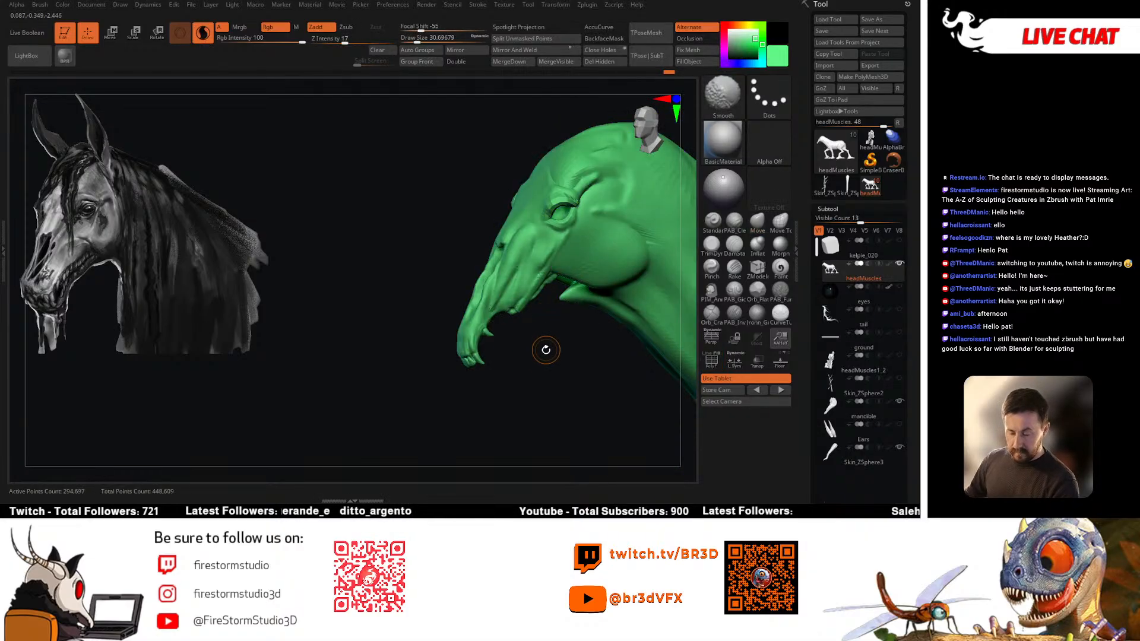
key(shift+f)
key(shift+f)
mouse_move(530, 352)
right_down()
mouse_move(577, 351)
mouse_move(608, 334)
mouse_move(442, 379)
mouse_move(501, 331)
right_up()
key(shift)
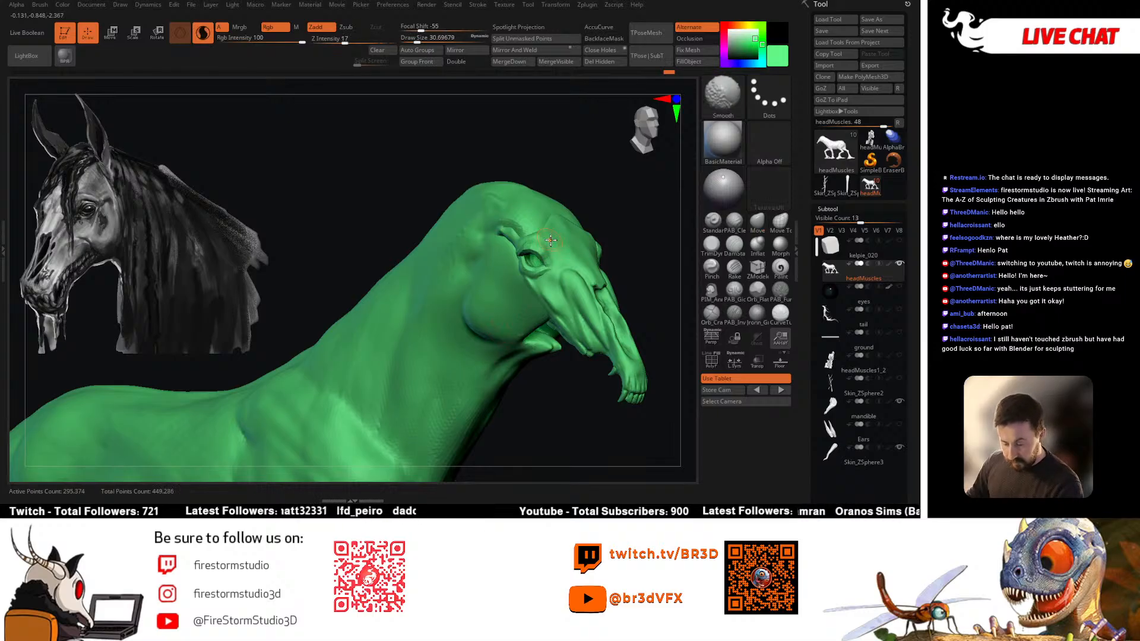
Step: Smooth the forehead and the brow ridge above the eye on headMuscles
mouse_move(550, 241)
right_down()
mouse_move(449, 249)
mouse_move(410, 279)
mouse_move(416, 333)
right_up()
shift+drag(565, 250, 583, 225)
right_drag(602, 230, 558, 248)
shift+drag(557, 248, 528, 204)
mouse_move(530, 185)
right_down()
mouse_move(561, 199)
mouse_move(448, 211)
right_up()
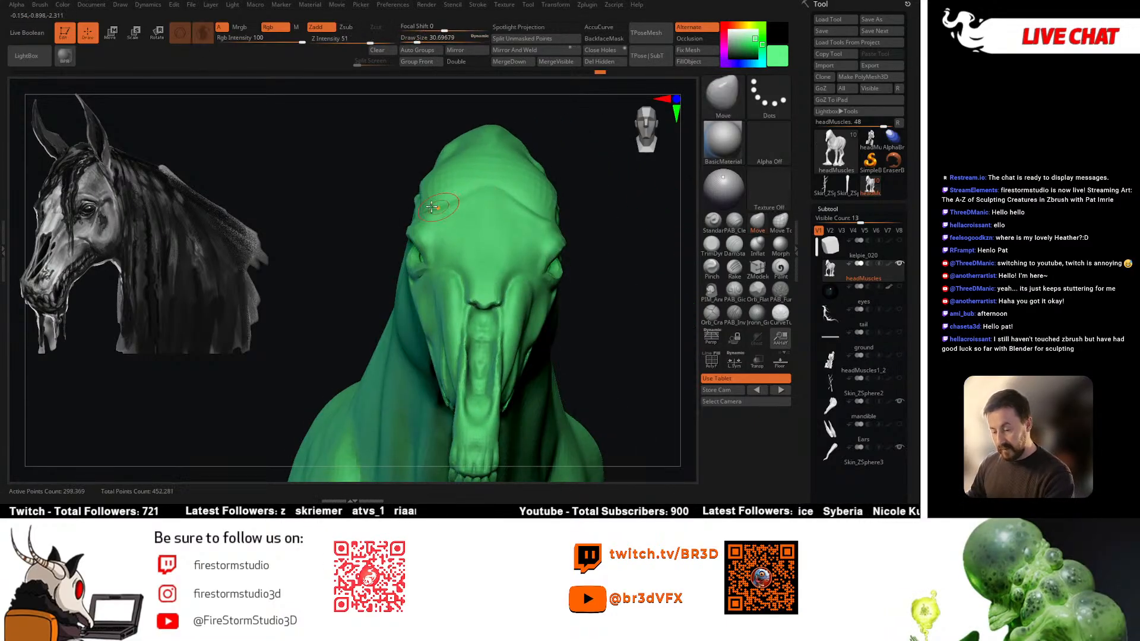
drag(210, 322, 338, 314)
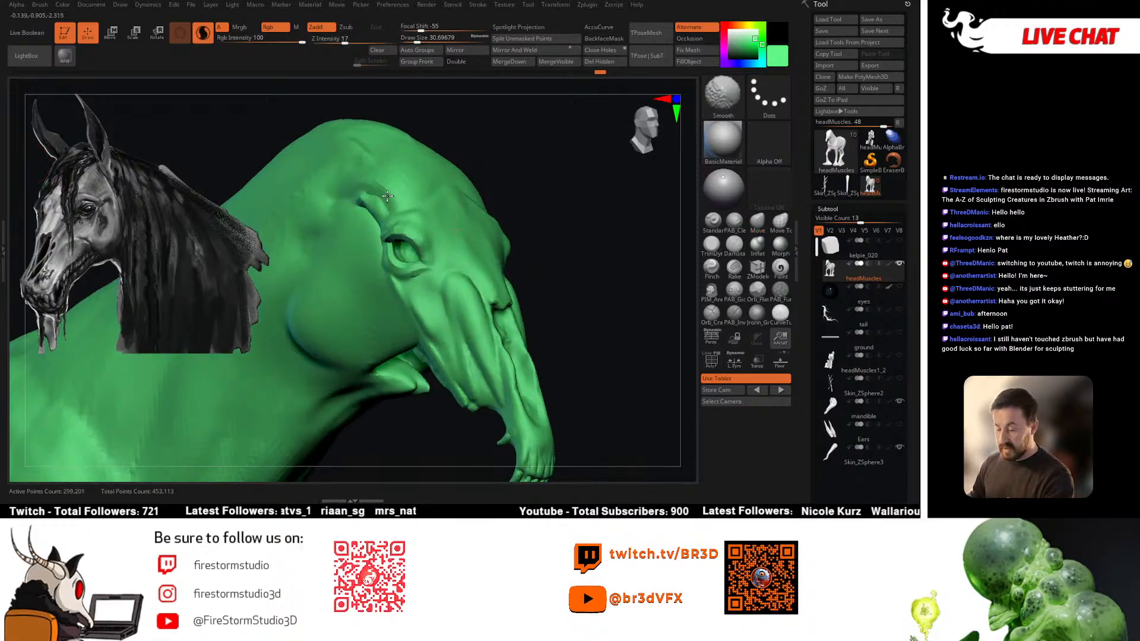
right_drag(364, 200, 590, 202)
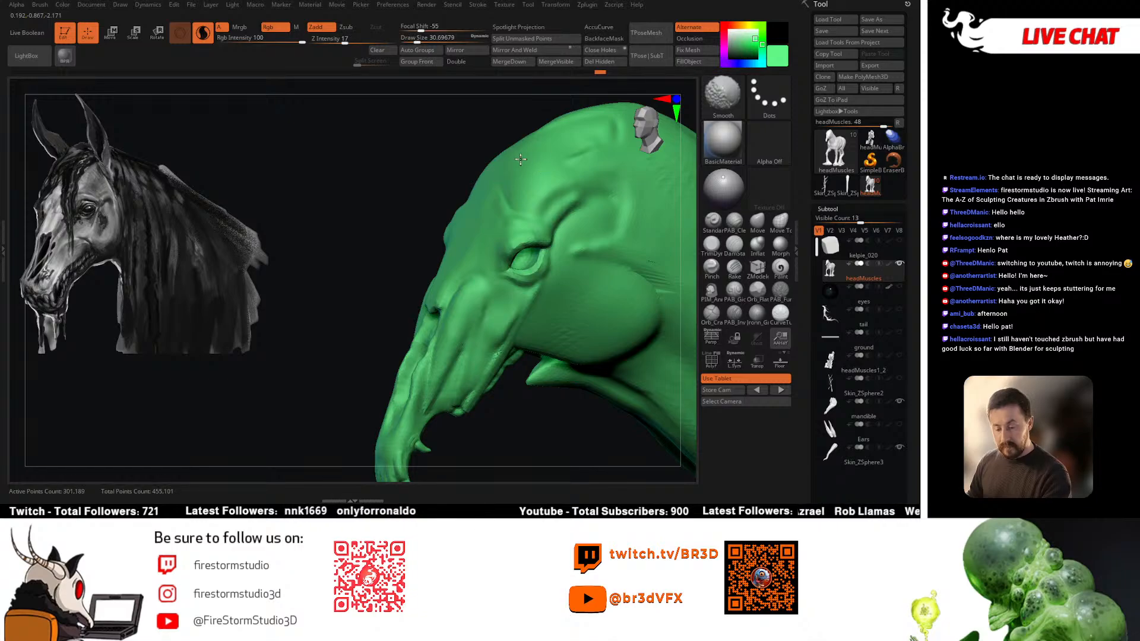
Step: Smooth the creases above and around the eye socket with a Draw Size of about 23
mouse_move(520, 159)
ctrl+right_down()
mouse_move(475, 311)
mouse_move(430, 332)
mouse_move(417, 364)
mouse_move(458, 301)
ctrl+right_up()
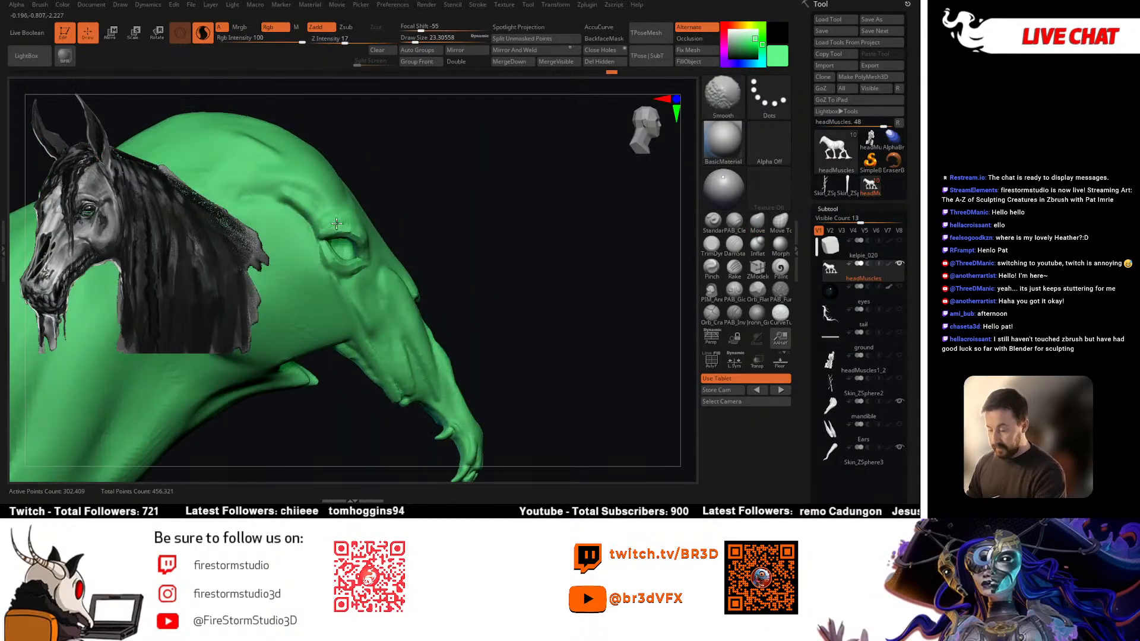
shift+right_drag(372, 235, 320, 246)
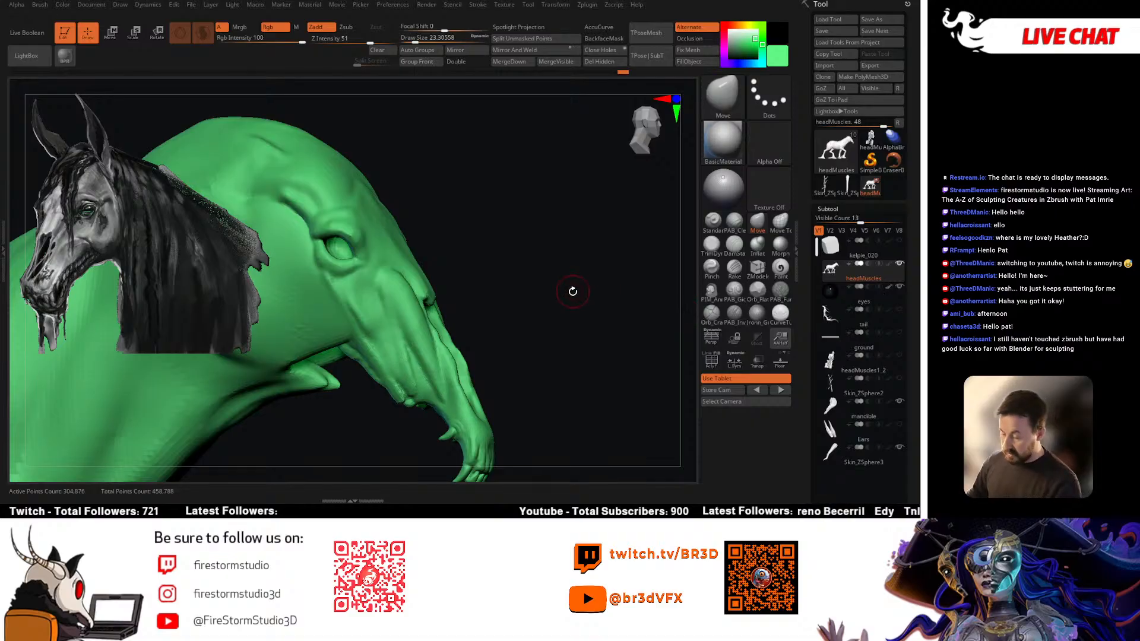
mouse_move(573, 291)
right_down()
mouse_move(519, 257)
mouse_move(469, 271)
mouse_move(475, 288)
right_up()
Step: Smooth the mouth corner and the lower edge of the cheek muscle where it meets the jaw
key(shift)
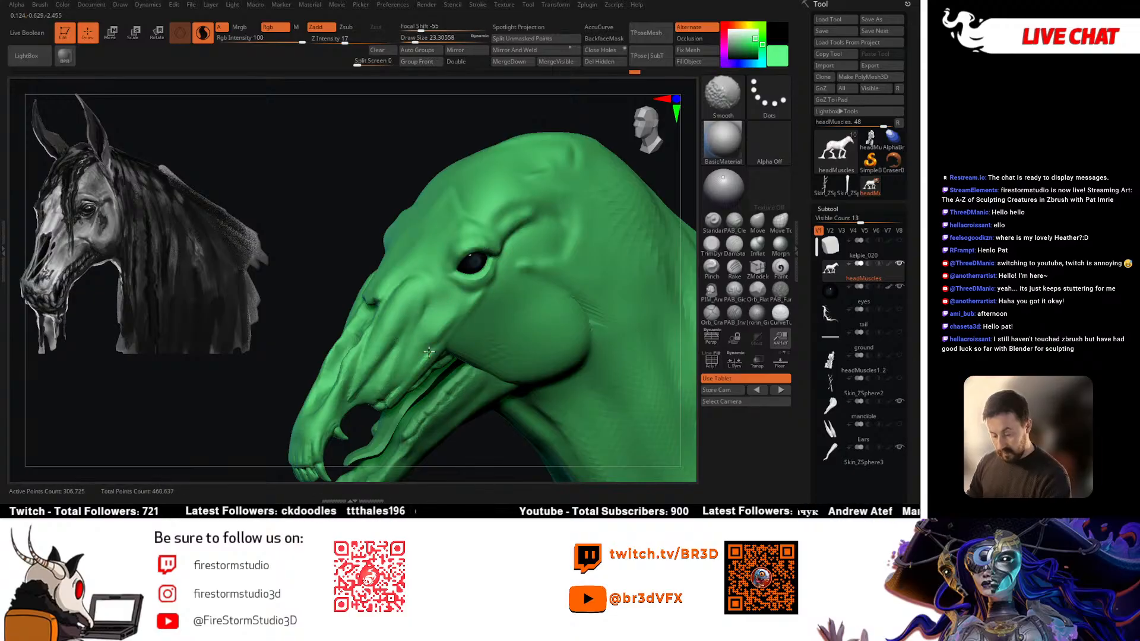
mouse_move(475, 300)
right_down()
mouse_move(456, 307)
mouse_move(444, 294)
right_up()
key(shift)
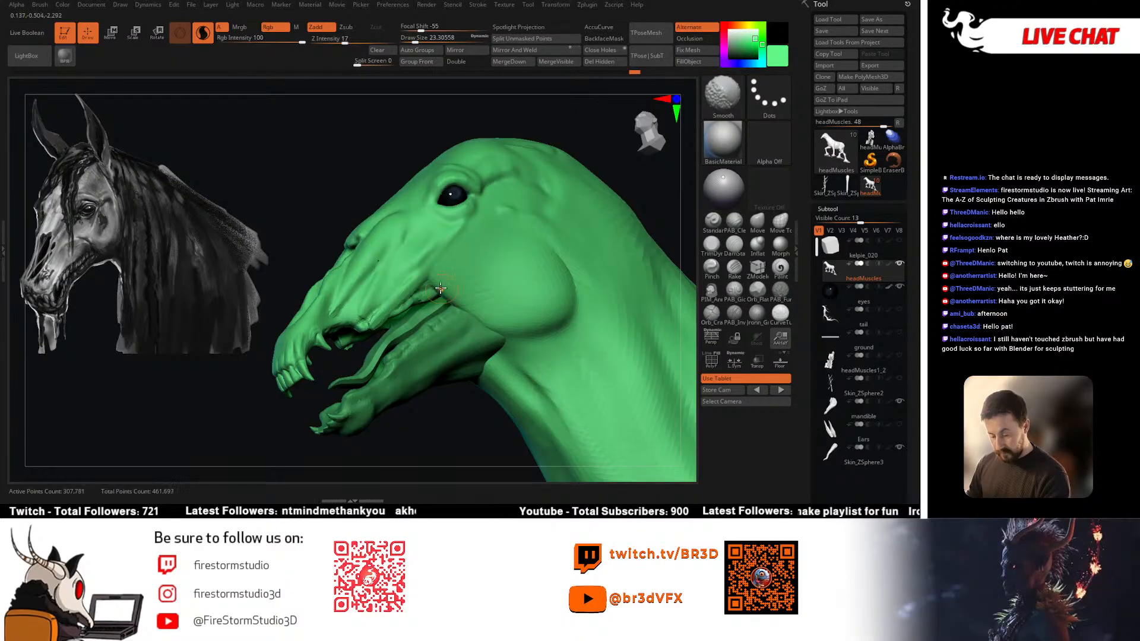
shift+drag(440, 289, 477, 314)
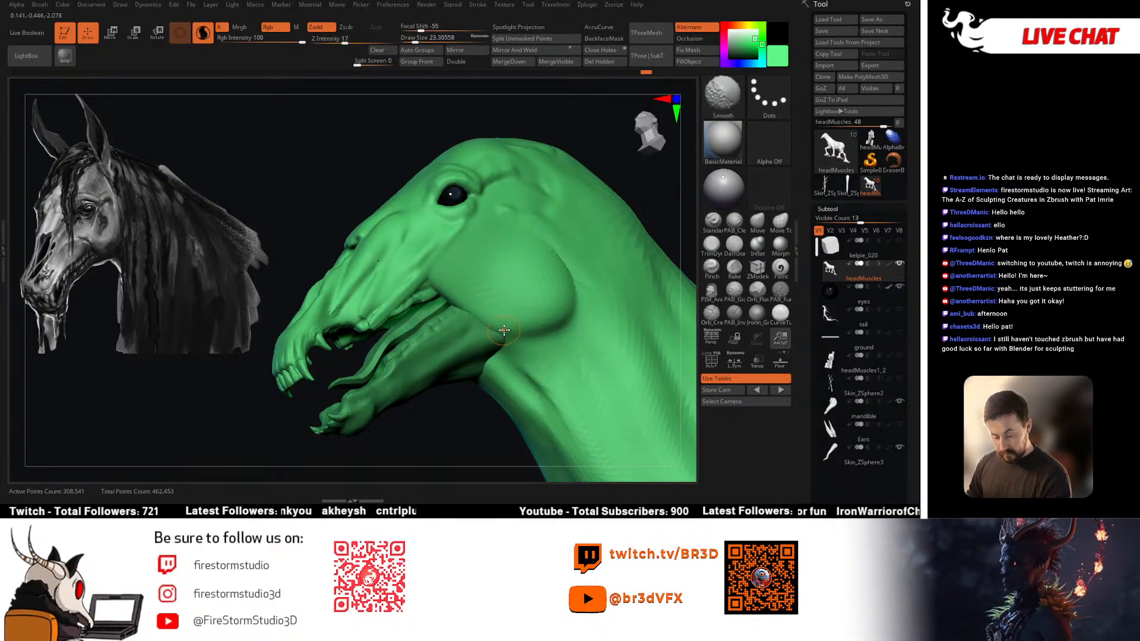
mouse_move(486, 329)
right_down()
mouse_move(480, 361)
mouse_move(414, 339)
right_up()
key(shift)
shift+drag(352, 309, 363, 339)
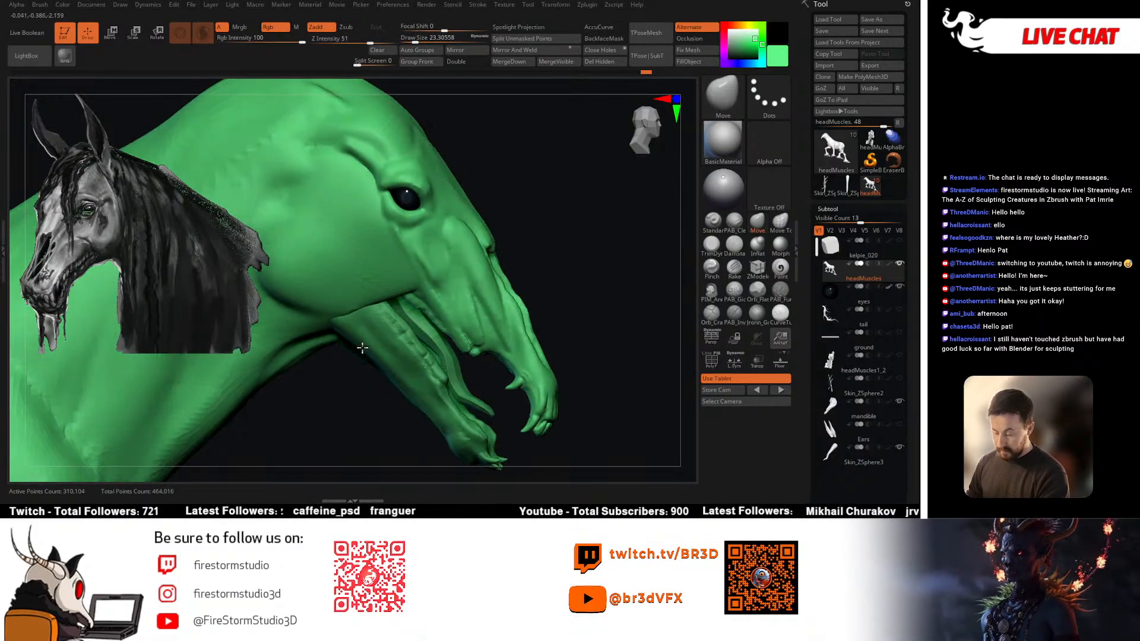
mouse_move(364, 339)
right_down()
mouse_move(402, 377)
mouse_move(413, 297)
right_up()
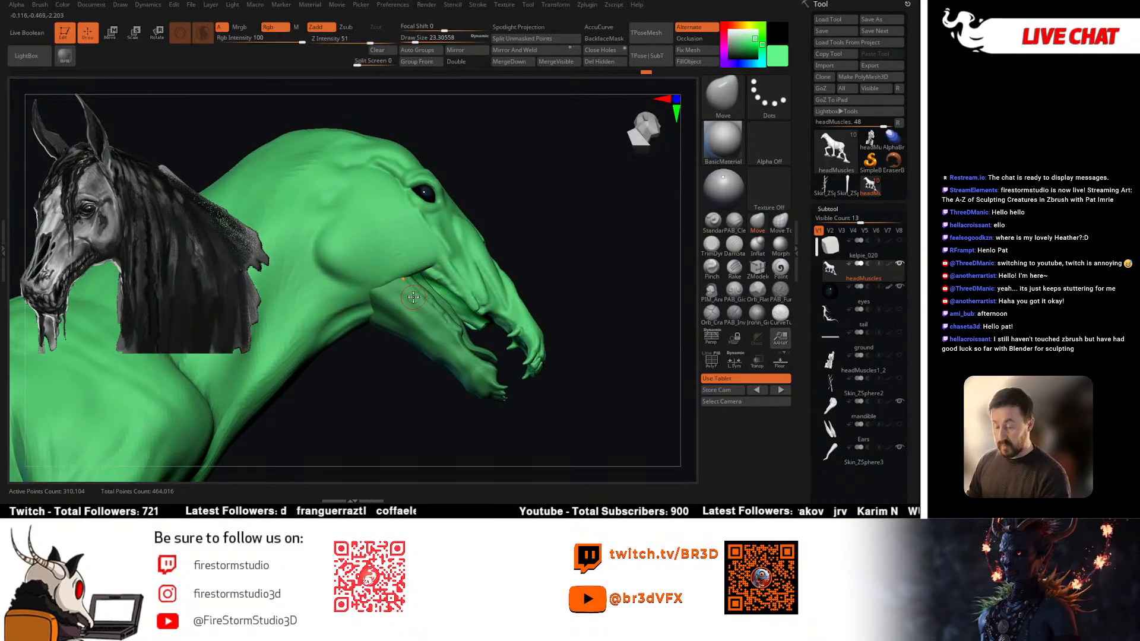
Step: Examine the cheek, mouth corner and jaws from the side and front, using a Draw Size of about 20
right_drag(549, 293, 425, 276)
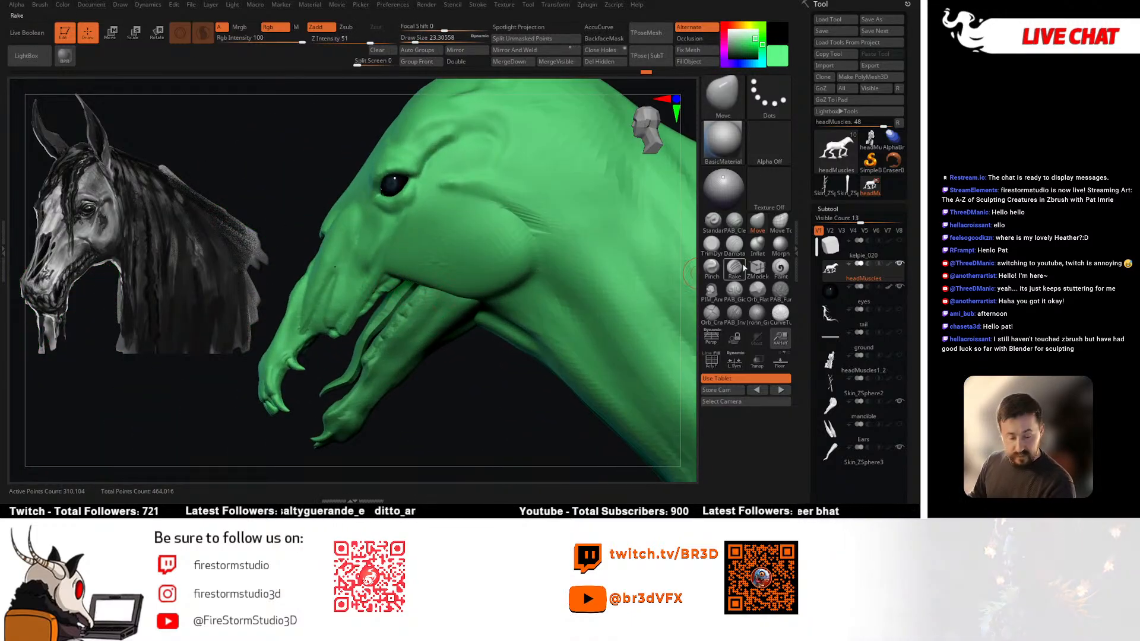
key(b)
key(Escape)
key(space)
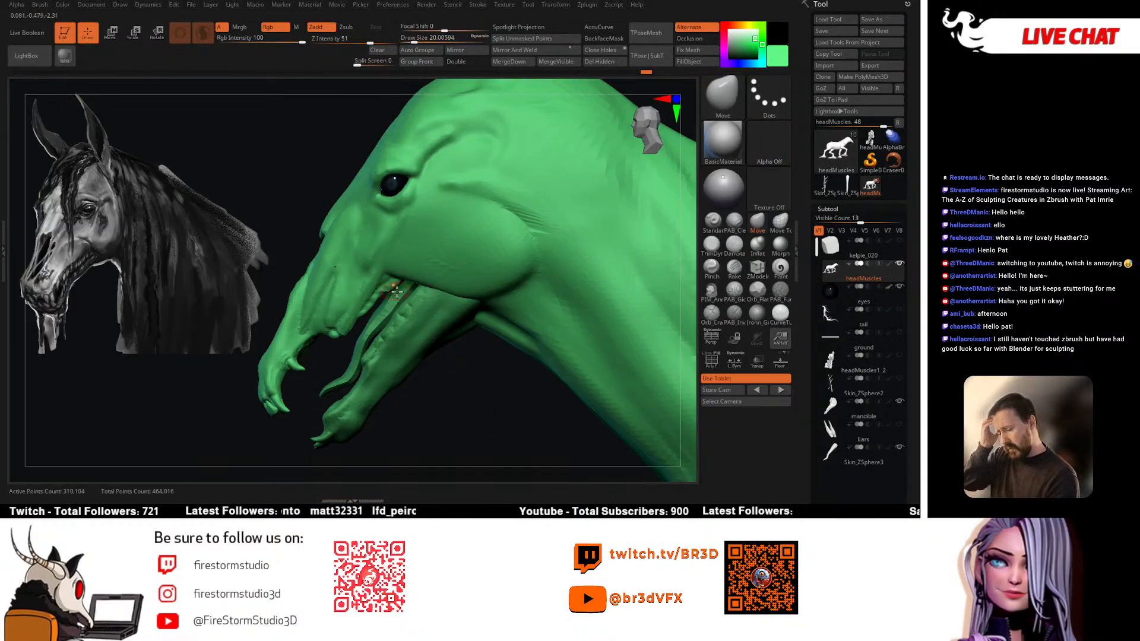
mouse_move(416, 318)
right_down()
mouse_move(447, 357)
mouse_move(505, 356)
right_up()
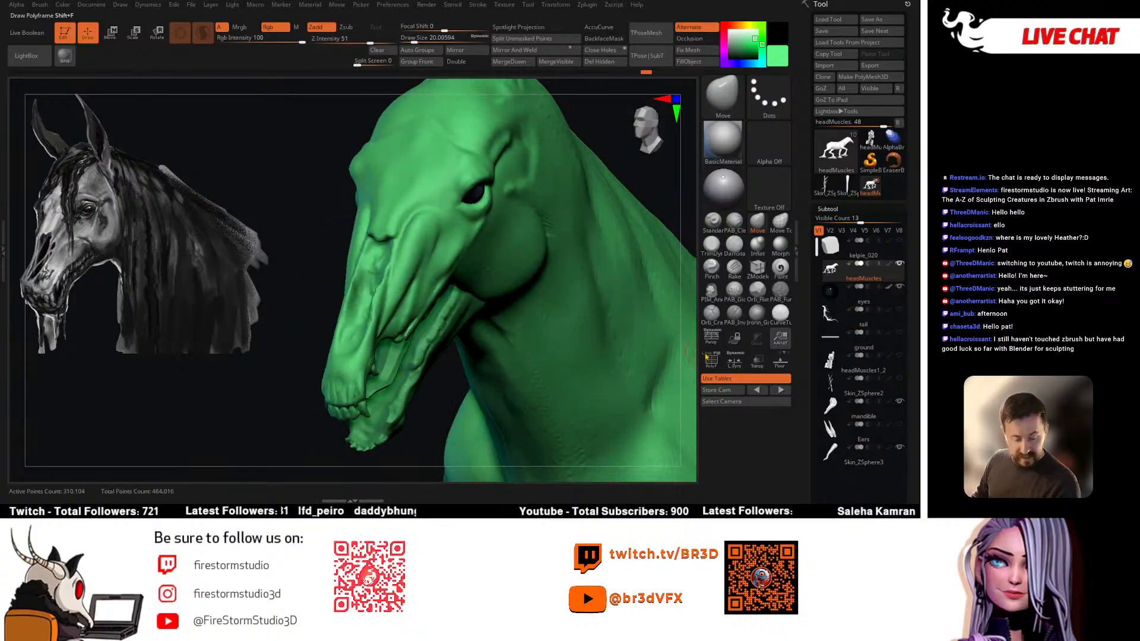
right_drag(389, 326, 493, 324)
Step: Duplicate the vein-like Skin_ZSphere2 subtool on the muzzle
click(849, 389)
alt+right_drag(585, 339, 539, 318)
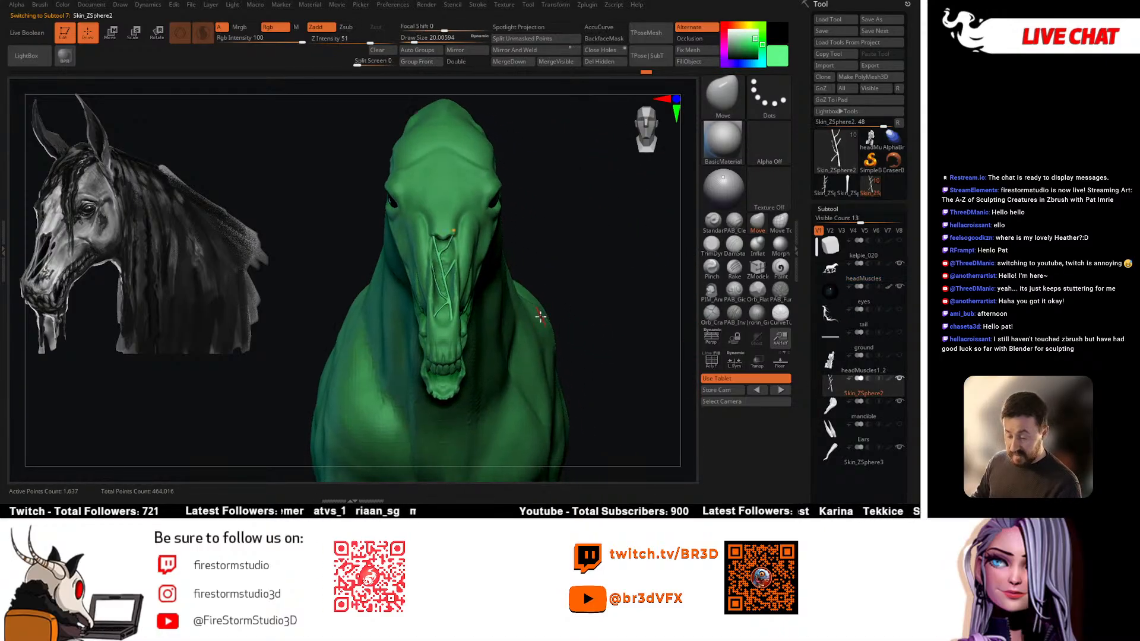
key(w)
alt+right_drag(442, 314, 436, 321)
alt+click(420, 330)
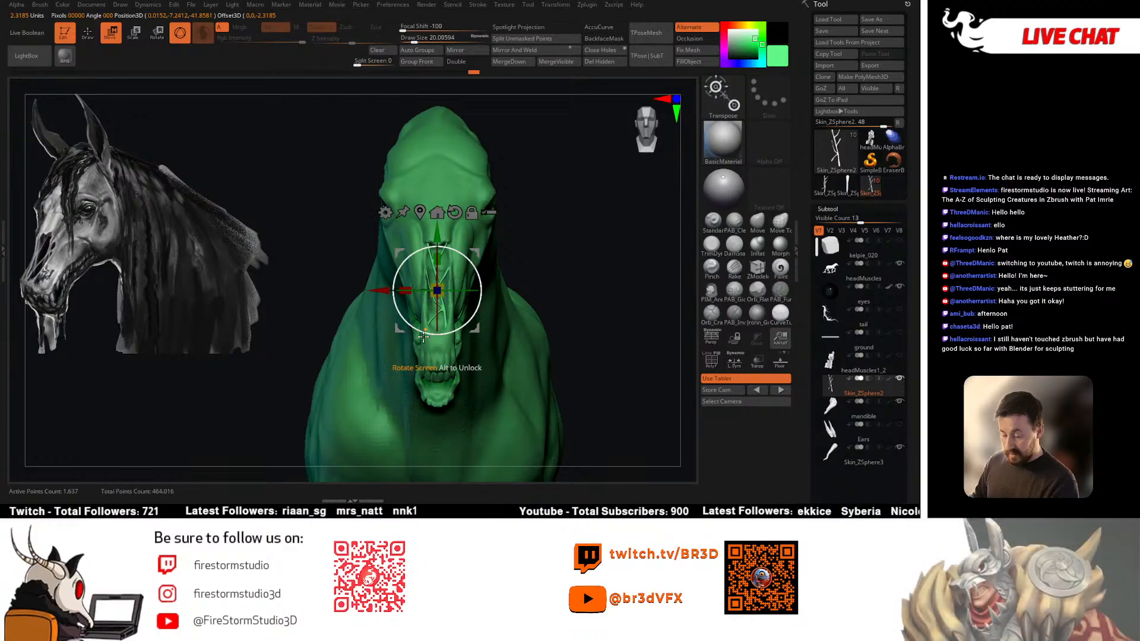
key(ctrl+shift+d)
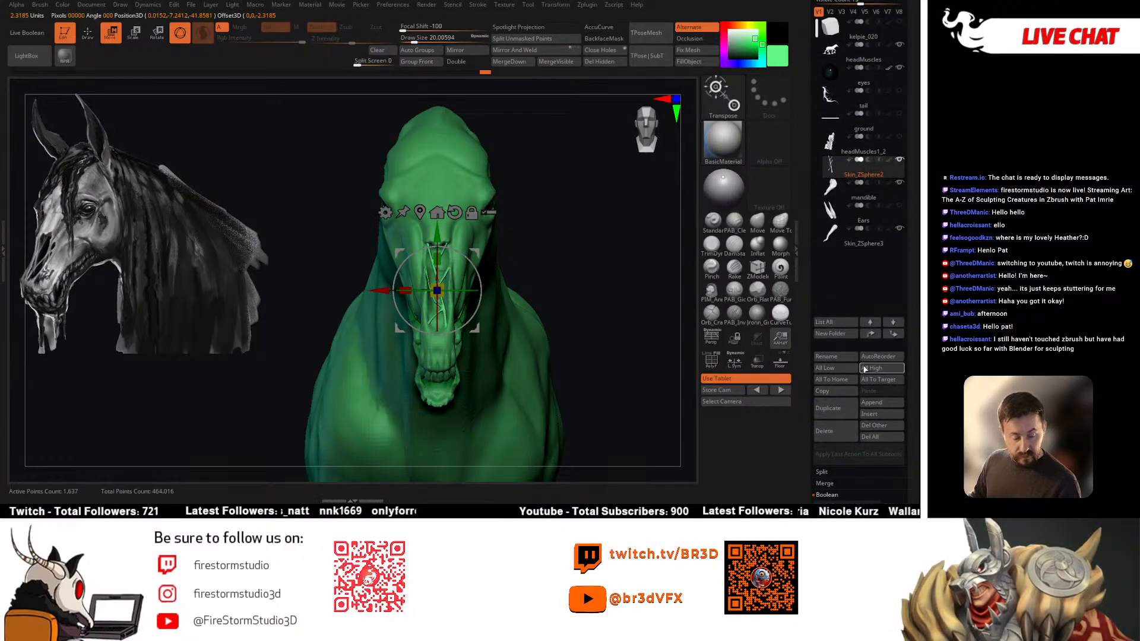
Step: Move the duplicated strand piece off the muzzle and rotate it alongside the head near the jaws
drag(381, 290, 429, 289)
right_drag(596, 261, 511, 282)
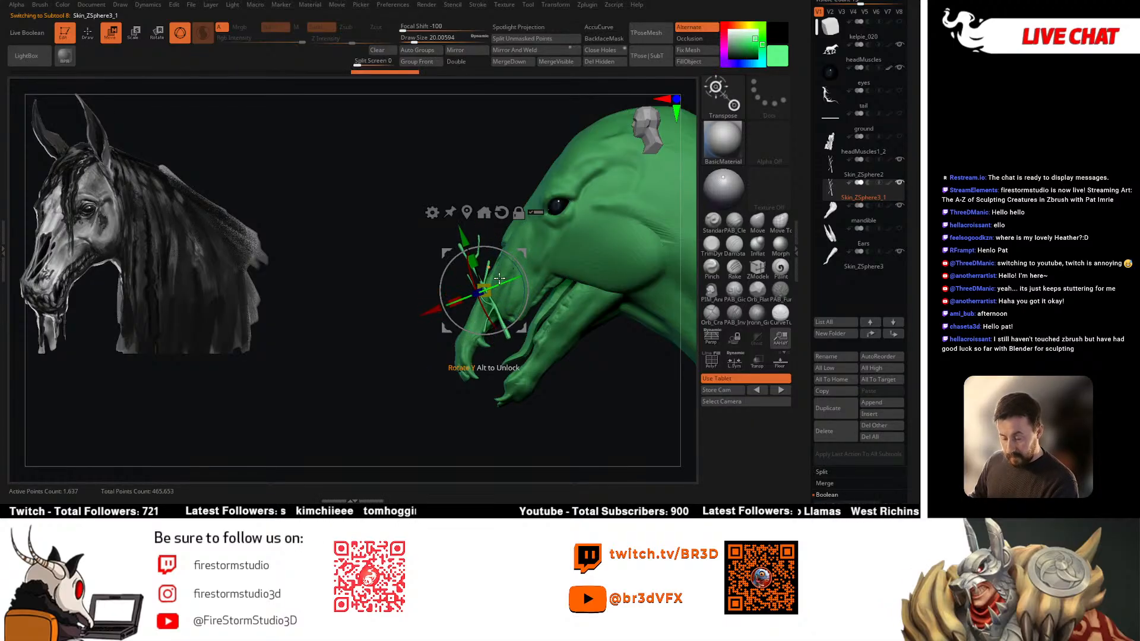
drag(499, 278, 585, 312)
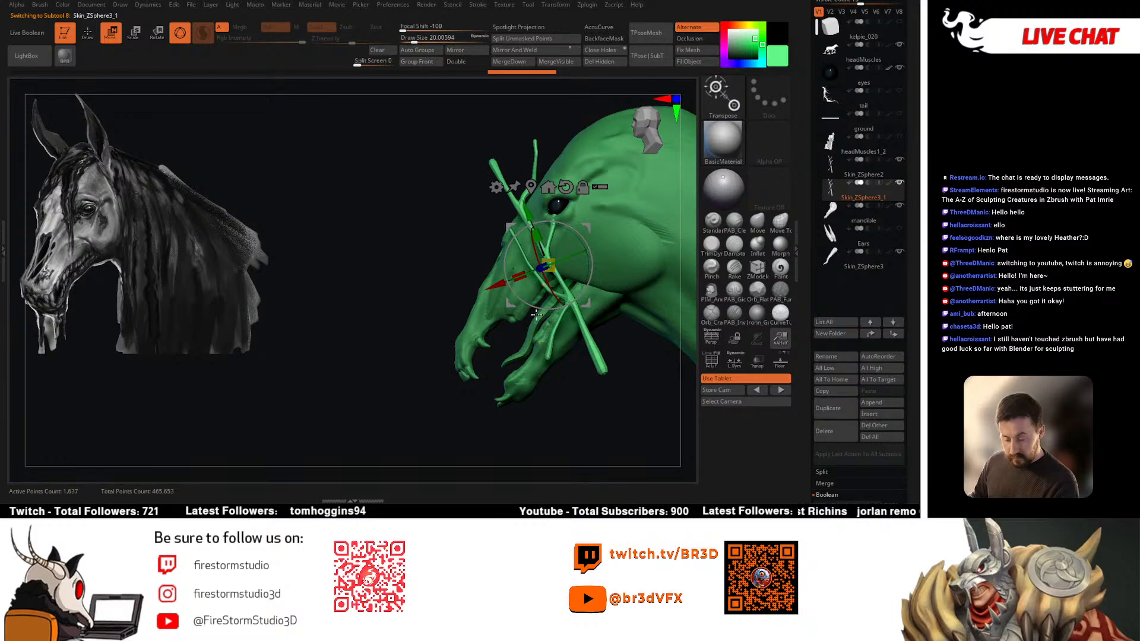
right_drag(585, 333, 671, 332)
drag(578, 249, 615, 265)
shift+right_drag(615, 264, 612, 271)
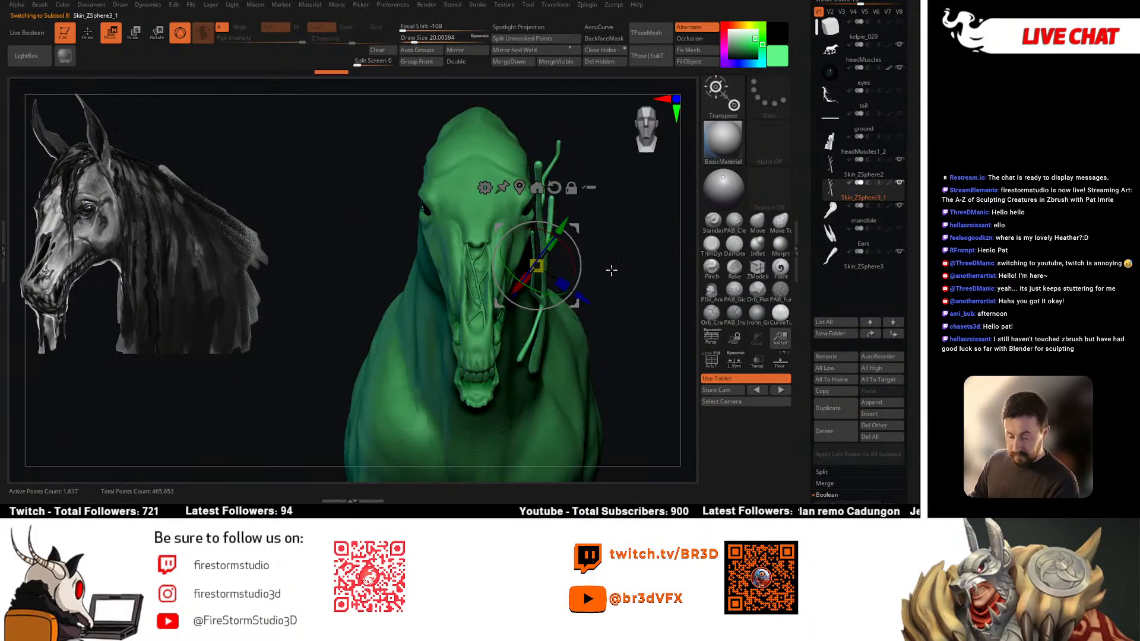
Step: Align the duplicated strand piece with the side of the head, scale it down and fit it into the mouth corner between the jaws
drag(578, 278, 575, 250)
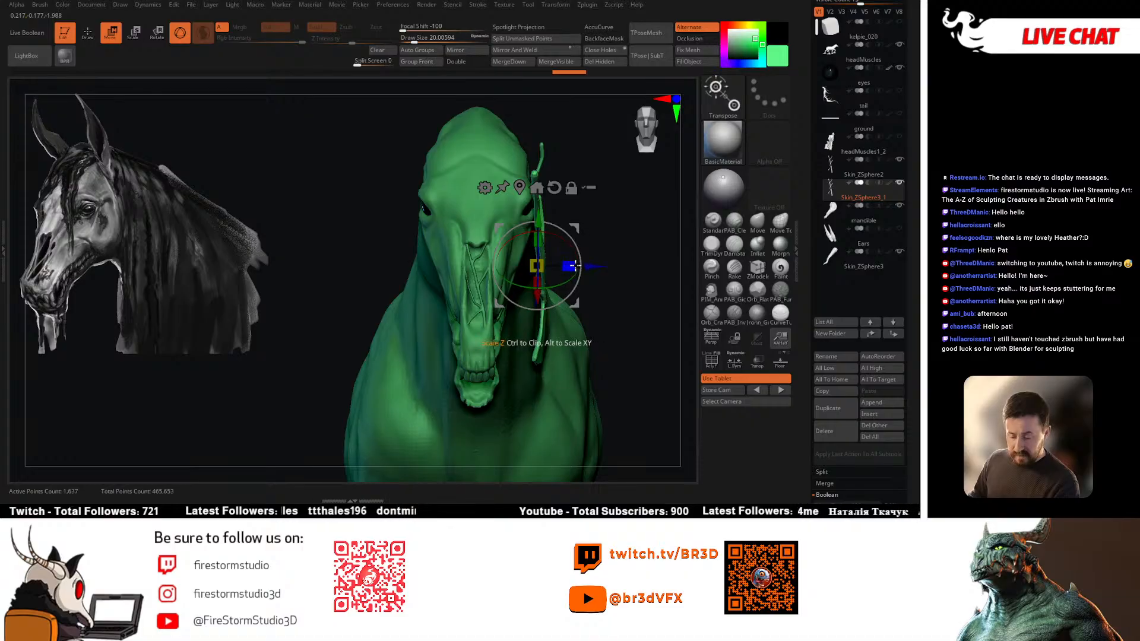
mouse_move(593, 255)
right_down()
mouse_move(580, 250)
mouse_move(591, 268)
right_up()
drag(593, 265, 559, 266)
right_drag(564, 291, 474, 270)
drag(472, 266, 504, 263)
mouse_move(504, 263)
right_down()
mouse_move(521, 246)
mouse_move(502, 264)
right_up()
drag(489, 256, 492, 259)
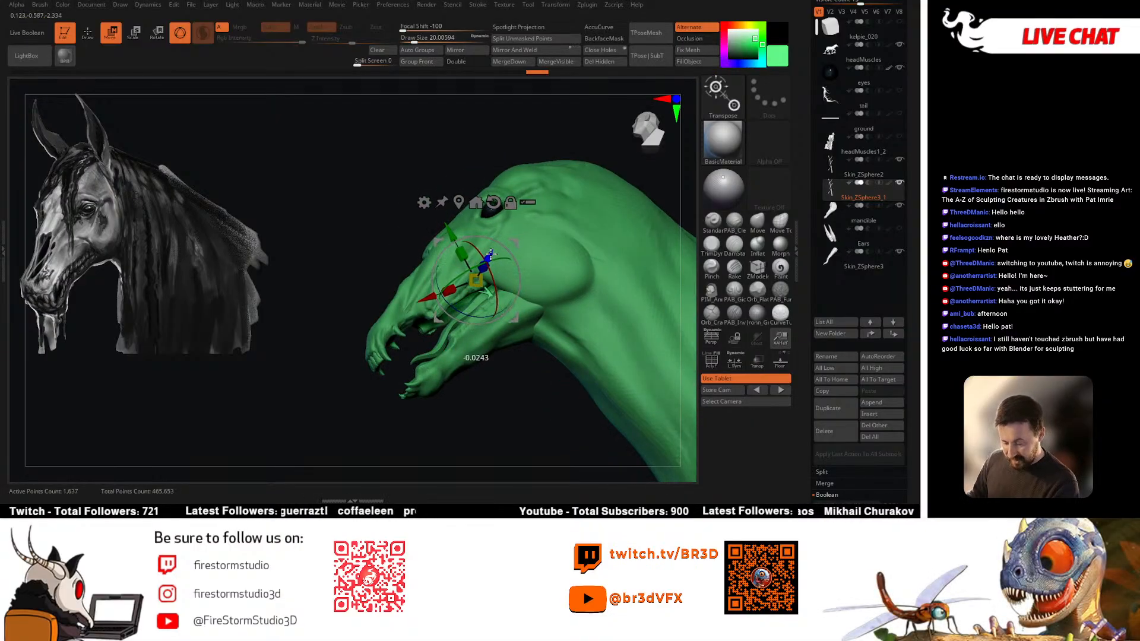
right_drag(495, 264, 477, 277)
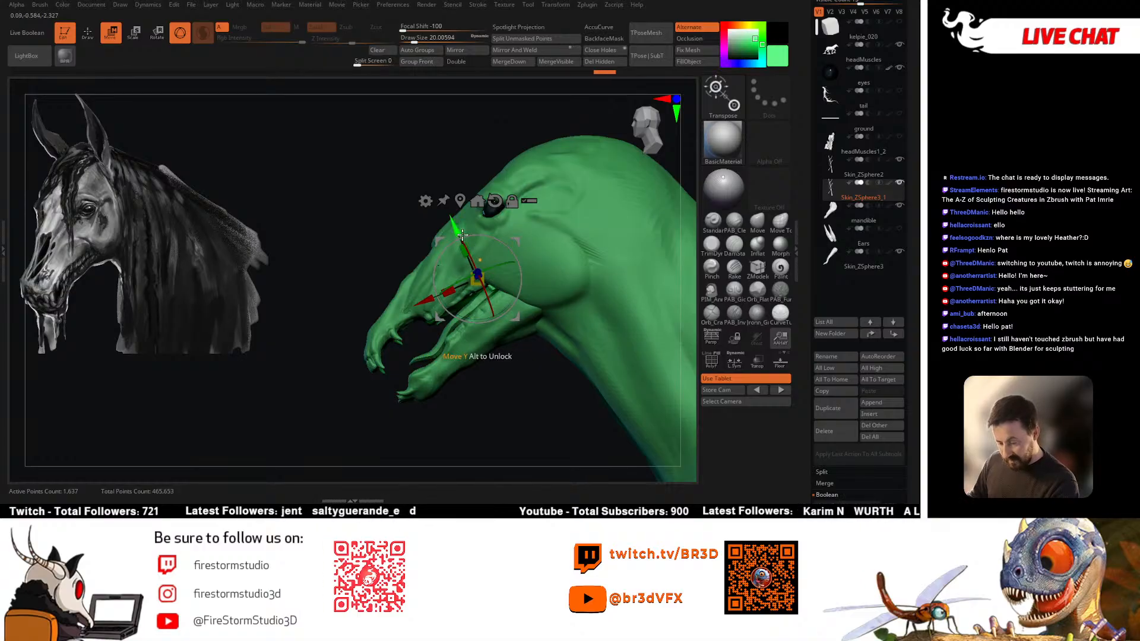
drag(462, 235, 478, 250)
Step: Reshape the strands between the jaws with the Move brush, using Draw Sizes of about 62 and about 35
mouse_move(478, 249)
right_down()
mouse_move(524, 288)
mouse_move(611, 291)
mouse_move(475, 375)
right_up()
key(q)
key(b)
key(m)
key(v)
key(space)
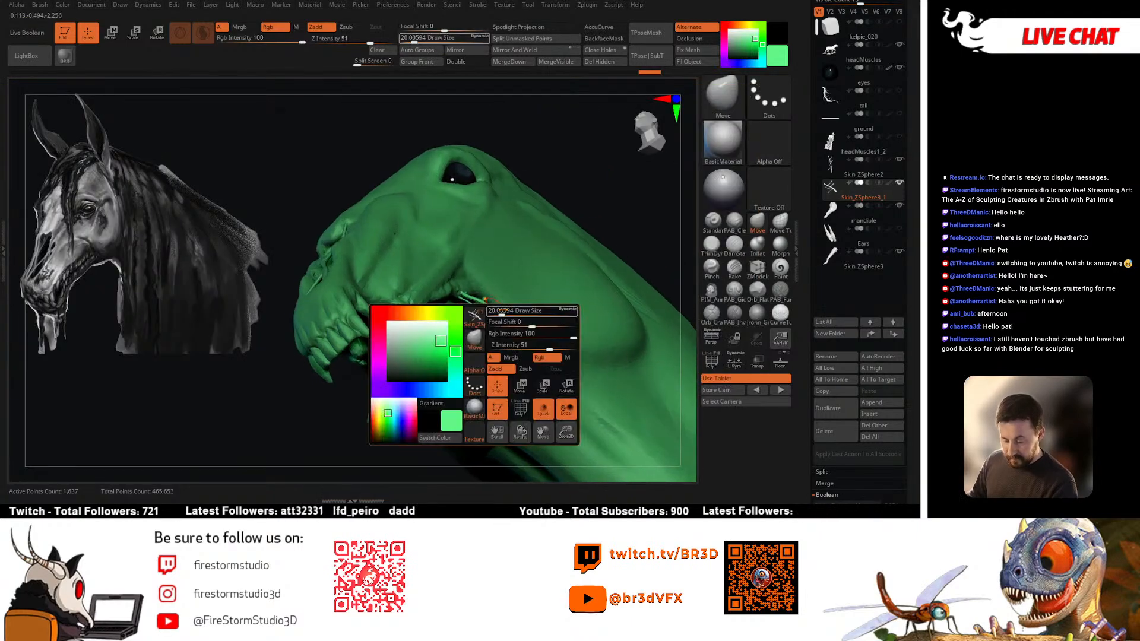
drag(502, 311, 514, 310)
right_drag(495, 380, 467, 392)
key(space)
drag(506, 328, 502, 327)
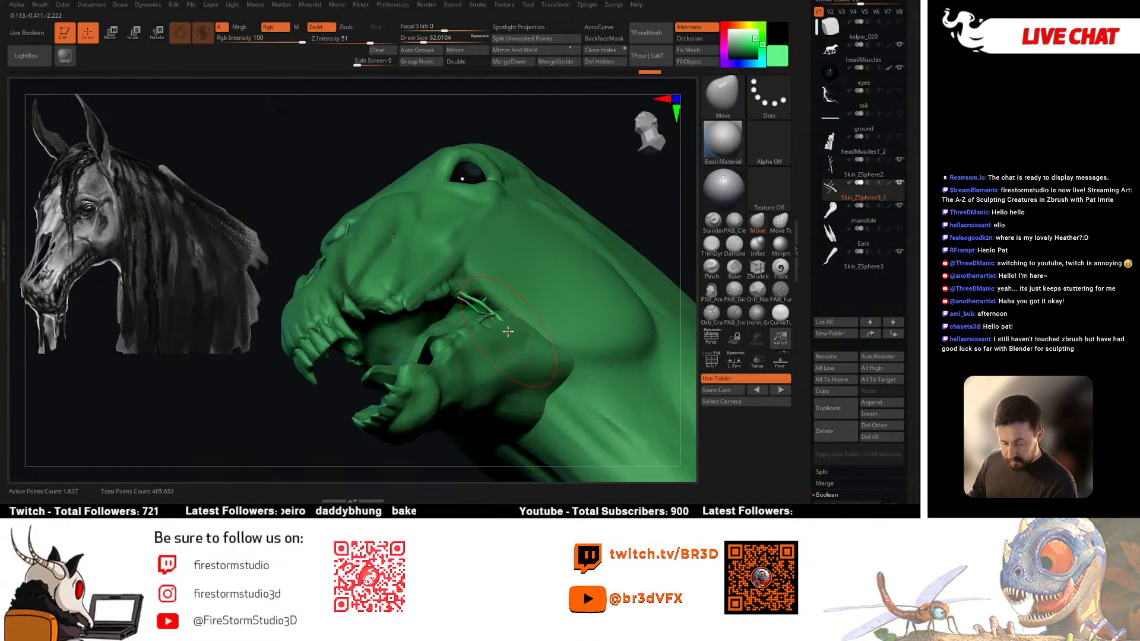
mouse_move(486, 327)
right_down()
mouse_move(465, 300)
mouse_move(454, 305)
mouse_move(470, 335)
mouse_move(466, 273)
mouse_move(508, 262)
mouse_move(494, 295)
right_up()
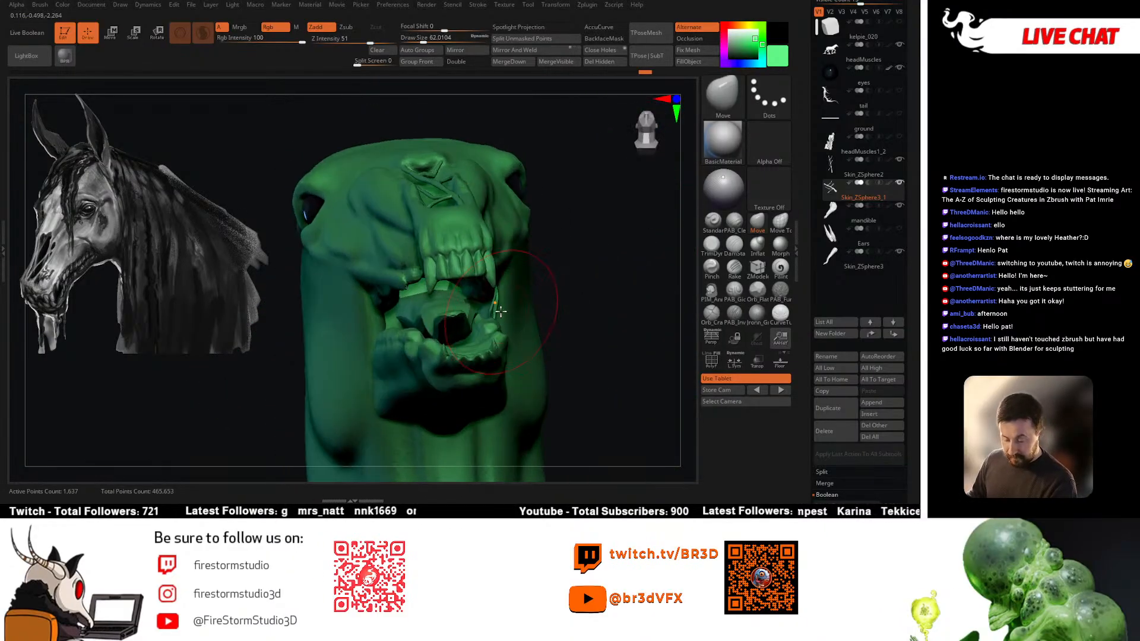
key(space)
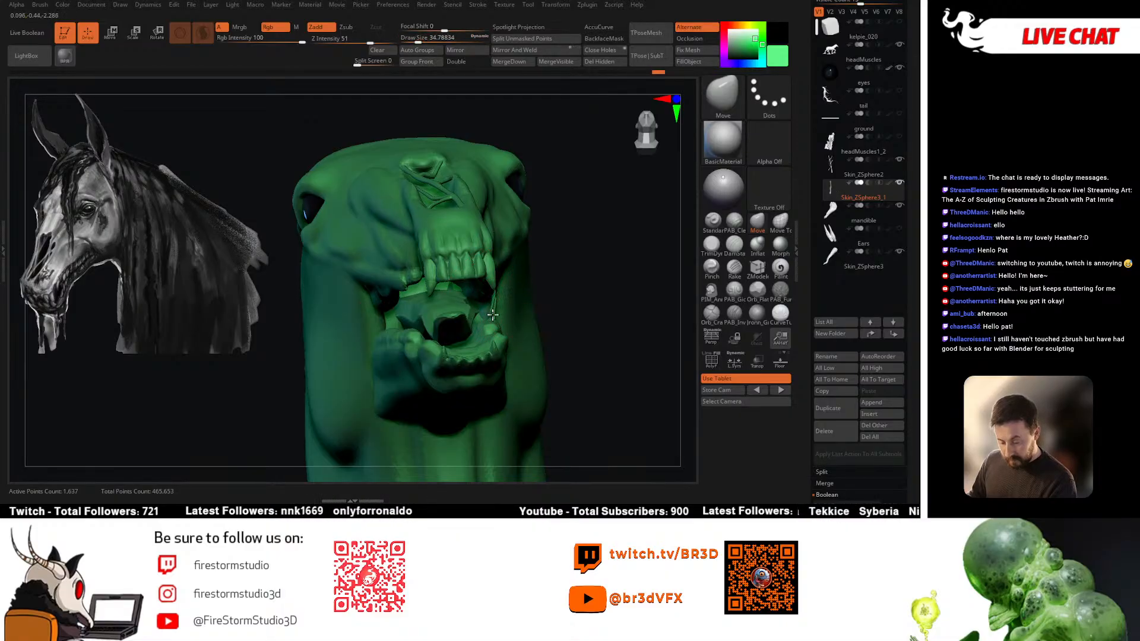
right_drag(553, 285, 489, 294)
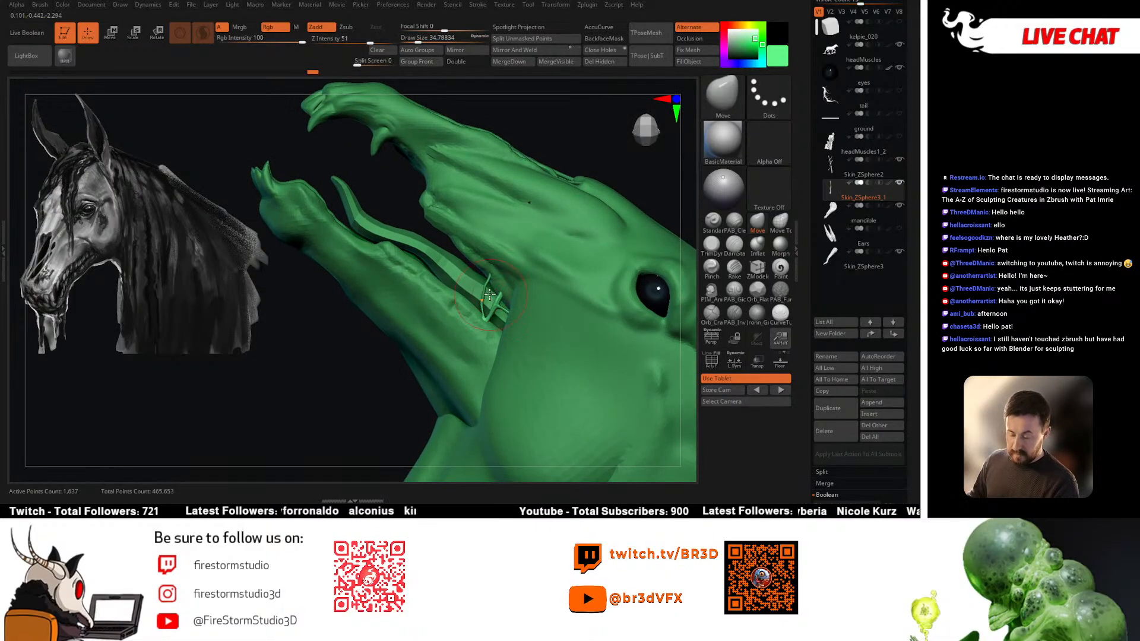
Step: Inflate the mouth-corner strands with Z Intensity 8 and a Draw Size of about 31, undo the excess and smooth them
click(757, 245)
key(space)
mouse_move(472, 293)
mouse_down()
mouse_move(485, 301)
mouse_move(537, 270)
mouse_up()
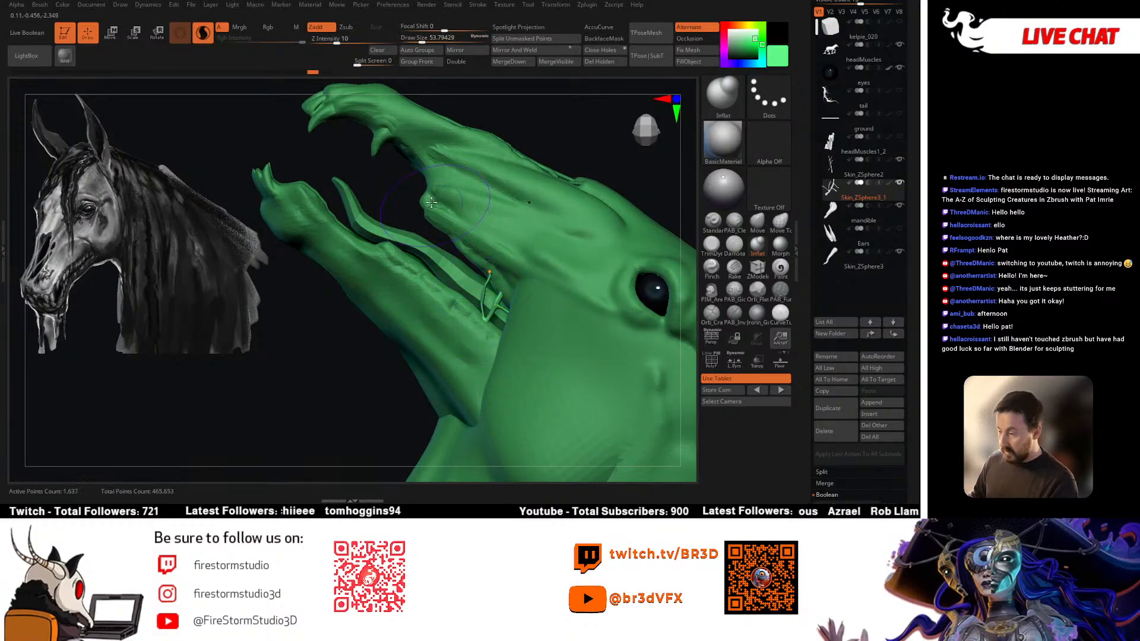
drag(346, 41, 343, 41)
key(space)
drag(531, 323, 490, 304)
key(ctrl+z)
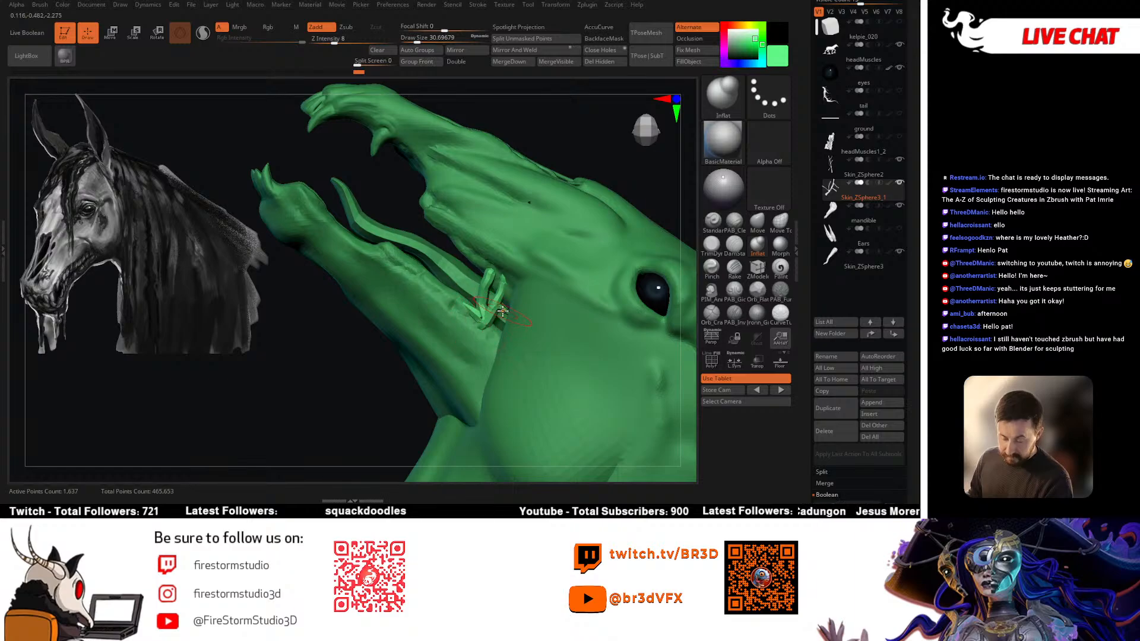
key(shift)
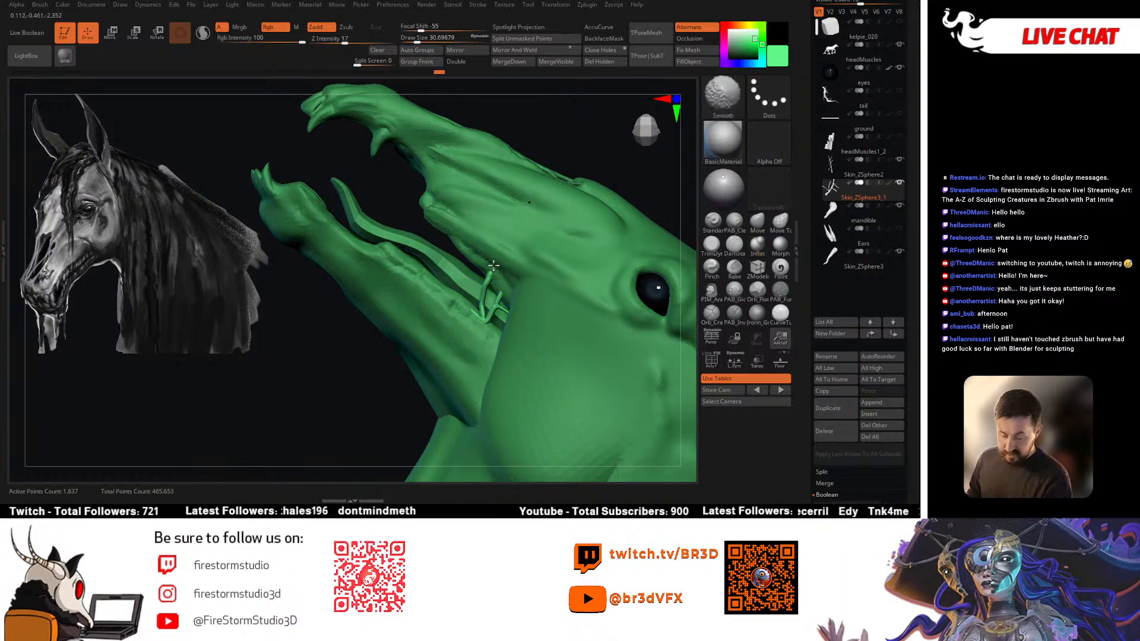
Step: Adjust the strands with the Move brush at a Draw Size of about 31 so they bridge the upper and lower jaws
key(b)
key(m)
key(v)
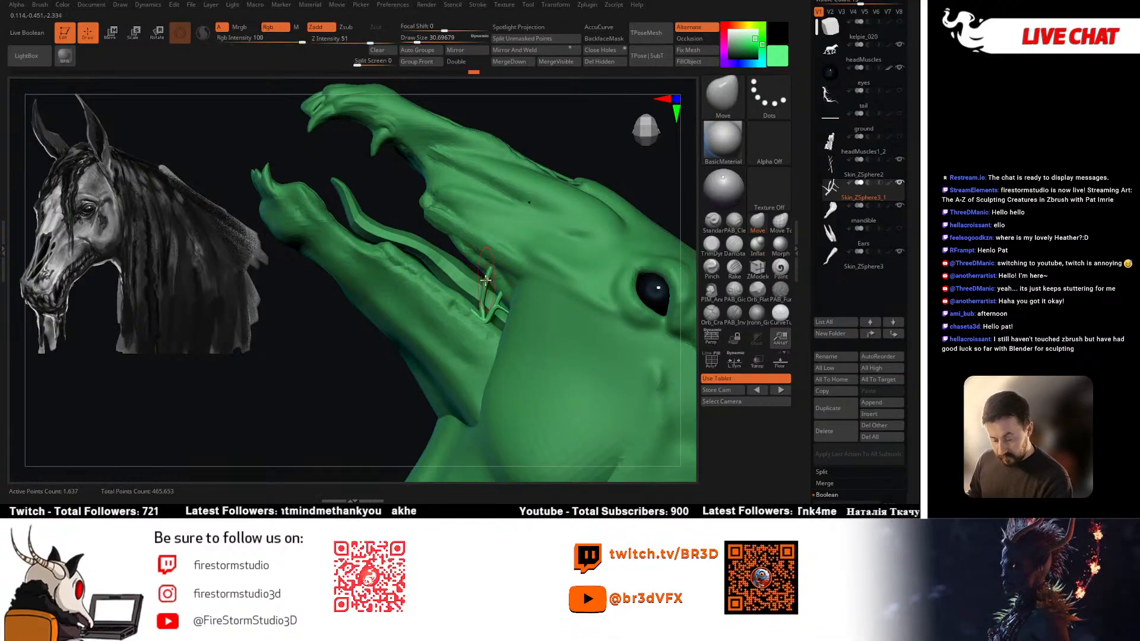
key(shift)
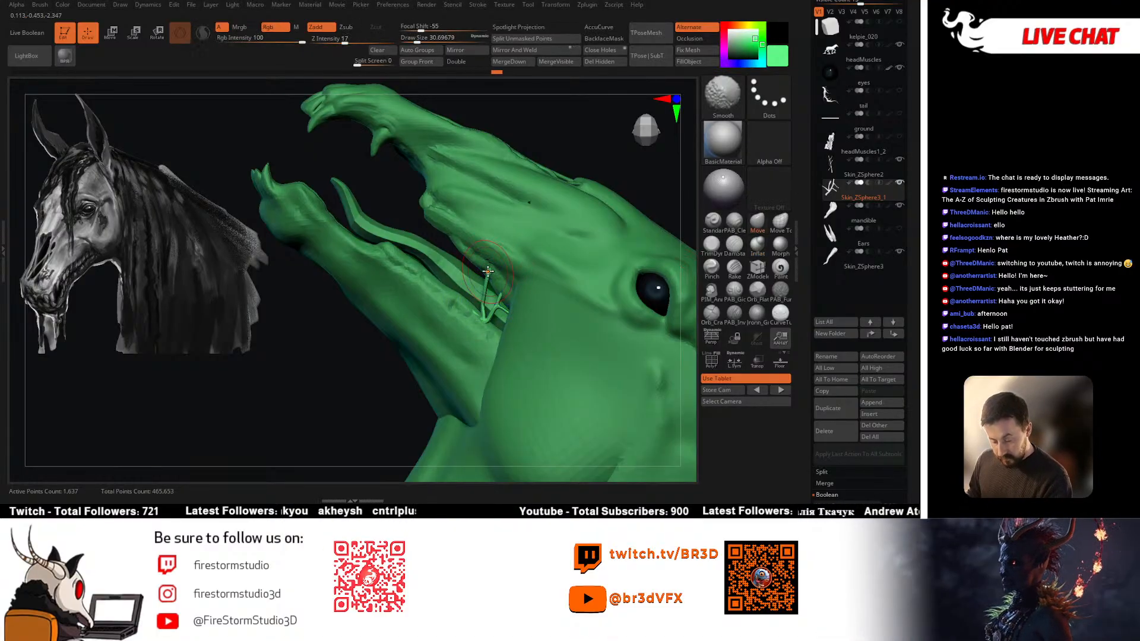
mouse_move(488, 271)
right_down()
mouse_move(540, 332)
mouse_move(562, 393)
mouse_move(561, 356)
right_up()
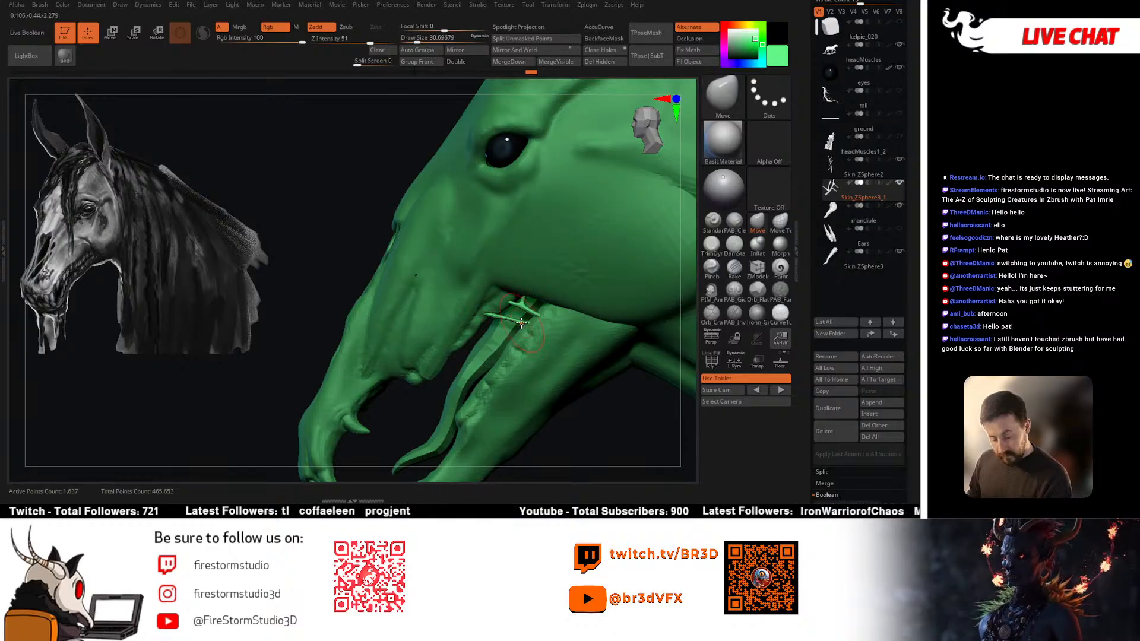
right_drag(488, 319, 588, 179)
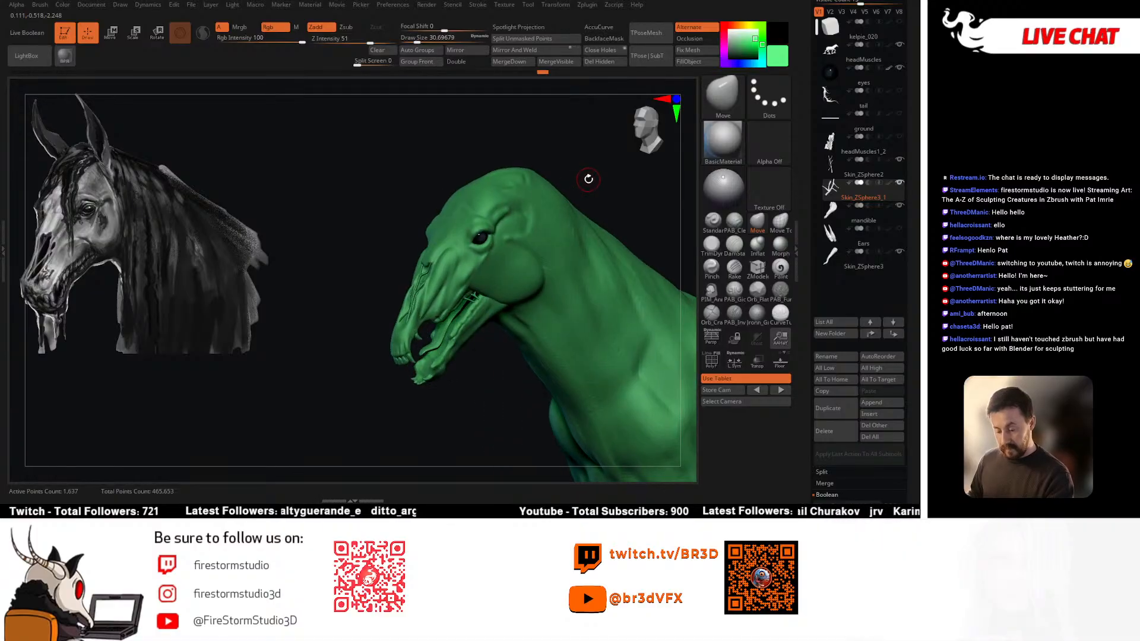
key(shift)
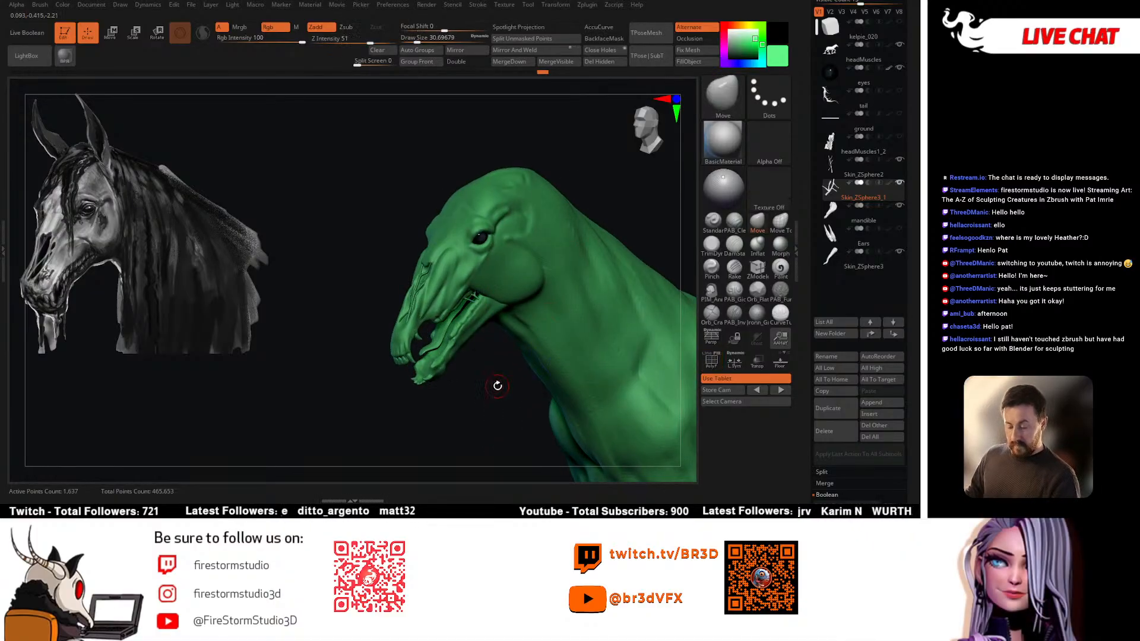
Step: Mirror the mouth-corner strands across the X axis, merging them into one subtool
right_drag(496, 386, 556, 383)
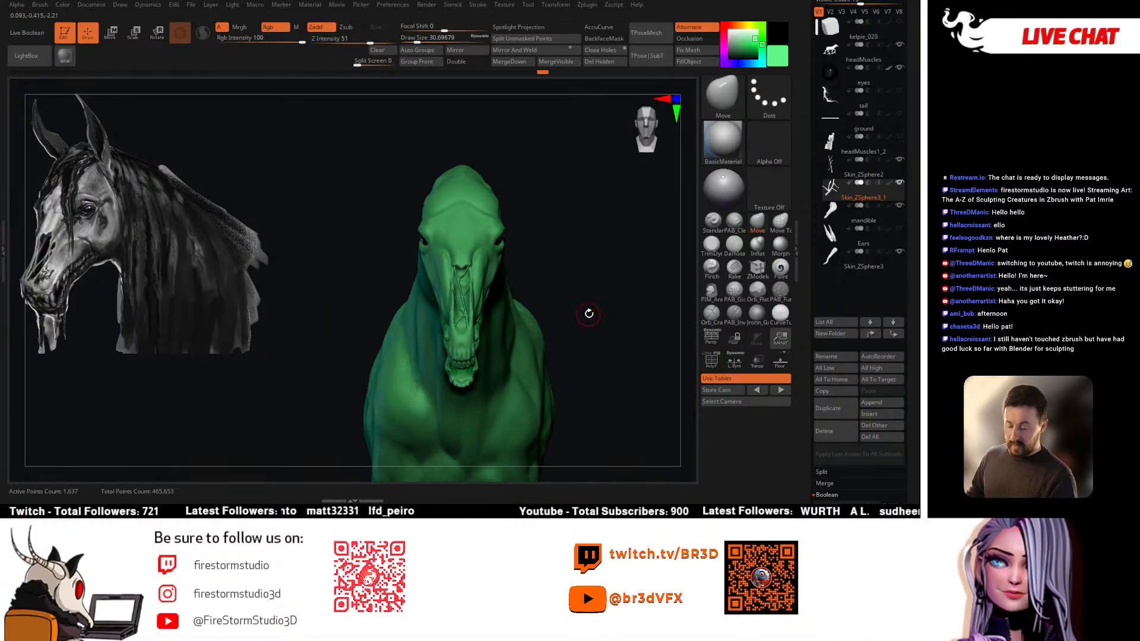
click(462, 51)
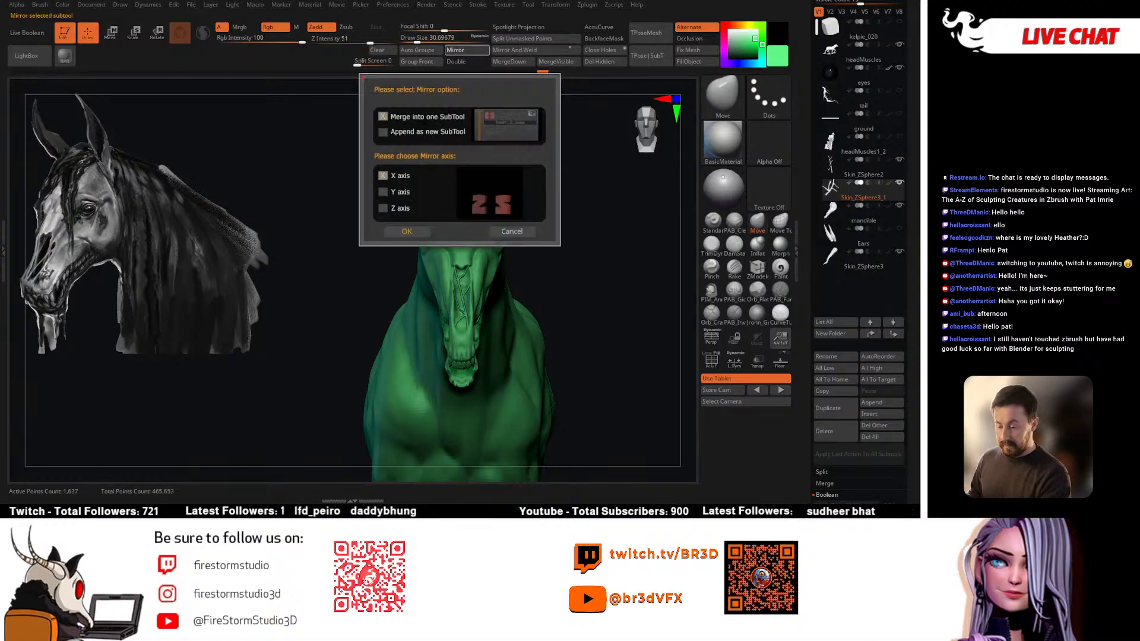
click(407, 231)
right_drag(572, 279, 454, 373)
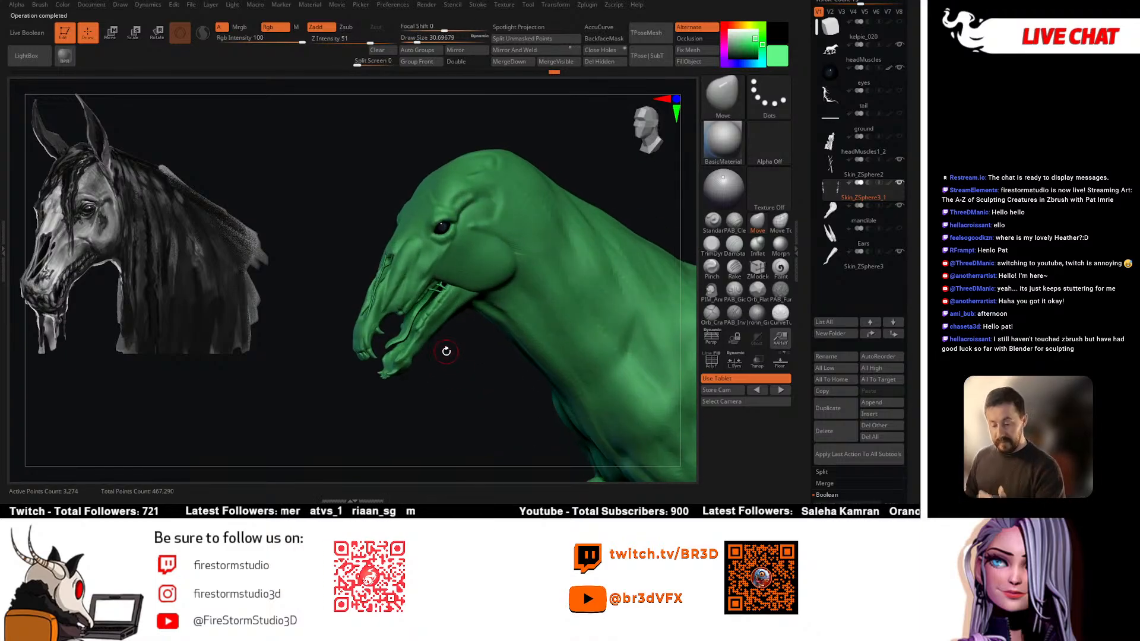
ctrl+right_drag(549, 252, 588, 194)
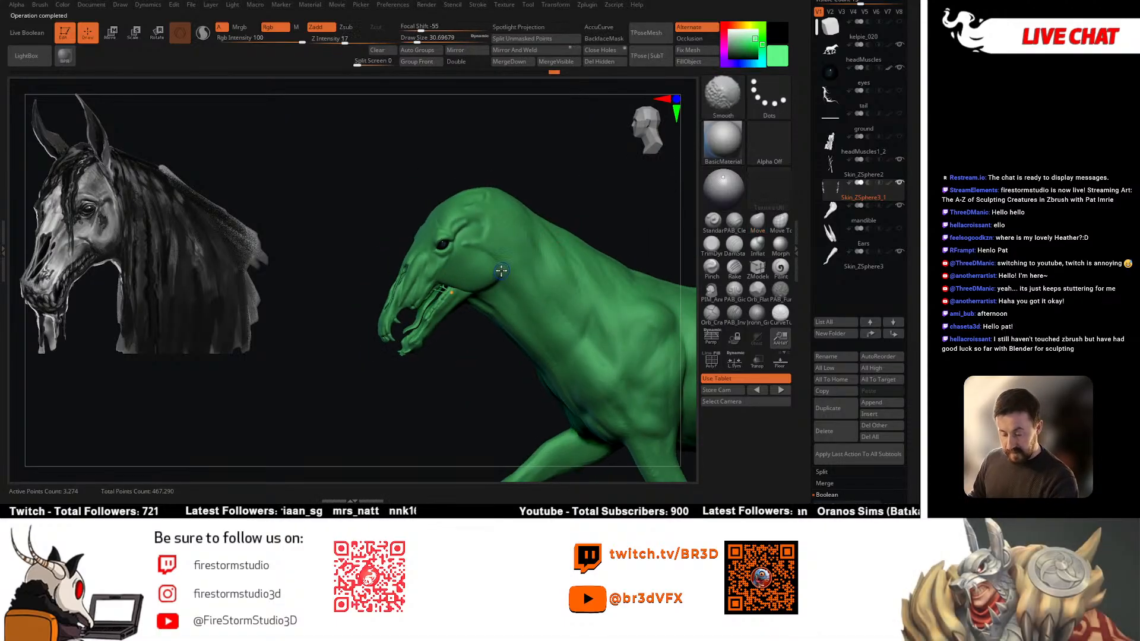
Step: Switch to headMuscles, display its polyframe and smooth the cheek and eye area using Sculptris Pro
alt+click(511, 294)
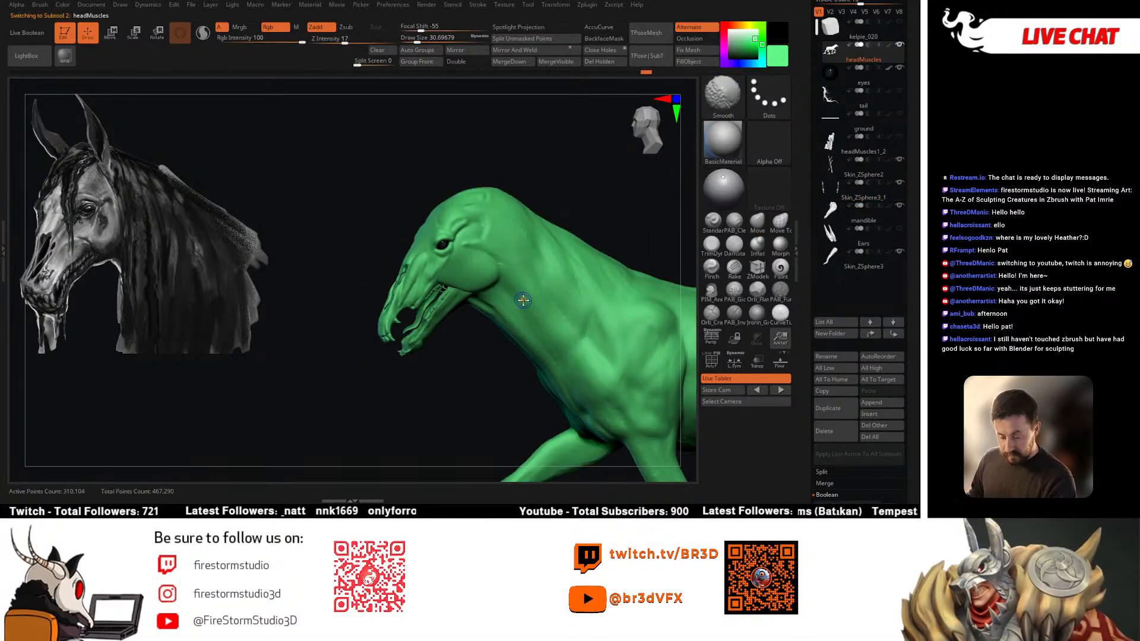
key(shift+f)
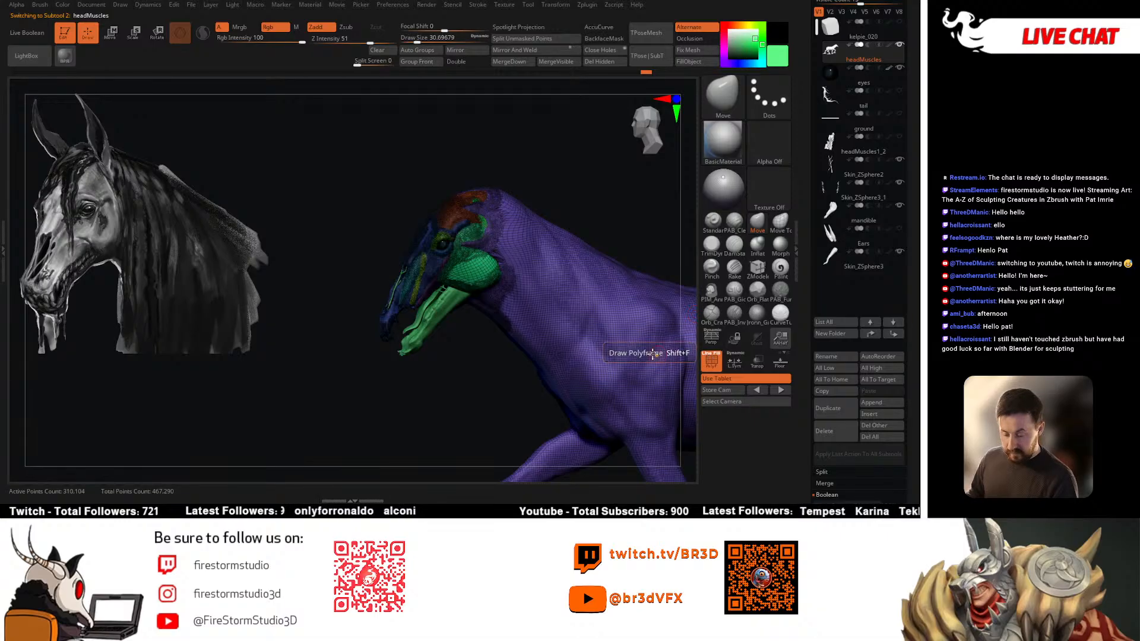
key(shift)
click(203, 39)
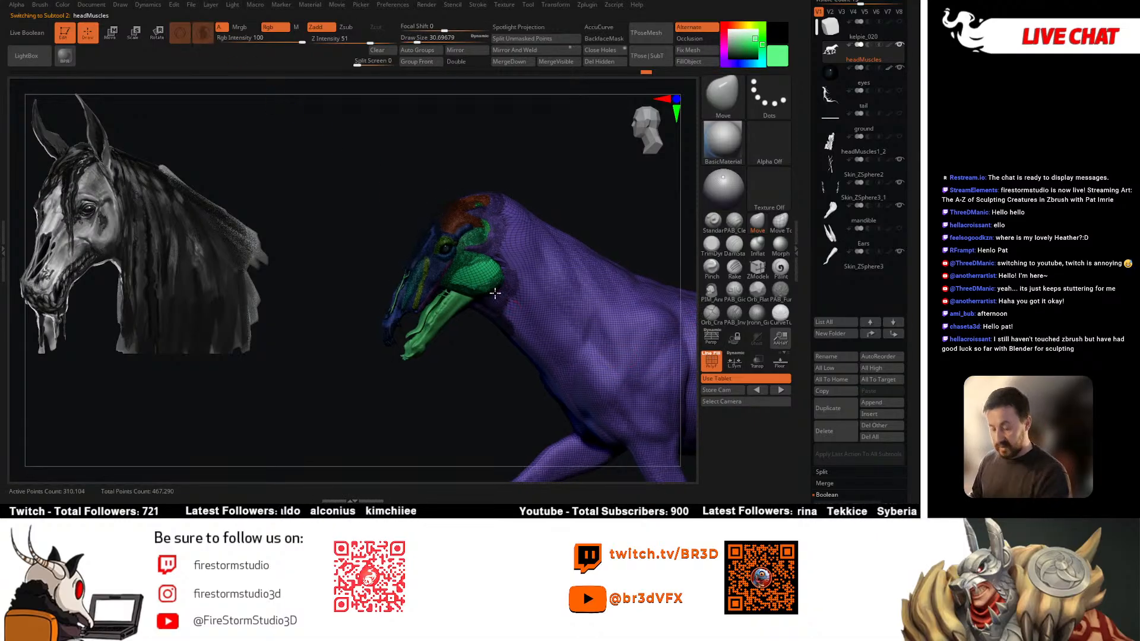
right_drag(496, 292, 498, 279)
key(space)
mouse_move(495, 278)
mouse_down()
mouse_move(483, 253)
mouse_move(450, 275)
mouse_move(468, 253)
mouse_up()
right_drag(475, 258, 567, 266)
mouse_move(456, 242)
shift+mouse_down()
mouse_move(475, 262)
mouse_move(438, 287)
mouse_move(440, 195)
shift+mouse_up()
mouse_move(439, 194)
right_down()
mouse_move(466, 114)
mouse_move(510, 177)
mouse_move(539, 269)
right_up()
Step: Refine the transition from the head to the neck with the Move brush and smoothing, and turn off the polyframe display
key(b)
key(m)
key(v)
mouse_move(552, 166)
shift+mouse_down()
mouse_move(537, 160)
mouse_move(552, 291)
mouse_move(526, 336)
shift+mouse_up()
click(703, 354)
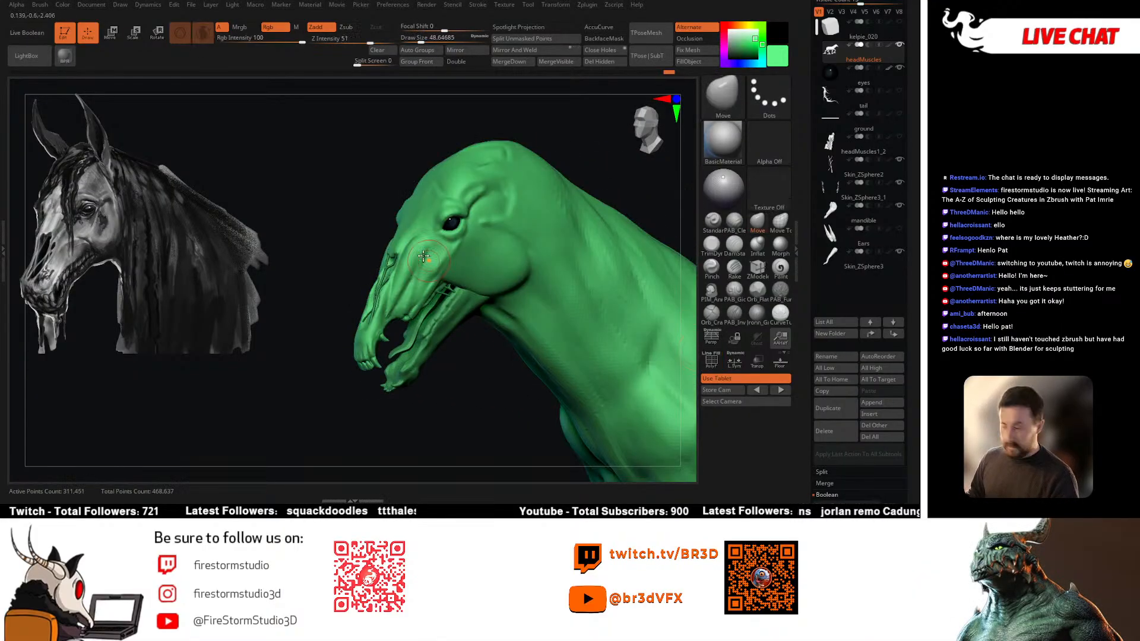
Step: Build up the rear of the cheek muscle with the PAB_CleanBuildup brush at Z Intensity 18 and a Draw Size of about 33
shift+click(209, 38)
click(734, 223)
right_drag(613, 284, 540, 298)
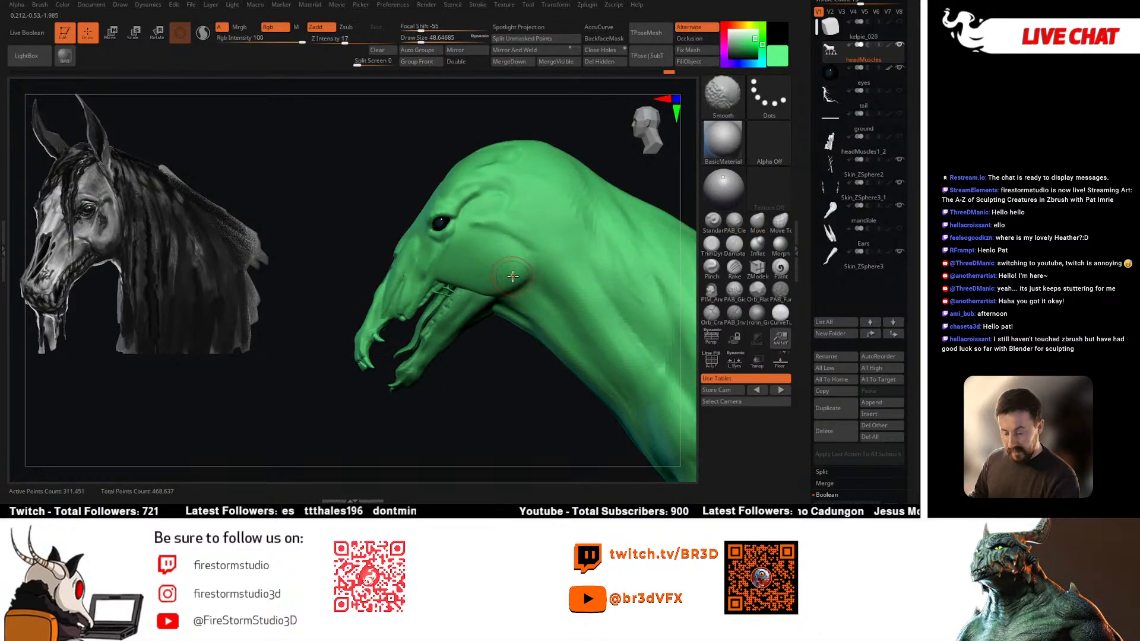
key(space)
drag(494, 229, 530, 250)
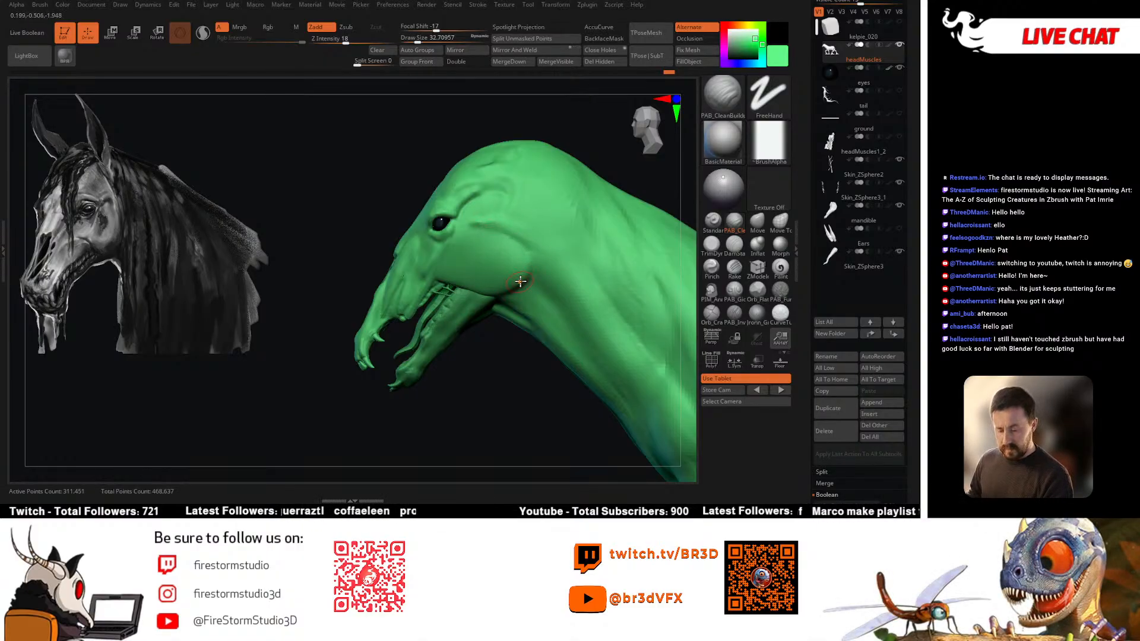
Step: Define the rear edge of the cheek muscle against the neck with a Draw Size of about 49
key(space)
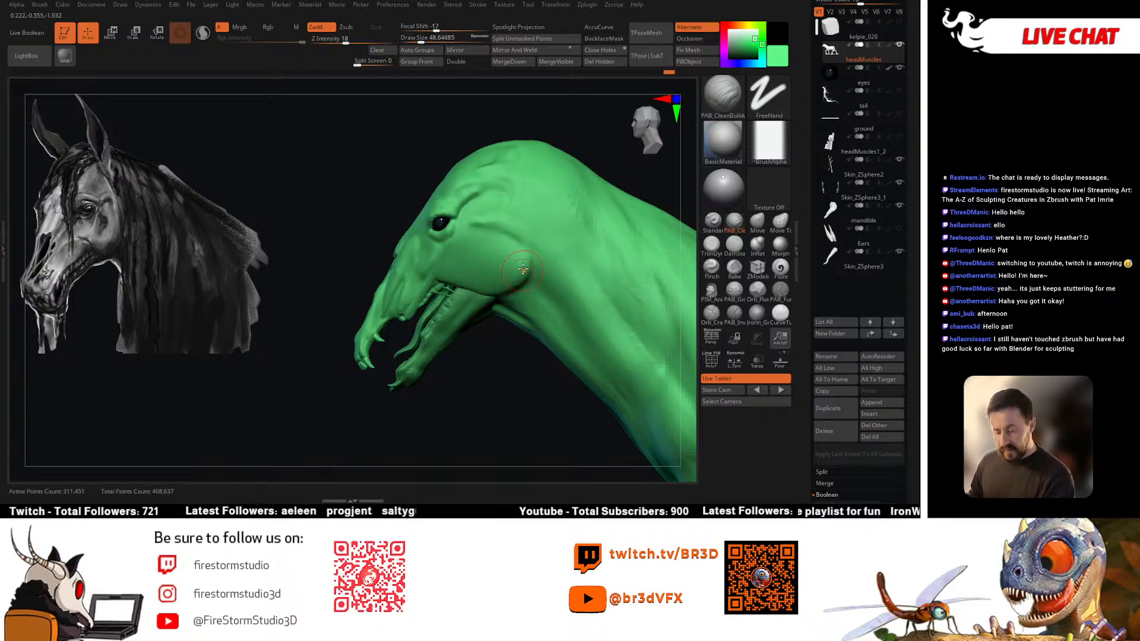
mouse_move(521, 233)
mouse_down()
mouse_move(509, 289)
mouse_move(512, 276)
mouse_up()
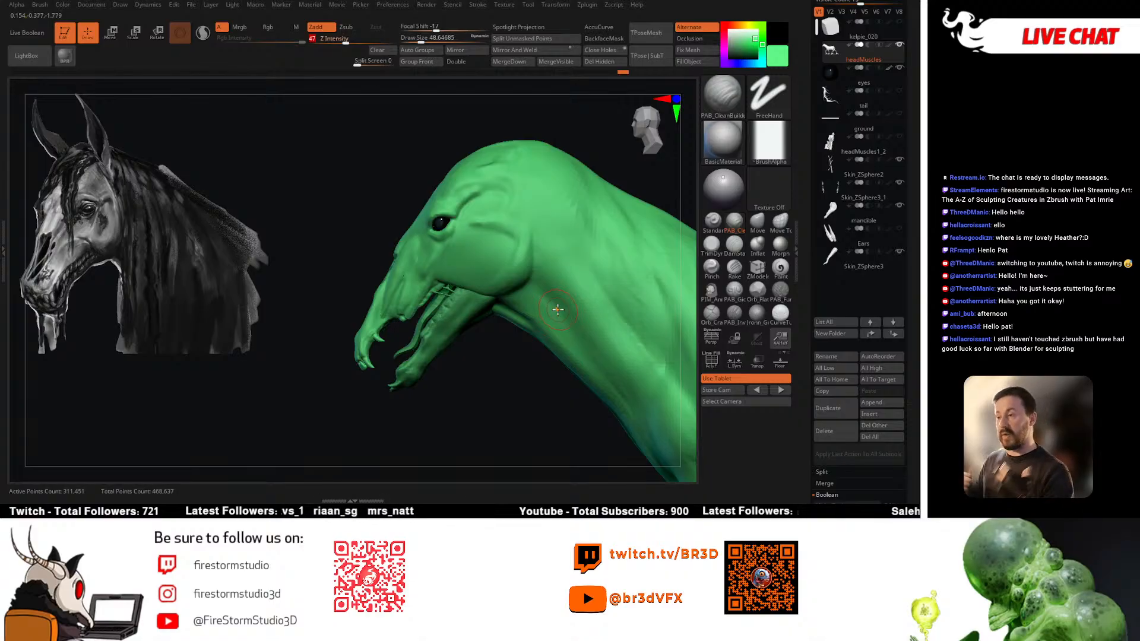
mouse_move(518, 275)
mouse_down()
mouse_move(515, 235)
mouse_move(506, 268)
mouse_up()
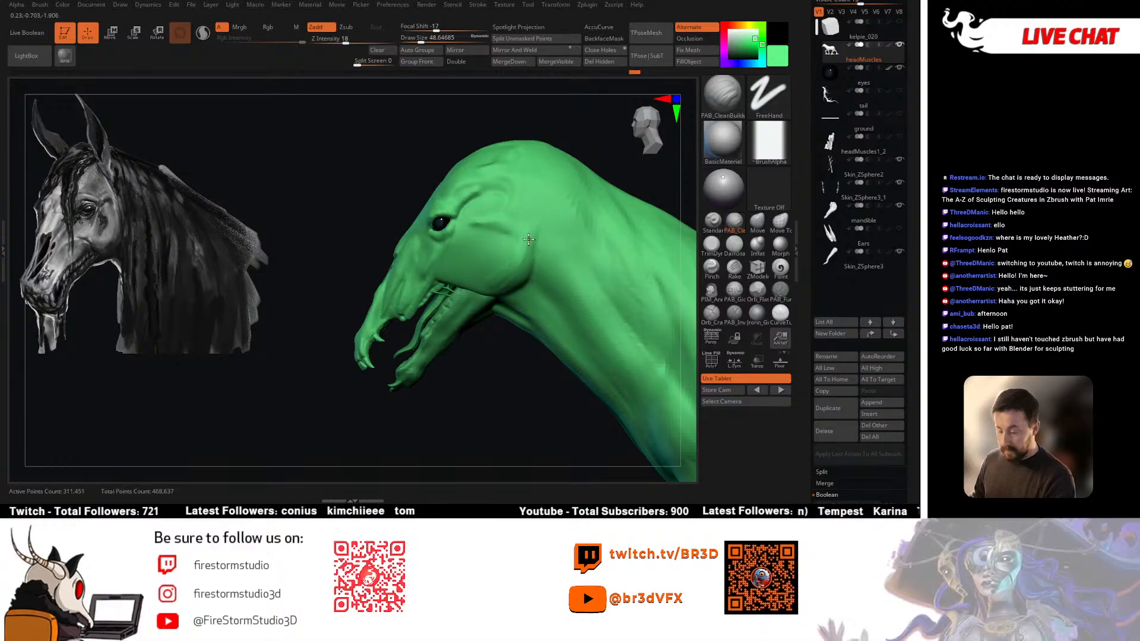
Step: Reduce the Draw Size to about 37 and smooth the cheek muscle between the mouth corner and the area below the eye
key(bracketleft)
mouse_move(522, 222)
right_down()
mouse_move(464, 249)
mouse_move(469, 231)
right_up()
key(bracketleft)
key(bracketleft)
key(bracketright)
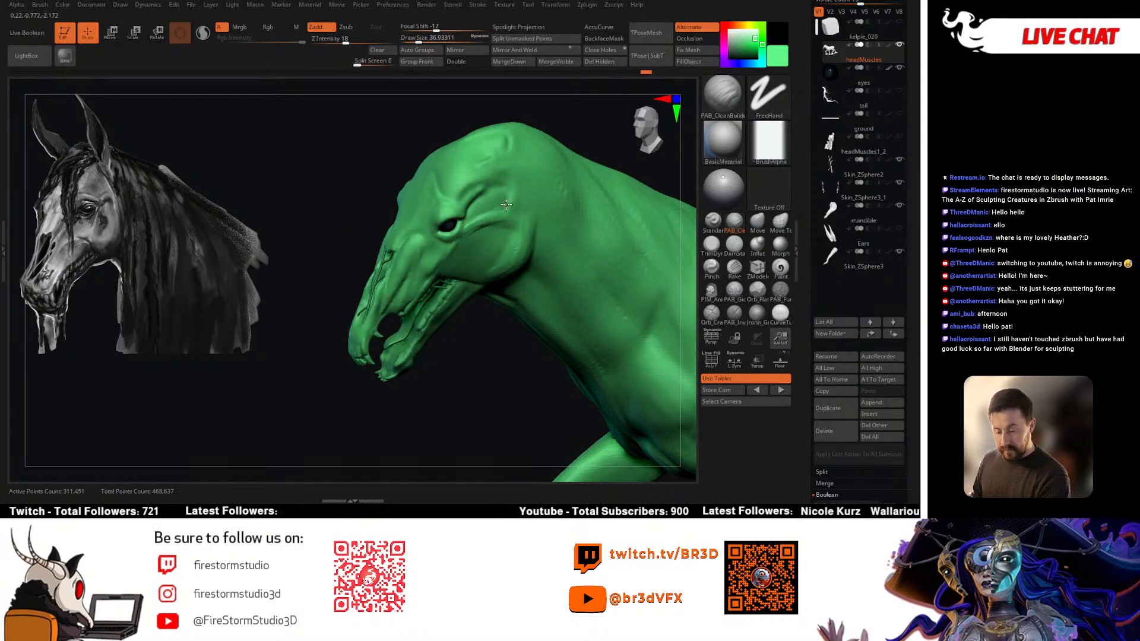
right_drag(462, 234, 443, 270)
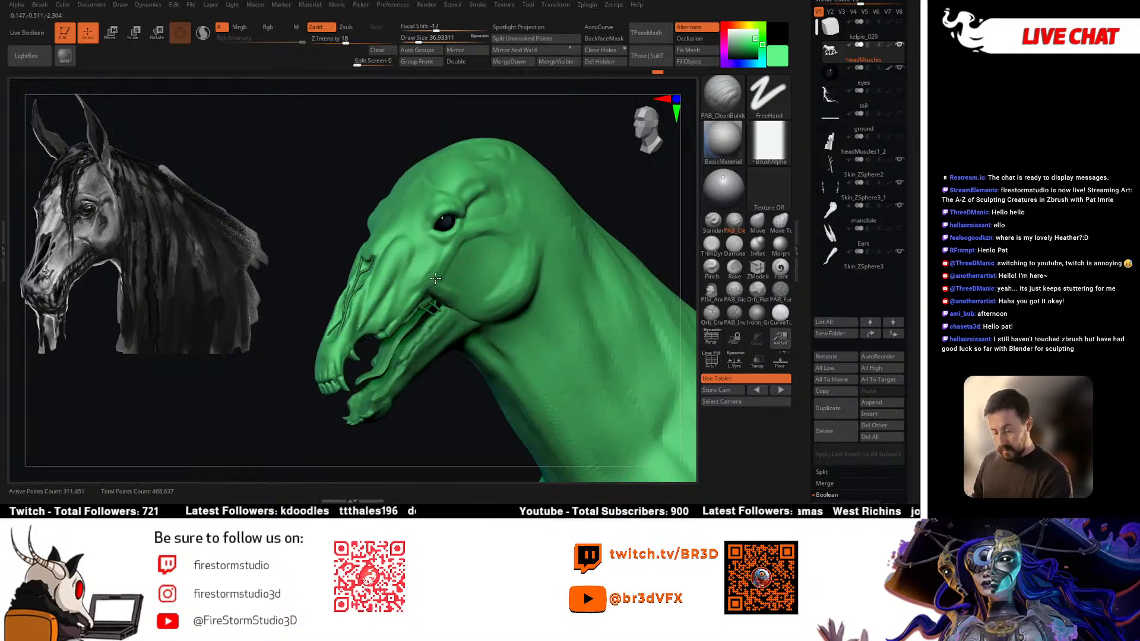
right_drag(455, 250, 440, 290)
mouse_move(440, 291)
shift+mouse_down()
mouse_move(448, 248)
mouse_move(503, 270)
shift+mouse_up()
right_drag(462, 258, 454, 244)
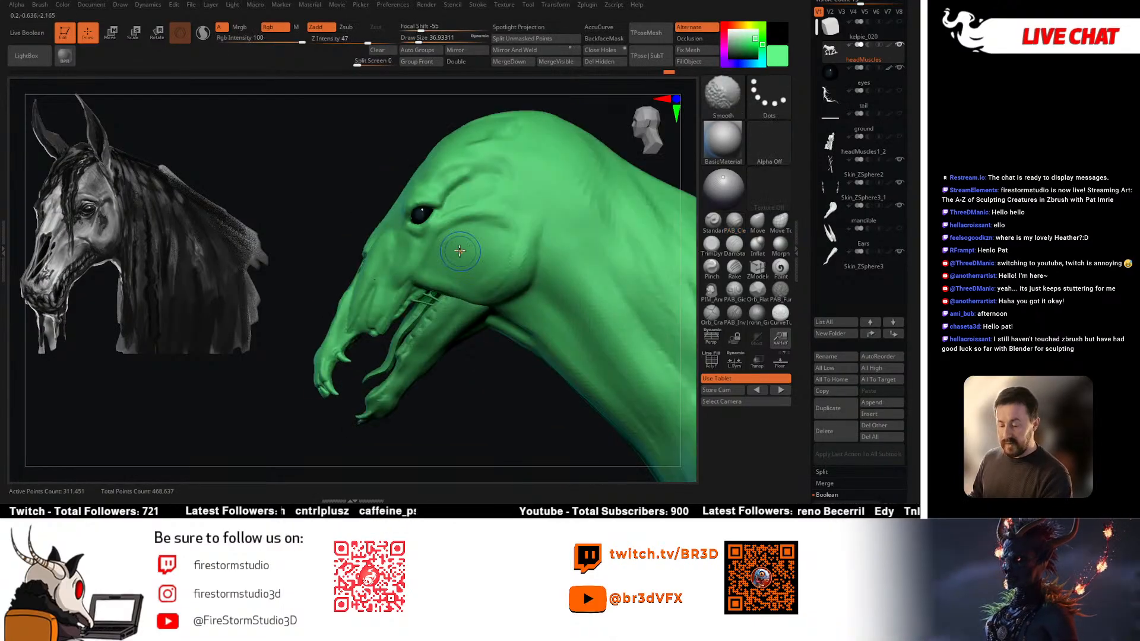
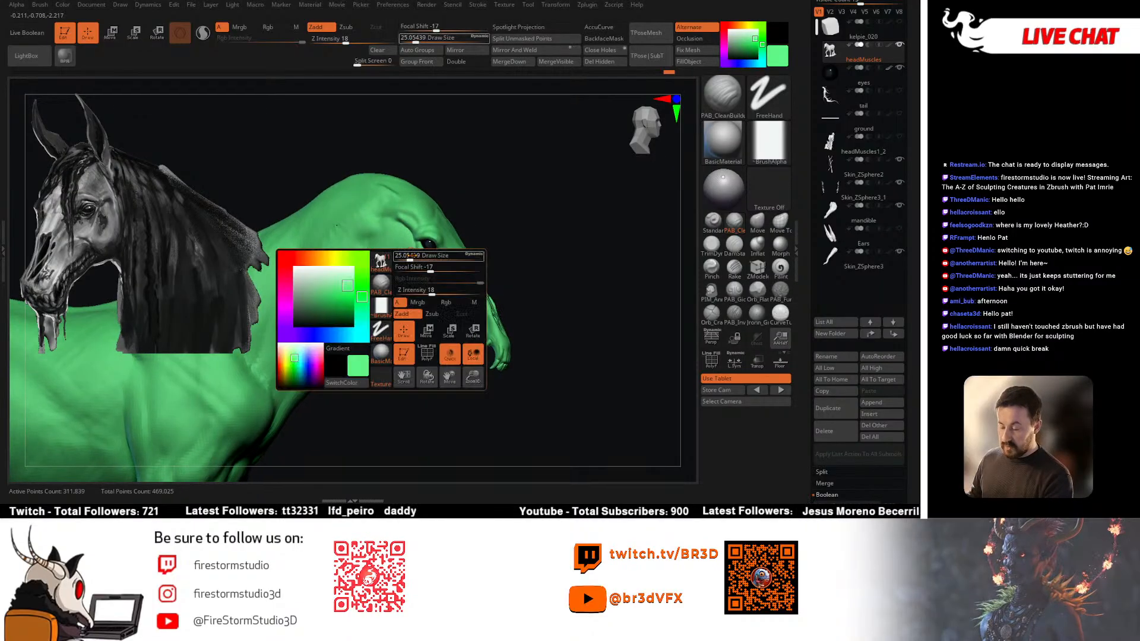
Step: Build up the area just behind the eye with the PAB_CleanBuildup brush at a Draw Size of about 46
drag(522, 234, 368, 244)
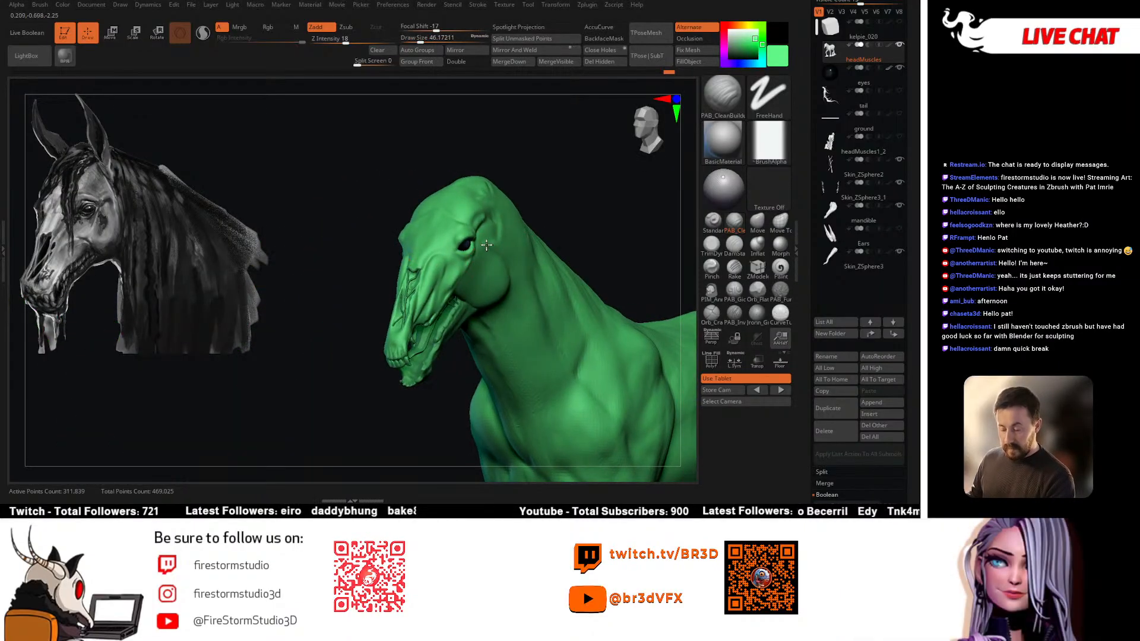
mouse_move(481, 249)
right_down()
mouse_move(541, 241)
mouse_move(464, 252)
mouse_move(525, 251)
right_up()
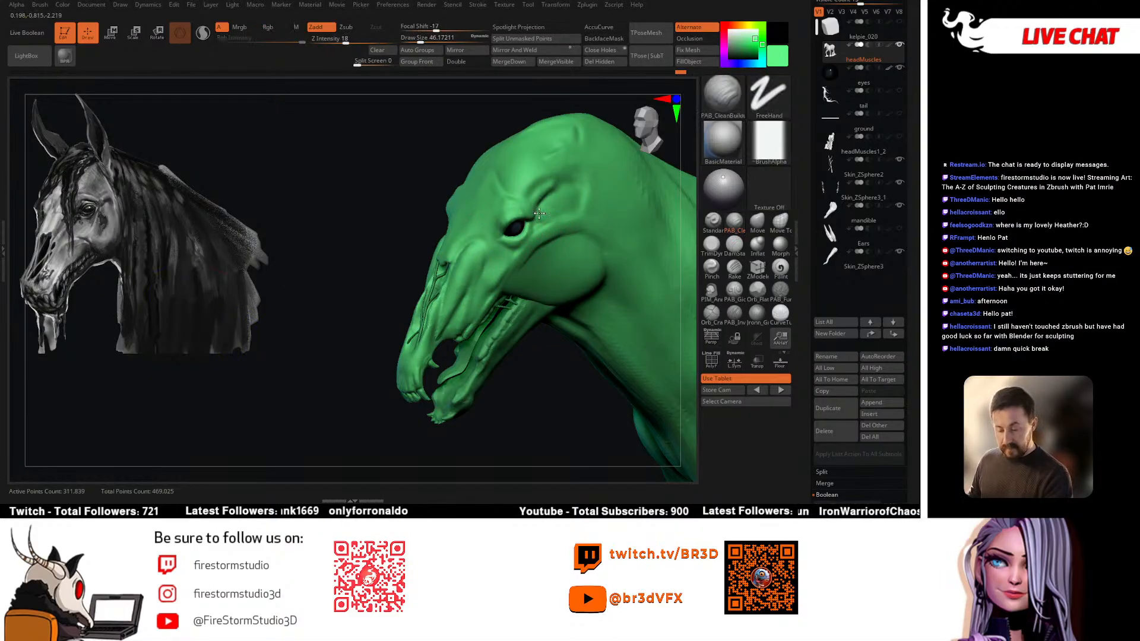
right_drag(540, 218, 539, 221)
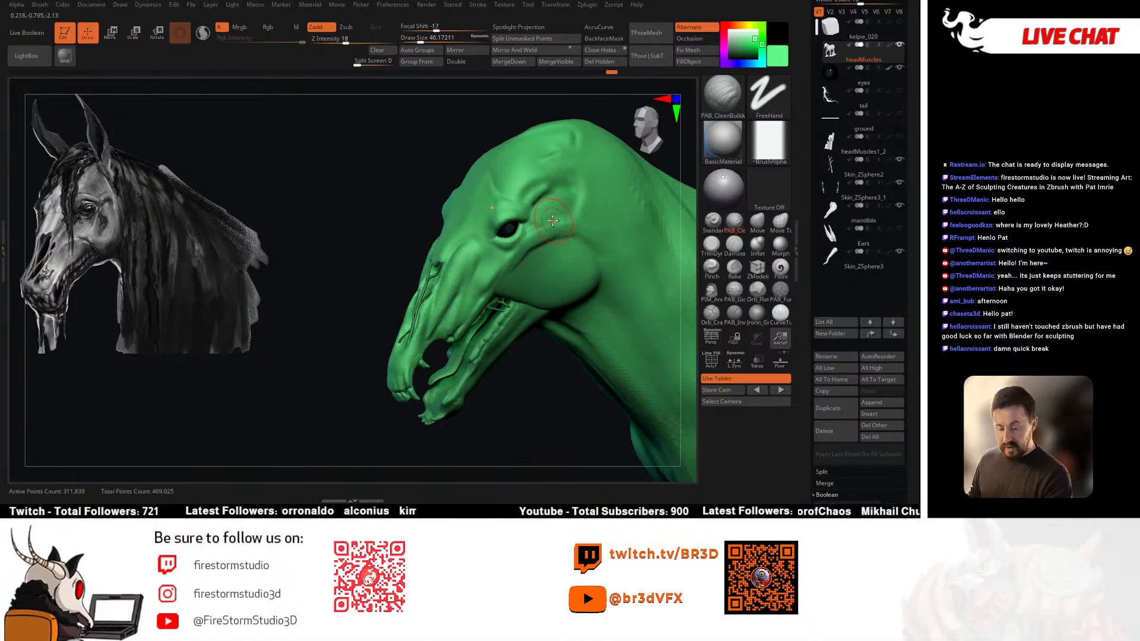
Step: Build up and smooth the cheek forms behind and below the eye with the PAB_CleanBuildup brush
drag(539, 221, 561, 210)
shift+right_drag(558, 223, 575, 229)
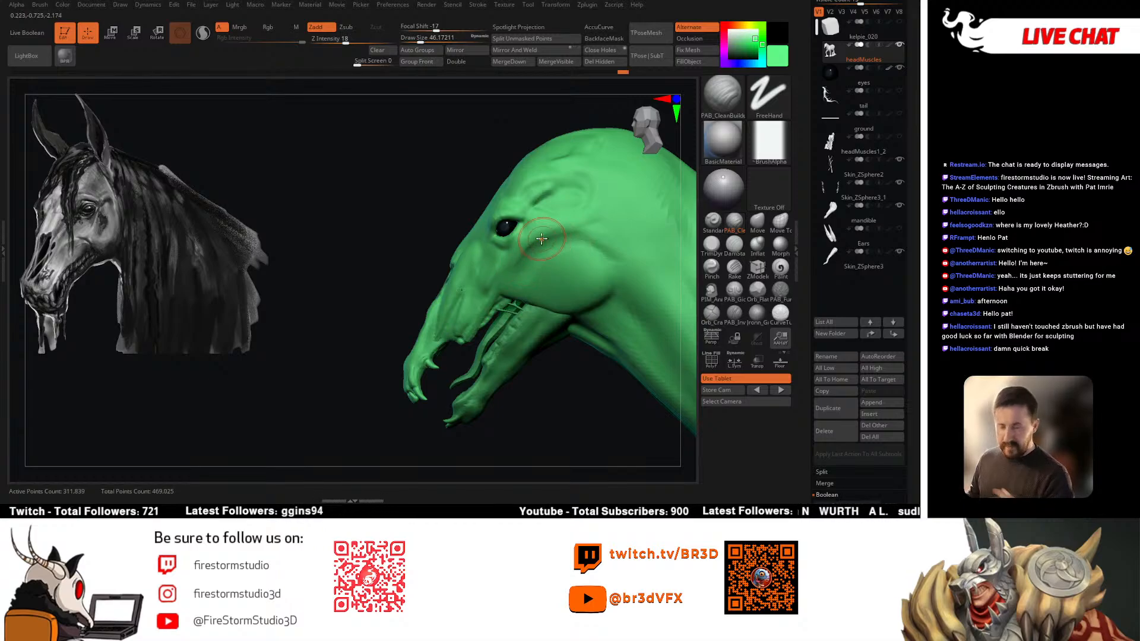
right_drag(587, 263, 593, 267)
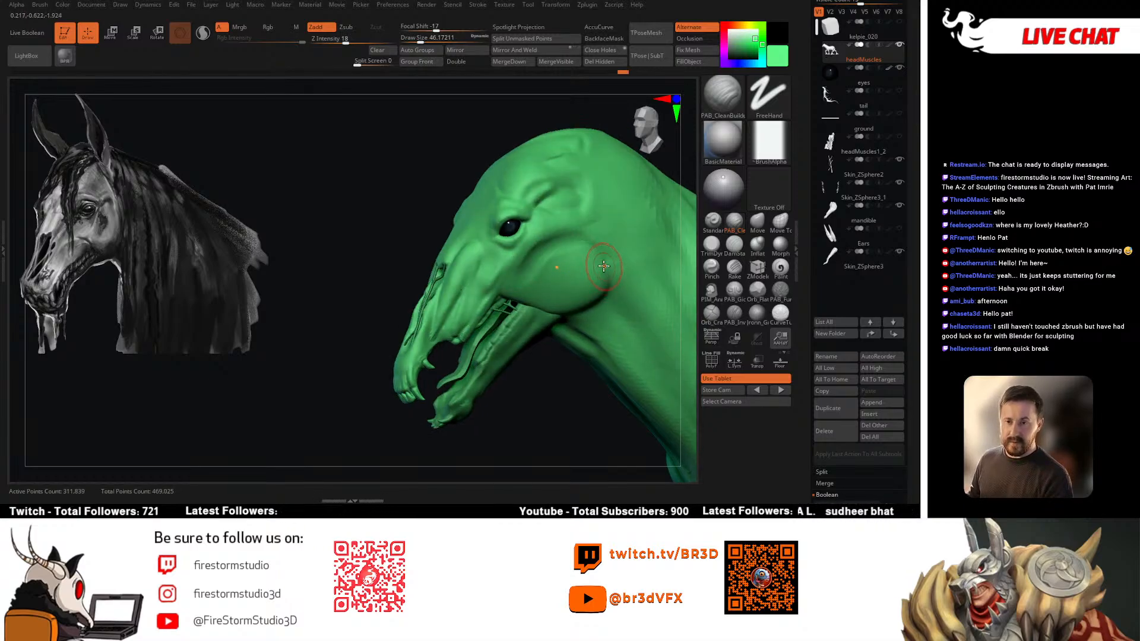
key(shift)
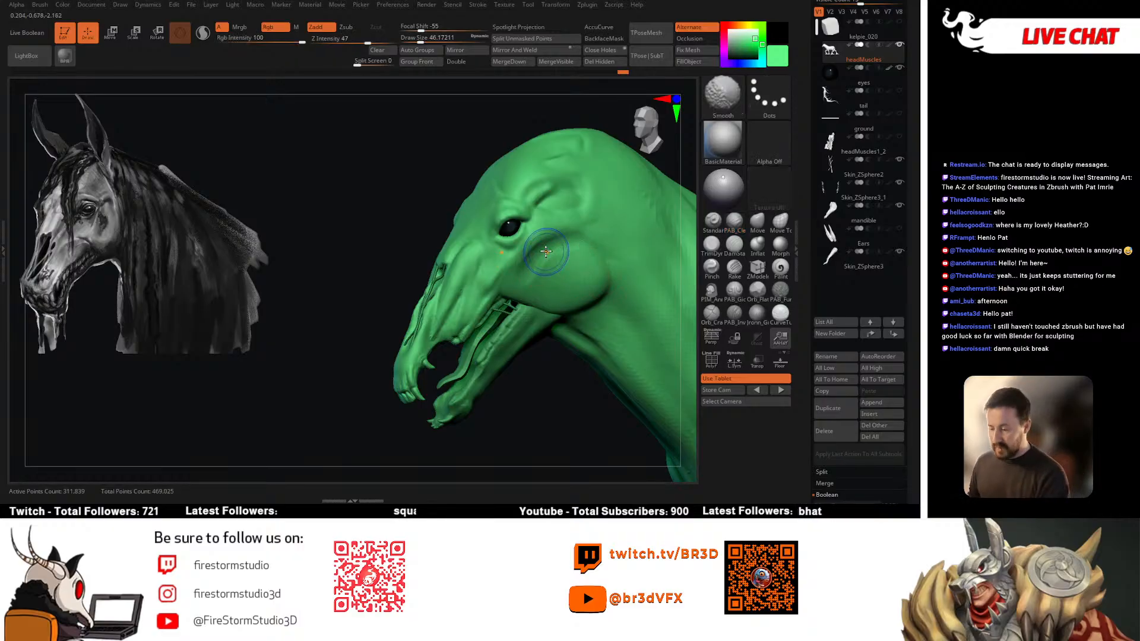
mouse_move(588, 236)
right_down()
mouse_move(579, 246)
mouse_move(596, 259)
mouse_move(485, 271)
right_up()
Step: Build up and smooth the forms below the eye on the opposite side of the head, setting the draw size to about 23.3
drag(419, 239, 433, 245)
right_drag(434, 246, 441, 219)
mouse_move(441, 219)
shift+mouse_down()
mouse_move(449, 215)
mouse_move(433, 206)
shift+mouse_up()
key(space)
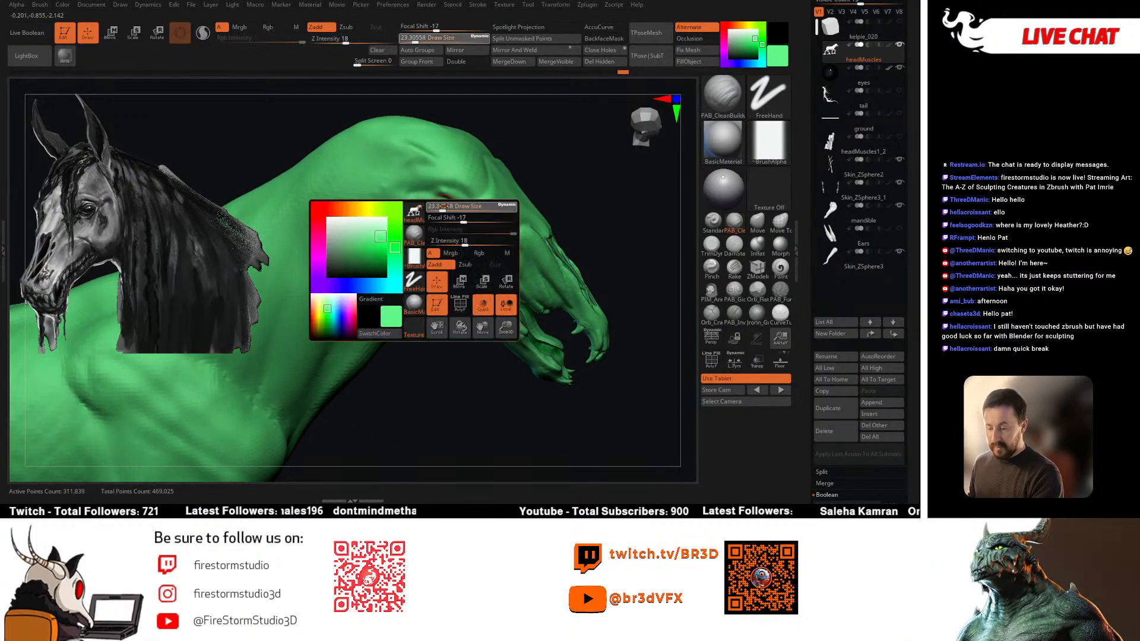
mouse_move(433, 206)
right_down()
mouse_move(442, 195)
mouse_move(565, 188)
mouse_move(531, 256)
mouse_move(451, 214)
right_up()
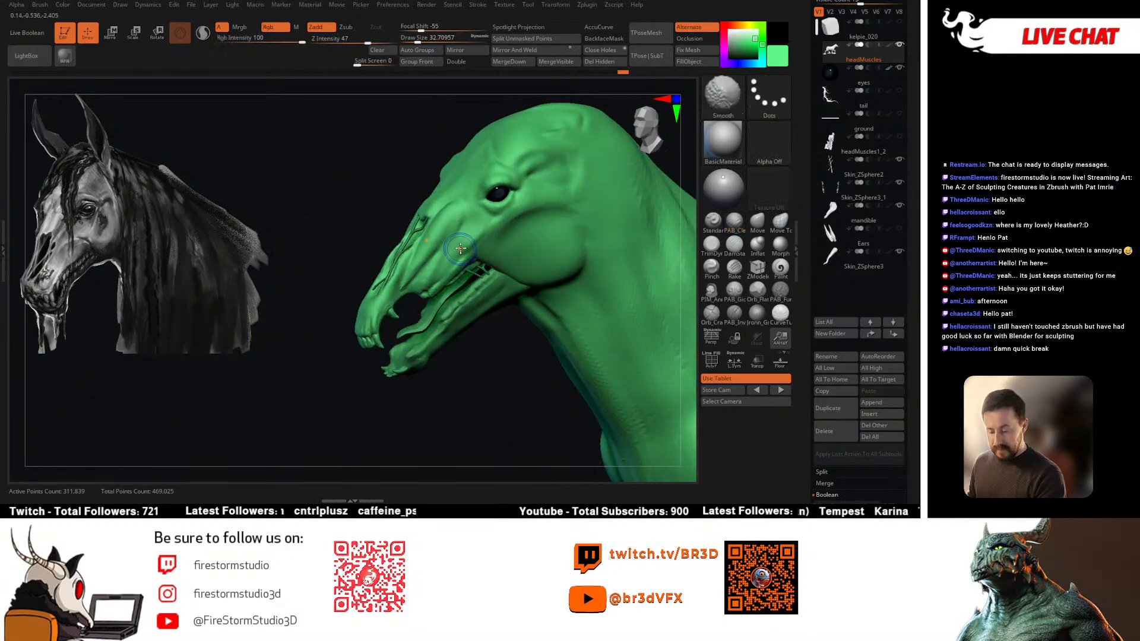
Step: Build up and smooth the muscle forms on the side of the snout between the eye and the nasal opening
key(shift)
right_drag(464, 254, 449, 210)
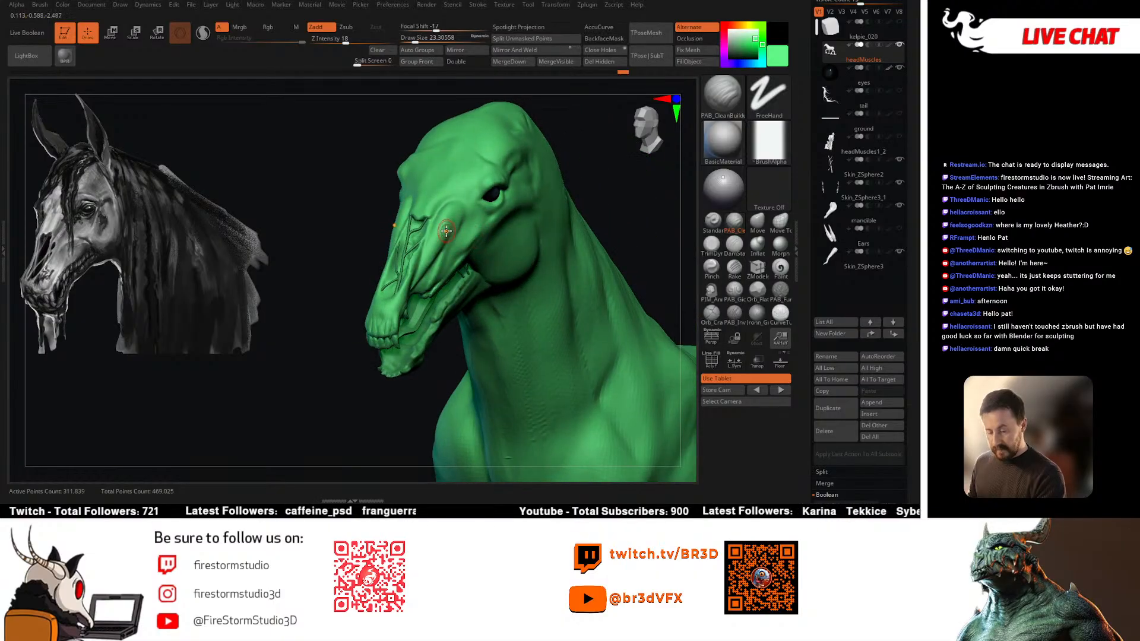
right_drag(466, 263, 418, 277)
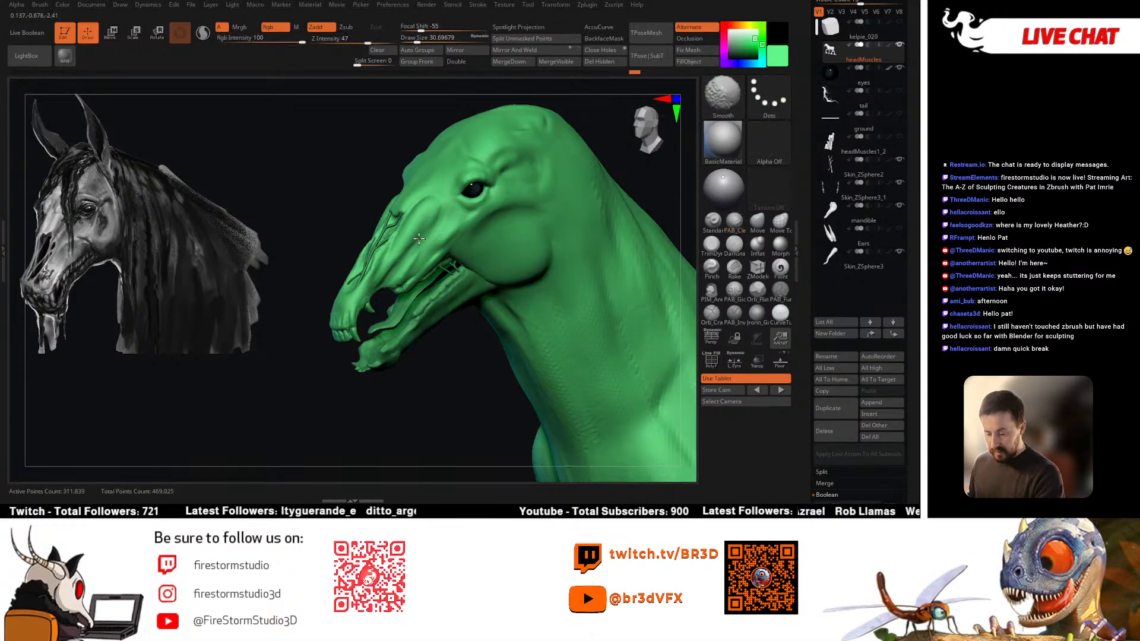
mouse_move(420, 246)
right_down()
mouse_move(553, 186)
mouse_move(504, 204)
right_up()
Step: Refine the ridge in front of the eye with alternating buildup and Smooth strokes at a draw size of about 23.3
ctrl+right_drag(505, 205, 480, 250)
key(space)
drag(482, 220, 475, 220)
right_drag(426, 199, 394, 205)
key(space)
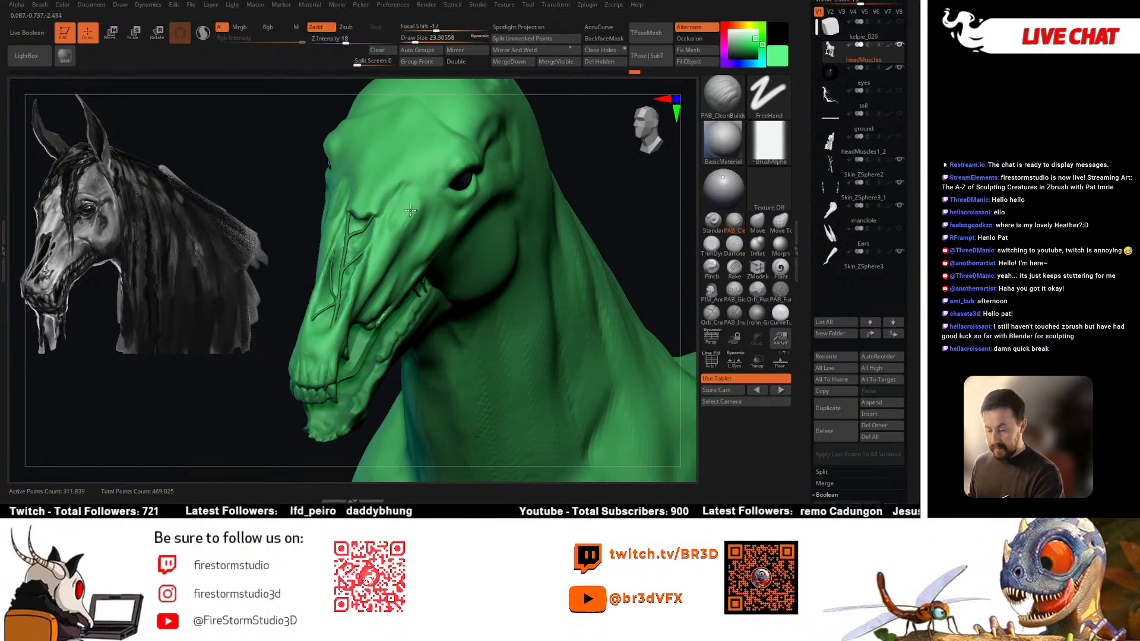
right_drag(397, 211, 390, 229)
key(shift)
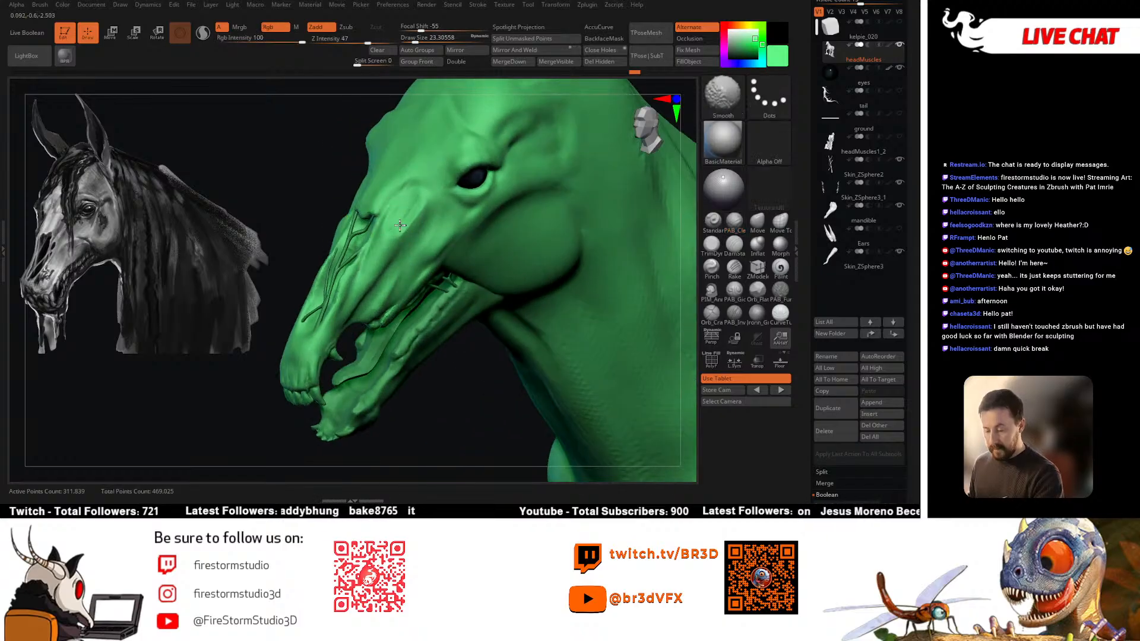
shift+drag(399, 235, 405, 211)
mouse_move(408, 209)
right_down()
mouse_move(400, 204)
mouse_move(432, 250)
right_up()
drag(432, 250, 425, 241)
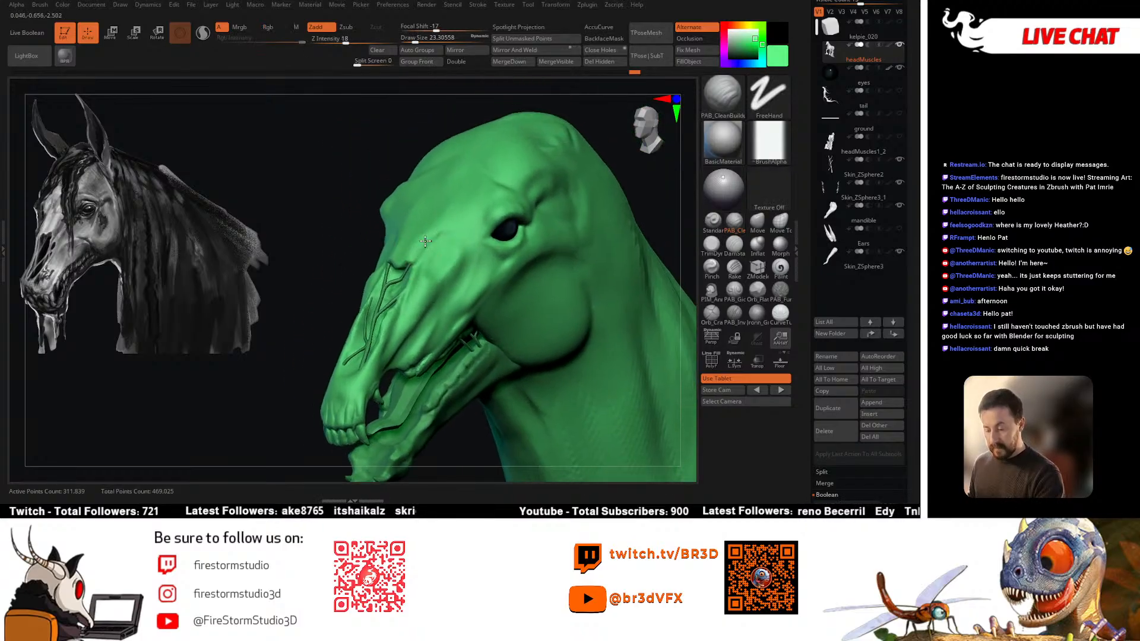
Step: Build up the brow ridge above the eye and the adjoining forehead with the PAB_CleanBuildup brush
right_drag(438, 218, 465, 267)
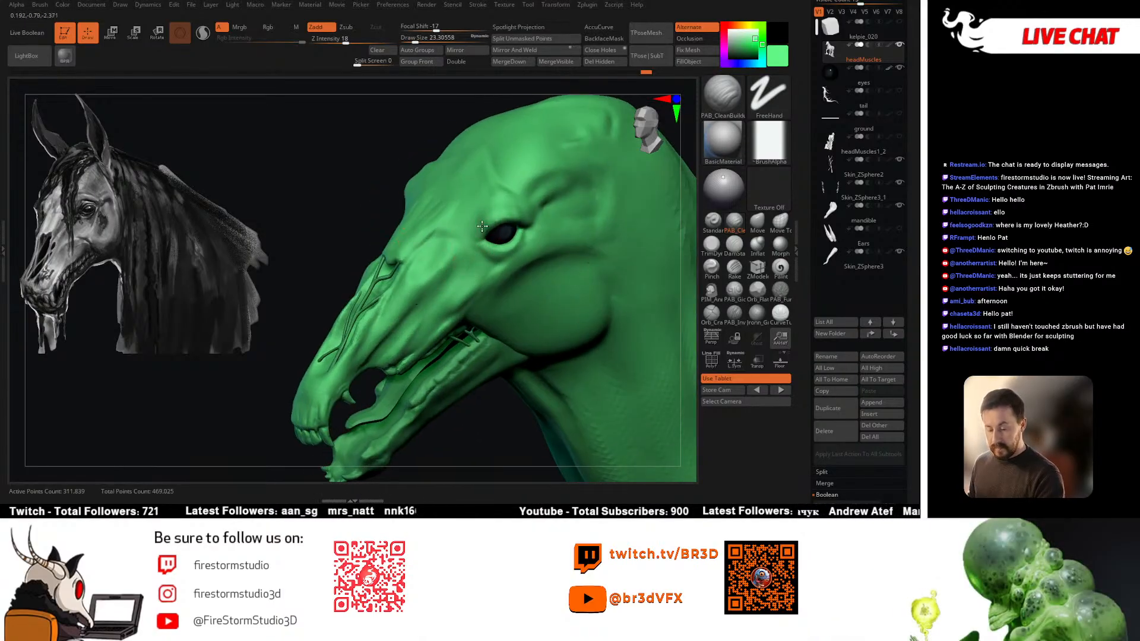
right_drag(486, 222, 521, 211)
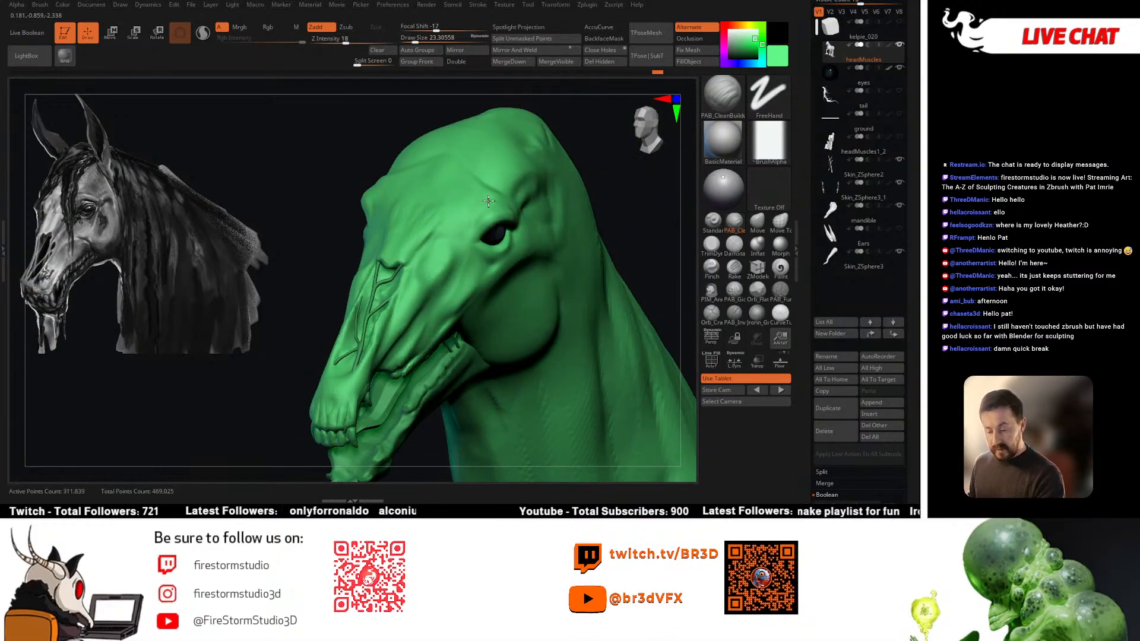
mouse_move(505, 198)
right_down()
mouse_move(525, 204)
mouse_move(515, 205)
right_up()
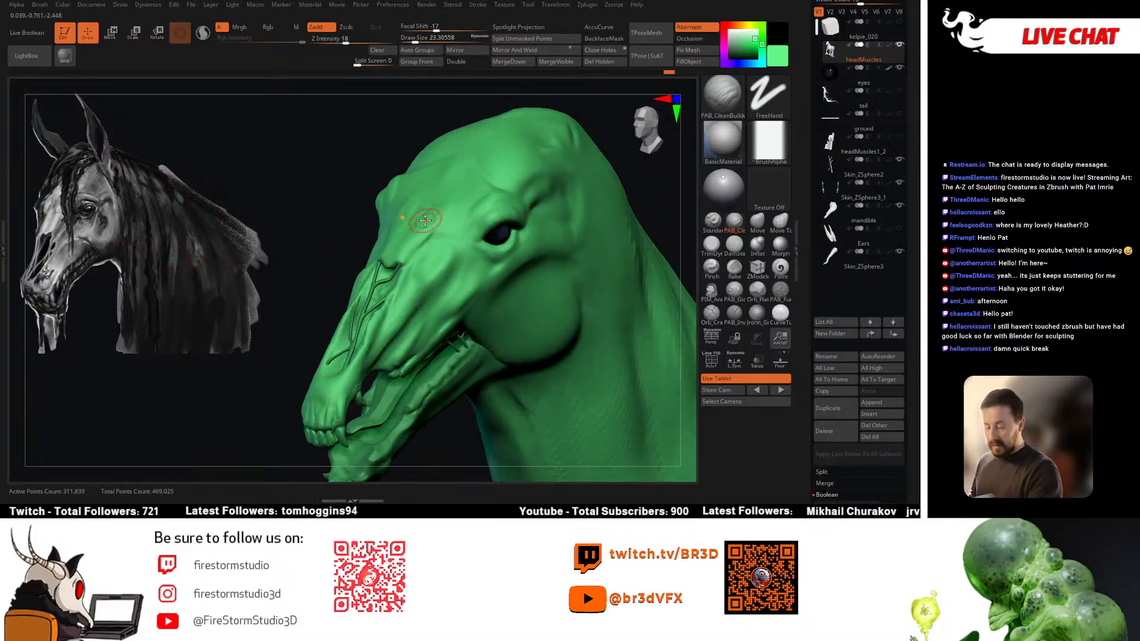
right_drag(426, 221, 535, 205)
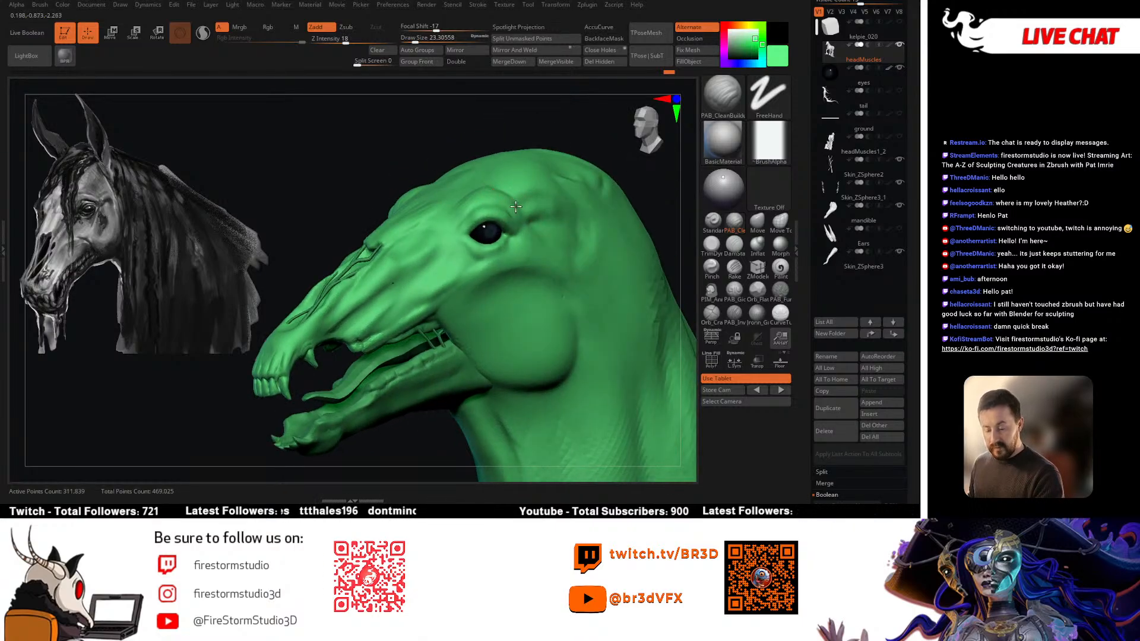
right_drag(452, 211, 467, 205)
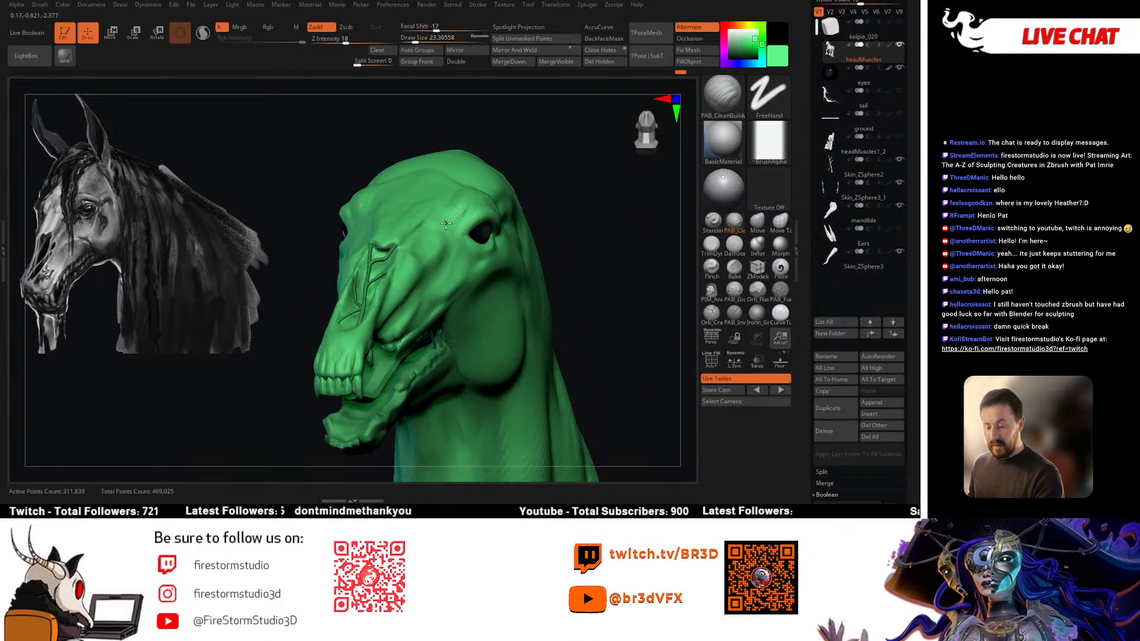
Step: Carve the upper eyelid crease with the DamStandard brush at a draw size of about 15.6
click(732, 252)
right_drag(582, 249, 464, 219)
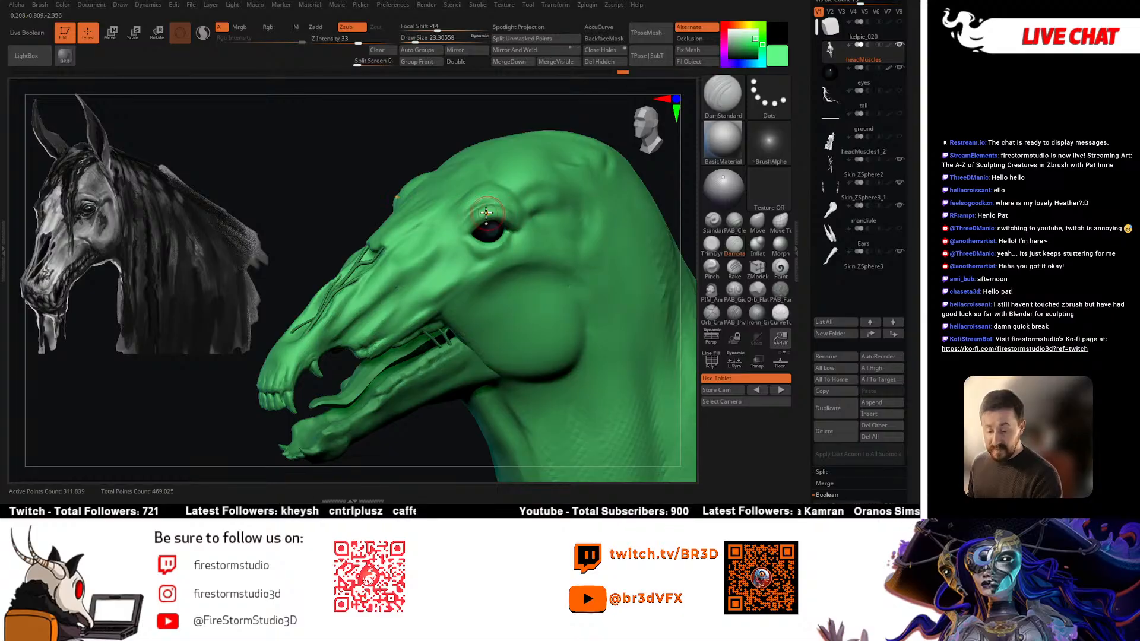
mouse_move(492, 204)
right_down()
mouse_move(503, 213)
mouse_move(484, 203)
right_up()
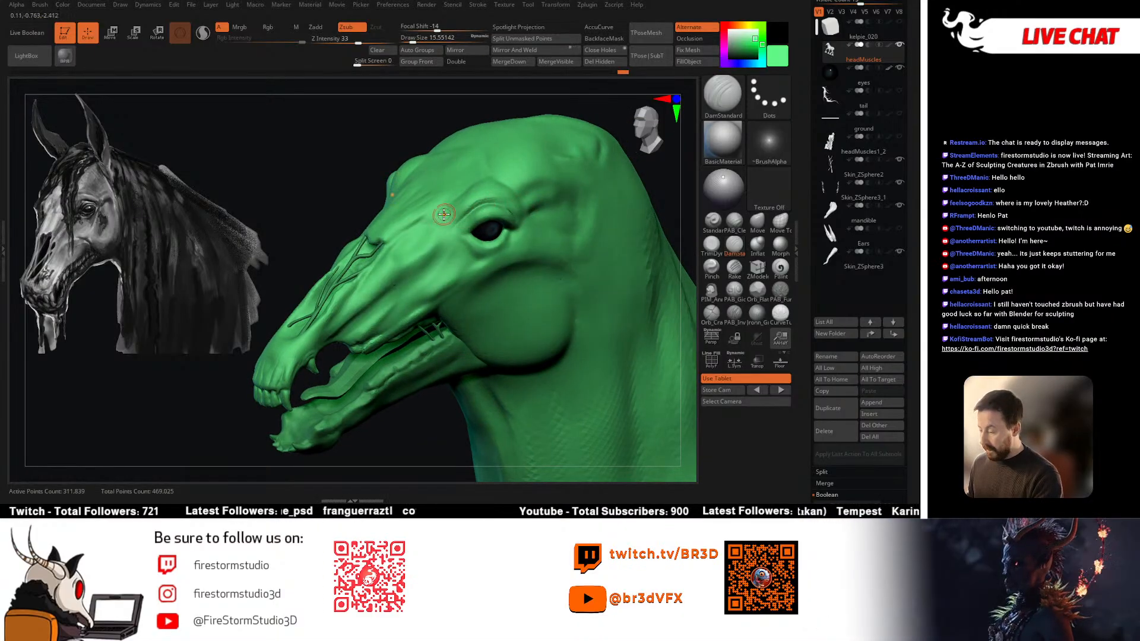
ctrl+right_drag(444, 214, 470, 283)
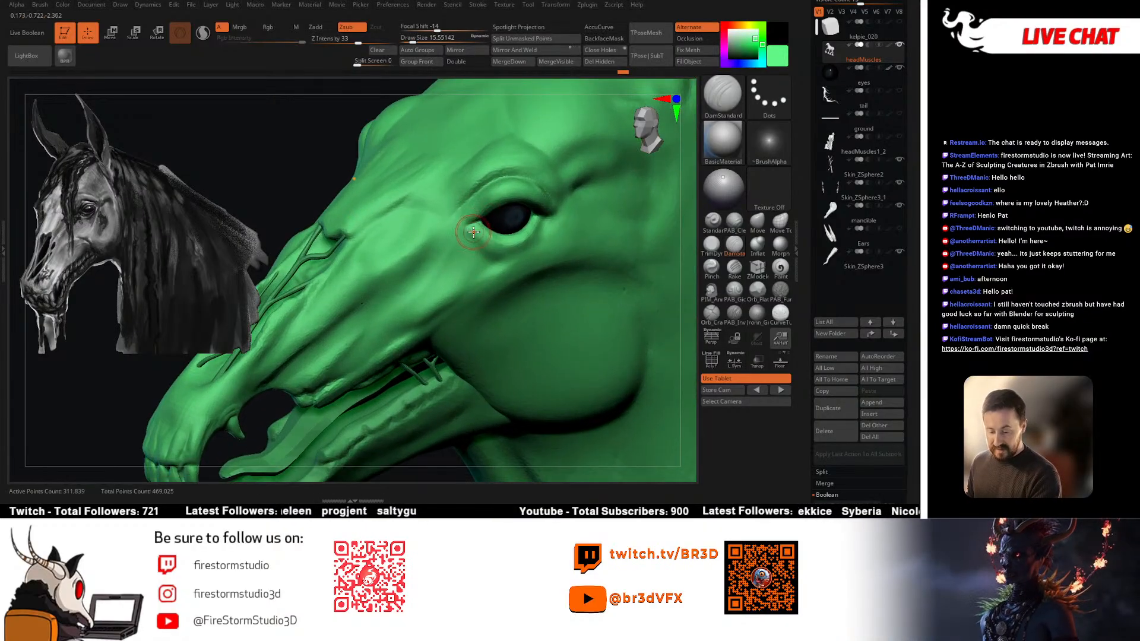
Step: Carve the creases at the inner corner of the eye and beneath the lower eyelid with the DamStandard brush
drag(473, 232, 480, 227)
mouse_move(475, 230)
ctrl+right_down()
mouse_move(462, 187)
mouse_move(511, 193)
mouse_move(474, 254)
mouse_move(454, 330)
ctrl+right_up()
right_click(453, 331)
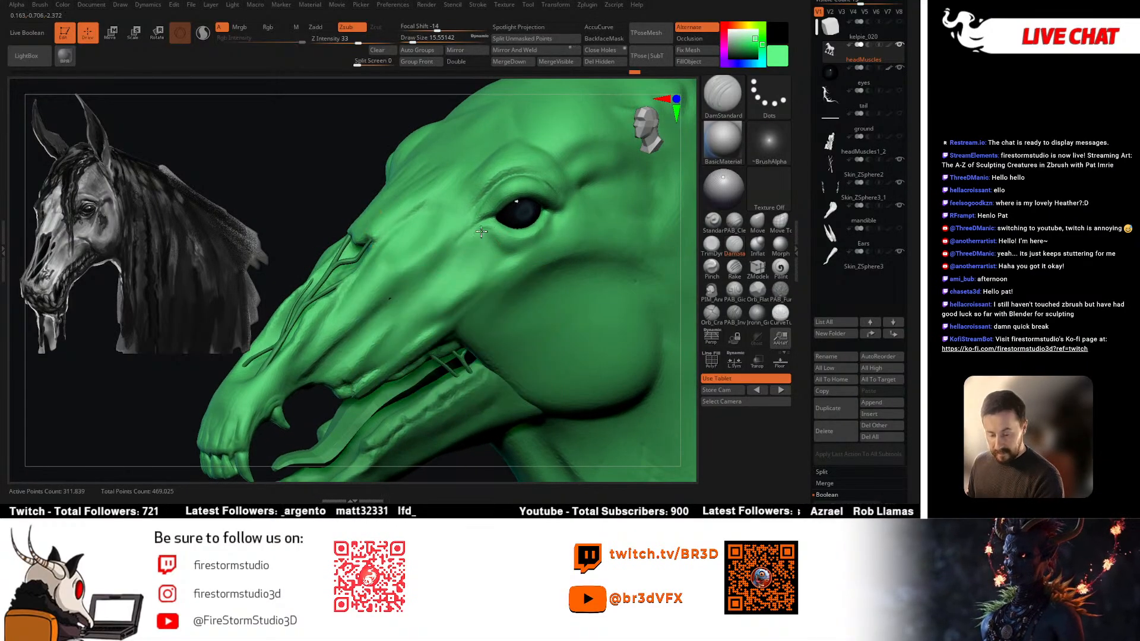
drag(496, 237, 553, 220)
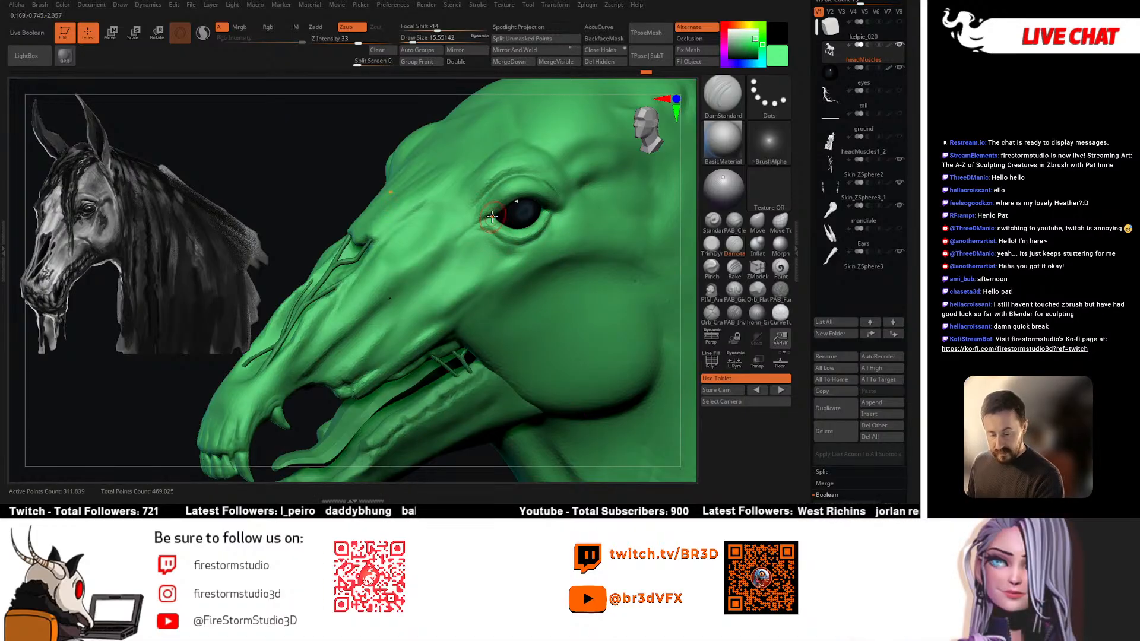
right_drag(492, 217, 480, 219)
mouse_move(542, 192)
right_down()
mouse_move(512, 253)
mouse_move(523, 263)
right_up()
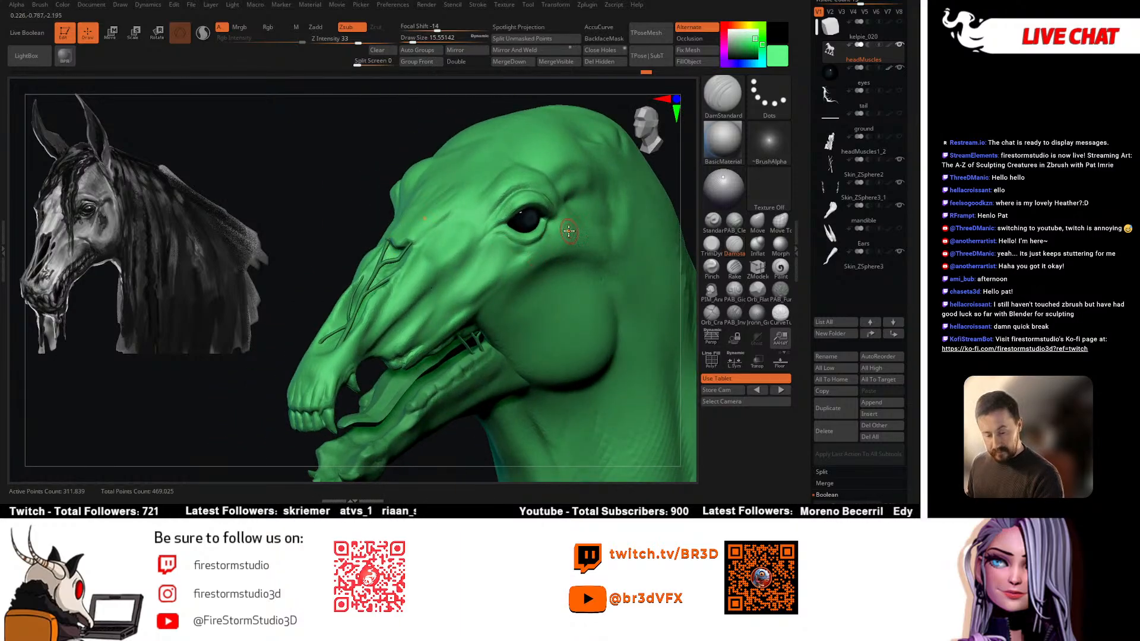
Step: Add volume to the folds above the upper eyelid with the Standard brush at a draw size of about 21.6
click(712, 221)
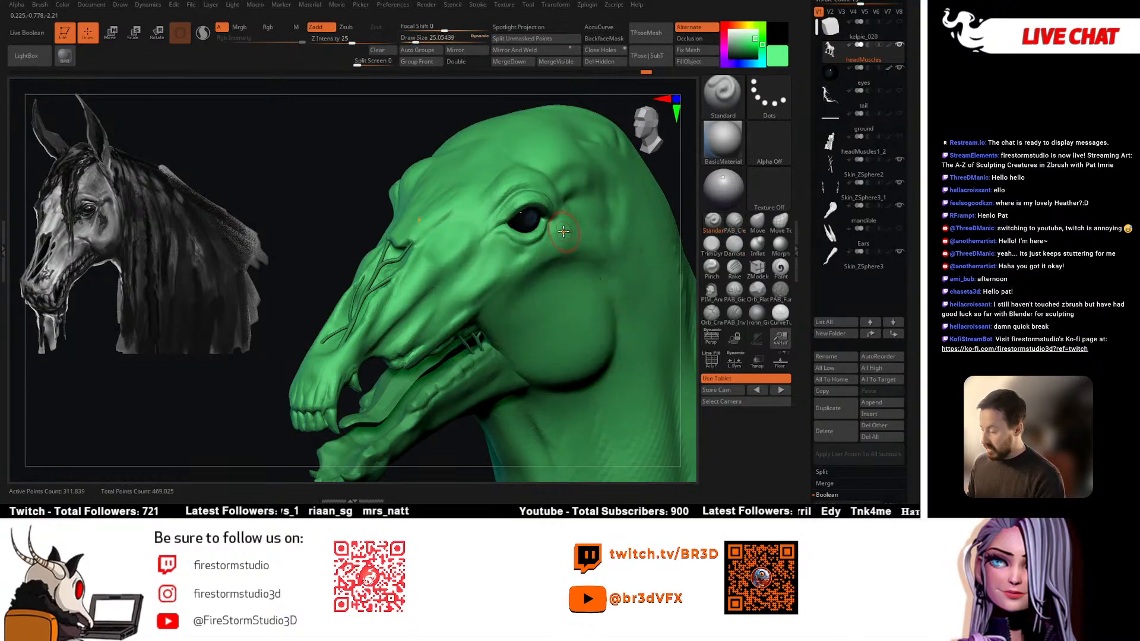
right_drag(563, 231, 566, 235)
mouse_move(516, 186)
mouse_down()
mouse_move(482, 203)
mouse_move(535, 194)
mouse_move(484, 204)
mouse_move(494, 196)
mouse_up()
key(space)
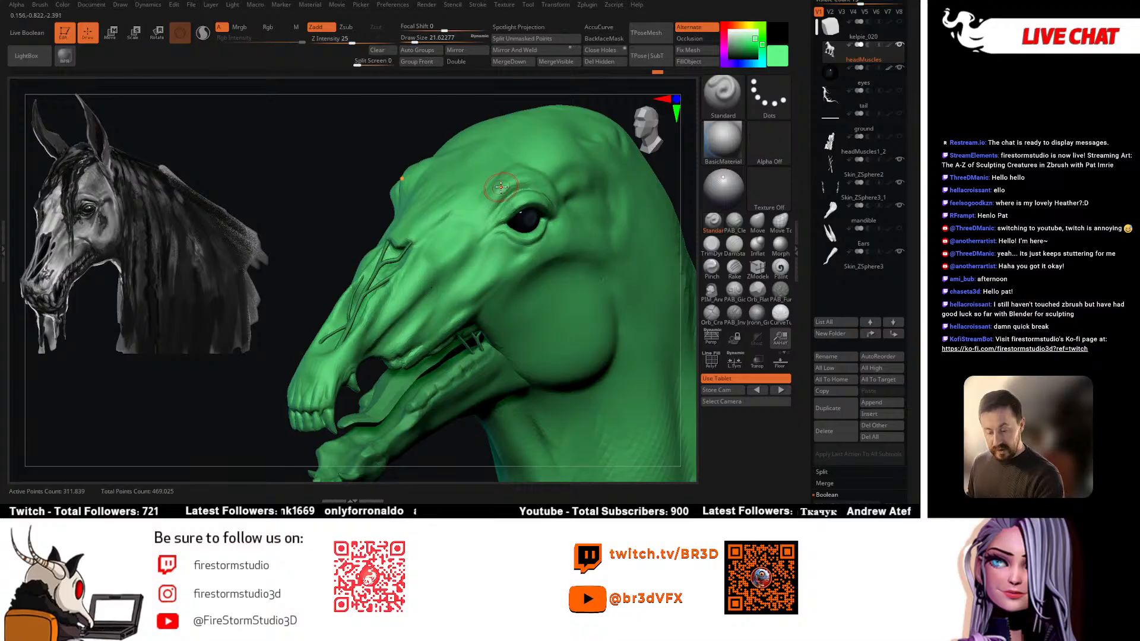
right_drag(563, 232, 535, 229)
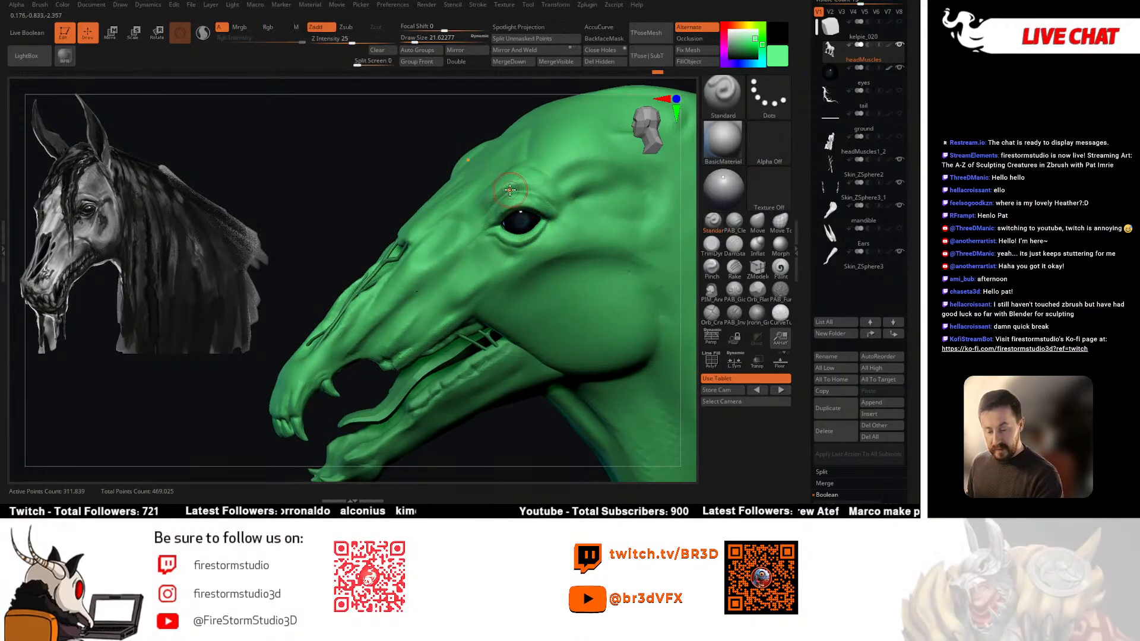
Step: Sculpt softer skin folds around the eye with the Standard brush, using Z Intensity 17 and a draw size of about 17
drag(352, 40, 344, 41)
key(space)
drag(565, 215, 560, 215)
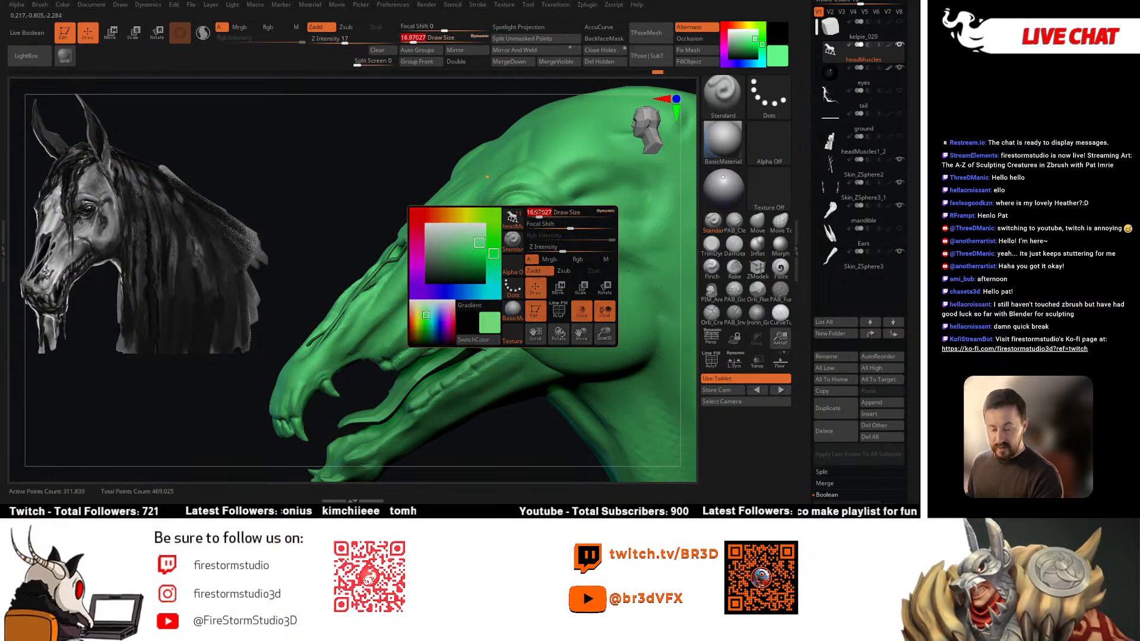
mouse_move(488, 209)
right_down()
mouse_move(519, 178)
mouse_move(580, 218)
right_up()
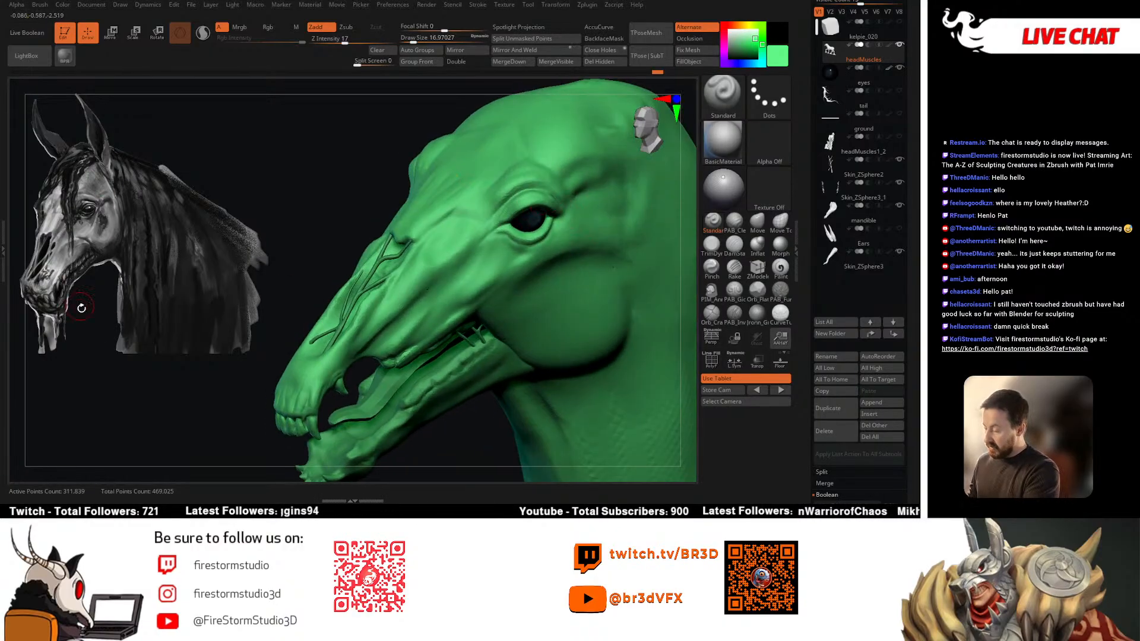
right_drag(81, 307, 558, 215)
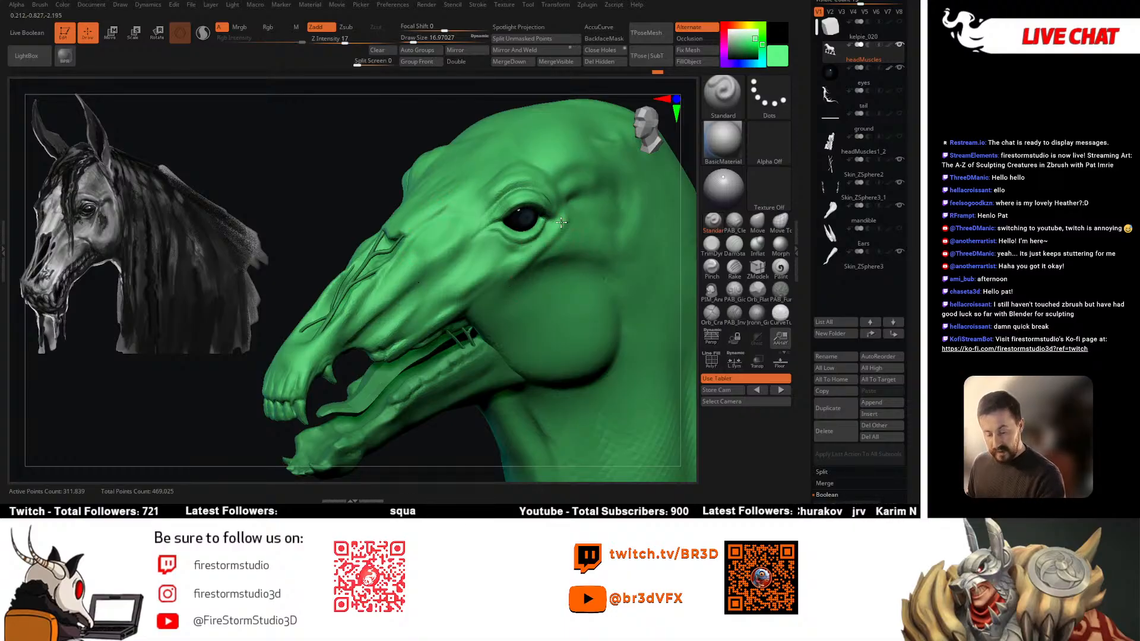
right_drag(561, 222, 552, 244)
right_drag(520, 279, 555, 232)
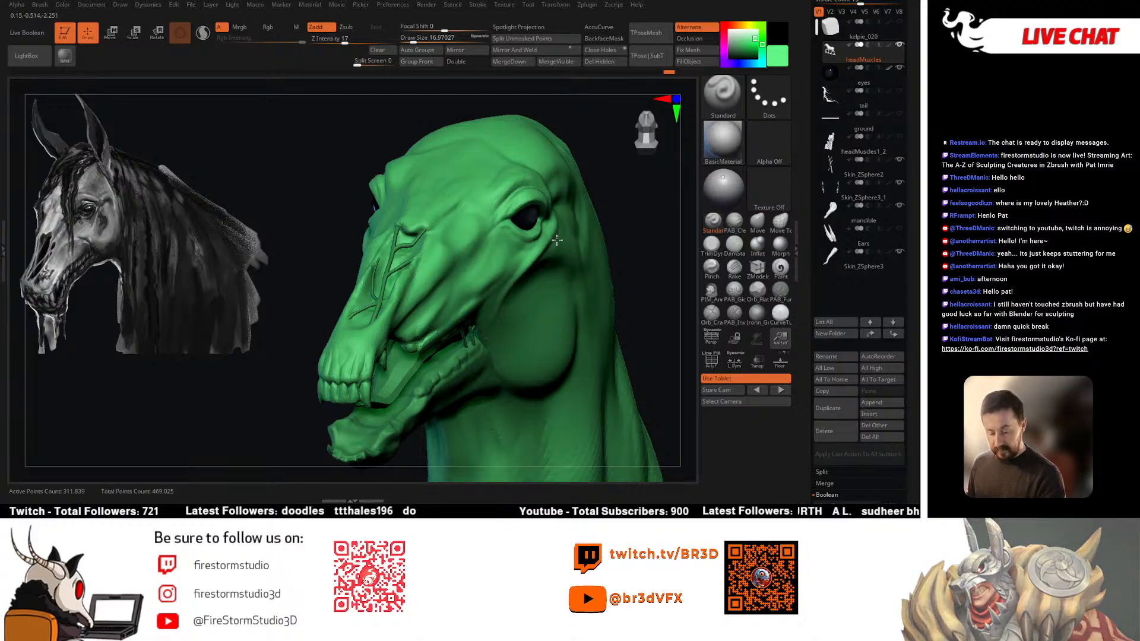
Step: Raise the skin fold around the corner of the mouth with the Standard brush
right_drag(556, 240, 562, 232)
right_drag(499, 323, 499, 294)
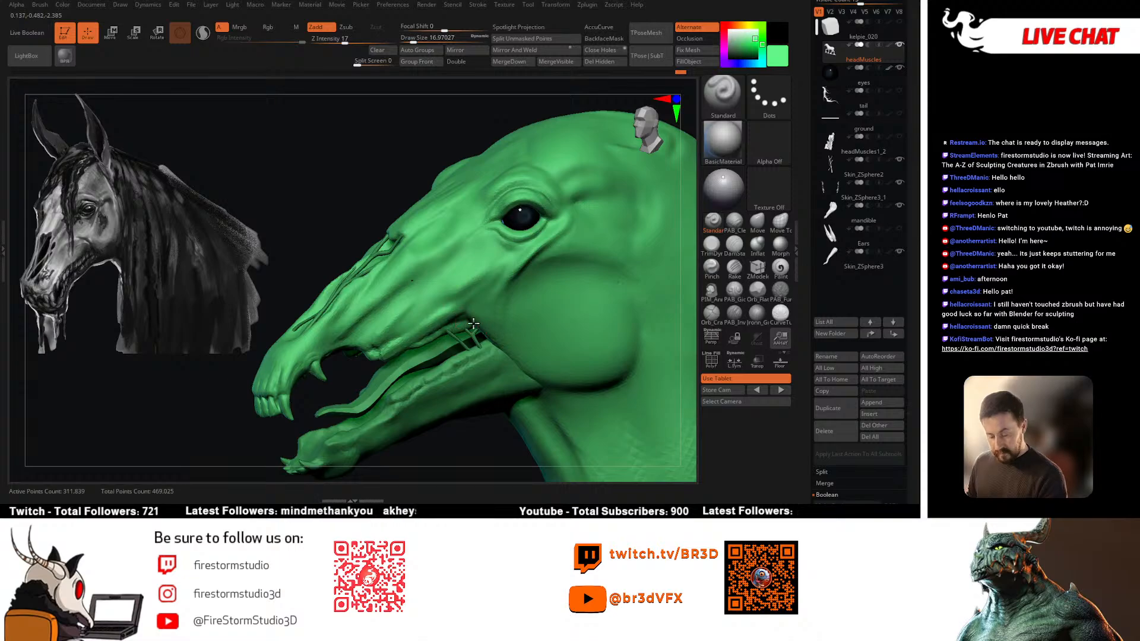
right_drag(480, 336, 428, 314)
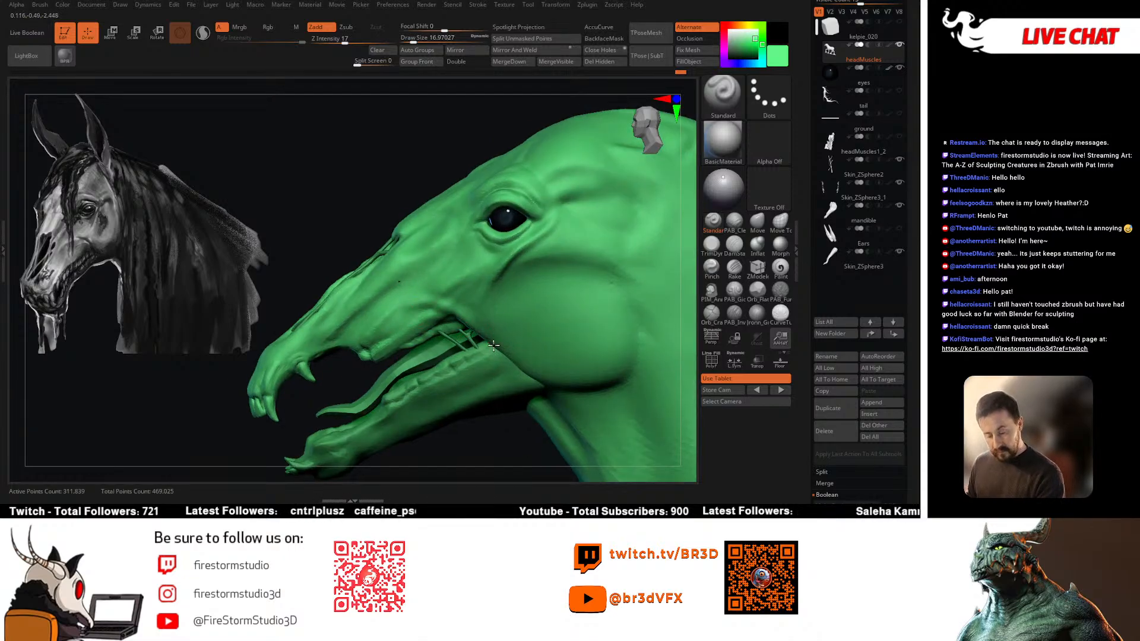
right_drag(493, 345, 463, 319)
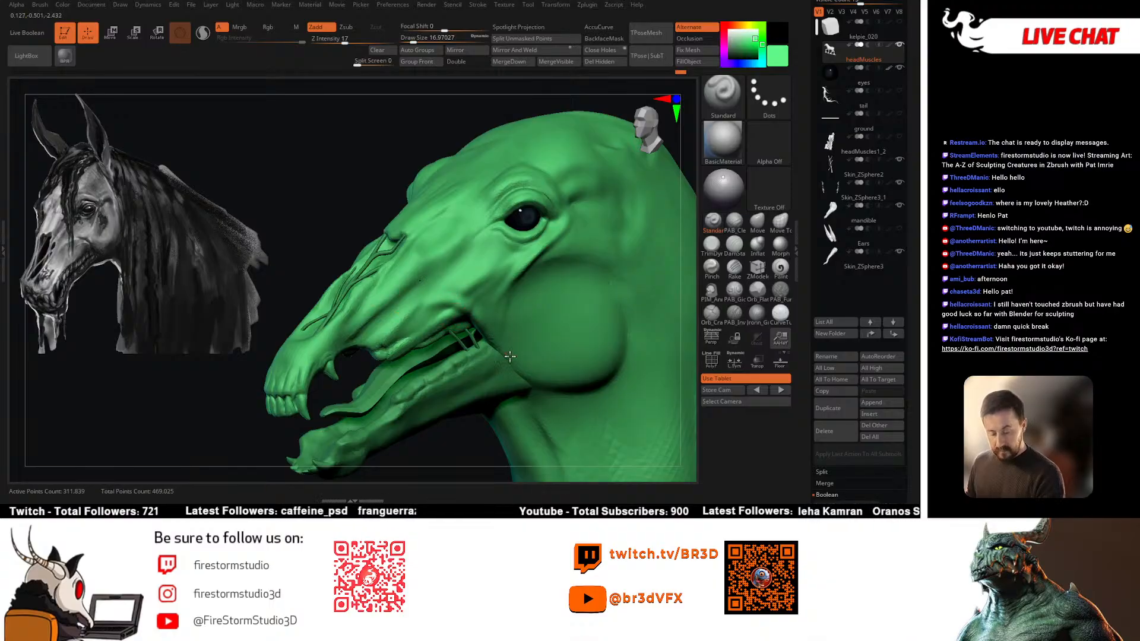
drag(452, 301, 441, 307)
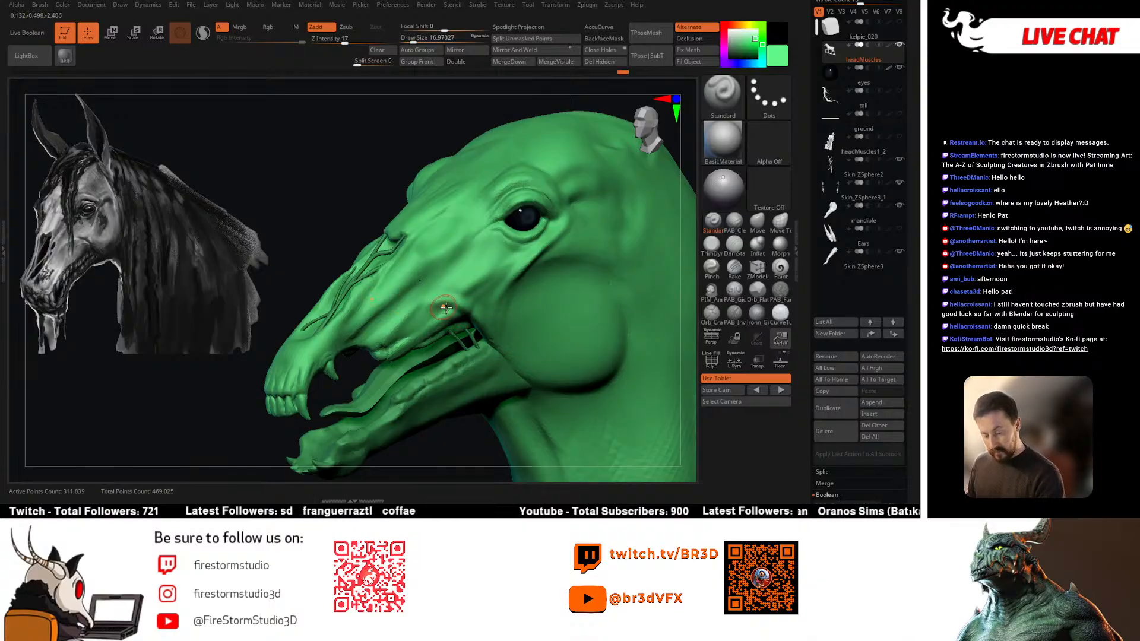
Step: Sharpen the creases around the mouth corner and along the jaw edge with the DamStandard brush
click(734, 223)
click(735, 245)
mouse_move(485, 296)
alt+right_down()
mouse_move(485, 262)
mouse_move(498, 279)
mouse_move(453, 300)
mouse_move(386, 303)
alt+right_up()
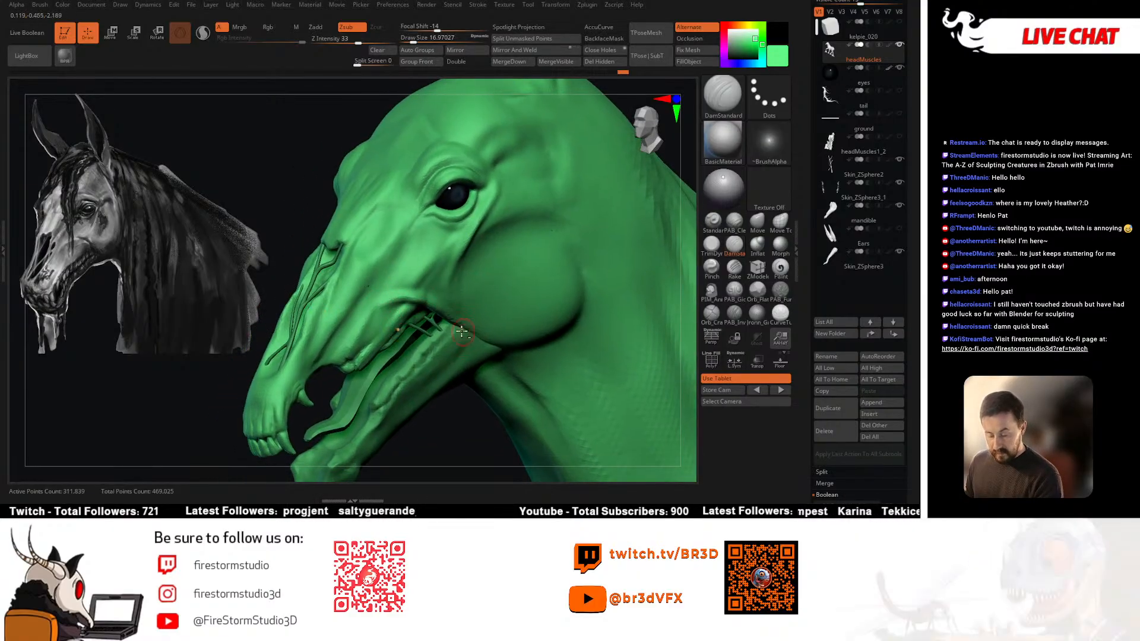
right_drag(462, 331, 383, 328)
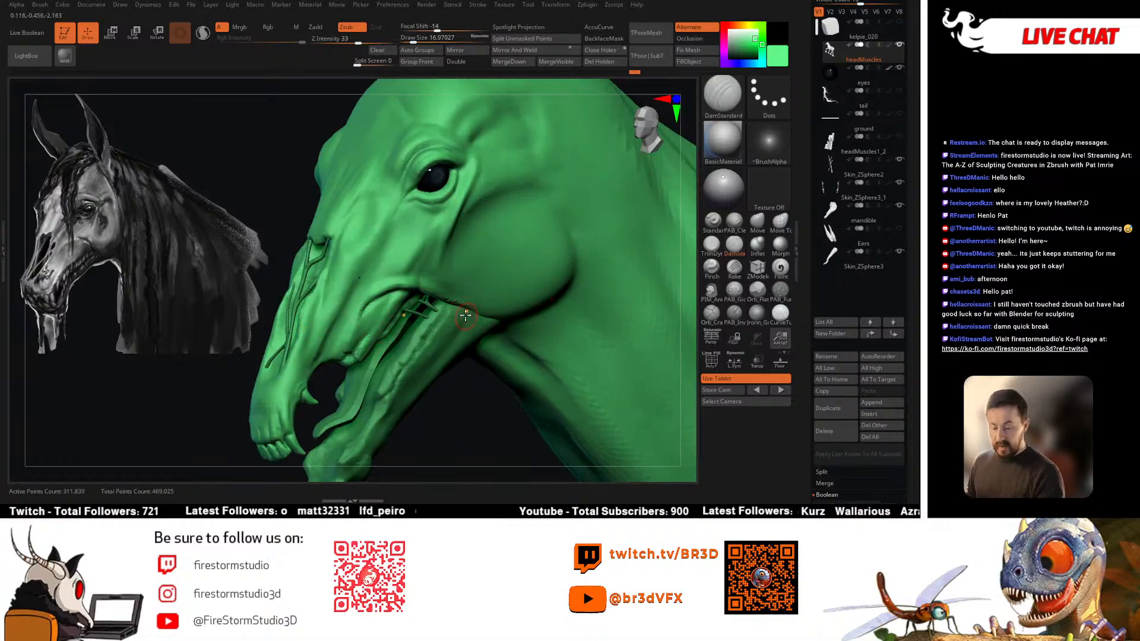
right_drag(465, 316, 477, 285)
mouse_move(411, 255)
right_down()
mouse_move(437, 256)
mouse_move(426, 269)
right_up()
Step: Build up the cheek and mouth-corner forms with the PAB_CleanBuildup brush at Z Intensity 18 and a draw size of about 17
click(736, 224)
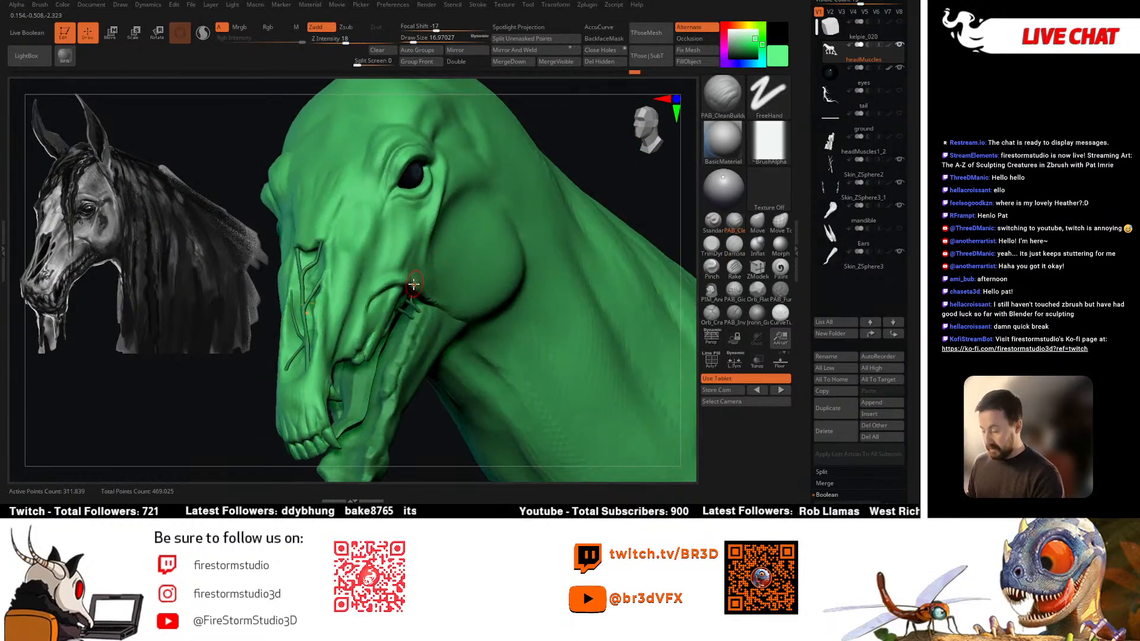
right_drag(358, 333, 426, 317)
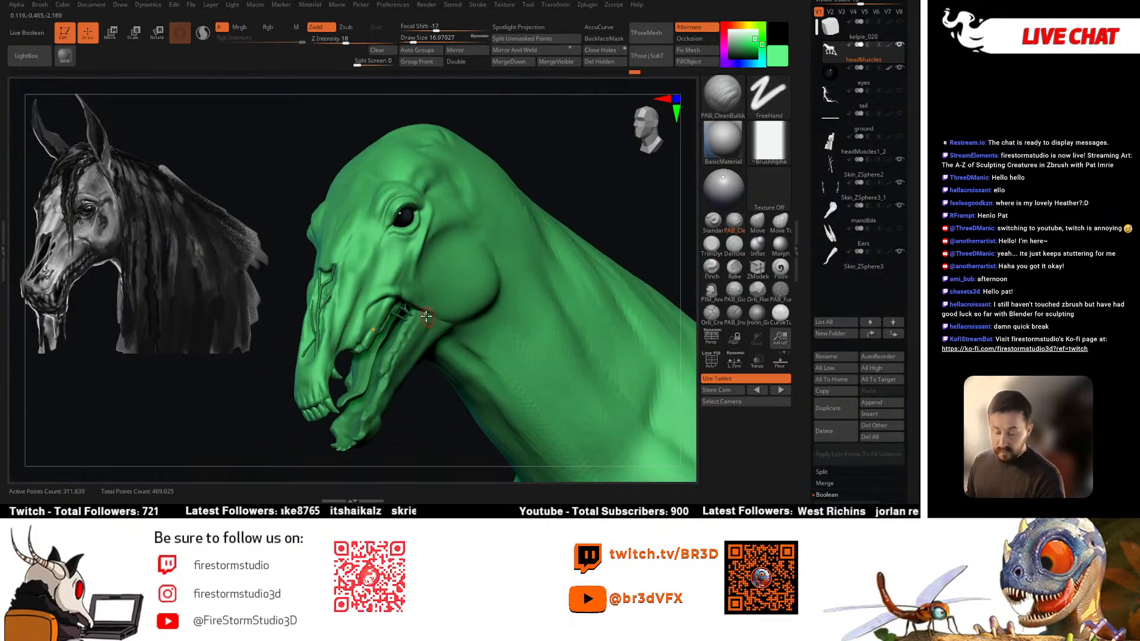
right_drag(546, 304, 467, 292)
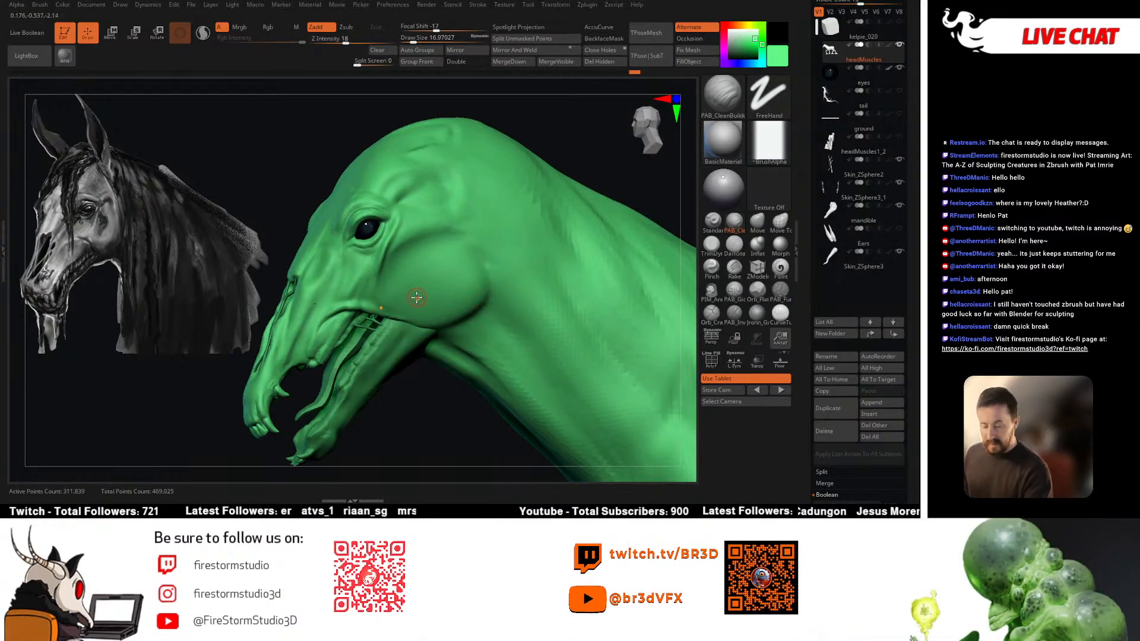
mouse_move(410, 295)
right_down()
mouse_move(437, 300)
mouse_move(497, 272)
mouse_move(534, 291)
mouse_move(501, 351)
mouse_move(529, 353)
mouse_move(466, 324)
mouse_move(467, 307)
mouse_move(445, 297)
mouse_move(466, 276)
right_up()
mouse_move(473, 223)
right_down()
mouse_move(482, 227)
mouse_move(486, 207)
right_up()
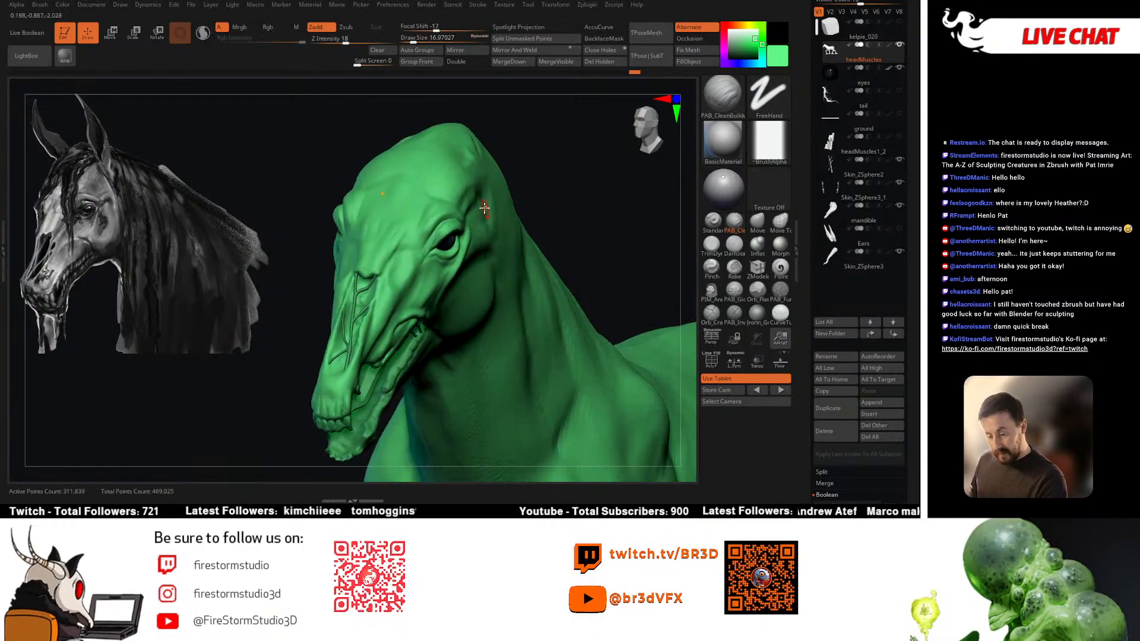
Step: Shape the side of the head and jaw with the PAB_CleanBuildup brush at a draw size of about 26.9, inspecting the headMuscles mesh in isolation
key(space)
drag(473, 245, 476, 245)
right_drag(478, 237, 502, 177)
key(alt+s)
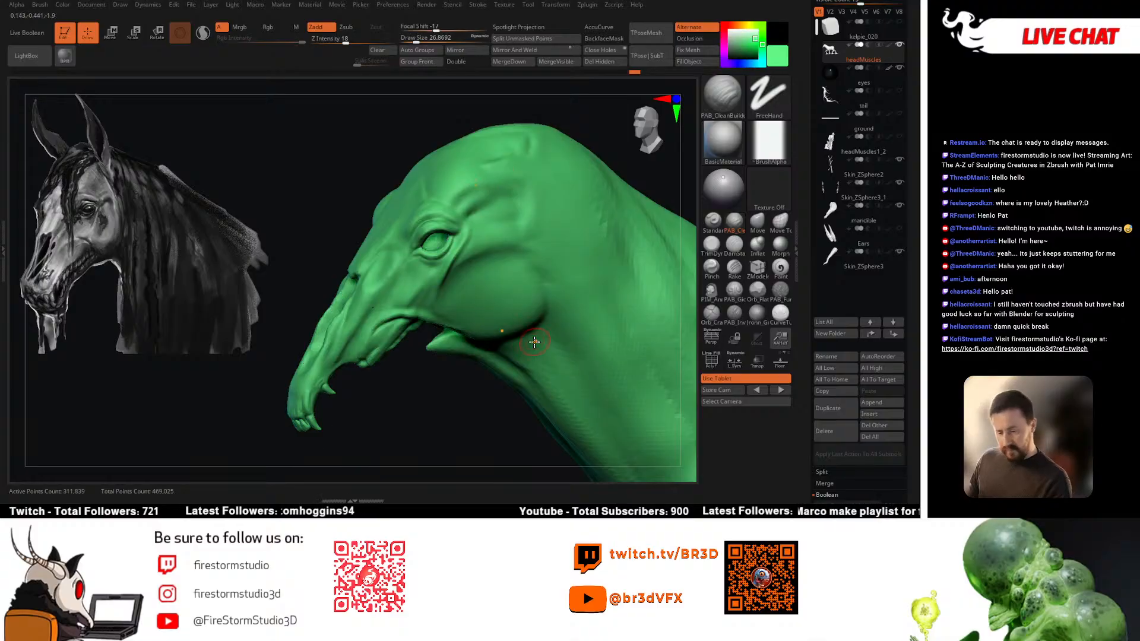
key(alt+s)
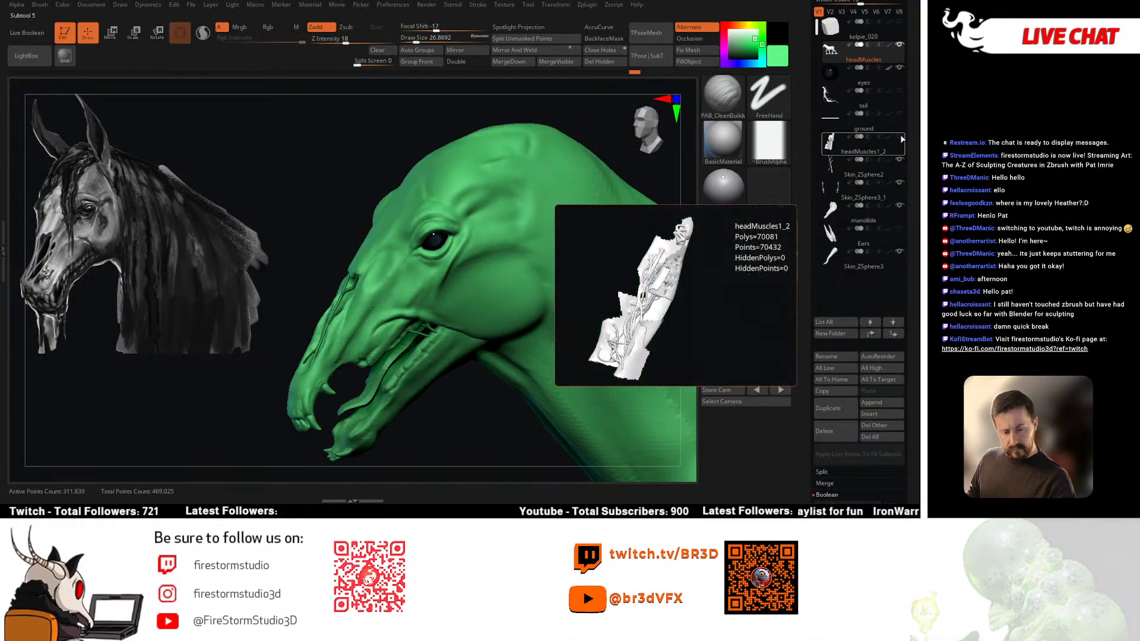
Step: Show the Ears subtool and make it the active subtool
click(900, 229)
right_drag(604, 329, 565, 289)
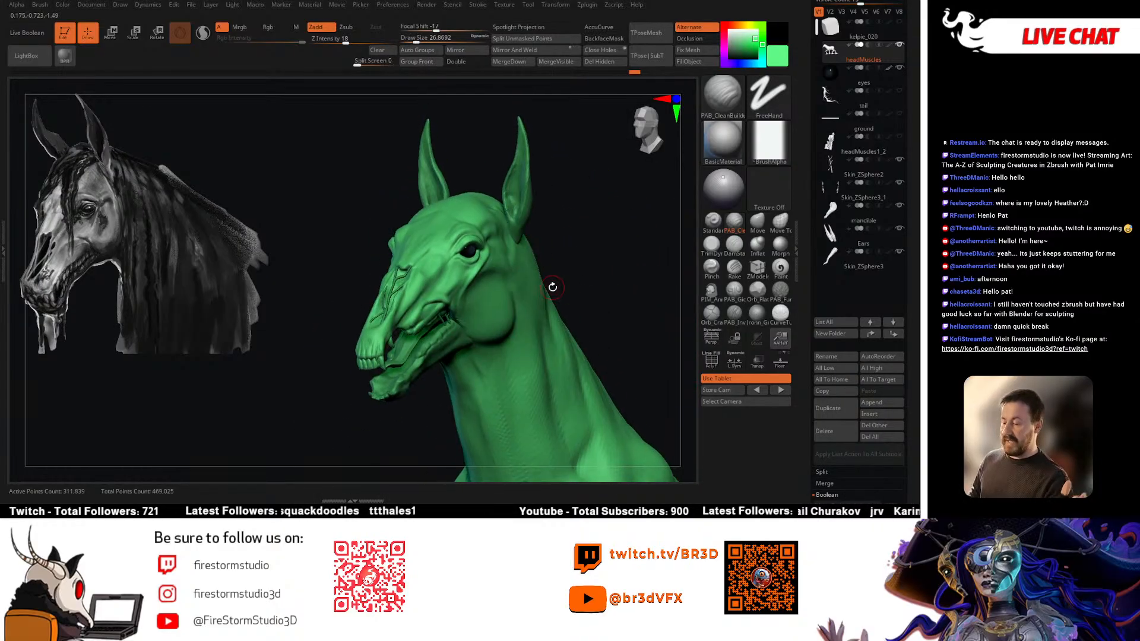
alt+click(526, 206)
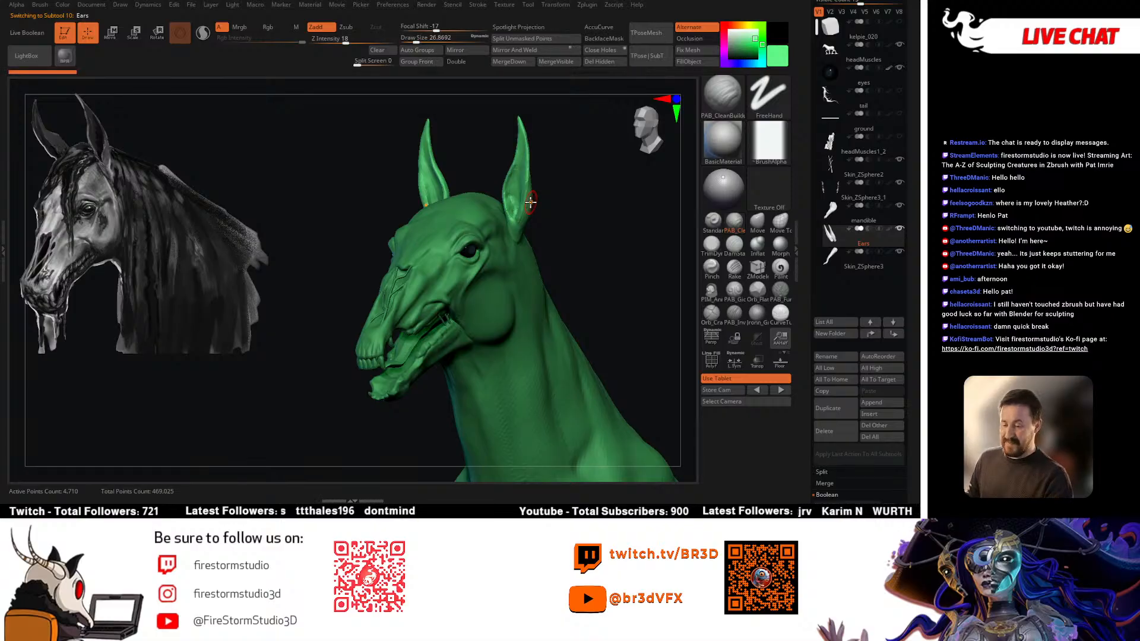
right_drag(570, 243, 557, 241)
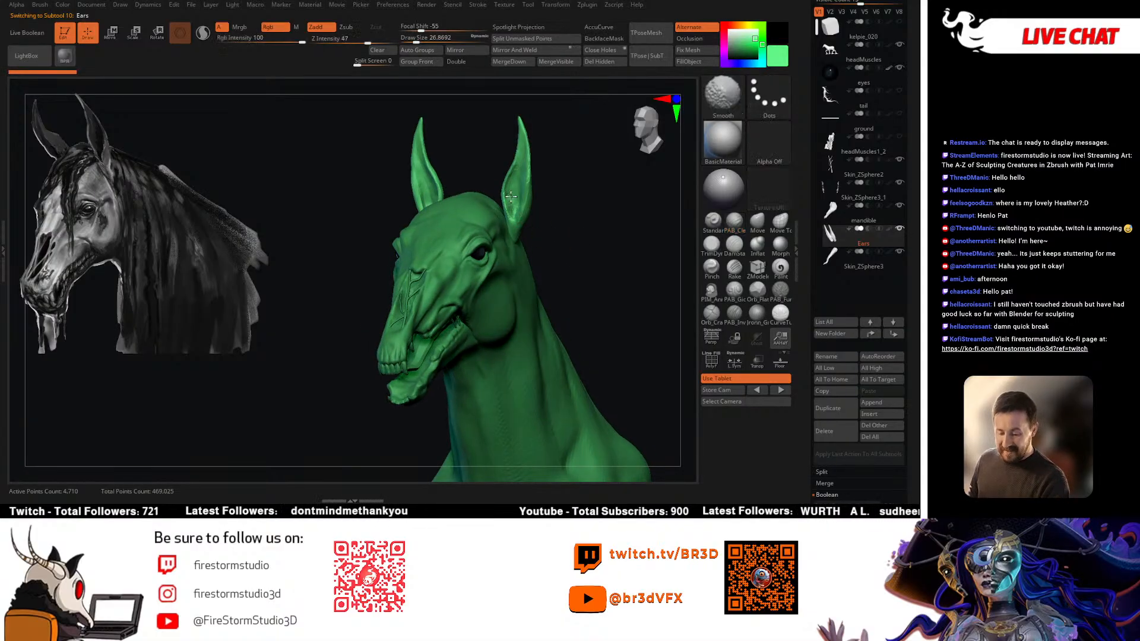
Step: Remesh the ears with ZRemesher using a target polygon count of 5 and Adapt enabled
drag(864, 55, 869, 127)
click(838, 196)
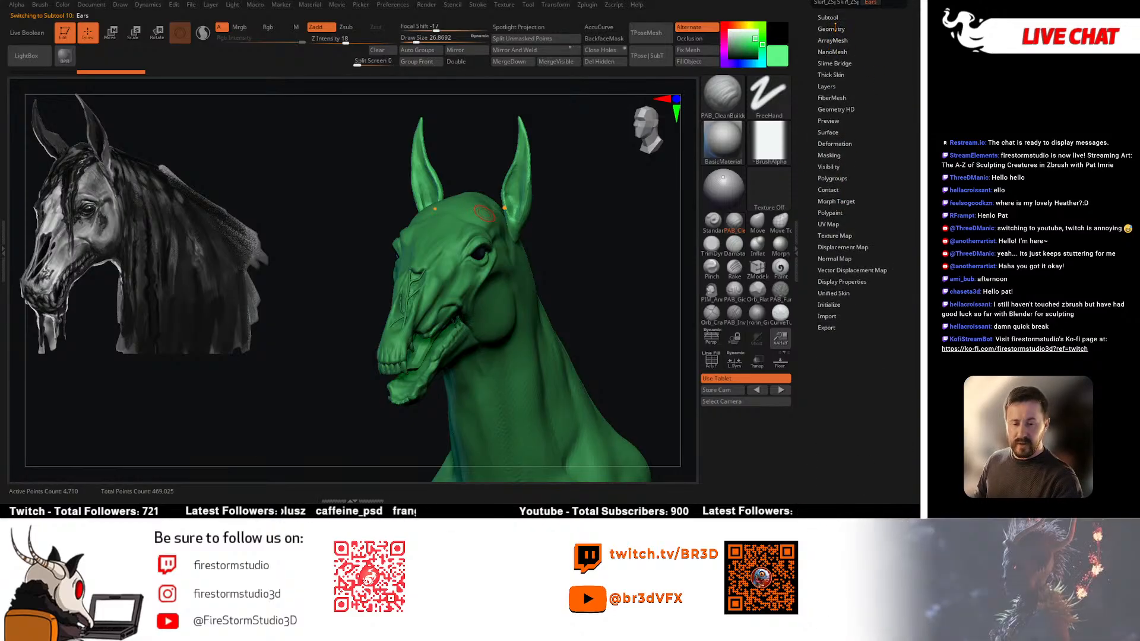
click(834, 29)
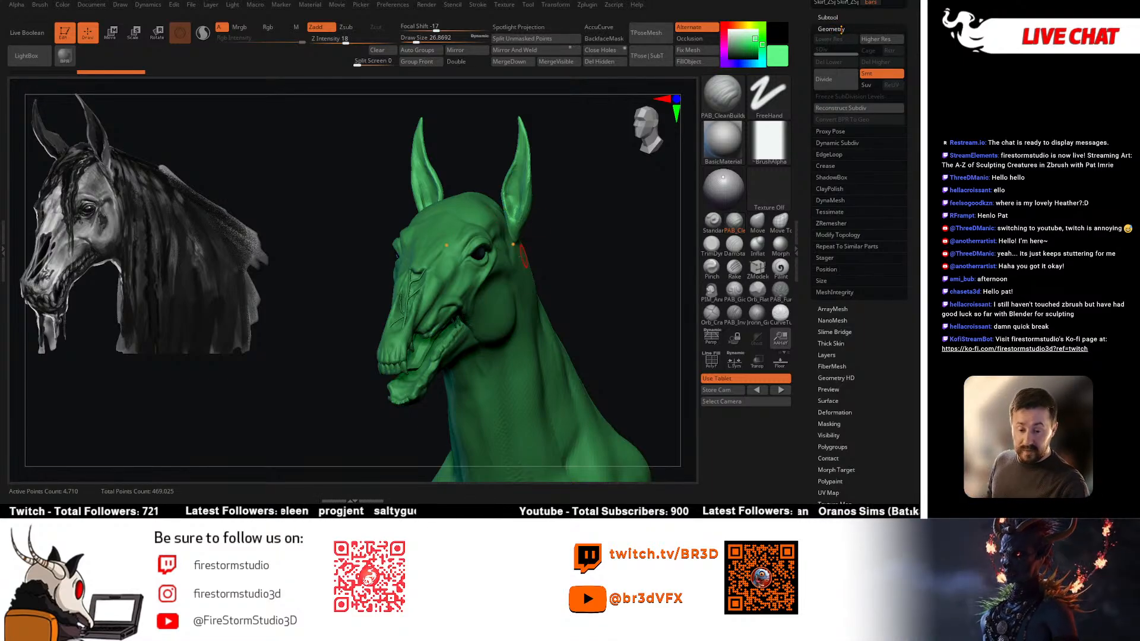
click(831, 28)
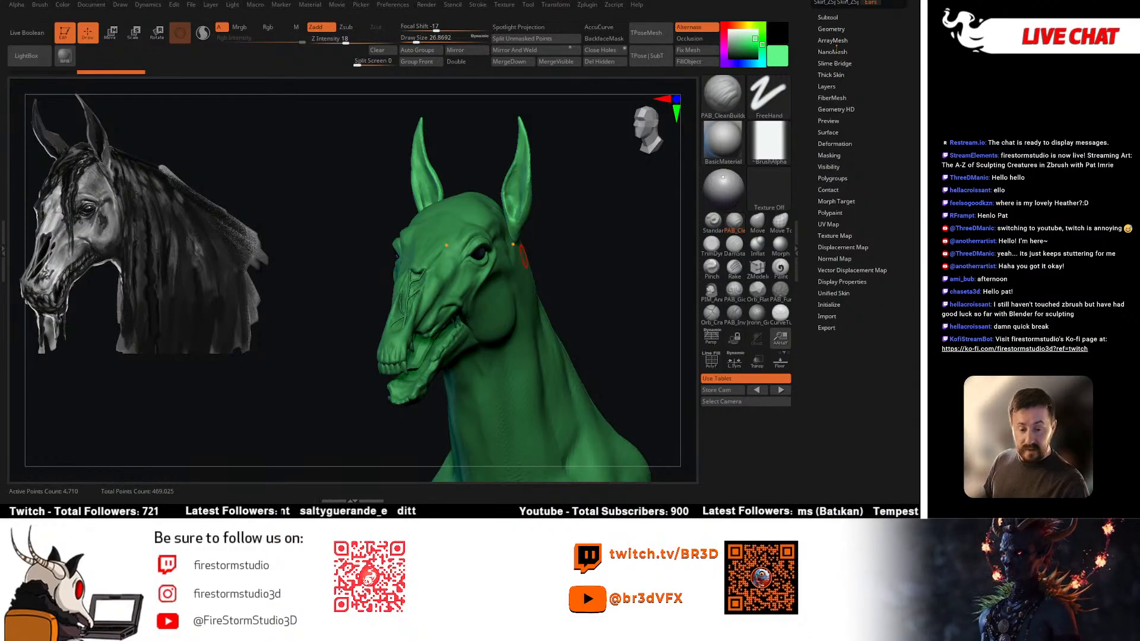
drag(836, 49, 856, 109)
click(841, 30)
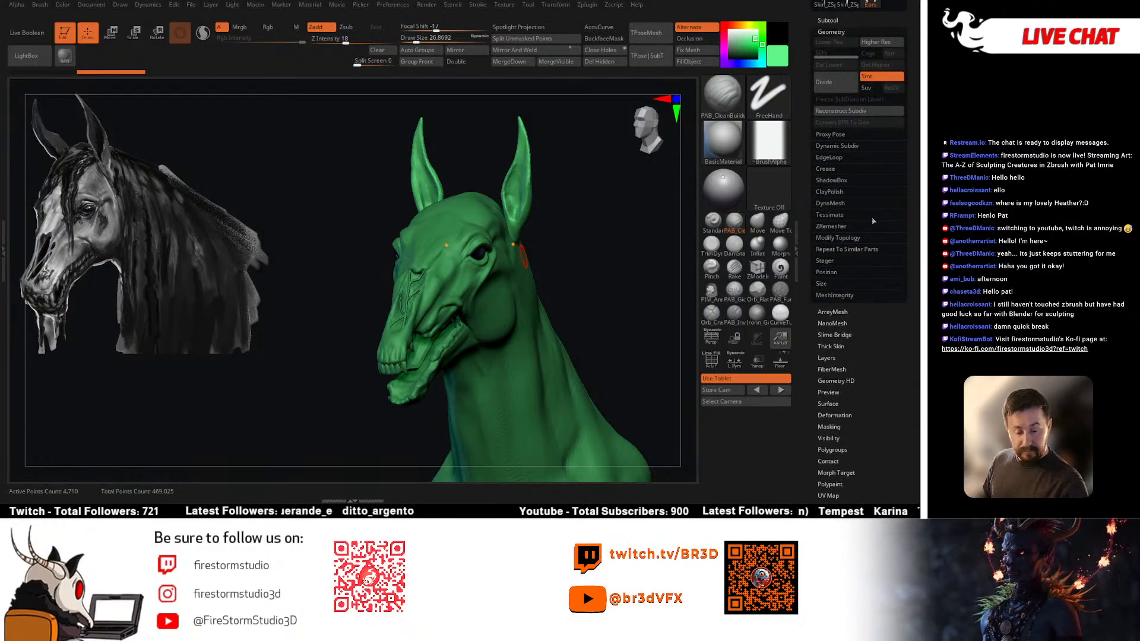
click(831, 226)
drag(587, 308, 520, 191)
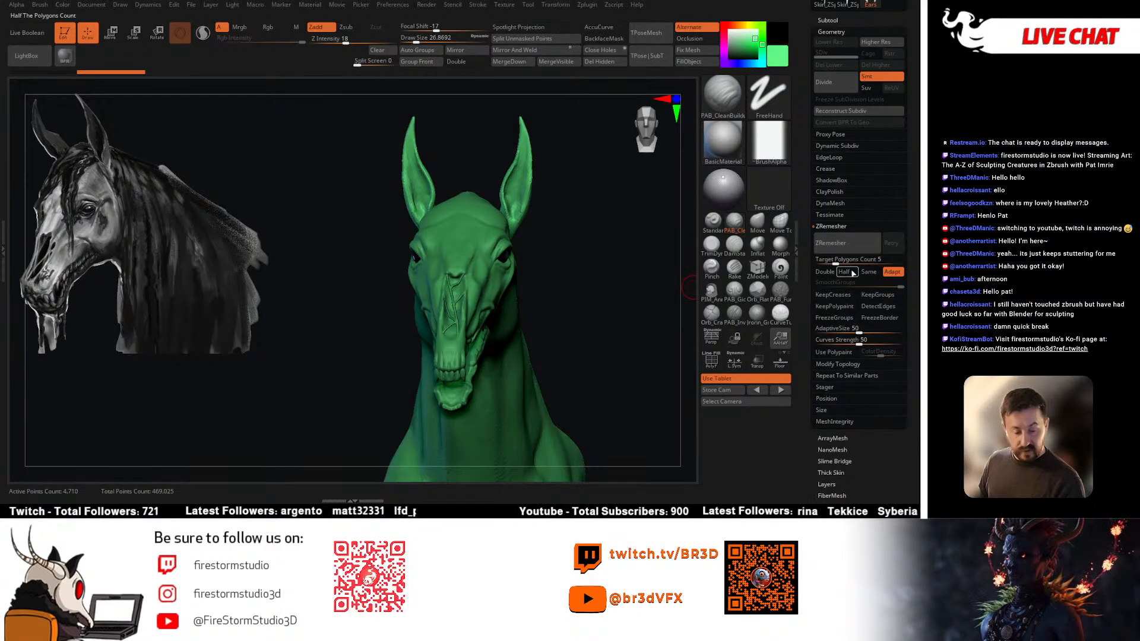
click(842, 248)
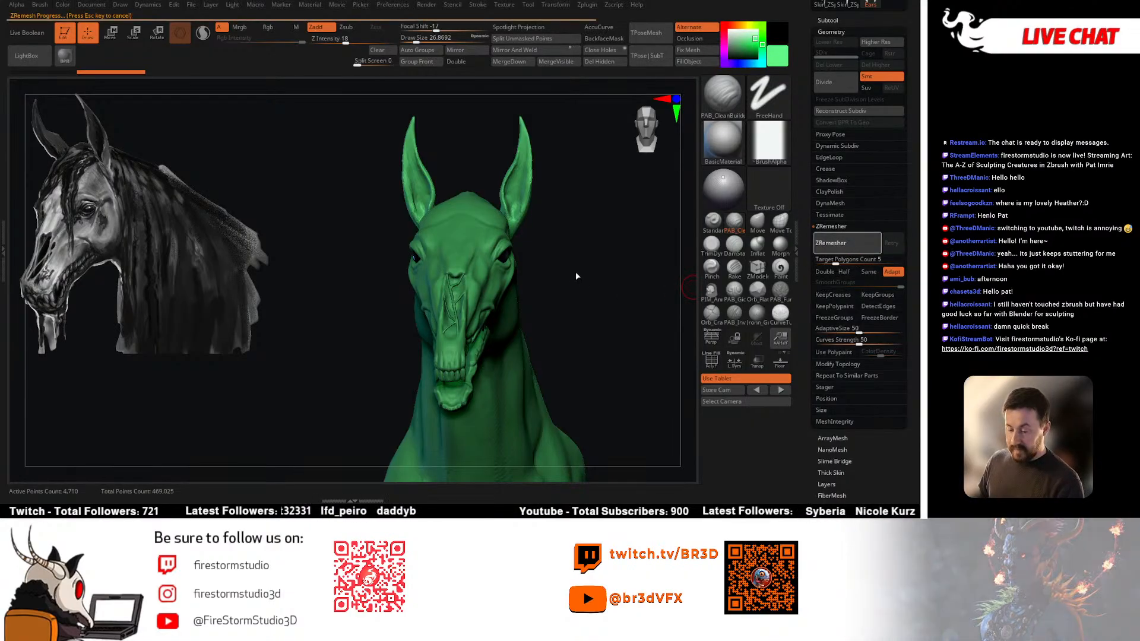
Step: Smooth the inner surfaces and edges of the remeshed ears with the Smooth brush
drag(580, 265, 565, 262)
key(shift)
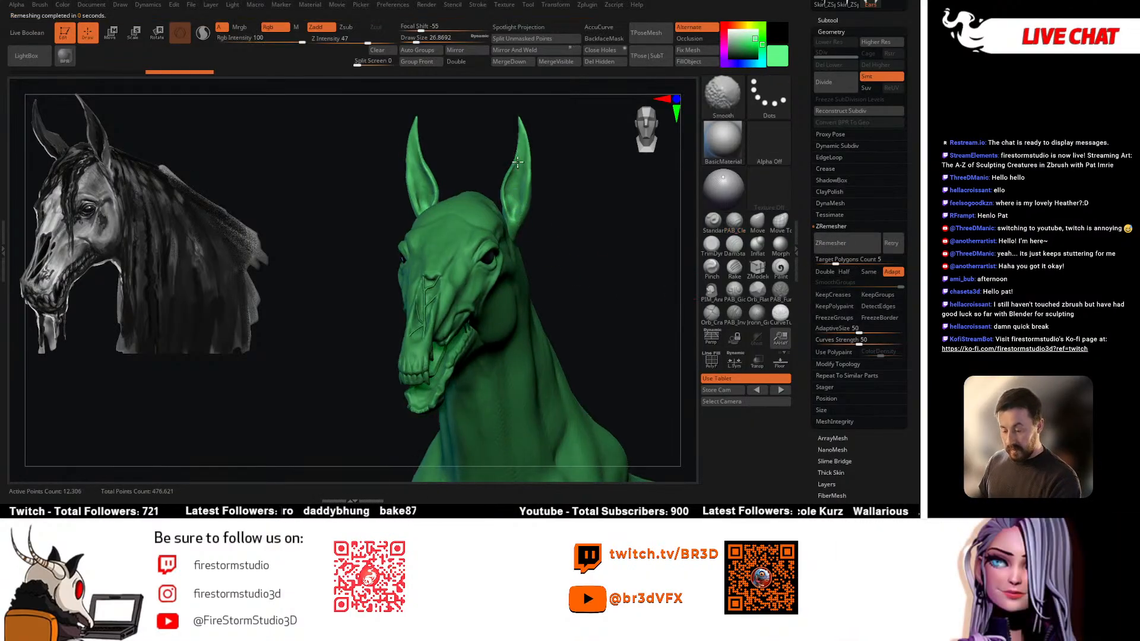
shift+drag(518, 162, 516, 194)
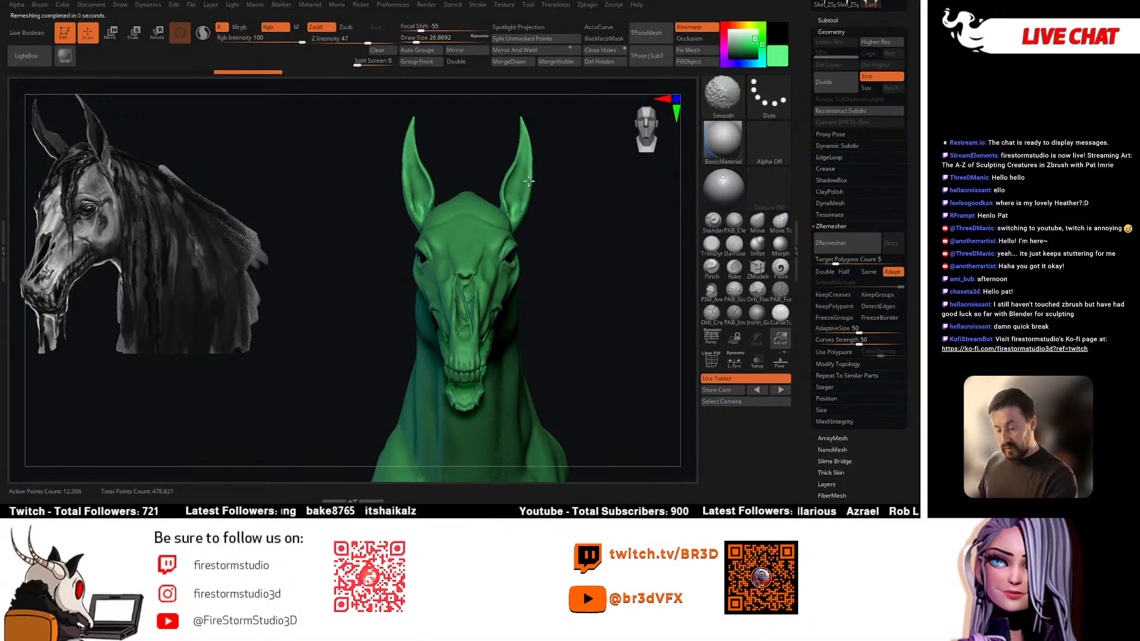
shift+drag(557, 229, 510, 208)
right_drag(514, 211, 514, 175)
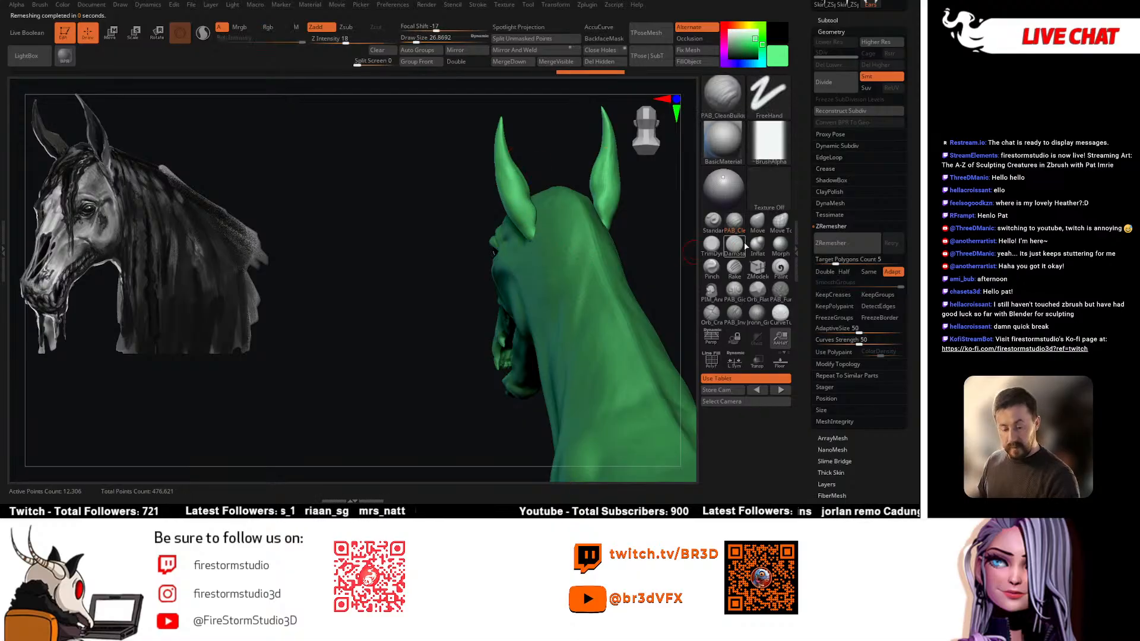
Step: Build up the backs and bases of the ears with the PAB_CleanBuildup brush, using draw sizes of about 39.1 and 26.9
key(b)
key(space)
drag(530, 174, 535, 174)
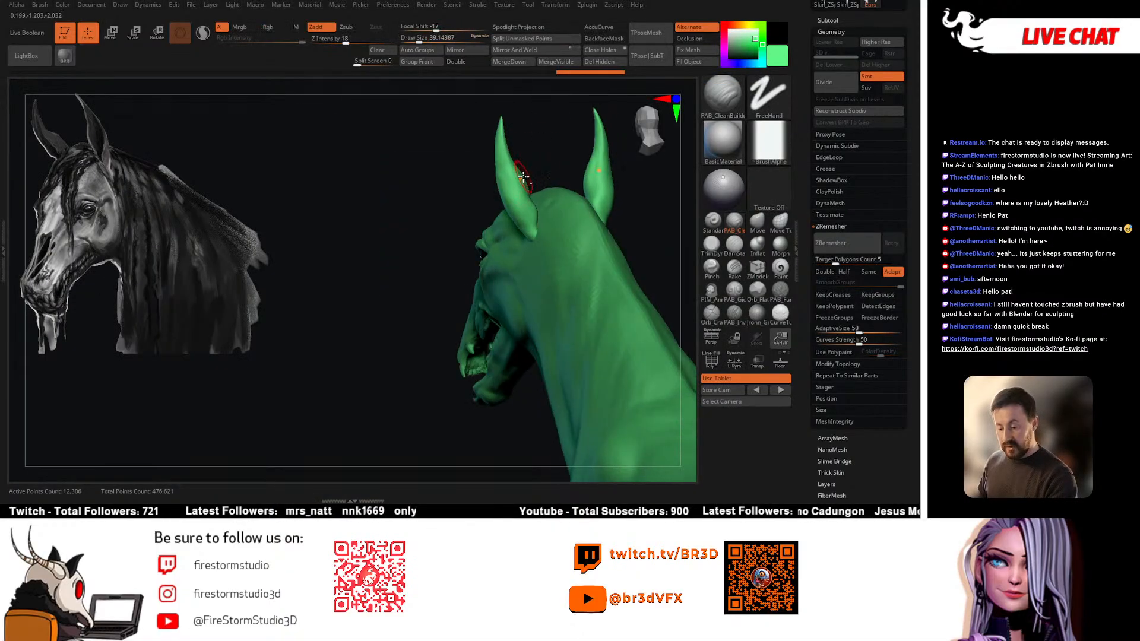
right_drag(524, 173, 505, 168)
key(space)
drag(504, 146, 500, 146)
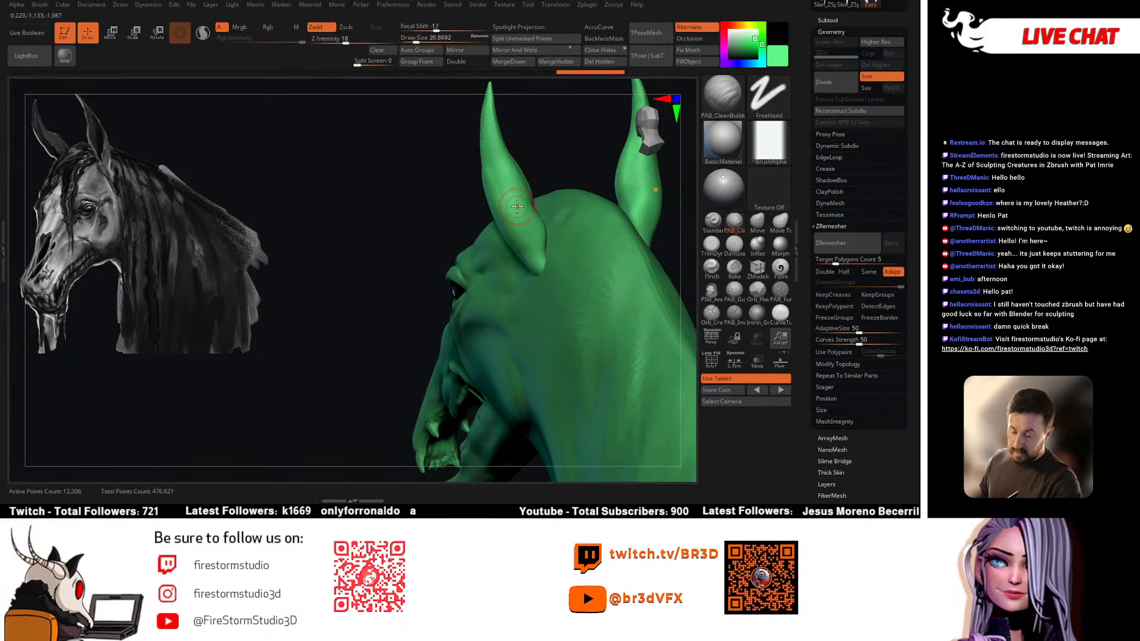
right_drag(517, 206, 522, 159)
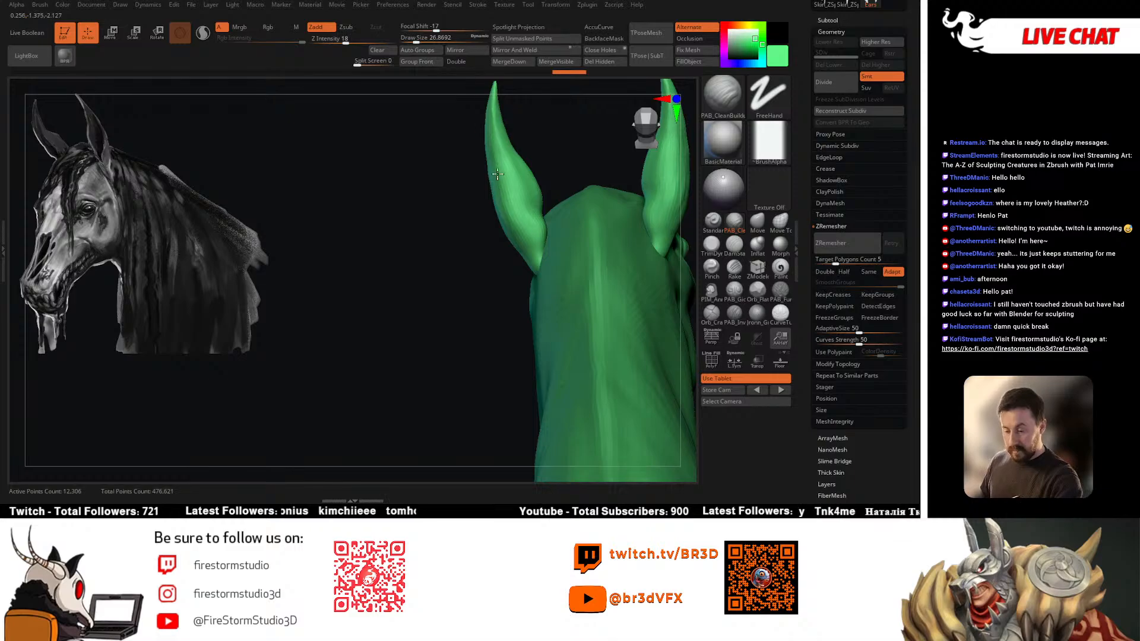
alt+drag(503, 161, 575, 184)
Step: Reshape the ear silhouettes with the Move brush at a draw size of about 39.1
click(757, 223)
mouse_move(690, 241)
mouse_down()
mouse_move(555, 252)
mouse_move(565, 247)
mouse_move(618, 237)
mouse_move(569, 296)
mouse_up()
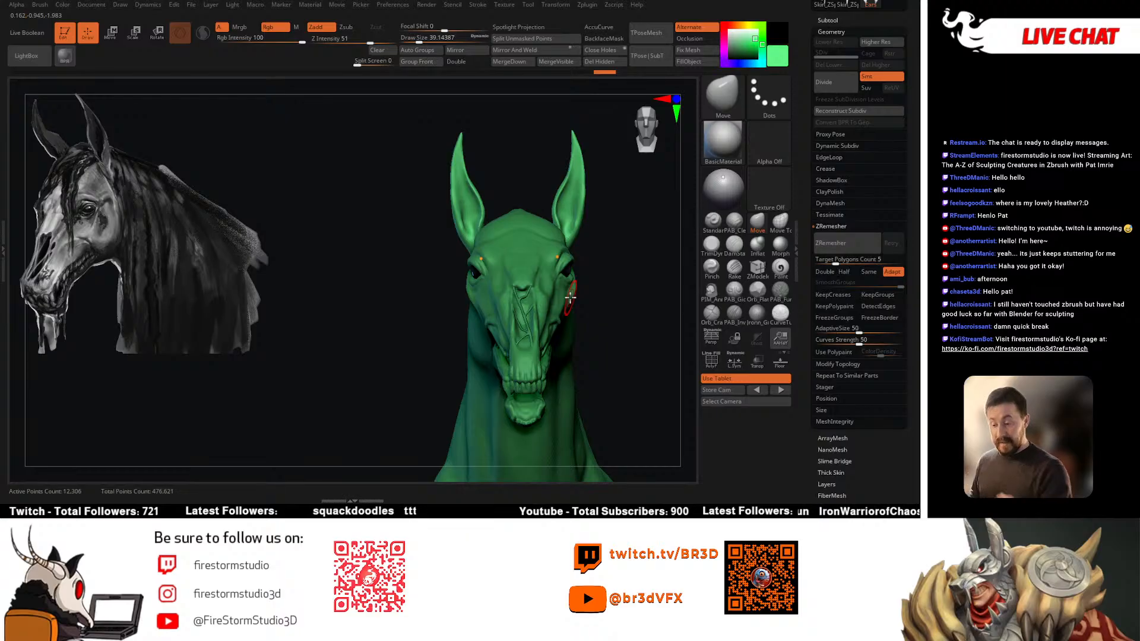
mouse_move(630, 269)
mouse_down()
mouse_move(600, 257)
mouse_move(615, 275)
mouse_move(577, 275)
mouse_move(623, 278)
mouse_up()
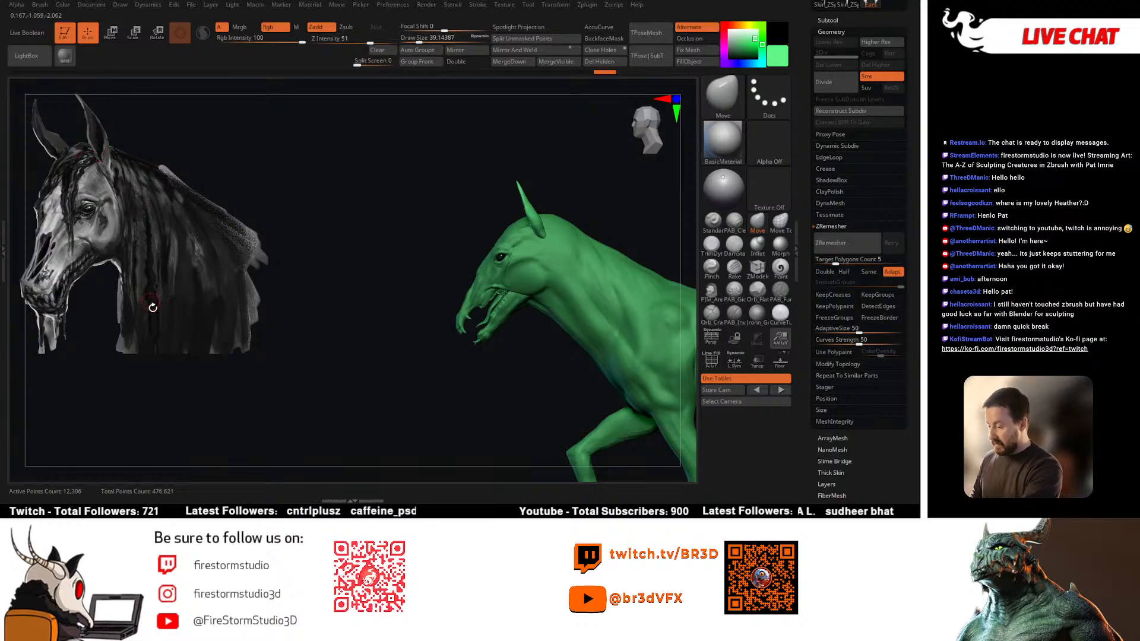
mouse_move(573, 221)
mouse_down()
mouse_move(590, 241)
mouse_move(487, 320)
mouse_move(579, 265)
mouse_move(579, 196)
mouse_move(539, 339)
mouse_move(449, 206)
mouse_move(498, 199)
mouse_move(622, 264)
mouse_move(573, 272)
mouse_move(559, 196)
mouse_move(564, 237)
mouse_move(567, 219)
mouse_move(575, 234)
mouse_move(575, 209)
mouse_move(546, 225)
mouse_move(583, 237)
mouse_move(428, 200)
mouse_move(529, 203)
mouse_move(427, 210)
mouse_move(425, 223)
mouse_move(458, 210)
mouse_up()
Step: Activate the headMuscles subtool and refine the forehead and brow with smoothing and the PAB_CleanBuildup brush at a draw size of about 28.8
key(c)
alt+click(454, 222)
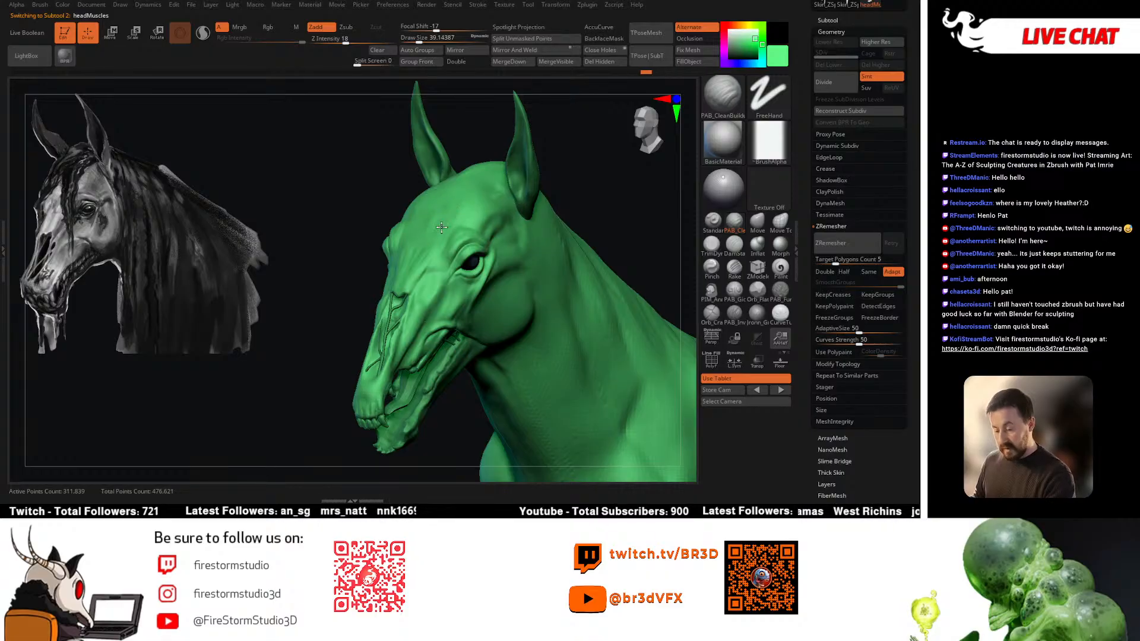
key(shift)
mouse_move(443, 237)
mouse_down()
mouse_move(493, 199)
mouse_move(436, 274)
mouse_move(424, 221)
mouse_up()
key(shift)
drag(303, 255, 408, 239)
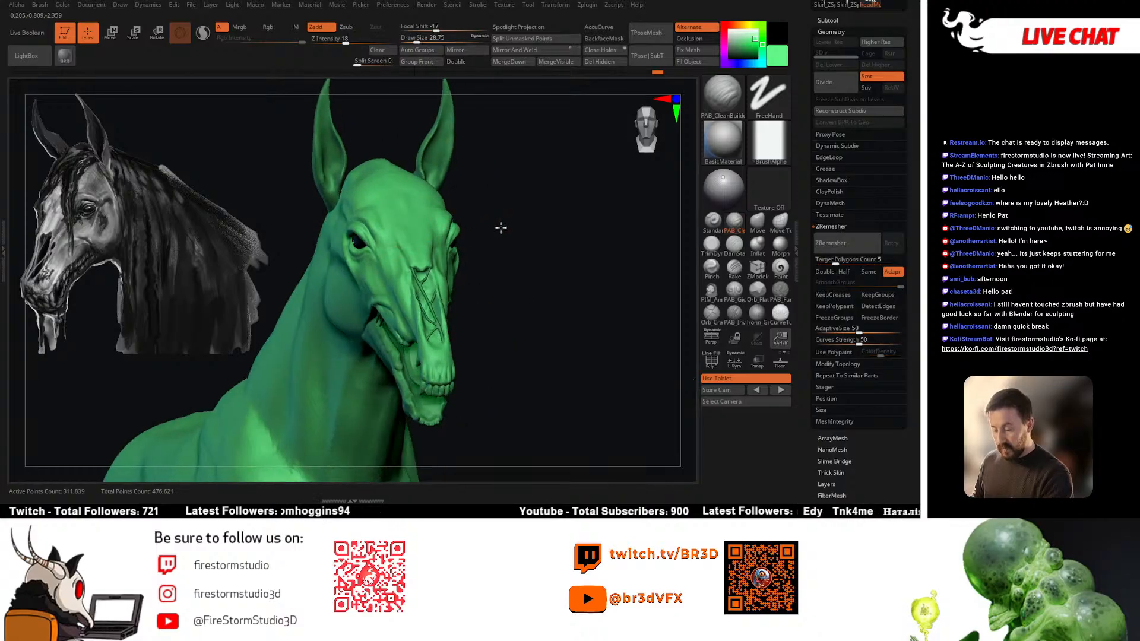
drag(501, 227, 395, 280)
drag(454, 228, 411, 261)
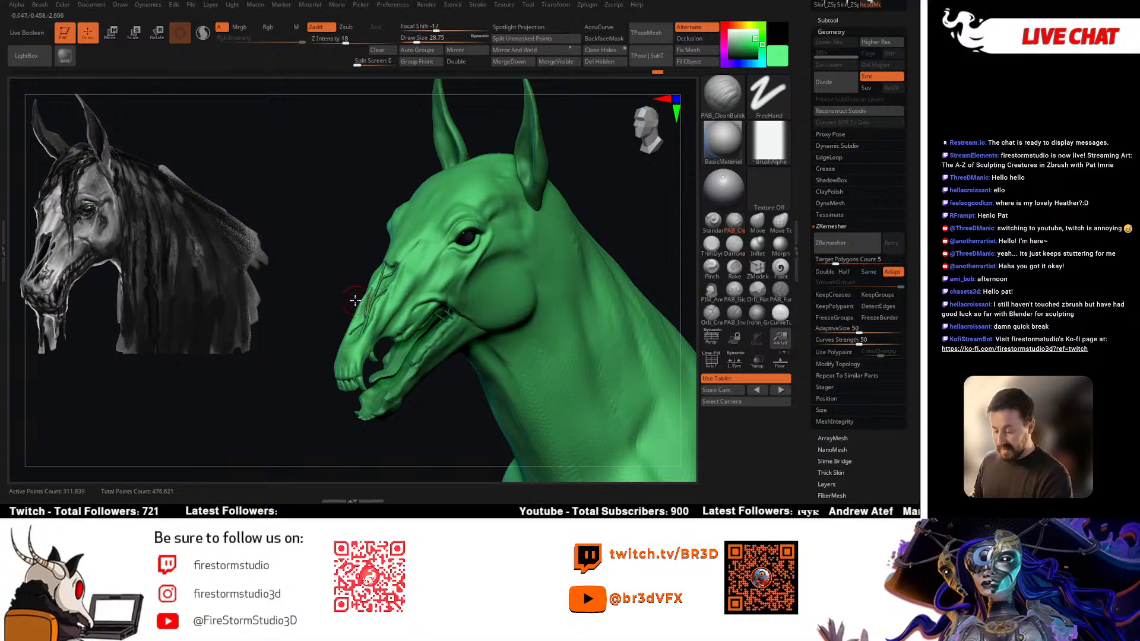
Step: Build up and smooth the muscle in front of the mouth corner with the PAB_CleanBuildup brush at a draw size of about 26.9
right_drag(209, 337, 194, 344)
drag(218, 278, 214, 277)
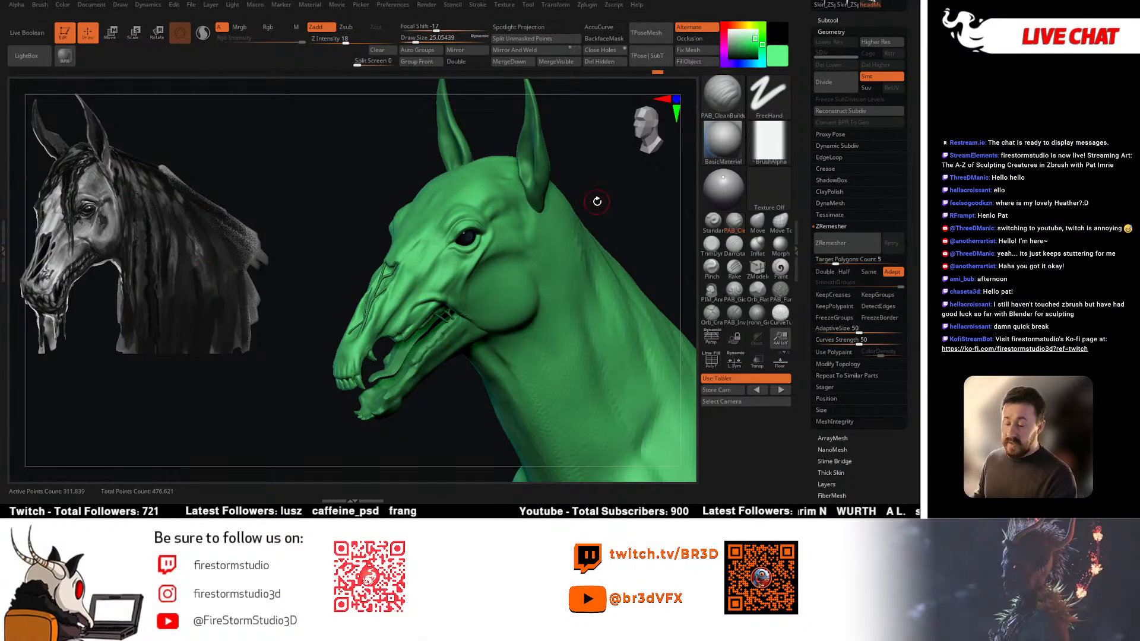
drag(597, 202, 585, 206)
key(space)
drag(496, 275, 499, 275)
drag(613, 197, 592, 207)
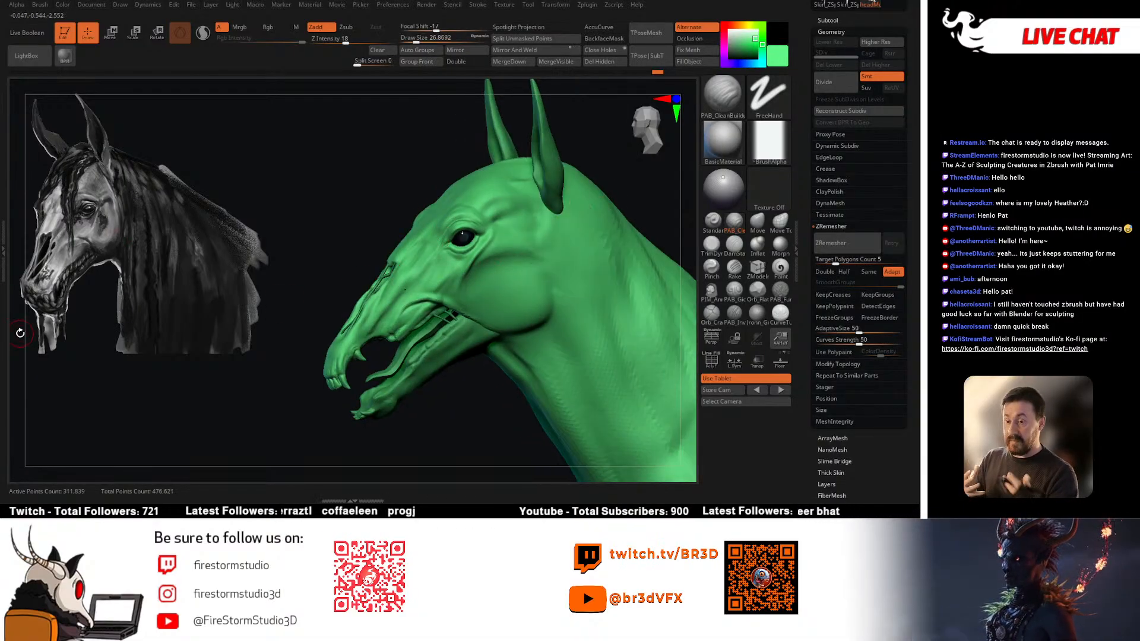
mouse_move(614, 162)
mouse_down()
mouse_move(573, 212)
mouse_move(608, 168)
mouse_up()
alt+right_drag(497, 270, 509, 237)
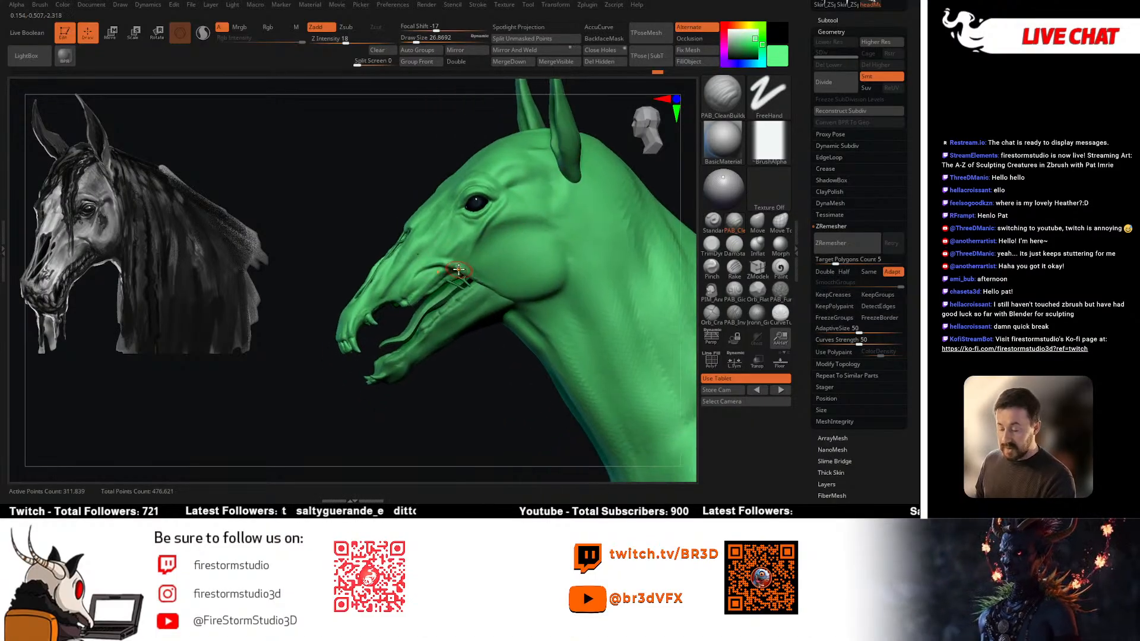
right_drag(437, 274, 428, 281)
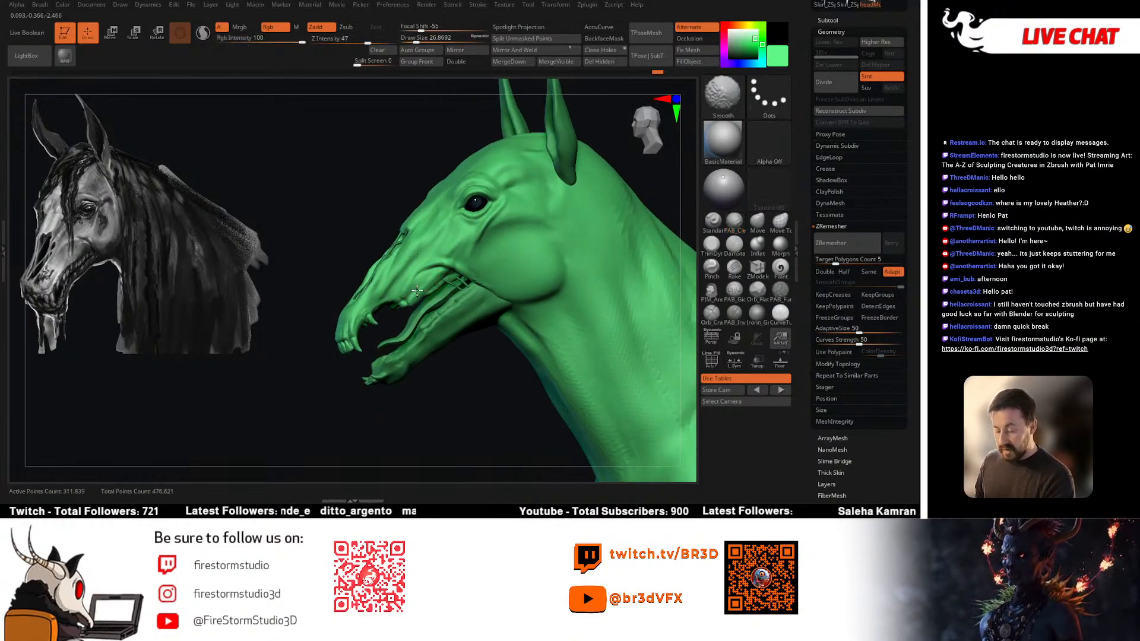
shift+drag(427, 279, 433, 277)
right_drag(433, 289, 423, 278)
Step: Refine the upper lip muscle beside the mouth corner with the PAB_CleanBuildup brush at a draw size of about 21.6
key(space)
drag(424, 276, 433, 257)
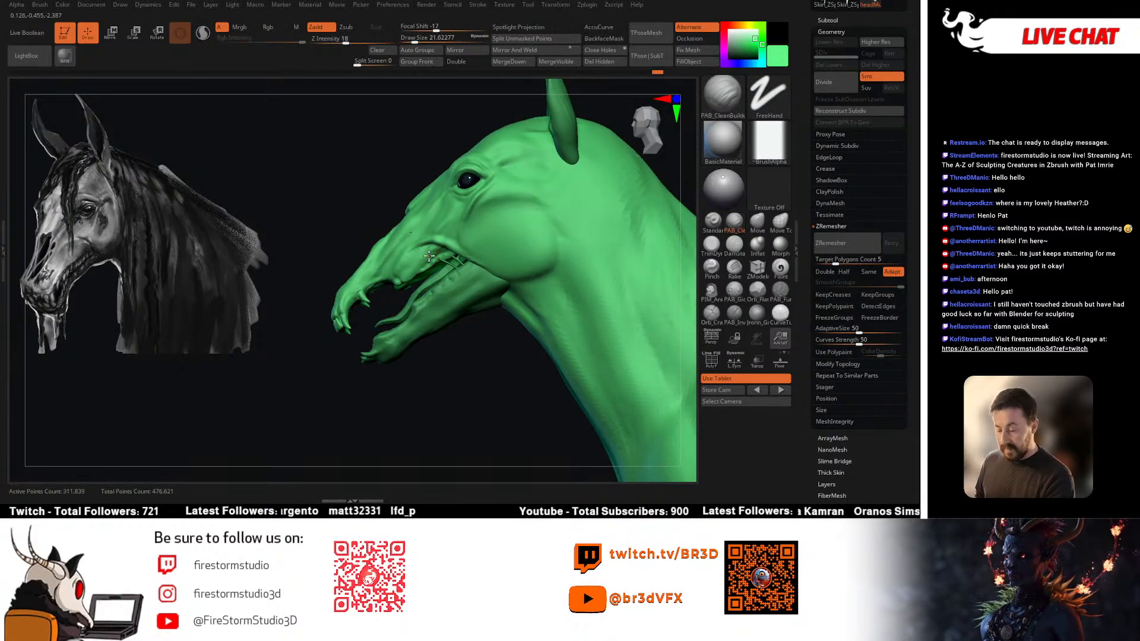
right_drag(410, 255, 438, 255)
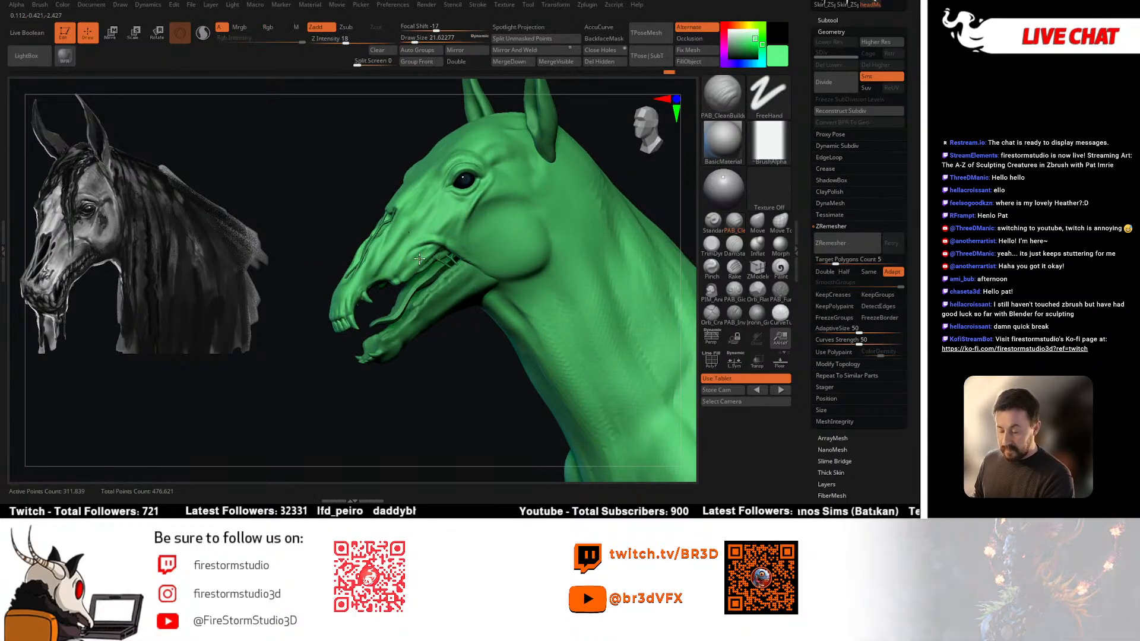
drag(423, 257, 413, 267)
Step: Refine the forehead and brow of the headMuscles subtool with the PAB_CleanBuildup brush at a draw size of about 34.8
mouse_move(409, 264)
right_down()
mouse_move(496, 256)
mouse_move(479, 220)
mouse_move(486, 281)
mouse_move(491, 255)
right_up()
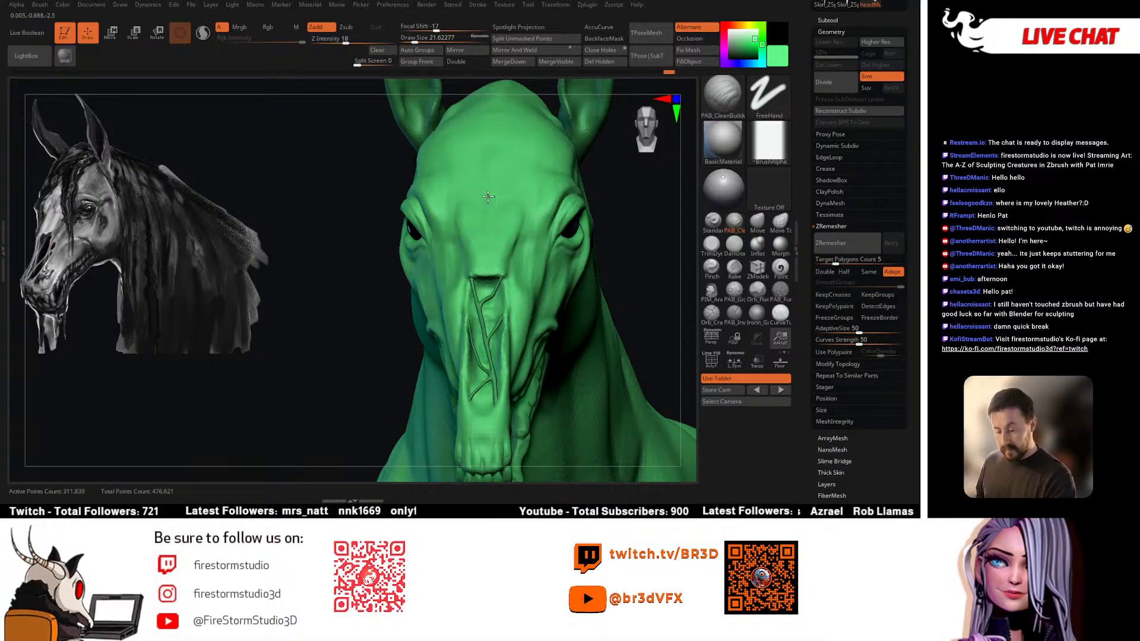
right_drag(487, 197, 480, 254)
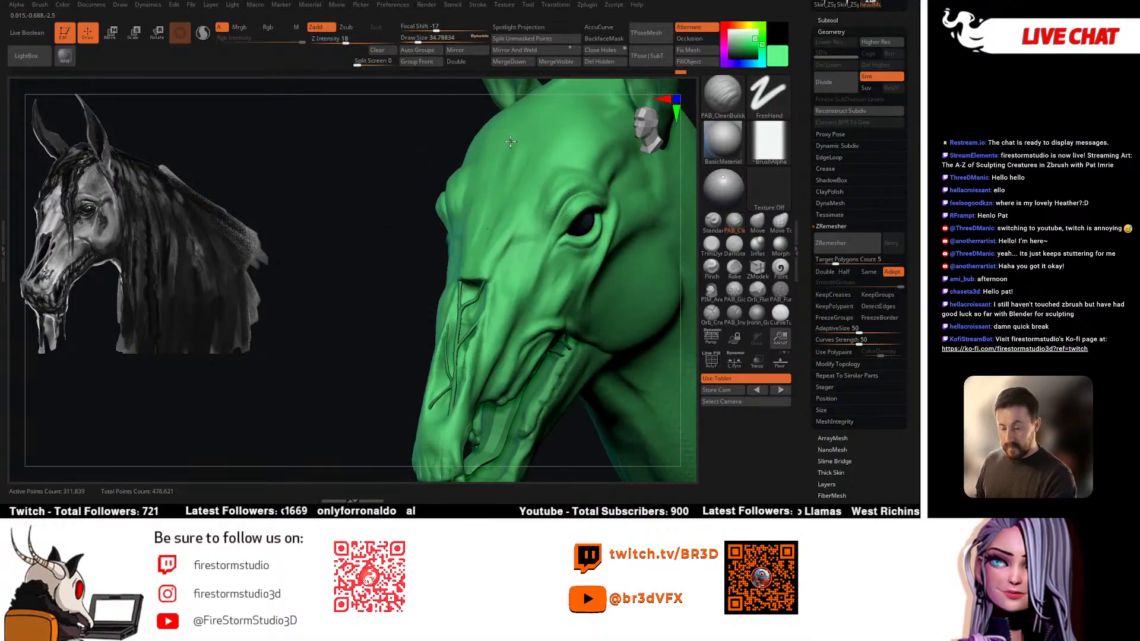
right_drag(514, 149, 486, 264)
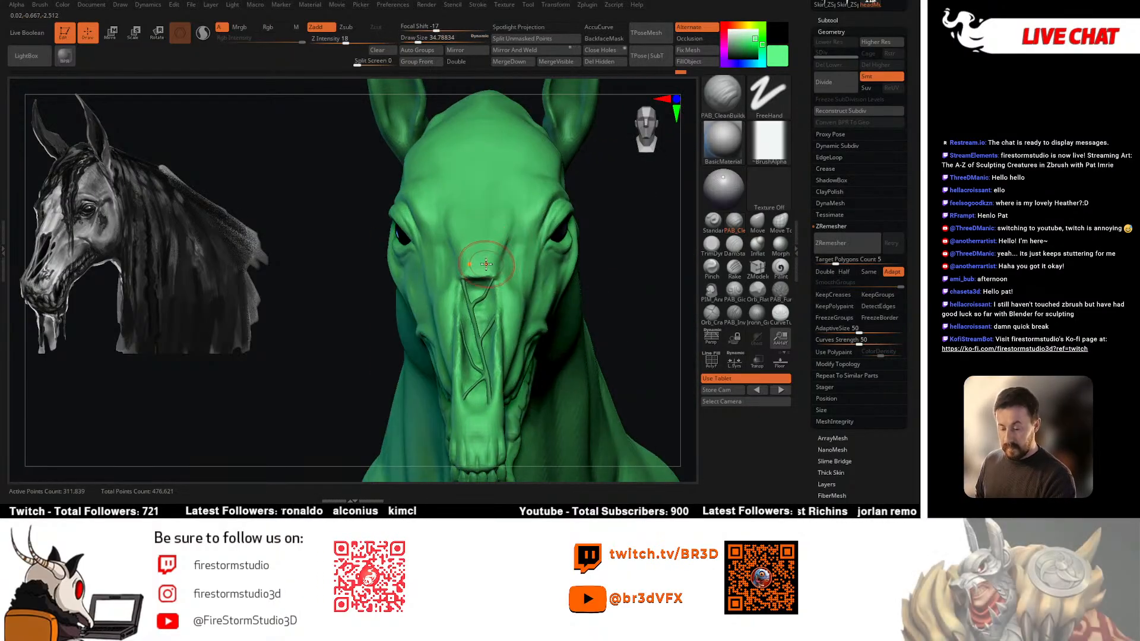
right_drag(503, 222, 456, 238)
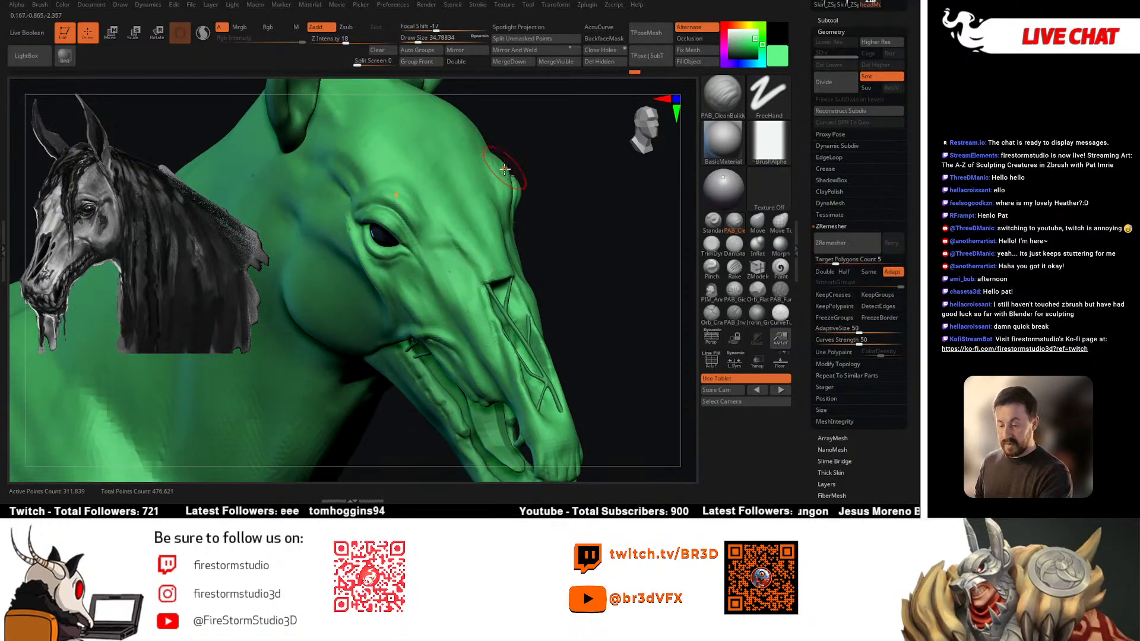
right_drag(505, 169, 438, 226)
right_drag(413, 155, 515, 231)
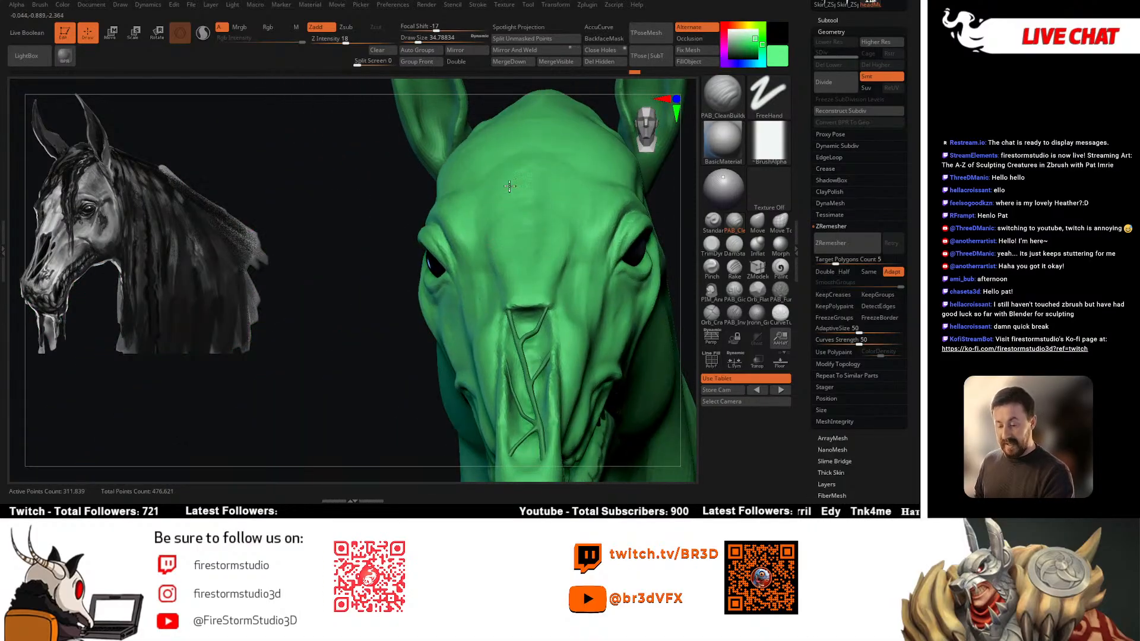
right_drag(511, 182, 496, 151)
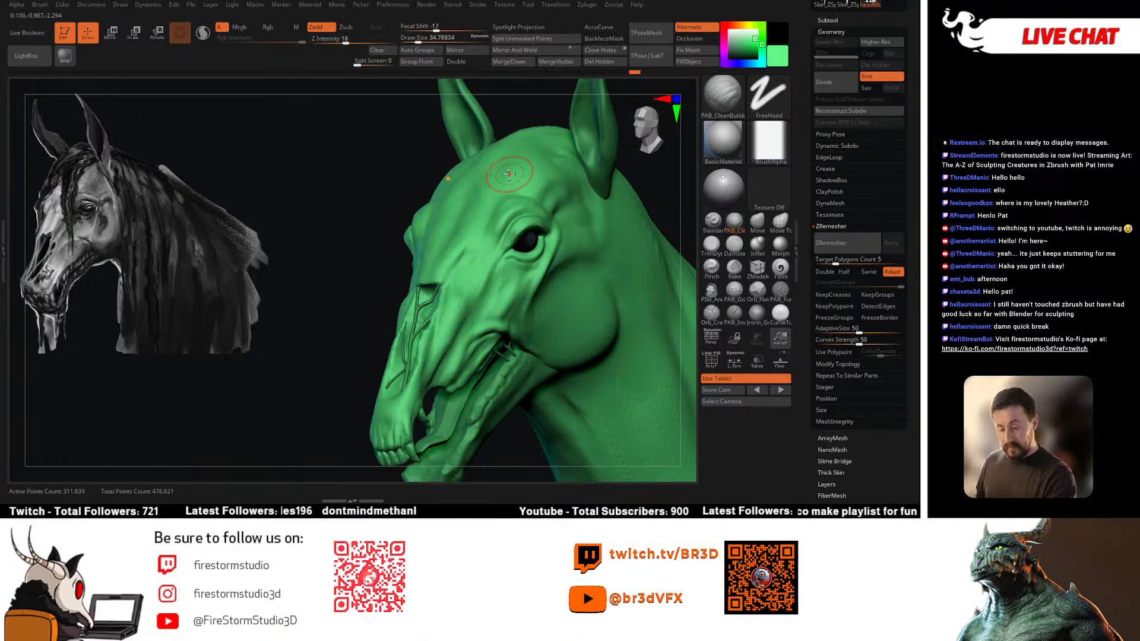
key(shift)
mouse_move(514, 189)
right_down()
mouse_move(548, 249)
mouse_move(542, 272)
mouse_move(497, 270)
mouse_move(533, 290)
right_up()
Step: Set the brush's draw size to about 10.5 and activate the mandible subtool
key(space)
drag(523, 288, 392, 296)
key(space)
right_drag(393, 296, 392, 306)
key(space)
drag(376, 304, 327, 312)
key(space)
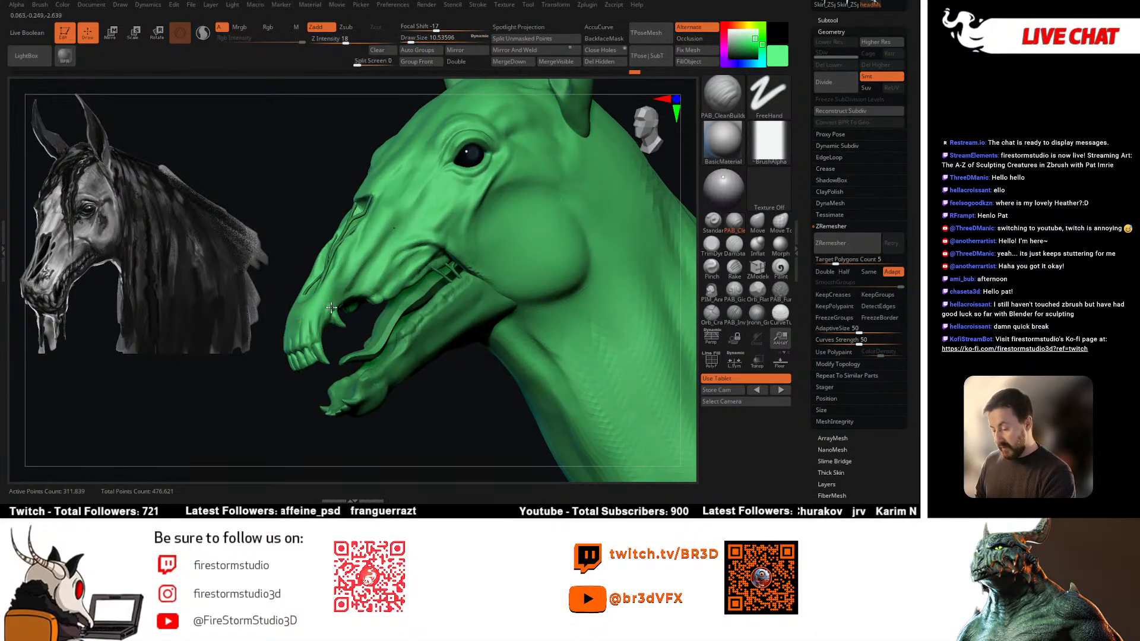
mouse_move(328, 320)
right_down()
mouse_move(384, 251)
mouse_move(369, 315)
mouse_move(396, 289)
mouse_move(457, 315)
right_up()
alt+click(400, 296)
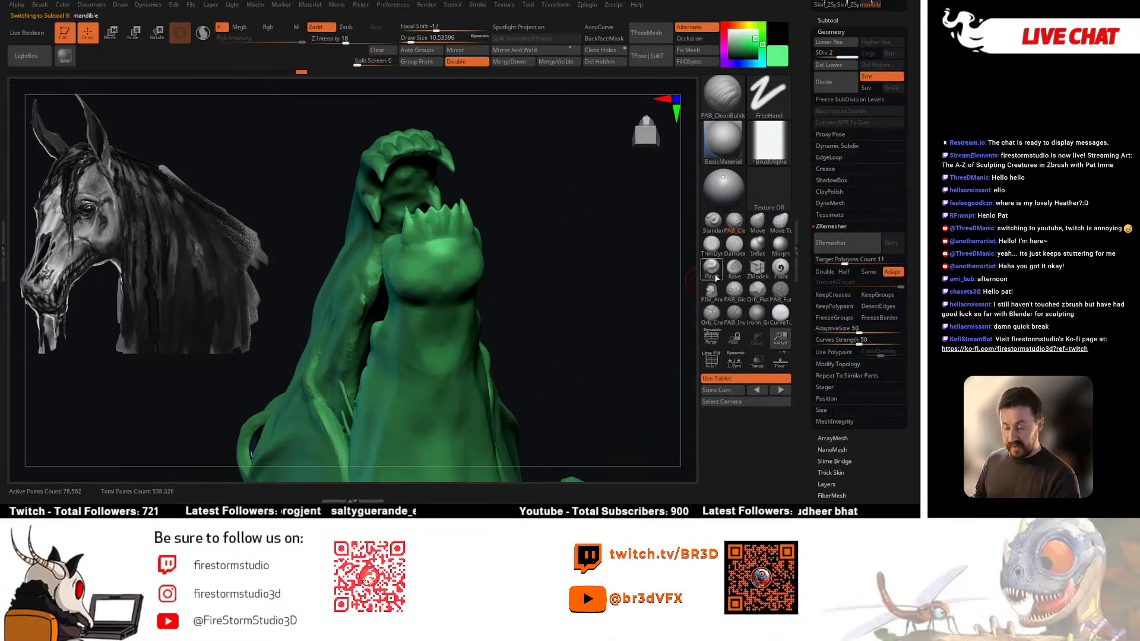
Step: Switch to the DamStandard brush and delete the mandible's lower subdivision levels
click(734, 245)
mouse_move(433, 254)
right_down()
mouse_move(417, 235)
mouse_move(446, 231)
mouse_move(432, 217)
mouse_move(458, 196)
mouse_move(461, 211)
mouse_move(474, 192)
mouse_move(431, 202)
right_up()
key(space)
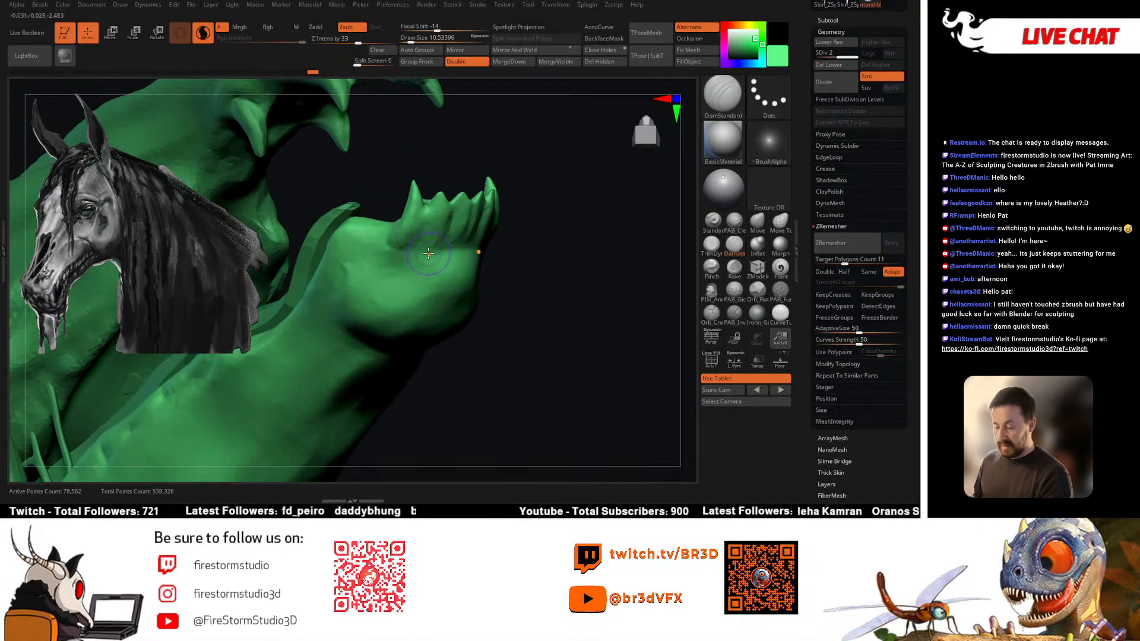
shift+drag(425, 204, 438, 203)
right_drag(441, 204, 437, 203)
key(space)
drag(438, 203, 440, 204)
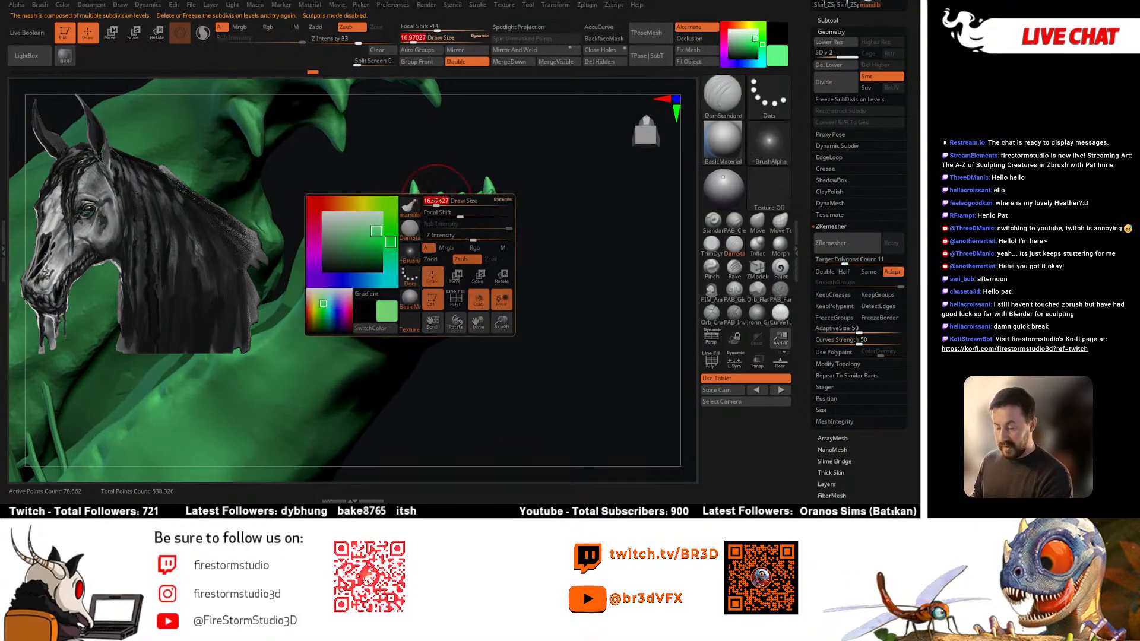
click(830, 66)
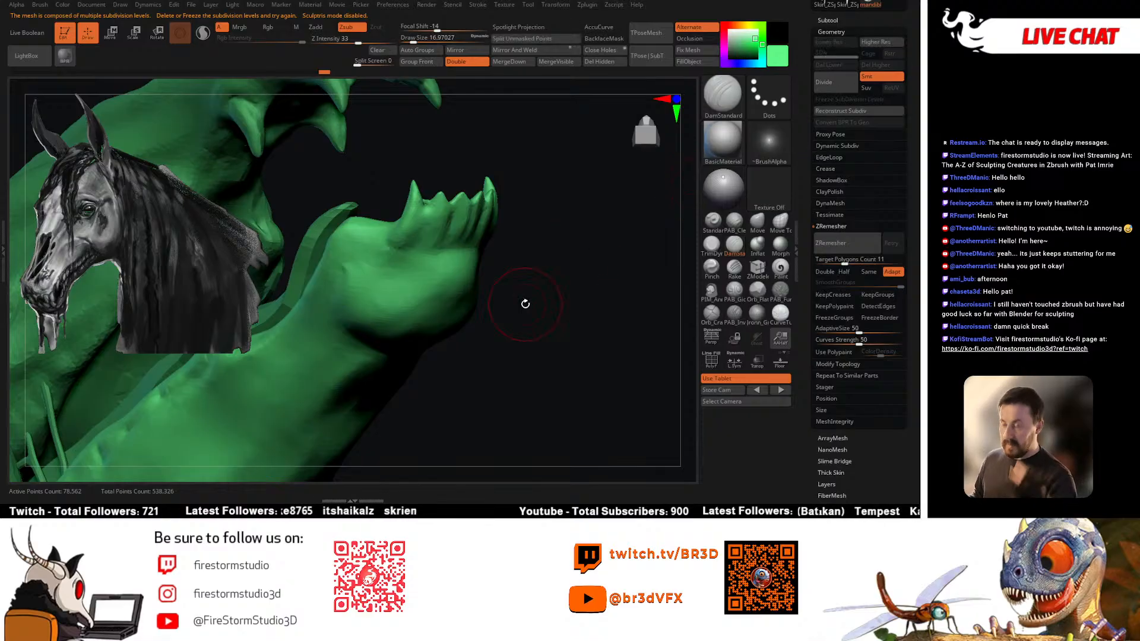
Step: Carve the gaps between the lower front teeth with DamStandard at a draw size of about 4.3, enabling Sculptris Pro
right_drag(523, 223, 567, 217)
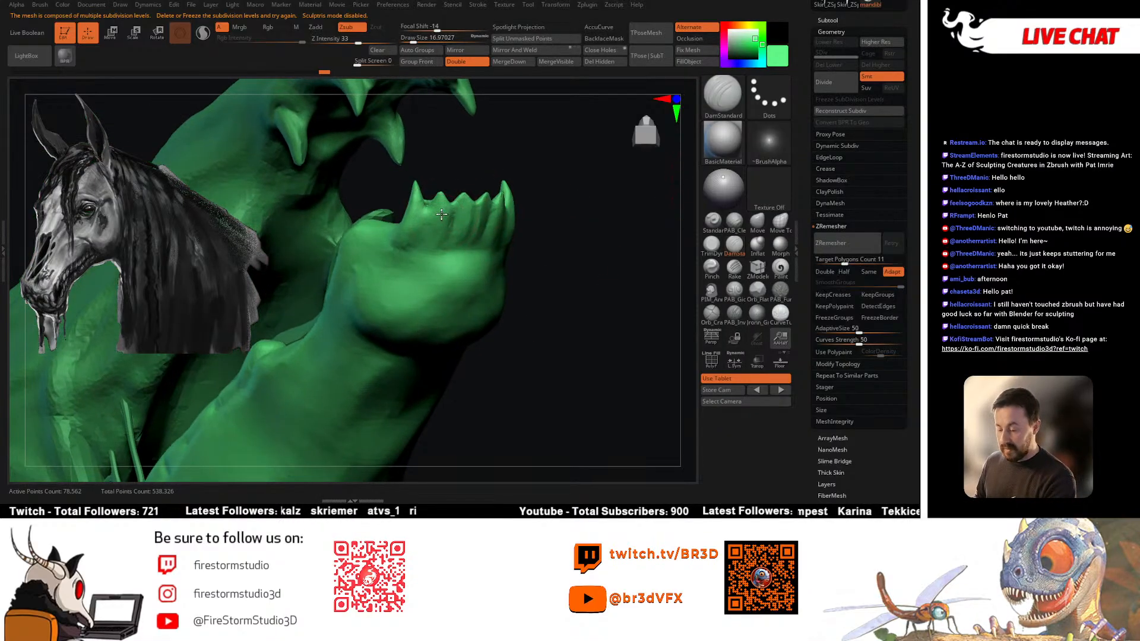
shift+drag(427, 204, 433, 208)
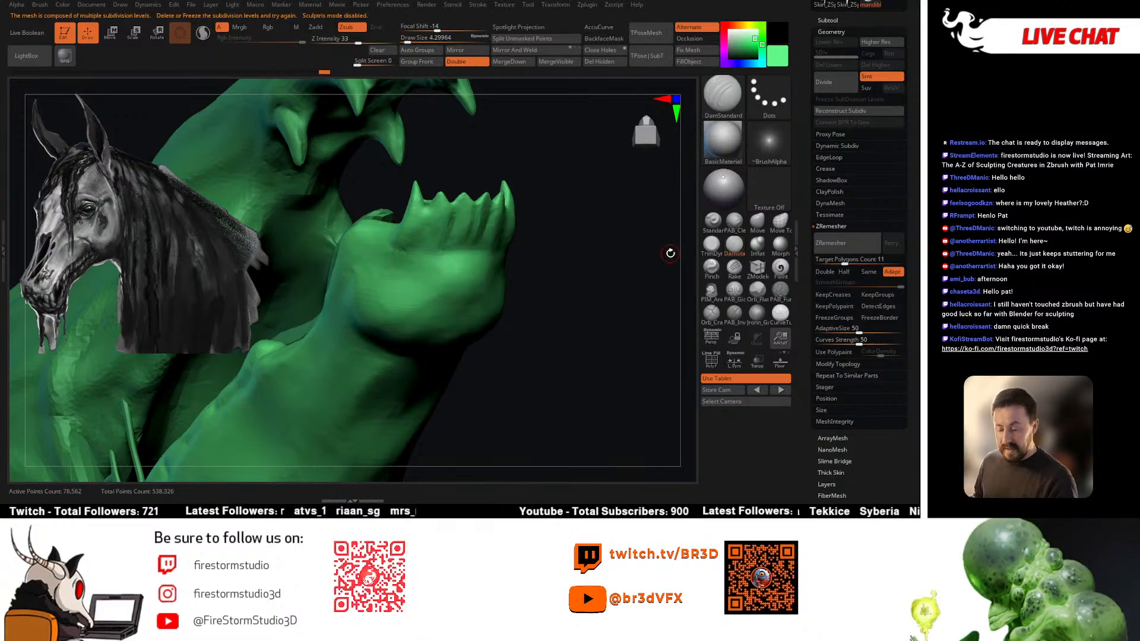
right_drag(635, 271, 618, 241)
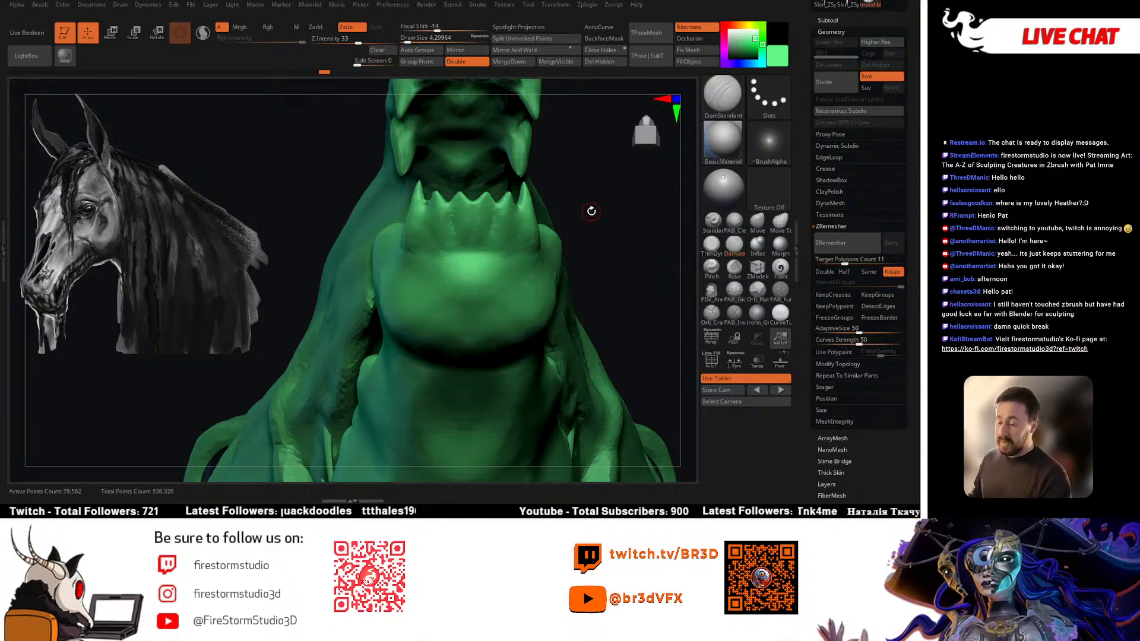
drag(591, 210, 527, 244)
drag(596, 244, 446, 226)
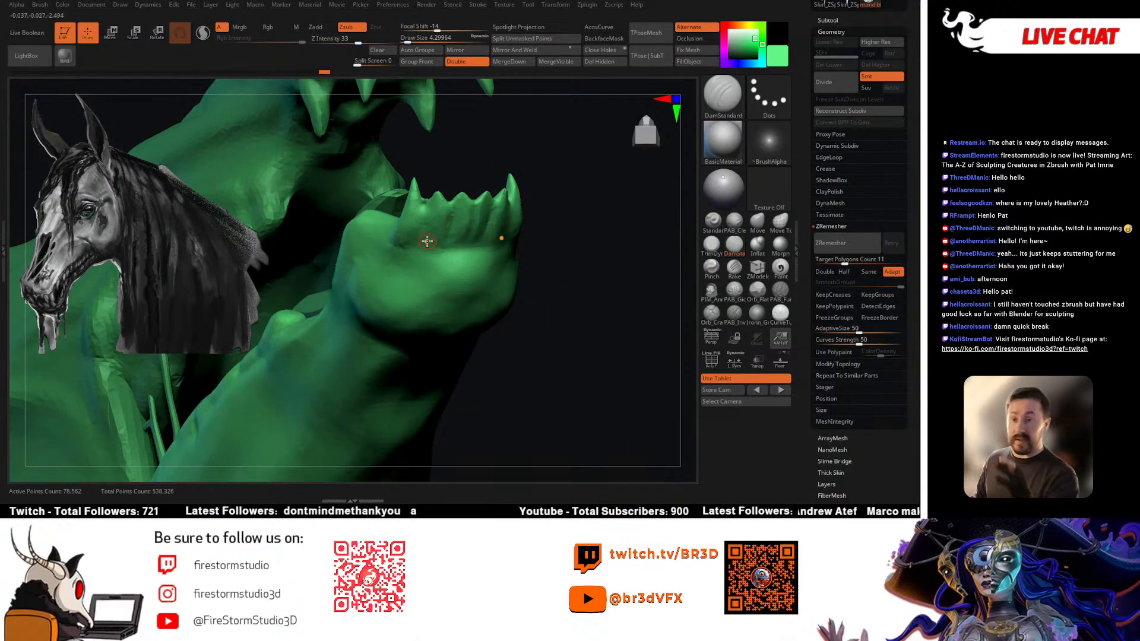
mouse_move(519, 194)
mouse_down()
mouse_move(453, 224)
mouse_move(433, 200)
mouse_up()
shift+click(203, 33)
mouse_move(585, 199)
mouse_down()
mouse_move(478, 199)
mouse_move(517, 196)
mouse_up()
drag(404, 199, 544, 200)
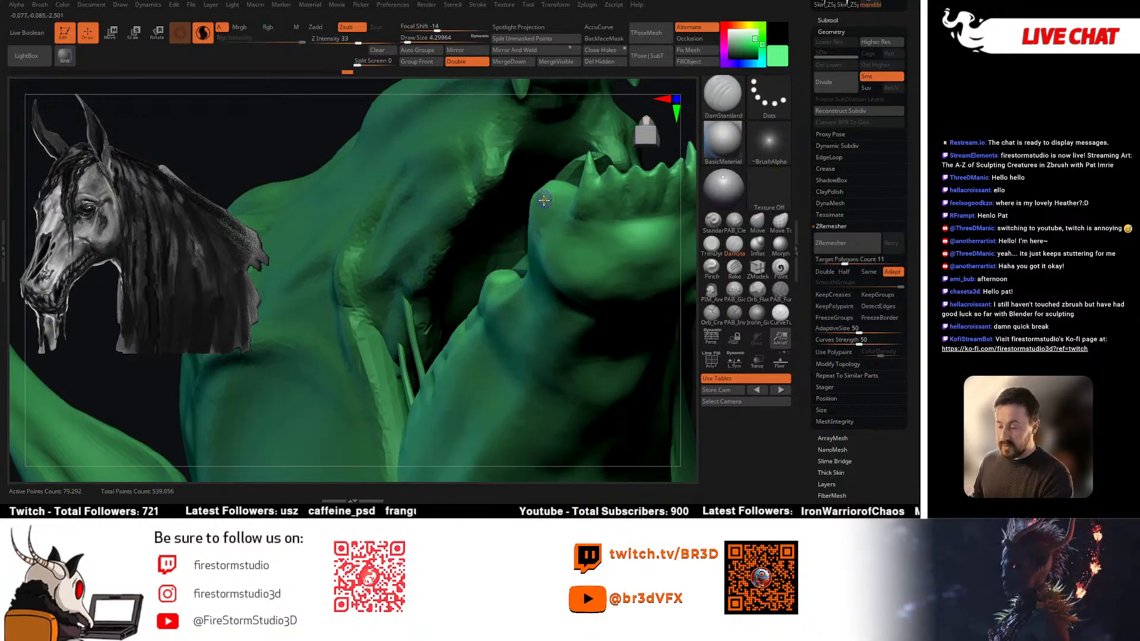
Step: Disable Sculptris Pro and build up the lower teeth's roots with the PAB_CleanBuildup brush at a draw size of about 6.6
alt+right_drag(597, 243, 522, 273)
click(738, 226)
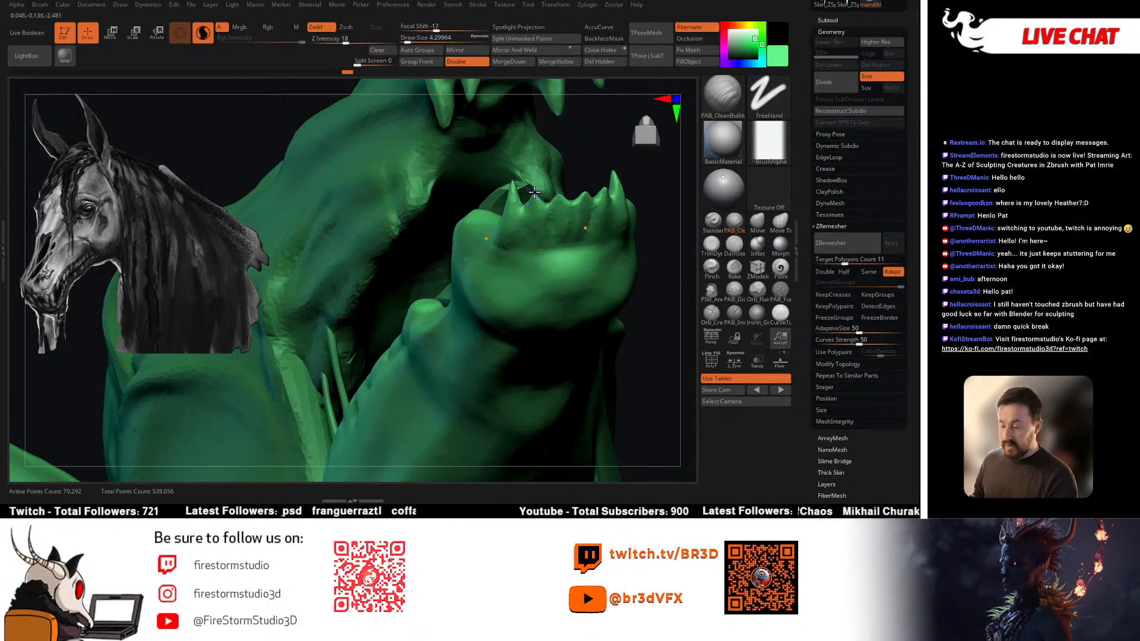
right_drag(534, 193, 547, 187)
key(space)
click(533, 193)
click(203, 33)
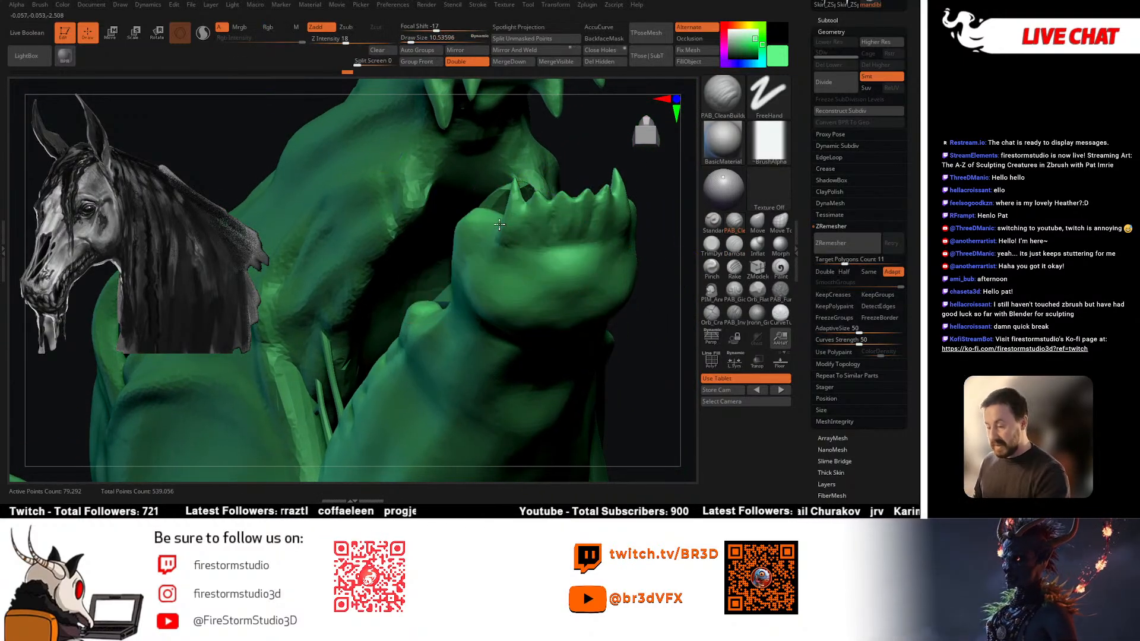
mouse_move(499, 224)
right_down()
mouse_move(516, 199)
mouse_move(520, 215)
right_up()
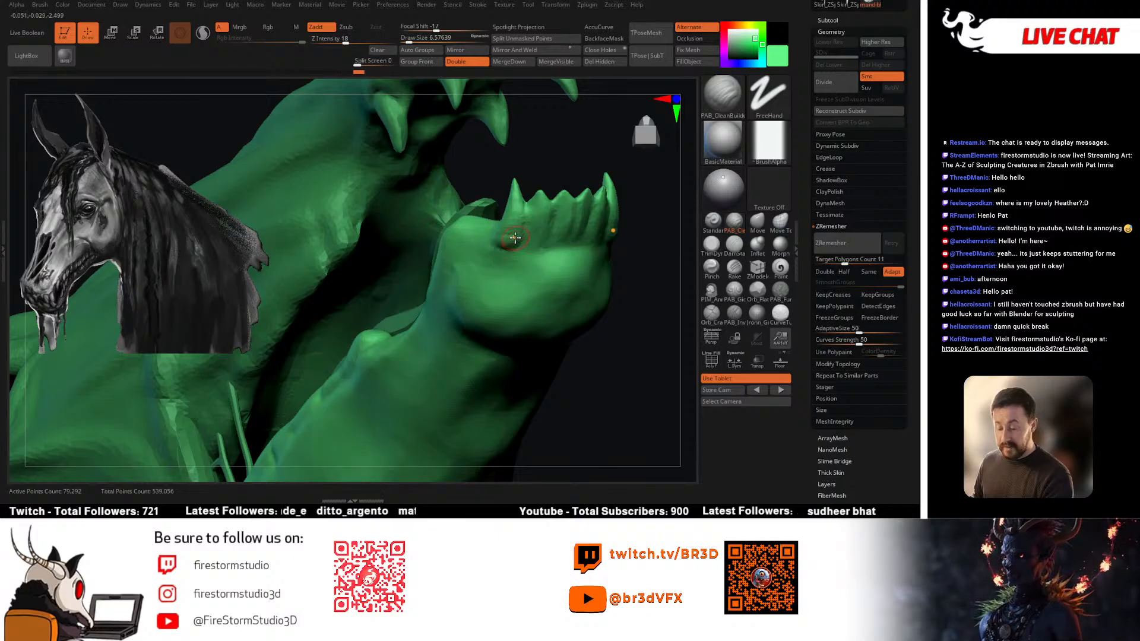
right_drag(513, 239, 533, 211)
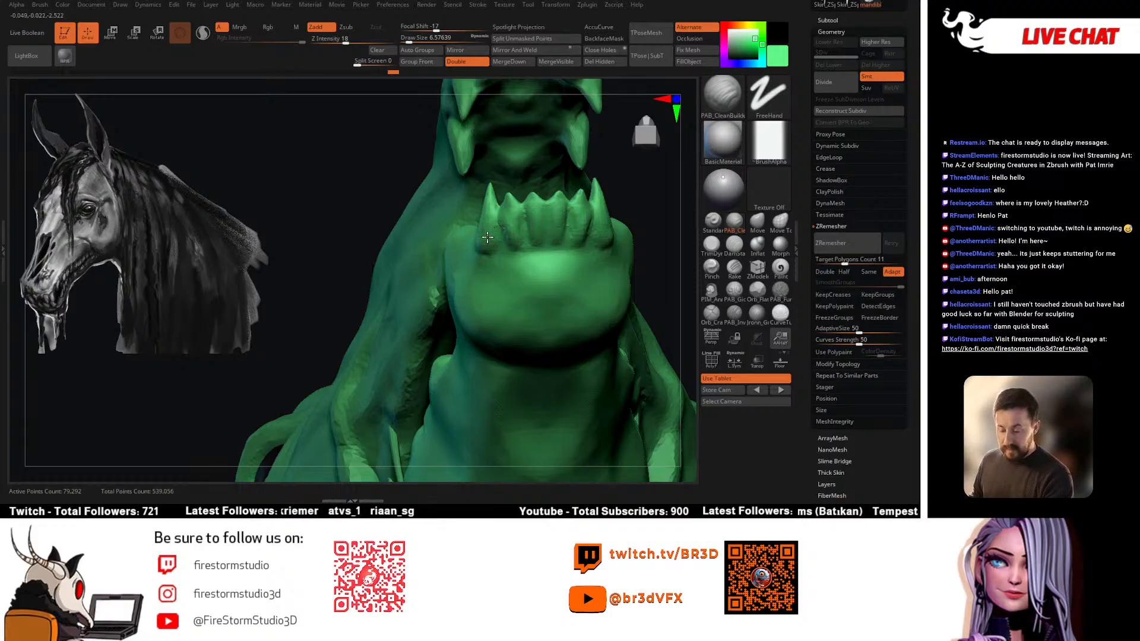
right_drag(526, 218, 587, 227)
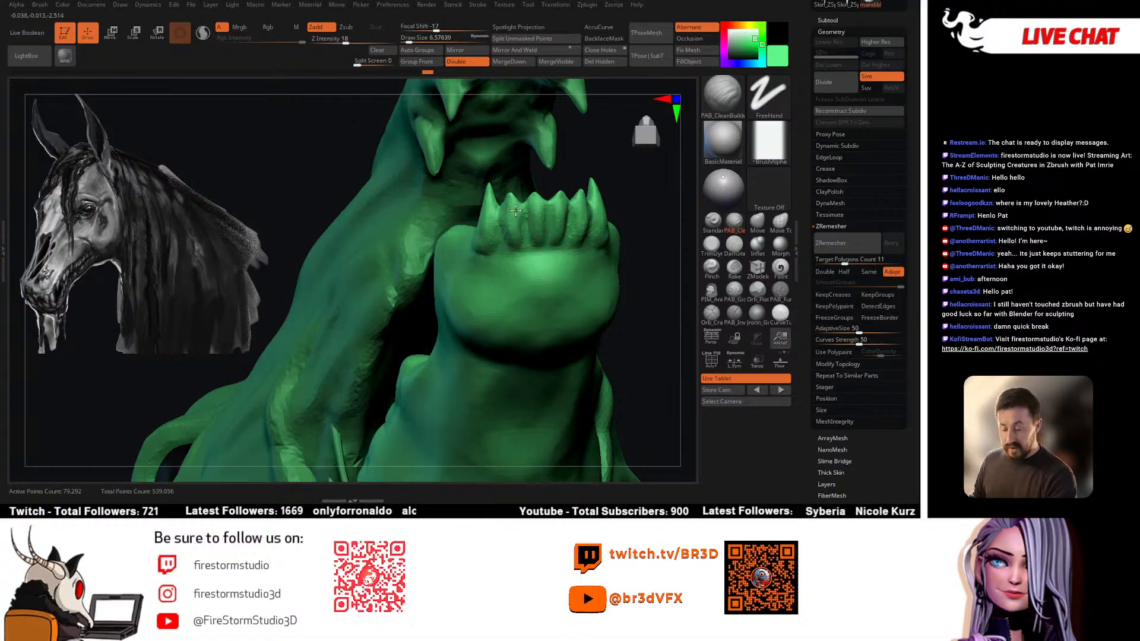
Step: Add volume down the fronts of the lower incisors with the PAB_CleanBuildup brush
drag(515, 211, 516, 239)
right_drag(509, 241, 552, 229)
drag(508, 218, 504, 242)
right_drag(528, 237, 502, 254)
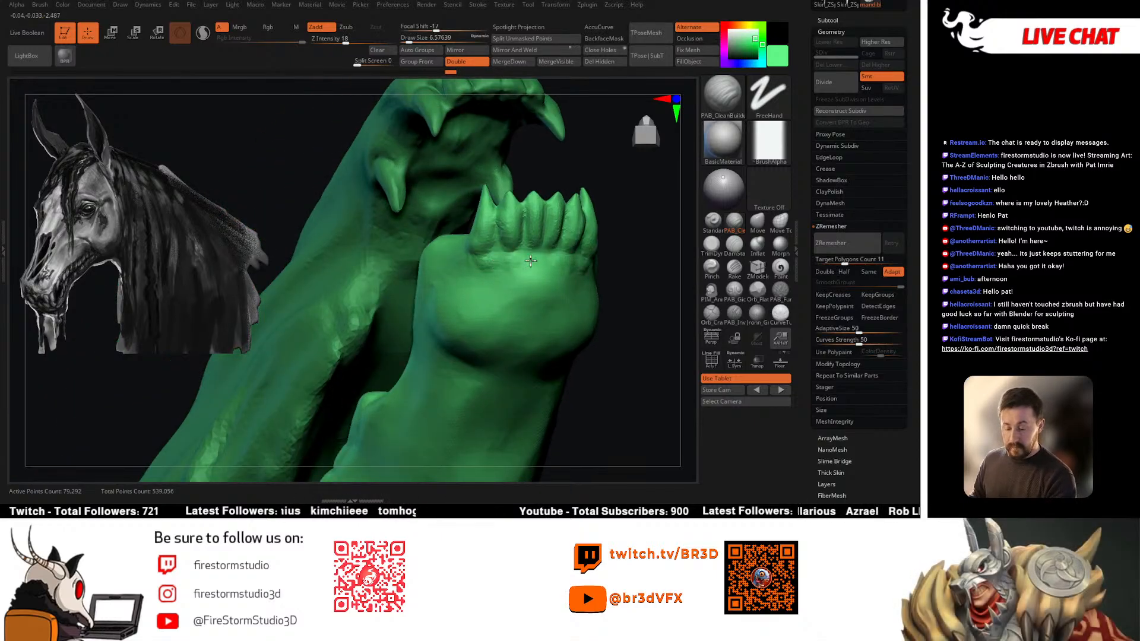
Step: Sculpt the gum ridge and bony chin forms below the lower teeth with PAB_CleanBuildup at a draw size of about 6.6
drag(468, 261, 458, 257)
mouse_move(425, 258)
right_down()
mouse_move(509, 256)
mouse_move(507, 270)
mouse_move(493, 242)
mouse_move(473, 244)
right_up()
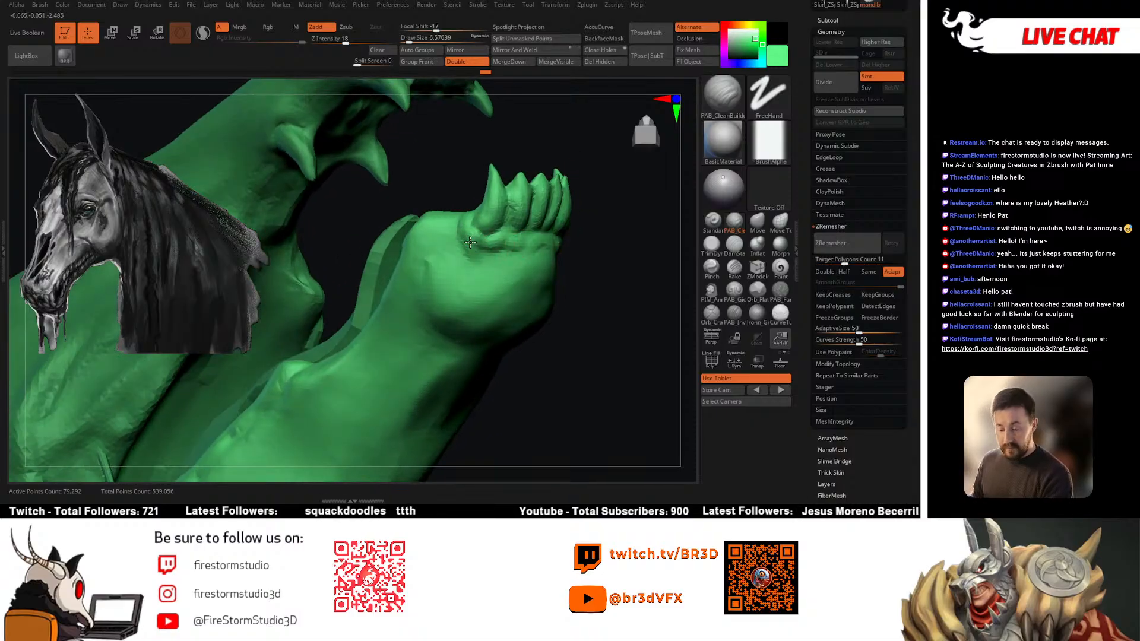
right_drag(472, 257, 498, 261)
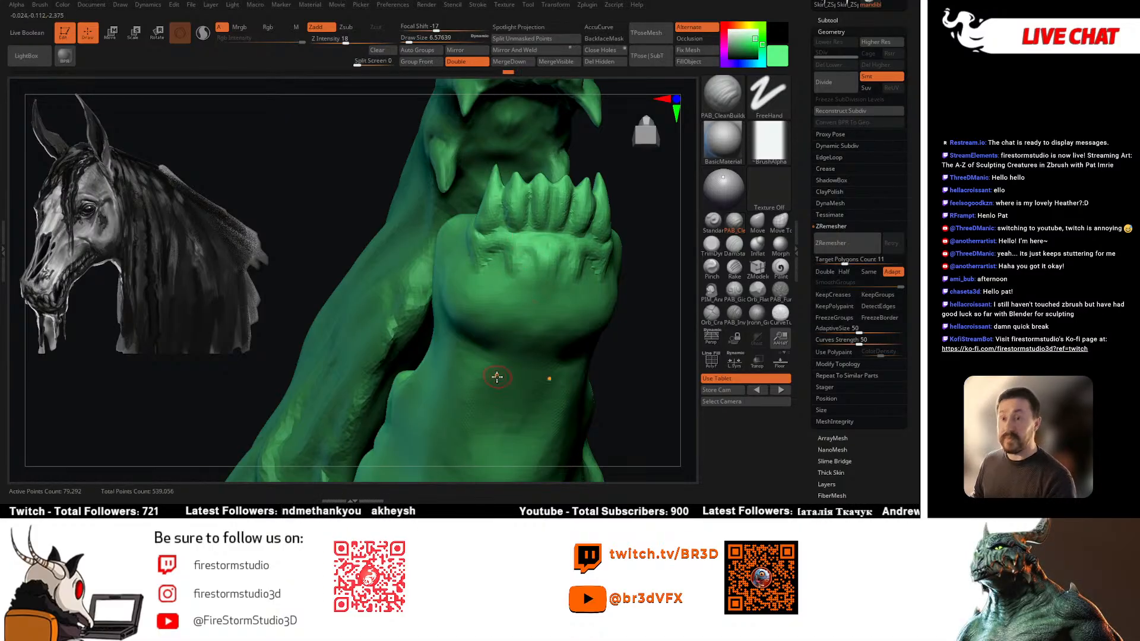
right_drag(517, 275, 496, 259)
right_drag(444, 206, 436, 233)
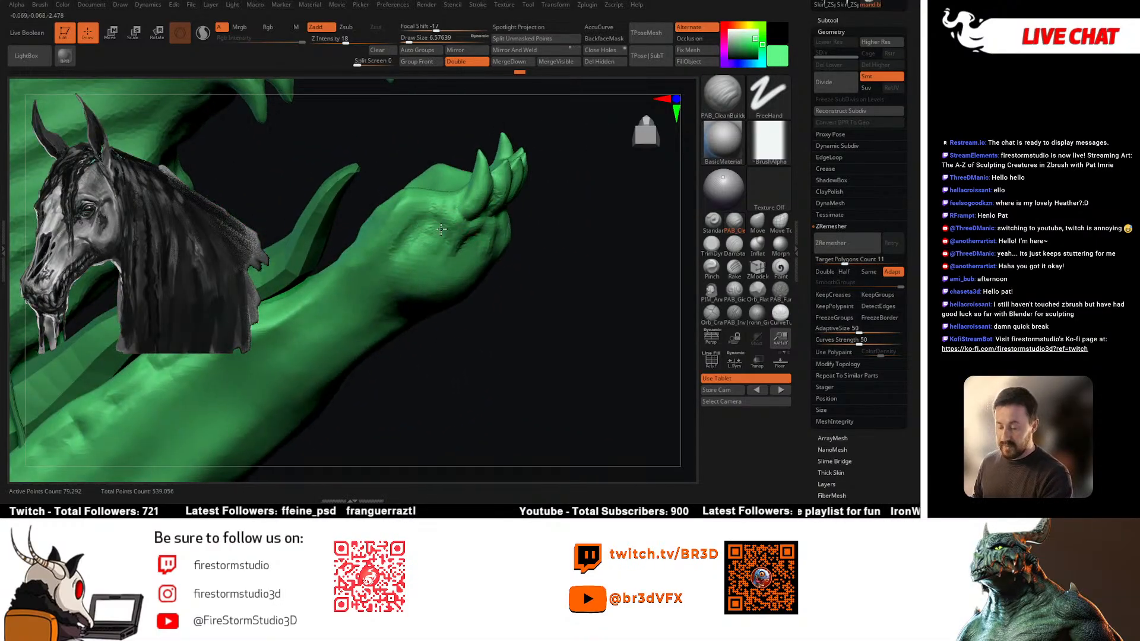
Step: Build up and smooth the side of the lower jaw with PAB_CleanBuildup at a draw size of about 15.6
mouse_move(416, 256)
right_down()
mouse_move(420, 241)
mouse_move(520, 242)
mouse_move(478, 258)
mouse_move(513, 264)
mouse_move(511, 293)
mouse_move(573, 274)
mouse_move(564, 249)
mouse_move(545, 253)
right_up()
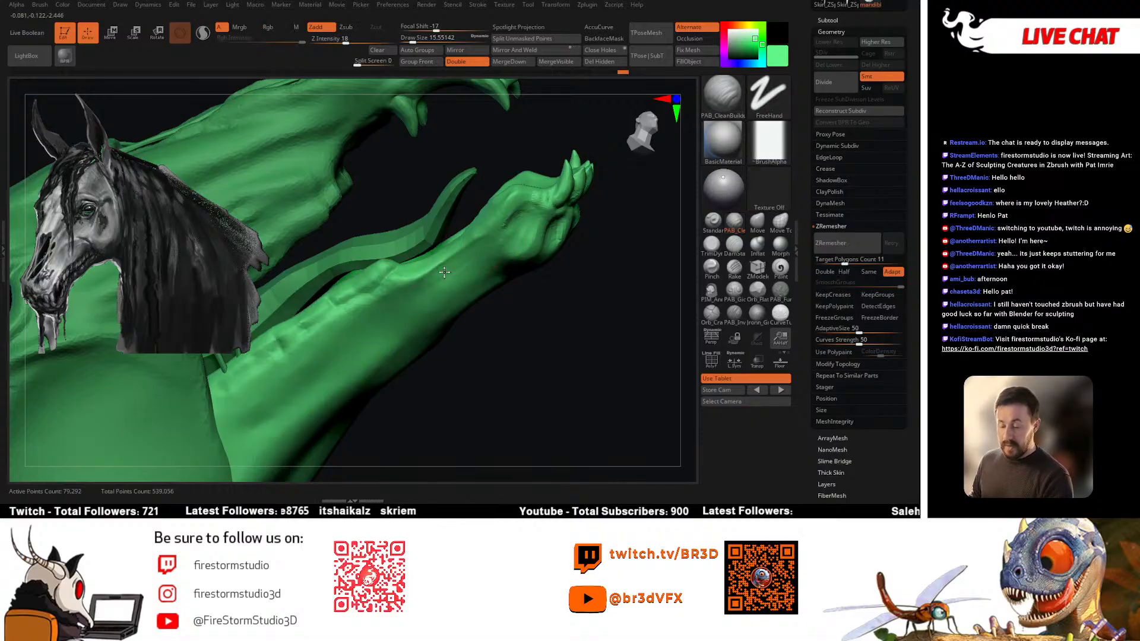
mouse_move(475, 269)
right_down()
mouse_move(500, 207)
mouse_move(511, 287)
mouse_move(547, 240)
mouse_move(614, 233)
mouse_move(567, 221)
mouse_move(502, 228)
mouse_move(521, 206)
mouse_move(483, 255)
mouse_move(495, 277)
mouse_move(476, 262)
mouse_move(509, 285)
mouse_move(453, 268)
mouse_move(488, 289)
mouse_move(484, 264)
right_up()
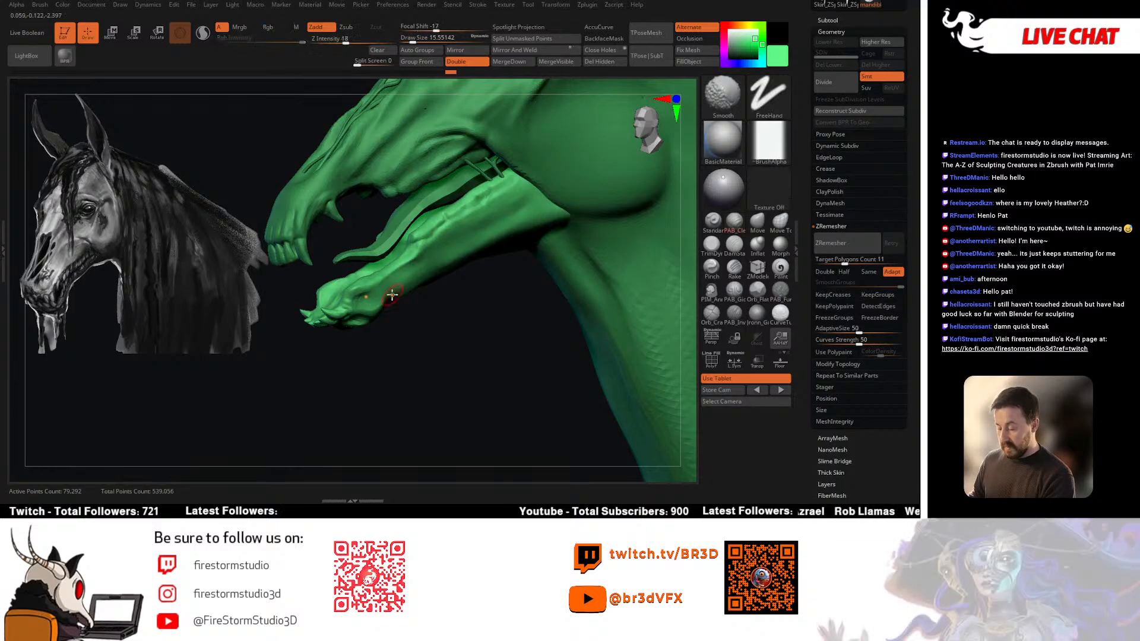
right_drag(396, 279, 389, 290)
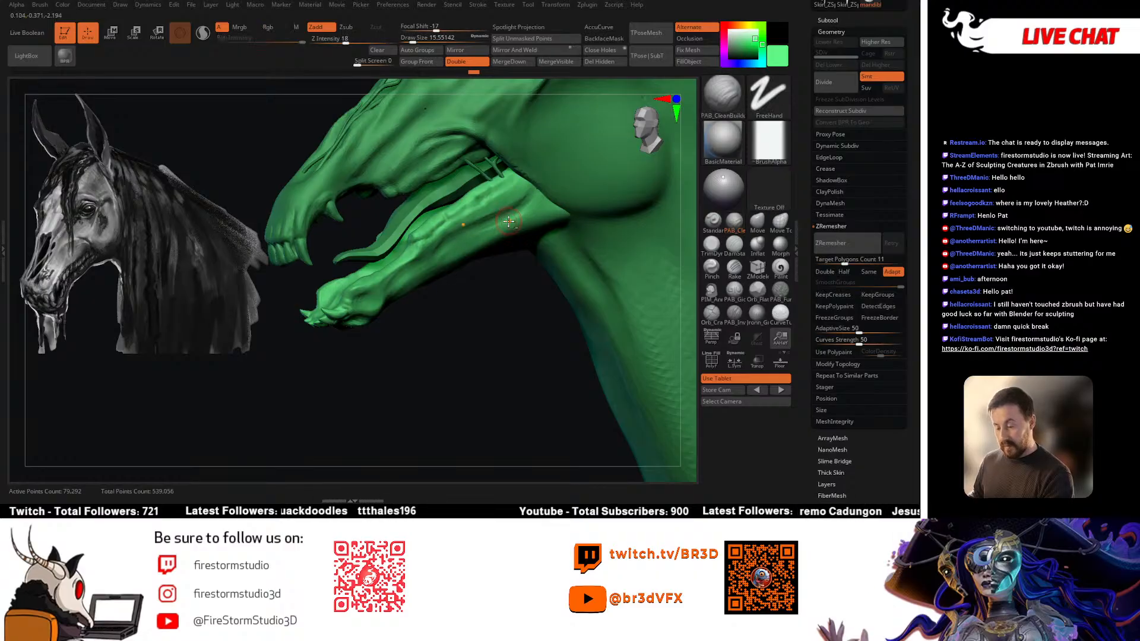
right_drag(432, 267, 488, 262)
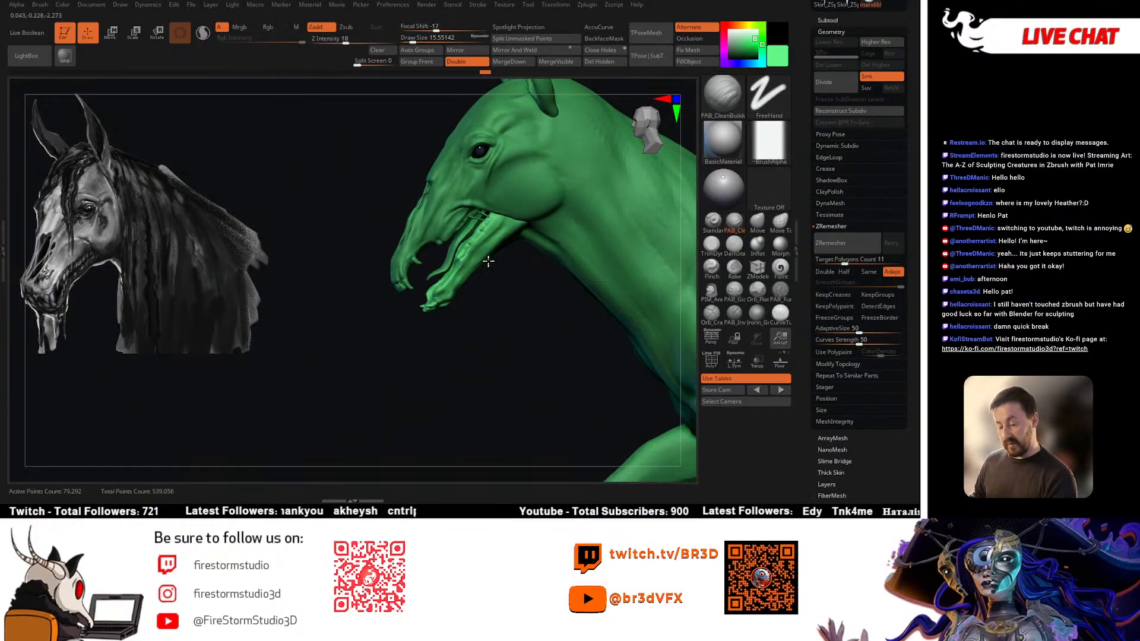
Step: Activate and isolate the tongue subtool Skin_ZSphere3, and subdivide it to level 3
alt+click(455, 252)
key(alt+s)
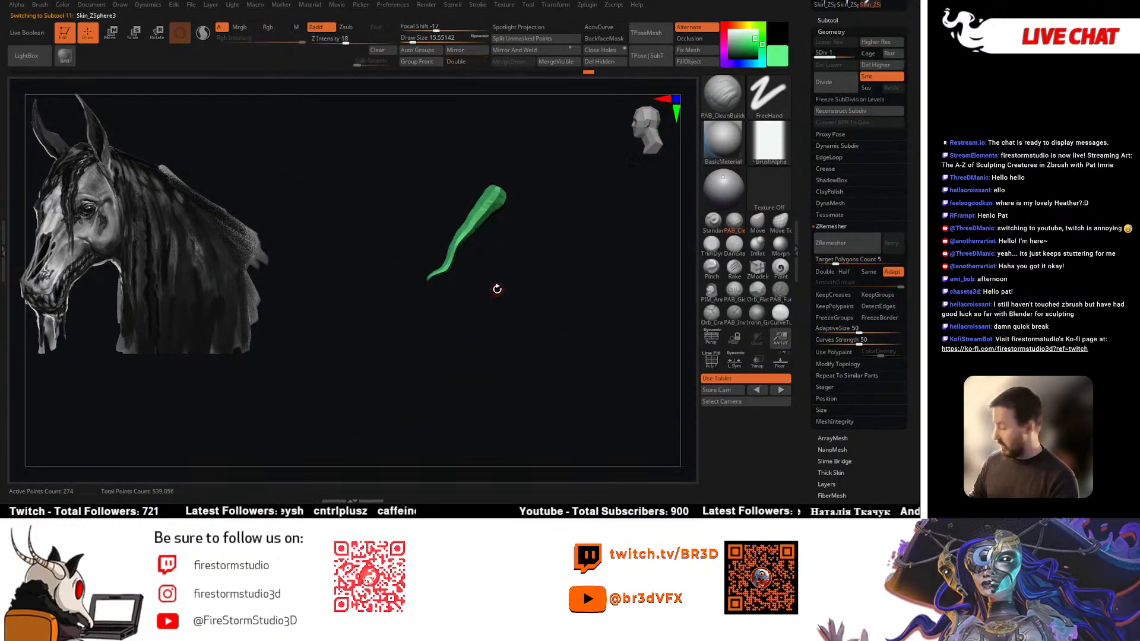
key(ctrl+d)
key(d)
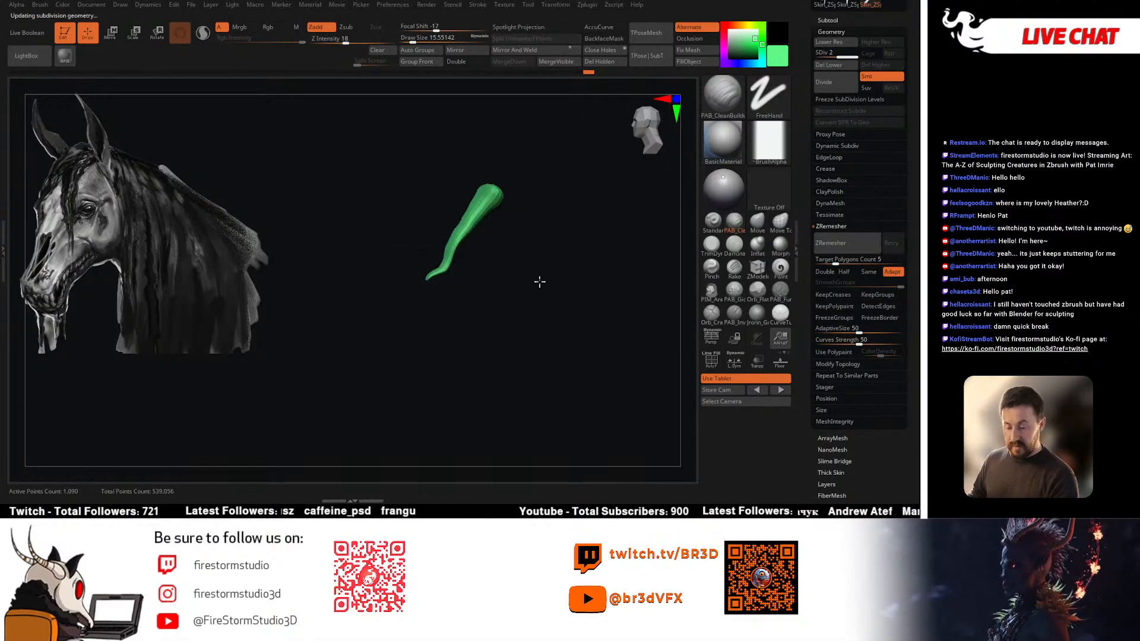
key(ctrl+d)
mouse_move(539, 283)
right_down()
mouse_move(489, 292)
mouse_move(501, 292)
mouse_move(517, 223)
mouse_move(490, 186)
right_up()
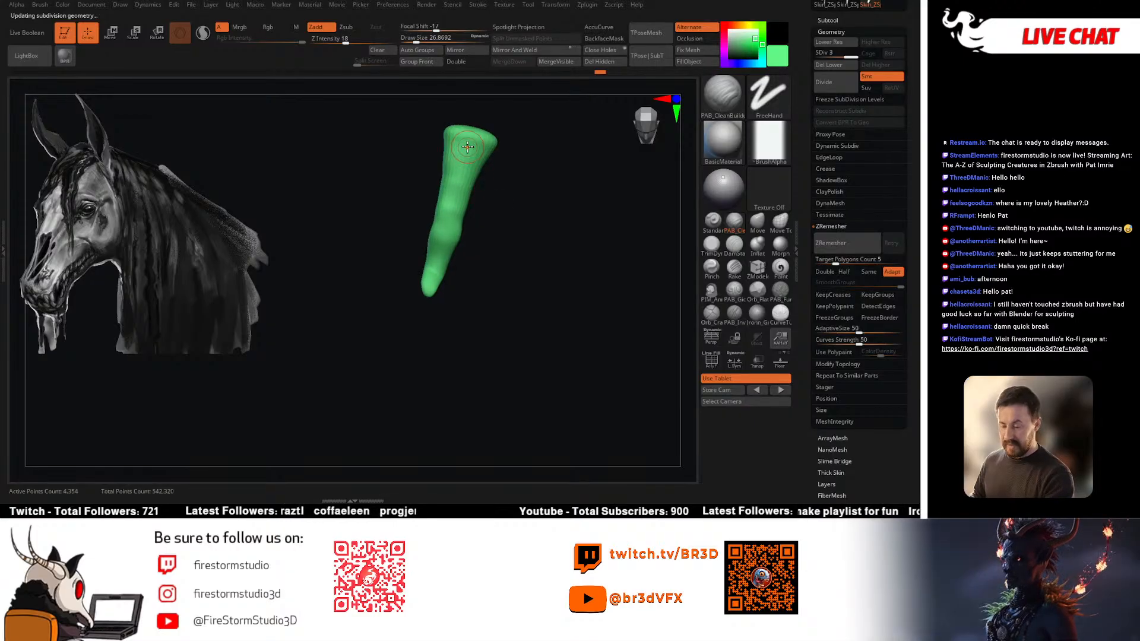
Step: Enable BackfaceMask and sculpt the tongue's upper surface with PAB_CleanBuildup at a draw size of about 32.7, working between subdivision levels 2 and 3
key(space)
key(shift+d)
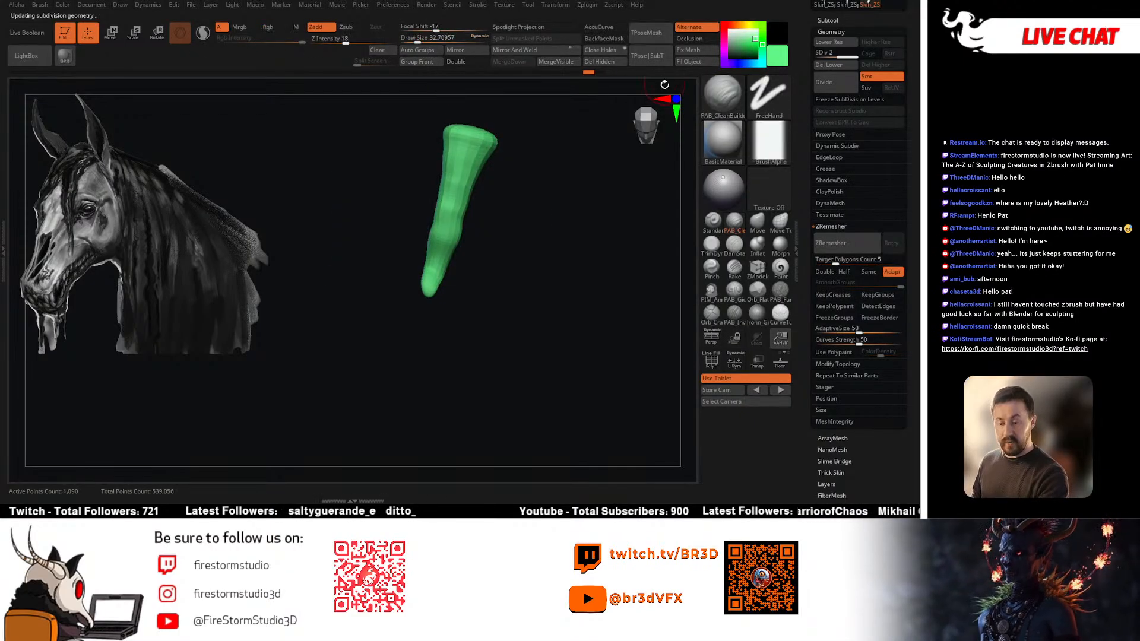
click(615, 39)
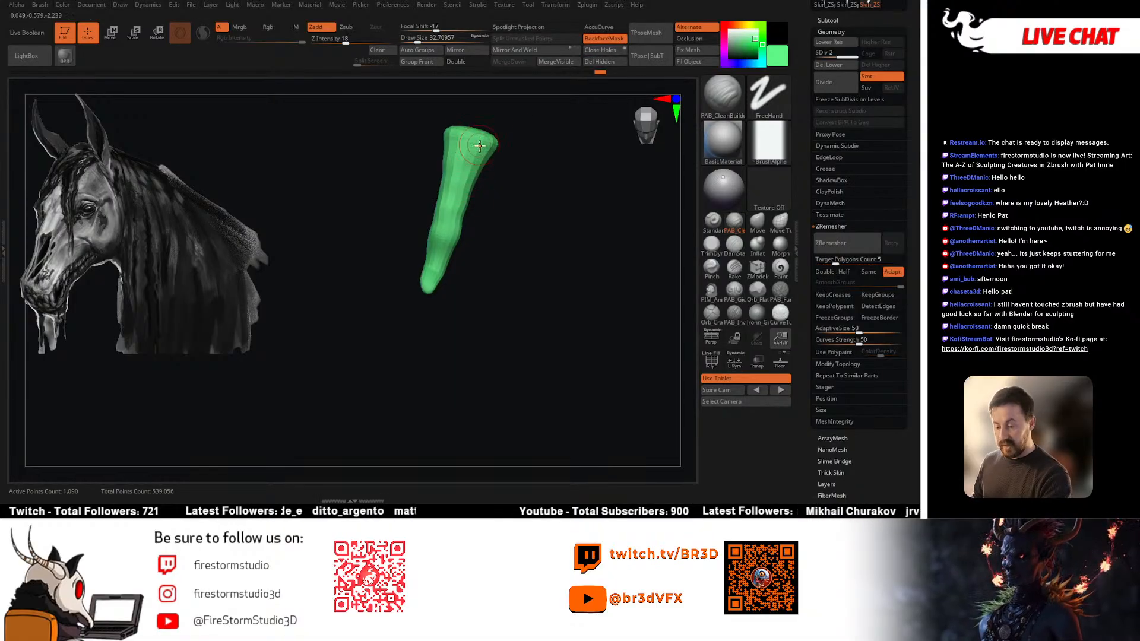
mouse_move(456, 139)
mouse_down()
mouse_move(466, 184)
mouse_move(440, 243)
mouse_move(457, 236)
mouse_move(465, 213)
mouse_move(527, 229)
mouse_up()
key(d)
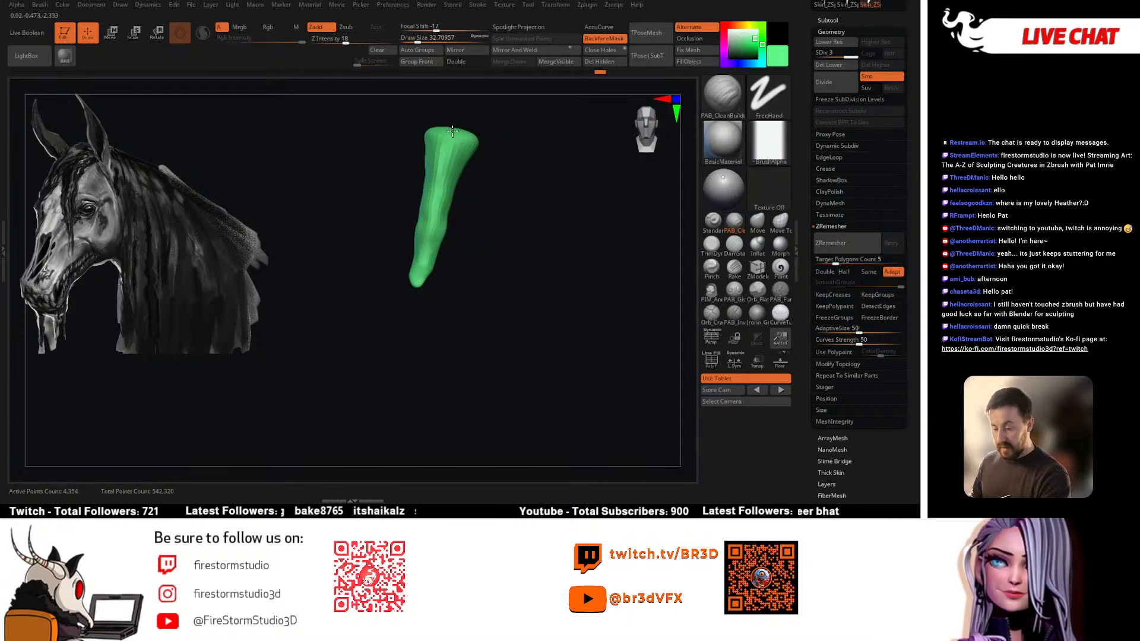
Step: Build up lengthwise forms along the tongue with PAB_CleanBuildup at a draw size of about 32.7 and subdivide it to level 4
drag(436, 135, 440, 179)
right_drag(441, 179, 454, 183)
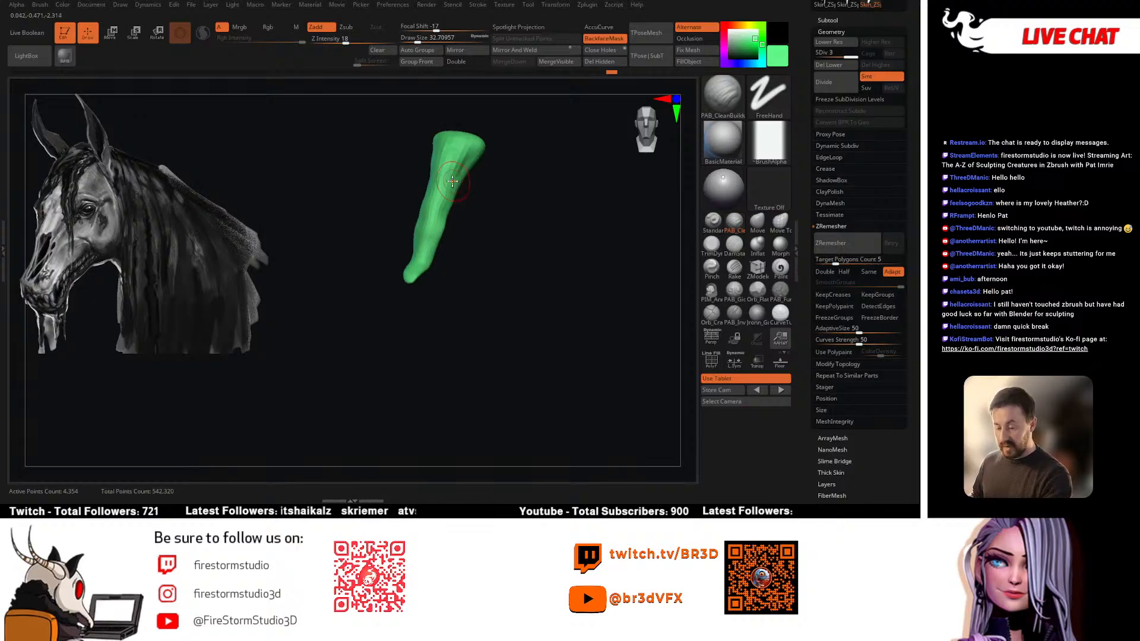
drag(456, 138, 444, 192)
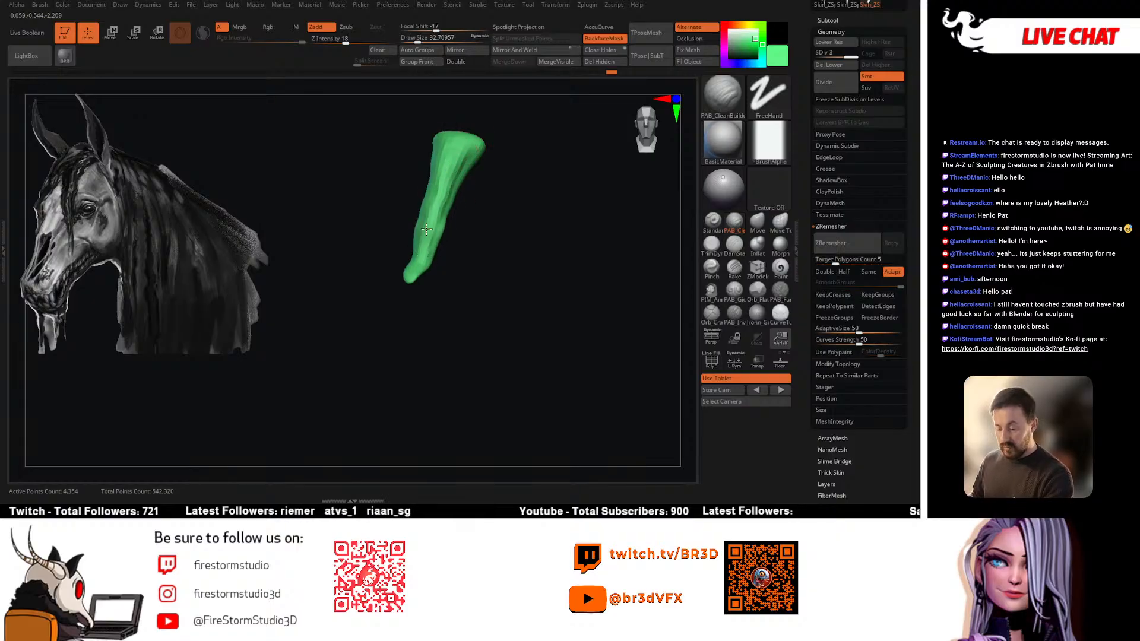
right_drag(427, 229, 422, 254)
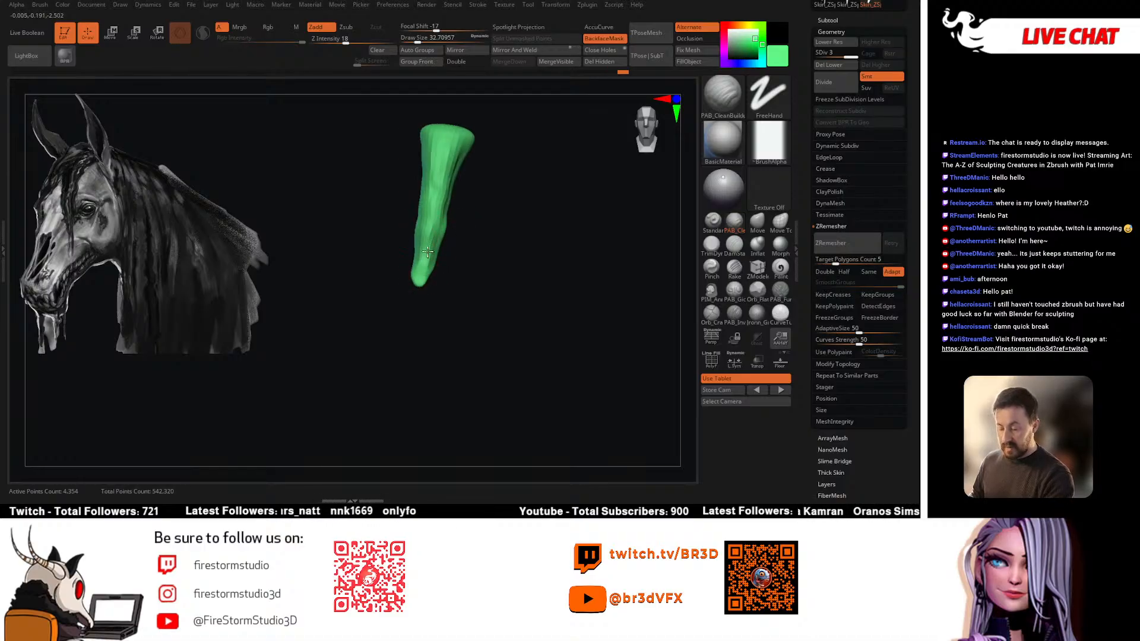
right_drag(491, 196, 428, 269)
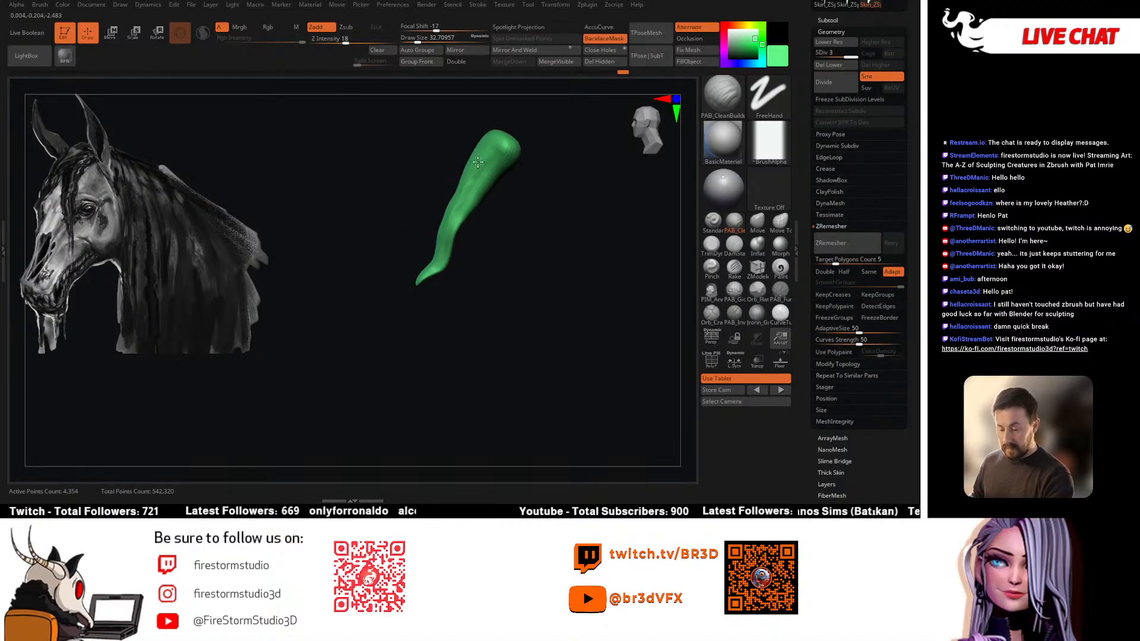
right_drag(469, 190, 493, 176)
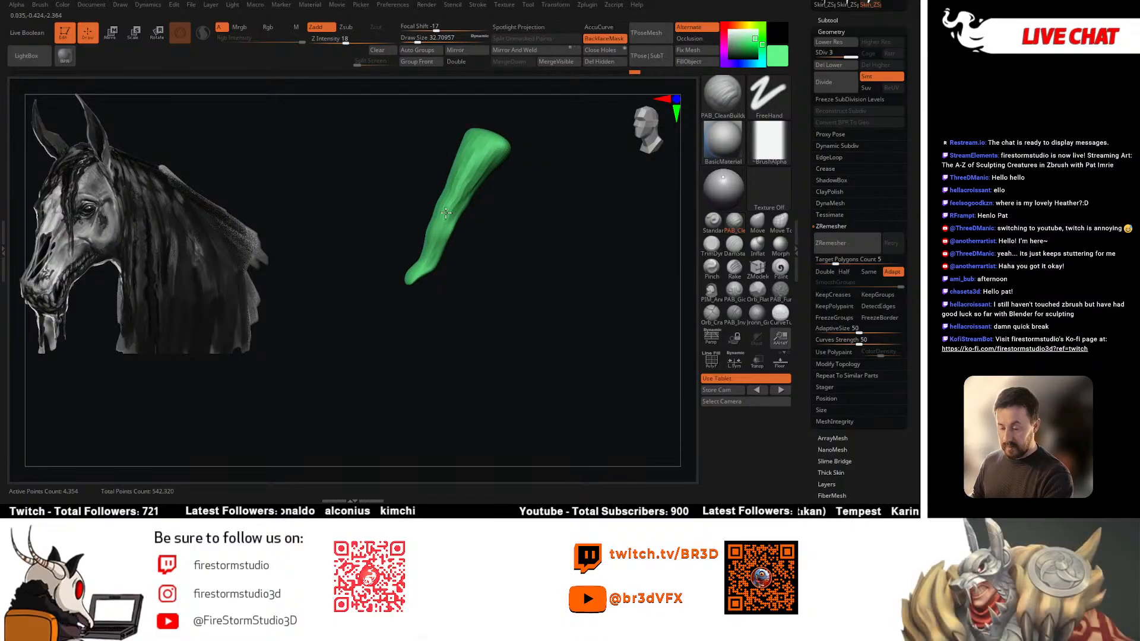
key(ctrl+d)
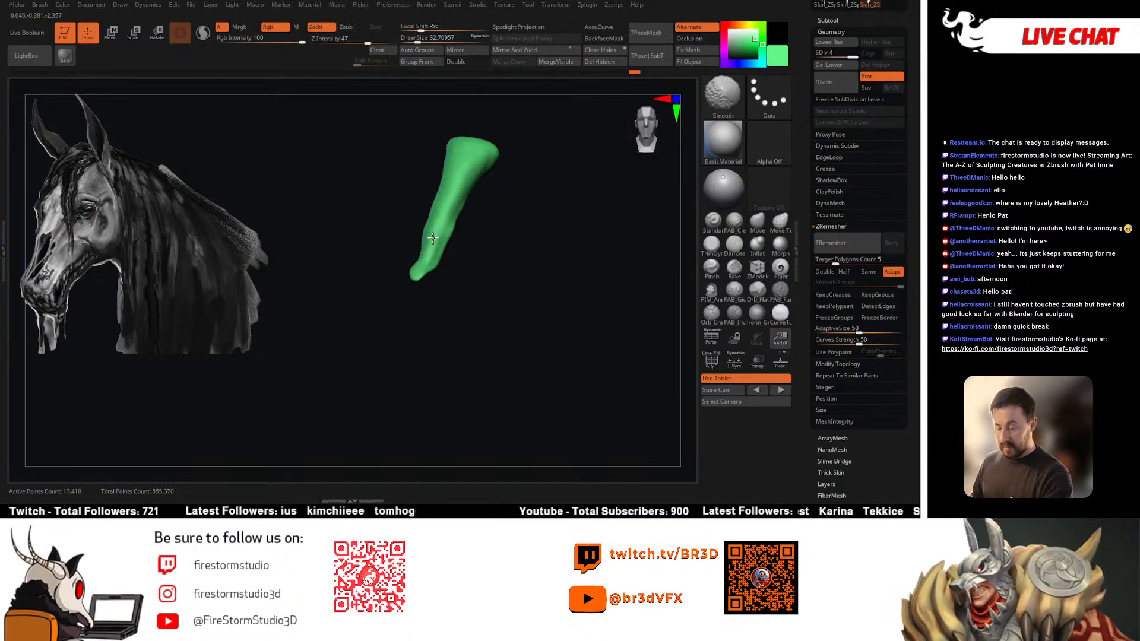
Step: Choose the DamStandard brush at a draw size of about 14.2 and carve a groove along the tongue's side
key(alt+s)
mouse_move(483, 254)
right_down()
mouse_move(486, 295)
mouse_move(536, 305)
mouse_move(479, 301)
mouse_move(475, 324)
right_up()
key(alt+s)
click(736, 255)
key(s)
drag(444, 257, 413, 285)
key(s)
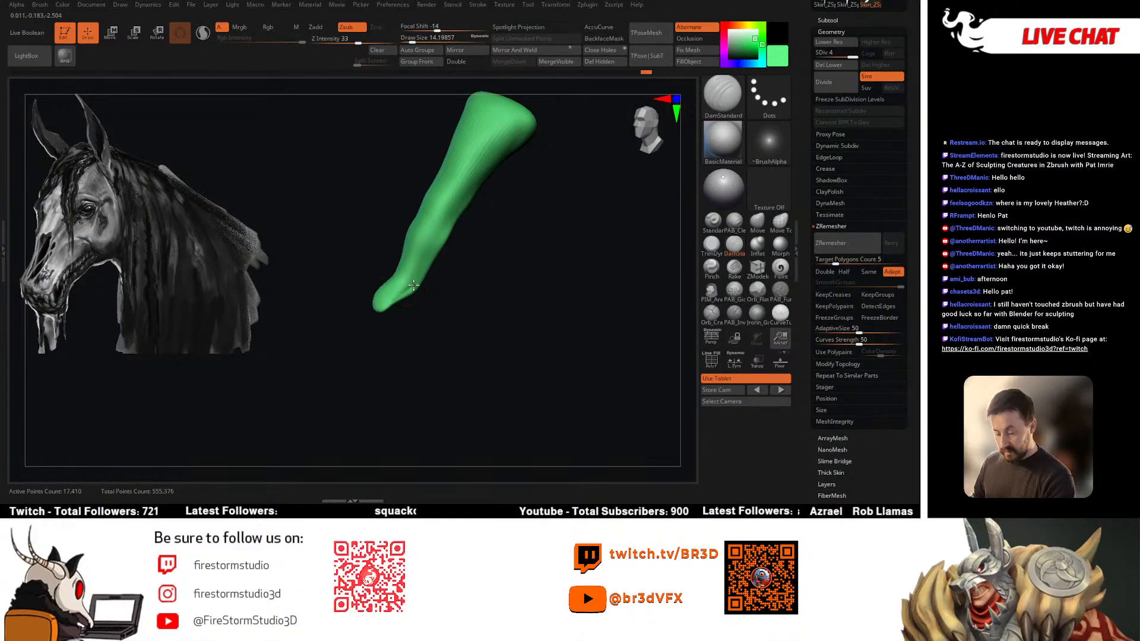
mouse_move(460, 207)
right_down()
mouse_move(472, 172)
mouse_move(550, 176)
mouse_move(505, 172)
right_up()
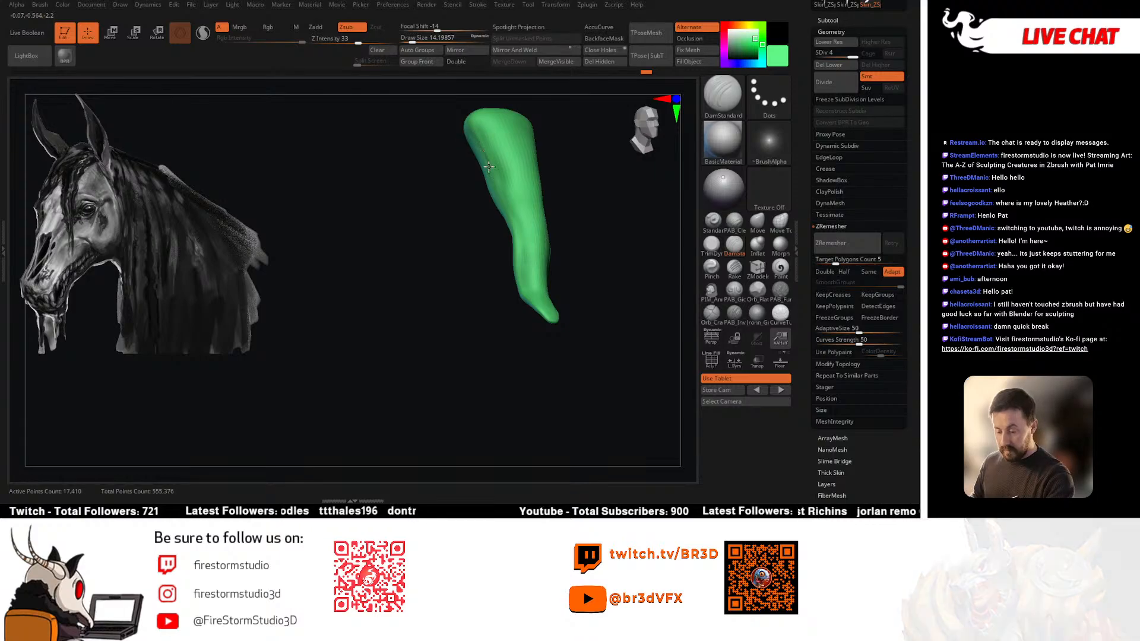
drag(488, 167, 525, 292)
Step: Carve deeper lengthwise grooves down the tongue's upper surface with DamStandard at a draw size of about 26.9
mouse_move(558, 298)
right_down()
mouse_move(581, 305)
mouse_move(526, 194)
mouse_move(516, 144)
right_up()
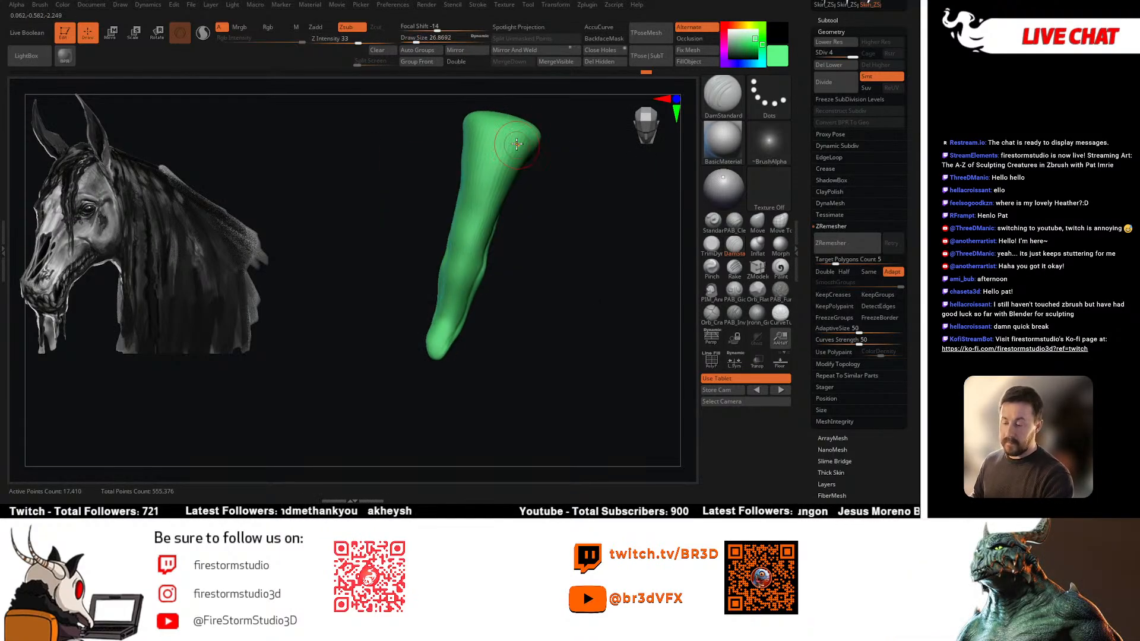
mouse_move(508, 115)
mouse_down()
mouse_move(462, 276)
mouse_move(509, 121)
mouse_up()
right_drag(509, 120, 509, 137)
drag(482, 208, 454, 310)
right_drag(511, 300, 493, 286)
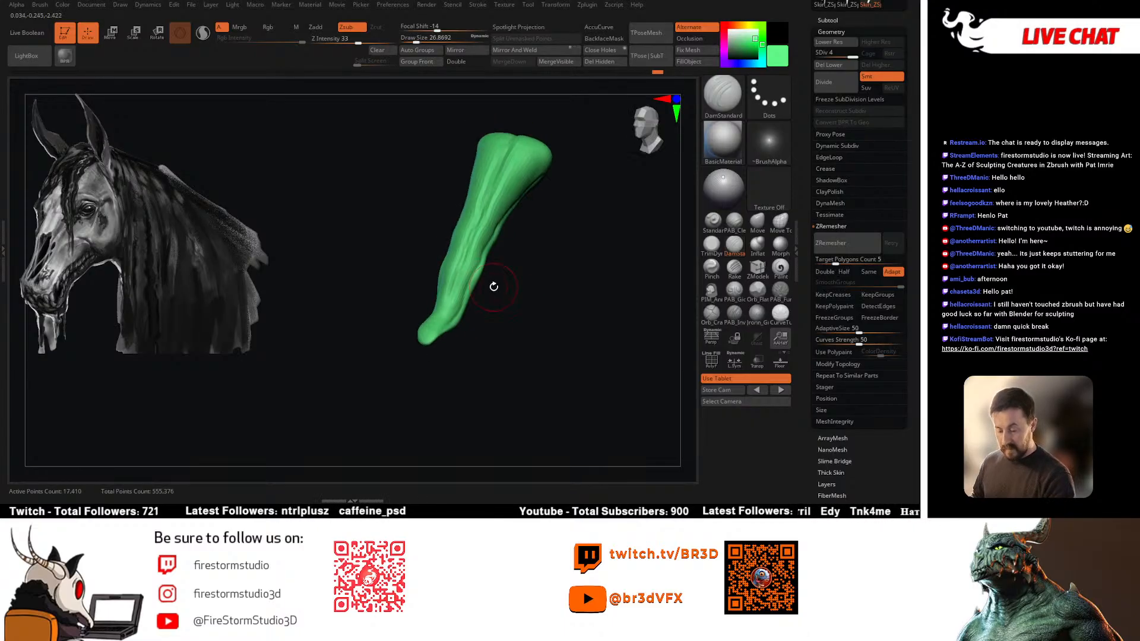
Step: Smooth the carved grooves along the tongue and side, and bring the rest of the creature back into view
mouse_move(466, 261)
shift+mouse_down()
mouse_move(425, 333)
mouse_move(518, 144)
shift+mouse_up()
right_drag(608, 208, 574, 219)
shift+drag(539, 185, 527, 198)
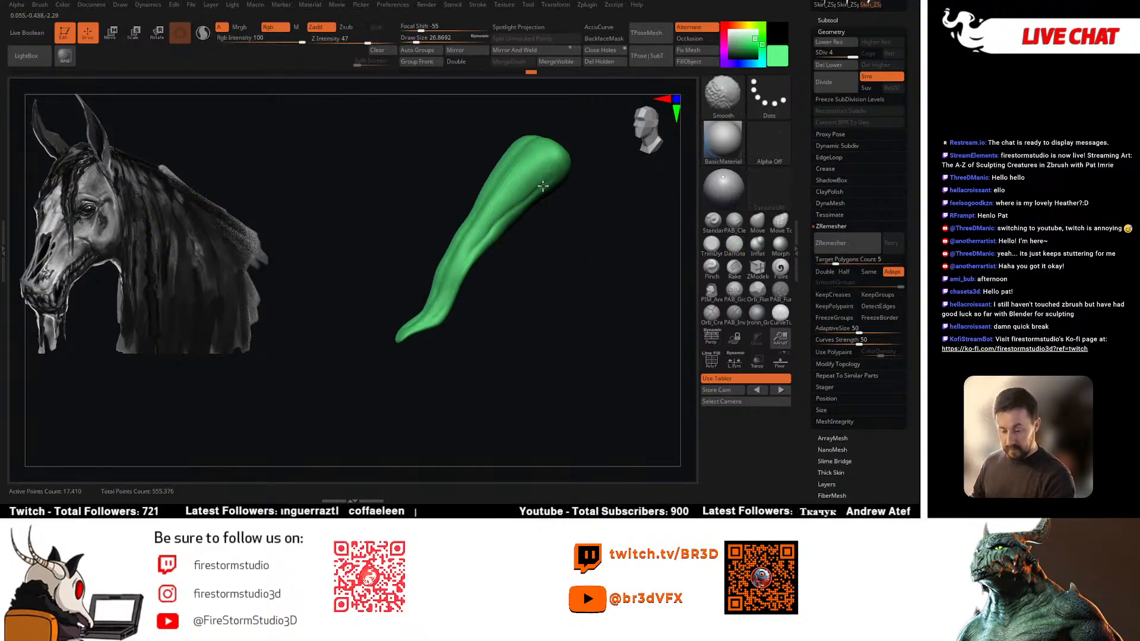
key(alt+s)
mouse_move(600, 314)
right_down()
mouse_move(531, 315)
mouse_move(610, 312)
right_up()
shift+drag(553, 279, 509, 224)
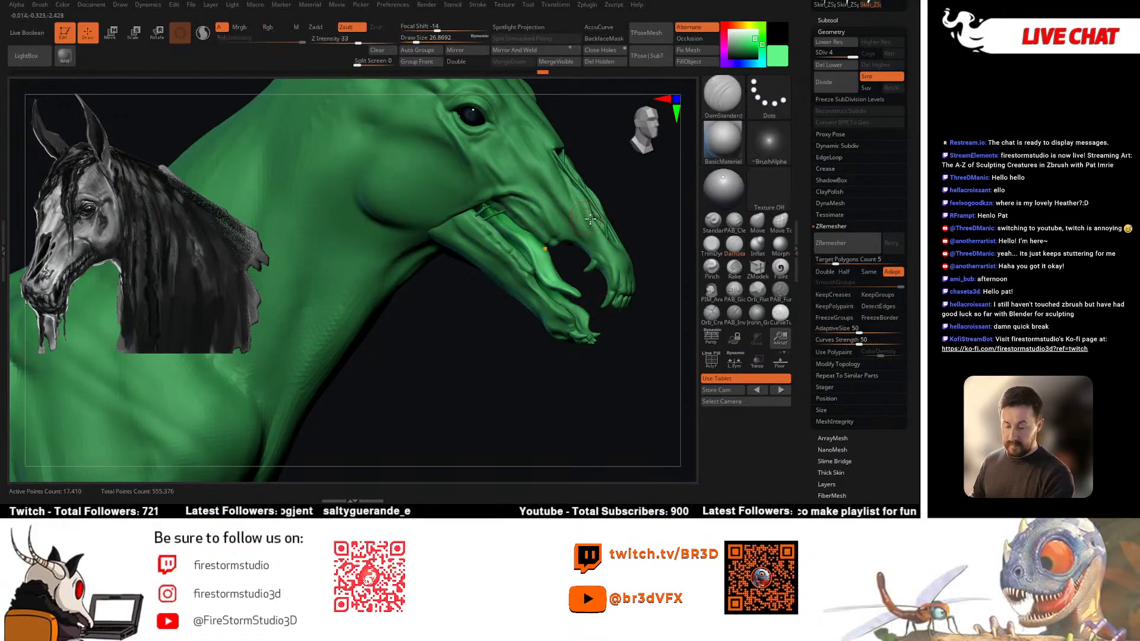
Step: Lower the tongue to subdivision level 1 and adjust its shape inside the jaw with a large Move brush
mouse_move(638, 247)
right_down()
mouse_move(626, 280)
mouse_move(534, 285)
mouse_move(529, 331)
mouse_move(499, 343)
right_up()
click(757, 221)
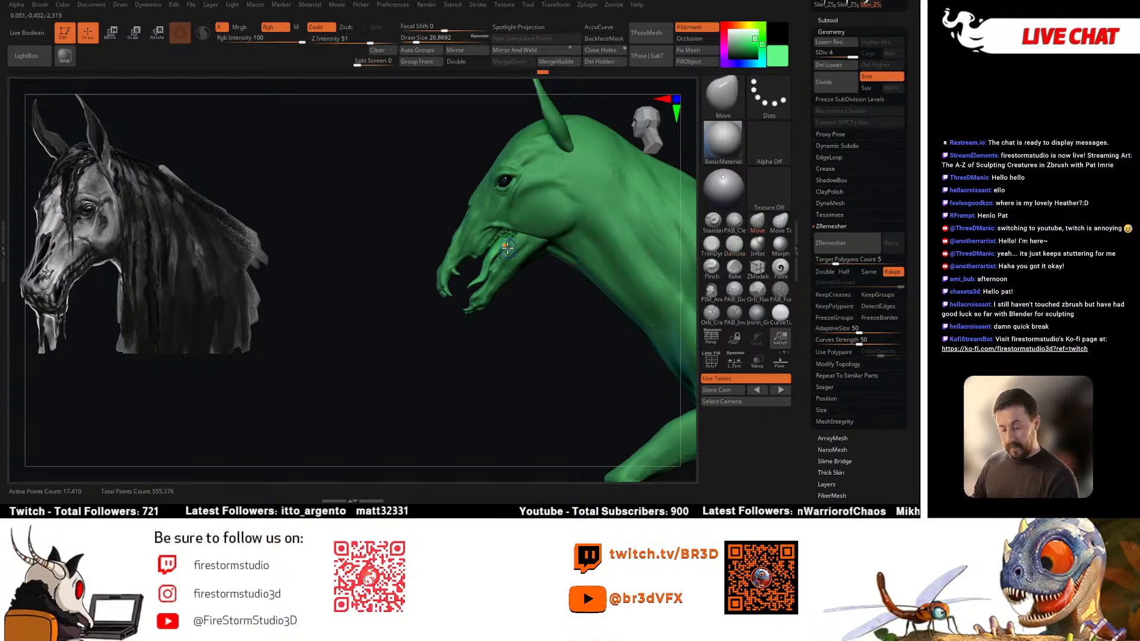
key(shift+d)
key(shift+d)
key(shift+d)
key(space)
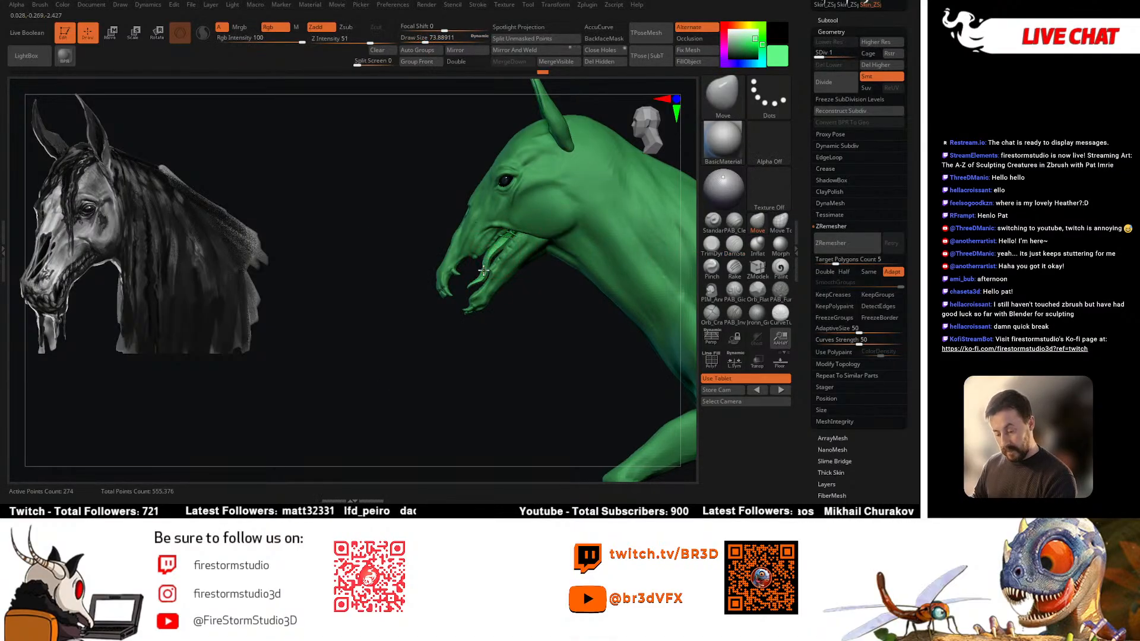
key(space)
drag(492, 255, 498, 255)
key(space)
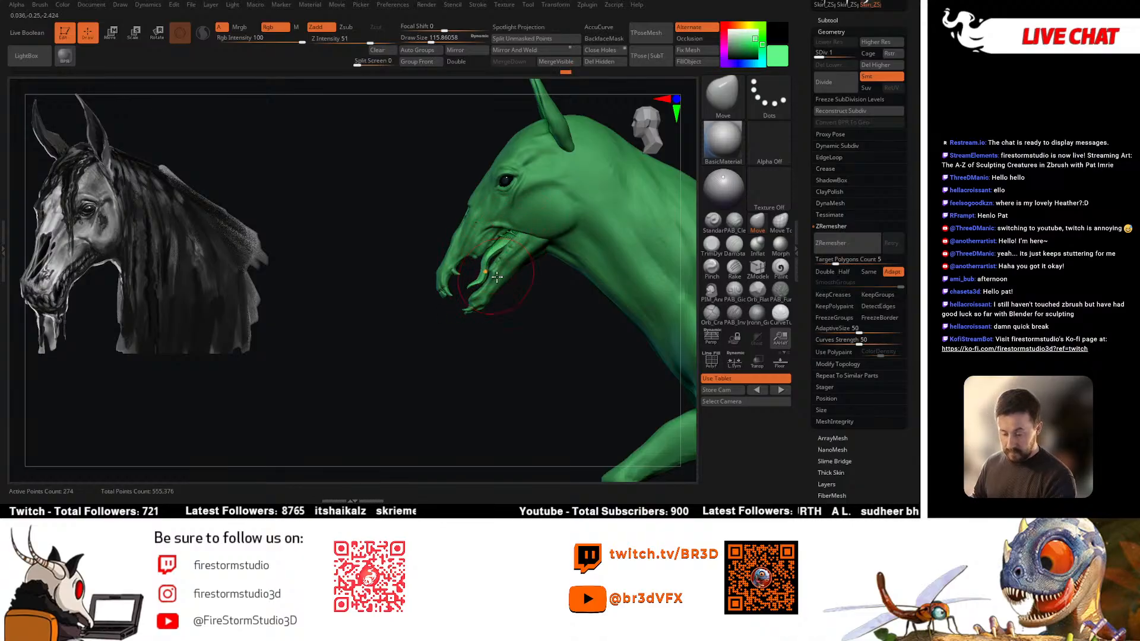
mouse_move(497, 277)
mouse_down()
mouse_move(545, 308)
mouse_move(613, 270)
mouse_move(588, 279)
mouse_up()
key(space)
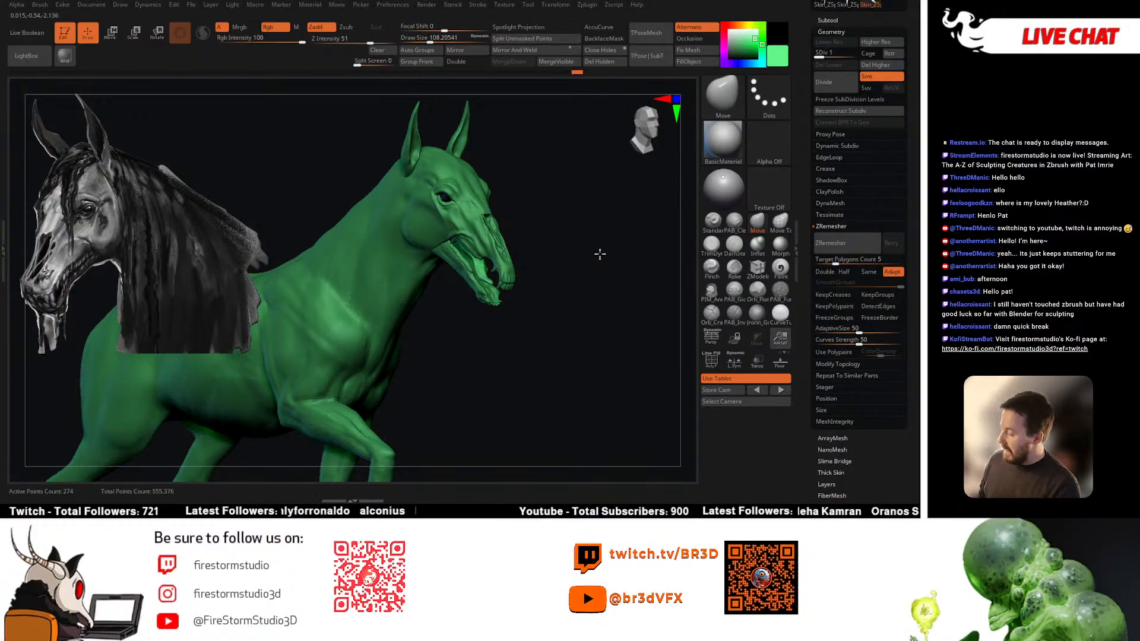
Step: Examine the creature's head, neck and body from several angles, and choose the PAB_CleanBuildup brush
drag(599, 254, 574, 242)
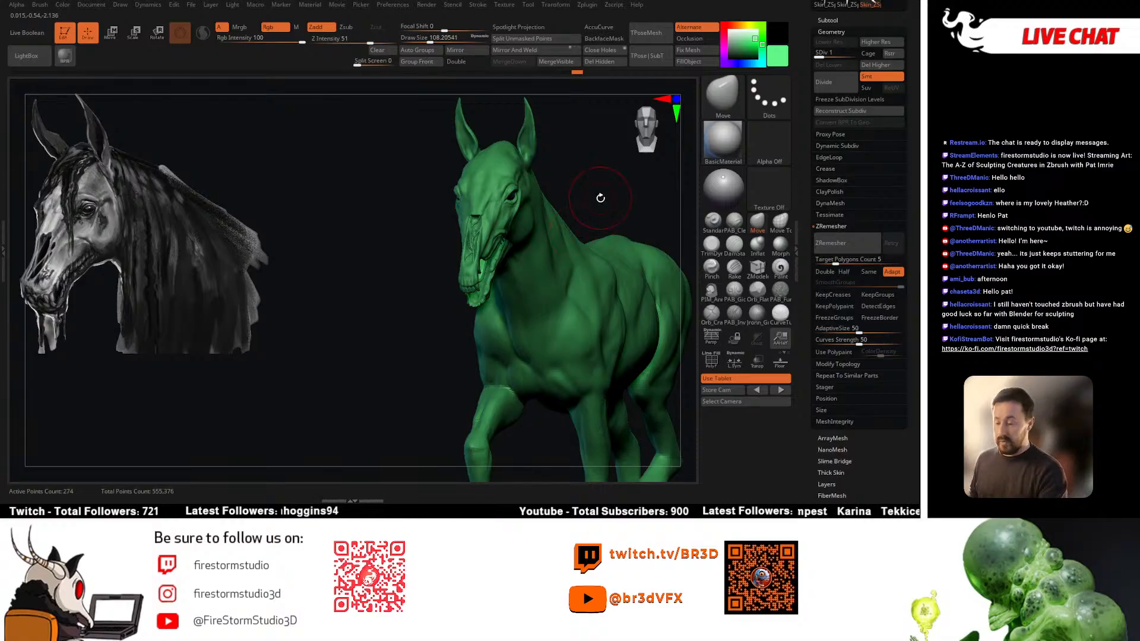
mouse_move(600, 197)
mouse_down()
mouse_move(568, 188)
mouse_move(586, 197)
mouse_move(572, 171)
mouse_move(584, 178)
mouse_move(546, 216)
mouse_move(531, 196)
mouse_up()
key(space)
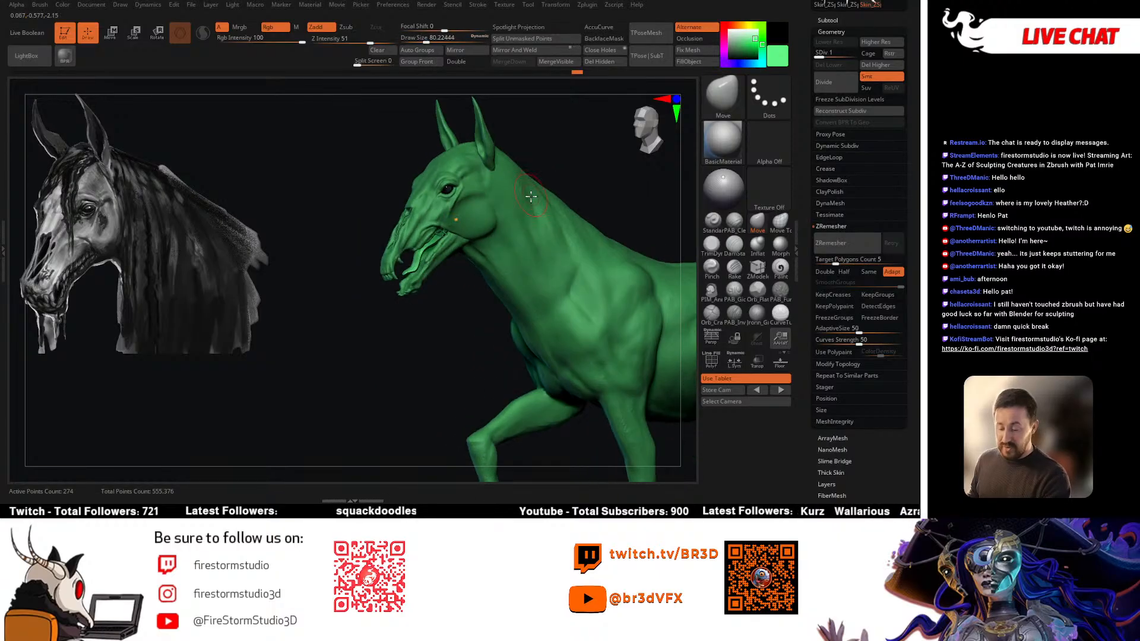
alt+drag(481, 290, 468, 316)
key(space)
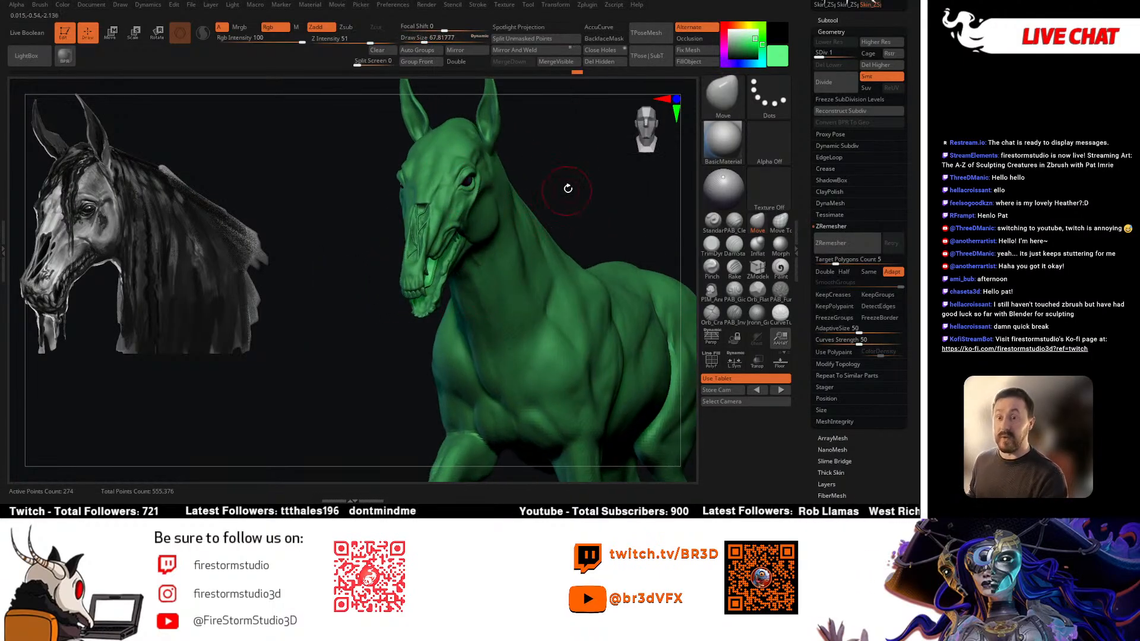
drag(568, 188, 563, 173)
key(space)
click(735, 224)
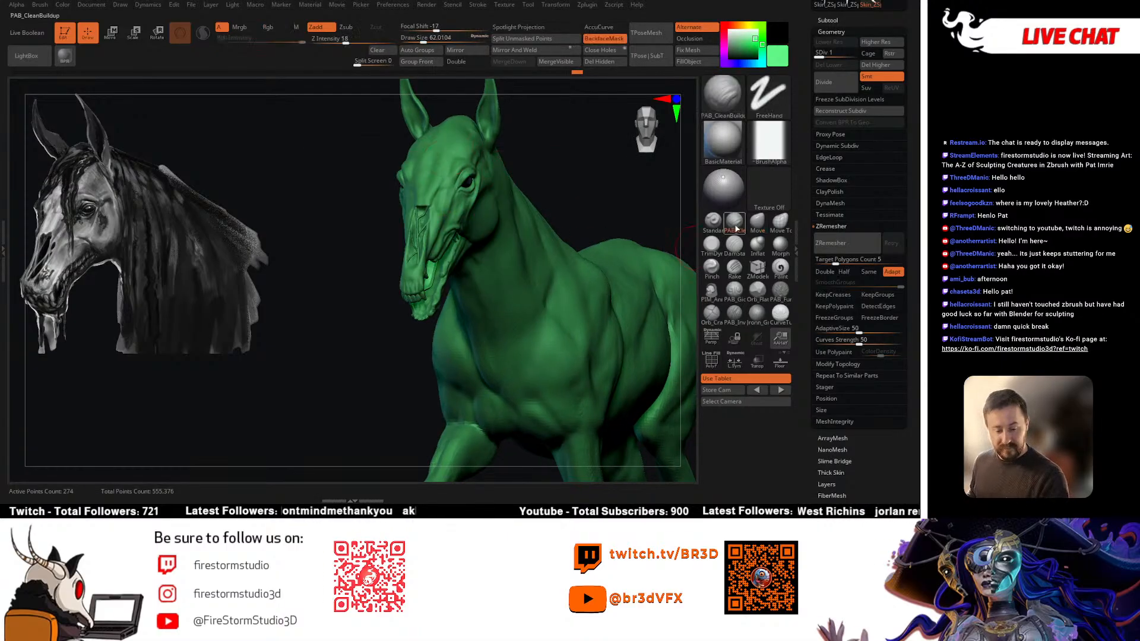
mouse_move(504, 145)
mouse_down()
mouse_move(542, 137)
mouse_move(525, 133)
mouse_move(539, 119)
mouse_move(592, 164)
mouse_move(583, 172)
mouse_move(542, 157)
mouse_move(558, 148)
mouse_up()
Step: Collapse the ZRemesher settings and show the ground and tail subtools alongside the full horse
click(831, 227)
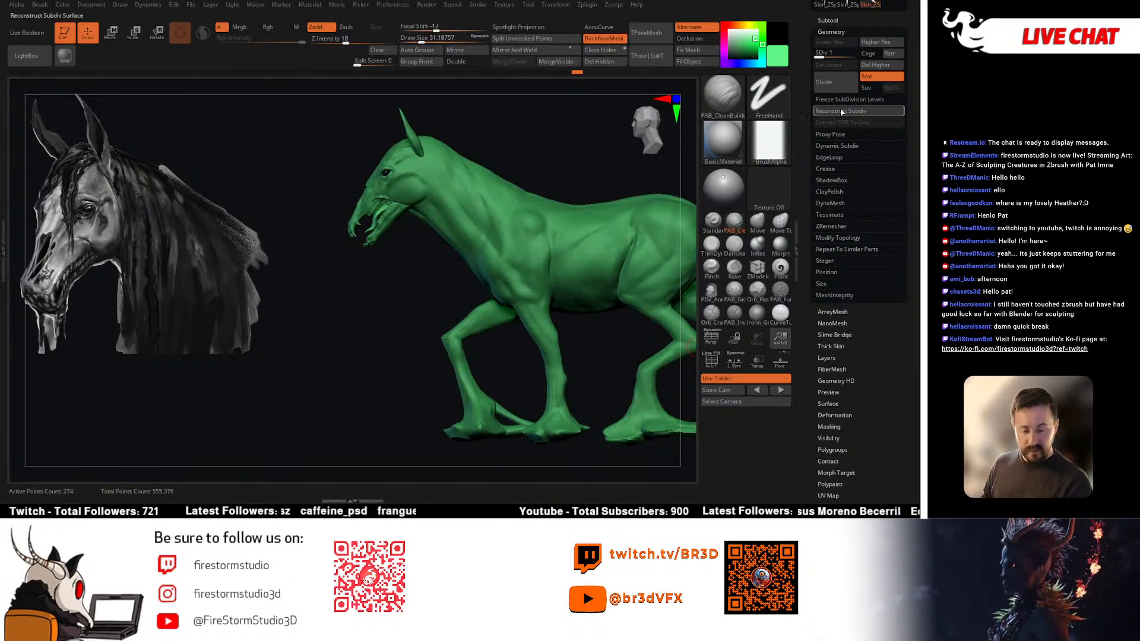
click(827, 20)
click(899, 129)
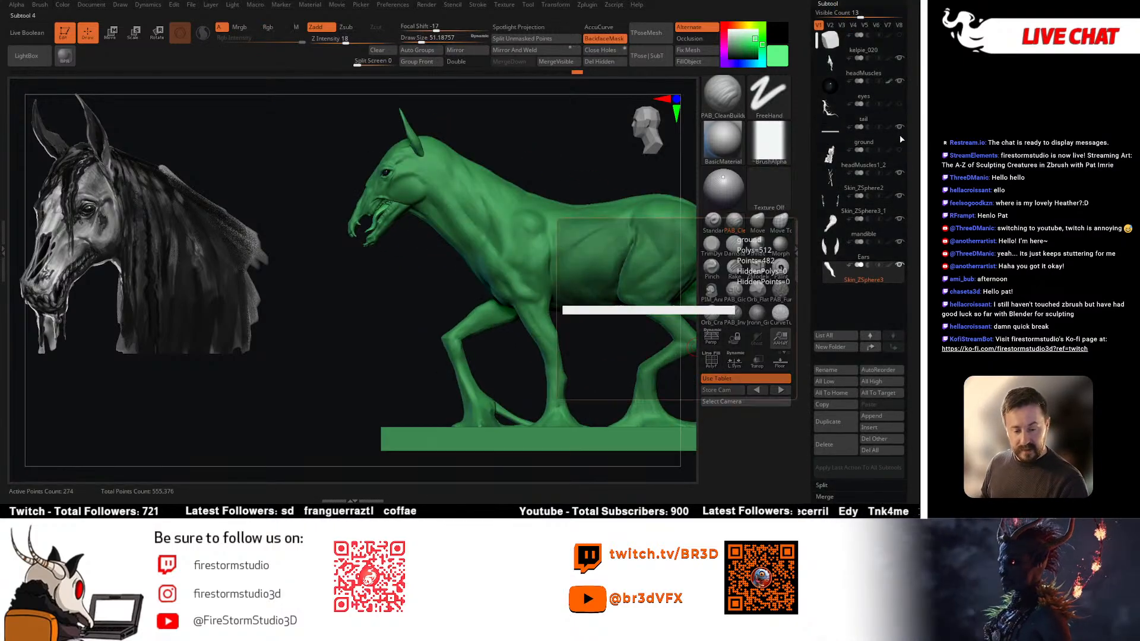
click(868, 166)
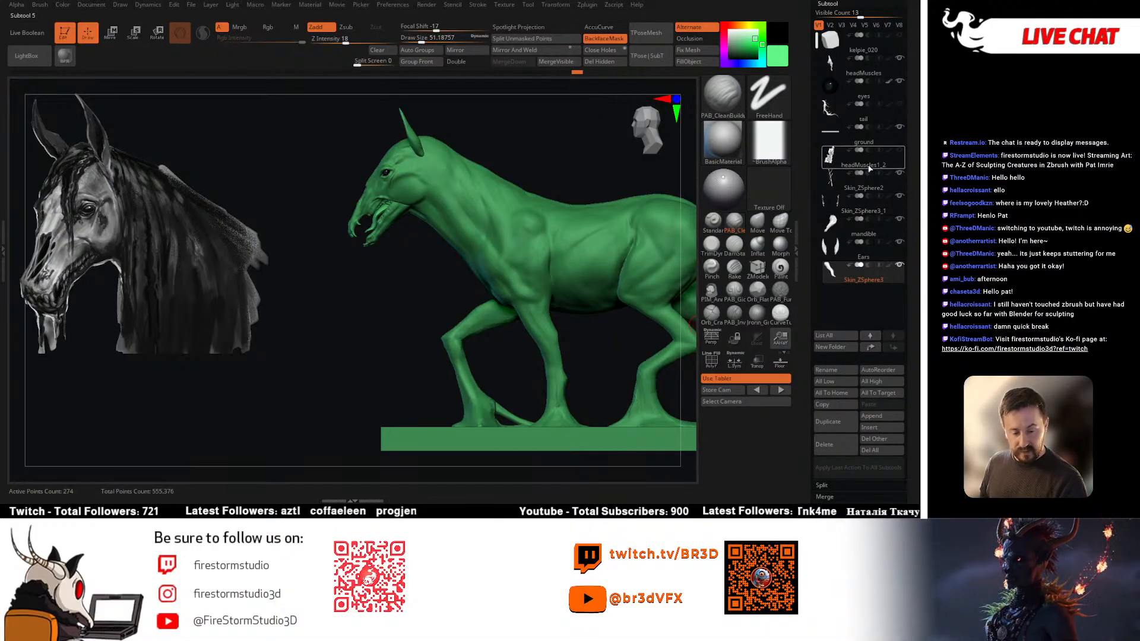
alt+drag(623, 285, 576, 306)
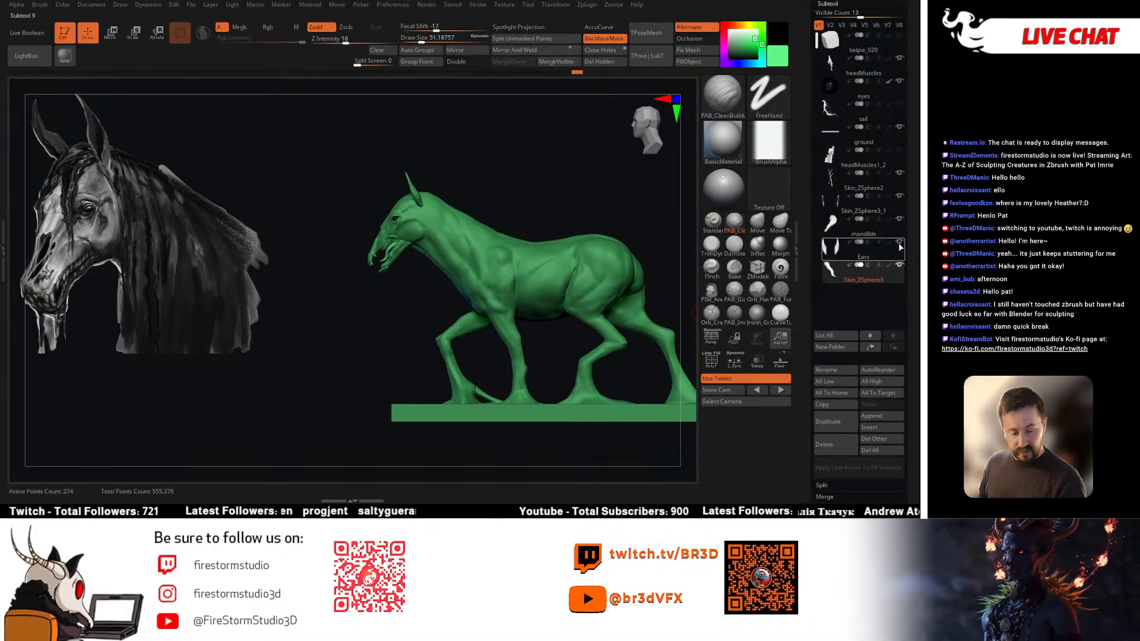
mouse_move(899, 227)
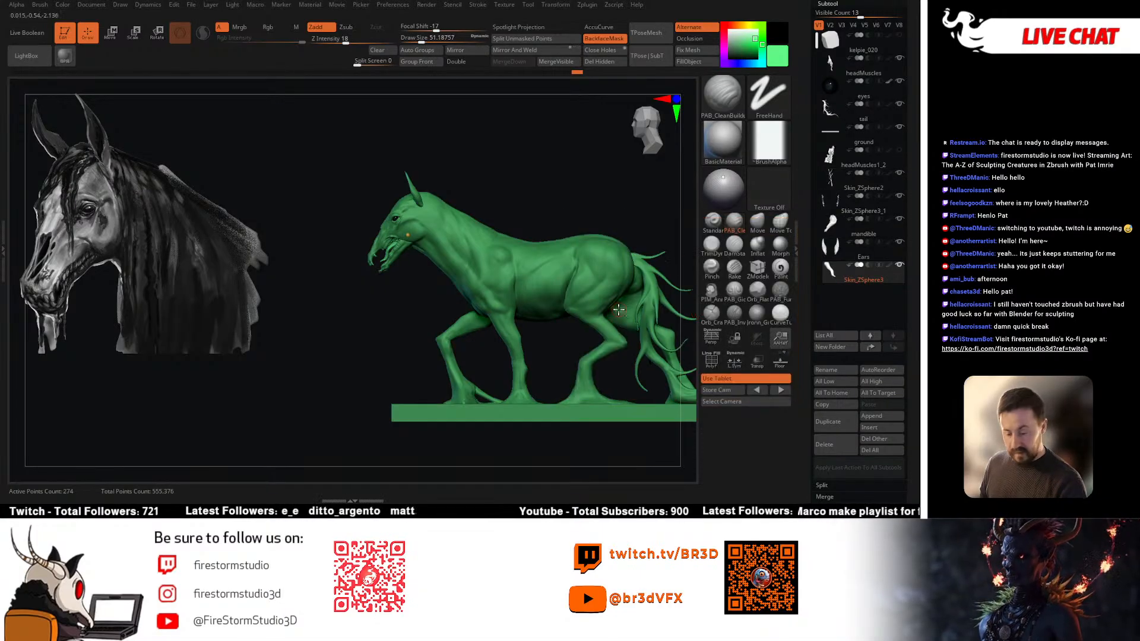
Step: Activate and isolate the ground subtool, and inspect its polygon wireframe from the side
mouse_move(535, 353)
mouse_down()
mouse_move(372, 359)
mouse_move(481, 374)
mouse_move(429, 387)
mouse_move(478, 387)
mouse_move(466, 364)
mouse_move(625, 360)
mouse_move(455, 395)
mouse_move(517, 401)
mouse_move(485, 368)
mouse_up()
key(shift)
alt+click(485, 369)
key(shift+f)
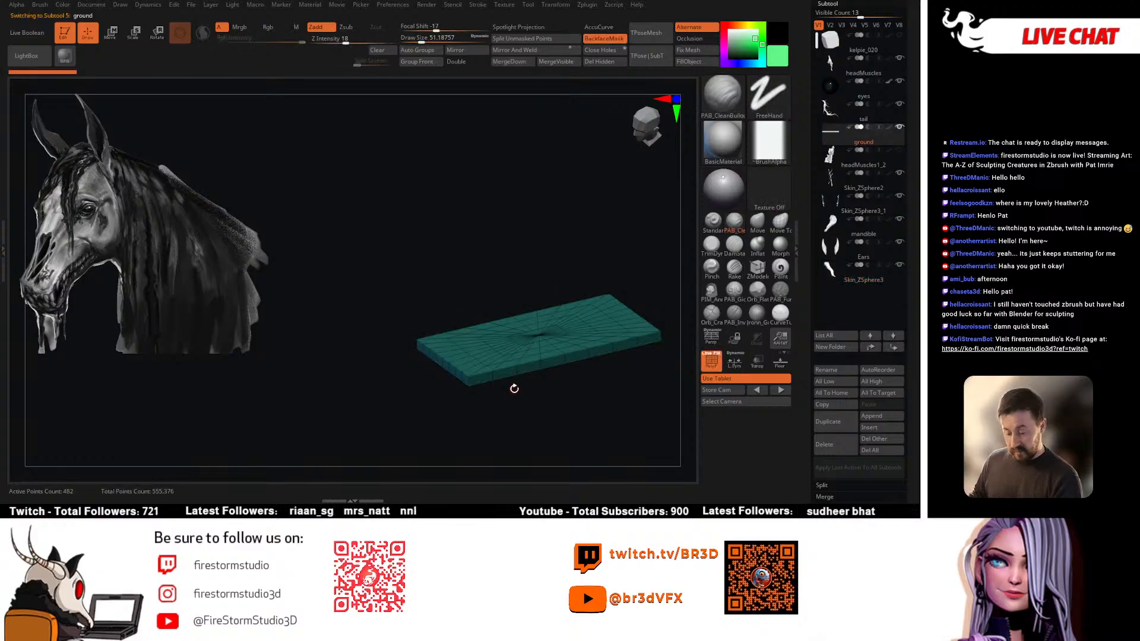
shift+drag(537, 397, 503, 380)
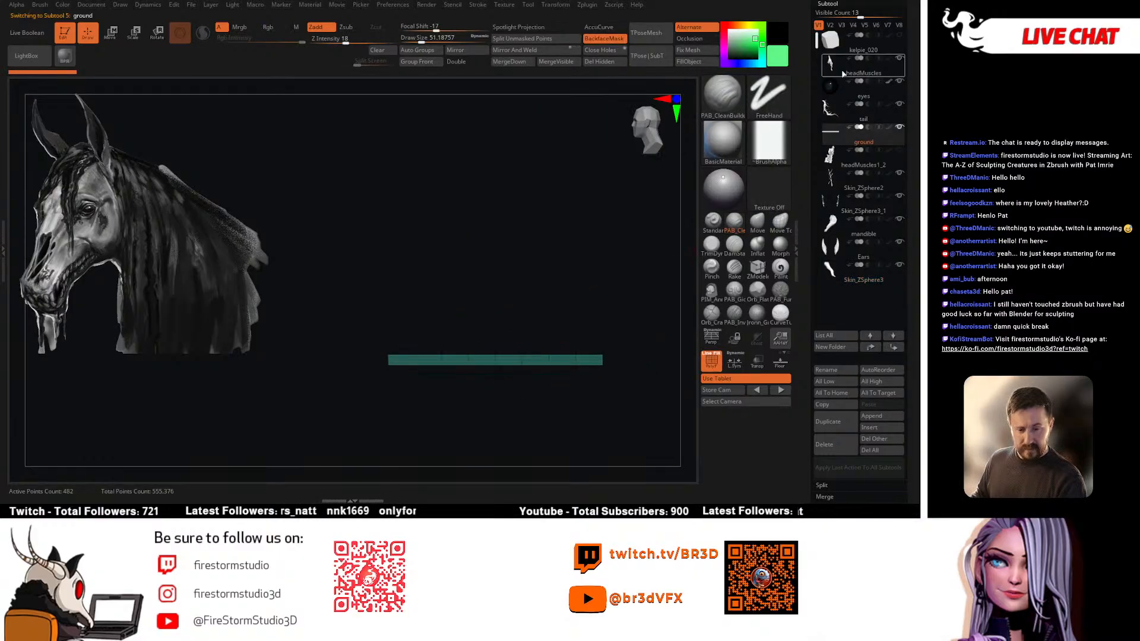
Step: Convert the ground slab with DynaMesh at a resolution of 128 and hide its wireframe
click(840, 4)
click(831, 15)
click(830, 186)
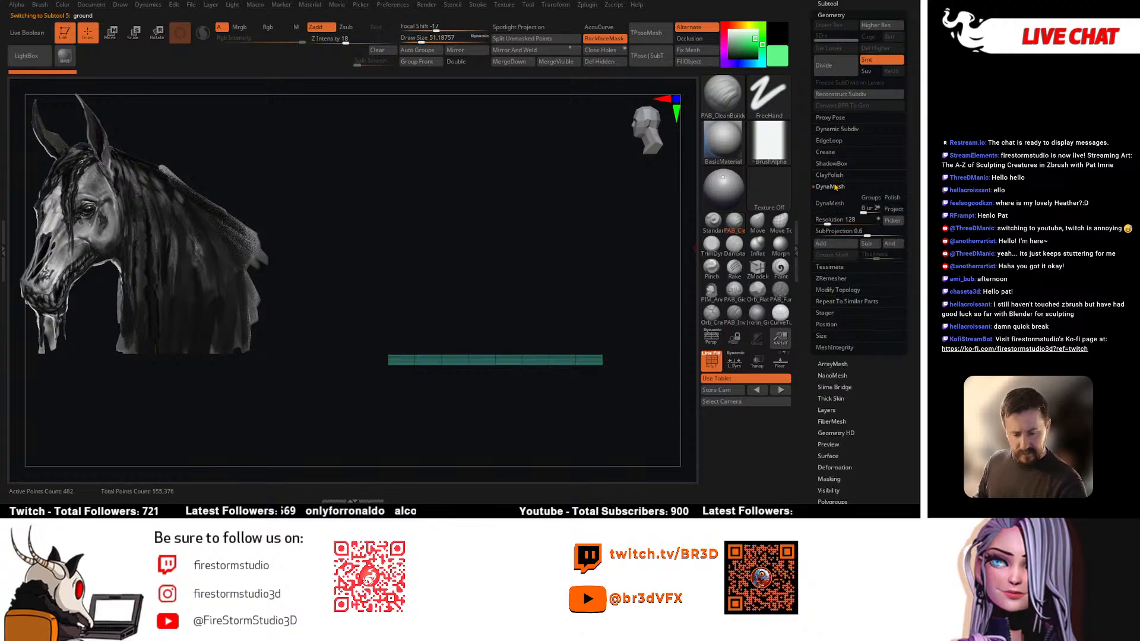
click(831, 203)
key(shift)
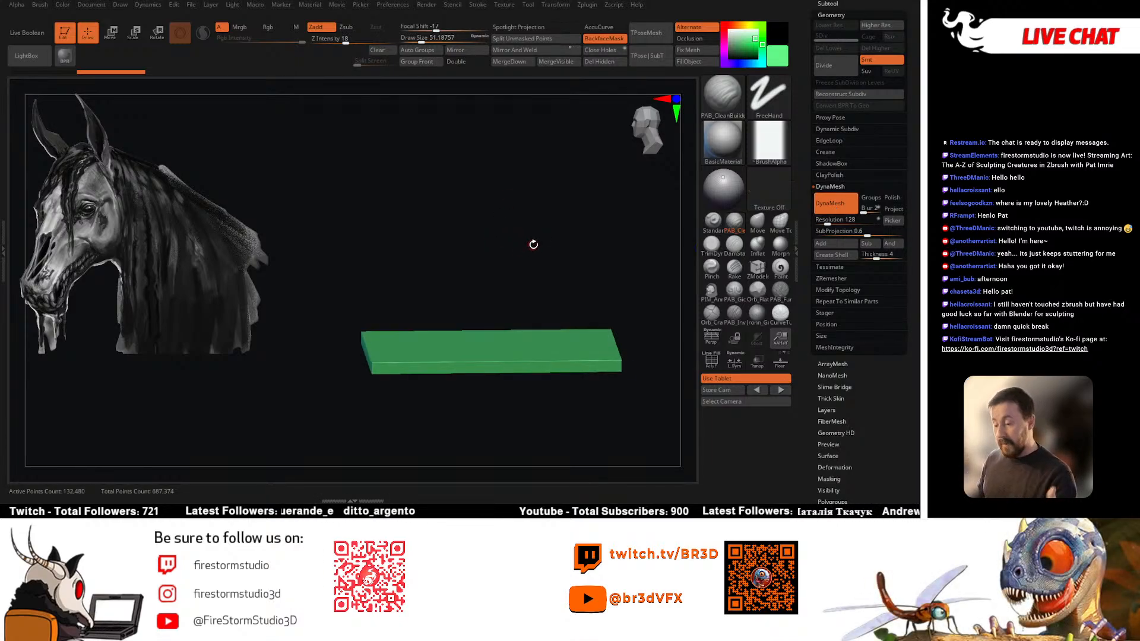
drag(533, 244, 510, 225)
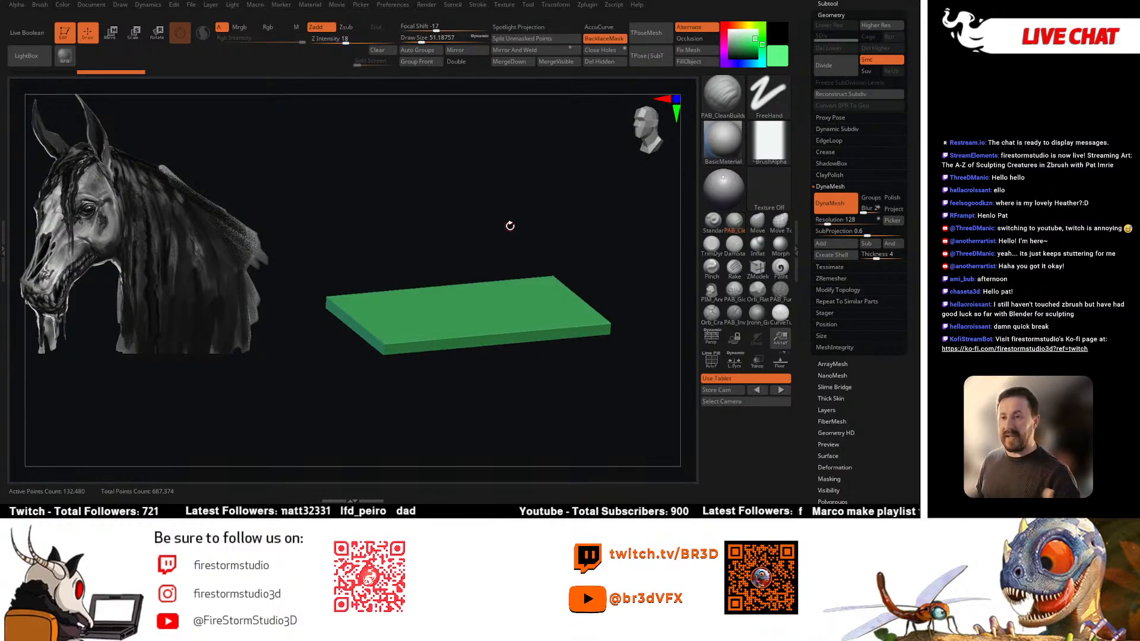
drag(543, 216, 546, 216)
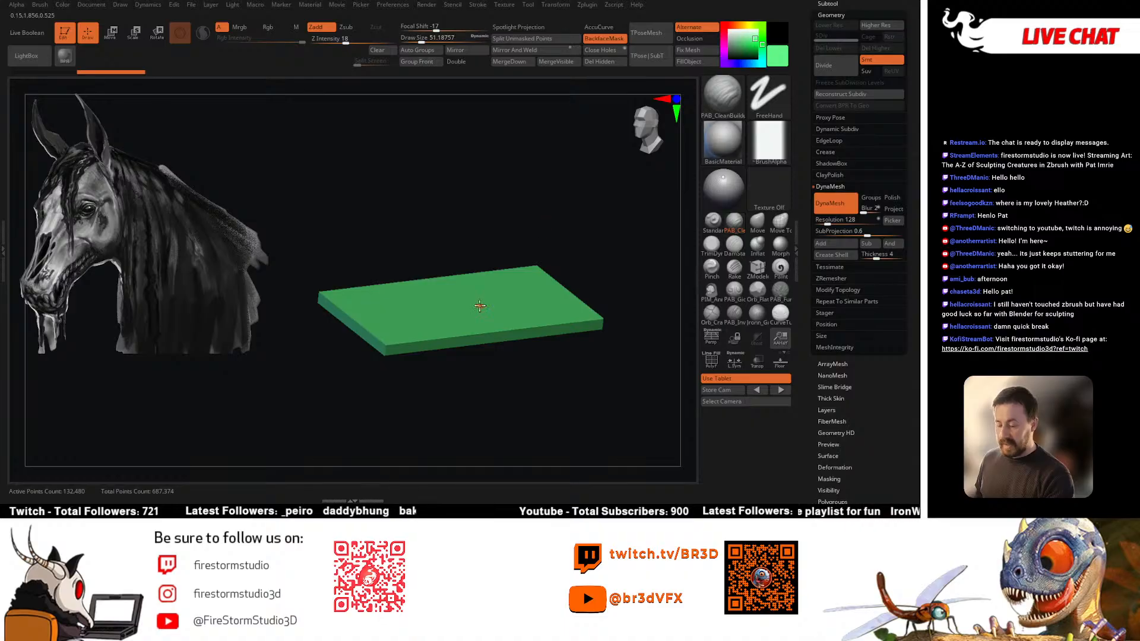
mouse_move(527, 255)
mouse_down()
mouse_move(580, 247)
mouse_move(580, 315)
mouse_move(538, 360)
mouse_up()
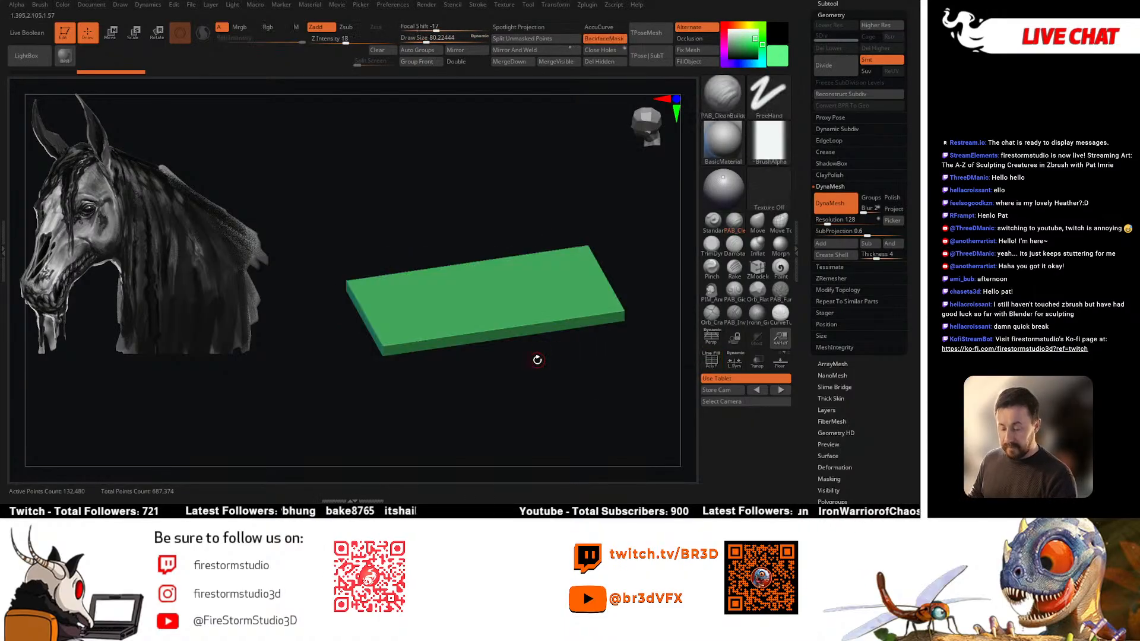
right_click(488, 307)
drag(606, 237, 617, 278)
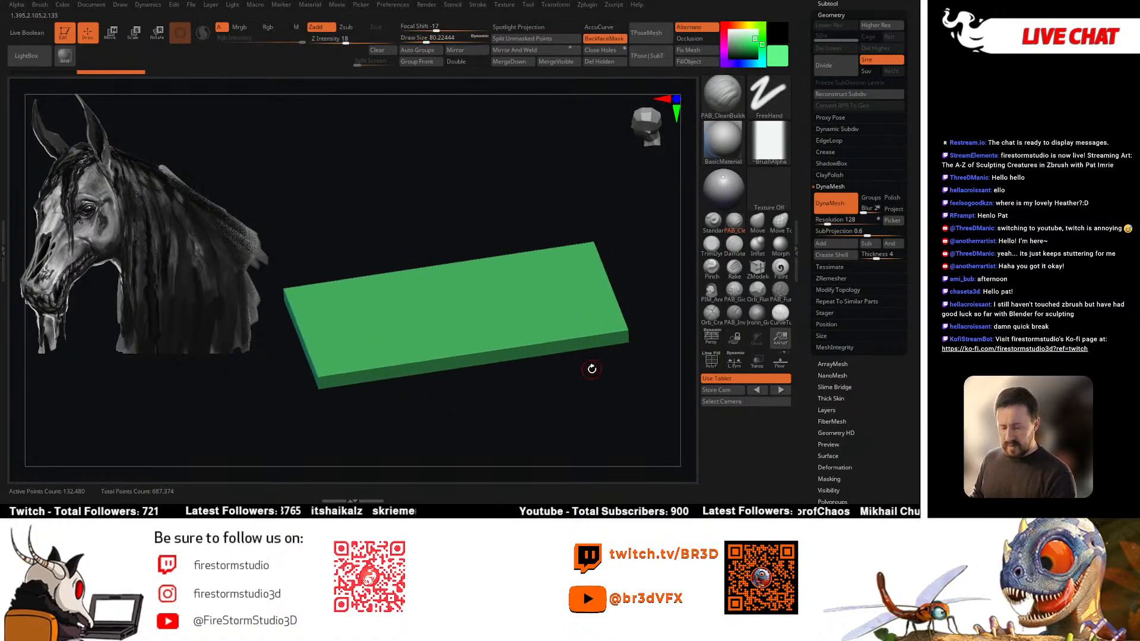
drag(590, 368, 552, 372)
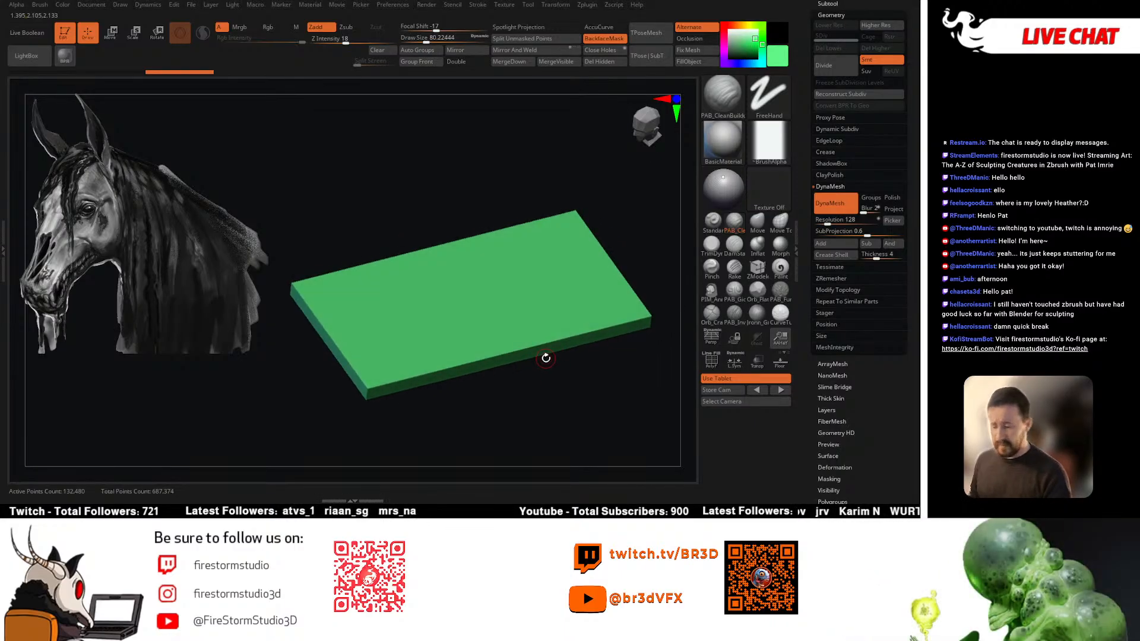
Step: Collapse the DynaMesh settings and open the surface NoiseMaker for the ground slab
click(830, 186)
scroll(843, 190, down, 2)
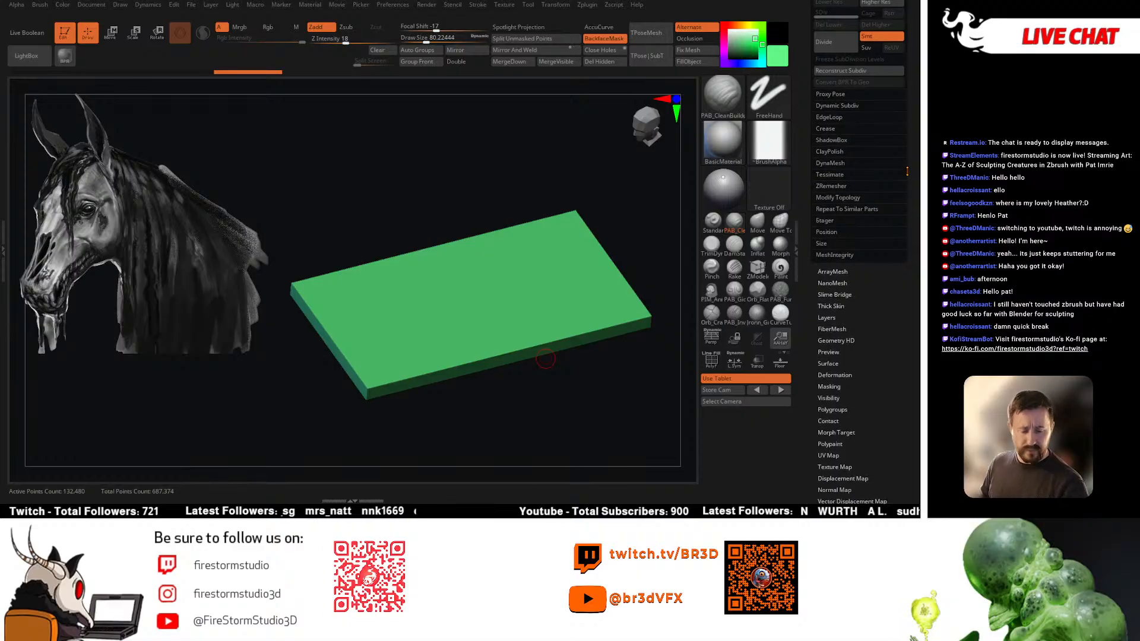
scroll(879, 190, down, 5)
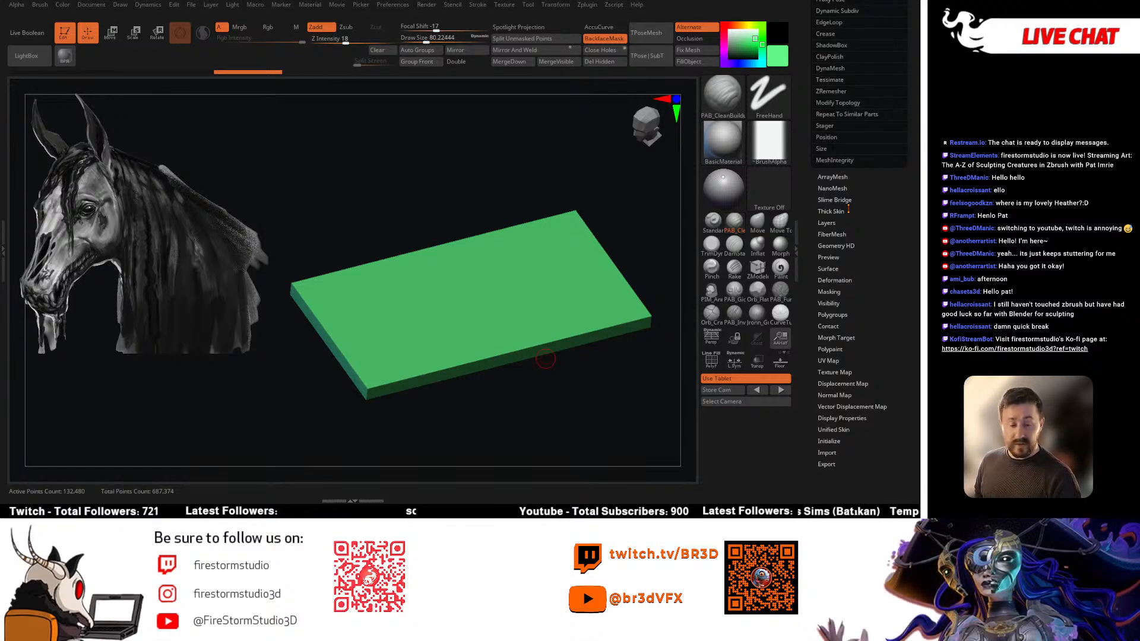
scroll(848, 209, up, 2)
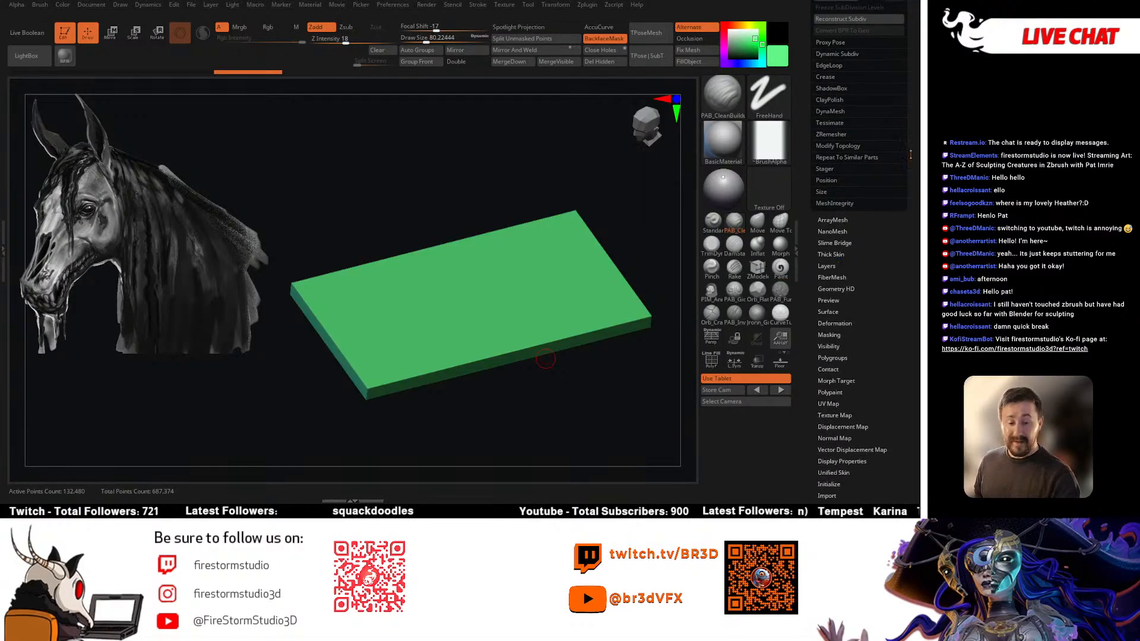
drag(910, 155, 911, 190)
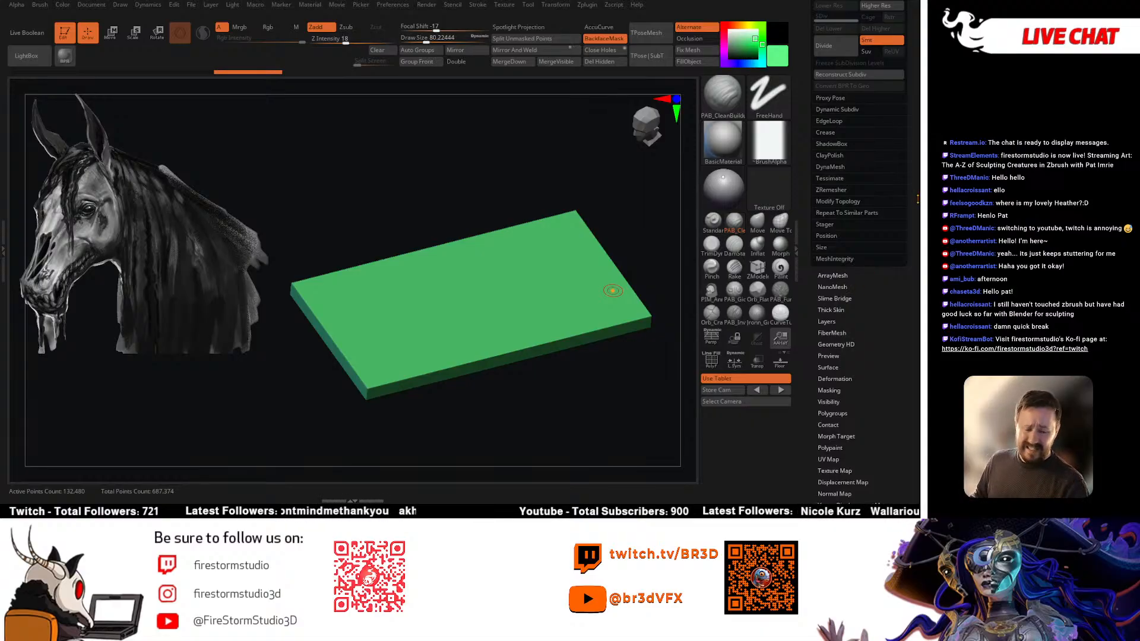
drag(917, 200, 917, 206)
drag(882, 306, 882, 293)
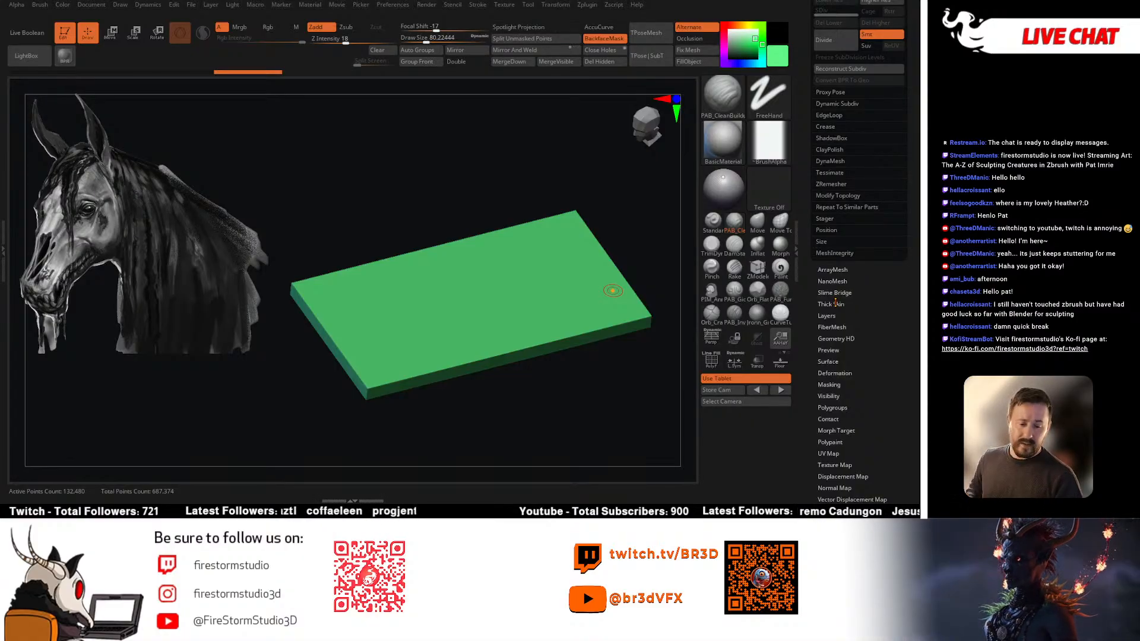
scroll(835, 303, down, 1)
scroll(871, 295, down, 3)
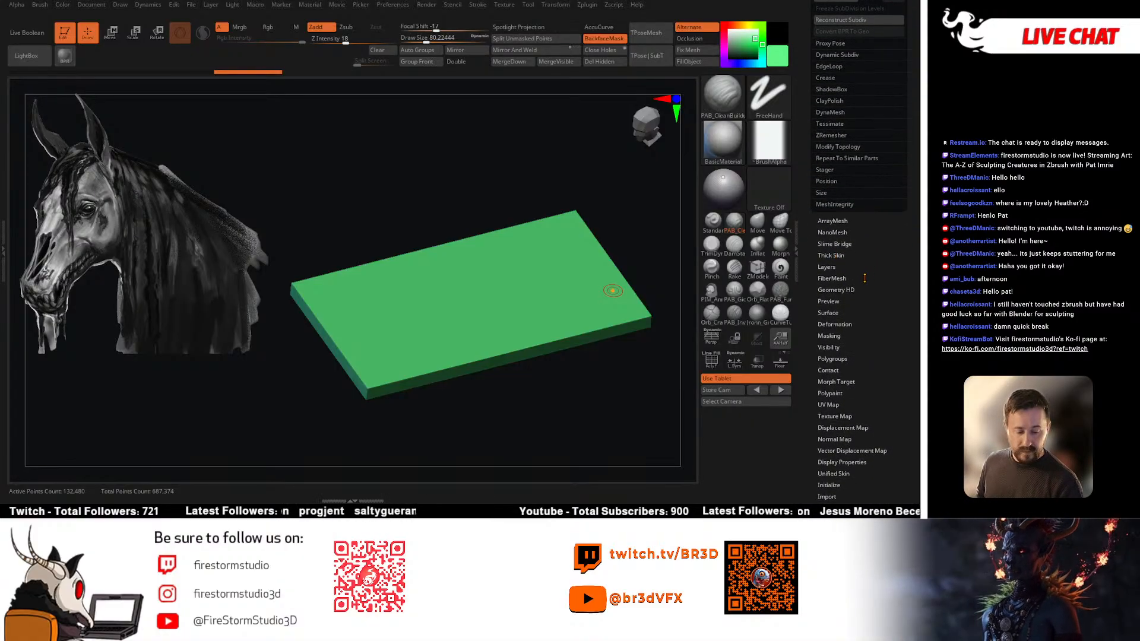
click(842, 294)
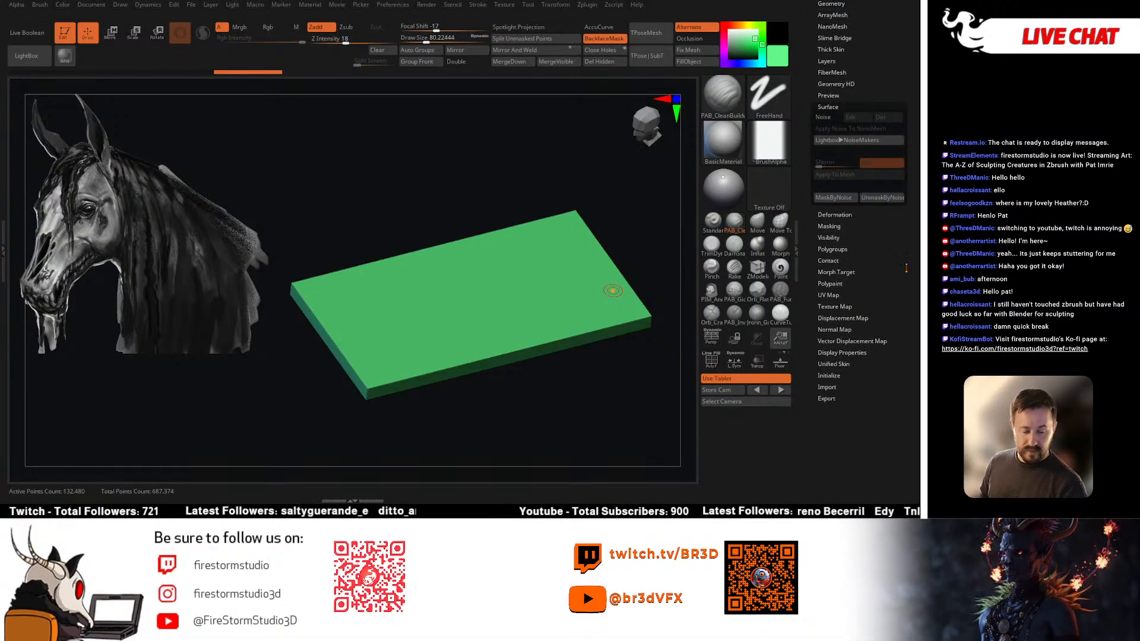
click(824, 117)
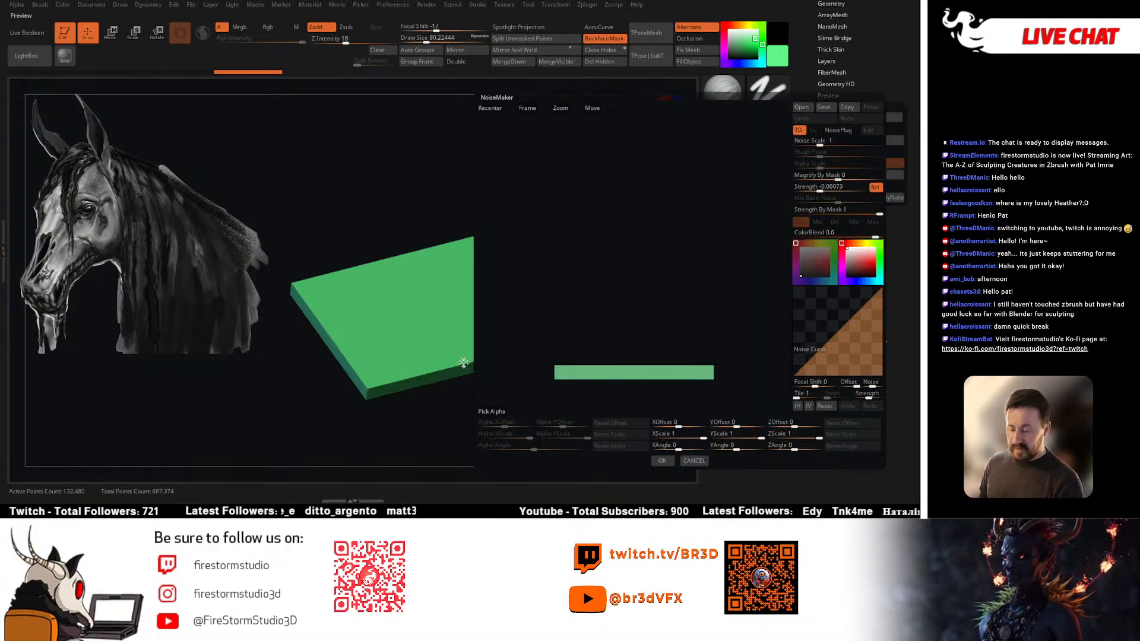
Step: Load a cracked-stone alpha into the slab's surface noise and set the color blend to 1
drag(631, 307, 635, 280)
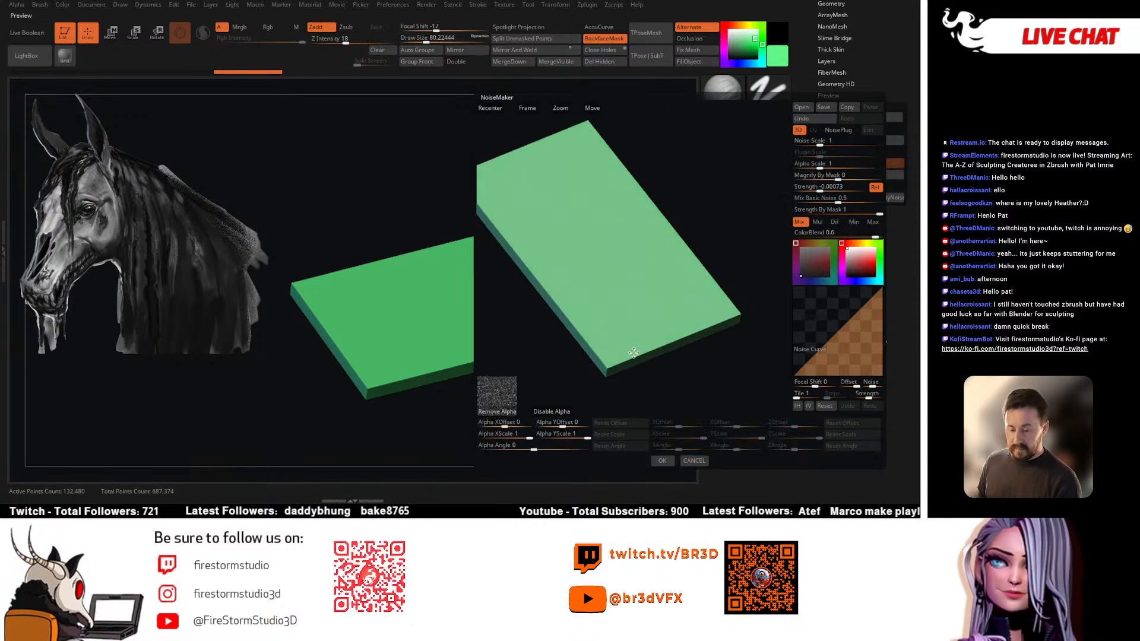
drag(717, 280, 714, 312)
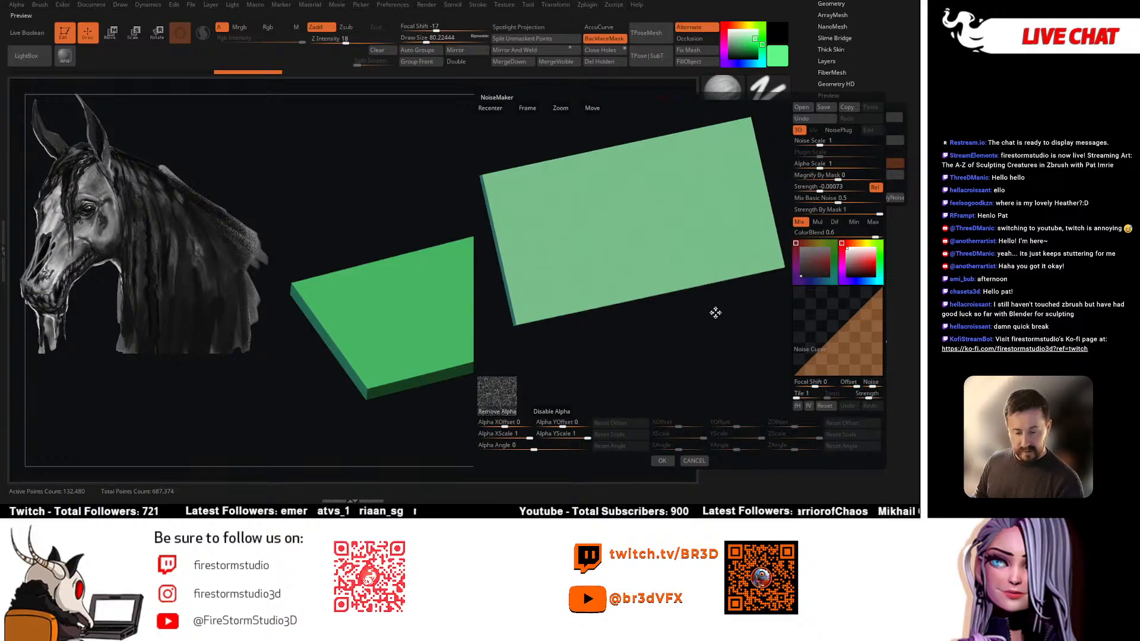
click(839, 232)
drag(838, 232, 881, 232)
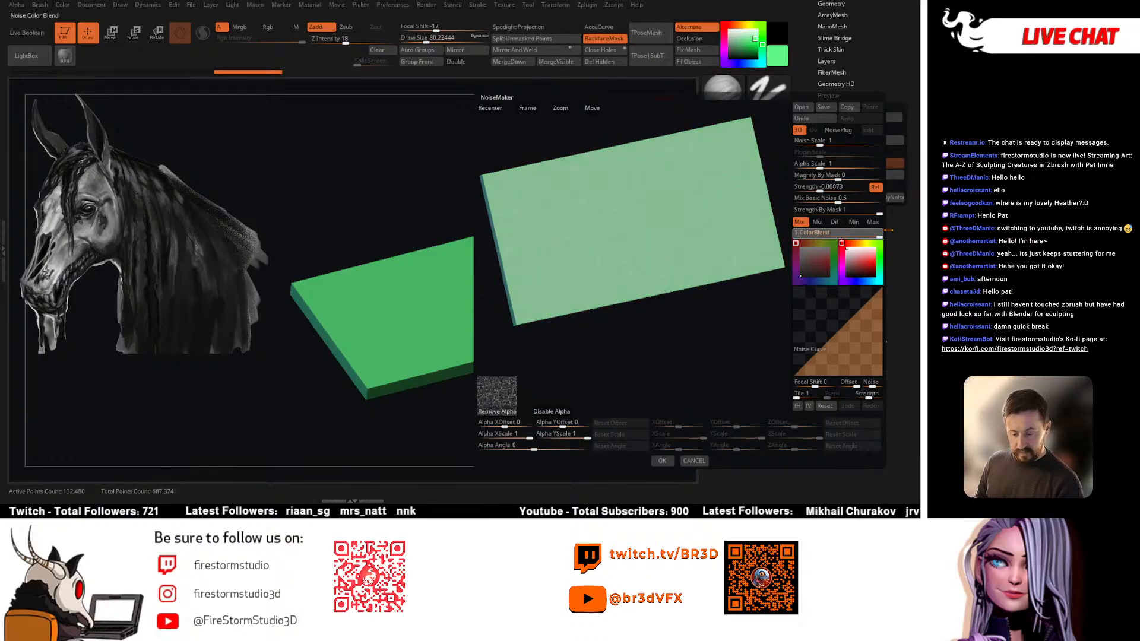
Step: Set the noise strength to -0.0408, basic noise mix to 0, noise scale to 9.26822 and alpha scale to 1.2205
click(827, 187)
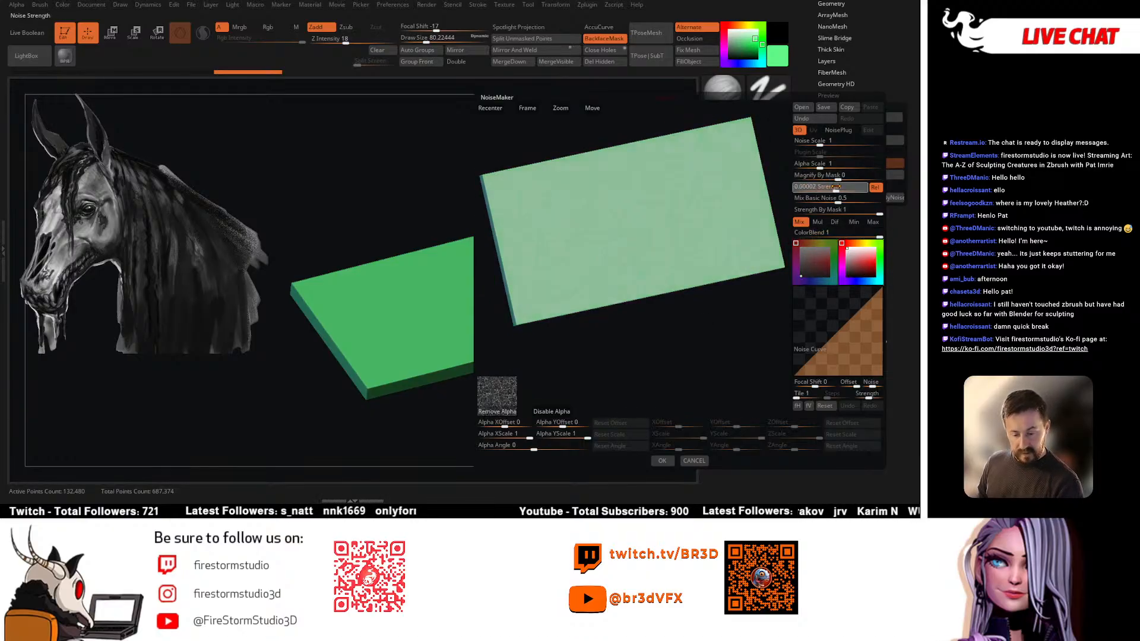
drag(836, 186, 851, 186)
drag(742, 205, 687, 262)
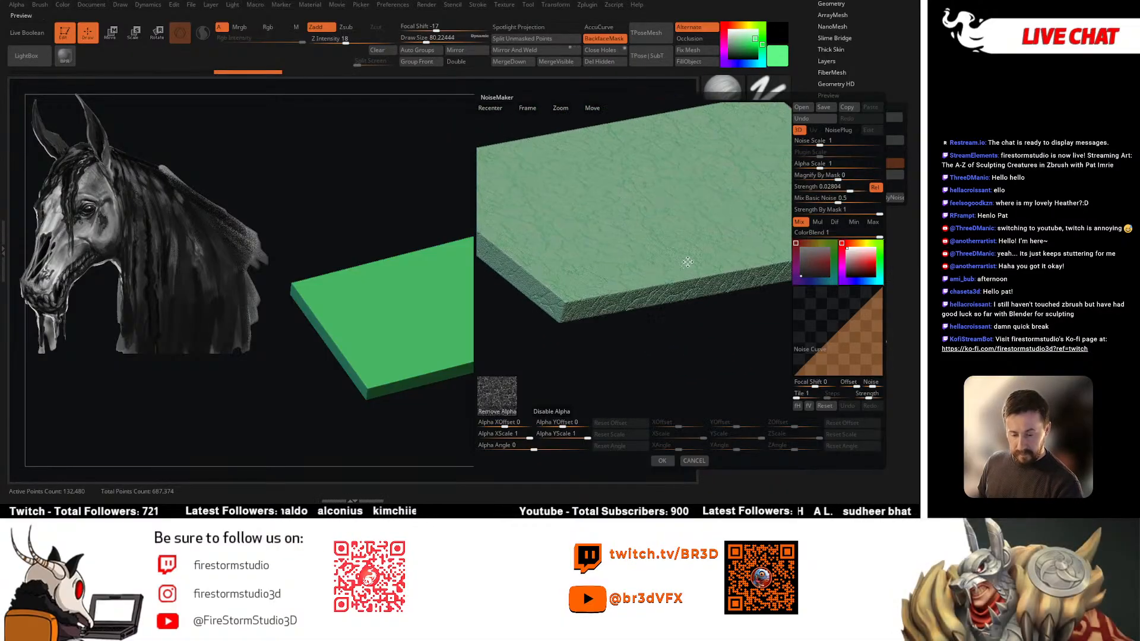
drag(833, 188, 796, 200)
drag(736, 236, 716, 239)
drag(819, 142, 821, 166)
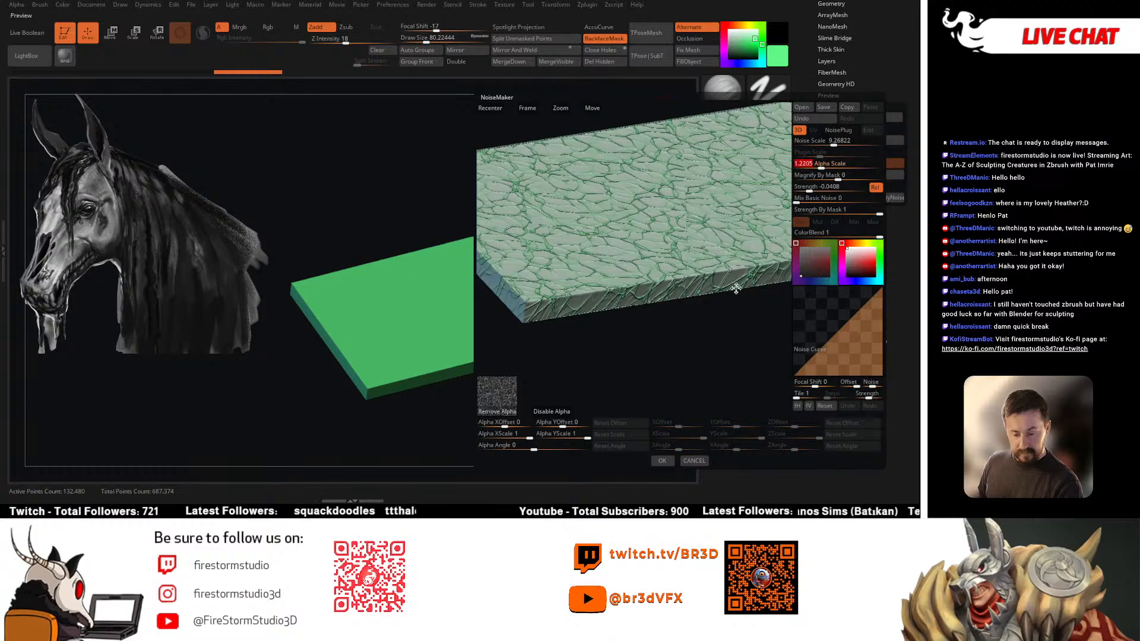
Step: Deepen the negative noise strength slightly, accept the cracked surface on the slab, and show the horse again
mouse_move(721, 306)
mouse_down()
mouse_move(717, 288)
mouse_move(701, 310)
mouse_move(689, 290)
mouse_move(694, 316)
mouse_move(724, 288)
mouse_up()
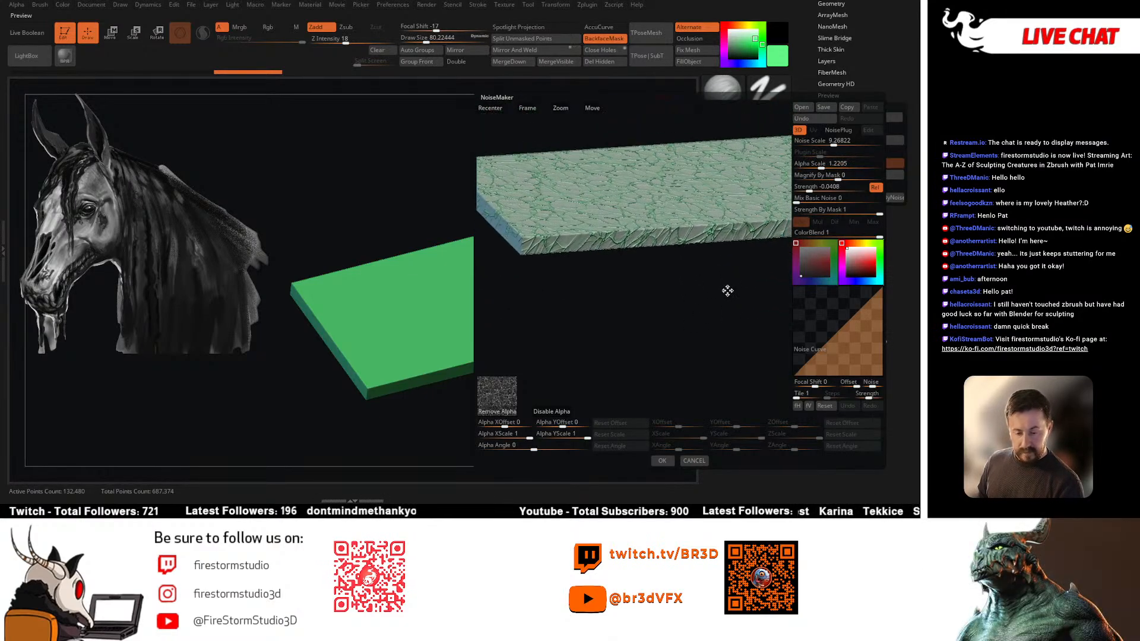
drag(808, 188, 806, 188)
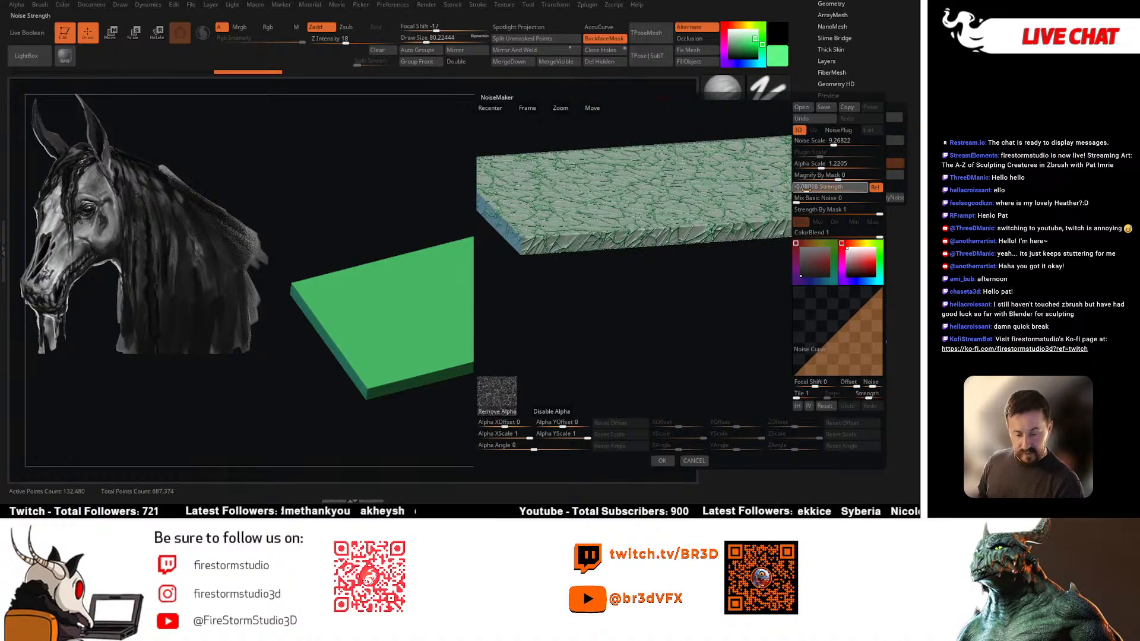
click(662, 460)
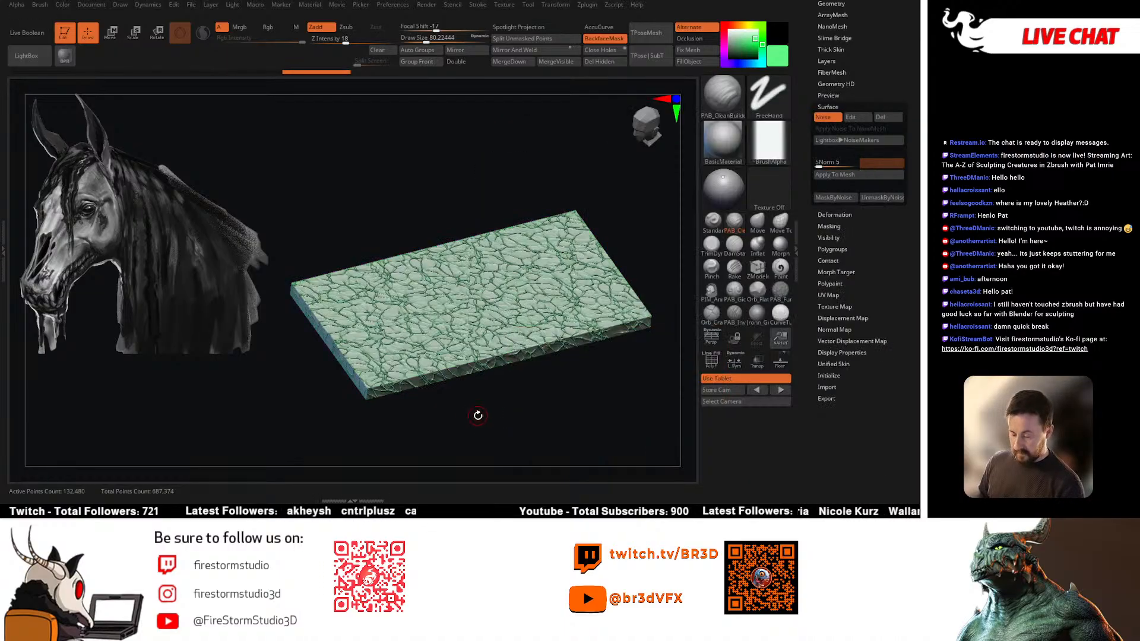
drag(496, 377, 519, 359)
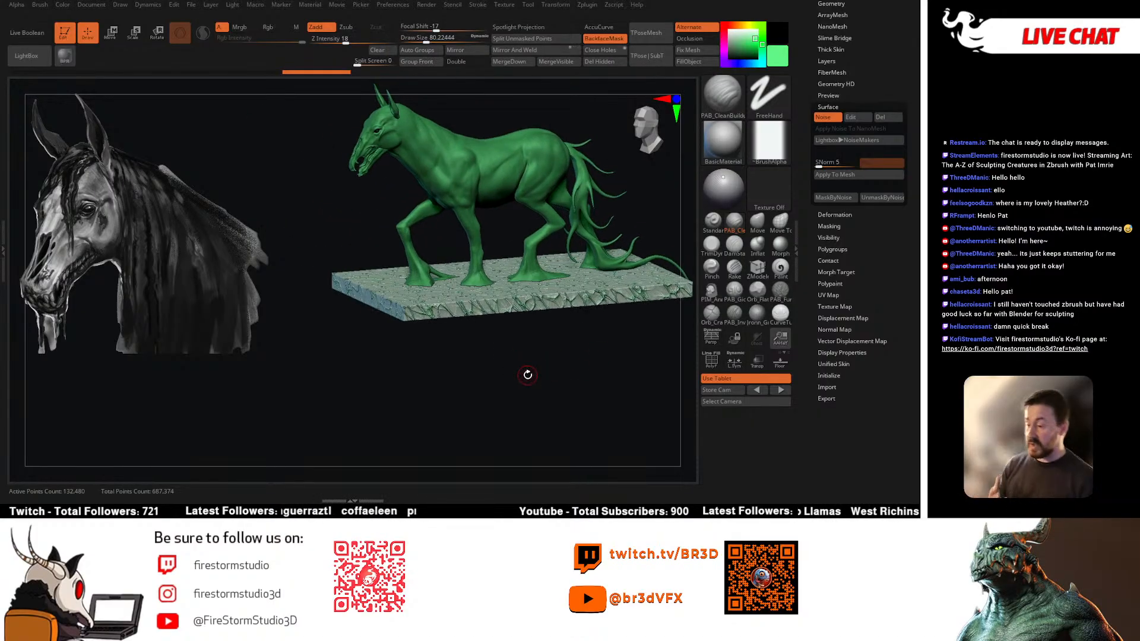
Step: Activate the horse's headMuscles subtool, choose the Move brush, and frame the front feet against the slab
mouse_move(527, 375)
mouse_down()
mouse_move(534, 354)
mouse_move(510, 335)
mouse_move(517, 364)
mouse_move(488, 369)
mouse_move(531, 364)
mouse_move(540, 394)
mouse_move(496, 387)
mouse_move(478, 390)
mouse_move(505, 403)
mouse_move(469, 402)
mouse_move(514, 396)
mouse_up()
alt+click(446, 261)
key(b)
key(m)
key(v)
alt+drag(504, 314, 504, 345)
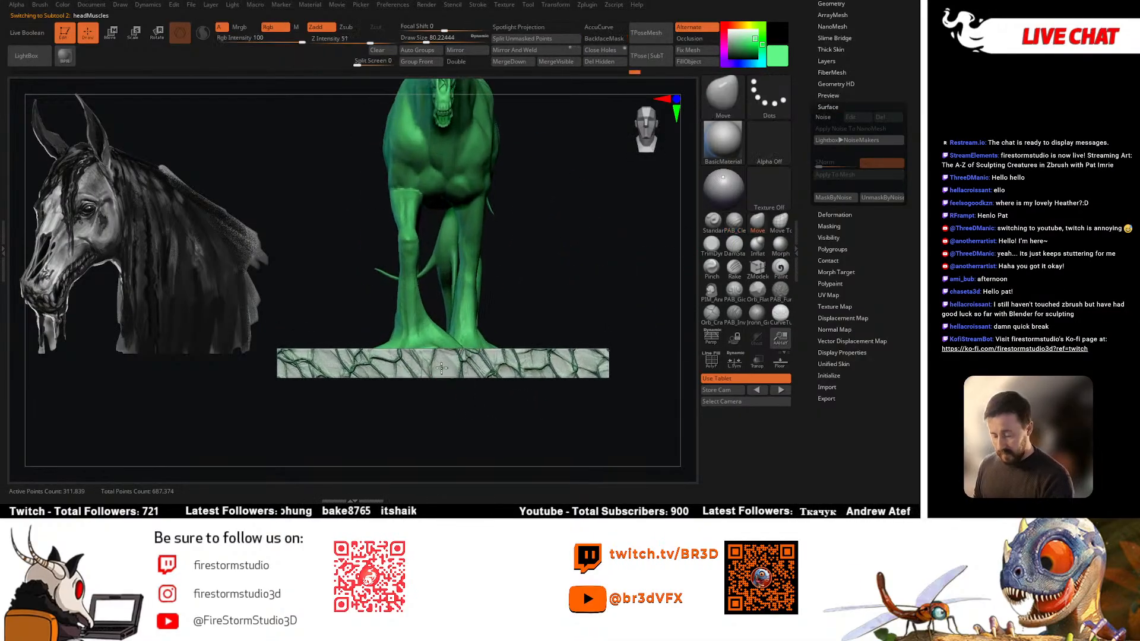
Step: Enlarge the Move brush to a draw size of about 108 and shape the flared front feet onto the slab
key(s)
drag(435, 332, 439, 332)
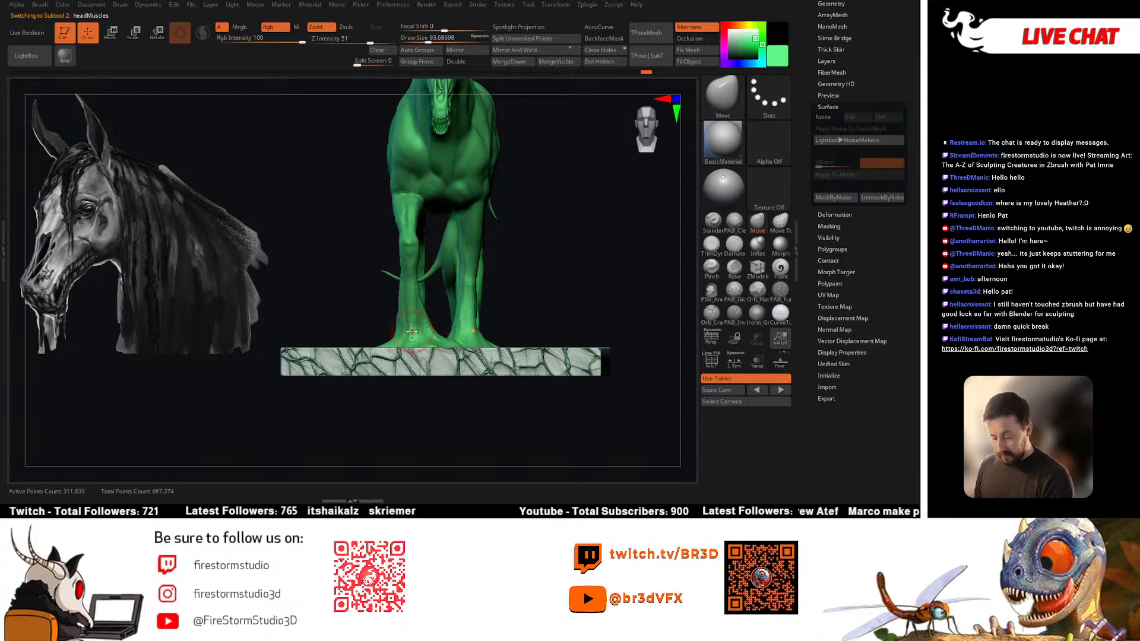
key(space)
drag(412, 313, 416, 313)
mouse_move(475, 332)
right_down()
mouse_move(454, 342)
mouse_move(465, 346)
right_up()
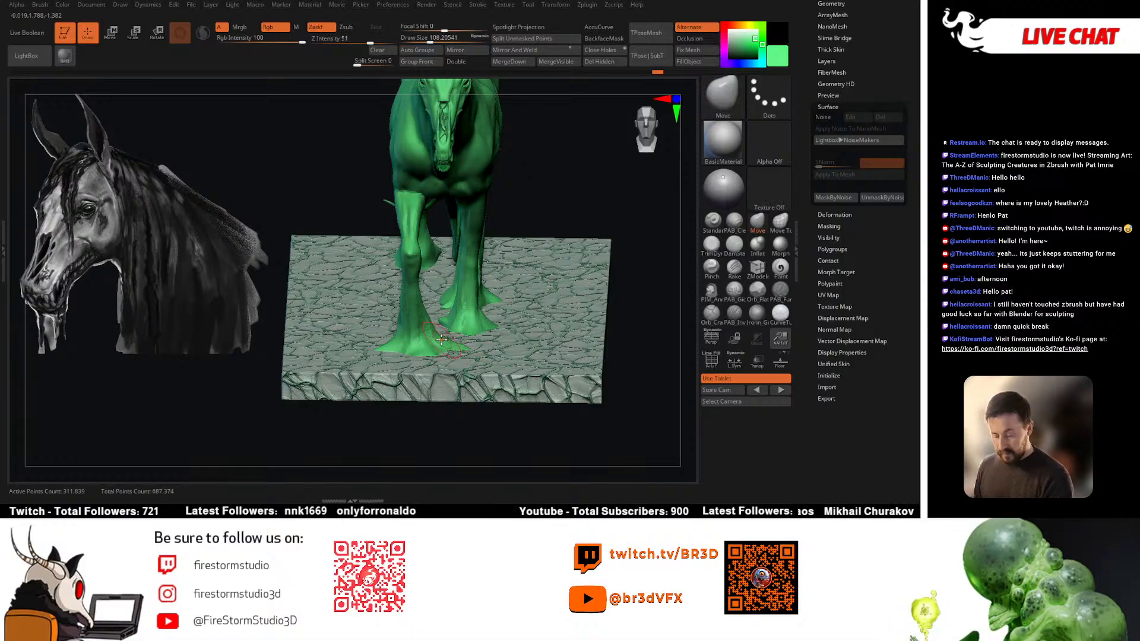
mouse_move(441, 340)
right_down()
mouse_move(415, 344)
mouse_move(403, 329)
mouse_move(486, 326)
mouse_move(445, 320)
right_up()
right_click(446, 312)
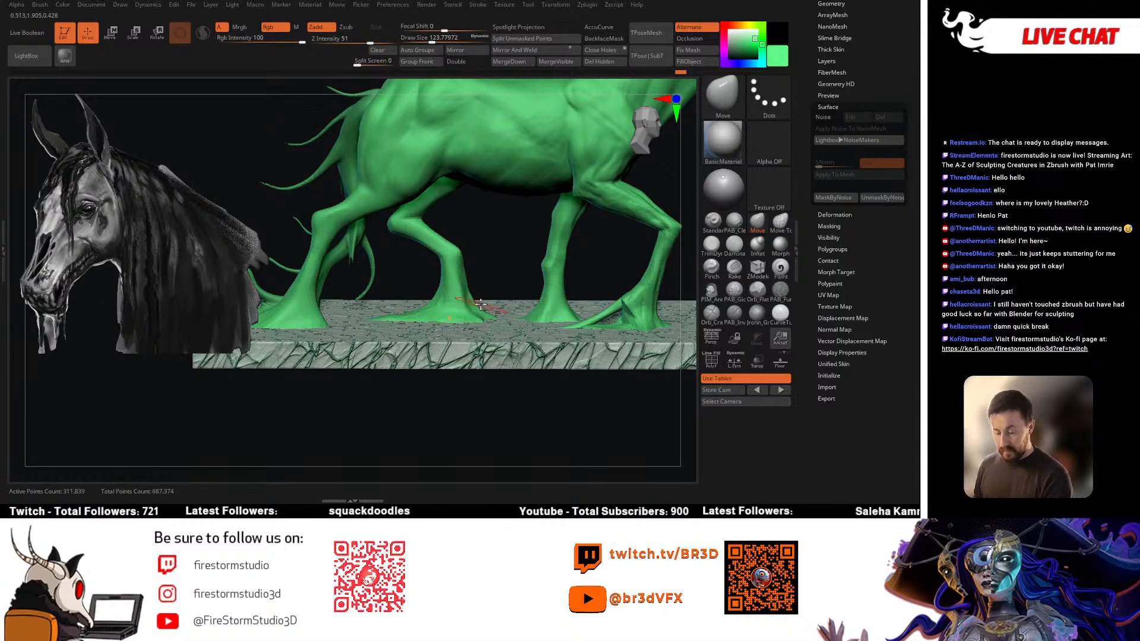
Step: Adjust the feet's contact with the slab from the opposite side and isolate the body to expose the webbed front foot's underside
ctrl+right_drag(440, 299, 538, 309)
mouse_move(417, 303)
right_down()
mouse_move(524, 347)
mouse_move(466, 377)
mouse_move(501, 325)
mouse_move(561, 318)
mouse_move(567, 345)
mouse_move(511, 308)
mouse_move(570, 333)
mouse_move(607, 277)
mouse_move(473, 359)
mouse_move(458, 338)
mouse_move(495, 315)
right_up()
key(space)
drag(476, 270, 471, 271)
right_drag(472, 267, 519, 251)
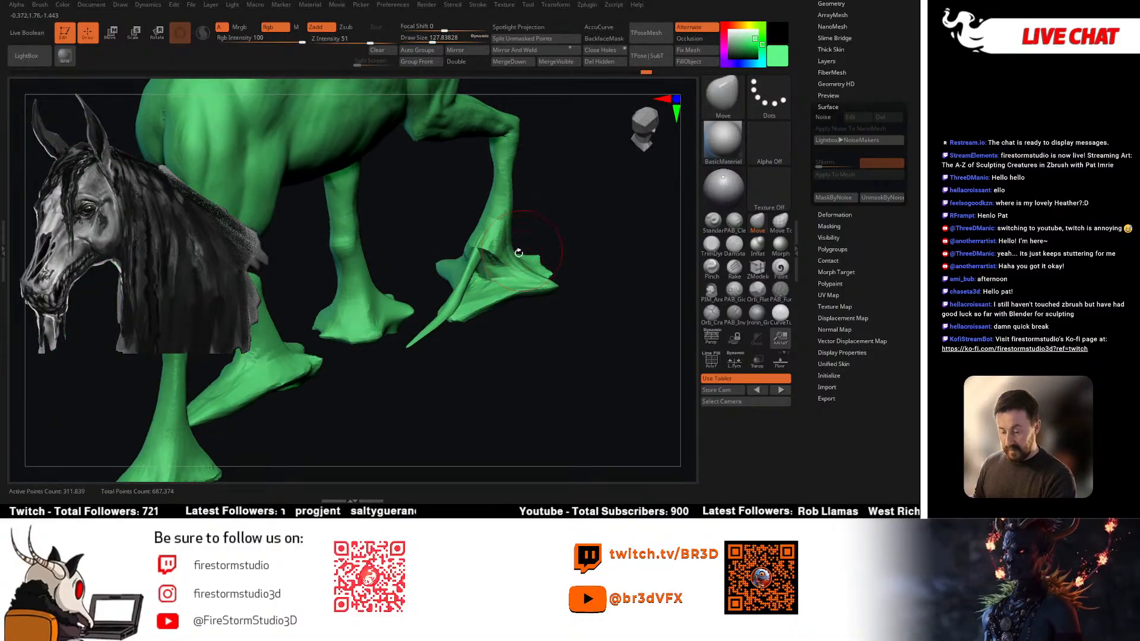
Step: Smooth the webbed front foot with a brush size of about 97, and show the slab again to check its contact
key(shift)
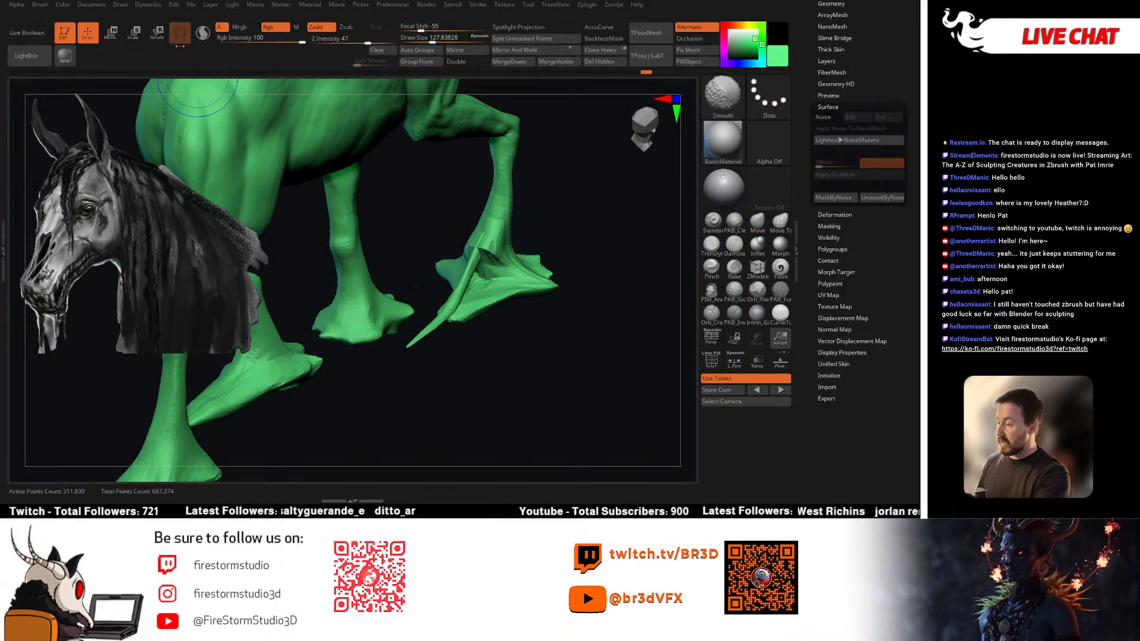
key(space)
key(shift)
drag(483, 262, 437, 305)
key(alt+s)
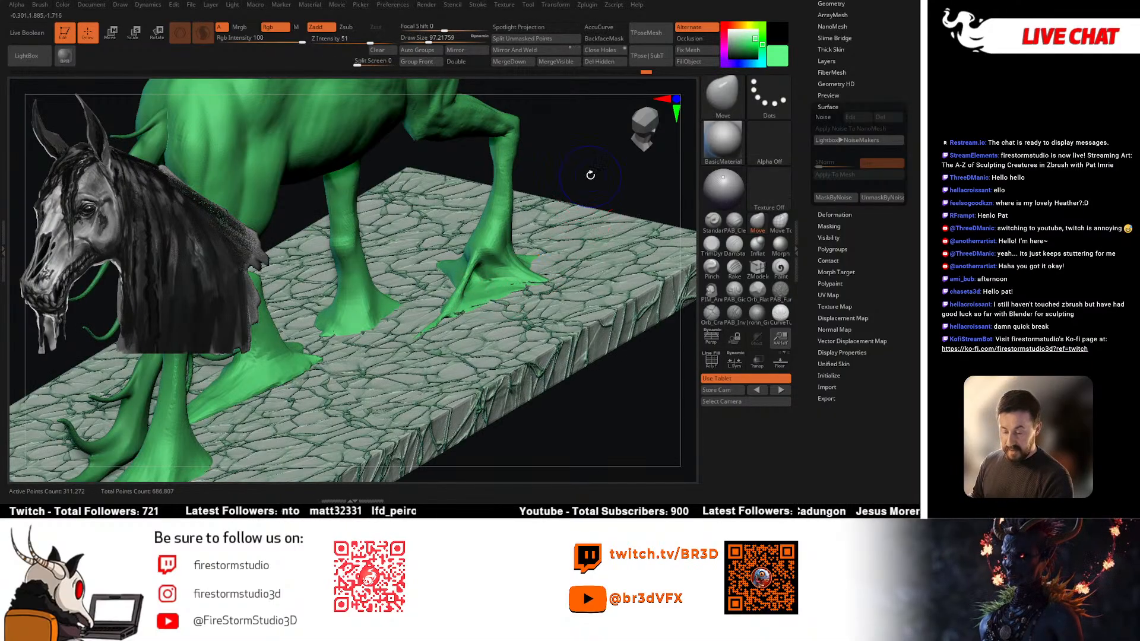
shift+right_drag(590, 172, 598, 162)
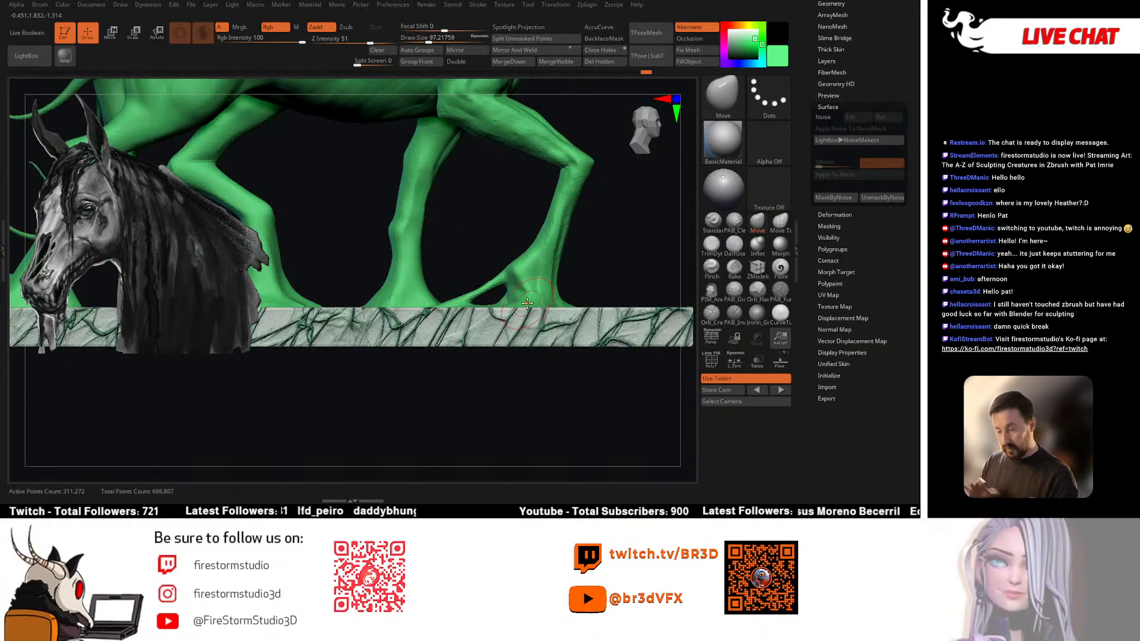
Step: Turn on perspective and inspect the full horse on its slab and the underside of its open jaw
ctrl+right_drag(595, 255, 506, 339)
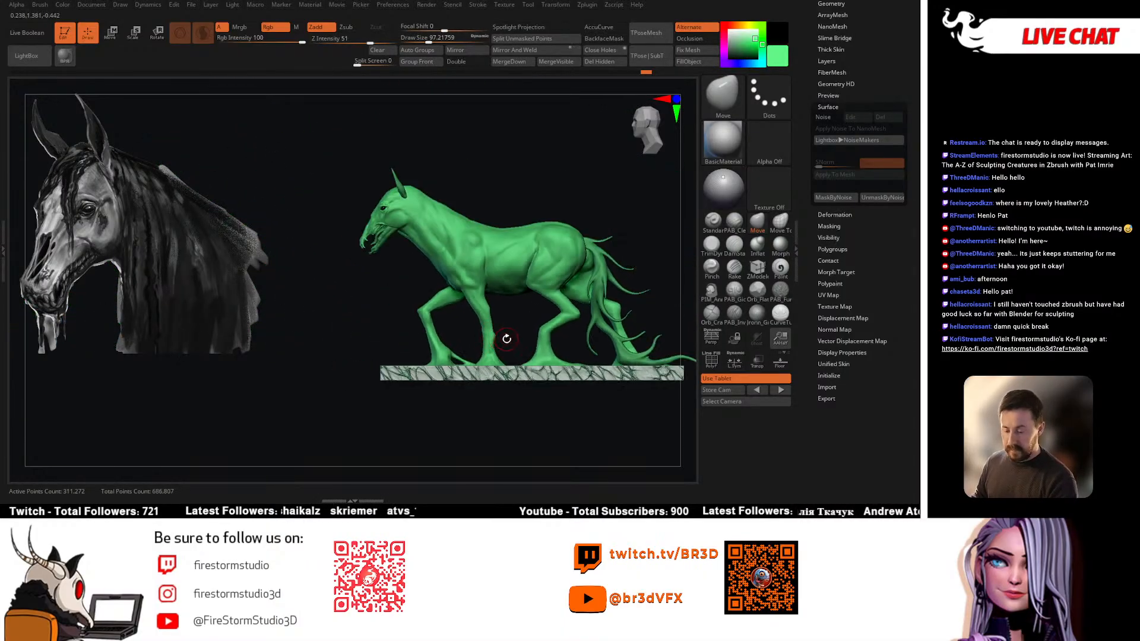
ctrl+right_drag(532, 225, 511, 278)
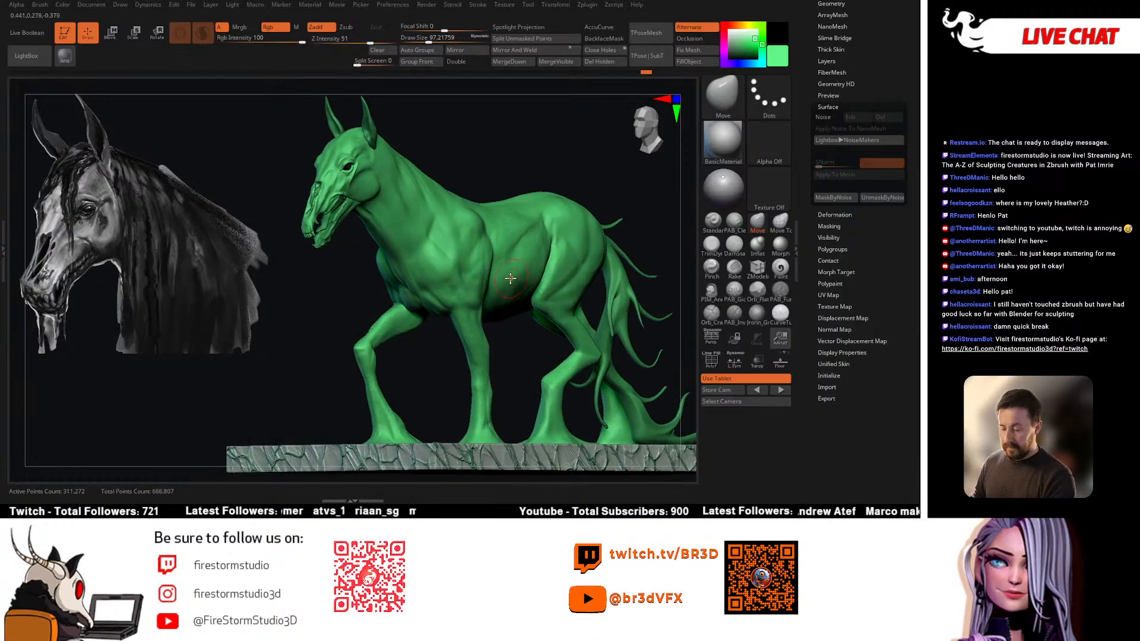
click(710, 338)
right_drag(662, 310, 552, 207)
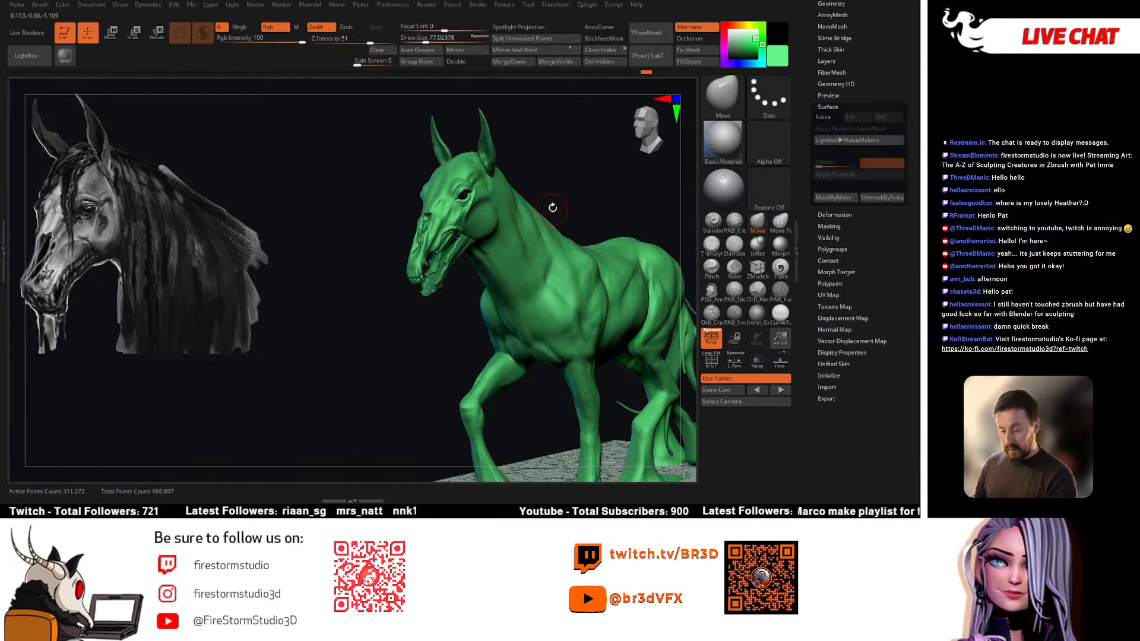
right_drag(536, 252, 469, 256)
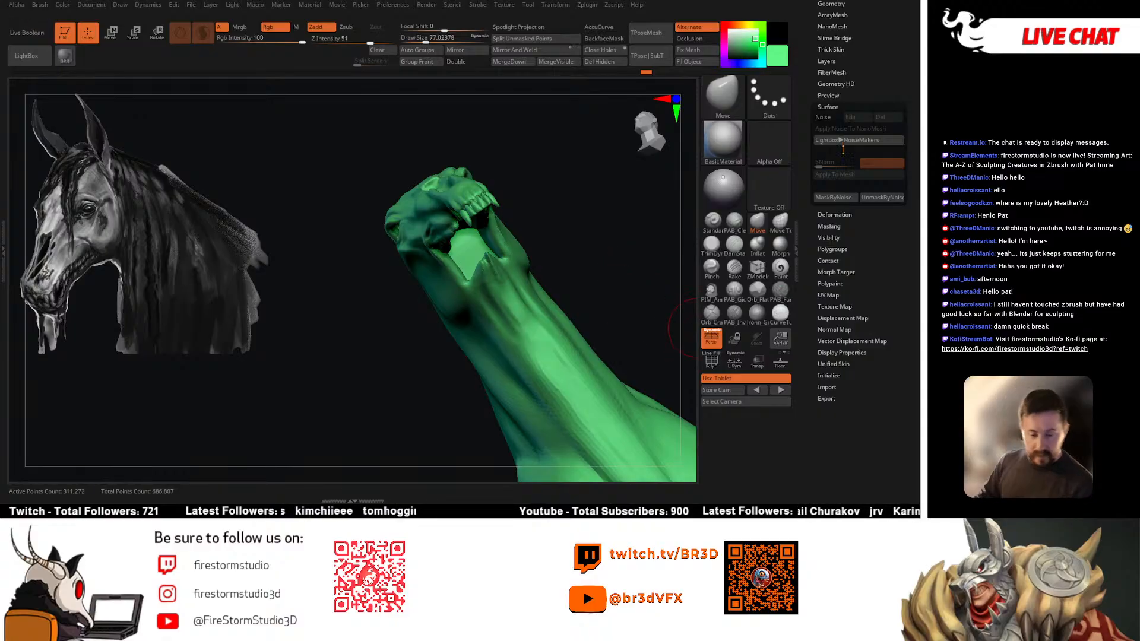
Step: Turn on double-sided display for the horse's body mesh and unhide the full mesh
click(836, 109)
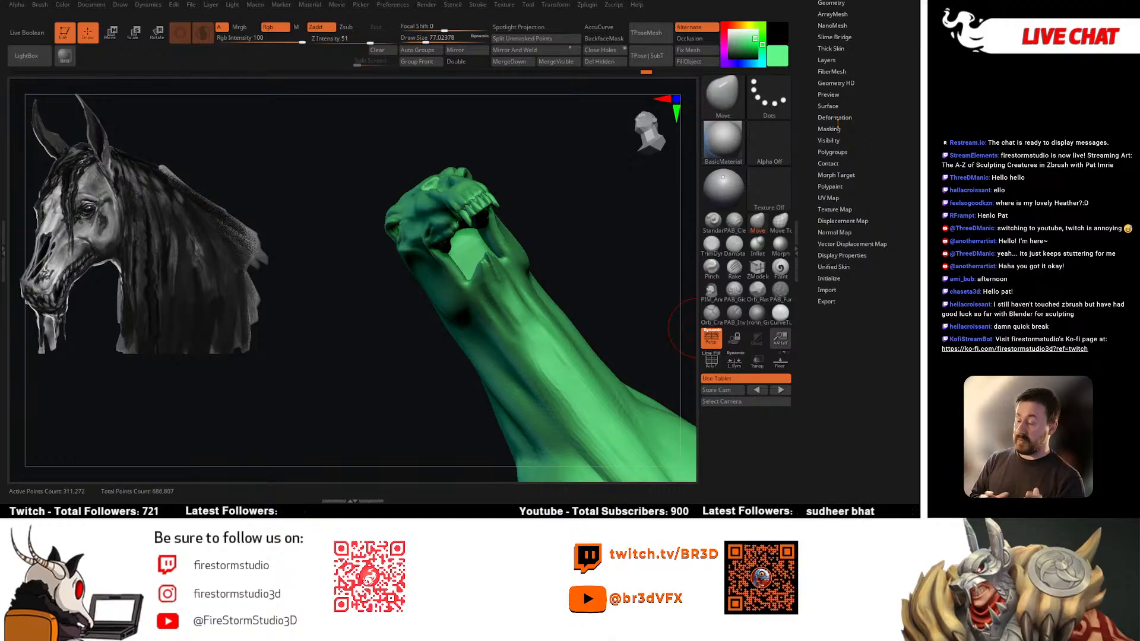
mouse_move(575, 219)
mouse_down()
mouse_move(496, 240)
mouse_move(546, 201)
mouse_move(455, 326)
mouse_move(362, 371)
mouse_move(502, 126)
mouse_move(481, 326)
mouse_move(518, 333)
mouse_up()
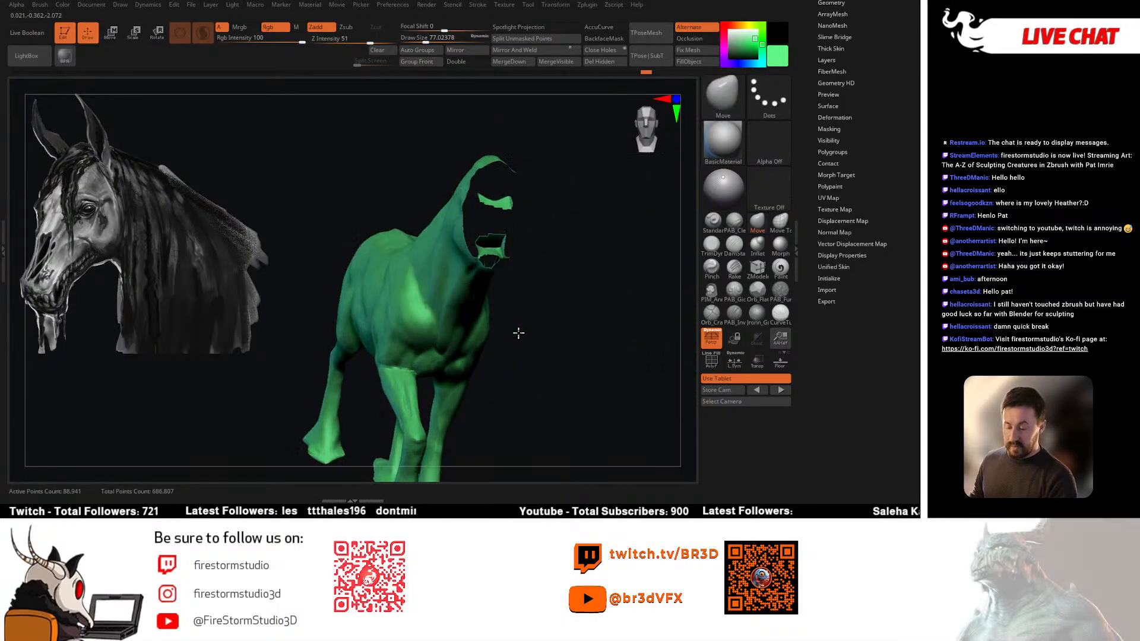
click(467, 61)
drag(581, 196, 452, 225)
ctrl+shift+click(401, 300)
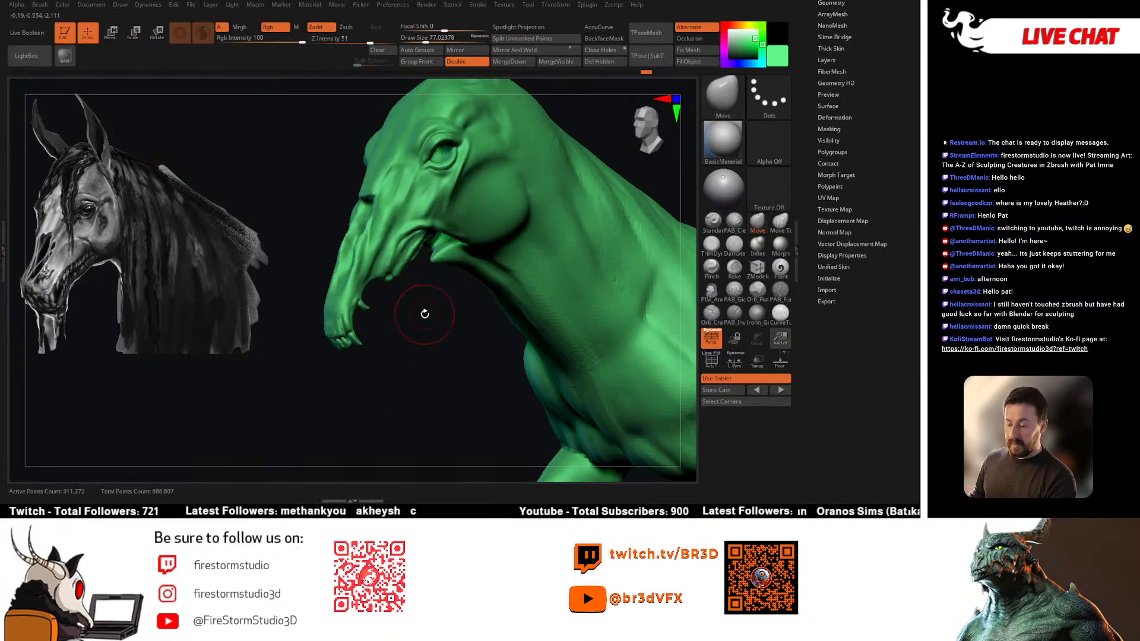
Step: Check the head's polygroups and topology, temporarily hiding the front of the face to examine the hollow inside of the head
drag(425, 313, 424, 342)
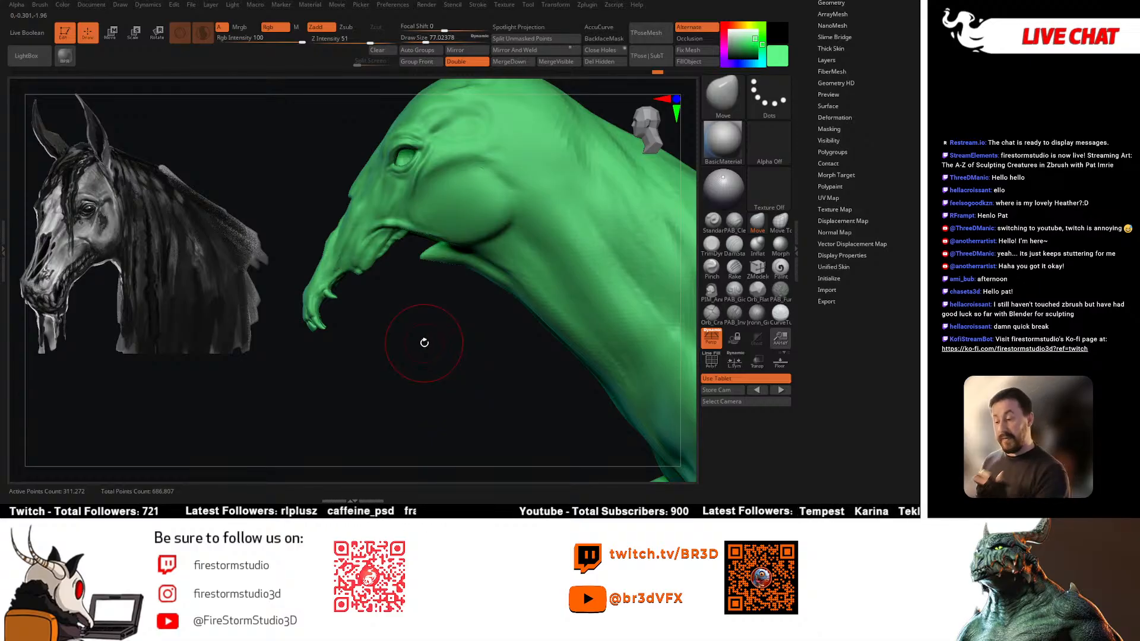
drag(477, 346, 502, 271)
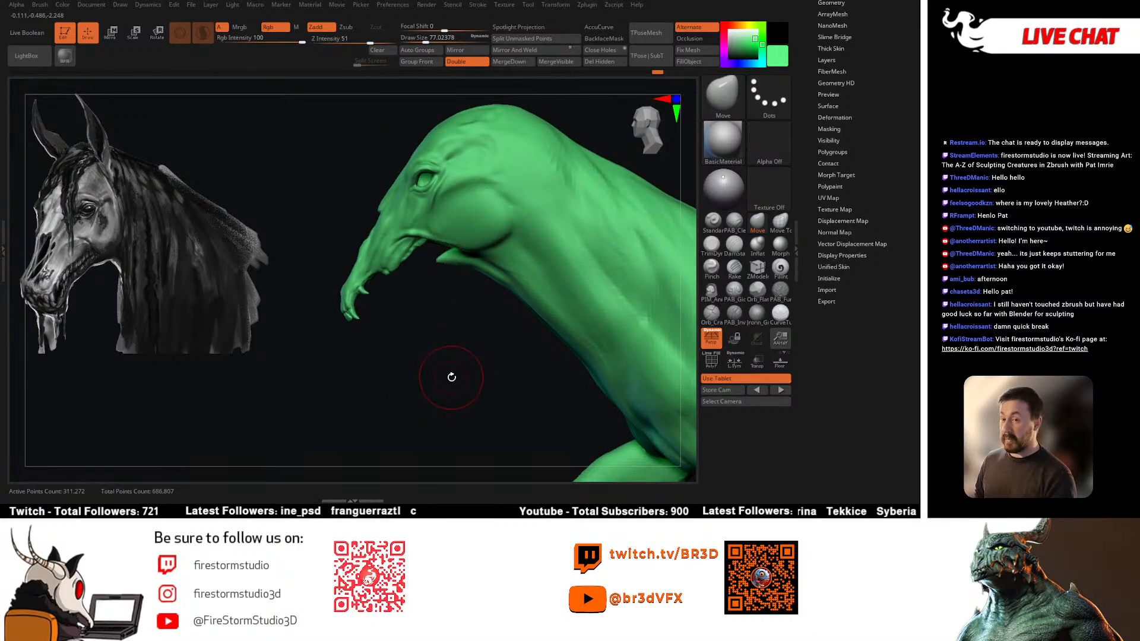
drag(455, 365, 499, 323)
key(shift+f)
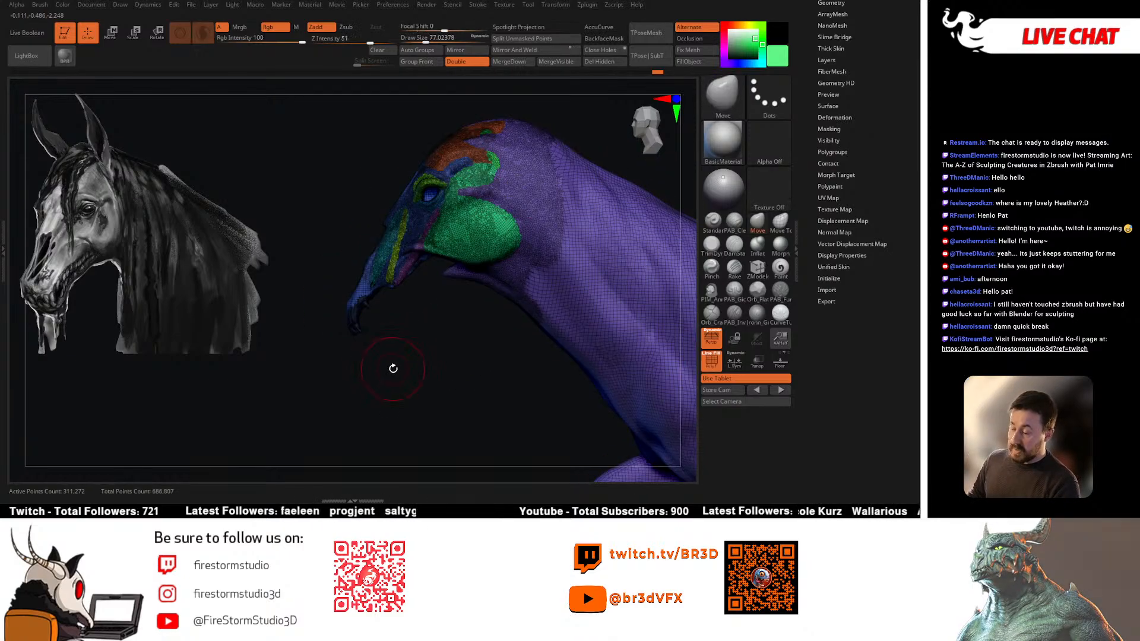
key(shift+f)
ctrl+alt+shift+drag(319, 389, 451, 238)
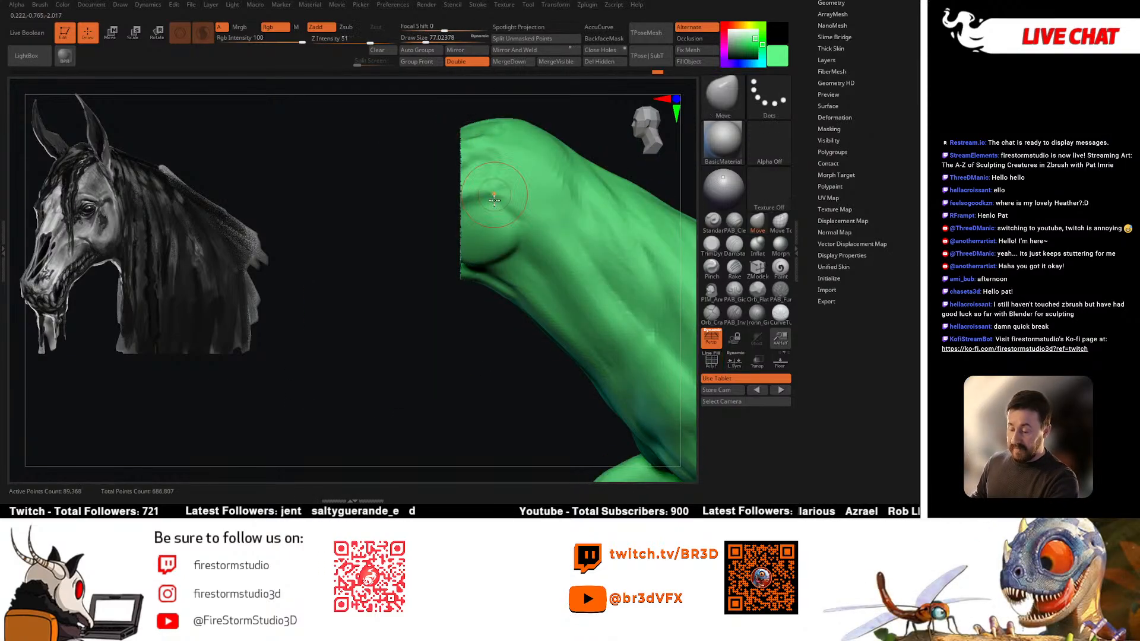
drag(459, 354, 489, 356)
drag(571, 190, 548, 185)
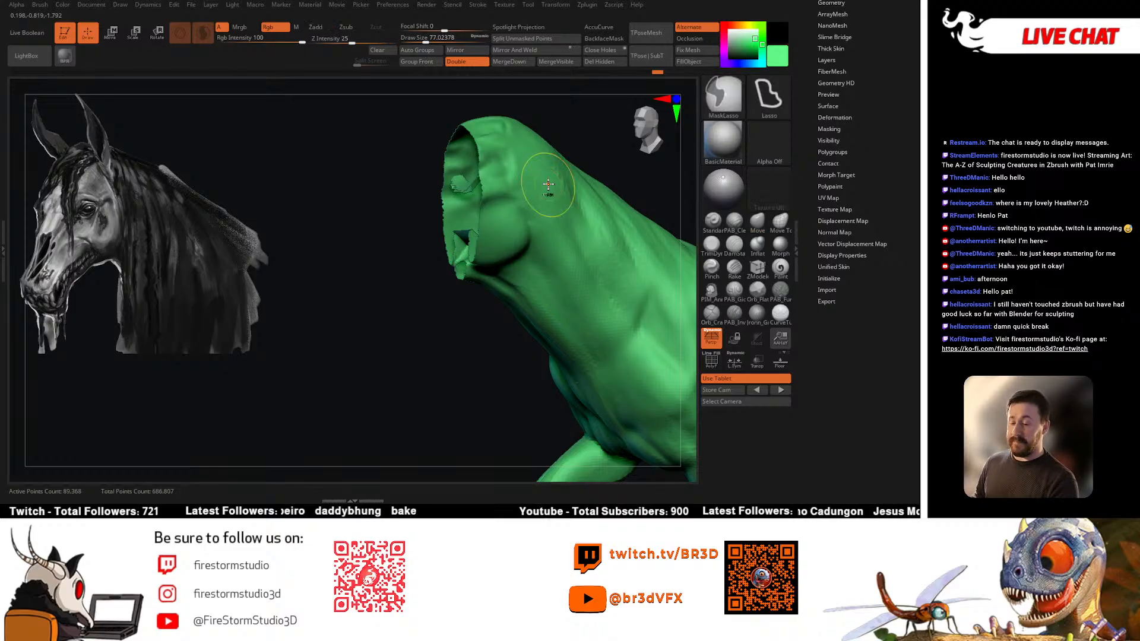
ctrl+shift+click(489, 313)
Step: Append a Sphere3D as a new subtool to the horse
mouse_move(518, 295)
alt+mouse_down()
mouse_move(582, 132)
mouse_move(561, 143)
alt+mouse_up()
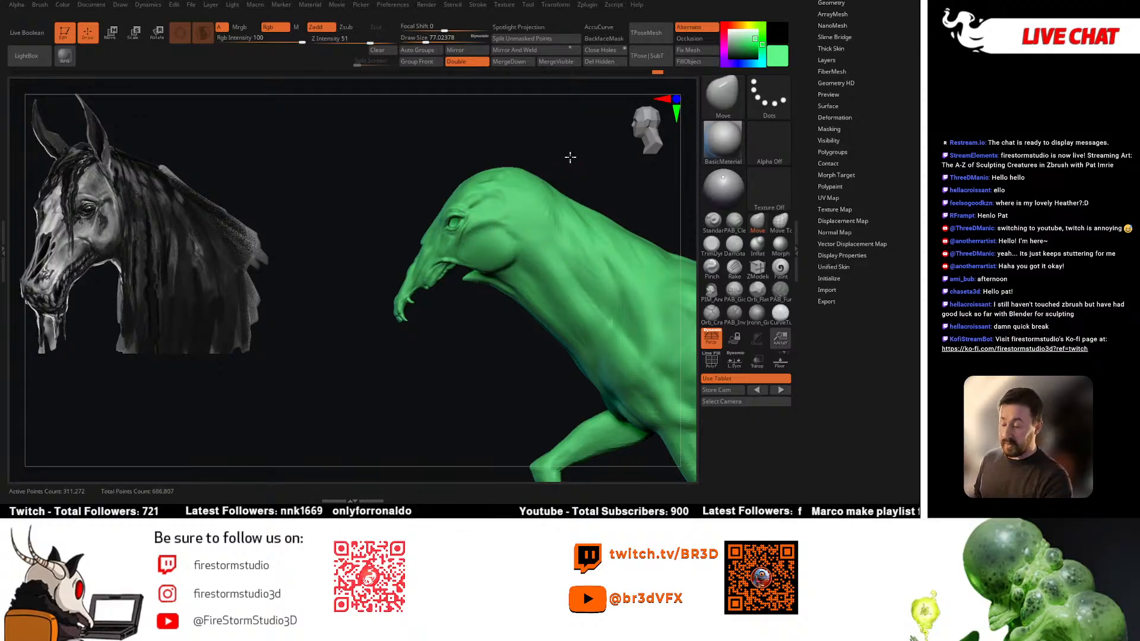
drag(567, 152, 559, 167)
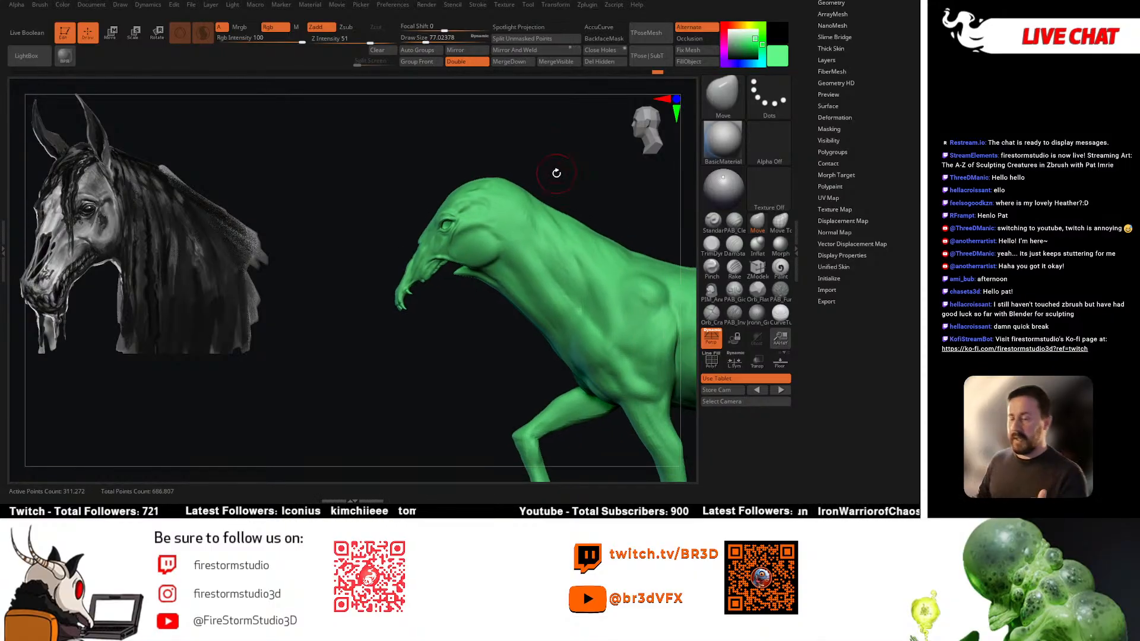
mouse_move(566, 165)
mouse_down()
mouse_move(590, 201)
mouse_move(572, 181)
mouse_move(579, 191)
mouse_move(550, 198)
mouse_move(572, 180)
mouse_up()
scroll(838, 106, up, 3)
click(831, 105)
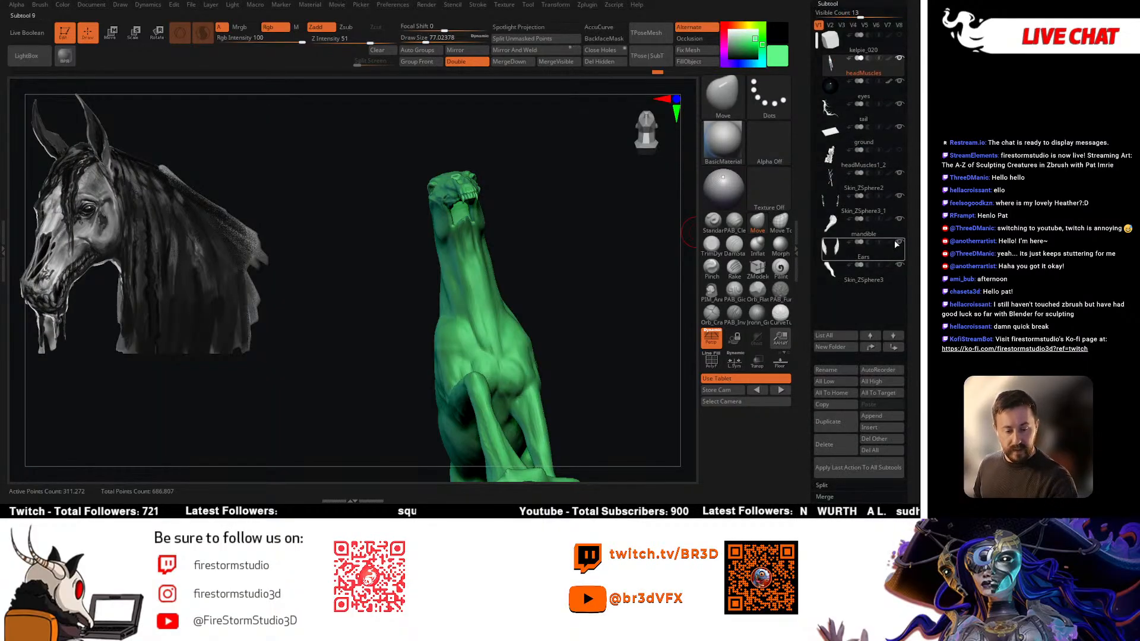
click(859, 415)
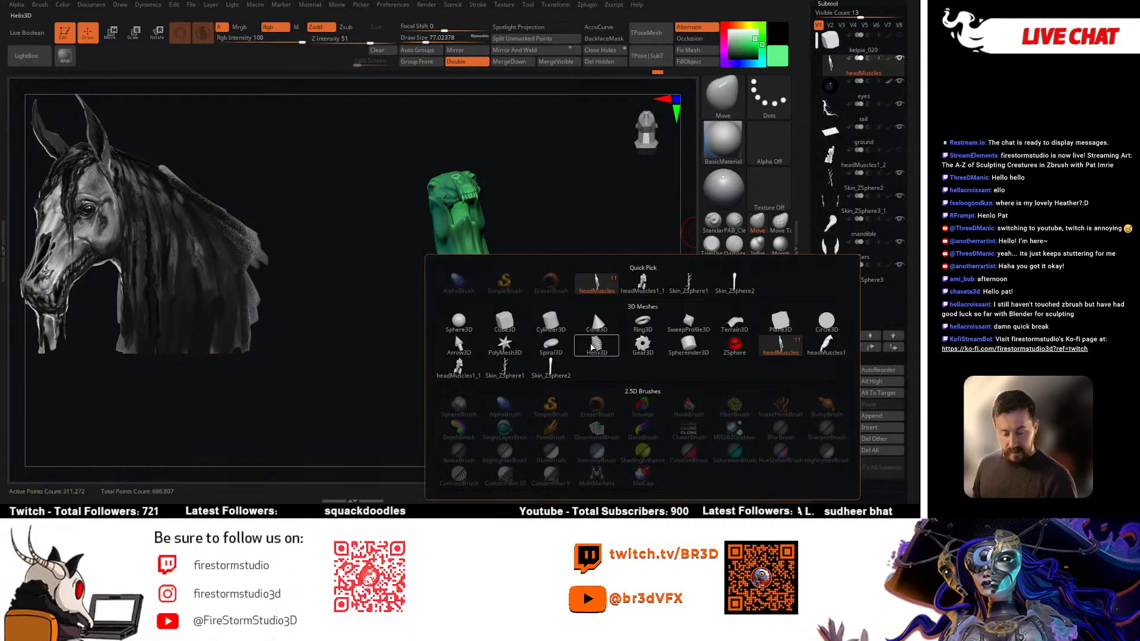
click(458, 321)
Step: Scale down the new sphere and place it inside the back of the horse's head
drag(612, 286, 555, 315)
mouse_move(556, 319)
right_down()
mouse_move(533, 325)
mouse_move(546, 326)
right_up()
key(w)
drag(550, 324, 459, 339)
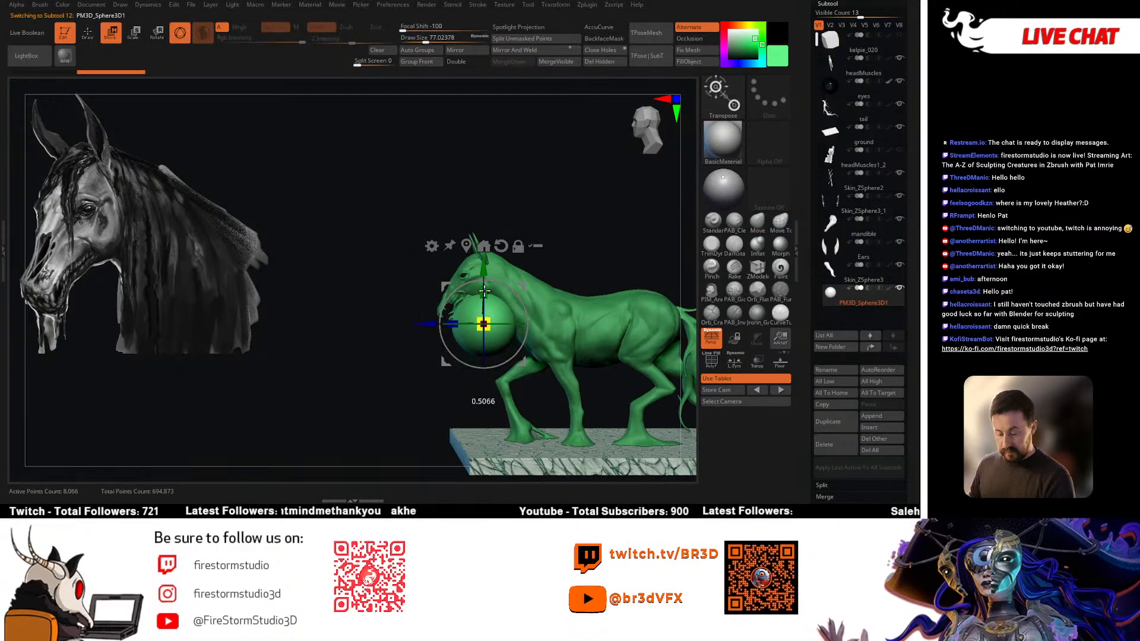
drag(483, 266, 483, 223)
right_drag(490, 286, 609, 266)
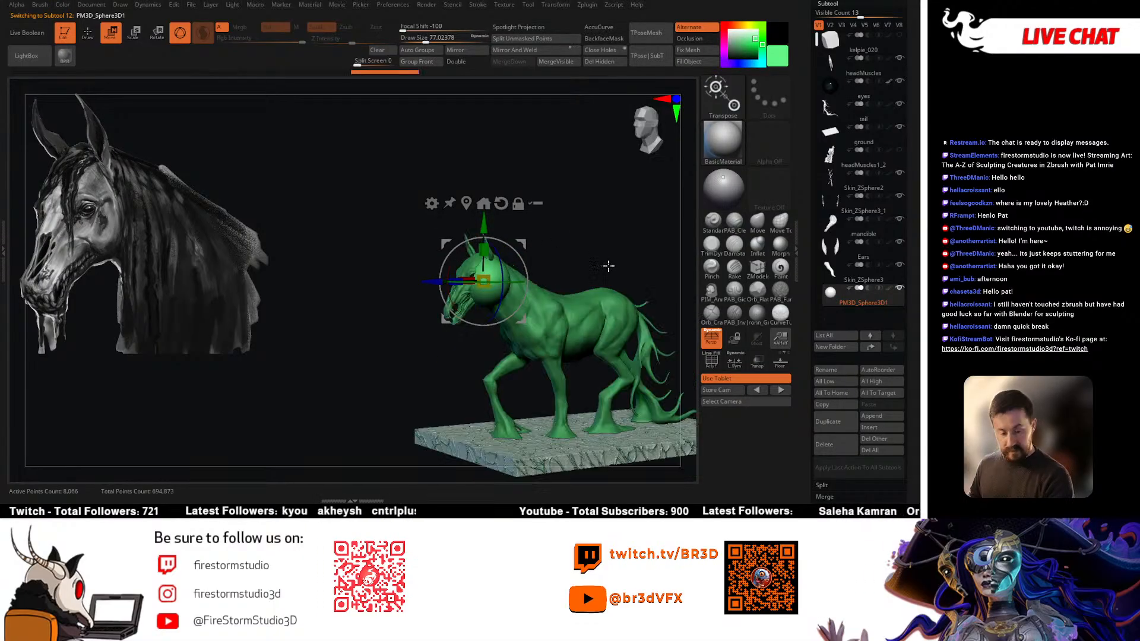
right_drag(549, 223, 602, 262)
ctrl+right_drag(603, 261, 614, 333)
drag(484, 282, 482, 273)
right_drag(482, 273, 530, 229)
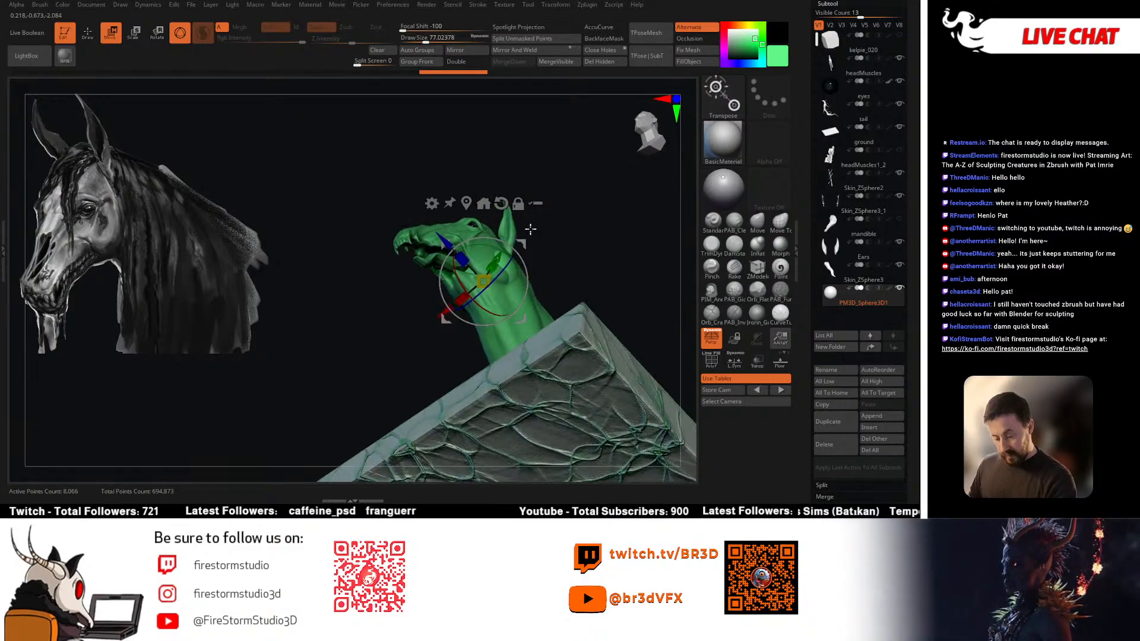
Step: Hide the ground slab and fit the sphere into the throat opening behind the open jaw with the Move brush
mouse_move(899, 260)
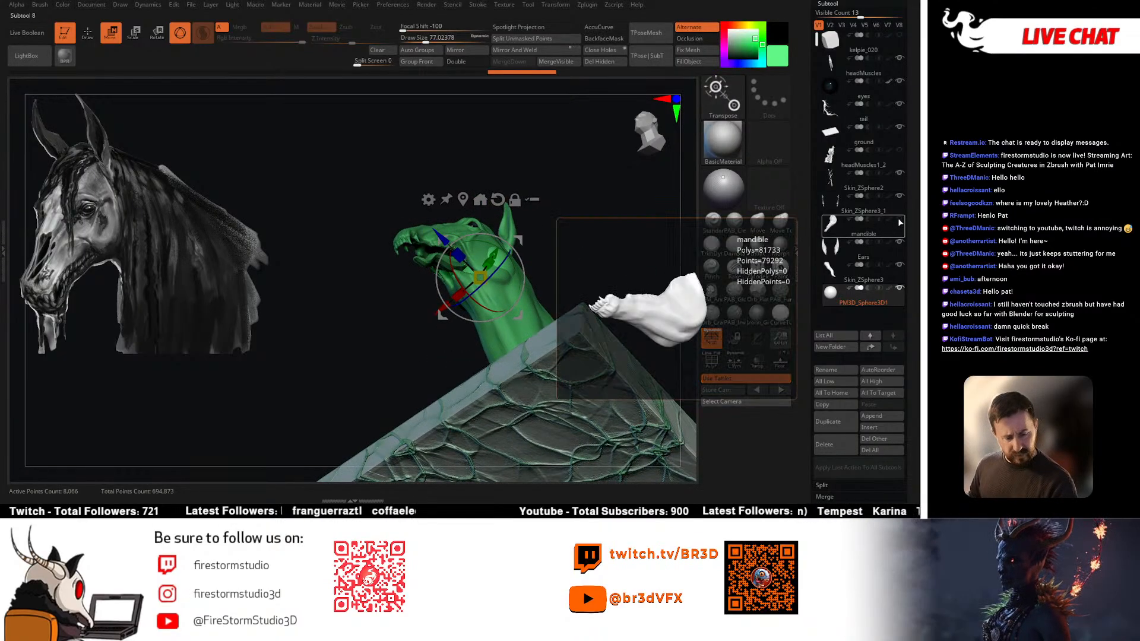
right_drag(570, 237, 529, 264)
mouse_move(455, 295)
right_down()
mouse_move(415, 331)
mouse_move(439, 300)
mouse_move(475, 361)
mouse_move(492, 207)
right_up()
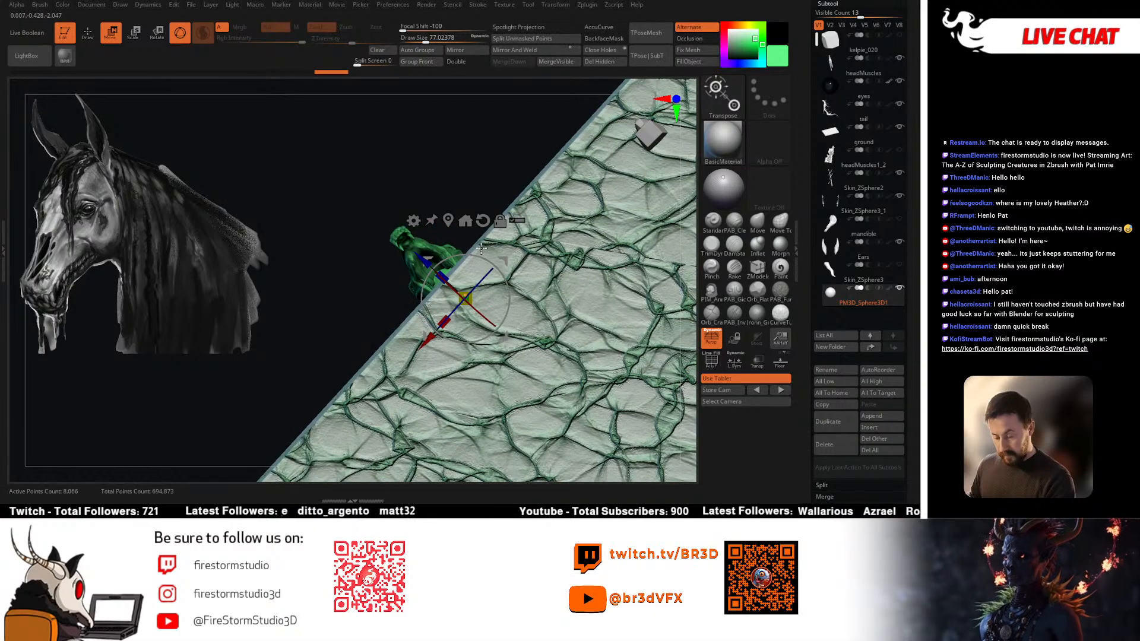
key(q)
right_drag(473, 283, 430, 355)
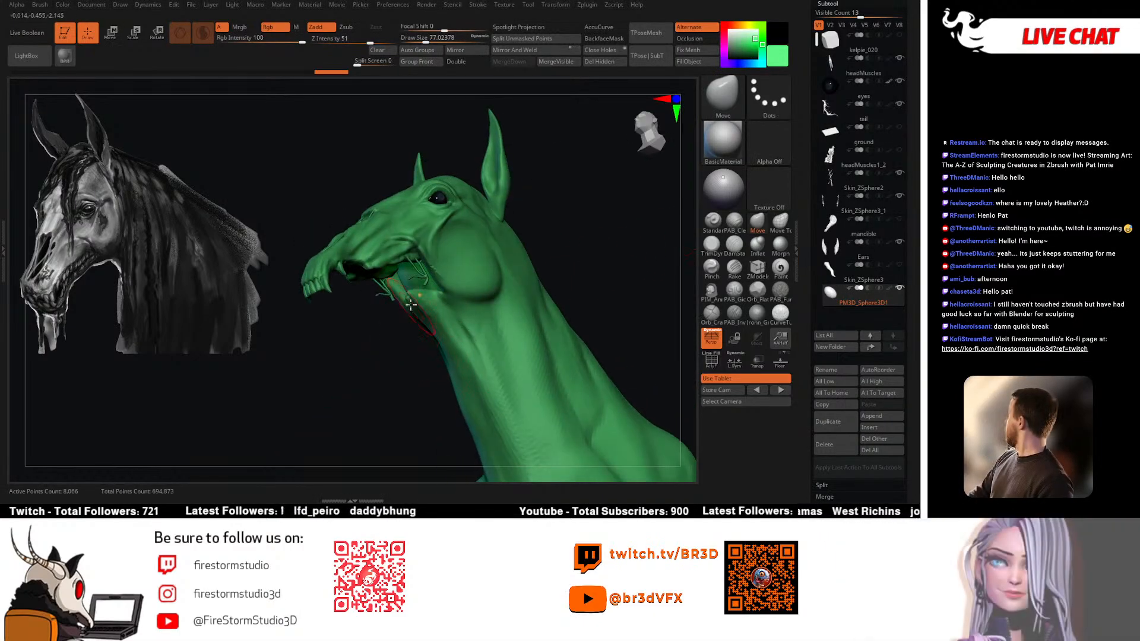
right_drag(410, 304, 501, 249)
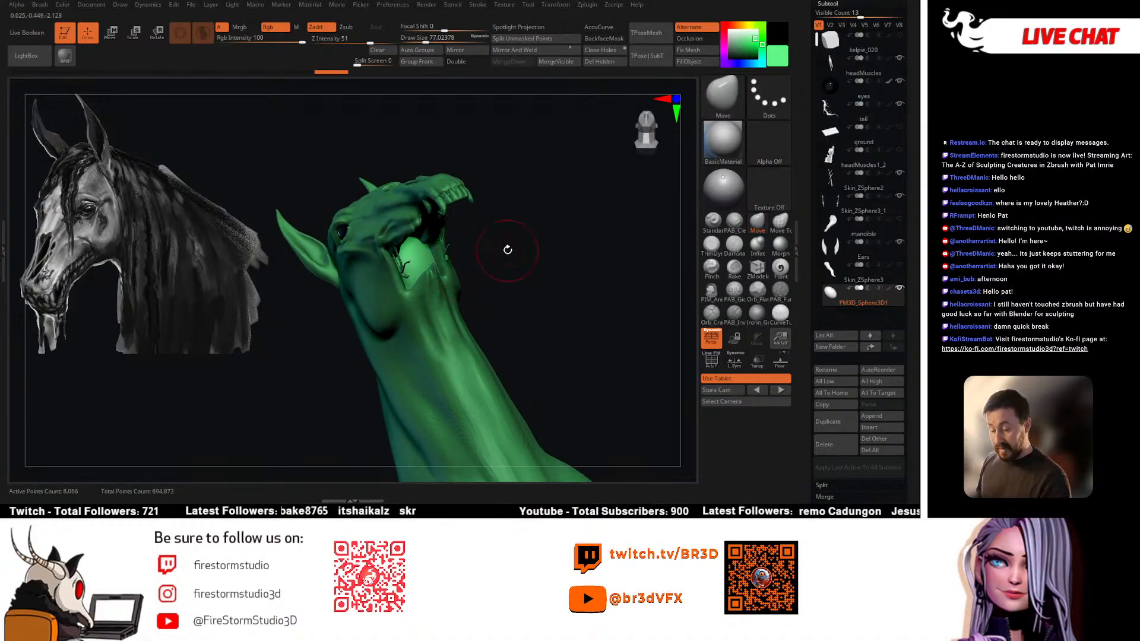
mouse_move(505, 249)
right_down()
mouse_move(509, 238)
mouse_move(507, 256)
mouse_move(461, 254)
mouse_move(475, 237)
mouse_move(434, 236)
mouse_move(483, 211)
mouse_move(405, 271)
mouse_move(451, 261)
mouse_move(379, 256)
mouse_move(459, 253)
mouse_move(396, 239)
mouse_move(392, 264)
mouse_move(360, 272)
mouse_move(468, 254)
mouse_move(372, 271)
mouse_move(345, 240)
mouse_move(349, 296)
right_up()
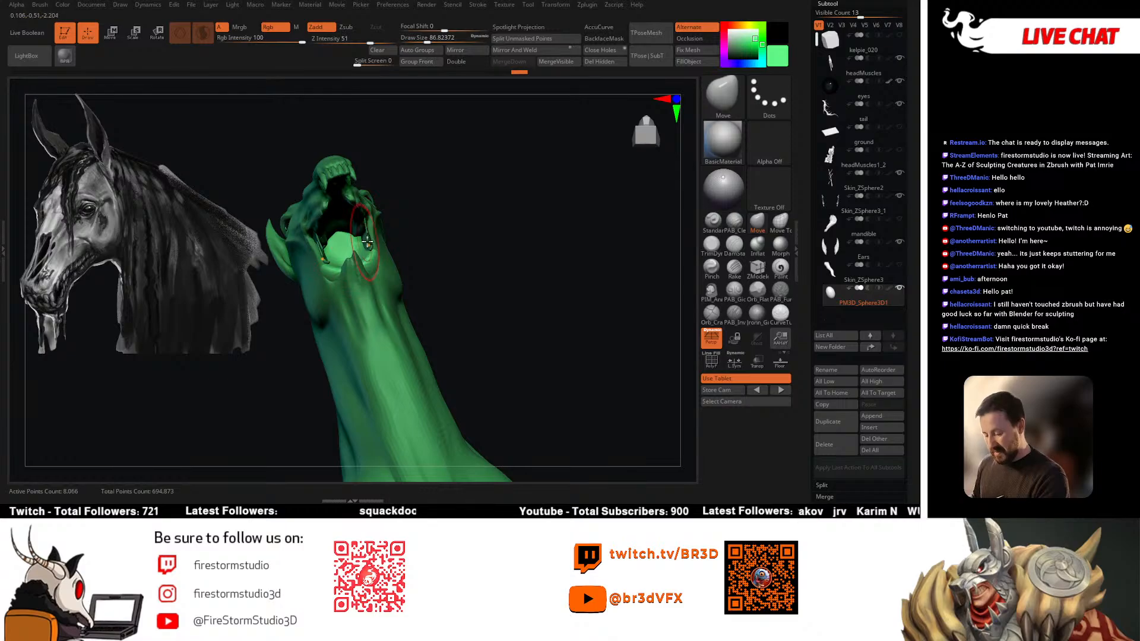
right_drag(367, 241, 493, 276)
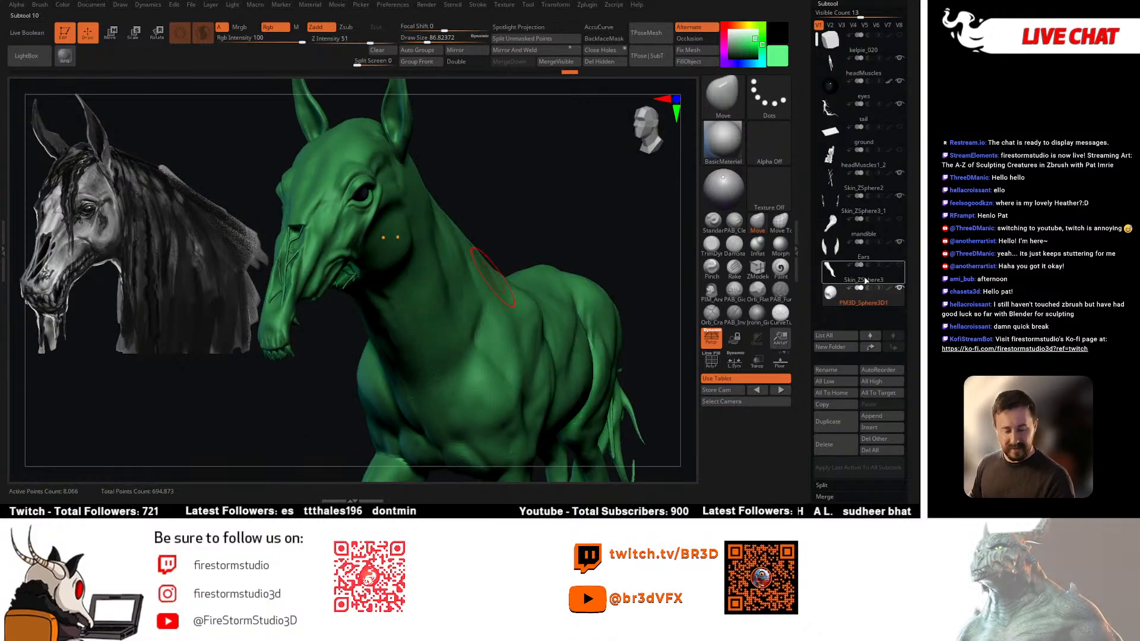
Step: Reduce the Move brush to a draw size of about 68 and refine the sphere's fit inside the head
mouse_move(900, 211)
mouse_move(529, 219)
right_down()
mouse_move(524, 200)
mouse_move(397, 267)
right_up()
key(space)
drag(381, 271, 327, 288)
key(shift)
mouse_move(370, 279)
right_down()
mouse_move(433, 301)
mouse_move(535, 212)
mouse_move(490, 183)
mouse_move(592, 224)
right_up()
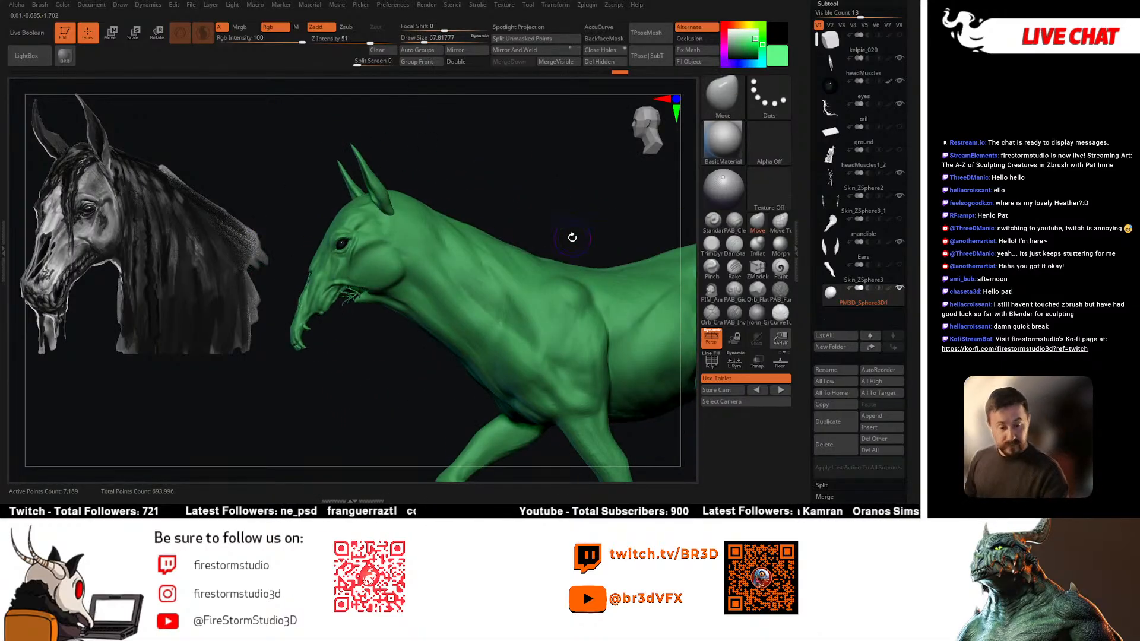
Step: Select the Skin_ZSphere2 subtool and hide the thin strands around the horse's mouth
alt+click(572, 237)
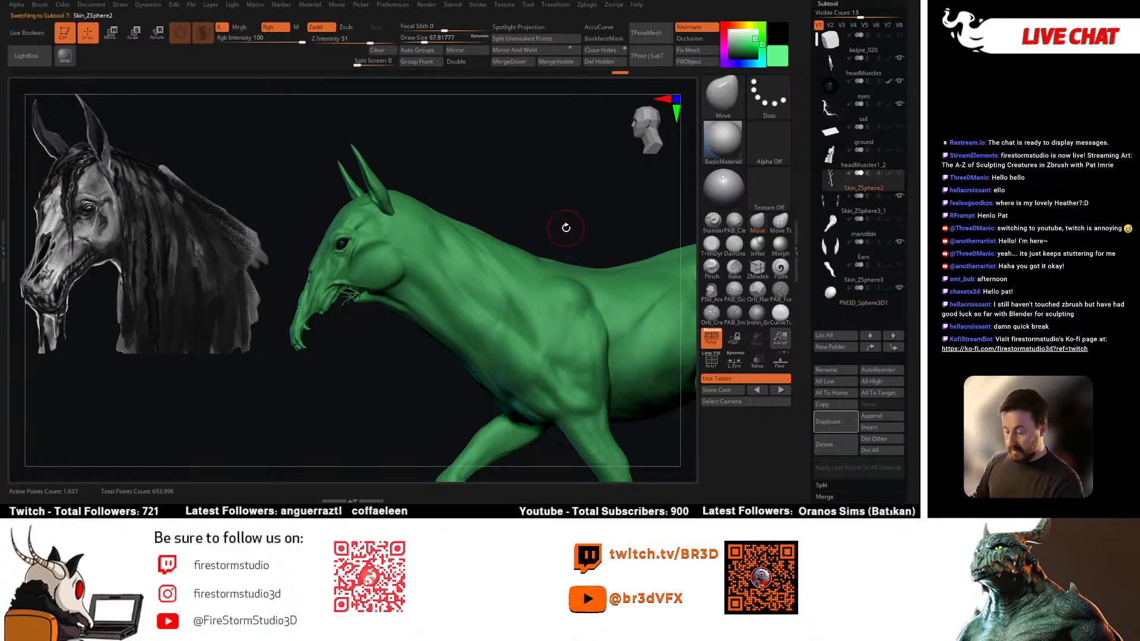
click(900, 196)
ctrl+right_drag(619, 231, 537, 201)
key(alt+s)
right_drag(646, 277, 534, 259)
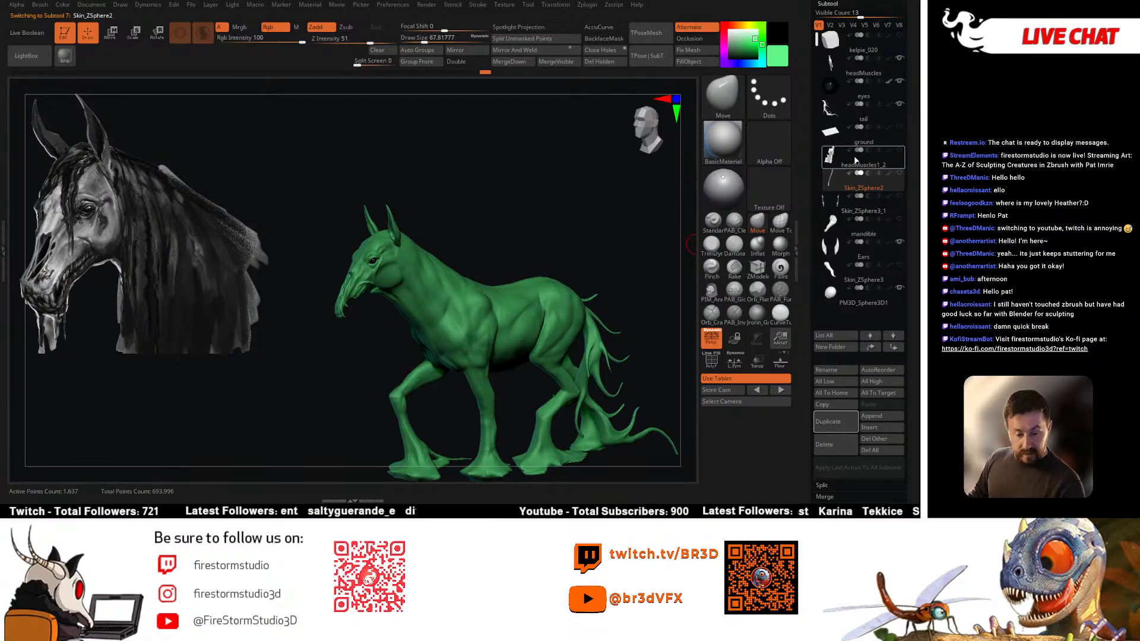
Step: Reorder the subtools so that the sphere sits directly below headMuscles
mouse_move(840, 126)
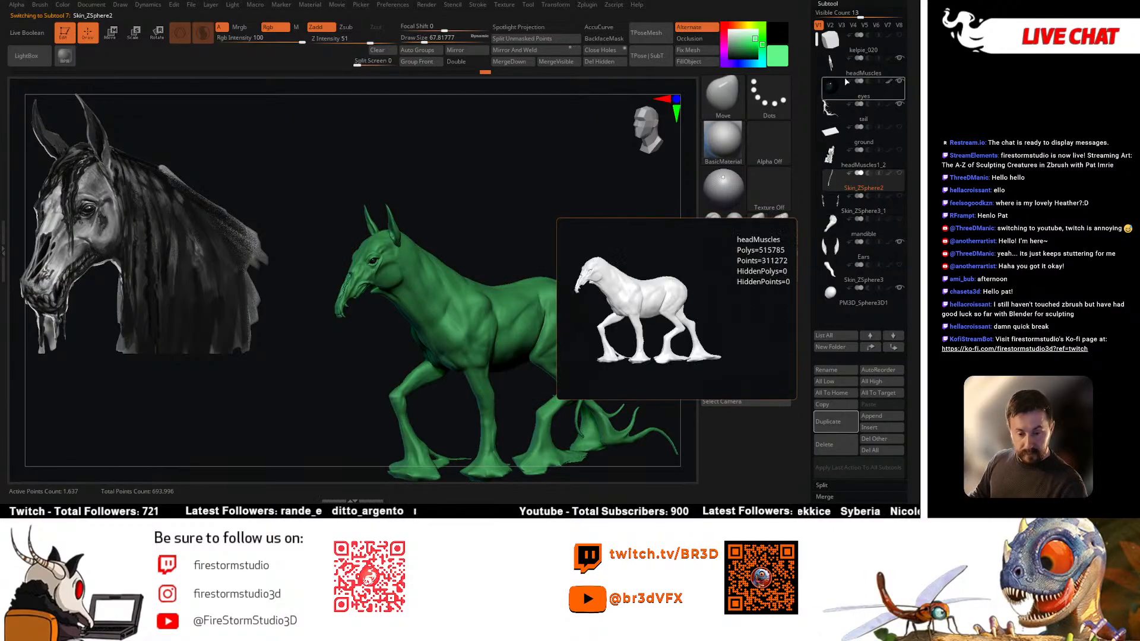
click(855, 76)
right_drag(623, 241, 589, 211)
ctrl+right_drag(589, 211, 535, 244)
click(837, 301)
drag(837, 301, 845, 88)
right_drag(578, 270, 597, 246)
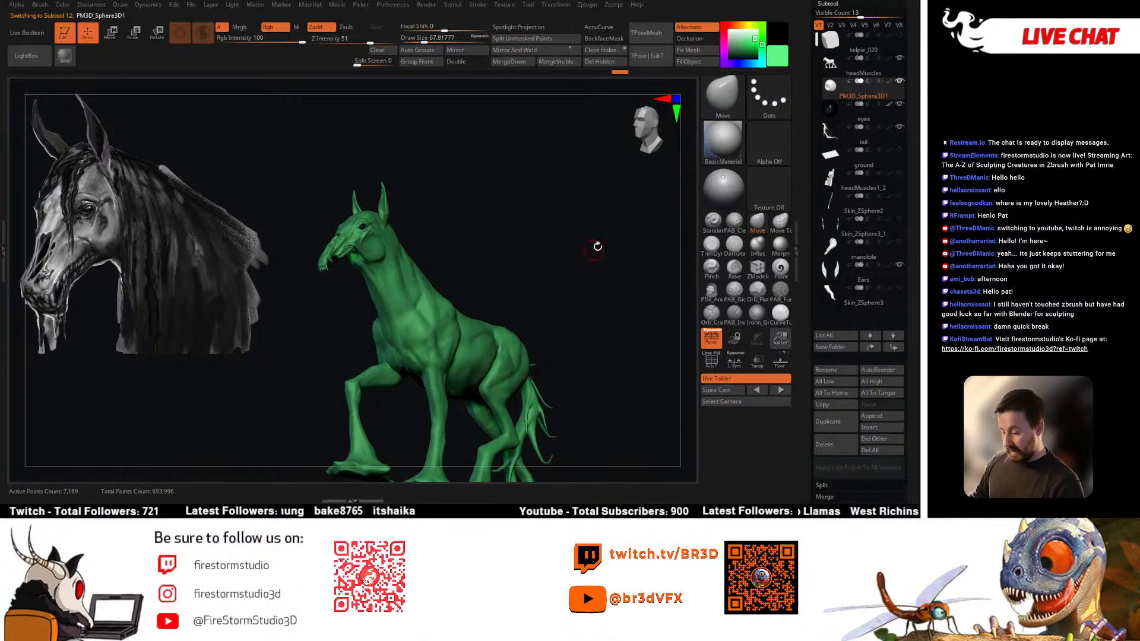
Step: Merge the sphere down into the headMuscles body subtool, accepting that the operation cannot be undone
click(842, 65)
click(510, 62)
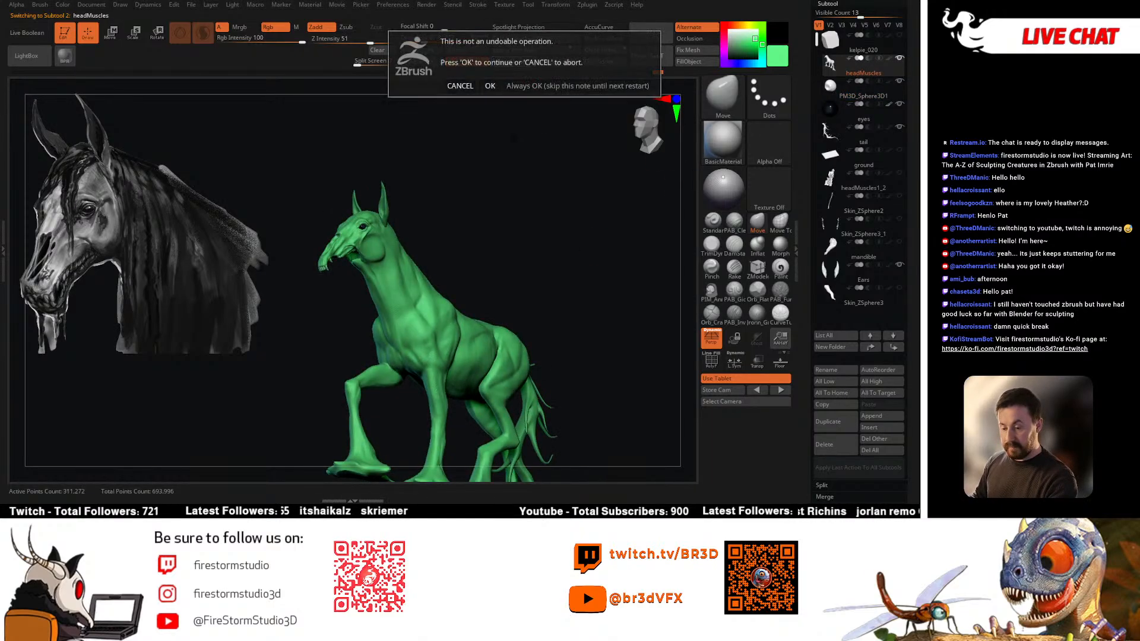
click(522, 81)
right_drag(524, 279, 551, 250)
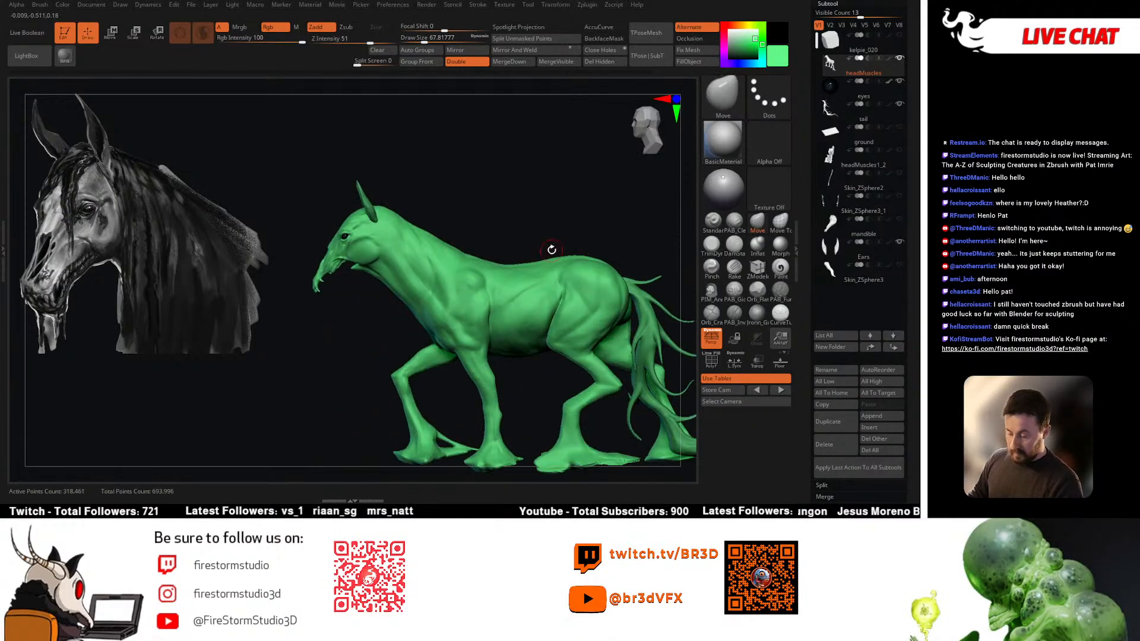
right_drag(542, 325, 538, 316)
Step: Save the file and open the geometry settings of the merged body
key(w)
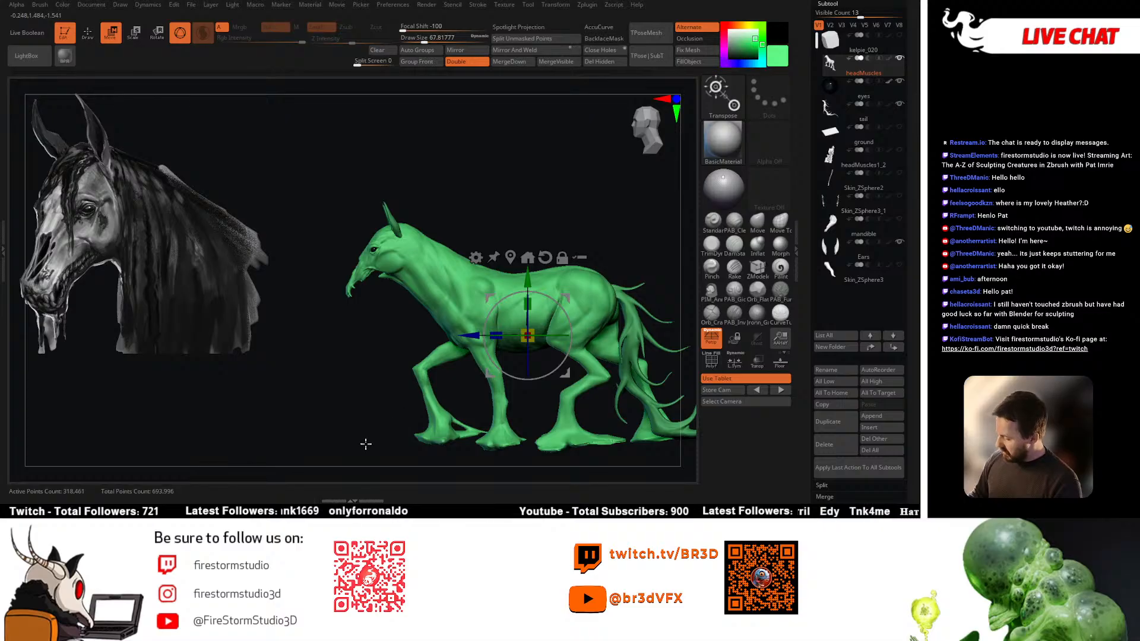
click(871, 8)
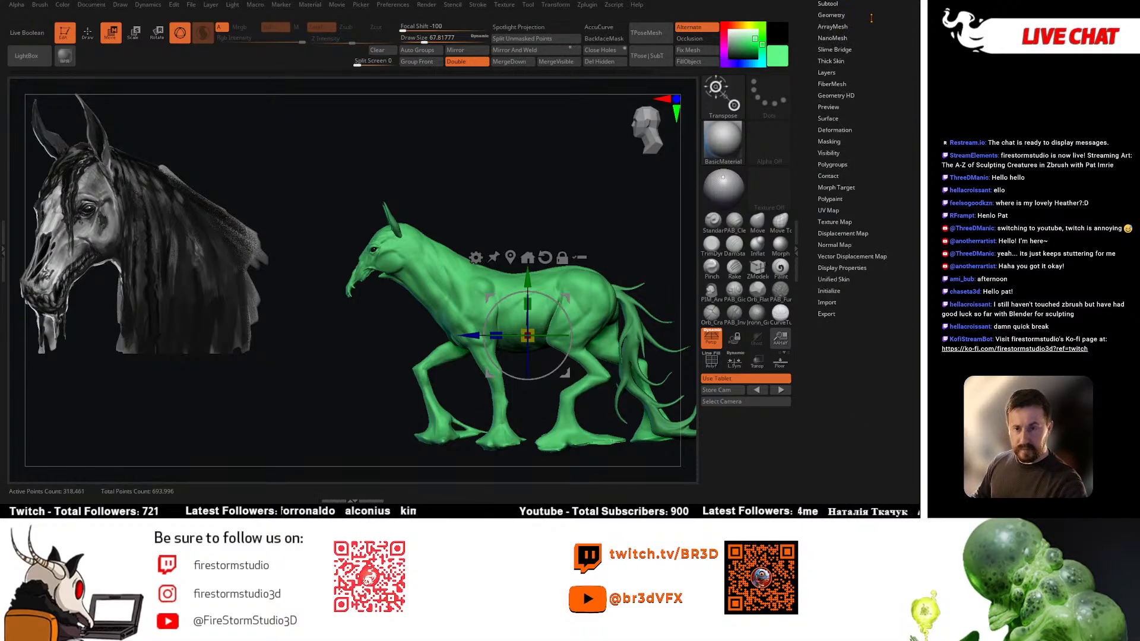
click(831, 15)
scroll(855, 89, up, 3)
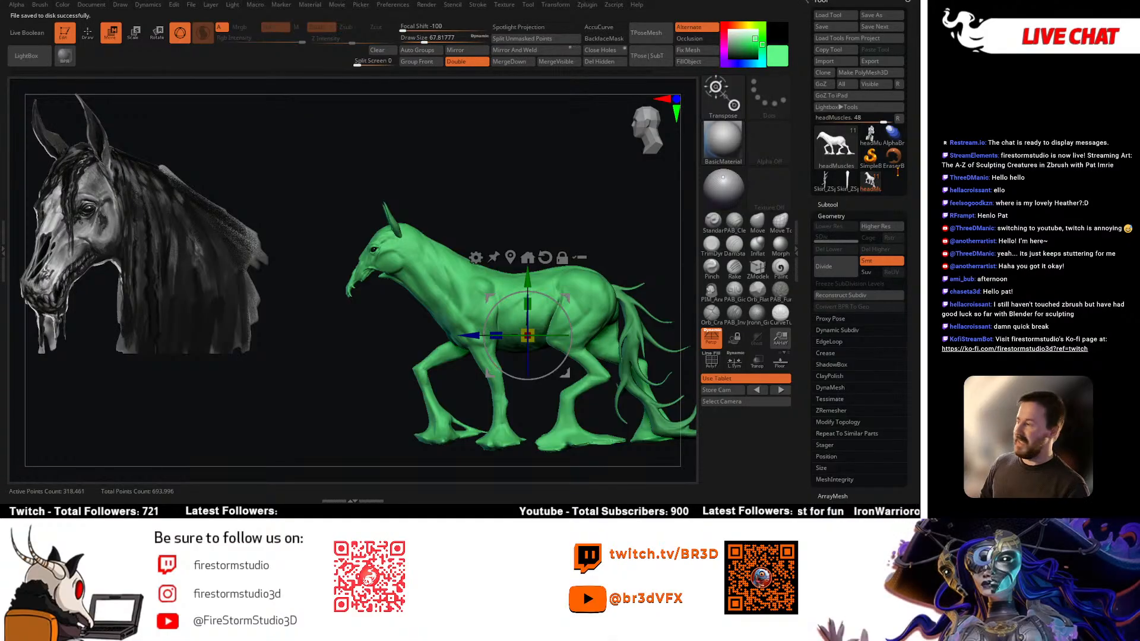
scroll(909, 175, down, 5)
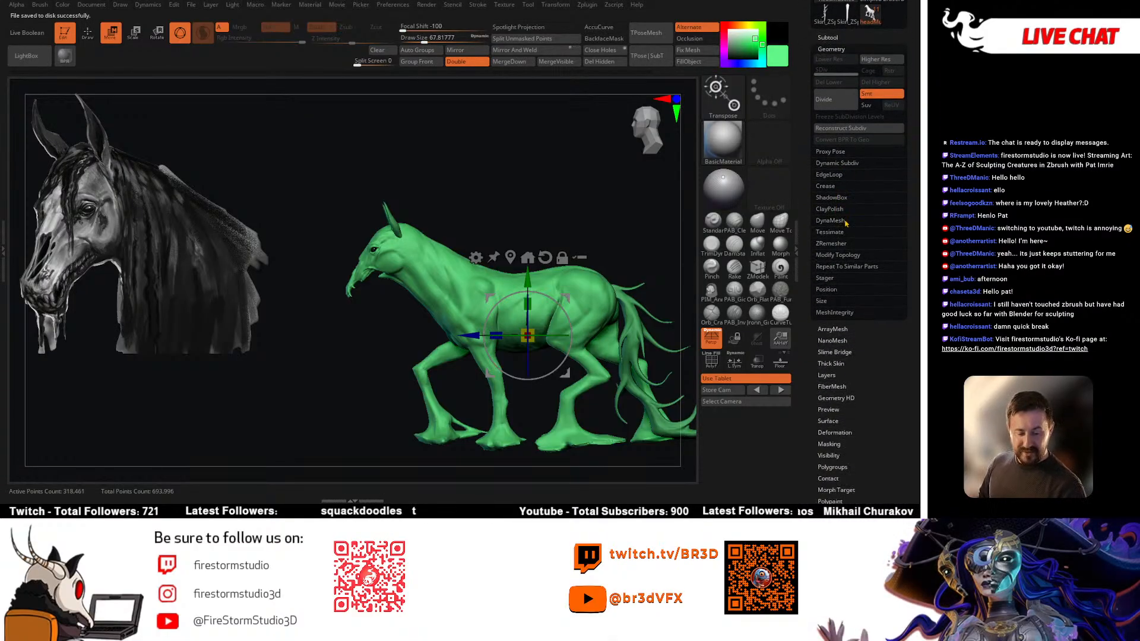
Step: Open the DynaMesh settings, show the polygroup wireframe, and set the resolution to 352 by sampling the body's polygon size
click(830, 220)
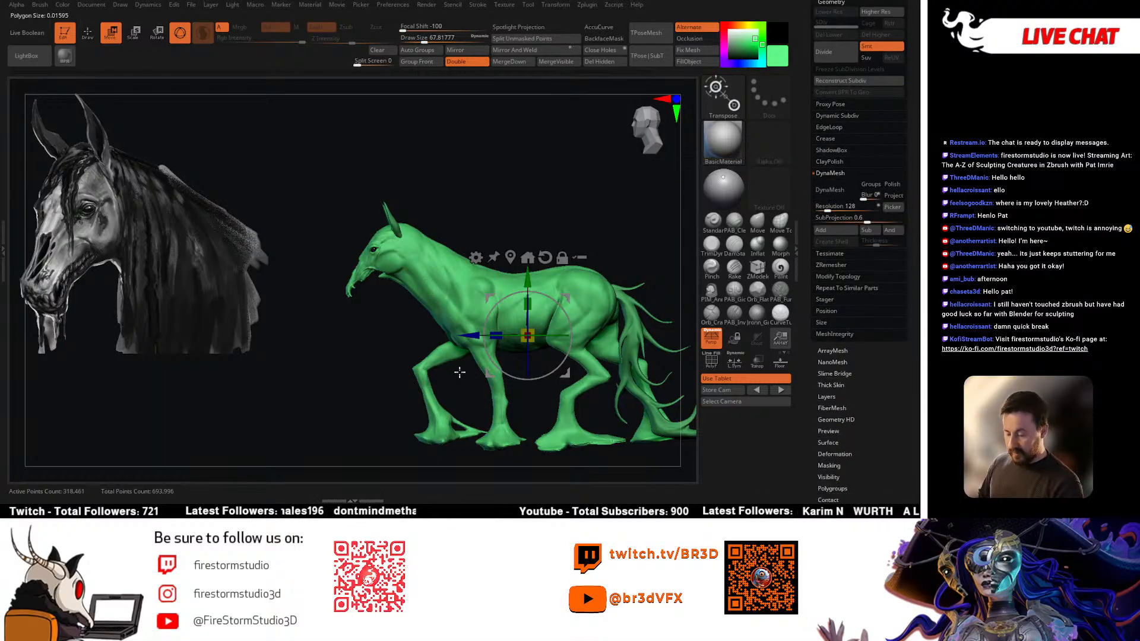
click(718, 361)
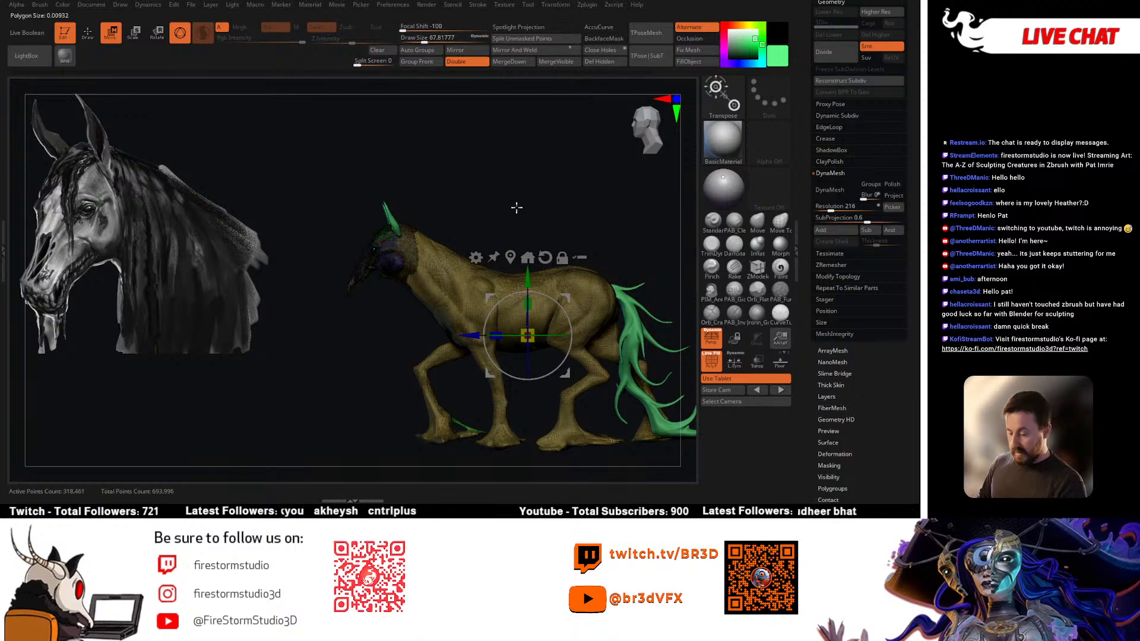
drag(517, 208, 527, 258)
alt+drag(486, 178, 537, 273)
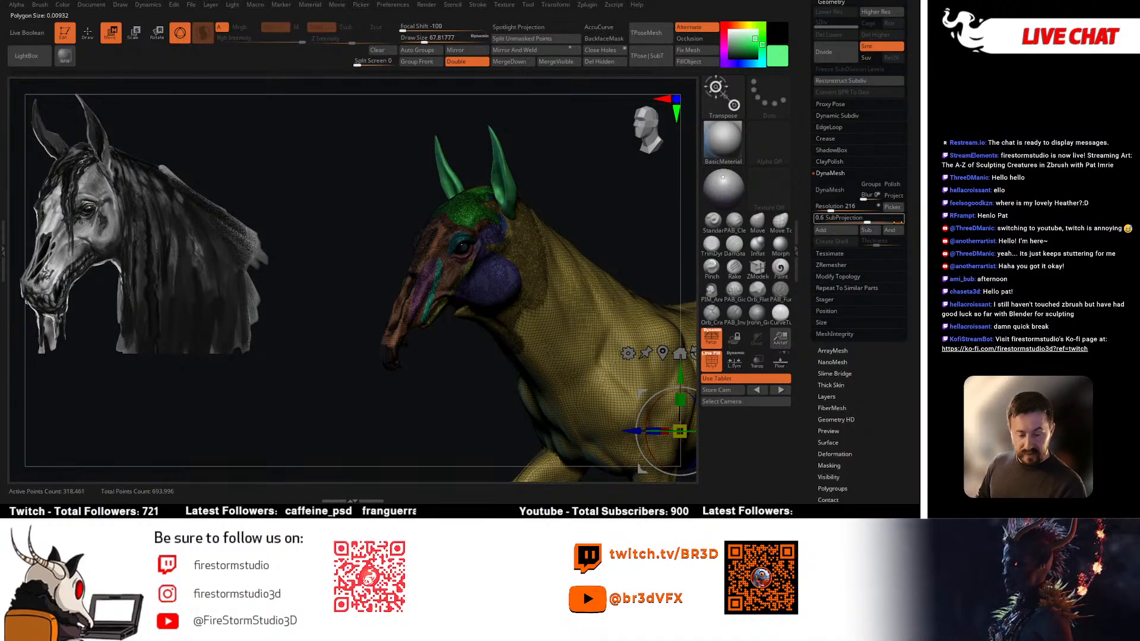
drag(892, 207, 498, 241)
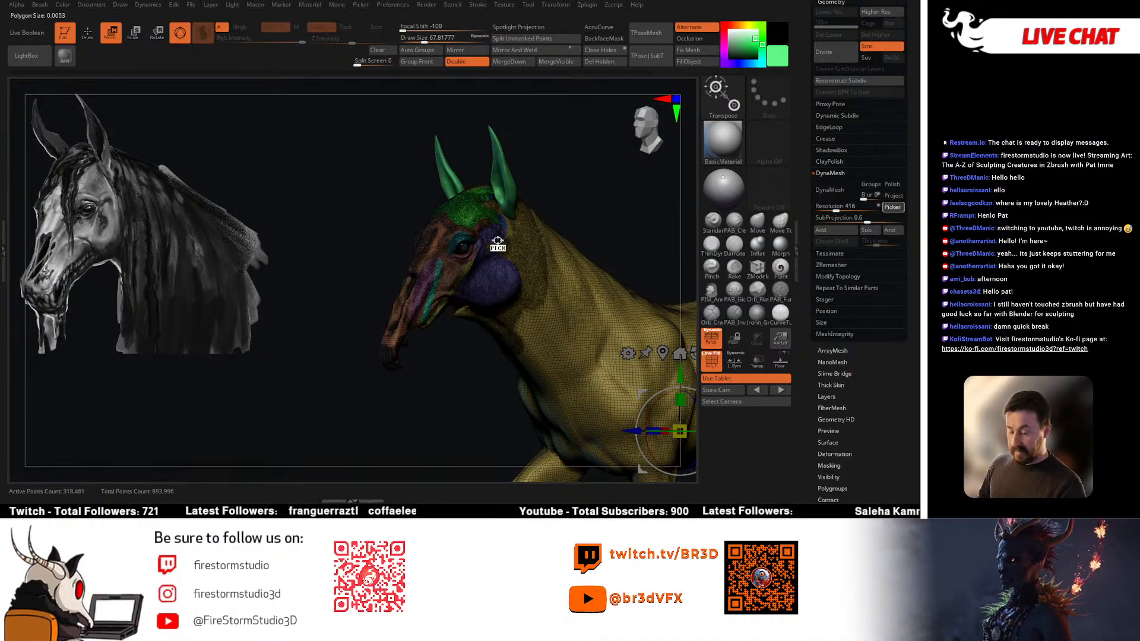
drag(635, 221, 573, 178)
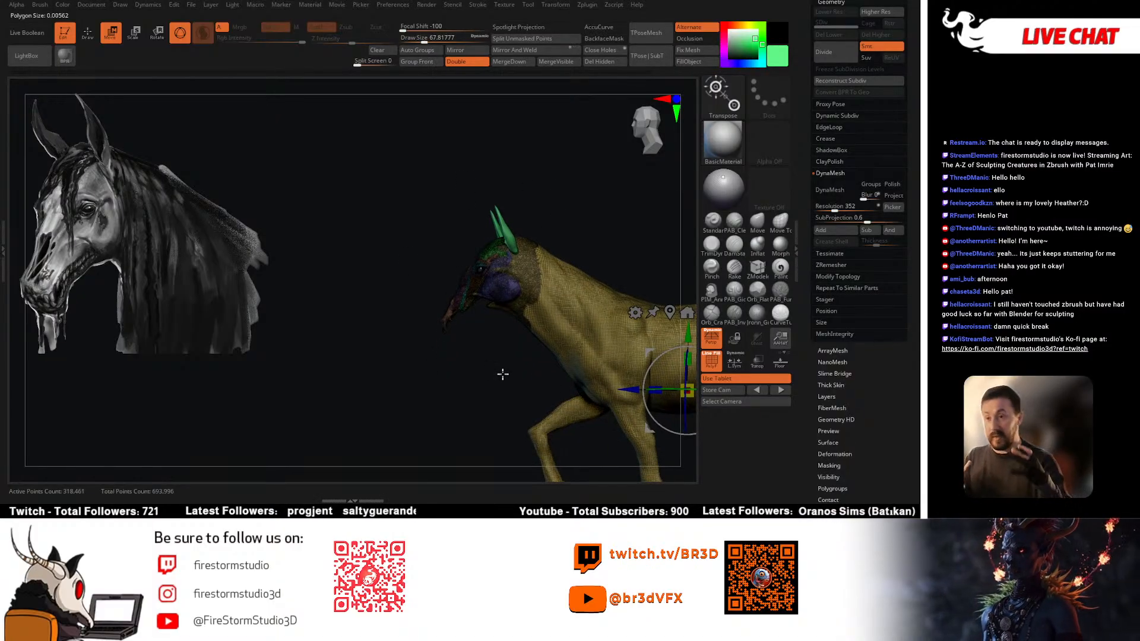
alt+drag(608, 248, 538, 184)
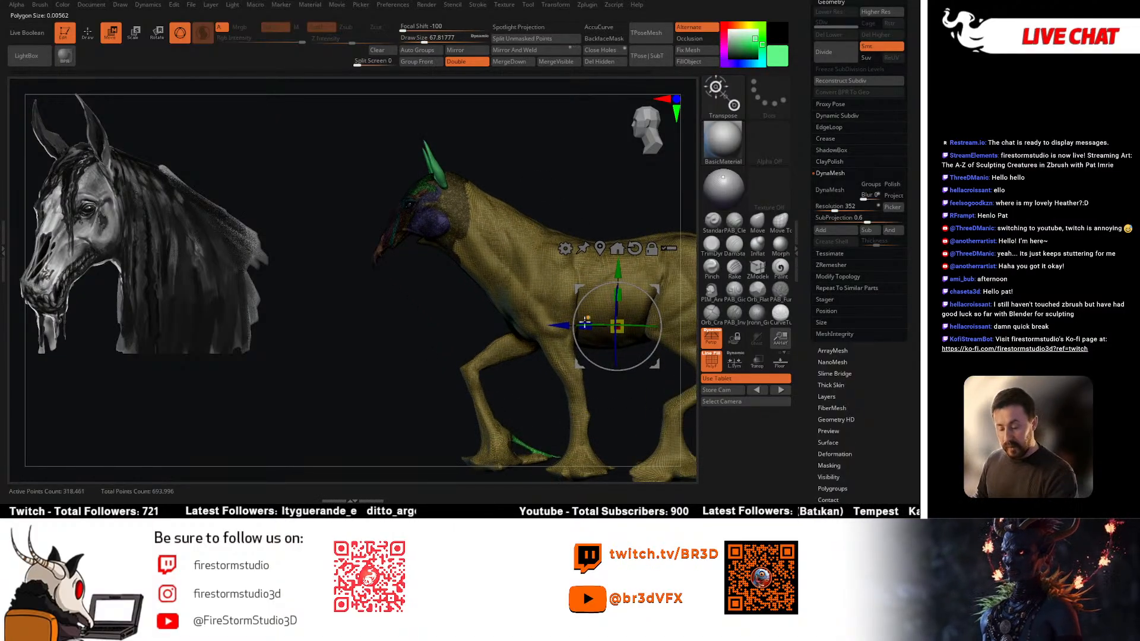
alt+drag(593, 213, 556, 197)
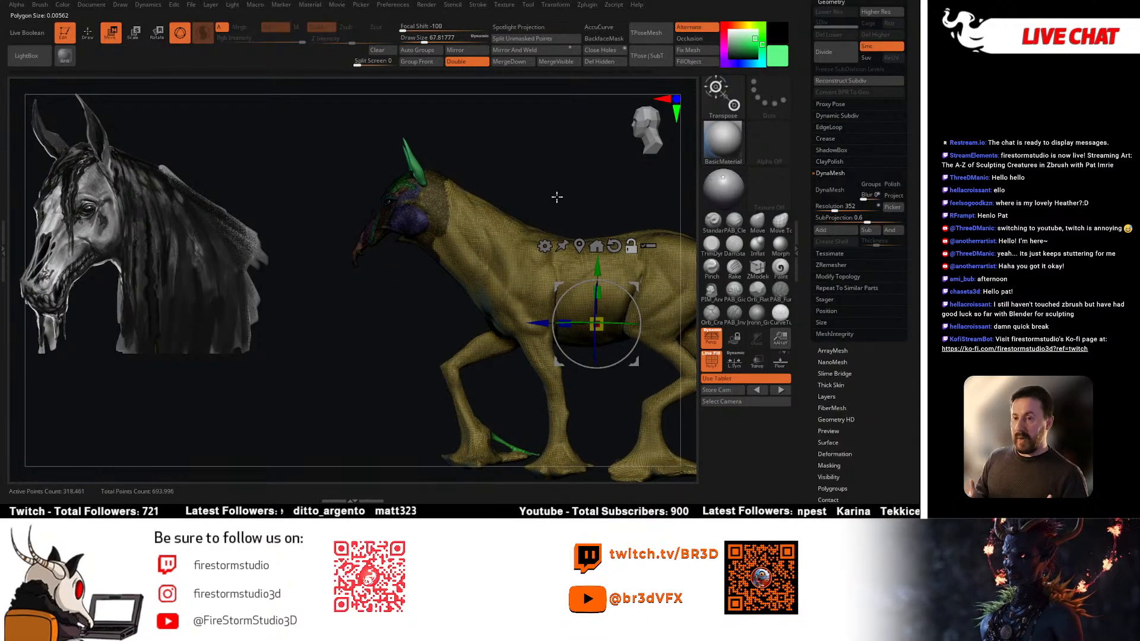
alt+drag(600, 191, 582, 178)
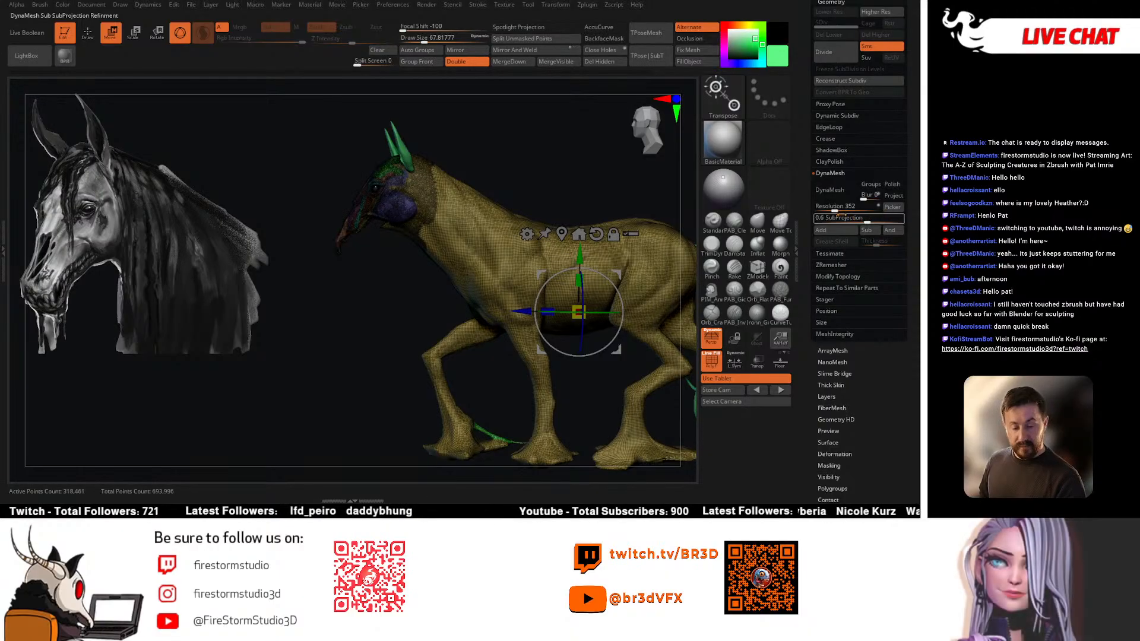
Step: Set SubProjection to 0, DynaMesh the body, and hide the wireframe display
click(838, 217)
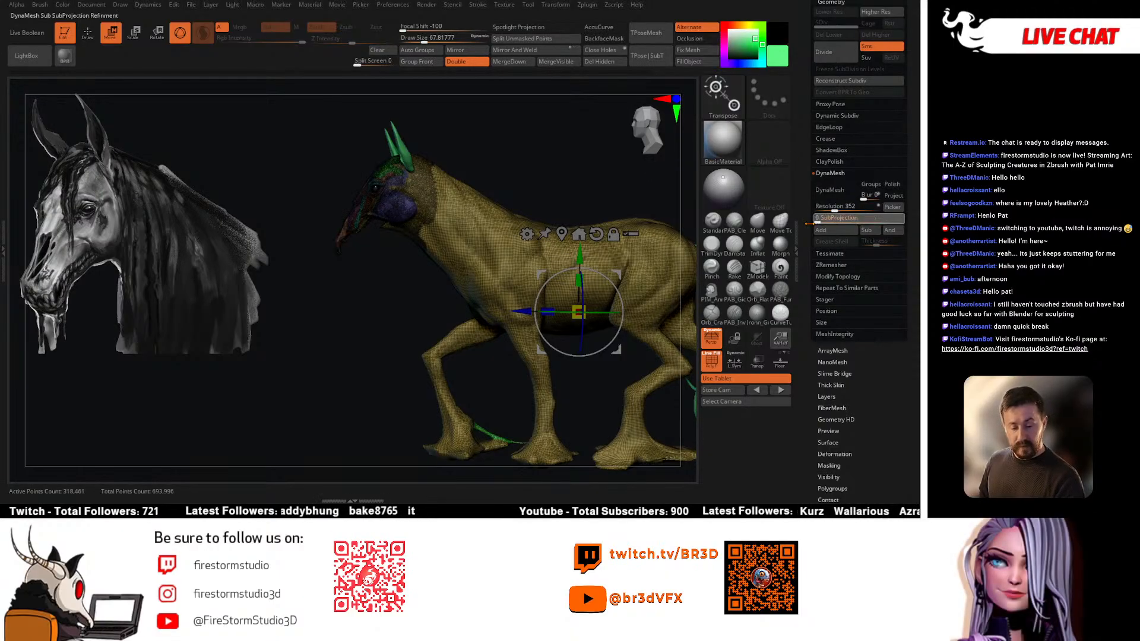
text(0)
key(Return)
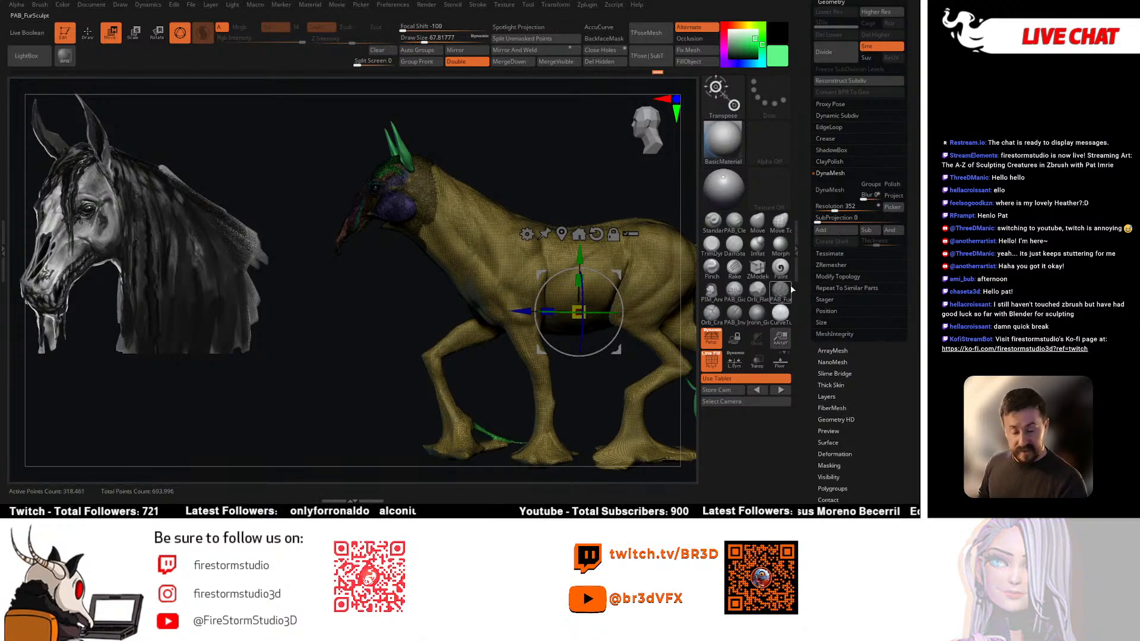
click(831, 190)
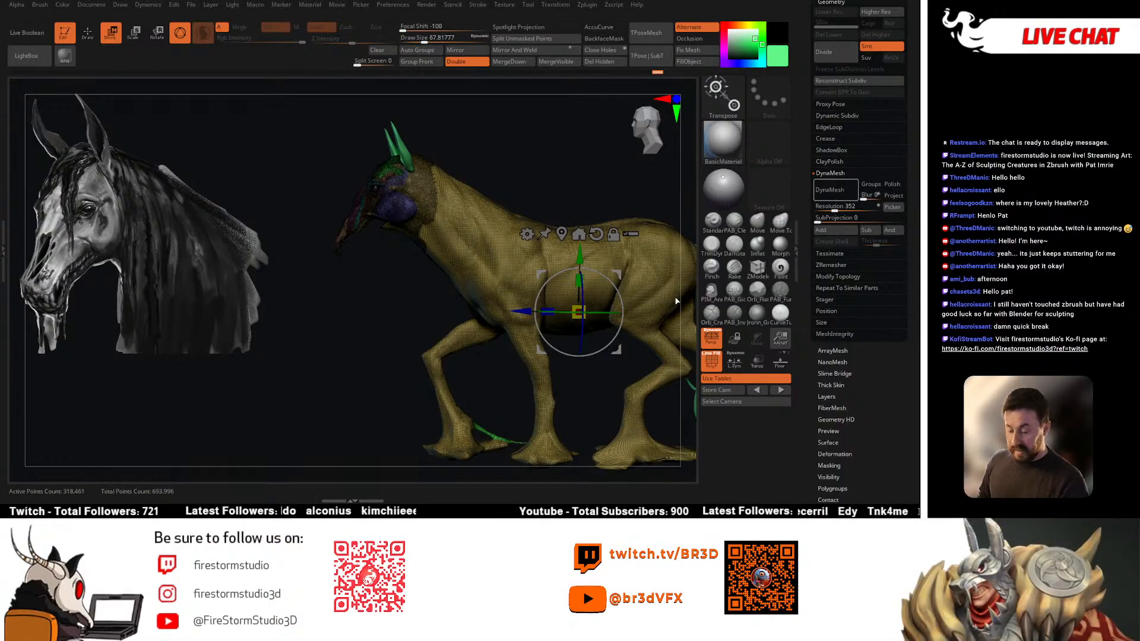
key(shift+f)
key(shift+f)
key(shift+f)
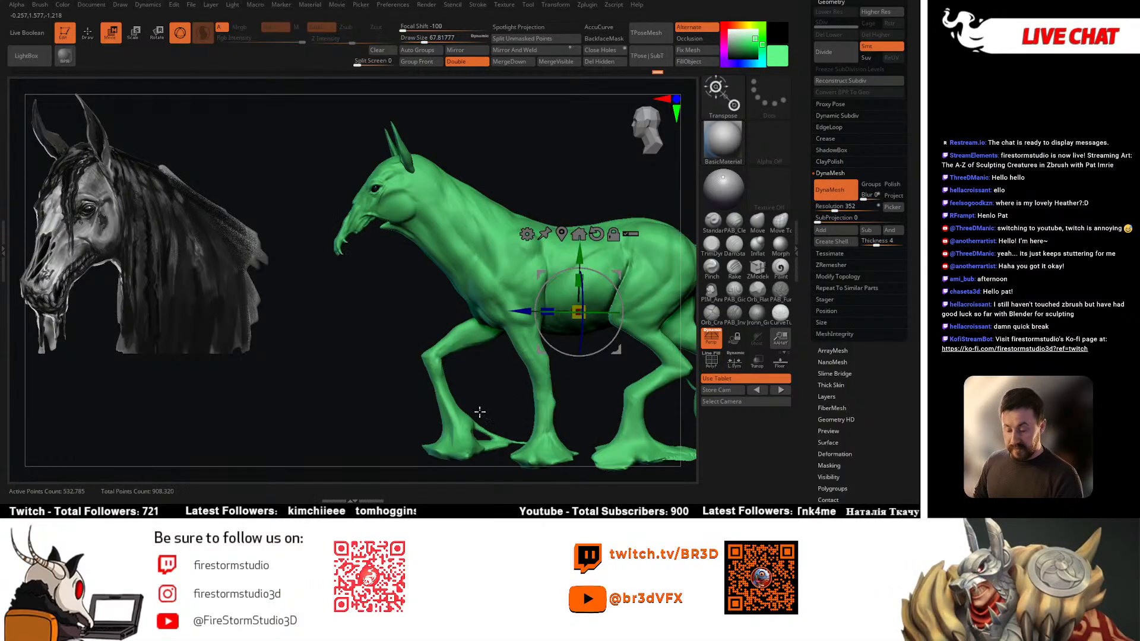
Step: Return to Draw mode, examine the remeshed body, jaw and throat, and compare them with an earlier undo history state
mouse_move(348, 351)
mouse_down()
mouse_move(381, 360)
mouse_move(382, 351)
mouse_move(458, 348)
mouse_up()
key(q)
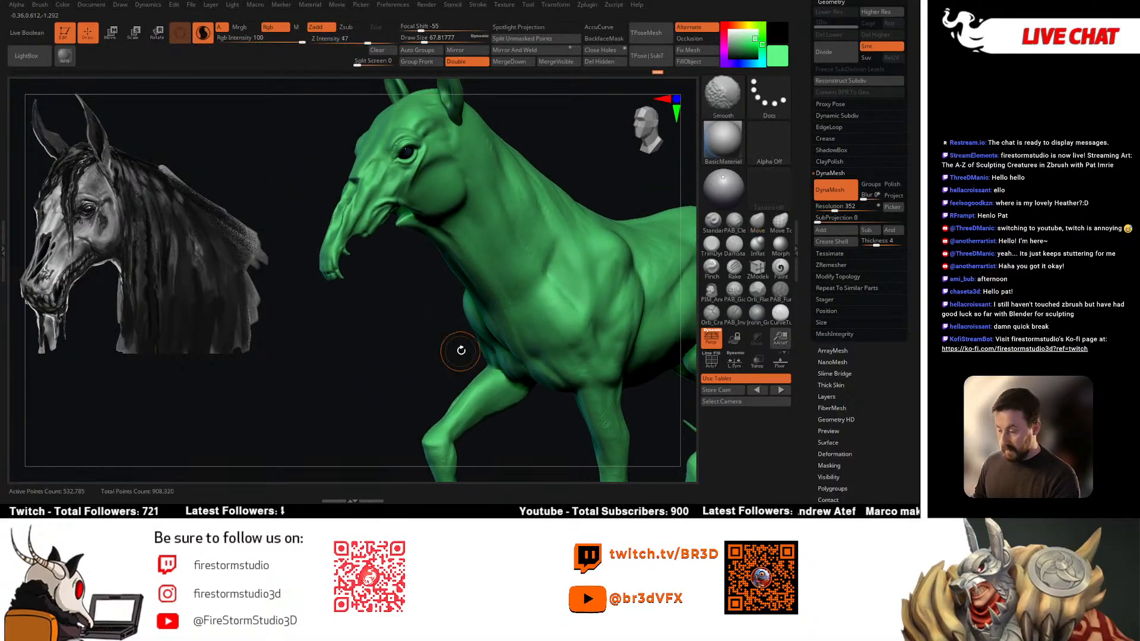
drag(433, 228, 545, 296)
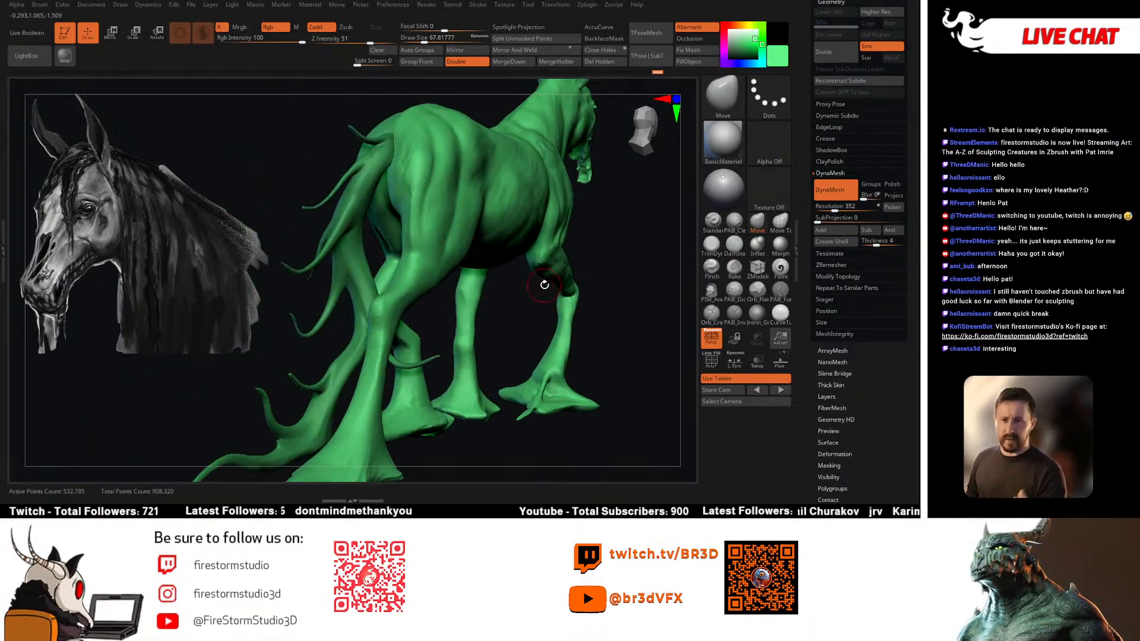
drag(619, 277, 522, 297)
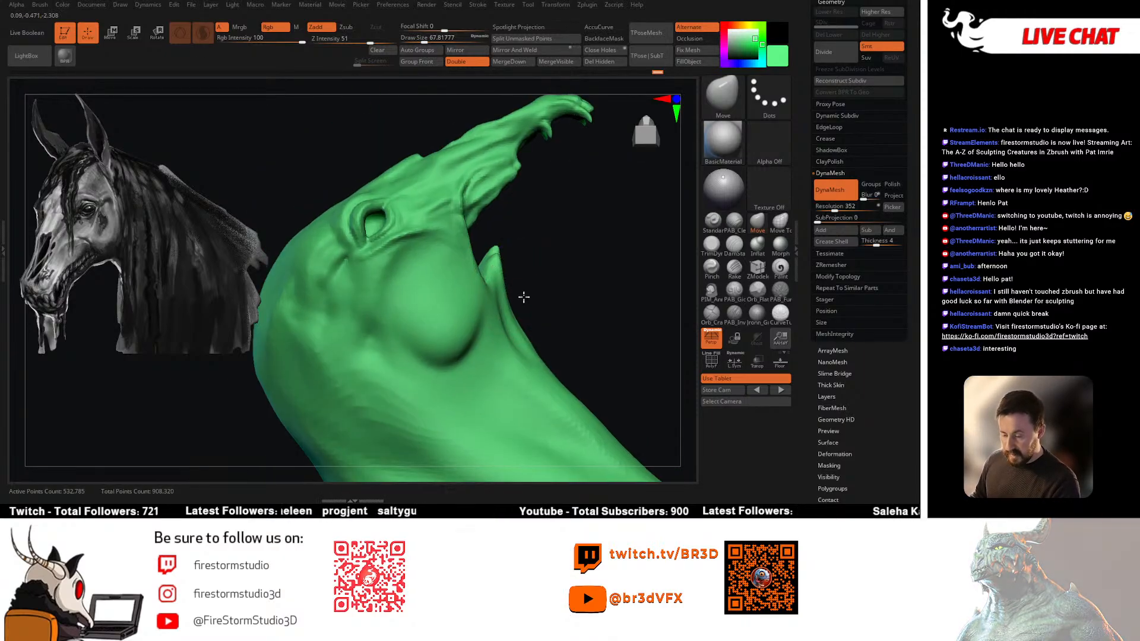
drag(583, 166, 460, 308)
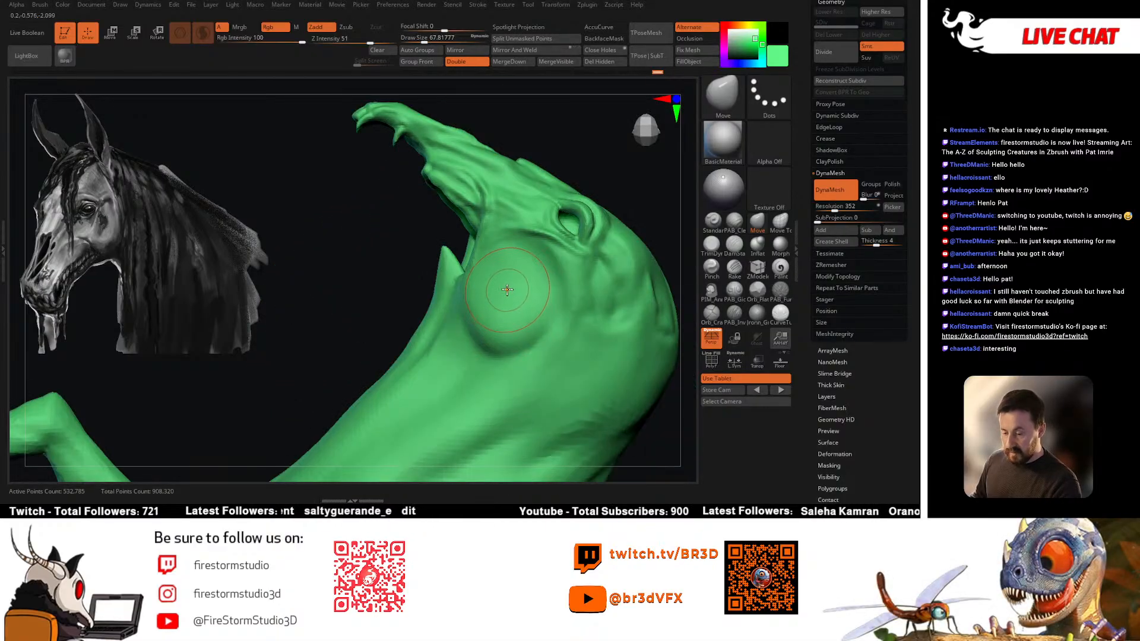
mouse_move(512, 257)
mouse_down()
mouse_move(534, 237)
mouse_move(509, 266)
mouse_move(435, 291)
mouse_up()
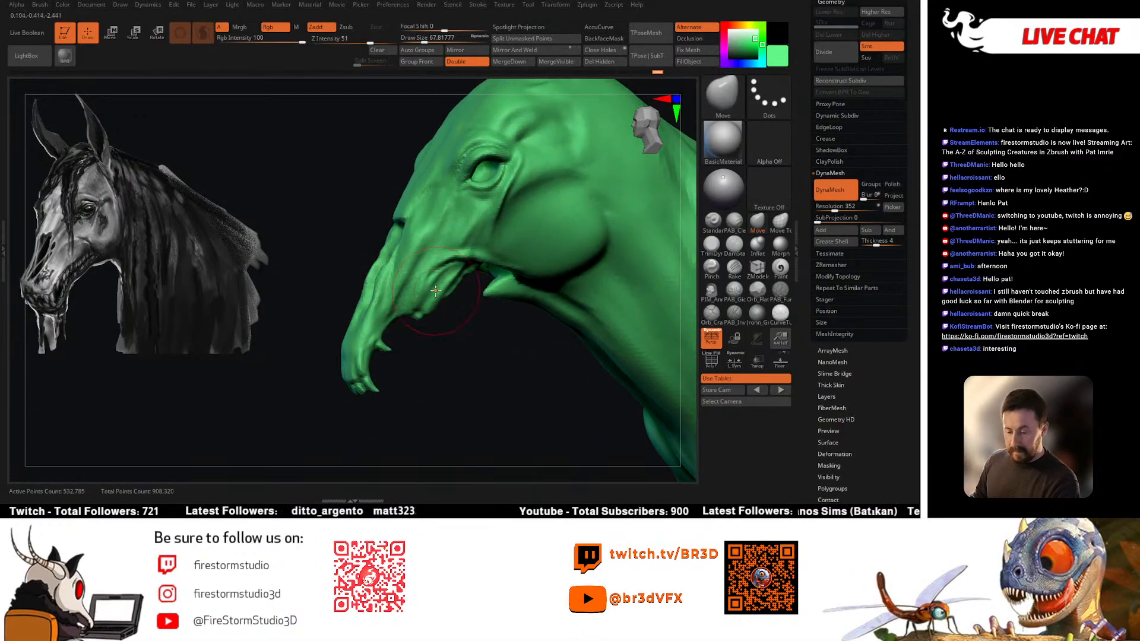
click(656, 74)
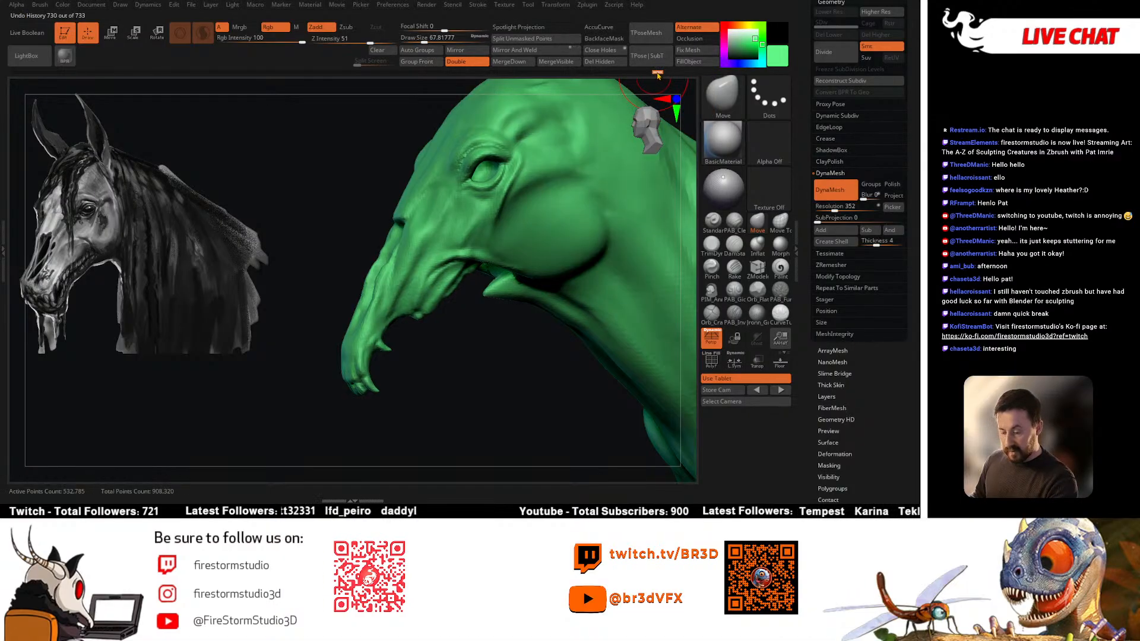
click(657, 74)
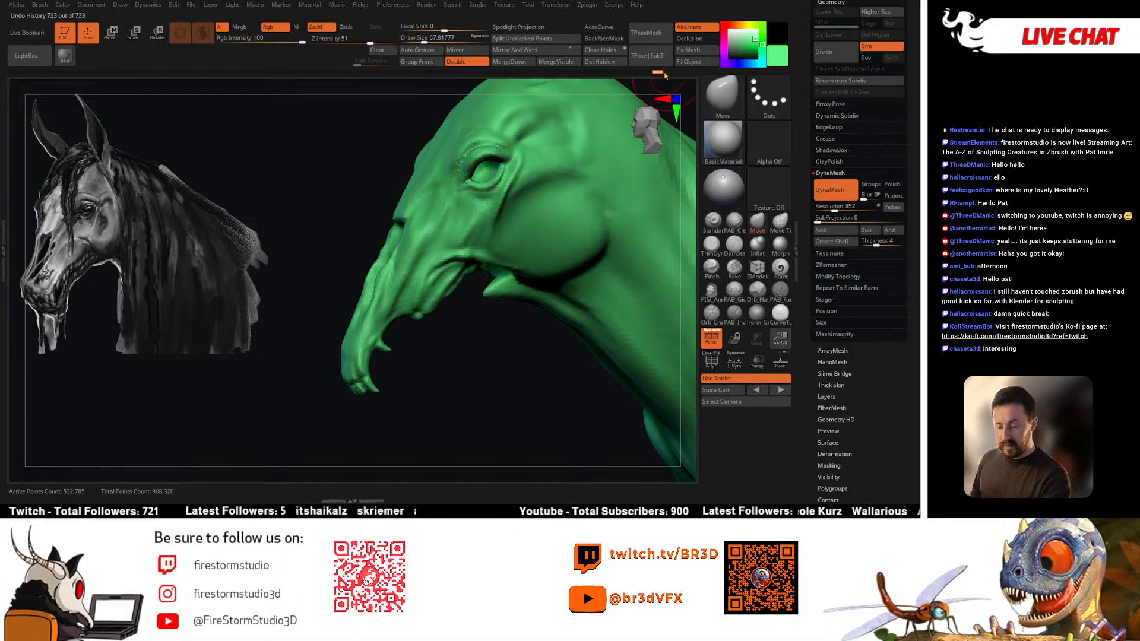
Step: Subdivide the remeshed body by one level and open its subtool projection settings
mouse_move(543, 183)
right_down()
mouse_move(488, 285)
mouse_move(507, 306)
mouse_move(591, 290)
right_up()
key(ctrl+d)
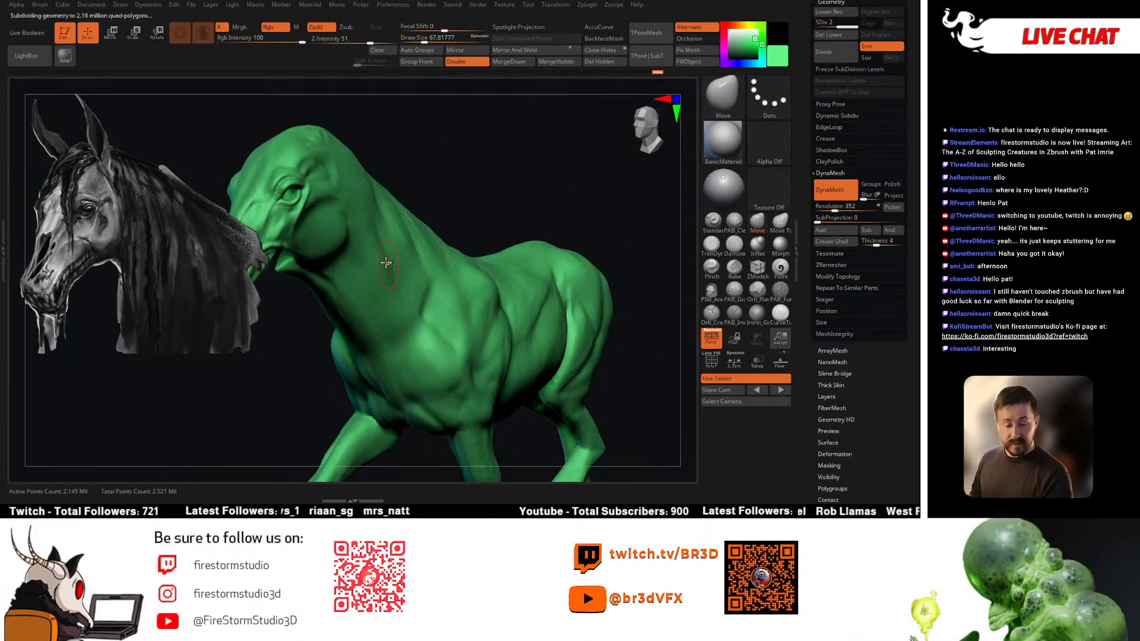
click(838, 172)
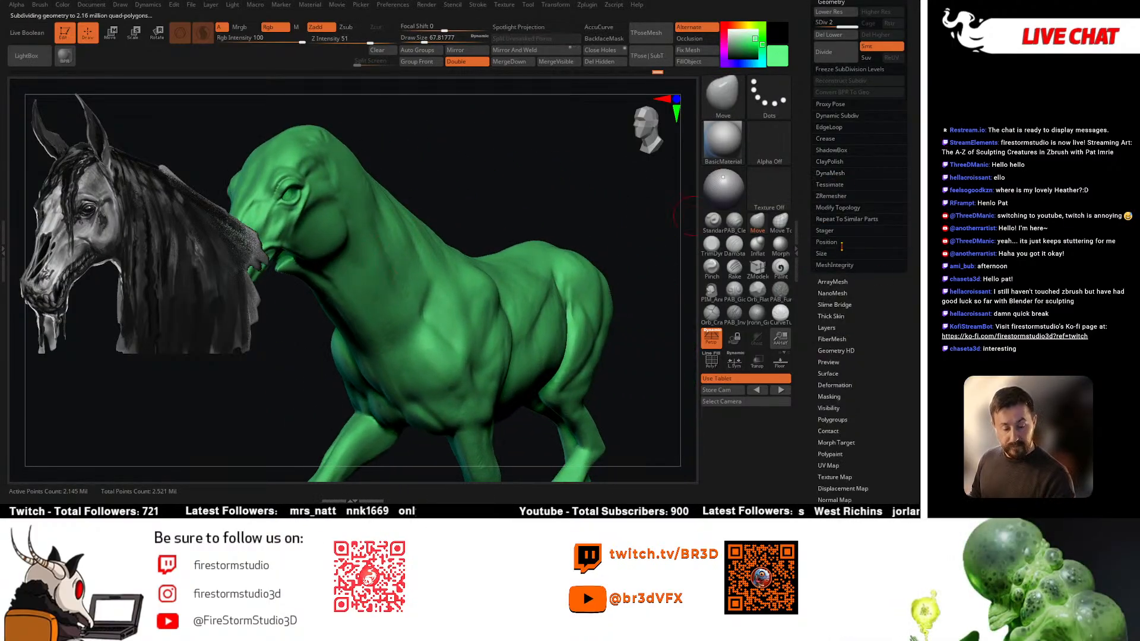
scroll(844, 83, up, 1)
click(831, 5)
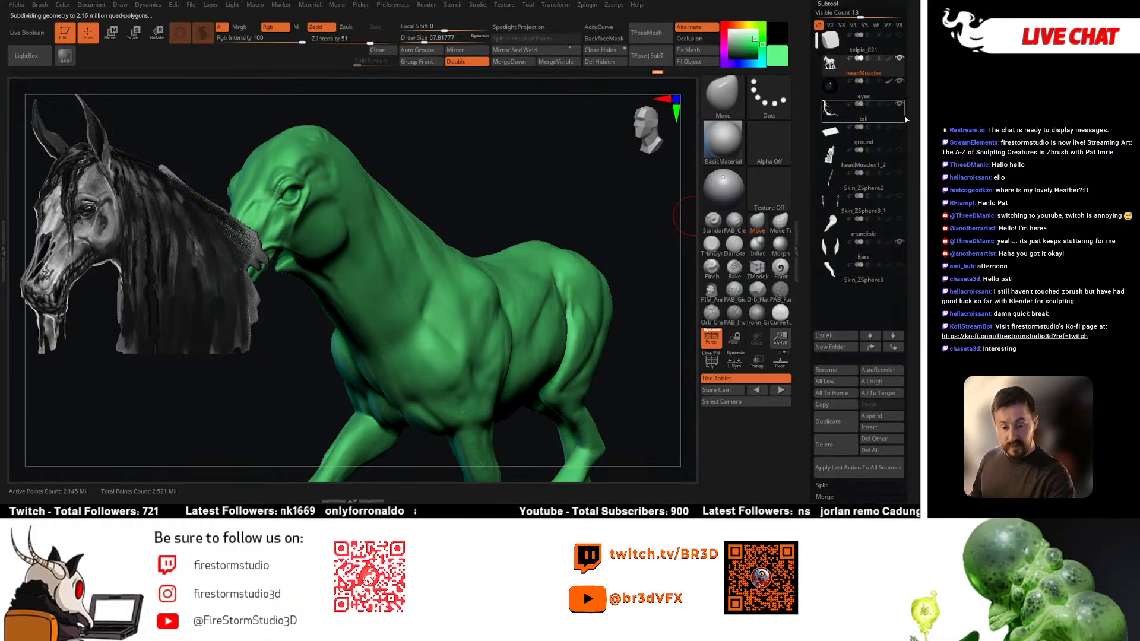
drag(903, 428, 895, 148)
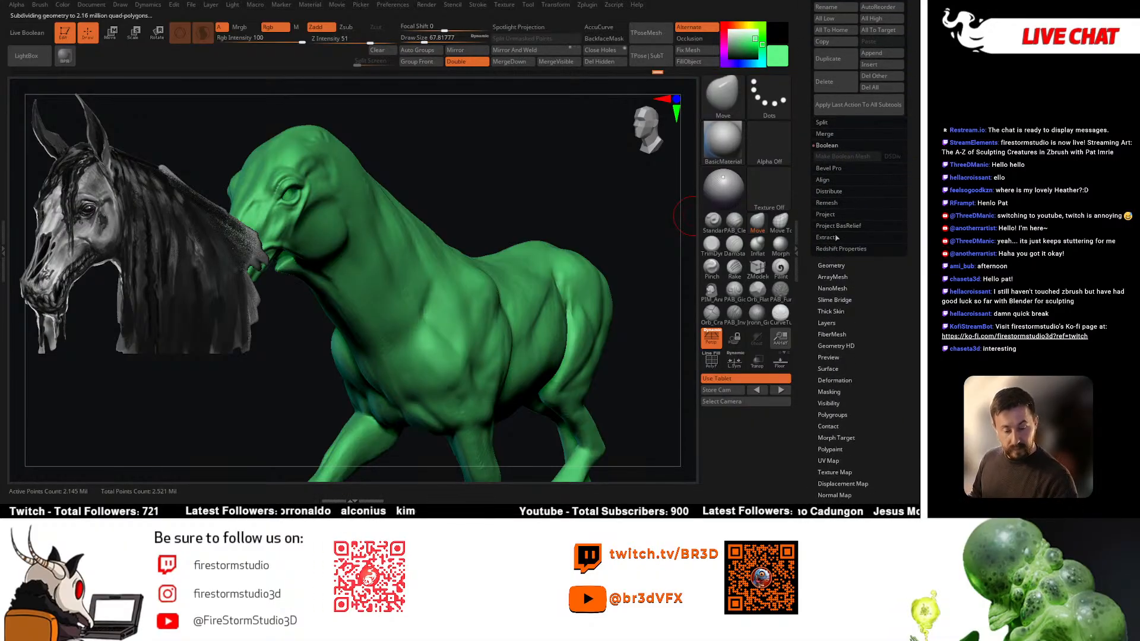
click(826, 215)
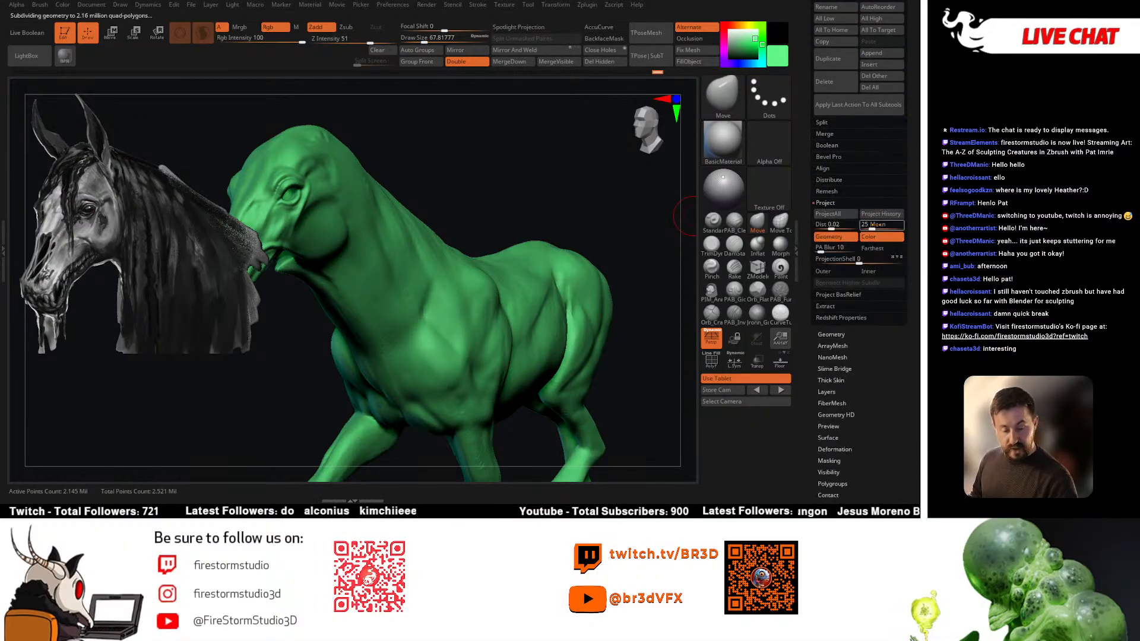
Step: Project the earlier history detail onto the subdivided body with Color off, PA Blur 0 and Mean 12
click(874, 239)
drag(822, 250, 809, 251)
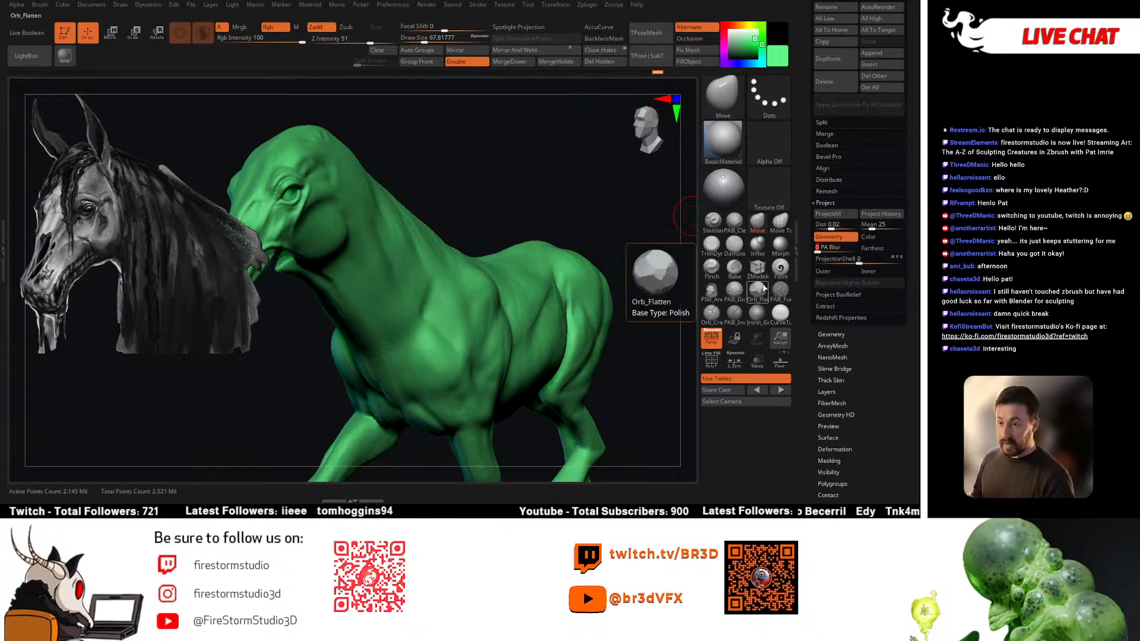
click(877, 227)
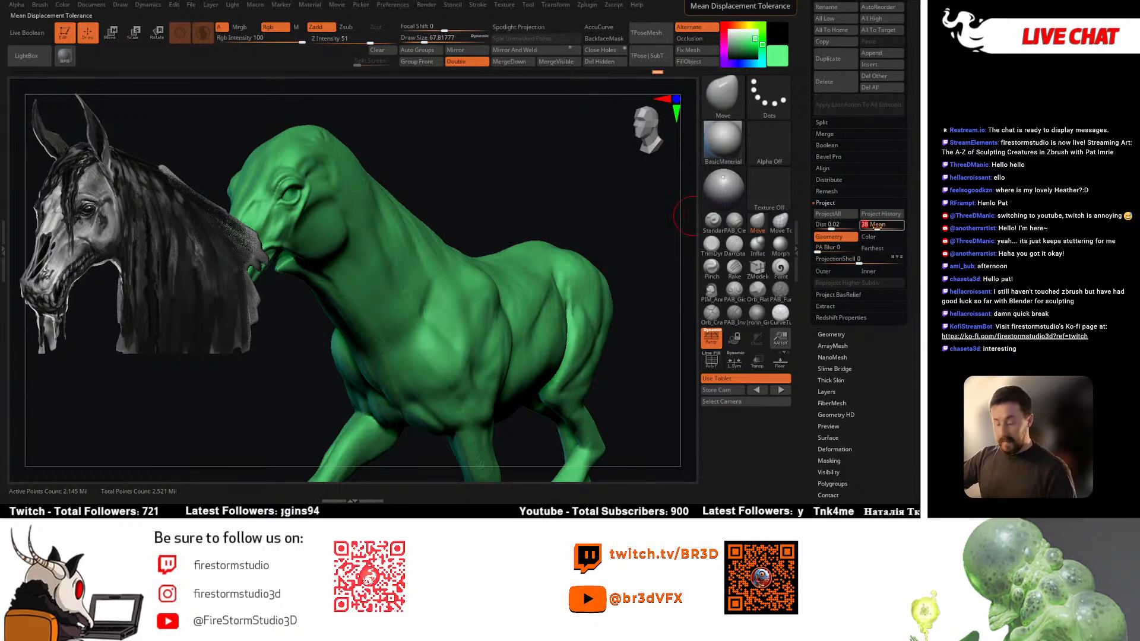
text(12)
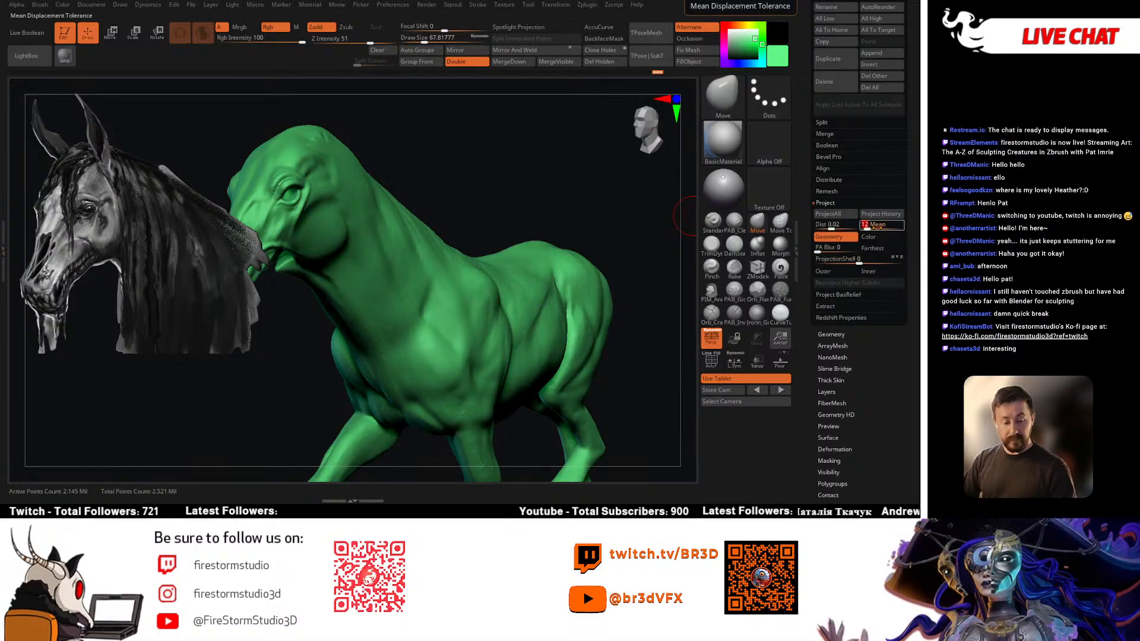
key(Return)
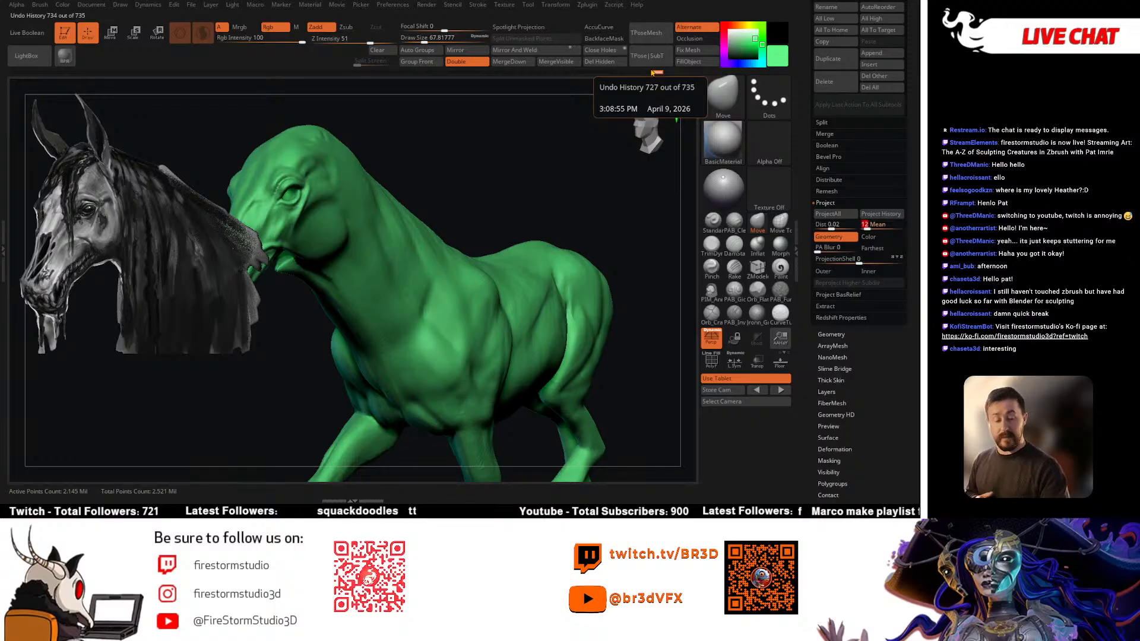
click(833, 224)
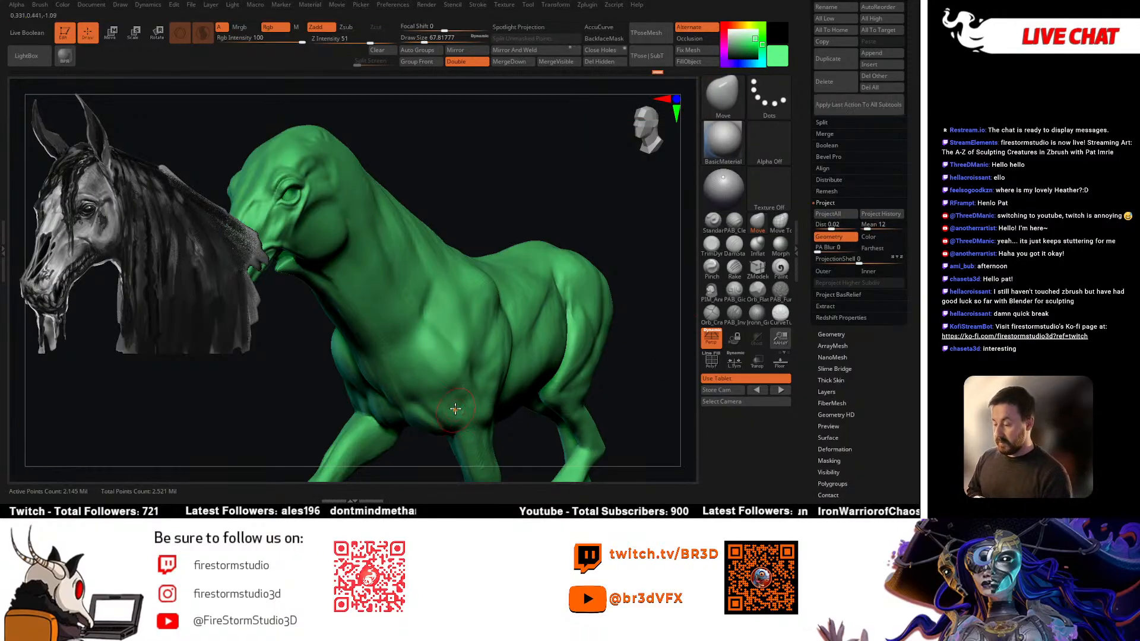
Step: Examine the projected detail on the head and neck, and reduce the brush's draw size to about 27
mouse_move(425, 188)
alt+mouse_down()
mouse_move(519, 199)
mouse_move(526, 223)
mouse_move(532, 178)
alt+mouse_up()
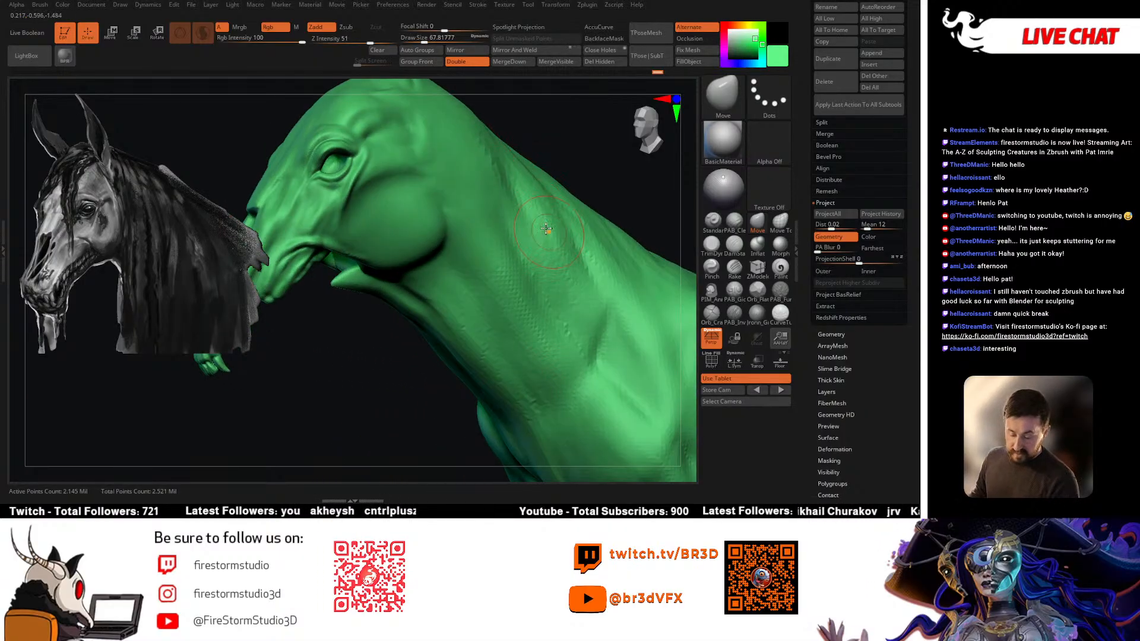
right_drag(570, 328, 575, 275)
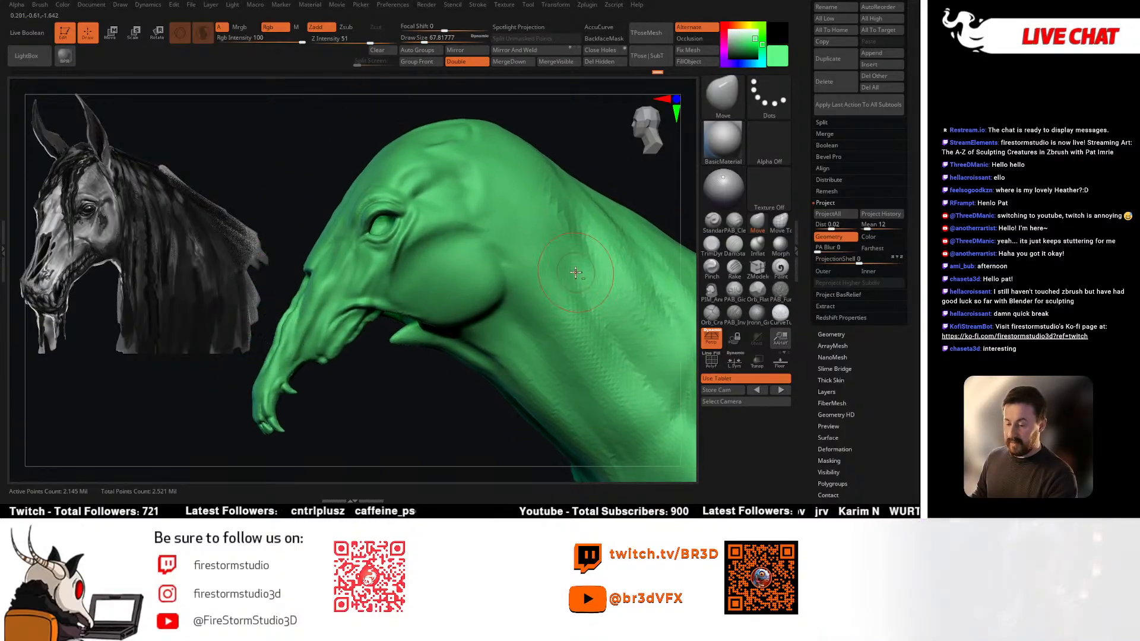
right_drag(525, 226, 410, 243)
key(space)
drag(430, 242, 420, 242)
mouse_move(379, 250)
right_down()
mouse_move(427, 243)
mouse_move(410, 261)
right_up()
right_drag(376, 196, 419, 204)
key(space)
drag(405, 242, 399, 243)
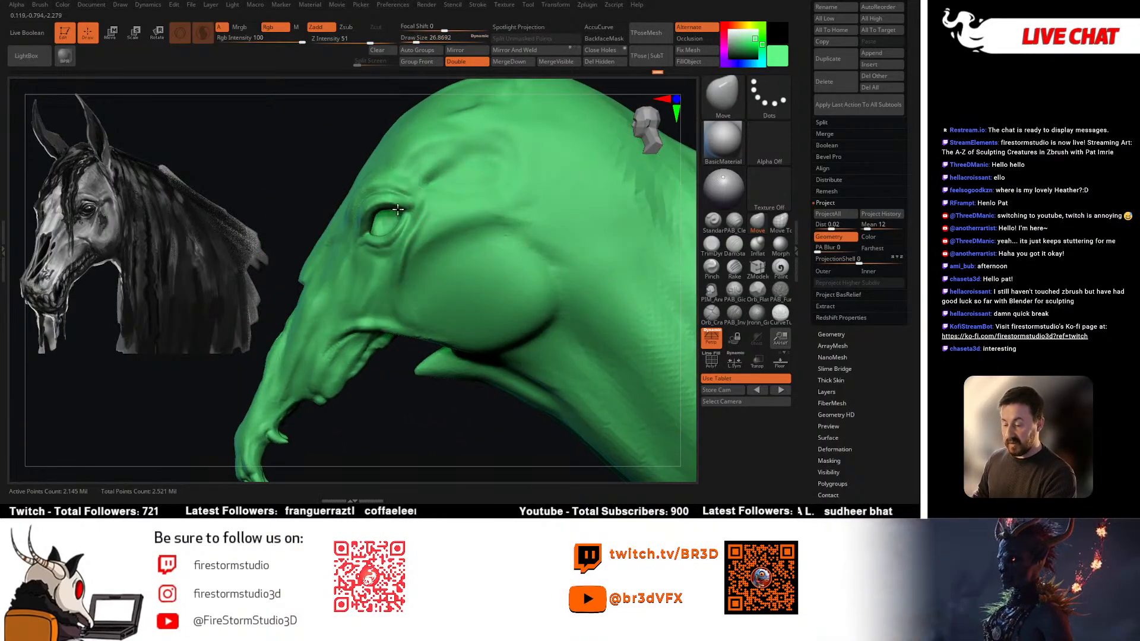
mouse_move(415, 225)
right_down()
mouse_move(374, 223)
mouse_move(420, 211)
mouse_move(473, 273)
mouse_move(525, 254)
mouse_move(422, 213)
right_up()
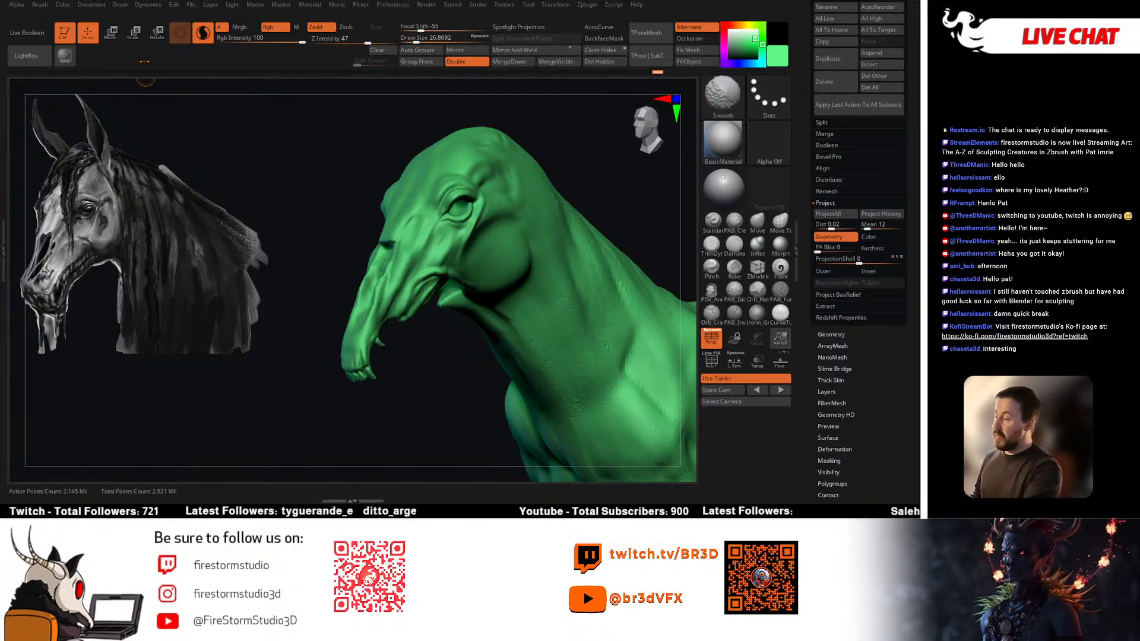
Step: Set the Smooth brush's Z Intensity to 100, then reset its edit curve and lower the curve's outer end
click(398, 42)
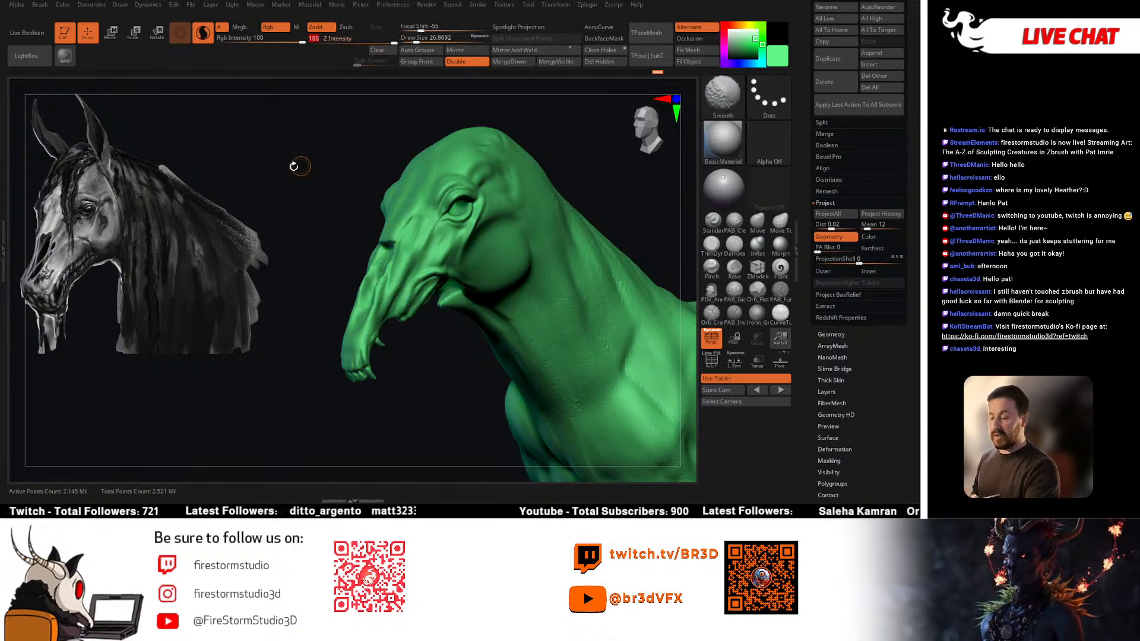
click(40, 5)
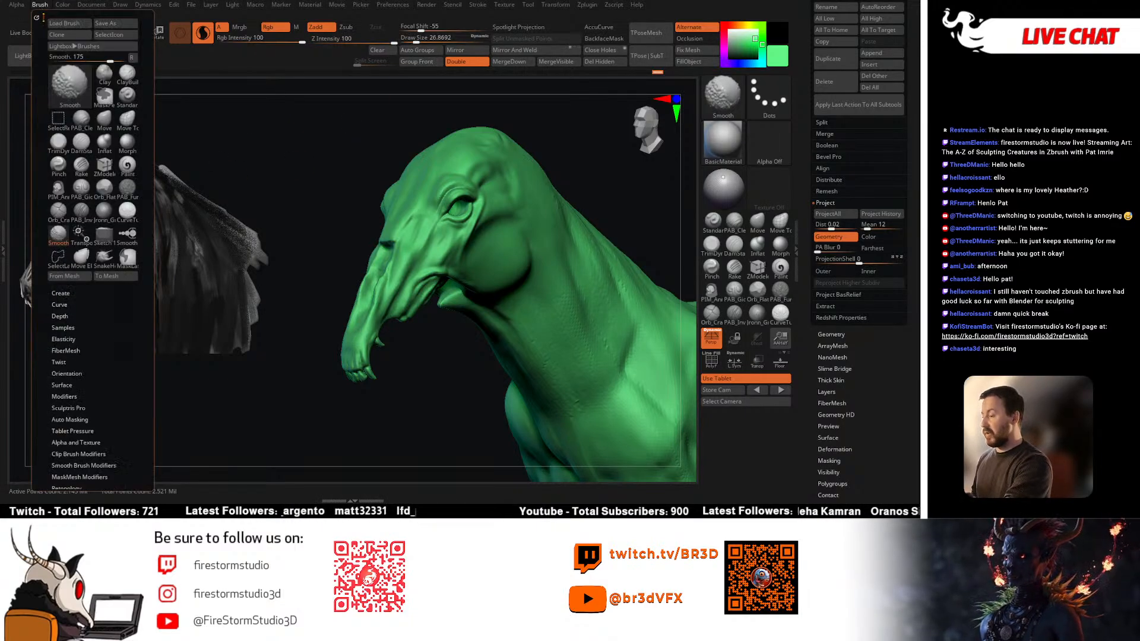
click(70, 304)
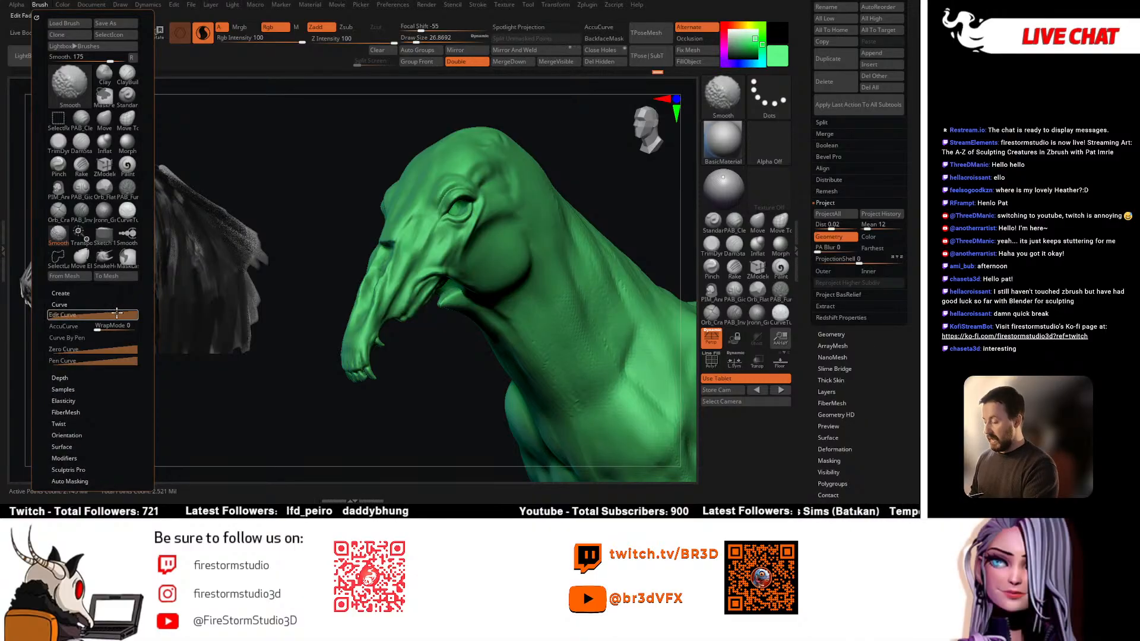
click(117, 314)
click(80, 325)
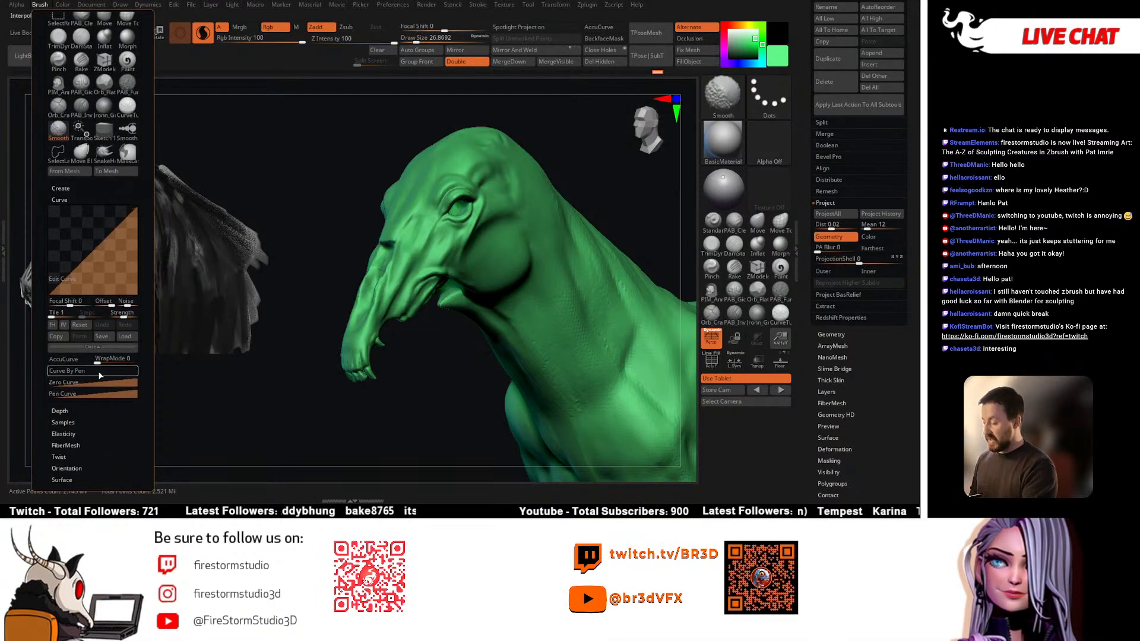
click(40, 4)
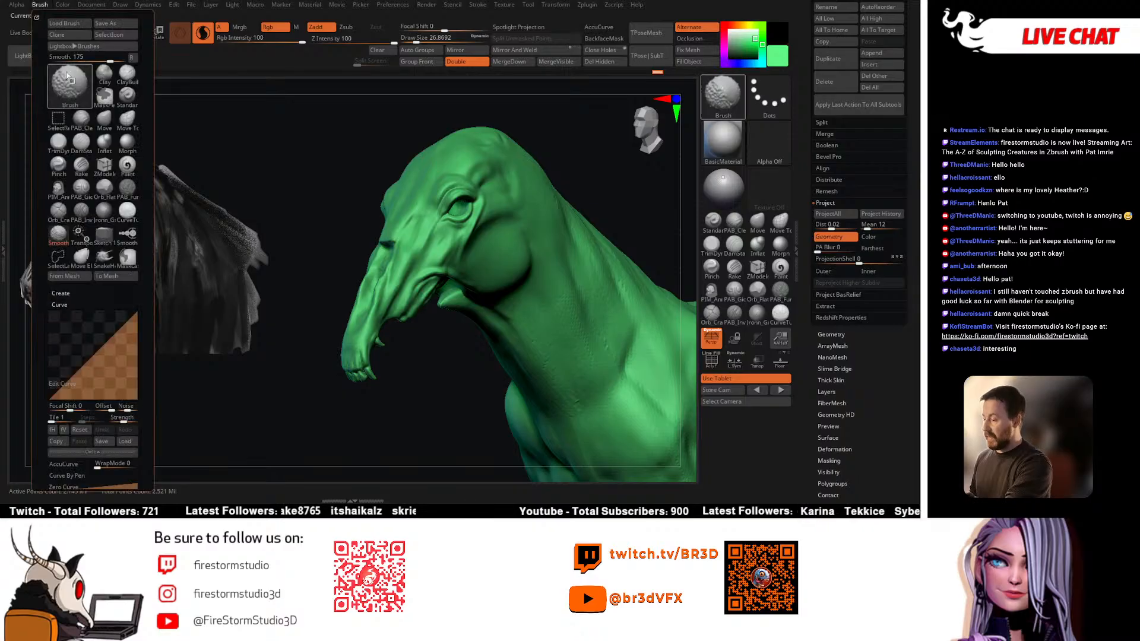
drag(136, 311, 137, 315)
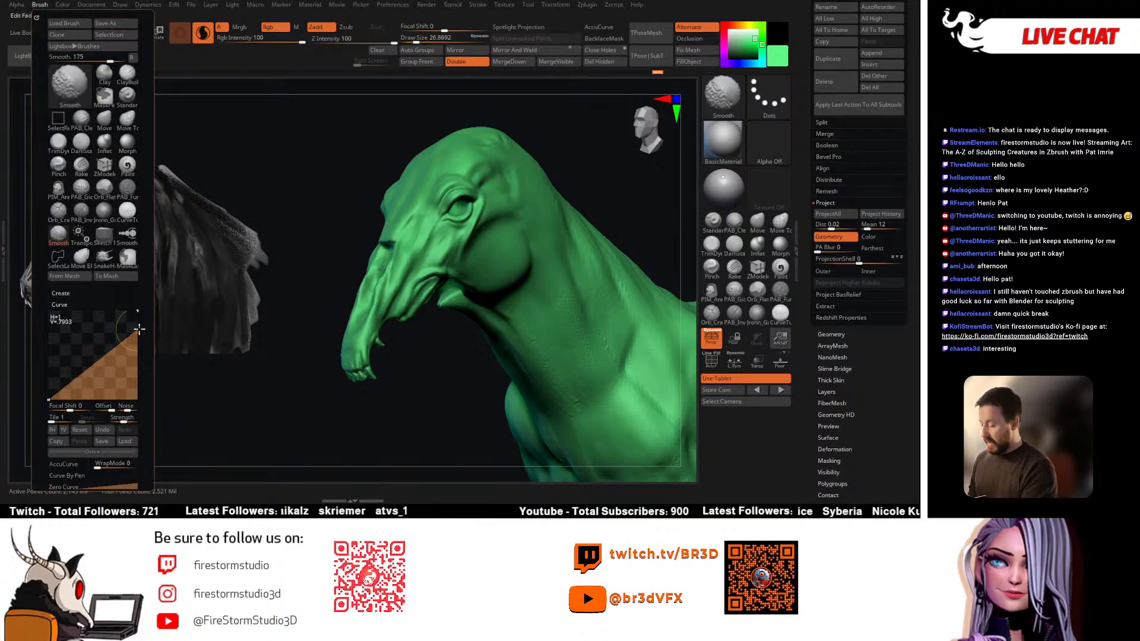
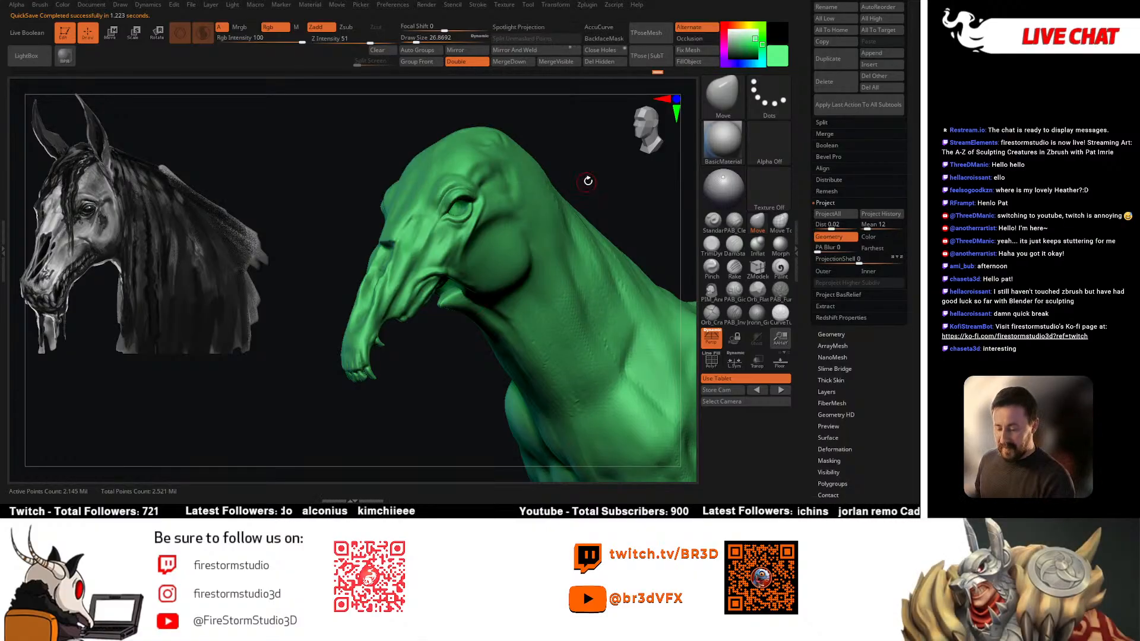
Step: Smooth the projected surface around the creature's eye and brow at a draw size of about 27
drag(587, 181, 572, 176)
mouse_move(466, 289)
right_down()
mouse_move(487, 286)
mouse_move(496, 247)
right_up()
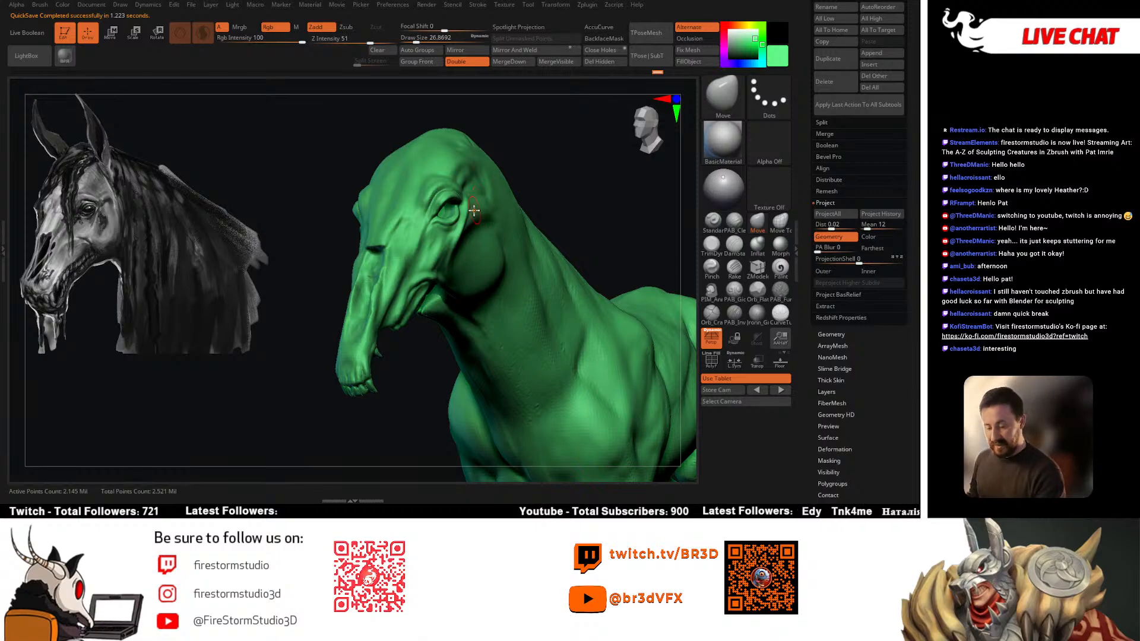
mouse_move(474, 210)
right_down()
mouse_move(460, 219)
mouse_move(509, 168)
mouse_move(552, 155)
right_up()
right_drag(483, 108, 434, 208)
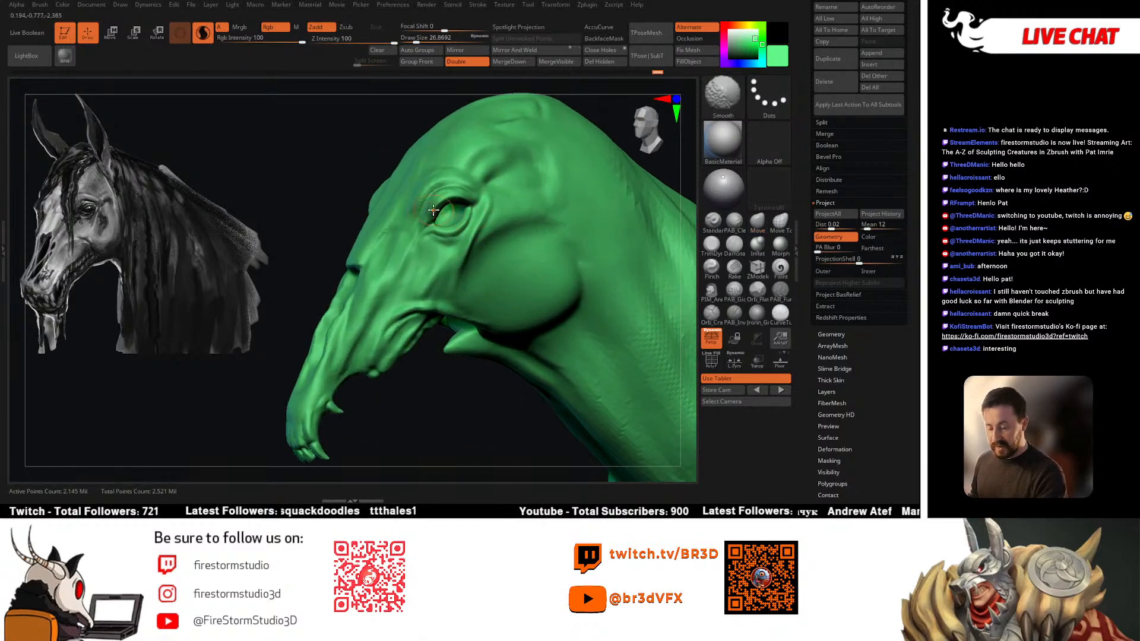
key(shift)
drag(443, 206, 443, 223)
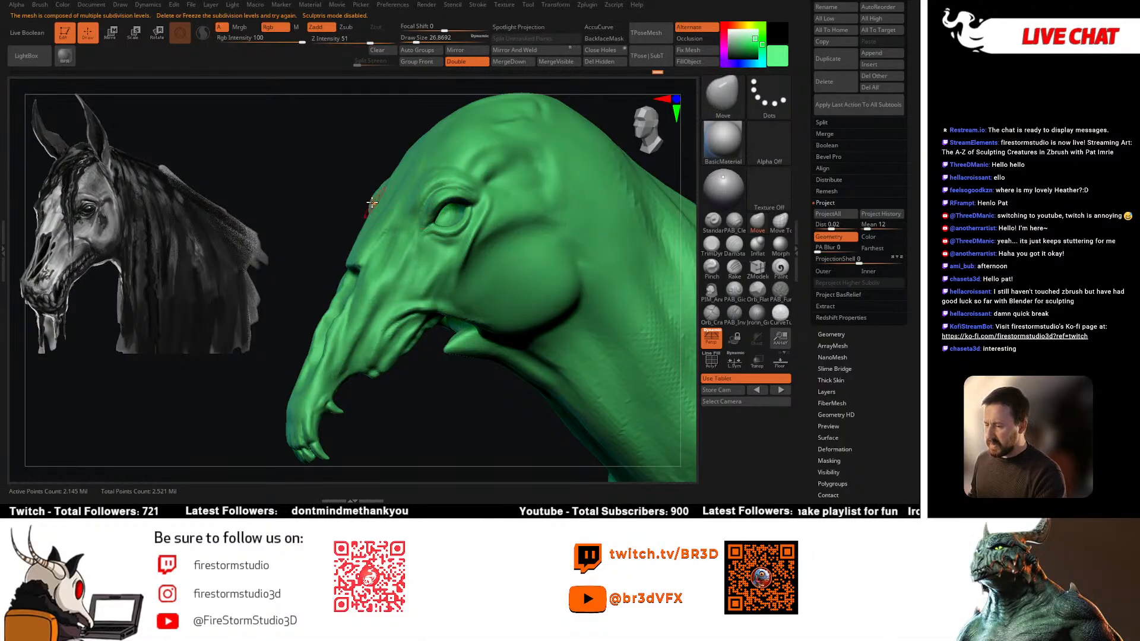
Step: Smooth the uneven surface on the side of the face, from the temple down across the cheek
right_drag(449, 197, 418, 215)
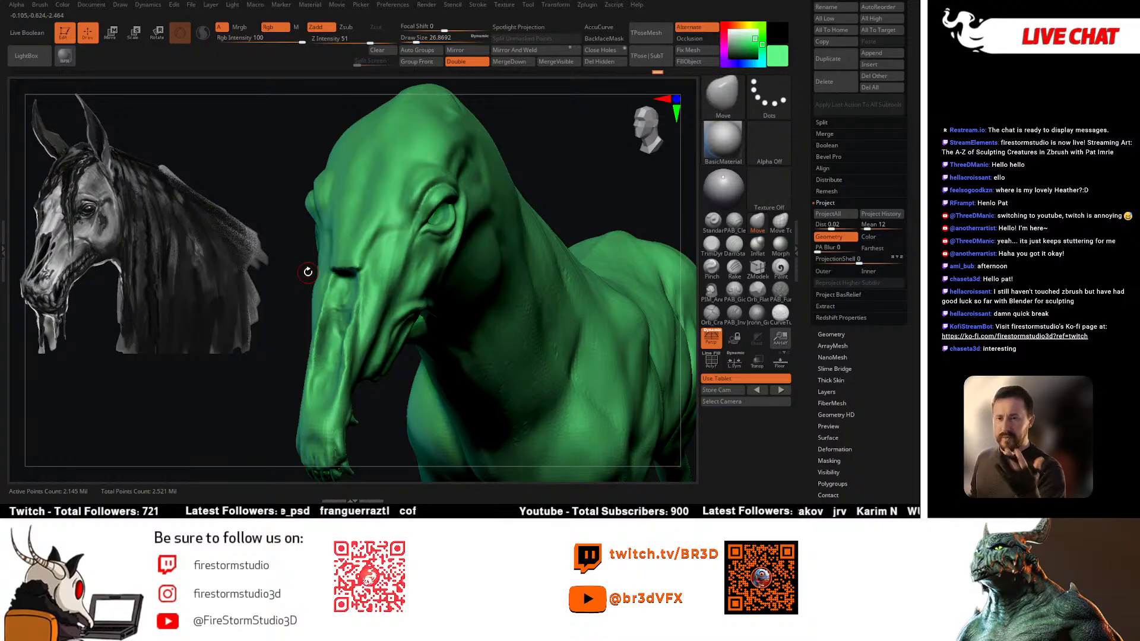
drag(307, 272, 416, 249)
key(shift)
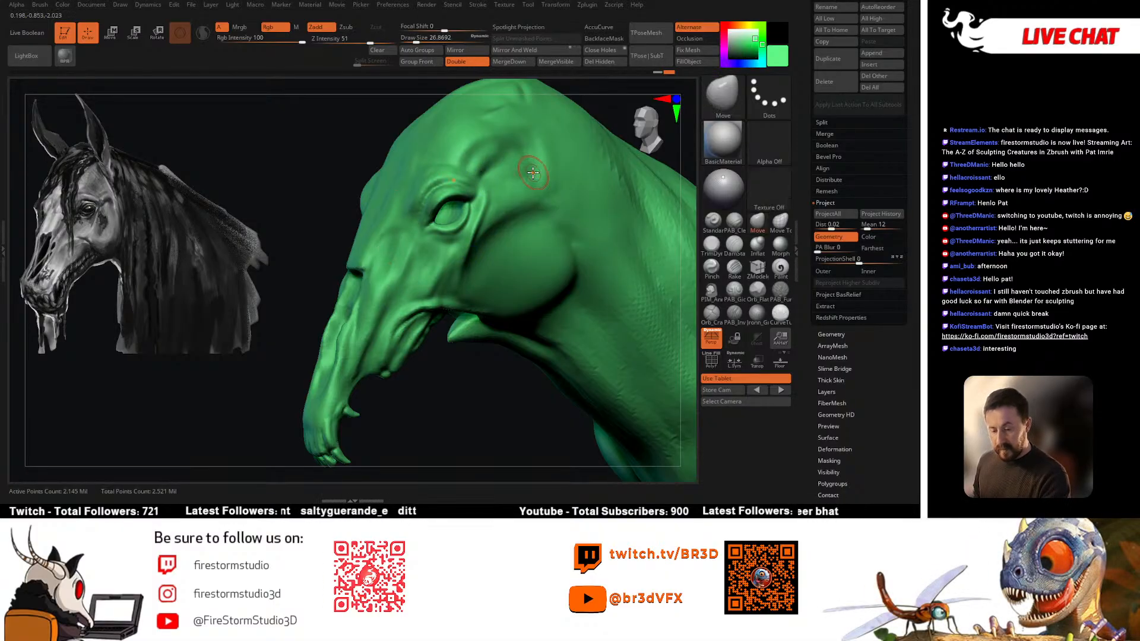
drag(490, 195, 409, 258)
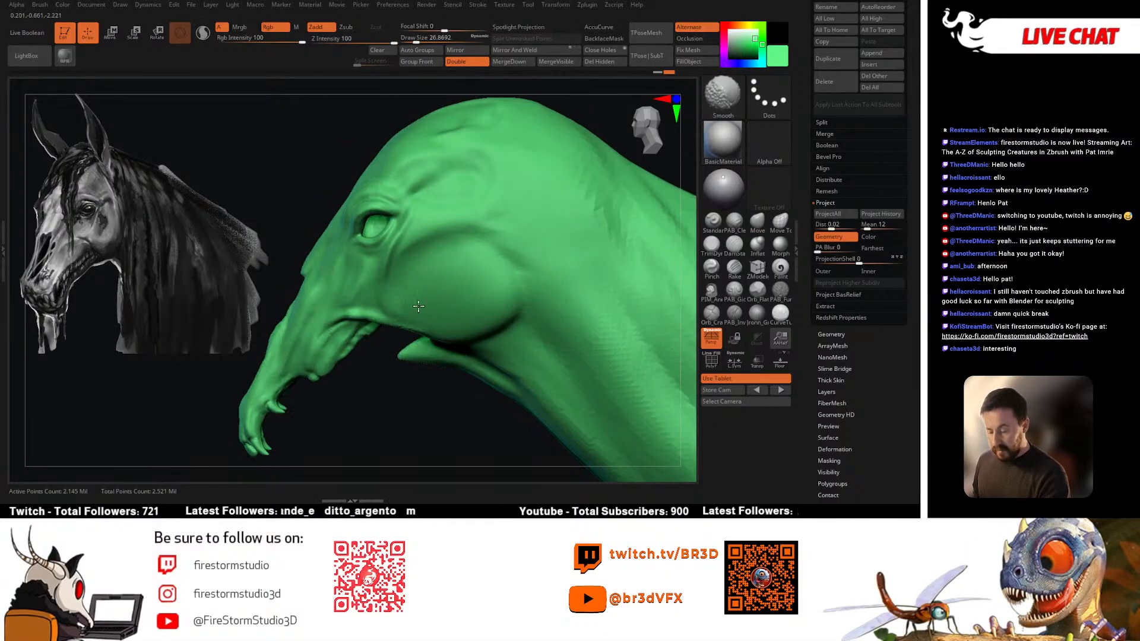
right_drag(426, 309, 394, 262)
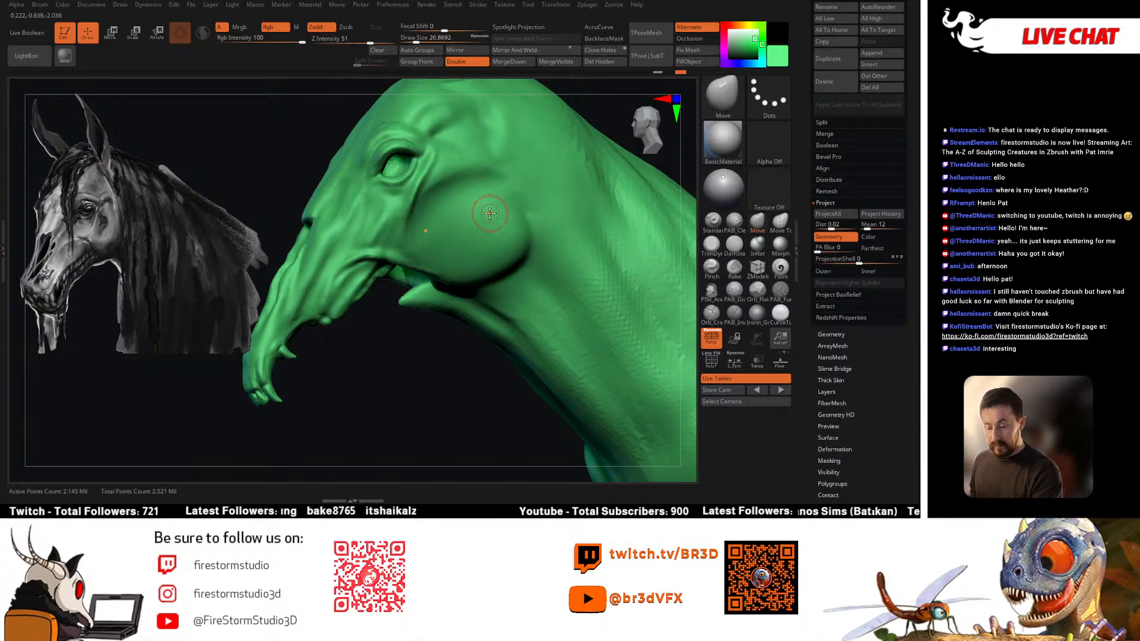
Step: Set the Smooth brush's Z Intensity to 93 and smooth the jaw, throat and neck
mouse_move(490, 214)
right_down()
mouse_move(416, 110)
mouse_move(451, 172)
mouse_move(469, 224)
mouse_move(457, 234)
right_up()
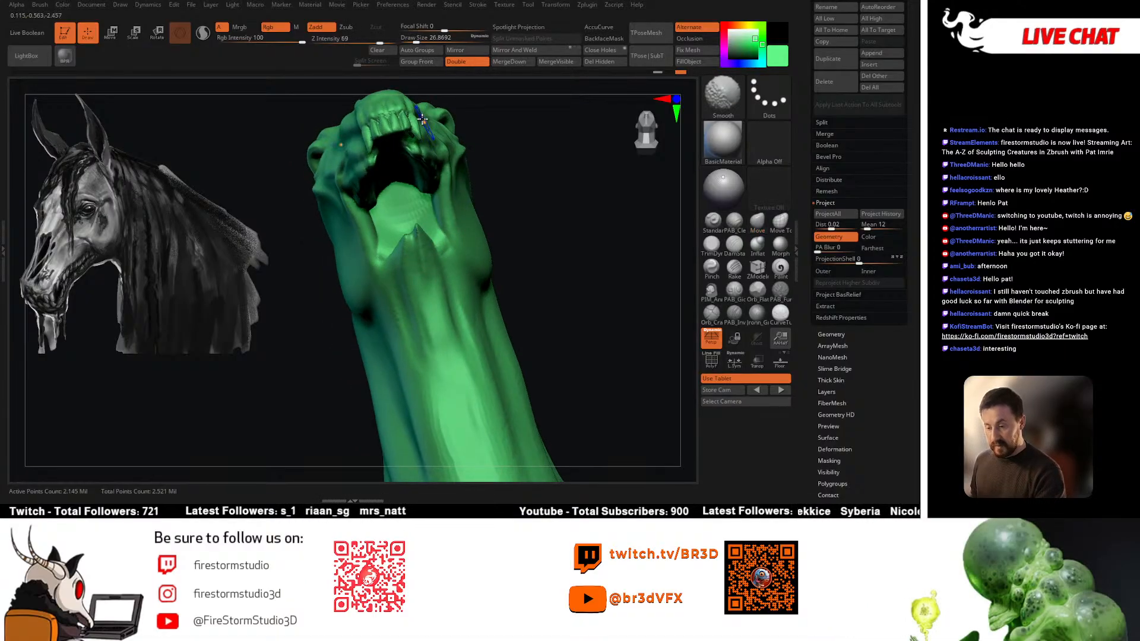
shift+drag(380, 42, 390, 41)
right_drag(309, 196, 368, 268)
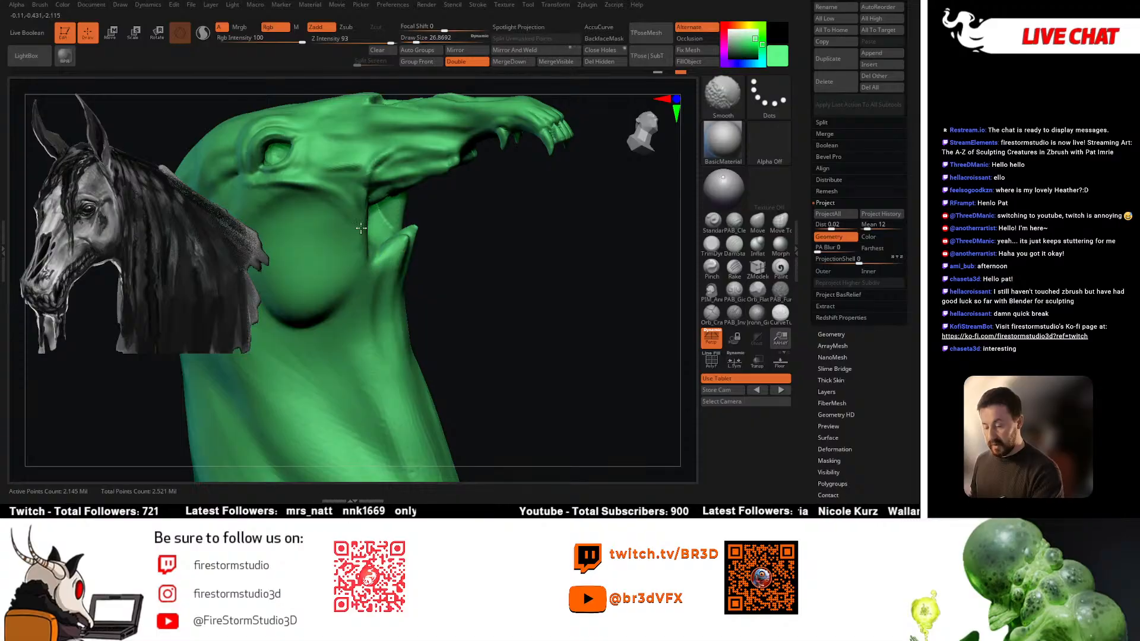
mouse_move(349, 174)
right_down()
mouse_move(326, 233)
mouse_move(344, 238)
right_up()
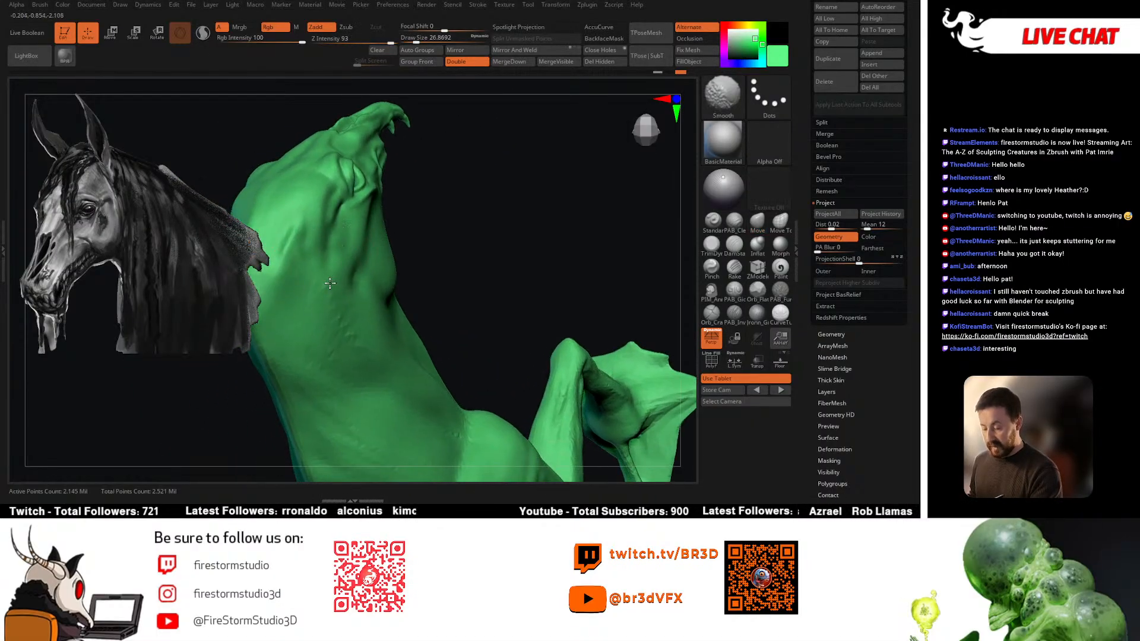
mouse_move(356, 298)
right_down()
mouse_move(407, 252)
mouse_move(467, 287)
mouse_move(455, 269)
mouse_move(514, 199)
mouse_move(430, 243)
mouse_move(454, 215)
mouse_move(415, 196)
right_up()
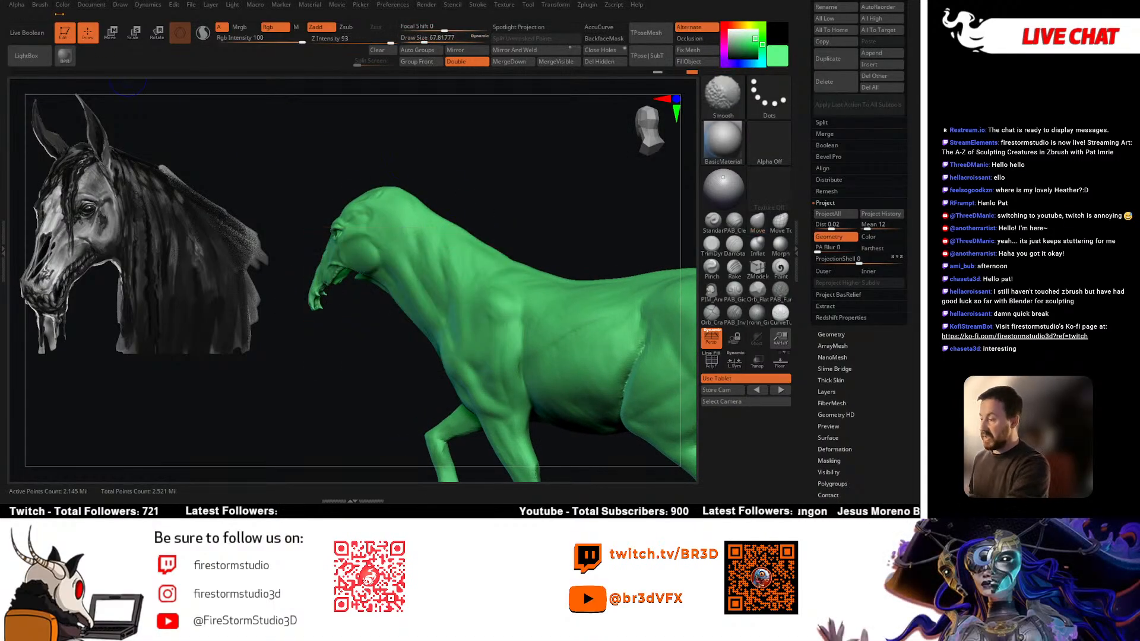
Step: Raise the outer end of the Smooth brush's edit curve and smooth the shoulder and torso at draw size about 97
click(40, 4)
mouse_move(137, 356)
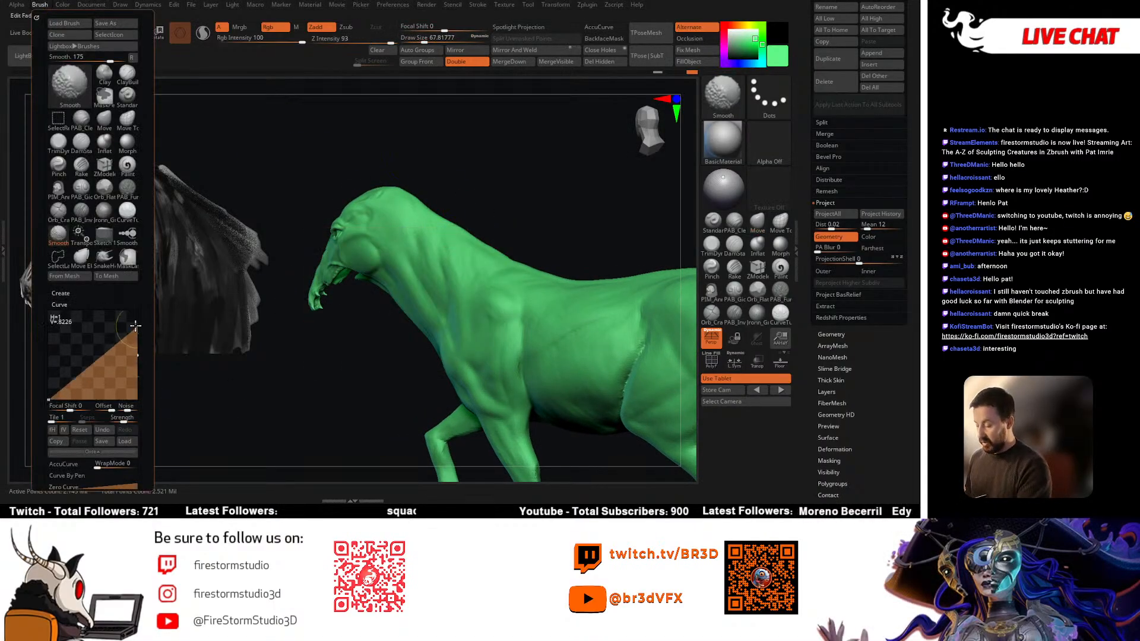
mouse_move(447, 204)
right_down()
mouse_move(476, 203)
mouse_move(430, 230)
mouse_move(429, 273)
mouse_move(465, 267)
mouse_move(455, 247)
mouse_move(472, 232)
mouse_move(413, 363)
mouse_move(412, 211)
right_up()
key(shift)
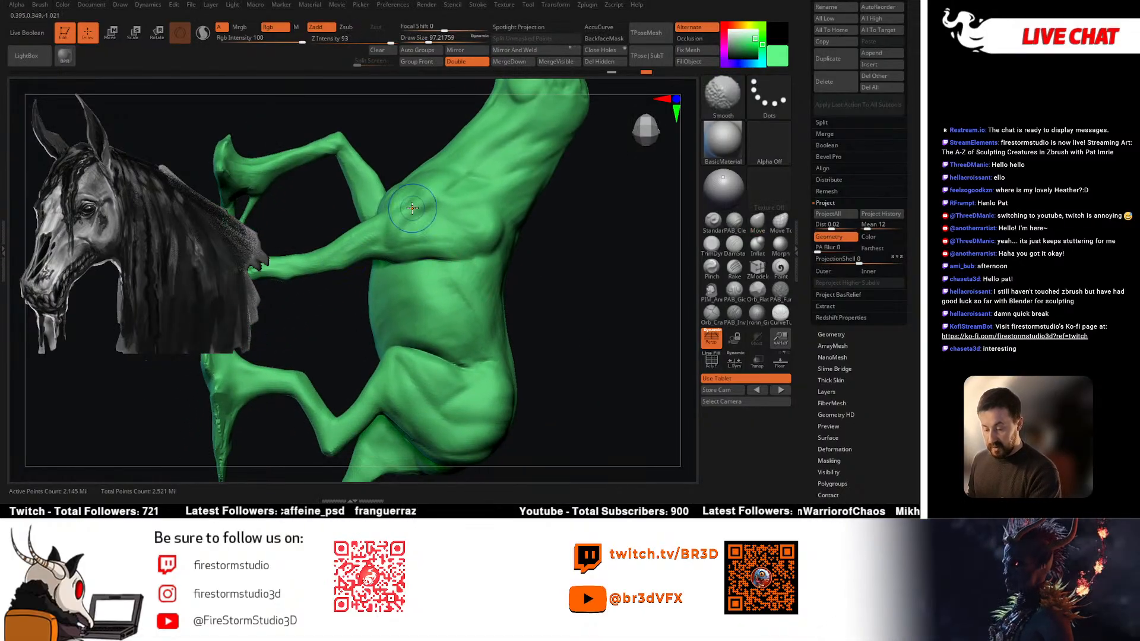
key(shift)
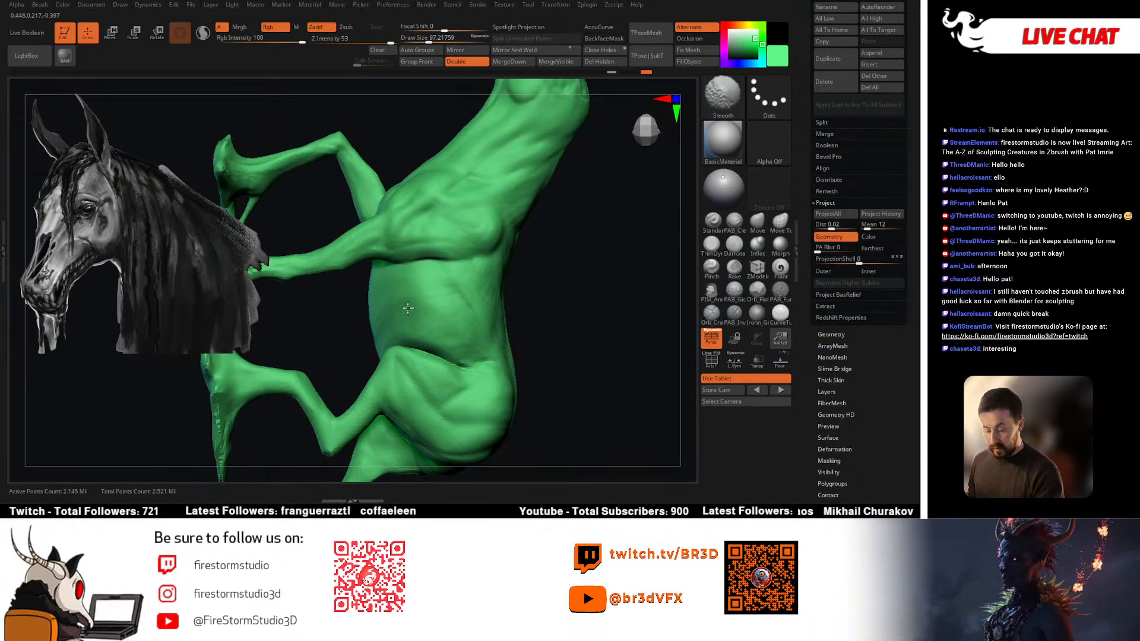
right_drag(554, 329, 466, 339)
key(shift)
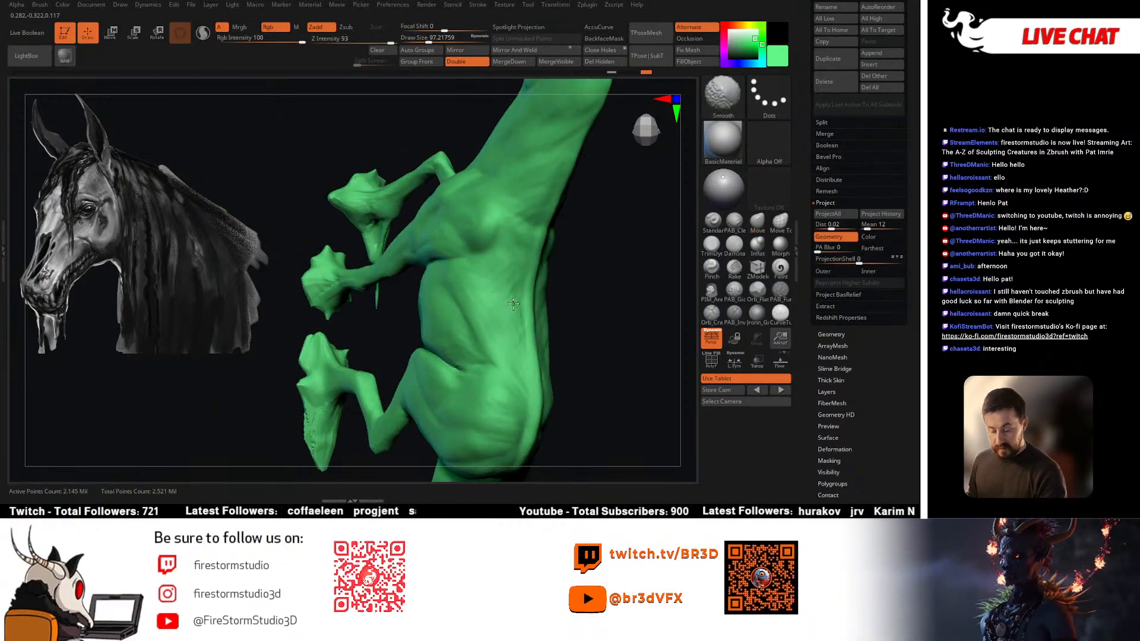
right_drag(513, 304, 453, 297)
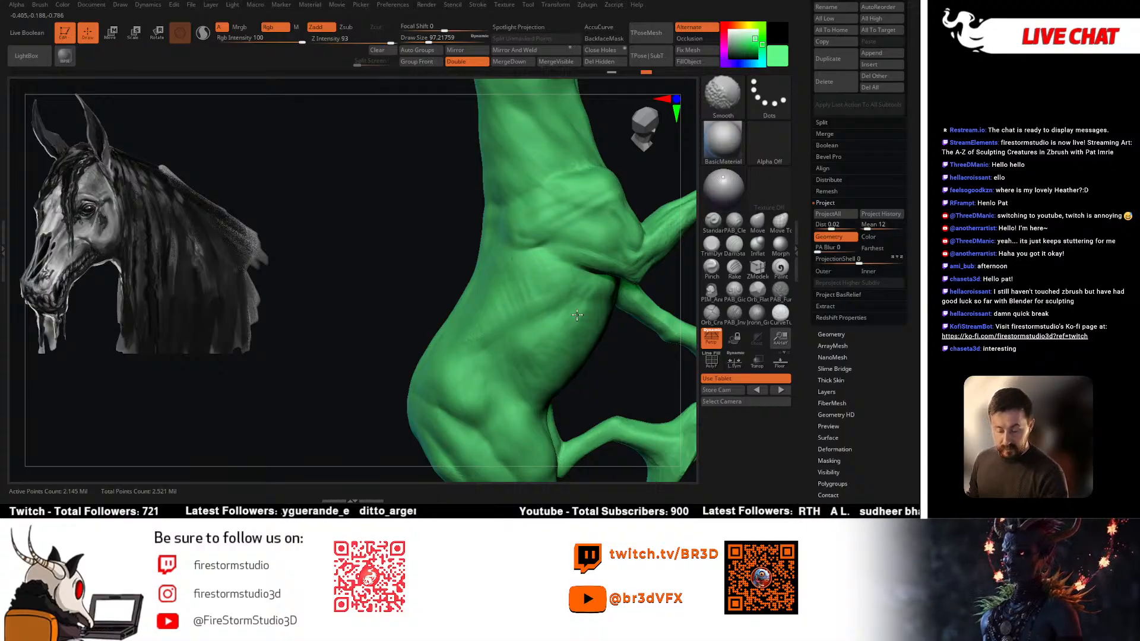
Step: Smooth the flank, hindquarters and shoulder muscles on both sides of the body
mouse_move(570, 332)
right_down()
mouse_move(581, 348)
mouse_move(505, 324)
mouse_move(416, 273)
right_up()
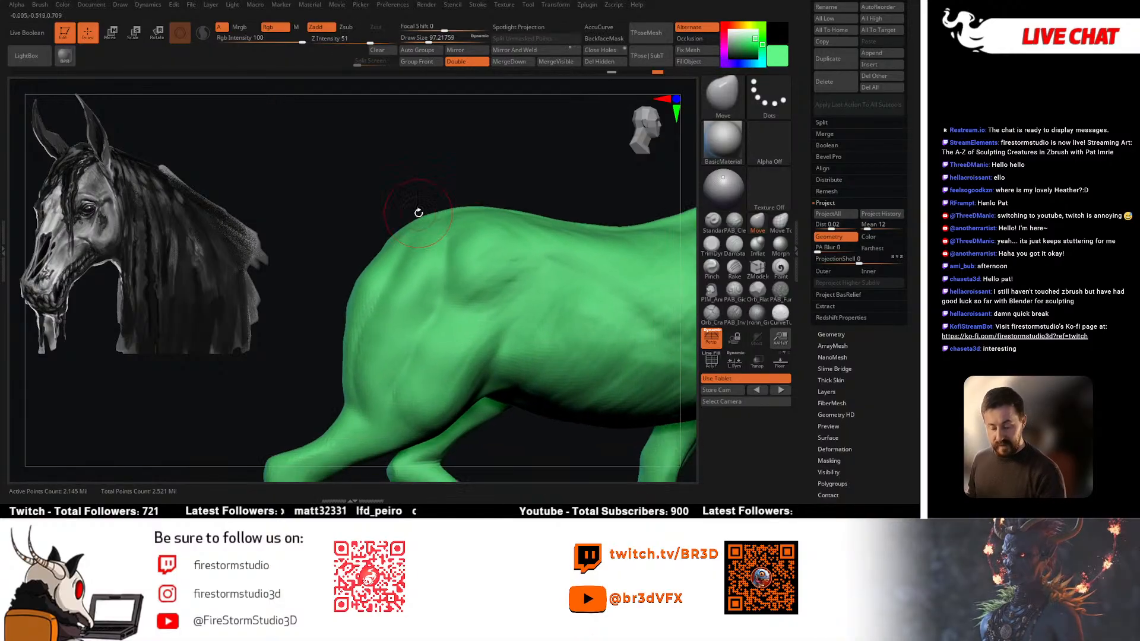
mouse_move(427, 365)
right_down()
mouse_move(376, 343)
mouse_move(374, 256)
right_up()
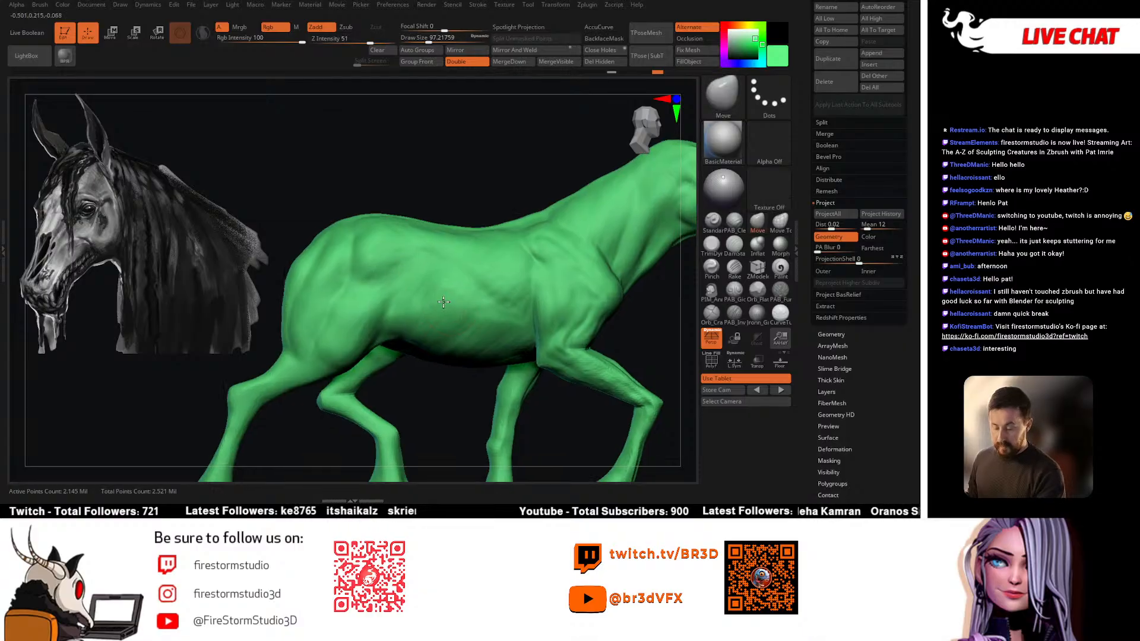
mouse_move(380, 276)
right_down()
mouse_move(505, 291)
mouse_move(551, 319)
mouse_move(601, 318)
mouse_move(570, 351)
mouse_move(587, 329)
mouse_move(532, 319)
mouse_move(590, 297)
mouse_move(542, 297)
mouse_move(542, 267)
mouse_move(501, 189)
mouse_move(518, 191)
right_up()
key(shift)
right_drag(516, 246, 485, 275)
right_drag(558, 279, 476, 268)
mouse_move(555, 259)
right_down()
mouse_move(471, 315)
mouse_move(541, 273)
right_up()
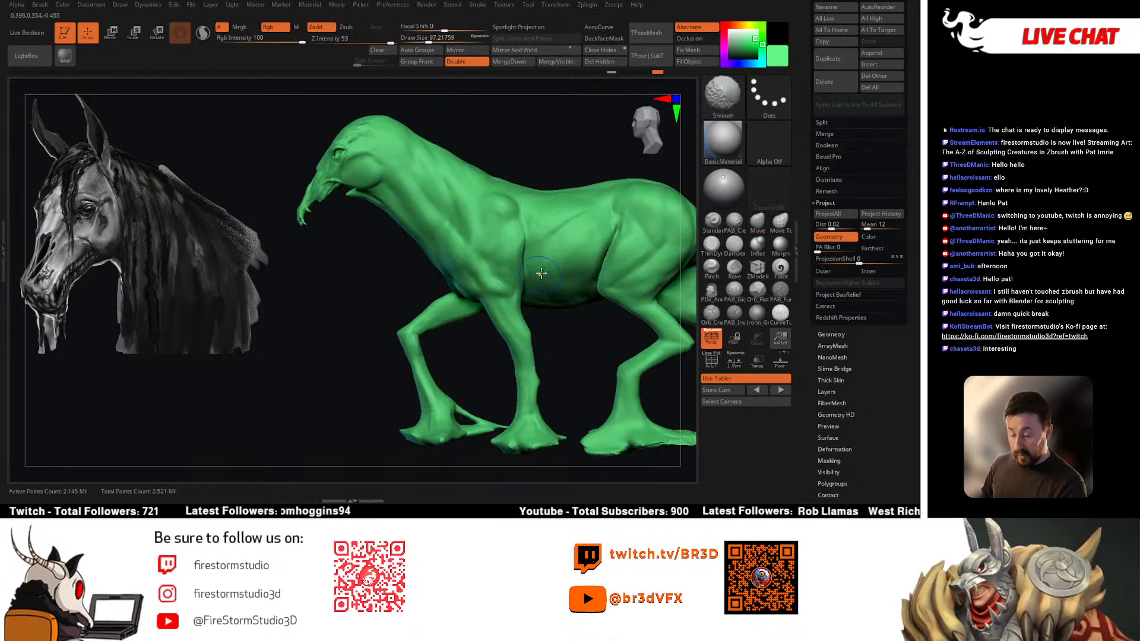
Step: Turn on Occlusion for the full-body view and open the Preview AO render settings
right_drag(618, 217, 501, 279)
right_drag(505, 171, 550, 321)
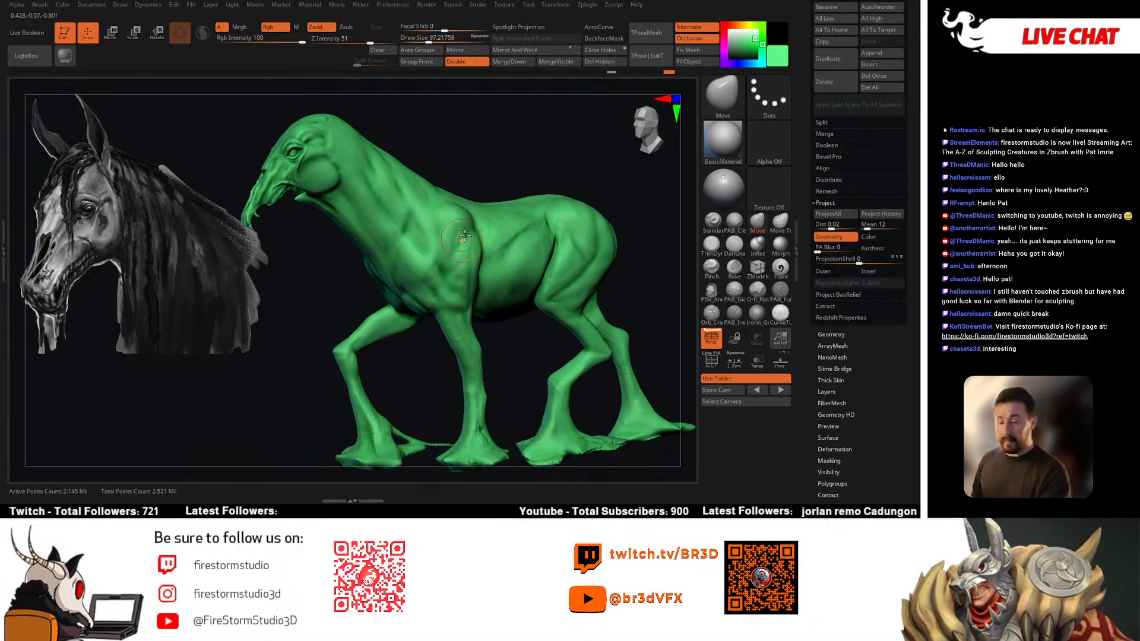
click(425, 5)
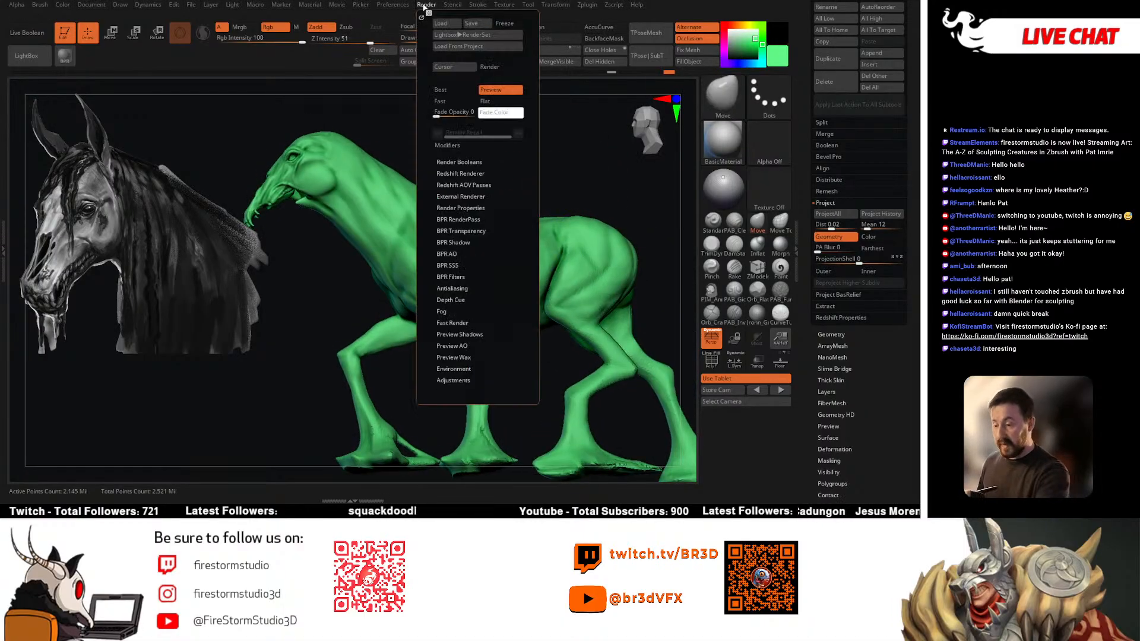
click(465, 345)
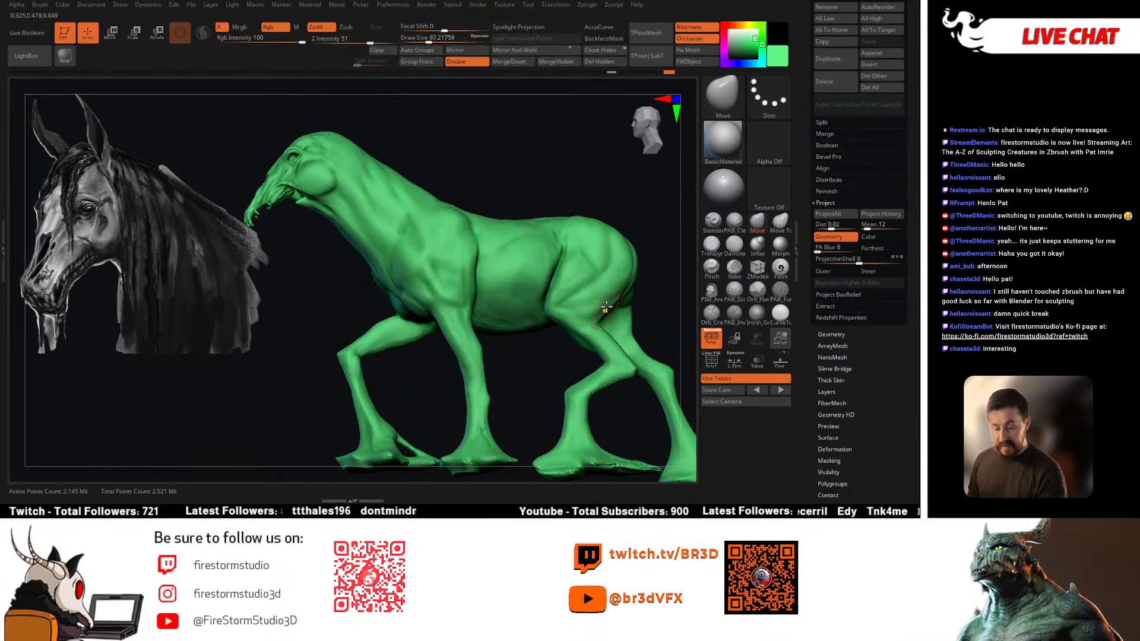
Step: Smooth the front and hind legs on both sides of the body with the Smooth brush at draw size about 97
alt+right_drag(576, 185, 537, 143)
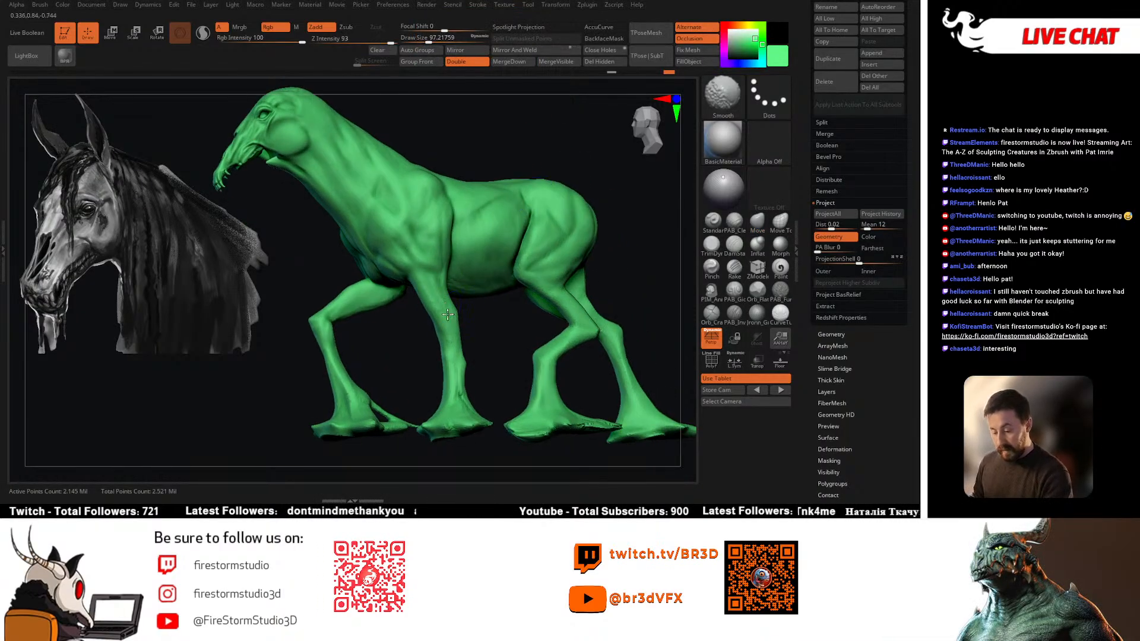
right_drag(464, 405, 327, 356)
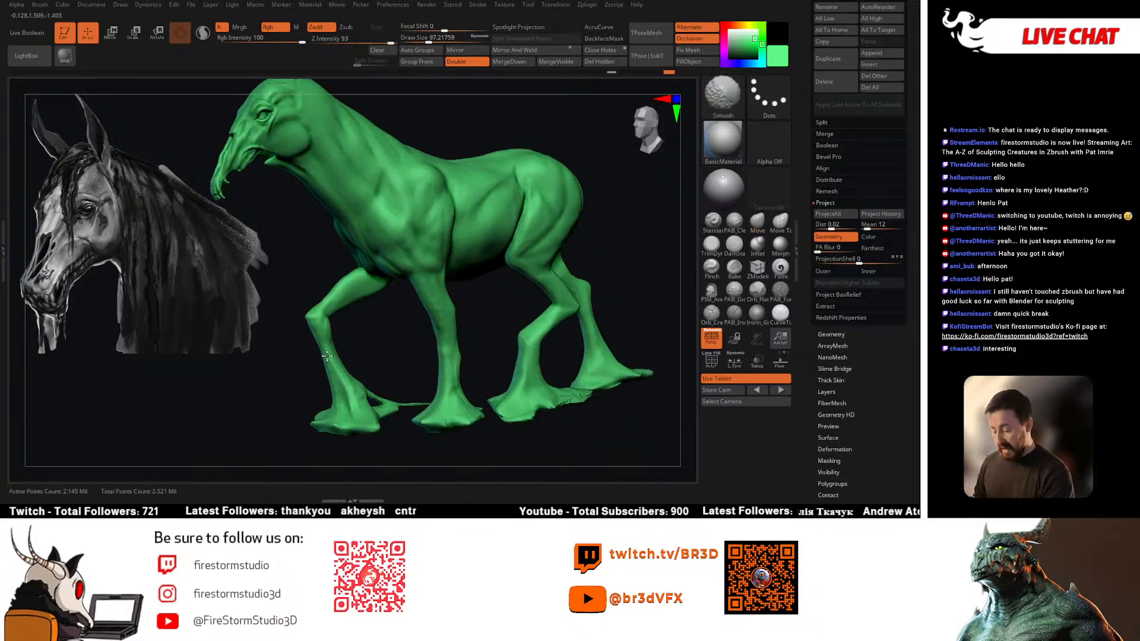
mouse_move(372, 308)
right_down()
mouse_move(447, 310)
mouse_move(420, 283)
mouse_move(538, 264)
right_up()
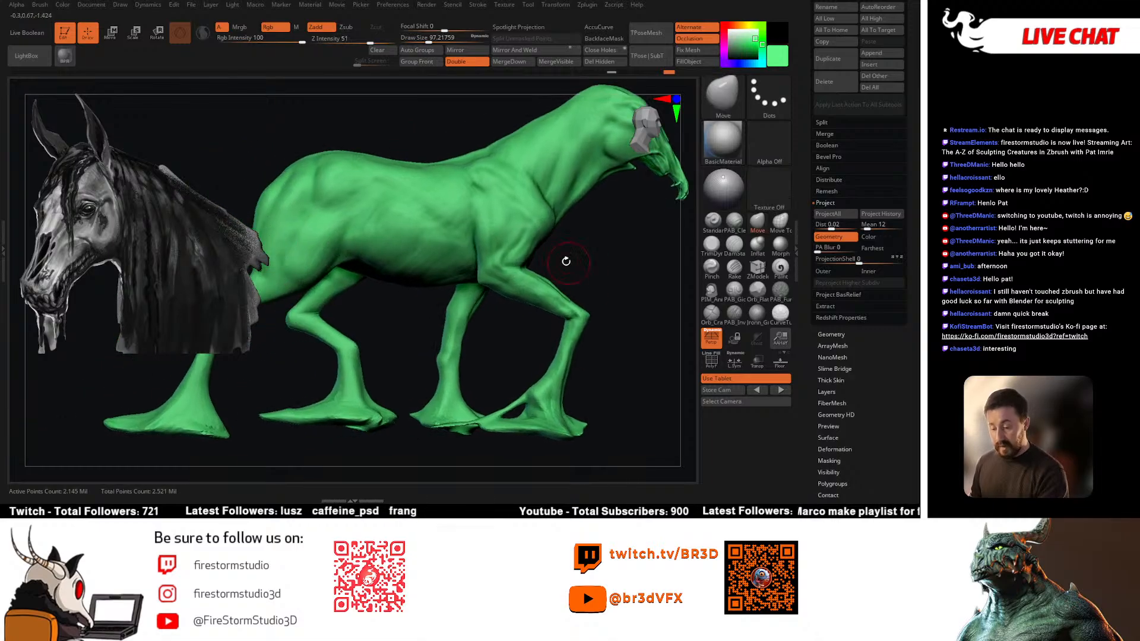
mouse_move(496, 201)
shift+mouse_down()
mouse_move(513, 201)
mouse_move(496, 200)
shift+mouse_up()
alt+right_drag(445, 193, 511, 191)
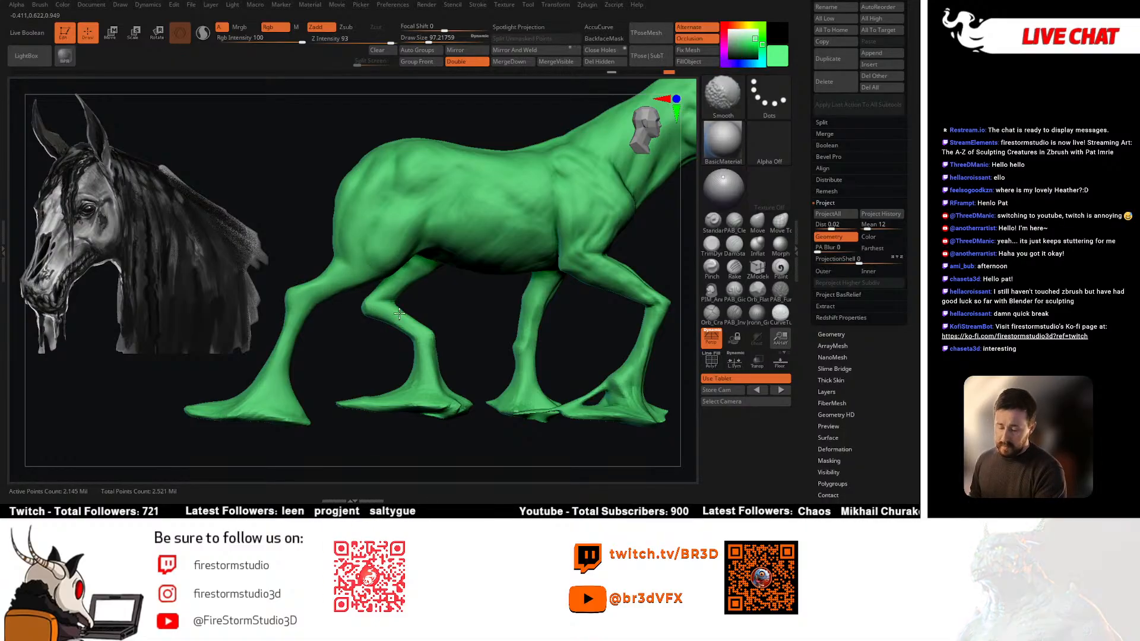
right_drag(434, 366, 389, 380)
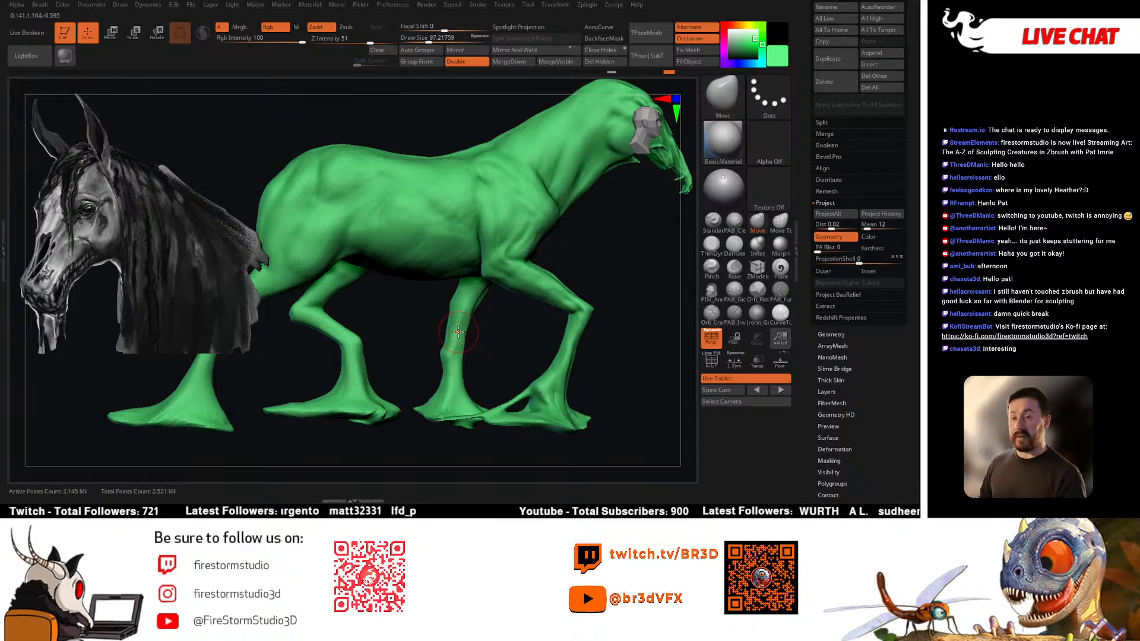
key(shift)
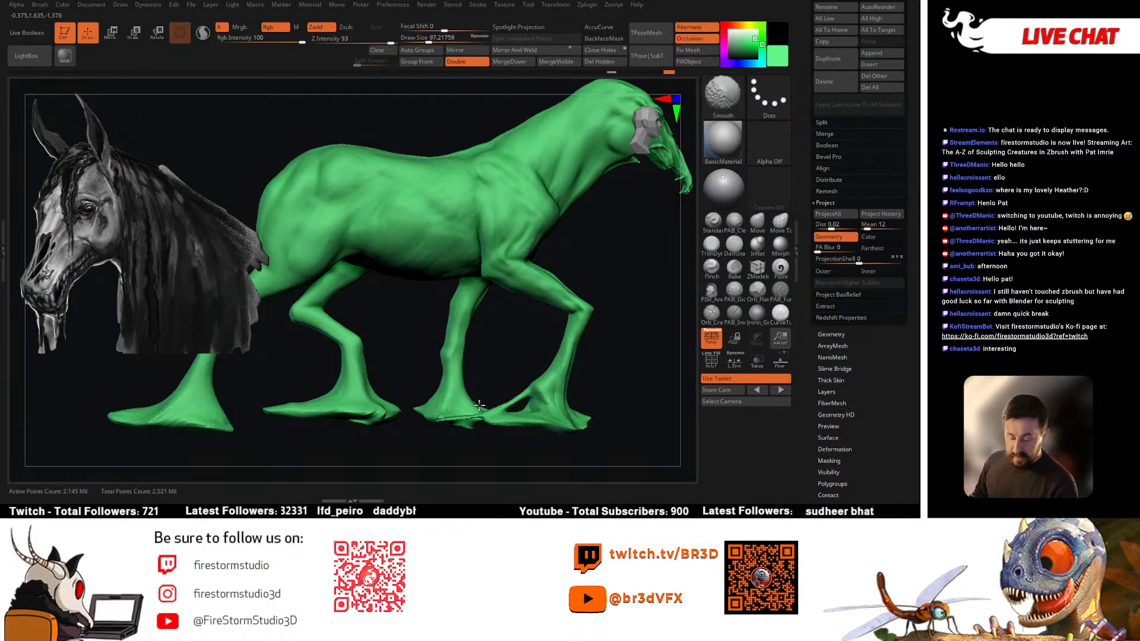
right_drag(455, 357, 552, 351)
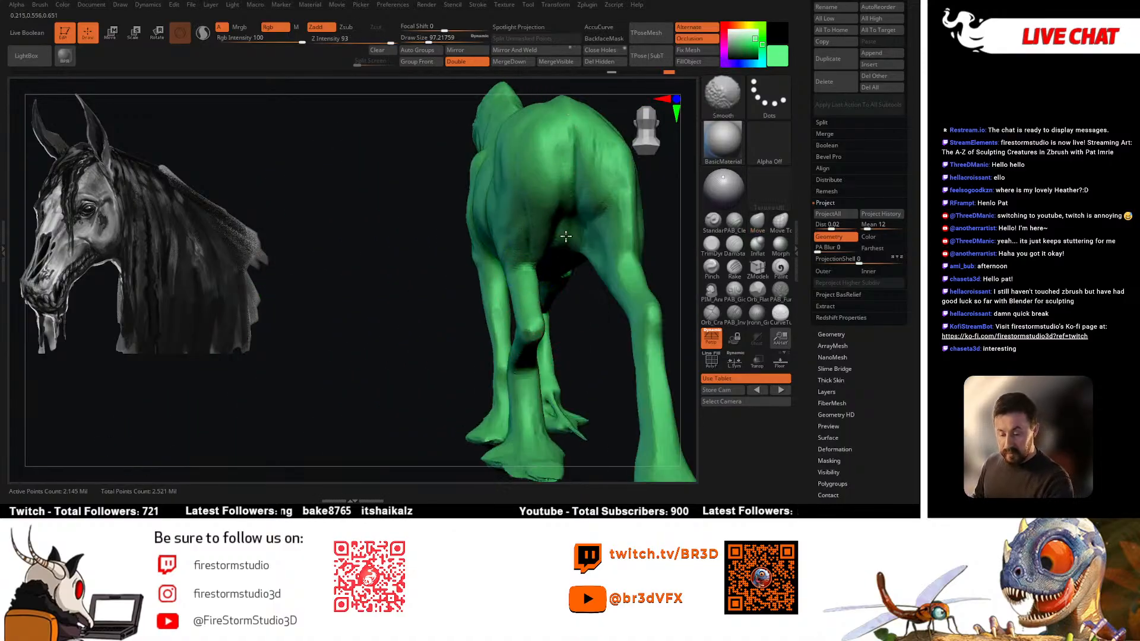
Step: Smooth the hindquarters, hind legs and feet, and reduce the Move brush's draw size to about 49 for the head
right_drag(603, 178, 552, 190)
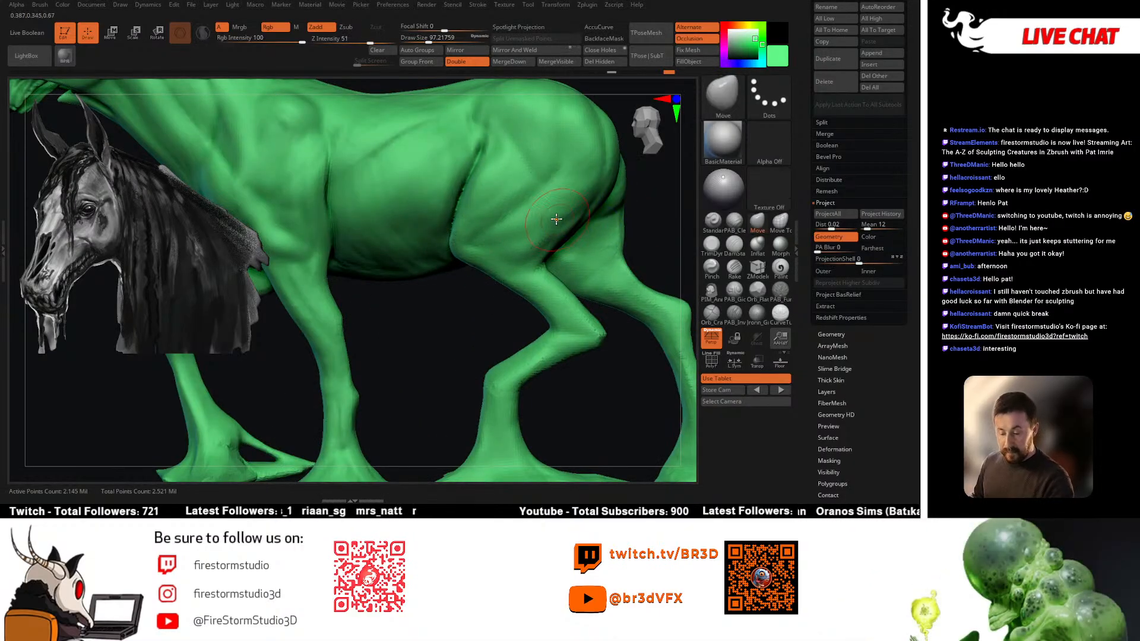
ctrl+right_drag(558, 220, 416, 246)
alt+right_drag(417, 246, 465, 239)
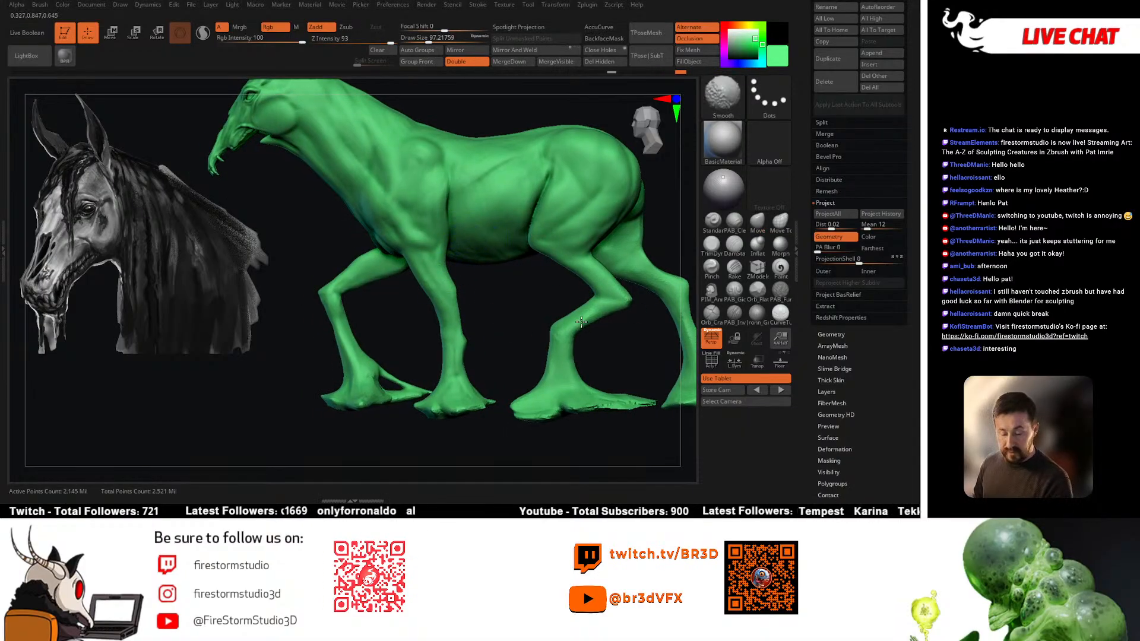
ctrl+right_drag(566, 352, 565, 315)
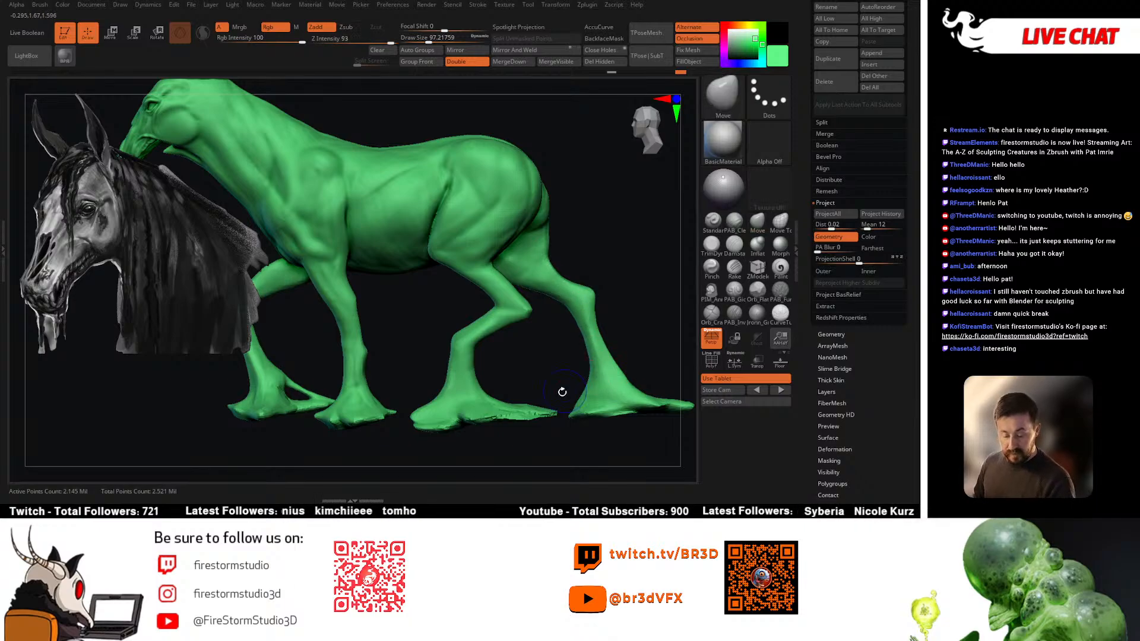
mouse_move(574, 417)
ctrl+right_down()
mouse_move(615, 323)
mouse_move(499, 295)
mouse_move(456, 298)
mouse_move(471, 301)
mouse_move(468, 251)
mouse_move(499, 226)
mouse_move(438, 336)
mouse_move(428, 308)
mouse_move(445, 341)
mouse_move(502, 311)
mouse_move(432, 282)
mouse_move(528, 346)
mouse_move(490, 324)
mouse_move(509, 296)
mouse_move(475, 308)
mouse_move(505, 329)
ctrl+right_up()
key(space)
drag(456, 274, 446, 274)
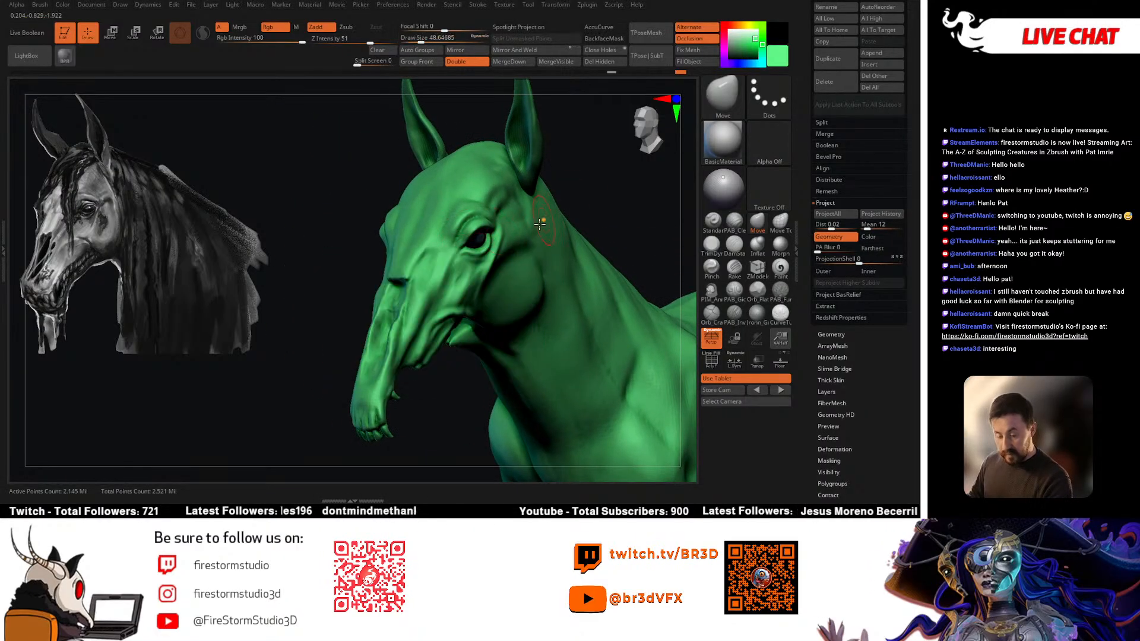
Step: Carve fine eyelid creases above and around the creature's left eye with DamStandard at draw size about 7.5
click(734, 244)
mouse_move(570, 271)
ctrl+right_down()
mouse_move(523, 249)
mouse_move(525, 260)
ctrl+right_up()
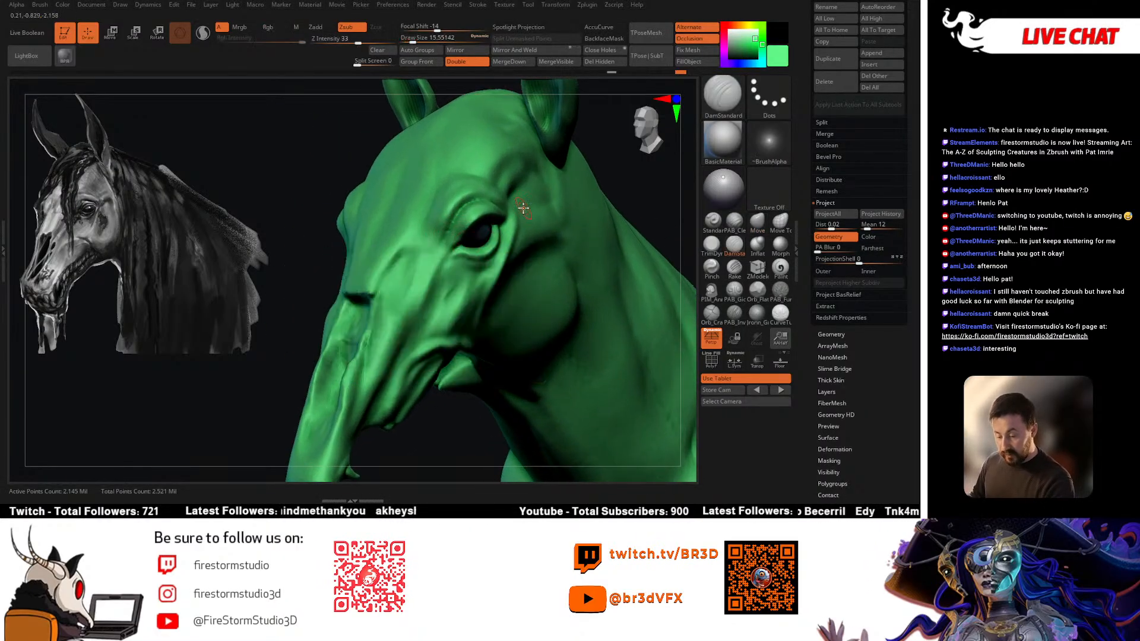
mouse_move(521, 208)
right_down()
mouse_move(505, 190)
mouse_move(488, 260)
mouse_move(490, 247)
right_up()
key(space)
drag(466, 249, 490, 215)
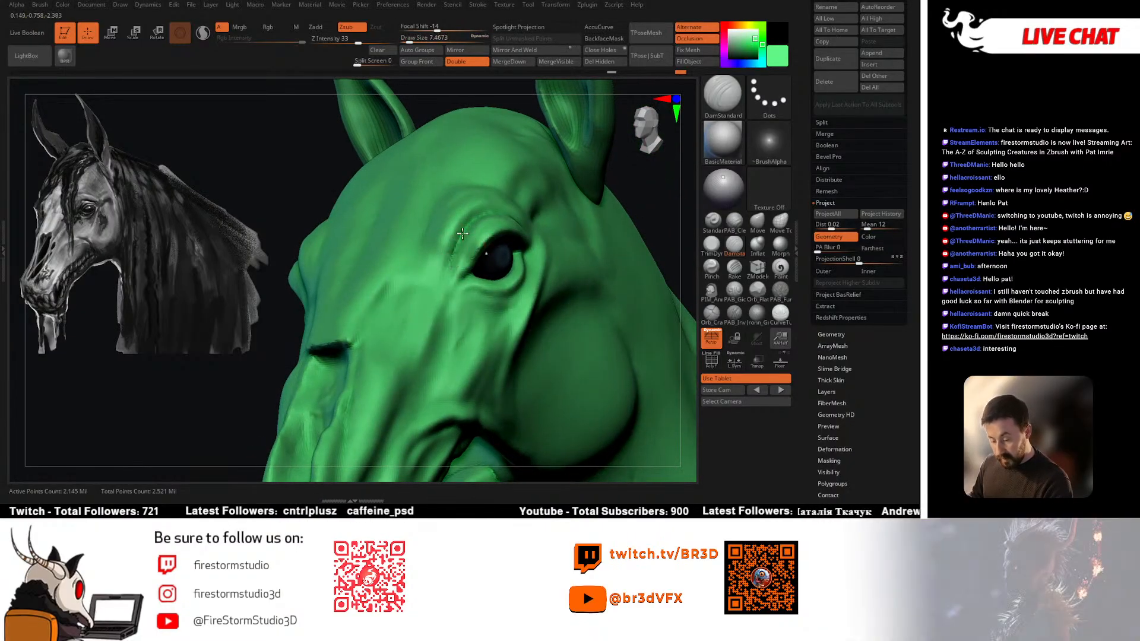
right_drag(492, 244, 477, 264)
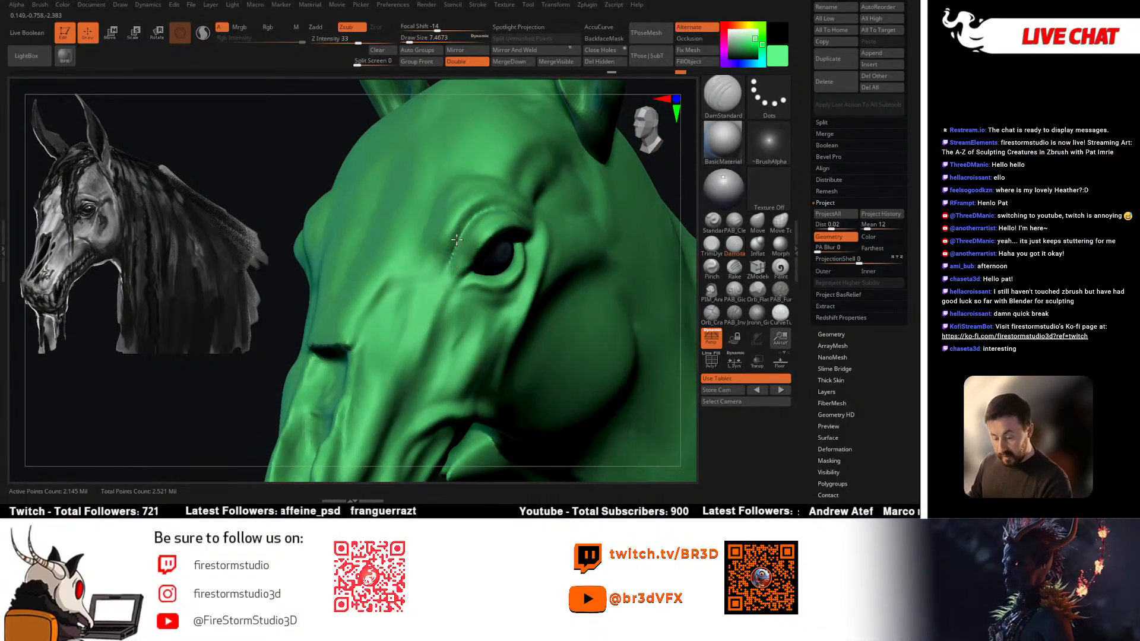
mouse_move(507, 217)
right_down()
mouse_move(478, 219)
mouse_move(486, 244)
right_up()
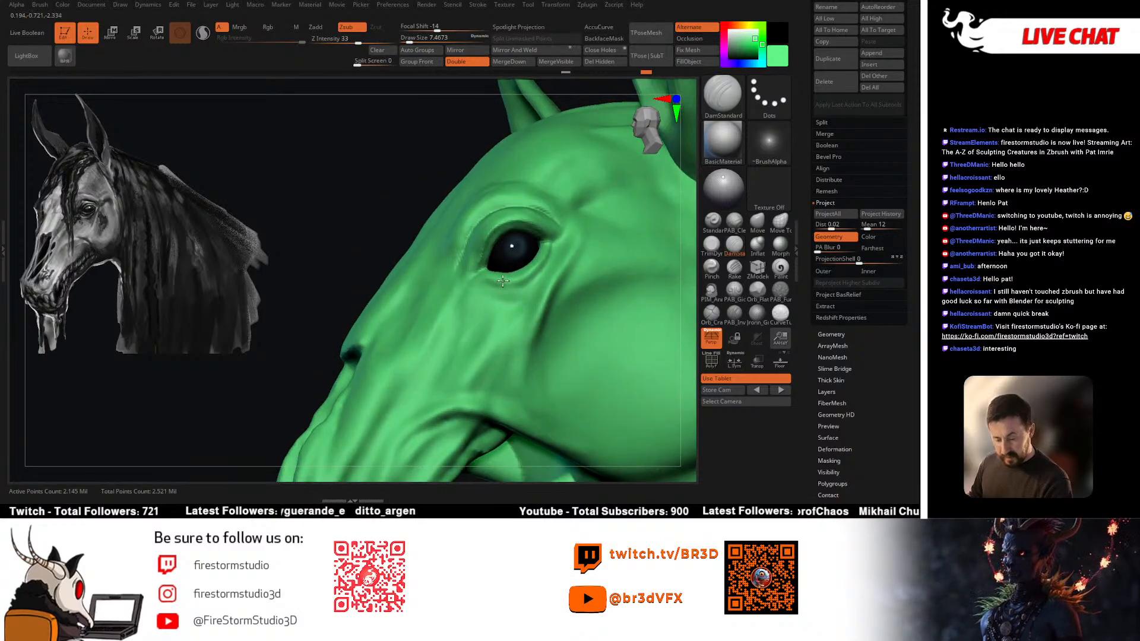
right_drag(502, 281, 490, 269)
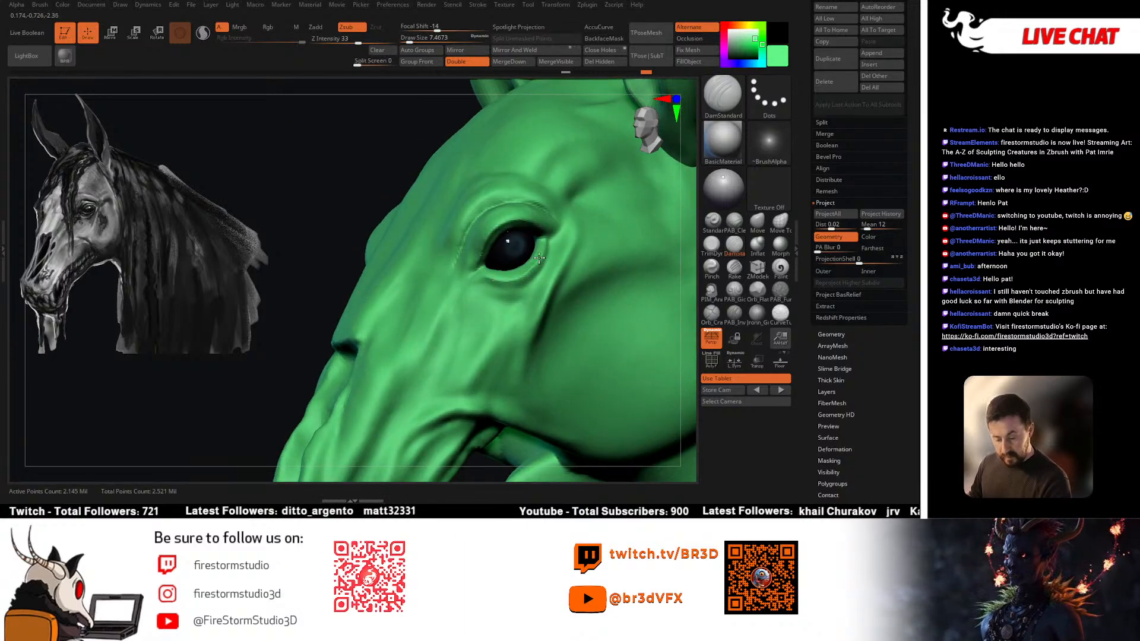
Step: Carve matching eyelid creases around the creature's right eye with DamStandard and soften the fold near its inner corner
right_drag(505, 293, 381, 282)
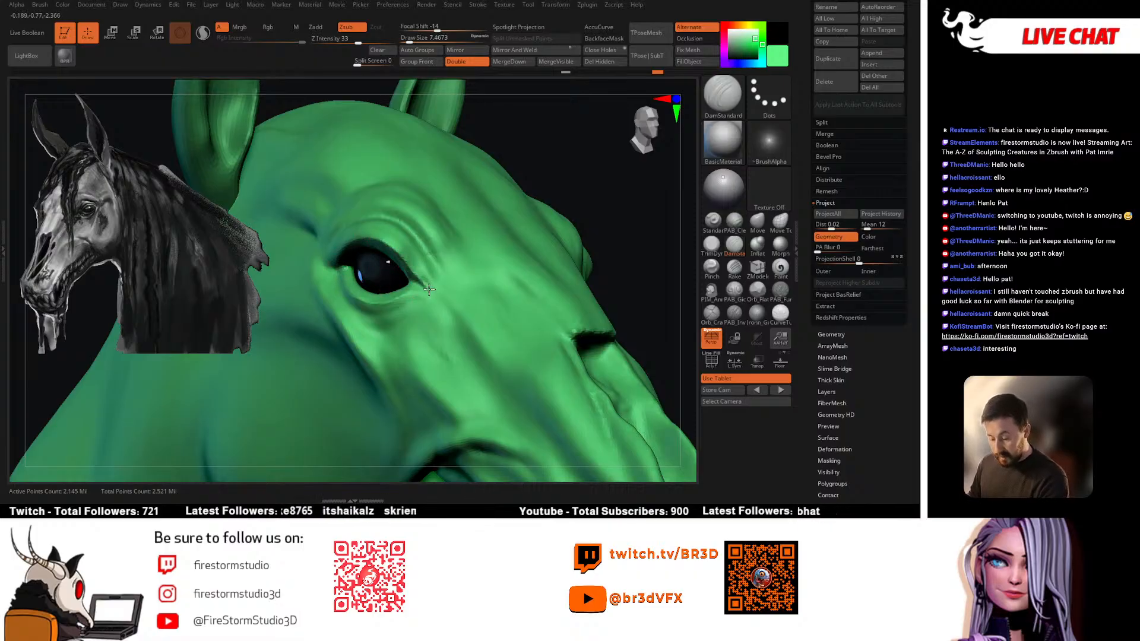
right_drag(427, 289, 413, 264)
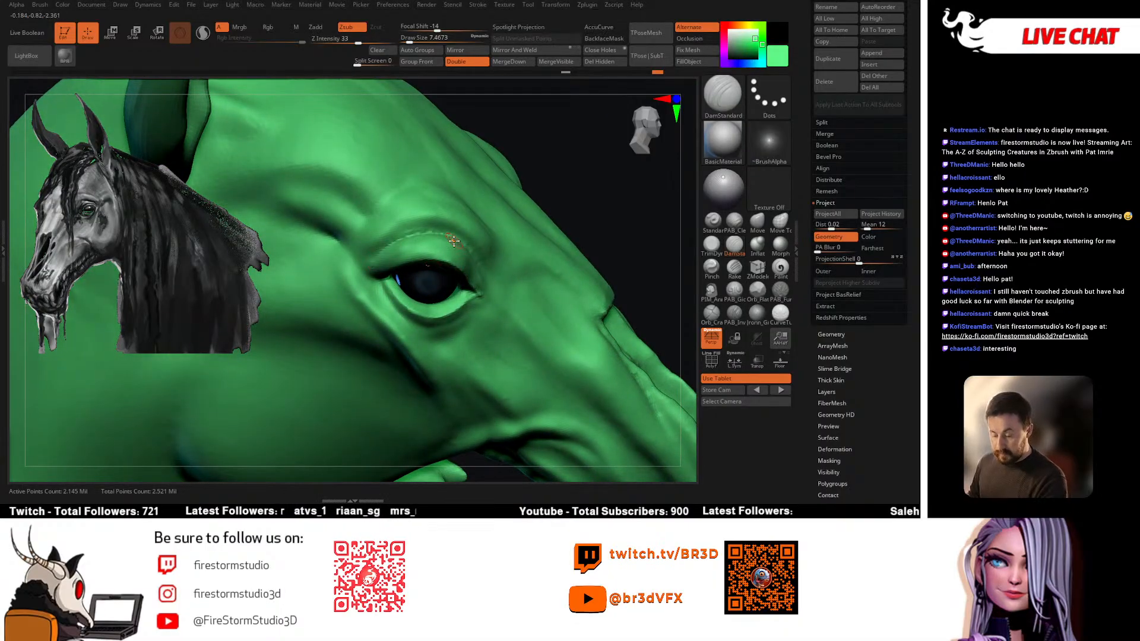
right_drag(540, 247, 484, 266)
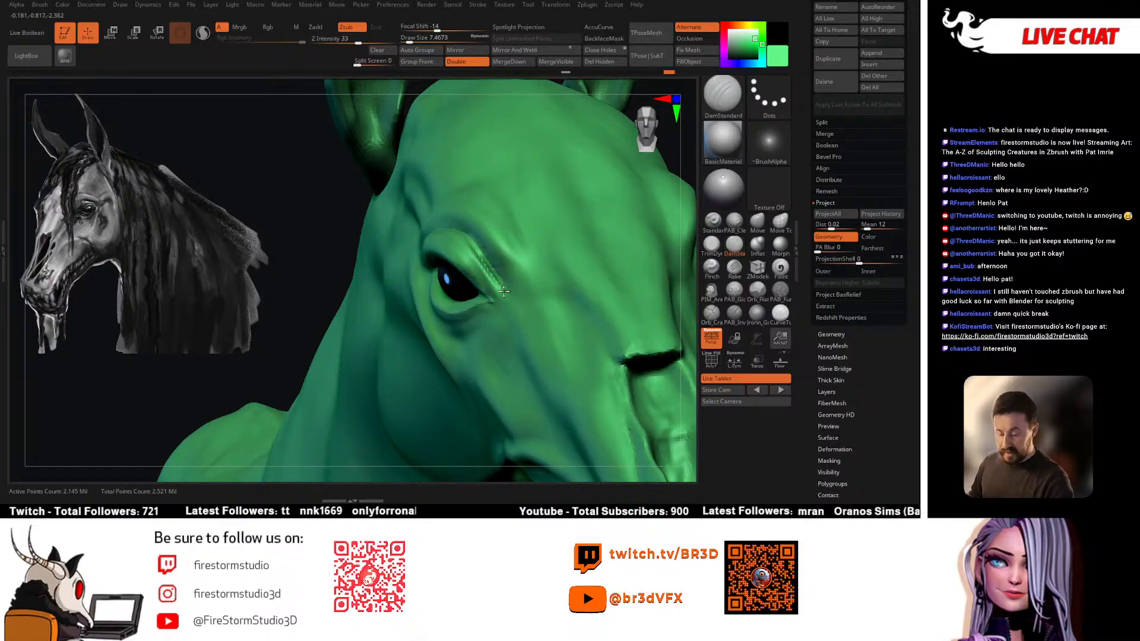
shift+drag(480, 248, 502, 283)
right_drag(472, 277, 500, 285)
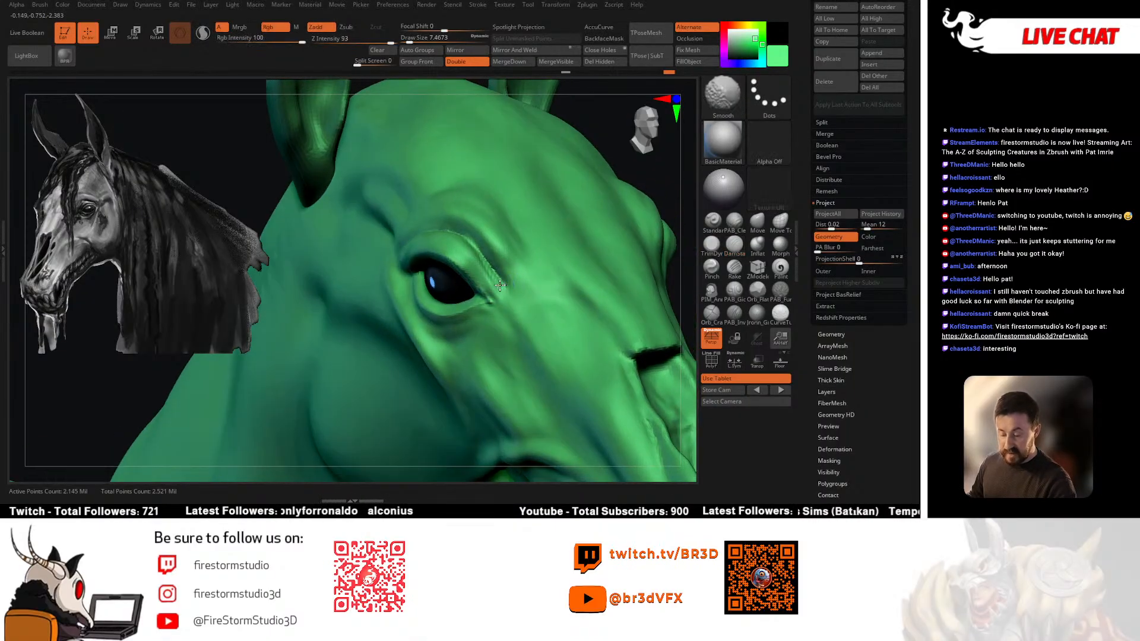
shift+drag(500, 285, 494, 270)
mouse_move(504, 274)
right_down()
mouse_move(533, 269)
mouse_move(478, 264)
right_up()
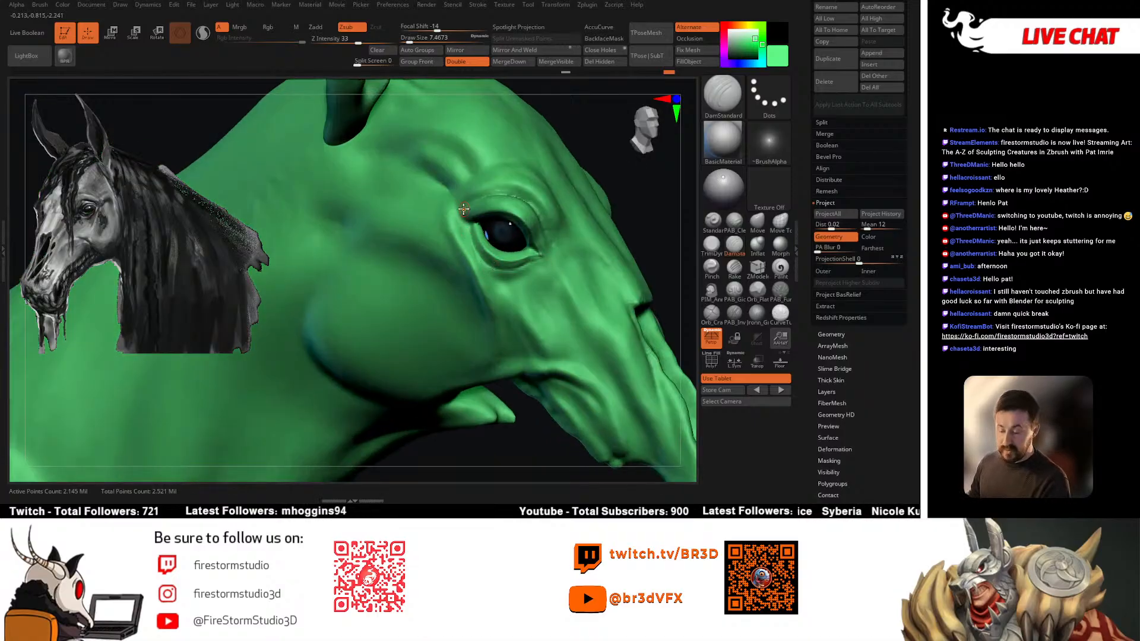
right_drag(547, 226, 484, 255)
Step: Increase the DamStandard draw size to about 20 and define the creases on the cheeks, mouth and snout
mouse_move(594, 273)
right_down()
mouse_move(522, 319)
mouse_move(448, 316)
right_up()
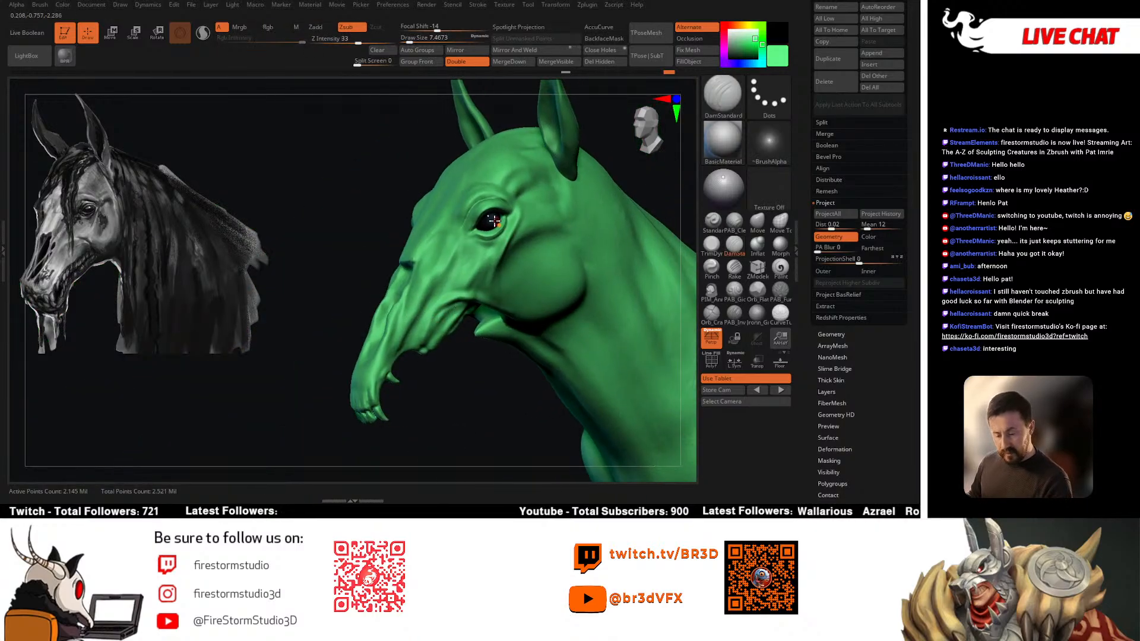
right_drag(535, 297, 465, 326)
key(space)
click(492, 265)
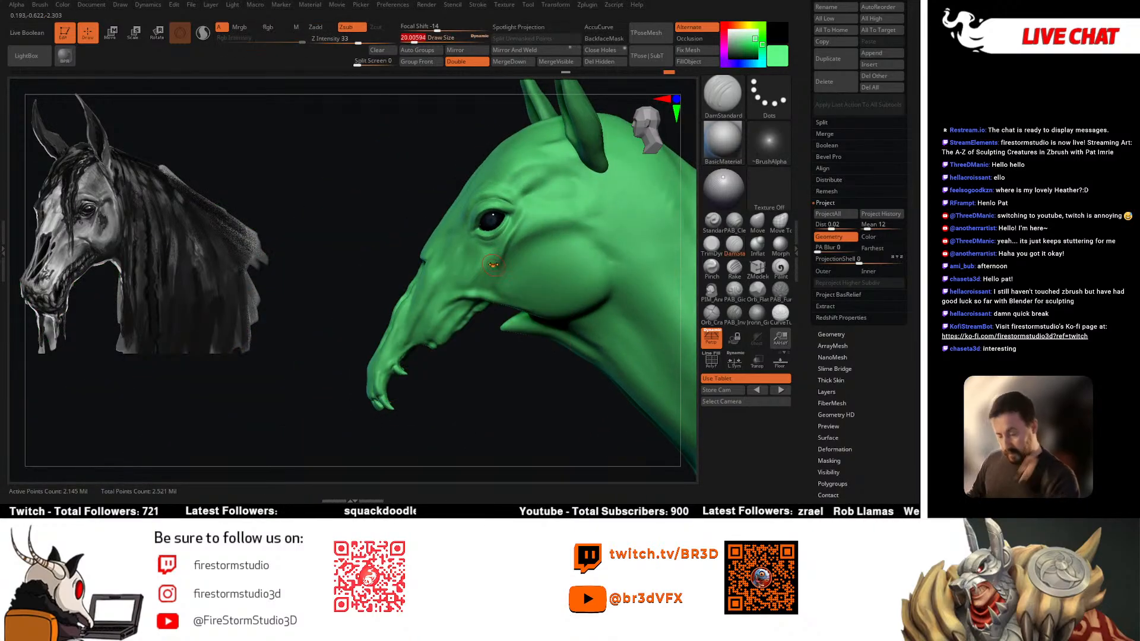
mouse_move(492, 264)
right_down()
mouse_move(484, 330)
mouse_move(440, 315)
mouse_move(517, 311)
mouse_move(478, 380)
right_up()
right_click(479, 380)
right_drag(475, 338, 435, 306)
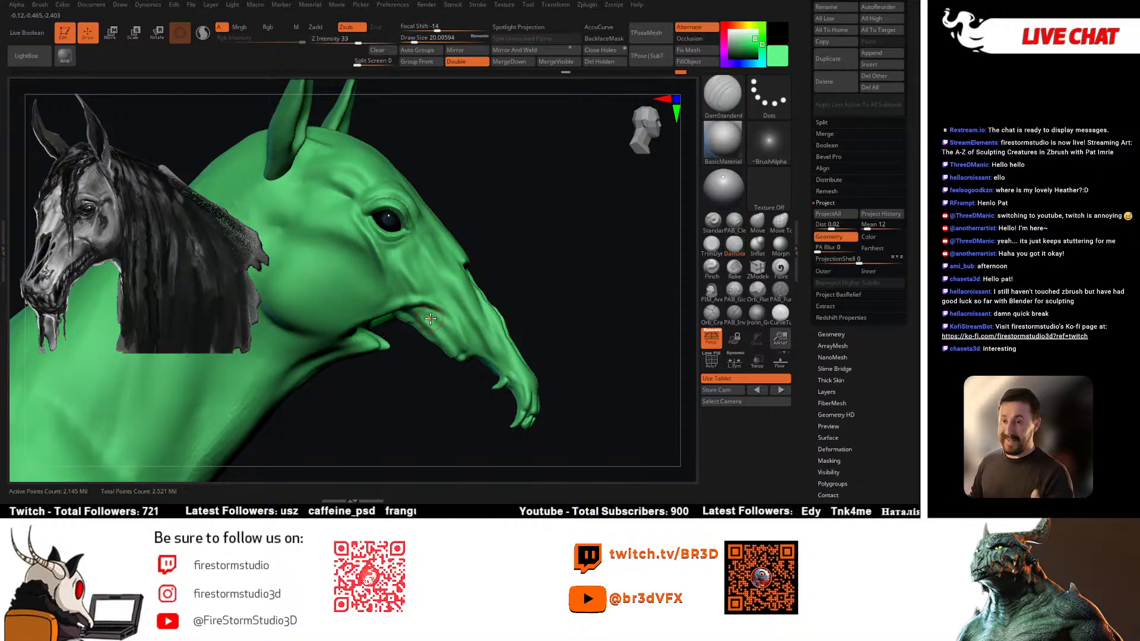
right_drag(430, 319, 491, 283)
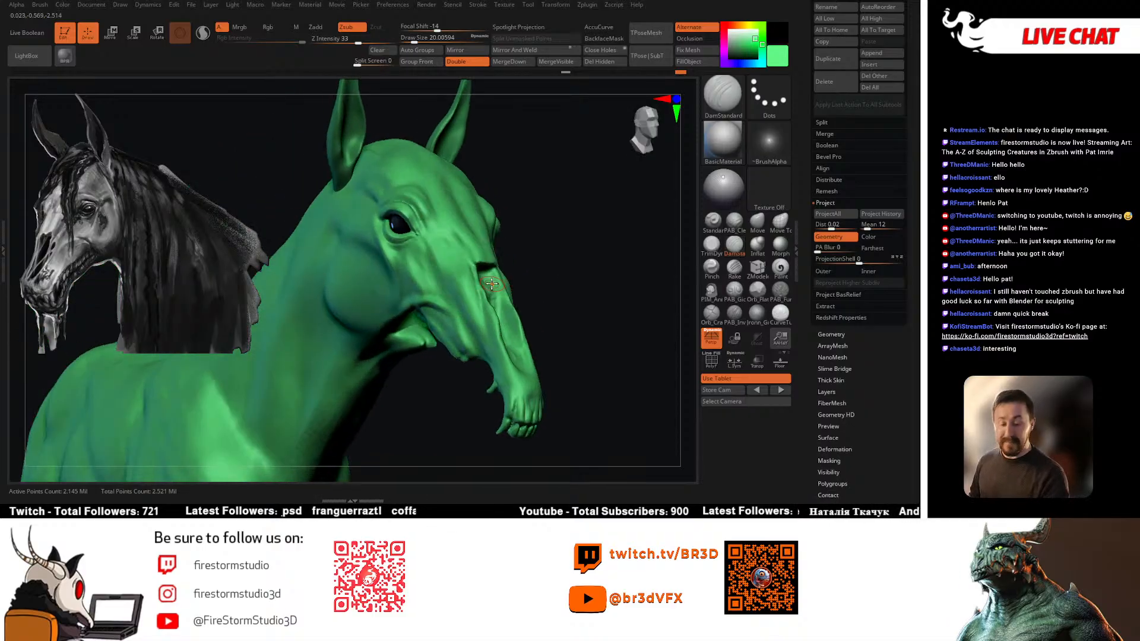
Step: Flatten the planes around the eyes, cheeks and mouth on both sides of the head with TrimDynamic
click(712, 245)
mouse_move(591, 293)
right_down()
mouse_move(427, 308)
mouse_move(510, 298)
mouse_move(466, 296)
mouse_move(481, 328)
mouse_move(527, 306)
mouse_move(526, 293)
right_up()
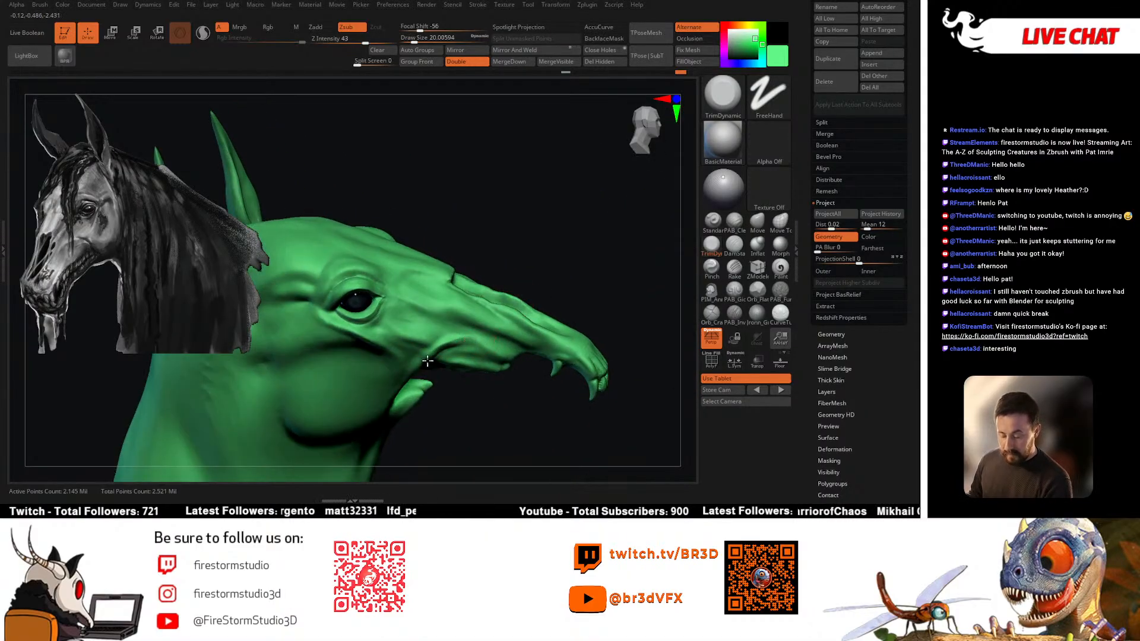
right_drag(428, 361, 462, 239)
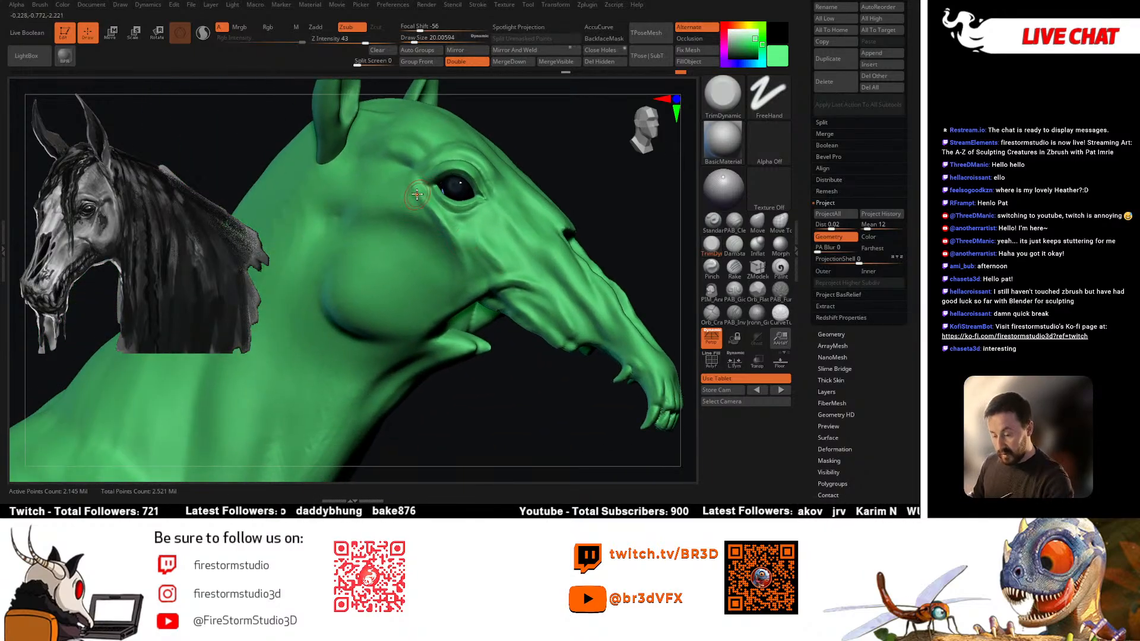
right_drag(430, 204, 502, 252)
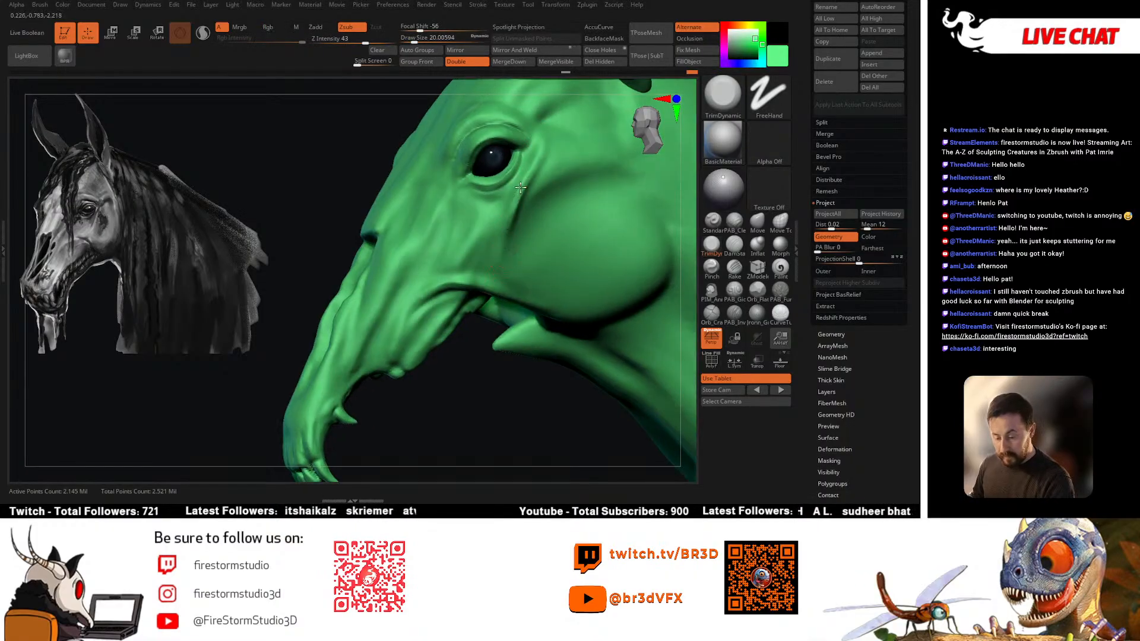
right_drag(521, 190, 442, 312)
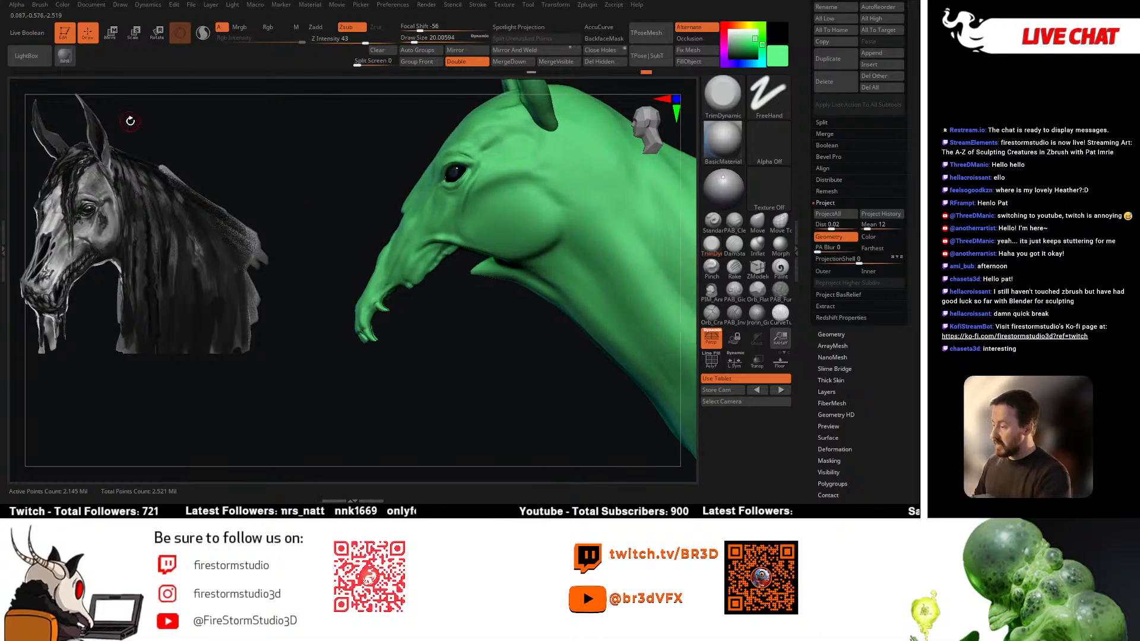
Step: Browse the custom brush folders to General Sculpting and load the Skin_folds brush
key(comma)
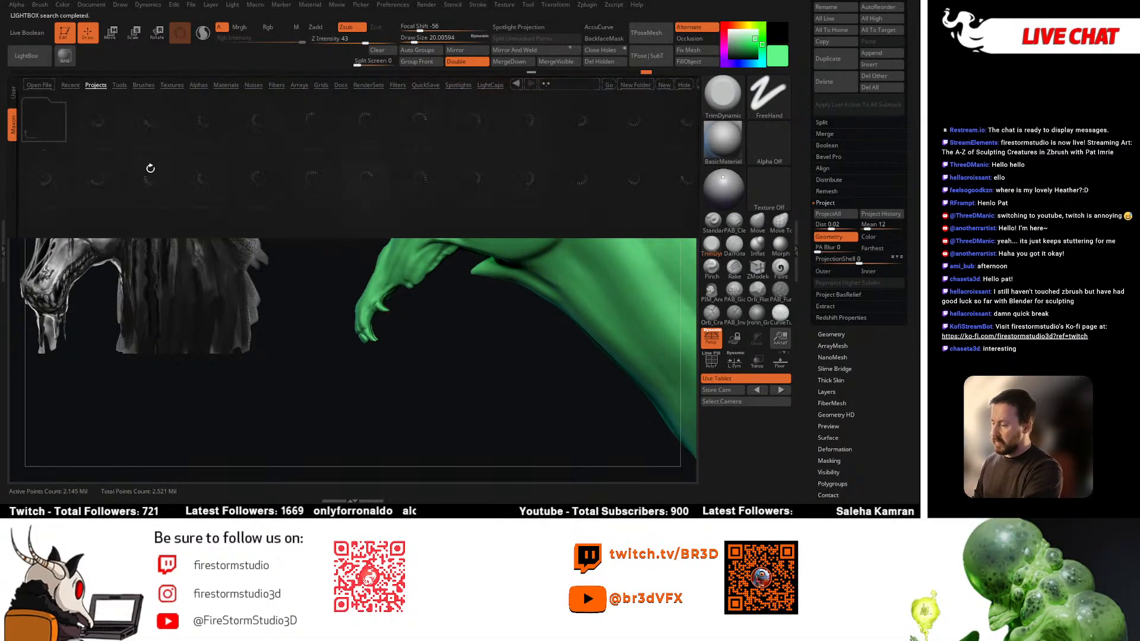
double_click(523, 116)
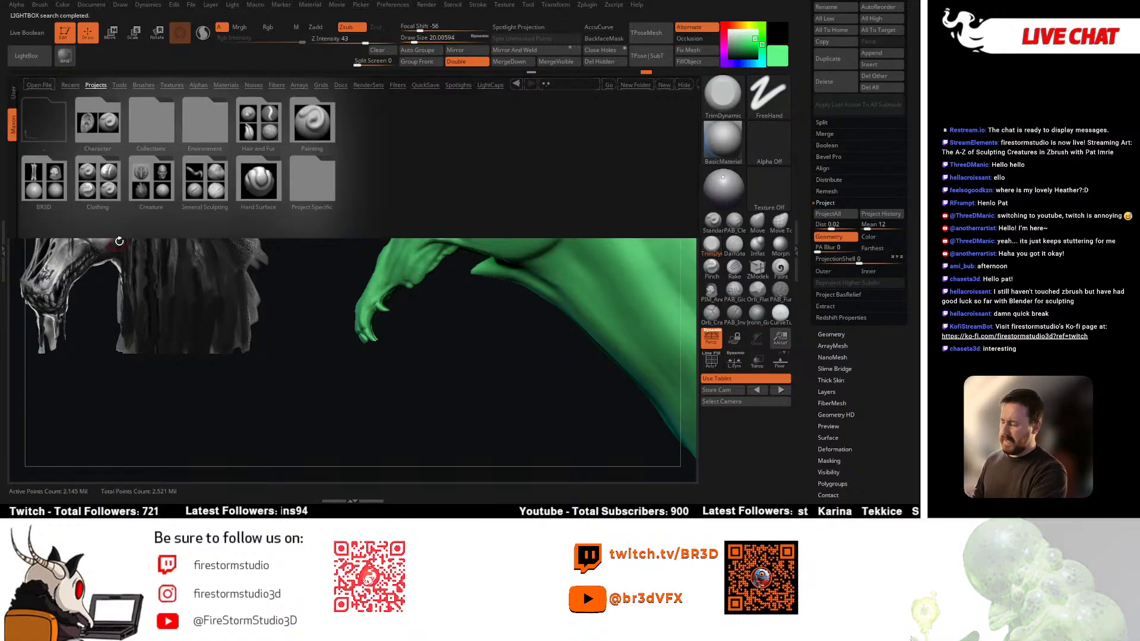
double_click(153, 181)
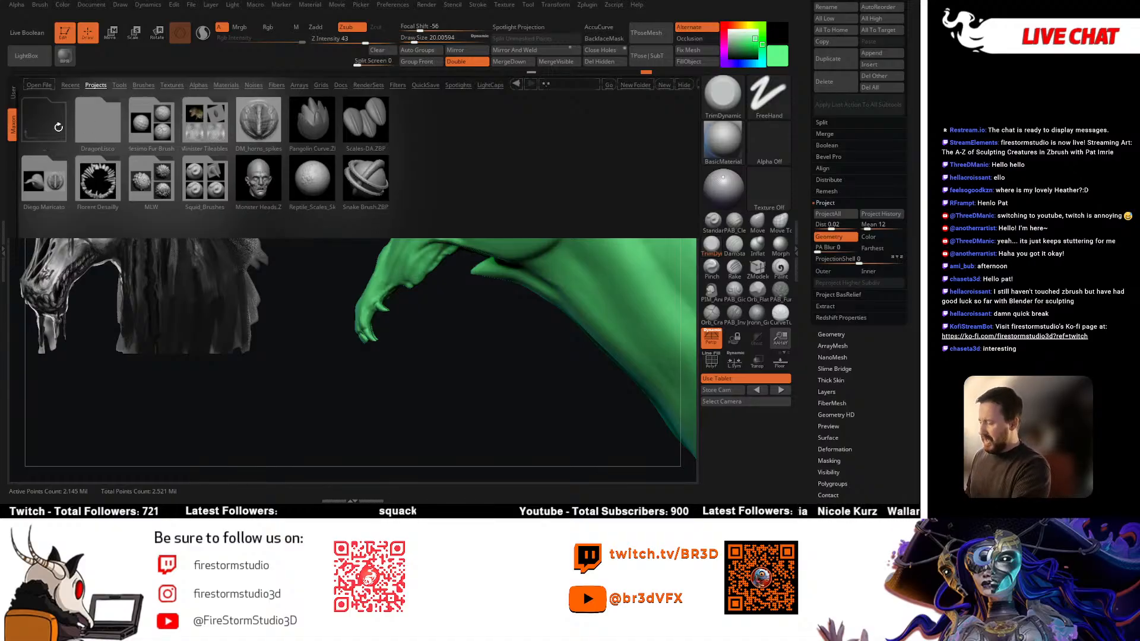
double_click(58, 127)
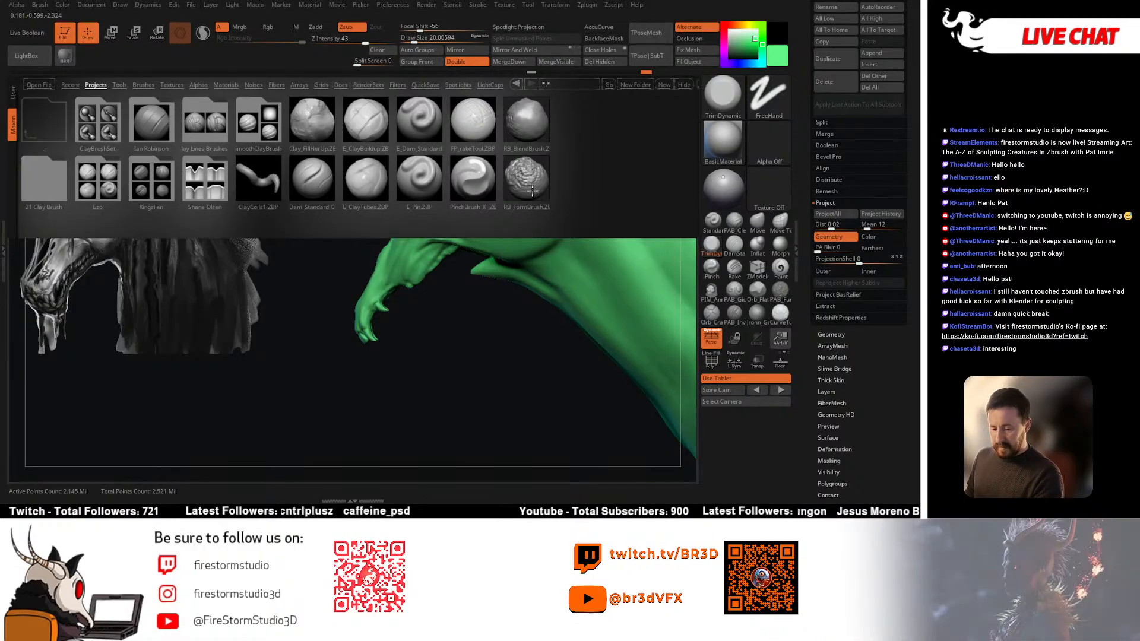
click(52, 130)
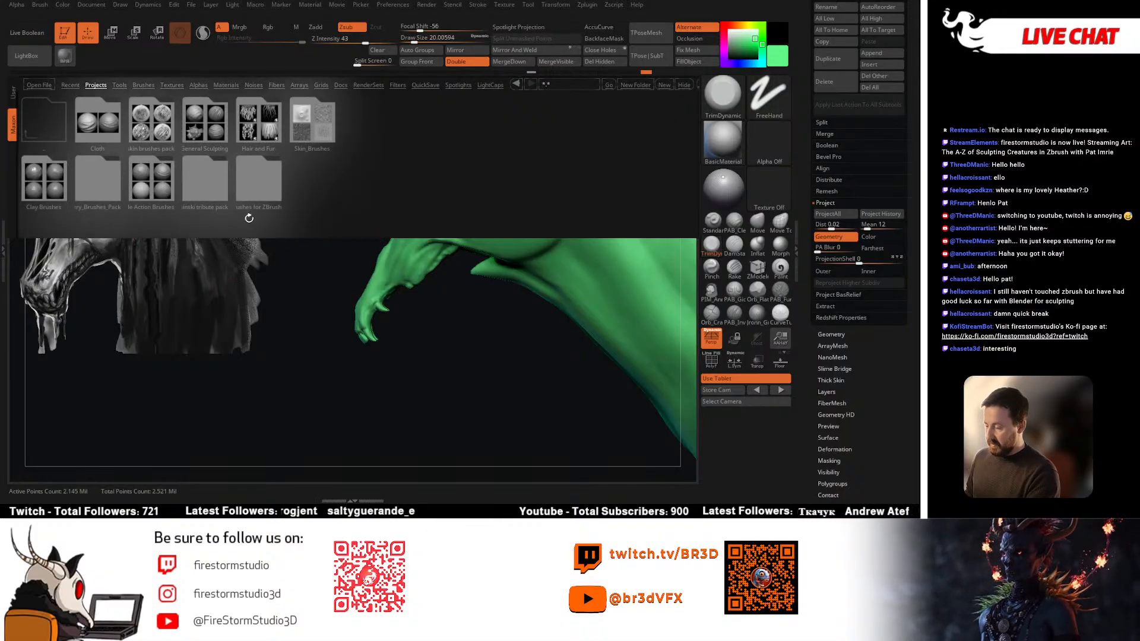
click(209, 130)
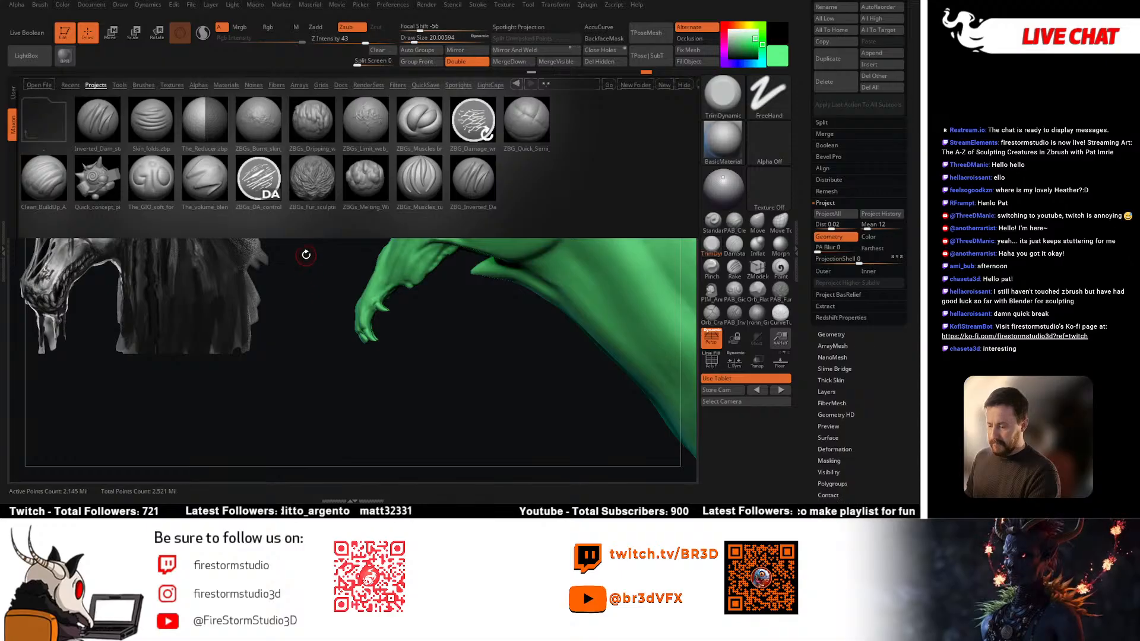
double_click(160, 146)
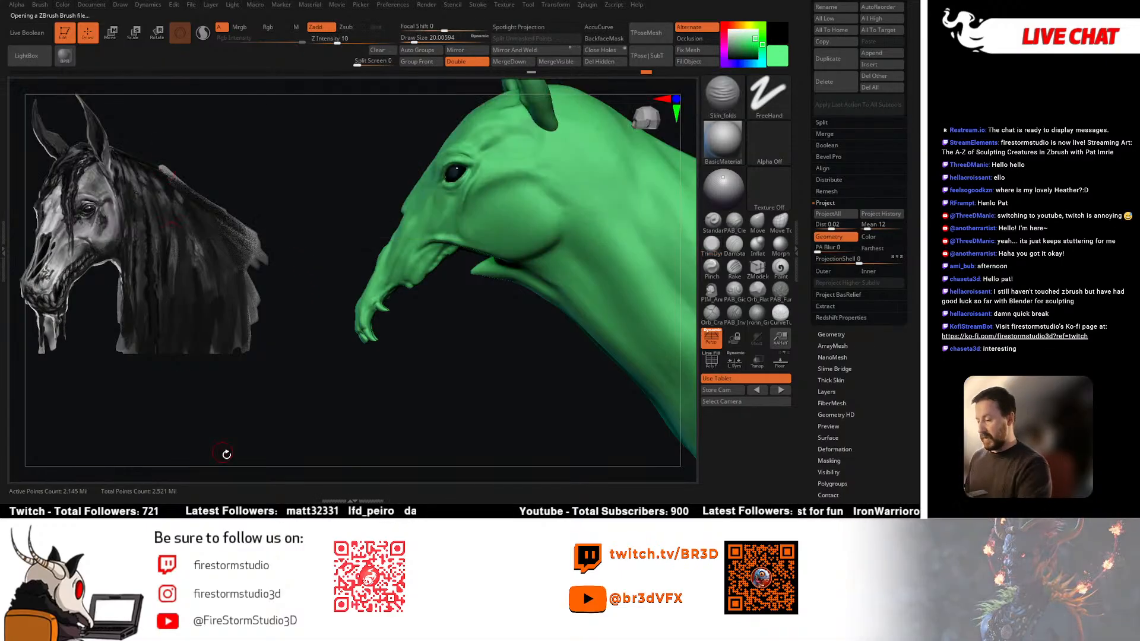
Step: Sculpt subtle skin folds behind the jaw and cheek with Skin_folds at draw size about 18.5, softening them with Smooth
key(space)
drag(525, 279, 531, 255)
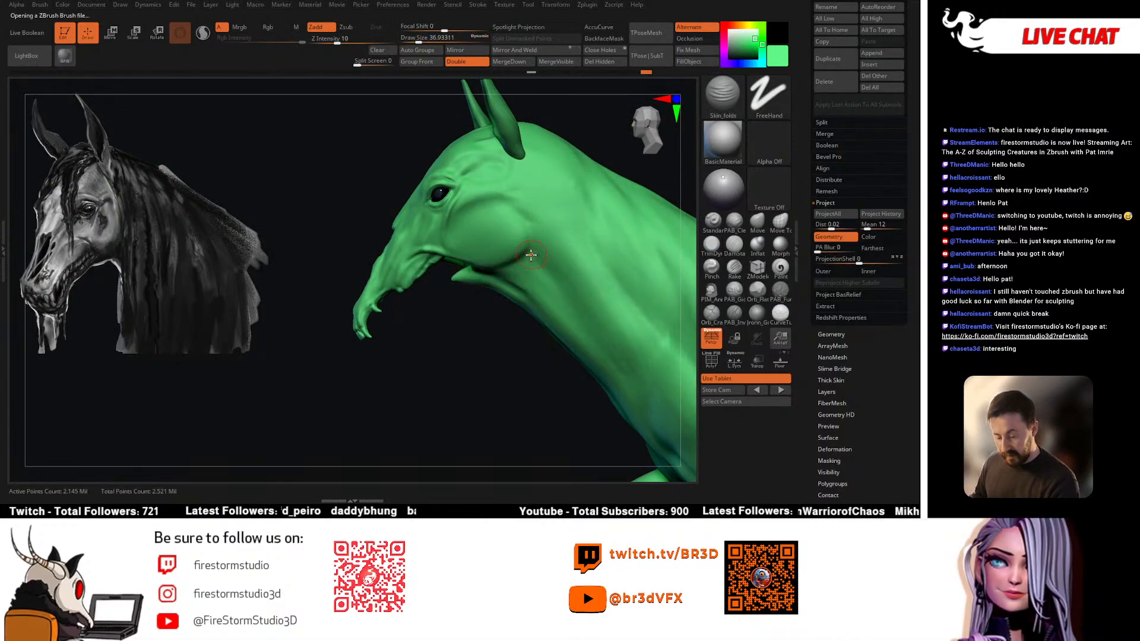
mouse_move(525, 250)
right_down()
mouse_move(505, 265)
mouse_move(538, 256)
mouse_move(503, 209)
right_up()
mouse_move(547, 240)
right_down()
mouse_move(523, 261)
mouse_move(533, 258)
right_up()
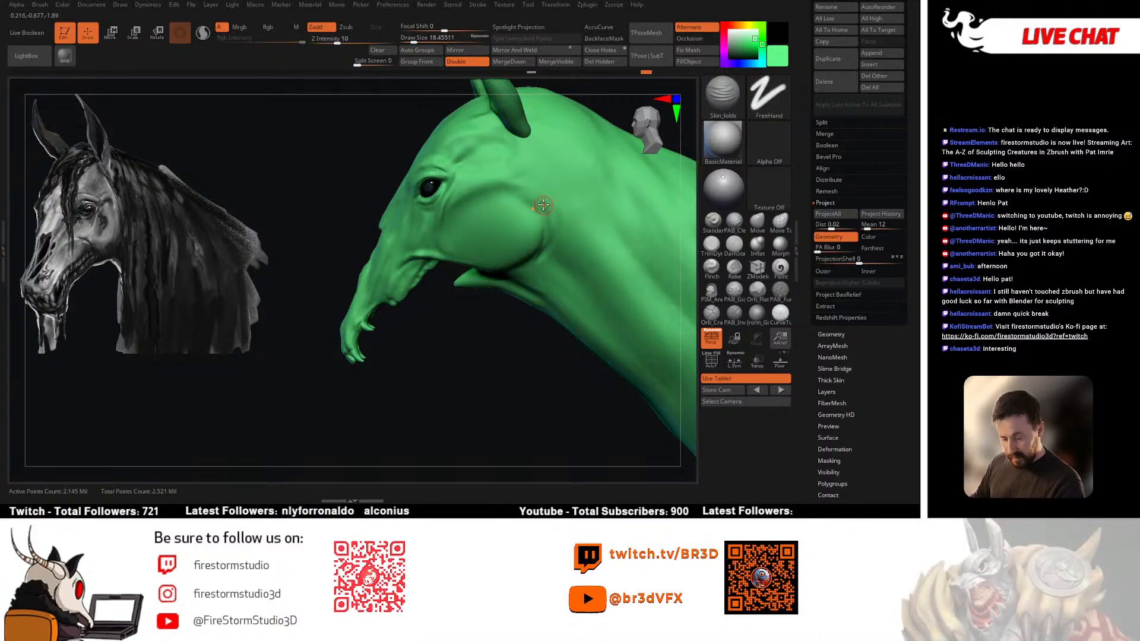
right_drag(529, 256, 545, 244)
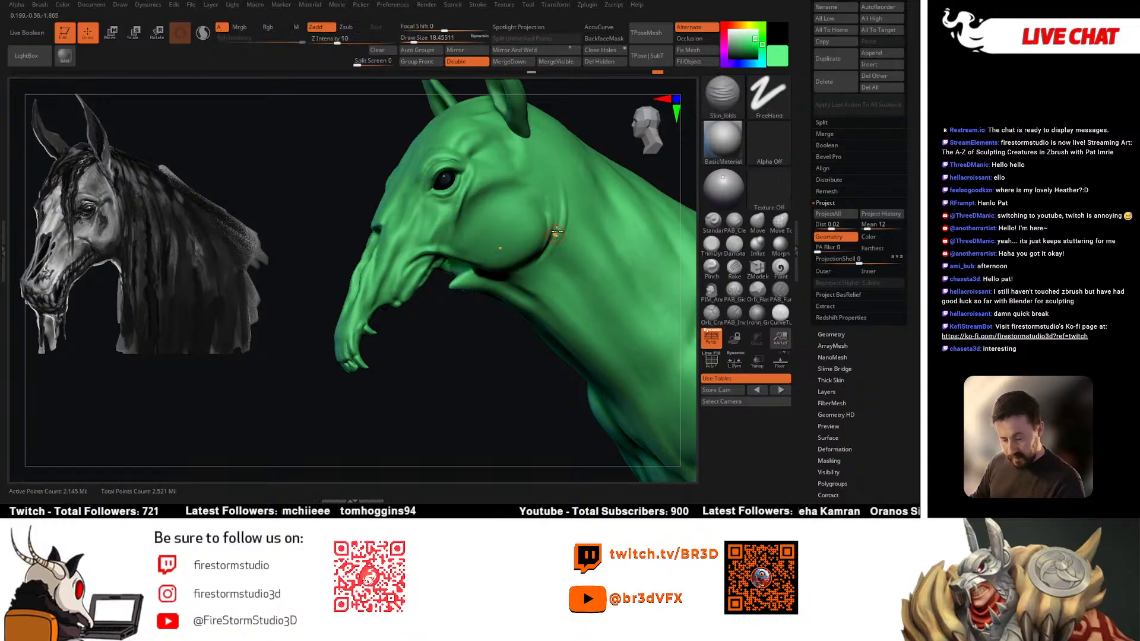
drag(530, 280, 527, 288)
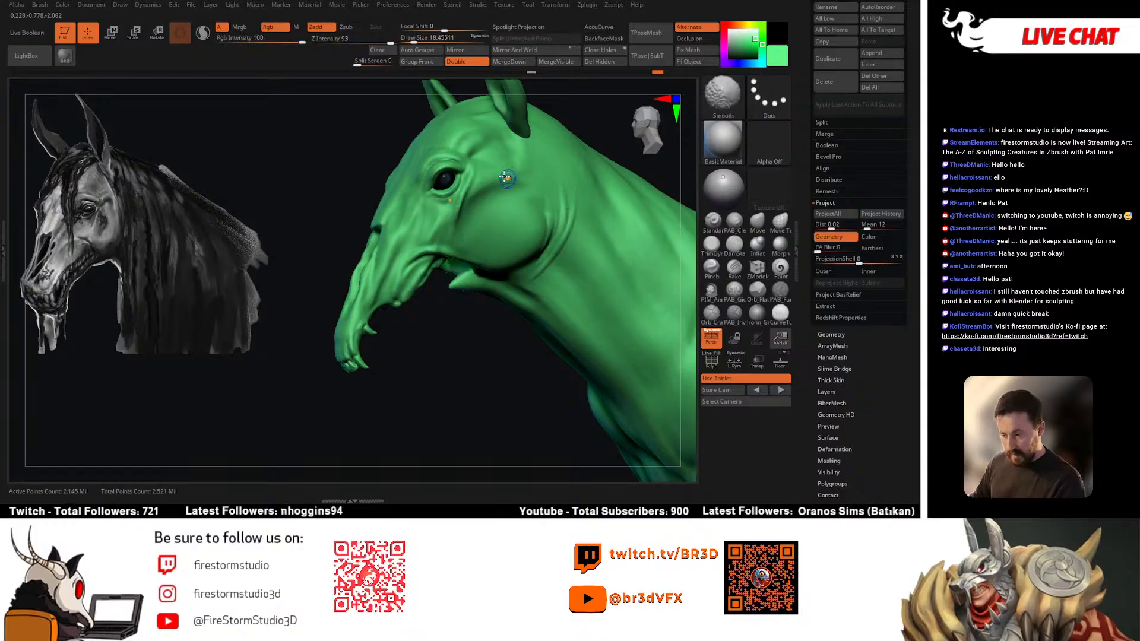
Step: Smooth the surface of the neck and shoulder at draw size about 44
mouse_move(543, 193)
right_down()
mouse_move(566, 195)
mouse_move(528, 283)
right_up()
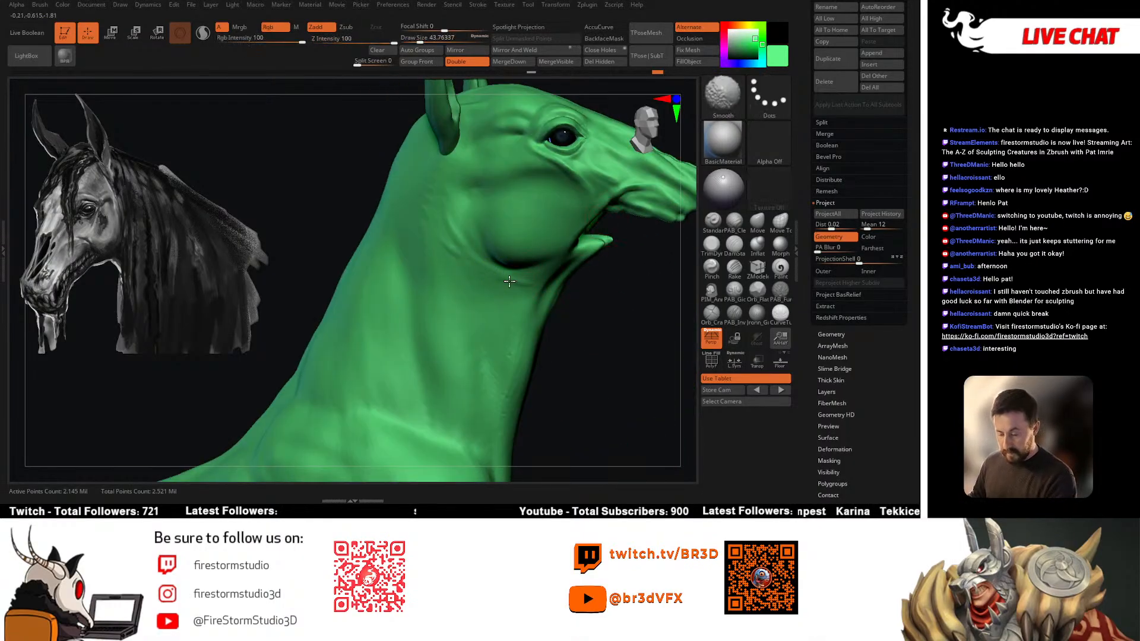
mouse_move(471, 235)
right_down()
mouse_move(534, 333)
mouse_move(503, 291)
right_up()
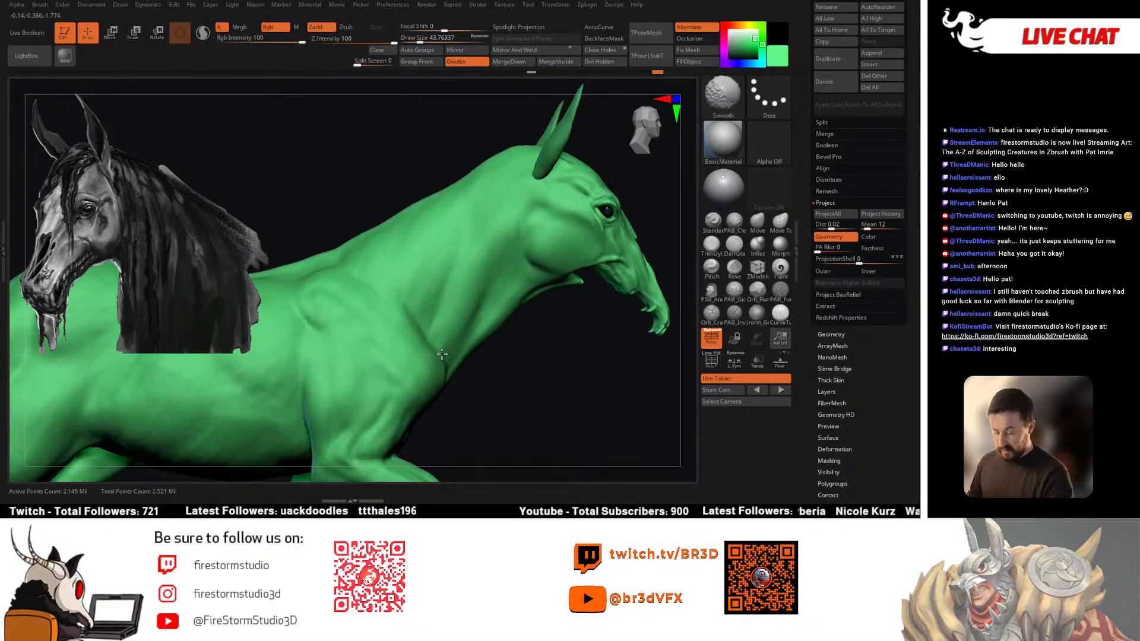
right_drag(315, 390, 406, 300)
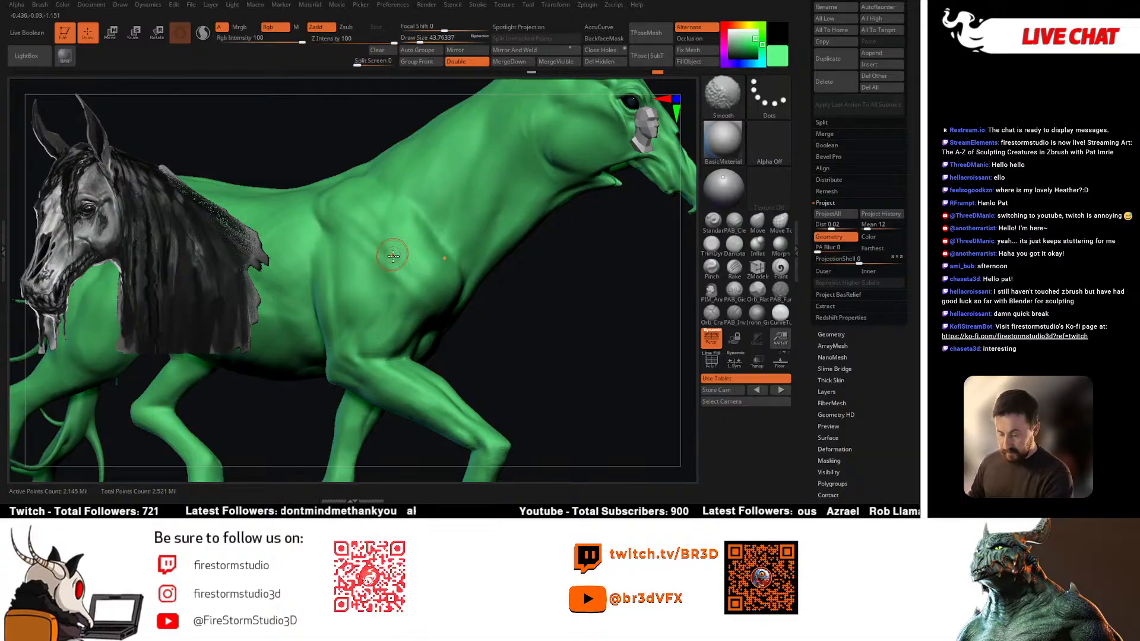
mouse_move(393, 256)
right_down()
mouse_move(492, 270)
mouse_move(447, 297)
right_up()
ctrl+right_drag(476, 209, 452, 221)
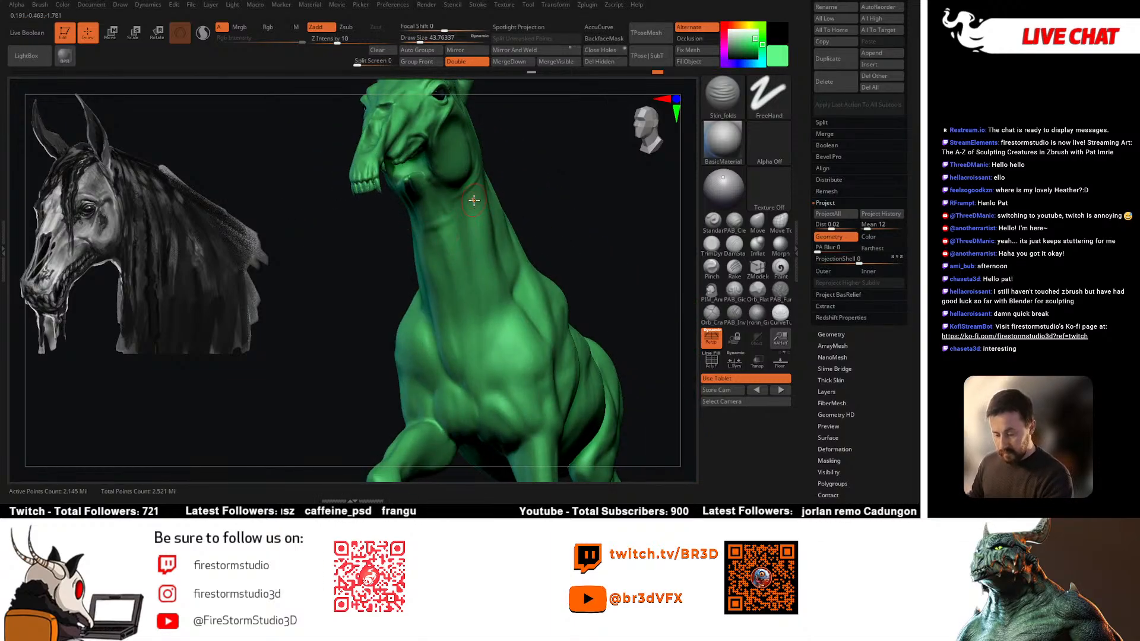
Step: Undo the last stroke, reduce the Skin_folds draw size to about 35 and sculpt folds across the throat
key(ctrl+z)
key(space)
drag(465, 230, 417, 242)
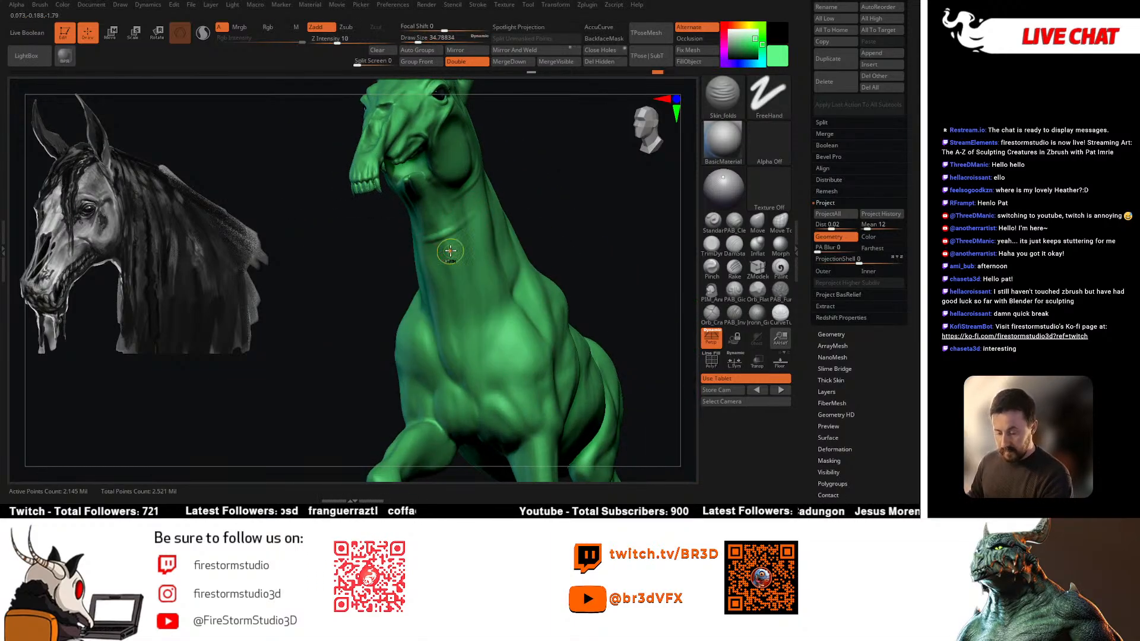
Step: Lower the Skin_folds Z Intensity to 6 and add faint folds over the neck, chest and shoulder
drag(339, 41, 331, 41)
shift+right_drag(436, 271, 452, 233)
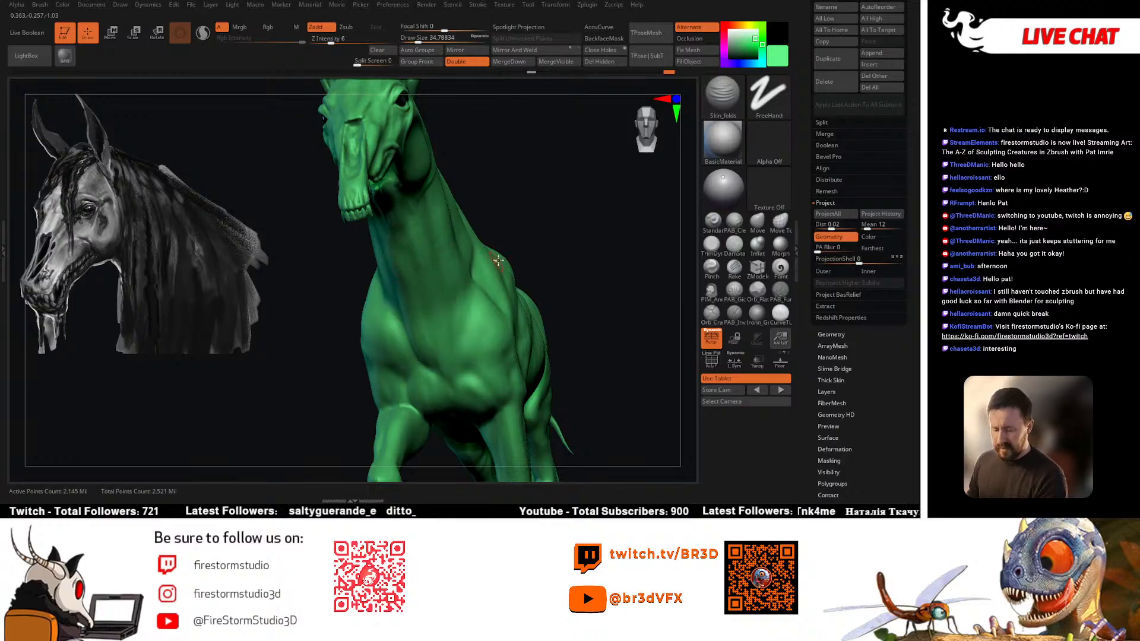
right_drag(389, 269, 526, 249)
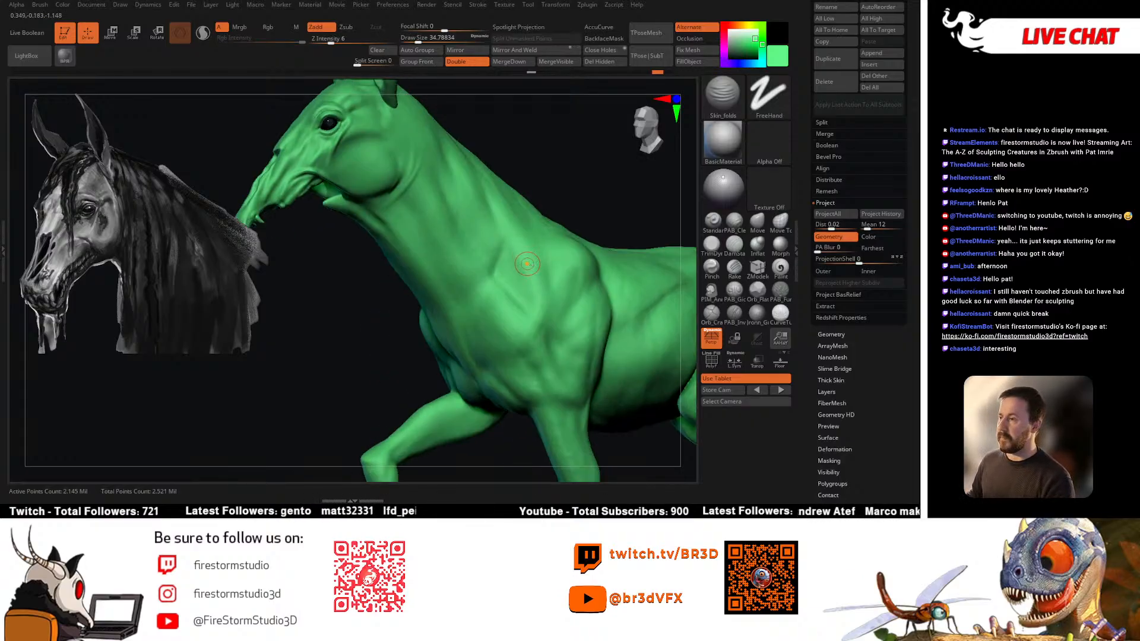
right_drag(532, 295, 511, 335)
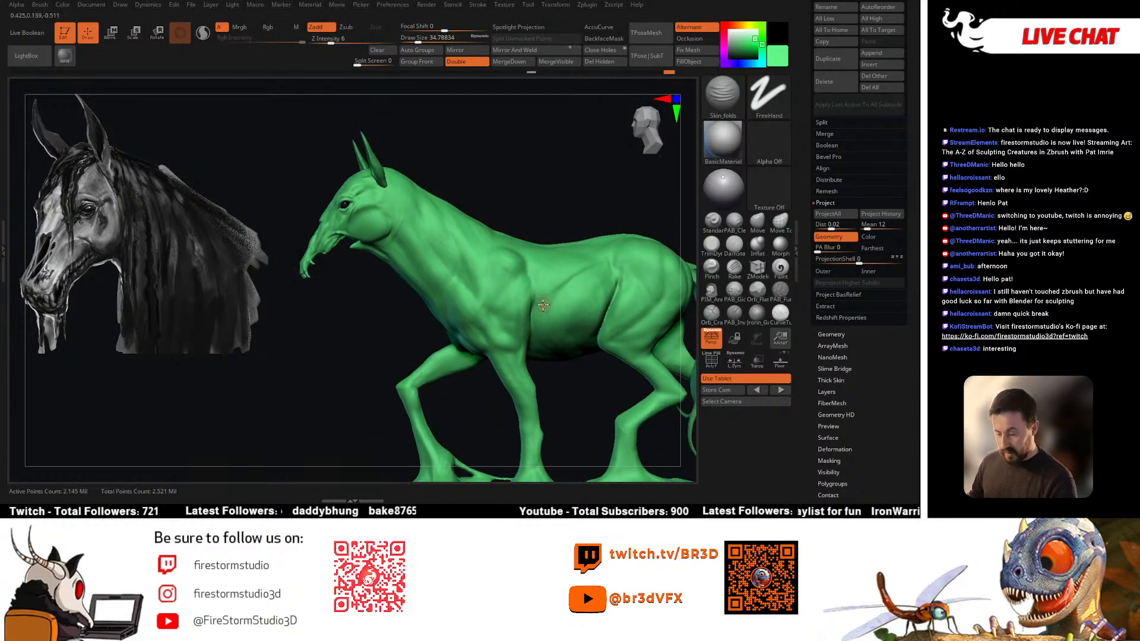
right_drag(529, 204, 513, 222)
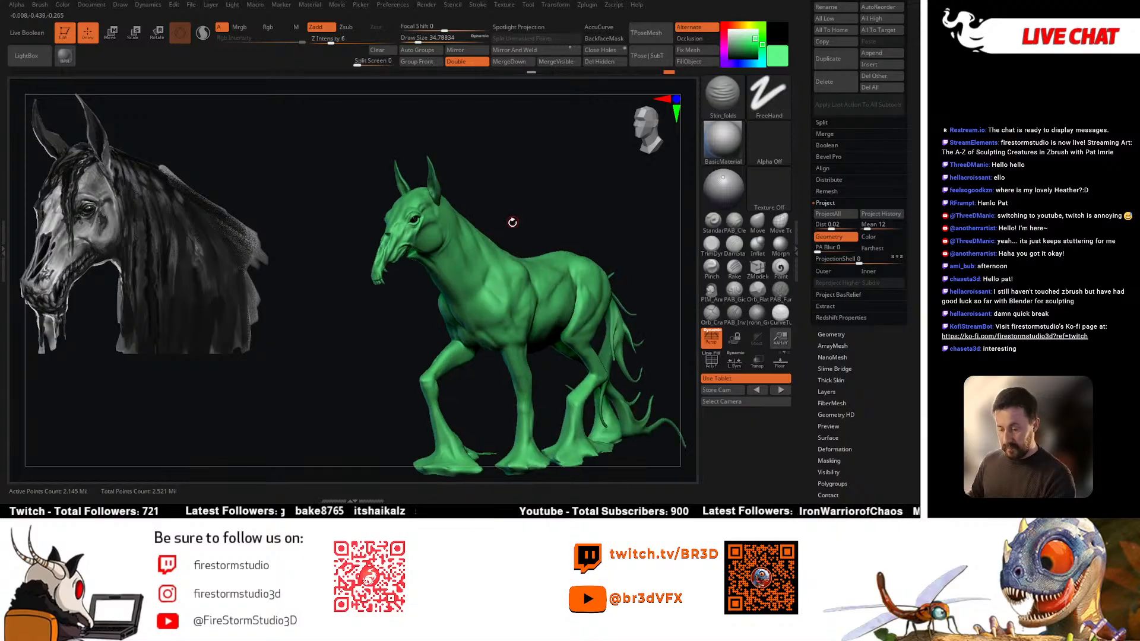
Step: Save the sculpt as the new version kelpie_022
scroll(834, 205, up, 5)
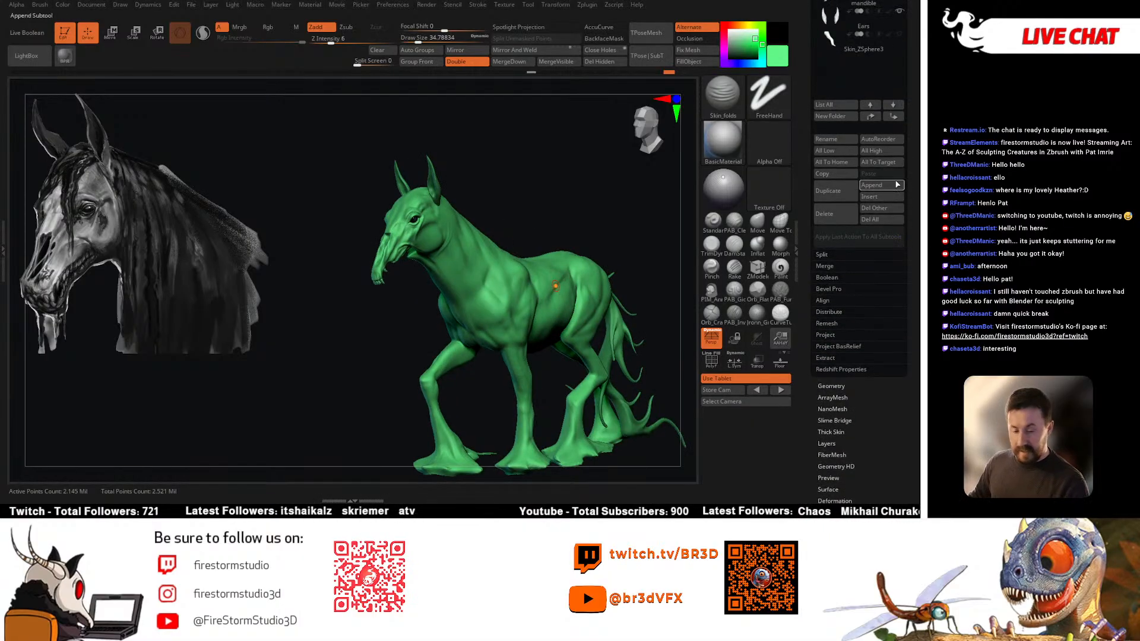
right_drag(547, 268, 516, 250)
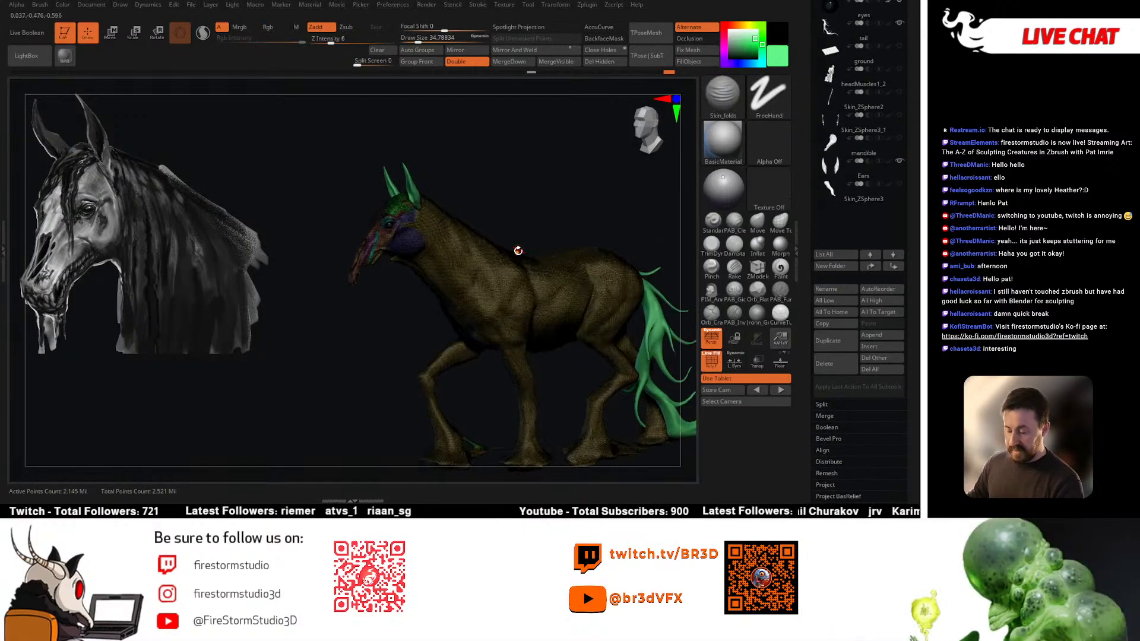
scroll(891, 165, up, 2)
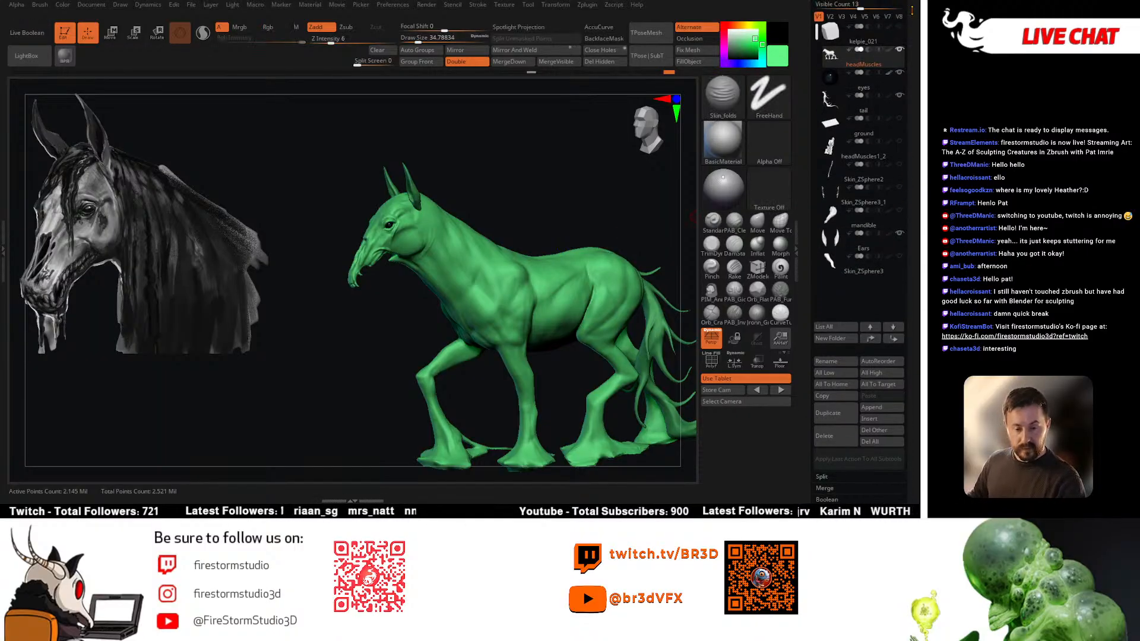
scroll(878, 36, up, 4)
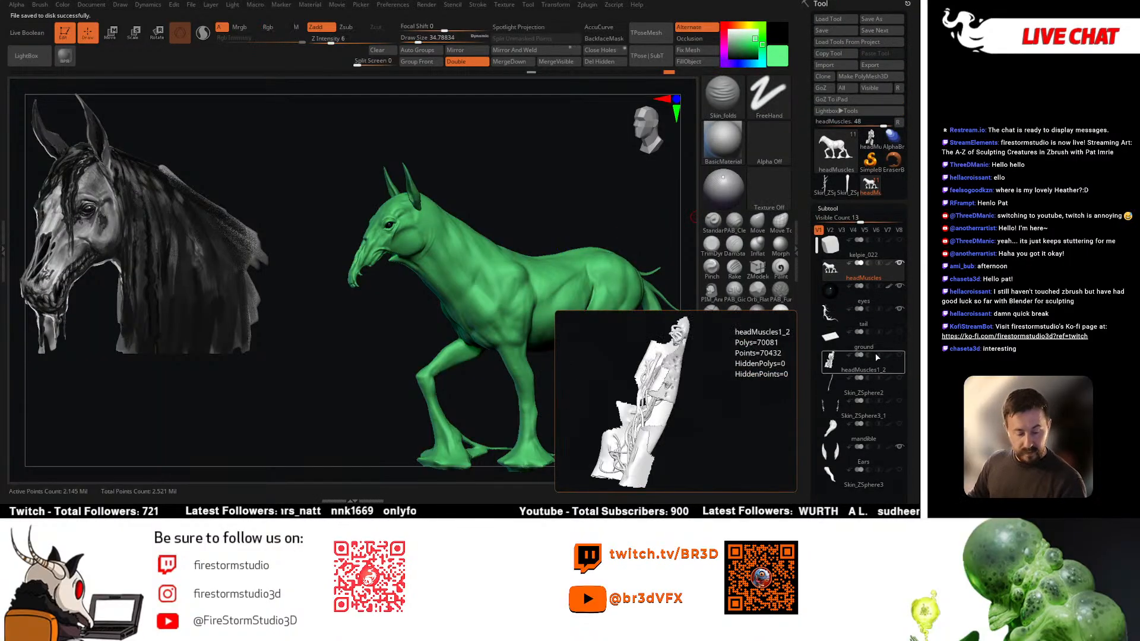
Step: Reorder the mandible and Ears subtools so they sit directly below headMuscles
click(837, 430)
drag(836, 430, 851, 280)
click(849, 457)
drag(849, 457, 852, 279)
drag(564, 235, 522, 209)
alt+drag(522, 209, 585, 247)
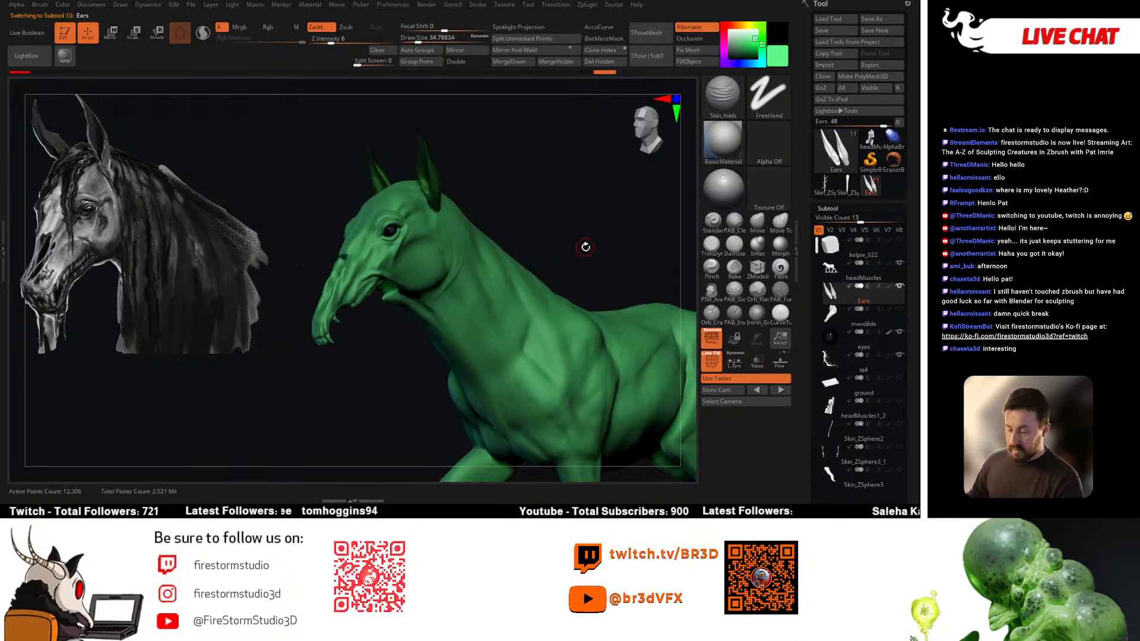
Step: Select the mandible subtool, make it visible and turn off the polyframe display
click(871, 316)
click(901, 310)
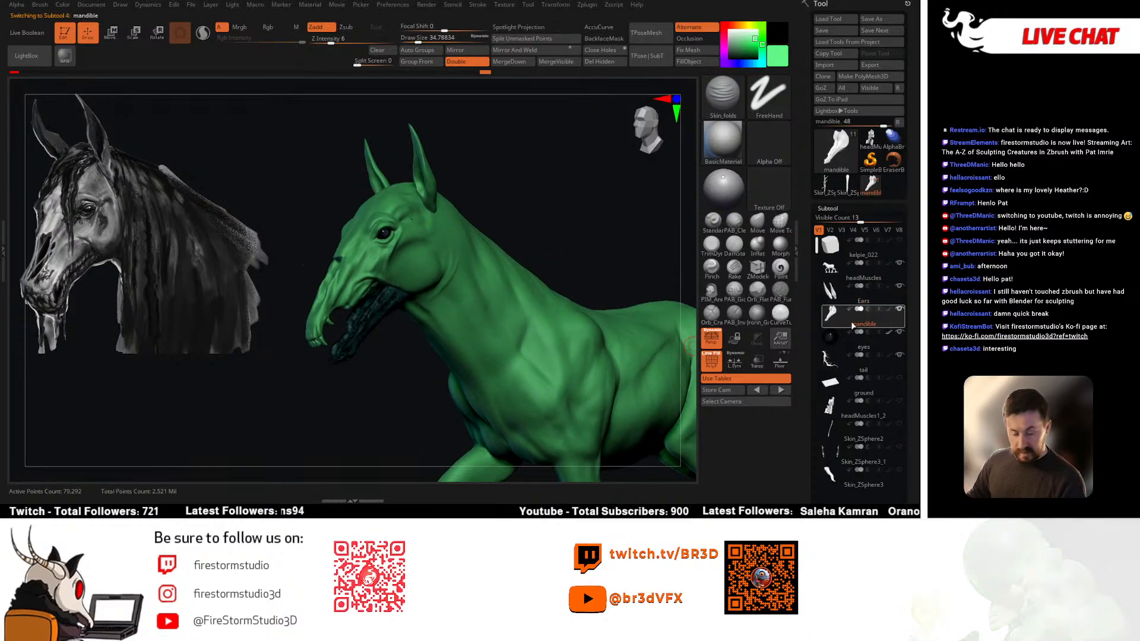
key(shift+f)
drag(585, 229, 650, 319)
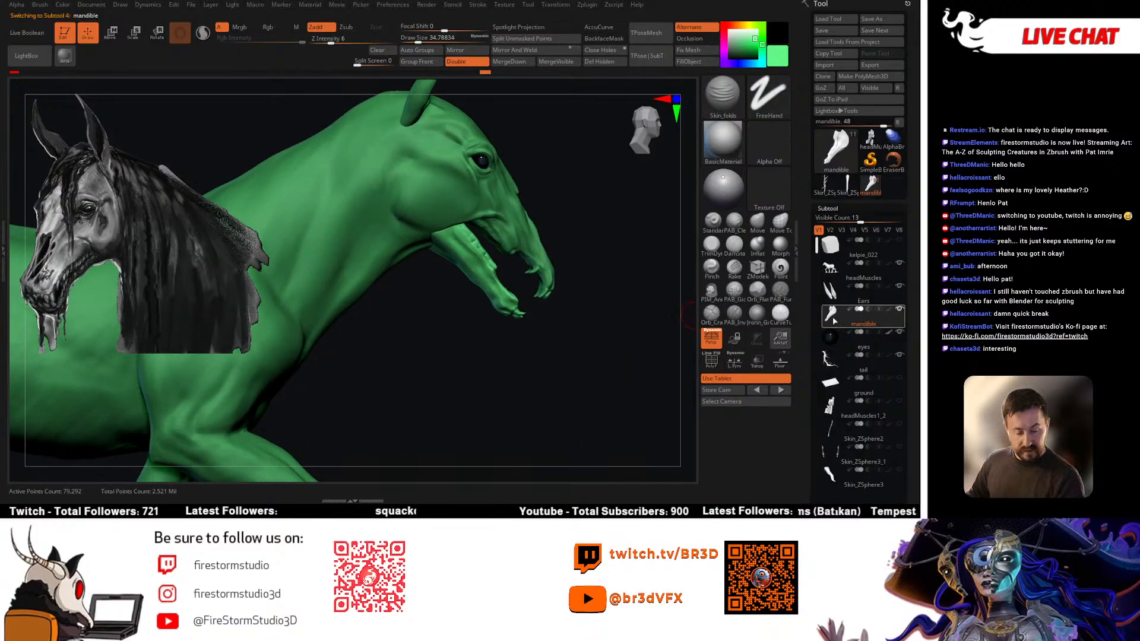
Step: Merge the Ears and mandible subtools down into headMuscles
click(831, 270)
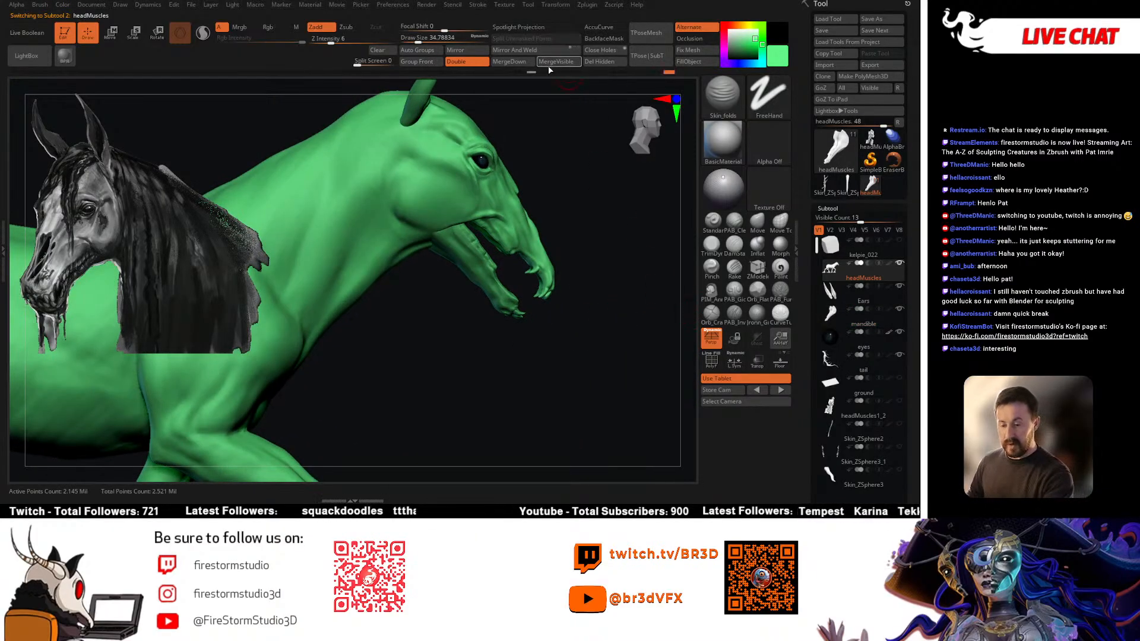
click(510, 63)
click(489, 85)
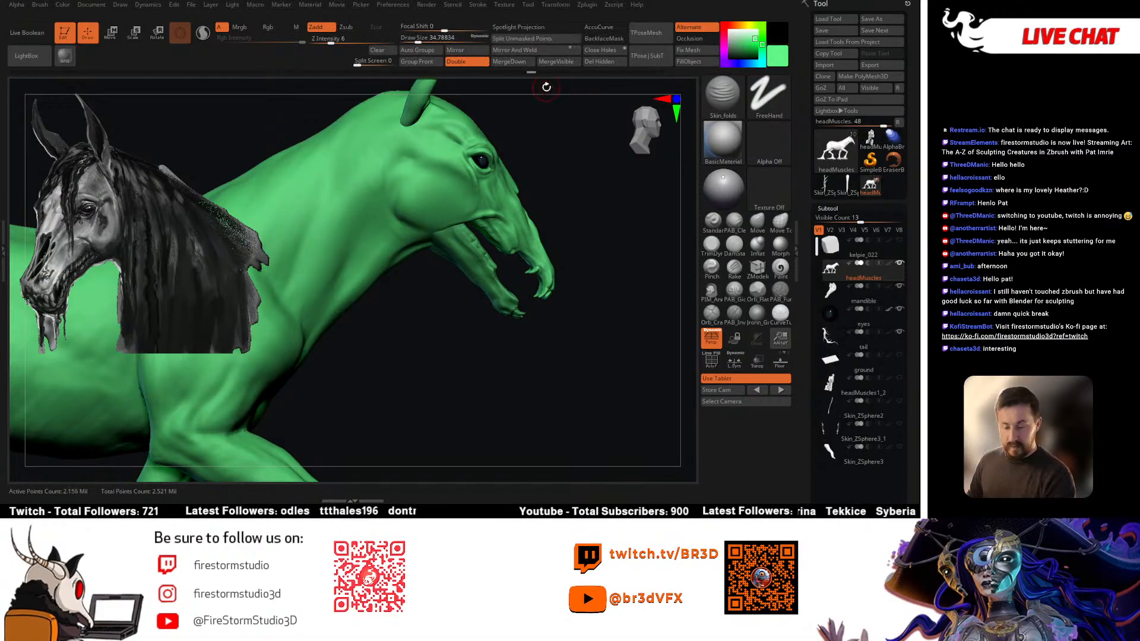
click(541, 62)
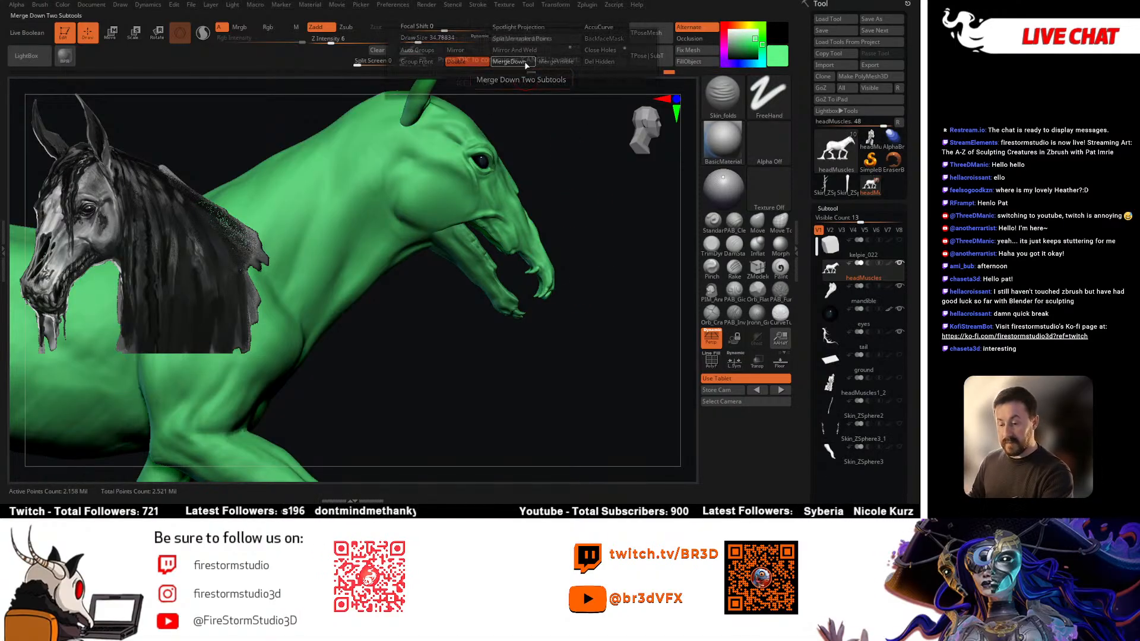
click(489, 85)
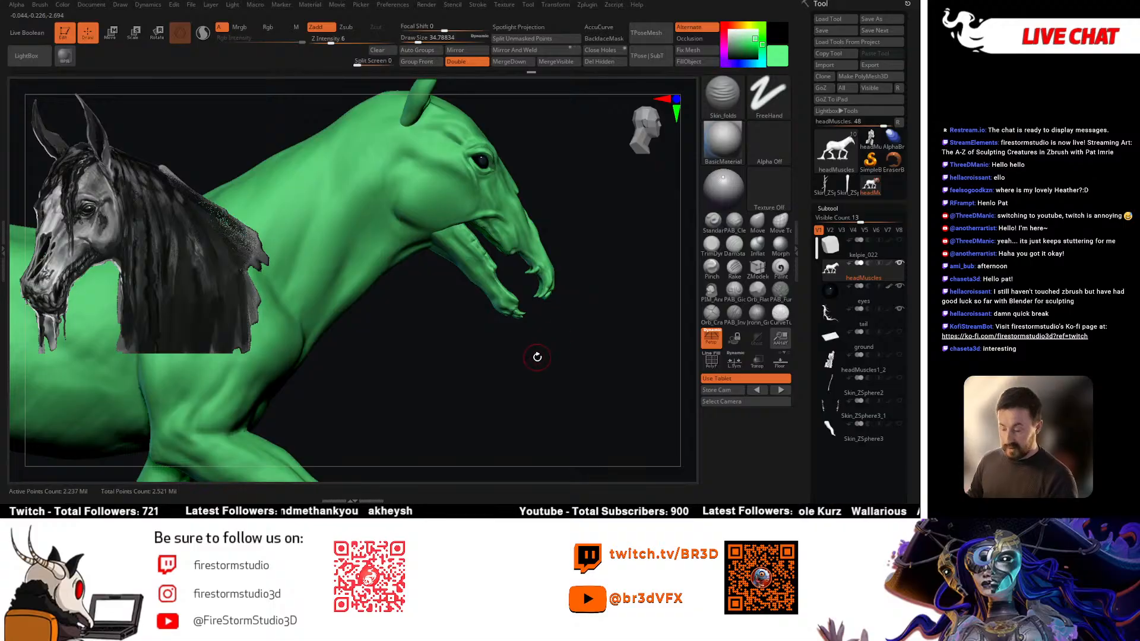
Step: Fuse the ears, mandible and body of headMuscles into one mesh with the gizmo's Remesh By Union, and exit the deformer
drag(537, 357, 332, 360)
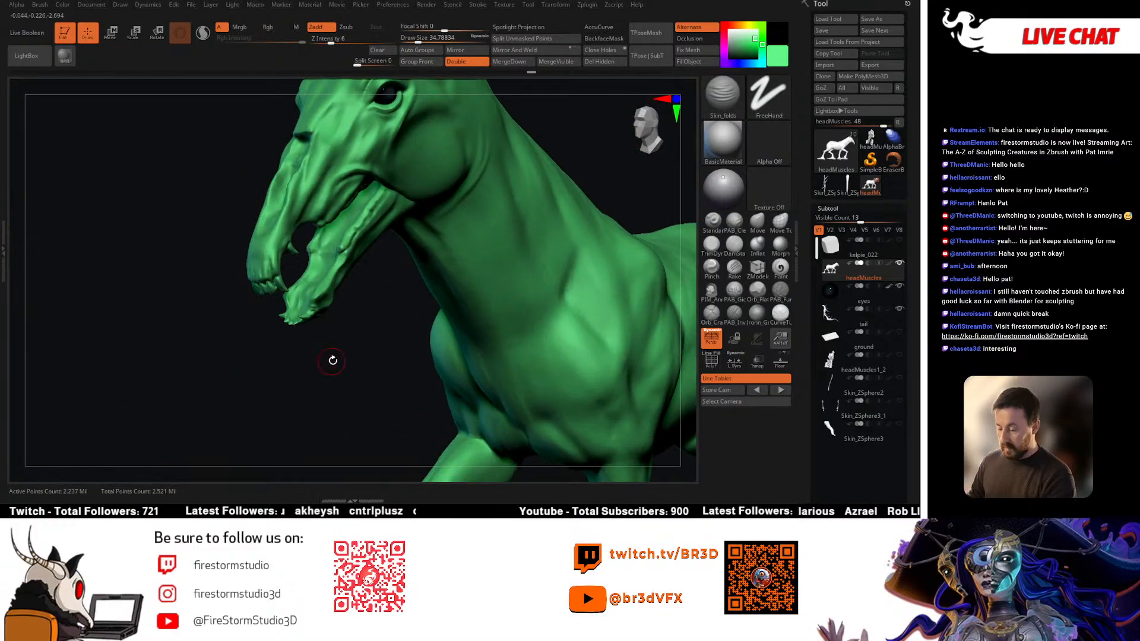
key(w)
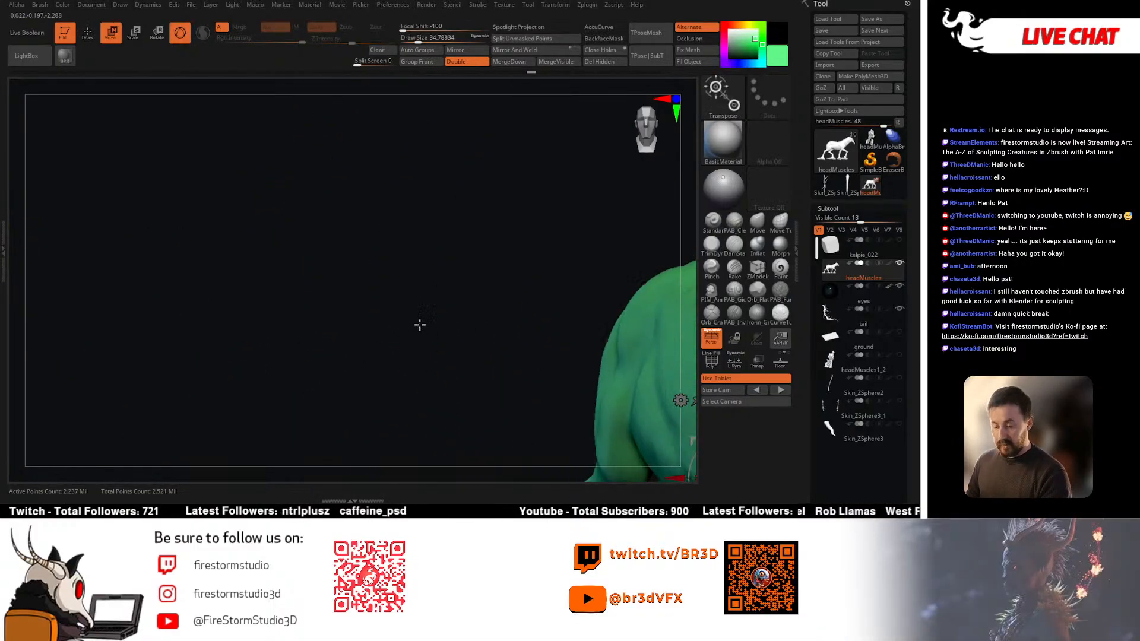
key(f)
alt+drag(420, 300, 448, 289)
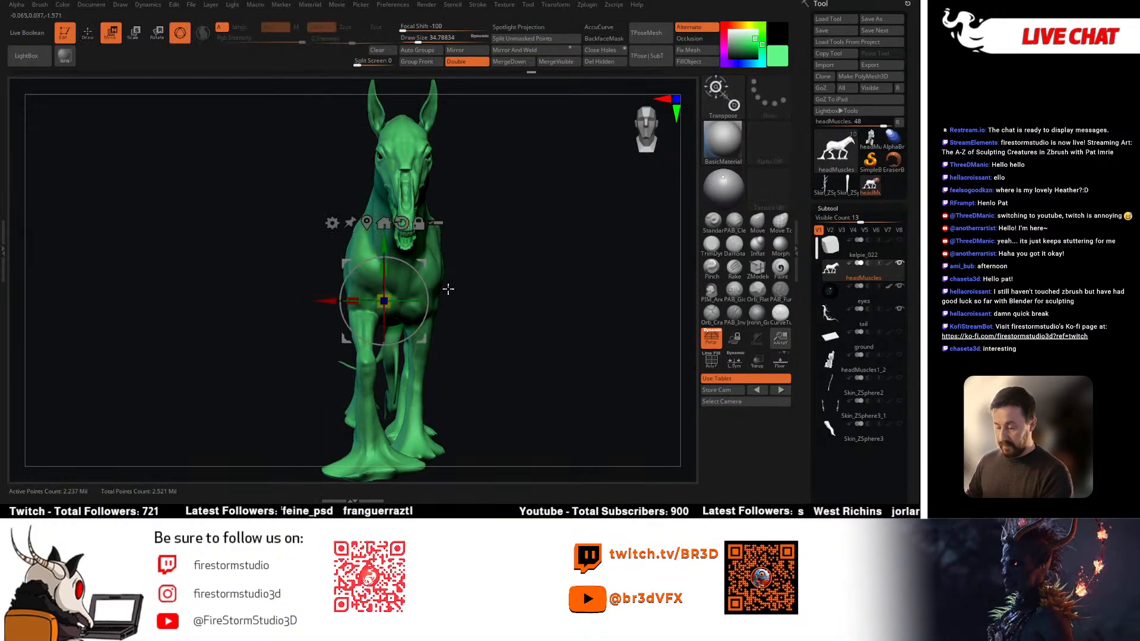
click(332, 223)
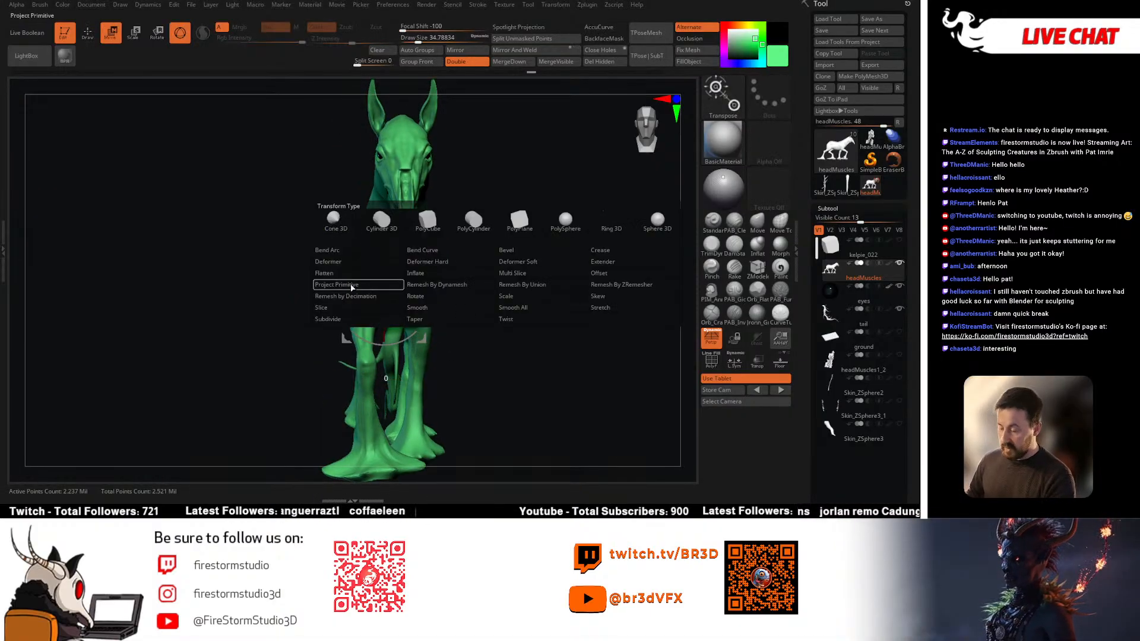
click(533, 285)
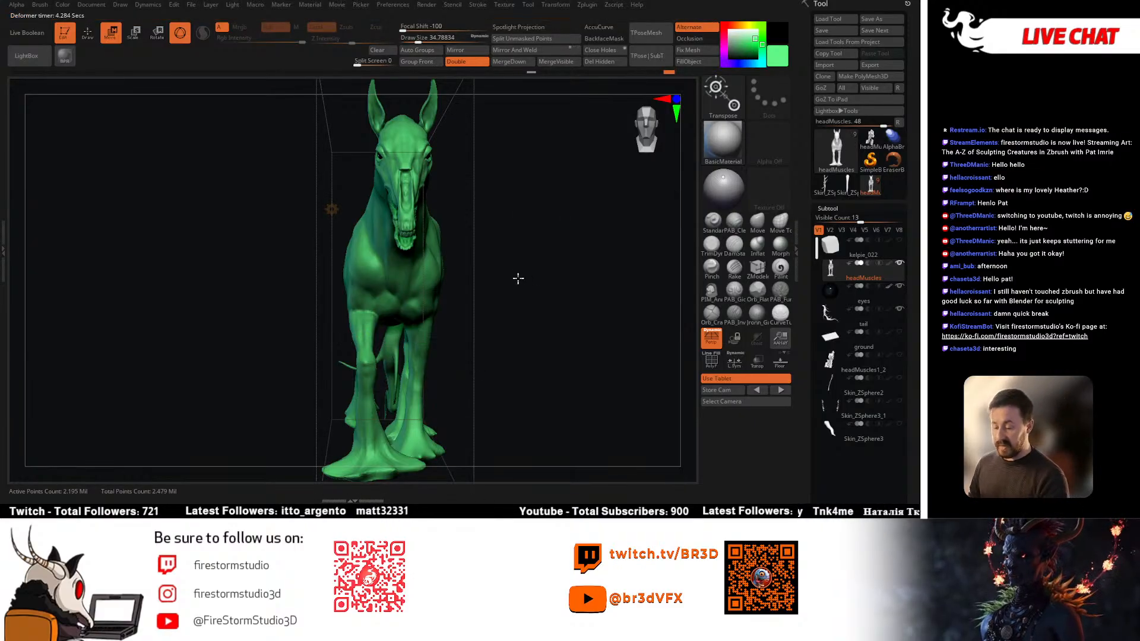
click(331, 209)
click(502, 212)
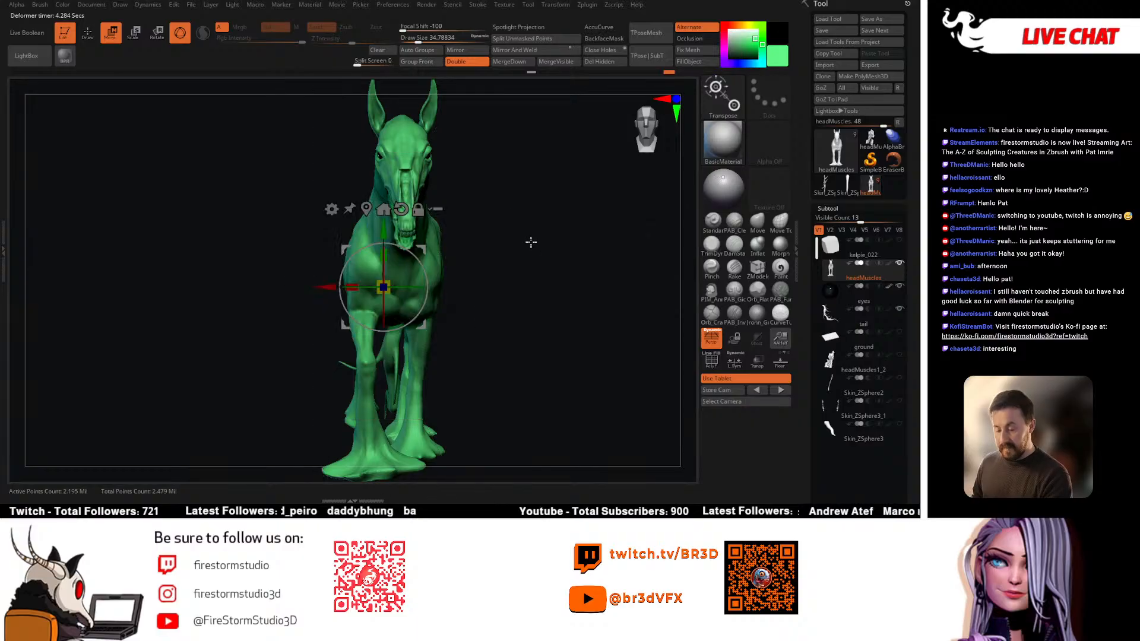
Step: Return to draw mode and turn on the polyframe display to show the polygroups of the fused head
drag(538, 267, 514, 270)
key(q)
key(shift+f)
drag(417, 185, 486, 254)
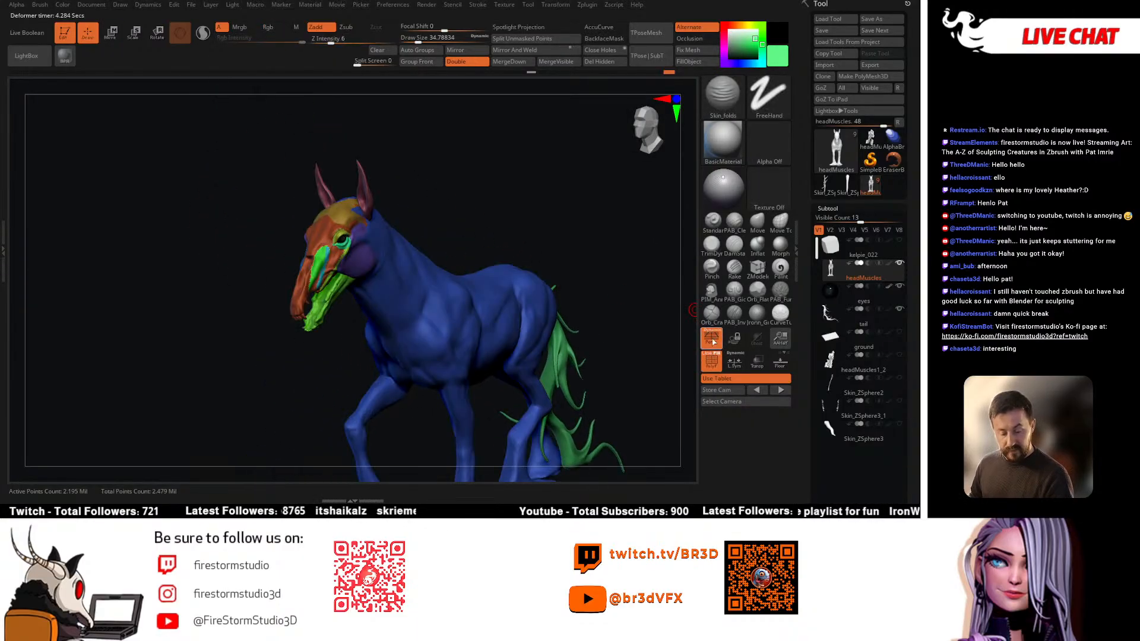
drag(502, 237, 544, 305)
drag(389, 230, 418, 231)
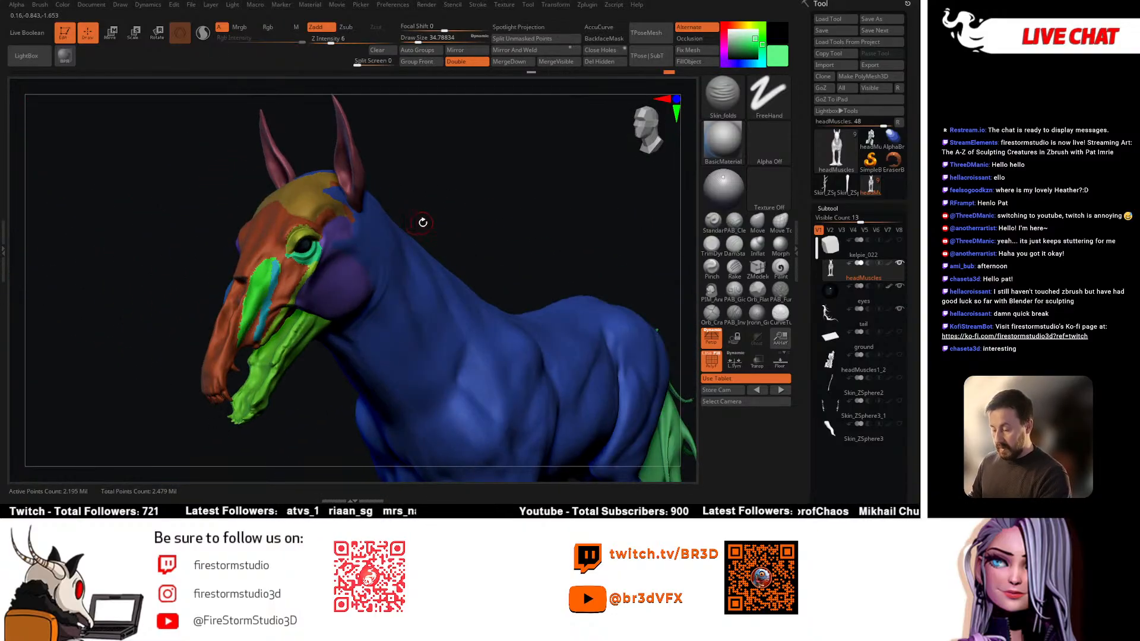
drag(504, 244, 473, 302)
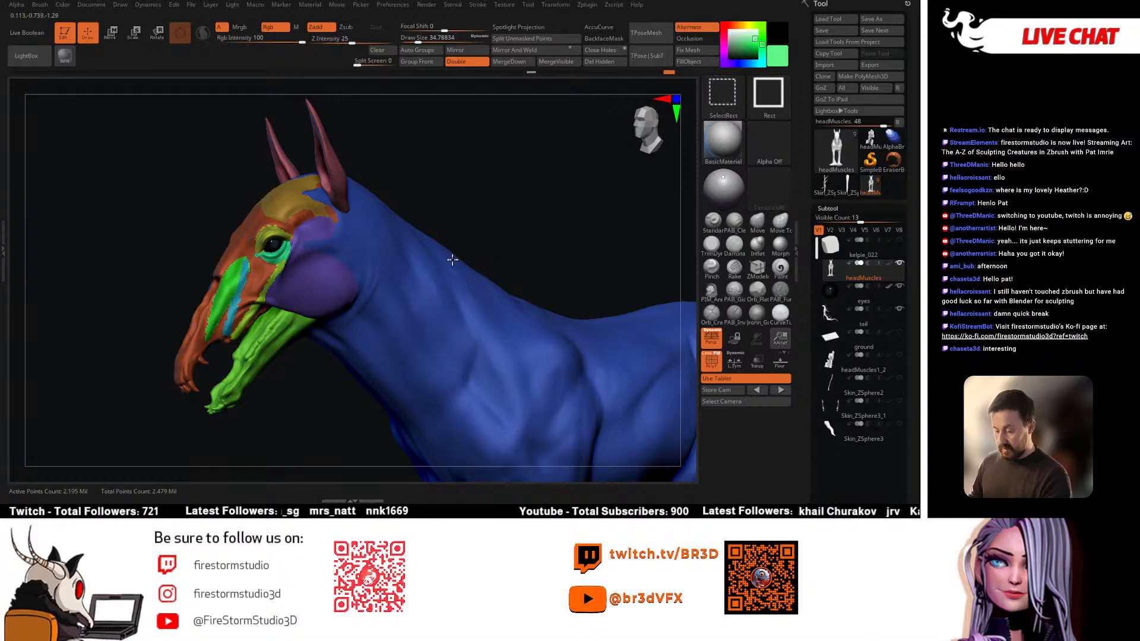
Step: Hide the ears and mandible, combine the head and body into a single polygroup, and show the whole mesh again
ctrl+shift+click(520, 236)
ctrl+shift+click(510, 246)
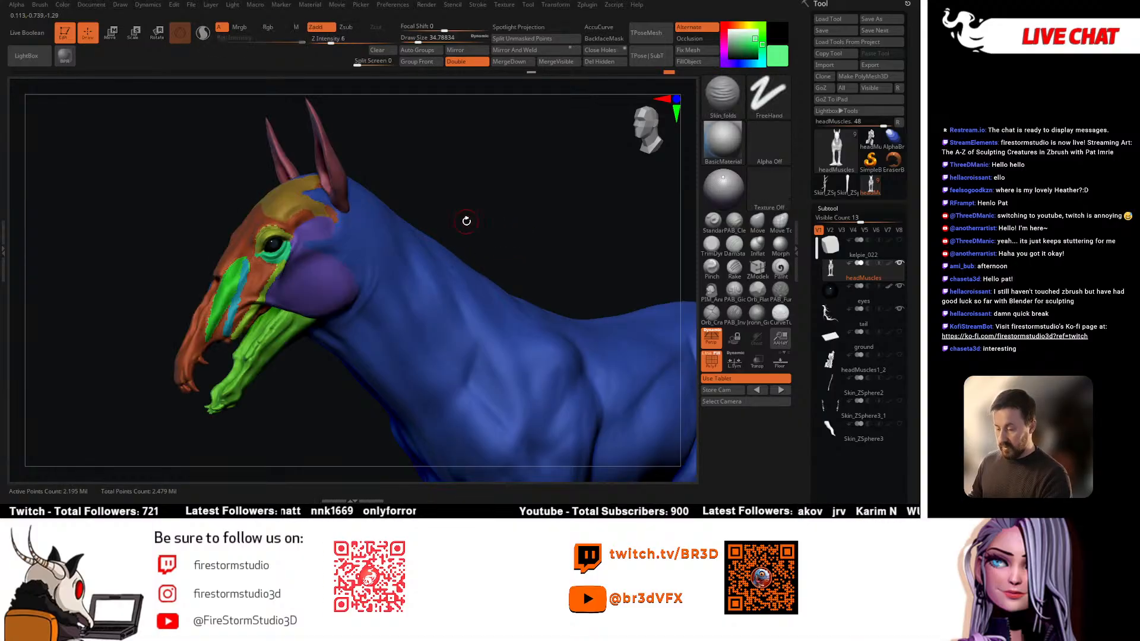
ctrl+shift+click(339, 181)
ctrl+shift+click(334, 180)
ctrl+shift+click(290, 321)
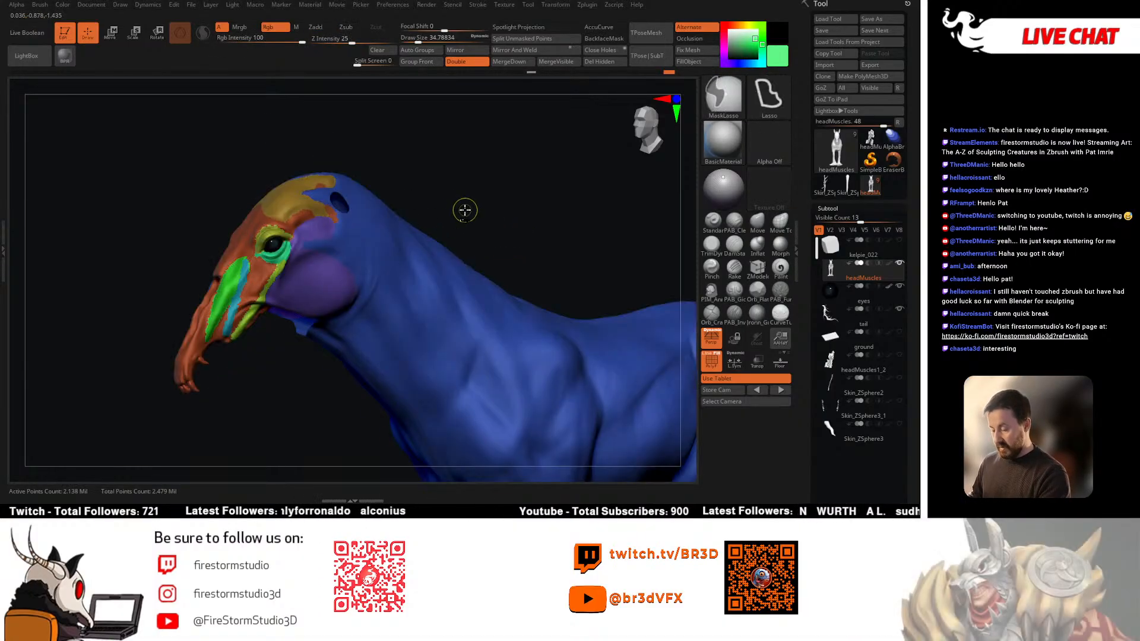
key(ctrl+w)
ctrl+shift+click(507, 224)
Step: Isolate the mandible, assign it a polygroup of its own, and bring back the rest of the mesh
ctrl+right_drag(522, 368, 443, 350)
ctrl+shift+click(341, 286)
key(ctrl+w)
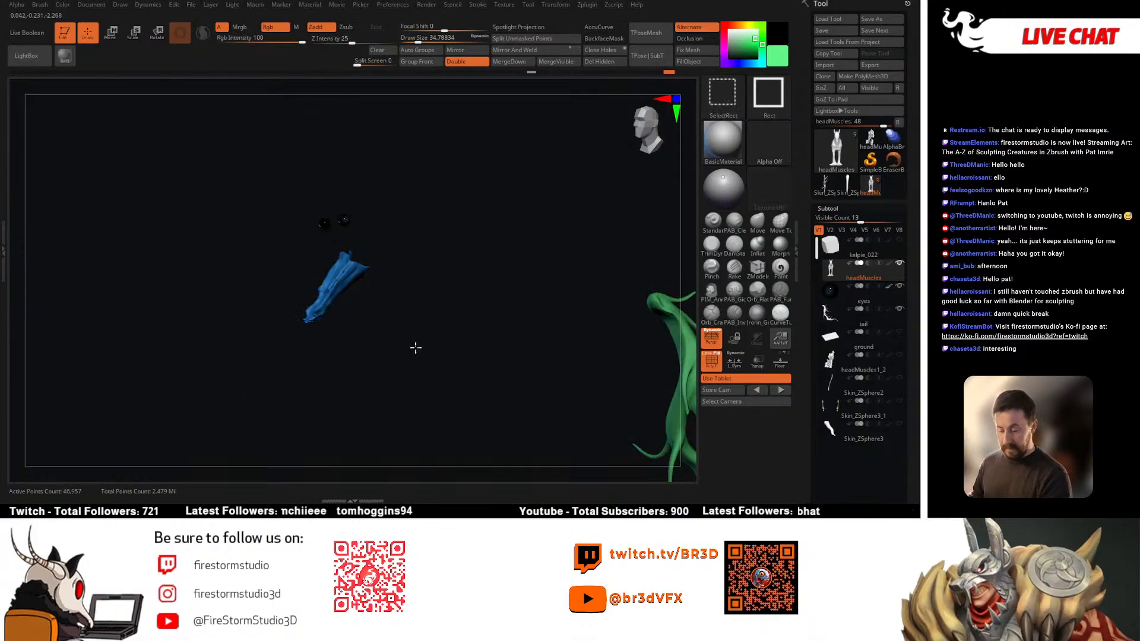
ctrl+shift+click(414, 346)
drag(491, 204, 466, 190)
ctrl+right_drag(466, 190, 465, 247)
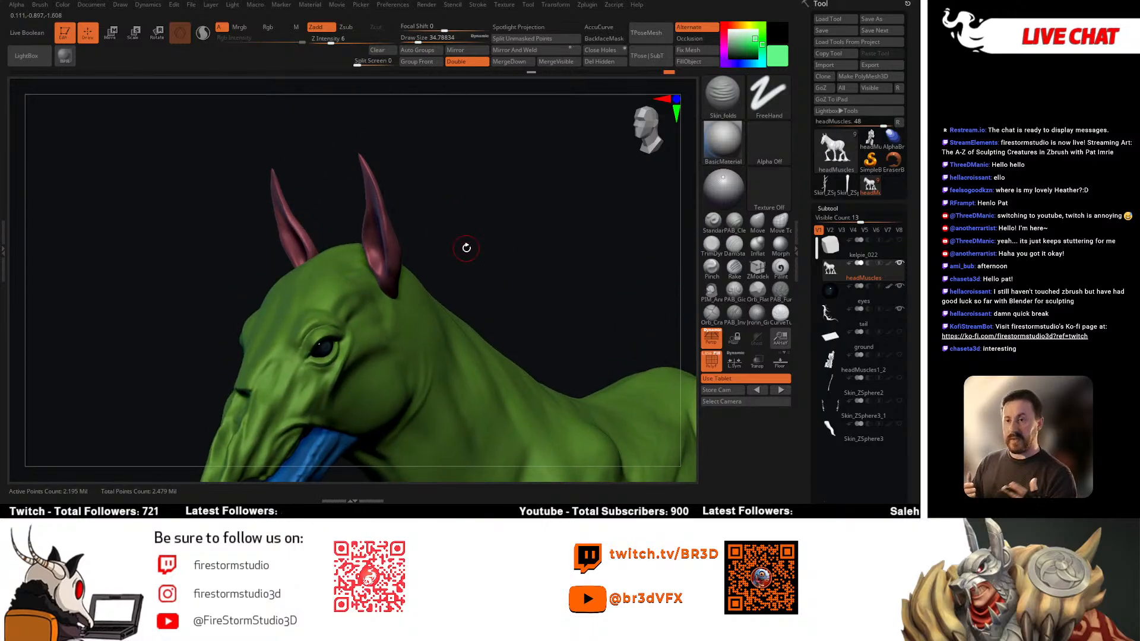
Step: Isolate the ears to examine their trimmed bases, and restore the full mesh
ctrl+shift+click(392, 254)
mouse_move(466, 262)
mouse_down()
mouse_move(512, 277)
mouse_move(427, 273)
mouse_move(404, 317)
mouse_move(440, 295)
mouse_move(407, 299)
mouse_move(422, 290)
mouse_move(365, 321)
mouse_move(461, 254)
mouse_up()
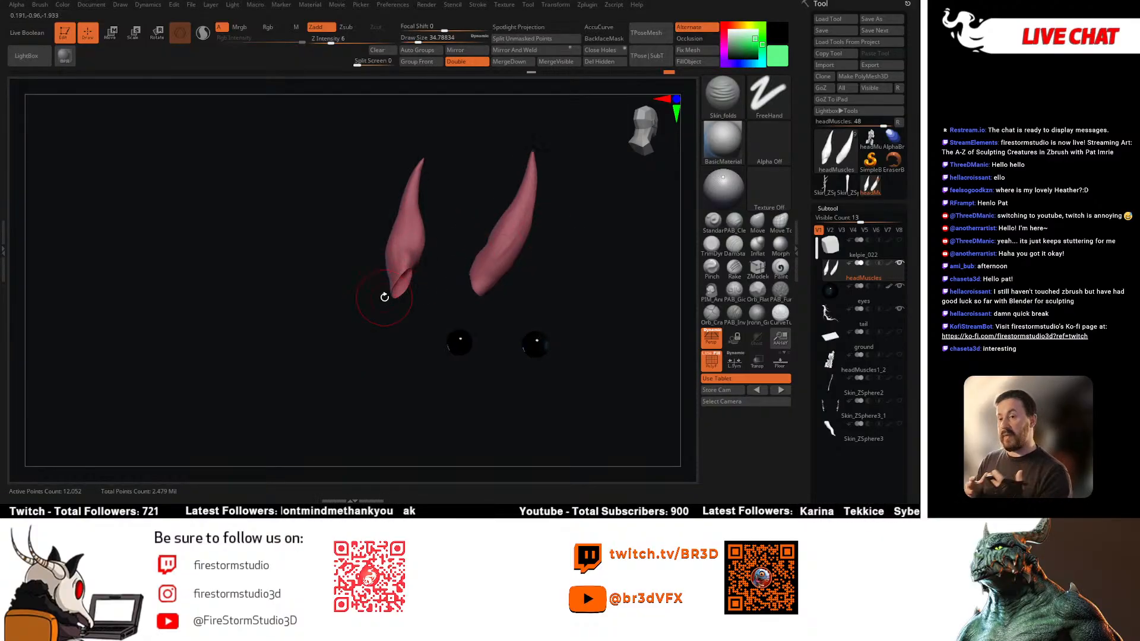
drag(318, 331, 469, 288)
ctrl+shift+click(466, 267)
mouse_move(457, 241)
mouse_down()
mouse_move(438, 297)
mouse_move(400, 316)
mouse_move(496, 216)
mouse_move(385, 253)
mouse_up()
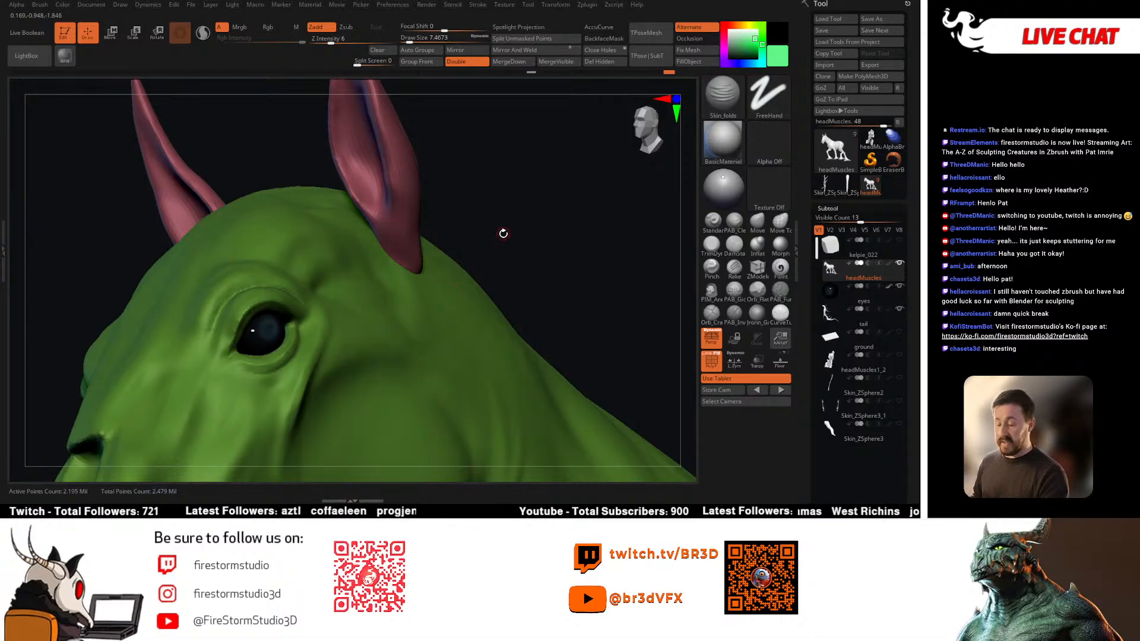
Step: Blend the back of the ear base into the neck using the Skin_folds and Smooth brushes
mouse_move(503, 233)
mouse_down()
mouse_move(516, 255)
mouse_move(534, 229)
mouse_move(463, 293)
mouse_move(444, 269)
mouse_move(439, 285)
mouse_move(421, 283)
mouse_move(428, 267)
mouse_move(521, 268)
mouse_up()
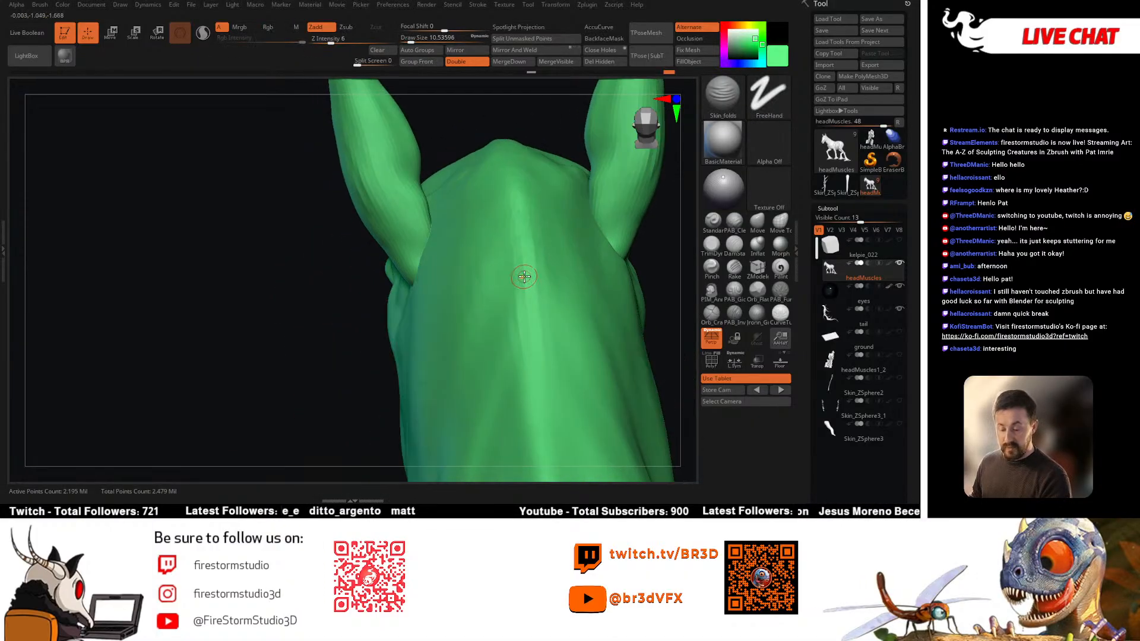
key(shift)
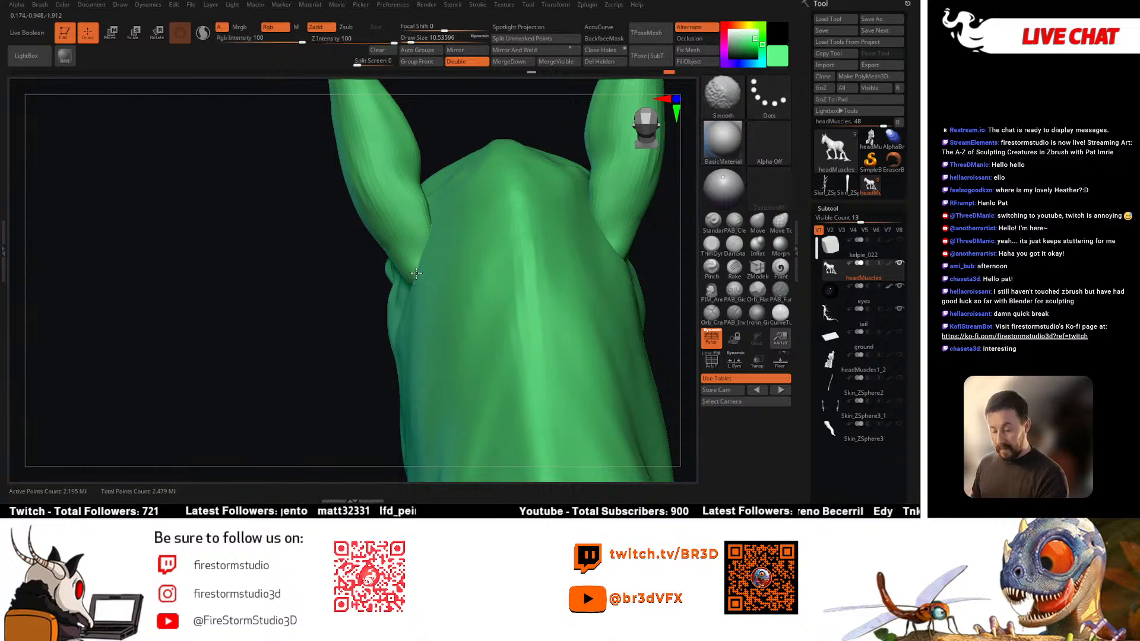
right_drag(418, 268, 418, 271)
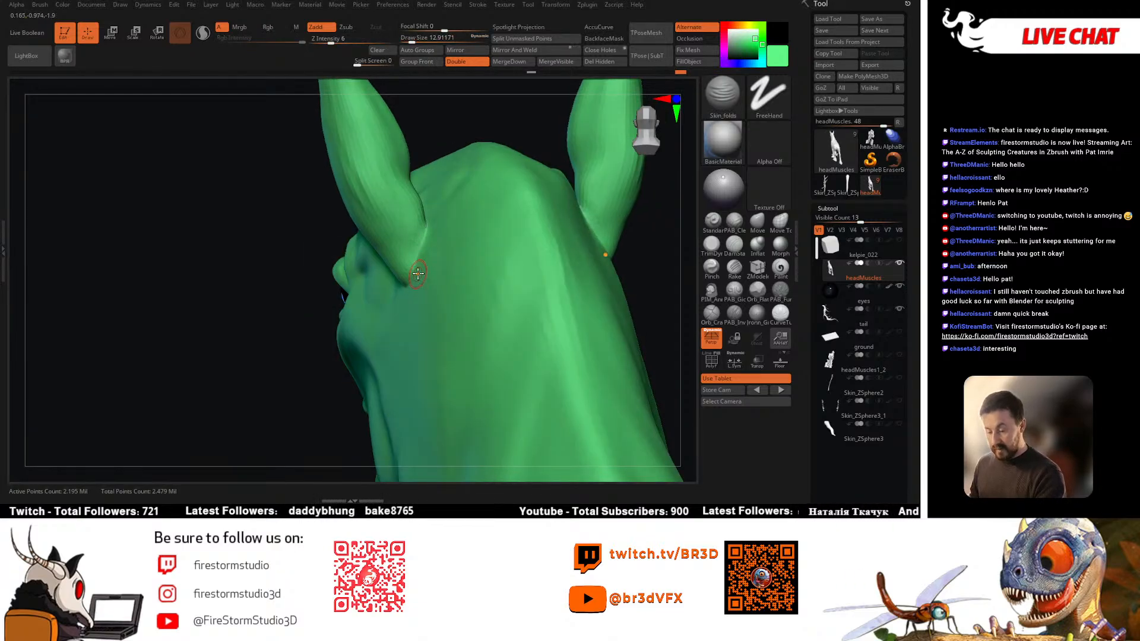
mouse_move(423, 244)
right_down()
mouse_move(401, 291)
mouse_move(376, 283)
mouse_move(365, 270)
mouse_move(378, 273)
mouse_move(392, 221)
right_up()
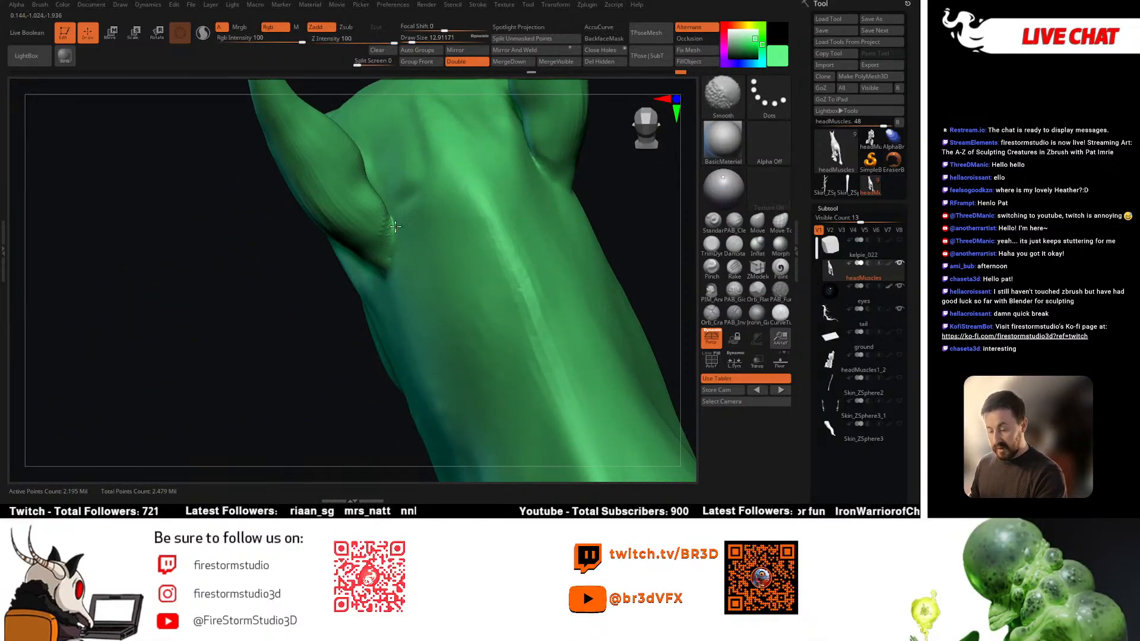
shift+drag(388, 211, 393, 224)
right_drag(399, 233, 396, 236)
Step: Enlarge the Skin_folds brush to a draw size of about 22 and sculpt the transition behind the ear
key(space)
drag(399, 241, 403, 242)
mouse_move(406, 242)
right_down()
mouse_move(499, 224)
mouse_move(457, 199)
right_up()
key(shift+f)
key(shift+f)
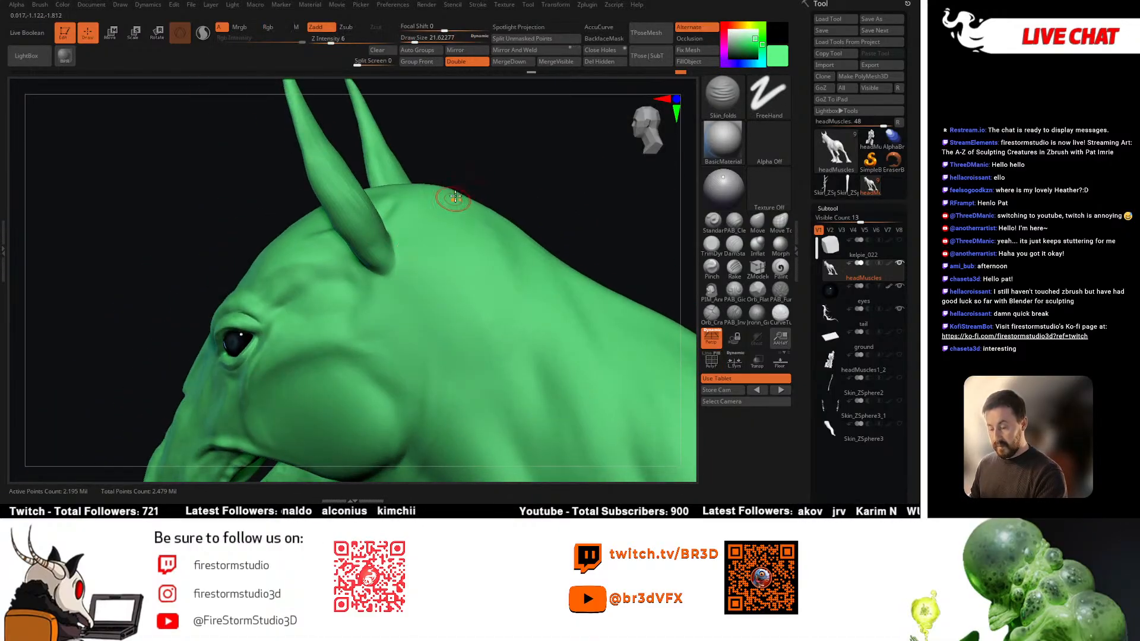
right_drag(451, 249, 383, 282)
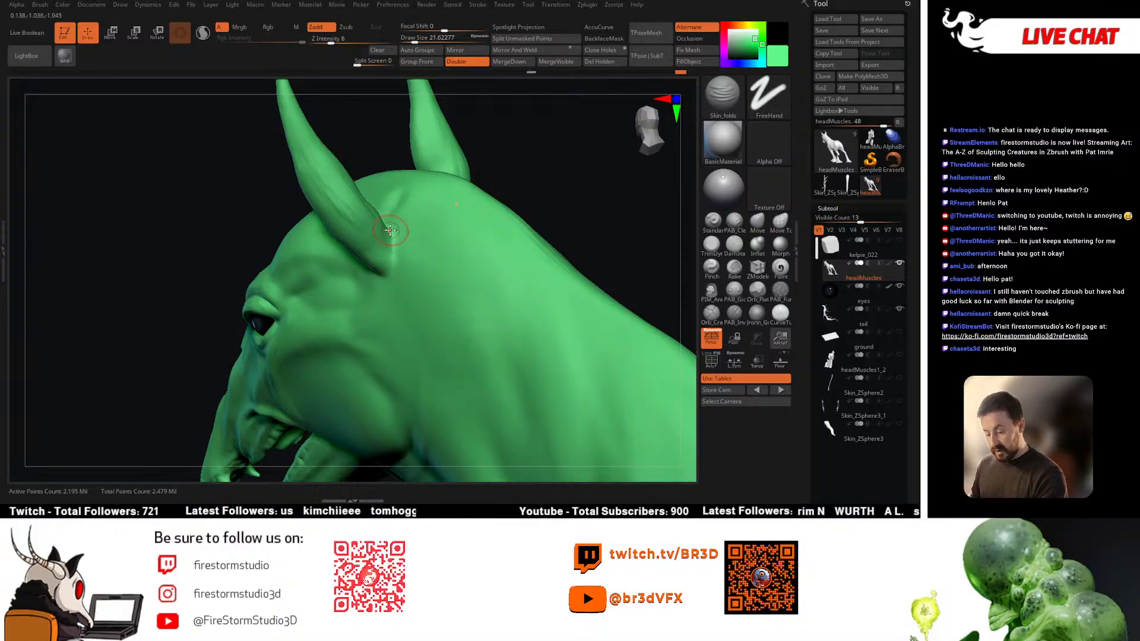
mouse_move(393, 230)
right_down()
mouse_move(403, 261)
mouse_move(394, 229)
right_up()
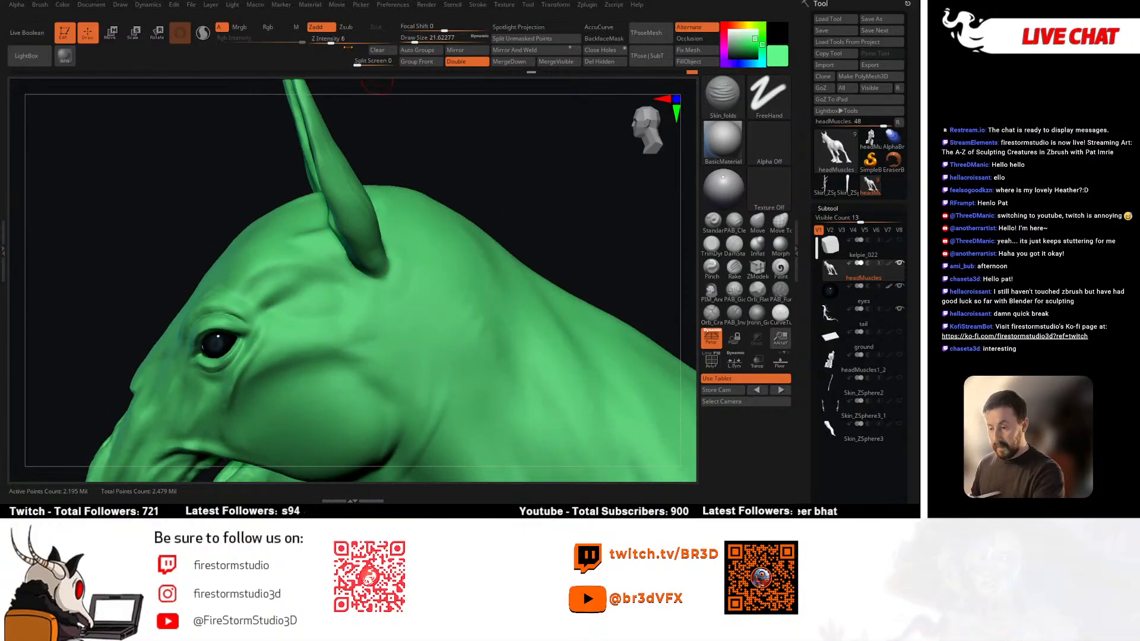
Step: Raise the Skin_folds Z Intensity to 15 and sculpt stronger folds around the ear base
drag(331, 42, 343, 41)
right_drag(416, 256, 385, 220)
right_drag(387, 293, 425, 252)
mouse_move(356, 270)
right_down()
mouse_move(442, 248)
mouse_move(400, 284)
right_up()
key(ctrl)
Step: Examine the mesh density where the ear meets the head using the polyframe wireframe, and hide the polyframe again
key(shift+f)
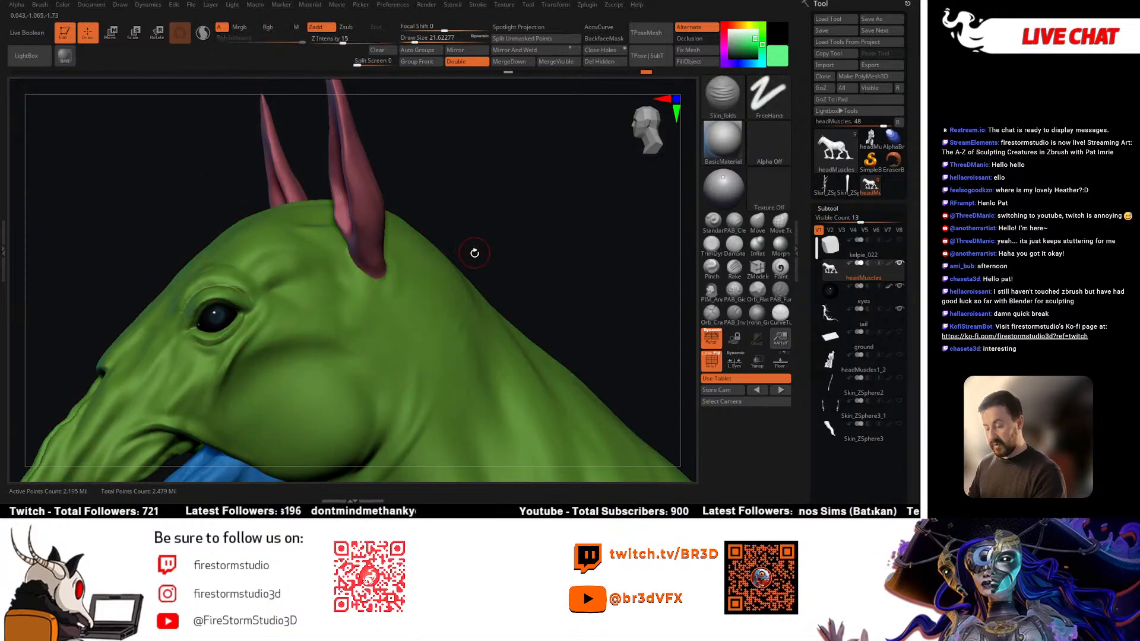
click(710, 340)
right_drag(545, 283, 502, 286)
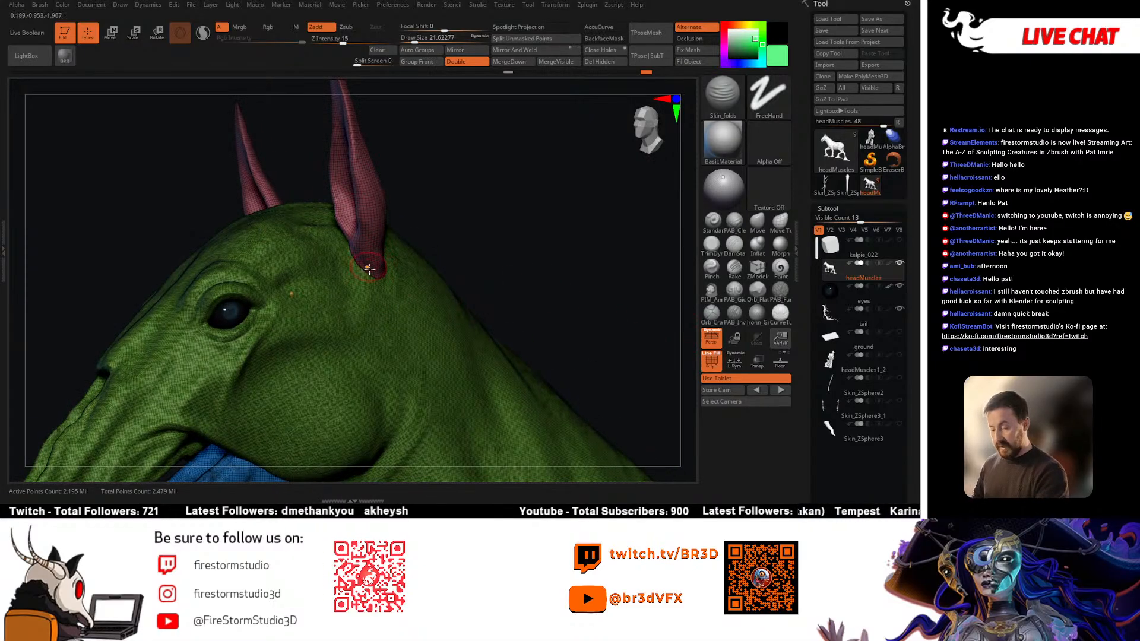
right_drag(470, 242, 496, 279)
key(shift+f)
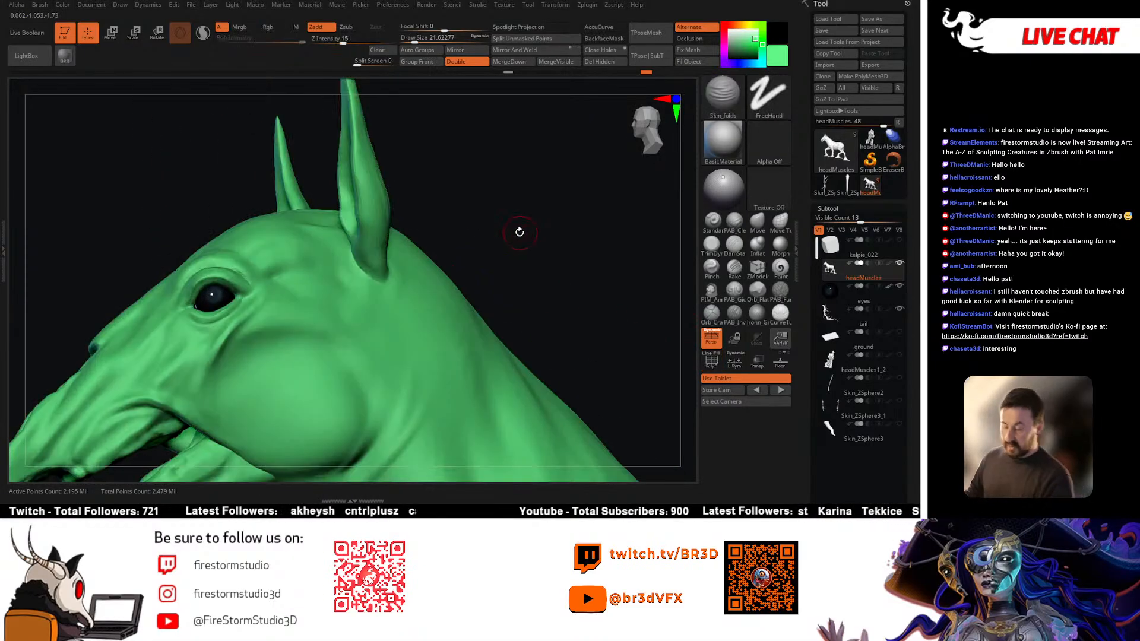
Step: Smooth the seam at the back of the ear base with Sculptris Pro mode enabled
mouse_move(519, 232)
right_down()
mouse_move(427, 216)
mouse_move(372, 280)
mouse_move(397, 273)
right_up()
key(shift)
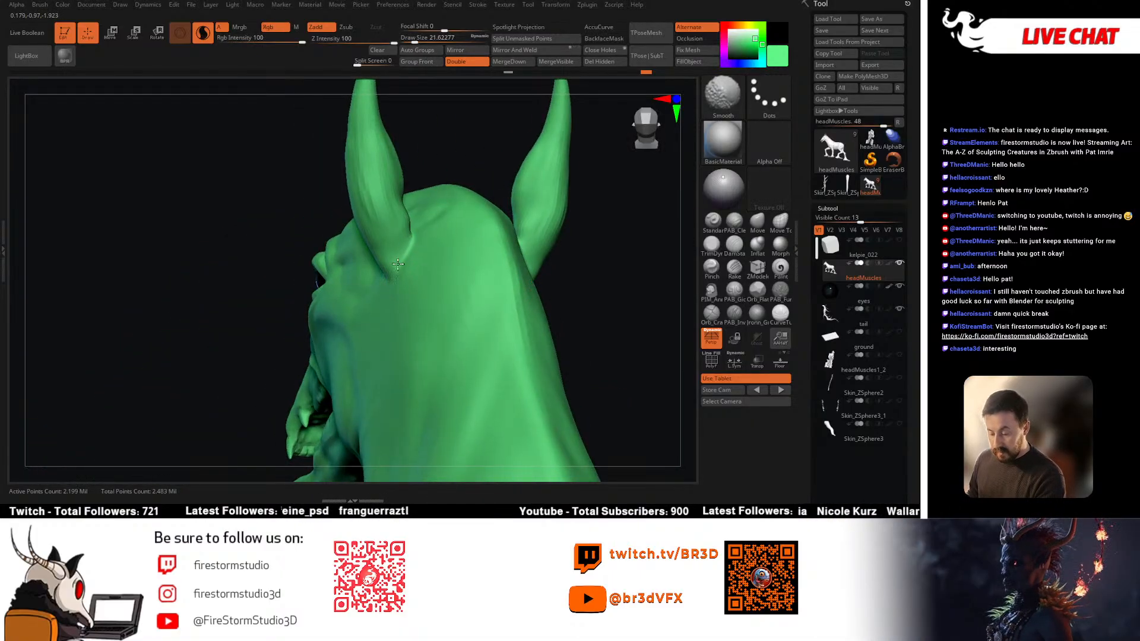
shift+drag(405, 227, 389, 246)
shift+drag(398, 203, 366, 205)
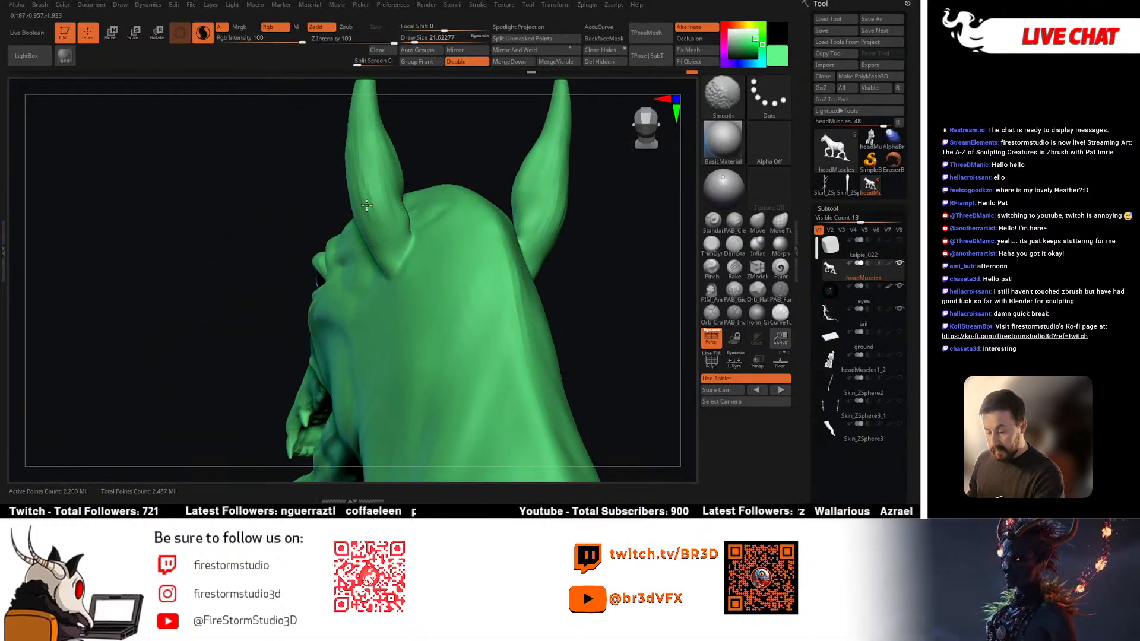
Step: Smooth the surface around the base of the creature's ear from the back and the side
mouse_move(365, 211)
right_down()
mouse_move(371, 241)
mouse_move(420, 247)
right_up()
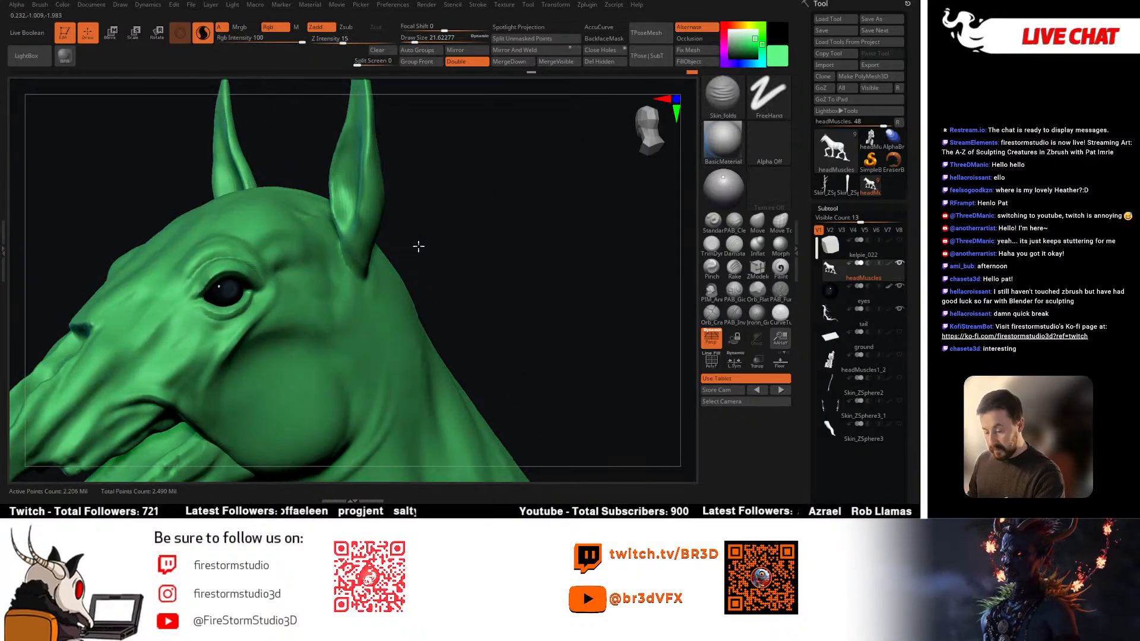
shift+drag(344, 250, 345, 264)
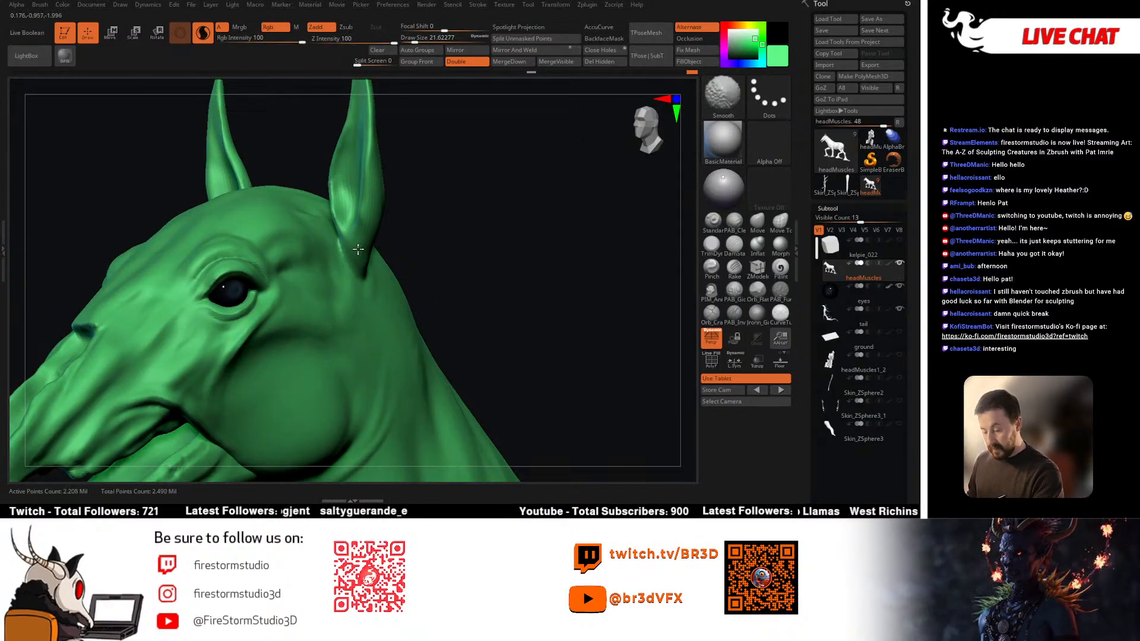
right_drag(375, 278, 463, 264)
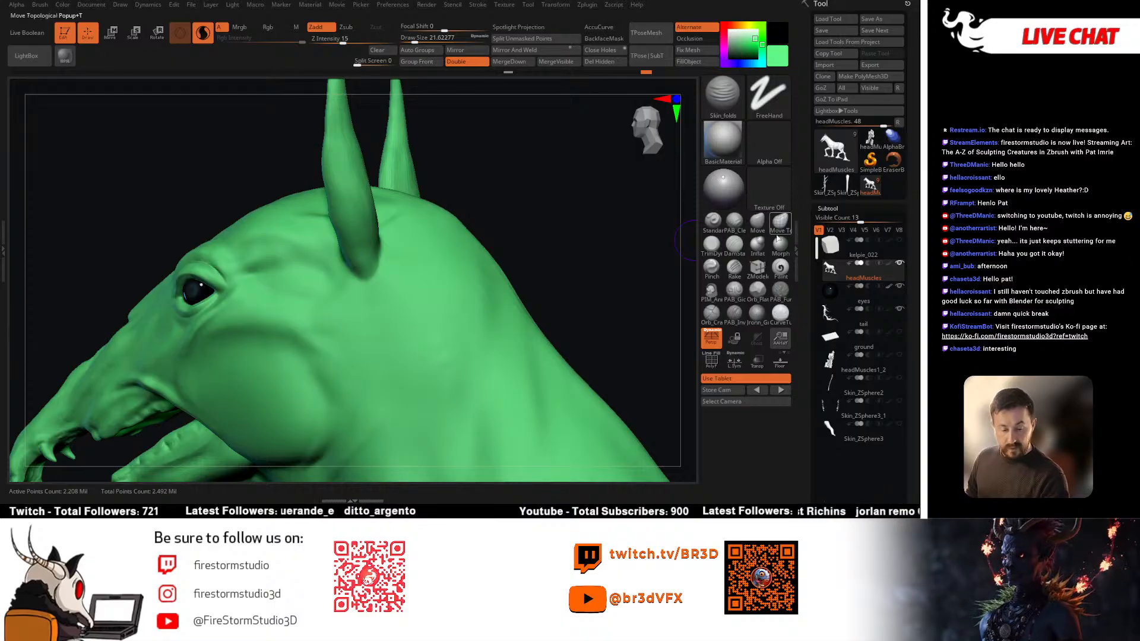
Step: Sculpt the fold around the base of the ear with the Skin_folds brush at a draw size of about 15.6
click(722, 98)
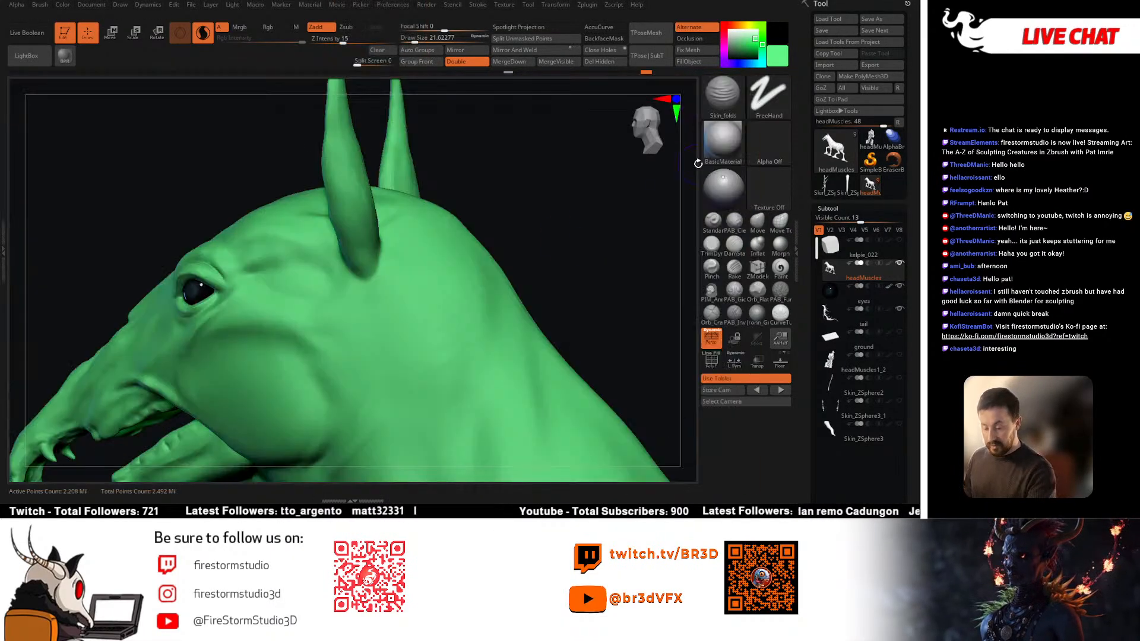
mouse_move(376, 300)
right_down()
mouse_move(397, 251)
mouse_move(388, 219)
right_up()
right_click(383, 251)
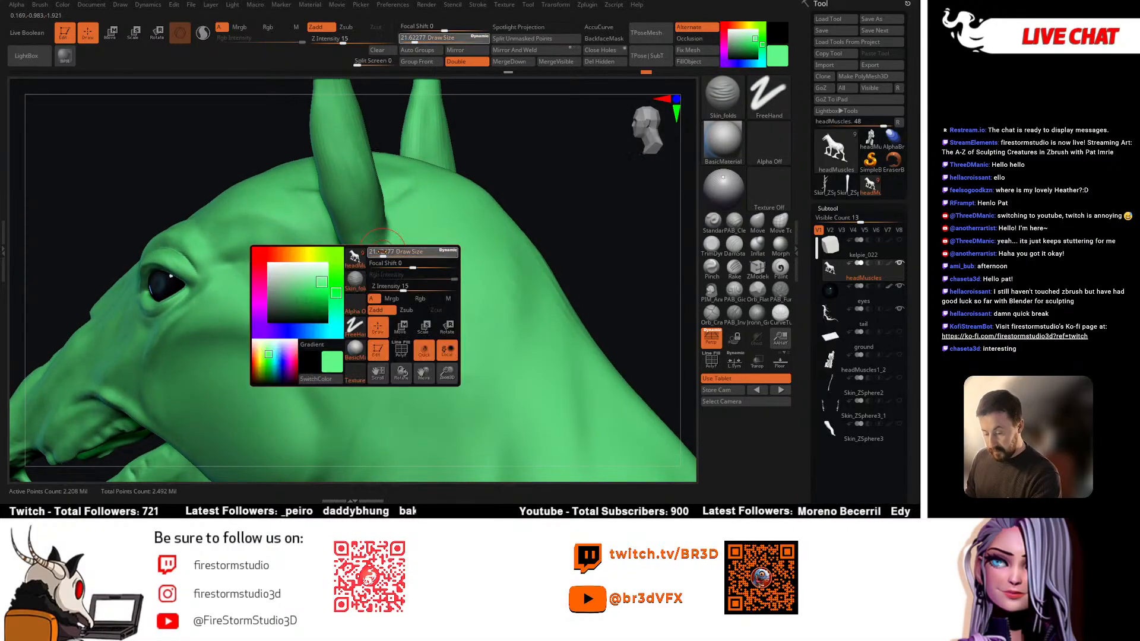
drag(389, 260, 386, 261)
mouse_move(365, 270)
right_down()
mouse_move(406, 250)
mouse_move(351, 253)
mouse_move(375, 267)
right_up()
drag(336, 238, 338, 246)
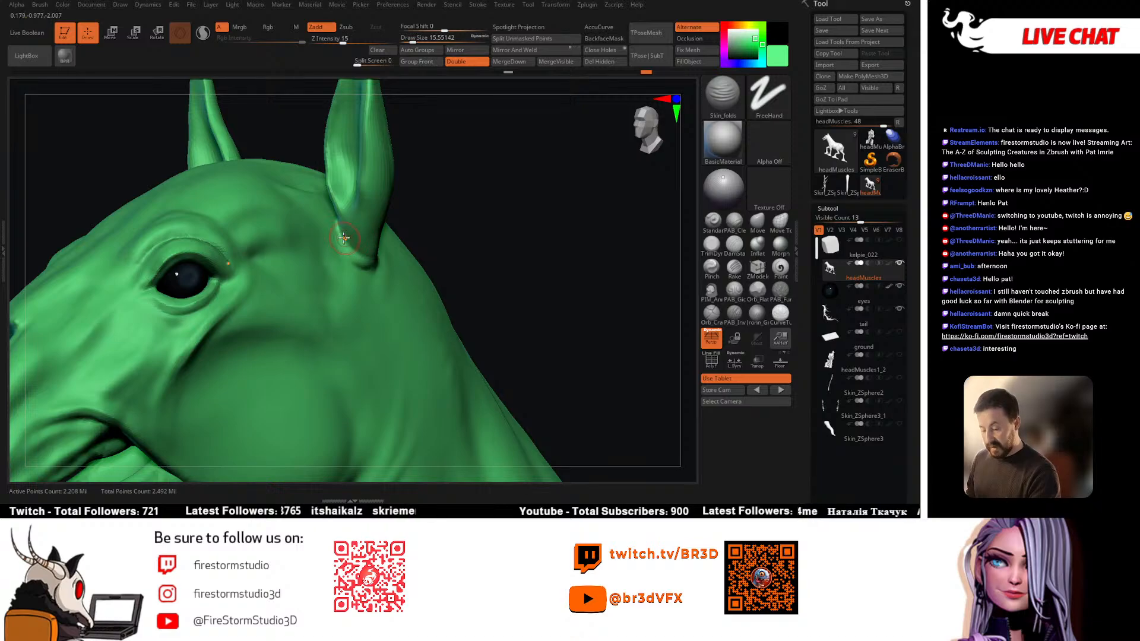
right_drag(401, 271, 347, 269)
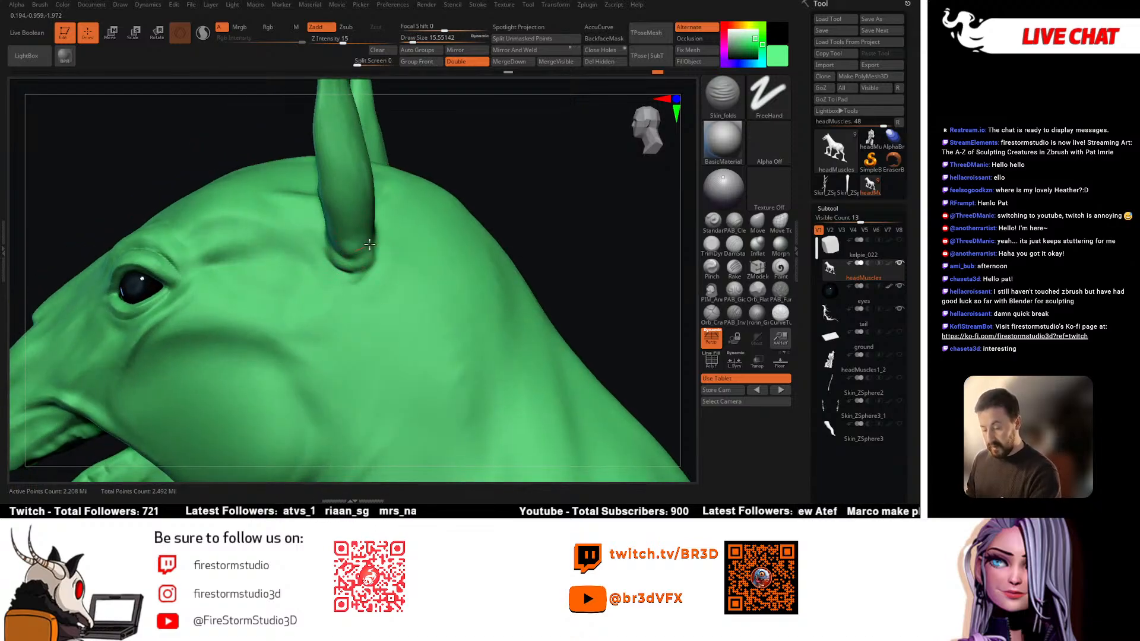
Step: Examine the creature's overall form and its mesh in wireframe, from the full body to the jaw
right_drag(369, 244, 496, 237)
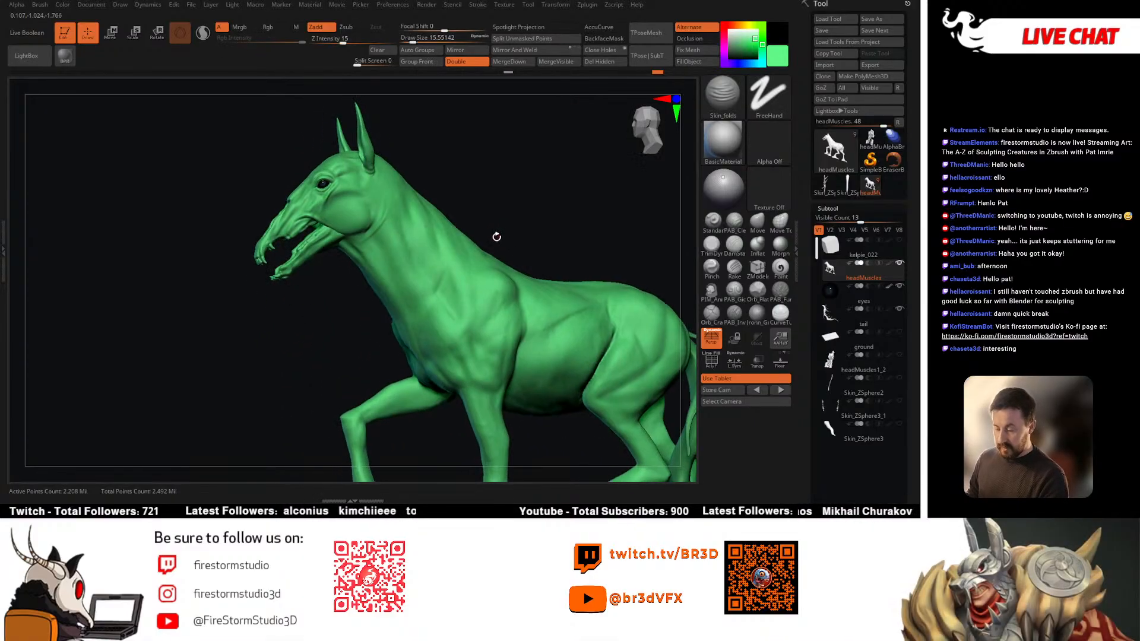
mouse_move(315, 296)
right_down()
mouse_move(325, 262)
mouse_move(322, 308)
mouse_move(312, 297)
right_up()
key(shift+f)
key(shift+f)
ctrl+right_drag(312, 297, 342, 245)
key(shift+f)
key(shift+f)
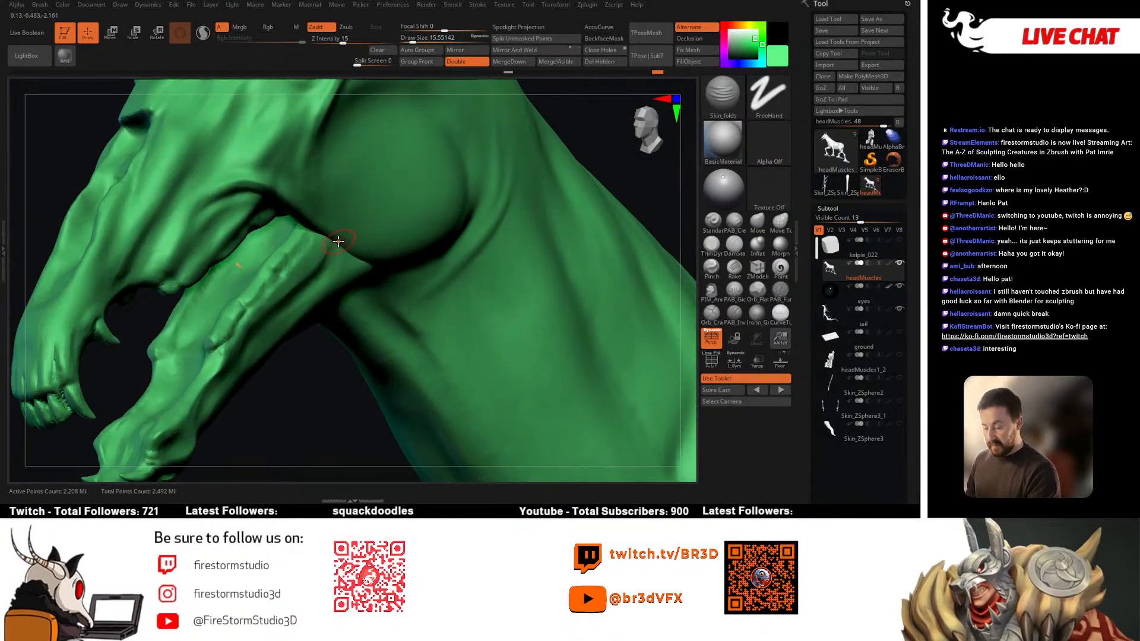
Step: Smooth the hard transition where the lower jaw meets the cheek and throat
key(shift)
right_drag(357, 297, 360, 260)
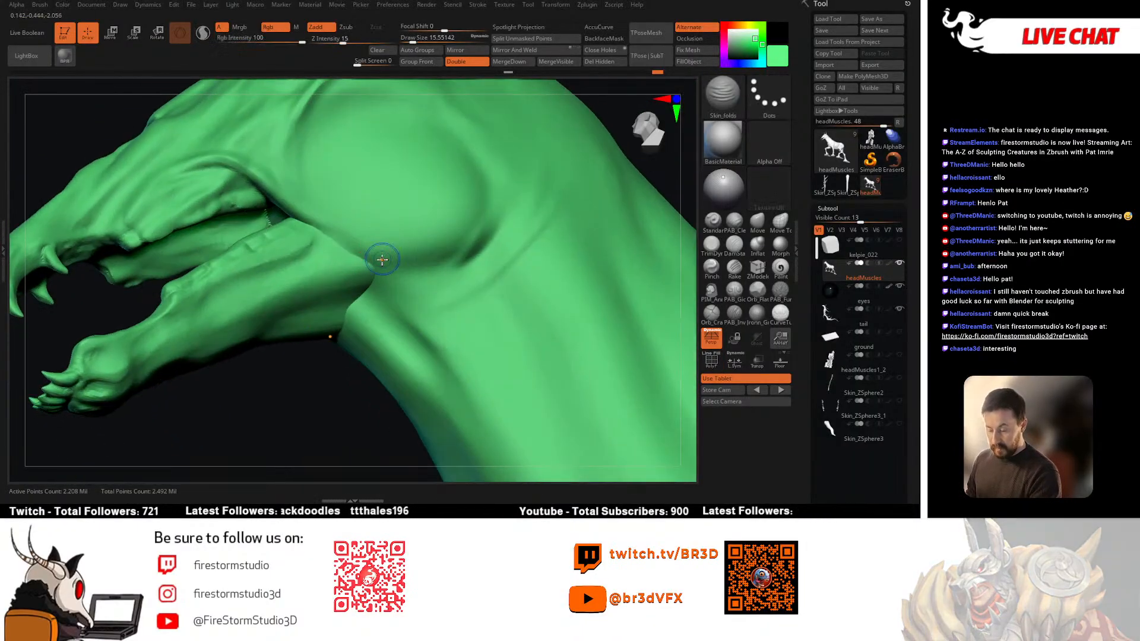
mouse_move(354, 299)
right_down()
mouse_move(345, 325)
mouse_move(379, 244)
right_up()
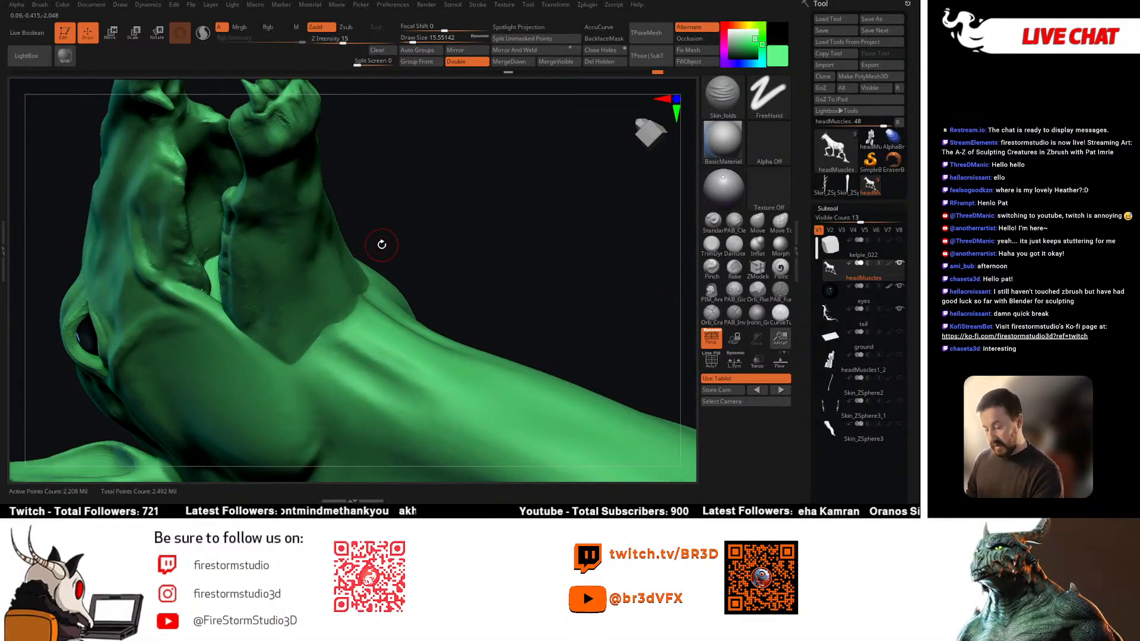
key(shift)
right_drag(315, 149, 352, 317)
key(shift)
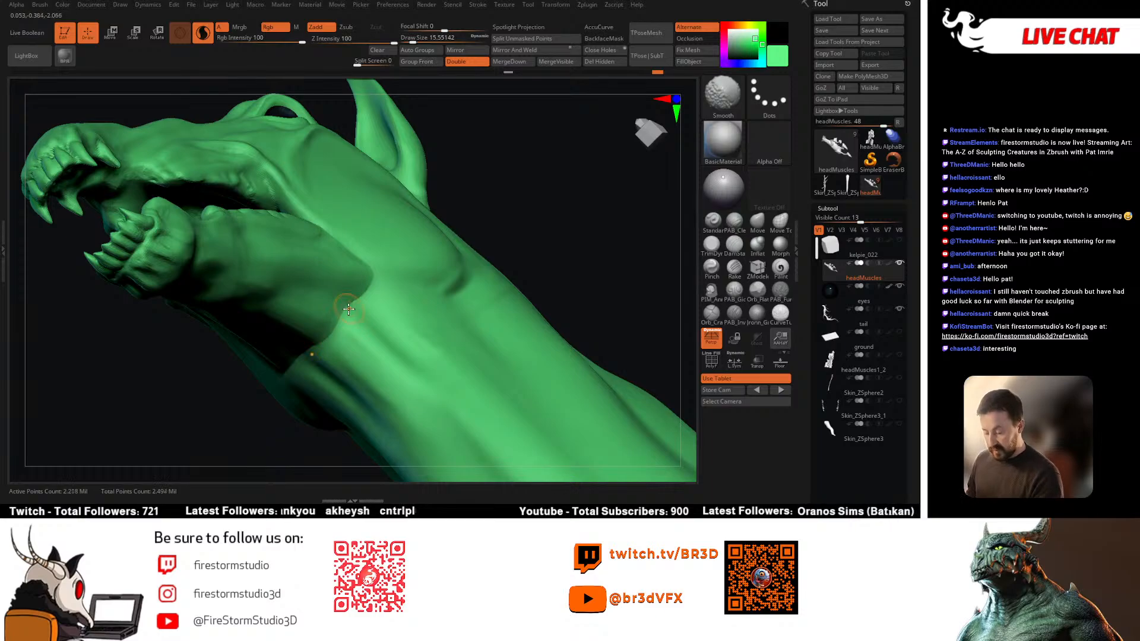
Step: Smooth the underside of the jaw and the cheek edge behind the mouth with a draw size of 28.75
shift+drag(333, 336, 362, 296)
key(space)
click(367, 295)
key(shift)
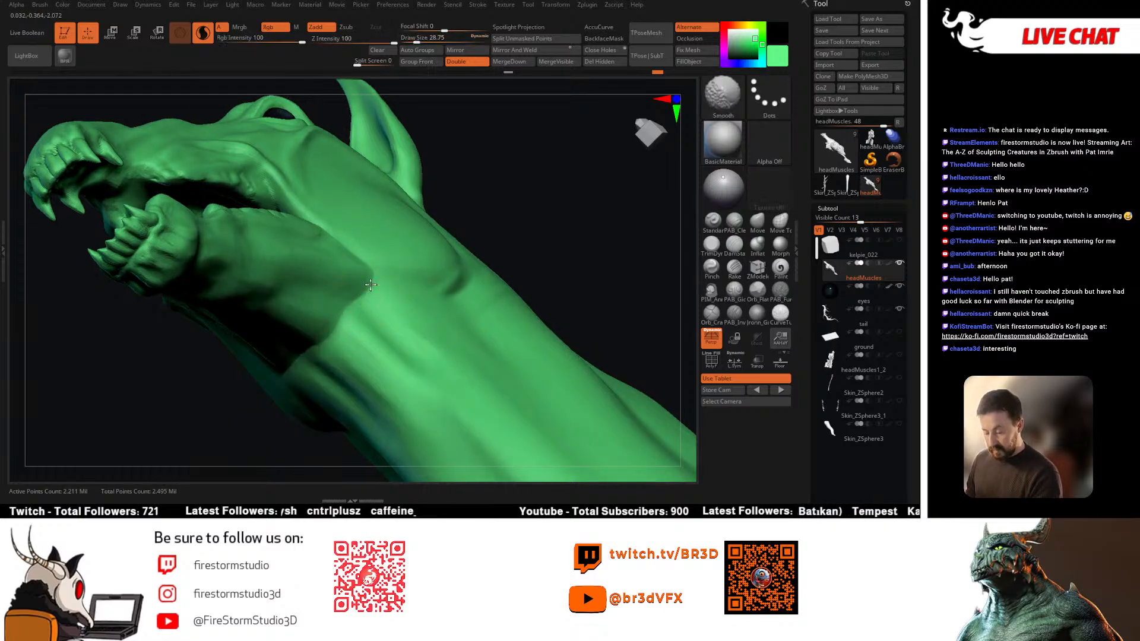
right_drag(346, 312, 364, 261)
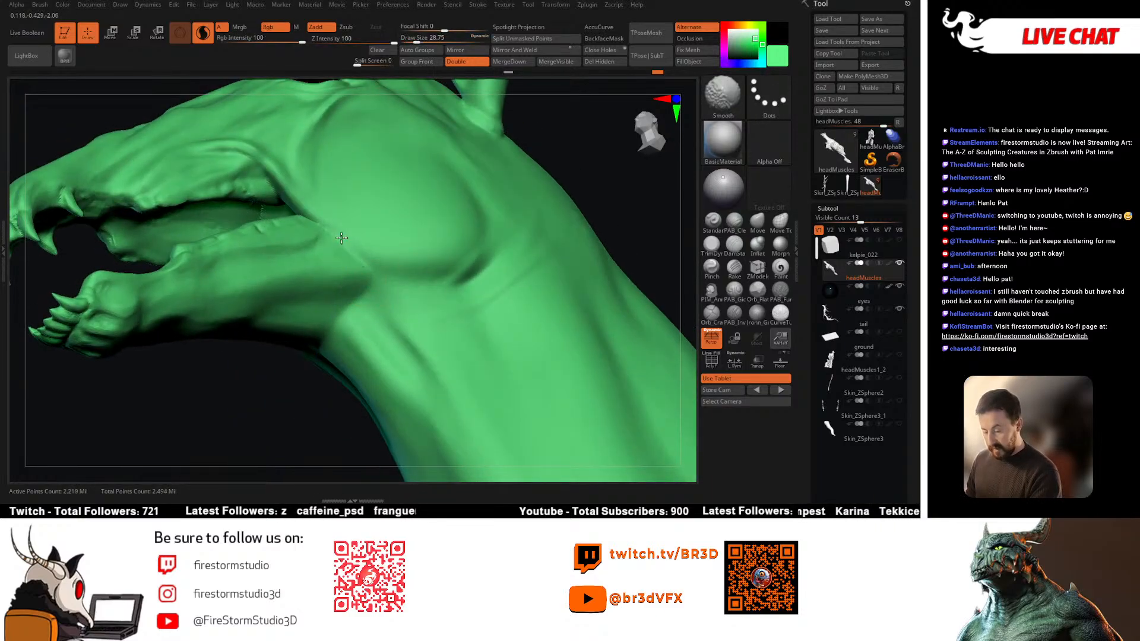
shift+drag(342, 238, 335, 231)
Step: Set the draw size to about 15.6 and smooth the corner of the mouth along the lower jaw
right_drag(332, 249, 312, 301)
key(space)
click(308, 301)
key(shift)
right_drag(311, 221, 168, 234)
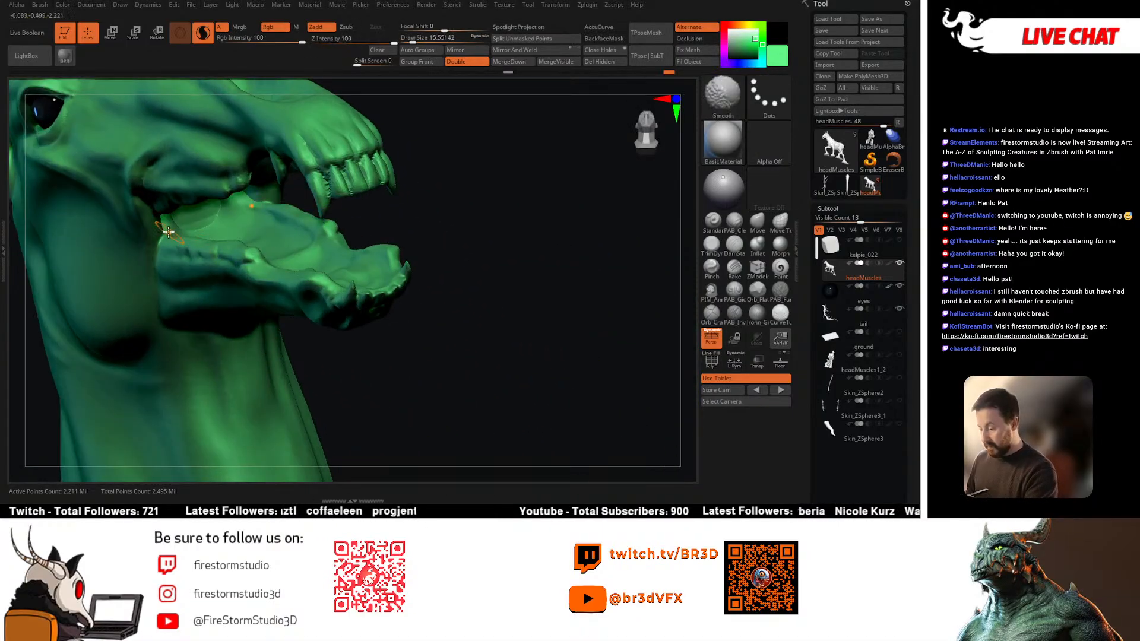
right_drag(169, 287, 188, 224)
mouse_move(119, 275)
right_down()
mouse_move(273, 300)
mouse_move(308, 336)
mouse_move(295, 315)
right_up()
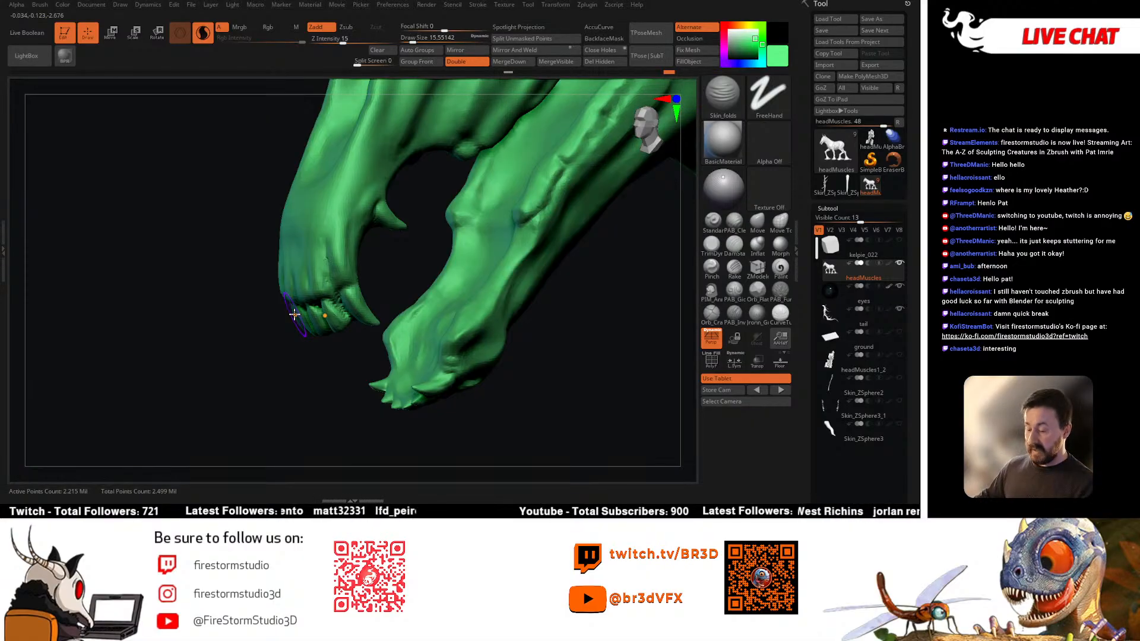
Step: Choose the PAB_CleanBuildup brush, suppress its auto masking note until the next restart, and toggle backface masking
right_drag(294, 315, 382, 316)
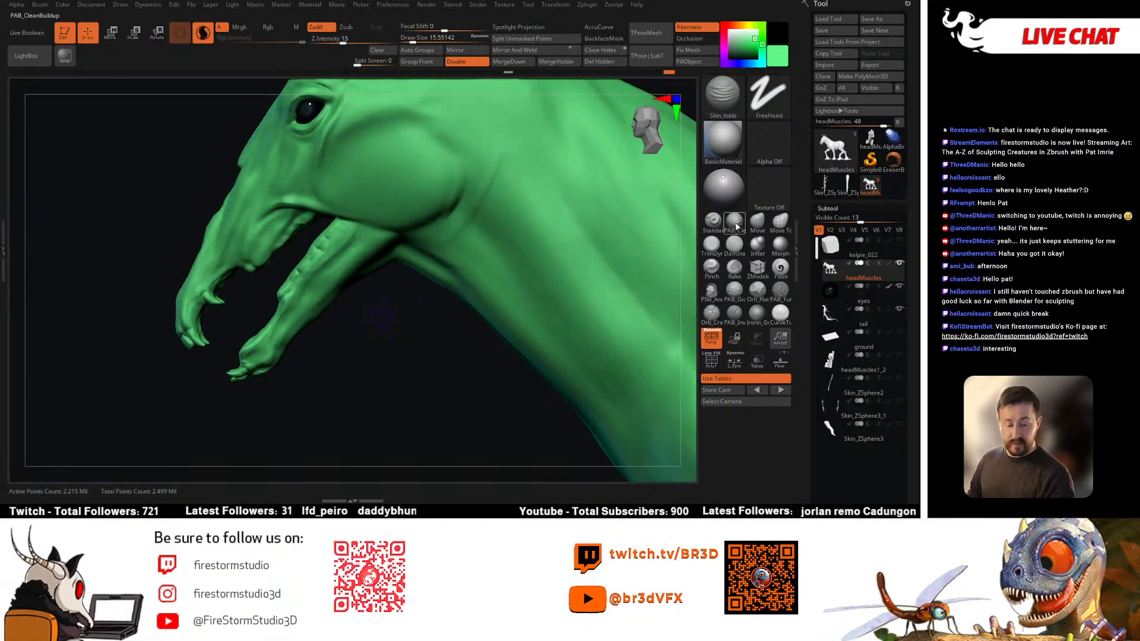
click(735, 225)
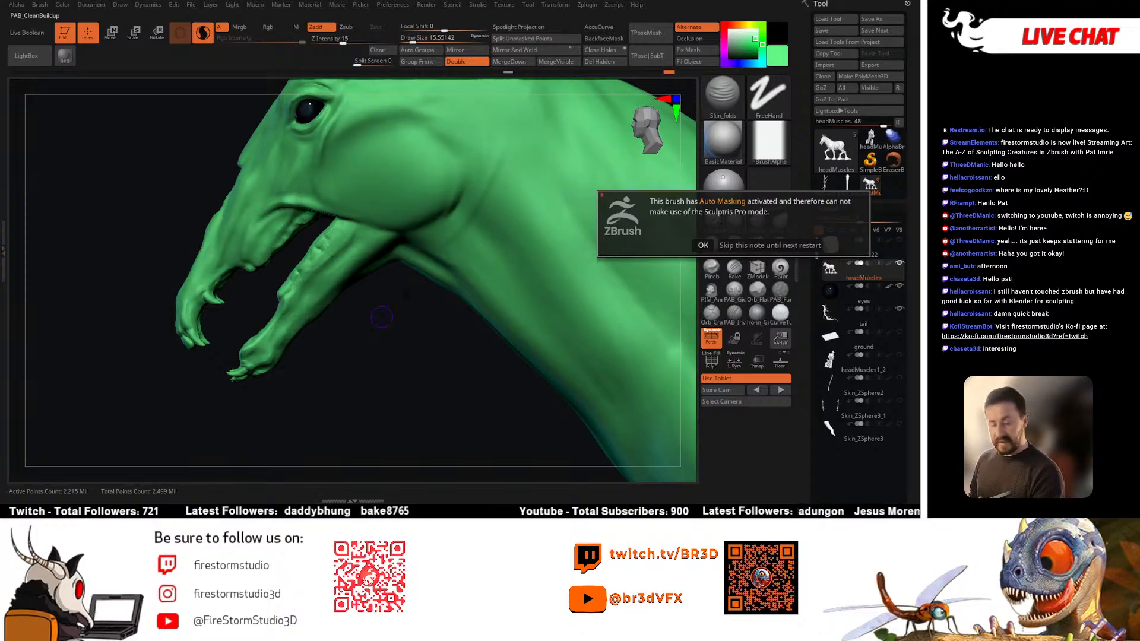
click(702, 246)
key(shift)
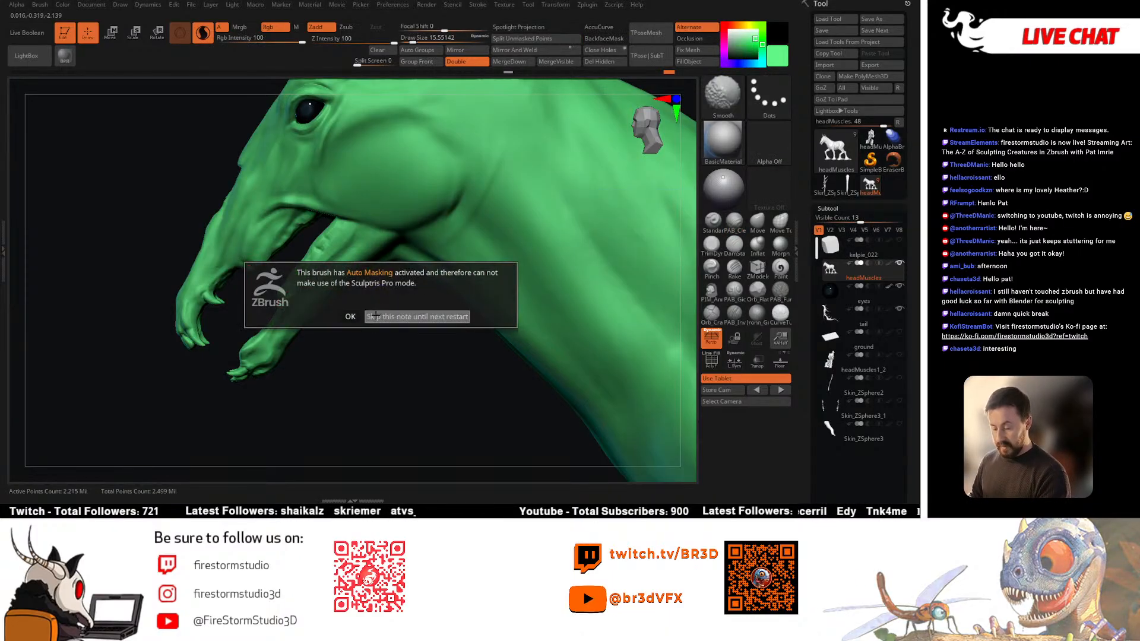
click(417, 316)
click(609, 42)
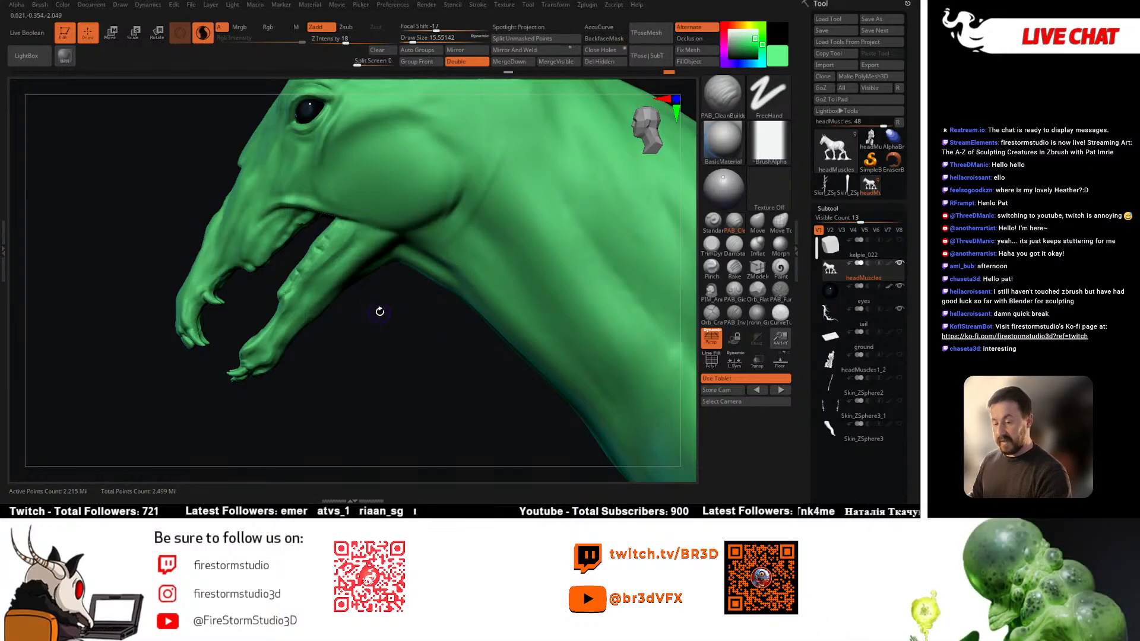
Step: Build up the rear of the lower jaw at a draw size of about 17 and display the horse reference image
drag(380, 264, 399, 267)
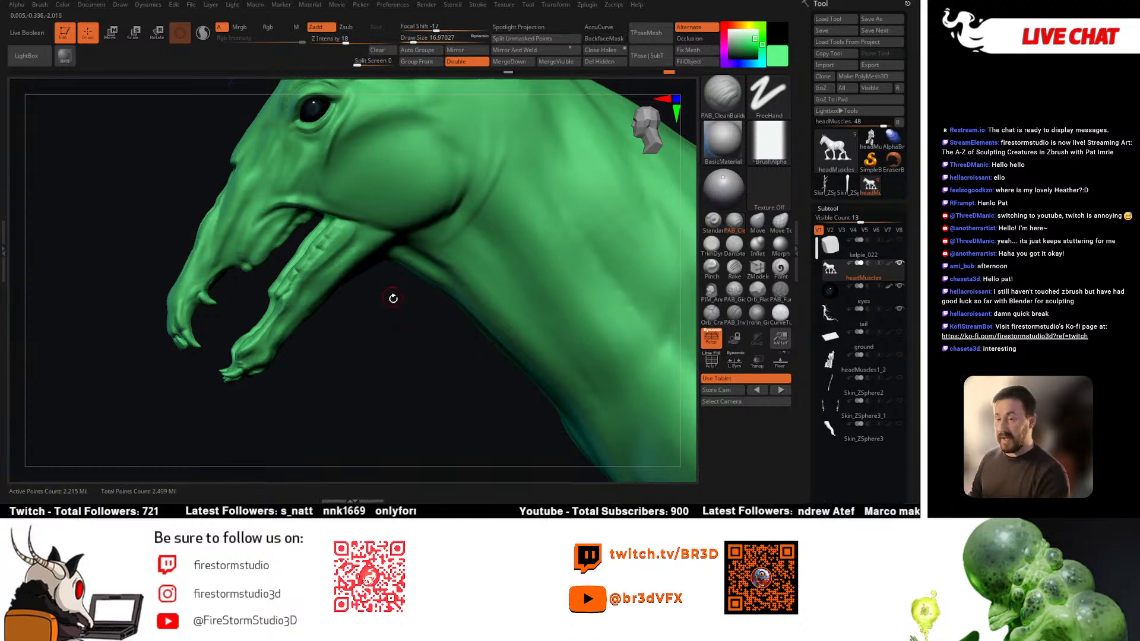
drag(423, 307, 370, 238)
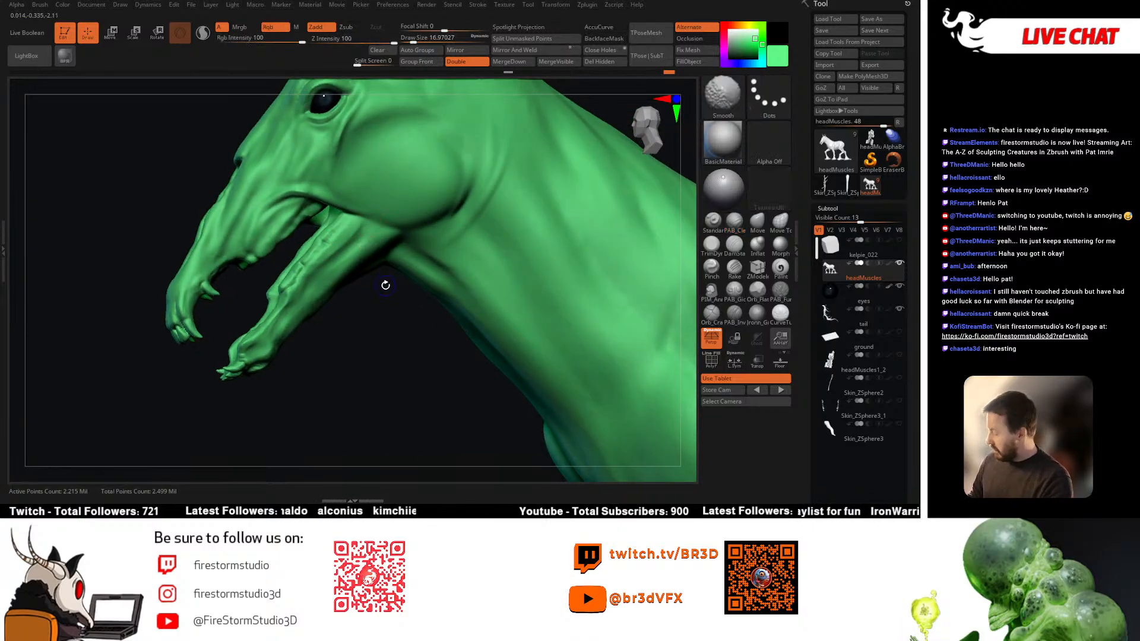
key(shift+z)
drag(384, 292, 443, 285)
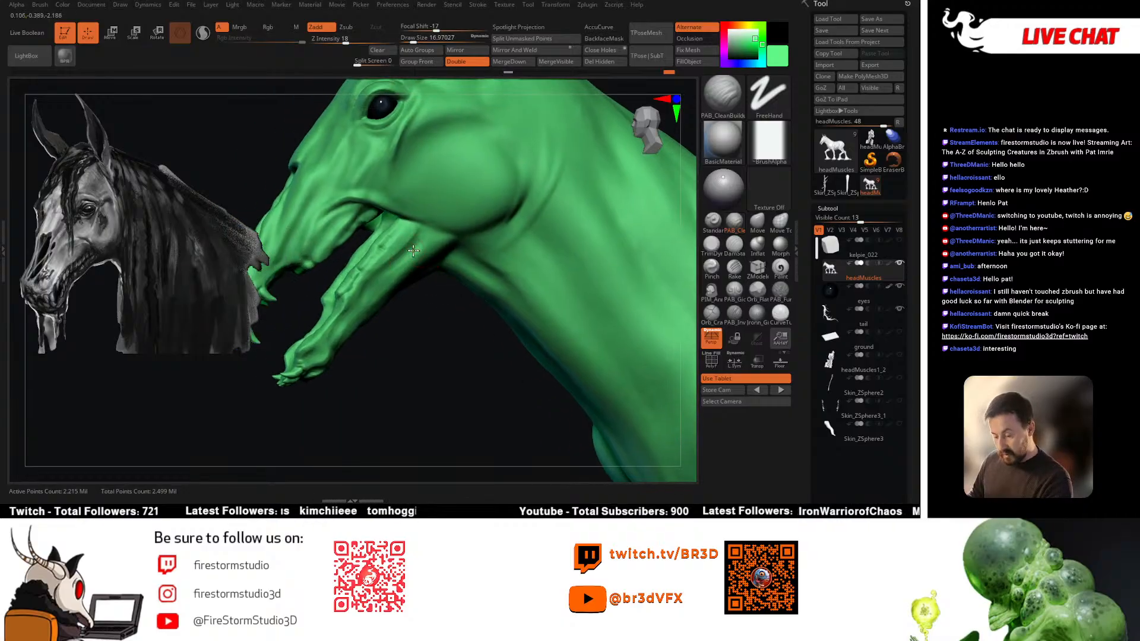
Step: Build up and smooth the muscle joining the lower jaw to the cheek, using a draw size of about 23.3
right_drag(414, 250, 411, 243)
right_drag(377, 279, 441, 242)
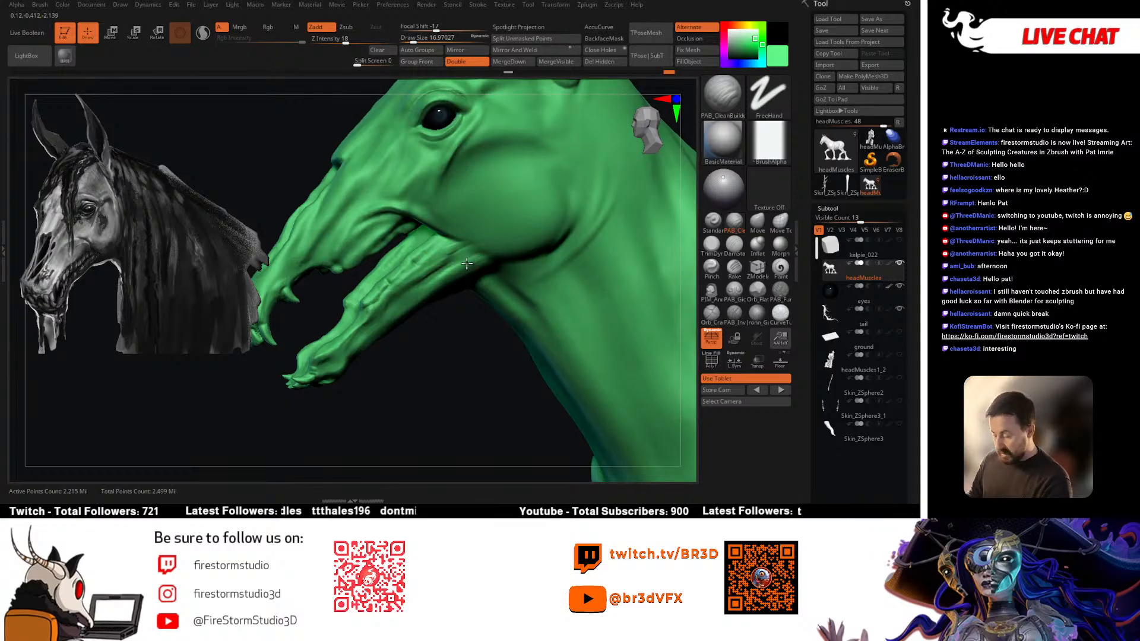
drag(467, 264, 474, 259)
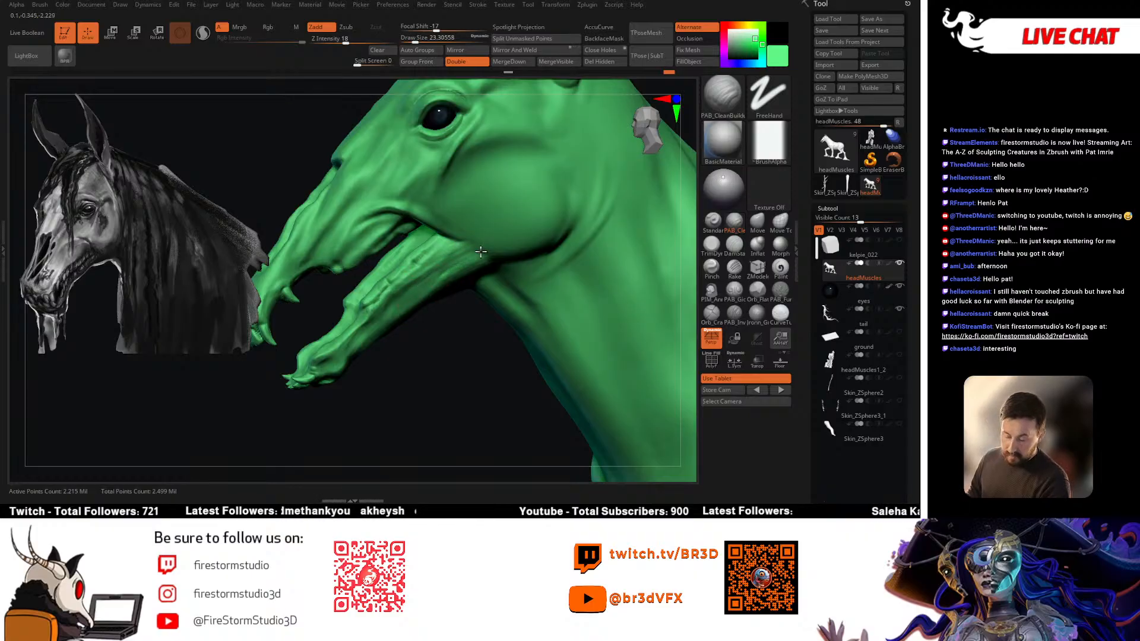
right_drag(476, 259, 467, 238)
mouse_move(467, 237)
mouse_down()
mouse_move(464, 256)
mouse_move(449, 250)
mouse_up()
mouse_move(447, 248)
right_down()
mouse_move(475, 261)
mouse_move(430, 284)
mouse_move(430, 298)
right_up()
shift+drag(438, 264, 445, 258)
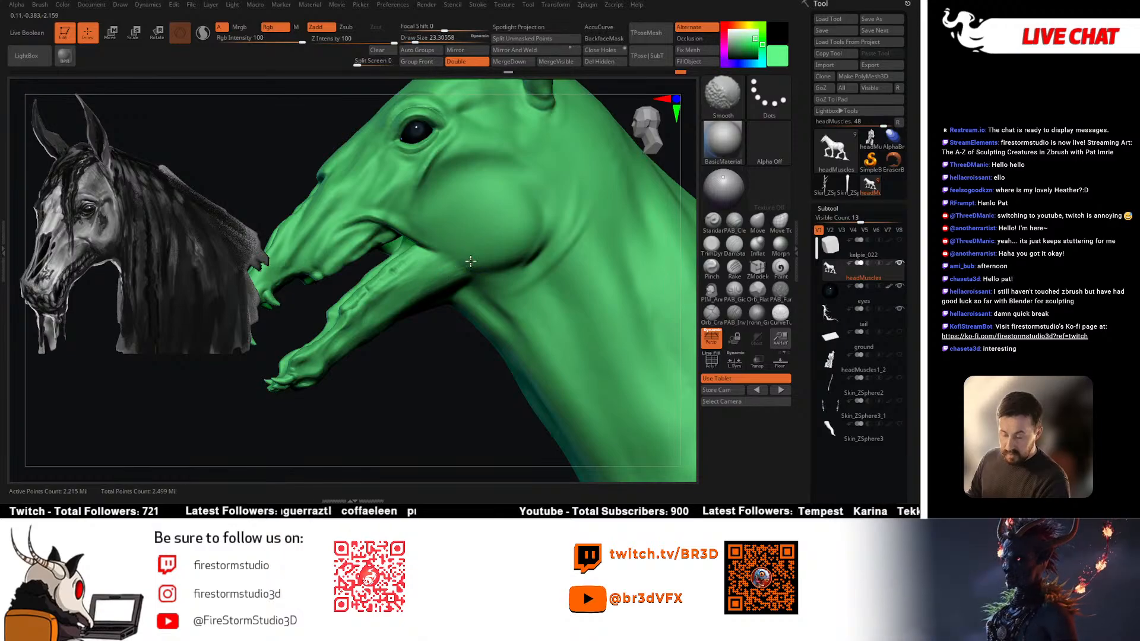
Step: Enlarge the sculpting brush's draw size to about 51.2 for the jaw and cheek area
mouse_move(458, 254)
right_down()
mouse_move(458, 272)
mouse_move(445, 232)
mouse_move(478, 263)
mouse_move(448, 281)
mouse_move(442, 308)
right_up()
key(space)
drag(444, 275, 448, 275)
mouse_move(442, 297)
right_down()
mouse_move(475, 314)
mouse_move(392, 324)
mouse_move(447, 236)
mouse_move(417, 287)
right_up()
key(space)
drag(447, 275, 451, 274)
Step: Set the Z intensity to 15, then build up and smooth the lower cheek on the head's other side
click(343, 40)
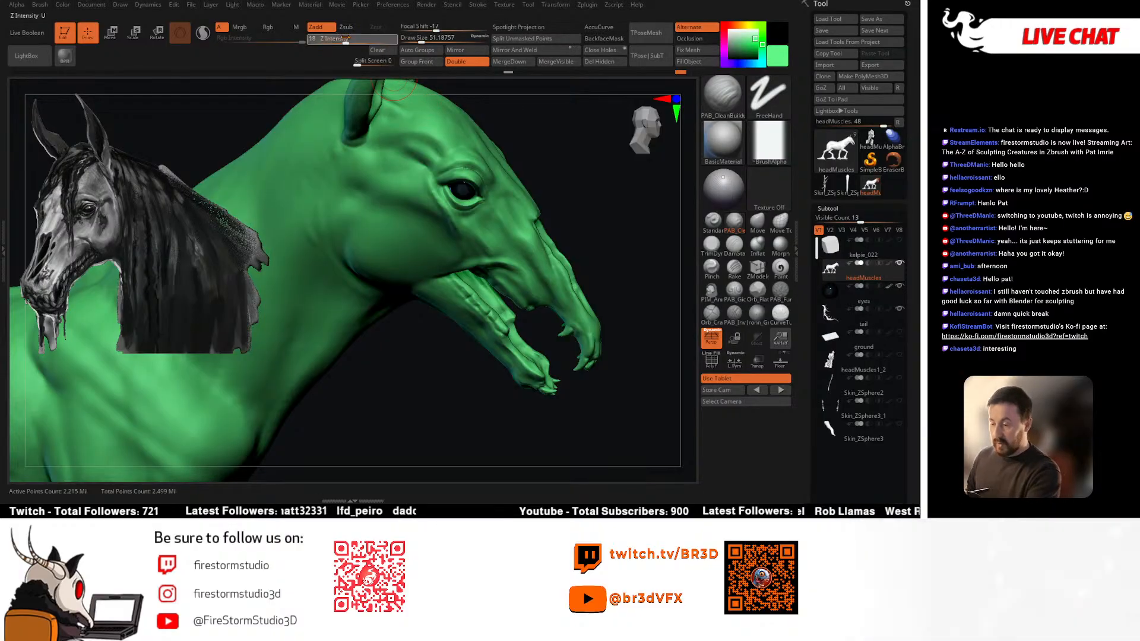
drag(412, 320, 438, 246)
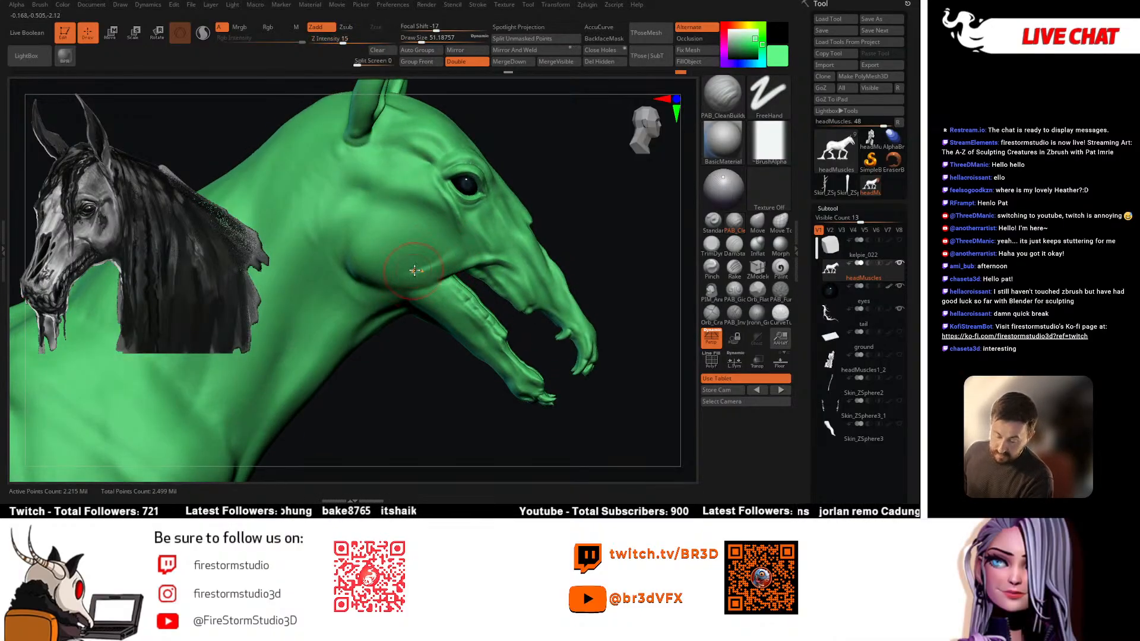
key(shift)
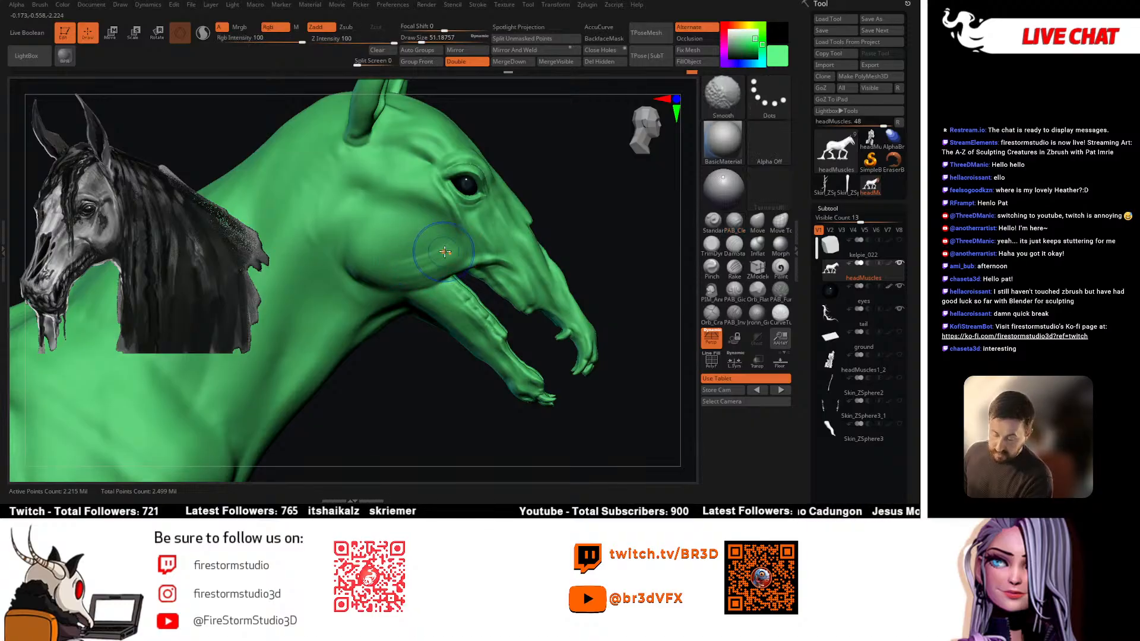
mouse_move(452, 350)
mouse_down()
mouse_move(404, 336)
mouse_move(441, 350)
mouse_up()
Step: Reduce the draw size to about 26.9 and refine the area between cheek and lower jaw with buildup and smoothing
key(space)
click(438, 272)
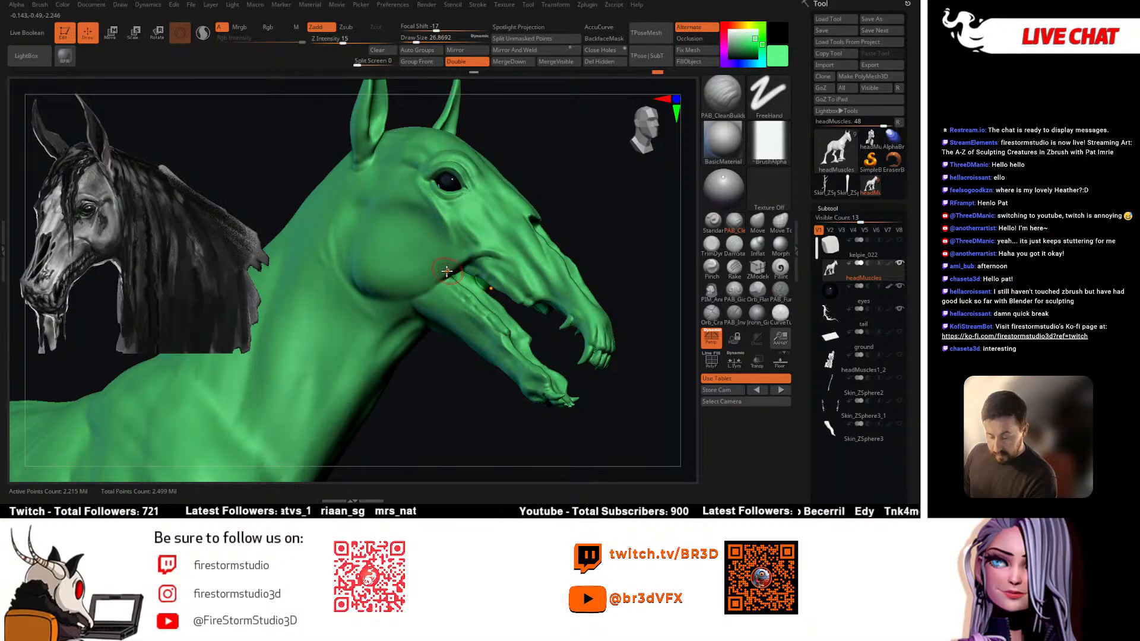
key(shift)
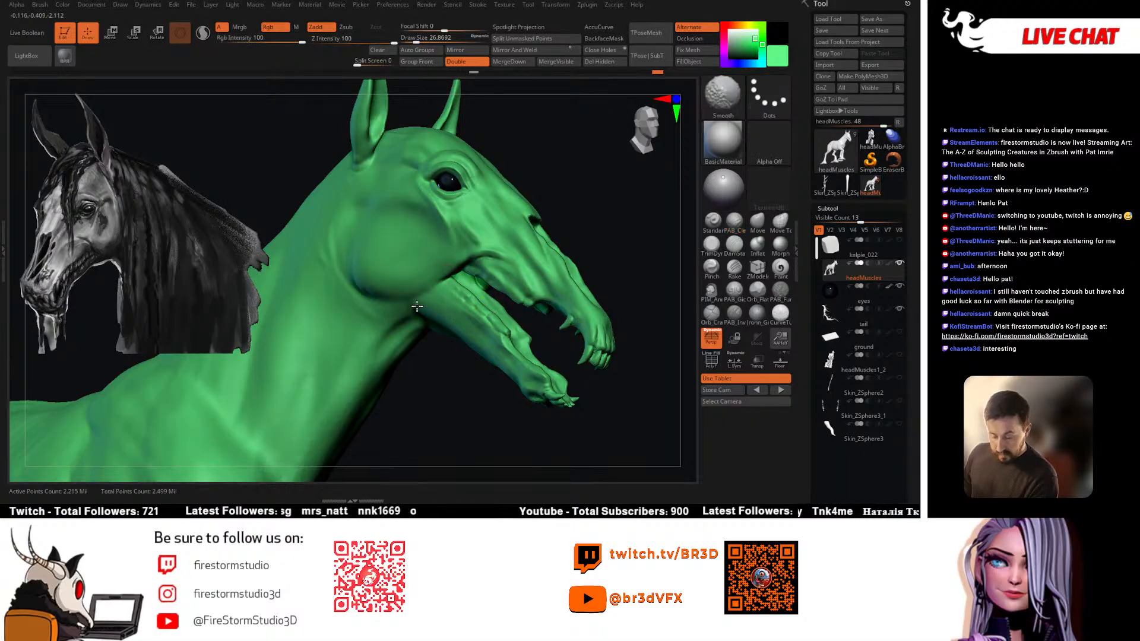
right_drag(419, 282, 432, 267)
shift+drag(433, 267, 434, 276)
mouse_move(434, 276)
right_down()
mouse_move(410, 276)
mouse_move(447, 285)
mouse_move(447, 262)
mouse_move(440, 281)
mouse_move(445, 272)
mouse_move(454, 300)
right_up()
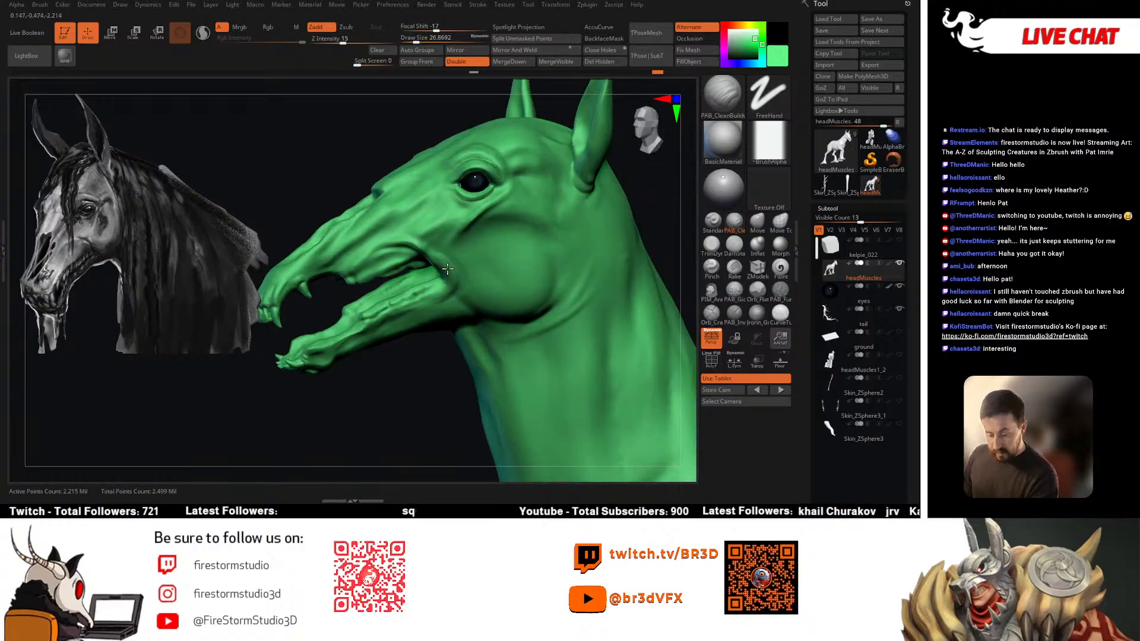
Step: Sculpt and smooth the cheek muscle behind the corner of the mouth on both sides of the head
key(shift)
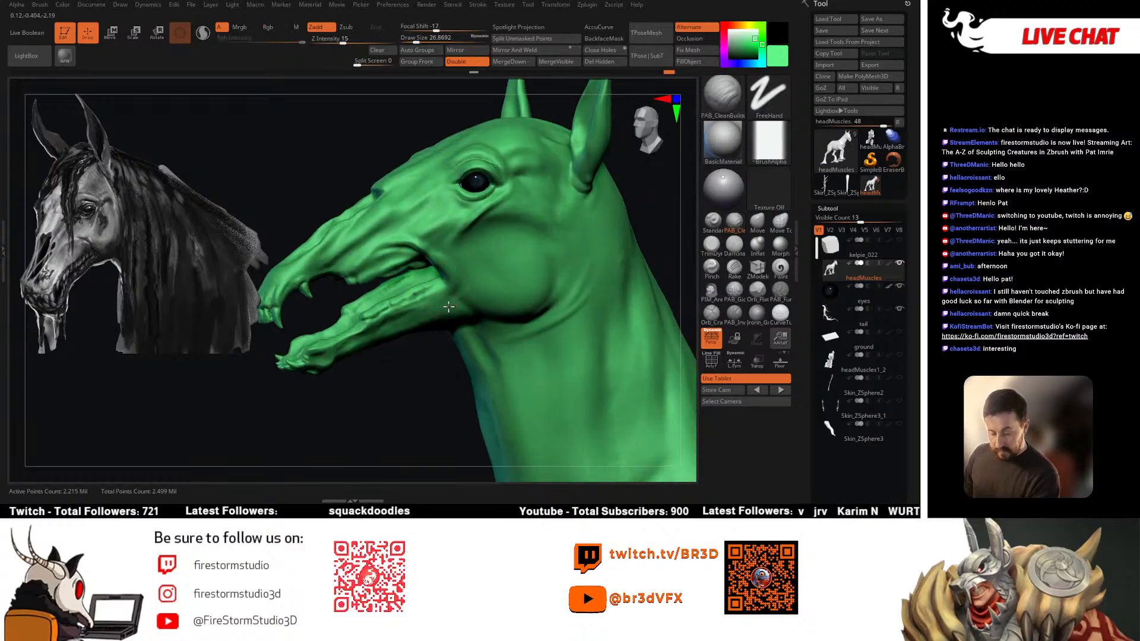
mouse_move(455, 262)
right_down()
mouse_move(435, 298)
mouse_move(380, 257)
mouse_move(379, 275)
mouse_move(370, 246)
mouse_move(391, 297)
mouse_move(420, 323)
mouse_move(412, 339)
mouse_move(371, 308)
mouse_move(358, 280)
right_up()
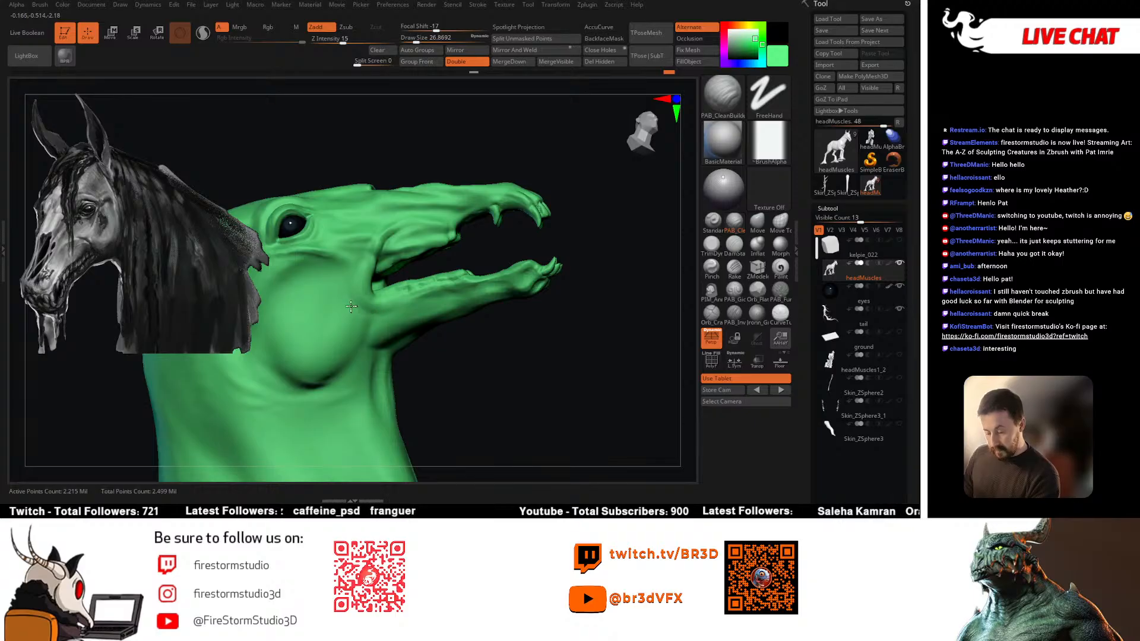
key(shift)
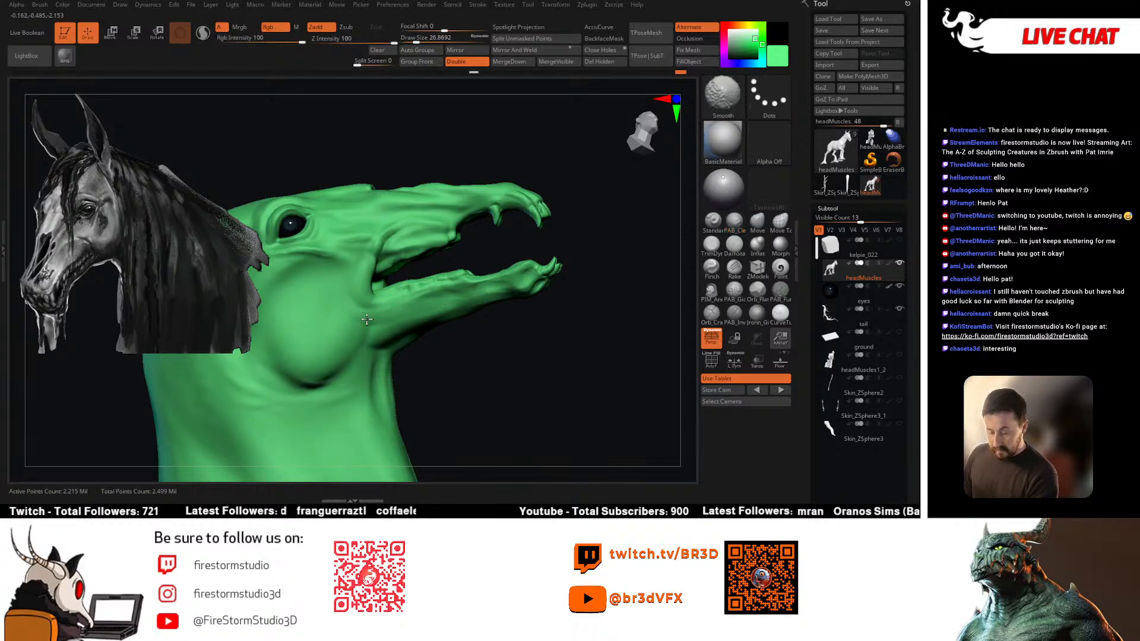
Step: Review the head's cheek and jaw from the front and side, with the Move brush chosen for shape adjustments
right_drag(381, 316, 353, 369)
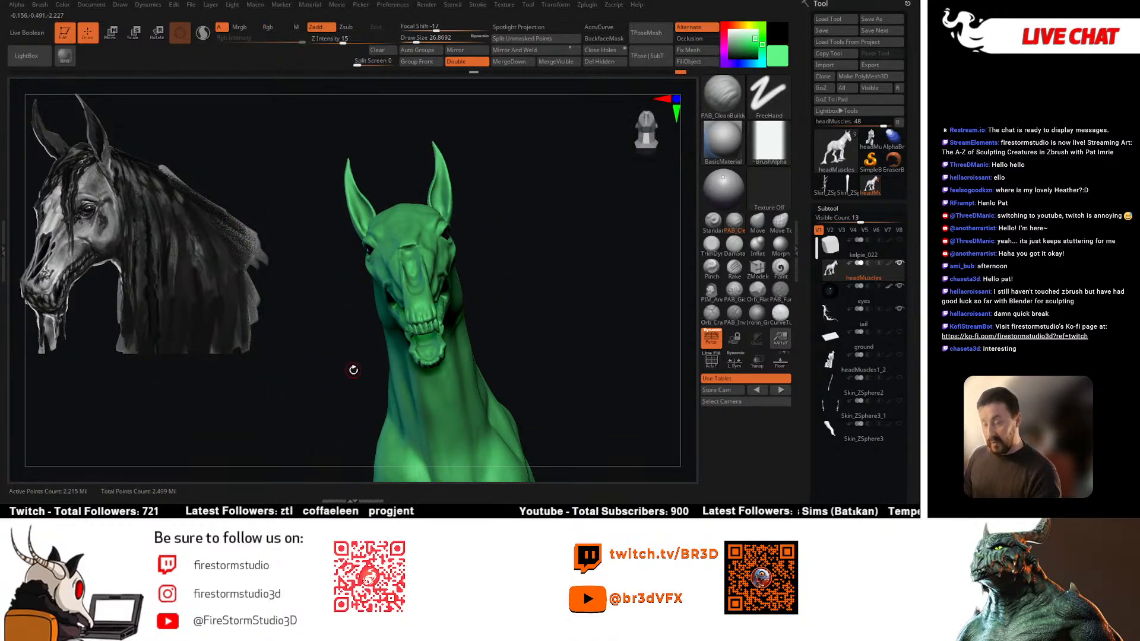
mouse_move(520, 272)
right_down()
mouse_move(415, 311)
mouse_move(420, 323)
mouse_move(421, 302)
right_up()
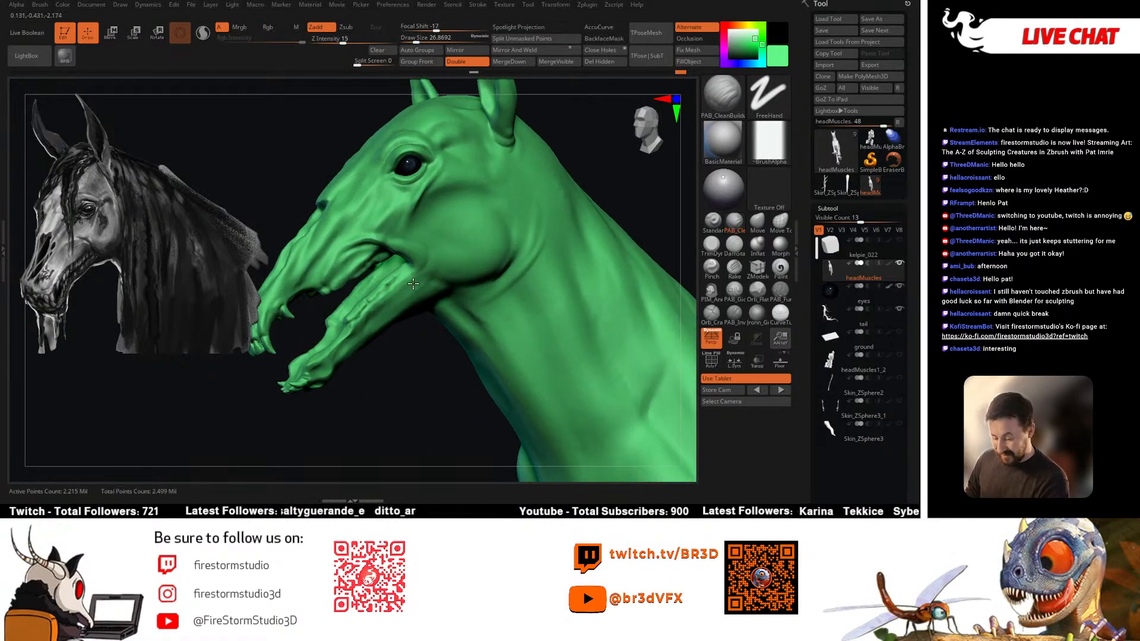
mouse_move(413, 279)
right_down()
mouse_move(409, 240)
mouse_move(463, 279)
mouse_move(534, 249)
mouse_move(493, 333)
right_up()
click(756, 222)
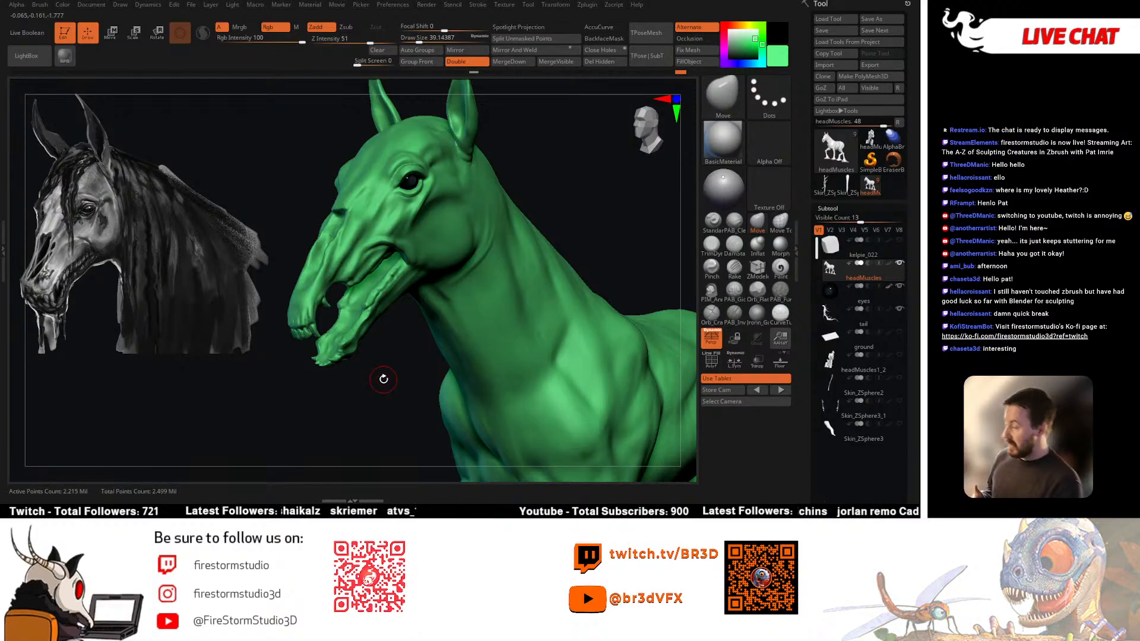
Step: Load the ZBGs_Burnt_skin brush from the brush library and try it on the cheek at a draw size of about 86.8
click(37, 57)
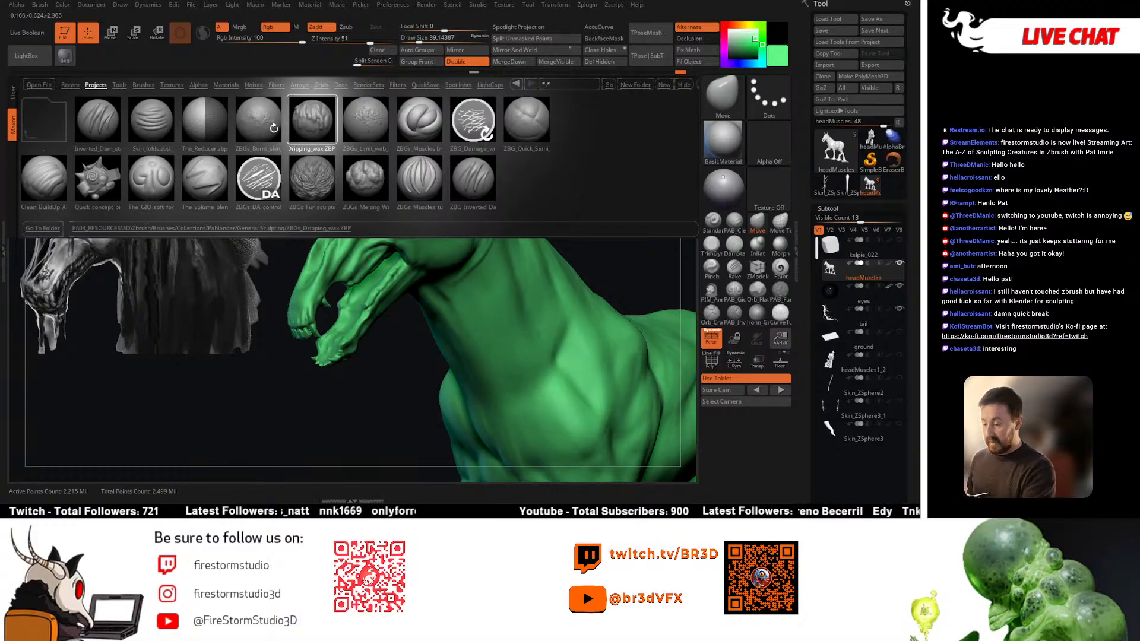
double_click(273, 128)
right_drag(360, 317, 455, 222)
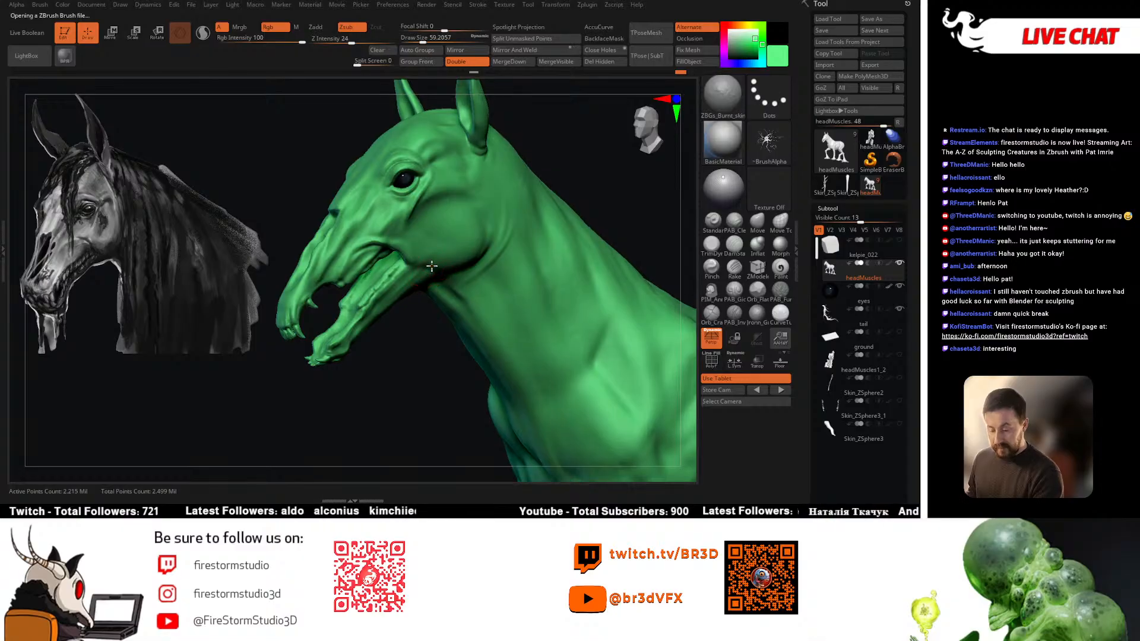
key(])
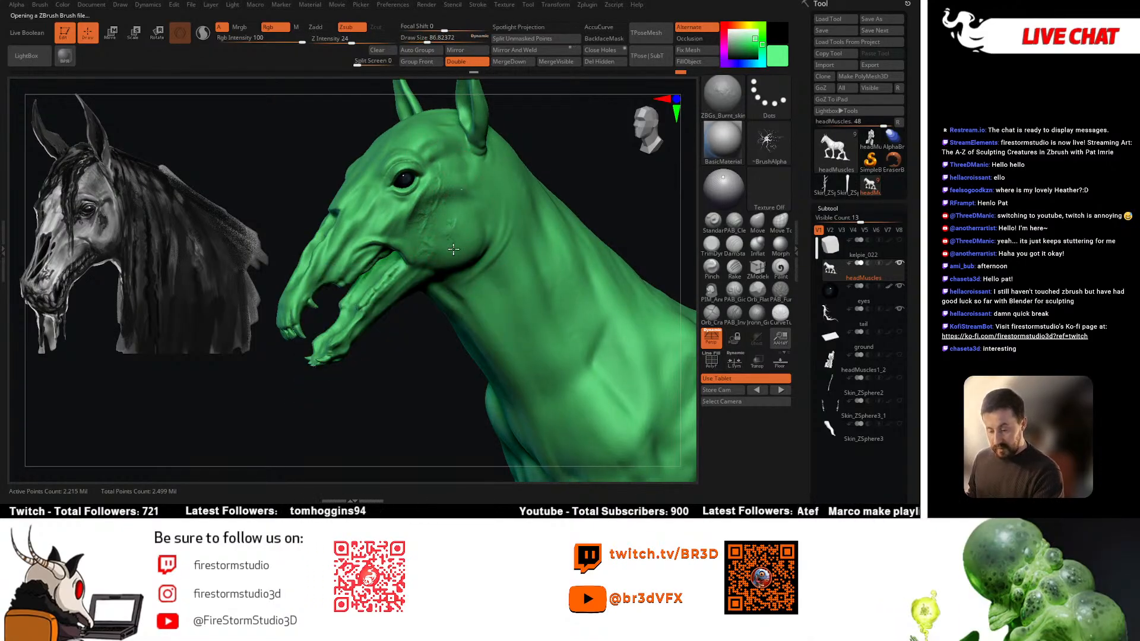
mouse_move(454, 249)
right_down()
mouse_move(356, 245)
mouse_move(439, 257)
right_up()
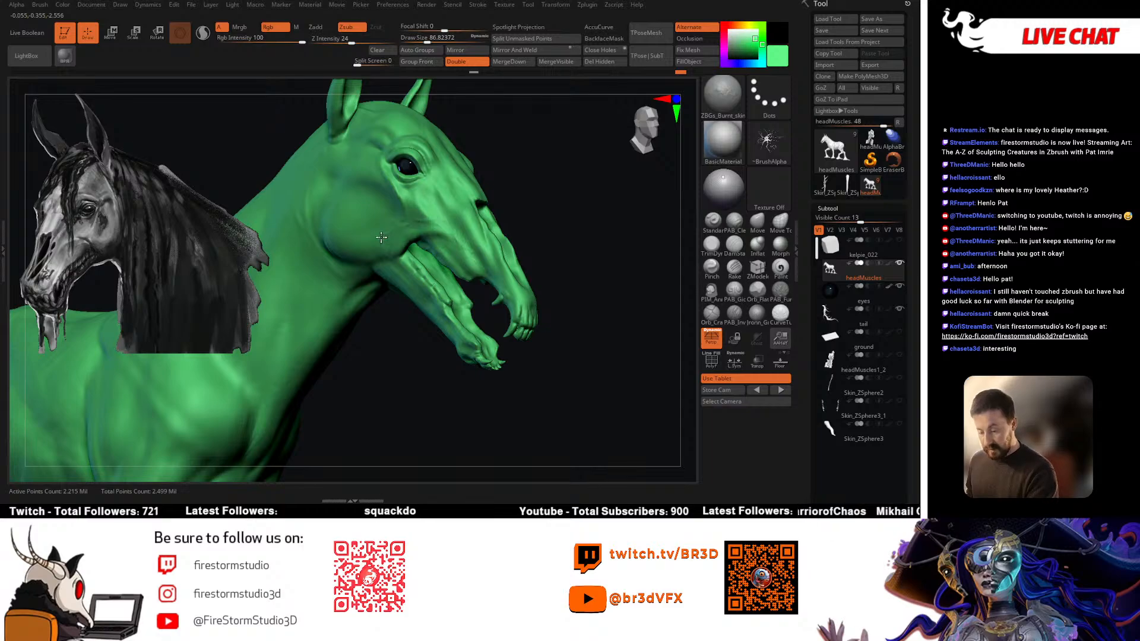
Step: Reduce the burnt-skin brush's draw size to about 46.2 for the cheek and muzzle
right_drag(334, 221, 447, 245)
key(bracketleft)
key(bracketleft)
key(bracketleft)
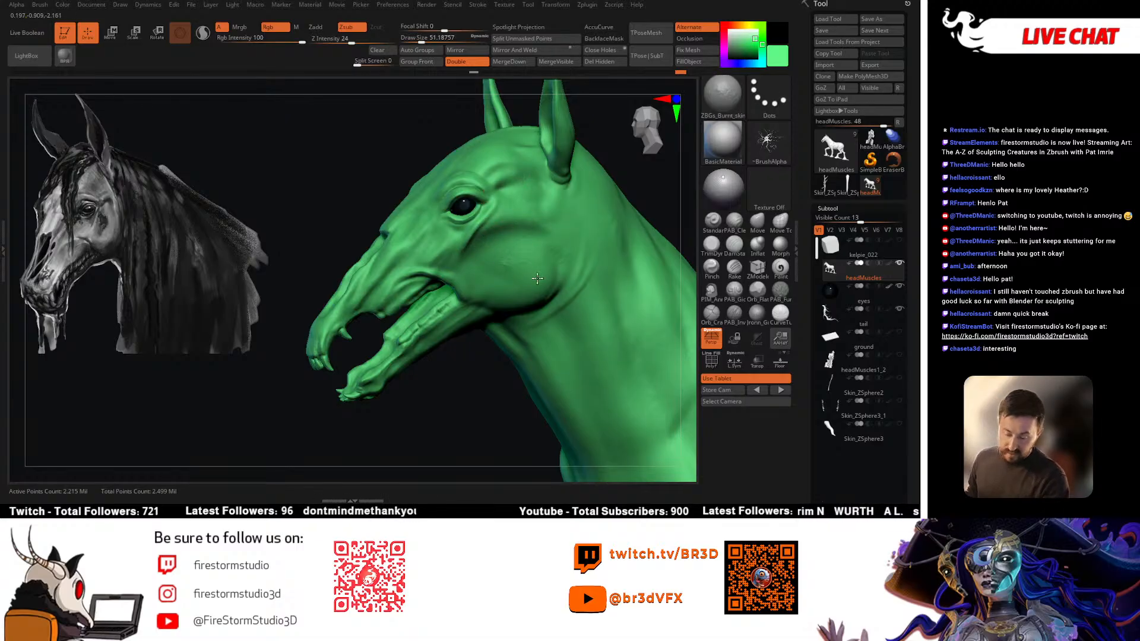
key(bracketleft)
key(bracketleft)
right_drag(583, 357, 372, 295)
key(space)
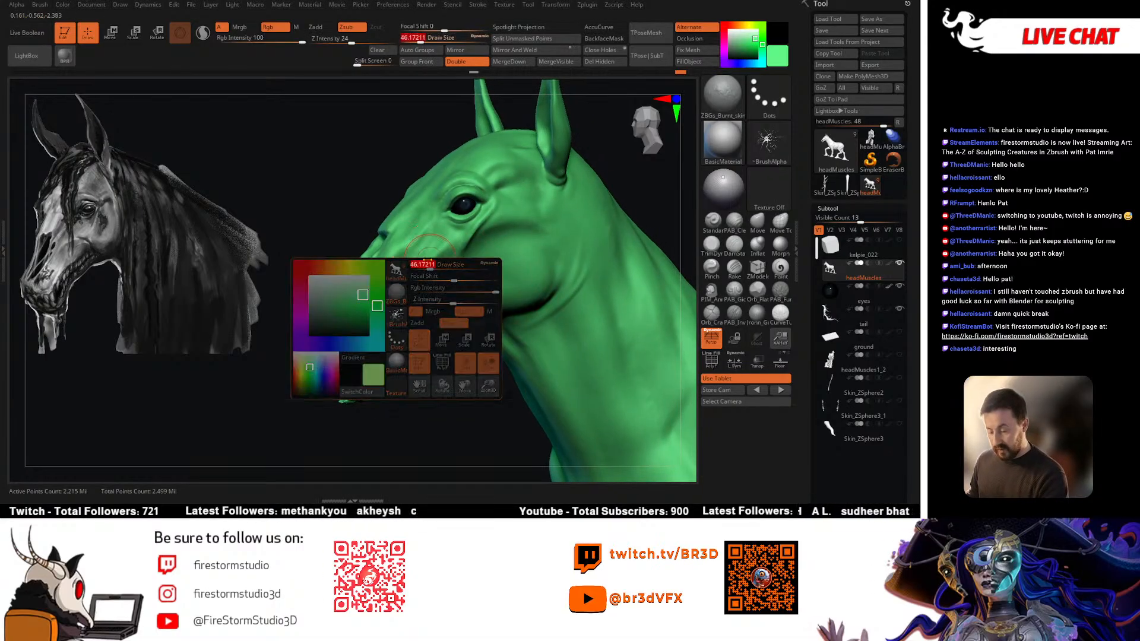
right_drag(460, 269, 377, 298)
key(space)
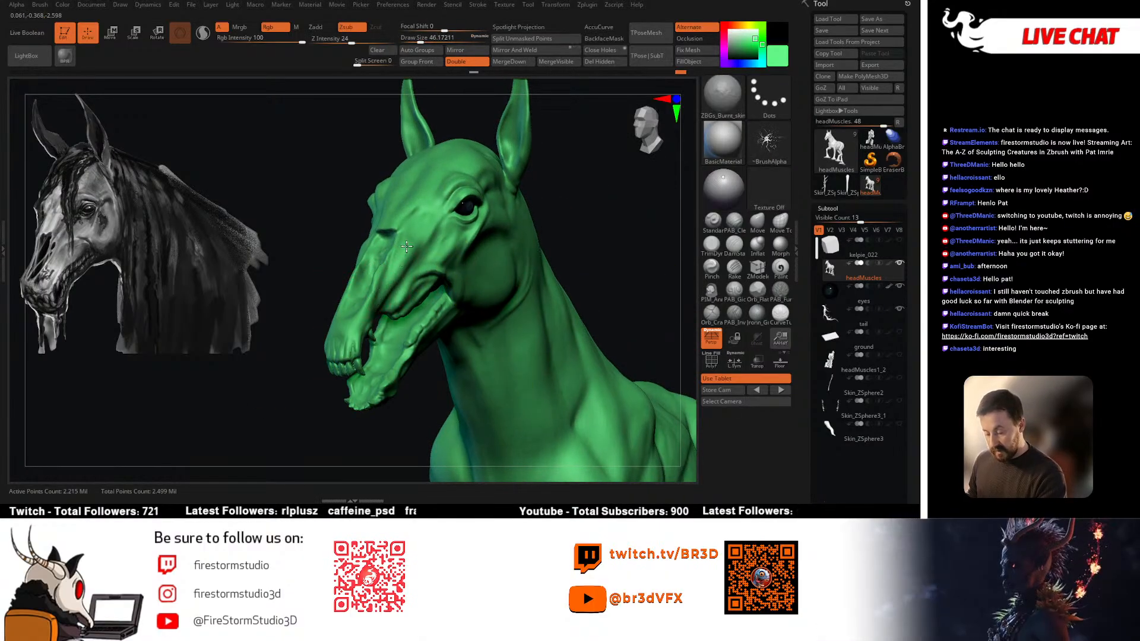
Step: Set the draw size to about 80.2 and the Z intensity to 30, and stroke burnt-skin wrinkles across the cheek
mouse_move(436, 194)
right_down()
mouse_move(404, 285)
mouse_move(268, 159)
right_up()
key(bracketright)
key(bracketright)
key(space)
drag(468, 233, 475, 233)
right_drag(421, 238, 490, 225)
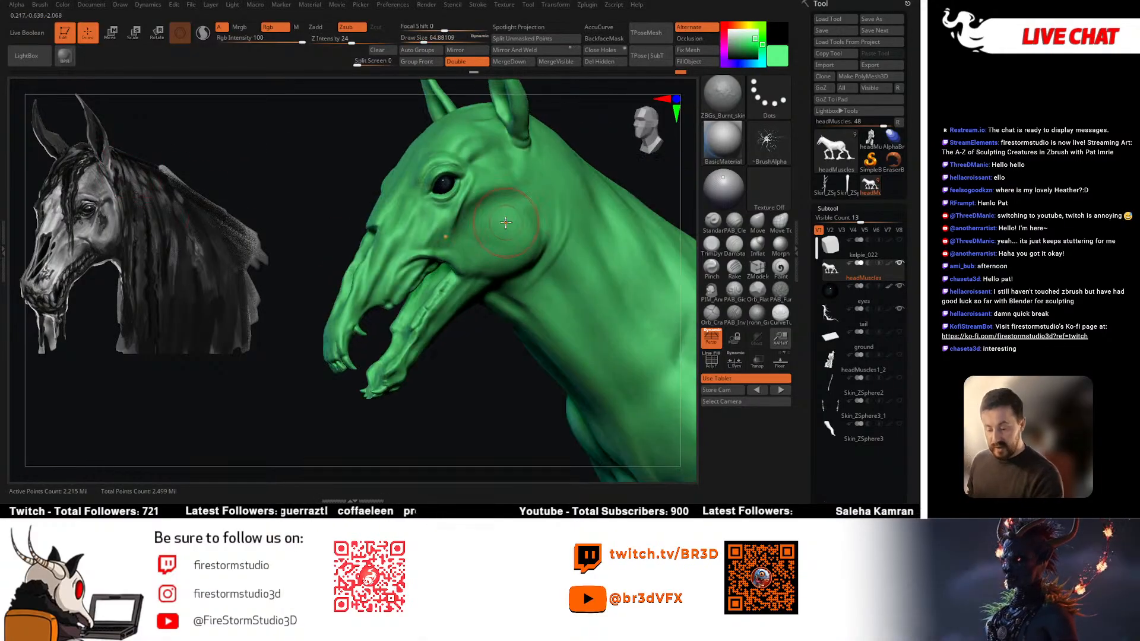
key(space)
drag(488, 178, 495, 178)
drag(352, 41, 357, 41)
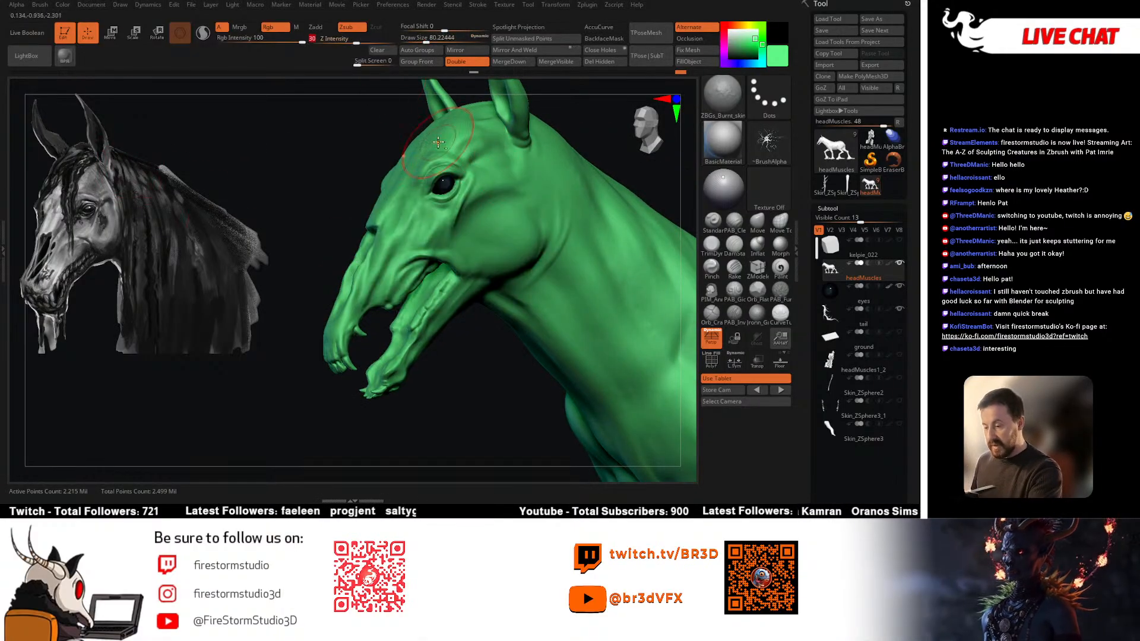
alt+right_drag(538, 194, 489, 212)
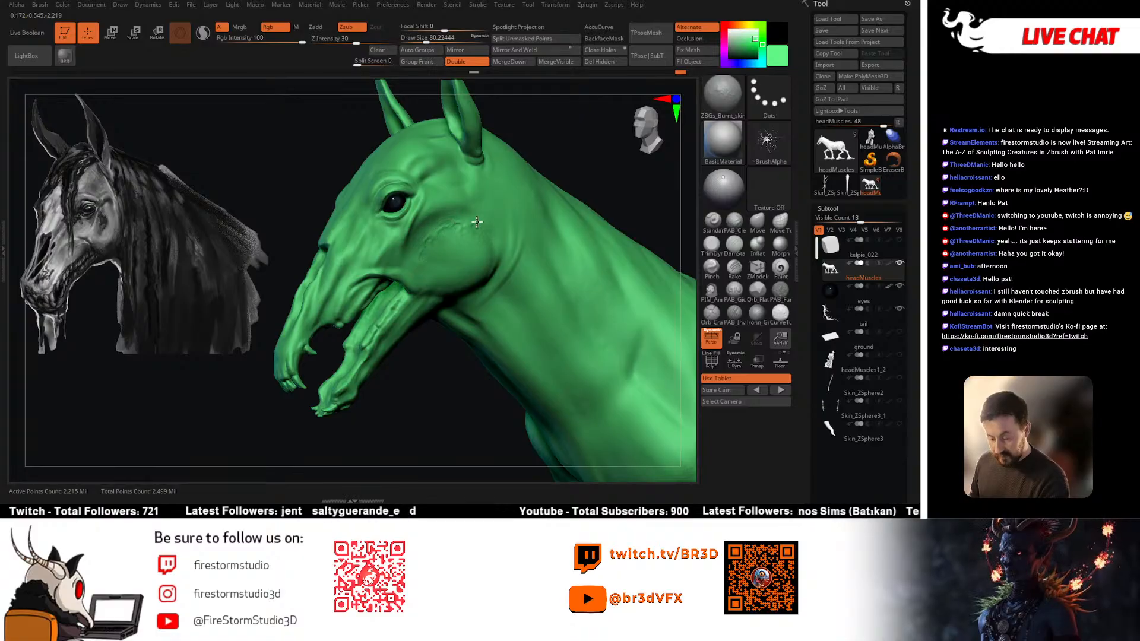
right_drag(522, 123, 498, 128)
drag(526, 161, 516, 190)
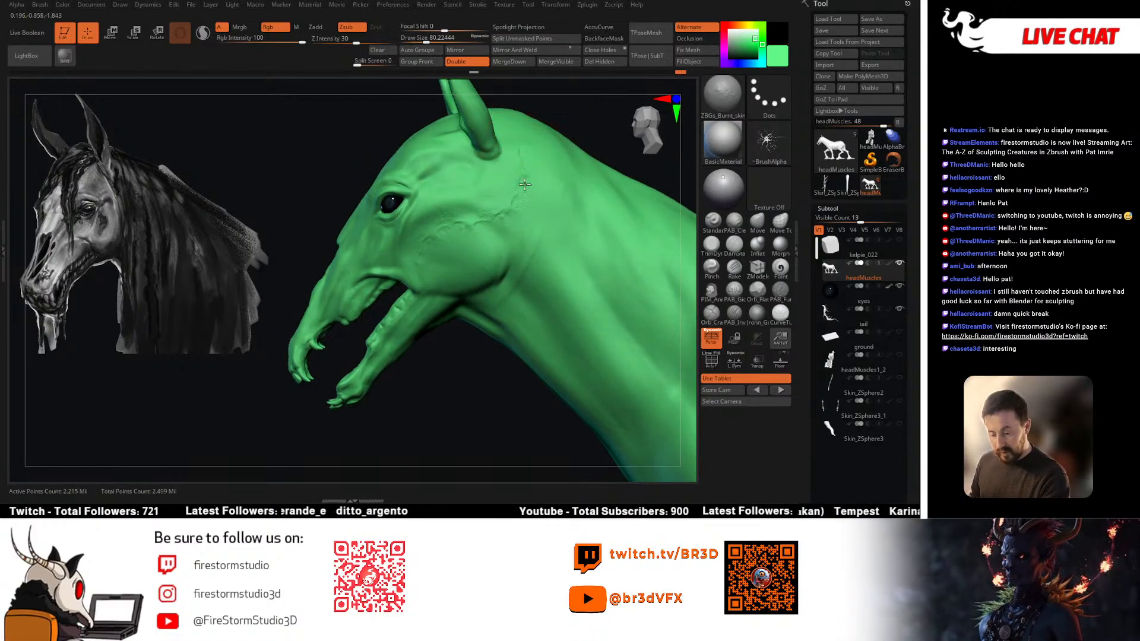
key(ctrl+z)
key(ctrl+z)
Step: Texture the lower cheek, jaw edge and throat with burnt-skin strokes, reducing the draw size to about 53.8 and 32.7
right_drag(426, 277, 396, 288)
key(space)
mouse_move(423, 288)
mouse_down()
mouse_move(413, 287)
mouse_move(527, 230)
mouse_up()
mouse_move(485, 268)
right_down()
mouse_move(503, 244)
mouse_move(501, 198)
right_up()
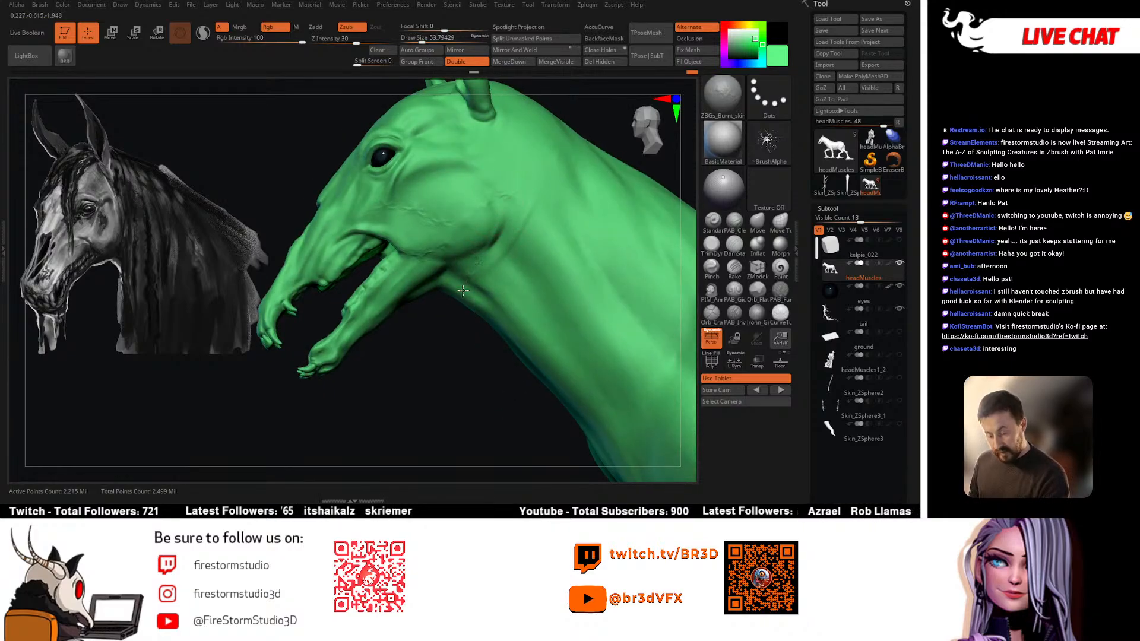
right_drag(464, 290, 582, 178)
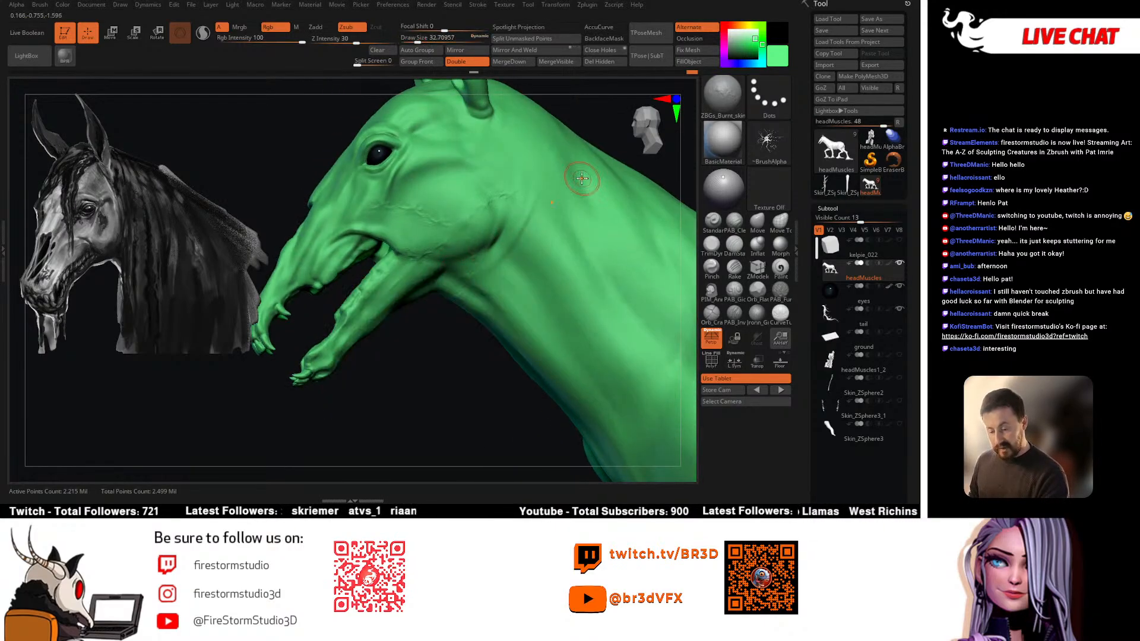
Step: Switch to the DamStandard brush at a draw size of about 23.3 and crease the textured cheek skin
click(735, 244)
right_drag(431, 275, 406, 228)
key(space)
drag(406, 228, 403, 229)
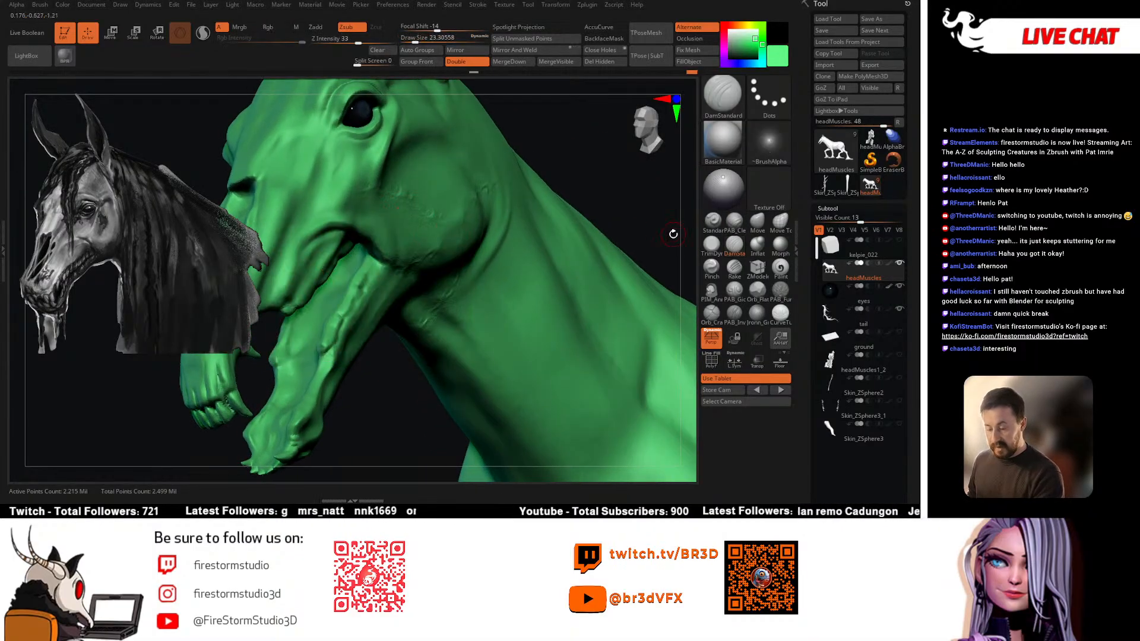
Step: Refine the wrinkled skin on the cheek with the PAB_CleanBuildup brush at a draw size of about 10.5
click(735, 222)
right_drag(528, 246, 433, 259)
key(space)
drag(409, 207, 404, 207)
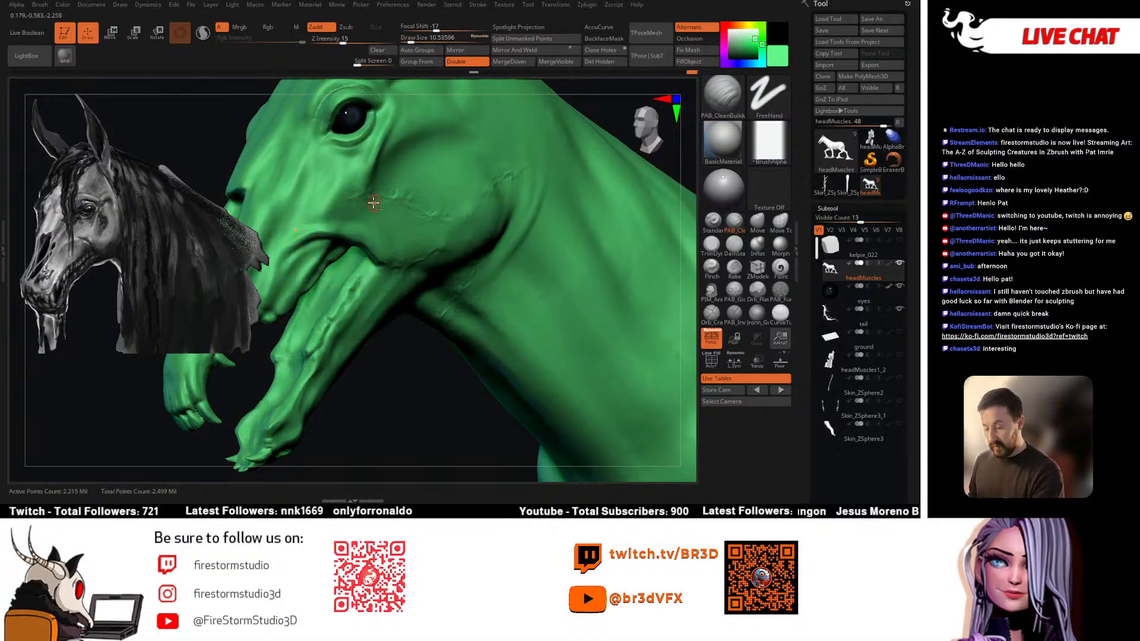
ctrl+right_drag(368, 213, 347, 276)
key(space)
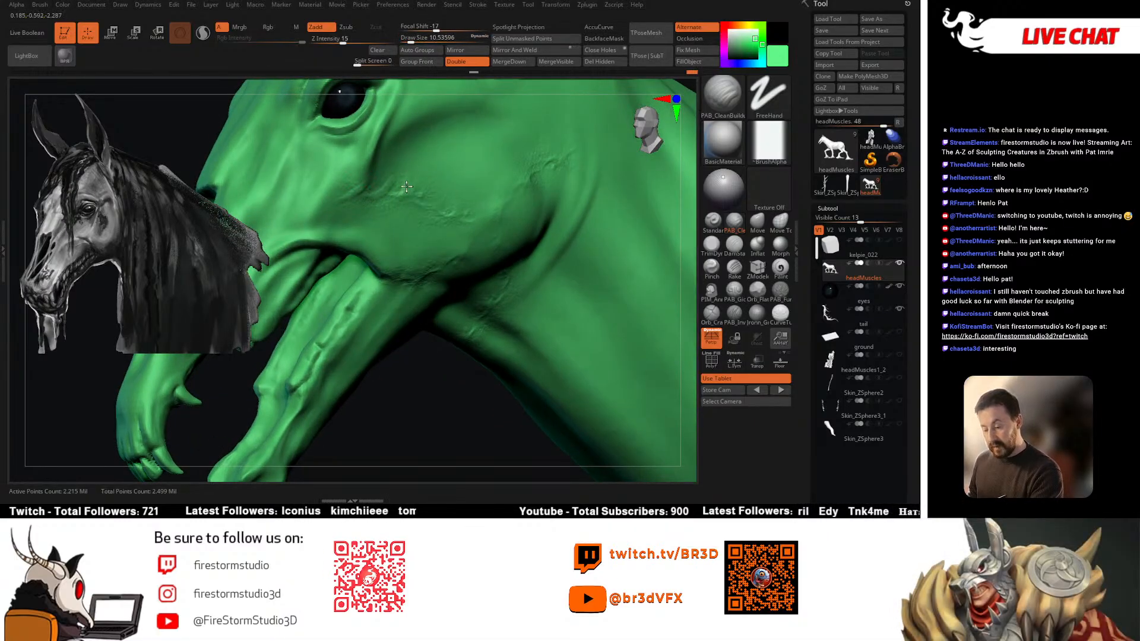
right_drag(465, 197, 537, 186)
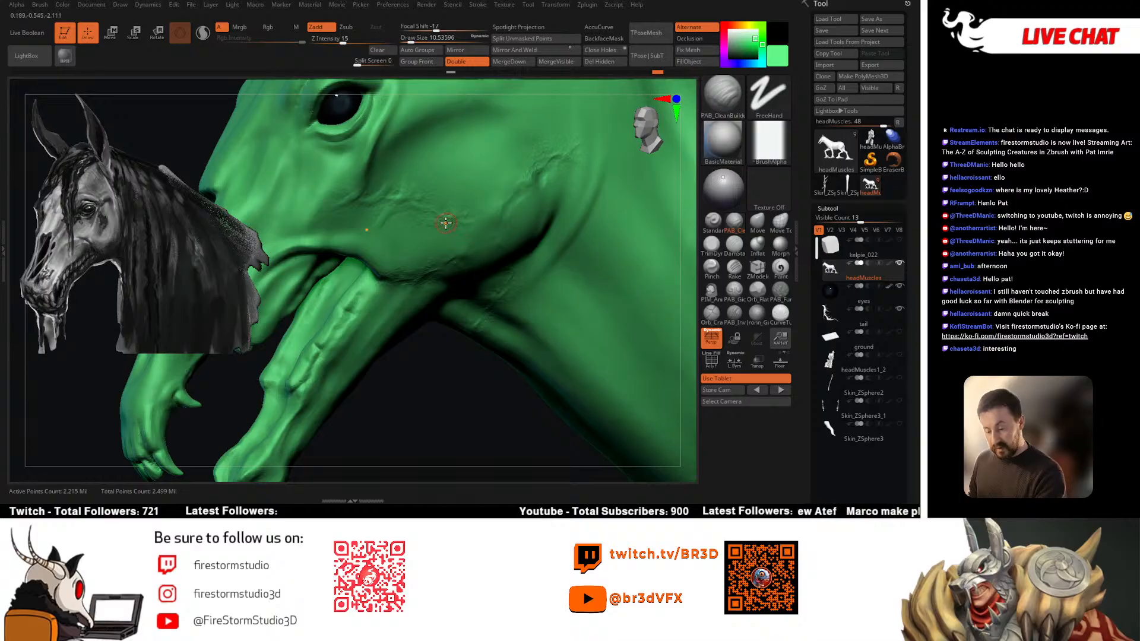
right_drag(397, 217, 494, 225)
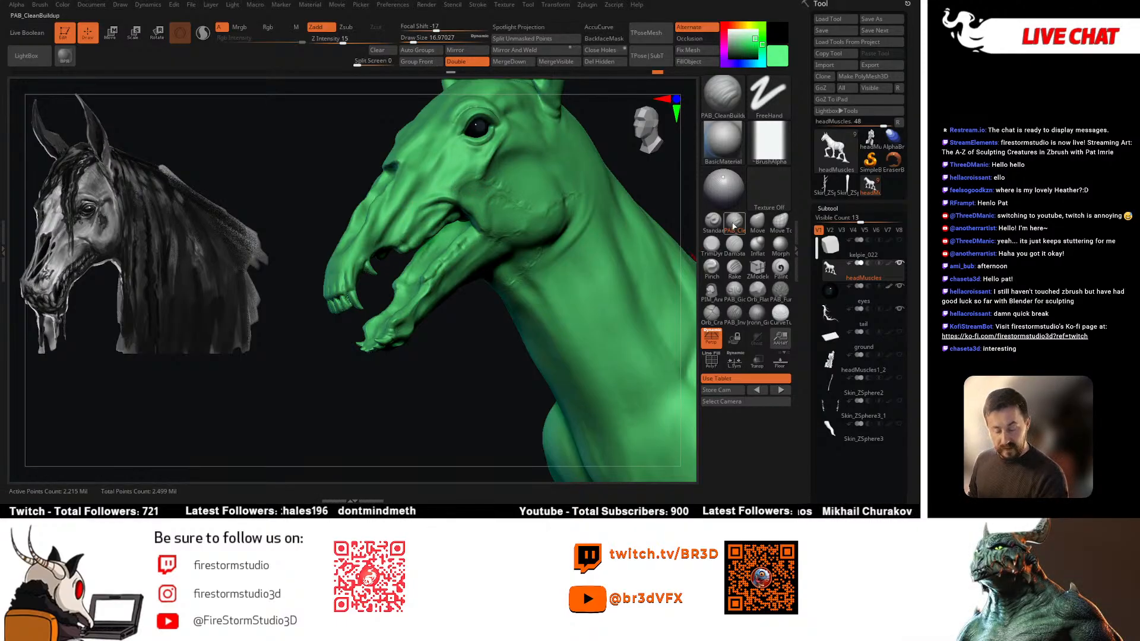
Step: Sculpt fine raised details below the eye and on the cheek with the Standard brush at draw size about 9.4, smoothing between strokes
click(712, 220)
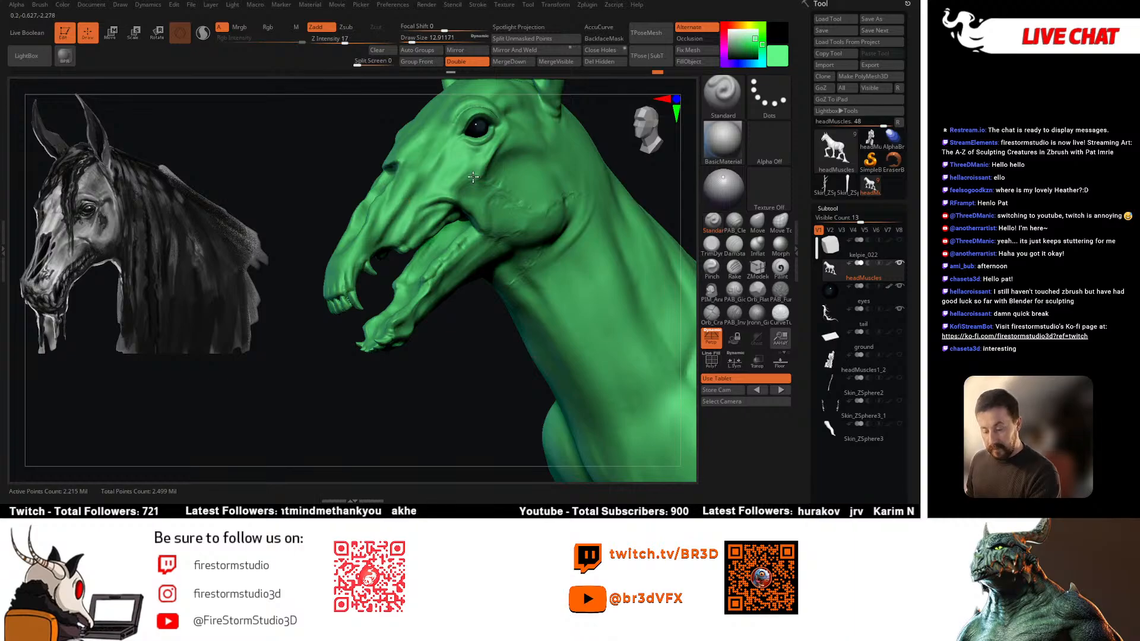
right_drag(475, 182, 478, 181)
click(476, 182)
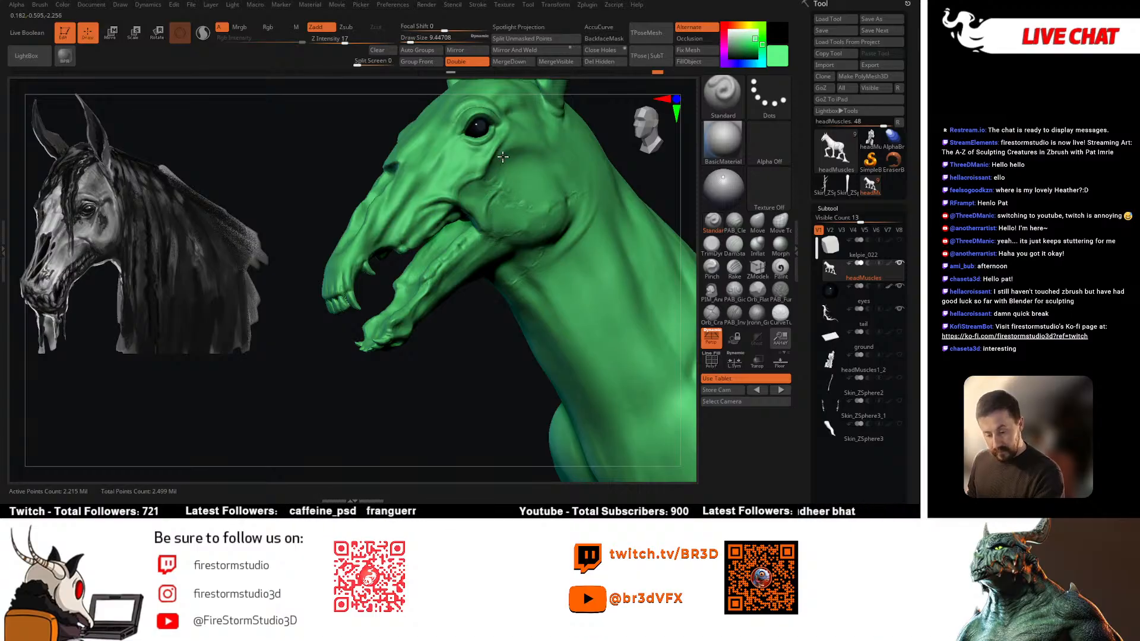
key(shift)
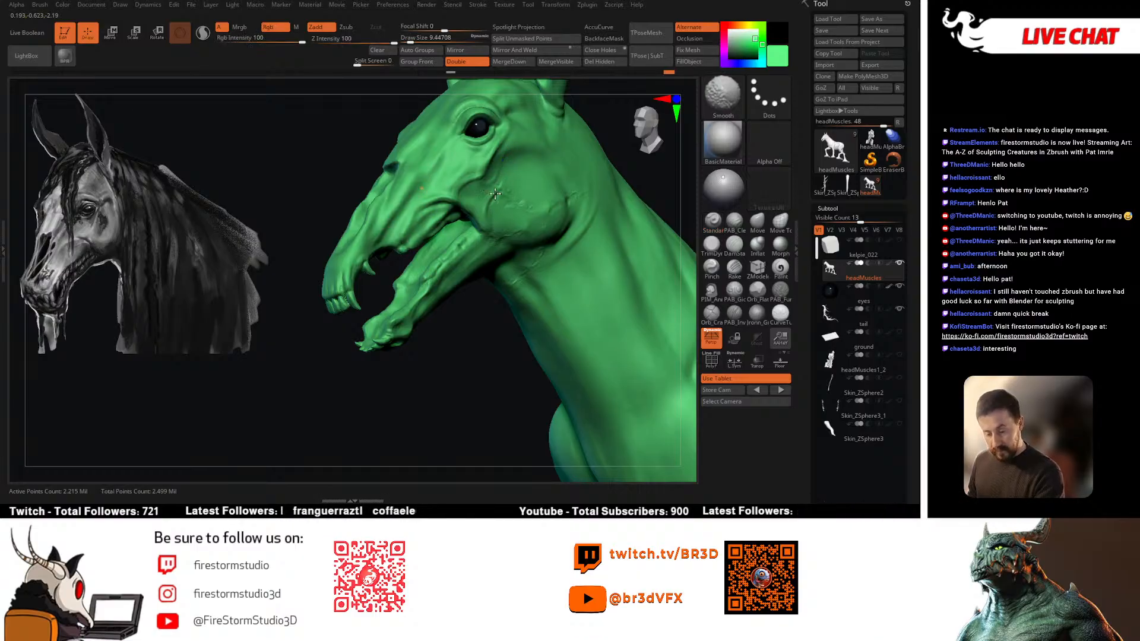
right_drag(545, 265, 593, 267)
key(shift)
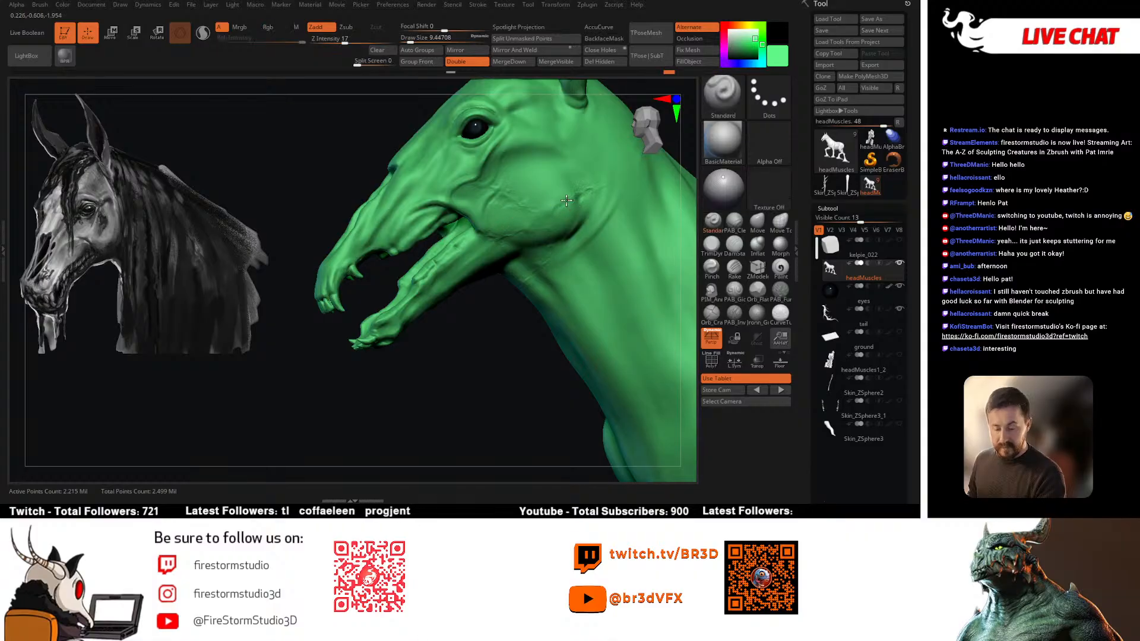
Step: Sharpen the cheek creases with the DamStandard brush at a draw size of about 9.4
mouse_move(550, 223)
right_down()
mouse_move(559, 241)
mouse_move(552, 224)
mouse_move(529, 245)
mouse_move(518, 281)
mouse_move(449, 242)
mouse_move(421, 183)
mouse_move(438, 218)
mouse_move(486, 242)
mouse_move(522, 201)
right_up()
click(738, 251)
right_drag(522, 201, 489, 254)
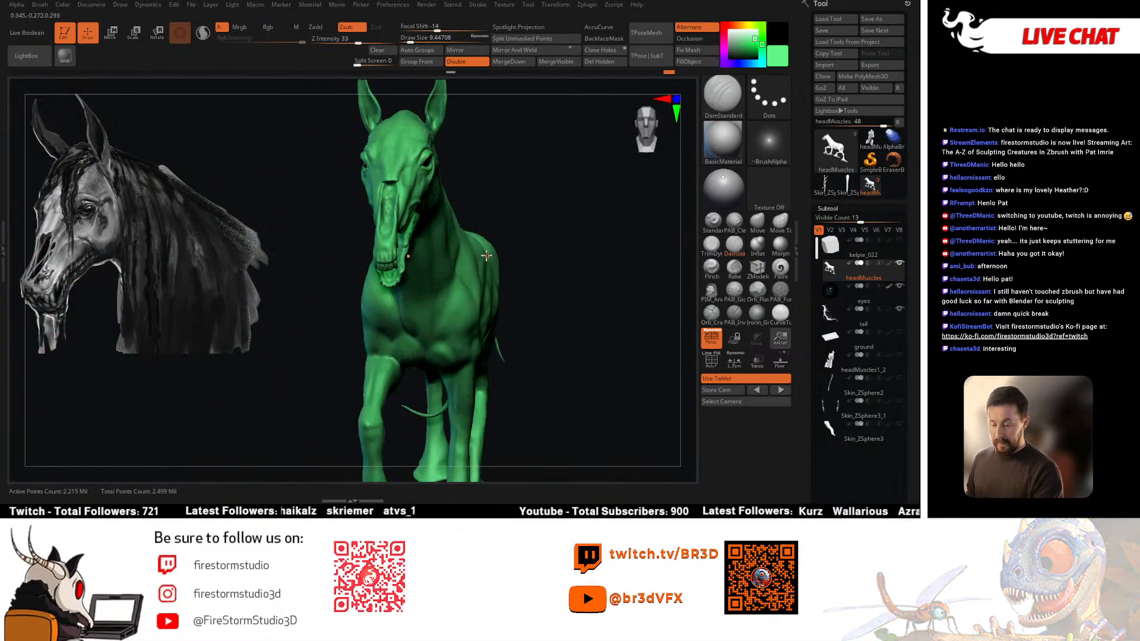
Step: Show the ground and Skin_ZSphere subtools with the creature, and set the DamStandard draw size to about 18.5 for the head
right_drag(529, 219, 410, 309)
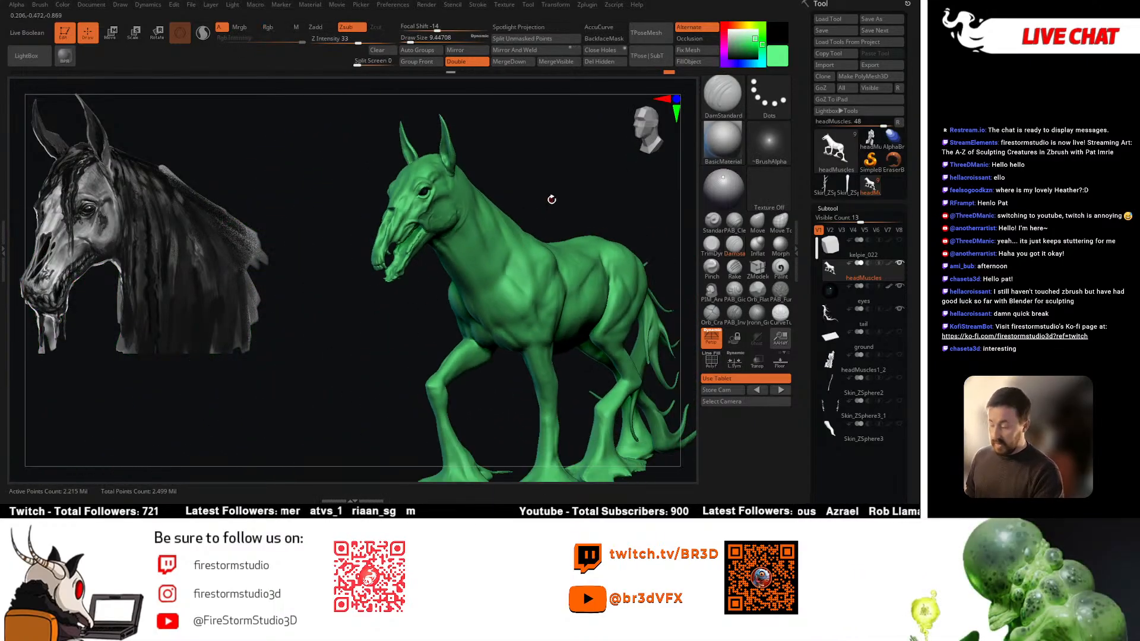
click(899, 331)
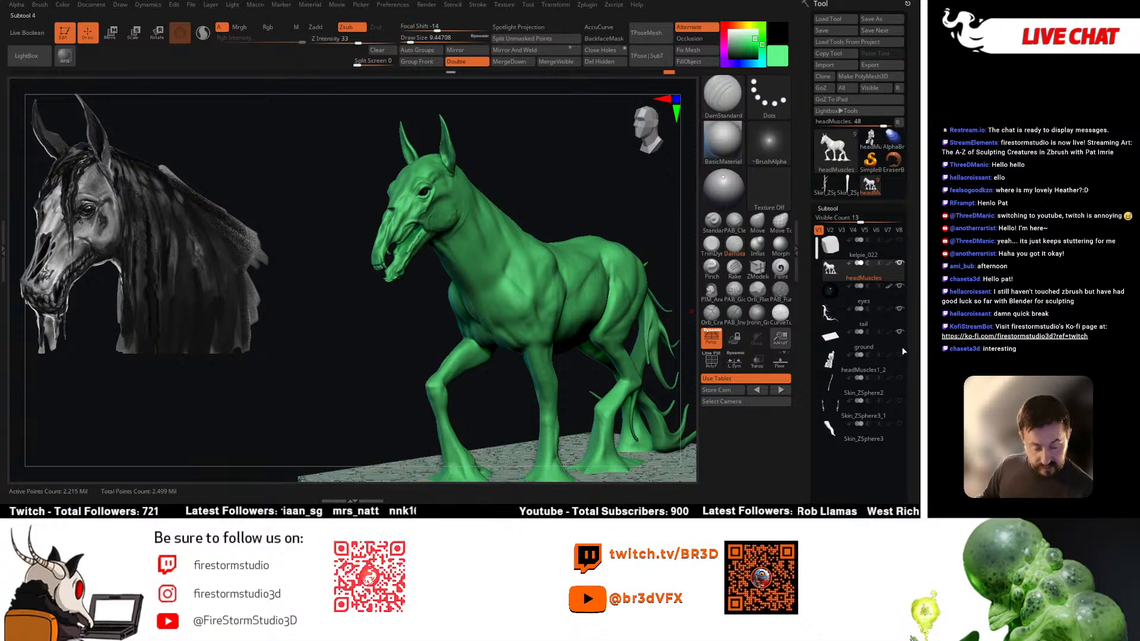
click(899, 378)
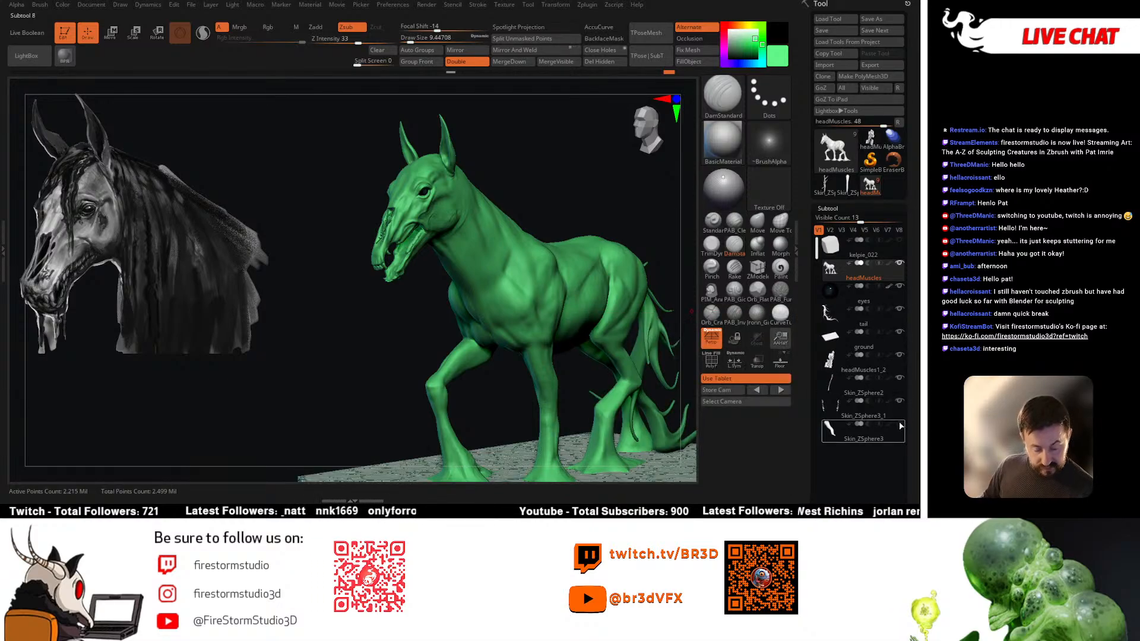
right_drag(499, 380, 464, 242)
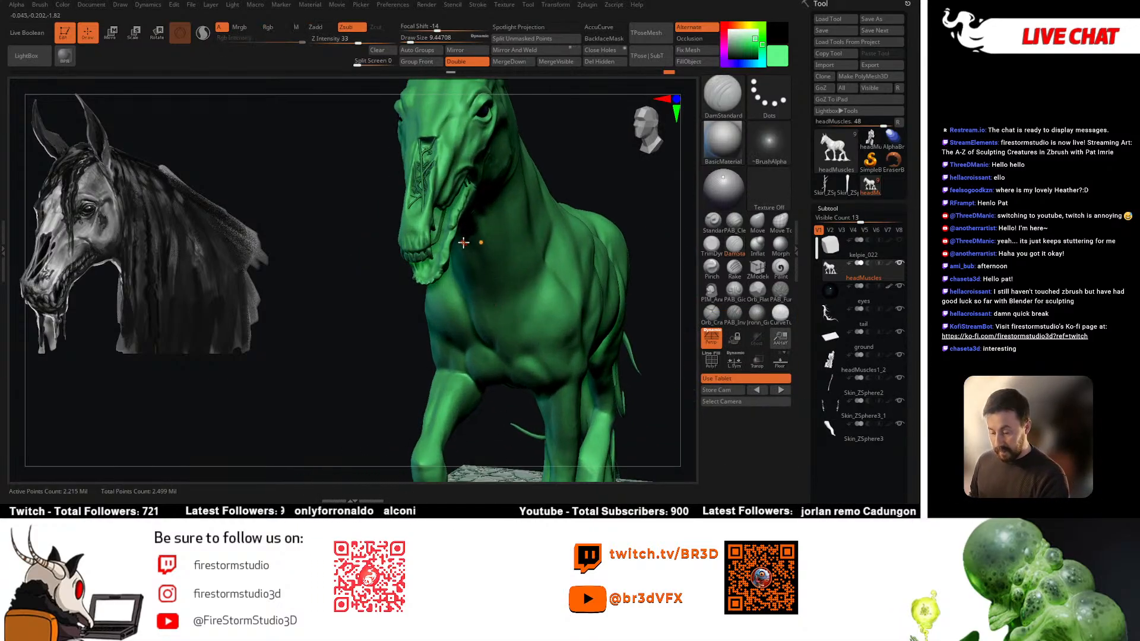
key(space)
drag(440, 214, 445, 214)
right_drag(475, 196, 513, 156)
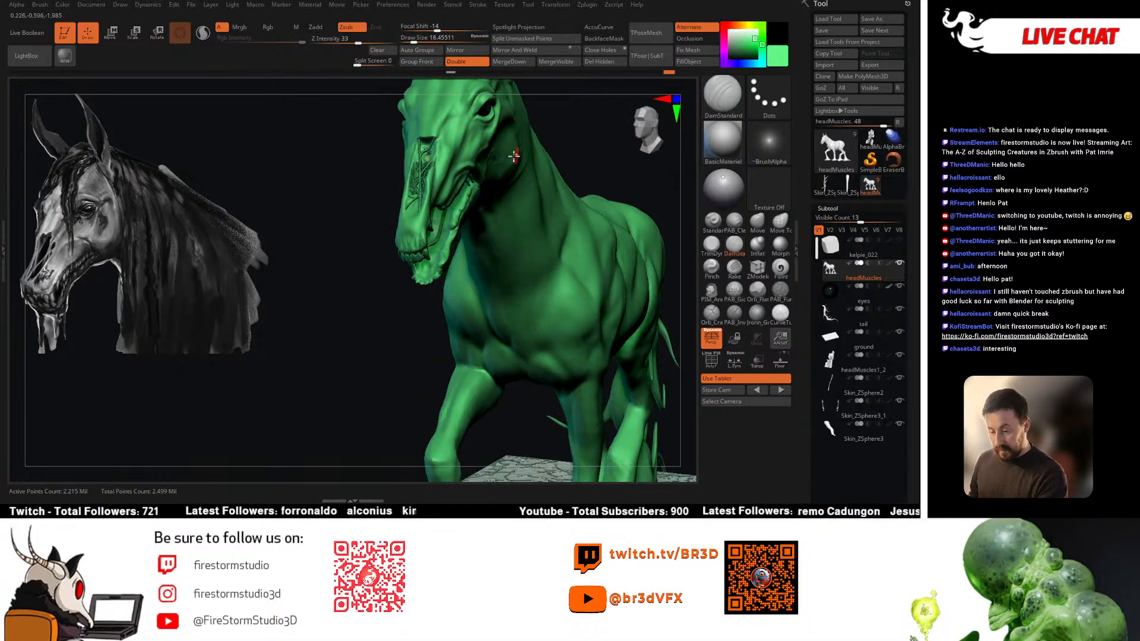
Step: Select the Skin_ZSphere2 subtool and increase the draw size to about 34.8
click(833, 390)
mouse_move(445, 167)
right_down()
mouse_move(437, 201)
mouse_move(409, 218)
right_up()
key(space)
drag(433, 171, 439, 171)
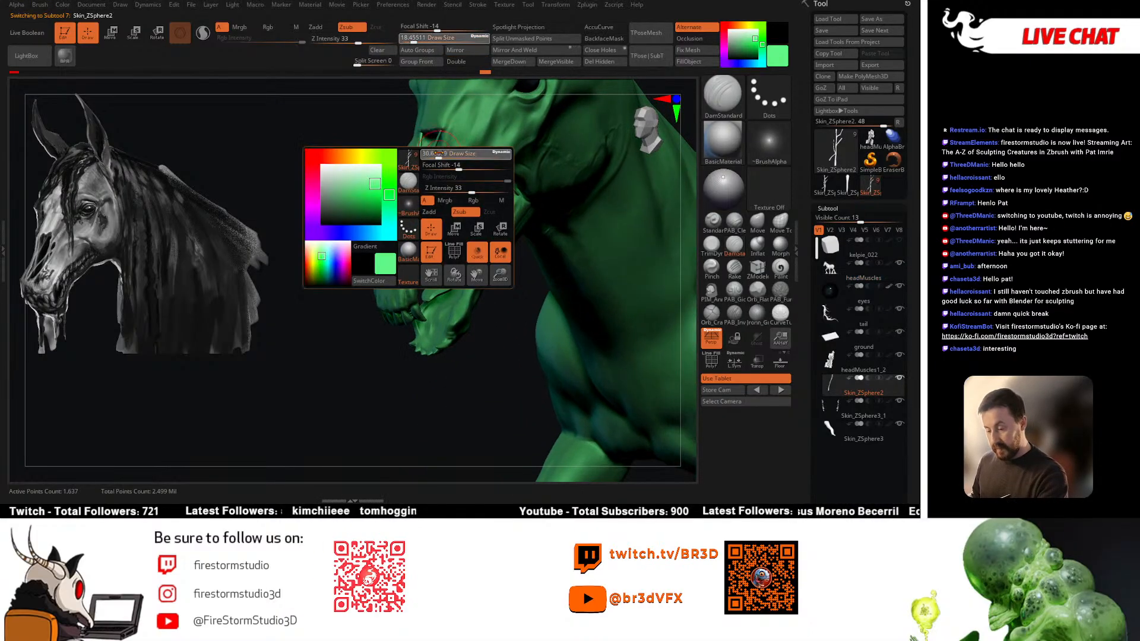
Step: Switch between the headMuscles and Skin_ZSphere2 subtools to compare the muzzle strands, ending with Skin_ZSphere3_1 selected
right_drag(424, 126, 450, 154)
alt+click(429, 133)
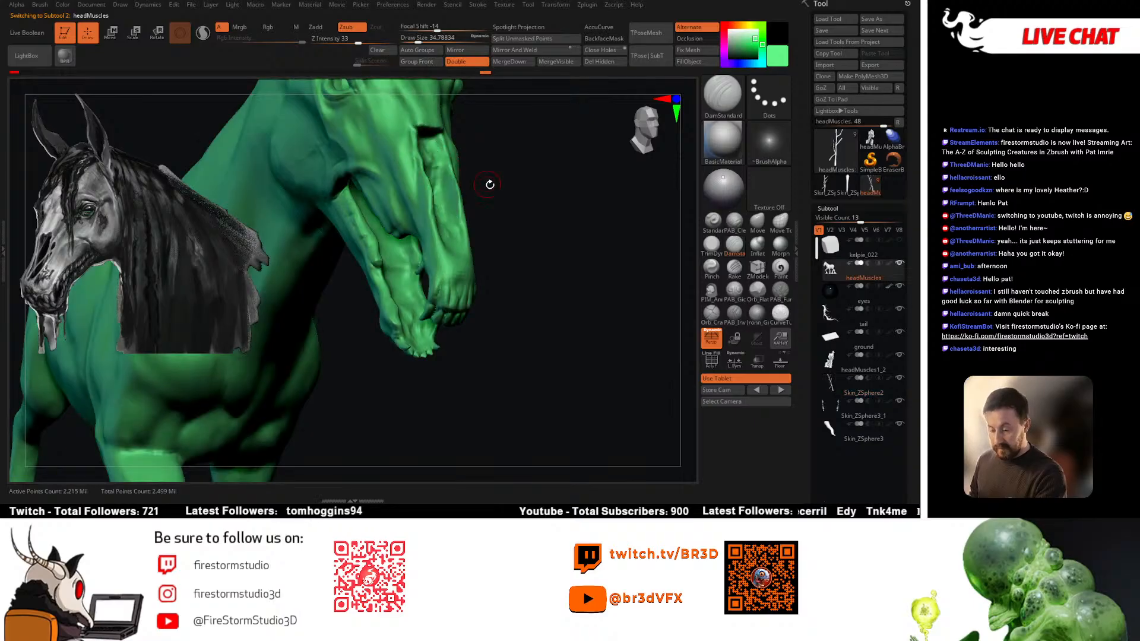
click(843, 389)
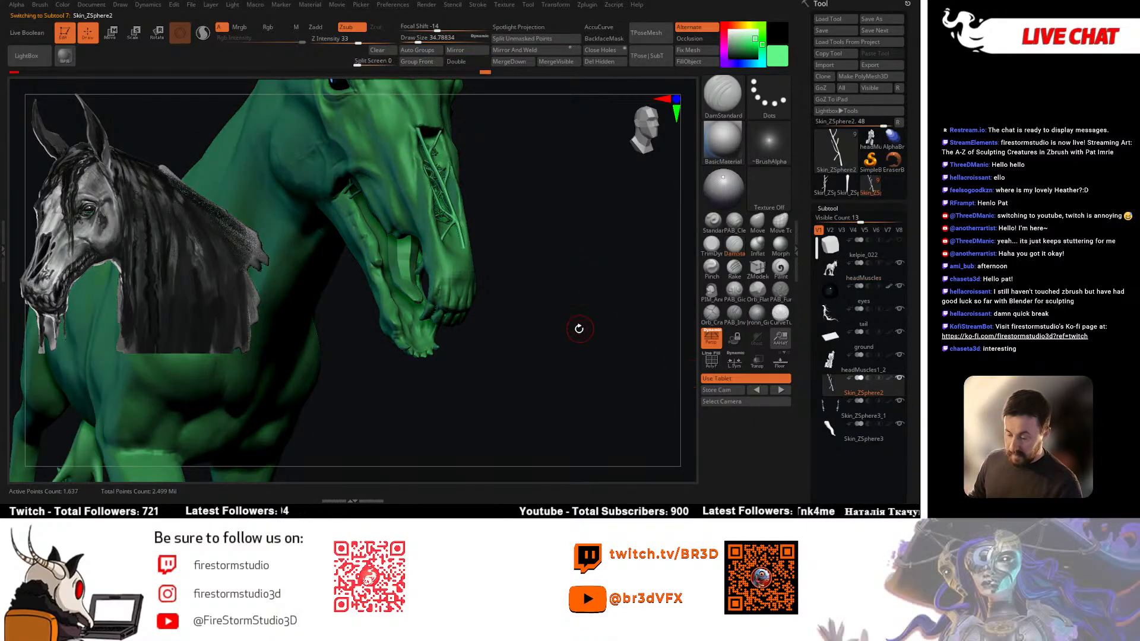
click(894, 410)
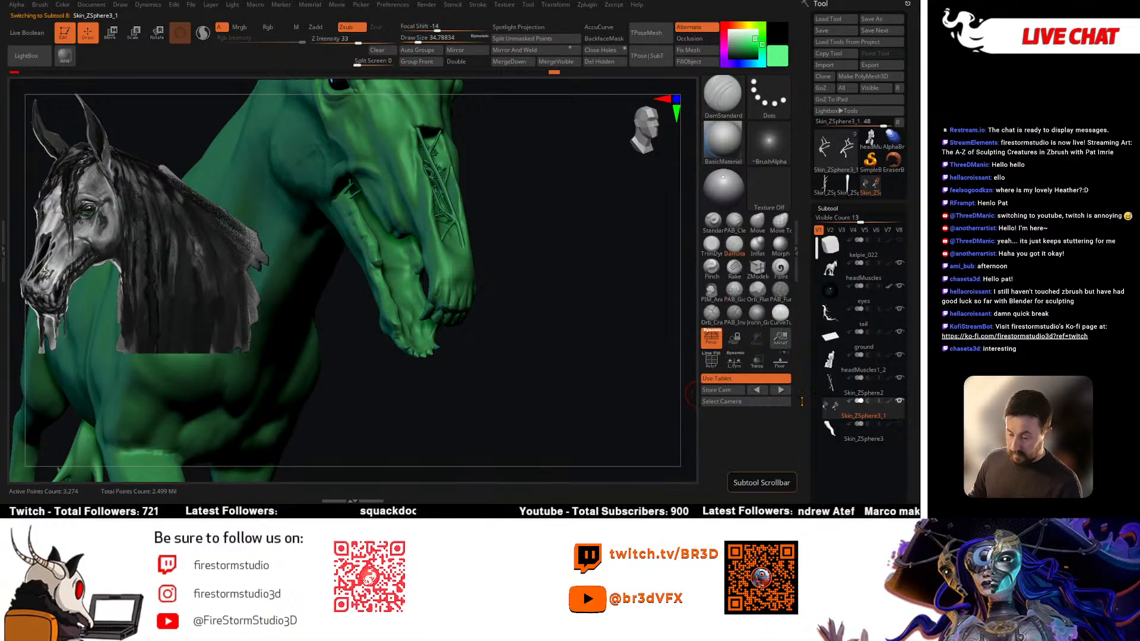
Step: Delete the Skin_ZSphere3_1 subtool after checking its strands on the head
mouse_move(635, 395)
right_down()
mouse_move(601, 384)
mouse_move(608, 334)
mouse_move(455, 264)
right_up()
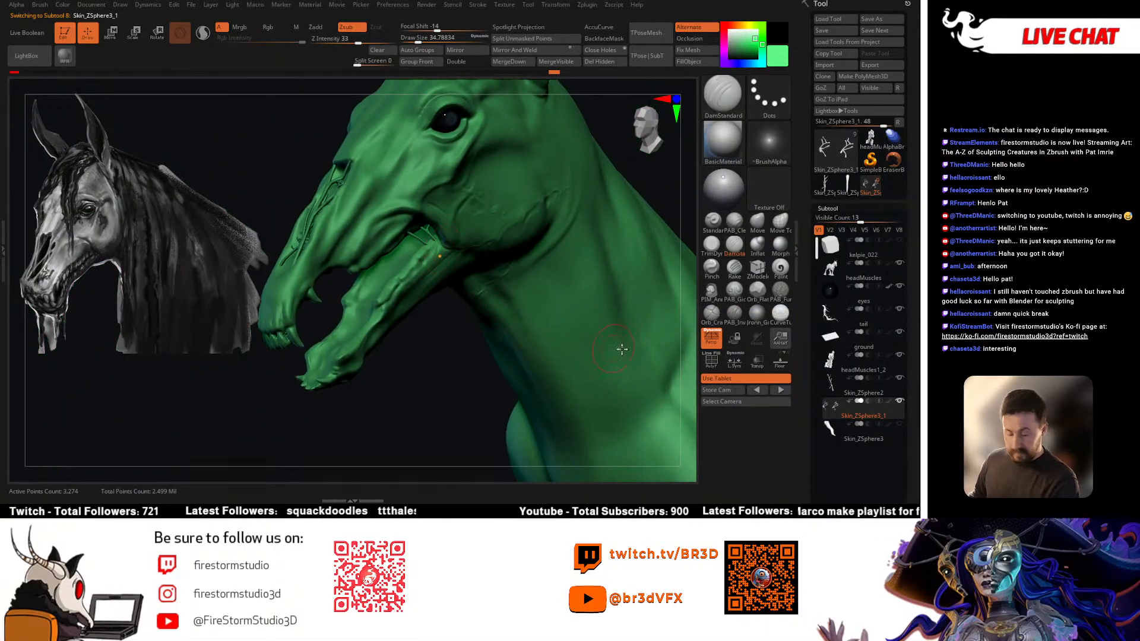
double_click(899, 401)
alt+right_drag(618, 408, 565, 306)
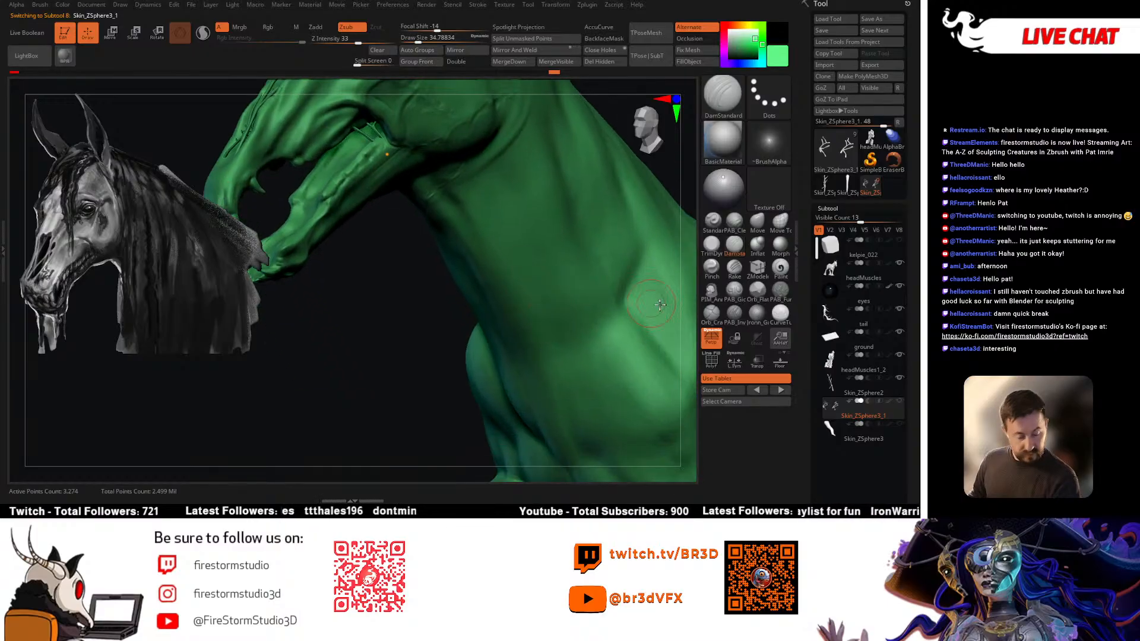
scroll(861, 267, down, 5)
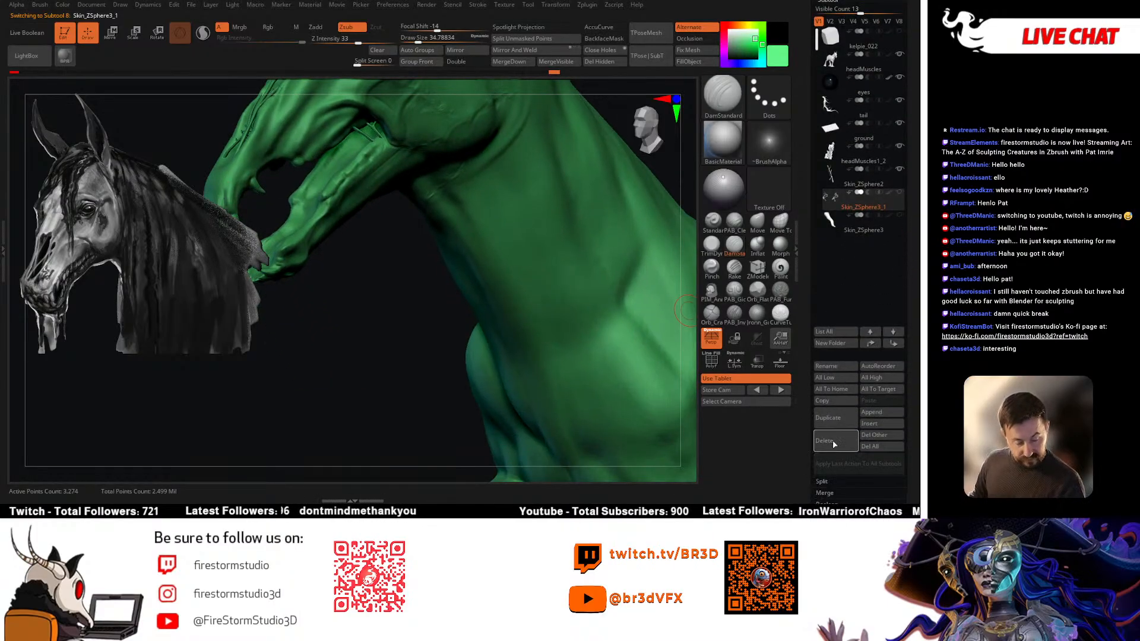
click(833, 442)
click(746, 463)
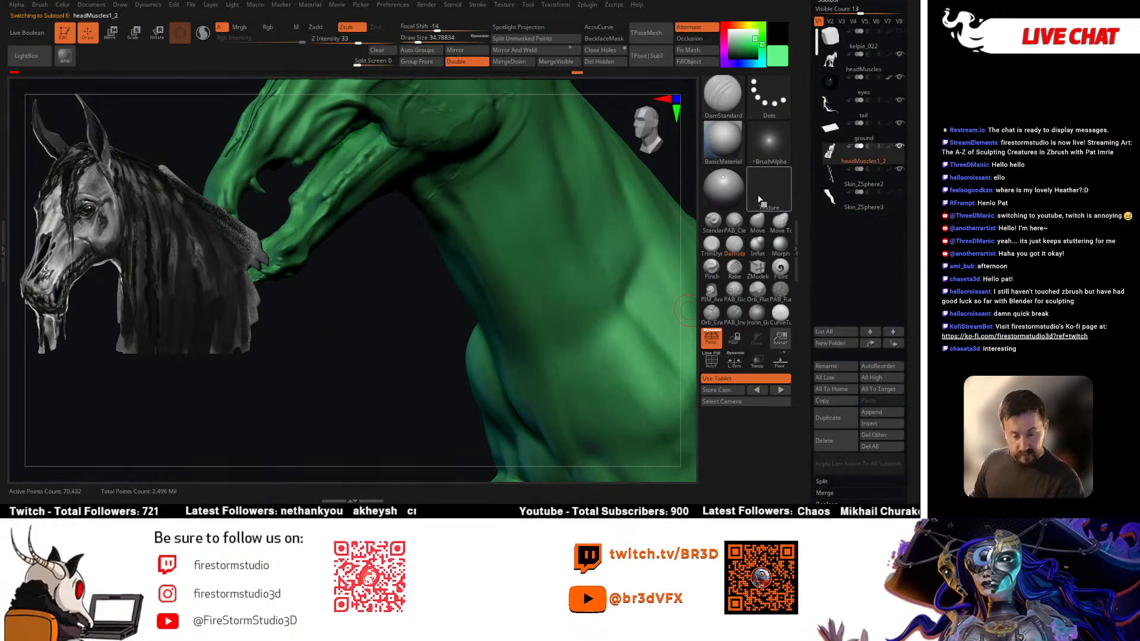
Step: Compare the headMuscles1_2 muzzle strands with those of Skin_ZSphere2, and delete the headMuscles1_2 subtool
ctrl+right_drag(525, 291, 516, 324)
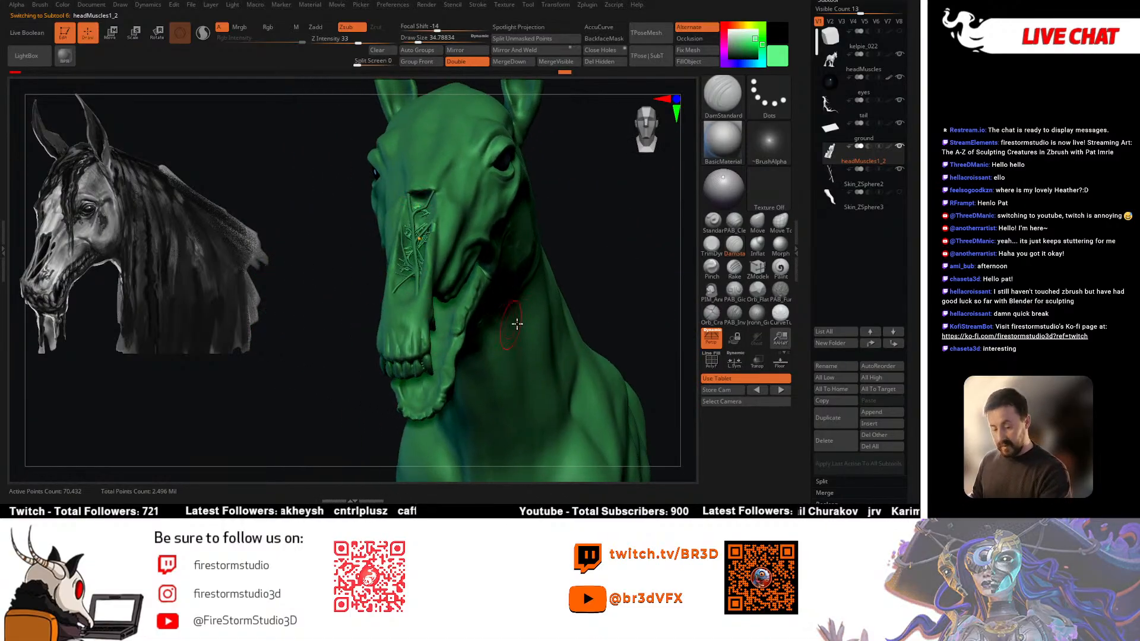
key(alt+s)
key(alt+s)
click(900, 147)
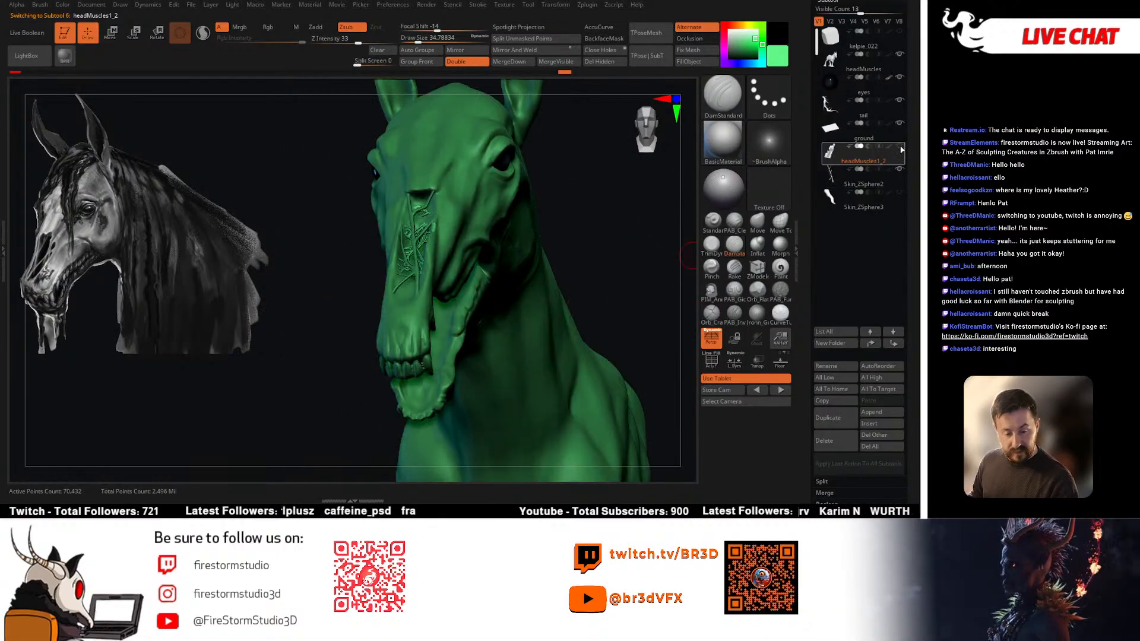
click(897, 176)
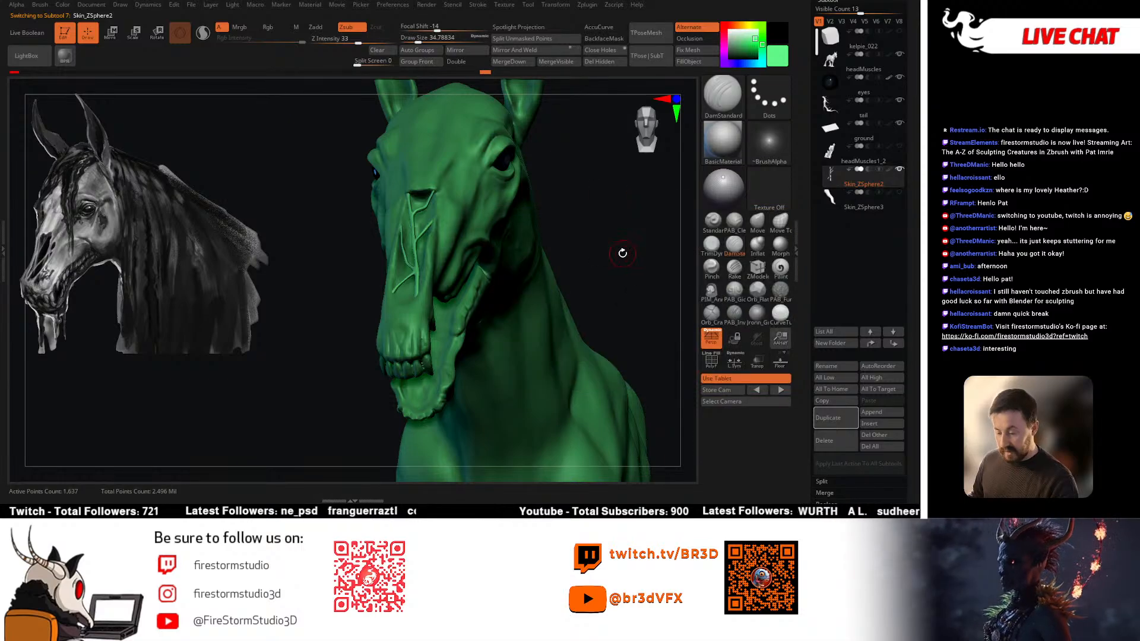
mouse_move(621, 252)
mouse_down()
mouse_move(628, 148)
mouse_move(594, 196)
mouse_up()
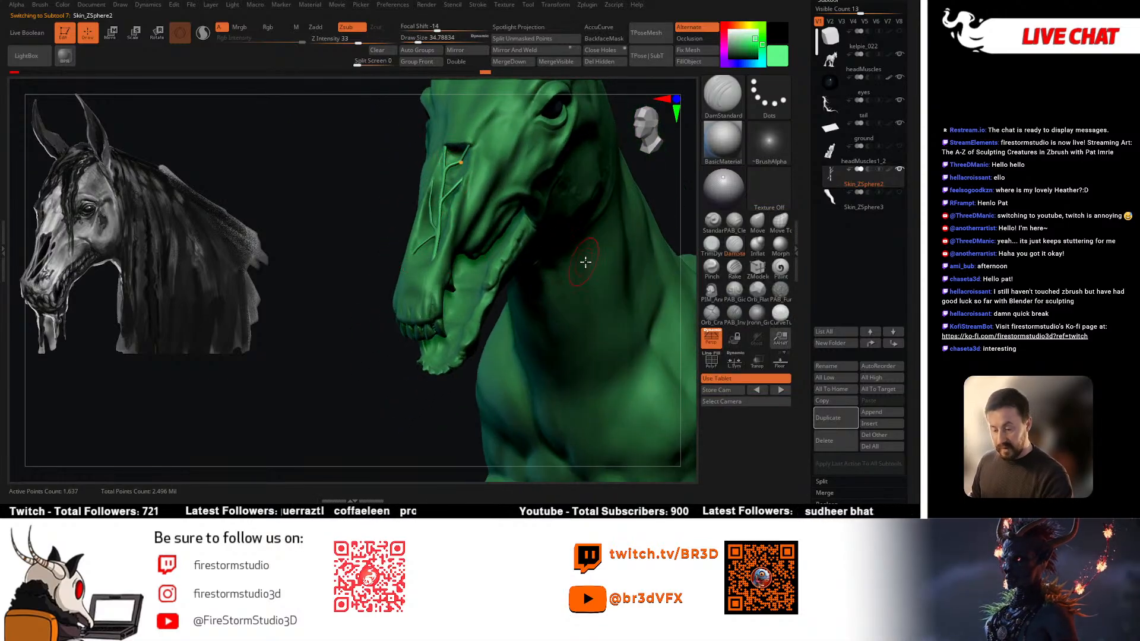
click(861, 162)
click(850, 440)
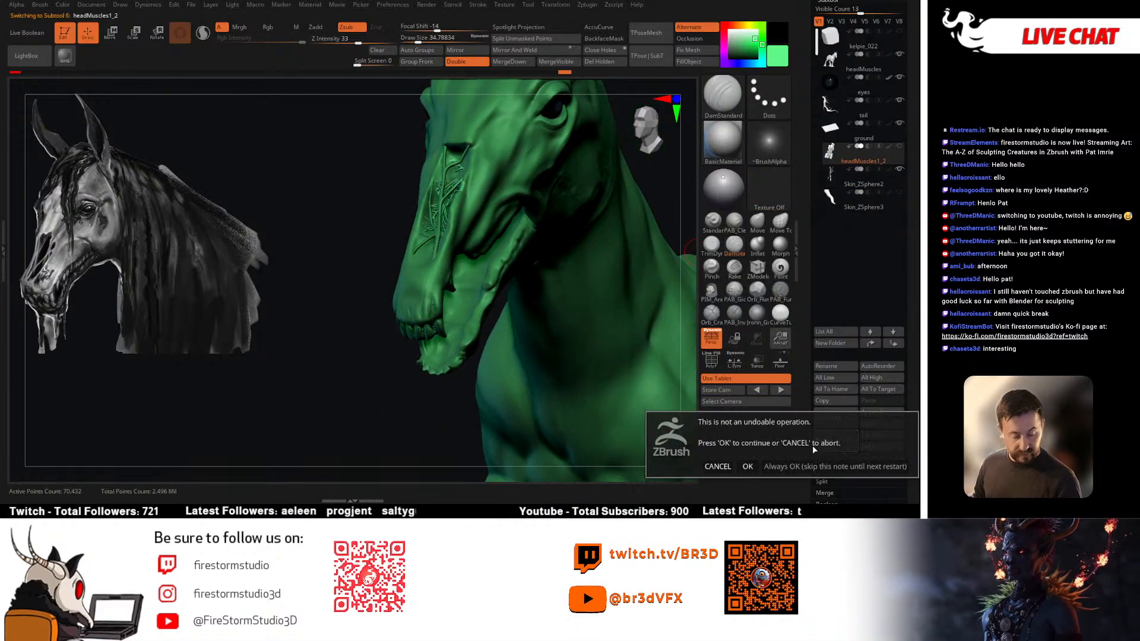
click(843, 466)
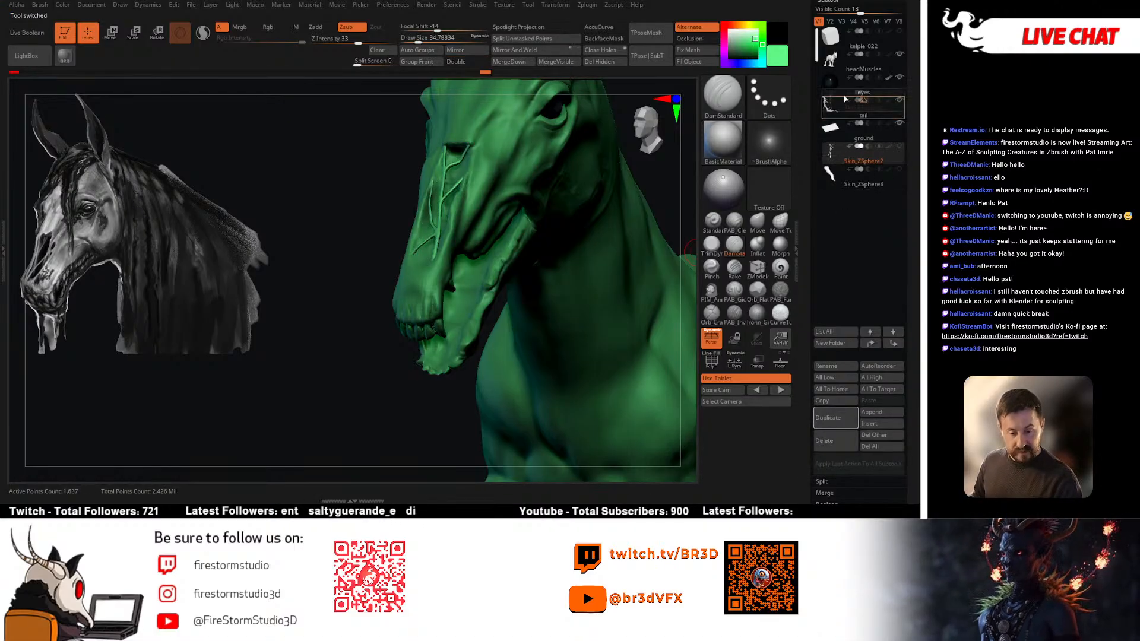
Step: Place Skin_ZSphere2 directly below headMuscles in the subtool order and merge headMuscles down into it
scroll(849, 178, up, 5)
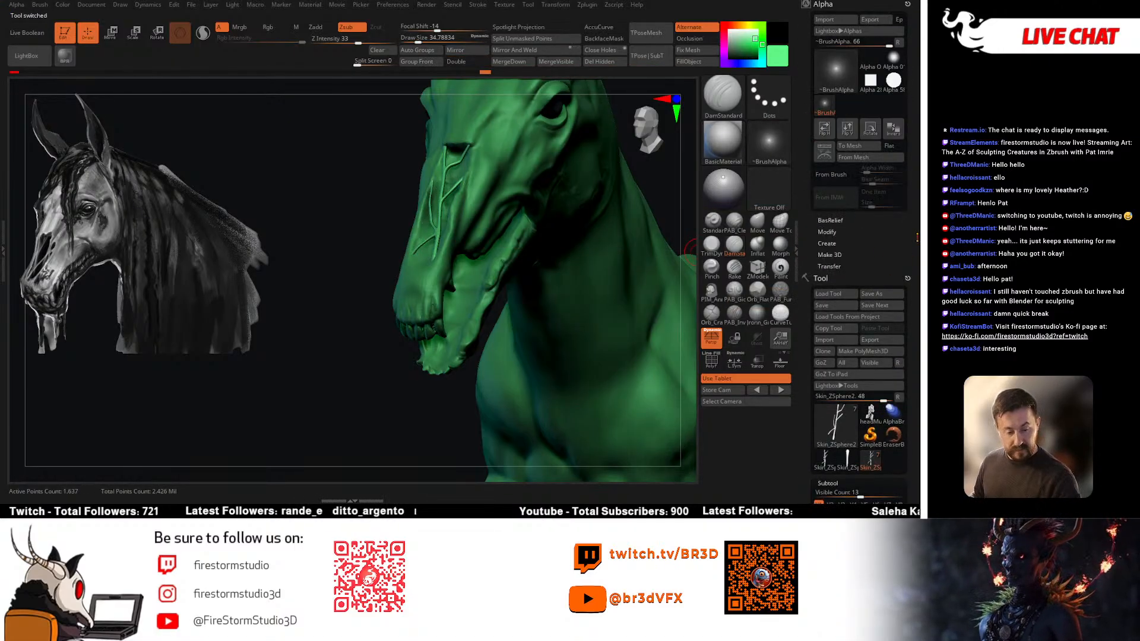
scroll(861, 238, down, 5)
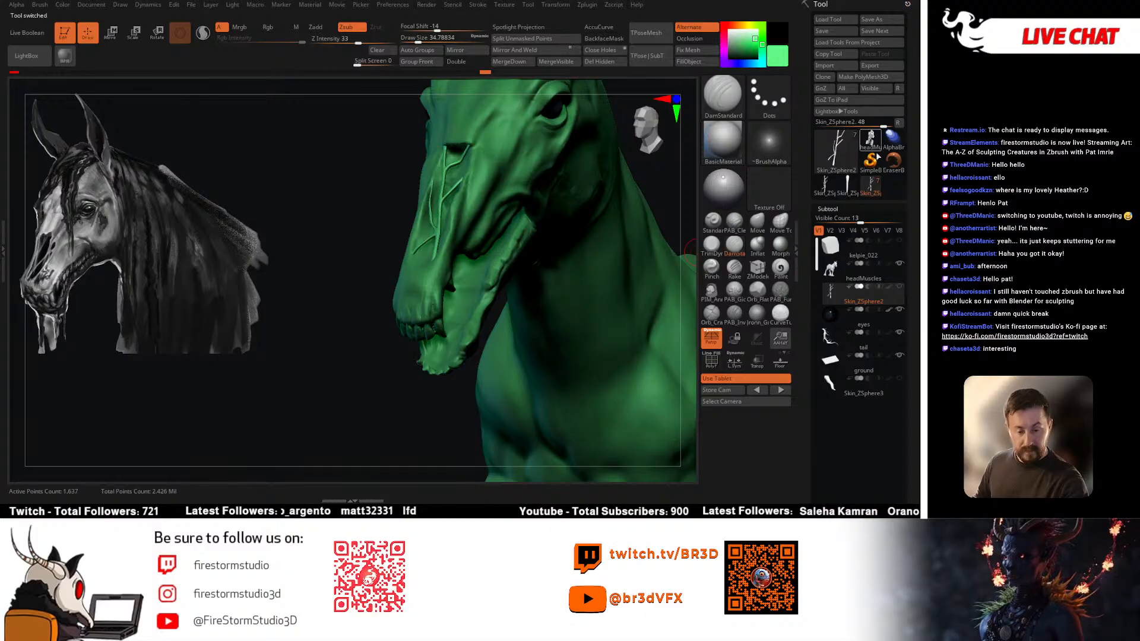
click(833, 281)
click(511, 61)
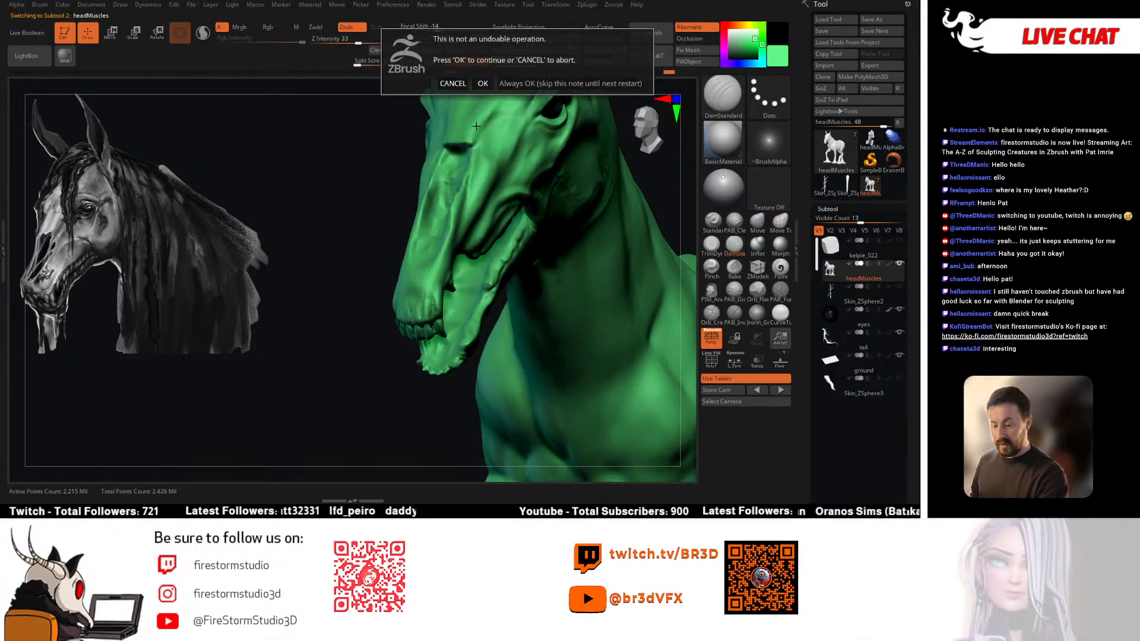
click(483, 84)
Step: Fuse the muzzle strands with the merged headMuscles mesh using the Remesh By Union deformer, and return to draw mode
mouse_move(415, 359)
mouse_down()
mouse_move(466, 229)
mouse_move(457, 240)
mouse_move(526, 264)
mouse_move(507, 283)
mouse_move(572, 211)
mouse_up()
key(w)
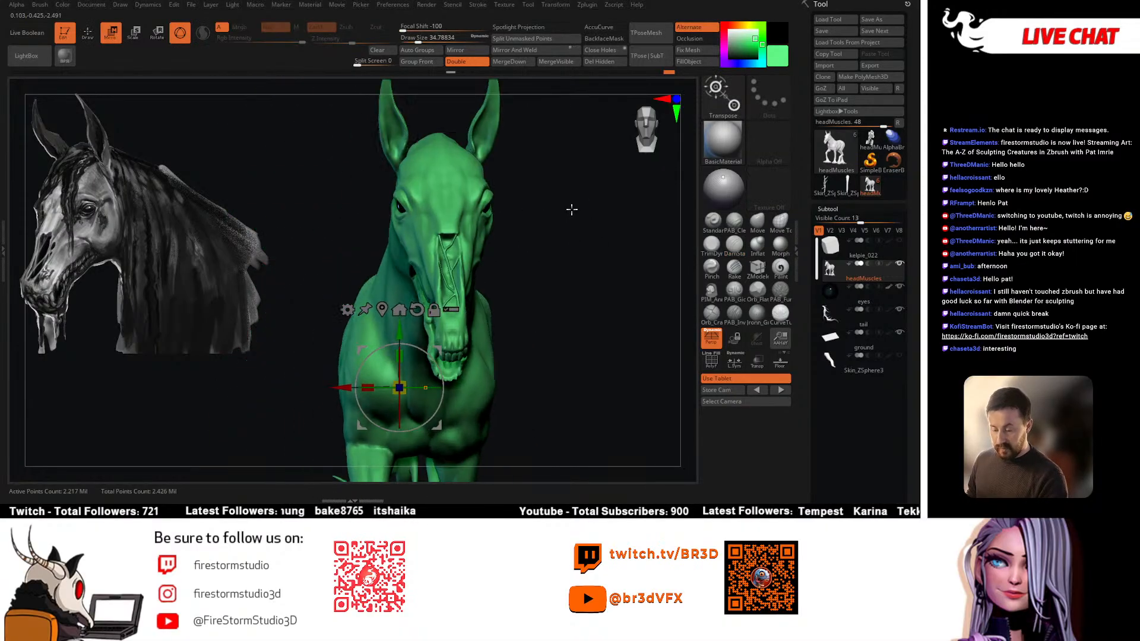
click(347, 309)
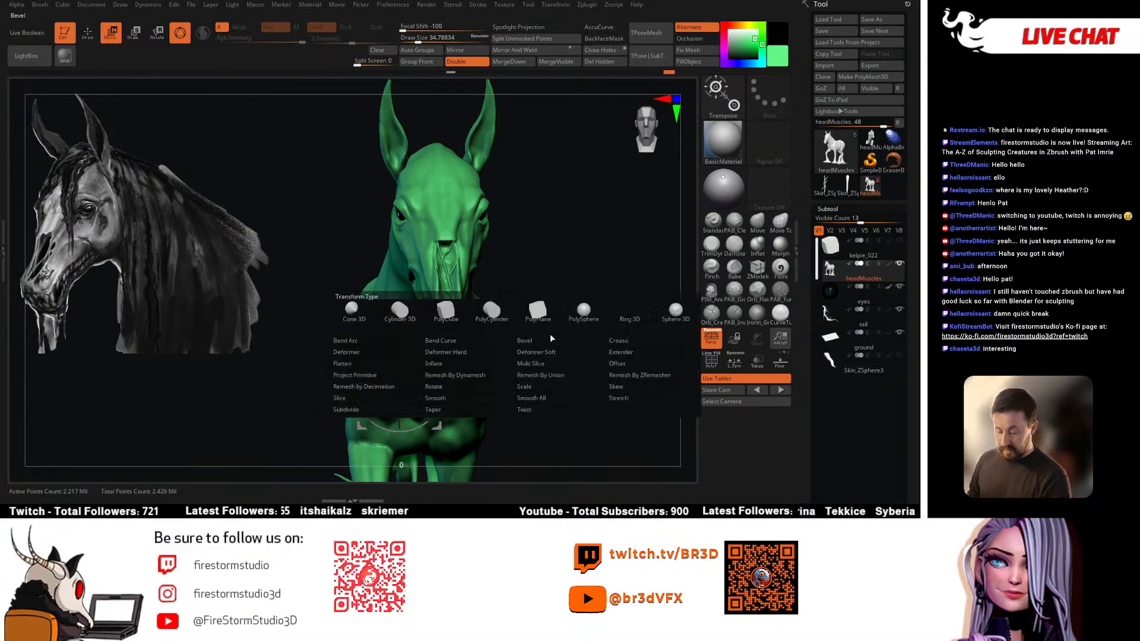
click(547, 378)
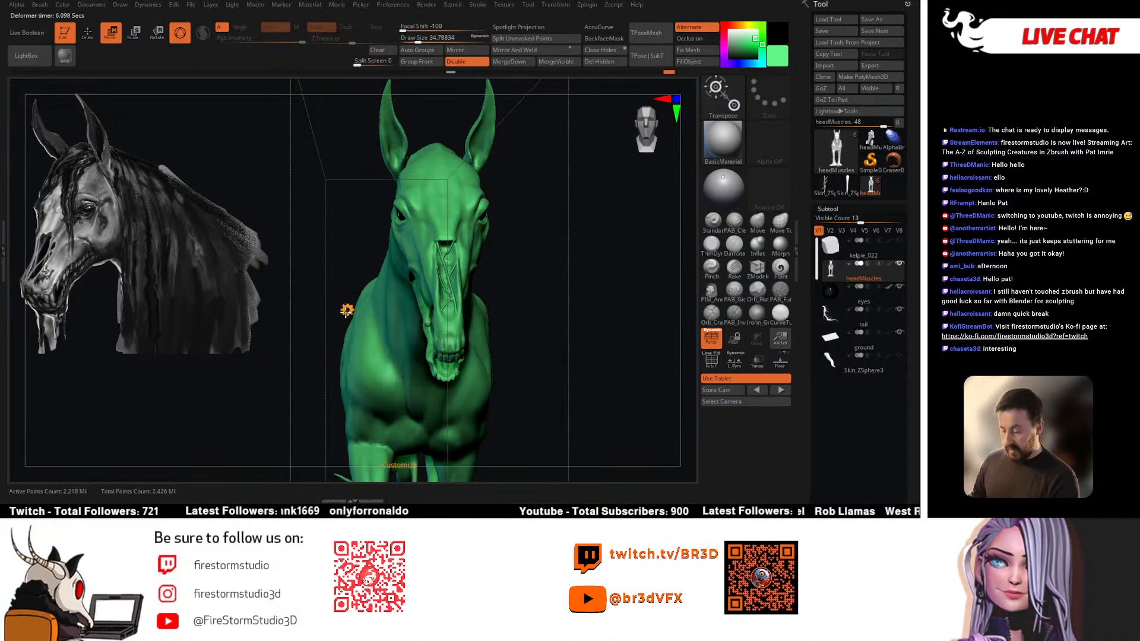
key(space)
alt+drag(656, 351, 421, 334)
key(f)
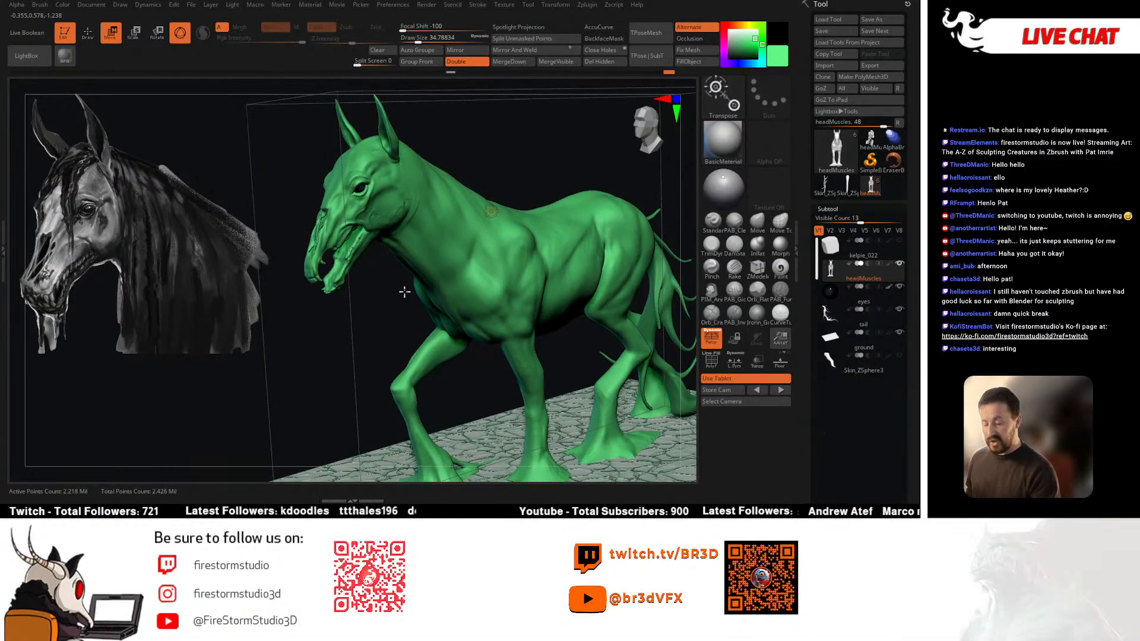
click(491, 211)
drag(363, 257, 476, 244)
key(q)
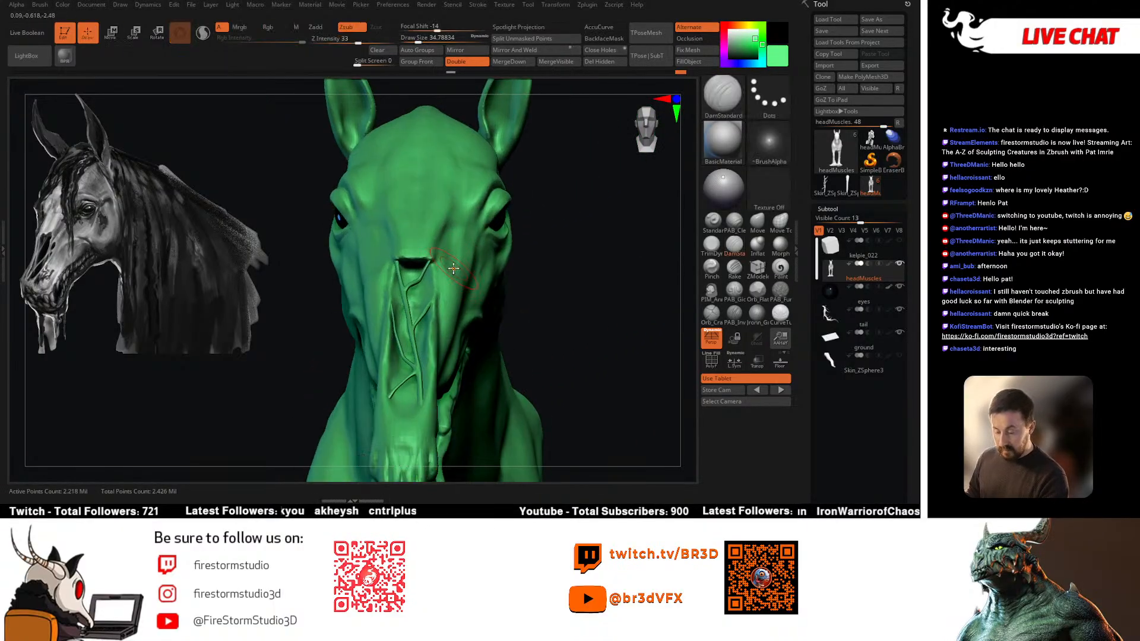
Step: Blend the muzzle strands into the surrounding surface with Sculptris Pro and the Smooth brush at a draw size of about 18.5
key(space)
mouse_move(453, 271)
right_down()
mouse_move(439, 271)
mouse_move(482, 286)
mouse_move(389, 356)
right_up()
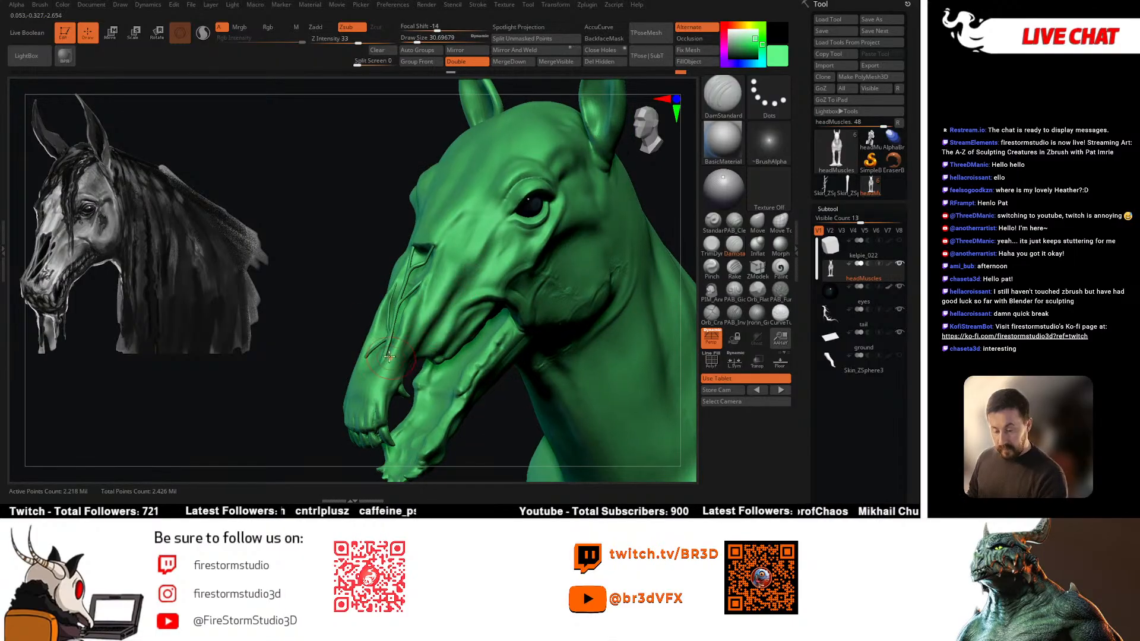
key(shift)
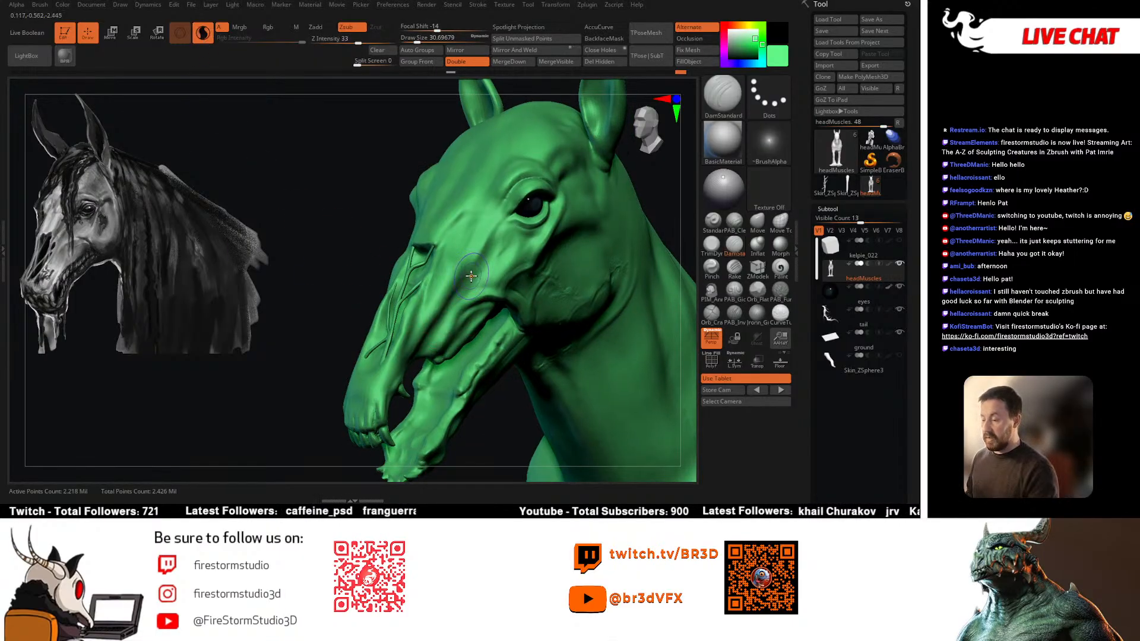
mouse_move(474, 284)
ctrl+right_down()
mouse_move(410, 306)
mouse_move(435, 266)
mouse_move(383, 237)
mouse_move(436, 295)
mouse_move(393, 287)
mouse_move(369, 320)
mouse_move(451, 338)
mouse_move(523, 281)
ctrl+right_up()
key(space)
key(shift)
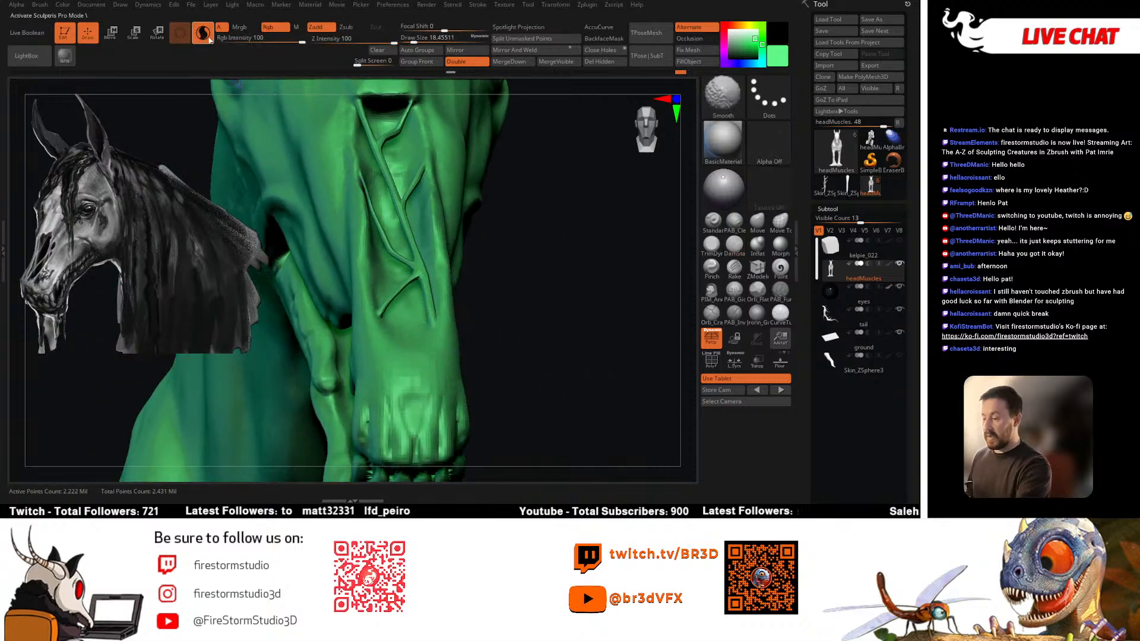
Step: Thicken the thin muzzle strands with the Inflat brush at Z Intensity 8, smoothing them along the way
click(758, 244)
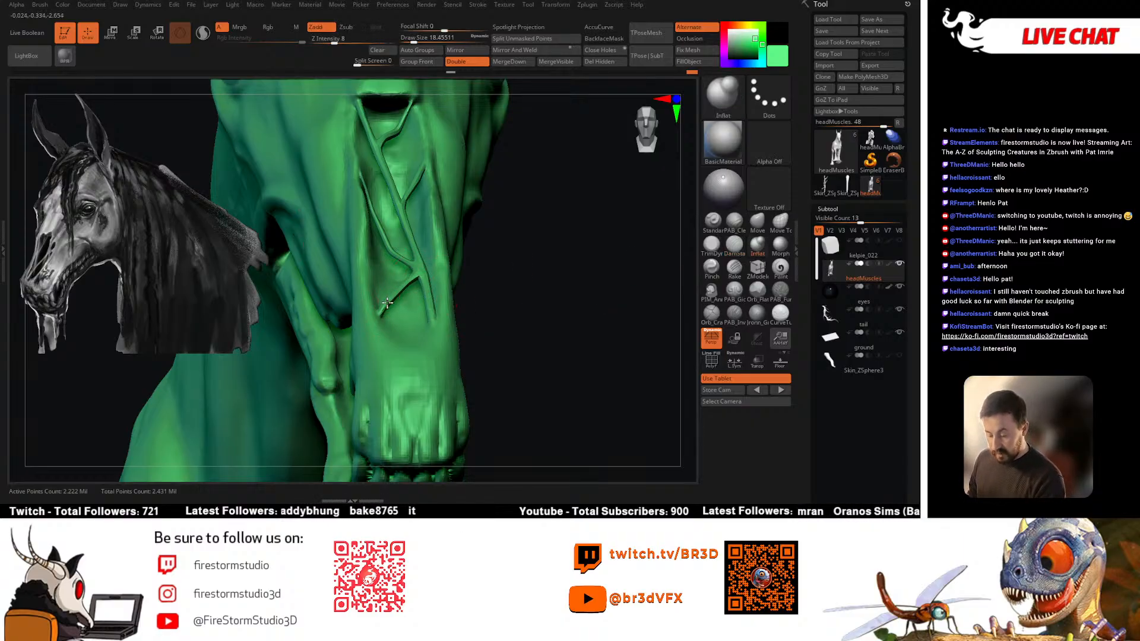
right_drag(387, 303, 374, 204)
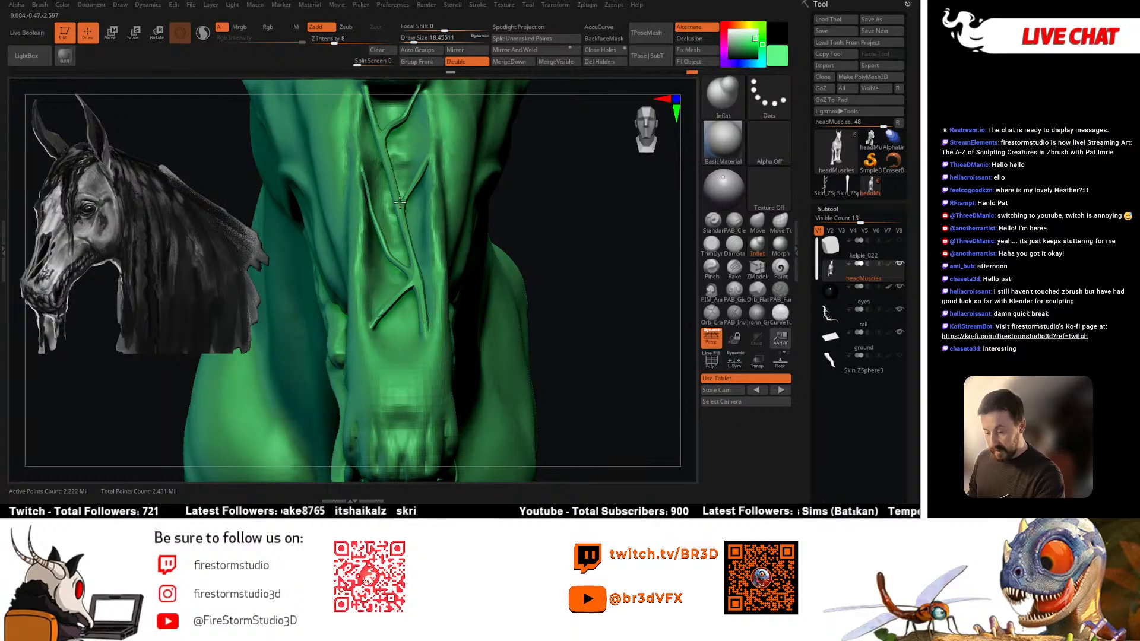
mouse_move(376, 121)
shift+mouse_down()
mouse_move(403, 244)
mouse_move(404, 199)
shift+mouse_up()
right_drag(404, 200, 384, 239)
shift+drag(384, 239, 389, 234)
mouse_move(389, 234)
right_down()
mouse_move(415, 215)
mouse_move(534, 221)
mouse_move(504, 282)
mouse_move(365, 279)
right_up()
right_drag(358, 231, 570, 318)
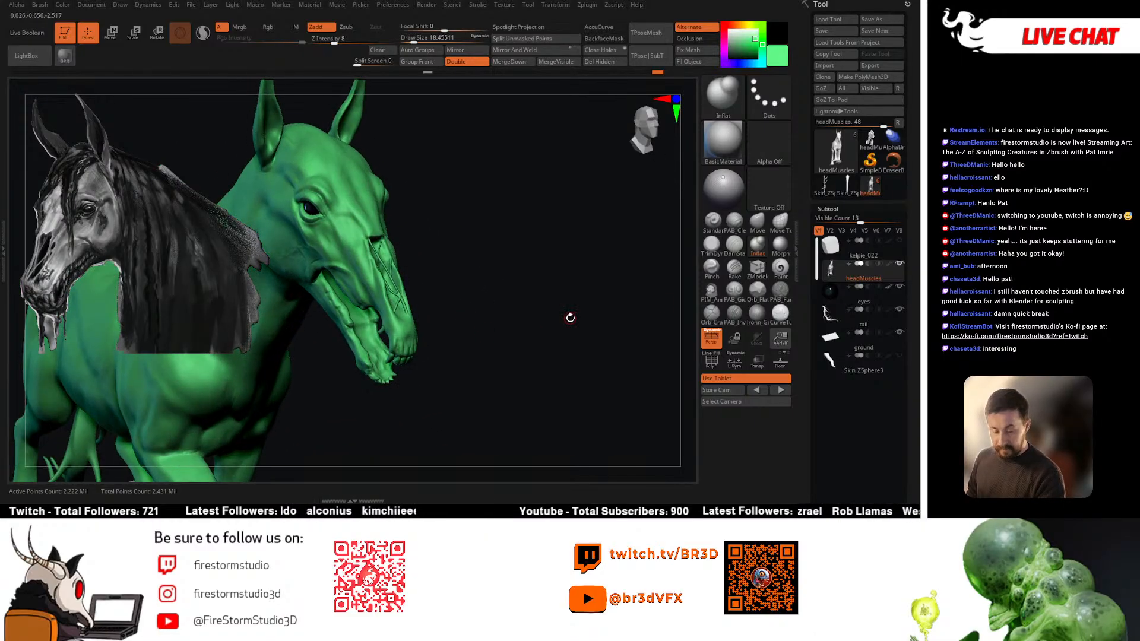
Step: Build up the strand attachments around the nasal opening with the PAB_CleanBuildup brush, reducing the draw size to about 8.4
click(734, 223)
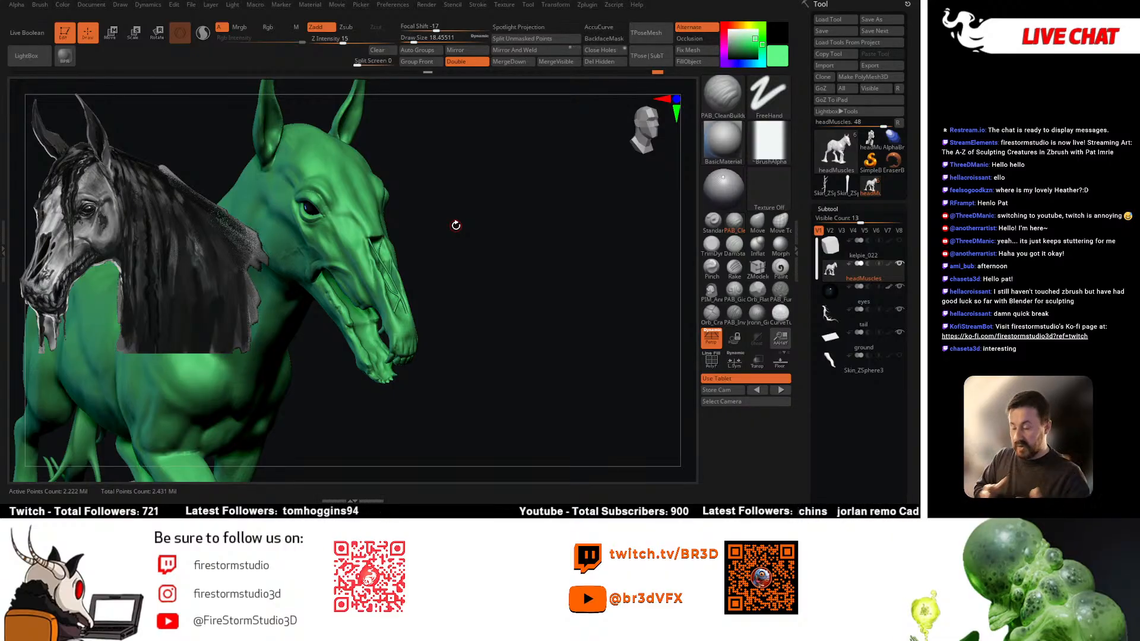
mouse_move(456, 225)
right_down()
mouse_move(445, 269)
mouse_move(475, 287)
mouse_move(453, 222)
right_up()
key(space)
key(space)
drag(462, 228, 457, 227)
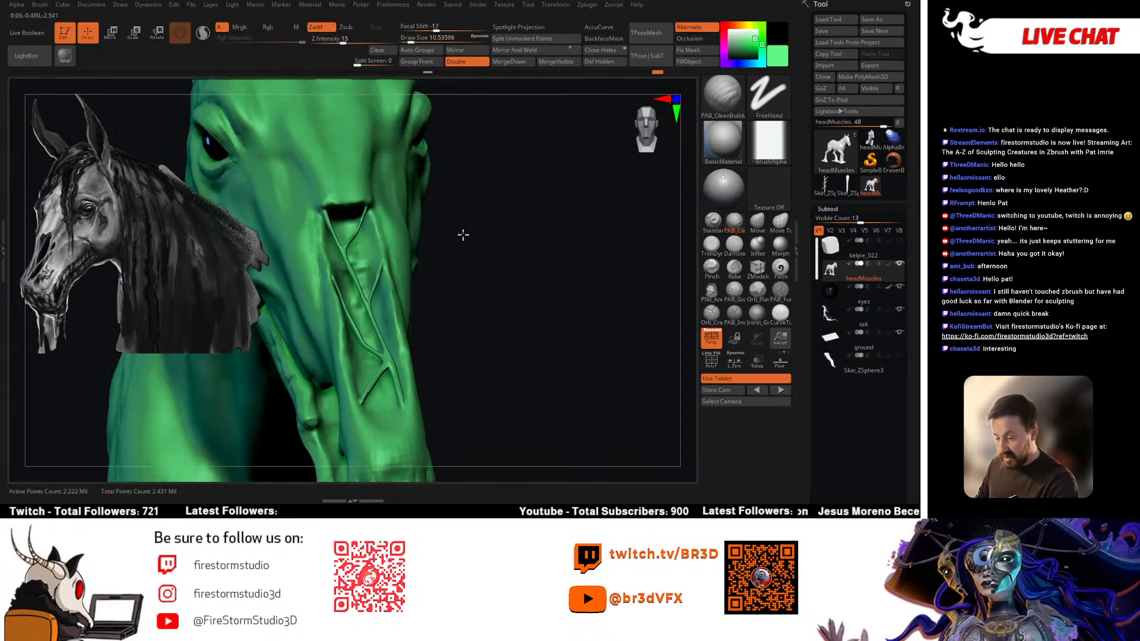
right_drag(463, 234, 416, 230)
click(757, 245)
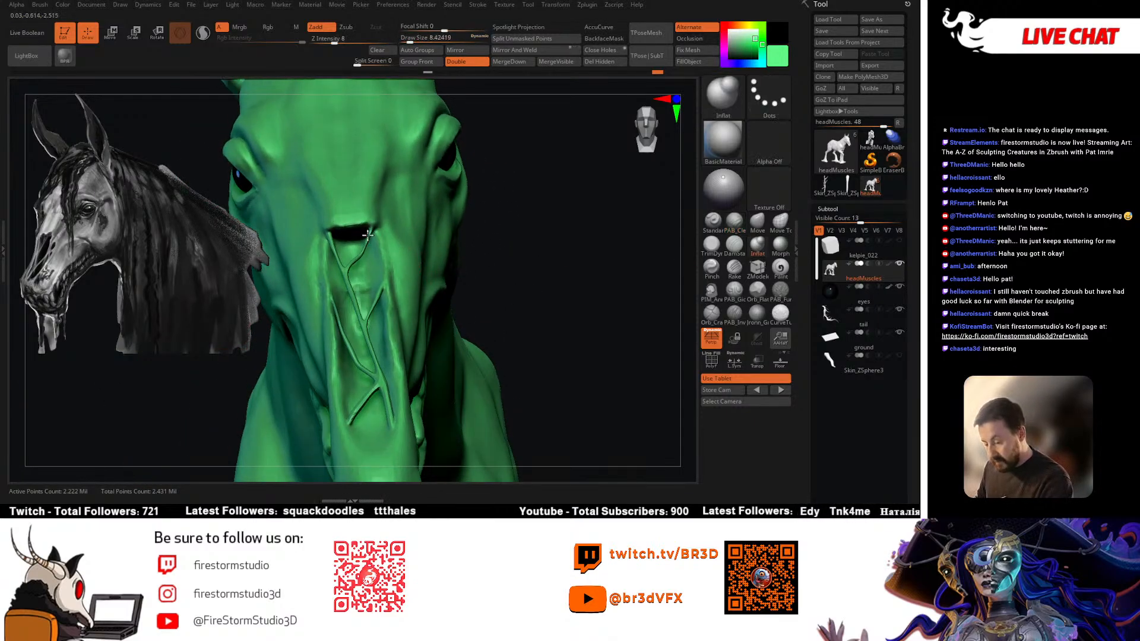
click(730, 233)
mouse_move(409, 249)
right_down()
mouse_move(394, 254)
mouse_move(383, 224)
right_up()
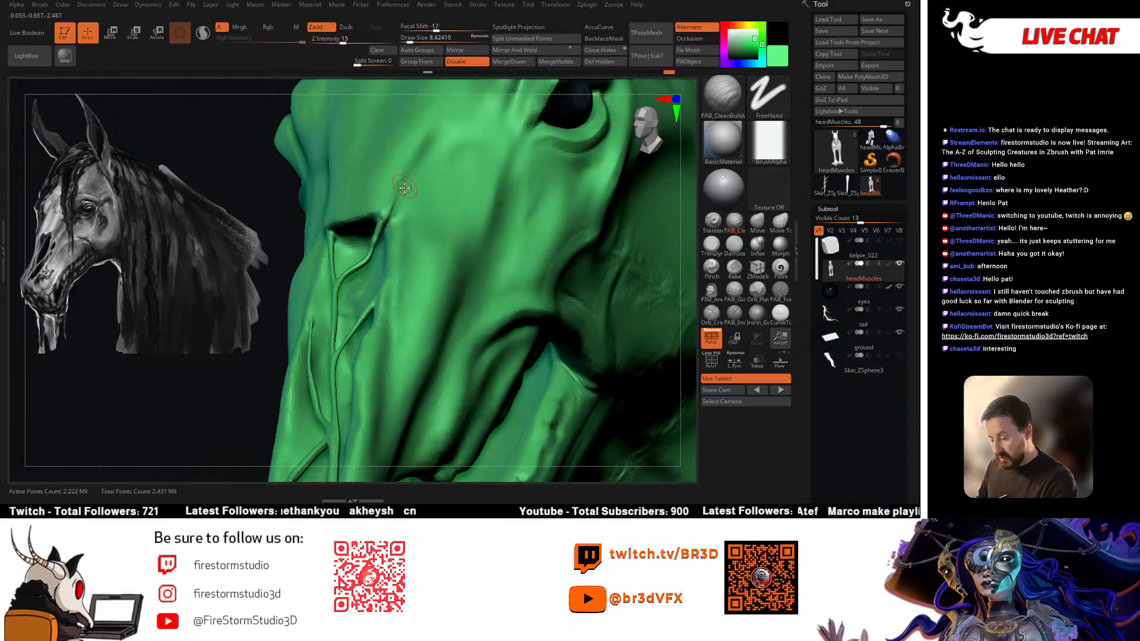
Step: Extend the strand ridges from the nasal opening's corners towards the eyes with the Standard brush at Z Intensity 17
click(717, 231)
right_drag(384, 215, 424, 234)
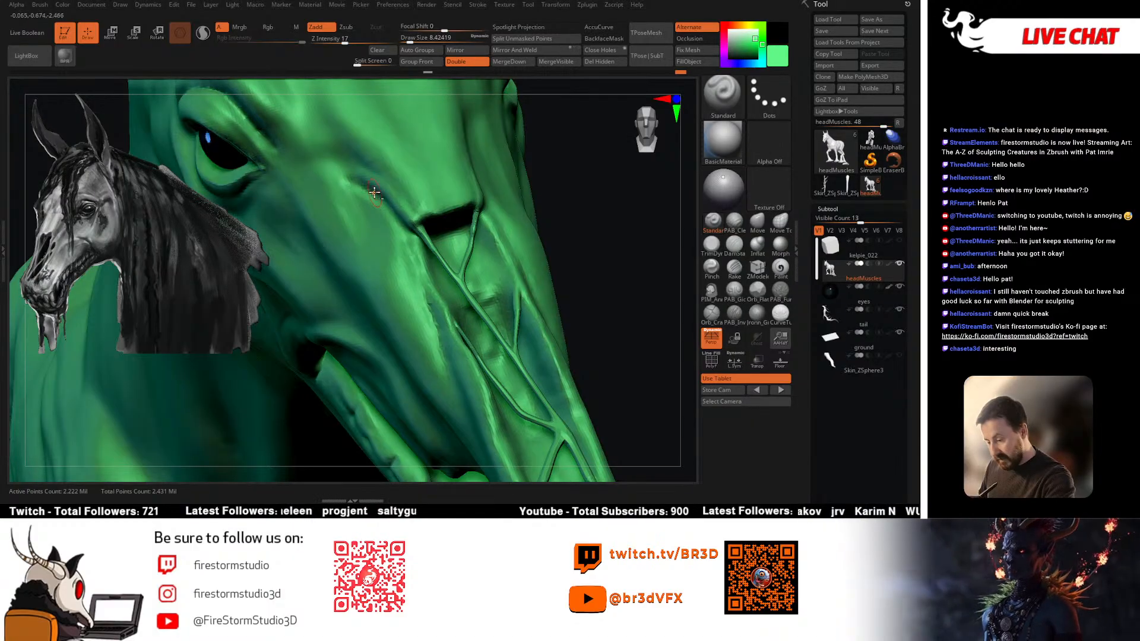
key(shift)
right_drag(359, 179, 422, 181)
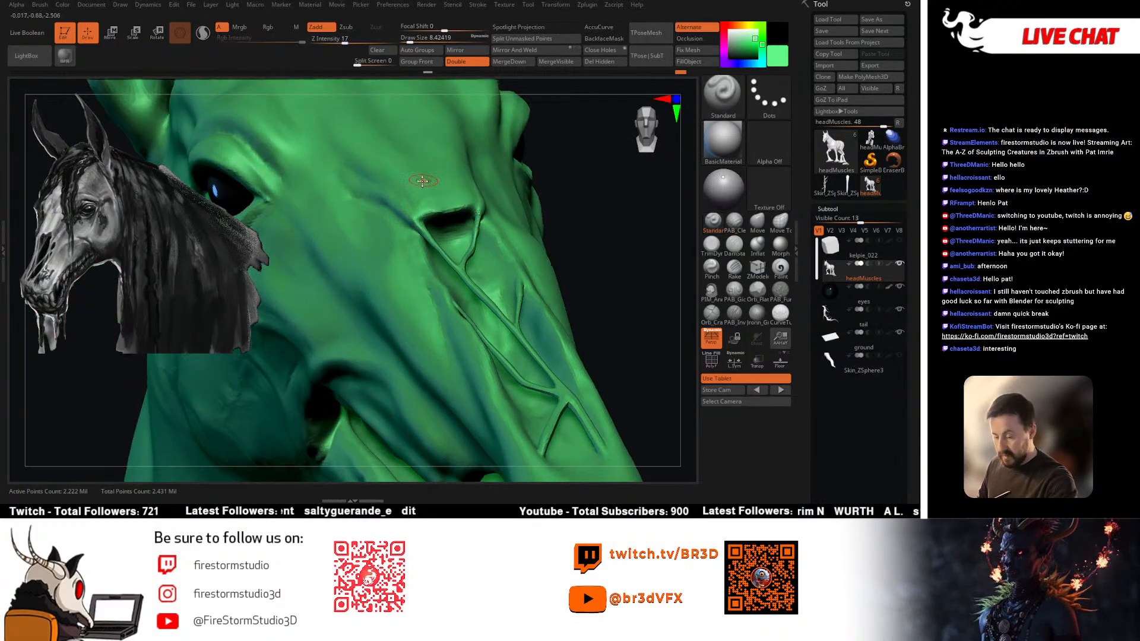
key(shift)
right_drag(442, 229, 405, 310)
key(space)
mouse_move(429, 251)
right_down()
mouse_move(516, 229)
mouse_move(436, 252)
right_up()
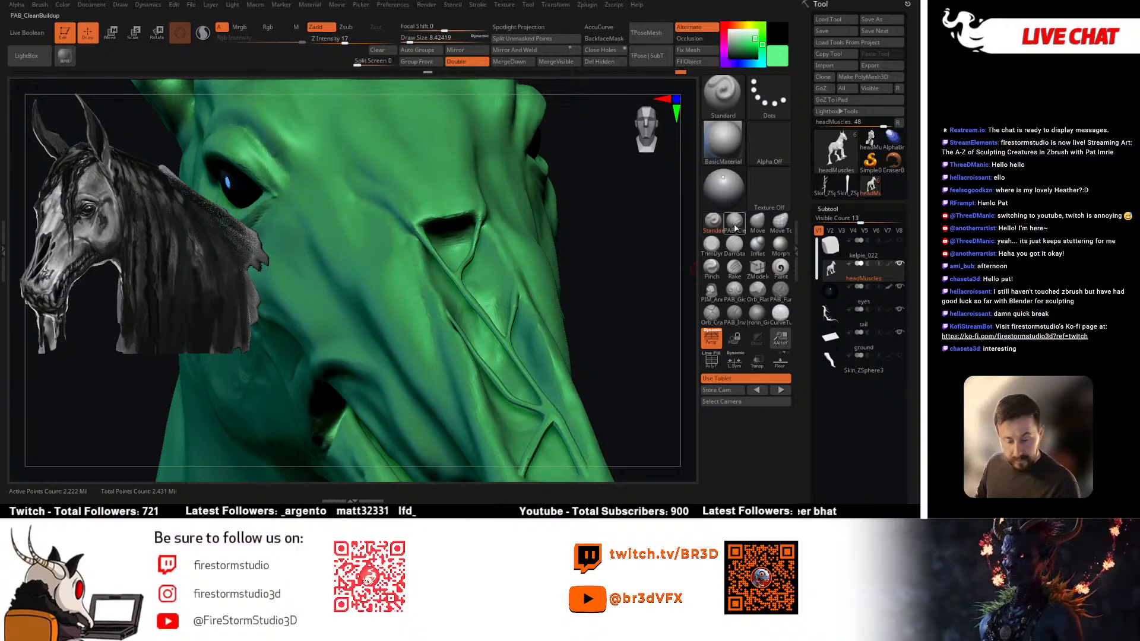
Step: Carve creases along the strands and the nasal opening's corners with the DamStandard brush at a draw size of about 8.4
click(734, 244)
right_drag(534, 226, 422, 255)
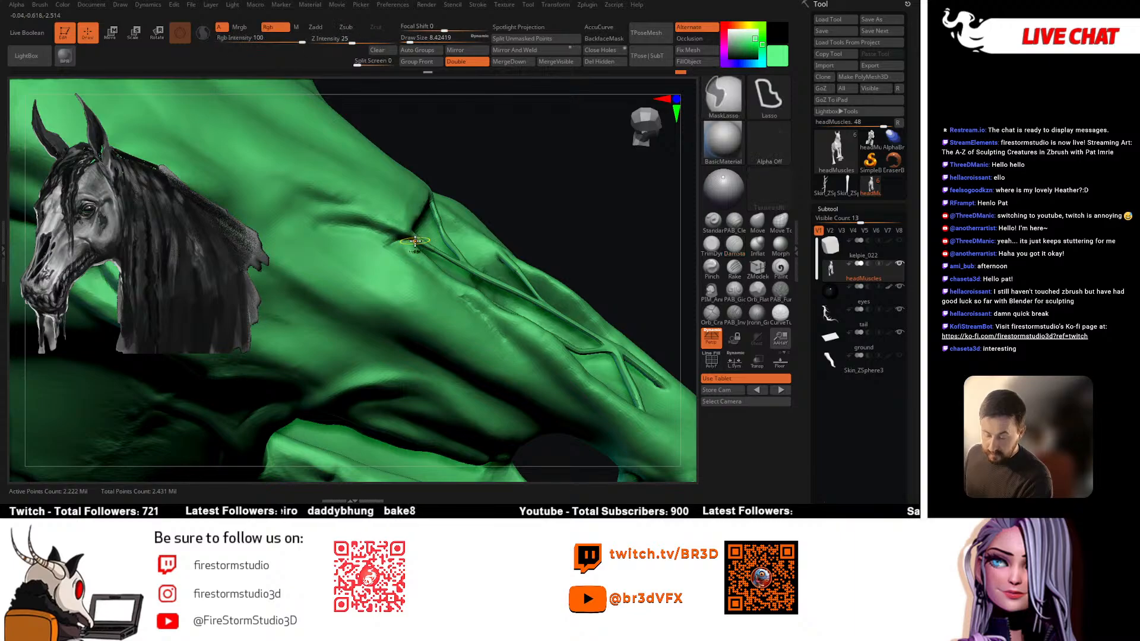
right_drag(417, 243, 407, 238)
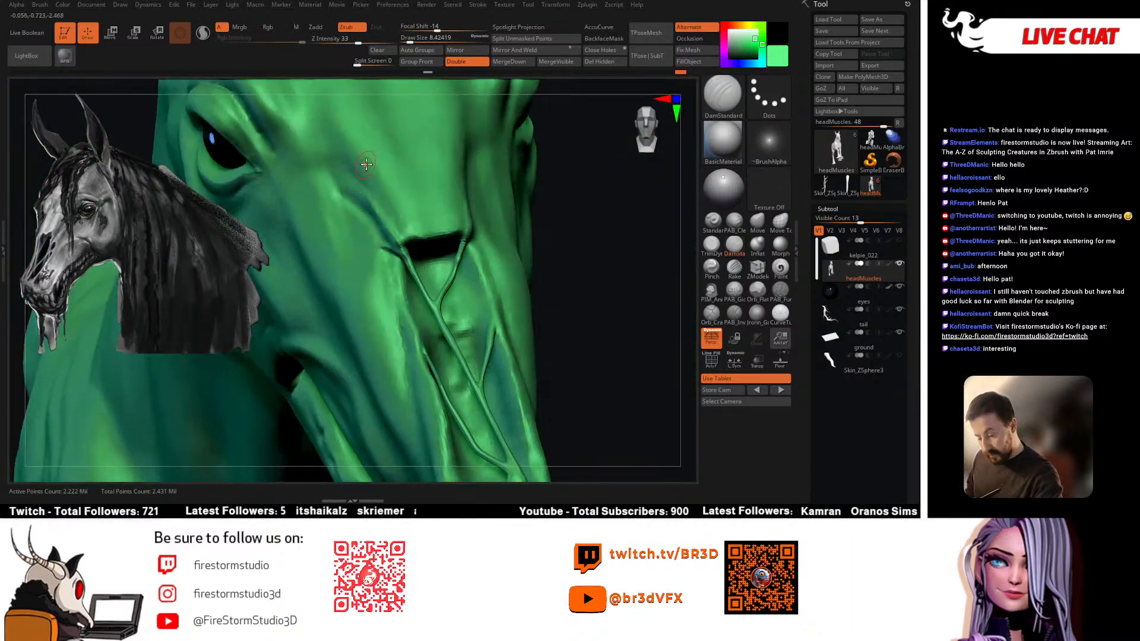
right_drag(366, 164, 386, 204)
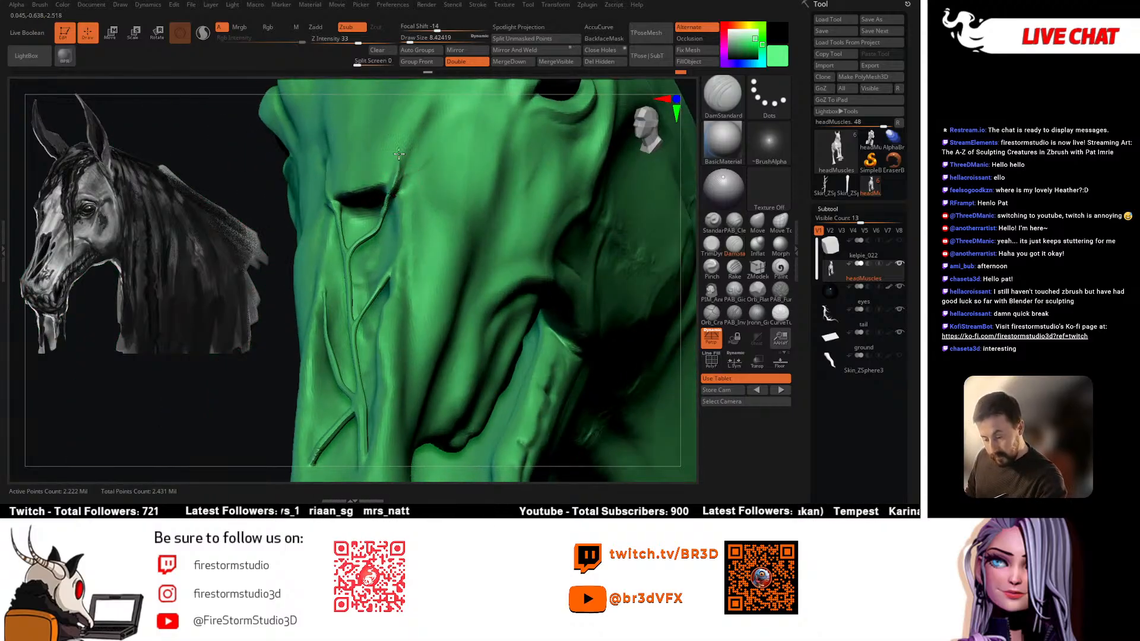
mouse_move(398, 154)
shift+right_down()
mouse_move(440, 162)
mouse_move(430, 185)
mouse_move(469, 163)
mouse_move(428, 237)
mouse_move(408, 235)
shift+right_up()
key(shift)
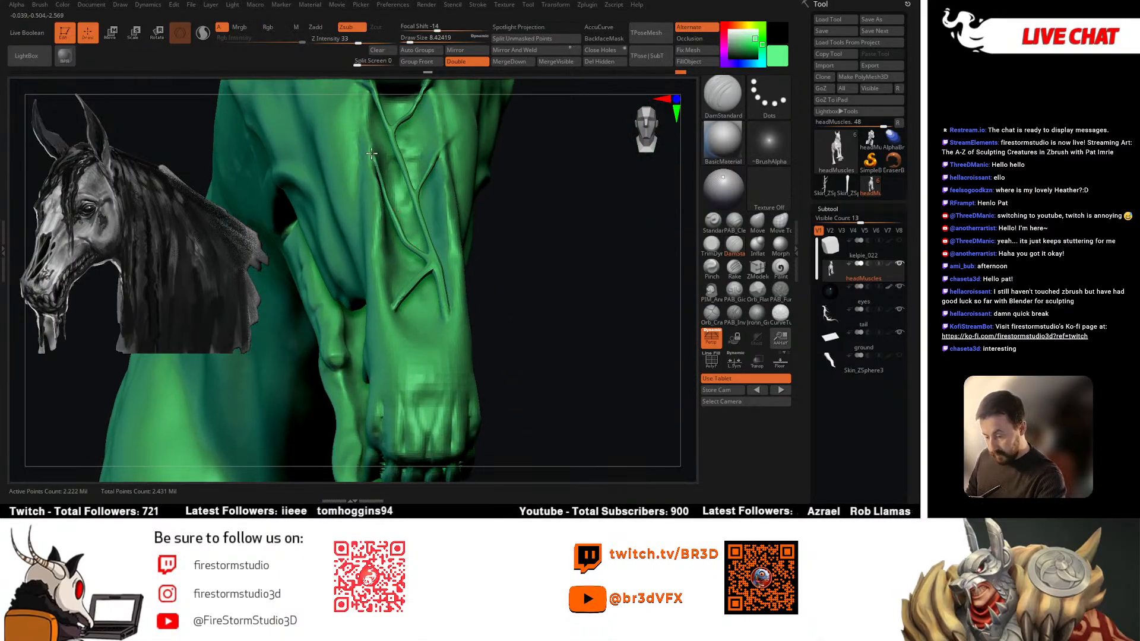
Step: Examine the muzzle strands and teeth from the front and both sides of the head
right_drag(362, 197, 396, 277)
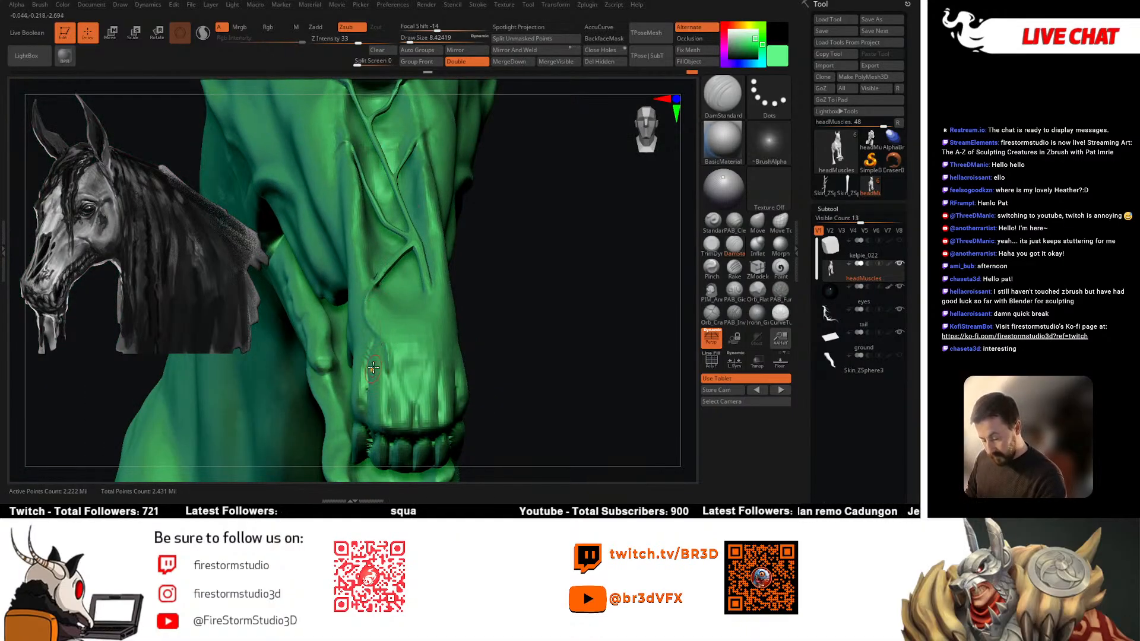
key(shift)
mouse_move(376, 333)
right_down()
mouse_move(374, 279)
mouse_move(356, 243)
right_up()
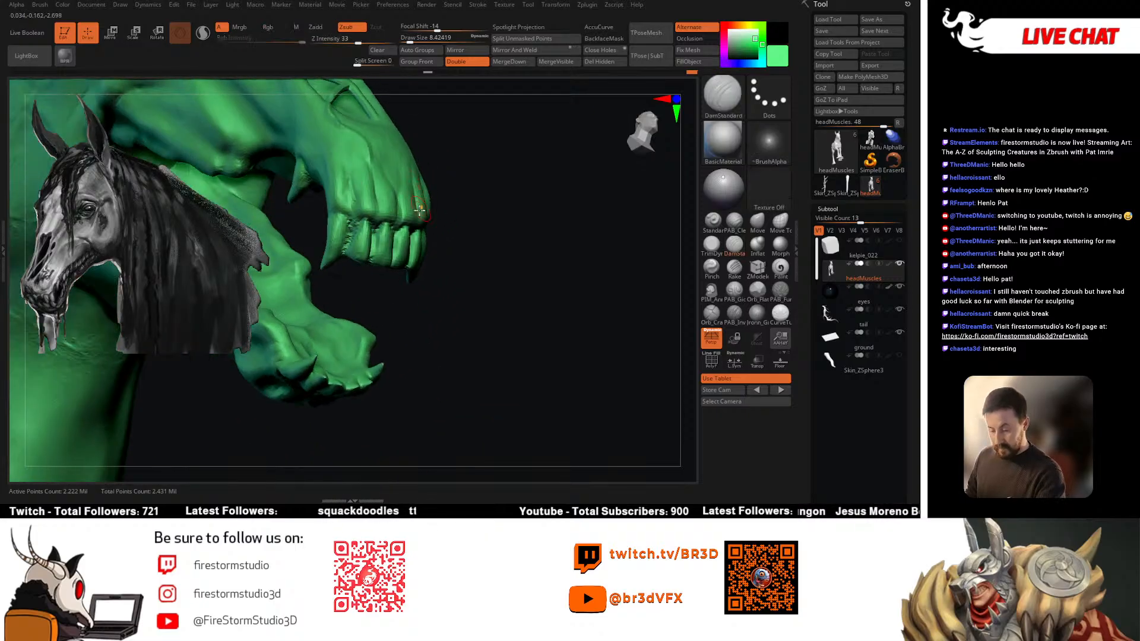
right_drag(482, 225, 410, 303)
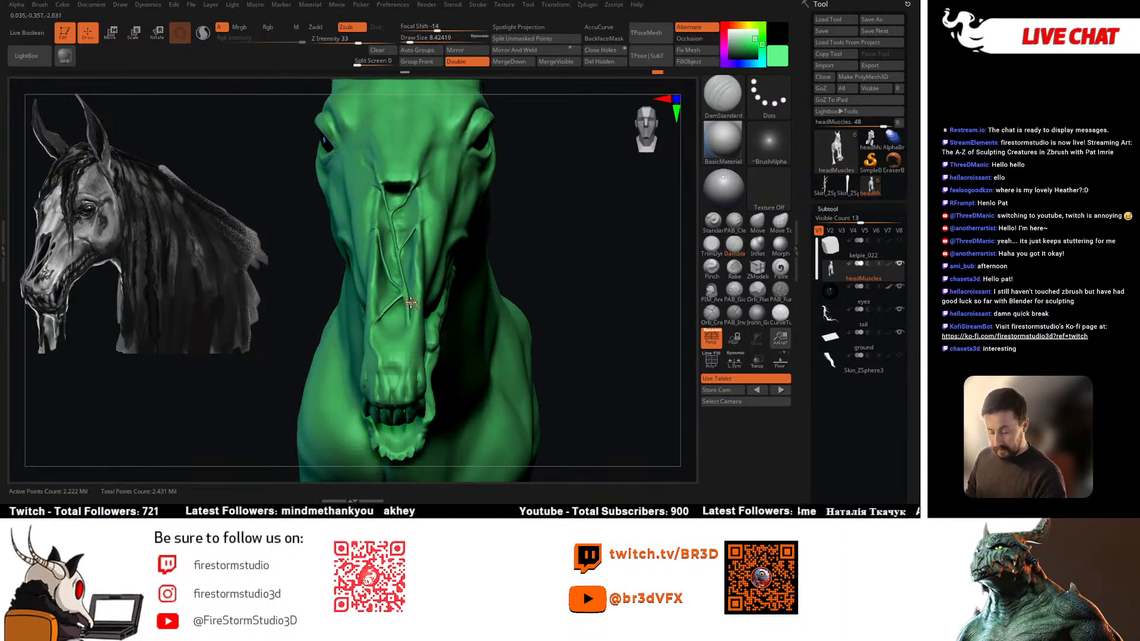
click(712, 222)
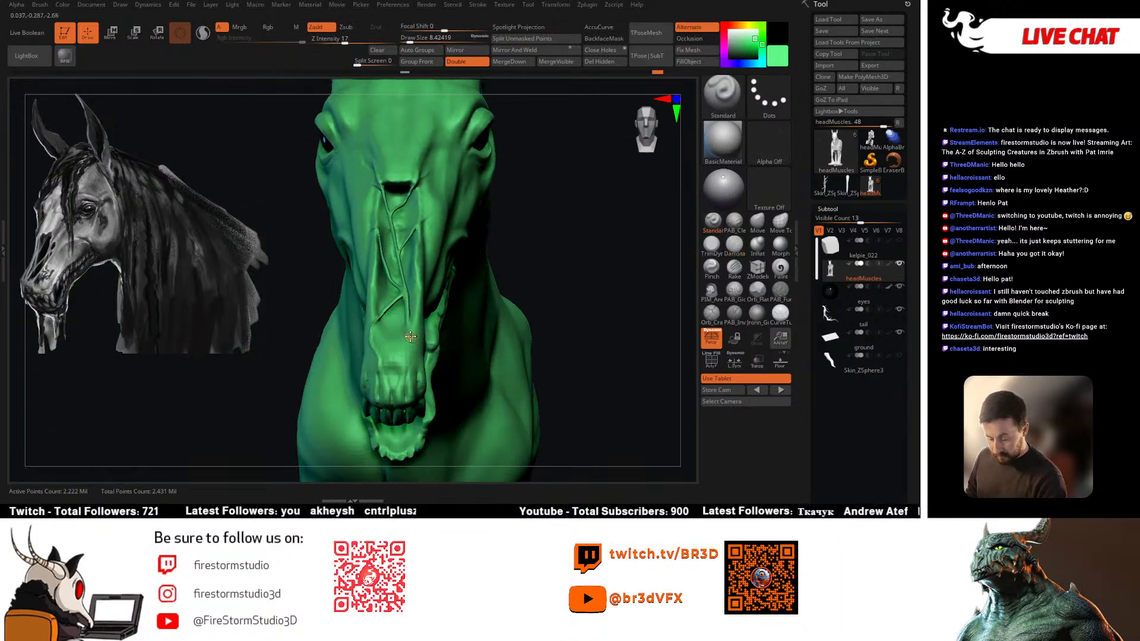
right_drag(419, 360, 421, 326)
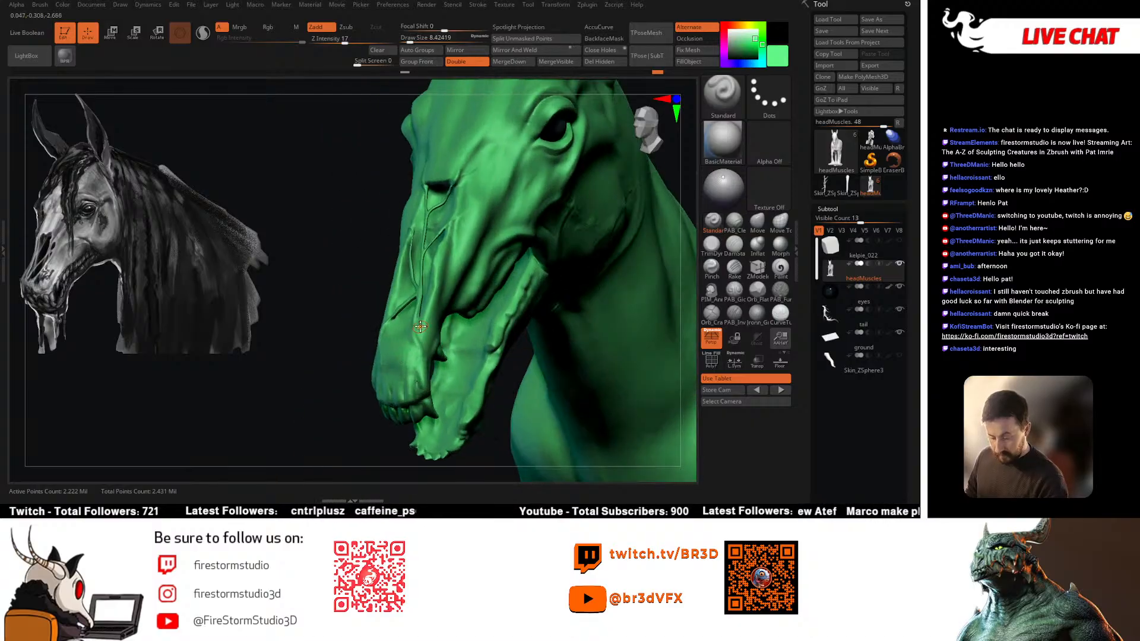
right_drag(430, 236, 444, 307)
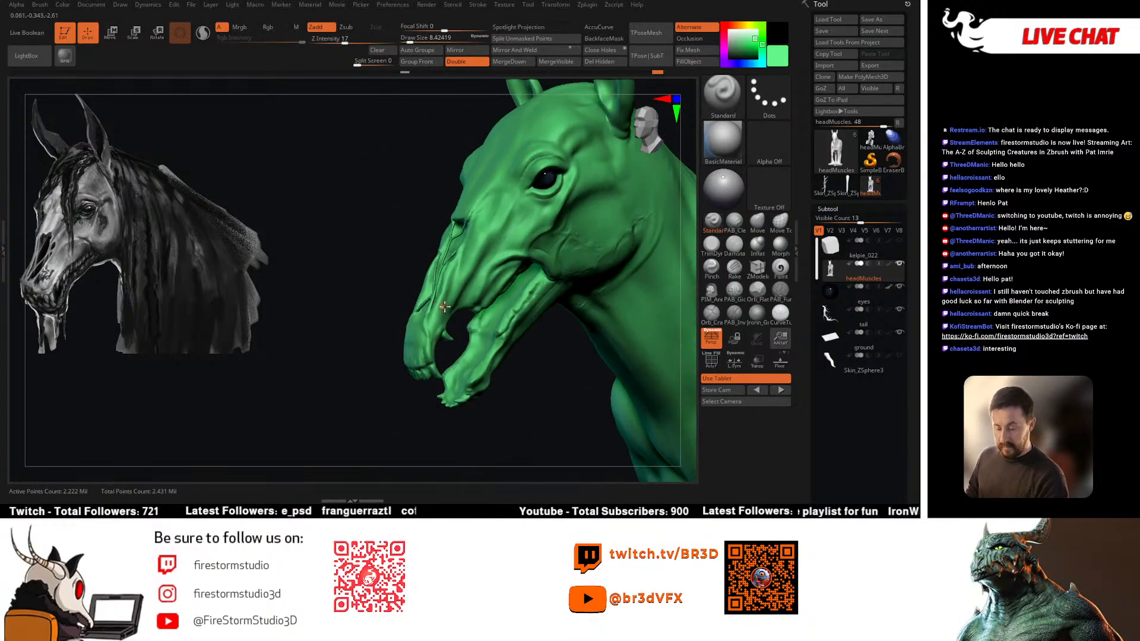
Step: Adjust the profile of the strands along the muzzle with the Move Topological brush
click(750, 229)
click(777, 225)
mouse_move(356, 226)
right_down()
mouse_move(463, 294)
mouse_move(489, 292)
right_up()
drag(411, 270, 421, 262)
right_drag(439, 263, 351, 290)
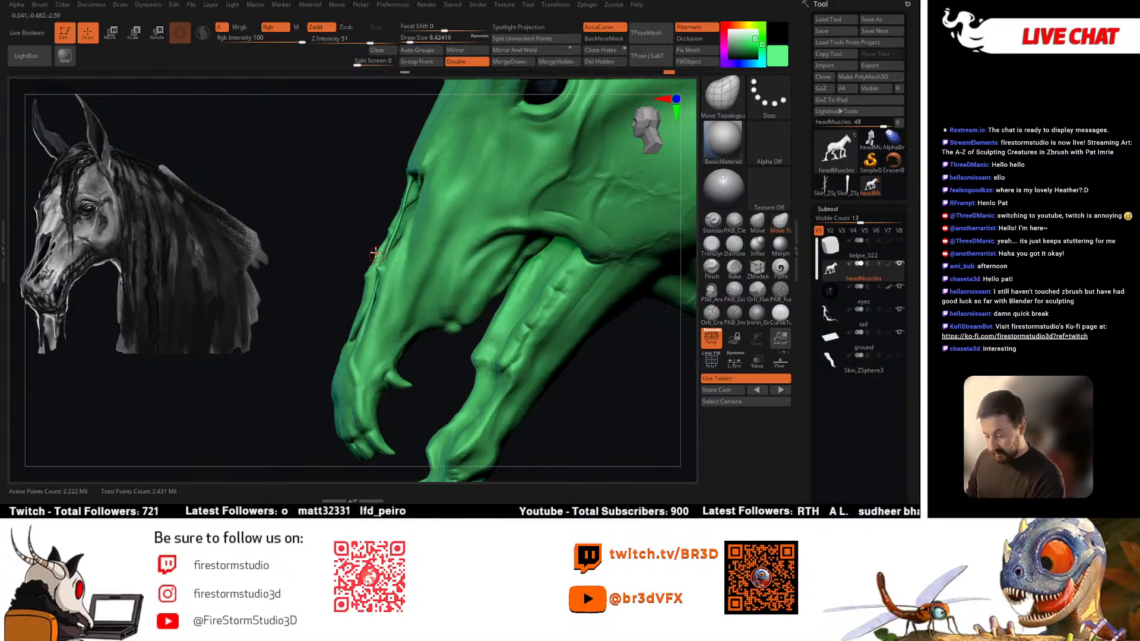
mouse_move(388, 244)
right_down()
mouse_move(389, 202)
mouse_move(437, 168)
mouse_move(393, 196)
mouse_move(431, 182)
mouse_move(371, 196)
mouse_move(368, 214)
mouse_move(383, 205)
mouse_move(421, 250)
right_up()
Step: Build up and smooth the upper edge of the nasal opening with the PAB_CleanBuildup brush at a draw size of about 10.5
click(735, 221)
right_drag(375, 191, 380, 211)
key(space)
drag(388, 196, 383, 194)
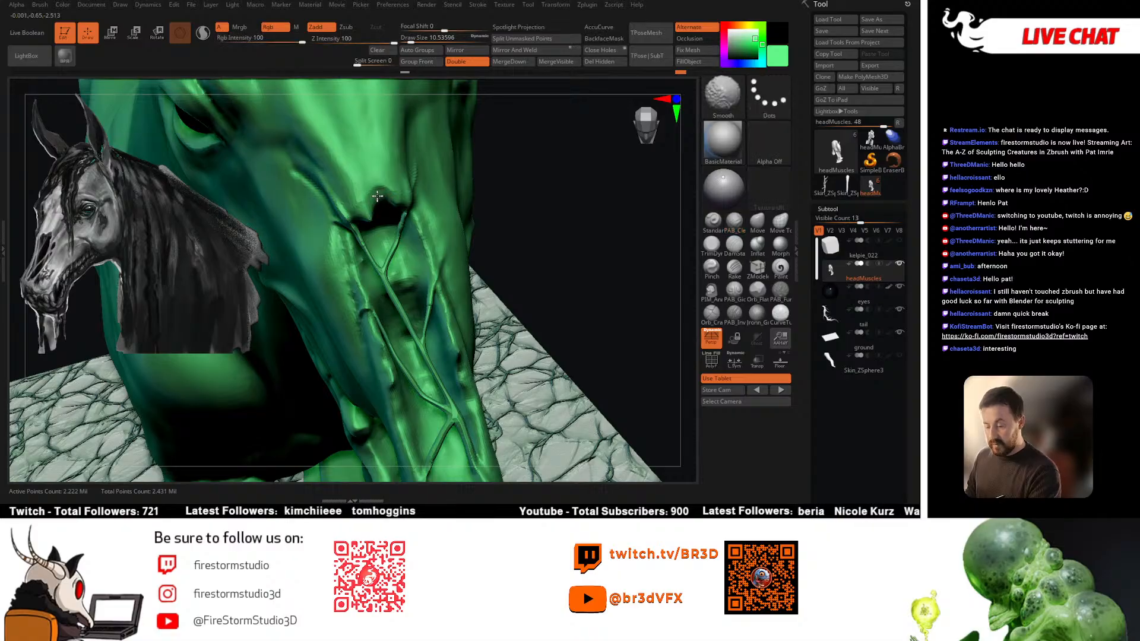
mouse_move(377, 206)
right_down()
mouse_move(410, 179)
mouse_move(534, 255)
mouse_move(473, 317)
mouse_move(408, 323)
mouse_move(430, 336)
mouse_move(433, 323)
mouse_move(415, 326)
mouse_move(344, 268)
right_up()
mouse_move(629, 210)
right_down()
mouse_move(602, 171)
mouse_move(625, 226)
right_up()
right_click(595, 339)
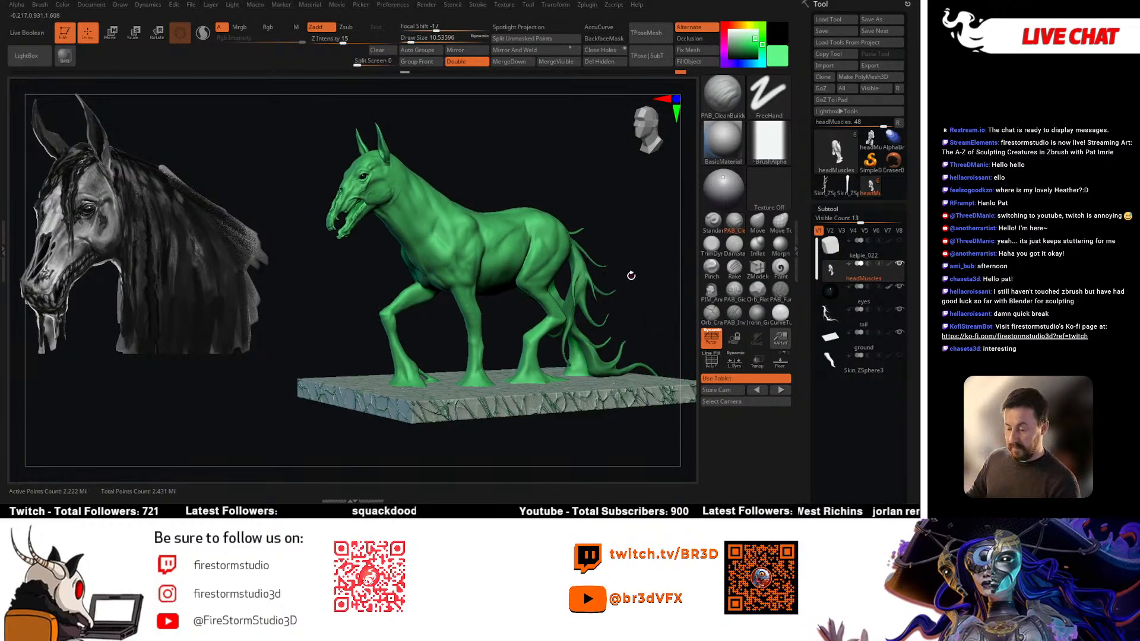
Step: Select the tail subtool and load the ZBGs_Fur_sculpt brush from LightBox
mouse_move(900, 313)
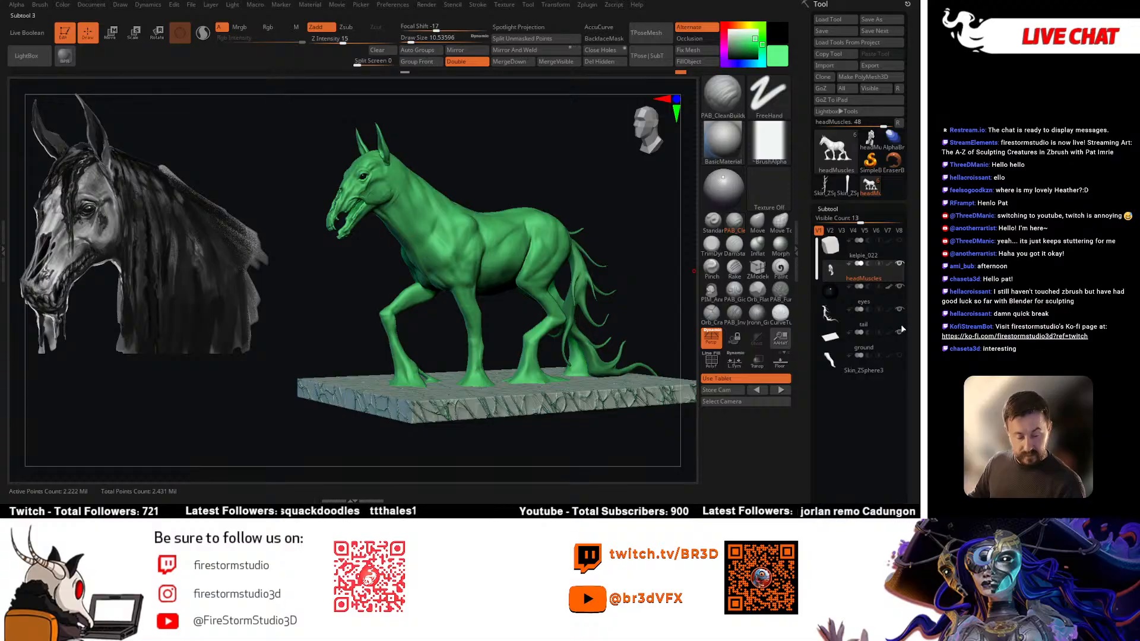
drag(638, 303, 533, 313)
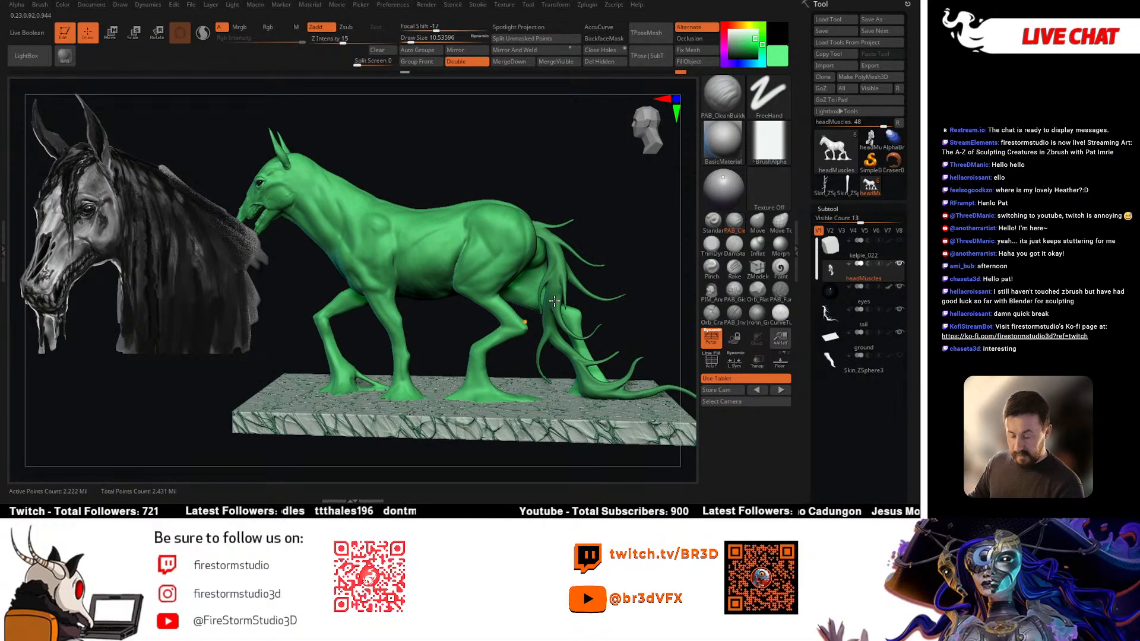
alt+click(575, 253)
key(comma)
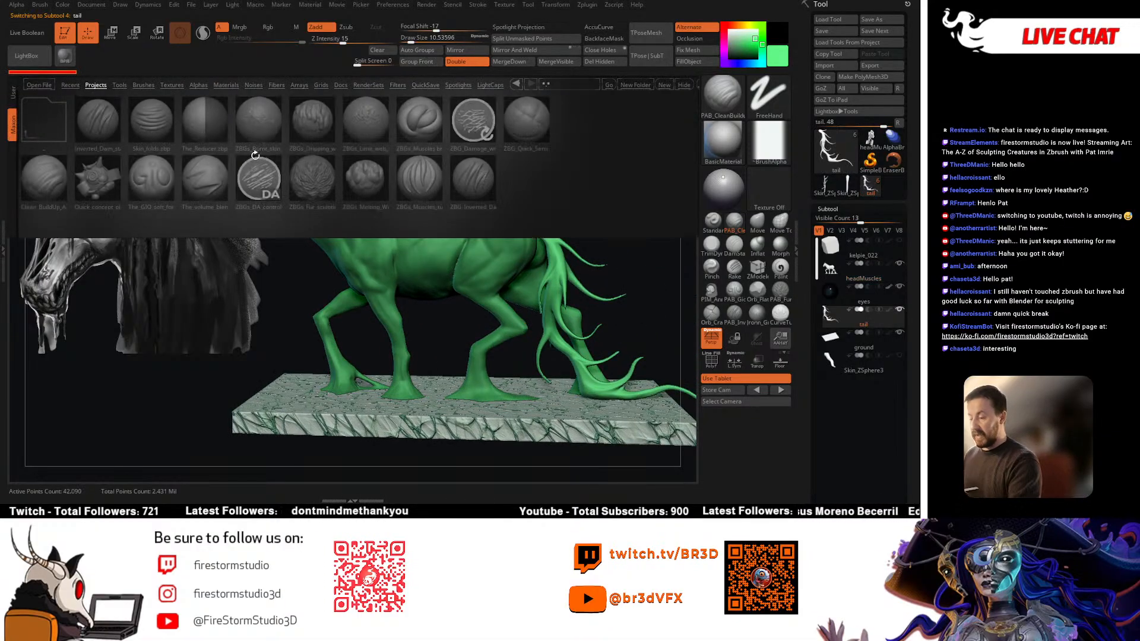
double_click(319, 176)
Step: Try a fur stroke on the tail at Z Intensity 24 with a draw size of about 90, and undo it
mouse_move(533, 257)
alt+mouse_down()
mouse_move(482, 254)
mouse_move(579, 242)
mouse_move(556, 256)
alt+mouse_up()
key(space)
key(space)
drag(489, 231, 504, 272)
key(ctrl+z)
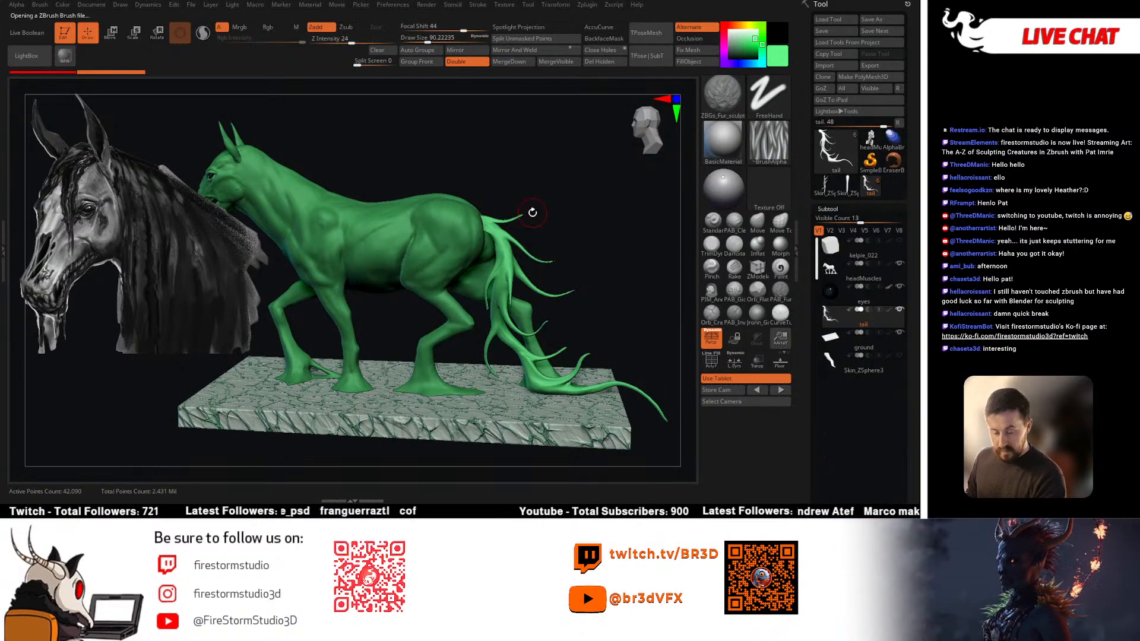
Step: Enlarge the fur brush's draw size to about 140
drag(532, 210, 529, 214)
key(space)
drag(528, 214, 534, 214)
Step: Try fur strokes down the upper tail at Z Intensity 16, and undo them
drag(351, 41, 343, 41)
mouse_move(529, 161)
mouse_down()
mouse_move(496, 161)
mouse_move(502, 196)
mouse_up()
drag(504, 240, 506, 279)
key(shift+z)
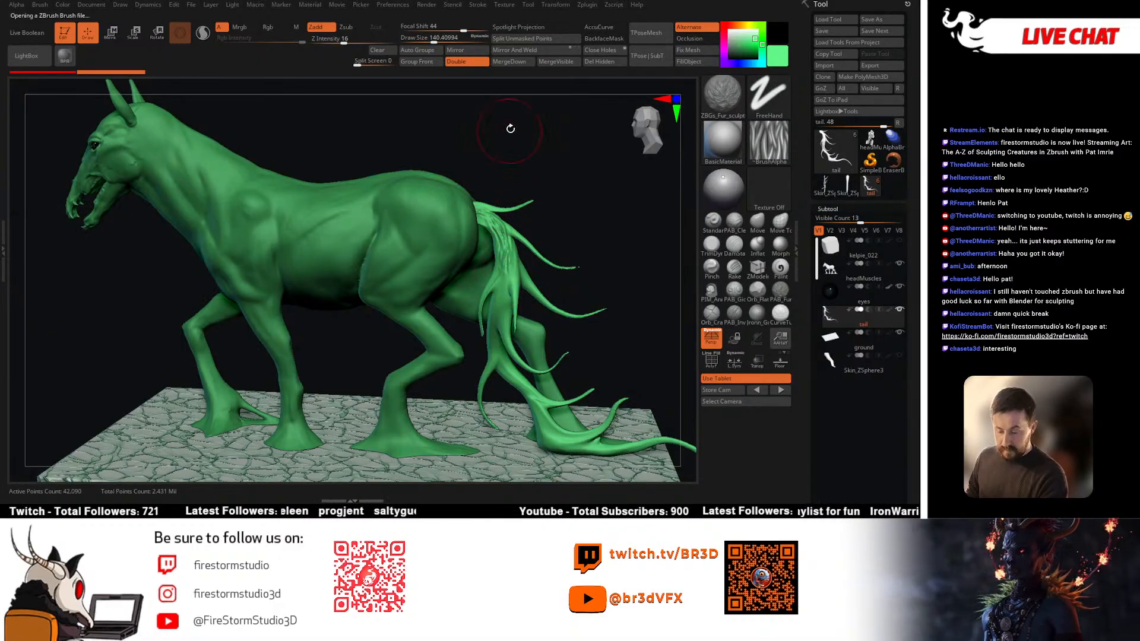
key(ctrl+z)
Step: Sculpt fur strands along the tail's length with the ZBGs_Fur_sculpt brush at Z Intensity 9
drag(344, 42, 335, 41)
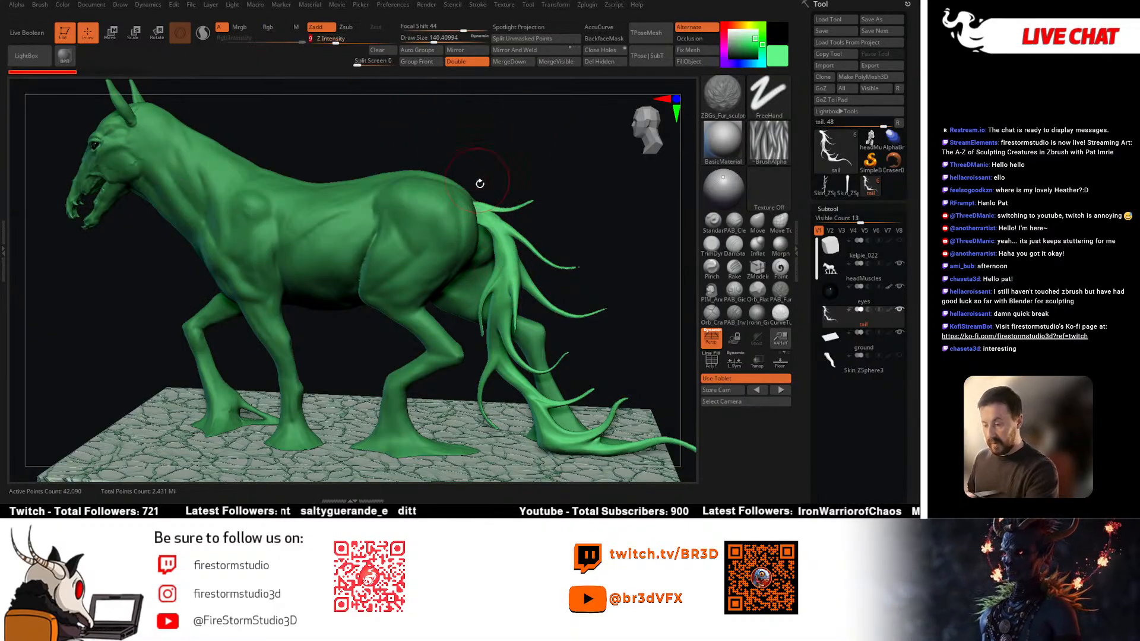
mouse_move(507, 270)
mouse_down()
mouse_move(505, 255)
mouse_move(505, 285)
mouse_up()
mouse_move(635, 237)
mouse_down()
mouse_move(486, 231)
mouse_move(530, 257)
mouse_up()
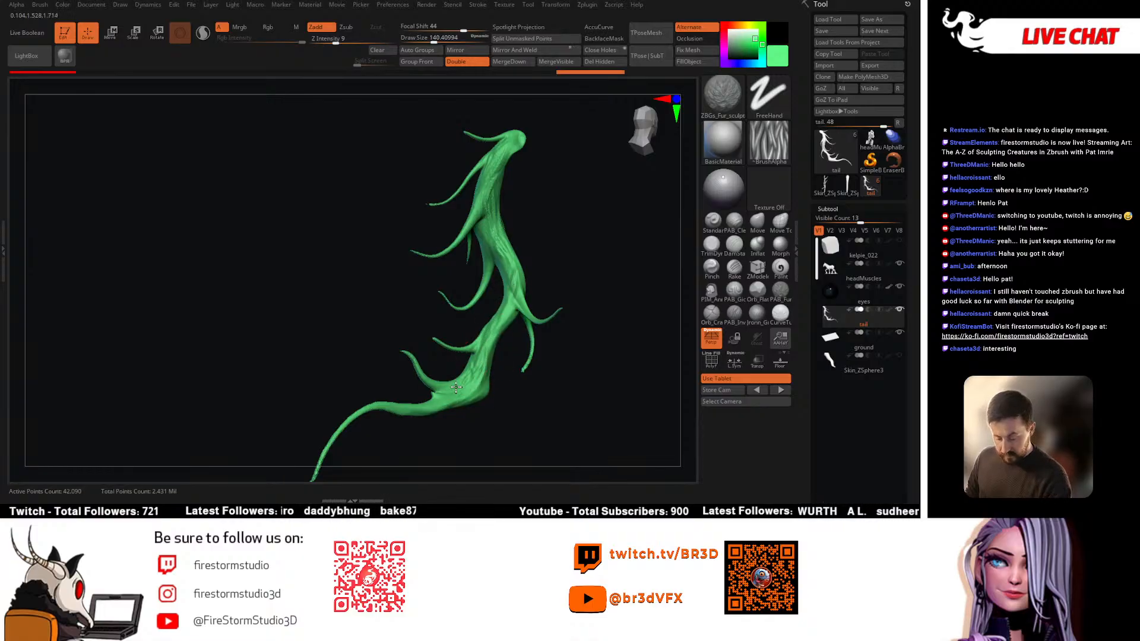
drag(476, 369, 510, 375)
key(ctrl+z)
Step: Sculpt fur strands into the tail's lower bends from both sides, and bring the full model back into view
drag(400, 229, 438, 245)
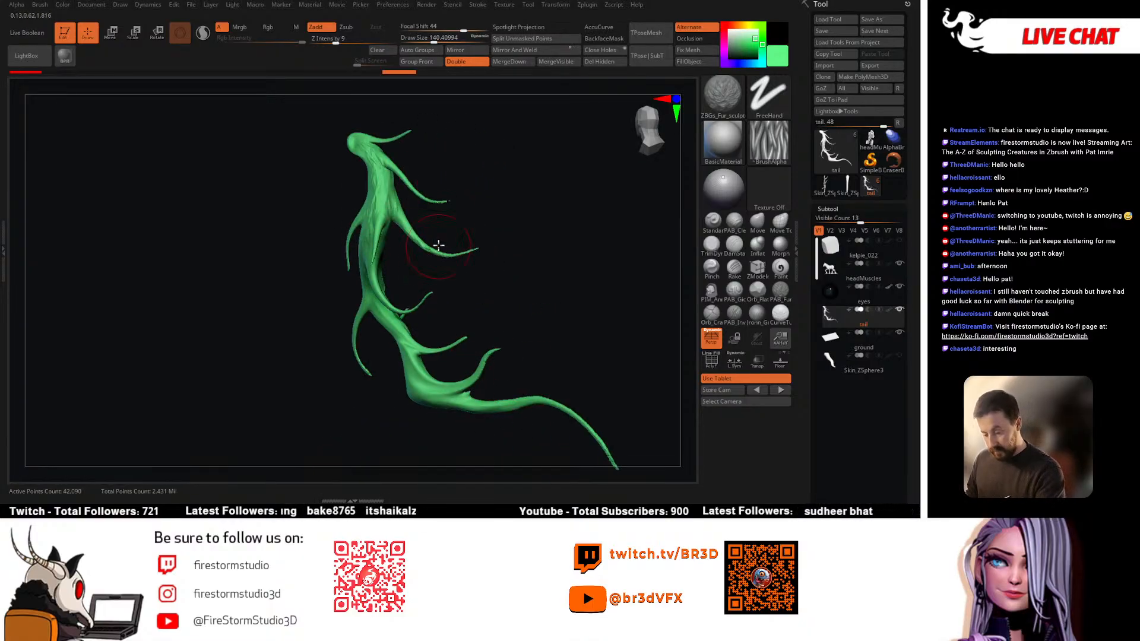
drag(441, 194, 370, 199)
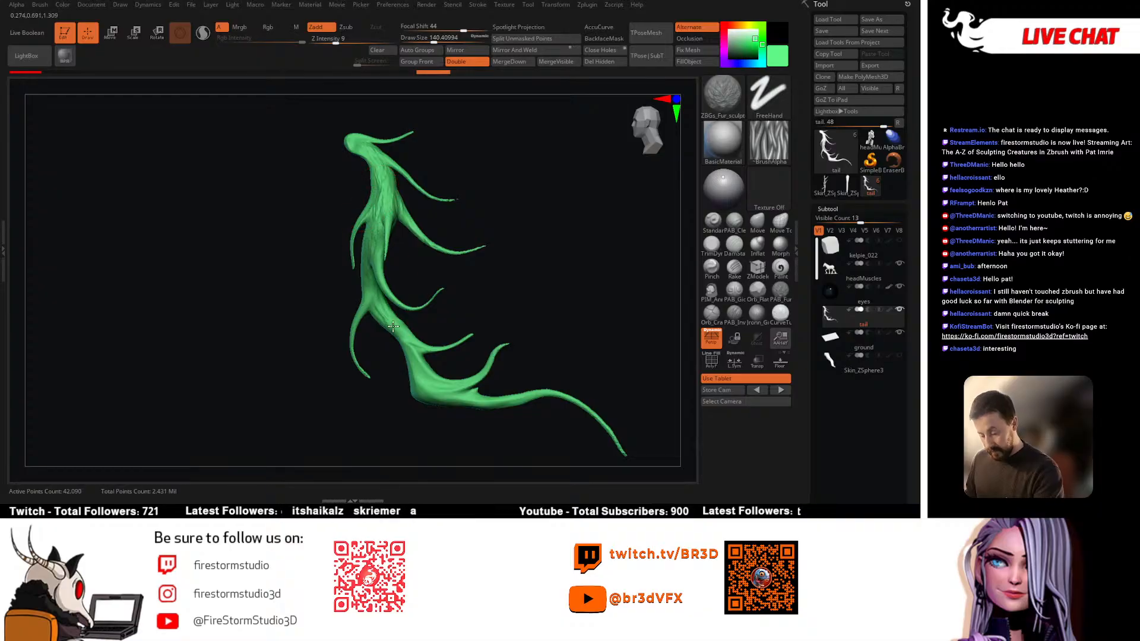
drag(393, 326, 420, 360)
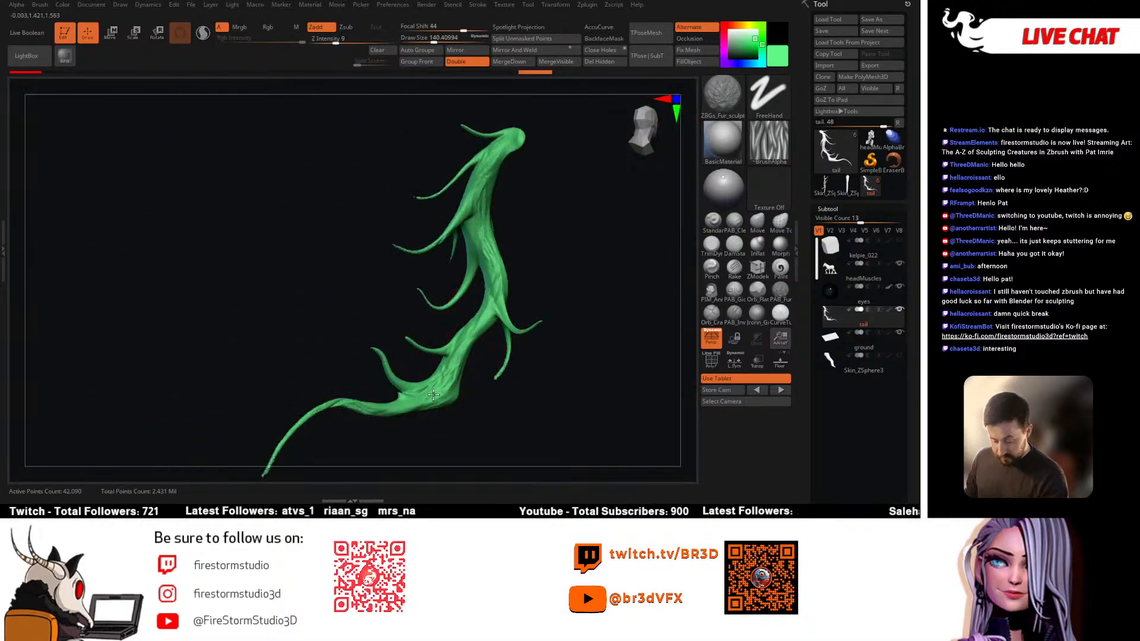
drag(434, 394, 458, 357)
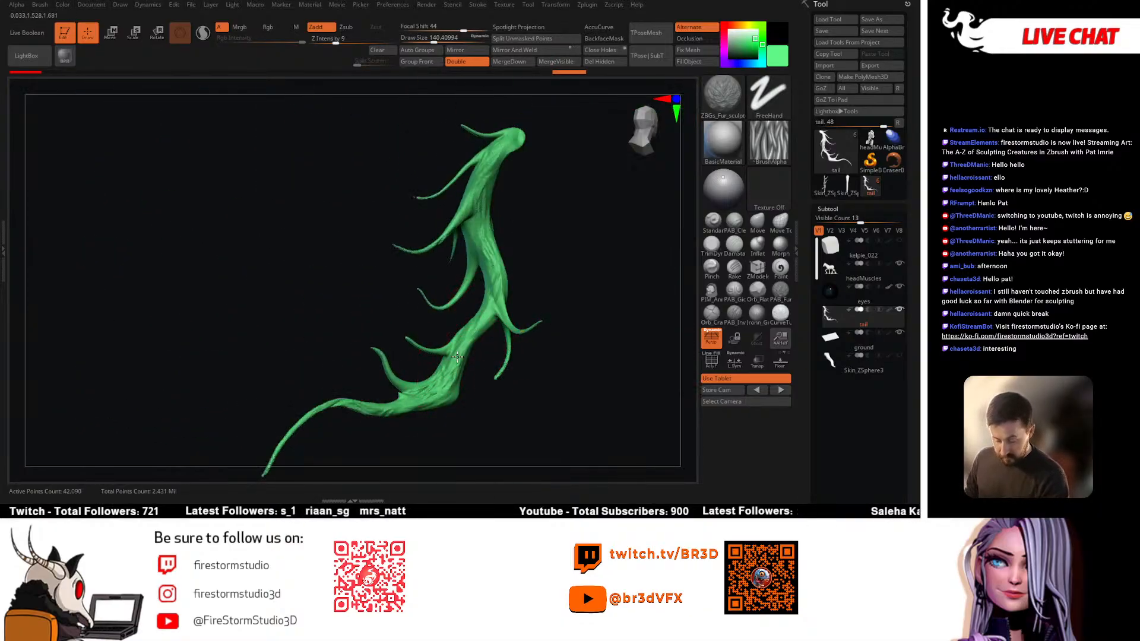
key(alt+s)
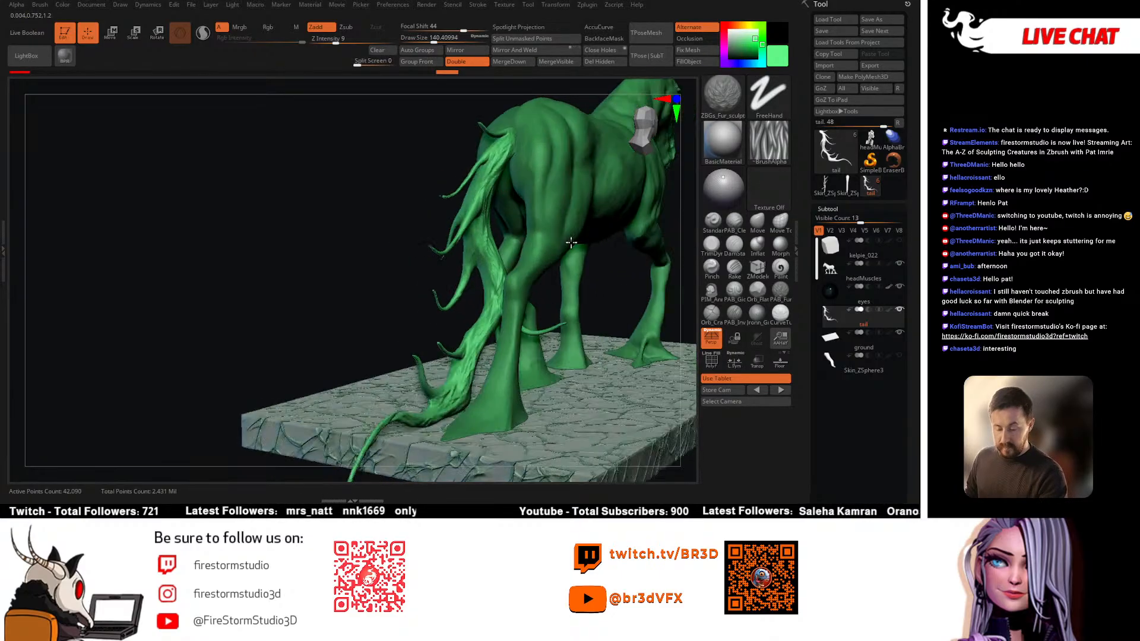
right_drag(534, 235, 630, 279)
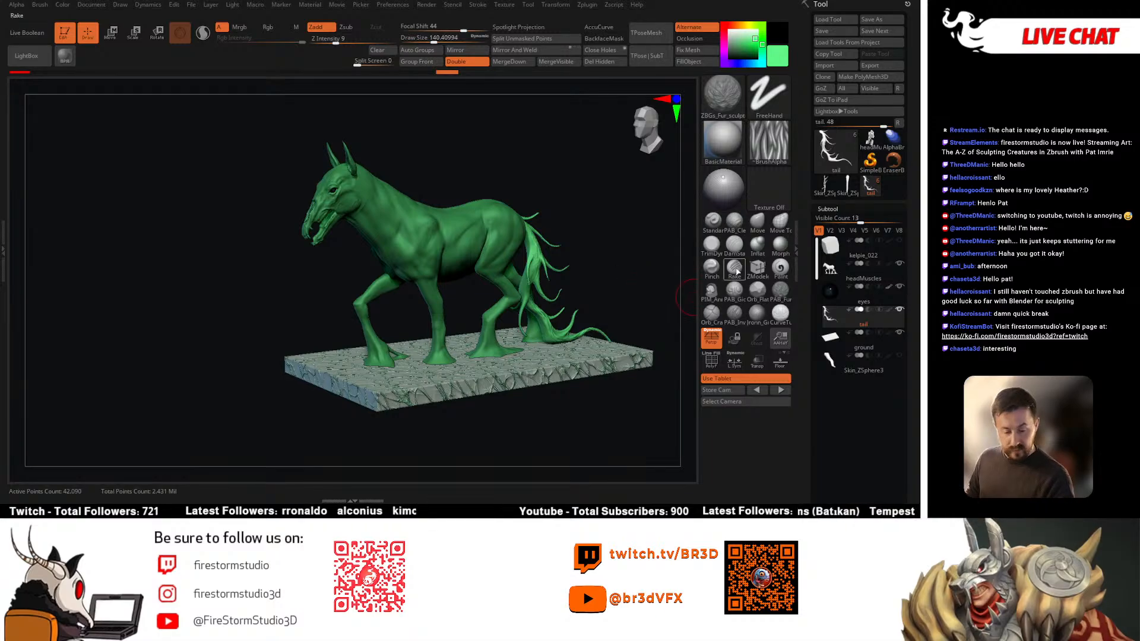
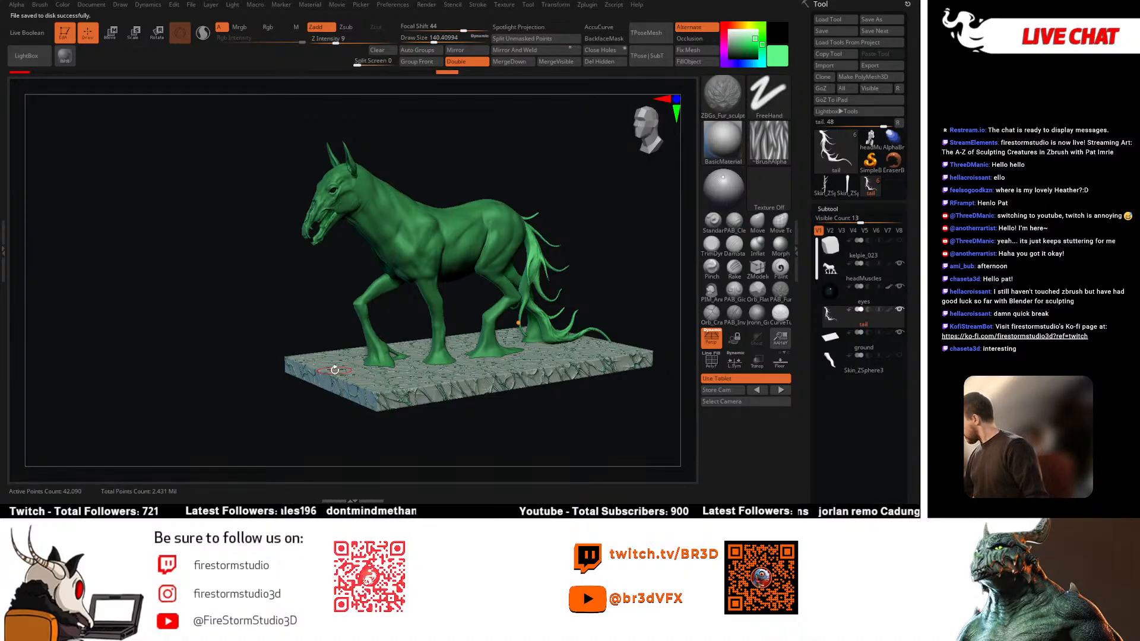
Step: Show the horse reference image again and reduce the brush draw size to about 104
key(shift+z)
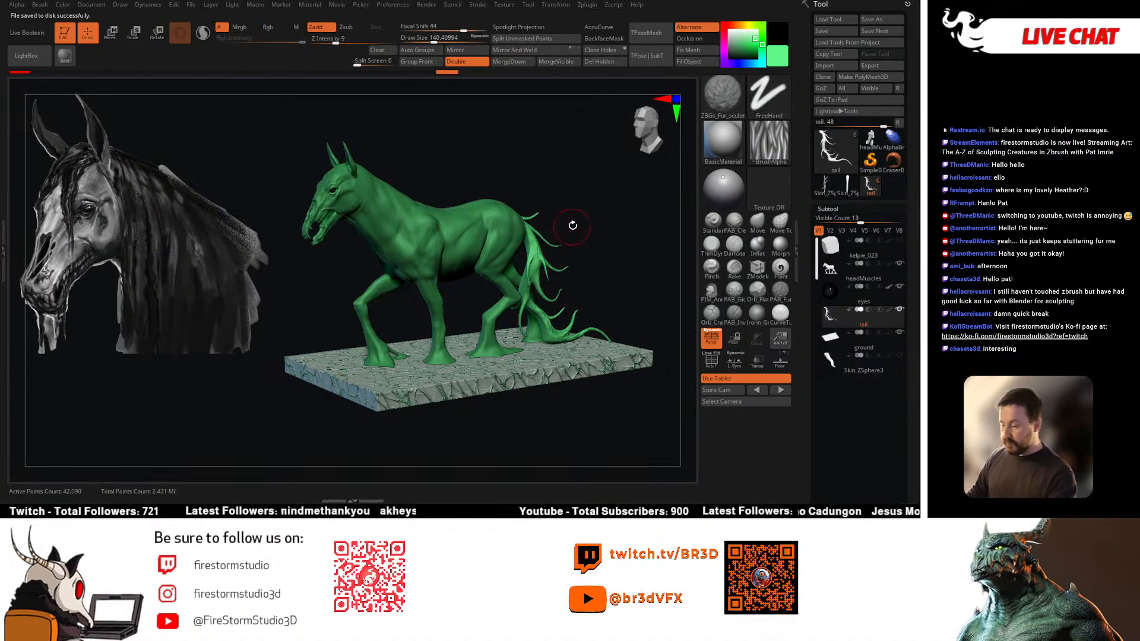
mouse_move(570, 224)
mouse_down()
mouse_move(564, 195)
mouse_move(611, 247)
mouse_move(594, 249)
mouse_up()
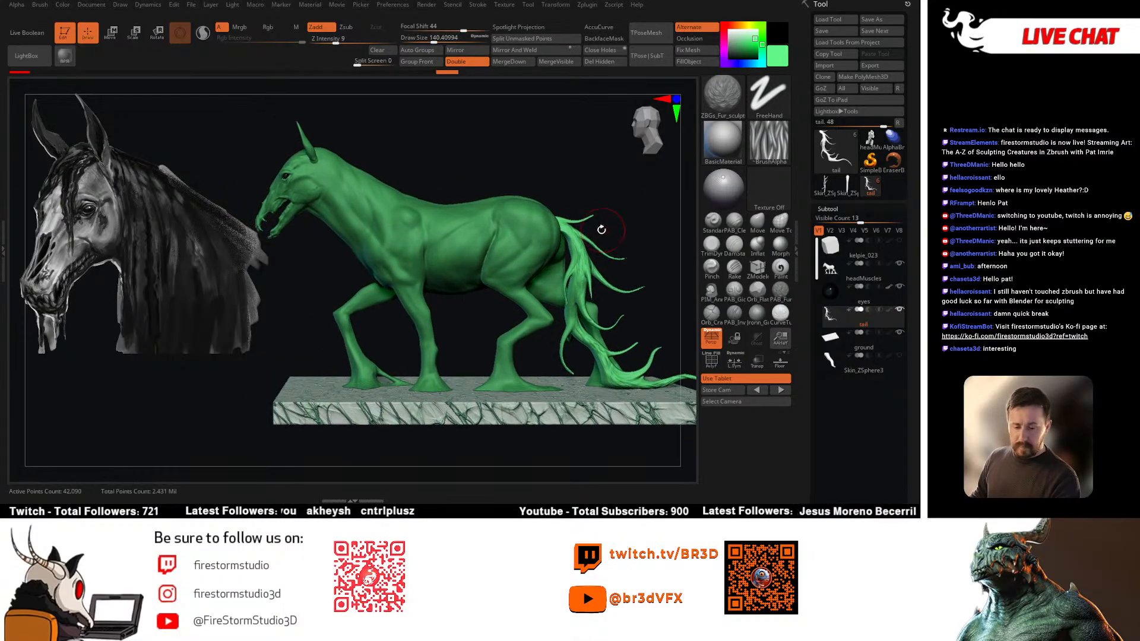
key(space)
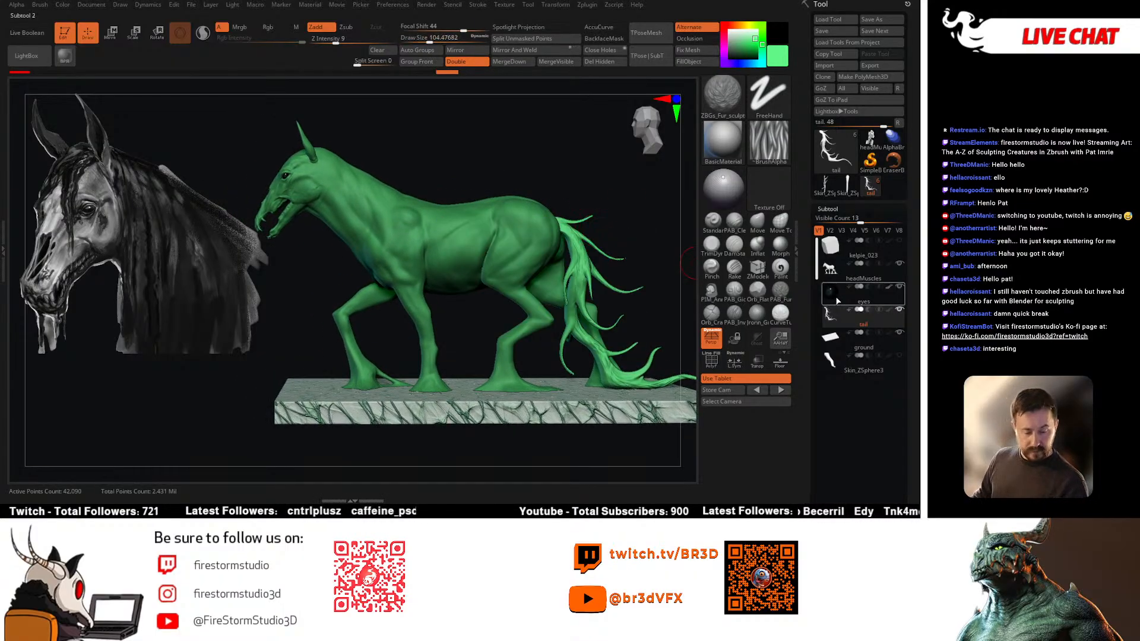
Step: Rename the Skin_ZSphere3 subtool as TONGUE
click(855, 272)
scroll(867, 249, down, 3)
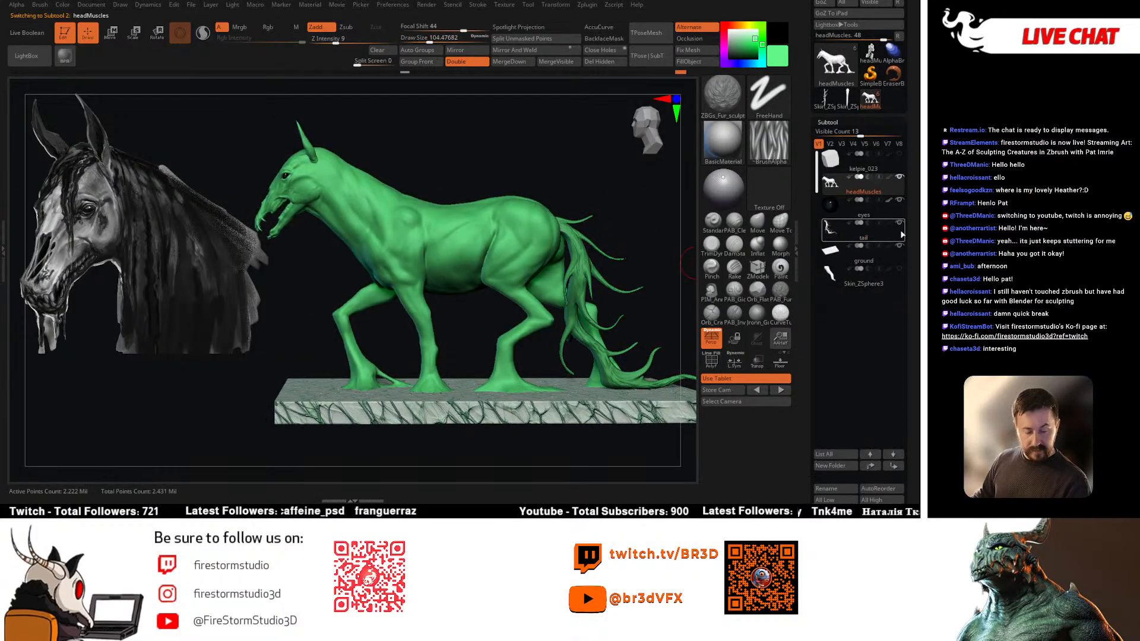
click(863, 278)
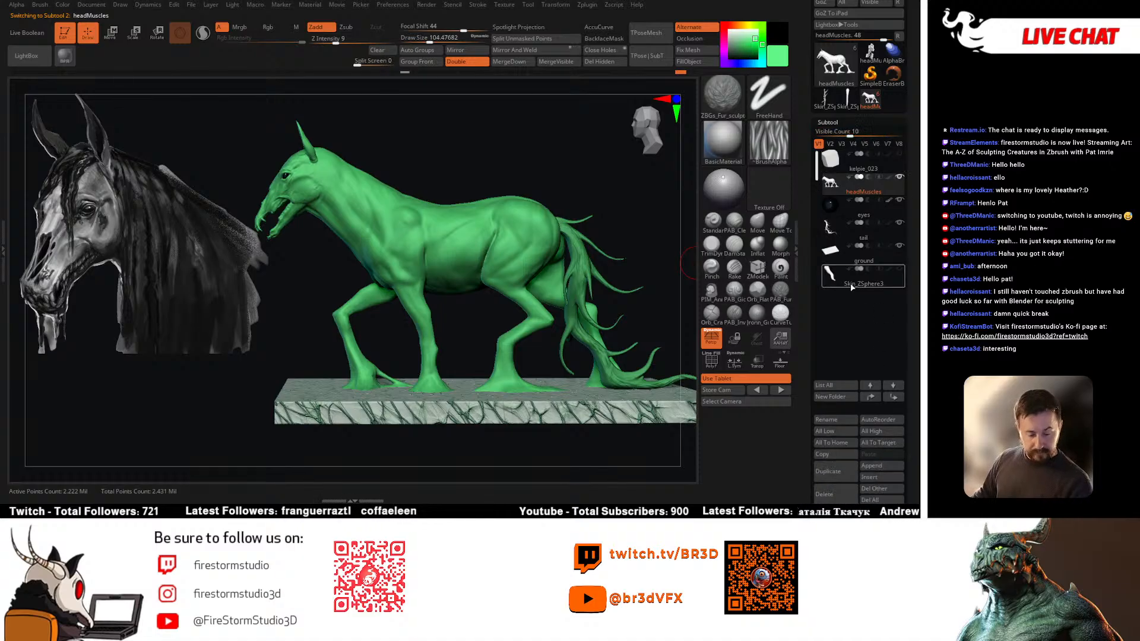
click(836, 419)
text(TONG)
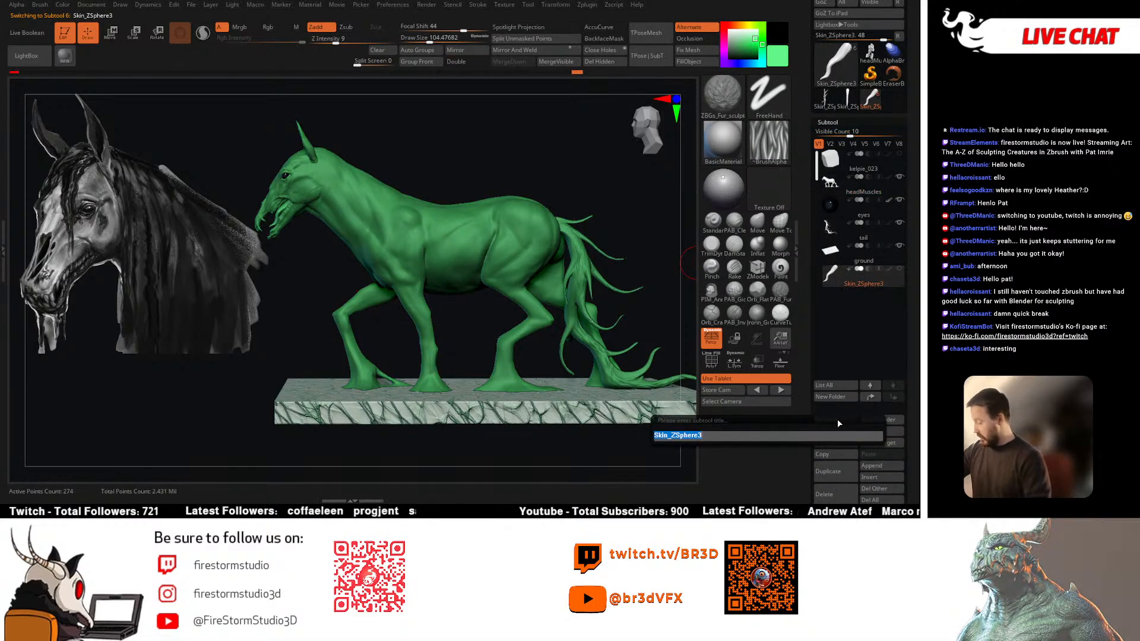
text(UE)
key(Return)
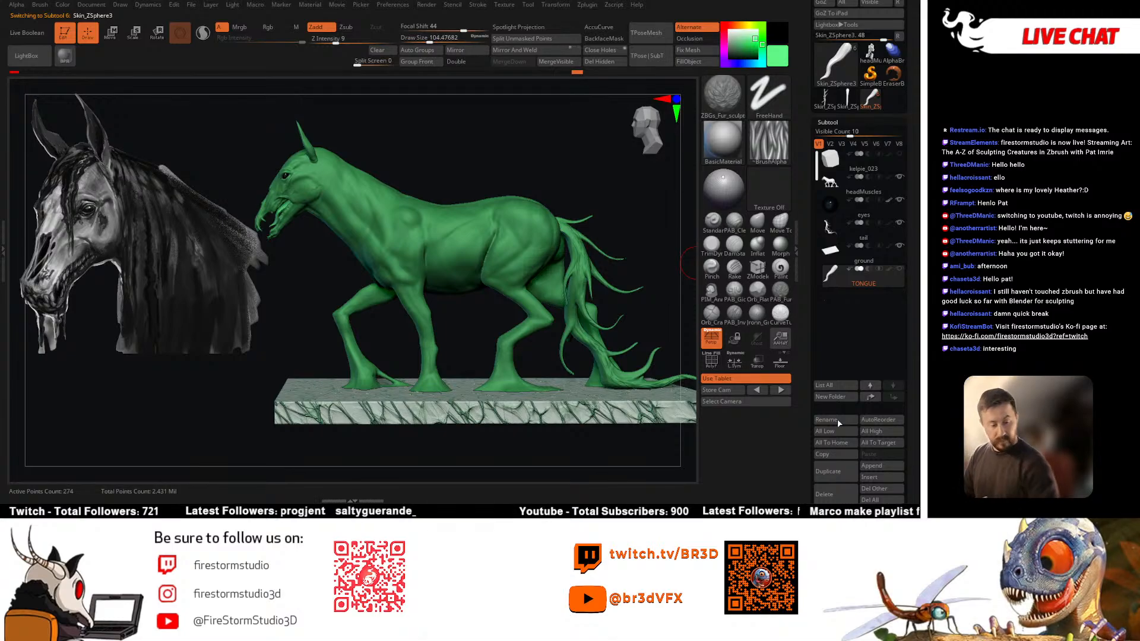
Step: Rename the headMuscles subtool as KELPIE
click(848, 254)
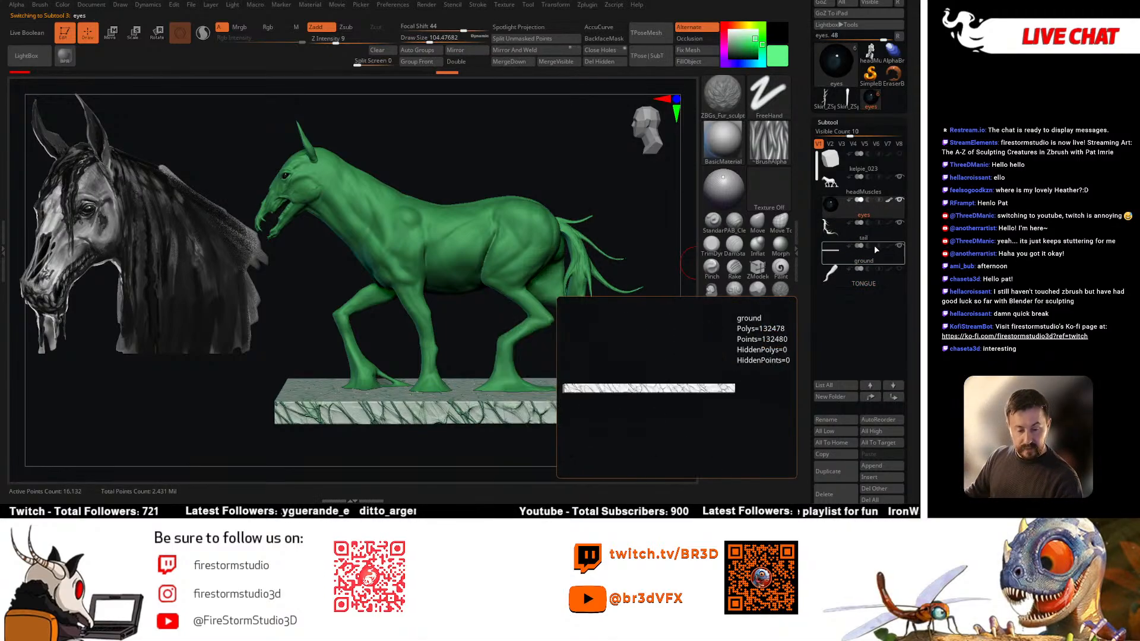
click(861, 184)
click(827, 419)
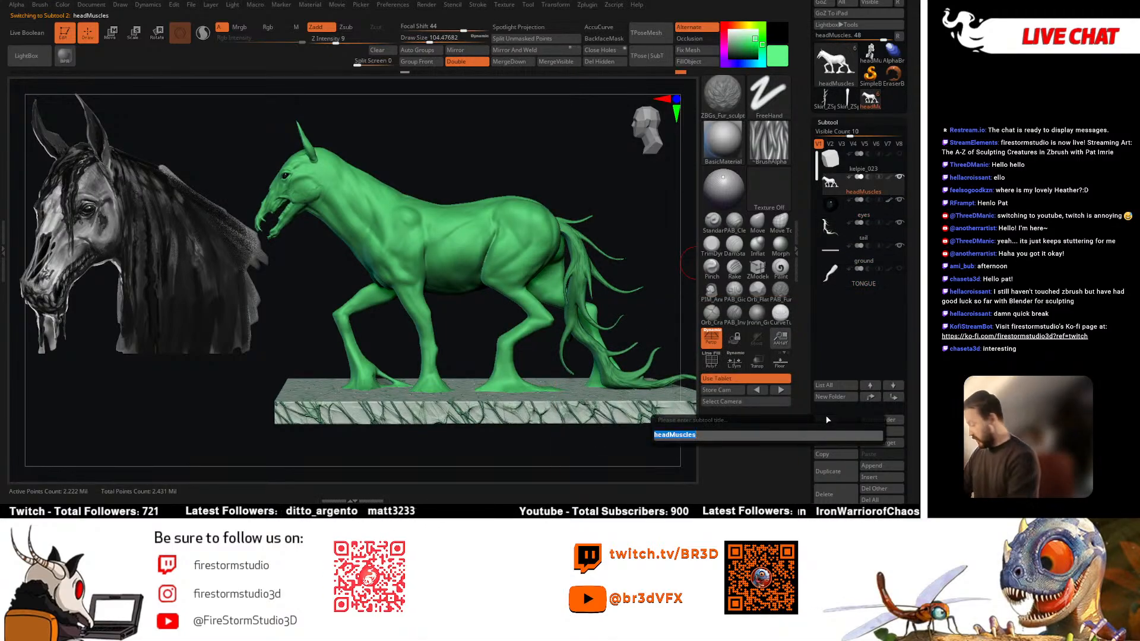
text(kELPIE)
key(Return)
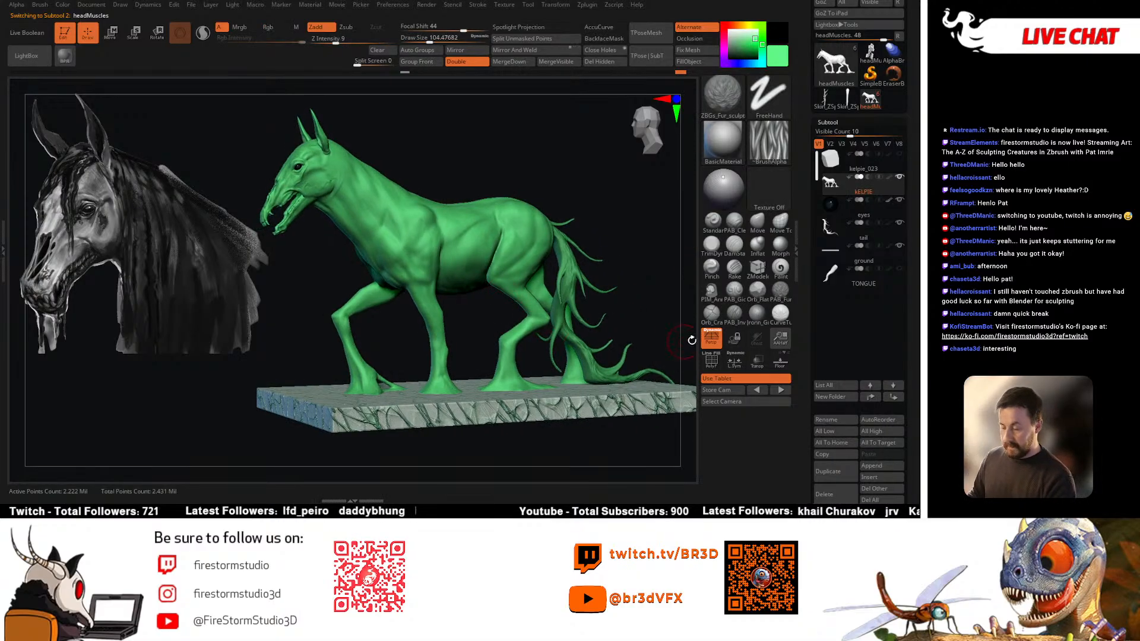
Step: Make the TONGUE subtool active and frame it on its own in the view
click(878, 265)
click(901, 273)
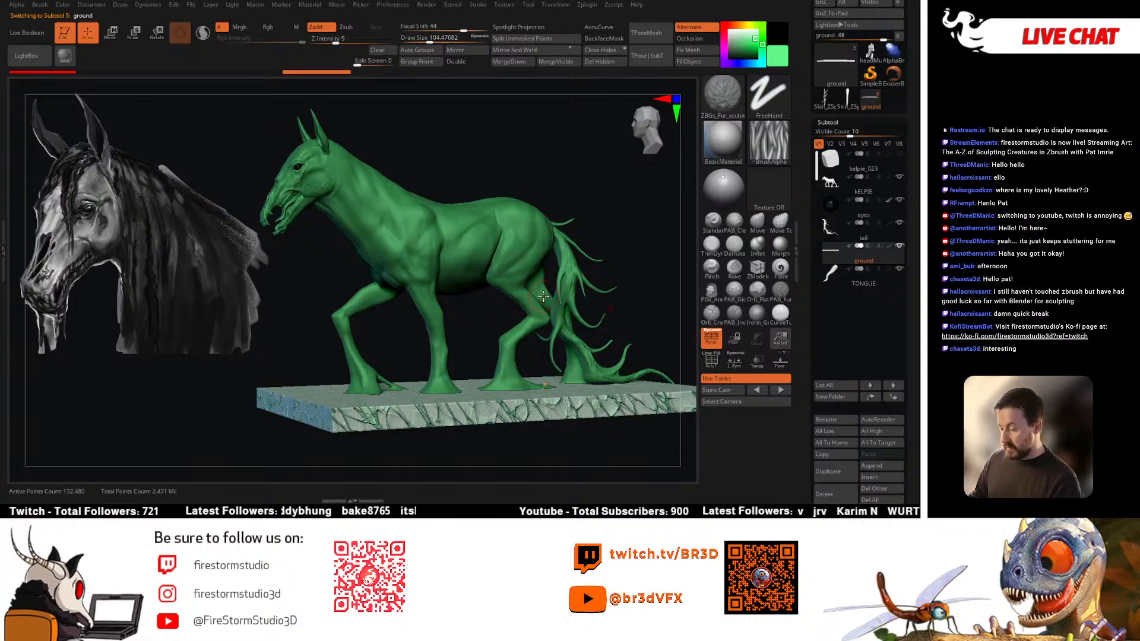
mouse_move(462, 178)
mouse_down()
mouse_move(475, 238)
mouse_move(456, 280)
mouse_move(415, 303)
mouse_up()
key(f)
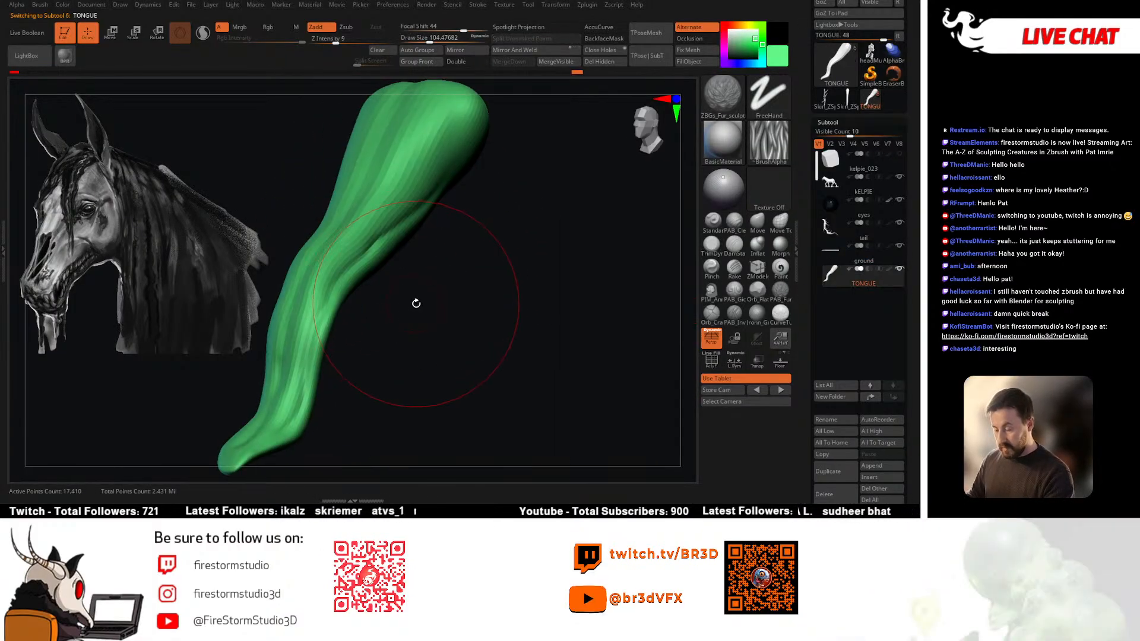
Step: Subdivide the TONGUE subtool once, and drop it to a lower subdivision level for broad shaping
mouse_move(493, 318)
mouse_down()
mouse_move(463, 313)
mouse_move(463, 326)
mouse_move(387, 304)
mouse_move(426, 308)
mouse_up()
key(ctrl+d)
key(shift+d)
key(shift+d)
key(shift+d)
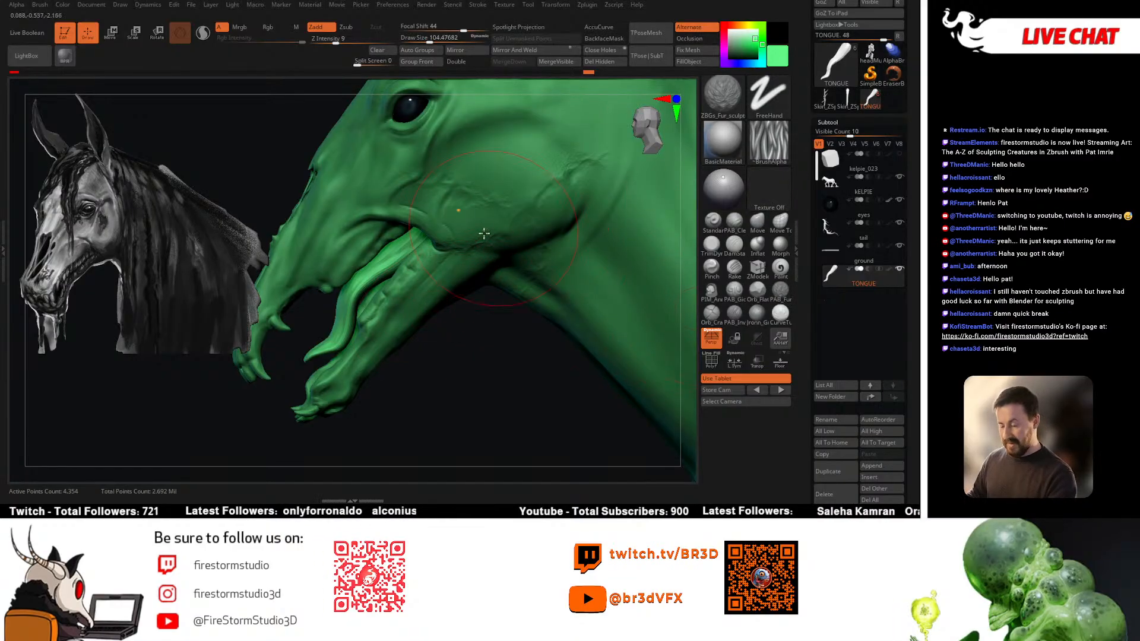
Step: Switch to the Move brush with a draw size of about 101 and adjust the tongue's shape between the jaws
drag(460, 332, 415, 345)
key(space)
drag(392, 277, 382, 286)
key(b)
key(m)
key(v)
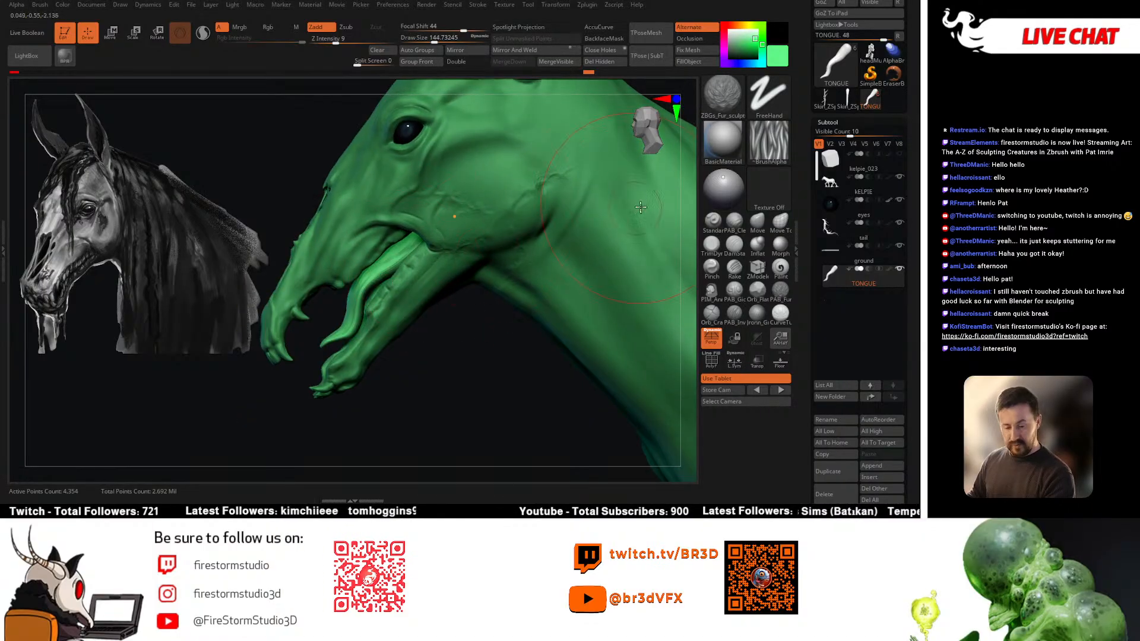
mouse_move(368, 282)
mouse_down()
mouse_move(368, 302)
mouse_move(432, 340)
mouse_up()
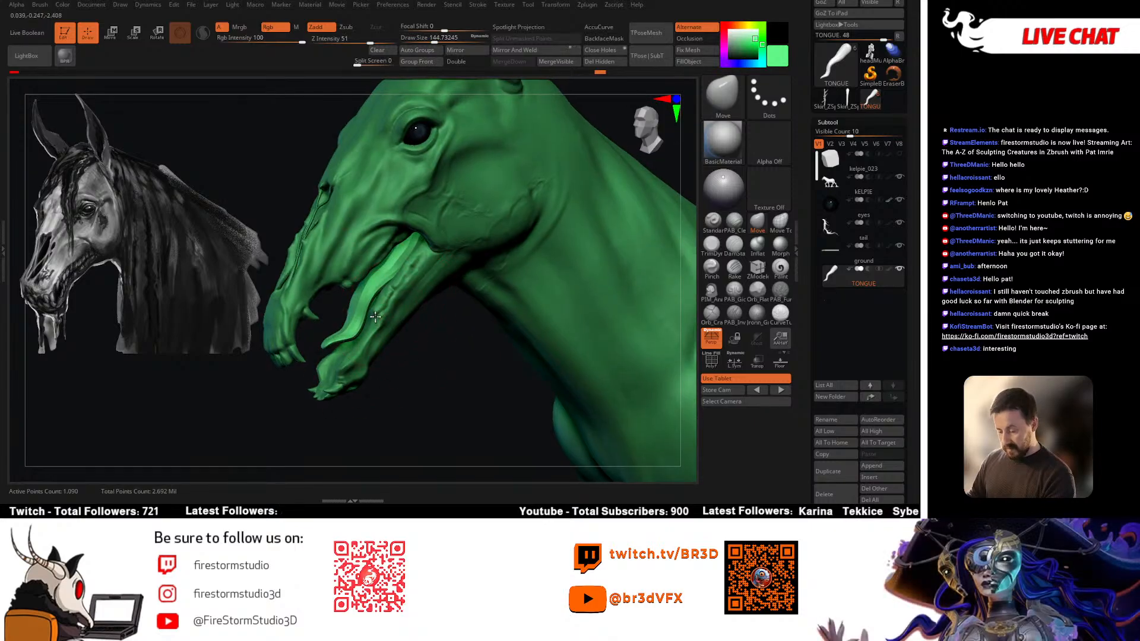
key(s)
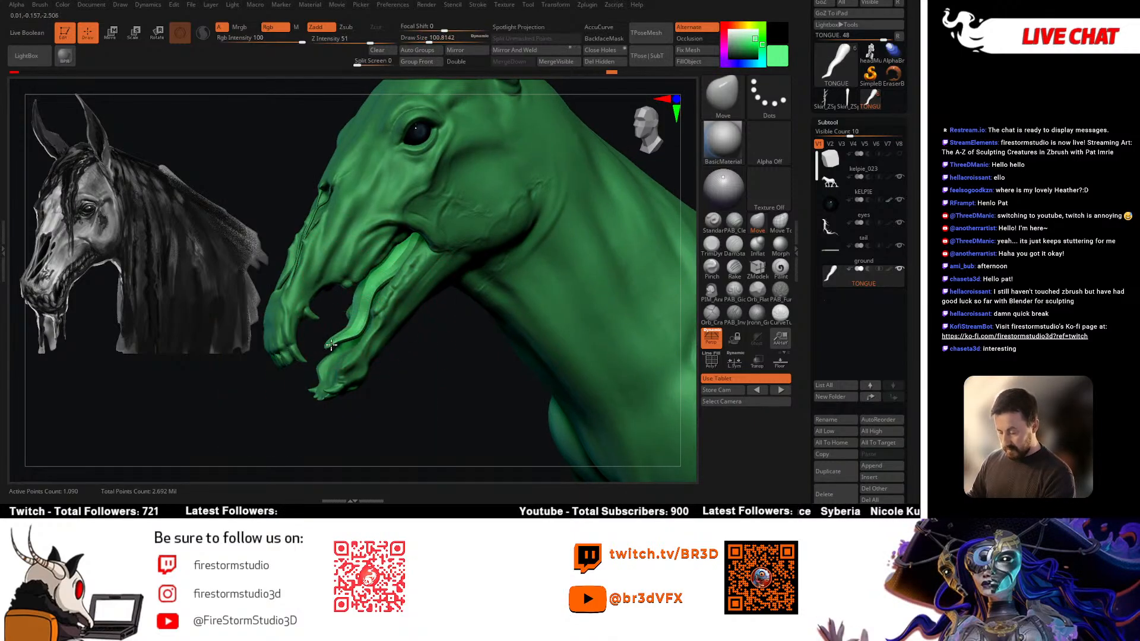
mouse_move(429, 376)
mouse_down()
mouse_move(426, 337)
mouse_move(416, 335)
mouse_up()
key(space)
Step: Isolate the tongue at its highest subdivision level and frame it in the NoiseMaker preview for surface noise
key(alt+s)
drag(544, 253, 499, 262)
key(alt+s)
drag(462, 319, 553, 305)
key(alt+s)
click(830, 122)
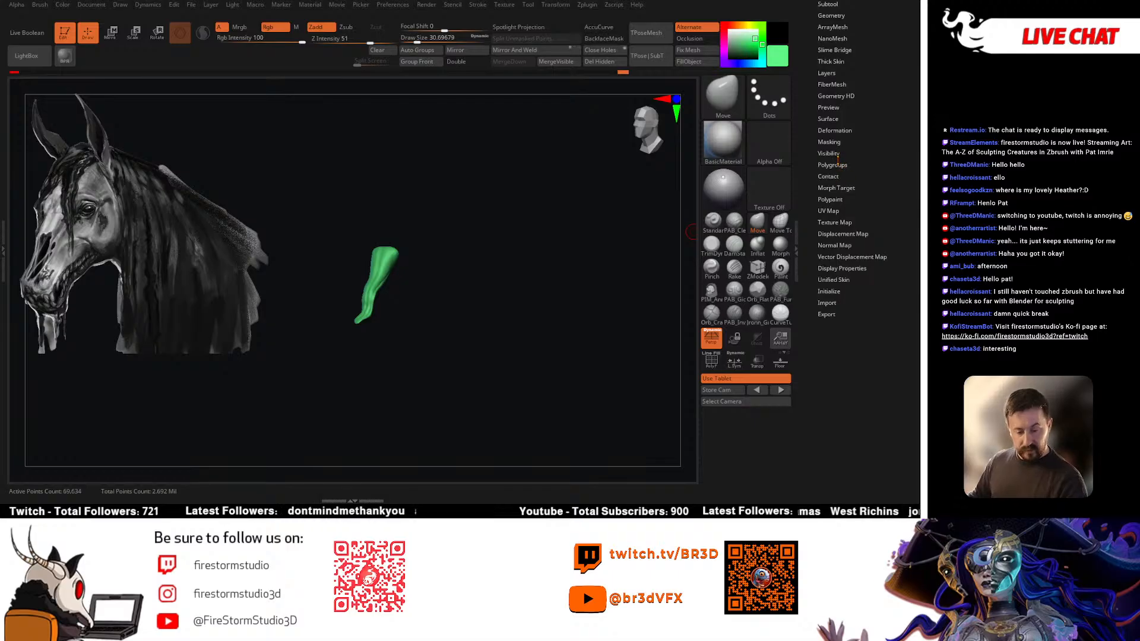
click(827, 120)
click(832, 130)
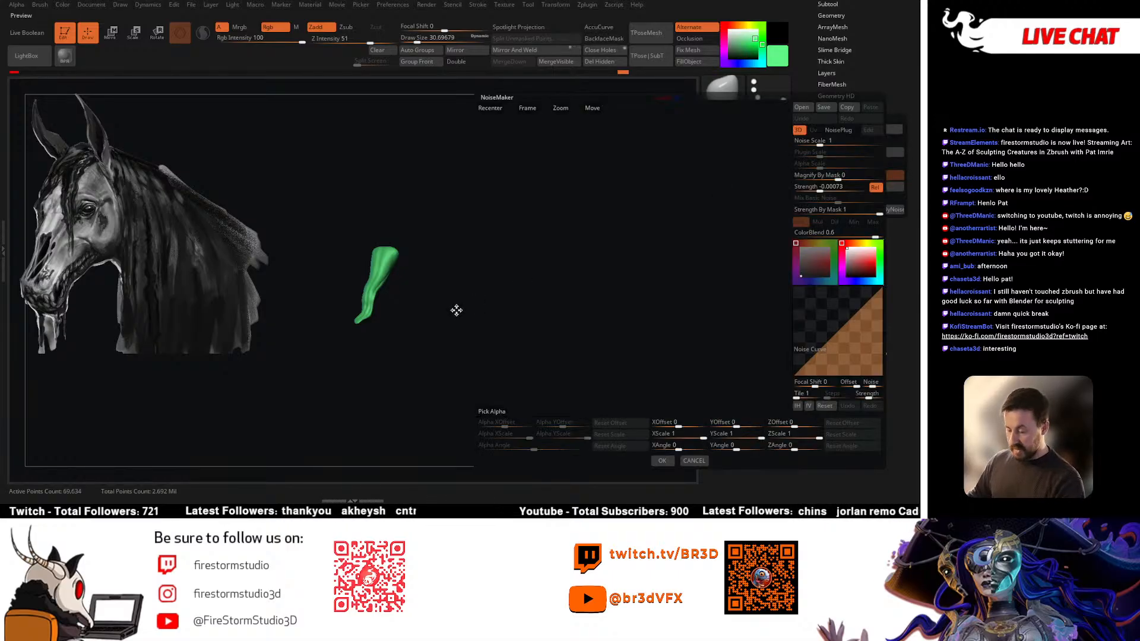
drag(613, 240, 634, 267)
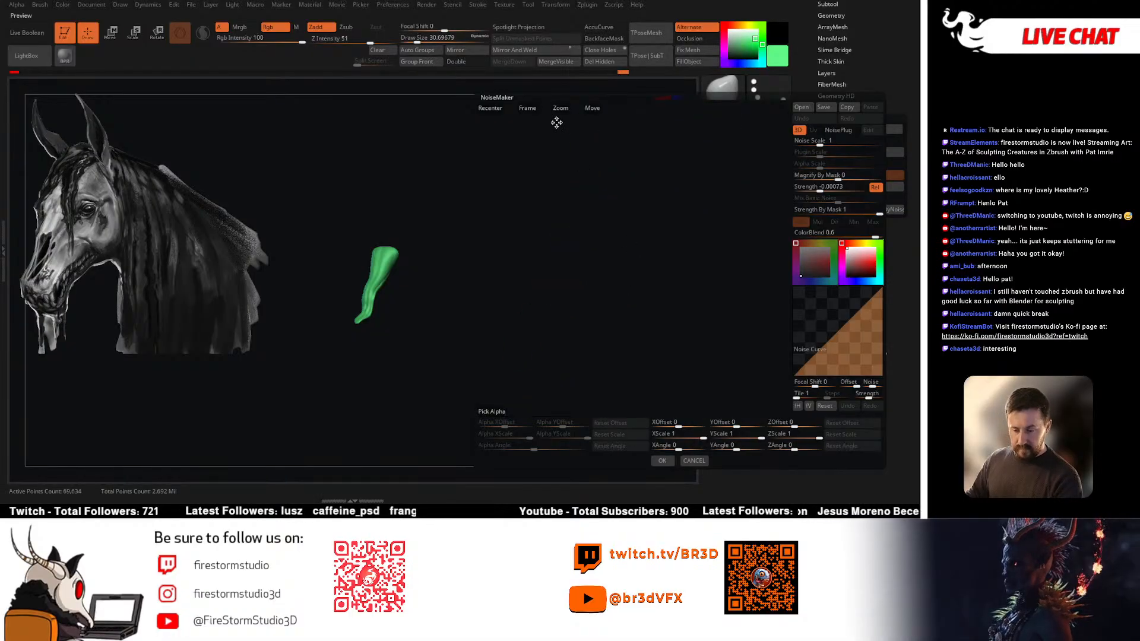
click(534, 110)
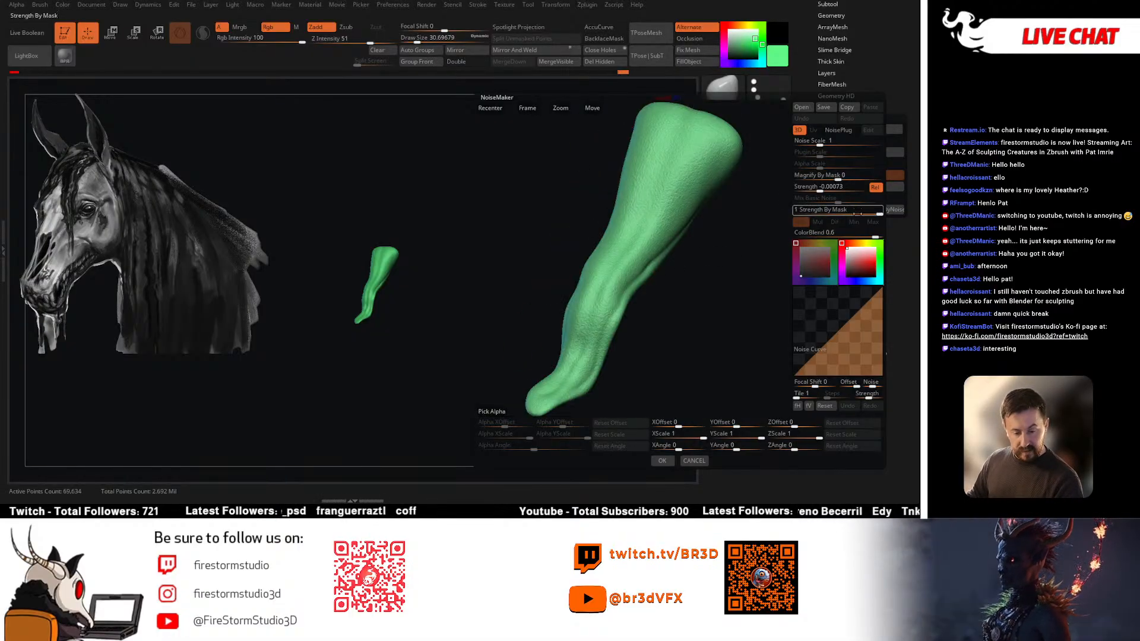
Step: Set the noise's ColorBlend to 0 and Strength to -0.00292, and accept the surface noise on the tongue
drag(831, 235, 798, 234)
text(0)
key(Return)
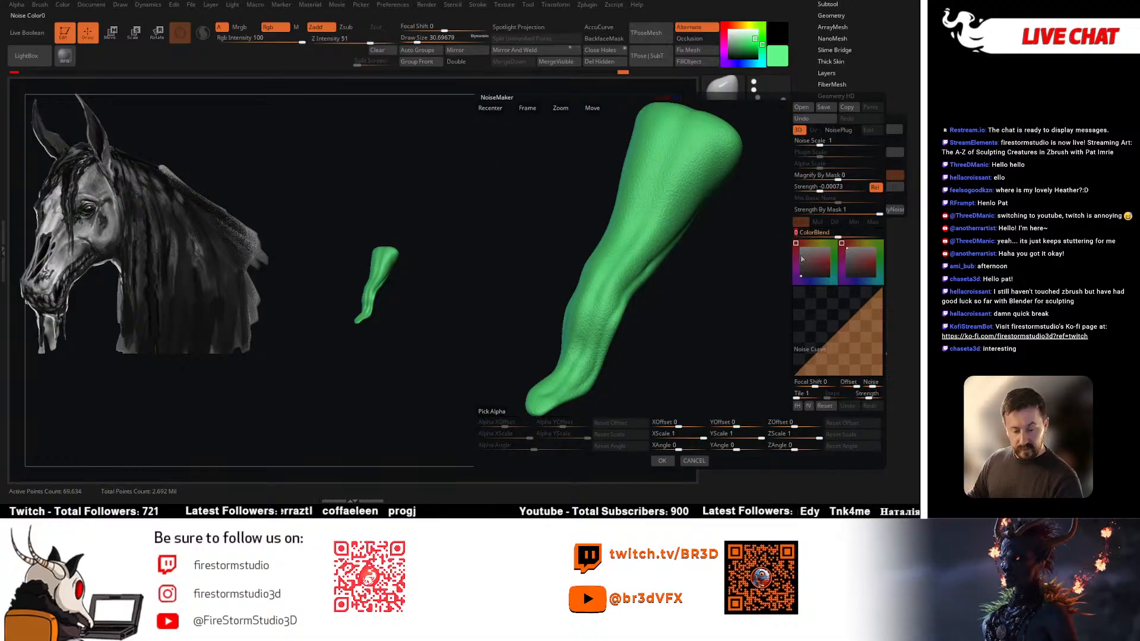
click(829, 187)
drag(829, 189, 817, 190)
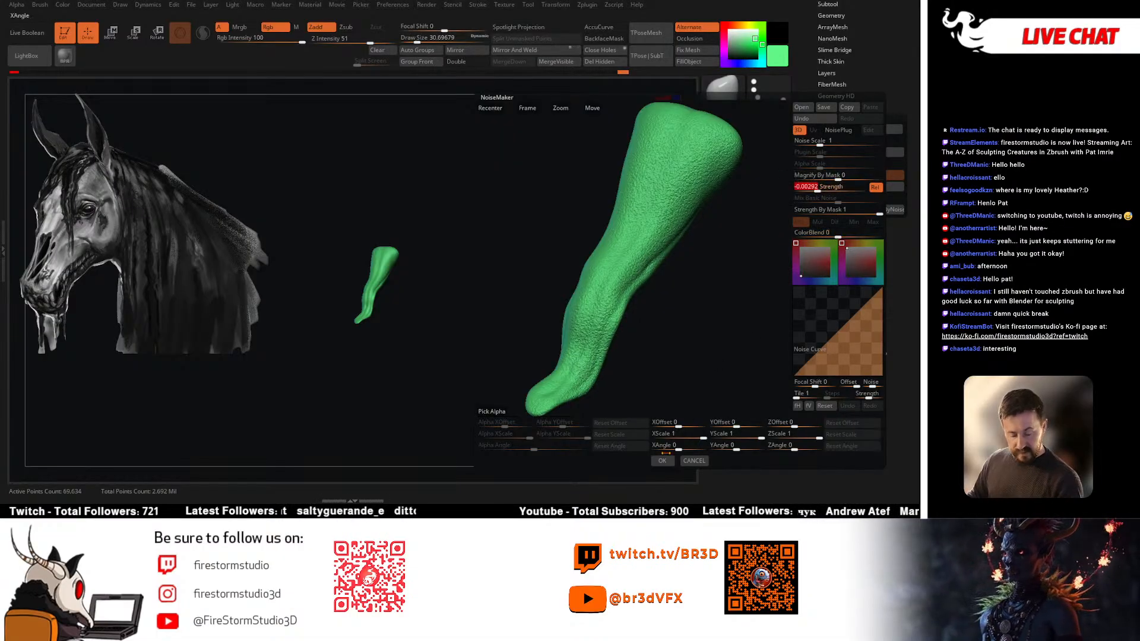
click(662, 461)
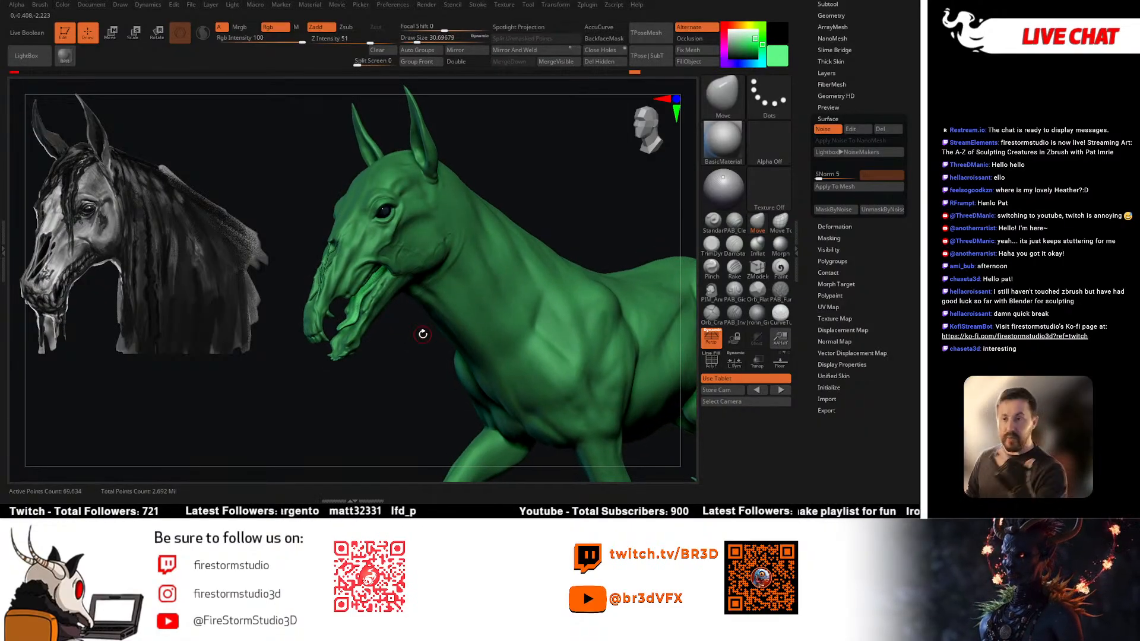
Step: Make the KELPIE subtool active and turn on the polyframe display of its polygroups
drag(572, 208, 629, 245)
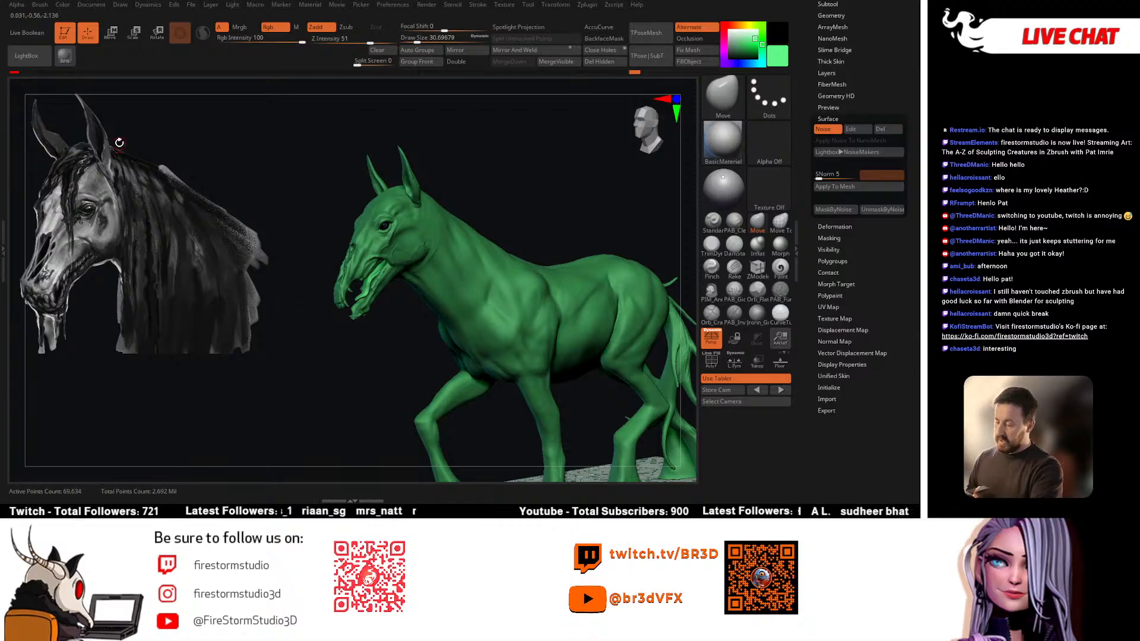
drag(493, 231, 448, 198)
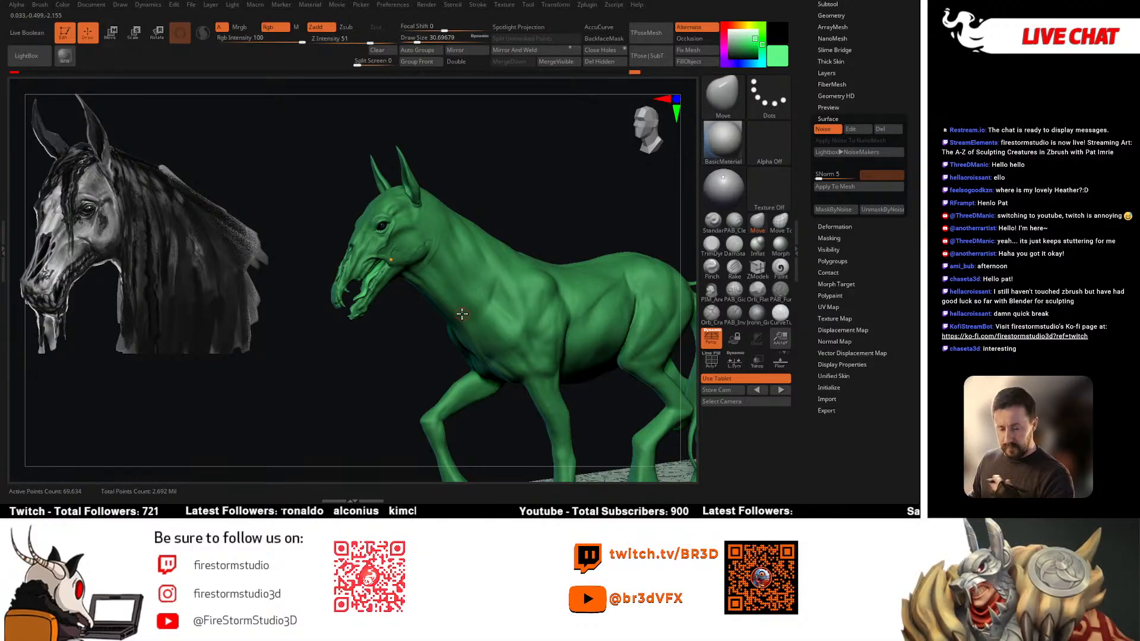
drag(476, 150, 429, 229)
drag(489, 202, 533, 214)
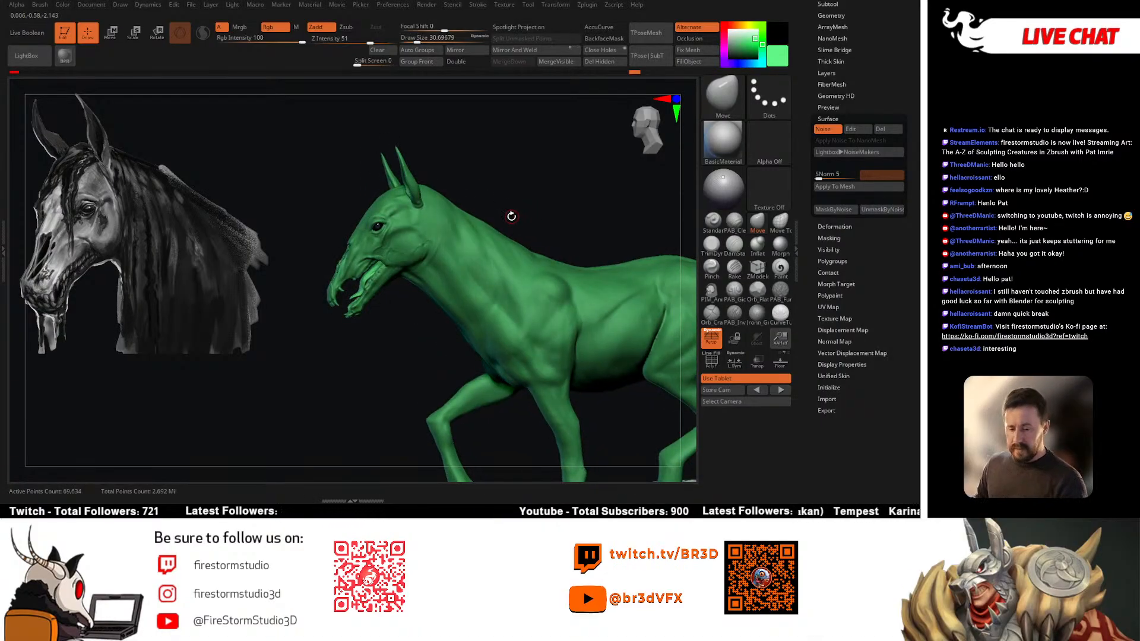
click(830, 108)
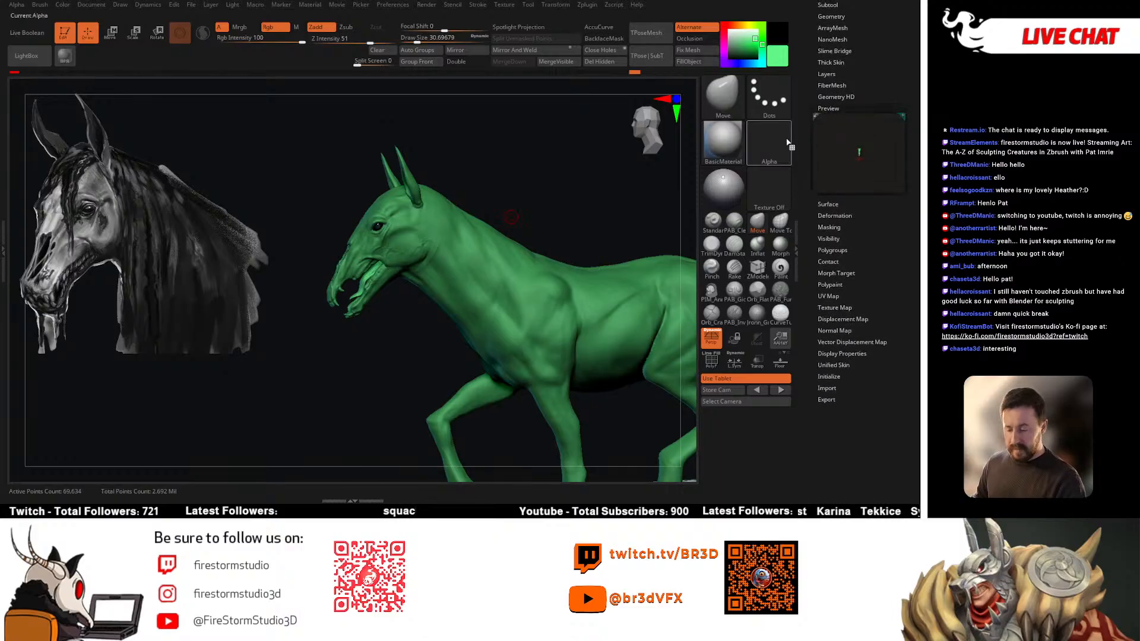
click(827, 5)
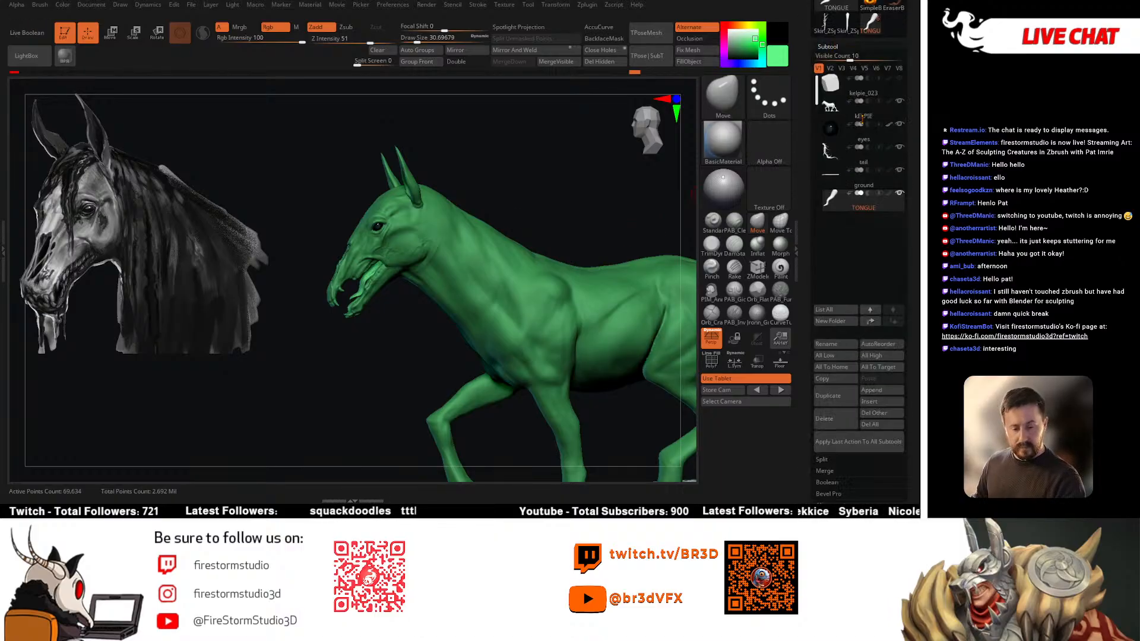
click(830, 70)
key(shift+f)
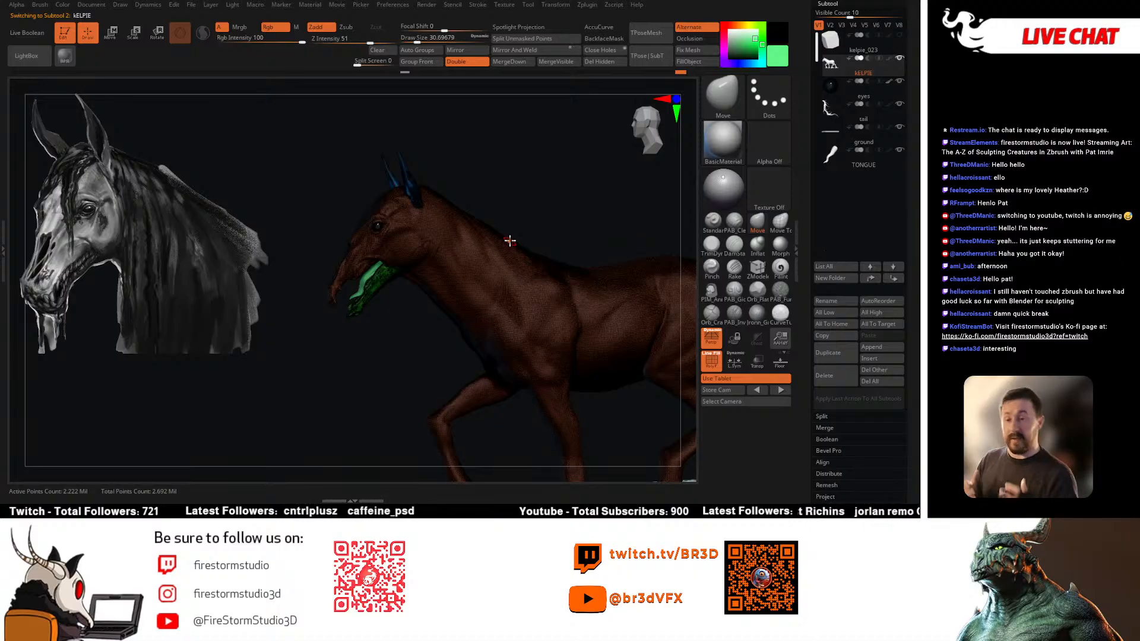
Step: Show the kelpie's polygroup colours without wireframe lines and choose the CurveTubeSnap brush
click(722, 94)
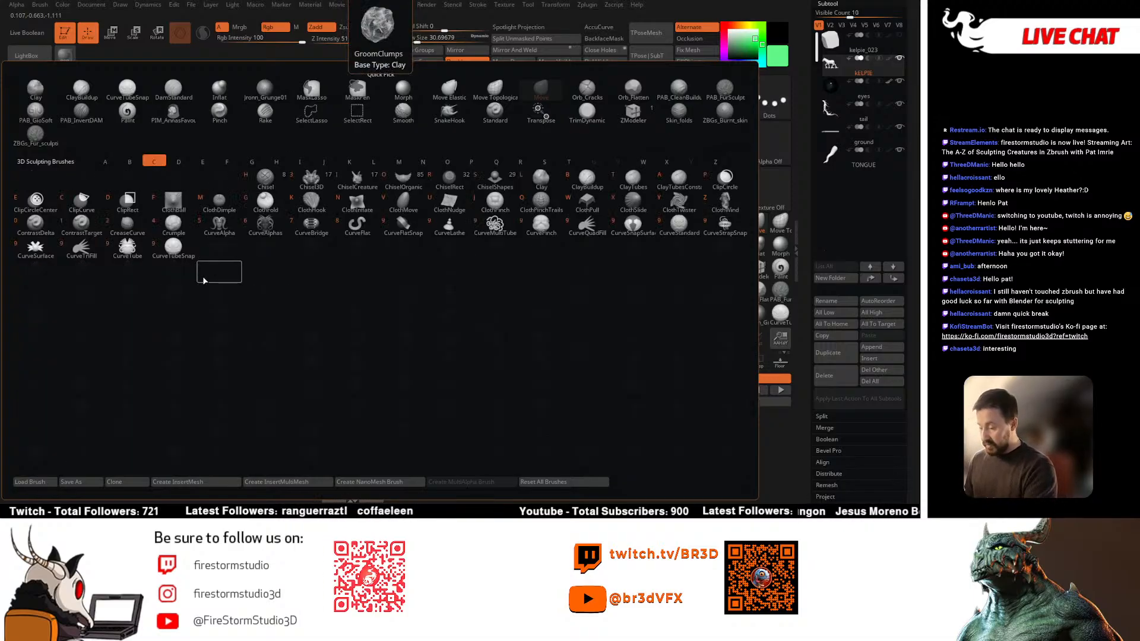
click(174, 270)
click(723, 94)
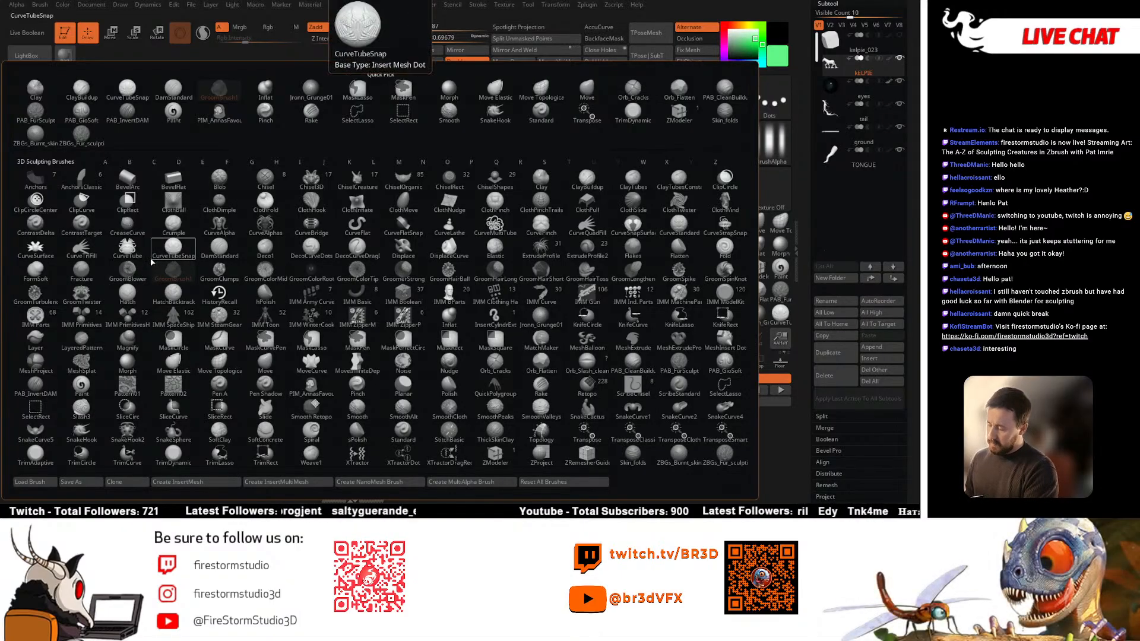
click(128, 248)
drag(488, 198, 491, 255)
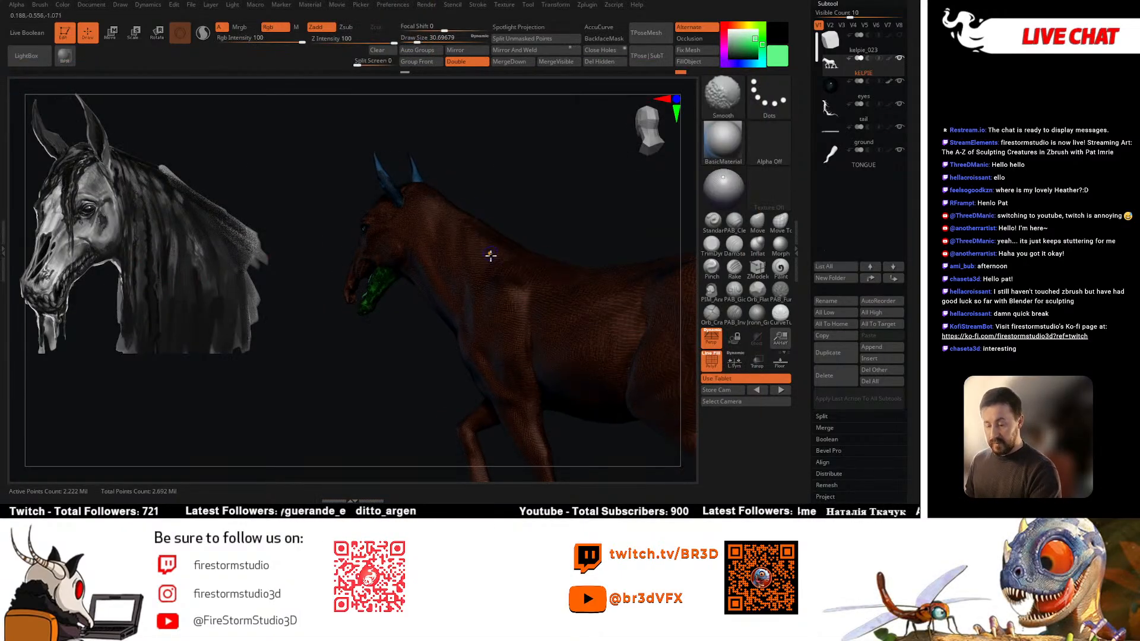
click(706, 353)
drag(672, 325, 557, 221)
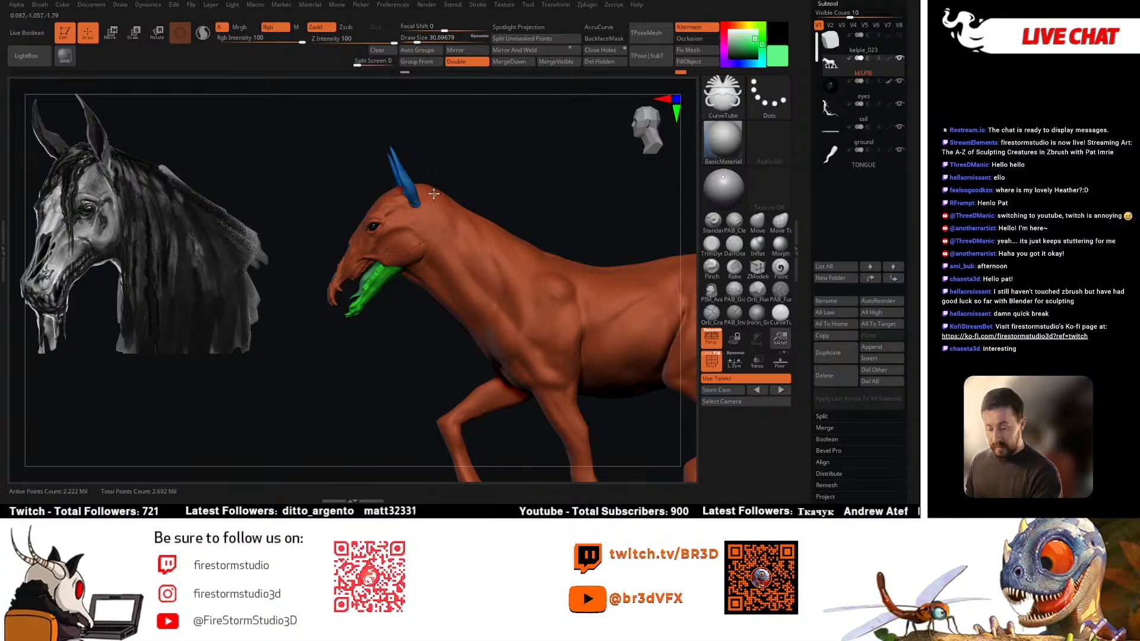
mouse_move(431, 359)
mouse_down()
mouse_move(516, 194)
mouse_move(455, 196)
mouse_move(502, 254)
mouse_up()
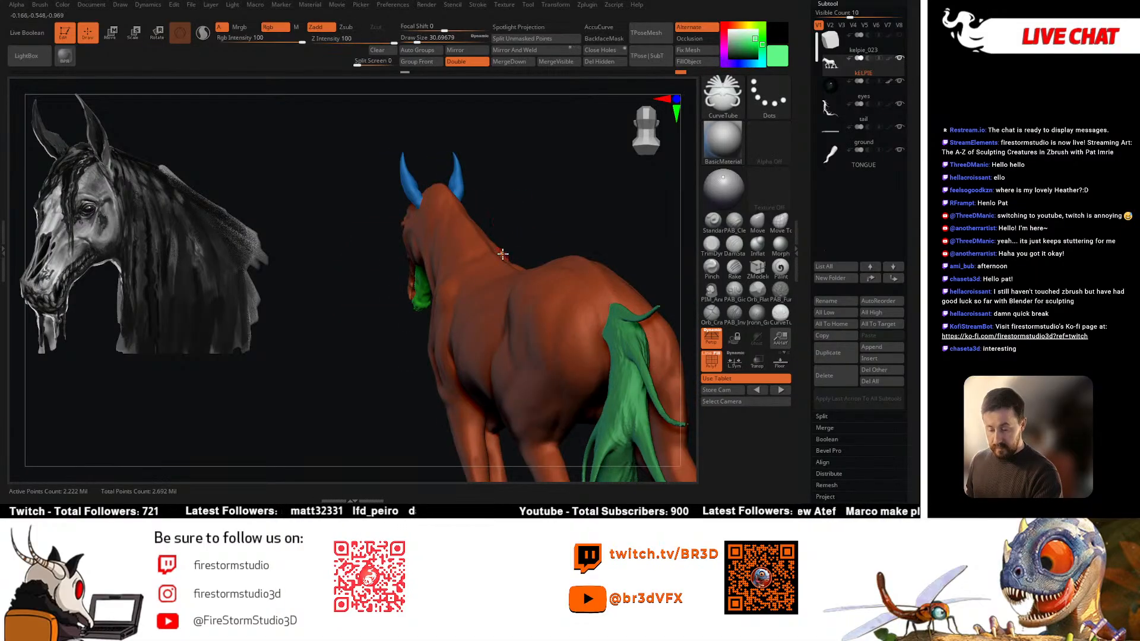
key(b)
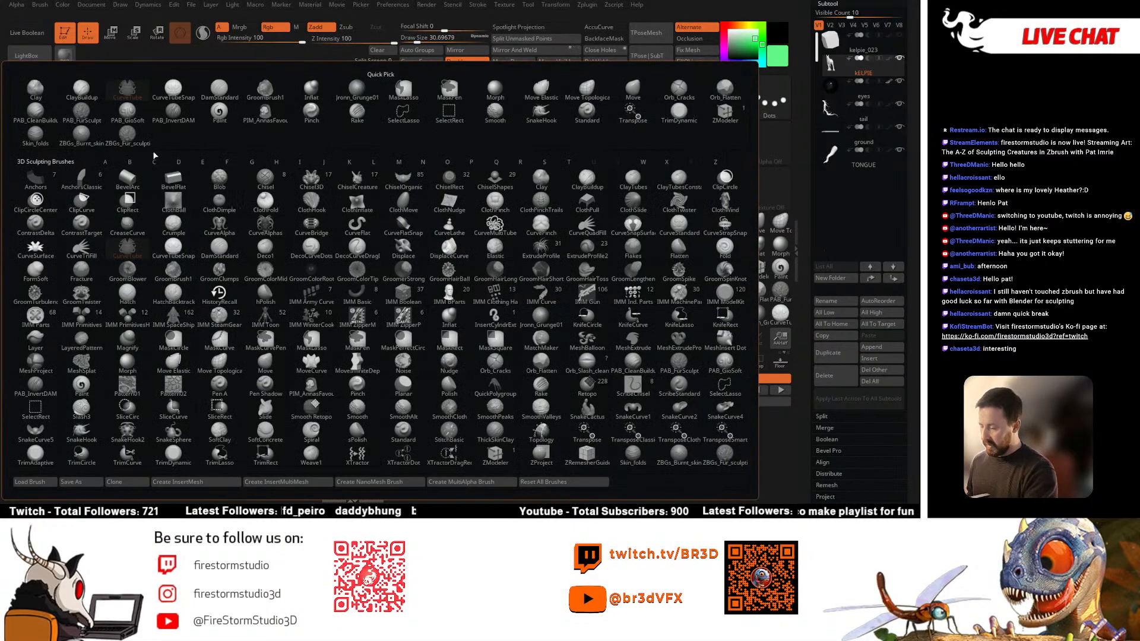
click(173, 246)
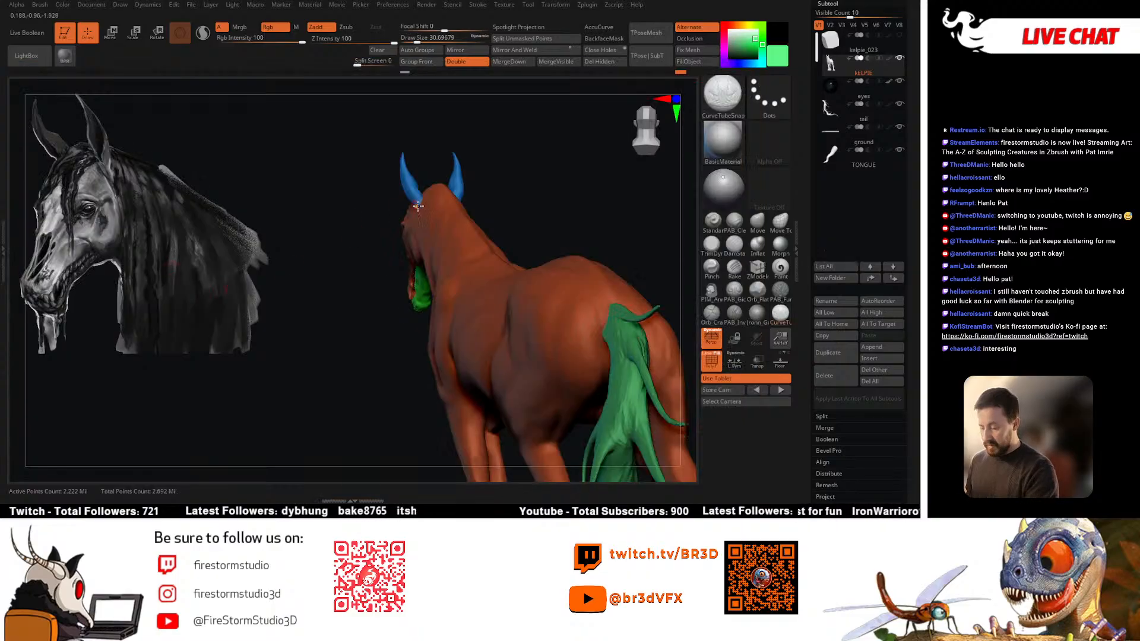
mouse_move(410, 352)
mouse_down()
mouse_move(382, 382)
mouse_move(405, 386)
mouse_move(442, 178)
mouse_up()
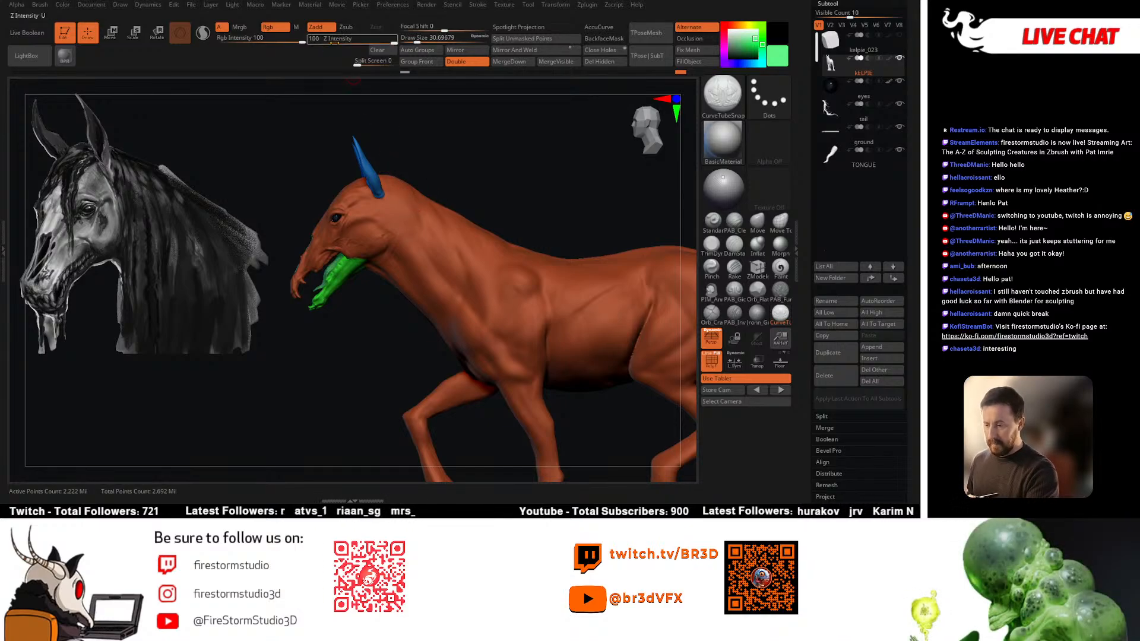
click(310, 5)
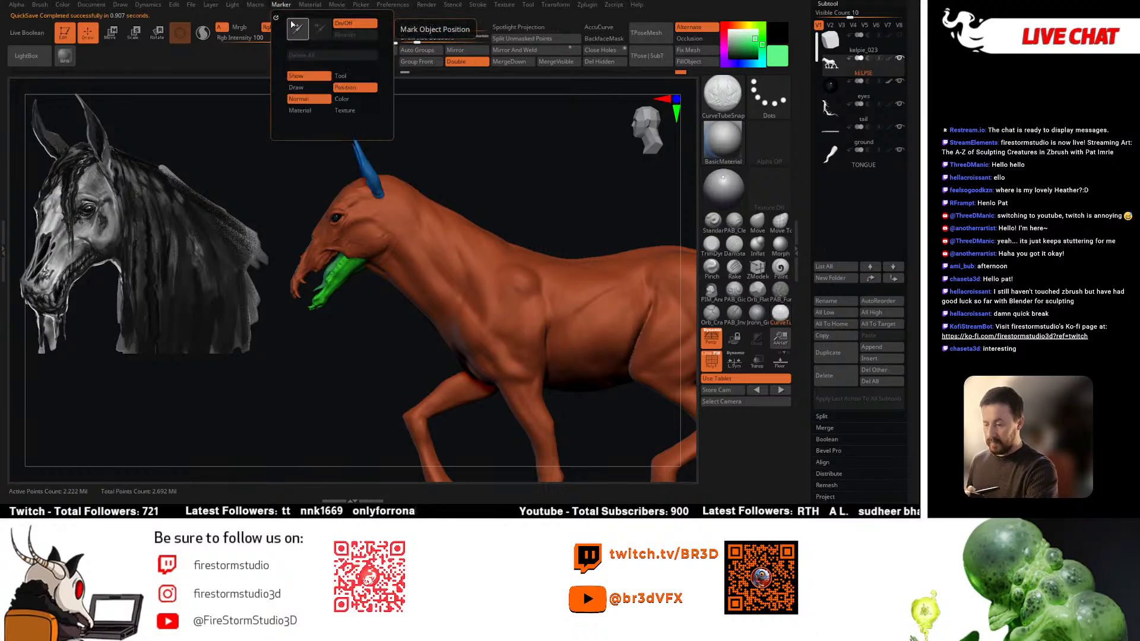
click(593, 5)
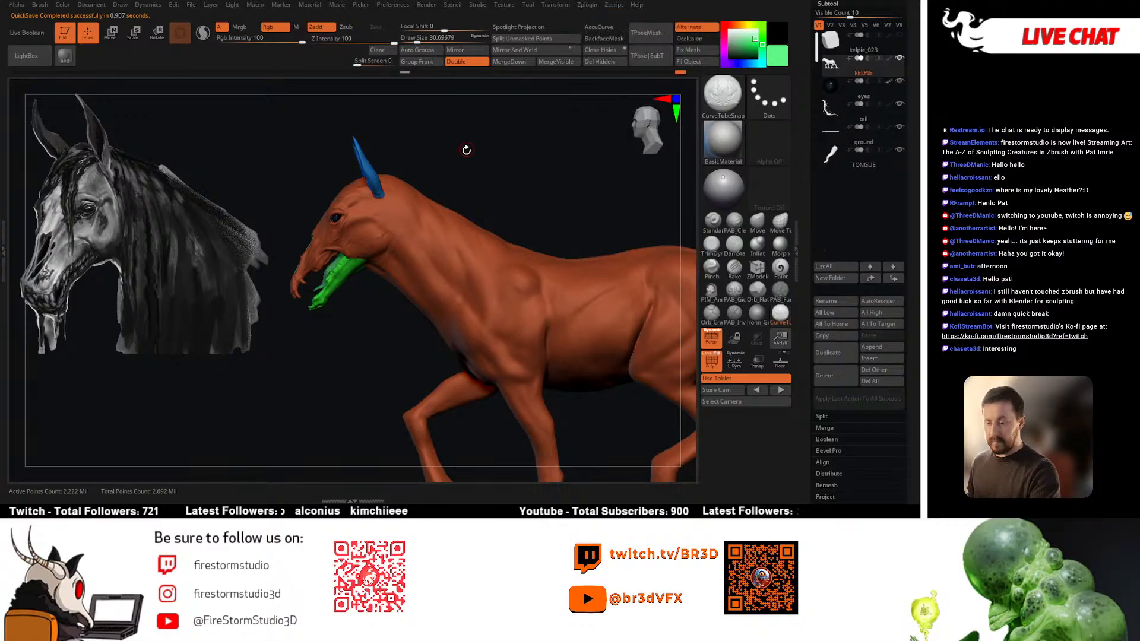
drag(484, 196, 480, 182)
click(363, 5)
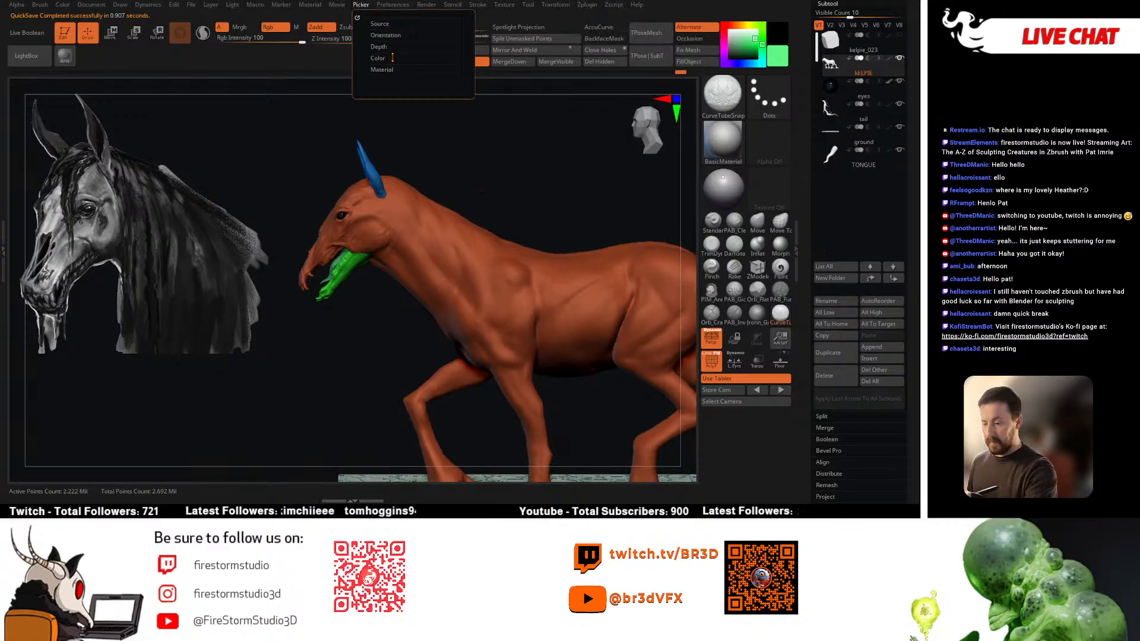
click(397, 36)
click(378, 92)
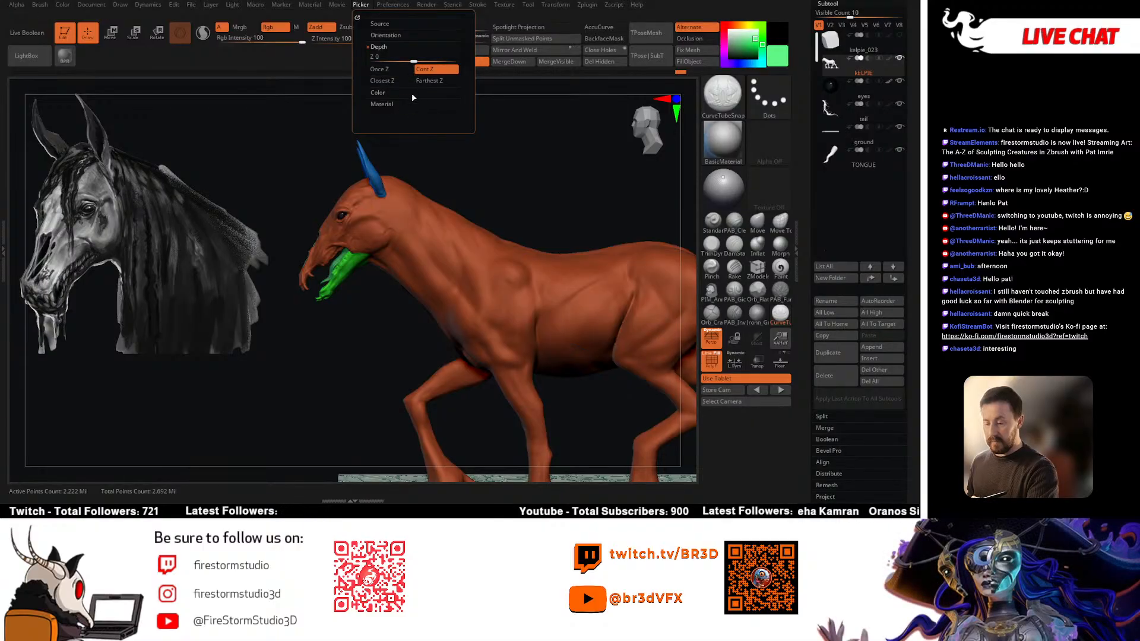
drag(470, 202, 510, 126)
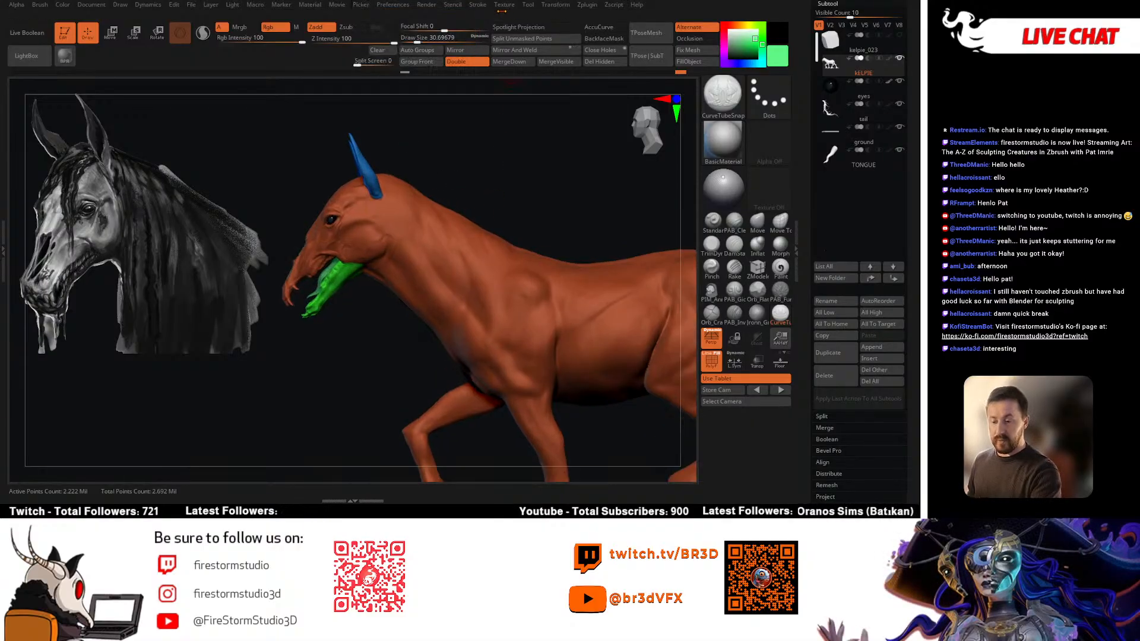
Step: Set the curve modifiers to use Size, with a falloff sloping from about half height down to nearly zero
click(479, 5)
click(542, 208)
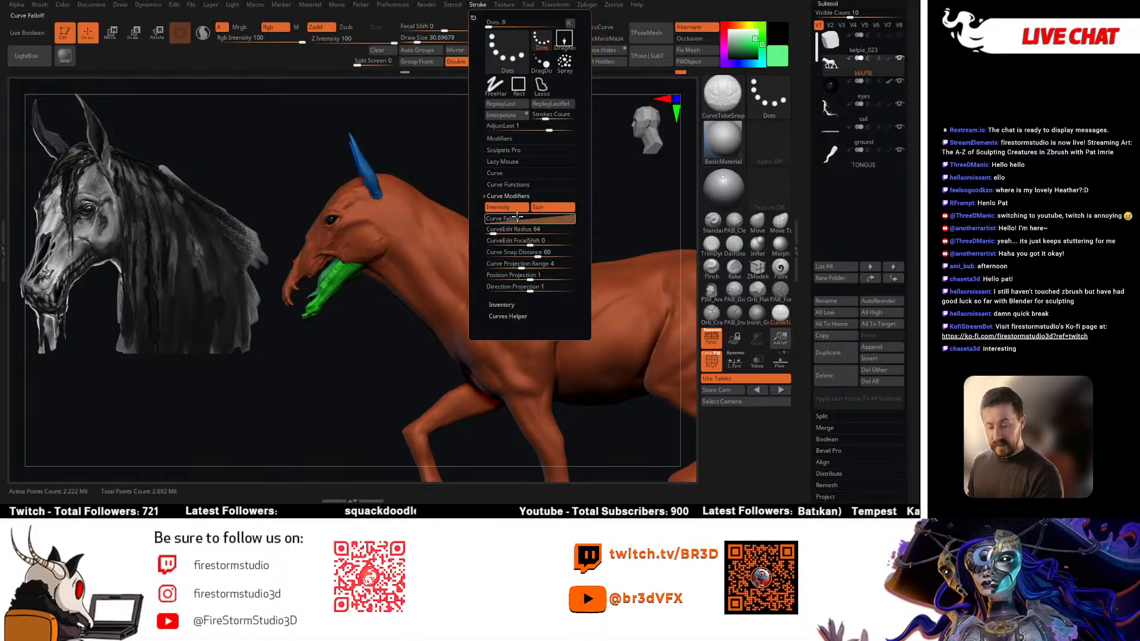
click(552, 216)
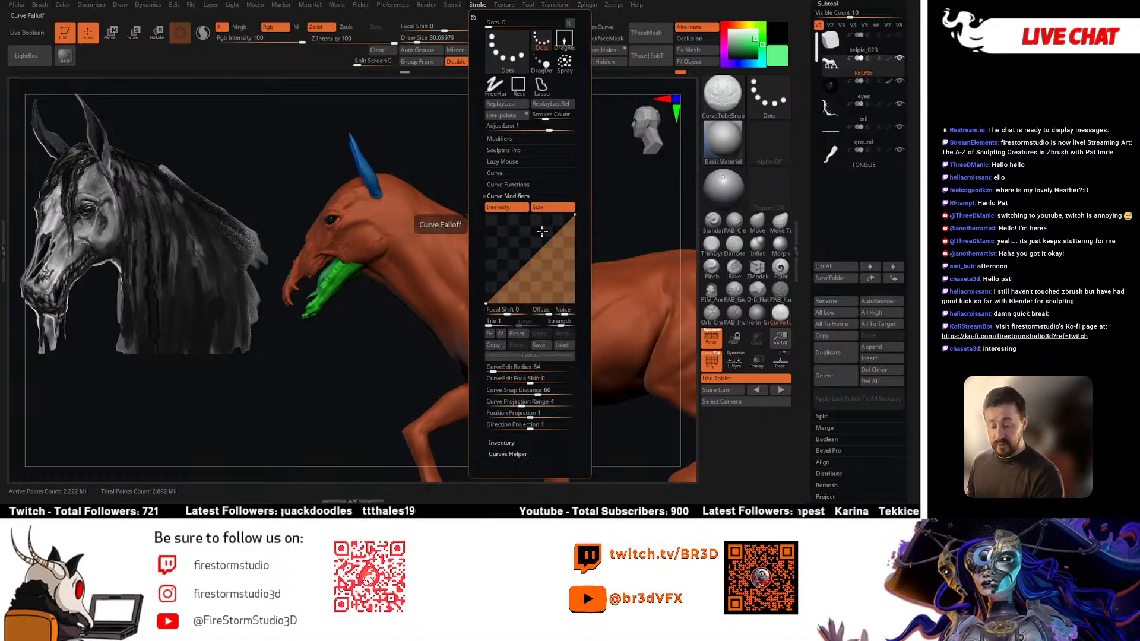
drag(488, 299, 486, 257)
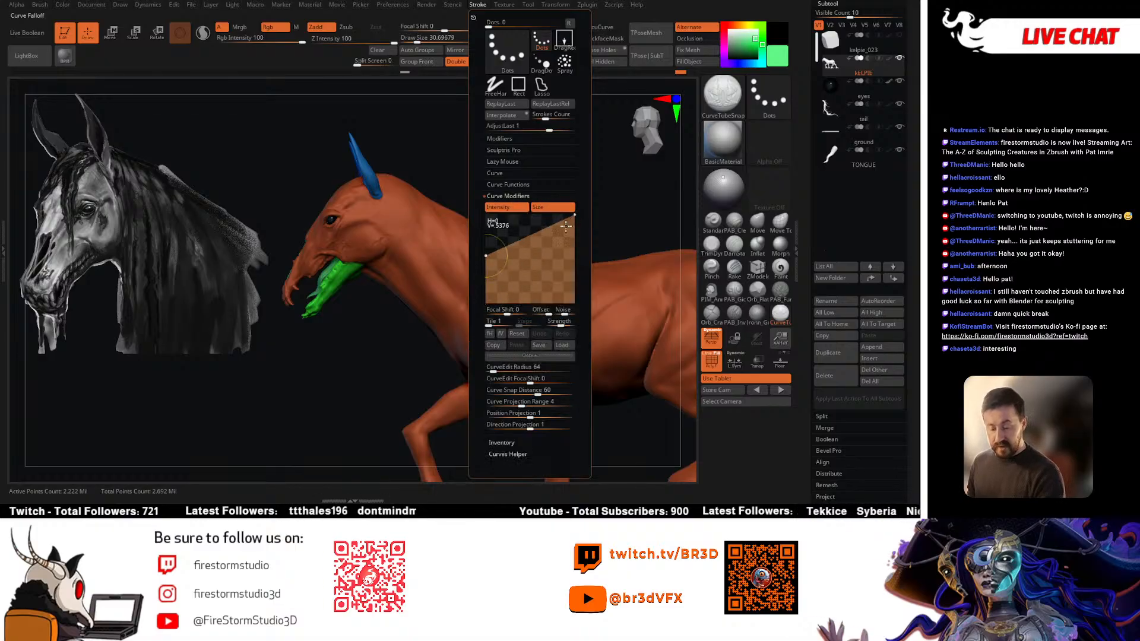
drag(574, 216, 574, 296)
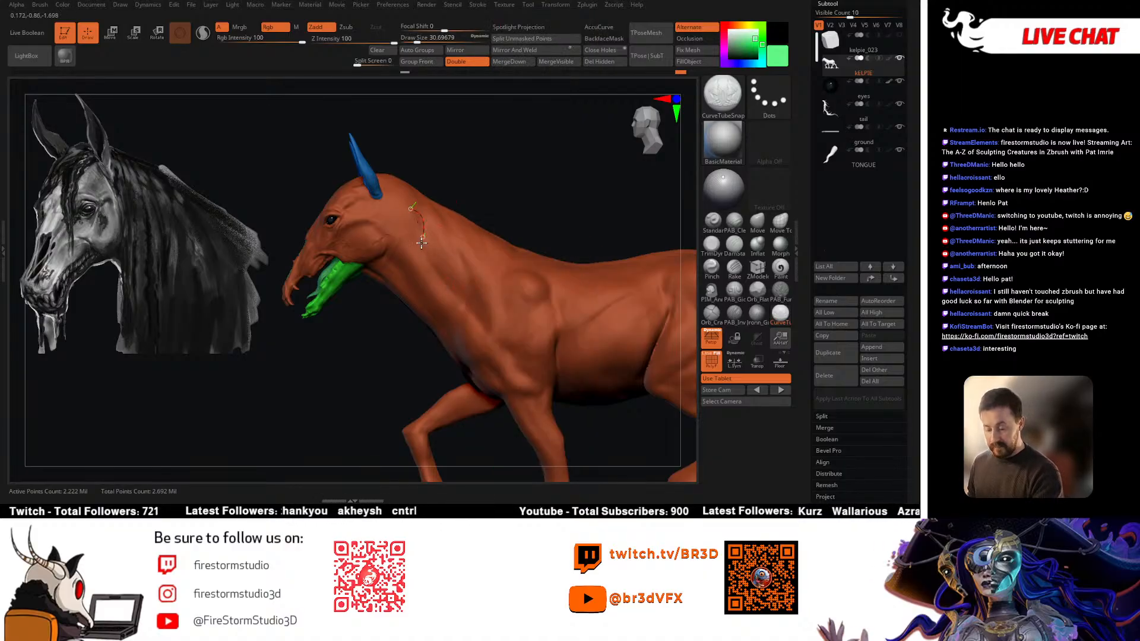
Step: Try a curve tube strand running down from the kelpie's upper neck, and undo it
mouse_move(422, 243)
mouse_down()
mouse_move(418, 344)
mouse_move(369, 376)
mouse_up()
key(ctrl+z)
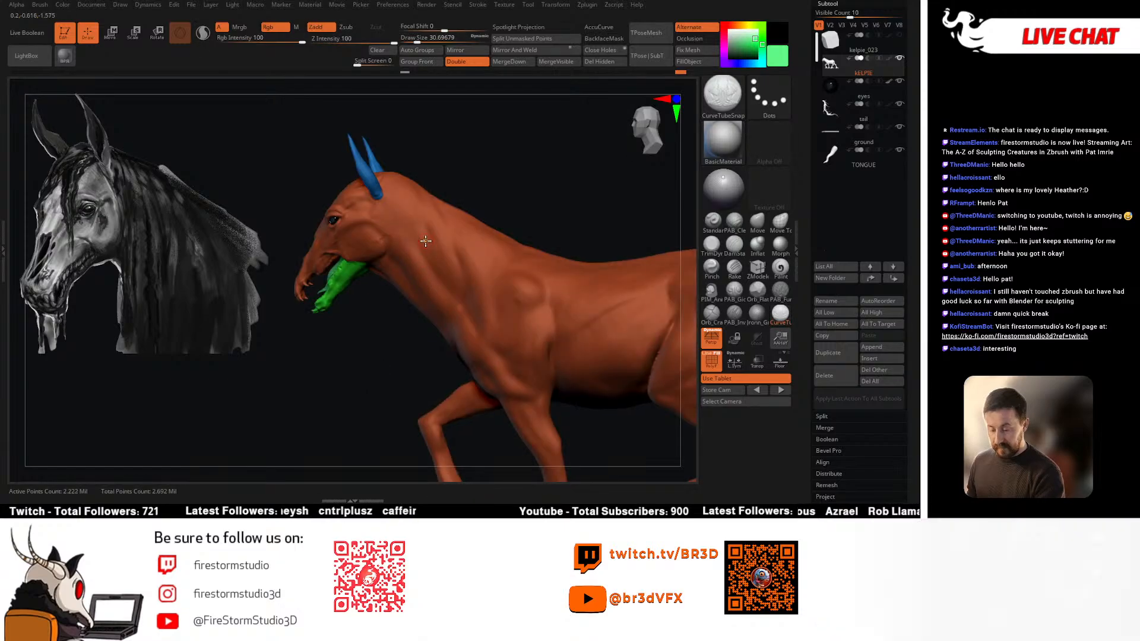
Step: Try a wider curve tube strand down the kelpie's upper neck at a draw size of about 87, and undo it
key(space)
mouse_move(454, 203)
mouse_down()
mouse_move(432, 219)
mouse_move(434, 192)
mouse_up()
key(space)
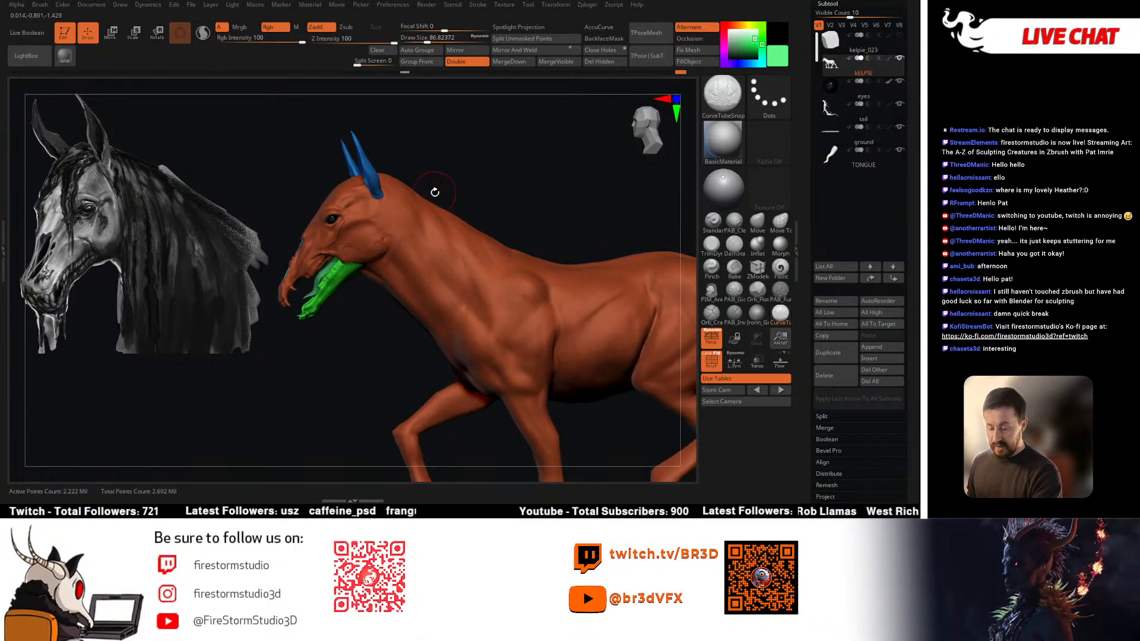
drag(414, 303, 414, 304)
mouse_move(395, 344)
mouse_down()
mouse_move(353, 351)
mouse_move(387, 350)
mouse_up()
key(ctrl+z)
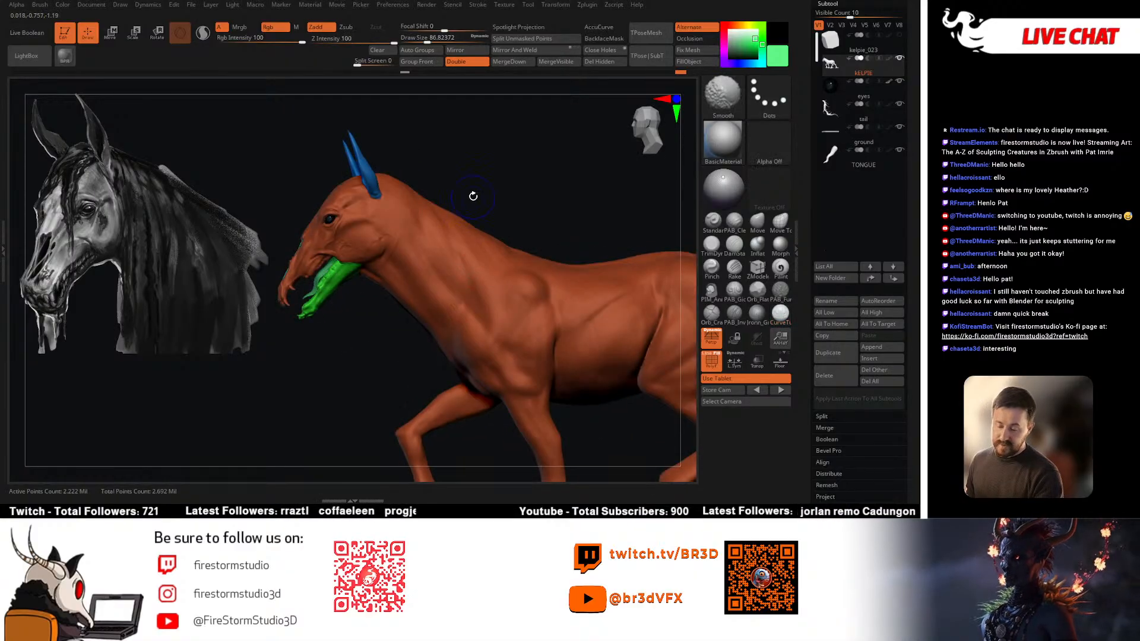
Step: Set the Z intensity to 44, try strands down the upper neck at draw sizes of about 101 and 62, and undo them
drag(392, 42, 380, 41)
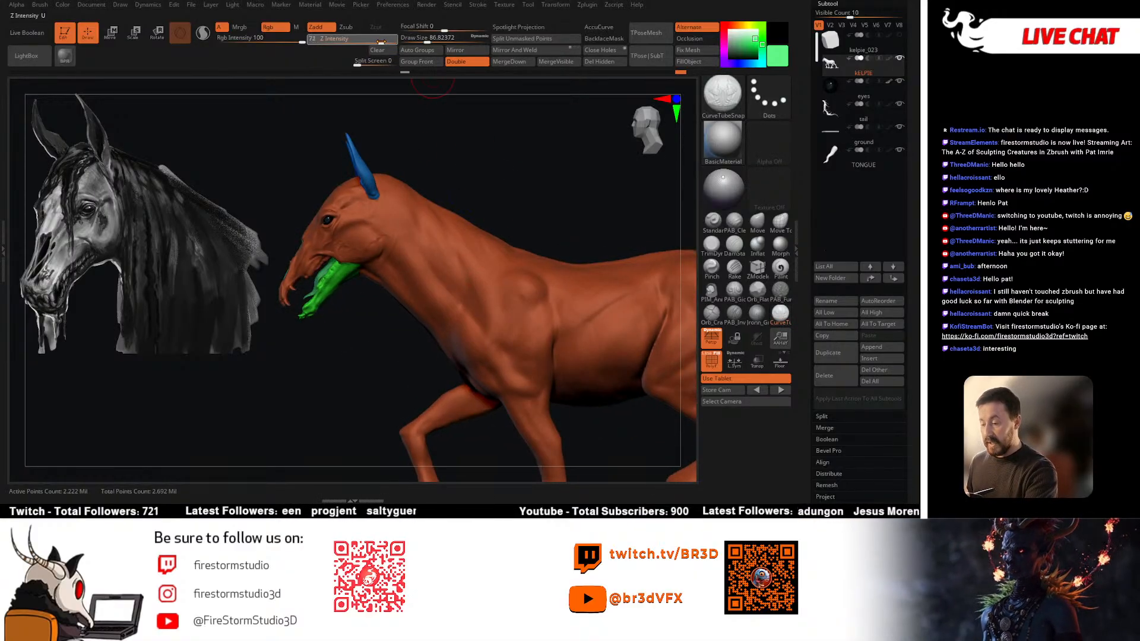
drag(453, 172, 414, 199)
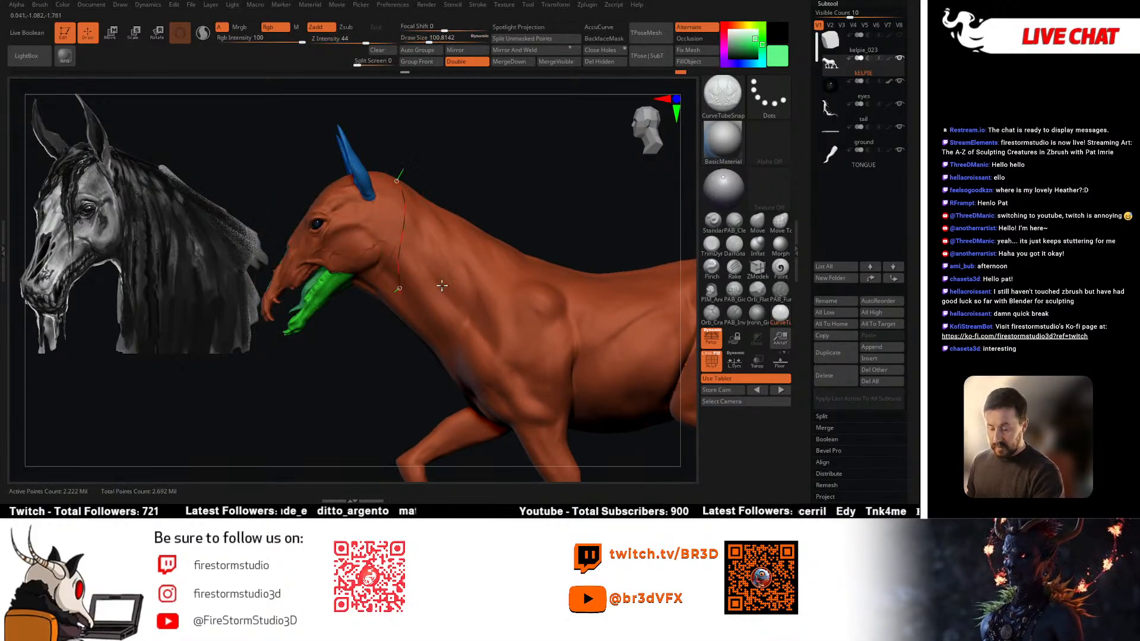
drag(508, 183, 414, 230)
key(space)
right_drag(402, 186, 399, 181)
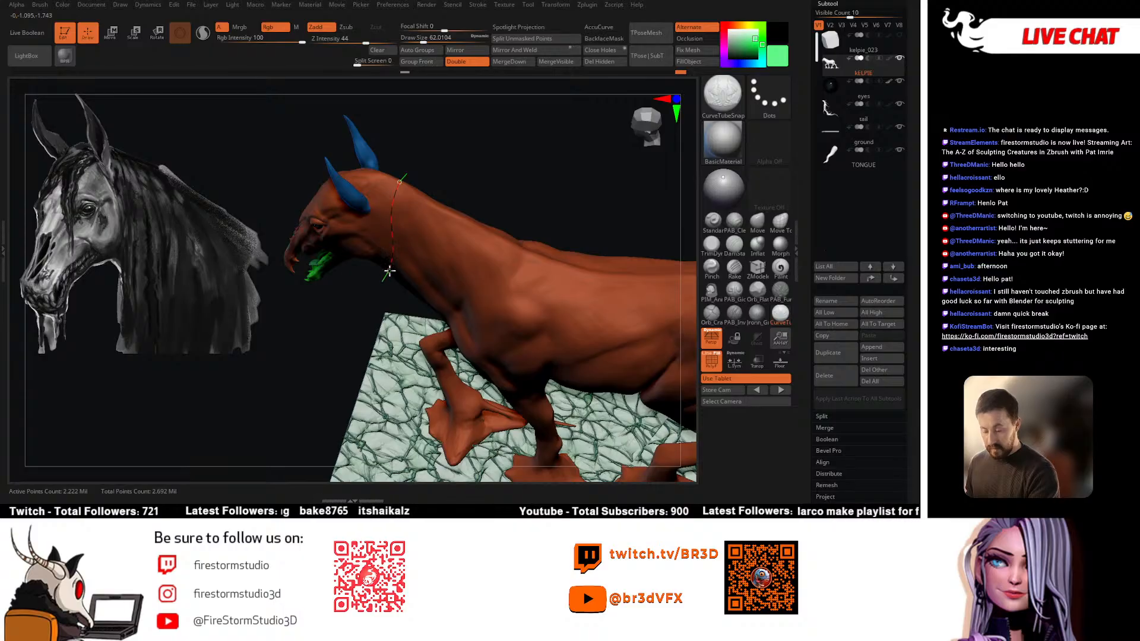
drag(388, 271, 386, 277)
drag(432, 195, 458, 118)
key(ctrl+z)
Step: Set the draw size to about 90 and slightly raise the low end of the curve size falloff
key(space)
click(478, 5)
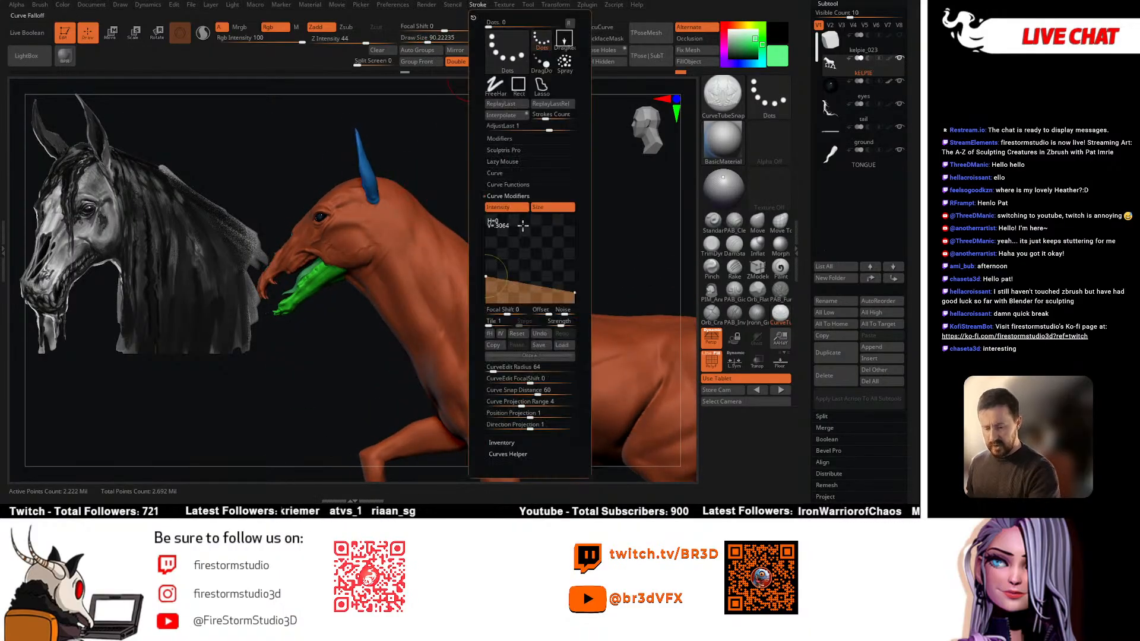
drag(576, 292, 576, 290)
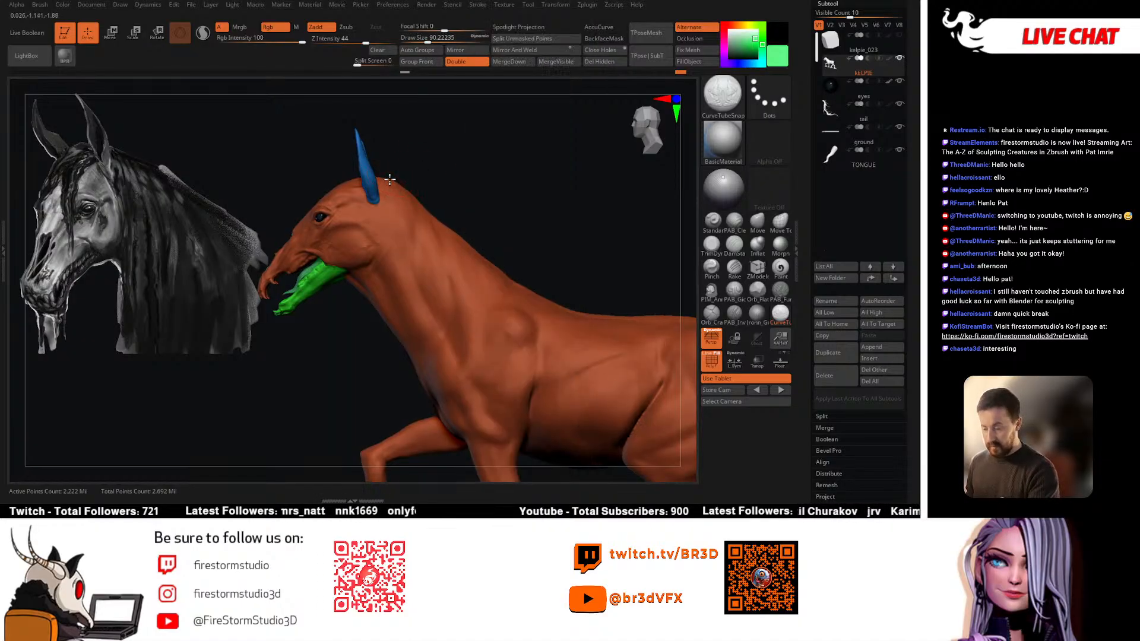
Step: Draw five tapered strands side by side from the crest behind the ear down the side of the kelpie's upper neck
drag(396, 235, 379, 291)
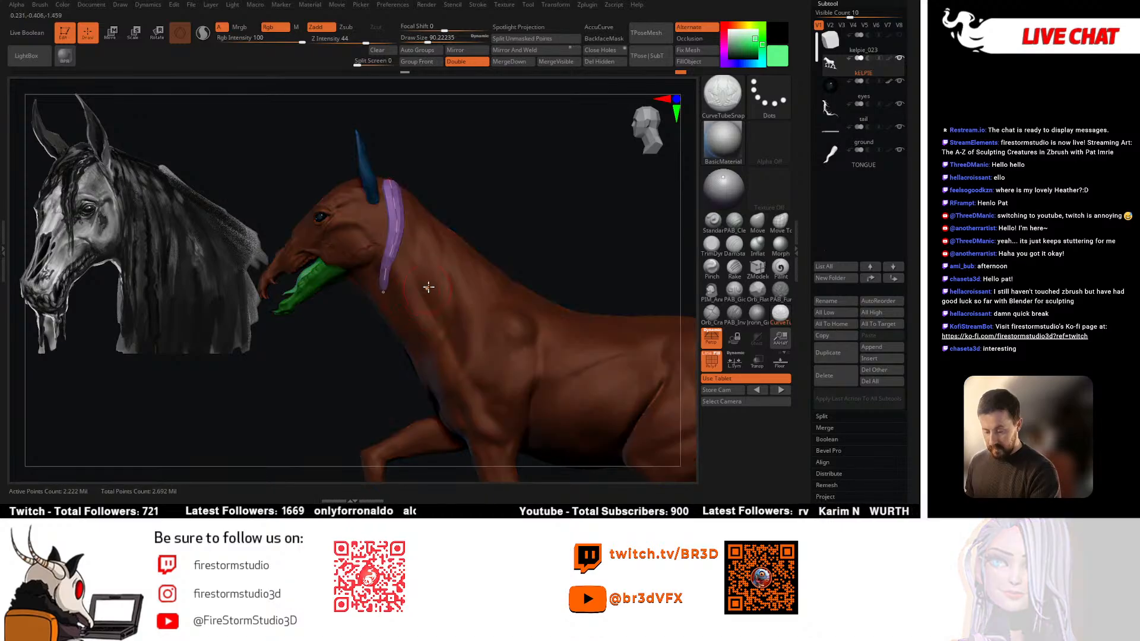
drag(458, 216, 419, 197)
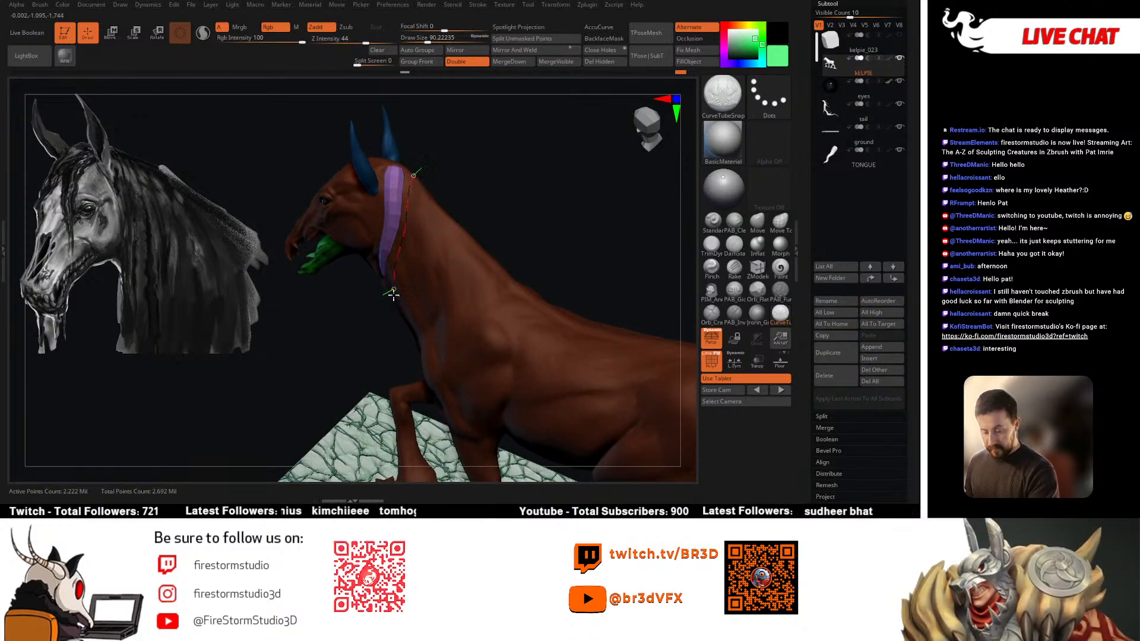
drag(394, 293, 406, 304)
drag(469, 204, 481, 262)
click(448, 274)
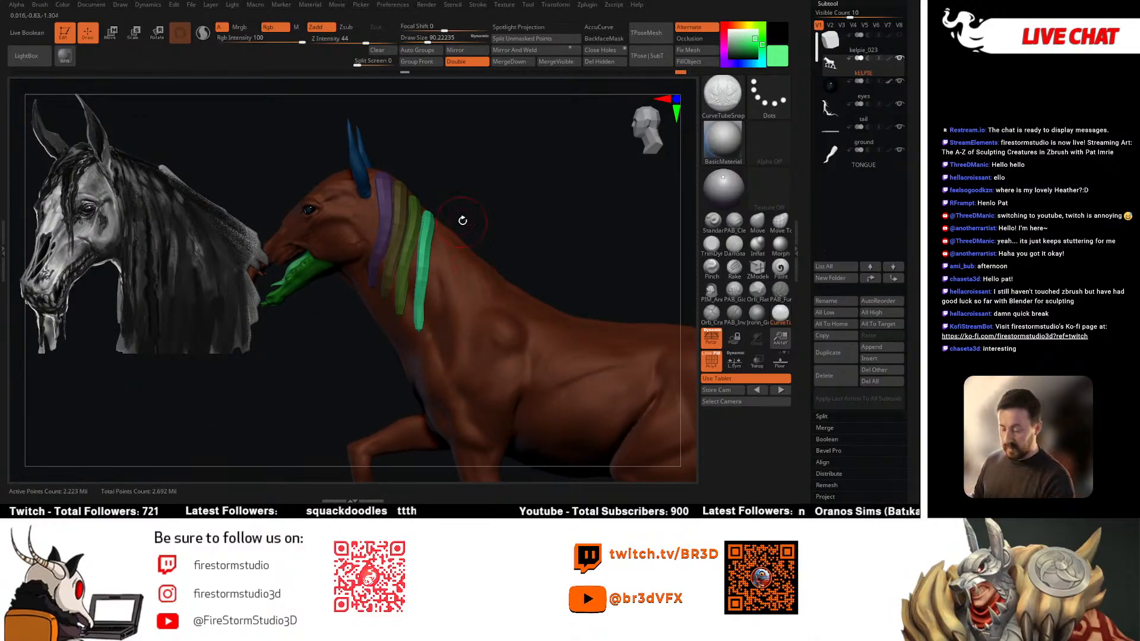
mouse_move(463, 220)
mouse_down()
mouse_move(431, 223)
mouse_move(457, 237)
mouse_up()
drag(438, 284, 425, 310)
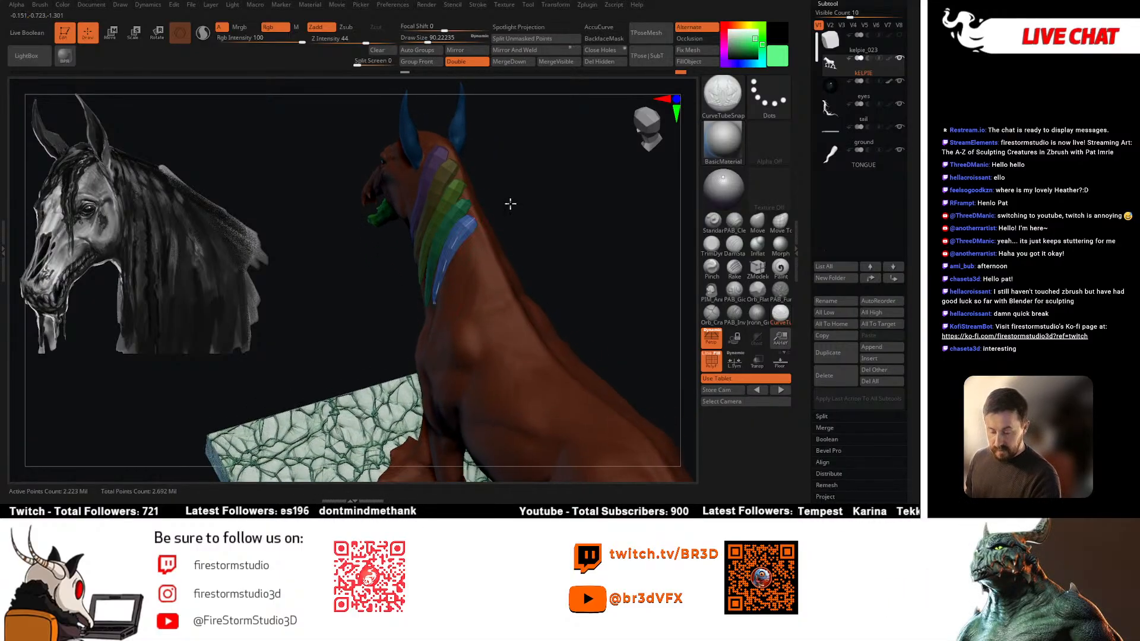
Step: Try to bend the curve of the fifth mane strand outwards, and undo the change
mouse_move(509, 206)
mouse_down()
mouse_move(501, 216)
mouse_move(523, 248)
mouse_move(451, 228)
mouse_up()
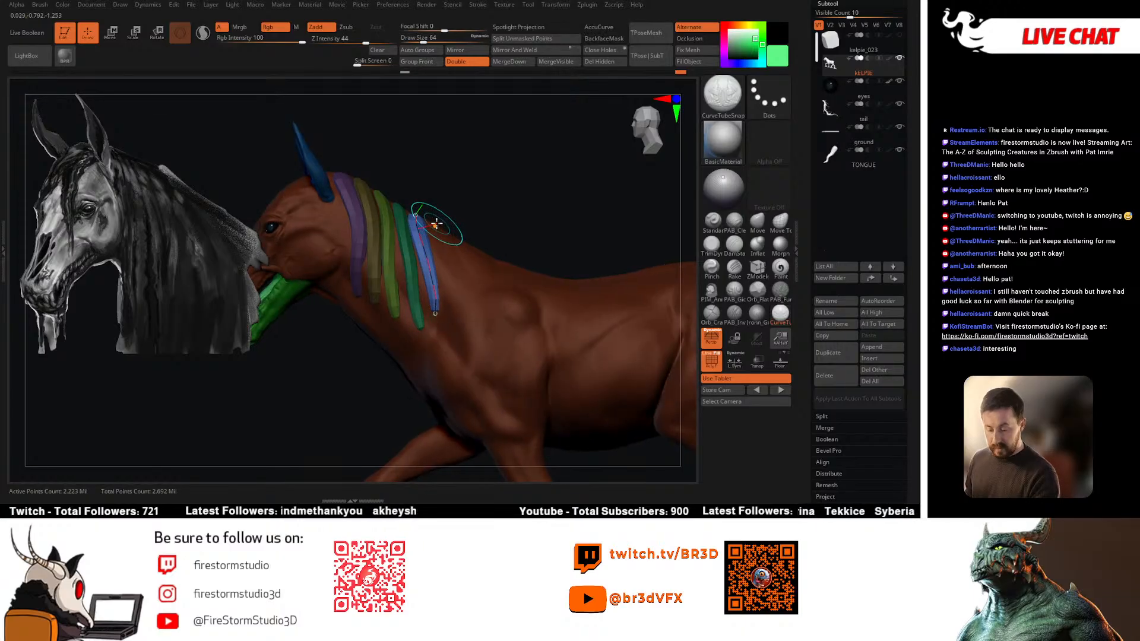
drag(444, 318, 455, 337)
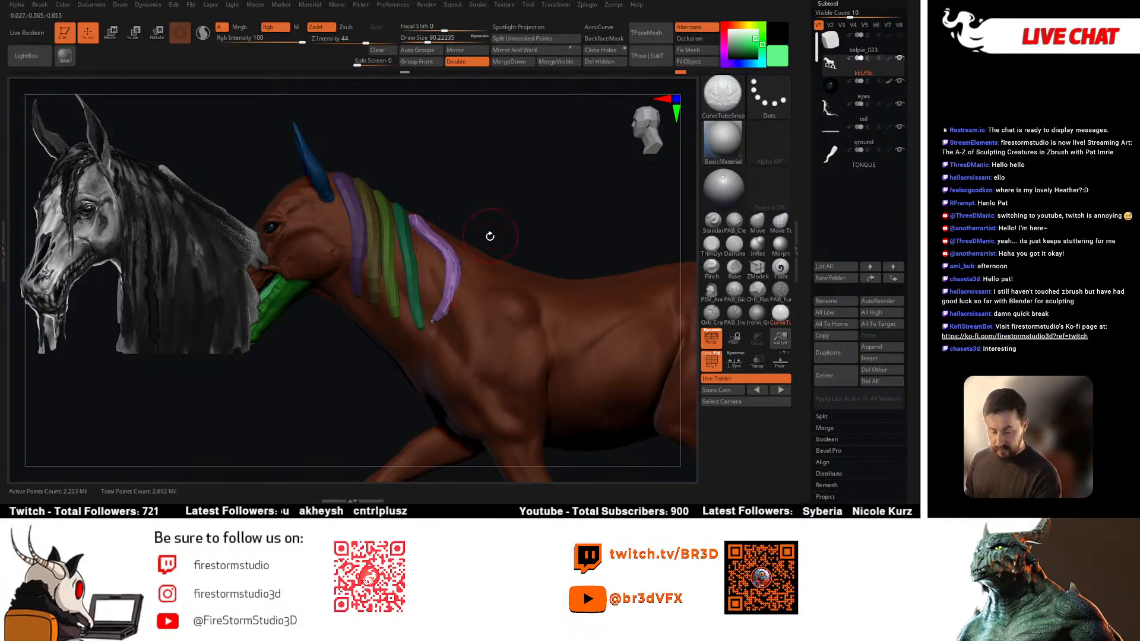
key(ctrl+z)
Step: Add a sixth mane strand further down the crest and adjust its curve so it hangs along the side of the neck
drag(486, 230, 471, 290)
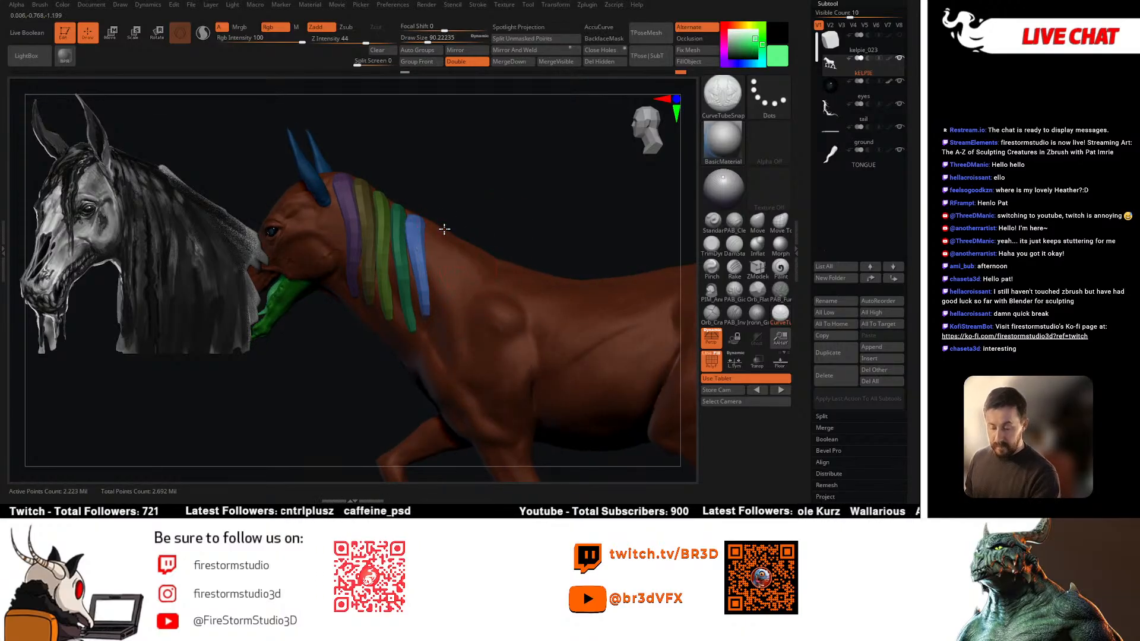
drag(421, 369, 421, 368)
mouse_move(496, 216)
mouse_down()
mouse_move(479, 178)
mouse_move(442, 225)
mouse_move(415, 323)
mouse_up()
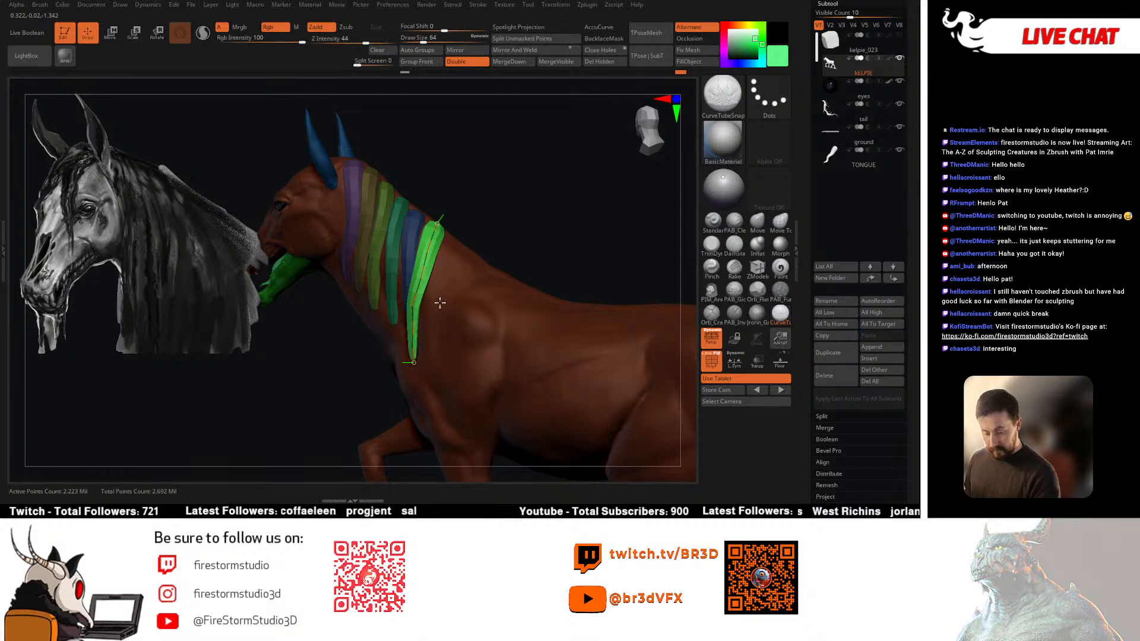
right_drag(439, 302, 457, 245)
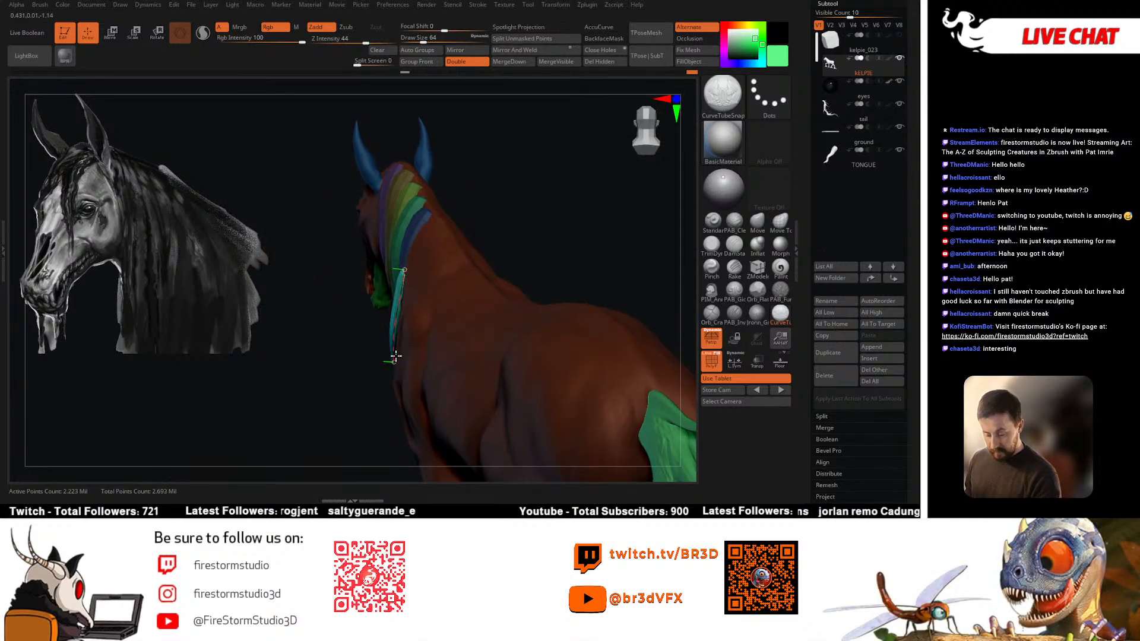
mouse_move(450, 287)
right_down()
mouse_move(460, 319)
mouse_move(398, 373)
right_up()
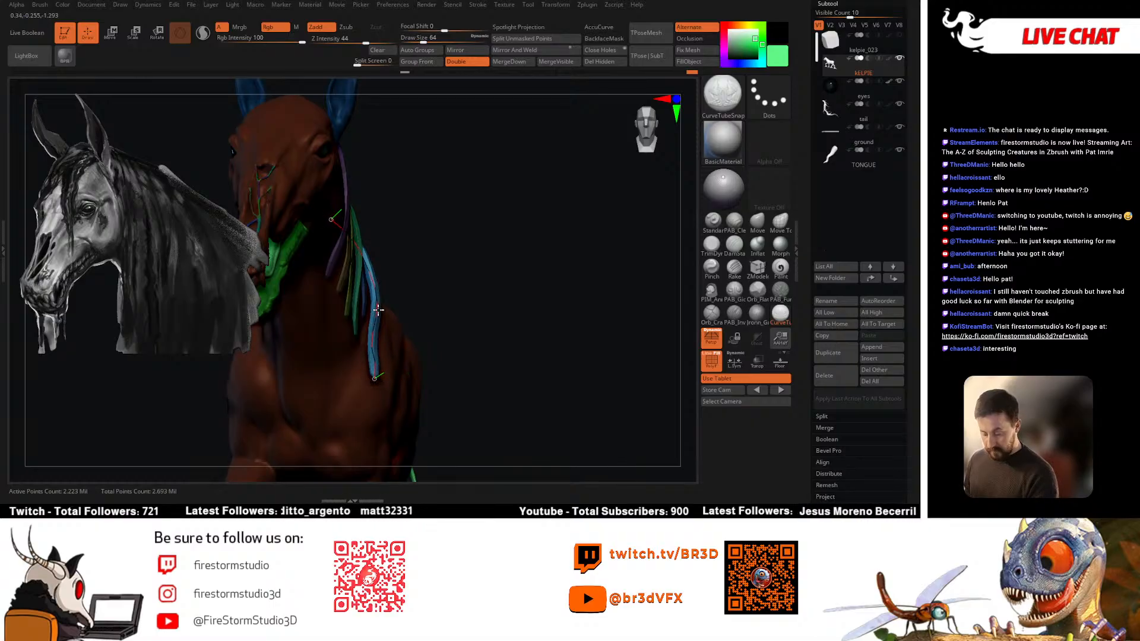
right_drag(373, 310, 342, 372)
mouse_move(457, 216)
right_down()
mouse_move(399, 214)
mouse_move(501, 213)
right_up()
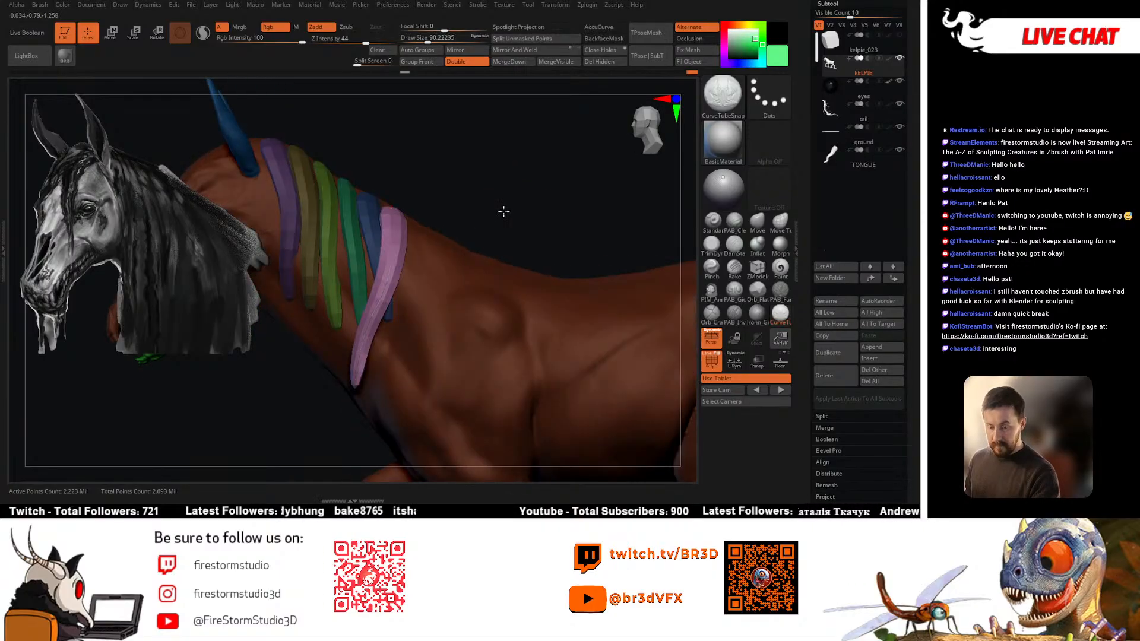
click(483, 247)
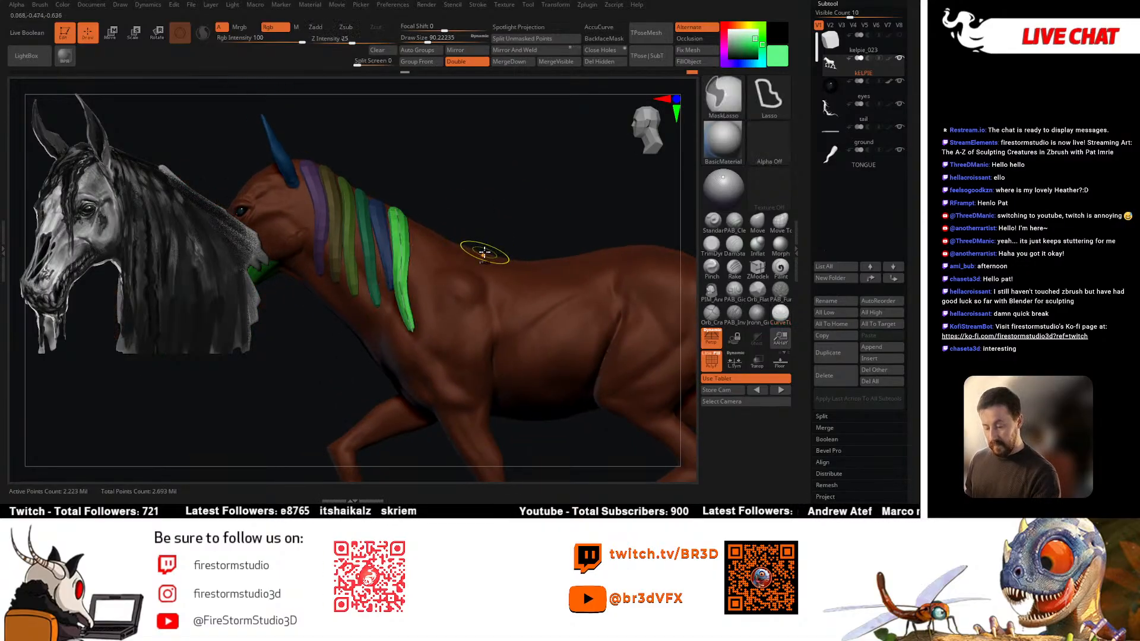
Step: Set the draw size to about 51, try a thinner strand along the crest behind the ears, and undo it
right_drag(483, 233, 445, 228)
key(space)
click(443, 228)
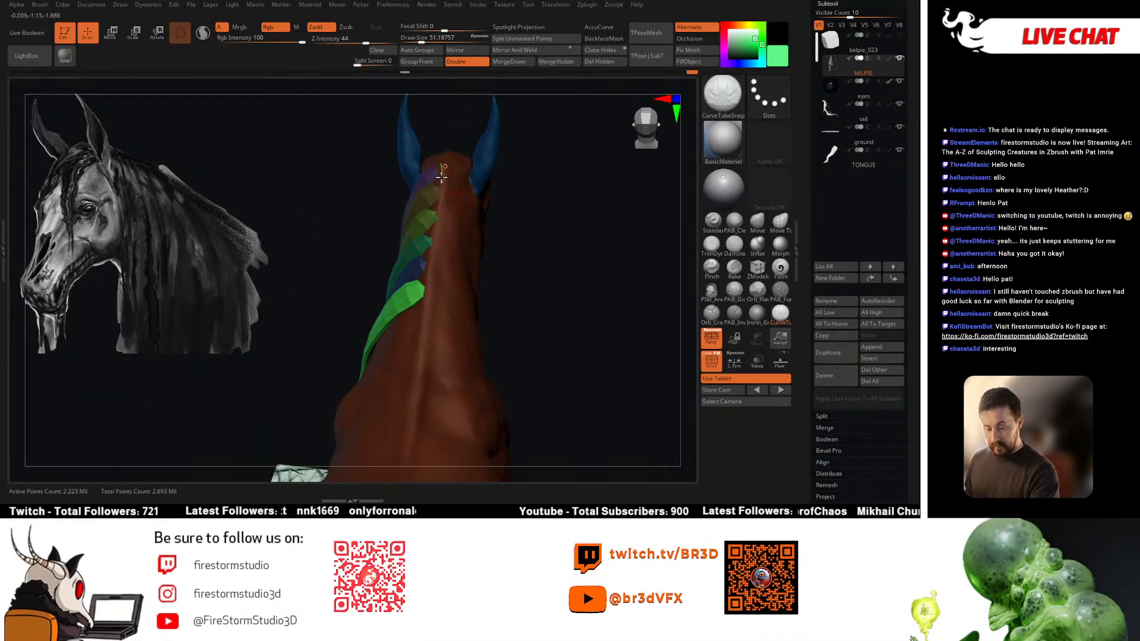
drag(425, 248, 417, 257)
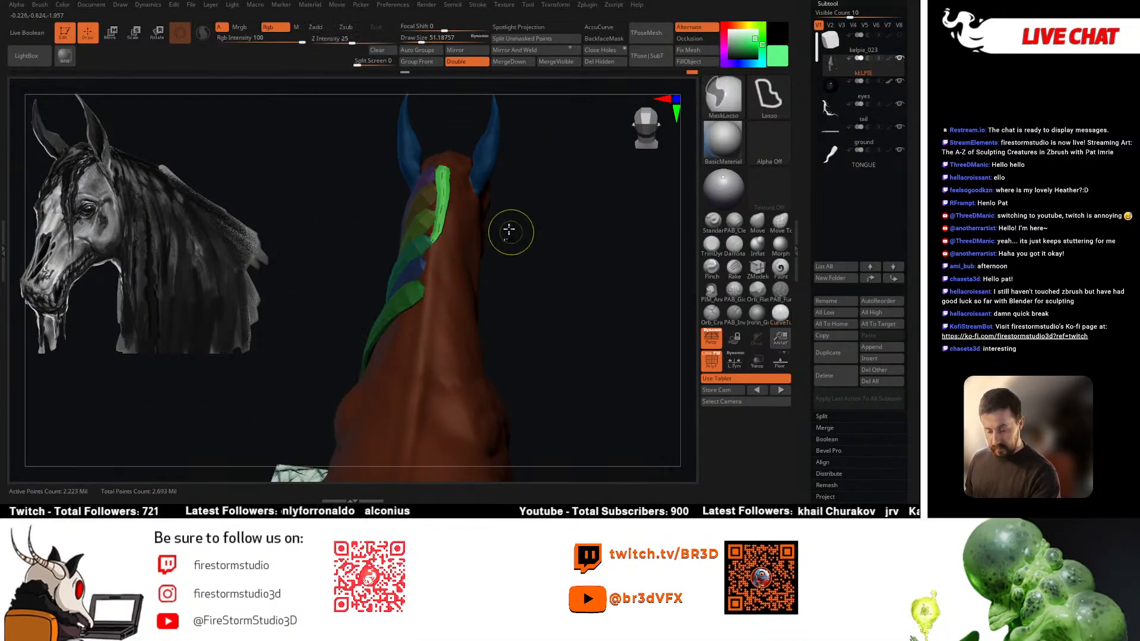
key(ctrl+z)
Step: Try thin strands from behind the ears down the other side of the neck, undoing the last one
drag(458, 218, 461, 226)
mouse_move(534, 242)
right_down()
mouse_move(471, 206)
mouse_move(466, 218)
right_up()
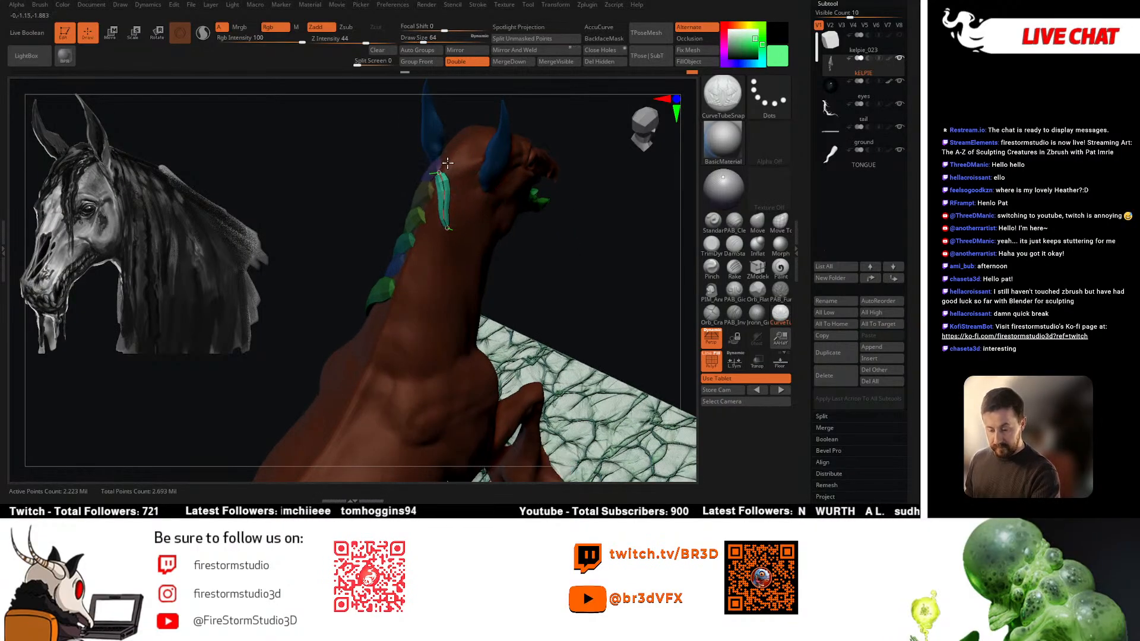
click(448, 163)
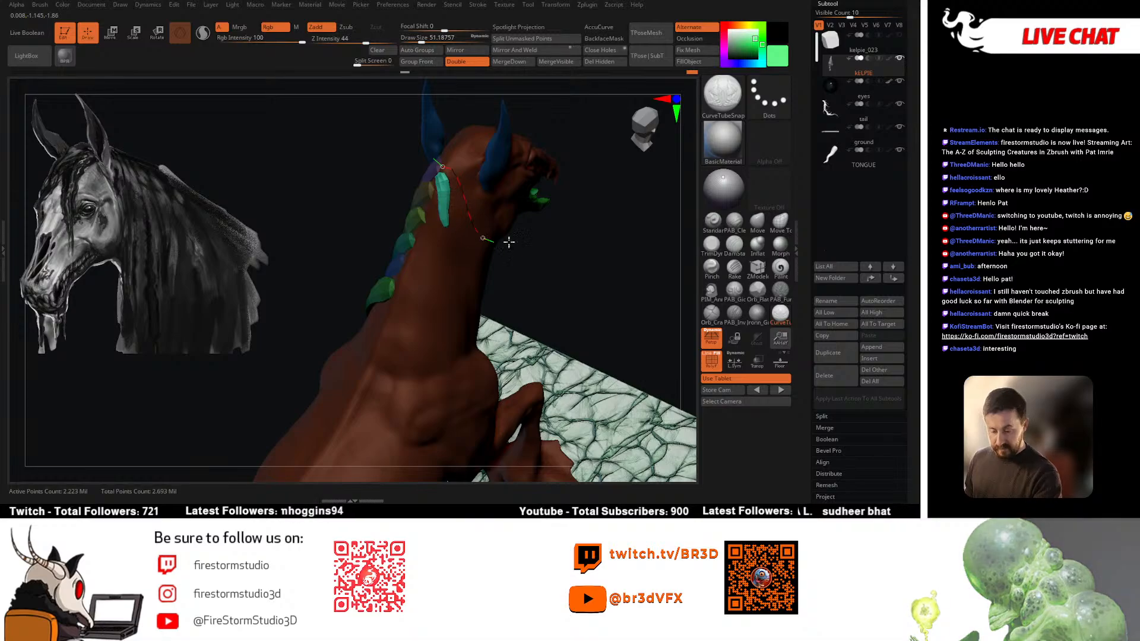
mouse_move(522, 226)
right_down()
mouse_move(565, 237)
mouse_move(463, 292)
mouse_move(436, 215)
right_up()
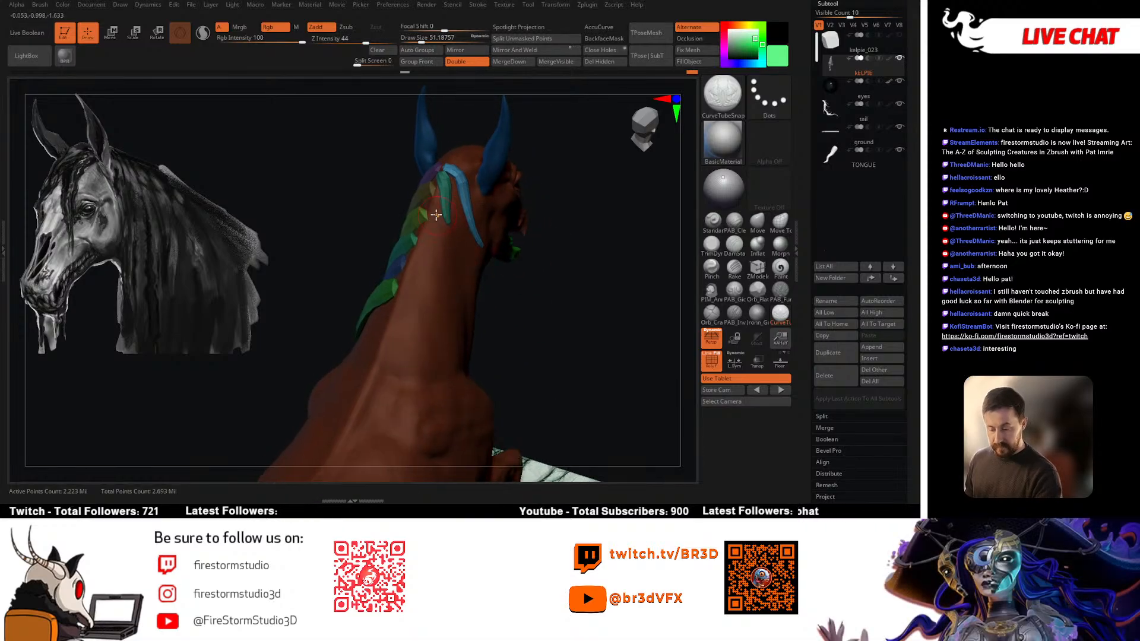
drag(501, 305, 506, 308)
mouse_move(532, 312)
right_down()
mouse_move(490, 318)
mouse_move(433, 202)
right_up()
key(ctrl+z)
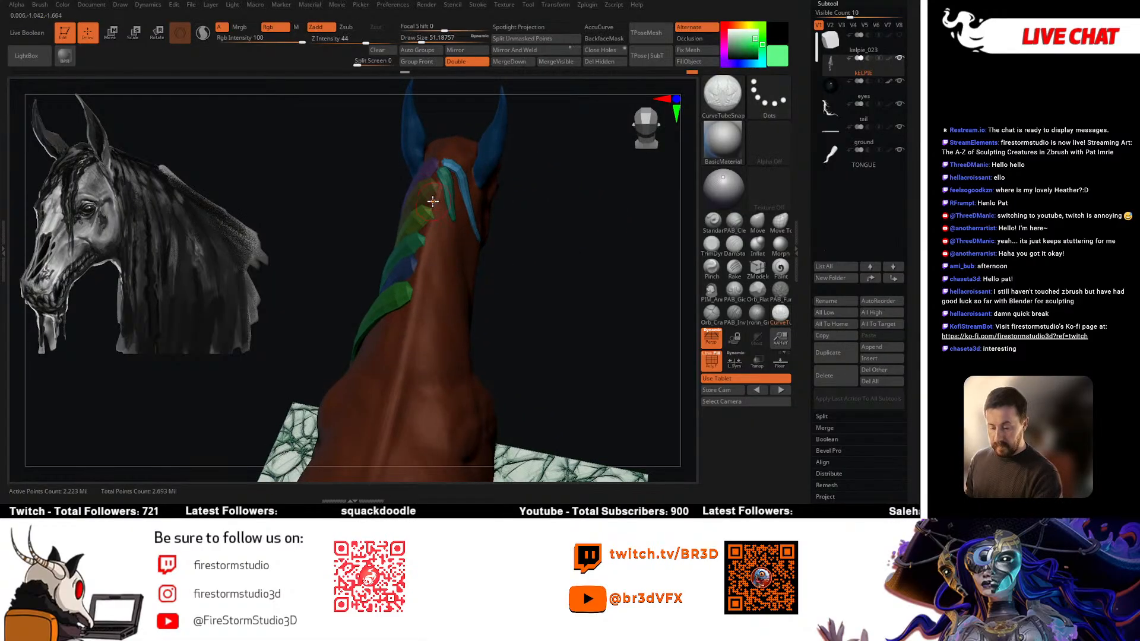
Step: Try another thin strand on the neck's other side, and undo all the trial strands there
drag(482, 279, 484, 282)
mouse_move(574, 266)
right_down()
mouse_move(492, 291)
mouse_move(468, 323)
mouse_move(441, 326)
mouse_move(448, 292)
mouse_move(568, 265)
mouse_move(532, 279)
mouse_move(498, 326)
mouse_move(502, 240)
right_up()
key(ctrl+z)
key(ctrl+z)
key(ctrl+z)
key(ctrl+z)
Step: Draw three thin tapered strands from the crest down the still bare side of the kelpie's upper neck
drag(503, 240, 466, 356)
mouse_move(452, 344)
right_down()
mouse_move(510, 323)
mouse_move(523, 220)
right_up()
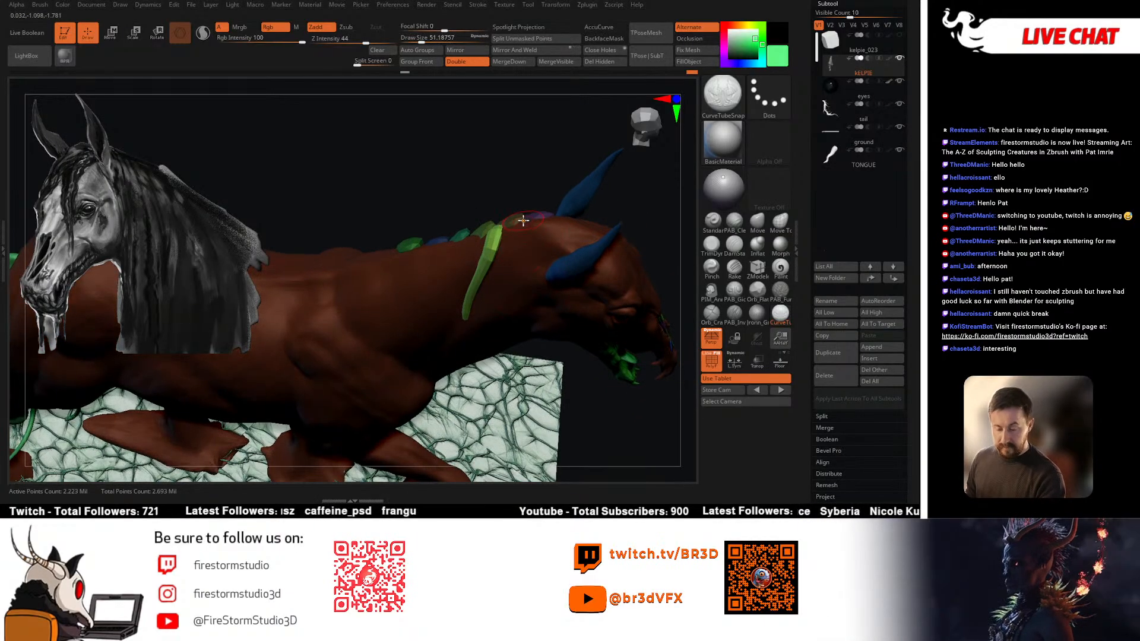
drag(479, 339, 481, 337)
mouse_move(481, 337)
right_down()
mouse_move(519, 311)
mouse_move(529, 319)
right_up()
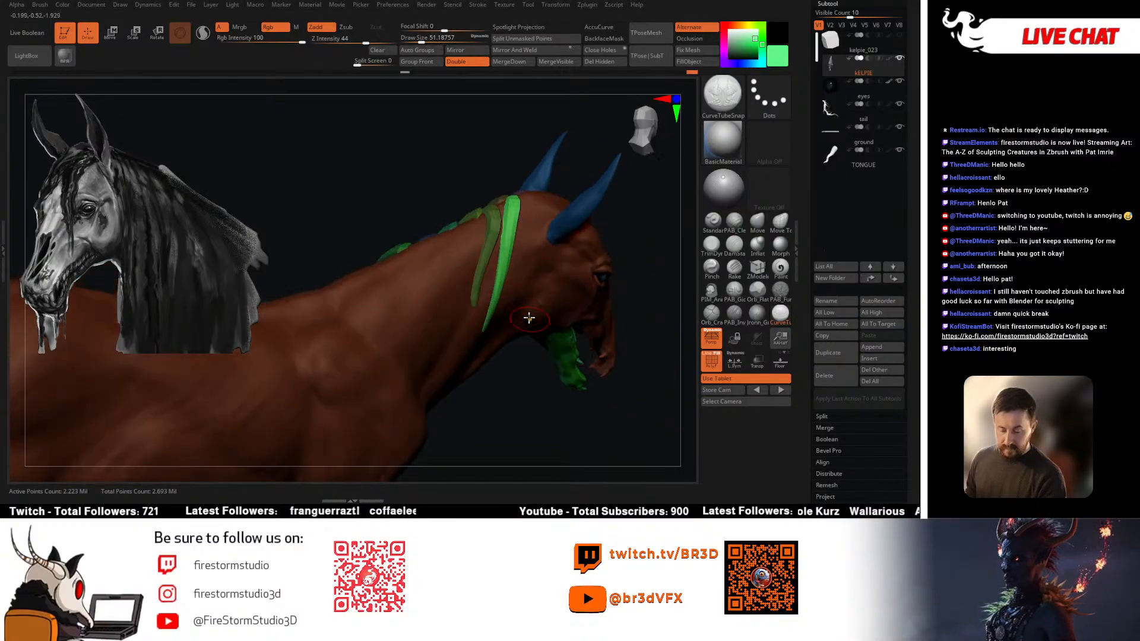
click(448, 337)
mouse_move(448, 337)
right_down()
mouse_move(512, 308)
mouse_move(531, 191)
right_up()
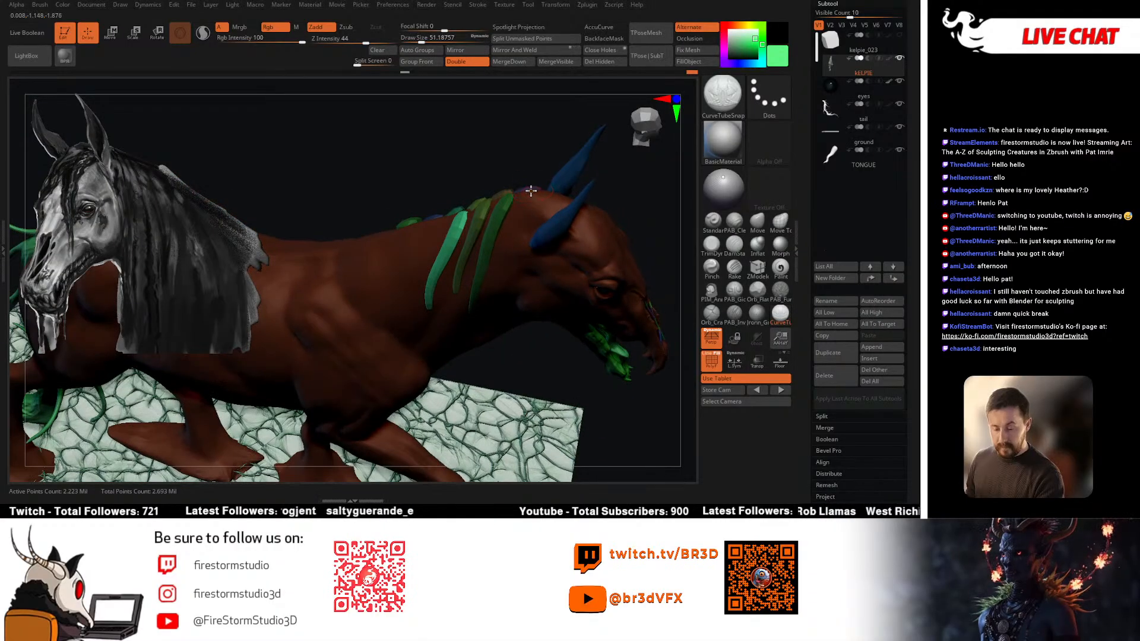
Step: Add three more thin strands on that side, one close behind the ear and two towards the shoulder, undoing the last extra stroke
click(473, 339)
mouse_move(472, 339)
right_down()
mouse_move(527, 284)
mouse_move(471, 257)
mouse_move(443, 210)
right_up()
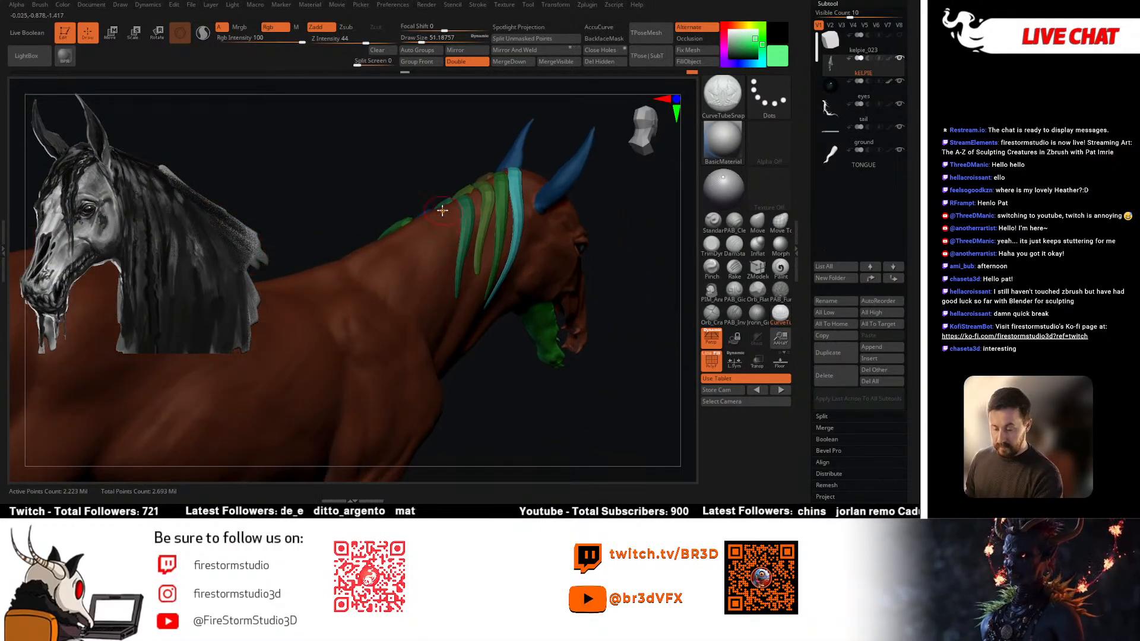
drag(438, 337, 440, 337)
right_drag(440, 337, 455, 339)
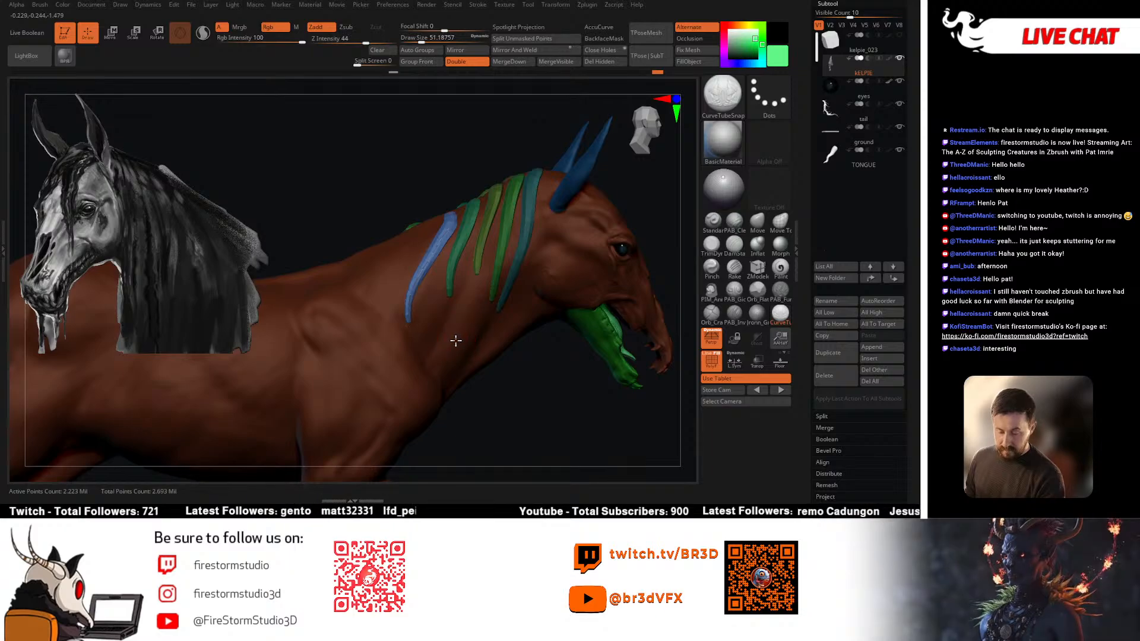
drag(418, 217, 412, 254)
click(414, 361)
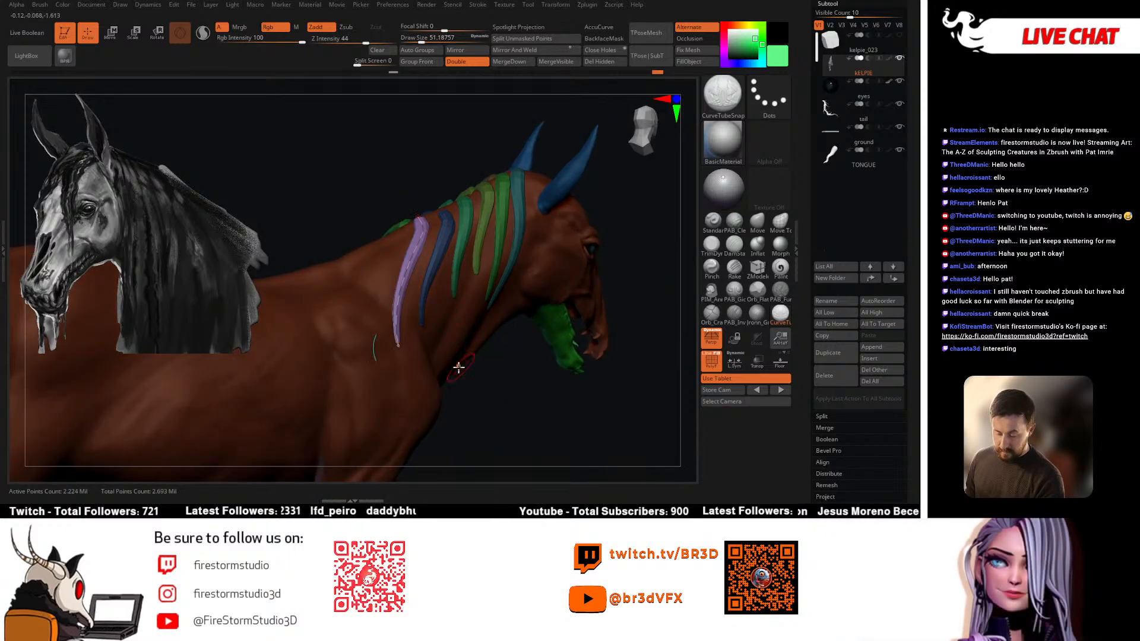
mouse_move(458, 366)
right_down()
mouse_move(401, 363)
mouse_move(389, 326)
mouse_move(428, 303)
mouse_move(421, 204)
mouse_move(419, 226)
mouse_move(489, 204)
mouse_move(437, 184)
mouse_move(483, 240)
right_up()
key(ctrl+z)
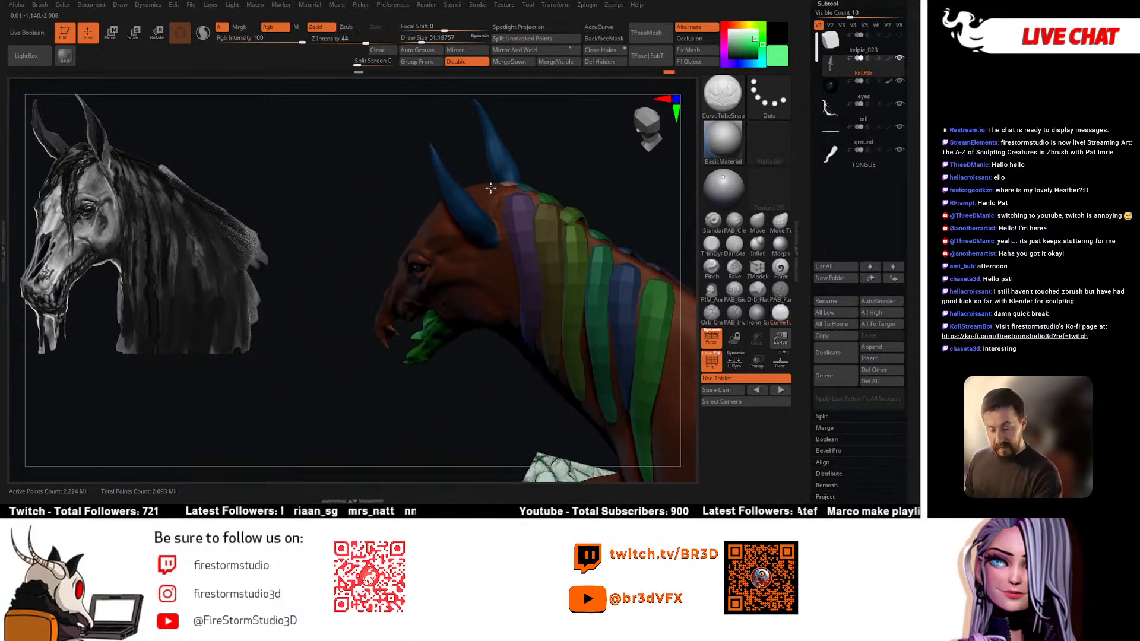
Step: Draw a short tapered forelock strand from the kelpie's poll down its forehead
mouse_move(474, 291)
right_down()
mouse_move(458, 198)
mouse_move(450, 235)
mouse_move(453, 216)
right_up()
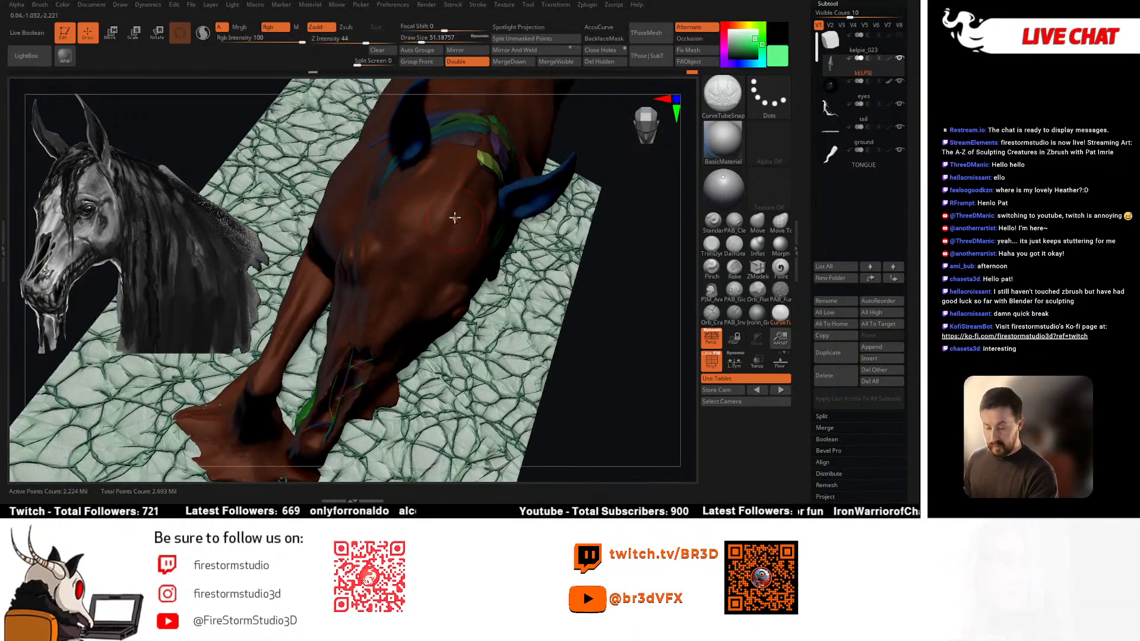
drag(470, 152, 383, 222)
right_drag(383, 222, 394, 227)
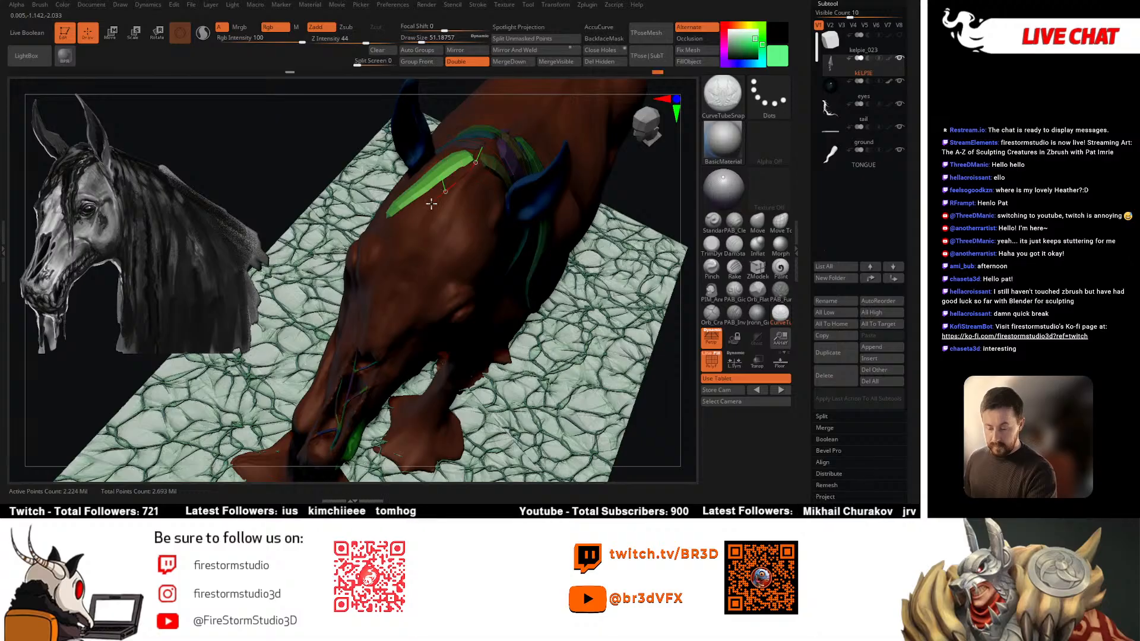
right_drag(402, 270, 420, 242)
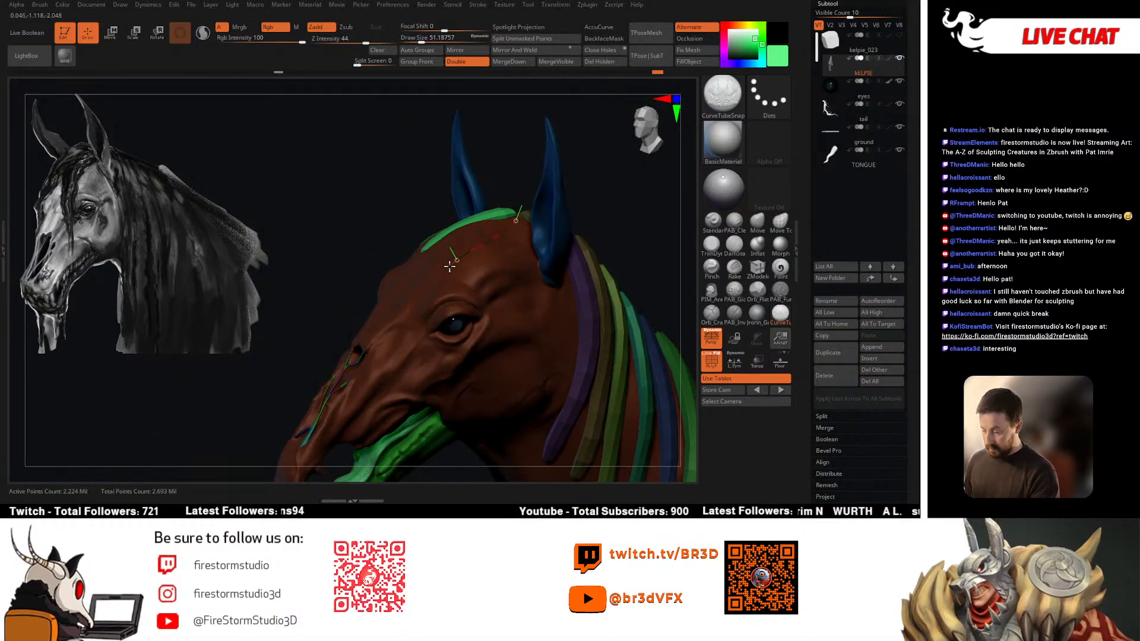
Step: Try a wide forelock strand from the poll towards the eye, and undo it
drag(429, 304, 428, 309)
key(space)
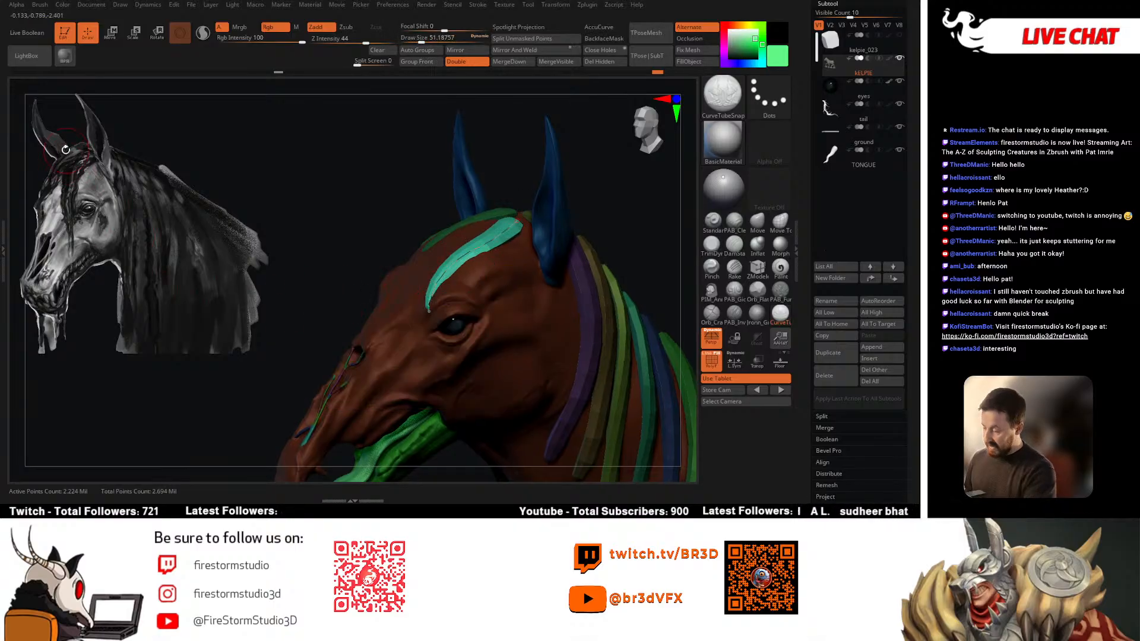
key(ctrl+z)
Step: Reduce the draw size to about 37 and draw a long thin forelock strand from the poll past the eye towards the cheek
key(space)
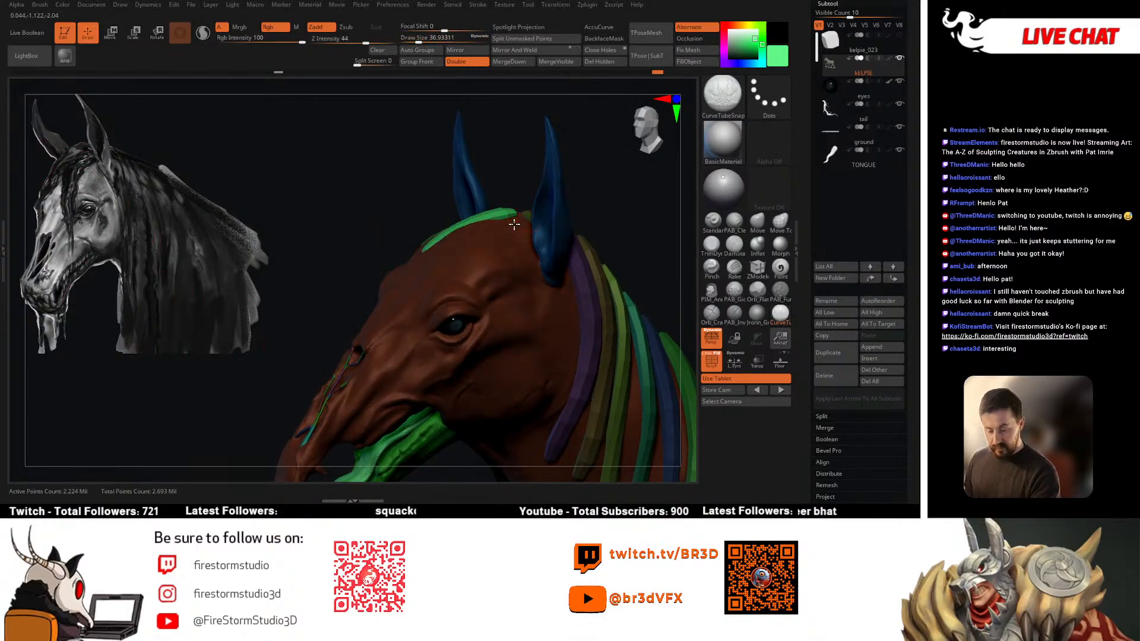
drag(407, 351, 407, 394)
right_drag(436, 391, 417, 387)
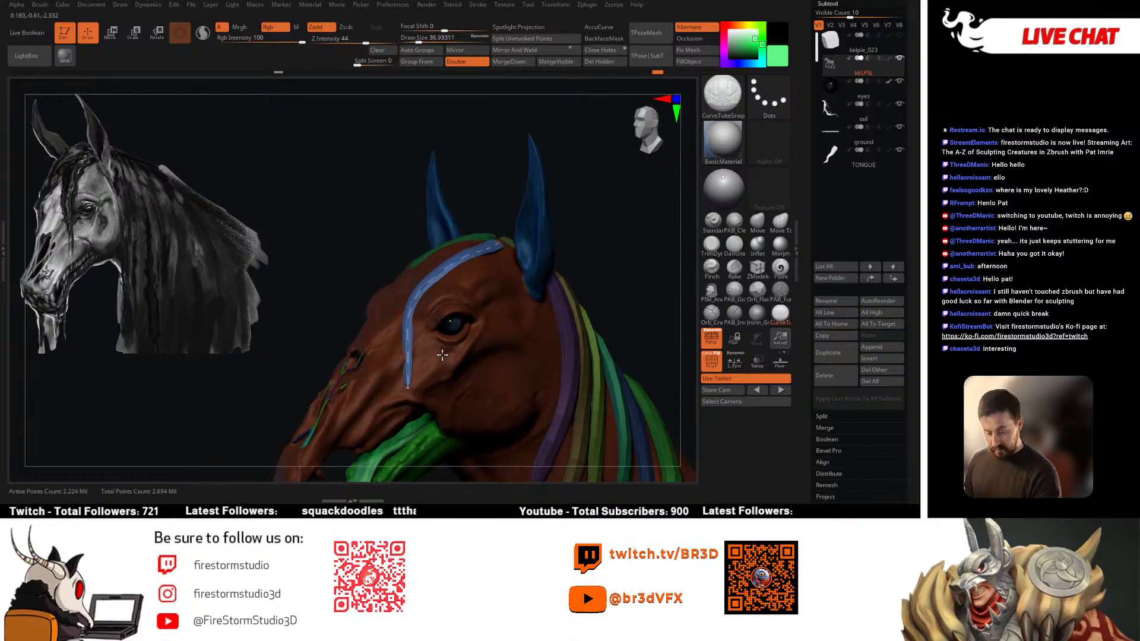
drag(412, 388, 418, 402)
right_drag(481, 260, 496, 262)
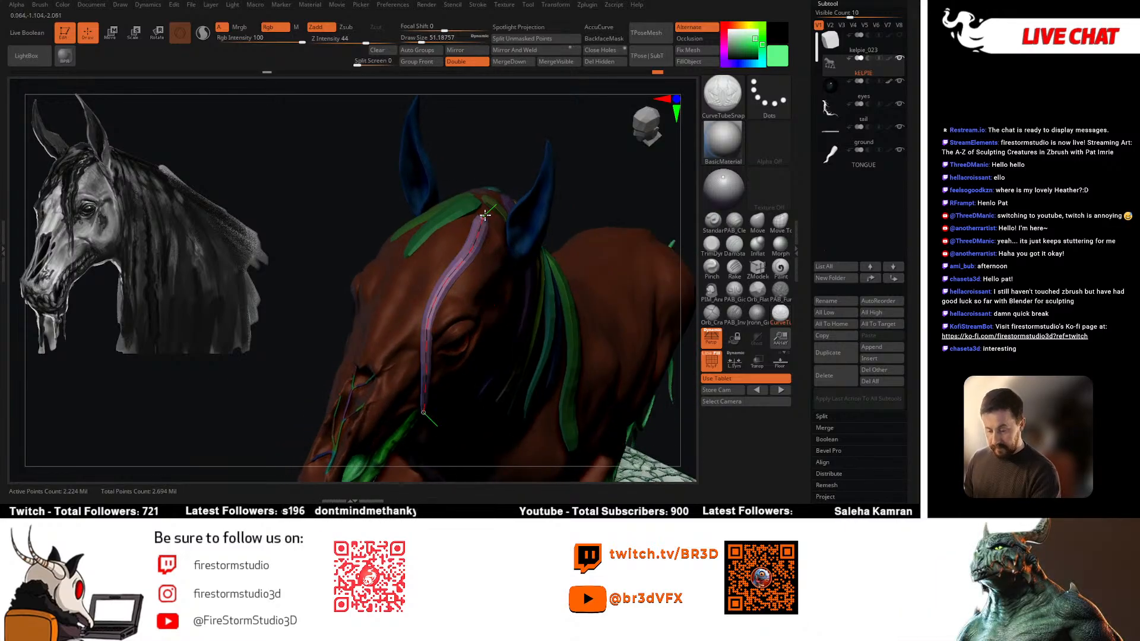
Step: Add more short and long forelock strands from the poll down the forehead, including one towards the other eye
drag(487, 214, 484, 208)
right_drag(485, 209, 473, 247)
drag(411, 307, 420, 312)
right_drag(399, 309, 404, 291)
mouse_move(419, 193)
right_down()
mouse_move(389, 172)
mouse_move(406, 182)
right_up()
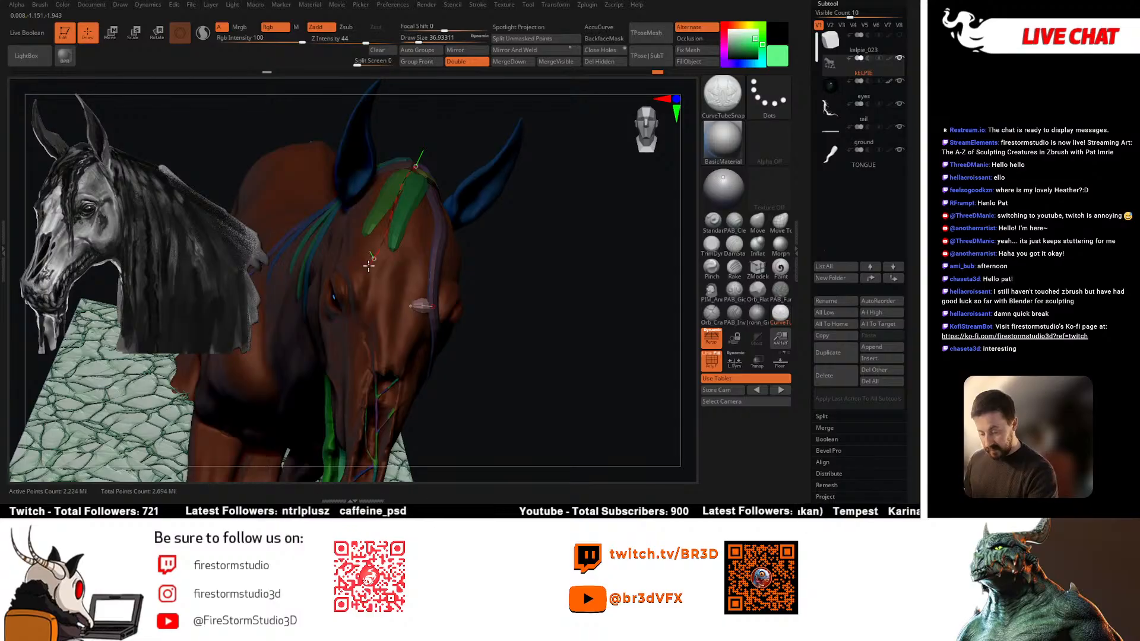
right_drag(355, 306, 332, 308)
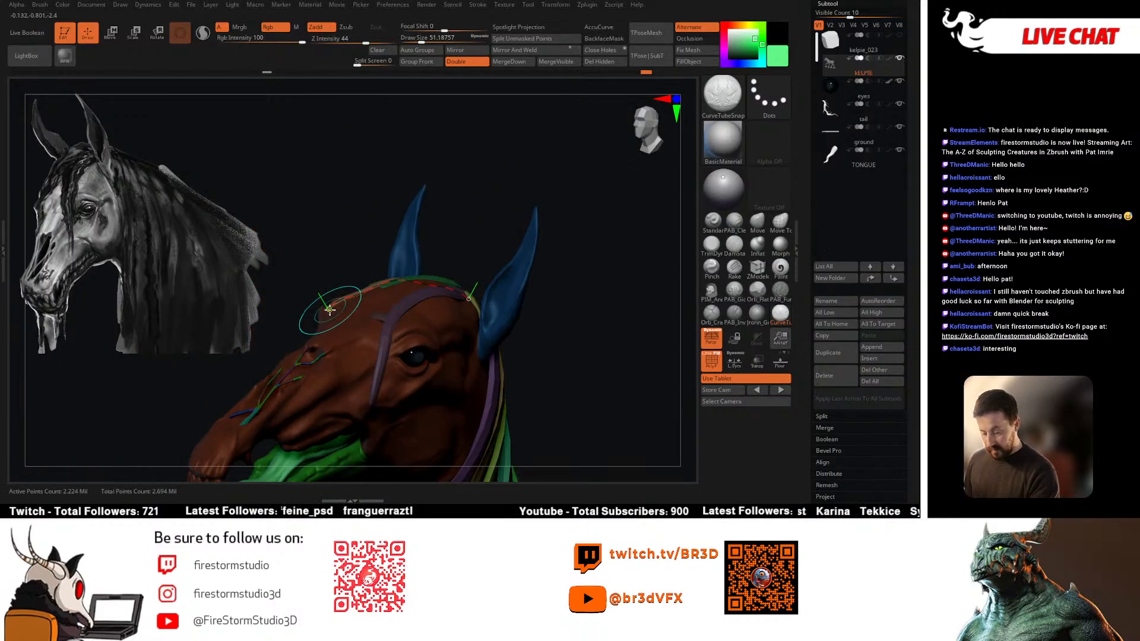
right_drag(507, 336, 440, 307)
right_drag(540, 248, 543, 323)
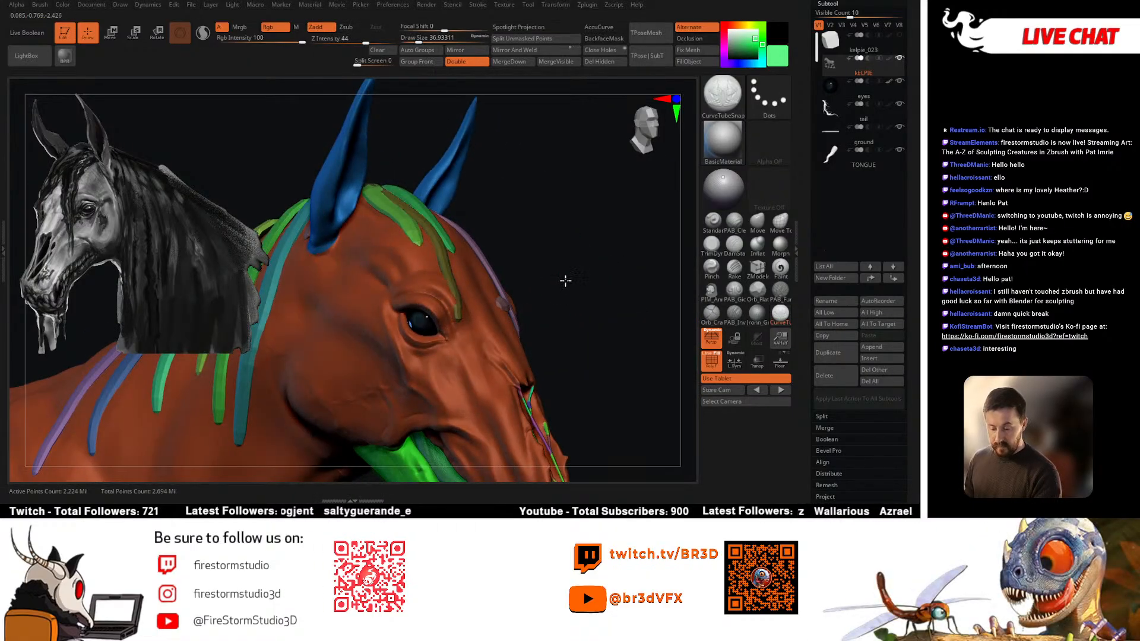
right_drag(566, 280, 554, 222)
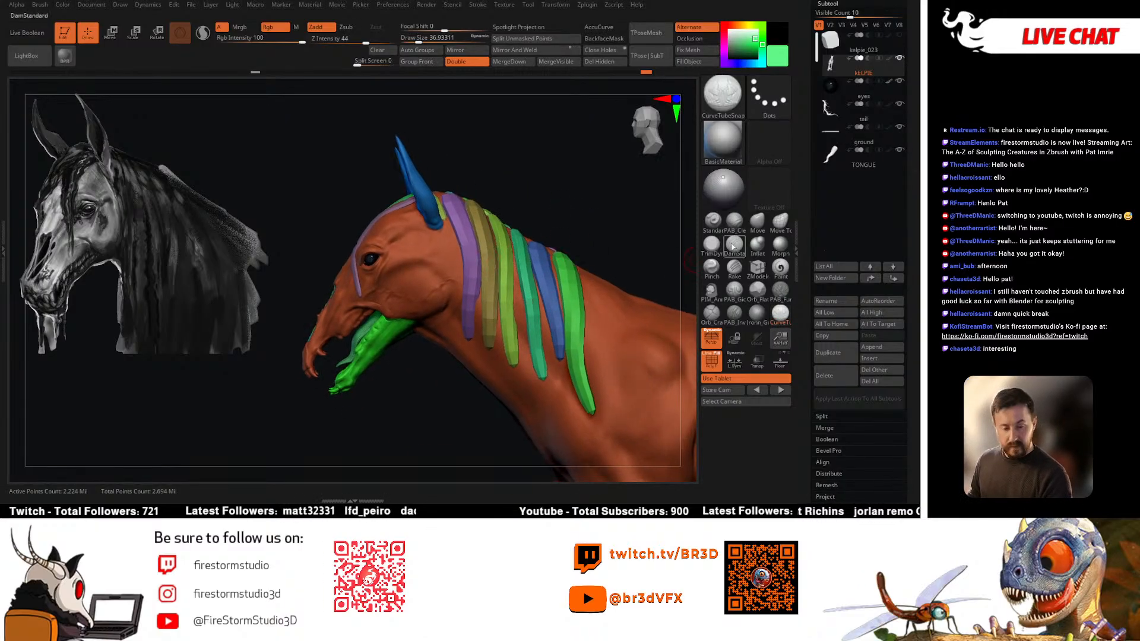
Step: Hide the kelpie's body and ears, keeping the hair strands and tongue shown
mouse_move(617, 259)
right_down()
mouse_move(588, 239)
mouse_move(579, 300)
right_up()
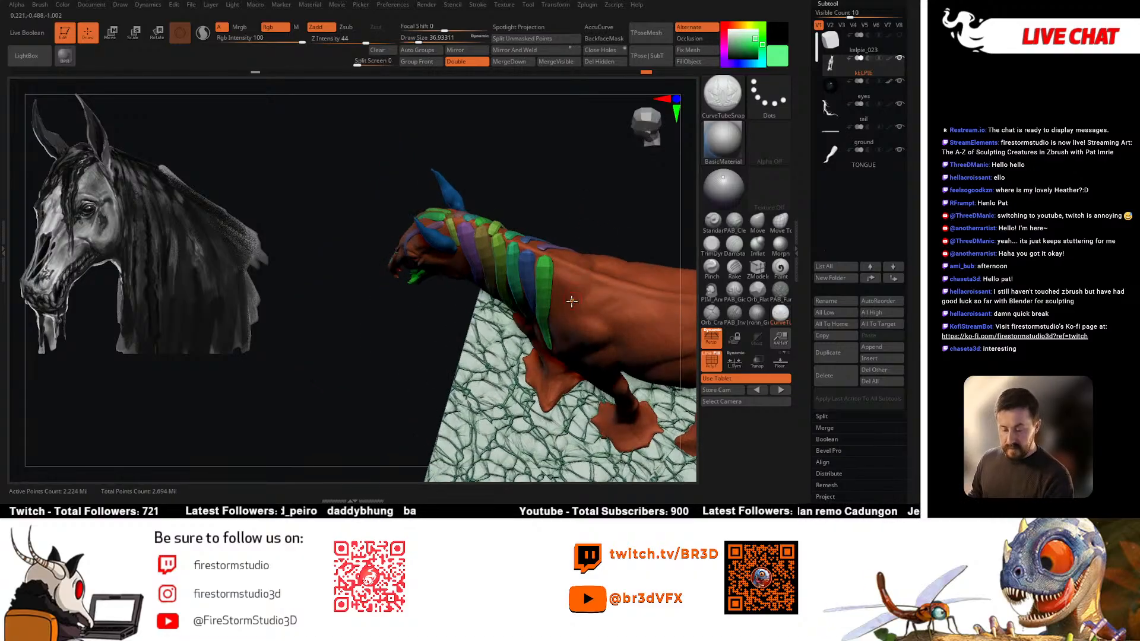
key(space)
drag(574, 289, 583, 291)
ctrl+shift+click(578, 299)
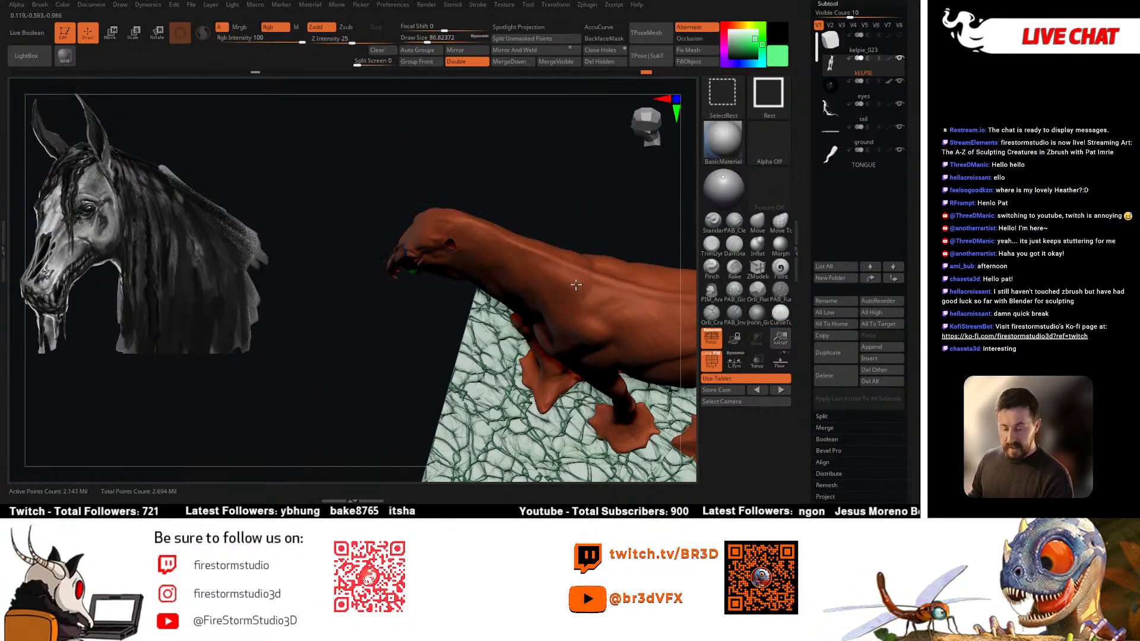
ctrl+shift+click(578, 298)
shift+drag(595, 220, 512, 193)
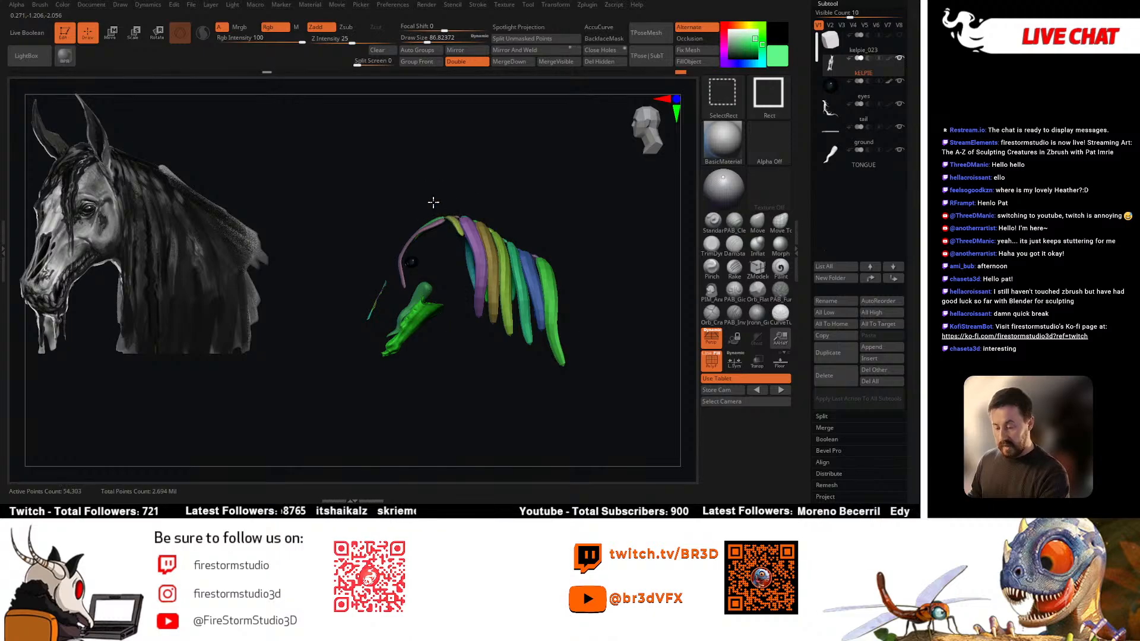
ctrl+shift+click(434, 202)
key(ctrl+z)
key(ctrl+z)
key(ctrl+z)
key(ctrl+shift+z)
key(ctrl+shift+z)
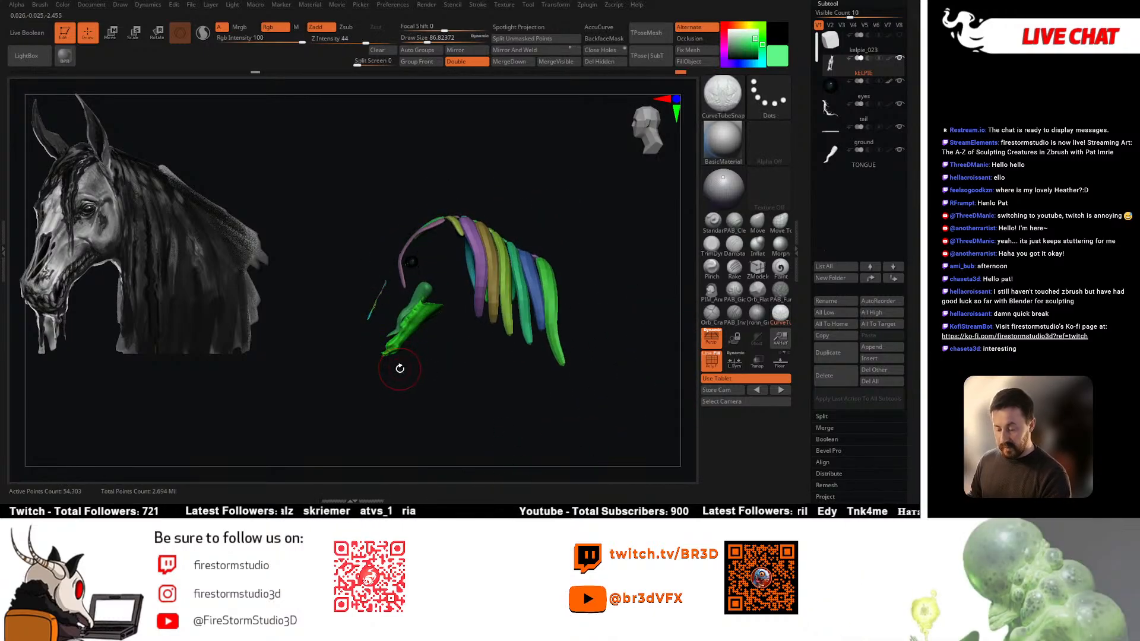
Step: Hide the muzzle strands and the tongue so that only the mane and forelock strands are left showing
key(ctrl+shift)
ctrl+shift+drag(391, 333, 391, 334)
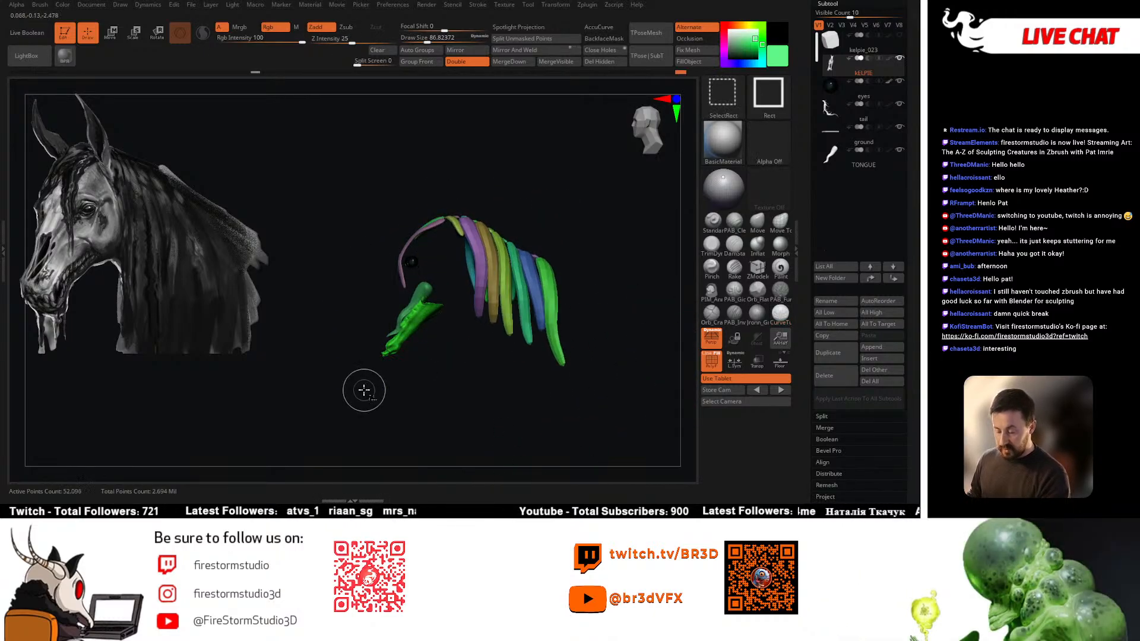
ctrl+shift+drag(359, 392, 449, 294)
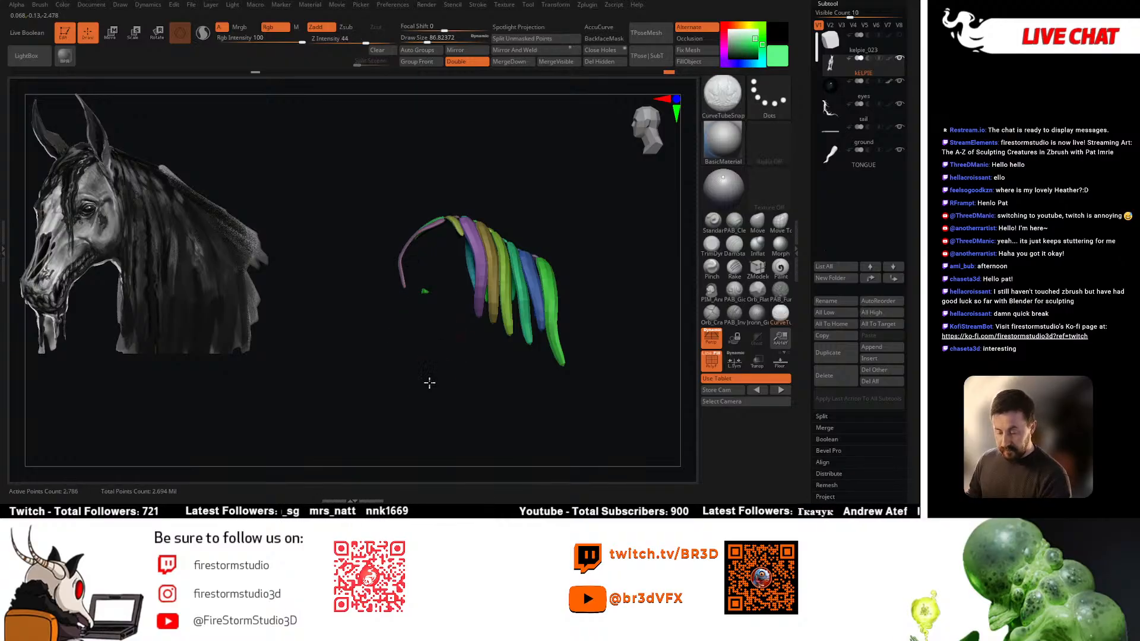
mouse_move(411, 335)
ctrl+alt+shift+mouse_down()
mouse_move(447, 277)
mouse_move(479, 361)
mouse_move(494, 340)
mouse_move(501, 356)
mouse_move(483, 364)
mouse_move(457, 338)
mouse_move(413, 341)
ctrl+alt+shift+mouse_up()
Step: Split the visible mane and forelock strands off into their own subtool
drag(387, 299, 455, 155)
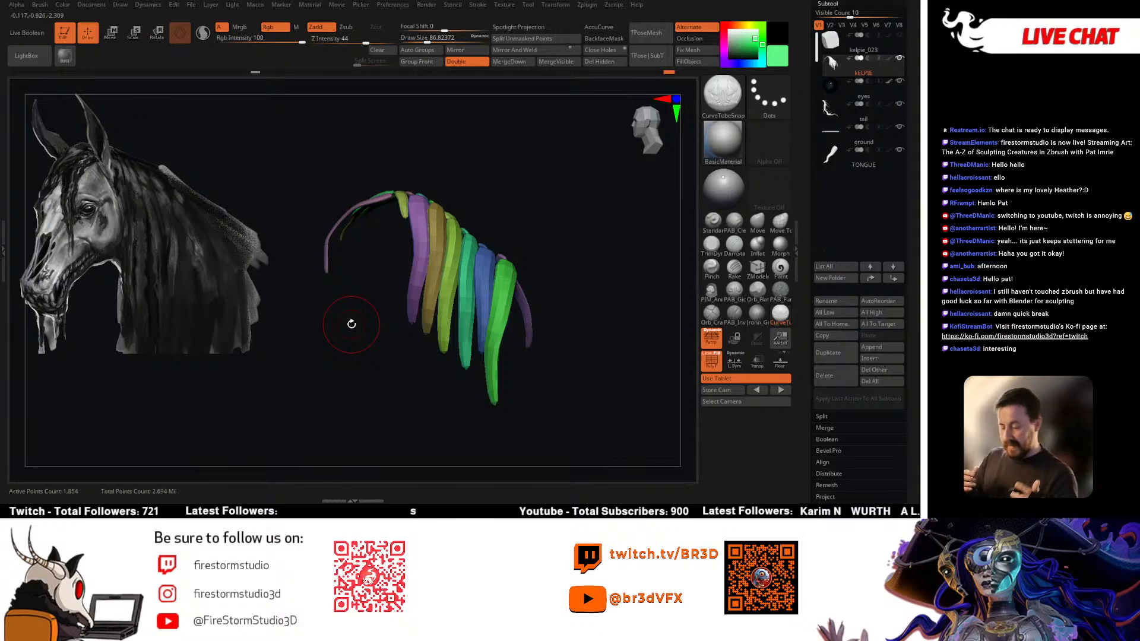
mouse_move(292, 139)
ctrl+mouse_down()
mouse_move(590, 451)
mouse_move(502, 147)
ctrl+mouse_up()
key(alt+s)
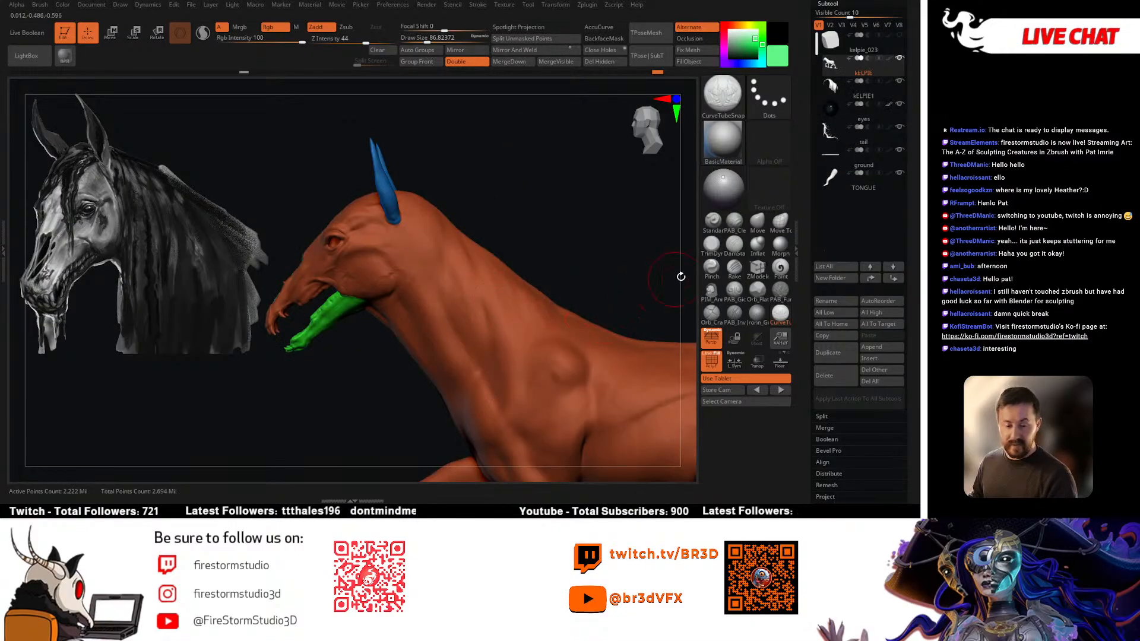
Step: Switch to the separated strand subtool and hide the small stray piece on the forehead
mouse_move(570, 273)
mouse_down()
mouse_move(541, 264)
mouse_move(522, 285)
mouse_move(564, 262)
mouse_move(547, 265)
mouse_move(552, 234)
mouse_move(475, 183)
mouse_move(494, 182)
mouse_up()
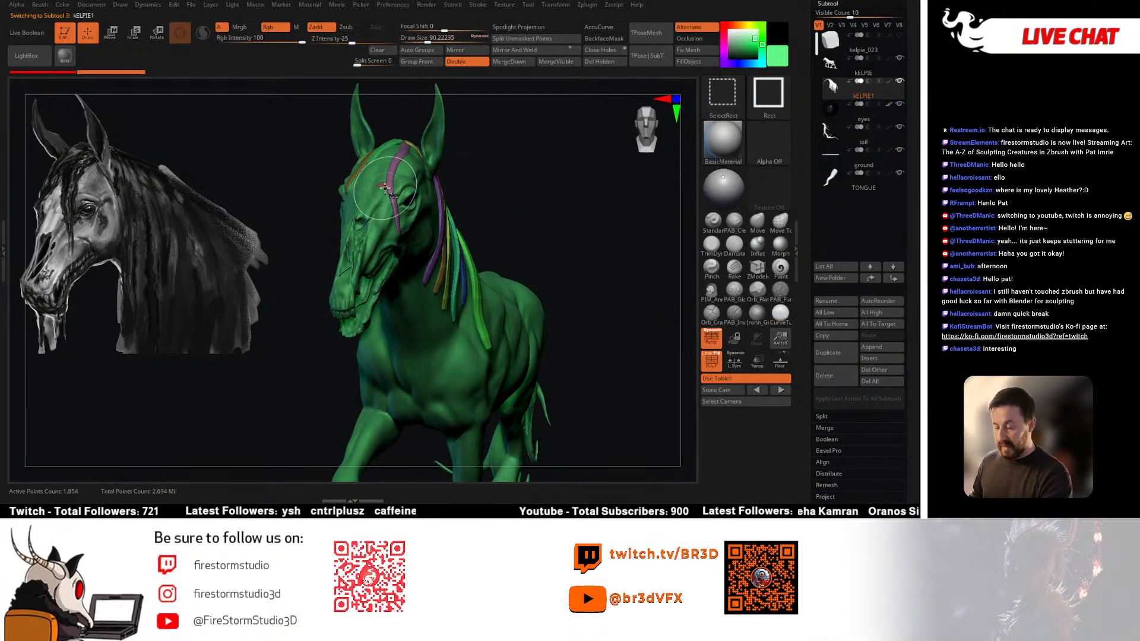
ctrl+shift+click(386, 189)
key(ctrl+z)
ctrl+shift+click(384, 185)
ctrl+shift+click(473, 196)
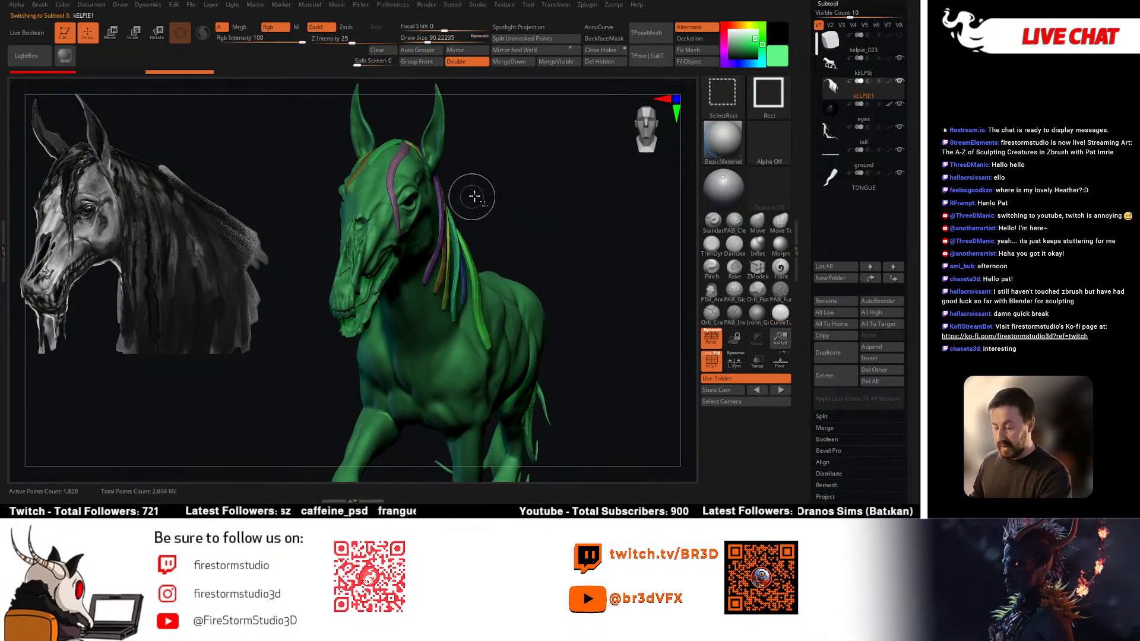
Step: Thicken the mane and forelock strands on both sides with the Inflat brush at Z Intensity 6
mouse_move(552, 195)
mouse_down()
mouse_move(522, 247)
mouse_move(552, 268)
mouse_up()
click(758, 245)
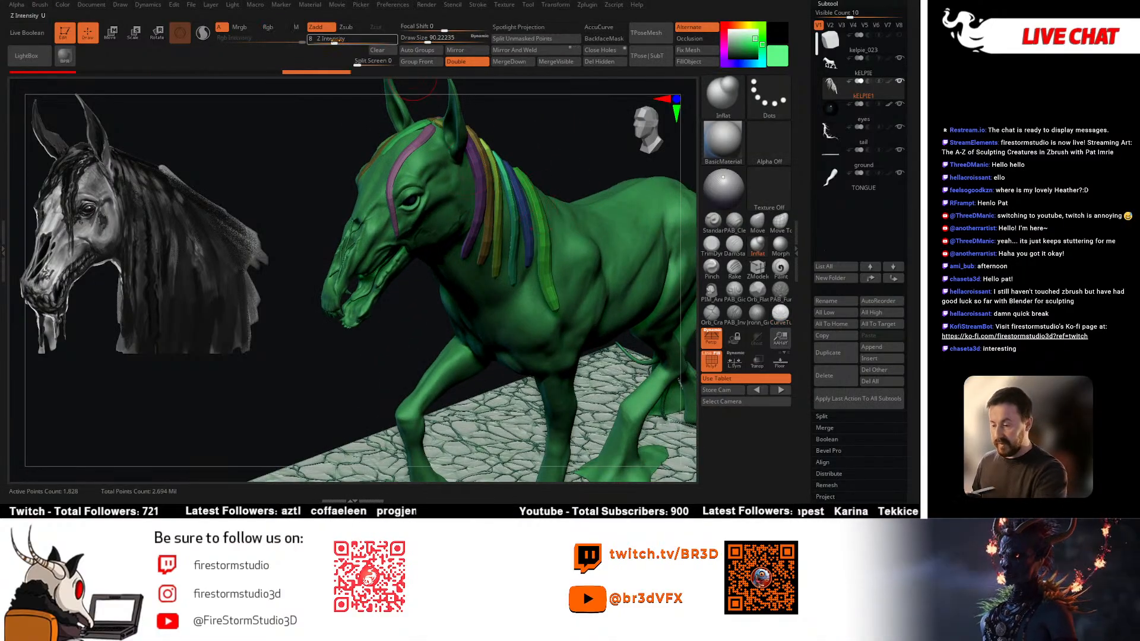
click(330, 42)
mouse_move(518, 102)
mouse_down()
mouse_move(516, 129)
mouse_move(475, 125)
mouse_up()
key(space)
click(505, 159)
mouse_move(593, 132)
mouse_down()
mouse_move(530, 146)
mouse_move(557, 218)
mouse_up()
drag(588, 164, 533, 231)
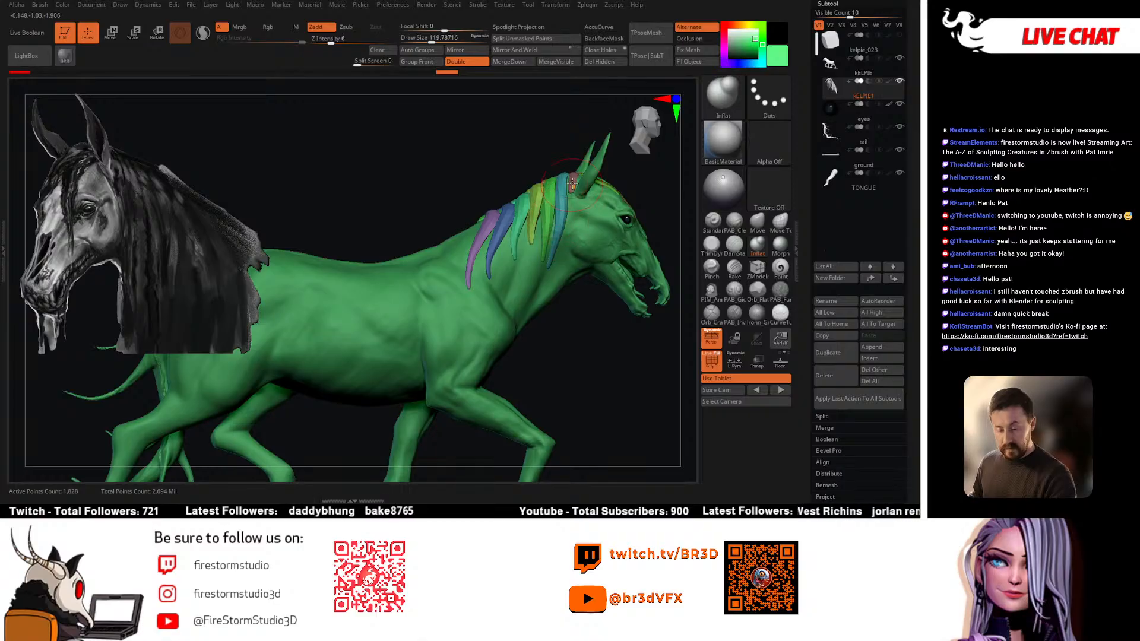
drag(573, 184, 595, 198)
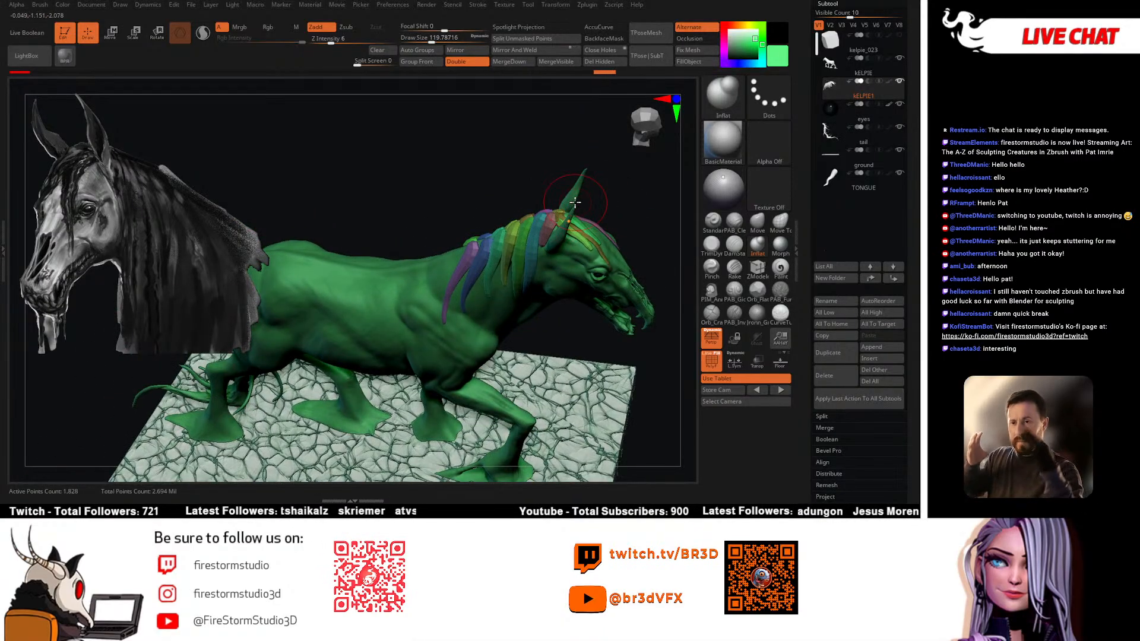
mouse_move(613, 202)
mouse_down()
mouse_move(583, 197)
mouse_move(582, 211)
mouse_move(551, 209)
mouse_move(559, 220)
mouse_up()
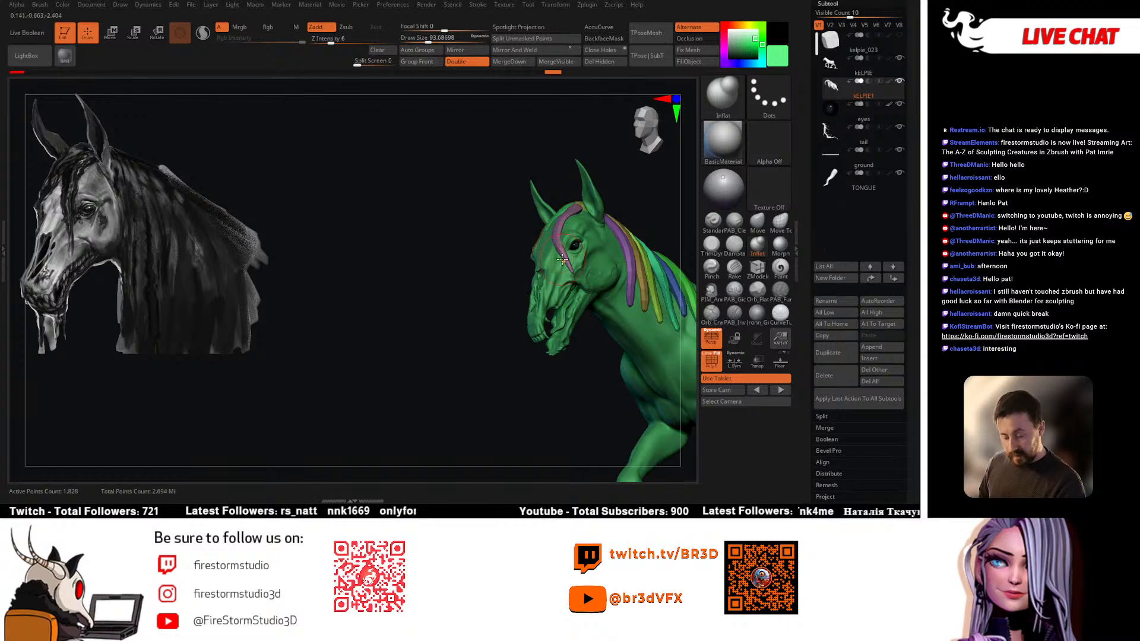
mouse_move(561, 260)
mouse_down()
mouse_move(606, 300)
mouse_move(519, 270)
mouse_up()
Step: Choose the Move brush and set its Mask By Polygroups auto masking to 100
click(756, 223)
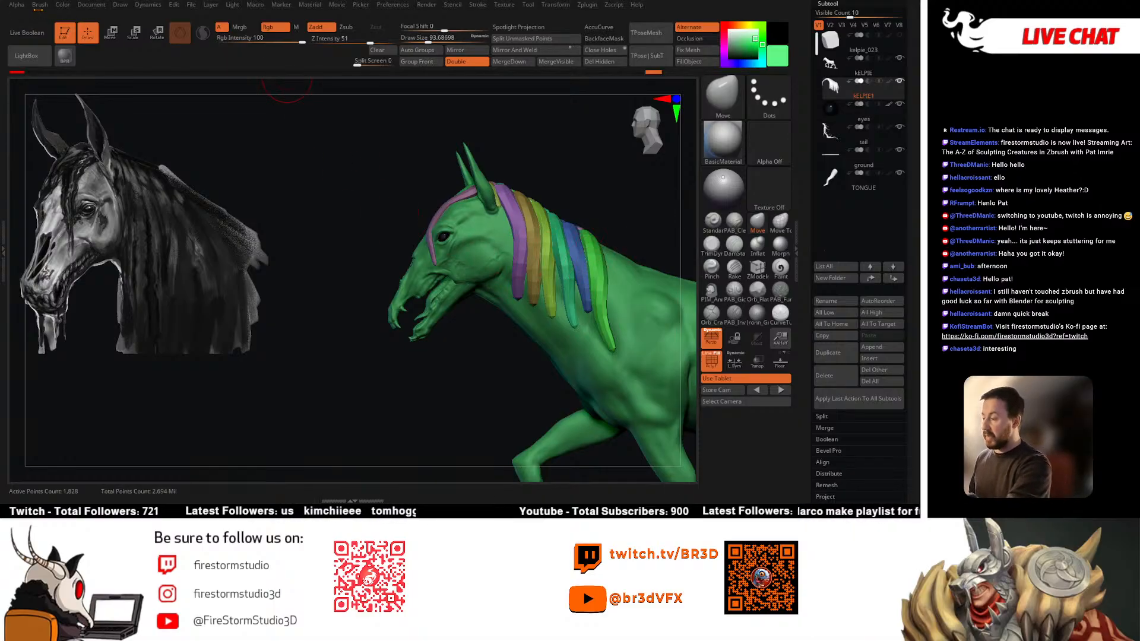
click(40, 4)
click(76, 359)
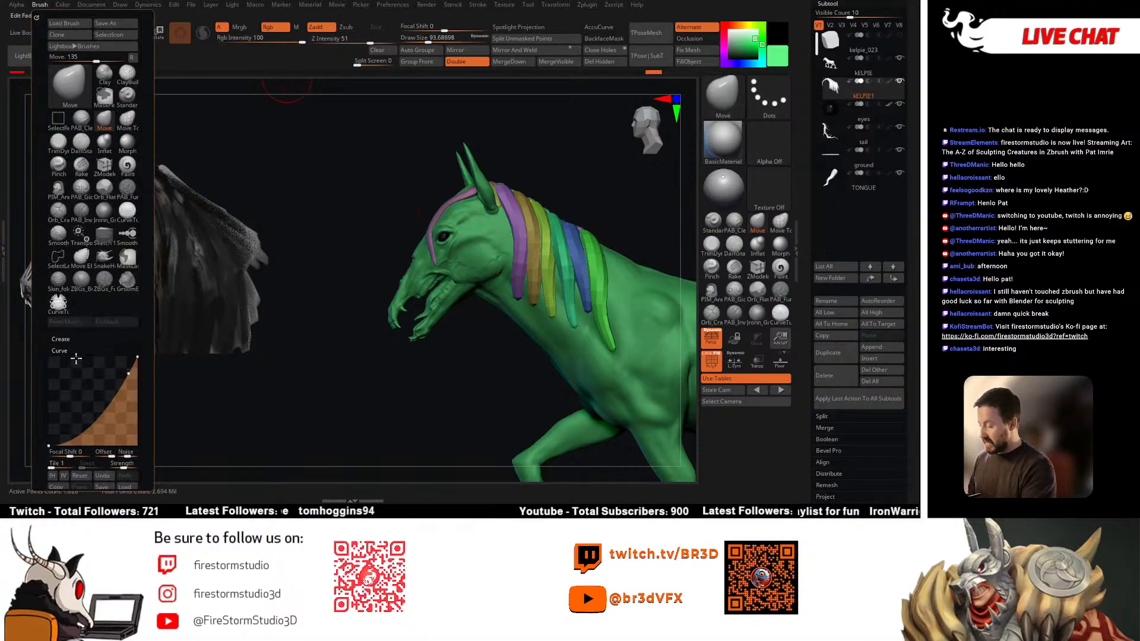
click(137, 350)
scroll(121, 187, down, 5)
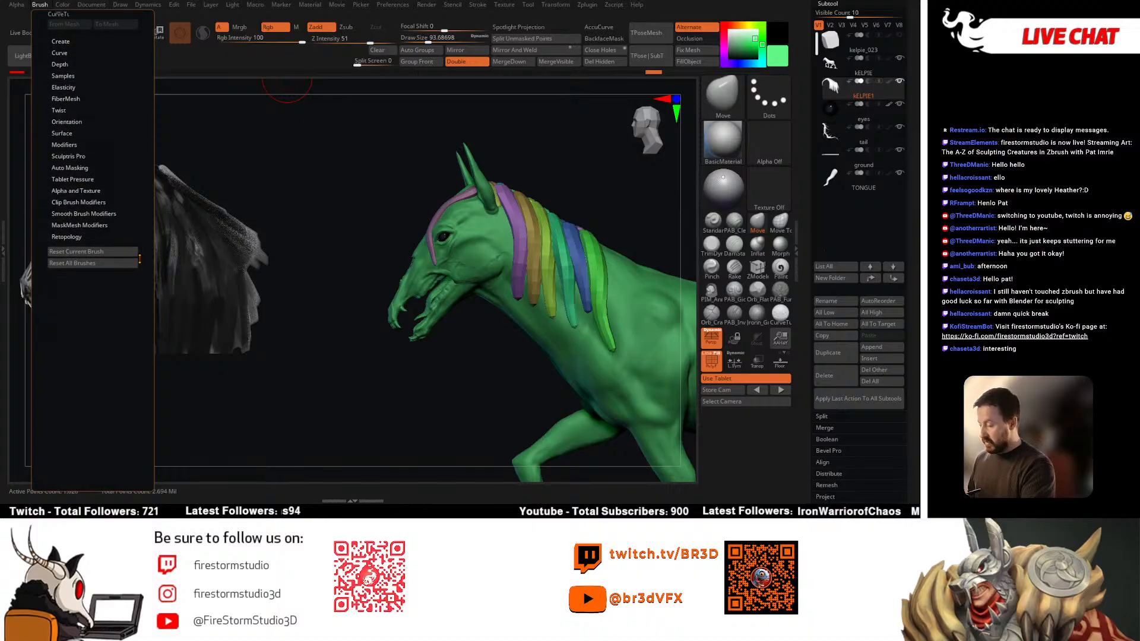
click(79, 184)
scroll(120, 131, down, 2)
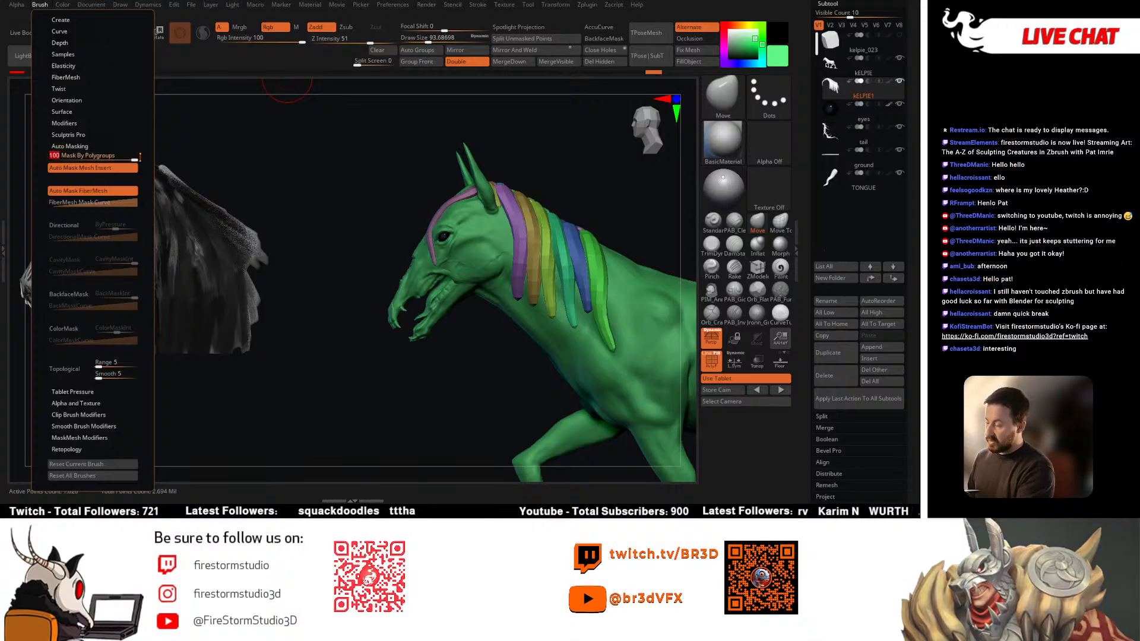
Step: Pull the mane strands longer and straighter one by one so they hang down vertically from the neck
drag(580, 175, 522, 255)
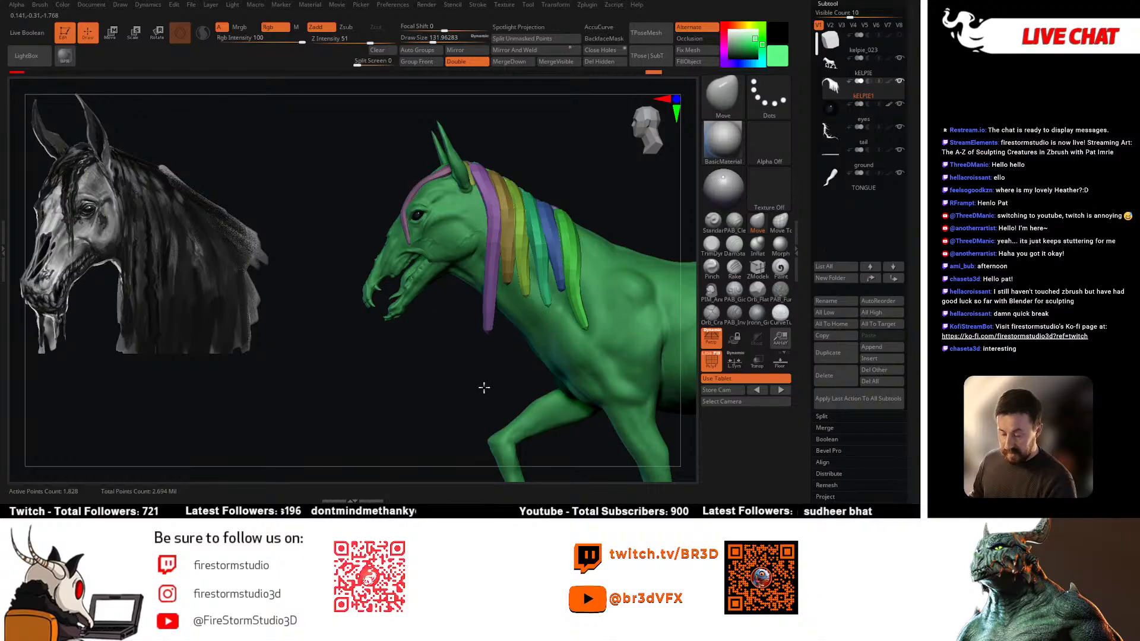
mouse_move(475, 290)
right_down()
mouse_move(485, 341)
mouse_move(466, 285)
right_up()
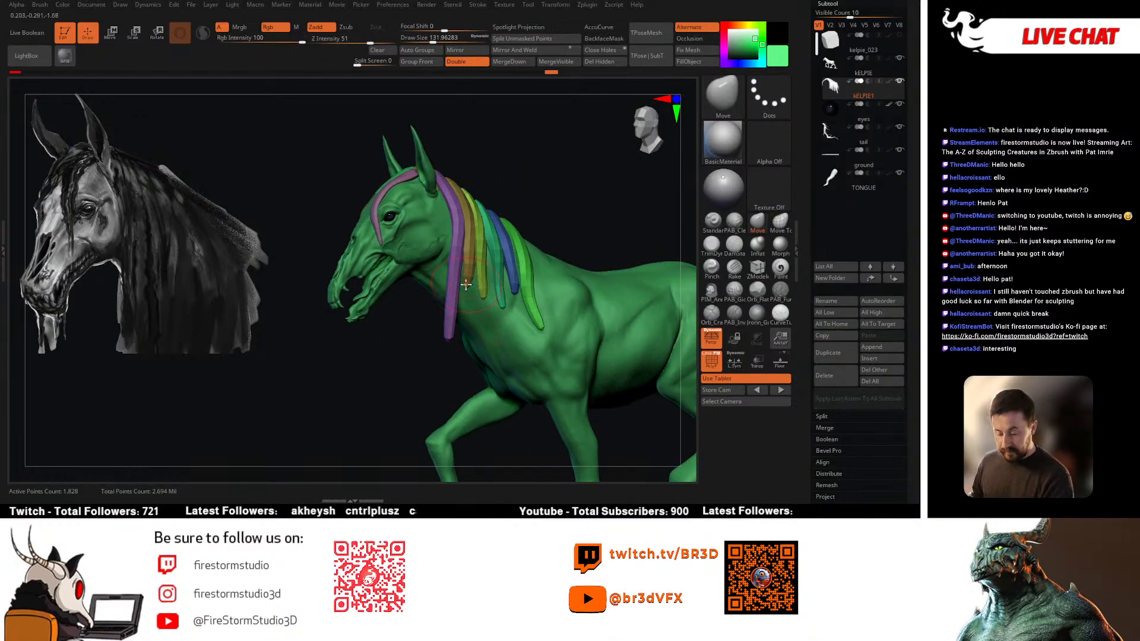
right_drag(461, 341, 484, 300)
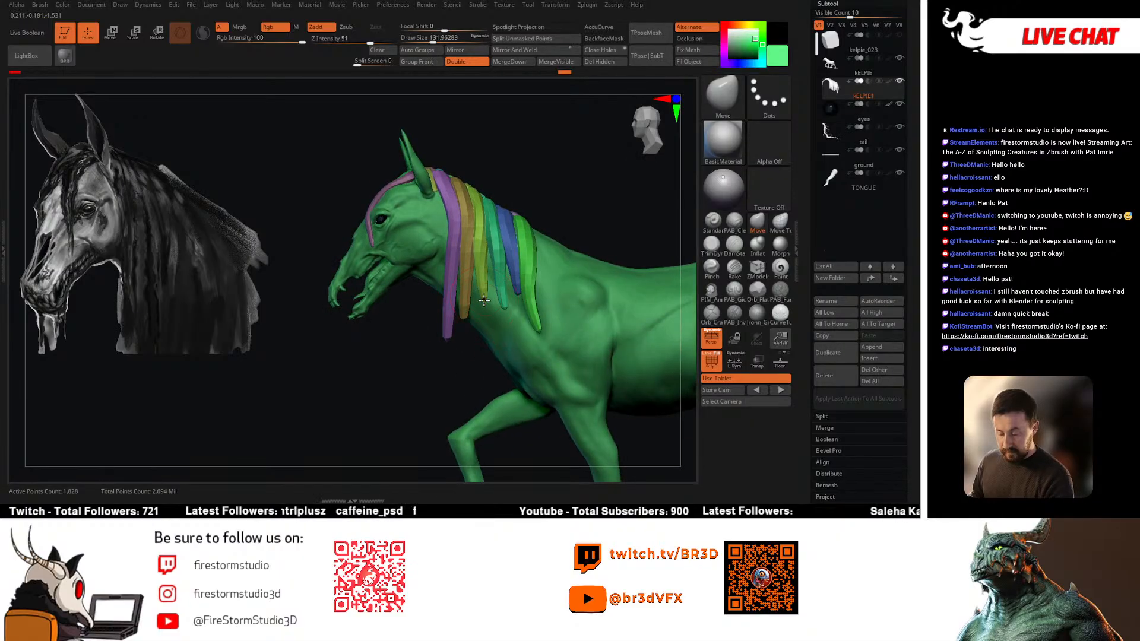
right_drag(470, 373, 499, 320)
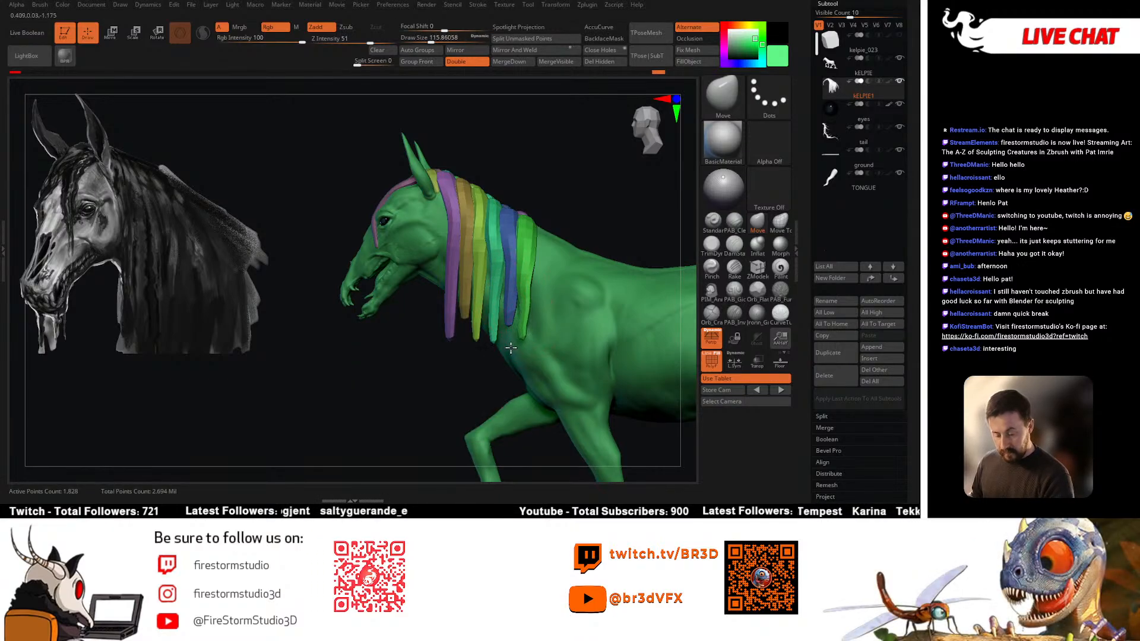
mouse_move(537, 276)
right_down()
mouse_move(555, 206)
mouse_move(570, 249)
mouse_move(535, 297)
right_up()
Step: Adjust the hanging strand ends with a larger Move brush, and extend the forelock strand past the eye towards the muzzle
key(space)
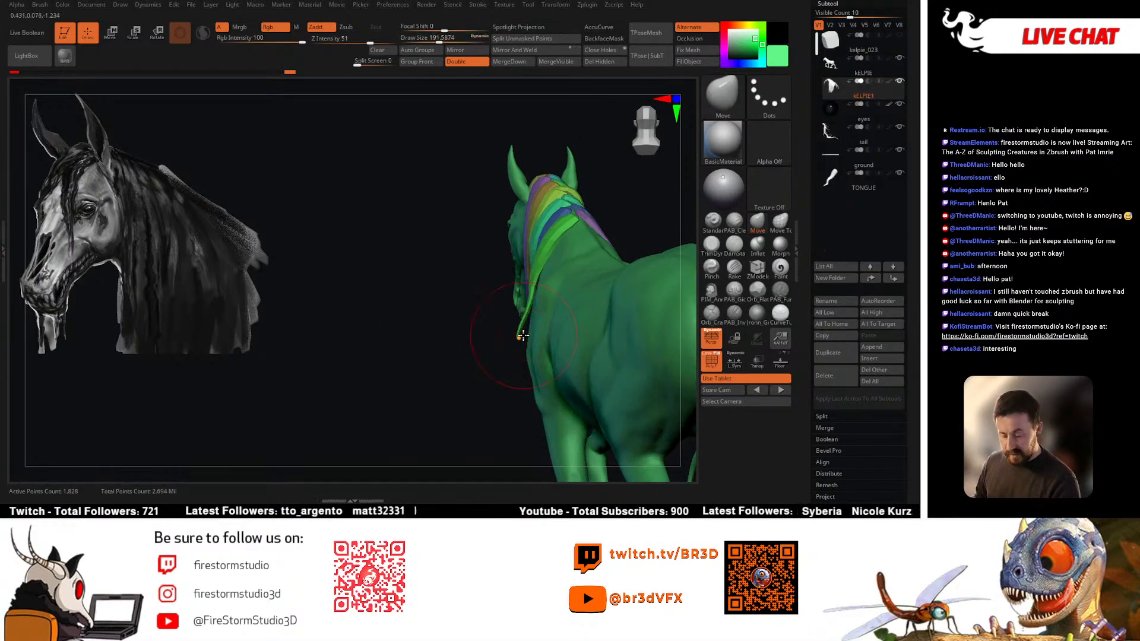
mouse_move(530, 339)
right_down()
mouse_move(558, 226)
mouse_move(451, 316)
right_up()
key(space)
drag(401, 249, 395, 250)
mouse_move(399, 249)
right_down()
mouse_move(483, 197)
mouse_move(380, 226)
right_up()
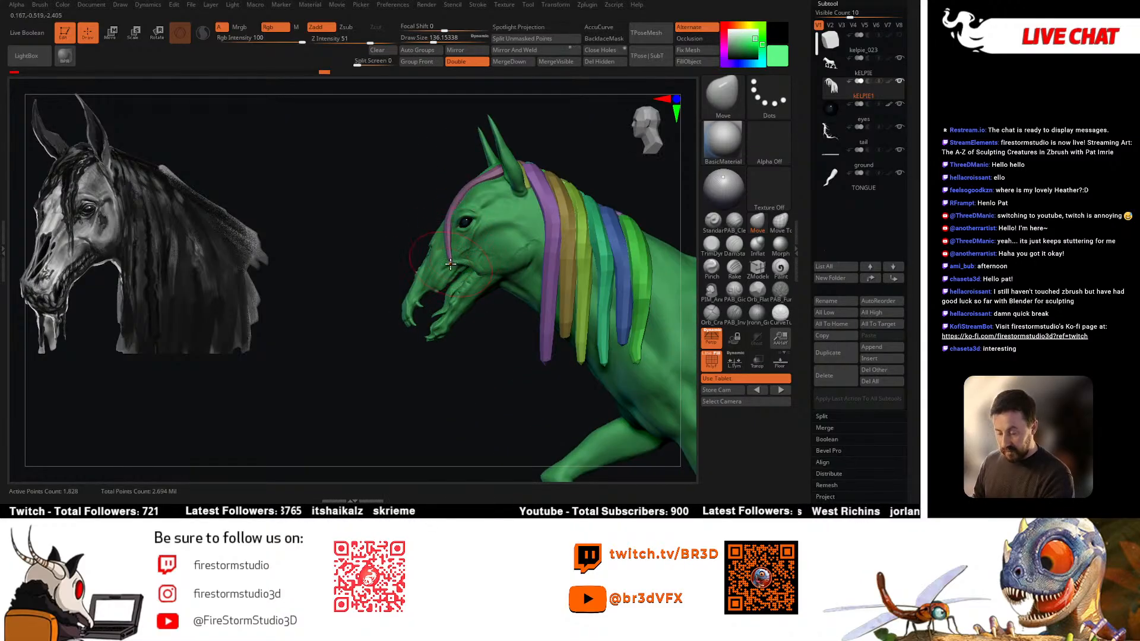
Step: Pull the end of the forelock strand down the side of the muzzle with the Move brush at a draw size of about 104
drag(450, 265, 445, 290)
key(space)
drag(449, 278, 446, 275)
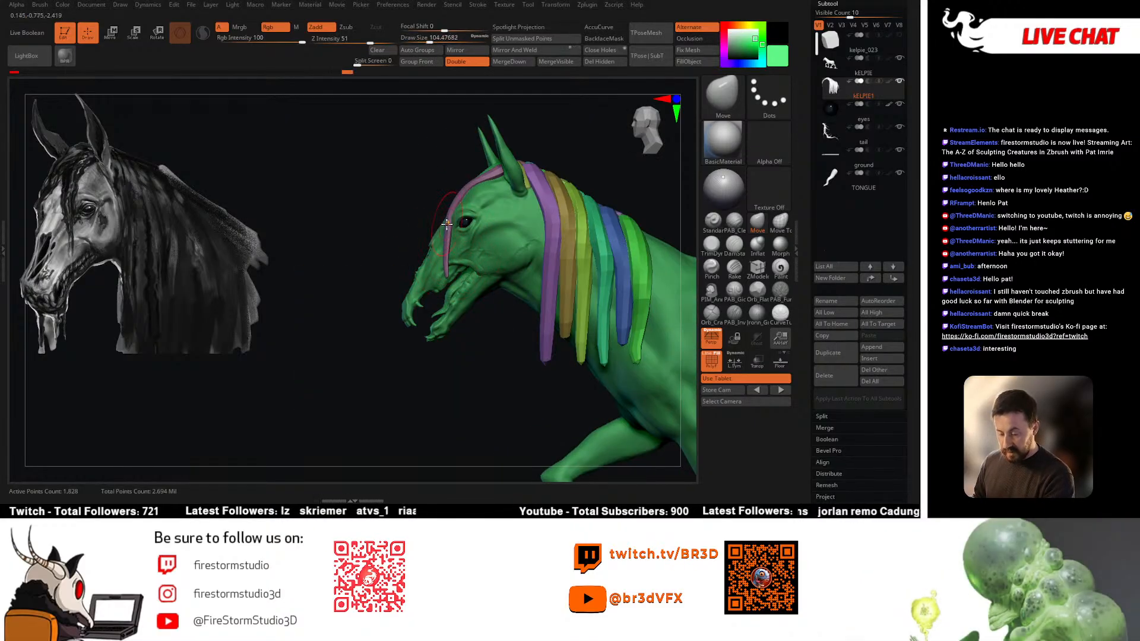
Step: Try smoothing the forelock strand, undo it, and set the Smooth brush's Z Intensity to 26
mouse_move(446, 225)
shift+mouse_down()
mouse_move(446, 262)
mouse_move(447, 237)
shift+mouse_up()
key(ctrl+z)
shift+click(352, 39)
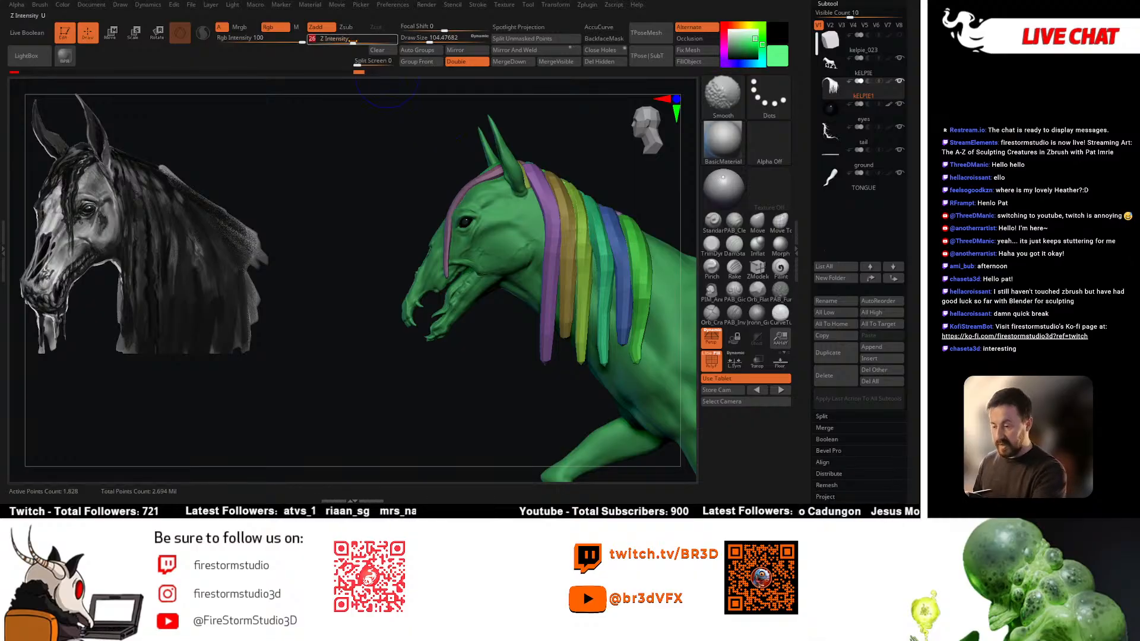
Step: Reshape the forelock strands over the forehead with the Move brush from the side and front, reducing the draw size to about 44
mouse_move(428, 241)
right_down()
mouse_move(452, 248)
mouse_move(469, 221)
right_up()
drag(450, 205, 455, 209)
right_drag(416, 255, 464, 262)
key(space)
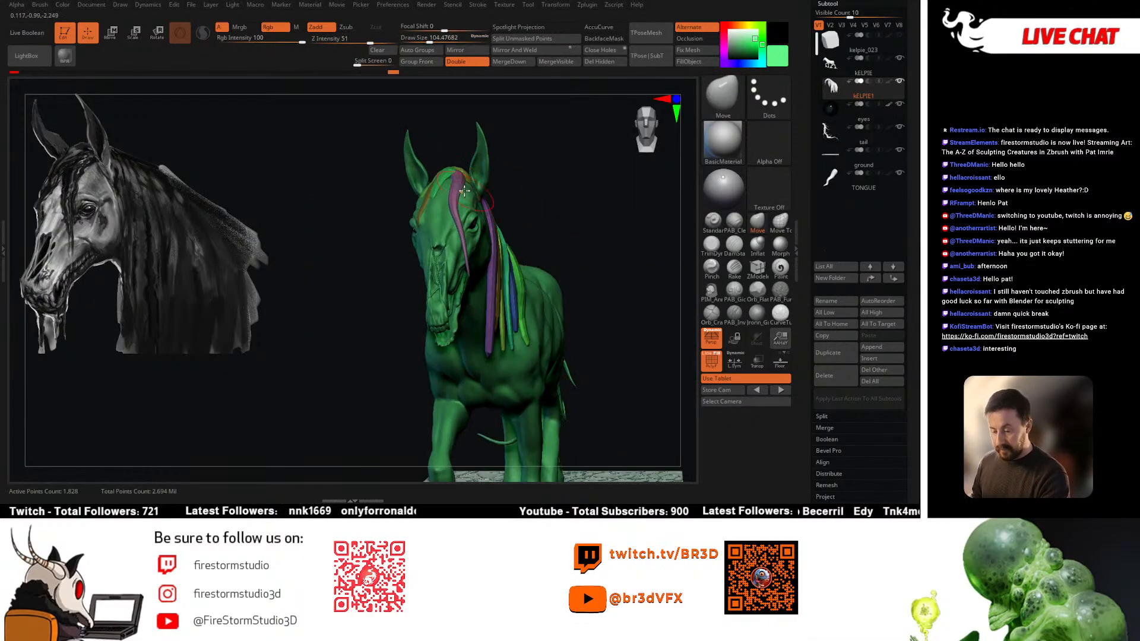
right_drag(464, 190, 454, 221)
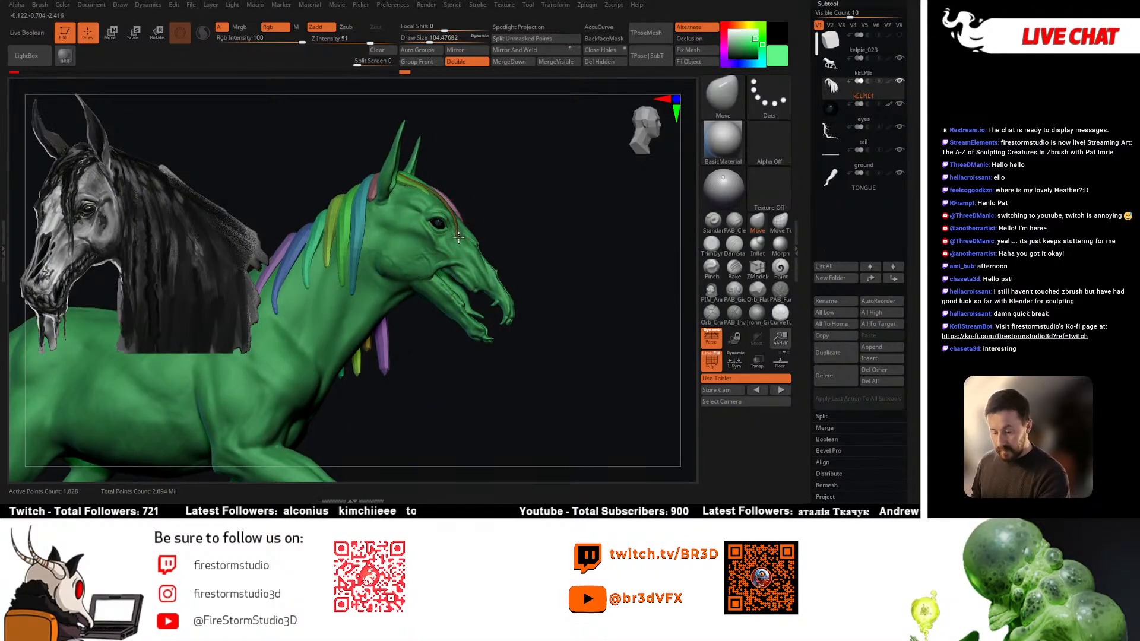
mouse_move(453, 254)
right_down()
mouse_move(485, 228)
mouse_move(453, 242)
mouse_move(467, 181)
right_up()
key(space)
drag(468, 181, 457, 181)
right_drag(473, 156, 448, 172)
mouse_move(448, 172)
ctrl+right_down()
mouse_move(452, 196)
mouse_move(463, 182)
ctrl+right_up()
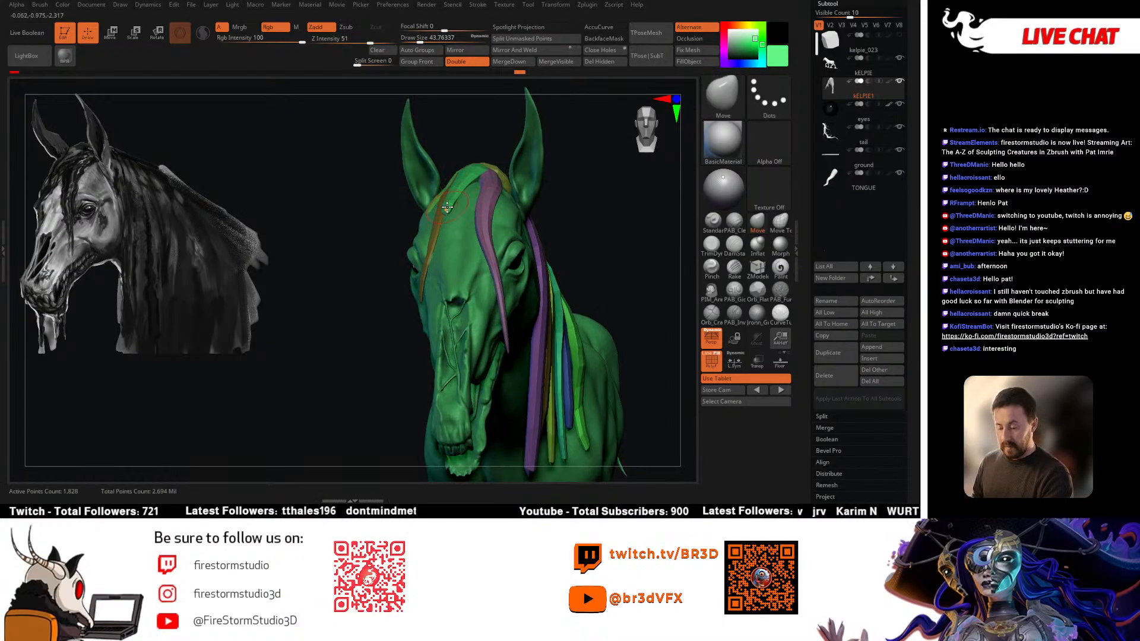
Step: Try smoothing the short green forelock strands between the ears and undo the strokes
key(shift)
right_drag(469, 193, 464, 171)
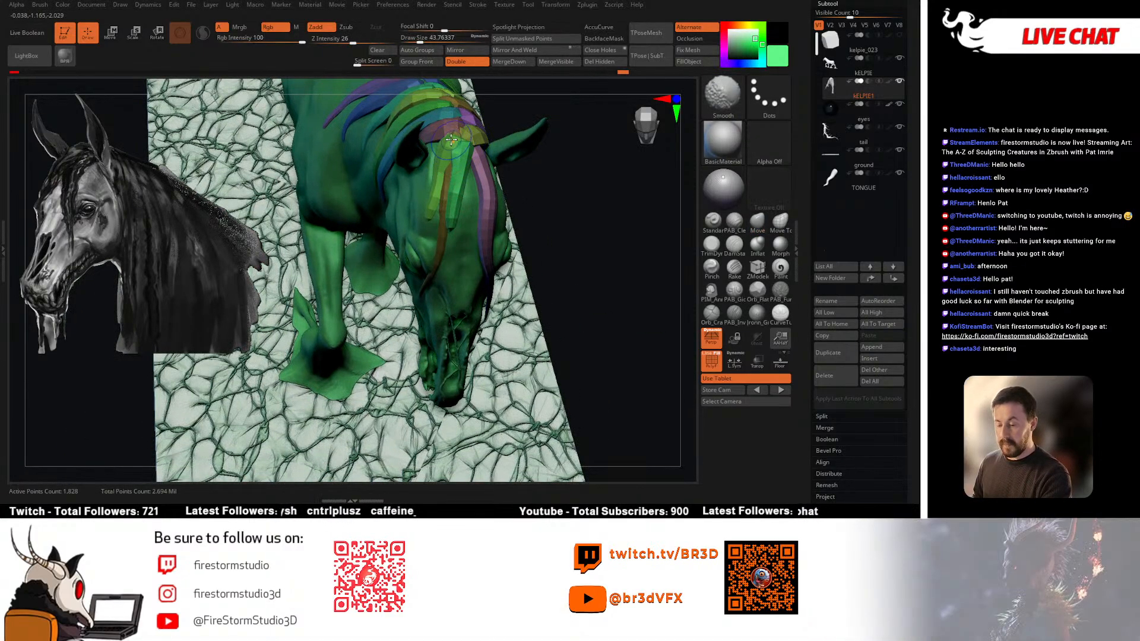
key(ctrl)
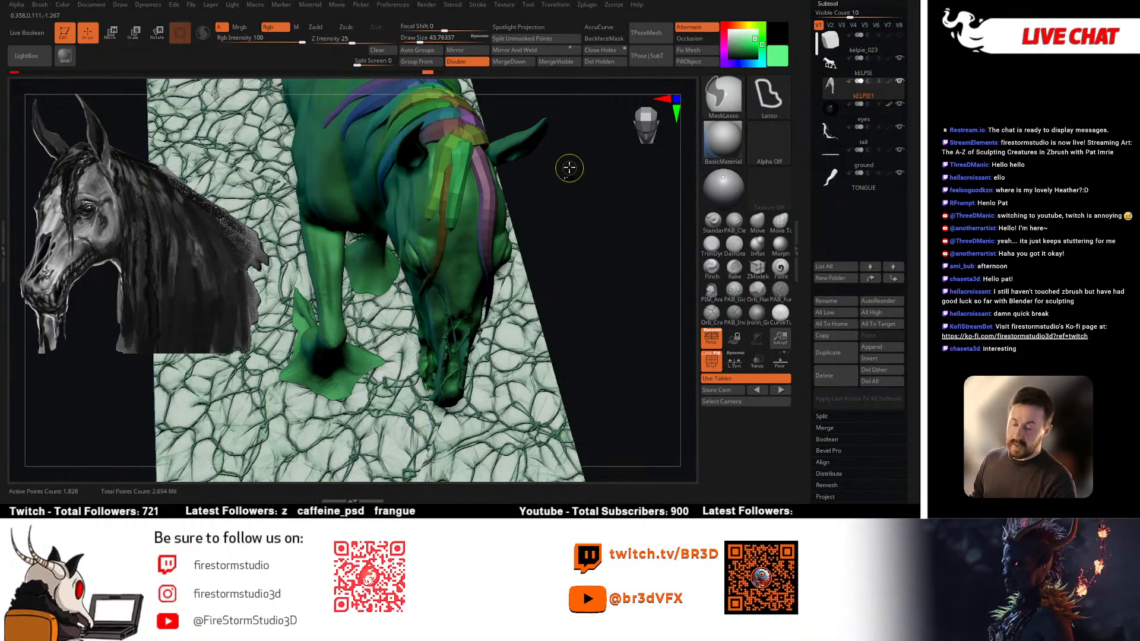
key(ctrl+z)
right_drag(554, 173, 552, 156)
key(ctrl+z)
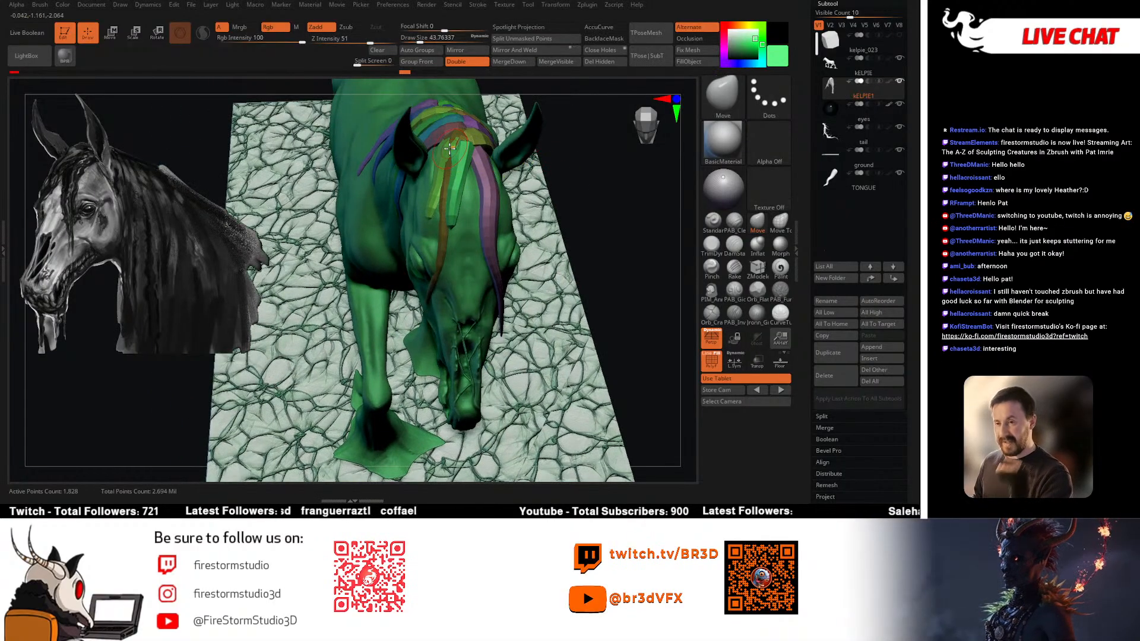
Step: Try isolating the short yellow-green forelock strand and masking it, show all strands again and clear the mask
ctrl+shift+click(443, 164)
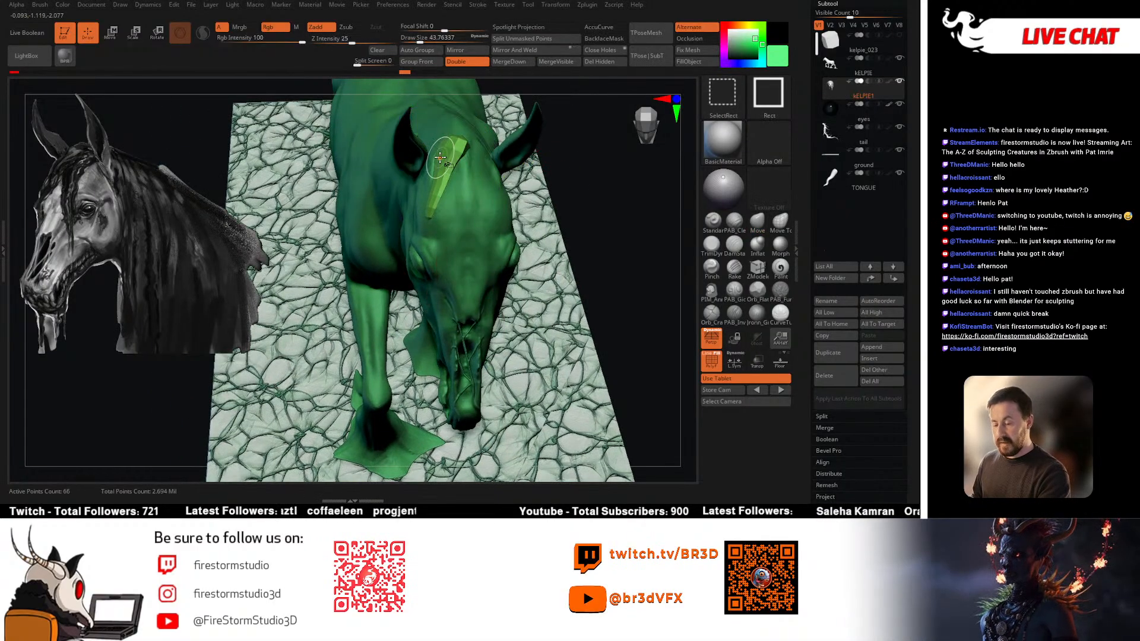
right_drag(550, 175, 541, 137)
ctrl+drag(539, 120, 386, 278)
ctrl+shift+click(572, 176)
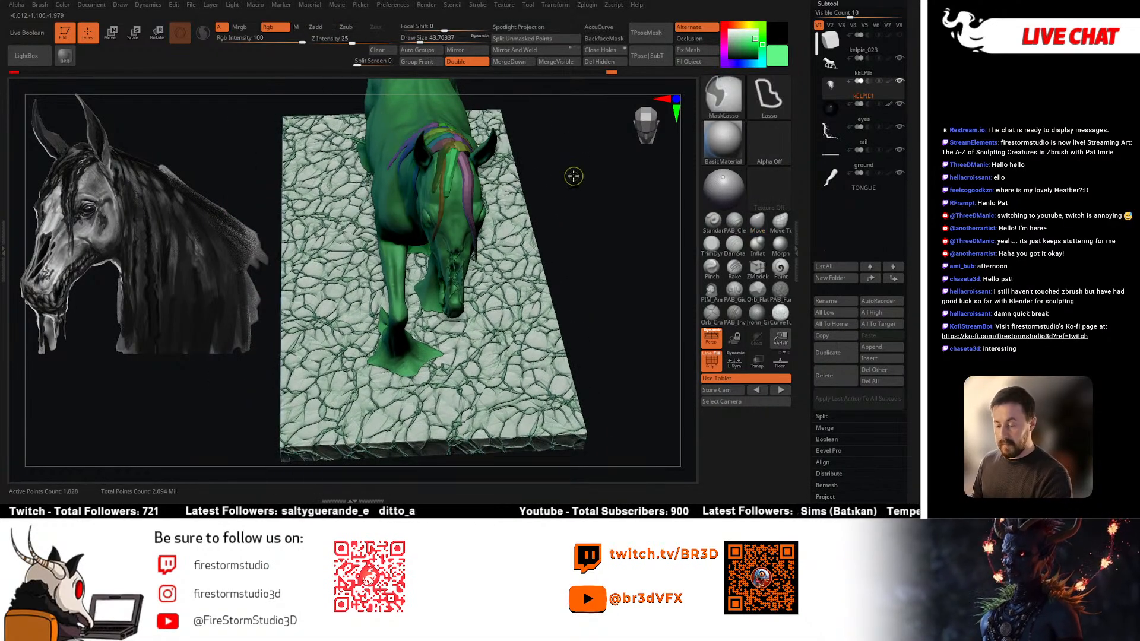
mouse_move(550, 172)
right_down()
mouse_move(450, 170)
mouse_move(445, 150)
mouse_move(478, 164)
mouse_move(534, 162)
mouse_move(545, 175)
mouse_move(493, 168)
mouse_move(506, 187)
mouse_move(494, 200)
right_up()
ctrl+drag(512, 208, 519, 191)
Step: Use polygroup visibility to mask the surrounding mane and forelock strands, leaving the central green forelock strands free to edit
ctrl+shift+click(437, 186)
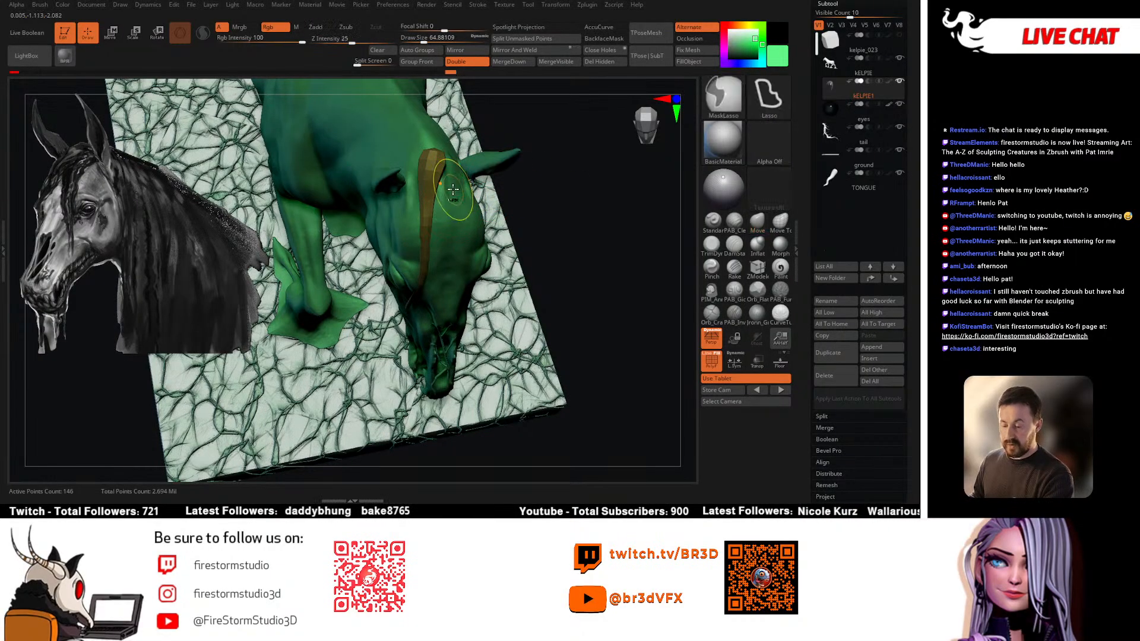
ctrl+shift+click(452, 190)
ctrl+shift+click(443, 189)
mouse_move(567, 146)
ctrl+mouse_down()
mouse_move(383, 278)
mouse_move(575, 172)
ctrl+mouse_up()
ctrl+shift+click(570, 203)
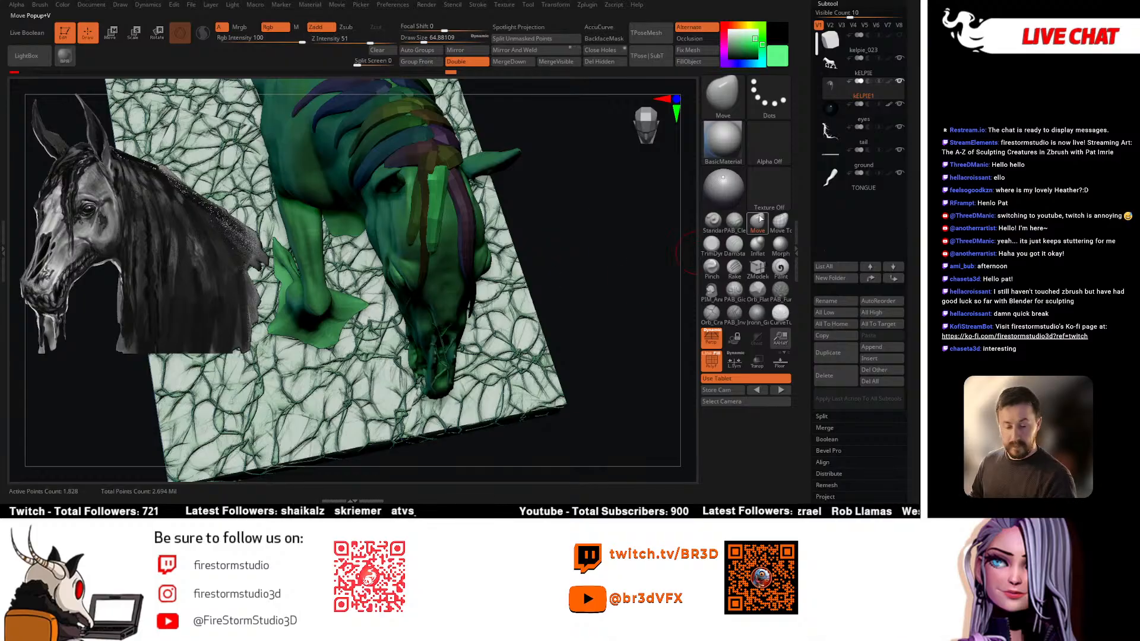
Step: Try the Move Topological brush, return to Move, pull the unmasked green forelock strands over the forehead, and clear the mask
click(780, 221)
drag(605, 247, 440, 155)
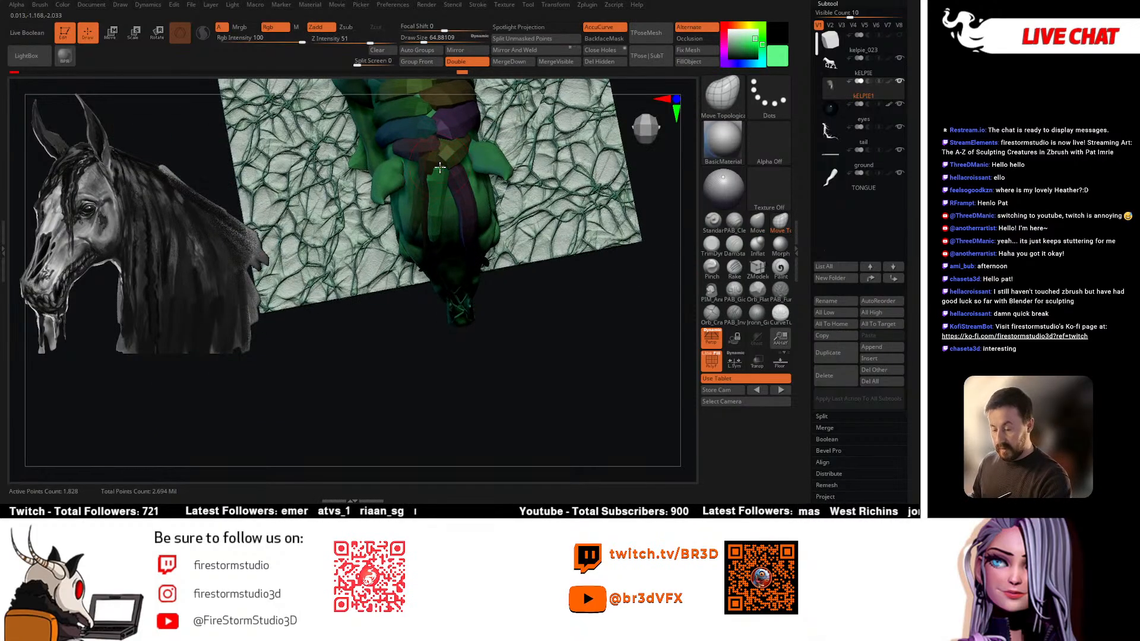
click(764, 221)
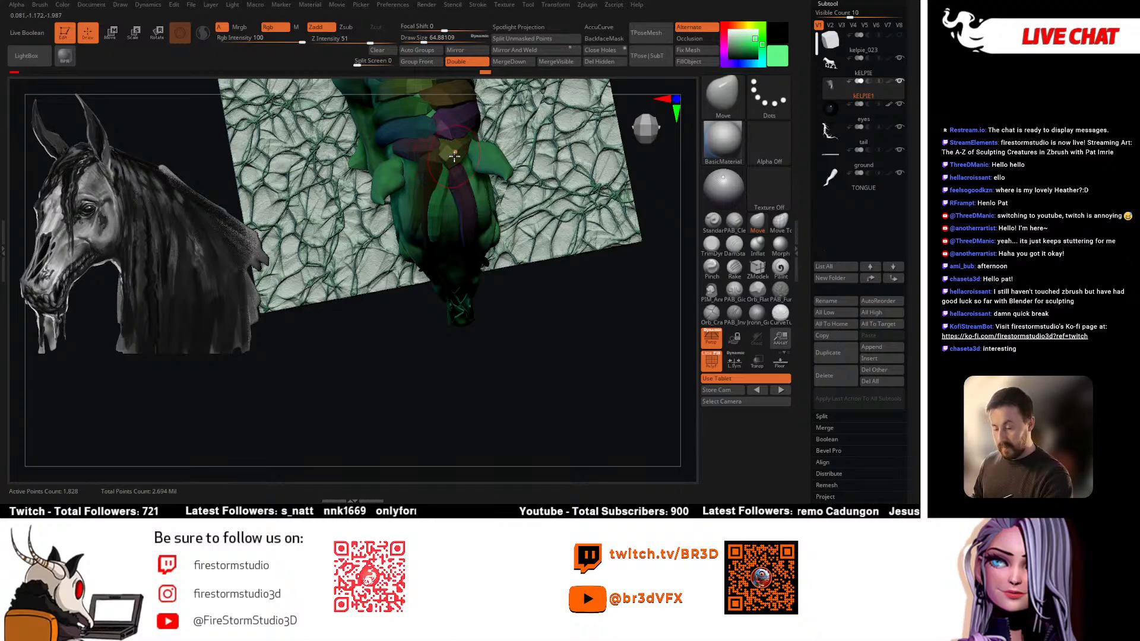
right_drag(454, 155, 452, 130)
drag(447, 185, 444, 257)
mouse_move(444, 257)
right_down()
mouse_move(458, 215)
mouse_move(452, 230)
mouse_move(501, 229)
right_up()
ctrl+drag(549, 221, 574, 225)
Step: Isolate the purple forelock strand and bend it in front of the eye with the Move brush at a draw size of about 108
right_drag(583, 234, 539, 230)
mouse_move(471, 197)
right_down()
mouse_move(519, 206)
mouse_move(481, 201)
right_up()
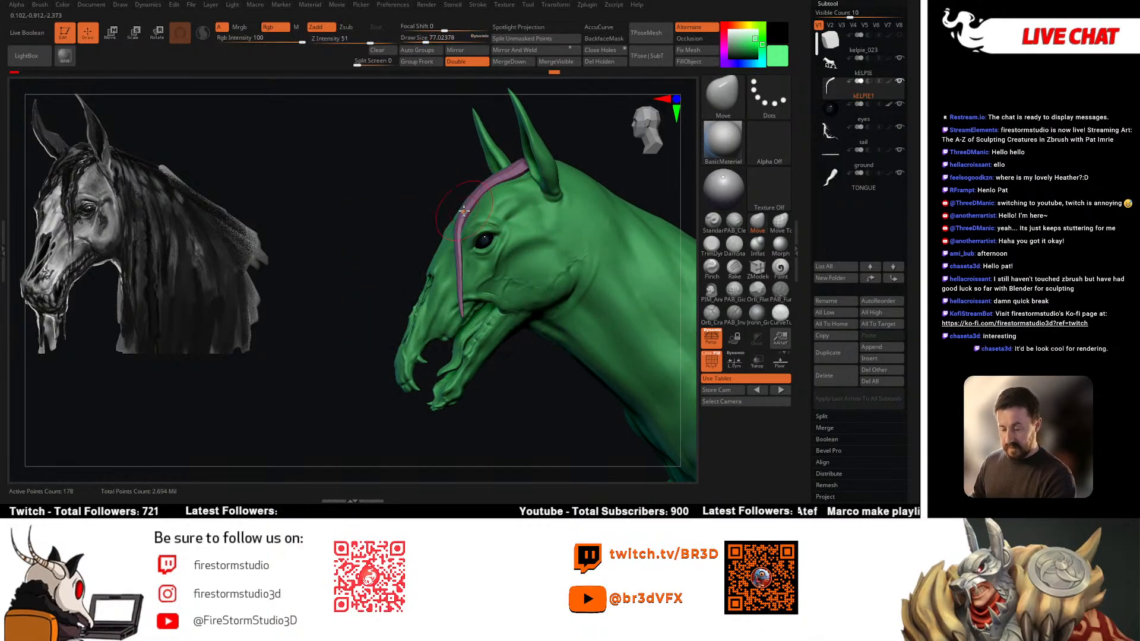
right_drag(458, 245, 456, 292)
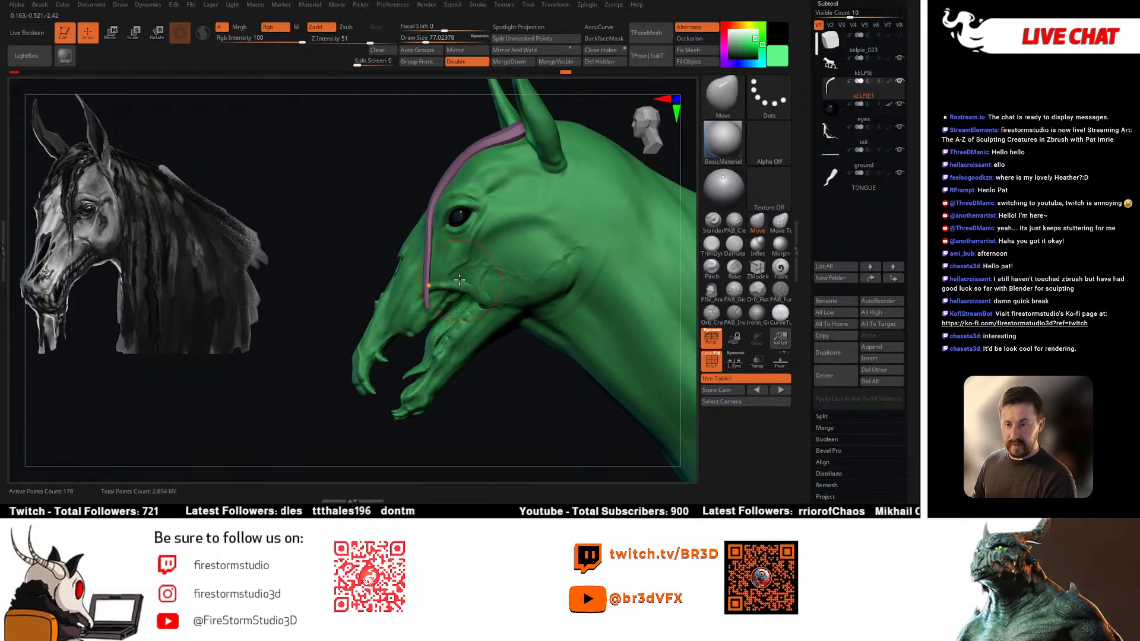
right_drag(459, 282, 456, 283)
key(space)
drag(440, 256, 426, 251)
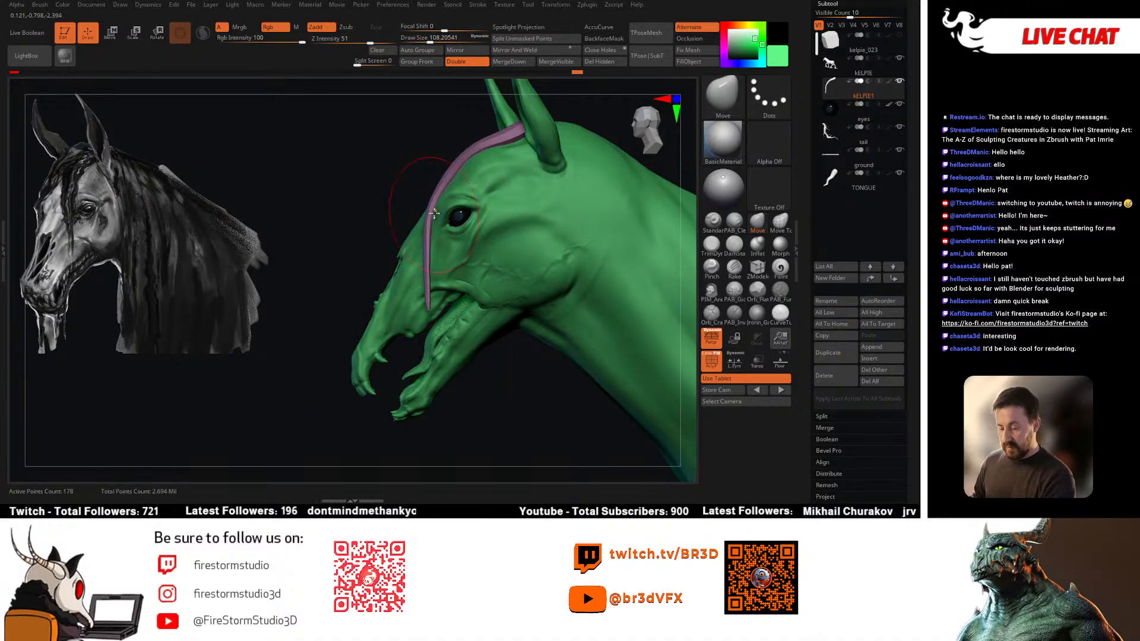
Step: Show all strands and adjust the lower purple forelock strand from the front with the Move brush at about 140 draw size
right_drag(482, 151, 570, 172)
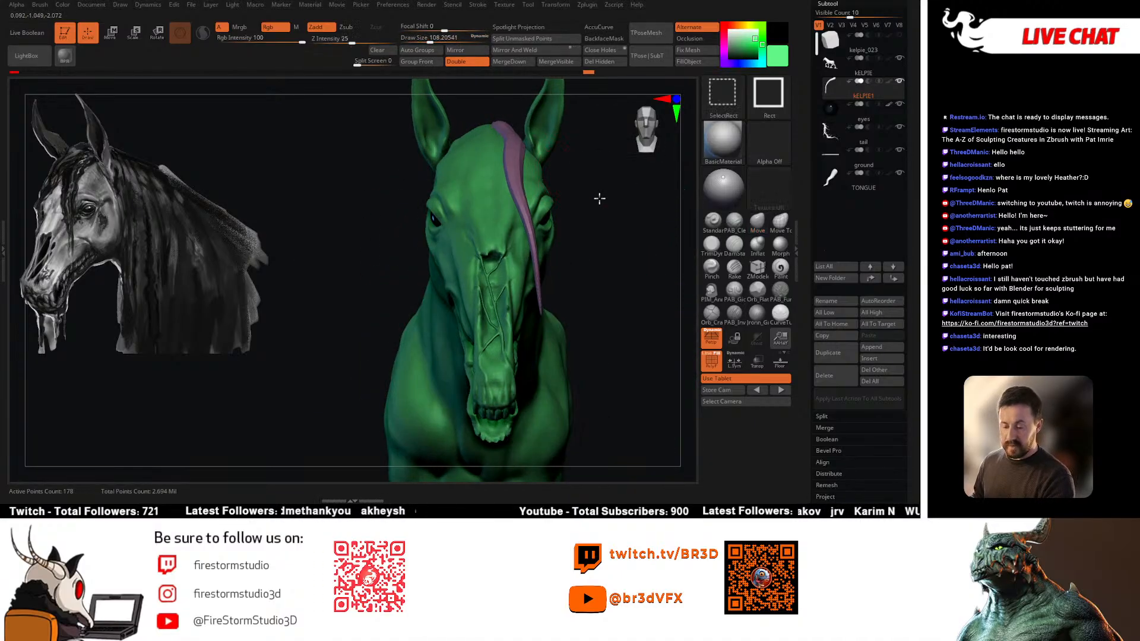
right_drag(556, 278, 559, 278)
key(space)
drag(537, 272, 542, 272)
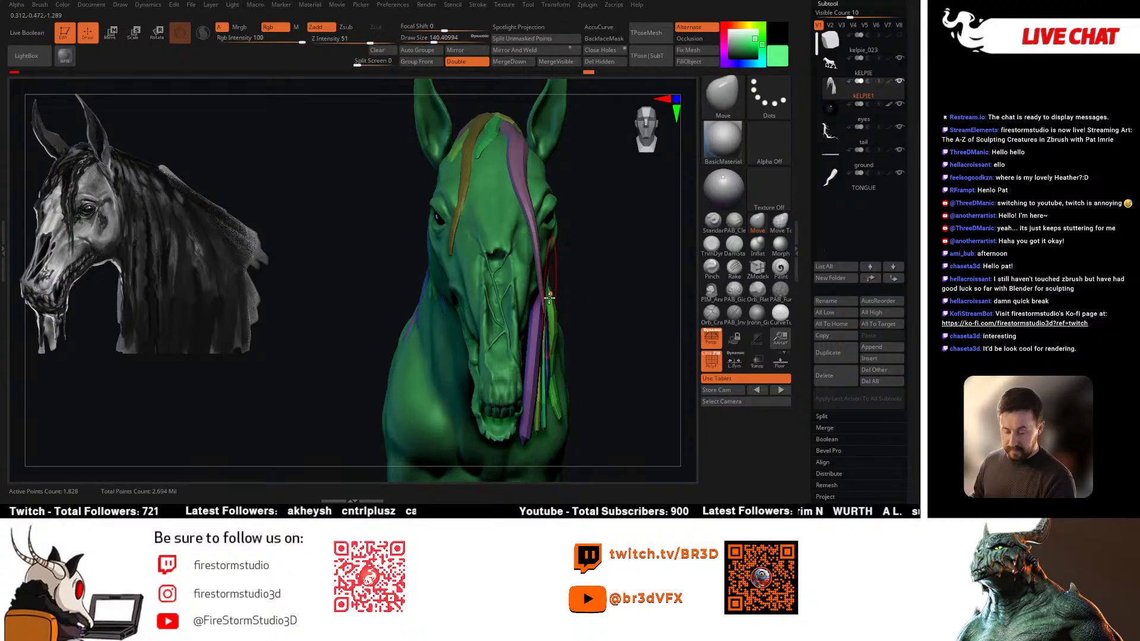
Step: Shift the lower end of the purple forelock strand forward along the muzzle, reducing the Move brush to about 80
right_drag(604, 285, 559, 287)
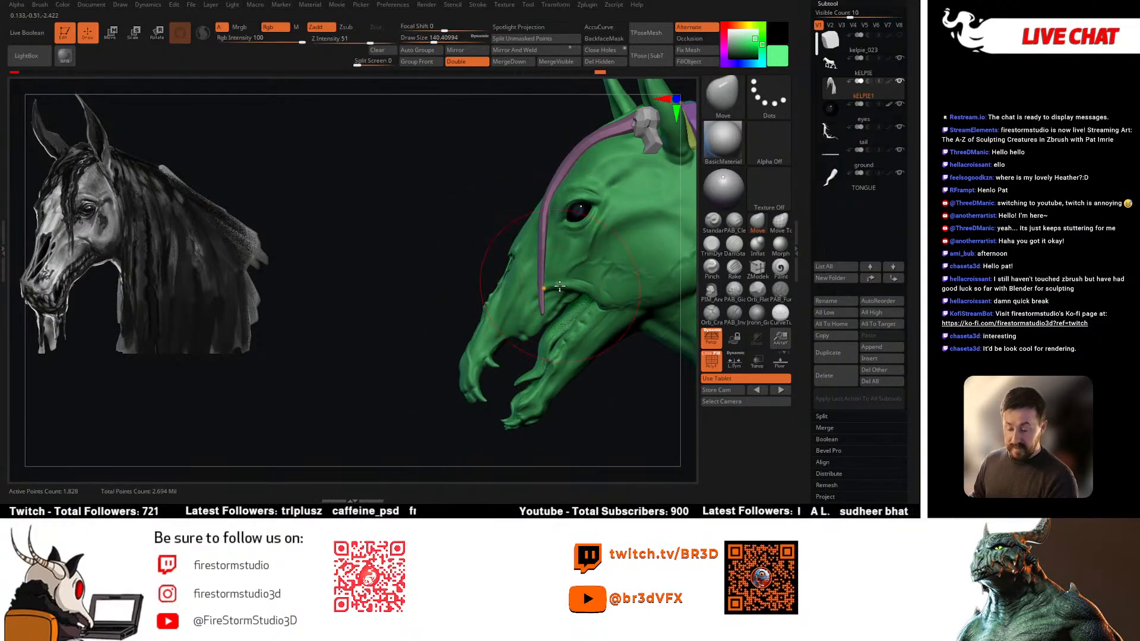
drag(545, 289, 541, 289)
mouse_move(546, 287)
right_down()
mouse_move(532, 286)
mouse_move(545, 285)
right_up()
key(space)
drag(547, 273, 539, 274)
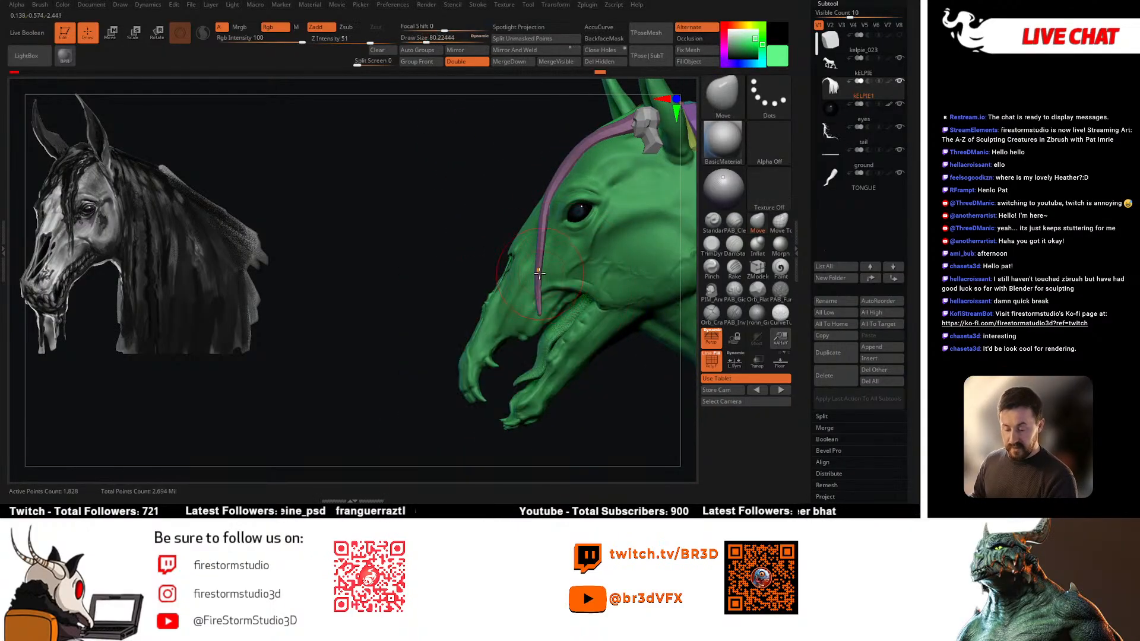
ctrl+right_drag(542, 307, 520, 293)
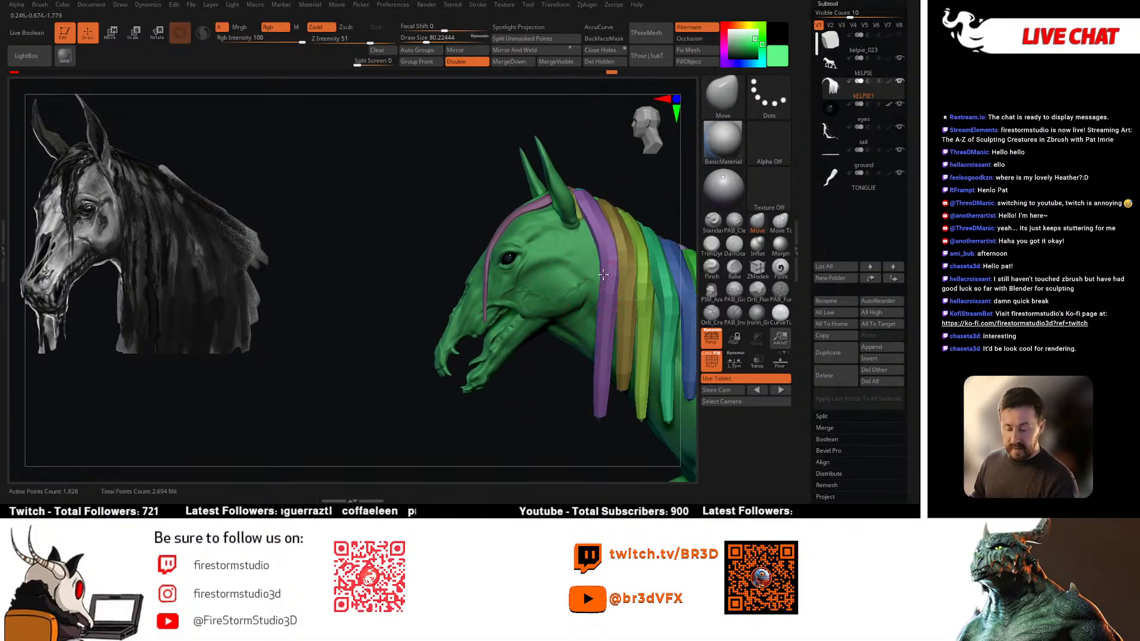
Step: Subdivide the mane and forelock strands once to round out their low-poly shapes
alt+right_drag(617, 285, 531, 285)
alt+right_drag(525, 332, 509, 279)
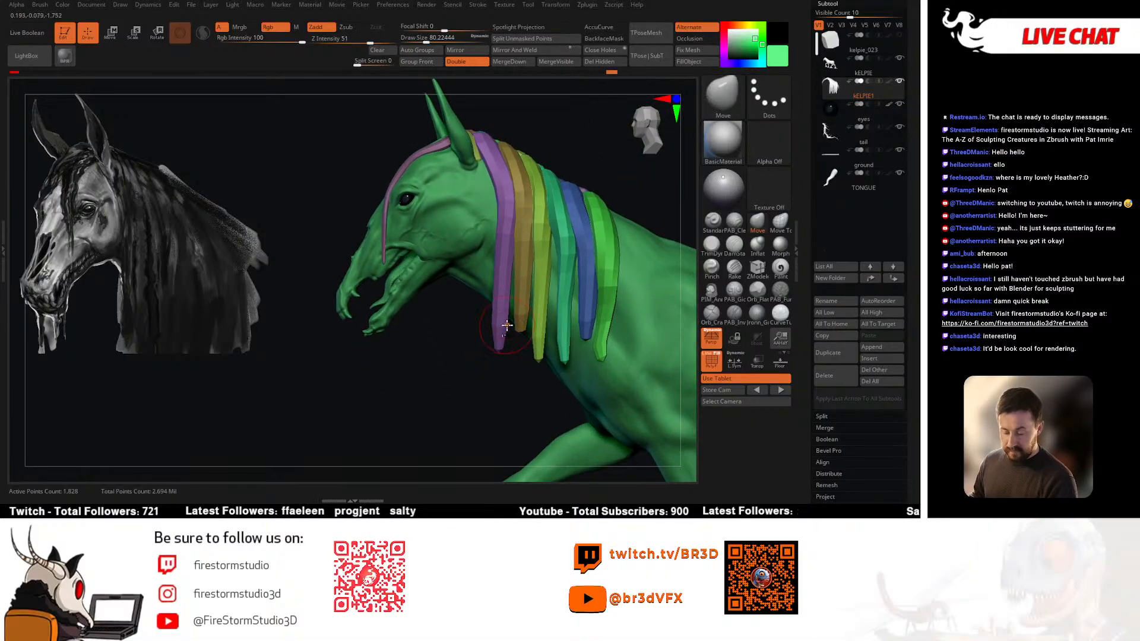
ctrl+click(606, 209)
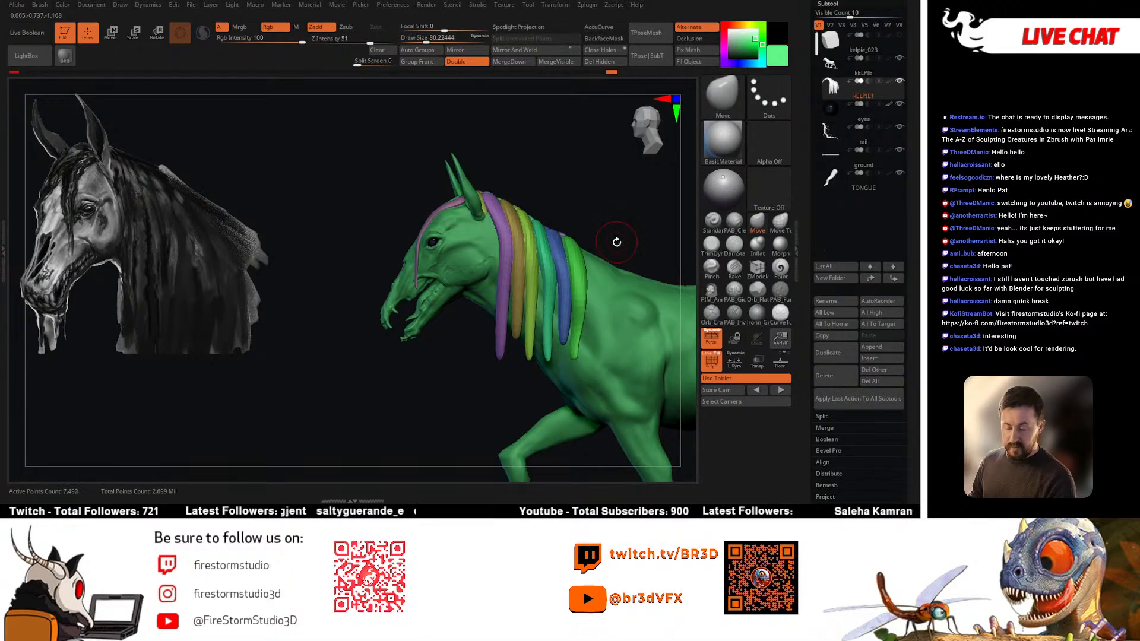
Step: Nudge the mane strands on the horse's right side with the Move brush at about 108 and undo the last stroke
mouse_move(603, 211)
mouse_down()
mouse_move(560, 196)
mouse_move(605, 247)
mouse_move(575, 249)
mouse_up()
key(space)
drag(481, 262, 485, 261)
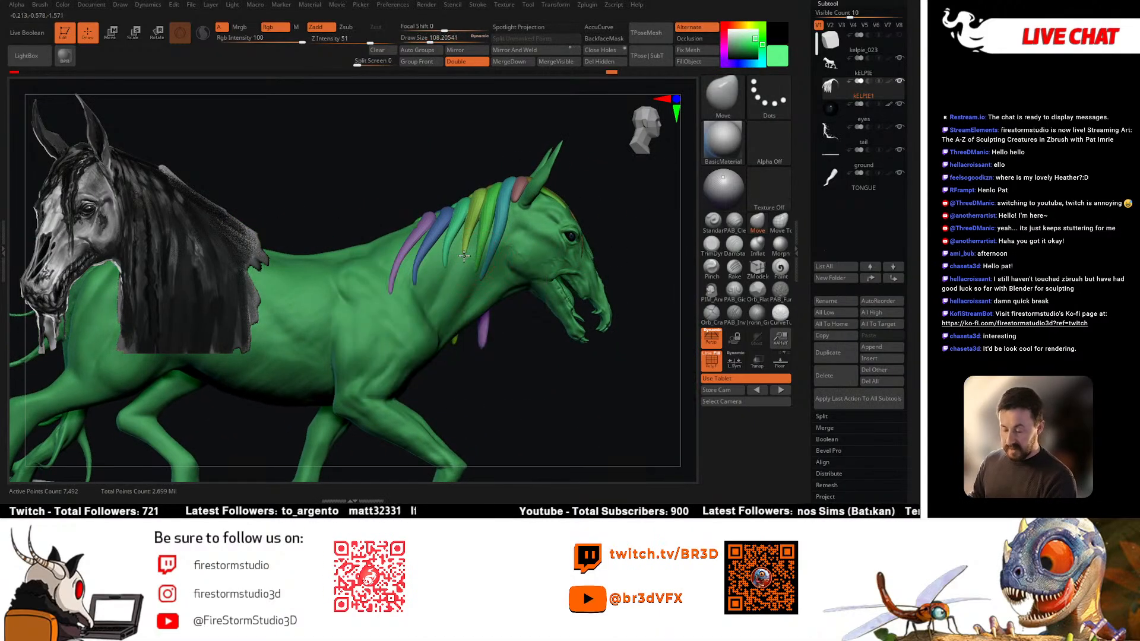
key(shift)
key(ctrl+z)
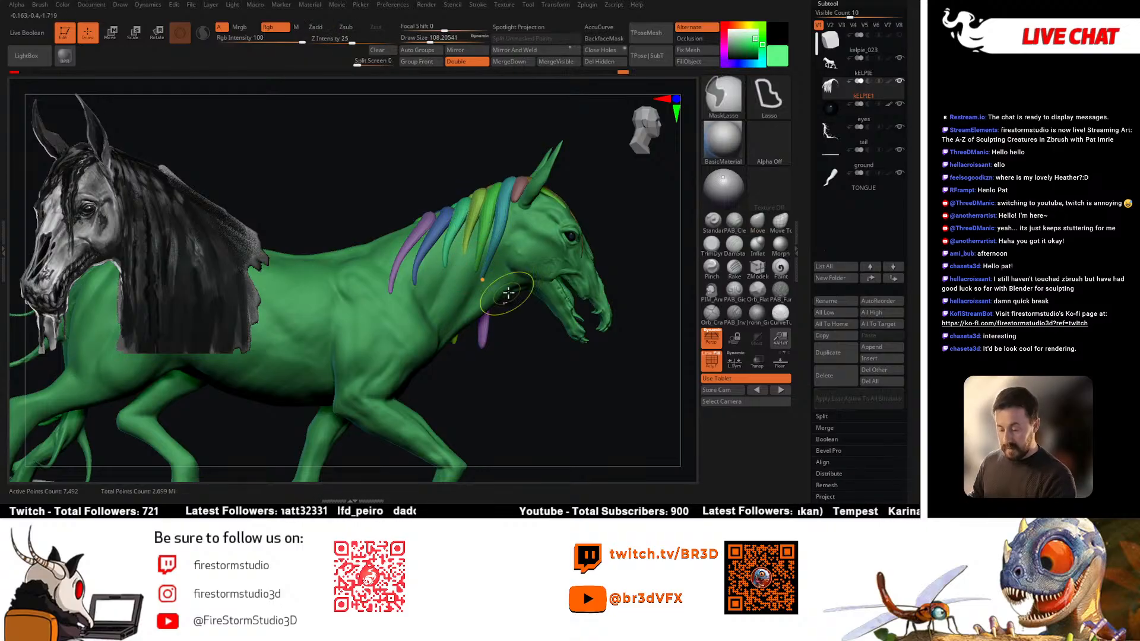
shift+drag(574, 356, 545, 387)
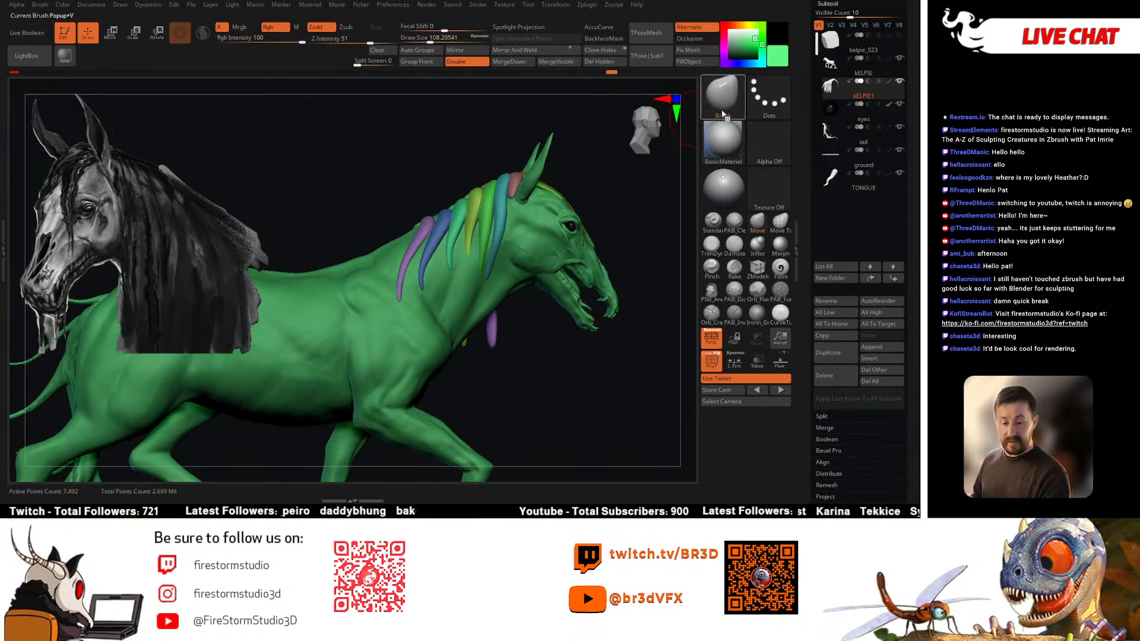
Step: Choose the ZBGs_Fur_sculpt brush and subdivide the mane strands once more
click(723, 94)
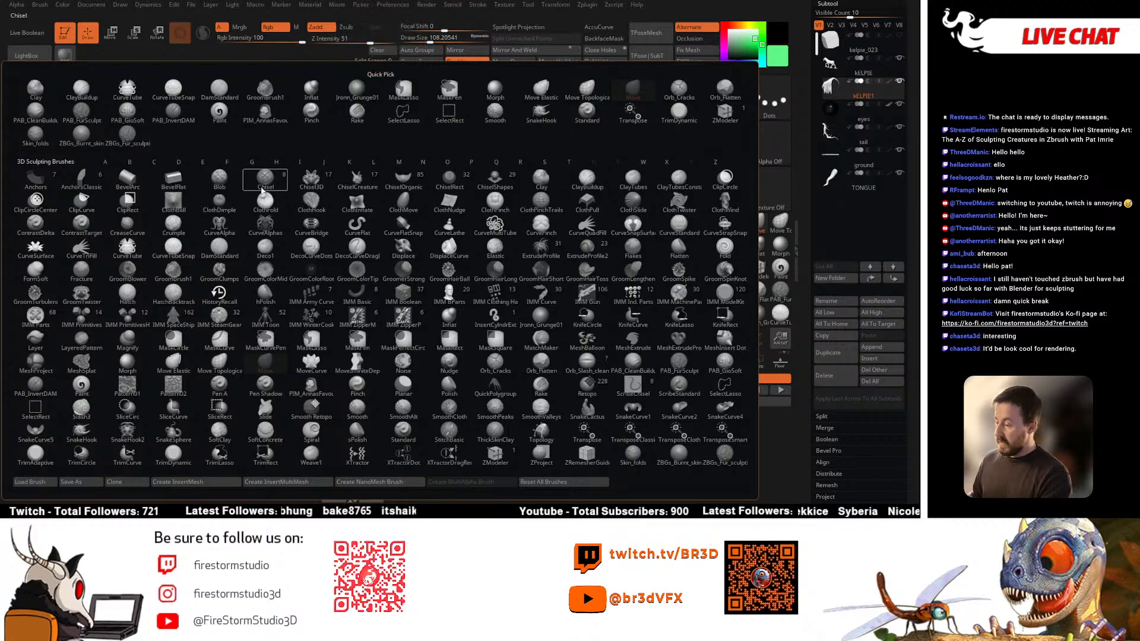
click(127, 134)
drag(524, 297, 555, 362)
key(ctrl+d)
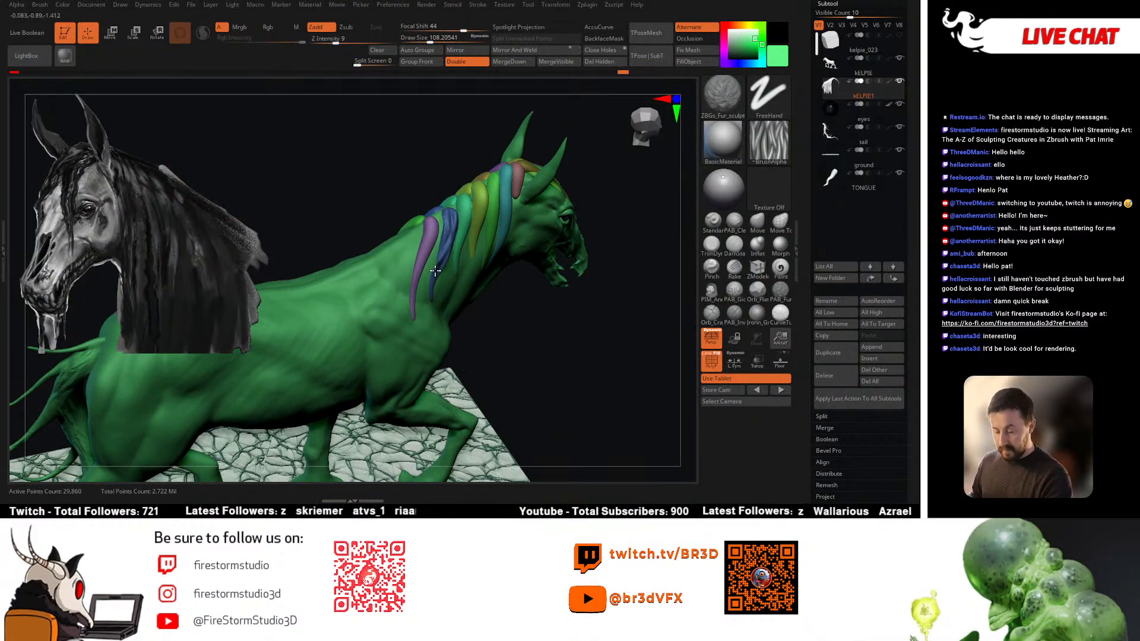
Step: Set the fur brush's draw size to about 68 and sculpt hair grooves along the mane strands on the horse's right side
right_click(455, 248)
drag(456, 247, 447, 214)
key(space)
drag(450, 222, 433, 271)
key(ctrl+z)
right_drag(452, 217, 448, 221)
drag(448, 218, 451, 218)
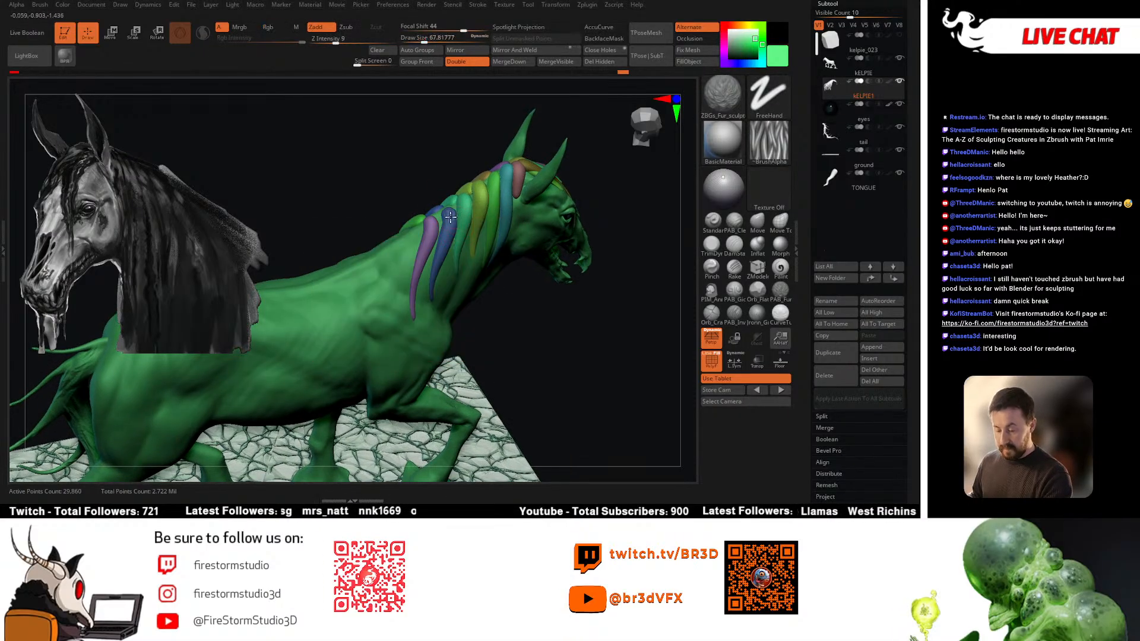
right_drag(435, 299, 459, 191)
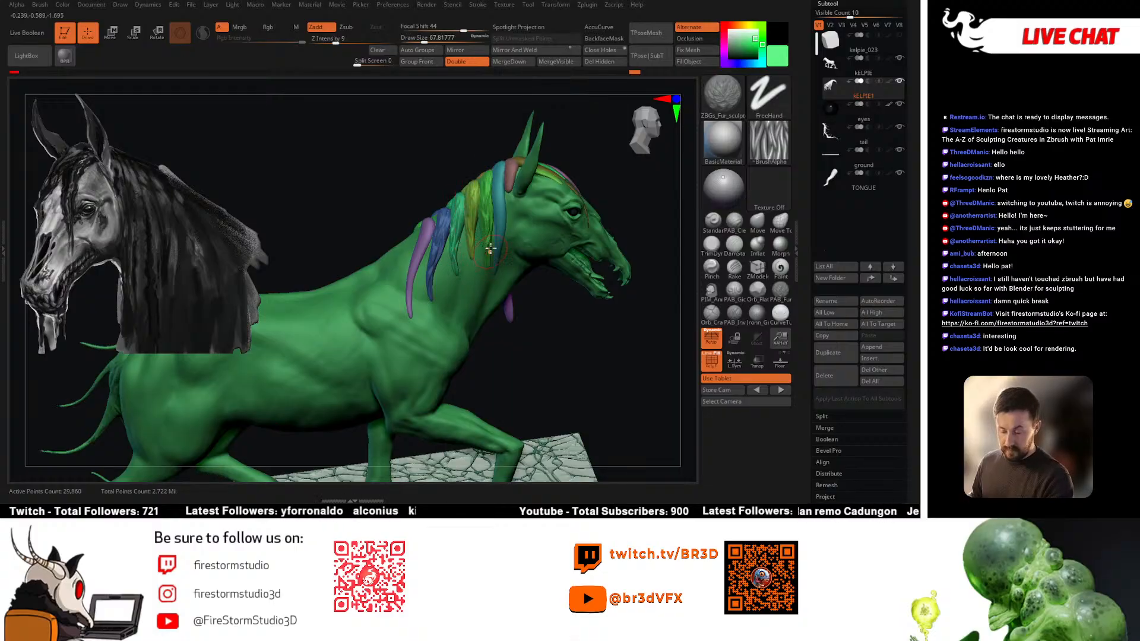
Step: Sculpt hair grooves along the mane strands on the horse's left side, then turn off the polygroup colours
mouse_move(499, 202)
right_down()
mouse_move(430, 217)
mouse_move(511, 193)
mouse_move(511, 208)
mouse_move(407, 169)
right_up()
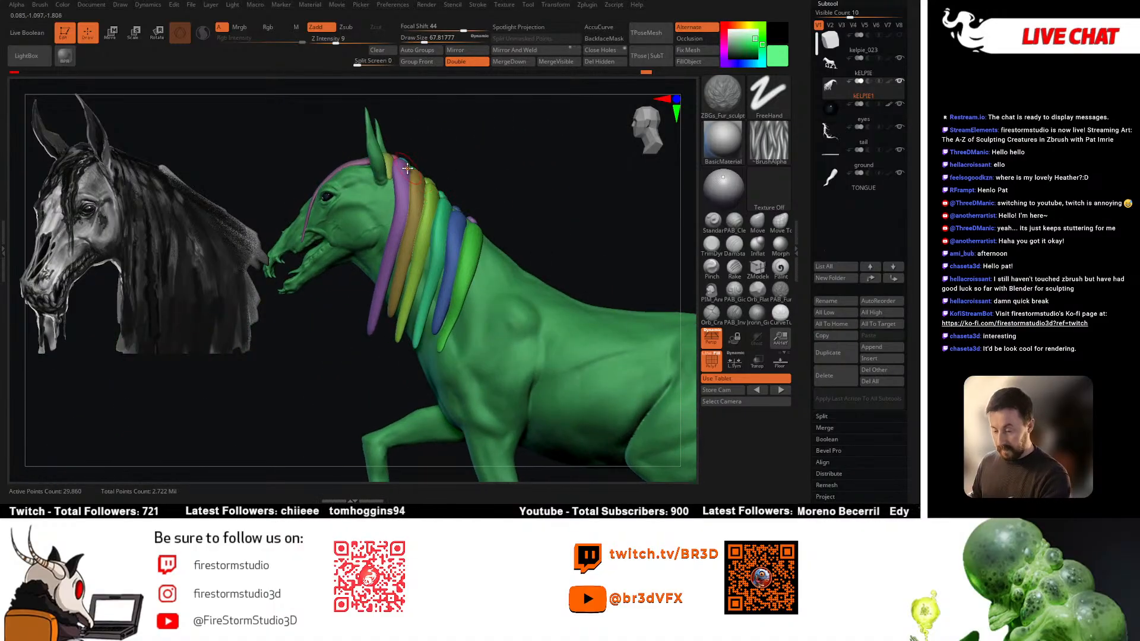
drag(414, 163, 396, 267)
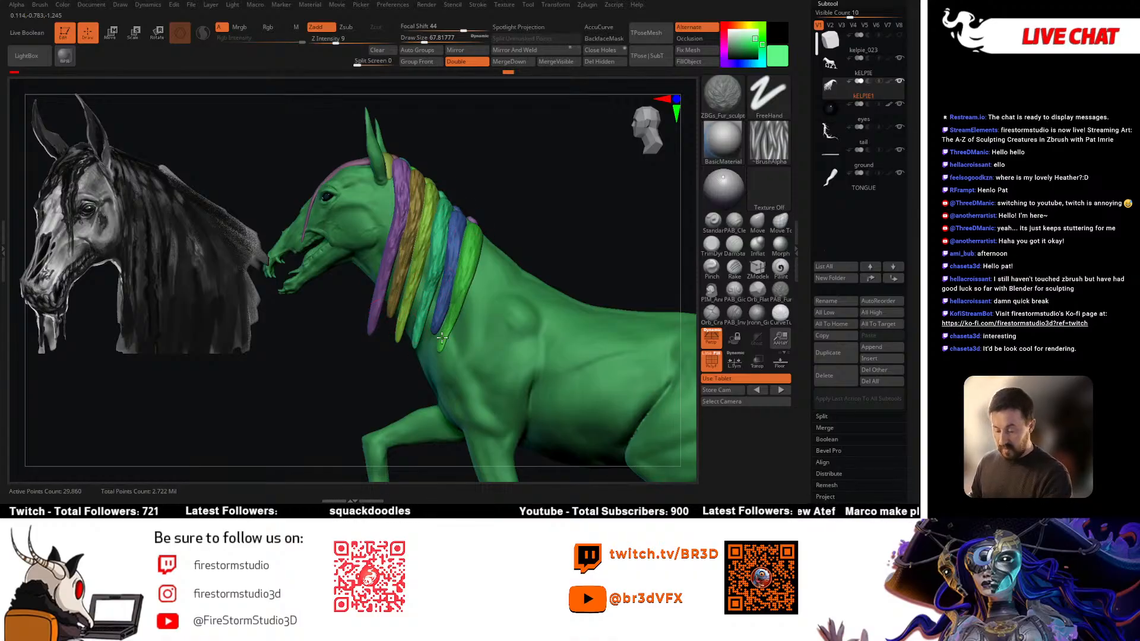
key(shift+f)
key(f)
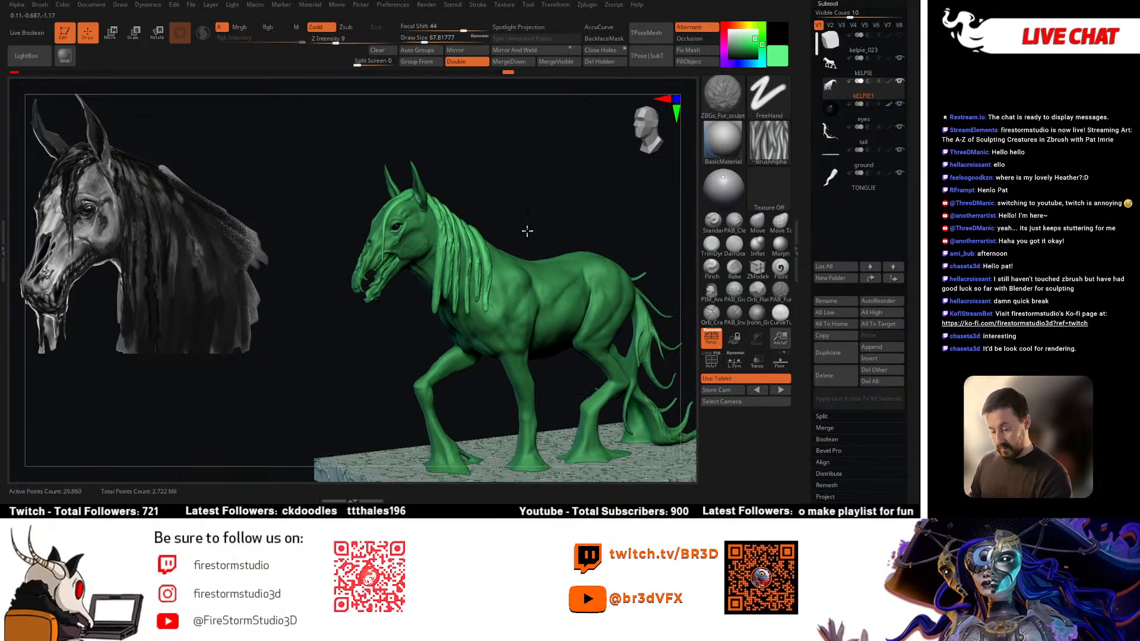
drag(527, 231, 513, 238)
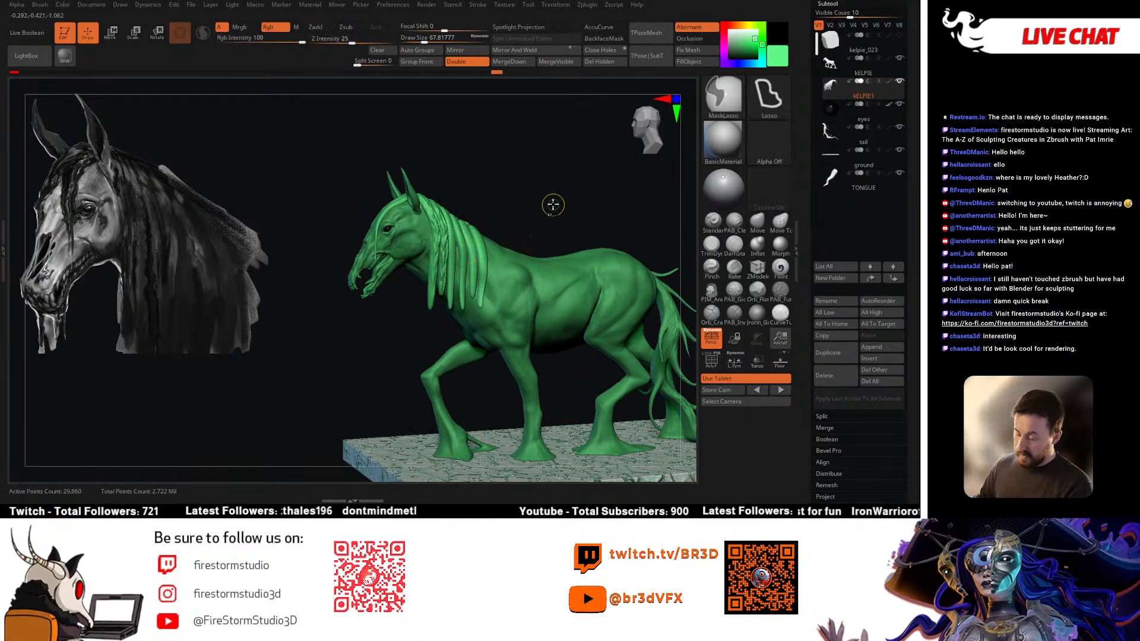
Step: Drop the mane strands to the next lower subdivision level
mouse_move(558, 199)
mouse_down()
mouse_move(546, 196)
mouse_move(593, 232)
mouse_move(617, 231)
mouse_move(615, 242)
mouse_move(584, 232)
mouse_up()
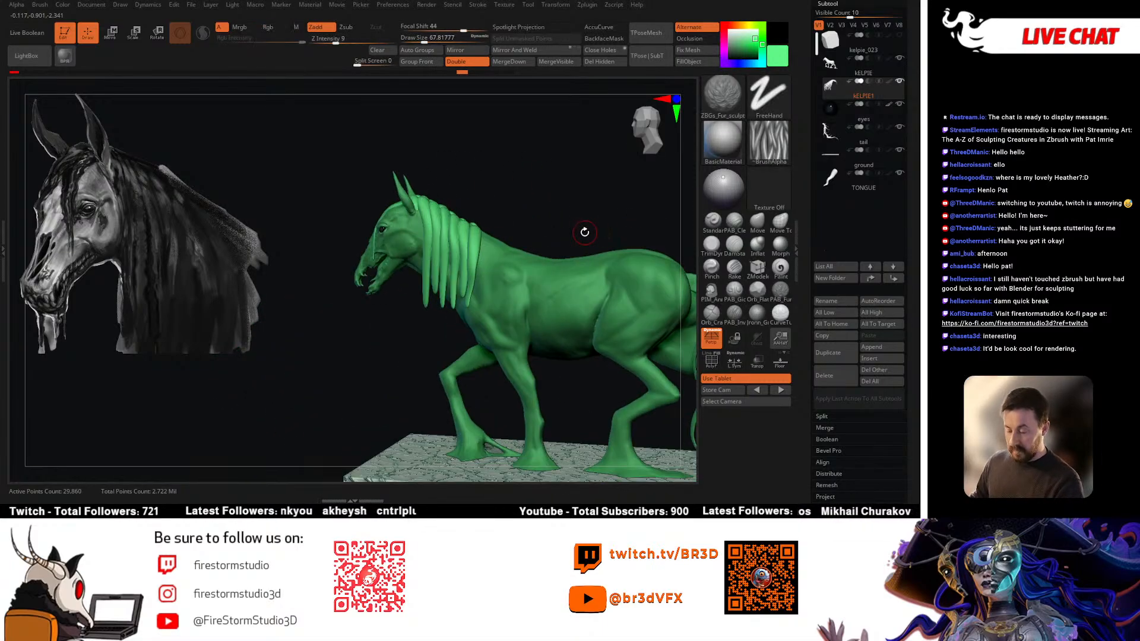
ctrl+right_drag(585, 232, 552, 229)
key(shift+d)
key(shift+f)
key(shift+f)
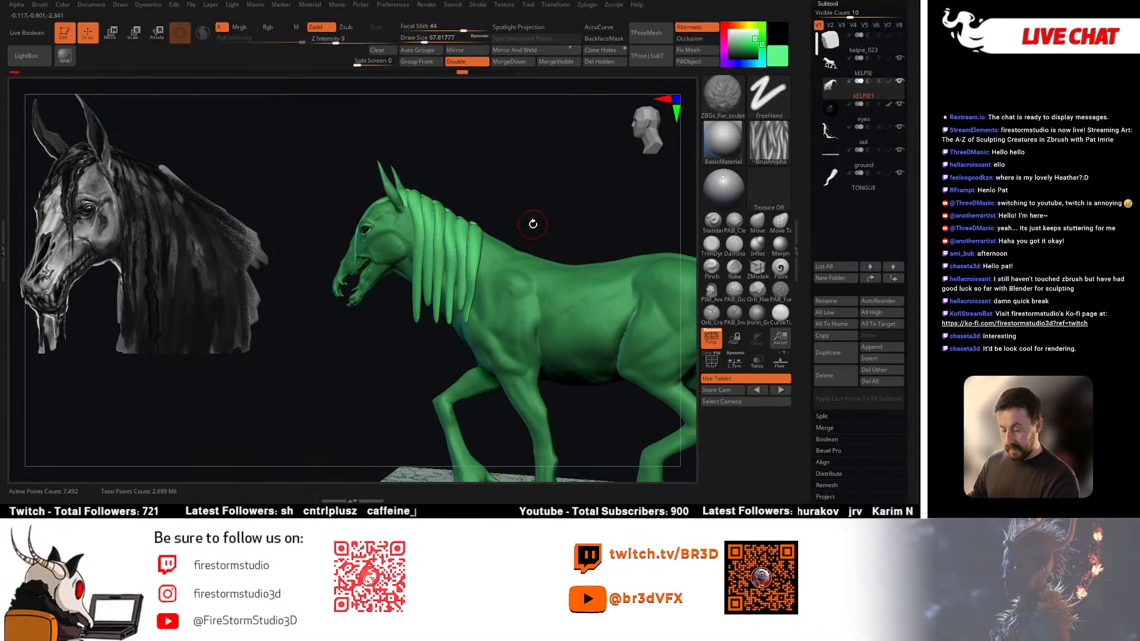
drag(533, 224, 537, 235)
key(shift)
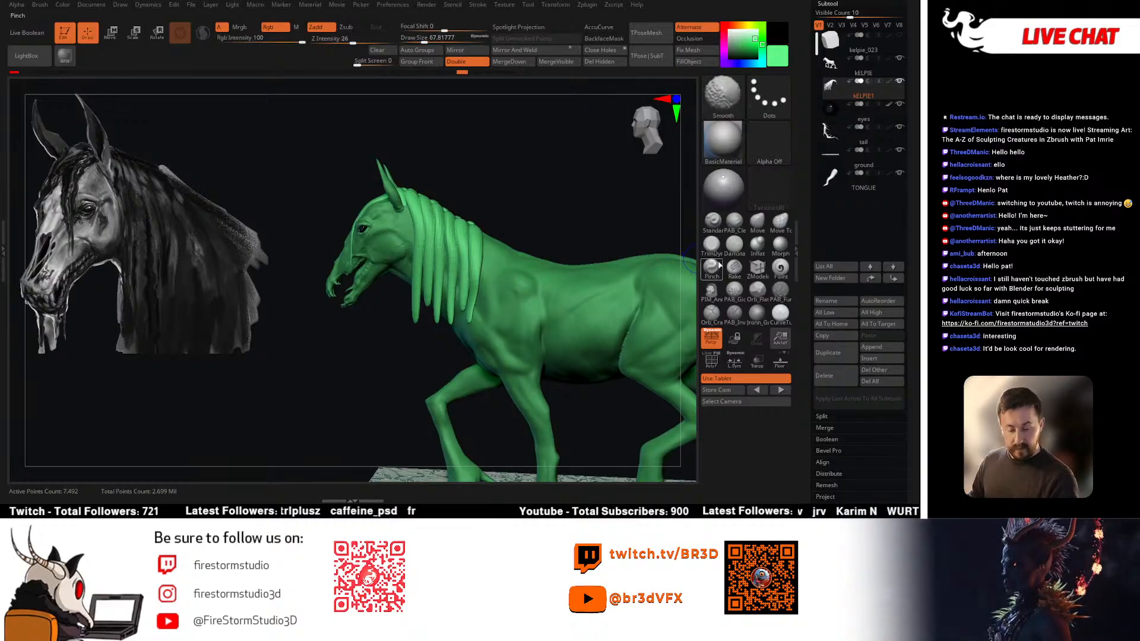
Step: Bend the mane strands on the horse's left side into gentle waves with the Move brush at draw size about 104
click(767, 146)
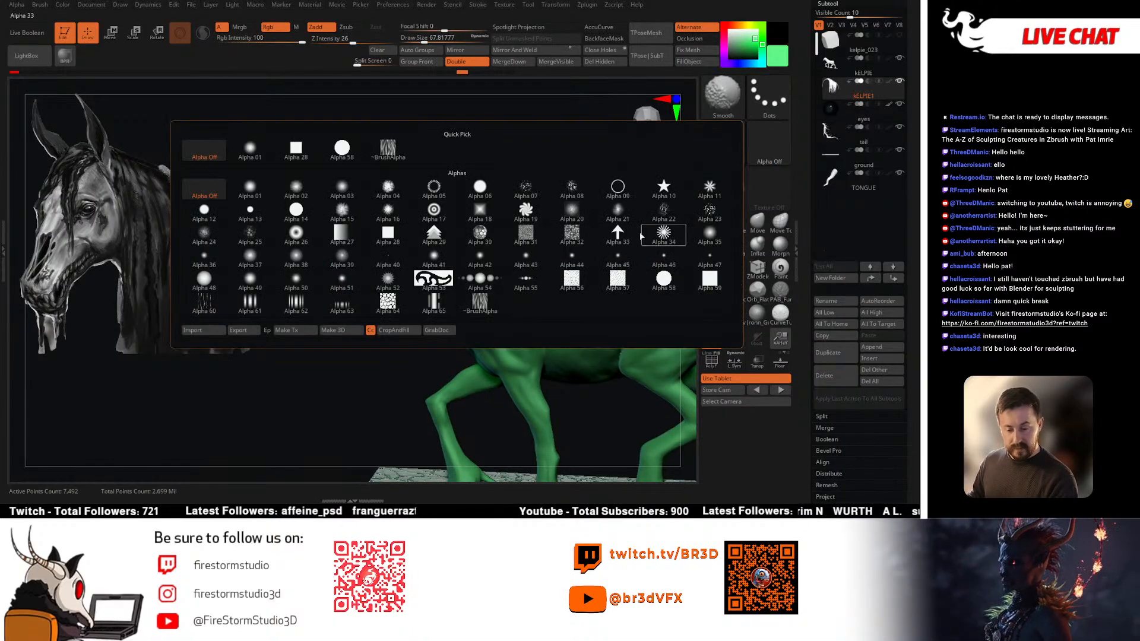
click(487, 223)
key(space)
key(shift)
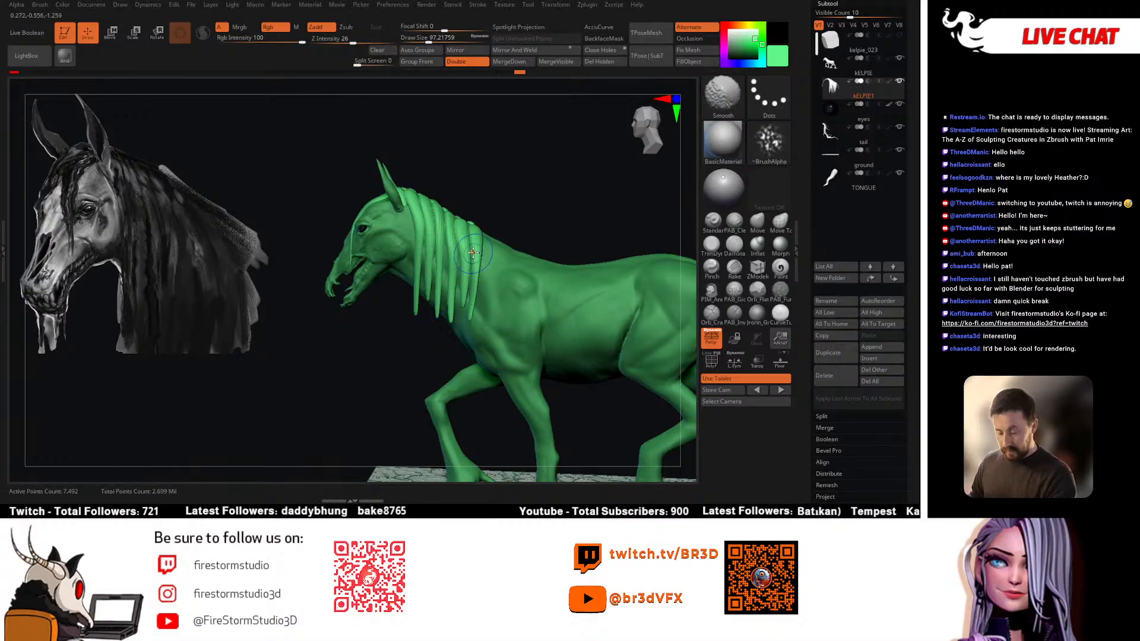
mouse_move(473, 252)
mouse_down()
mouse_move(499, 237)
mouse_move(461, 223)
mouse_move(402, 273)
mouse_move(398, 223)
mouse_up()
key(space)
drag(398, 266, 394, 334)
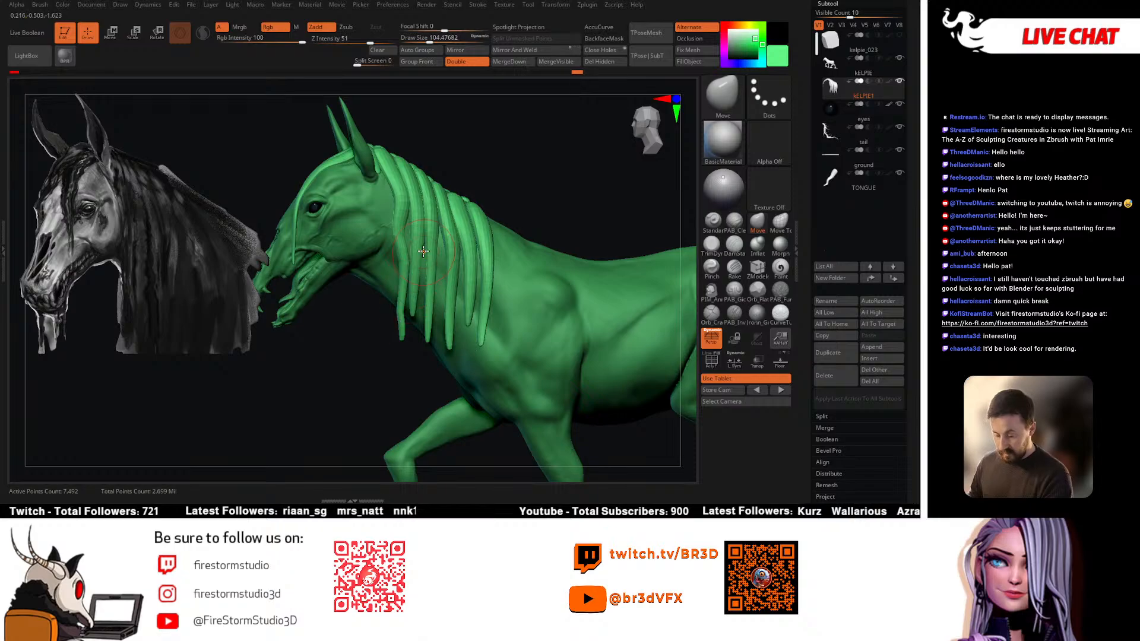
mouse_move(431, 235)
mouse_down()
mouse_move(422, 335)
mouse_move(452, 264)
mouse_move(443, 333)
mouse_up()
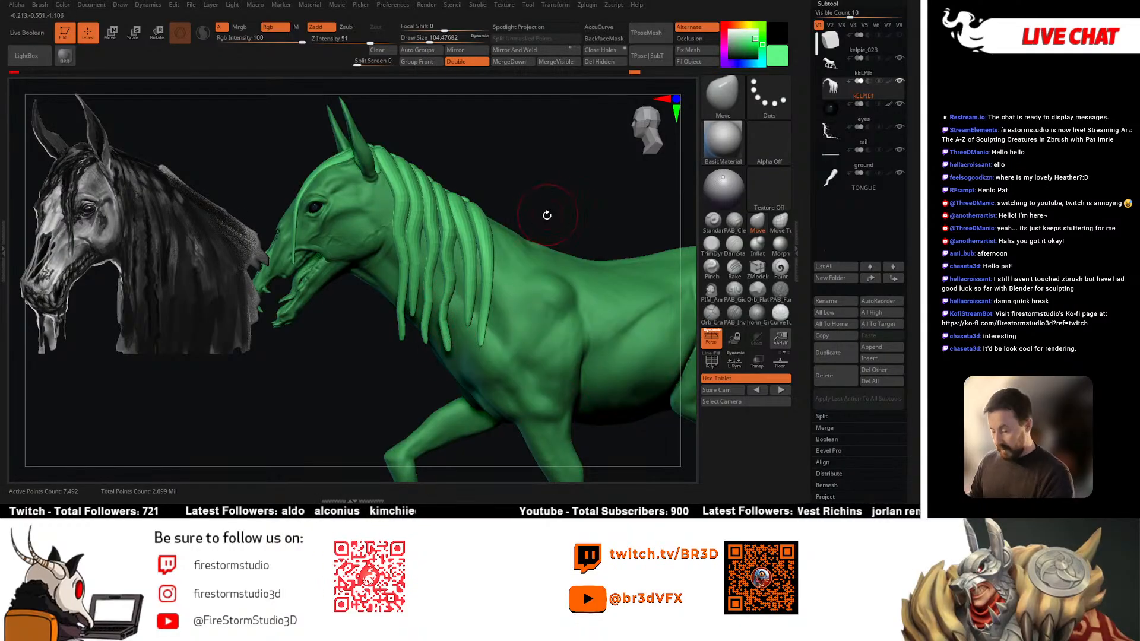
drag(486, 272, 480, 263)
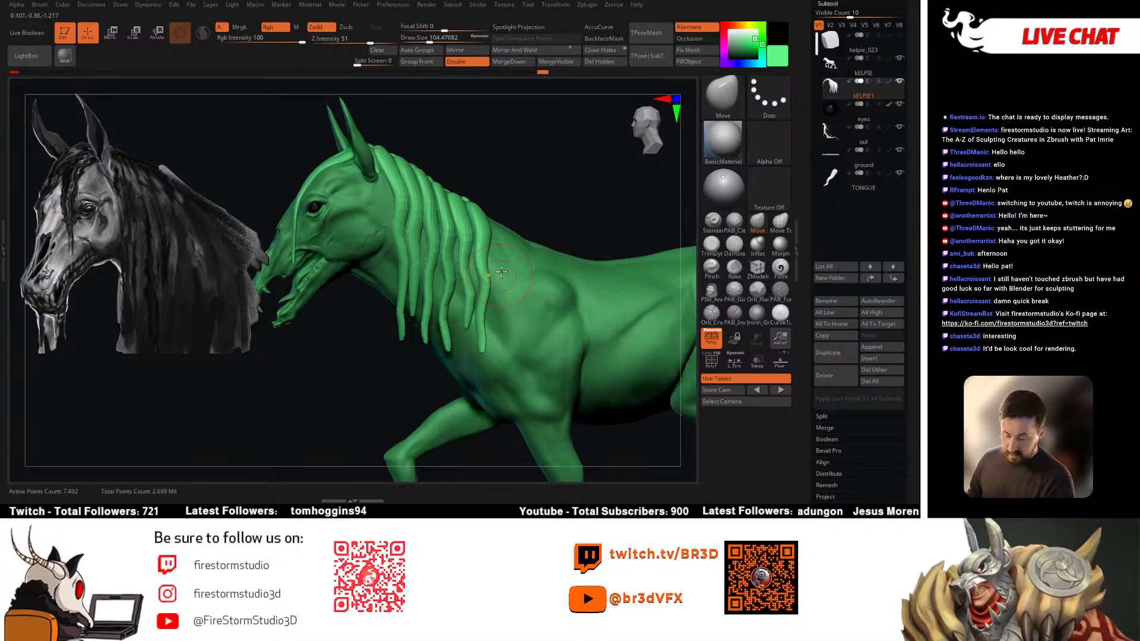
Step: Adjust the forelock strands on the forehead with the Move brush at draw size about 74
right_drag(502, 272, 336, 204)
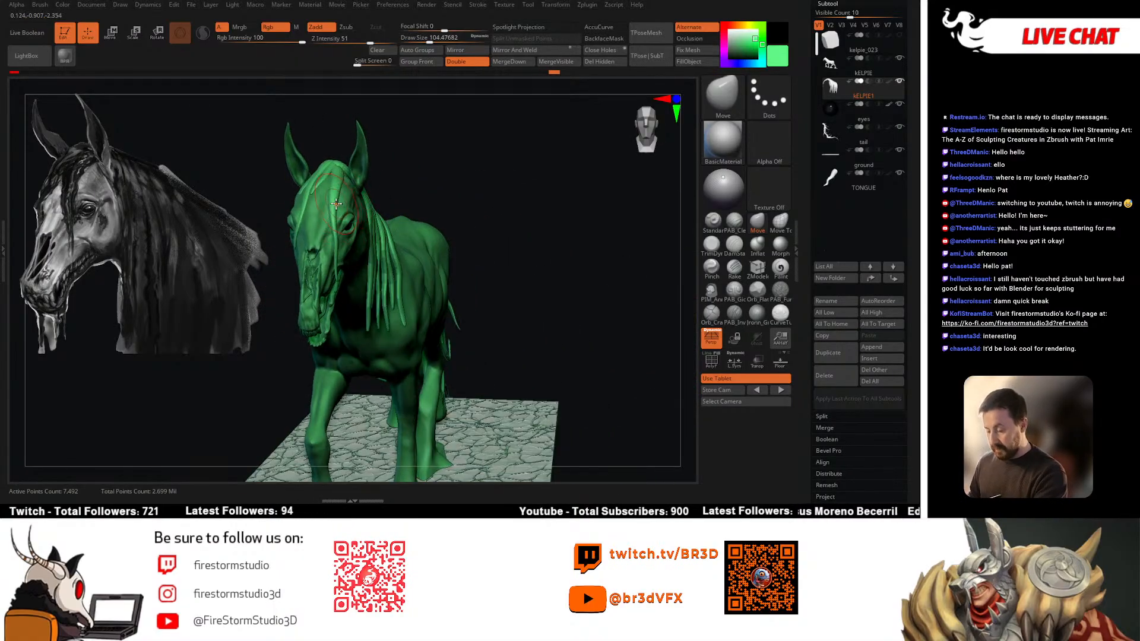
key(space)
drag(336, 204, 331, 191)
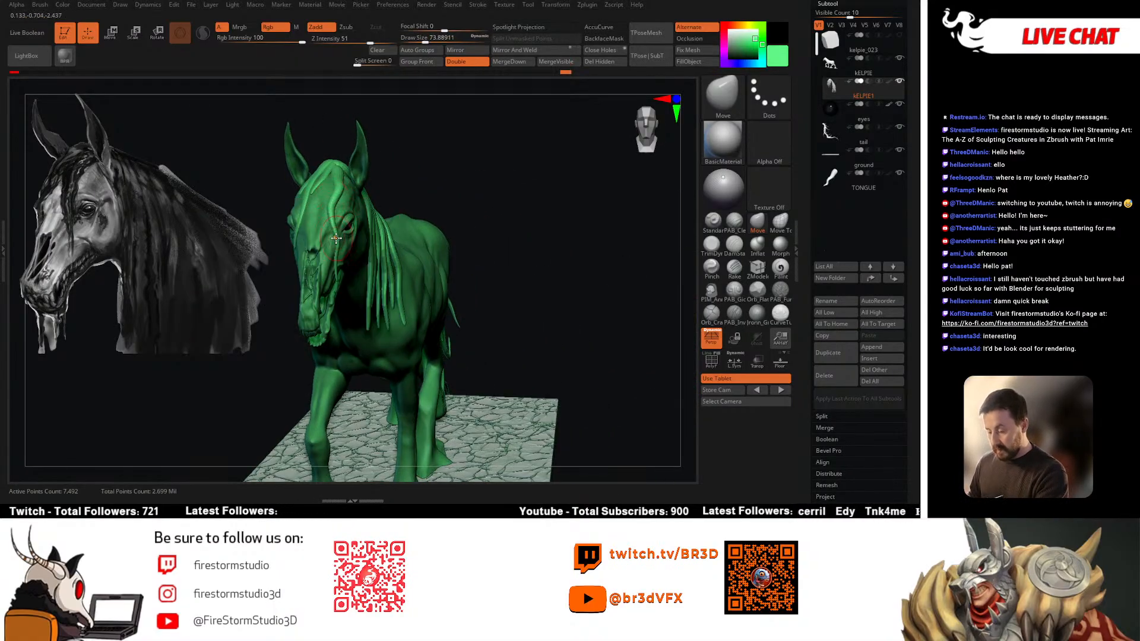
Step: Bend the rear mane strands on the horse's right side into waves with the Move brush at draw size about 74 to 87
right_drag(336, 238, 425, 228)
key(space)
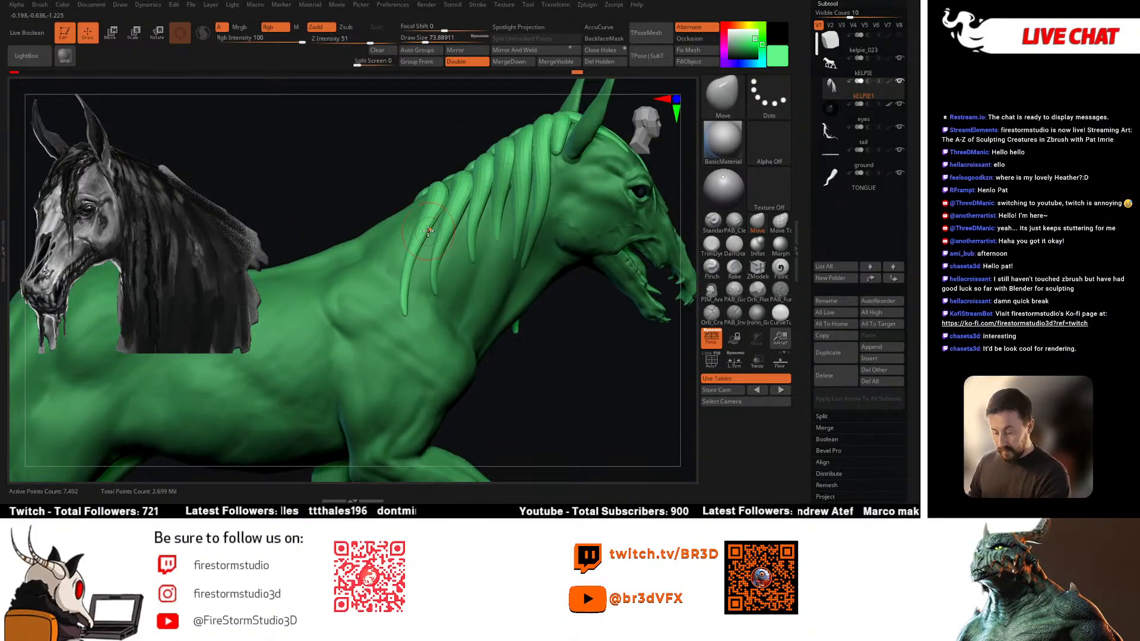
drag(427, 230, 411, 287)
drag(442, 232, 452, 213)
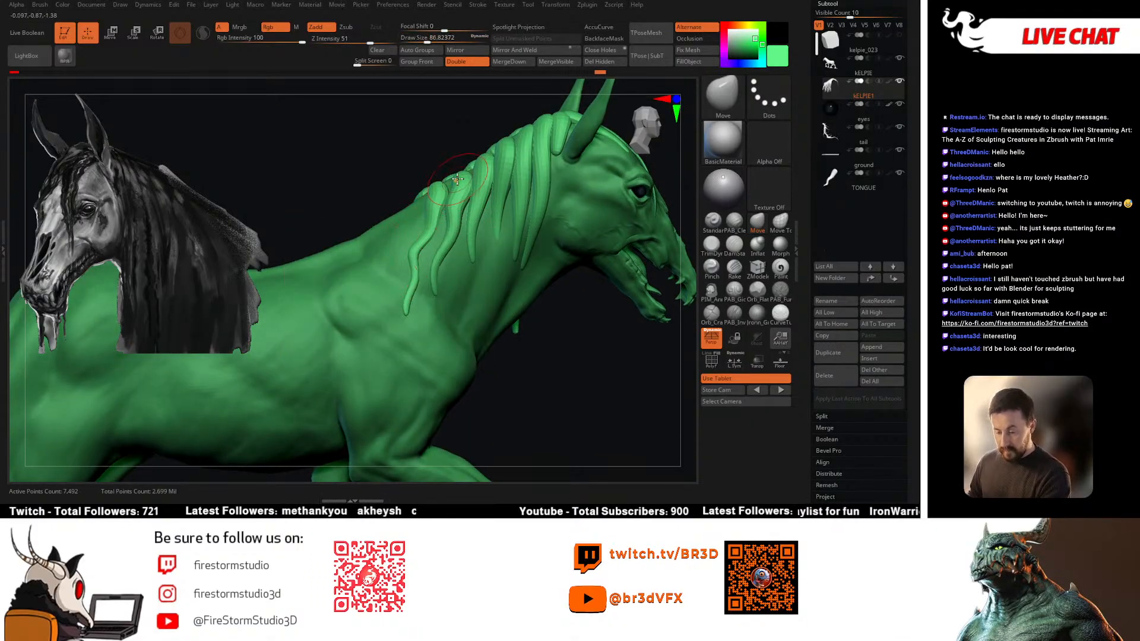
Step: Adjust the strand roots along the crest of the neck with the Move brush, reducing the draw size to about 59
right_drag(457, 178, 455, 160)
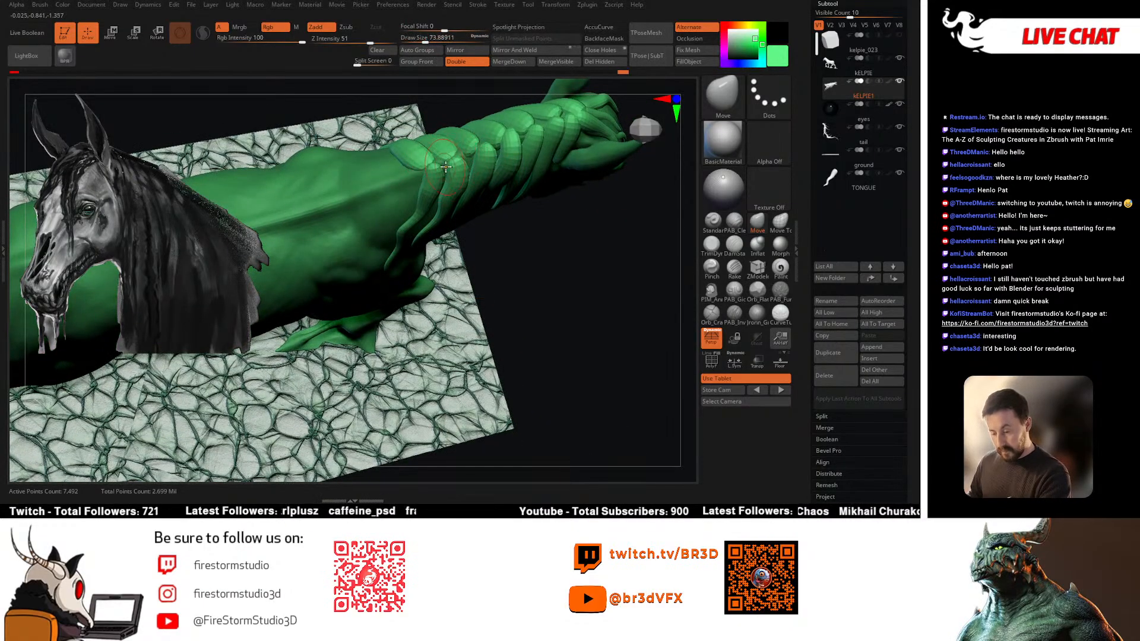
mouse_move(465, 165)
right_down()
mouse_move(435, 204)
mouse_move(452, 178)
mouse_move(447, 202)
mouse_move(467, 202)
mouse_move(478, 169)
right_up()
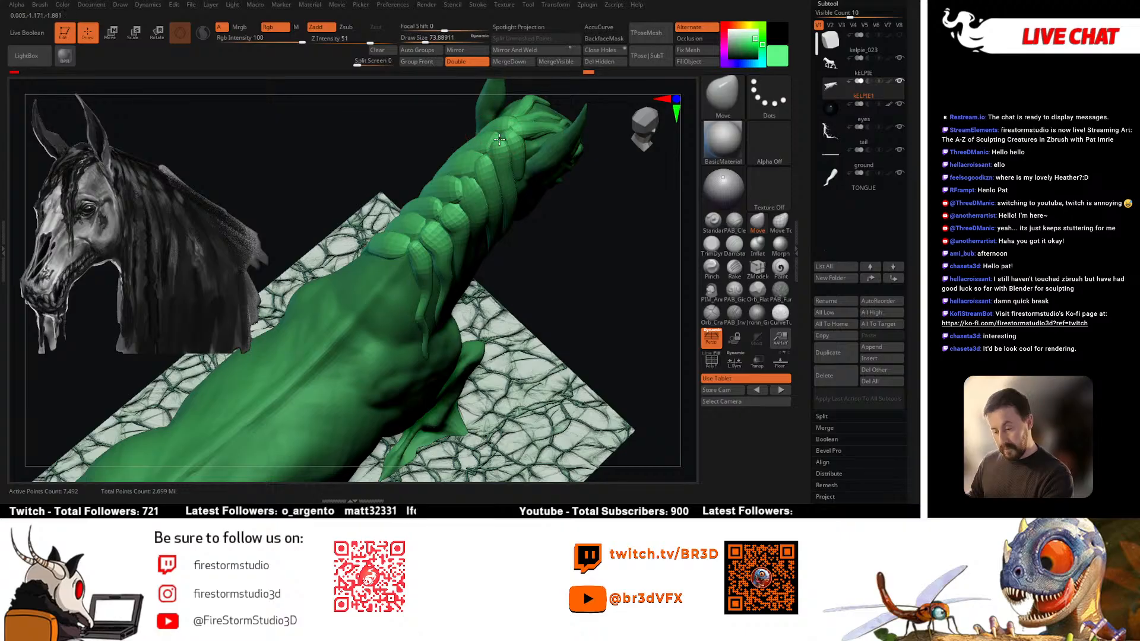
right_drag(504, 131, 451, 236)
key(space)
drag(489, 193, 483, 193)
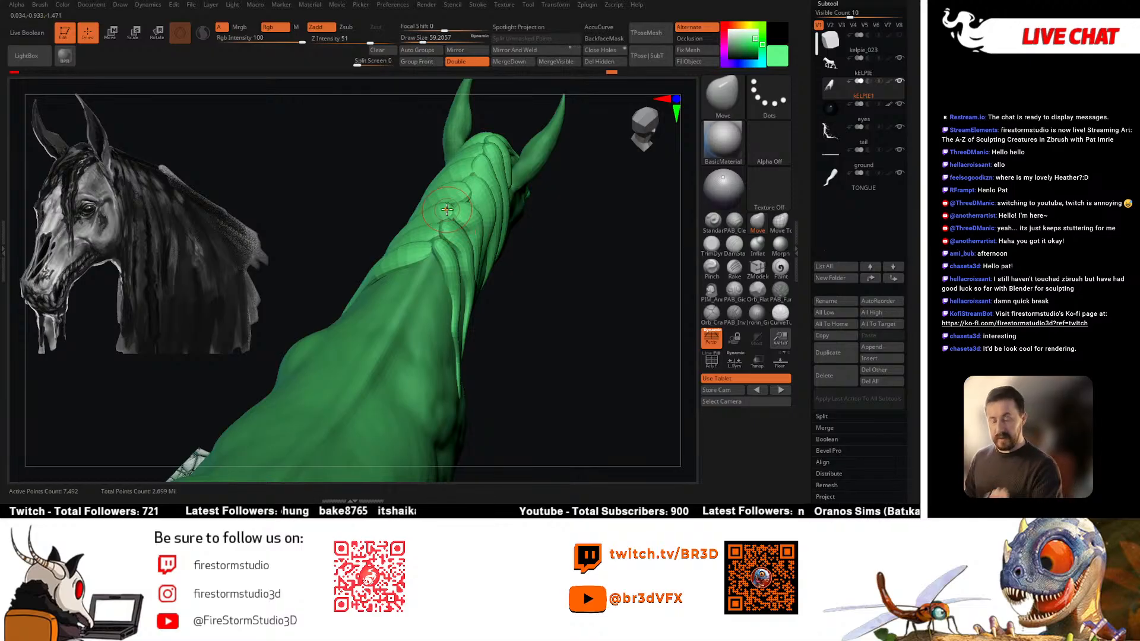
right_drag(447, 209, 469, 273)
right_drag(521, 240, 570, 192)
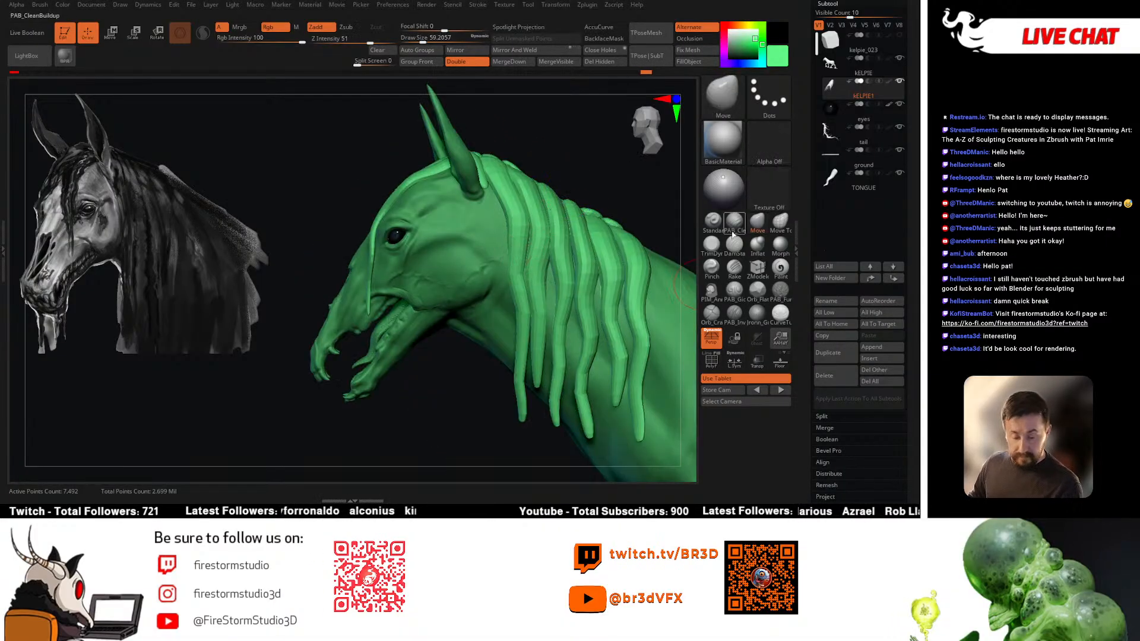
Step: Choose the Spiral brush and set its Z intensity to 6 and draw size to about 104 for the mane
click(723, 95)
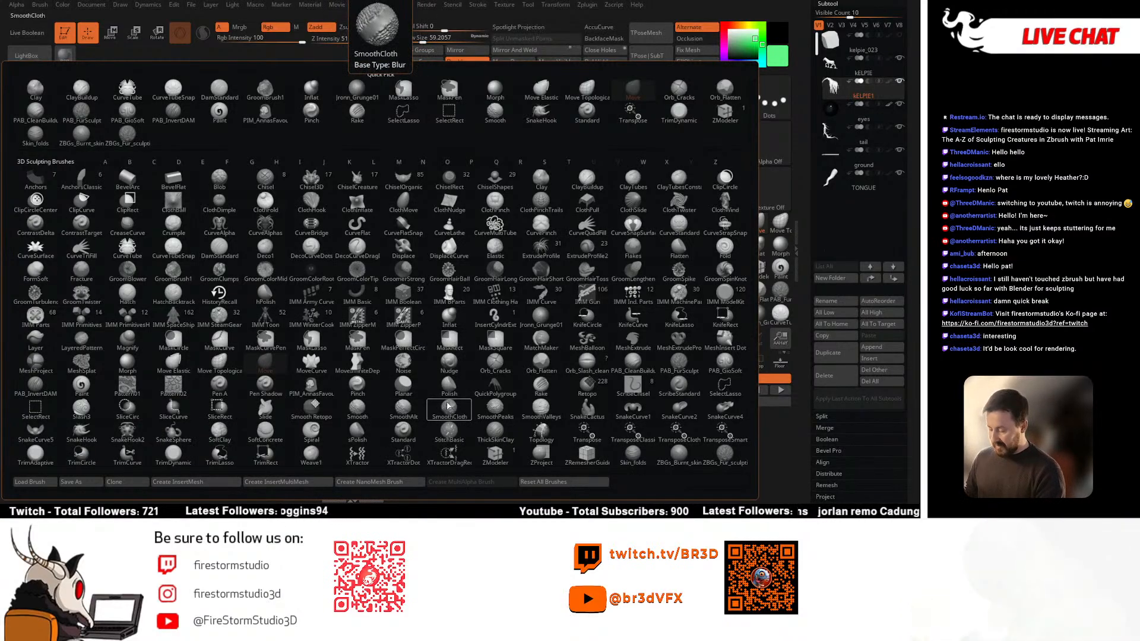
key(s)
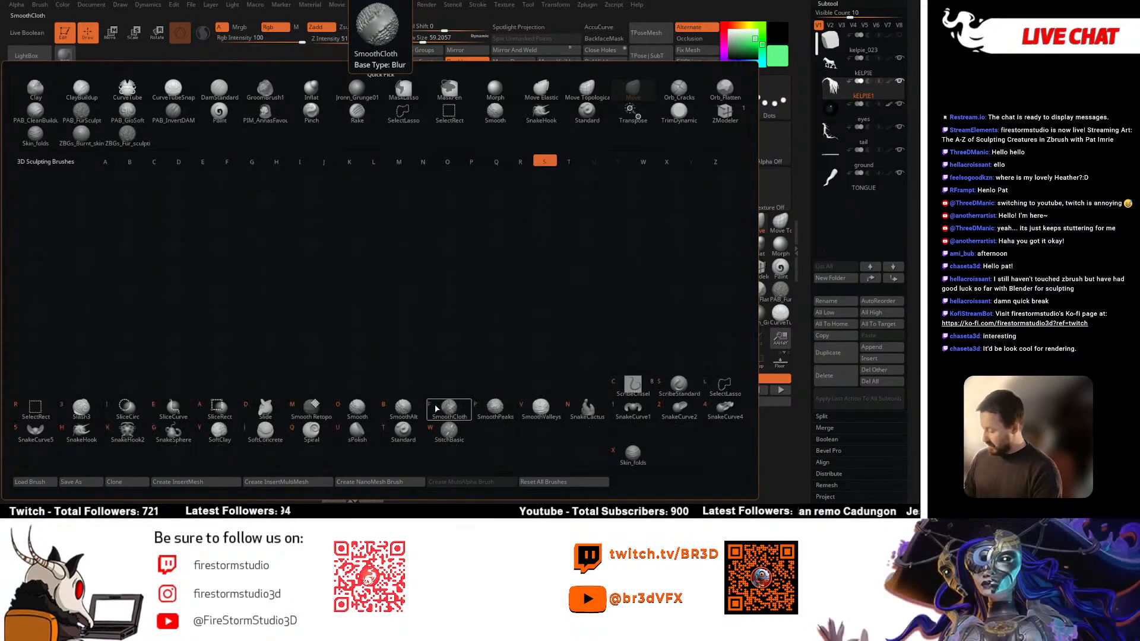
click(313, 435)
alt+drag(586, 132, 584, 178)
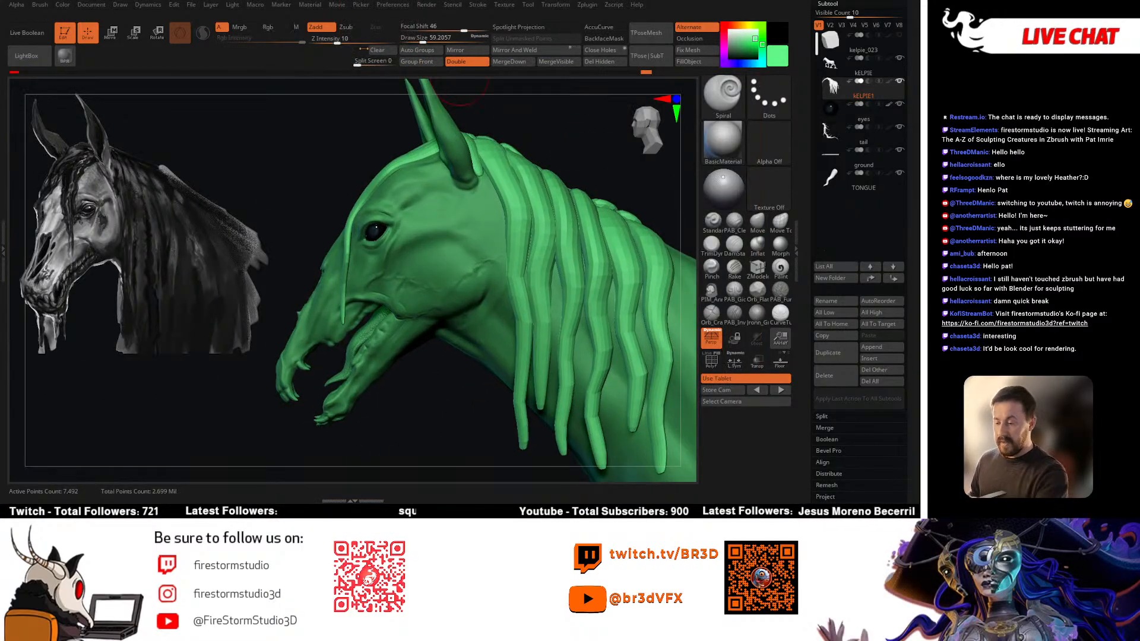
drag(337, 41, 330, 42)
mouse_move(469, 380)
alt+mouse_down()
mouse_move(389, 397)
mouse_move(418, 332)
alt+mouse_up()
key(space)
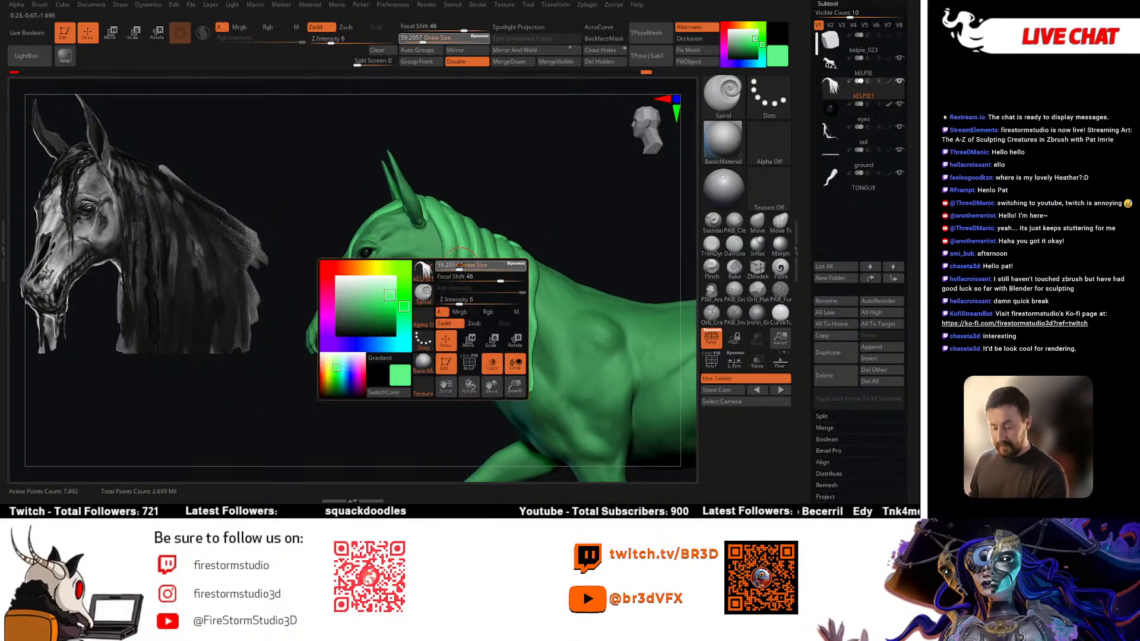
drag(445, 269, 453, 269)
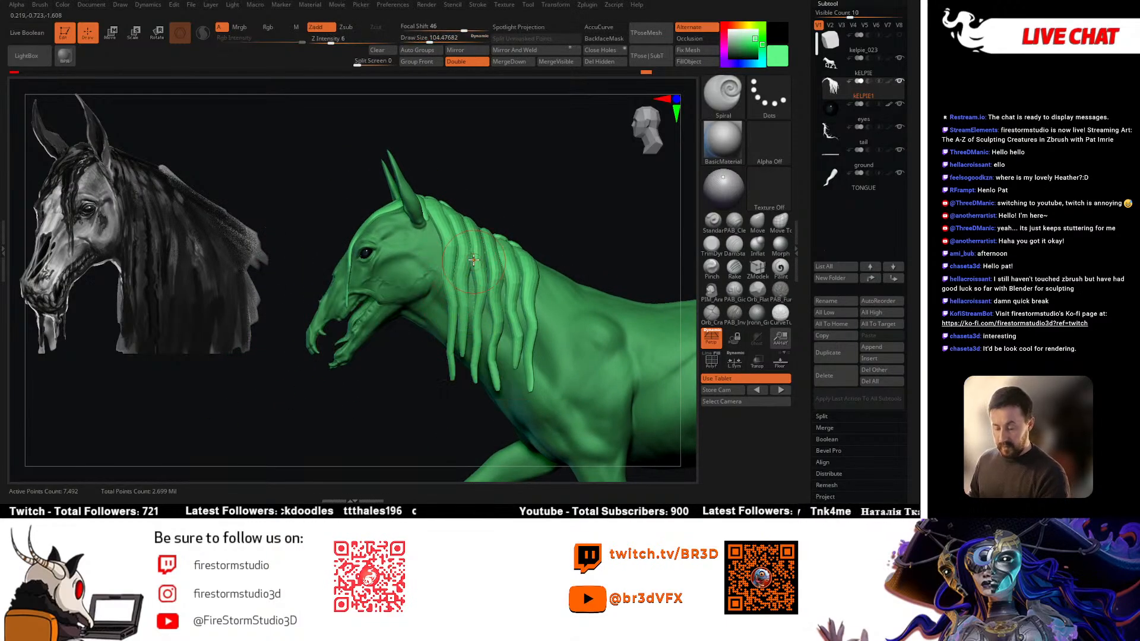
Step: Set the Spiral brush to Z intensity 4 and draw size about 132, and raise the mane strands one subdivision level
drag(331, 42, 326, 42)
key(space)
drag(467, 273, 471, 272)
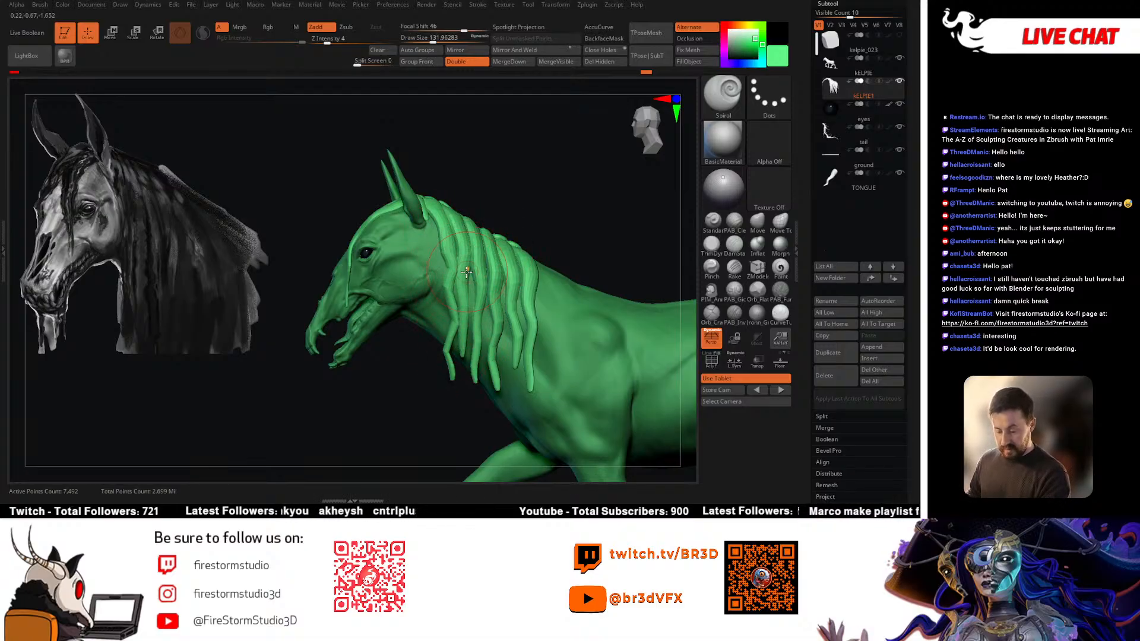
key(ctrl+d)
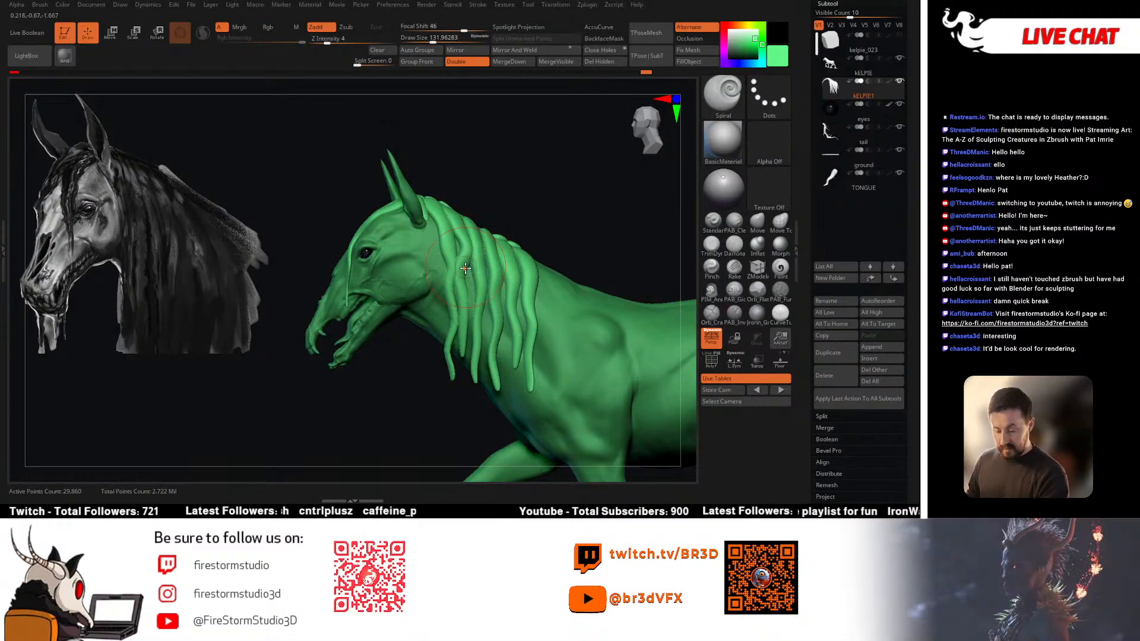
Step: Twist the mane strands with the Spiral brush at draw size about 87, then set draw size 112 and focal shift -2
key(space)
drag(466, 268, 444, 268)
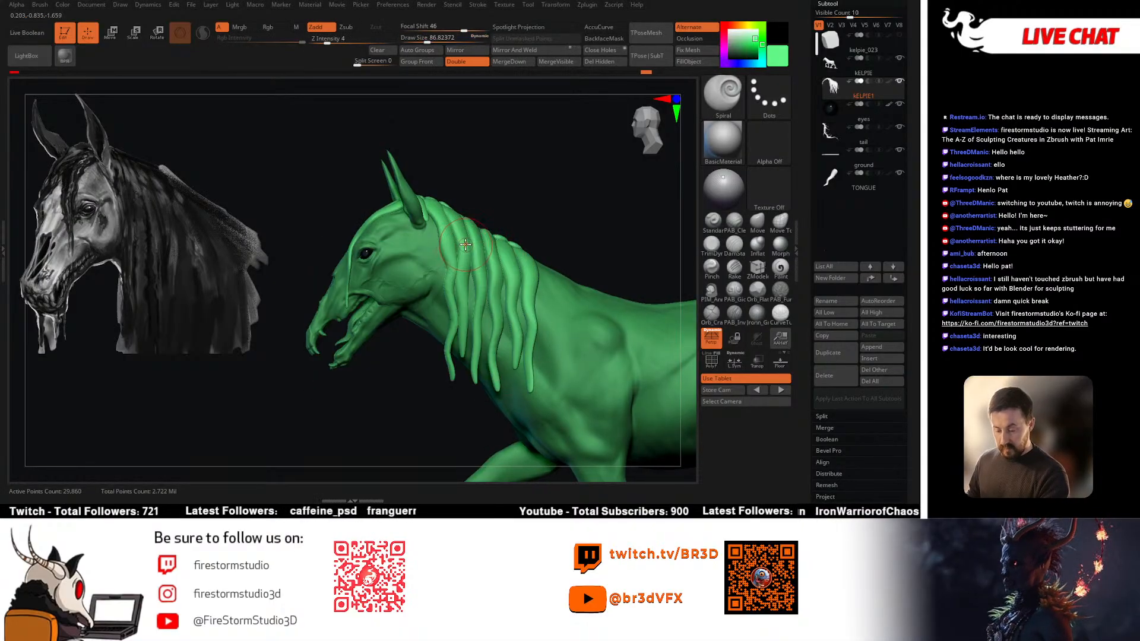
key(space)
key(space)
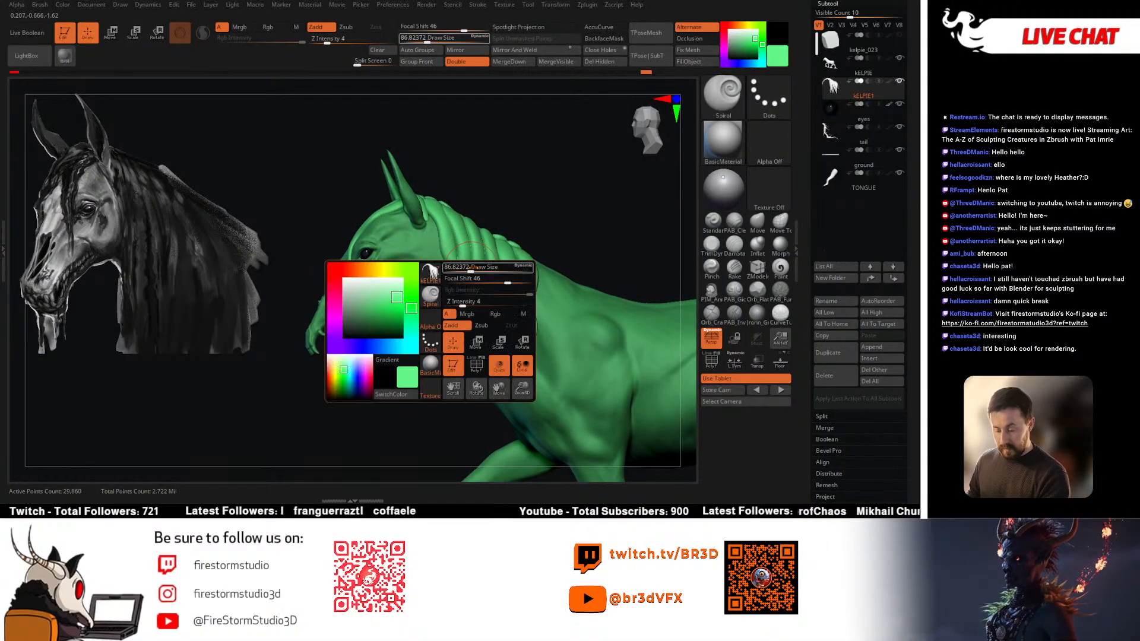
mouse_move(499, 278)
mouse_down()
mouse_move(472, 279)
mouse_move(487, 279)
mouse_move(474, 270)
mouse_move(461, 344)
mouse_move(465, 331)
mouse_up()
key(space)
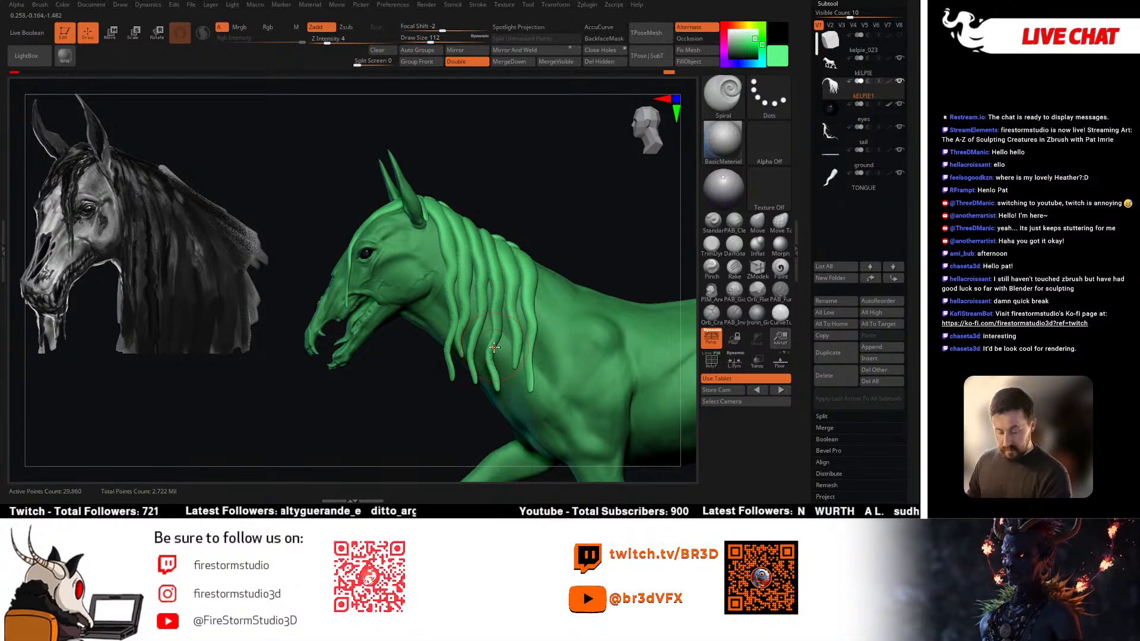
Step: Twist the lower lengths of the mane strands on the horse's left side with the Spiral brush at draw size 112
drag(494, 347, 496, 340)
drag(516, 276, 527, 366)
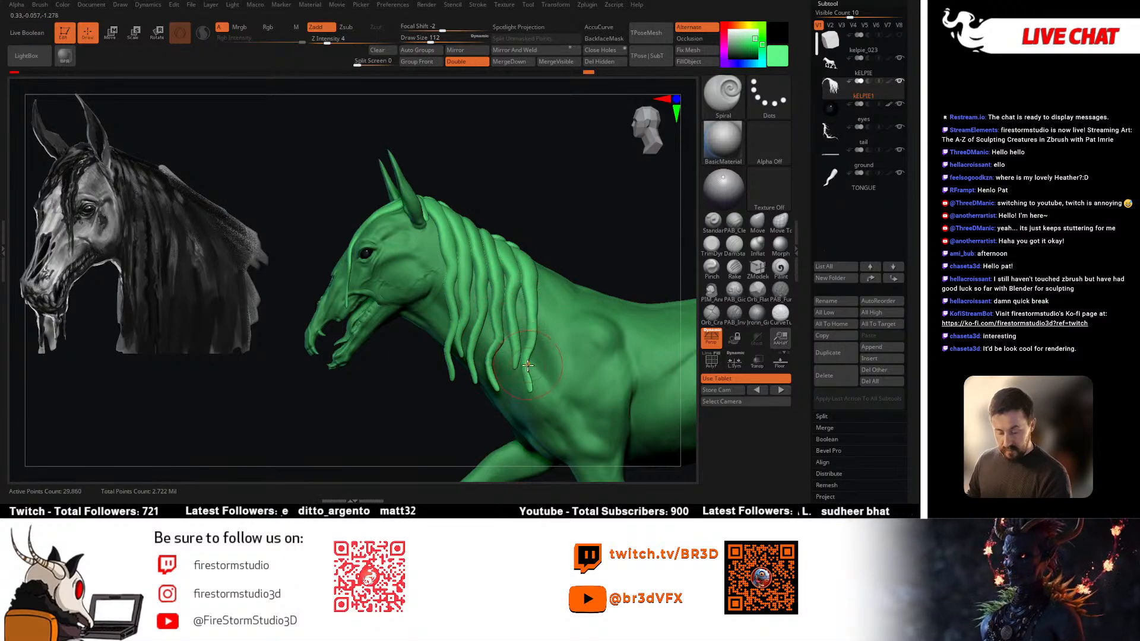
mouse_move(562, 262)
mouse_down()
mouse_move(539, 301)
mouse_move(529, 255)
mouse_move(523, 285)
mouse_move(437, 342)
mouse_up()
drag(515, 272, 542, 221)
Step: Switch to the ZBGs_Fur_sculpt brush and undo the last stroke on the mane
mouse_move(584, 256)
right_down()
mouse_move(621, 274)
mouse_move(644, 269)
right_up()
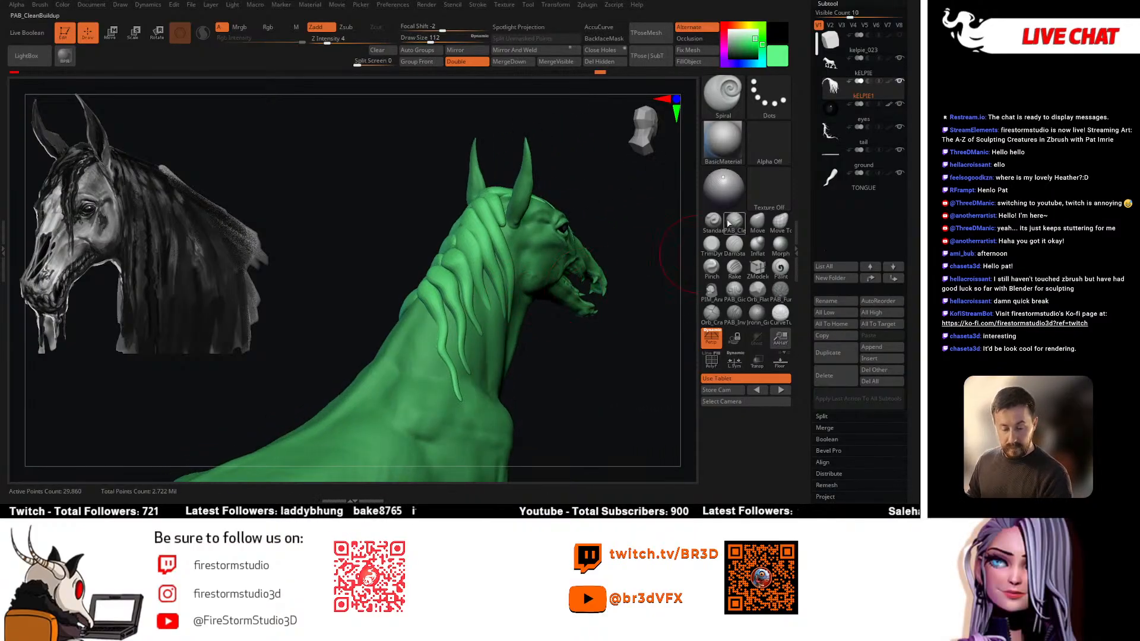
click(723, 98)
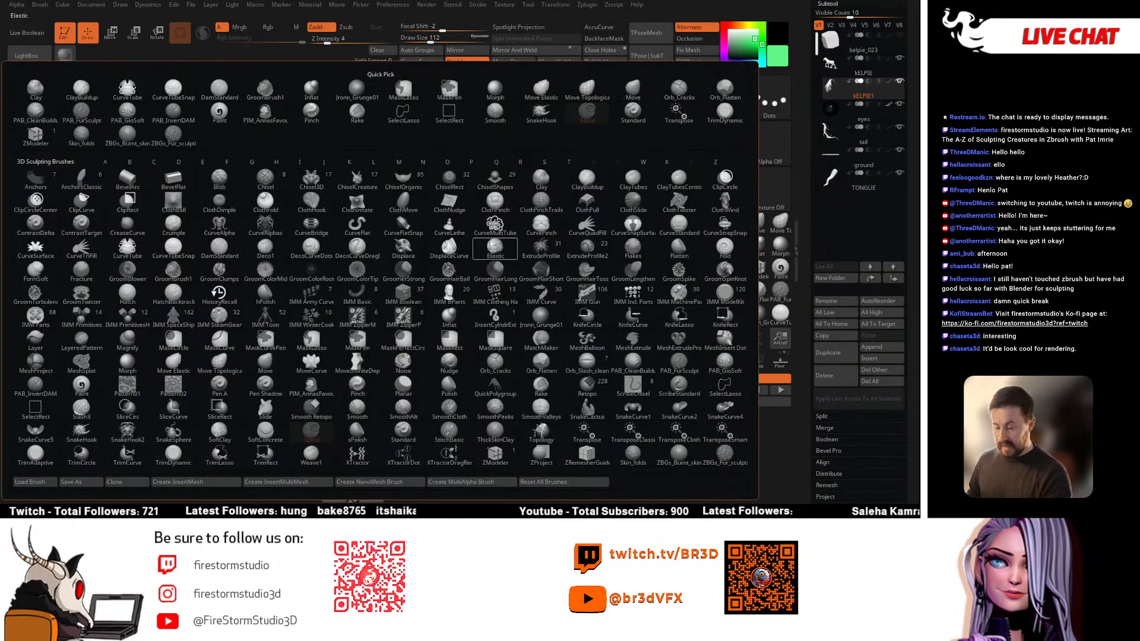
click(178, 133)
right_drag(416, 231, 481, 214)
key(ctrl+z)
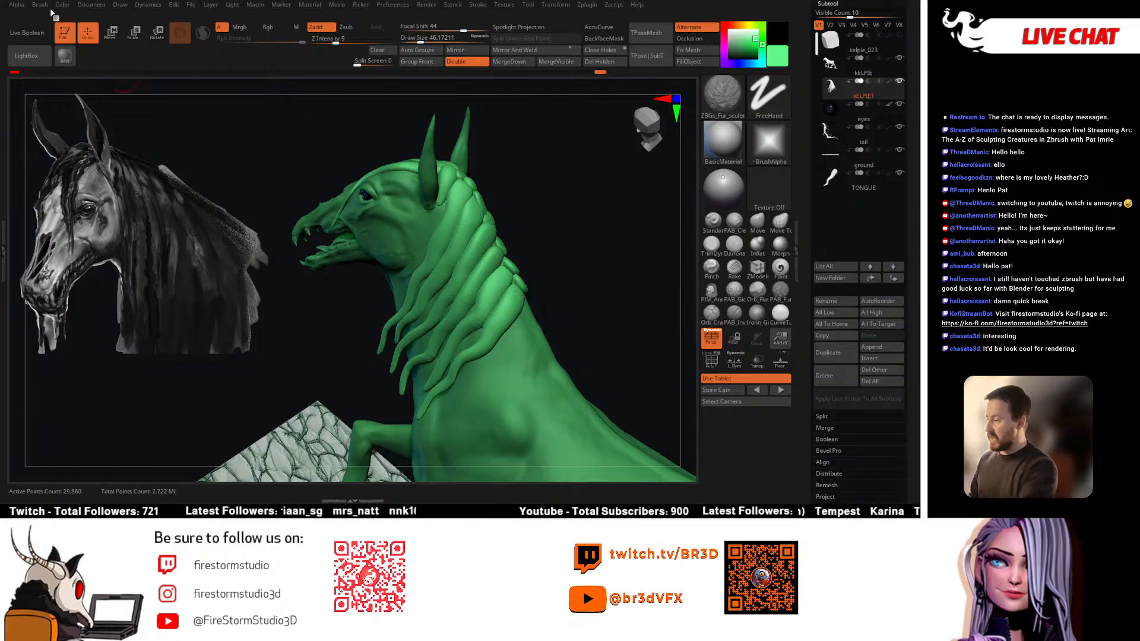
Step: Restore the fur brush's hair-strand alpha through its brush settings
mouse_move(42, 6)
drag(131, 463, 131, 162)
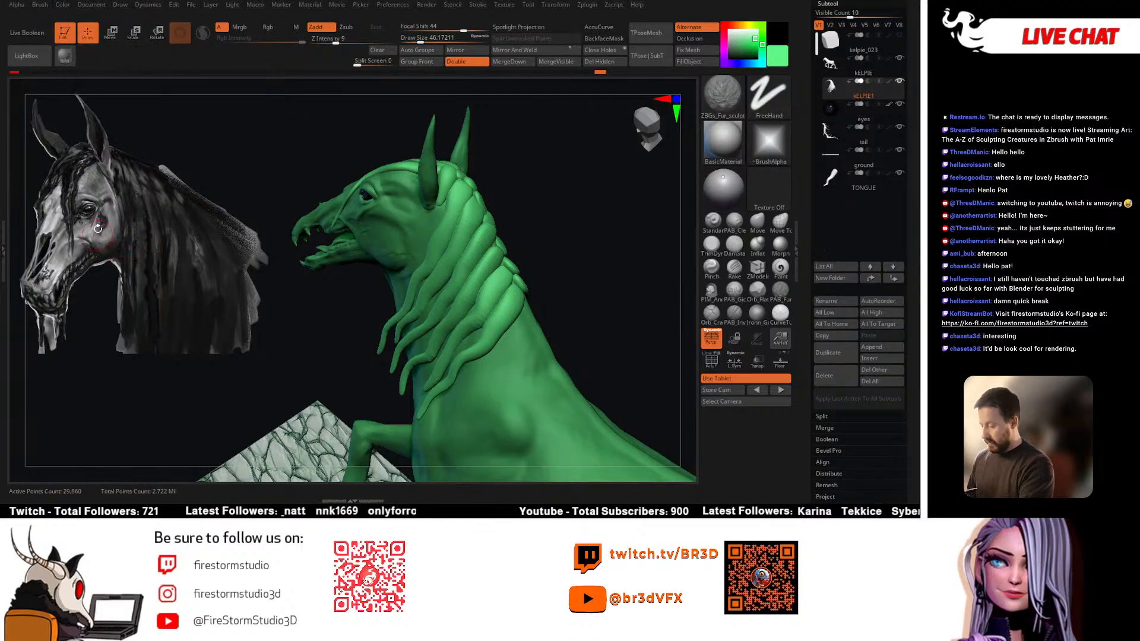
drag(117, 376, 121, 59)
drag(124, 435, 124, 370)
click(99, 404)
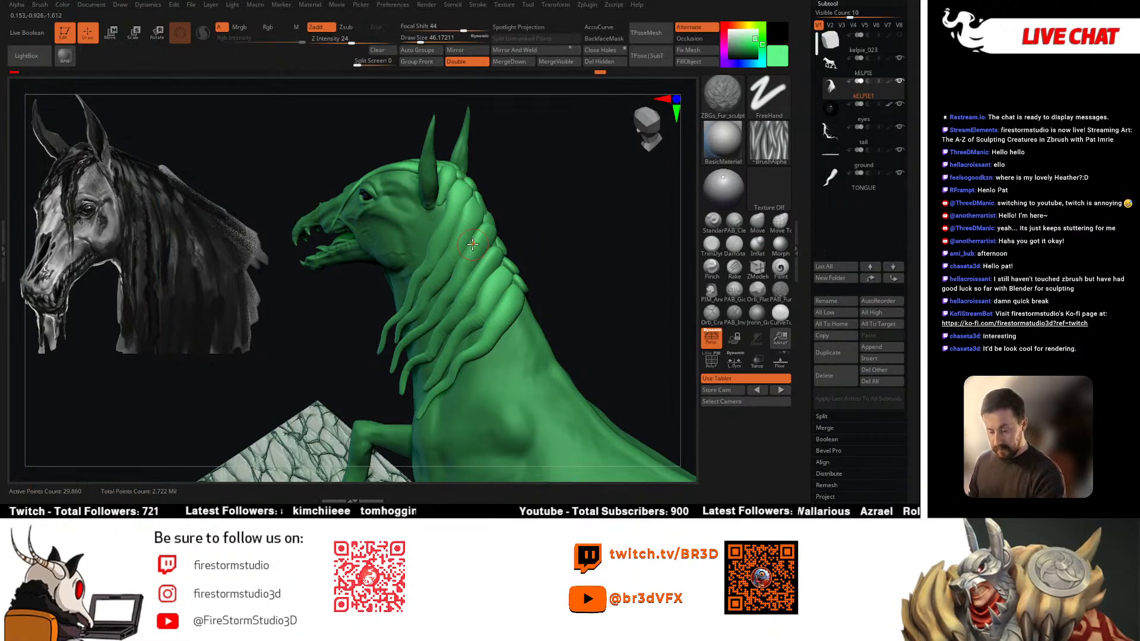
Step: Set the fur brush to Z intensity 5 and draw size about 97, and brush hair grooves down the upper mane
click(352, 39)
drag(352, 39, 343, 40)
right_drag(434, 183, 443, 193)
key(s)
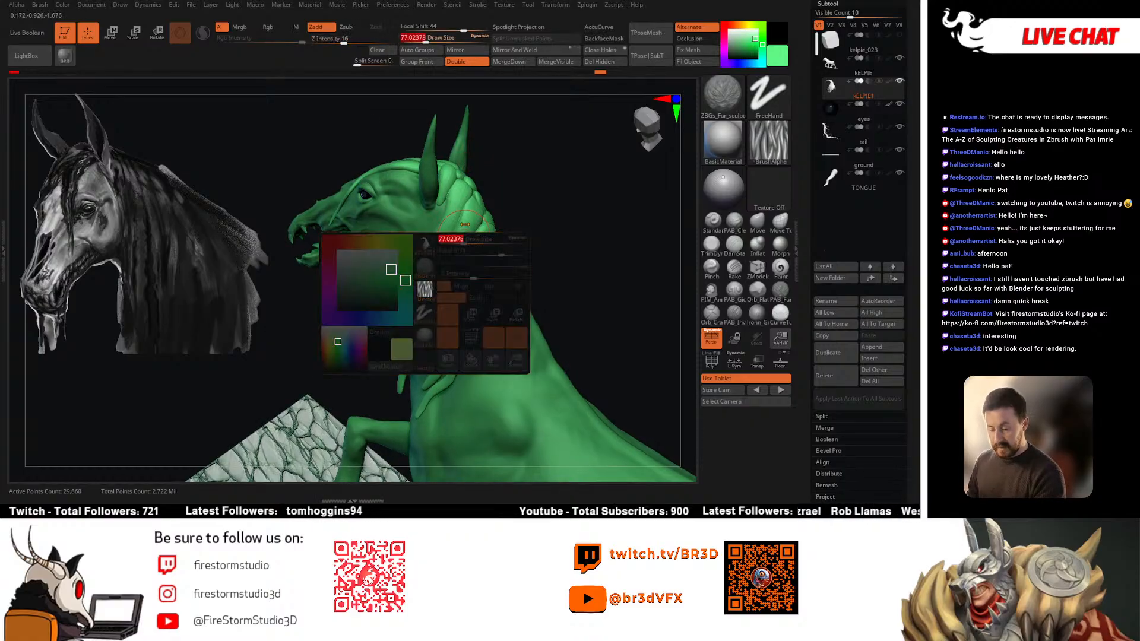
drag(452, 239, 459, 239)
right_drag(462, 191, 457, 190)
key(s)
drag(457, 190, 463, 190)
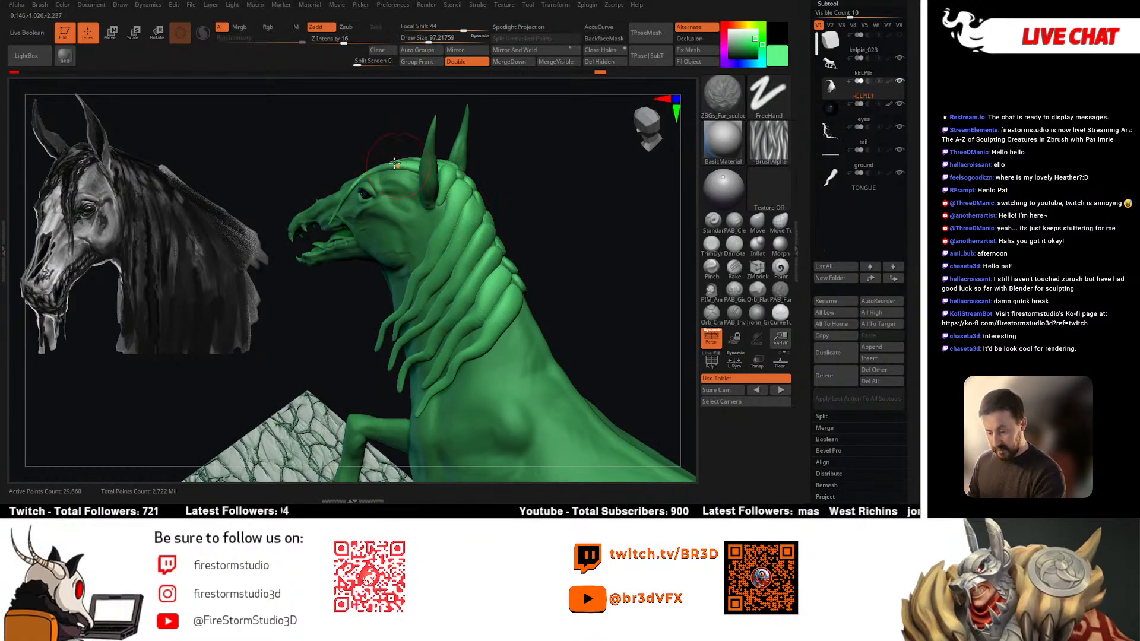
click(328, 40)
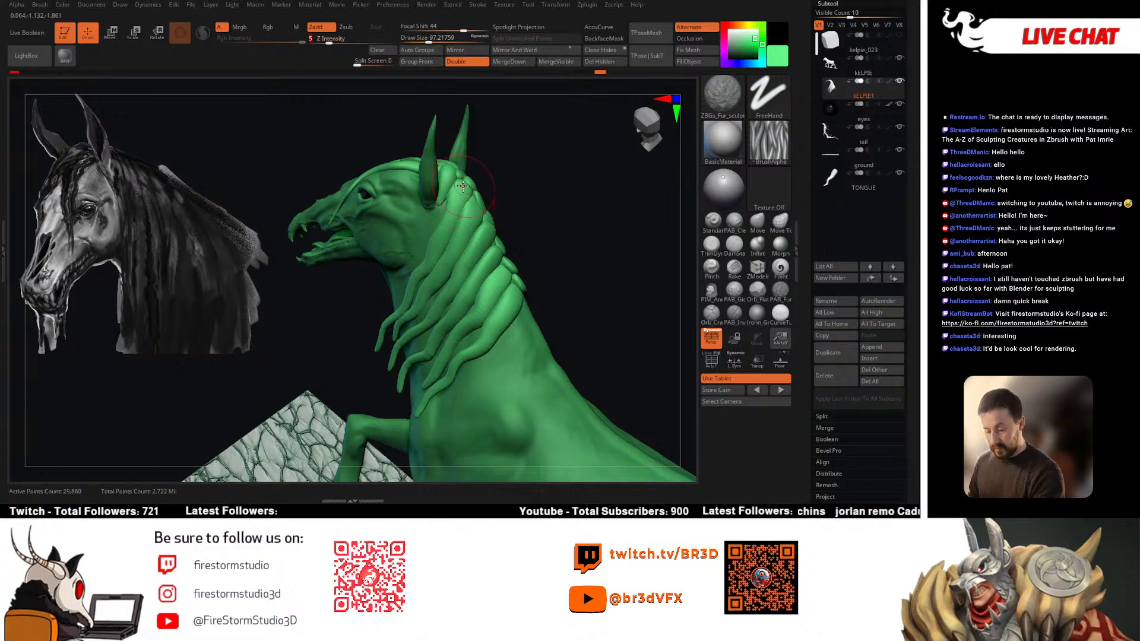
drag(463, 187, 422, 282)
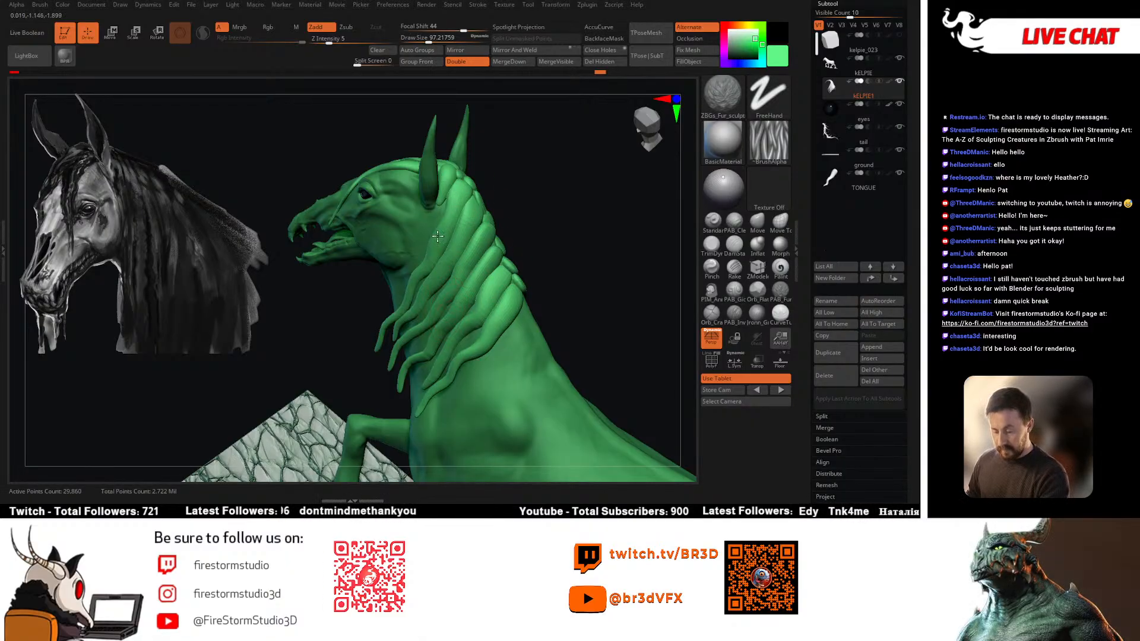
Step: Lower the fur brush's Mask By Polygroups auto-masking from full strength to nearly none
key(ctrl)
click(40, 5)
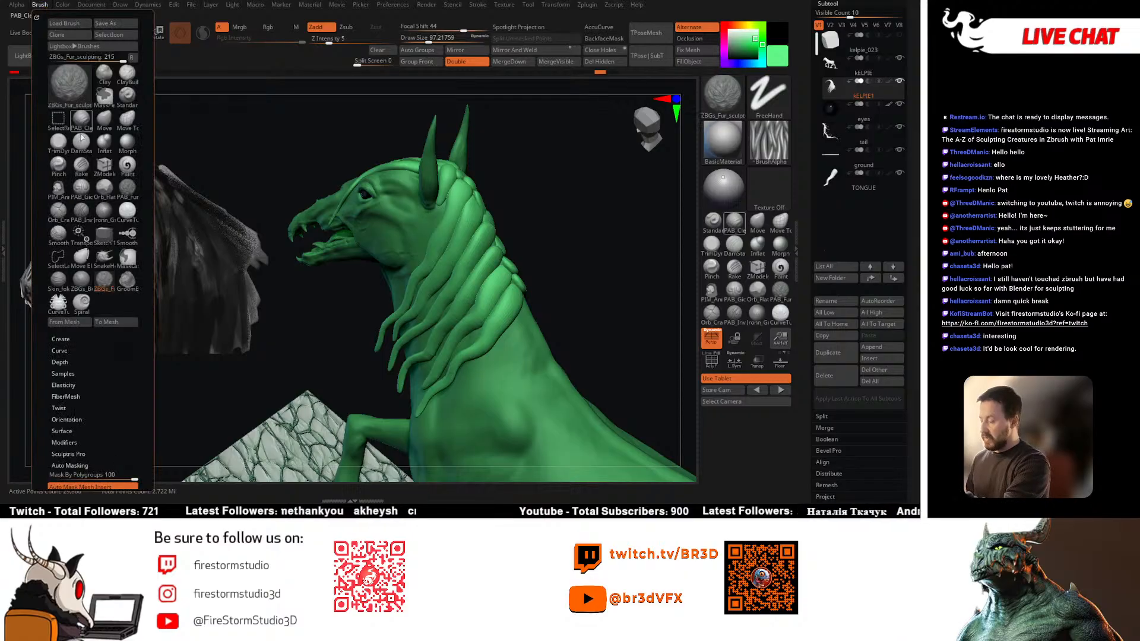
mouse_move(119, 463)
mouse_down()
mouse_move(119, 279)
mouse_move(118, 289)
mouse_up()
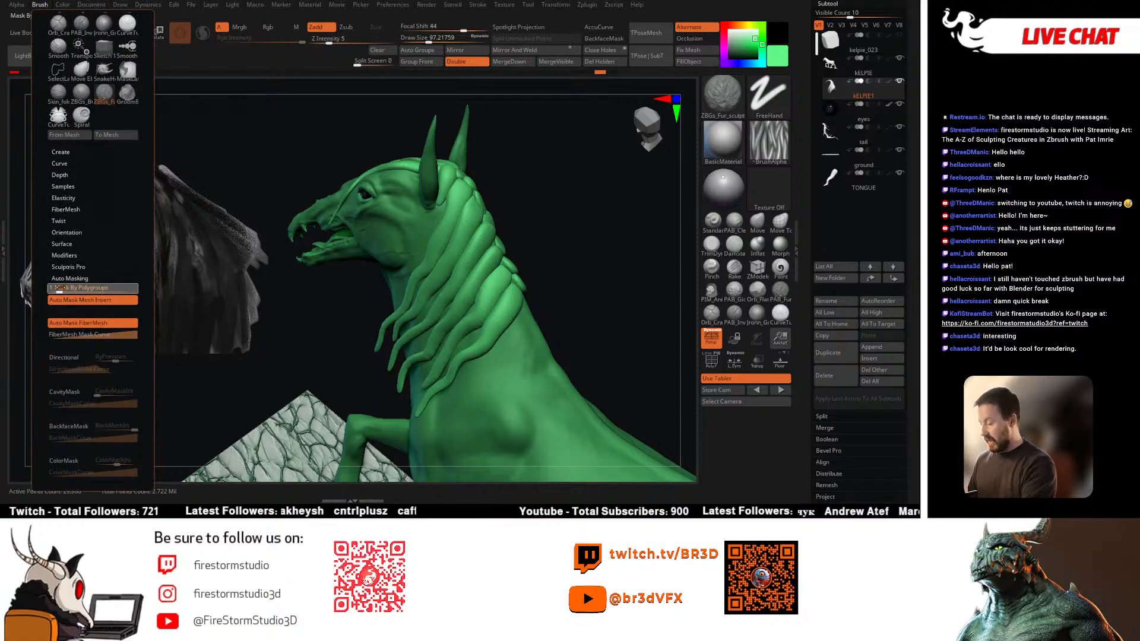
drag(560, 216, 475, 213)
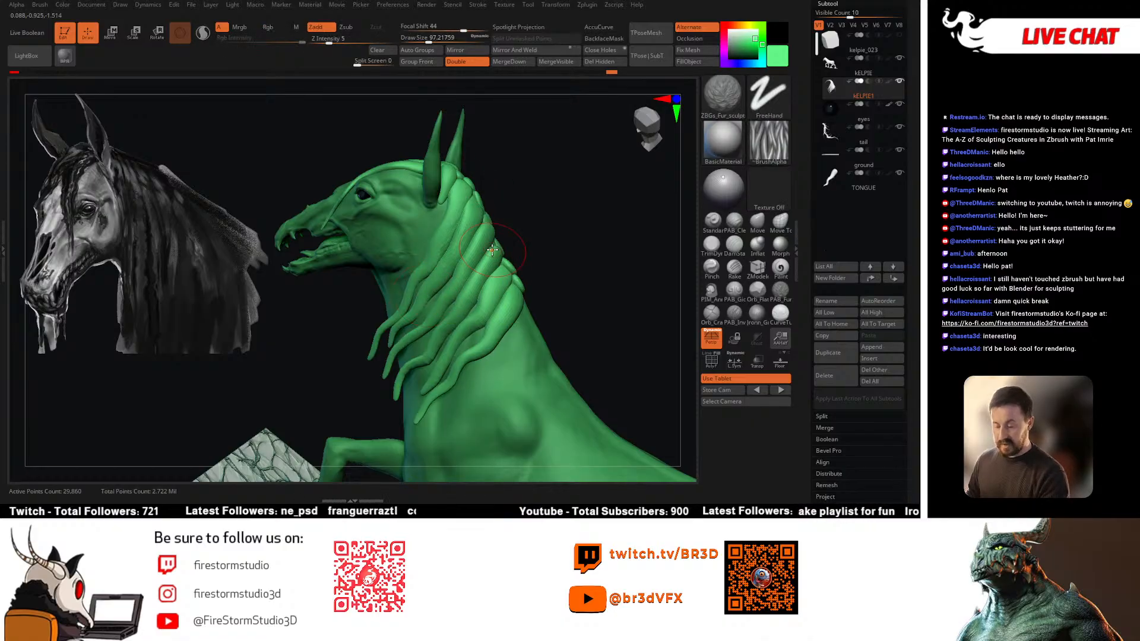
Step: Subdivide the mane once with its polygroups displayed and brush hair grooves along the strands at draw size about 177
key(shift+f)
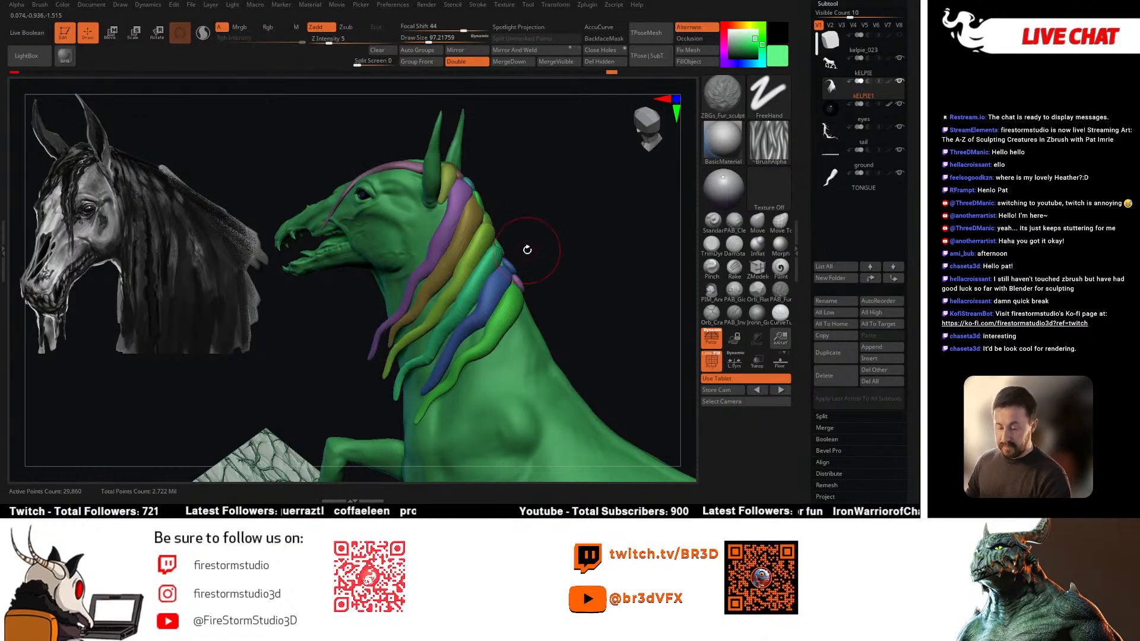
key(ctrl+d)
mouse_move(532, 247)
mouse_down()
mouse_move(538, 227)
mouse_move(486, 221)
mouse_up()
key(space)
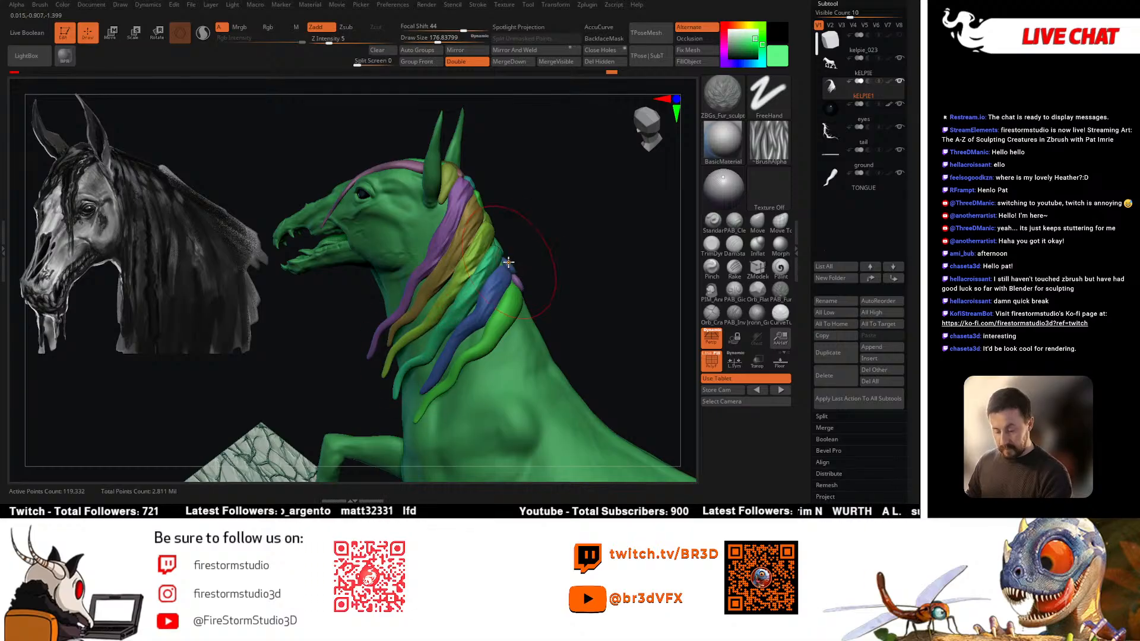
right_drag(396, 335, 408, 289)
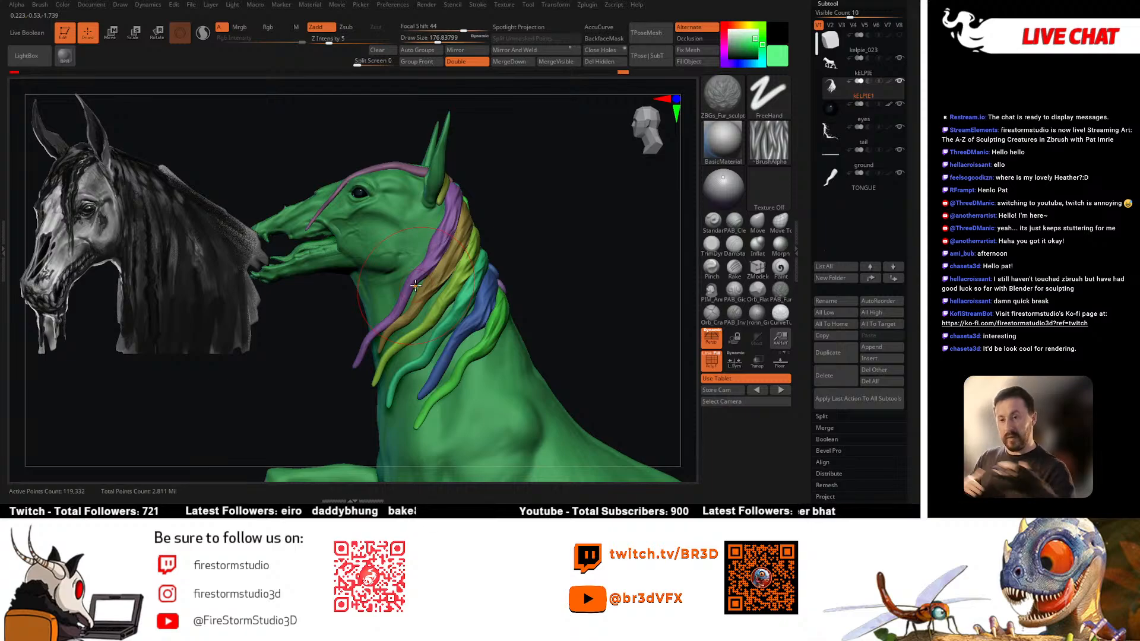
right_drag(568, 229, 367, 208)
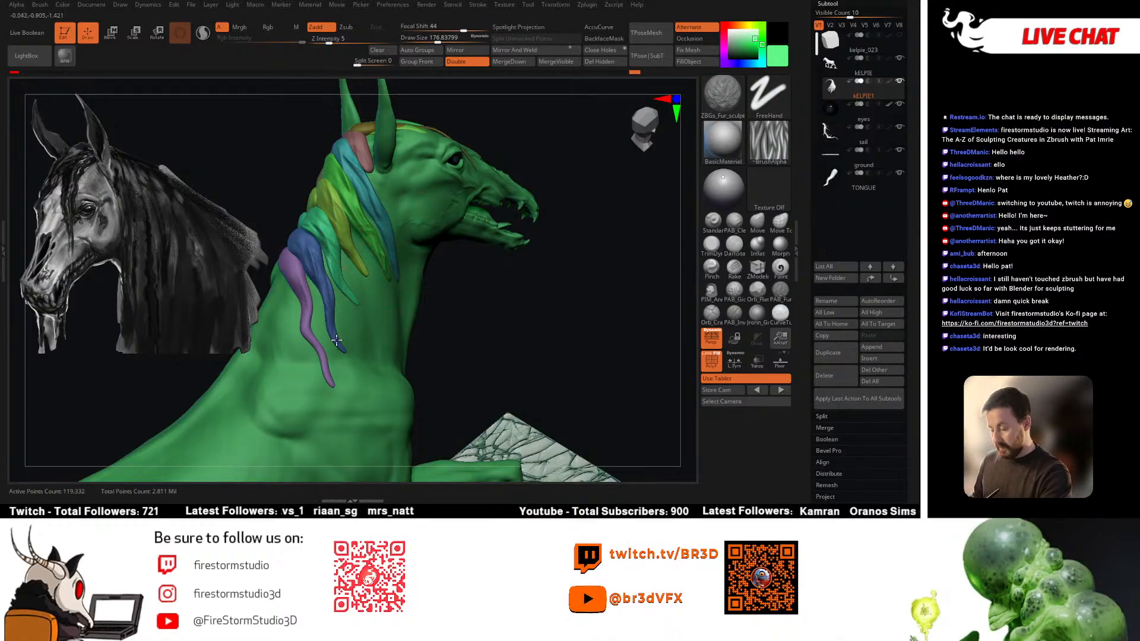
mouse_move(281, 249)
right_down()
mouse_move(300, 267)
mouse_move(321, 255)
mouse_move(336, 287)
mouse_move(384, 331)
mouse_move(278, 219)
mouse_move(438, 229)
mouse_move(352, 226)
right_up()
right_drag(366, 187, 511, 199)
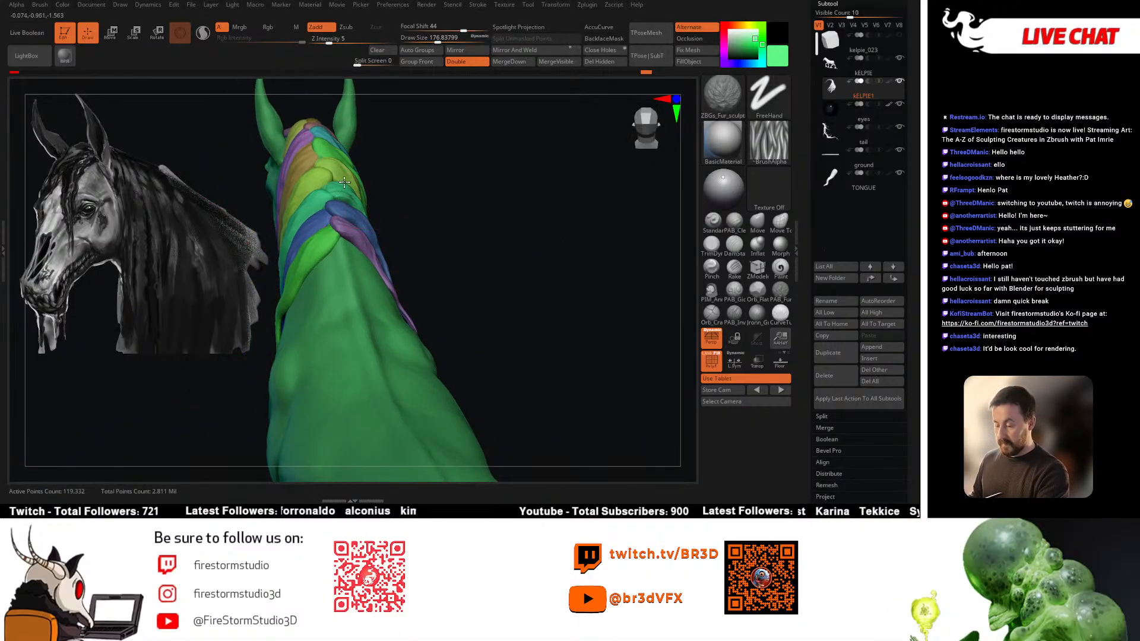
alt+right_drag(439, 205, 490, 208)
Step: Lower the mane's subdivision level and thicken the strand roots along the crest with the Inflat brush at draw size about 77
click(780, 221)
right_drag(604, 244, 383, 210)
key(shift+d)
key(shift+d)
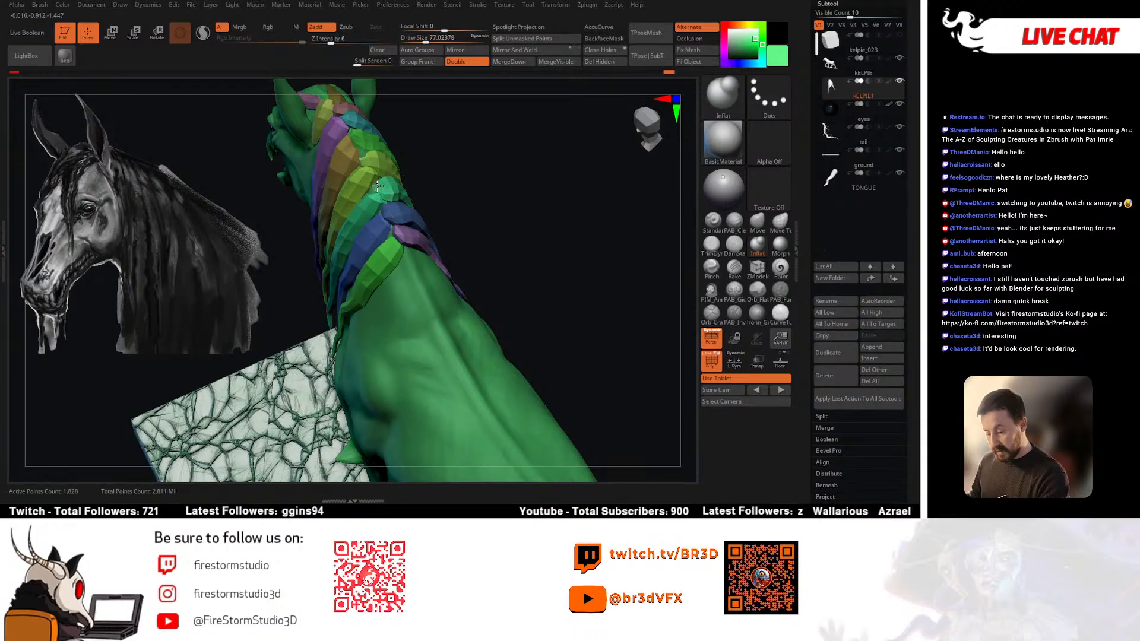
right_drag(420, 144, 379, 169)
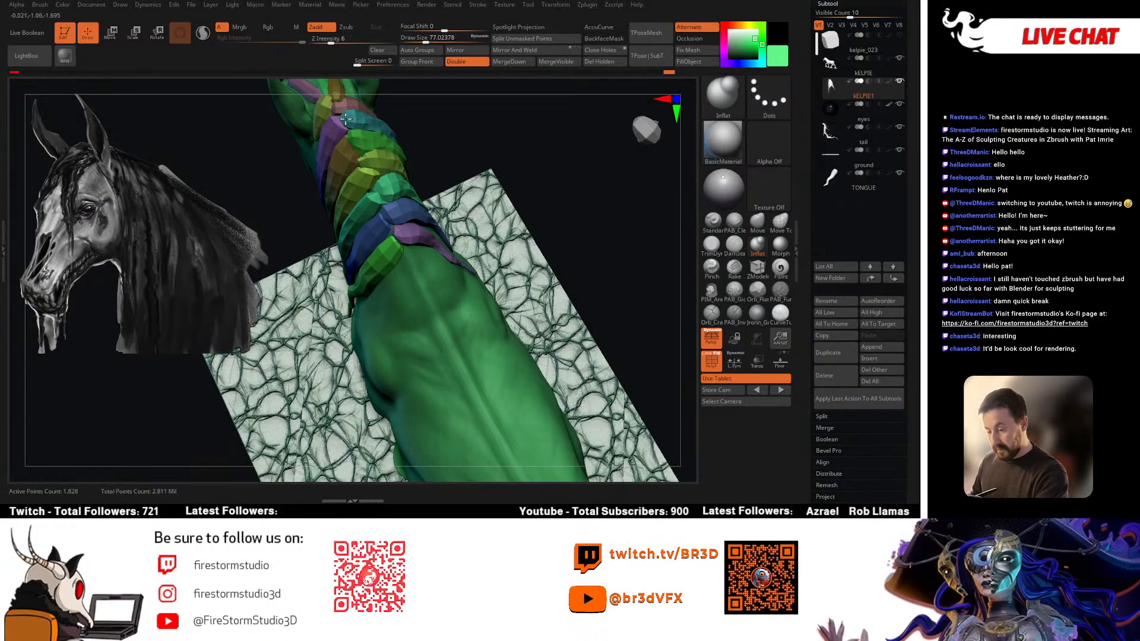
mouse_move(370, 162)
right_down()
mouse_move(377, 136)
mouse_move(478, 171)
mouse_move(491, 184)
mouse_move(477, 221)
mouse_move(514, 264)
mouse_move(418, 217)
mouse_move(439, 233)
mouse_move(599, 255)
right_up()
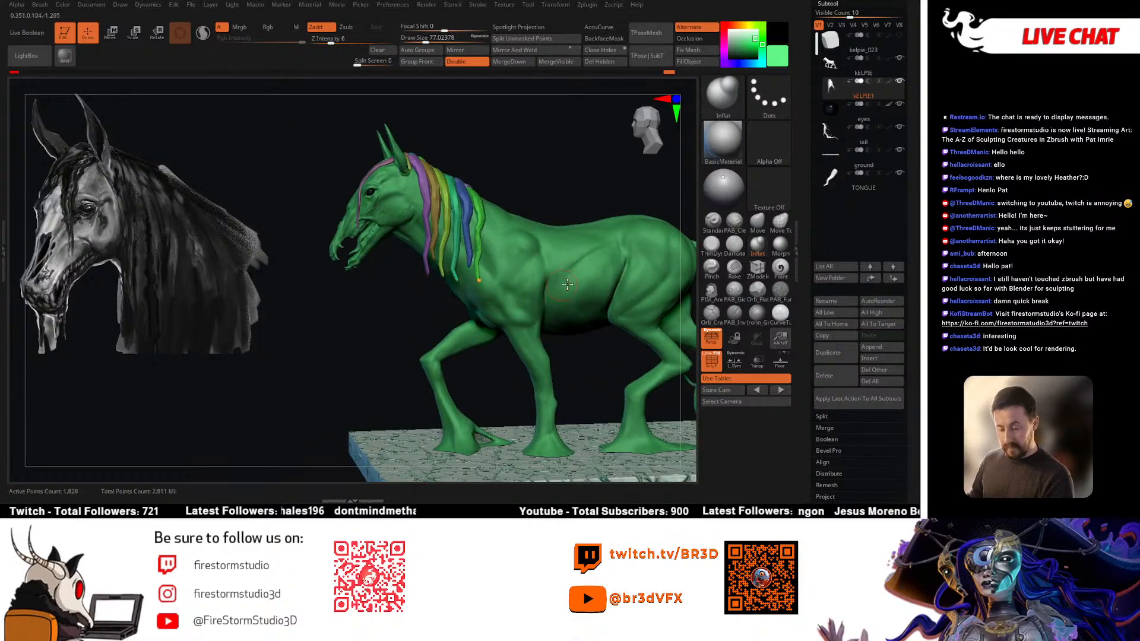
Step: Reshape the hanging mane strands at the side of the neck with the Move brush at draw size about 344
click(754, 224)
right_drag(504, 250, 425, 255)
key(space)
click(477, 208)
right_drag(475, 209, 479, 215)
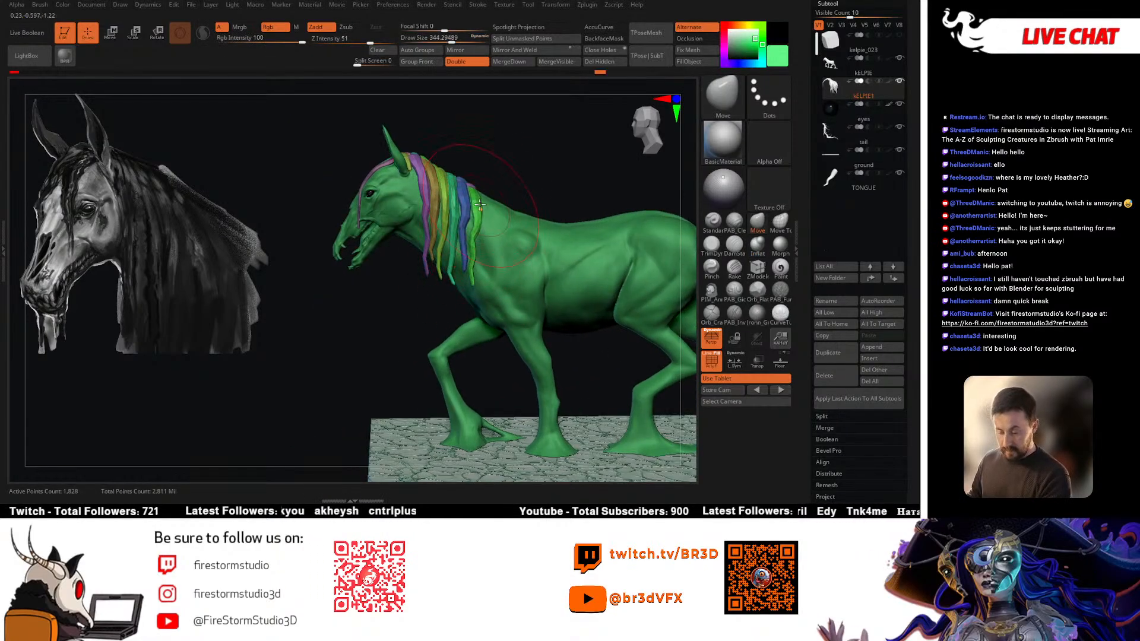
Step: Refine the strands along the neck crest with the Move brush at draw size about 104 and return the mane to its highest subdivision level
mouse_move(555, 208)
right_down()
mouse_move(522, 205)
mouse_move(491, 172)
mouse_move(419, 254)
right_up()
key(space)
click(479, 191)
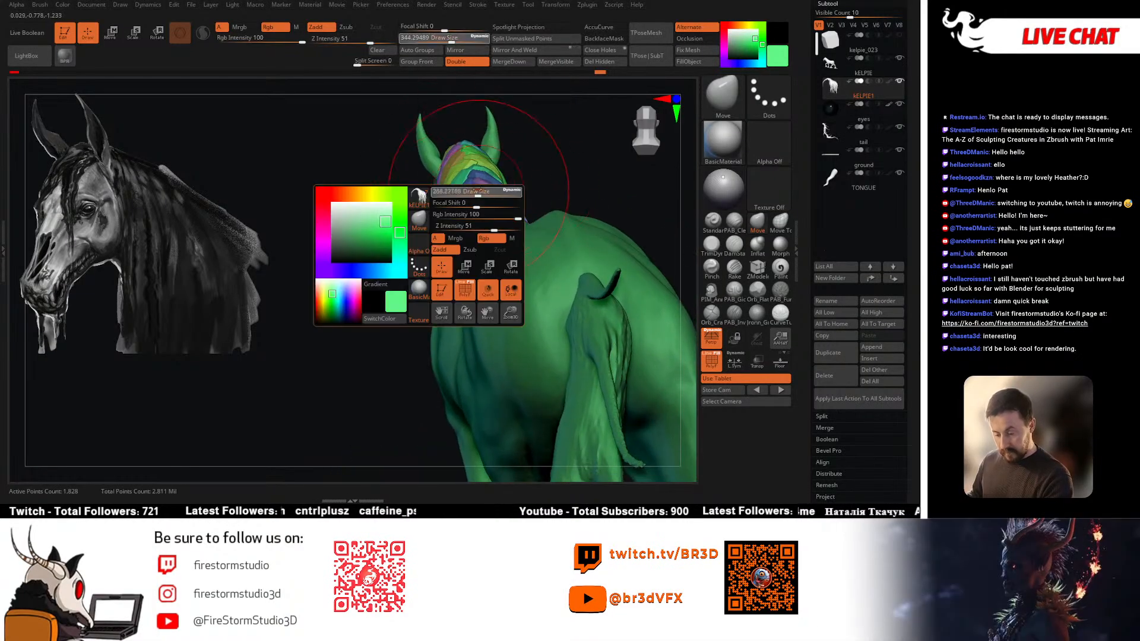
right_drag(552, 196, 492, 214)
key(space)
click(466, 185)
drag(489, 199, 455, 186)
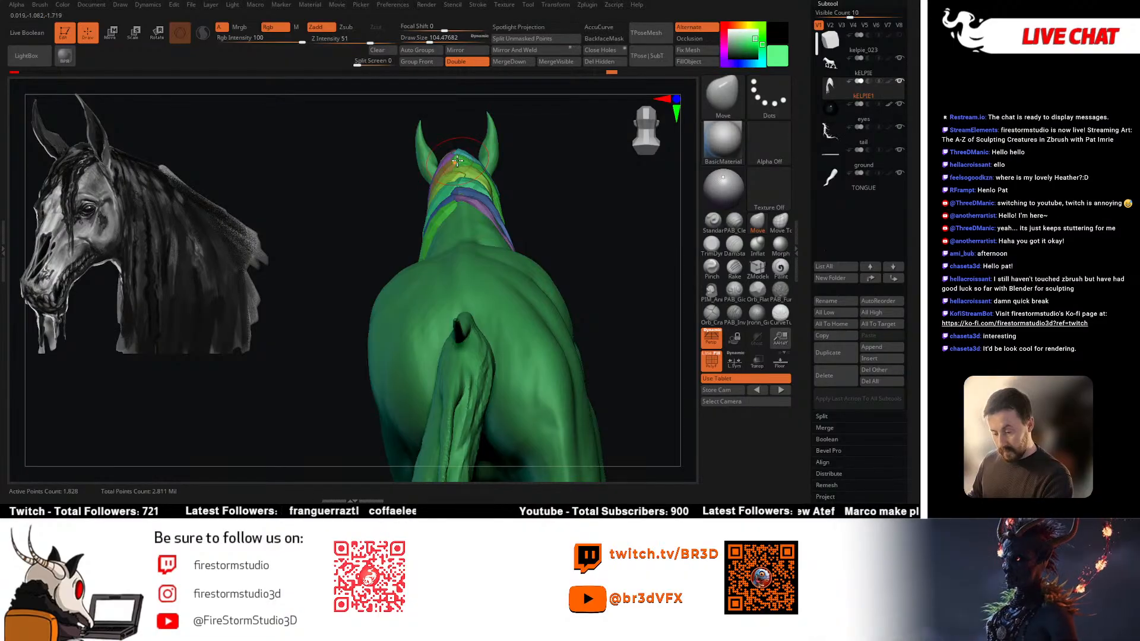
mouse_move(457, 163)
right_down()
mouse_move(478, 141)
mouse_move(466, 156)
mouse_move(512, 170)
mouse_move(502, 172)
right_up()
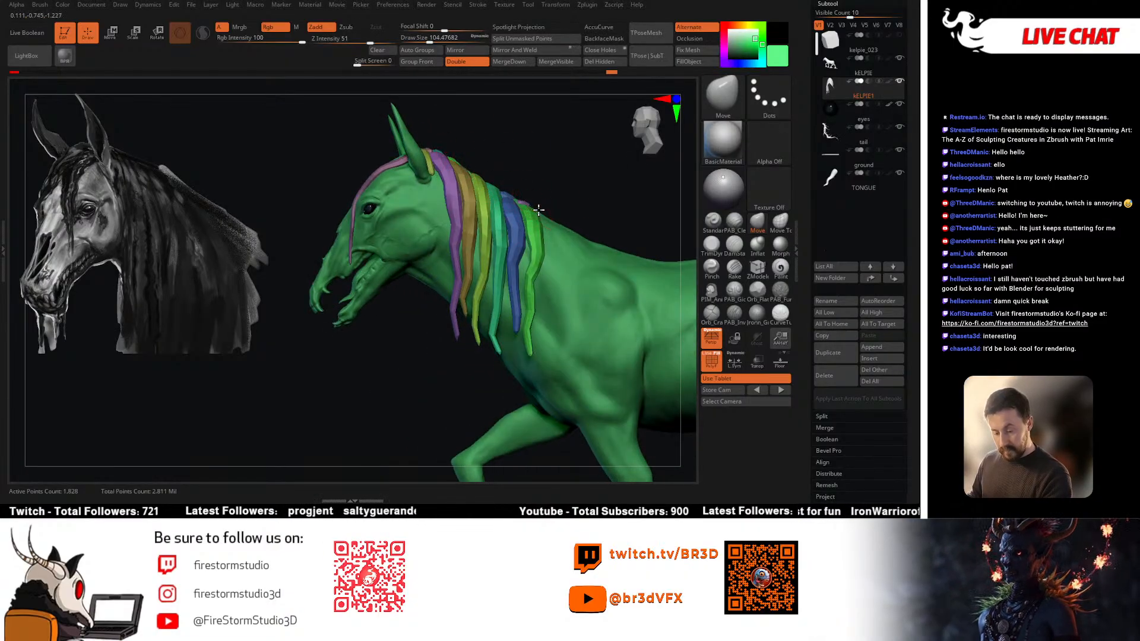
mouse_move(539, 210)
right_down()
mouse_move(549, 206)
mouse_move(536, 196)
mouse_move(481, 211)
mouse_move(544, 210)
mouse_move(520, 231)
mouse_move(523, 214)
mouse_move(544, 267)
right_up()
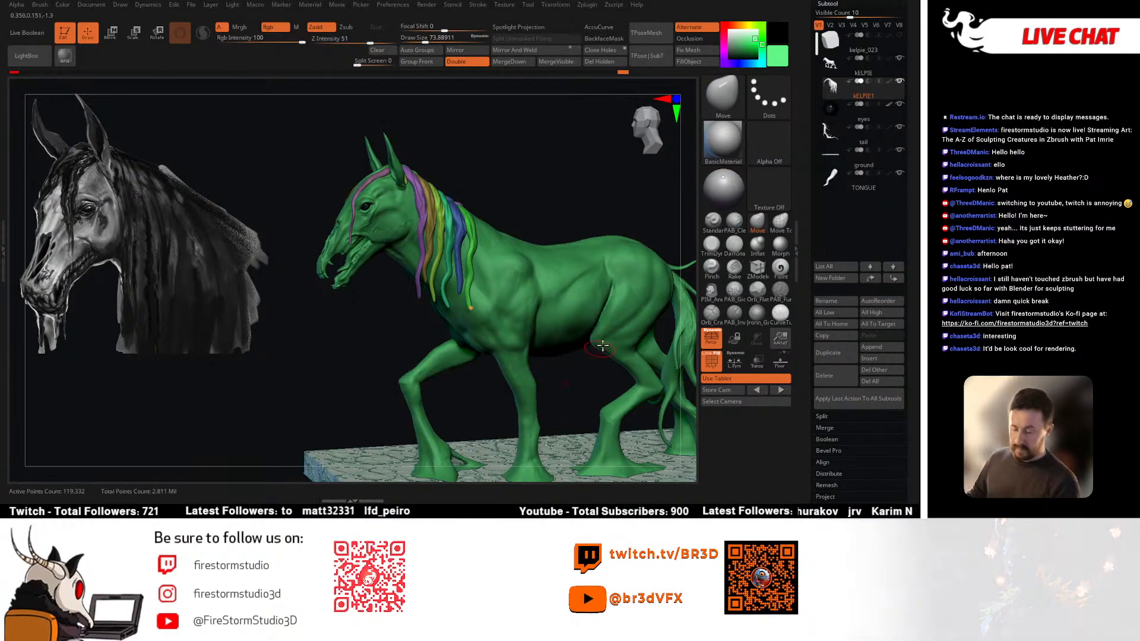
Step: Choose the CurveTubeSnap brush and adjust the Size option and falloff curve in its curve modifiers
click(723, 93)
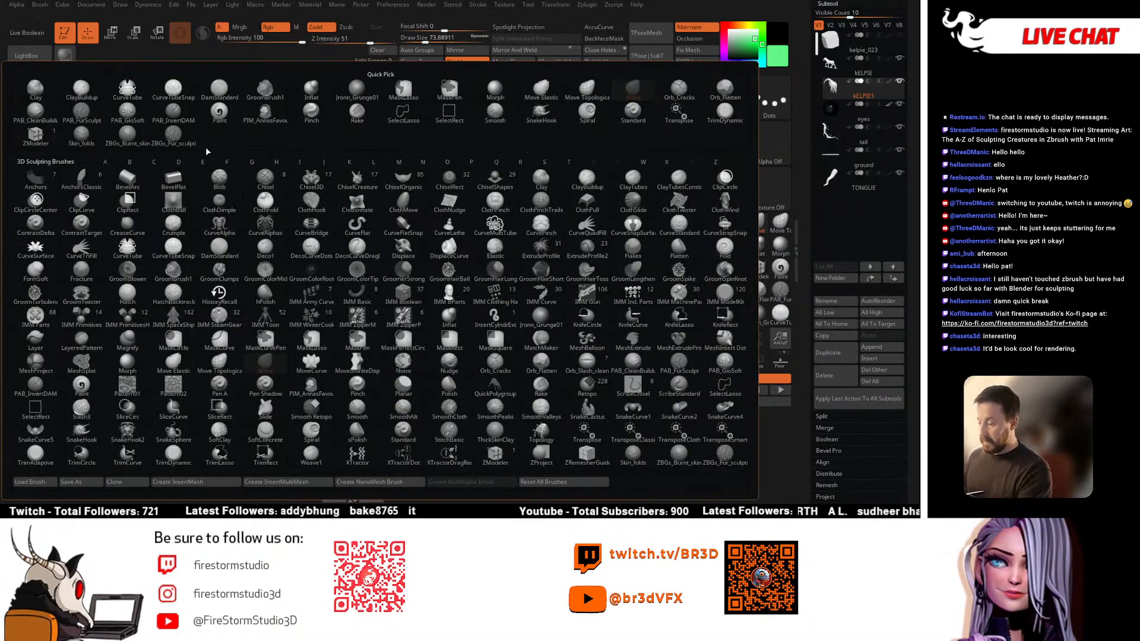
click(172, 95)
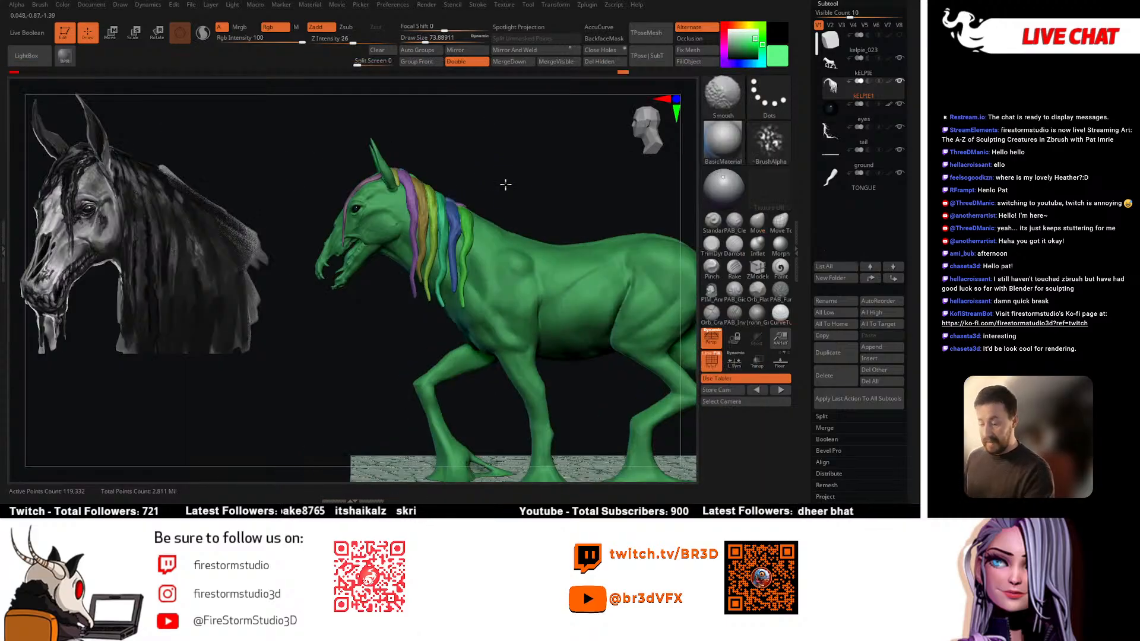
click(478, 4)
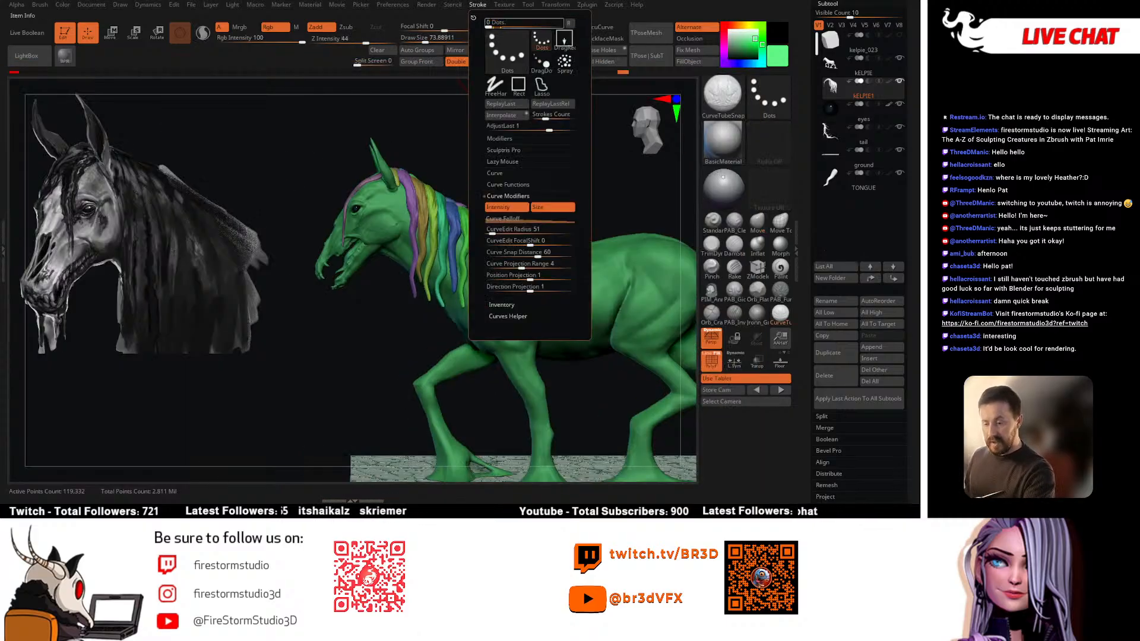
click(541, 207)
click(516, 218)
drag(488, 257, 561, 292)
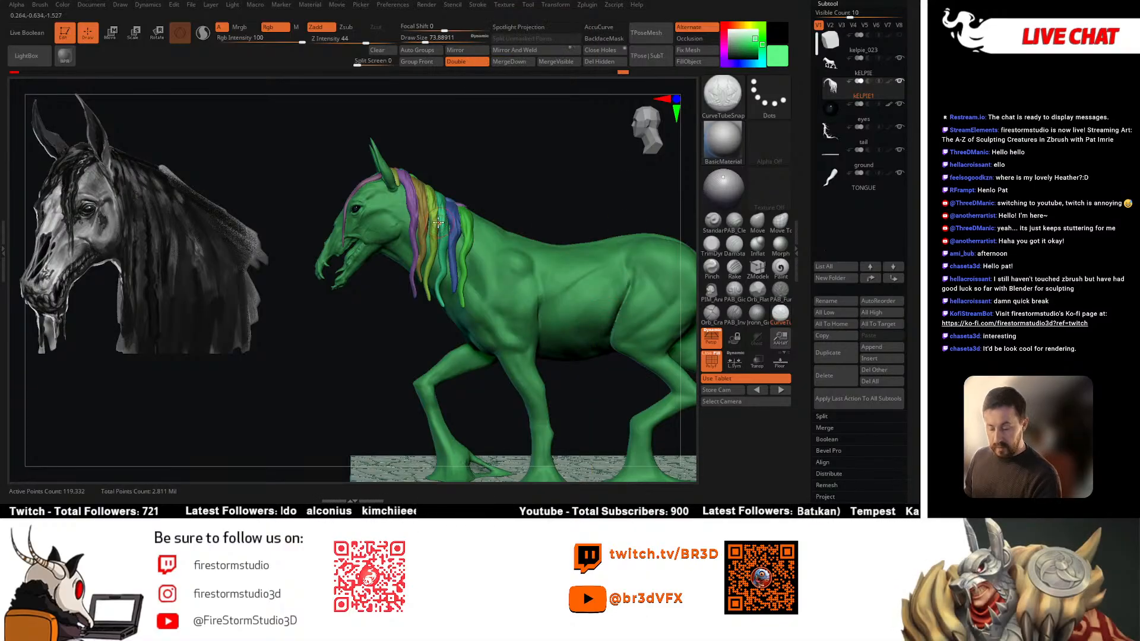
Step: Make the kelpie's body the active subtool and draw a thin curve tube strand on the forelock at draw size about 29
mouse_move(438, 222)
right_down()
mouse_move(360, 179)
mouse_move(354, 133)
right_up()
click(329, 173)
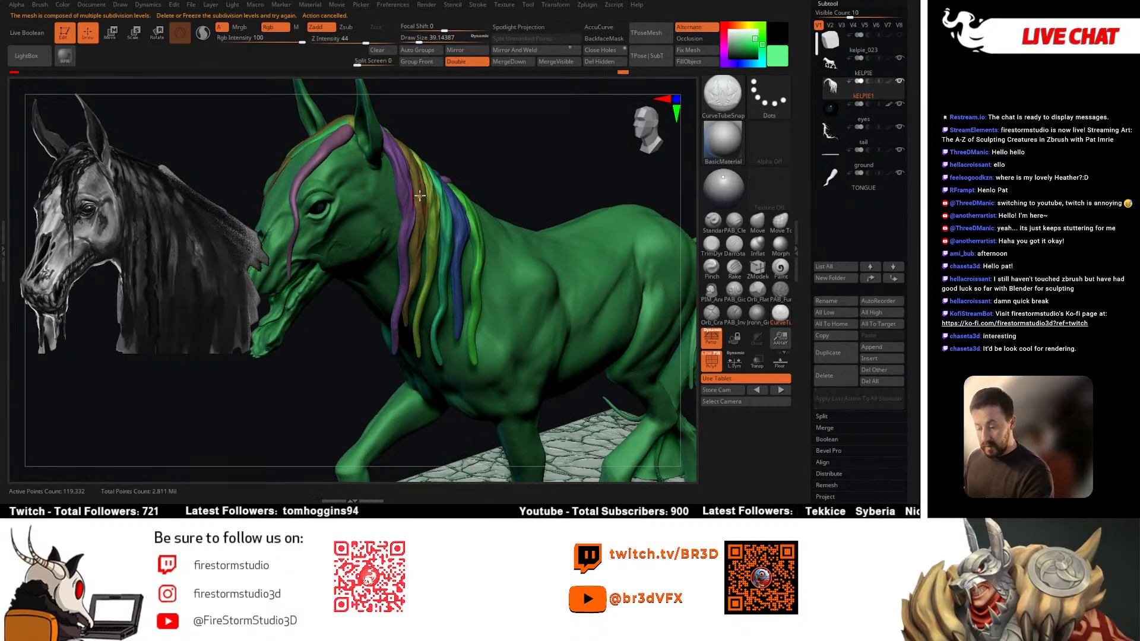
alt+click(484, 241)
right_drag(484, 241, 412, 162)
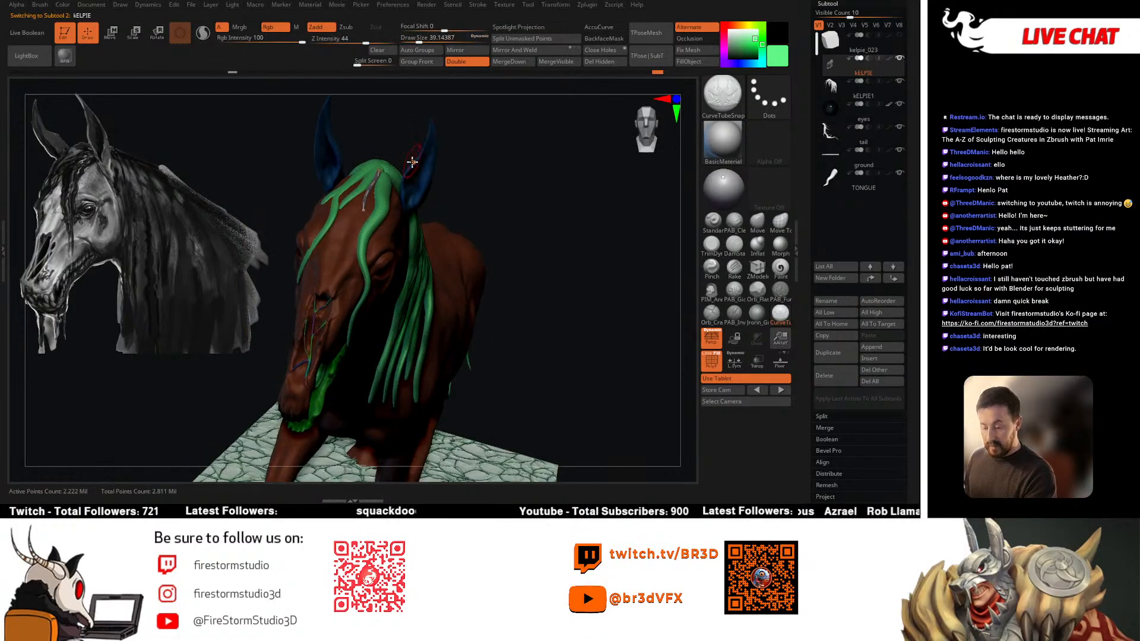
mouse_move(470, 210)
right_down()
mouse_move(401, 255)
mouse_move(360, 173)
right_up()
drag(368, 147, 346, 191)
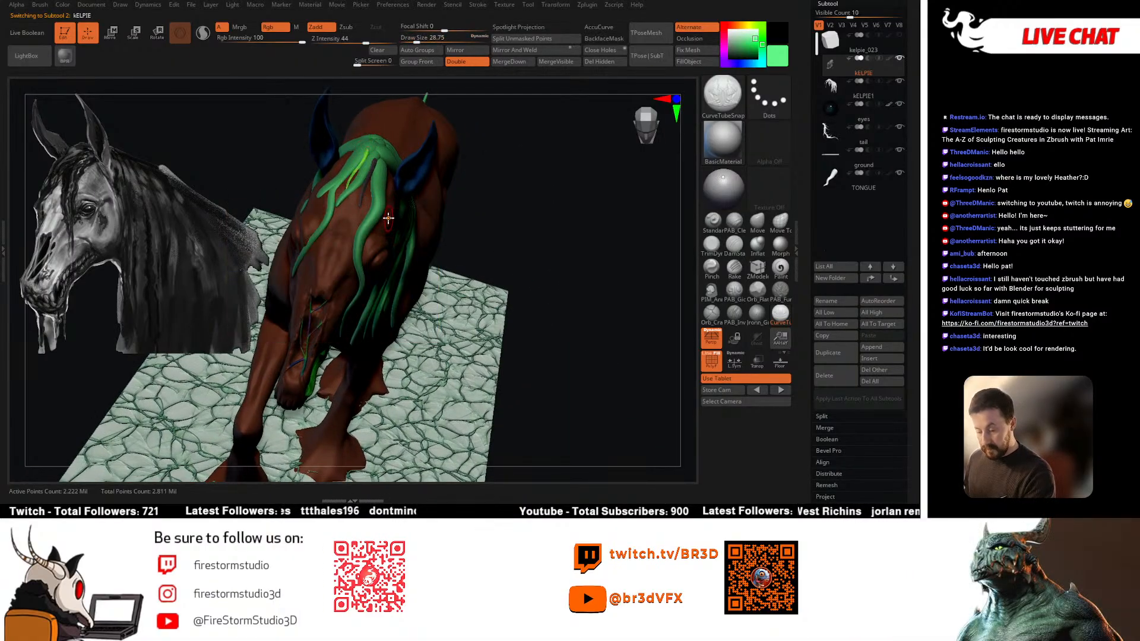
right_drag(387, 218, 445, 202)
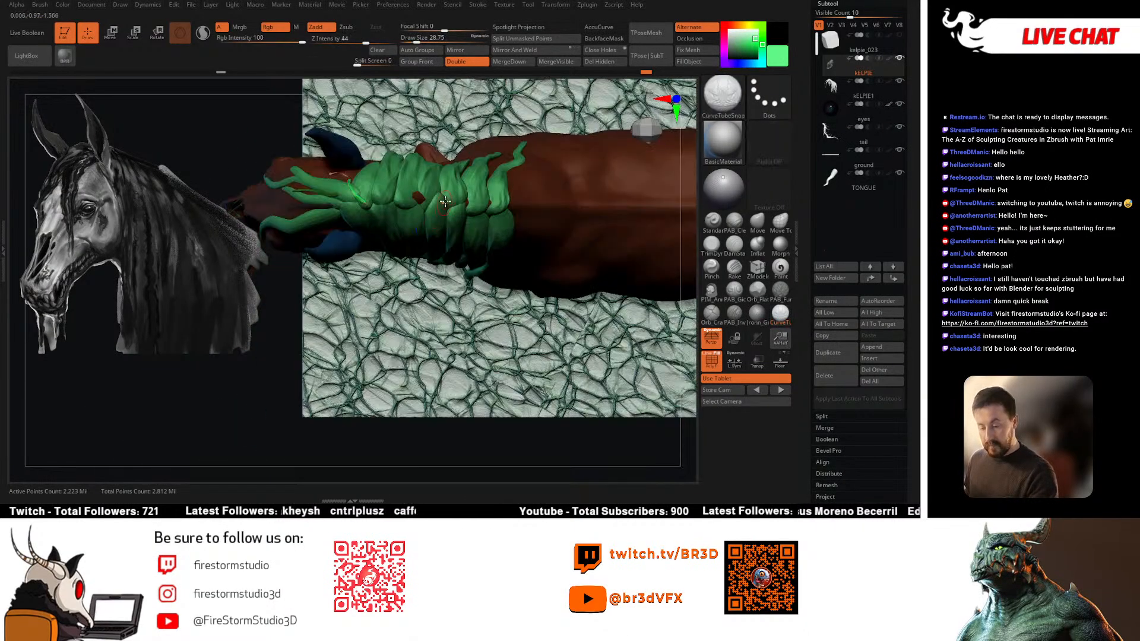
alt+click(376, 205)
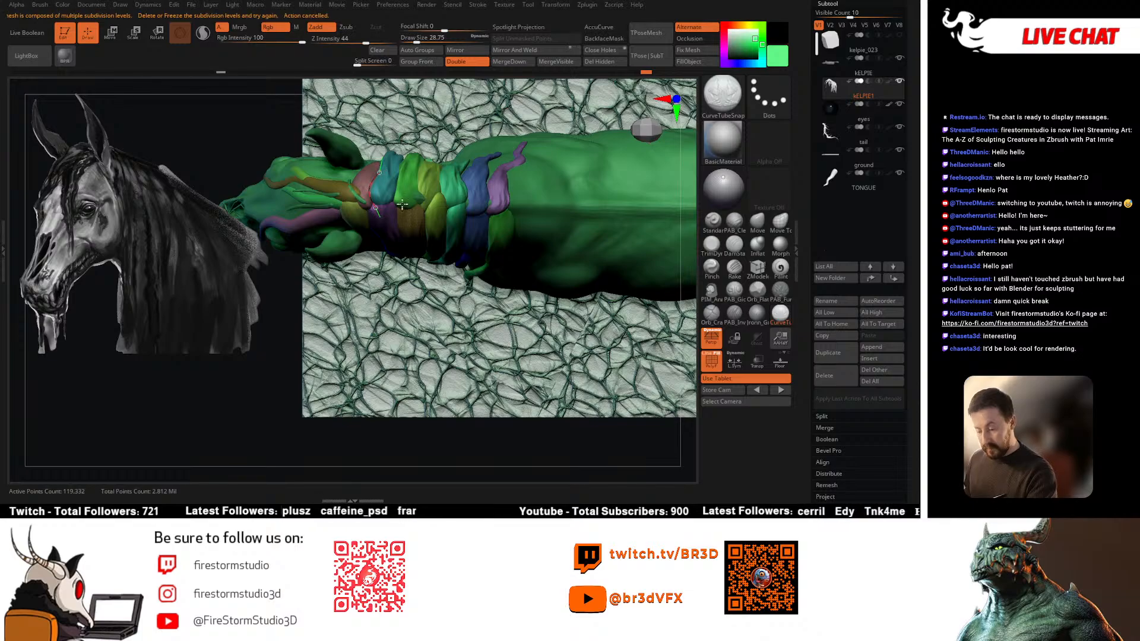
right_drag(409, 206, 405, 229)
alt+click(536, 214)
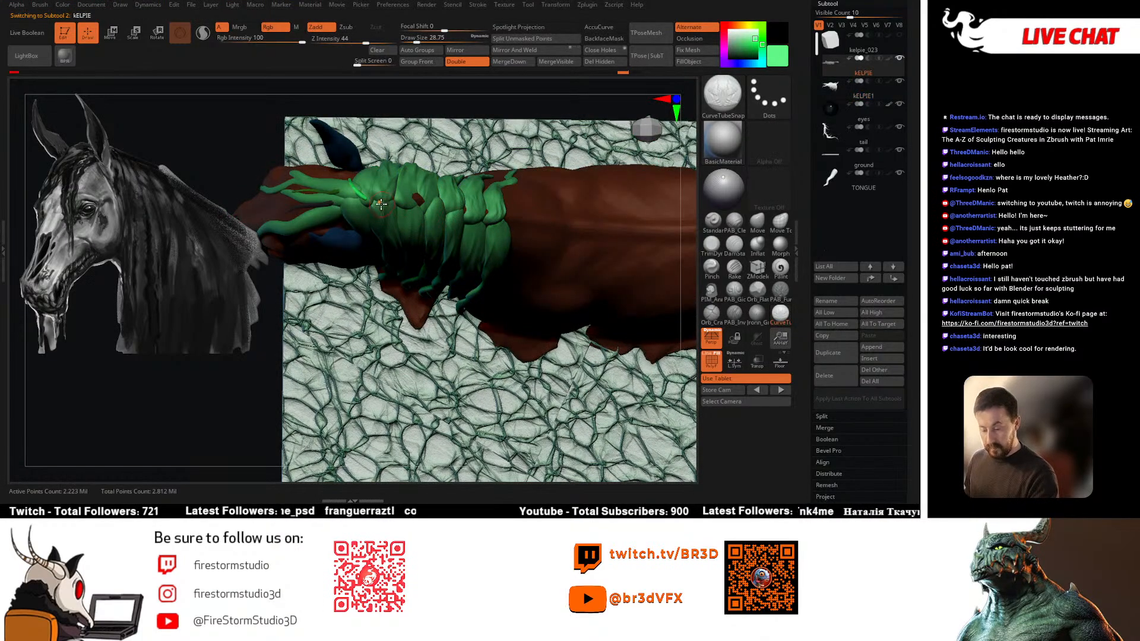
Step: Draw thin curve tube strands from the crest behind the ear down over the front of the mane
right_drag(389, 169, 417, 201)
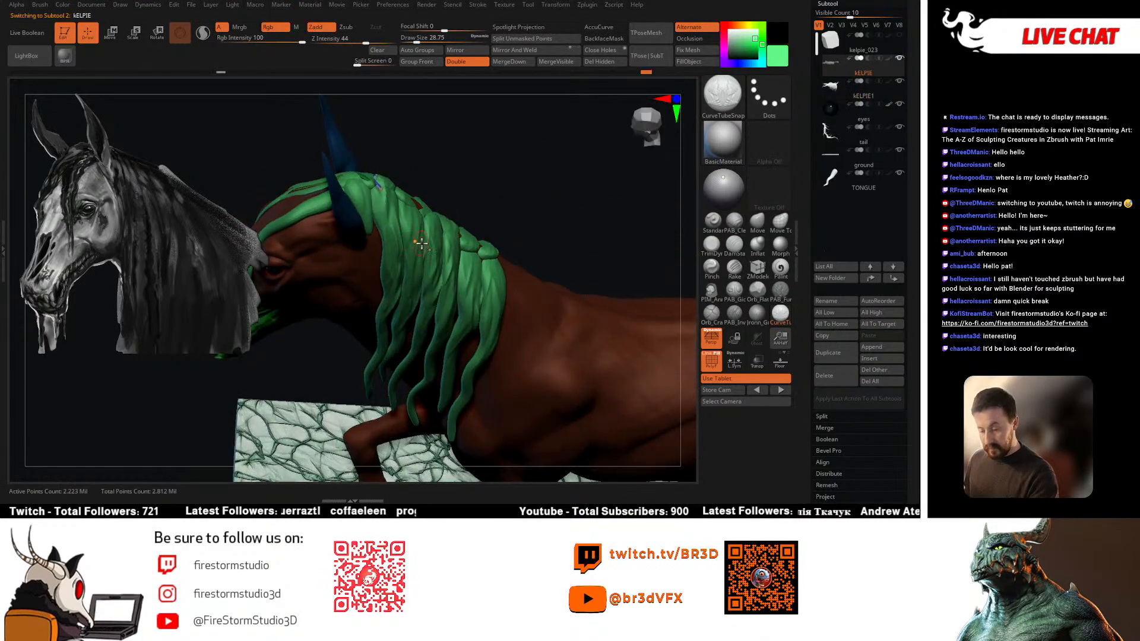
right_drag(359, 275, 366, 196)
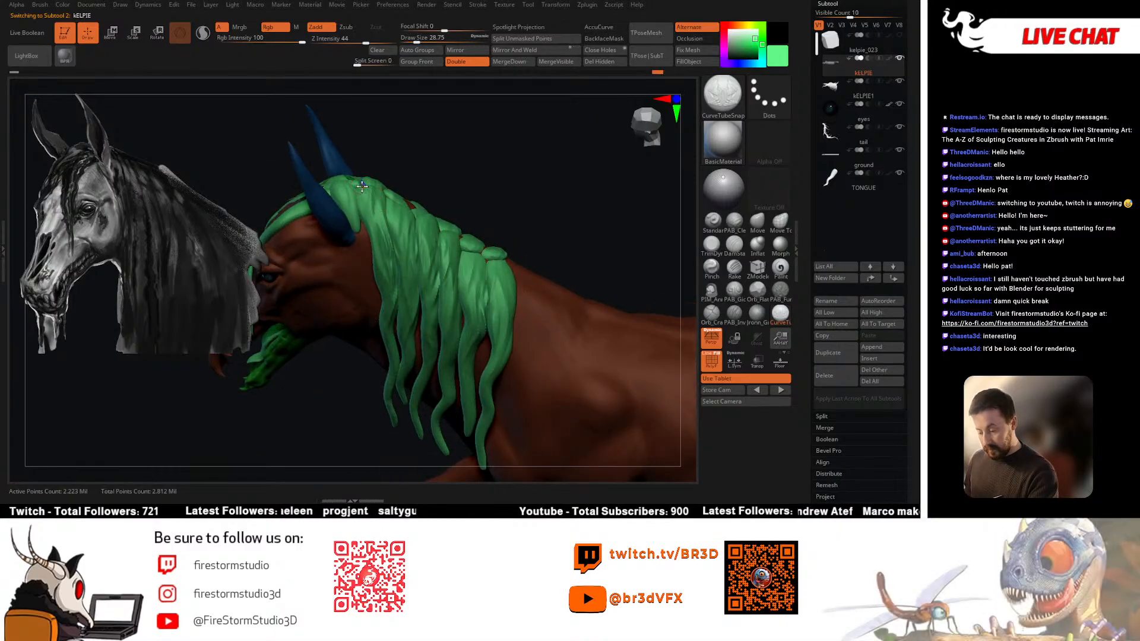
drag(362, 187, 362, 224)
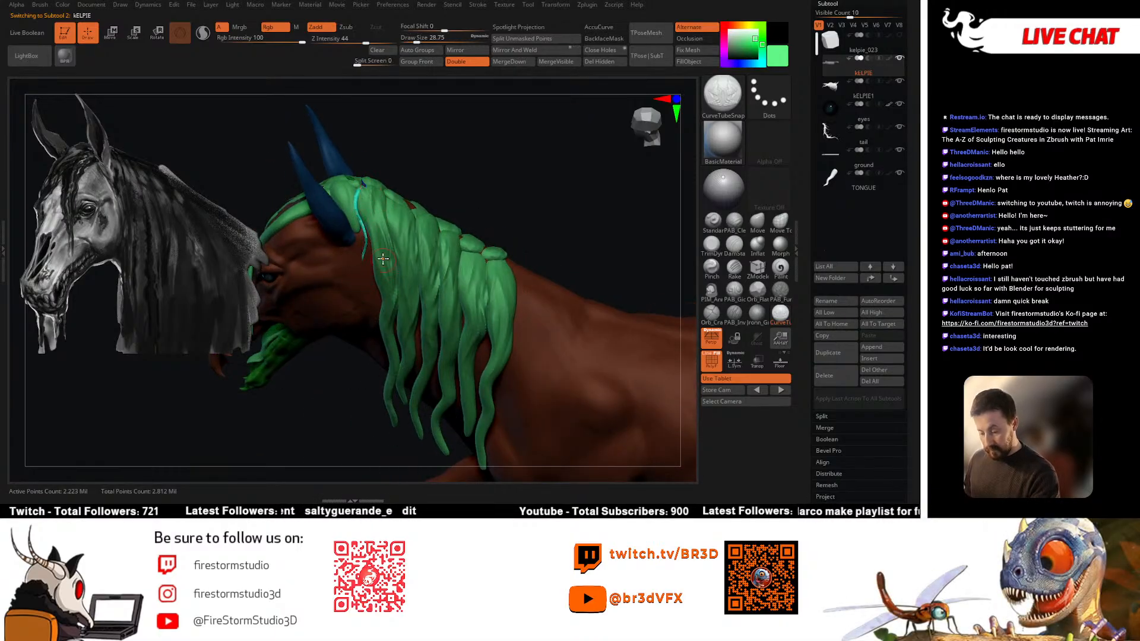
drag(373, 241, 380, 285)
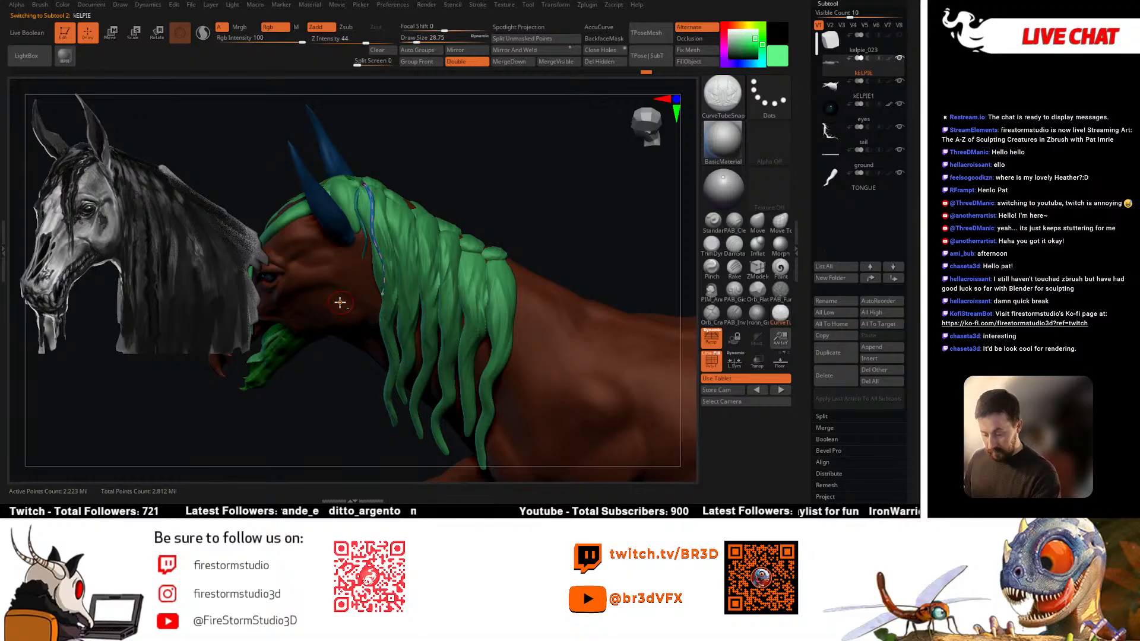
mouse_move(339, 305)
right_down()
mouse_move(363, 328)
mouse_move(362, 220)
right_up()
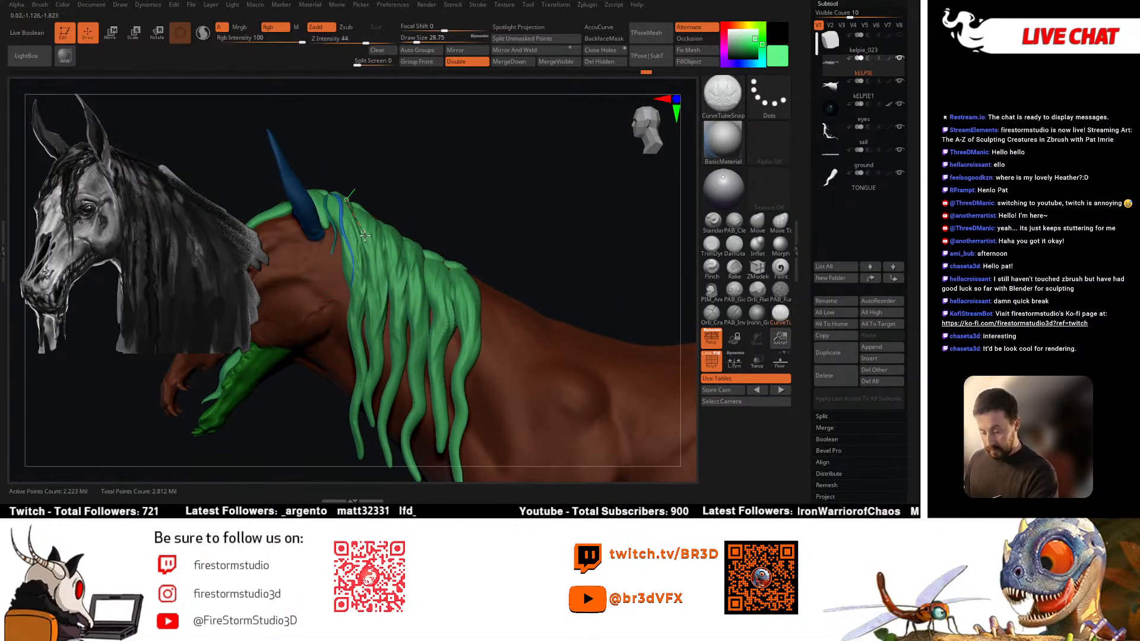
drag(377, 319, 380, 320)
right_drag(311, 318, 297, 323)
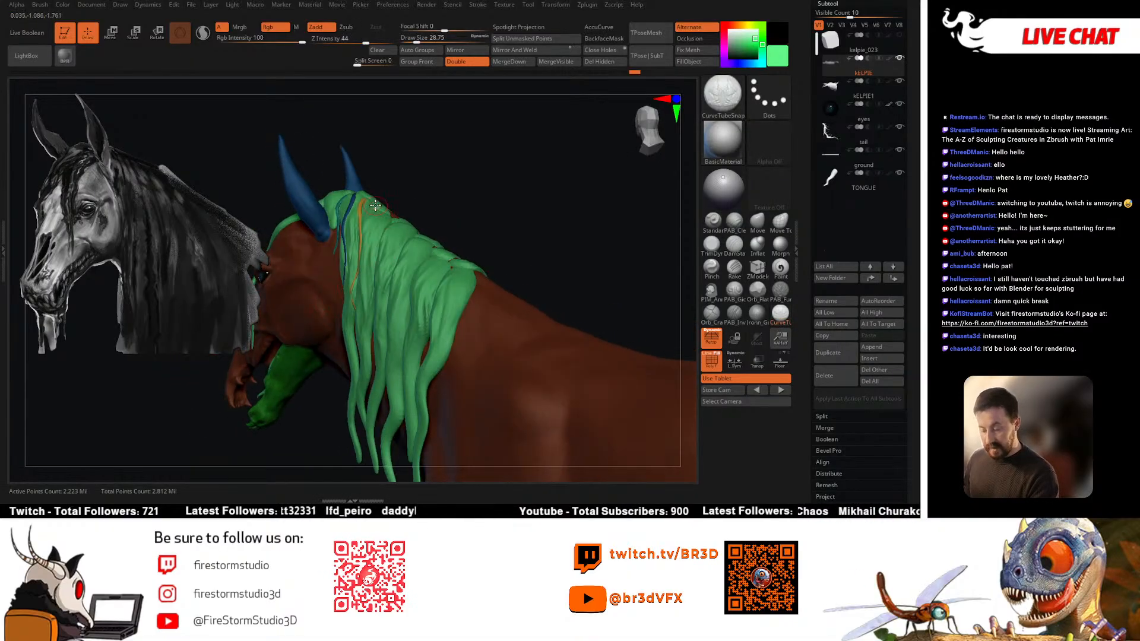
Step: Draw thin curve-tube hair strands down the mane just behind the ear
drag(362, 318, 362, 319)
right_drag(356, 320, 347, 324)
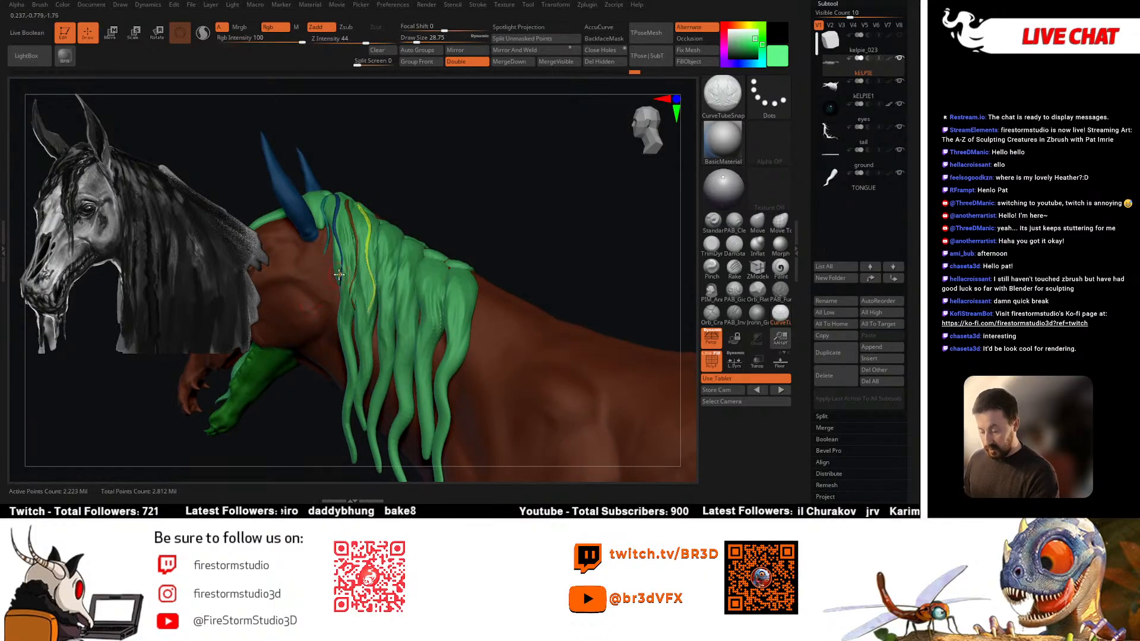
right_drag(339, 274, 336, 291)
Step: Set the brush draw size to about 37 and draw more curve-tube strands over the upper mane locks behind the ear
key(space)
drag(345, 212, 349, 213)
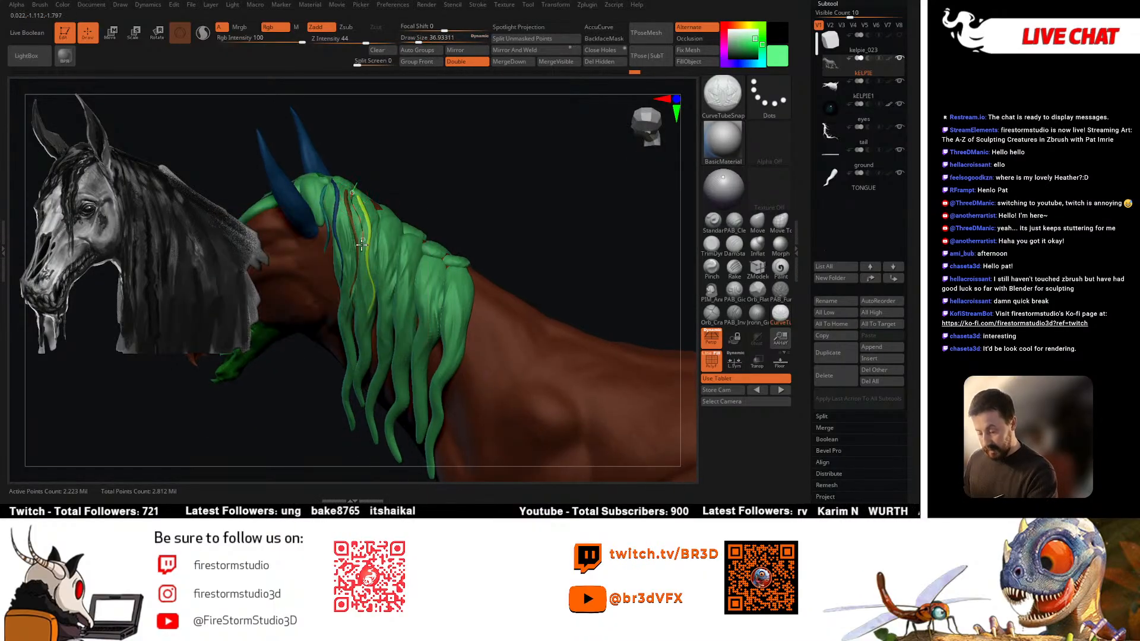
right_drag(287, 297, 351, 262)
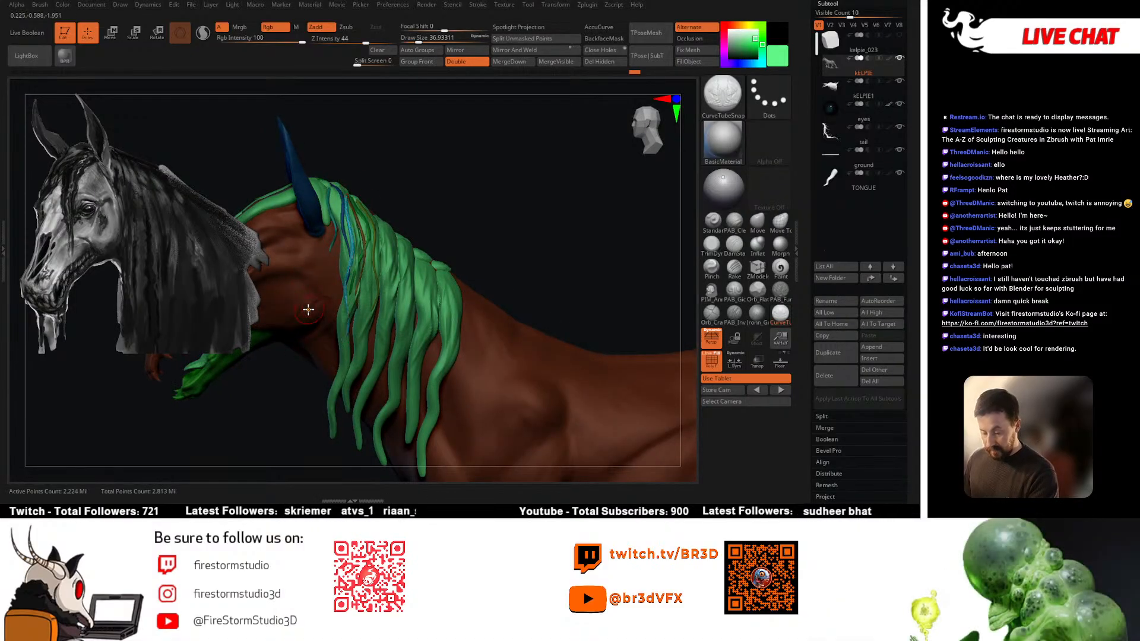
right_drag(308, 310, 393, 222)
drag(376, 339, 374, 348)
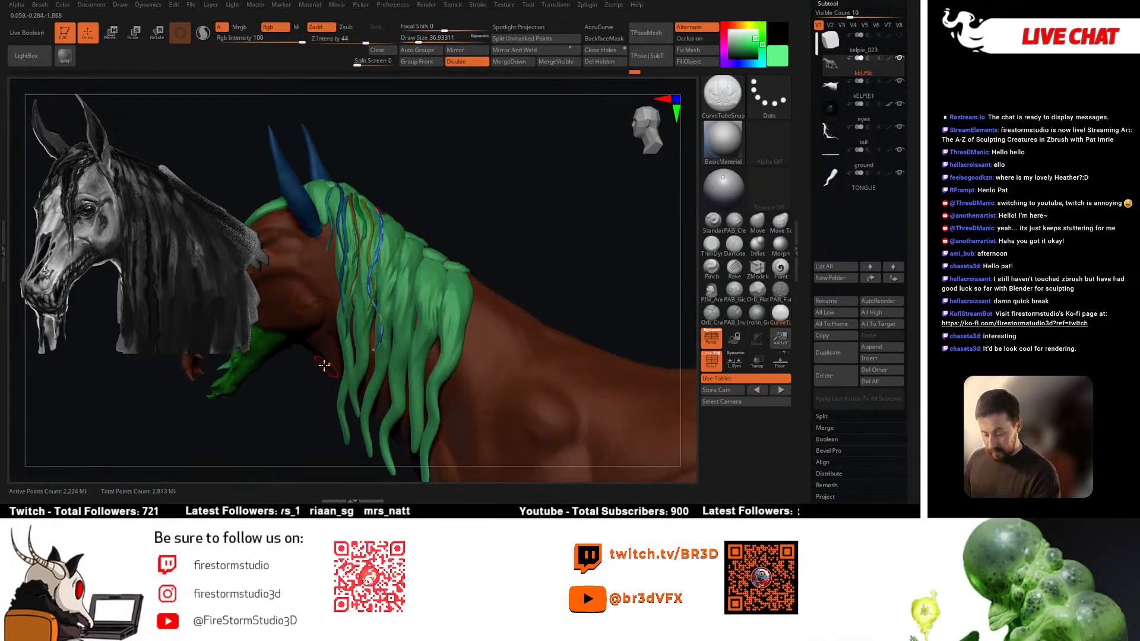
right_drag(306, 304, 339, 288)
mouse_move(397, 270)
mouse_down()
mouse_move(405, 338)
mouse_move(383, 306)
mouse_up()
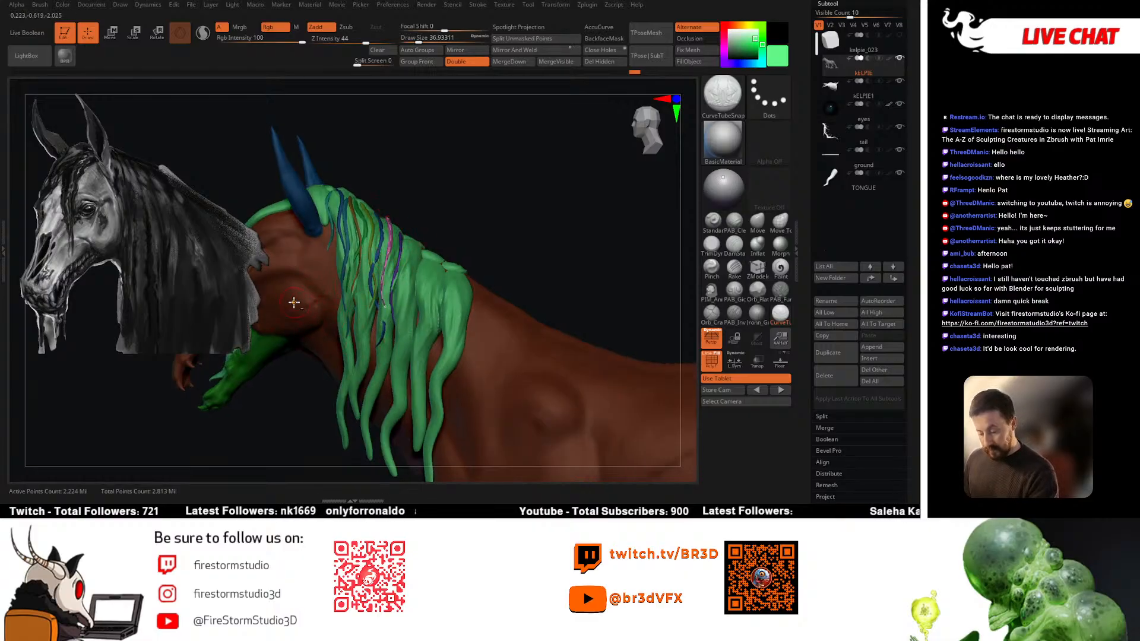
Step: Draw further curve-tube strands over the middle mane locks, running from the neck crest down the side
alt+right_drag(328, 315, 289, 275)
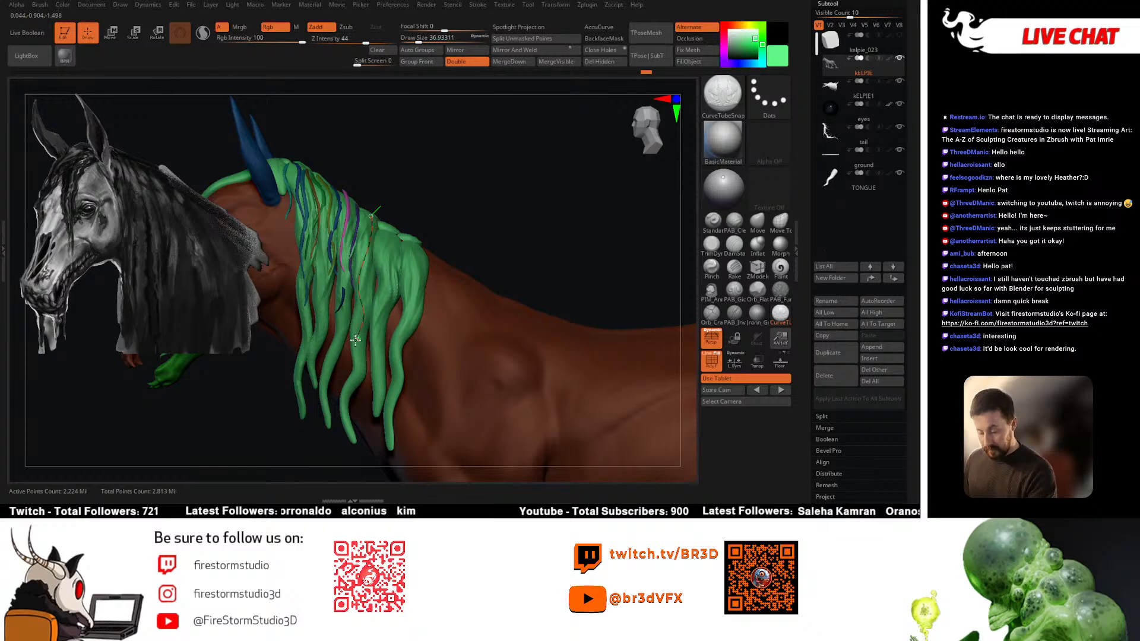
drag(355, 340, 355, 340)
right_drag(355, 298, 415, 237)
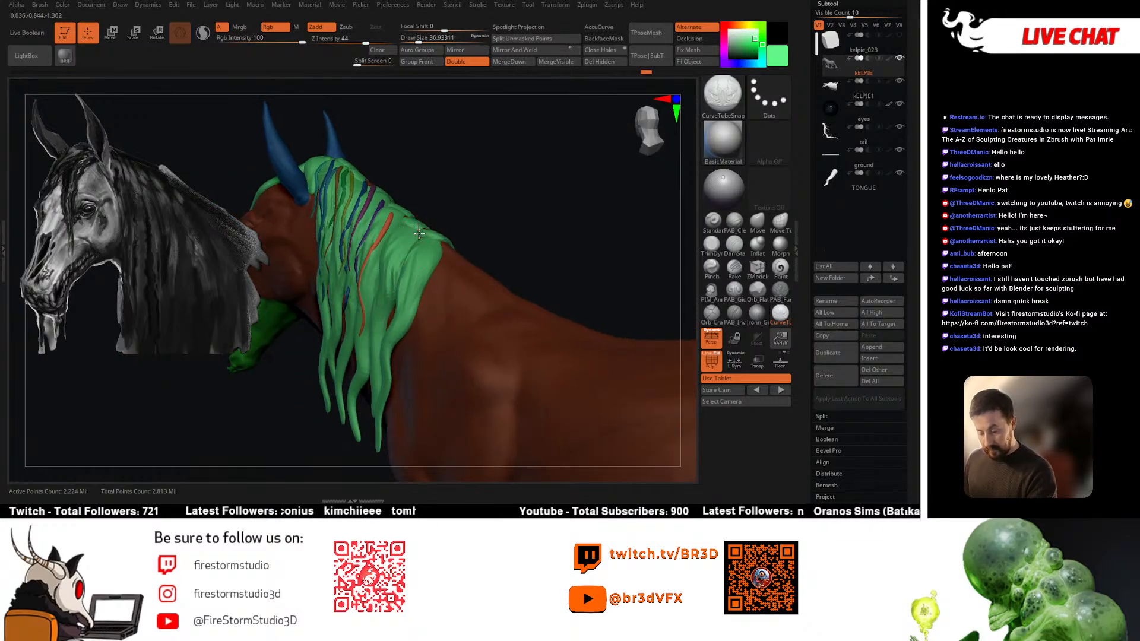
drag(399, 303, 399, 306)
right_drag(399, 306, 418, 306)
Step: Draw curve-tube strands on the KELPIE subtool over the rearmost mane locks near the base of the neck
alt+click(377, 310)
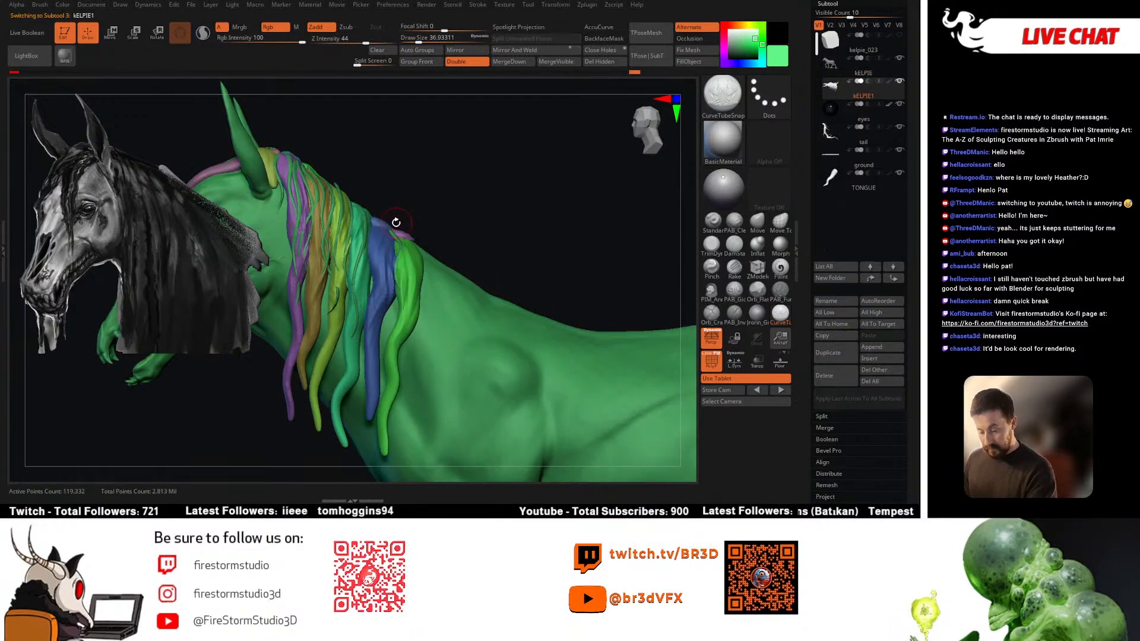
alt+click(437, 330)
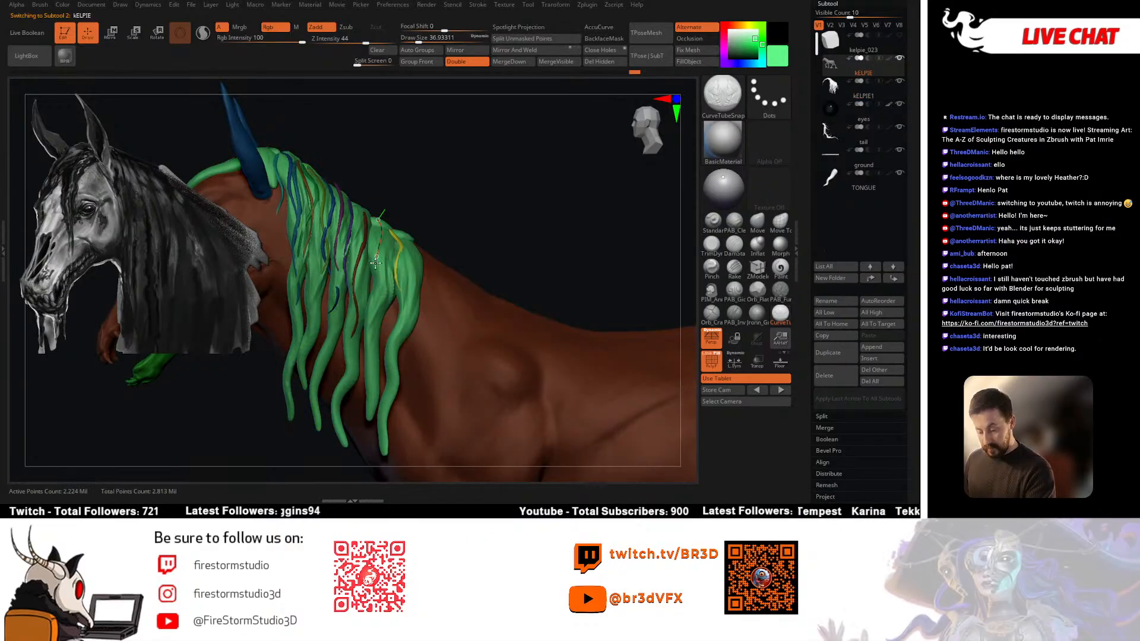
drag(379, 220, 372, 311)
right_drag(395, 256, 403, 233)
drag(388, 244, 389, 258)
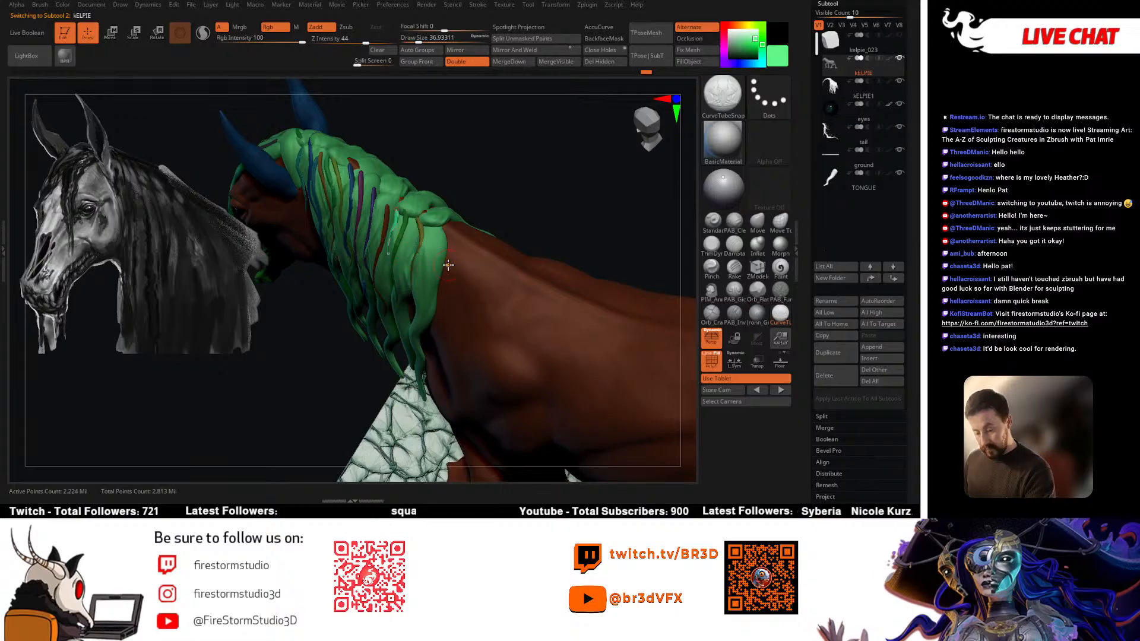
Step: Draw curve-tube strands down the shorter mane locks on the opposite side of the neck
right_drag(478, 281, 501, 269)
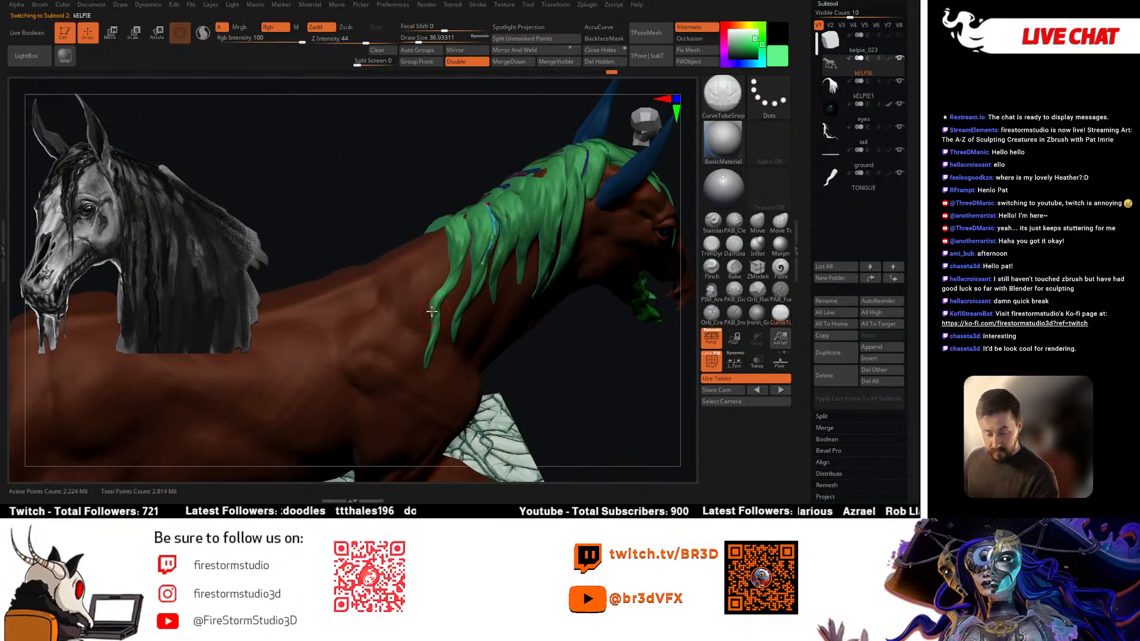
right_drag(410, 297, 468, 234)
drag(437, 317, 462, 321)
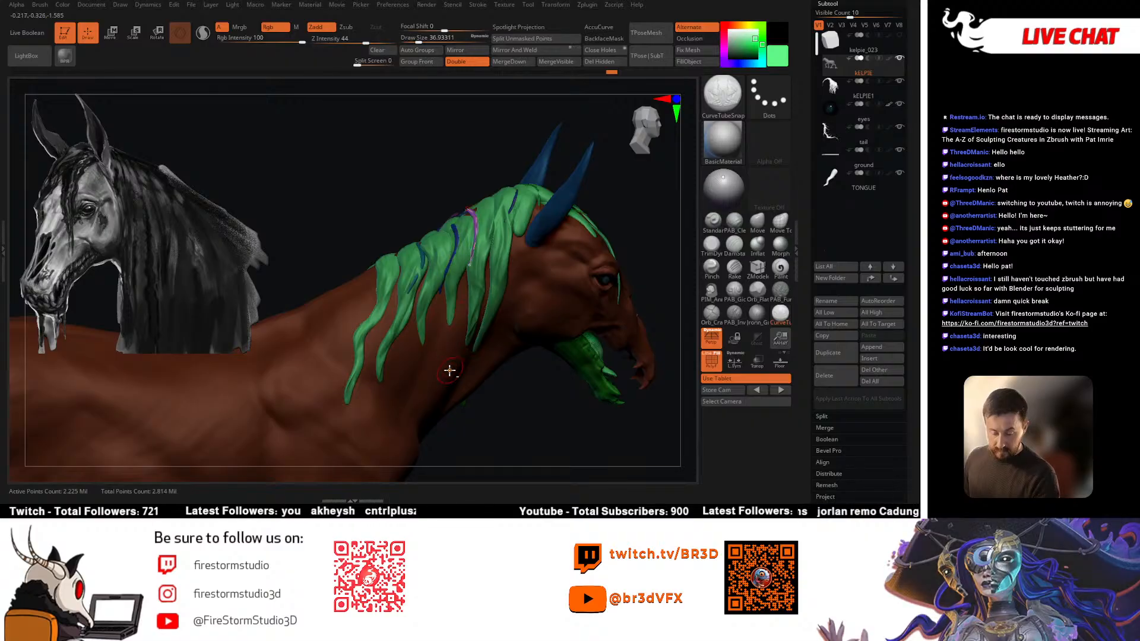
Step: Draw curve-tube strands across the crest of the neck to fill the top of the mane
mouse_move(447, 370)
right_down()
mouse_move(495, 327)
mouse_move(508, 293)
right_up()
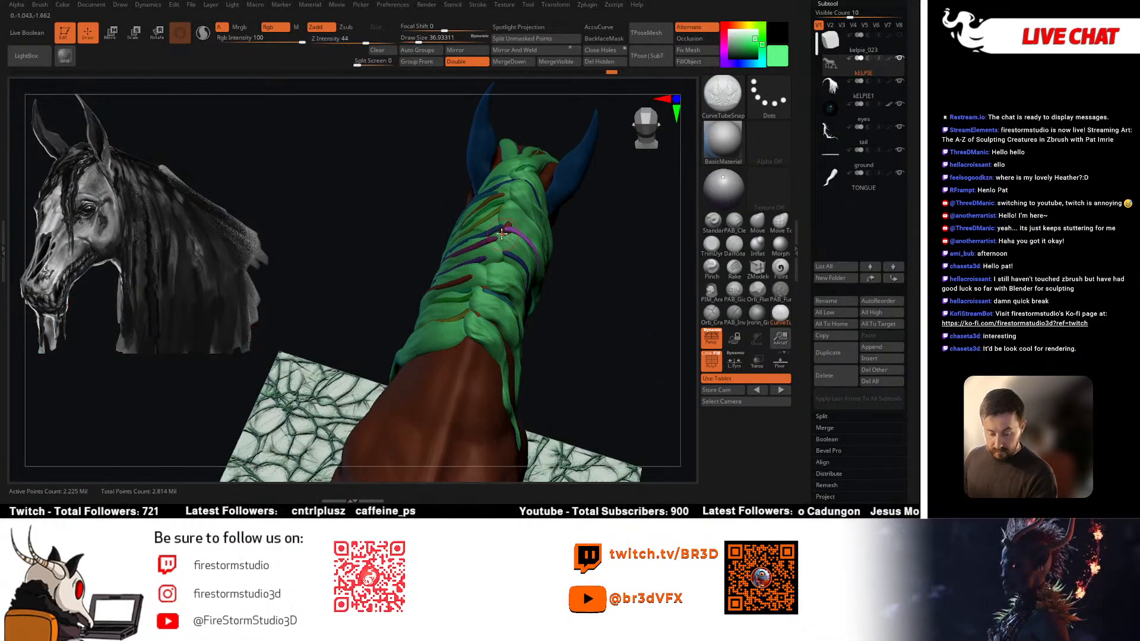
drag(533, 257, 532, 256)
right_drag(519, 283, 516, 261)
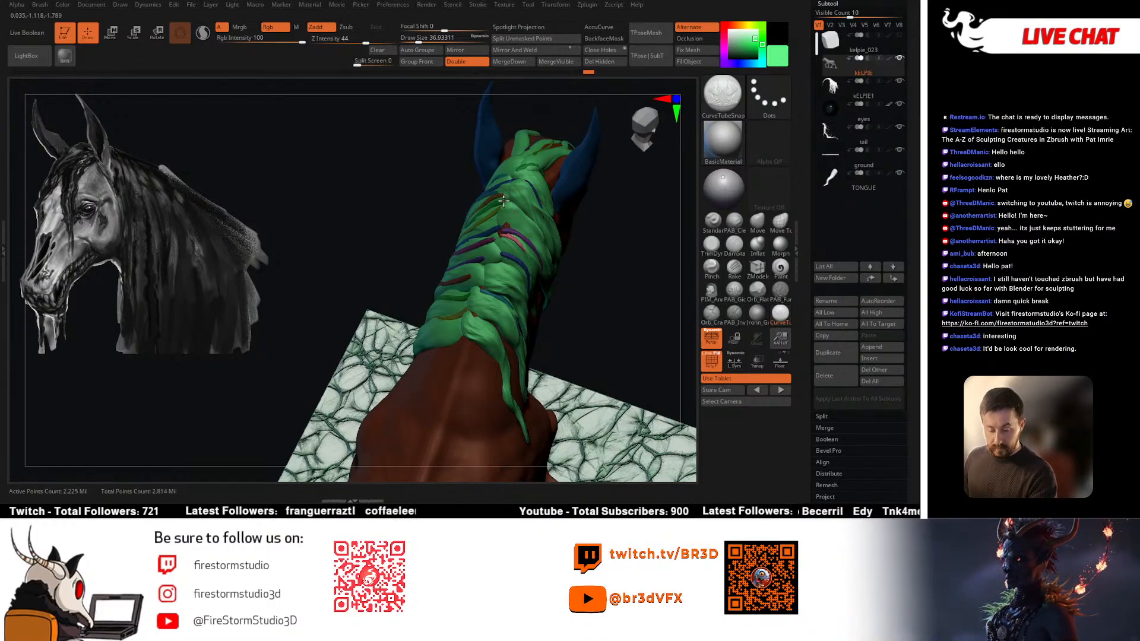
drag(504, 200, 536, 243)
Step: Draw forelock strands from between the ears down the forehead, undoing and redrawing the misplaced ones
right_drag(569, 226, 404, 273)
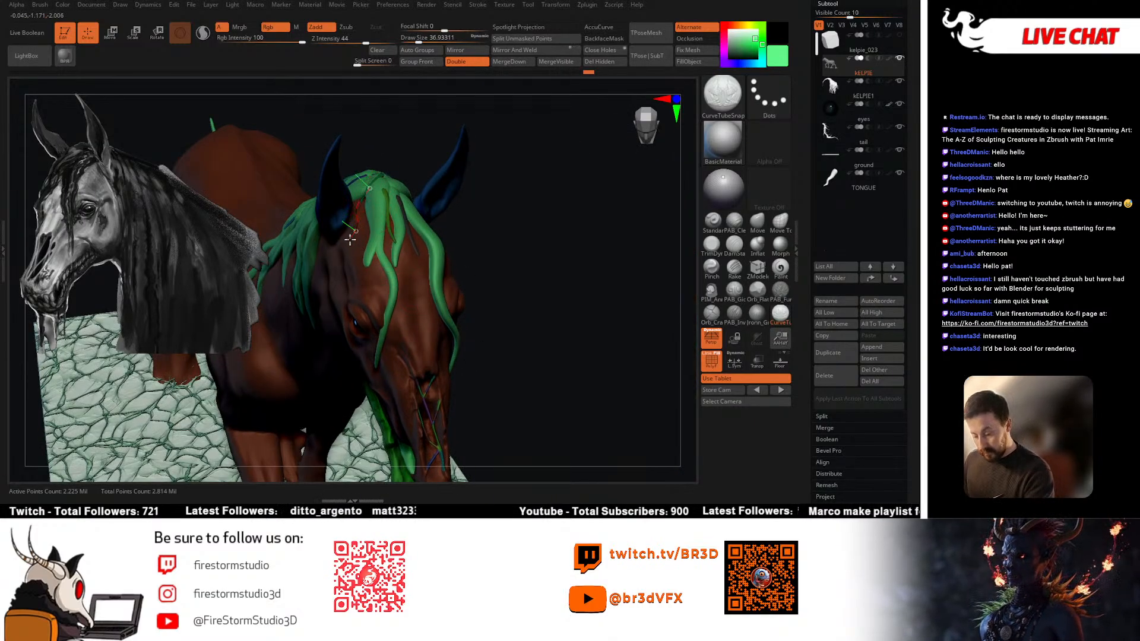
key(ctrl+z)
mouse_move(373, 186)
mouse_down()
mouse_move(350, 240)
mouse_move(372, 264)
mouse_up()
right_drag(372, 264, 412, 268)
key(ctrl+z)
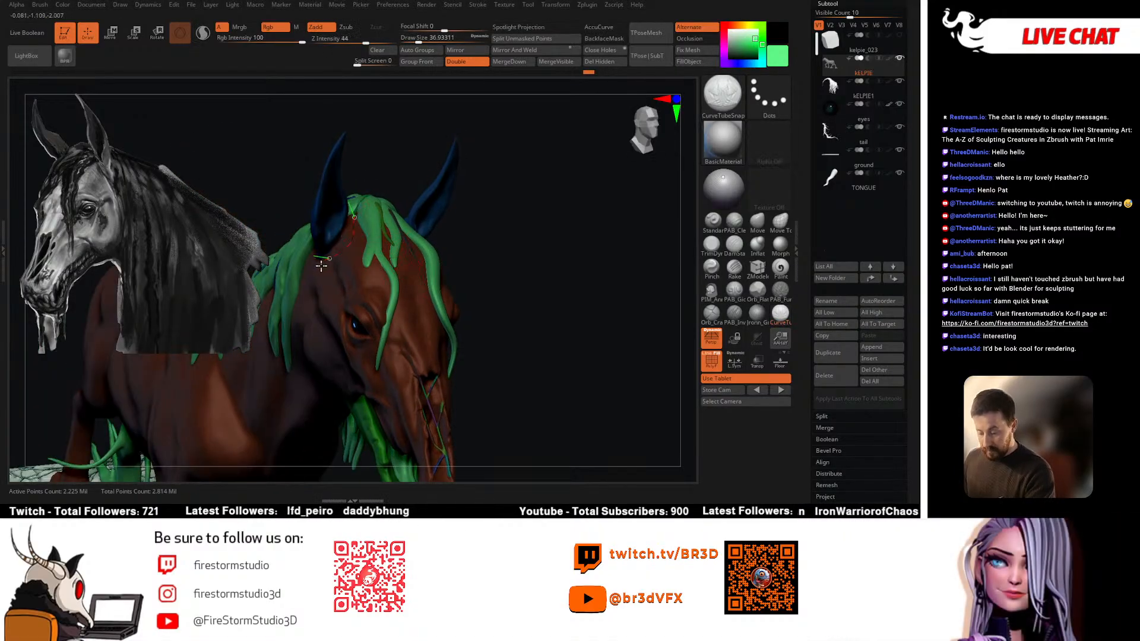
drag(321, 265, 348, 286)
mouse_move(348, 286)
right_down()
mouse_move(366, 267)
mouse_move(395, 280)
right_up()
key(ctrl+z)
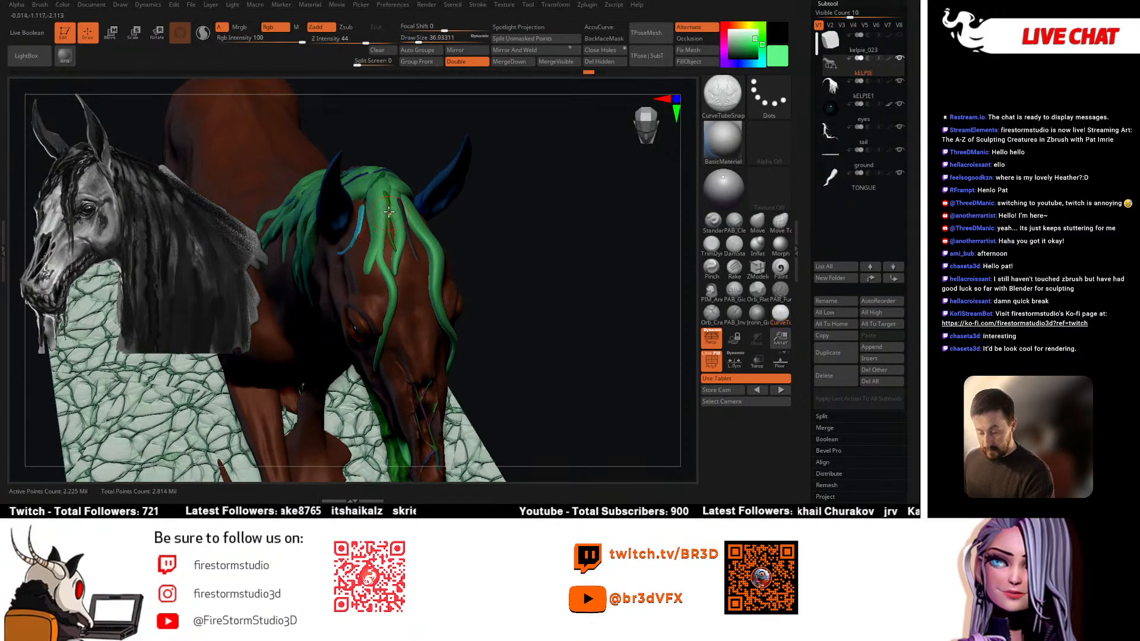
drag(353, 294, 353, 295)
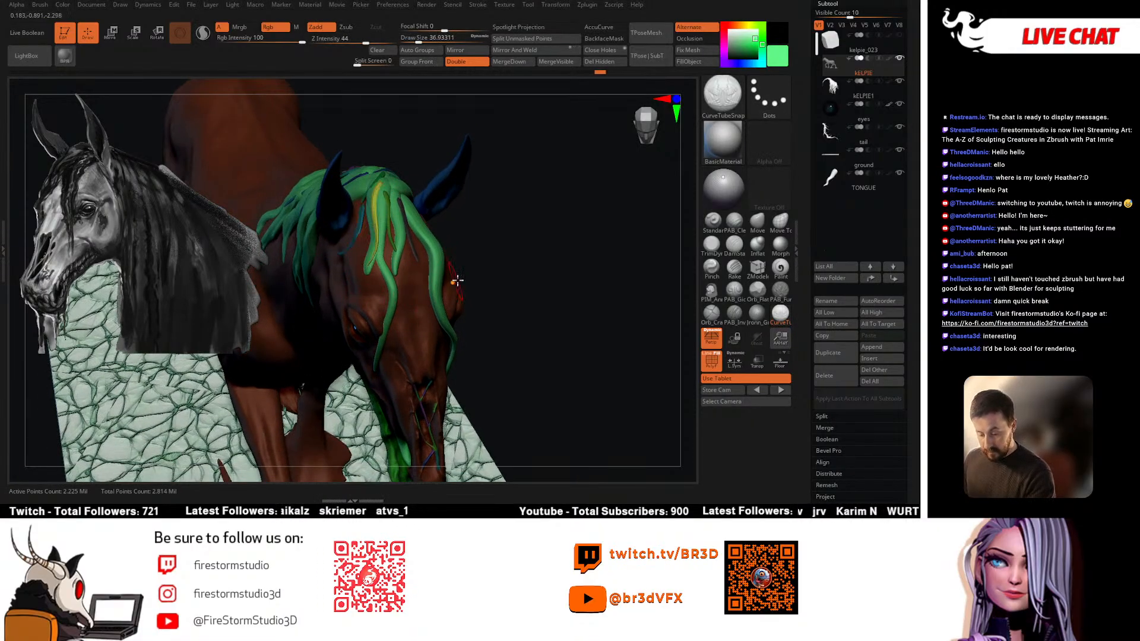
Step: Turn off the polygroup color display, try another forelock strand beside the ear, and undo it
right_drag(457, 280, 443, 256)
key(shift+f)
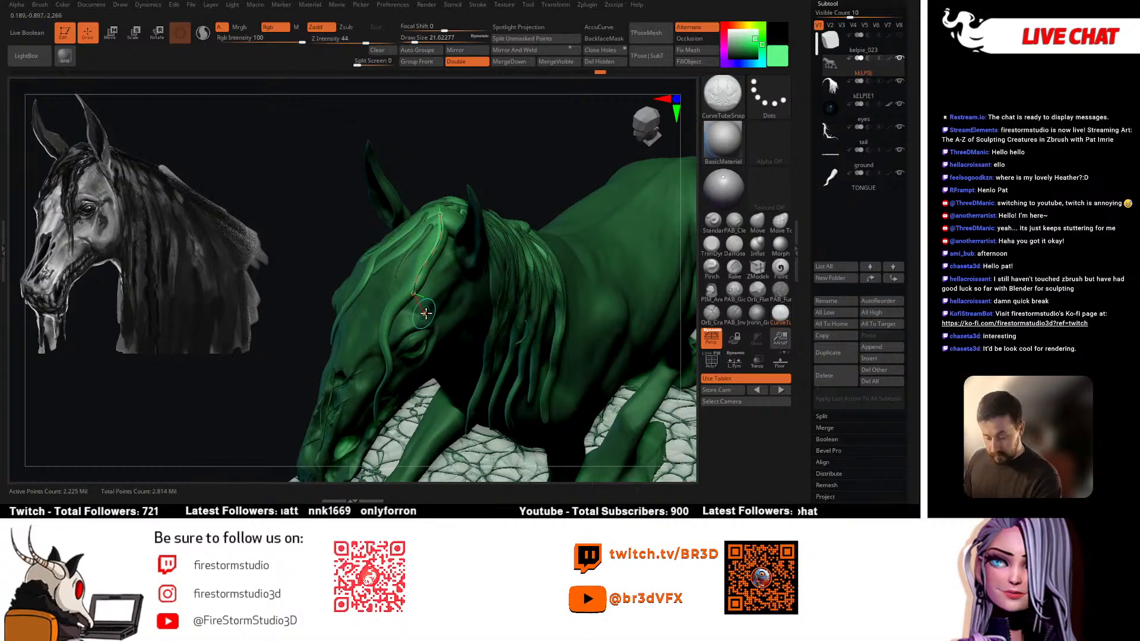
right_drag(460, 299, 430, 277)
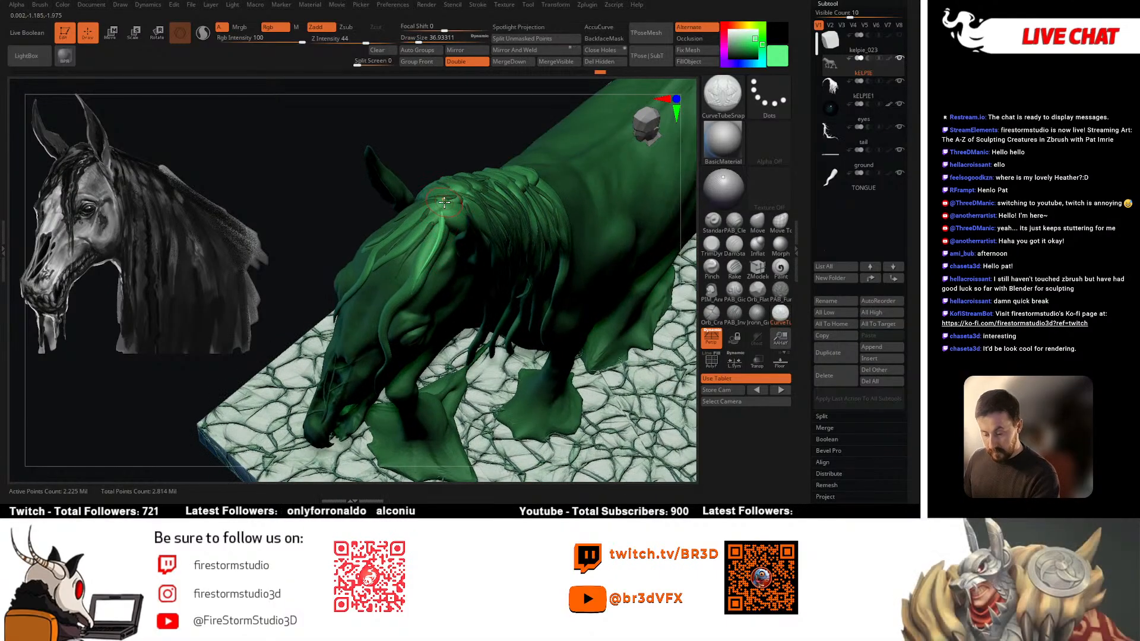
drag(444, 202, 399, 248)
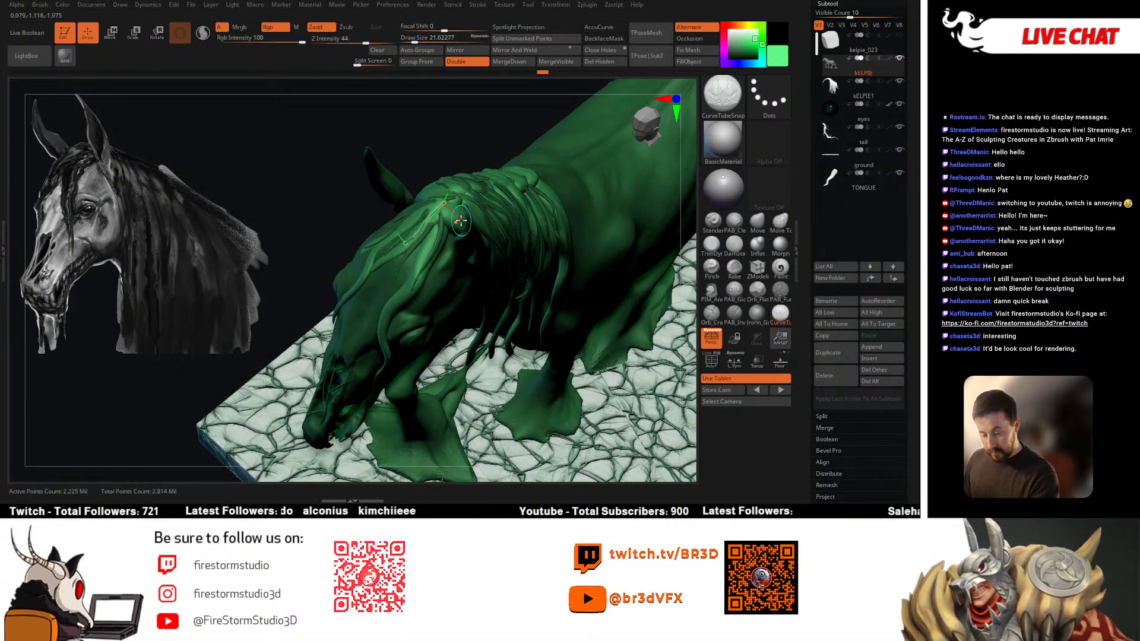
key(ctrl+z)
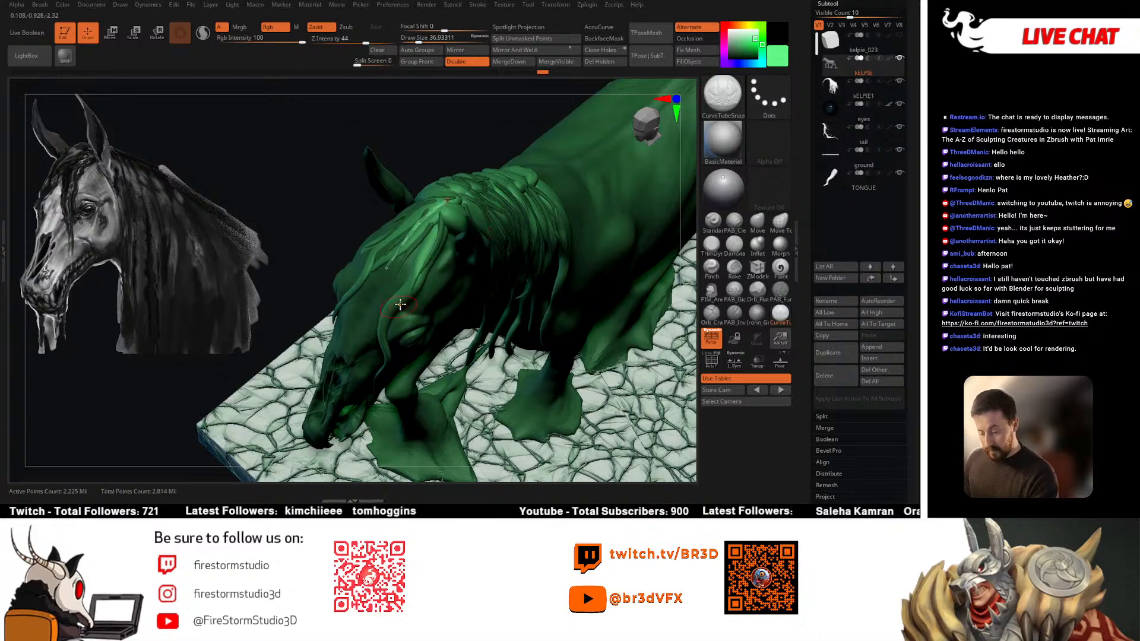
Step: Set the brush draw size to about 25 and redraw a thin forelock strand from the poll down the forehead
right_drag(582, 180, 463, 218)
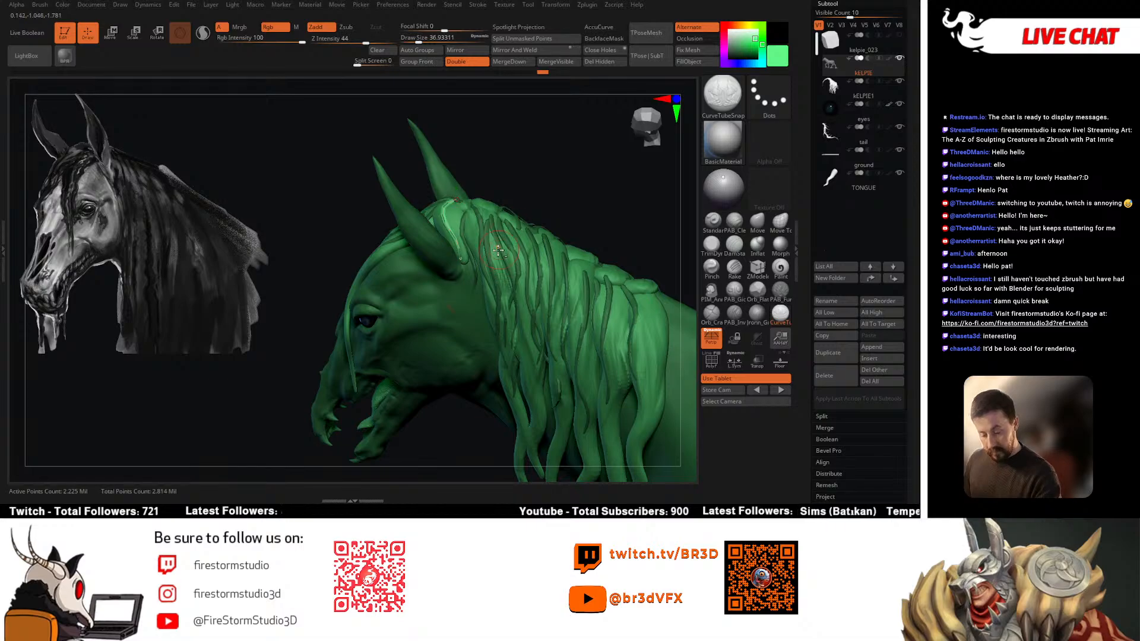
mouse_move(526, 211)
mouse_down()
mouse_move(552, 183)
mouse_move(431, 225)
mouse_up()
right_drag(431, 225, 410, 222)
key(space)
drag(394, 218, 384, 201)
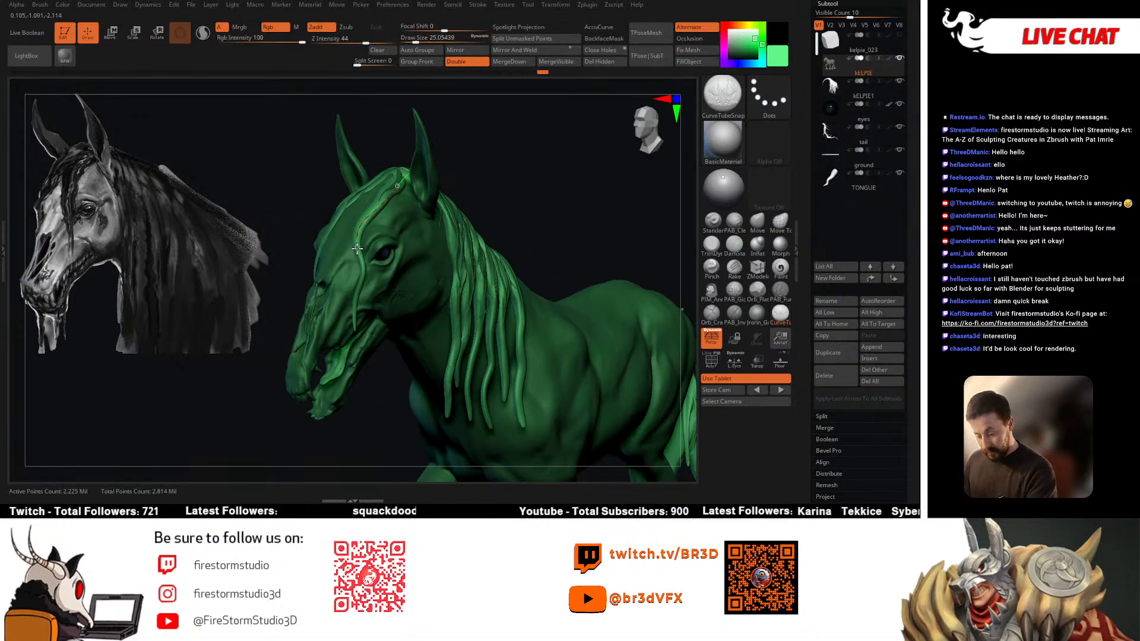
key(ctrl+z)
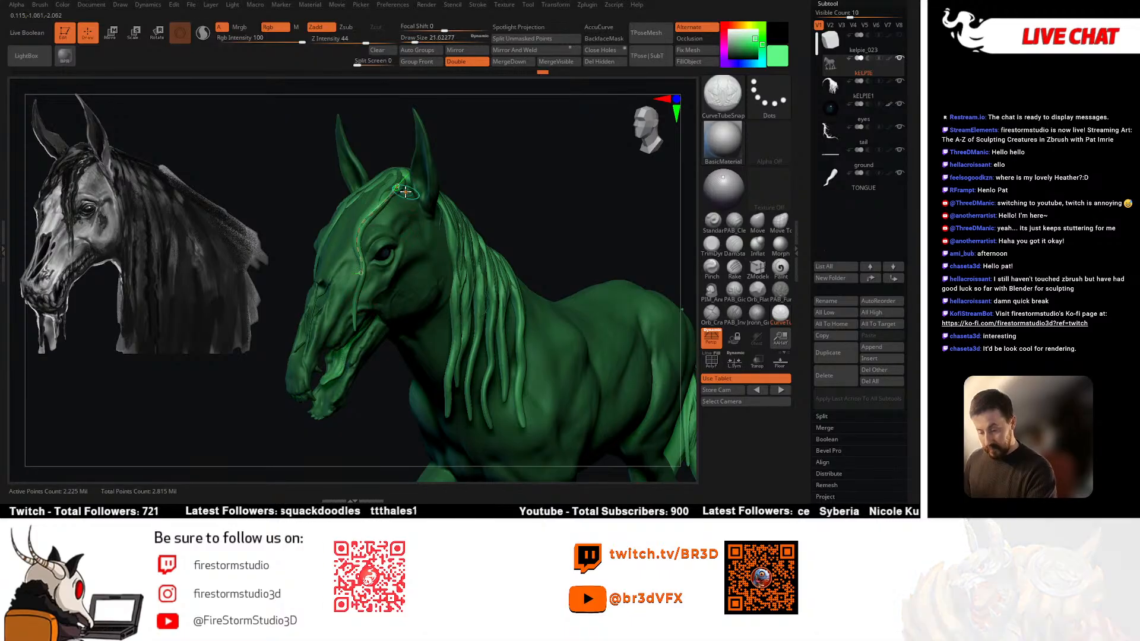
key(ctrl+z)
drag(406, 167, 359, 226)
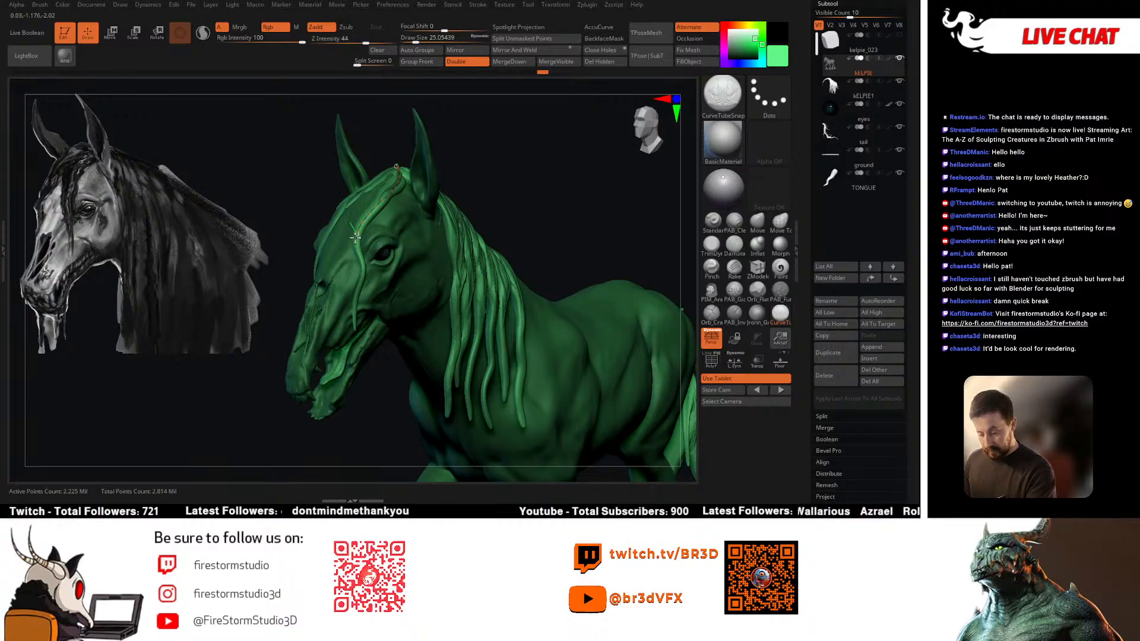
Step: Draw thin curve-tube strands down the long-haired side of the mane, undoing the misplaced ones
right_drag(415, 252, 429, 226)
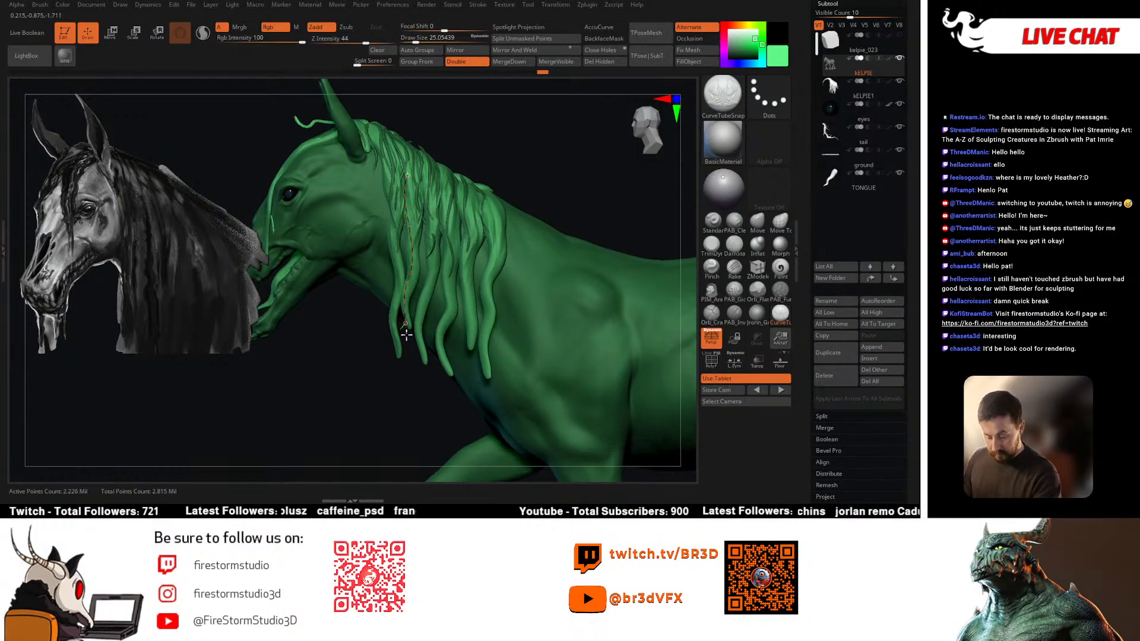
key(ctrl+z)
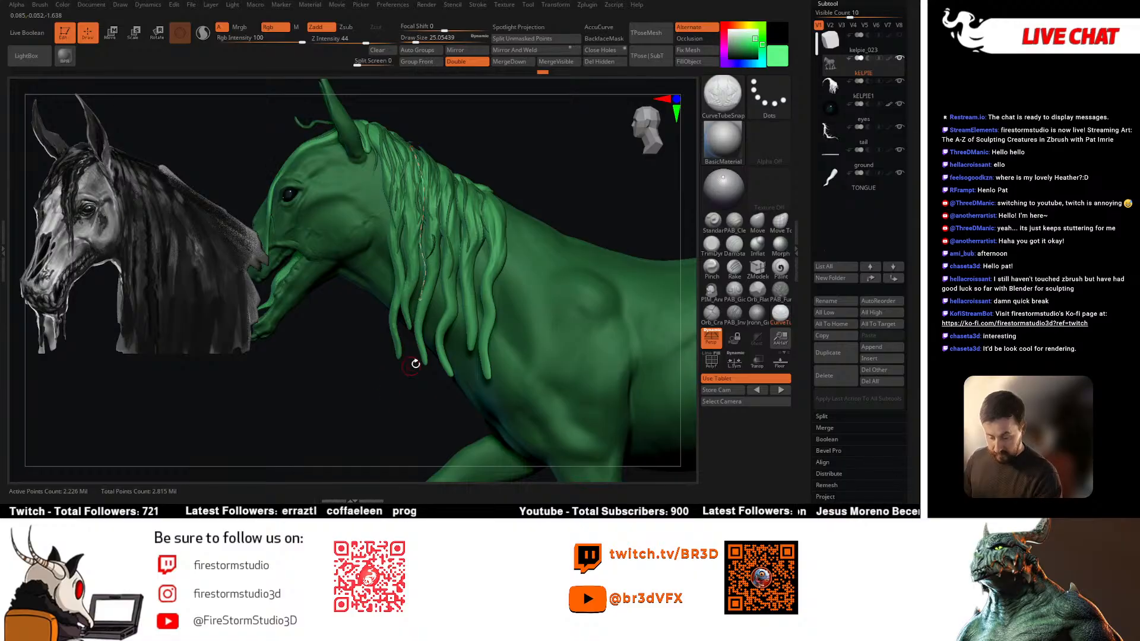
drag(438, 170, 432, 348)
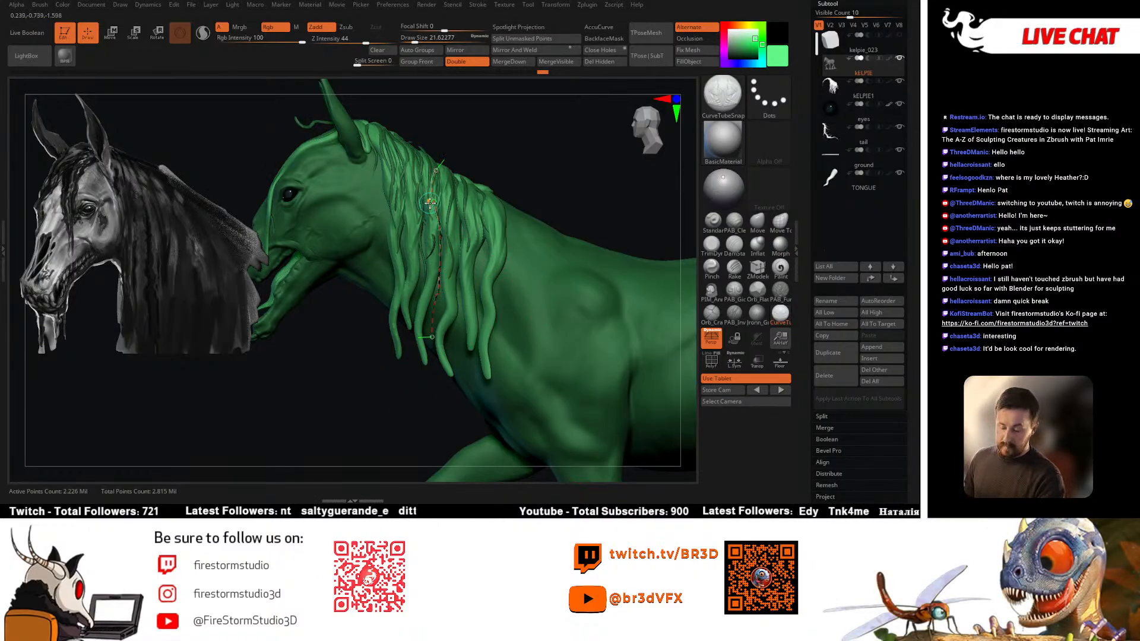
key(ctrl+z)
drag(528, 216, 529, 205)
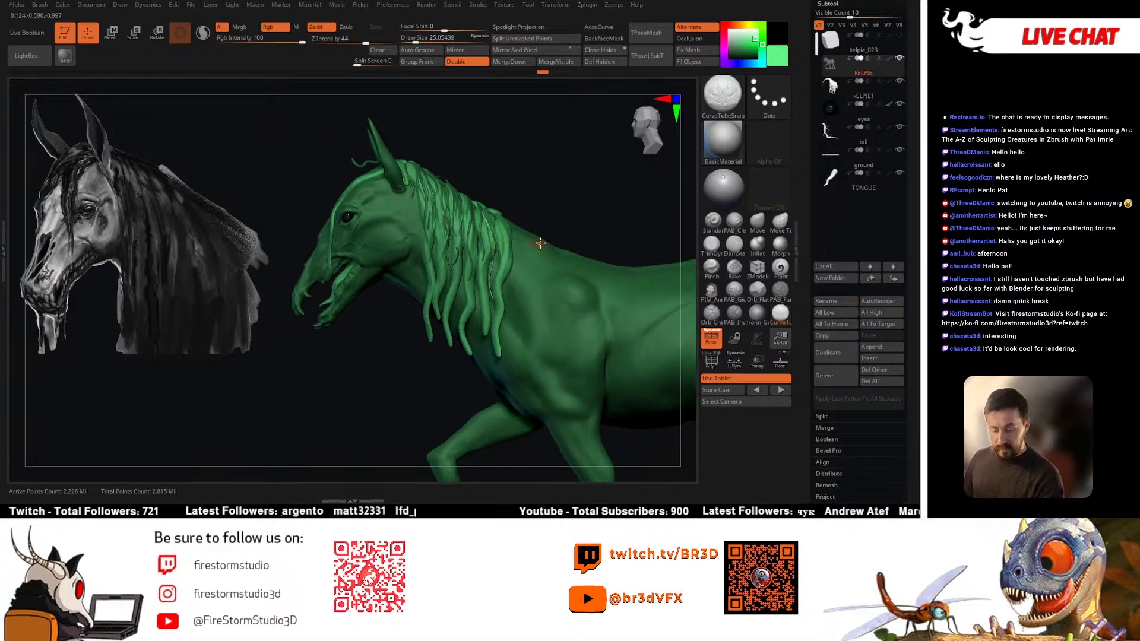
Step: Draw thin curve-tube strands between the short mane locks on the far side of the neck
drag(540, 243, 460, 265)
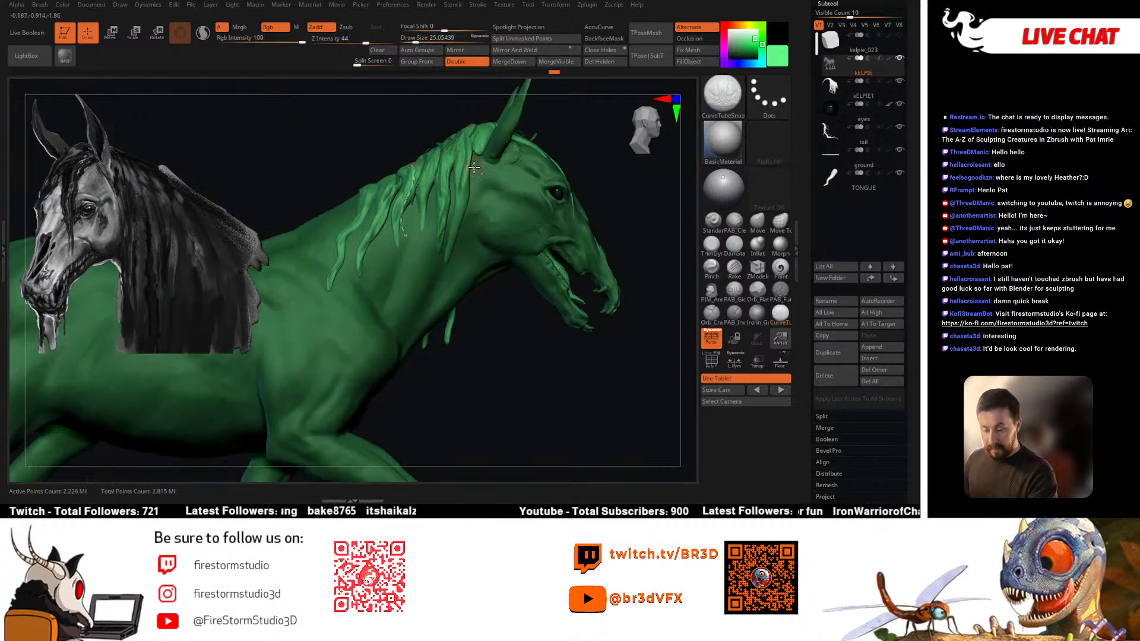
drag(414, 223, 417, 232)
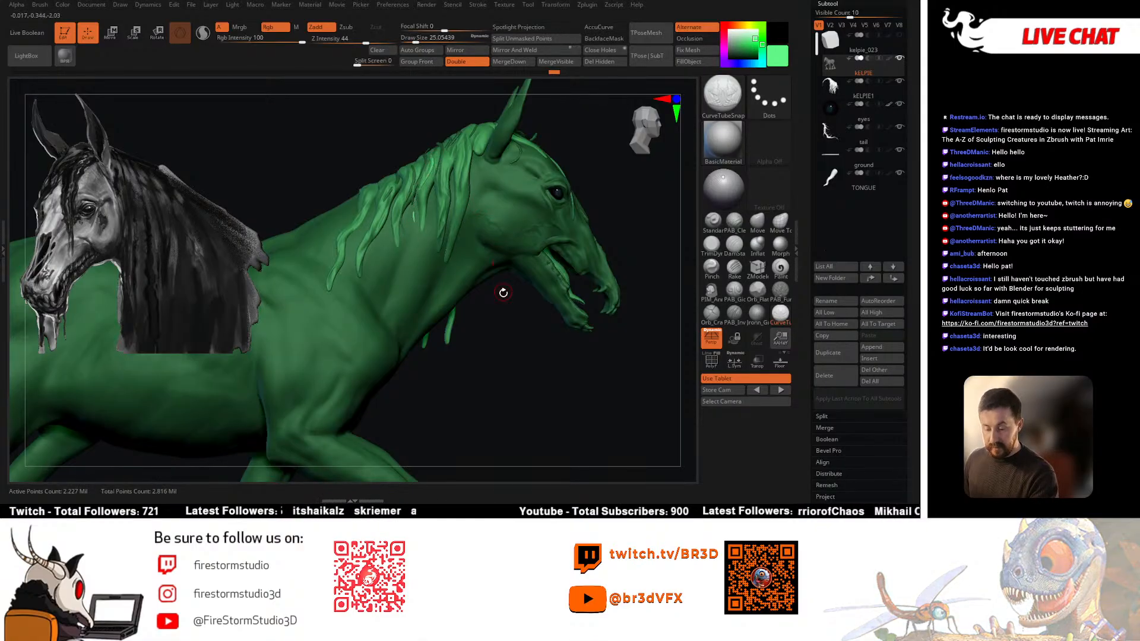
mouse_move(504, 293)
alt+mouse_down()
mouse_move(499, 341)
mouse_move(540, 333)
mouse_move(483, 317)
mouse_move(512, 320)
mouse_move(484, 271)
mouse_move(537, 113)
alt+mouse_up()
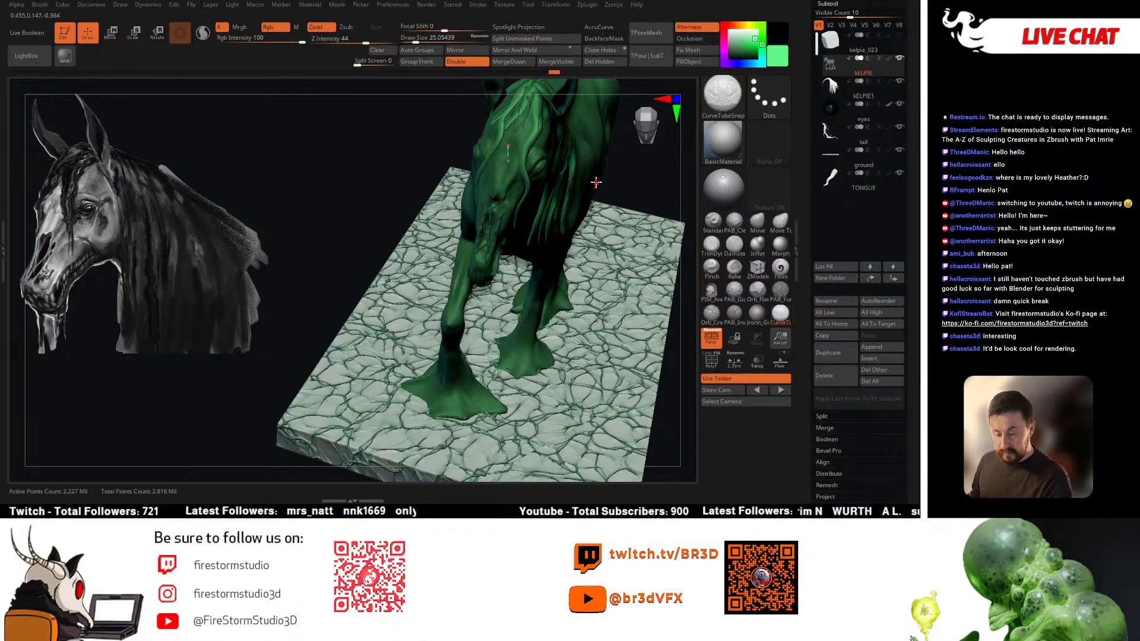
Step: Make the KELPIE1 mane subtool active
mouse_move(597, 186)
mouse_down()
mouse_move(597, 145)
mouse_move(576, 258)
mouse_move(584, 261)
mouse_move(456, 298)
mouse_up()
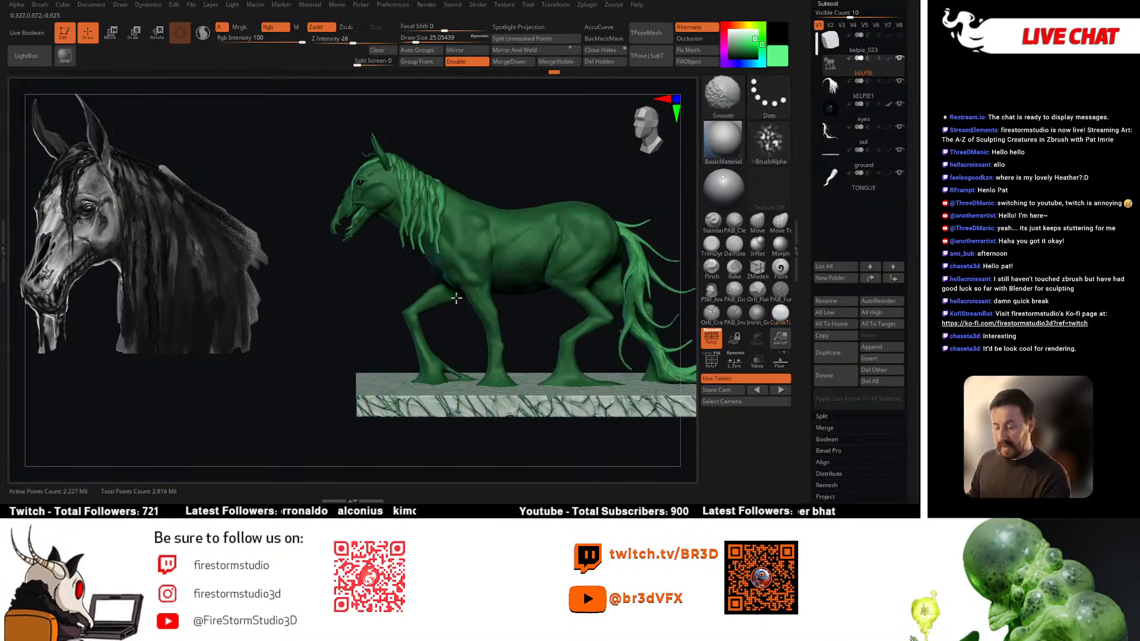
alt+drag(417, 260, 444, 273)
alt+click(395, 225)
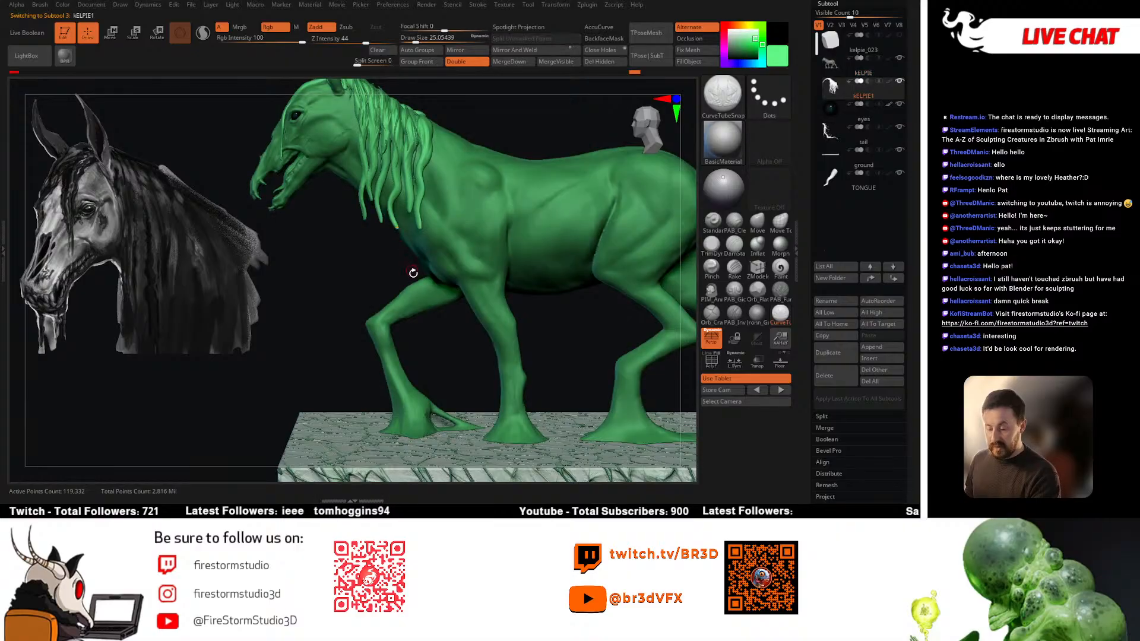
Step: Show the mane's polygroups, try deleting its lower subdivision levels and check the strands along the neck
key(shift+f)
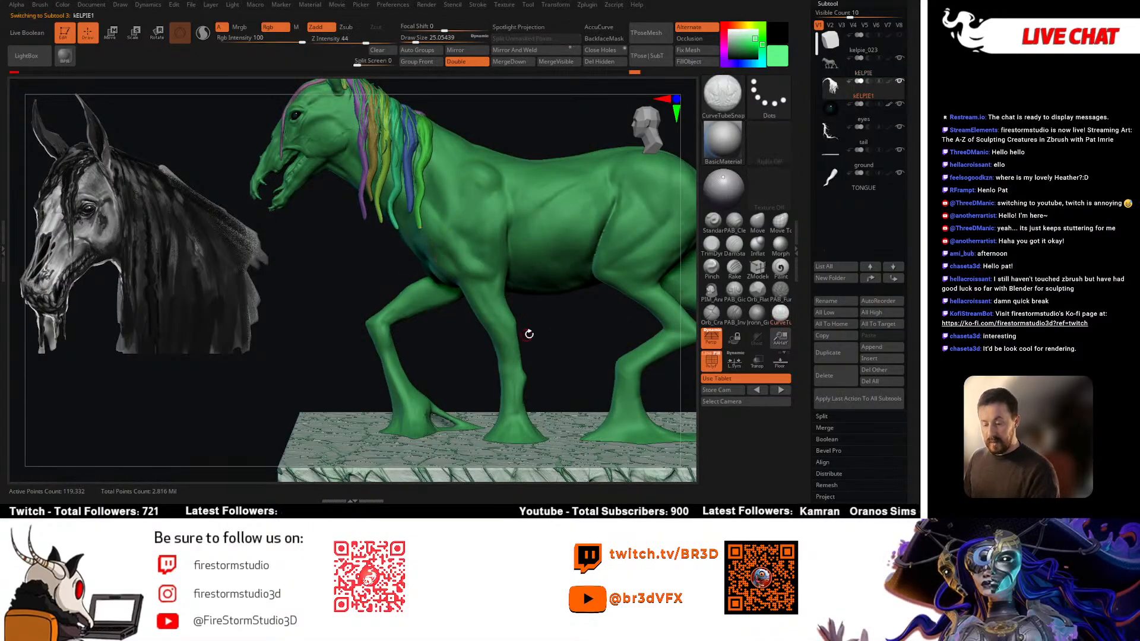
click(827, 4)
click(831, 15)
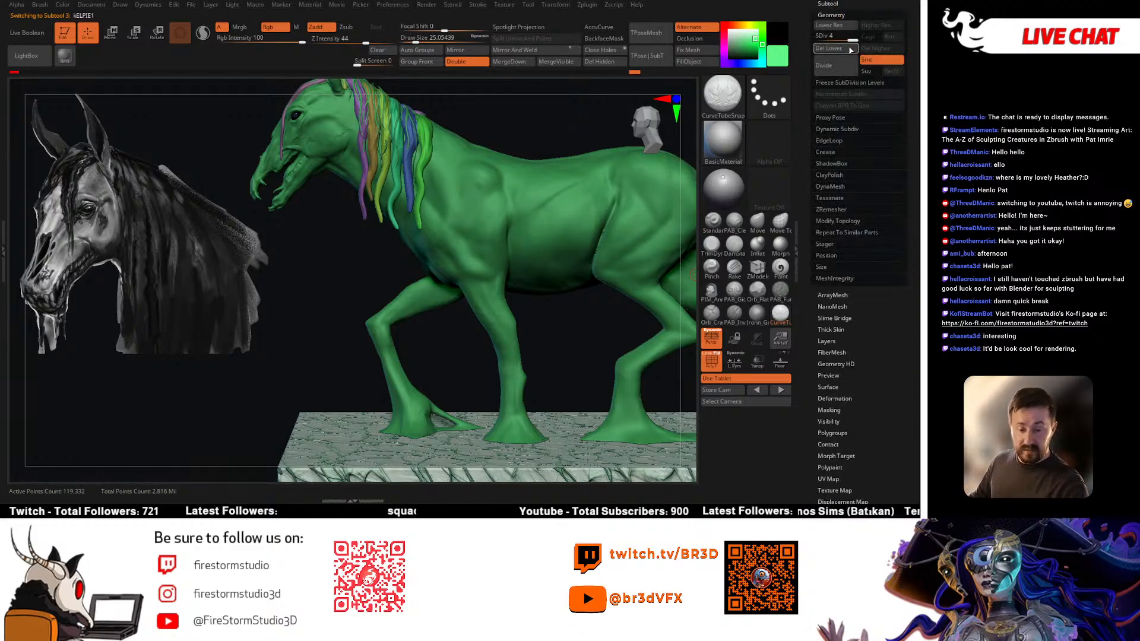
ctrl+right_drag(451, 268, 400, 196)
mouse_move(392, 231)
mouse_down()
mouse_move(399, 310)
mouse_move(351, 313)
mouse_move(363, 326)
mouse_move(413, 177)
mouse_up()
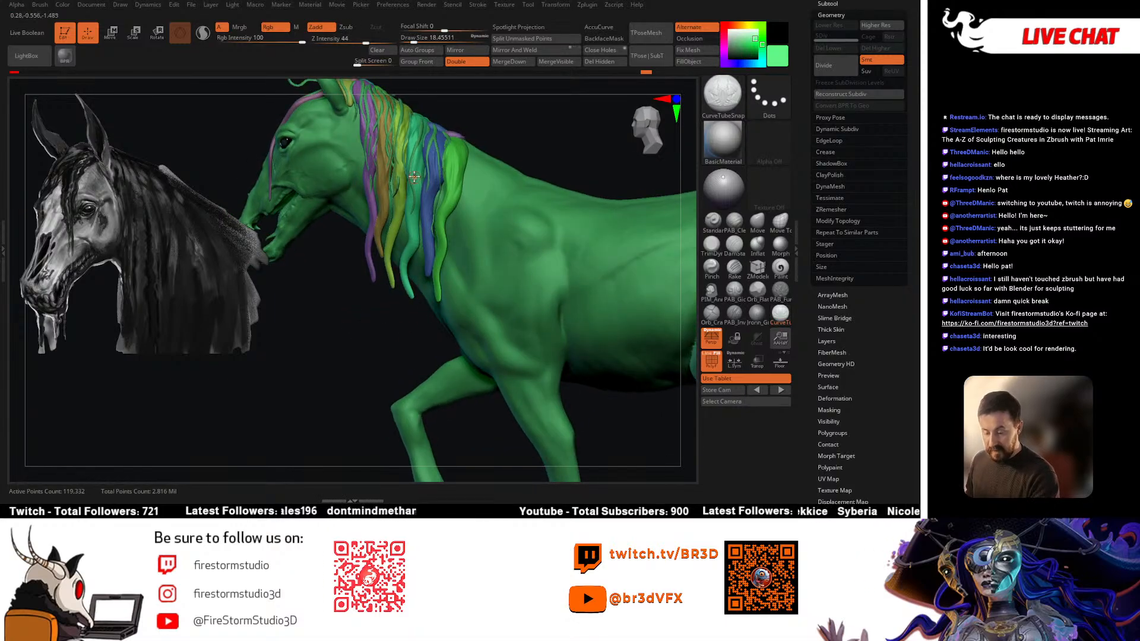
drag(382, 323, 381, 326)
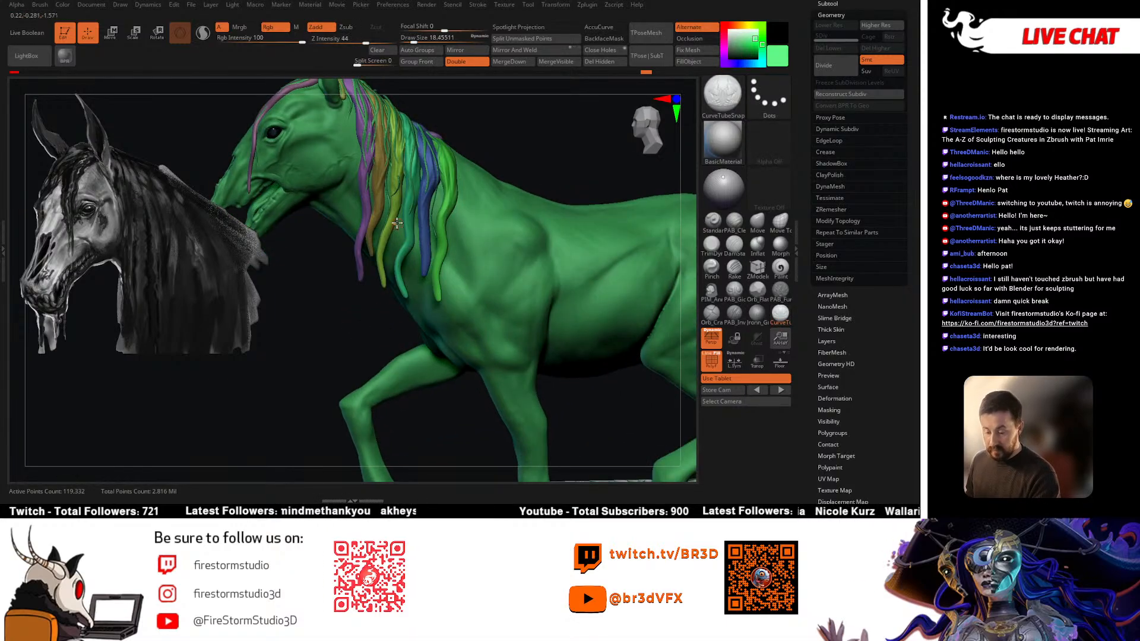
mouse_move(393, 211)
mouse_down()
mouse_move(384, 288)
mouse_move(362, 226)
mouse_move(391, 120)
mouse_up()
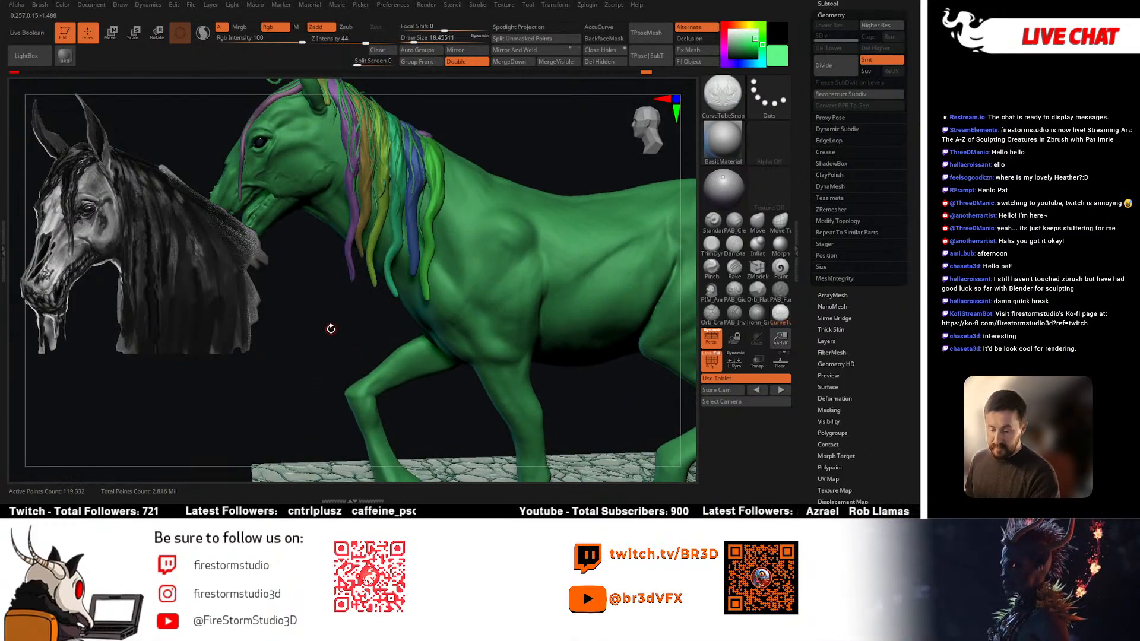
drag(331, 326, 342, 316)
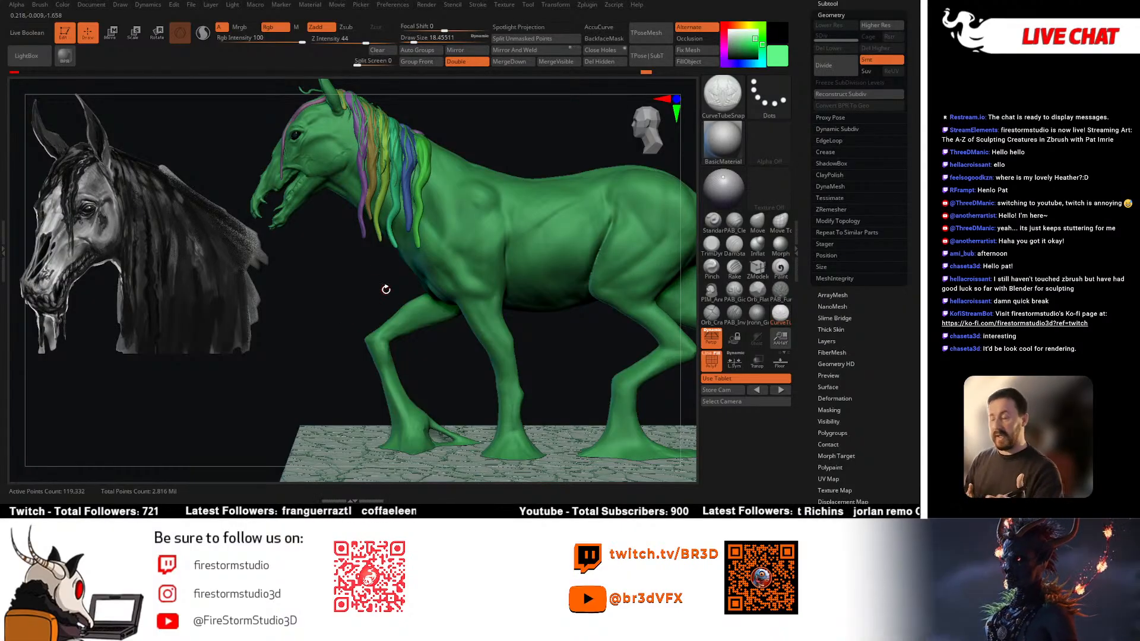
mouse_move(348, 276)
mouse_down()
mouse_move(309, 284)
mouse_move(374, 249)
mouse_move(446, 175)
mouse_move(410, 188)
mouse_up()
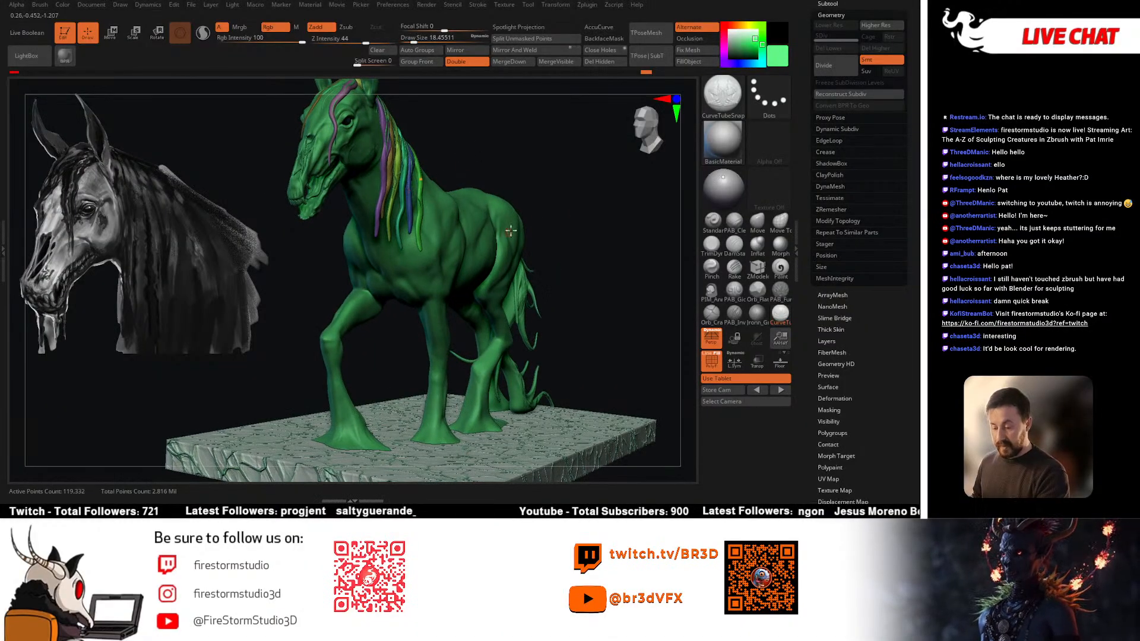
Step: Lower the mane to subdivision level 1 and adjust its hanging strands with the Move brush at draw size about 158
click(818, 84)
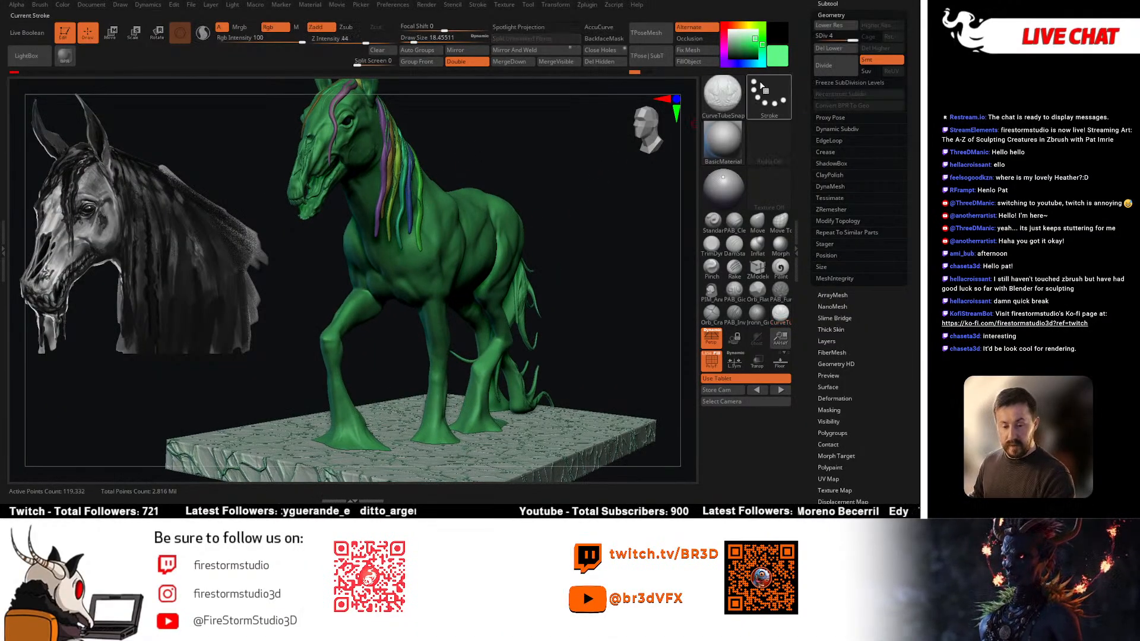
click(758, 221)
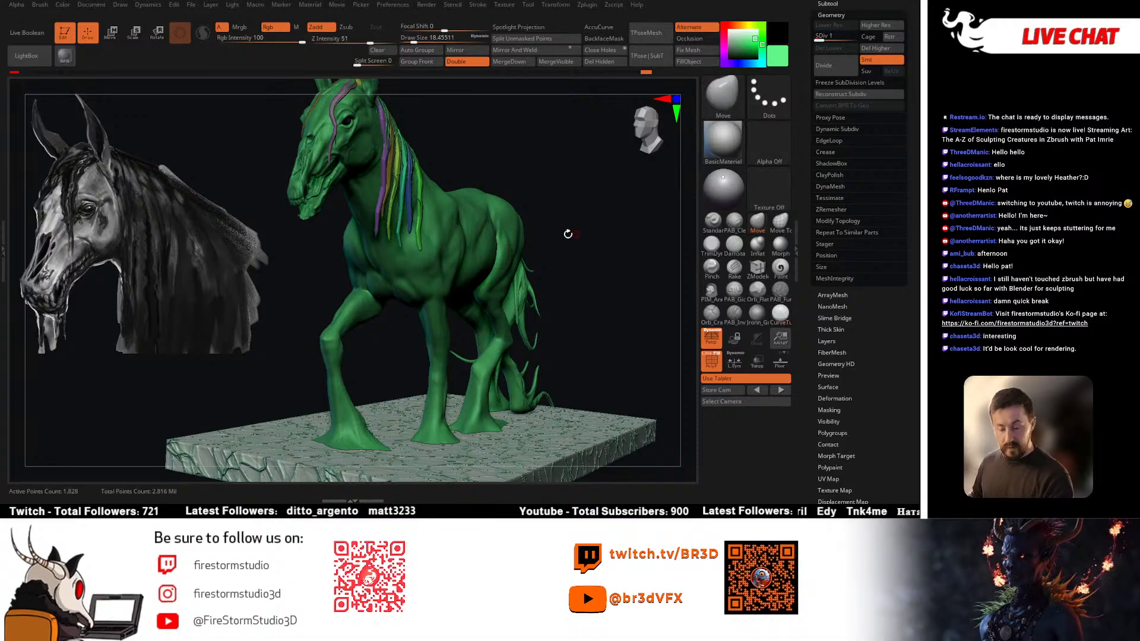
mouse_move(564, 232)
mouse_down()
mouse_move(438, 212)
mouse_move(420, 219)
mouse_up()
key(space)
key(space)
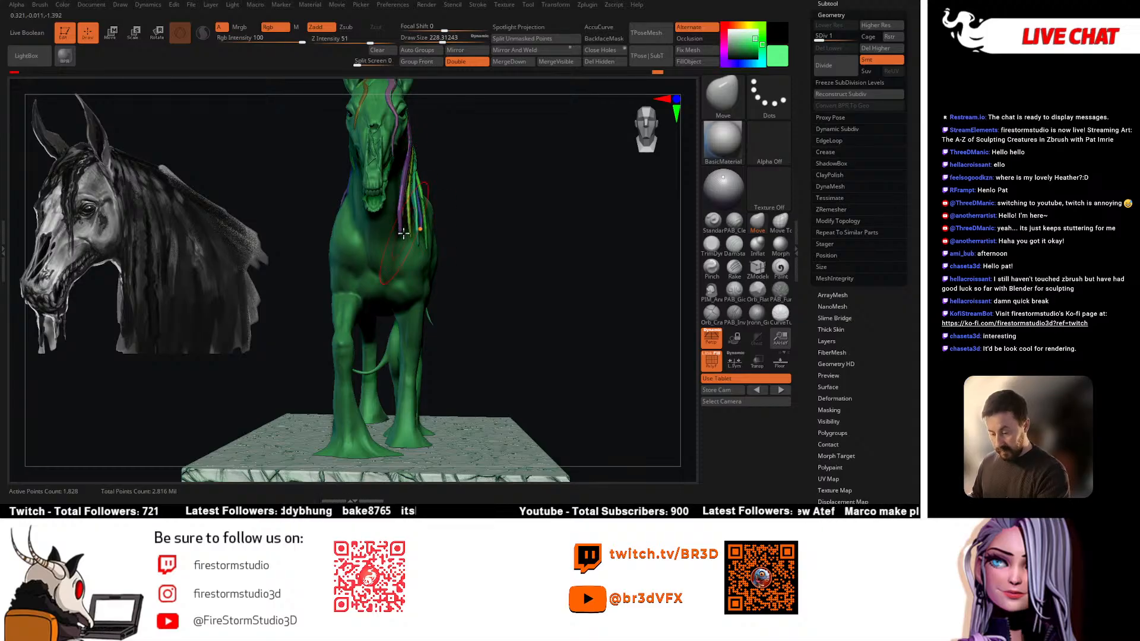
key(space)
drag(427, 213, 409, 186)
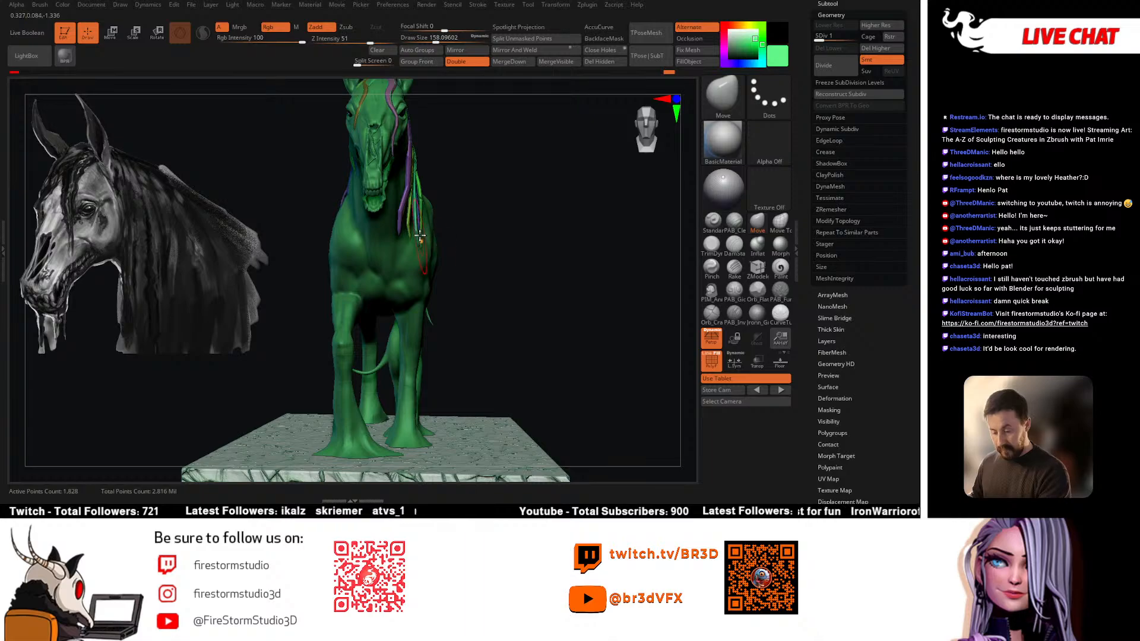
drag(423, 244, 592, 197)
Step: Return the mane to subdivision level 4 and turn off the polygroup wireframe display
key(d)
key(d)
key(d)
key(shift+f)
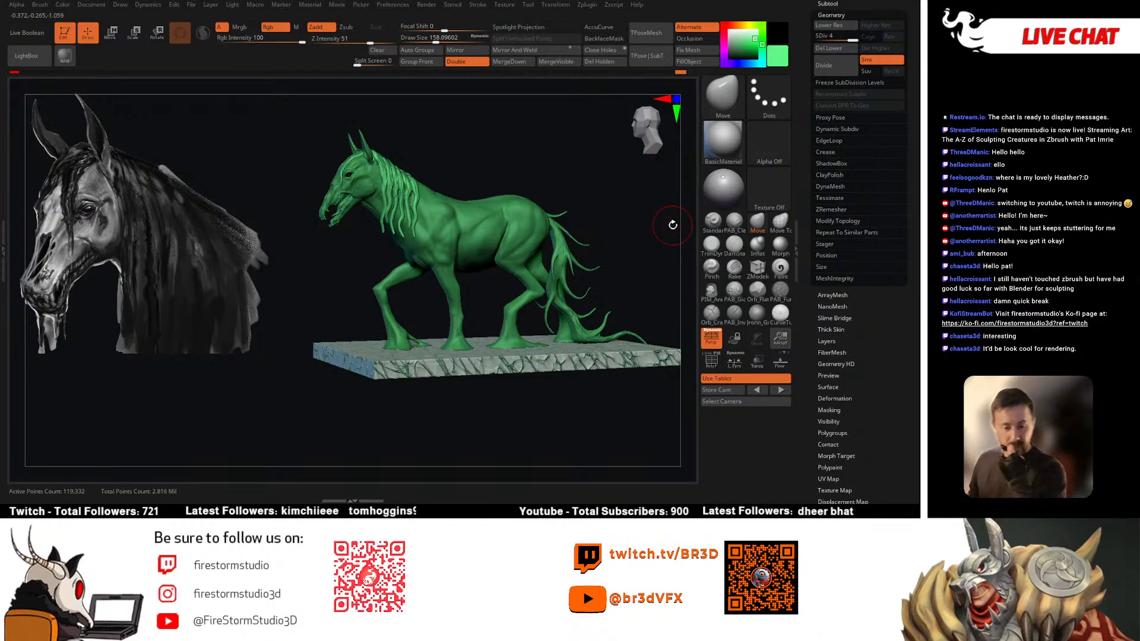
Step: Move the tail subtool above the eyes in the subtool order
click(832, 15)
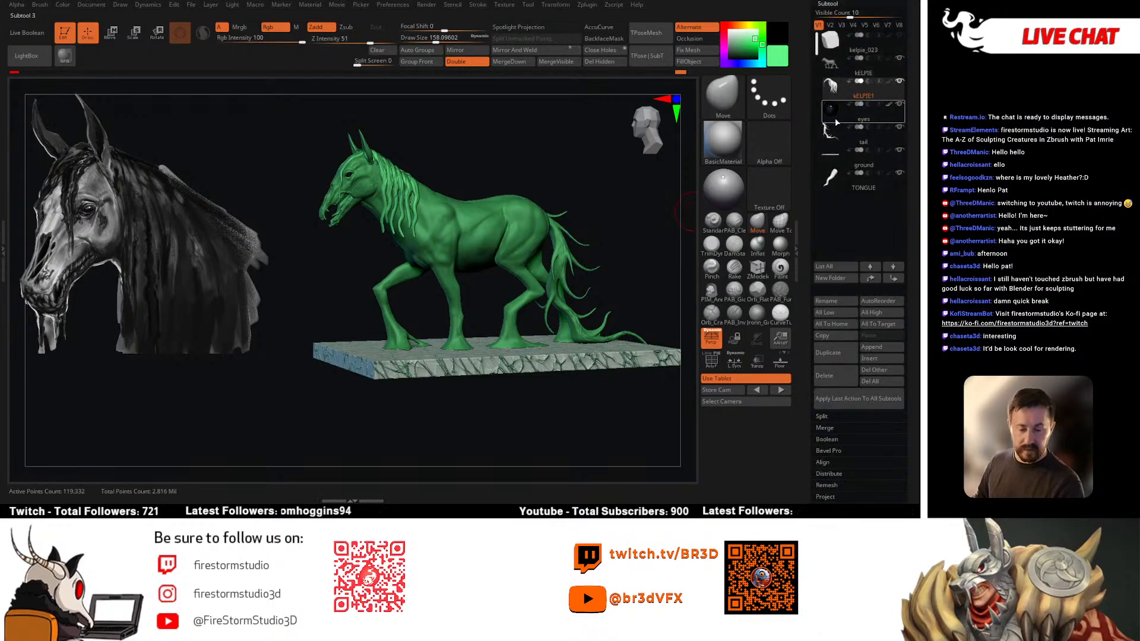
click(835, 129)
drag(628, 233, 583, 289)
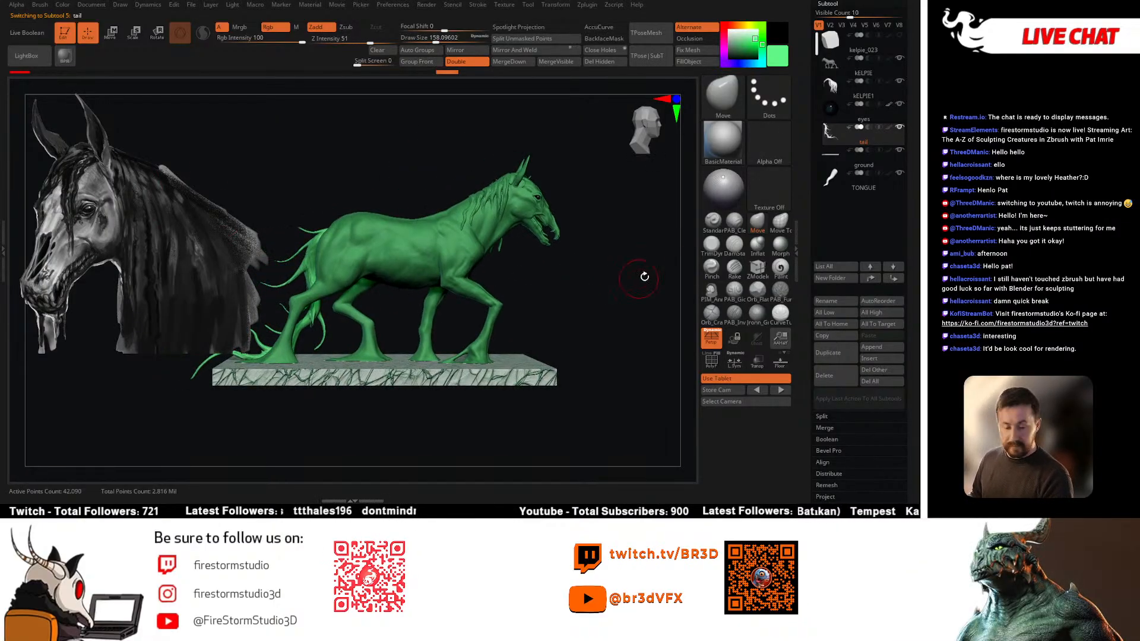
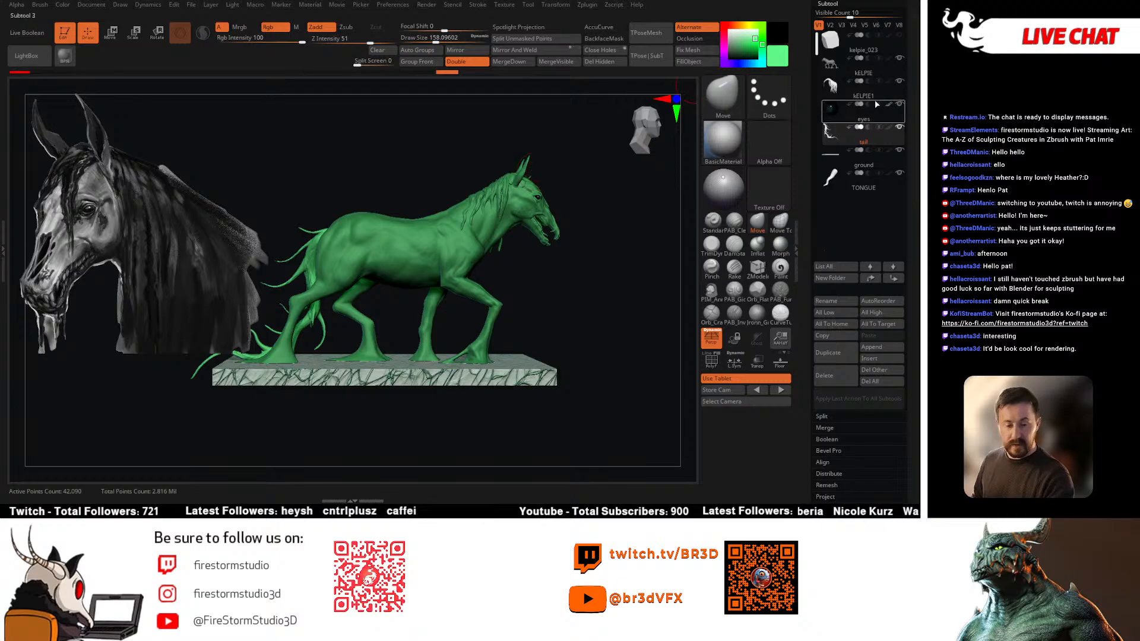
mouse_move(842, 143)
drag(842, 144, 834, 101)
Step: Fill the KELPIE1 mane subtool with dark green and set the current colour back to white
click(833, 89)
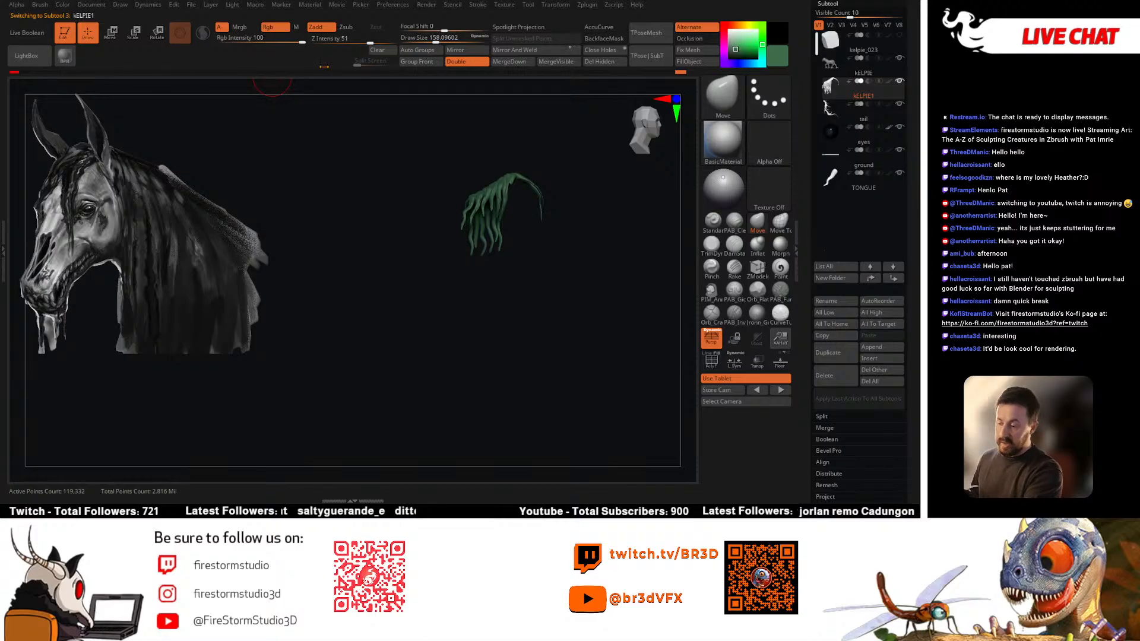
click(696, 61)
key(alt+s)
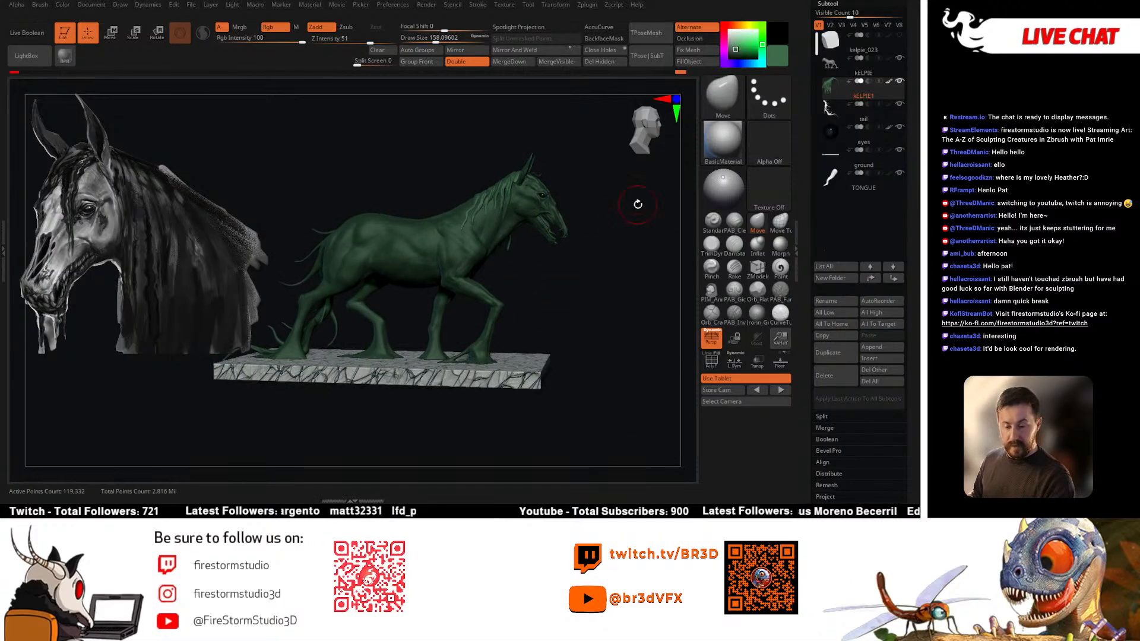
click(730, 31)
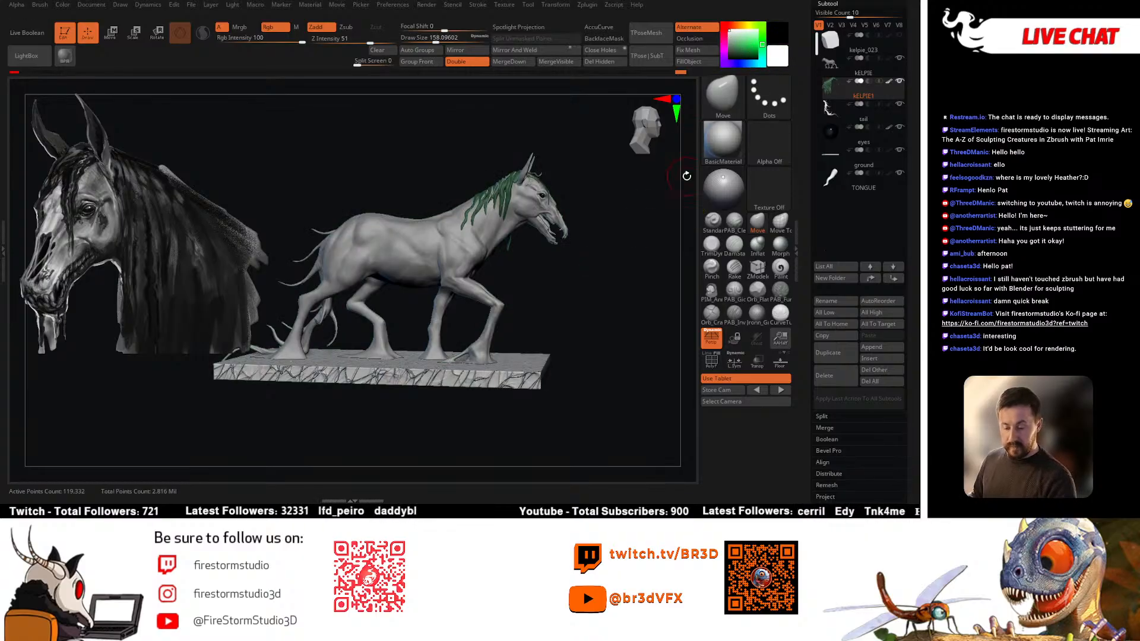
Step: Make the KELPIE body subtool active with its polygroups displayed and hide the KELPIE1 mane subtool
drag(676, 118, 630, 261)
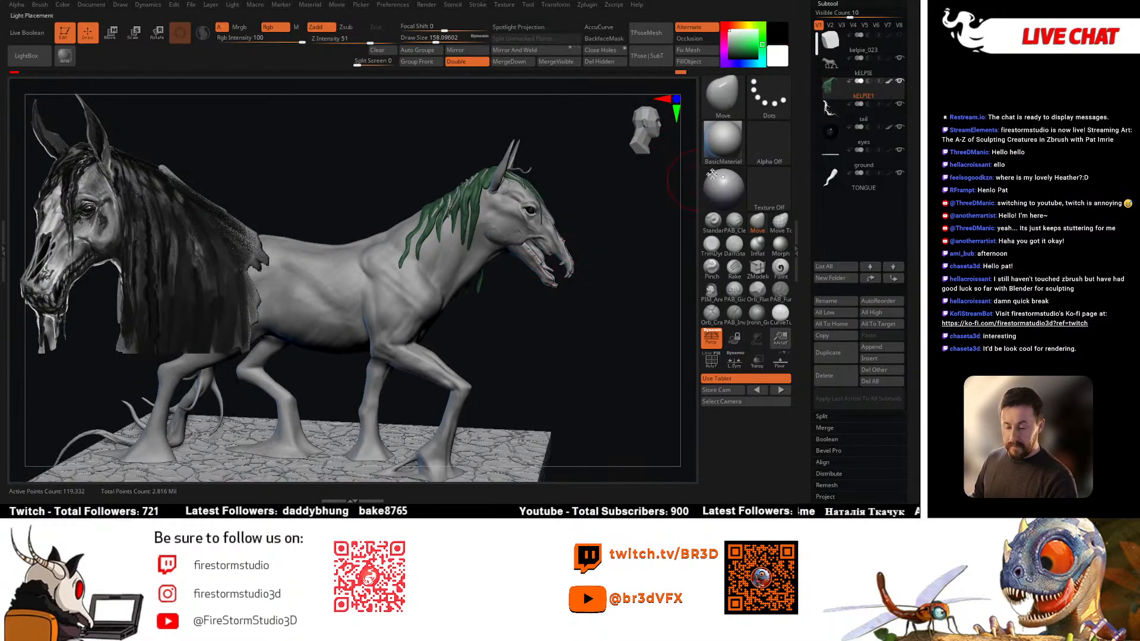
click(849, 66)
key(shift+f)
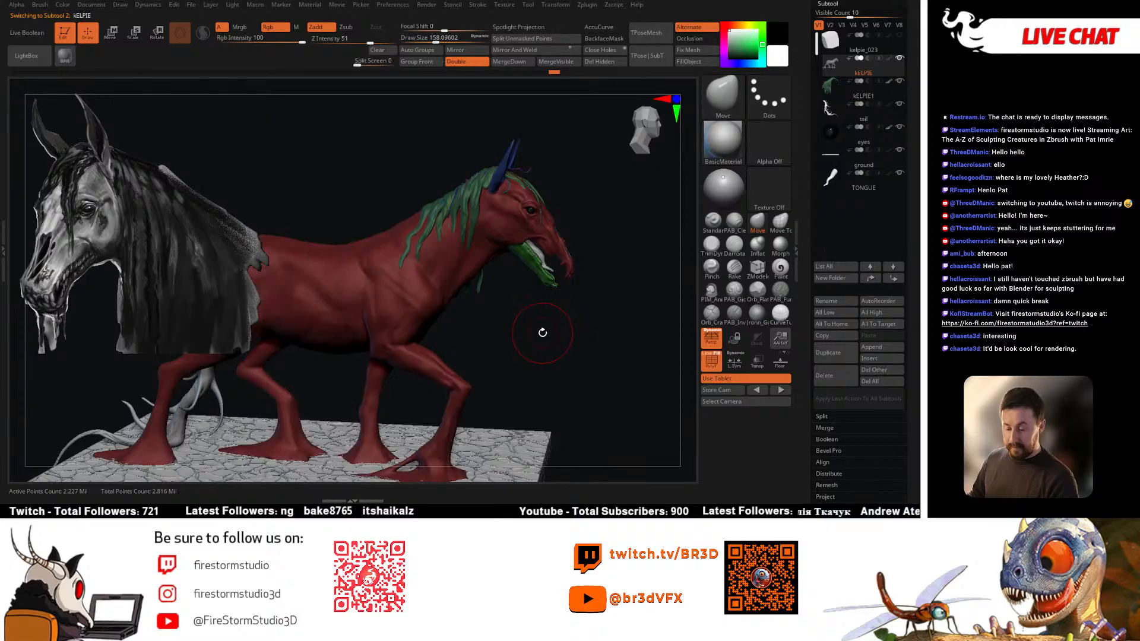
drag(542, 333, 340, 344)
ctrl+shift+click(558, 308)
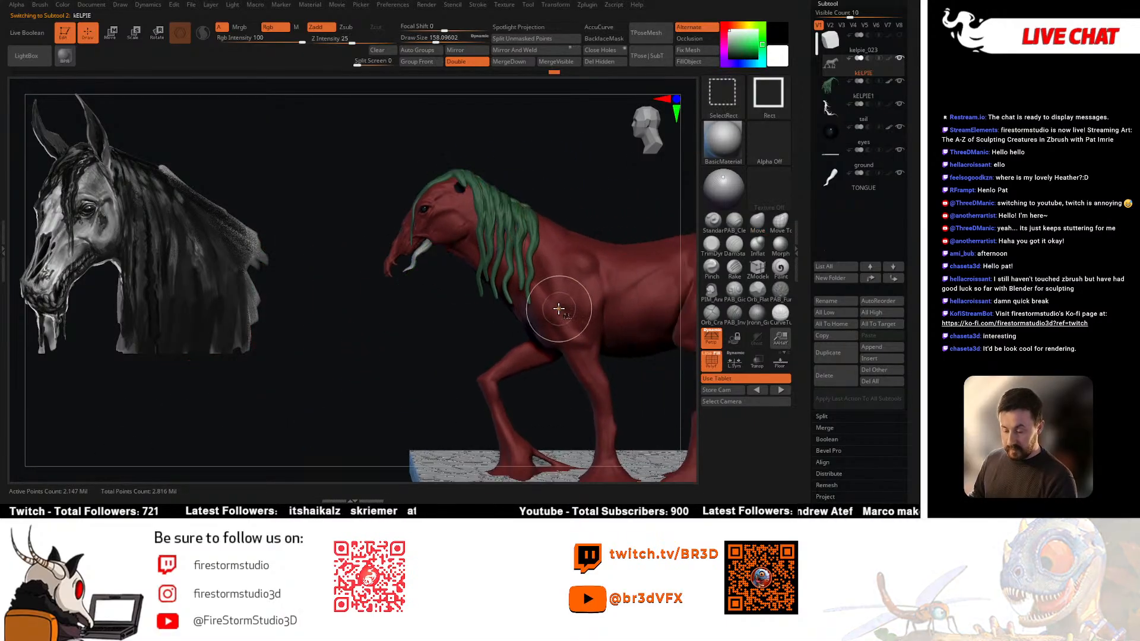
click(492, 350)
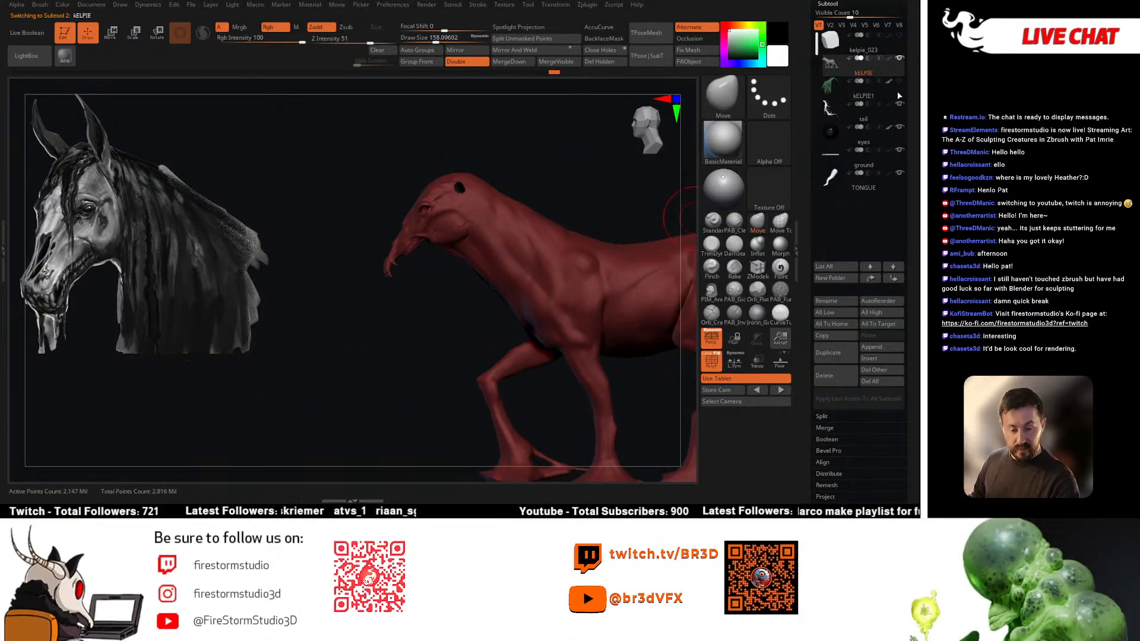
ctrl+shift+click(575, 184)
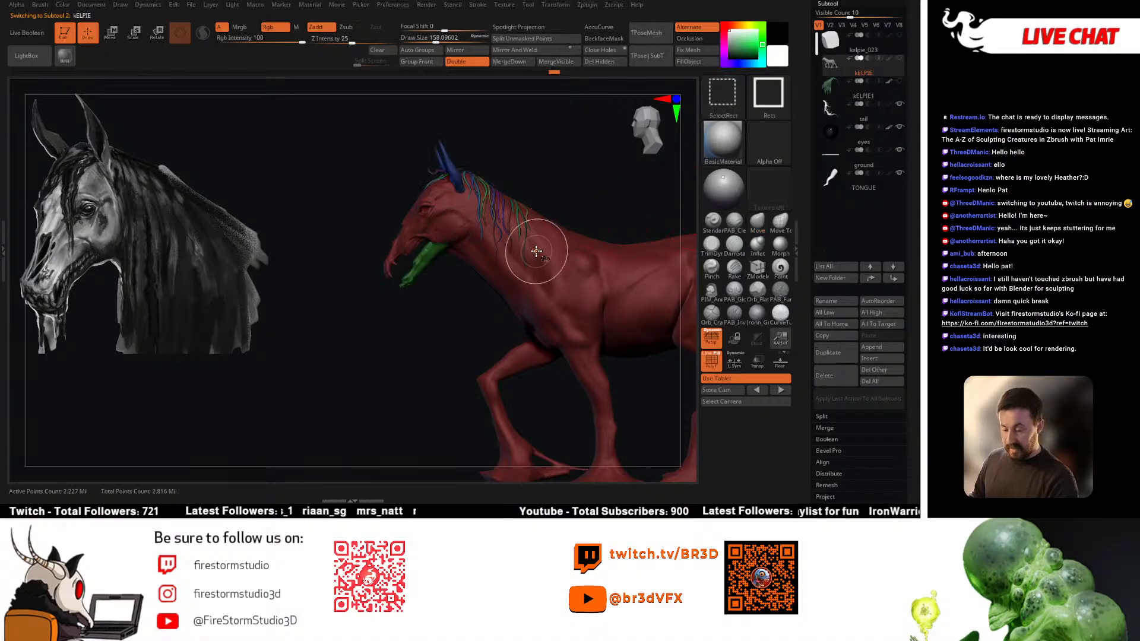
Step: Isolate the thin hair strands by hiding the body, ear and lower jaw polygroups
ctrl+shift+click(545, 289)
ctrl+shift+click(542, 292)
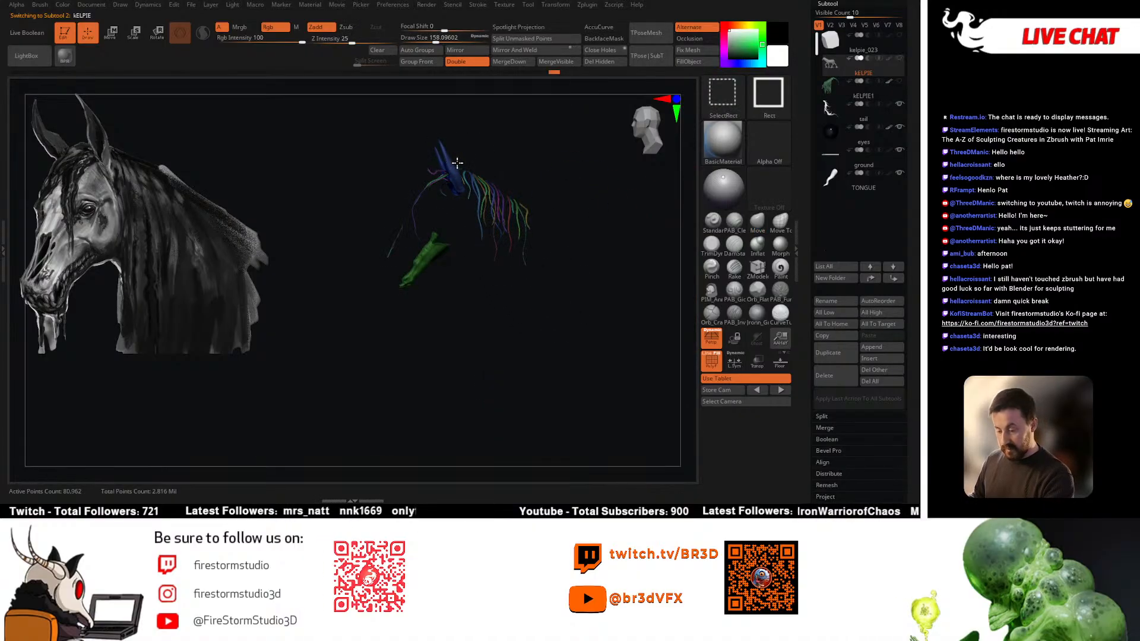
ctrl+shift+click(455, 173)
ctrl+shift+click(432, 258)
mouse_move(443, 288)
mouse_down()
mouse_move(423, 277)
mouse_move(423, 217)
mouse_up()
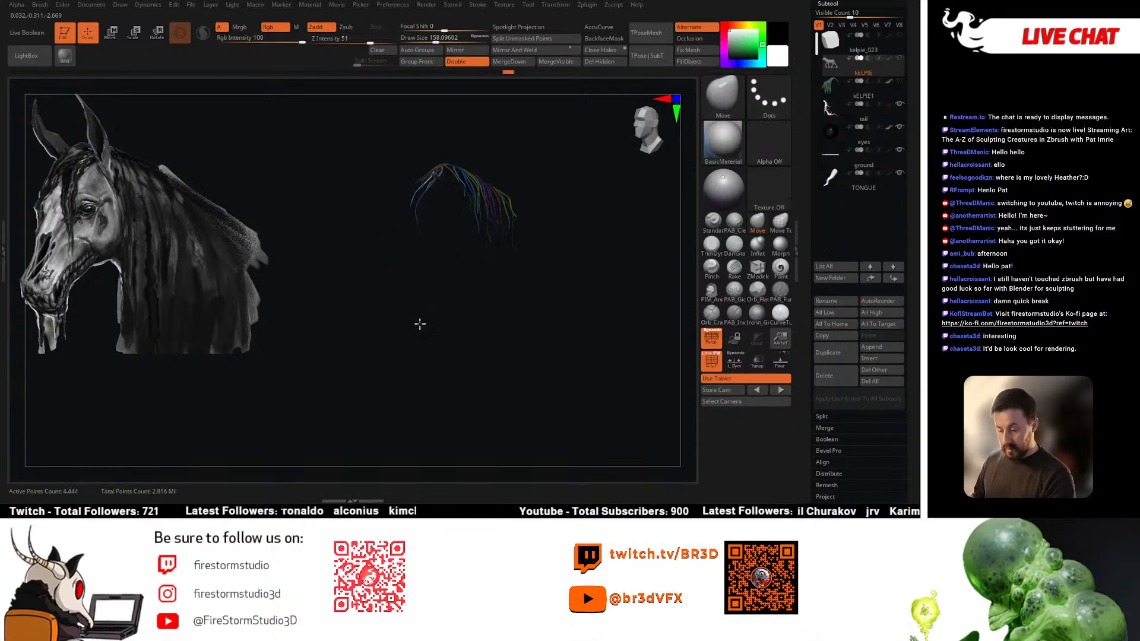
mouse_move(420, 324)
mouse_down()
mouse_move(415, 369)
mouse_move(409, 318)
mouse_up()
Step: Combine all the isolated thin hair strands into a single polygroup
mouse_move(333, 350)
ctrl+mouse_down()
mouse_move(589, 134)
mouse_move(316, 249)
mouse_move(322, 274)
ctrl+mouse_up()
ctrl+shift+click(440, 344)
key(ctrl+z)
key(ctrl+w)
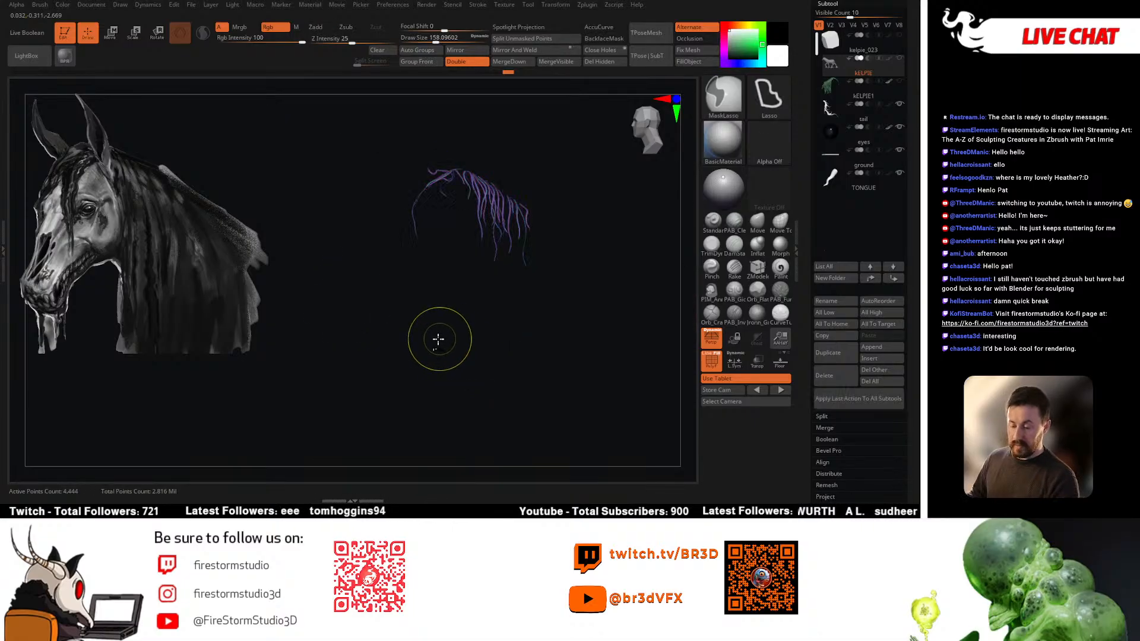
Step: Try masking the isolated strands and inverting the mask with the whole horse shown, and undo it
mouse_move(392, 127)
ctrl+mouse_down()
mouse_move(524, 356)
mouse_move(559, 166)
ctrl+mouse_up()
ctrl+shift+click(562, 160)
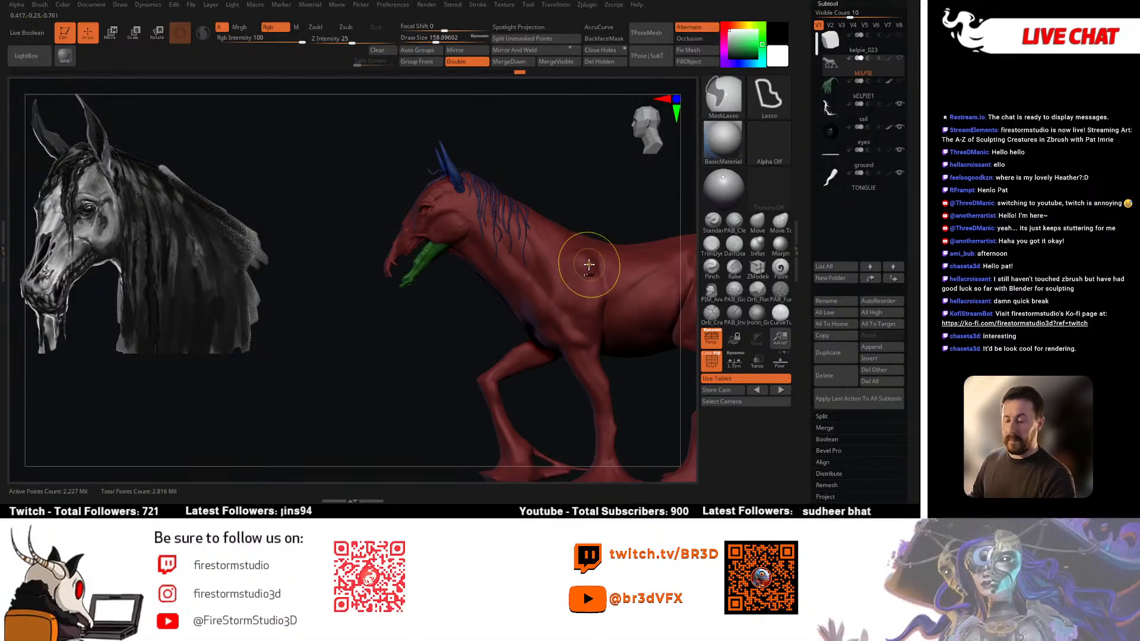
ctrl+click(598, 199)
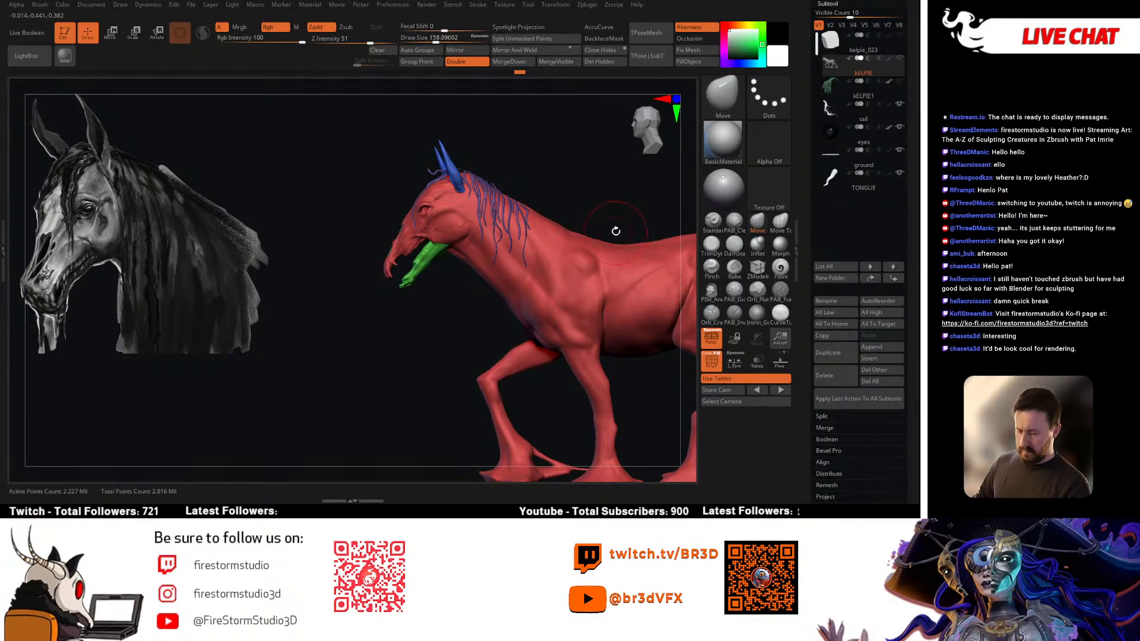
drag(615, 231, 590, 219)
key(ctrl+z)
key(ctrl+z)
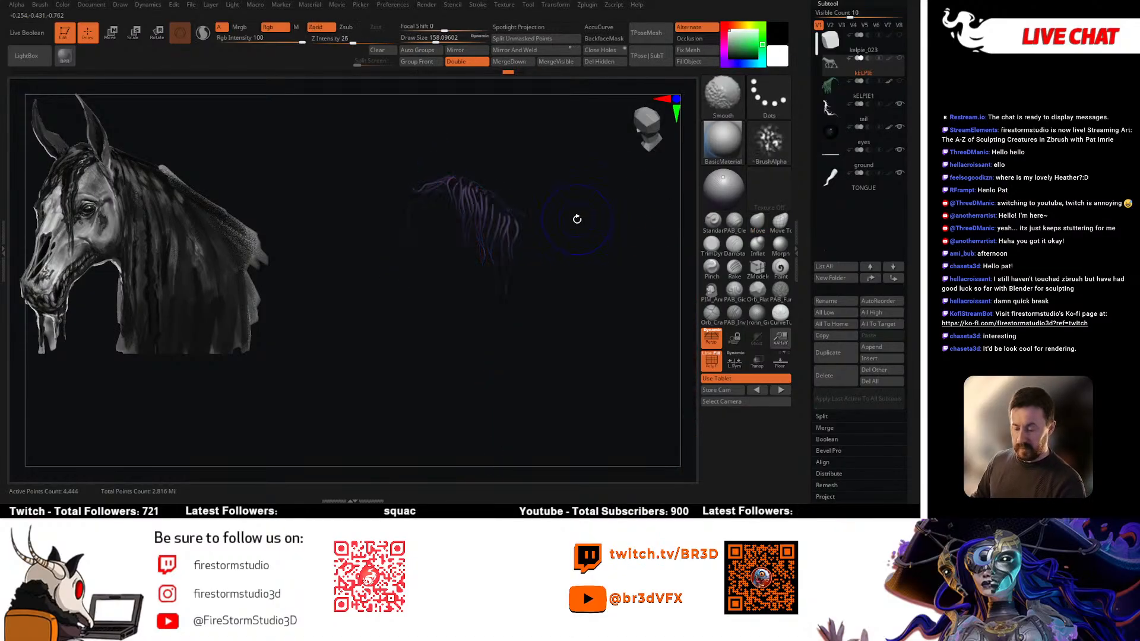
Step: Retry masking the thin strands and bringing back the full body, undoing the wrong mask
ctrl+click(580, 210)
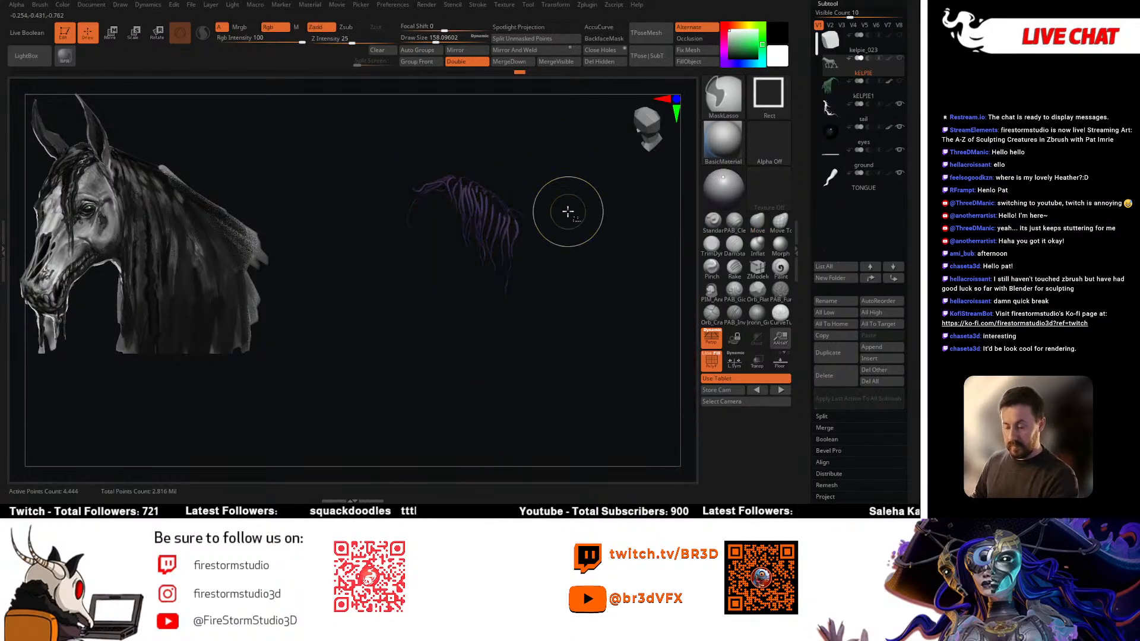
ctrl+shift+click(565, 220)
ctrl+click(577, 209)
drag(582, 213, 586, 200)
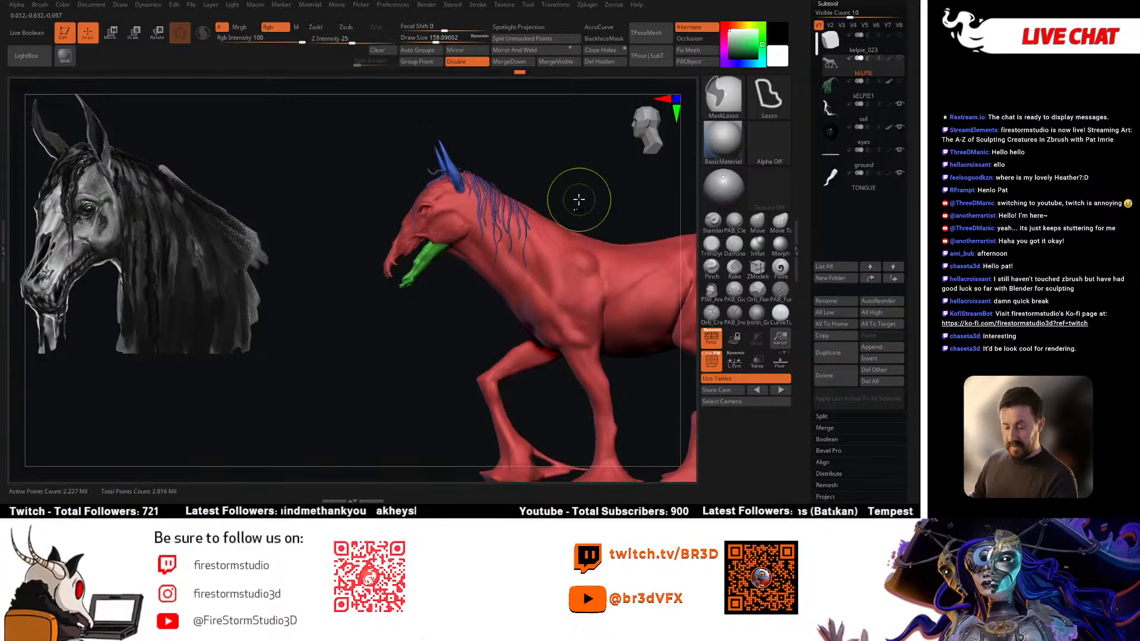
key(ctrl+z)
mouse_move(371, 136)
ctrl+mouse_down()
mouse_move(364, 219)
mouse_move(575, 193)
mouse_move(557, 122)
ctrl+mouse_up()
ctrl+shift+click(570, 176)
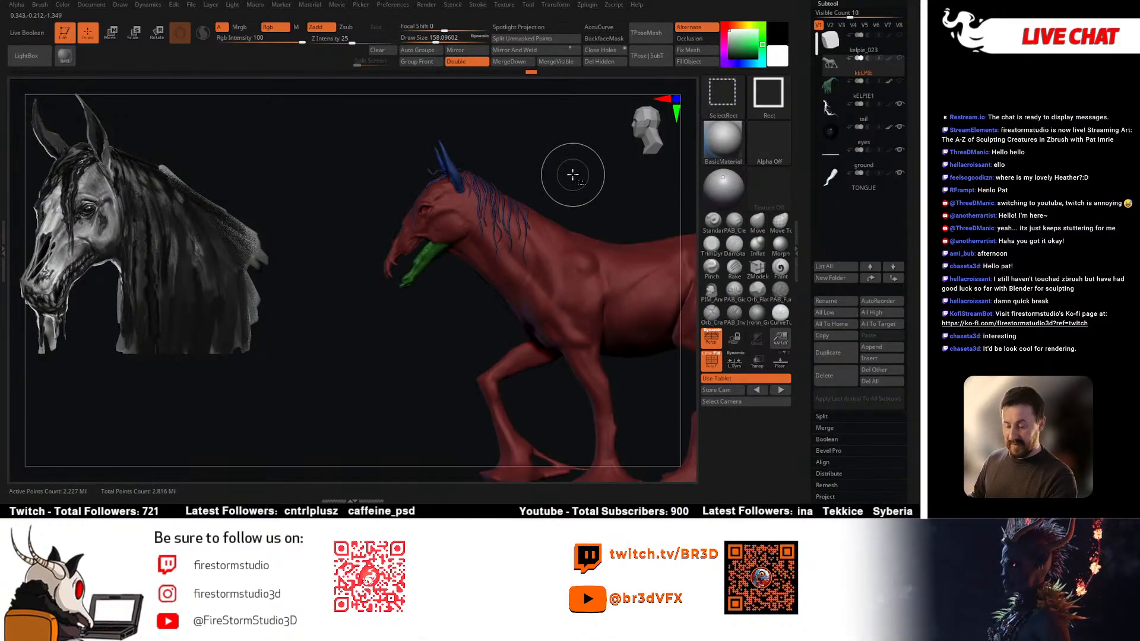
Step: Set the brush draw size to about 31 and isolate the strand polygroup from the body again
mouse_move(582, 229)
right_down()
mouse_move(534, 170)
mouse_move(504, 170)
mouse_move(535, 197)
mouse_move(443, 190)
mouse_move(490, 196)
right_up()
mouse_move(490, 196)
ctrl+right_down()
mouse_move(537, 215)
mouse_move(530, 190)
mouse_move(557, 169)
mouse_move(504, 208)
ctrl+right_up()
ctrl+shift+click(523, 181)
ctrl+shift+click(556, 172)
ctrl+shift+click(714, 104)
key(space)
drag(544, 151, 529, 150)
ctrl+right_drag(544, 132, 575, 122)
ctrl+shift+click(522, 149)
mouse_move(574, 122)
shift+right_down()
mouse_move(589, 127)
mouse_move(544, 130)
mouse_move(515, 168)
shift+right_up()
Step: Mask the isolated strands, invert the mask on the full body and split the unmasked strands into their own subtool
mouse_move(419, 148)
ctrl+mouse_down()
mouse_move(432, 305)
mouse_move(553, 136)
ctrl+mouse_up()
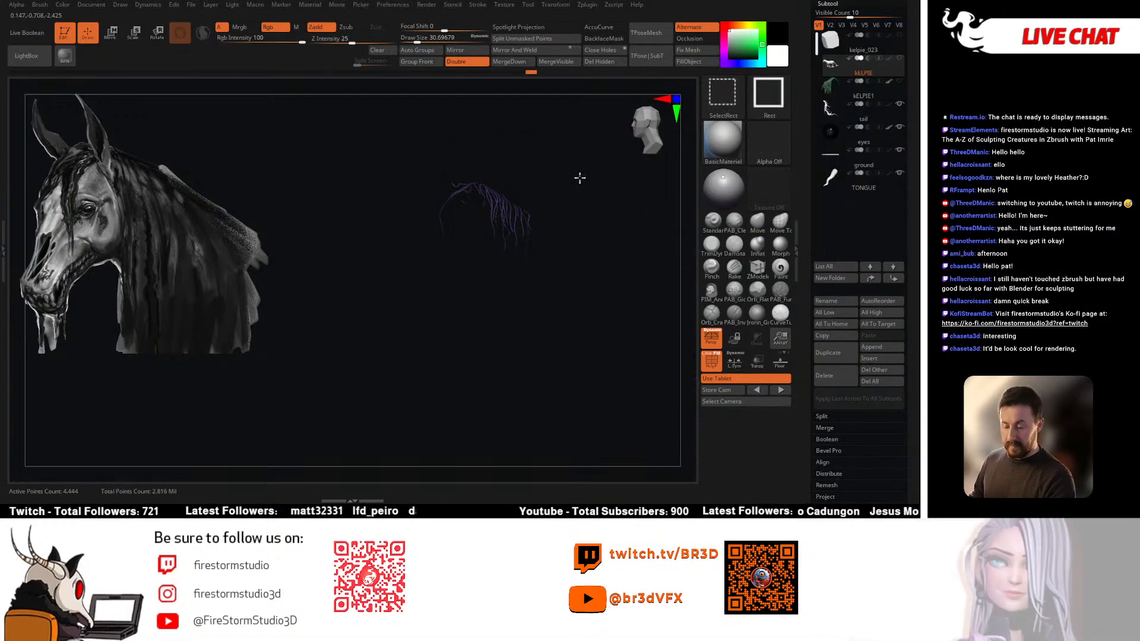
ctrl+shift+click(580, 179)
ctrl+click(581, 183)
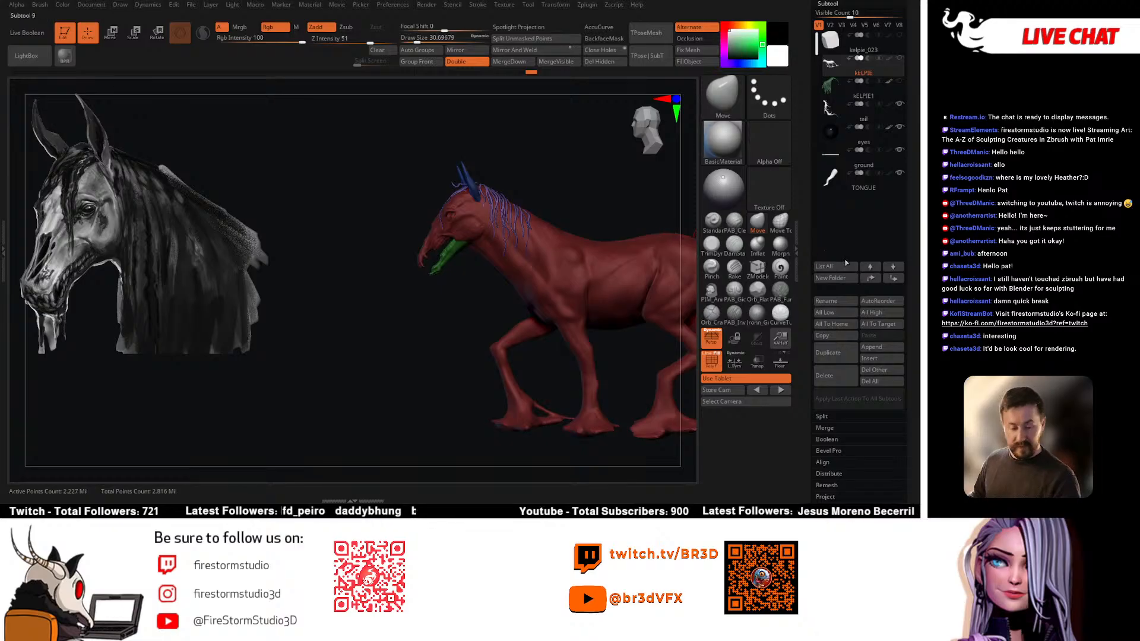
click(535, 42)
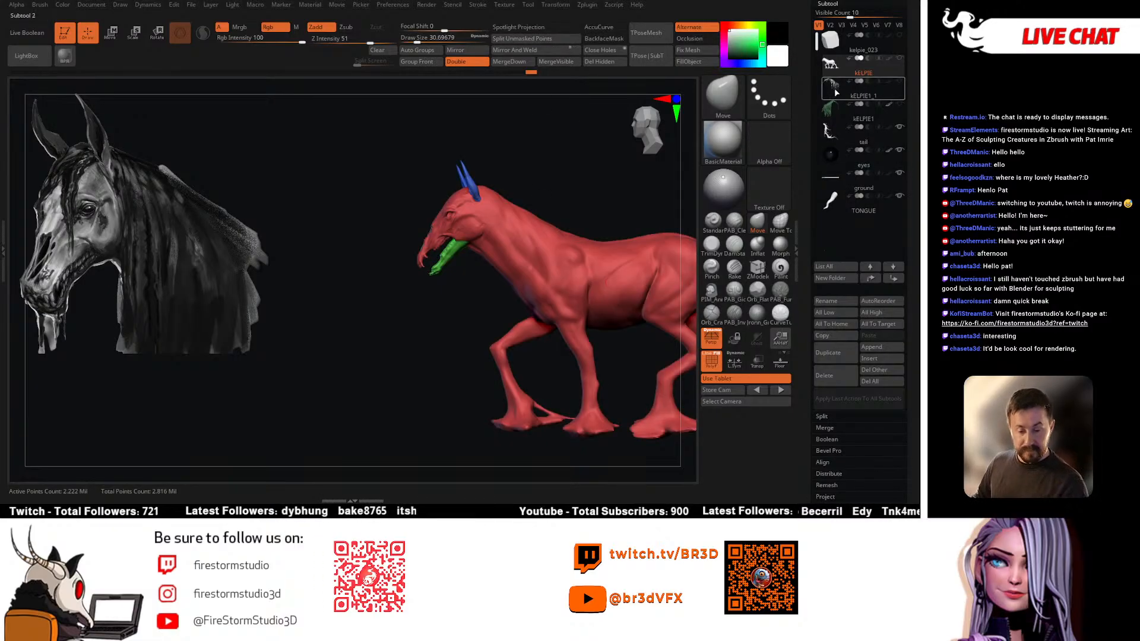
Step: Select the separated strand subtool, show the surrounding subtools and merge it down into the mane subtool
click(835, 88)
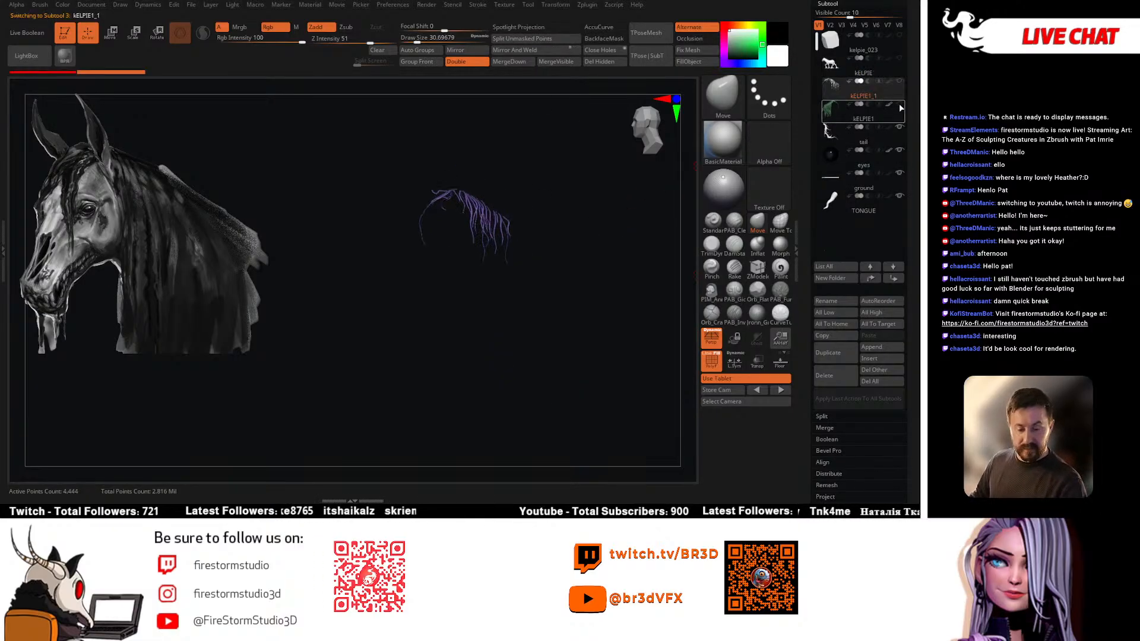
shift+click(900, 82)
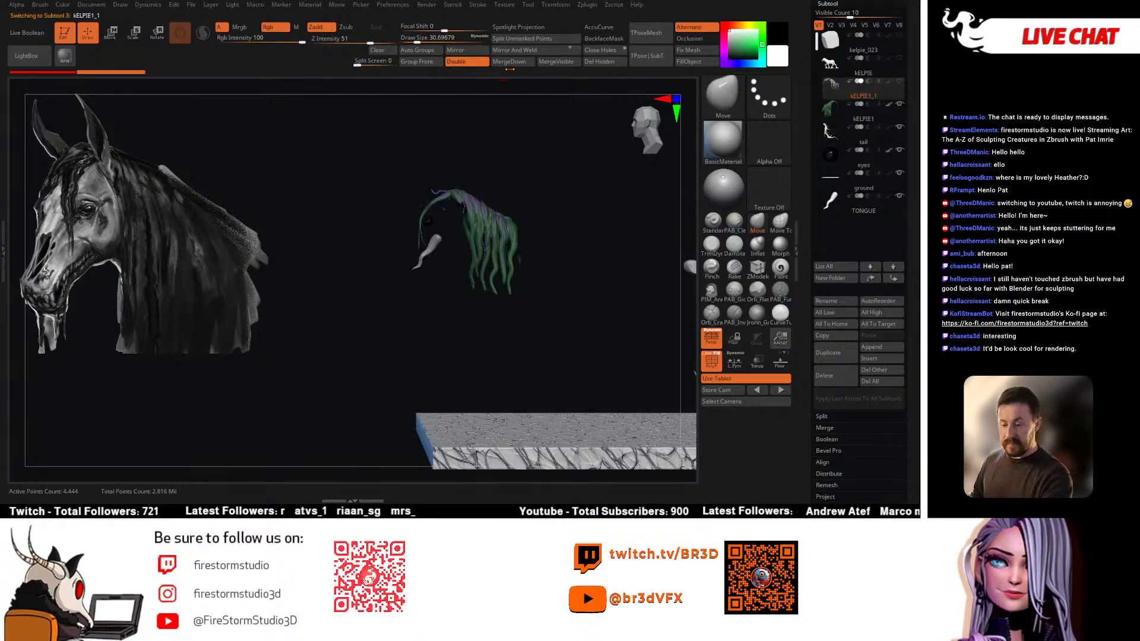
click(483, 85)
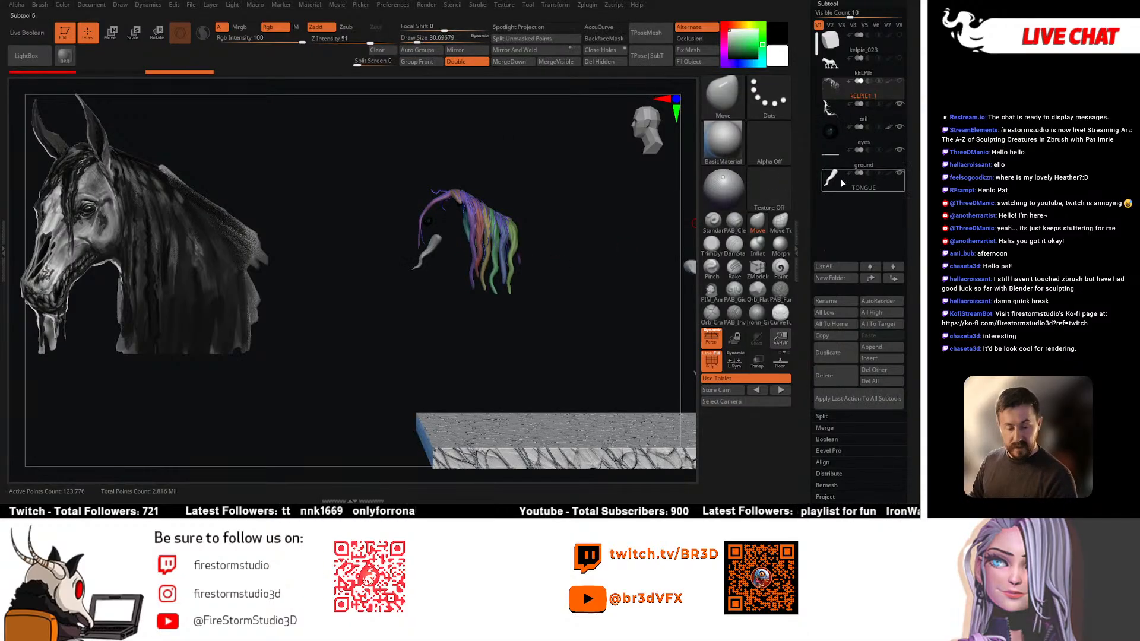
Step: Merge the combined mane subtool down with the tail and turn off the polyframe display
click(834, 111)
click(834, 89)
click(834, 111)
click(831, 88)
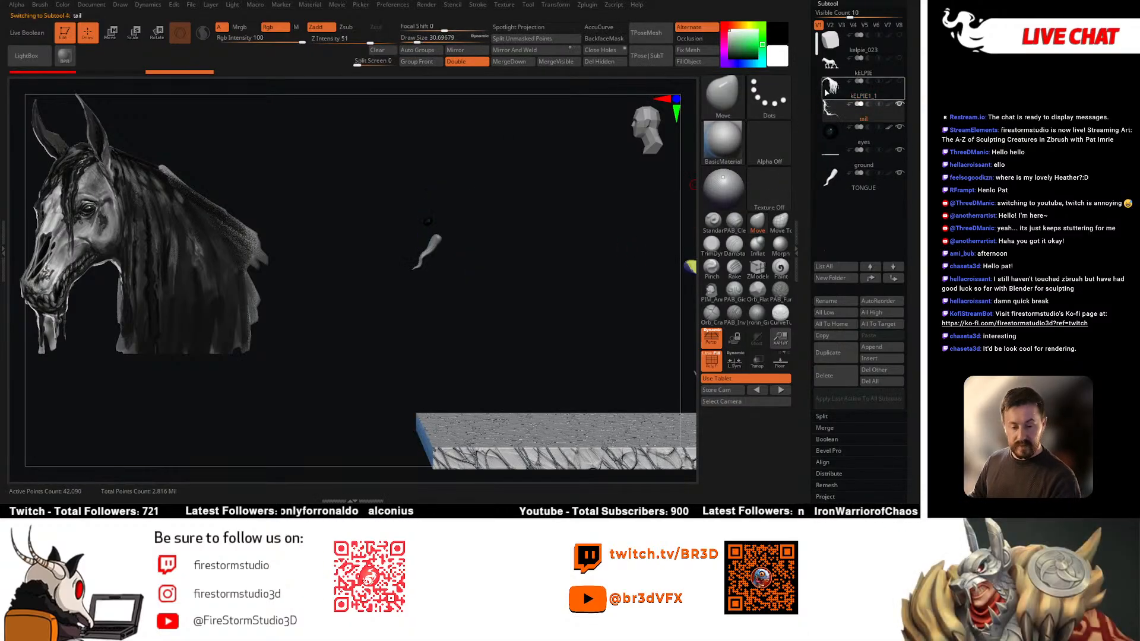
click(499, 62)
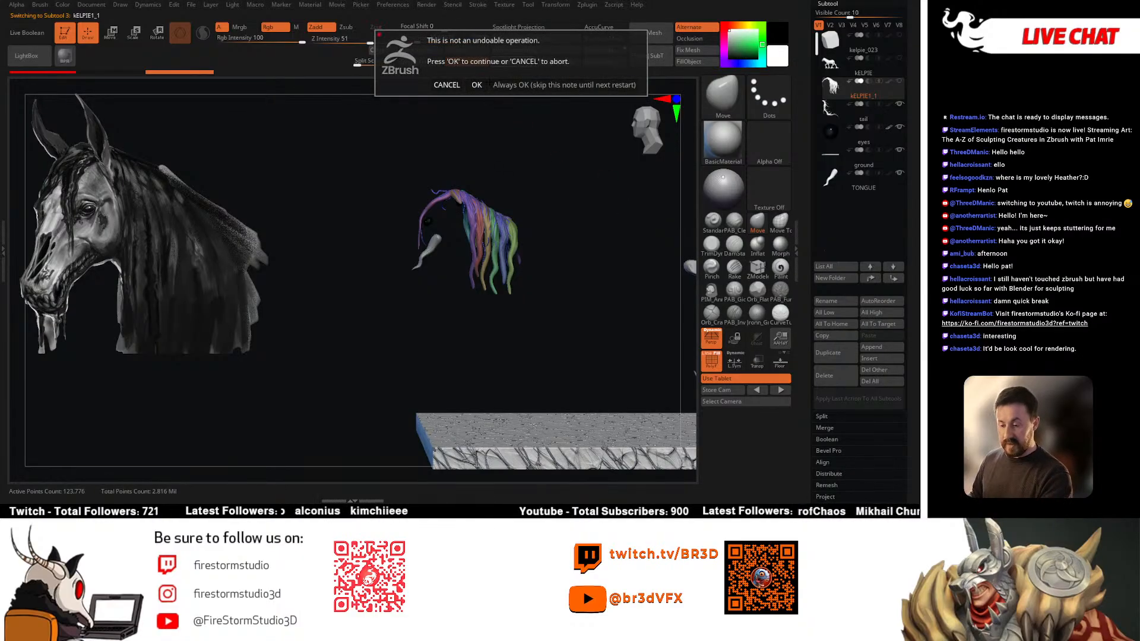
click(479, 85)
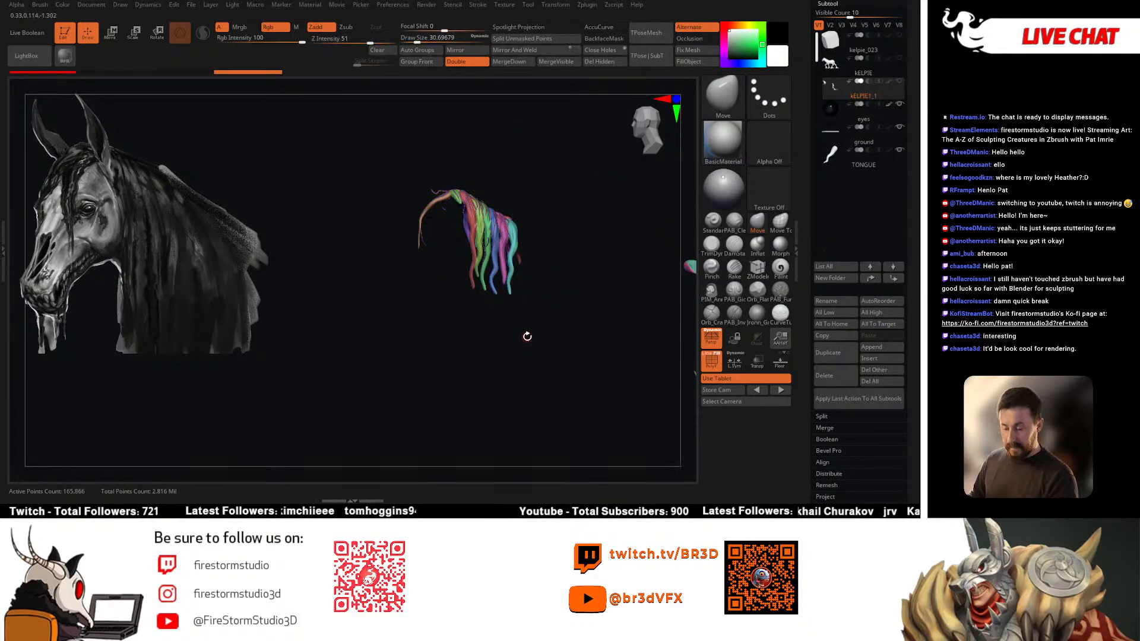
drag(592, 312, 623, 279)
key(shift+f)
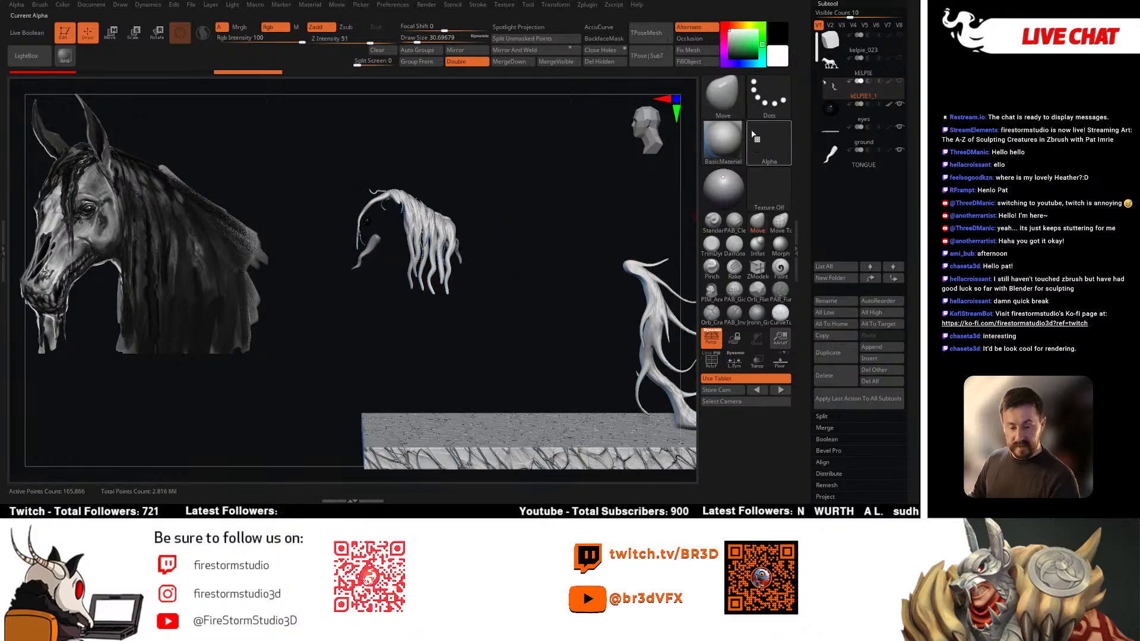
Step: Enable colour on the merged hair subtool, fill it with black and show the horse body again
click(889, 82)
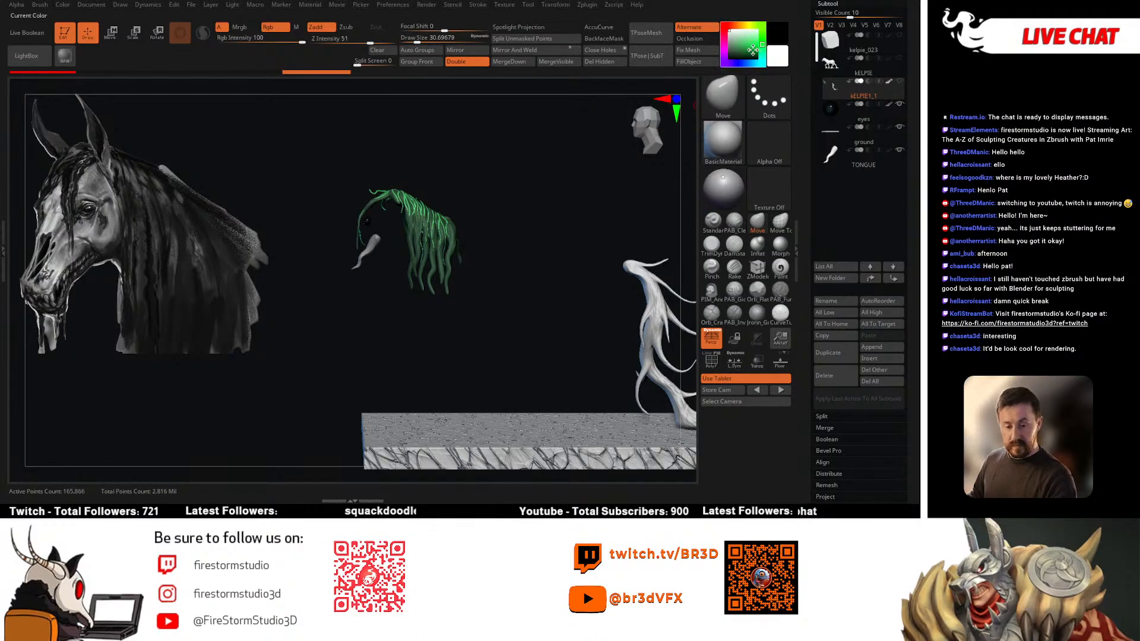
click(734, 47)
drag(735, 48, 725, 58)
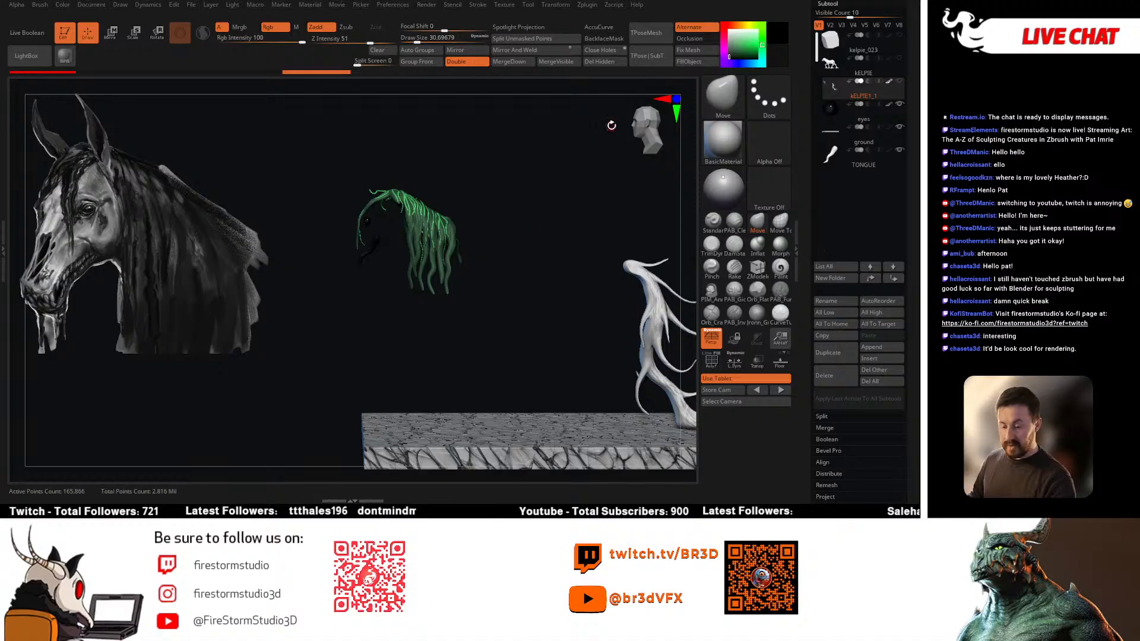
click(682, 60)
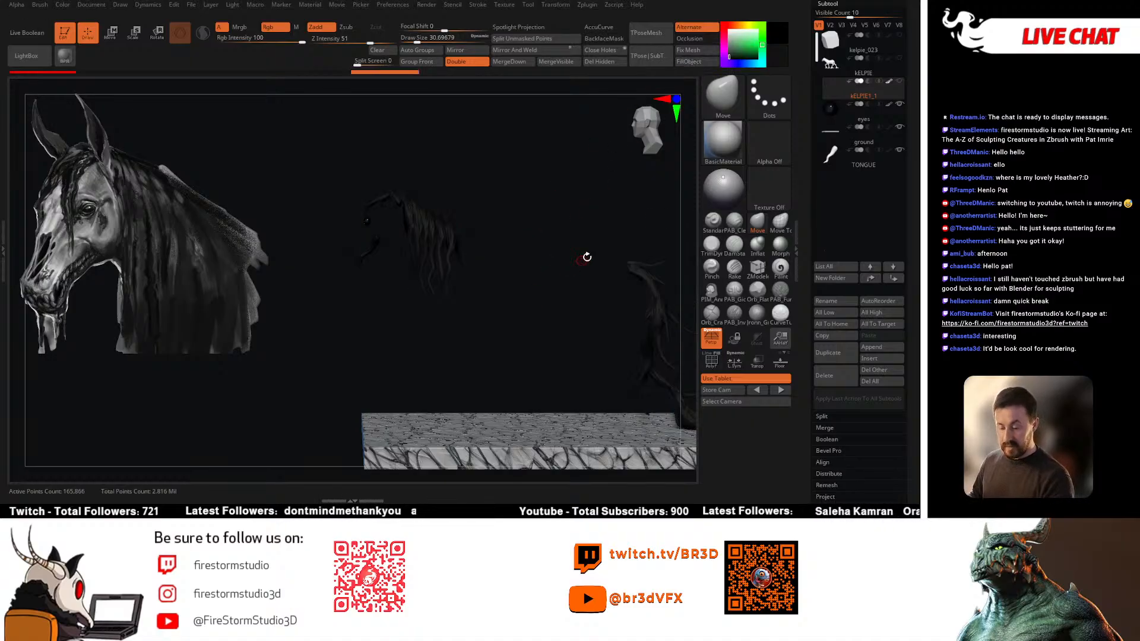
click(899, 57)
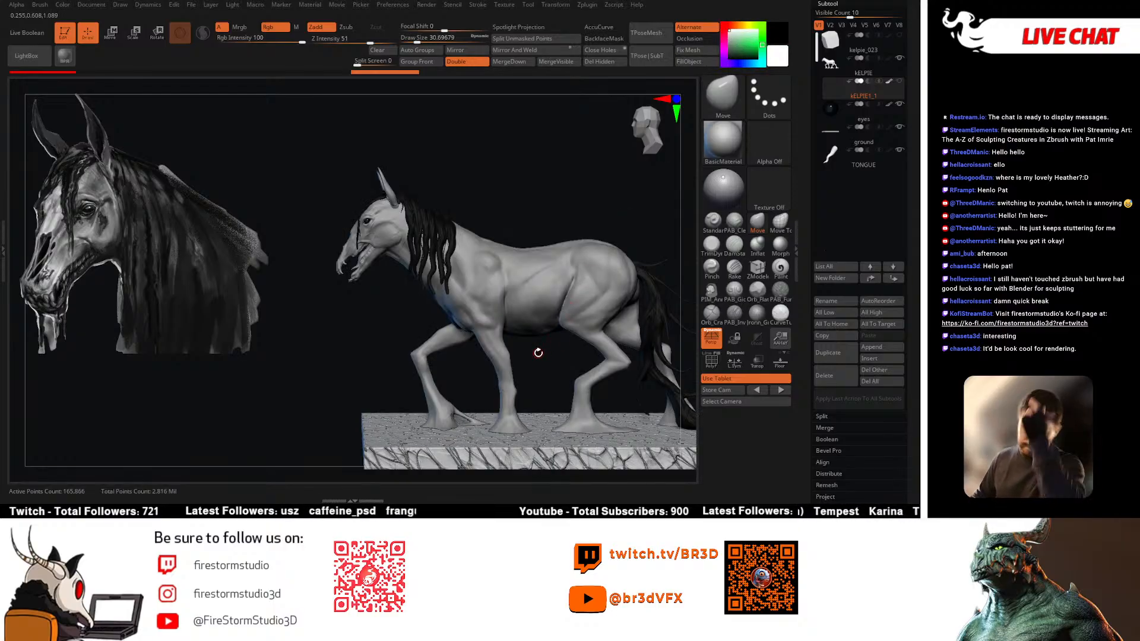
Step: Select and isolate the ground slab, set the draw size to about 192 and pick a medium green as active colour
drag(557, 204, 491, 178)
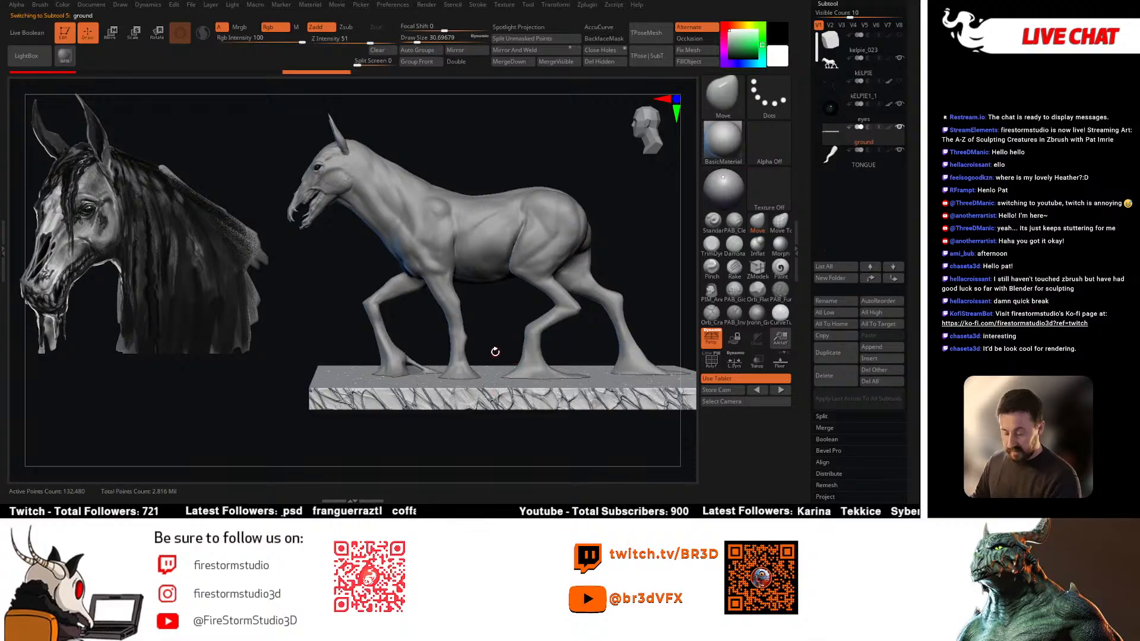
alt+click(496, 394)
right_drag(495, 394, 457, 404)
key(space)
drag(486, 339, 513, 339)
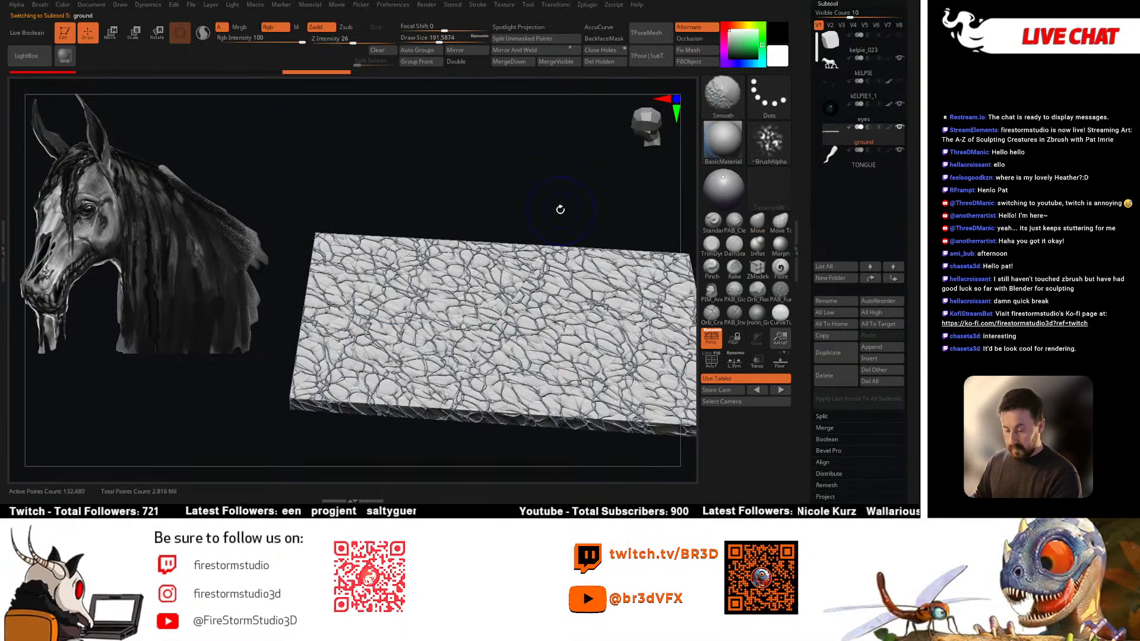
shift+right_drag(558, 211, 557, 188)
click(744, 42)
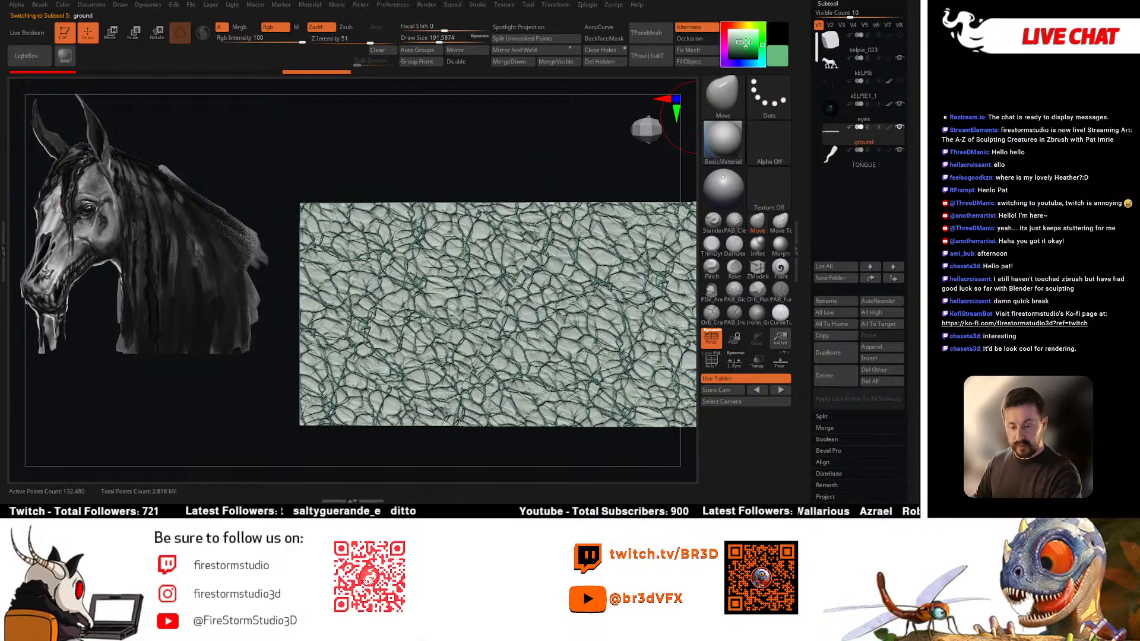
Step: Try setting up new surface noise on the ground slab in NoiseMaker, cancel it and restore the earlier noise from the undo history
key(ctrl+z)
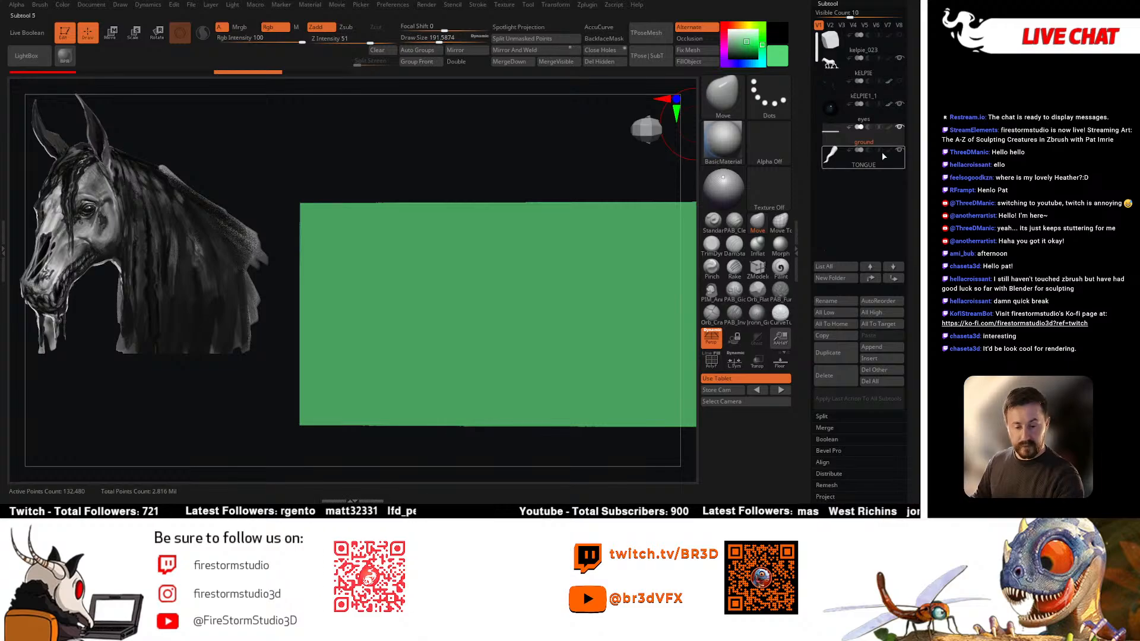
drag(864, 406, 862, 186)
click(847, 228)
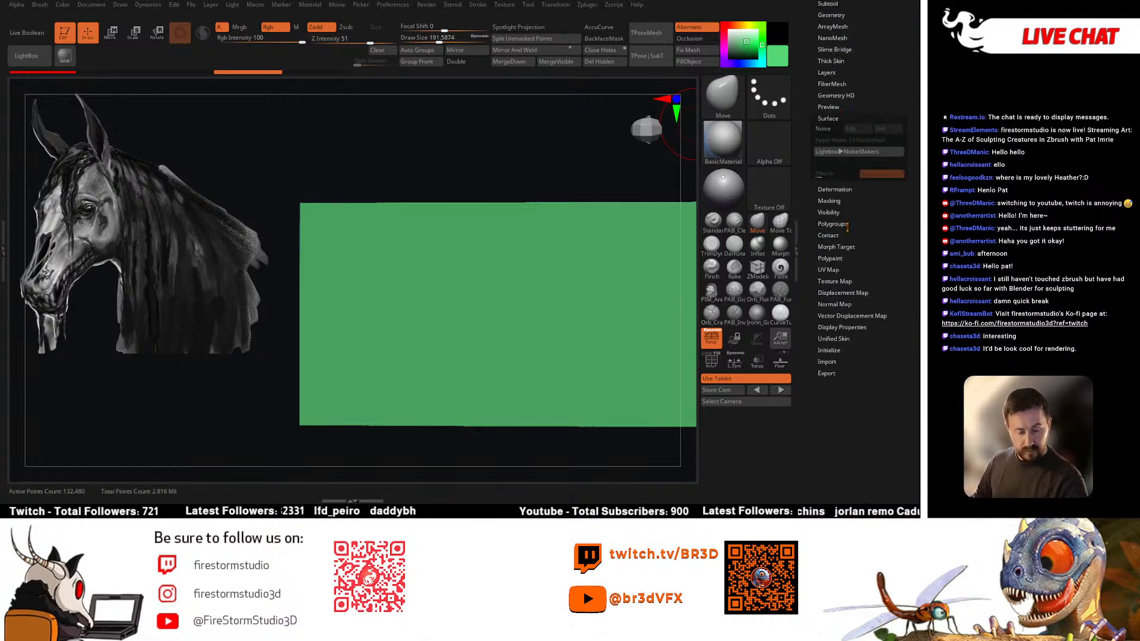
click(823, 128)
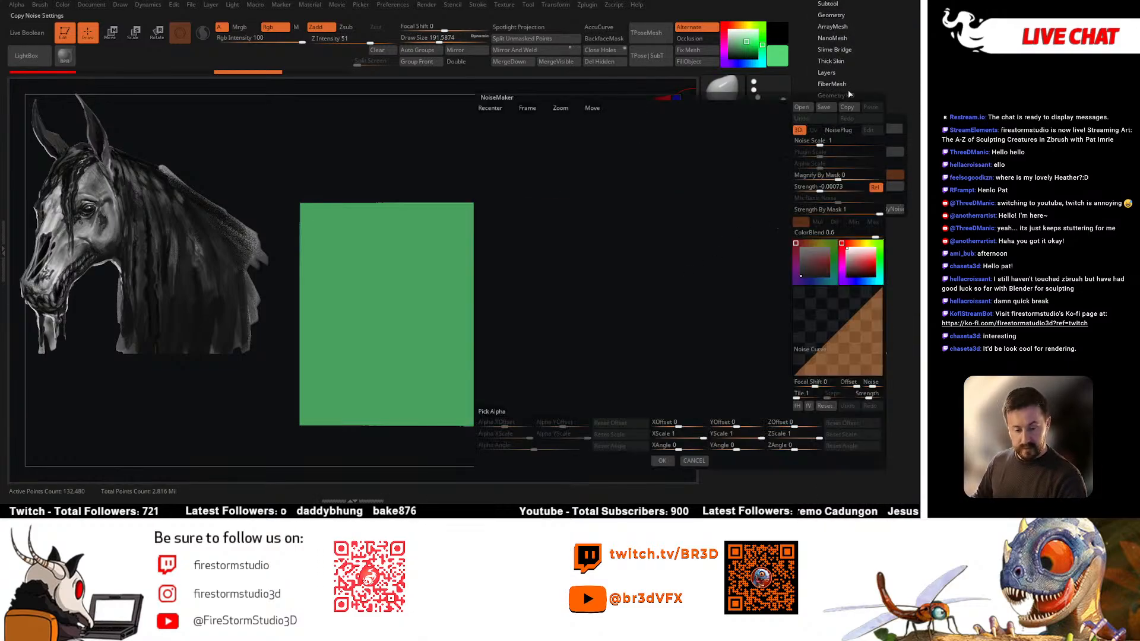
click(693, 461)
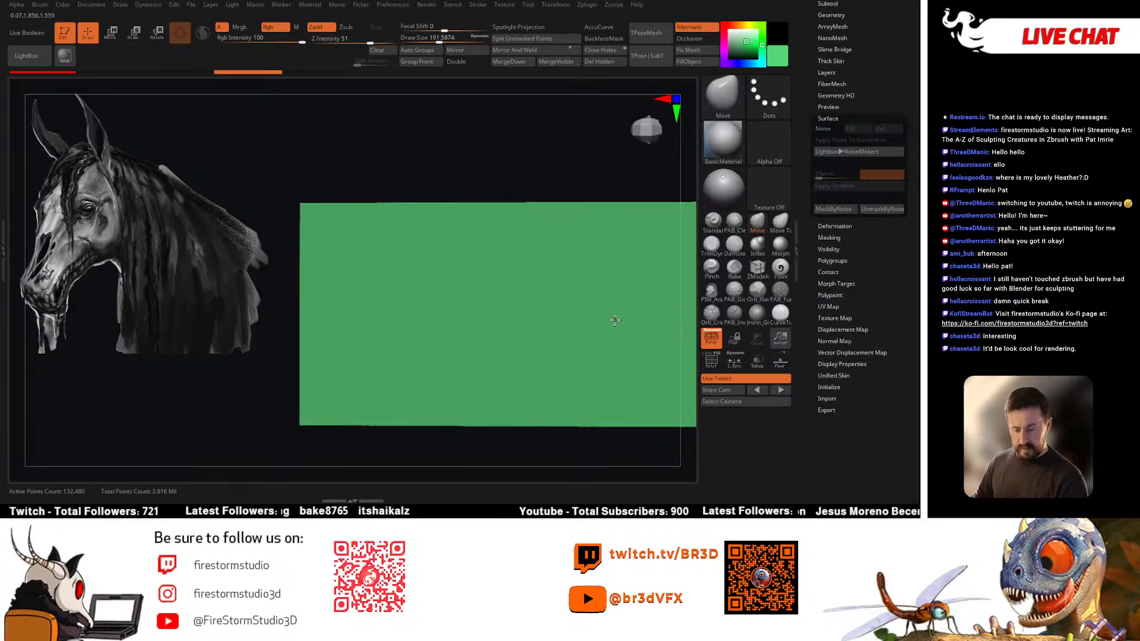
click(831, 131)
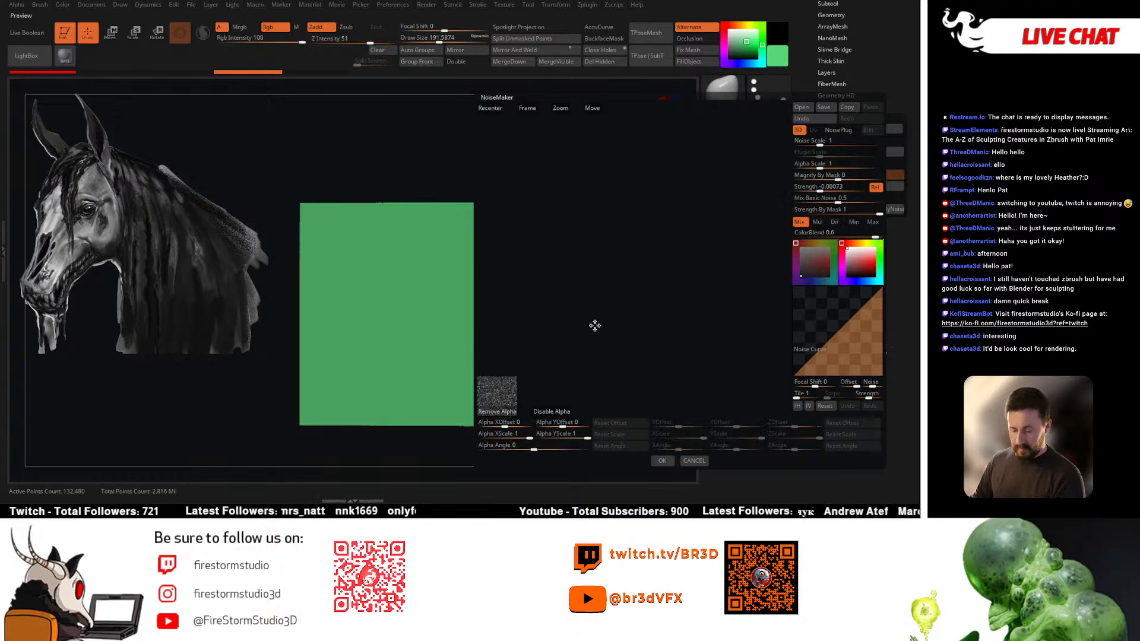
click(529, 108)
drag(667, 313, 630, 312)
drag(672, 266, 656, 311)
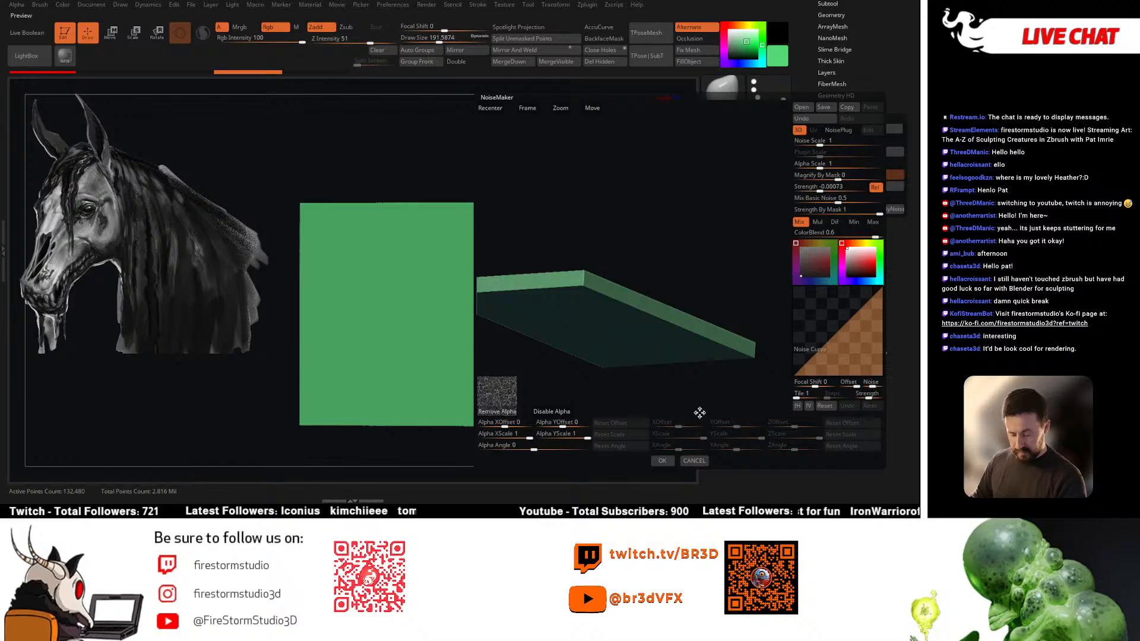
click(694, 460)
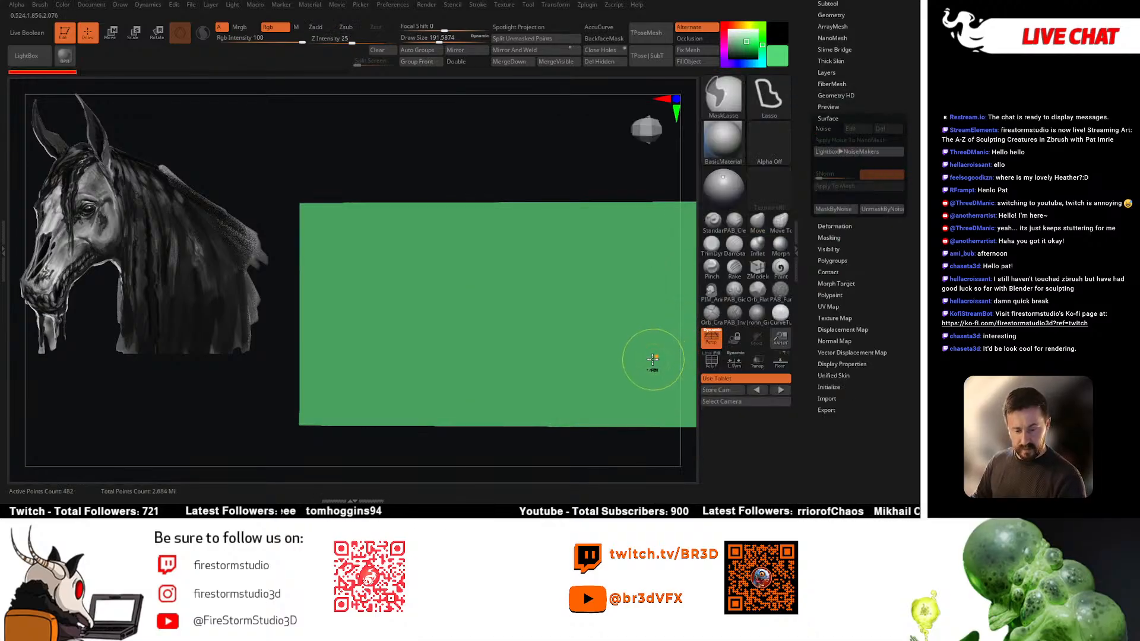
key(ctrl)
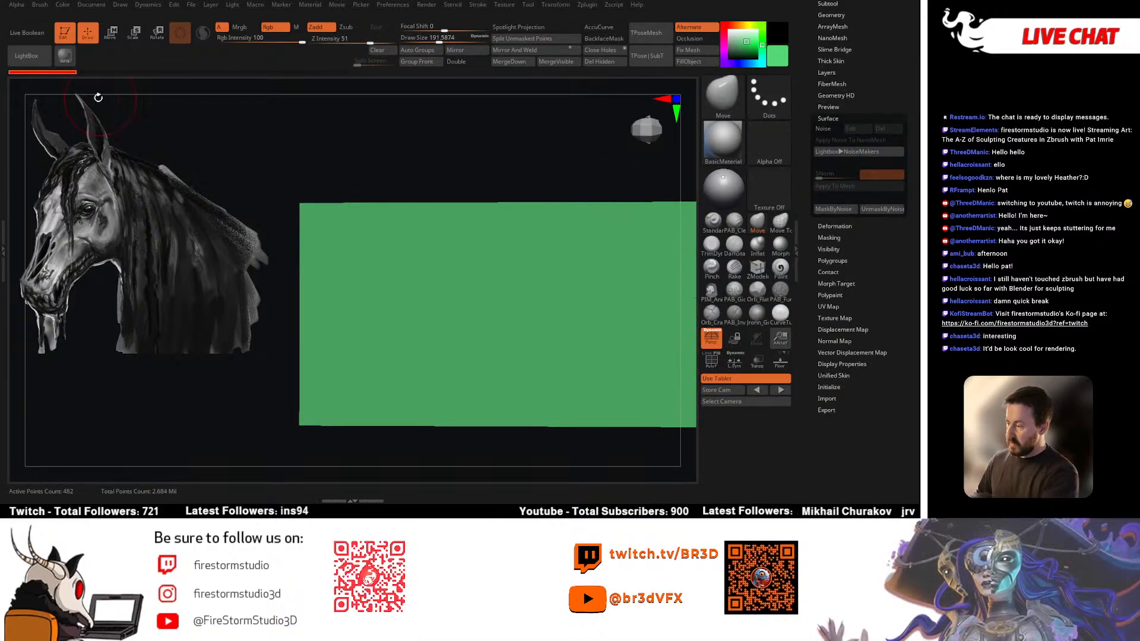
drag(77, 77, 356, 88)
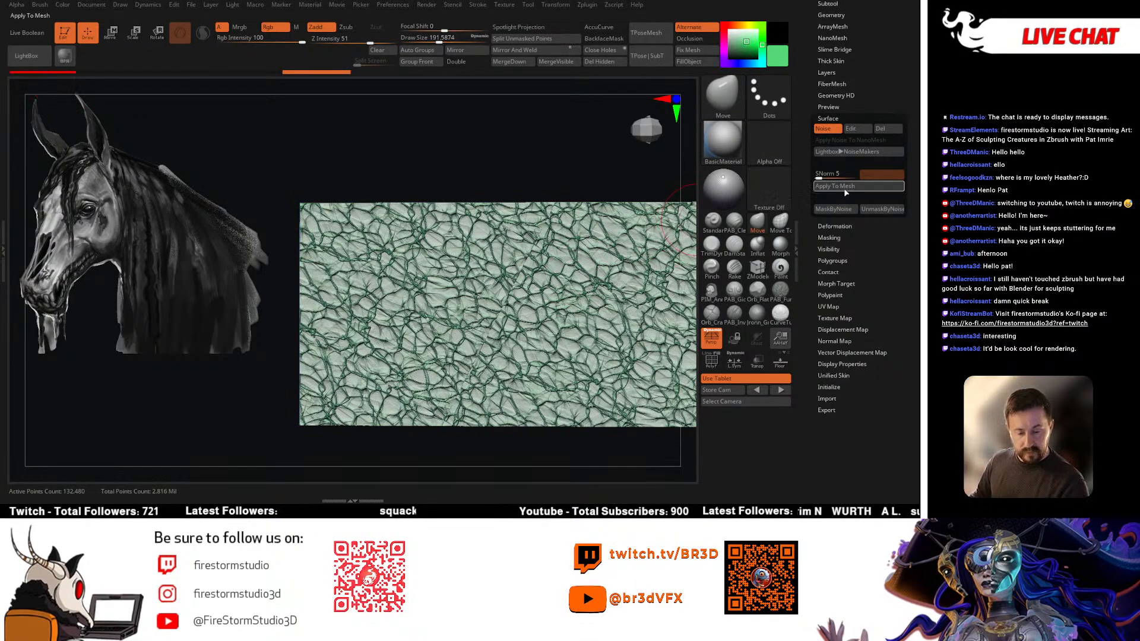
Step: Set the ground noise's SNorm to 0, subdivide the slab to 8.478 million polygons and apply the noise to the mesh
drag(837, 174, 815, 174)
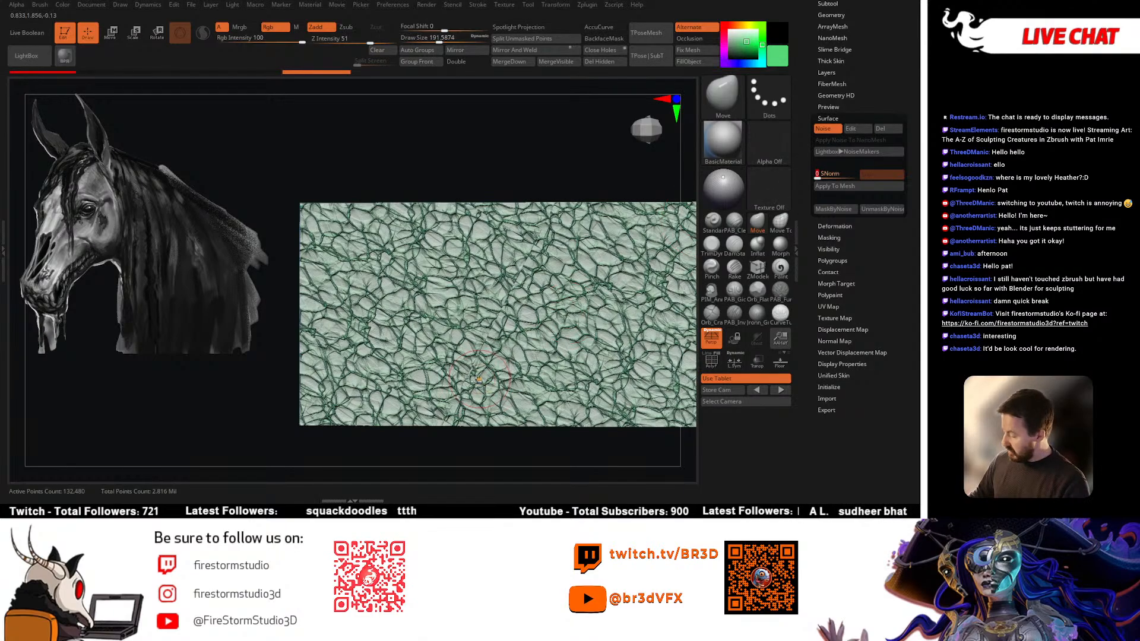
key(ctrl+d)
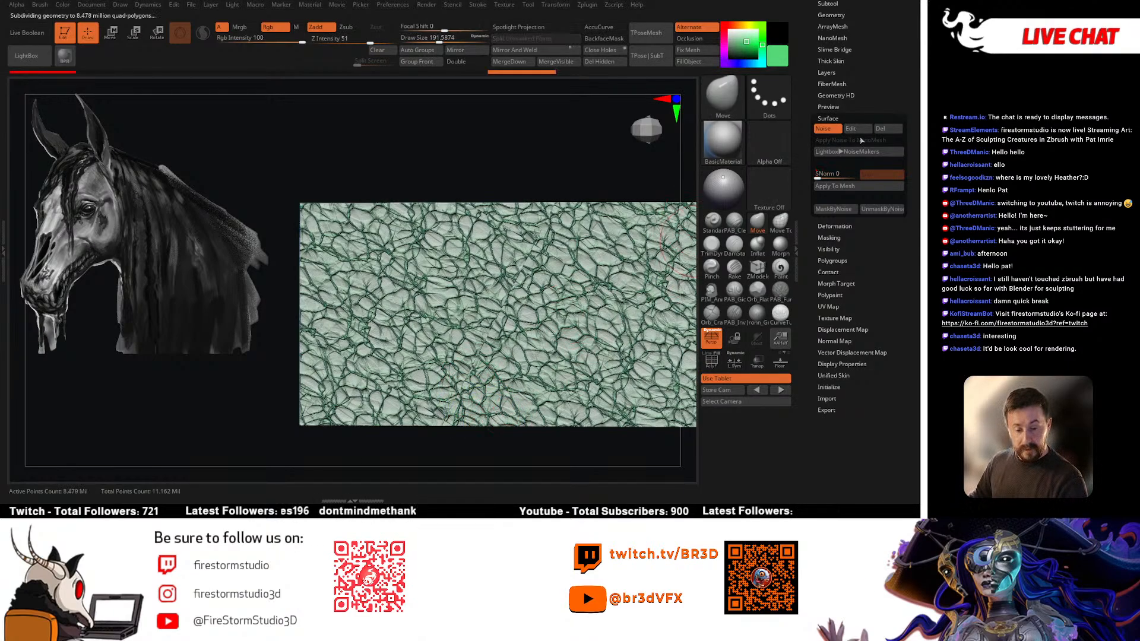
click(834, 186)
mouse_move(590, 451)
mouse_down()
mouse_move(589, 329)
mouse_move(570, 322)
mouse_move(596, 214)
mouse_move(595, 246)
mouse_up()
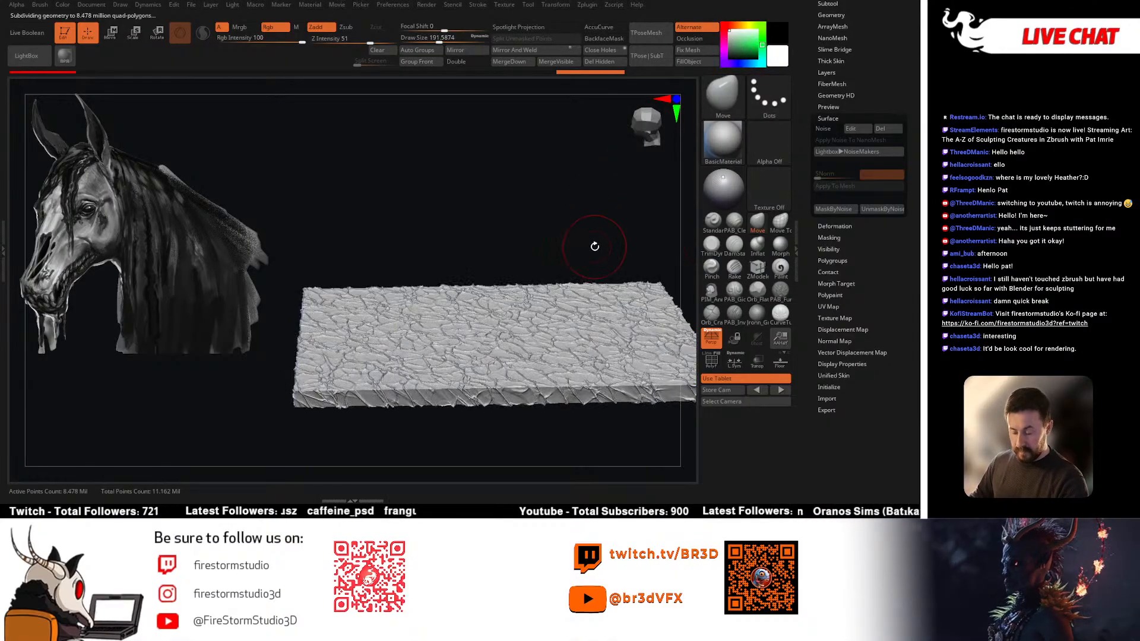
Step: Pick a muted green as the active colour and check the ground slab's texture map settings
click(737, 41)
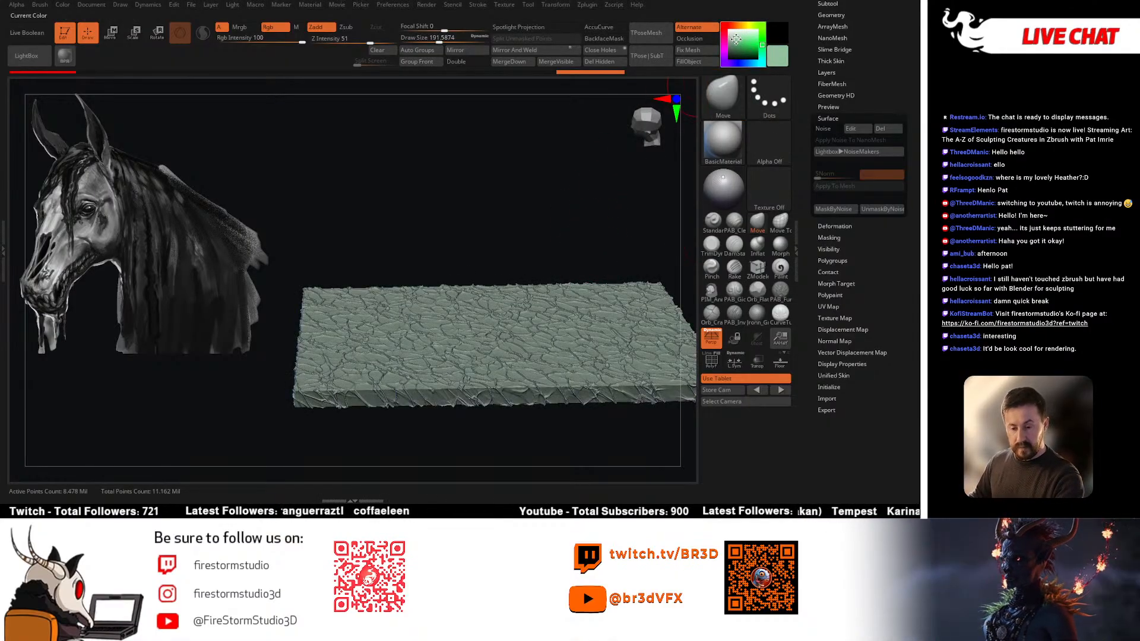
click(838, 318)
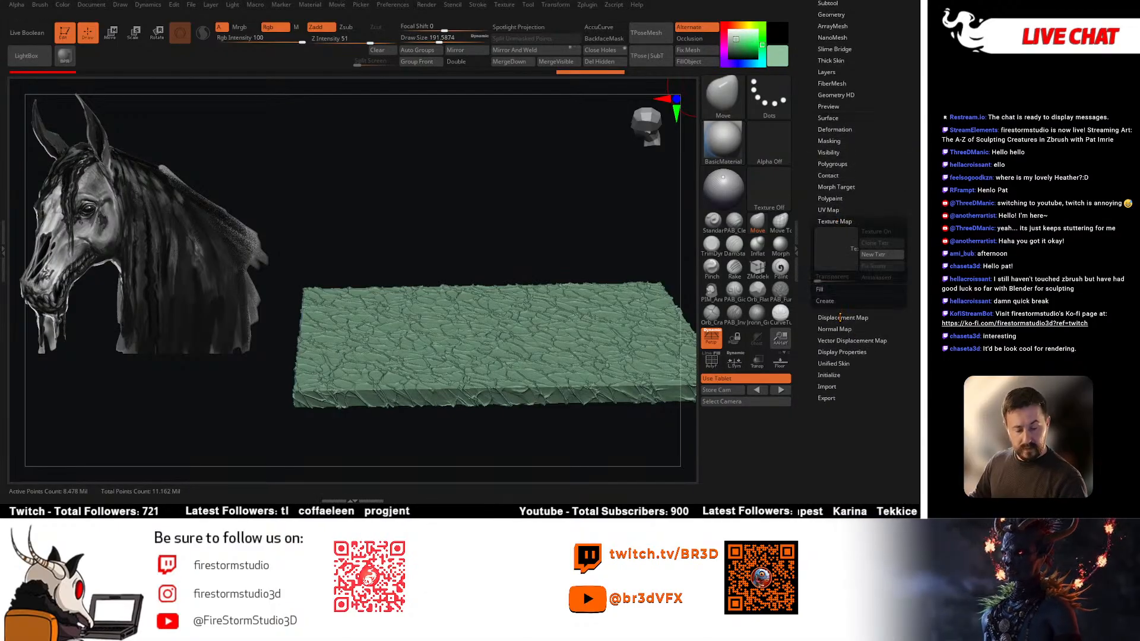
click(834, 221)
scroll(874, 203, up, 5)
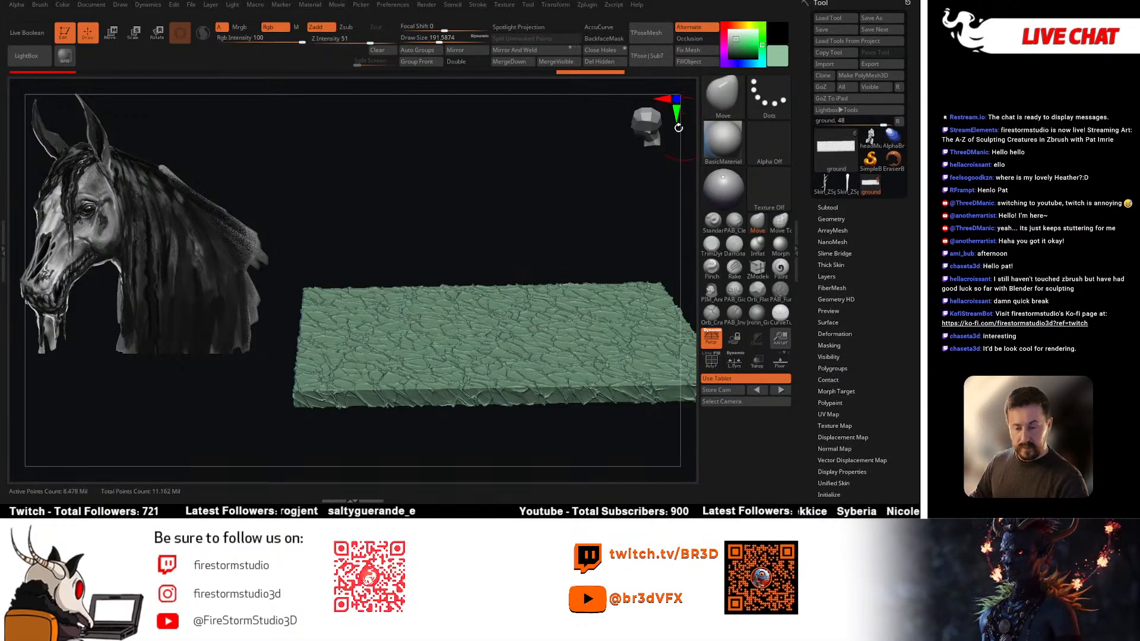
Step: Set the Rgb intensity to 12, pick a saturated green and fill the ground slab with it repeatedly
drag(289, 43, 255, 41)
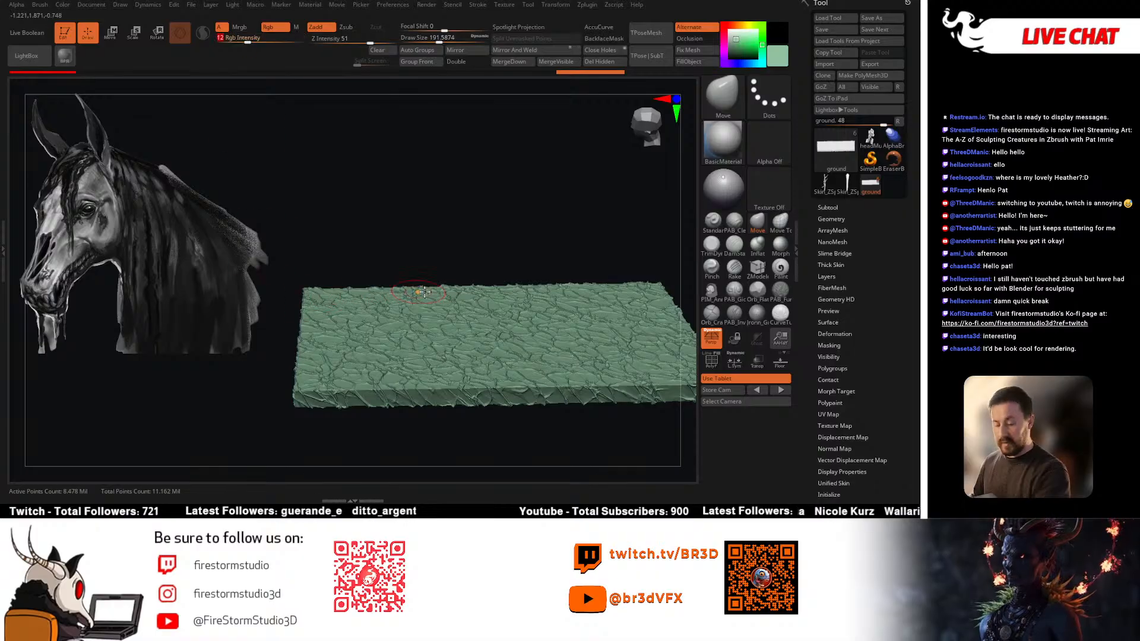
drag(600, 246, 587, 247)
drag(743, 35, 750, 46)
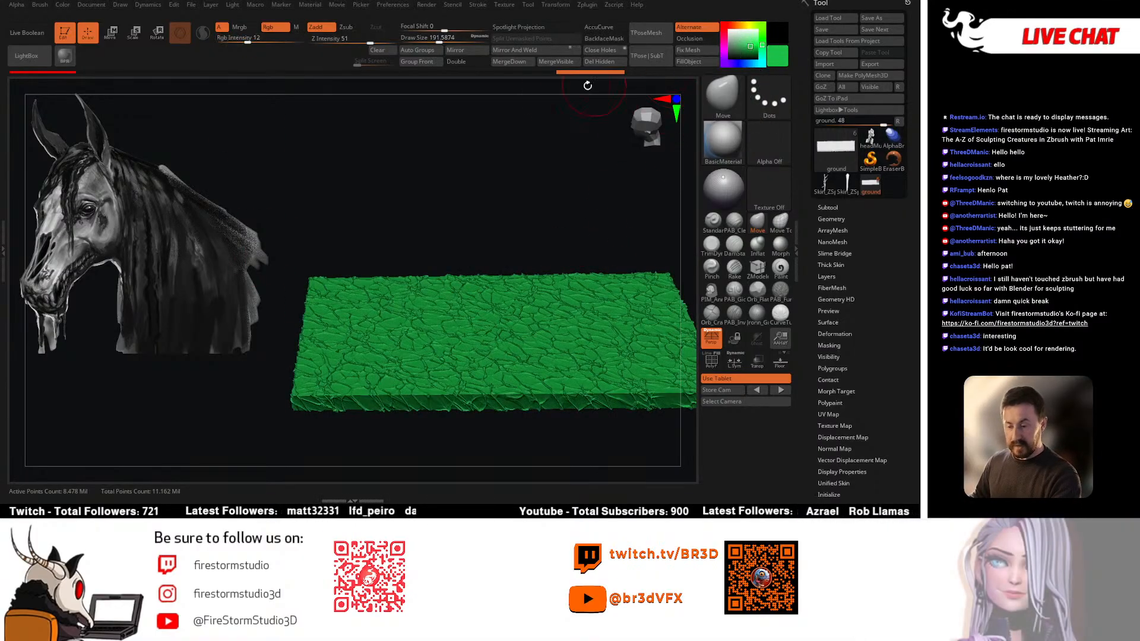
click(694, 62)
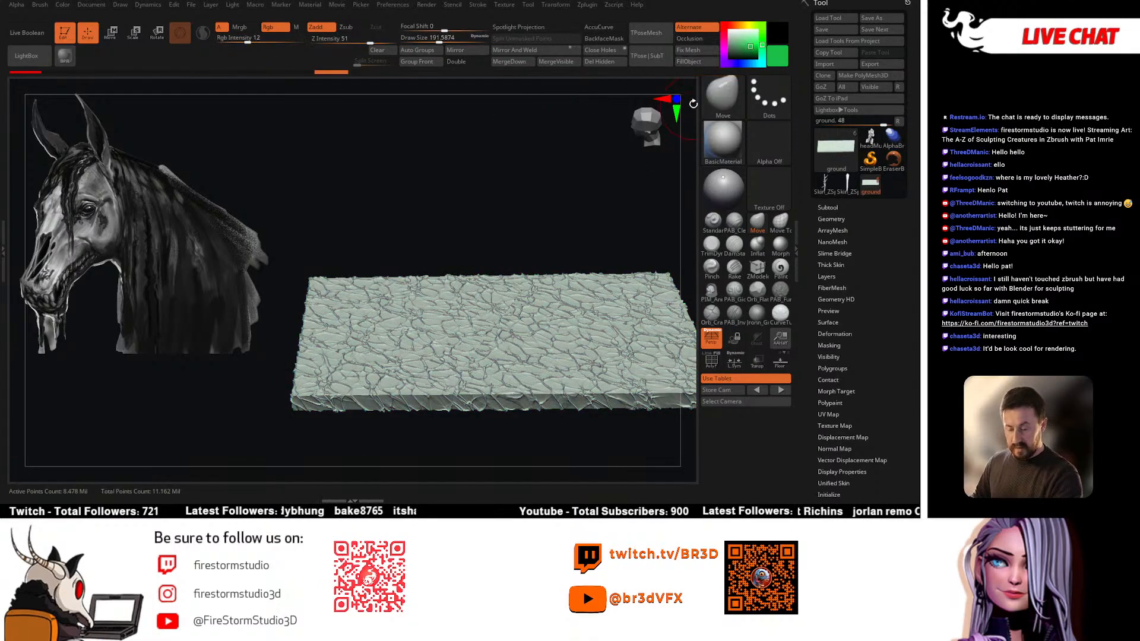
click(700, 64)
click(699, 64)
Step: Bring back the full scene with the hair shown, select the horse body and set the active colour to white
mouse_move(565, 210)
mouse_down()
mouse_move(573, 243)
mouse_move(565, 191)
mouse_move(562, 280)
mouse_move(507, 339)
mouse_move(529, 374)
mouse_move(550, 358)
mouse_up()
click(837, 193)
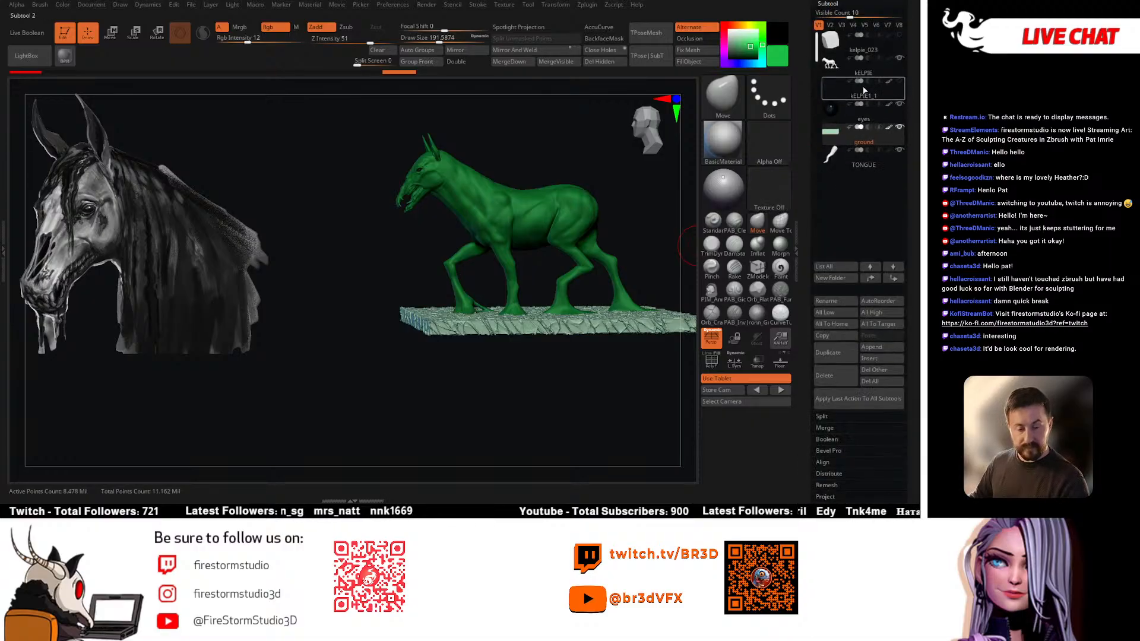
click(898, 82)
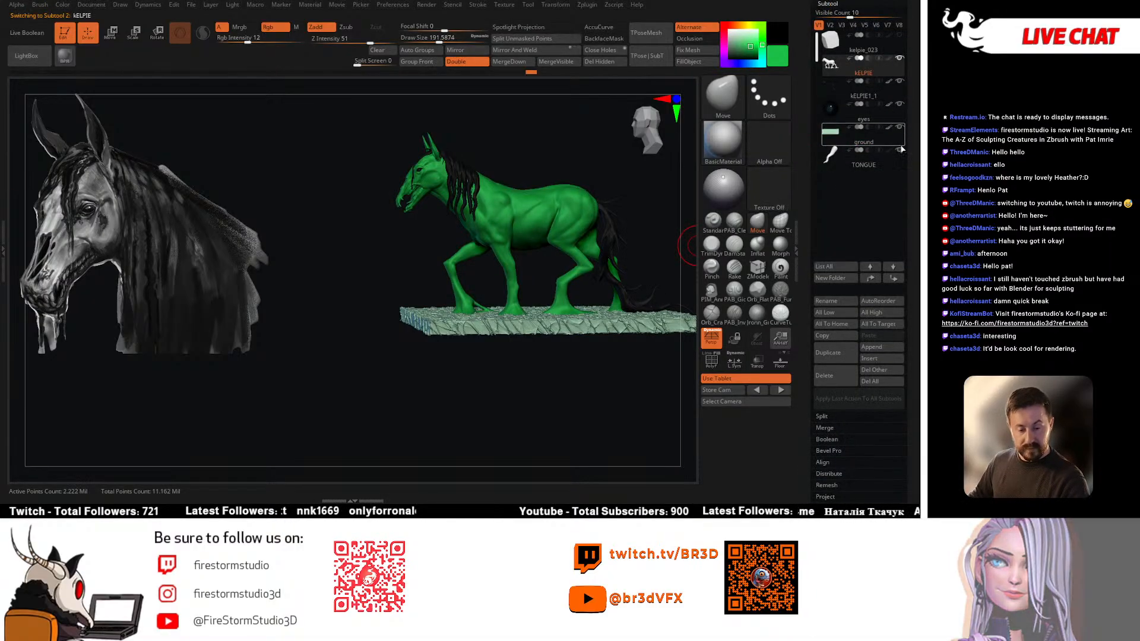
click(730, 31)
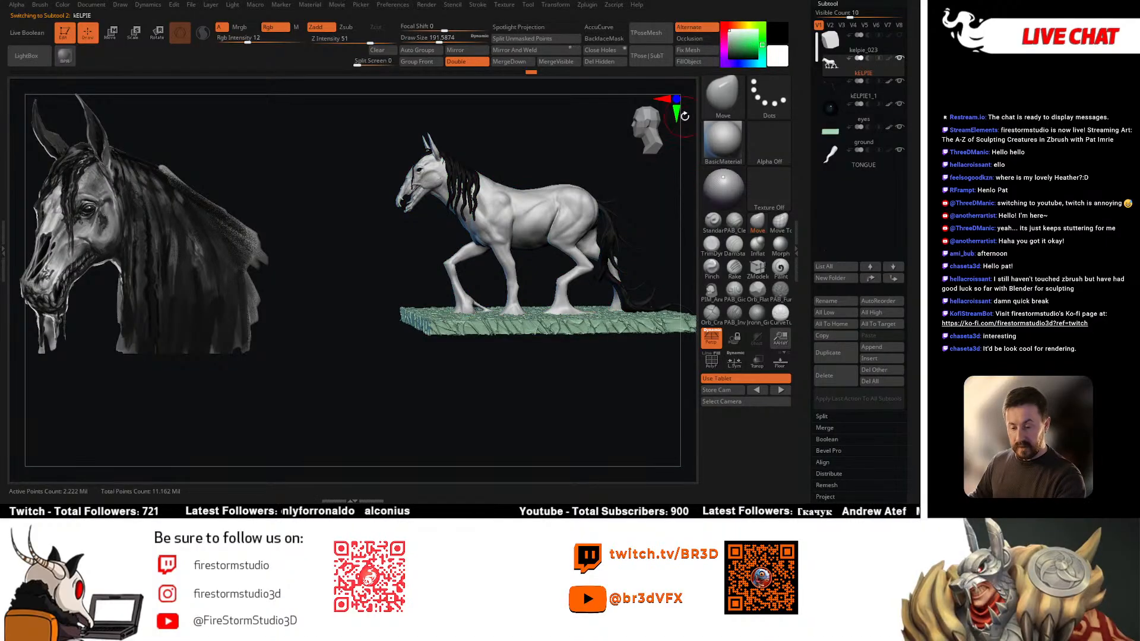
Step: Select the ground slab, drop it to a lower subdivision level and polish its surface at 17
alt+drag(646, 301, 670, 367)
mouse_move(574, 322)
alt+mouse_down()
mouse_move(550, 333)
mouse_move(535, 320)
alt+mouse_up()
key(space)
key(space)
alt+drag(677, 313, 656, 302)
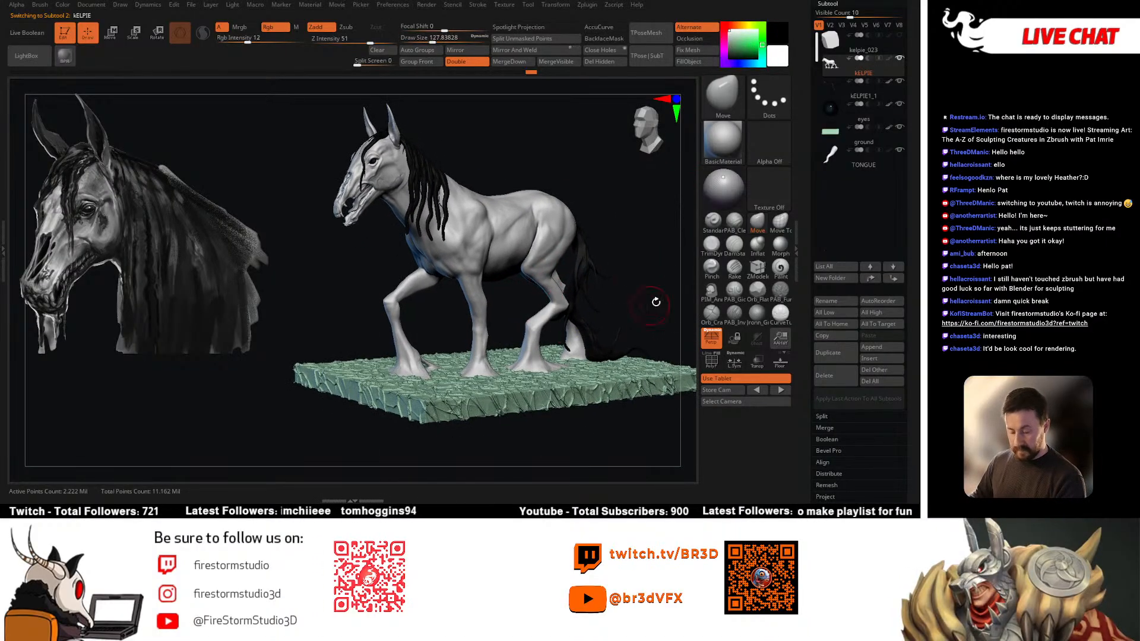
click(832, 143)
key(shift)
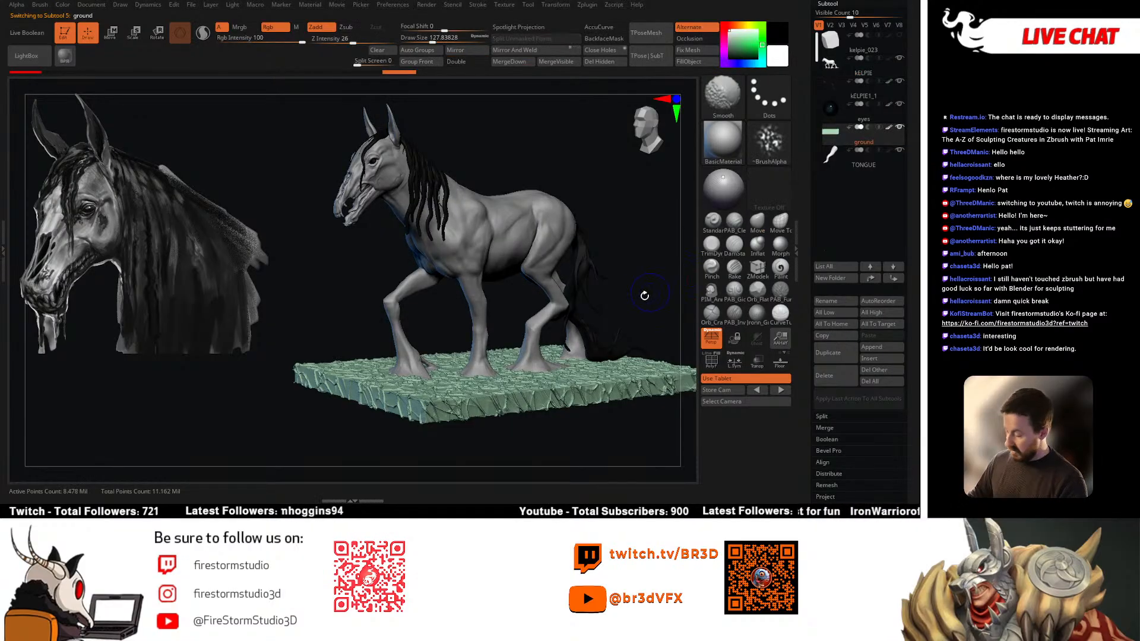
key(shift+d)
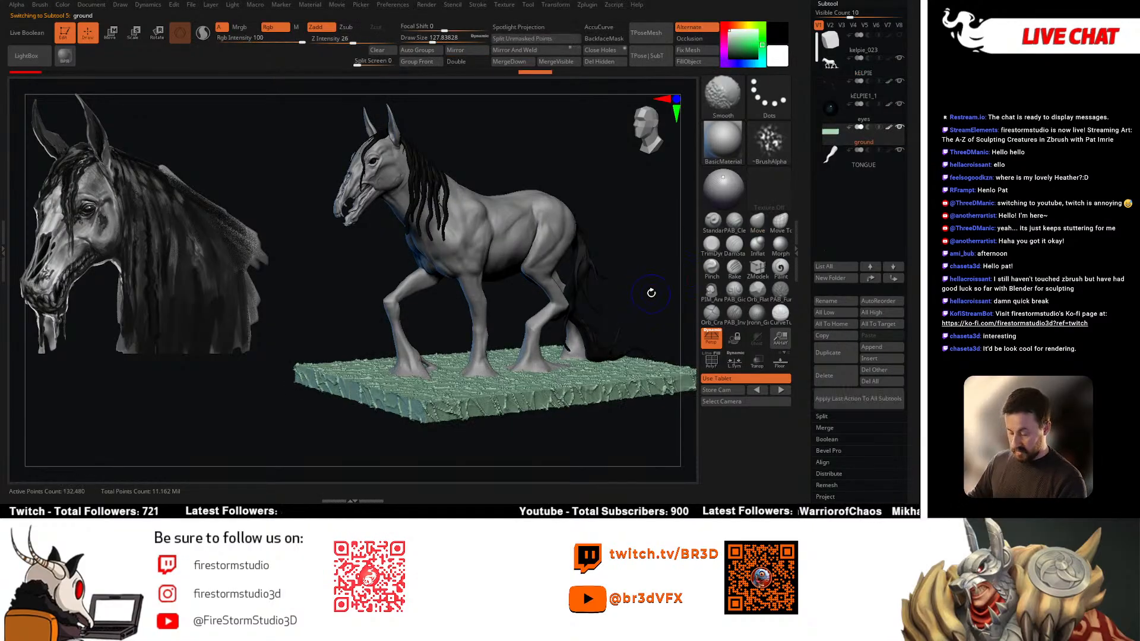
click(828, 3)
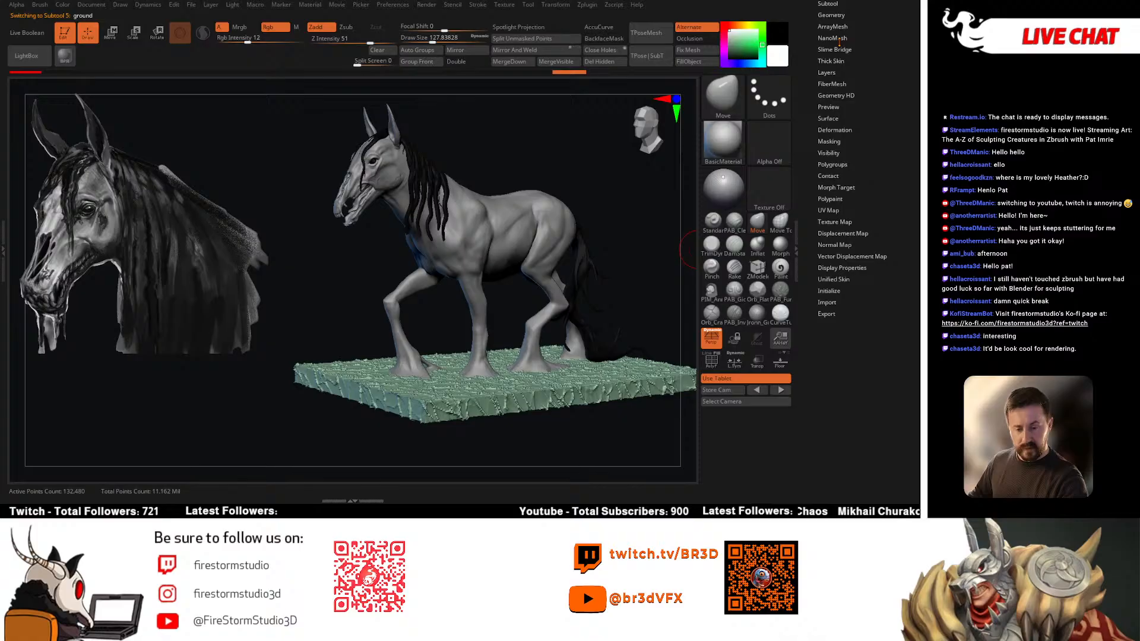
click(834, 129)
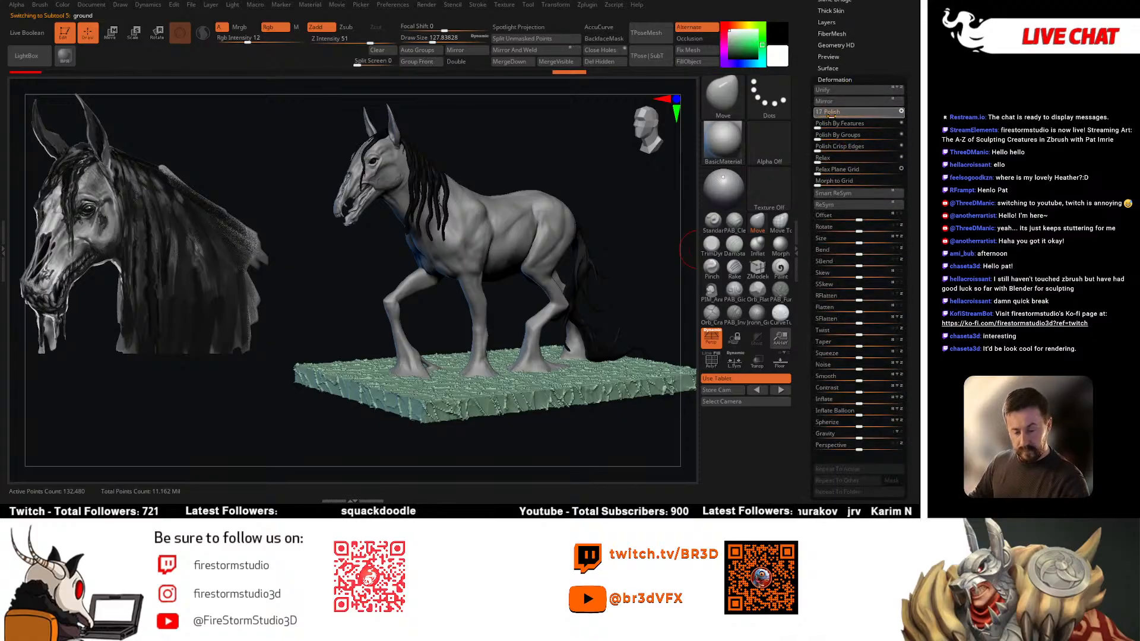
drag(831, 115, 831, 115)
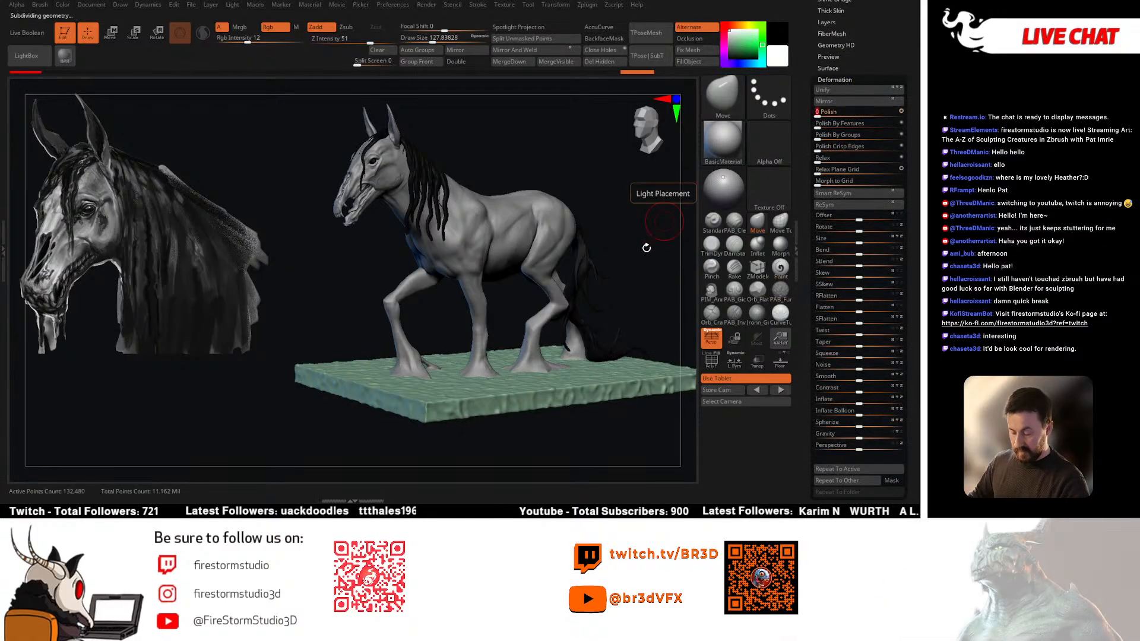
Step: Delete the ground slab's subdivision levels above level 3 and save the tool as the next version
key(ctrl+d)
key(ctrl+d)
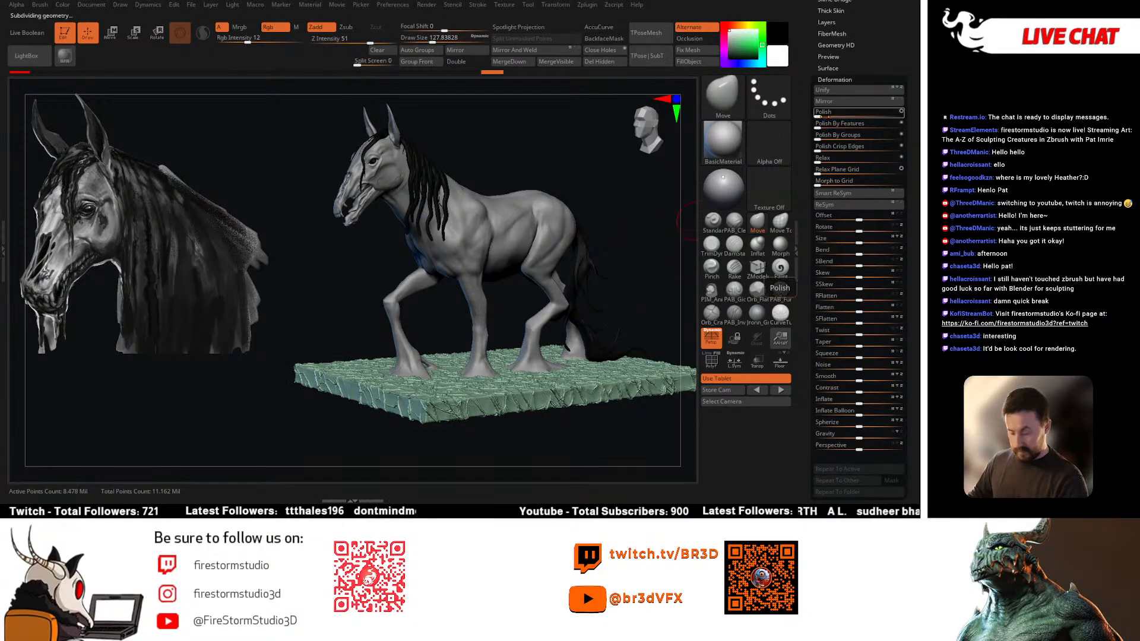
key(shift+d)
drag(660, 242, 661, 256)
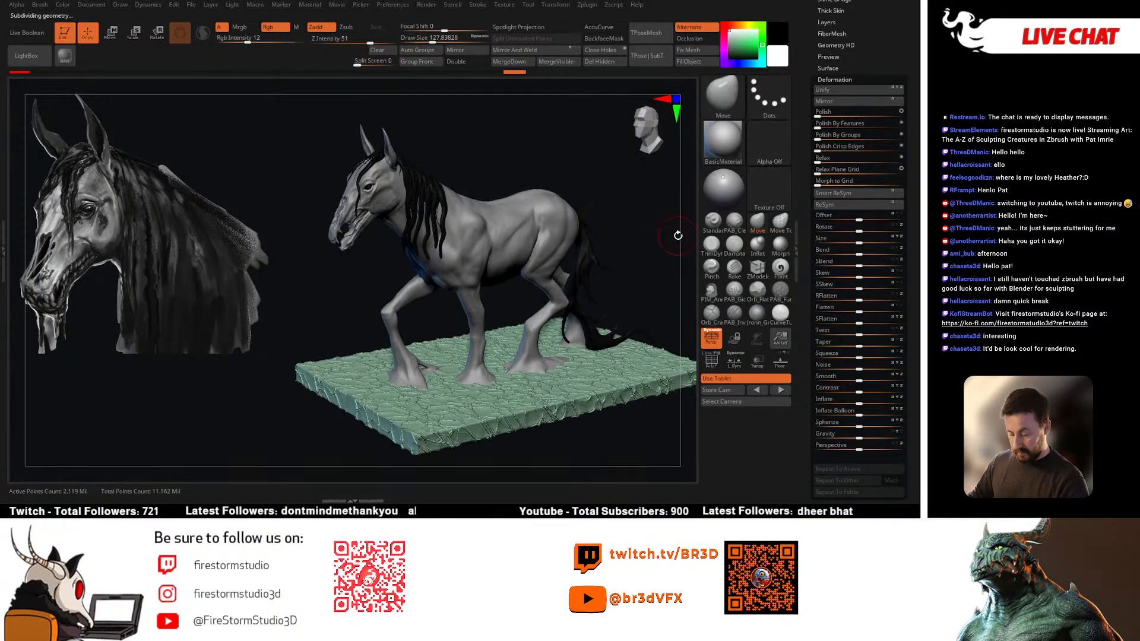
scroll(868, 60, up, 5)
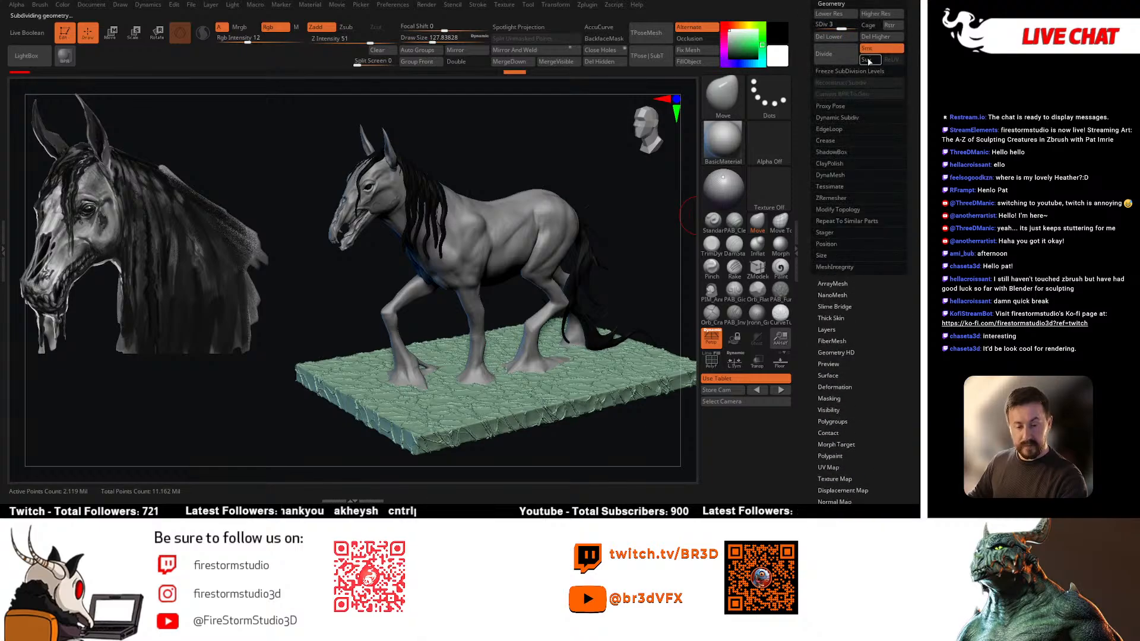
click(878, 37)
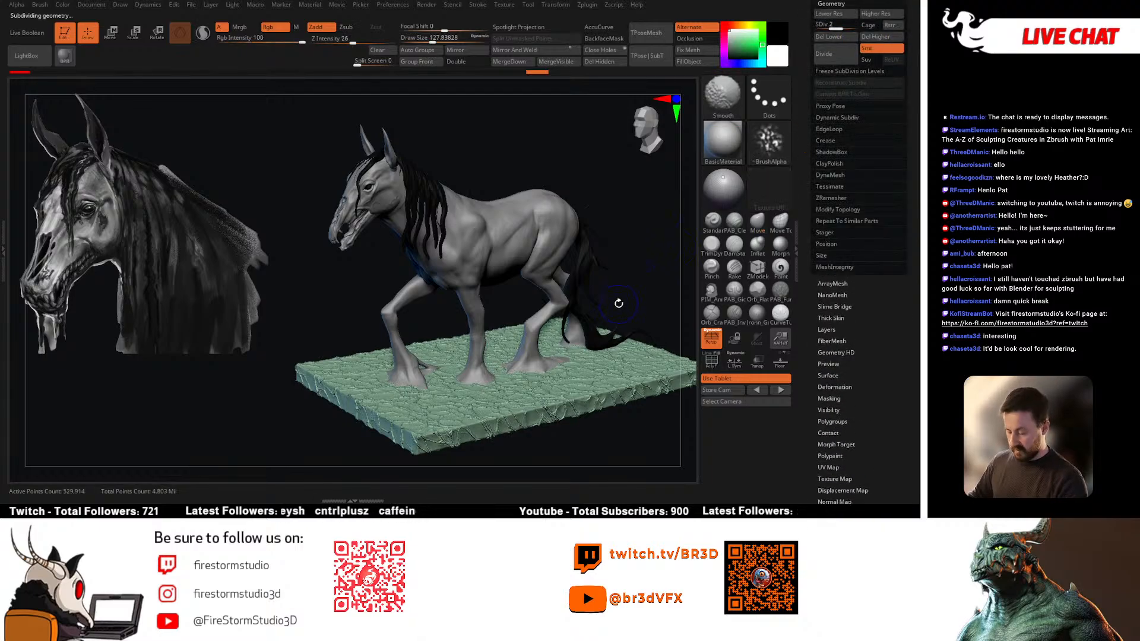
scroll(903, 112, up, 4)
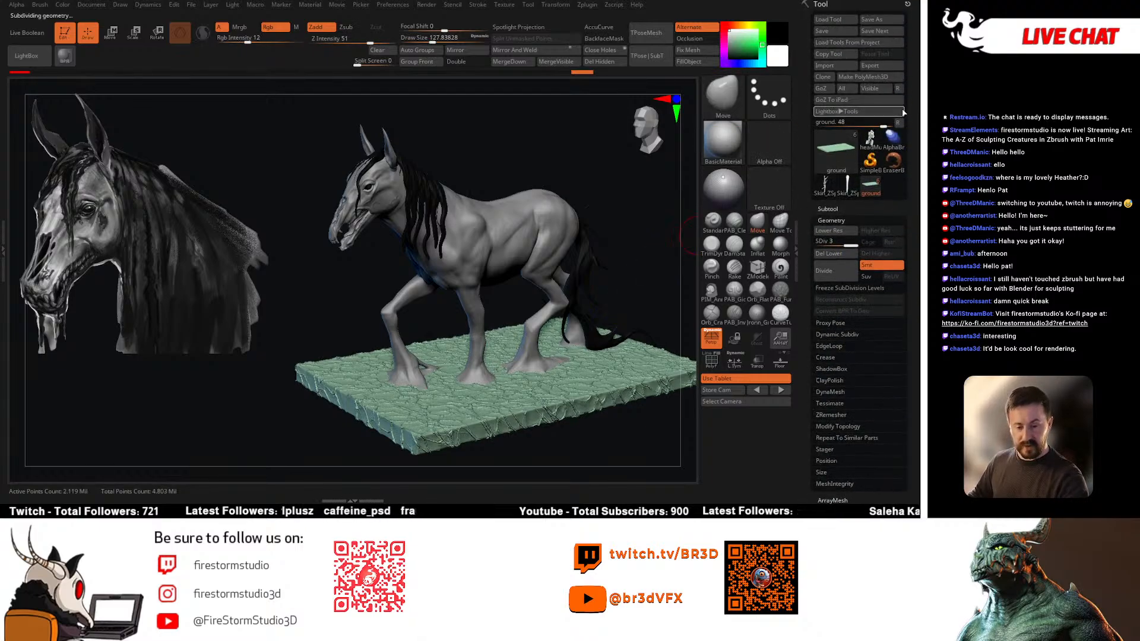
click(881, 31)
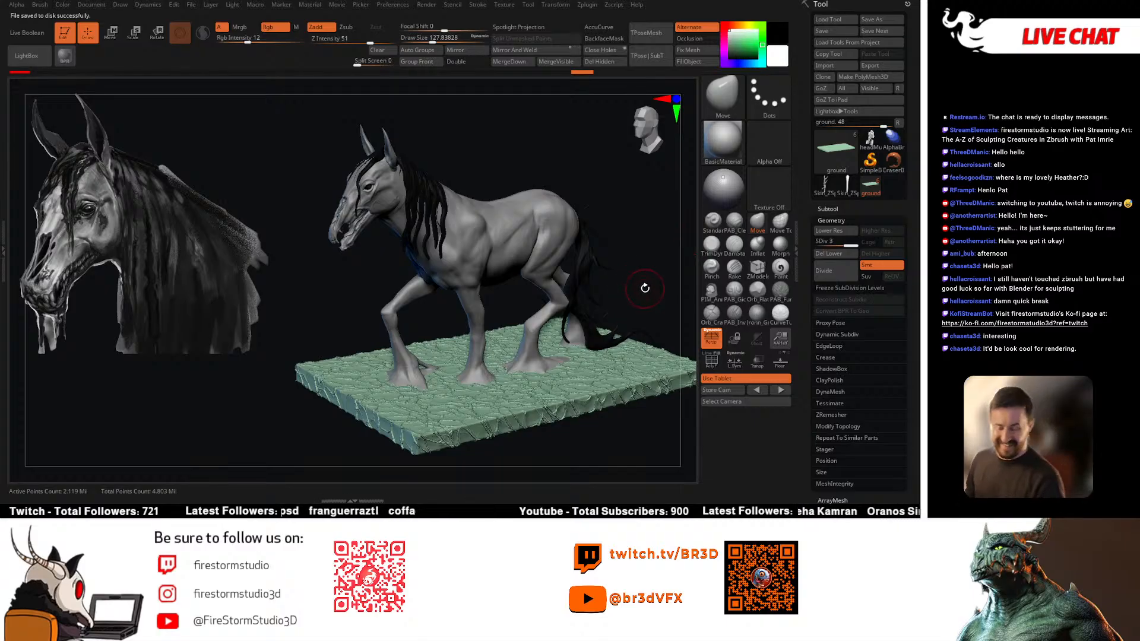
Step: Polish the ground slab lightly at subdivision level 3 and inspect its surface and edges
drag(636, 293, 604, 291)
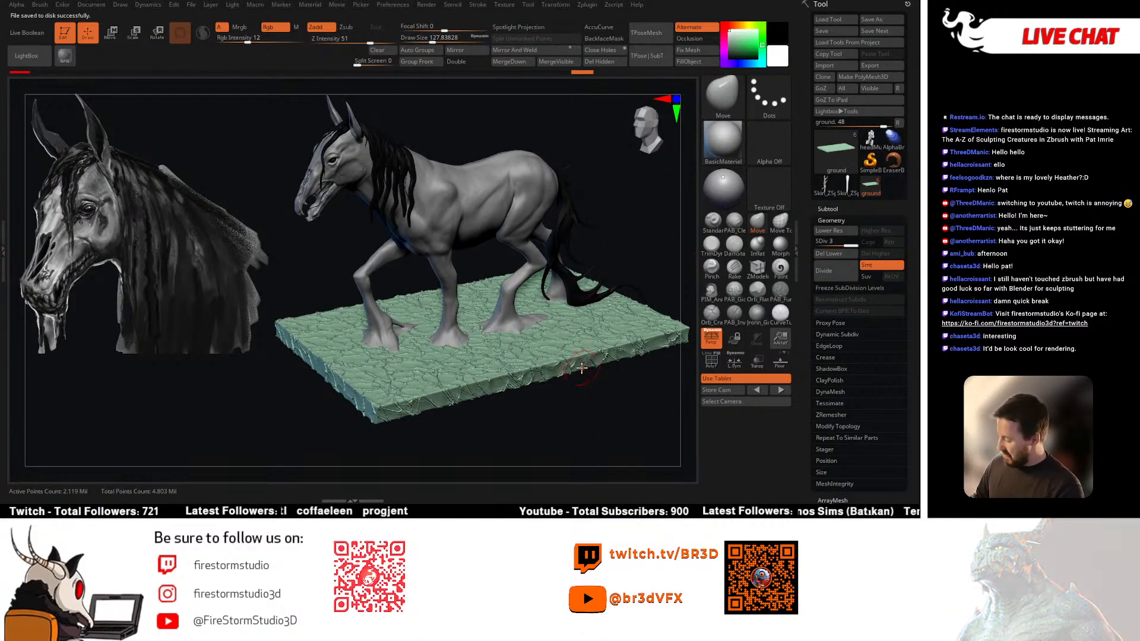
click(837, 220)
click(835, 335)
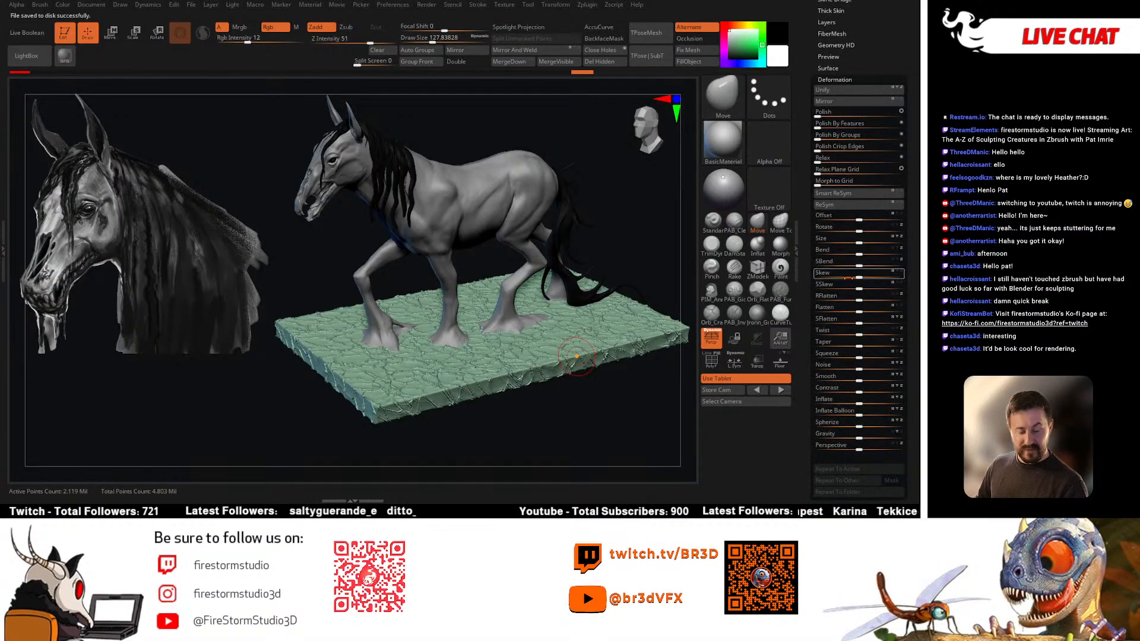
drag(817, 112, 831, 113)
drag(645, 261, 617, 314)
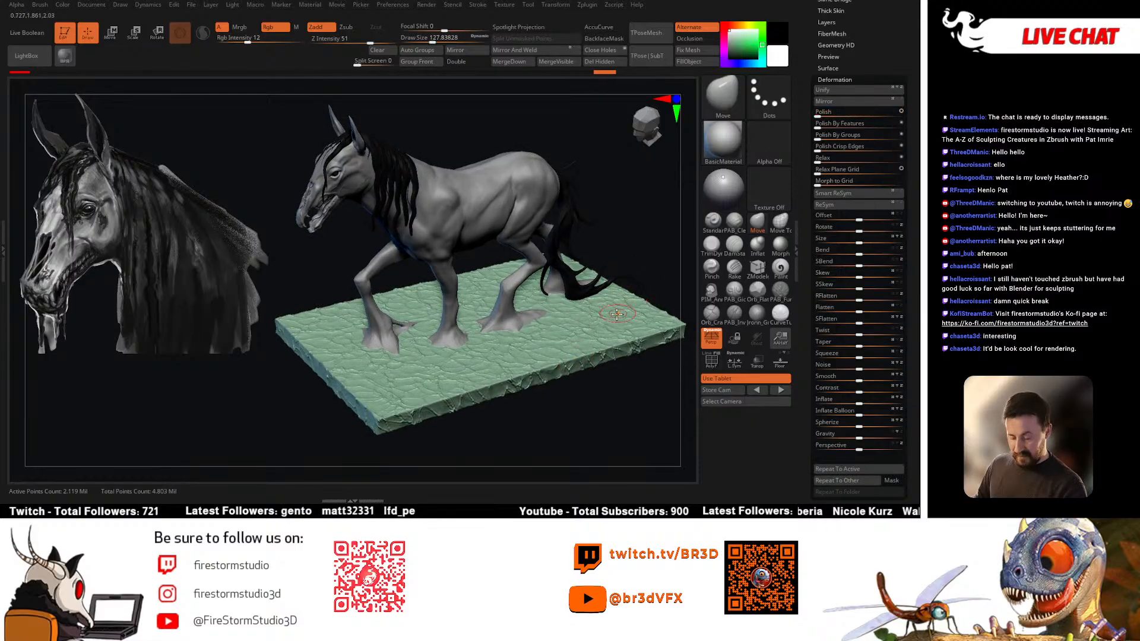
drag(578, 380, 493, 402)
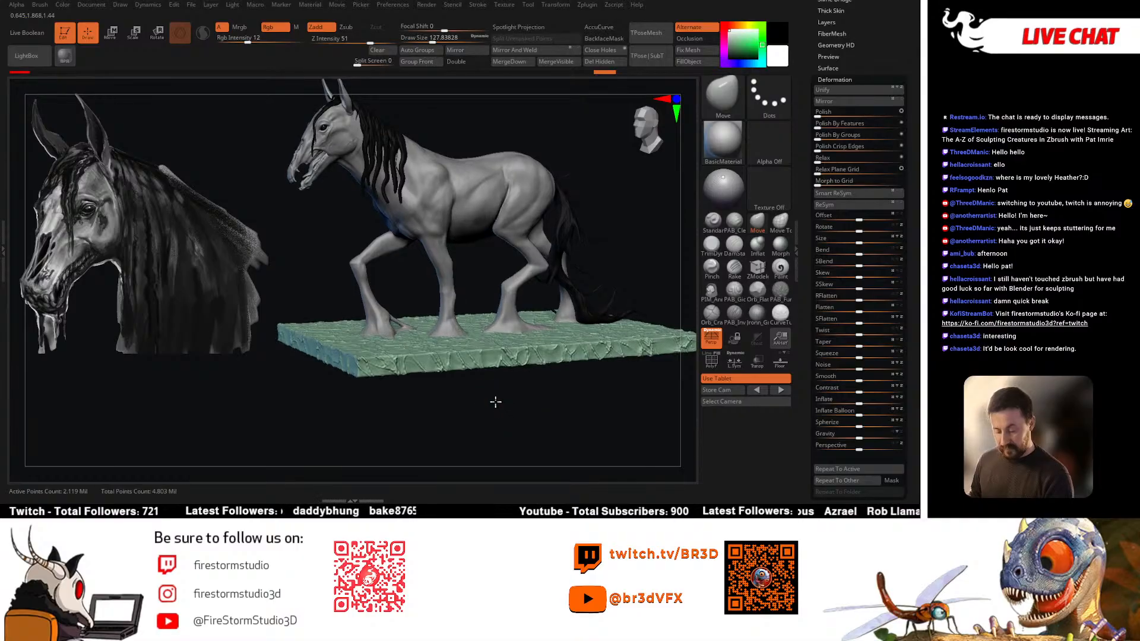
Step: Try to cut the ground slab straight across with the KnifeCurve brush in a side view without perspective
right_click(493, 404)
mouse_move(605, 394)
mouse_down()
mouse_move(563, 404)
mouse_move(508, 376)
mouse_move(524, 394)
mouse_move(512, 349)
mouse_up()
click(711, 337)
click(721, 98)
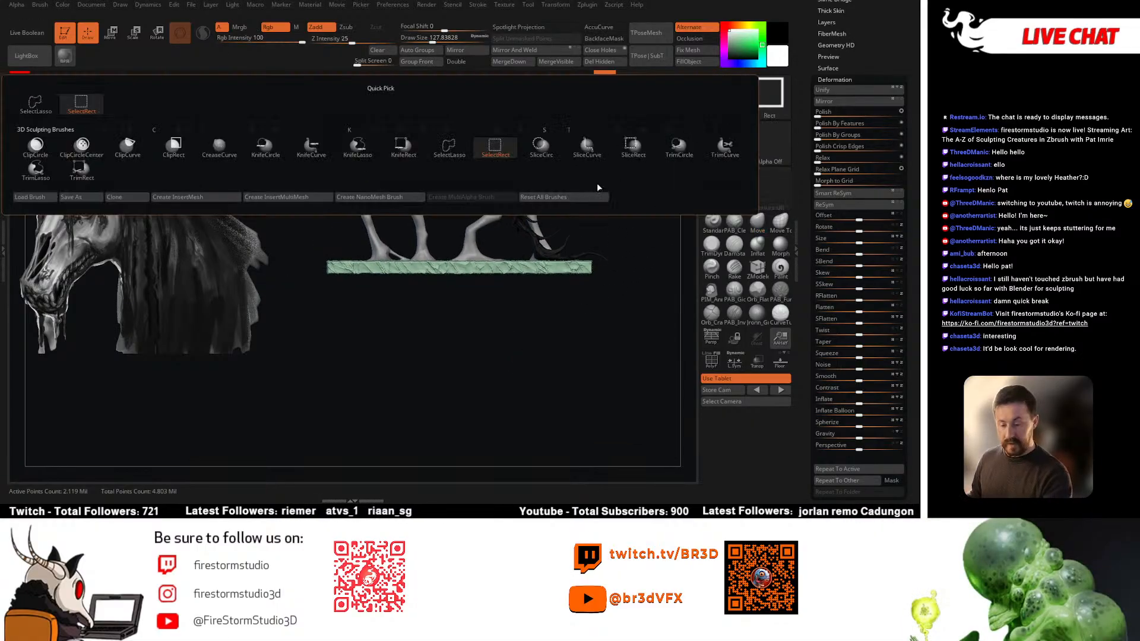
click(717, 111)
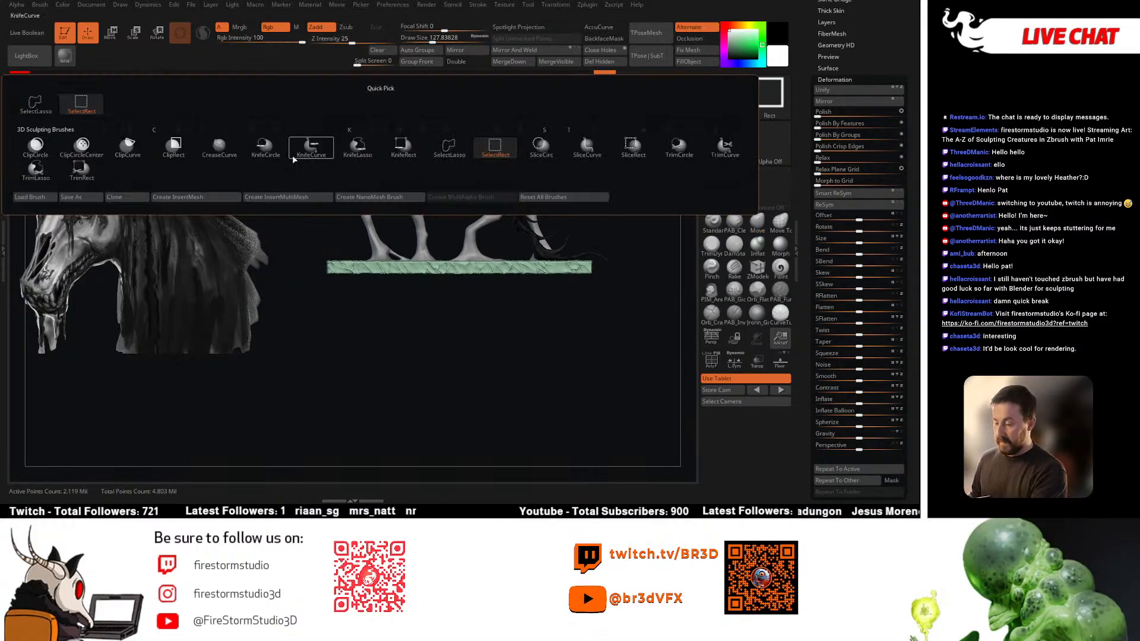
click(308, 152)
mouse_move(647, 262)
mouse_down()
mouse_move(342, 277)
mouse_move(262, 268)
mouse_up()
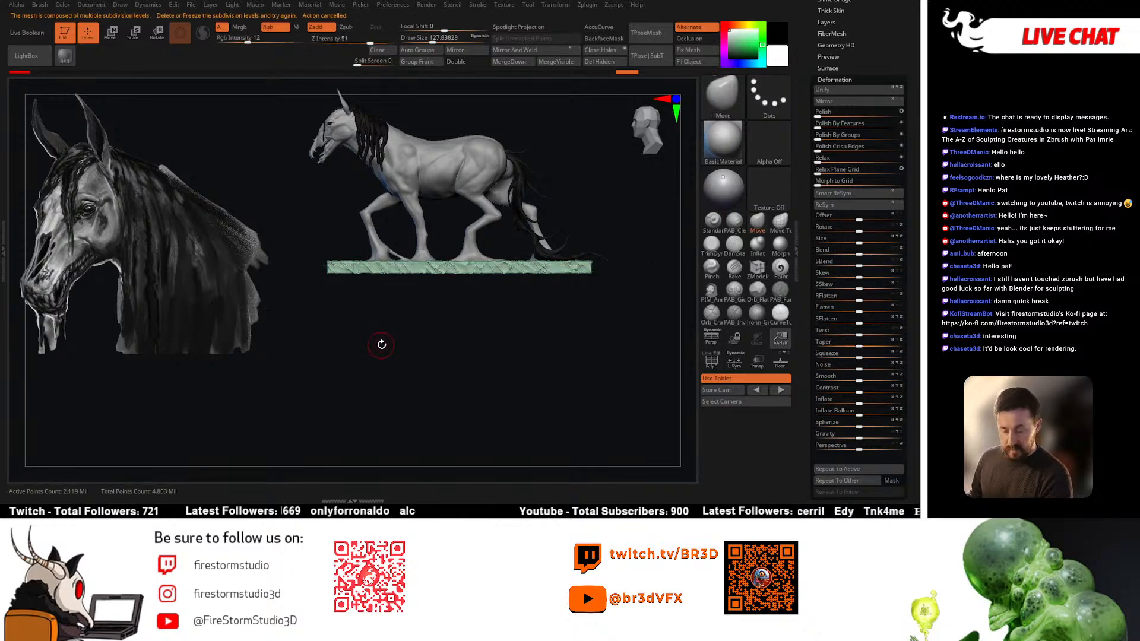
scroll(848, 44, up, 3)
drag(615, 202, 604, 270)
click(711, 338)
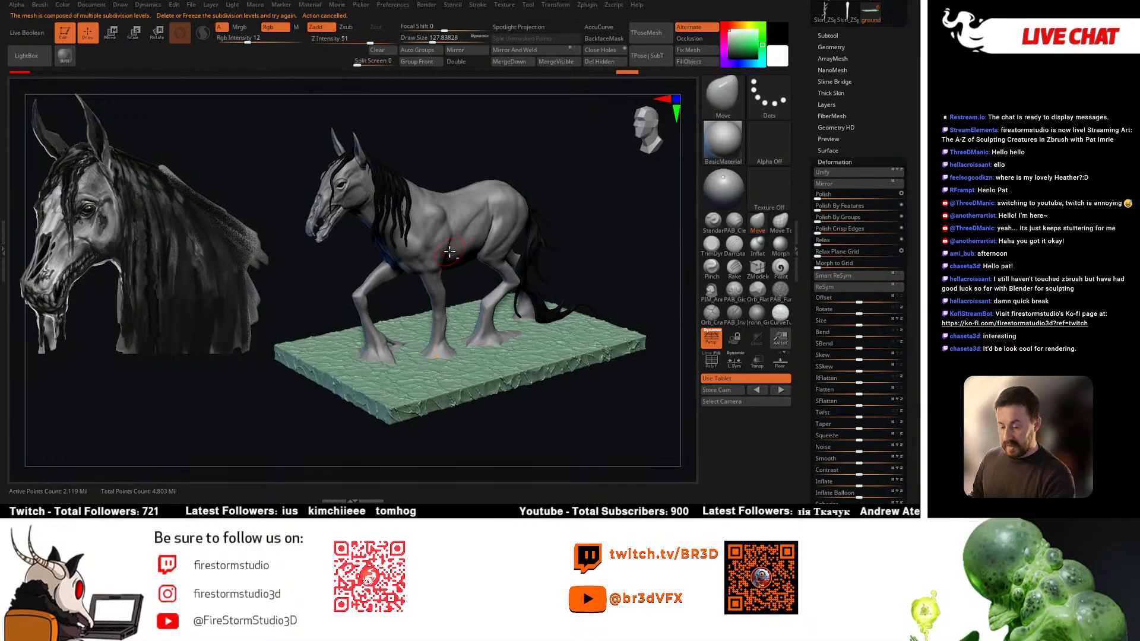
Step: Select the horse body and enlarge the Move brush to a draw size of about 145
alt+click(452, 252)
mouse_move(574, 215)
mouse_down()
mouse_move(567, 205)
mouse_move(570, 238)
mouse_up()
alt+drag(571, 238, 585, 248)
key(space)
drag(581, 241, 584, 241)
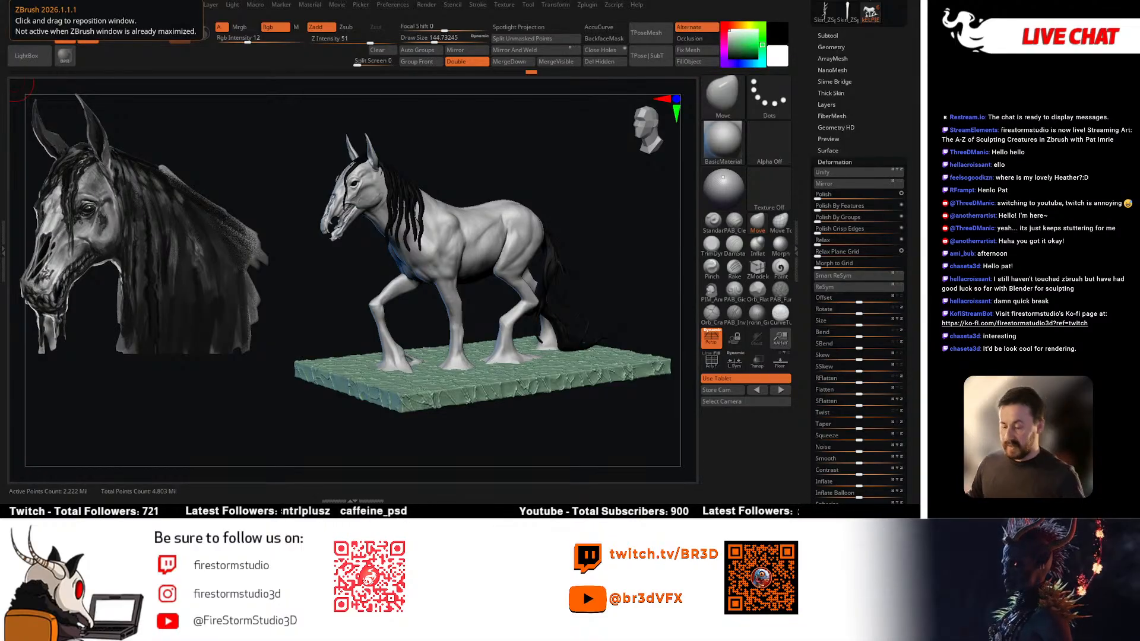
drag(611, 257, 572, 246)
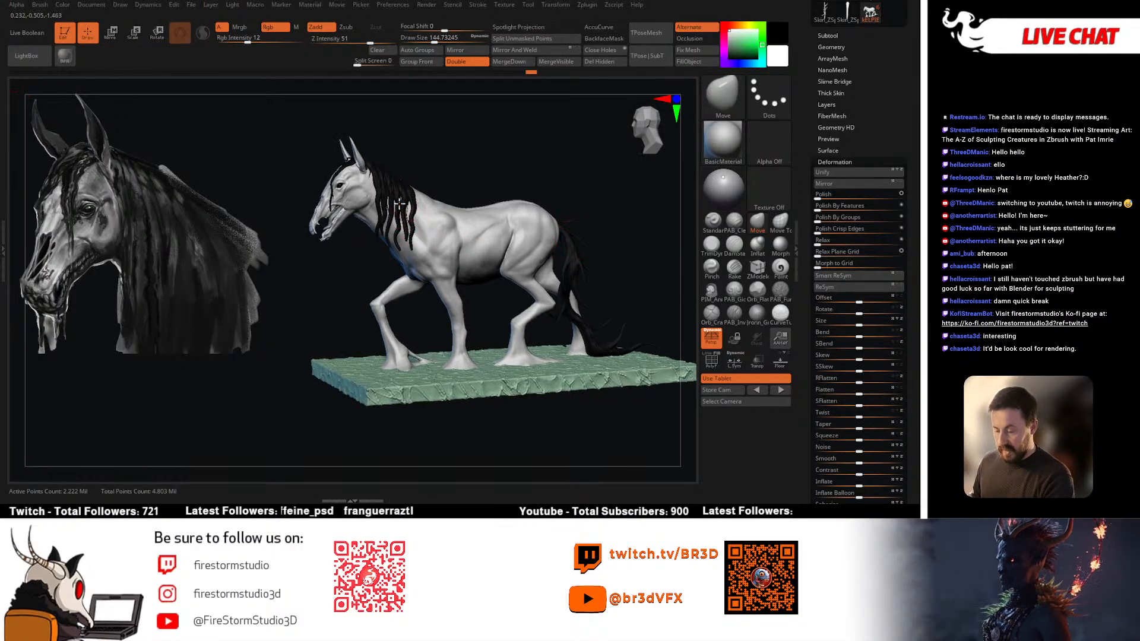
Step: Select the hair subtool, pick a very dark green and fill it at an Rgb intensity of 100
alt+click(410, 219)
click(743, 53)
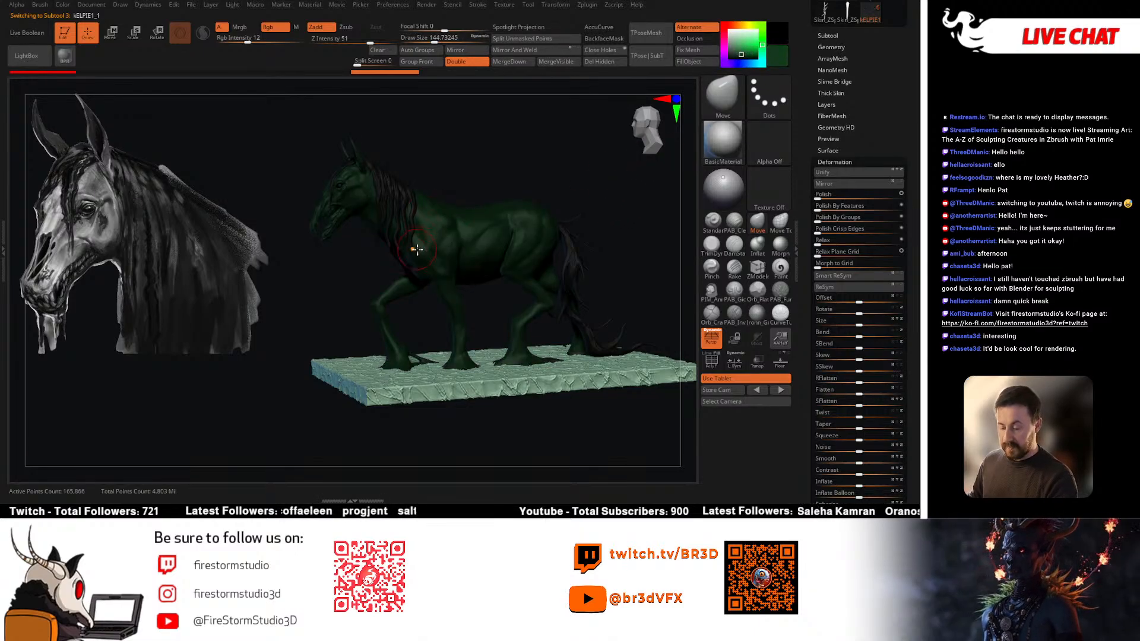
click(832, 35)
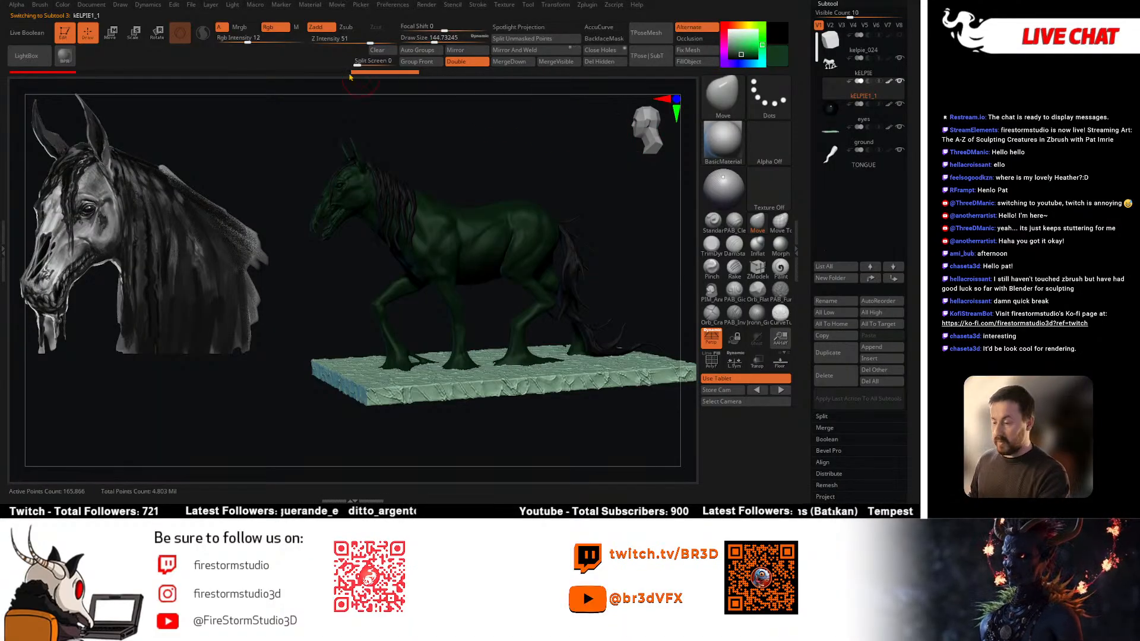
drag(248, 40, 302, 40)
click(700, 61)
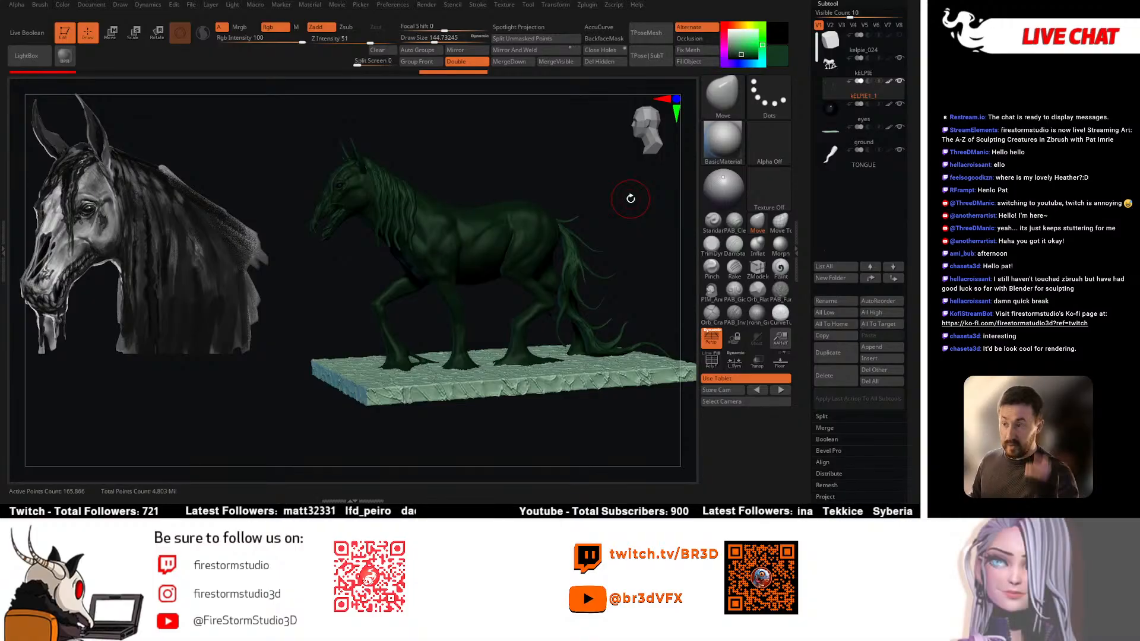
Step: Pick a pale muted green, undo its trial fill on the hair and fill the horse body with it instead
click(744, 47)
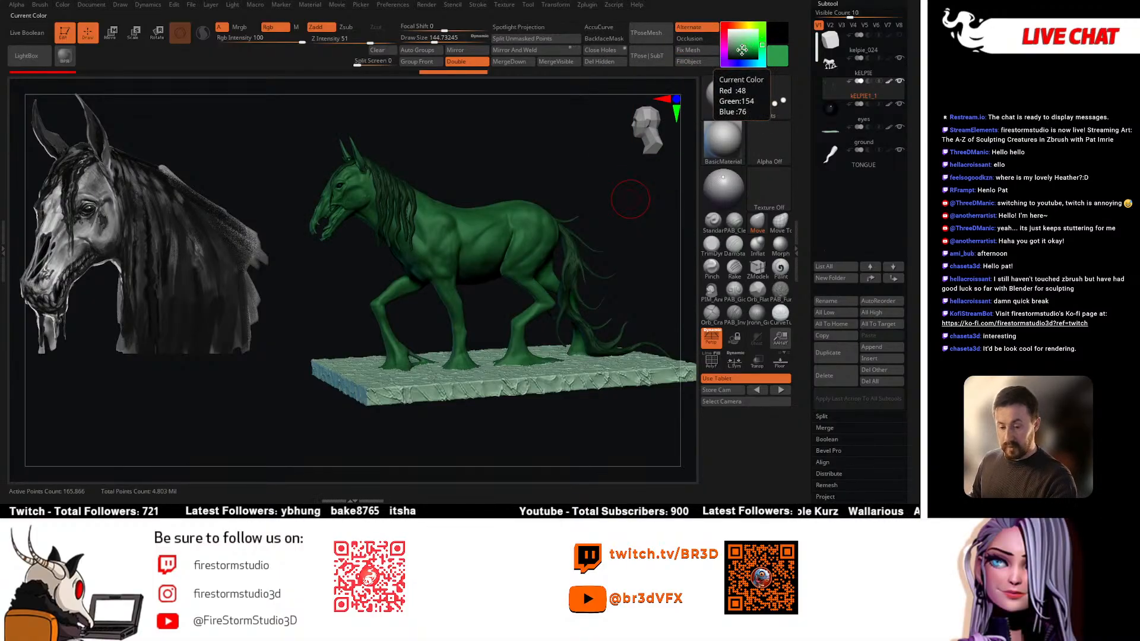
click(735, 41)
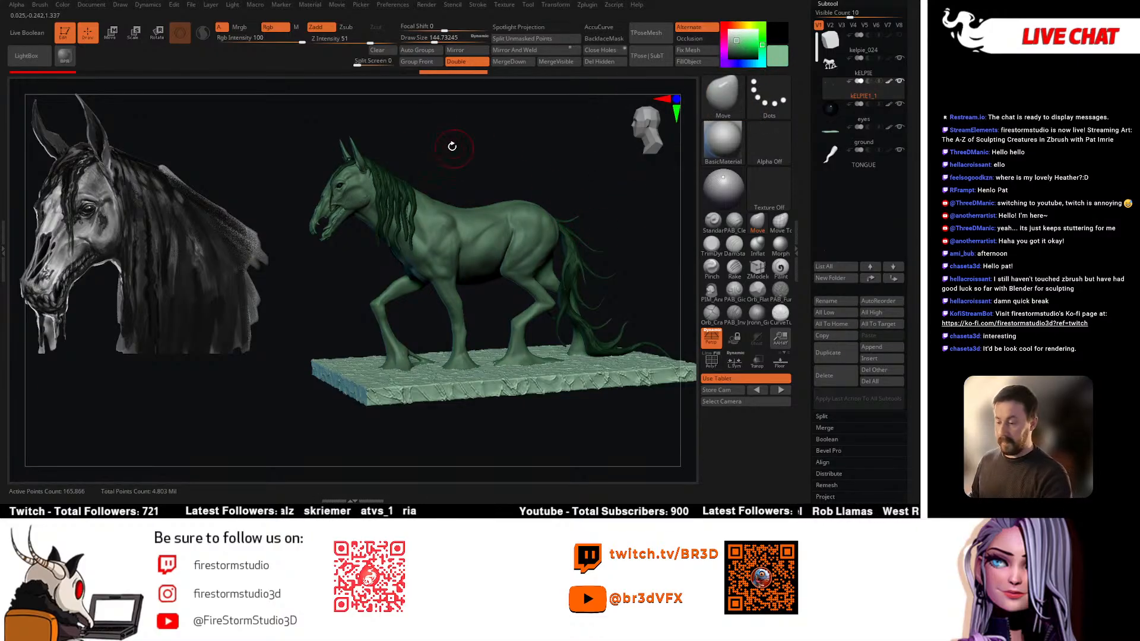
click(689, 62)
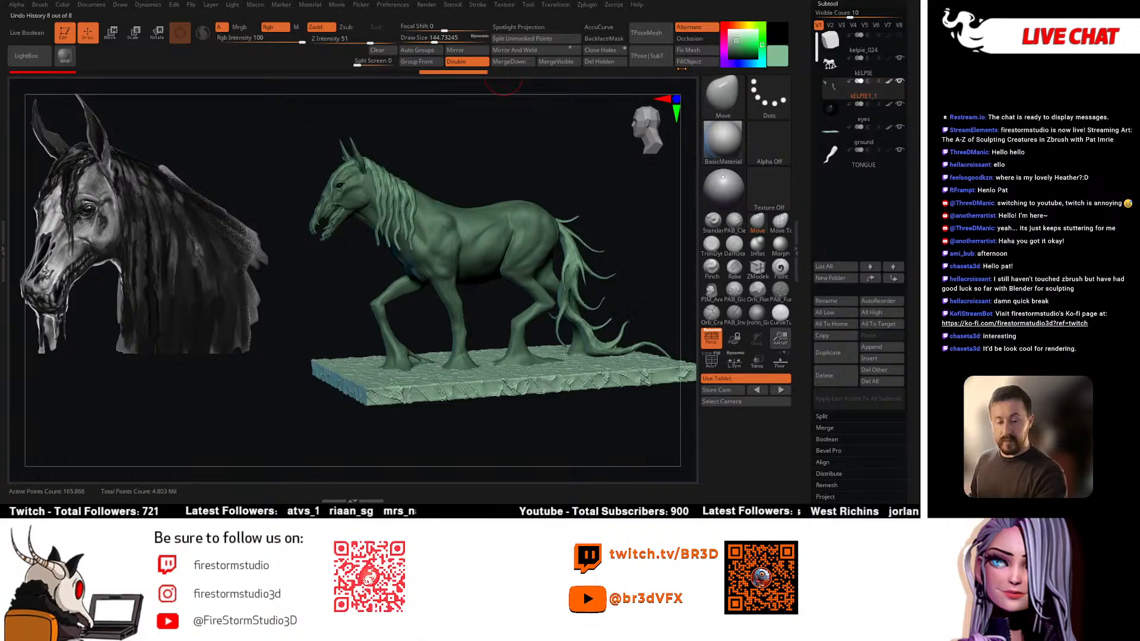
key(ctrl+z)
click(857, 69)
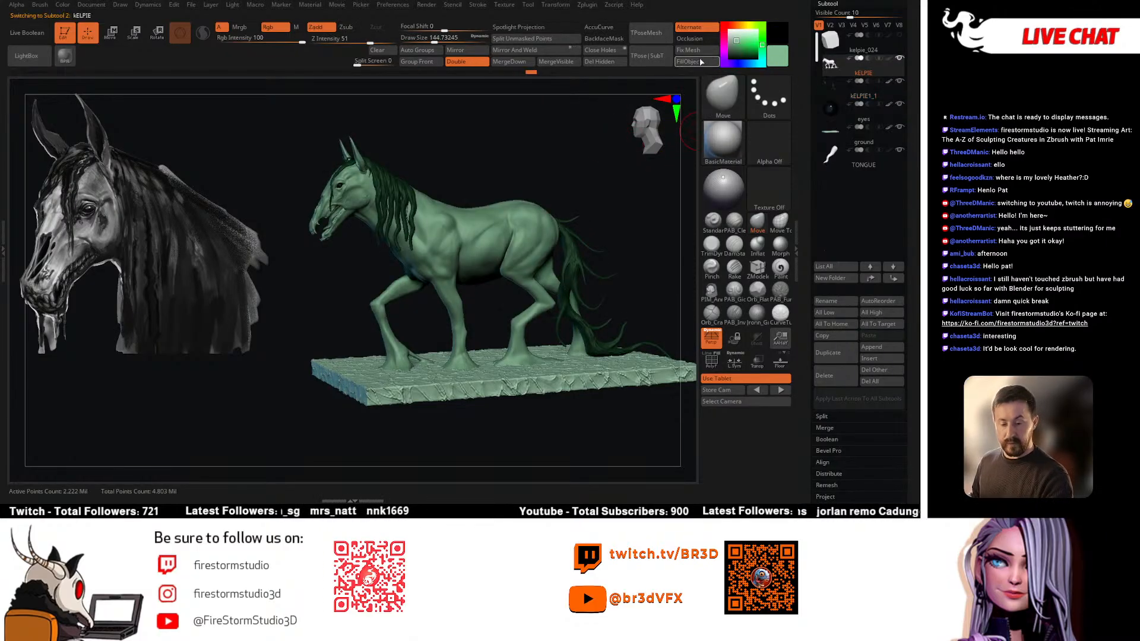
Step: Duplicate the horse body while it is isolated with its polygroups shown, and save the tool as the next version
drag(593, 173, 588, 313)
key(alt+s)
key(shift+f)
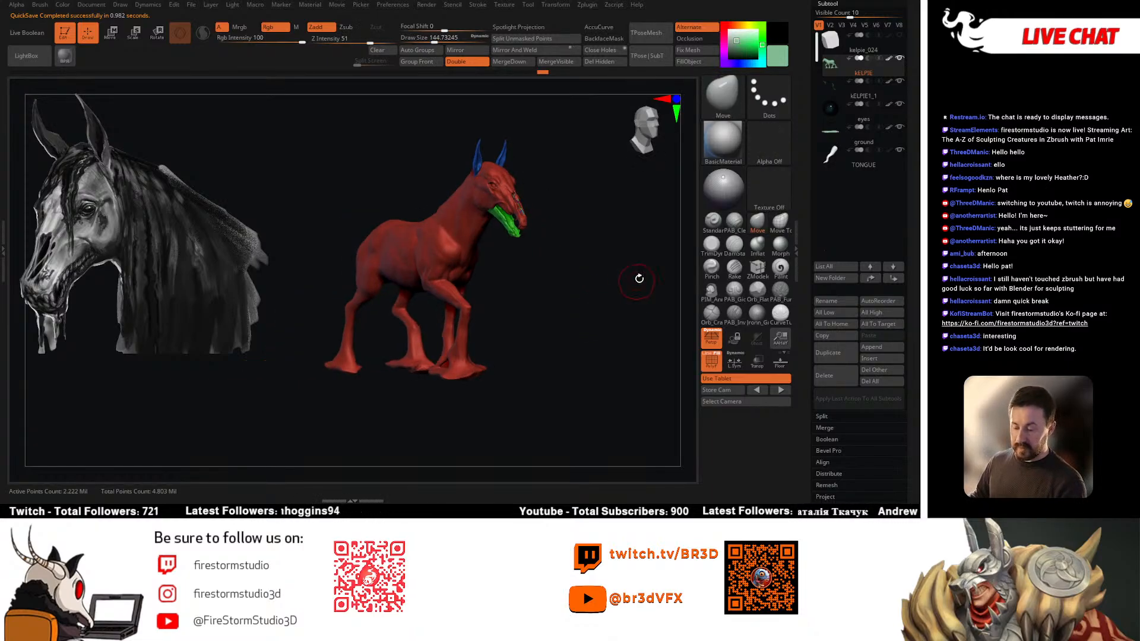
click(834, 352)
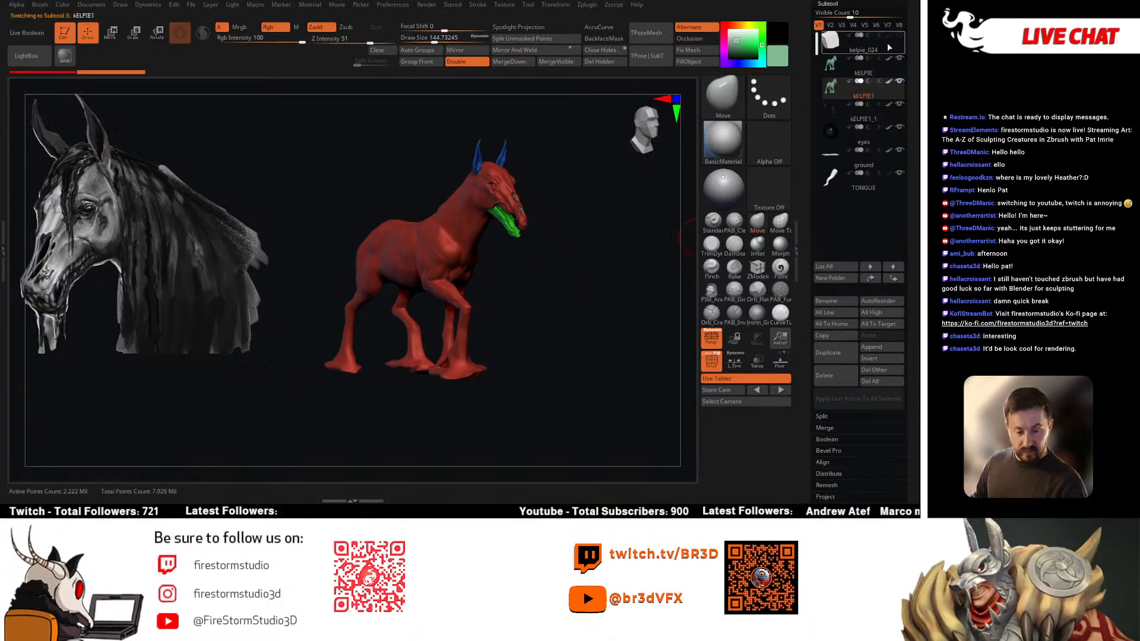
scroll(861, 237, up, 3)
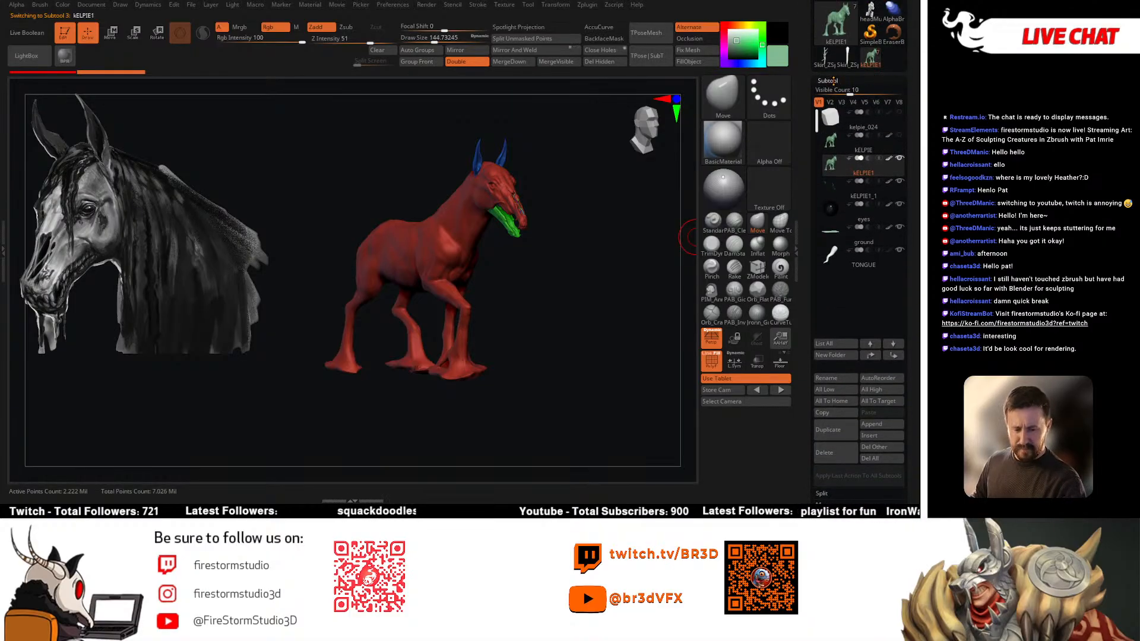
scroll(861, 89, up, 3)
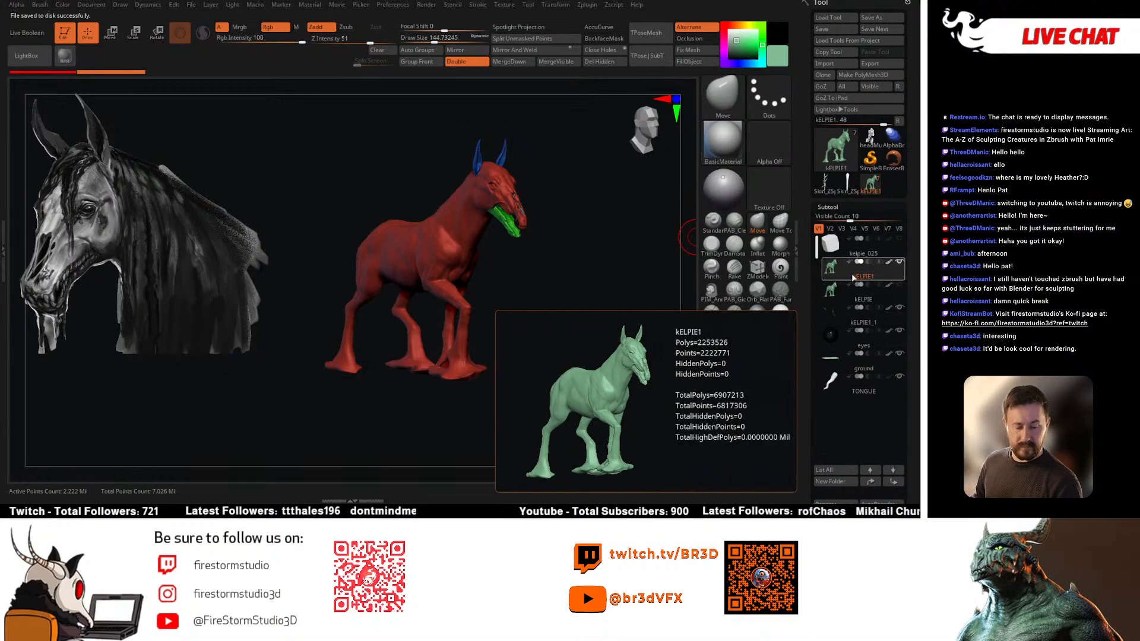
Step: Run ZRemesher on the duplicated horse body with a target polygon count of 15
click(837, 274)
click(831, 207)
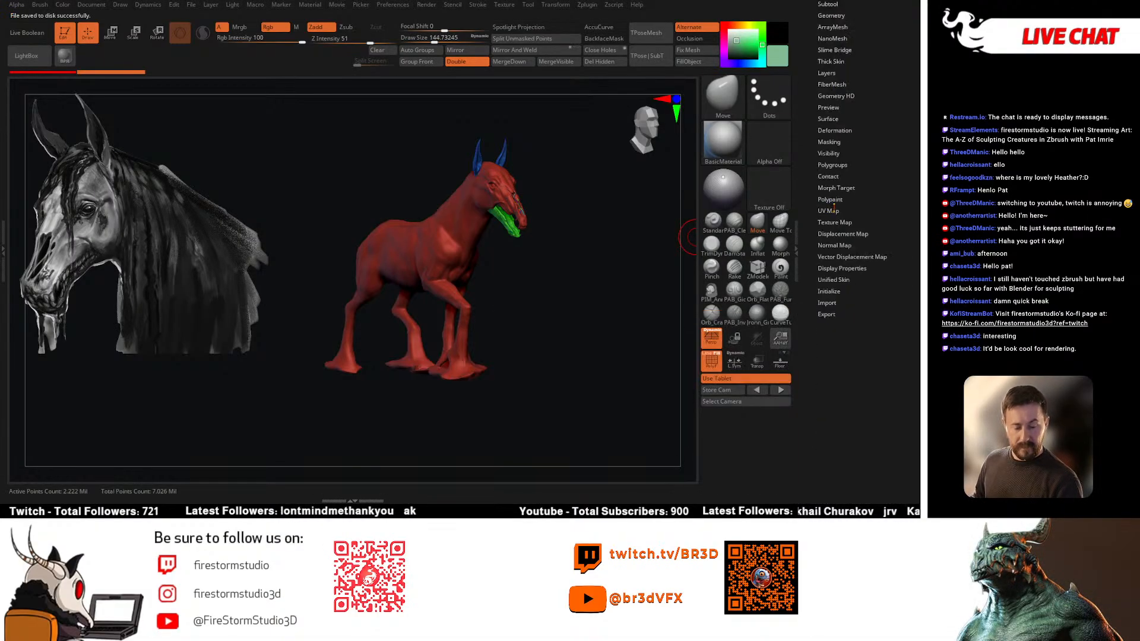
click(834, 15)
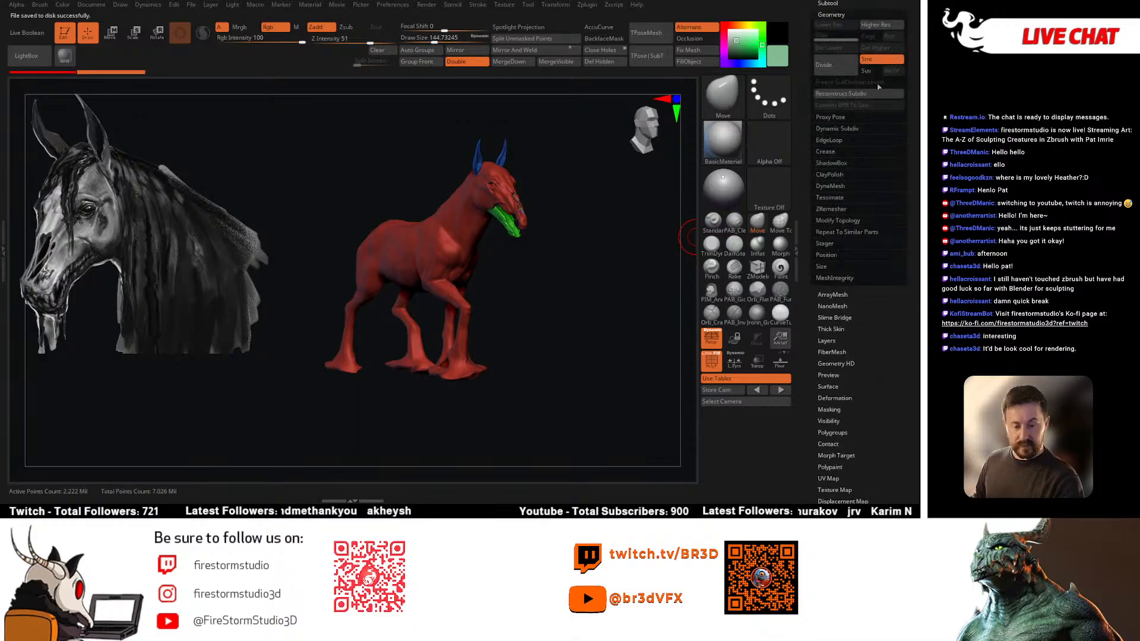
click(831, 208)
click(846, 242)
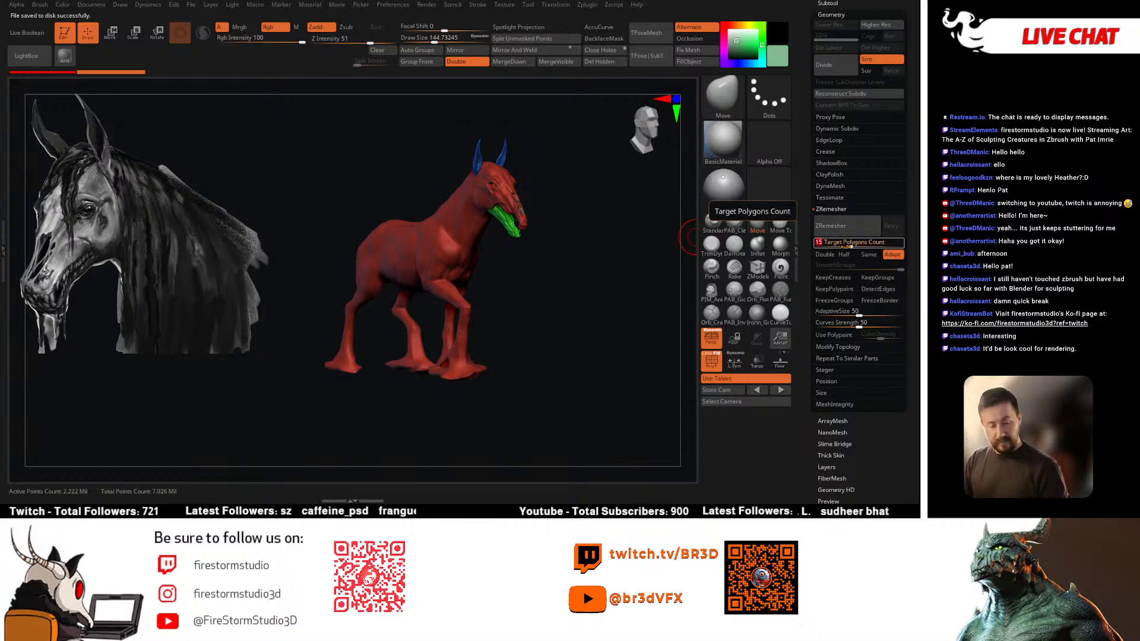
text(15)
click(847, 225)
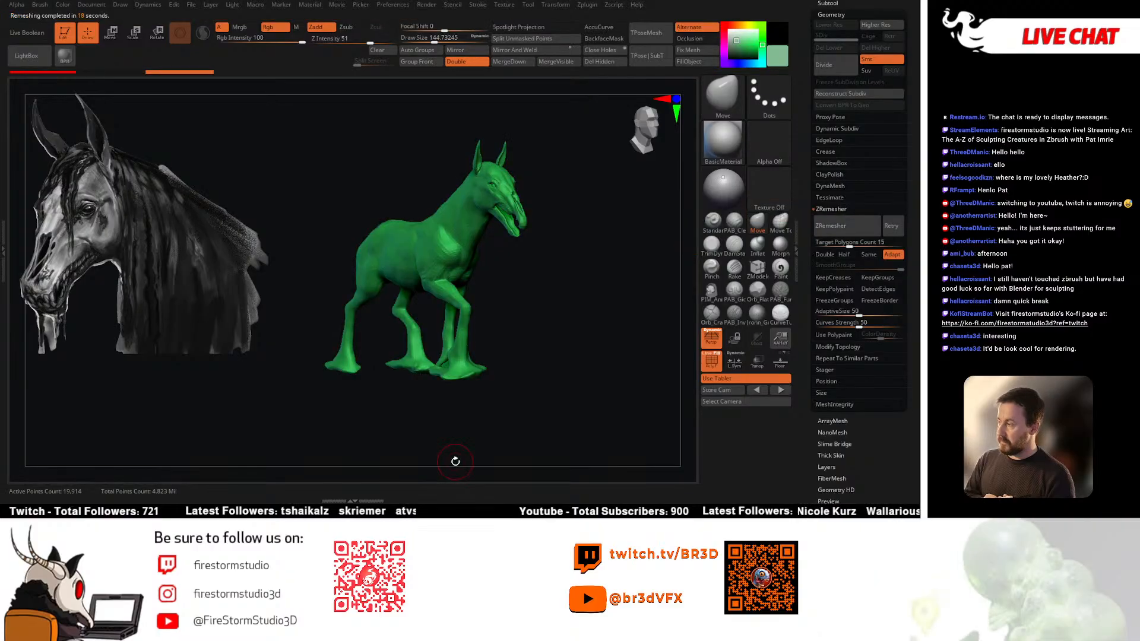
Step: Check the remeshed horse body and undo the ZRemesher operation
drag(569, 255, 540, 247)
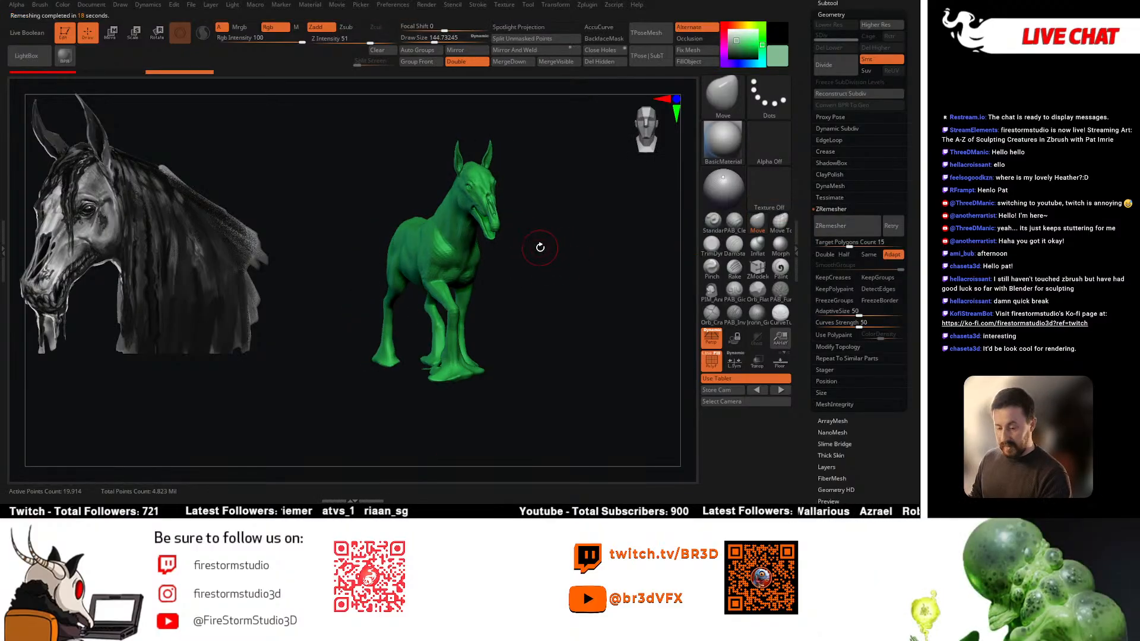
scroll(558, 249, up, 3)
key(ctrl+z)
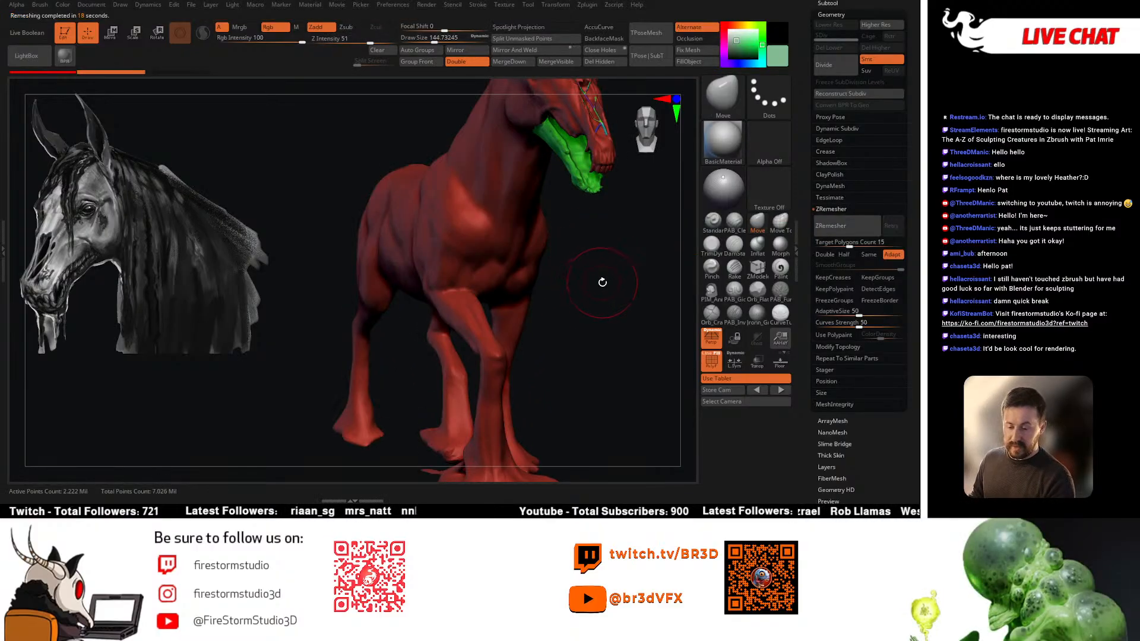
scroll(591, 268, up, 3)
drag(600, 246, 602, 298)
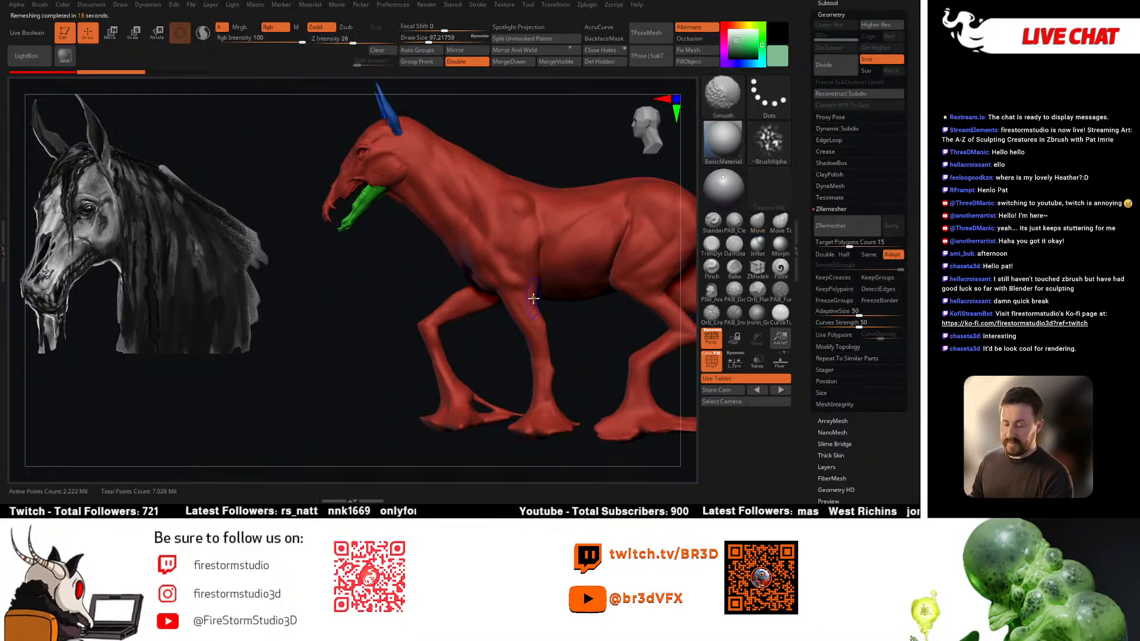
Step: Turn off the polygroup display and make the kELPIE horse body the active subtool
key(shift+f)
scroll(521, 309, down, 3)
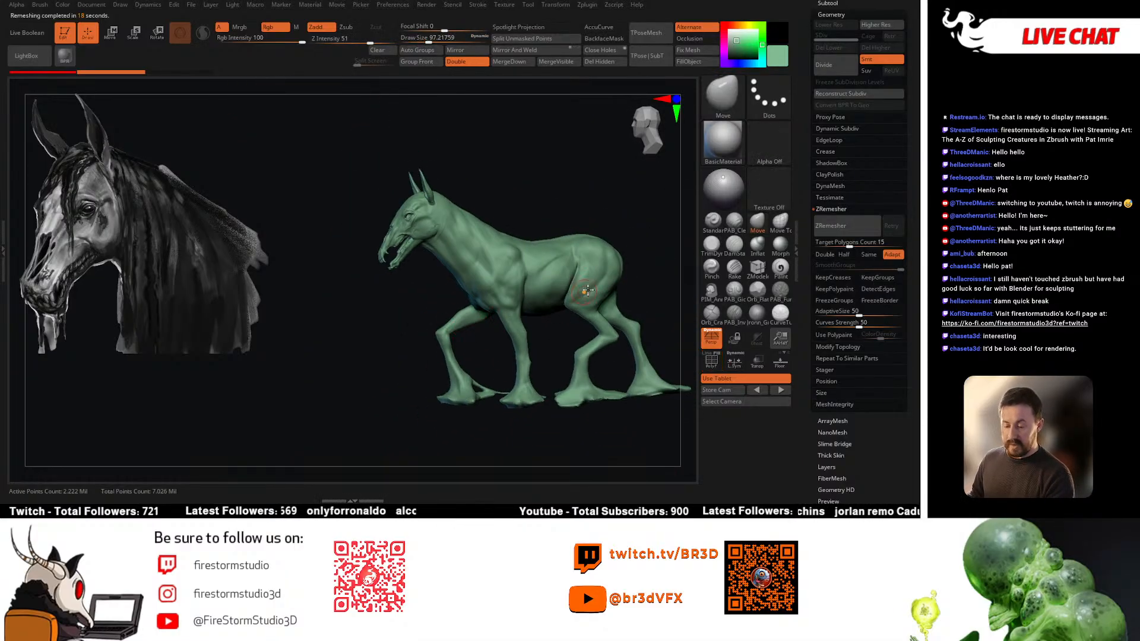
click(837, 14)
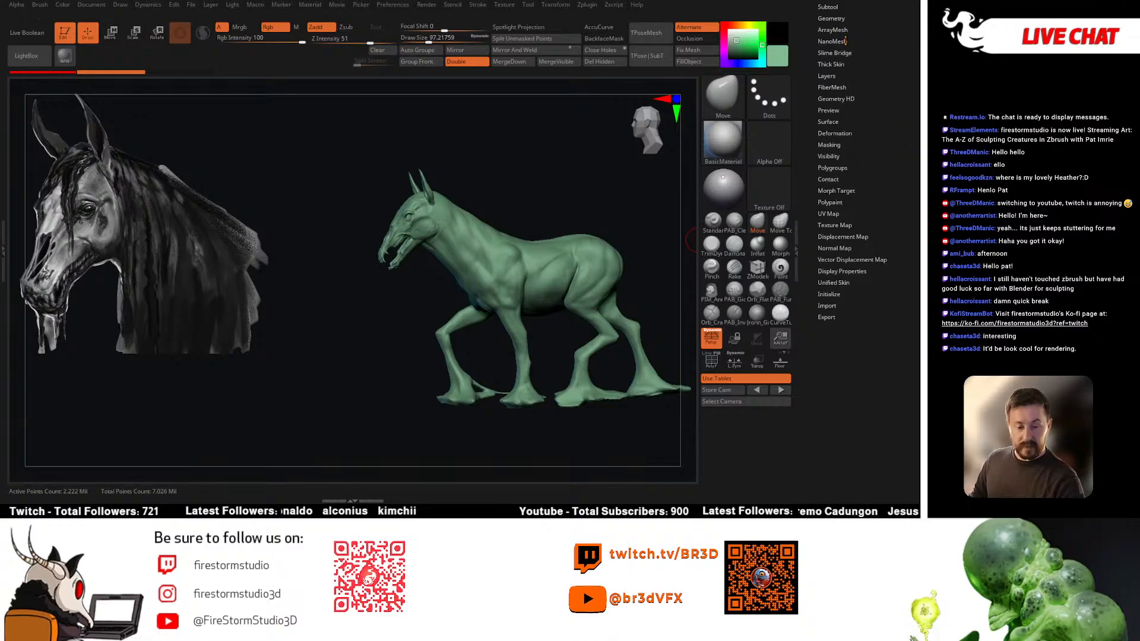
click(828, 6)
click(864, 92)
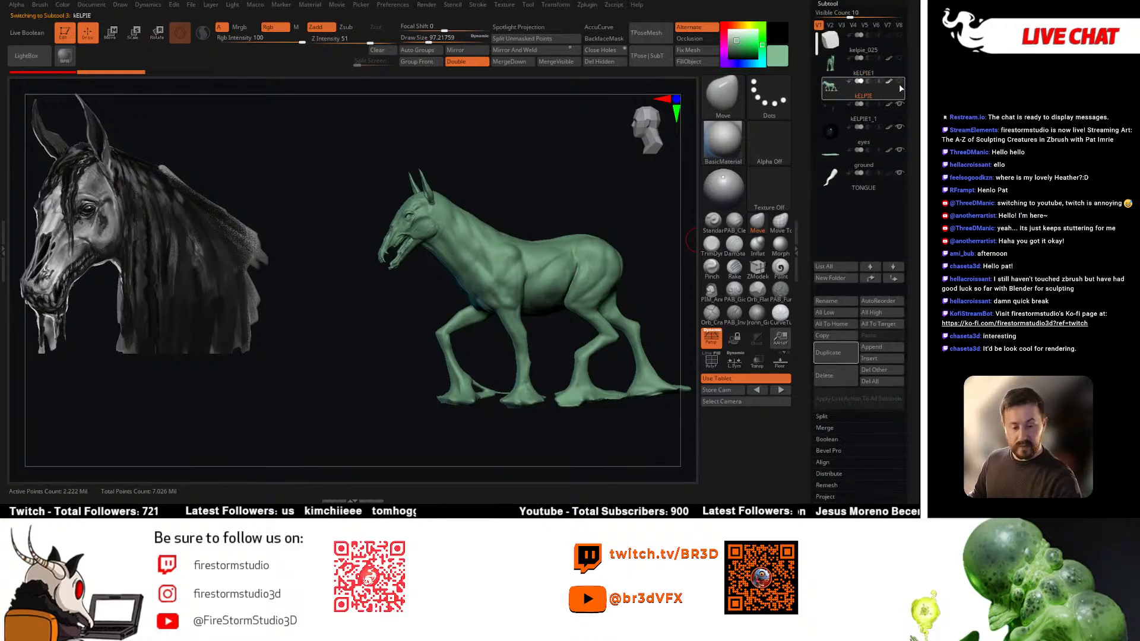
drag(611, 187, 579, 189)
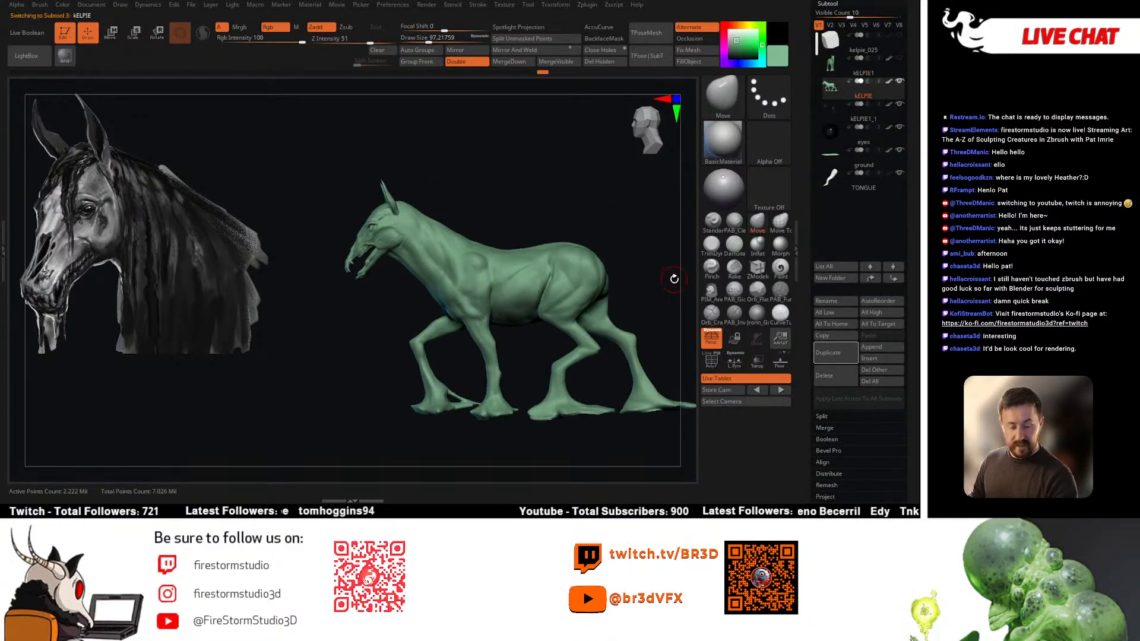
click(828, 4)
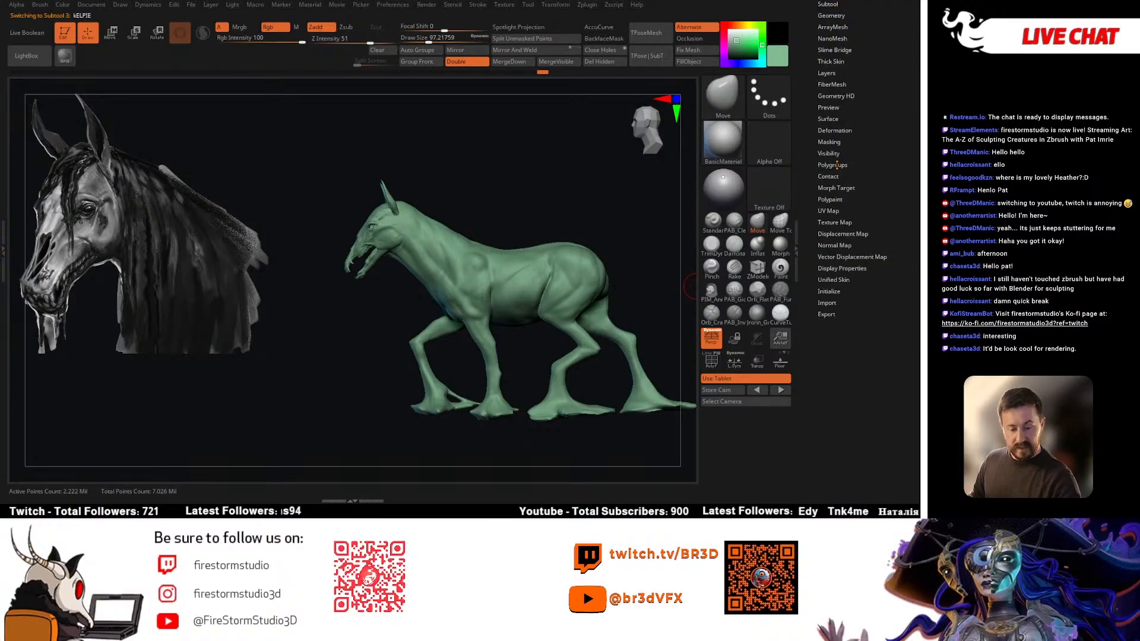
click(827, 119)
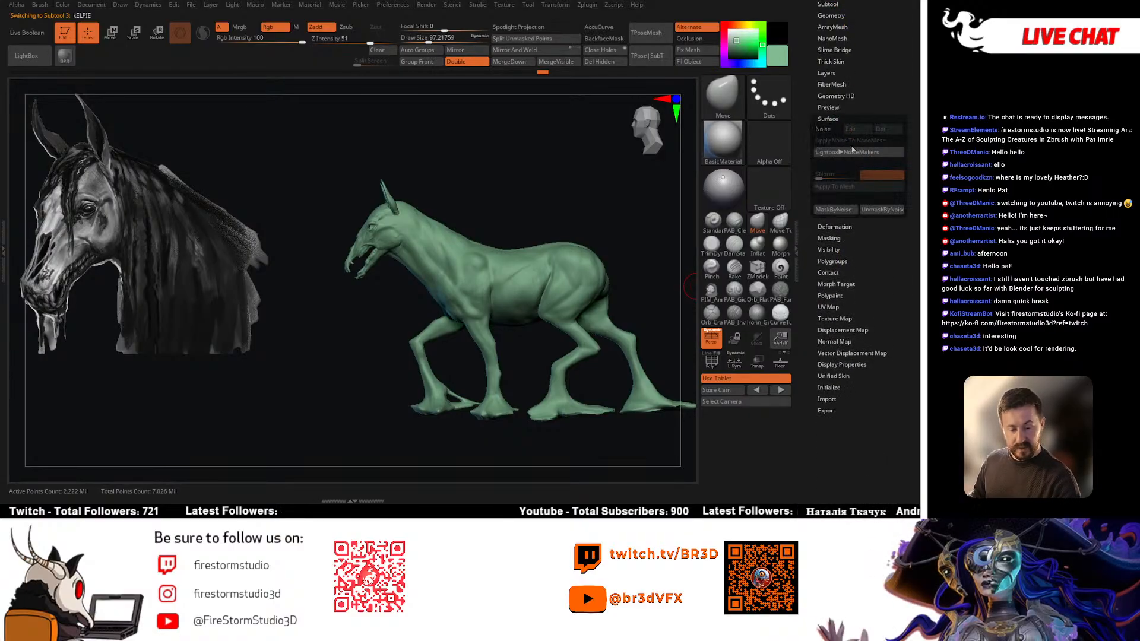
click(828, 131)
drag(579, 277, 625, 250)
alt+drag(600, 333, 594, 307)
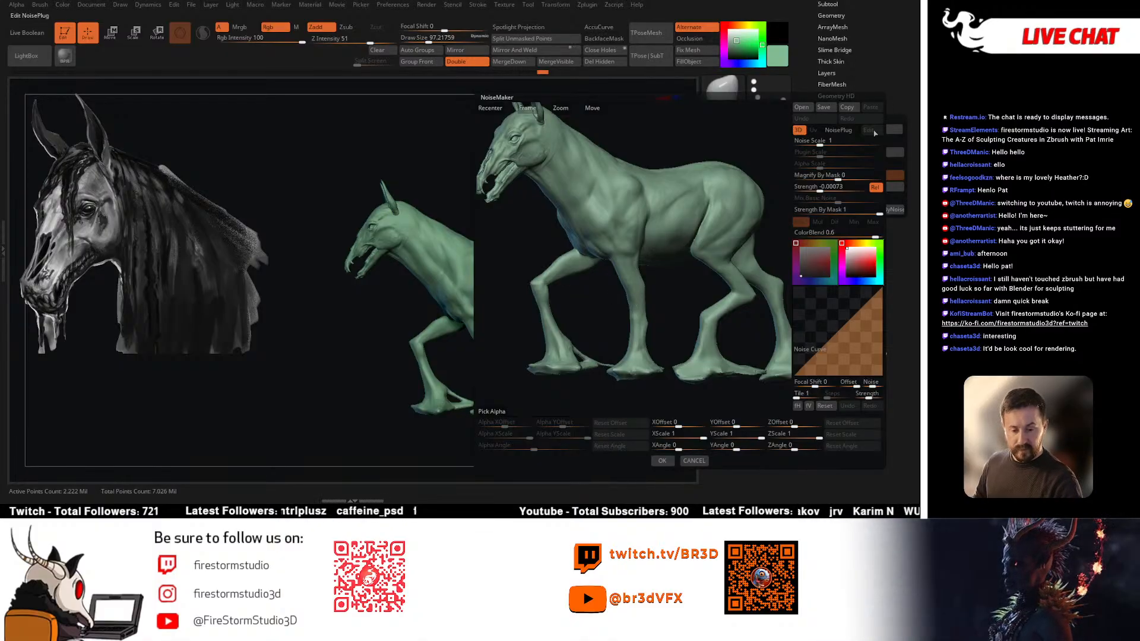
click(694, 460)
click(831, 15)
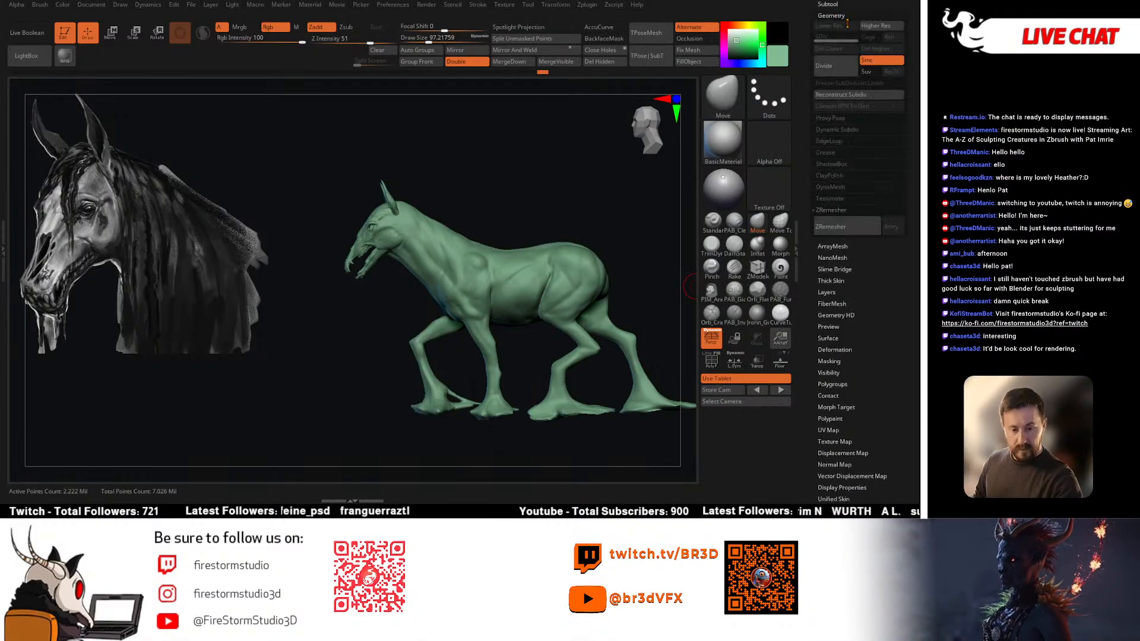
click(831, 15)
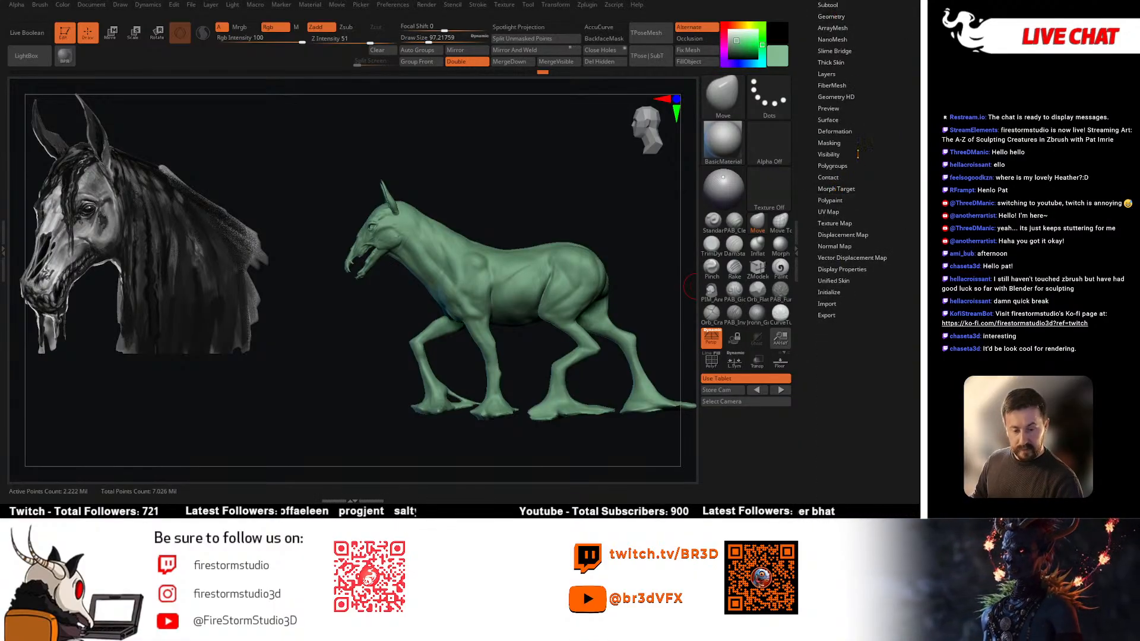
scroll(850, 62, up, 1)
click(836, 33)
click(832, 32)
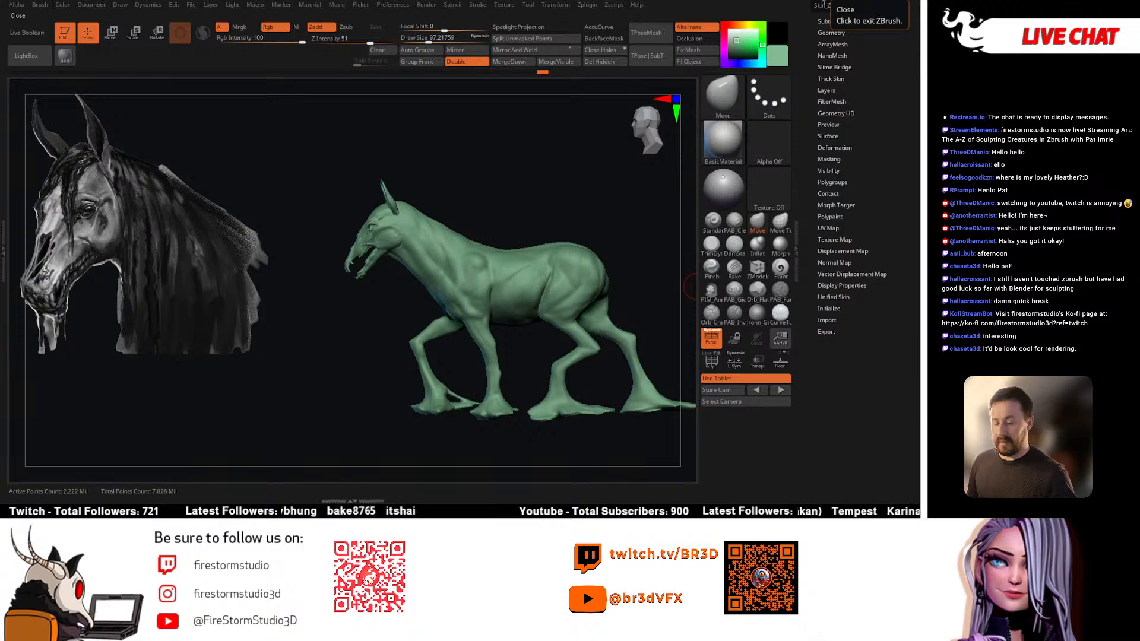
drag(570, 196, 692, 209)
drag(611, 235, 689, 217)
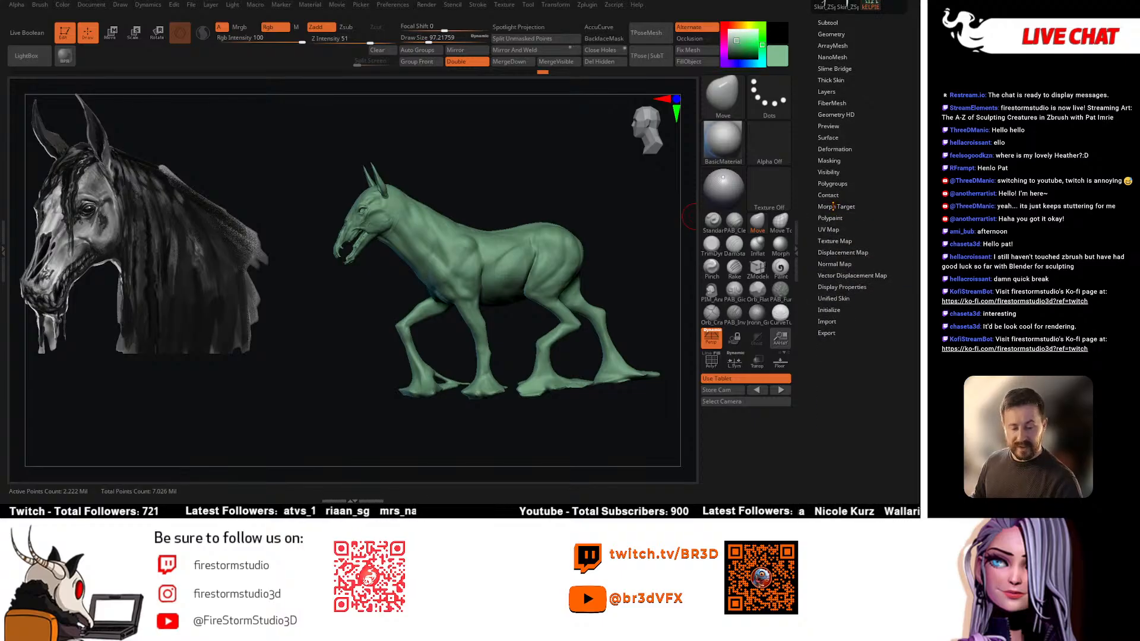
click(831, 22)
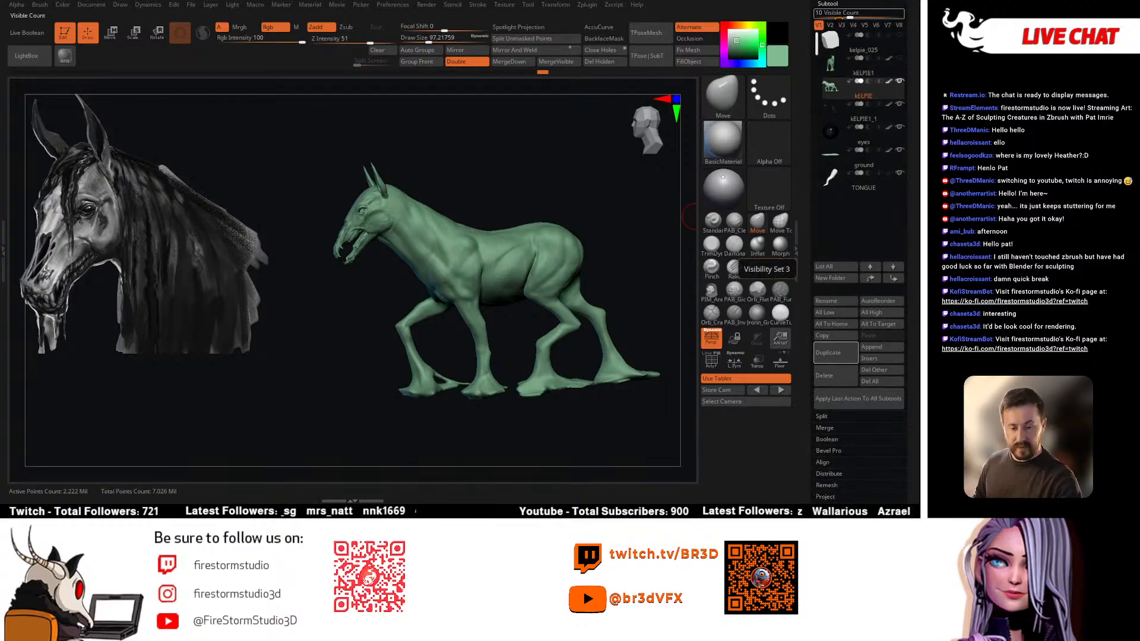
click(831, 3)
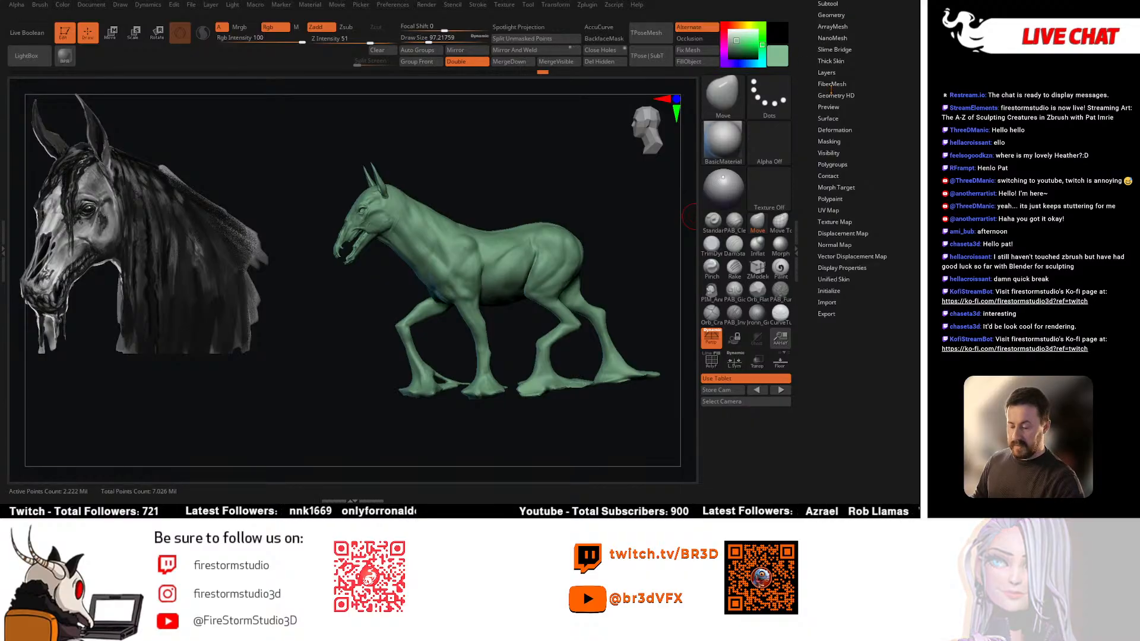
Step: Start a surface noise on the kELPIE body in NoiseMaker and load a crack-pattern alpha for it
click(841, 118)
click(829, 130)
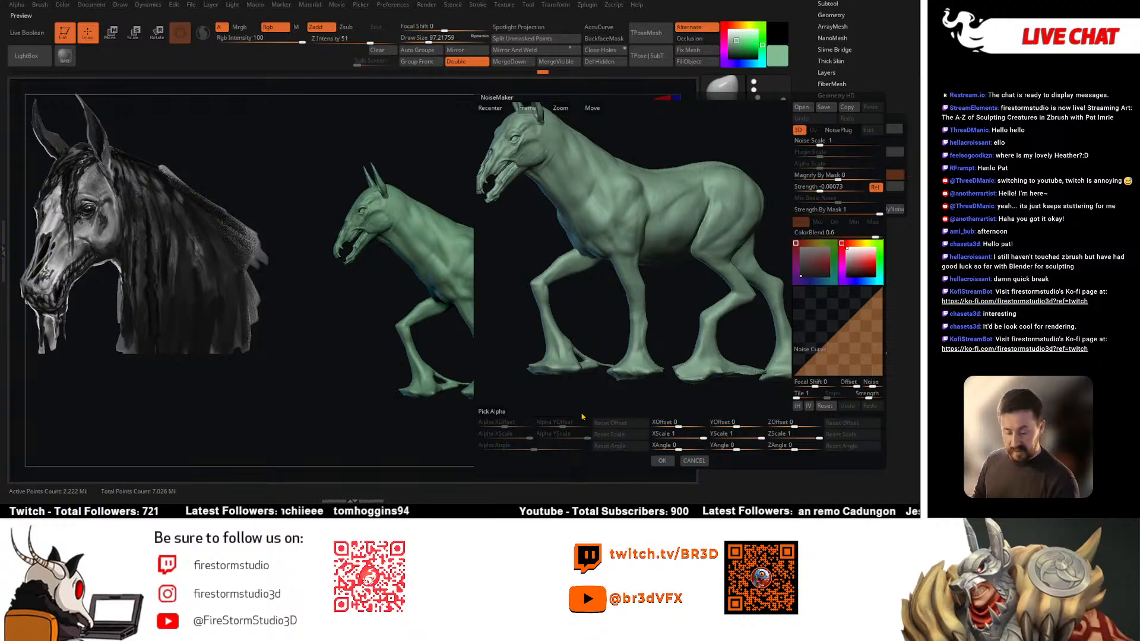
drag(577, 344, 606, 310)
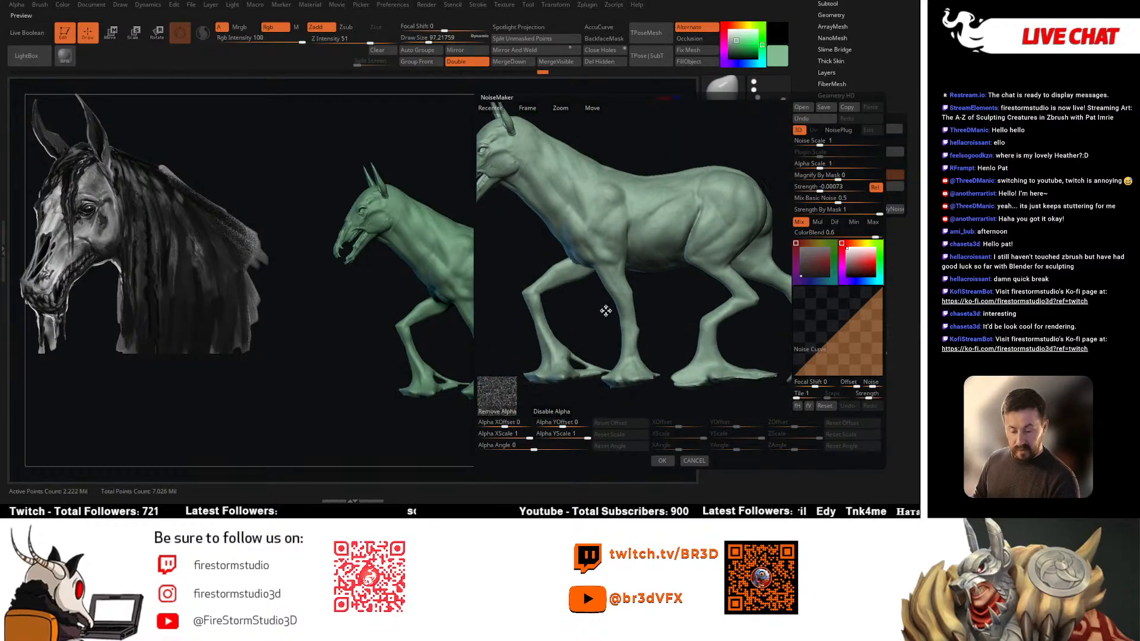
Step: Set the noise strength to 0.00875, noise scale to about 0.82, magnify by mask to about 0.22 and basic noise mix to 0
click(830, 187)
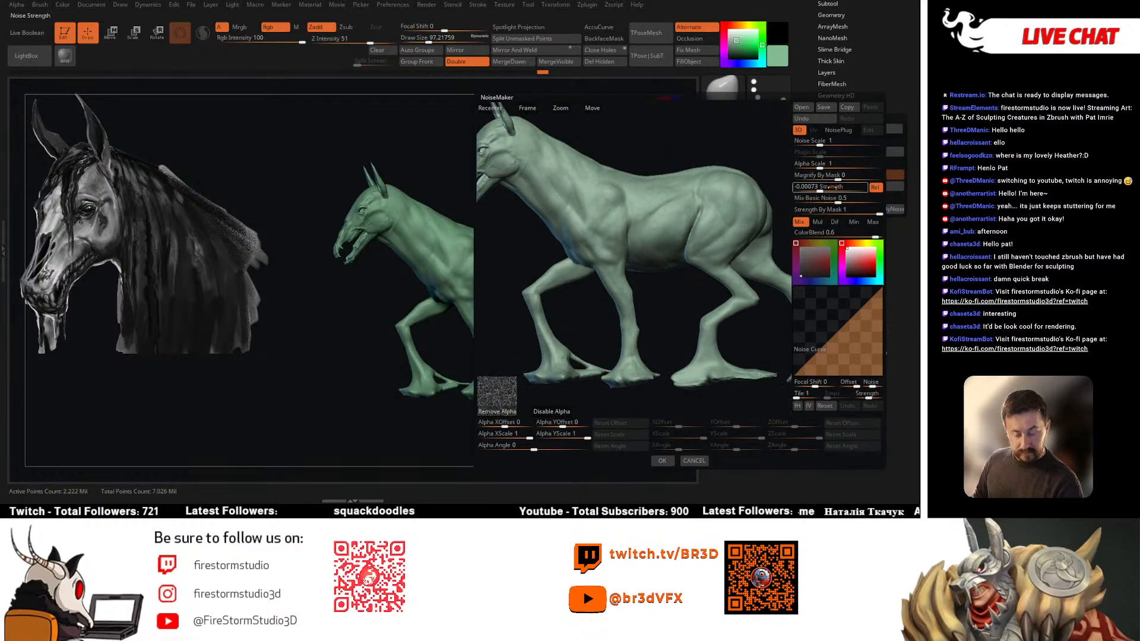
drag(829, 187, 819, 144)
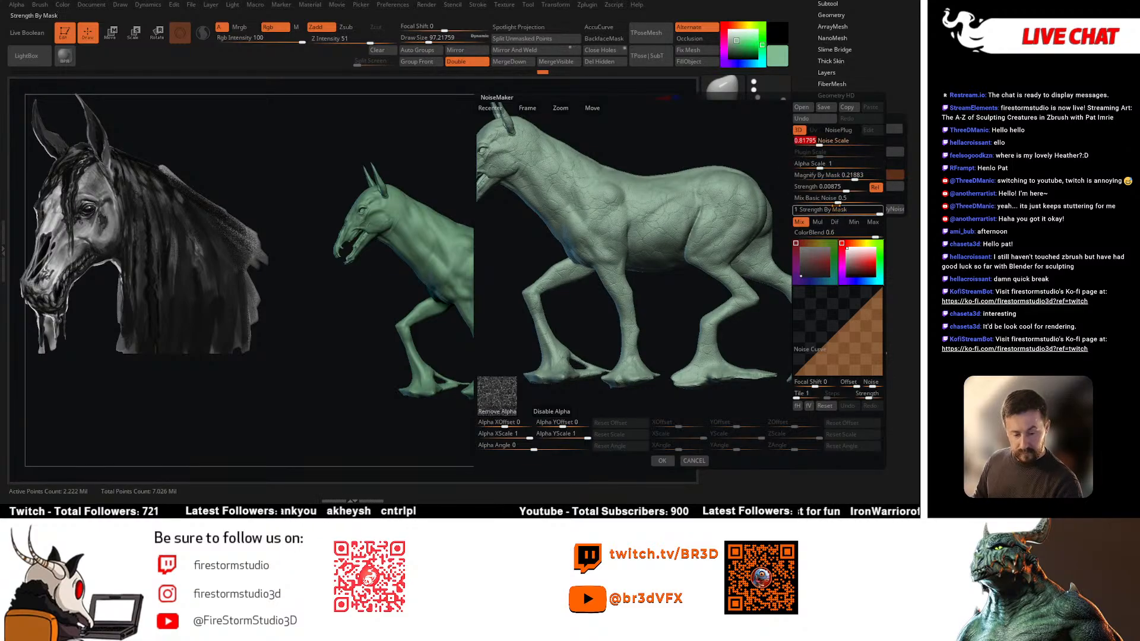
drag(837, 202, 796, 202)
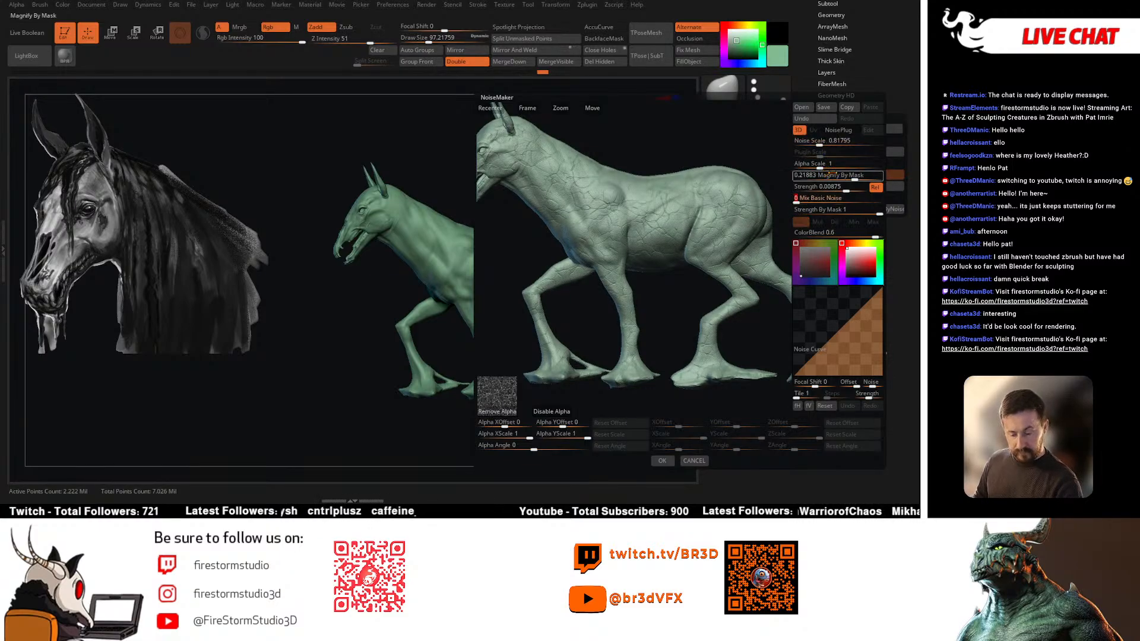
Step: Try an alpha scale of about 0.47, settle on about 1.11 for larger cracks and accept the surface noise
drag(831, 166, 816, 168)
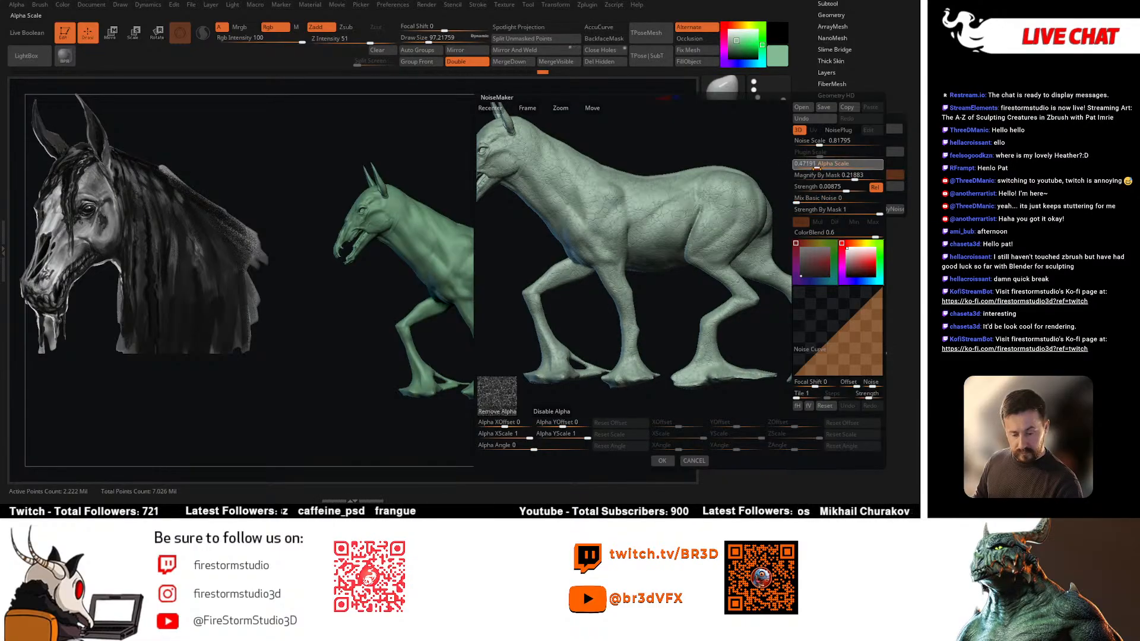
click(815, 168)
drag(666, 246, 651, 304)
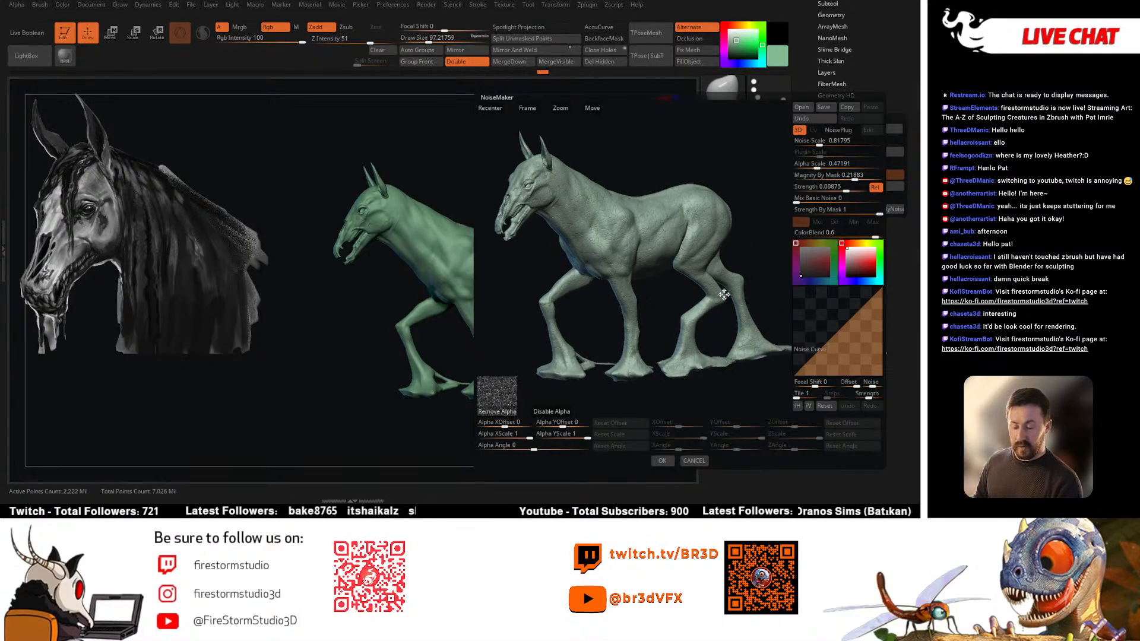
drag(724, 295, 658, 301)
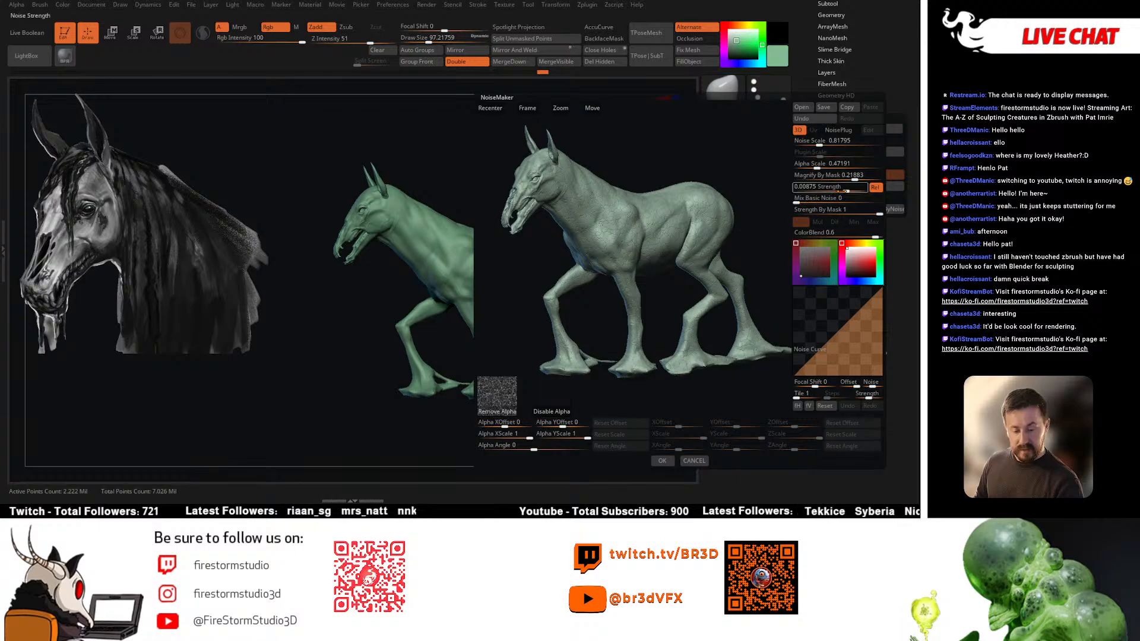
drag(818, 165, 824, 165)
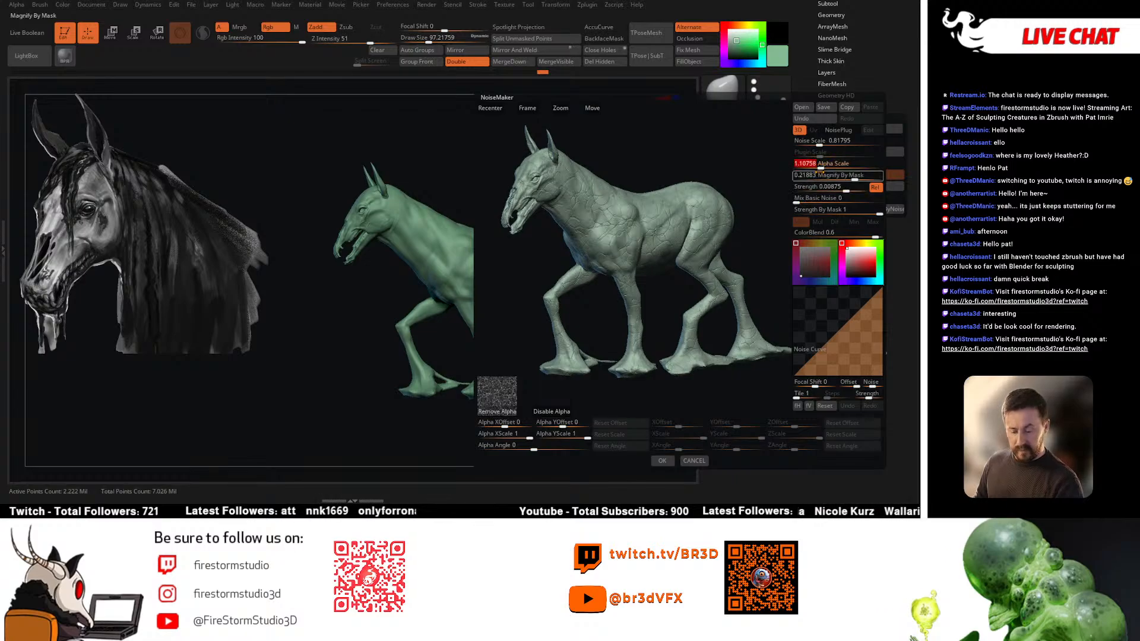
click(665, 461)
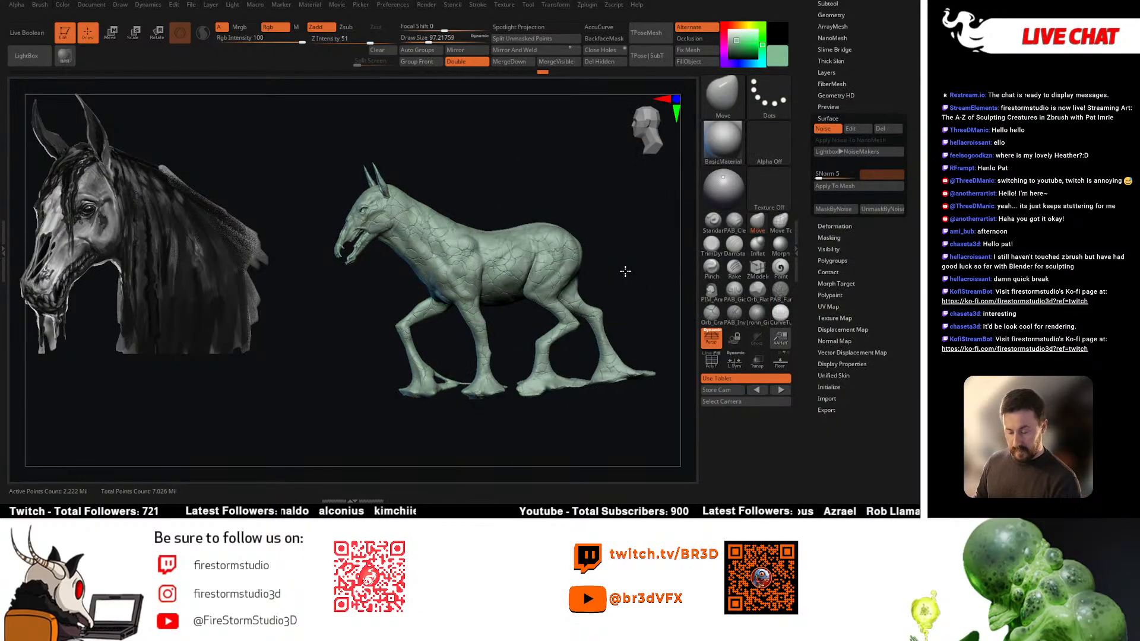
Step: Mask the horse body by its crack-pattern surface noise
click(835, 209)
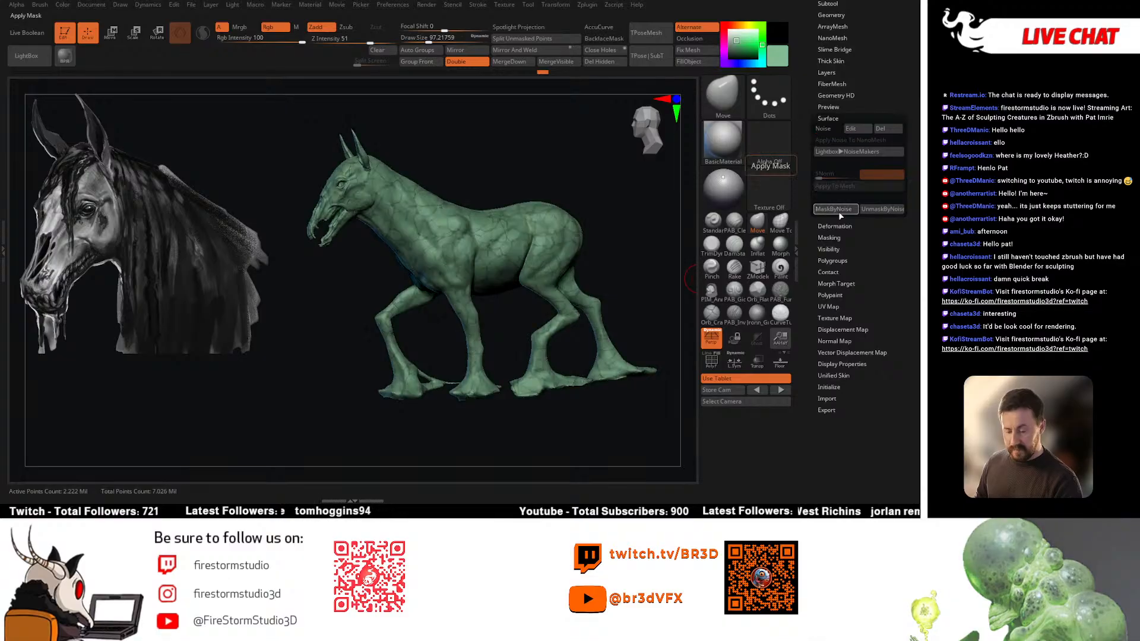
mouse_move(630, 291)
mouse_down()
mouse_move(611, 280)
mouse_move(621, 280)
mouse_up()
right_click(622, 281)
key(ctrl)
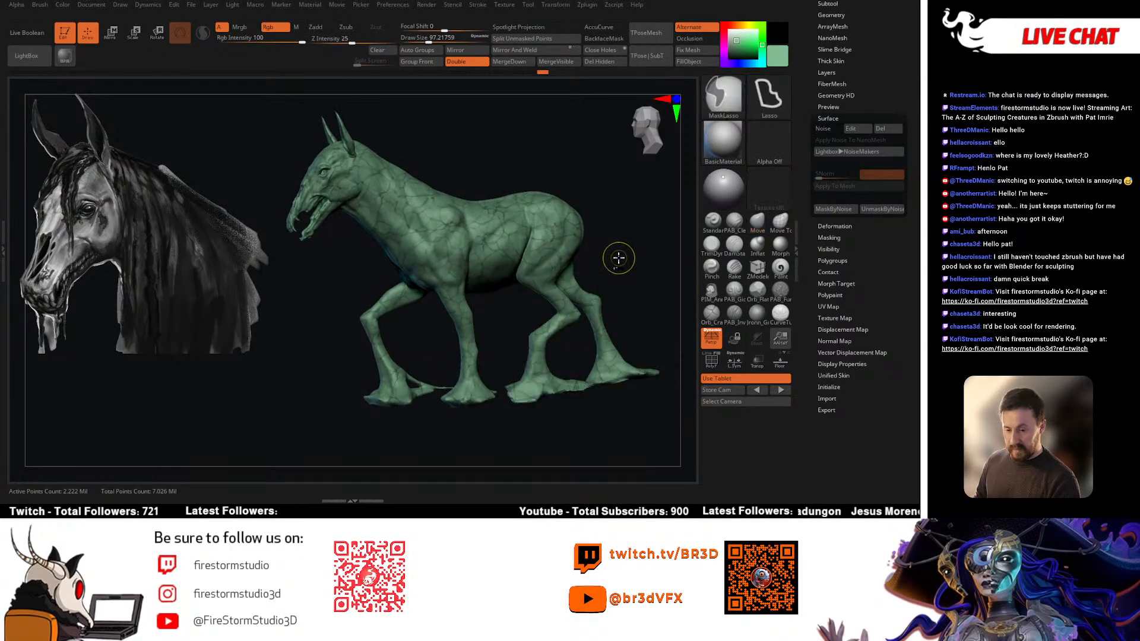
Step: Invert the horse body's mask so that only the crack lines are left unmasked
ctrl+click(620, 256)
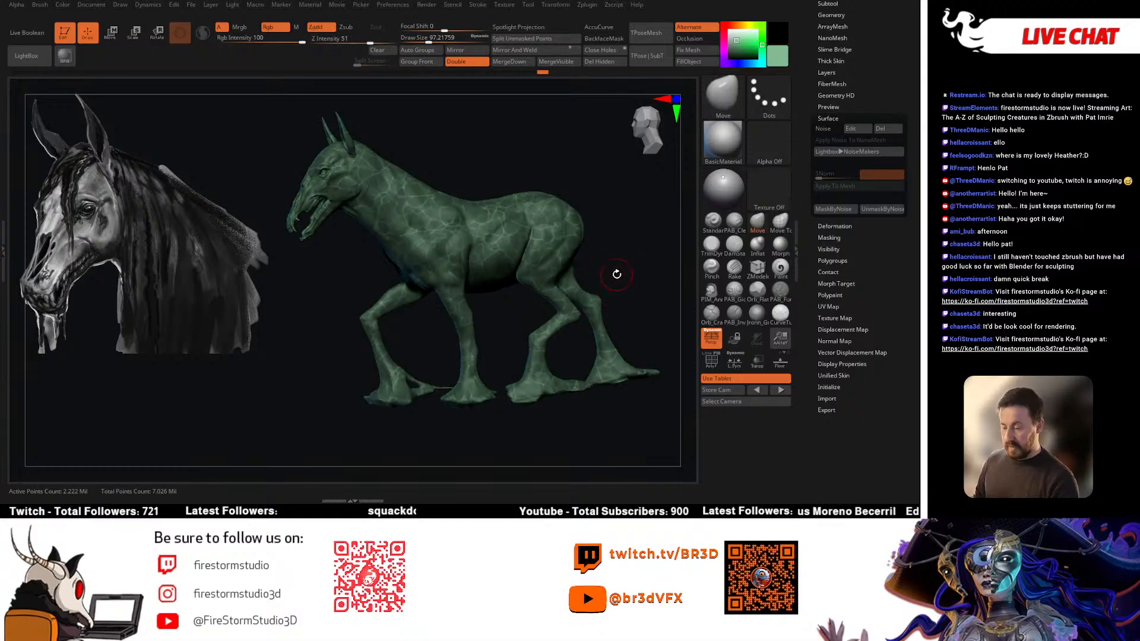
ctrl+click(617, 270)
ctrl+click(619, 270)
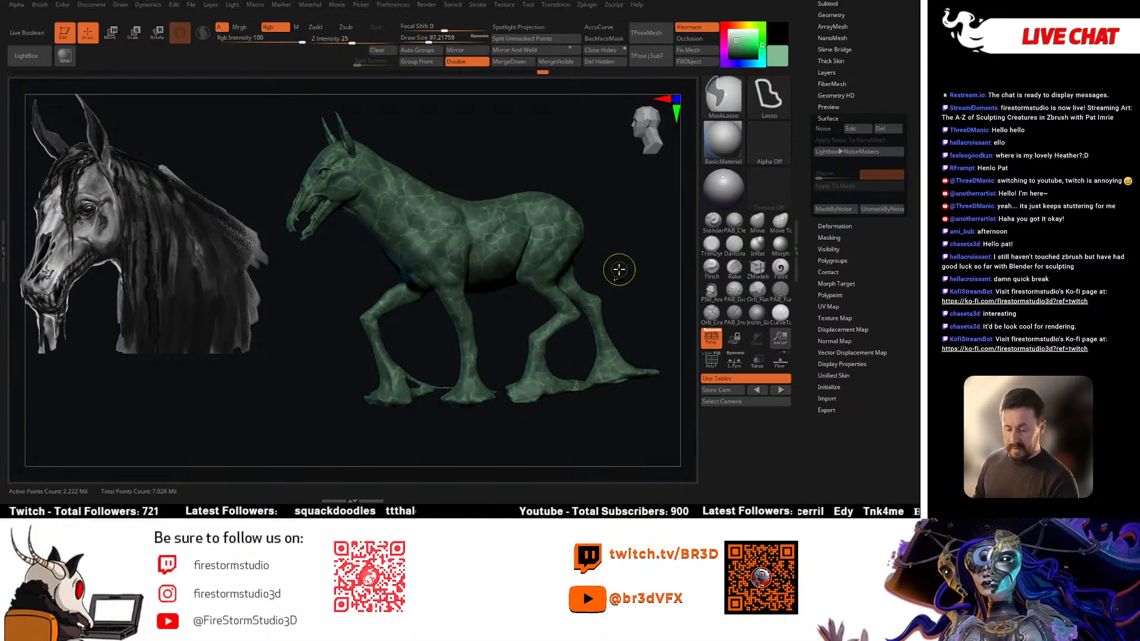
ctrl+click(619, 268)
ctrl+click(619, 267)
alt+drag(619, 266, 634, 290)
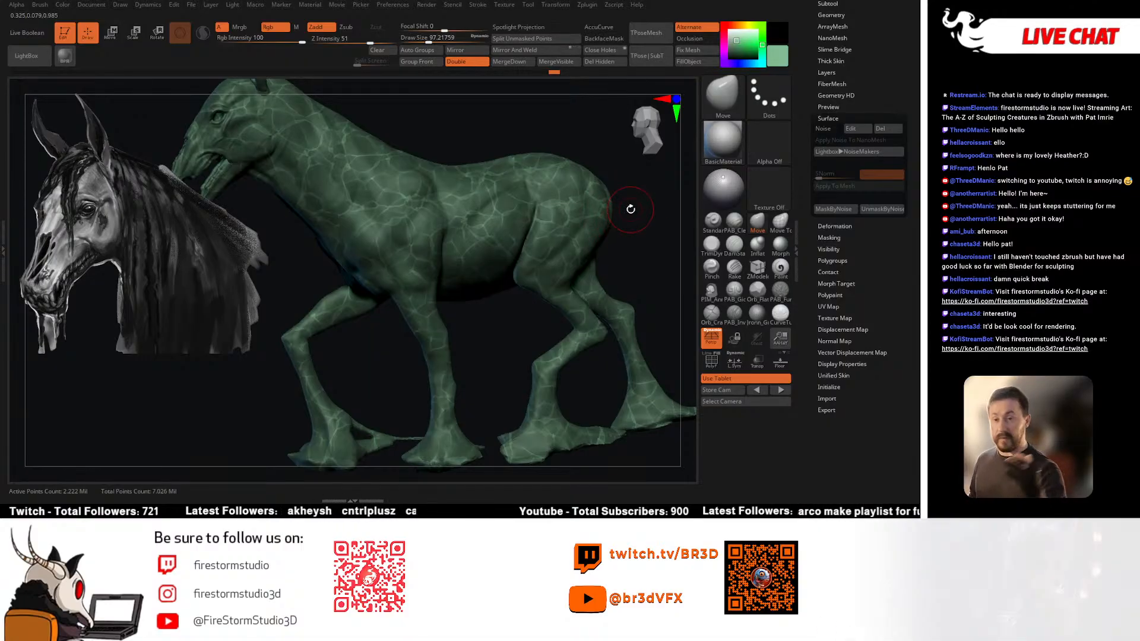
Step: Invert the horse body's mask so that the crack lines are protected and the areas between them can be painted
alt+drag(629, 247, 621, 219)
ctrl+click(627, 237)
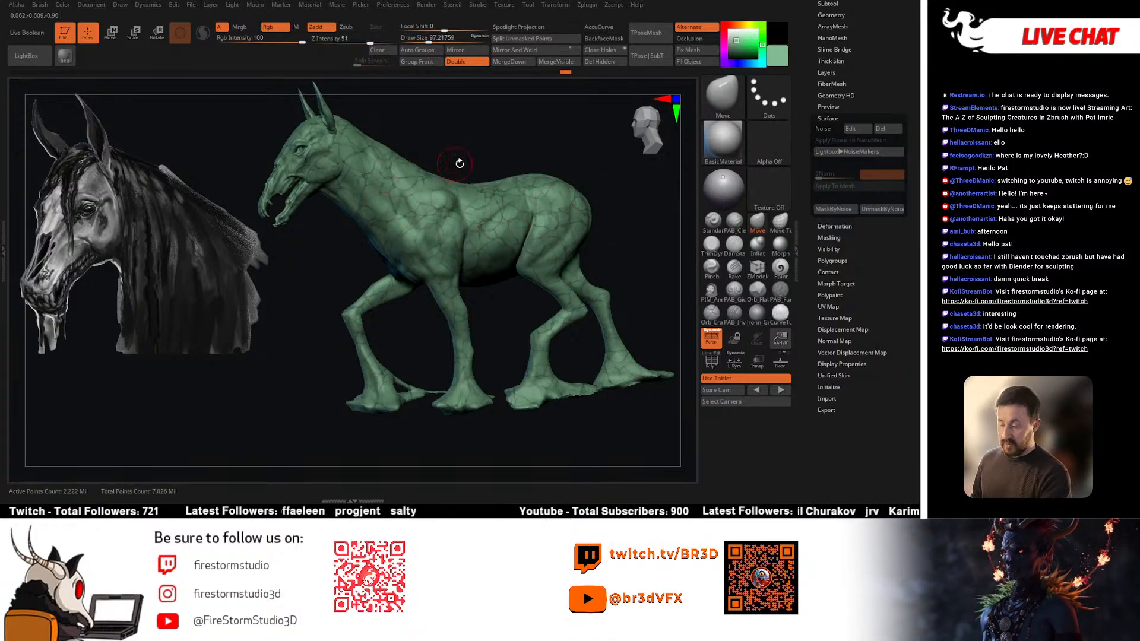
mouse_move(458, 166)
mouse_down()
mouse_move(611, 227)
mouse_move(689, 224)
mouse_up()
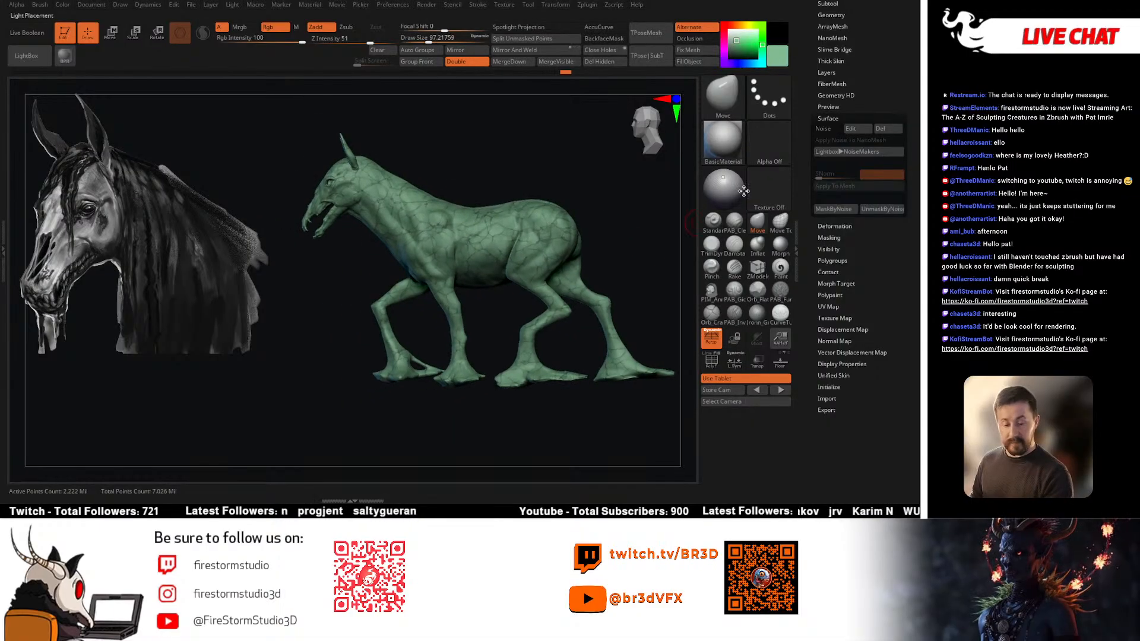
Step: Select the Paint brush, pick a dark green, swap the two paint colours, and use the Spray stroke with Alpha 08
click(779, 273)
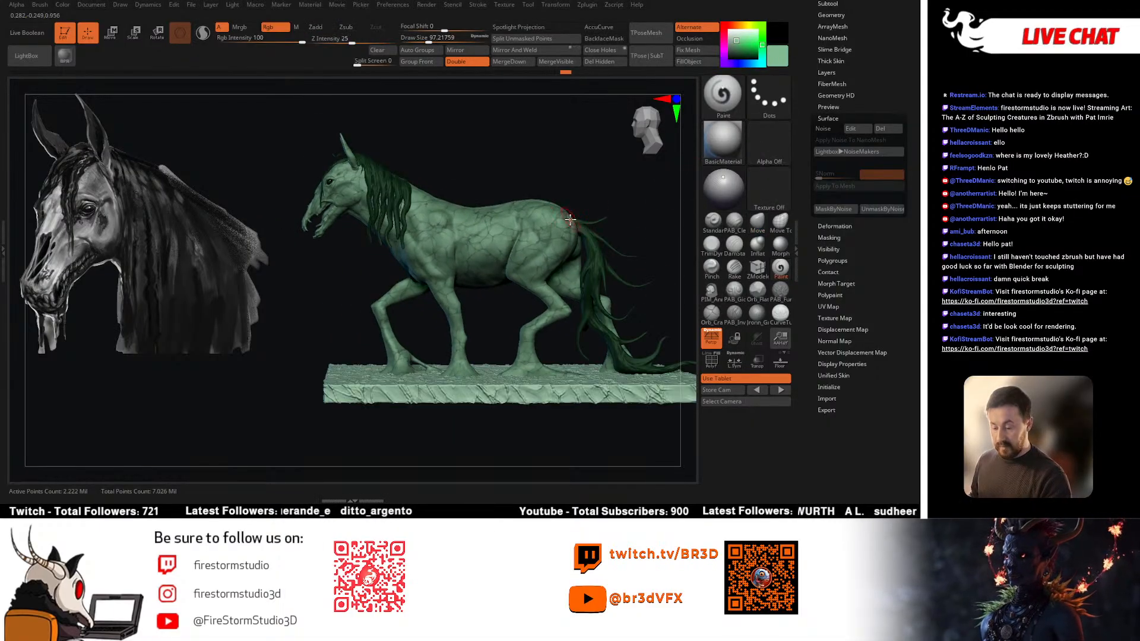
click(740, 54)
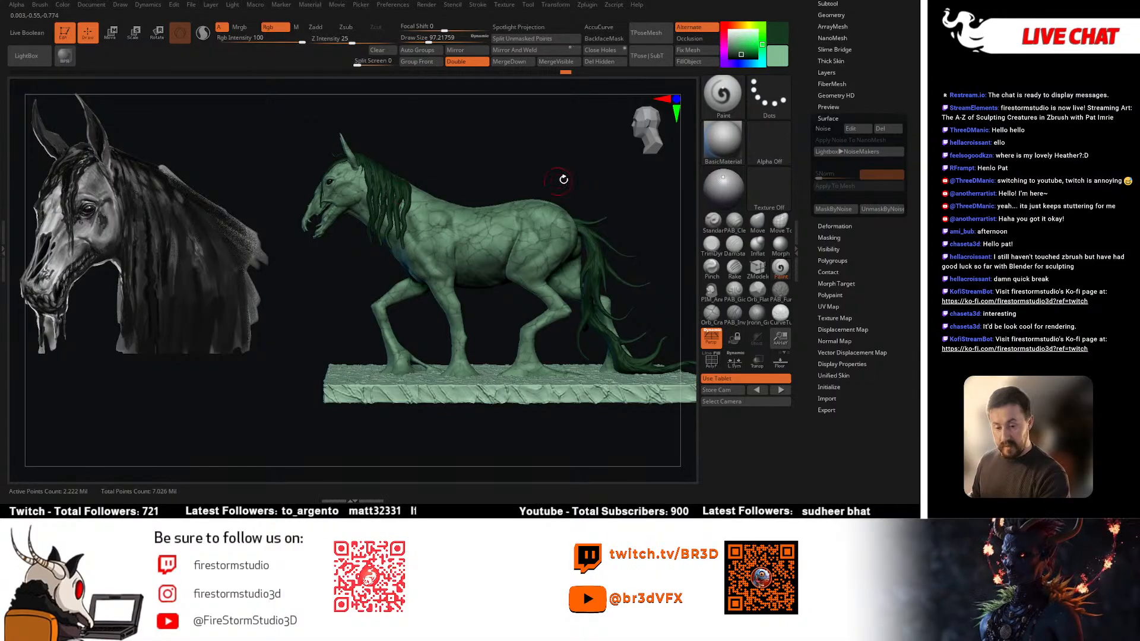
key(v)
click(769, 94)
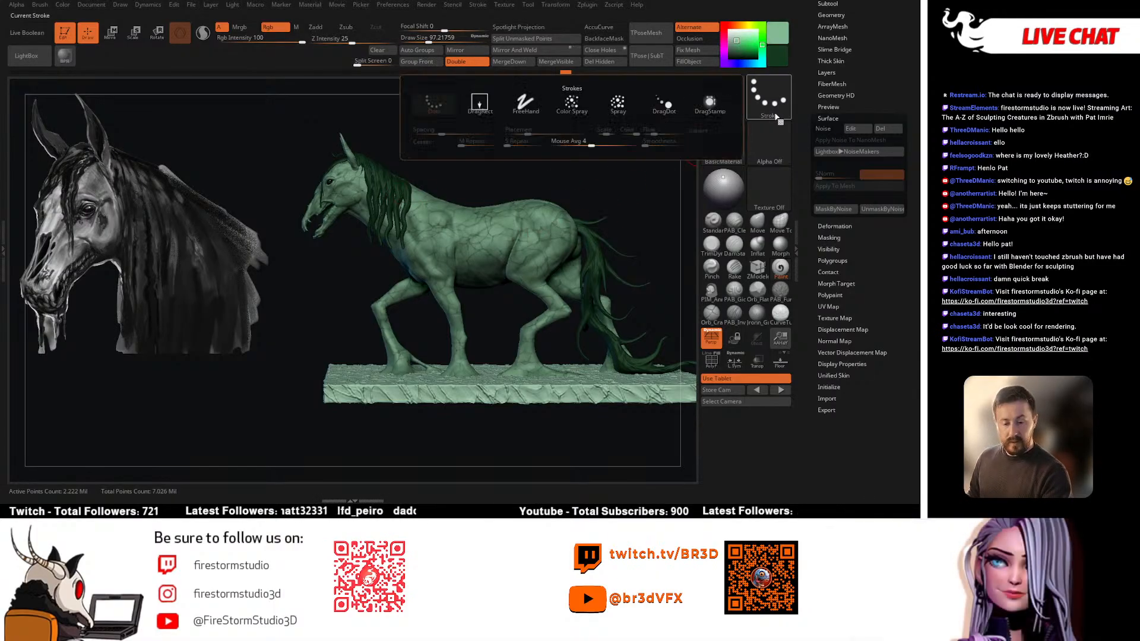
click(616, 107)
click(767, 145)
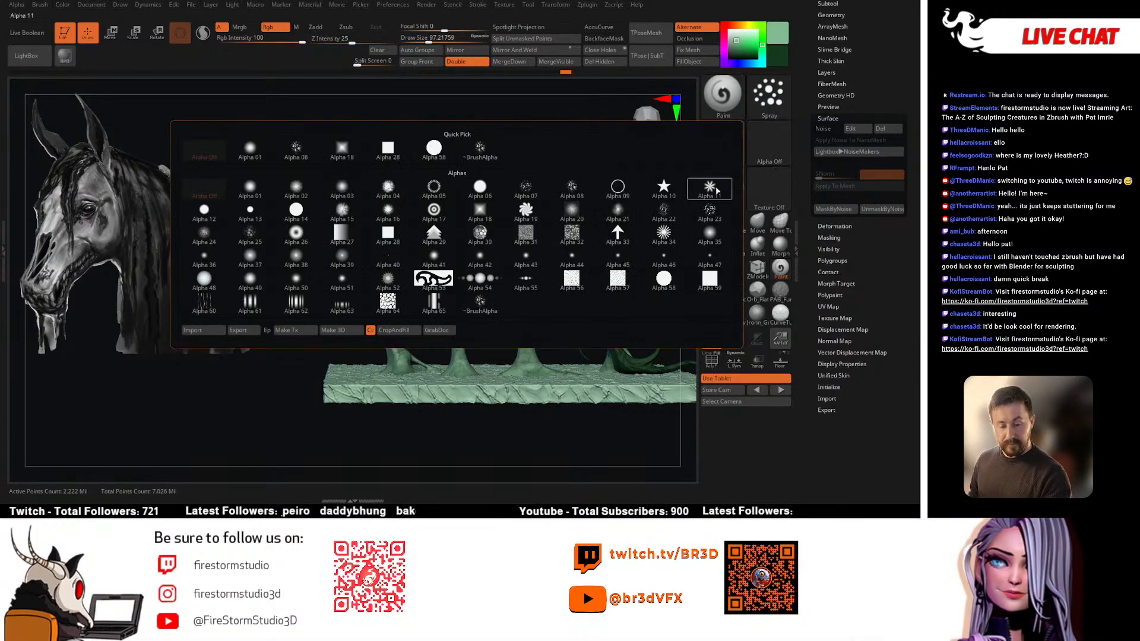
click(574, 193)
Step: Spray mottled spots over the horse's body at Rgb Intensity 46, using a draw size of about 149 and a smaller one of about 107
key(space)
drag(492, 227, 498, 228)
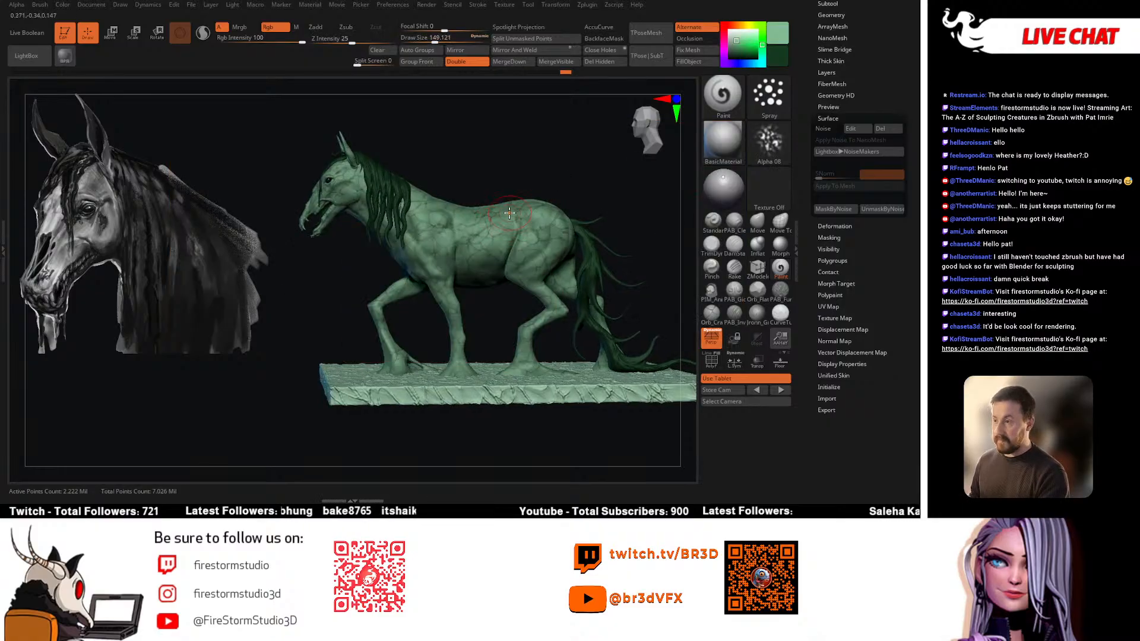
drag(465, 194, 464, 203)
drag(370, 177, 350, 178)
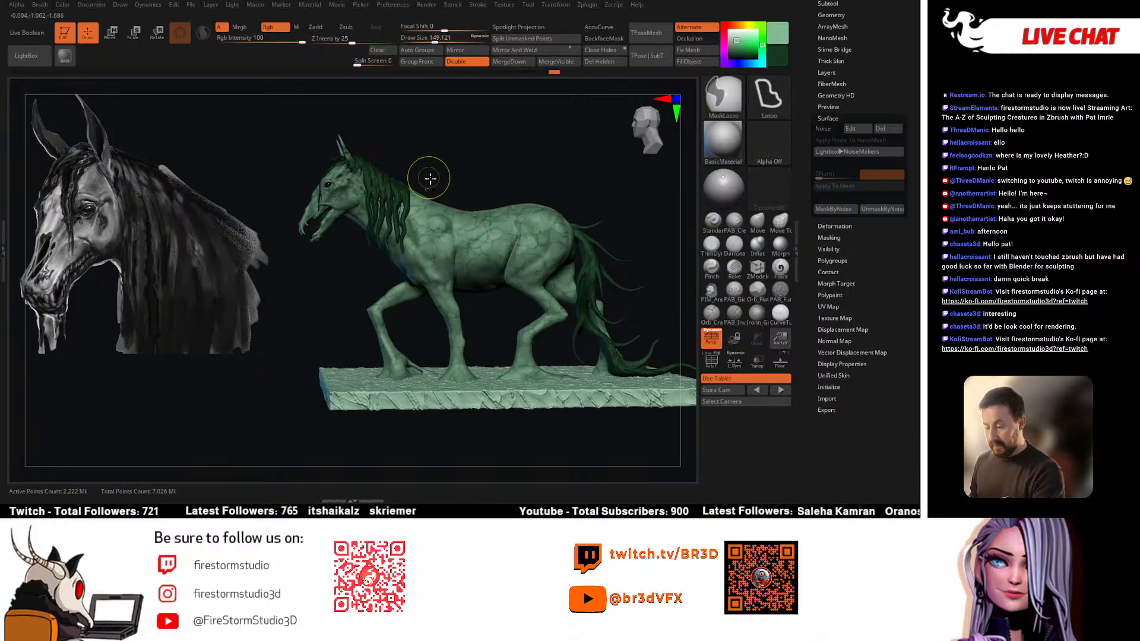
key(ctrl+z)
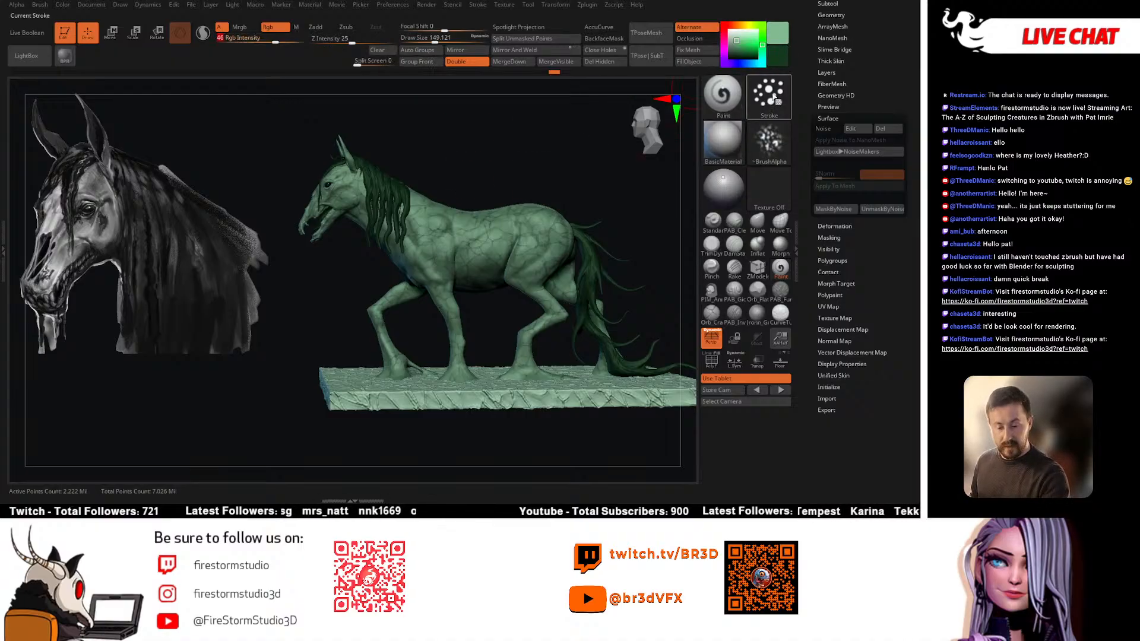
click(772, 113)
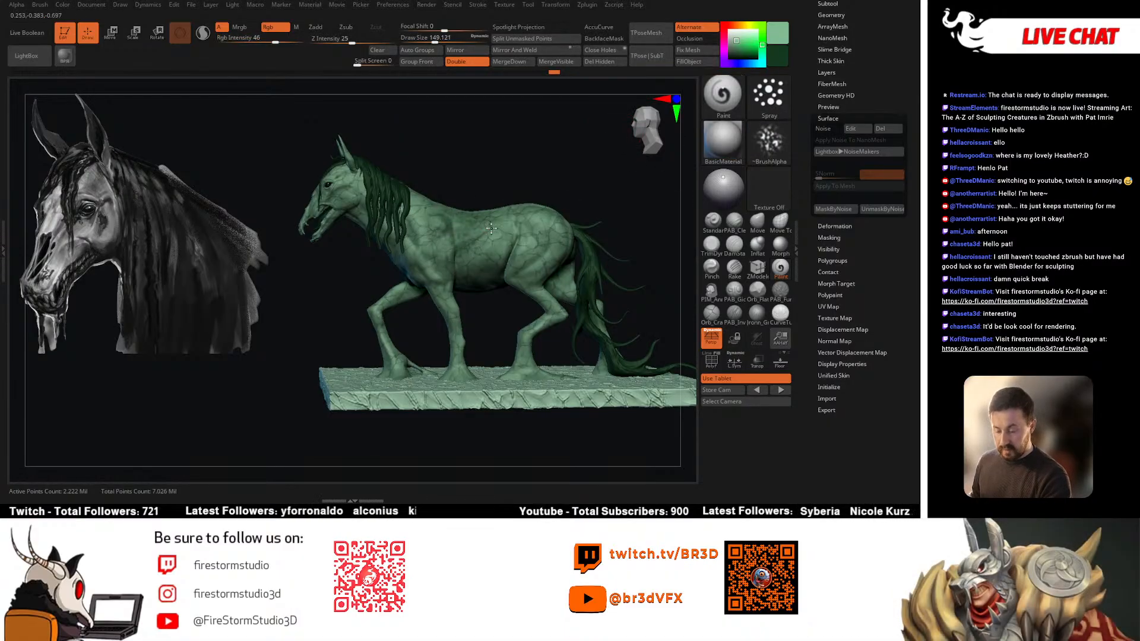
key(ctrl)
drag(471, 190, 456, 177)
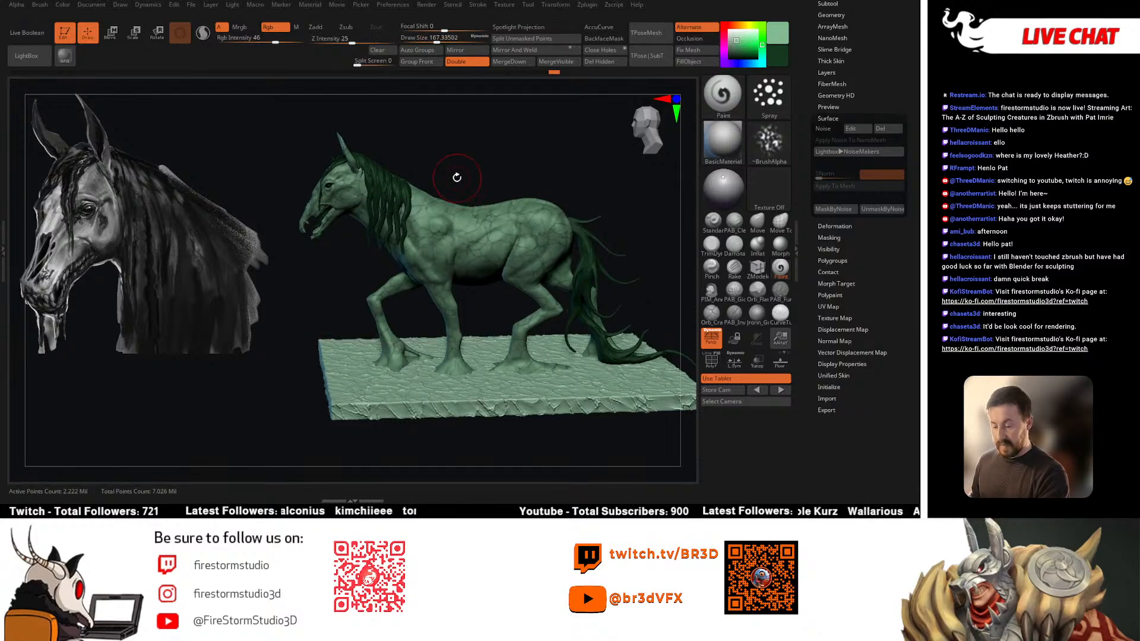
Step: Spray mottling over the head and neck at Rgb Intensity 79, with draw sizes of about 128 and 56
scroll(357, 149, up, 3)
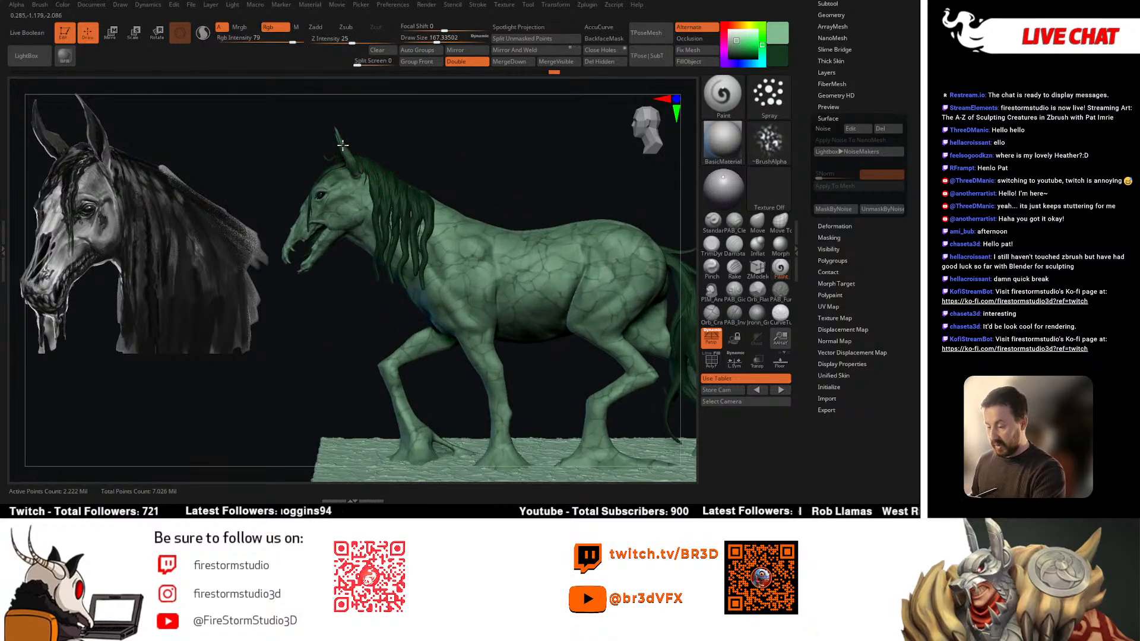
key(space)
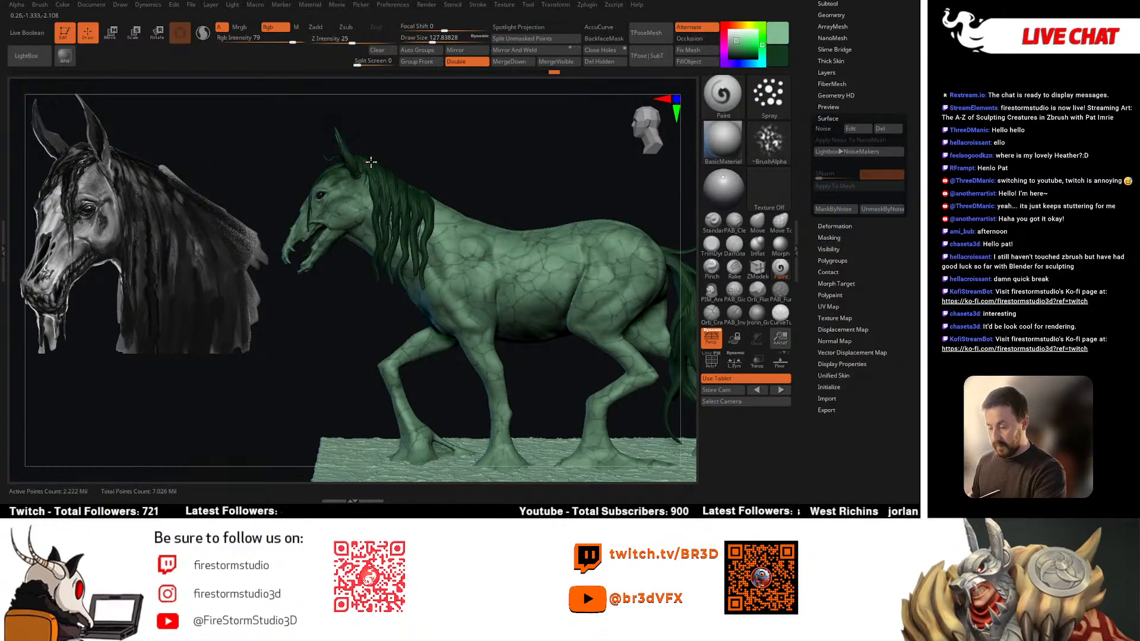
mouse_move(442, 198)
mouse_down()
mouse_move(484, 219)
mouse_move(572, 229)
mouse_move(508, 265)
mouse_move(562, 284)
mouse_move(406, 205)
mouse_move(298, 225)
mouse_move(367, 226)
mouse_move(514, 171)
mouse_move(438, 204)
mouse_move(323, 209)
mouse_move(565, 169)
mouse_up()
right_drag(620, 156, 501, 170)
key(space)
drag(543, 197, 536, 196)
mouse_move(538, 173)
right_down()
mouse_move(592, 183)
mouse_move(507, 239)
mouse_move(478, 236)
right_up()
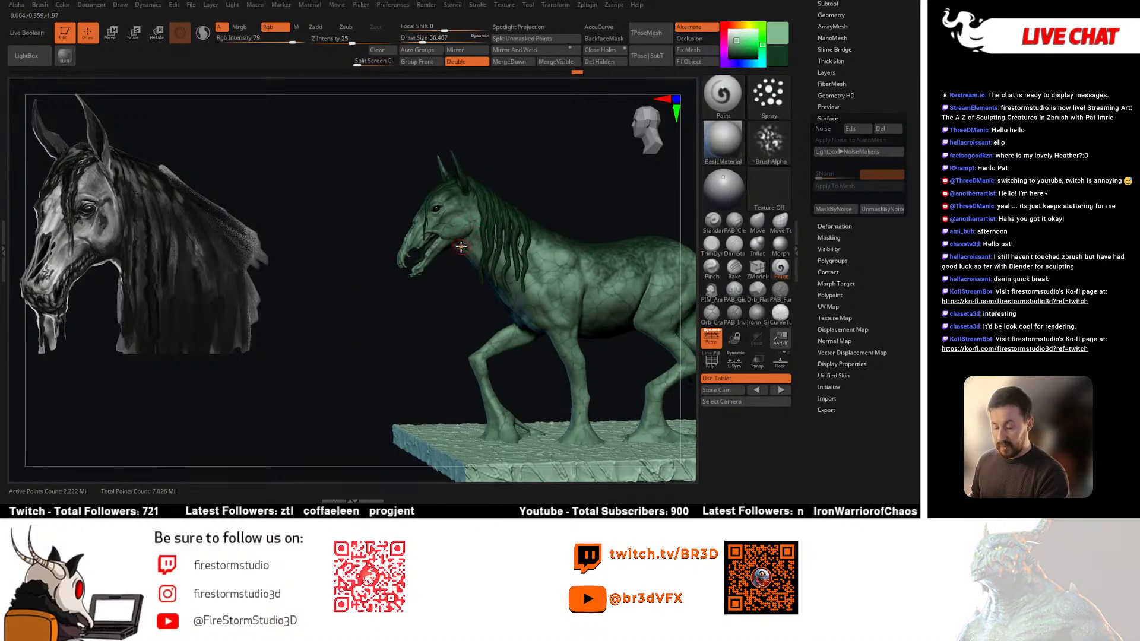
Step: Set the draw size to about 140 and stamp a cluster of spots on the shoulder with the DragRect stroke
mouse_move(570, 222)
right_down()
mouse_move(503, 208)
mouse_move(514, 238)
mouse_move(495, 191)
right_up()
key(space)
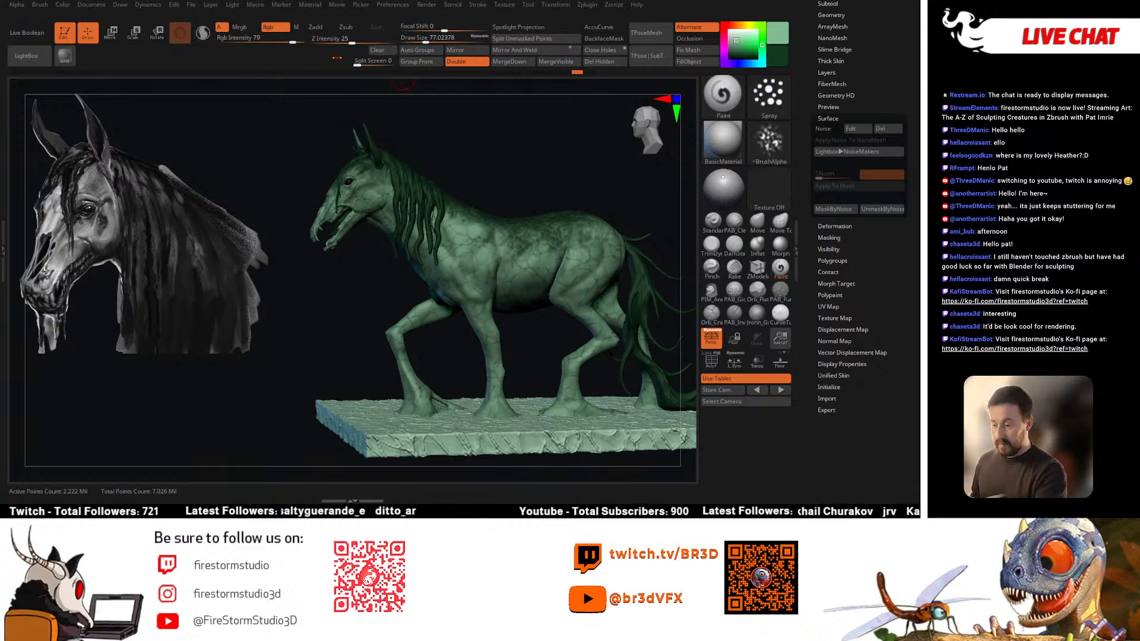
key(space)
drag(429, 221, 451, 222)
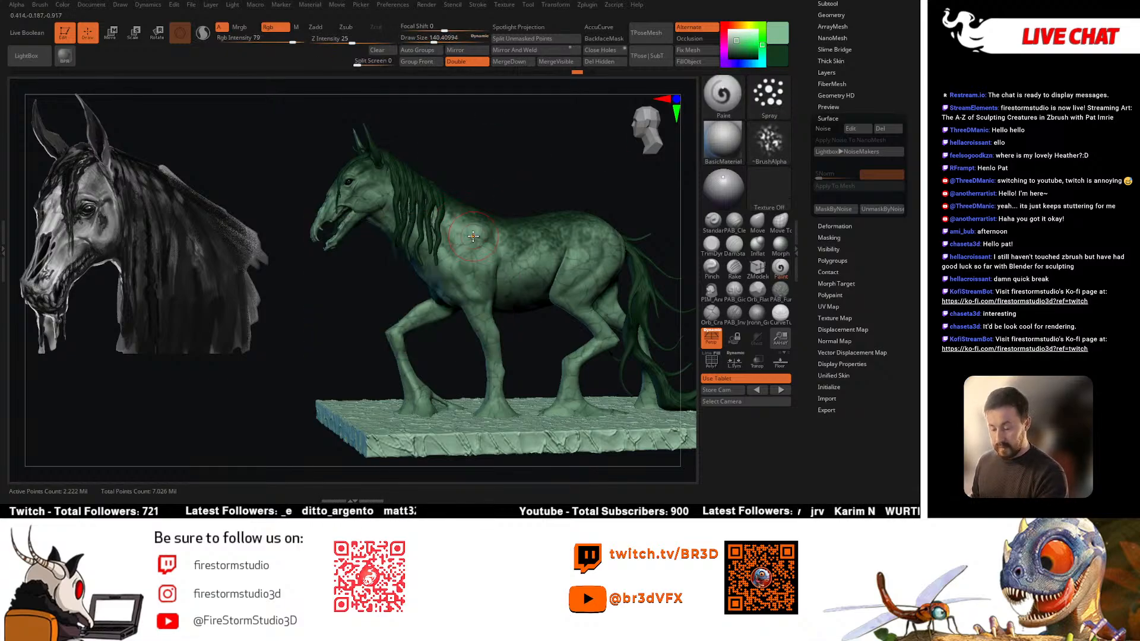
click(769, 95)
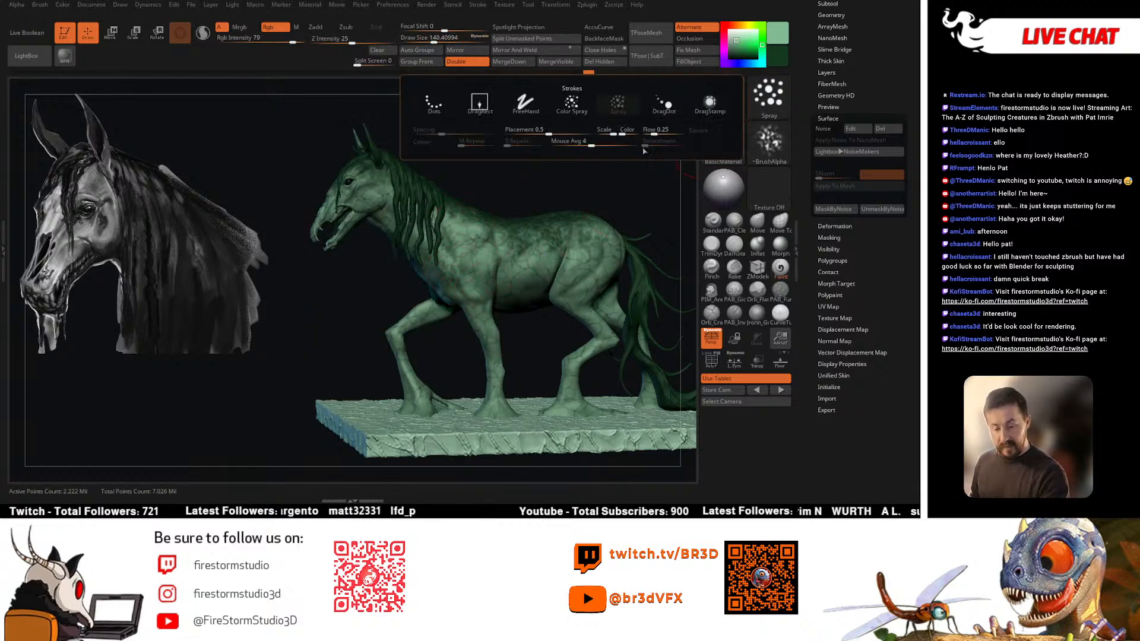
click(469, 104)
drag(464, 266, 461, 230)
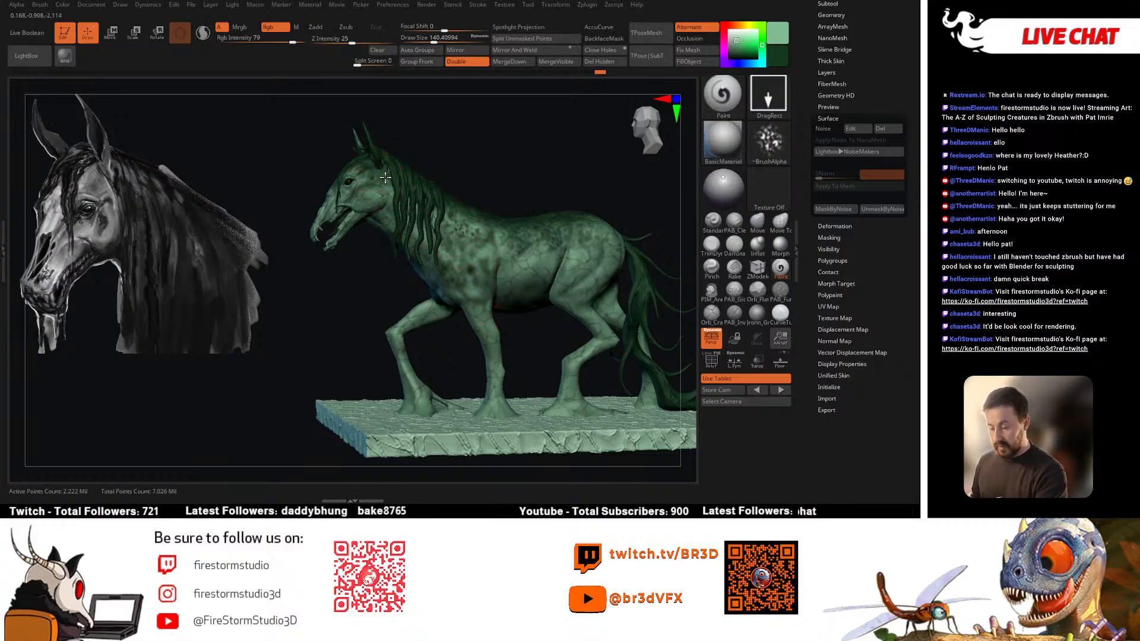
Step: Return to the Spray stroke and spray spots over both flanks at Rgb Intensity 42
click(769, 95)
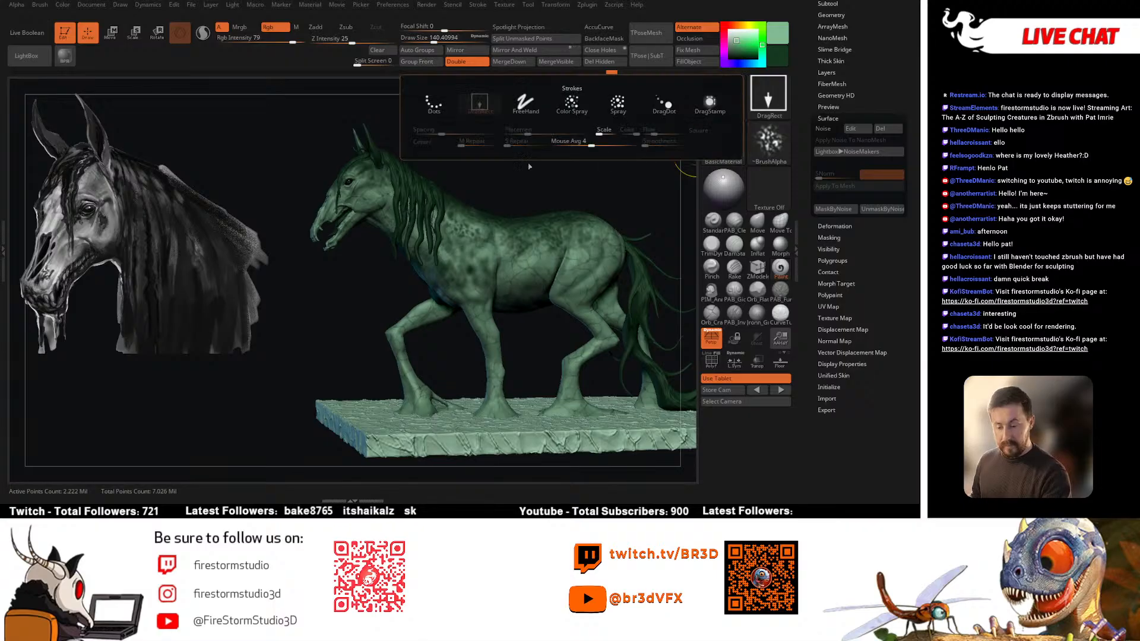
click(617, 104)
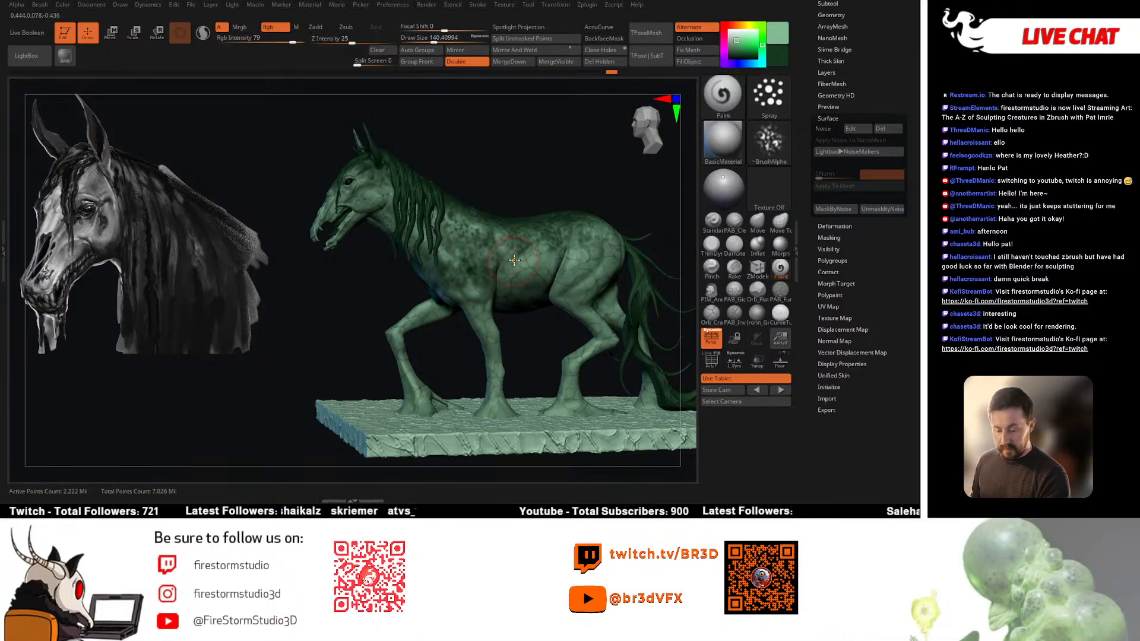
key(ctrl)
drag(301, 42, 286, 41)
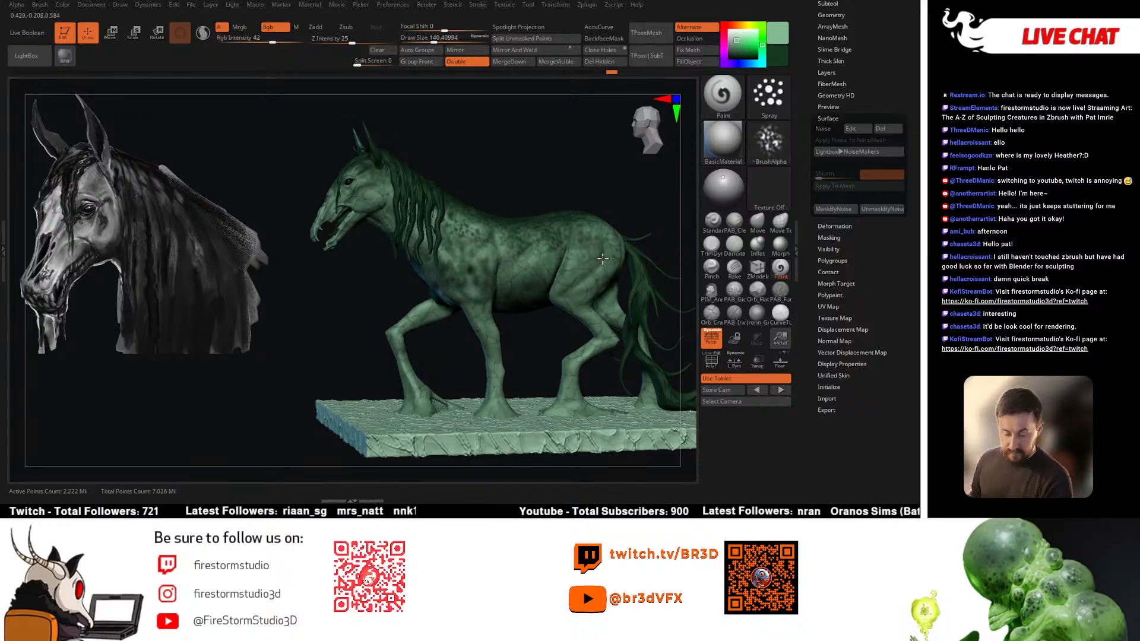
mouse_move(451, 241)
right_down()
mouse_move(517, 266)
mouse_move(391, 245)
mouse_move(501, 257)
right_up()
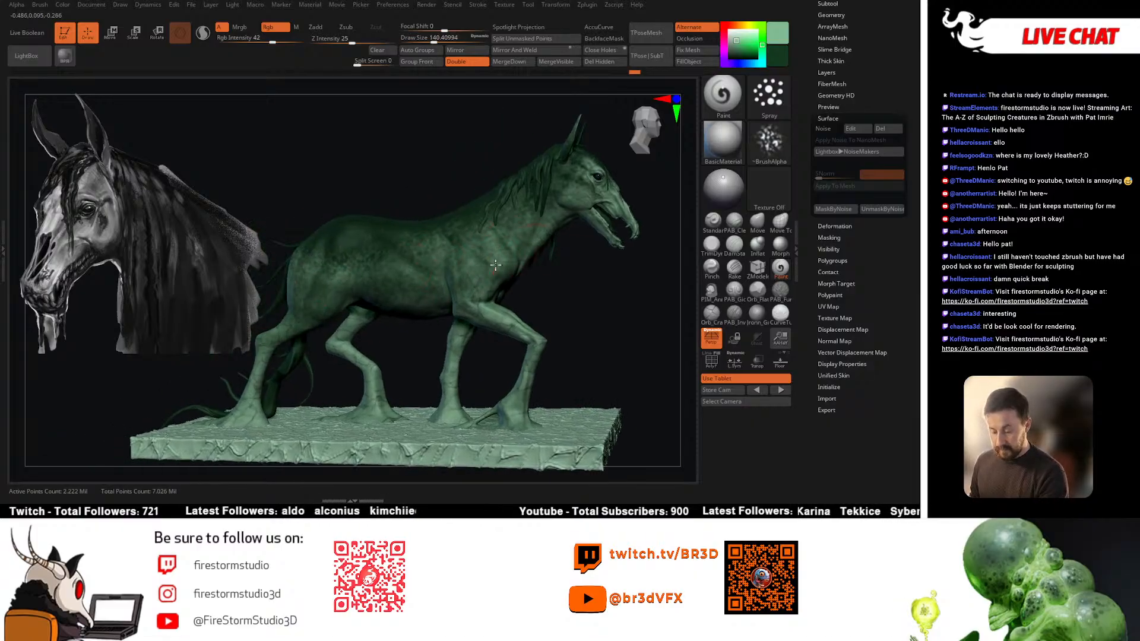
right_drag(568, 266, 630, 219)
Step: Swap the two paint colours, undo a trial stroke at Rgb Intensity 27, and spray the other flank faintly at Rgb Intensity 7
key(v)
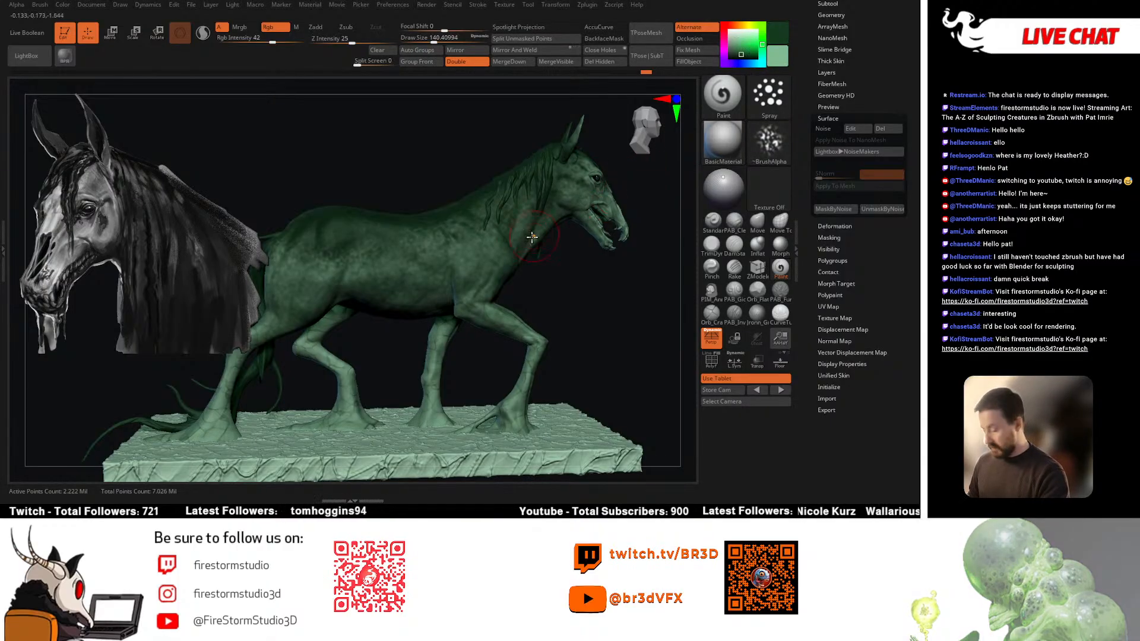
drag(271, 41, 261, 41)
right_drag(410, 198, 424, 195)
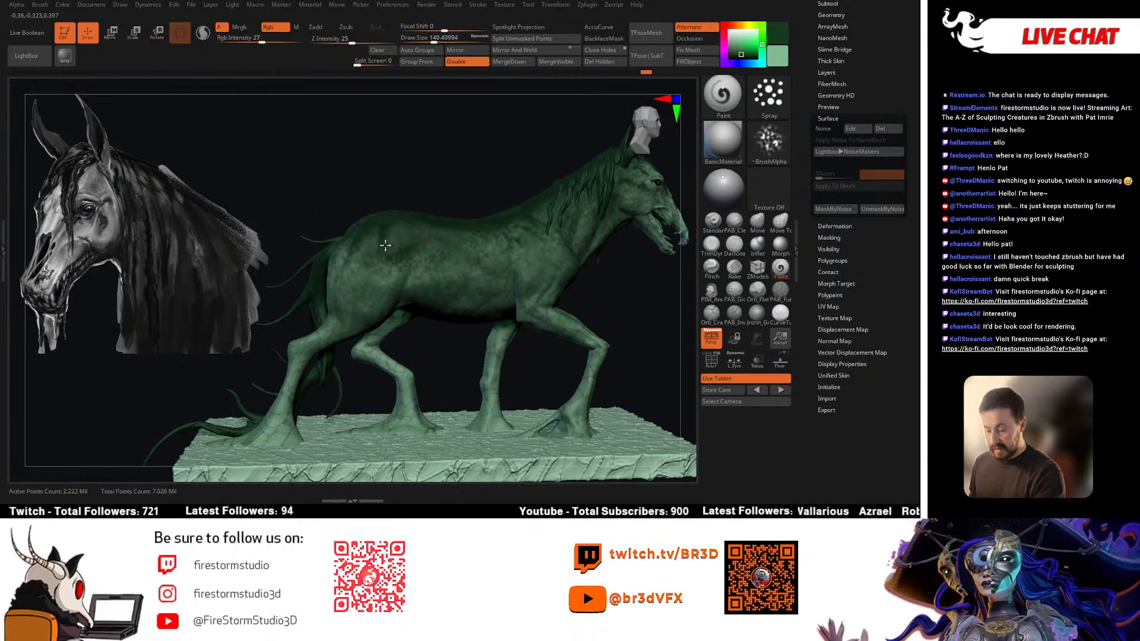
key(ctrl+z)
click(240, 41)
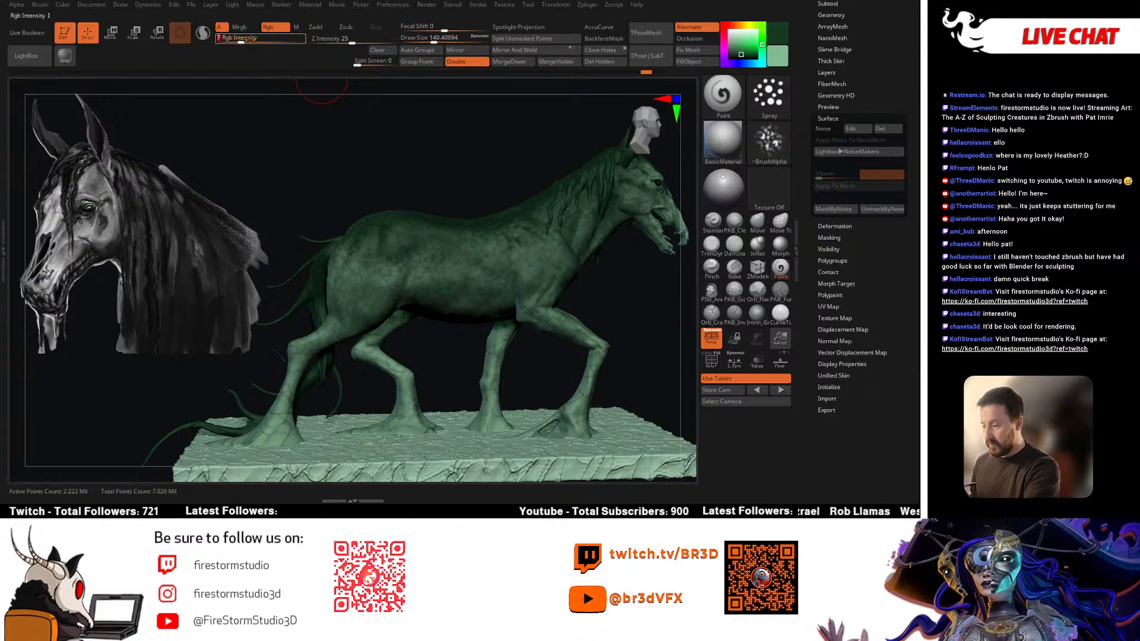
right_drag(421, 270, 456, 250)
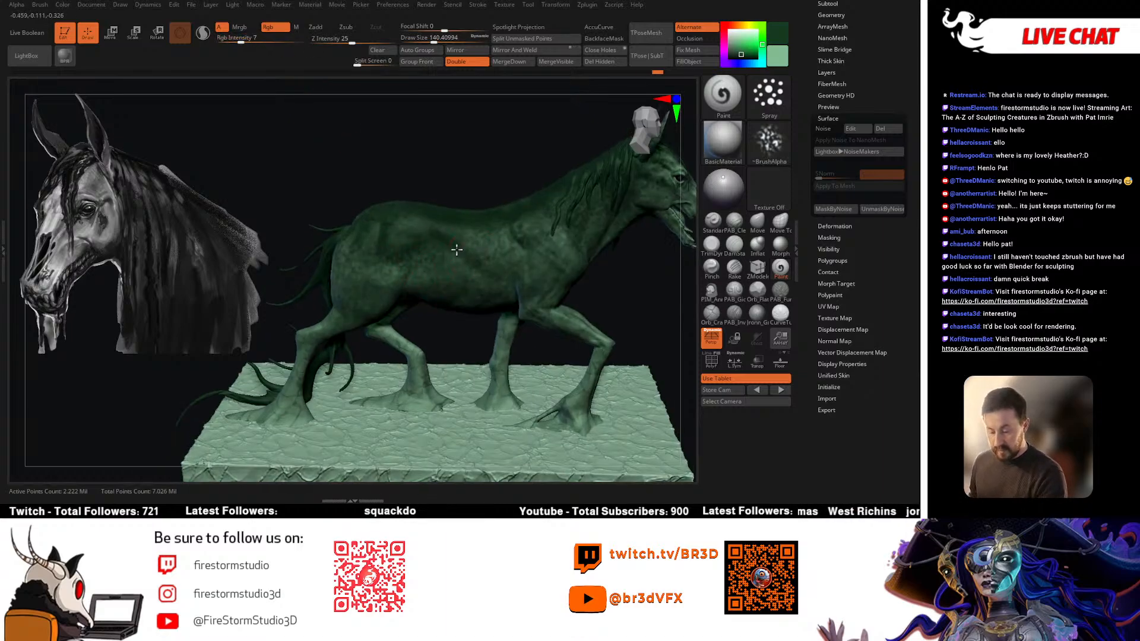
Step: Switch the Paint brush to Alpha 07 and spray the flank at Rgb Intensity 19
click(769, 94)
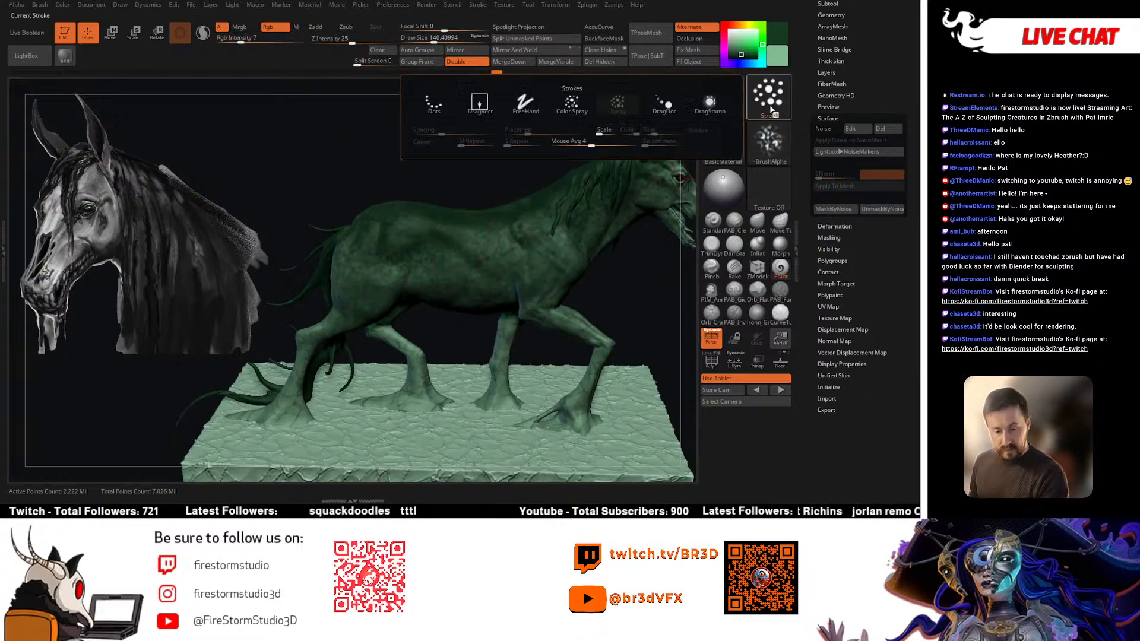
click(770, 141)
click(695, 211)
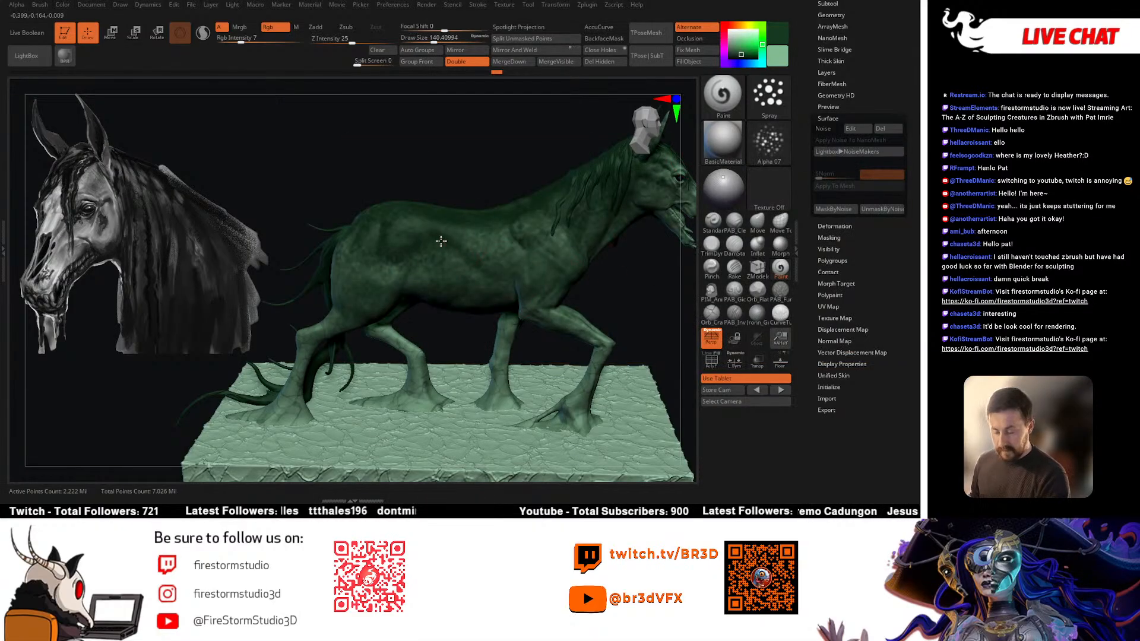
click(255, 40)
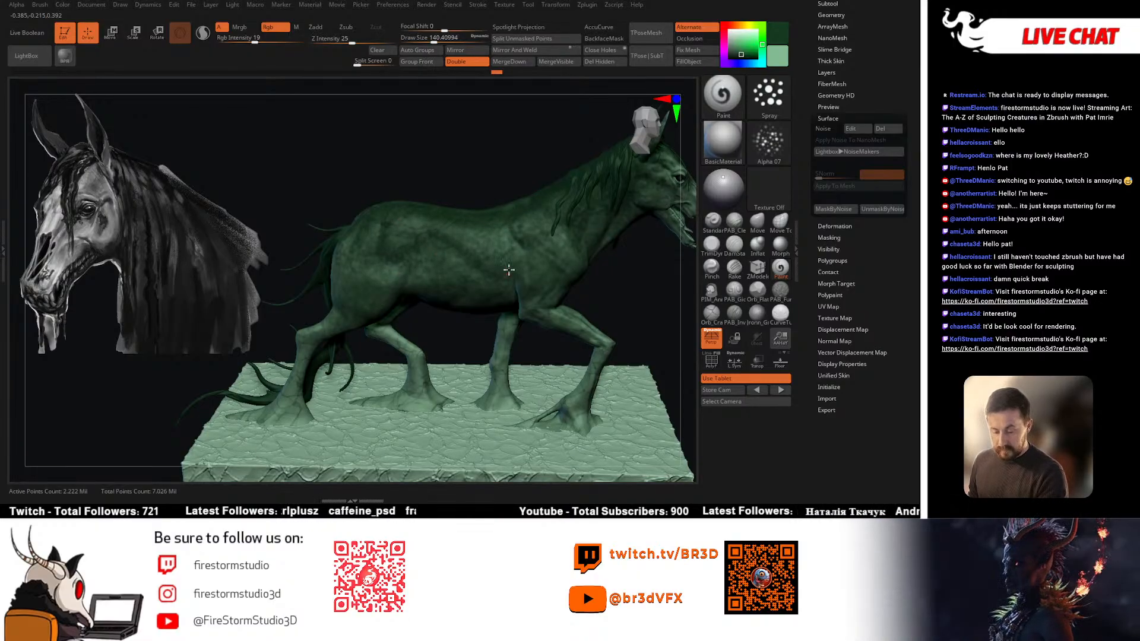
Step: Spray the same mottling over the horse's head, neck and shoulder on both sides
drag(638, 270, 541, 236)
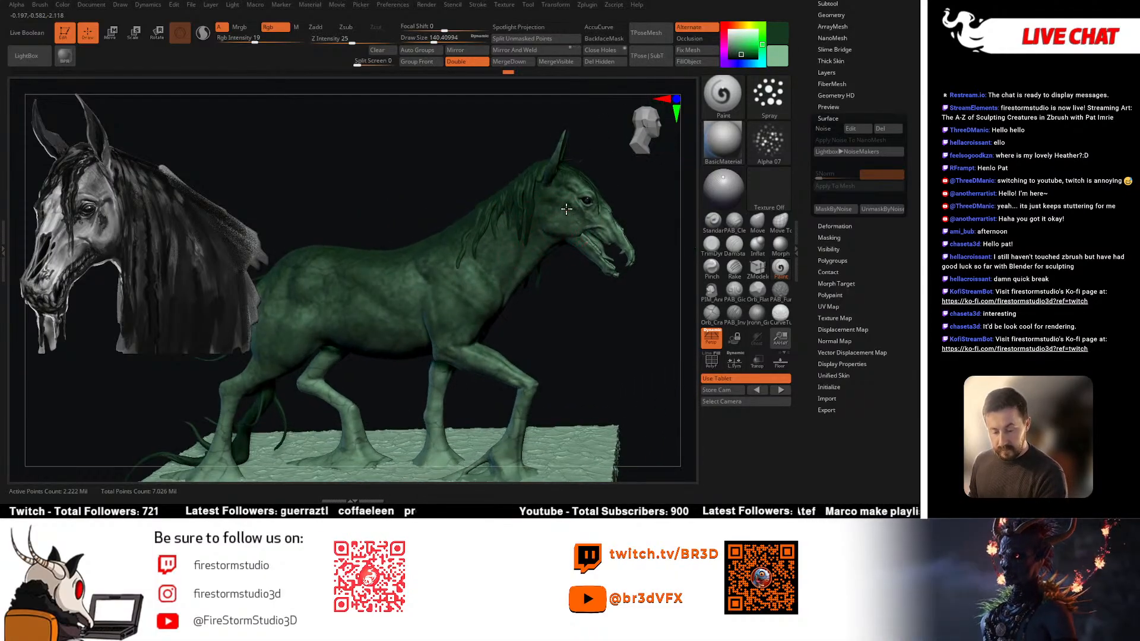
right_drag(556, 226, 479, 242)
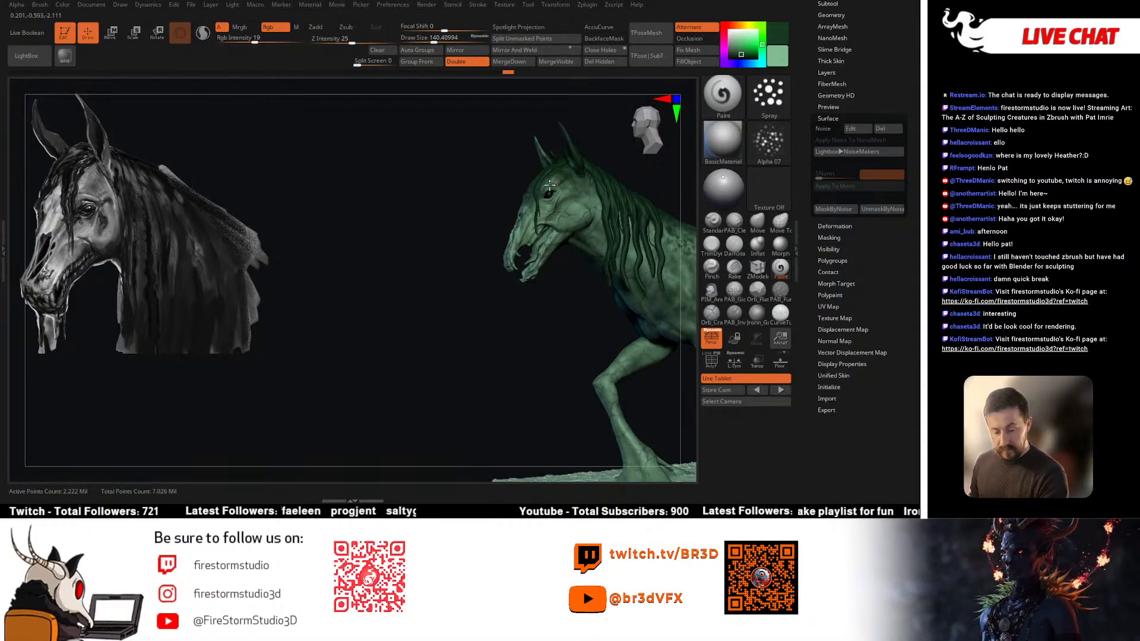
mouse_move(572, 223)
alt+right_down()
mouse_move(453, 234)
mouse_move(499, 310)
mouse_move(440, 288)
alt+right_up()
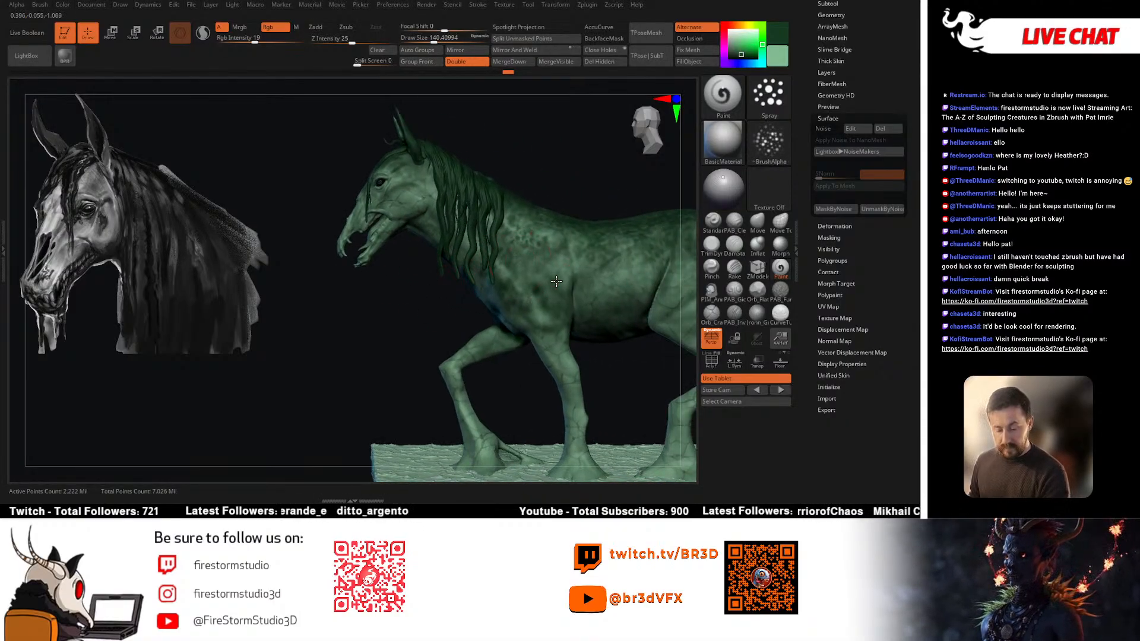
alt+right_drag(547, 289, 471, 270)
ctrl+right_drag(471, 271, 532, 278)
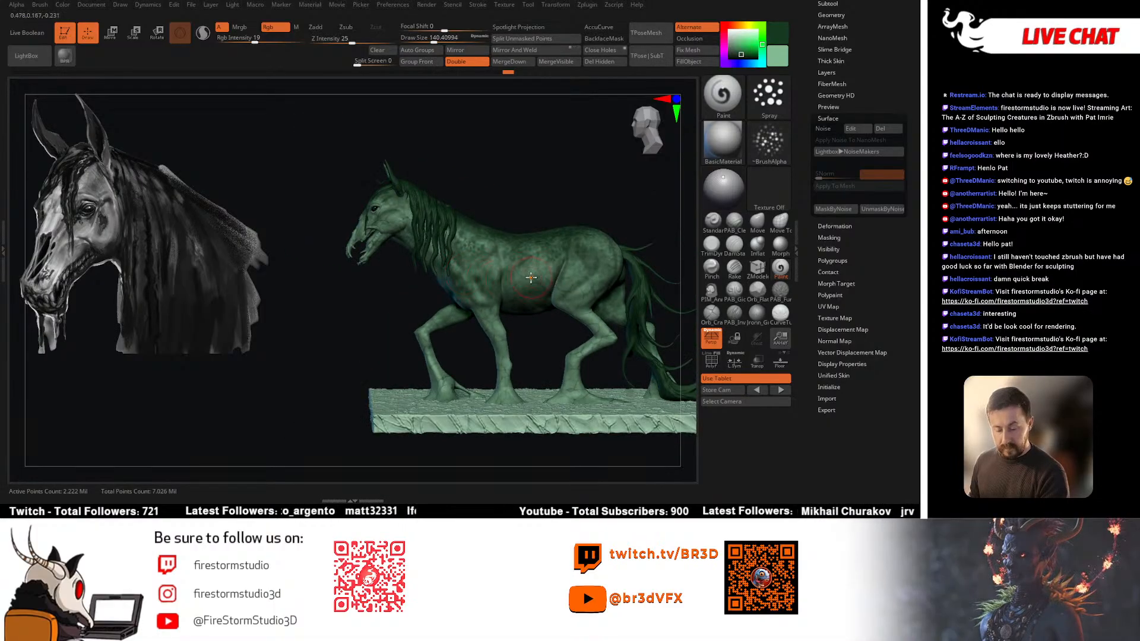
Step: Raise the Rgb Intensity to 34, reduce the draw size to about 104, and spray stronger spots on the horse's side
click(267, 39)
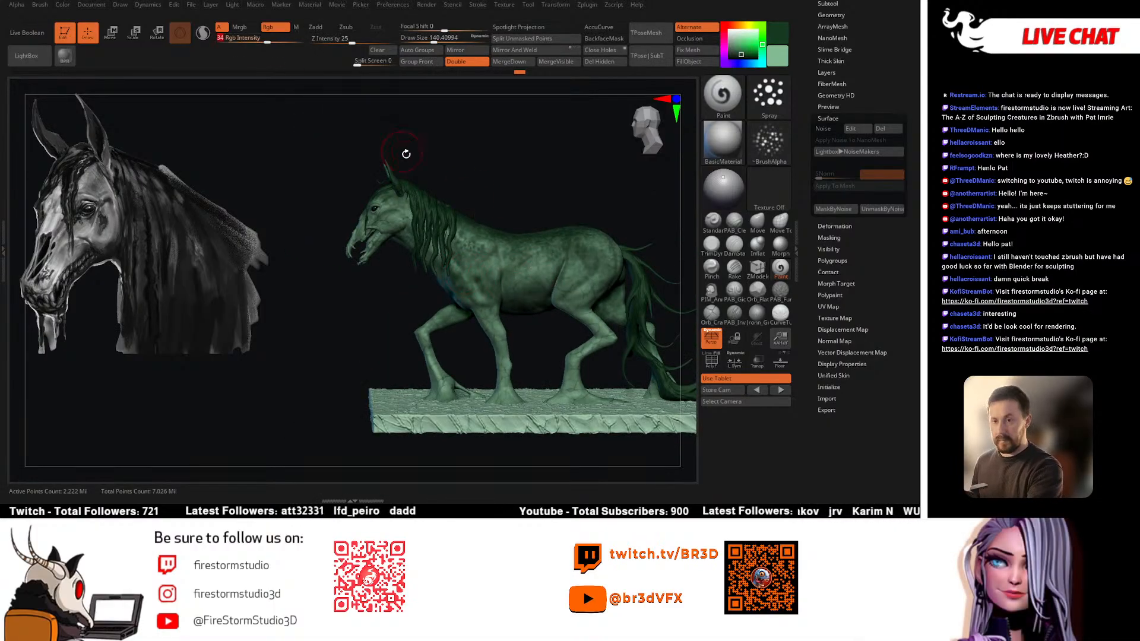
mouse_move(505, 260)
alt+right_down()
mouse_move(493, 218)
mouse_move(518, 222)
mouse_move(451, 246)
mouse_move(456, 266)
alt+right_up()
key(space)
click(527, 266)
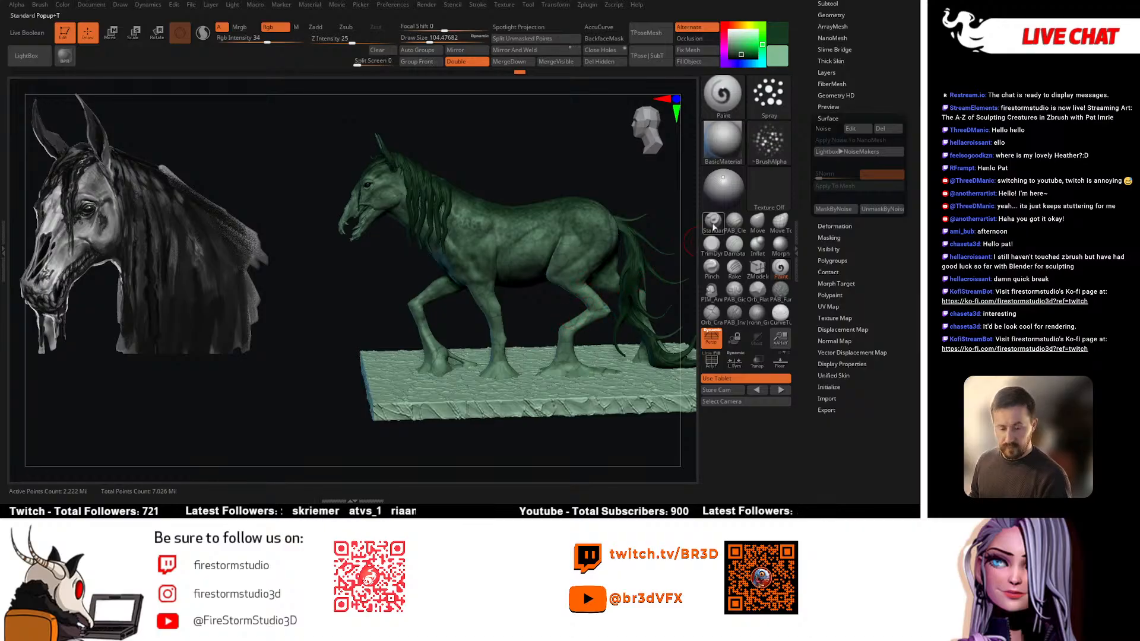
Step: Pick a dark red paint colour and set the Paint brush to the DragRect stroke with the crack-patterned Alpha 22
click(724, 25)
click(744, 51)
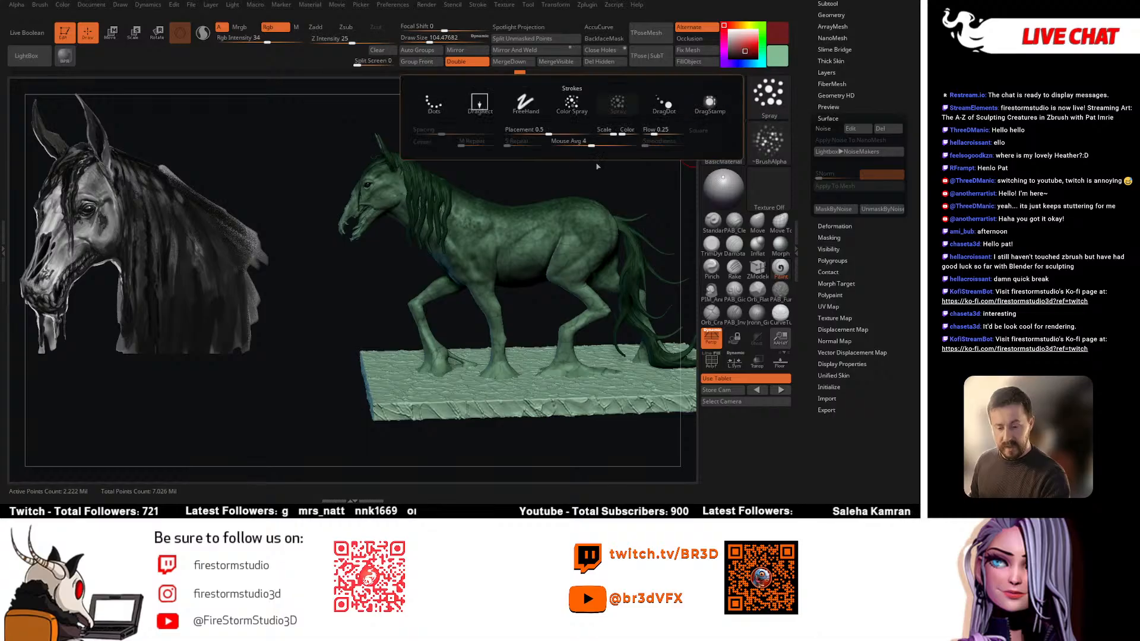
click(767, 95)
click(480, 106)
click(766, 141)
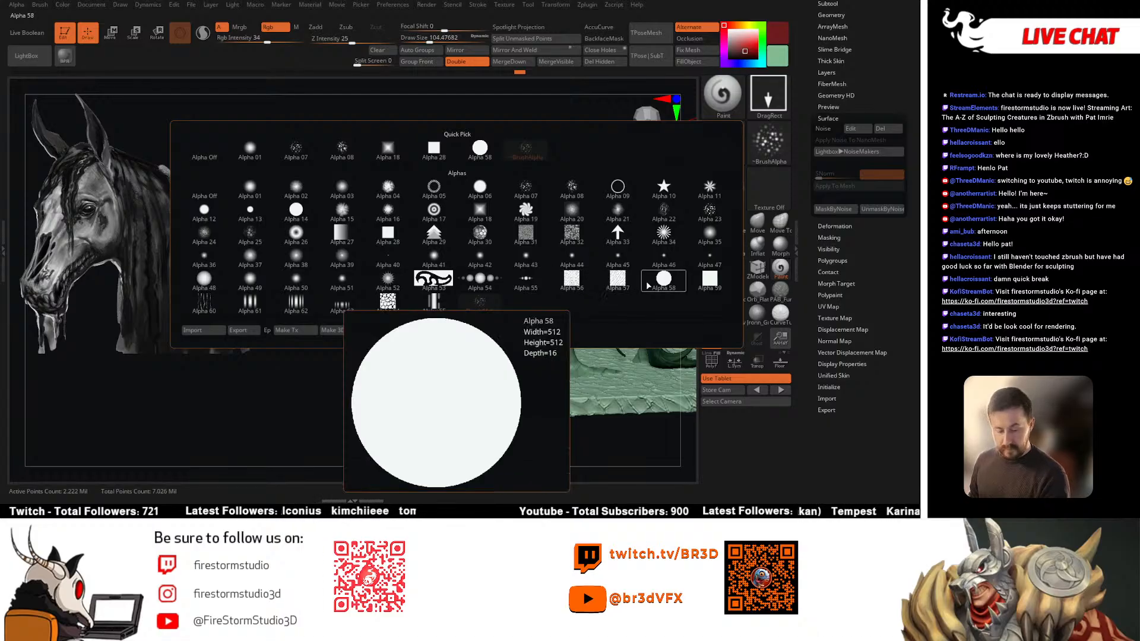
mouse_move(706, 288)
mouse_move(665, 218)
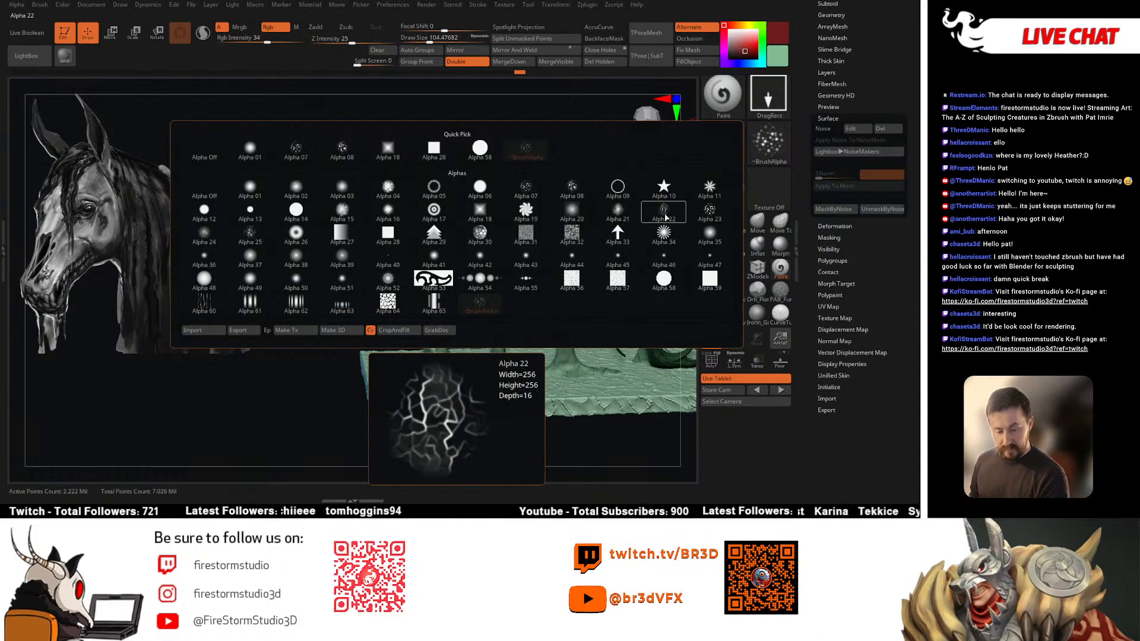
click(664, 214)
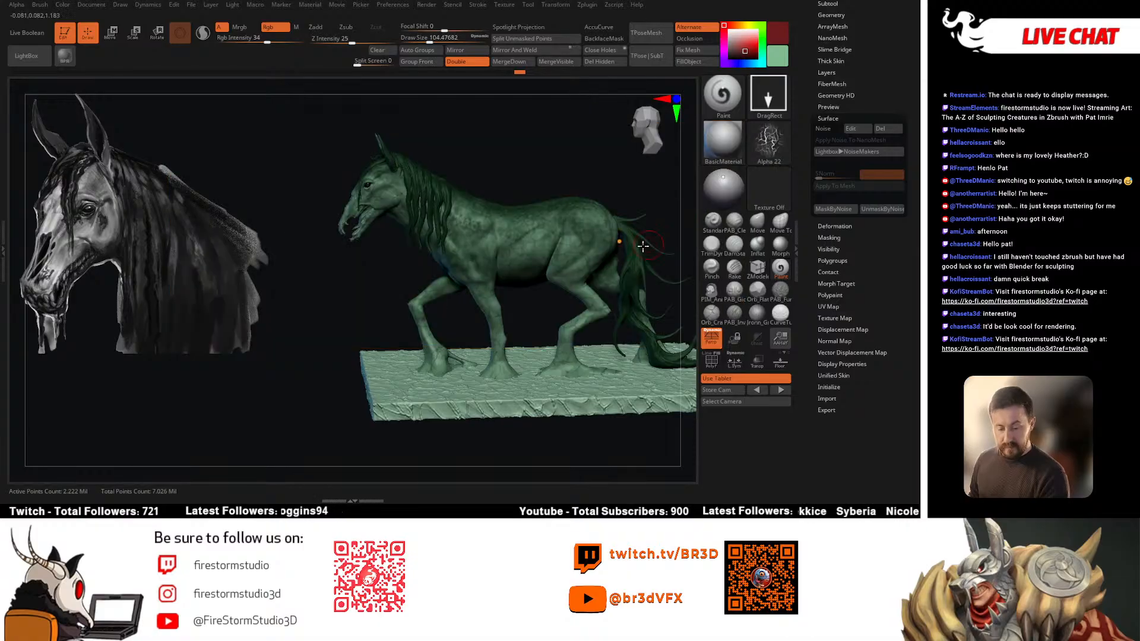
Step: Set the Rgb Intensity to 40, swap the paint colours, and stamp the crack alpha over both sides of the horse's body
right_drag(496, 208, 489, 161)
click(256, 41)
click(271, 42)
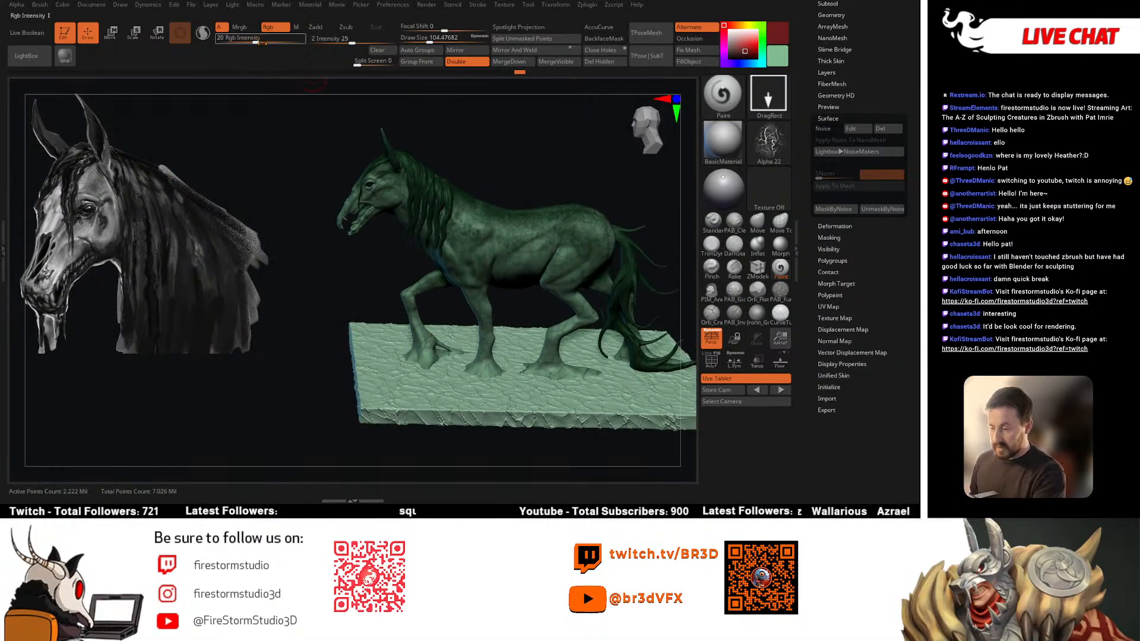
right_drag(410, 144, 487, 160)
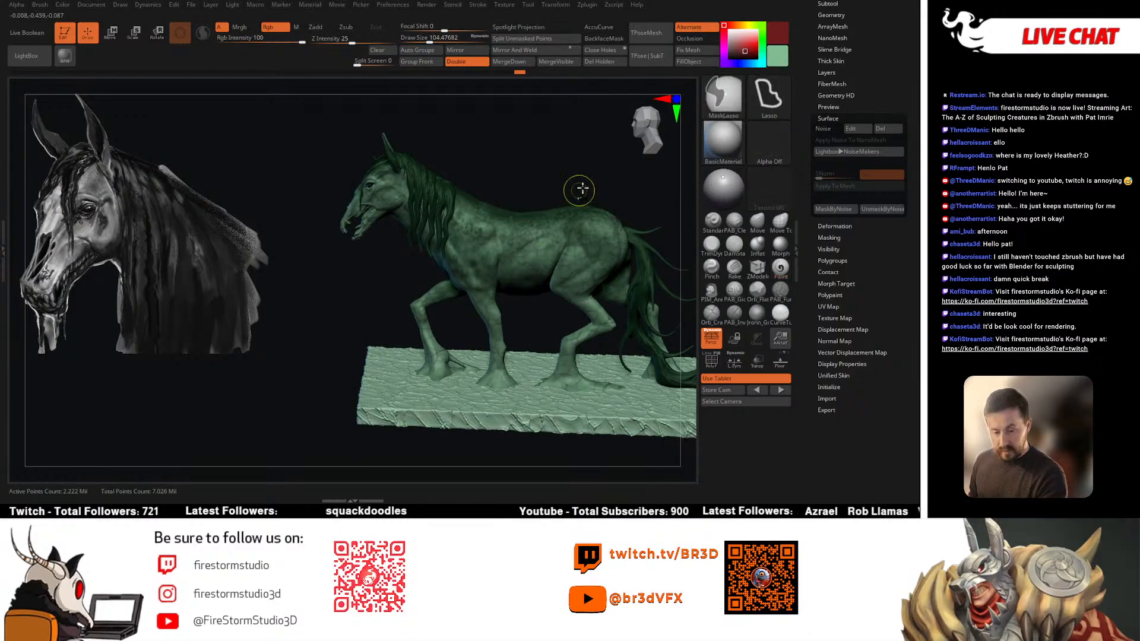
key(v)
mouse_move(493, 182)
right_down()
mouse_move(390, 168)
mouse_move(489, 190)
mouse_move(496, 203)
mouse_move(439, 225)
mouse_move(468, 234)
mouse_move(443, 238)
mouse_move(509, 226)
mouse_move(469, 222)
right_up()
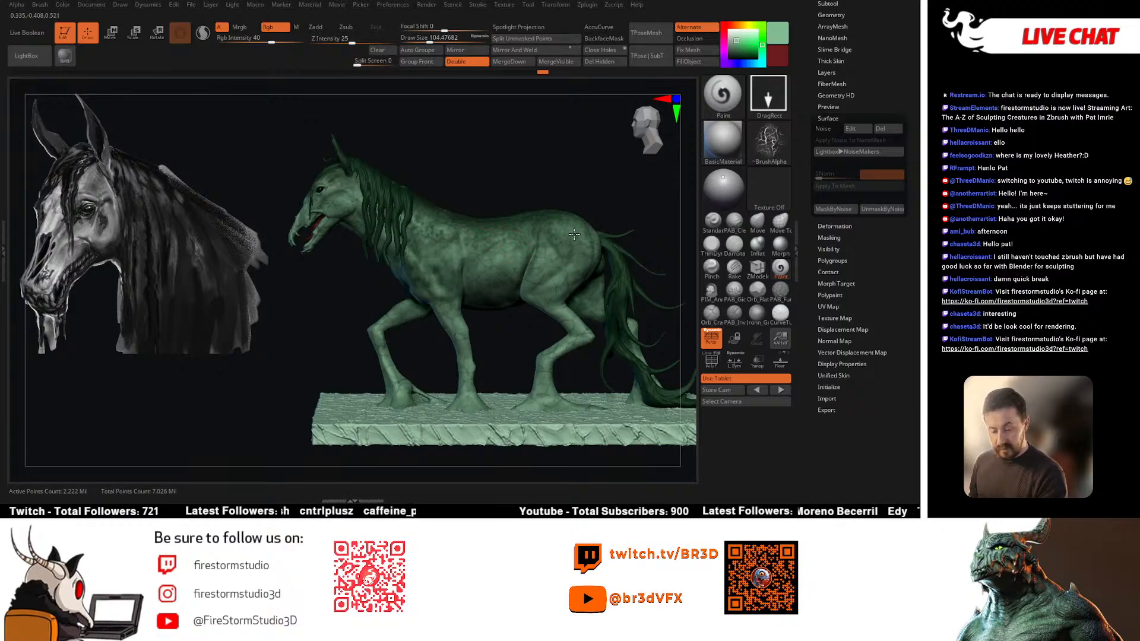
right_drag(574, 235, 596, 220)
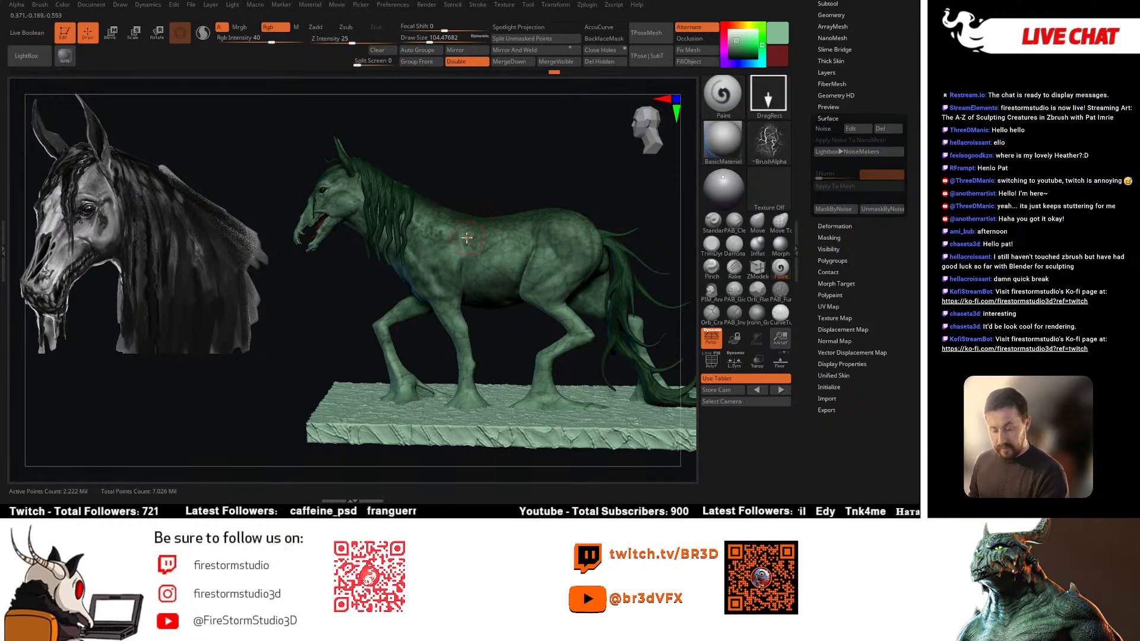
mouse_move(457, 216)
right_down()
mouse_move(355, 182)
mouse_move(399, 168)
mouse_move(350, 173)
mouse_move(357, 188)
mouse_move(480, 201)
mouse_move(439, 178)
mouse_move(511, 191)
mouse_move(572, 176)
mouse_move(506, 275)
mouse_move(468, 259)
right_up()
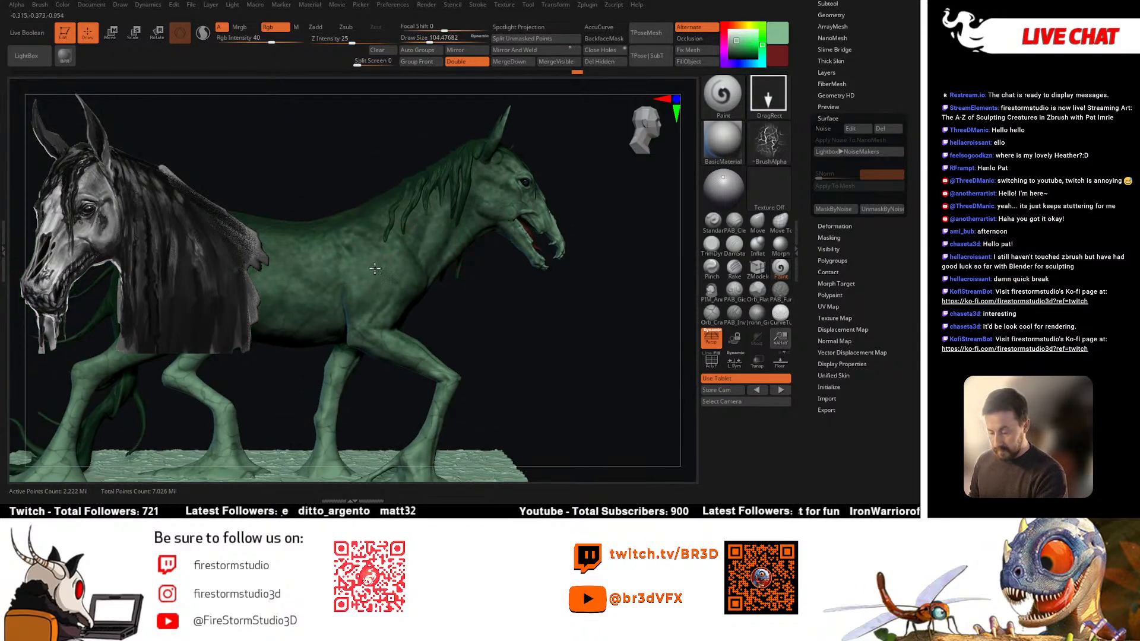
right_drag(404, 266, 512, 307)
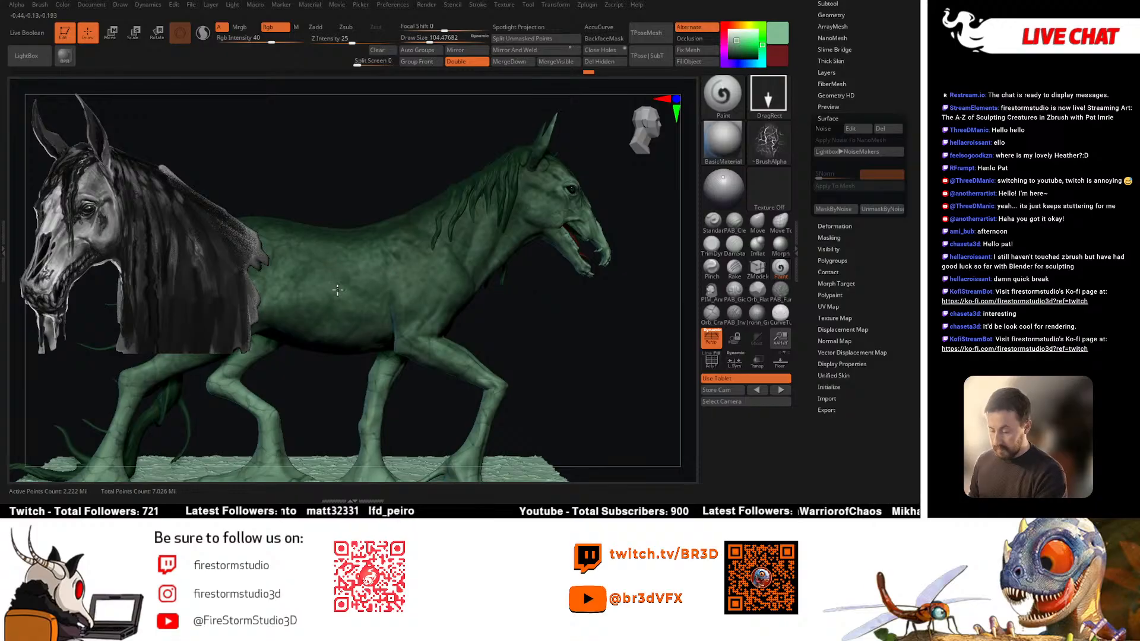
ctrl+right_drag(337, 290, 353, 252)
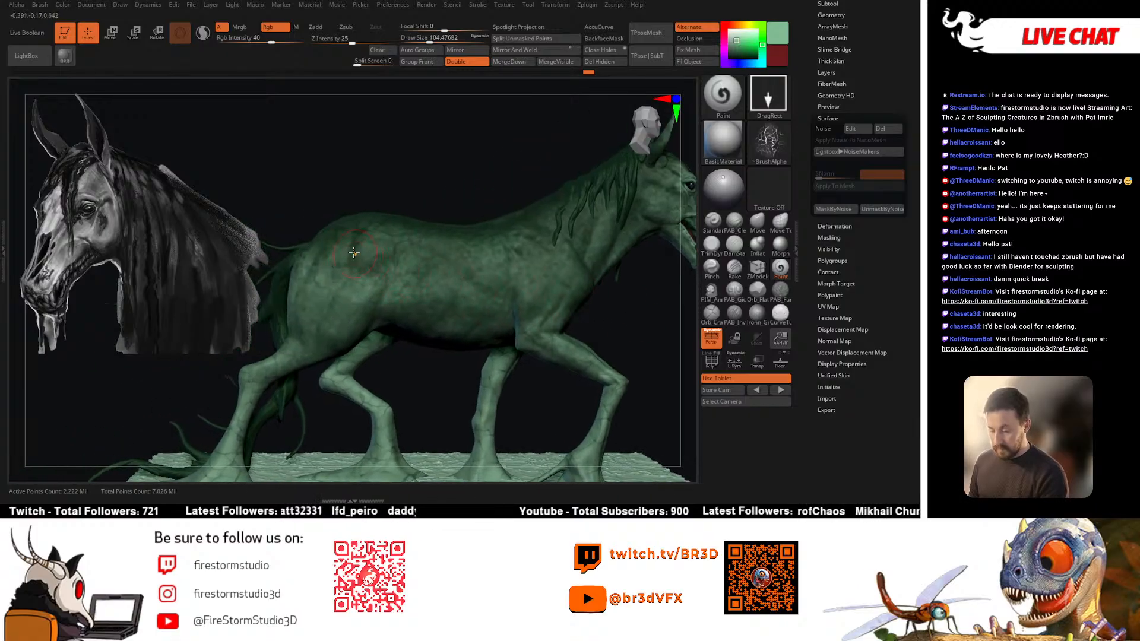
Step: Switch the Paint brush to Alpha 23 with the Spray stroke, using a muted purple at Rgb Intensity 32
click(764, 153)
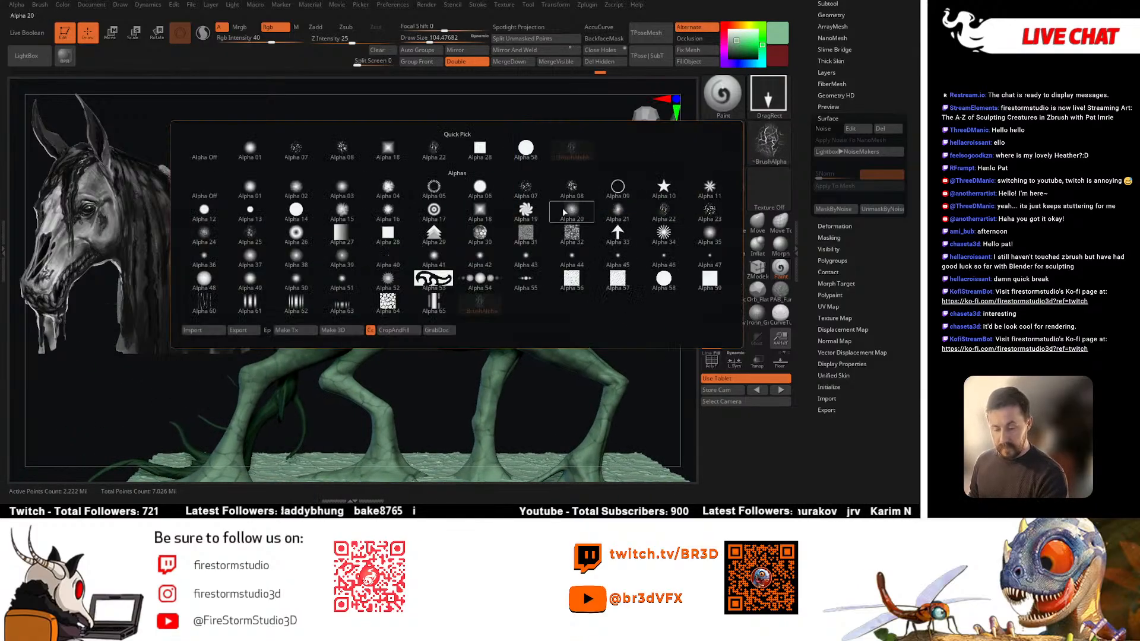
click(709, 209)
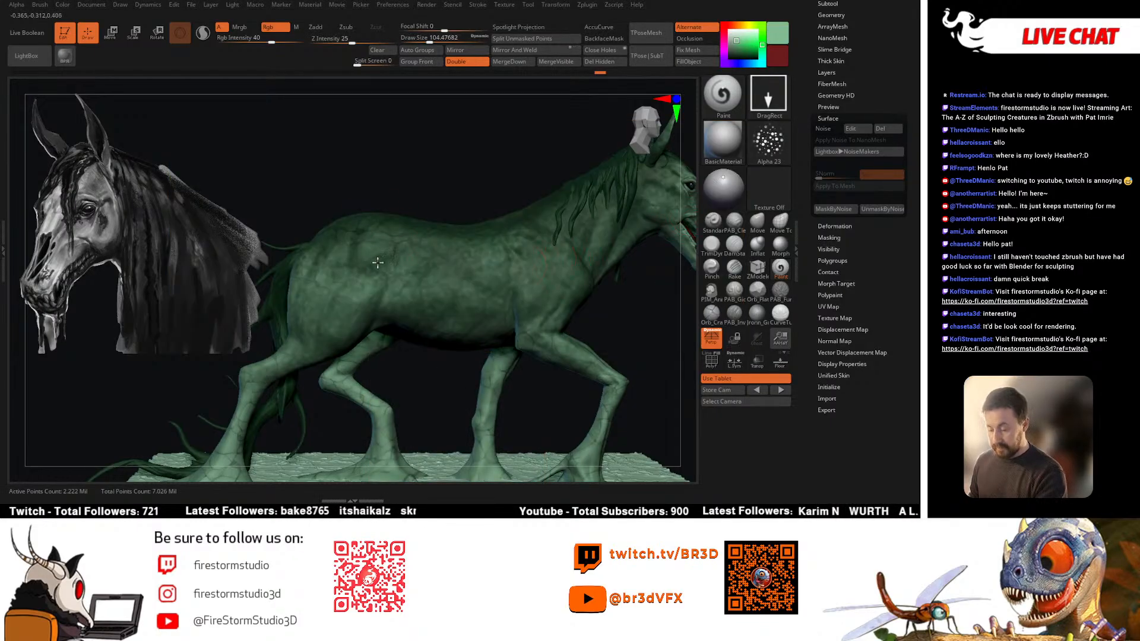
click(768, 95)
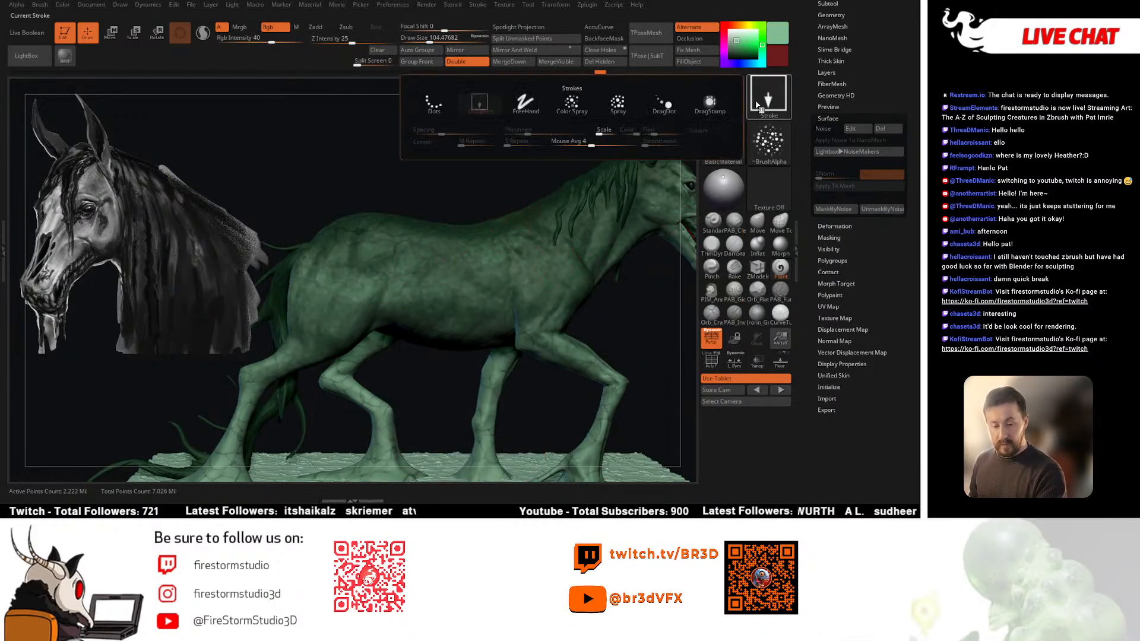
click(606, 112)
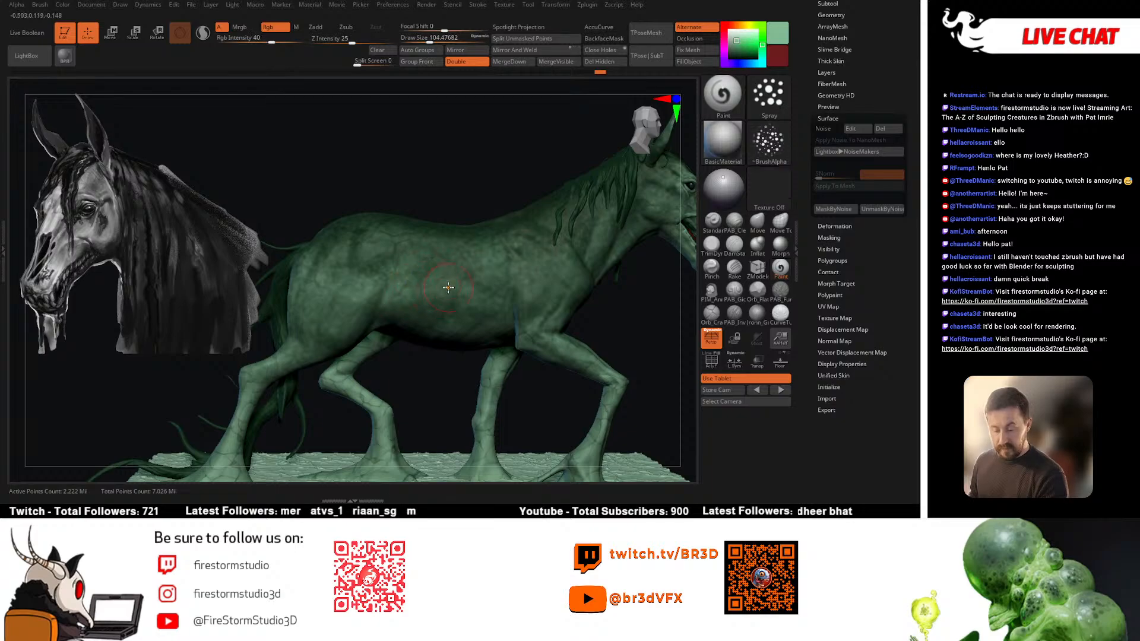
drag(417, 184, 492, 234)
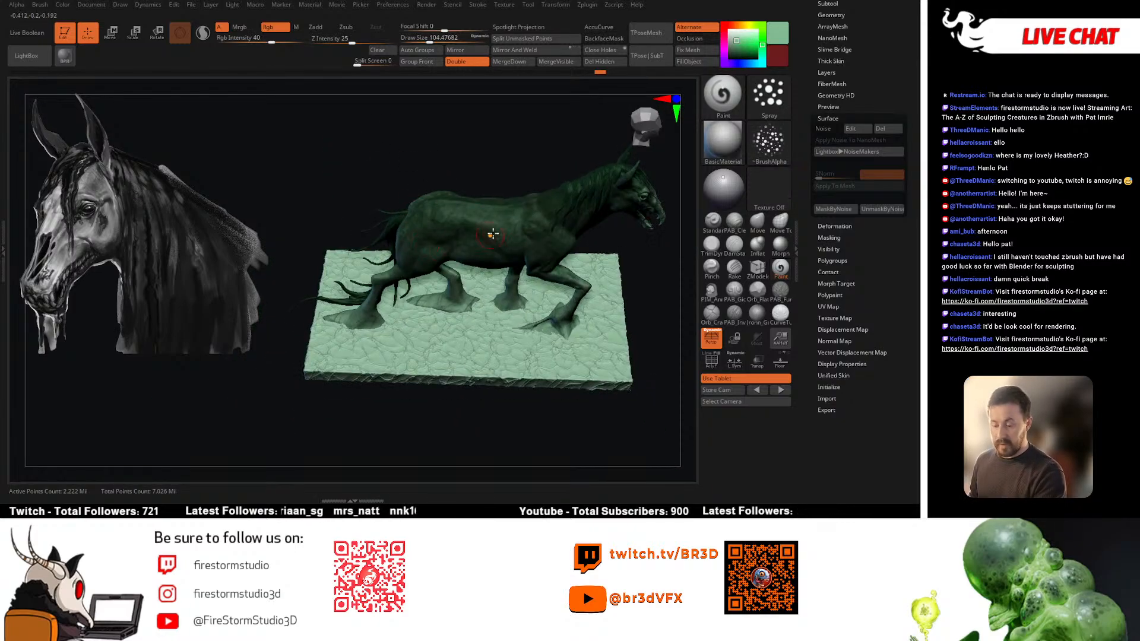
drag(271, 40, 266, 41)
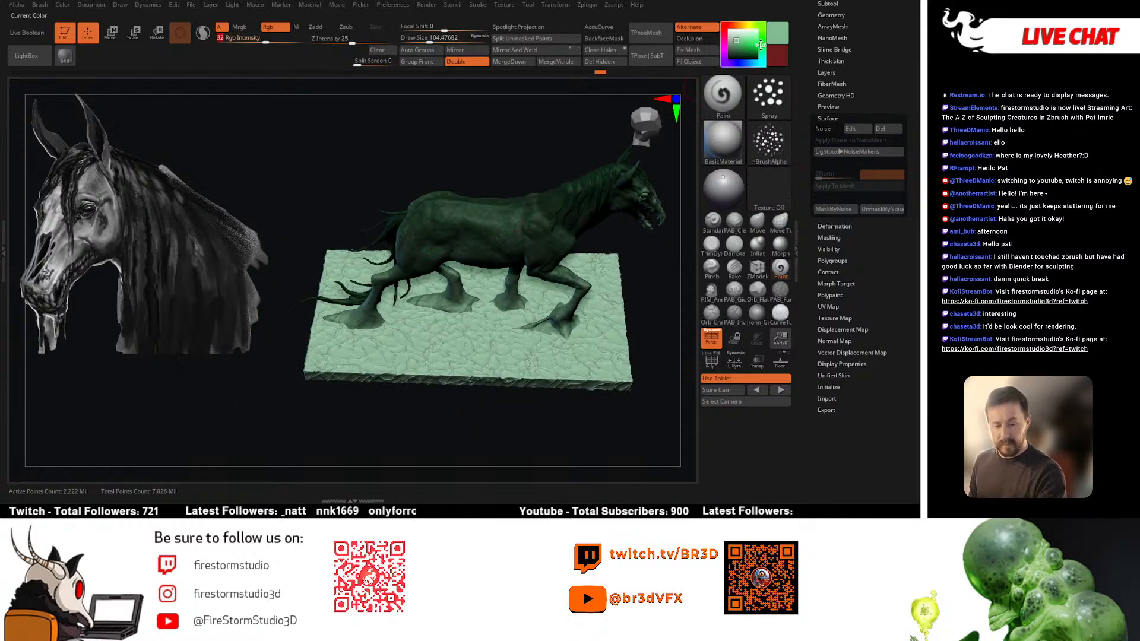
drag(735, 63, 732, 63)
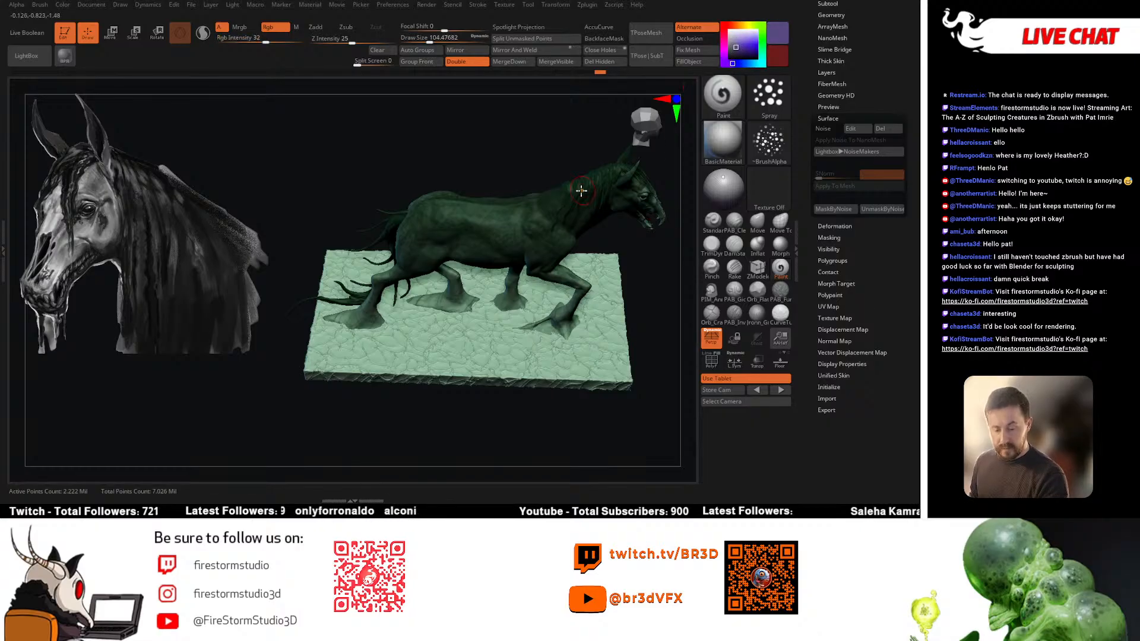
Step: Enlarge the draw size to about 136 and spray coloured mottling over the horse's body, neck and head on both sides
right_drag(483, 238, 442, 228)
key(space)
drag(474, 241, 480, 241)
mouse_move(457, 234)
right_down()
mouse_move(487, 214)
mouse_move(437, 244)
right_up()
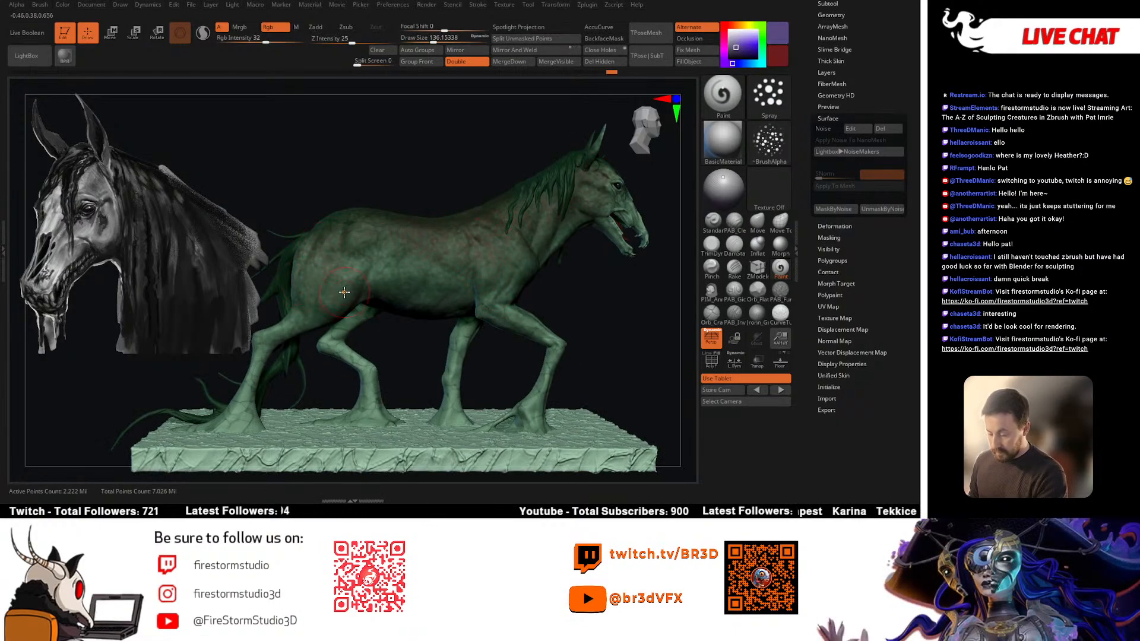
right_drag(583, 200, 559, 223)
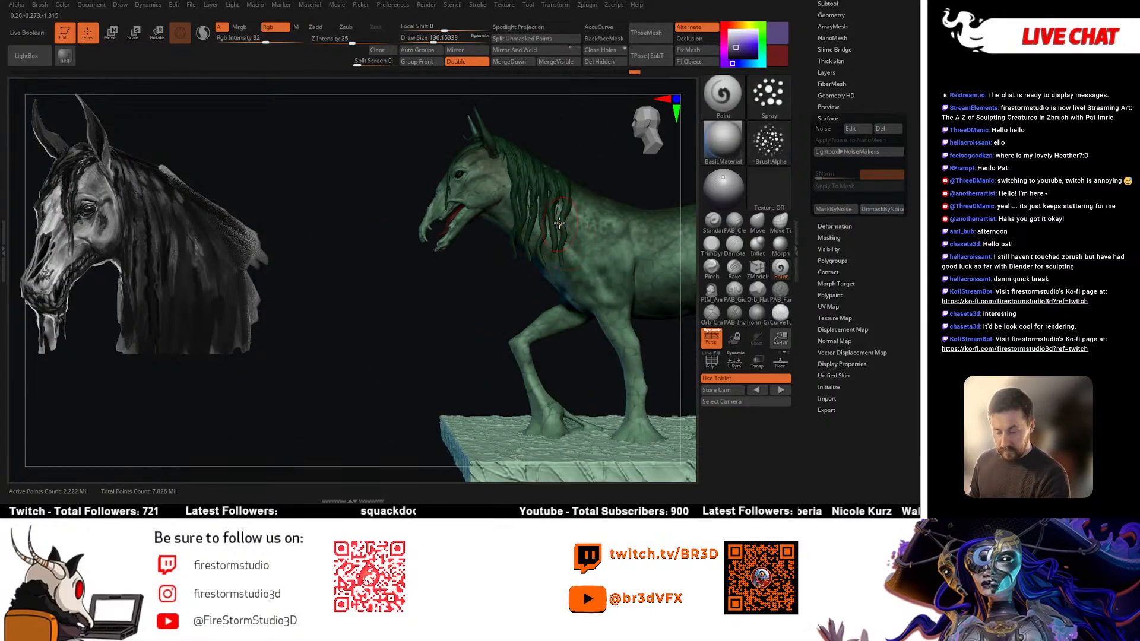
alt+right_drag(673, 247, 526, 258)
alt+right_drag(652, 258, 534, 278)
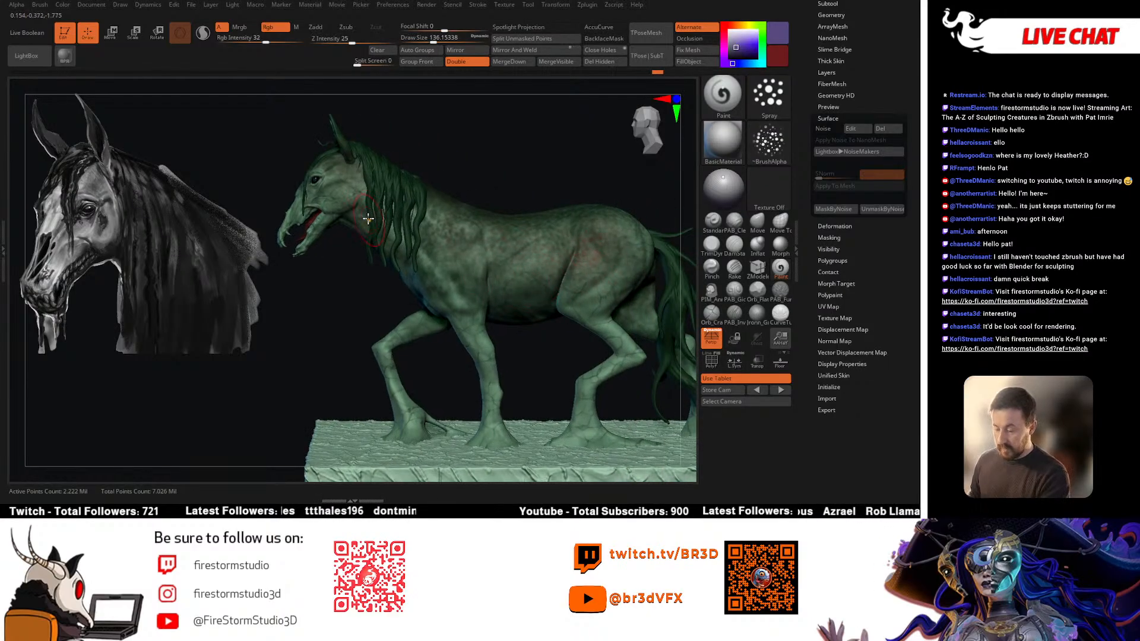
right_drag(414, 238, 586, 197)
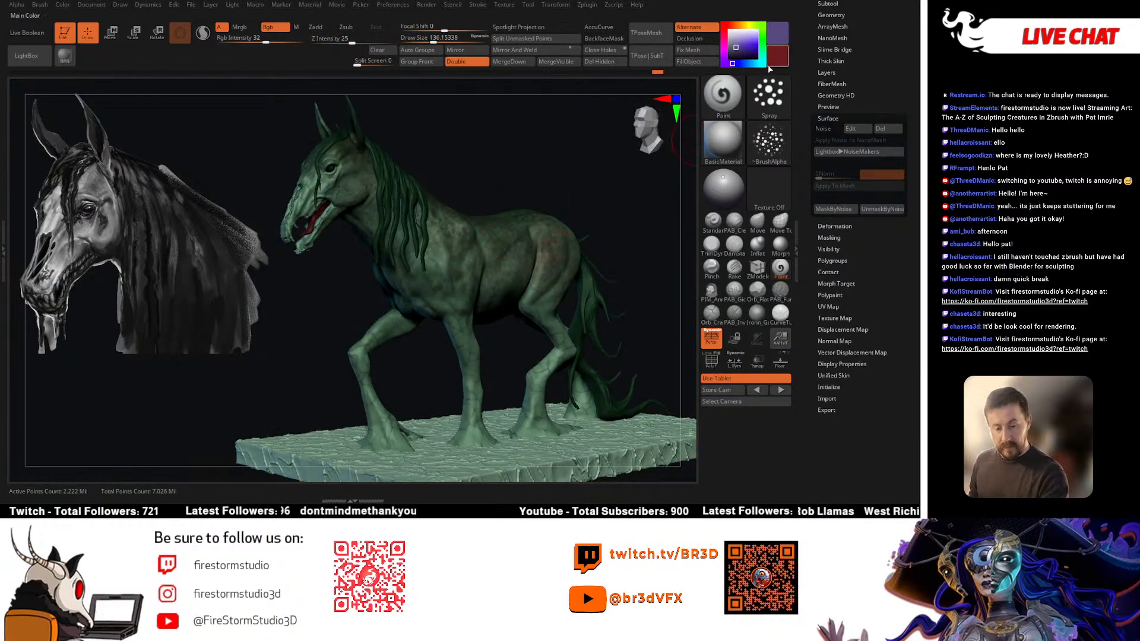
Step: Sample a dark green from the mane, reduce the draw size to about 87, and use the Dots stroke with Alpha 01
drag(769, 63, 391, 189)
key(bracketleft)
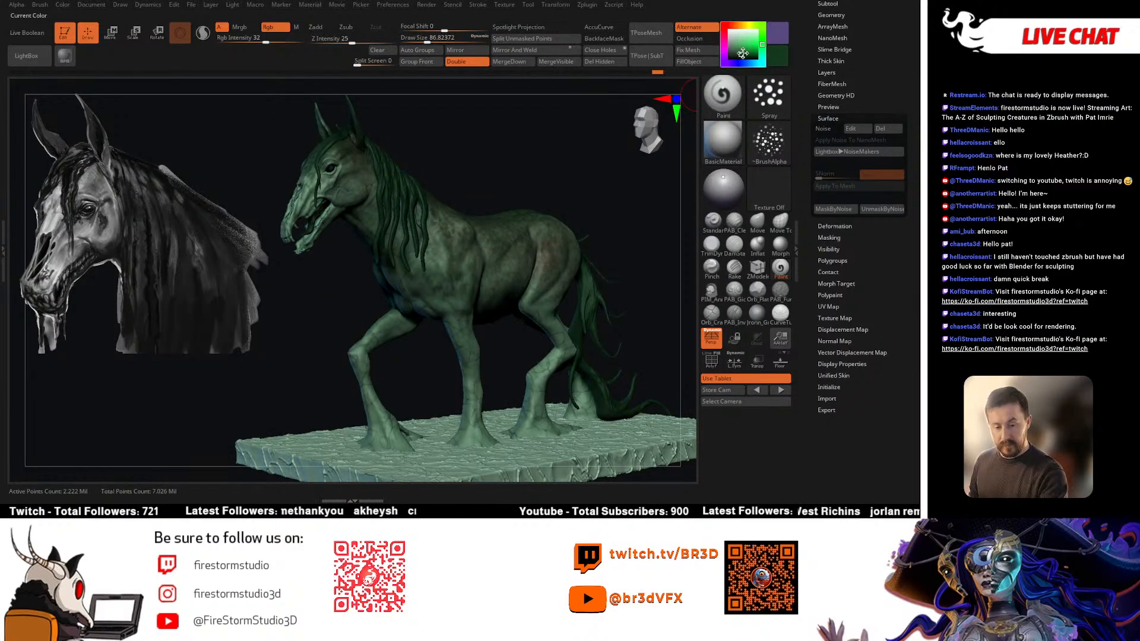
click(768, 95)
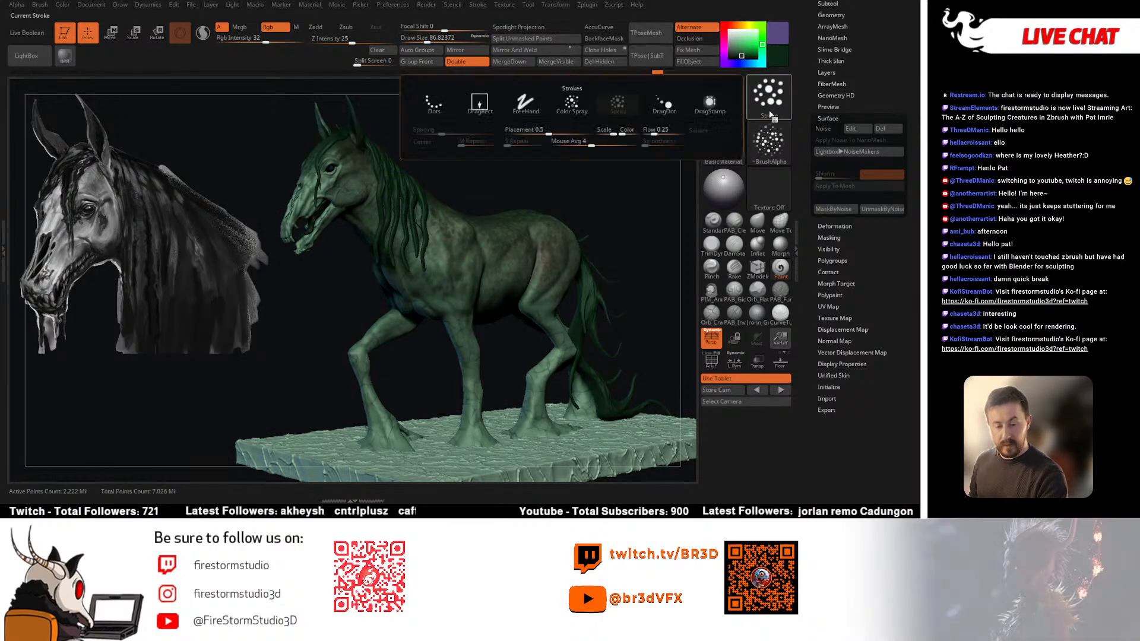
click(433, 106)
click(766, 142)
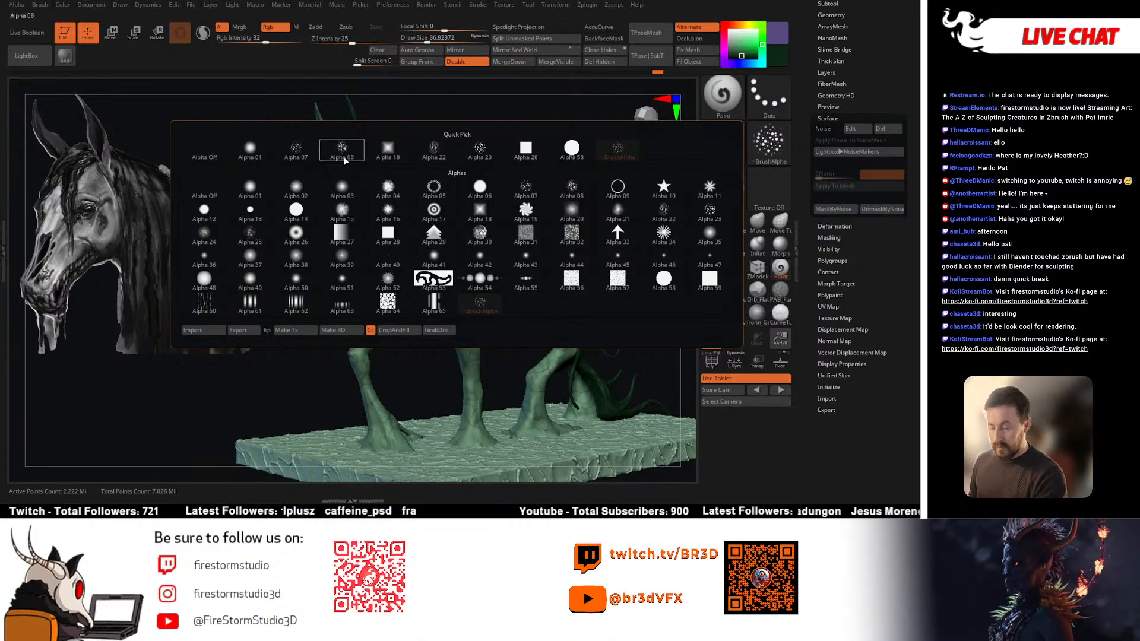
click(343, 156)
click(760, 145)
click(277, 166)
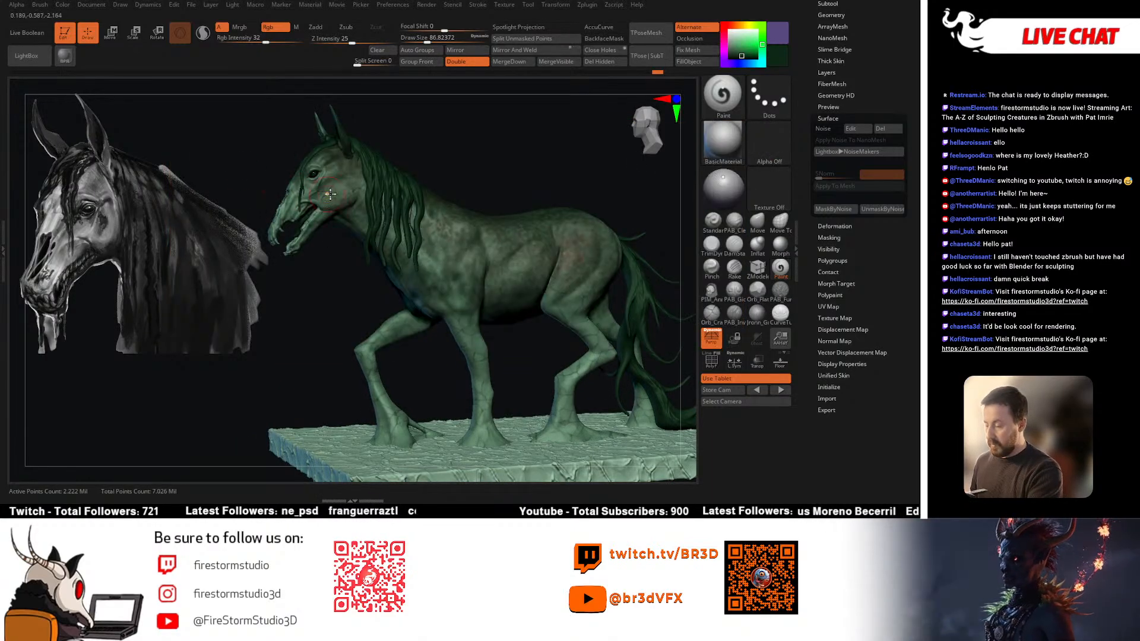
click(767, 142)
click(265, 160)
Step: Reduce the draw size to about 51 and hide the hair strands hanging over the front of the horse's face
drag(264, 160, 350, 169)
alt+drag(264, 238, 261, 267)
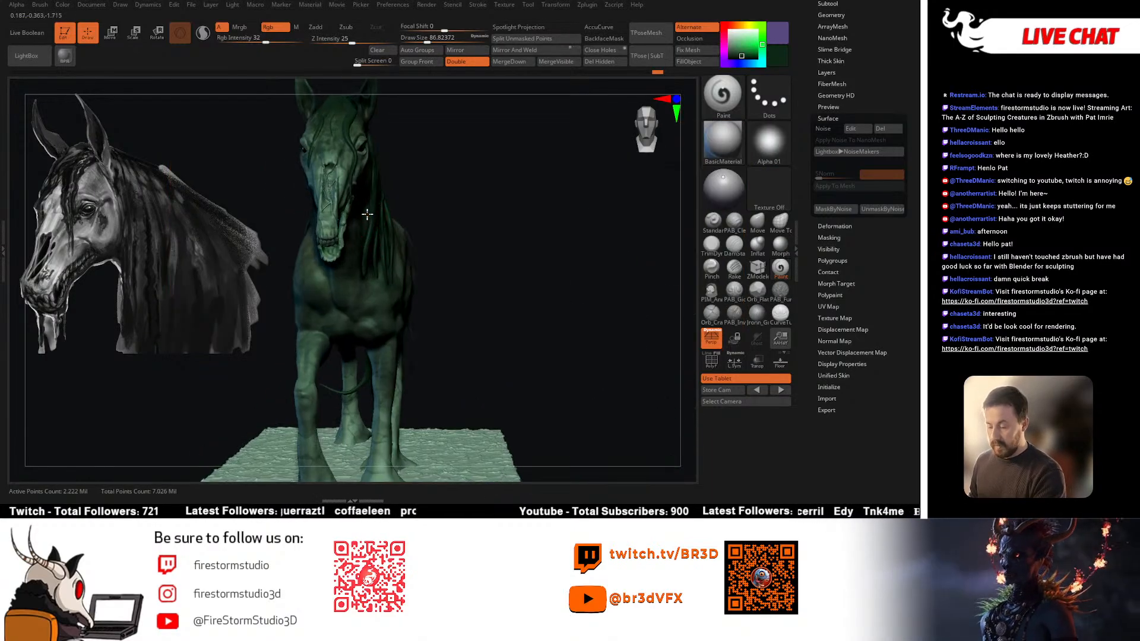
key(space)
drag(330, 273, 323, 273)
drag(267, 250, 328, 258)
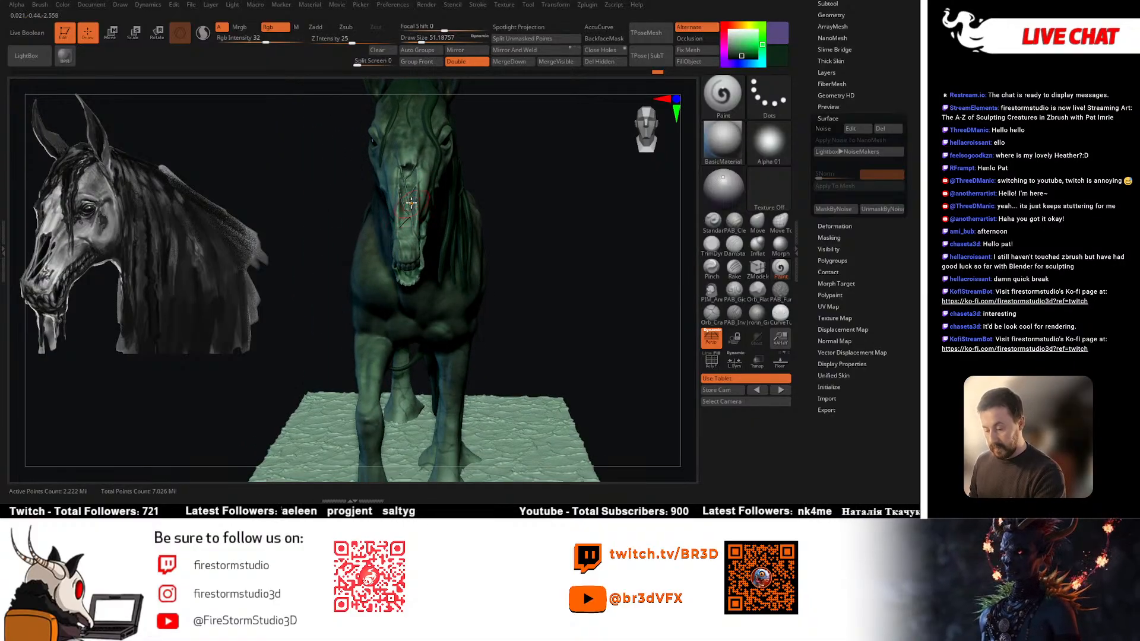
ctrl+shift+click(423, 194)
ctrl+shift+click(424, 189)
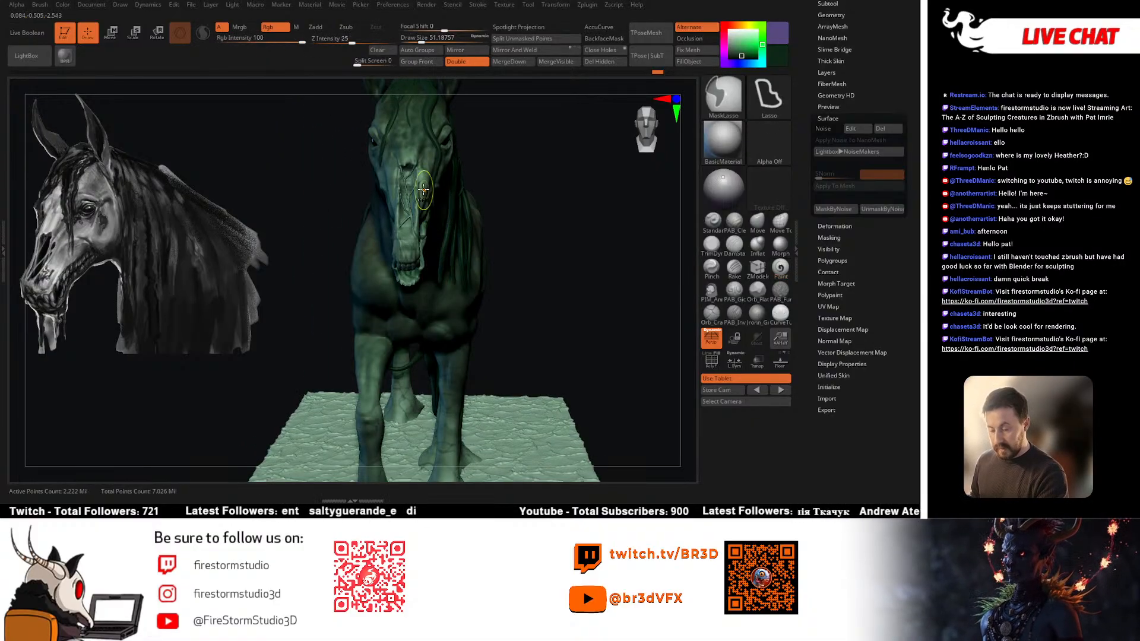
ctrl+shift+click(421, 177)
Step: Darken the nasal hollow and bridge of the nose with dark green at a draw size of about 29
alt+drag(321, 234, 320, 252)
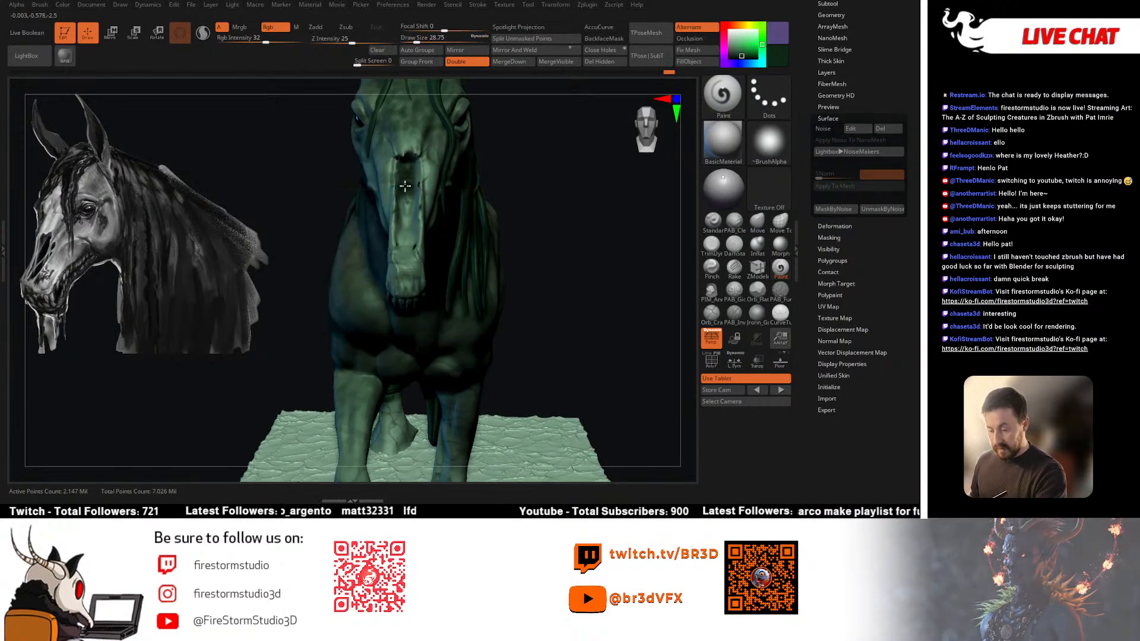
right_drag(403, 240, 408, 248)
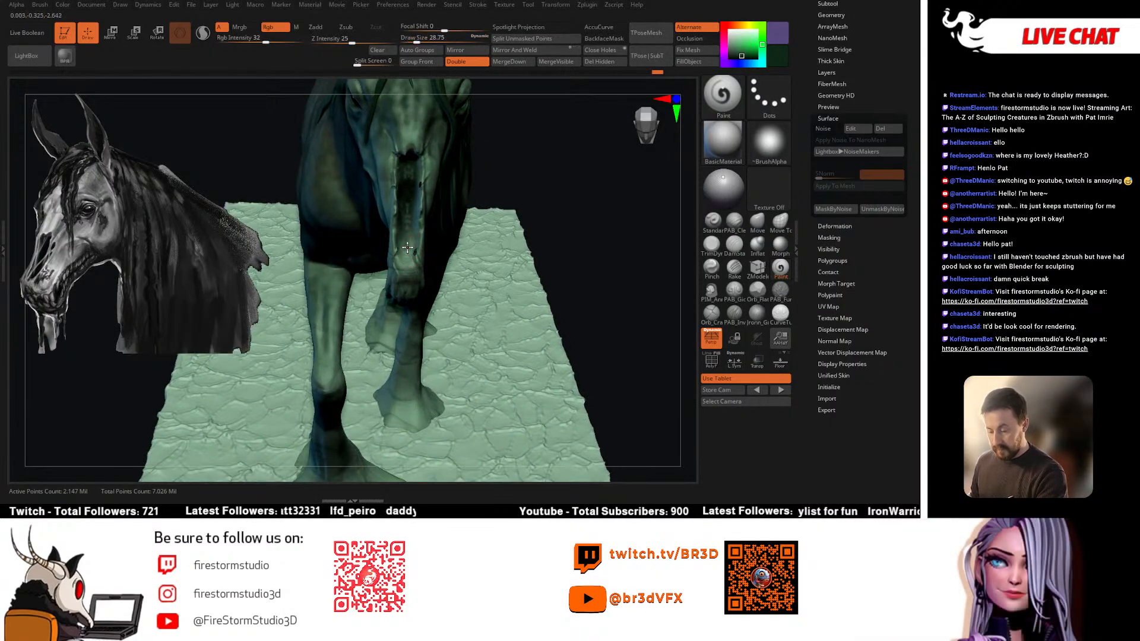
right_drag(407, 155, 433, 237)
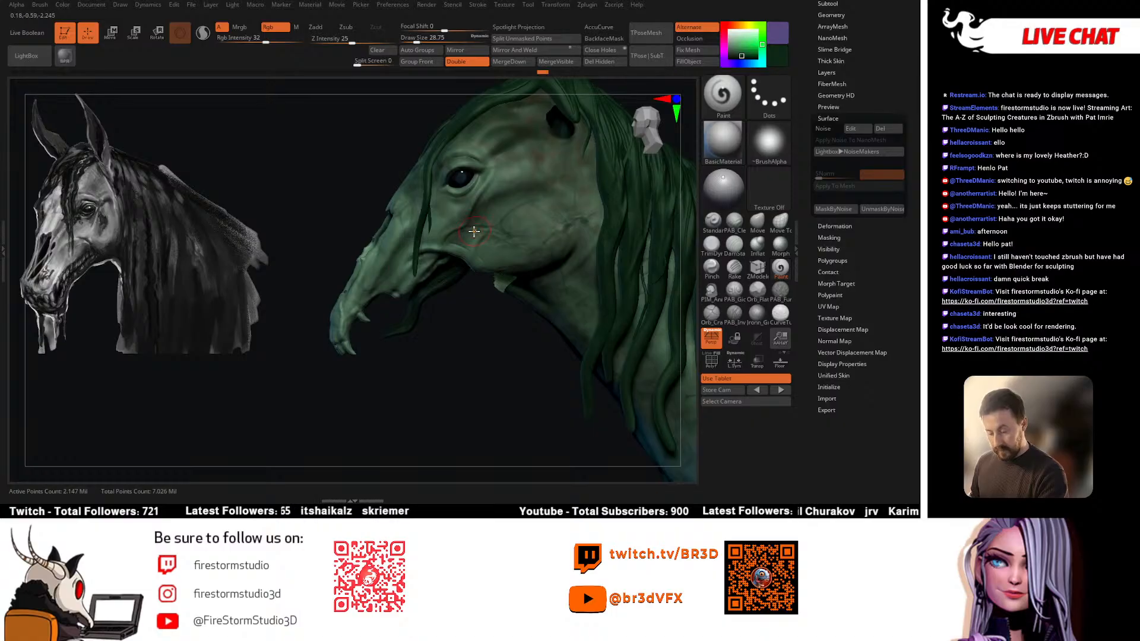
Step: Enlarge the draw size to about 65 and darken the cheeks and jaw on both sides with dark green
key(bracketright)
right_drag(495, 222, 493, 246)
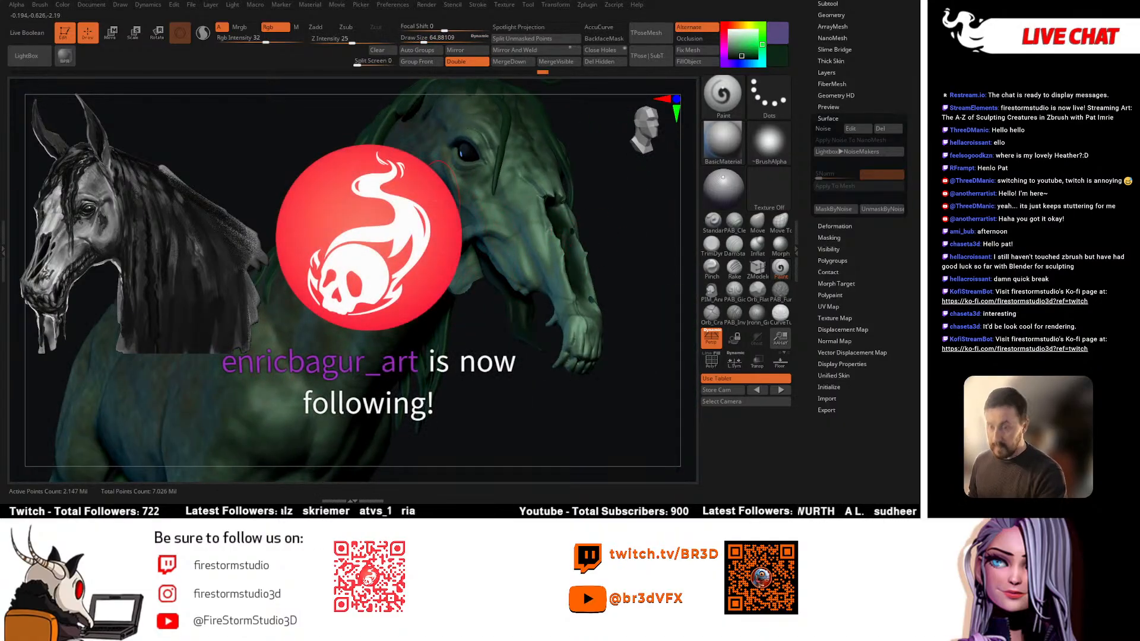
right_drag(561, 220, 530, 258)
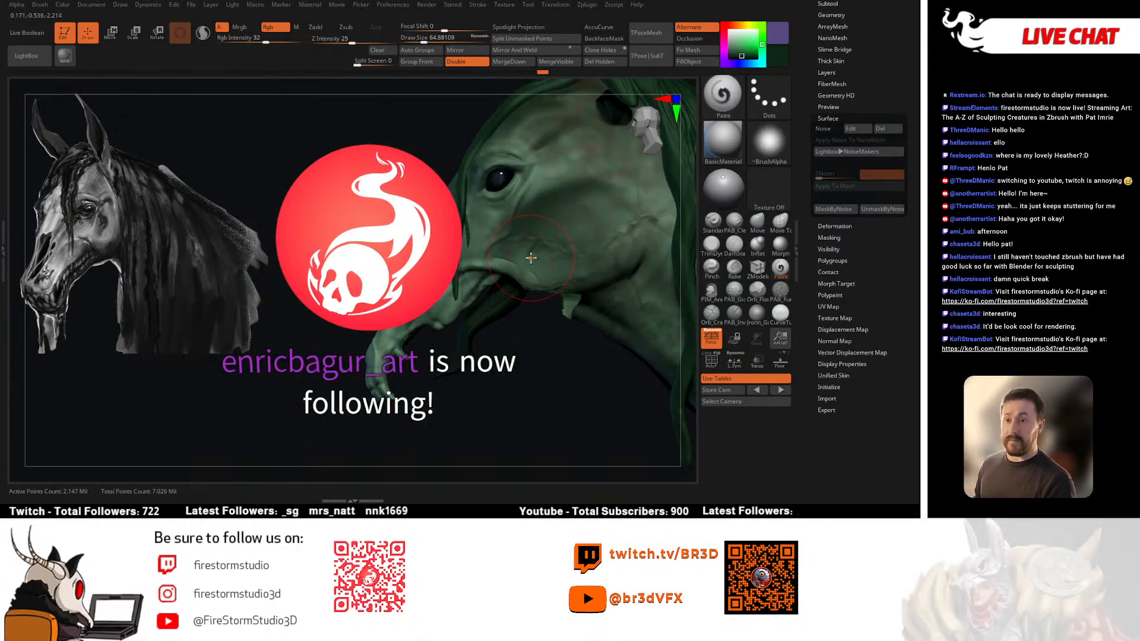
mouse_move(531, 258)
right_down()
mouse_move(567, 242)
mouse_move(548, 258)
mouse_move(555, 229)
mouse_move(583, 224)
mouse_move(547, 246)
mouse_move(560, 216)
right_up()
Step: Darken the areas around both eyes at a draw size of about 39 and bring the hidden hair strands back
key(space)
drag(560, 216, 555, 216)
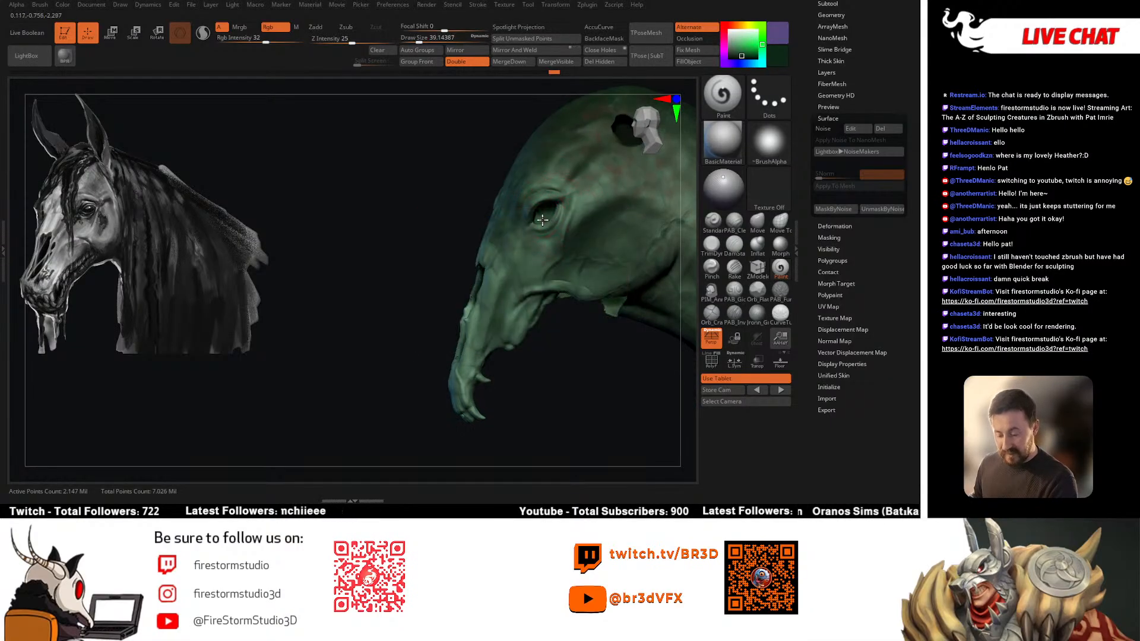
right_drag(534, 226, 602, 230)
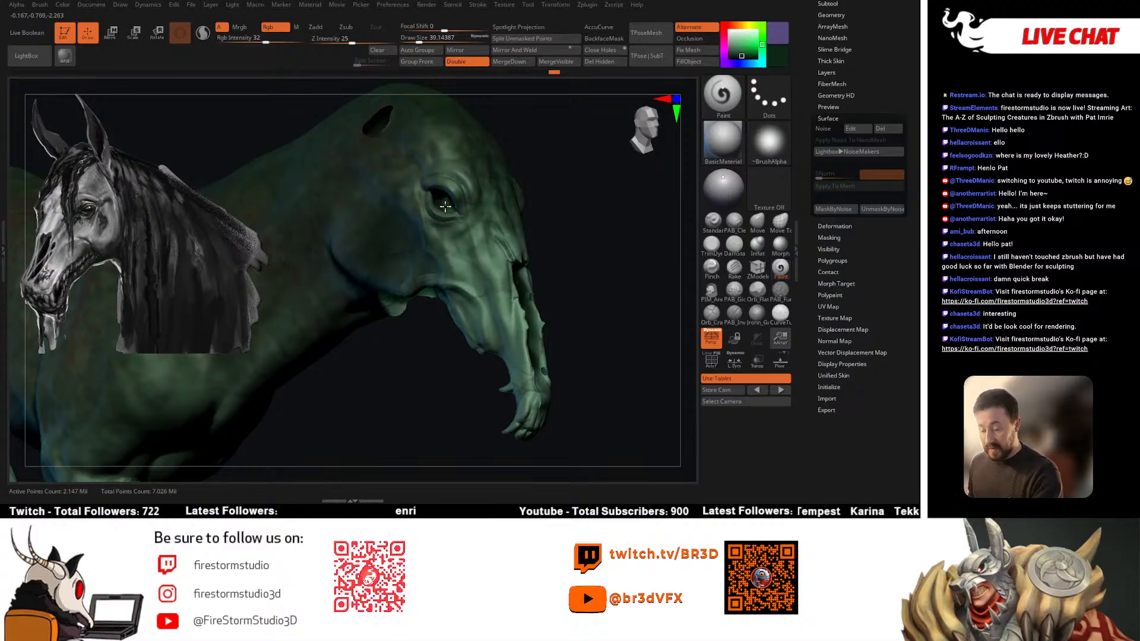
right_drag(443, 195, 458, 308)
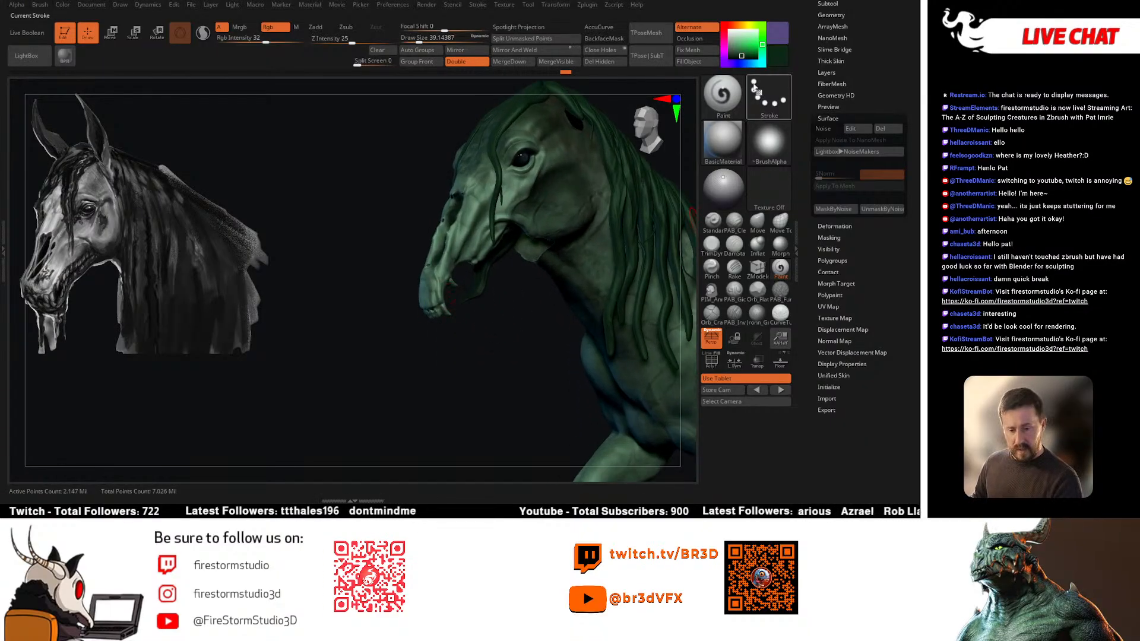
Step: Brighten the teeth and jaw tips with light green, using draw sizes of about 7 to 17 and raising the RGB intensity to 73
click(741, 39)
scroll(482, 261, up, 3)
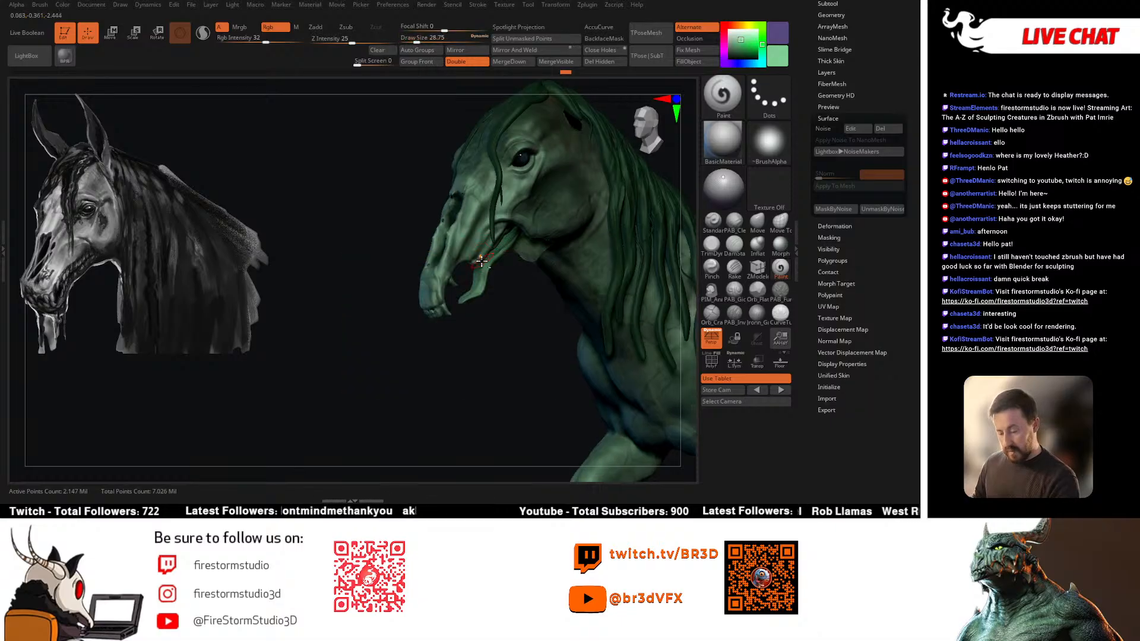
key(space)
right_drag(482, 250, 475, 260)
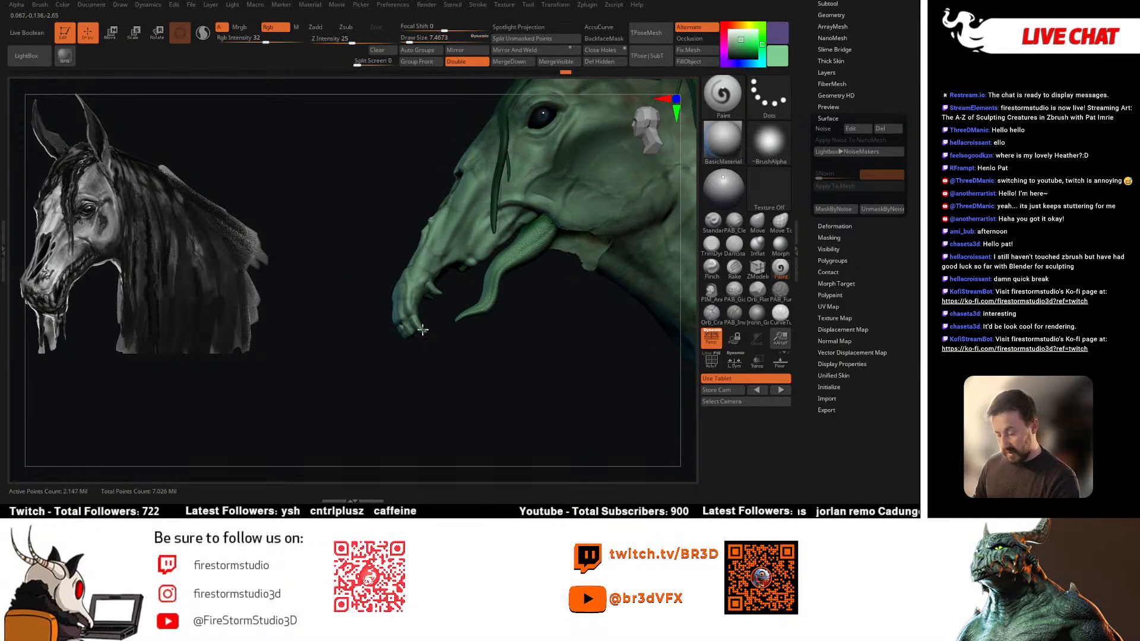
mouse_move(392, 275)
right_down()
mouse_move(437, 297)
mouse_move(398, 333)
mouse_move(420, 348)
mouse_move(425, 333)
mouse_move(502, 291)
mouse_move(428, 234)
mouse_move(441, 228)
mouse_move(402, 275)
mouse_move(513, 282)
mouse_move(562, 312)
mouse_move(517, 308)
mouse_move(586, 287)
right_up()
key(space)
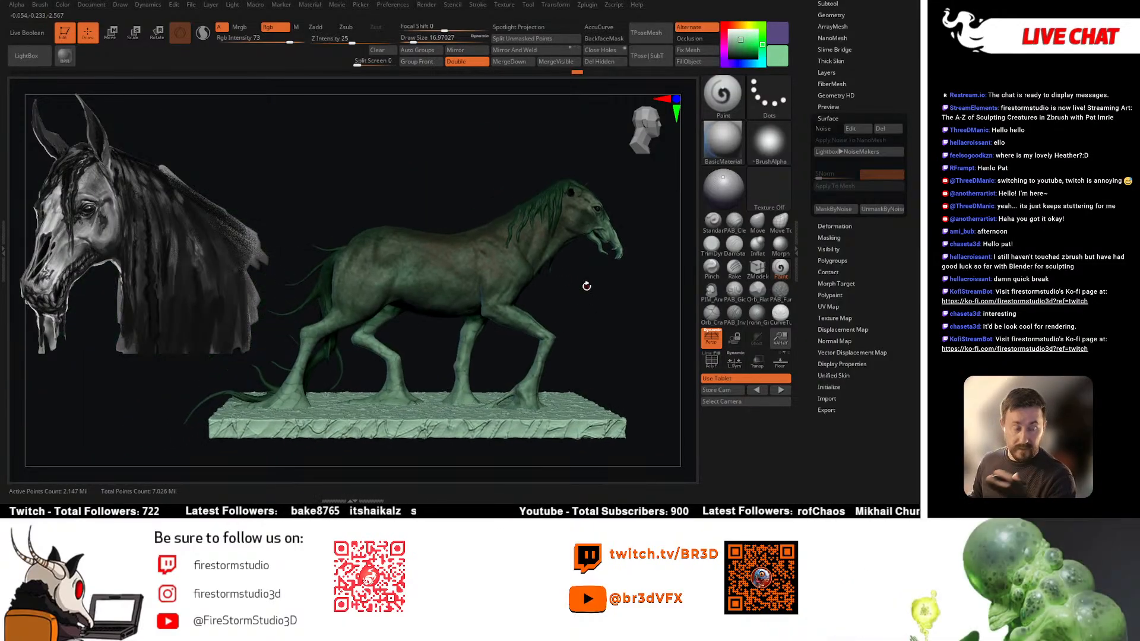
Step: Sample a mid green and fill the horse's body with it at an RGB intensity of 18
key(c)
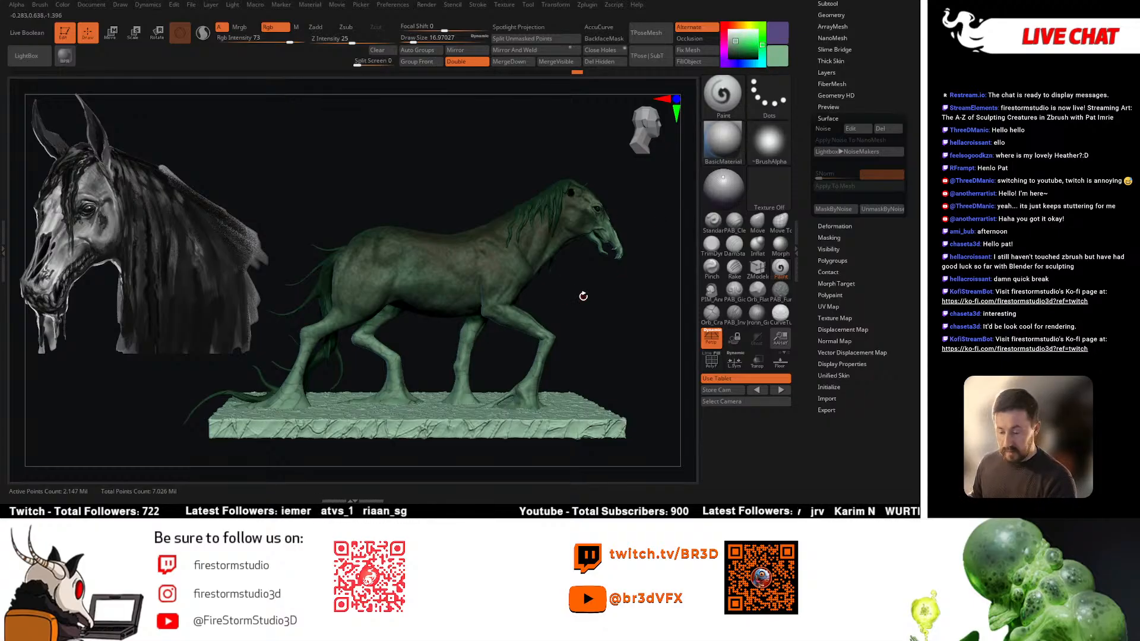
drag(583, 296, 426, 160)
drag(289, 41, 252, 42)
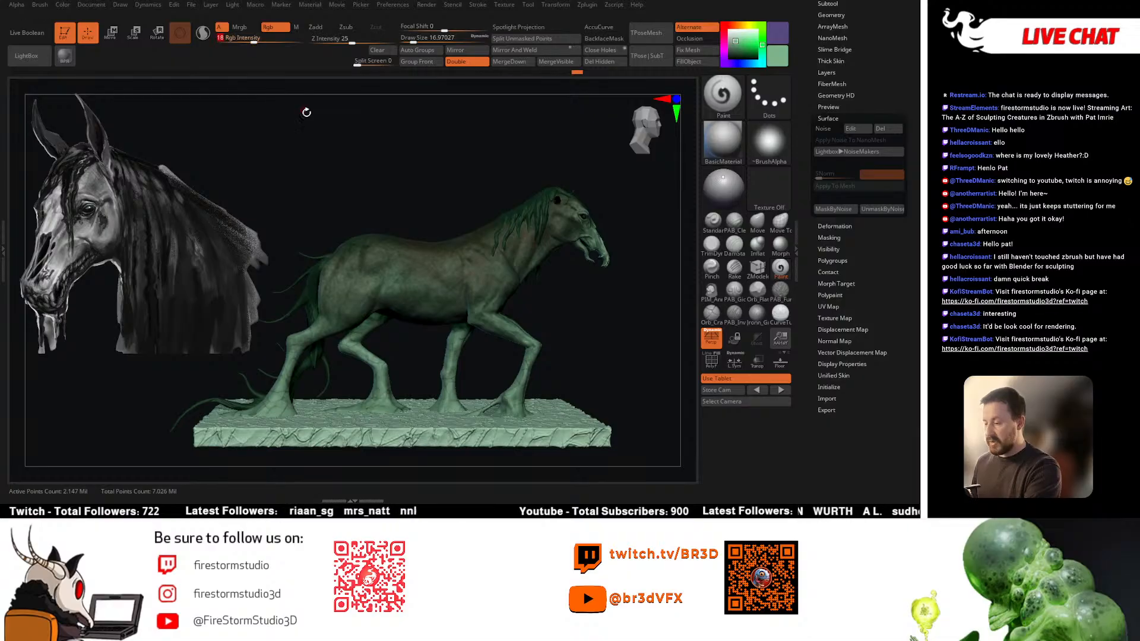
click(695, 63)
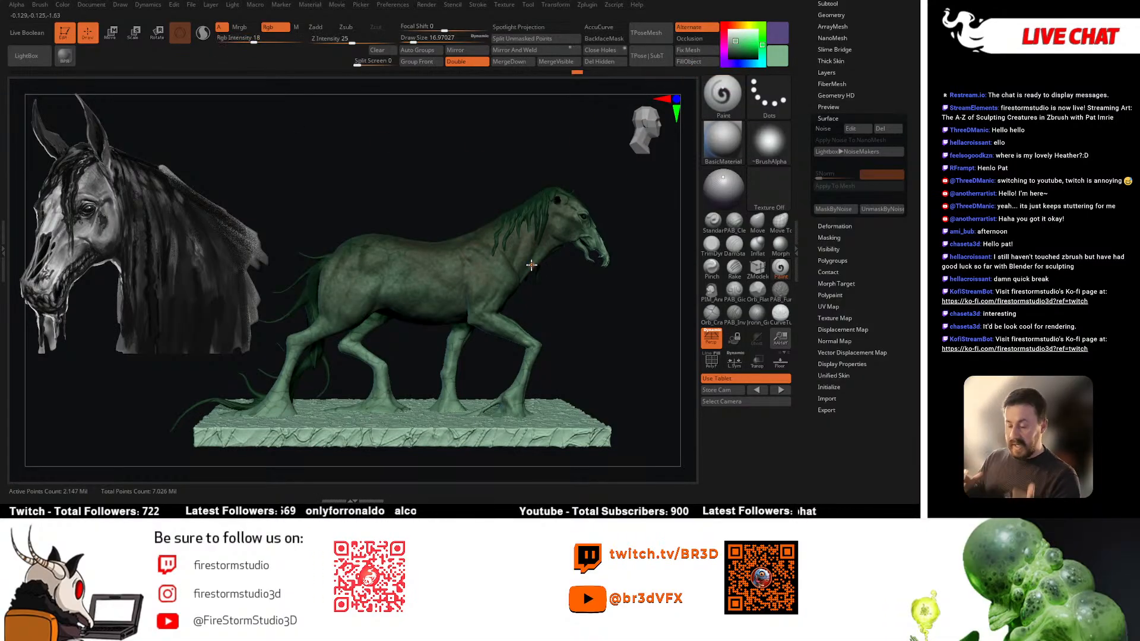
Step: Make the mane and tail the active subtool and set the Paint brush to dark green with Alpha 01
mouse_move(532, 266)
right_down()
mouse_move(540, 313)
mouse_move(412, 290)
right_up()
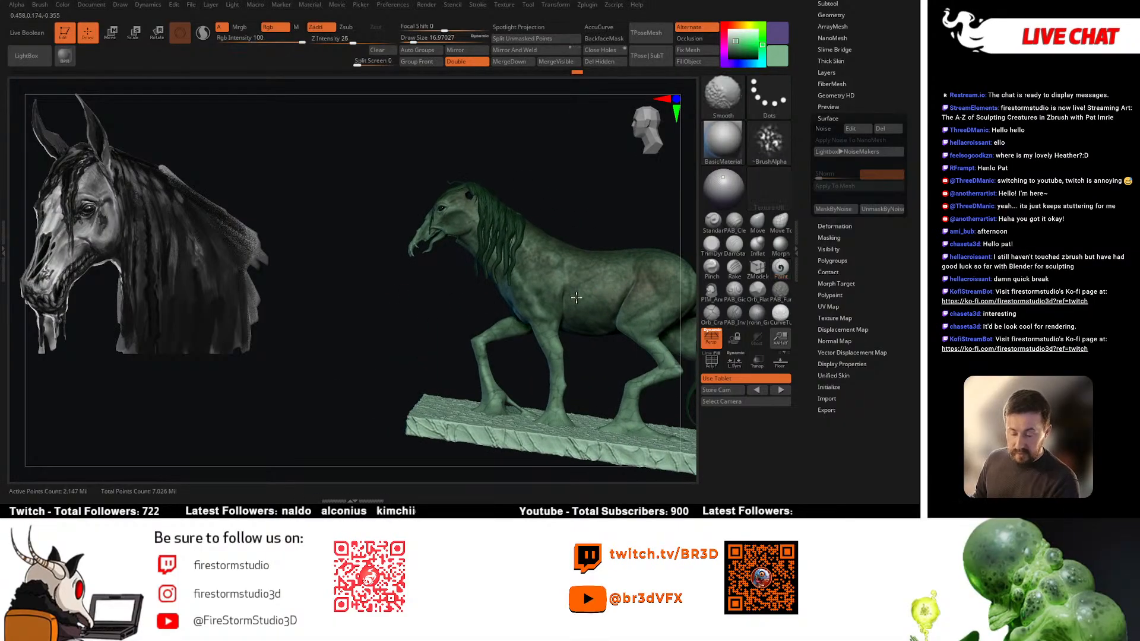
shift+right_drag(576, 298, 489, 303)
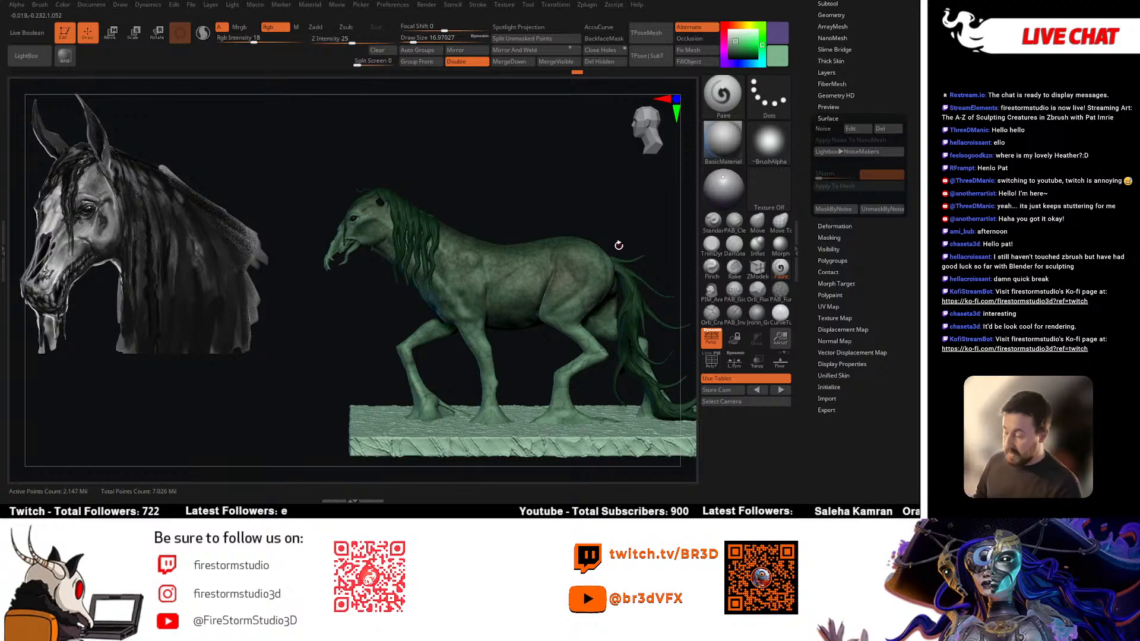
alt+click(631, 295)
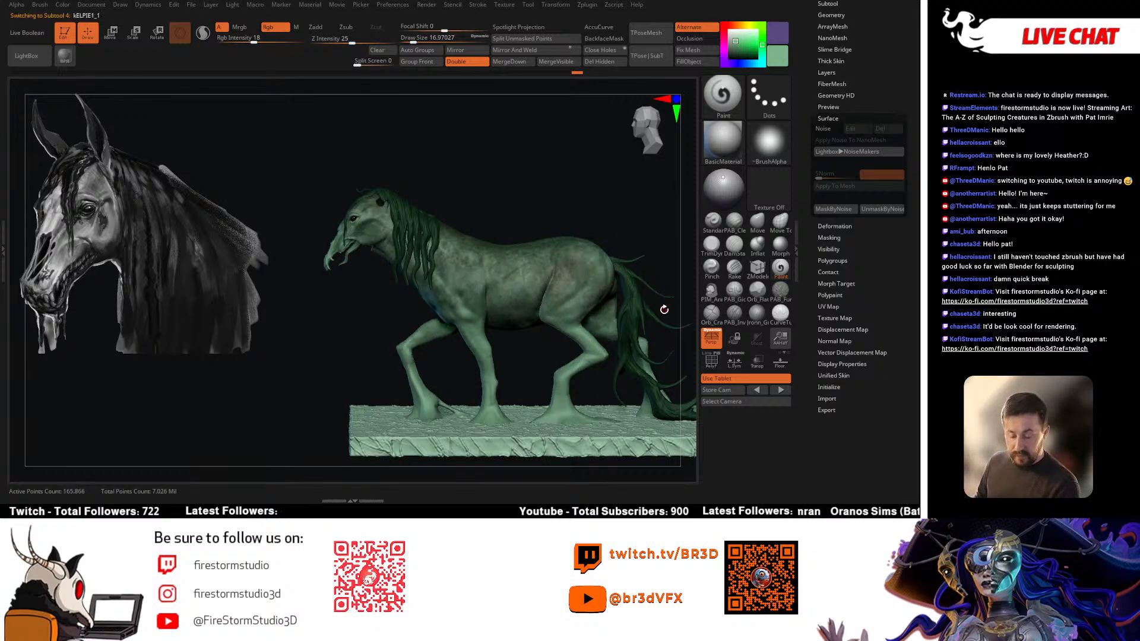
drag(604, 264, 552, 283)
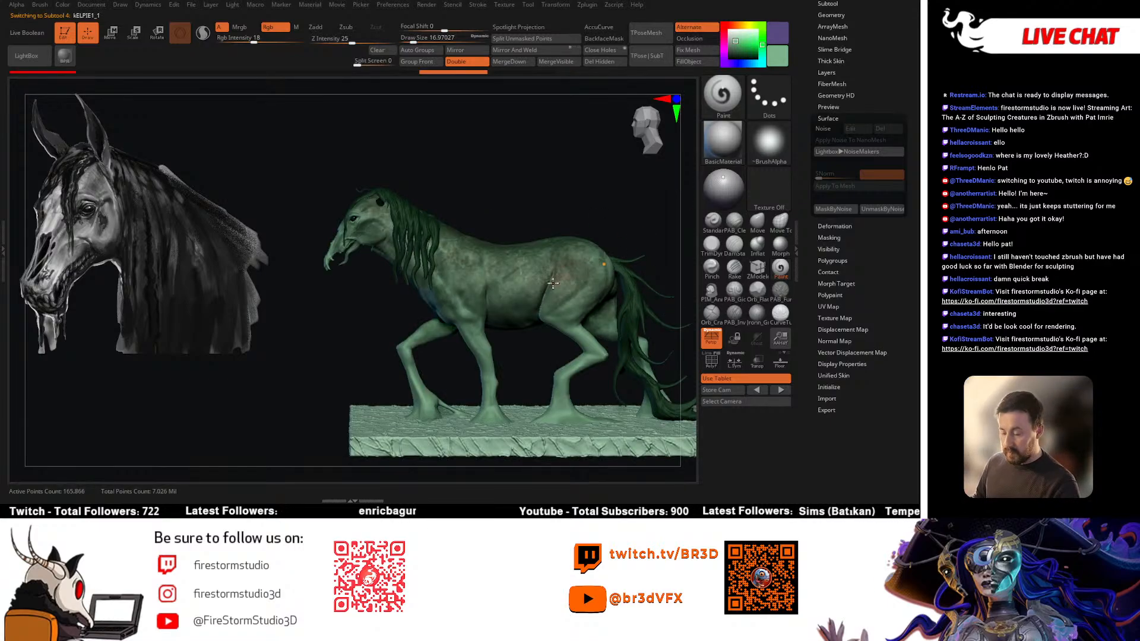
drag(778, 59, 419, 225)
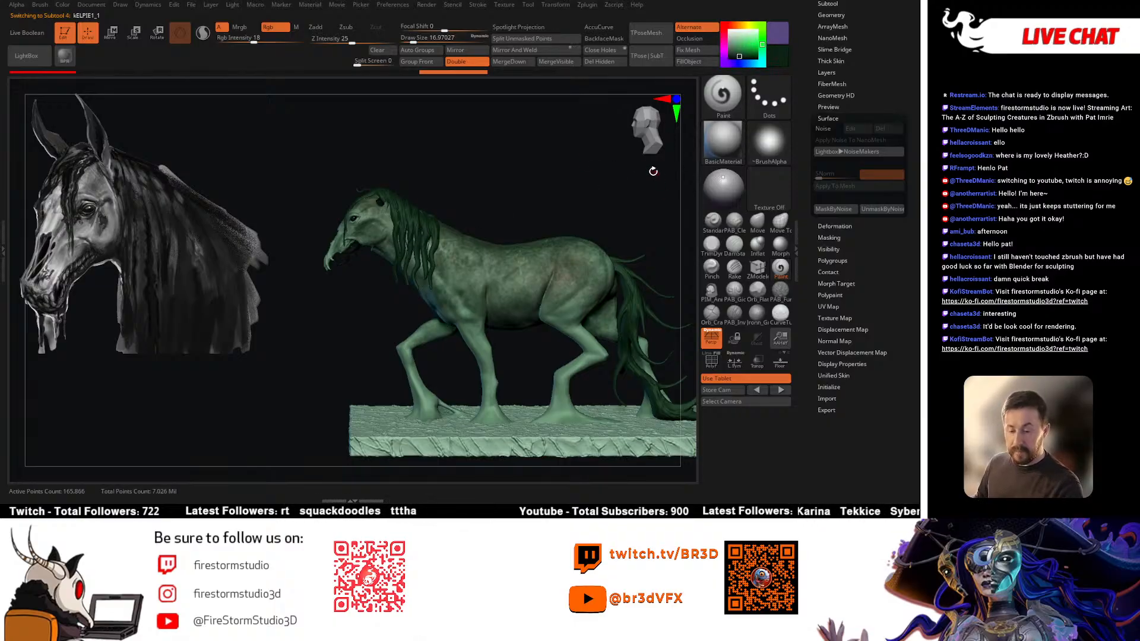
click(769, 143)
click(250, 303)
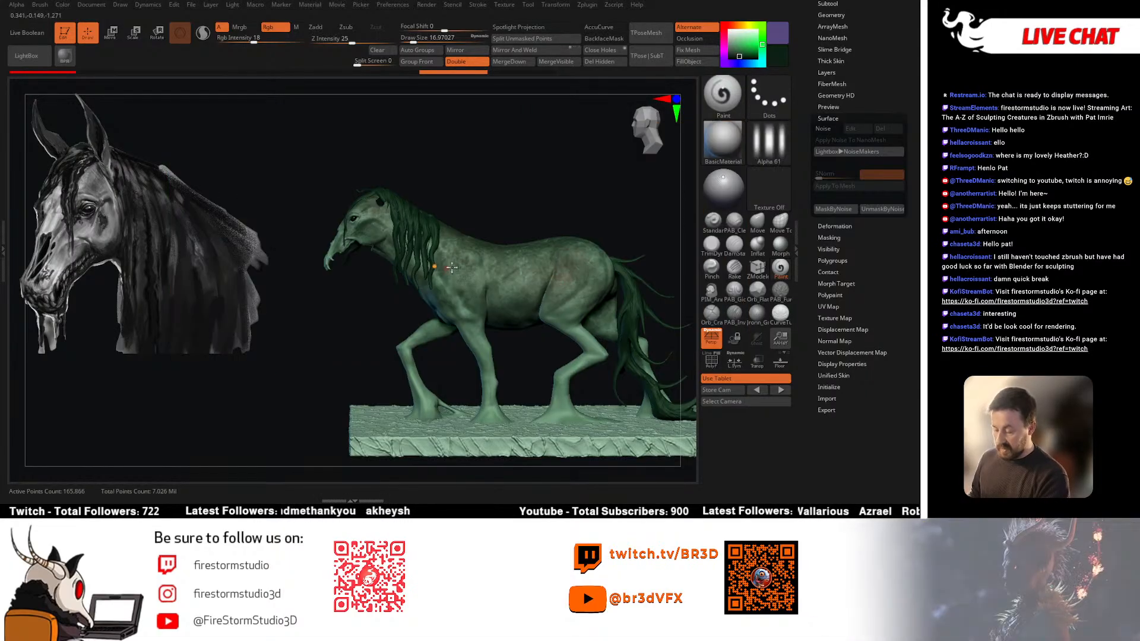
Step: Darken the roots of the mane on both sides of the neck at RGB intensity 100 and a draw size of about 49
key(p)
mouse_move(415, 244)
ctrl+right_down()
mouse_move(394, 191)
mouse_move(417, 160)
mouse_move(392, 185)
ctrl+right_up()
right_click(382, 230)
click(303, 40)
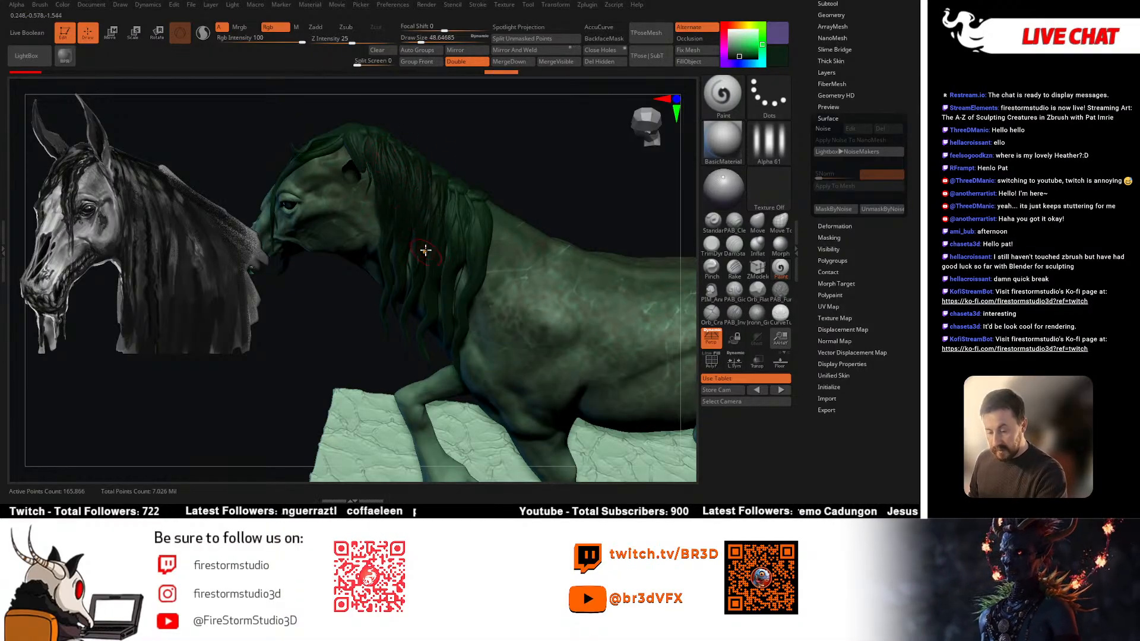
right_drag(445, 226, 454, 170)
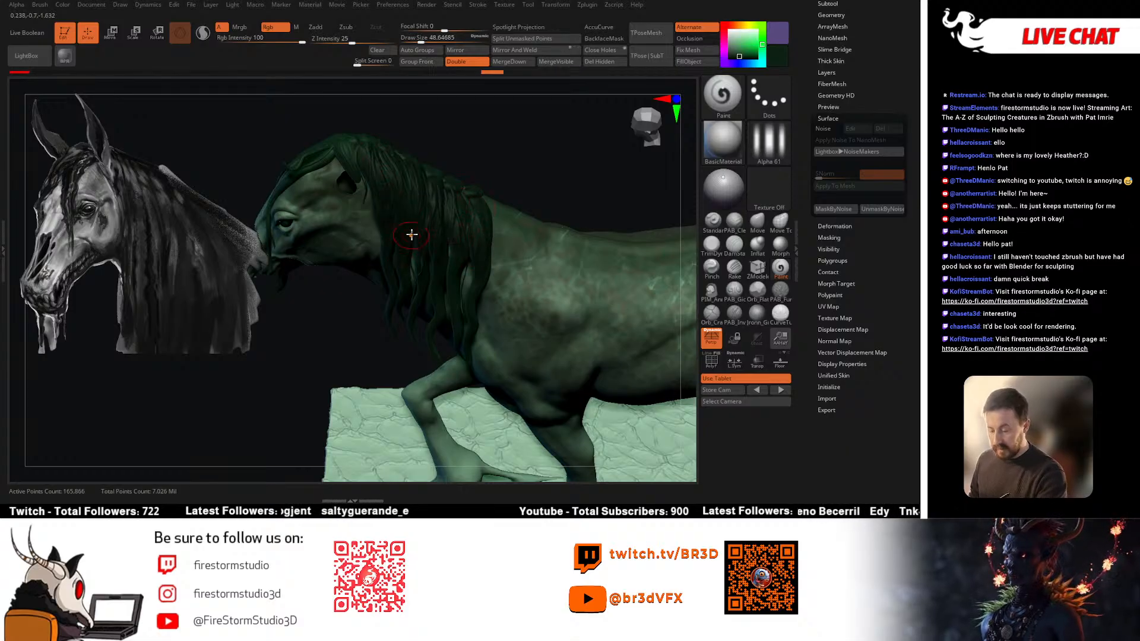
mouse_move(411, 235)
right_down()
mouse_move(410, 178)
mouse_move(476, 224)
mouse_move(424, 227)
right_up()
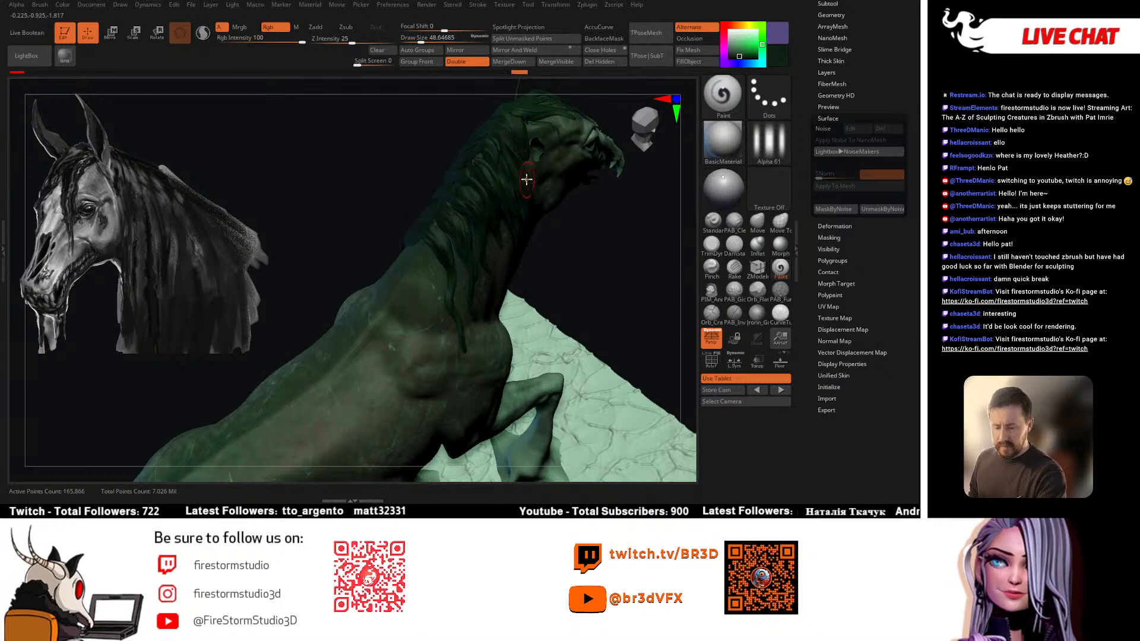
right_drag(526, 179, 500, 188)
right_drag(461, 310, 503, 215)
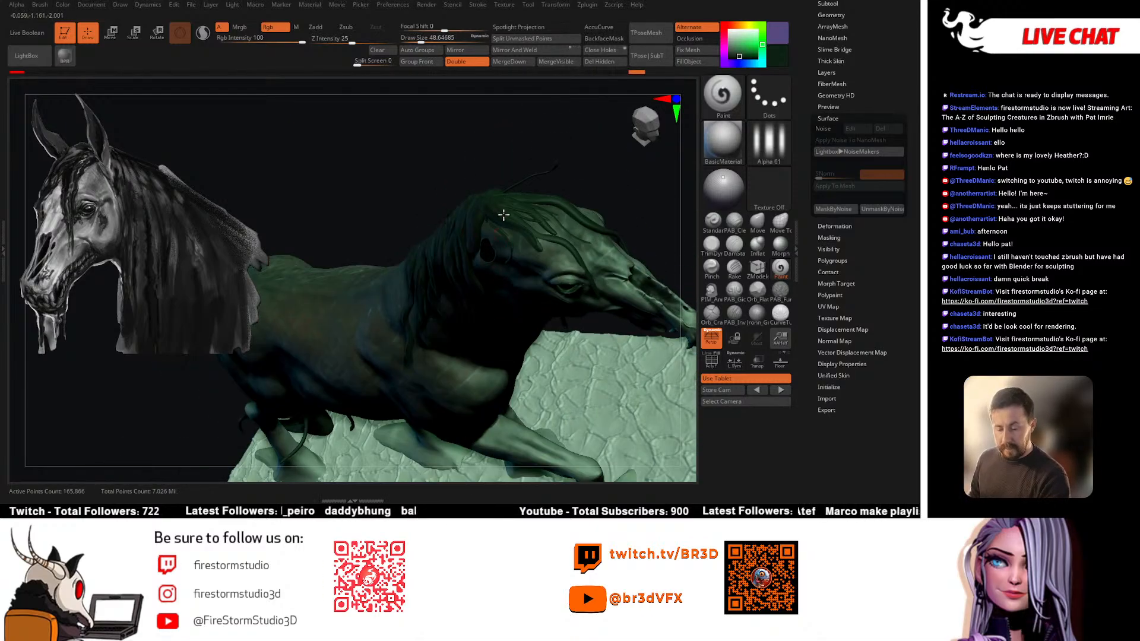
right_drag(588, 222, 453, 238)
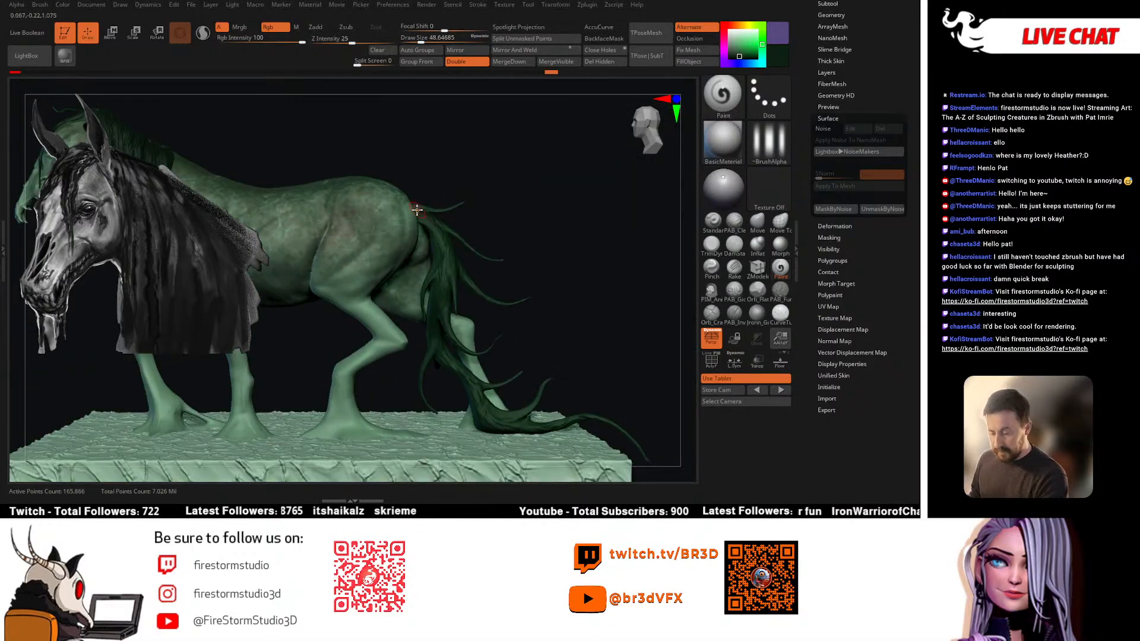
Step: Enlarge the draw size to about 65 and darken the root of the tail from both sides
right_click(439, 239)
click(438, 245)
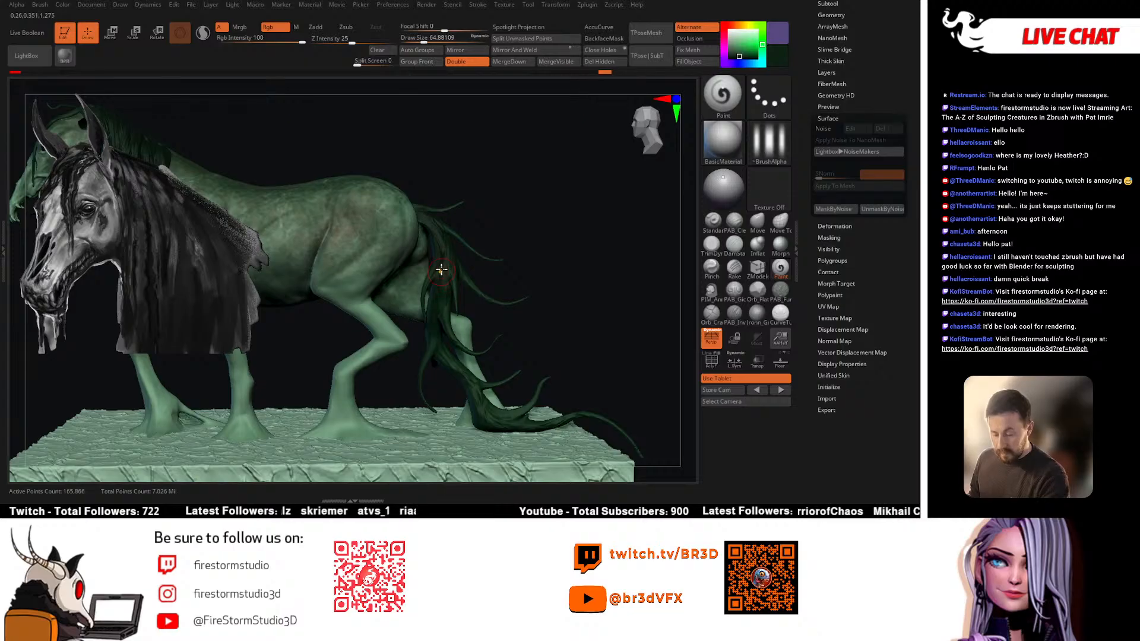
right_drag(452, 300, 493, 234)
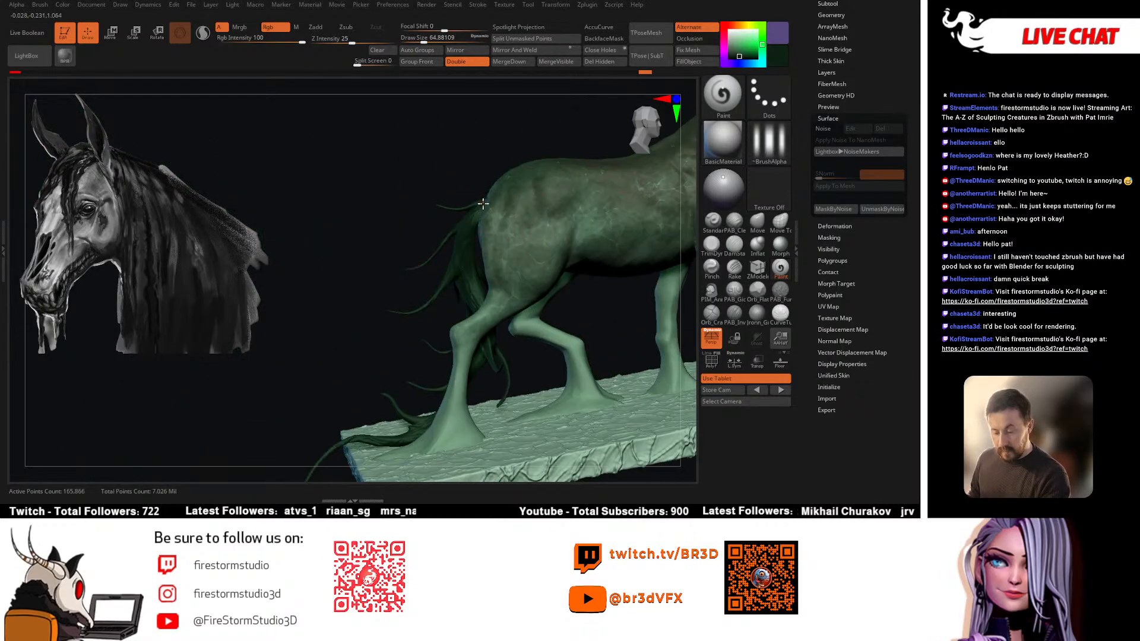
mouse_move(478, 309)
right_down()
mouse_move(471, 345)
mouse_move(469, 313)
right_up()
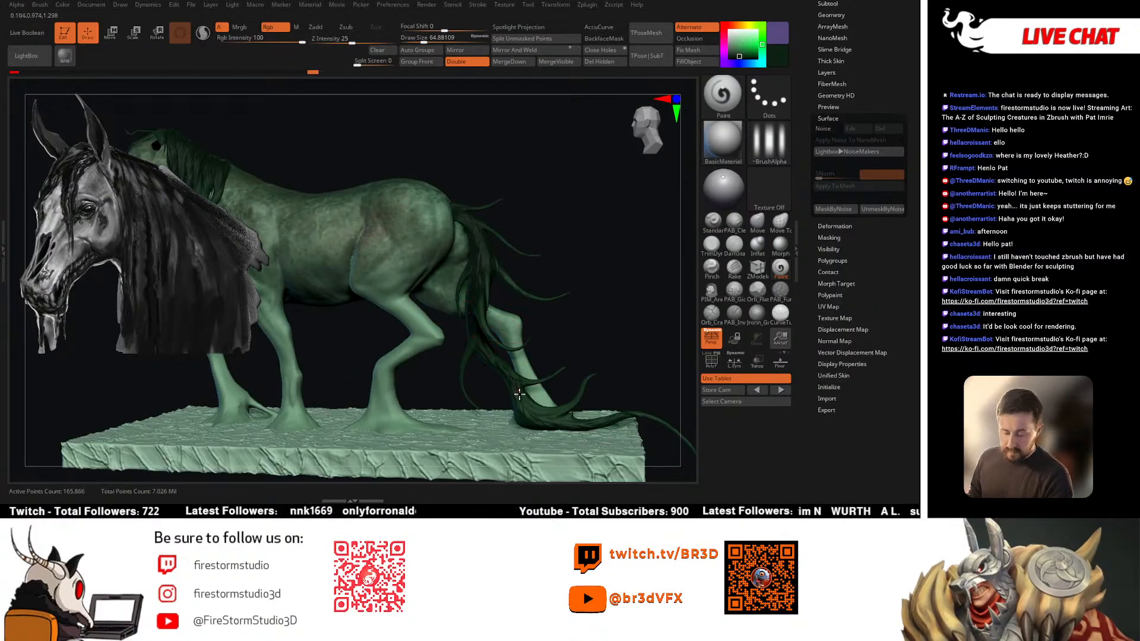
Step: Sample a light green for the mane tips, undo the first stroke, and set the RGB intensity to 32 for a softer tint
mouse_move(500, 356)
right_down()
mouse_move(522, 237)
mouse_move(688, 155)
right_up()
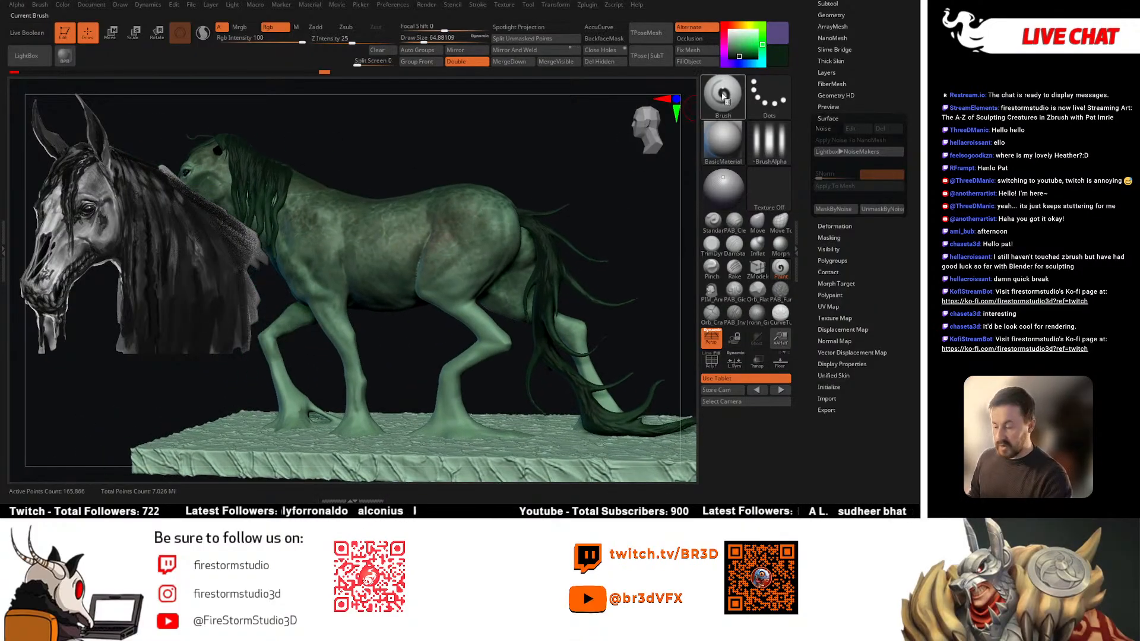
drag(749, 28, 479, 330)
ctrl+right_drag(478, 330, 600, 343)
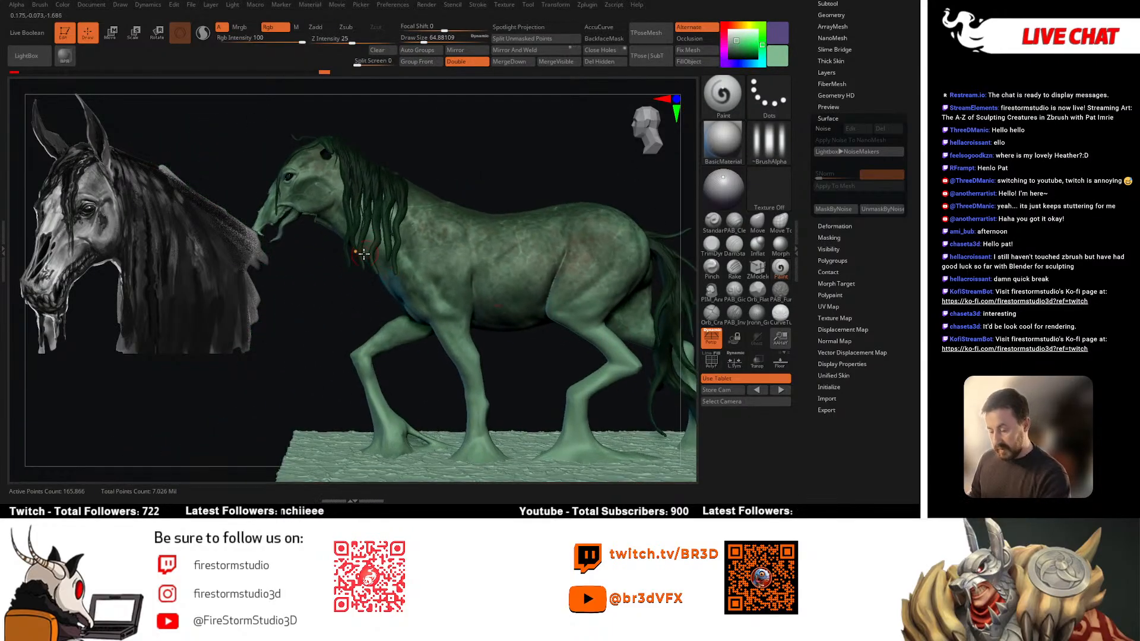
key(ctrl+z)
drag(266, 39, 277, 37)
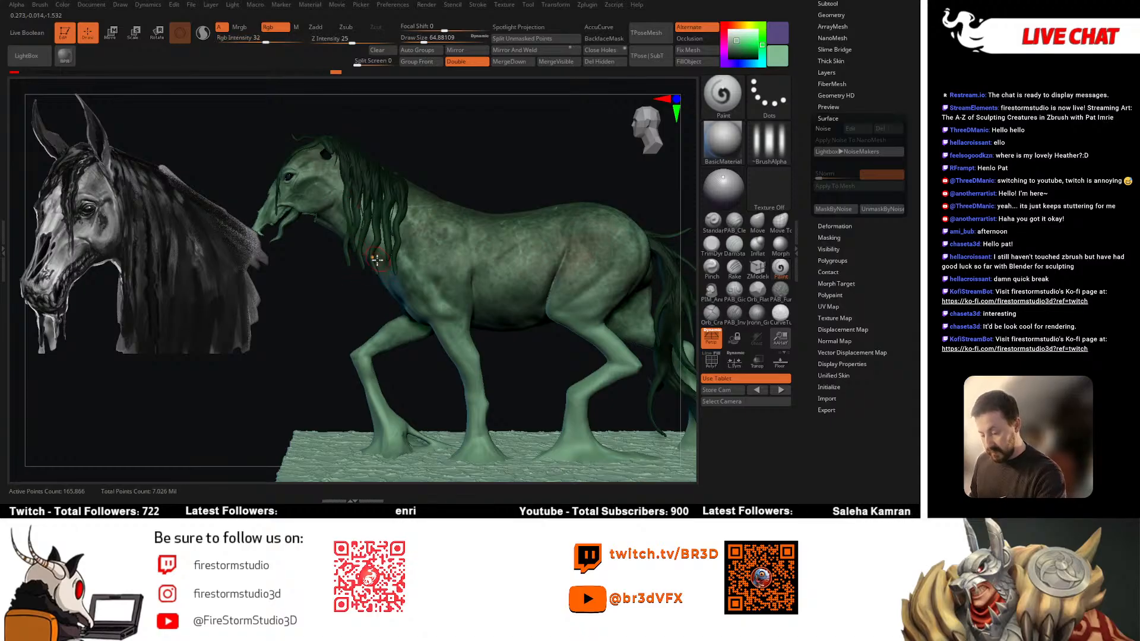
Step: Lighten the ends of the tail strands with the light green at a draw size of about 65
right_drag(436, 307, 616, 318)
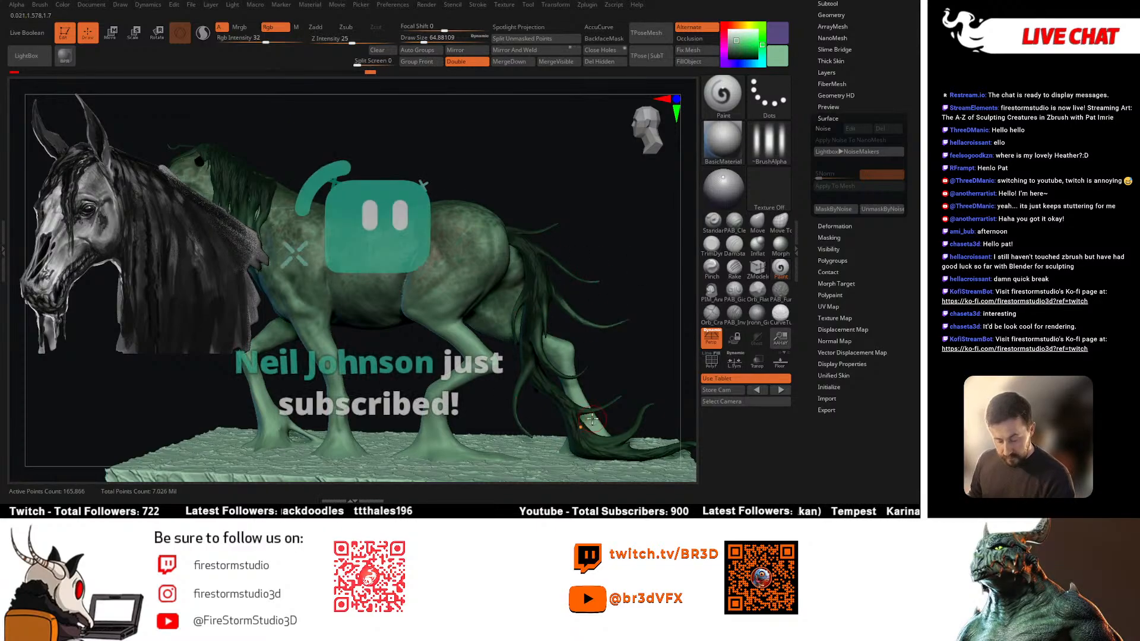
mouse_move(538, 343)
right_down()
mouse_move(618, 354)
mouse_move(582, 349)
mouse_move(593, 321)
right_up()
ctrl+right_drag(594, 322, 587, 315)
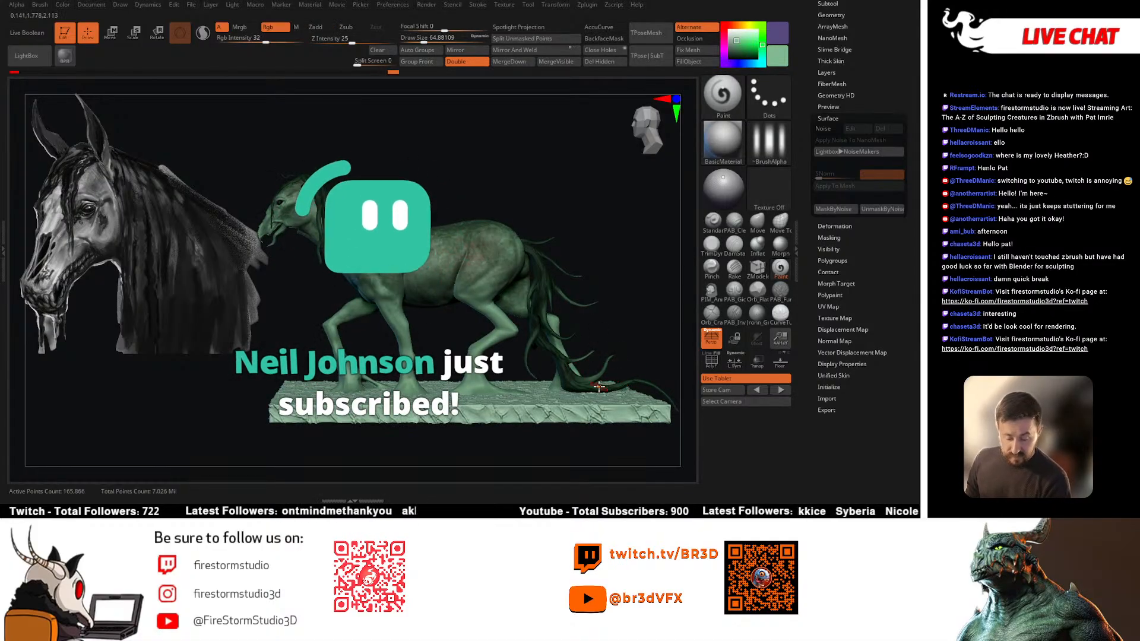
right_drag(575, 237, 614, 153)
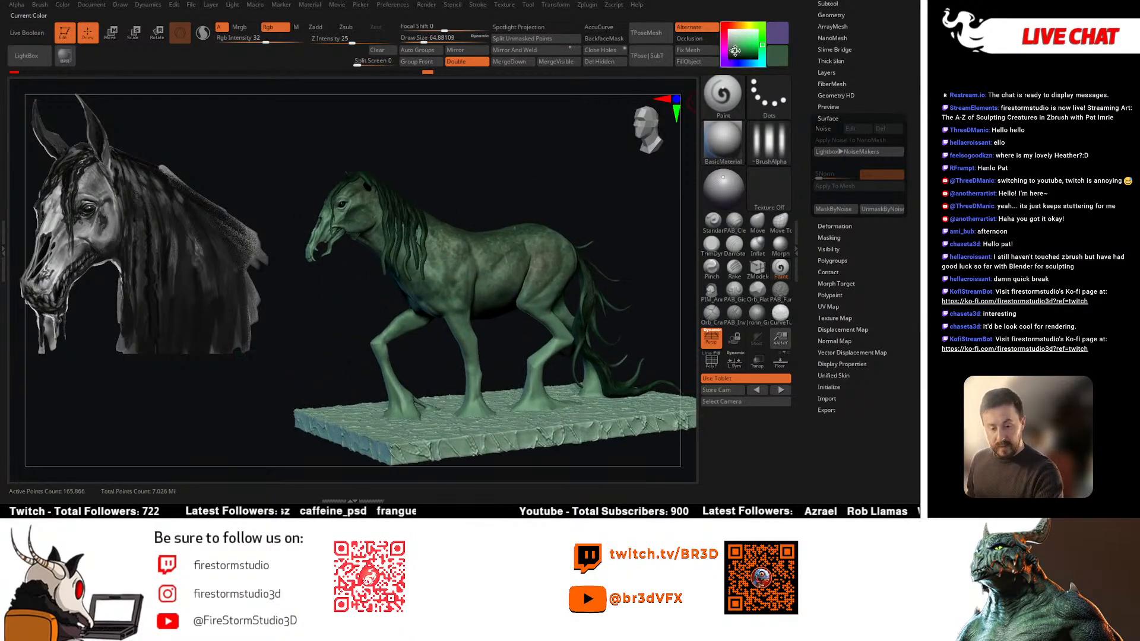
Step: Choose a very dark green and deepen the mane roots behind the ears and along the neck, reducing the draw size to about 35
drag(735, 51, 729, 56)
mouse_move(530, 173)
right_down()
mouse_move(504, 183)
mouse_move(433, 178)
mouse_move(390, 142)
right_up()
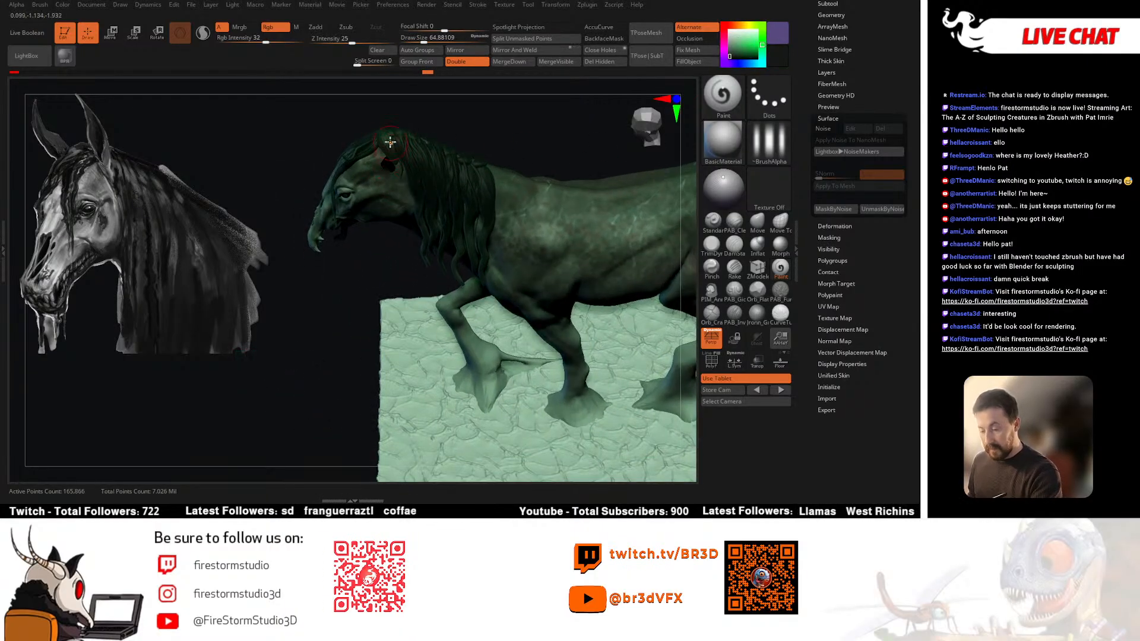
drag(390, 141, 399, 145)
right_drag(399, 145, 390, 137)
key(bracketleft)
key(bracketleft)
key(bracketleft)
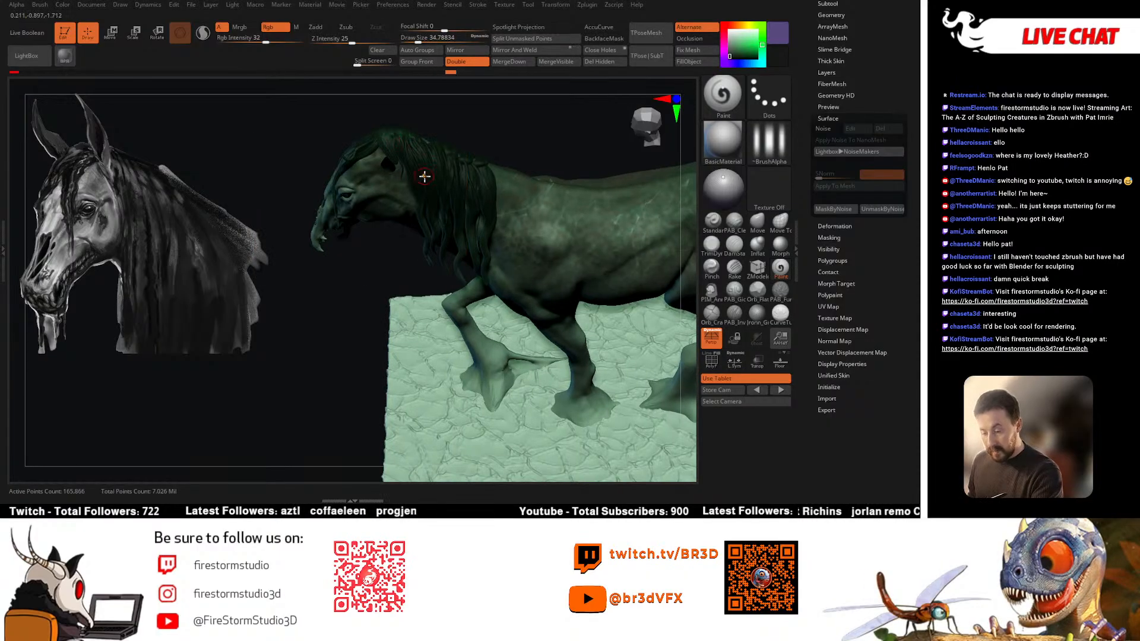
right_drag(424, 176, 422, 150)
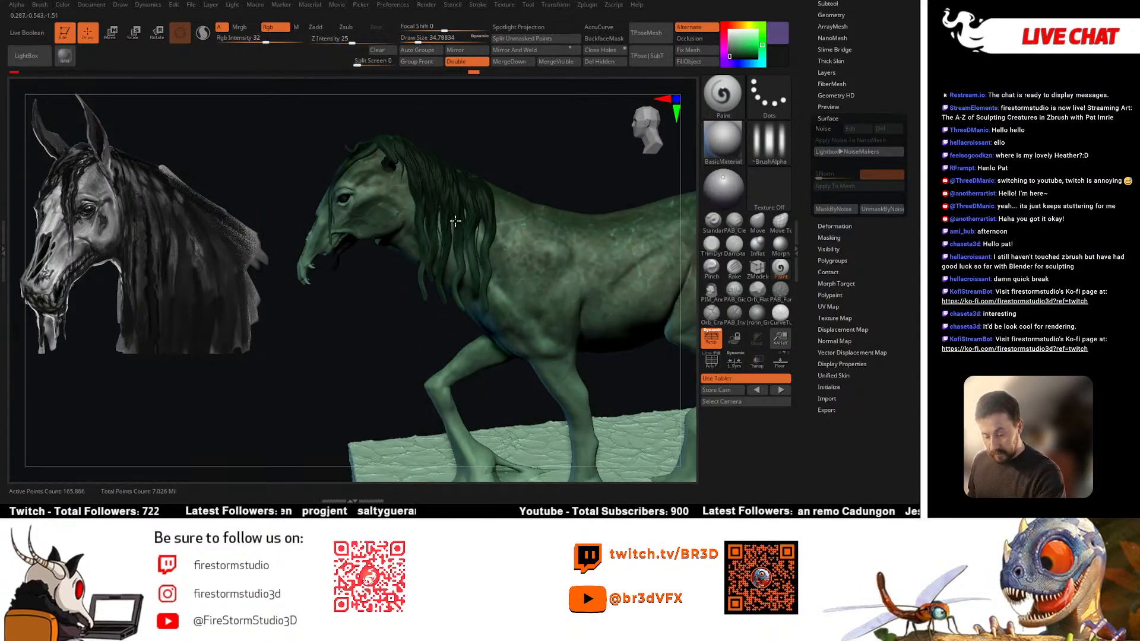
right_drag(489, 226, 516, 199)
Step: Make the horse's body the active subtool again
right_drag(517, 199, 542, 313)
alt+click(582, 294)
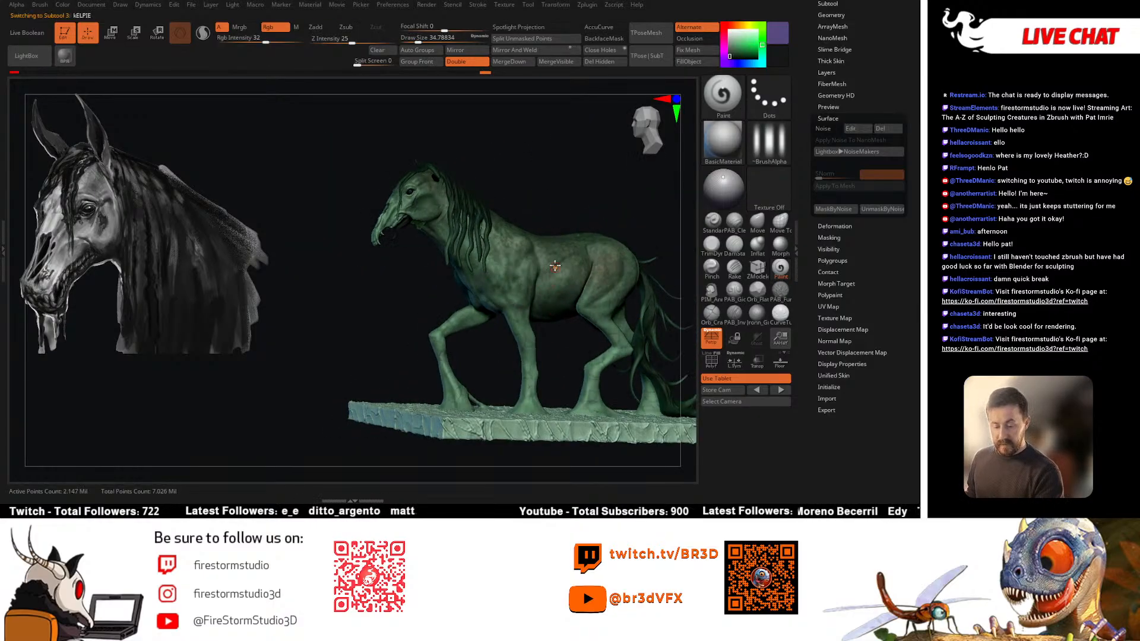
Step: Make the tongue the active subtool and fill it with dark red at RGB intensity 100
right_drag(541, 349, 464, 285)
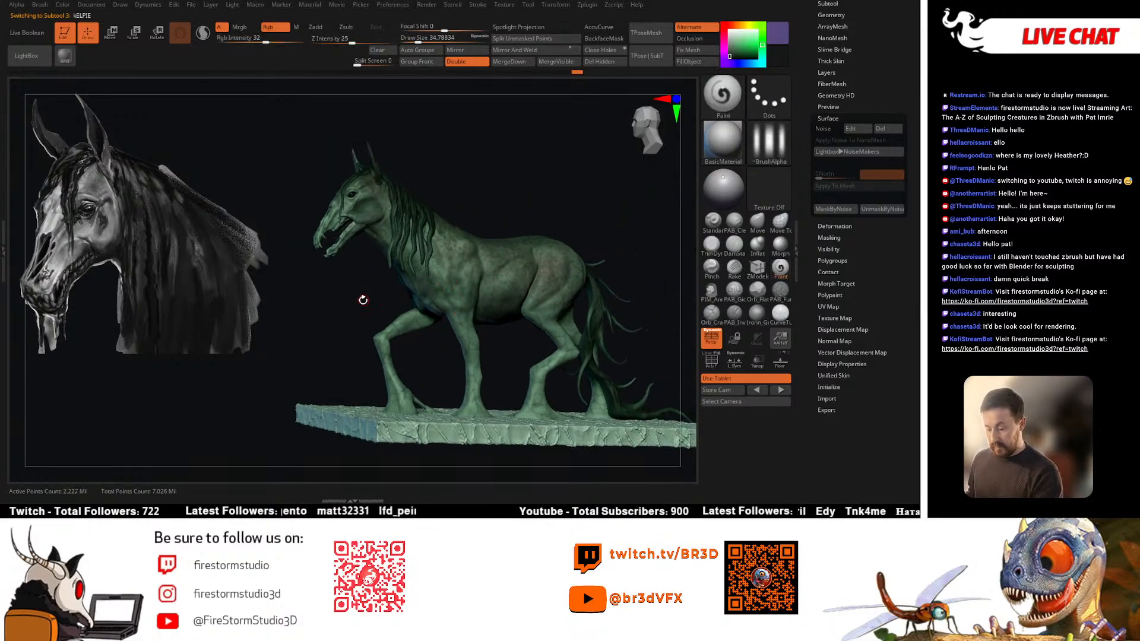
alt+click(335, 240)
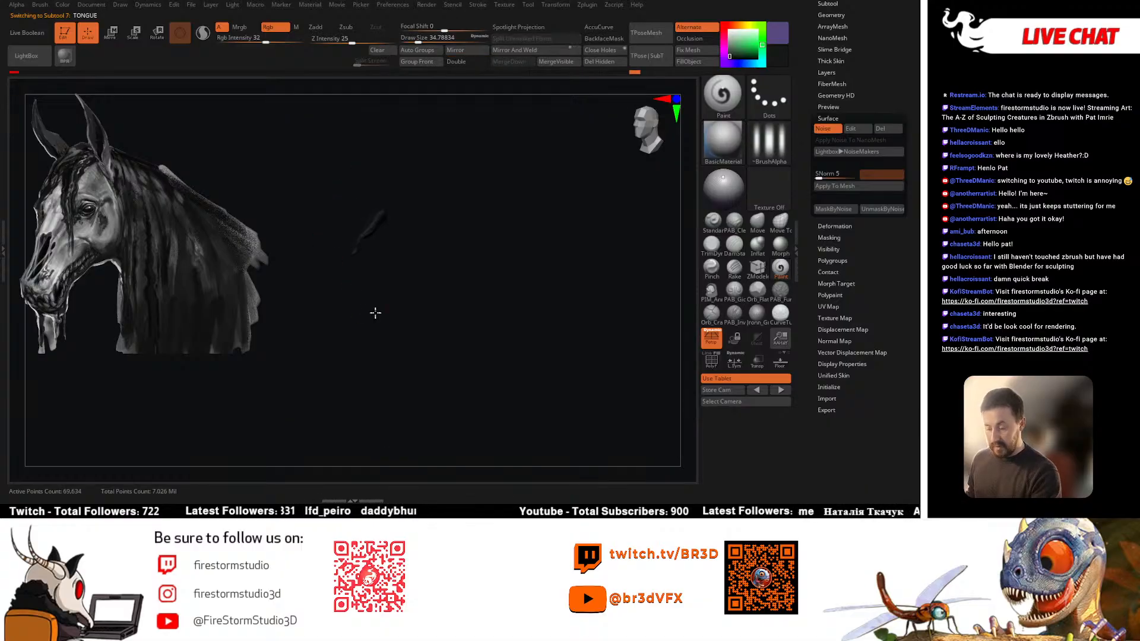
click(723, 31)
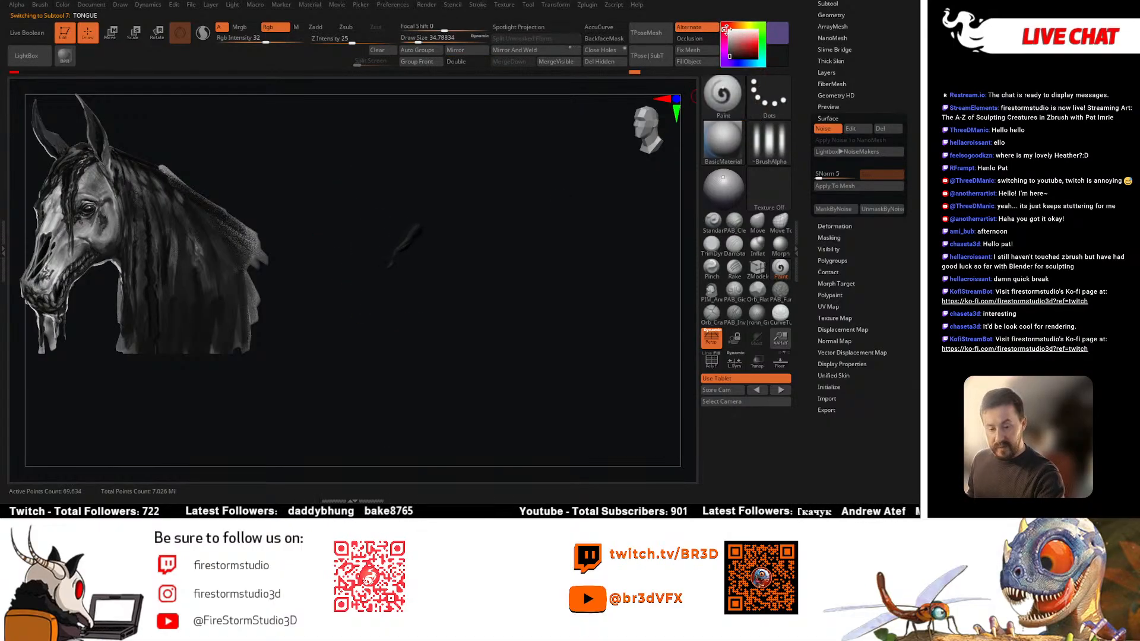
click(747, 54)
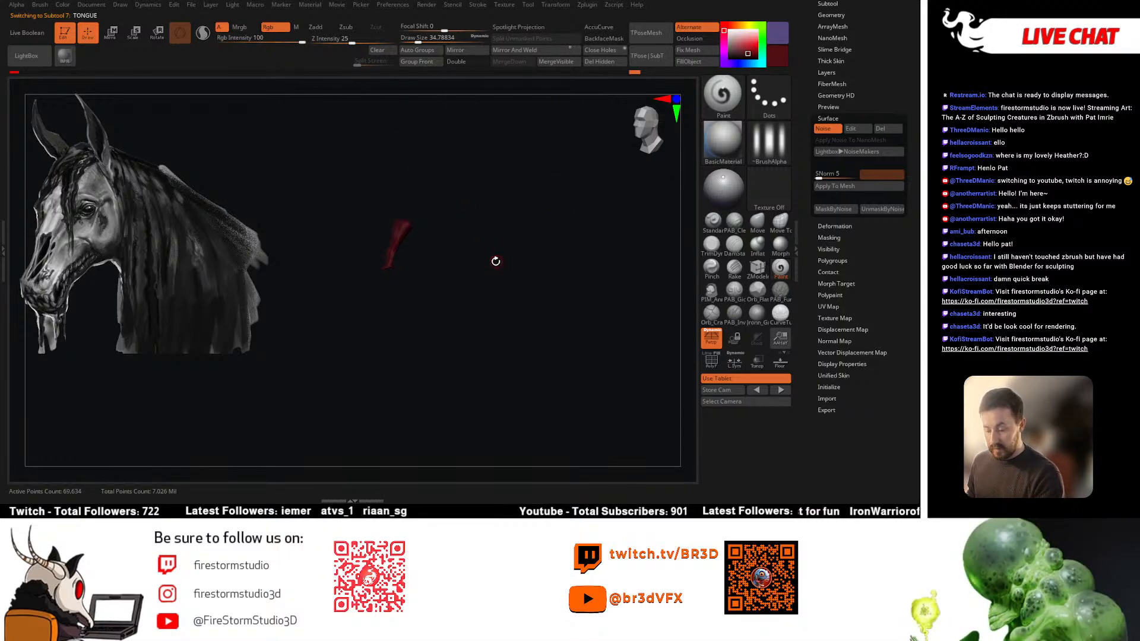
click(495, 261)
click(482, 256)
click(480, 255)
drag(483, 230, 473, 287)
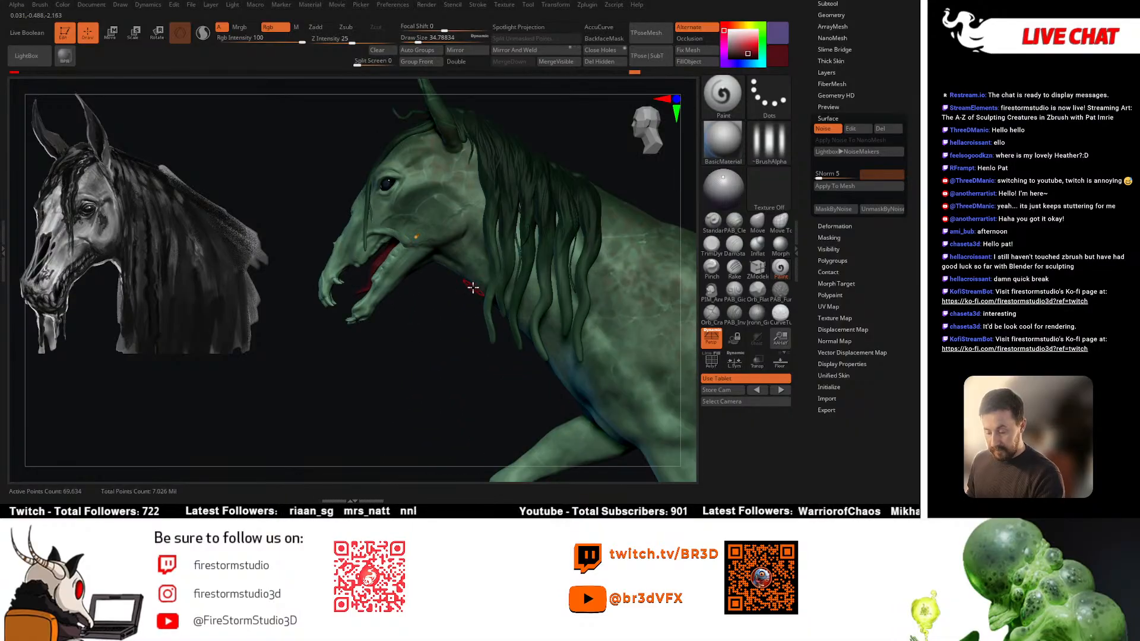
ctrl+right_drag(473, 287, 403, 298)
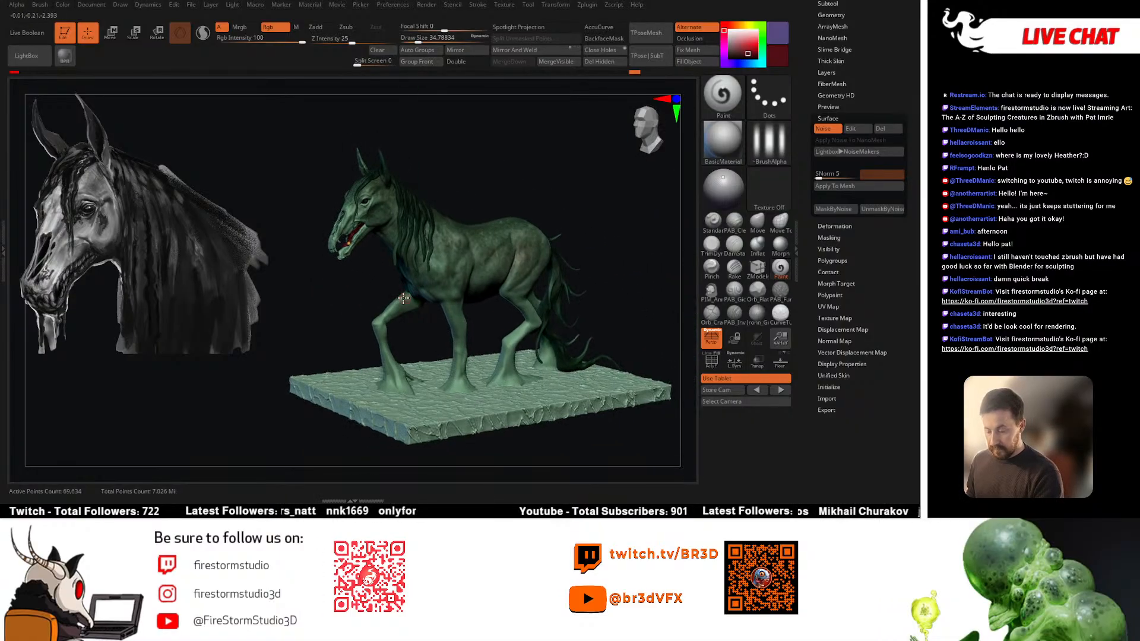
Step: Isolate the tongue and set the Paint brush to the DragRect stroke, Alpha 22 and a light green colour
click(355, 275)
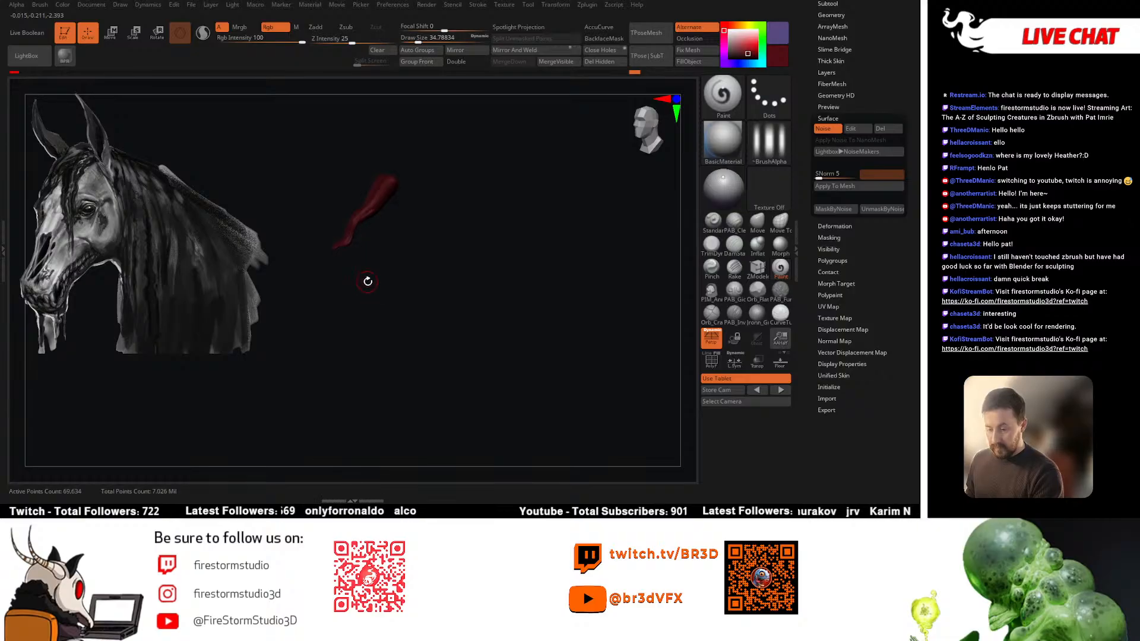
click(765, 105)
click(478, 105)
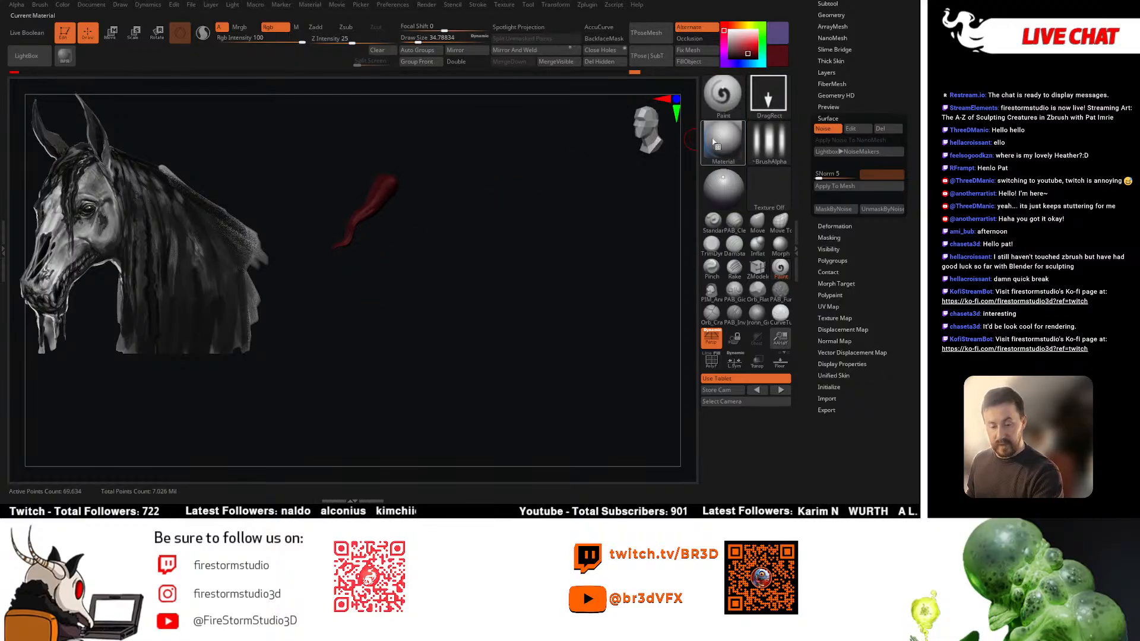
click(762, 143)
click(433, 148)
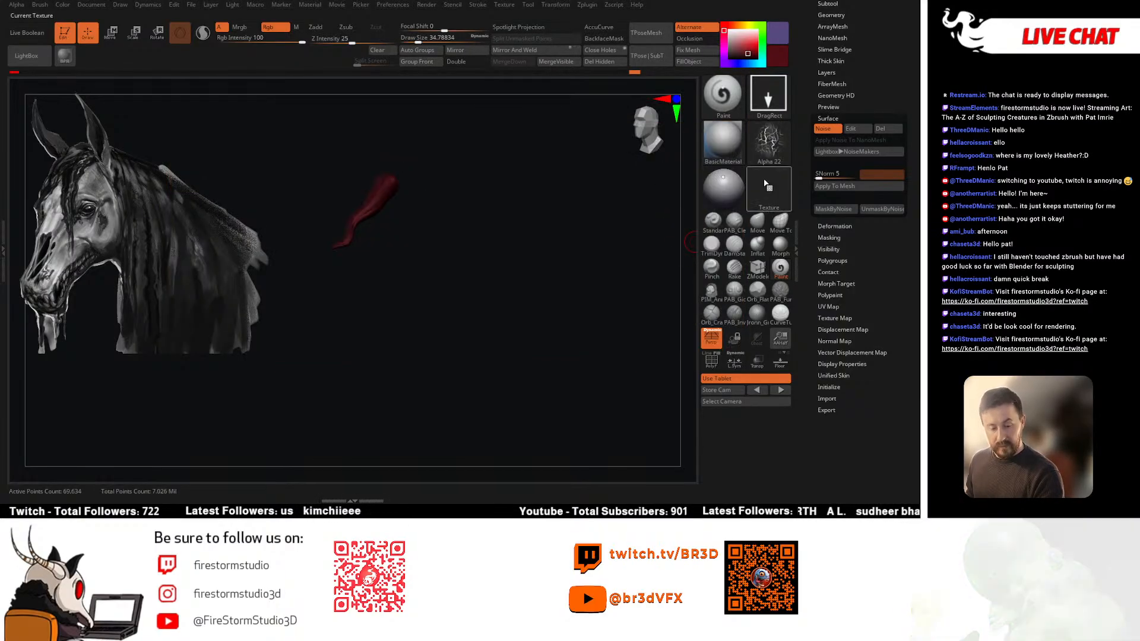
click(762, 37)
drag(749, 53, 749, 47)
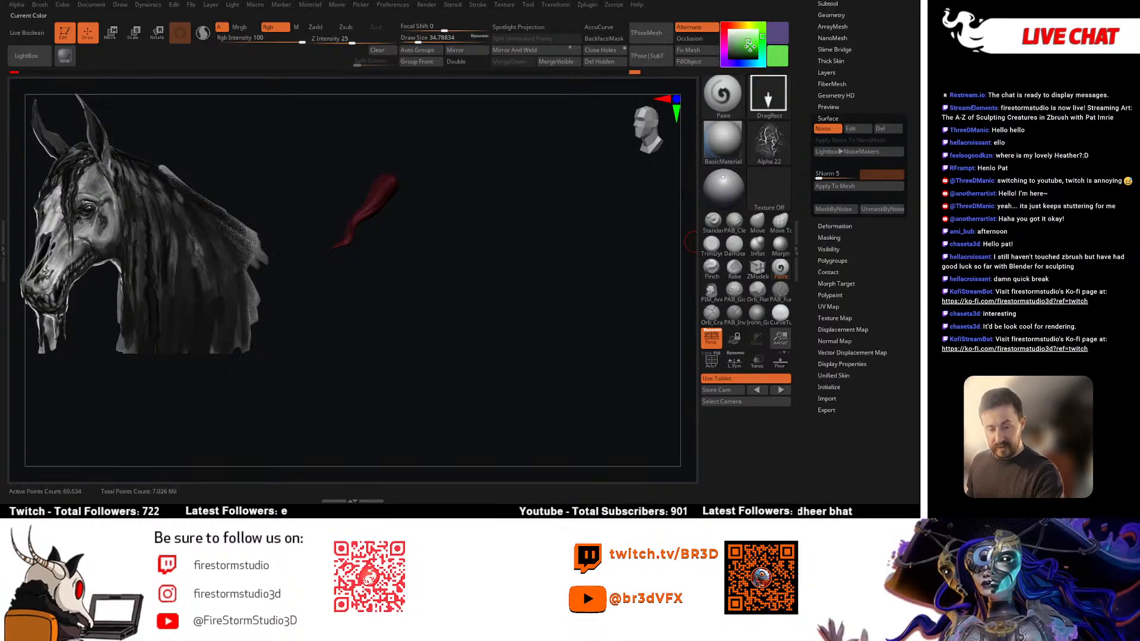
Step: Undo the full-strength green stamp on the tongue, set the RGB intensity to 34, and stamp the alpha pattern along its length
mouse_move(414, 225)
mouse_down()
mouse_move(447, 247)
mouse_move(483, 218)
mouse_up()
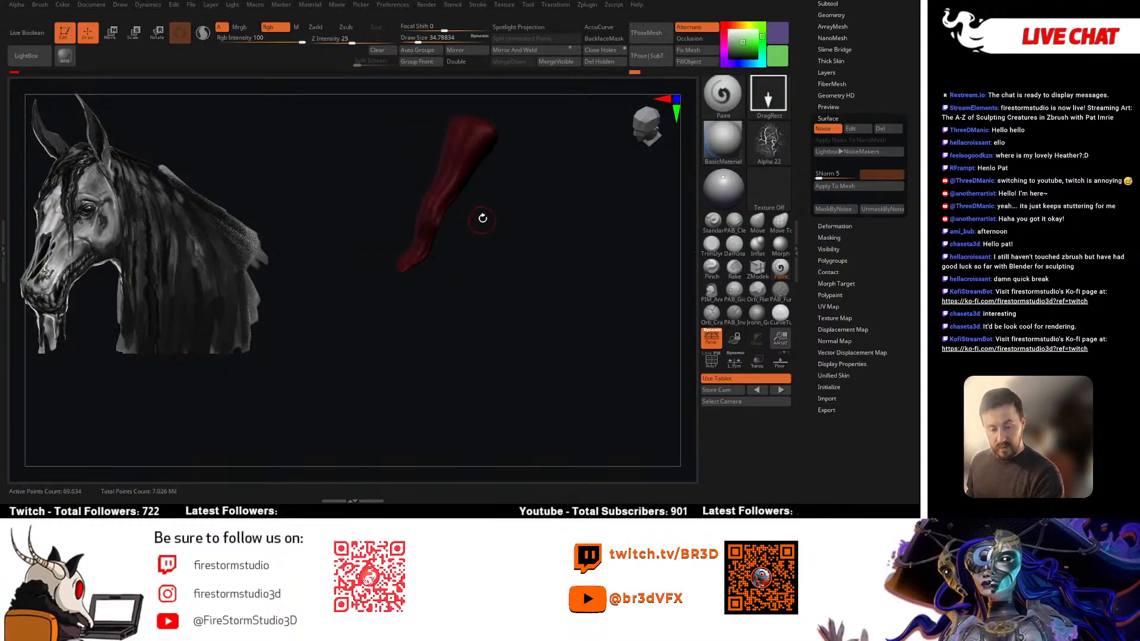
drag(468, 169, 468, 180)
key(ctrl+z)
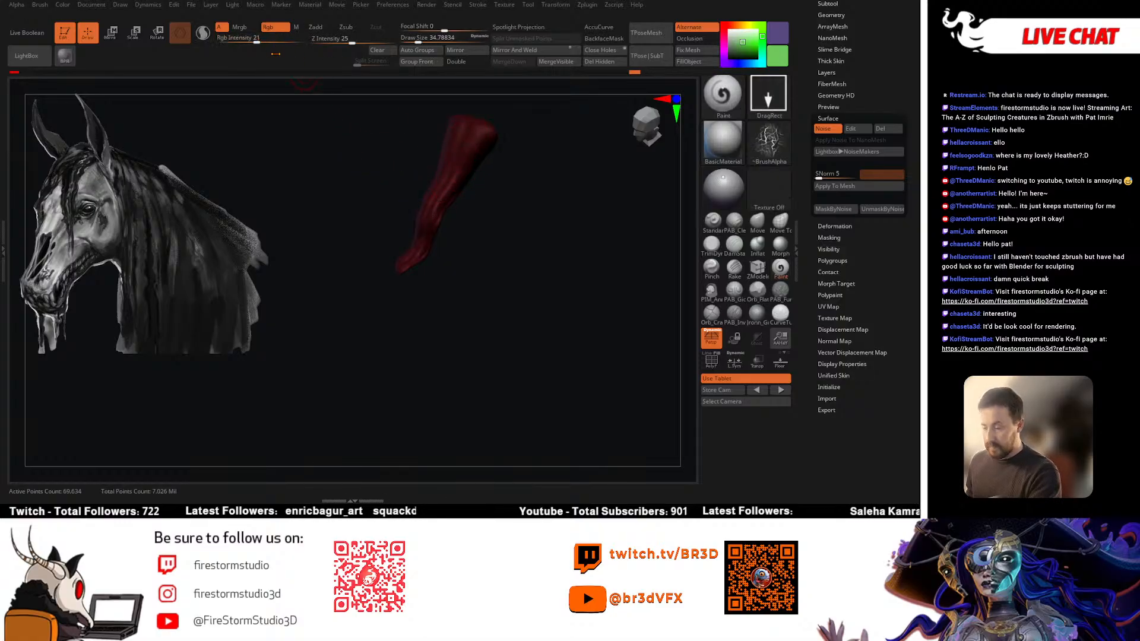
click(267, 40)
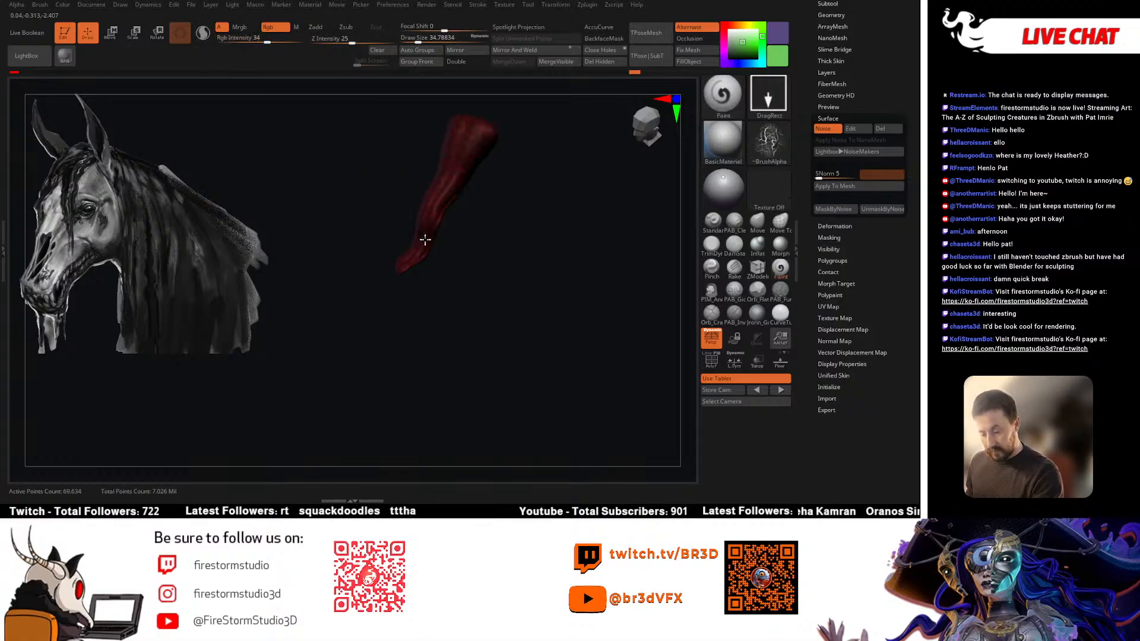
drag(412, 269, 451, 198)
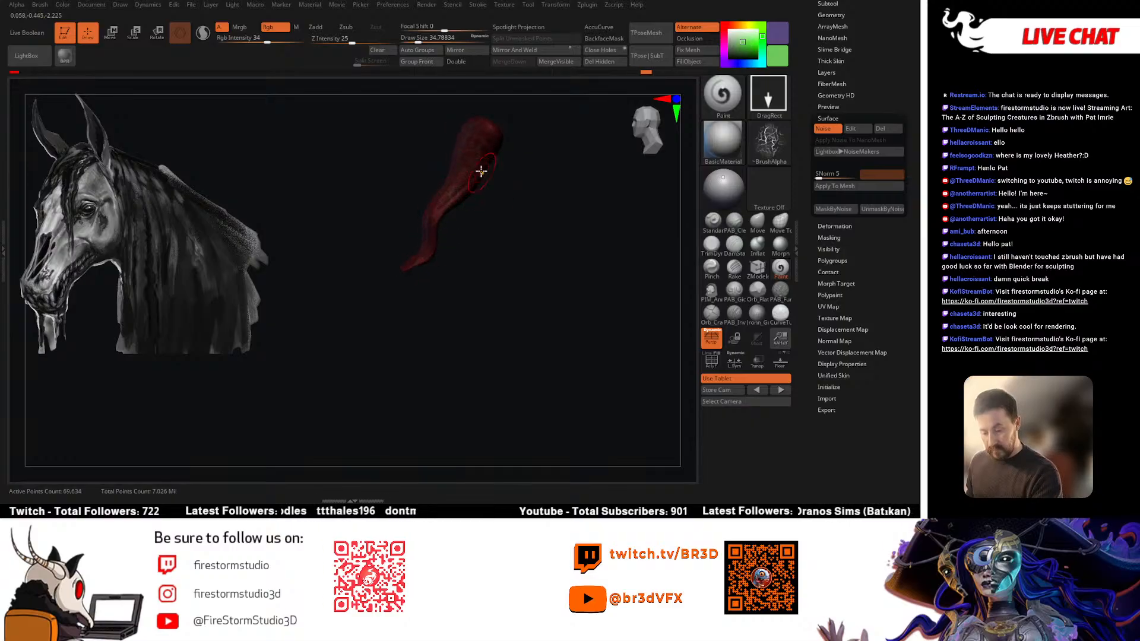
drag(492, 156, 493, 151)
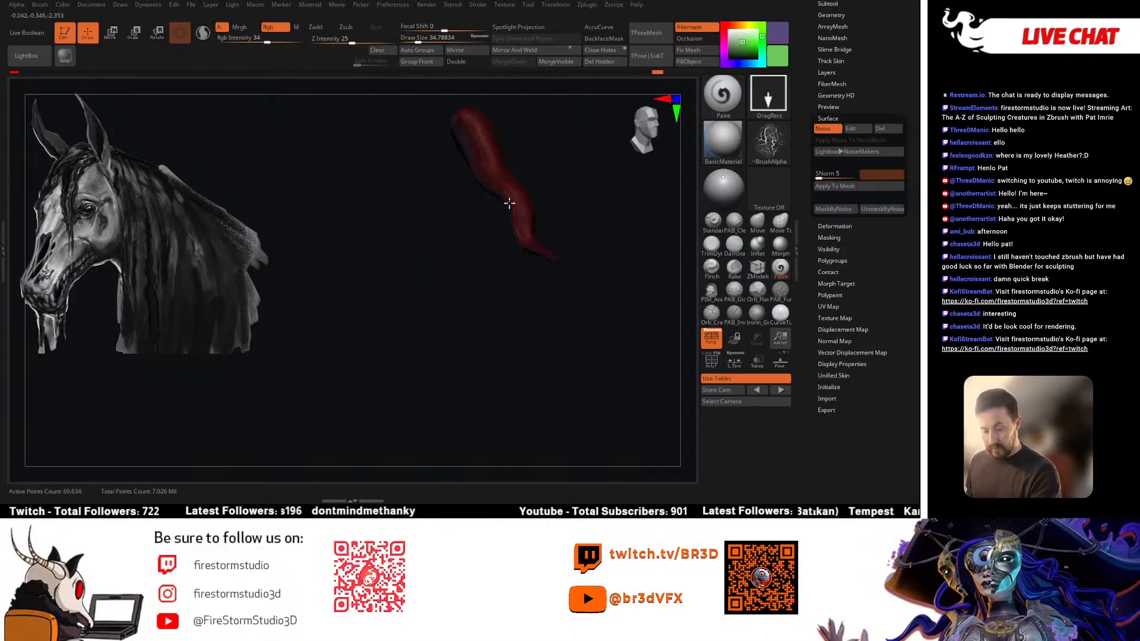
drag(542, 249, 474, 203)
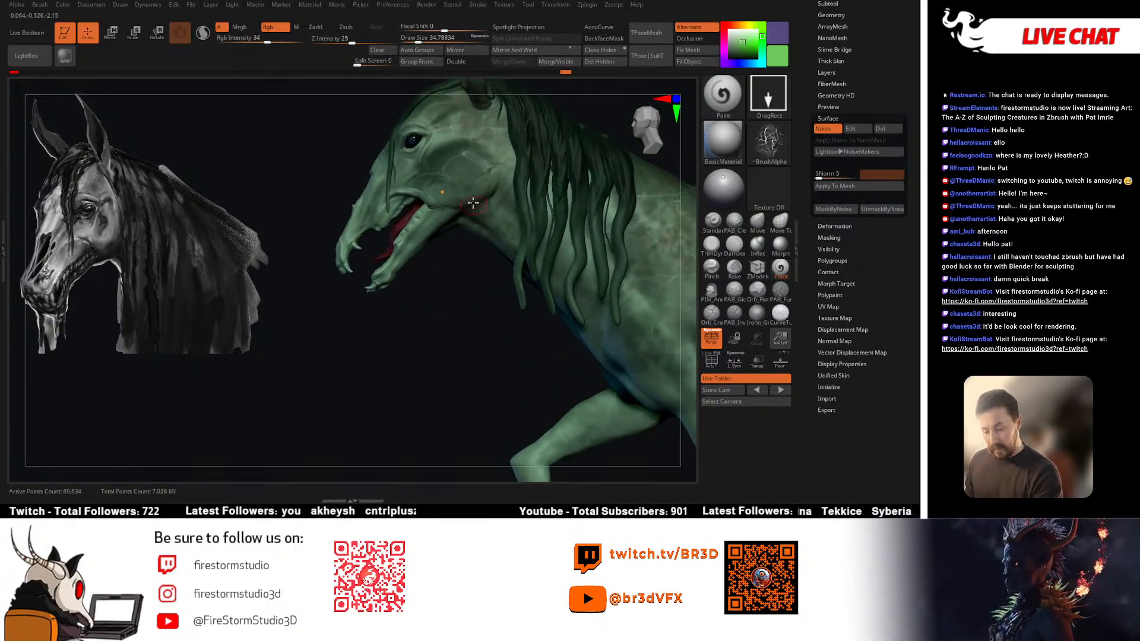
Step: Make the horse's body the active subtool, compare its skin with the mask overlay shown and hidden, and leave the overlay hidden
alt+click(473, 174)
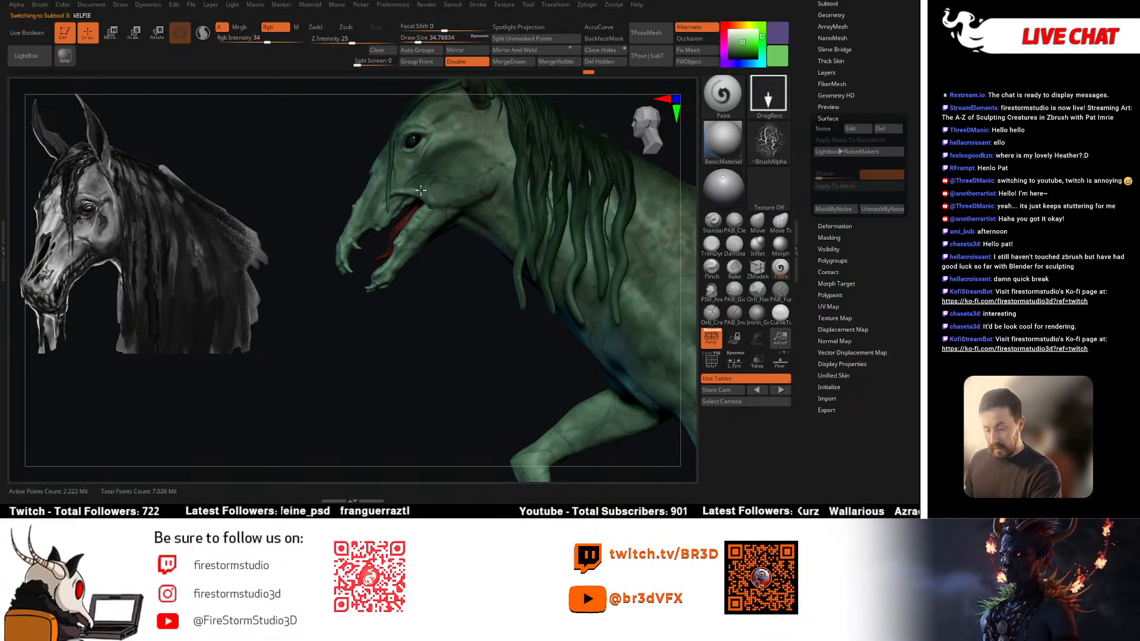
alt+drag(420, 264, 371, 298)
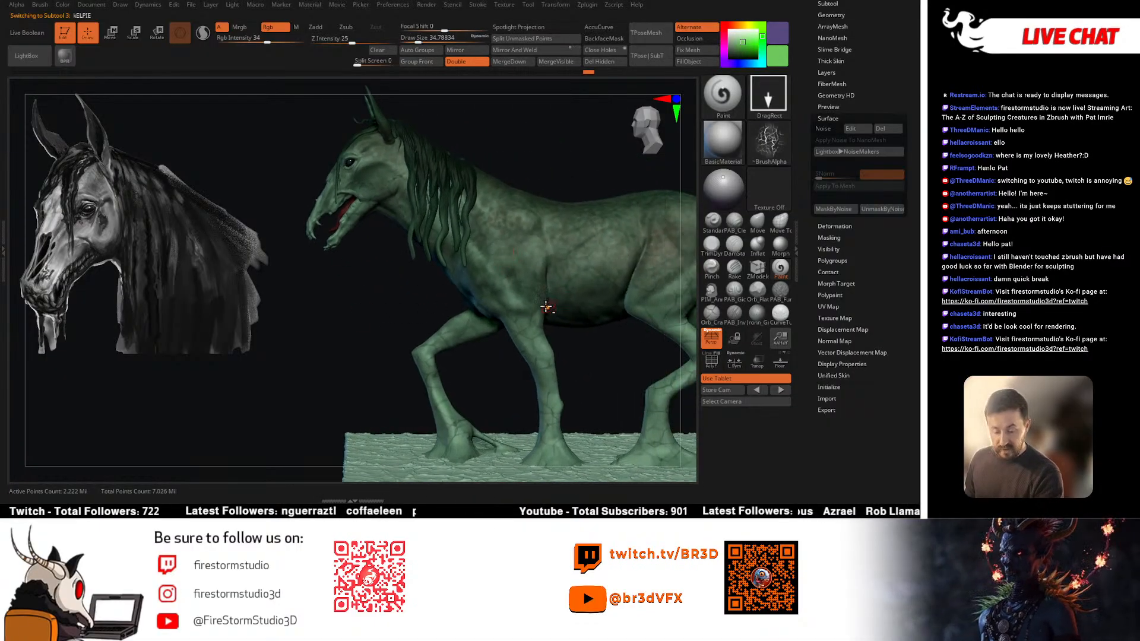
alt+drag(546, 306, 419, 297)
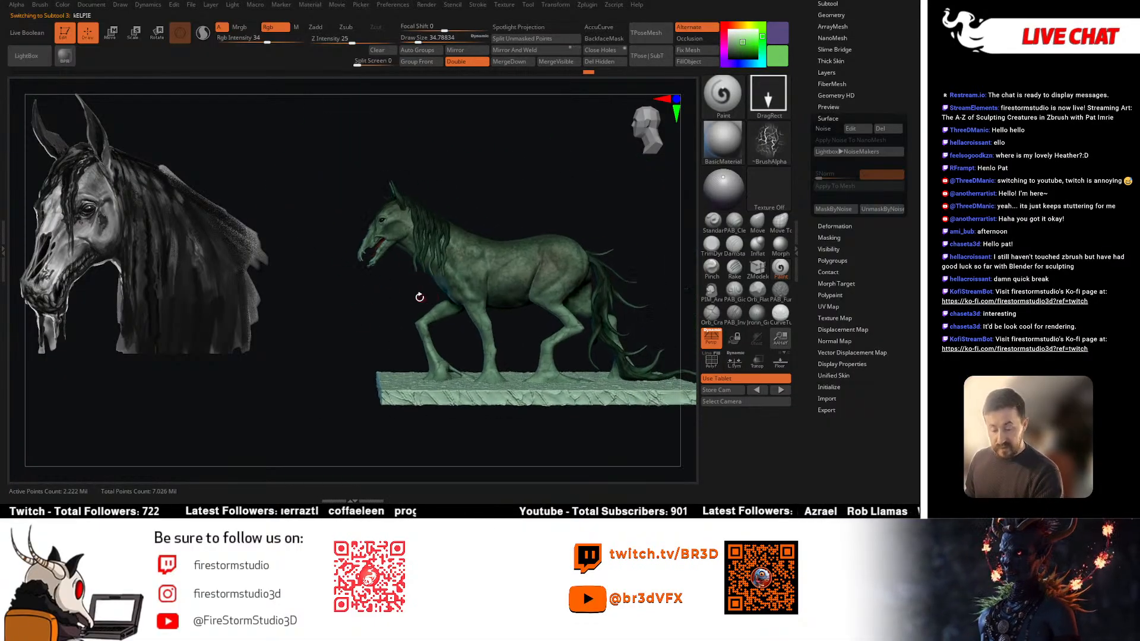
click(831, 118)
click(828, 141)
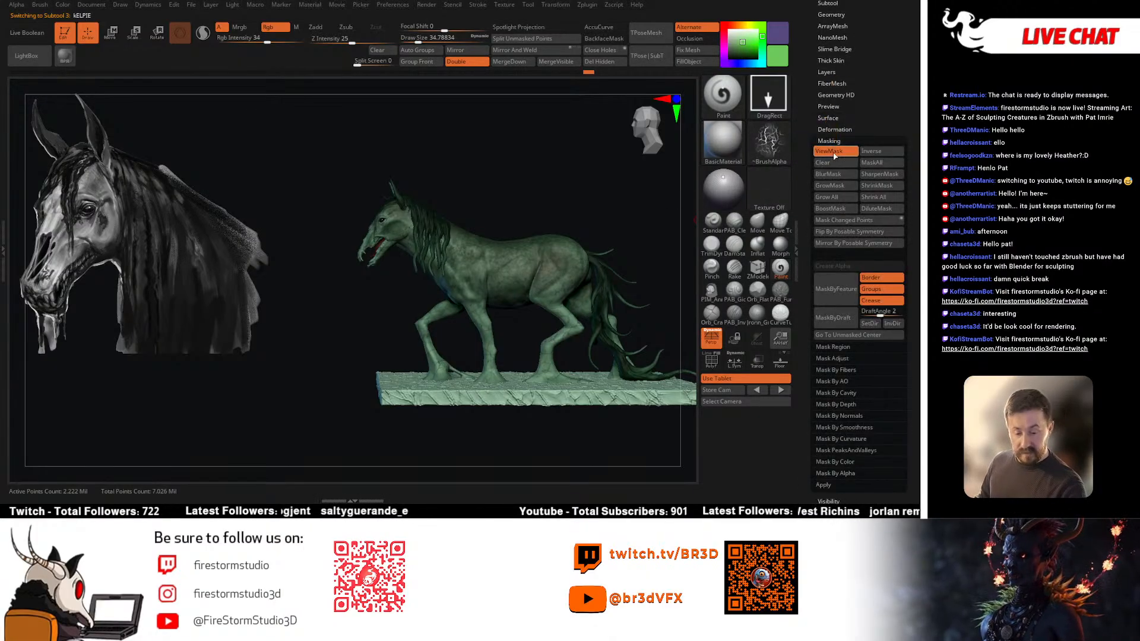
click(834, 152)
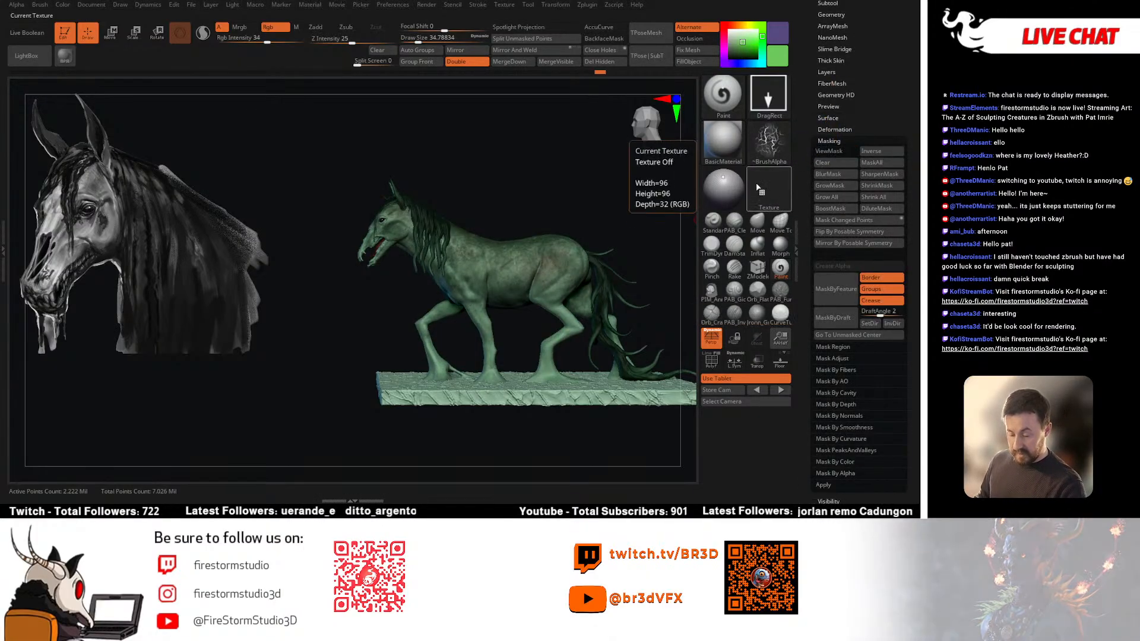
click(832, 151)
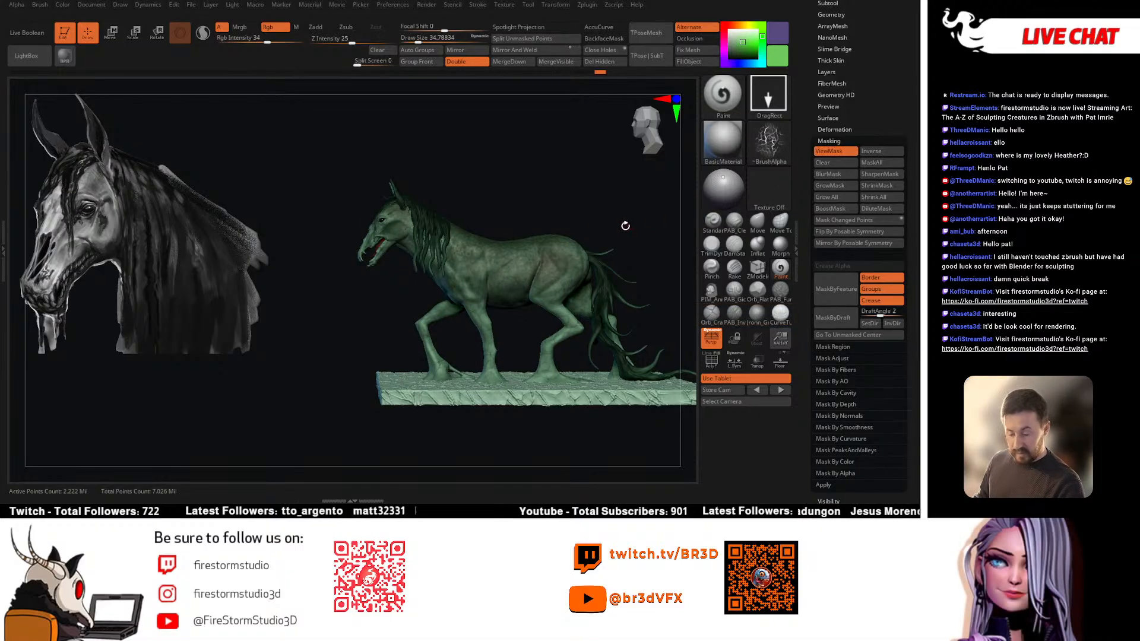
alt+drag(593, 206, 573, 194)
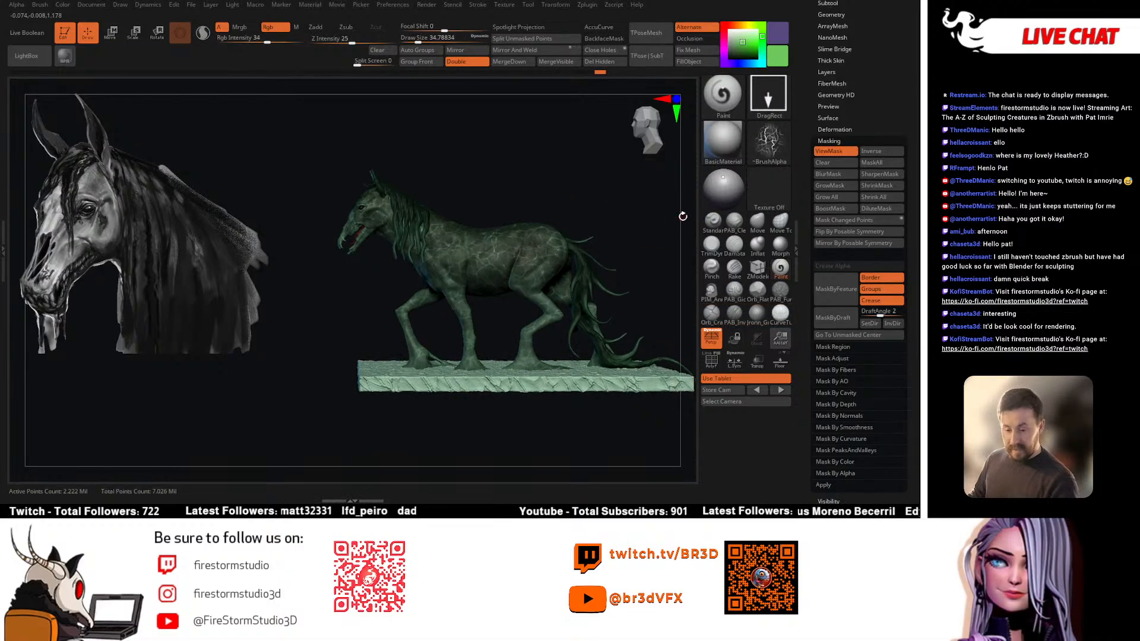
click(834, 151)
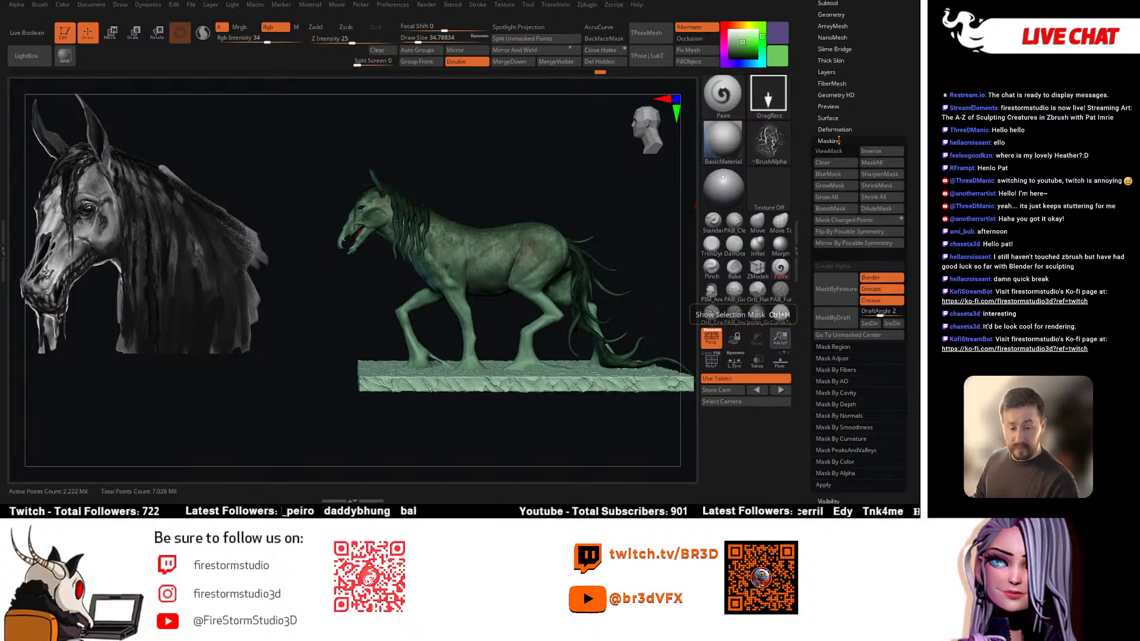
click(834, 152)
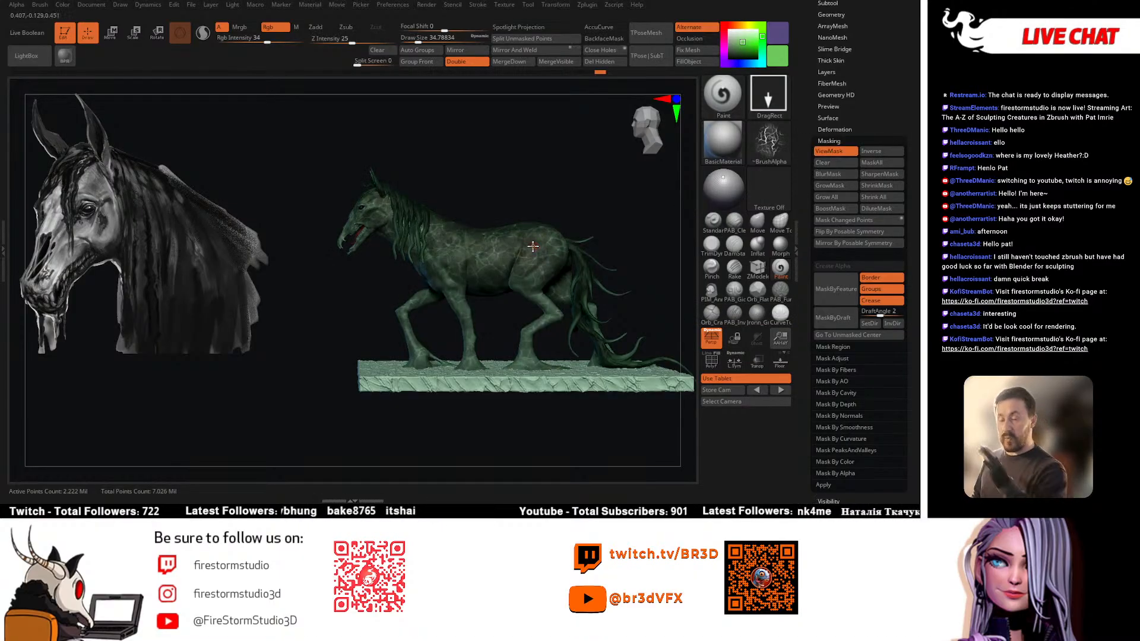
drag(553, 189, 577, 163)
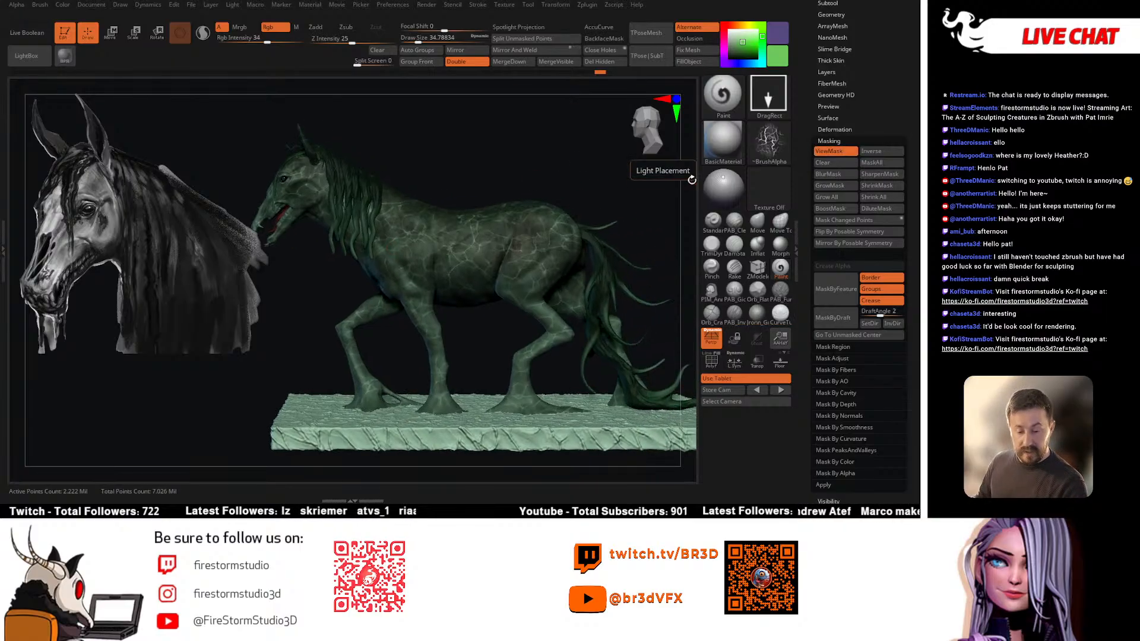
click(839, 150)
mouse_move(634, 234)
mouse_down()
mouse_move(618, 198)
mouse_move(481, 309)
mouse_up()
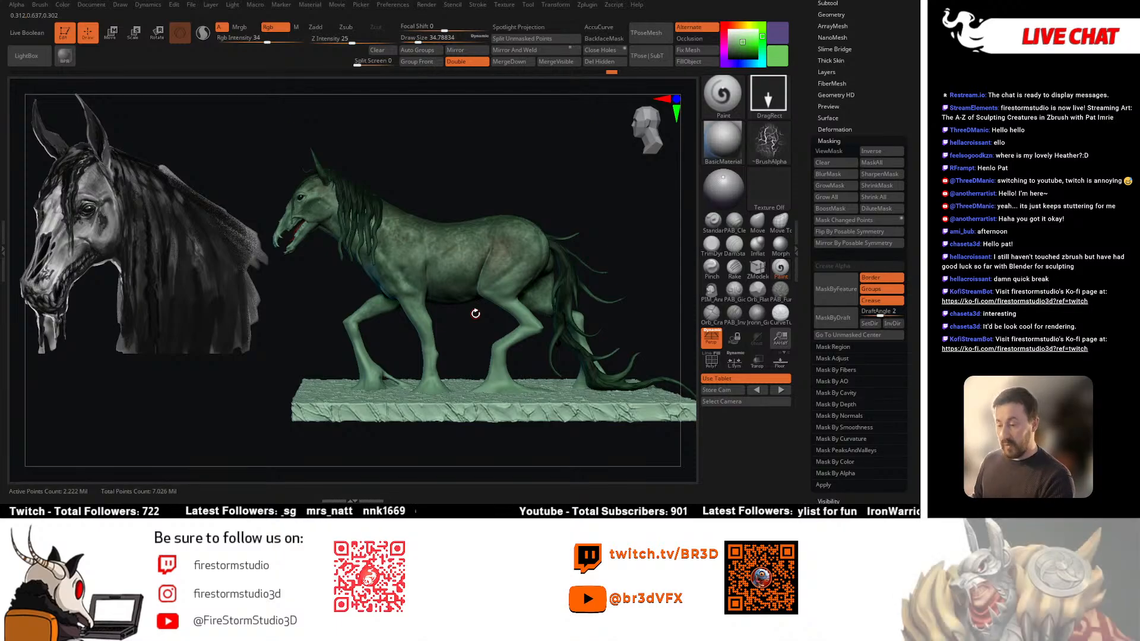
Step: Fill the body's unmasked skin with white at RGB intensity 41, undoing trial fills at 54 and 33
click(727, 25)
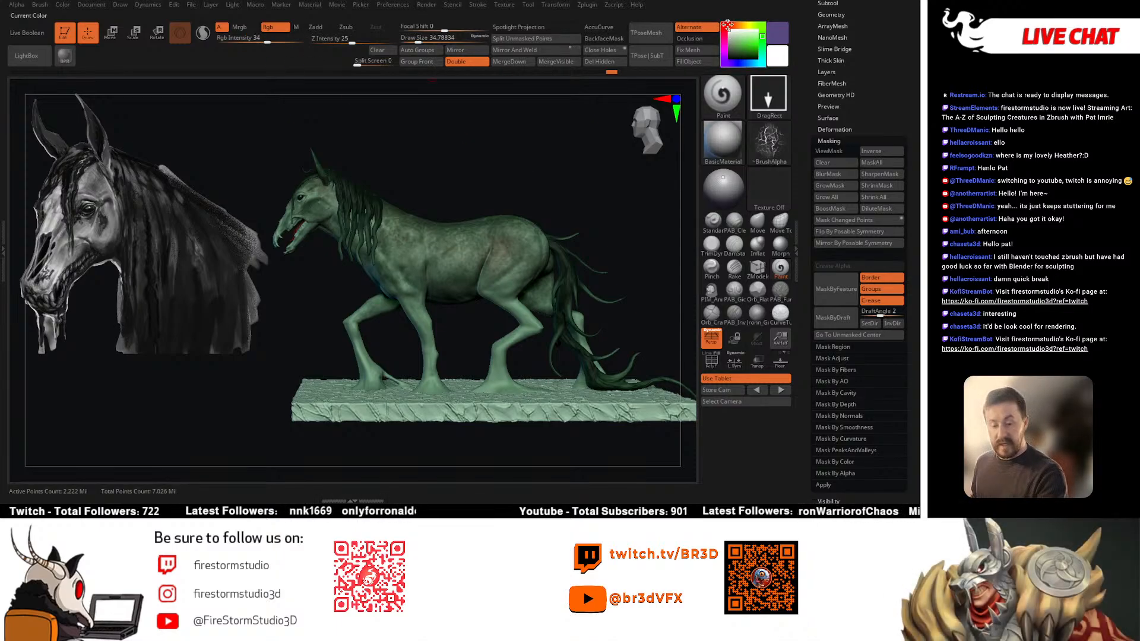
click(288, 38)
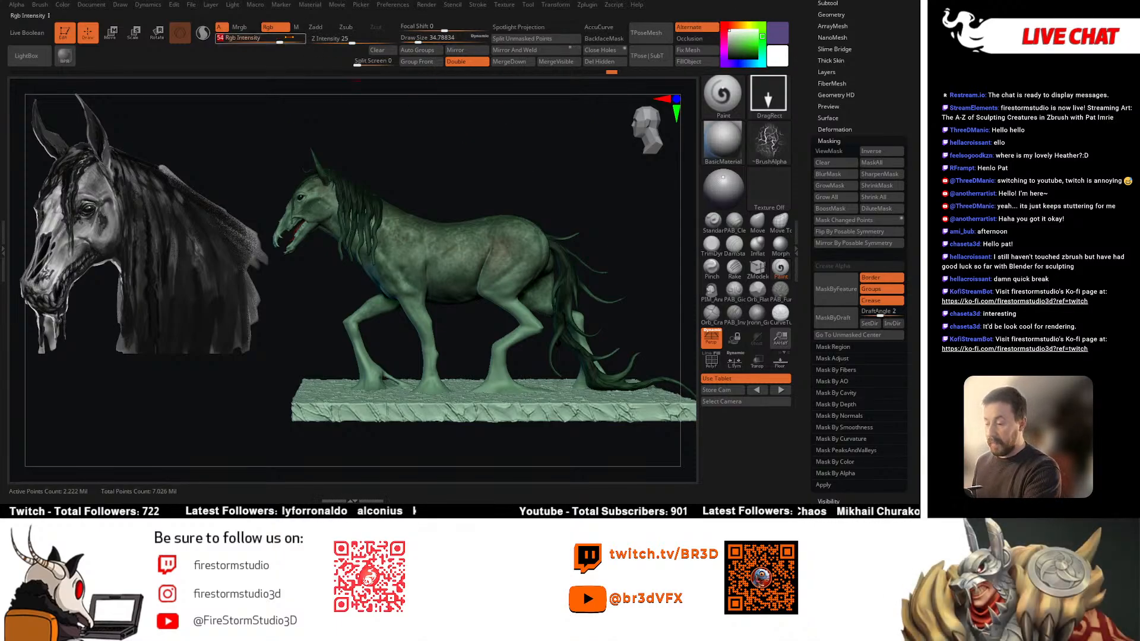
click(694, 62)
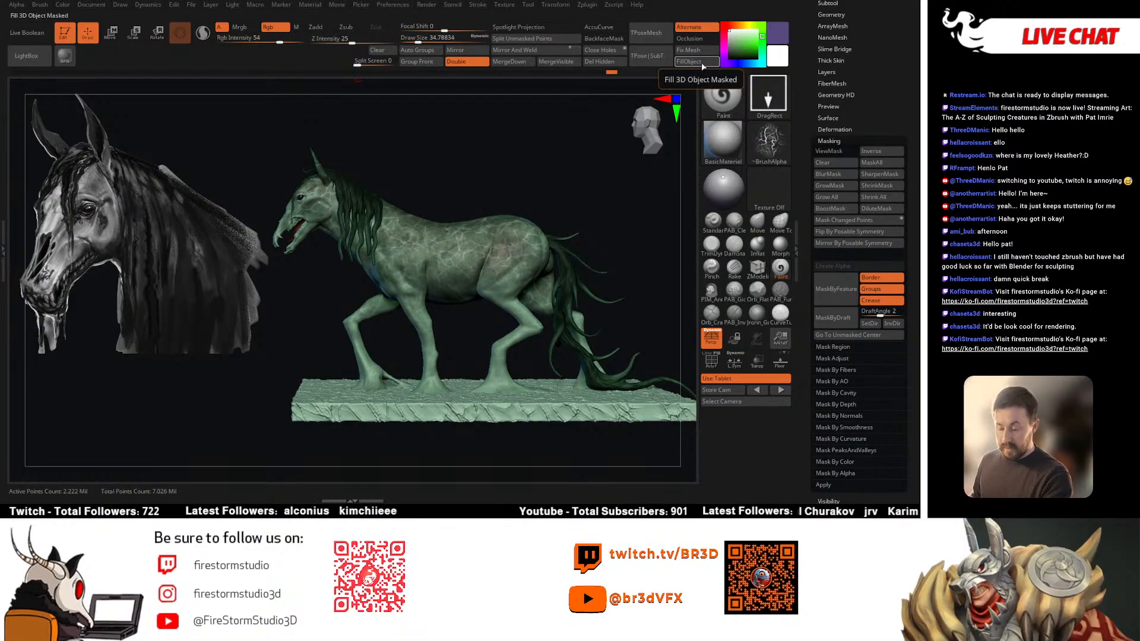
key(ctrl+z)
text(33)
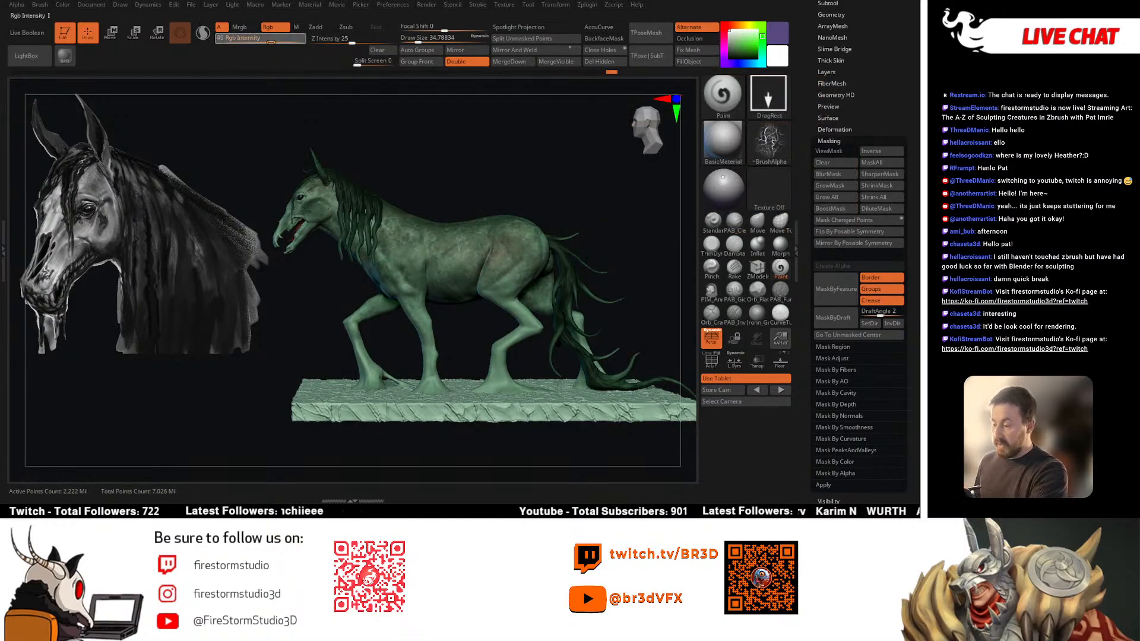
click(698, 63)
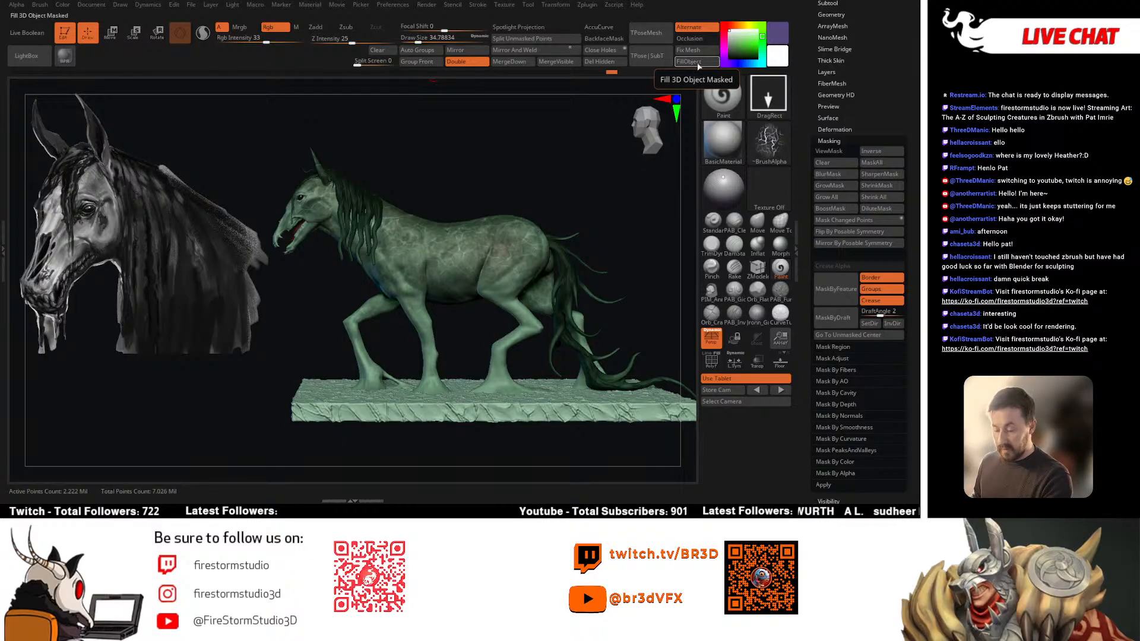
key(ctrl+z)
text(41)
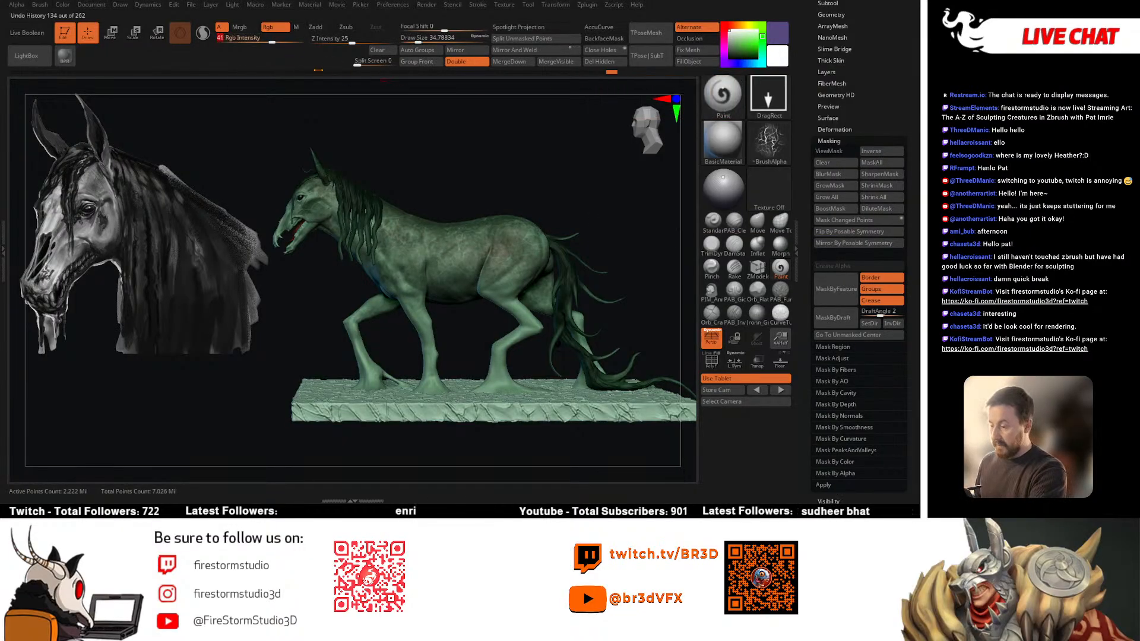
click(692, 63)
Step: Sample a dark green from the horse and set the Paint brush to the Dots stroke, Alpha Off and a draw size of about 217
drag(523, 152, 574, 256)
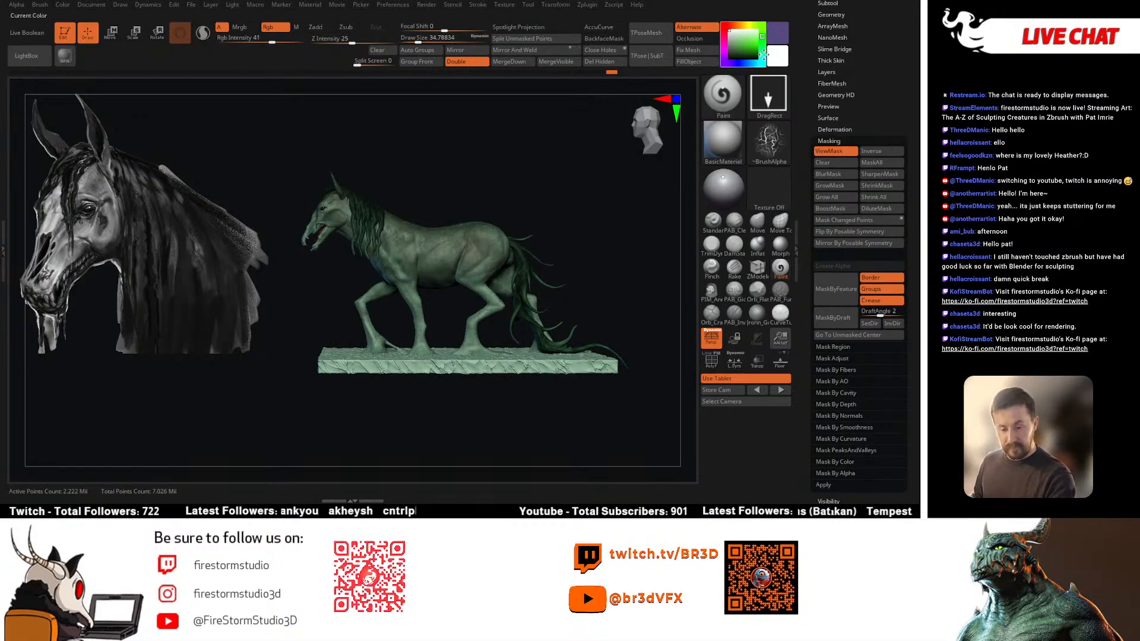
drag(764, 54, 393, 225)
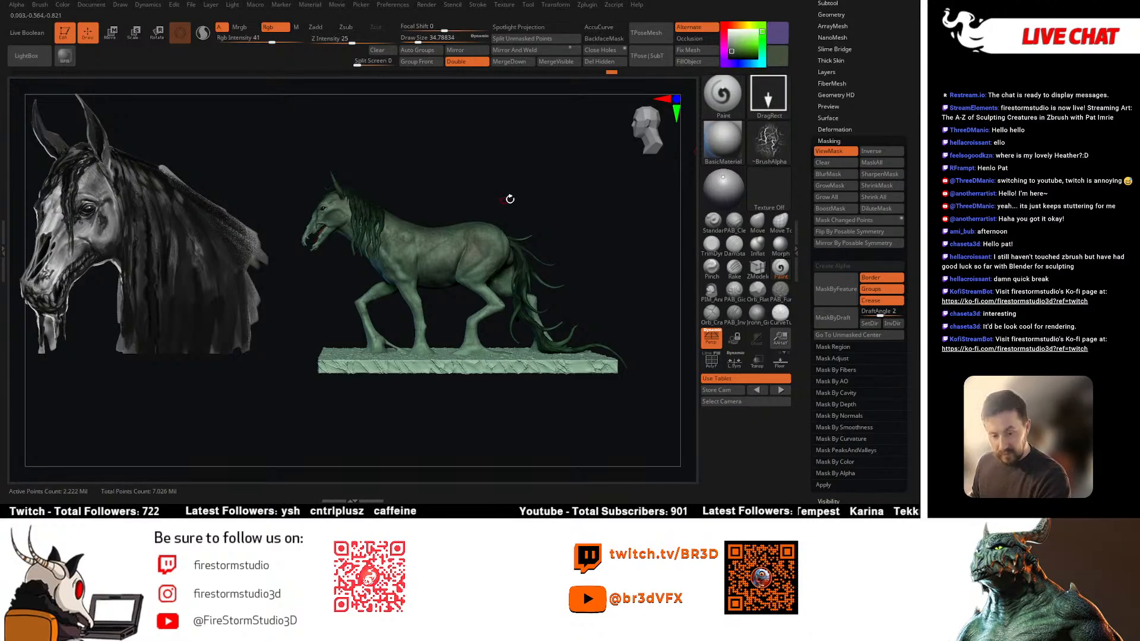
click(766, 100)
click(435, 105)
click(770, 142)
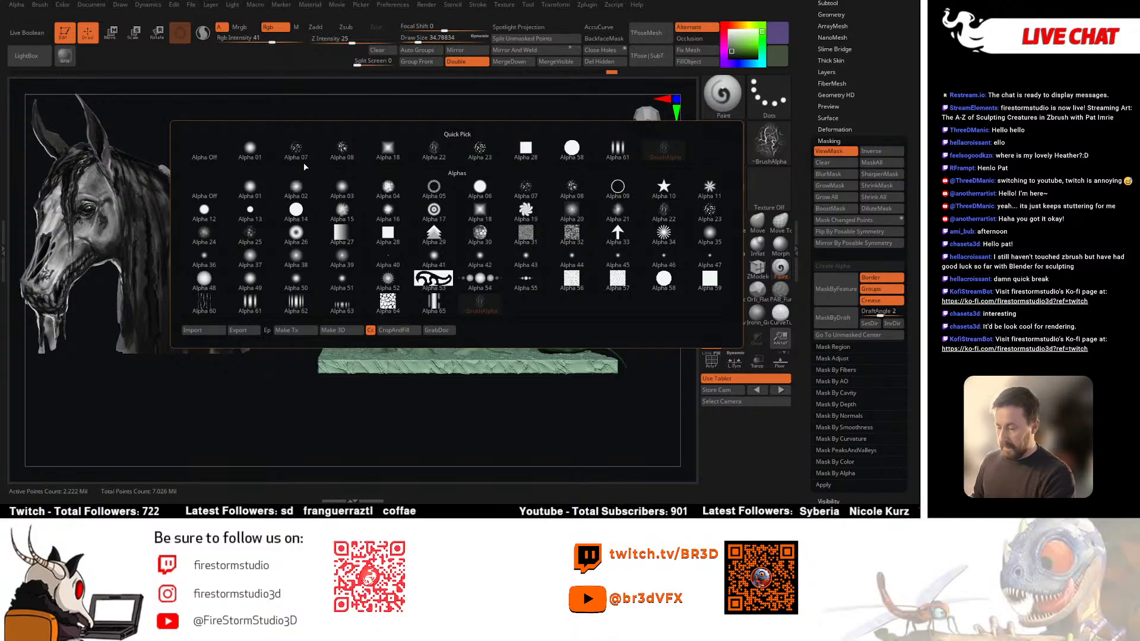
click(205, 150)
key(space)
drag(437, 321, 462, 324)
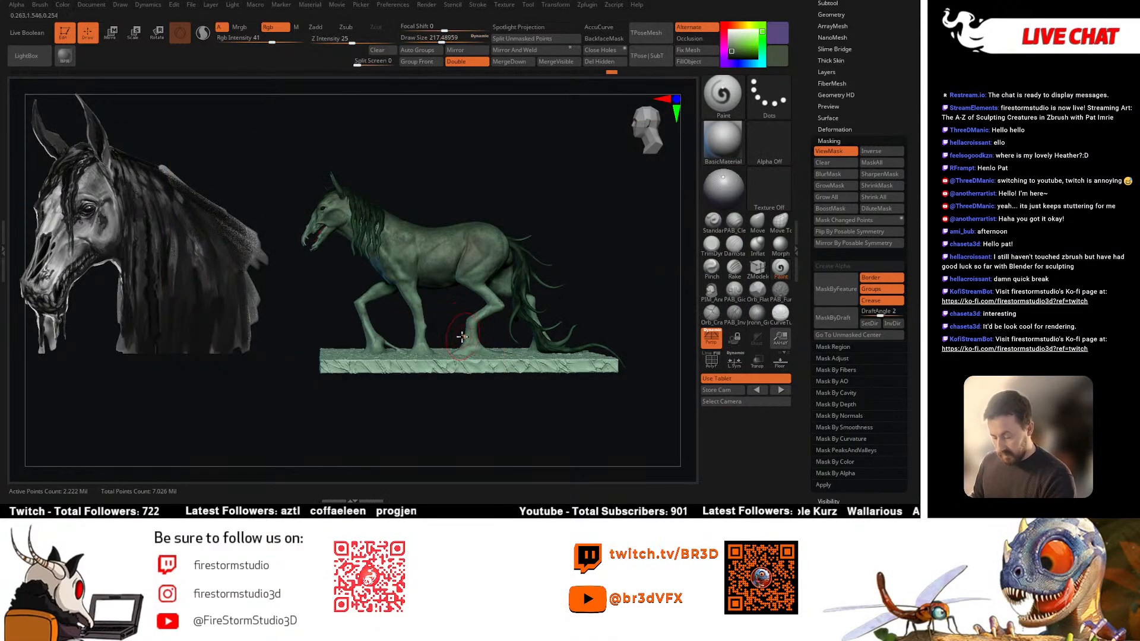
Step: Hide the body's mask overlay and paint the lower legs and feet dark green, raising the RGB intensity to 49 and 86
click(821, 162)
click(826, 153)
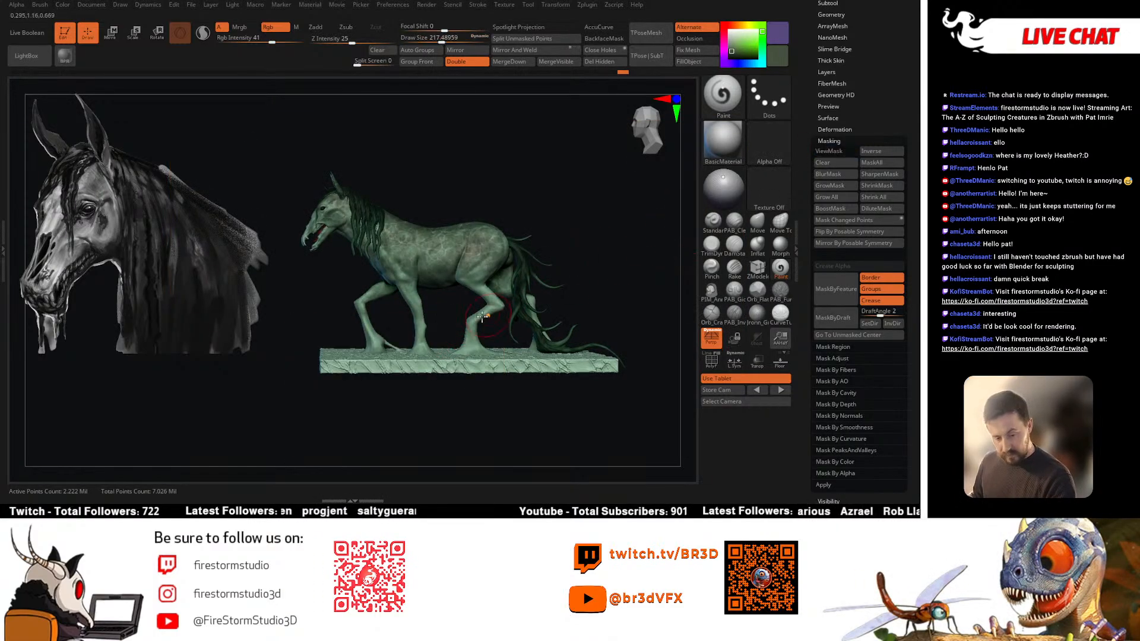
key(space)
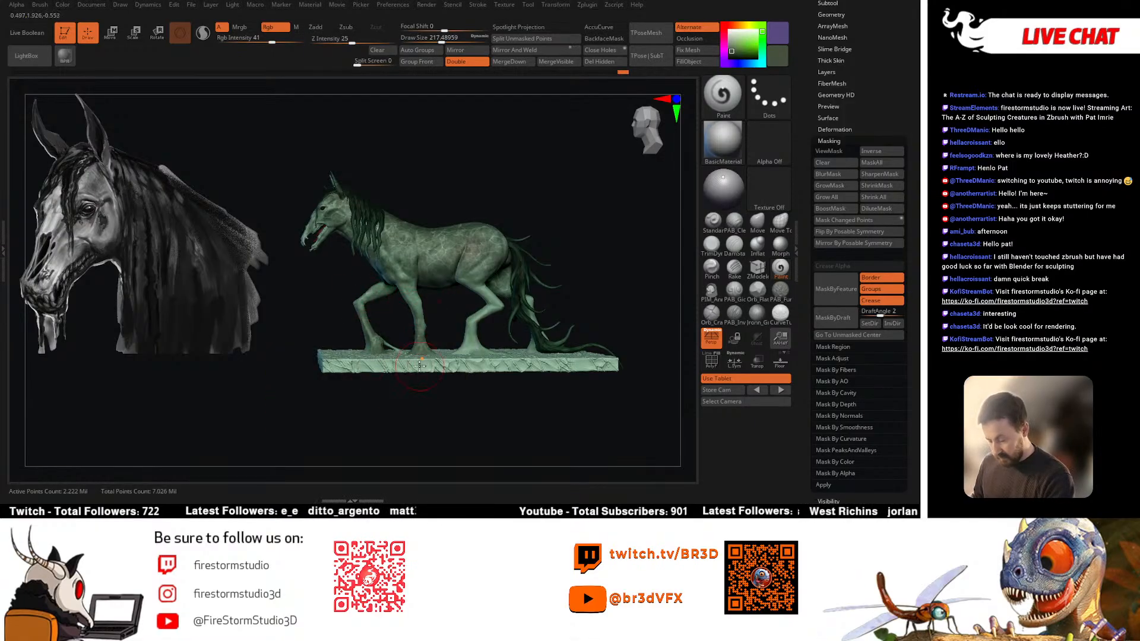
drag(475, 314, 409, 254)
mouse_move(272, 42)
mouse_down()
mouse_move(296, 42)
mouse_move(276, 42)
mouse_up()
drag(437, 216, 443, 332)
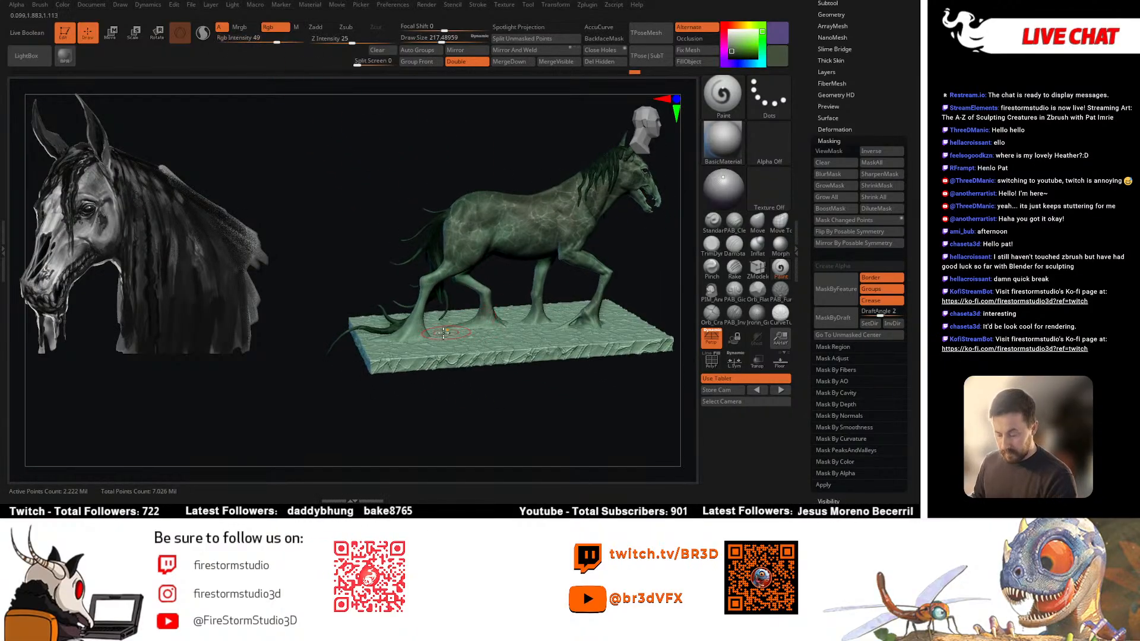
mouse_move(276, 42)
mouse_down()
mouse_move(258, 42)
mouse_move(295, 42)
mouse_up()
drag(381, 241, 405, 340)
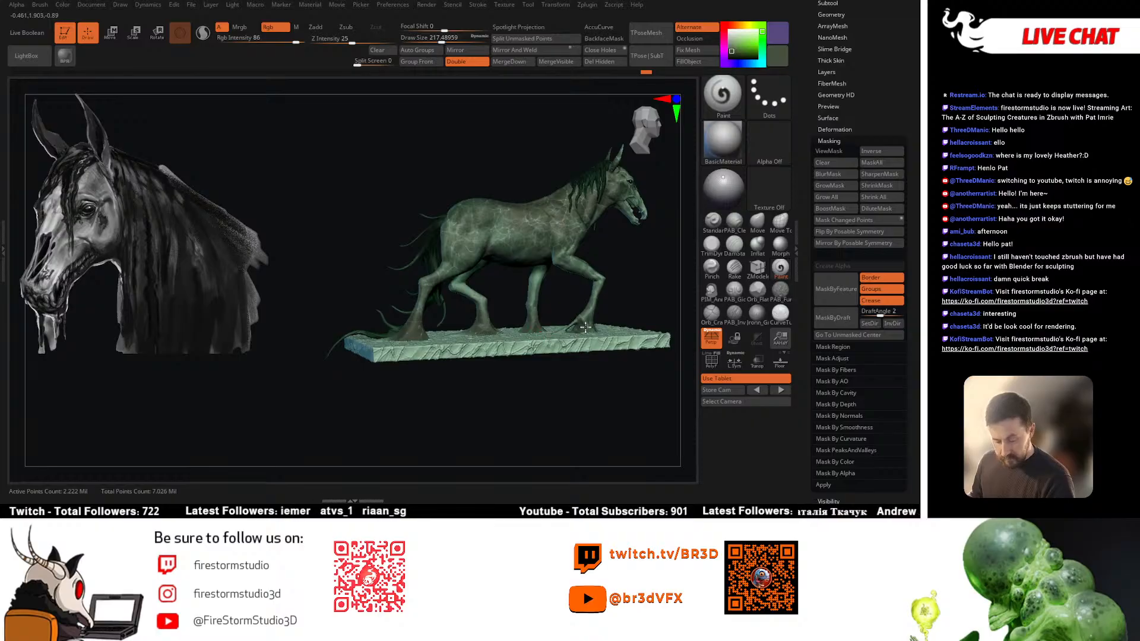
drag(585, 326, 623, 332)
Step: Make the ground slab the active subtool and undo a trial dark stroke painted beside the hooves
right_drag(600, 332, 524, 399)
alt+click(521, 339)
right_drag(521, 339, 519, 365)
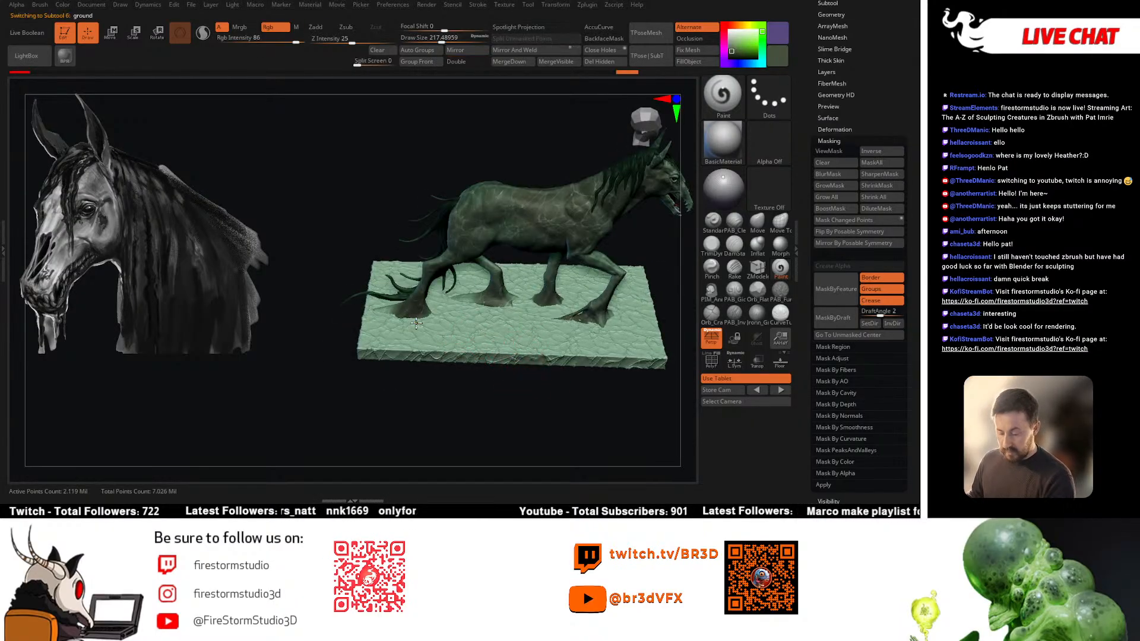
drag(395, 316, 461, 324)
key(ctrl+z)
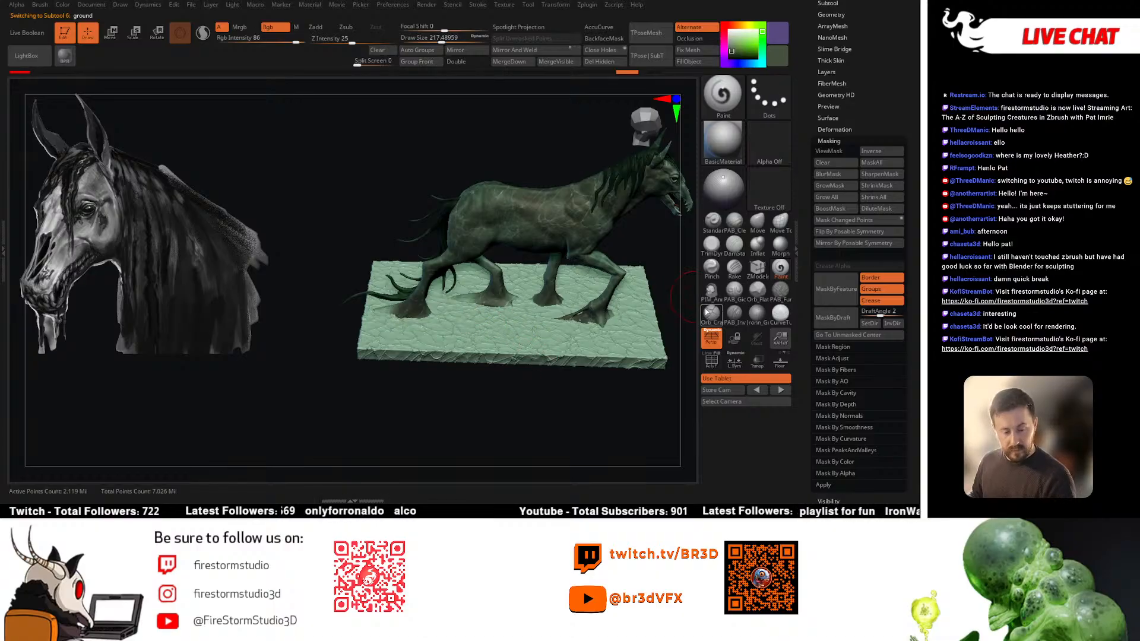
right_drag(584, 387, 560, 366)
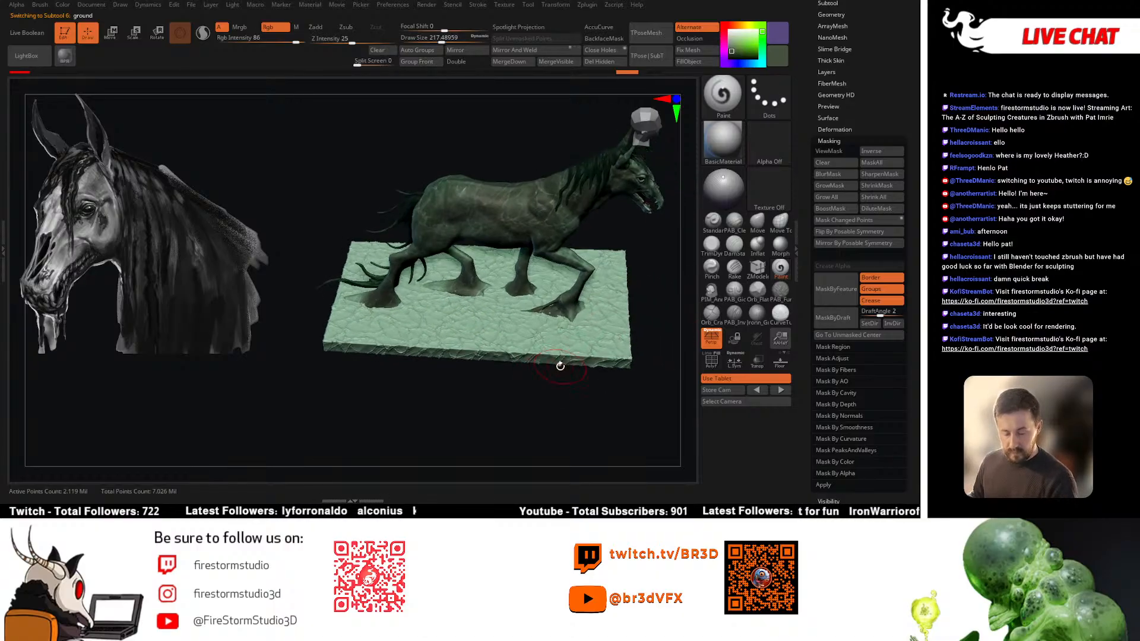
Step: Mask the ground slab using Mask By Noise in its surface settings, and invert the mask
click(829, 140)
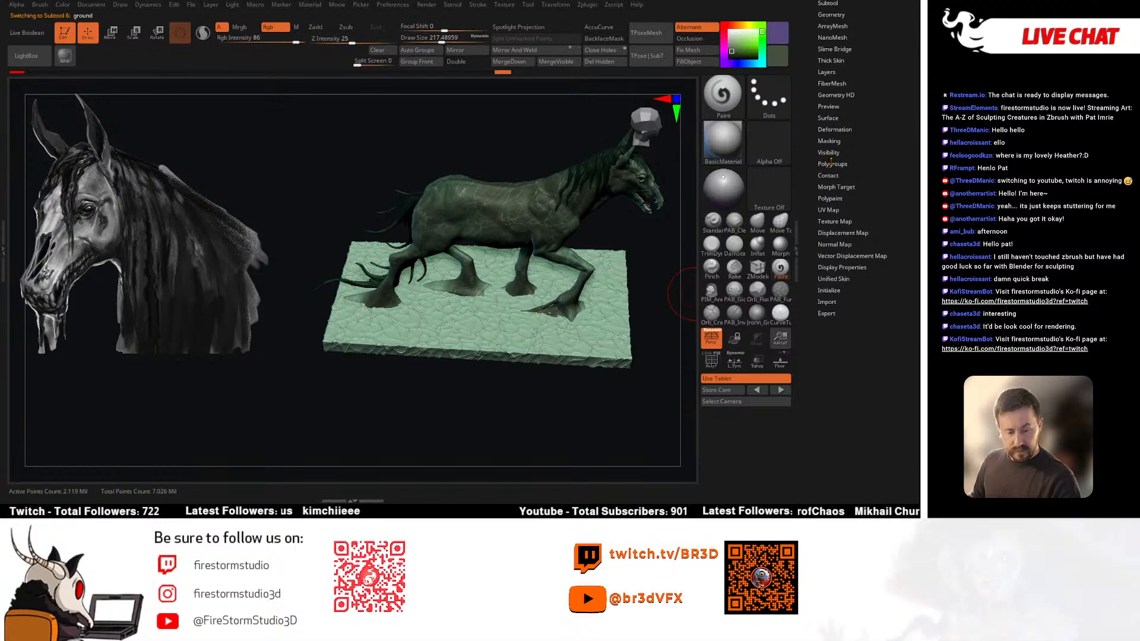
click(829, 118)
click(822, 128)
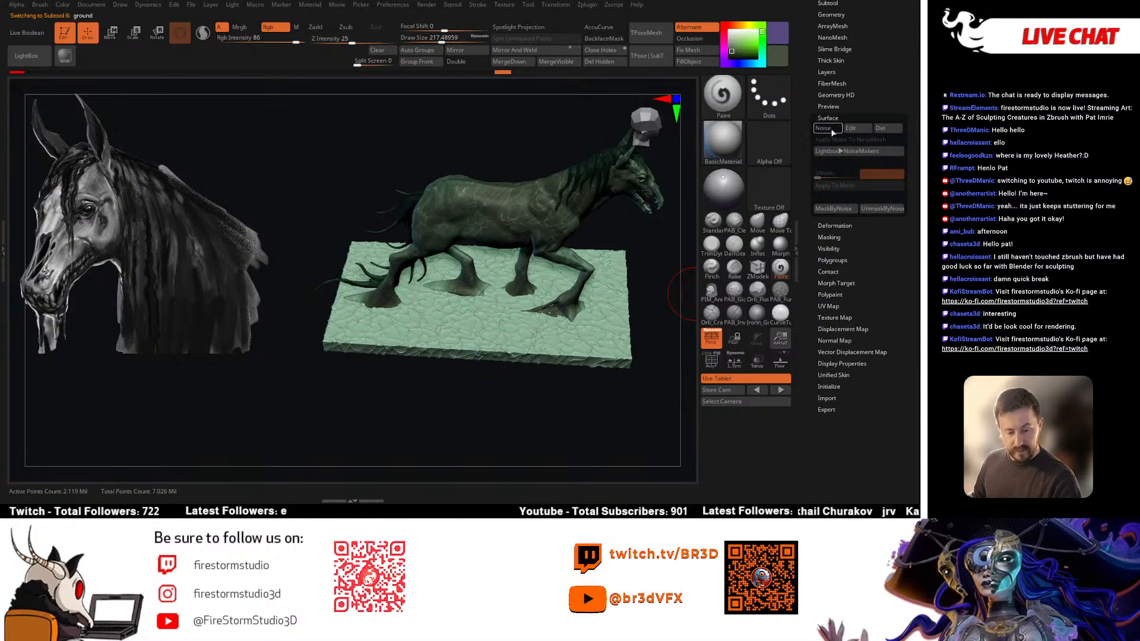
click(834, 209)
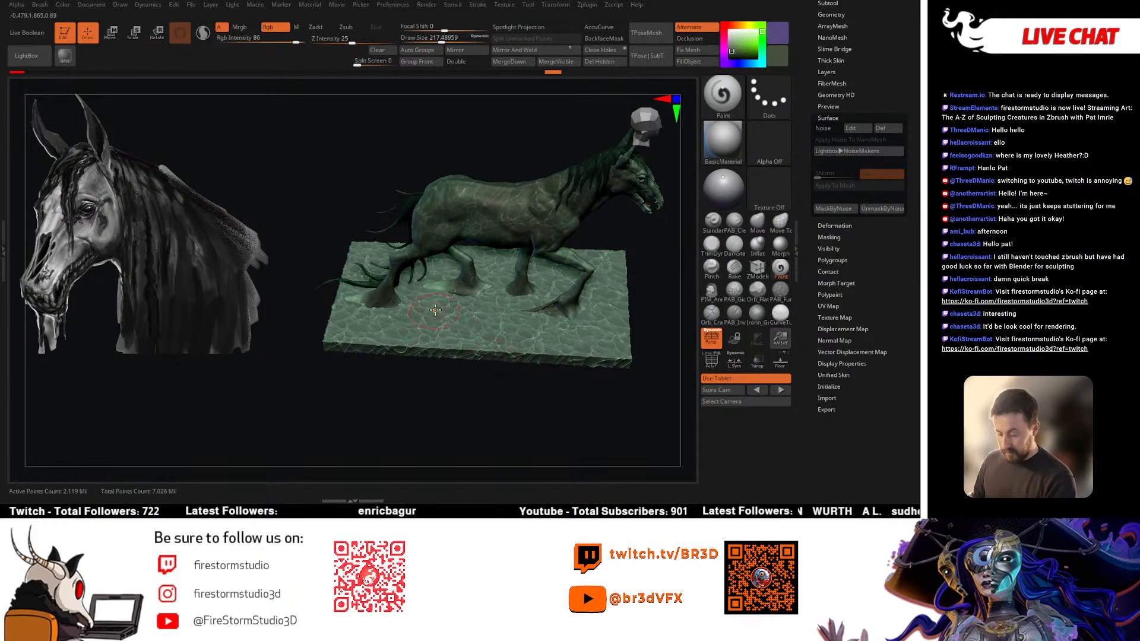
ctrl+click(453, 369)
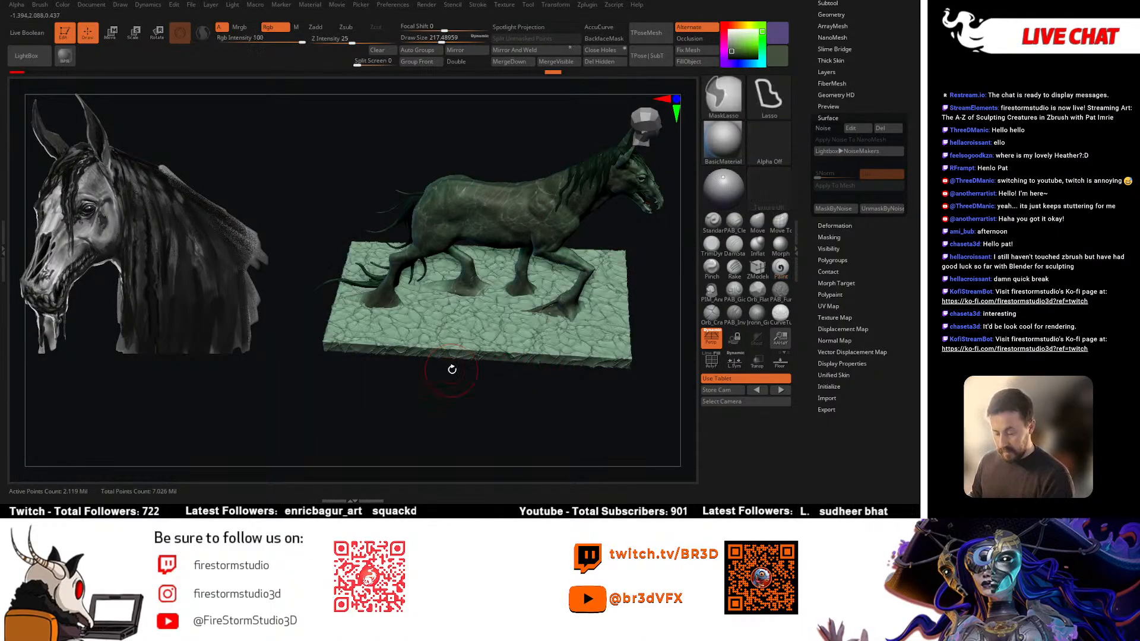
Step: Fill the slab's unmasked stone areas with a darker green at RGB intensity 21, with the draw size at about 331
key(space)
drag(470, 314, 480, 315)
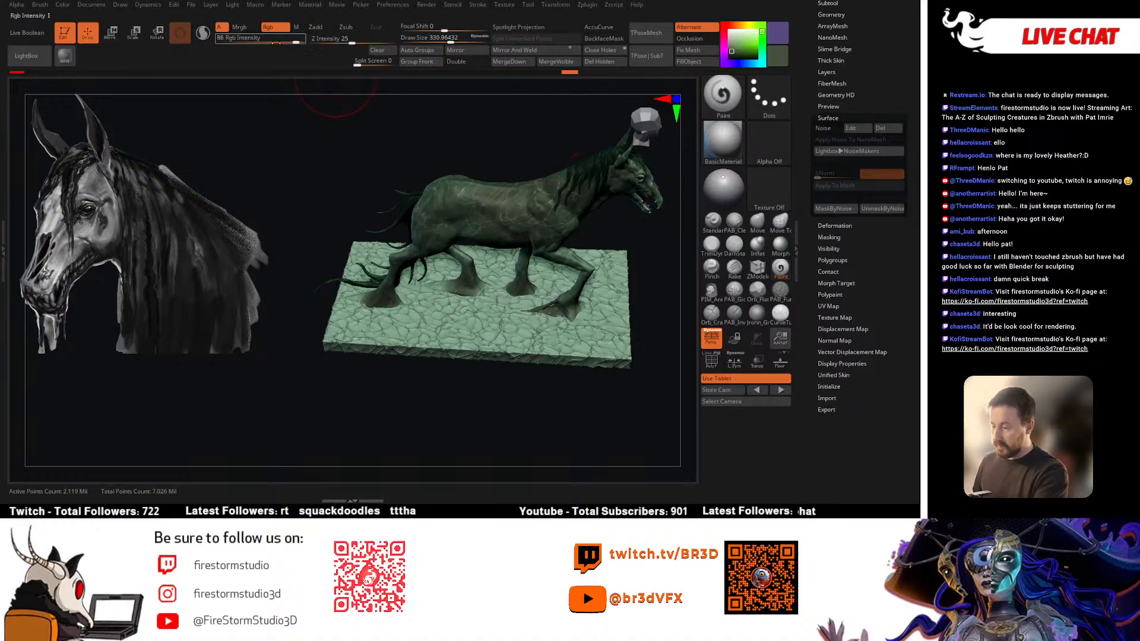
drag(295, 41, 257, 41)
click(735, 52)
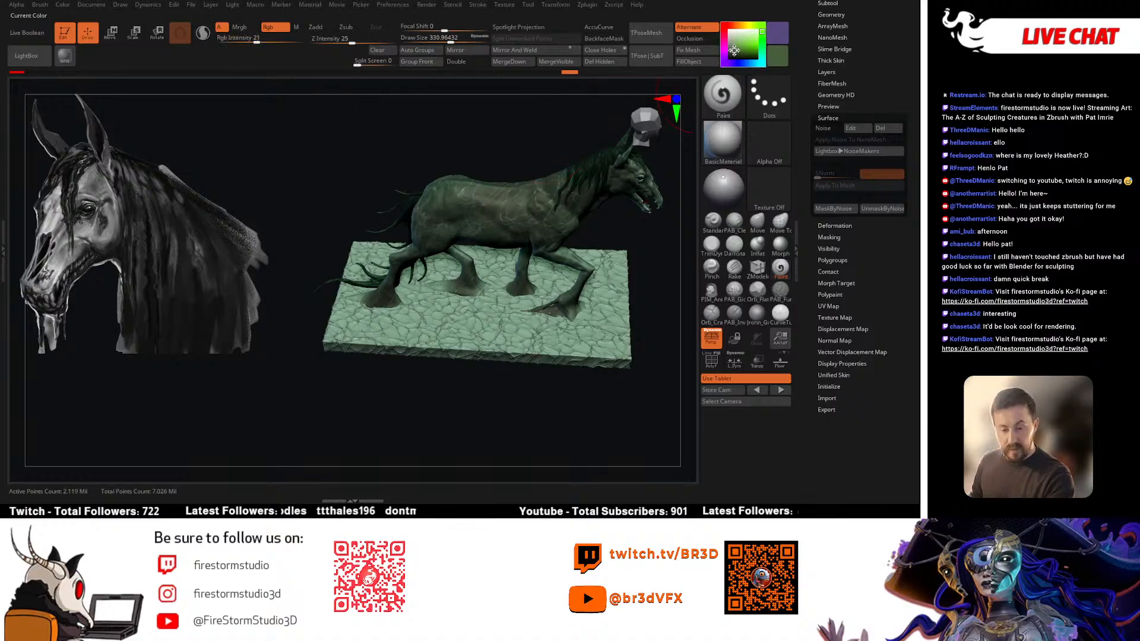
click(686, 65)
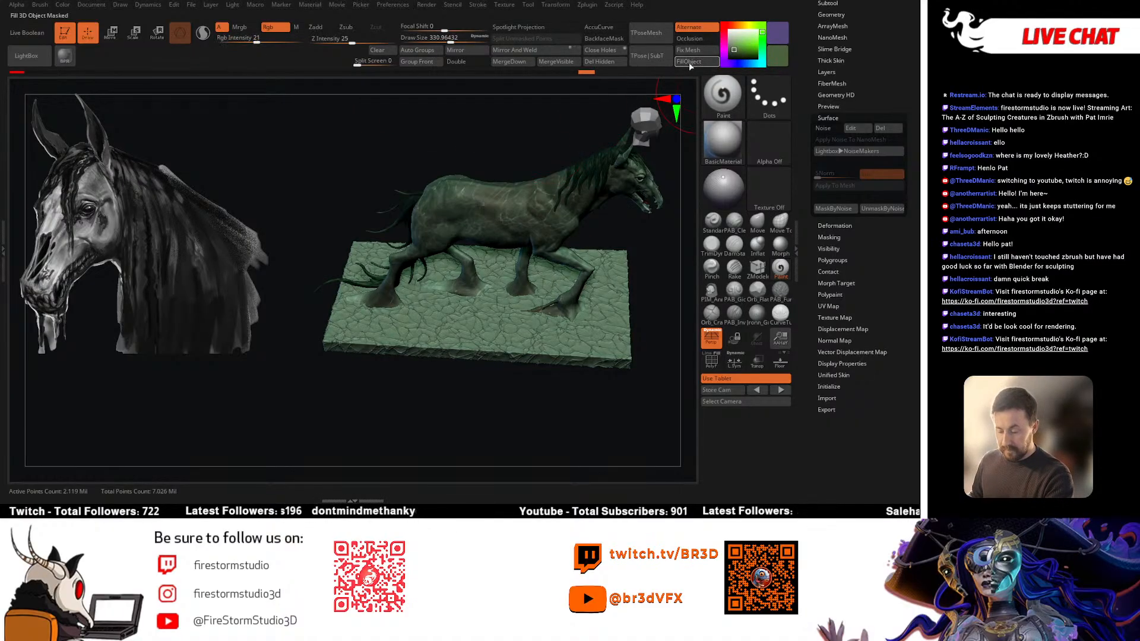
Step: Invert the slab's mask and fill the cracks with a pale green at RGB intensity 21
ctrl+click(620, 229)
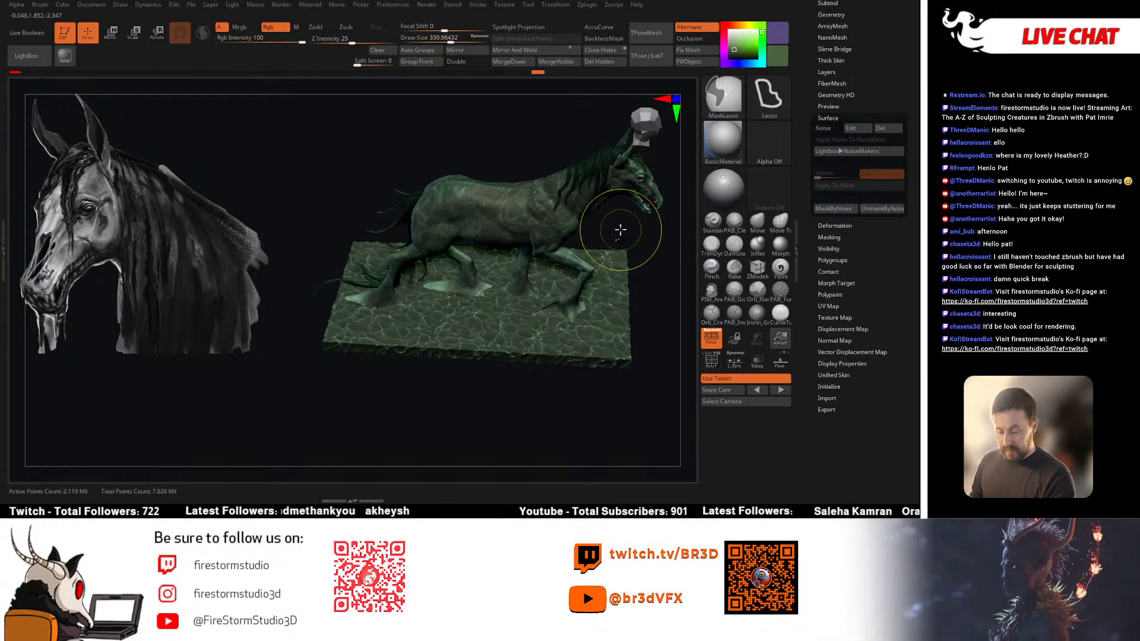
drag(736, 50, 739, 42)
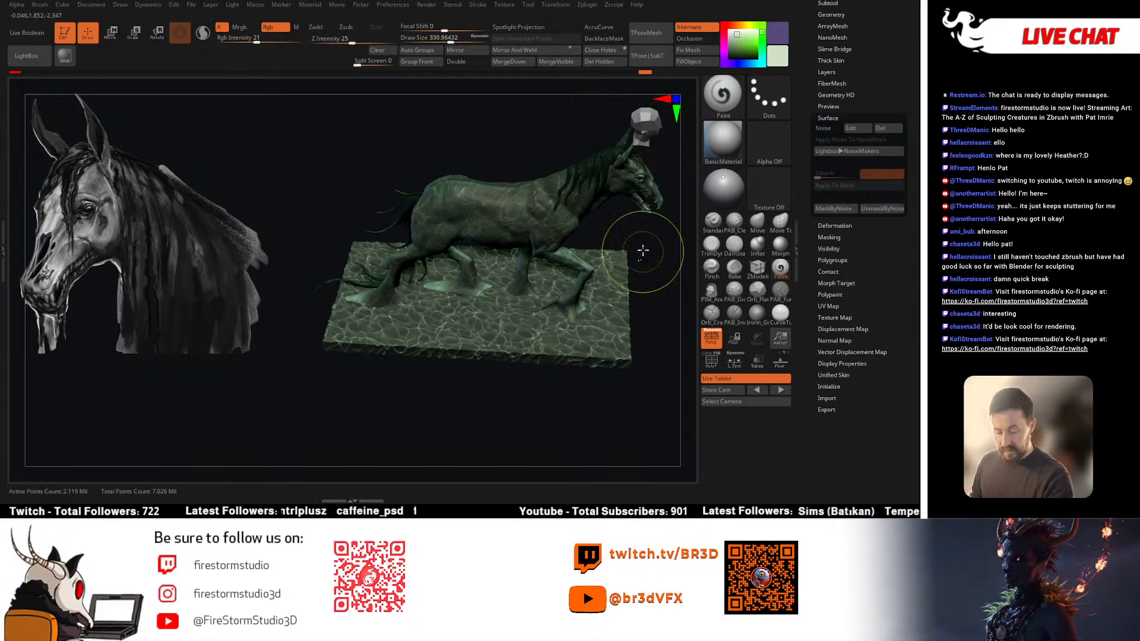
mouse_move(643, 250)
mouse_down()
mouse_move(649, 273)
mouse_move(587, 349)
mouse_move(645, 363)
mouse_move(628, 376)
mouse_move(561, 351)
mouse_move(596, 374)
mouse_move(567, 376)
mouse_move(558, 392)
mouse_move(534, 380)
mouse_up()
Step: Reduce the Paint brush's draw size to about 187
mouse_move(506, 307)
right_down()
mouse_move(541, 306)
mouse_move(498, 313)
mouse_move(492, 288)
mouse_move(499, 300)
right_up()
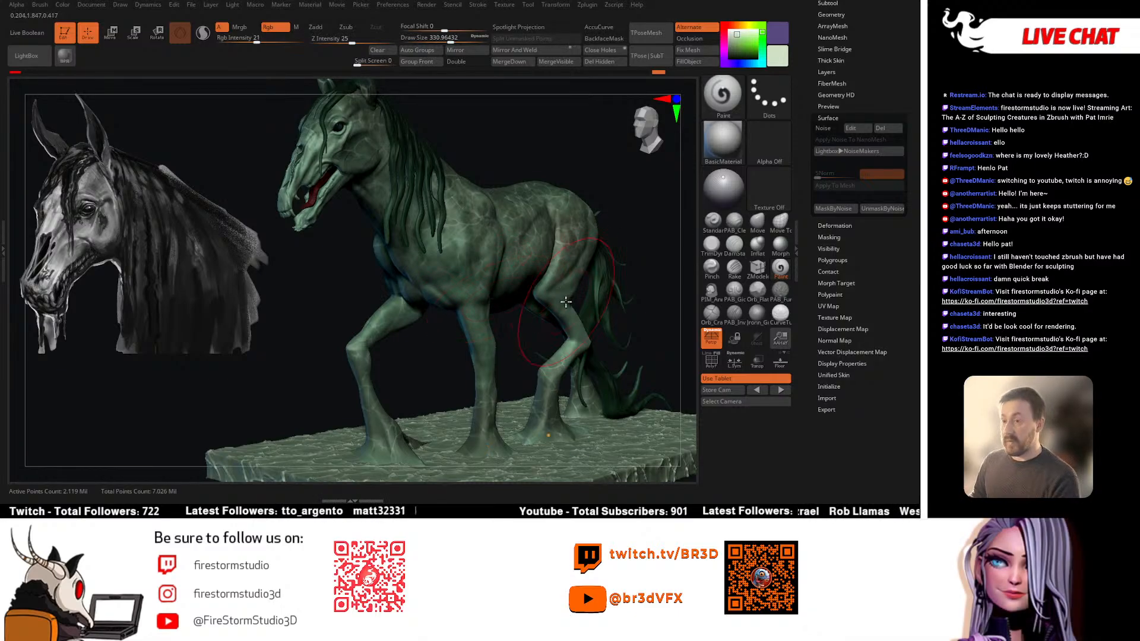
mouse_move(552, 295)
right_down()
mouse_move(547, 306)
mouse_move(520, 296)
mouse_move(516, 272)
right_up()
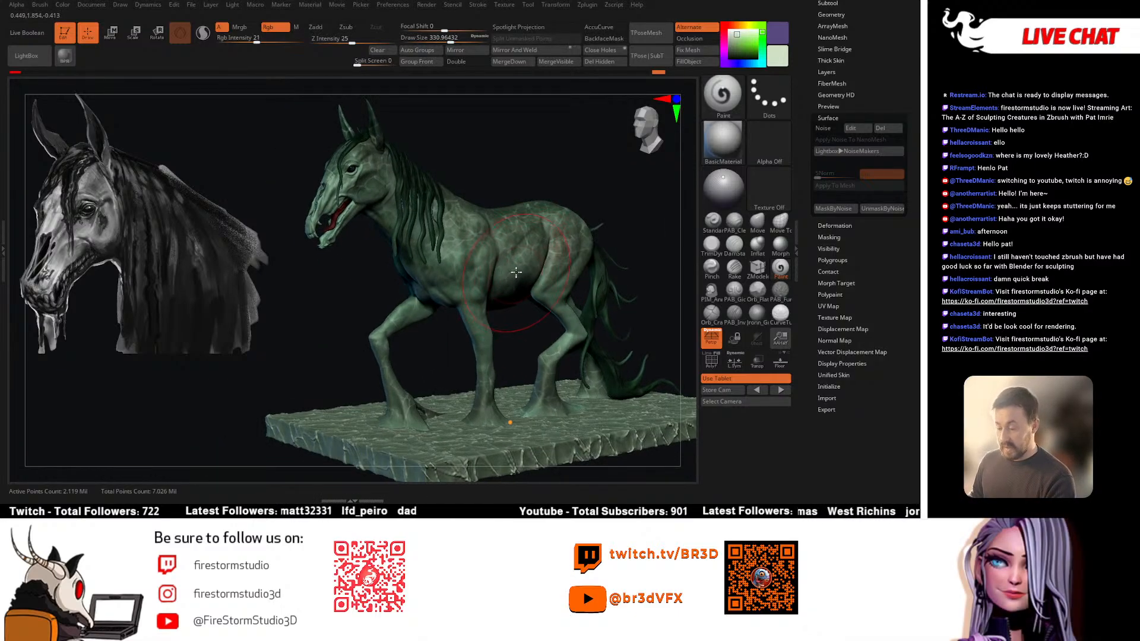
key(space)
drag(516, 272, 503, 272)
right_drag(508, 200, 505, 192)
key(space)
drag(506, 191, 497, 192)
mouse_move(502, 187)
right_down()
mouse_move(509, 171)
mouse_move(522, 186)
mouse_move(518, 235)
right_up()
key(space)
drag(521, 250, 515, 250)
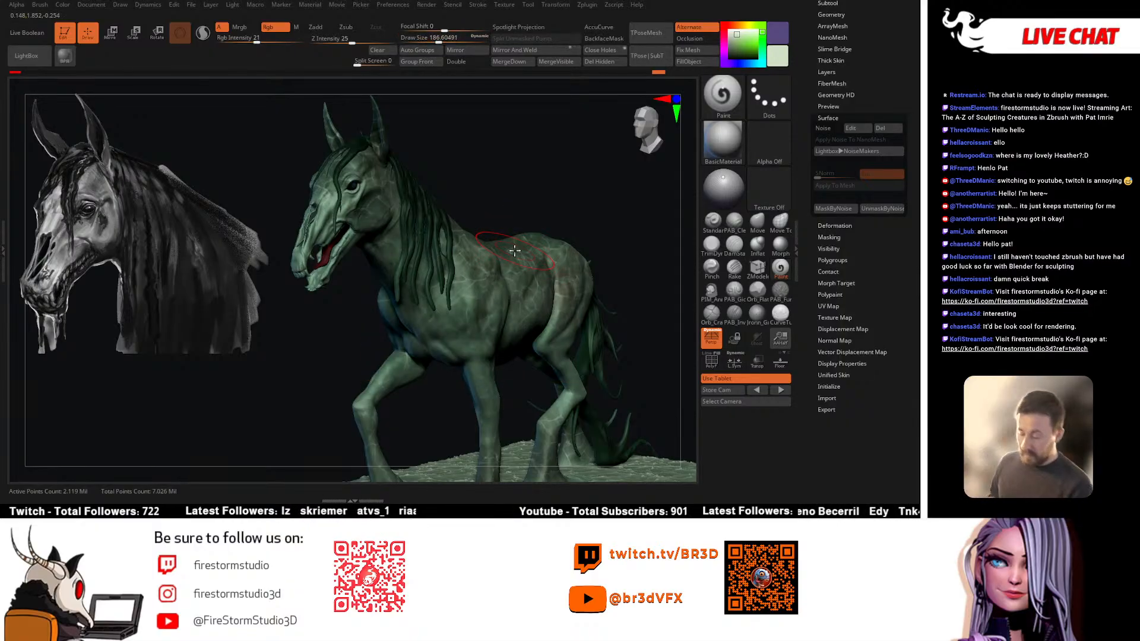
Step: Make the horse's body the active subtool and show its mask overlay from the masking settings
alt+click(486, 325)
click(828, 117)
click(834, 142)
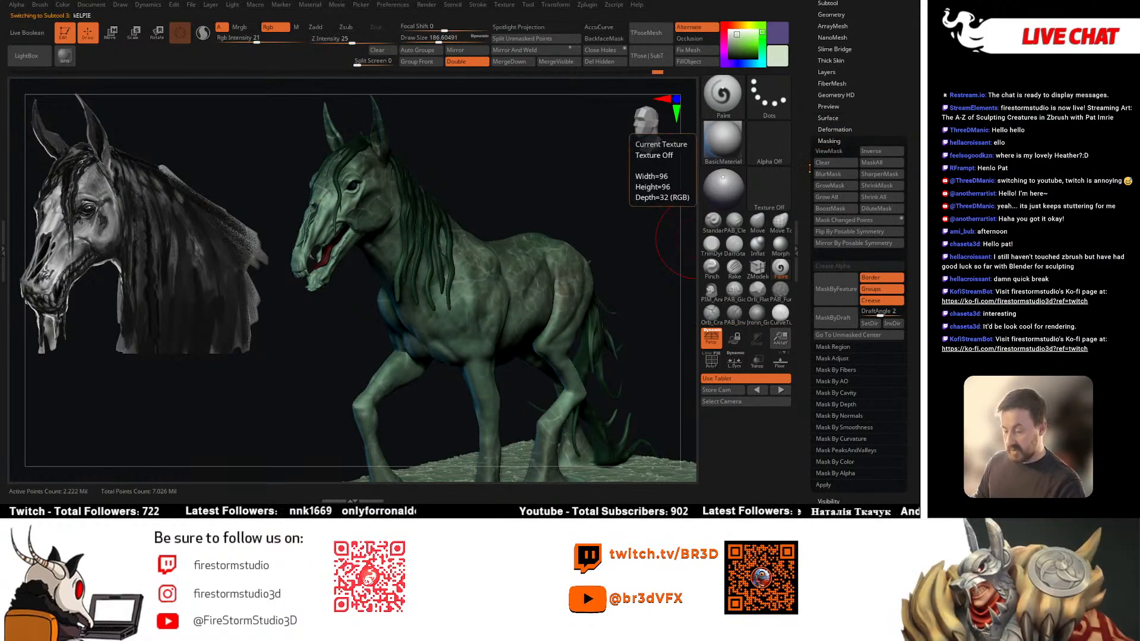
click(828, 150)
drag(612, 212, 605, 198)
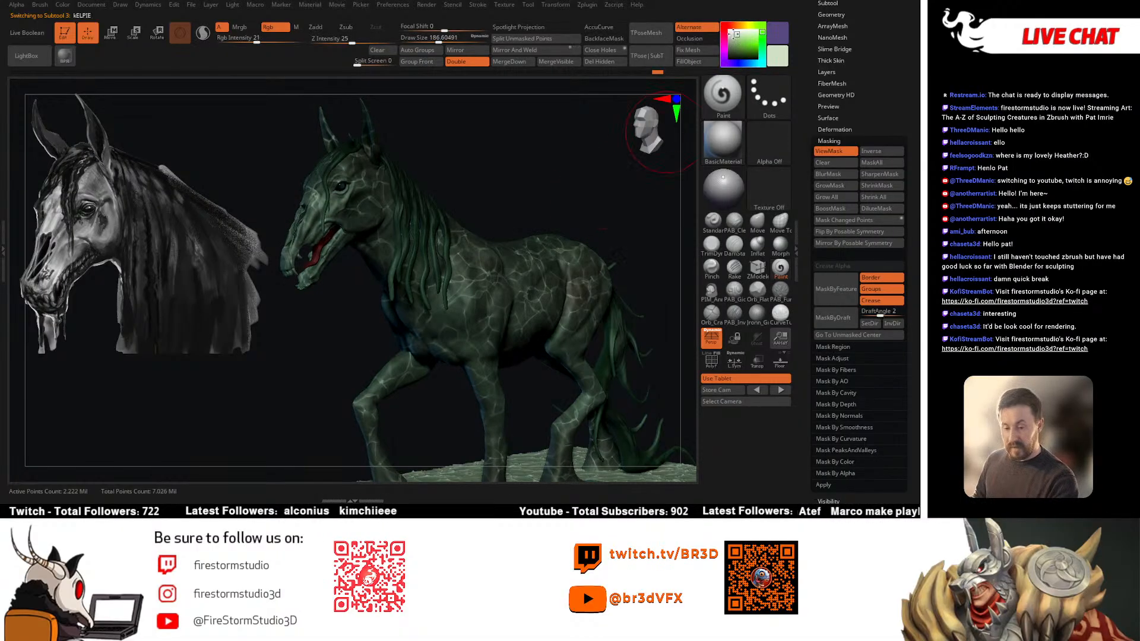
Step: Fill the body's unmasked skin with a lightened green sampled from the face at RGB intensity 8, with the mask overlay hidden
drag(742, 43, 315, 277)
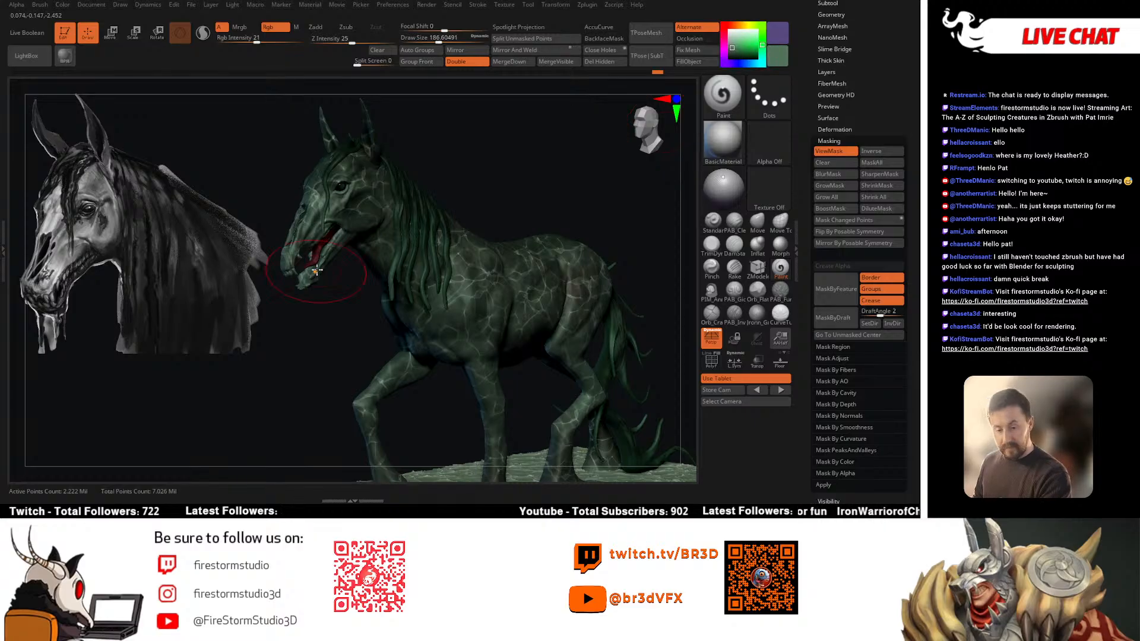
drag(733, 40, 729, 41)
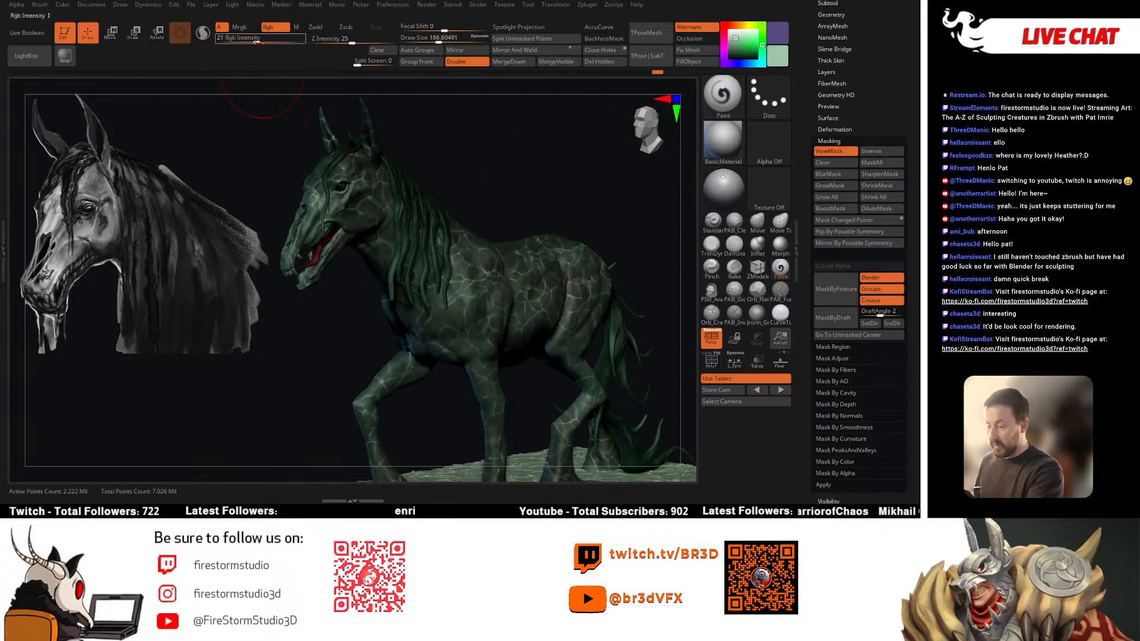
drag(257, 39, 242, 40)
click(837, 153)
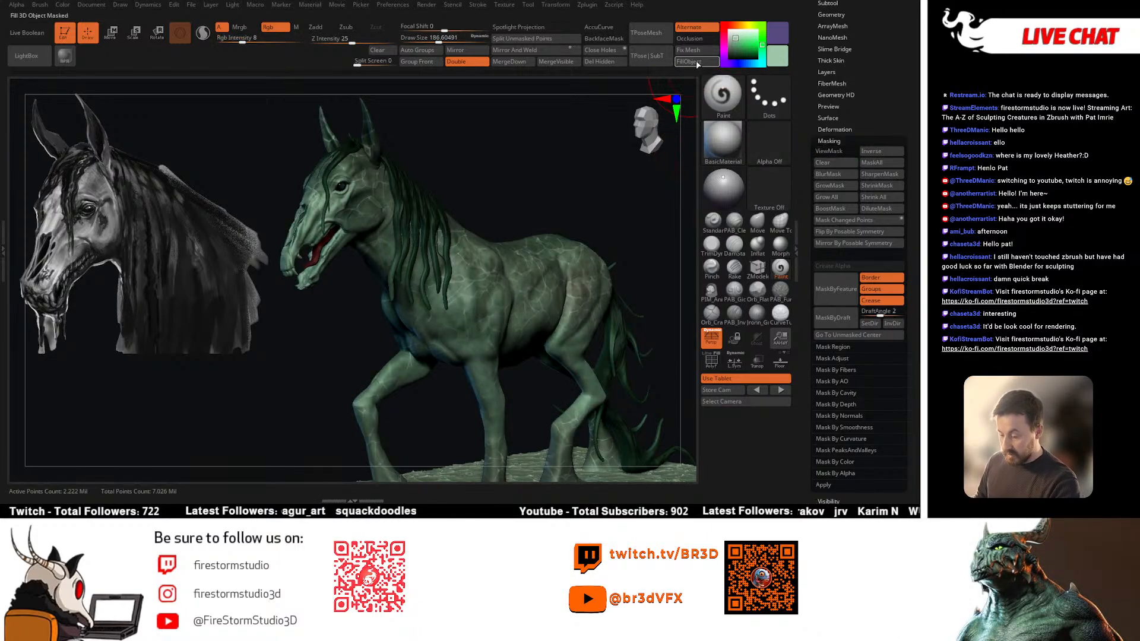
drag(608, 166, 600, 158)
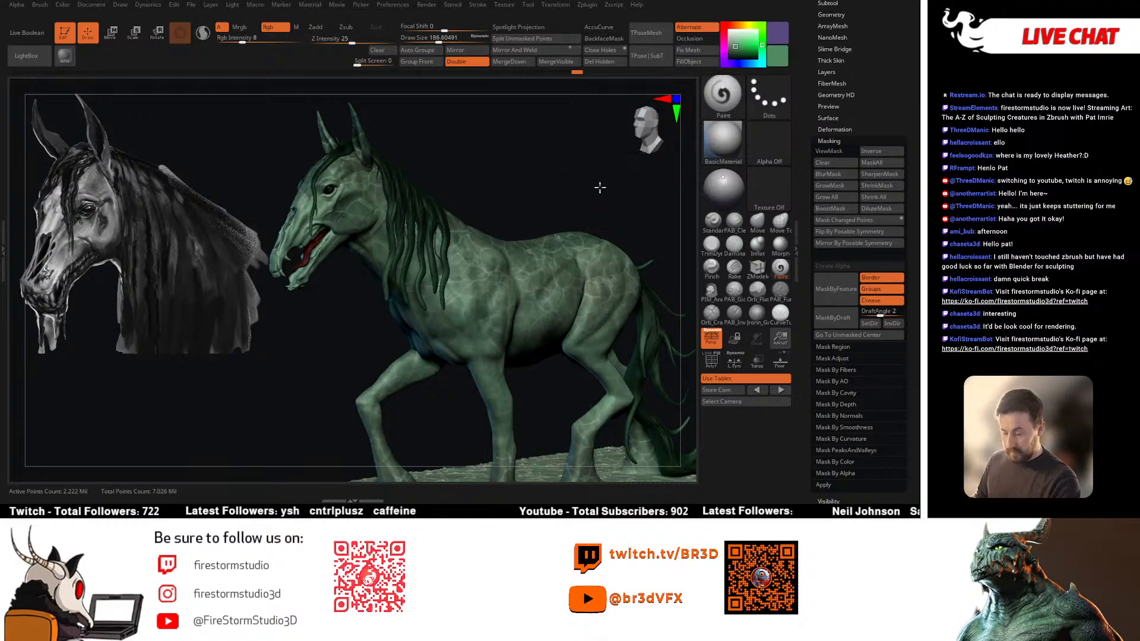
drag(600, 188, 330, 117)
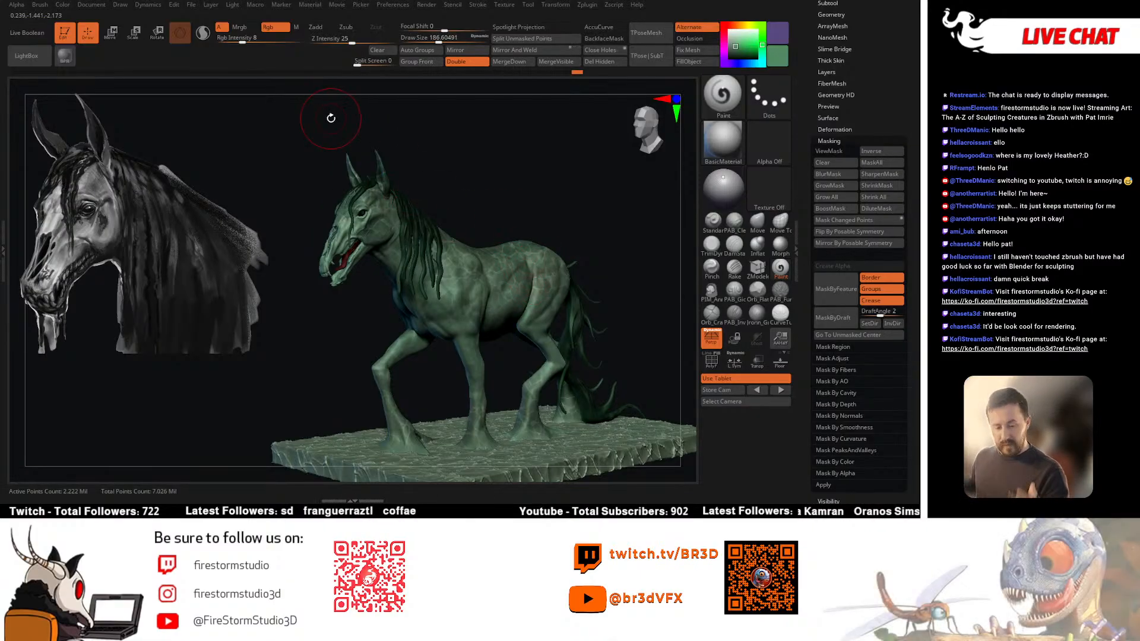
Step: Enable the wax effect for rendering and adjust the BasicMaterial's Wax Modifiers, with Strength at 75
click(311, 8)
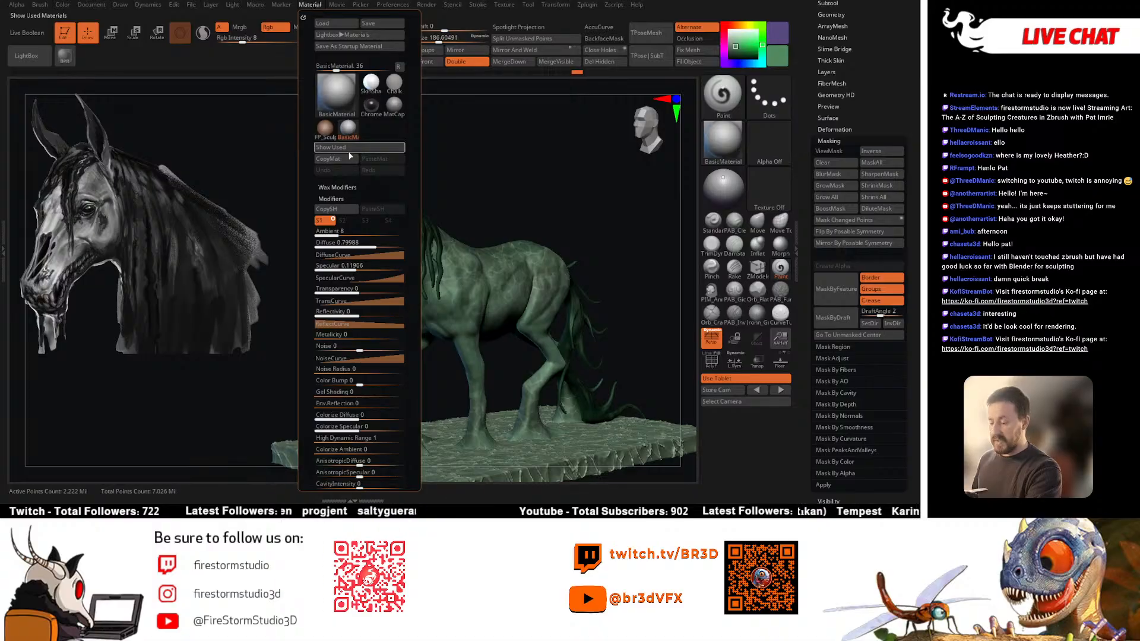
click(343, 188)
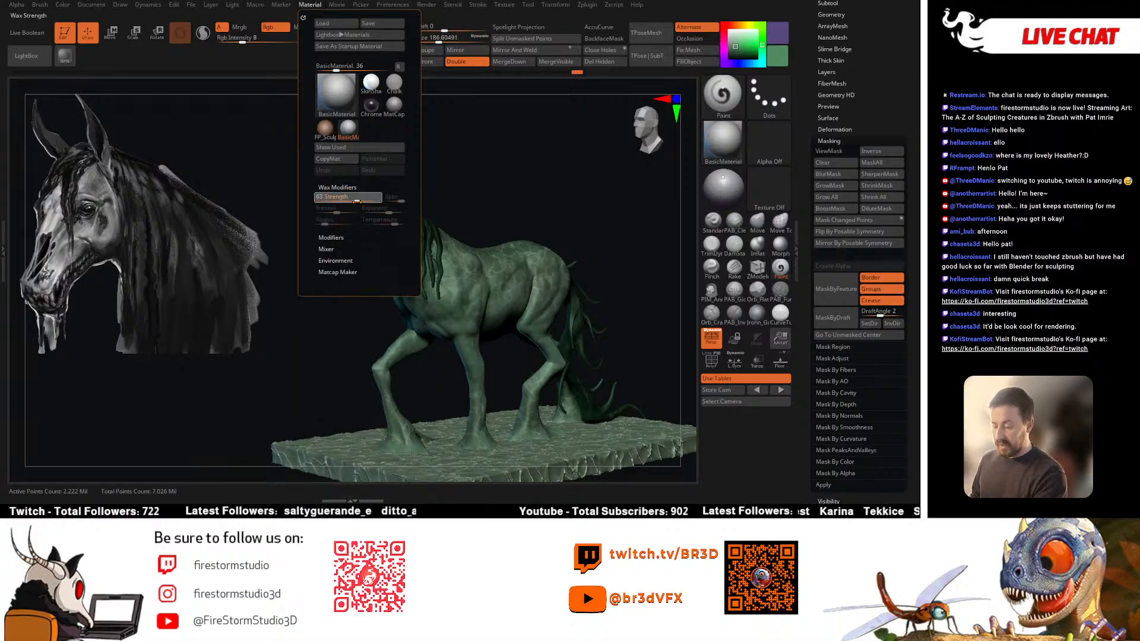
click(356, 202)
click(331, 225)
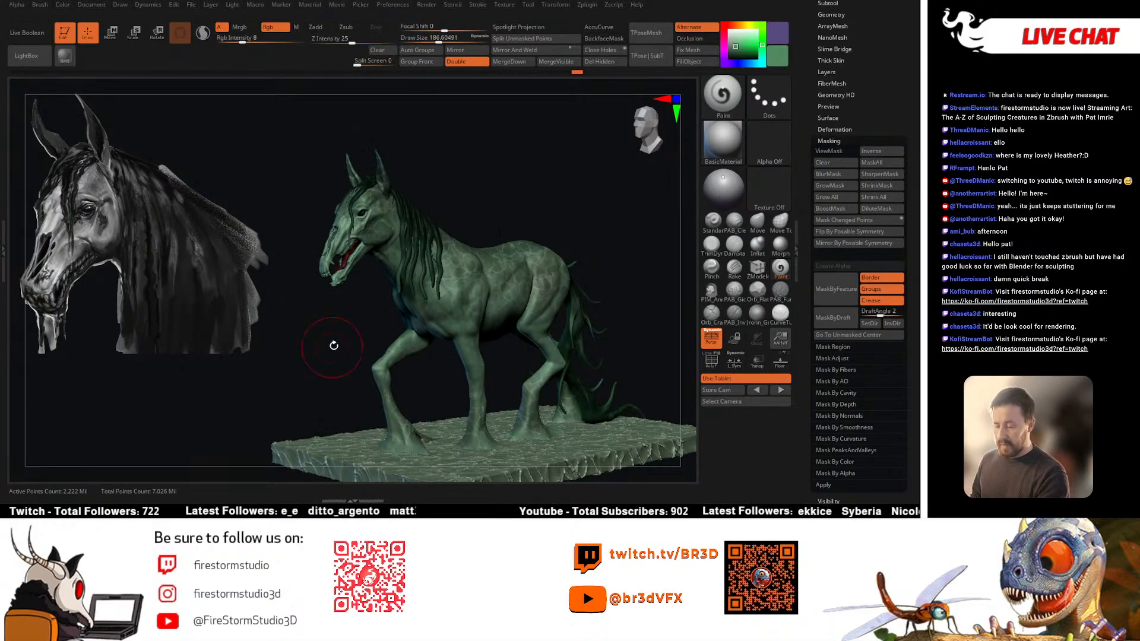
click(429, 6)
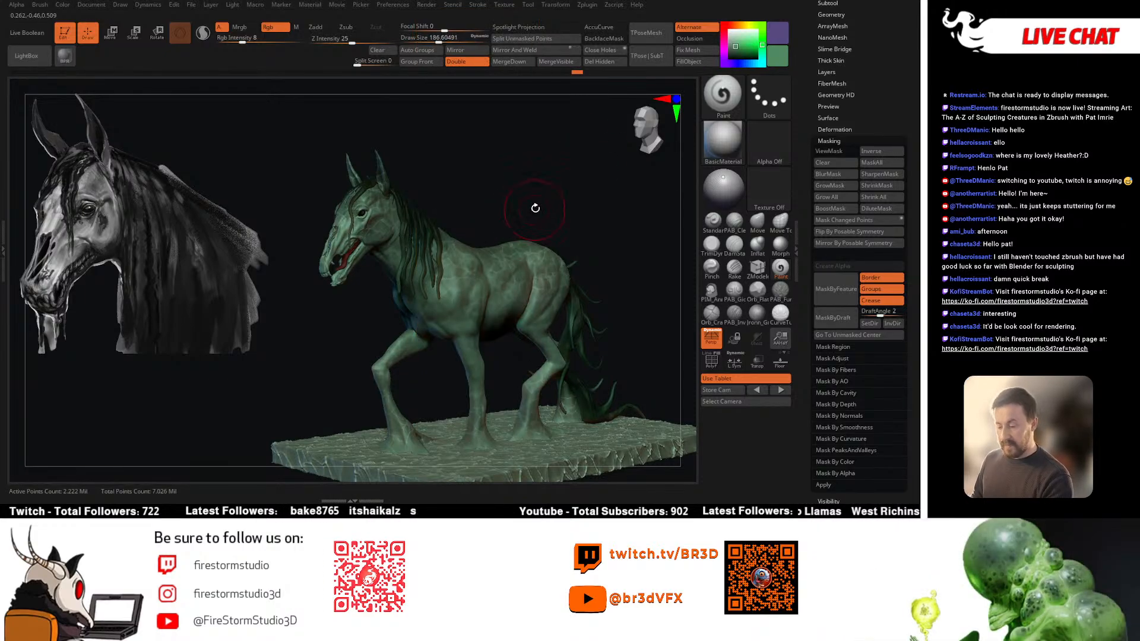
click(288, 5)
click(310, 5)
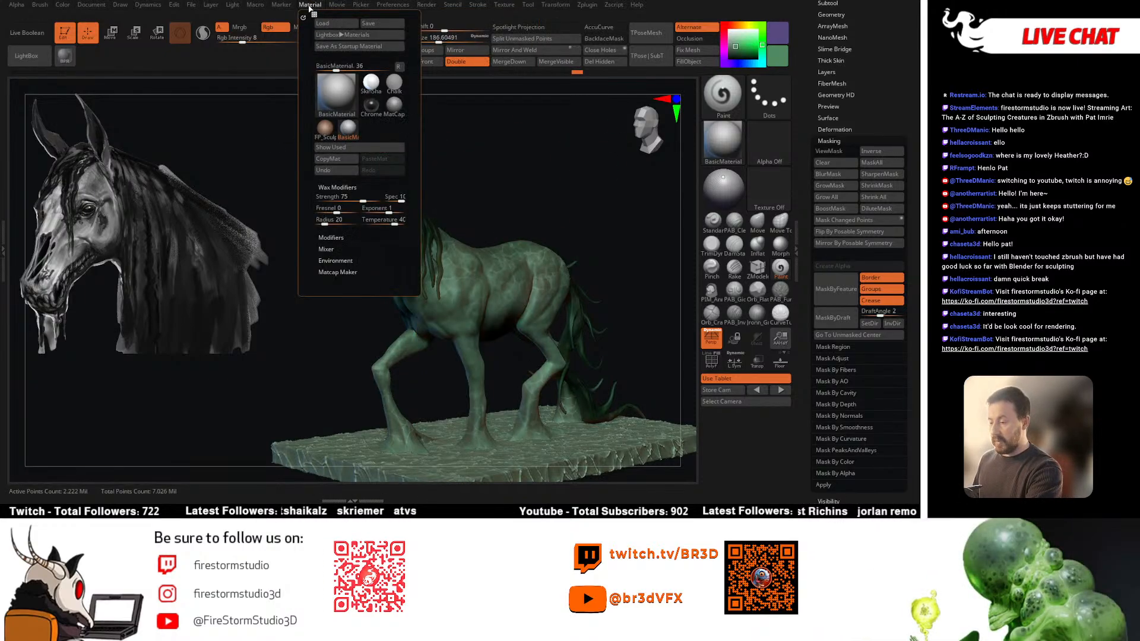
drag(357, 197, 357, 226)
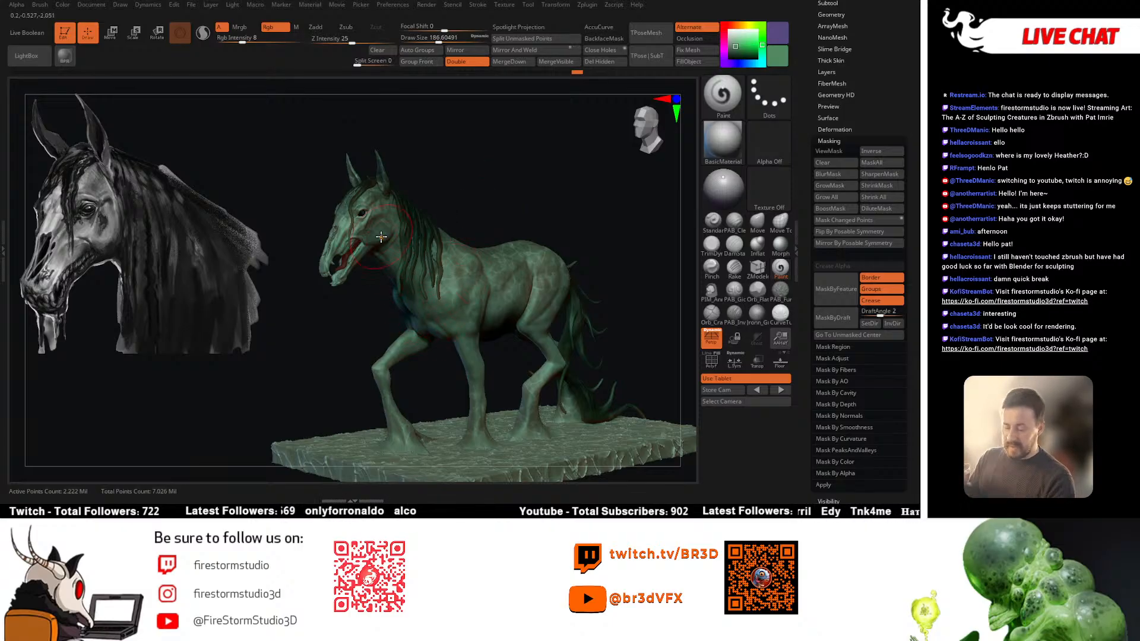
Step: Save the kelpie tool to a file
alt+drag(579, 223, 587, 194)
mouse_move(621, 263)
alt+mouse_down()
mouse_move(630, 270)
mouse_move(613, 216)
mouse_move(649, 173)
mouse_move(597, 186)
mouse_move(582, 199)
mouse_move(597, 213)
alt+mouse_up()
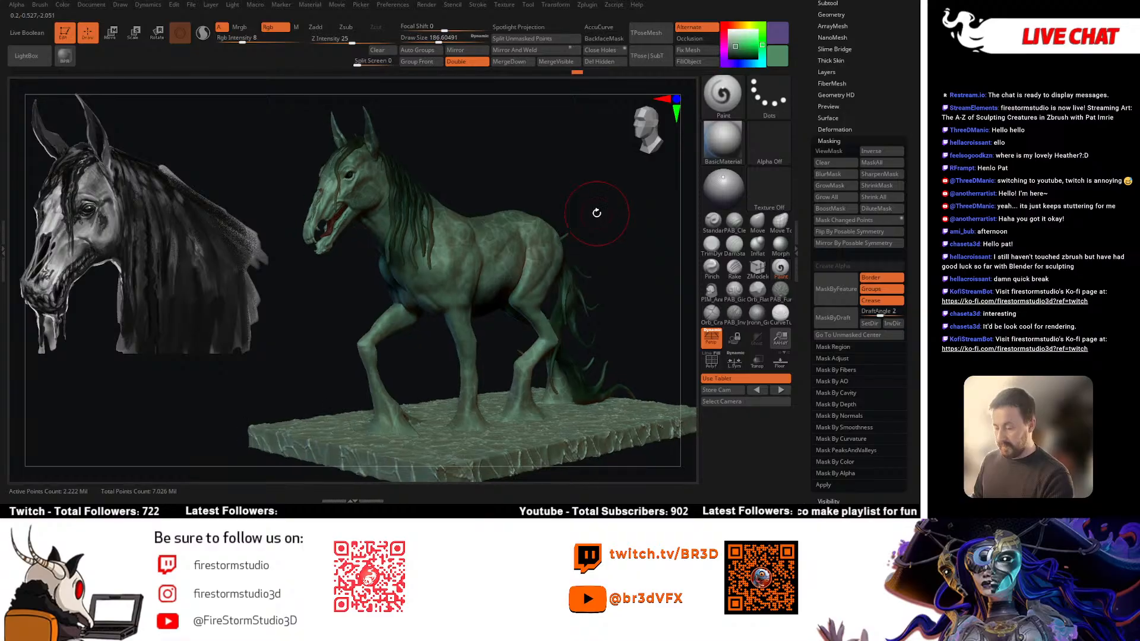
scroll(811, 88, up, 5)
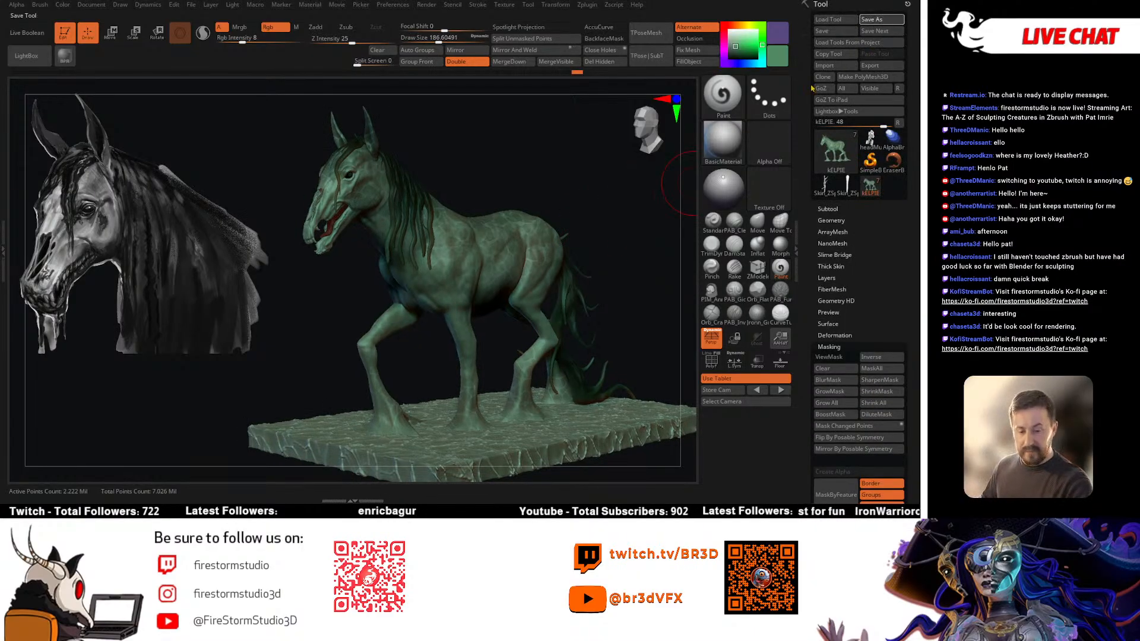